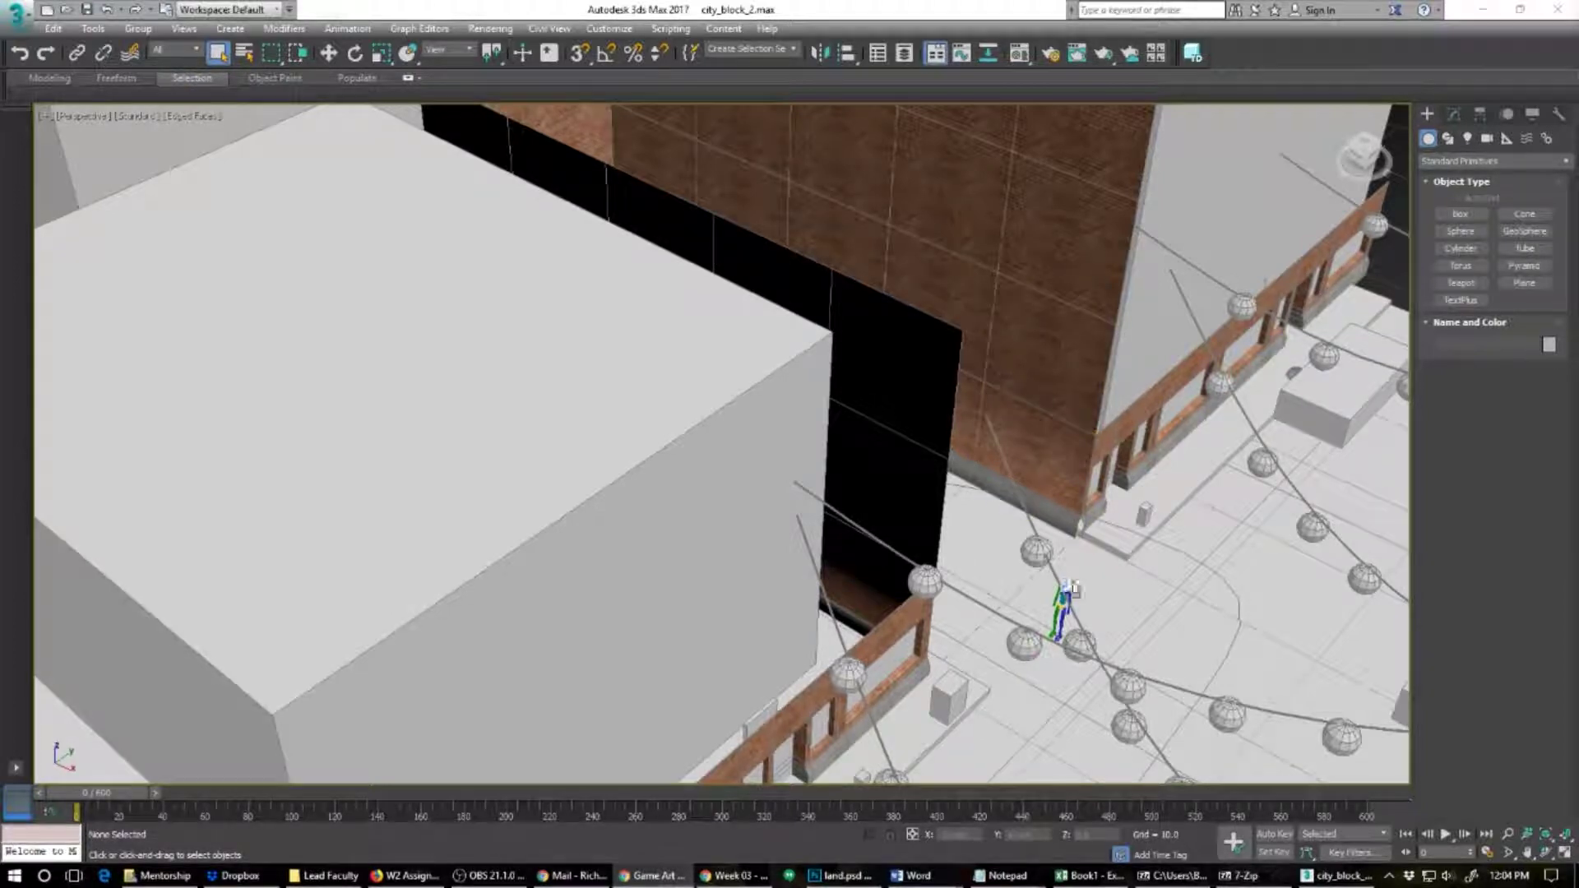
Step: Examine the city block from several angles, including the building fronts and the row of modular brick wall panels beside it
{"action": "middle_click_drag", "start_coordinate": [1000, 594], "coordinate": [974, 630], "text": "alt"}
{"action": "scroll", "coordinate": [974, 630], "scroll_direction": "down", "scroll_amount": 8}
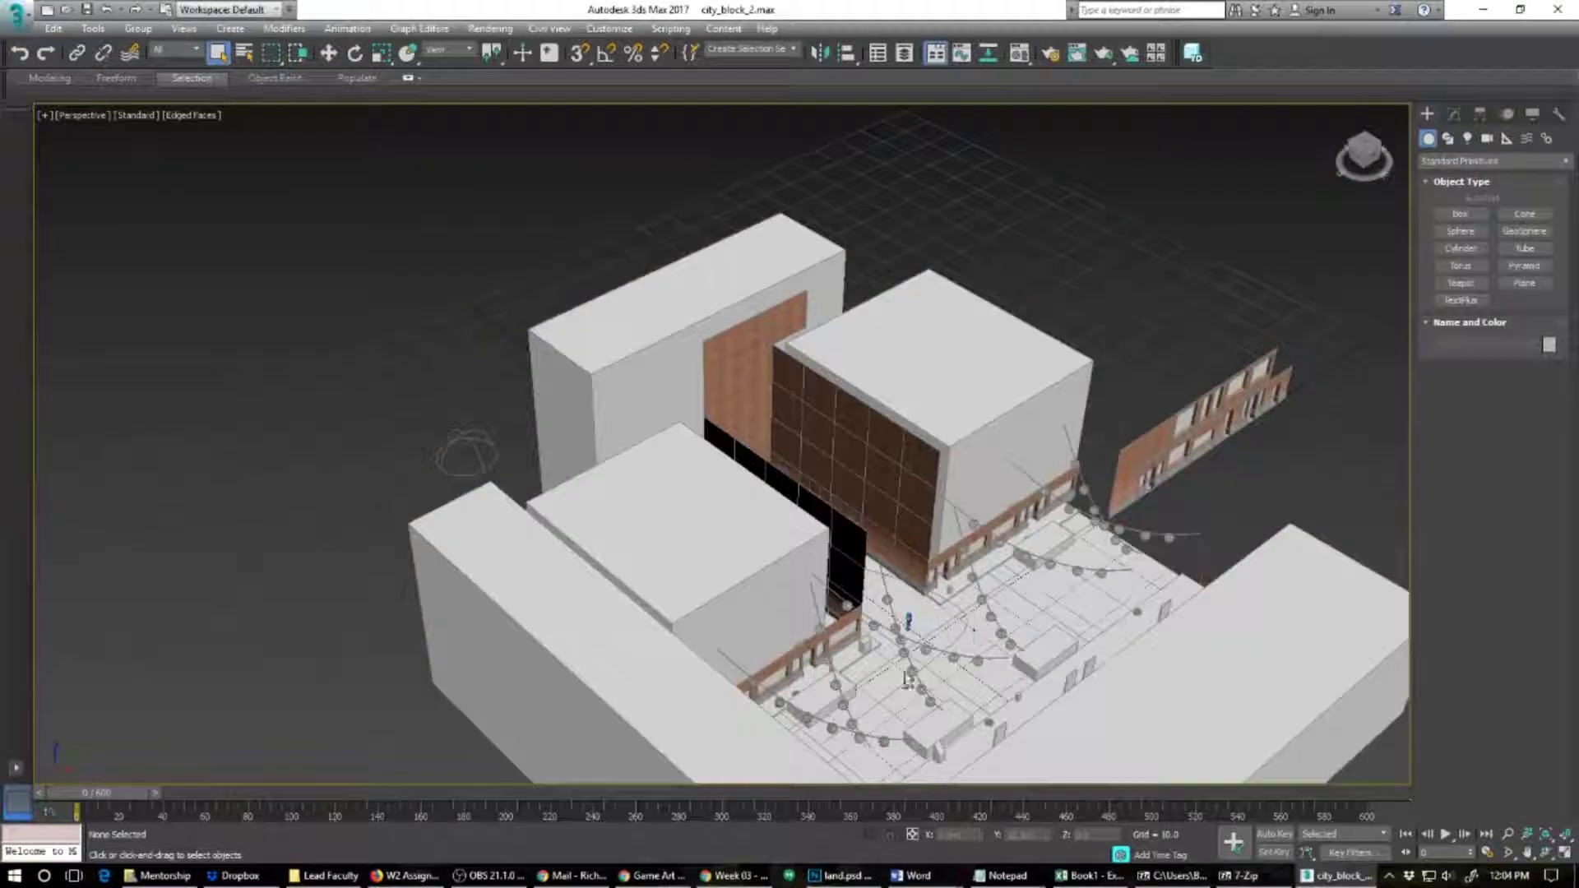
{"action": "middle_click_drag", "start_coordinate": [904, 676], "coordinate": [1111, 730], "text": "alt"}
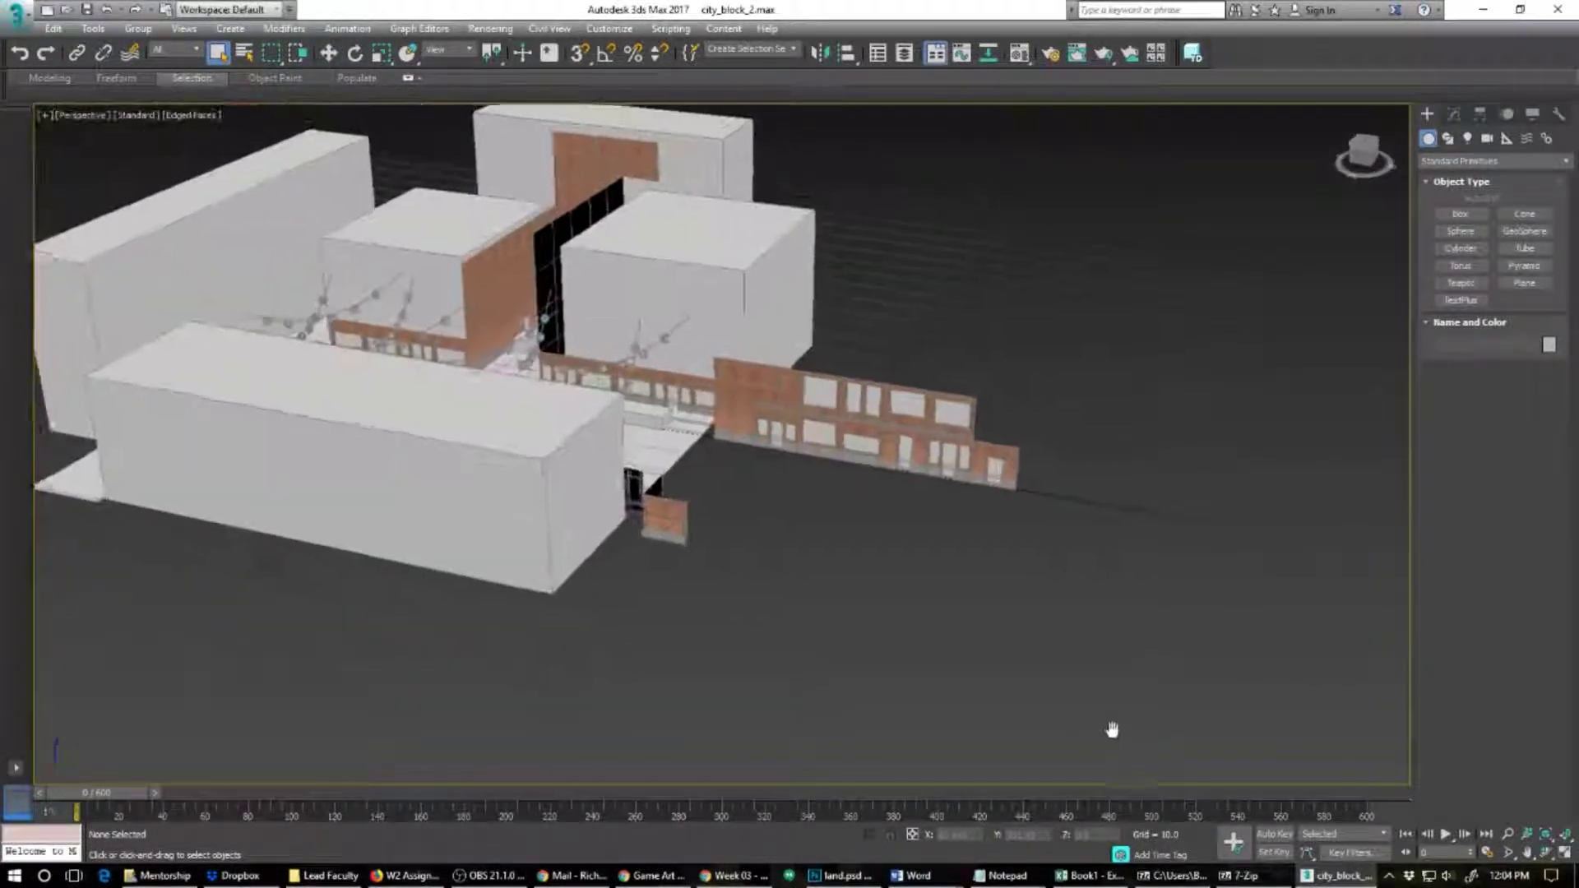
{"action": "scroll", "coordinate": [846, 497], "scroll_direction": "up", "scroll_amount": 6}
{"action": "middle_click_drag", "start_coordinate": [847, 497], "coordinate": [1115, 547], "text": "alt"}
{"action": "scroll", "coordinate": [850, 532], "scroll_direction": "down", "scroll_amount": 5}
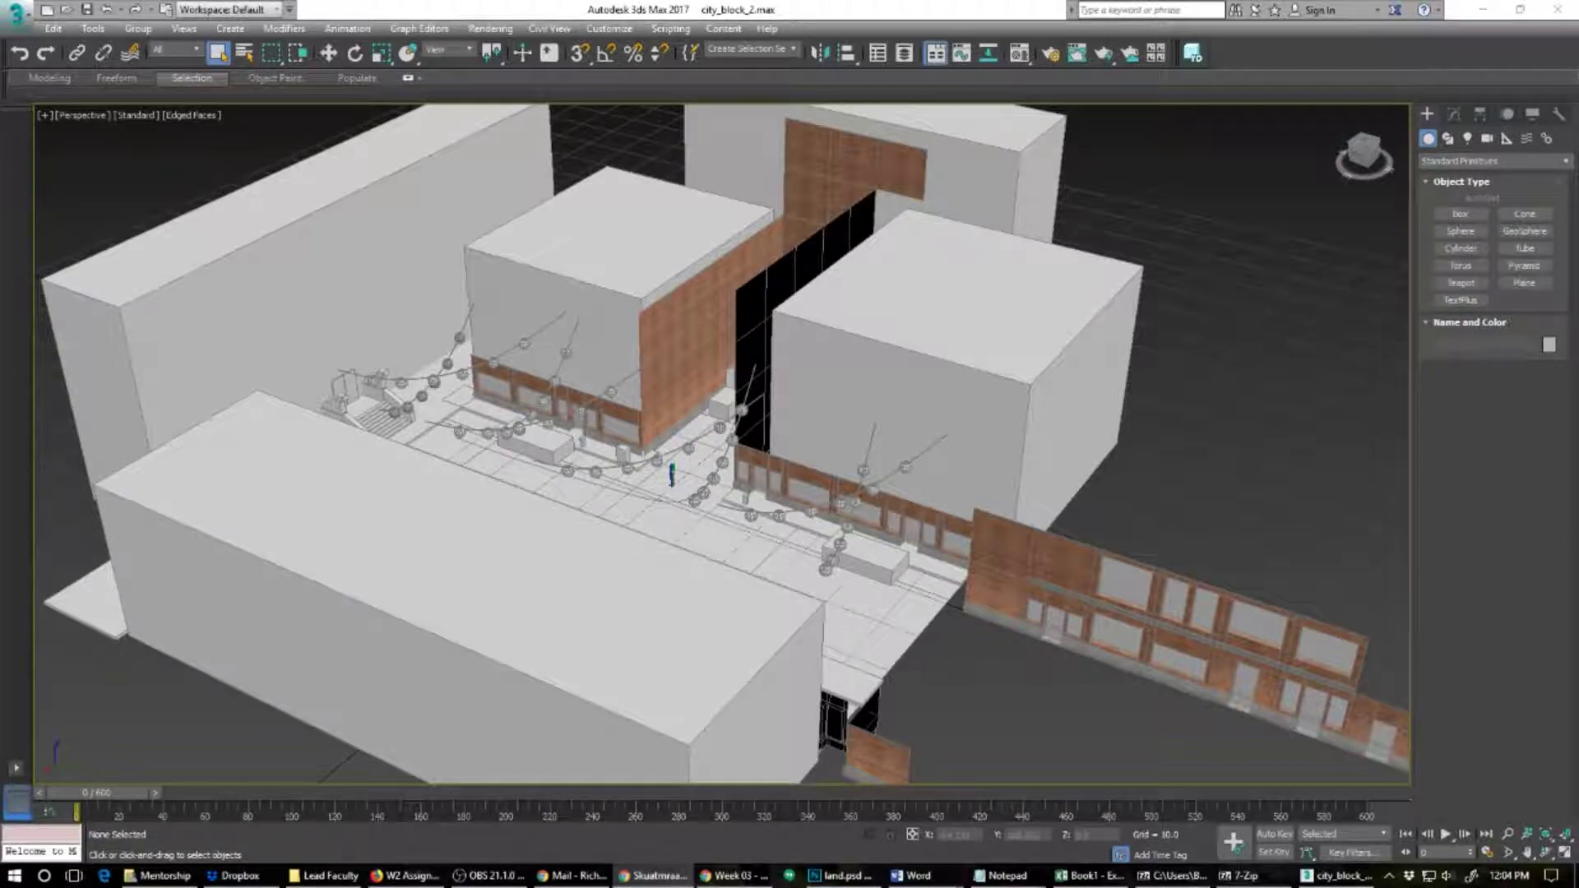
{"action": "middle_click_drag", "start_coordinate": [805, 491], "coordinate": [856, 580], "text": "alt"}
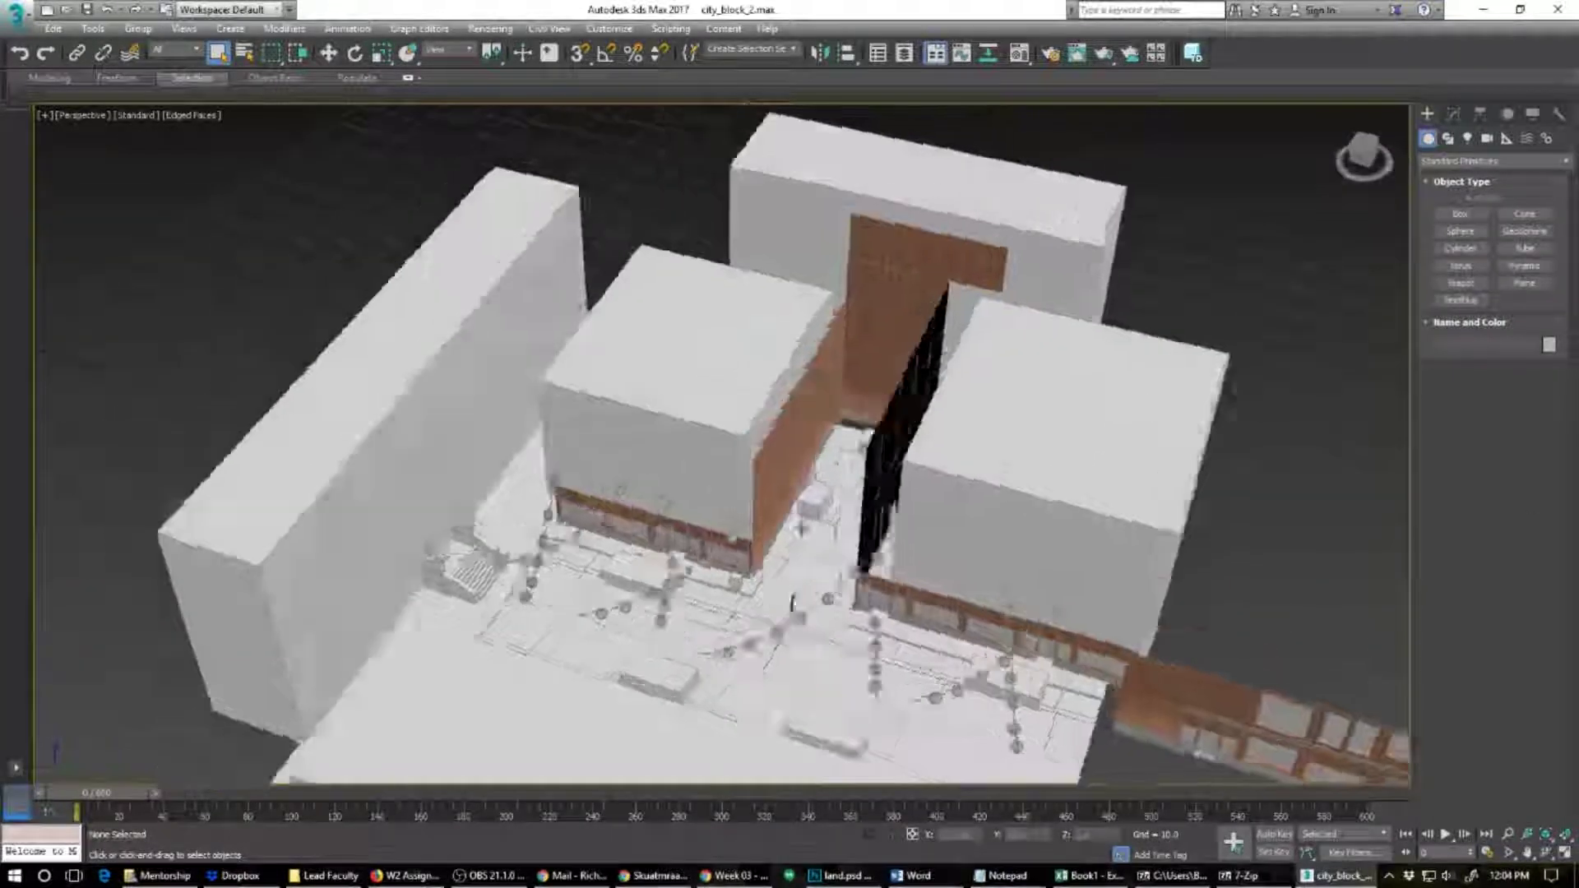
{"action": "mouse_move", "coordinate": [803, 529]}
{"action": "middle_mouse_down", "text": "alt"}
{"action": "mouse_move", "coordinate": [839, 511]}
{"action": "mouse_move", "coordinate": [779, 537]}
{"action": "mouse_move", "coordinate": [780, 516]}
{"action": "middle_mouse_up", "text": "alt"}
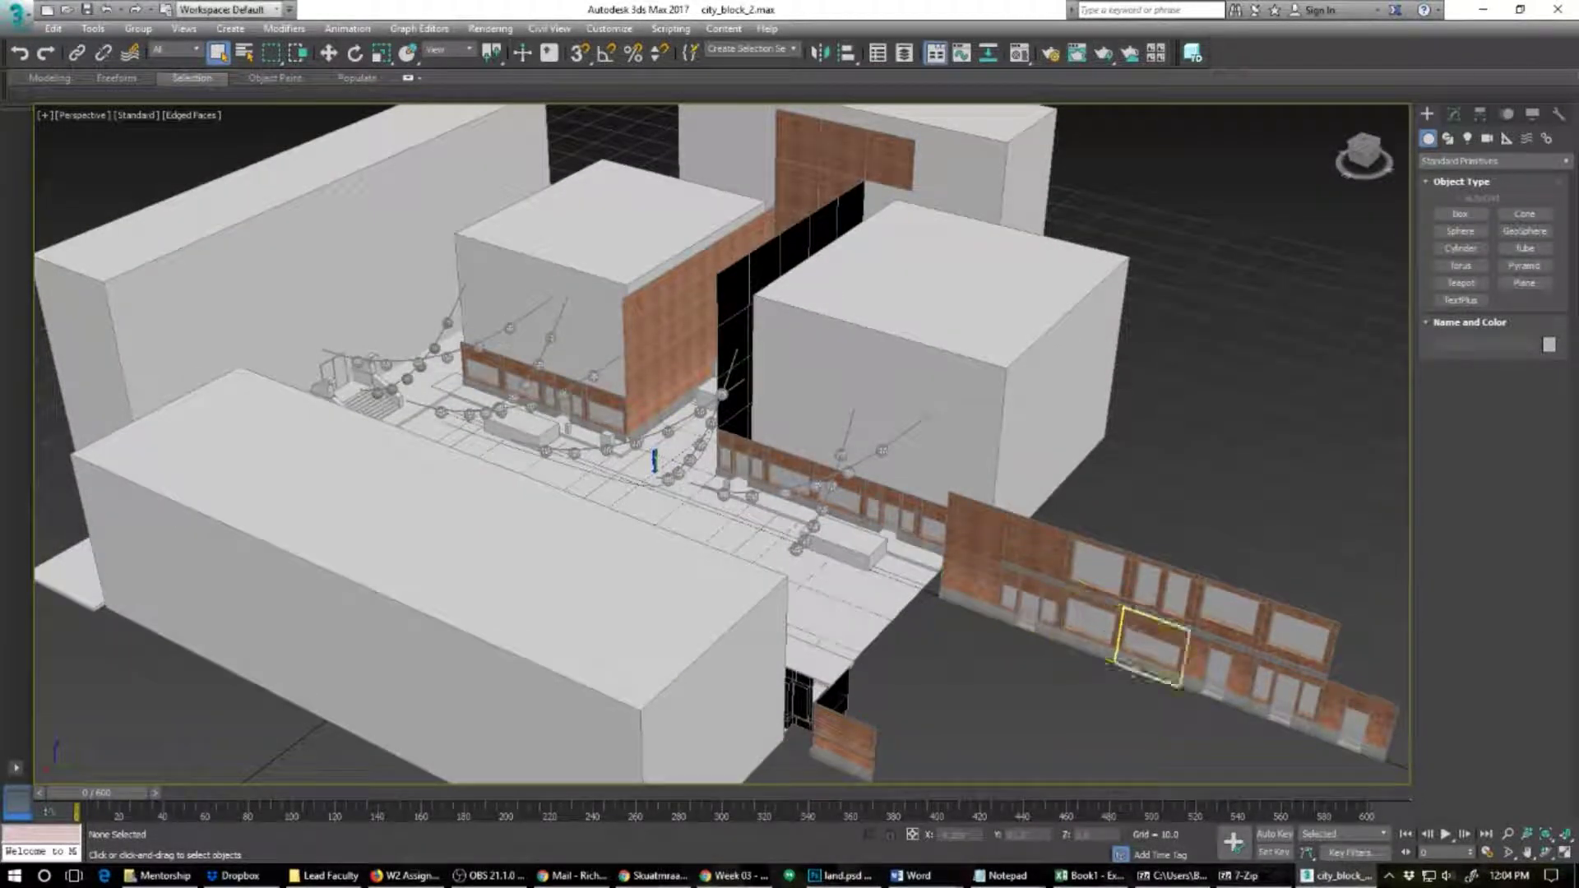
Step: Clone the upper double-window brick panel from the modular wall row as an instance placed at the alley entrance
{"action": "left_click", "coordinate": [1135, 597]}
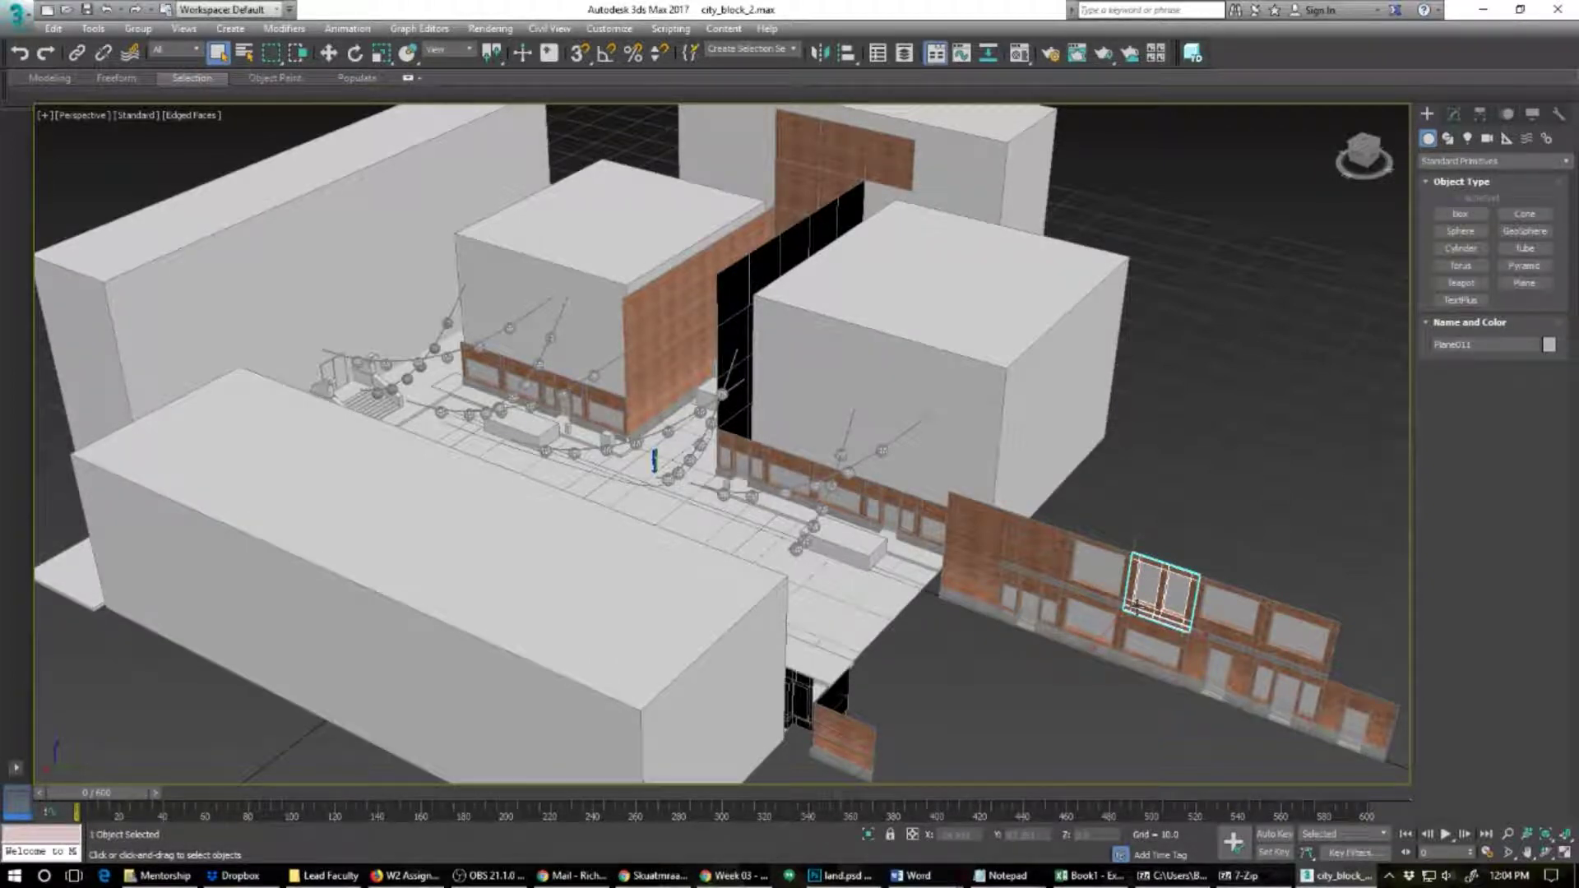
{"action": "key", "text": "w"}
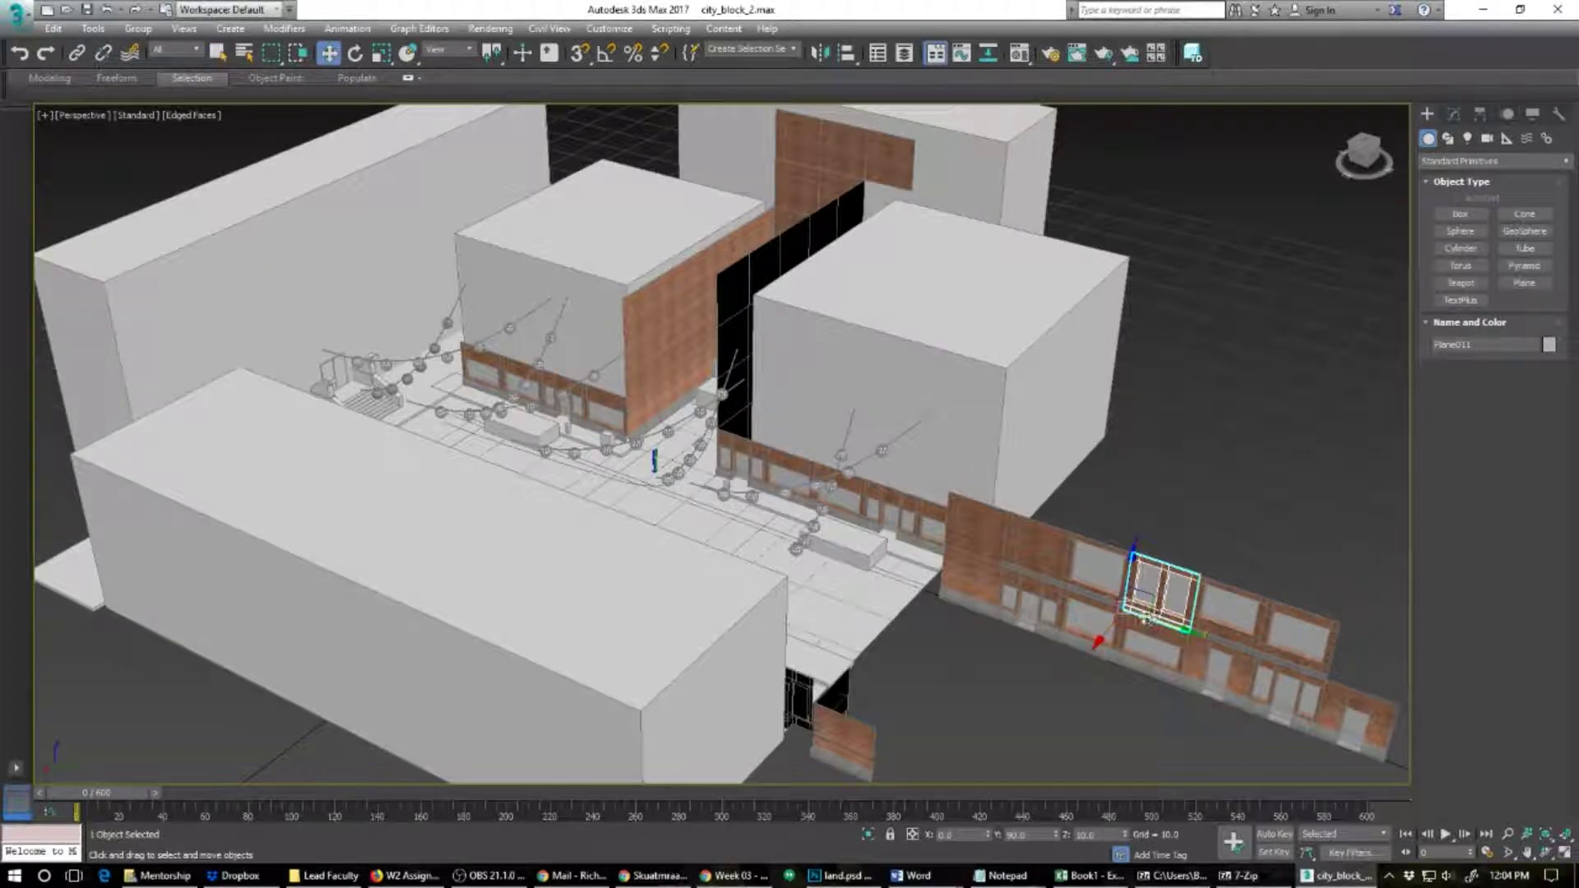
{"action": "mouse_move", "coordinate": [1127, 611]}
{"action": "left_mouse_down", "text": "shift"}
{"action": "mouse_move", "coordinate": [572, 379]}
{"action": "mouse_move", "coordinate": [650, 452]}
{"action": "left_mouse_up", "text": "shift"}
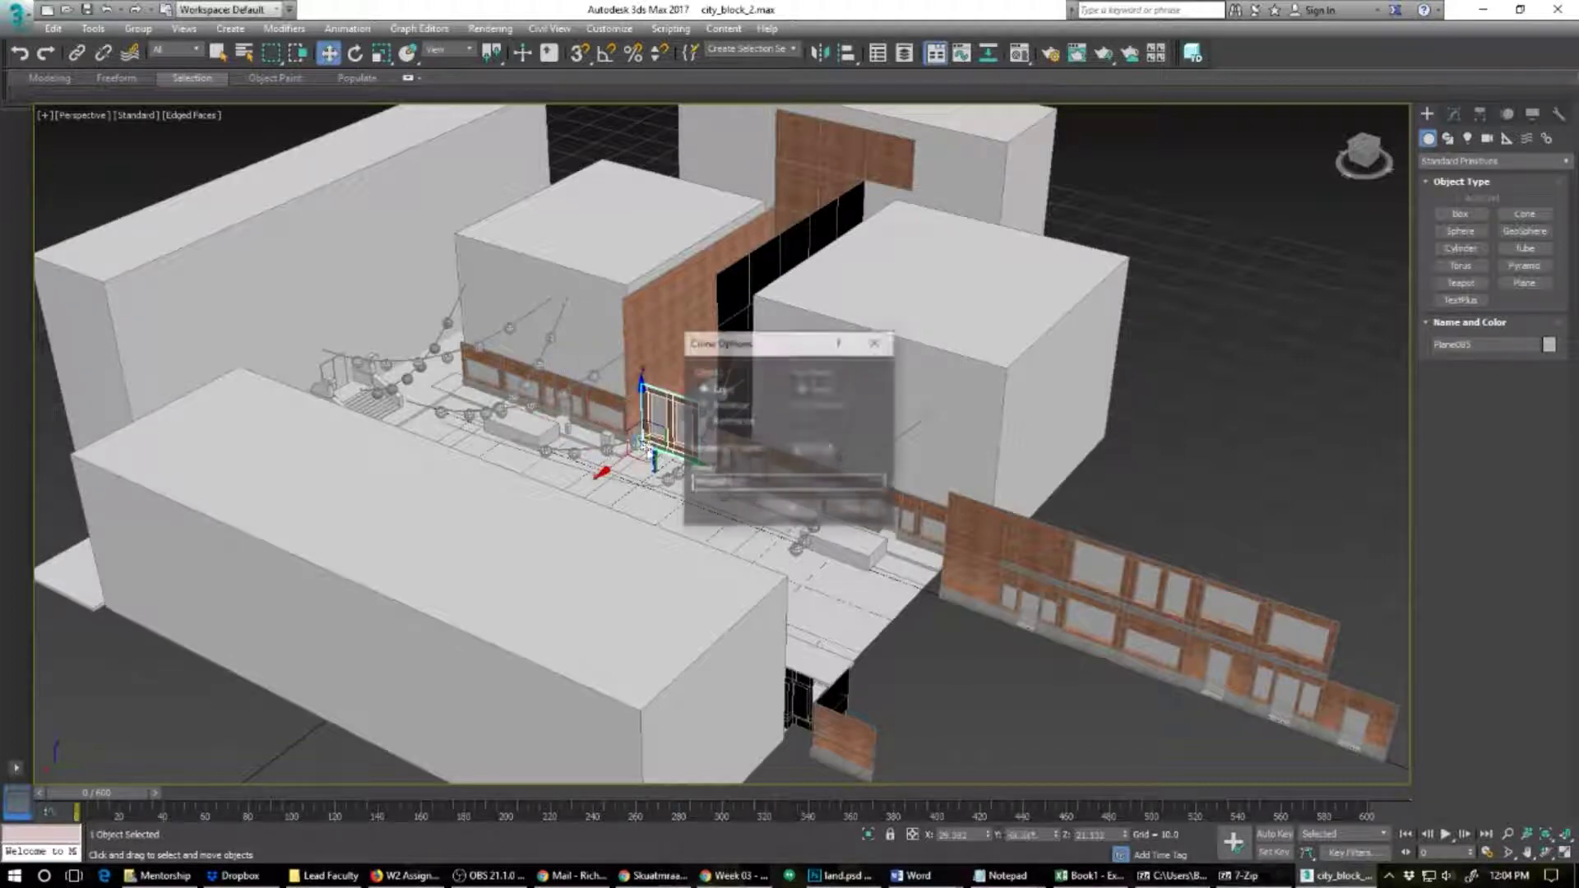
{"action": "left_click", "coordinate": [707, 407]}
{"action": "left_click", "coordinate": [802, 511]}
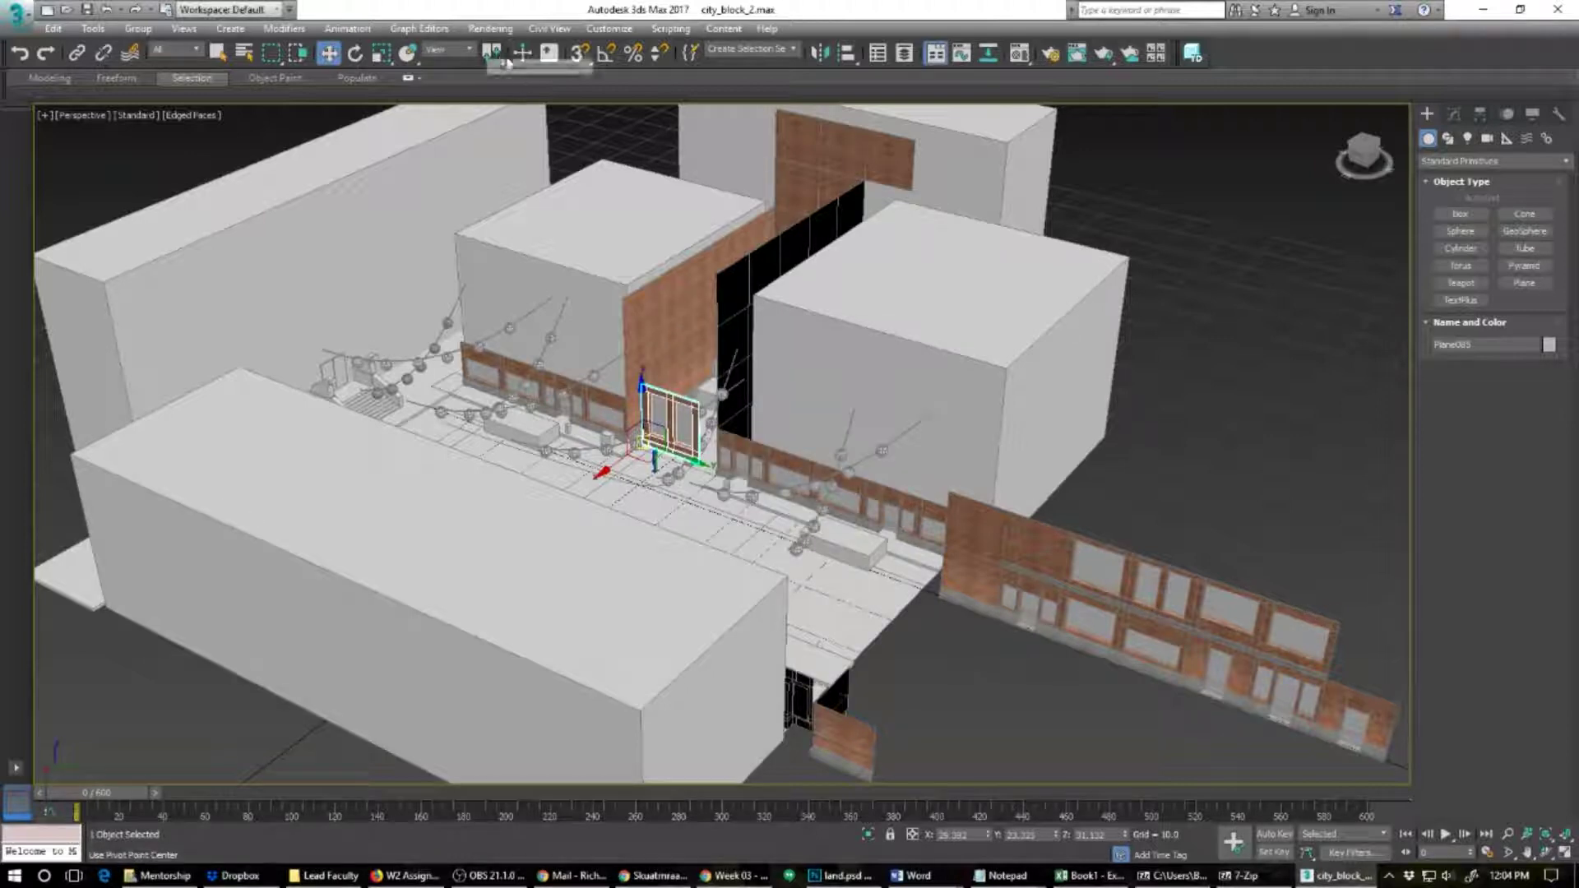
Step: Enable 3D snapping and place two instances of the double-window panel side by side above the ground-floor facade beside the alley
{"action": "left_click", "coordinate": [581, 54]}
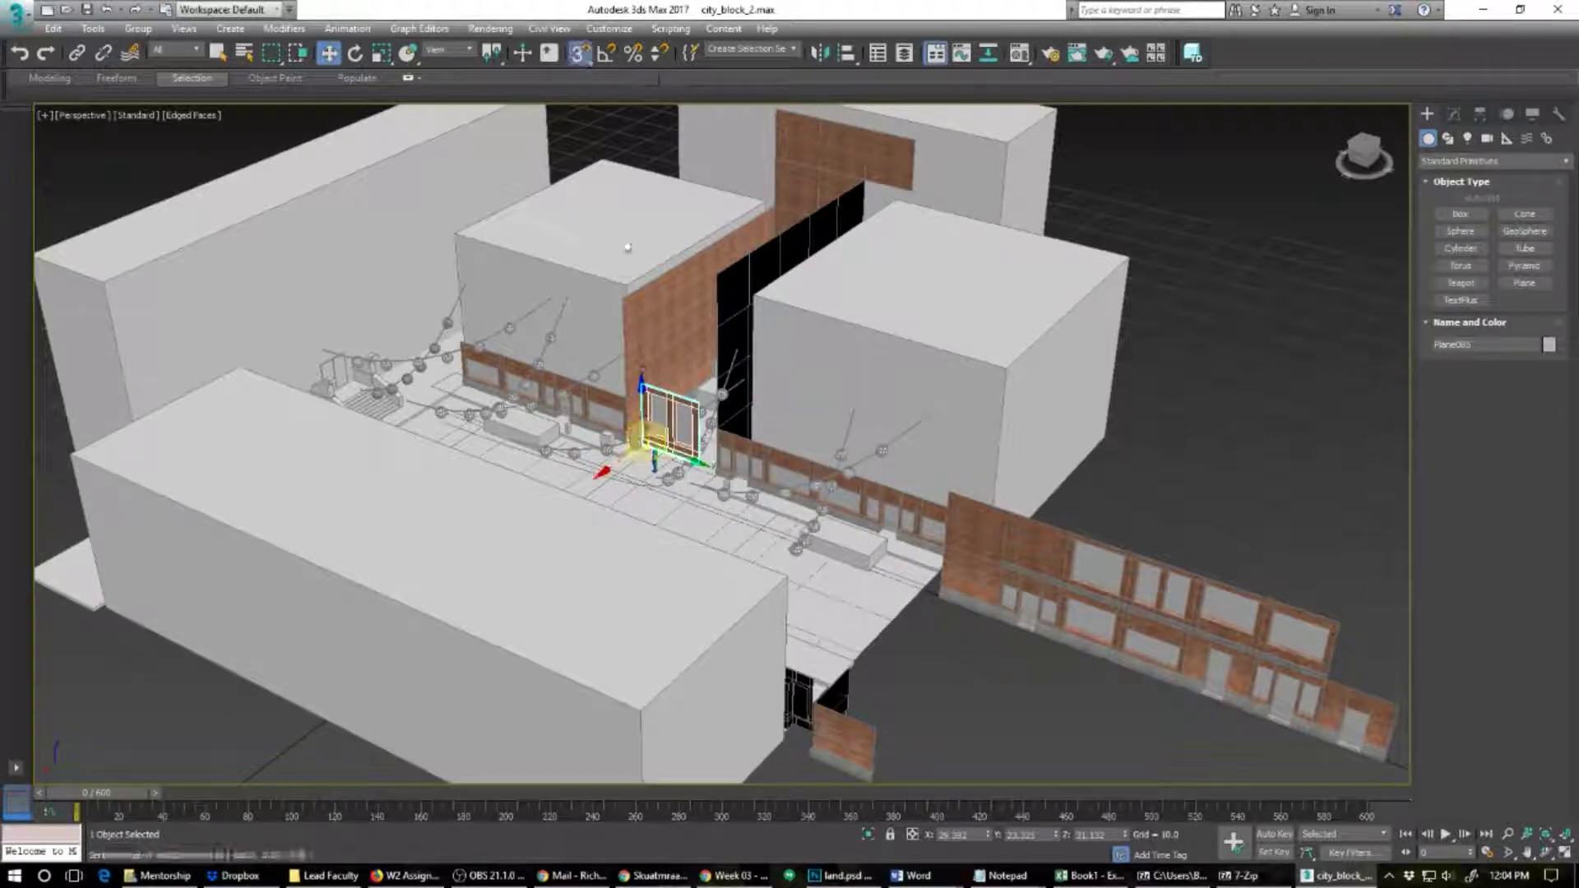
{"action": "left_click_drag", "start_coordinate": [645, 442], "coordinate": [583, 387]}
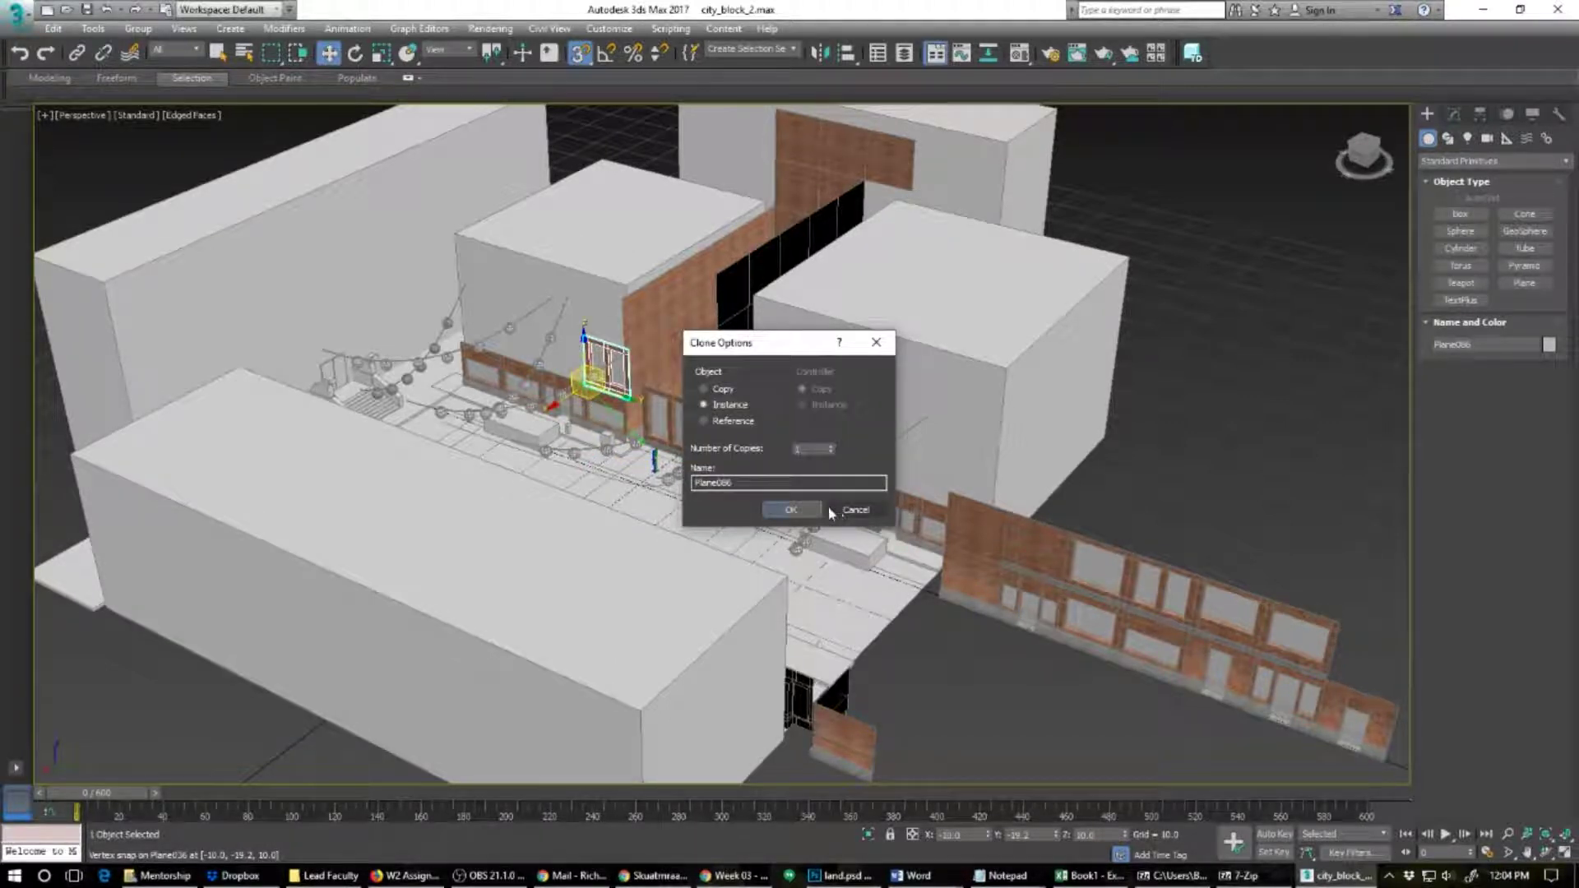
{"action": "left_click", "coordinate": [796, 512]}
{"action": "left_click", "coordinate": [673, 437]}
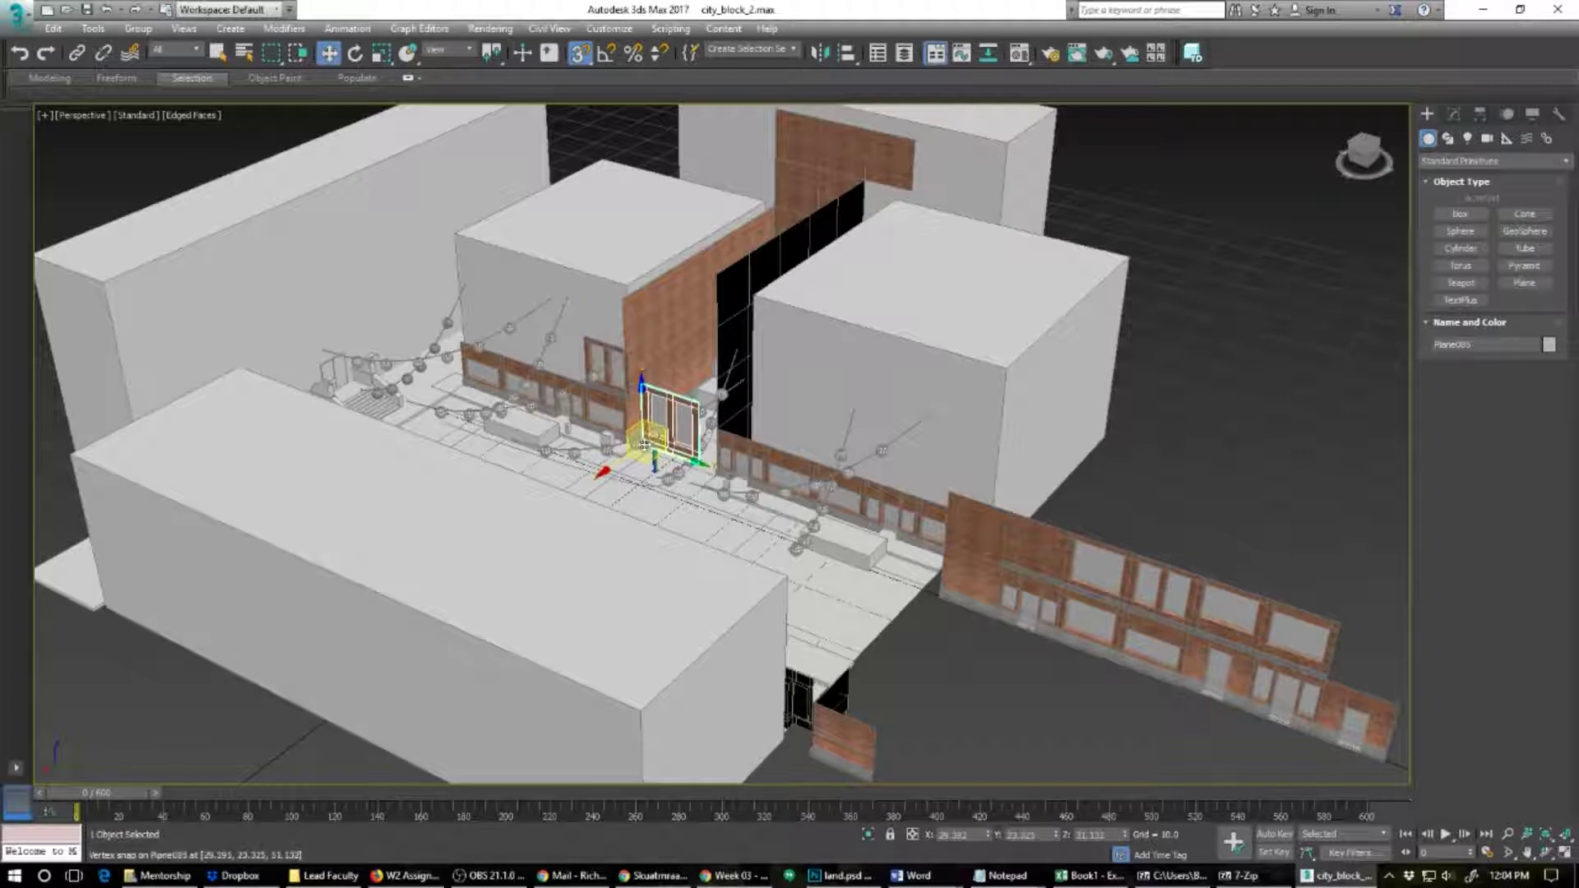
{"action": "left_click_drag", "start_coordinate": [644, 445], "coordinate": [541, 372], "text": "shift"}
{"action": "left_click", "coordinate": [791, 509]}
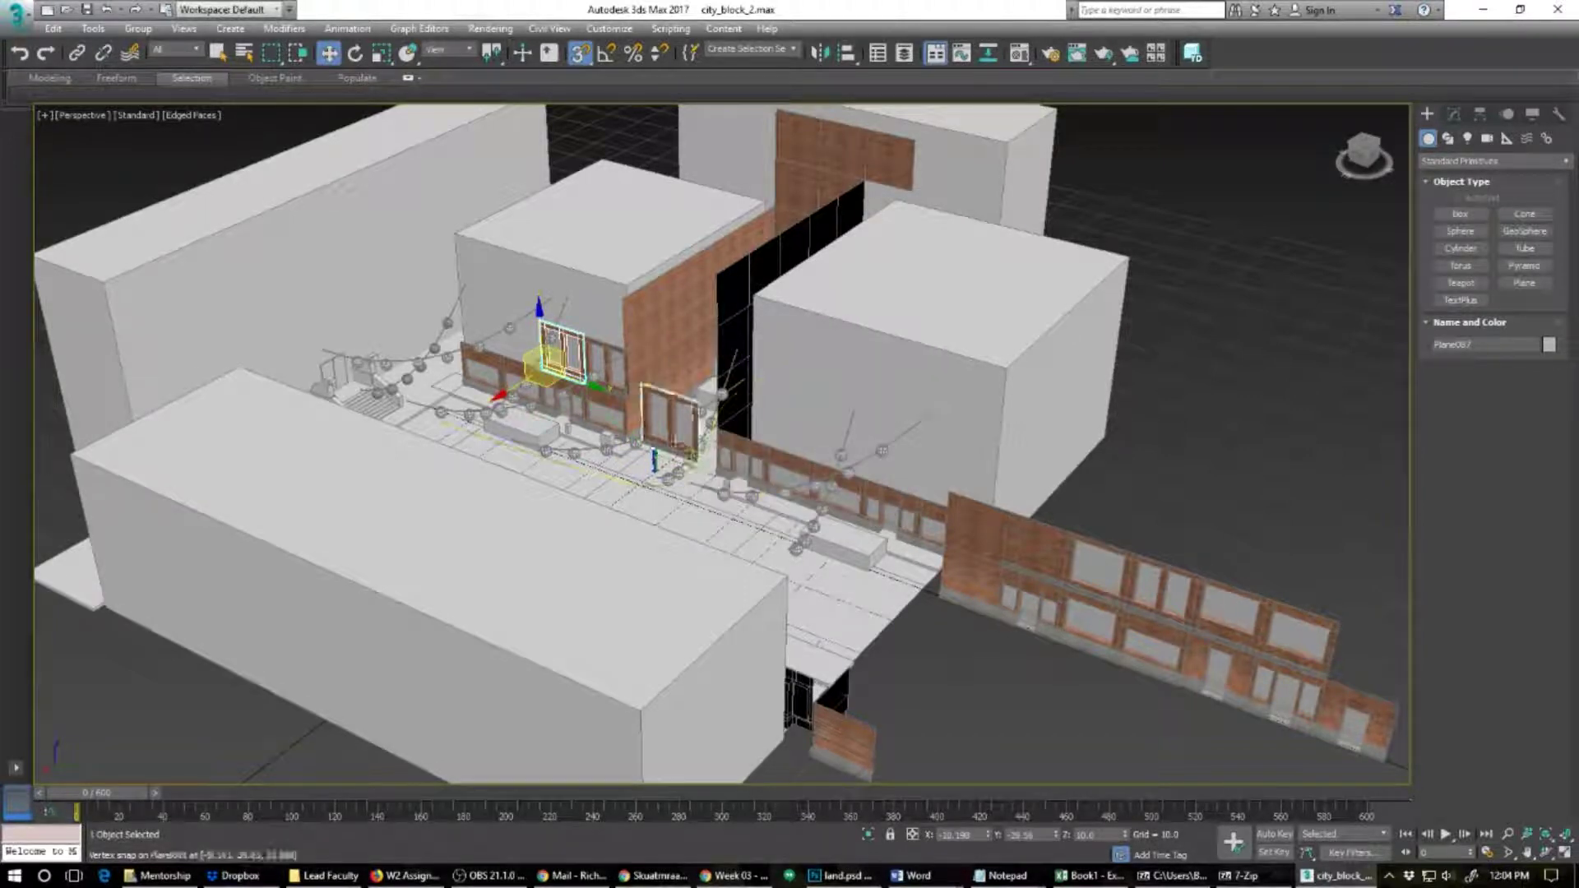
Step: Move the panel at the alley entrance up to the second storey and snap it to the facade's end farthest from the alley
{"action": "left_click", "coordinate": [679, 436]}
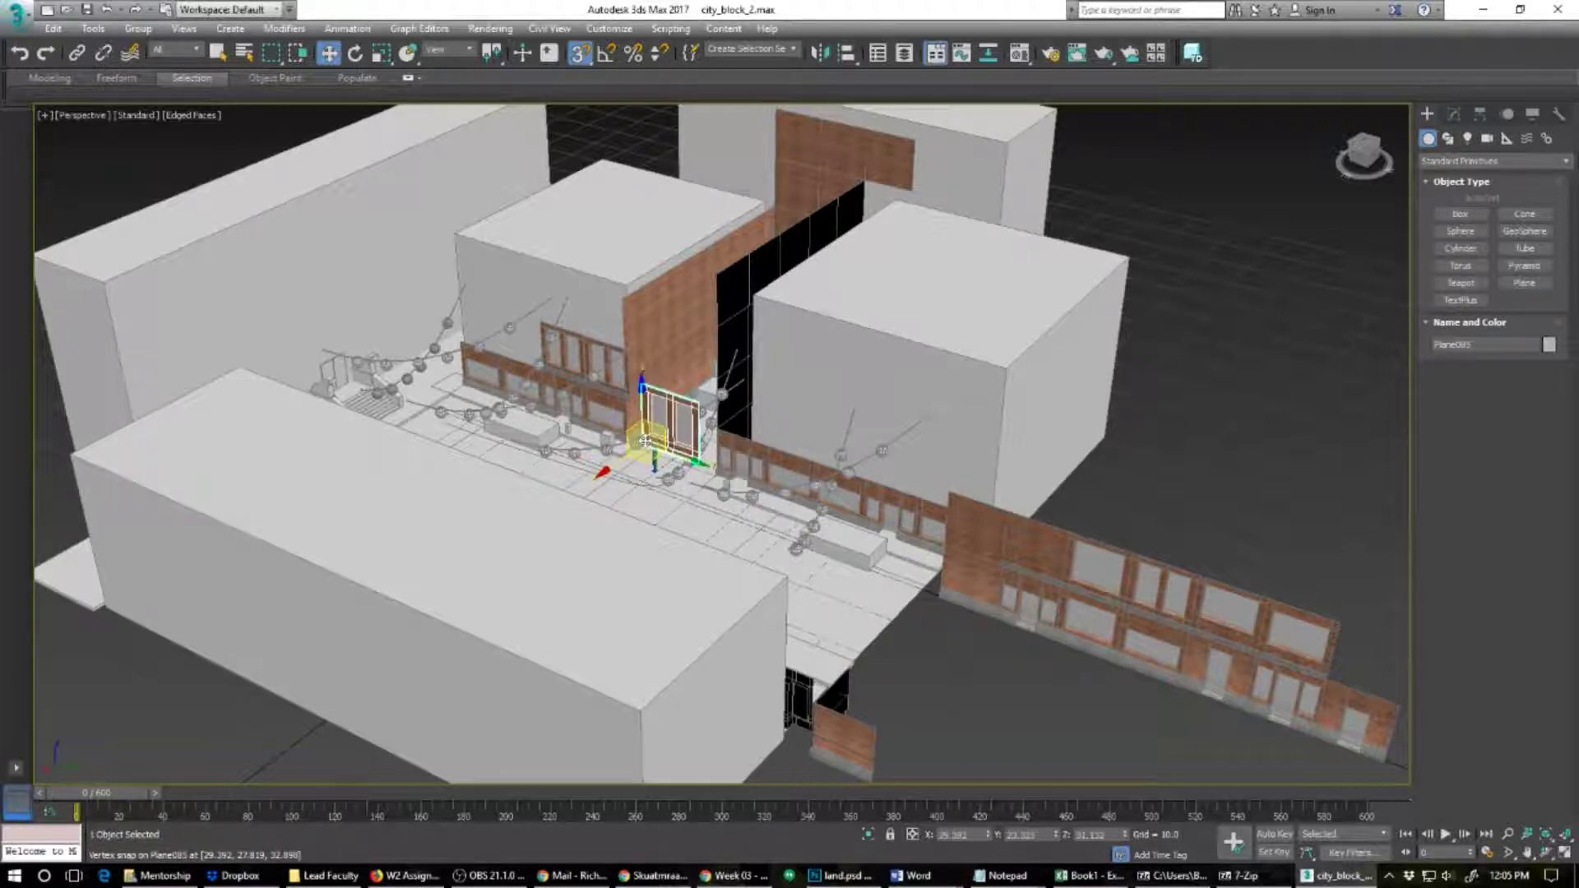
{"action": "mouse_move", "coordinate": [644, 442]}
{"action": "left_mouse_down"}
{"action": "mouse_move", "coordinate": [531, 336]}
{"action": "mouse_move", "coordinate": [506, 353]}
{"action": "left_mouse_up"}
{"action": "middle_click_drag", "start_coordinate": [524, 366], "coordinate": [682, 510], "text": "alt"}
{"action": "scroll", "coordinate": [681, 510], "scroll_direction": "up", "scroll_amount": 5}
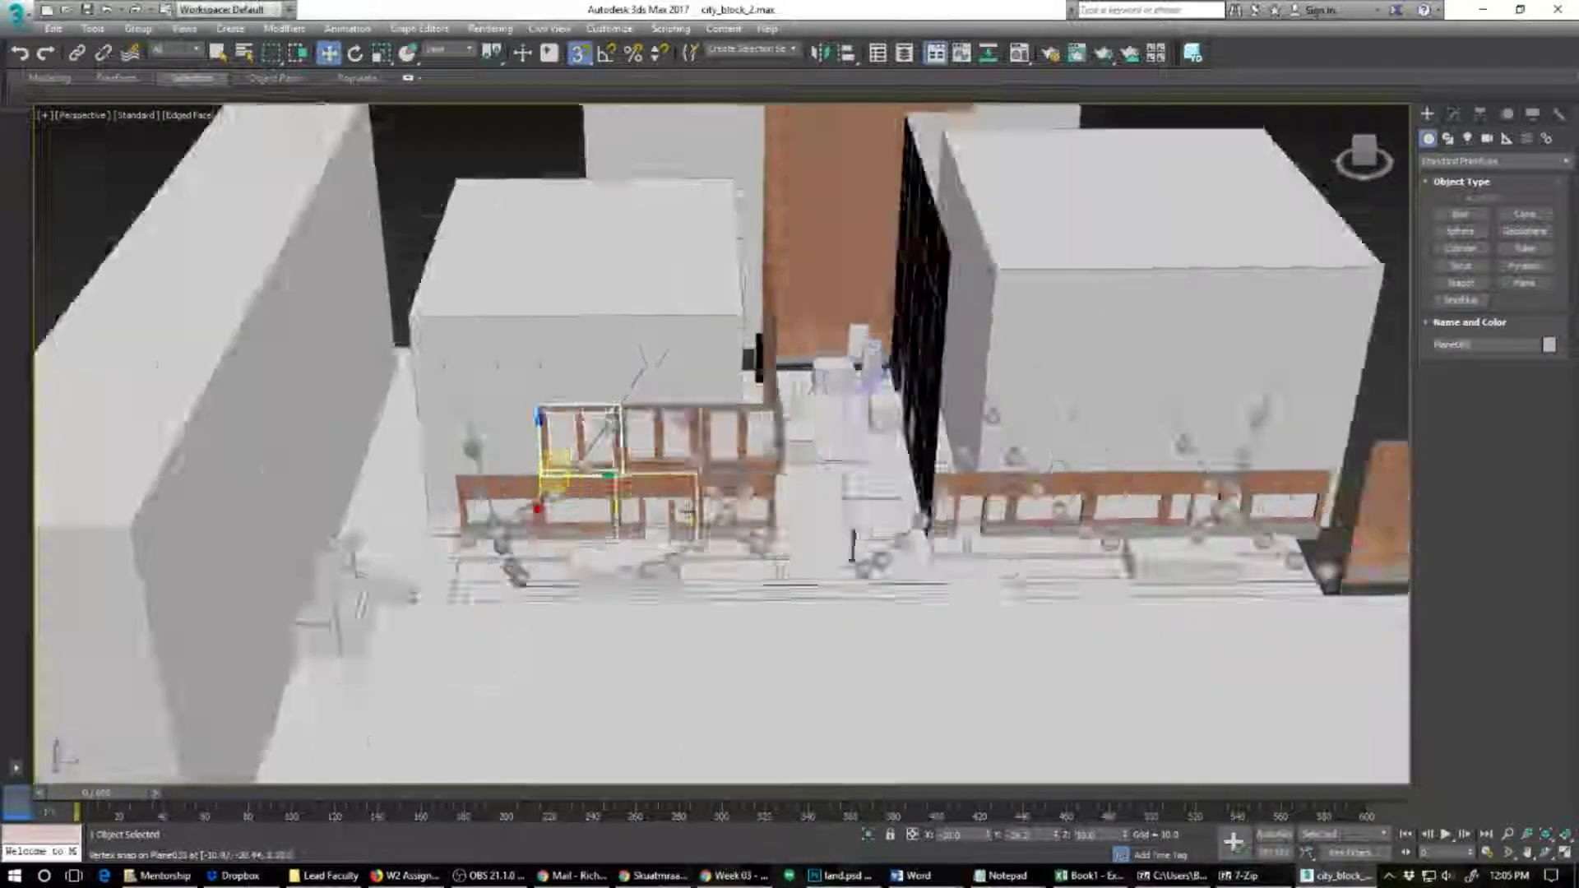
{"action": "scroll", "coordinate": [568, 492], "scroll_direction": "up", "scroll_amount": 3}
{"action": "middle_click_drag", "start_coordinate": [565, 488], "coordinate": [589, 475], "text": "alt"}
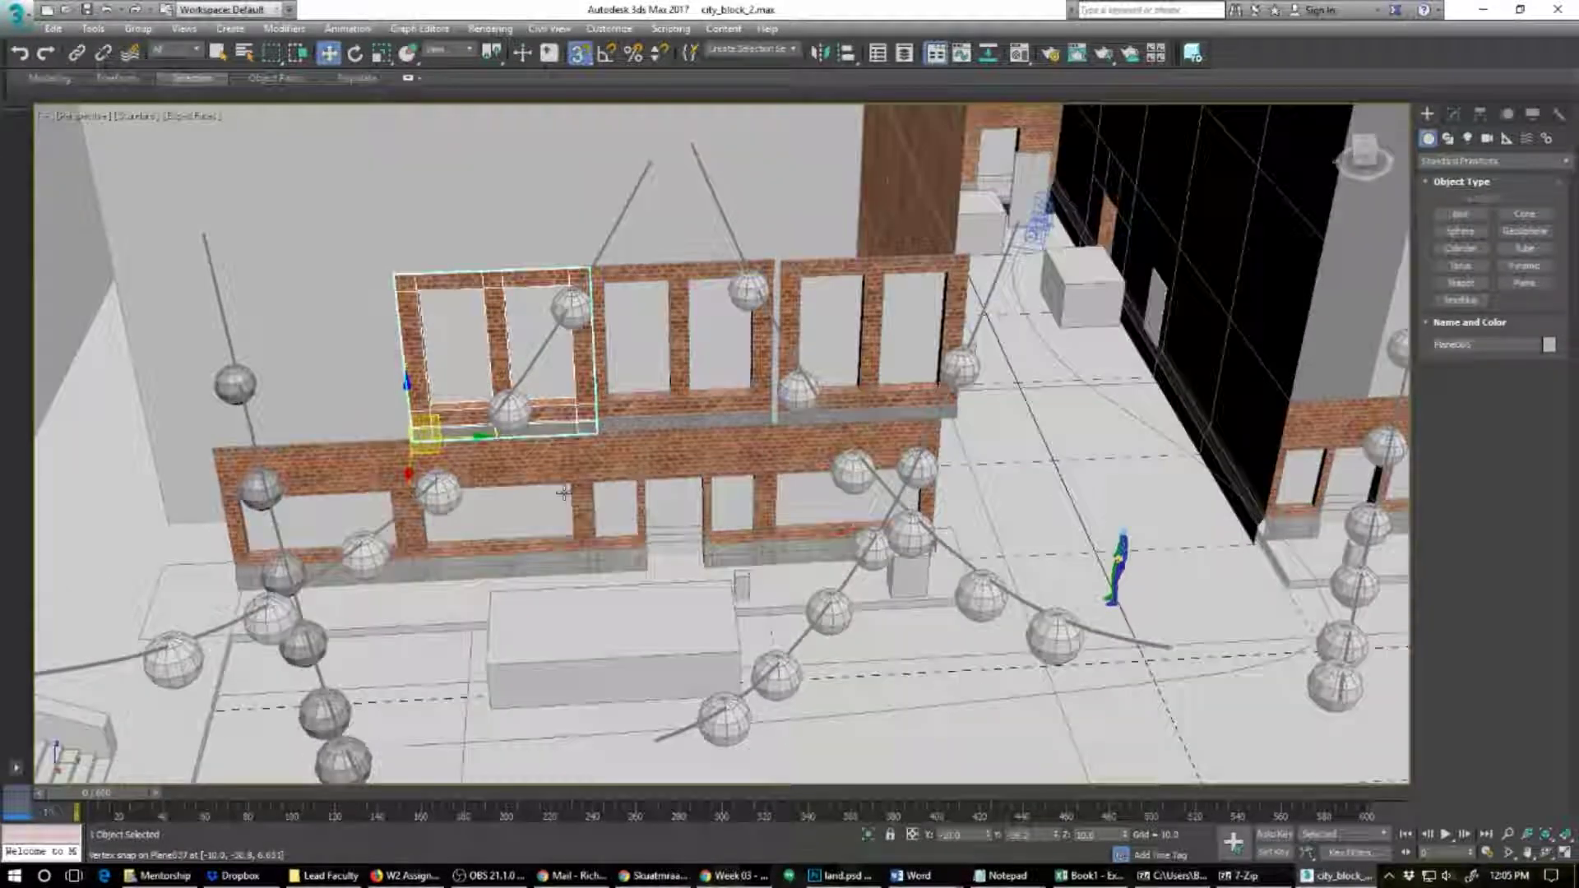
{"action": "scroll", "coordinate": [568, 476], "scroll_direction": "up", "scroll_amount": 3}
{"action": "scroll", "coordinate": [438, 422], "scroll_direction": "down", "scroll_amount": 4}
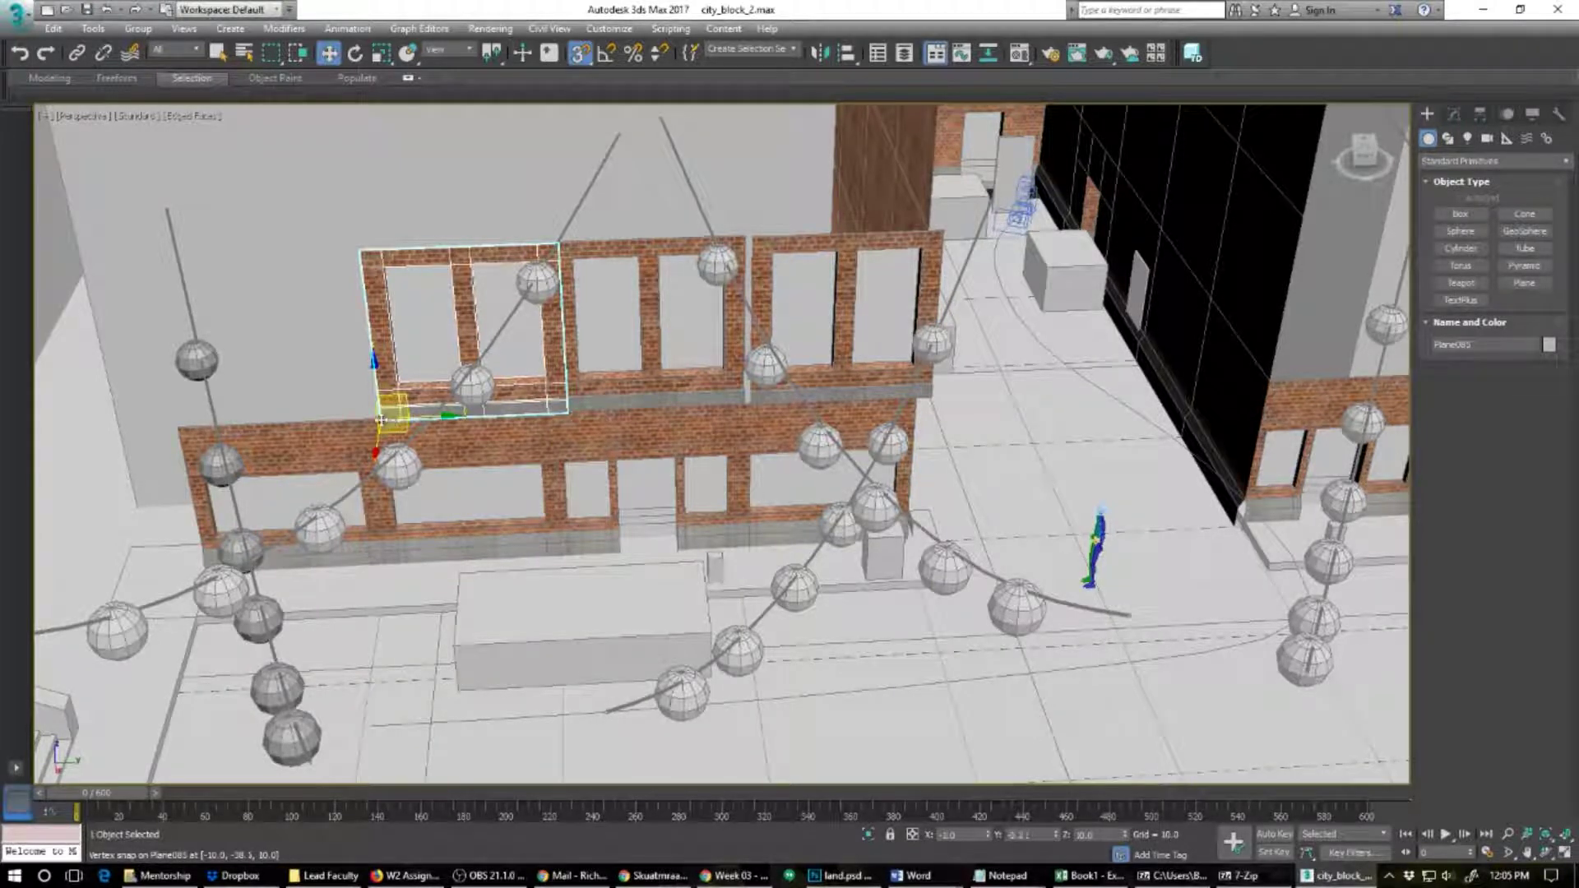
{"action": "left_click_drag", "start_coordinate": [387, 423], "coordinate": [179, 427]}
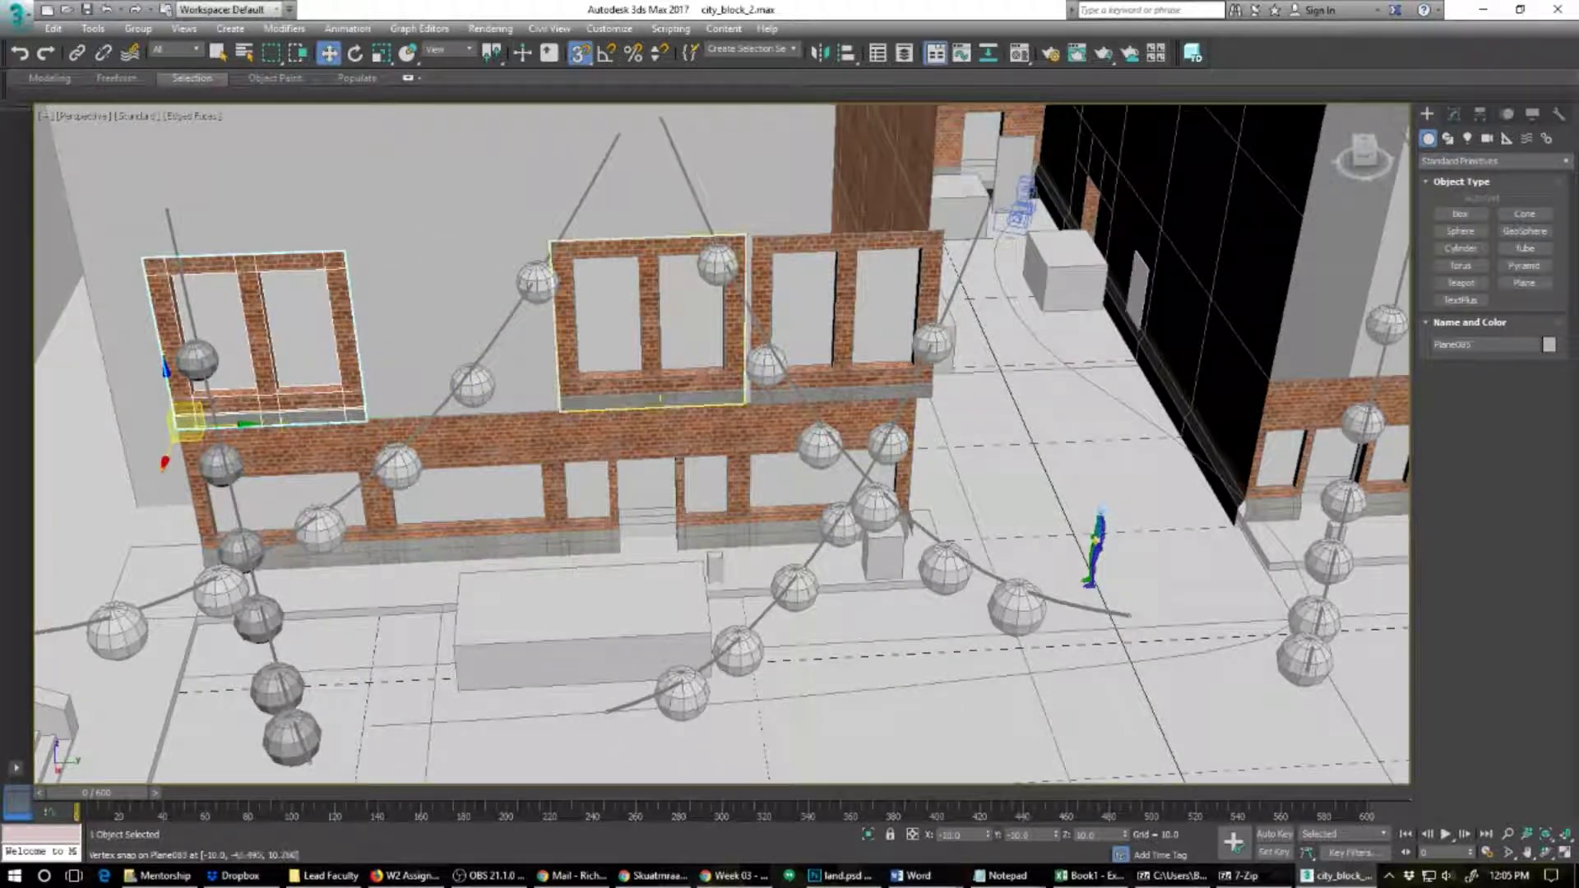
Step: Snap the middle panel beside the end one, align the alley-side panel with the facade corner, and fill the remaining gap with a clone
{"action": "left_click", "coordinate": [613, 384]}
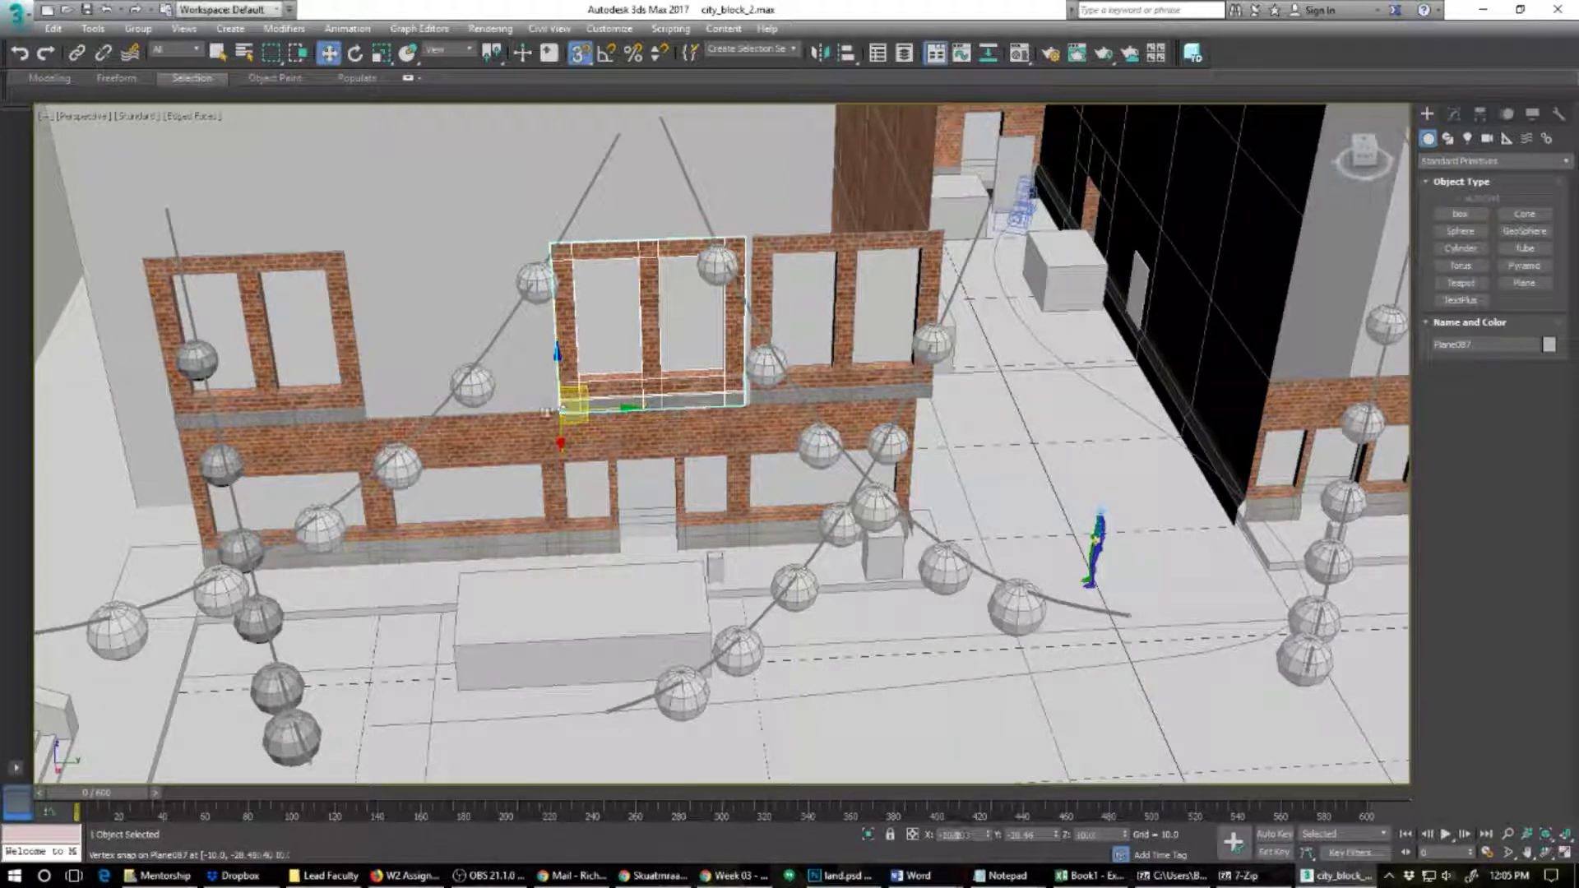
{"action": "left_click_drag", "start_coordinate": [568, 405], "coordinate": [386, 413]}
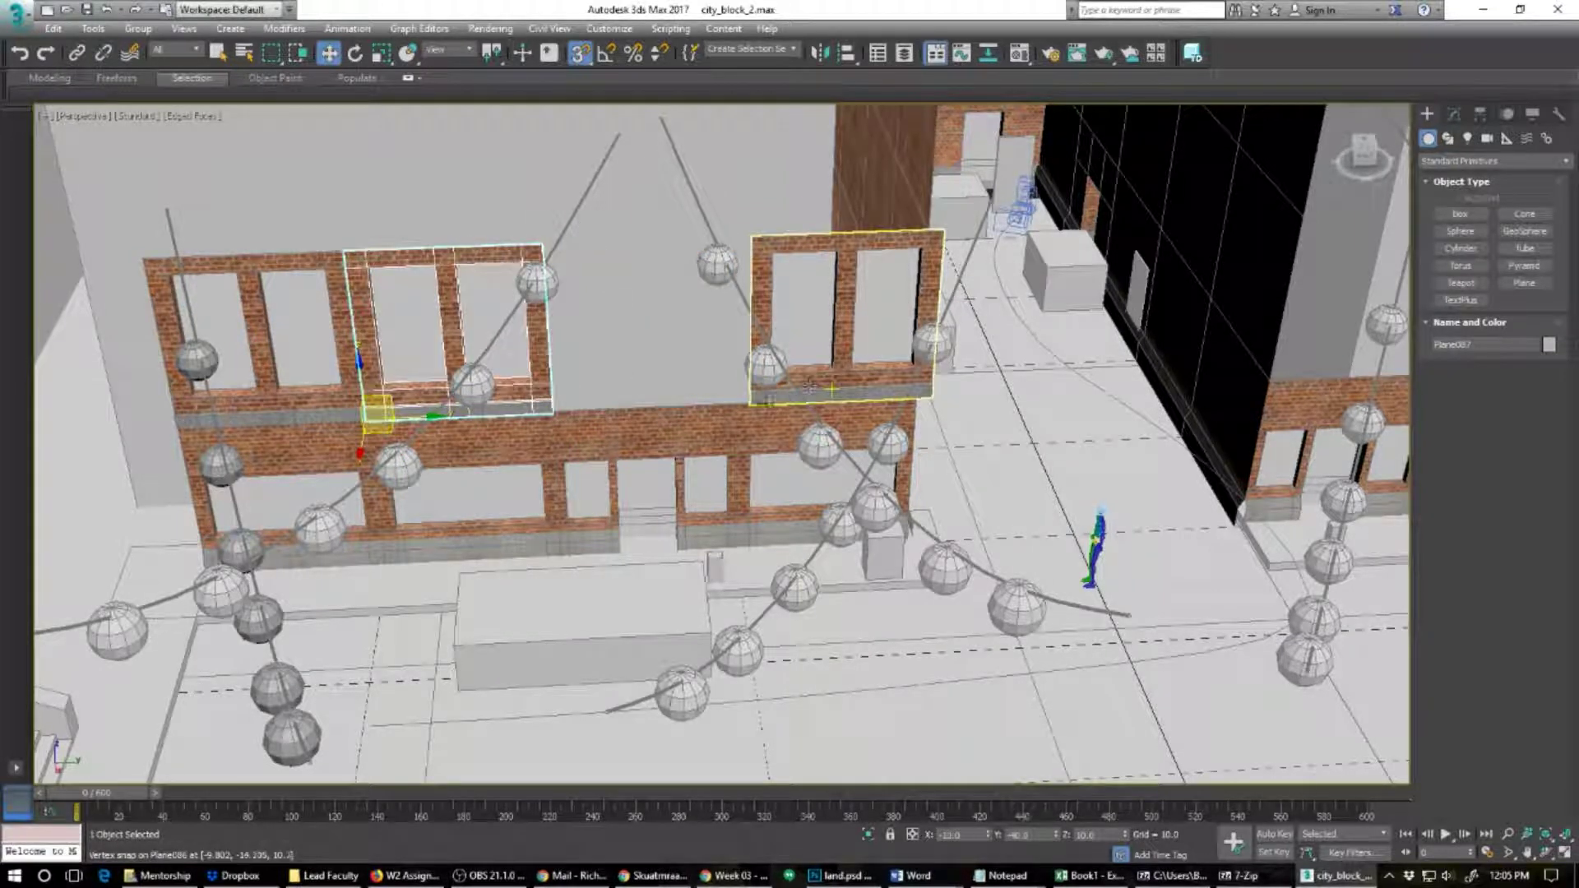
{"action": "left_click", "coordinate": [763, 399]}
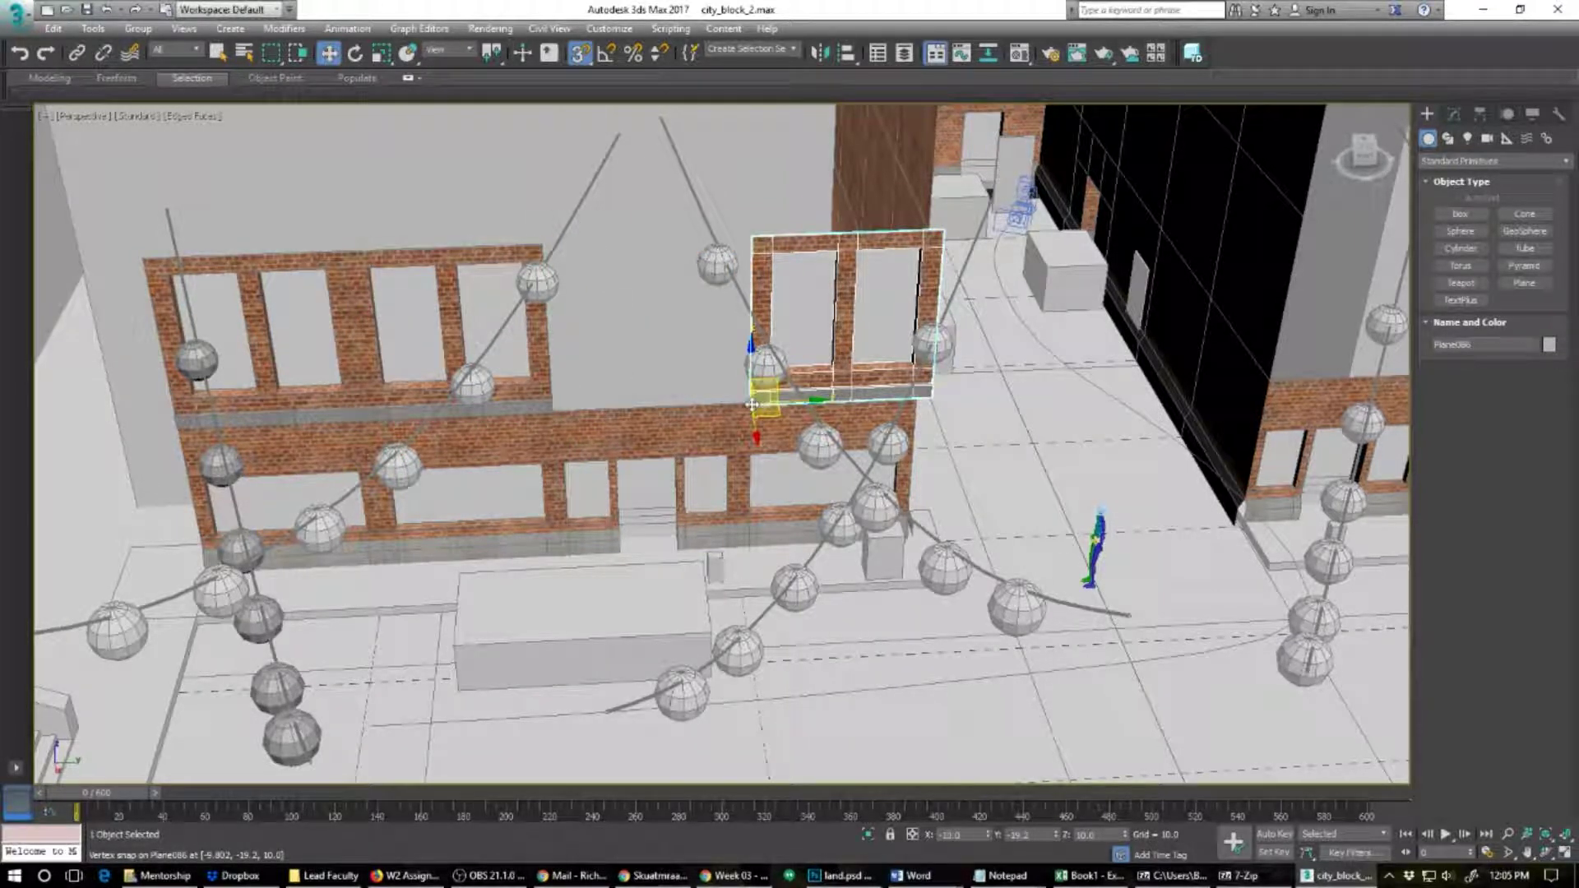
{"action": "mouse_move", "coordinate": [752, 405]}
{"action": "left_mouse_down"}
{"action": "mouse_move", "coordinate": [557, 398]}
{"action": "mouse_move", "coordinate": [554, 413]}
{"action": "mouse_move", "coordinate": [740, 374]}
{"action": "mouse_move", "coordinate": [745, 396]}
{"action": "left_mouse_up"}
{"action": "left_click", "coordinate": [786, 509]}
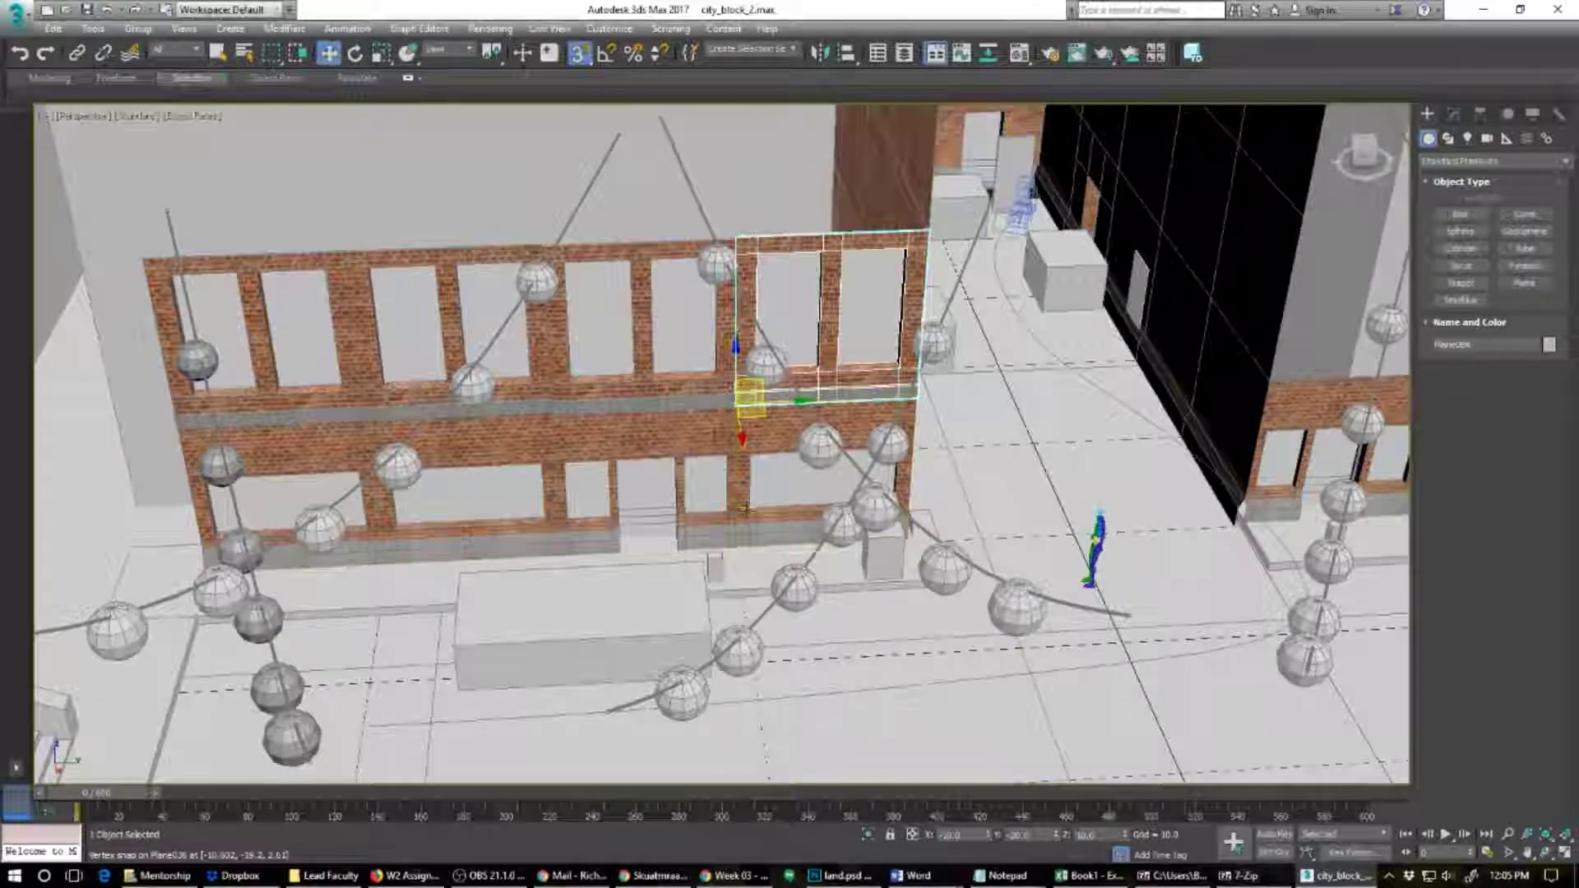
Step: Snap the gap-filling second-storey panel flush with the front of its neighbouring panels
{"action": "mouse_move", "coordinate": [758, 512]}
{"action": "middle_mouse_down", "text": "alt"}
{"action": "mouse_move", "coordinate": [673, 535]}
{"action": "mouse_move", "coordinate": [638, 497]}
{"action": "mouse_move", "coordinate": [724, 510]}
{"action": "mouse_move", "coordinate": [649, 496]}
{"action": "mouse_move", "coordinate": [828, 497]}
{"action": "mouse_move", "coordinate": [798, 484]}
{"action": "mouse_move", "coordinate": [779, 504]}
{"action": "mouse_move", "coordinate": [825, 528]}
{"action": "mouse_move", "coordinate": [706, 531]}
{"action": "middle_mouse_up", "text": "alt"}
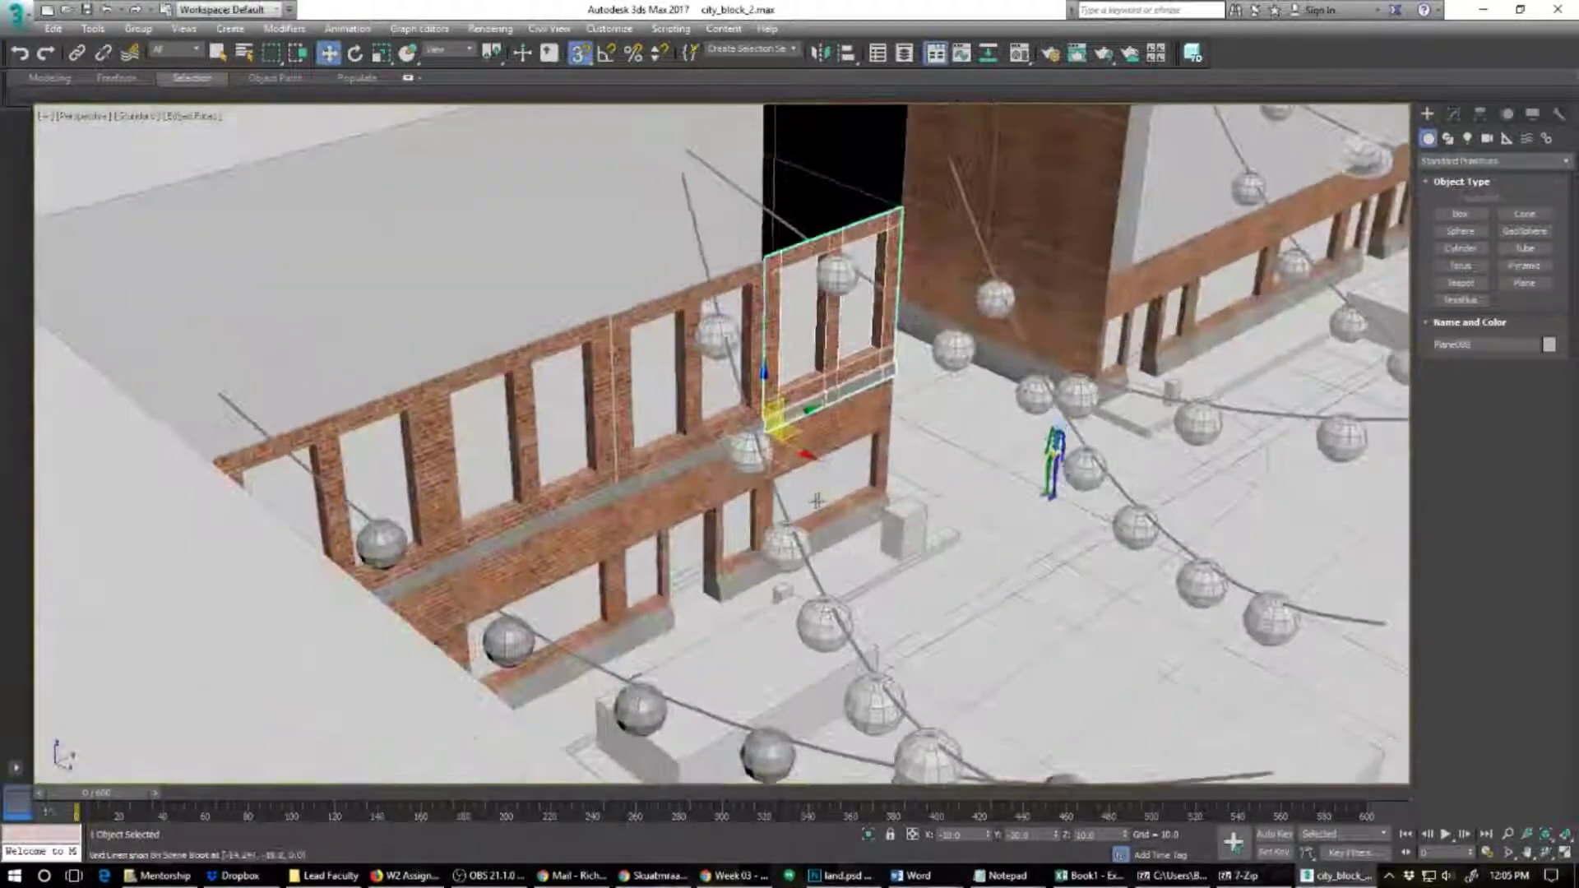
{"action": "scroll", "coordinate": [706, 531], "scroll_direction": "up", "scroll_amount": 4}
{"action": "left_click", "coordinate": [439, 401]}
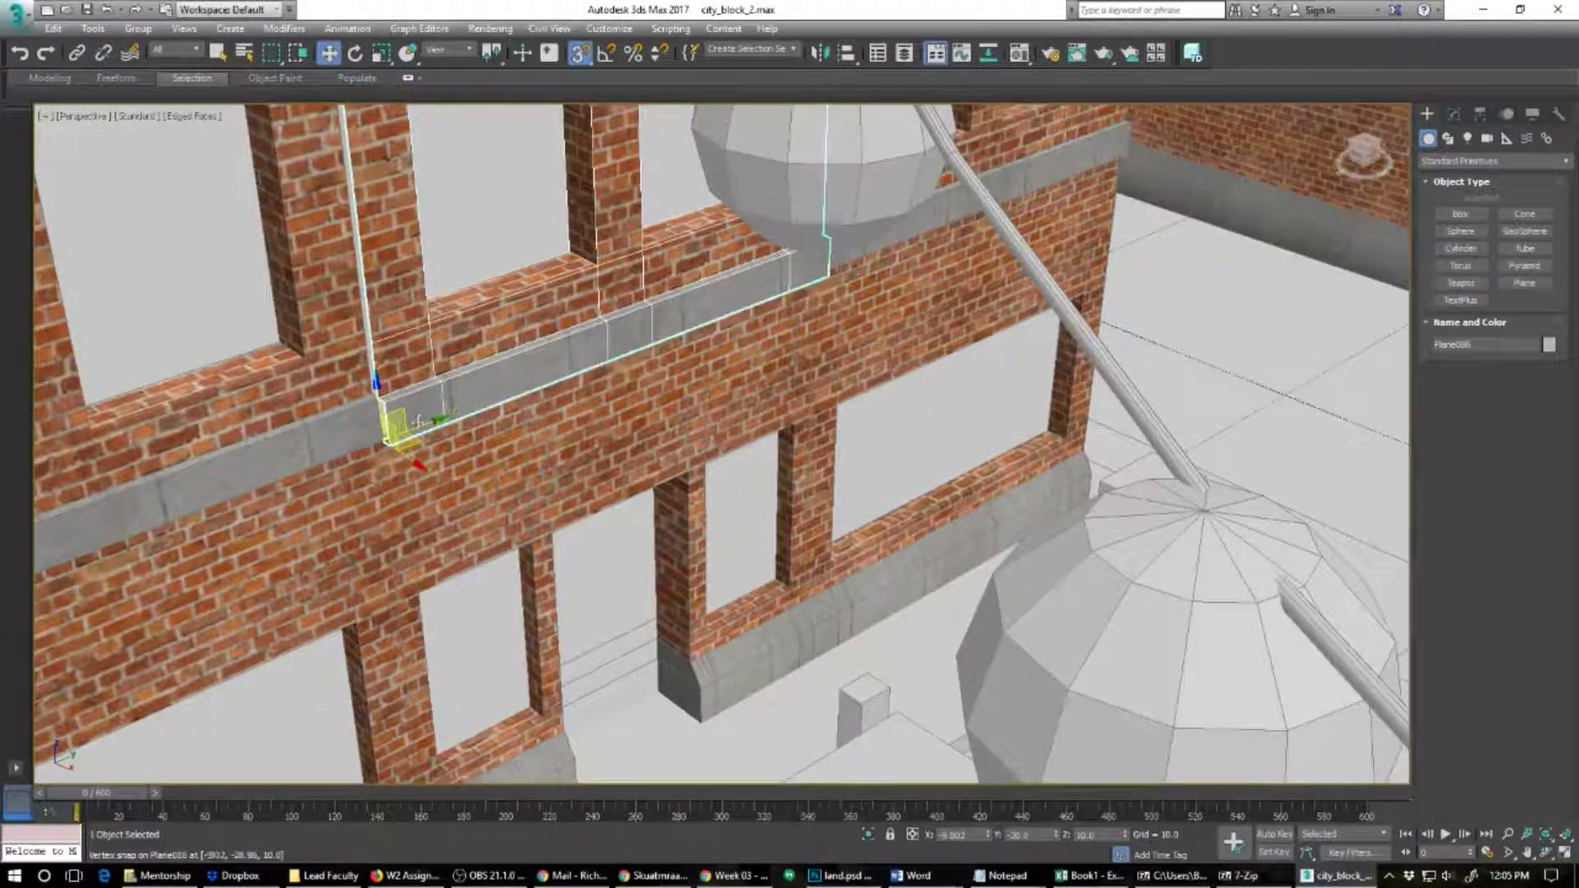
{"action": "mouse_move", "coordinate": [411, 429]}
{"action": "left_mouse_down"}
{"action": "mouse_move", "coordinate": [426, 436]}
{"action": "mouse_move", "coordinate": [414, 430]}
{"action": "left_mouse_up"}
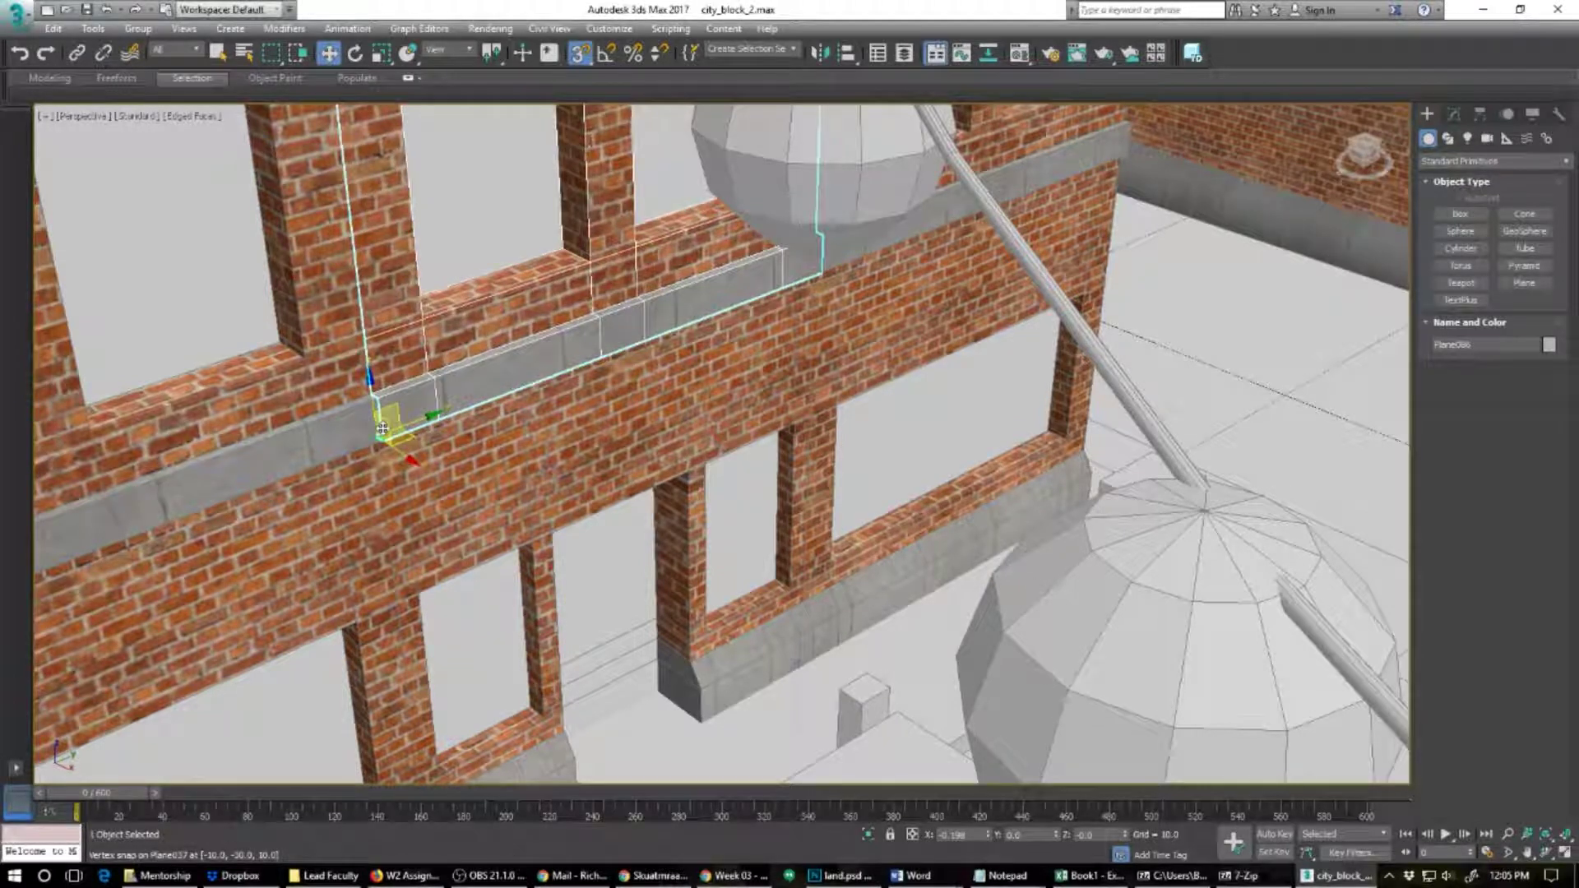
Step: Select all four second-storey double-window panels and clone them upward as a third-storey row
{"action": "middle_click_drag", "start_coordinate": [902, 403], "coordinate": [796, 409], "text": "alt"}
{"action": "scroll", "coordinate": [796, 407], "scroll_direction": "down", "scroll_amount": 8}
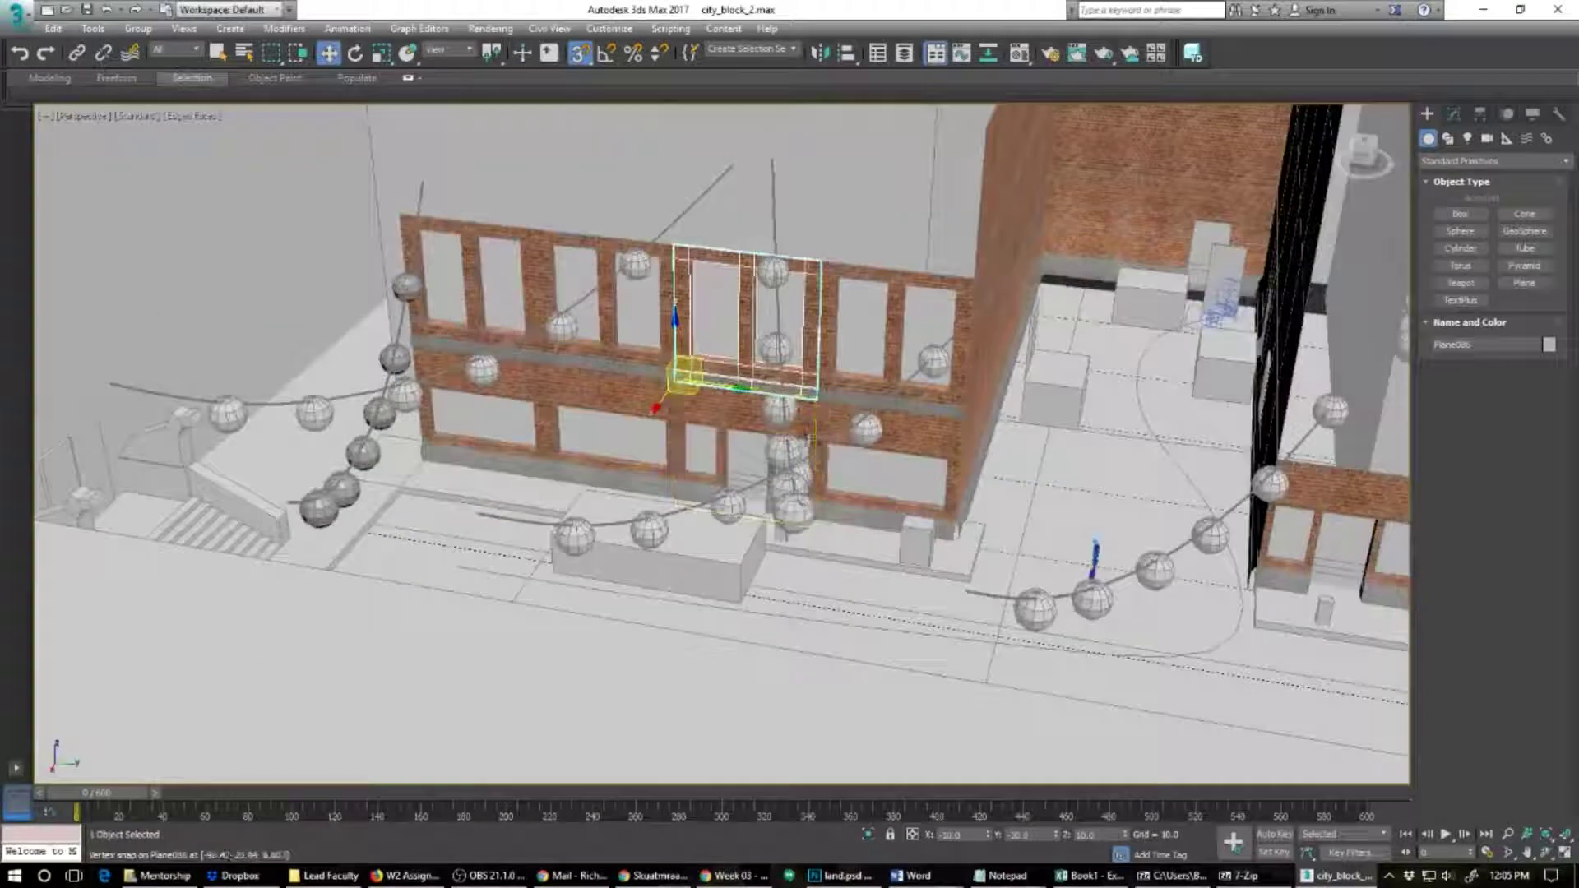
{"action": "mouse_move", "coordinate": [808, 481]}
{"action": "middle_mouse_down", "text": "alt"}
{"action": "mouse_move", "coordinate": [812, 424]}
{"action": "mouse_move", "coordinate": [805, 480]}
{"action": "middle_mouse_up", "text": "alt"}
{"action": "scroll", "coordinate": [805, 479], "scroll_direction": "down", "scroll_amount": 3}
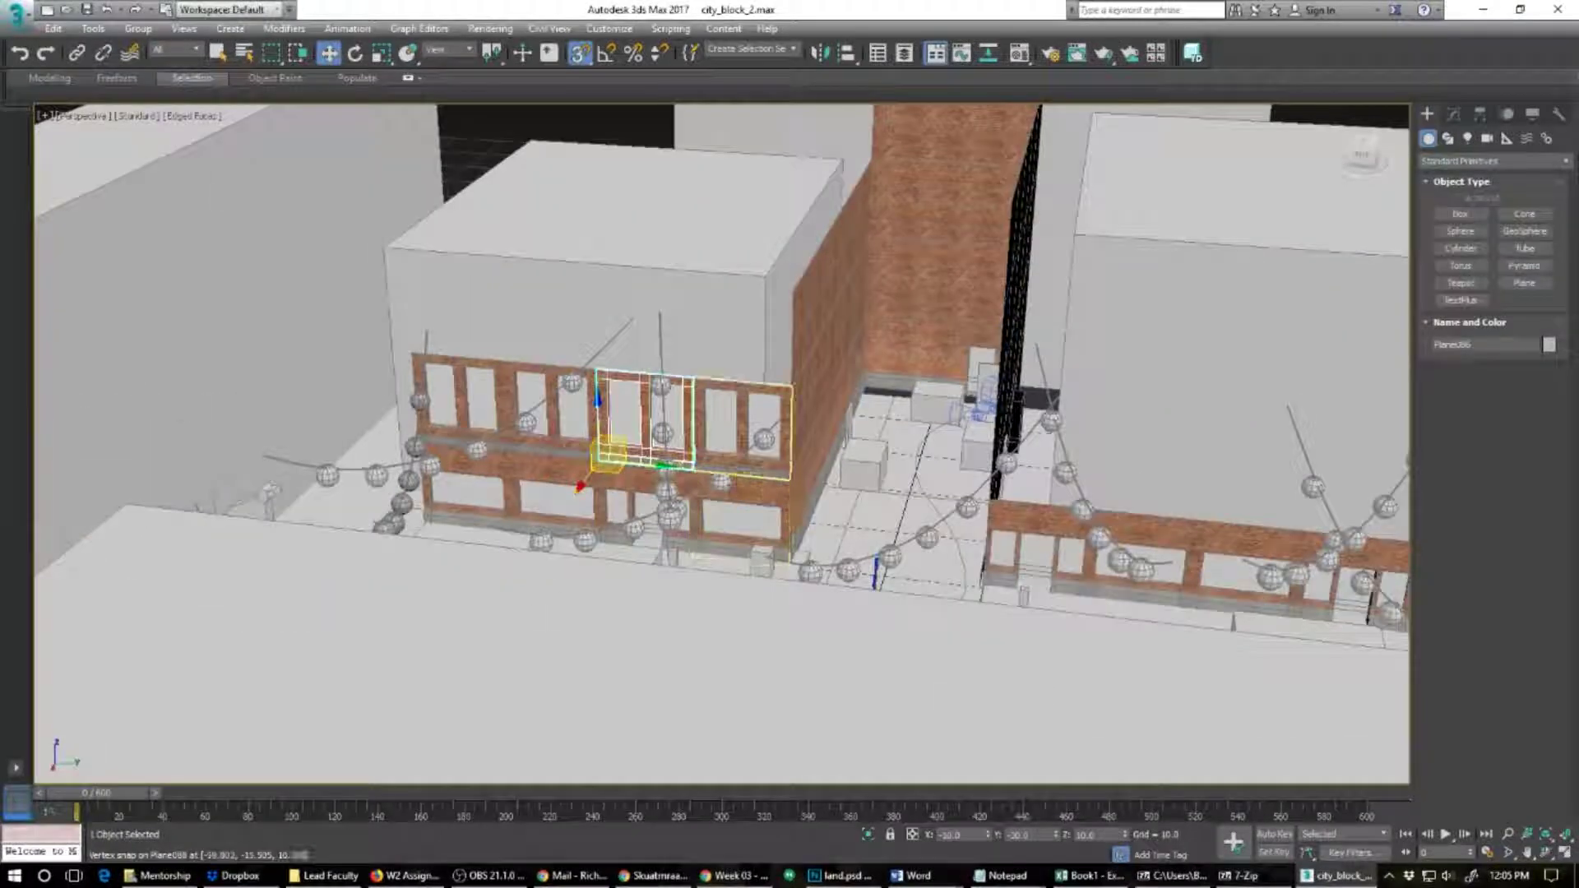
{"action": "left_click", "coordinate": [638, 420]}
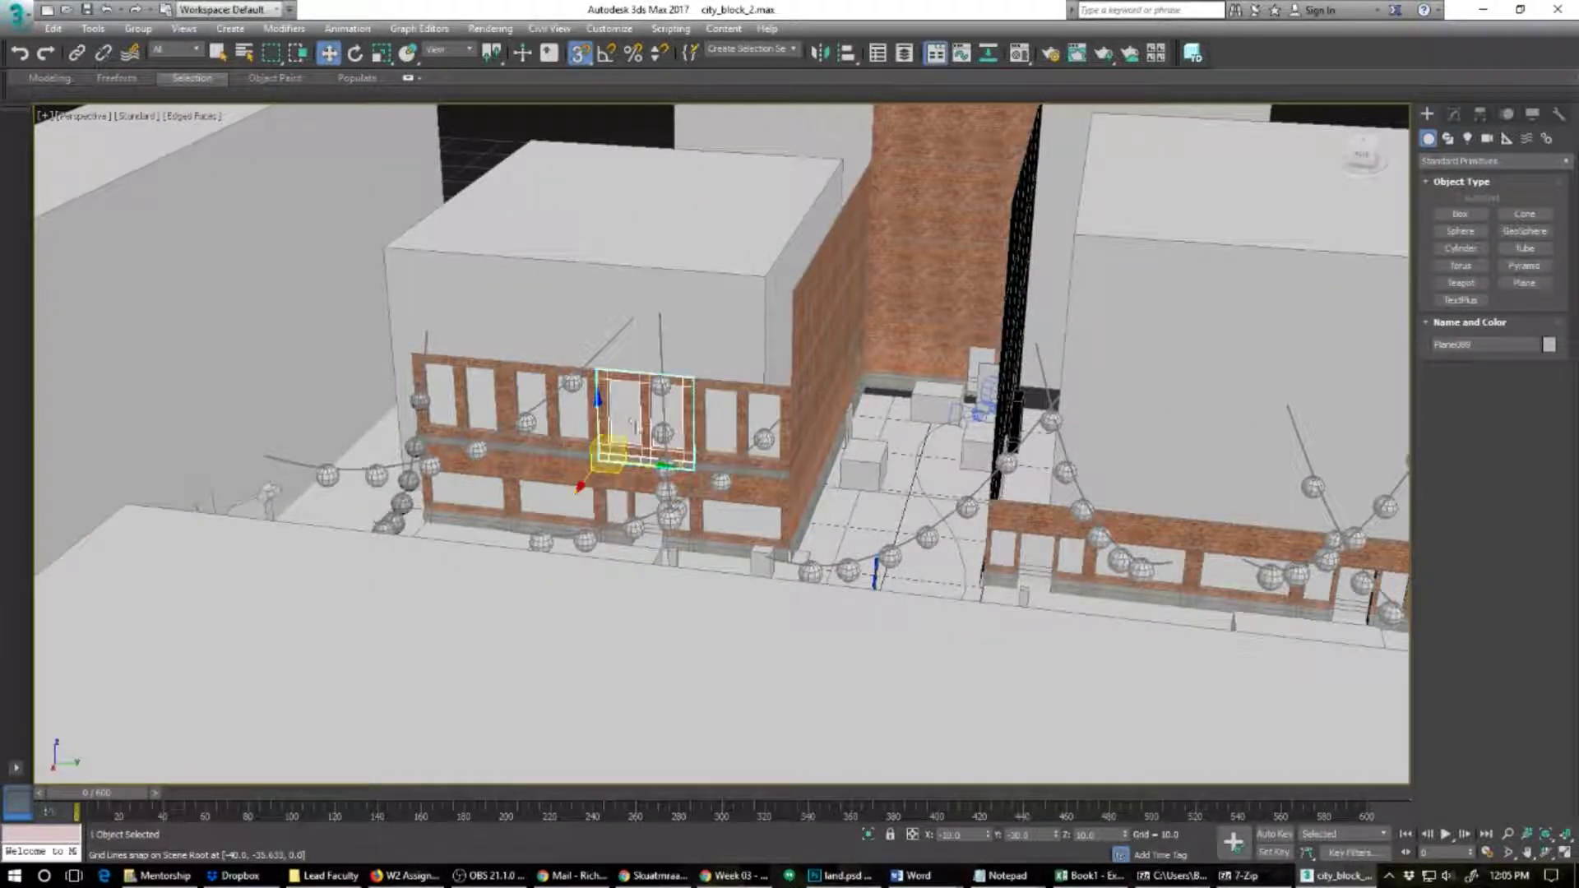
{"action": "left_click", "coordinate": [719, 425], "text": "ctrl"}
{"action": "left_click", "coordinate": [560, 423], "text": "ctrl"}
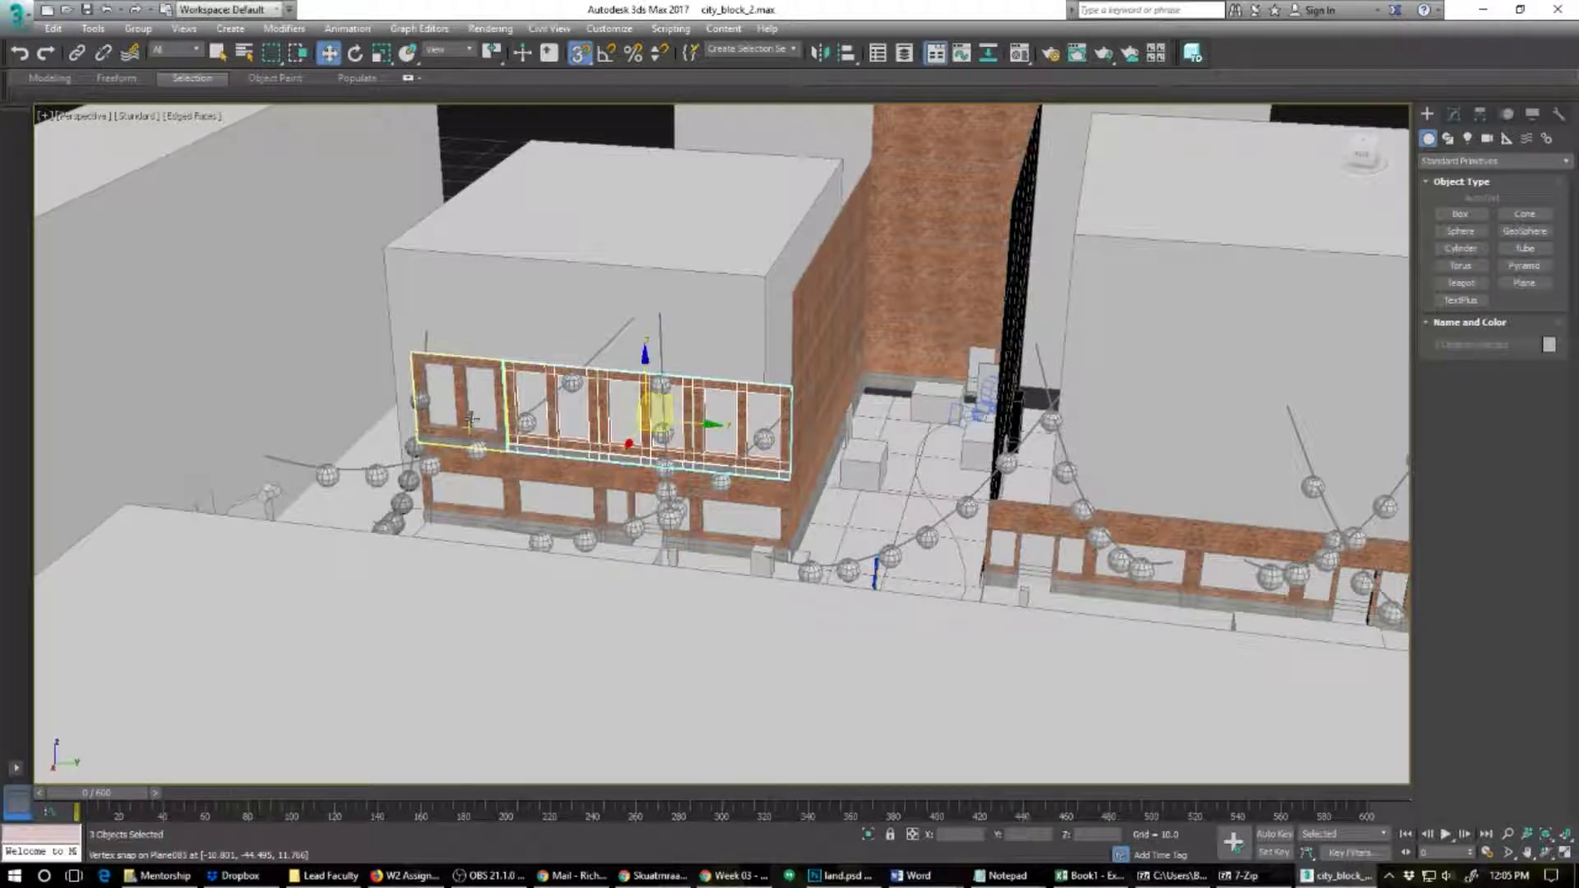
{"action": "left_click", "coordinate": [460, 426], "text": "ctrl"}
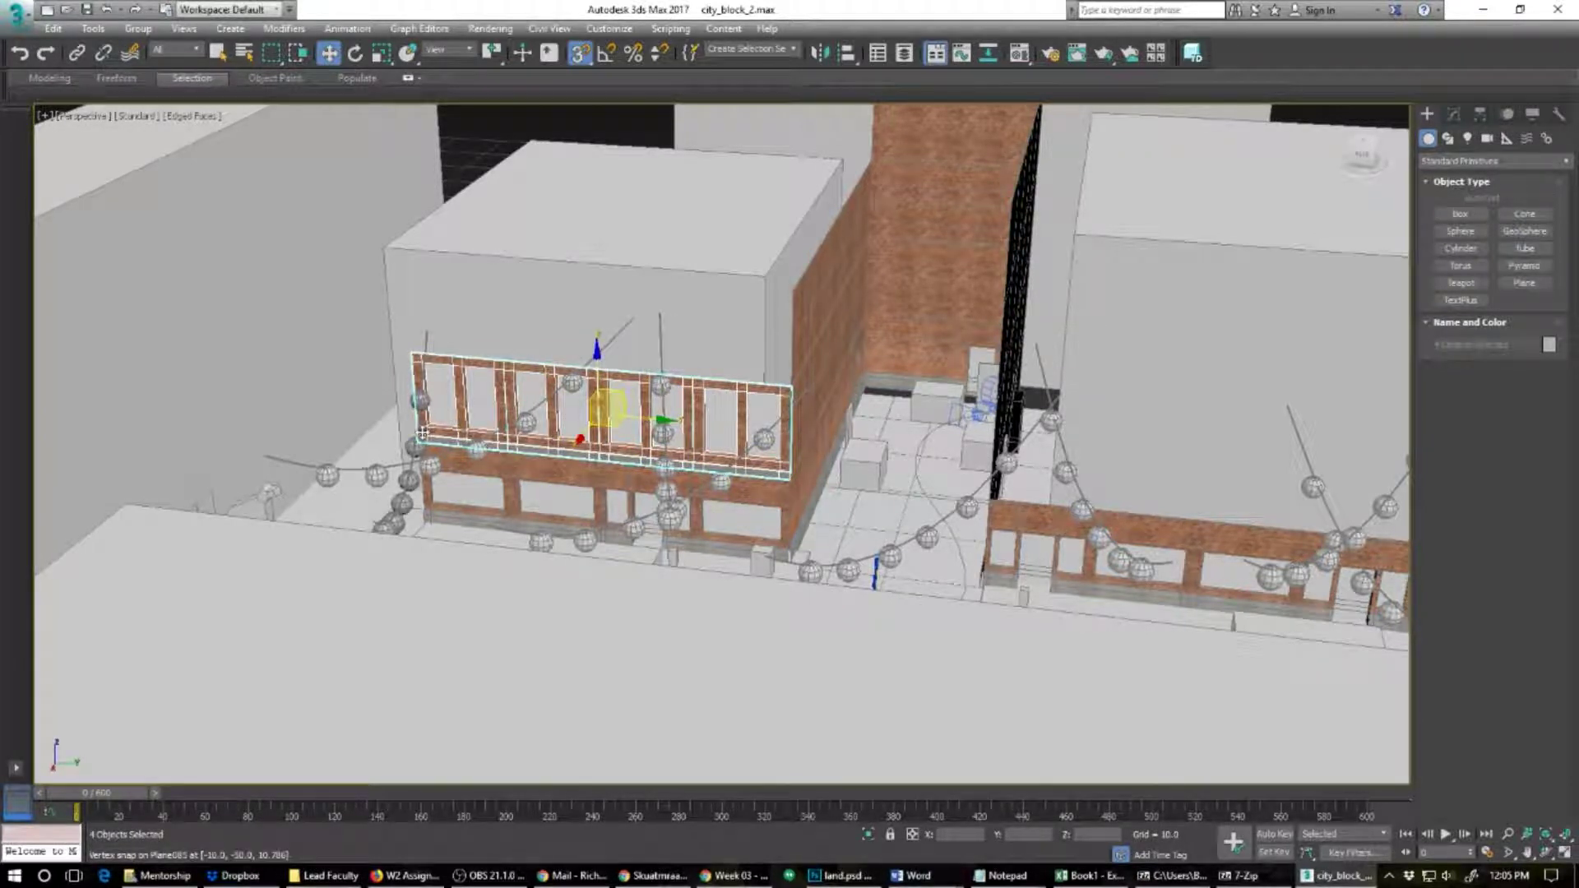
{"action": "mouse_move", "coordinate": [609, 406]}
{"action": "left_mouse_down"}
{"action": "mouse_move", "coordinate": [600, 244]}
{"action": "mouse_move", "coordinate": [576, 271]}
{"action": "mouse_move", "coordinate": [596, 328]}
{"action": "mouse_move", "coordinate": [586, 360]}
{"action": "left_mouse_up"}
{"action": "left_click", "coordinate": [779, 512]}
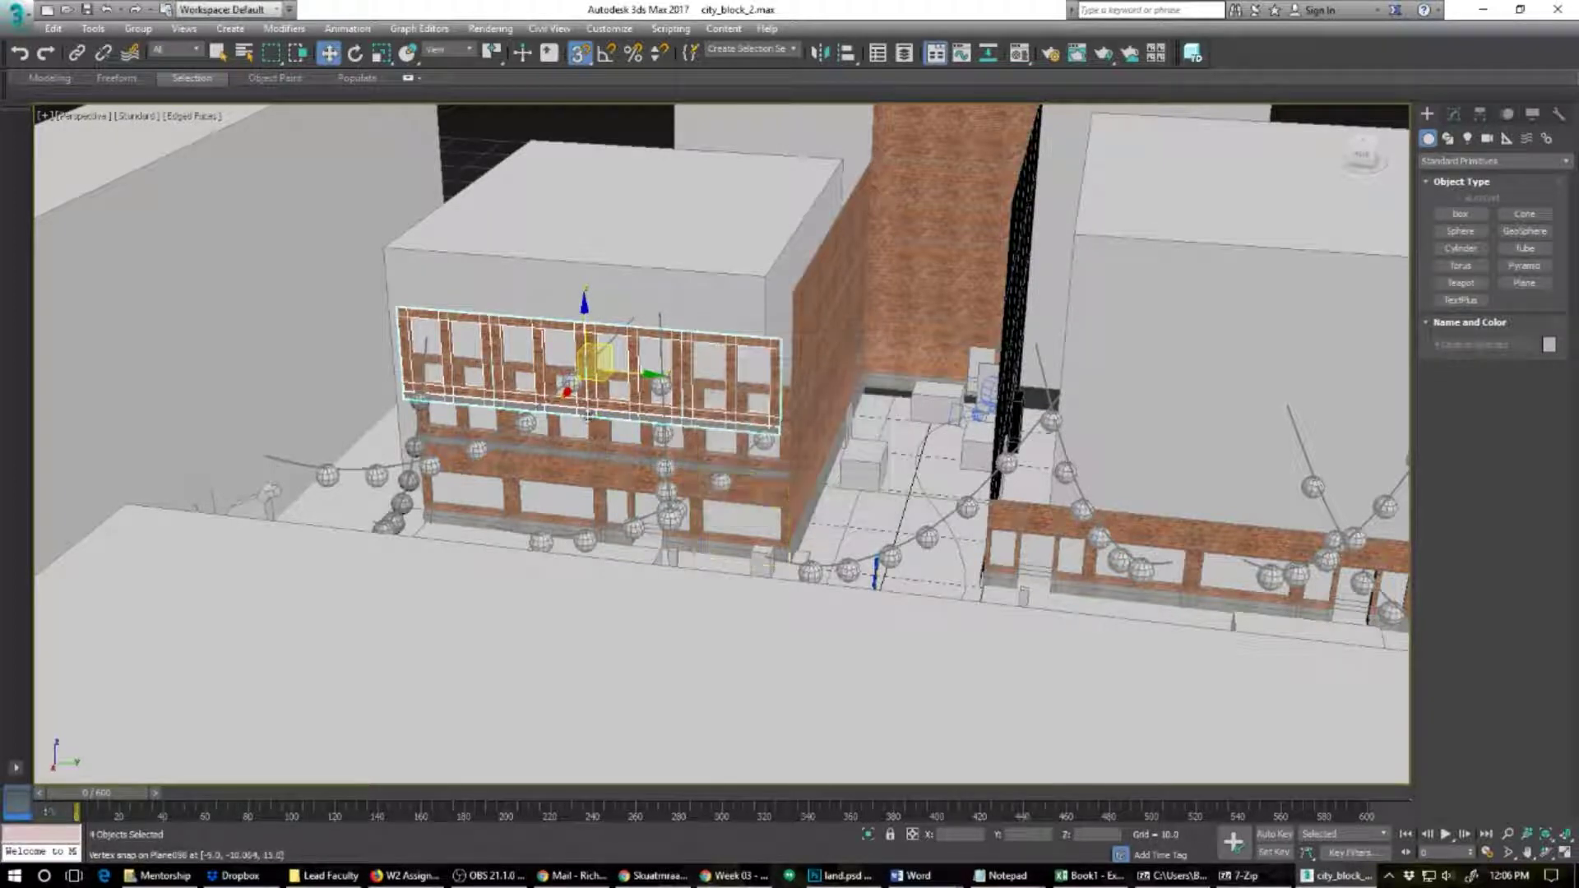
{"action": "mouse_move", "coordinate": [585, 321]}
{"action": "left_mouse_down"}
{"action": "mouse_move", "coordinate": [586, 288]}
{"action": "mouse_move", "coordinate": [585, 359]}
{"action": "left_mouse_up"}
Step: Snap the two third-storey panels nearest the alley onto the top edges of the second-storey panels below them
{"action": "scroll", "coordinate": [566, 431], "scroll_direction": "up", "scroll_amount": 4}
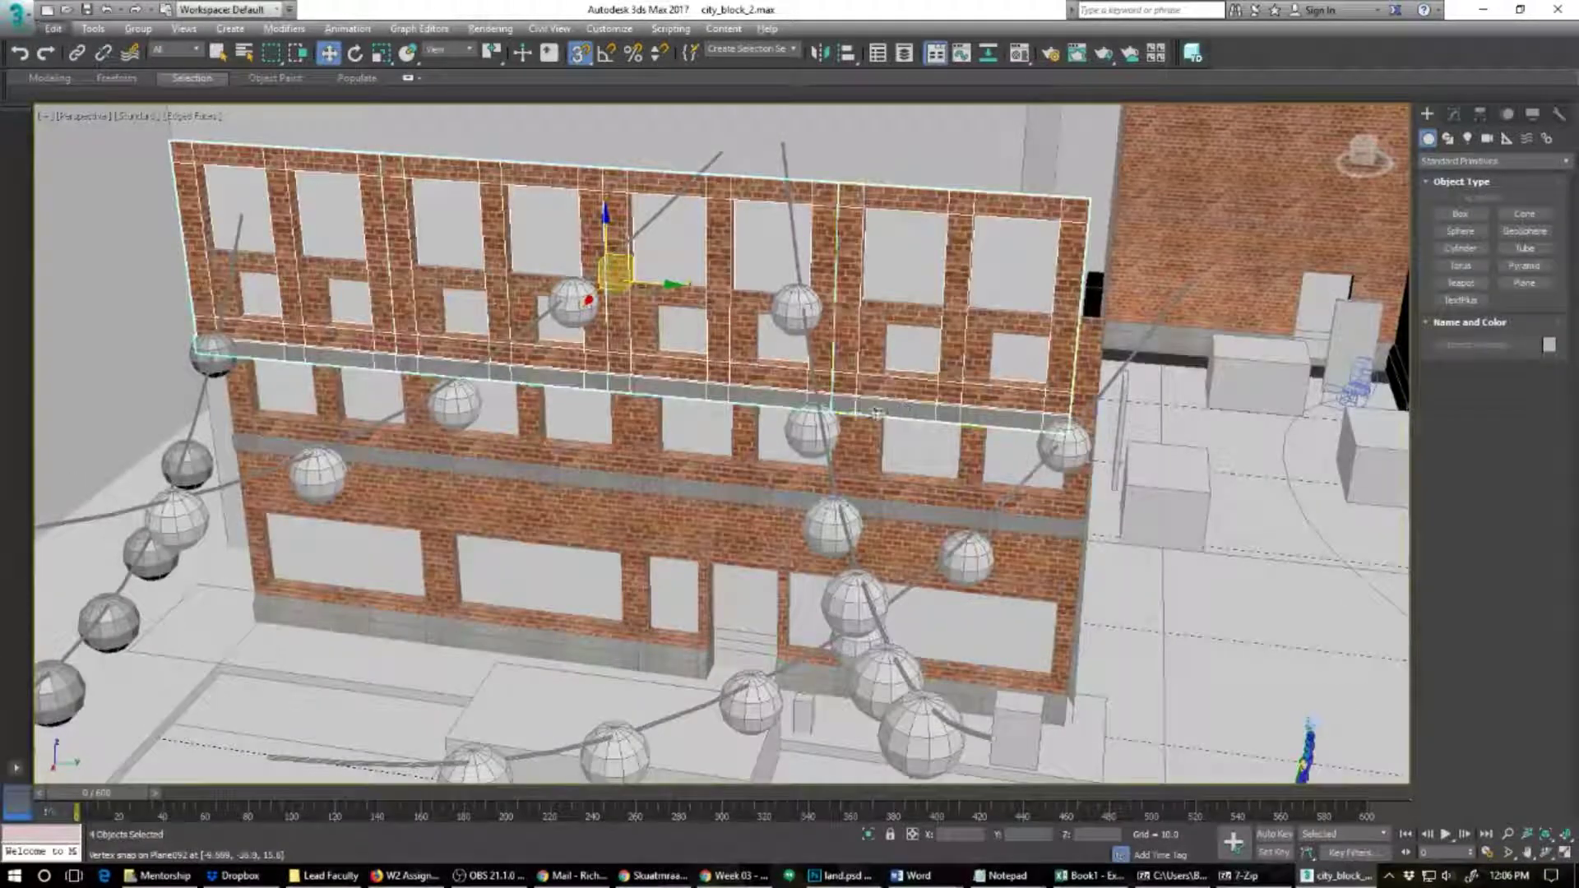
{"action": "left_click", "coordinate": [872, 408]}
{"action": "left_click_drag", "start_coordinate": [829, 413], "coordinate": [863, 303]}
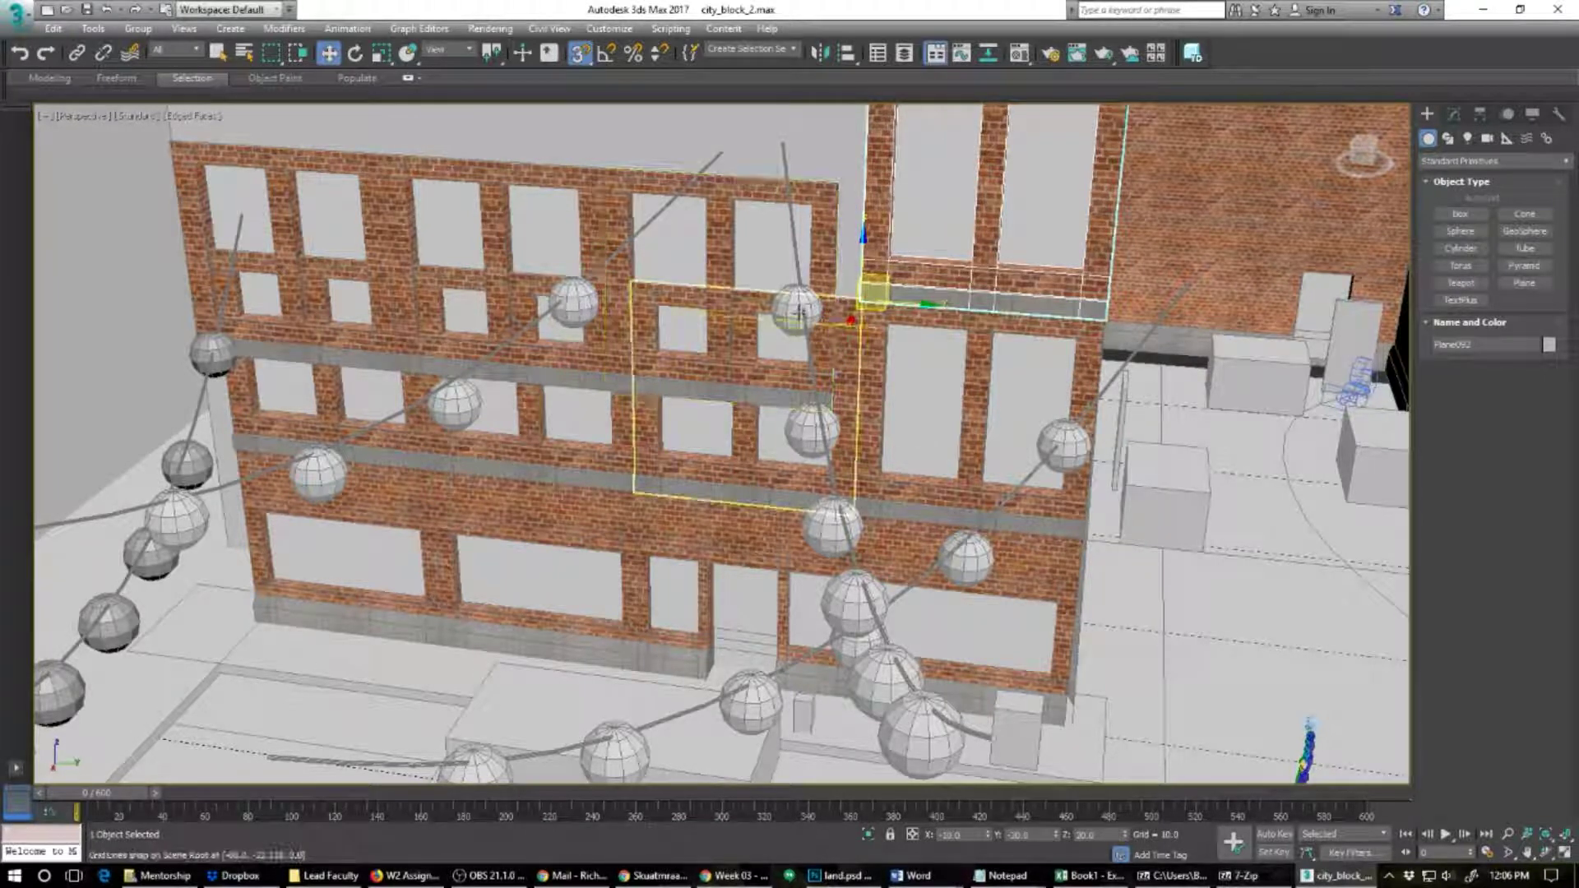
{"action": "left_click", "coordinate": [749, 275]}
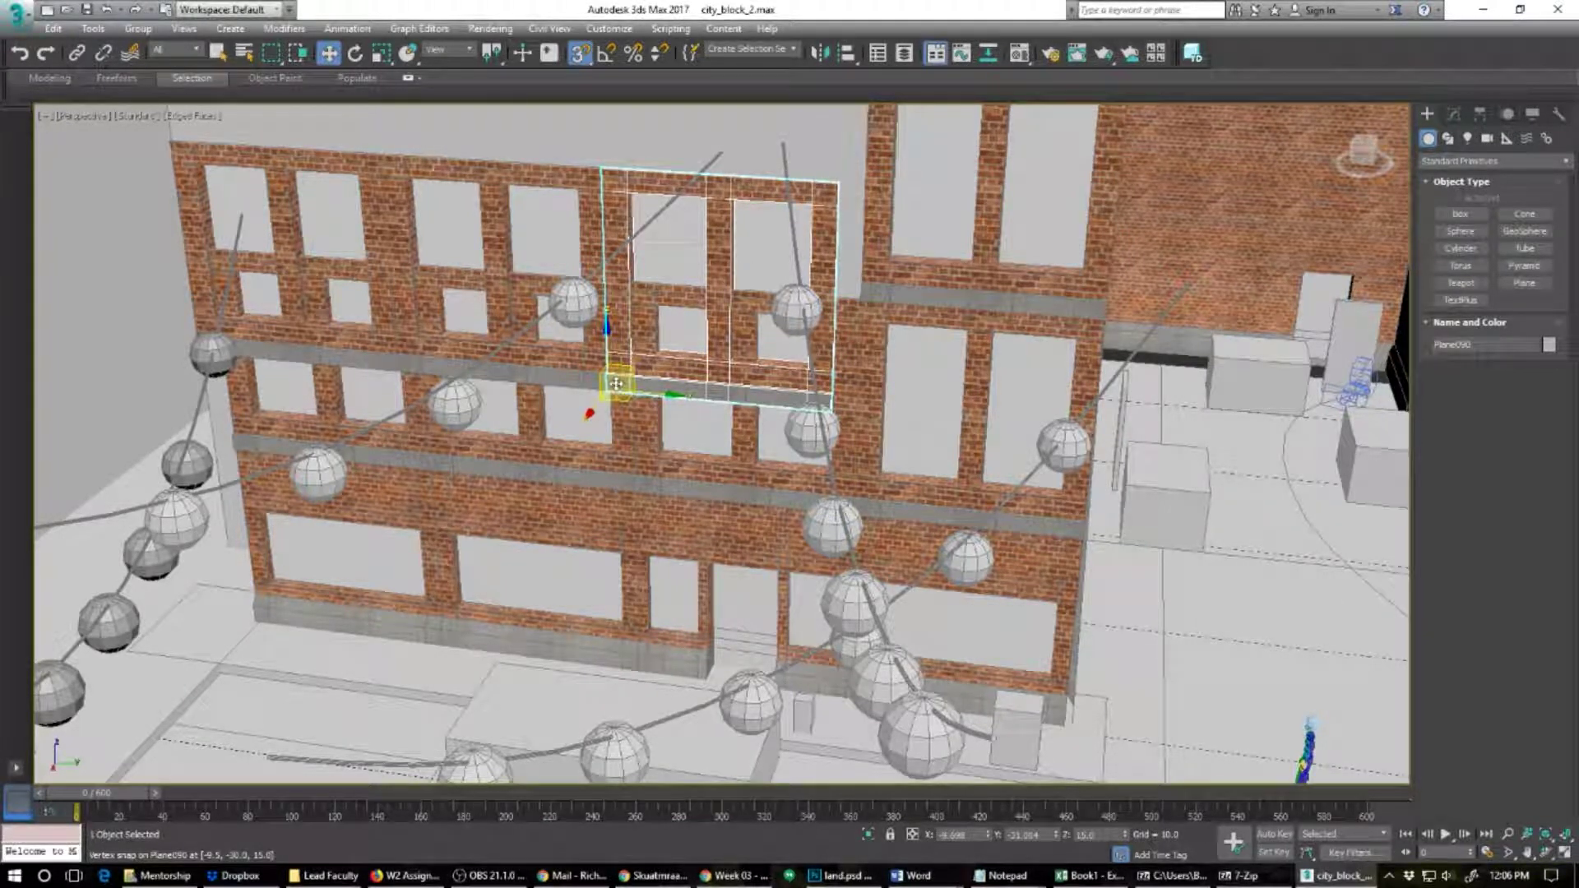
{"action": "left_click_drag", "start_coordinate": [610, 381], "coordinate": [632, 284]}
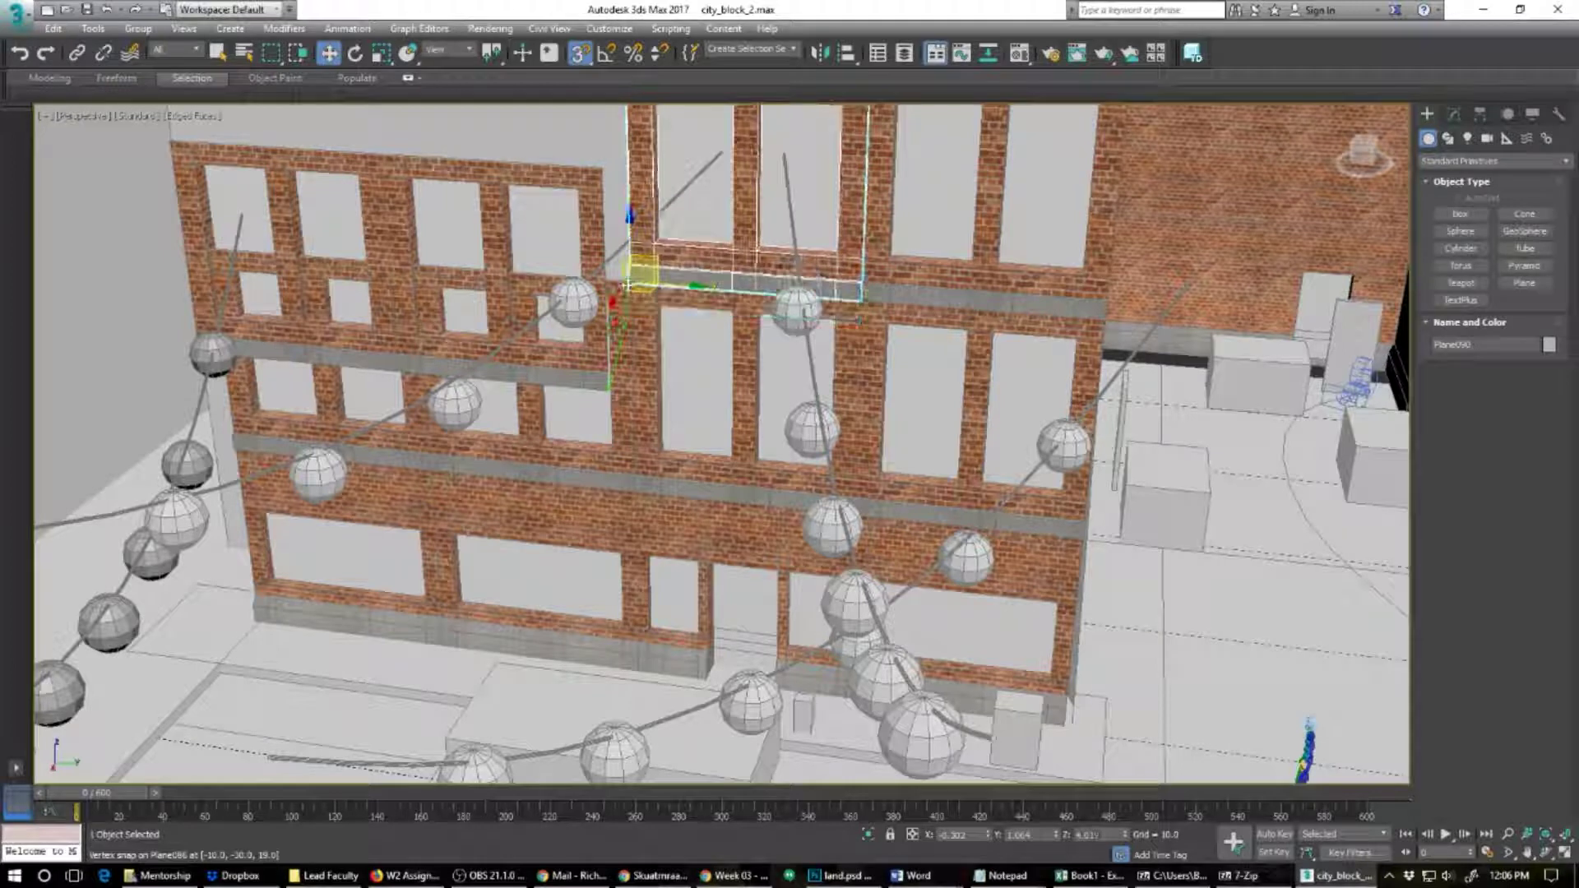
Step: Snap the remaining two third-storey panels at the end away from the alley onto the second-storey panels' top edges
{"action": "left_click", "coordinate": [503, 267]}
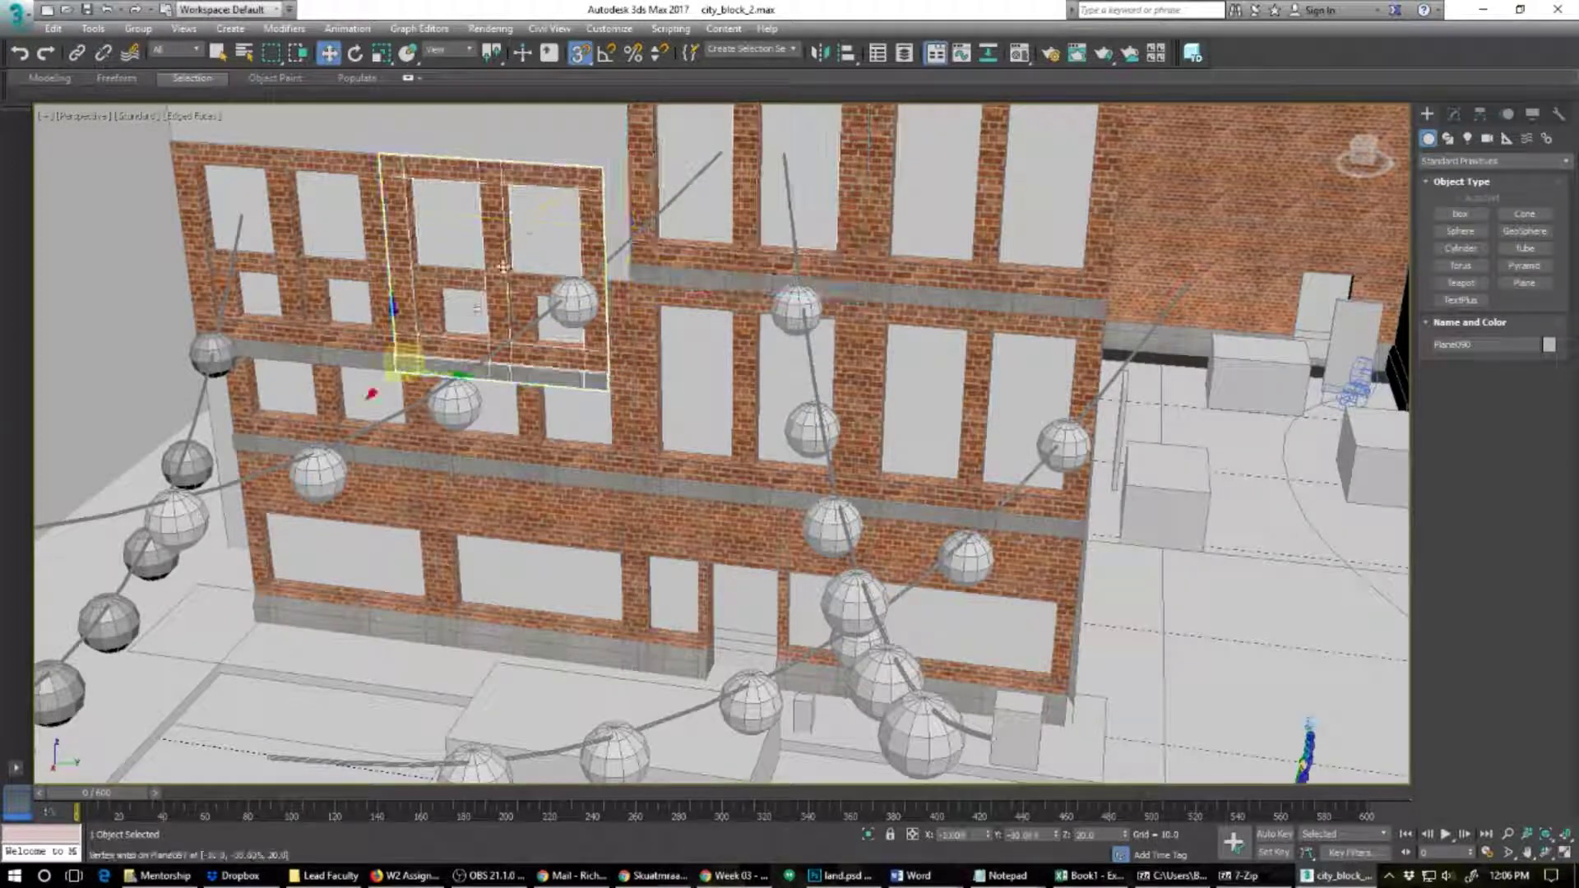
{"action": "left_click_drag", "start_coordinate": [404, 370], "coordinate": [415, 268]}
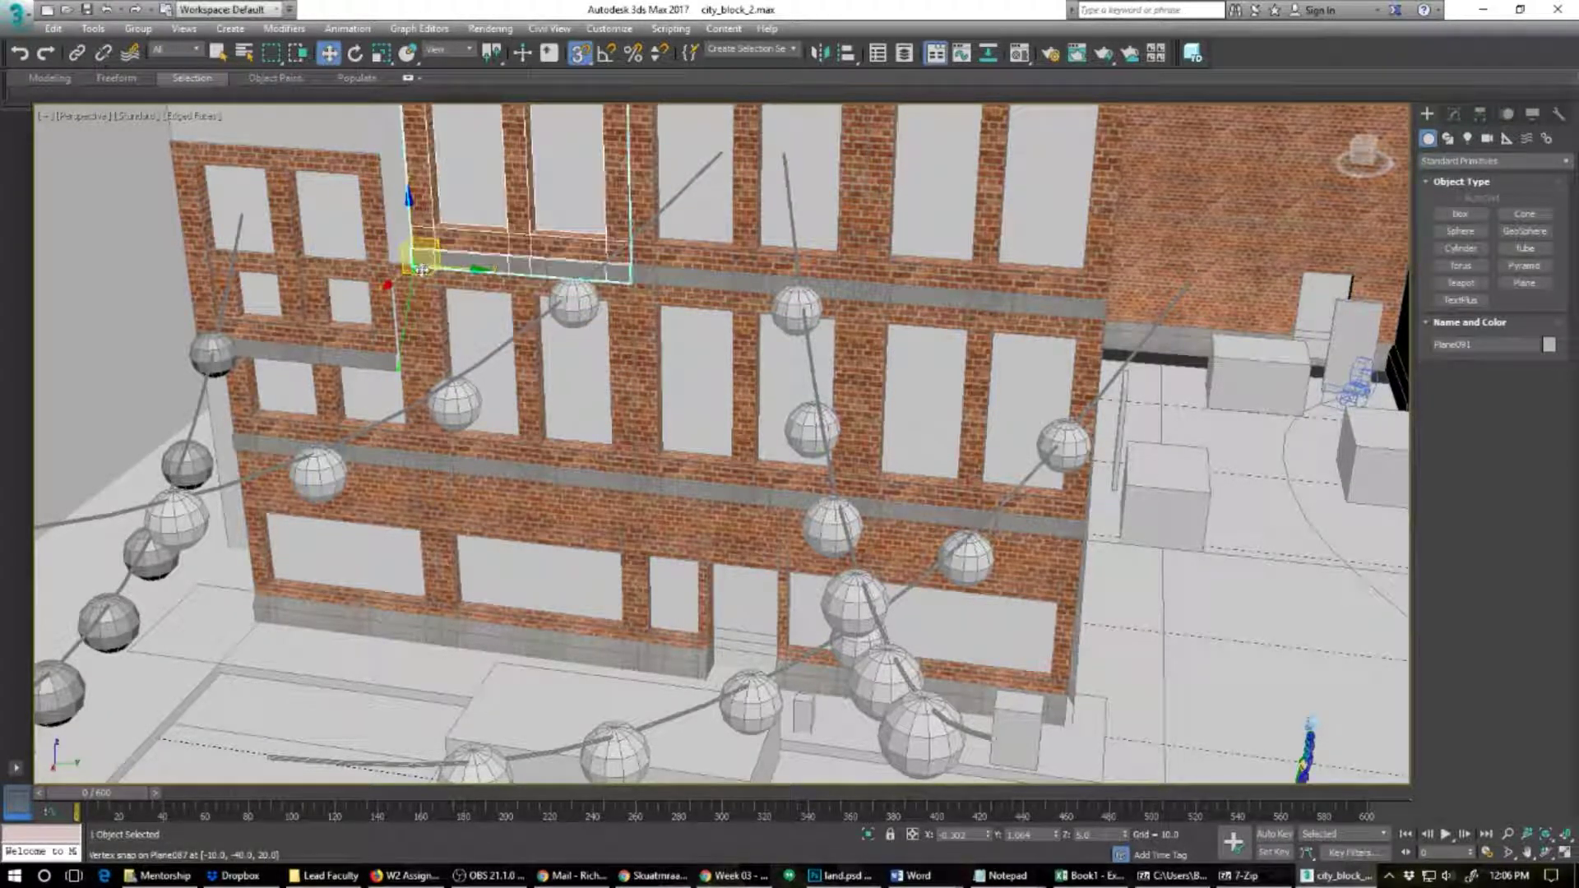
{"action": "middle_click_drag", "start_coordinate": [382, 342], "coordinate": [508, 384], "text": "alt"}
{"action": "left_click", "coordinate": [352, 387]}
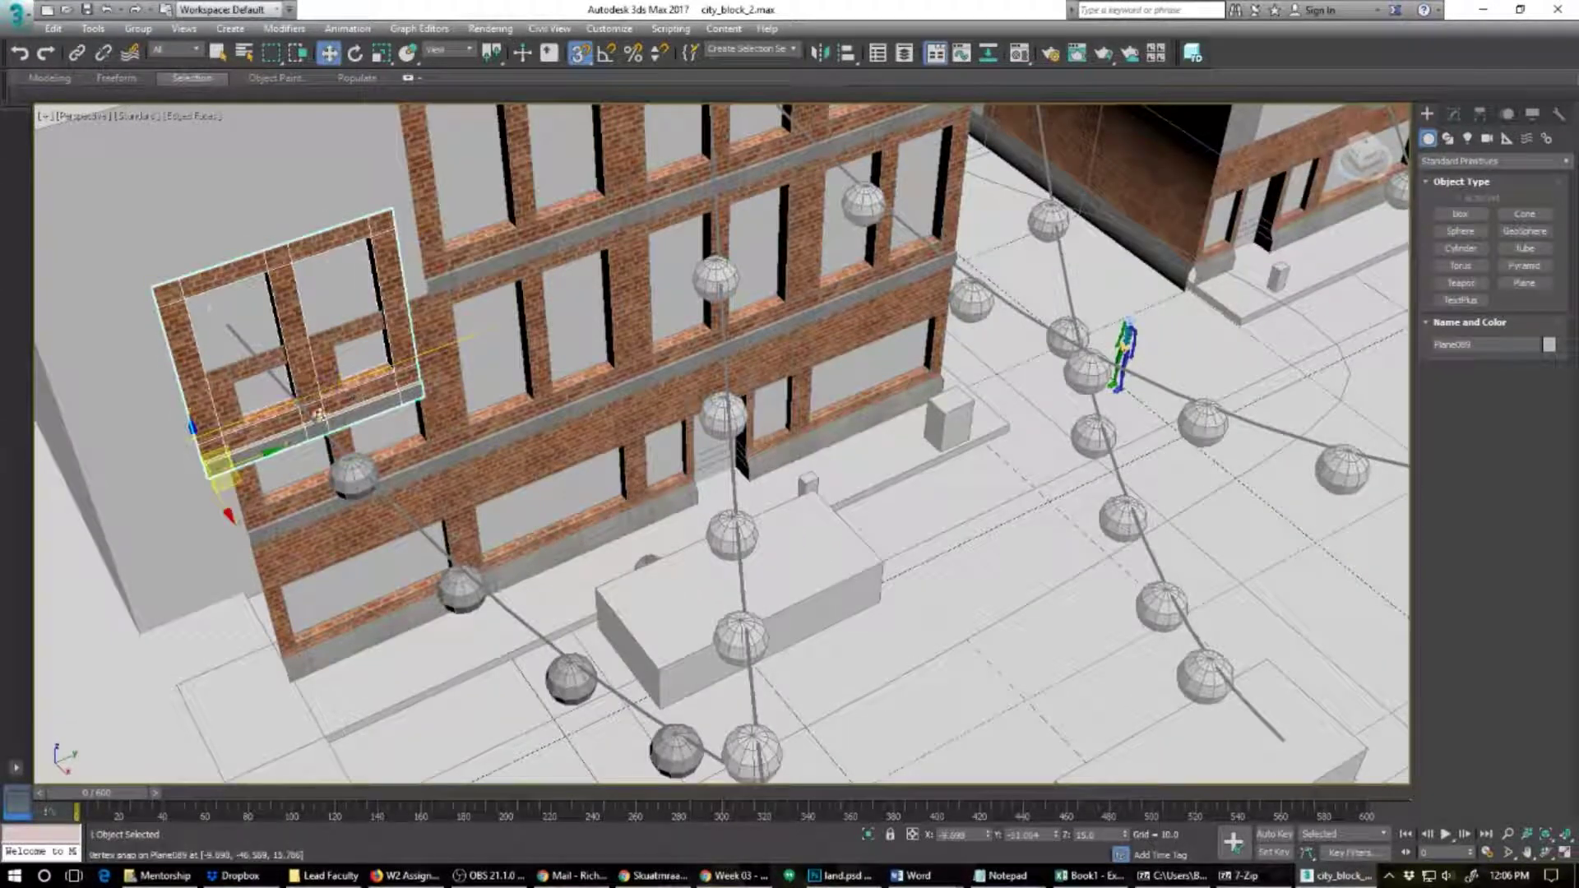
{"action": "left_click_drag", "start_coordinate": [230, 455], "coordinate": [206, 366]}
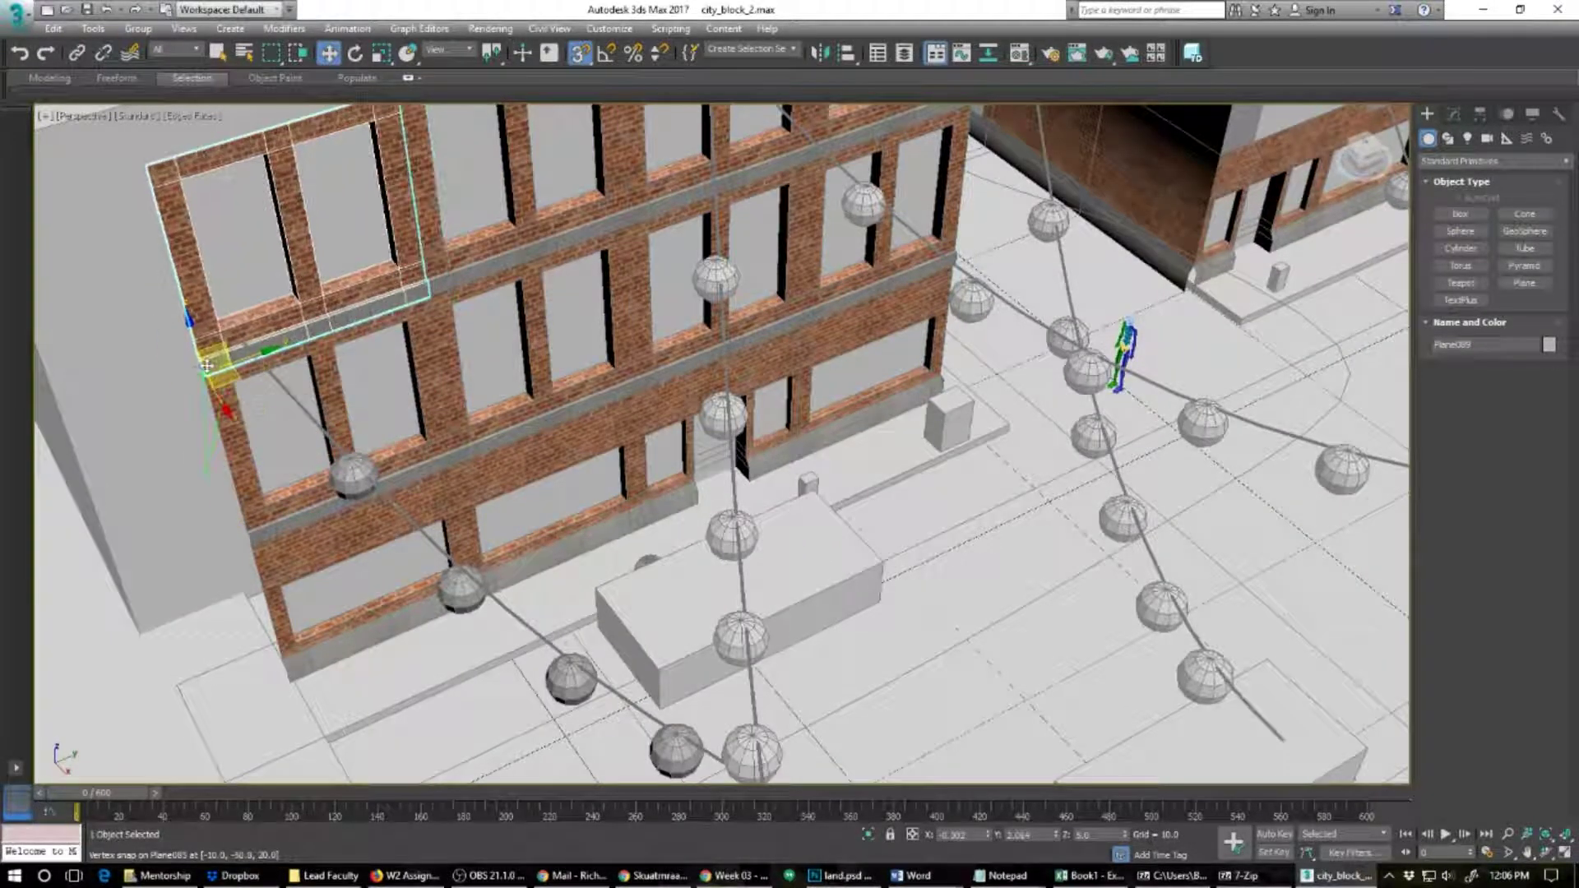
Step: Unfreeze all frozen objects in the city block scene
{"action": "scroll", "coordinate": [696, 400], "scroll_direction": "down", "scroll_amount": 5}
{"action": "middle_click_drag", "start_coordinate": [845, 429], "coordinate": [794, 362], "text": "alt"}
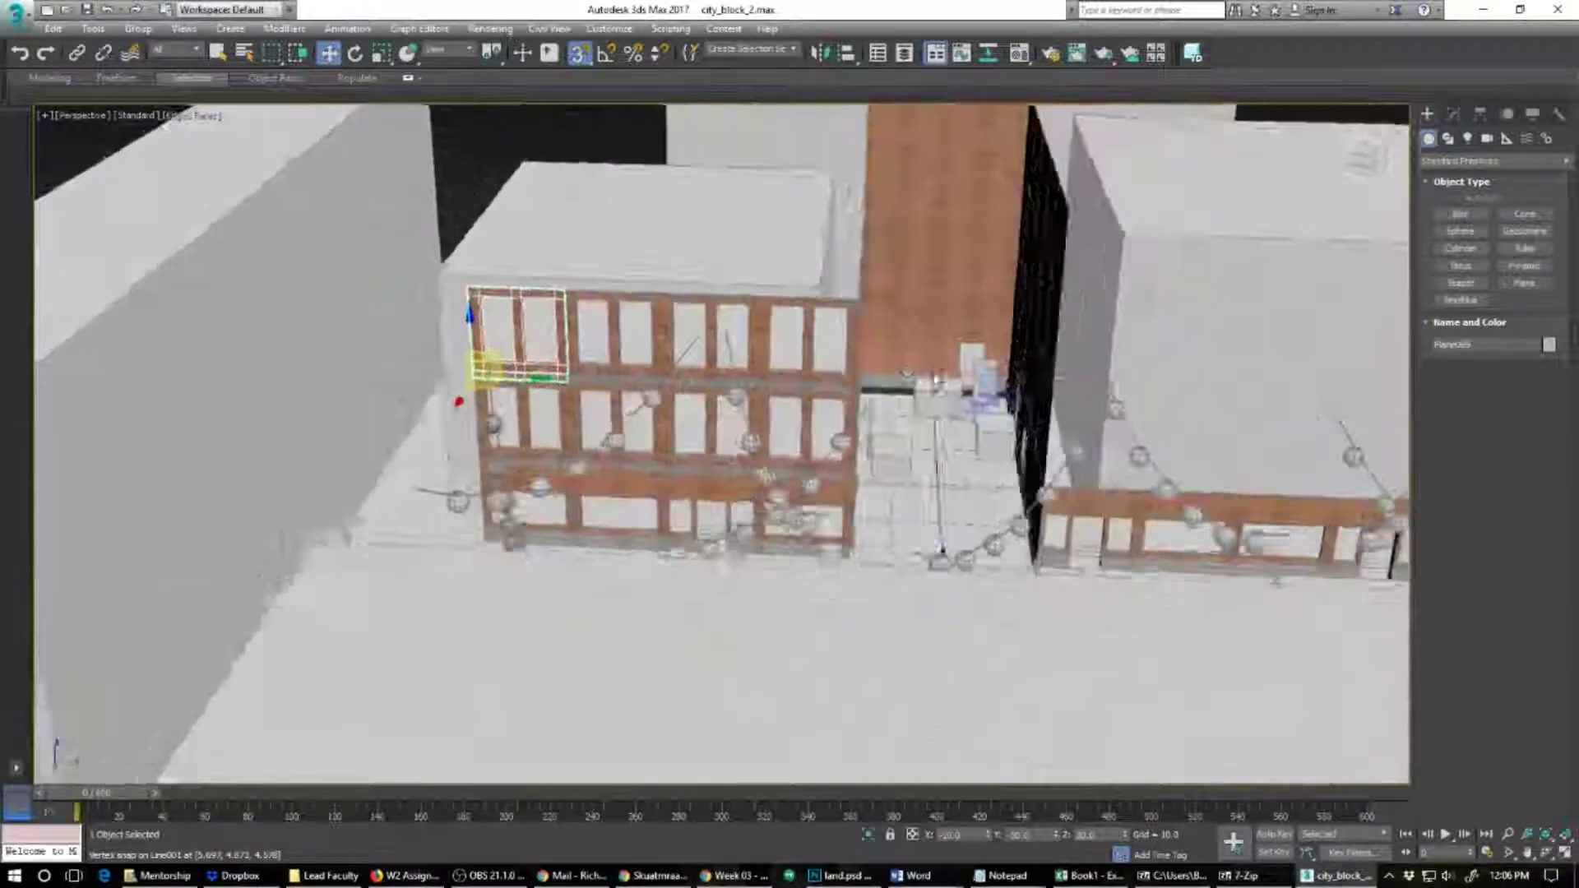
{"action": "middle_click_drag", "start_coordinate": [946, 370], "coordinate": [553, 377]}
{"action": "scroll", "coordinate": [554, 378], "scroll_direction": "down", "scroll_amount": 3}
{"action": "middle_click_drag", "start_coordinate": [1053, 481], "coordinate": [890, 469], "text": "alt"}
{"action": "left_click", "coordinate": [921, 527]}
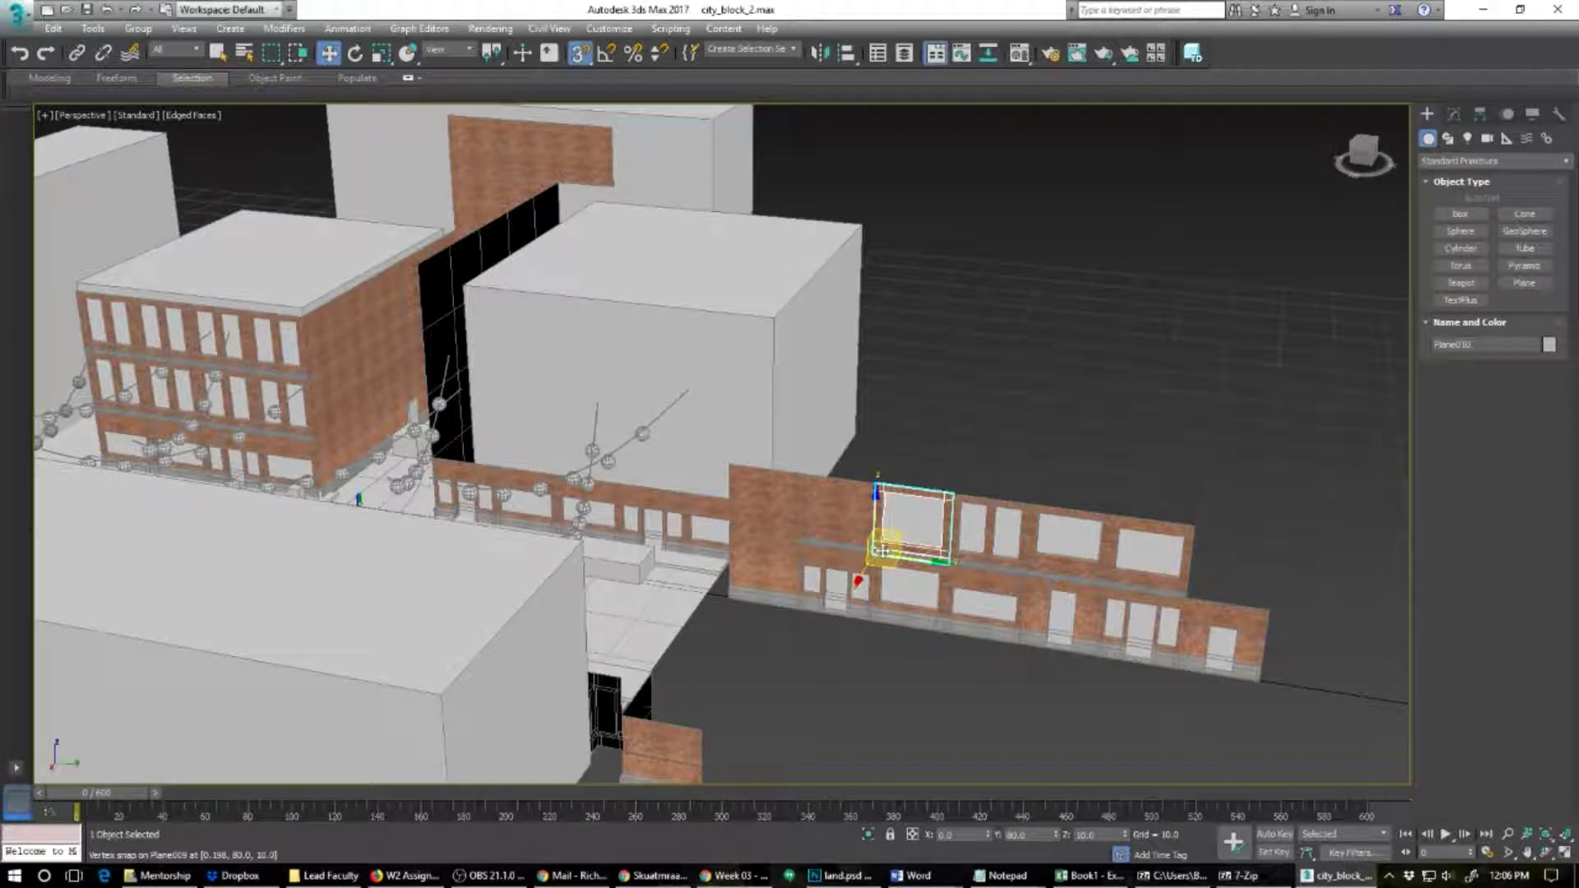
{"action": "middle_click_drag", "start_coordinate": [746, 558], "coordinate": [941, 588], "text": "alt"}
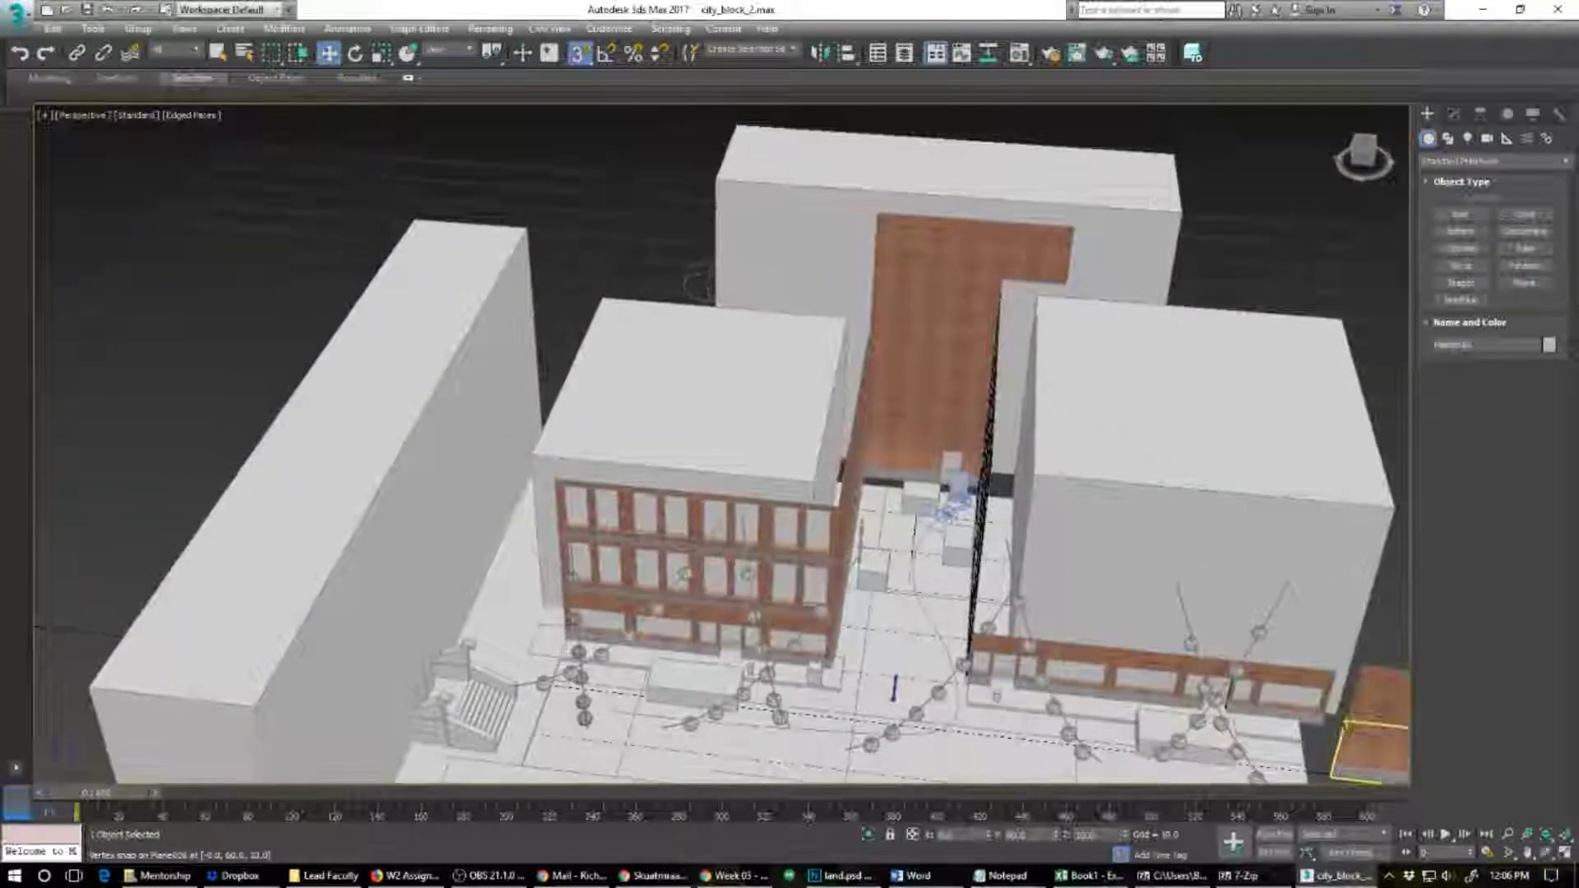
{"action": "right_click", "coordinate": [790, 430]}
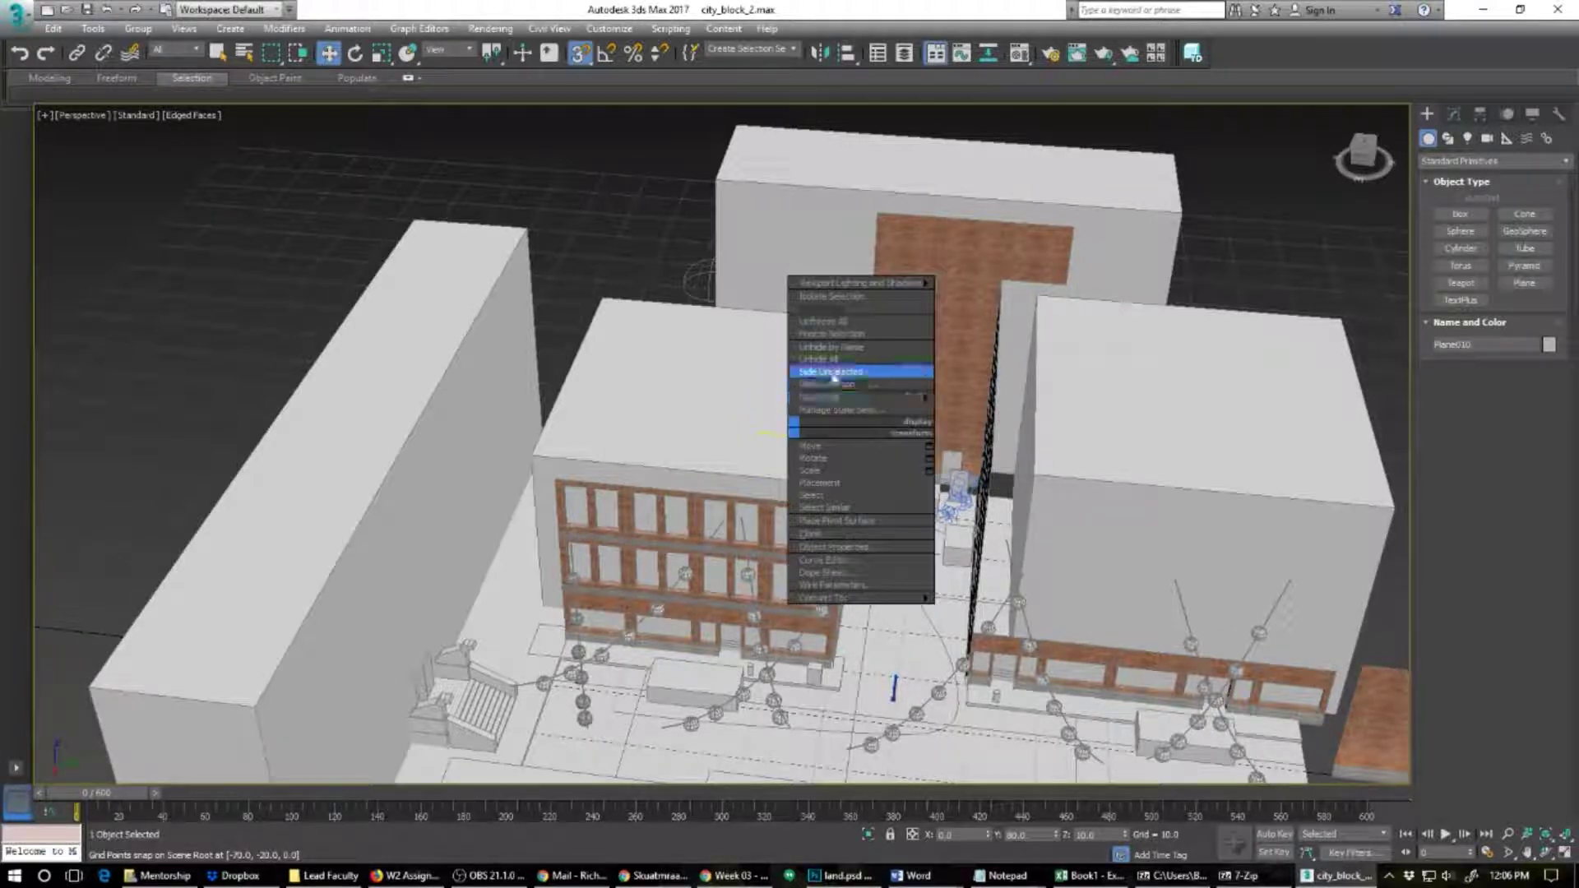
{"action": "left_click", "coordinate": [823, 321]}
Step: Delete the placeholder building block behind the three-storey facade and the tall block behind the brick wall at the alley's end
{"action": "left_click", "coordinate": [782, 411]}
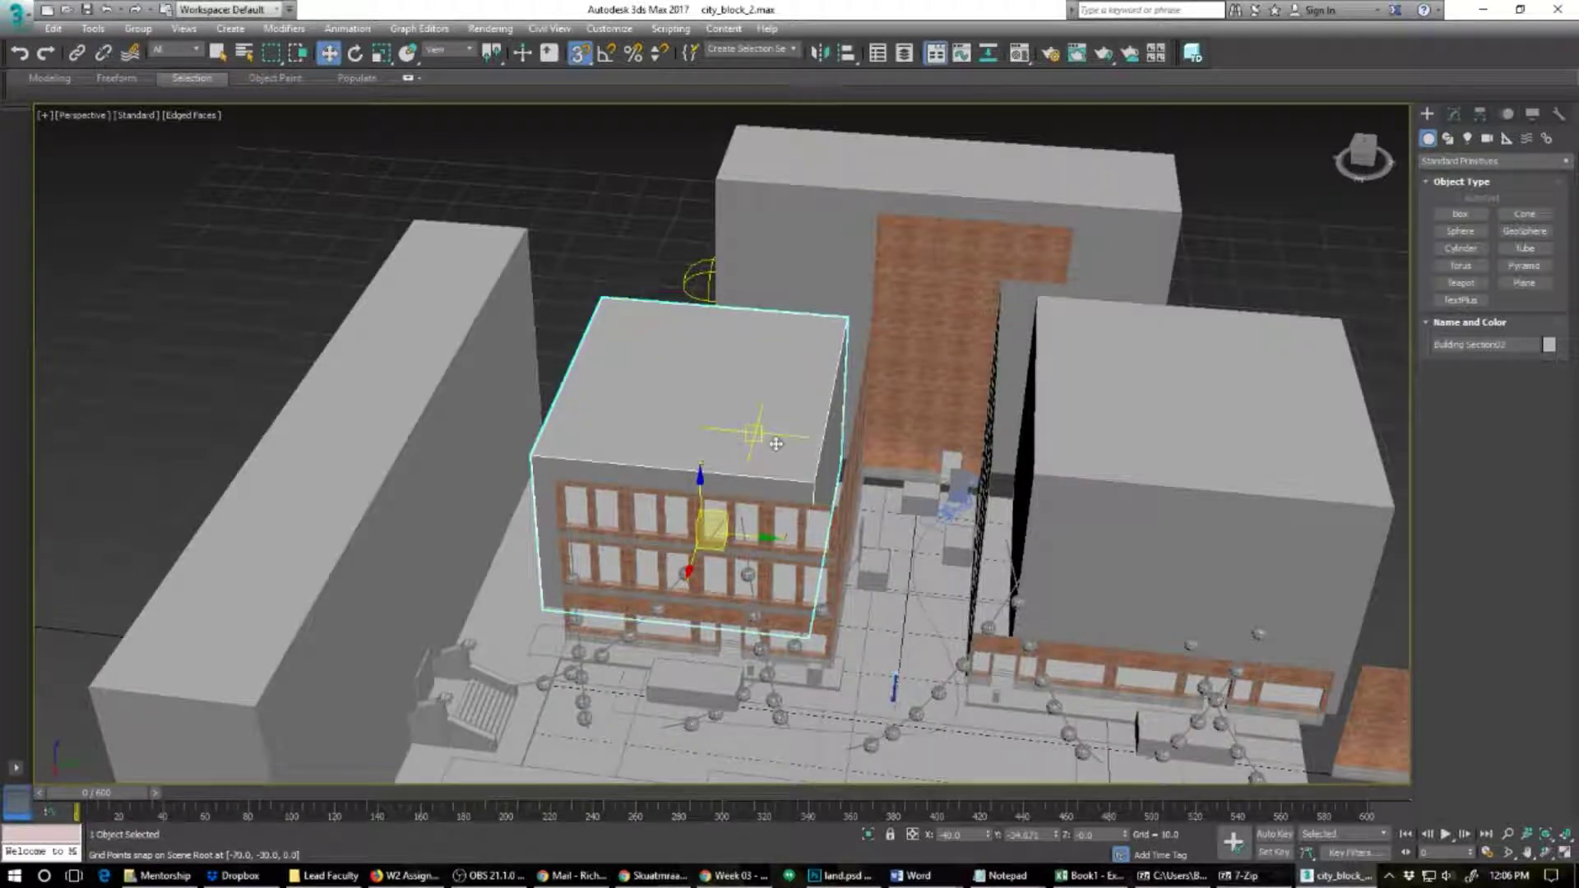
{"action": "key", "text": "Delete"}
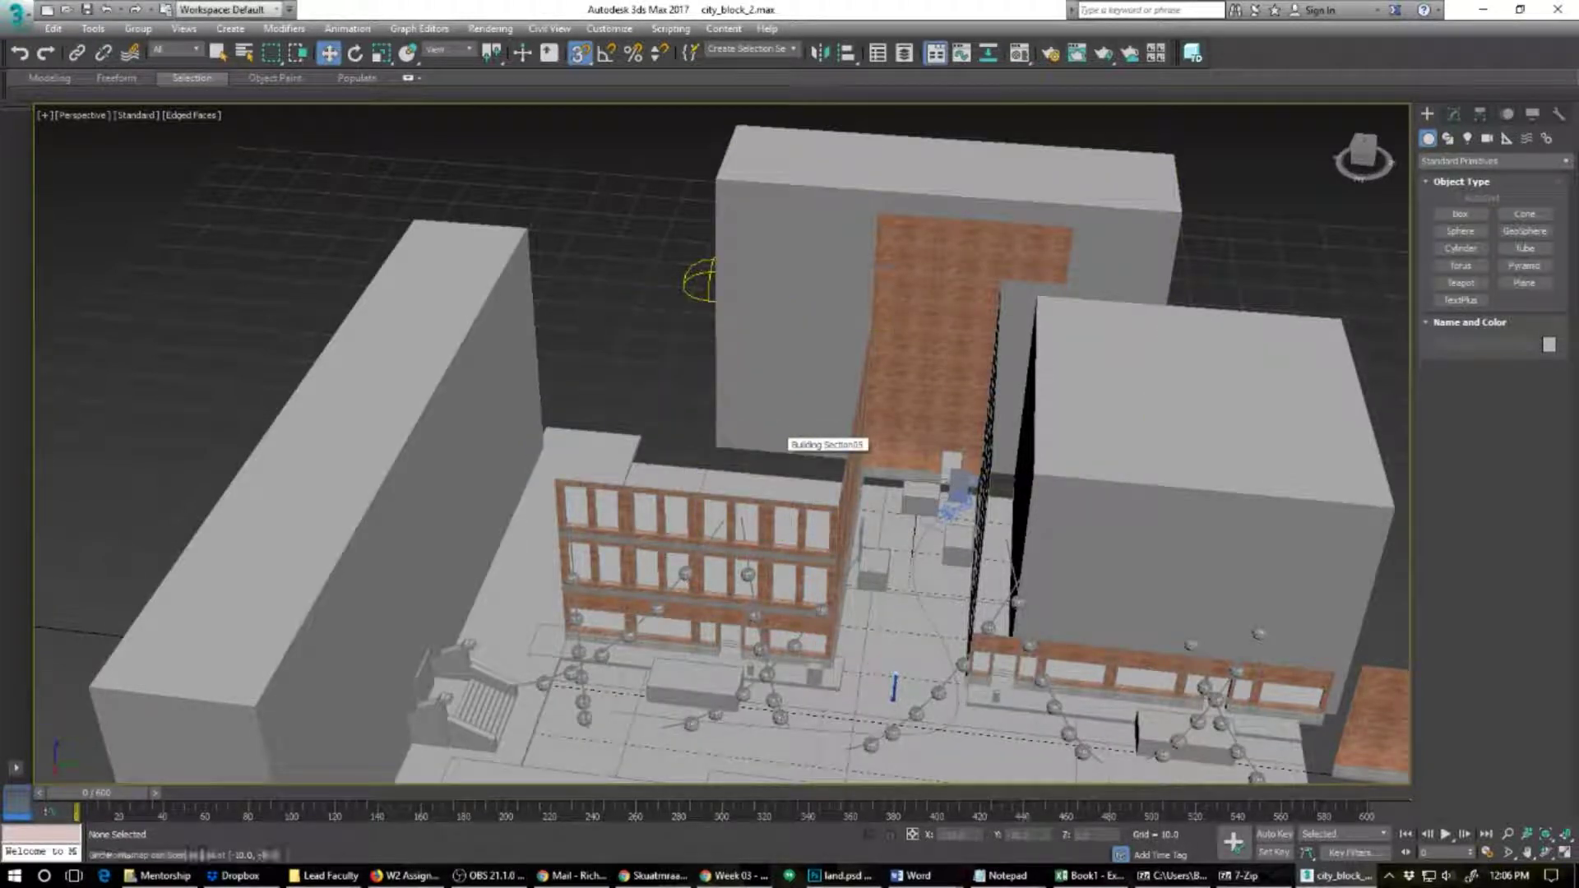
{"action": "left_click", "coordinate": [797, 280]}
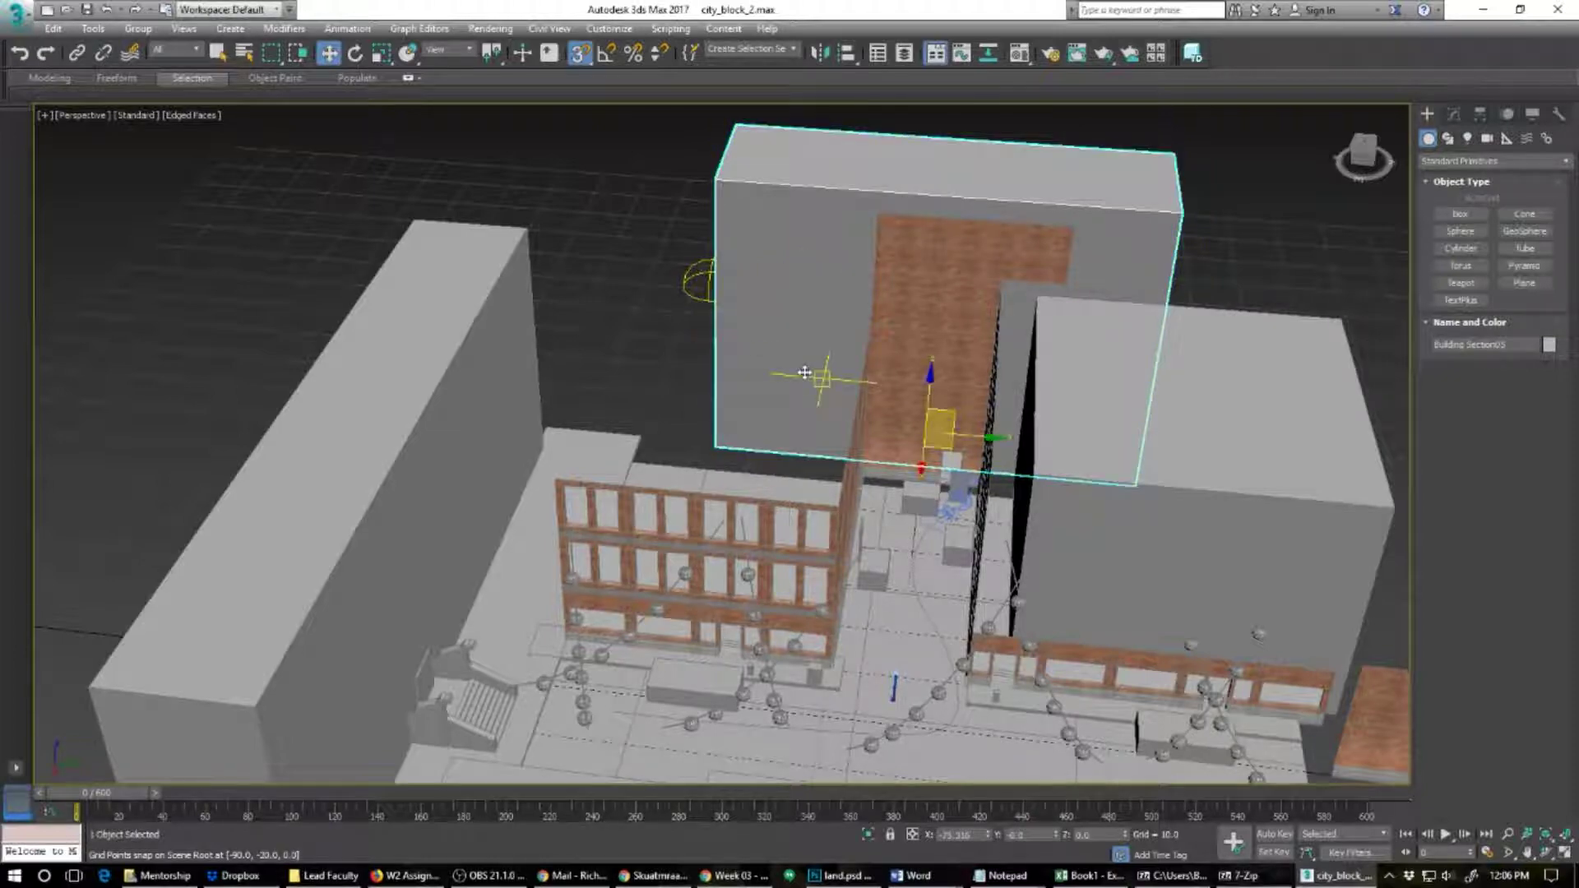
{"action": "key", "text": "Delete"}
Step: Delete the placeholder blocks behind the single-storey facade across the alley and behind the long facade on the opposite side of the street
{"action": "middle_click_drag", "start_coordinate": [692, 567], "coordinate": [549, 540], "text": "alt"}
{"action": "scroll", "coordinate": [567, 540], "scroll_direction": "down", "scroll_amount": 3}
{"action": "left_click", "coordinate": [893, 551]}
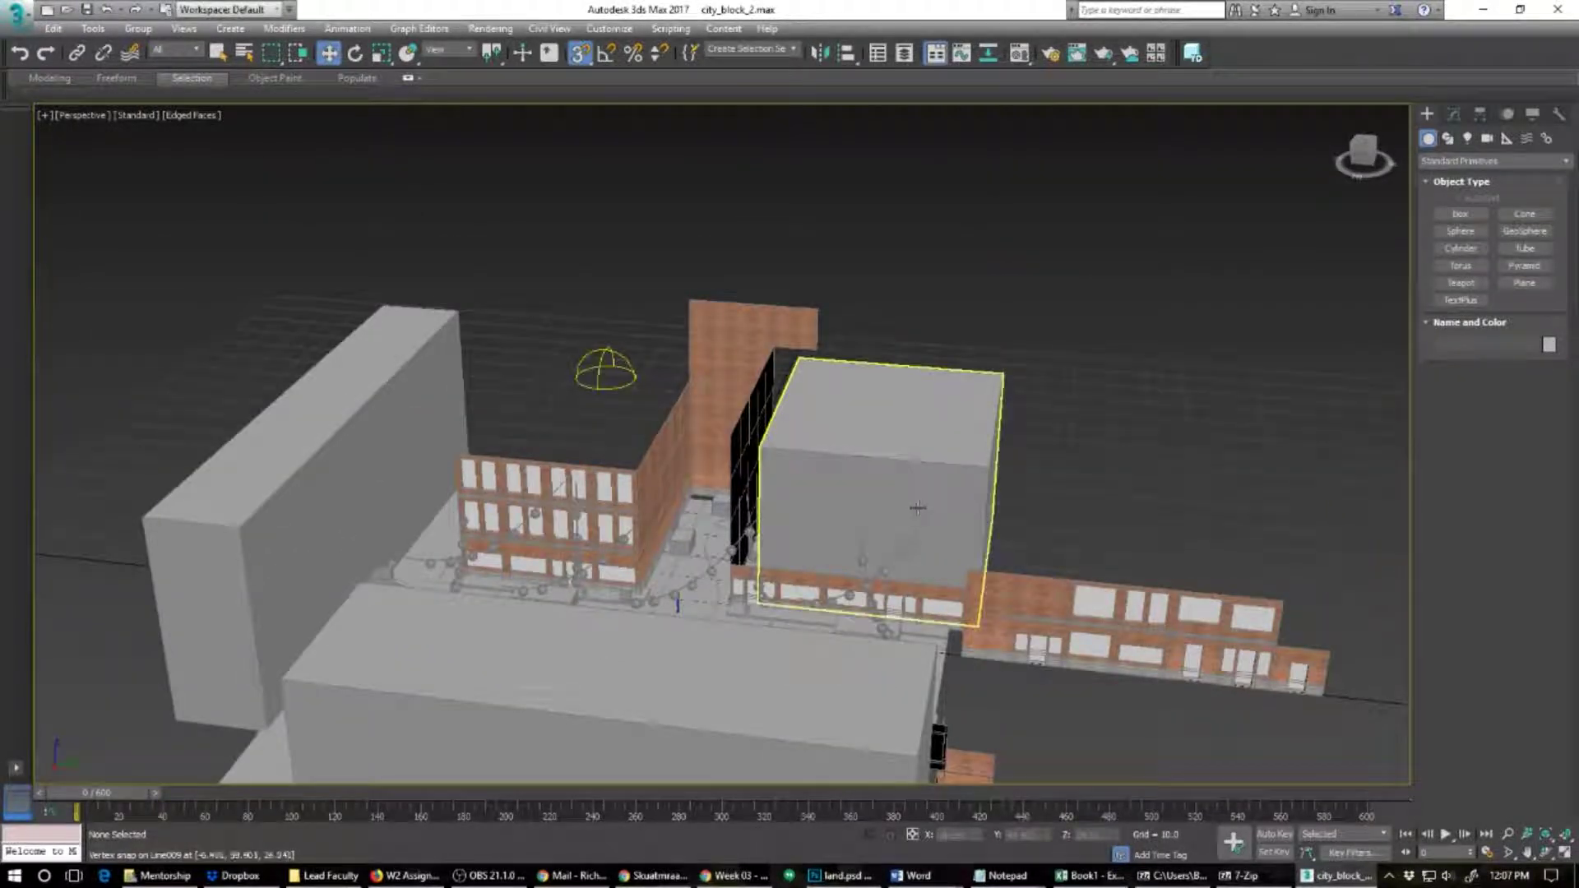
{"action": "key", "text": "Delete"}
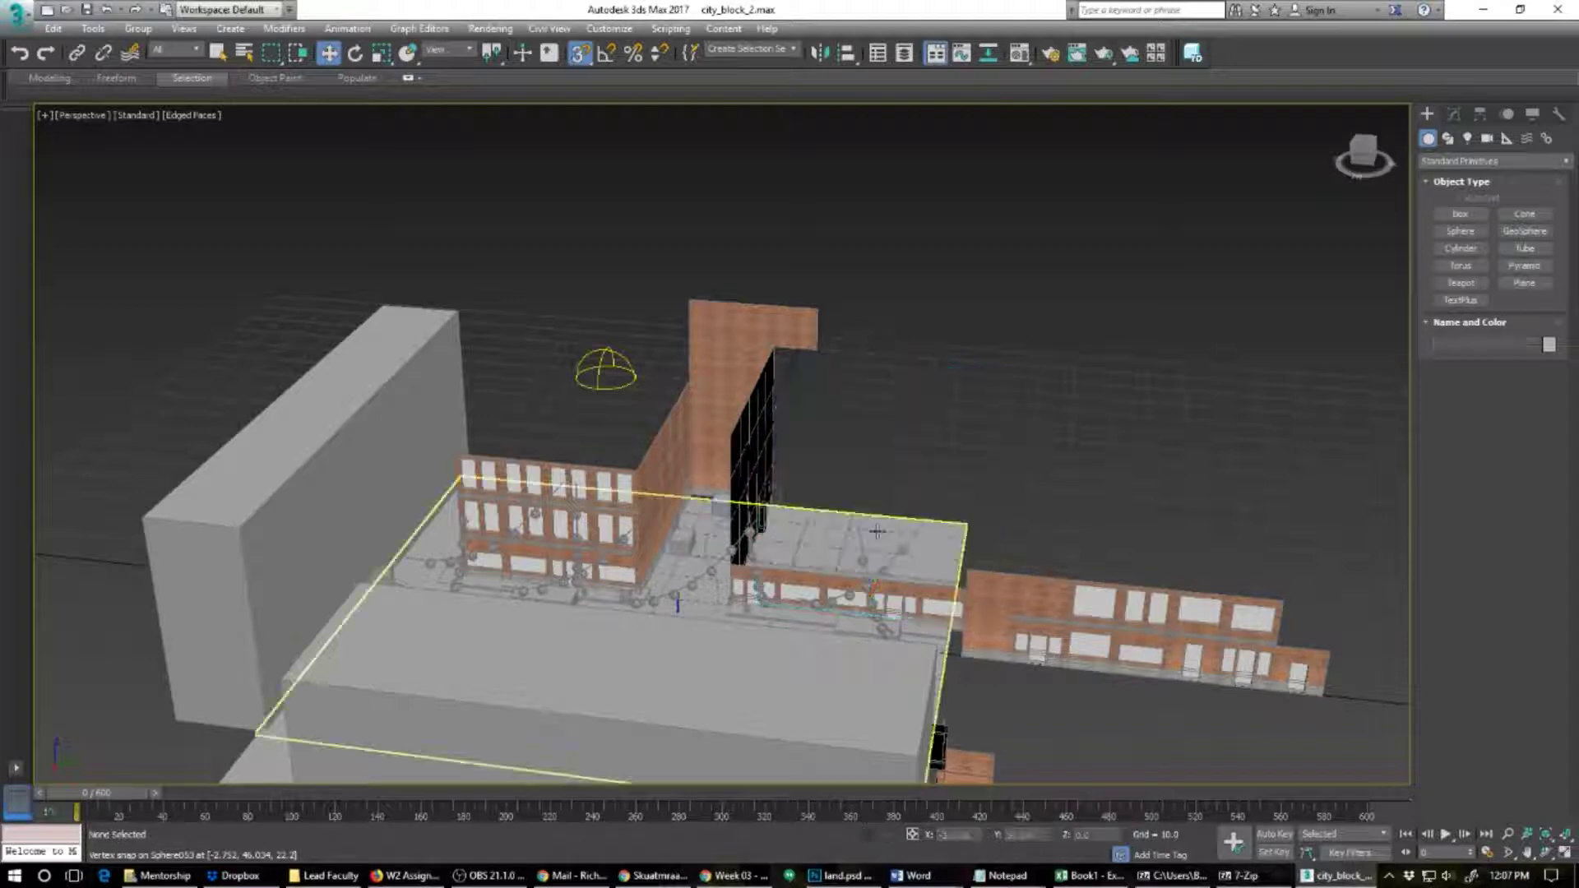
{"action": "middle_click_drag", "start_coordinate": [878, 532], "coordinate": [650, 598], "text": "alt"}
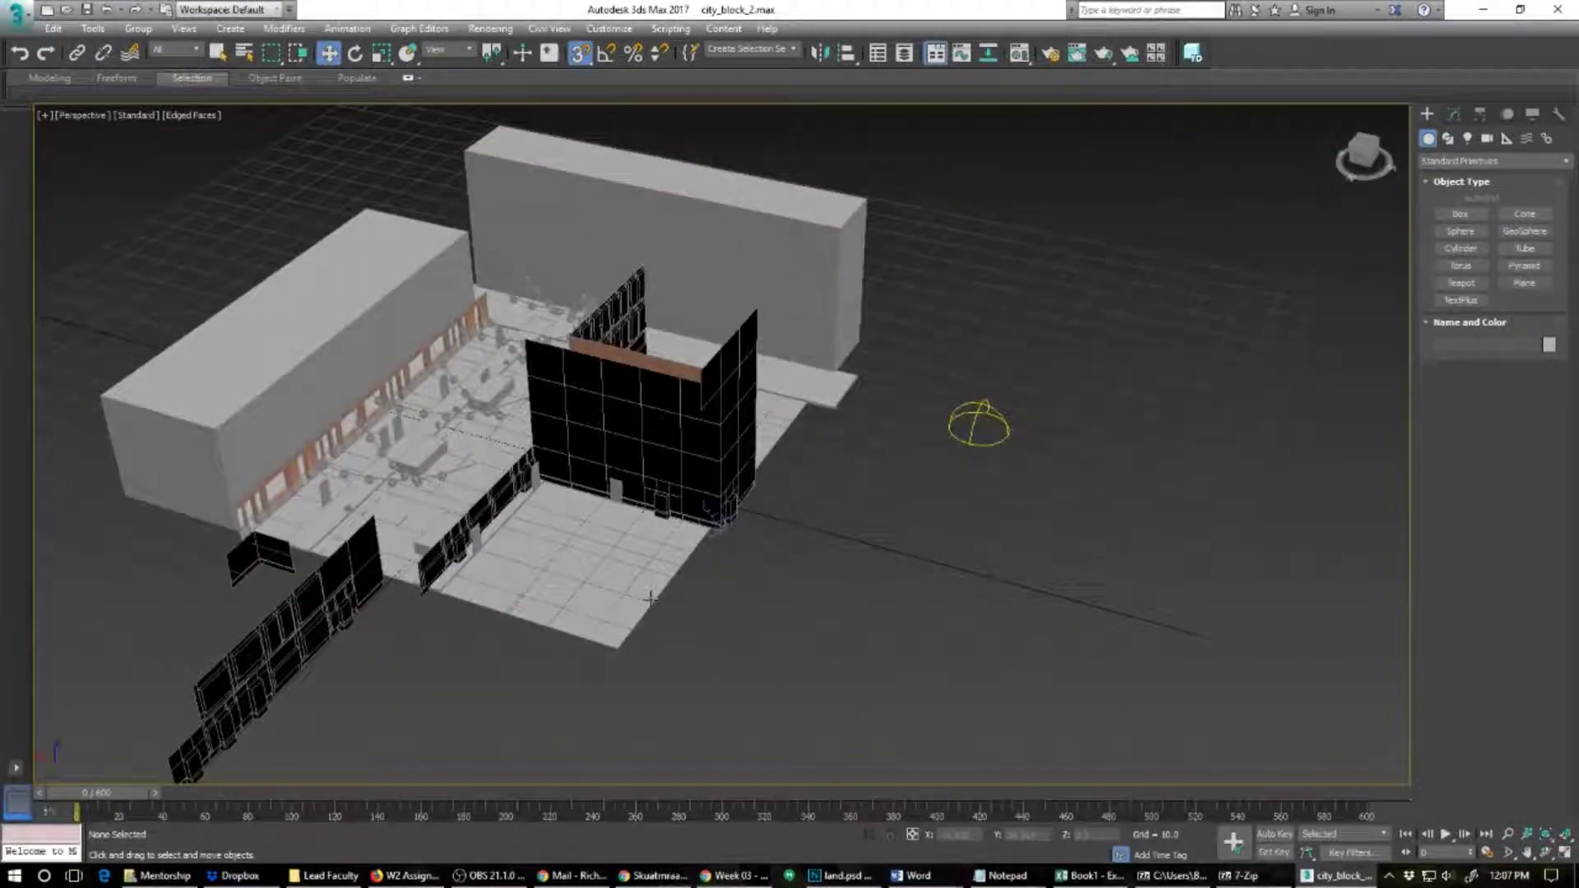
{"action": "left_click", "coordinate": [265, 406]}
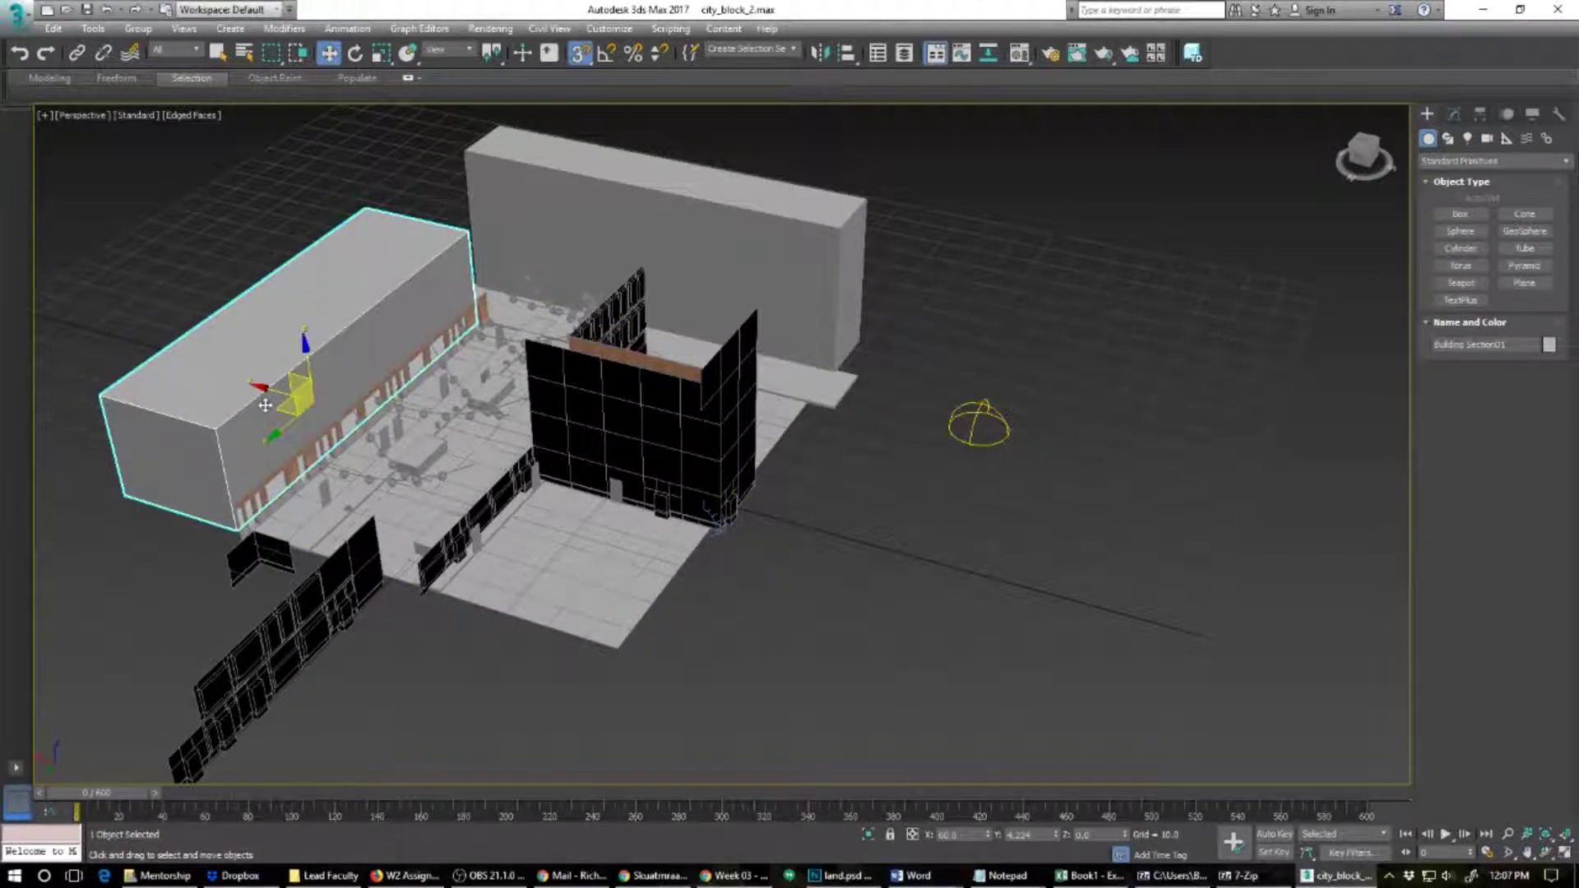
{"action": "key", "text": "Delete"}
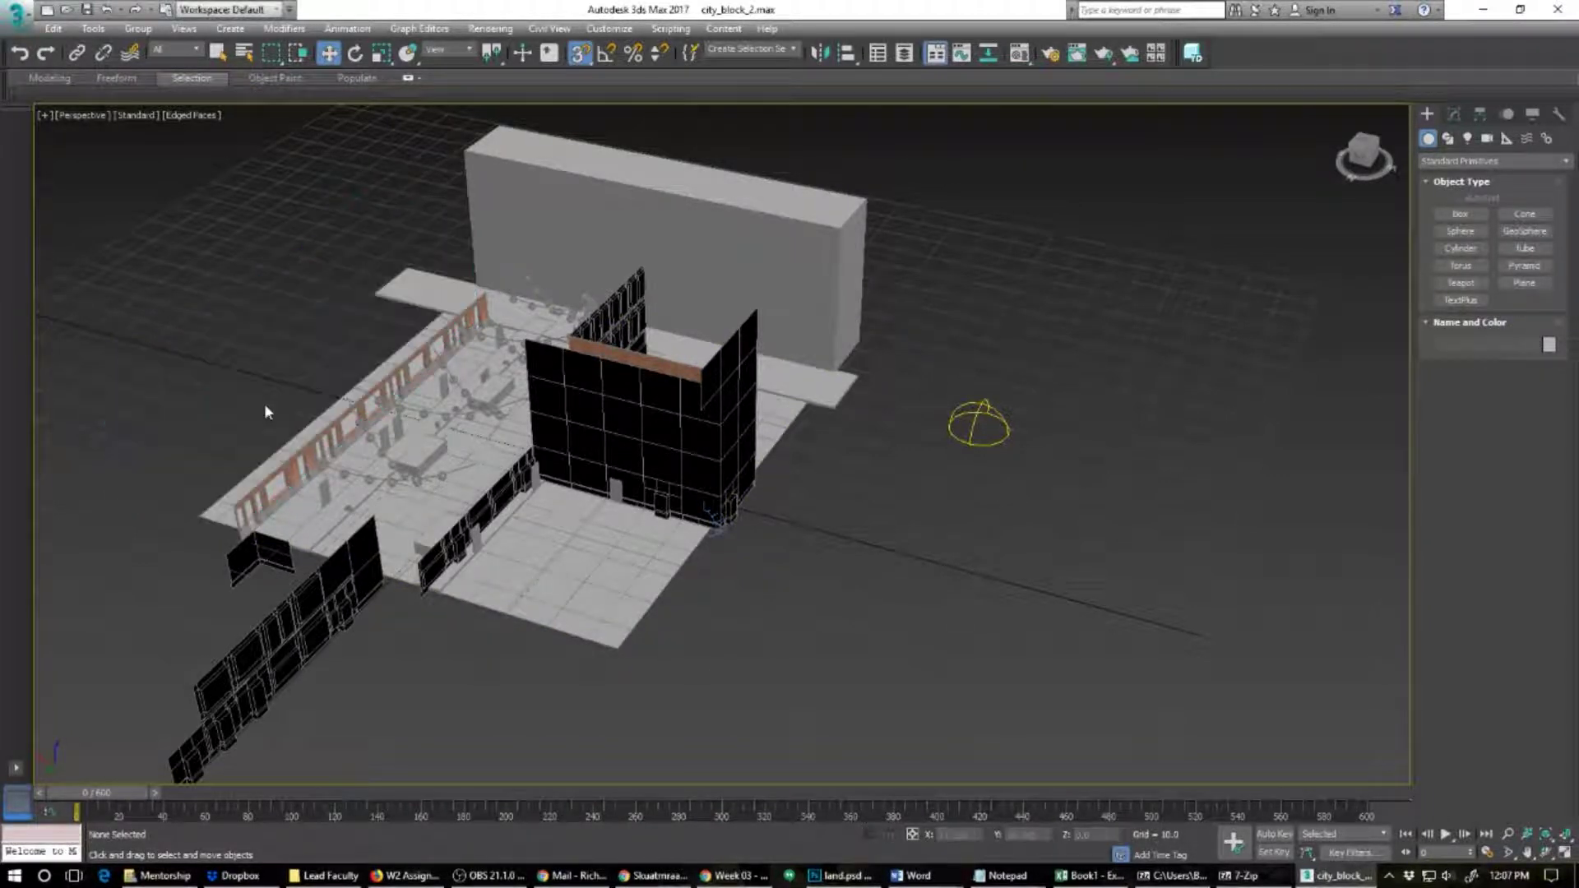
Step: Select the ground, the remaining tall block and the string lights along the street together and freeze them
{"action": "middle_click_drag", "start_coordinate": [242, 425], "coordinate": [629, 414], "text": "alt"}
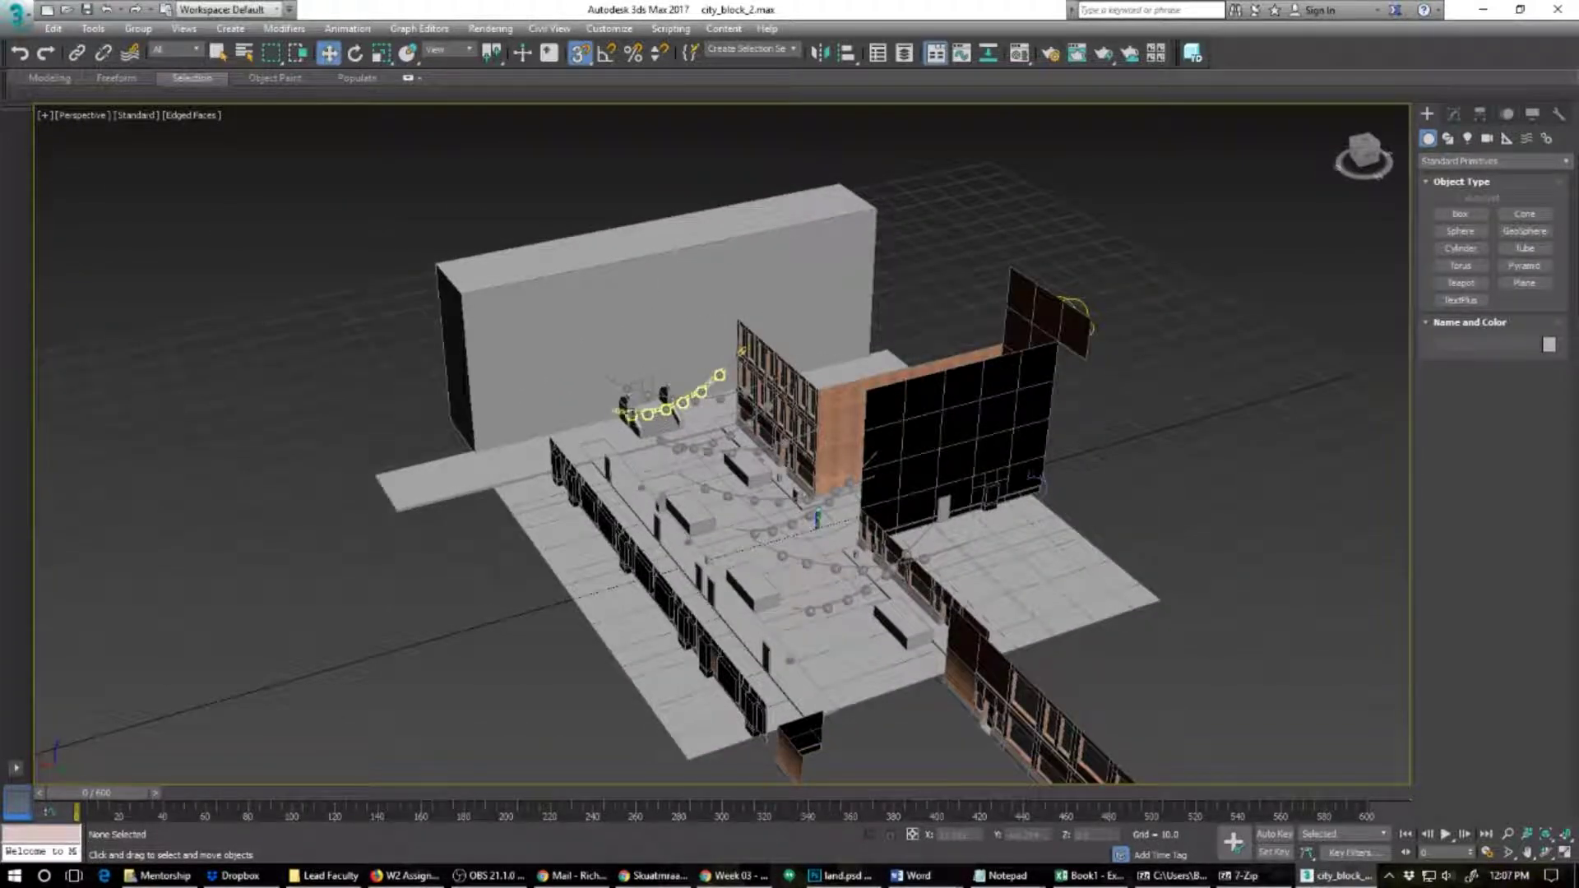
{"action": "middle_click_drag", "start_coordinate": [693, 517], "coordinate": [656, 492], "text": "alt"}
{"action": "scroll", "coordinate": [662, 465], "scroll_direction": "down", "scroll_amount": 3}
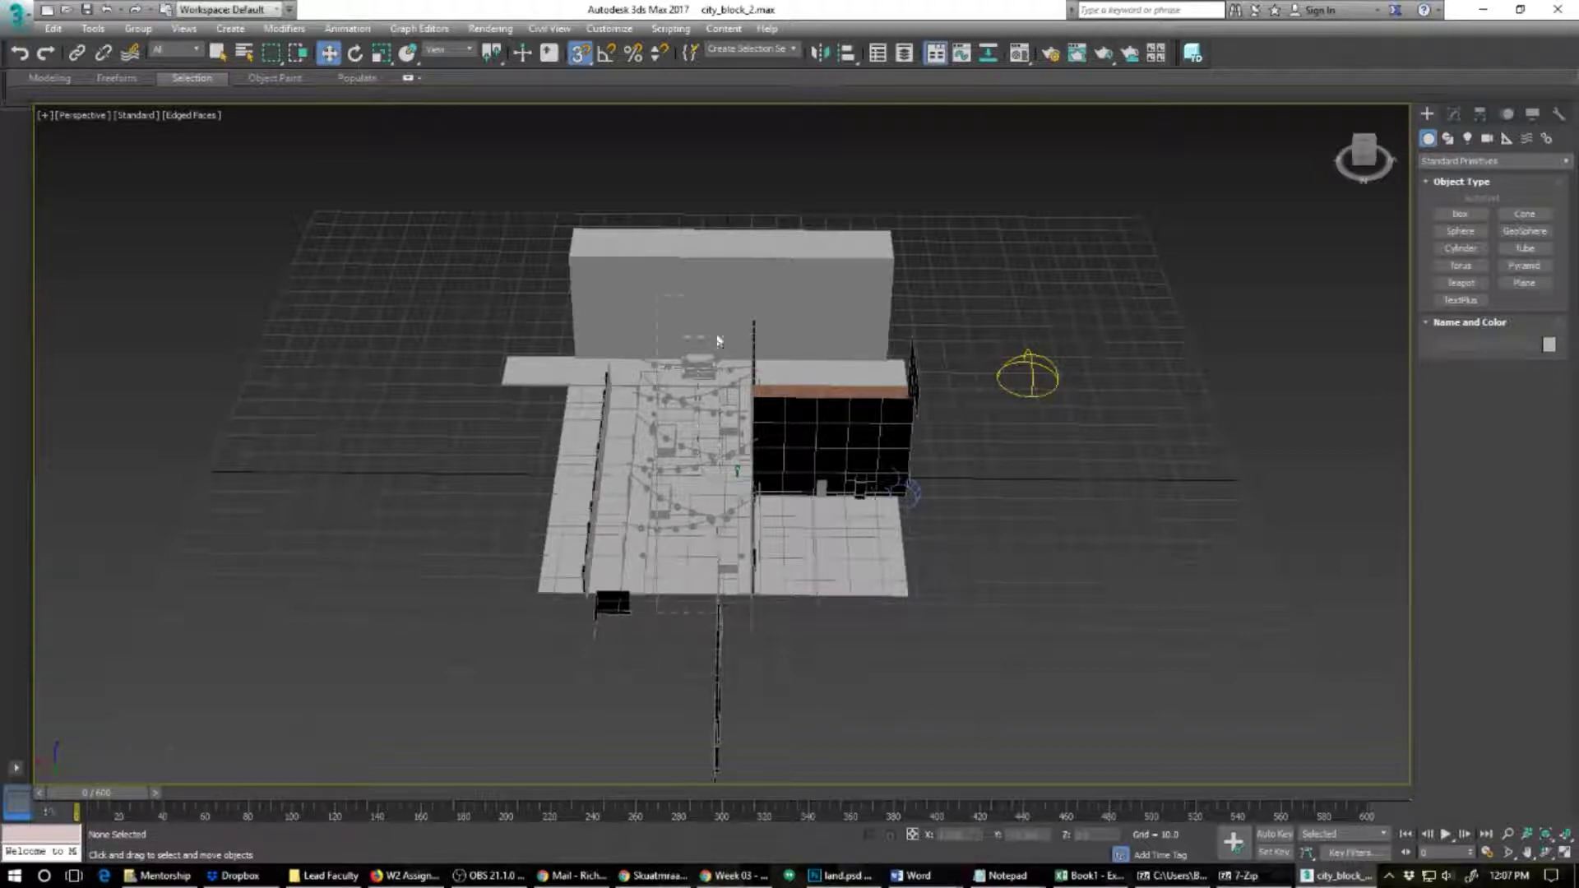
{"action": "left_click_drag", "start_coordinate": [702, 272], "coordinate": [700, 274]}
{"action": "right_click", "coordinate": [689, 289]}
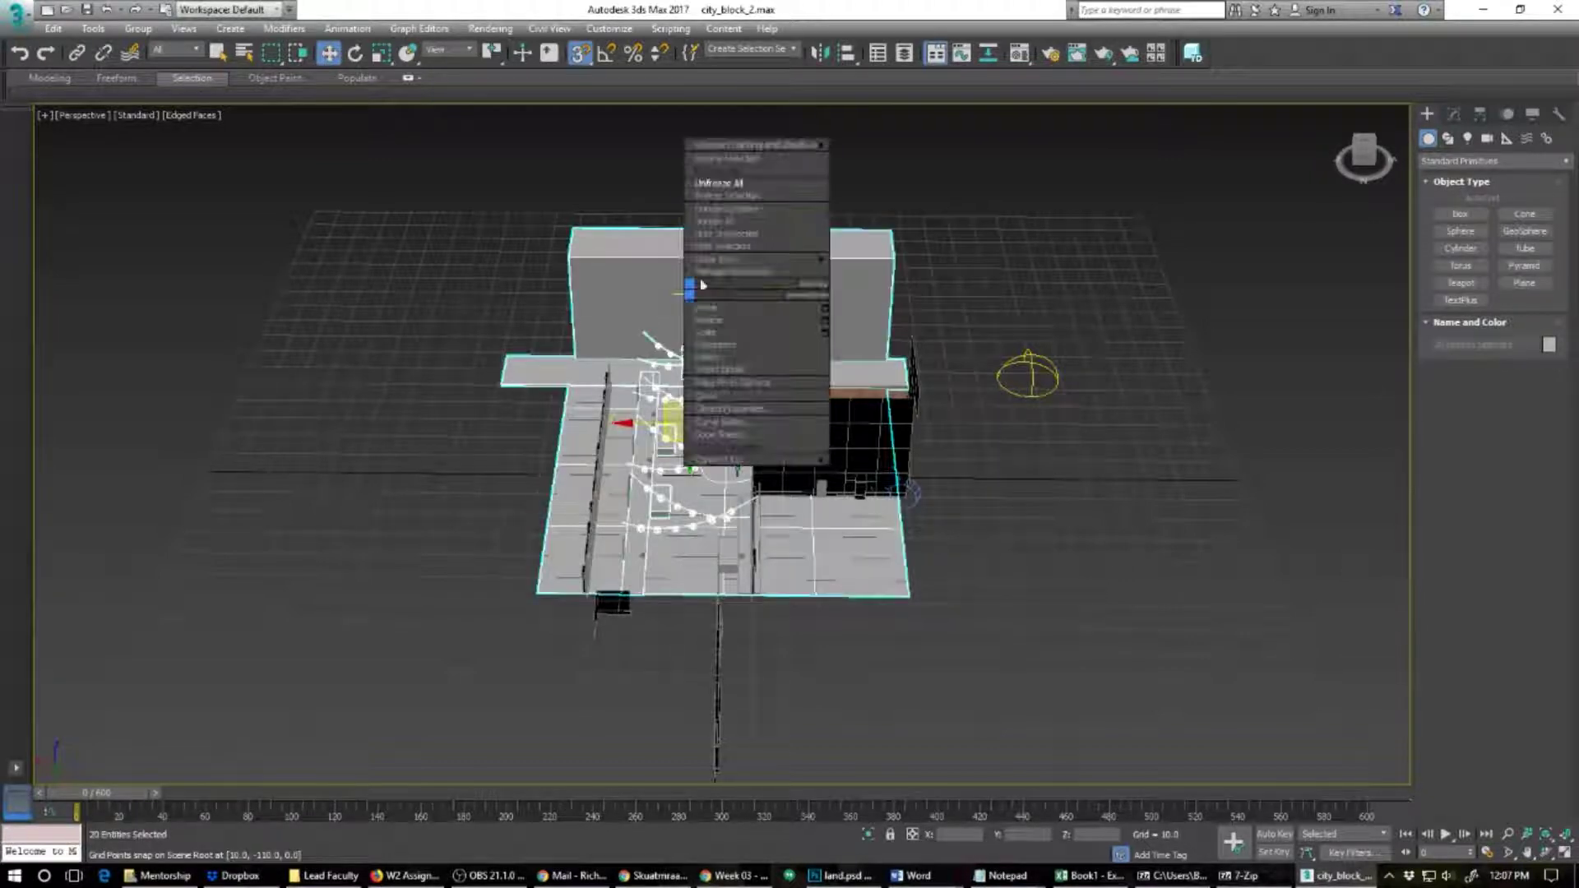
{"action": "left_click", "coordinate": [733, 196]}
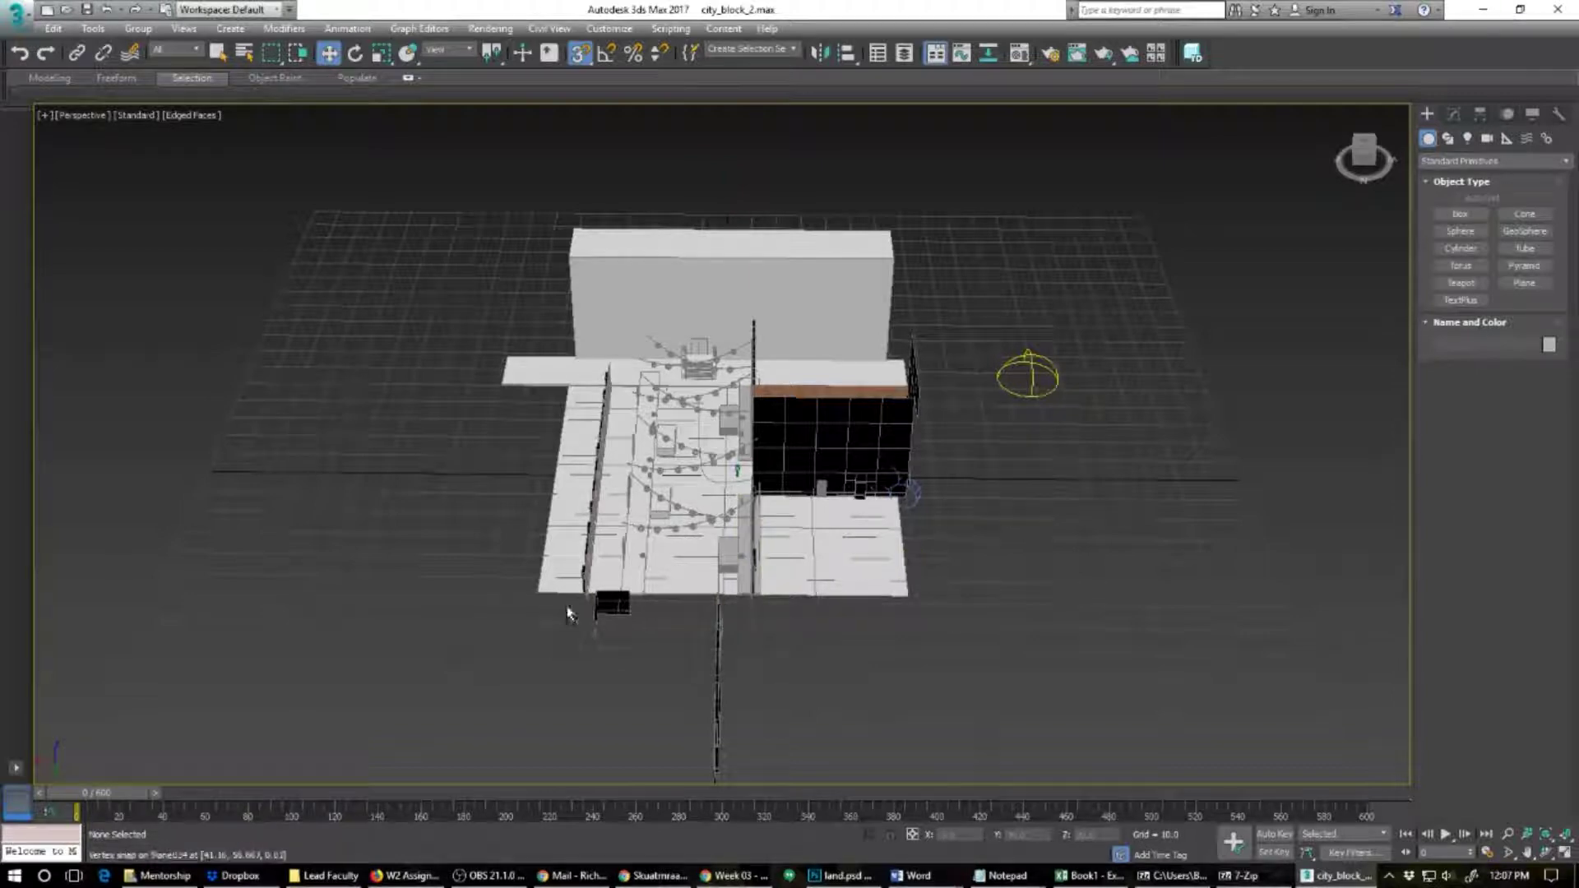
Step: Freeze the car3 box parked in front of the three-storey facade
{"action": "middle_click_drag", "start_coordinate": [568, 614], "coordinate": [655, 603], "text": "alt"}
{"action": "scroll", "coordinate": [683, 580], "scroll_direction": "up", "scroll_amount": 5}
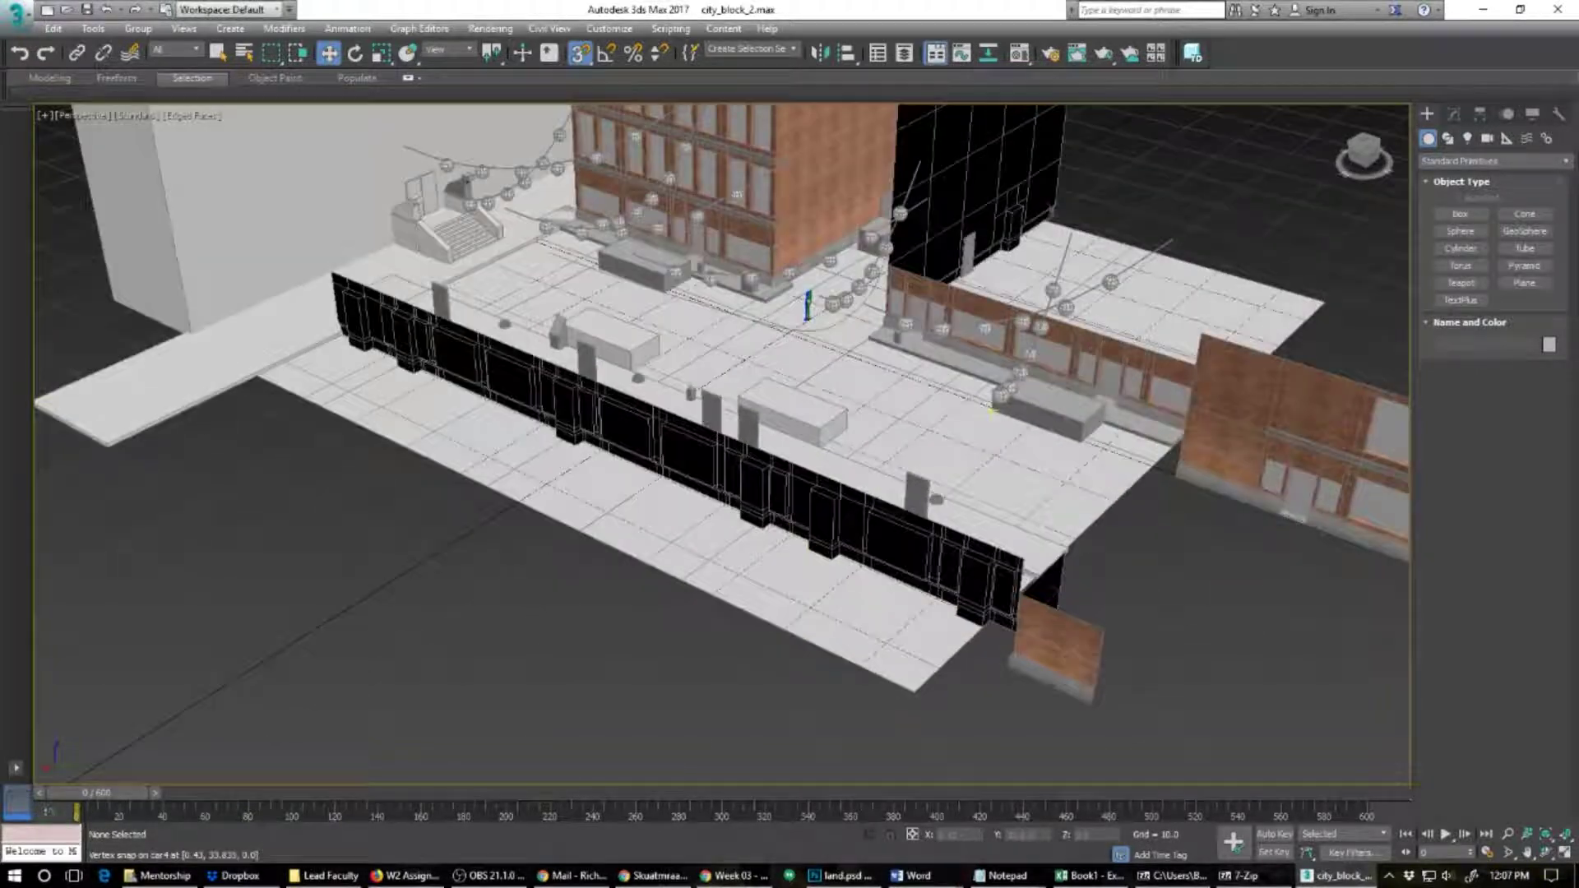
{"action": "left_click", "coordinate": [1063, 403]}
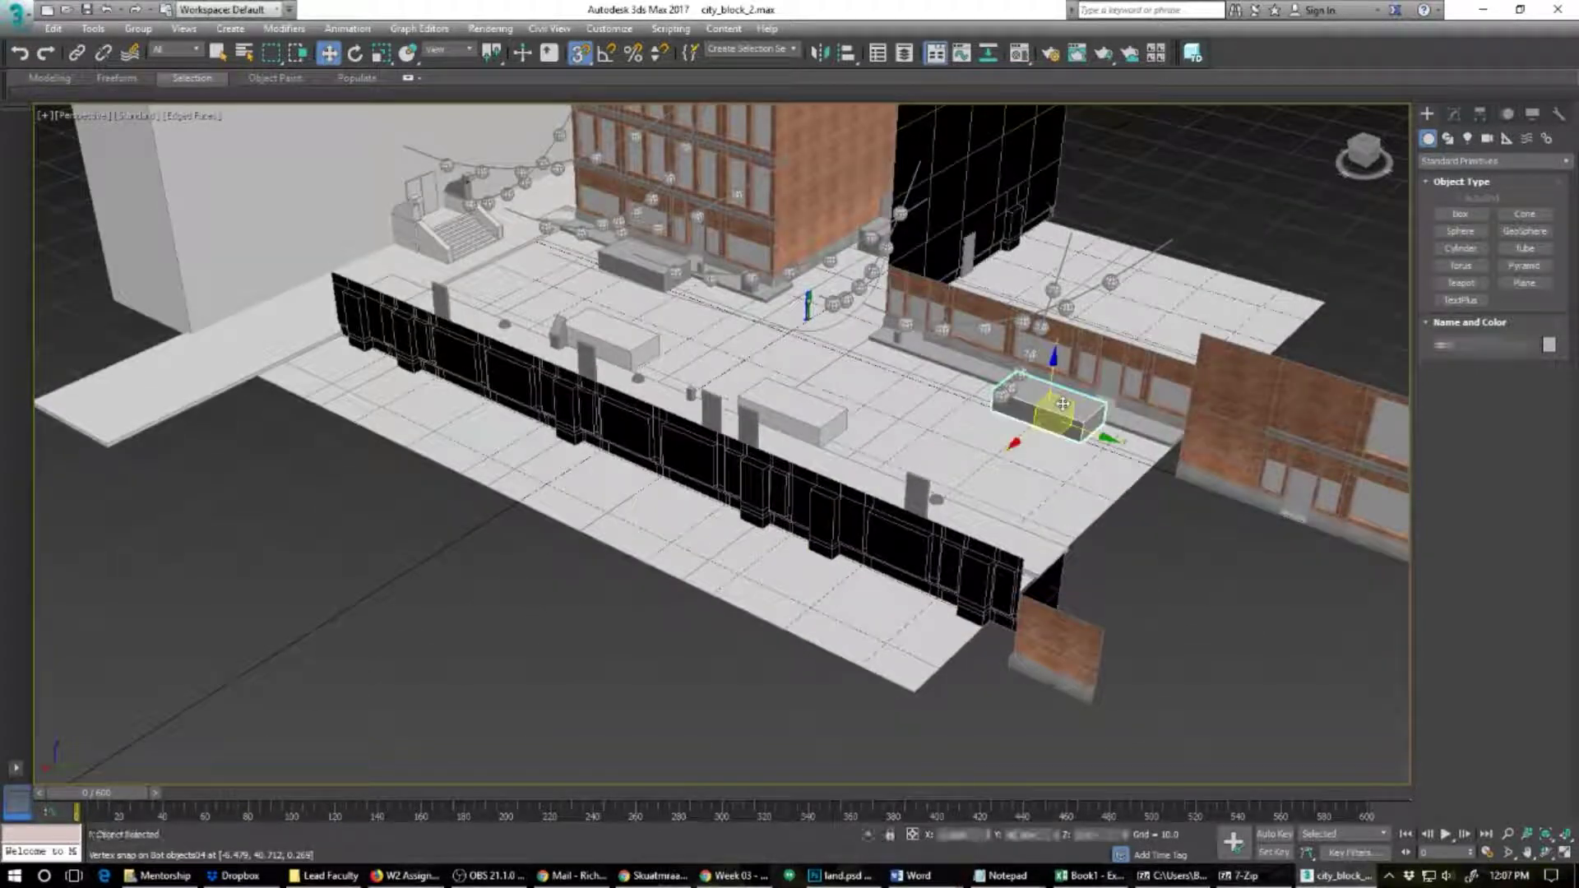
{"action": "left_click", "coordinate": [764, 294]}
{"action": "left_click", "coordinate": [729, 285]}
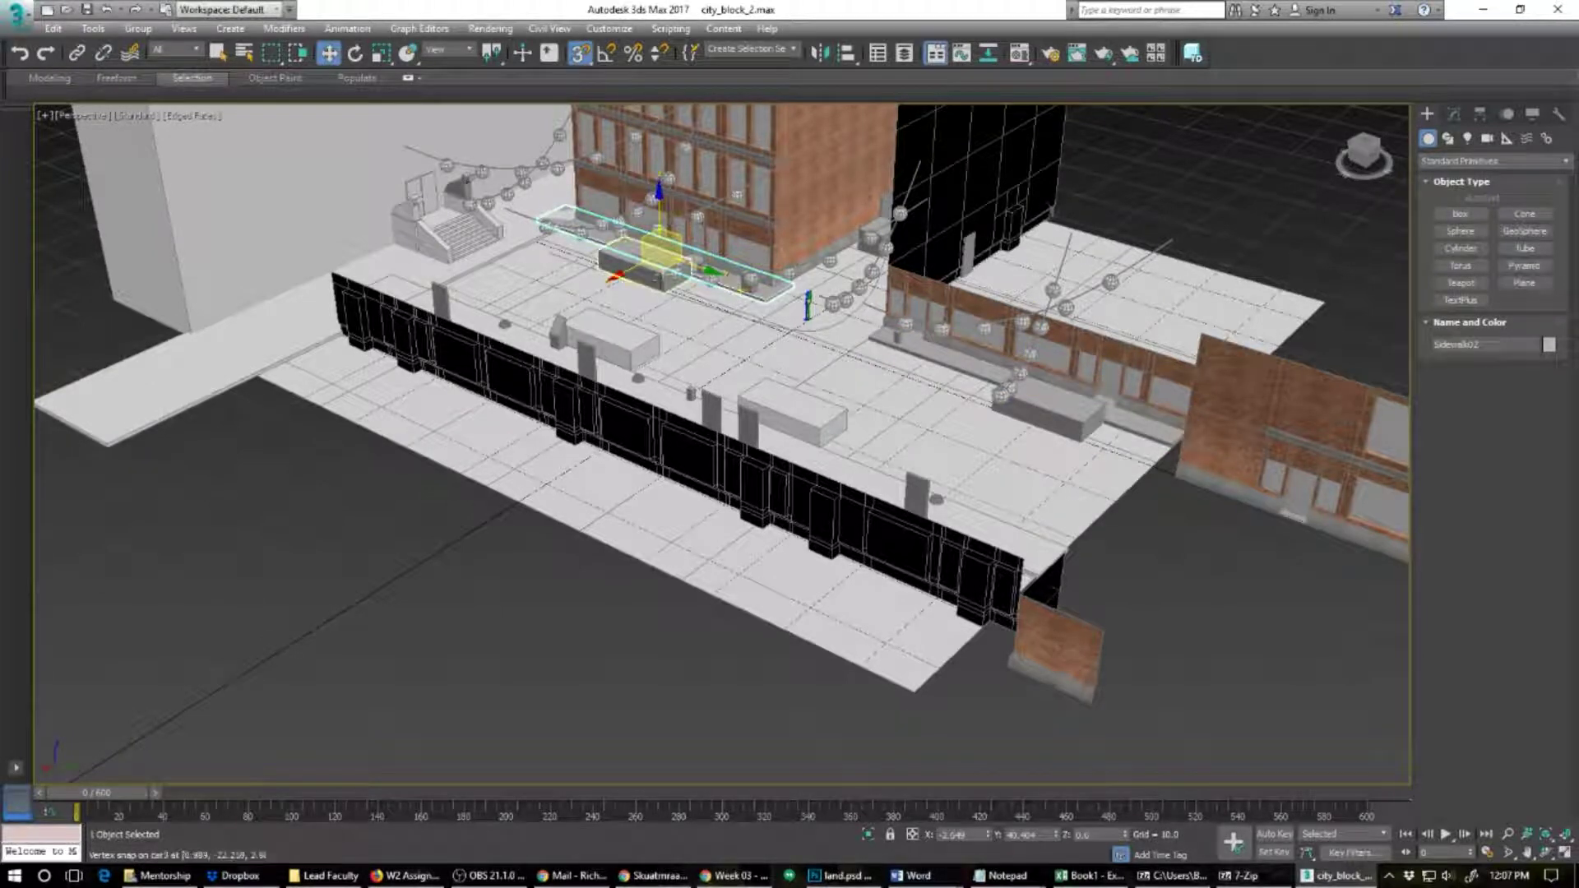
{"action": "left_click", "coordinate": [659, 278]}
{"action": "right_click", "coordinate": [659, 280]}
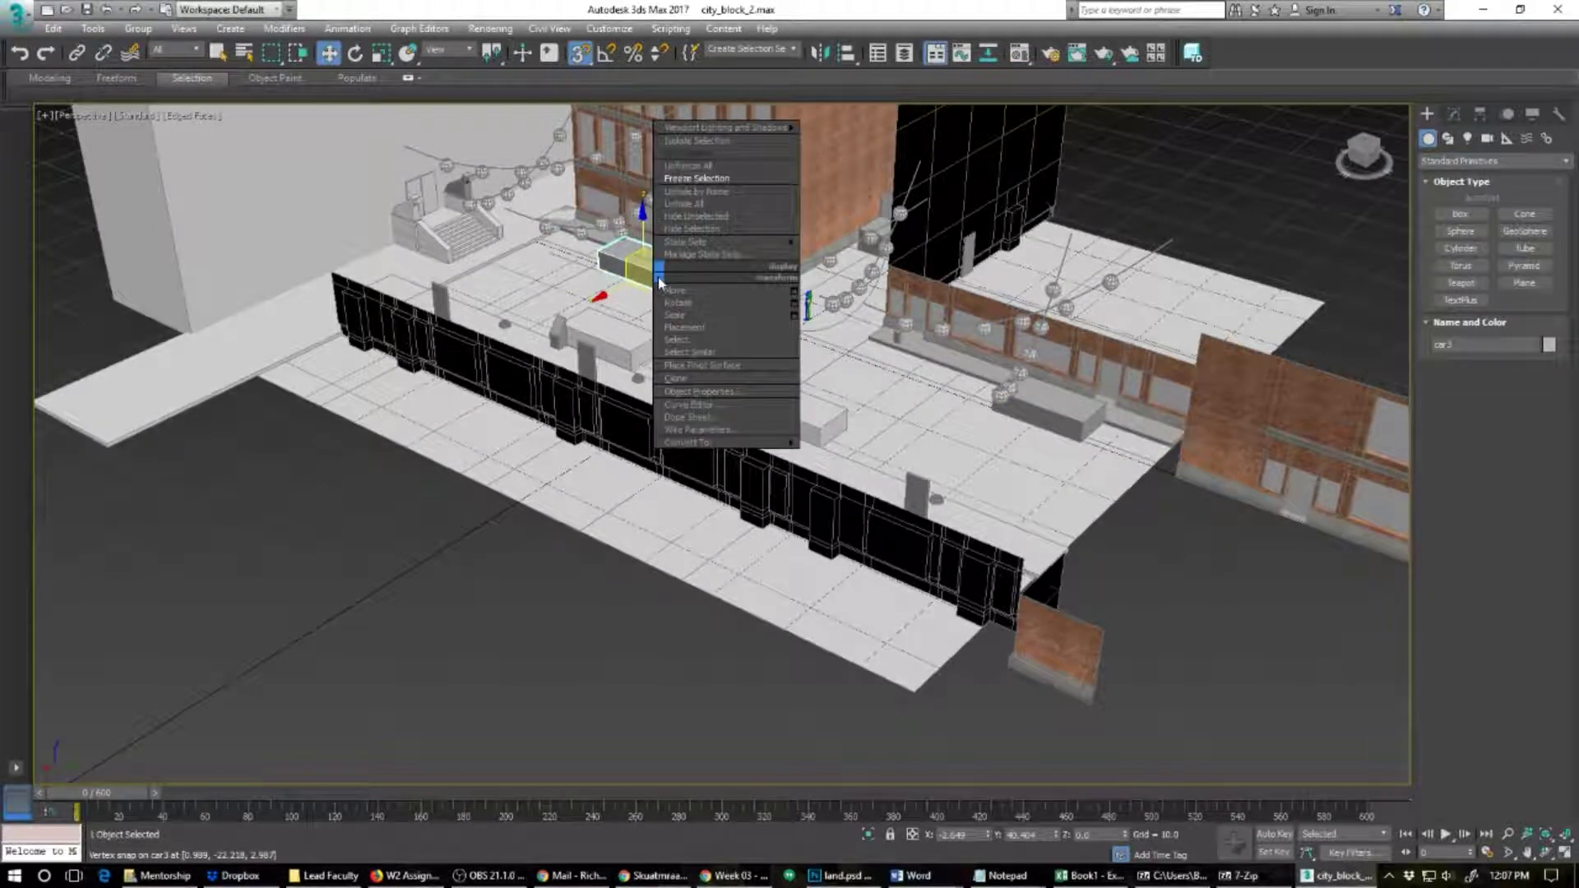
{"action": "left_click", "coordinate": [683, 178]}
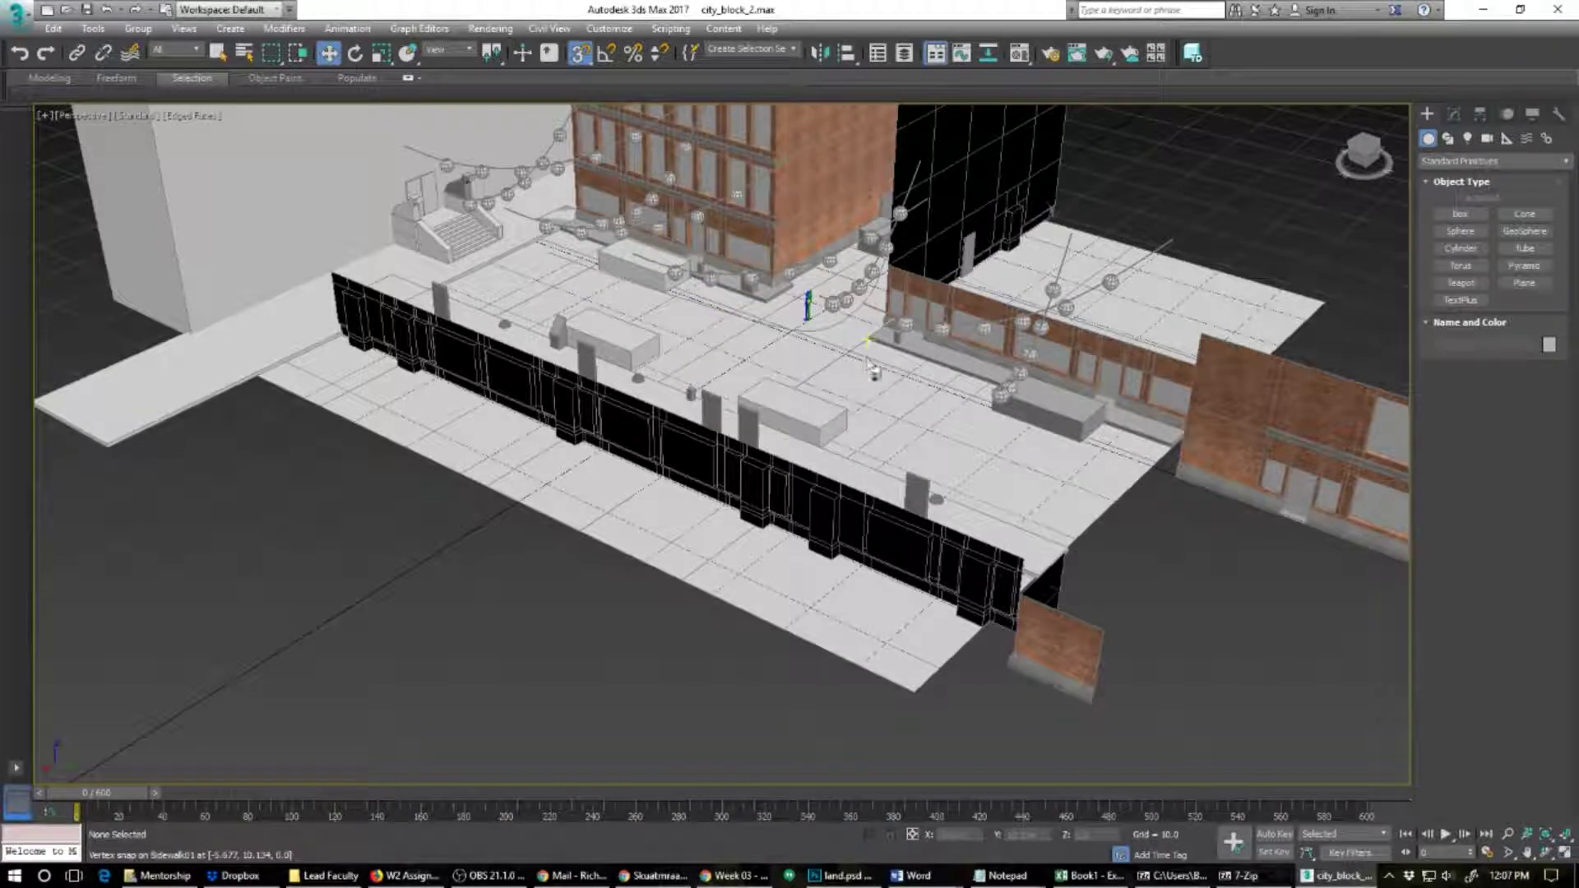
Step: Freeze the sidewalk and car4 box by the single-storey facade, plus the sidewalk in front of the three-storey facade
{"action": "left_click", "coordinate": [902, 346]}
{"action": "left_click", "coordinate": [1029, 400], "text": "ctrl"}
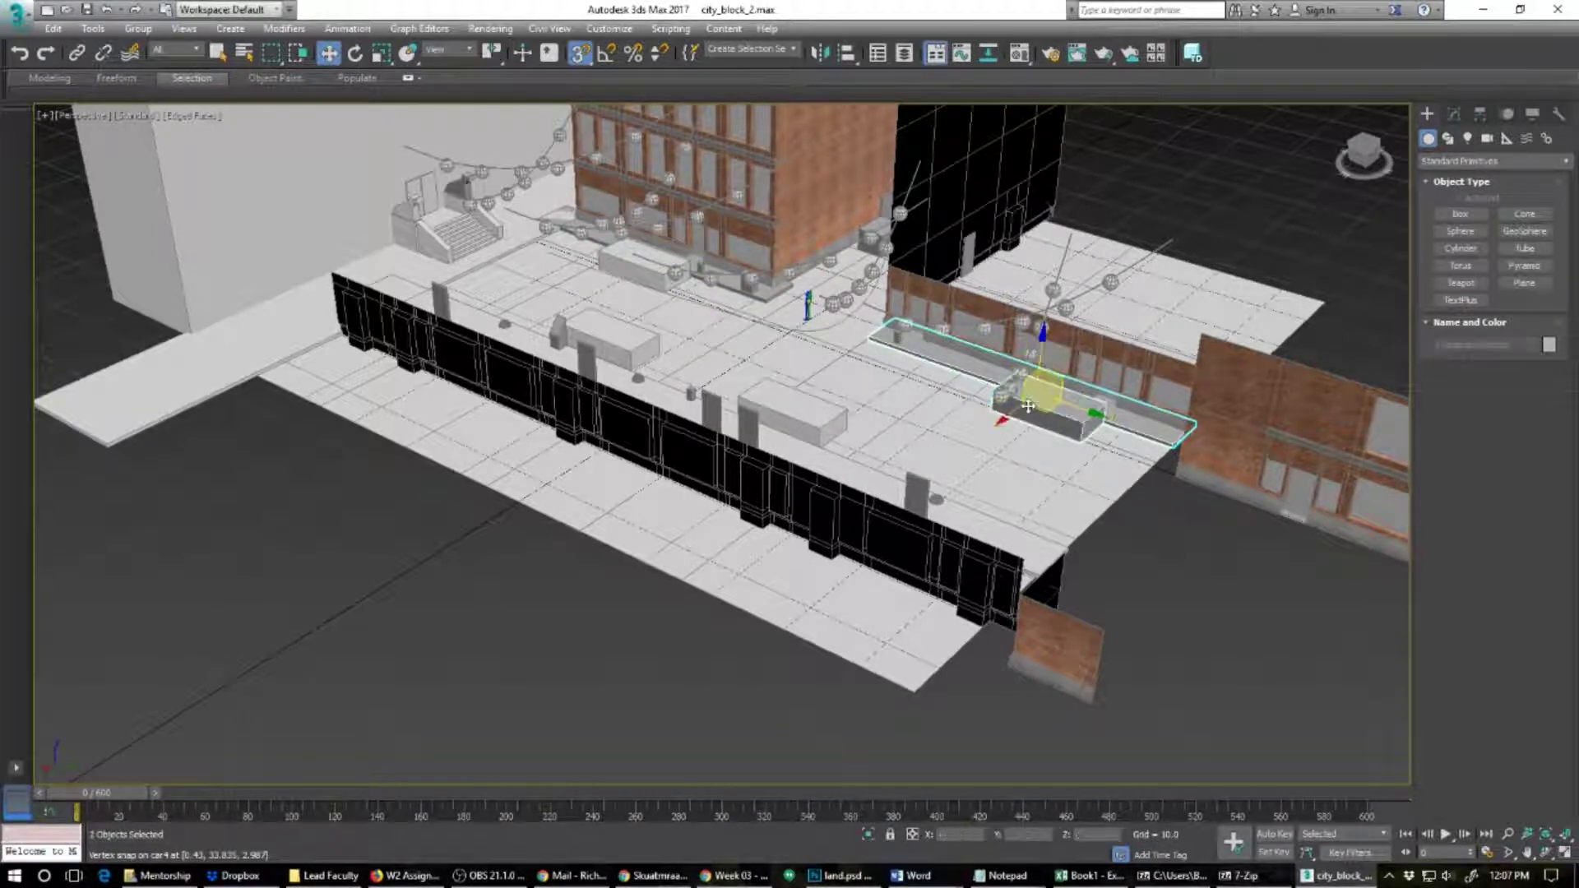
{"action": "right_click", "coordinate": [1028, 401]}
{"action": "right_click", "coordinate": [1002, 409]}
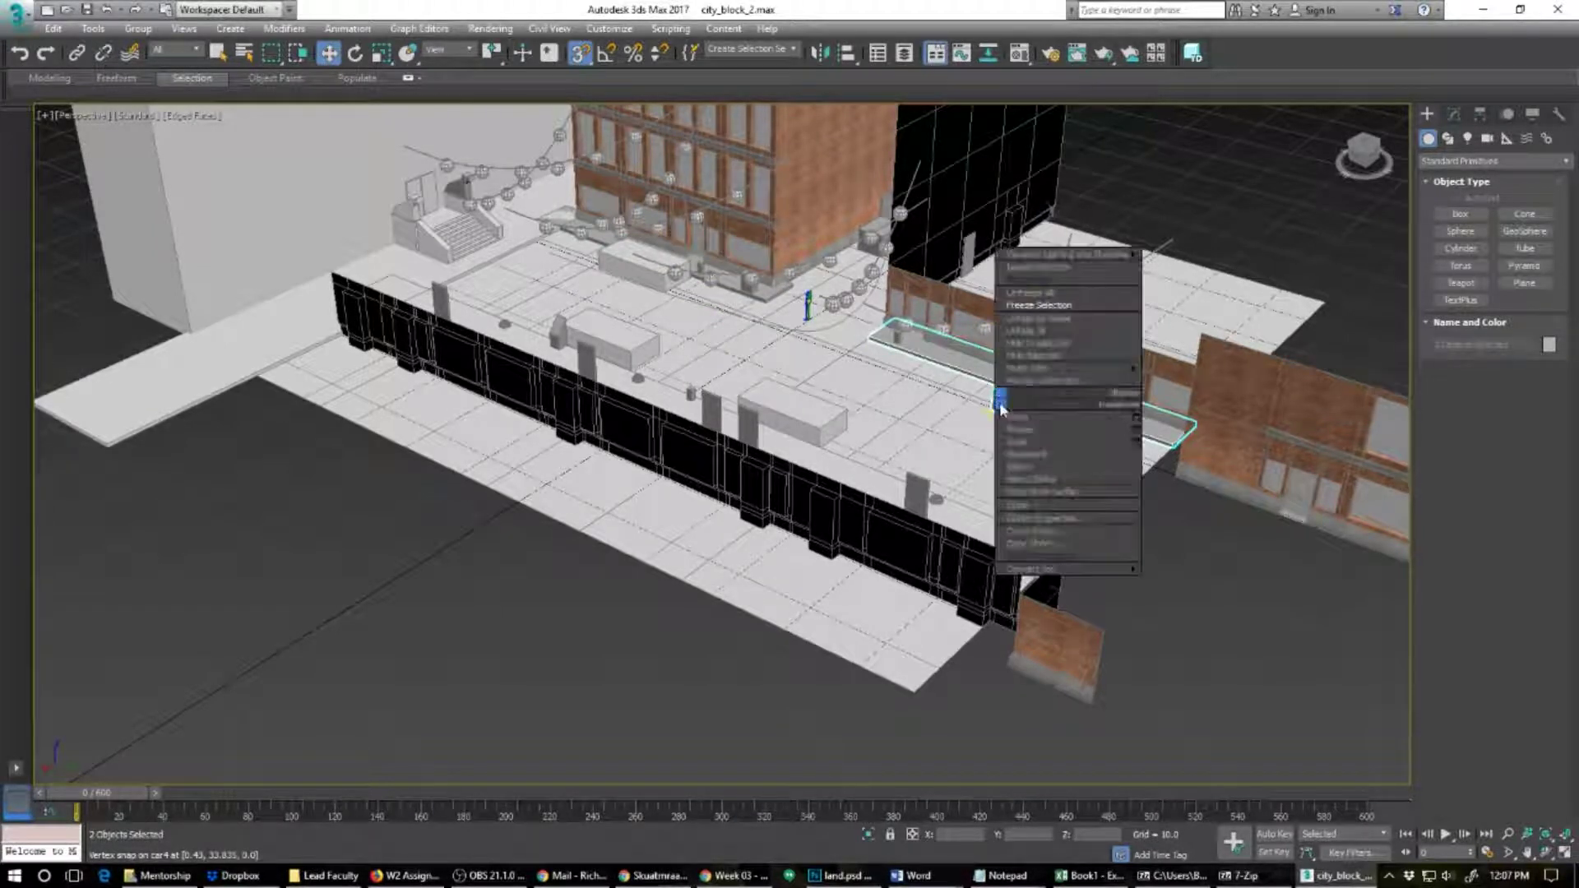
{"action": "left_click", "coordinate": [1010, 310]}
{"action": "middle_click_drag", "start_coordinate": [969, 400], "coordinate": [903, 511], "text": "alt"}
{"action": "left_click", "coordinate": [784, 331]}
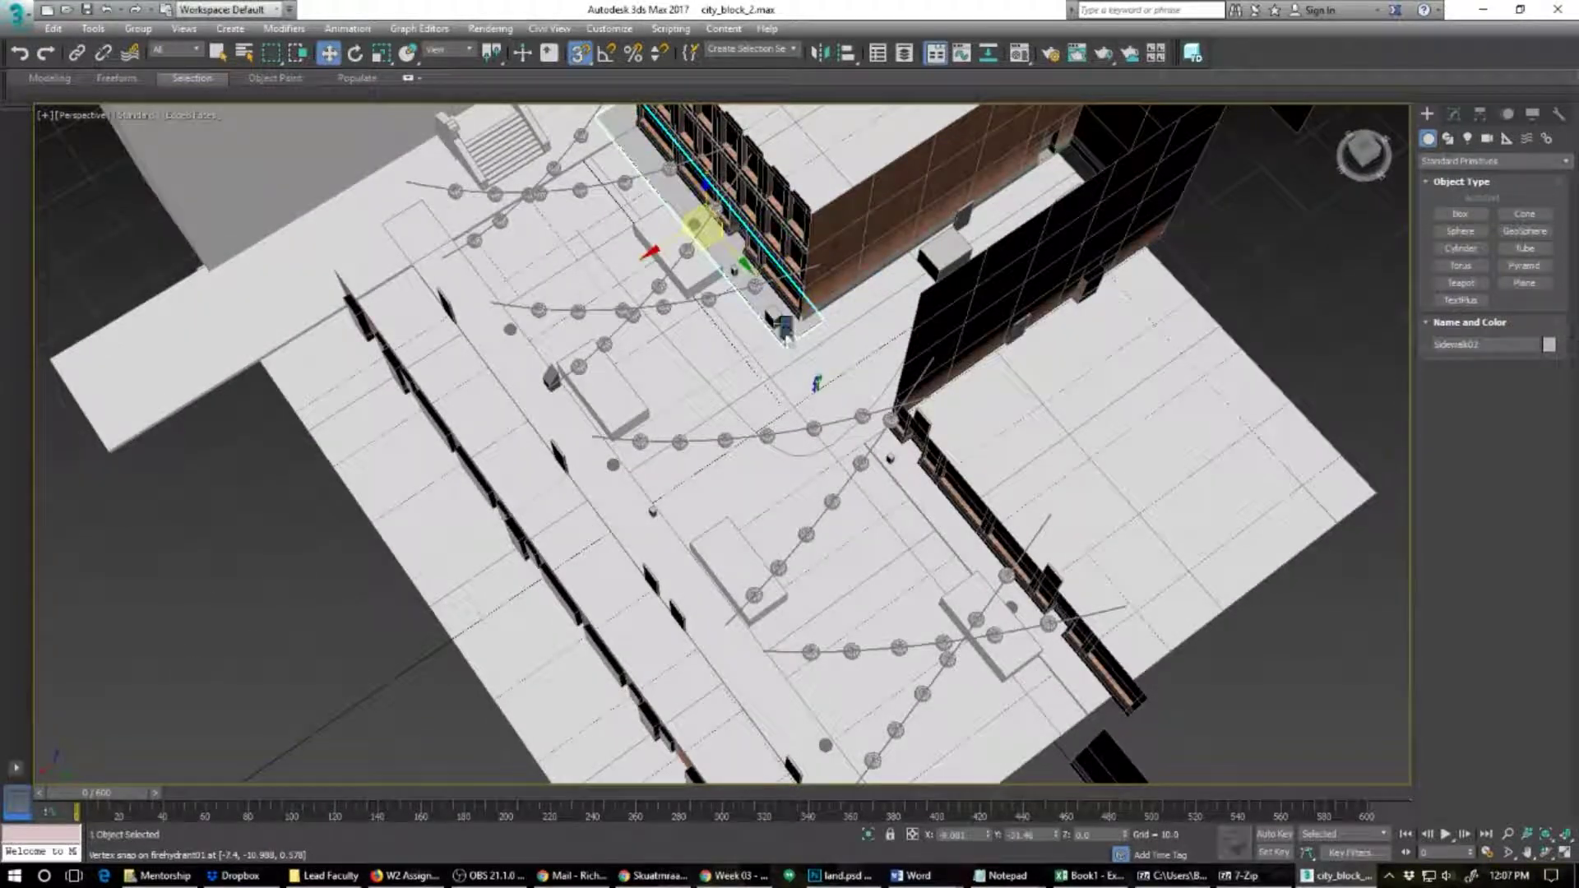
{"action": "right_click", "coordinate": [786, 331]}
{"action": "left_click", "coordinate": [860, 277]}
Step: Delete the five thin upright slabs standing on the sidewalk beside the long facade
{"action": "middle_click_drag", "start_coordinate": [729, 528], "coordinate": [678, 441], "text": "alt"}
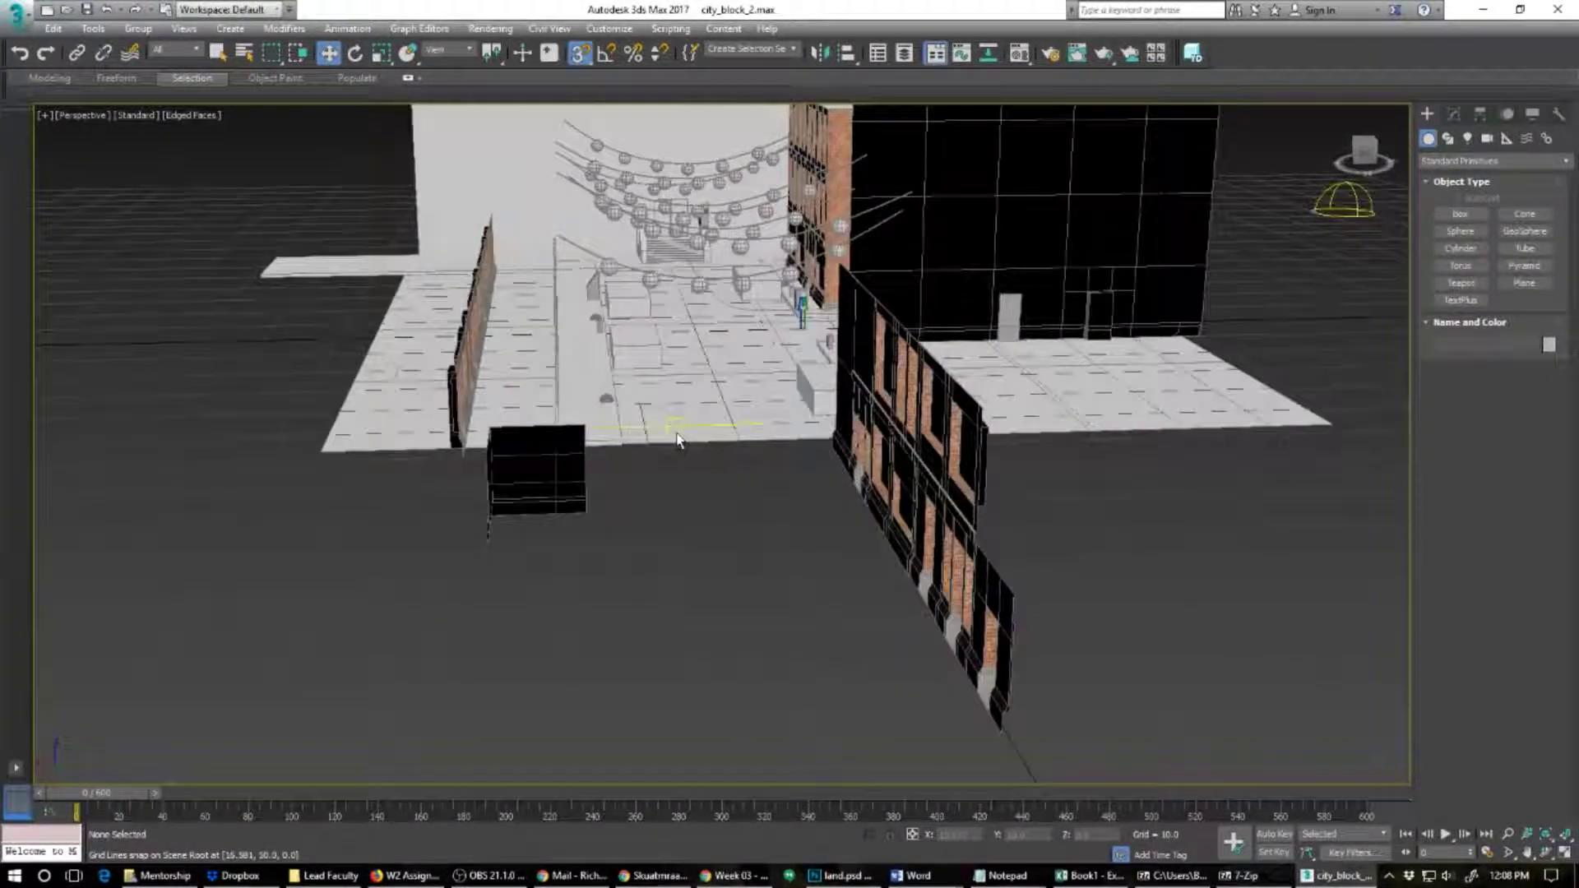
{"action": "scroll", "coordinate": [677, 440], "scroll_direction": "up", "scroll_amount": 5}
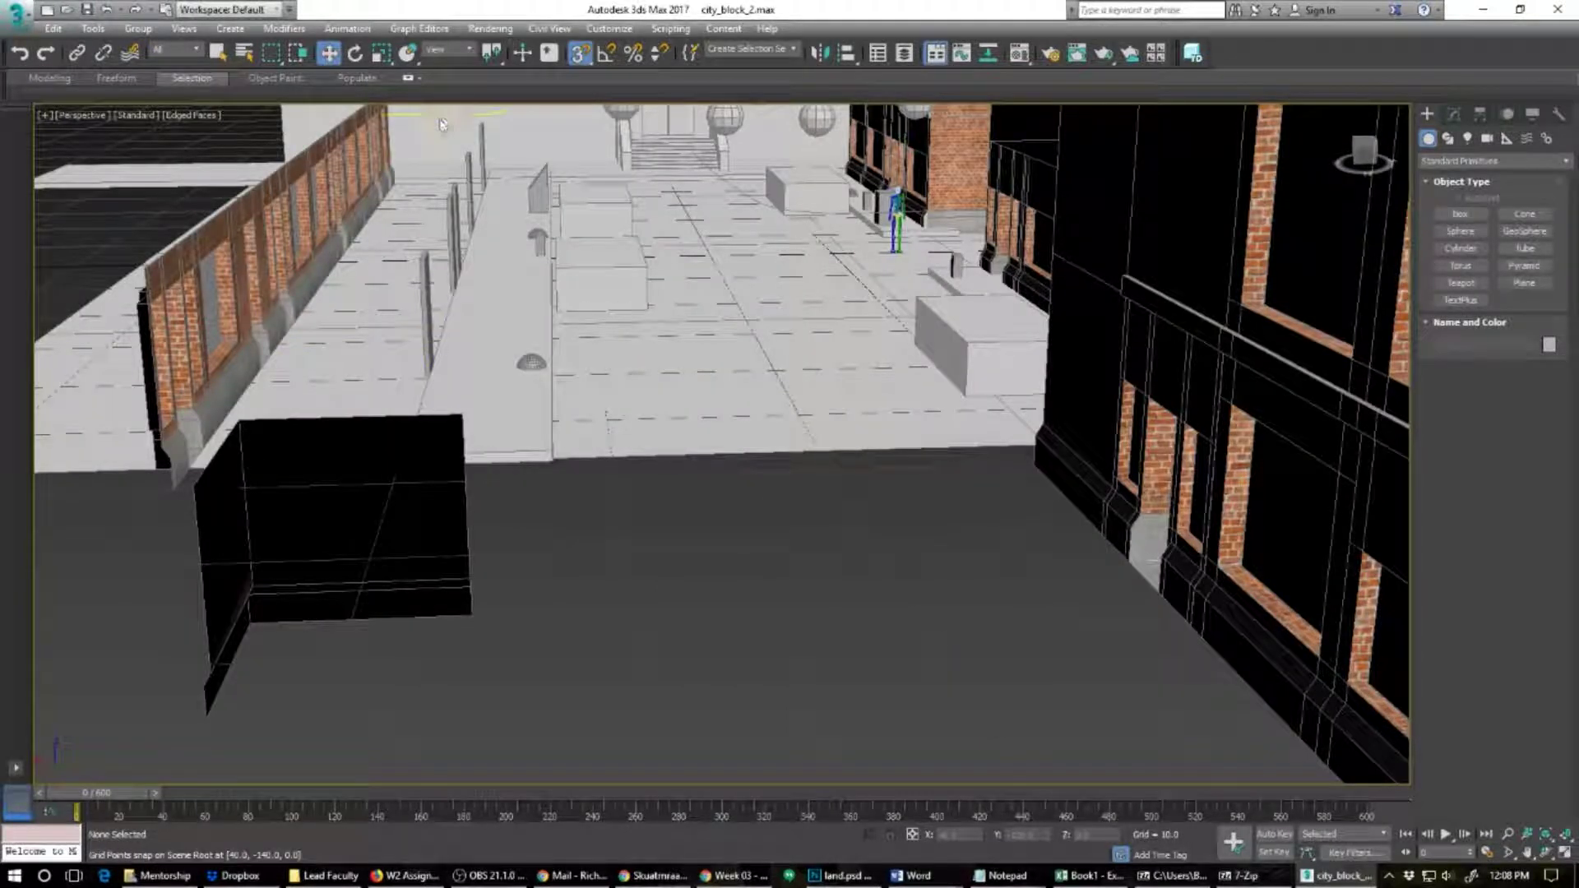
{"action": "left_click_drag", "start_coordinate": [470, 318], "coordinate": [484, 302]}
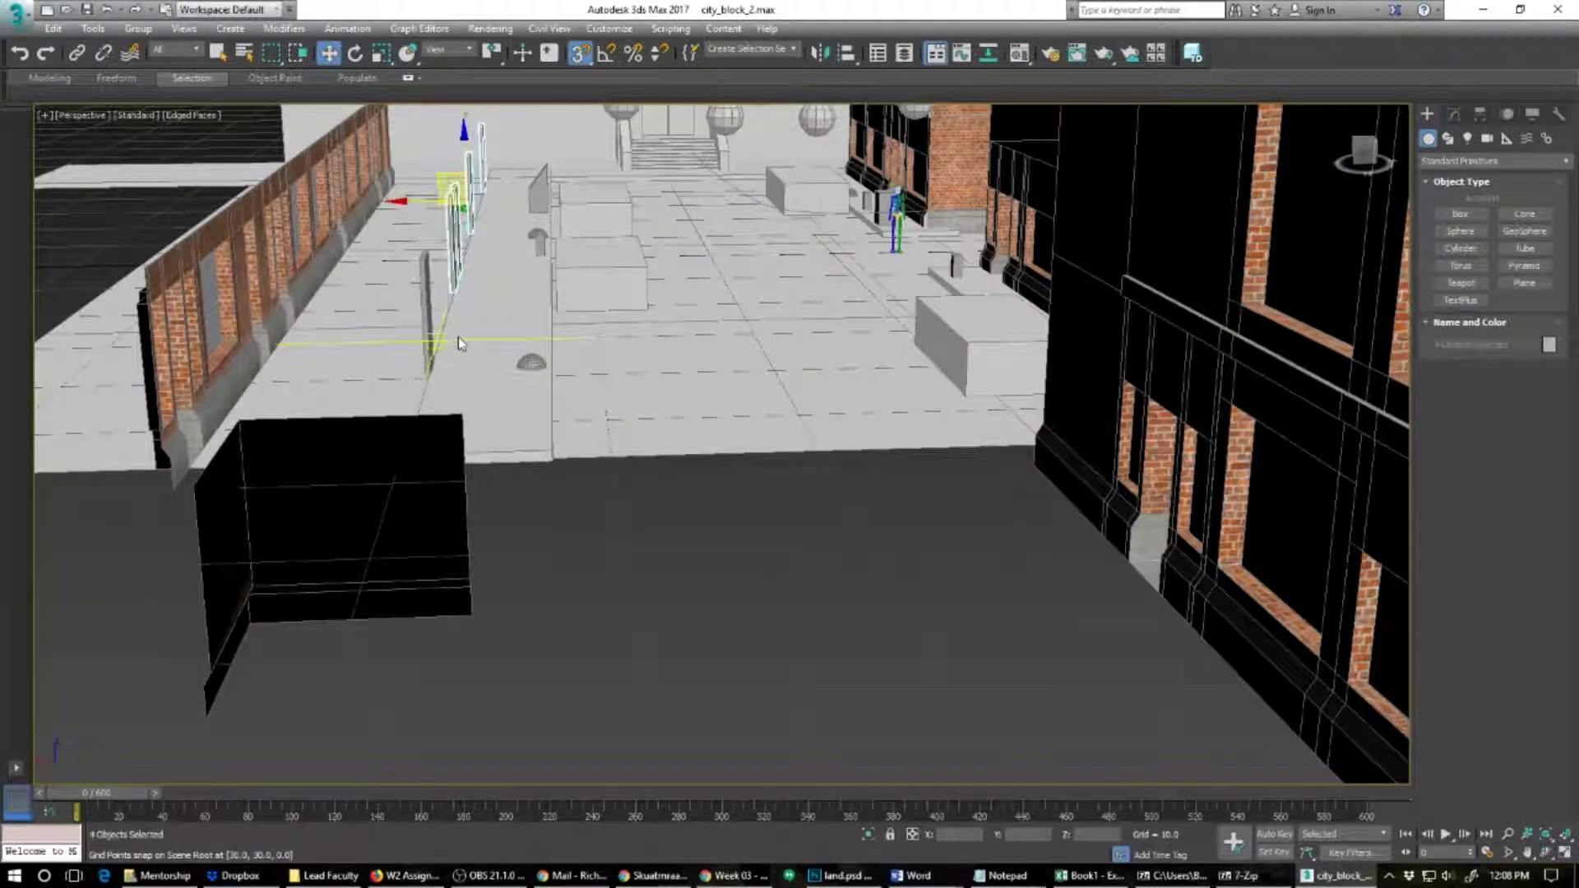
{"action": "key", "text": "Delete"}
{"action": "left_click", "coordinate": [424, 323]}
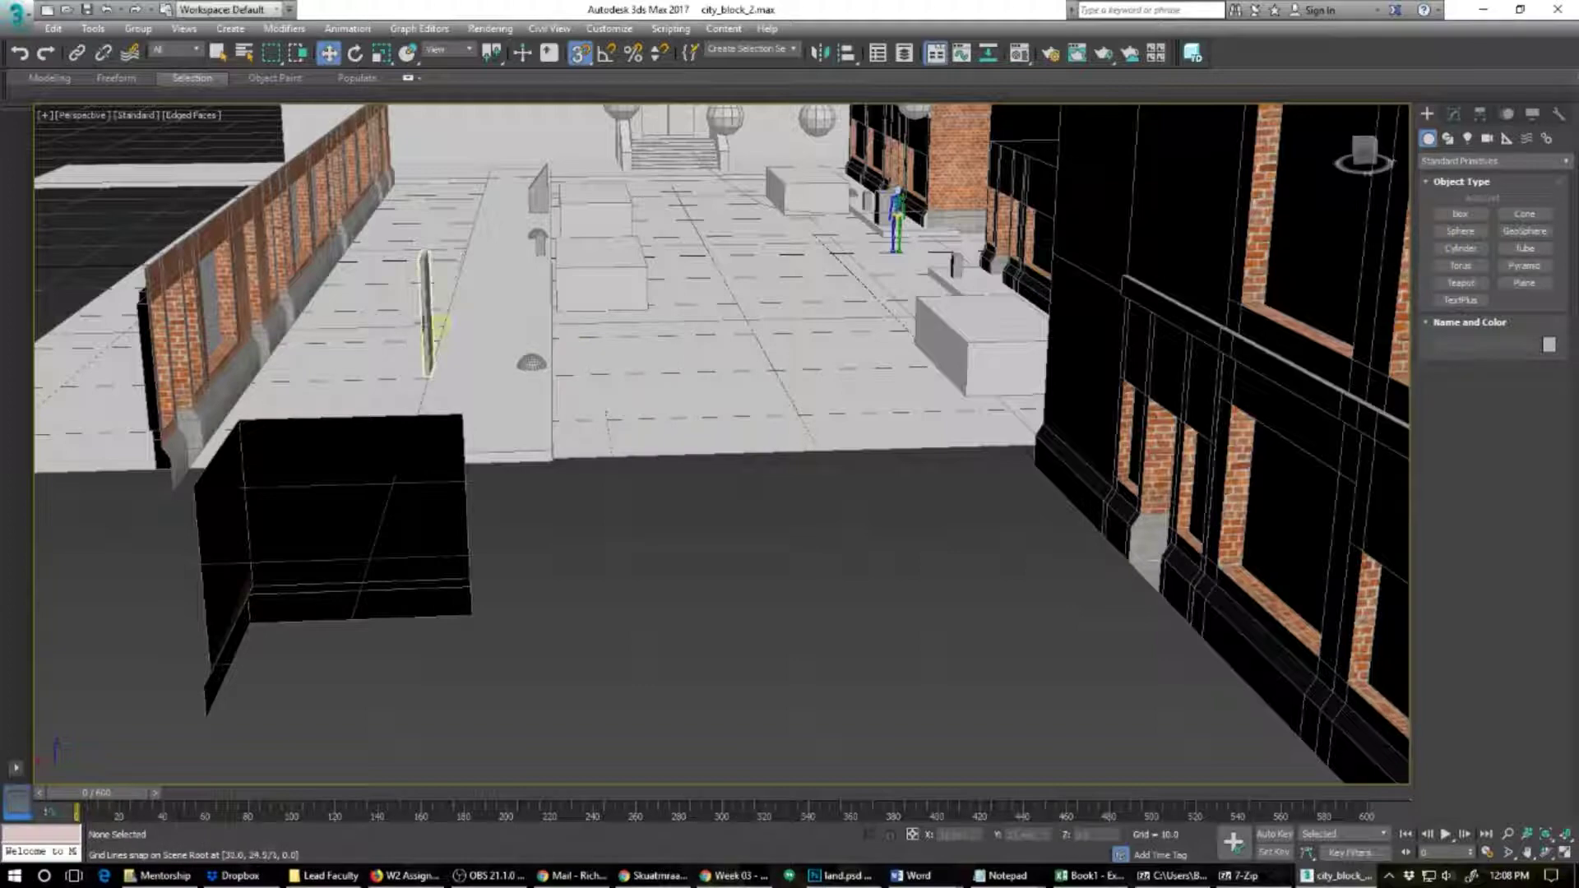
{"action": "key", "text": "Delete"}
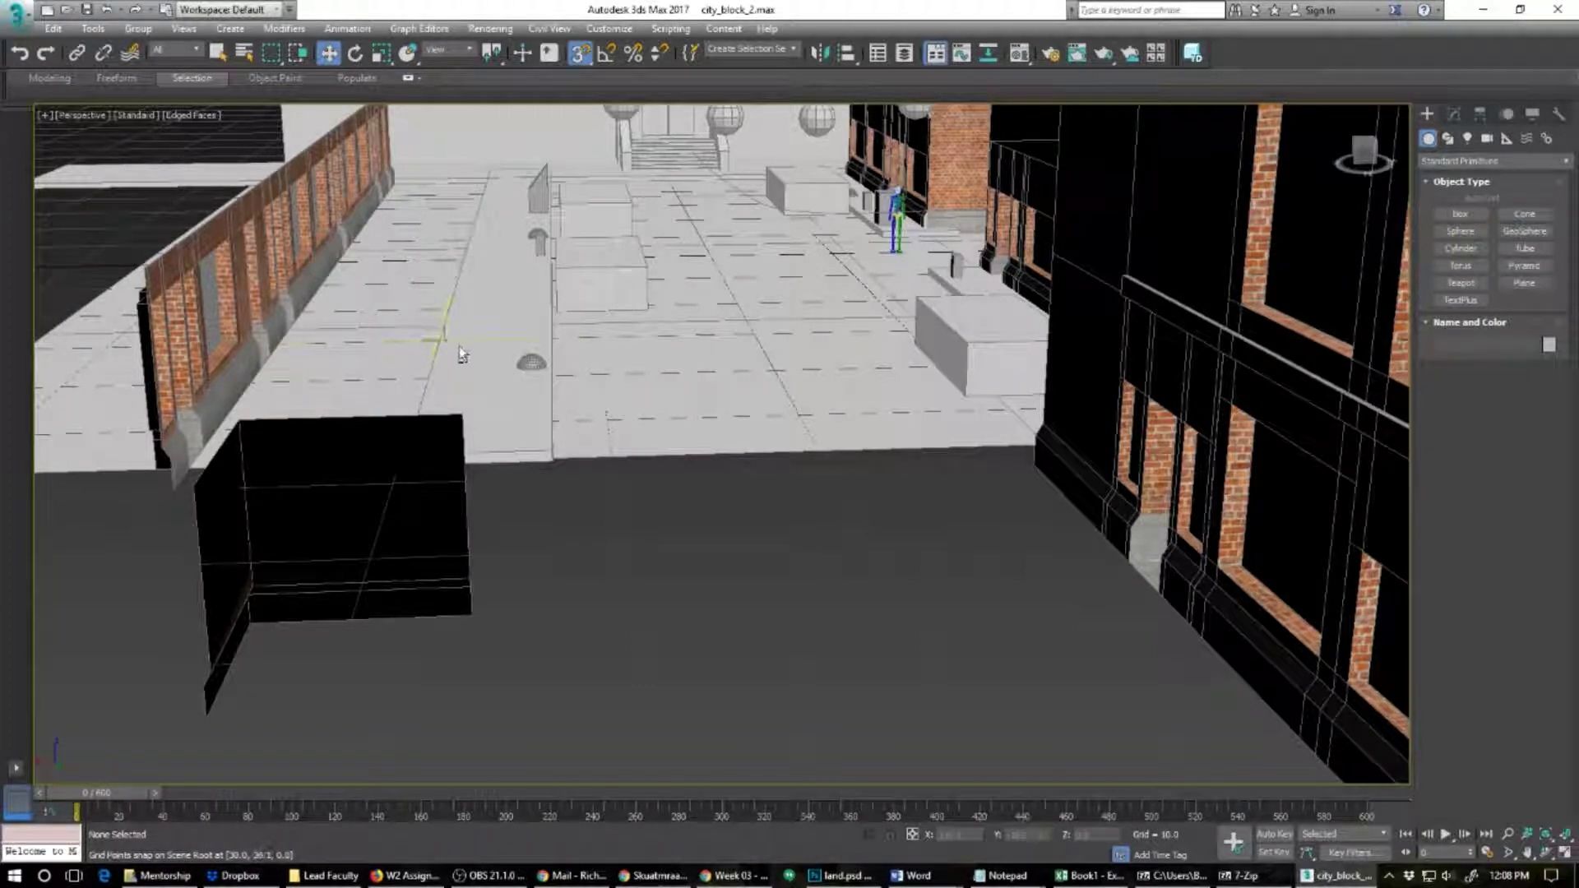
{"action": "middle_click_drag", "start_coordinate": [460, 354], "coordinate": [234, 418], "text": "alt"}
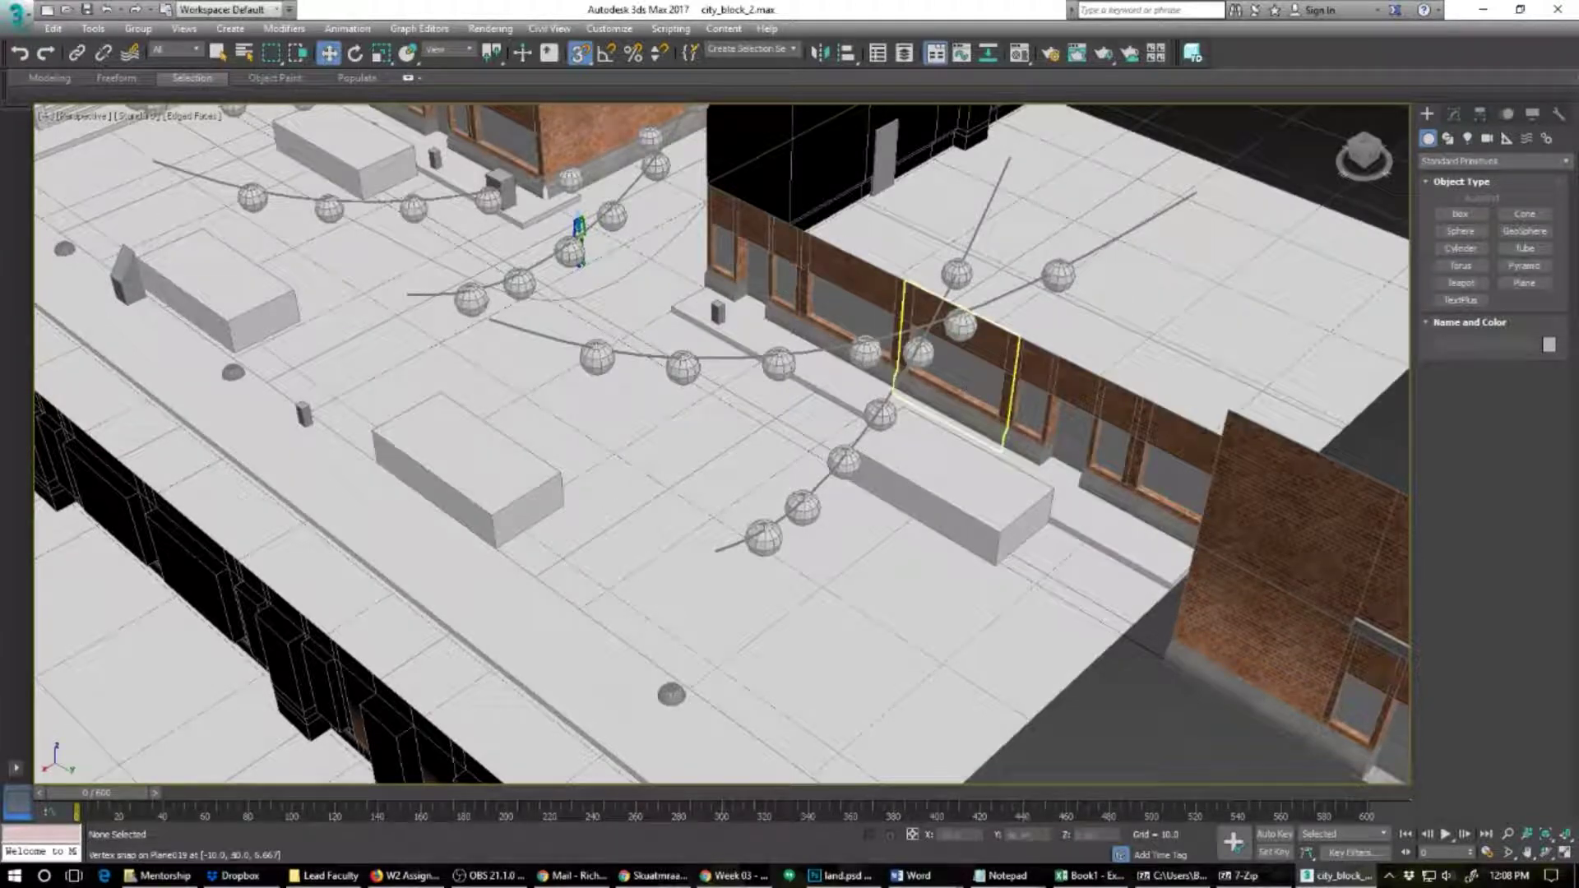
{"action": "middle_click_drag", "start_coordinate": [765, 526], "coordinate": [638, 639], "text": "alt"}
{"action": "scroll", "coordinate": [797, 550], "scroll_direction": "down", "scroll_amount": 4}
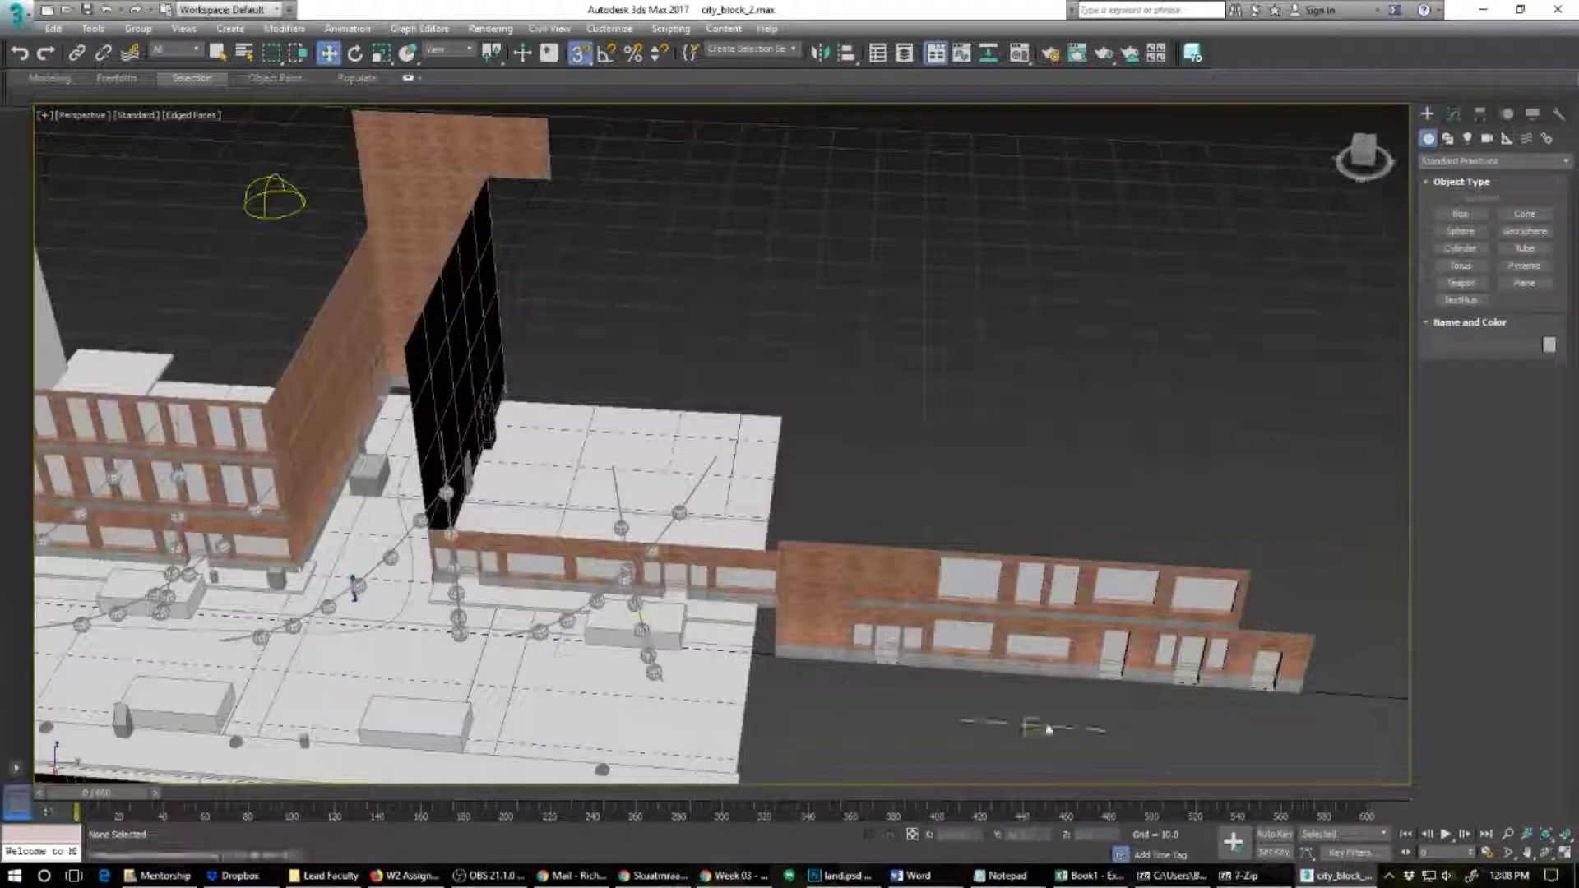
Step: Clone the upper-storey panel with one wide window from the module row, as an instance, onto the single-storey facade's alley corner
{"action": "left_click", "coordinate": [1051, 600]}
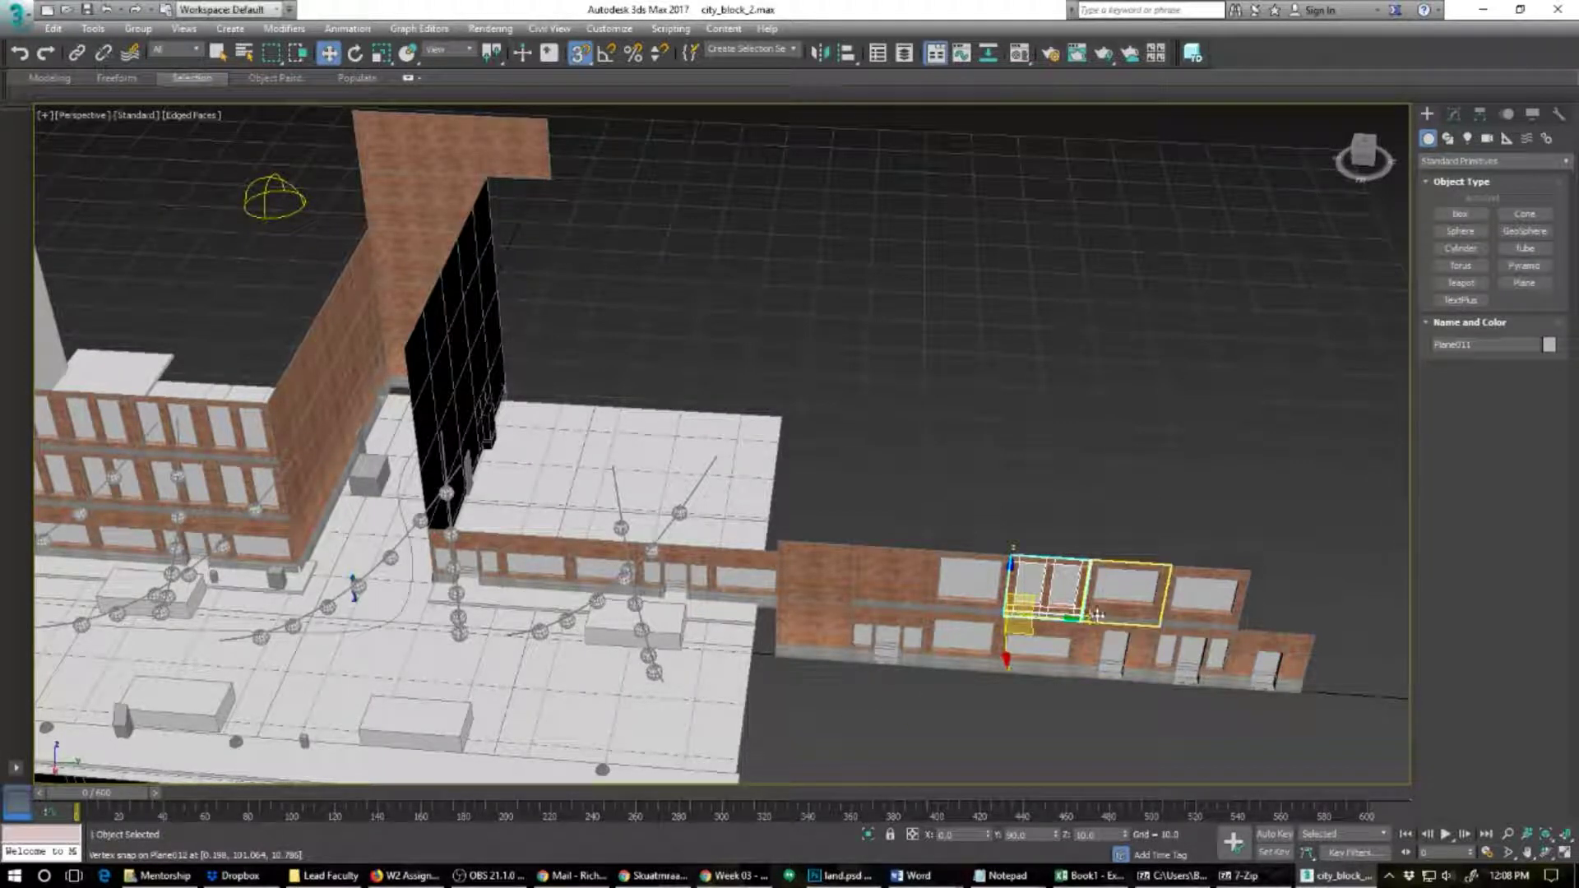
{"action": "left_click", "coordinate": [1095, 616]}
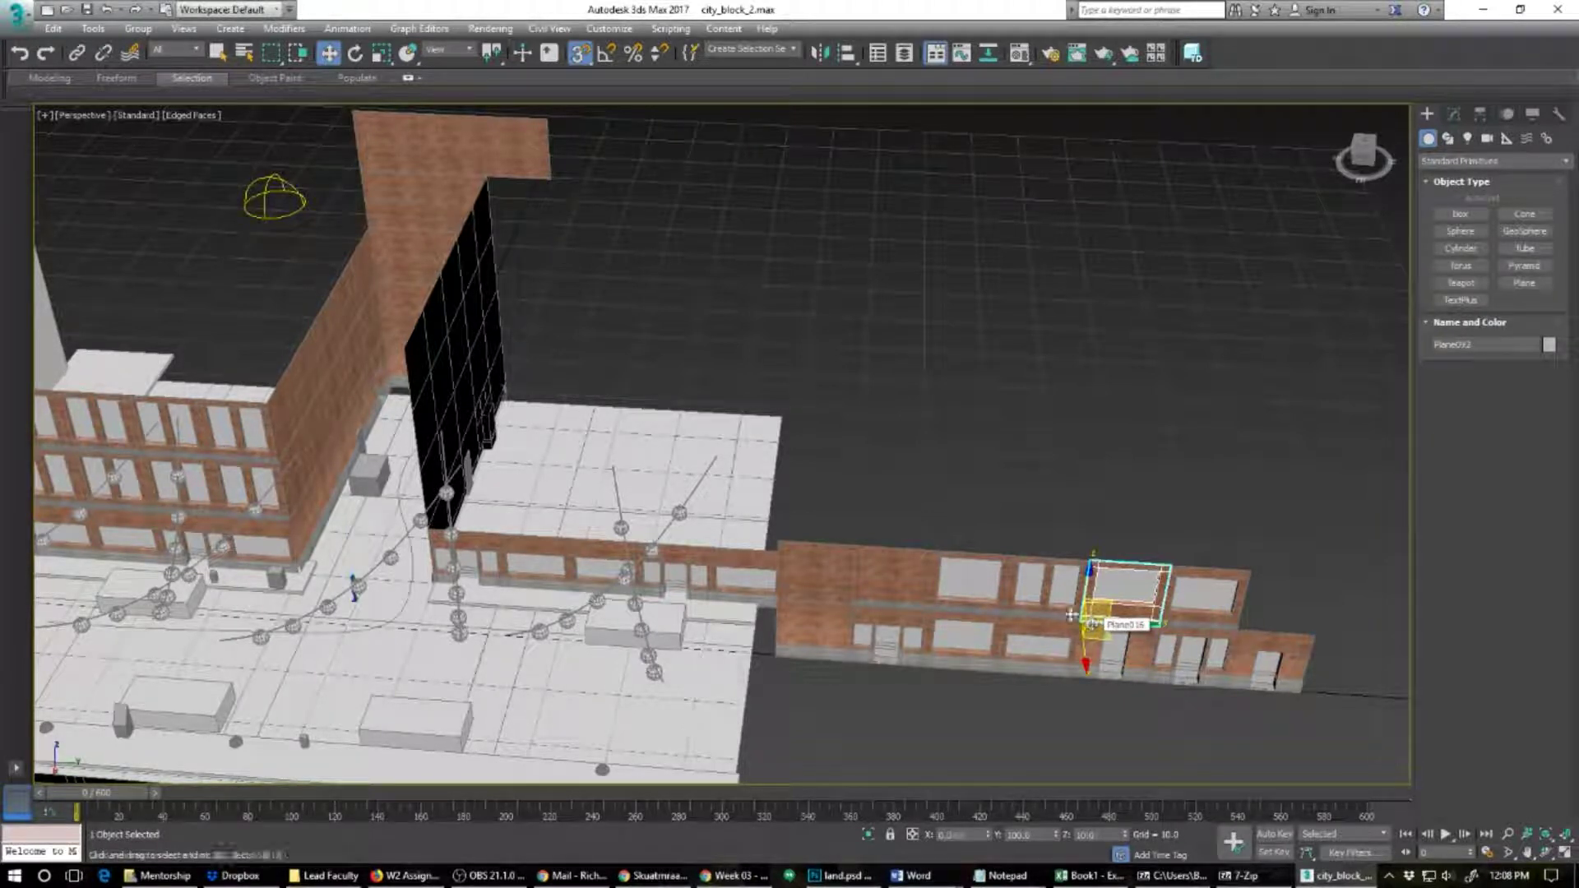
{"action": "left_click_drag", "start_coordinate": [1093, 624], "coordinate": [430, 521], "text": "shift"}
{"action": "left_click", "coordinate": [784, 516]}
Step: Clone instances of the wide-window panel along the same facade to fill the remaining four bays of the second storey
{"action": "mouse_move", "coordinate": [356, 586]}
{"action": "middle_mouse_down", "text": "alt"}
{"action": "mouse_move", "coordinate": [508, 569]}
{"action": "mouse_move", "coordinate": [447, 593]}
{"action": "mouse_move", "coordinate": [426, 556]}
{"action": "mouse_move", "coordinate": [487, 573]}
{"action": "mouse_move", "coordinate": [405, 589]}
{"action": "middle_mouse_up", "text": "alt"}
{"action": "scroll", "coordinate": [404, 583], "scroll_direction": "up", "scroll_amount": 3}
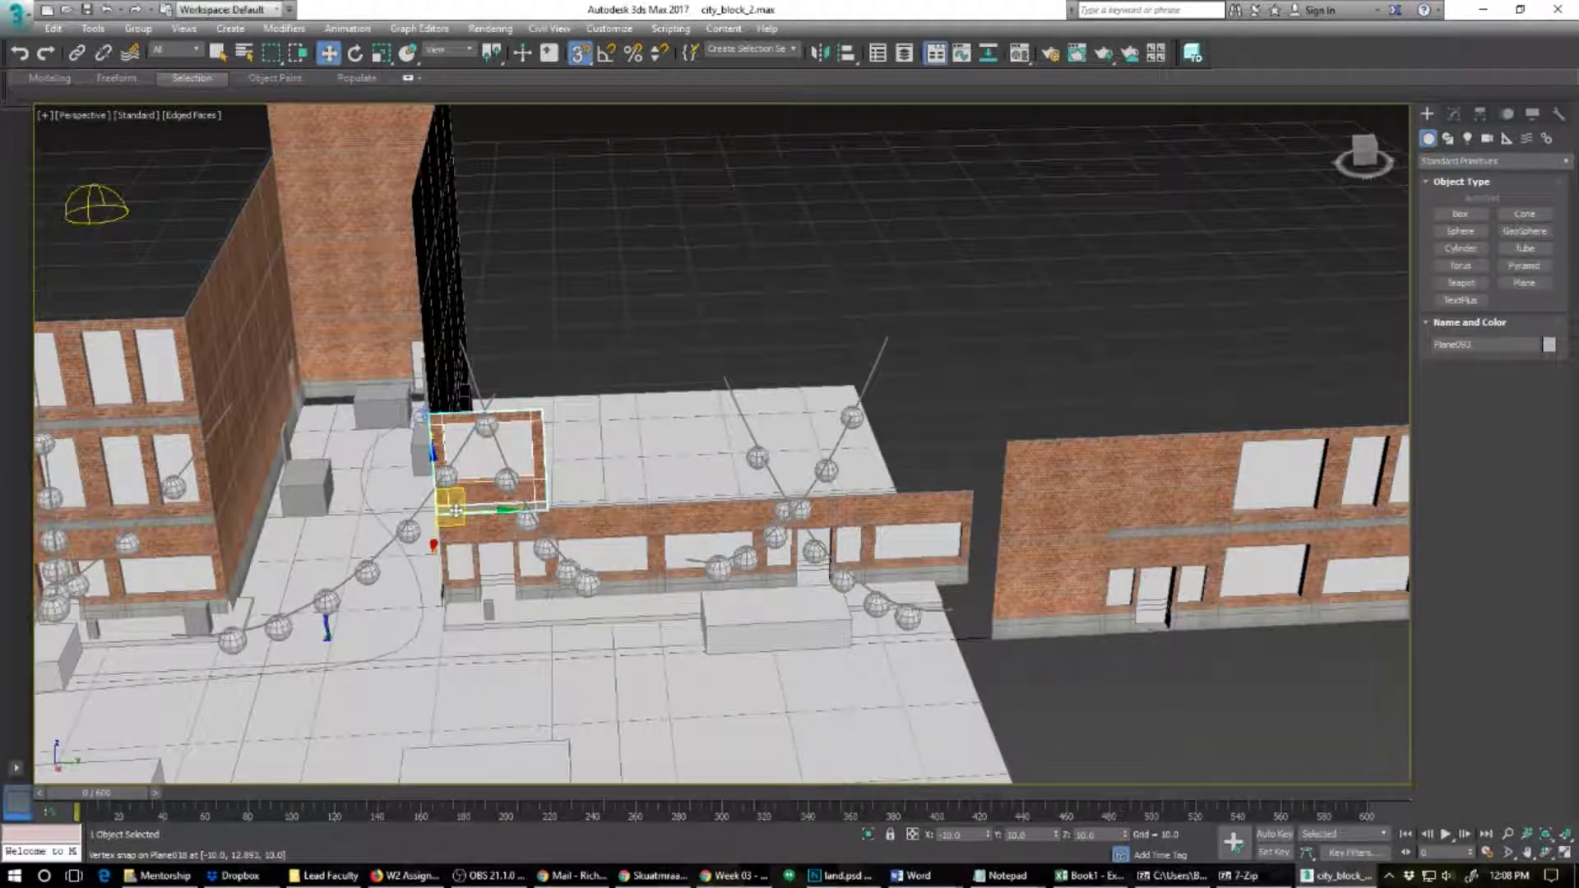
{"action": "mouse_move", "coordinate": [453, 511]}
{"action": "left_mouse_down", "text": "shift"}
{"action": "mouse_move", "coordinate": [731, 500]}
{"action": "mouse_move", "coordinate": [771, 534]}
{"action": "mouse_move", "coordinate": [786, 496]}
{"action": "mouse_move", "coordinate": [886, 480]}
{"action": "left_mouse_up", "text": "shift"}
{"action": "left_click", "coordinate": [788, 510]}
{"action": "left_click", "coordinate": [789, 510]}
{"action": "left_click", "coordinate": [784, 511]}
{"action": "left_click", "coordinate": [806, 511]}
Step: Snap the third second-storey window panel flush with the panel beside it on the alley side
{"action": "mouse_move", "coordinate": [804, 504]}
{"action": "middle_mouse_down", "text": "alt"}
{"action": "mouse_move", "coordinate": [655, 511]}
{"action": "mouse_move", "coordinate": [724, 461]}
{"action": "mouse_move", "coordinate": [737, 362]}
{"action": "mouse_move", "coordinate": [757, 362]}
{"action": "mouse_move", "coordinate": [759, 383]}
{"action": "middle_mouse_up", "text": "alt"}
{"action": "scroll", "coordinate": [732, 448], "scroll_direction": "up", "scroll_amount": 3}
{"action": "middle_click_drag", "start_coordinate": [707, 379], "coordinate": [768, 405]}
{"action": "scroll", "coordinate": [768, 406], "scroll_direction": "up", "scroll_amount": 4}
{"action": "scroll", "coordinate": [782, 533], "scroll_direction": "up", "scroll_amount": 3}
{"action": "scroll", "coordinate": [722, 701], "scroll_direction": "down", "scroll_amount": 3}
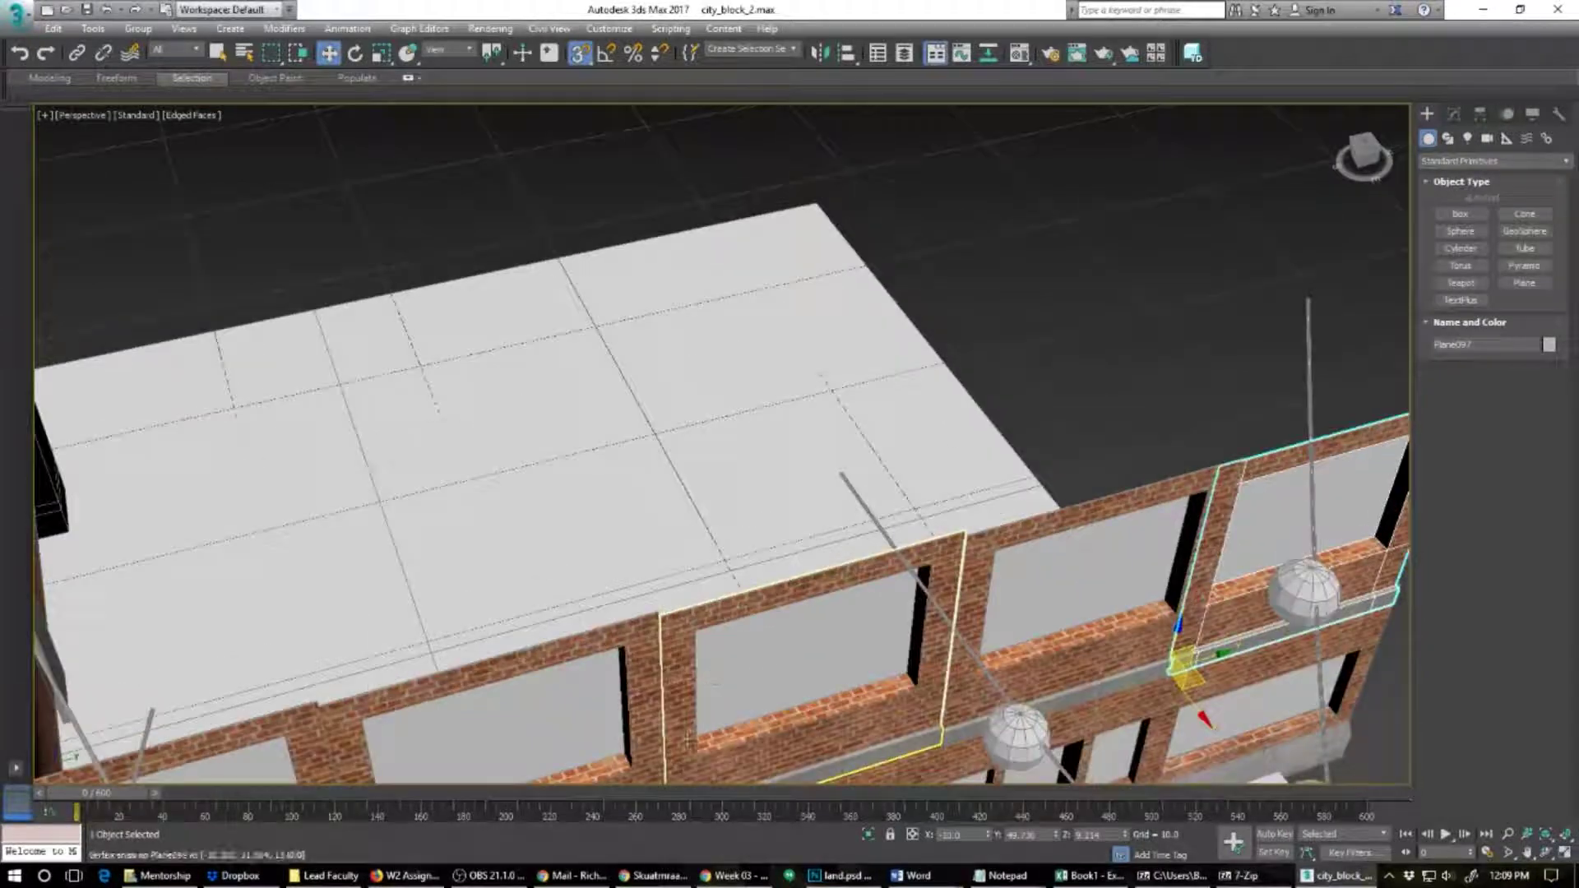
{"action": "middle_click_drag", "start_coordinate": [709, 751], "coordinate": [671, 557], "text": "alt"}
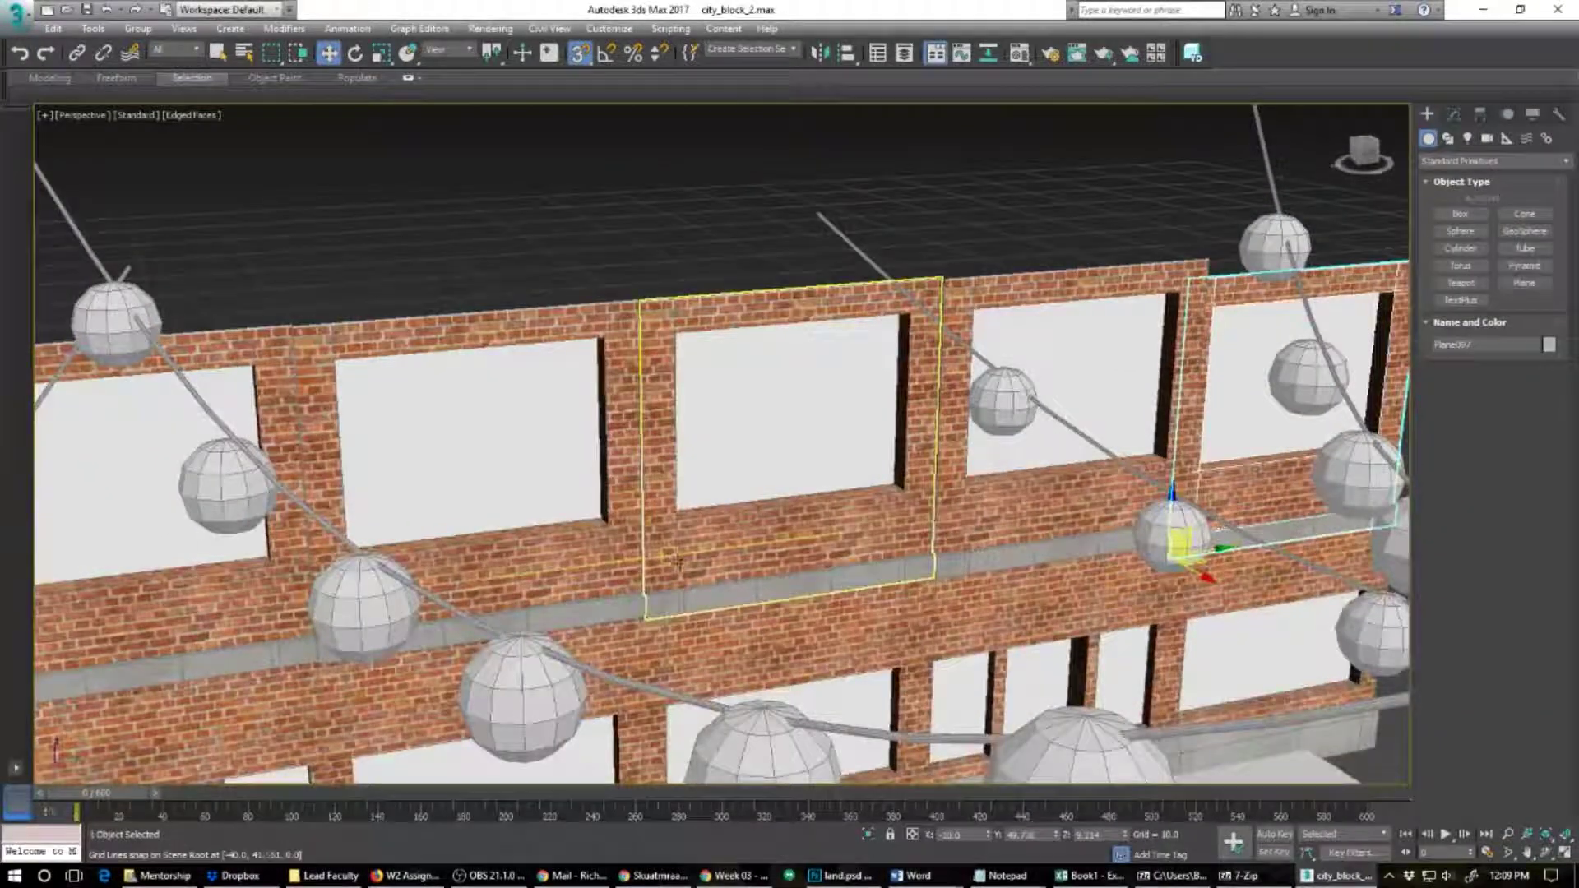
{"action": "left_click", "coordinate": [676, 560]}
{"action": "scroll", "coordinate": [808, 576], "scroll_direction": "down", "scroll_amount": 3}
{"action": "middle_click_drag", "start_coordinate": [808, 580], "coordinate": [721, 493], "text": "alt"}
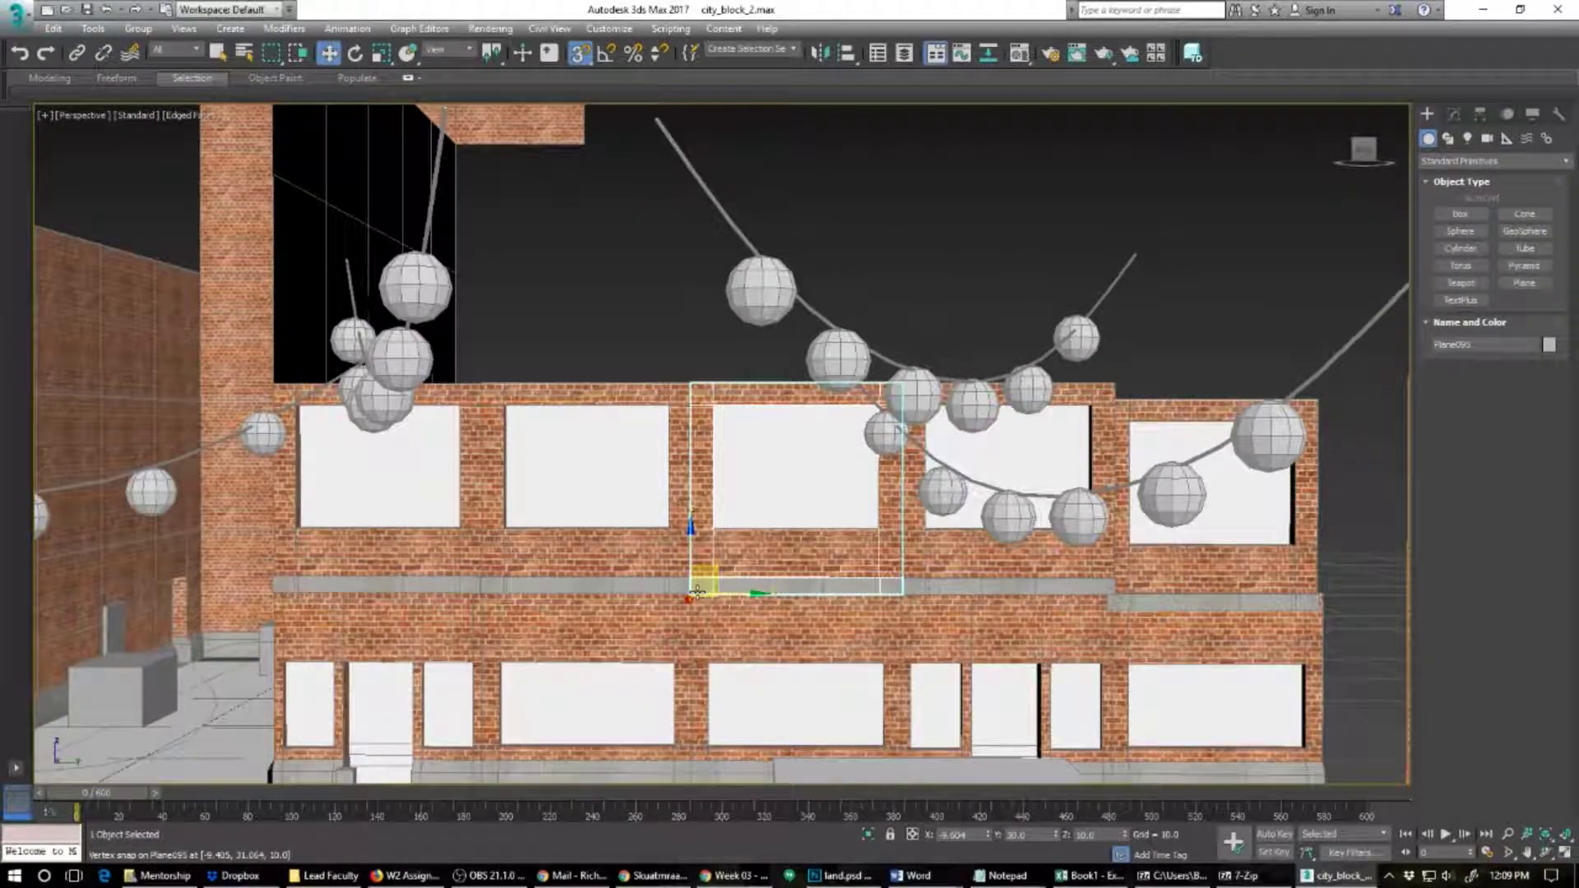
{"action": "middle_click_drag", "start_coordinate": [697, 592], "coordinate": [758, 672], "text": "alt"}
{"action": "scroll", "coordinate": [713, 592], "scroll_direction": "up", "scroll_amount": 5}
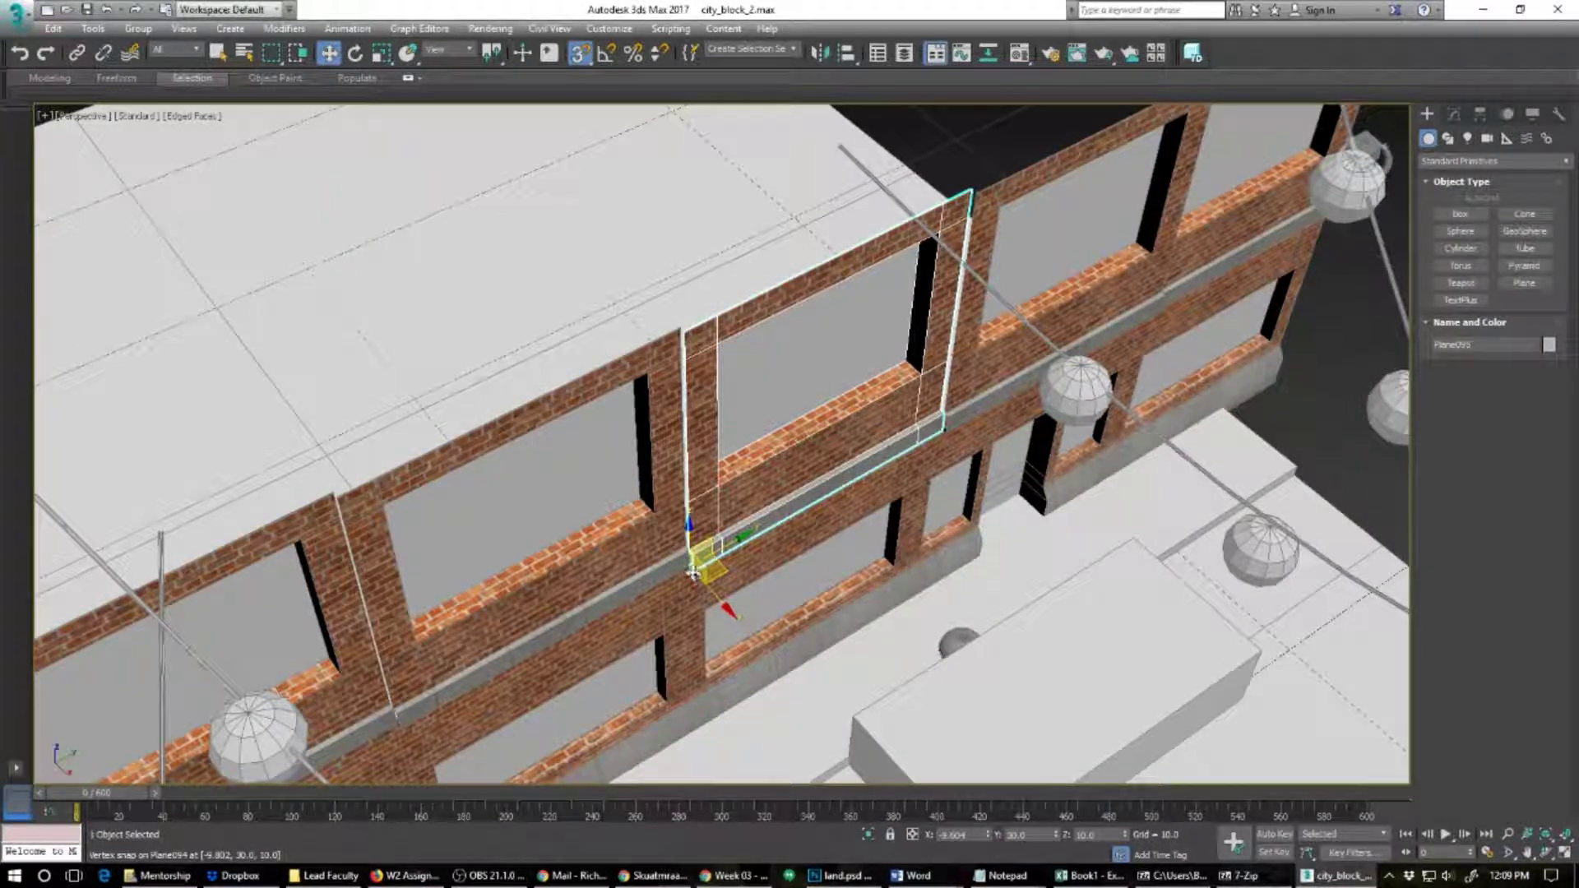
{"action": "left_click_drag", "start_coordinate": [692, 572], "coordinate": [686, 564], "text": "shift"}
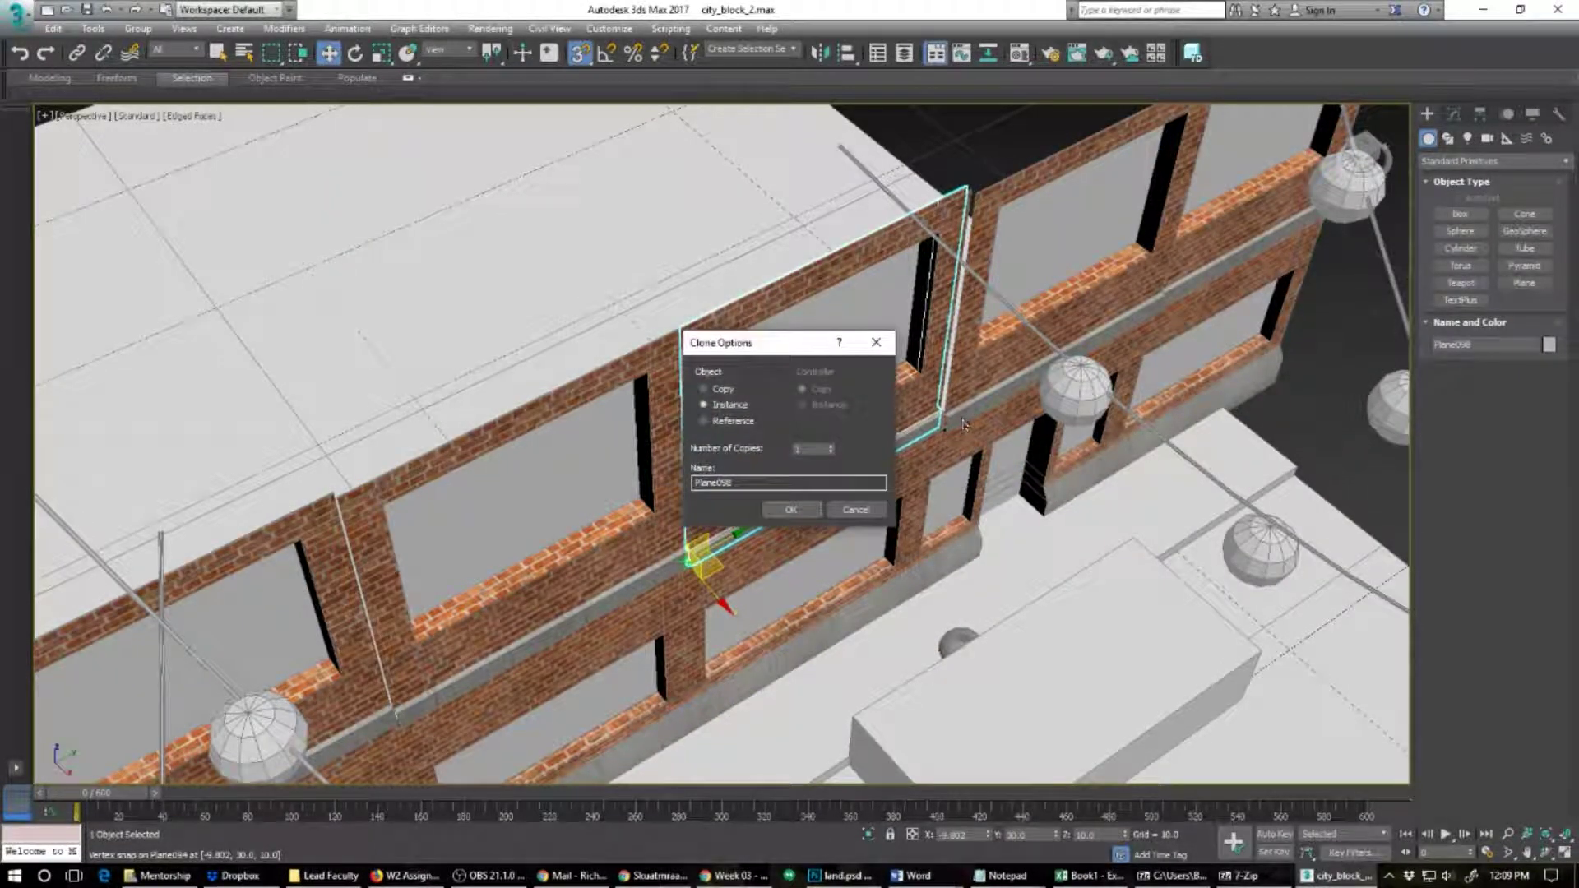
{"action": "left_click", "coordinate": [856, 510]}
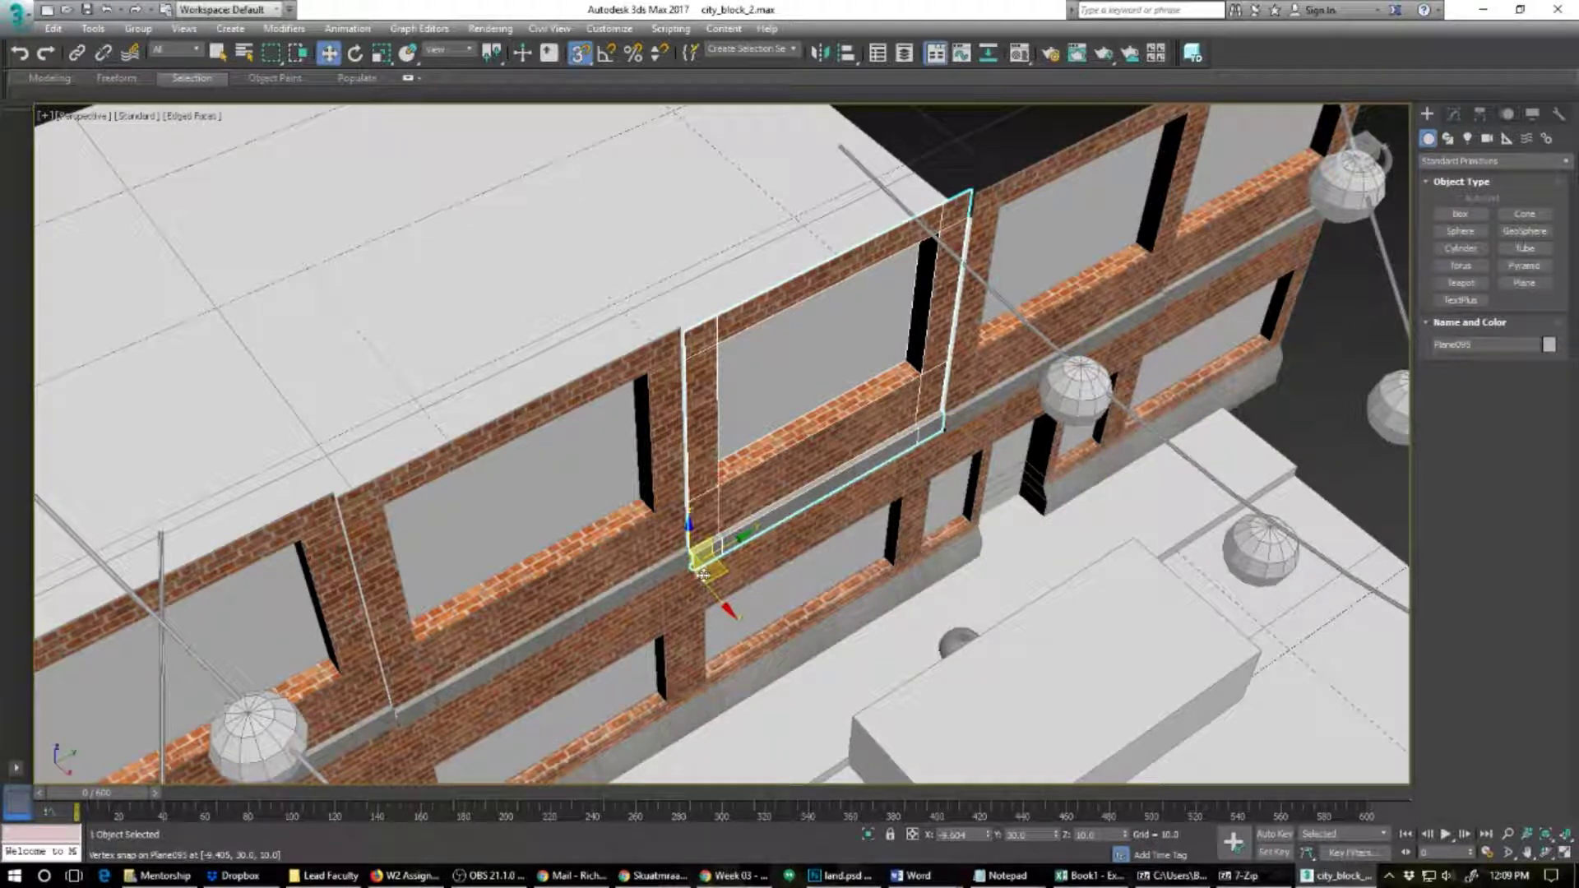
{"action": "left_click_drag", "start_coordinate": [696, 569], "coordinate": [687, 563], "text": "shift"}
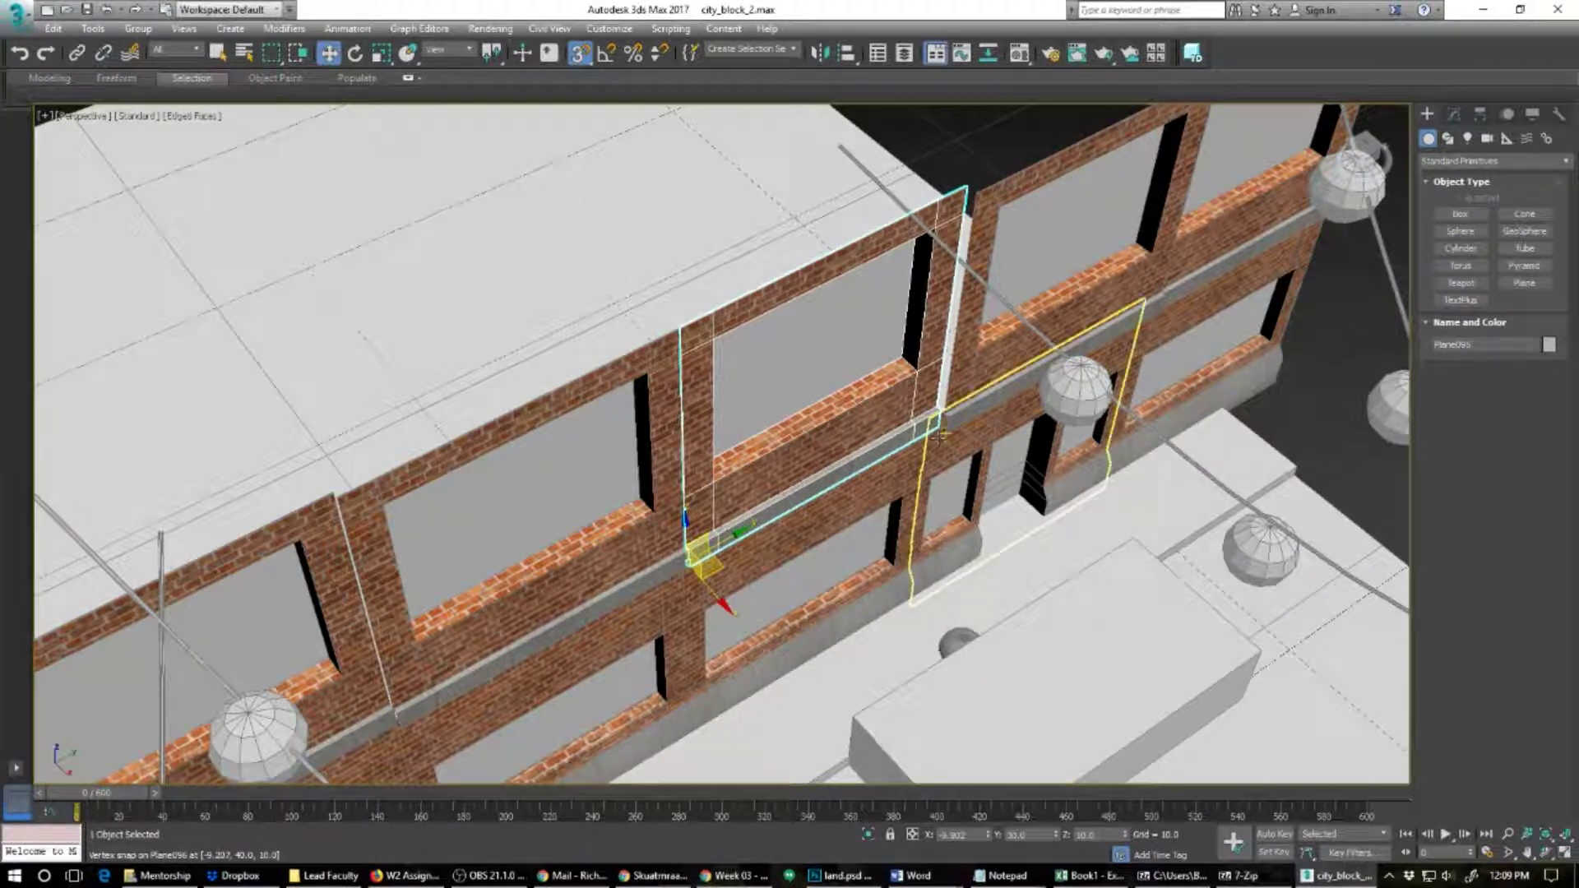
Step: Snap the fourth and fifth second-storey window panels into line with the rest of the row
{"action": "left_click", "coordinate": [960, 415]}
{"action": "left_click_drag", "start_coordinate": [945, 437], "coordinate": [934, 420]}
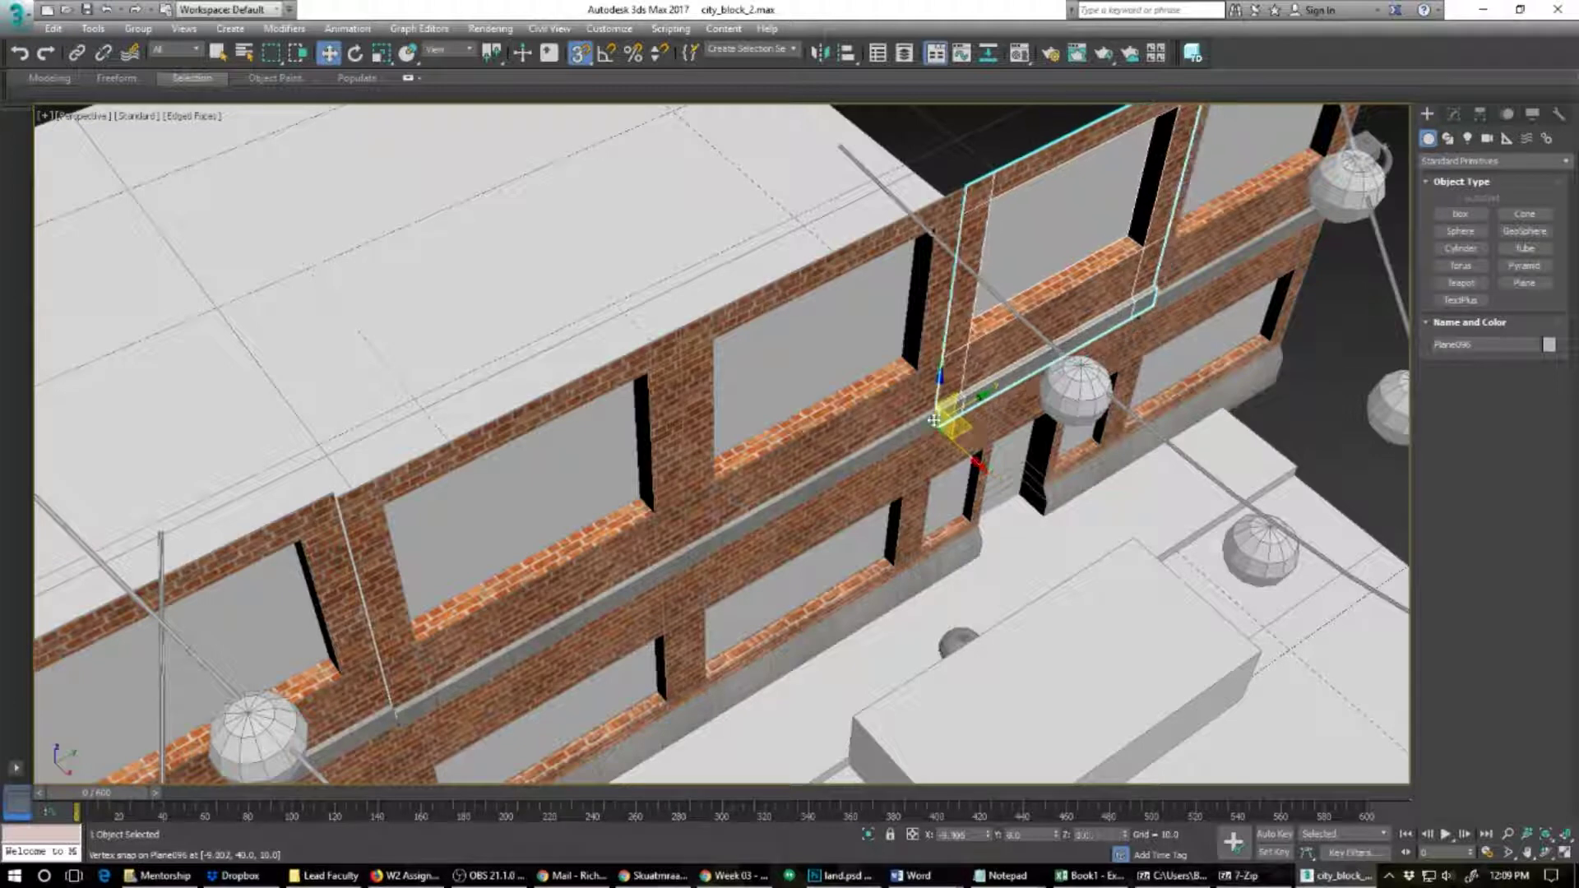
{"action": "left_click", "coordinate": [1162, 298]}
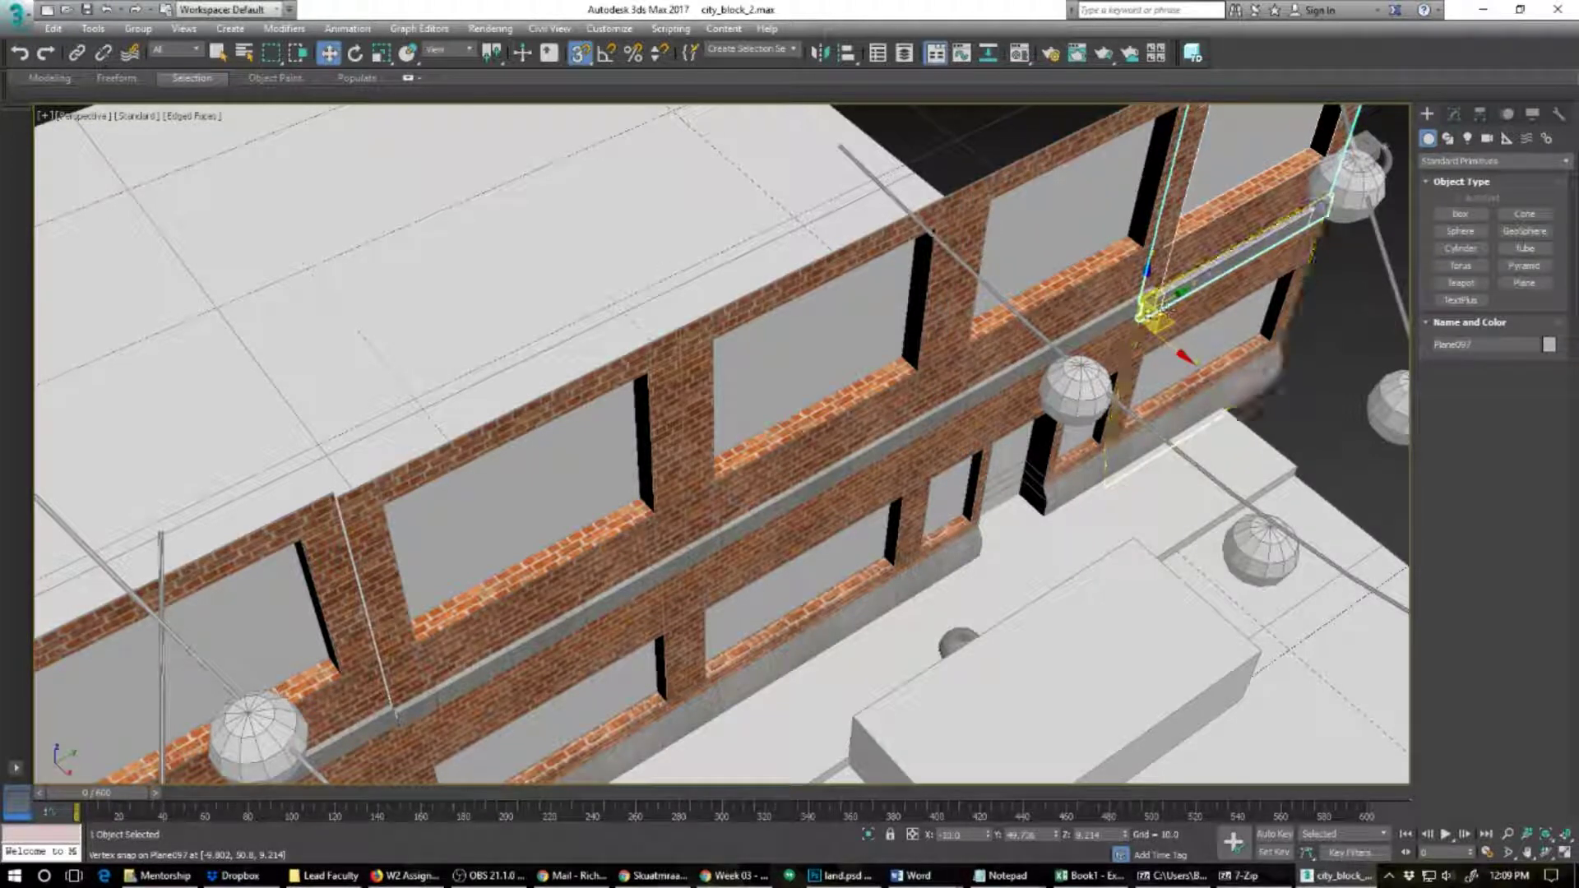
{"action": "left_click_drag", "start_coordinate": [1140, 323], "coordinate": [1152, 301]}
Step: Clone instances of the wide-window panel into the first two bays of the third storey, starting at the alley corner
{"action": "middle_click_drag", "start_coordinate": [1029, 575], "coordinate": [838, 639], "text": "alt"}
{"action": "scroll", "coordinate": [853, 518], "scroll_direction": "down", "scroll_amount": 4}
{"action": "middle_click_drag", "start_coordinate": [757, 582], "coordinate": [824, 693], "text": "alt"}
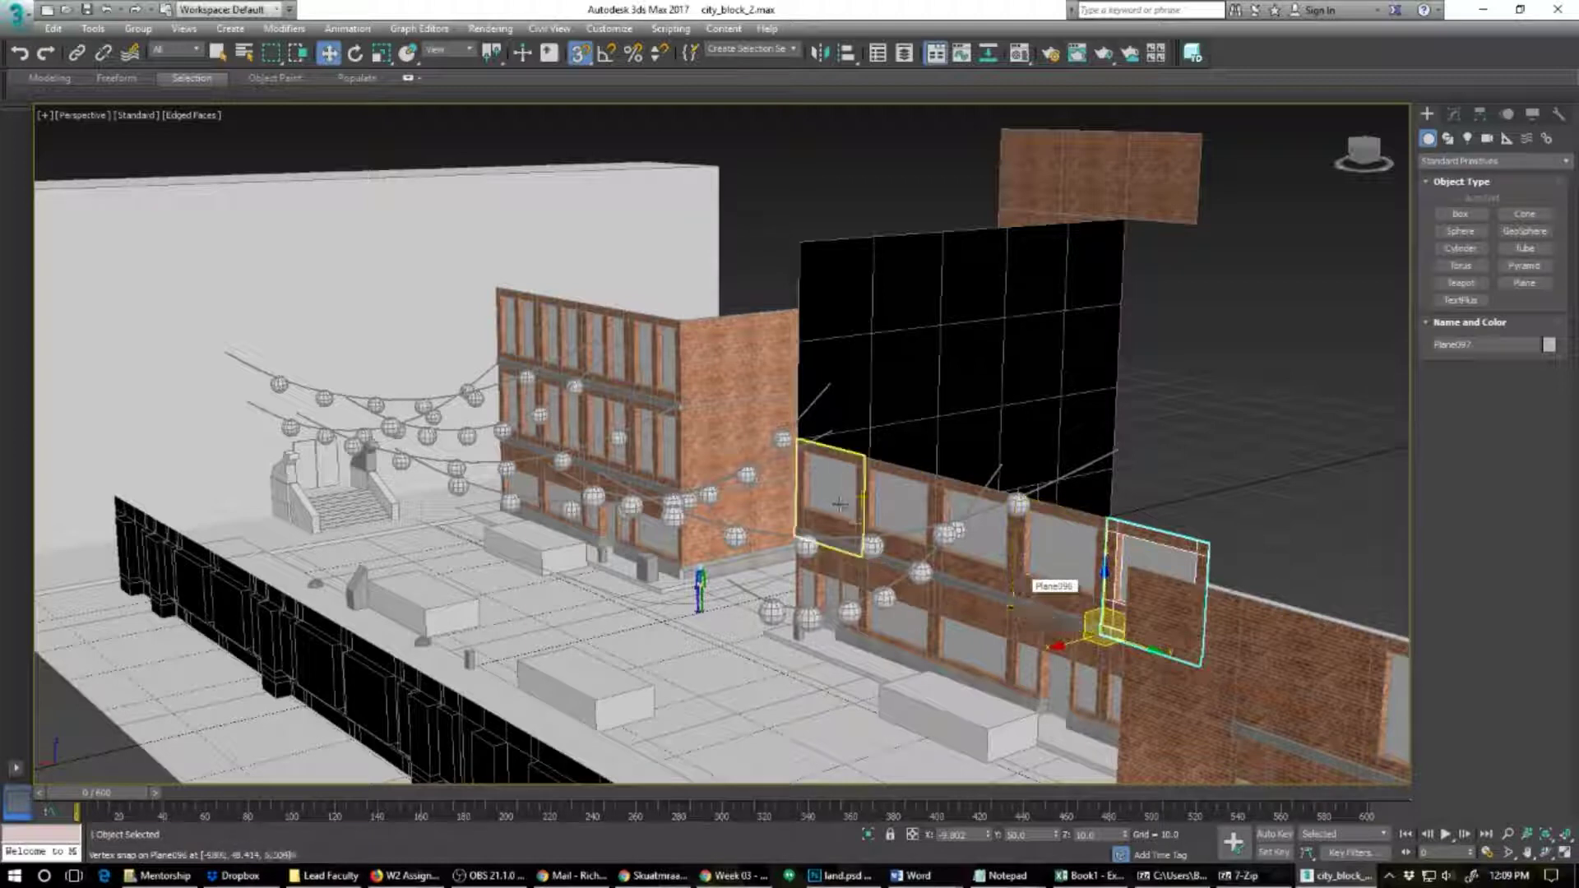
{"action": "left_click_drag", "start_coordinate": [1020, 580], "coordinate": [833, 535]}
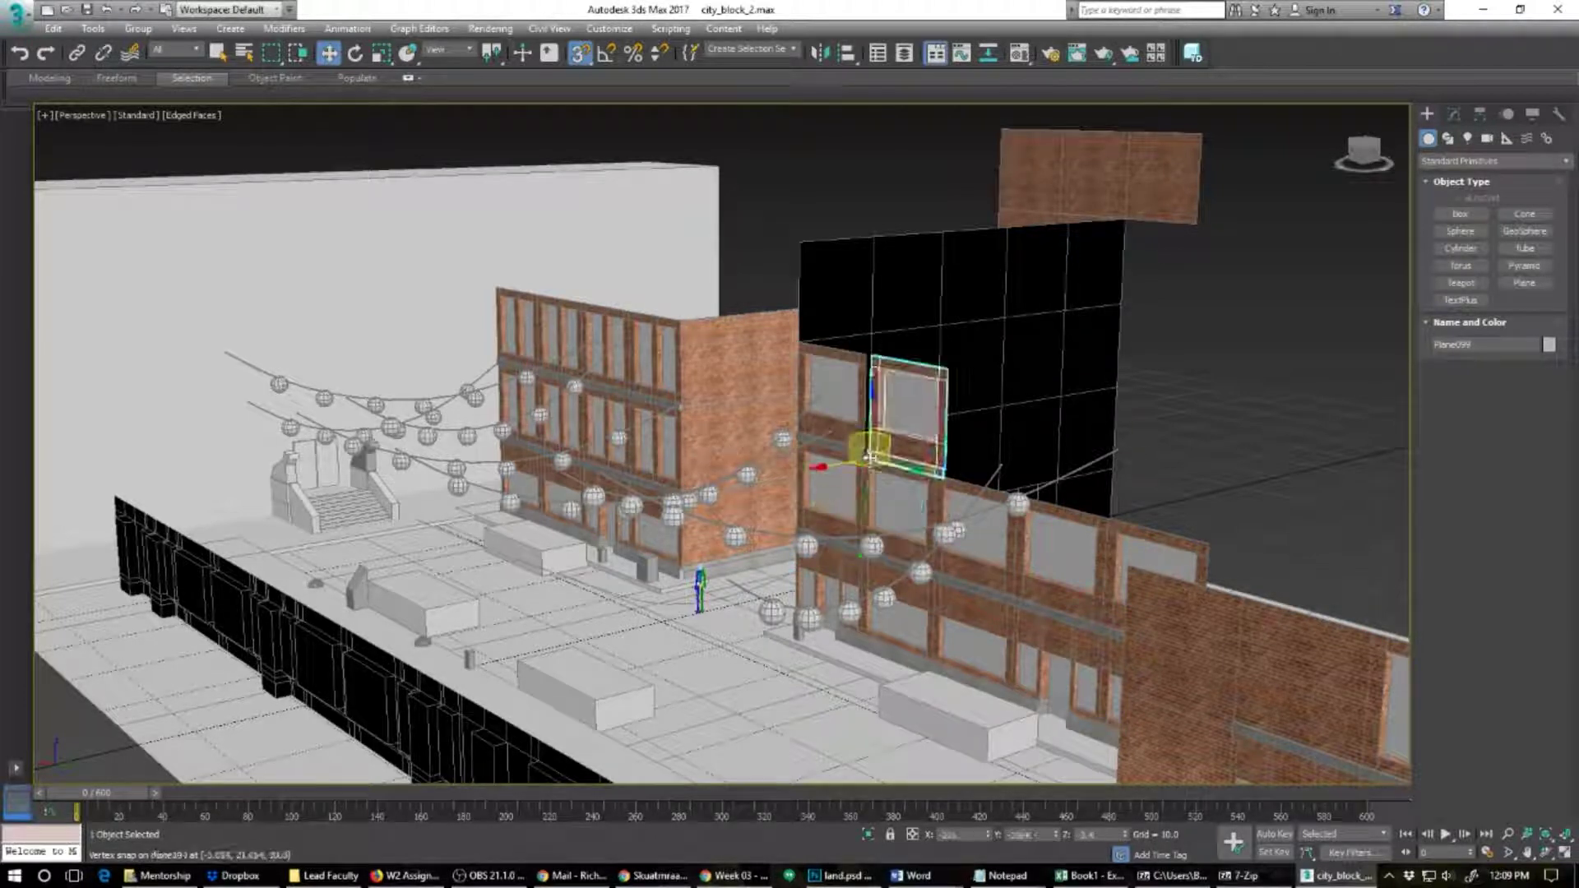
{"action": "left_click_drag", "start_coordinate": [865, 455], "coordinate": [871, 507], "text": "shift"}
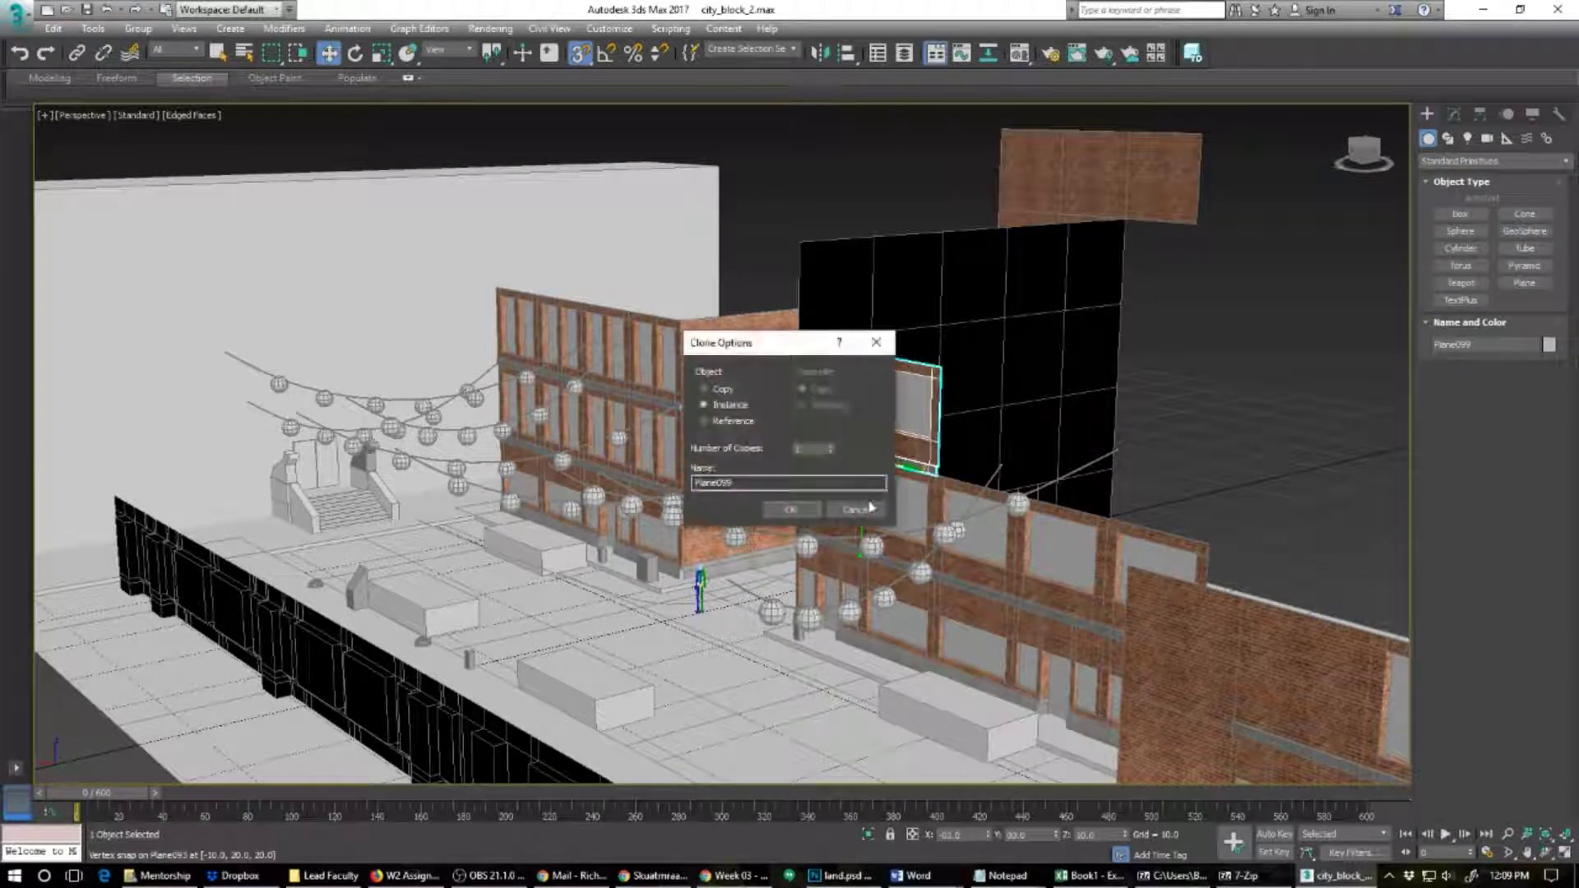
{"action": "left_click", "coordinate": [807, 510]}
Step: Clone the third second-storey window panel straight up as an instance to fill the third bay of the third storey
{"action": "mouse_move", "coordinate": [810, 512]}
{"action": "middle_mouse_down", "text": "alt"}
{"action": "mouse_move", "coordinate": [931, 547]}
{"action": "mouse_move", "coordinate": [868, 520]}
{"action": "mouse_move", "coordinate": [610, 610]}
{"action": "mouse_move", "coordinate": [785, 553]}
{"action": "mouse_move", "coordinate": [991, 517]}
{"action": "middle_mouse_up", "text": "alt"}
{"action": "scroll", "coordinate": [931, 547], "scroll_direction": "up", "scroll_amount": 5}
{"action": "middle_click_drag", "start_coordinate": [924, 536], "coordinate": [569, 580], "text": "alt"}
{"action": "scroll", "coordinate": [724, 526], "scroll_direction": "up", "scroll_amount": 3}
{"action": "left_click", "coordinate": [774, 461]}
{"action": "scroll", "coordinate": [773, 494], "scroll_direction": "down", "scroll_amount": 3}
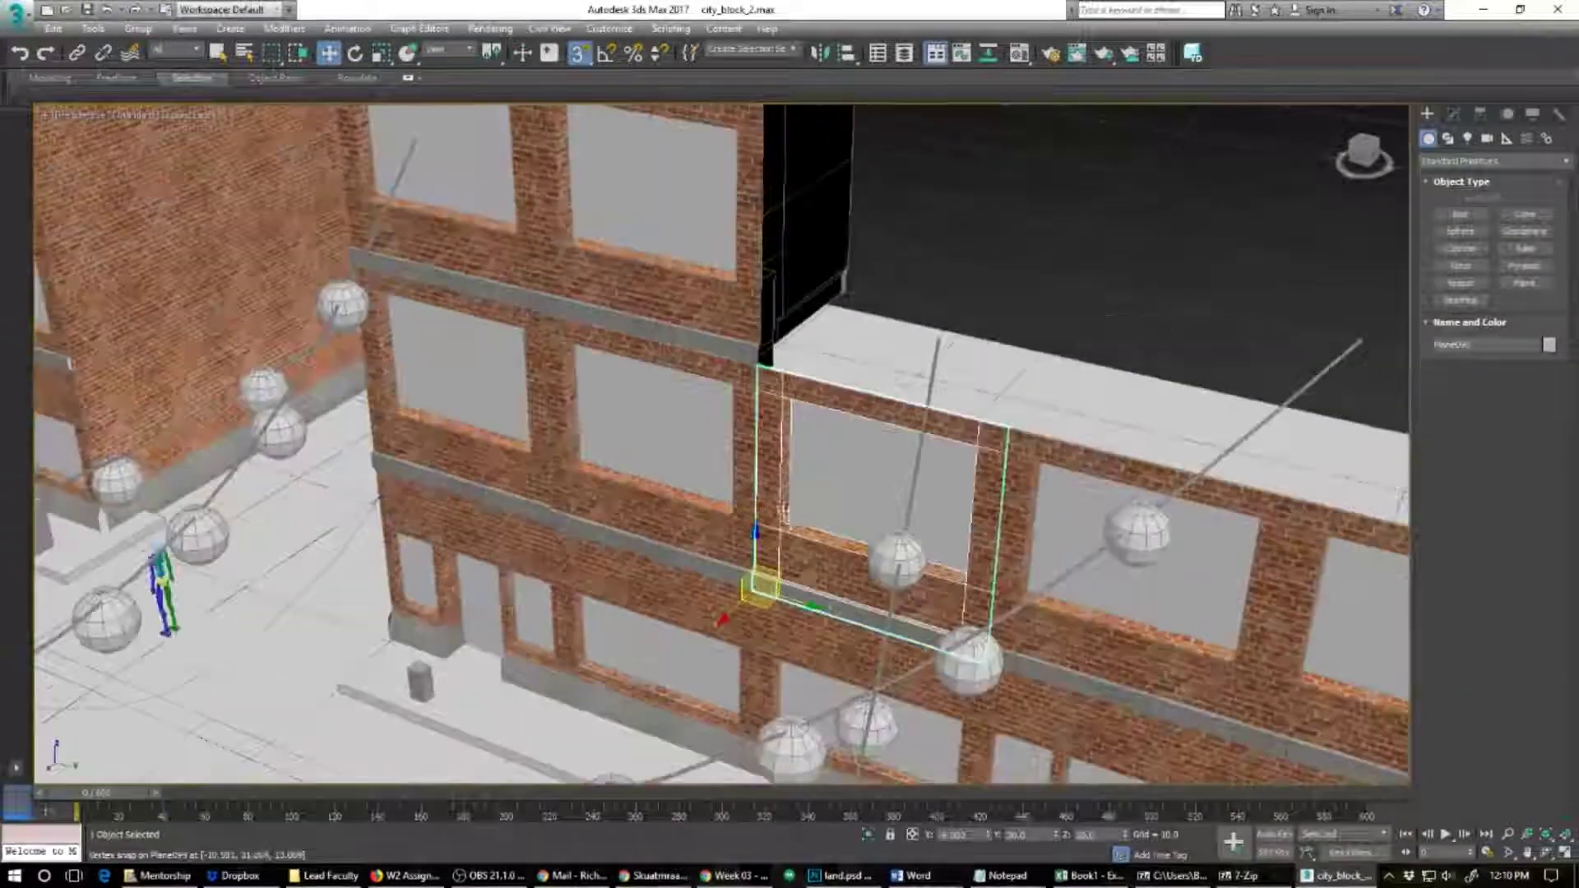
{"action": "mouse_move", "coordinate": [767, 585]}
{"action": "left_mouse_down", "text": "shift"}
{"action": "mouse_move", "coordinate": [801, 437]}
{"action": "mouse_move", "coordinate": [757, 353]}
{"action": "mouse_move", "coordinate": [755, 536]}
{"action": "left_mouse_up", "text": "shift"}
{"action": "left_click", "coordinate": [790, 510]}
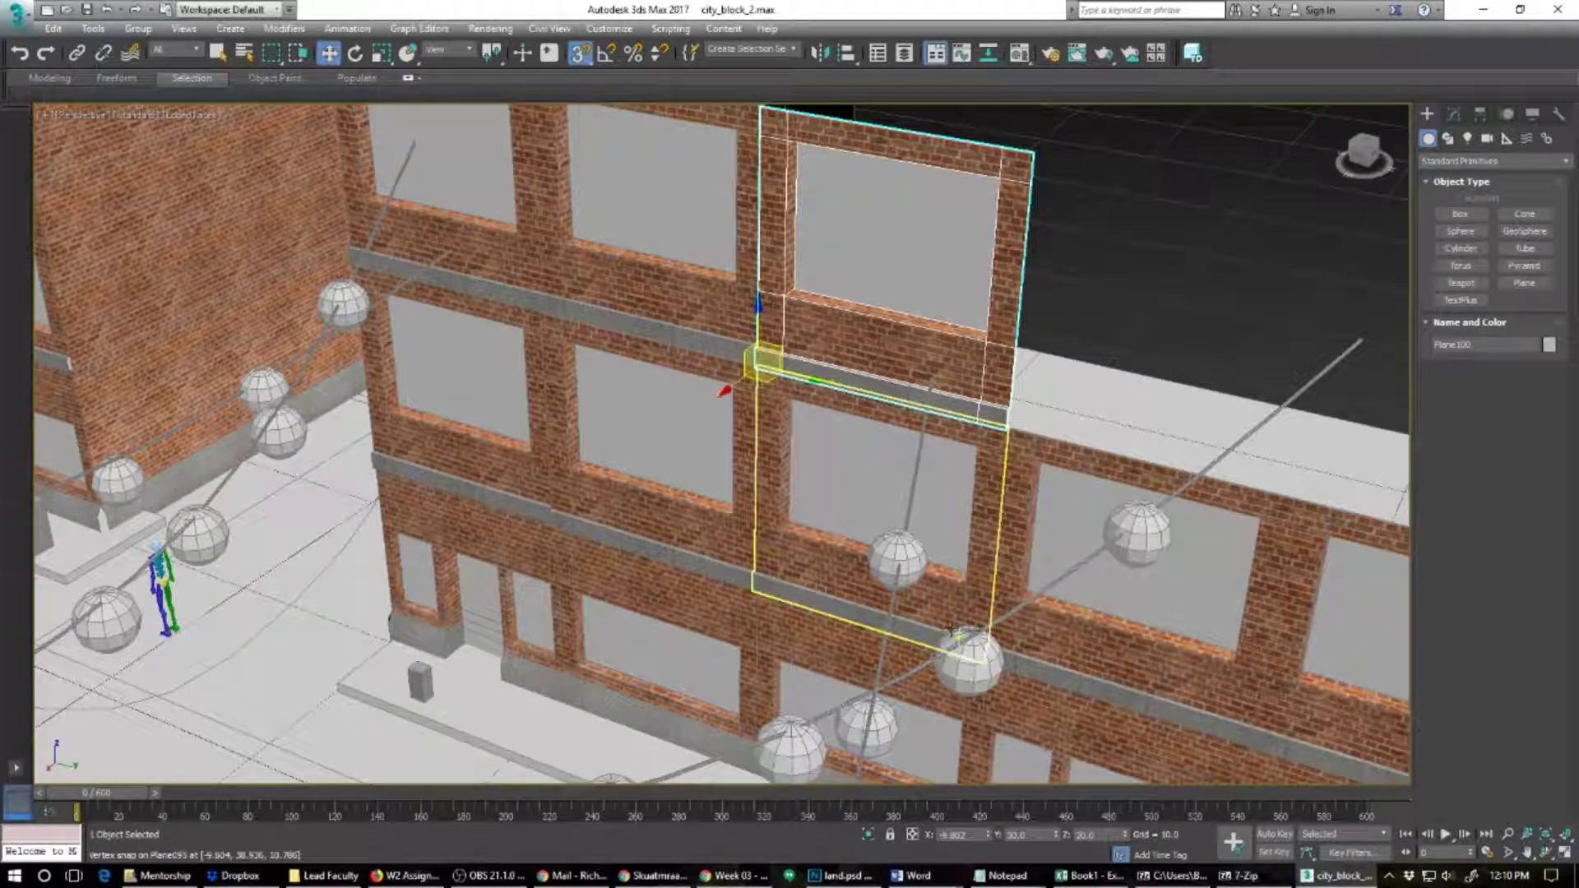
Step: Clone the fourth and fifth second-storey window panels up as instances to complete the third storey
{"action": "left_click_drag", "start_coordinate": [757, 363], "coordinate": [998, 670]}
{"action": "scroll", "coordinate": [997, 671], "scroll_direction": "down", "scroll_amount": 4}
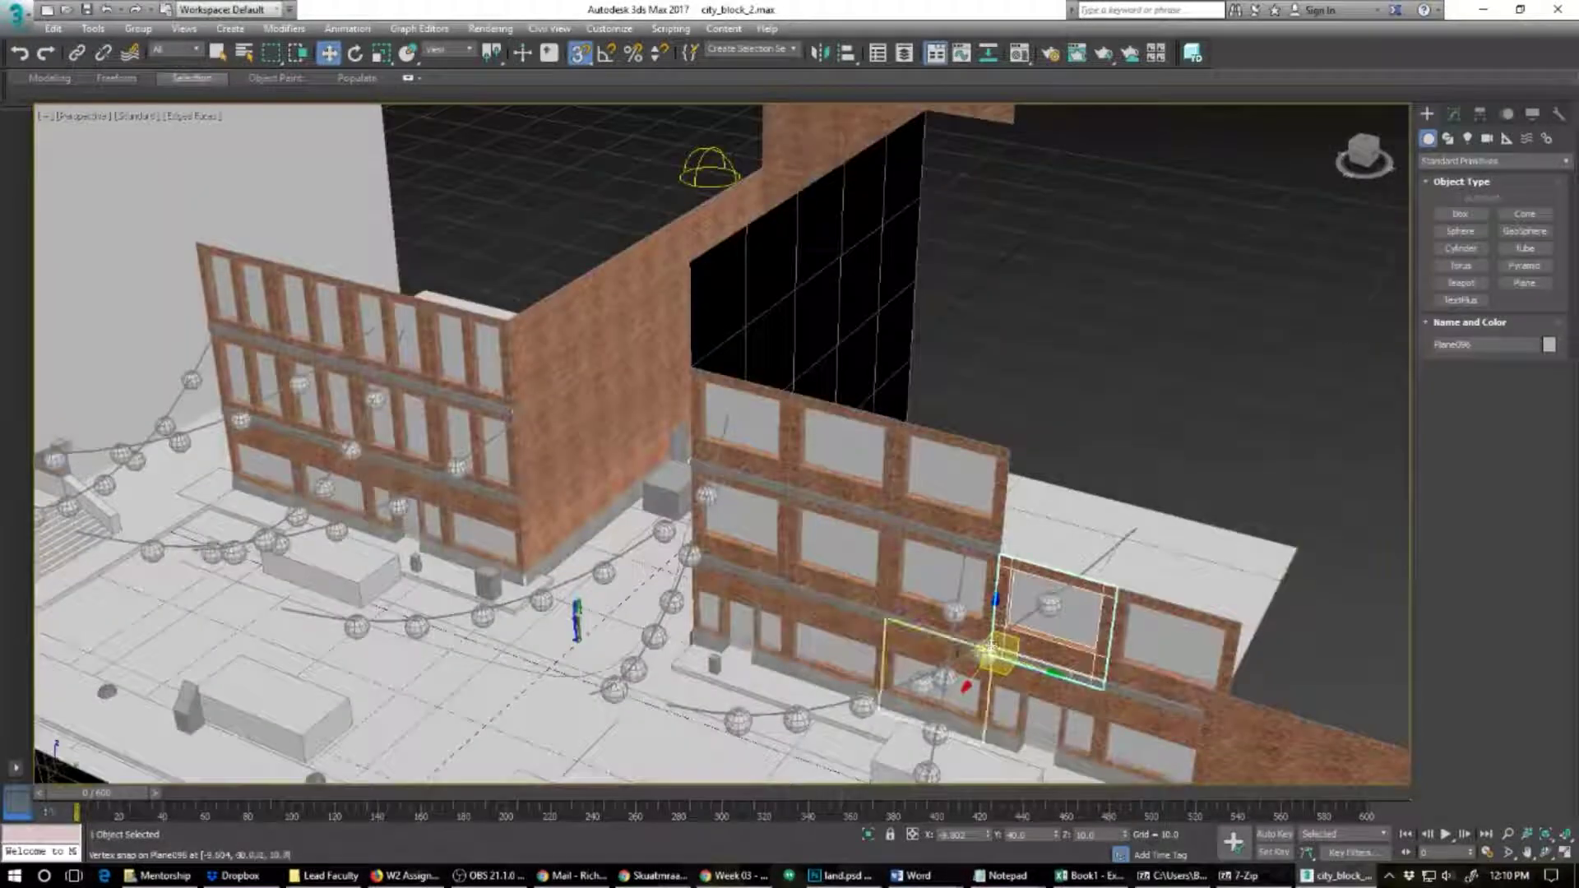
{"action": "left_click_drag", "start_coordinate": [997, 656], "coordinate": [1000, 553], "text": "shift"}
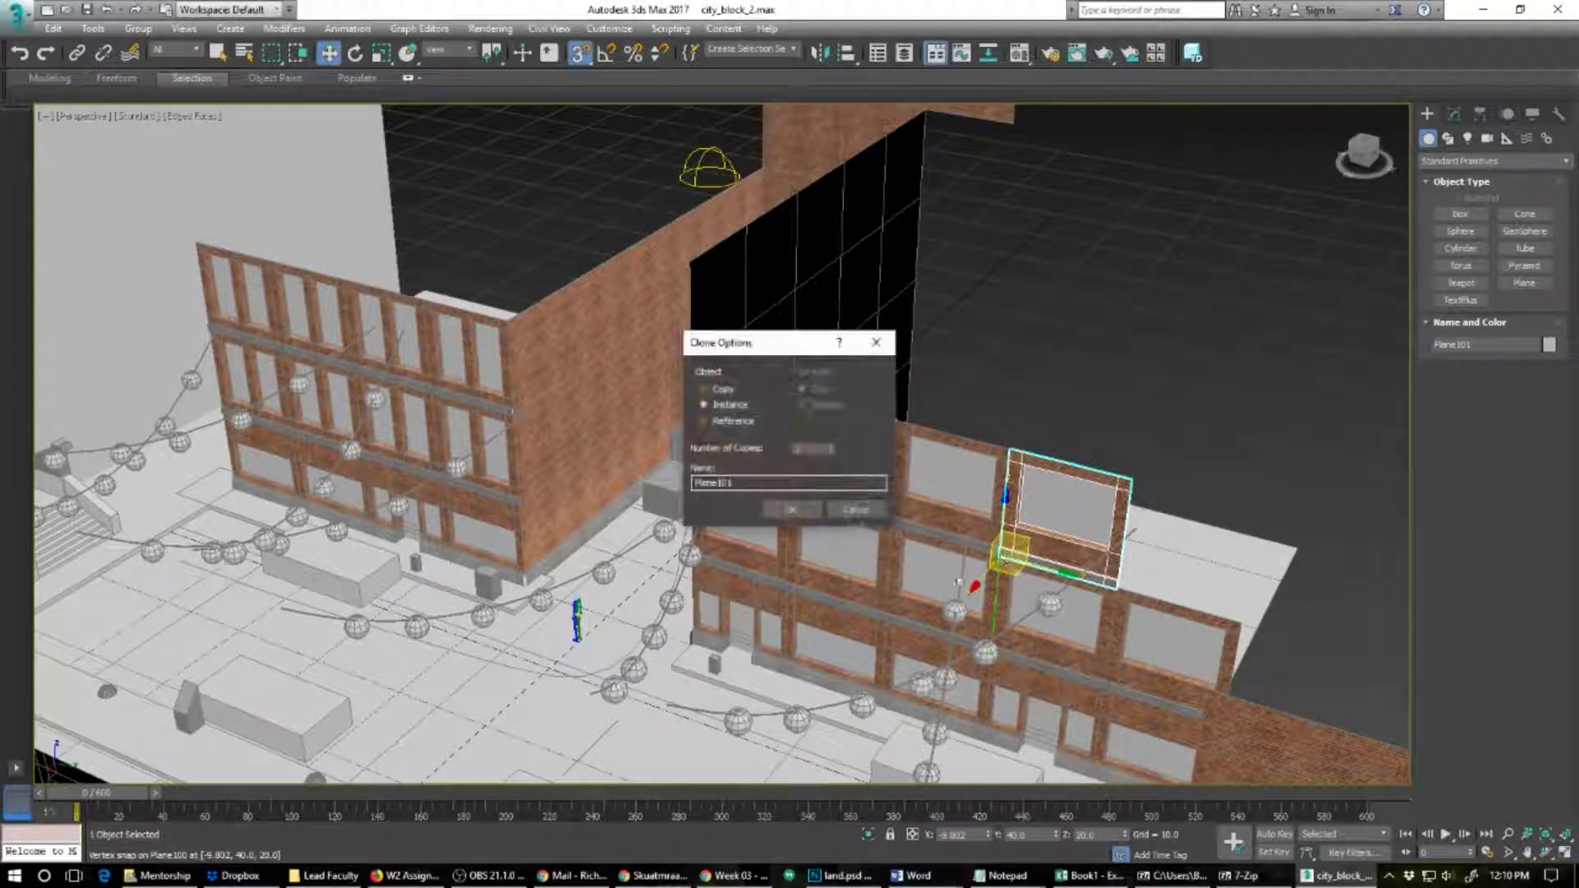
{"action": "left_click", "coordinate": [808, 515]}
{"action": "left_click", "coordinate": [1154, 657]}
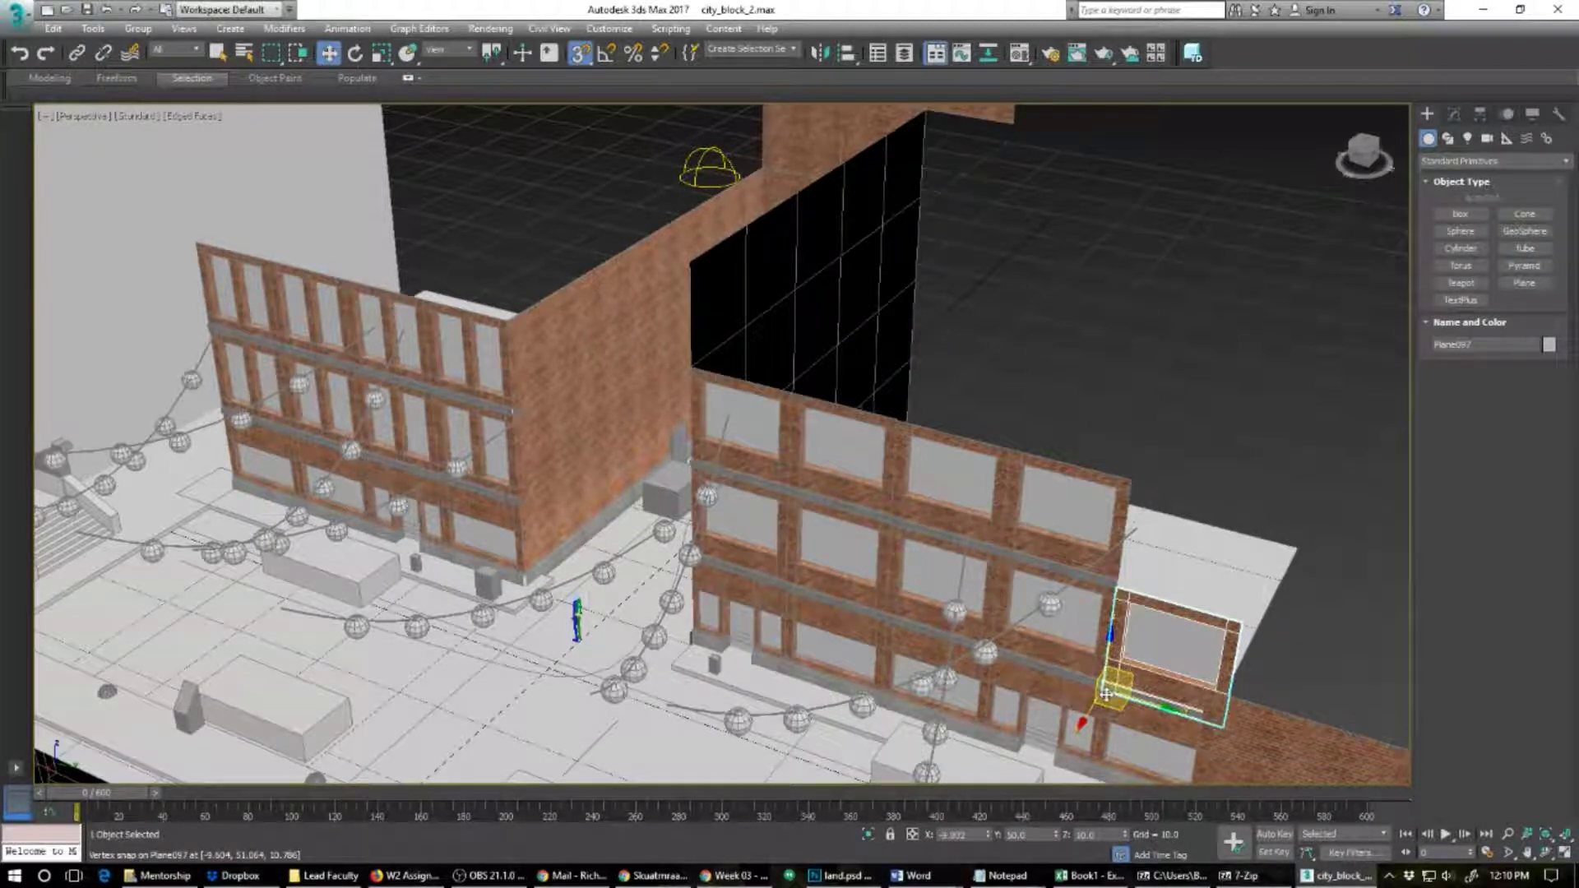
{"action": "left_click_drag", "start_coordinate": [1107, 693], "coordinate": [1119, 591], "text": "shift"}
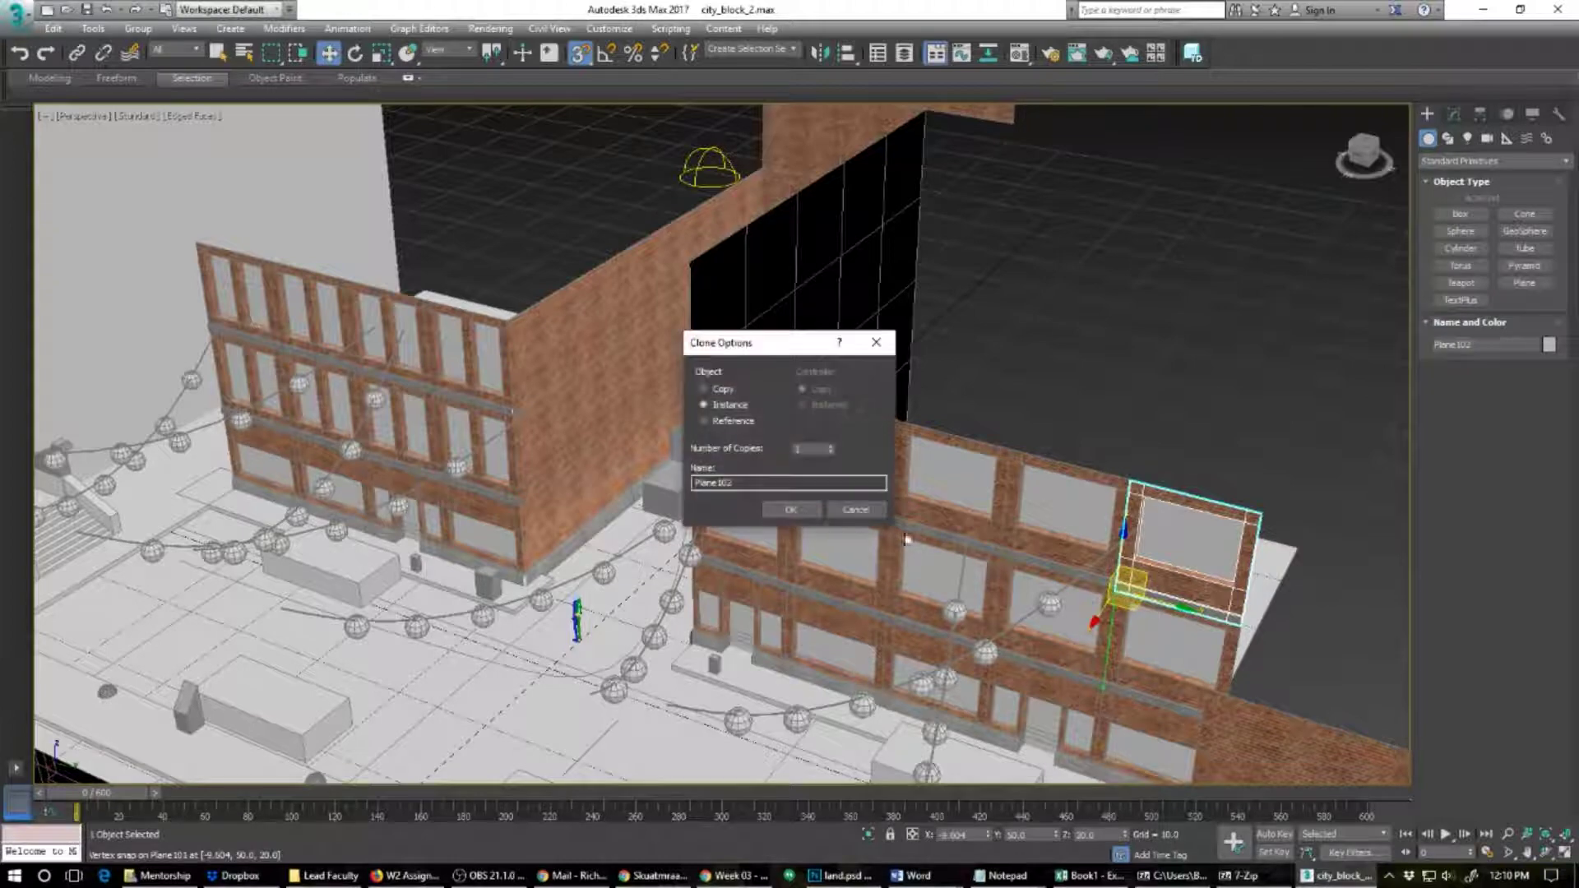
{"action": "left_click", "coordinate": [796, 512]}
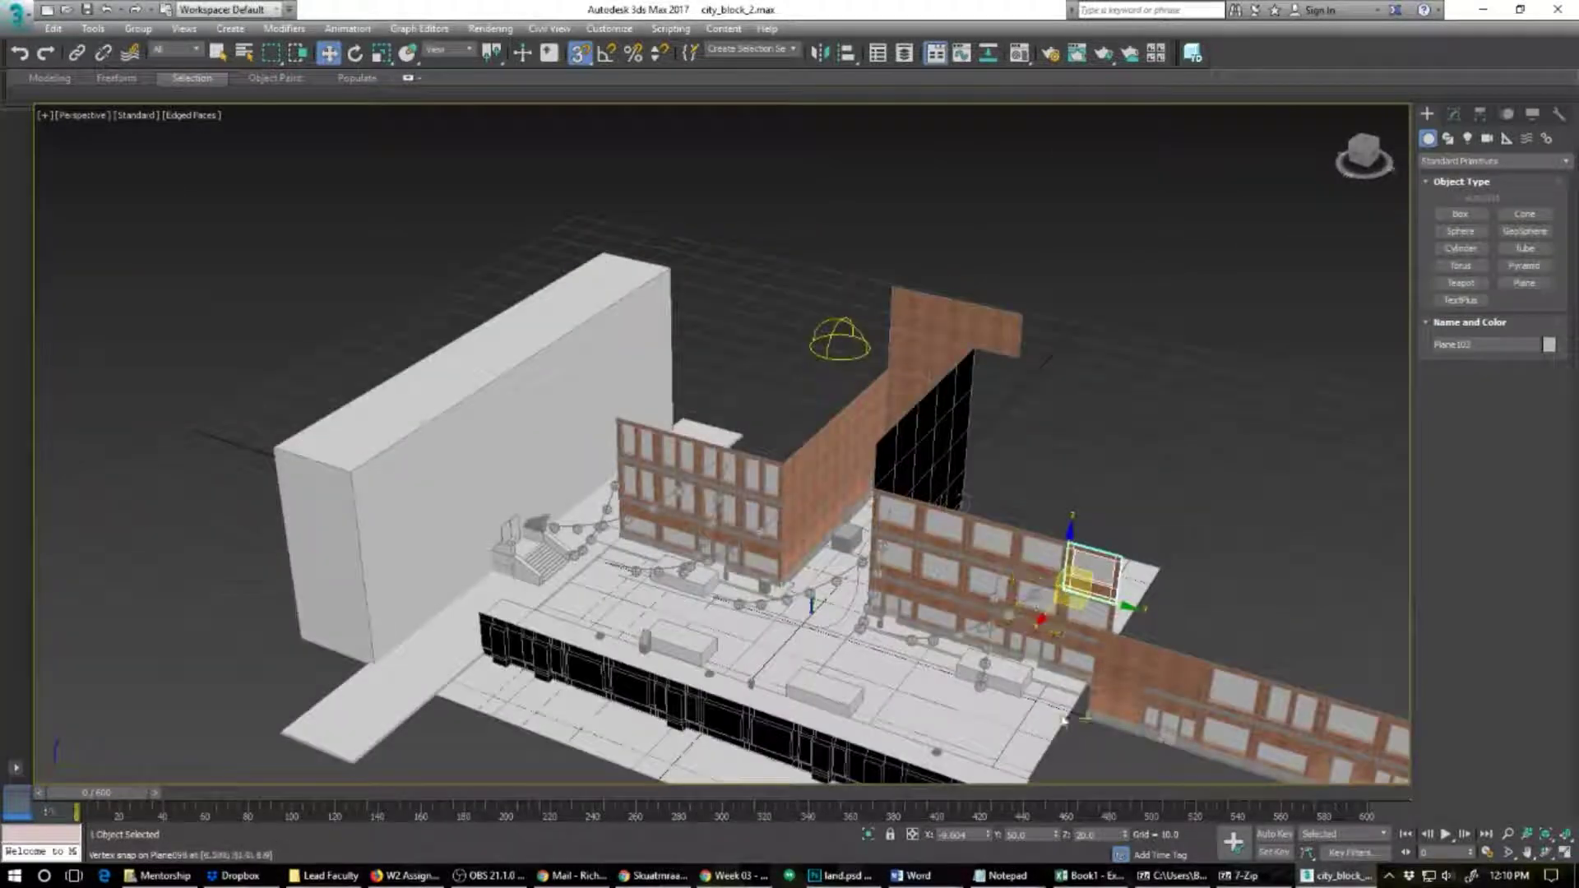
Step: Clone the double-window panel from the module row, as an instance, onto the fourth storey at the alley corner
{"action": "middle_click_drag", "start_coordinate": [837, 661], "coordinate": [543, 590], "text": "alt"}
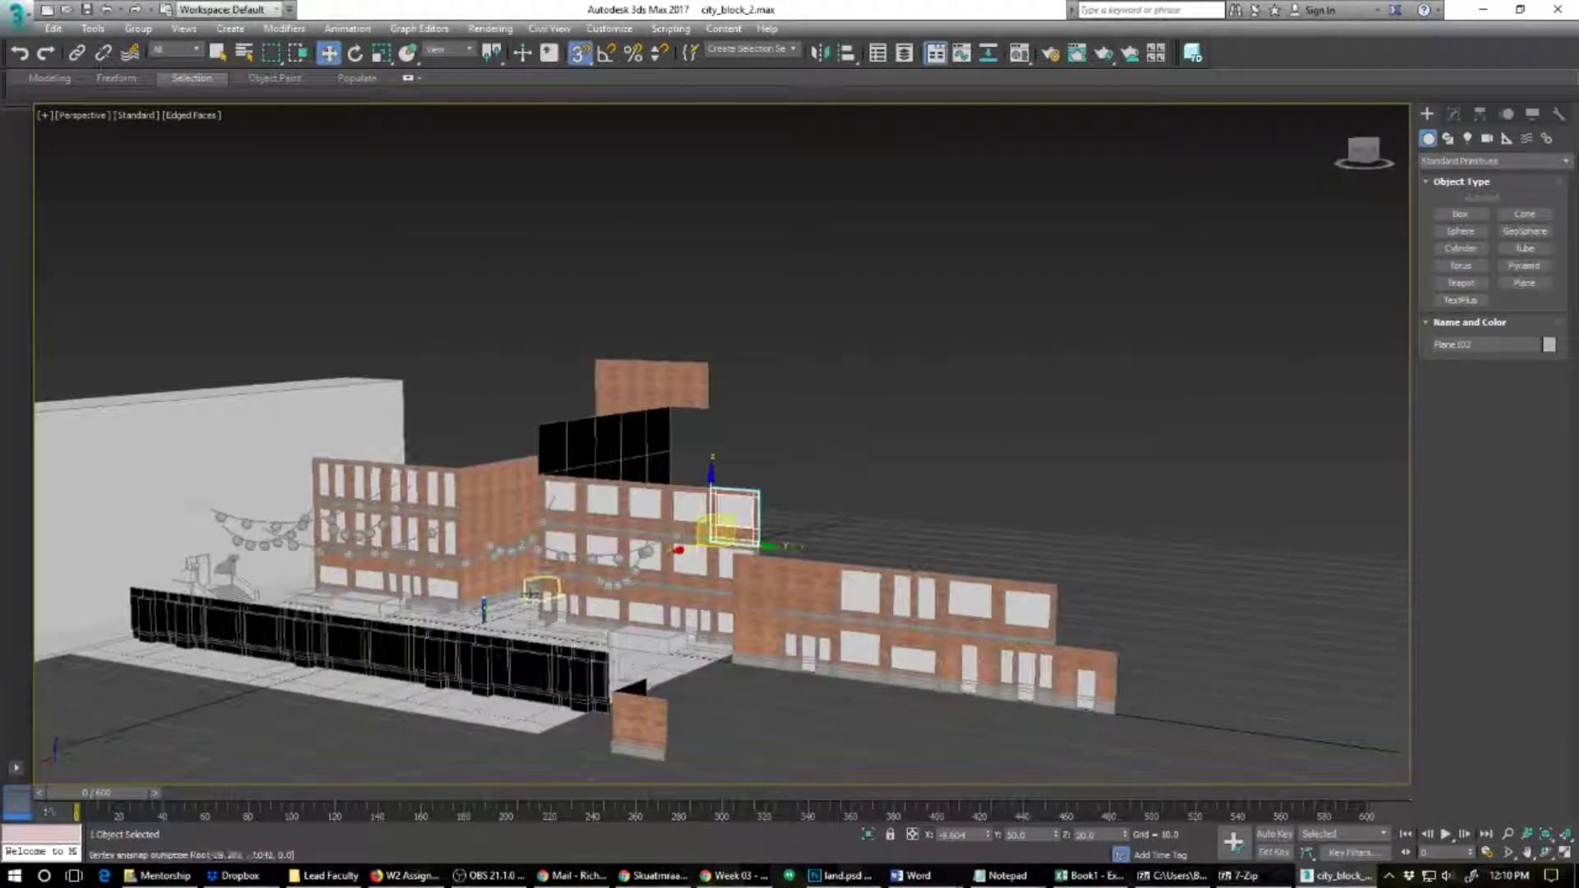
{"action": "left_click", "coordinate": [913, 603]}
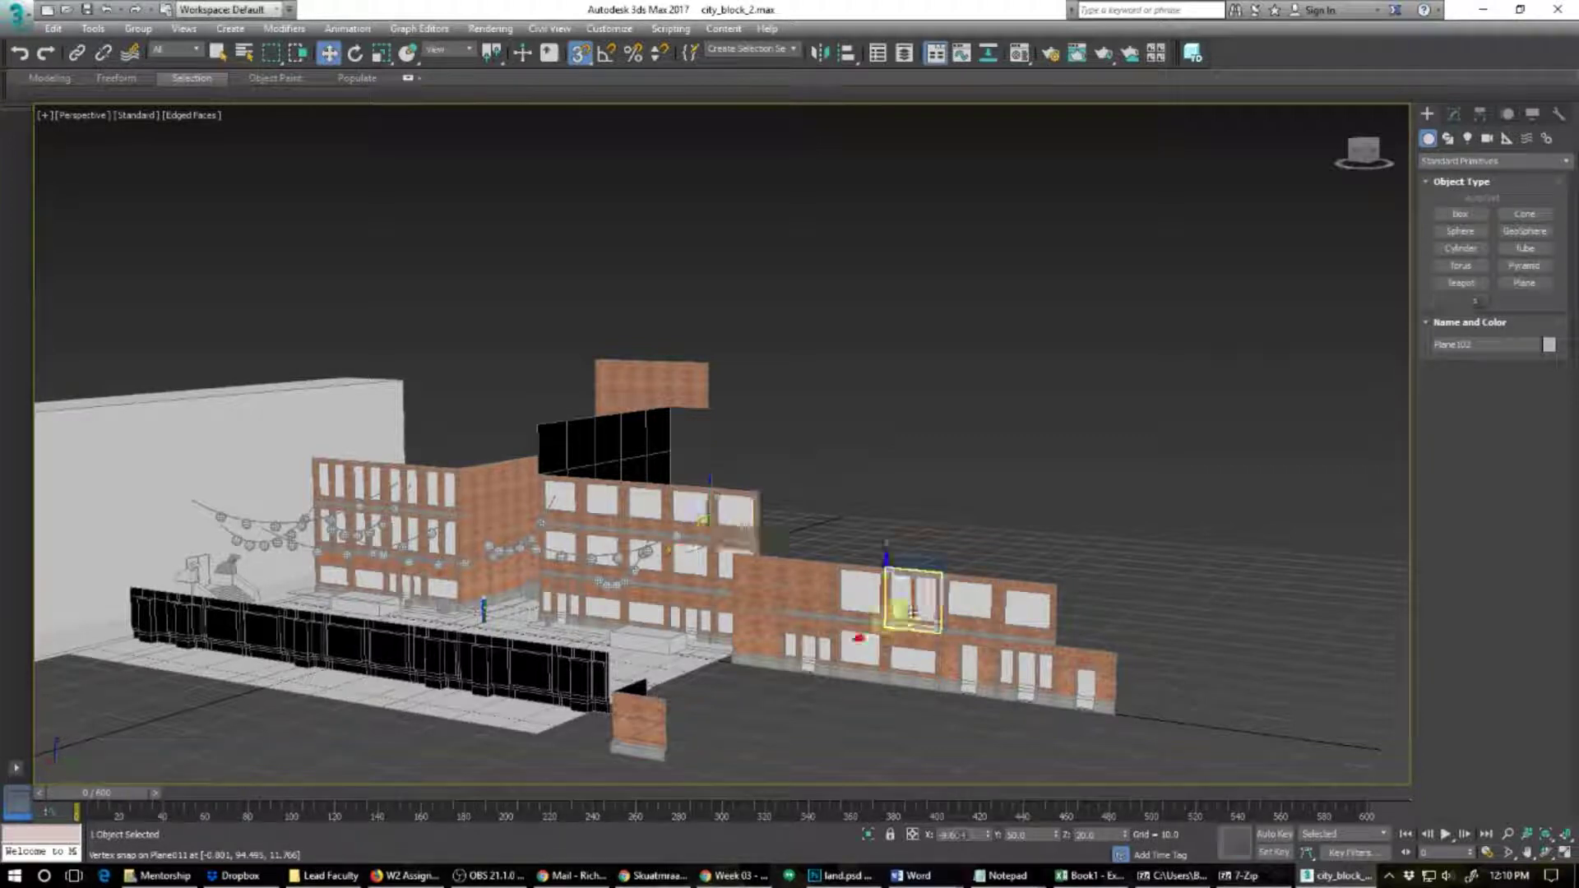
{"action": "left_click_drag", "start_coordinate": [888, 624], "coordinate": [541, 474], "text": "shift"}
{"action": "left_click", "coordinate": [780, 509]}
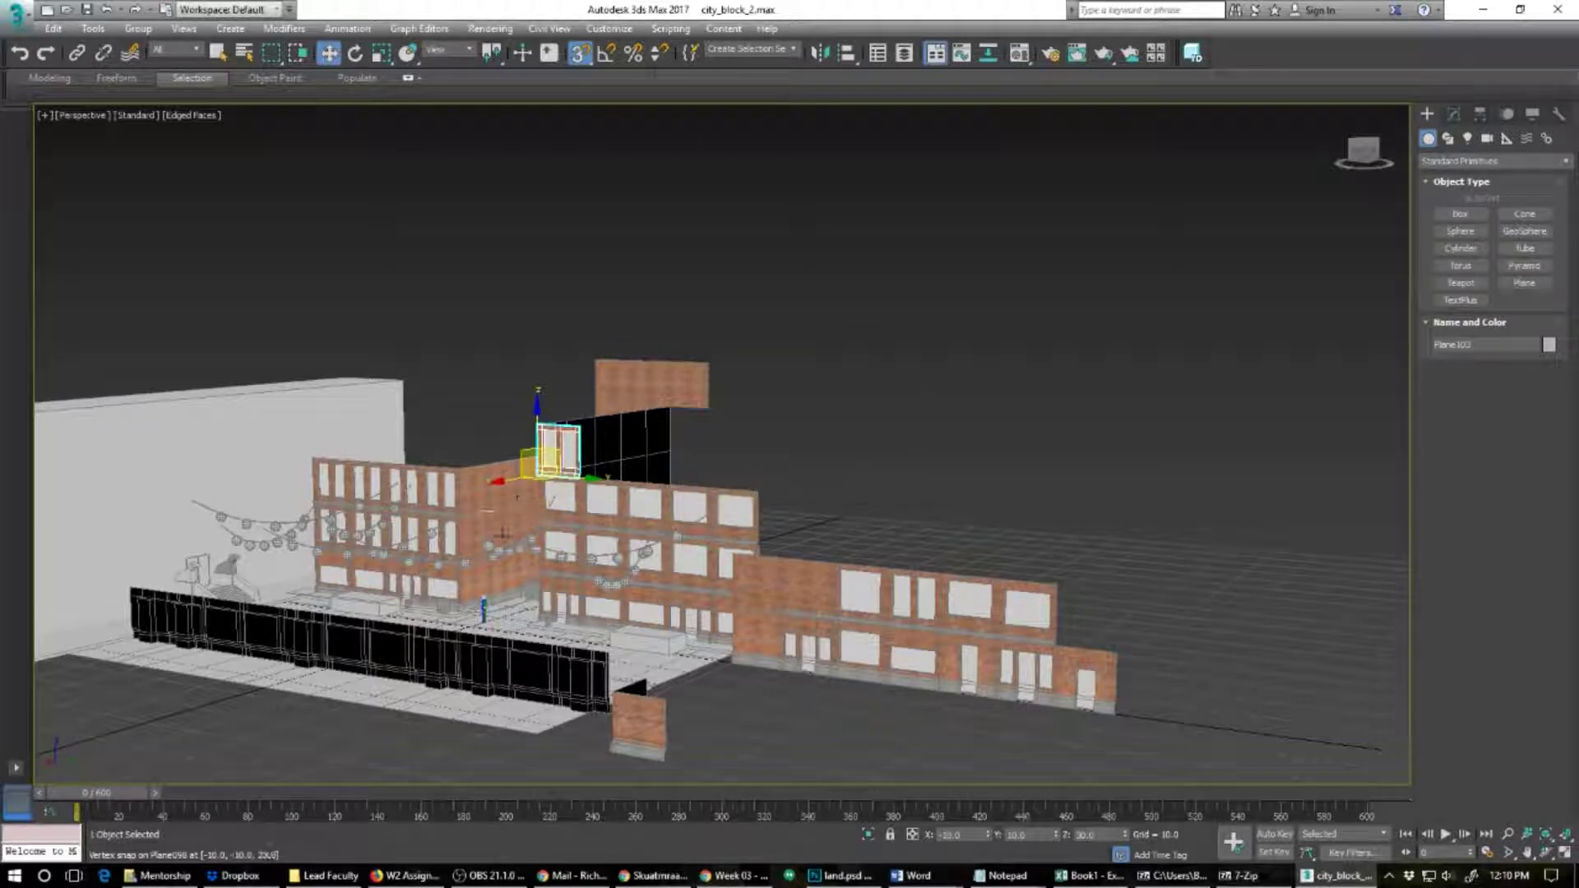
Step: Clone instances of the double-window panel across the other four bays to complete the fourth storey
{"action": "mouse_move", "coordinate": [489, 522]}
{"action": "middle_mouse_down", "text": "alt"}
{"action": "mouse_move", "coordinate": [571, 558]}
{"action": "mouse_move", "coordinate": [576, 666]}
{"action": "middle_mouse_up", "text": "alt"}
{"action": "scroll", "coordinate": [575, 666], "scroll_direction": "up", "scroll_amount": 5}
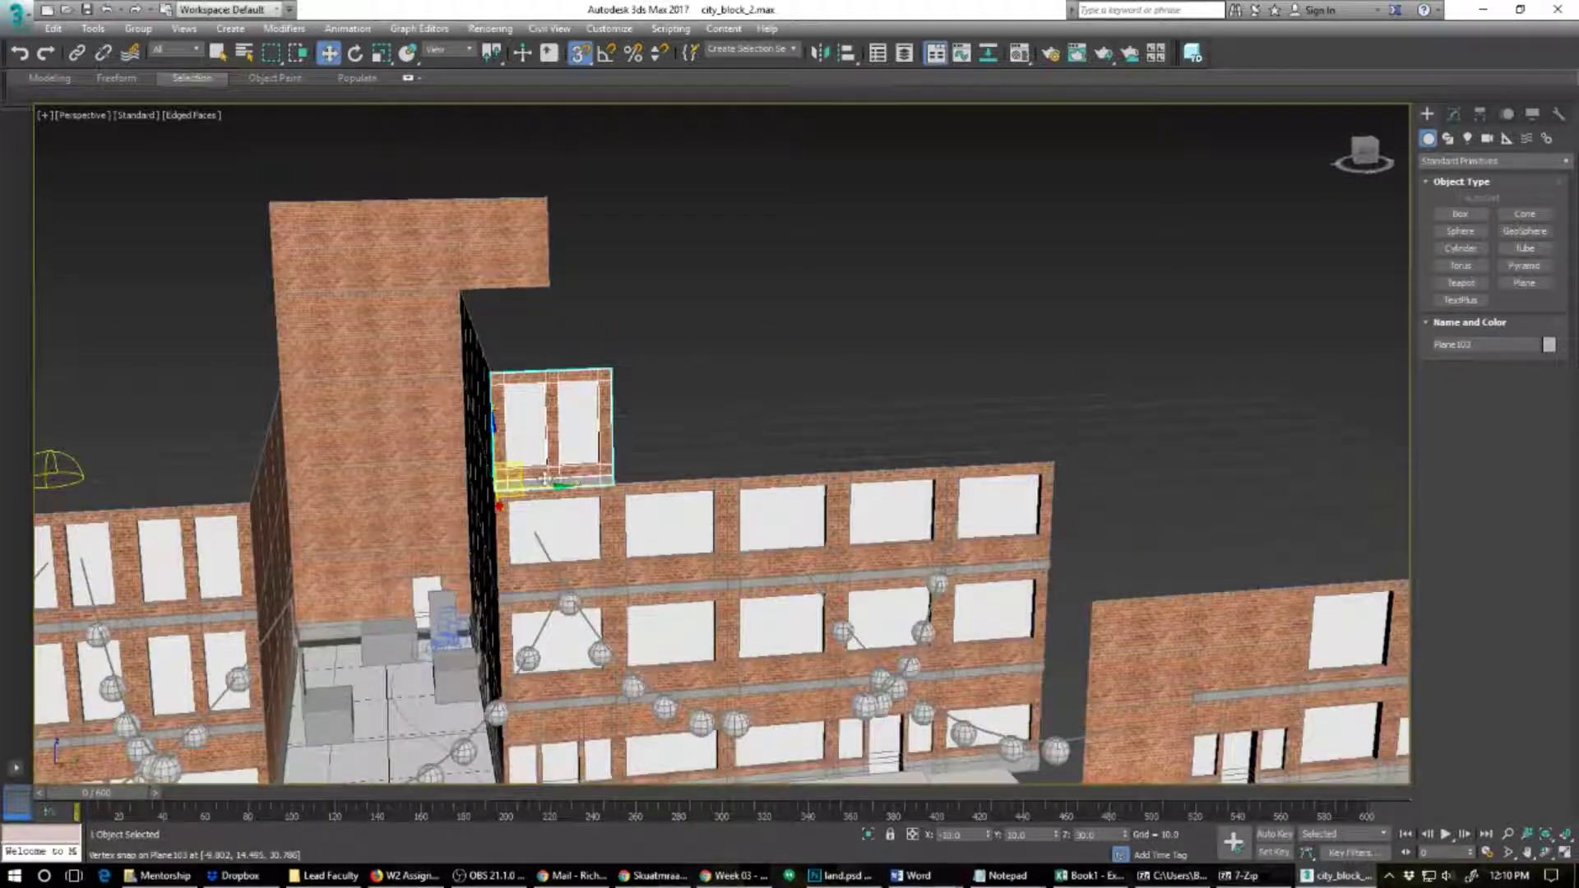
{"action": "left_click_drag", "start_coordinate": [542, 481], "coordinate": [716, 478], "text": "shift"}
{"action": "left_click", "coordinate": [791, 510]}
{"action": "key", "text": "minus"}
{"action": "key", "text": "minus"}
{"action": "key", "text": "minus"}
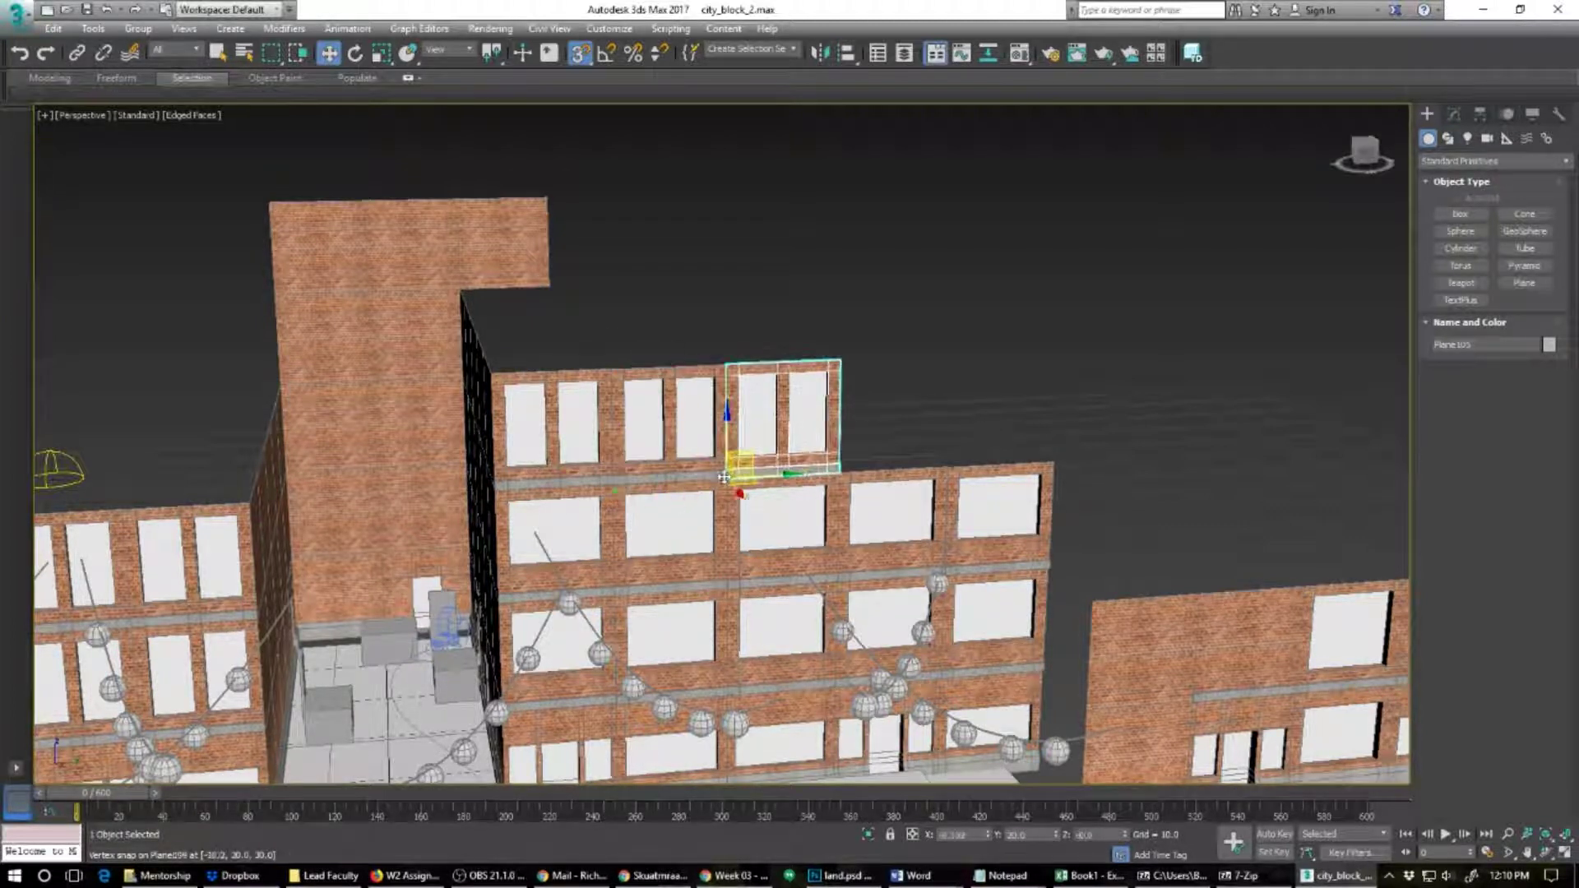
{"action": "key", "text": "Return"}
{"action": "left_click_drag", "start_coordinate": [724, 478], "coordinate": [946, 465], "text": "shift"}
{"action": "left_click", "coordinate": [792, 511]}
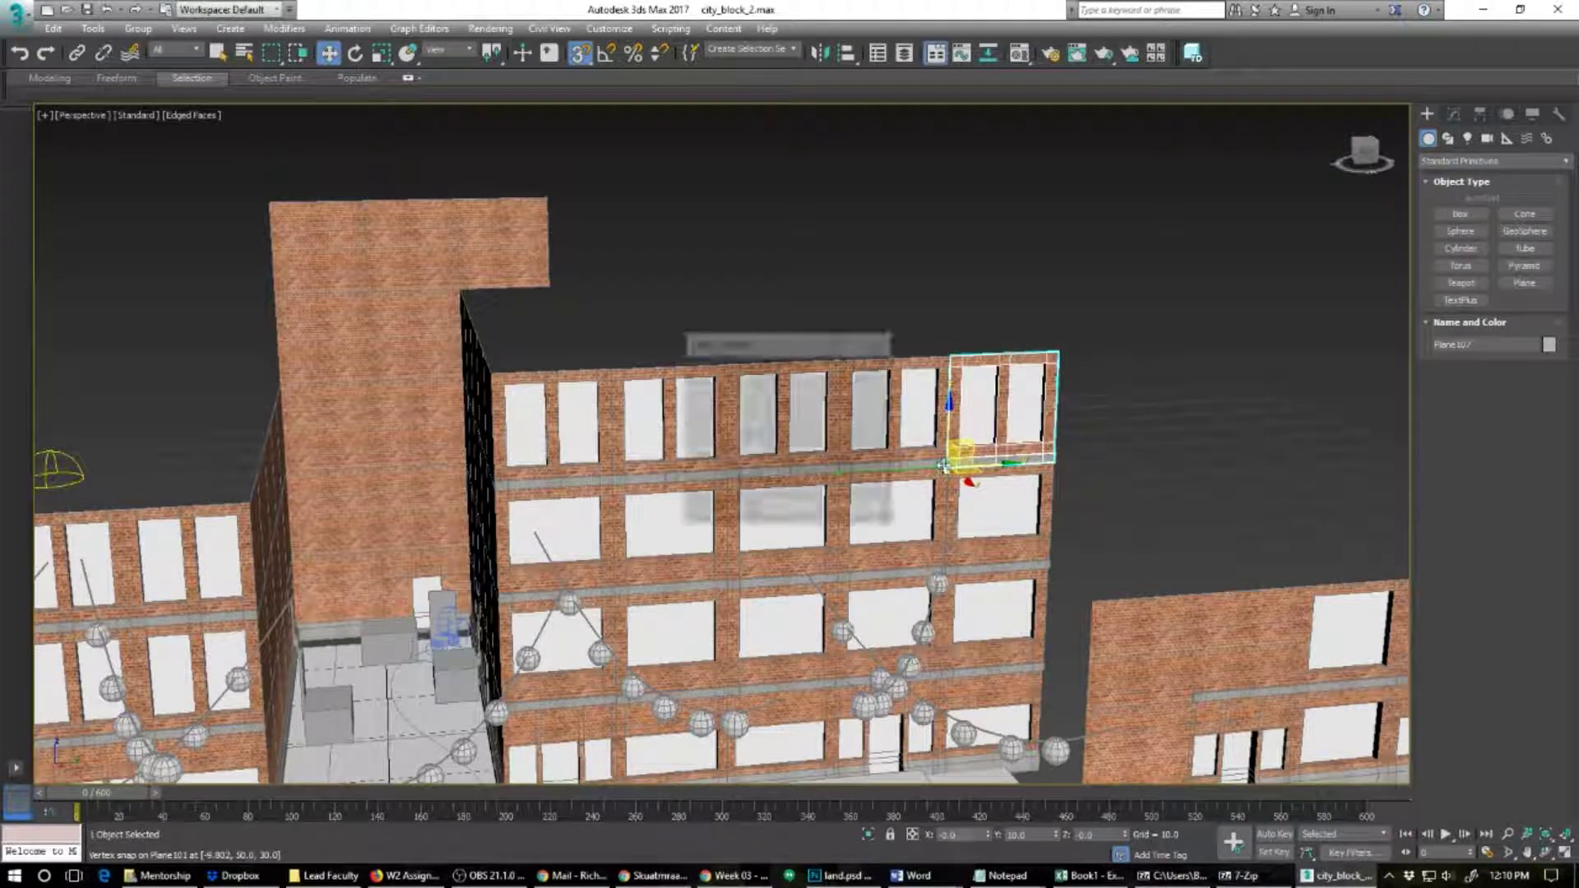
{"action": "left_click", "coordinate": [796, 510]}
Step: Snap the second and fourth double-window panels of the fourth storey flush with their neighbours to close the gaps
{"action": "mouse_move", "coordinate": [833, 566]}
{"action": "middle_mouse_down", "text": "alt"}
{"action": "mouse_move", "coordinate": [876, 605]}
{"action": "mouse_move", "coordinate": [905, 584]}
{"action": "middle_mouse_up", "text": "alt"}
{"action": "scroll", "coordinate": [905, 584], "scroll_direction": "up", "scroll_amount": 3}
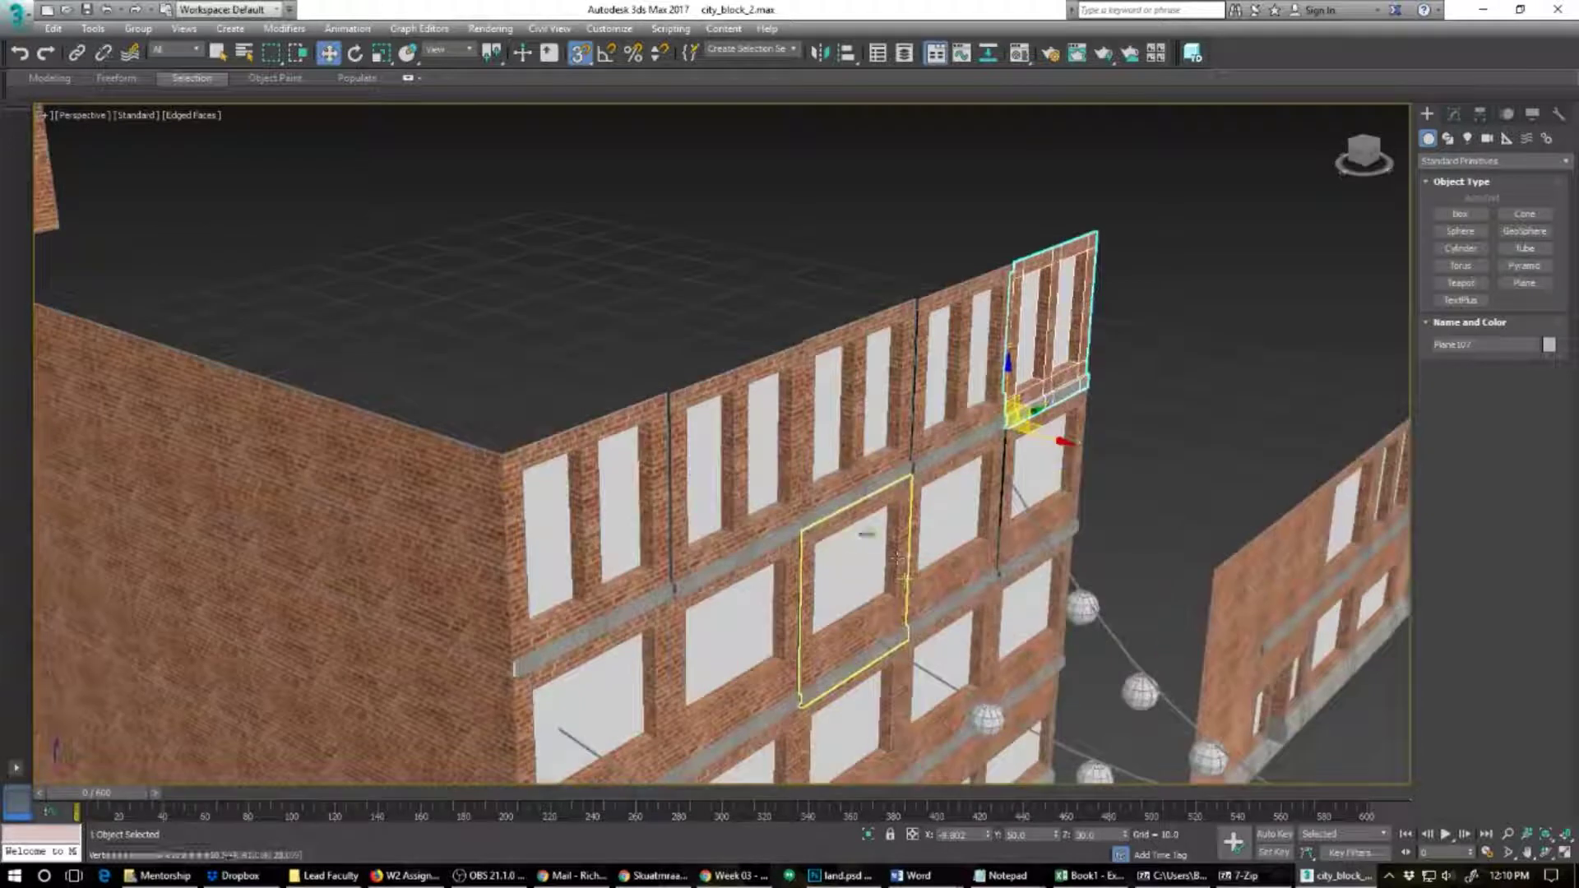
{"action": "left_click", "coordinate": [694, 567]}
{"action": "left_click_drag", "start_coordinate": [672, 596], "coordinate": [665, 598]}
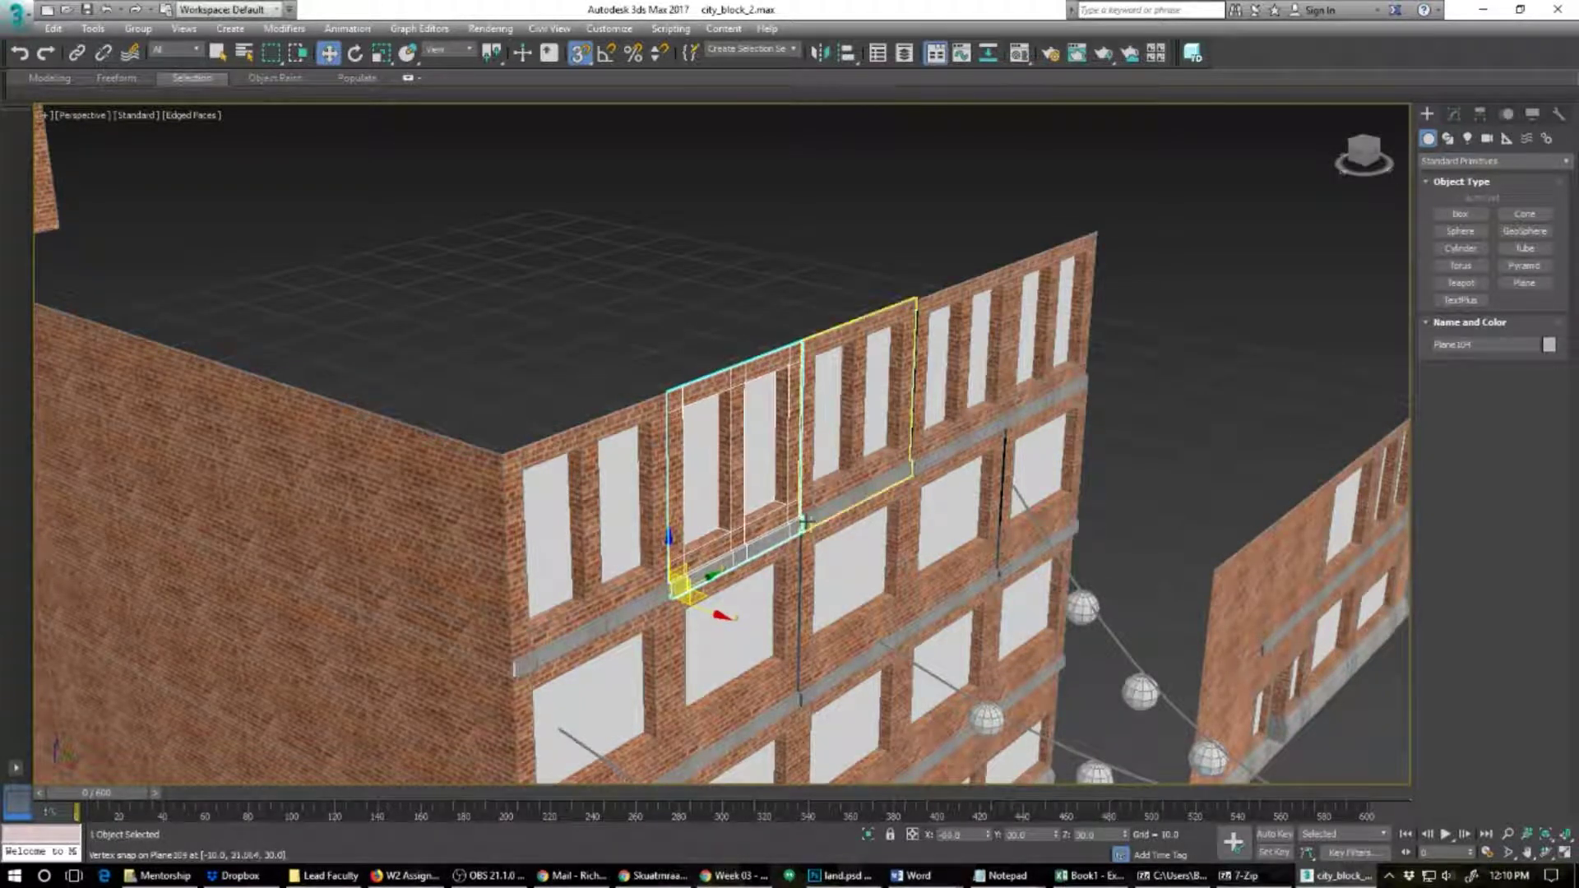
{"action": "left_click", "coordinate": [958, 451]}
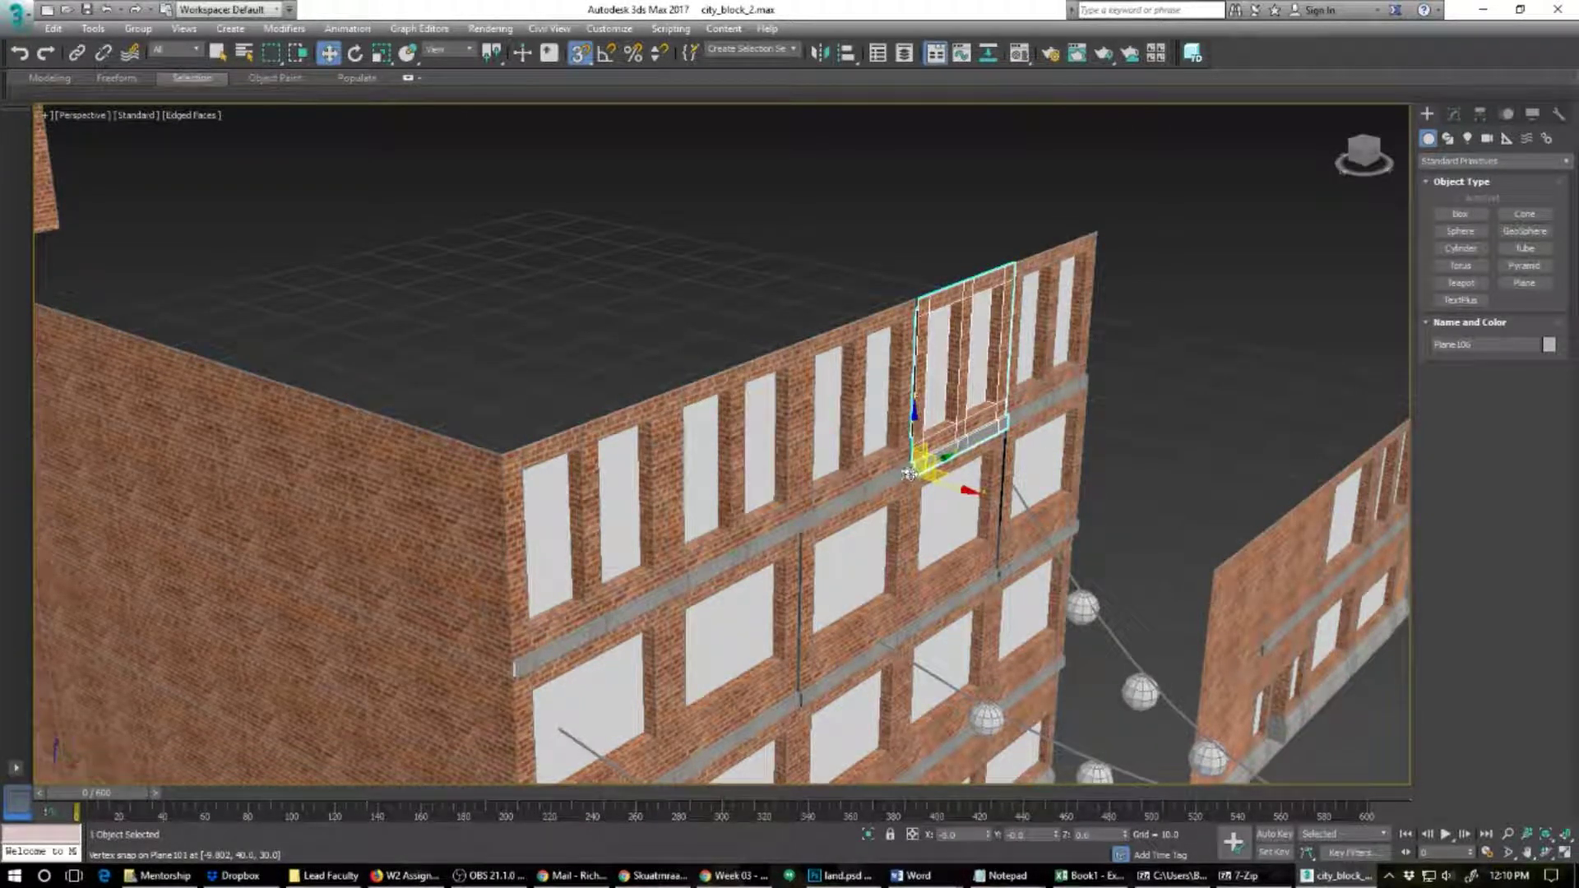
{"action": "left_click_drag", "start_coordinate": [909, 475], "coordinate": [906, 470]}
Step: Snap the wide-window panel at the far end of the third storey flush with the panel beside it
{"action": "left_click", "coordinate": [1025, 407]}
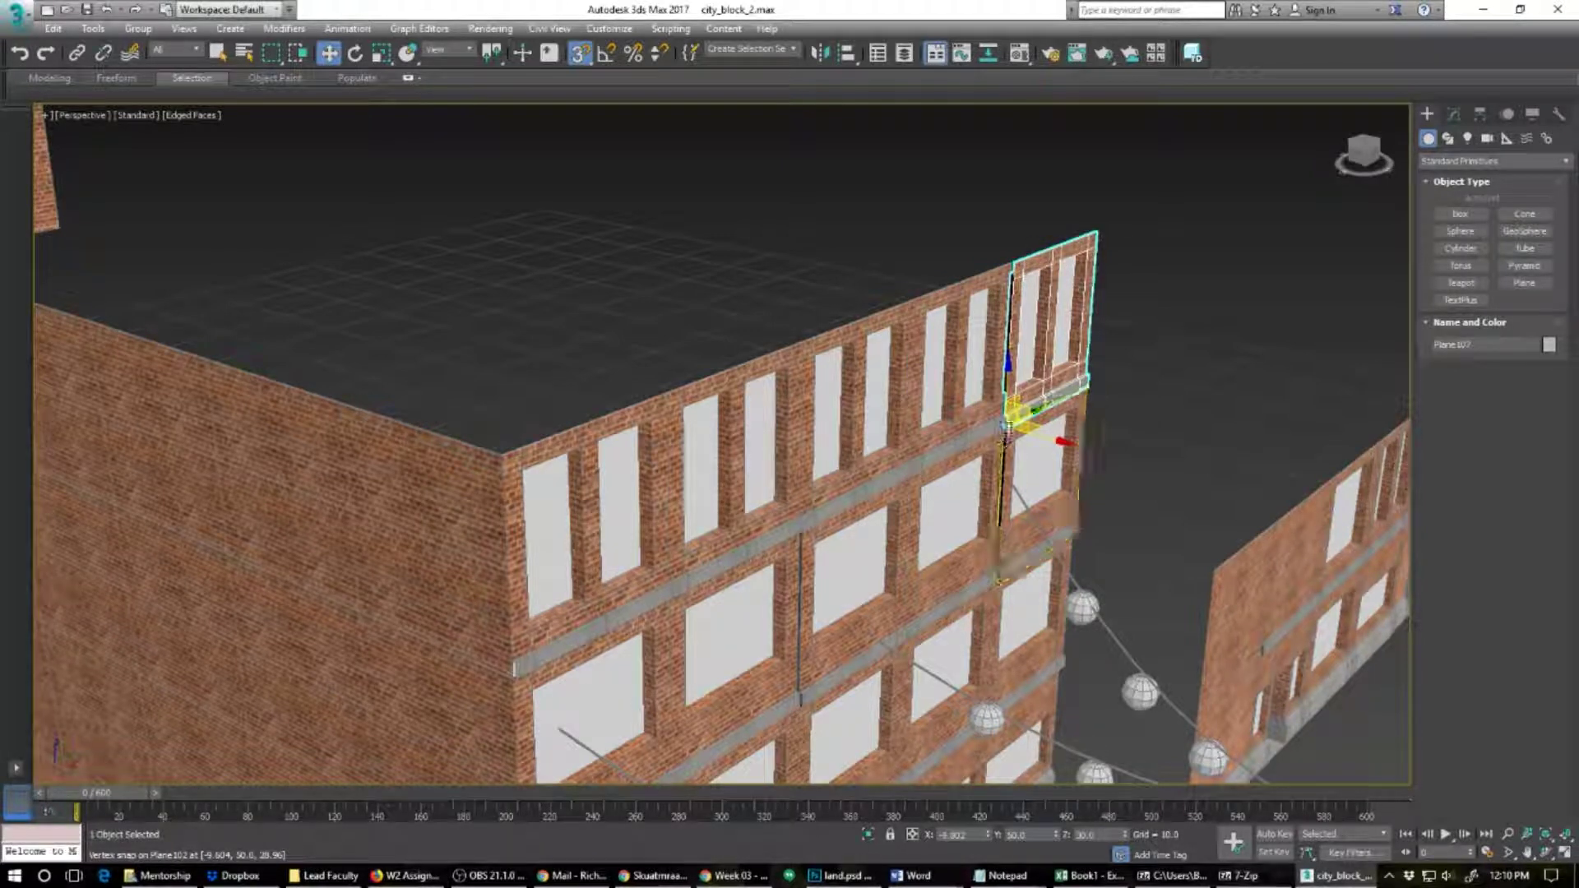
{"action": "left_click_drag", "start_coordinate": [1002, 424], "coordinate": [993, 575]}
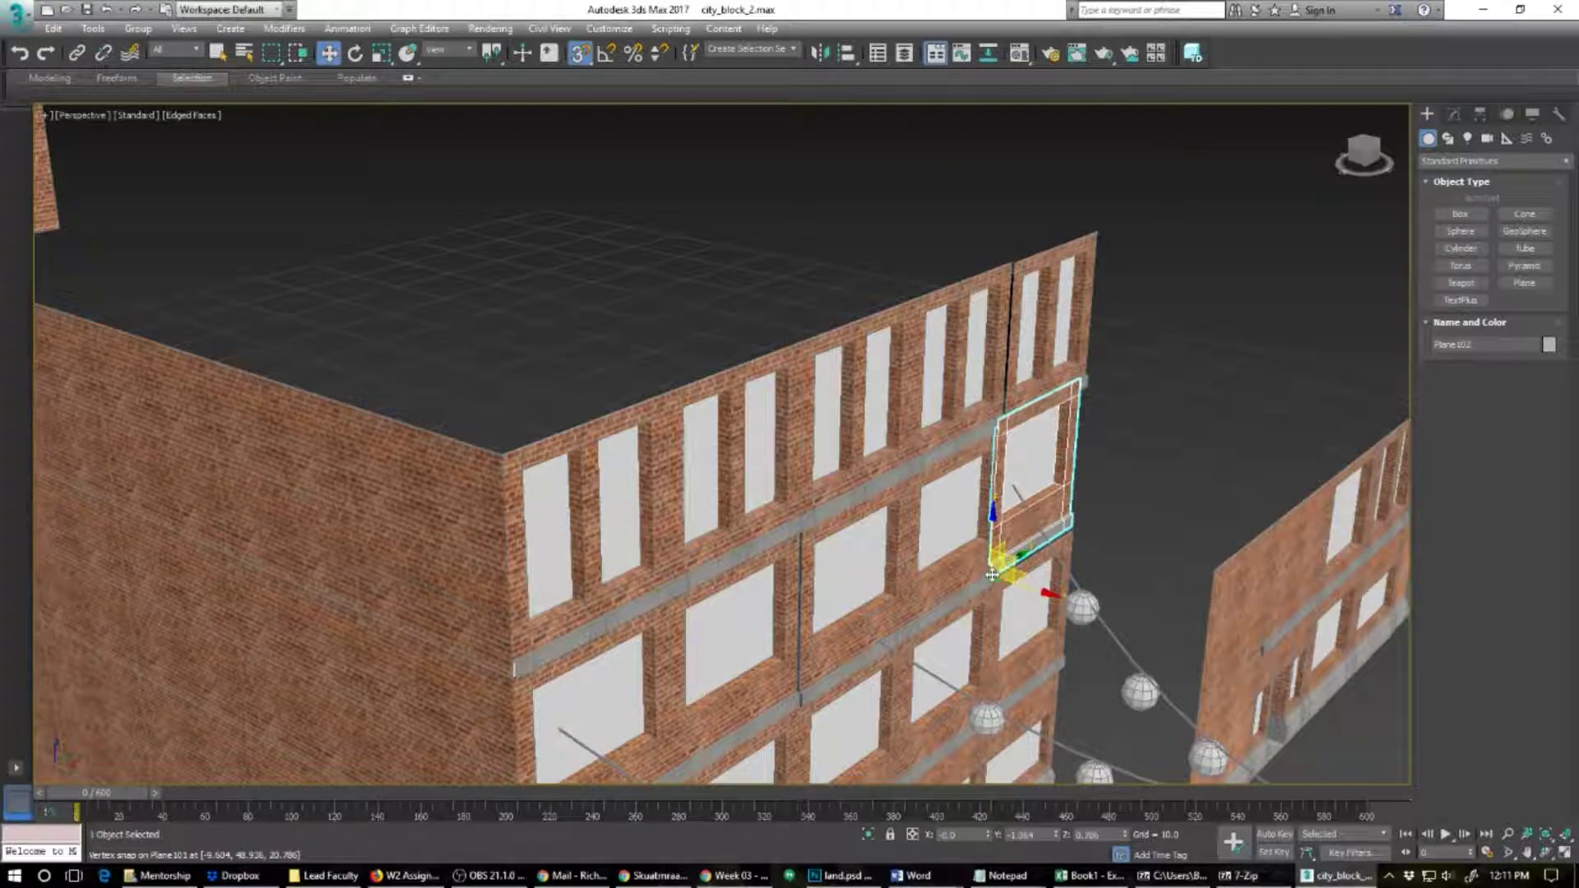
{"action": "scroll", "coordinate": [993, 575], "scroll_direction": "up", "scroll_amount": 6}
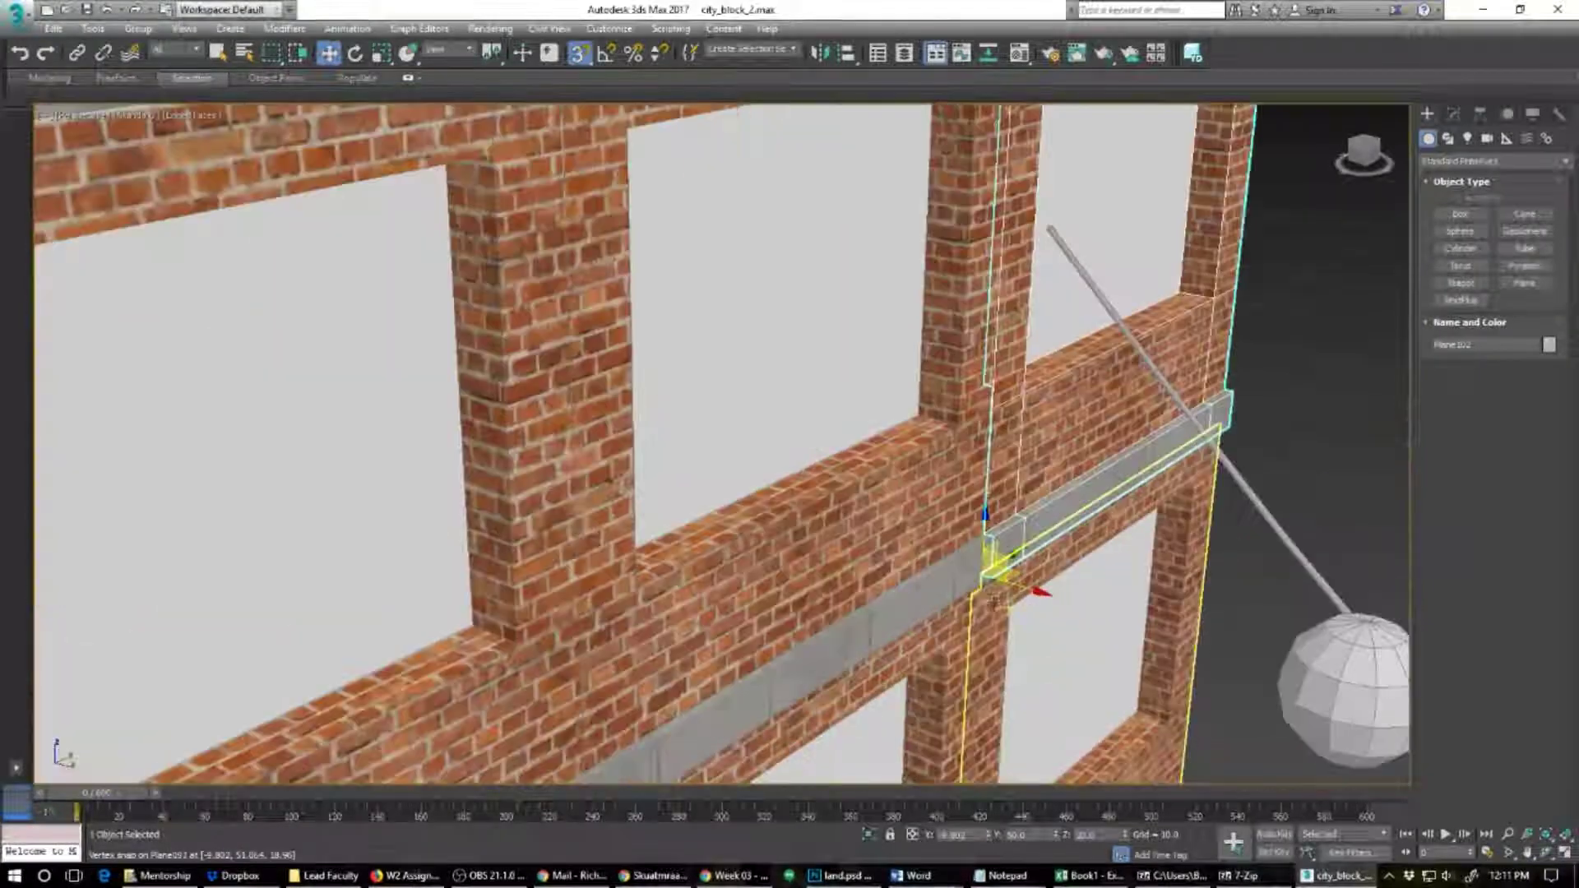
{"action": "middle_click_drag", "start_coordinate": [991, 613], "coordinate": [874, 885], "text": "alt"}
{"action": "scroll", "coordinate": [851, 251], "scroll_direction": "down", "scroll_amount": 6}
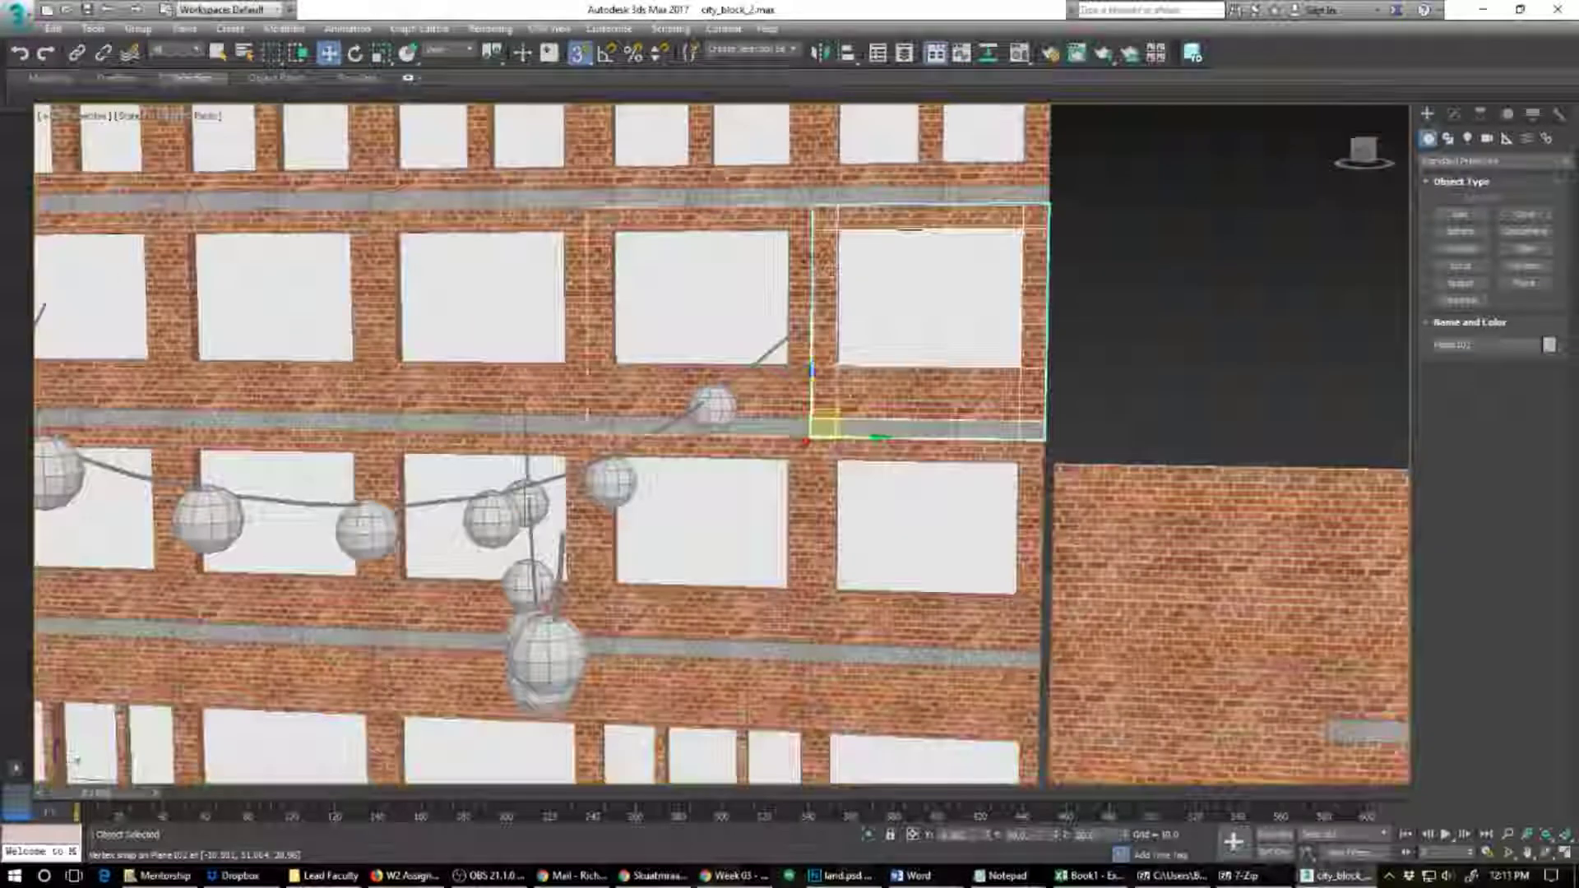
Step: Snap the double-window panel at the far end of the fourth storey flush with the panel beside it
{"action": "middle_click_drag", "start_coordinate": [851, 250], "coordinate": [914, 346], "text": "alt"}
{"action": "scroll", "coordinate": [925, 247], "scroll_direction": "up", "scroll_amount": 3}
{"action": "left_click", "coordinate": [883, 334]}
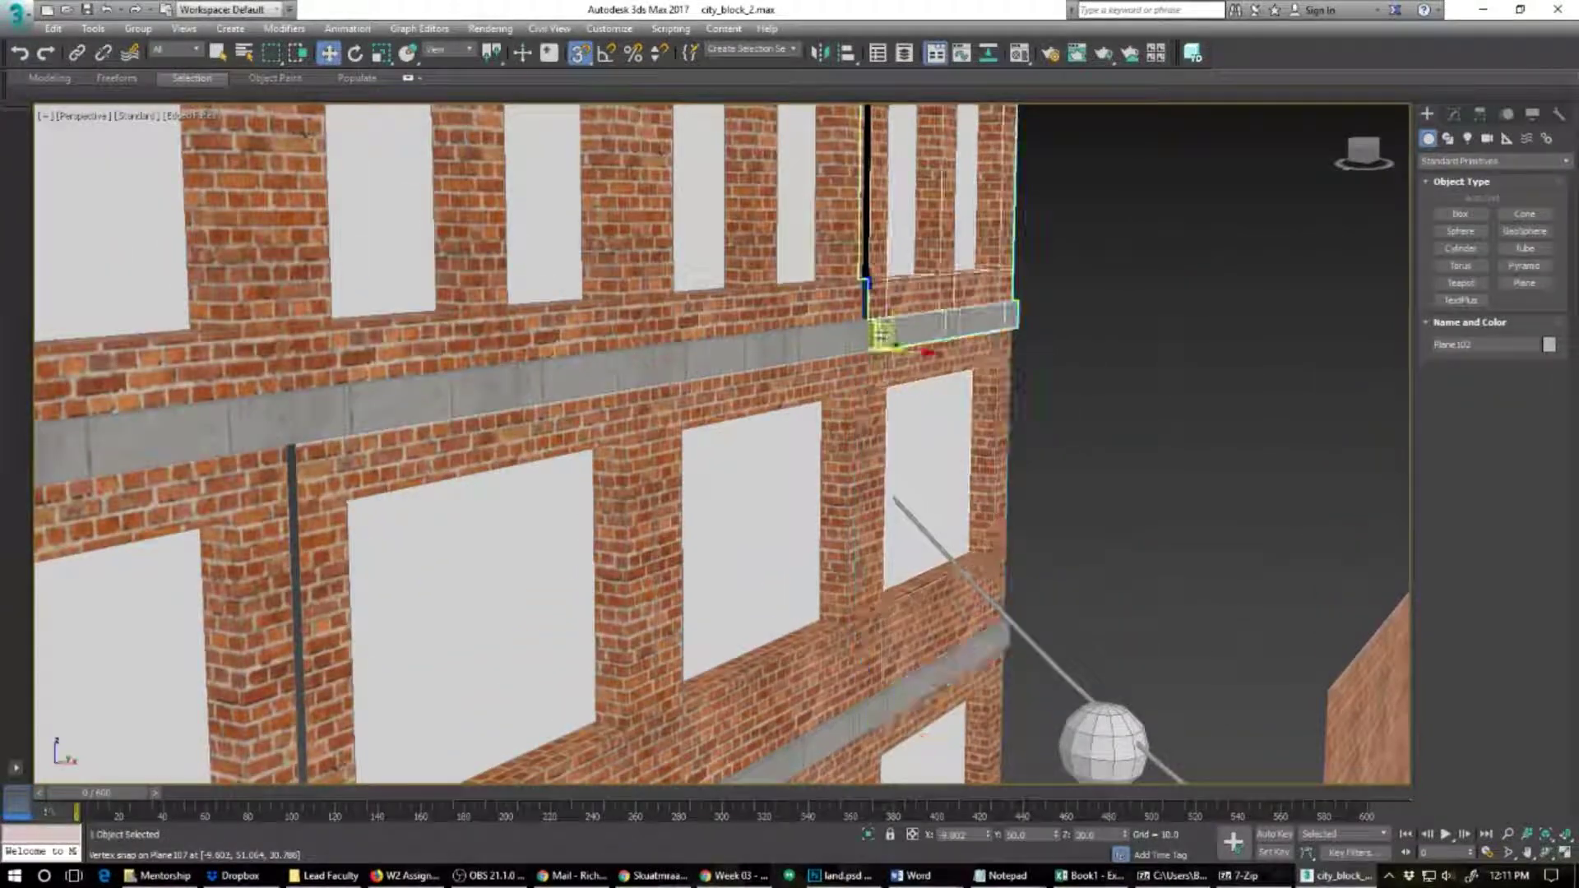
{"action": "left_click_drag", "start_coordinate": [882, 342], "coordinate": [868, 342], "text": "shift"}
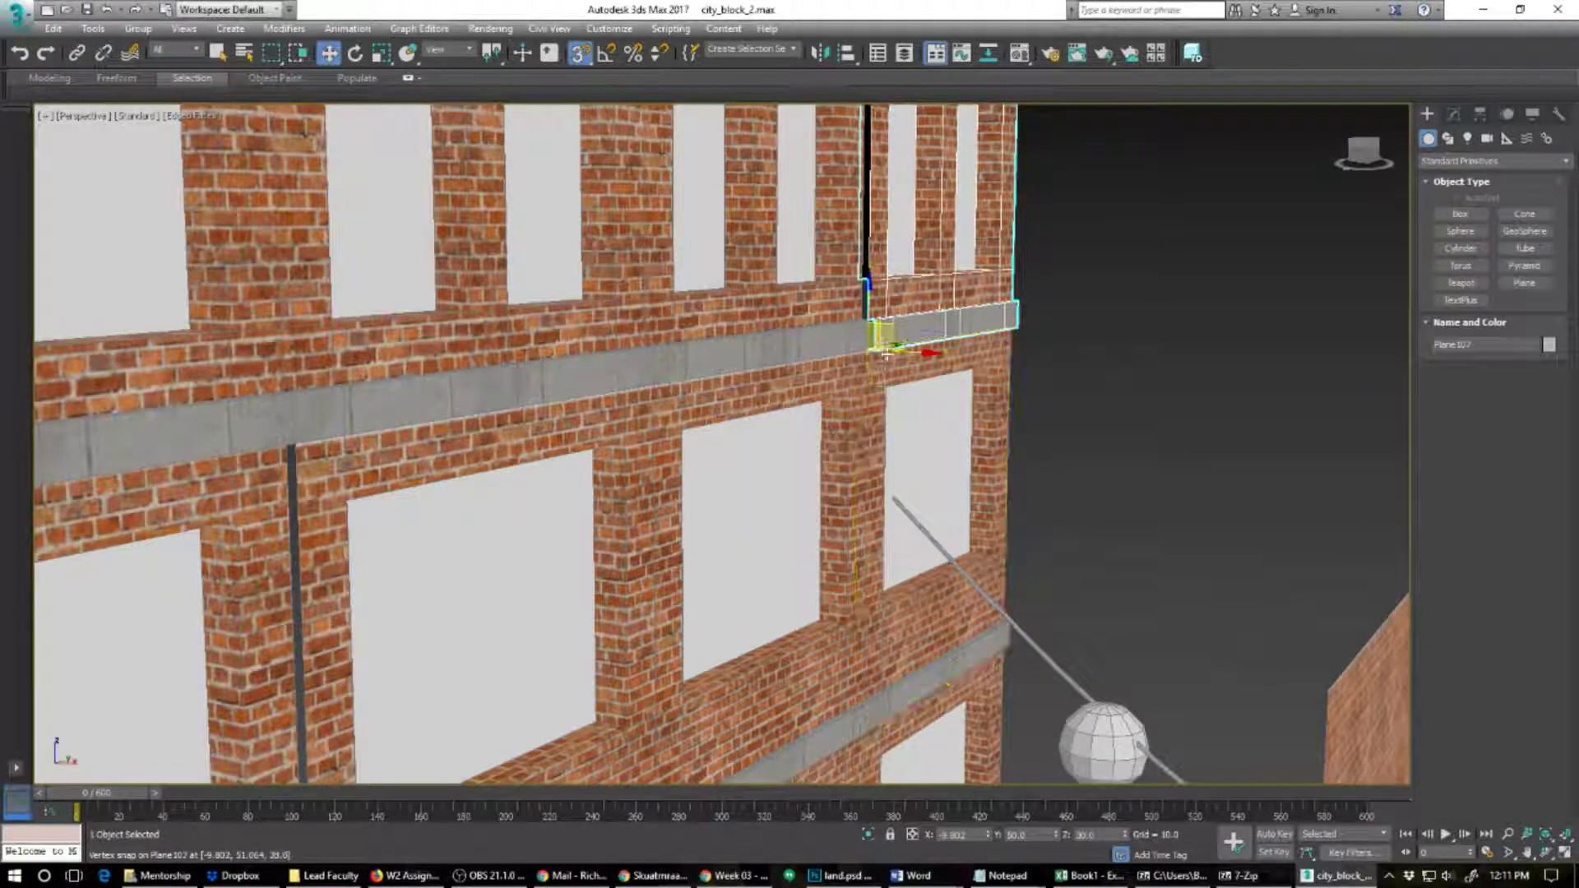
{"action": "left_click_drag", "start_coordinate": [868, 346], "coordinate": [860, 343], "text": "shift"}
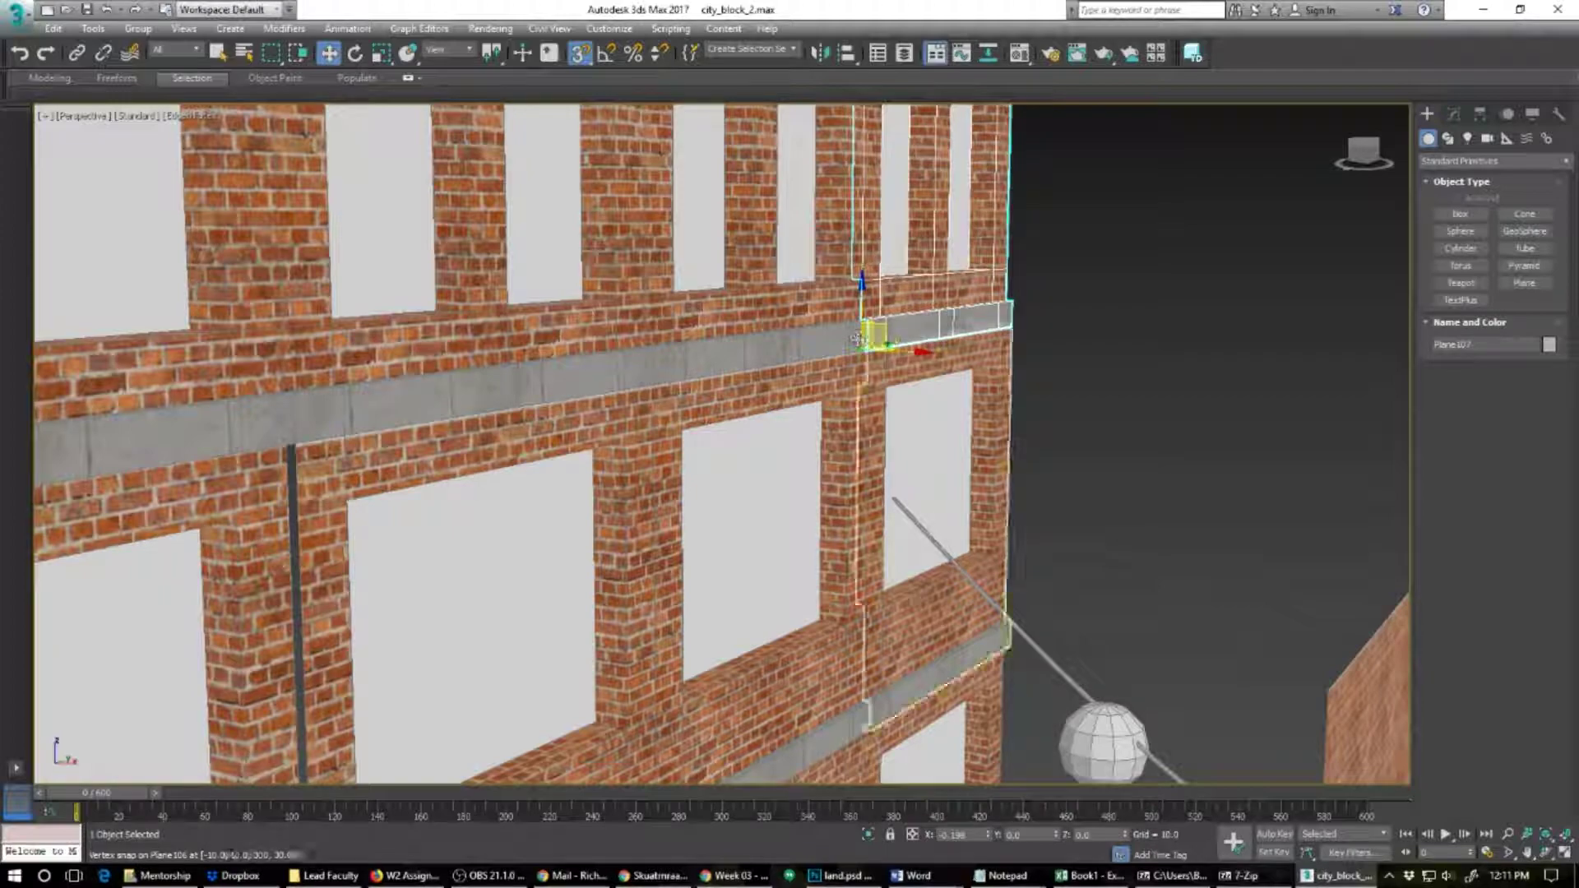
Step: Clone the wide-window panel at the far end of the module row's upper level, as an instance, onto the open ground in front
{"action": "scroll", "coordinate": [857, 338], "scroll_direction": "down", "scroll_amount": 5}
{"action": "middle_click_drag", "start_coordinate": [860, 344], "coordinate": [773, 411], "text": "alt"}
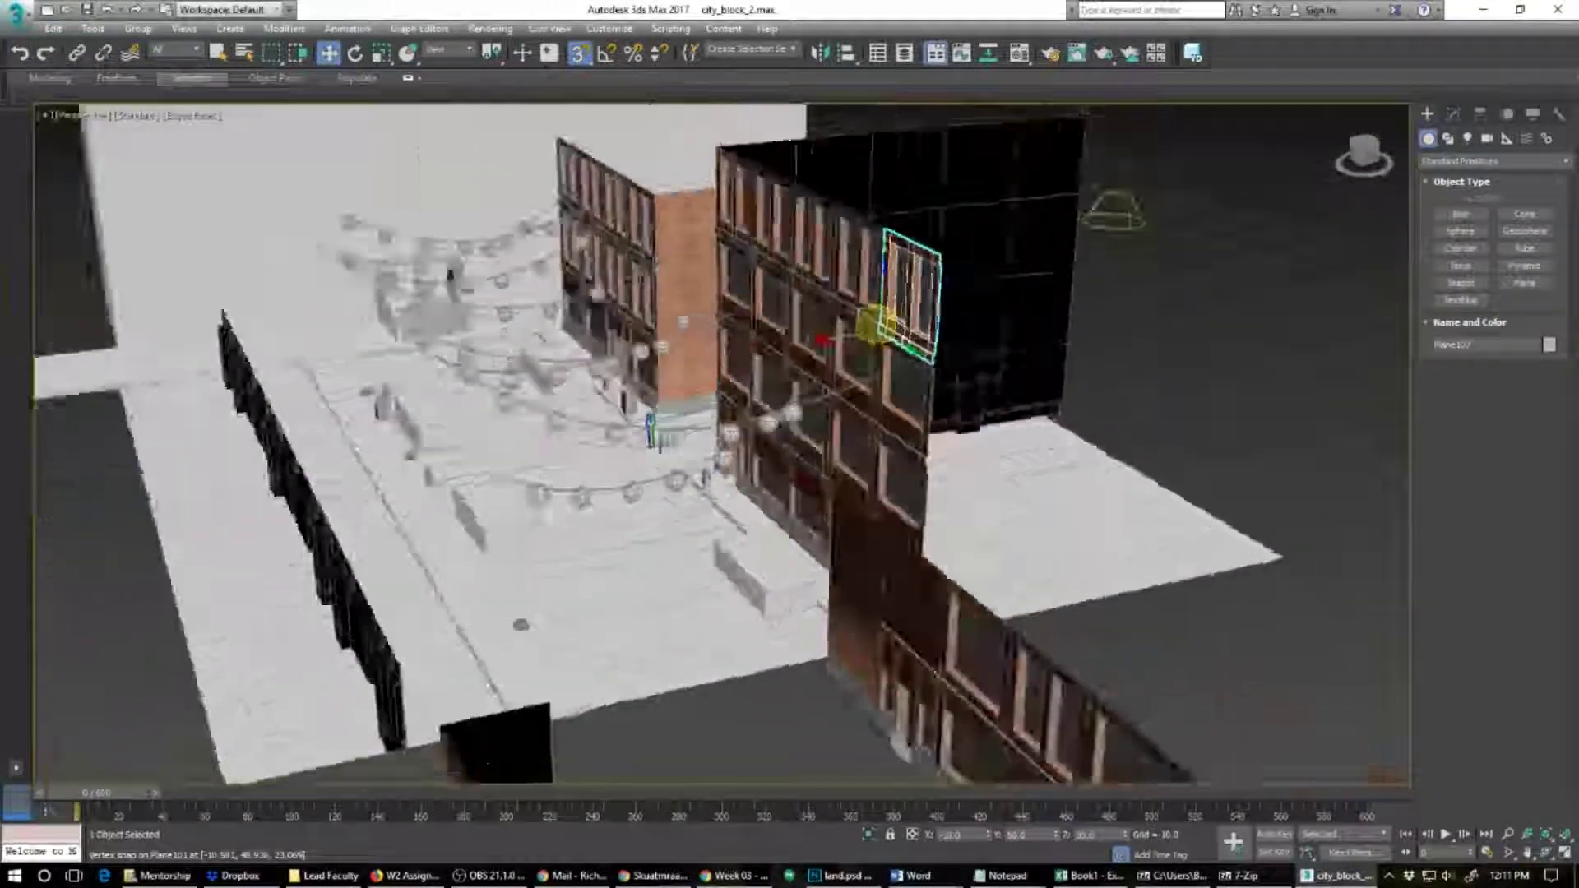
{"action": "middle_click_drag", "start_coordinate": [664, 443], "coordinate": [774, 509], "text": "alt"}
{"action": "scroll", "coordinate": [714, 432], "scroll_direction": "down", "scroll_amount": 3}
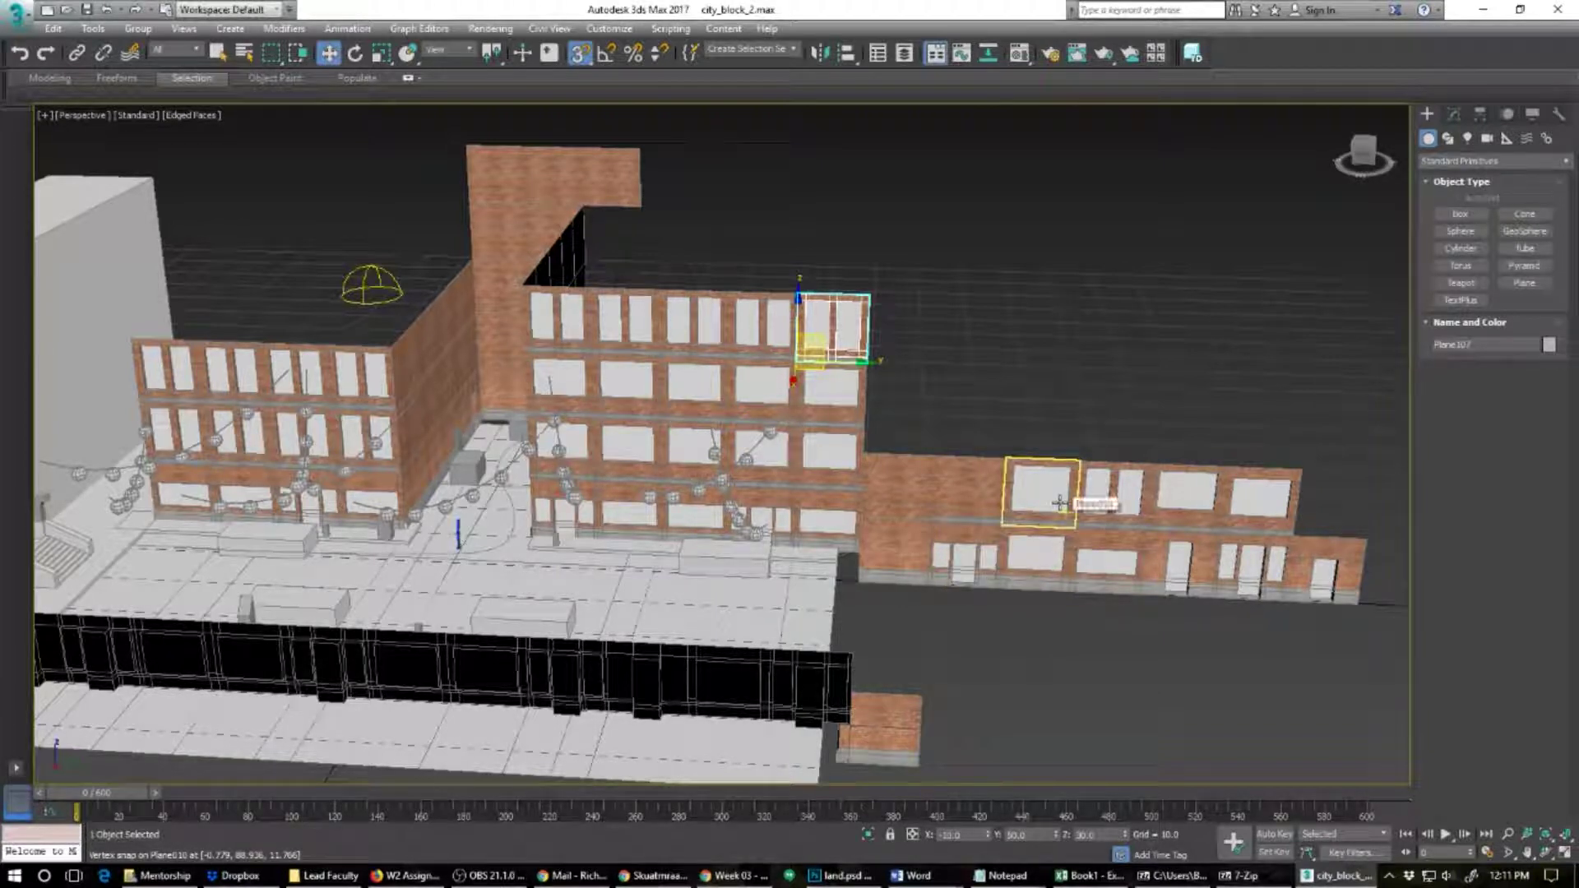
{"action": "middle_click_drag", "start_coordinate": [778, 728], "coordinate": [745, 718], "text": "alt"}
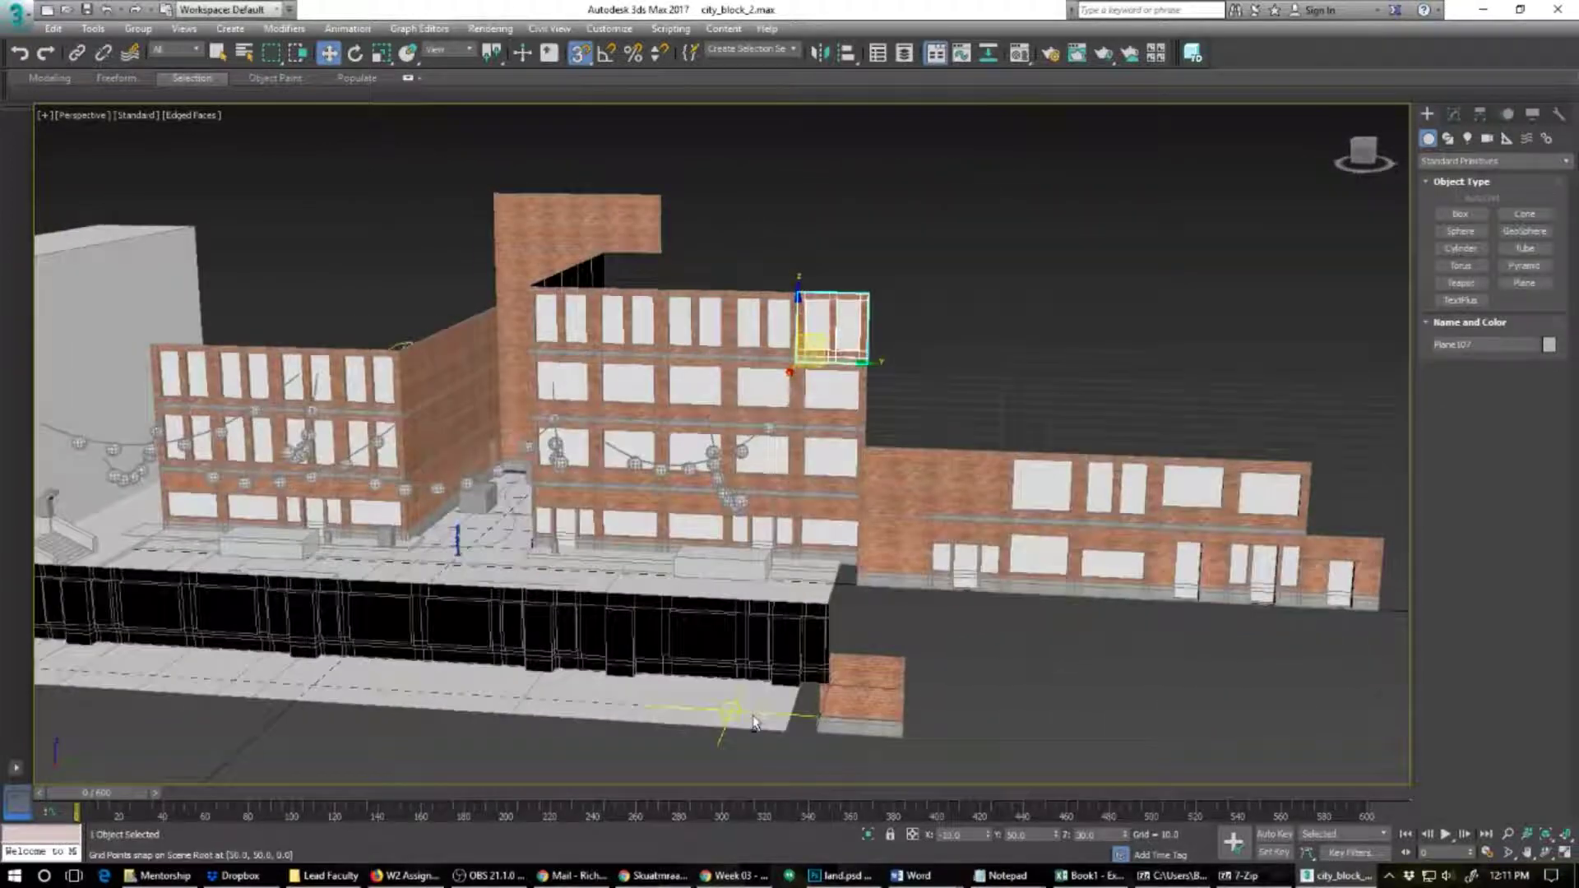
{"action": "scroll", "coordinate": [753, 721], "scroll_direction": "up", "scroll_amount": 1}
{"action": "left_click", "coordinate": [1363, 471]}
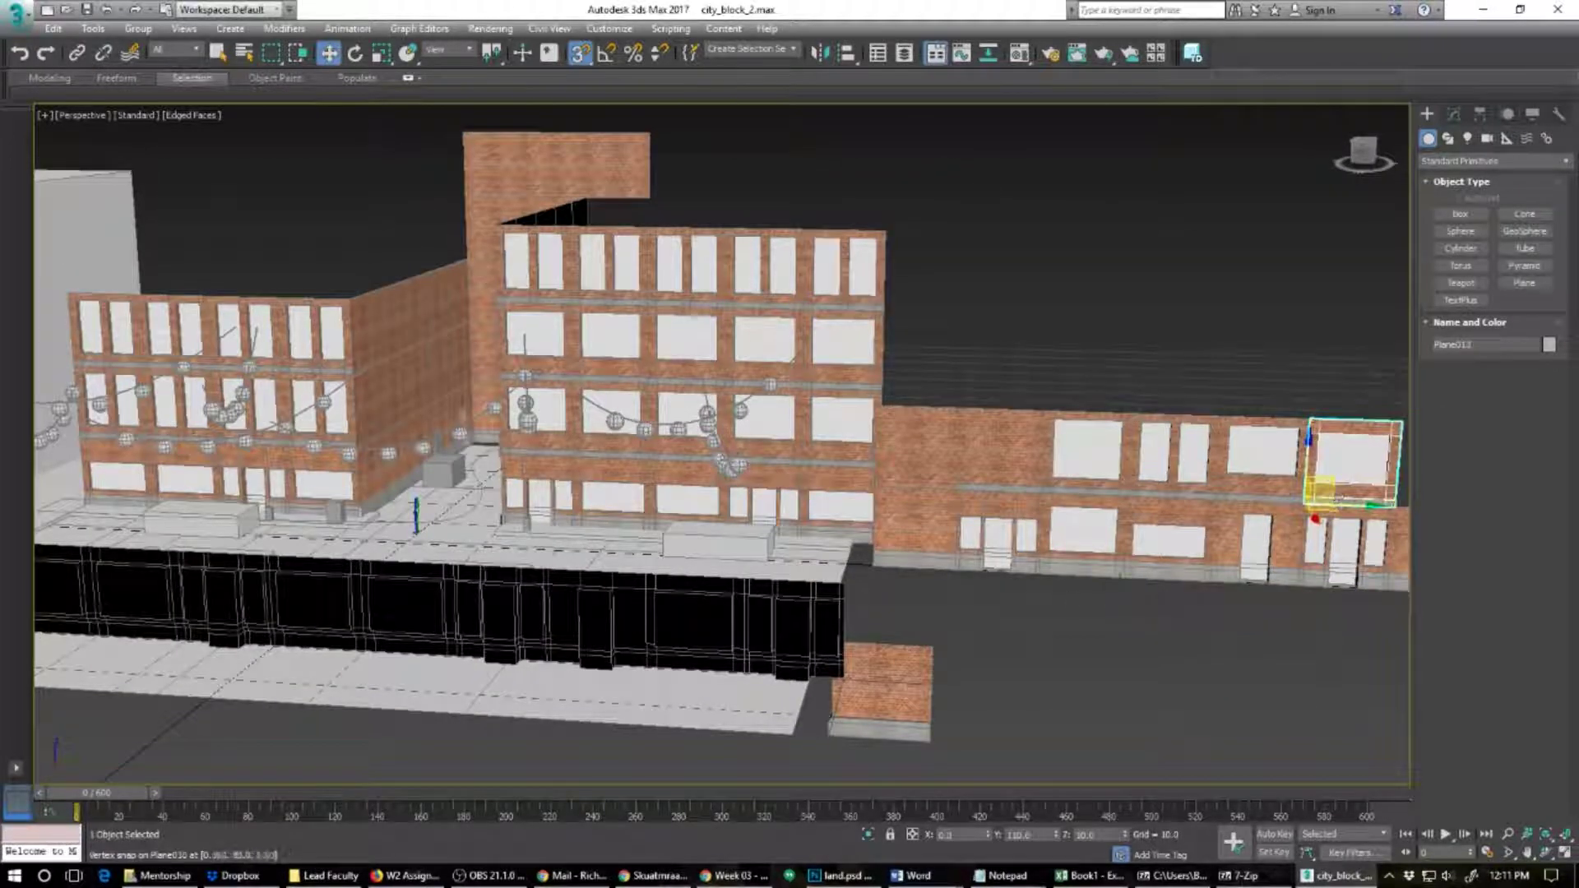
{"action": "middle_click_drag", "start_coordinate": [1107, 574], "coordinate": [1139, 606], "text": "alt"}
{"action": "scroll", "coordinate": [1290, 539], "scroll_direction": "up", "scroll_amount": 3}
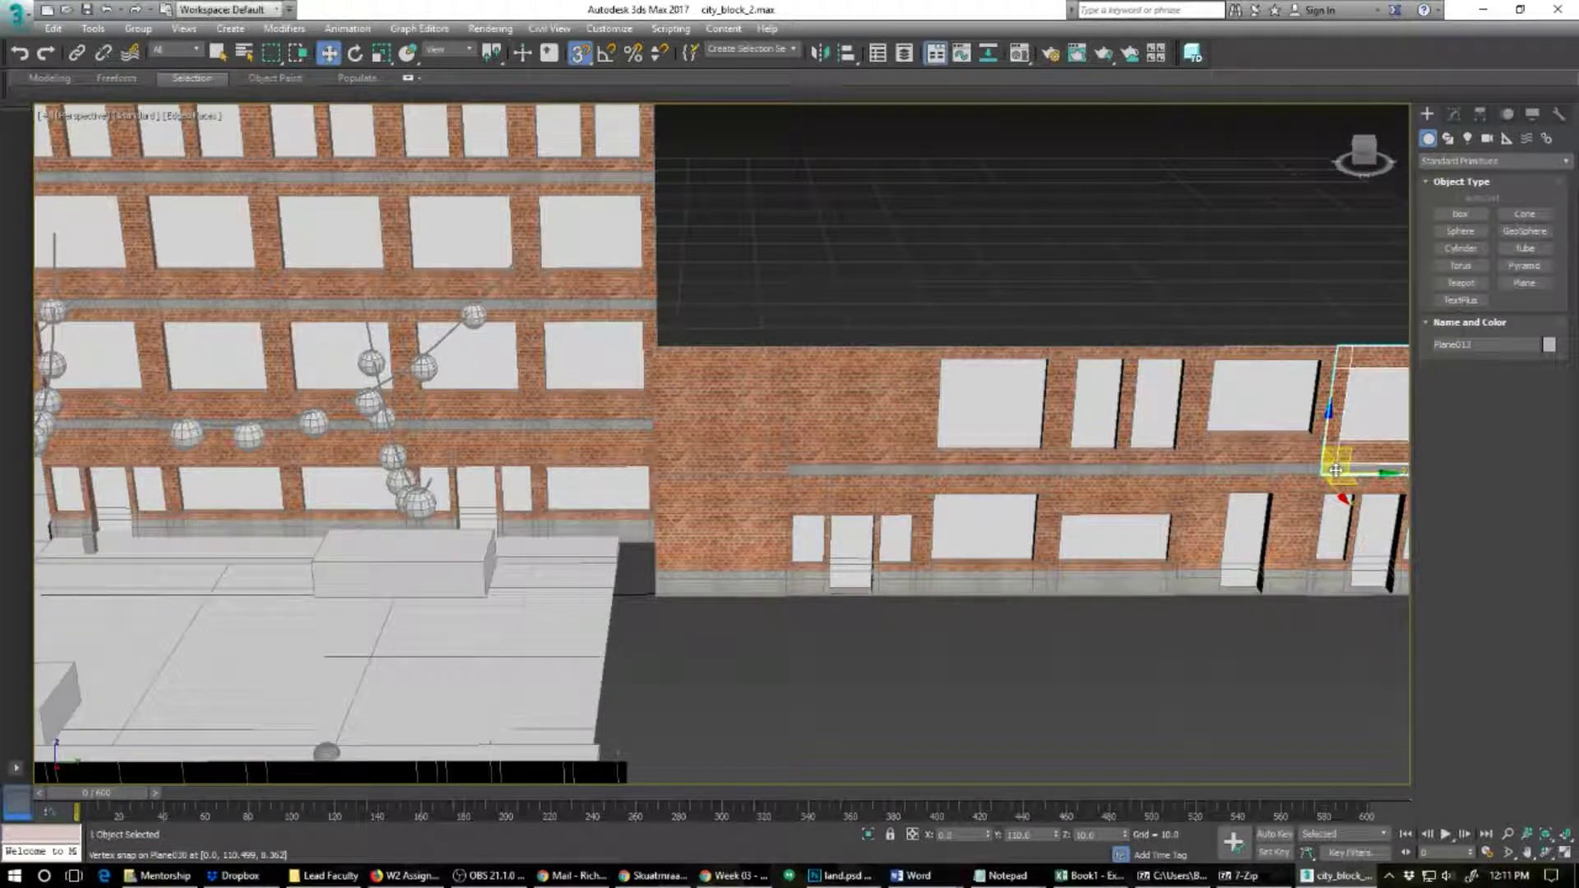
{"action": "mouse_move", "coordinate": [1336, 471]}
{"action": "left_mouse_down", "text": "shift"}
{"action": "mouse_move", "coordinate": [1136, 608]}
{"action": "mouse_move", "coordinate": [917, 680]}
{"action": "mouse_move", "coordinate": [735, 702]}
{"action": "left_mouse_up", "text": "shift"}
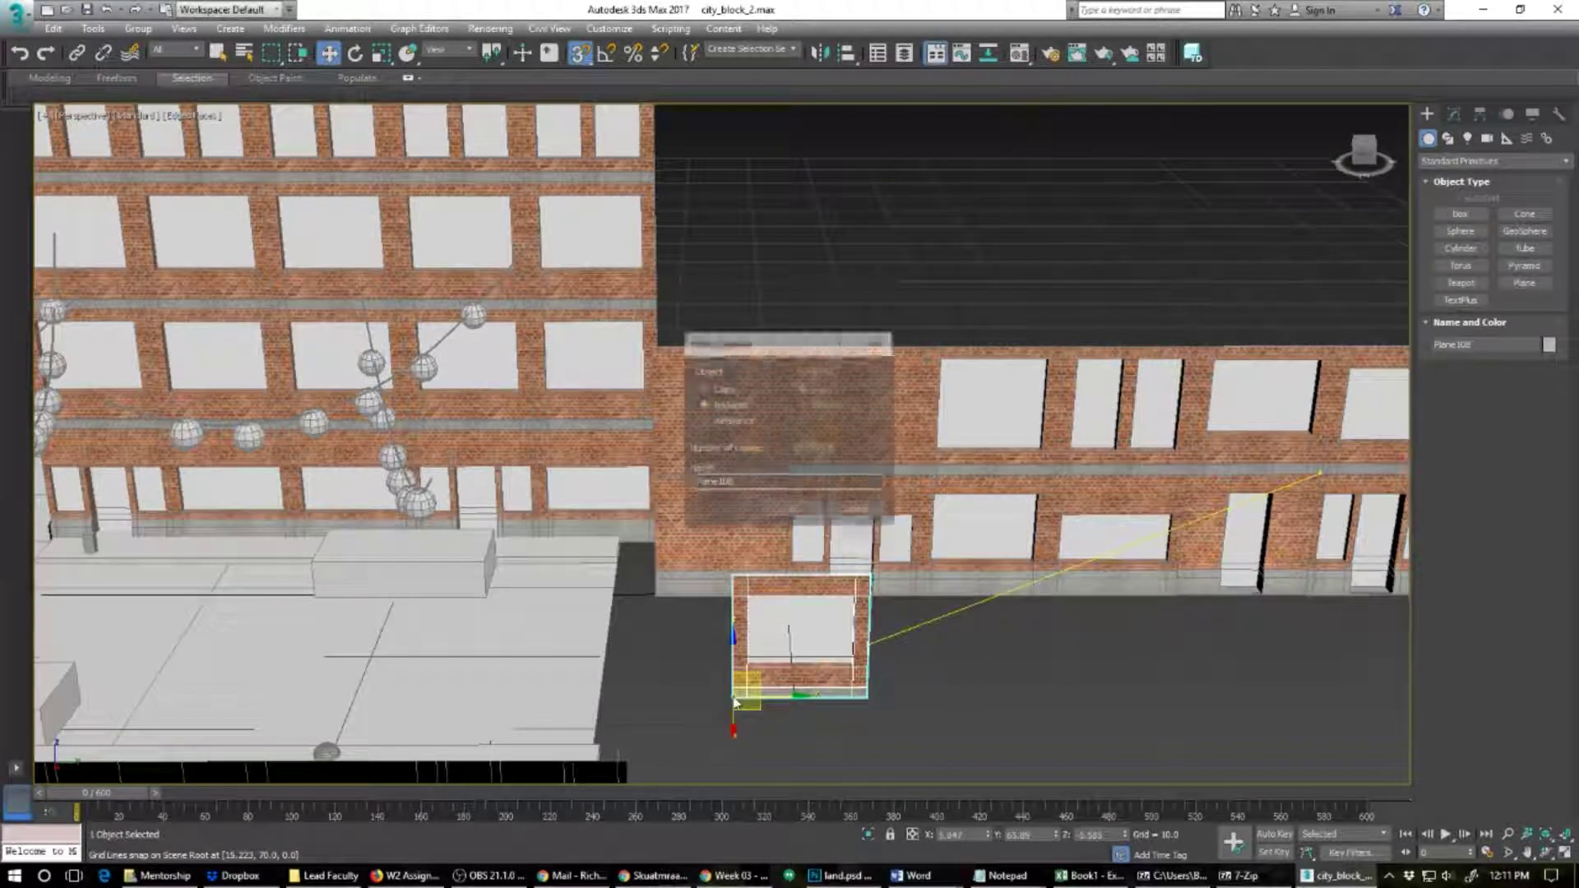
{"action": "left_click", "coordinate": [792, 510]}
Step: Rotate the cloned wide-window panel by setting its Z rotation to 180 degrees
{"action": "key", "text": "e"}
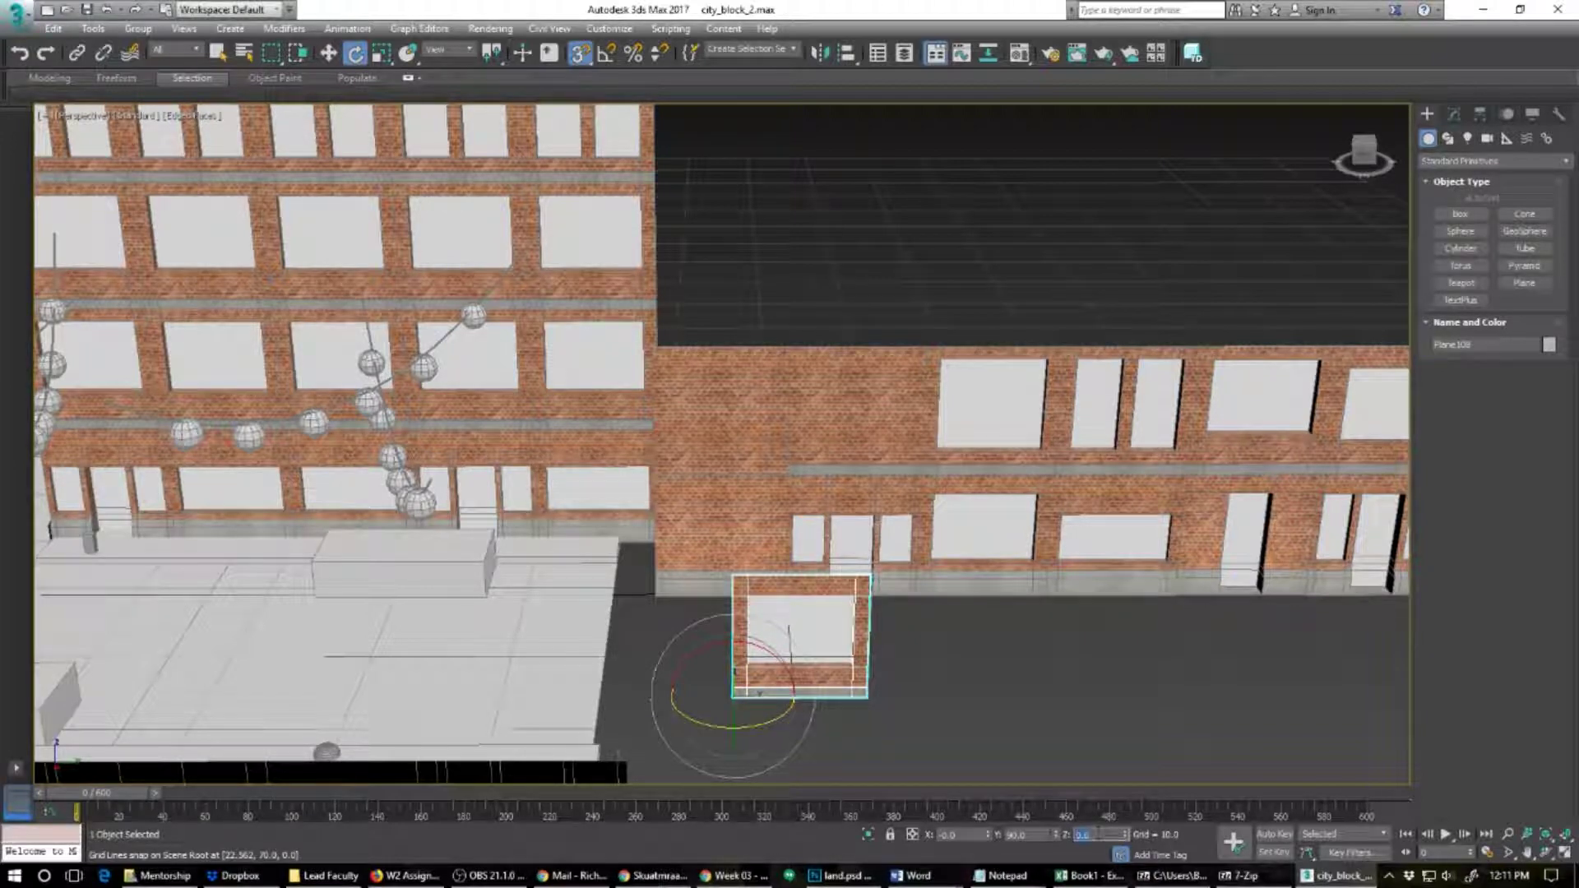
{"action": "type", "text": "180"}
{"action": "key", "text": "Return"}
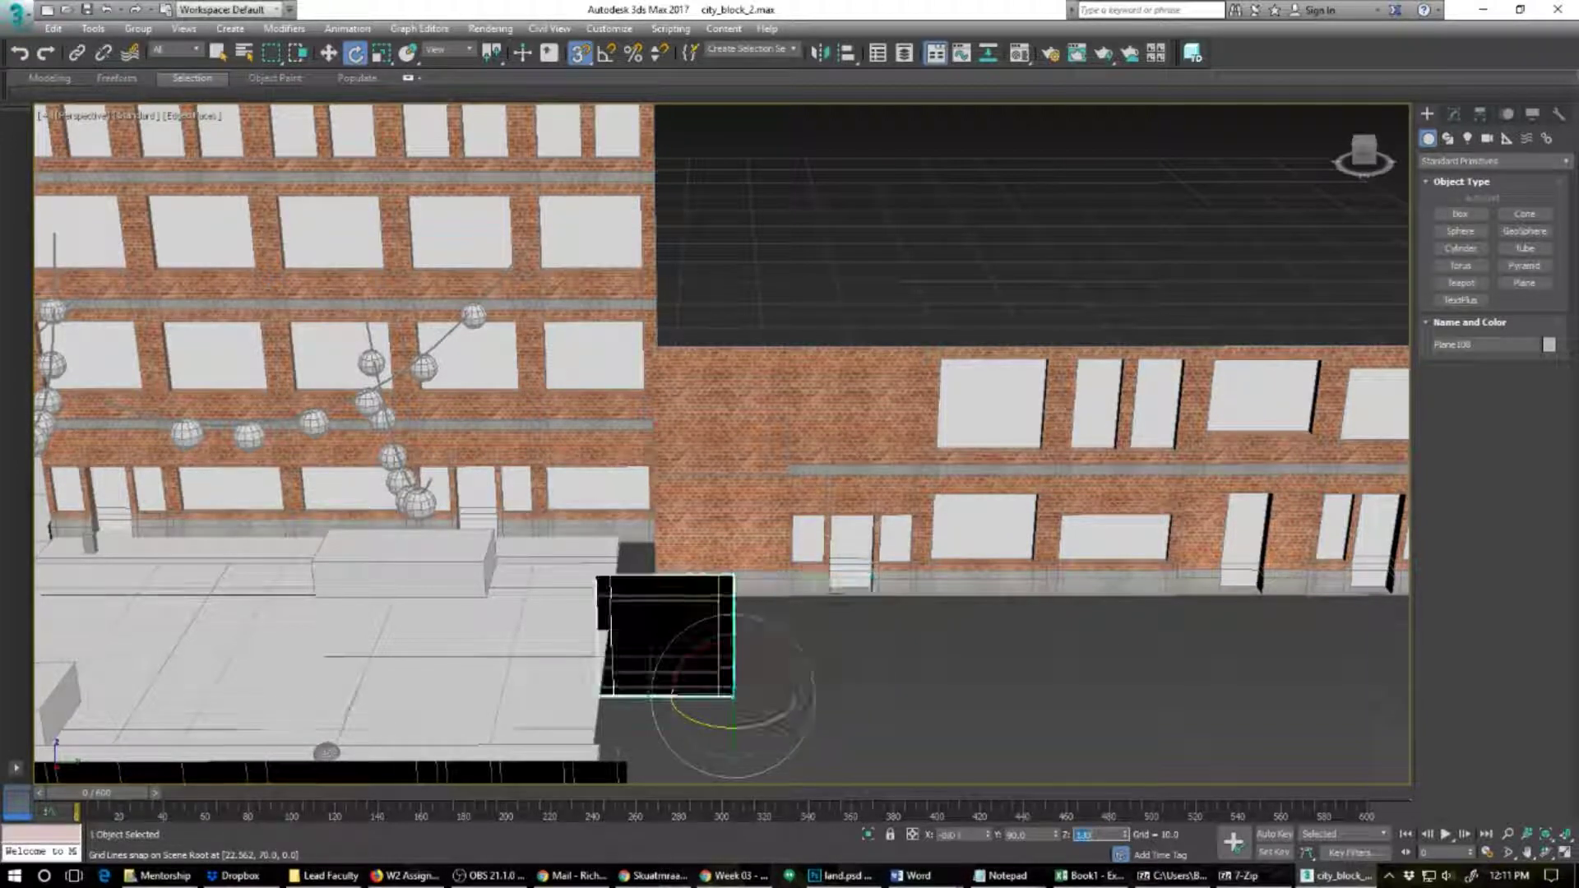
Step: Move the rotated wide-window panel on top of the end bay of the single-storey facade across the street
{"action": "middle_click_drag", "start_coordinate": [1024, 507], "coordinate": [589, 666], "text": "alt"}
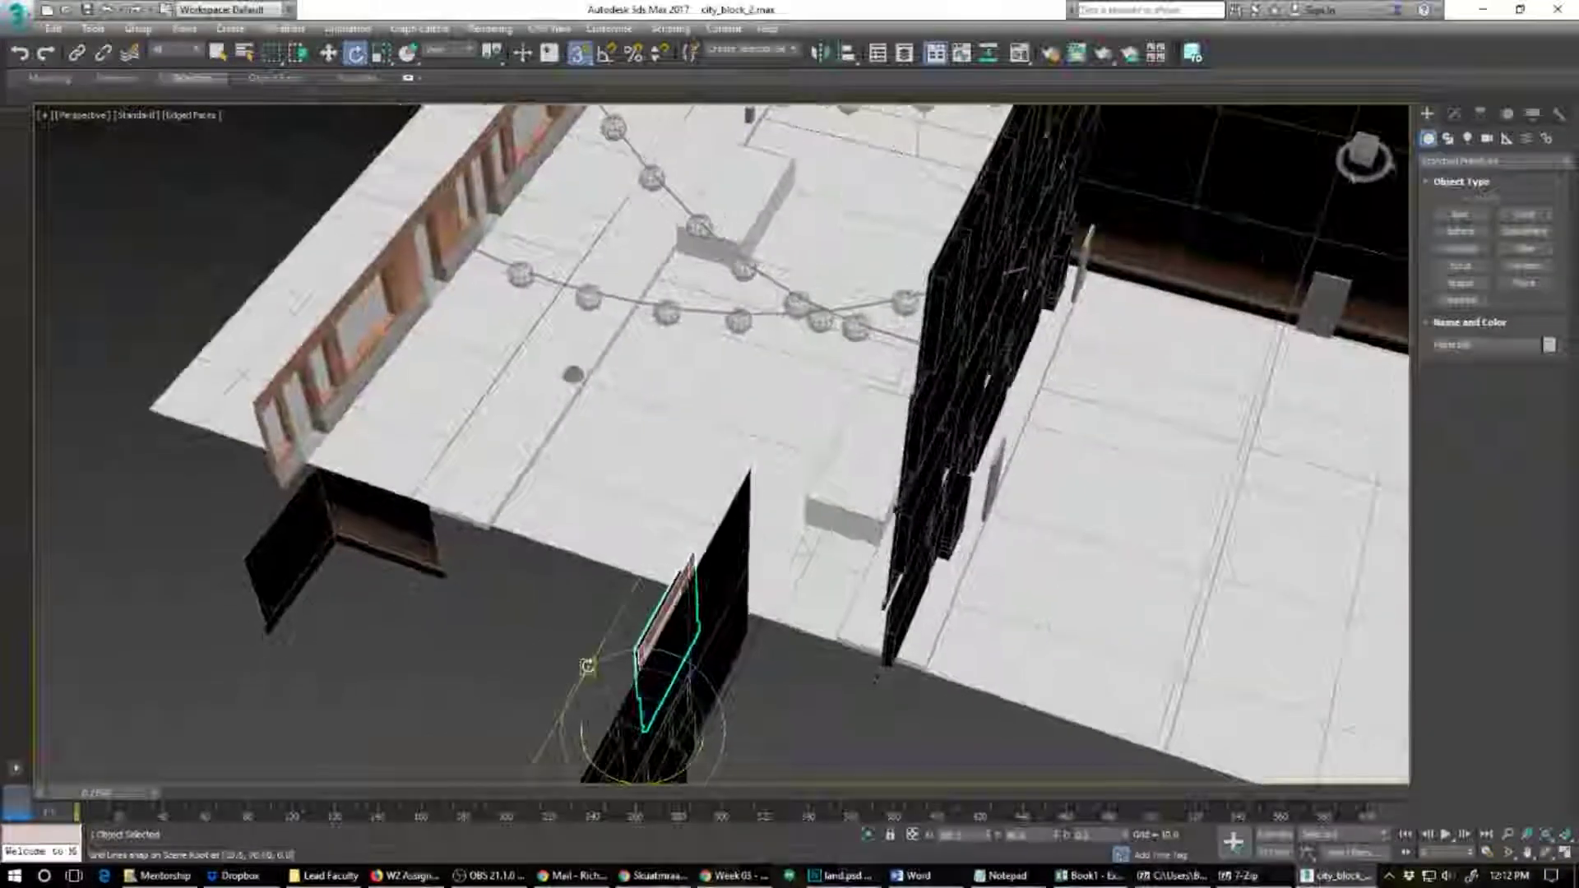
{"action": "scroll", "coordinate": [614, 673], "scroll_direction": "down", "scroll_amount": 2}
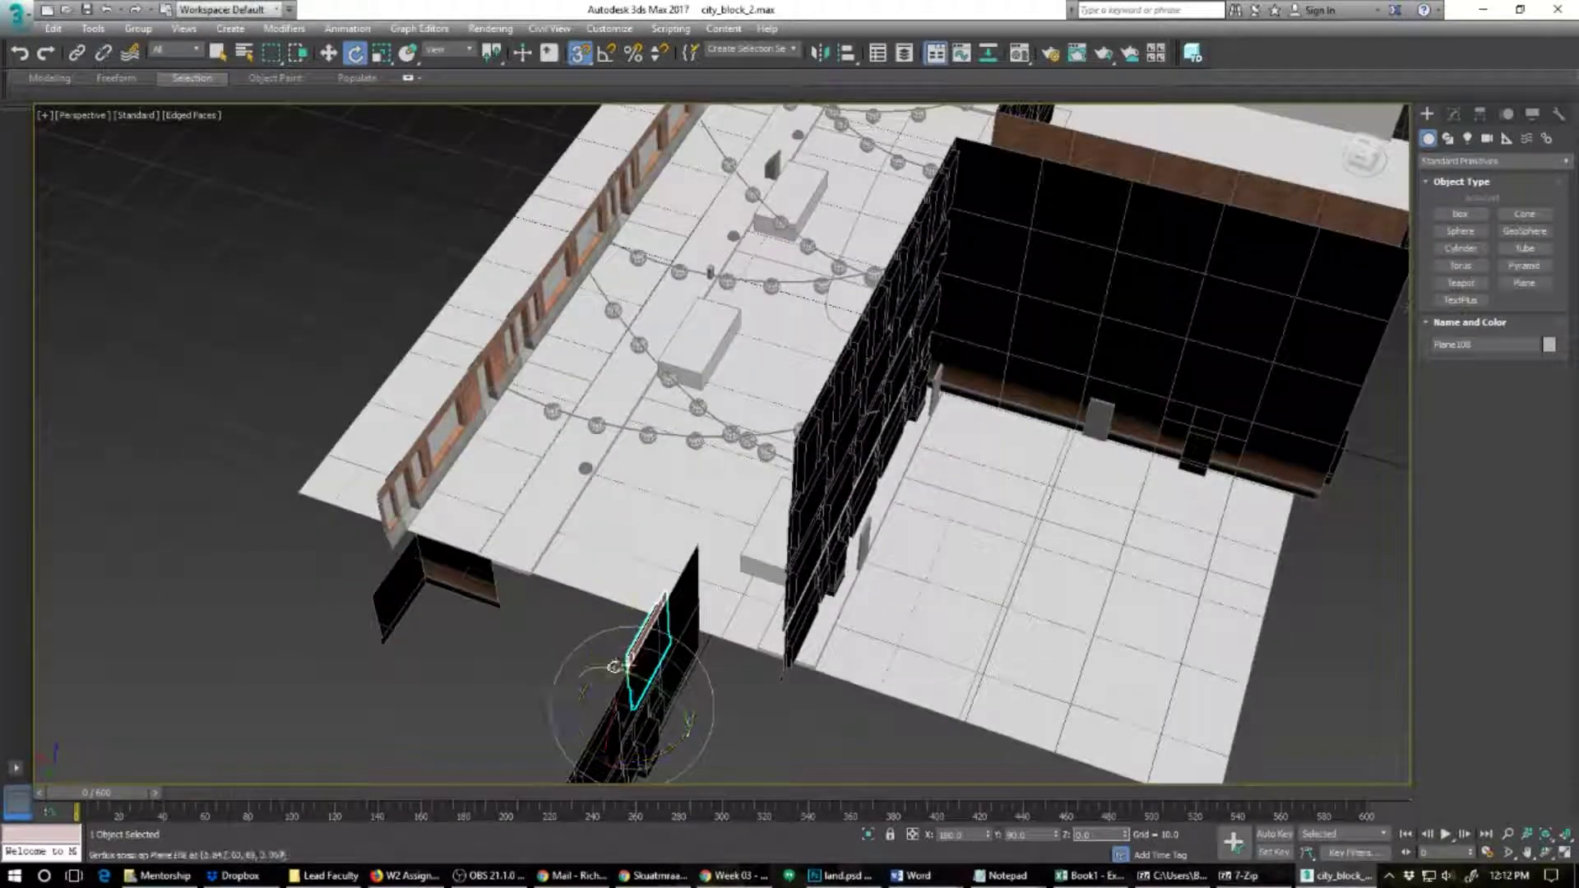
{"action": "key", "text": "w"}
{"action": "left_click", "coordinate": [628, 661]}
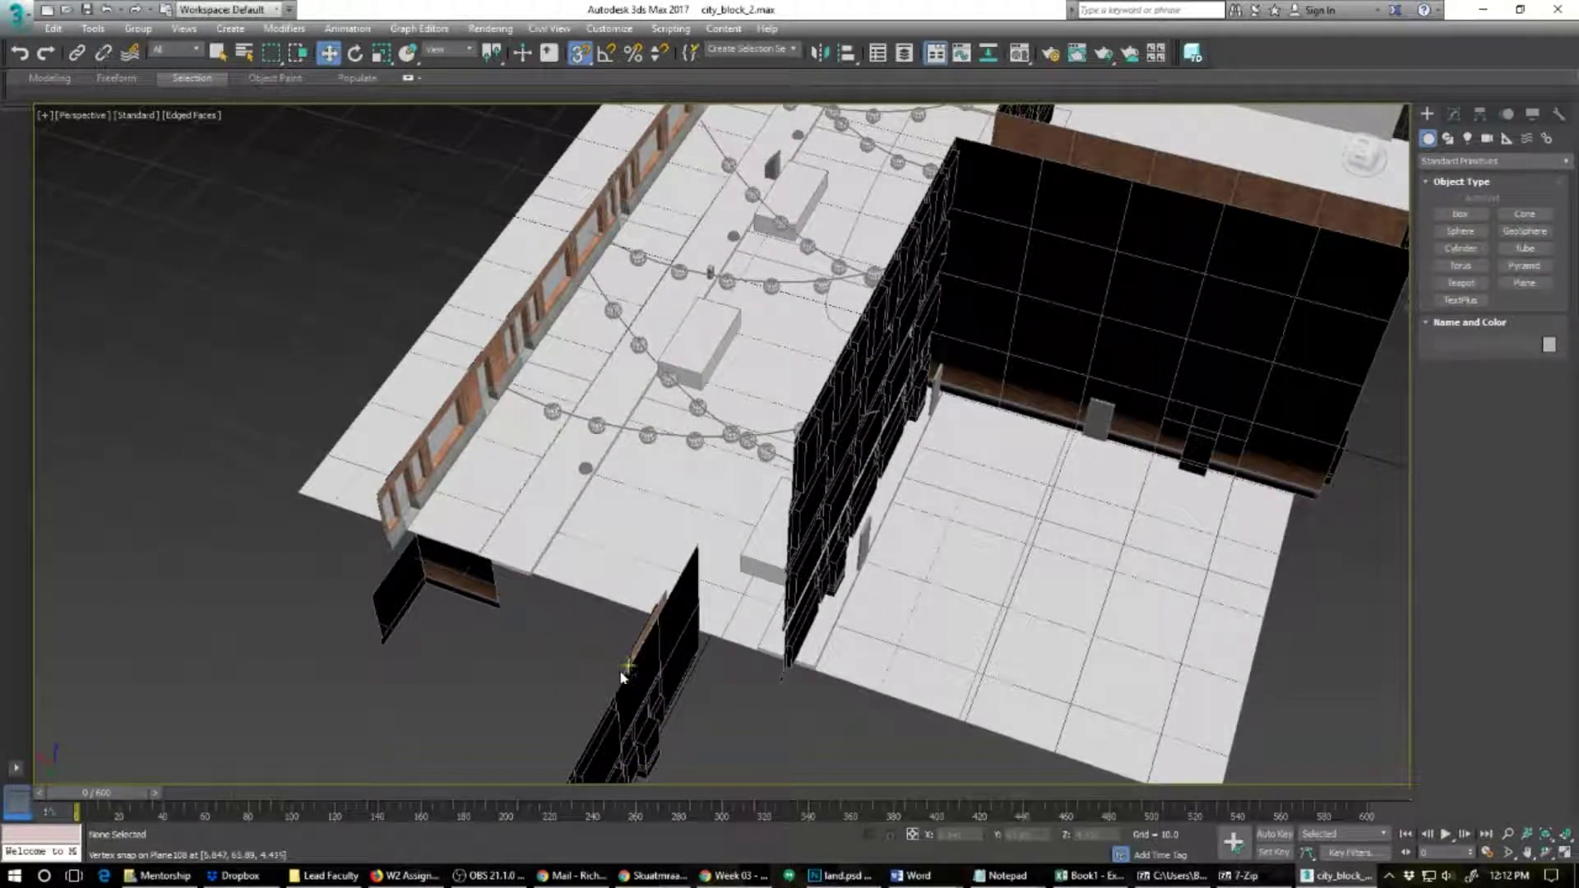
{"action": "middle_click_drag", "start_coordinate": [585, 699], "coordinate": [611, 712], "text": "alt"}
{"action": "left_click", "coordinate": [682, 718]}
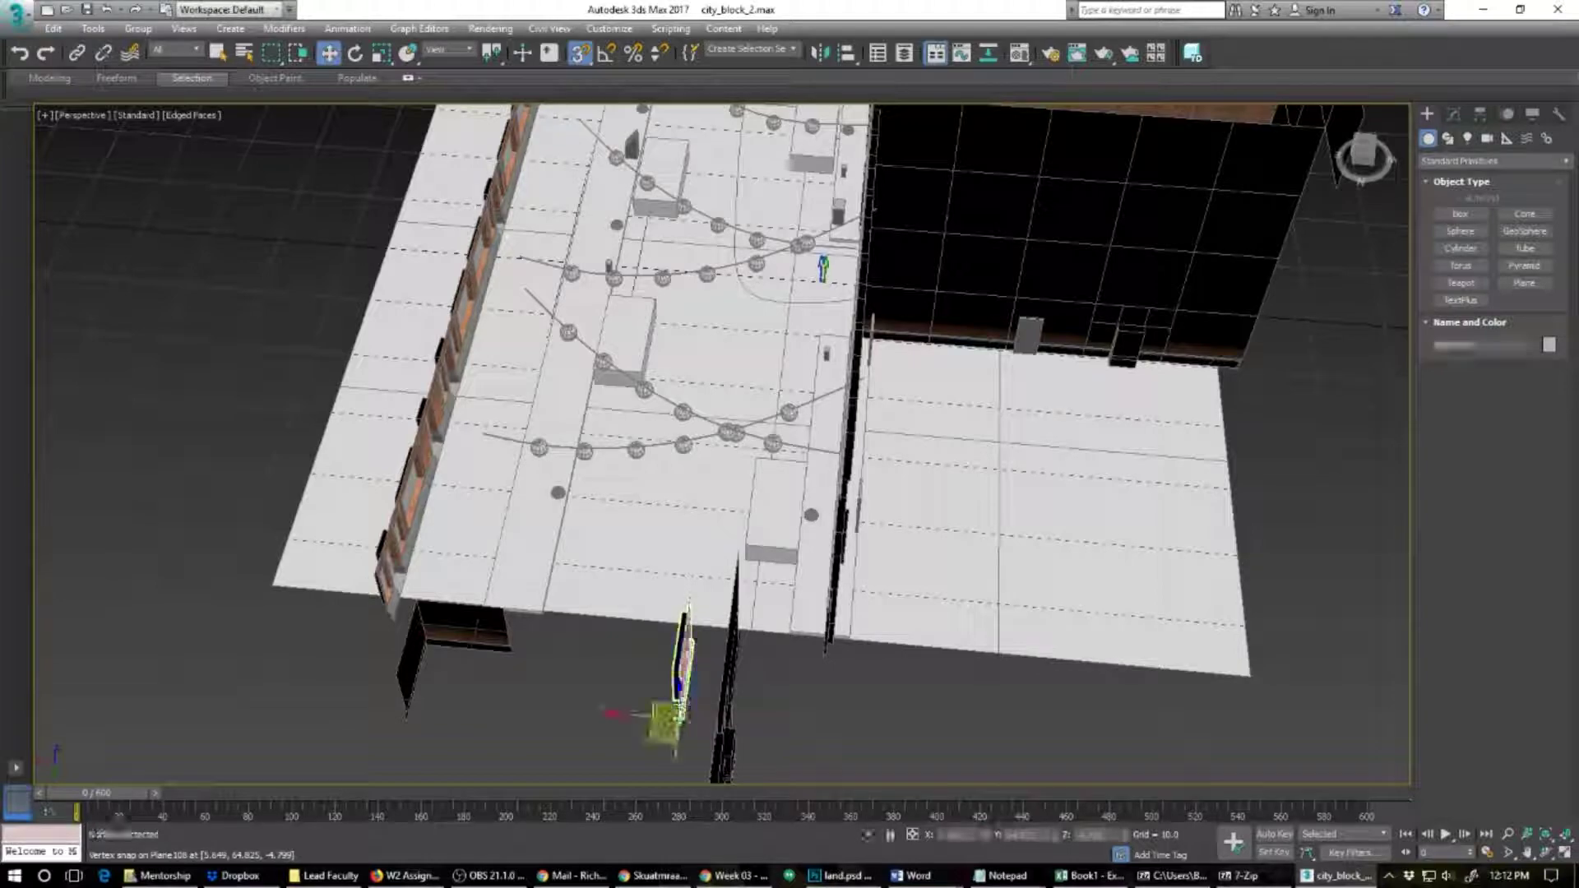
{"action": "left_click_drag", "start_coordinate": [681, 720], "coordinate": [365, 570]}
{"action": "middle_click_drag", "start_coordinate": [485, 579], "coordinate": [527, 625], "text": "alt"}
{"action": "scroll", "coordinate": [526, 629], "scroll_direction": "up", "scroll_amount": 3}
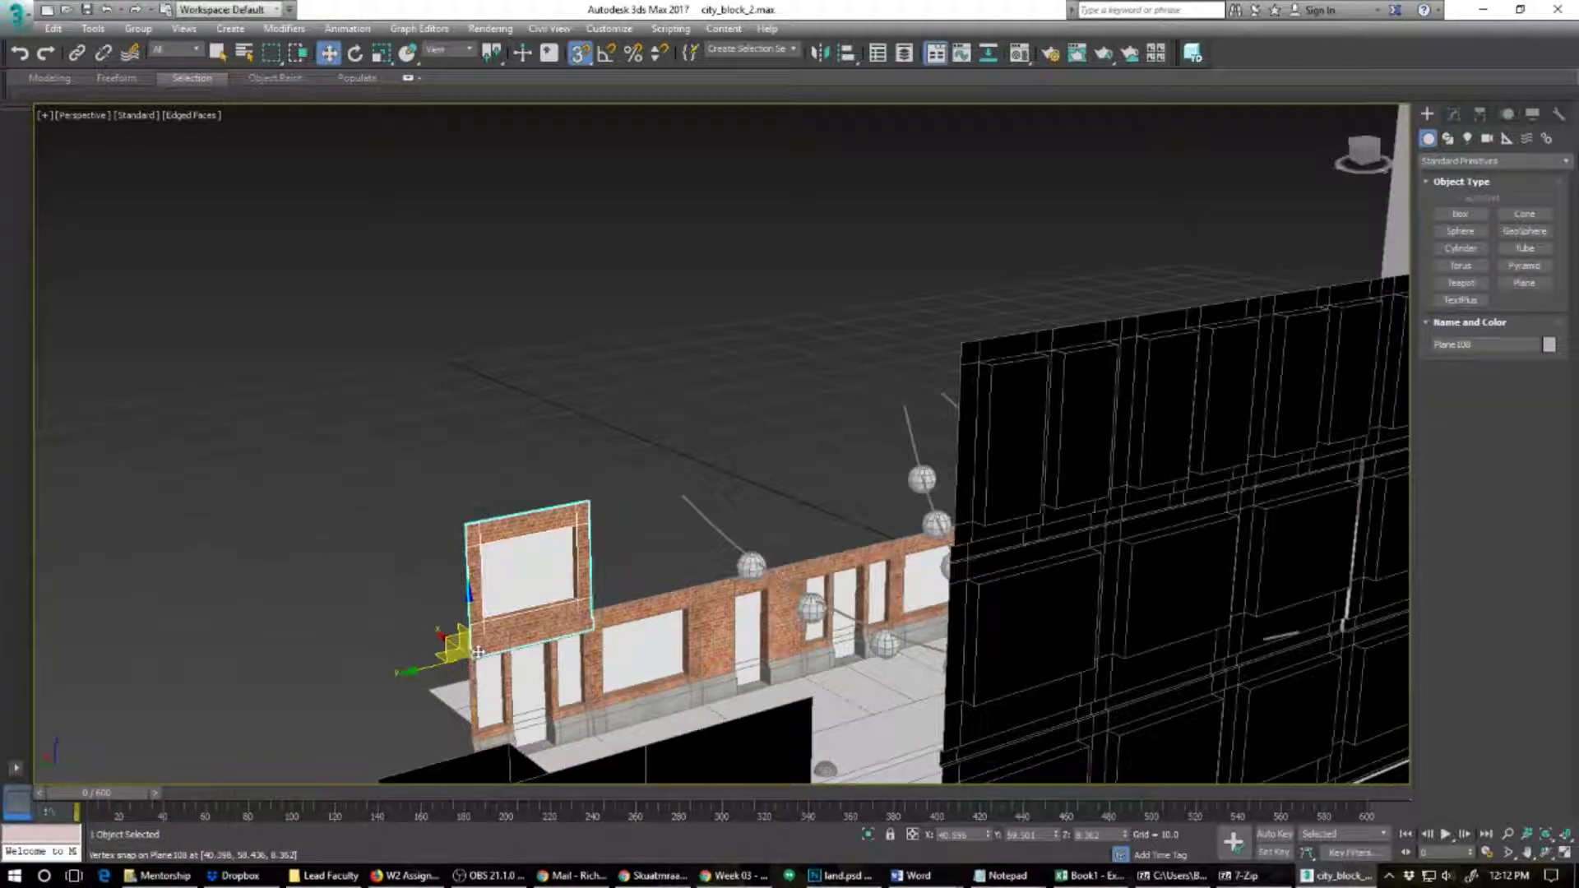
Step: Clone instances of the wide-window panel across the next three bays of the opposite facade's second storey
{"action": "mouse_move", "coordinate": [466, 650]}
{"action": "left_mouse_down"}
{"action": "mouse_move", "coordinate": [459, 639]}
{"action": "mouse_move", "coordinate": [703, 586]}
{"action": "left_mouse_up"}
{"action": "left_click", "coordinate": [792, 510]}
{"action": "left_click", "coordinate": [792, 511]}
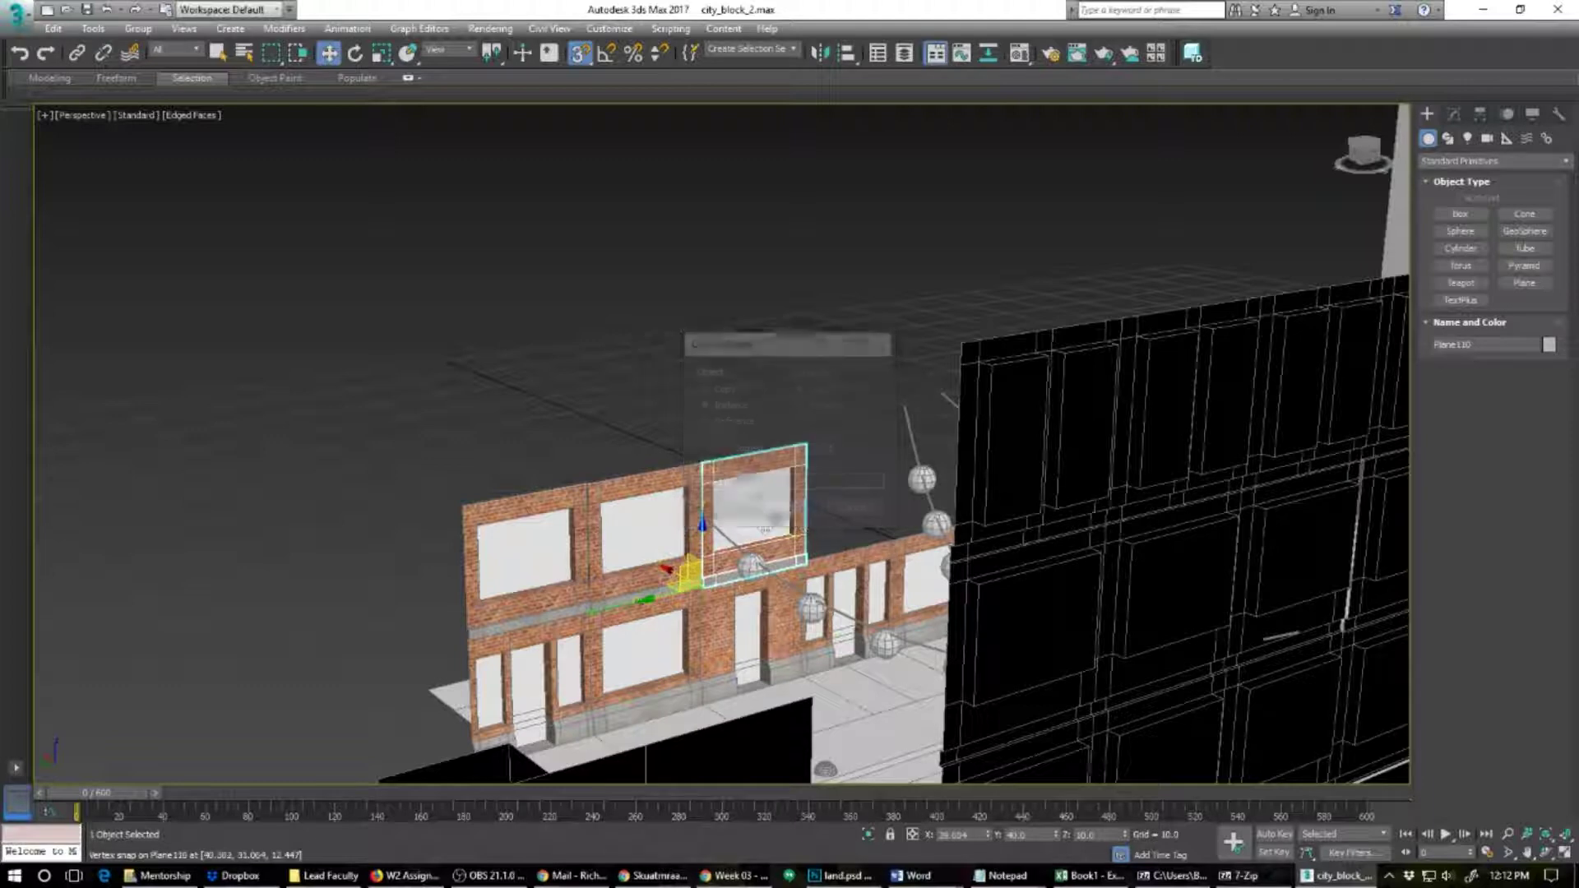
{"action": "mouse_move", "coordinate": [724, 539]}
{"action": "middle_mouse_down", "text": "alt"}
{"action": "mouse_move", "coordinate": [761, 604]}
{"action": "mouse_move", "coordinate": [719, 609]}
{"action": "mouse_move", "coordinate": [621, 744]}
{"action": "middle_mouse_up", "text": "alt"}
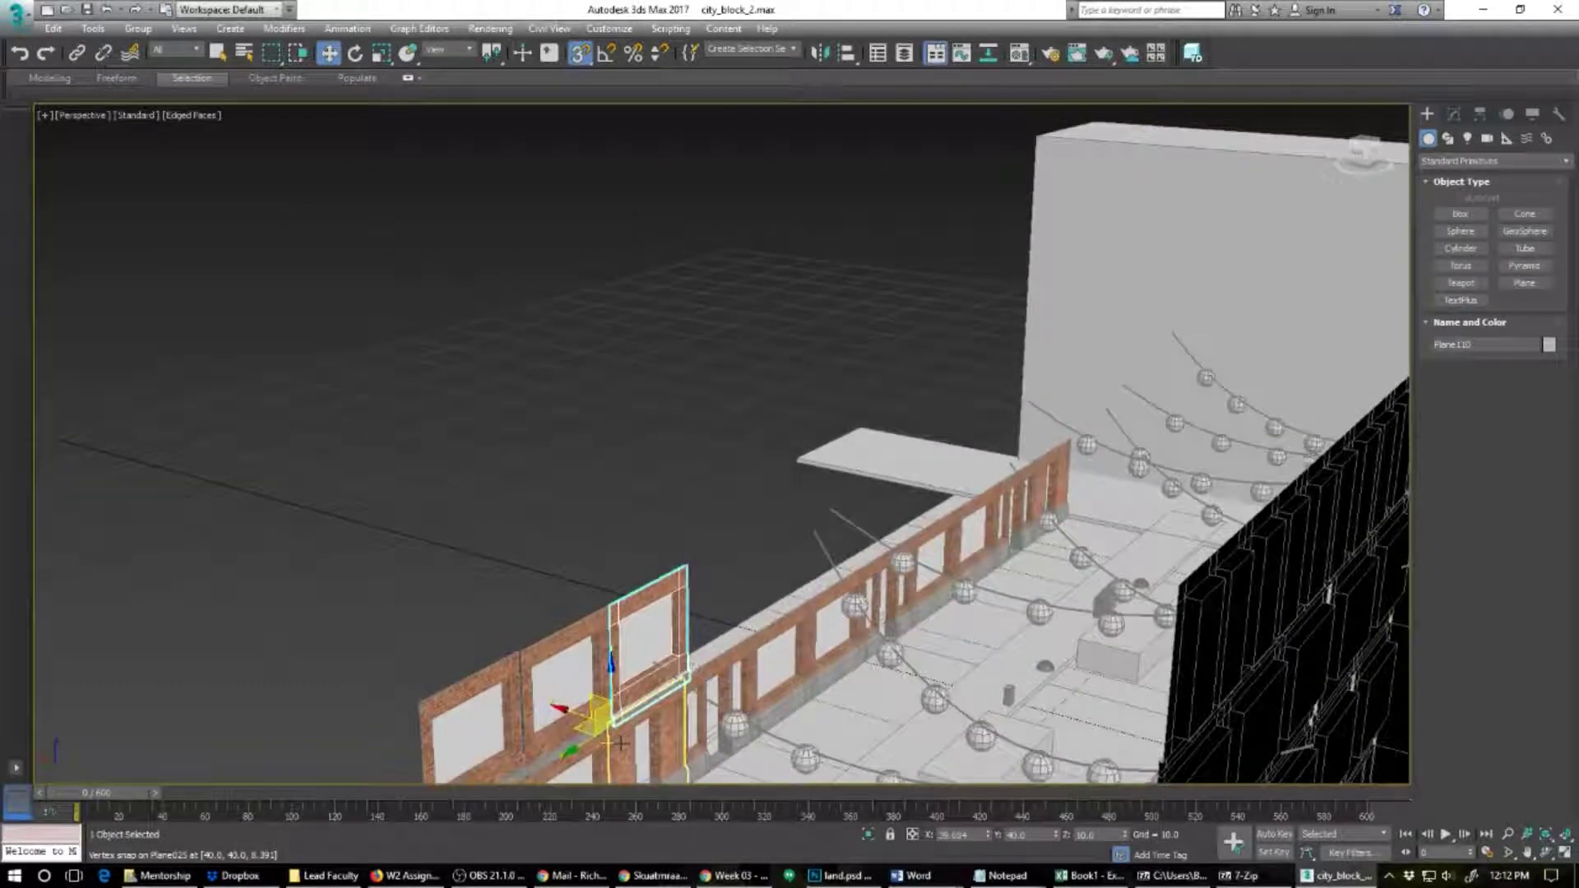
{"action": "mouse_move", "coordinate": [625, 714]}
{"action": "left_mouse_down", "text": "shift"}
{"action": "mouse_move", "coordinate": [714, 659]}
{"action": "mouse_move", "coordinate": [693, 663]}
{"action": "mouse_move", "coordinate": [713, 633]}
{"action": "mouse_move", "coordinate": [687, 678]}
{"action": "left_mouse_up", "text": "shift"}
{"action": "left_click", "coordinate": [815, 511]}
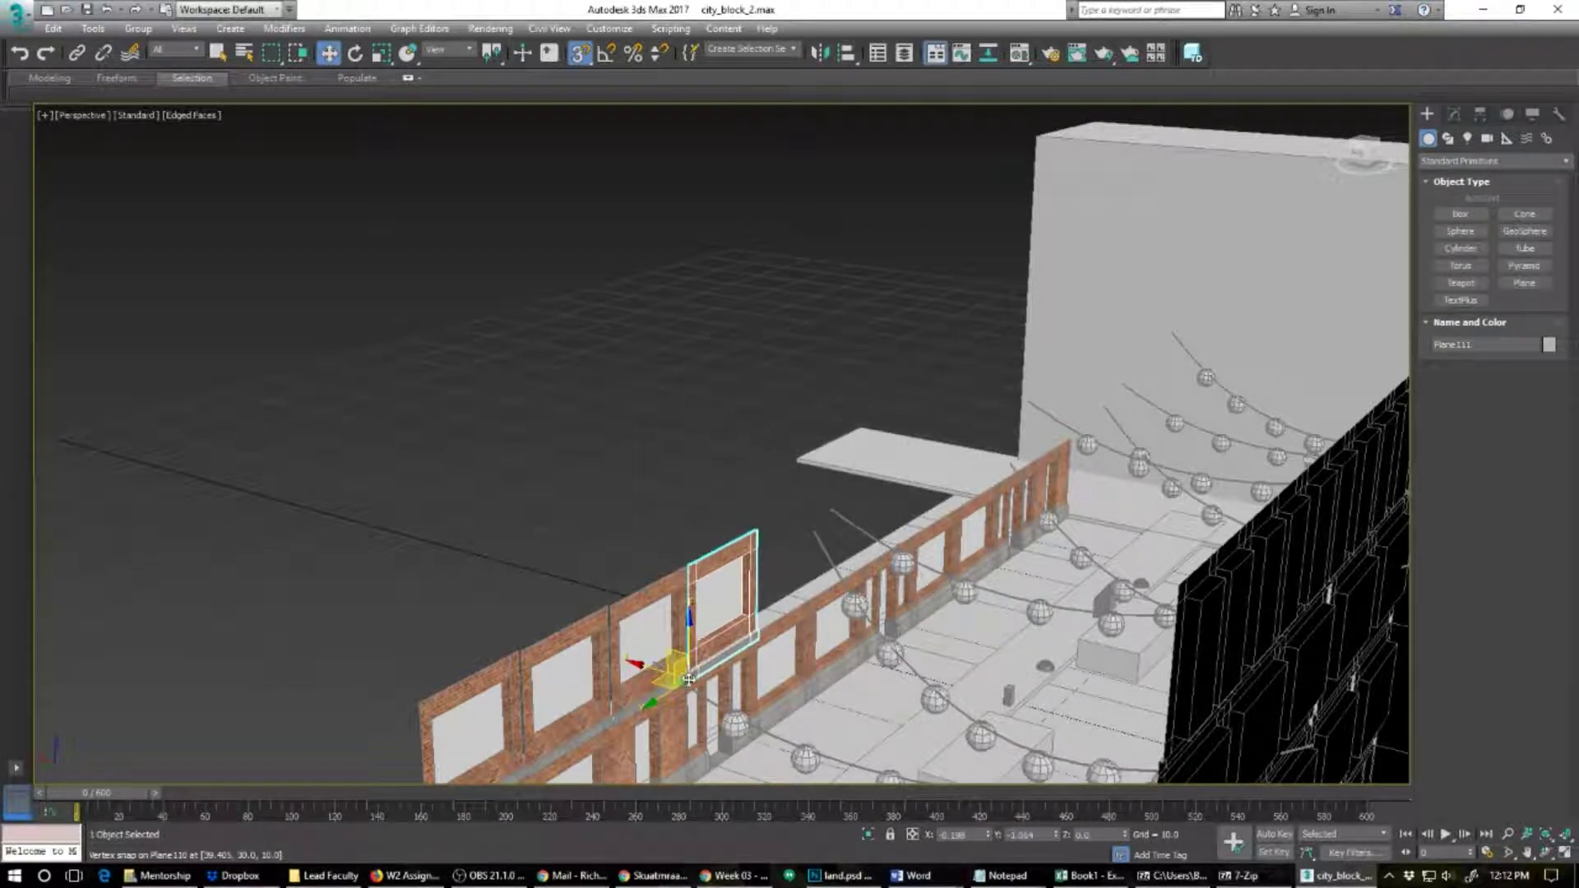
Step: Snap the second, third and fourth wide-window panels flush with their neighbours to close the gaps
{"action": "scroll", "coordinate": [713, 671], "scroll_direction": "up", "scroll_amount": 5}
{"action": "middle_click_drag", "start_coordinate": [712, 671], "coordinate": [1072, 444], "text": "alt"}
{"action": "left_click", "coordinate": [727, 482]}
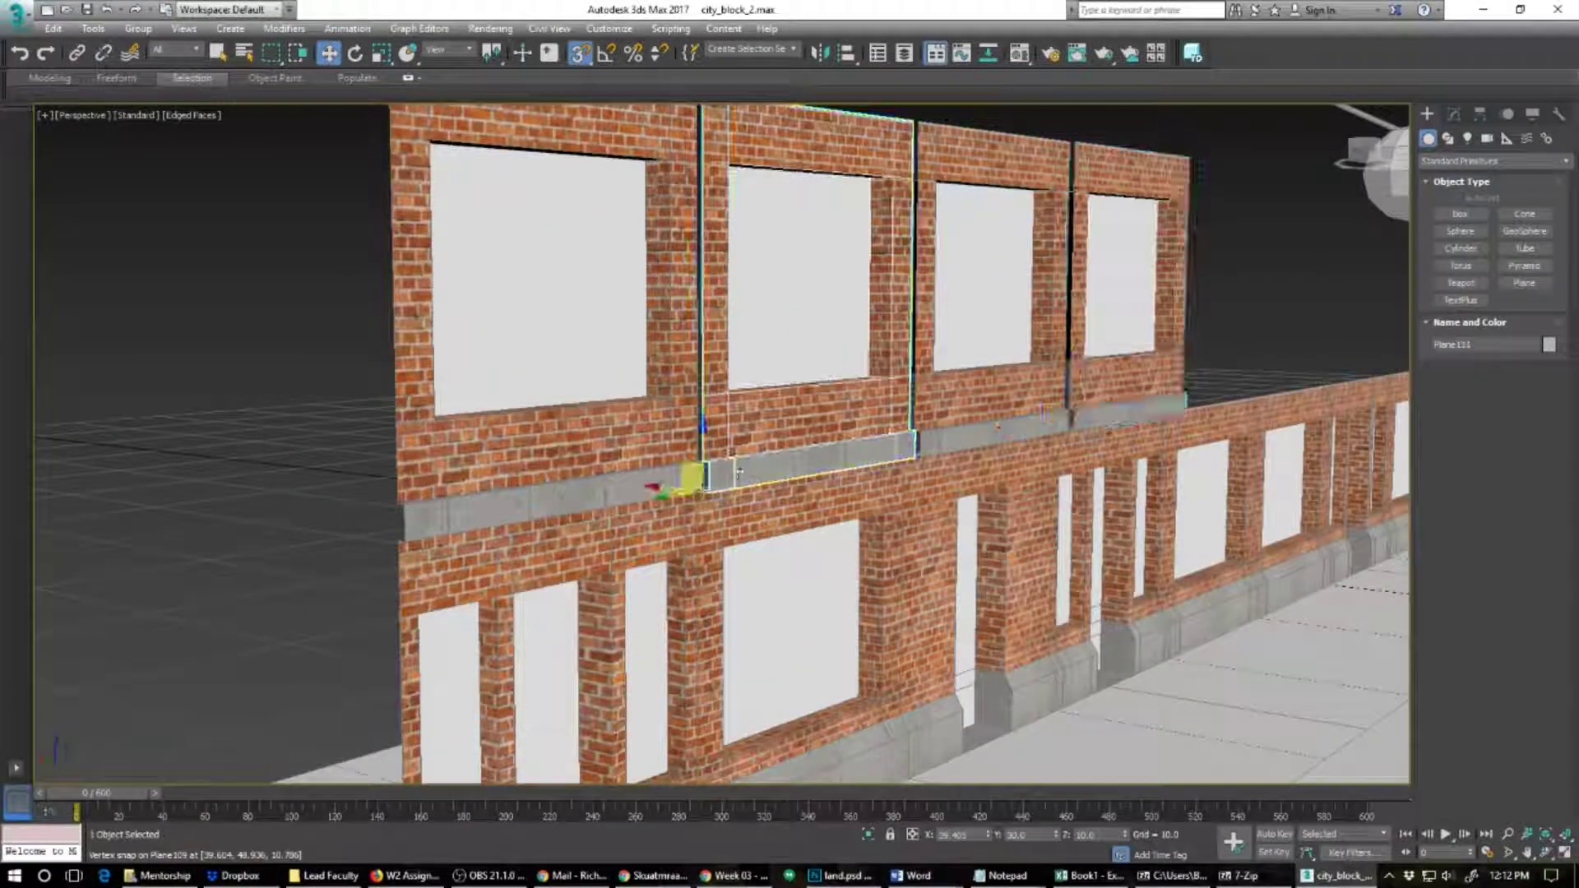
{"action": "mouse_move", "coordinate": [692, 491]}
{"action": "left_mouse_down"}
{"action": "mouse_move", "coordinate": [670, 495]}
{"action": "mouse_move", "coordinate": [696, 493]}
{"action": "left_mouse_up"}
{"action": "left_click", "coordinate": [922, 443]}
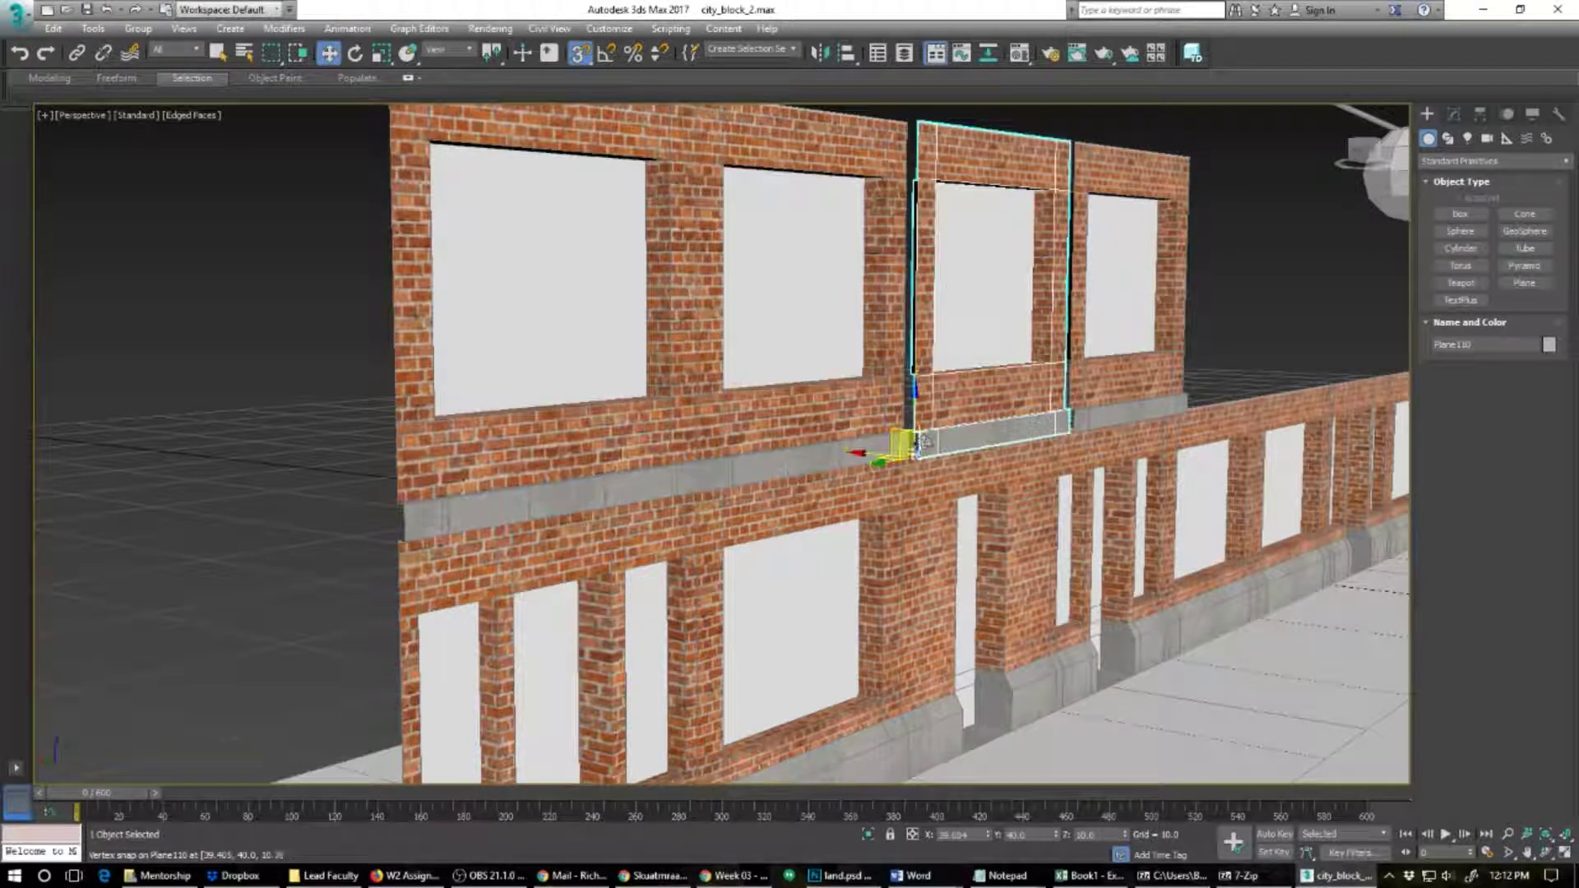
{"action": "left_click_drag", "start_coordinate": [903, 454], "coordinate": [896, 456]}
{"action": "left_click", "coordinate": [1097, 418]}
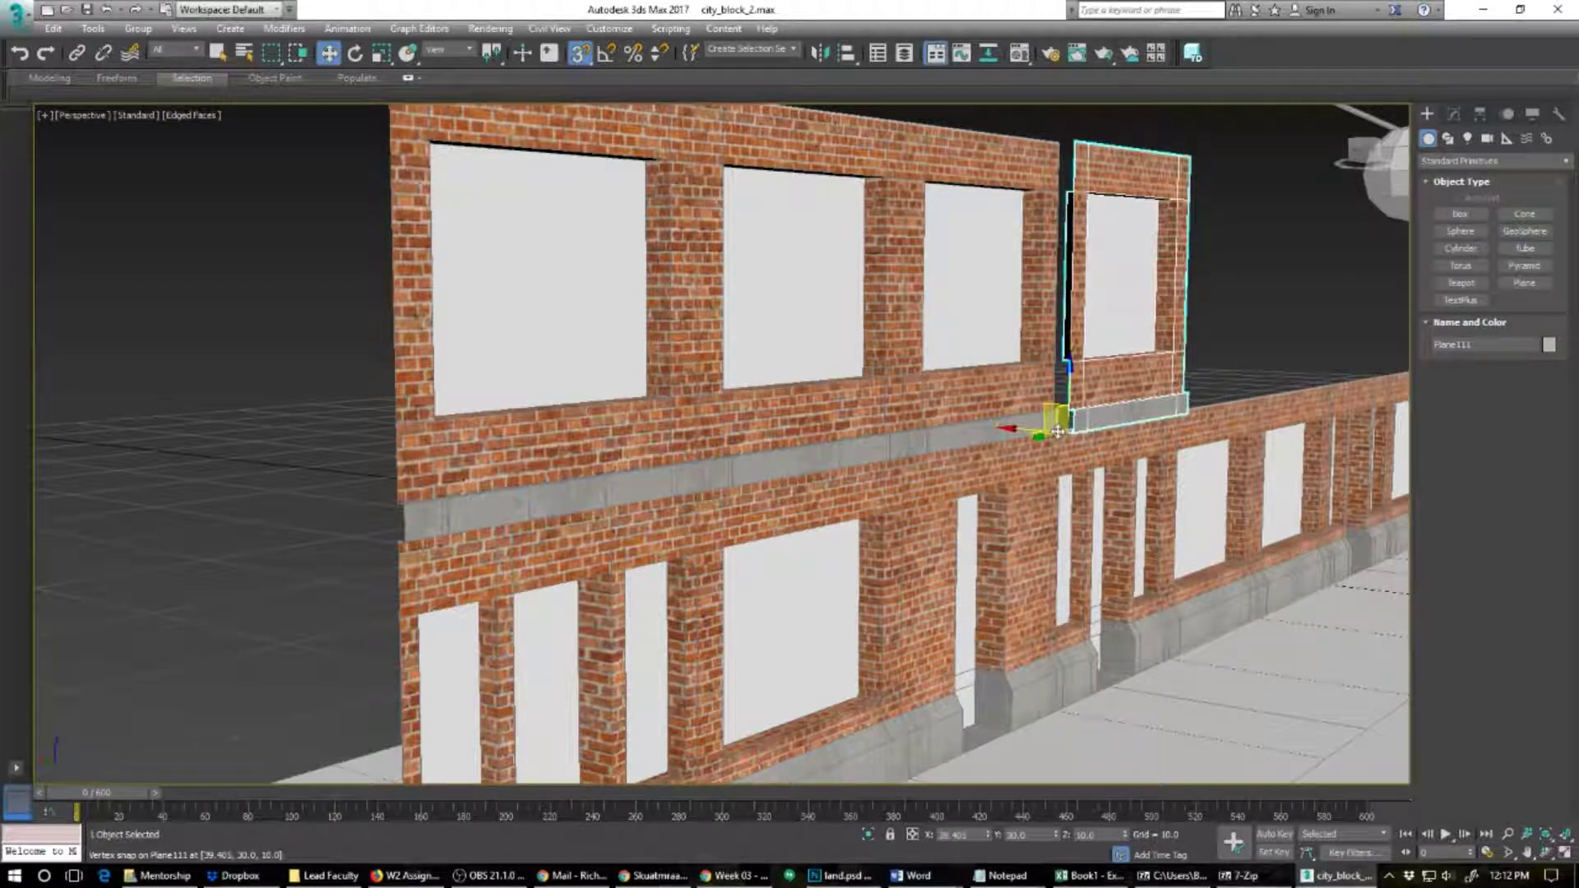
{"action": "left_click_drag", "start_coordinate": [1061, 431], "coordinate": [1048, 432]}
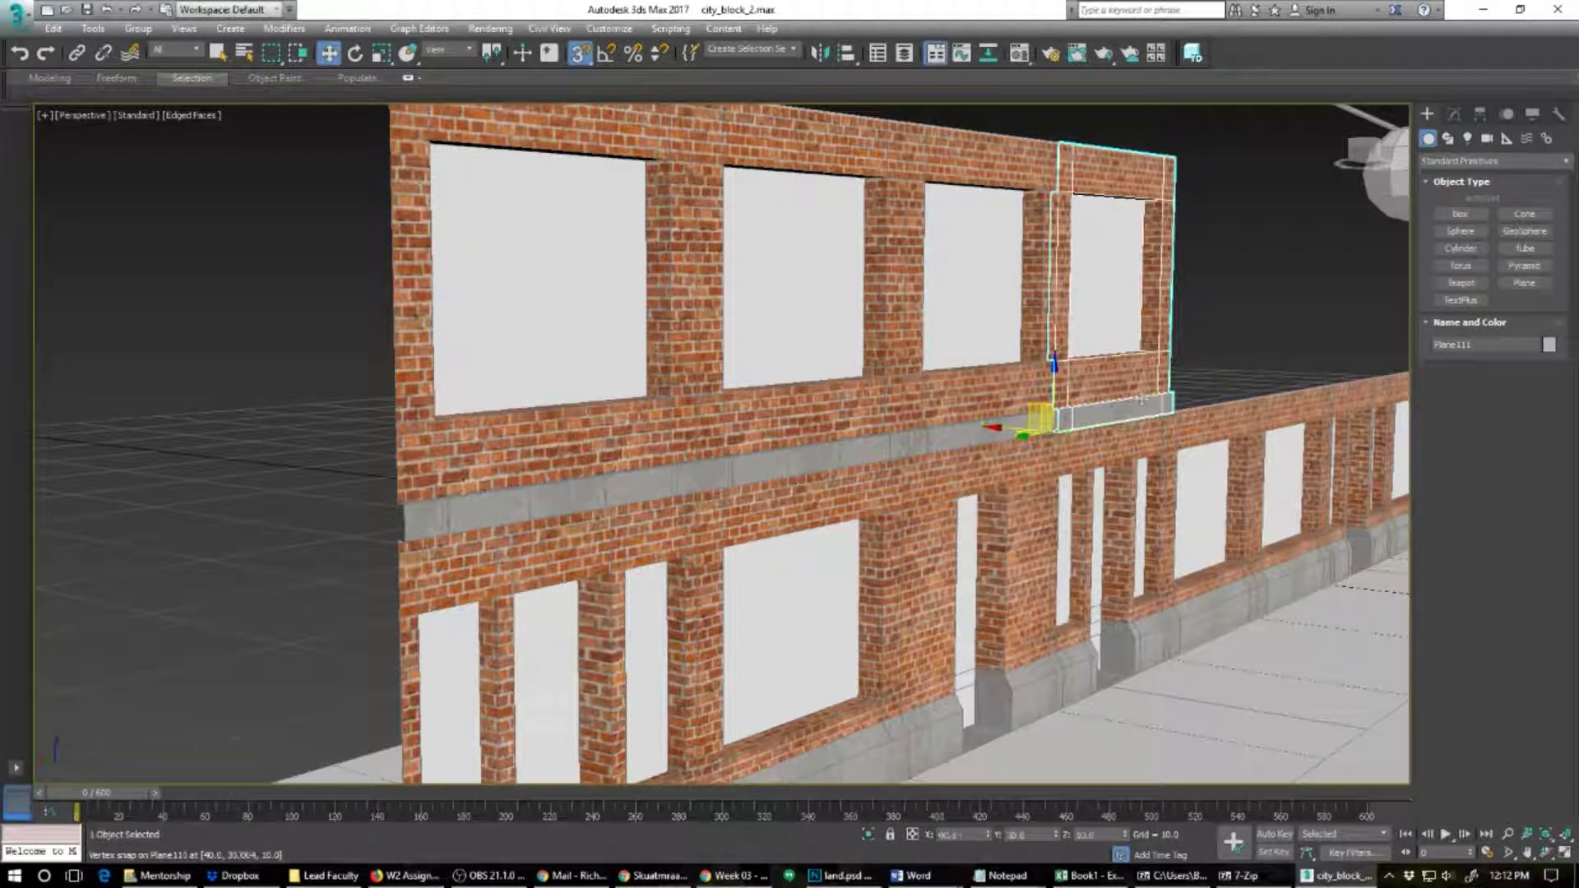
Step: Clone three more instances of the wide-window panel along the second storey, continuing from the fourth panel
{"action": "middle_click_drag", "start_coordinate": [1049, 429], "coordinate": [438, 535], "text": "alt"}
{"action": "middle_click_drag", "start_coordinate": [727, 448], "coordinate": [768, 618], "text": "alt"}
{"action": "scroll", "coordinate": [776, 591], "scroll_direction": "down", "scroll_amount": 4}
{"action": "scroll", "coordinate": [765, 620], "scroll_direction": "down", "scroll_amount": 3}
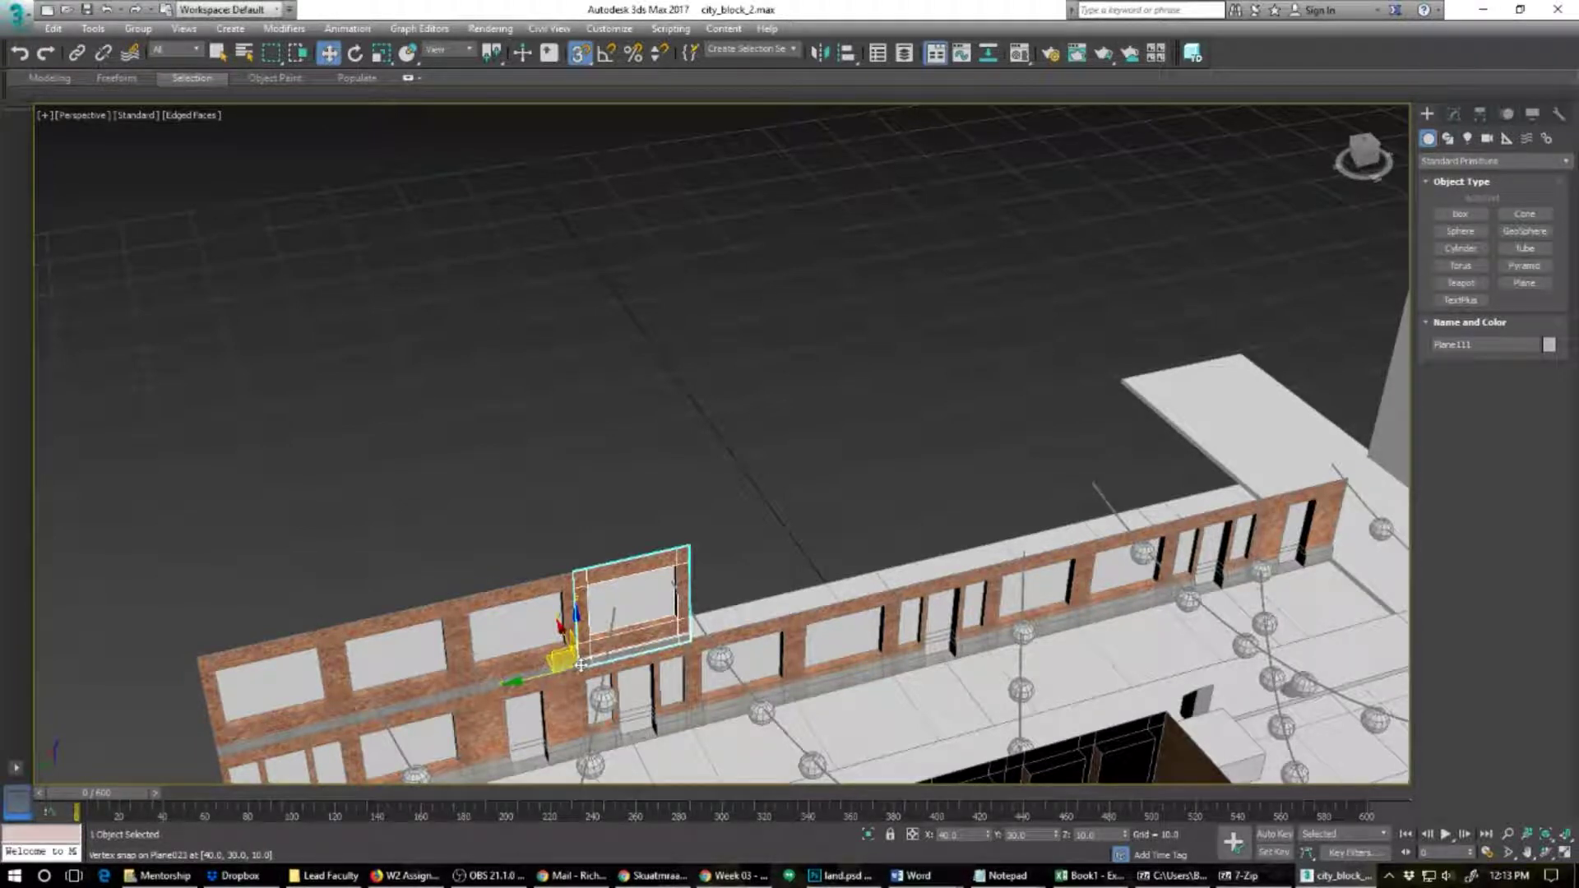
{"action": "left_click_drag", "start_coordinate": [578, 665], "coordinate": [887, 590], "text": "shift"}
{"action": "left_click", "coordinate": [797, 504]}
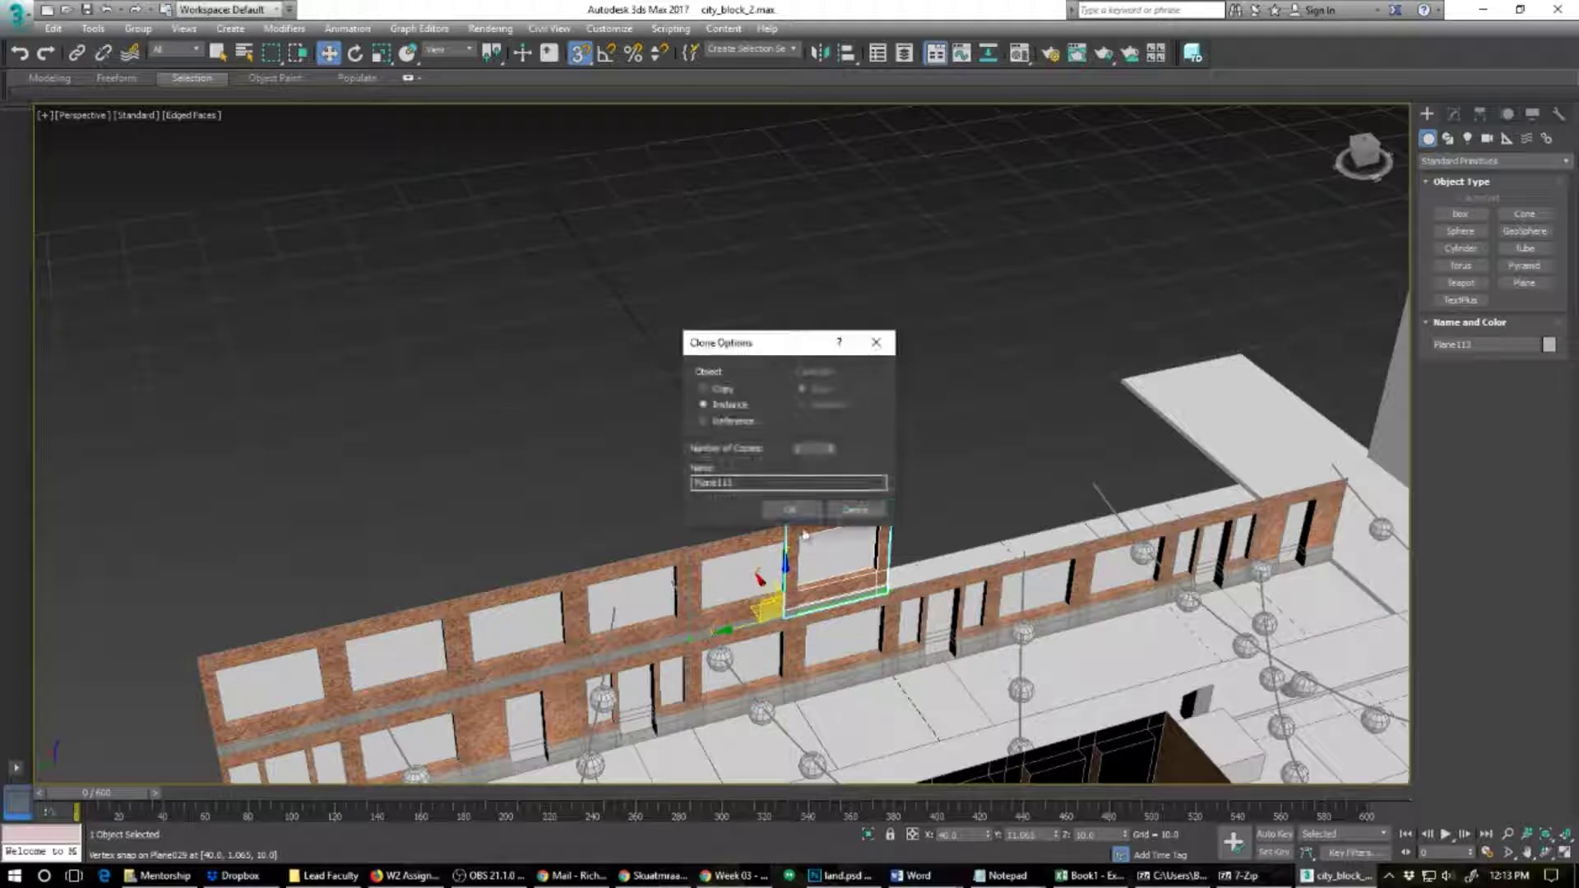
{"action": "left_click", "coordinate": [794, 504]}
{"action": "left_click_drag", "start_coordinate": [788, 618], "coordinate": [977, 564], "text": "shift"}
{"action": "left_click", "coordinate": [801, 511]}
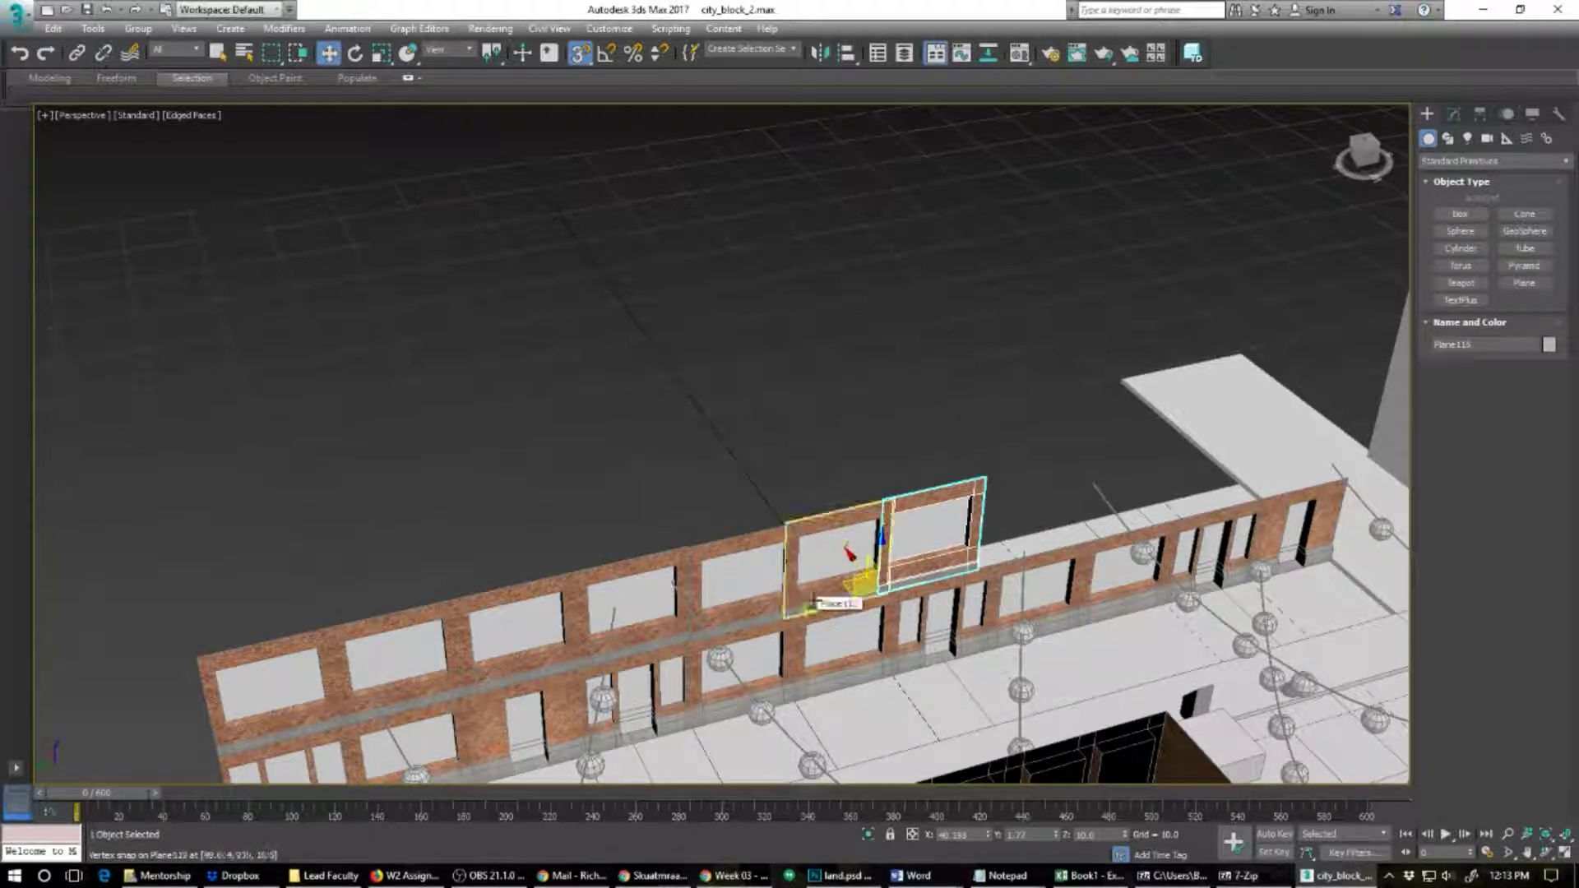
Step: Move the sixth wide-window panel past the seventh onto the next bay, and snap the seventh flush against it
{"action": "scroll", "coordinate": [912, 585], "scroll_direction": "up", "scroll_amount": 3}
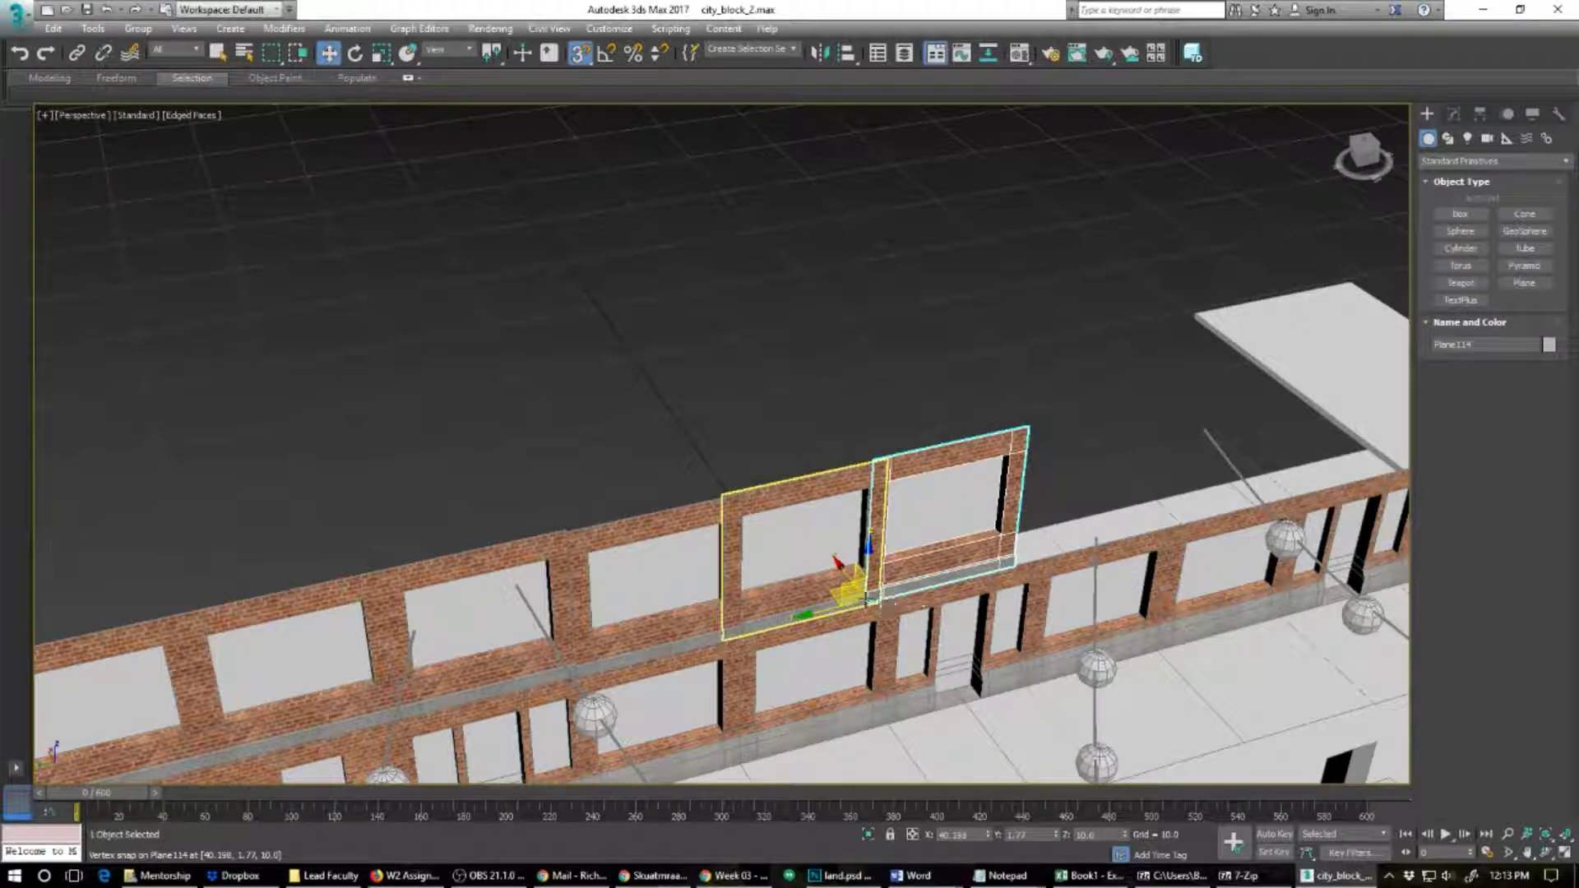
{"action": "left_click_drag", "start_coordinate": [882, 605], "coordinate": [1154, 533]}
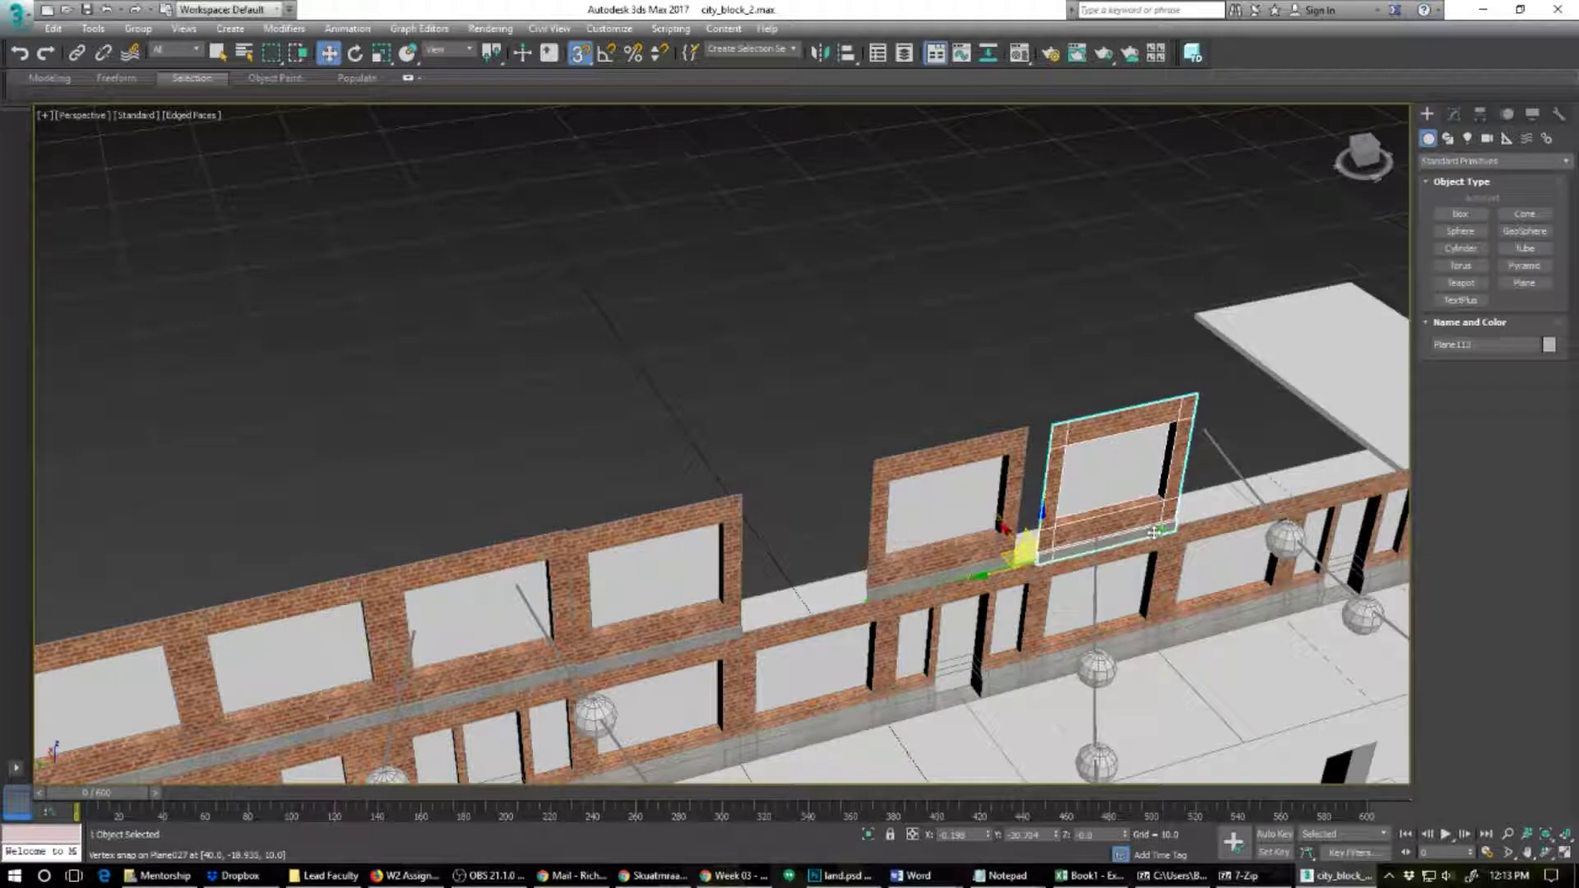
{"action": "left_click", "coordinate": [890, 597]}
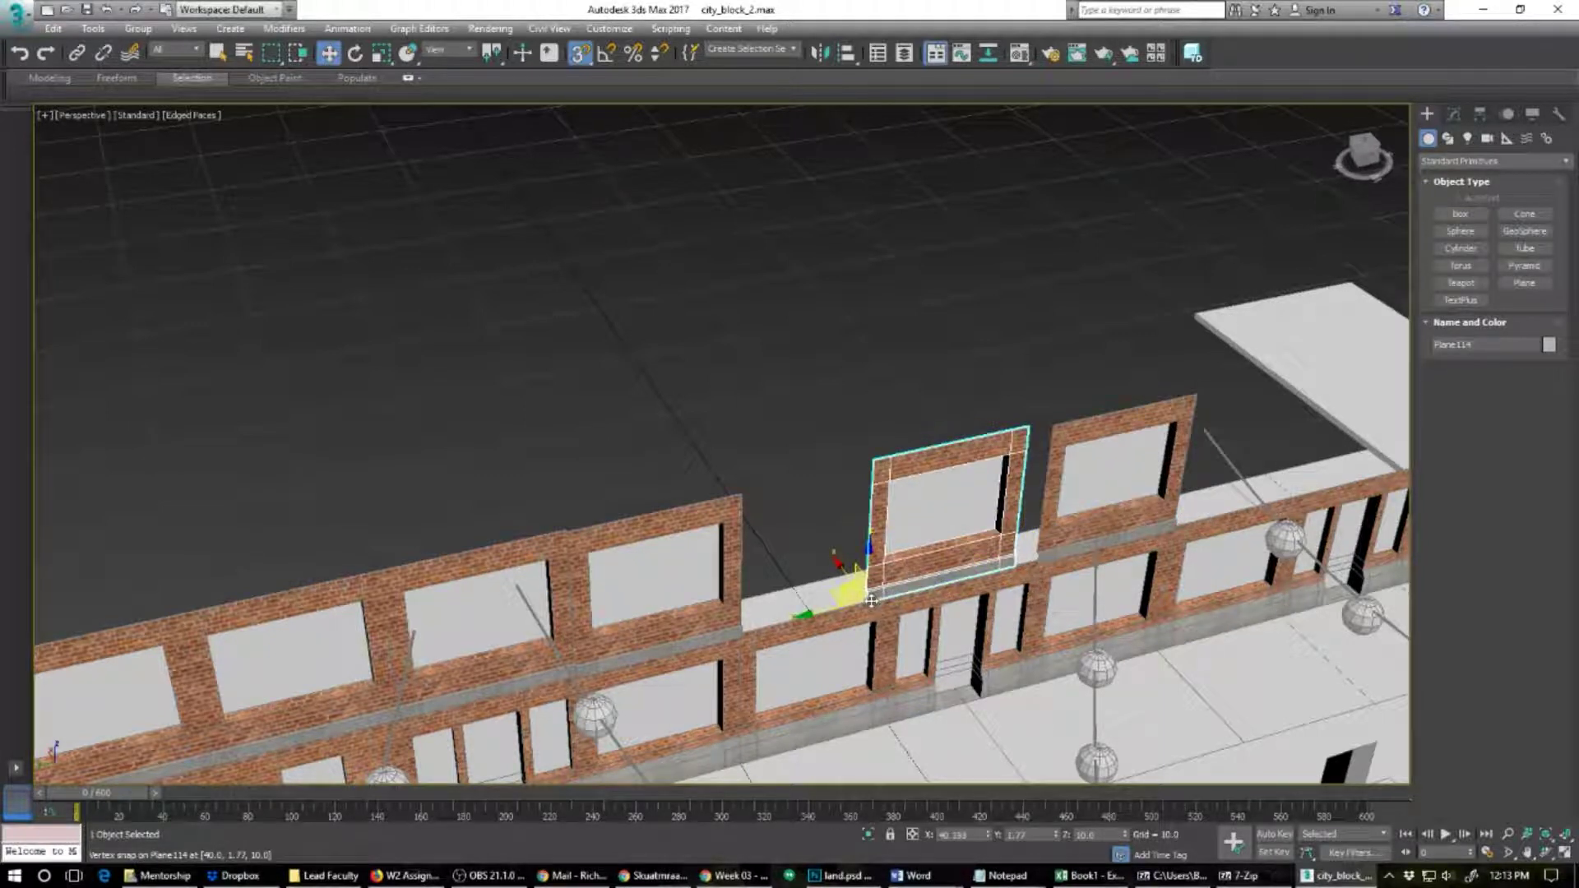
{"action": "left_click_drag", "start_coordinate": [872, 601], "coordinate": [894, 593]}
Step: Clone instances of the fifth wide-window panel into the open gap and the remaining bays up to the facade's far end
{"action": "left_click", "coordinate": [576, 662]}
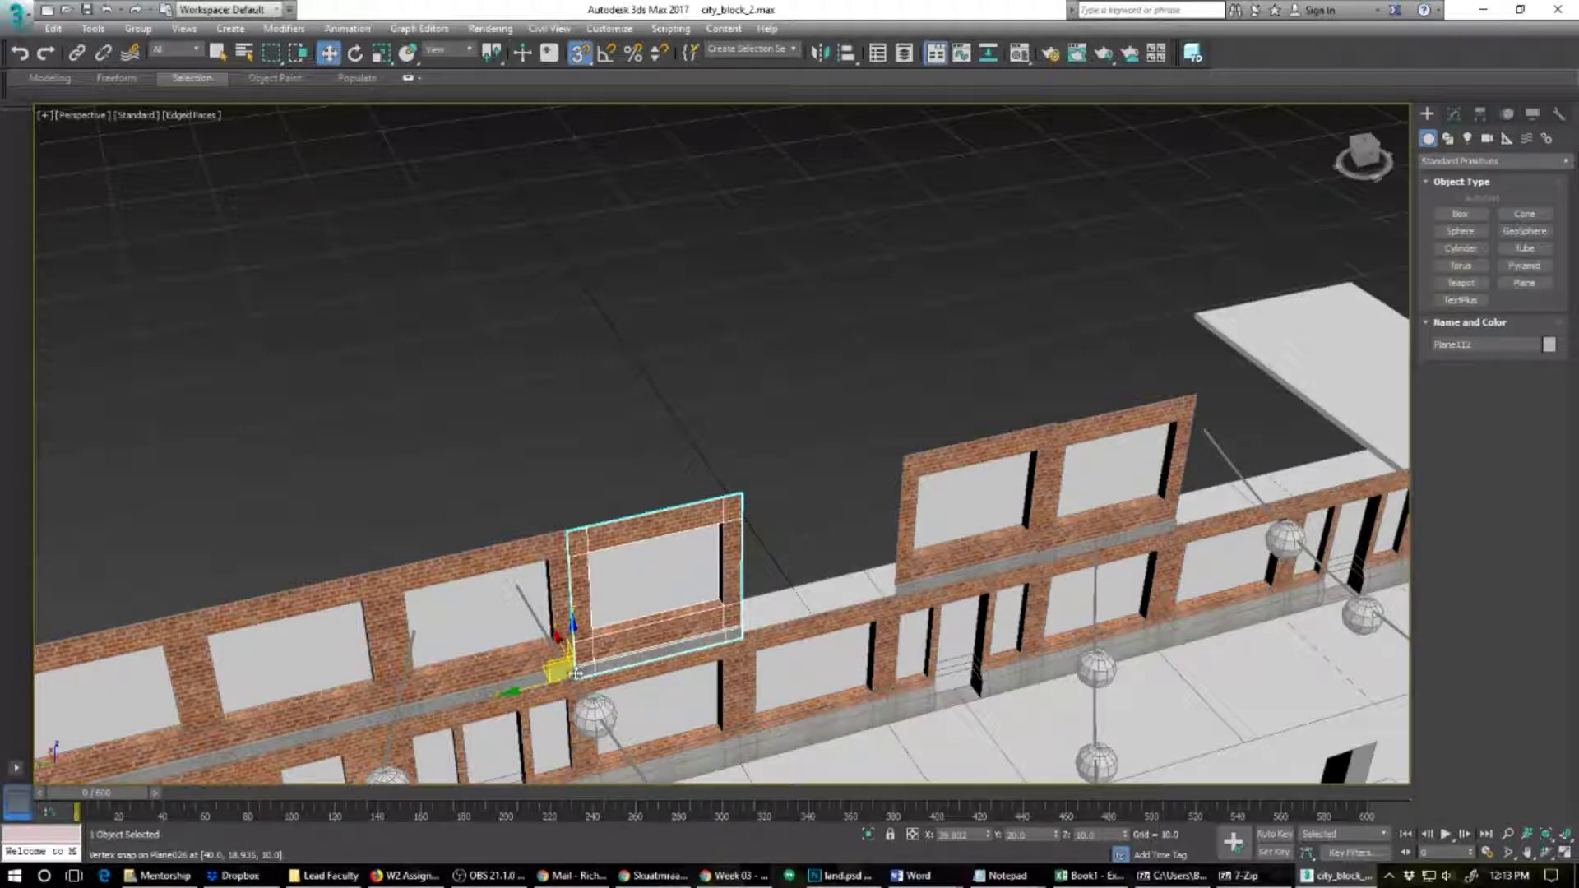
{"action": "mouse_move", "coordinate": [576, 674]}
{"action": "left_mouse_down", "text": "shift"}
{"action": "mouse_move", "coordinate": [1152, 511]}
{"action": "mouse_move", "coordinate": [1173, 529]}
{"action": "mouse_move", "coordinate": [1295, 499]}
{"action": "left_mouse_up", "text": "shift"}
{"action": "left_click", "coordinate": [794, 510]}
{"action": "left_click", "coordinate": [789, 507]}
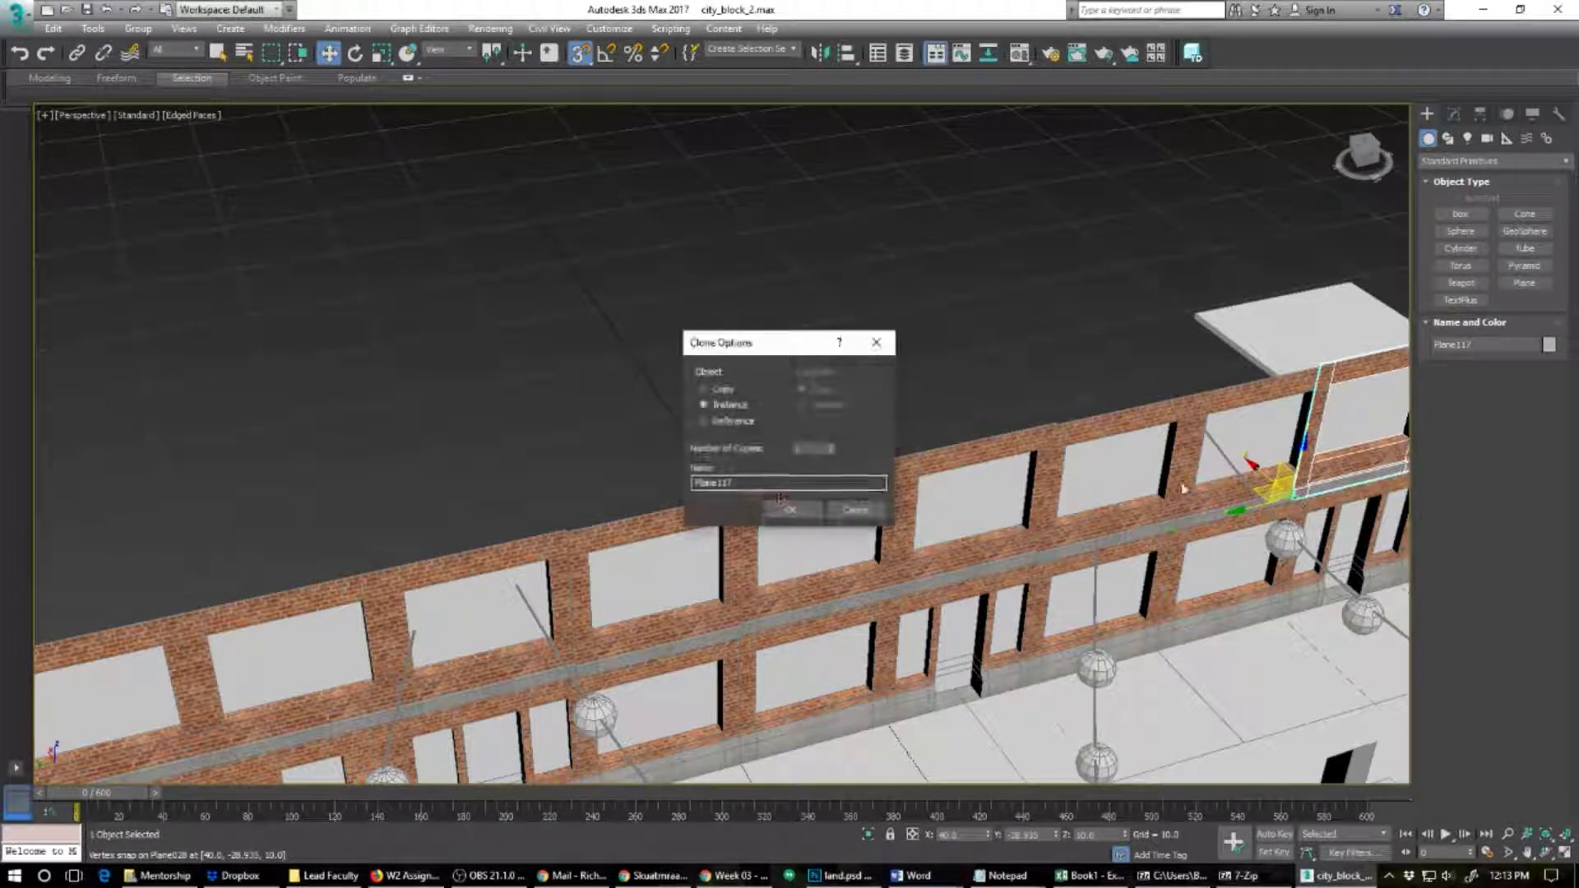
{"action": "left_click", "coordinate": [781, 509]}
{"action": "middle_click_drag", "start_coordinate": [1176, 523], "coordinate": [544, 561], "text": "alt"}
{"action": "left_click_drag", "start_coordinate": [656, 483], "coordinate": [835, 487], "text": "shift"}
{"action": "left_click", "coordinate": [785, 509]}
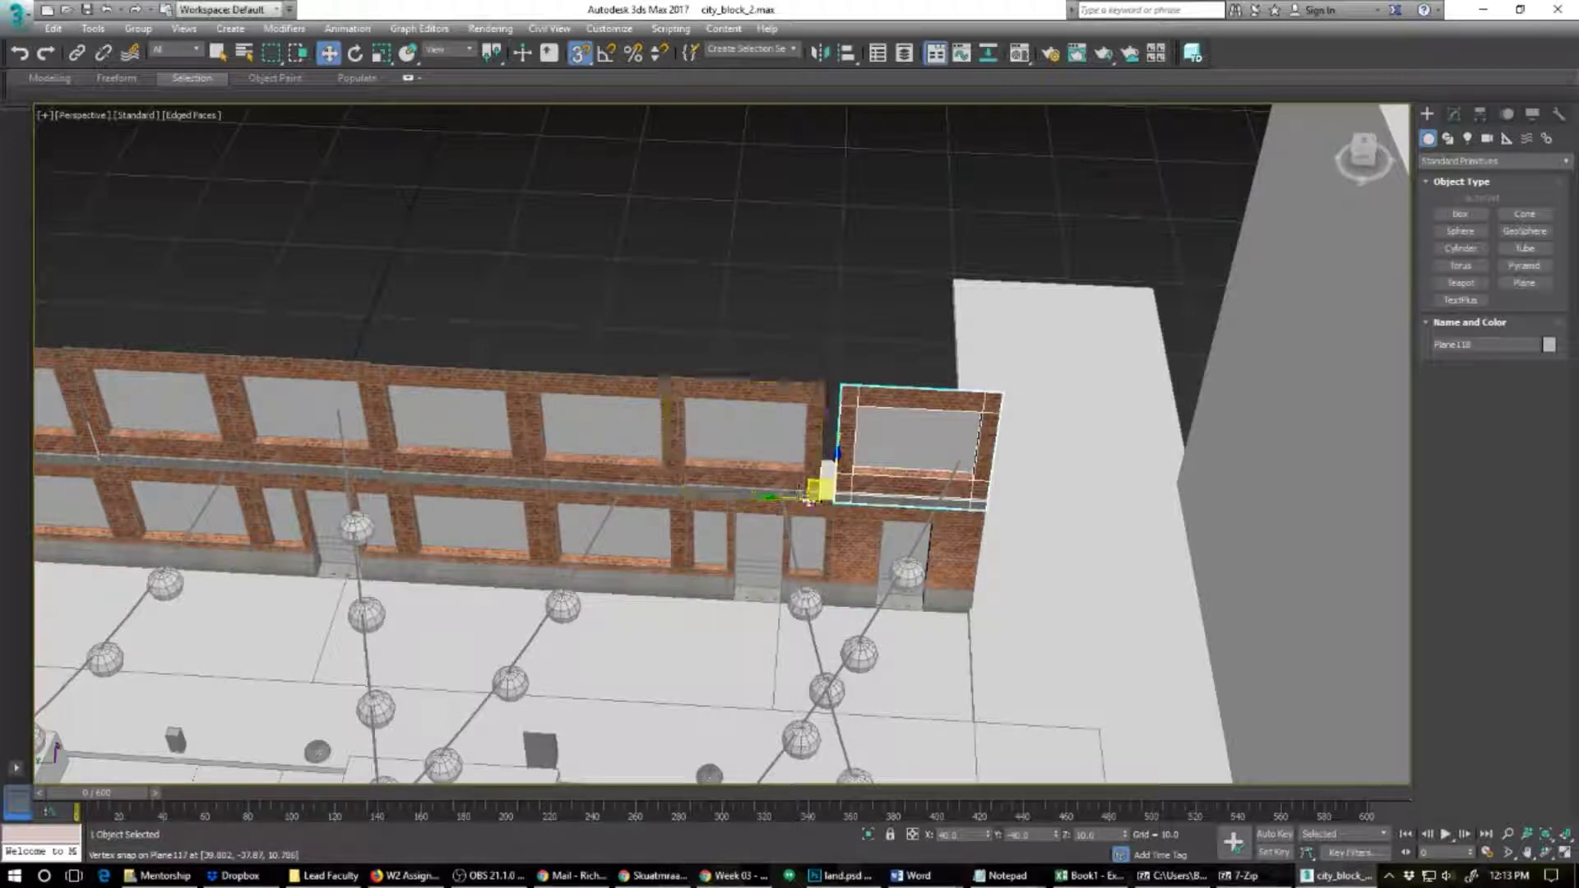
Step: Snap the three wide-window panels before the last one flush with their neighbours to close the gaps along the second storey
{"action": "left_click", "coordinate": [810, 494]}
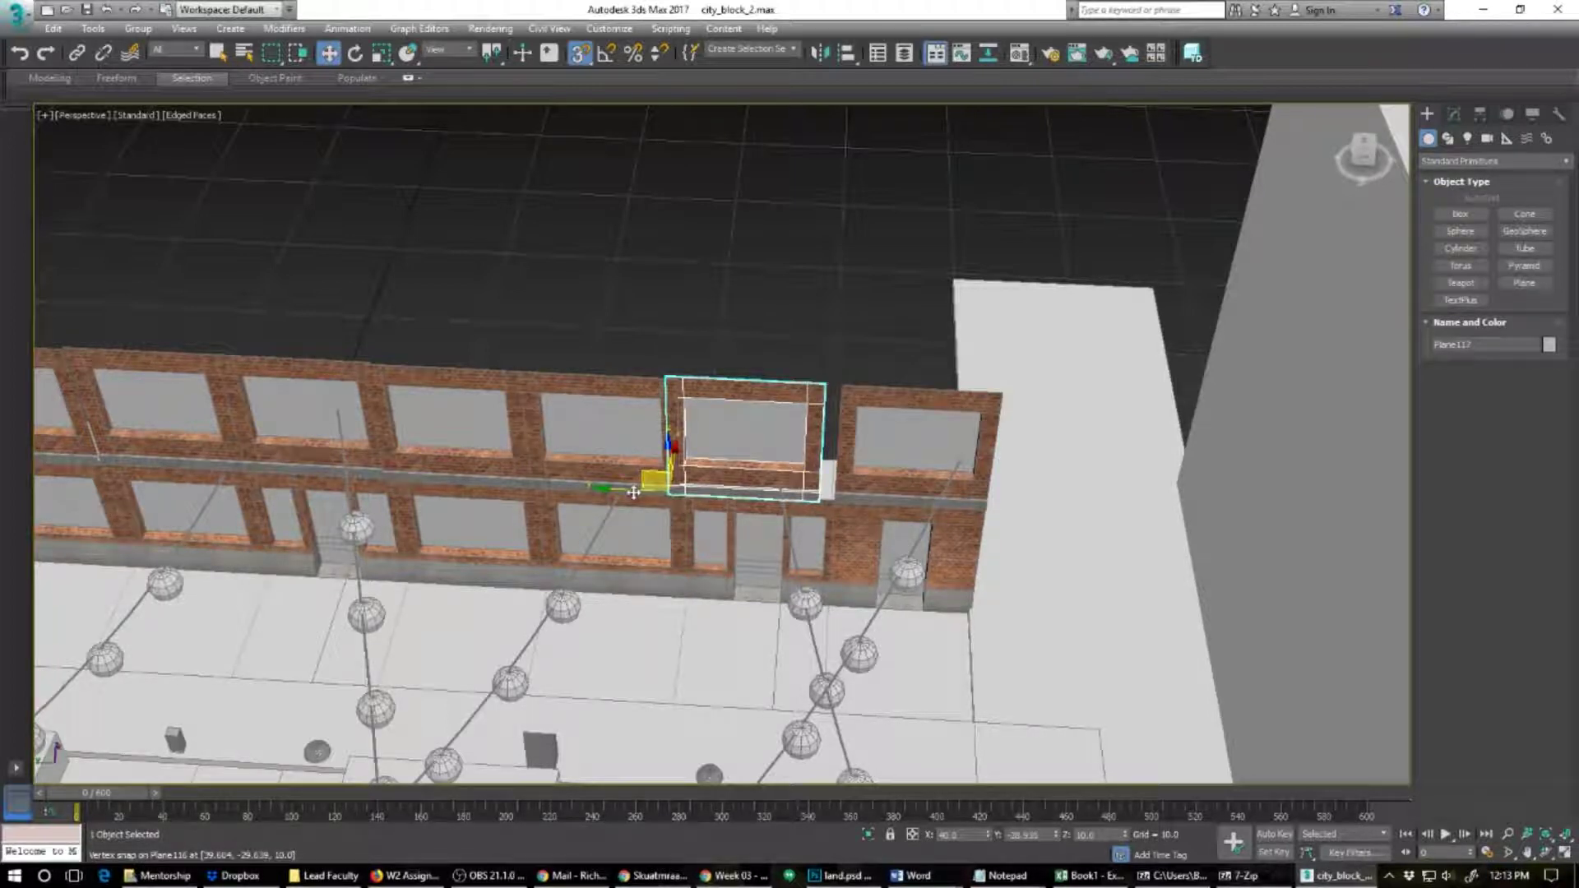
{"action": "left_click_drag", "start_coordinate": [671, 489], "coordinate": [687, 488]}
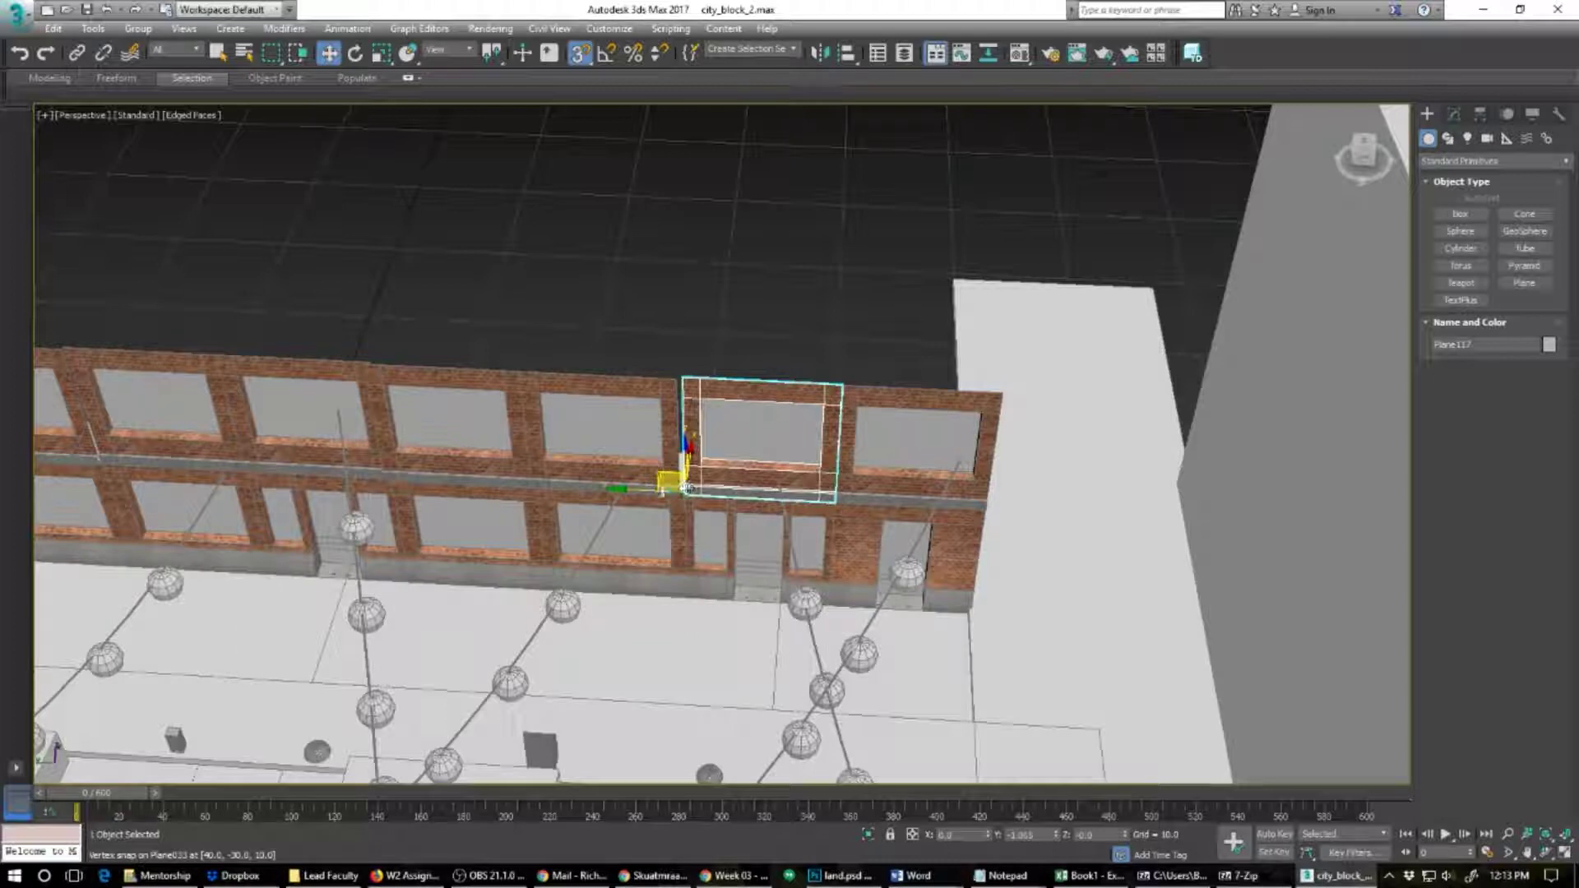
{"action": "left_click", "coordinate": [613, 488]}
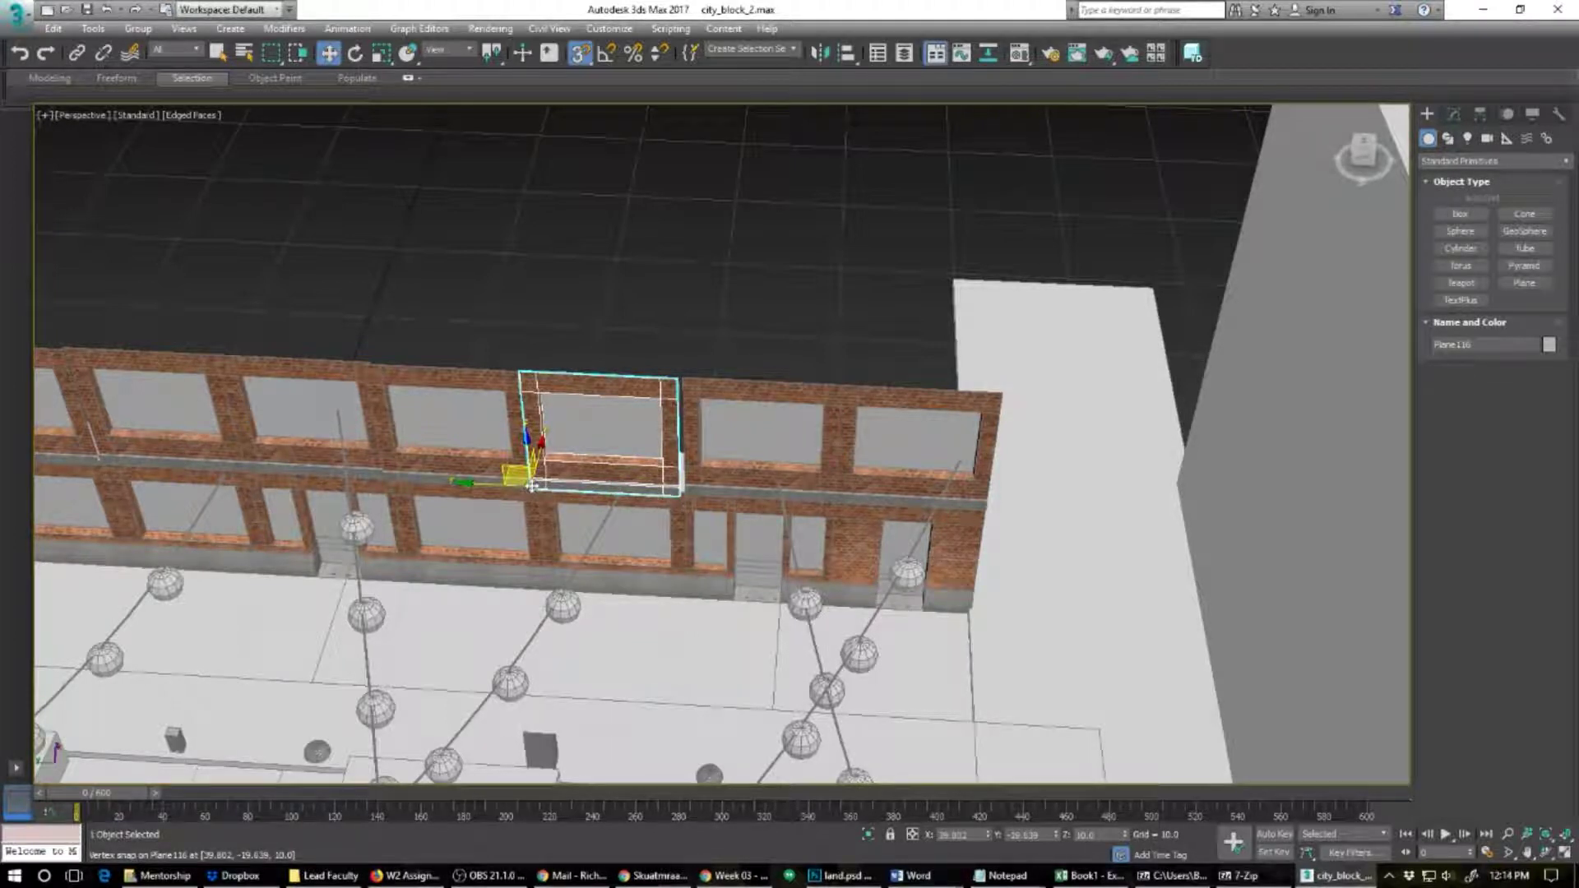
{"action": "left_click_drag", "start_coordinate": [538, 486], "coordinate": [545, 486]}
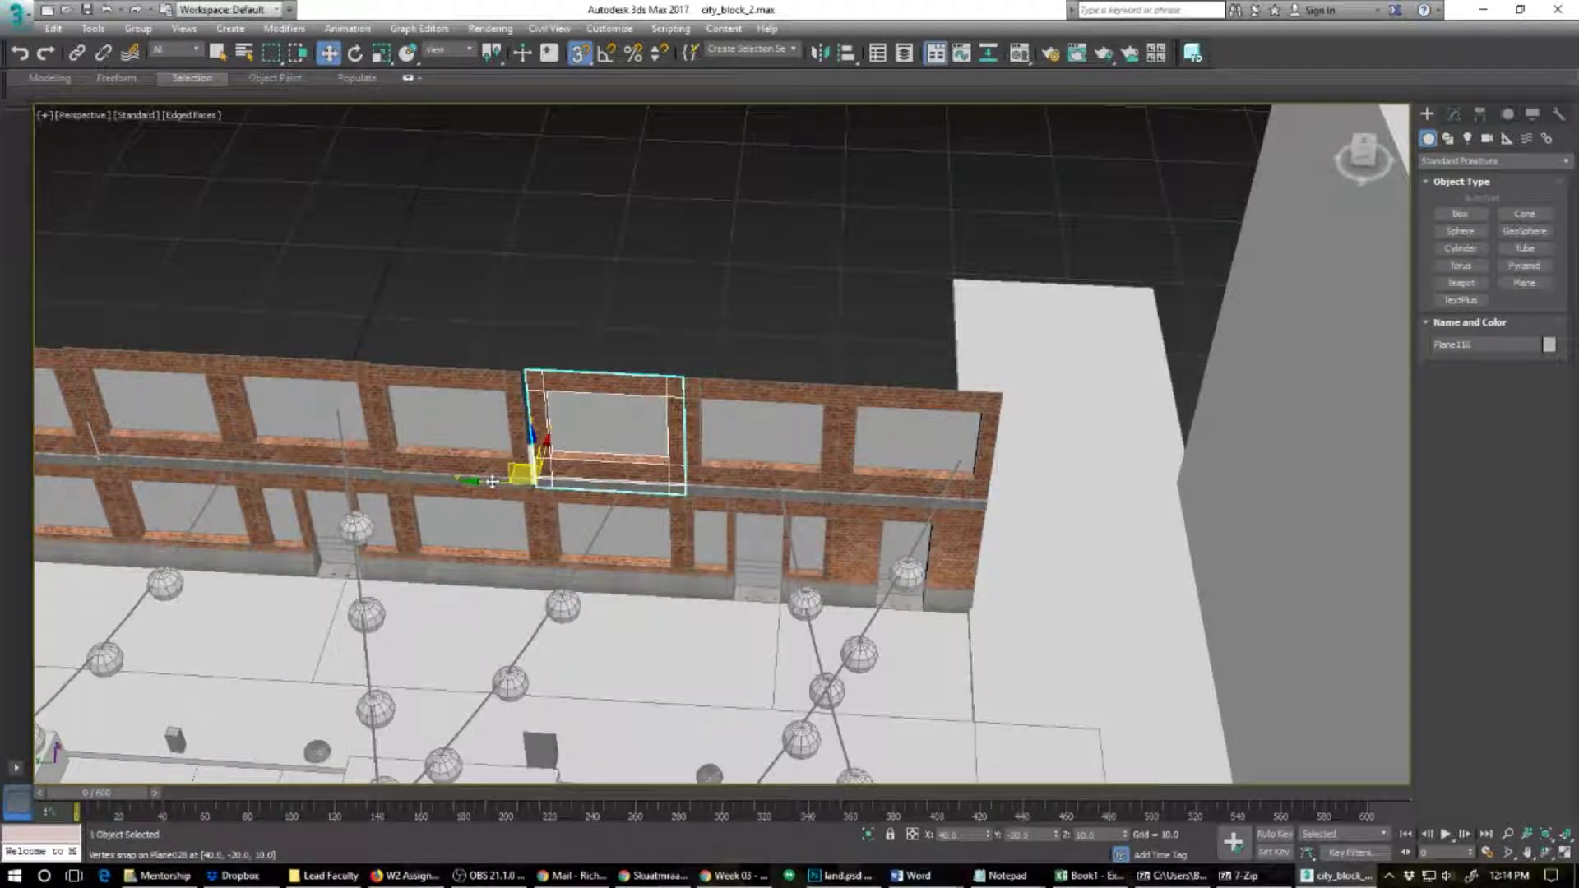
{"action": "left_click", "coordinate": [406, 476]}
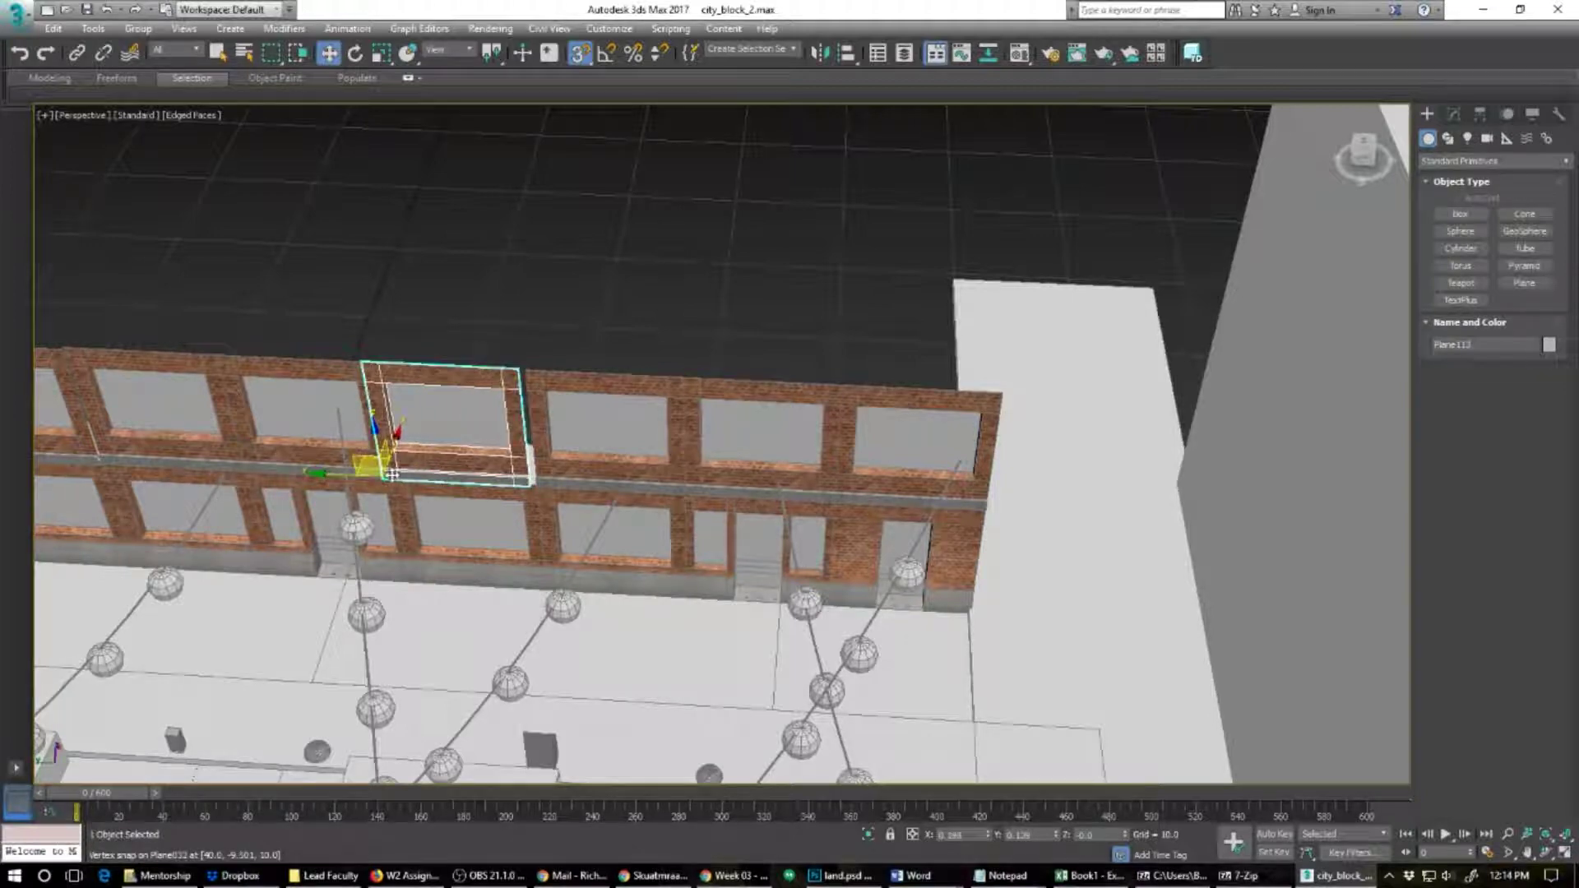
{"action": "left_click_drag", "start_coordinate": [382, 478], "coordinate": [397, 475]}
Step: Examine the city block through the Camera001 view and from all around in perspective, checking the built facades
{"action": "middle_click_drag", "start_coordinate": [397, 475], "coordinate": [1021, 436], "text": "alt"}
{"action": "scroll", "coordinate": [946, 452], "scroll_direction": "down", "scroll_amount": 5}
{"action": "middle_click_drag", "start_coordinate": [584, 658], "coordinate": [673, 623], "text": "alt"}
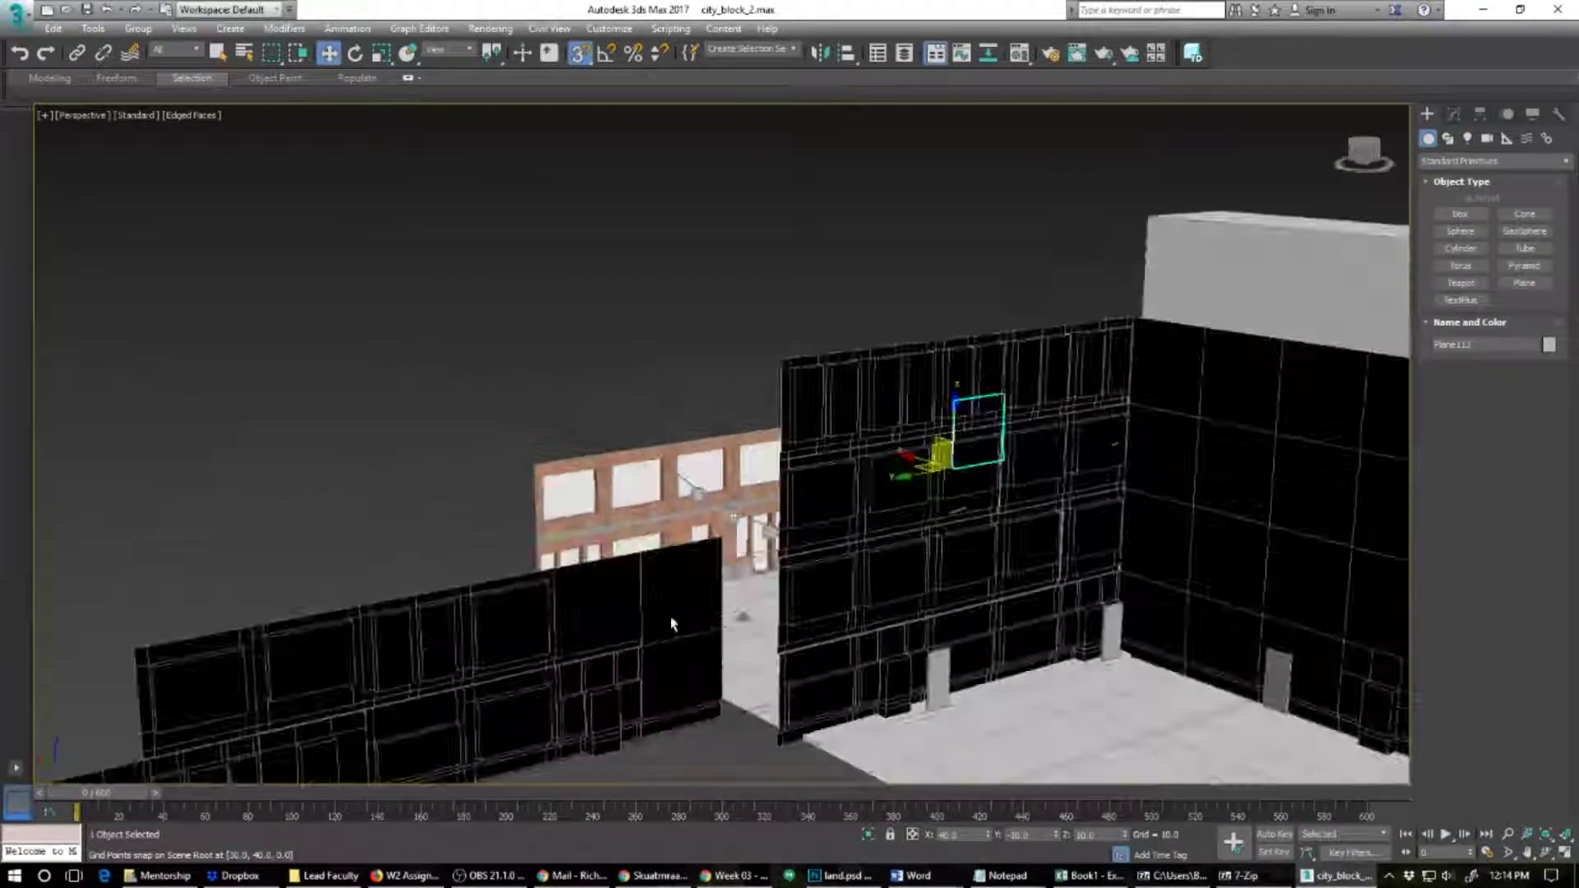
{"action": "key", "text": "c"}
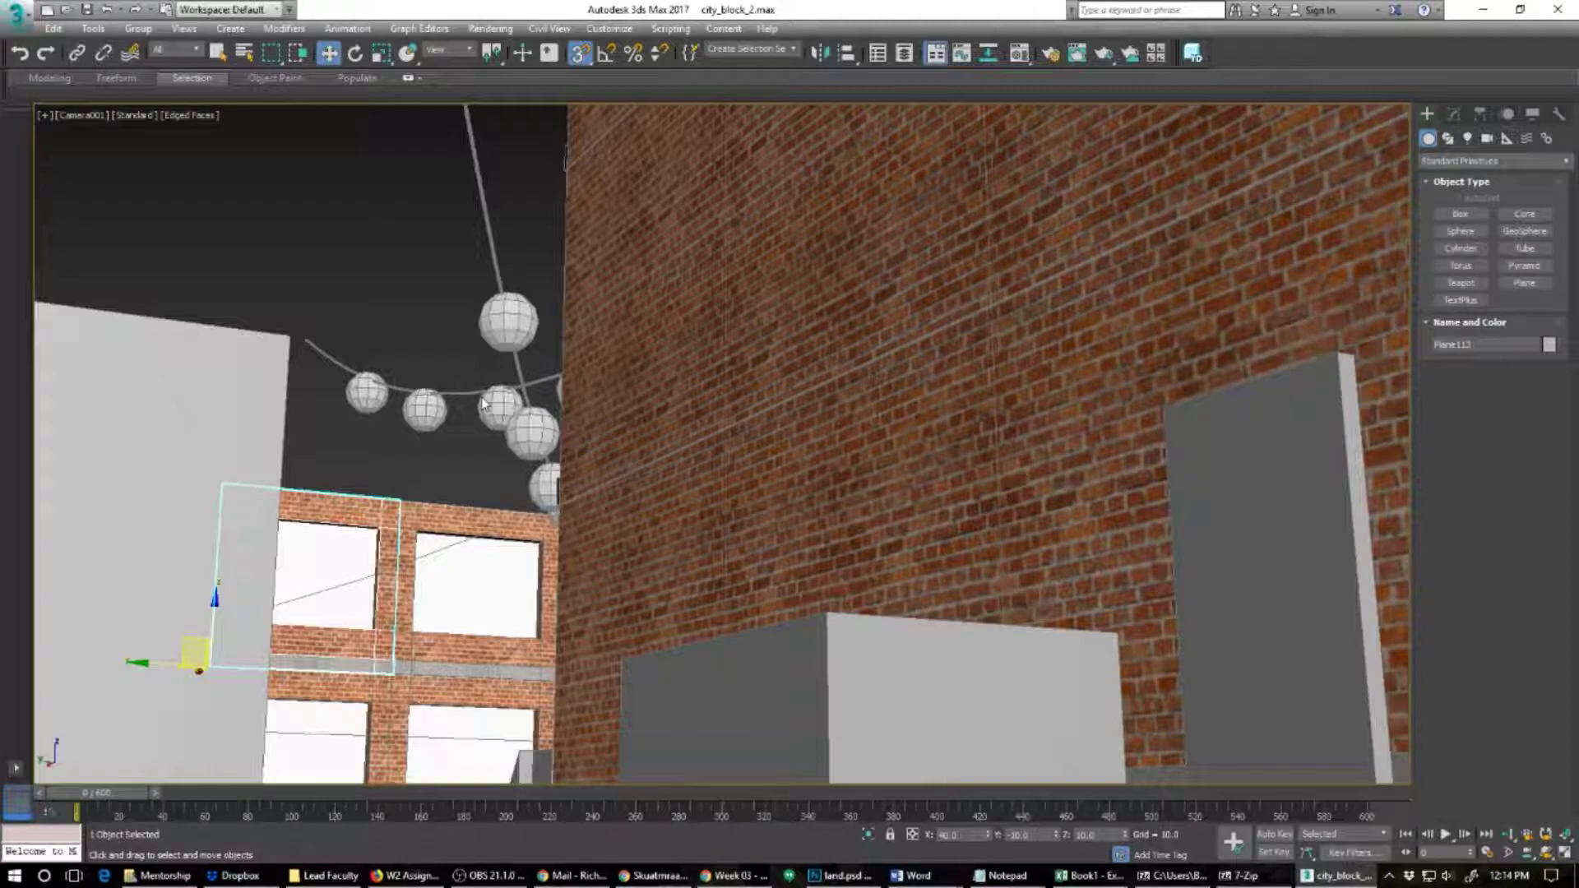
{"action": "left_click_drag", "start_coordinate": [113, 802], "coordinate": [97, 836]}
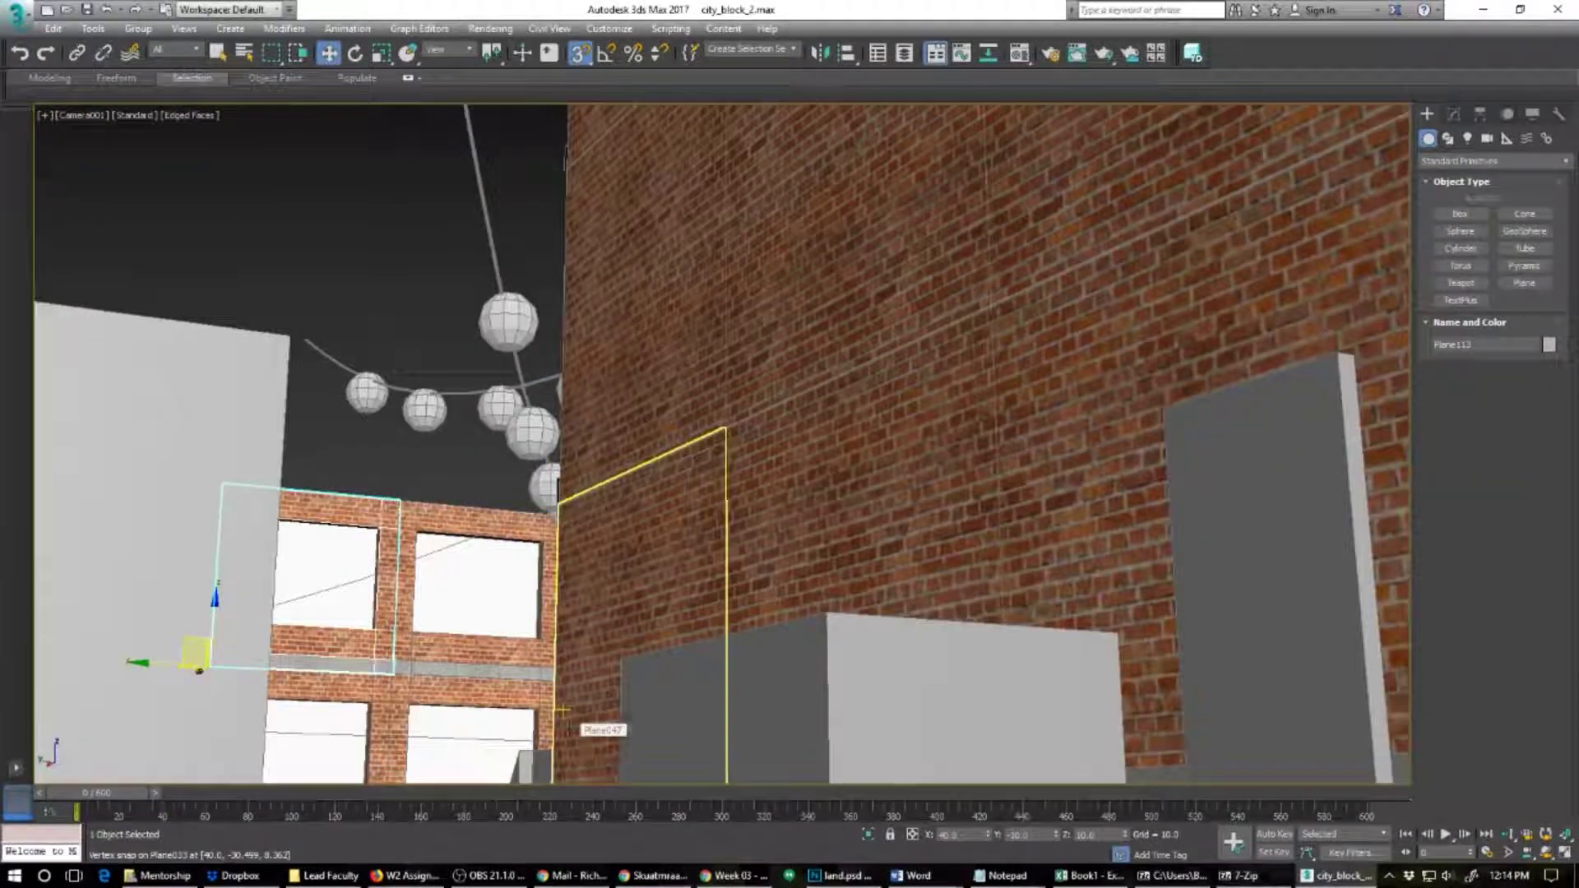
{"action": "key", "text": "p"}
{"action": "middle_click_drag", "start_coordinate": [954, 362], "coordinate": [1008, 436], "text": "alt"}
{"action": "scroll", "coordinate": [1009, 437], "scroll_direction": "down", "scroll_amount": 7}
{"action": "middle_click_drag", "start_coordinate": [793, 553], "coordinate": [855, 393], "text": "alt"}
{"action": "scroll", "coordinate": [856, 391], "scroll_direction": "down", "scroll_amount": 3}
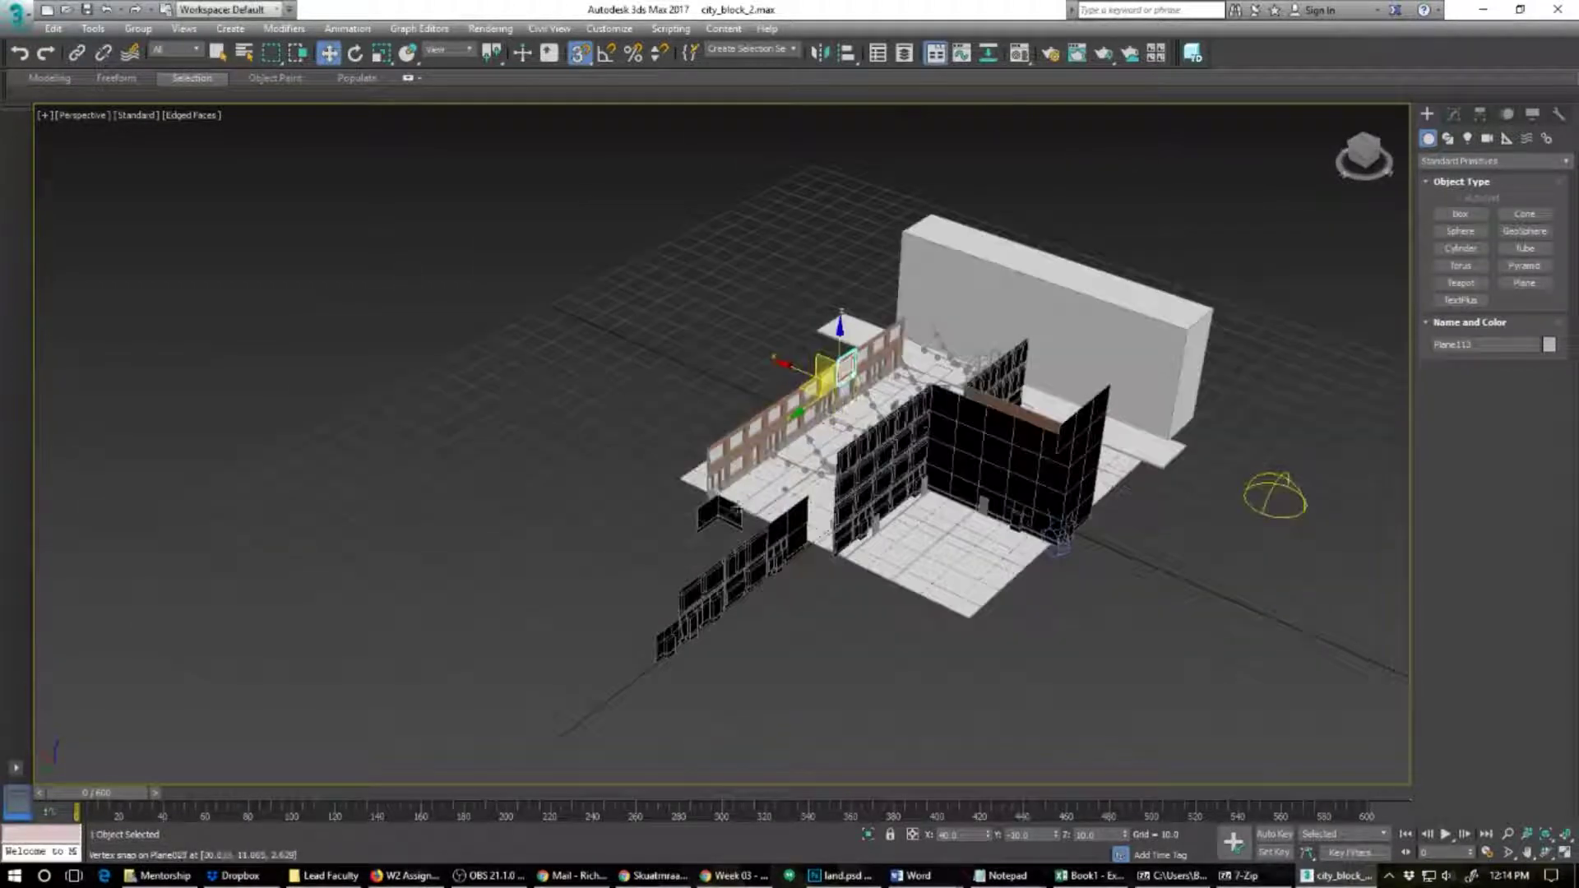
{"action": "middle_click_drag", "start_coordinate": [738, 509], "coordinate": [906, 540], "text": "alt"}
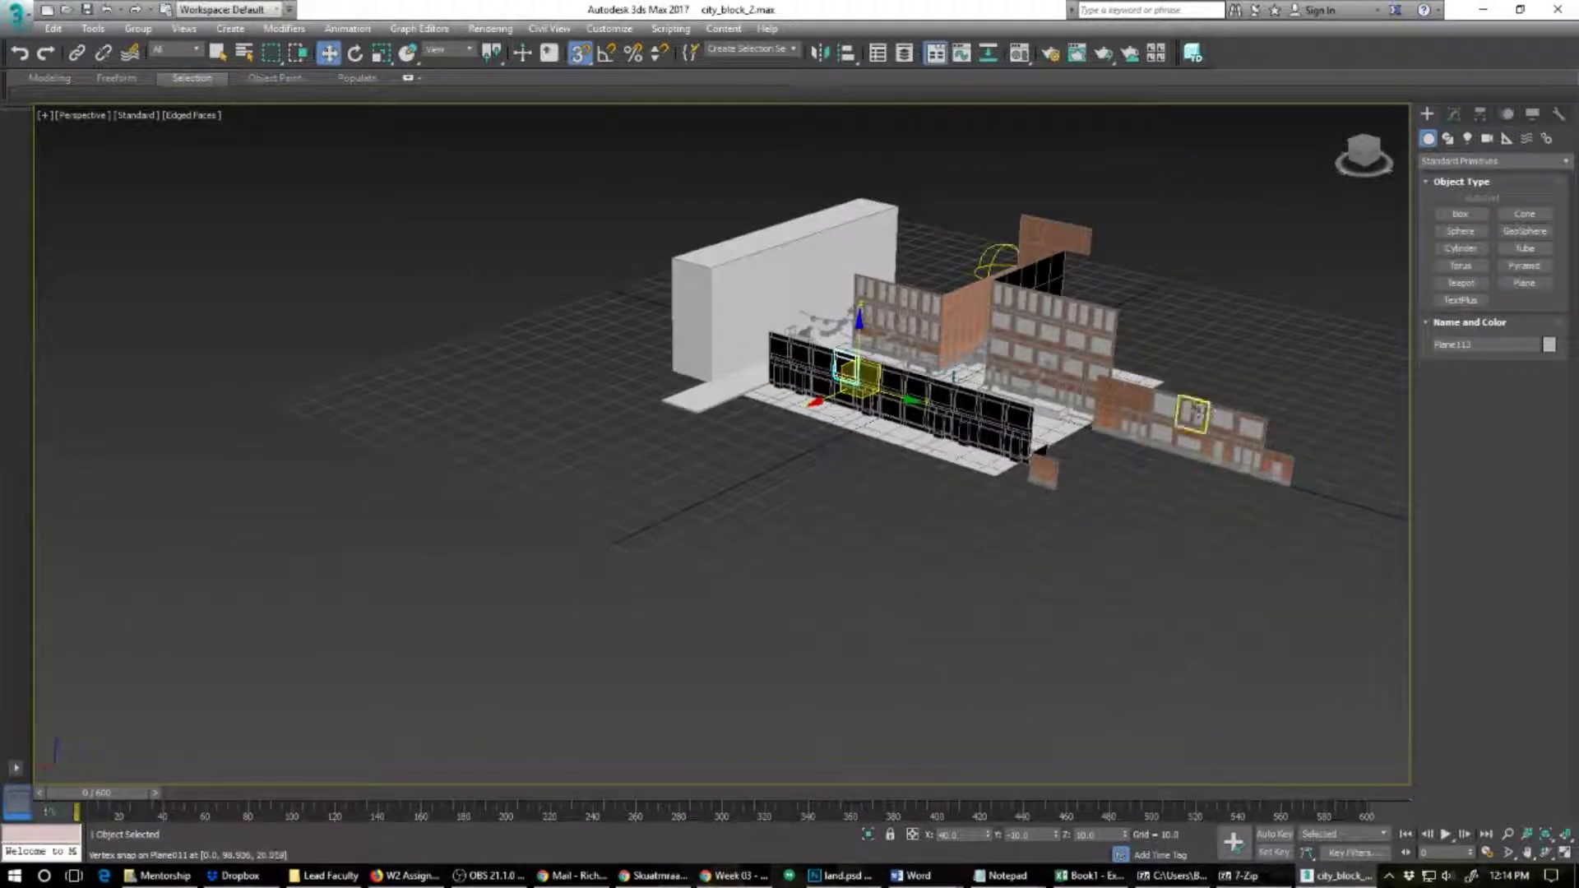
Step: Clone the double-window panel from the second storey of the neighbouring facade onto the open ground beside it
{"action": "left_click", "coordinate": [1192, 417]}
{"action": "left_click_drag", "start_coordinate": [1182, 425], "coordinate": [1033, 494], "text": "shift"}
{"action": "left_click", "coordinate": [786, 510]}
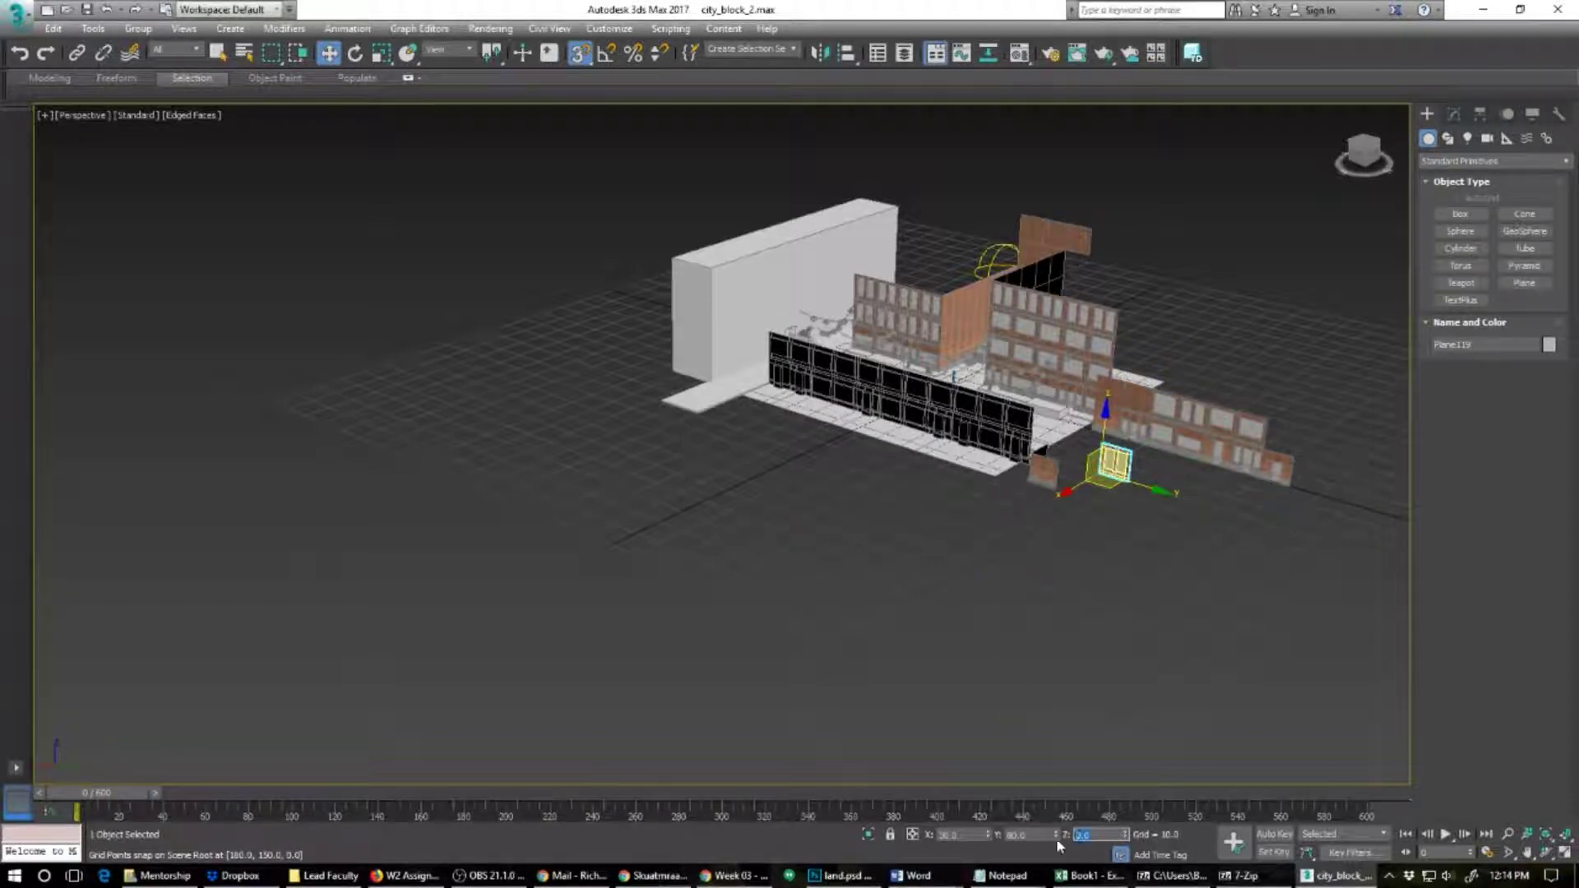
{"action": "type", "text": "180"}
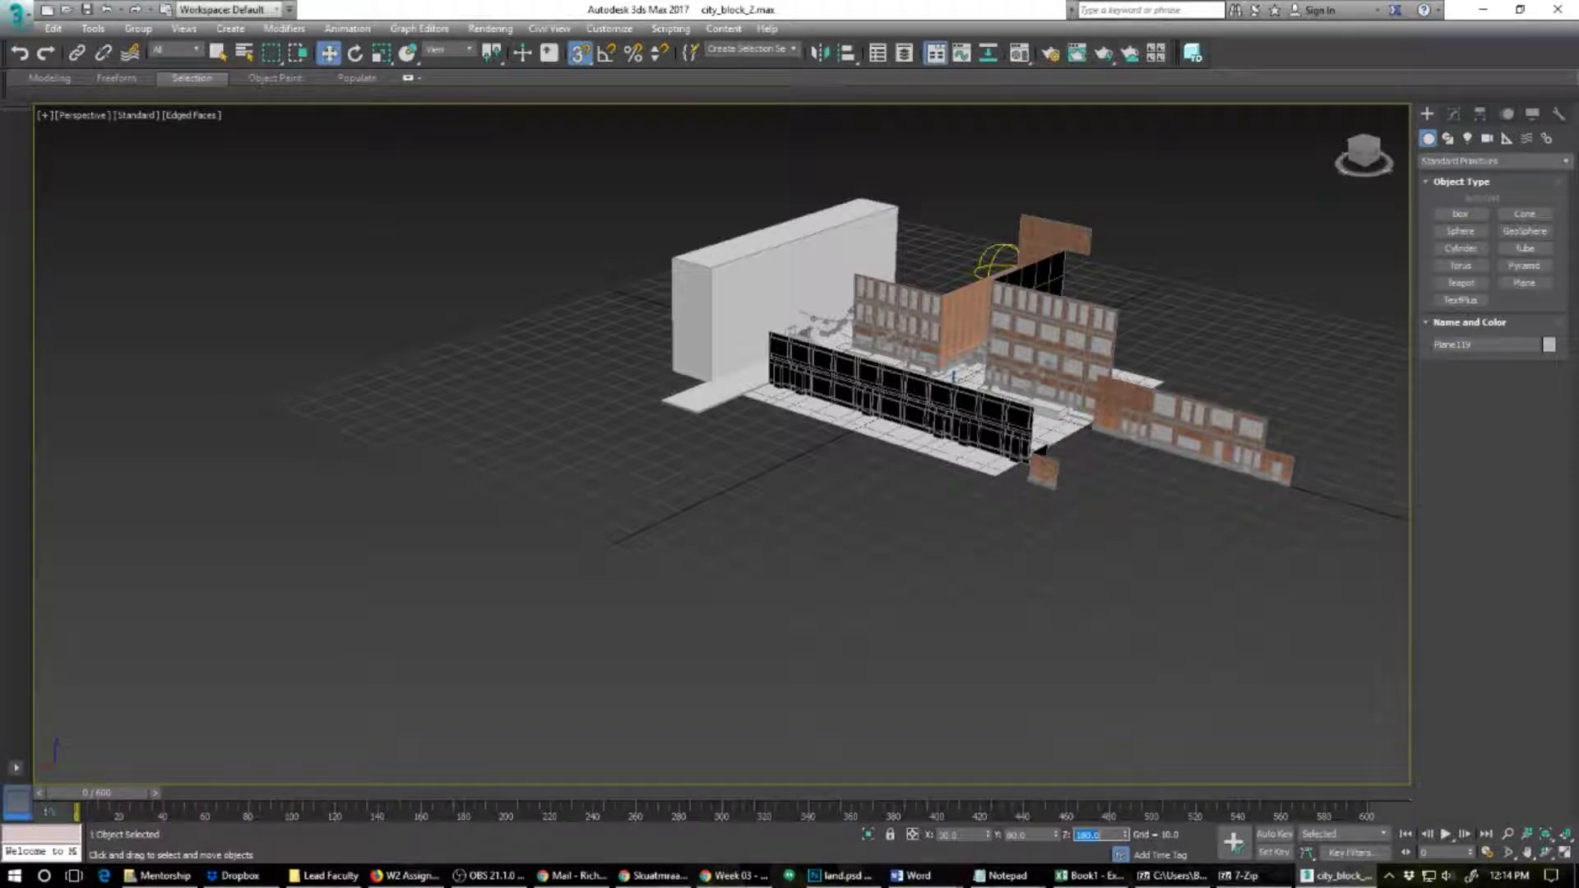
{"action": "mouse_move", "coordinate": [1106, 520]}
{"action": "middle_mouse_down", "text": "alt"}
{"action": "mouse_move", "coordinate": [1040, 529]}
{"action": "mouse_move", "coordinate": [1005, 505]}
{"action": "mouse_move", "coordinate": [951, 532]}
{"action": "mouse_move", "coordinate": [1022, 536]}
{"action": "mouse_move", "coordinate": [1089, 511]}
{"action": "middle_mouse_up", "text": "alt"}
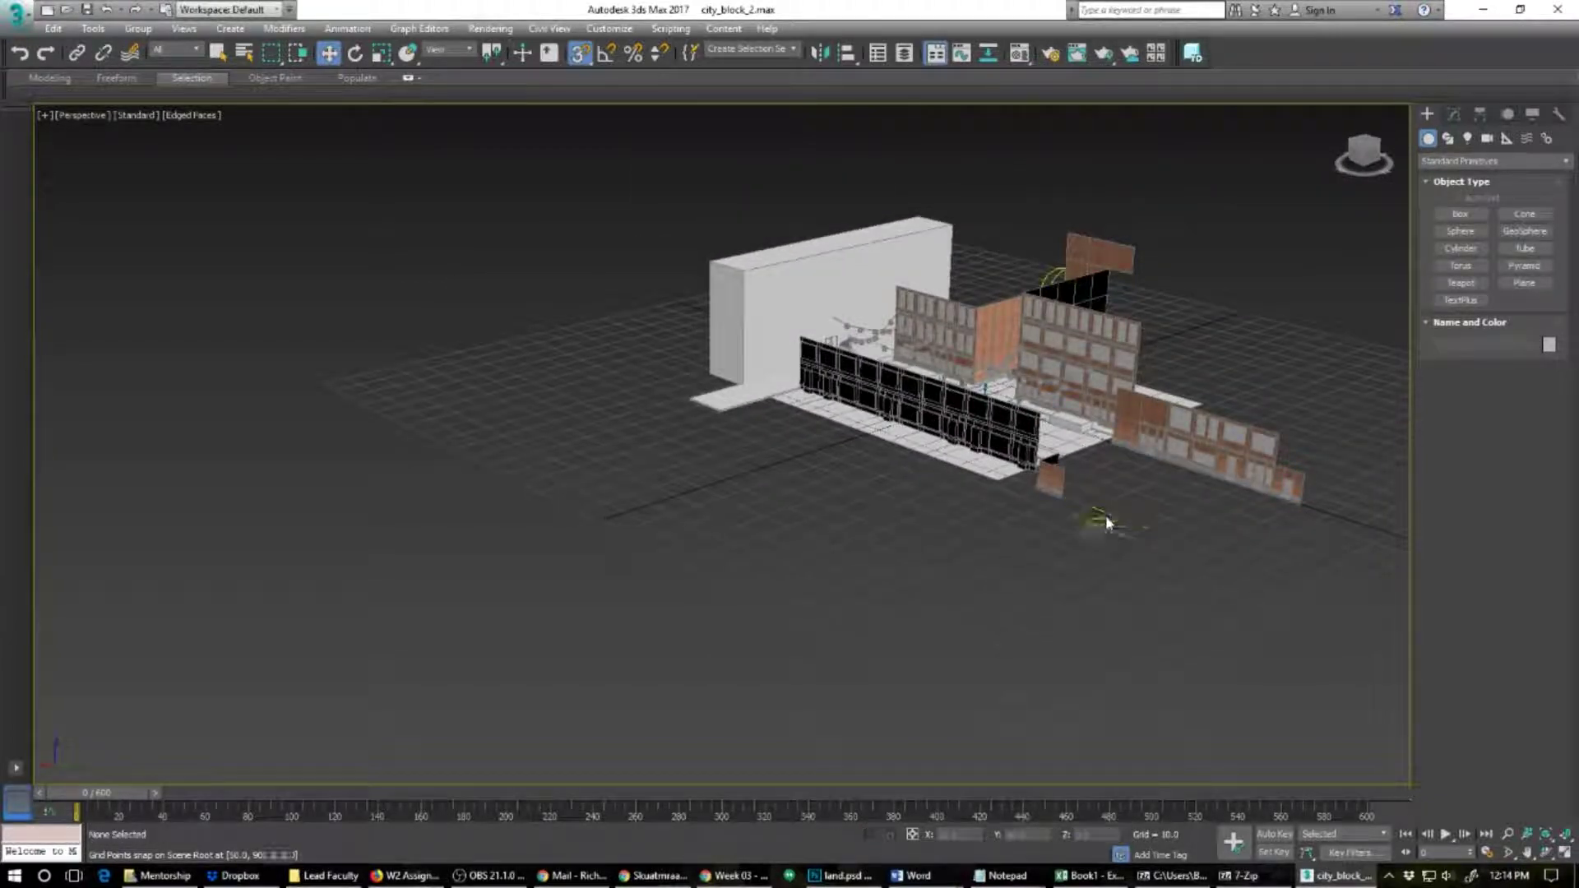
{"action": "key", "text": "ctrl+z"}
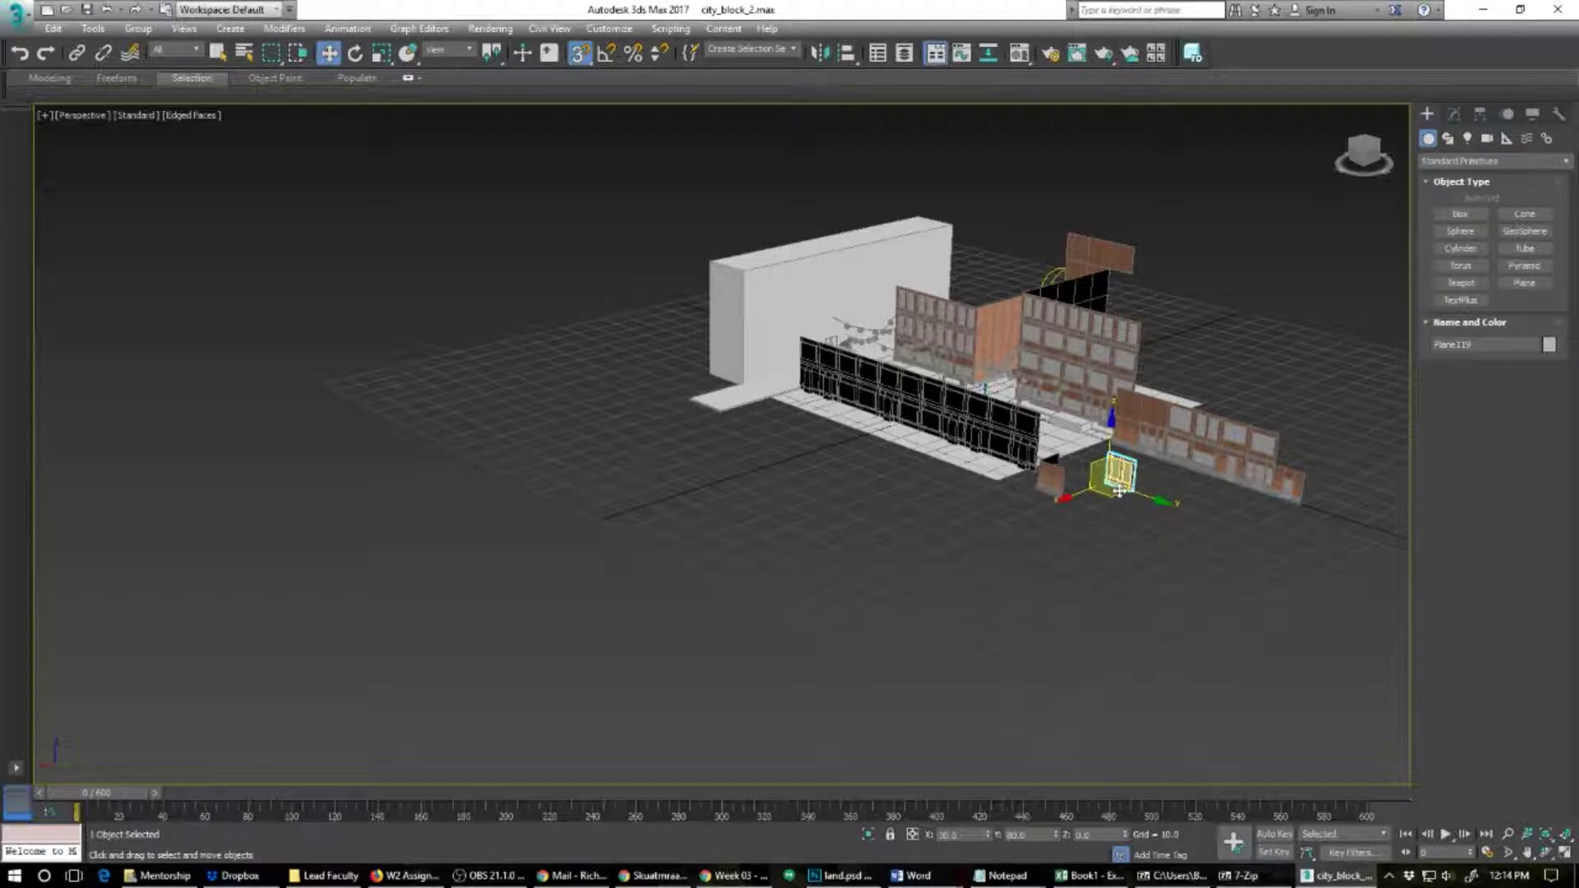
Step: Rotate the cloned double-window panel 180 degrees so it faces the same way as the wide-window facade
{"action": "key", "text": "e"}
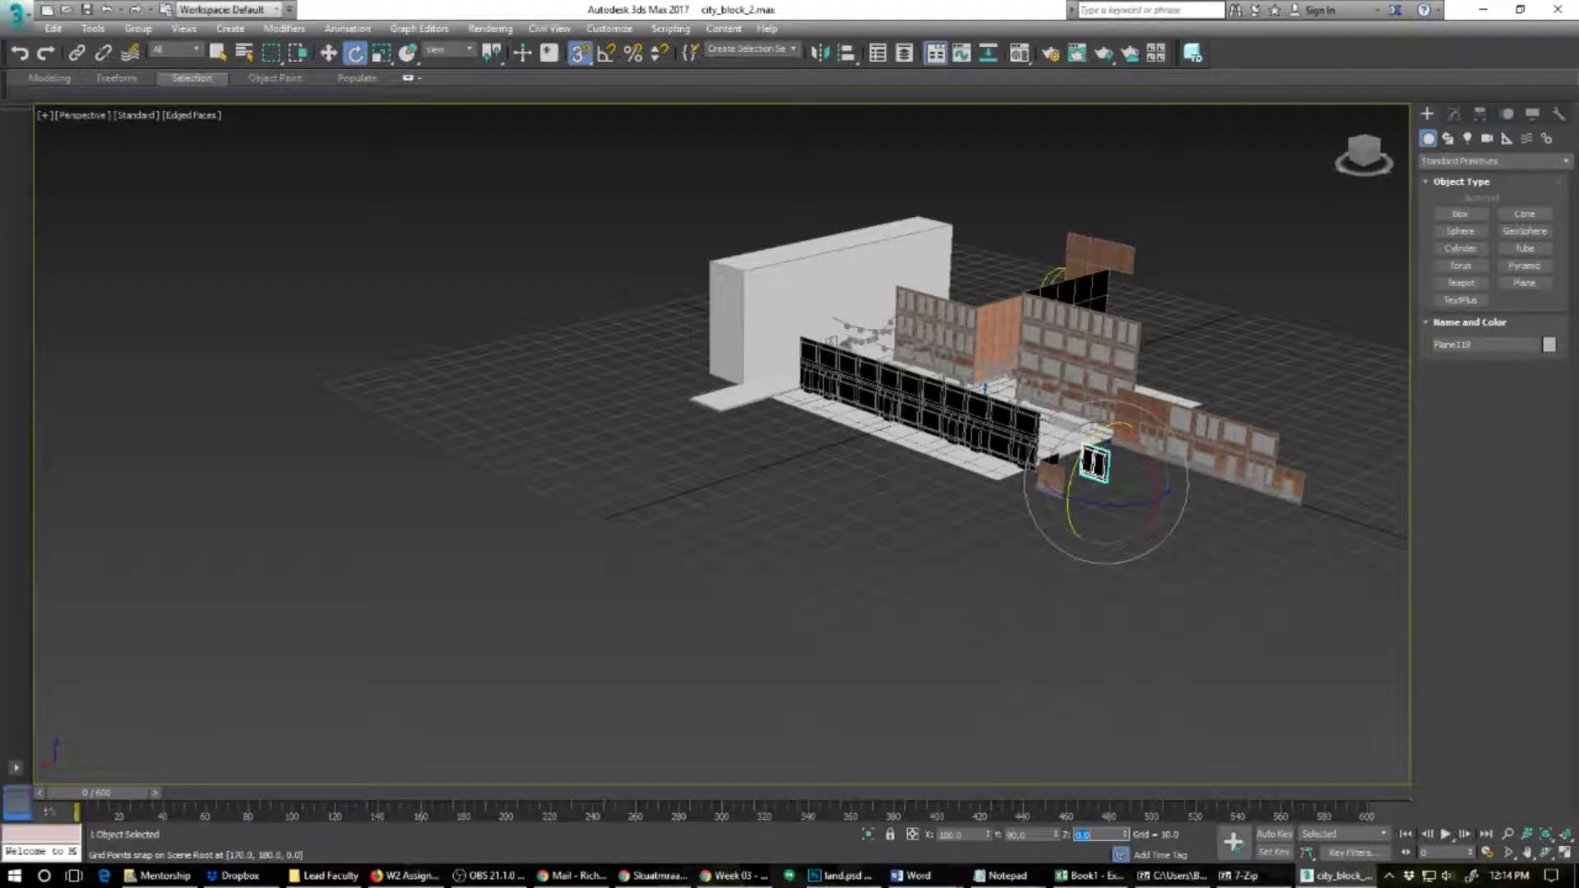
{"action": "middle_click_drag", "start_coordinate": [1130, 458], "coordinate": [903, 466], "text": "alt"}
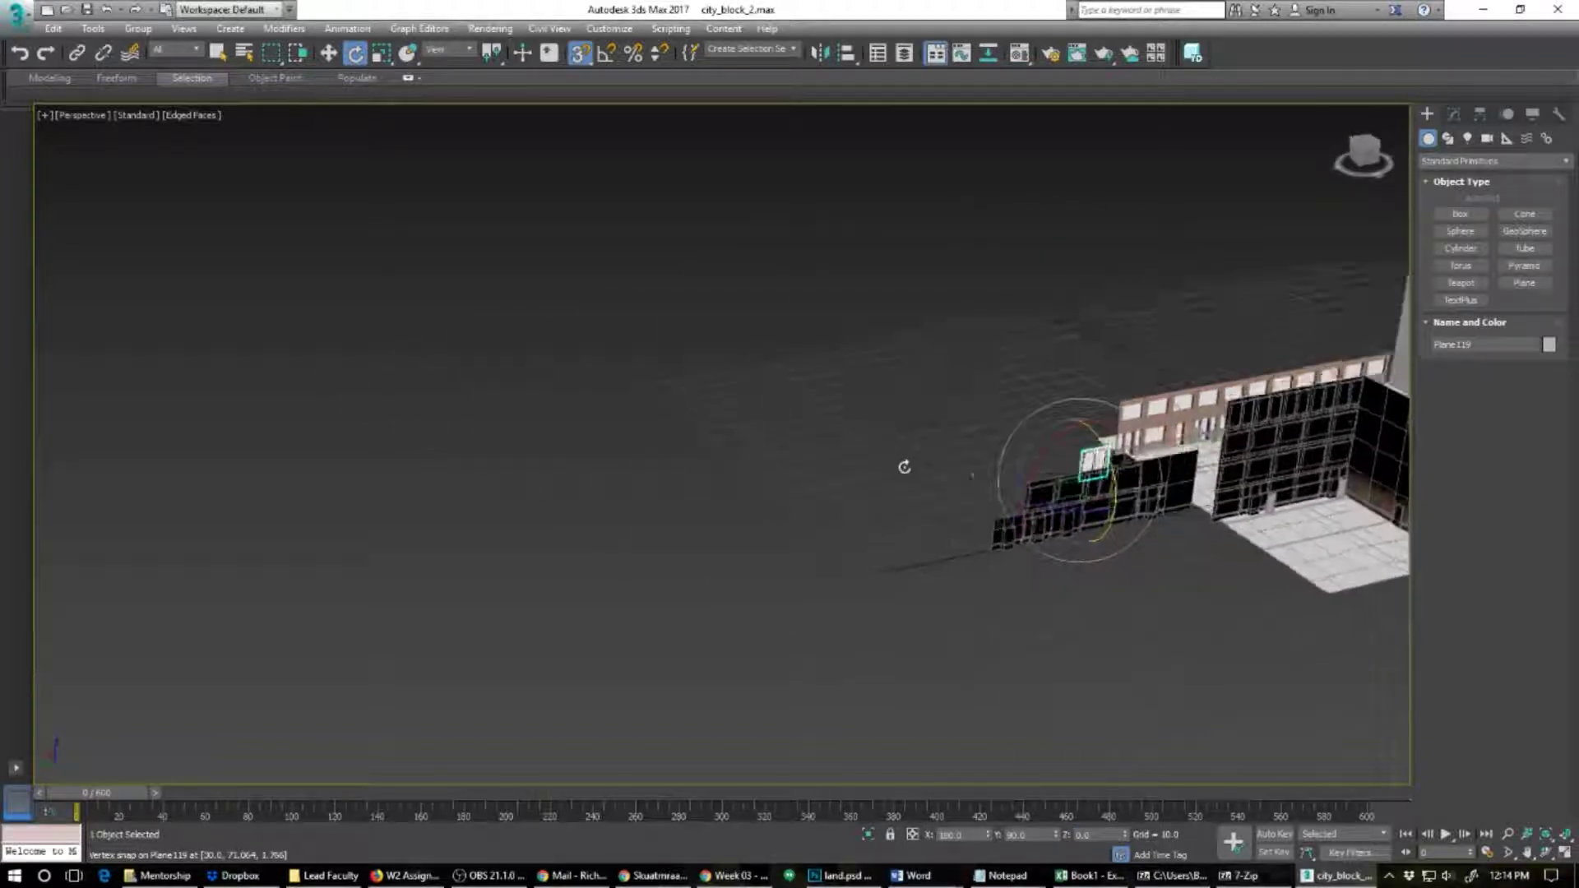
{"action": "scroll", "coordinate": [1067, 502], "scroll_direction": "up", "scroll_amount": 5}
{"action": "scroll", "coordinate": [1067, 503], "scroll_direction": "up", "scroll_amount": 2}
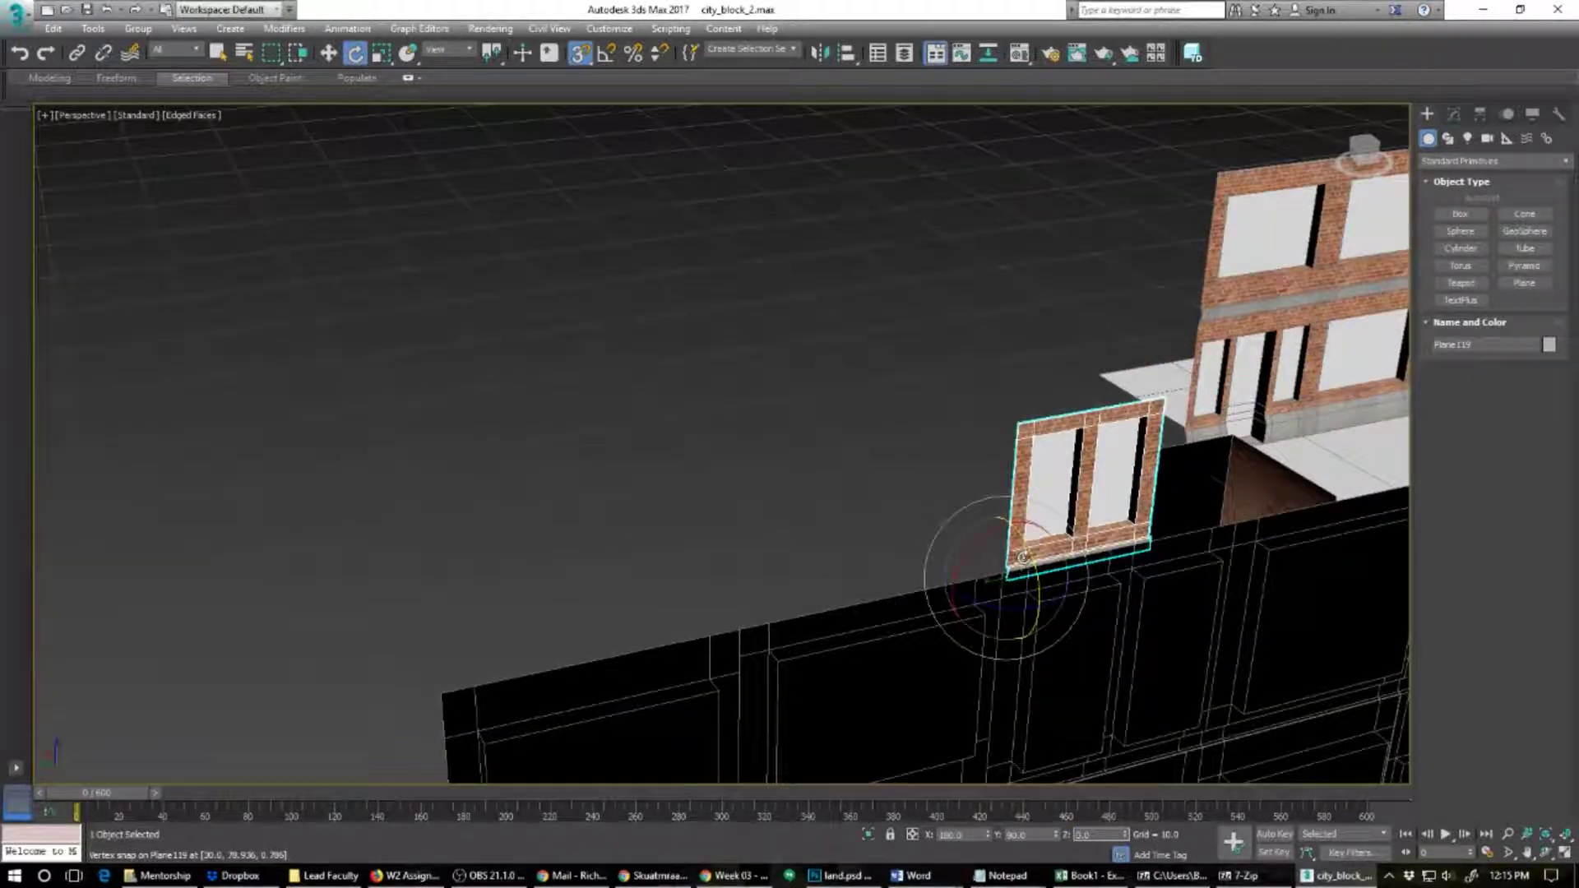
{"action": "middle_click_drag", "start_coordinate": [1023, 558], "coordinate": [1013, 561], "text": "alt"}
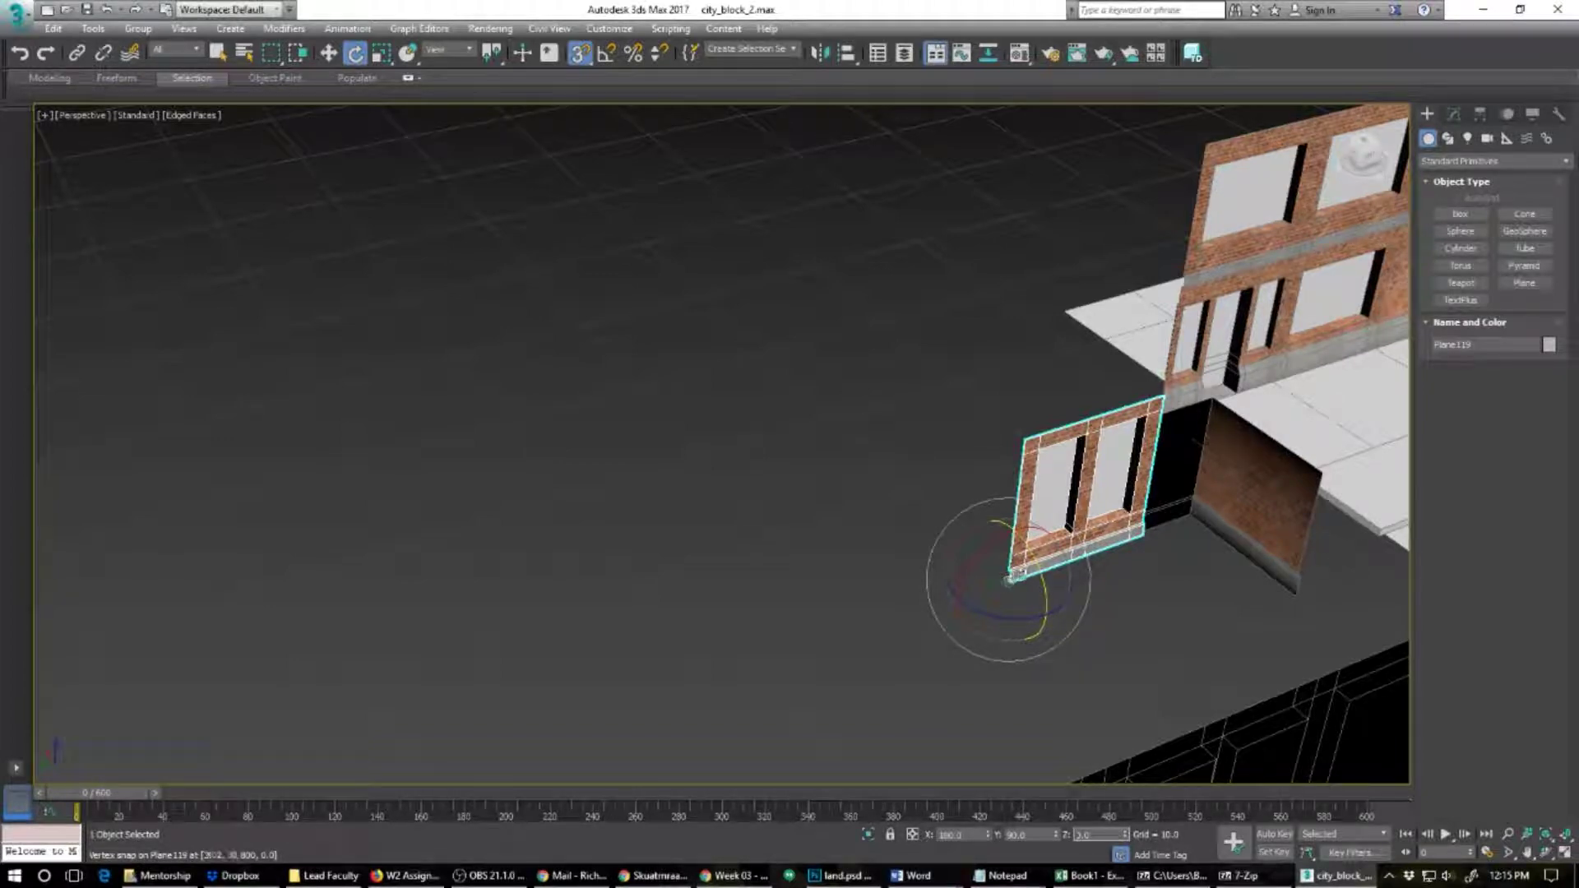
Step: Clone the rotated double-window panel onto the end bay of the third storey, and move the original onto the adjacent bay
{"action": "key", "text": "w"}
{"action": "mouse_move", "coordinate": [1011, 581]}
{"action": "left_mouse_down", "text": "shift"}
{"action": "mouse_move", "coordinate": [1049, 461]}
{"action": "mouse_move", "coordinate": [1206, 152]}
{"action": "left_mouse_up", "text": "shift"}
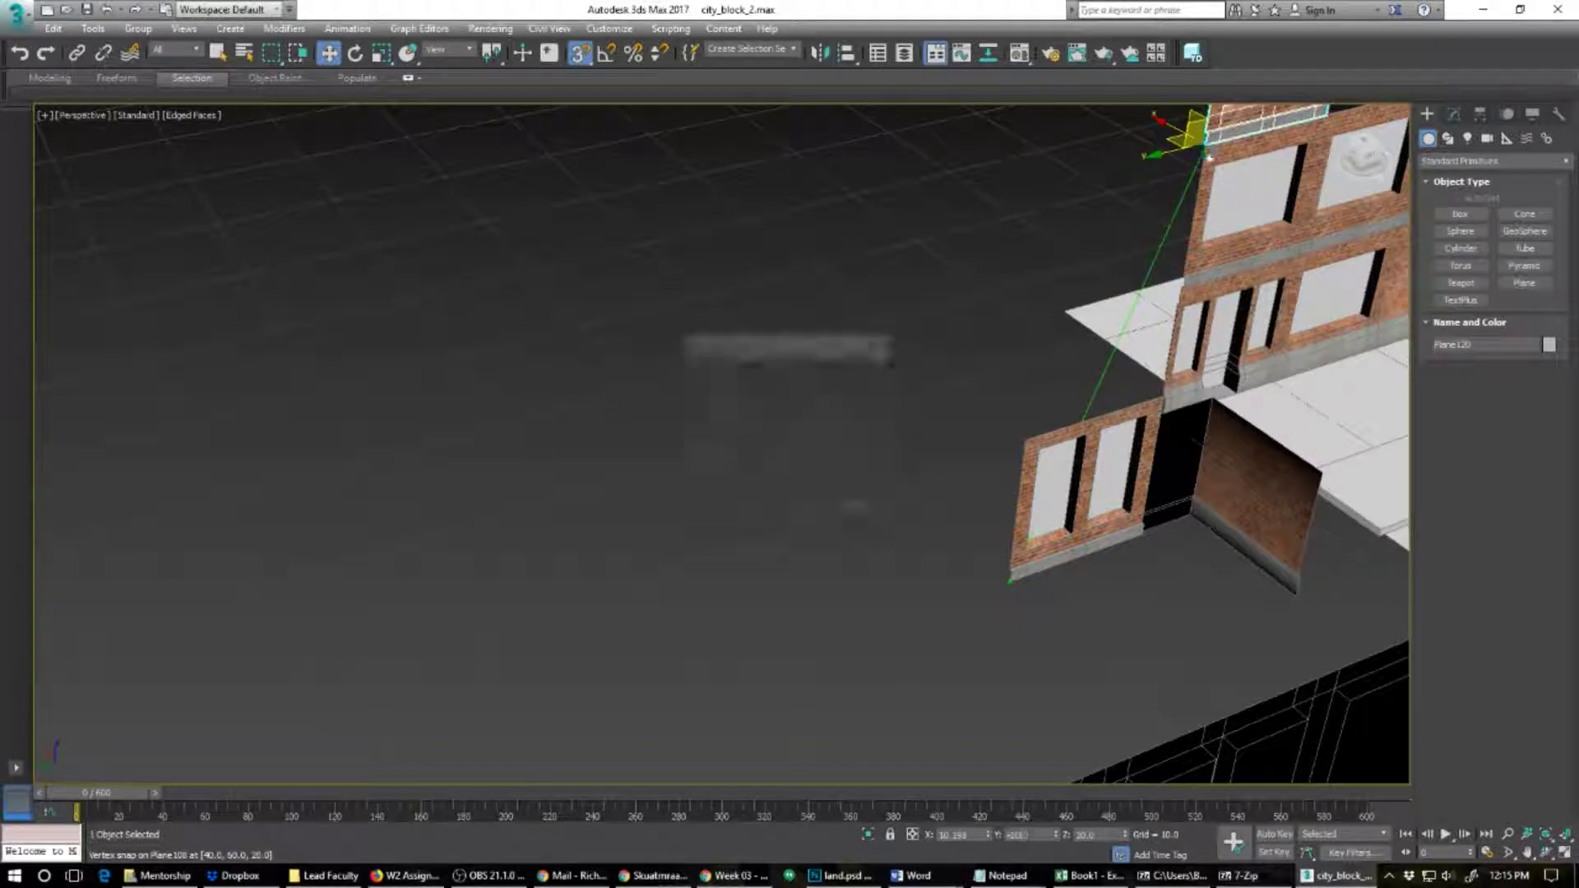
{"action": "left_click", "coordinate": [789, 509]}
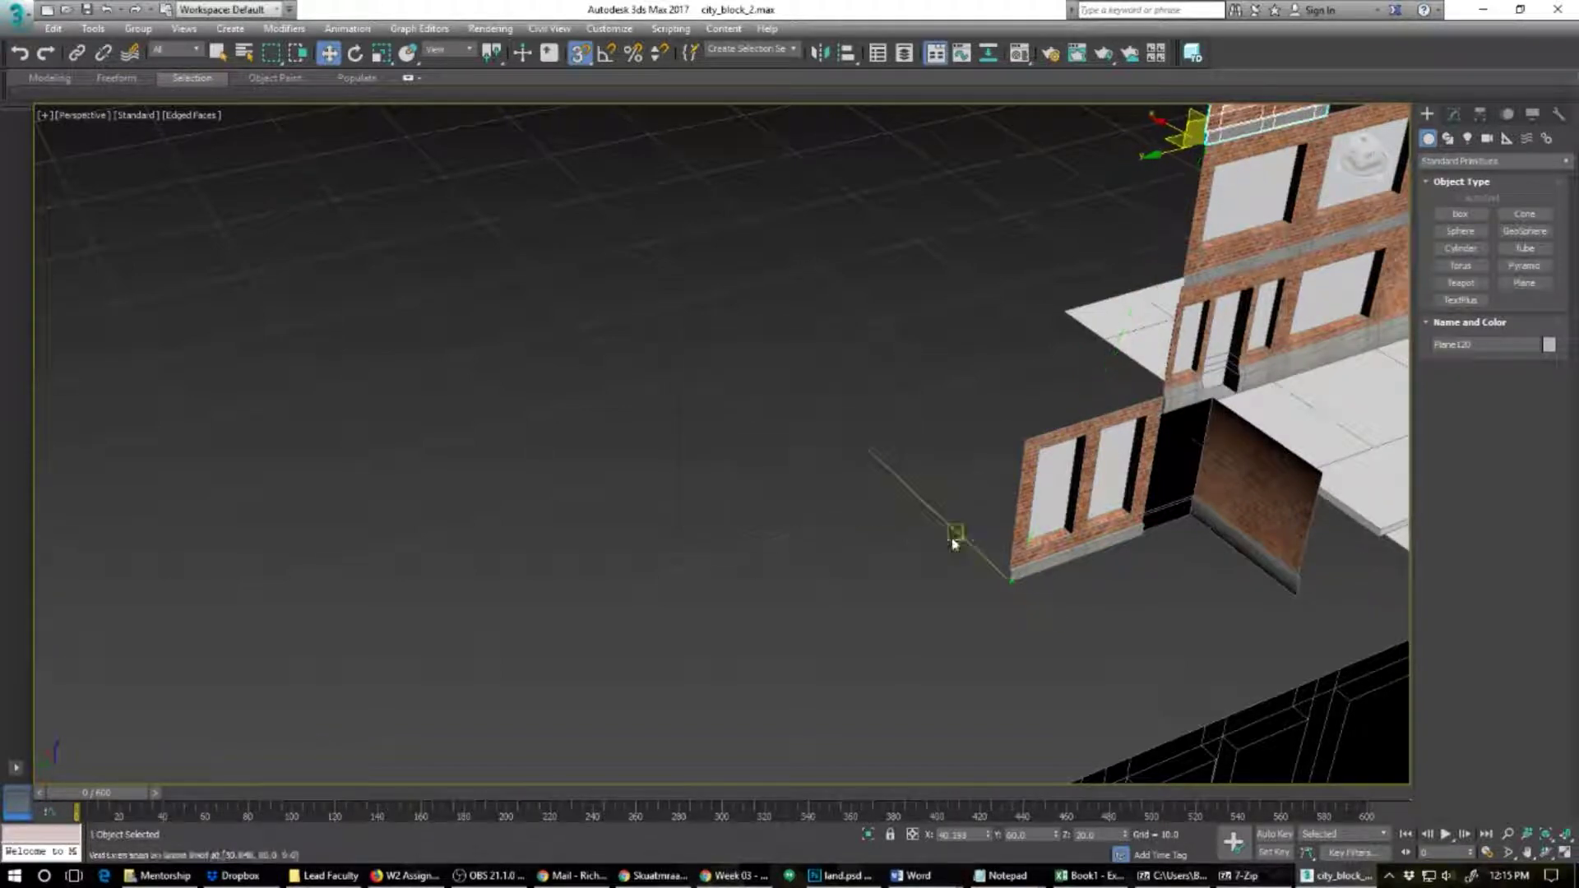
{"action": "left_click", "coordinate": [1002, 582]}
{"action": "left_click_drag", "start_coordinate": [999, 579], "coordinate": [1326, 112]}
Step: Snap both third-storey double-window panels to the corners of the wide-window panels below so they sit flush with the facade
{"action": "middle_click_drag", "start_coordinate": [1326, 112], "coordinate": [906, 461]}
{"action": "scroll", "coordinate": [913, 470], "scroll_direction": "up", "scroll_amount": 3}
{"action": "left_click", "coordinate": [716, 540]}
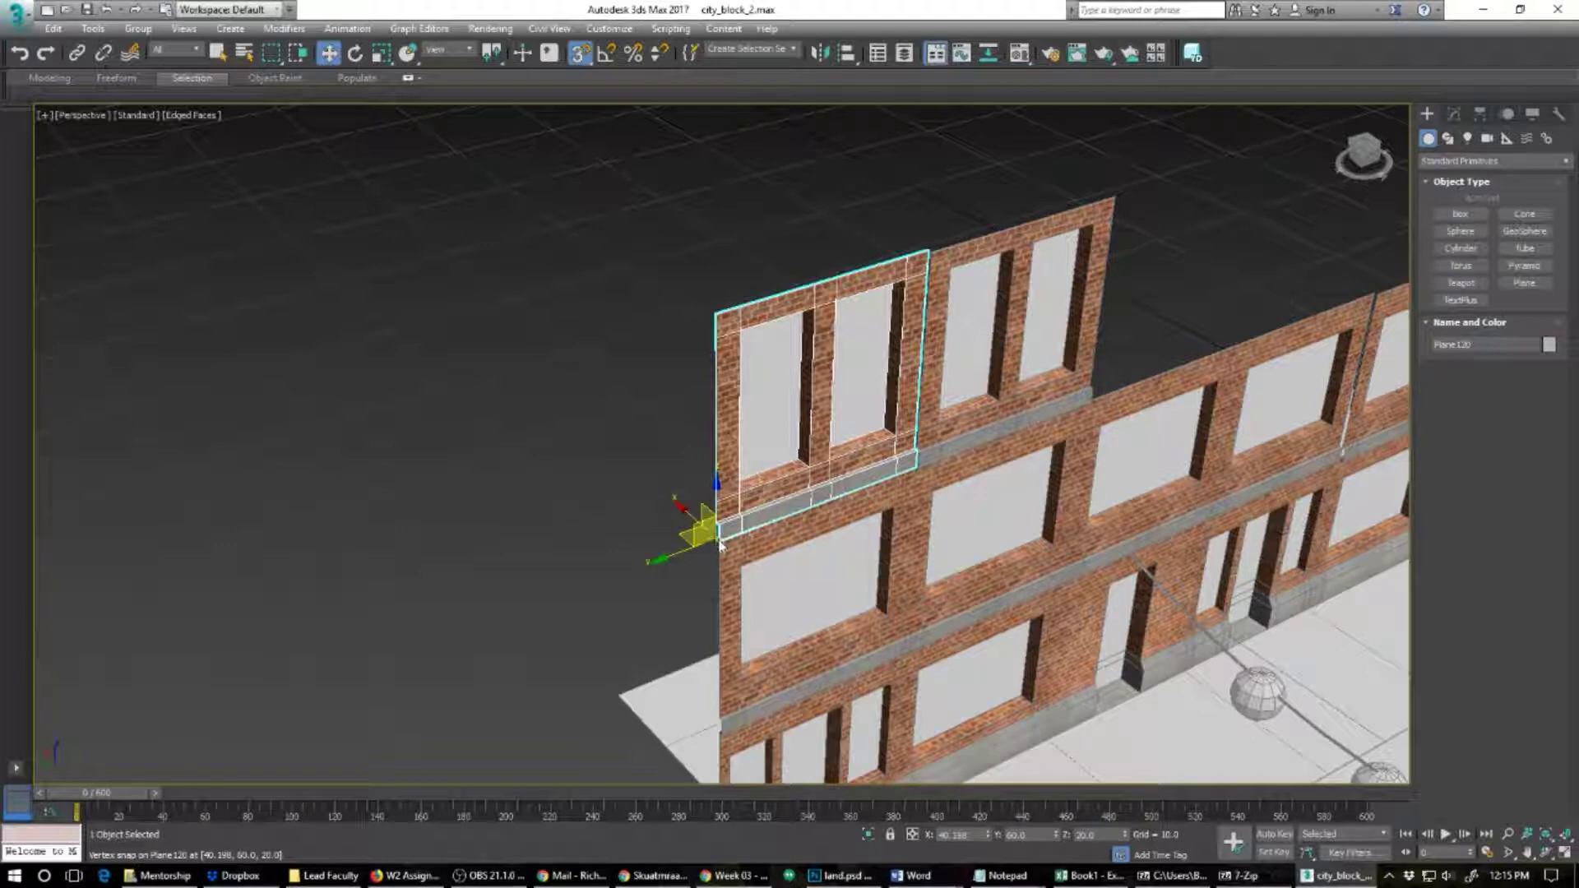
{"action": "left_click", "coordinate": [727, 552]}
{"action": "left_click", "coordinate": [713, 544]}
{"action": "left_click", "coordinate": [721, 533]}
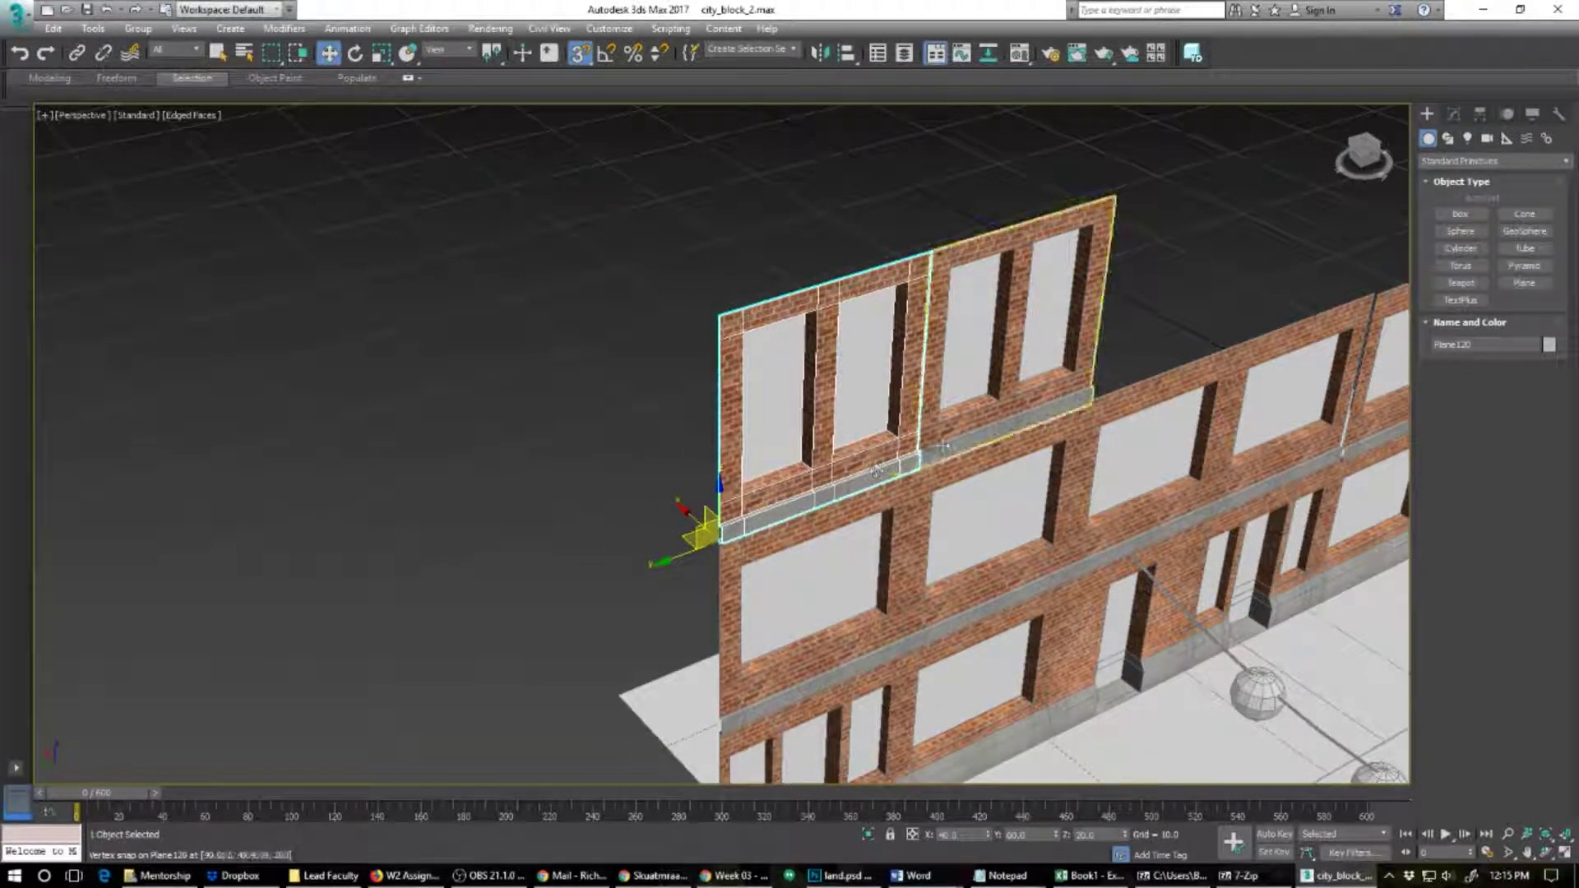
{"action": "left_click", "coordinate": [910, 466]}
{"action": "scroll", "coordinate": [910, 466], "scroll_direction": "up", "scroll_amount": 5}
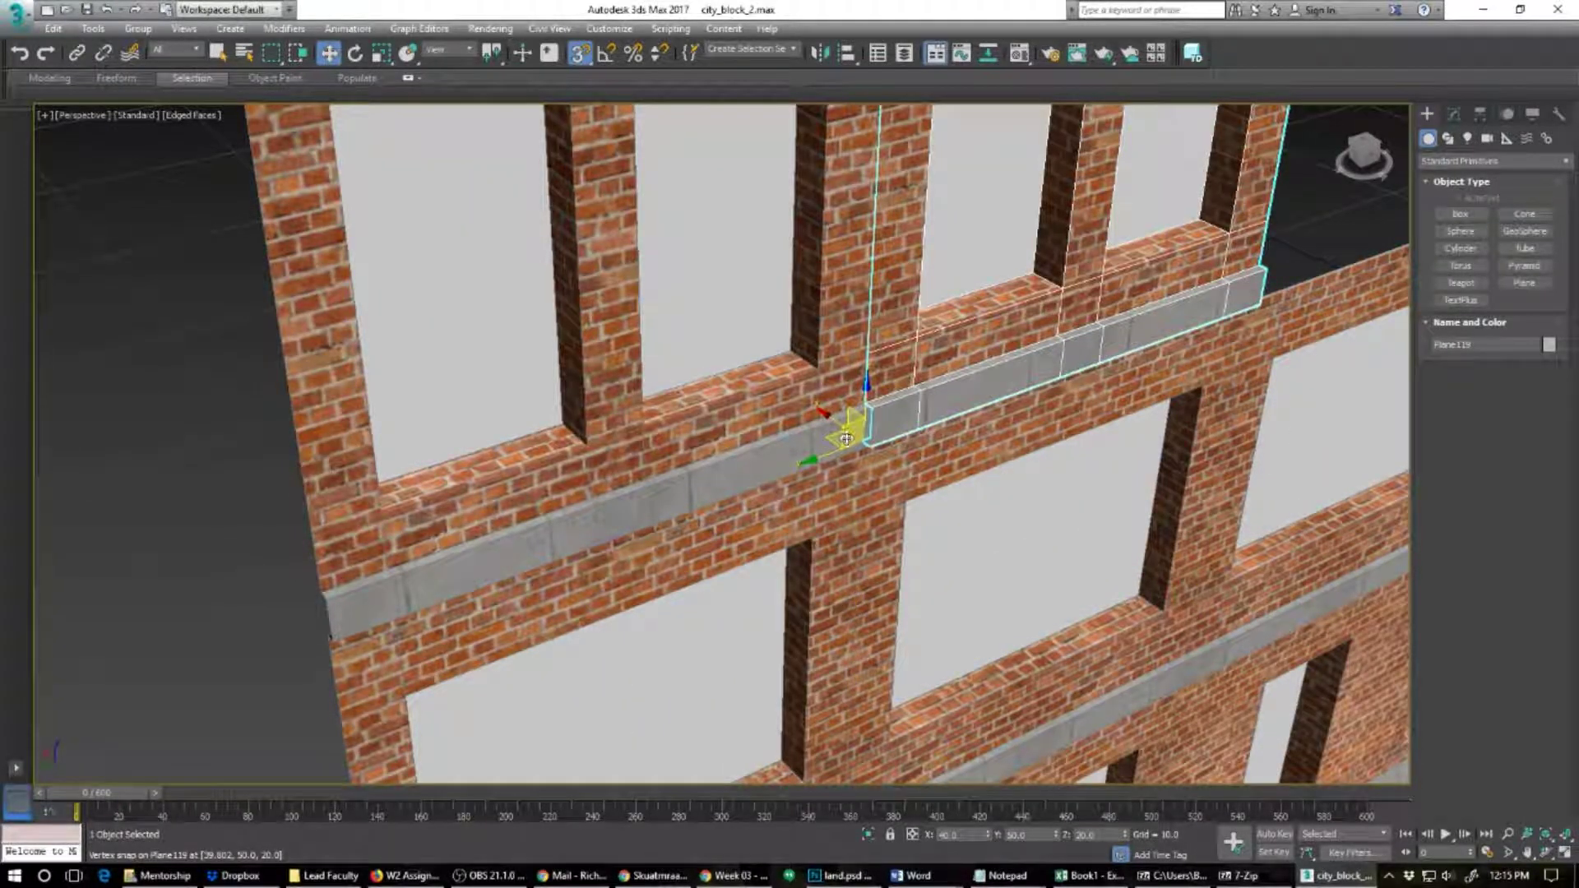
{"action": "mouse_move", "coordinate": [846, 439]}
{"action": "left_mouse_down"}
{"action": "mouse_move", "coordinate": [826, 426]}
{"action": "mouse_move", "coordinate": [848, 436]}
{"action": "left_mouse_up"}
Step: Clone an instance of the second double-window panel onto the third bay of the third storey and snap it flush
{"action": "middle_click_drag", "start_coordinate": [848, 436], "coordinate": [716, 518], "text": "alt"}
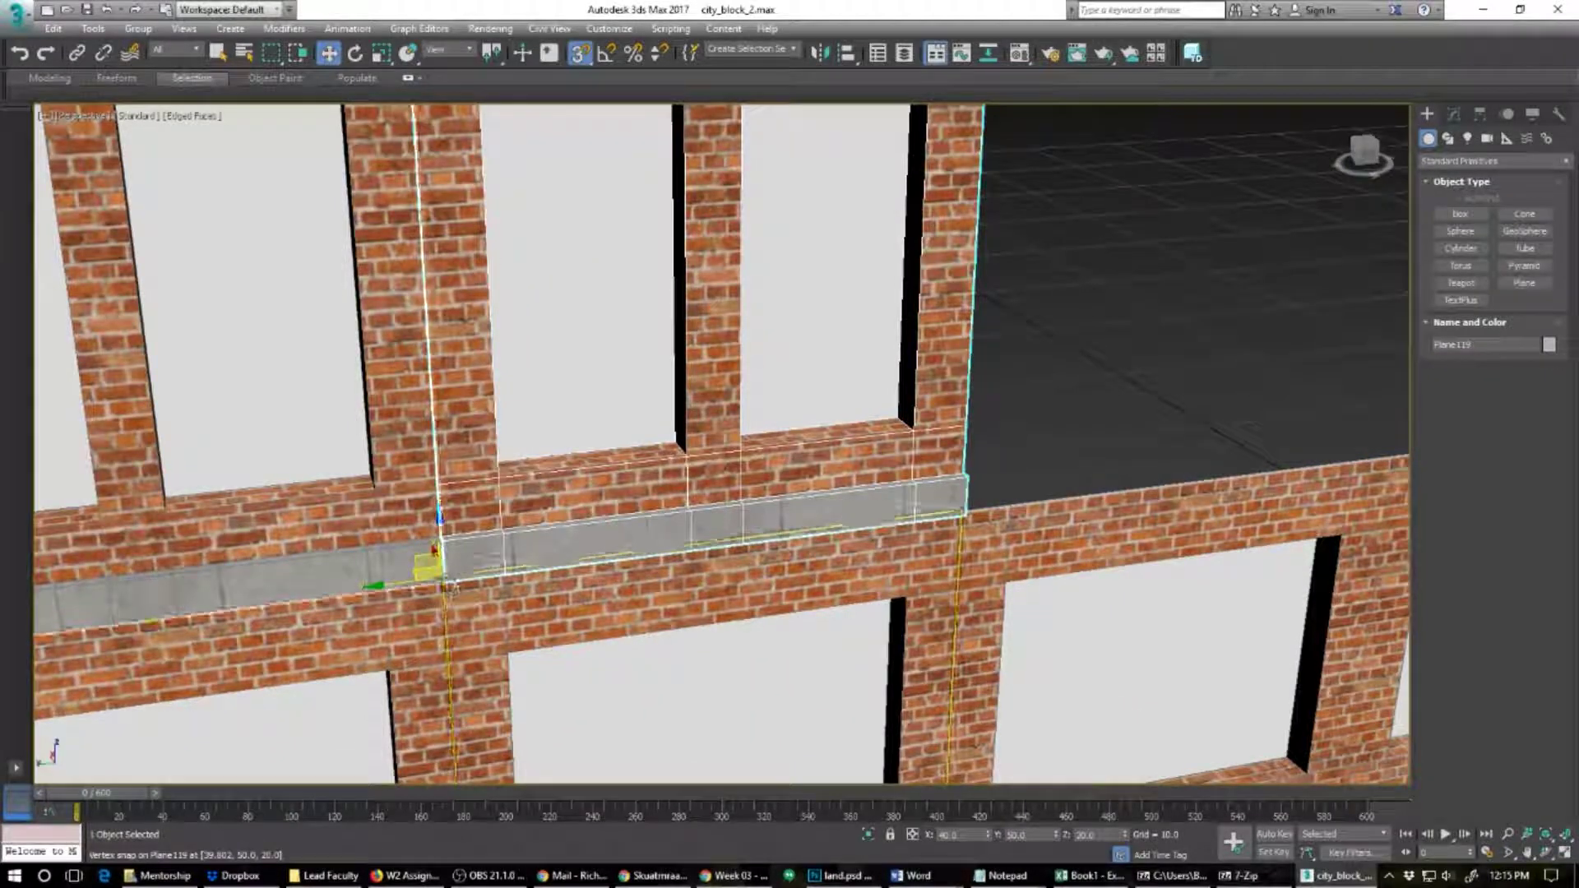
{"action": "mouse_move", "coordinate": [449, 585]}
{"action": "left_mouse_down", "text": "shift"}
{"action": "mouse_move", "coordinate": [797, 551]}
{"action": "mouse_move", "coordinate": [1348, 465]}
{"action": "left_mouse_up", "text": "shift"}
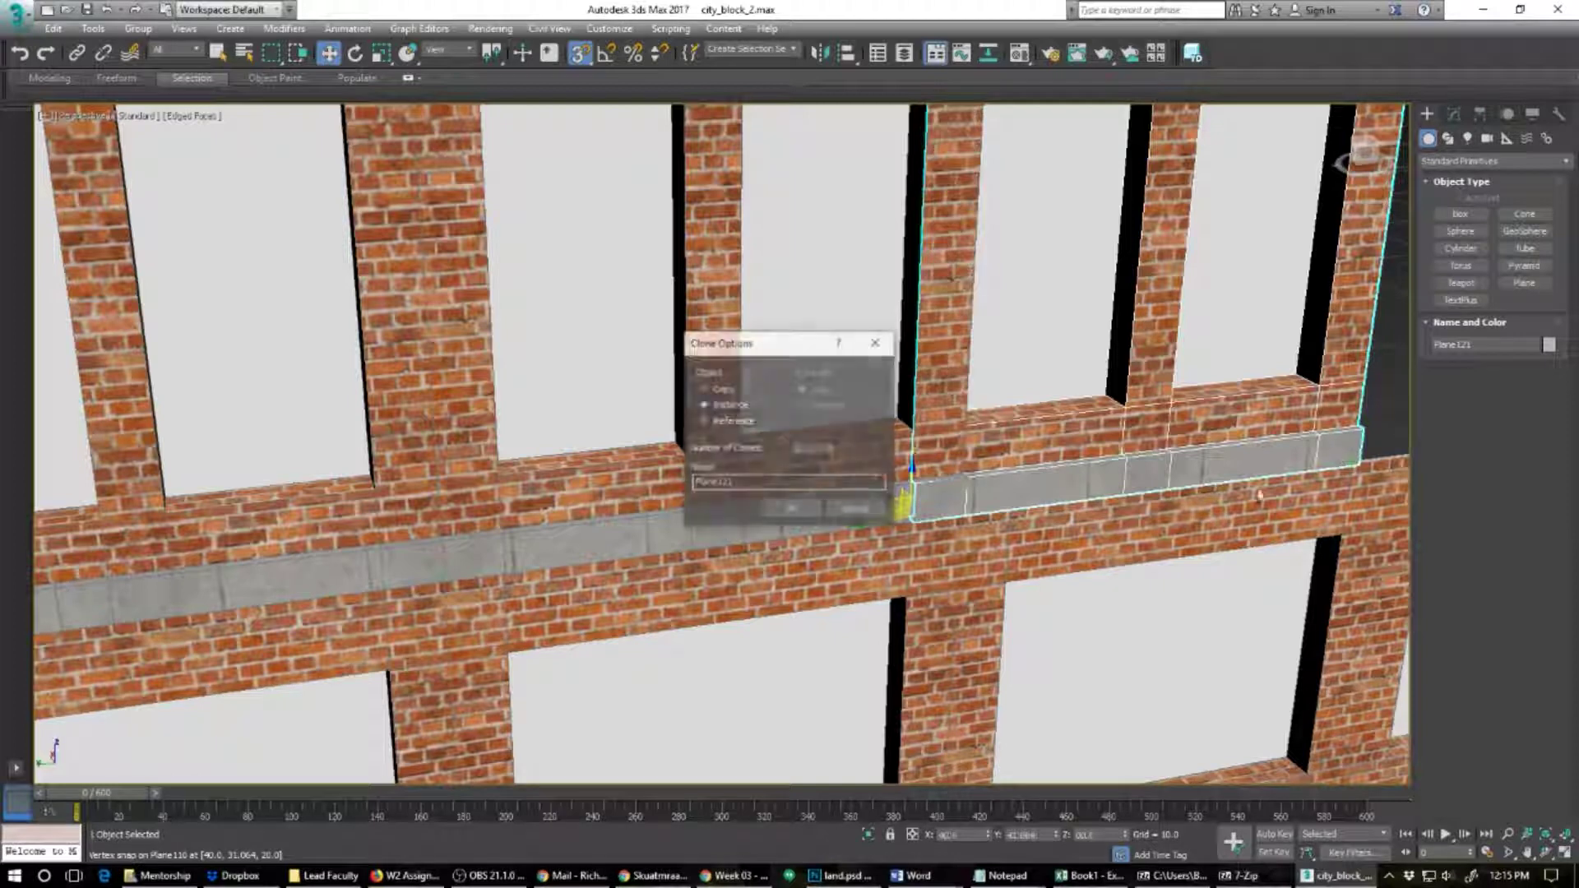
{"action": "left_click", "coordinate": [798, 515]}
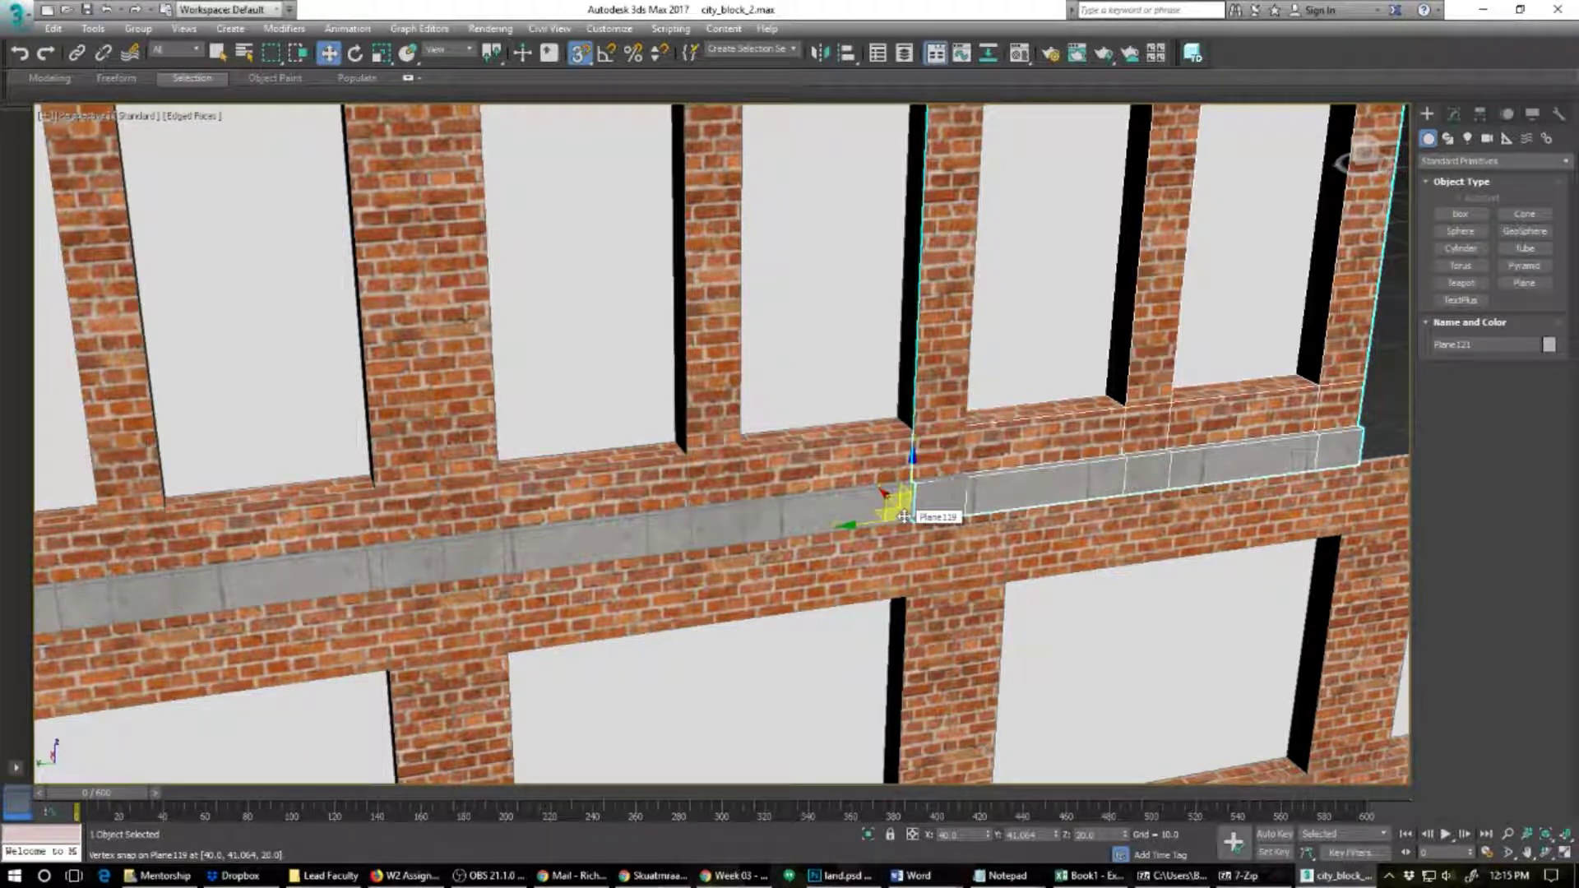
{"action": "left_click_drag", "start_coordinate": [905, 517], "coordinate": [958, 505]}
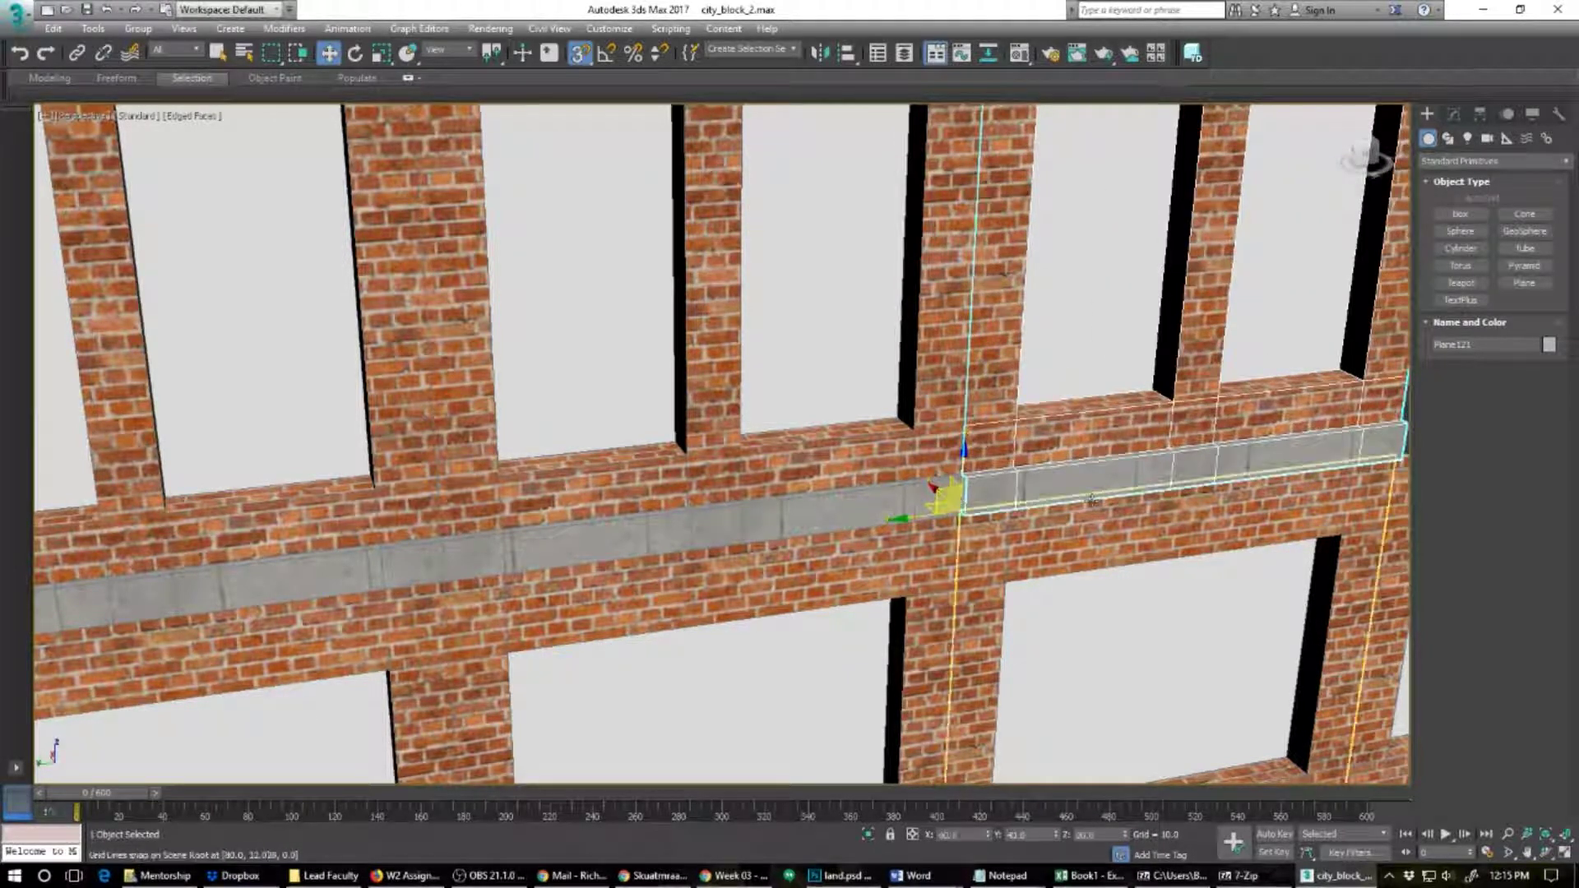
Step: Clone two more instances of the double-window panel onto the fourth and fifth bays of the third storey
{"action": "middle_click_drag", "start_coordinate": [1020, 509], "coordinate": [825, 501], "text": "alt"}
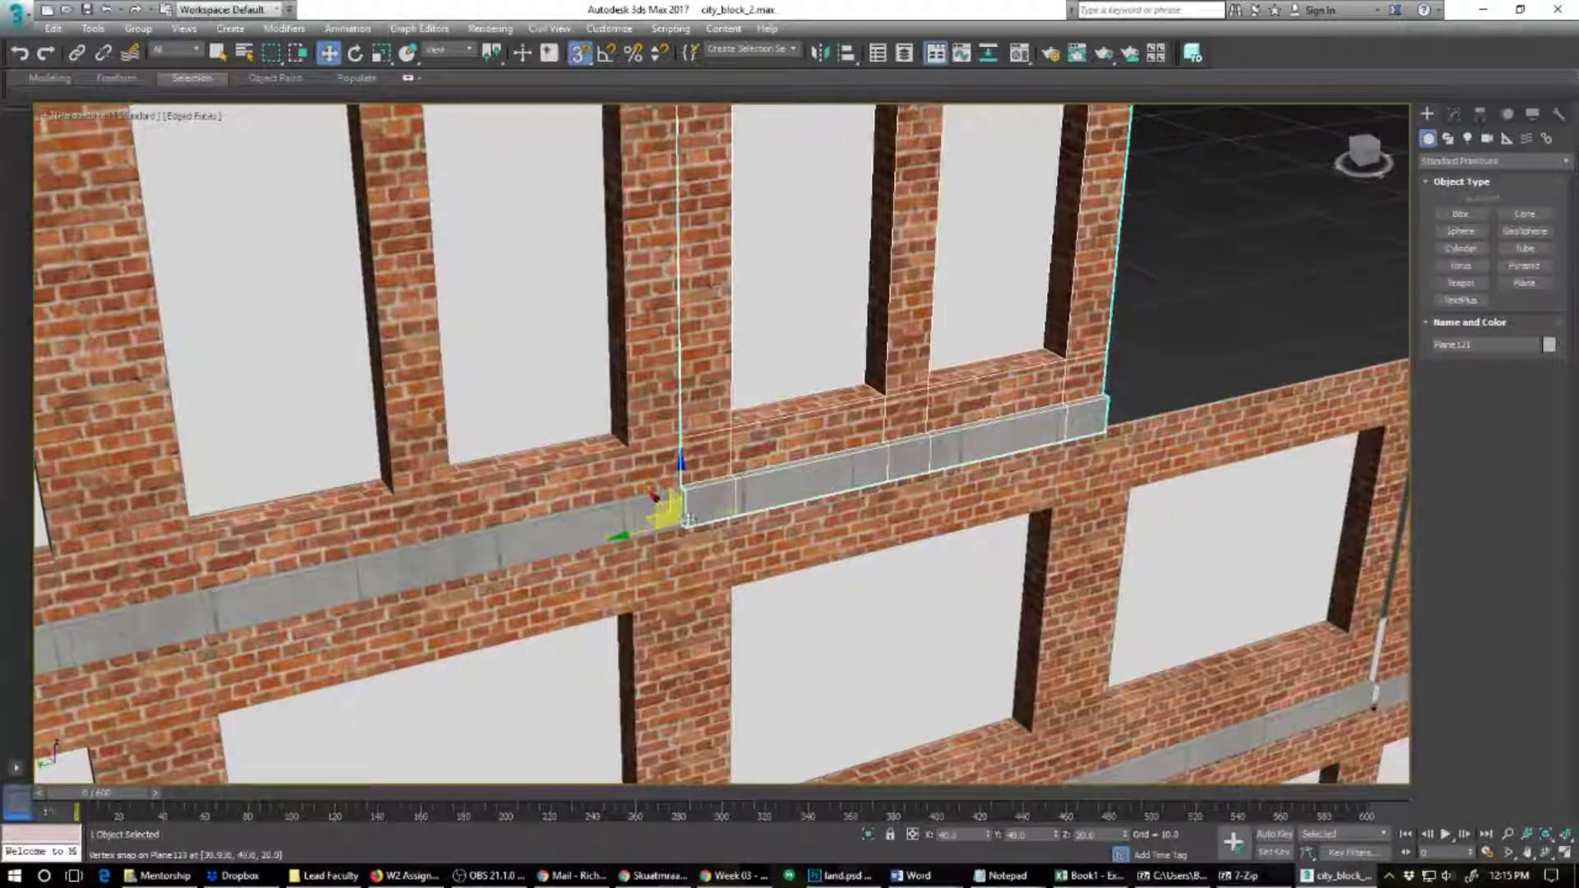
{"action": "left_click_drag", "start_coordinate": [684, 526], "coordinate": [1095, 429], "text": "shift"}
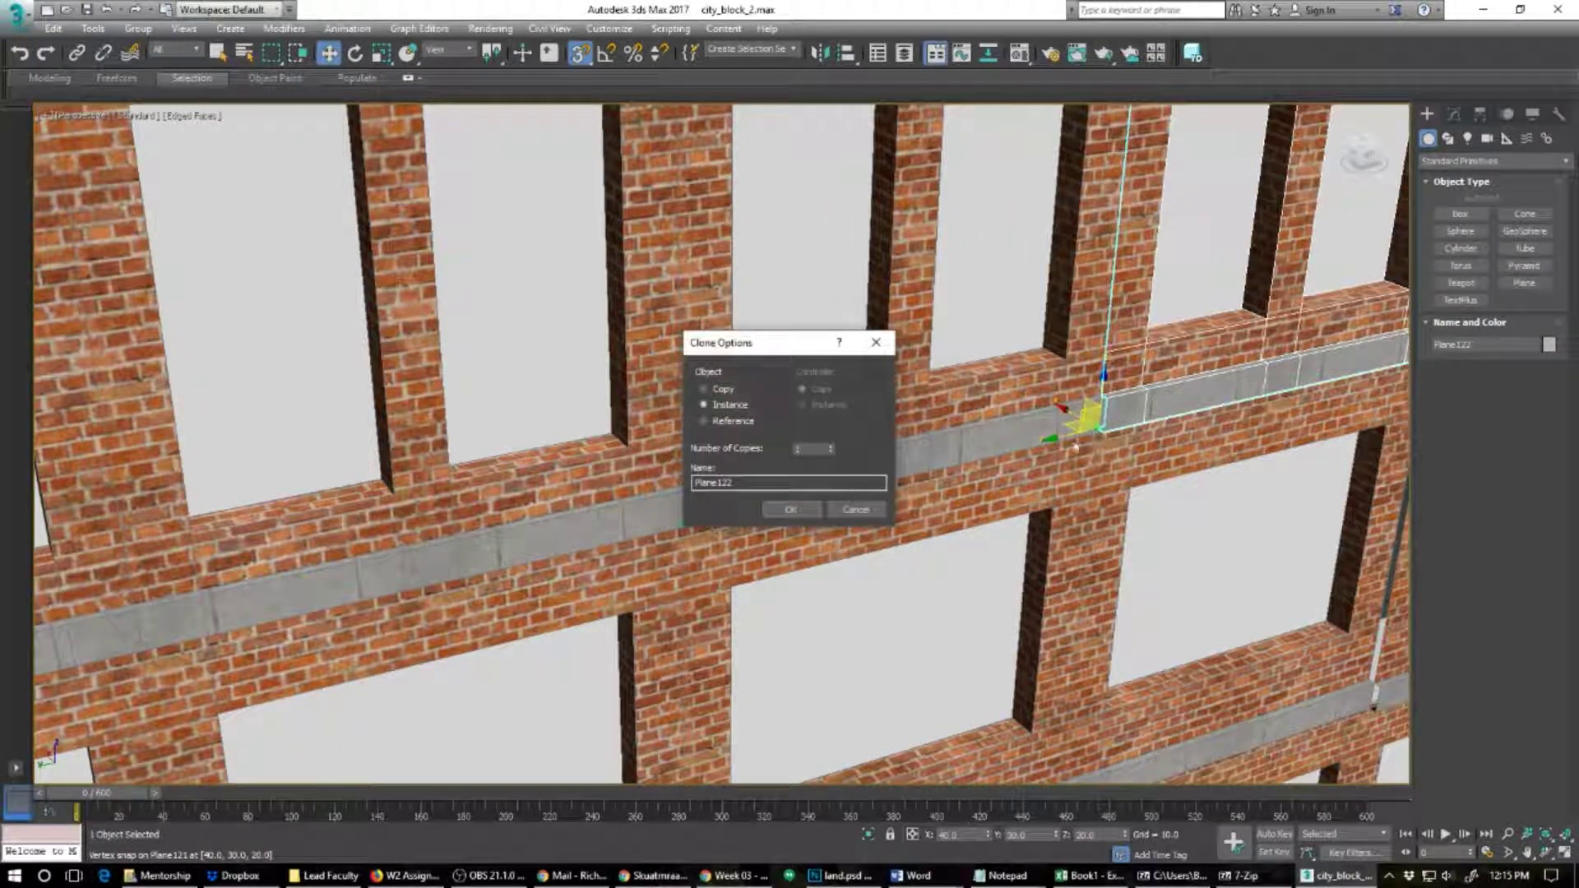
{"action": "left_click", "coordinate": [774, 514]}
{"action": "mouse_move", "coordinate": [1073, 446]}
{"action": "middle_mouse_down", "text": "alt"}
{"action": "mouse_move", "coordinate": [1119, 442]}
{"action": "mouse_move", "coordinate": [725, 579]}
{"action": "middle_mouse_up", "text": "alt"}
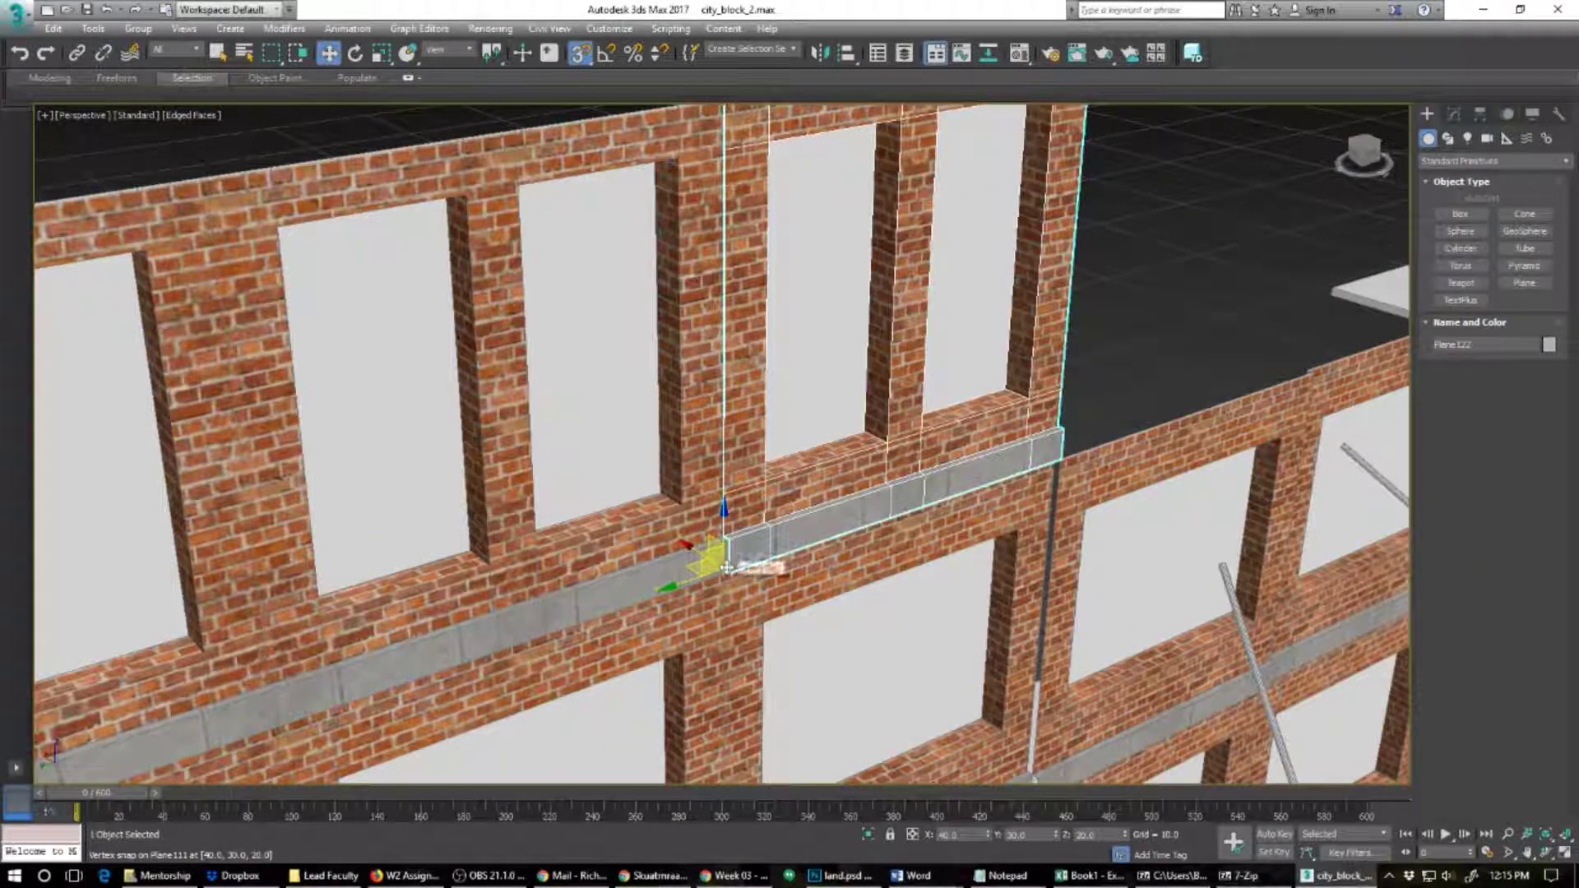
{"action": "left_click_drag", "start_coordinate": [726, 568], "coordinate": [1057, 454], "text": "shift"}
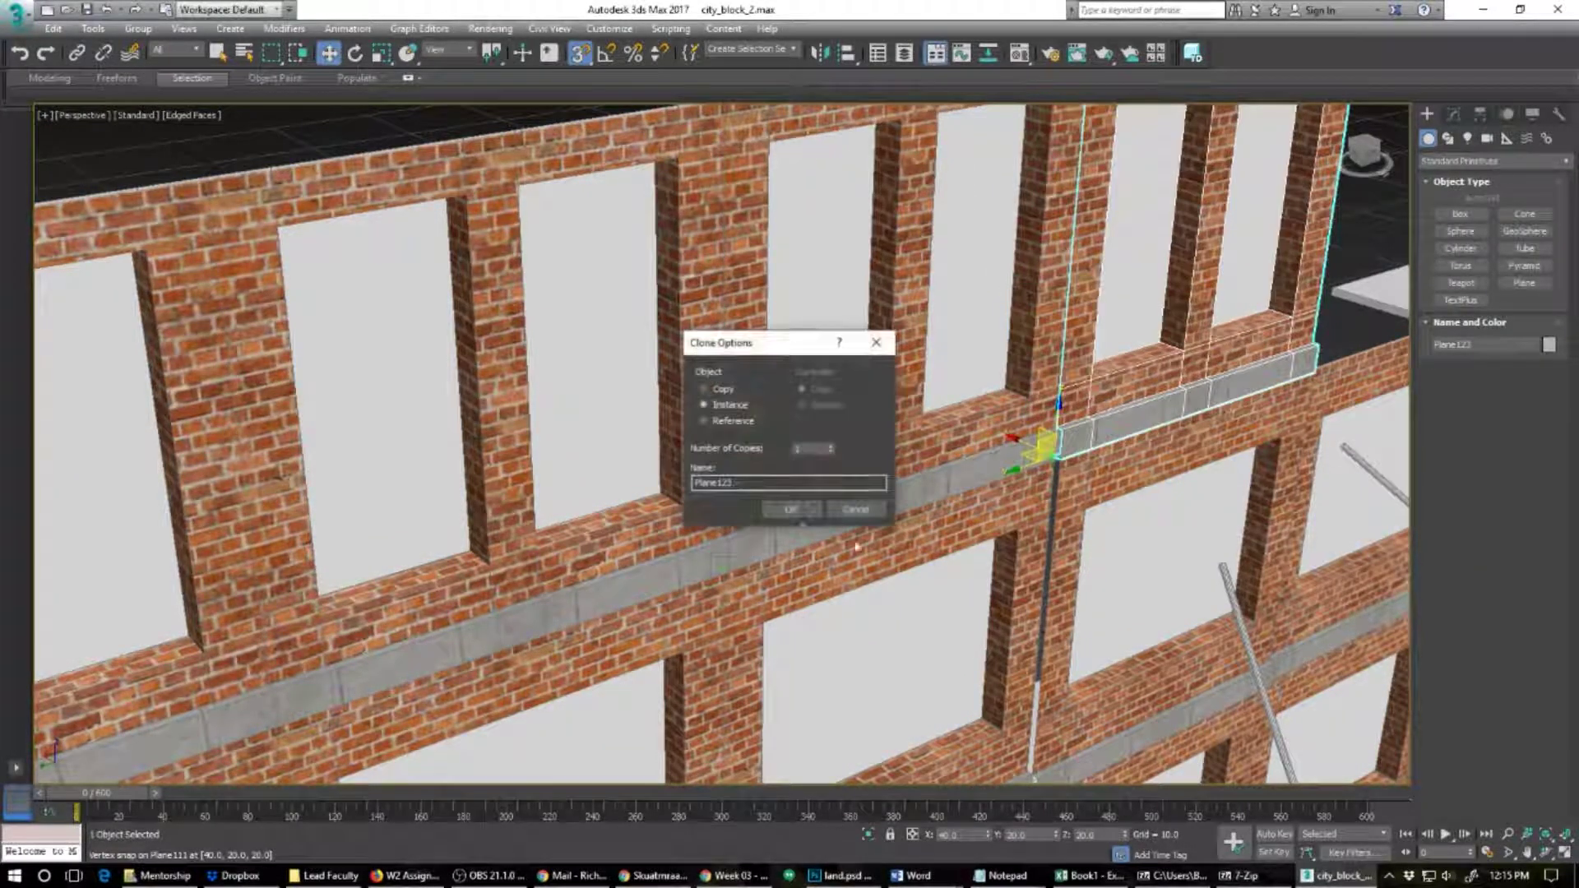
{"action": "left_click", "coordinate": [790, 512]}
Step: Snap the second-storey wide-window panel below the fifth double-window panel flush against its neighbour
{"action": "mouse_move", "coordinate": [1012, 527]}
{"action": "middle_mouse_down", "text": "alt"}
{"action": "mouse_move", "coordinate": [954, 534]}
{"action": "mouse_move", "coordinate": [922, 434]}
{"action": "middle_mouse_up", "text": "alt"}
{"action": "middle_click_drag", "start_coordinate": [916, 489], "coordinate": [946, 525], "text": "alt"}
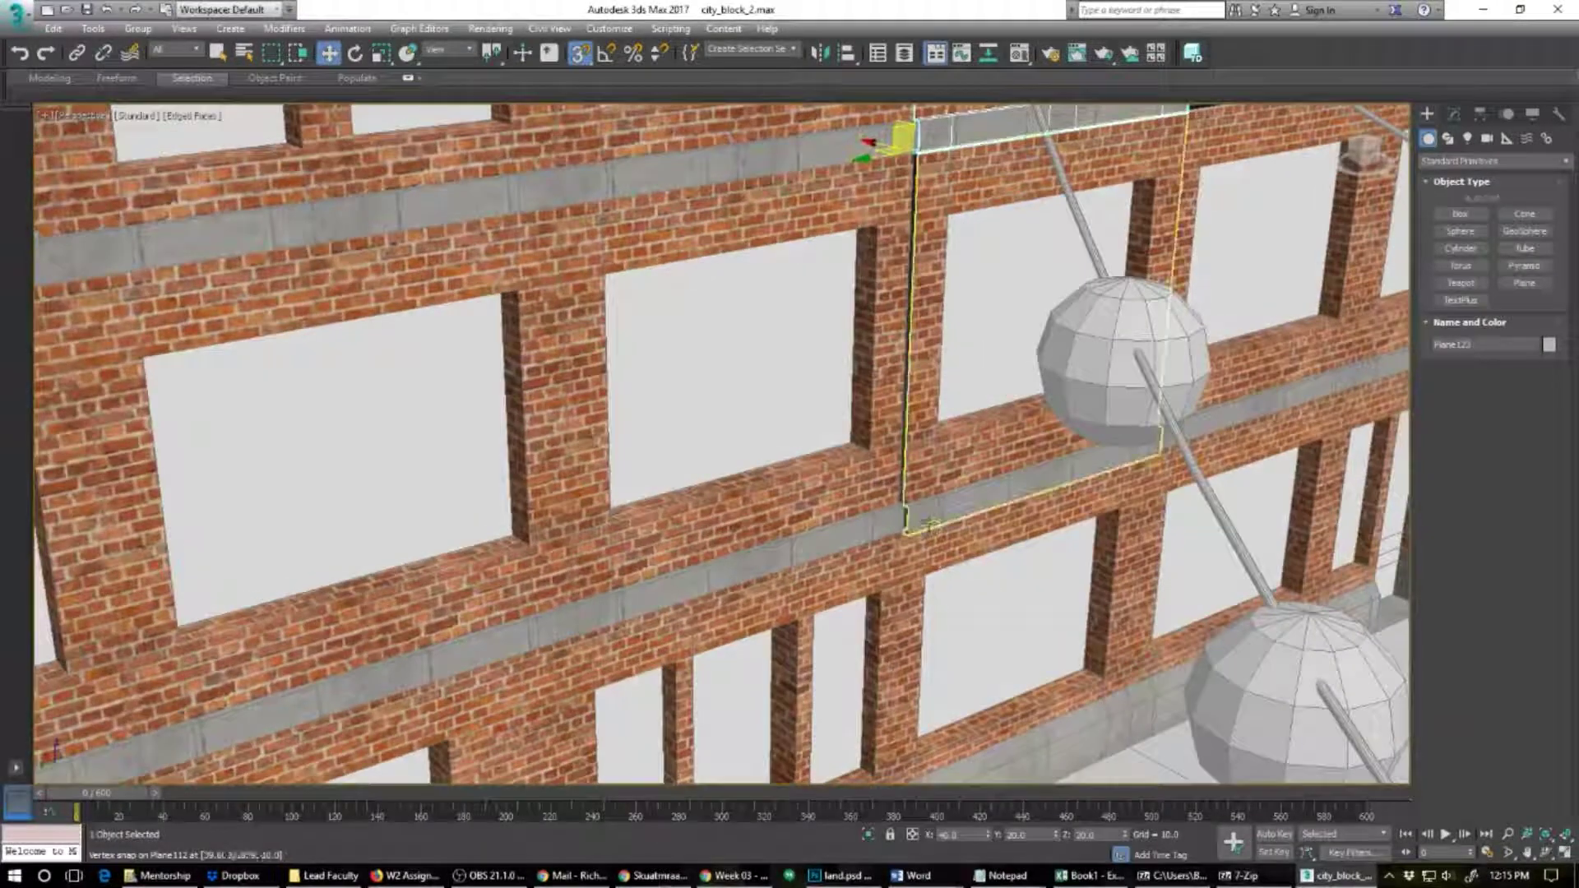
{"action": "left_click", "coordinate": [924, 524]}
{"action": "left_click_drag", "start_coordinate": [904, 527], "coordinate": [897, 521]}
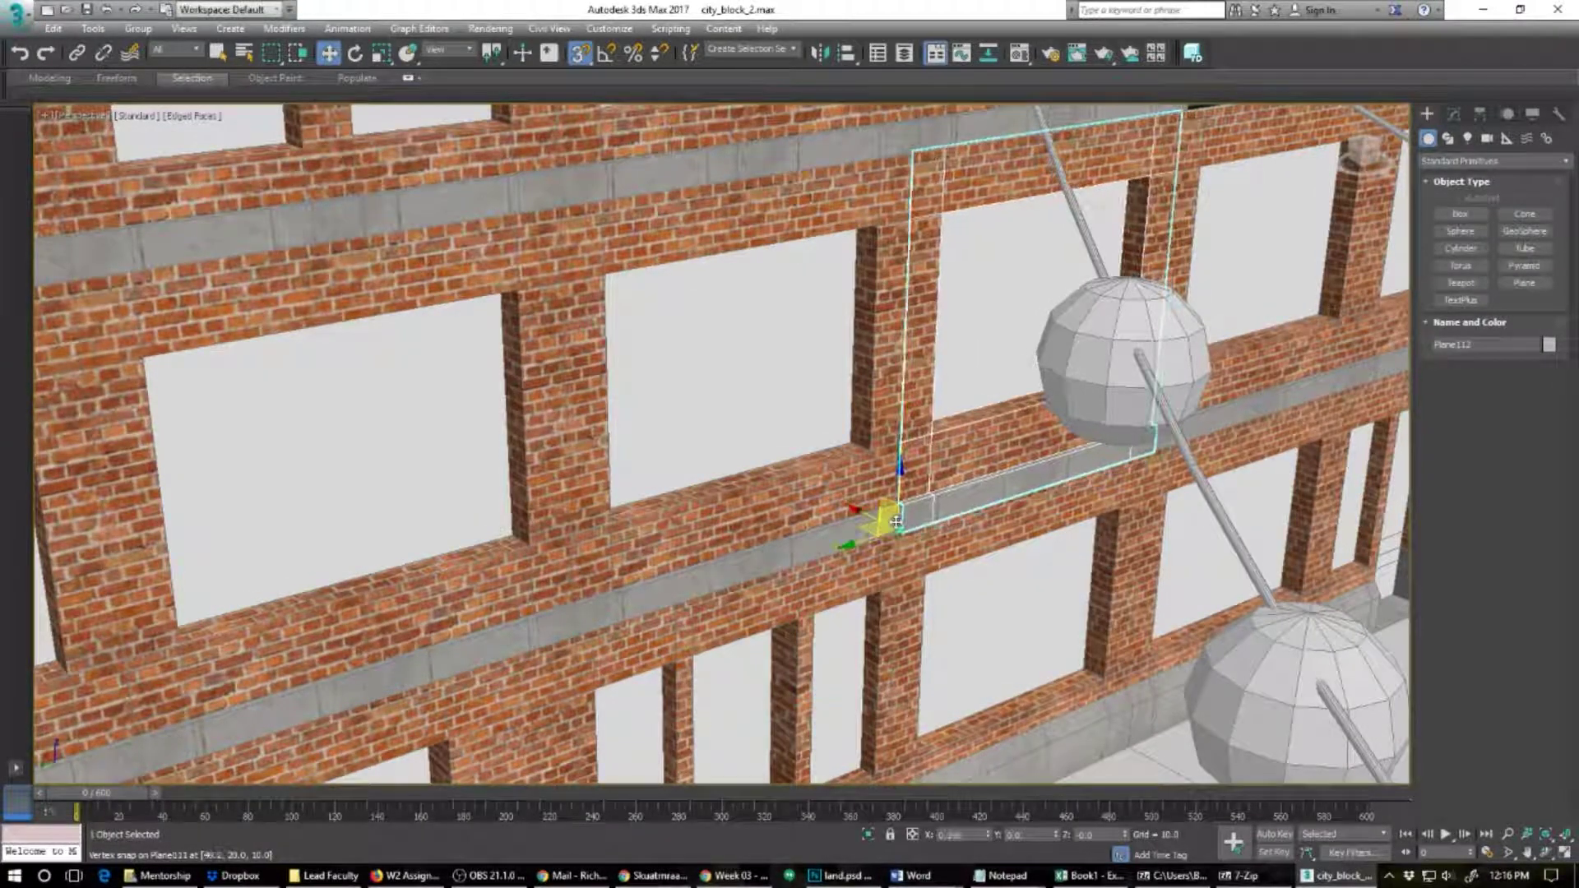
Step: Clone an instance of the fifth double-window panel onto the sixth bay of the third storey, snapped flush to its neighbour
{"action": "middle_click_drag", "start_coordinate": [966, 386], "coordinate": [925, 712]}
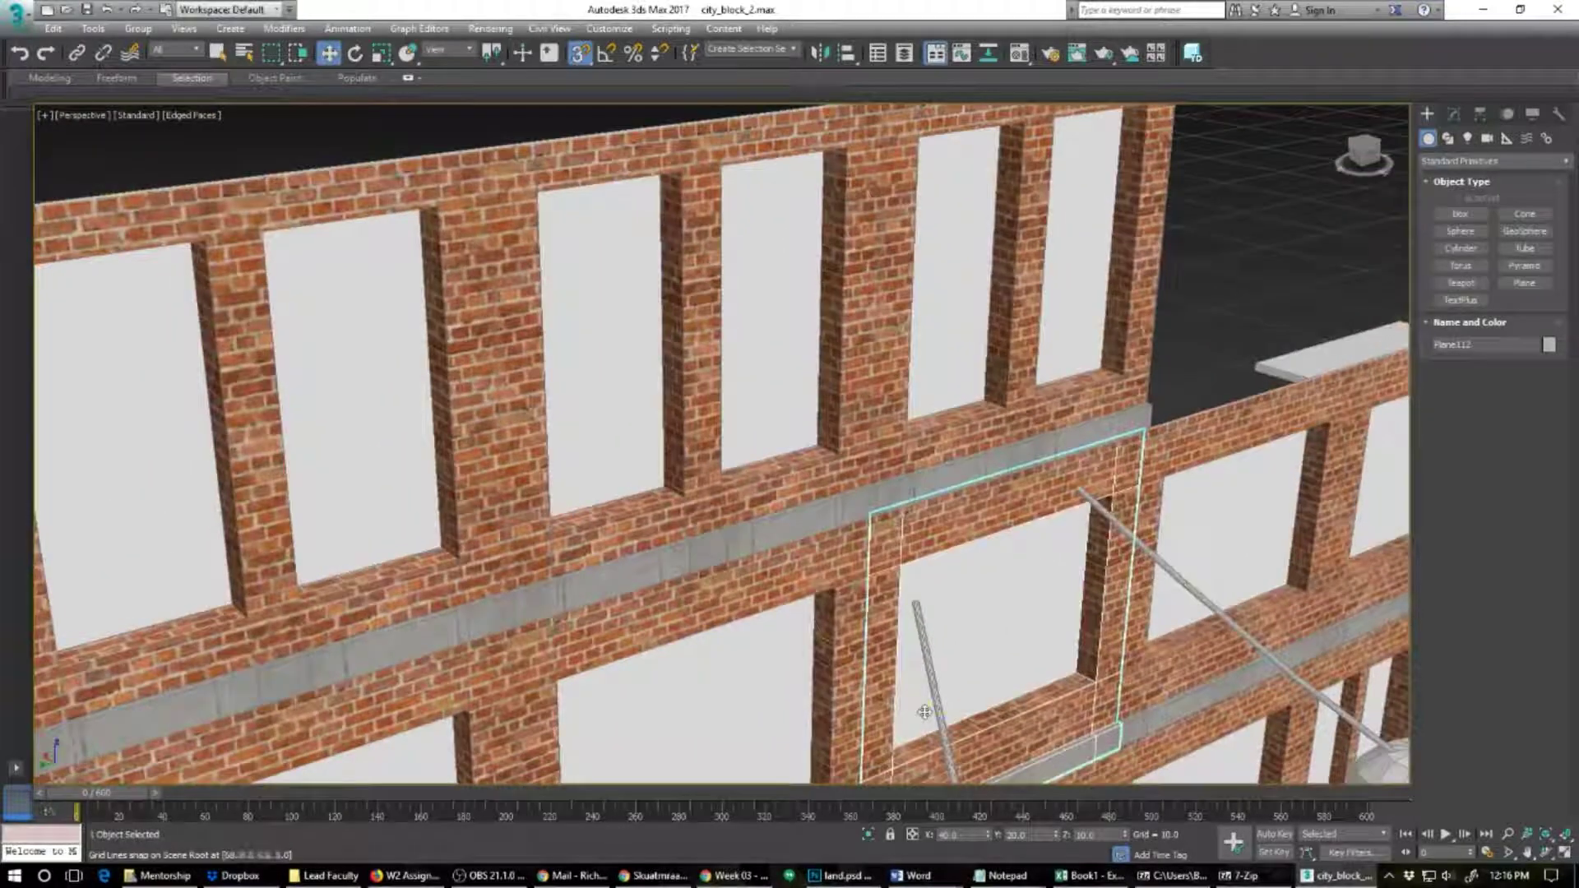
{"action": "left_click", "coordinate": [911, 485]}
{"action": "scroll", "coordinate": [911, 485], "scroll_direction": "up", "scroll_amount": 2}
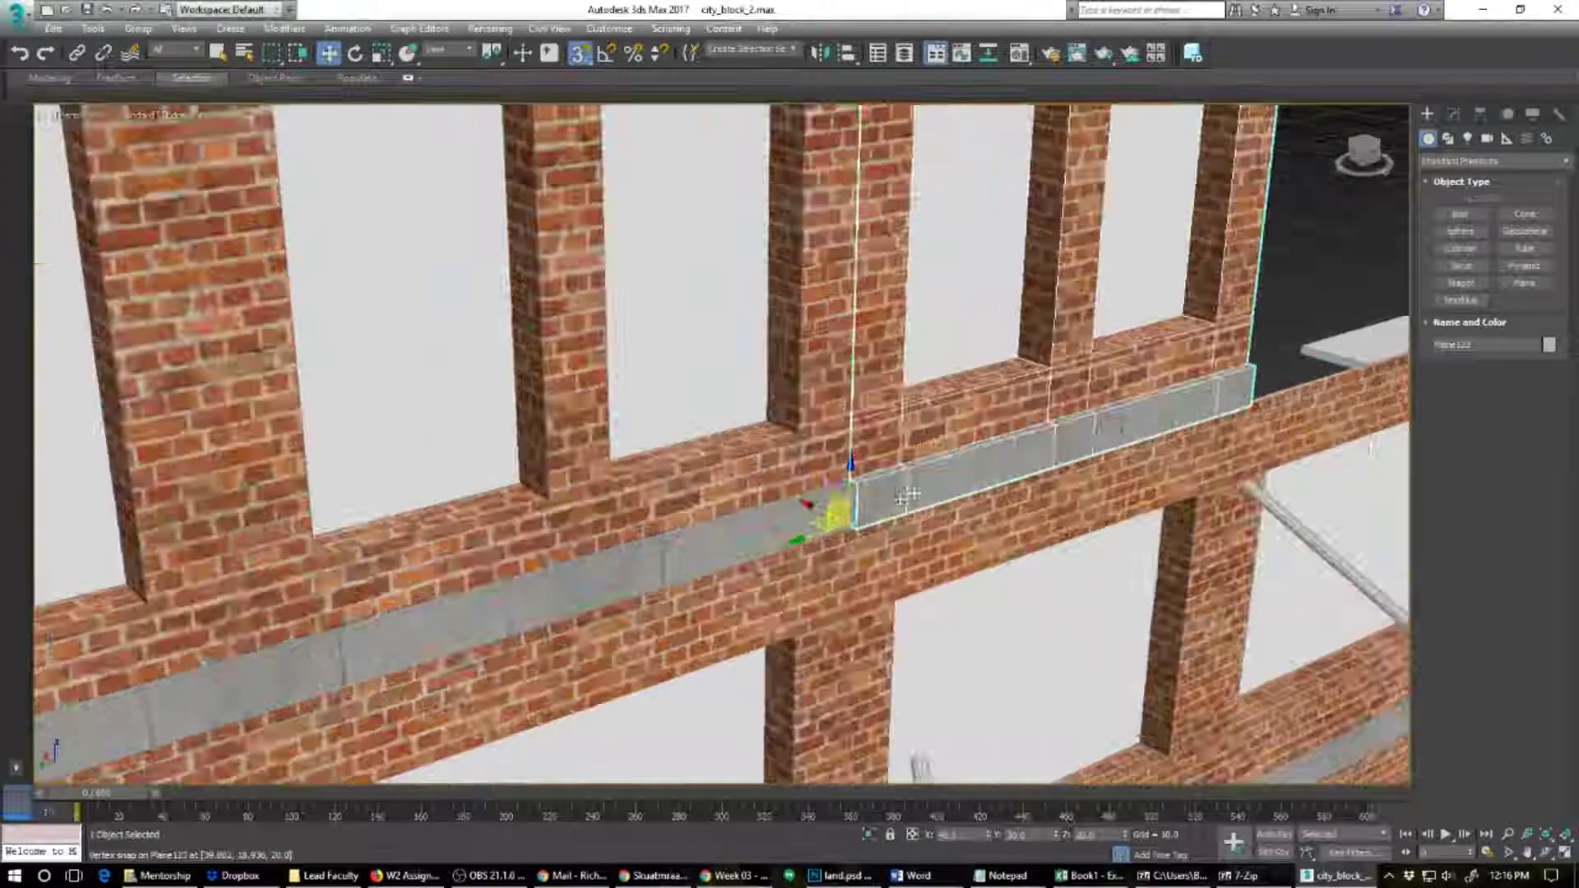
{"action": "left_click", "coordinate": [850, 525]}
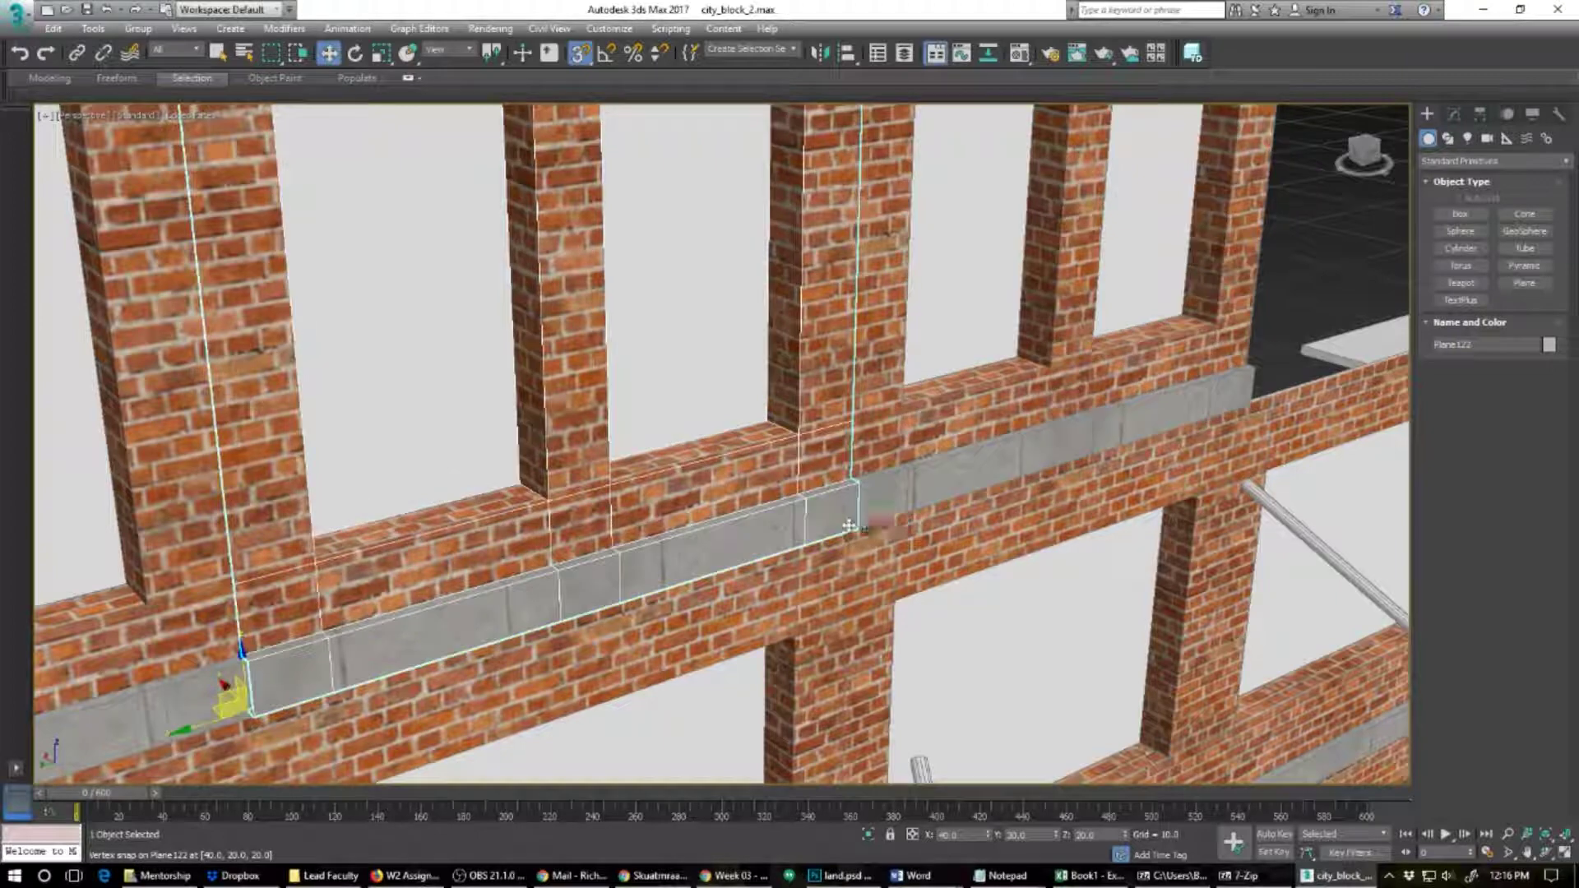
{"action": "left_click", "coordinate": [869, 523]}
{"action": "mouse_move", "coordinate": [852, 521]}
{"action": "left_mouse_down"}
{"action": "mouse_move", "coordinate": [902, 511]}
{"action": "mouse_move", "coordinate": [855, 520]}
{"action": "mouse_move", "coordinate": [1049, 417]}
{"action": "mouse_move", "coordinate": [1232, 394]}
{"action": "mouse_move", "coordinate": [1217, 383]}
{"action": "mouse_move", "coordinate": [1231, 395]}
{"action": "left_mouse_up"}
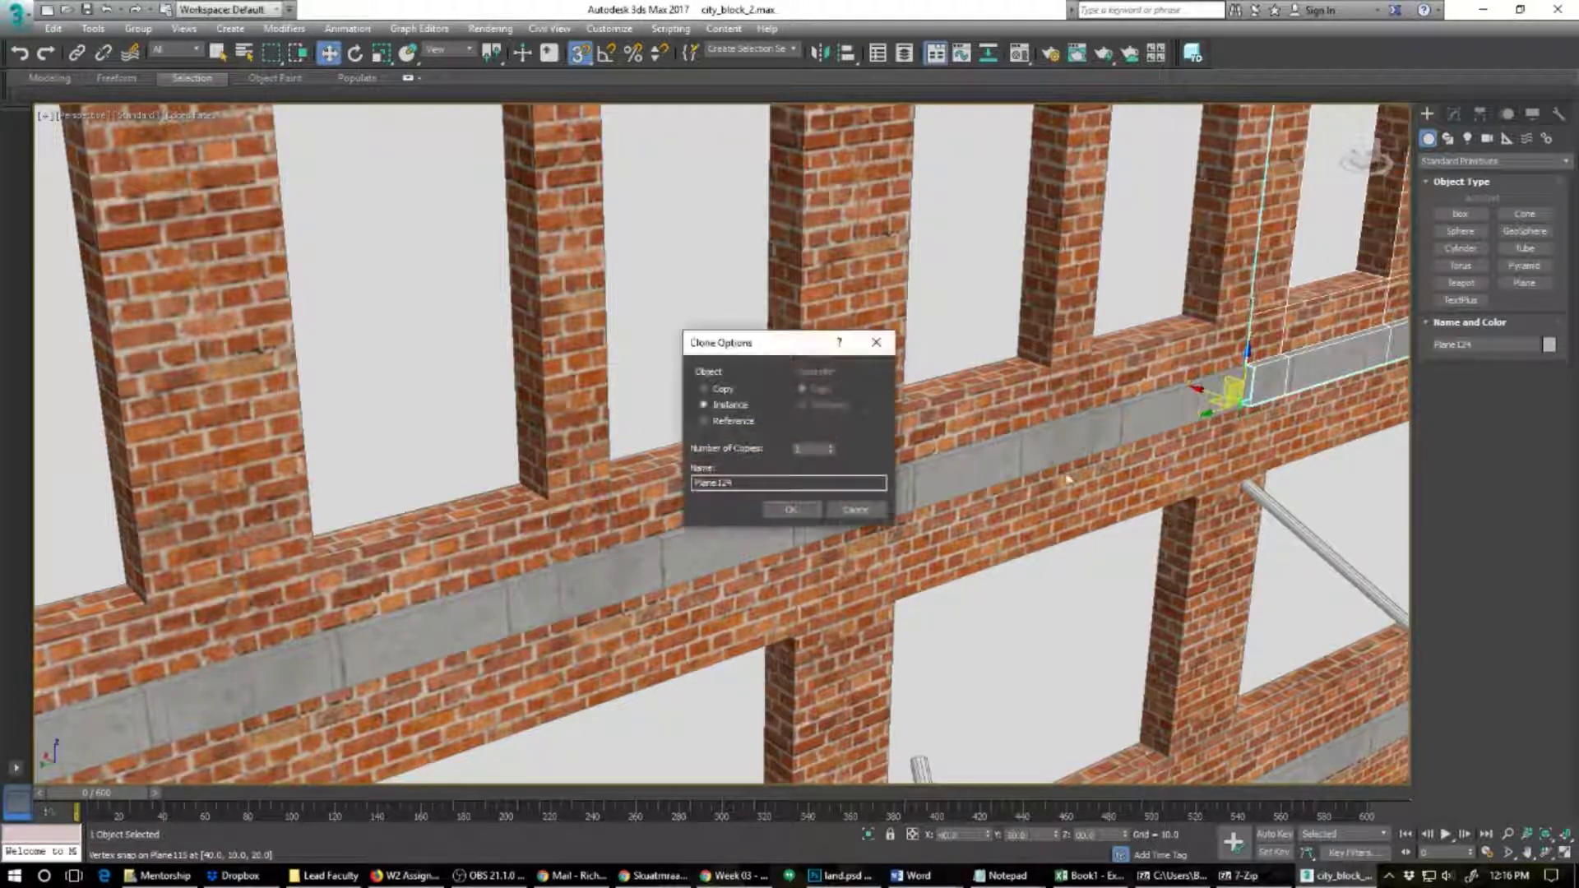
{"action": "left_click", "coordinate": [792, 511]}
Step: Clone two more instances of the double-window panel onto the seventh and eighth bays of the third storey
{"action": "mouse_move", "coordinate": [1259, 575]}
{"action": "middle_mouse_down", "text": "alt"}
{"action": "mouse_move", "coordinate": [1174, 511]}
{"action": "mouse_move", "coordinate": [897, 737]}
{"action": "mouse_move", "coordinate": [810, 728]}
{"action": "mouse_move", "coordinate": [740, 659]}
{"action": "mouse_move", "coordinate": [884, 736]}
{"action": "middle_mouse_up", "text": "alt"}
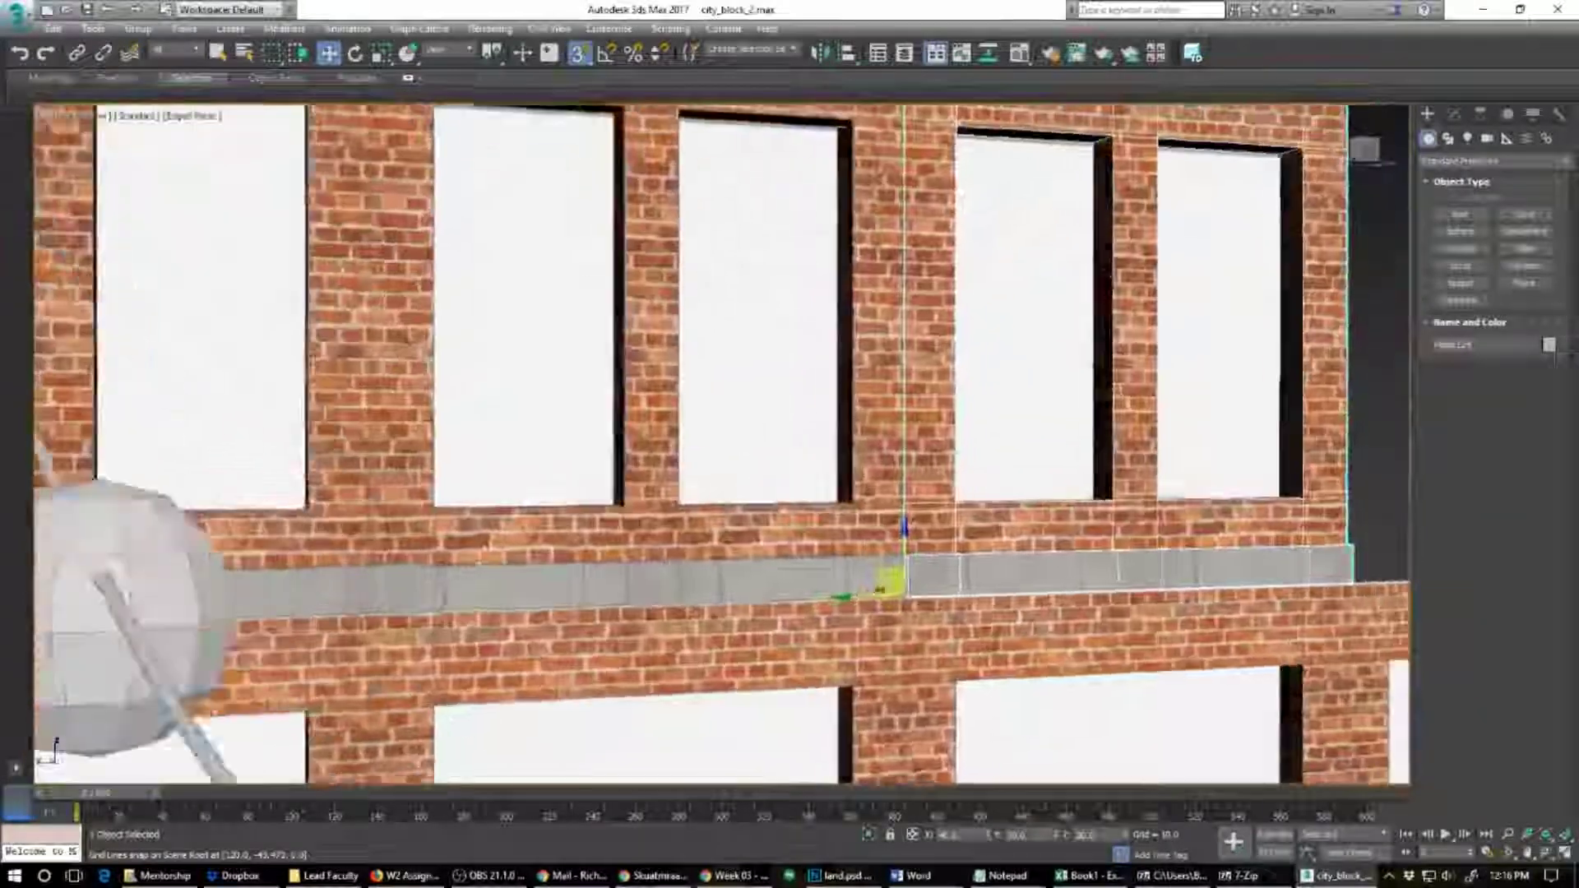
{"action": "middle_click_drag", "start_coordinate": [992, 650], "coordinate": [634, 582]}
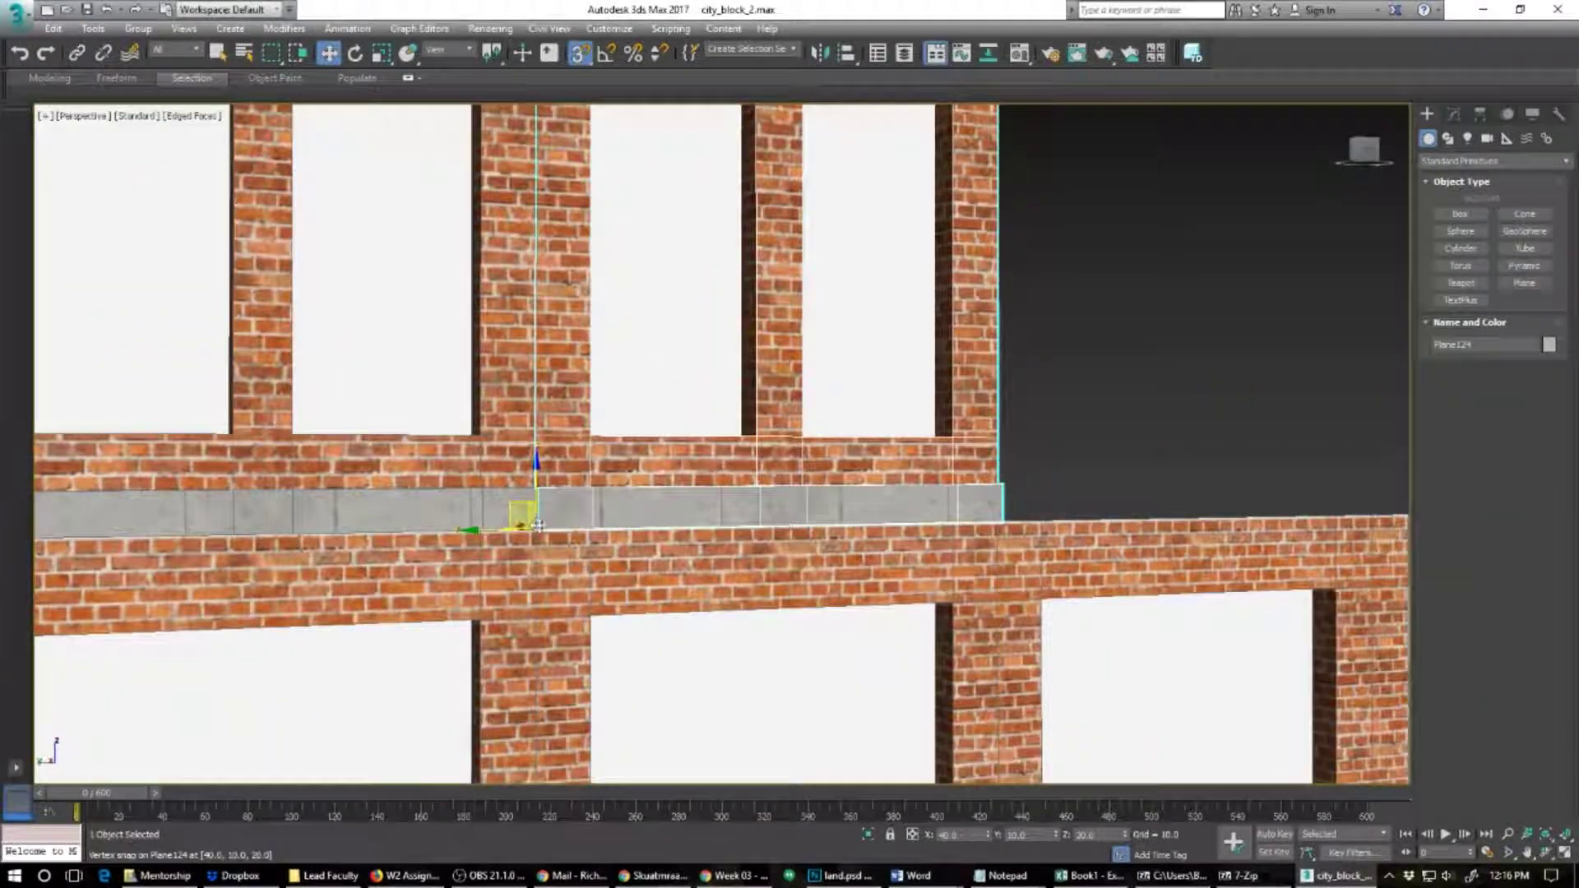
{"action": "left_click_drag", "start_coordinate": [538, 525], "coordinate": [1002, 521], "text": "shift"}
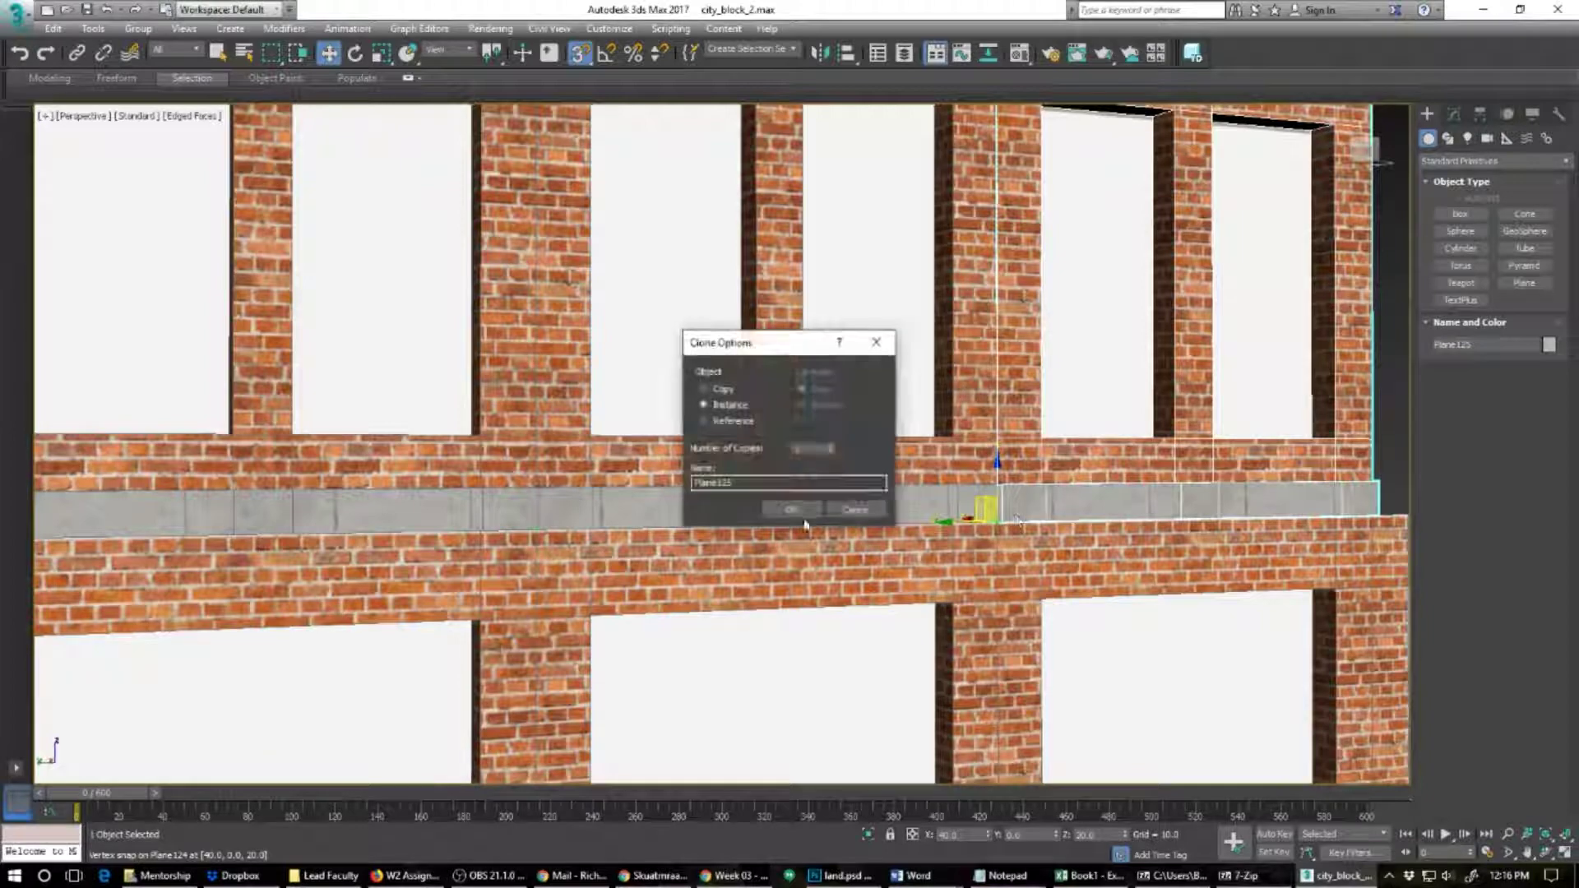
{"action": "left_click", "coordinate": [796, 512]}
{"action": "mouse_move", "coordinate": [1020, 568]}
{"action": "middle_mouse_down", "text": "alt"}
{"action": "mouse_move", "coordinate": [1061, 609]}
{"action": "mouse_move", "coordinate": [603, 610]}
{"action": "middle_mouse_up", "text": "alt"}
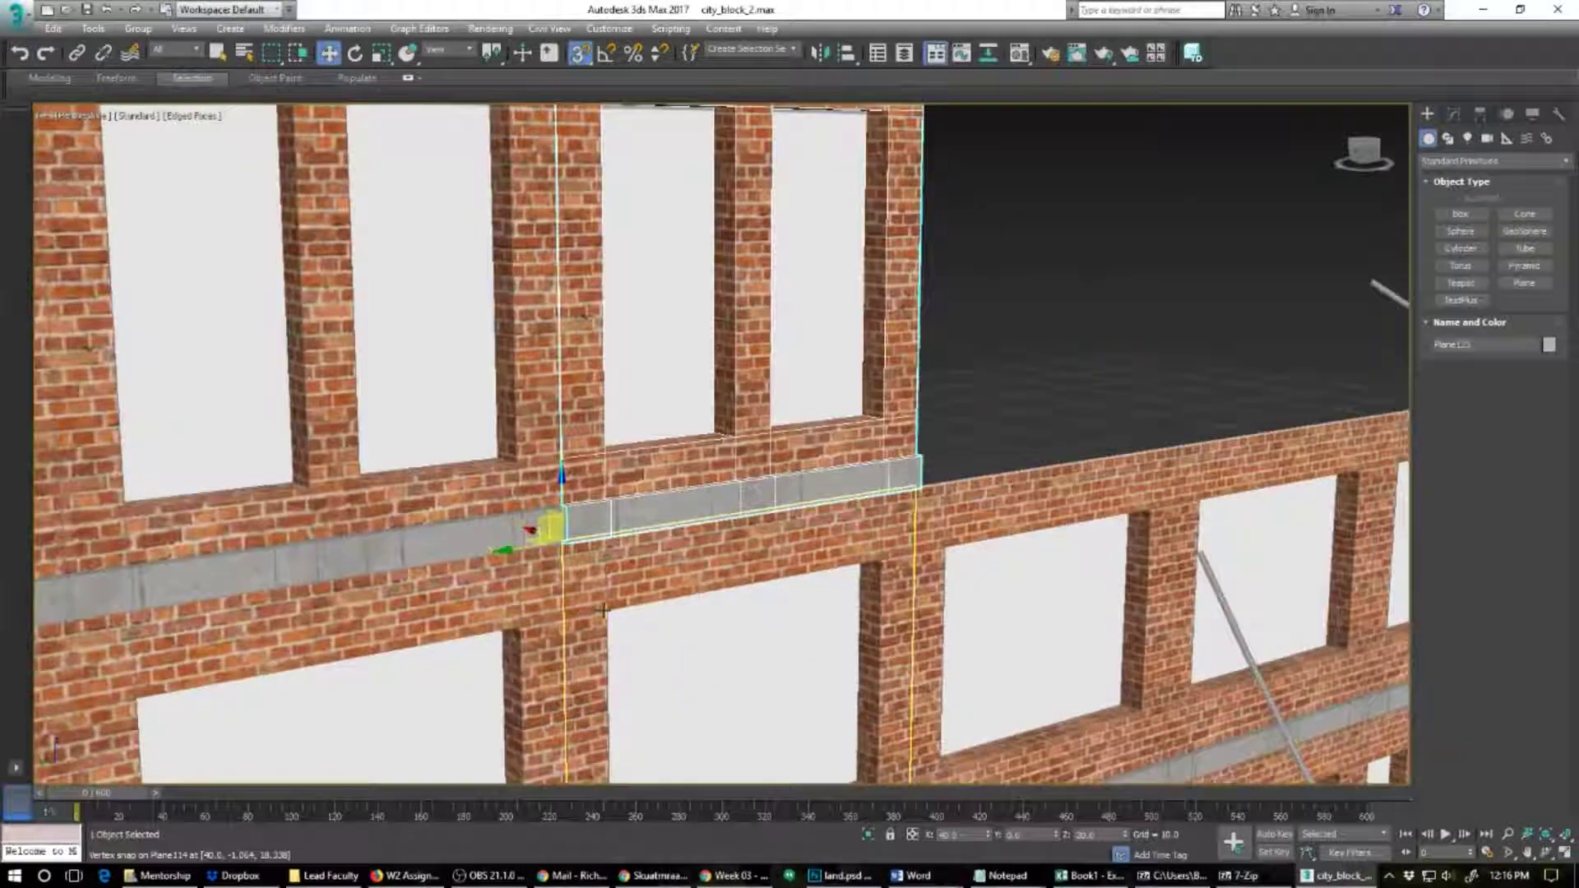
{"action": "scroll", "coordinate": [603, 611], "scroll_direction": "up", "scroll_amount": 2}
{"action": "left_click_drag", "start_coordinate": [541, 505], "coordinate": [1048, 428], "text": "shift"}
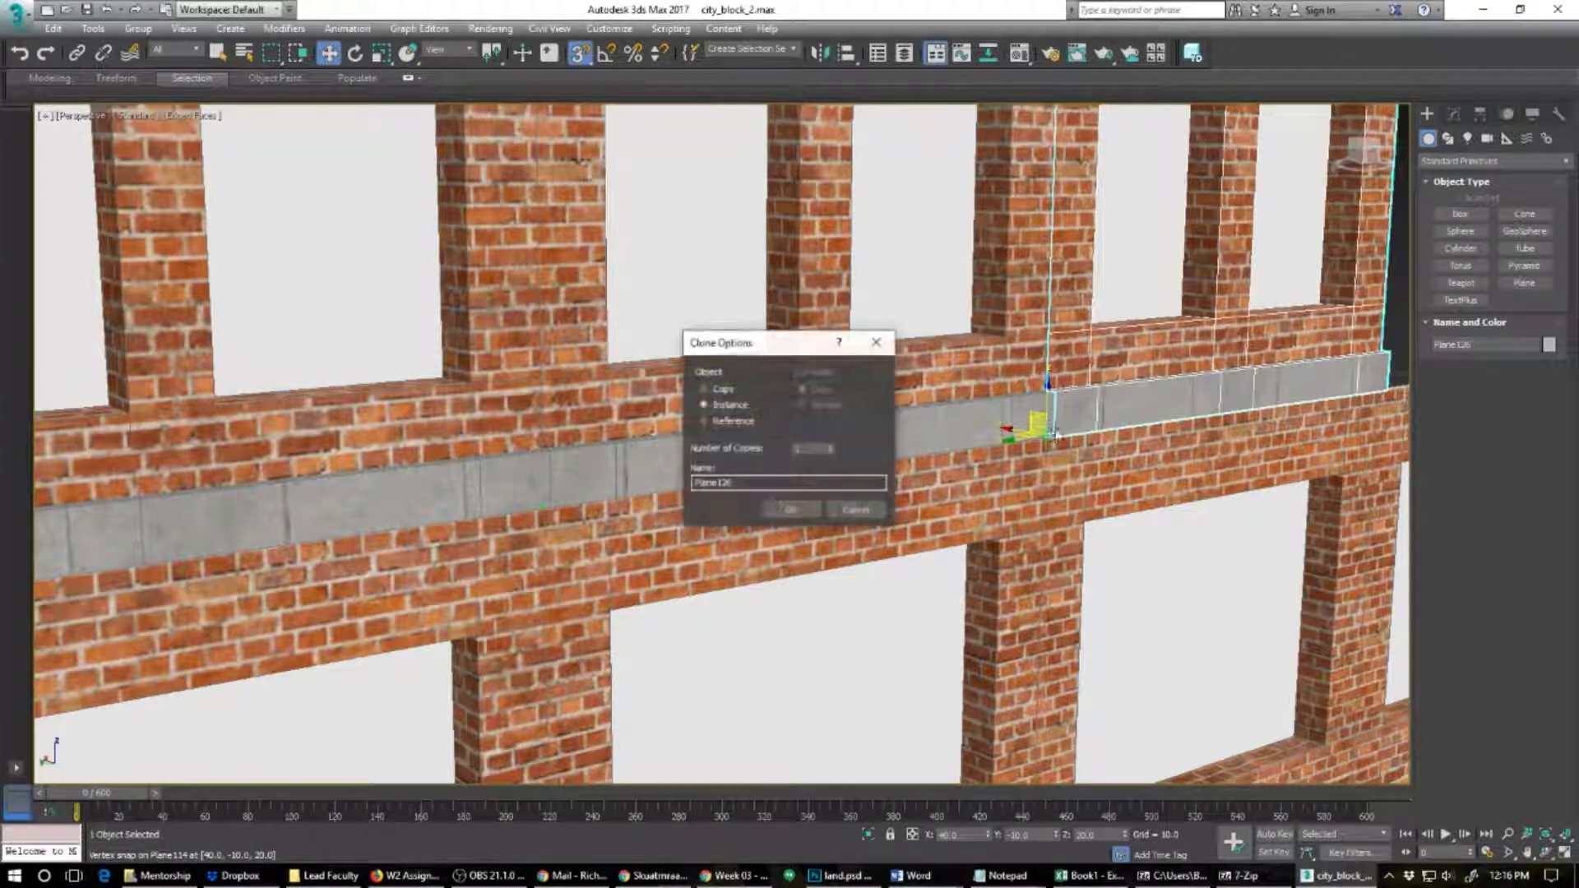
{"action": "left_click", "coordinate": [773, 512]}
Step: Continue the third storey with instanced double-window panels on the ninth and tenth bays
{"action": "mouse_move", "coordinate": [991, 526]}
{"action": "middle_mouse_down", "text": "alt"}
{"action": "mouse_move", "coordinate": [1030, 547]}
{"action": "mouse_move", "coordinate": [485, 705]}
{"action": "mouse_move", "coordinate": [581, 719]}
{"action": "mouse_move", "coordinate": [564, 719]}
{"action": "middle_mouse_up", "text": "alt"}
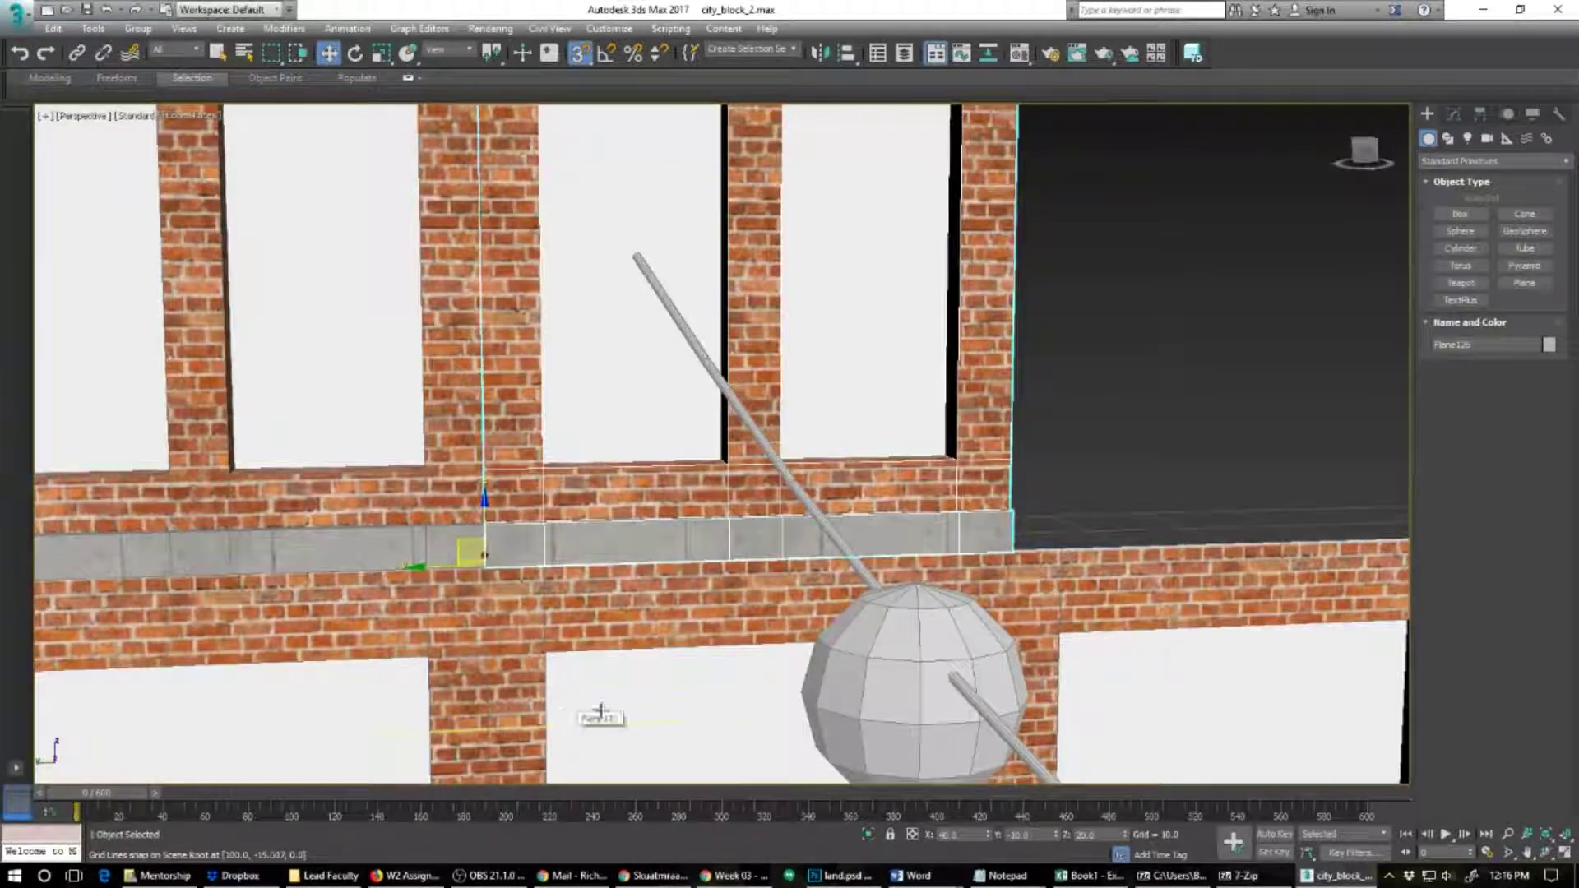
{"action": "mouse_move", "coordinate": [492, 565]}
{"action": "left_mouse_down", "text": "shift"}
{"action": "mouse_move", "coordinate": [989, 534]}
{"action": "mouse_move", "coordinate": [1008, 547]}
{"action": "left_mouse_up", "text": "shift"}
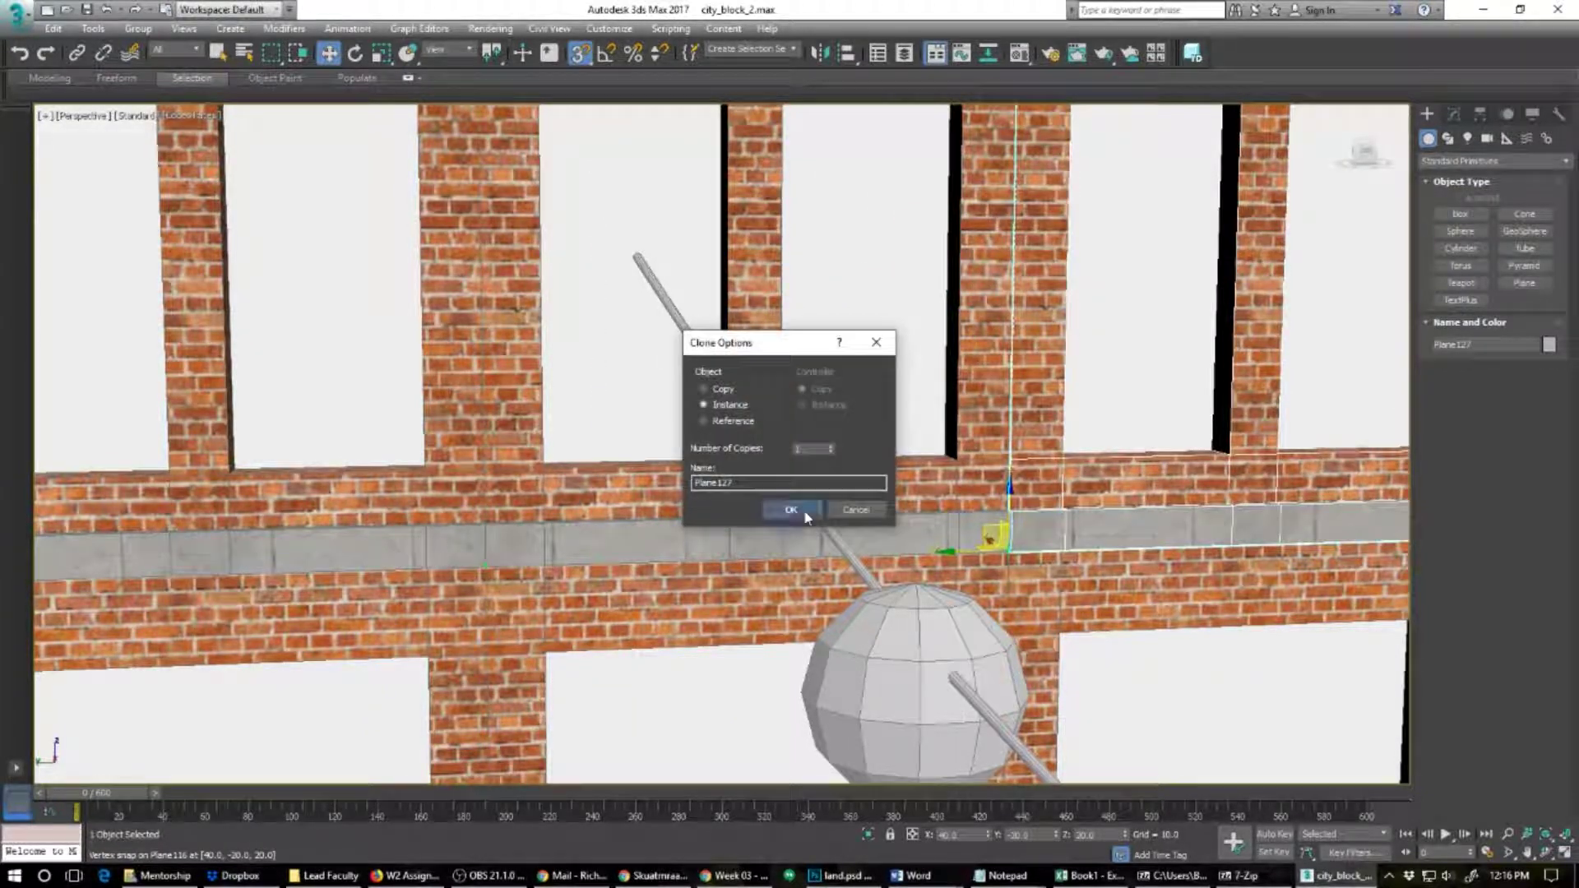
{"action": "left_click", "coordinate": [806, 517]}
{"action": "middle_click_drag", "start_coordinate": [839, 539], "coordinate": [946, 589], "text": "alt"}
{"action": "middle_click_drag", "start_coordinate": [946, 588], "coordinate": [516, 625]}
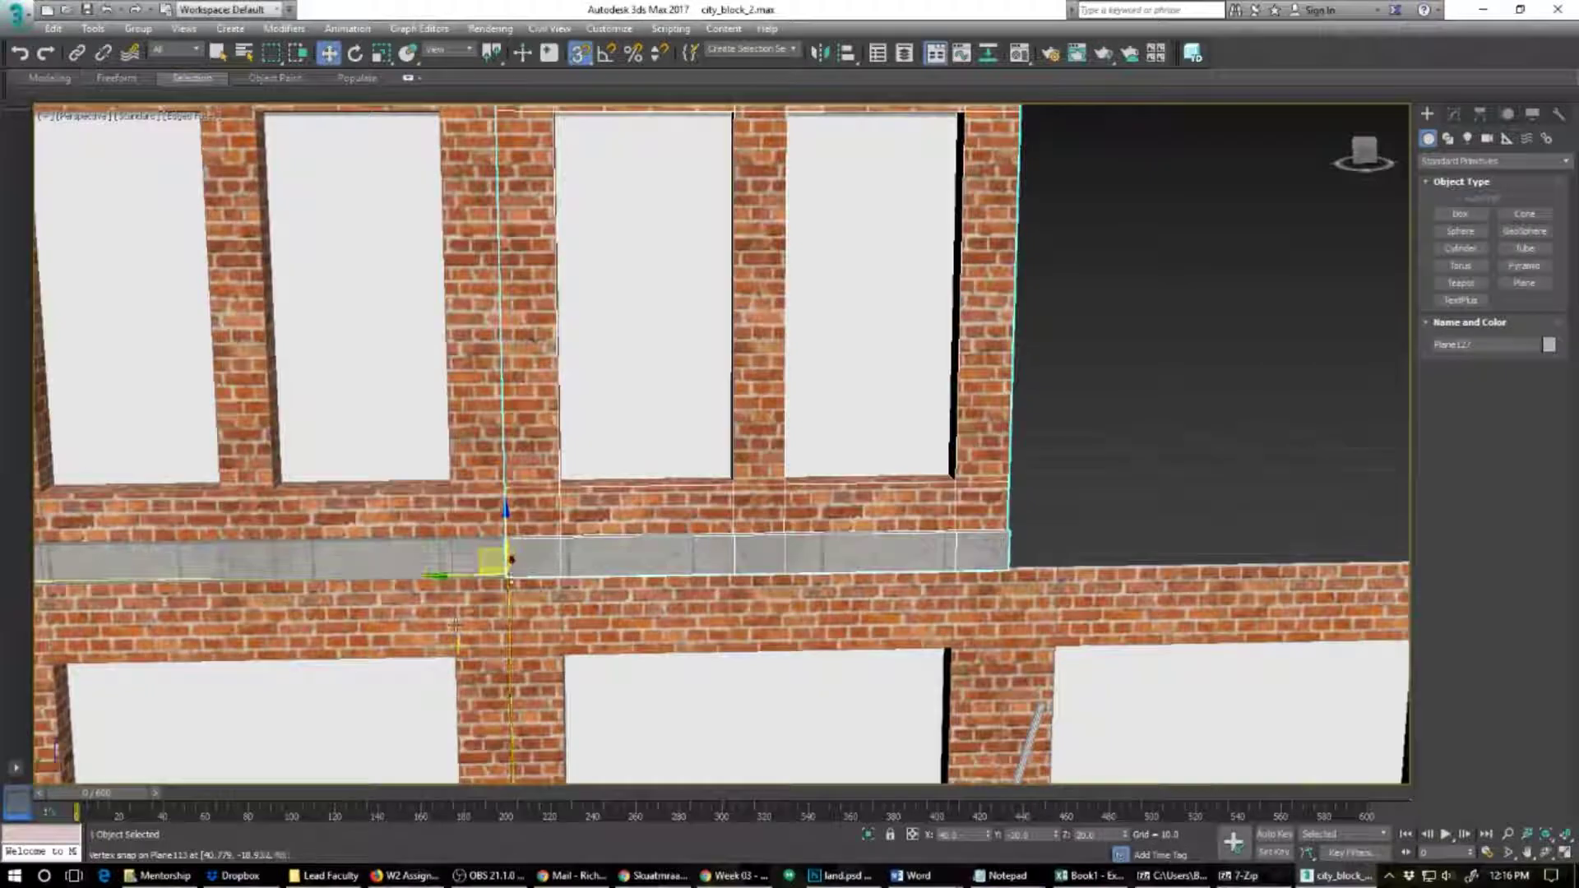
{"action": "mouse_move", "coordinate": [500, 562]}
{"action": "left_mouse_down"}
{"action": "mouse_move", "coordinate": [905, 540]}
{"action": "mouse_move", "coordinate": [1012, 566]}
{"action": "left_mouse_up"}
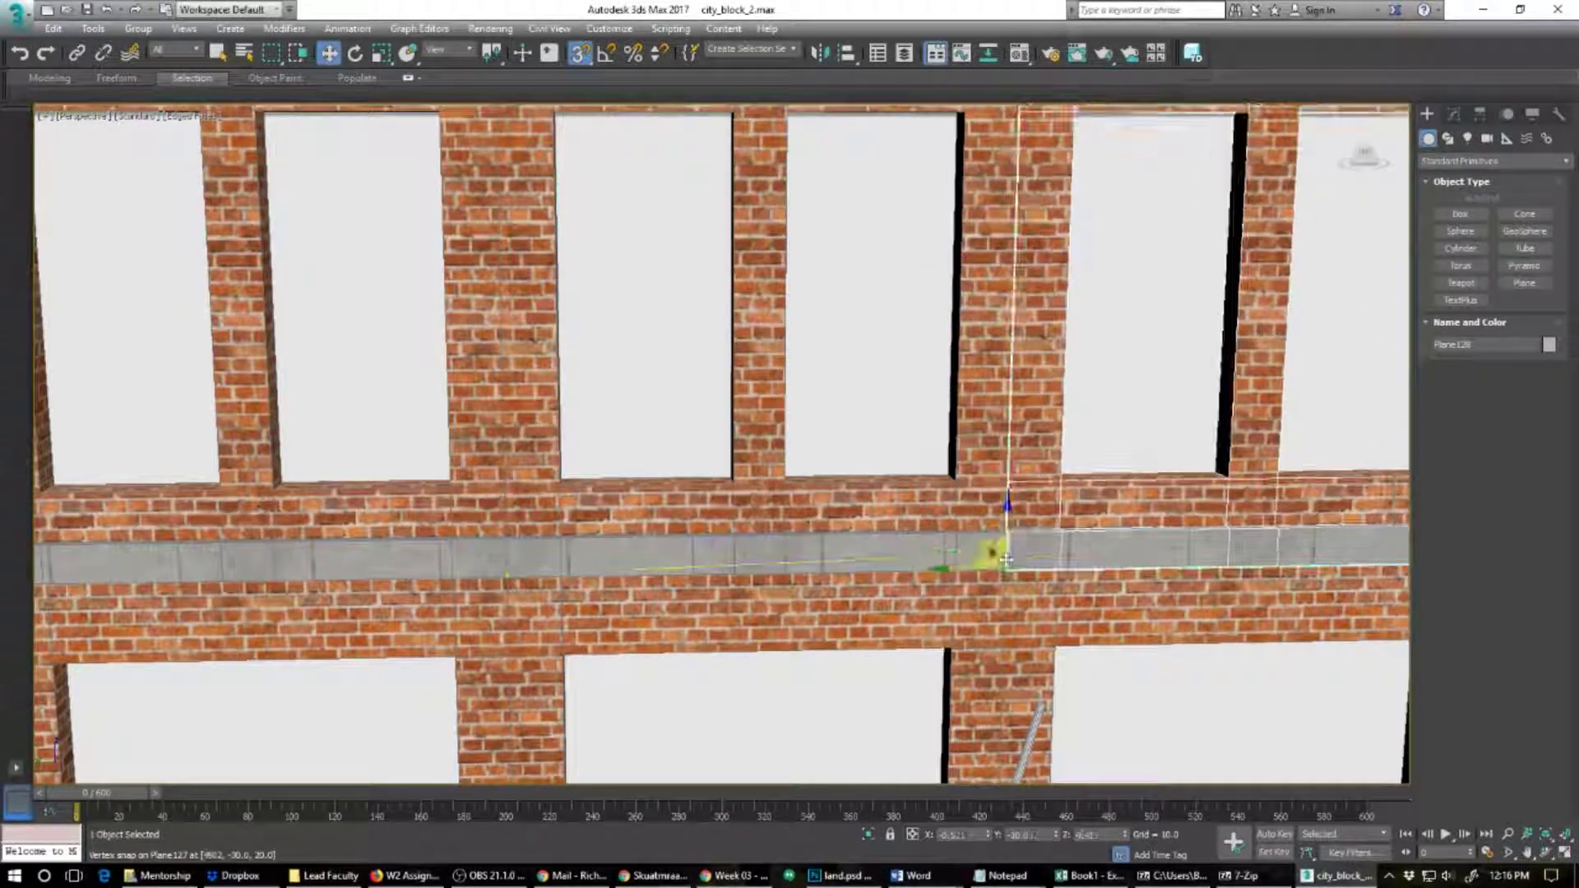
{"action": "left_click", "coordinate": [795, 511]}
Step: Complete the third storey by cloning a final double-window panel instance onto the end bay beside the large gray building block
{"action": "middle_click_drag", "start_coordinate": [826, 553], "coordinate": [962, 568], "text": "alt"}
{"action": "middle_click_drag", "start_coordinate": [917, 629], "coordinate": [318, 664]}
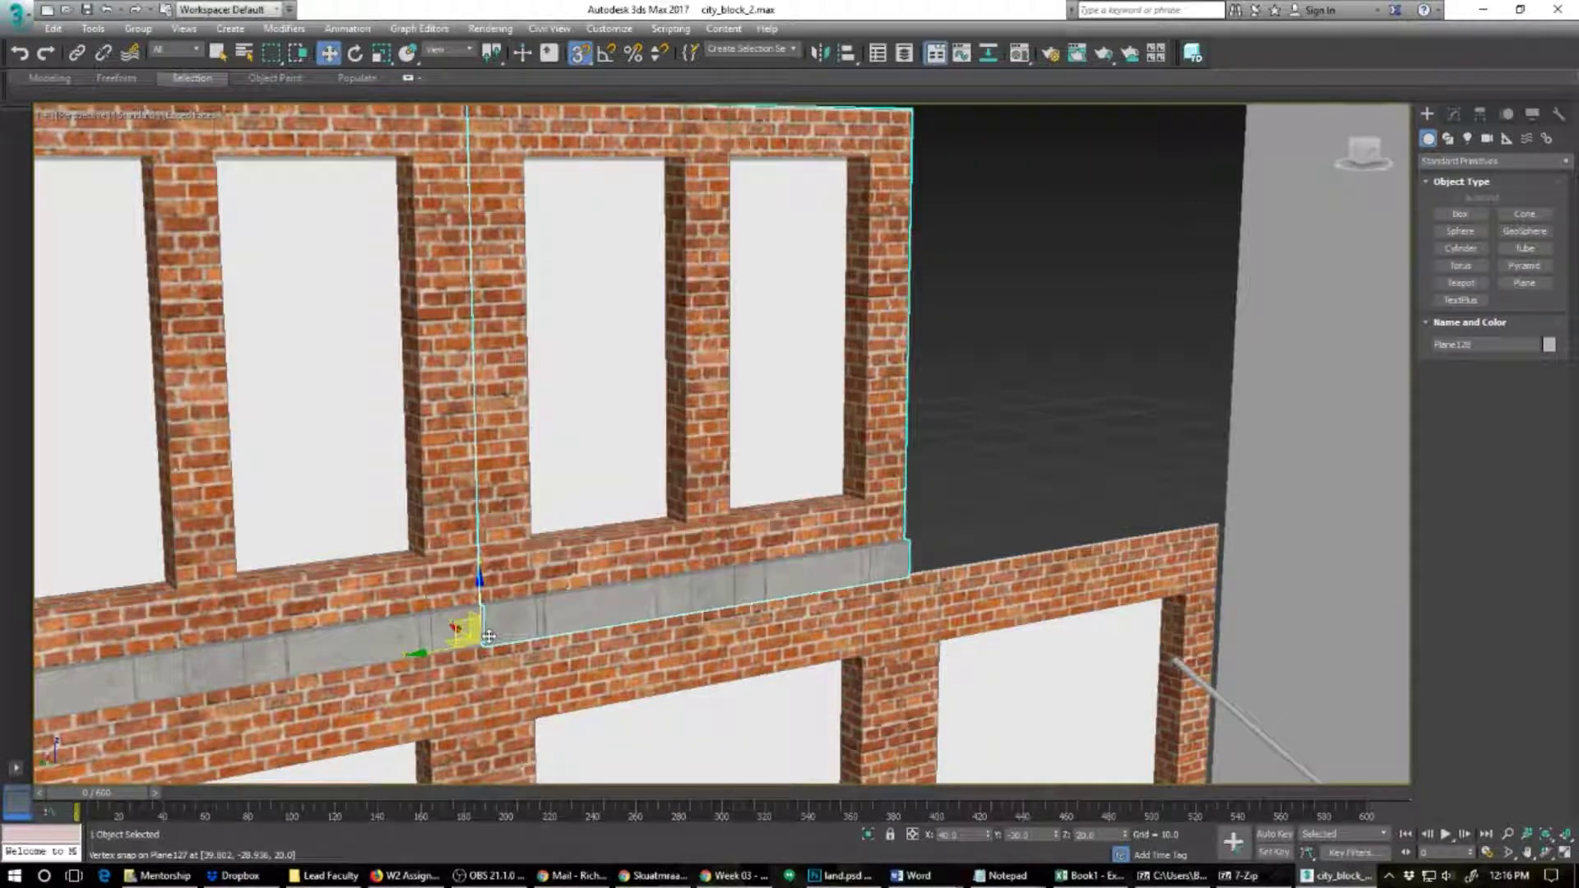
{"action": "left_click_drag", "start_coordinate": [489, 636], "coordinate": [903, 570], "text": "shift"}
{"action": "left_click", "coordinate": [790, 512]}
{"action": "scroll", "coordinate": [510, 654], "scroll_direction": "down", "scroll_amount": 5}
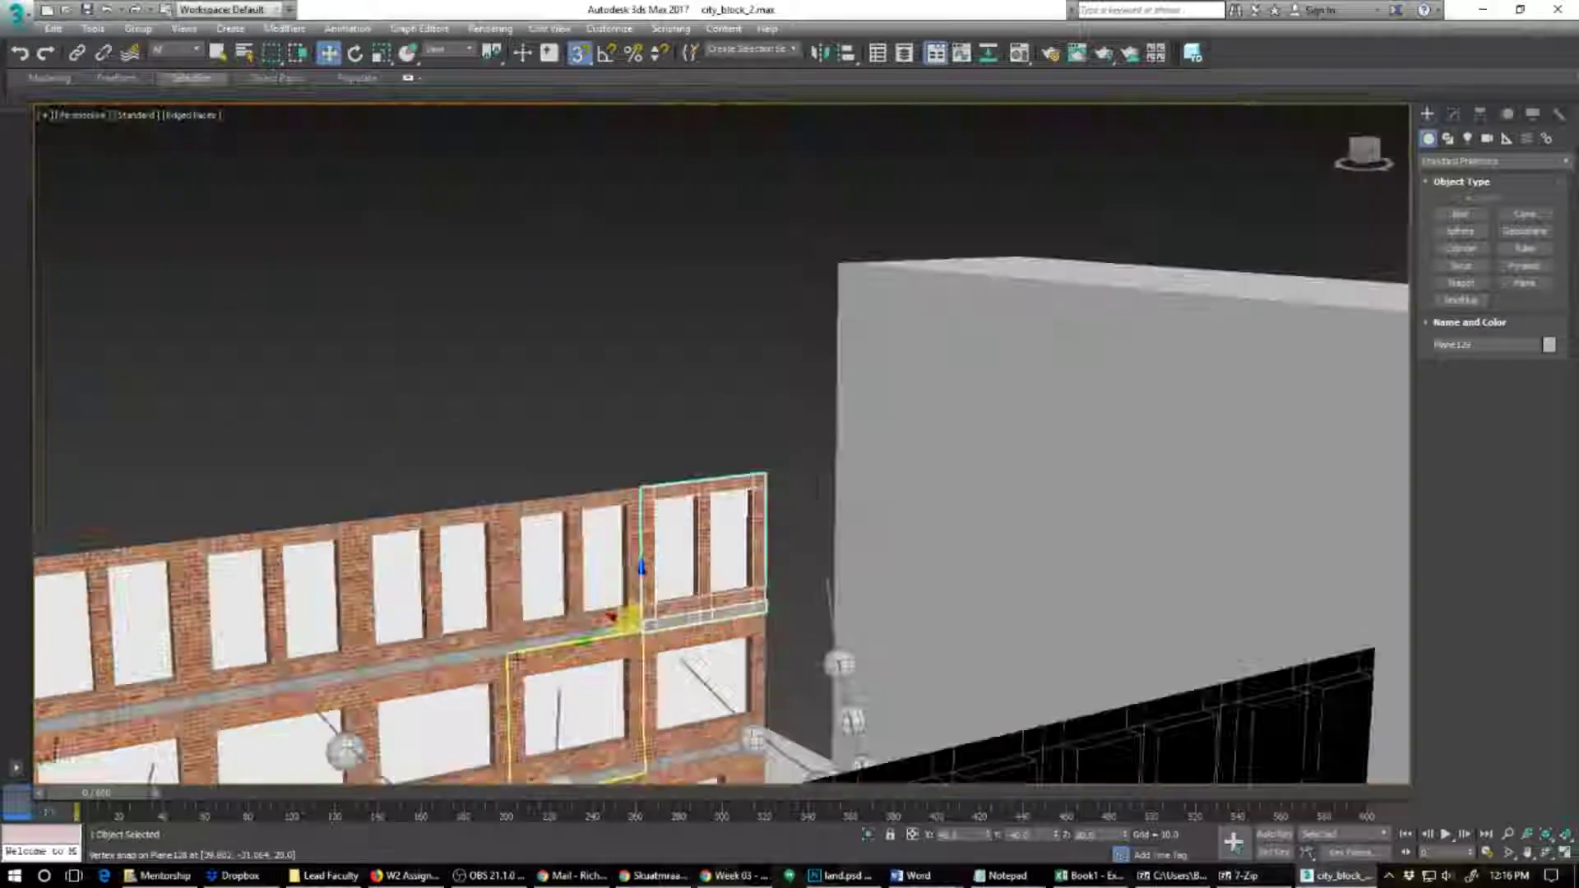
Step: Clone an instance of a plain brick panel from the spare module row onto the open ground beyond the long facade
{"action": "middle_click_drag", "start_coordinate": [398, 713], "coordinate": [526, 568], "text": "alt"}
{"action": "scroll", "coordinate": [492, 582], "scroll_direction": "down", "scroll_amount": 4}
{"action": "middle_click_drag", "start_coordinate": [403, 583], "coordinate": [140, 525], "text": "alt"}
{"action": "scroll", "coordinate": [140, 526], "scroll_direction": "down", "scroll_amount": 3}
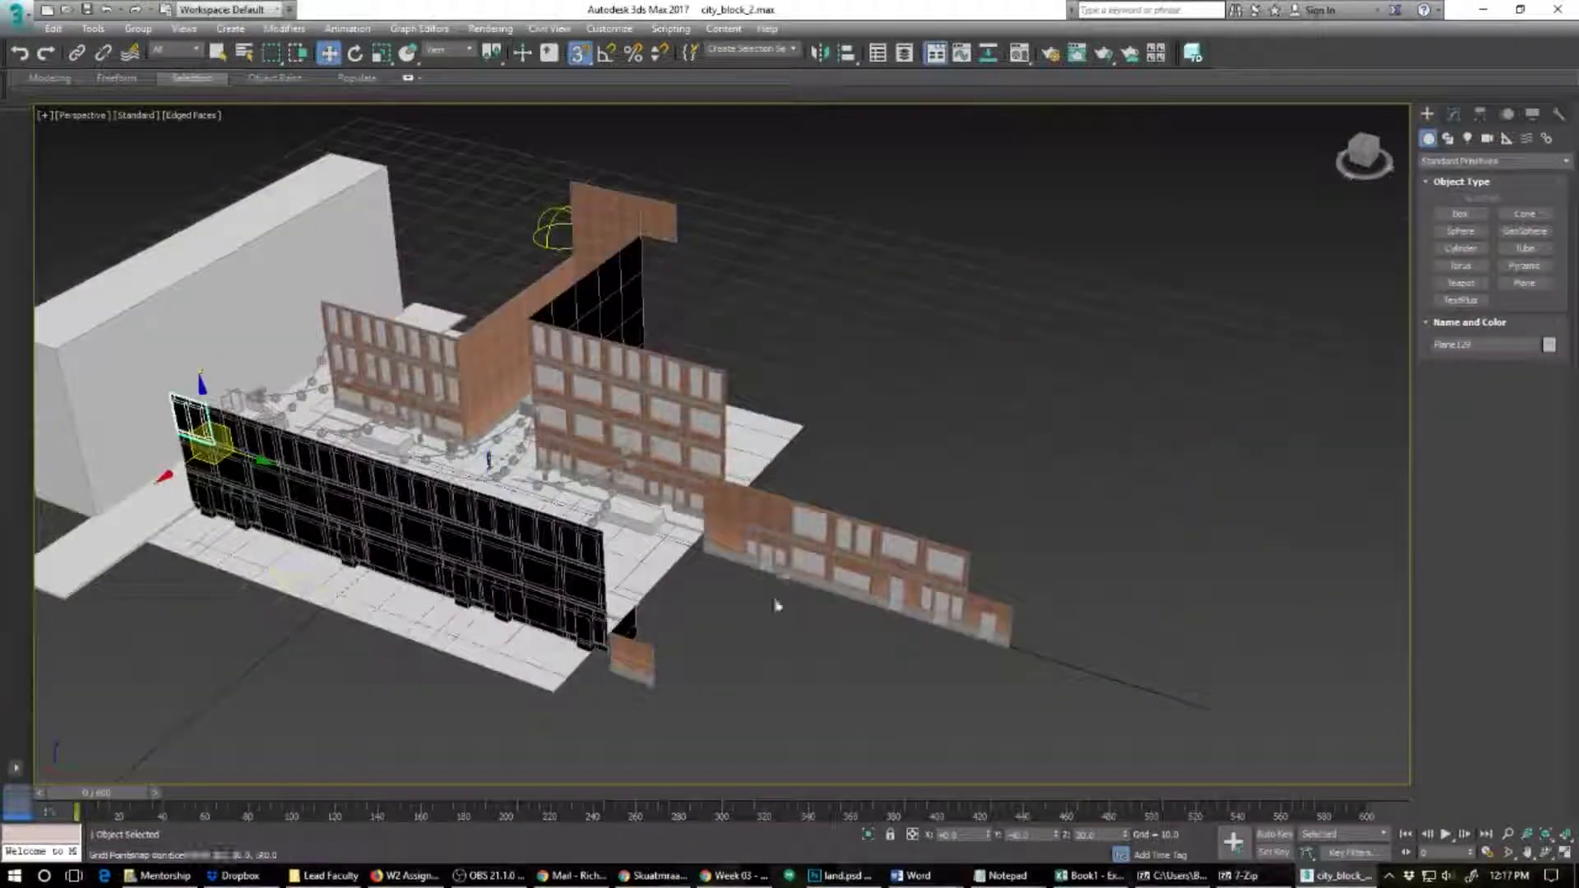
{"action": "left_click", "coordinate": [754, 536]}
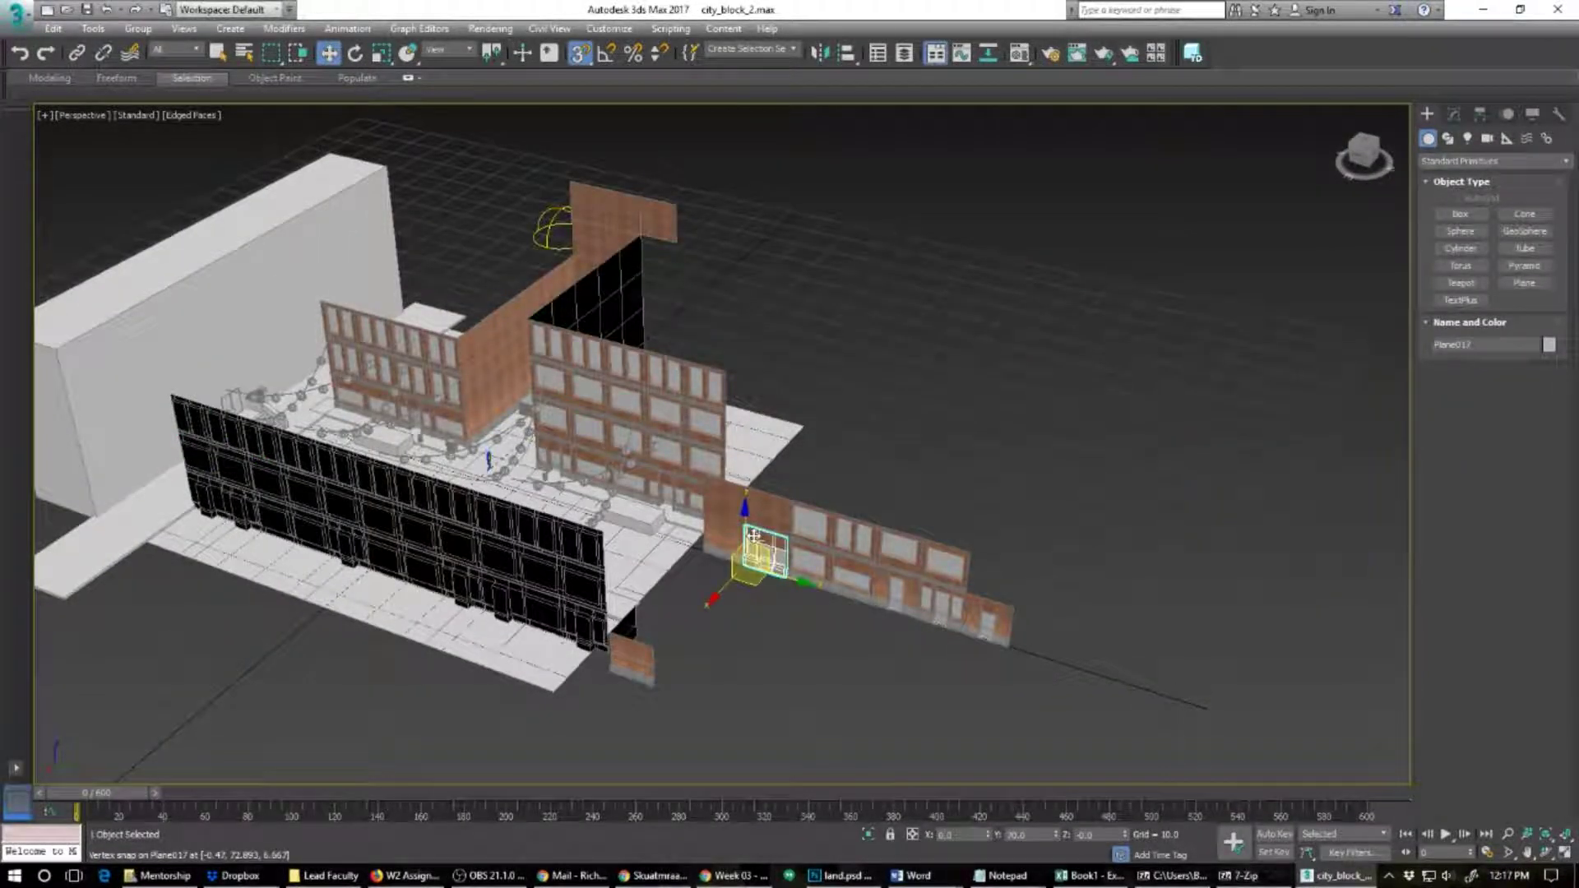
{"action": "left_click", "coordinate": [900, 583]}
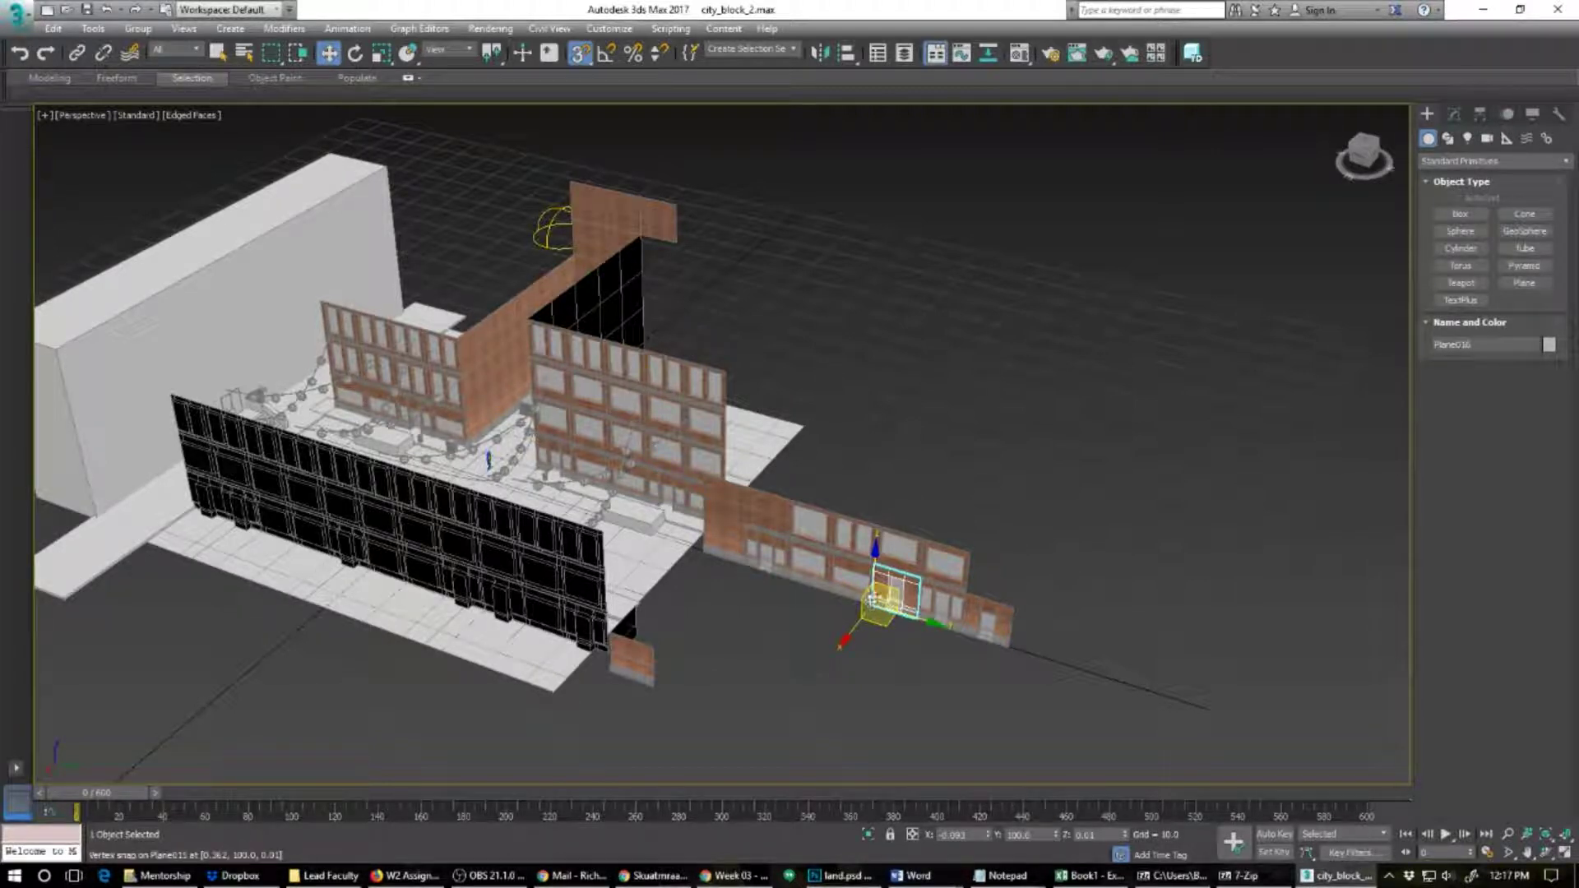
{"action": "mouse_move", "coordinate": [869, 596]}
{"action": "left_mouse_down"}
{"action": "mouse_move", "coordinate": [768, 547]}
{"action": "mouse_move", "coordinate": [724, 546]}
{"action": "mouse_move", "coordinate": [706, 549]}
{"action": "mouse_move", "coordinate": [695, 615]}
{"action": "left_mouse_up"}
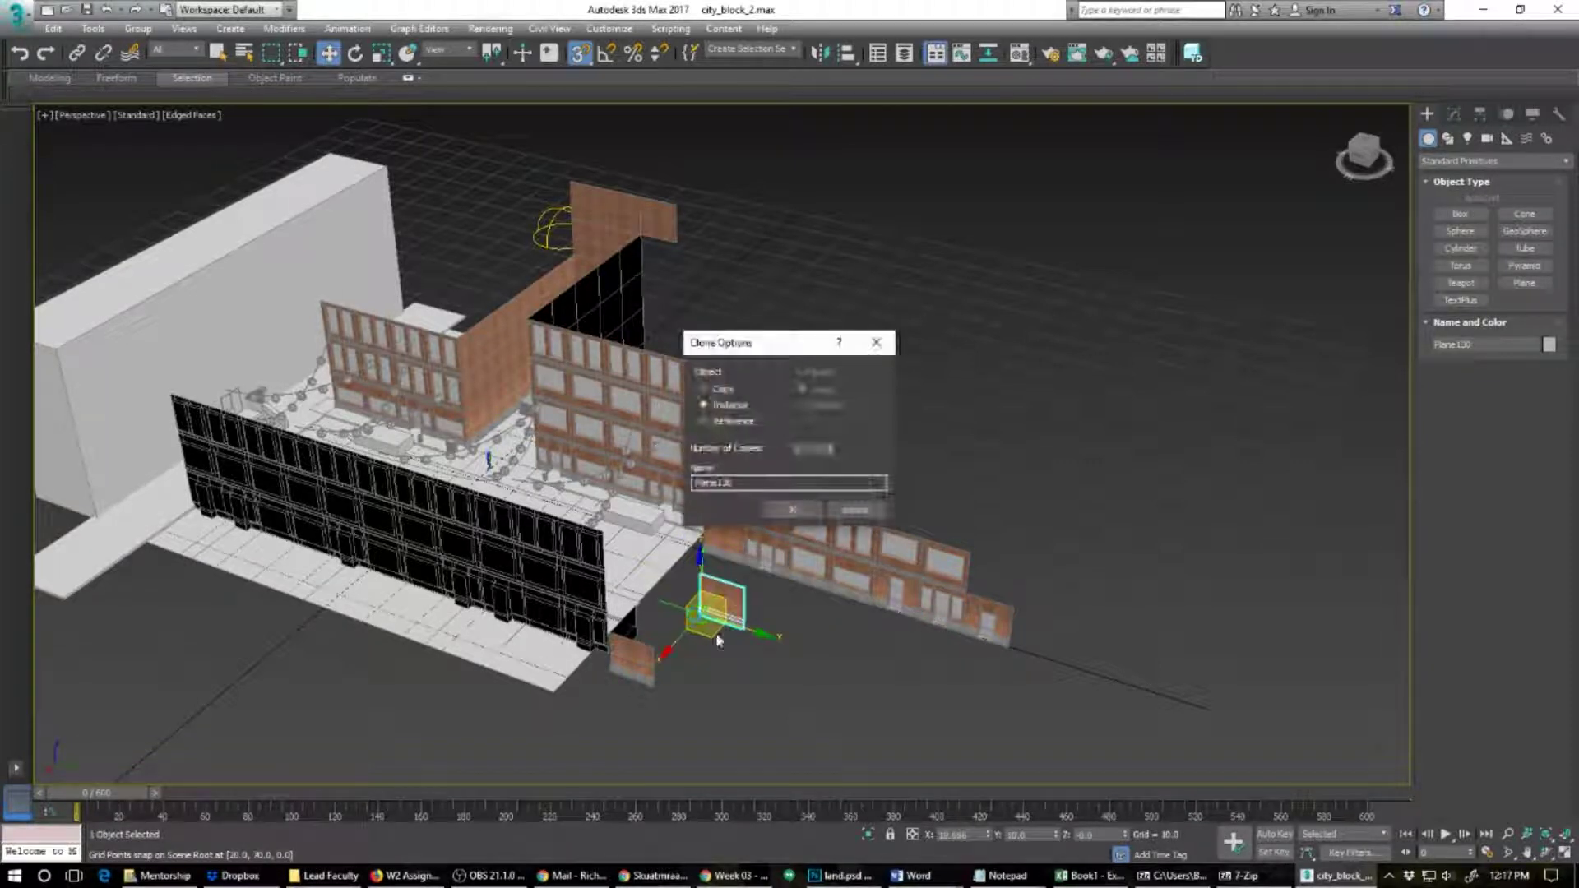
{"action": "left_click", "coordinate": [772, 512]}
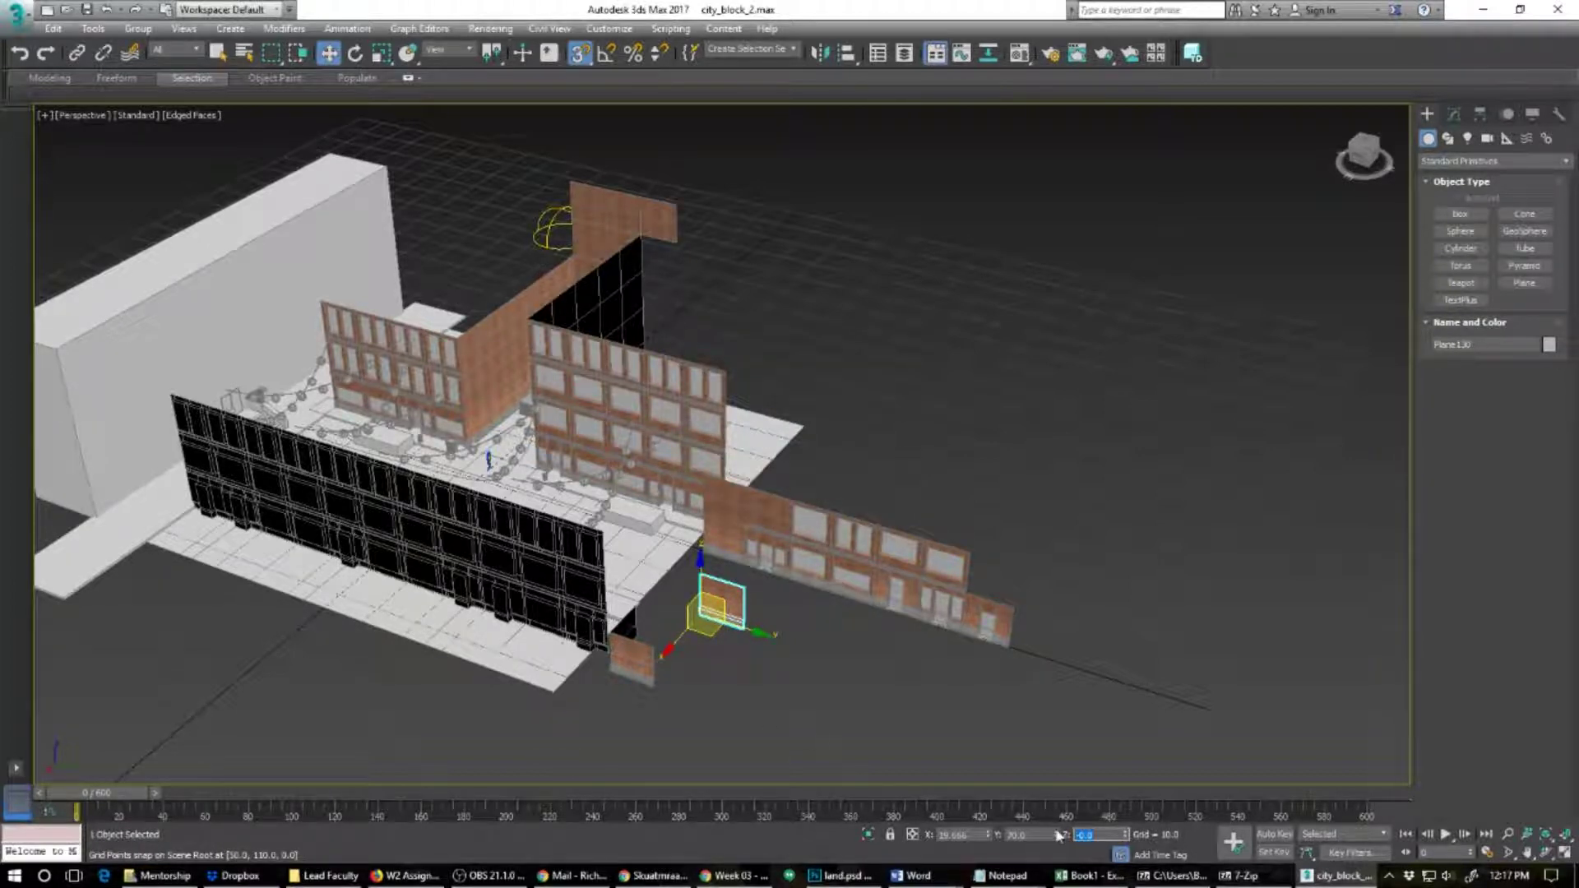
{"action": "type", "text": "-40"}
{"action": "key", "text": "Return"}
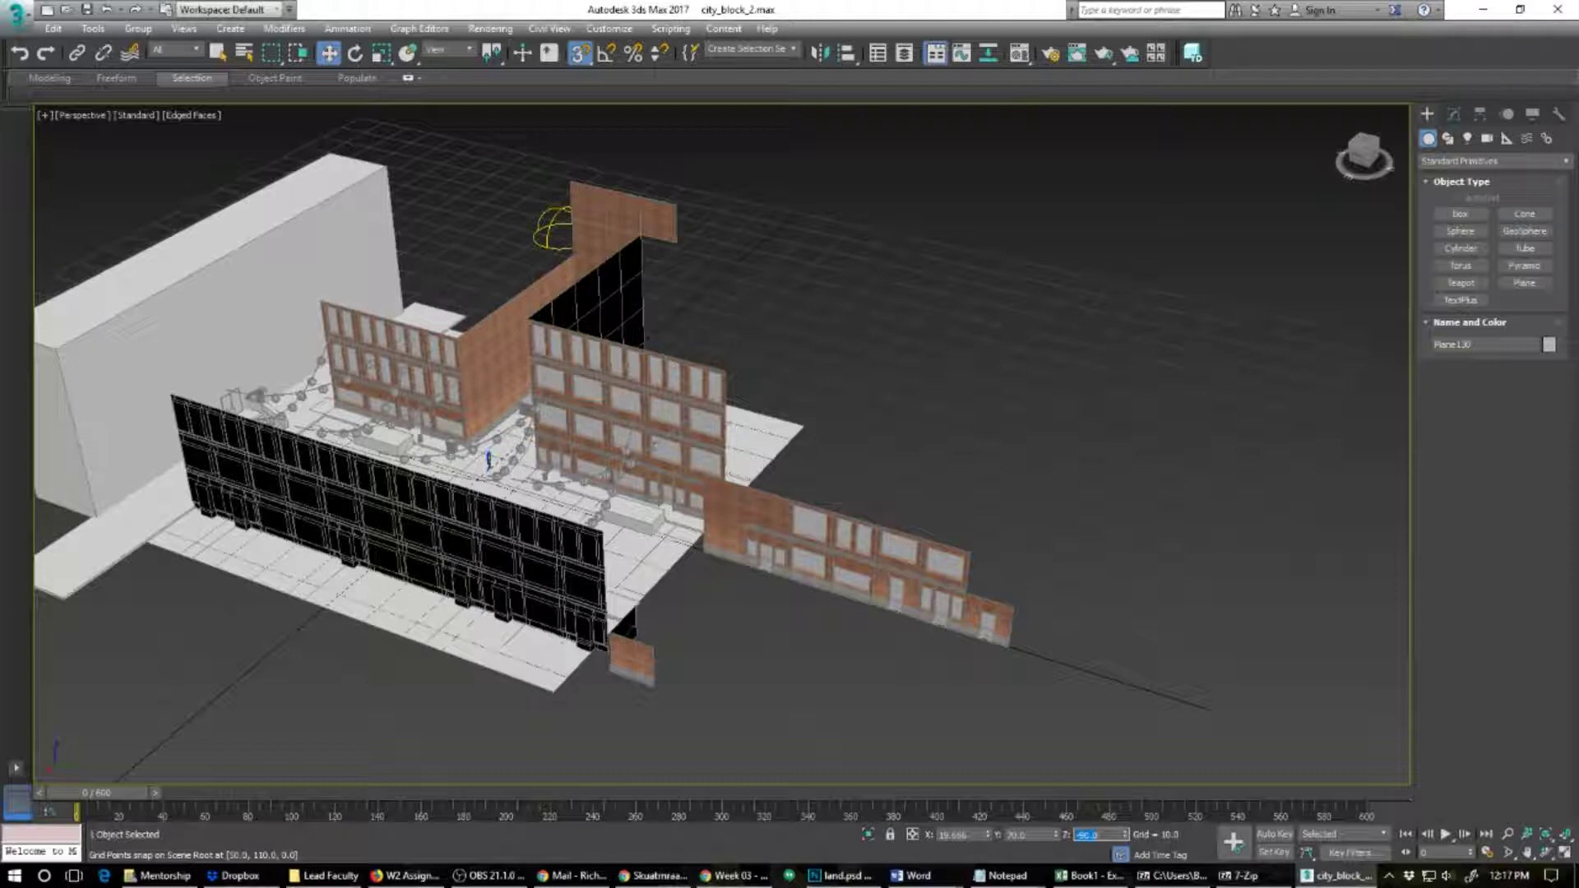
{"action": "left_click", "coordinate": [994, 761]}
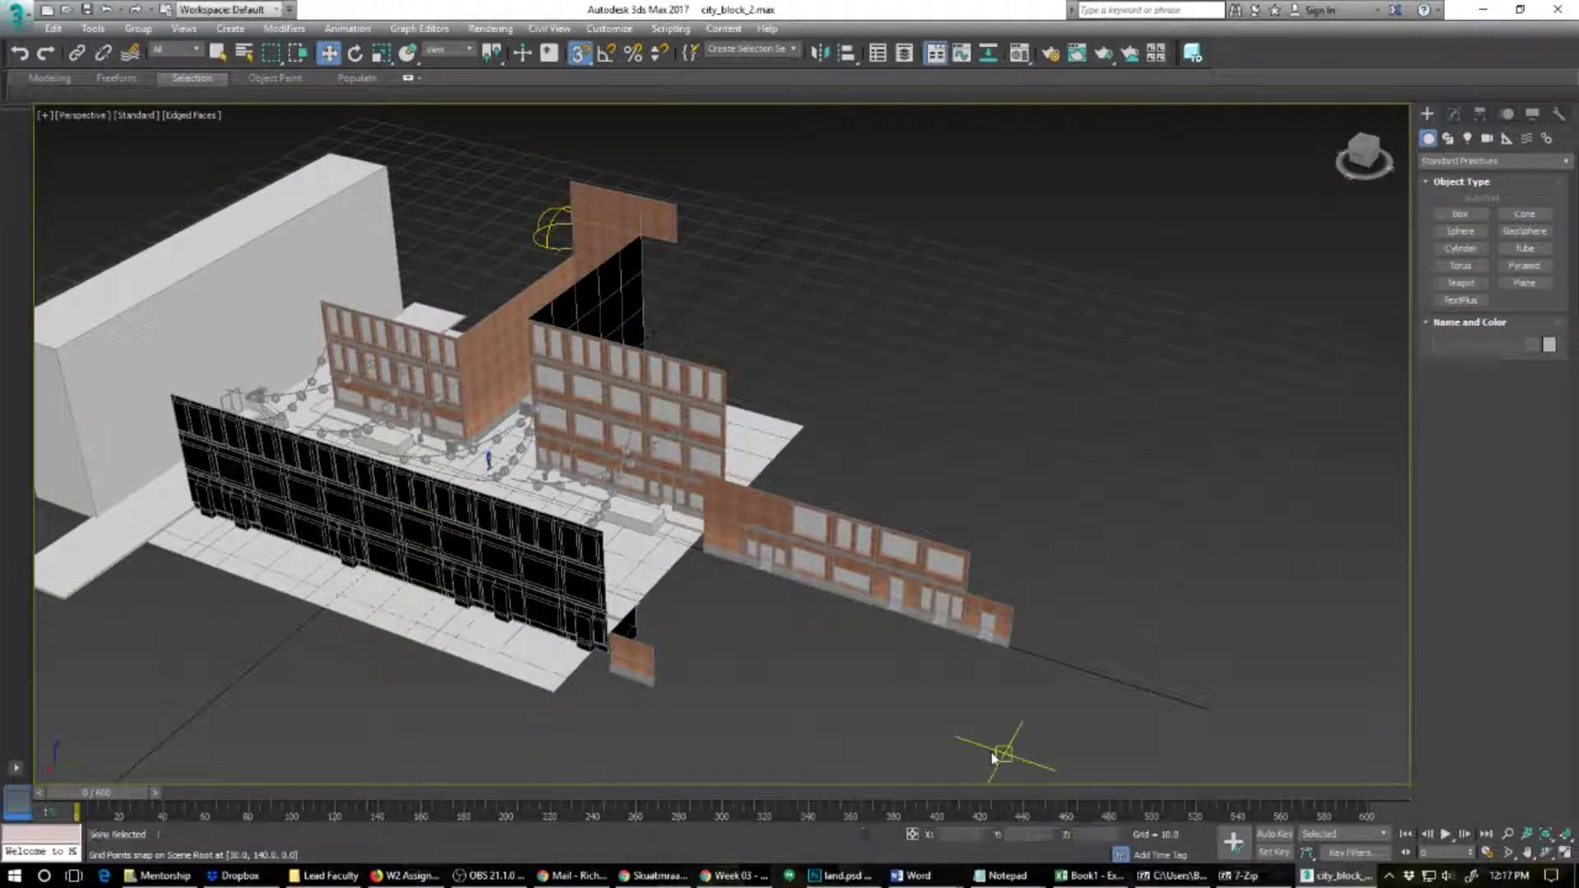
{"action": "key", "text": "ctrl+z"}
{"action": "key", "text": "ctrl+z"}
Step: Rotate the cloned brick panel about Z, trying -90 and 270 and settling on 90-degree turns, until it stands perpendicular to the long facade
{"action": "key", "text": "e"}
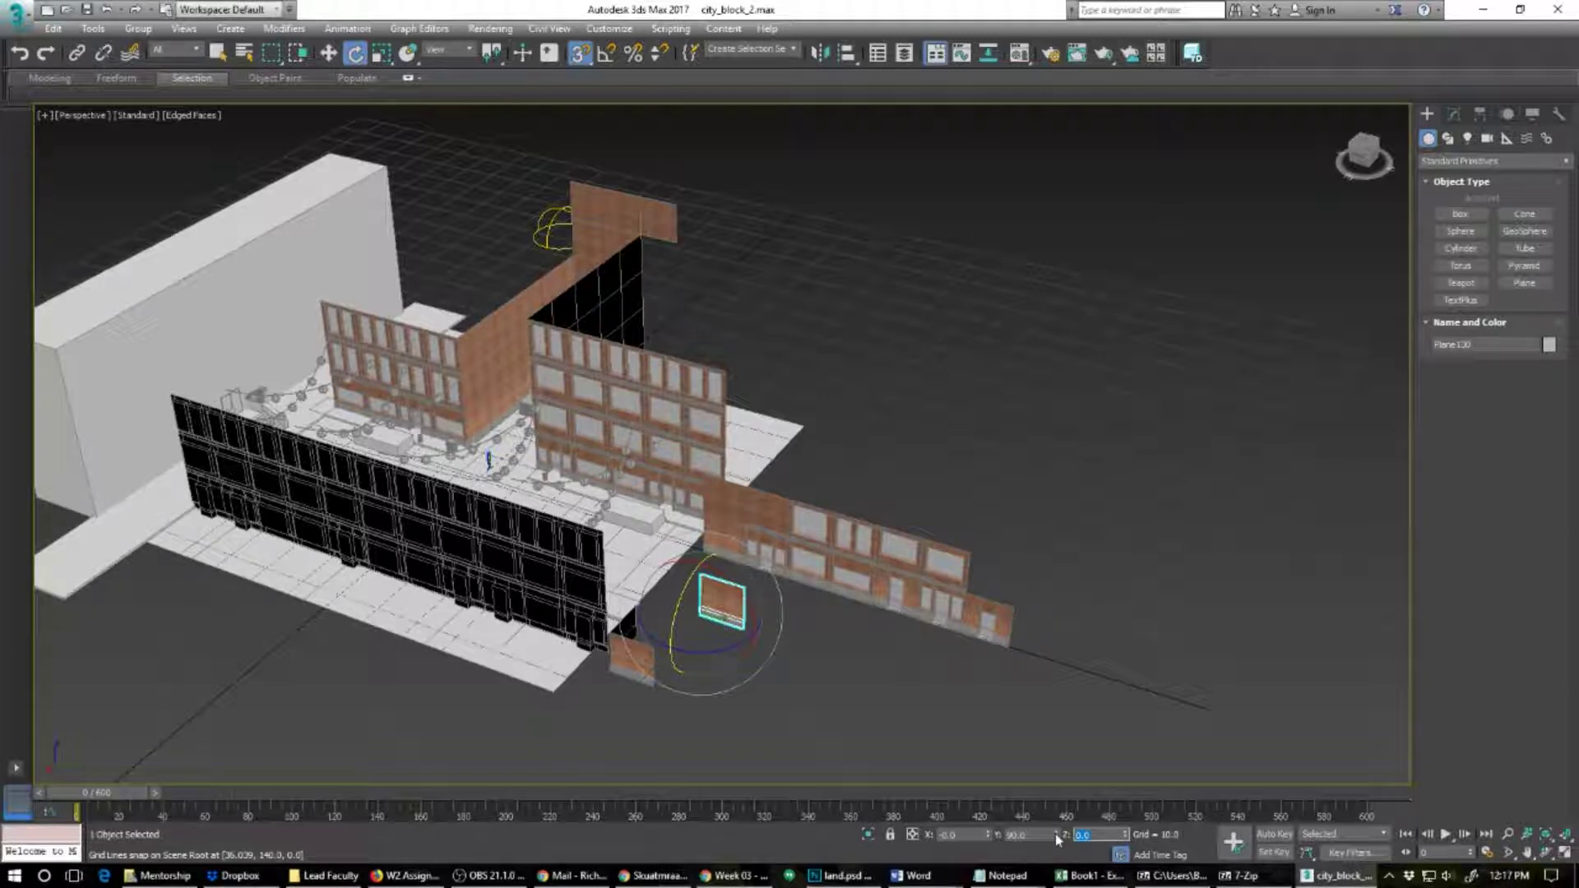
{"action": "type", "text": "-90"}
{"action": "key", "text": "Return"}
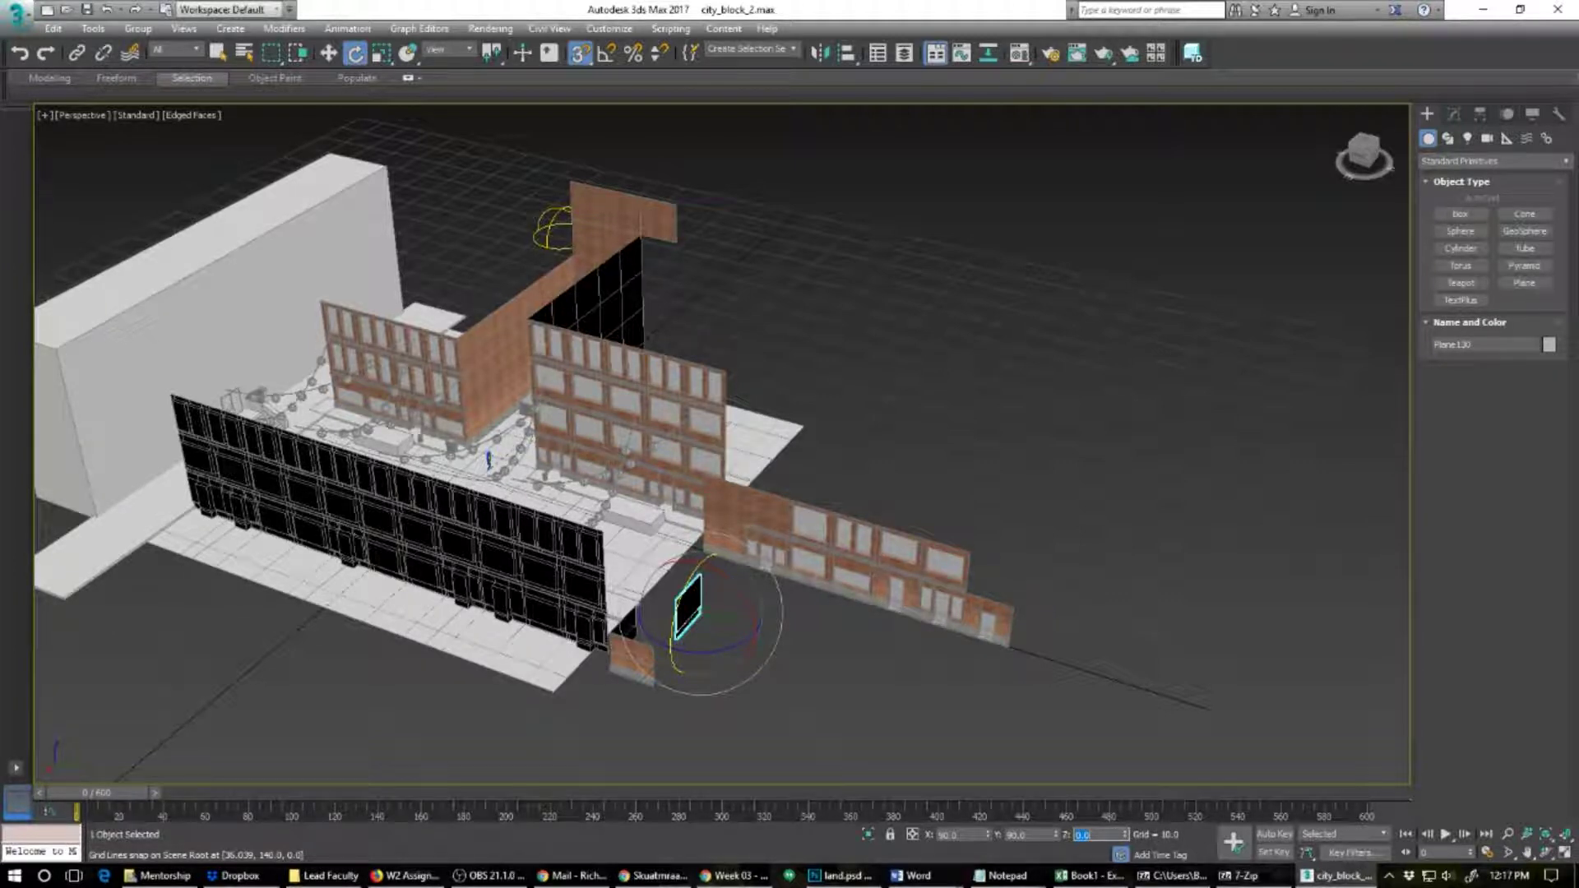
{"action": "type", "text": "270"}
{"action": "key", "text": "Return"}
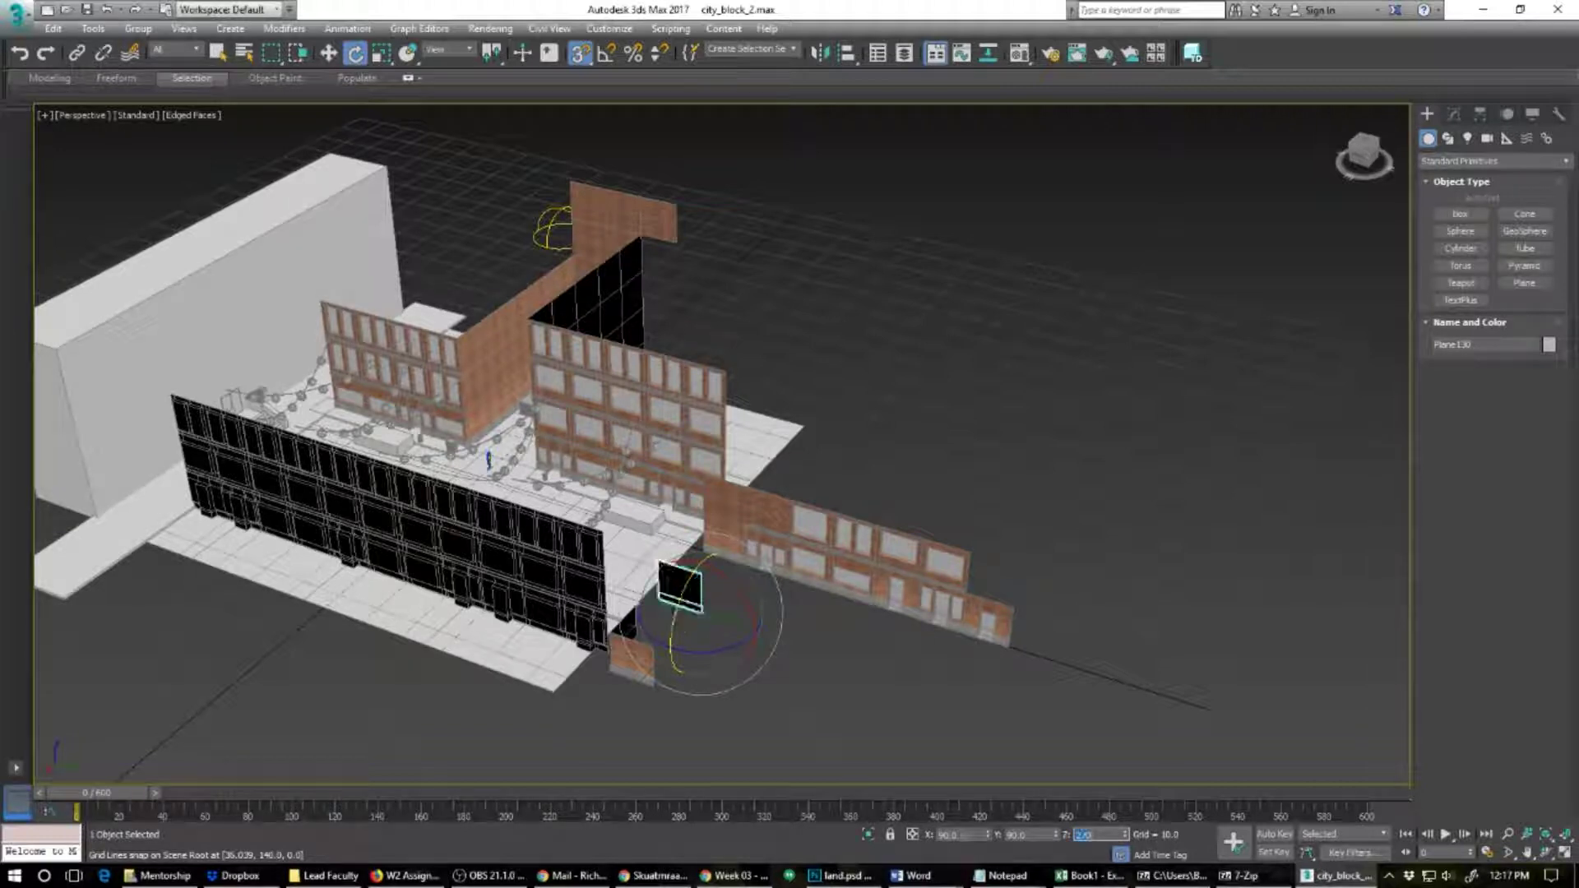
{"action": "type", "text": "90"}
{"action": "key", "text": "Return"}
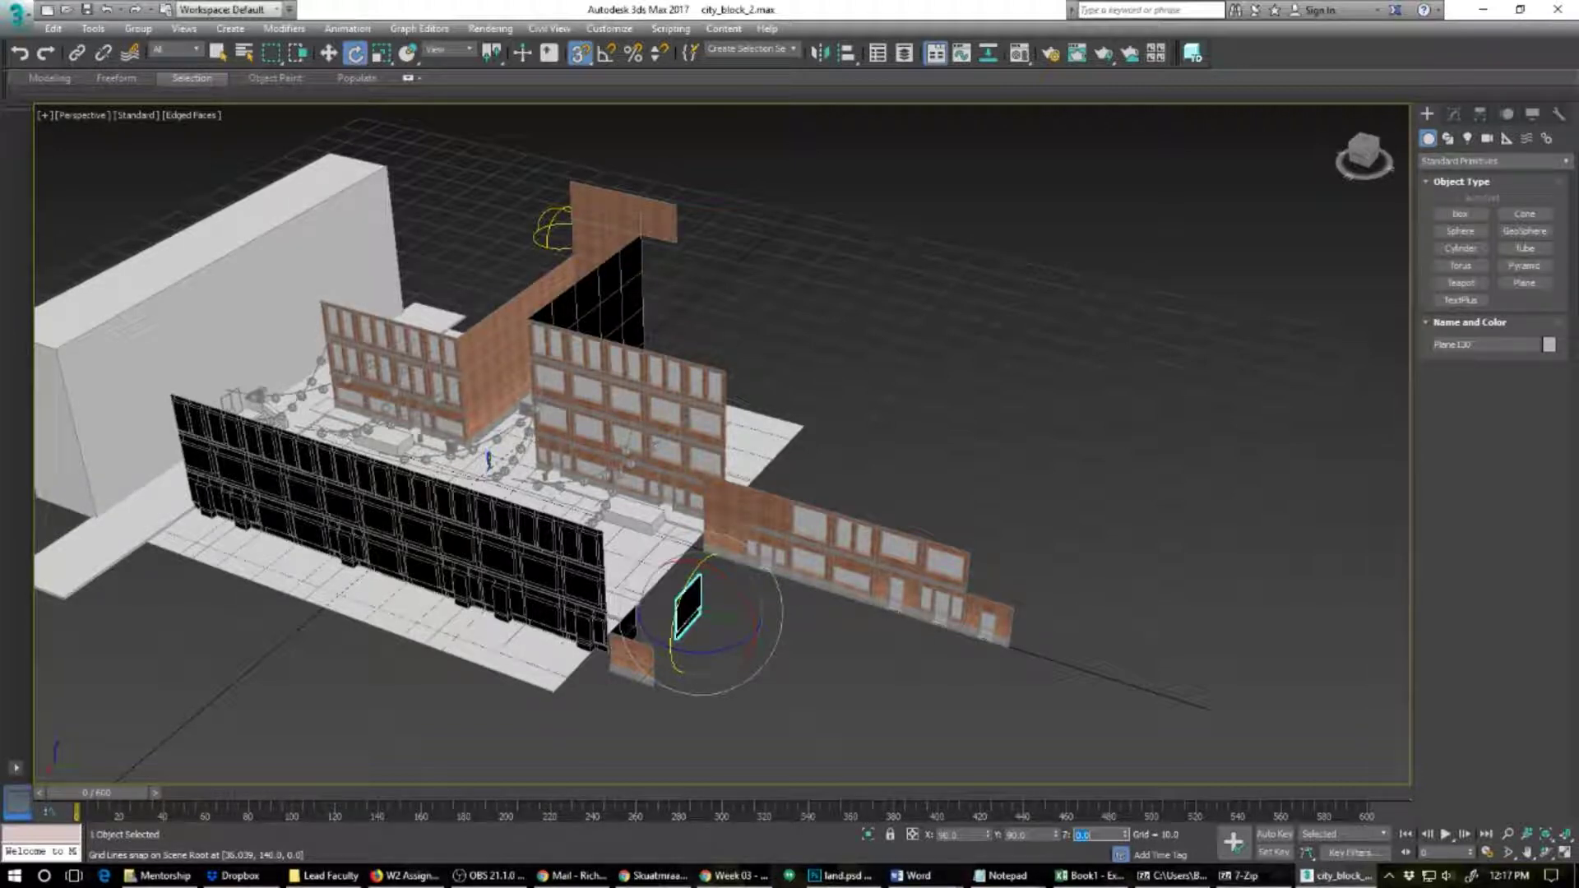
{"action": "type", "text": "90"}
{"action": "key", "text": "Return"}
{"action": "type", "text": "90"}
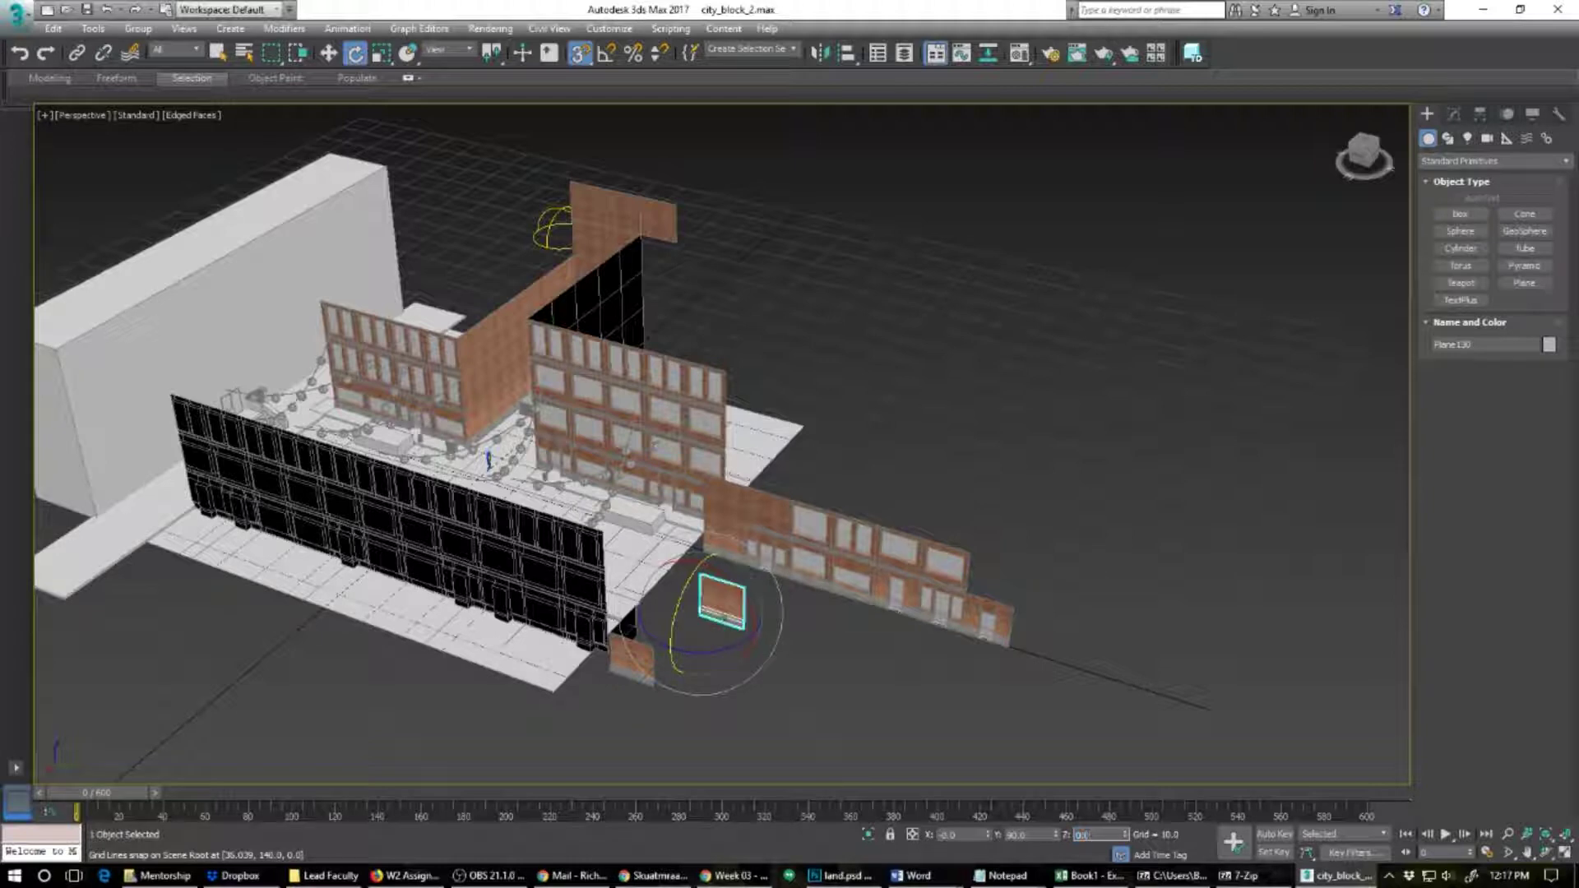
{"action": "key", "text": "Return"}
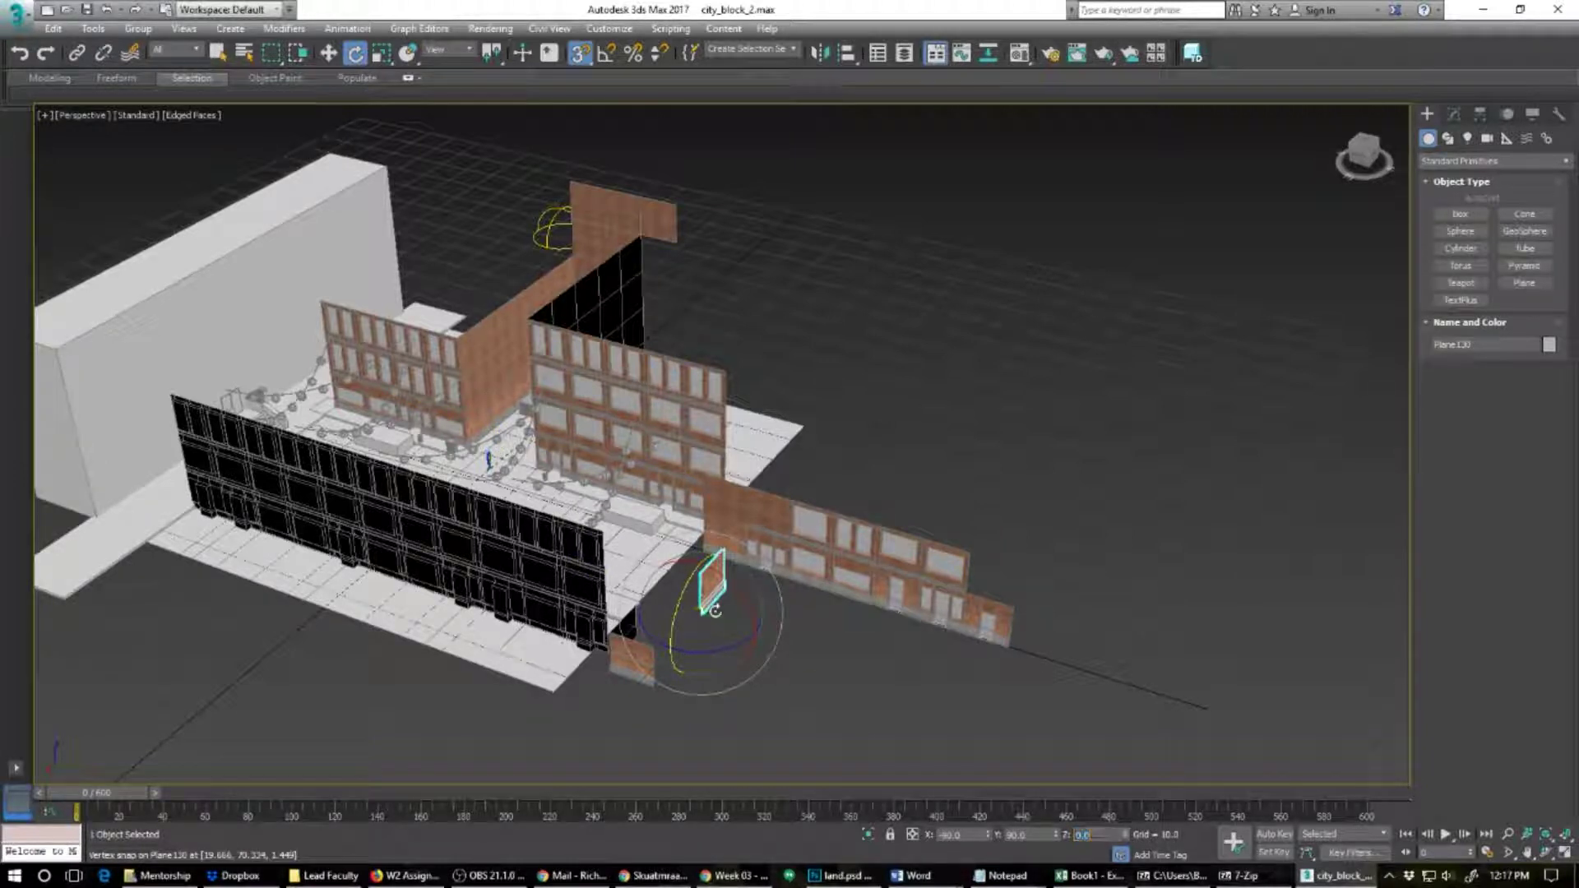
Step: Move the rotated brick panel across the block to the base of the large gray building at the street's end
{"action": "key", "text": "w"}
{"action": "left_click_drag", "start_coordinate": [703, 615], "coordinate": [106, 521]}
{"action": "middle_click_drag", "start_coordinate": [146, 526], "coordinate": [605, 654], "text": "alt"}
{"action": "scroll", "coordinate": [591, 652], "scroll_direction": "up", "scroll_amount": 5}
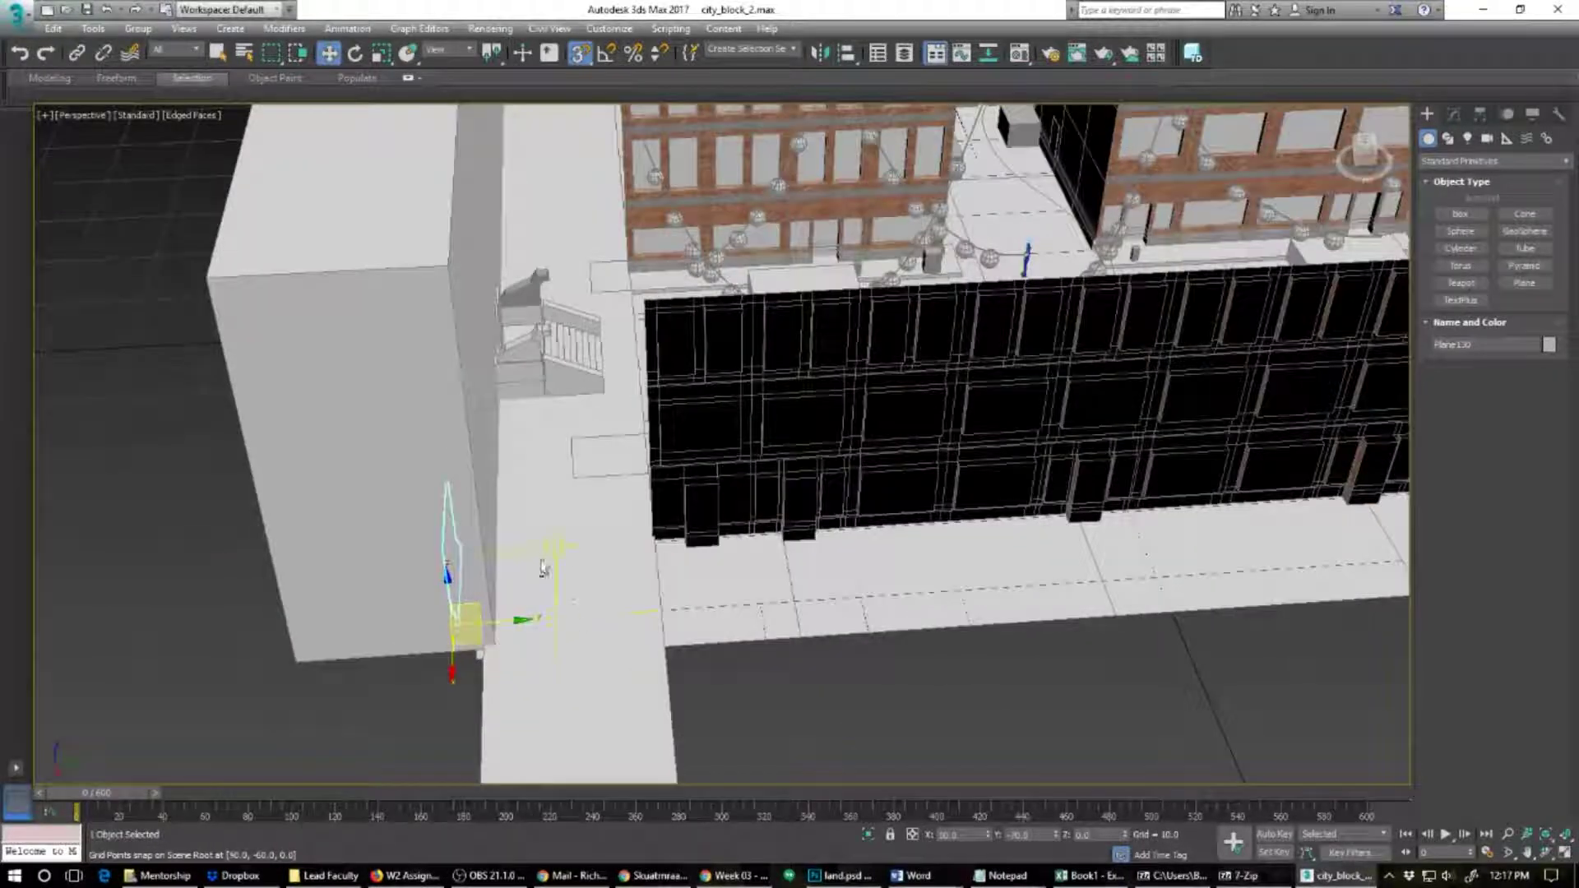
{"action": "mouse_move", "coordinate": [543, 568]}
{"action": "middle_mouse_down", "text": "alt"}
{"action": "mouse_move", "coordinate": [529, 600]}
{"action": "mouse_move", "coordinate": [482, 596]}
{"action": "mouse_move", "coordinate": [521, 577]}
{"action": "middle_mouse_up", "text": "alt"}
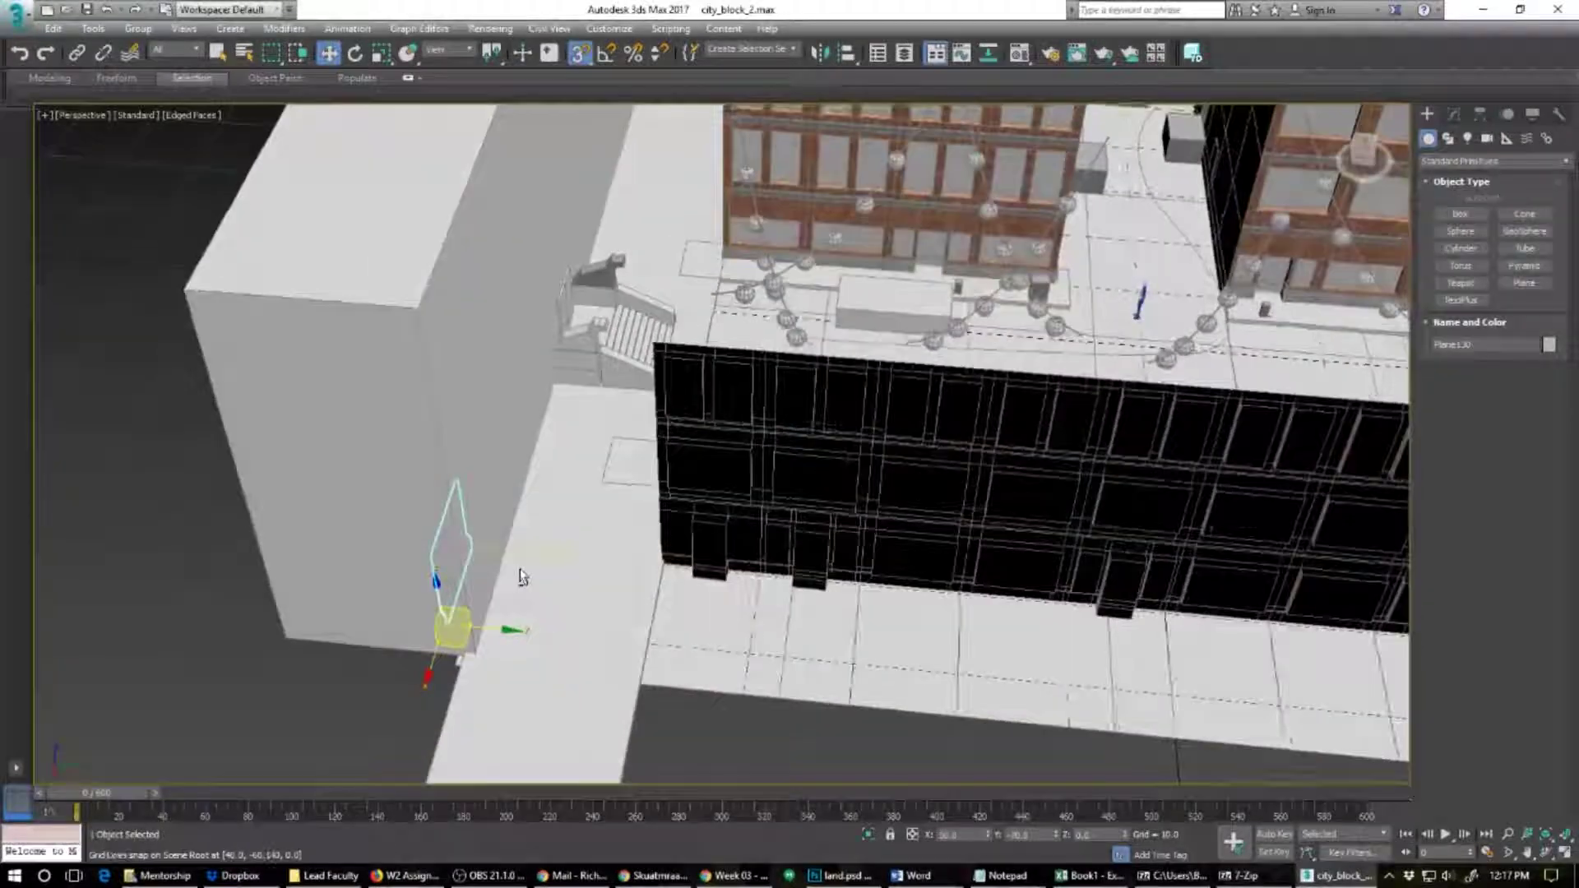
Step: Search the scene's geometry object list for the large gray building at the street's end
{"action": "left_click", "coordinate": [386, 401]}
{"action": "right_click", "coordinate": [385, 403]}
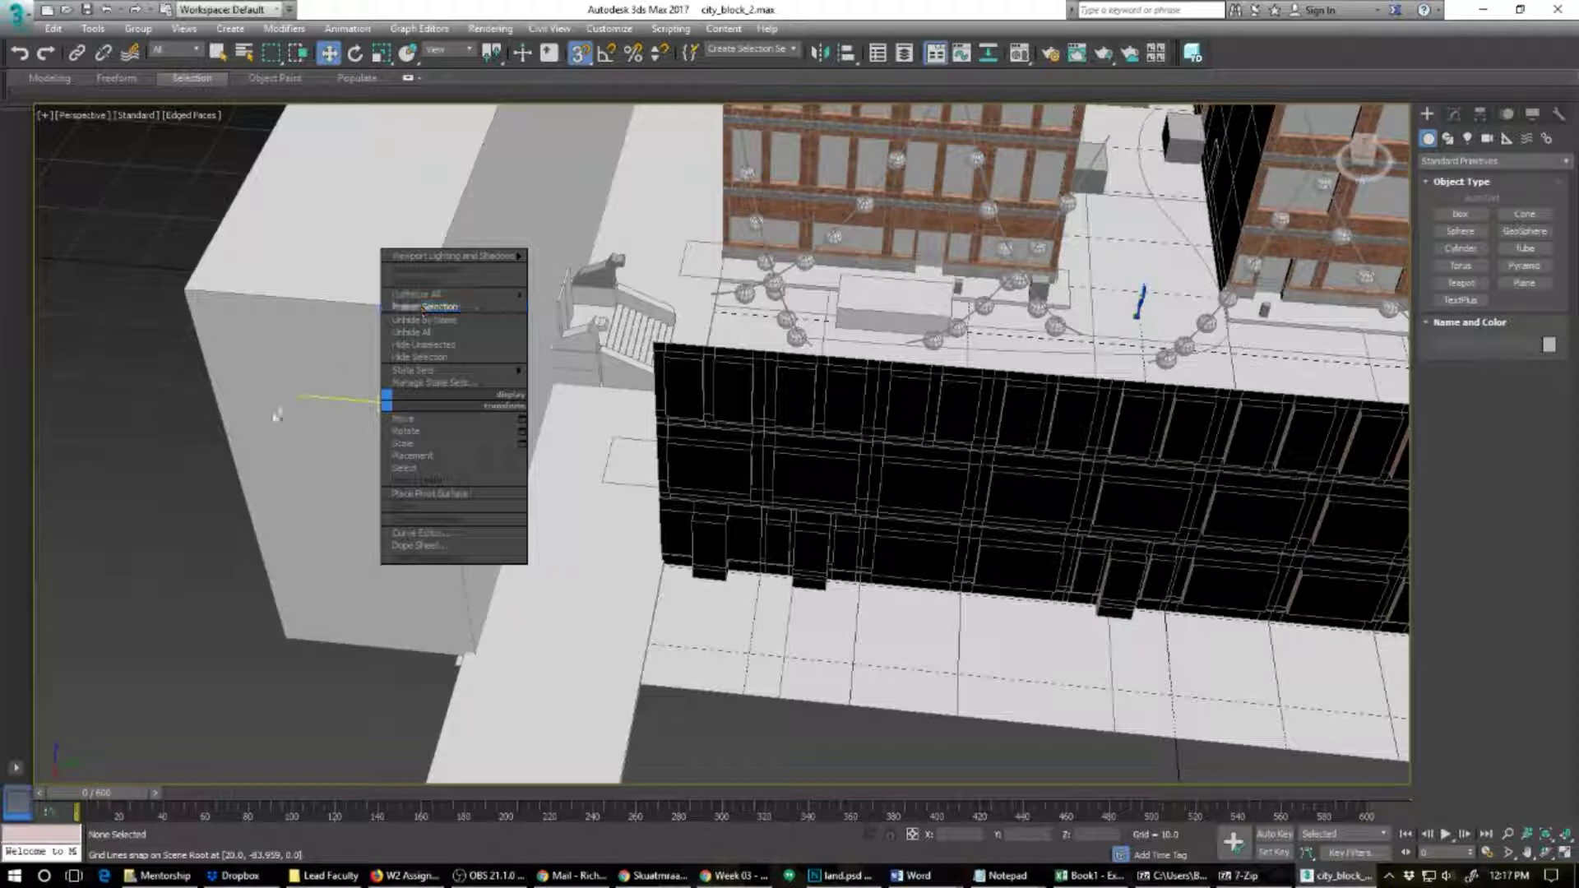
{"action": "left_click", "coordinate": [229, 484]}
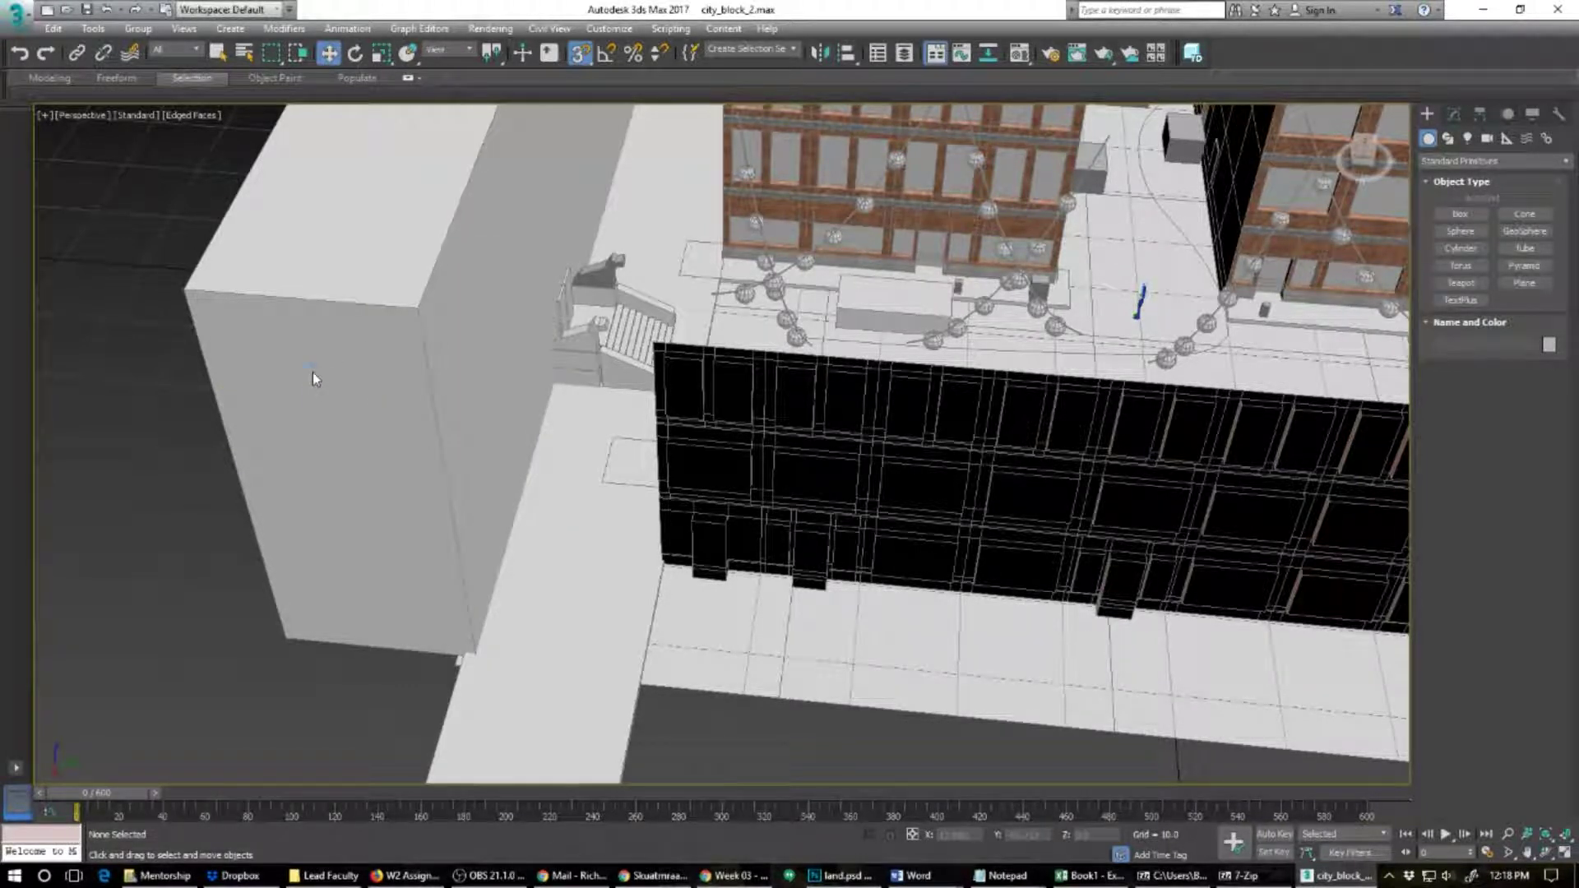
{"action": "key", "text": "h"}
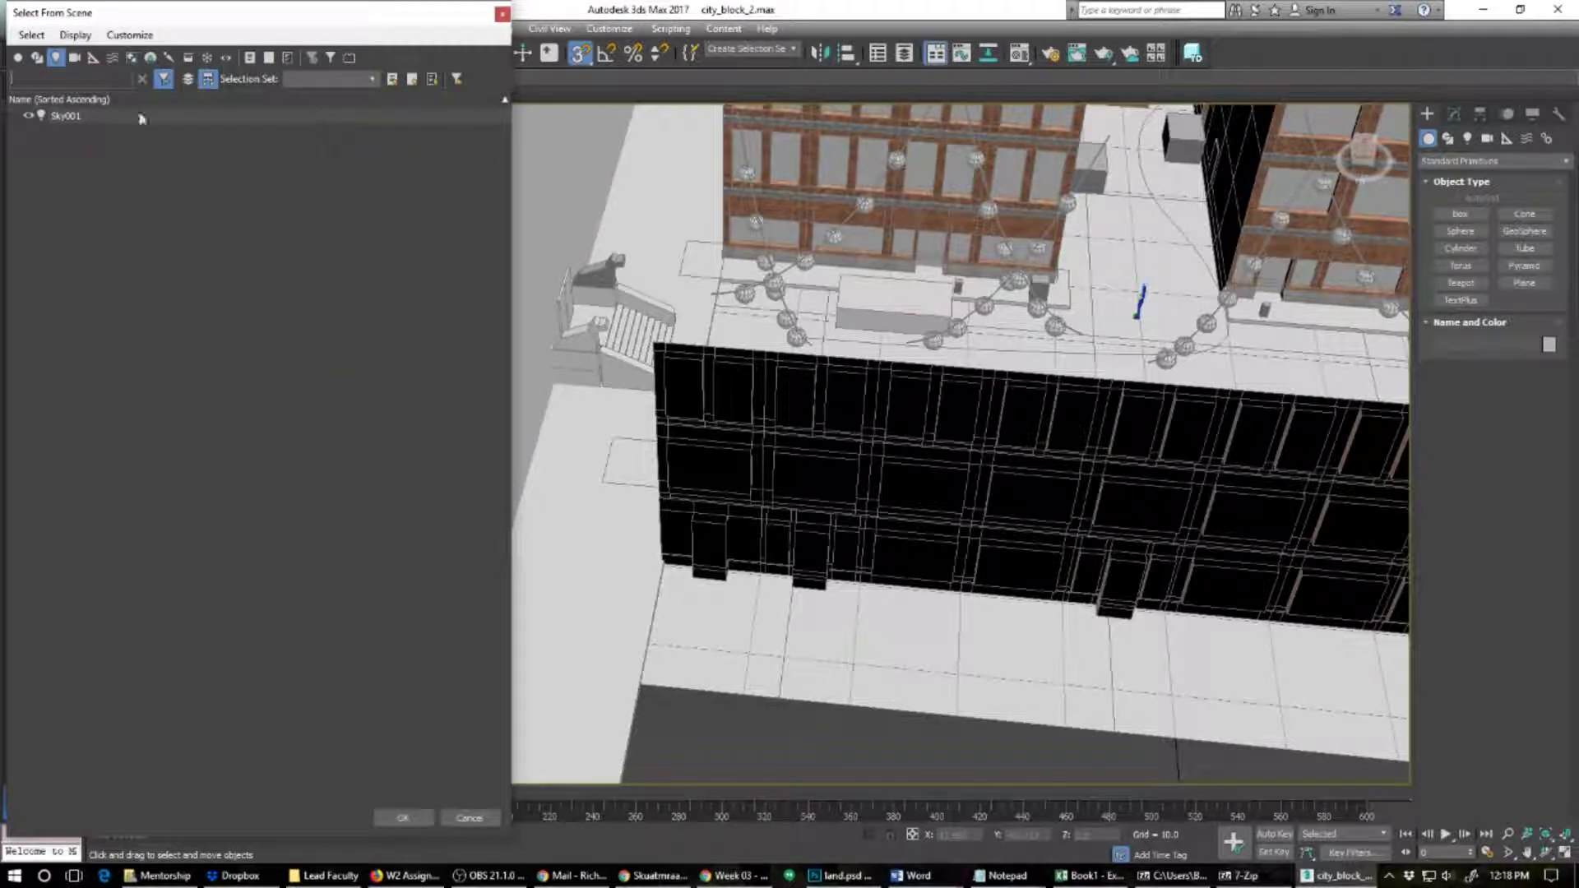
{"action": "left_click", "coordinate": [55, 58]}
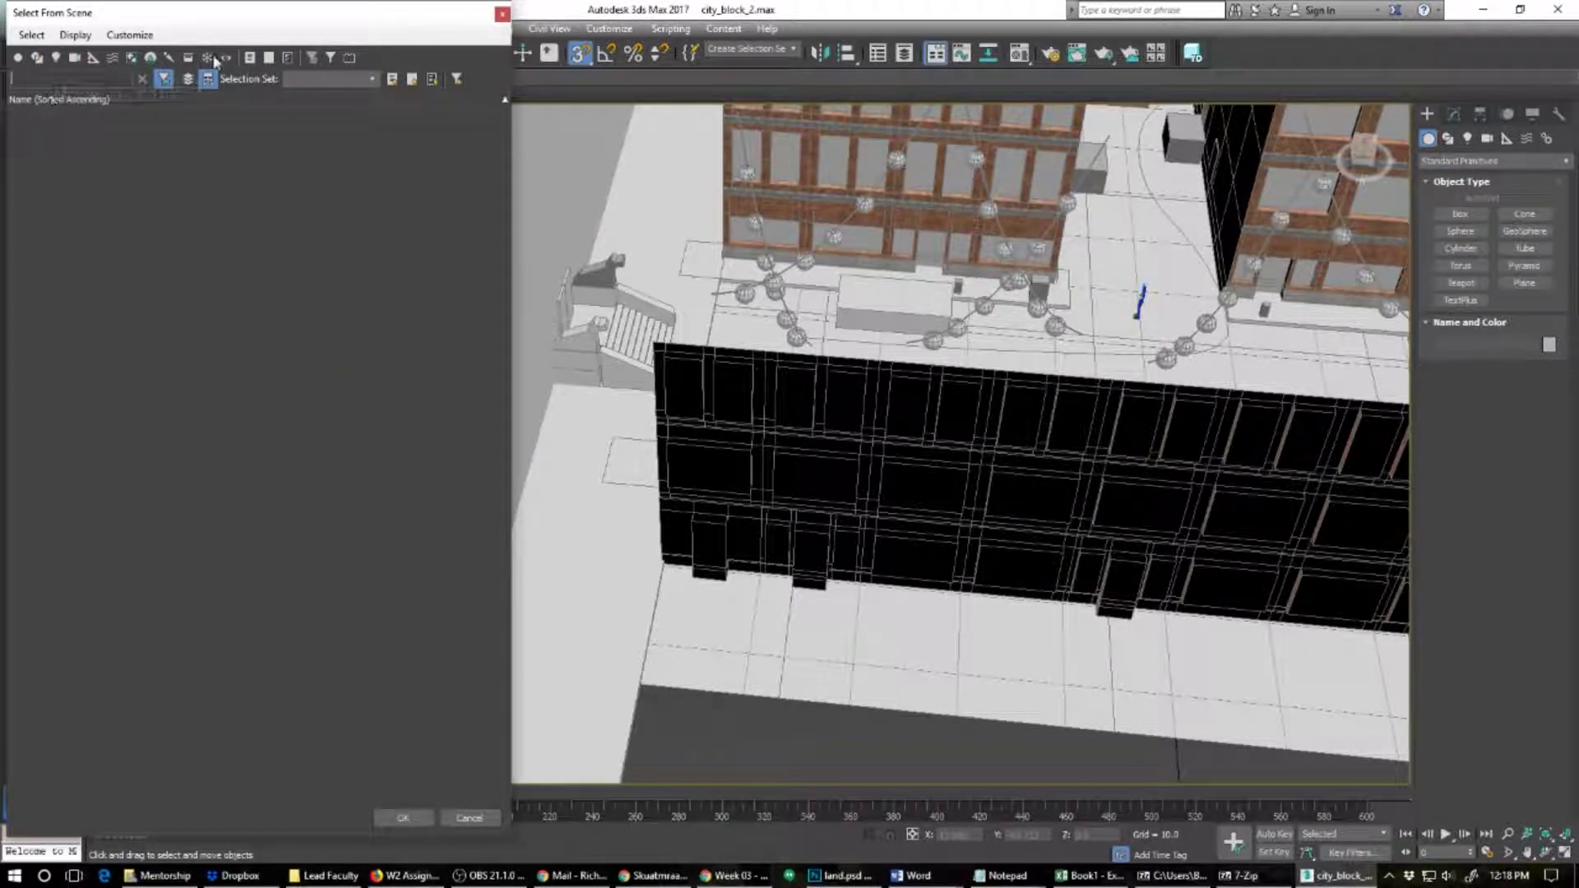
{"action": "left_click", "coordinate": [19, 60]}
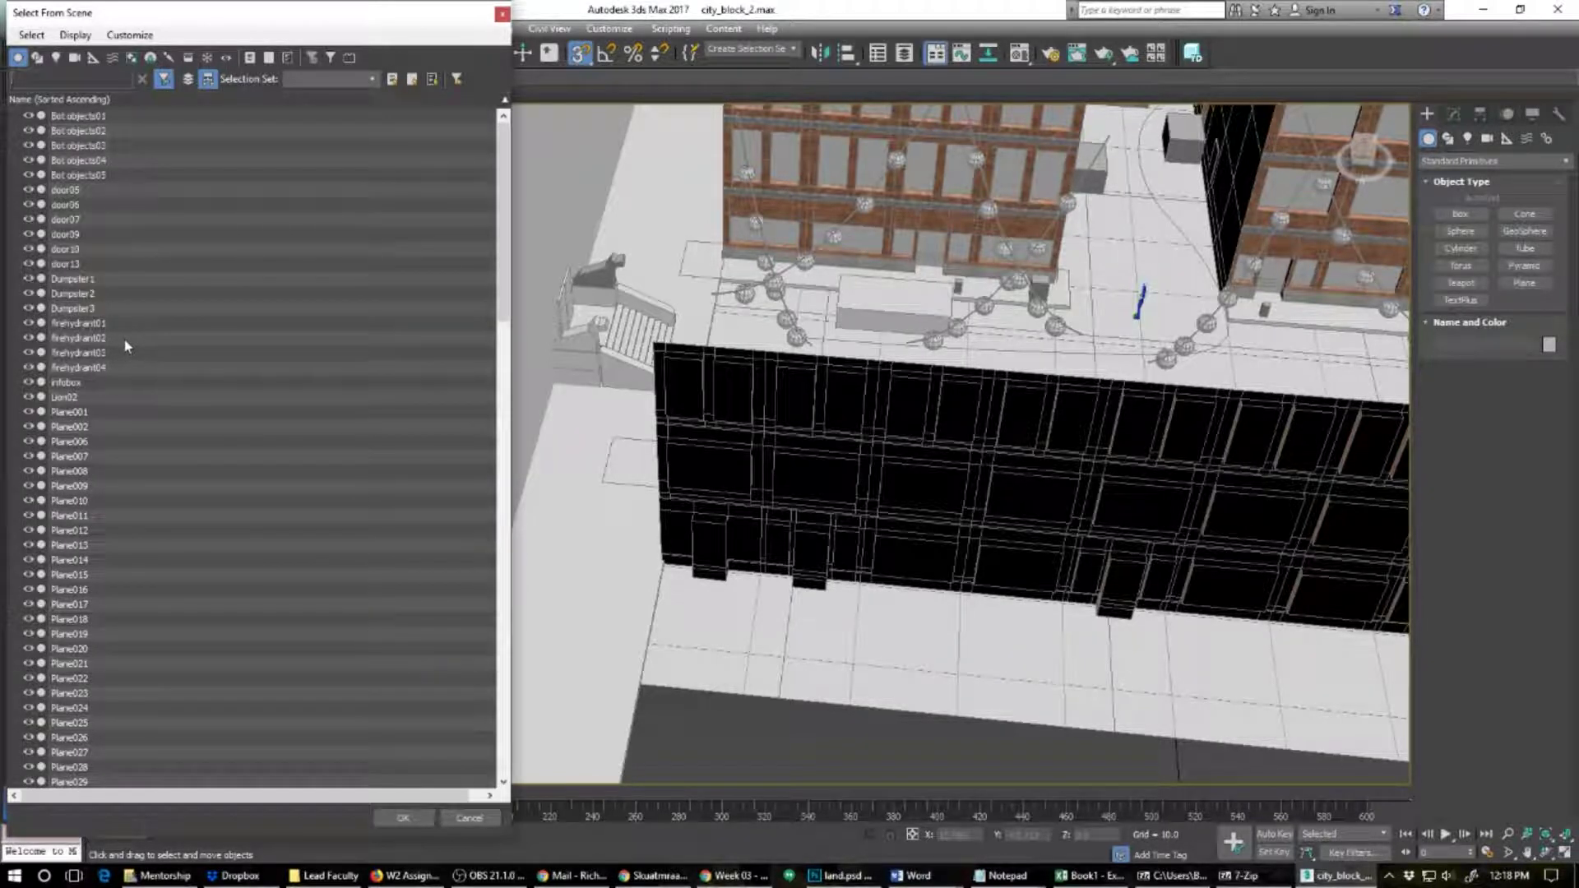
{"action": "scroll", "coordinate": [125, 340], "scroll_direction": "down", "scroll_amount": 8}
{"action": "scroll", "coordinate": [125, 340], "scroll_direction": "up", "scroll_amount": 8}
{"action": "left_click", "coordinate": [71, 190]}
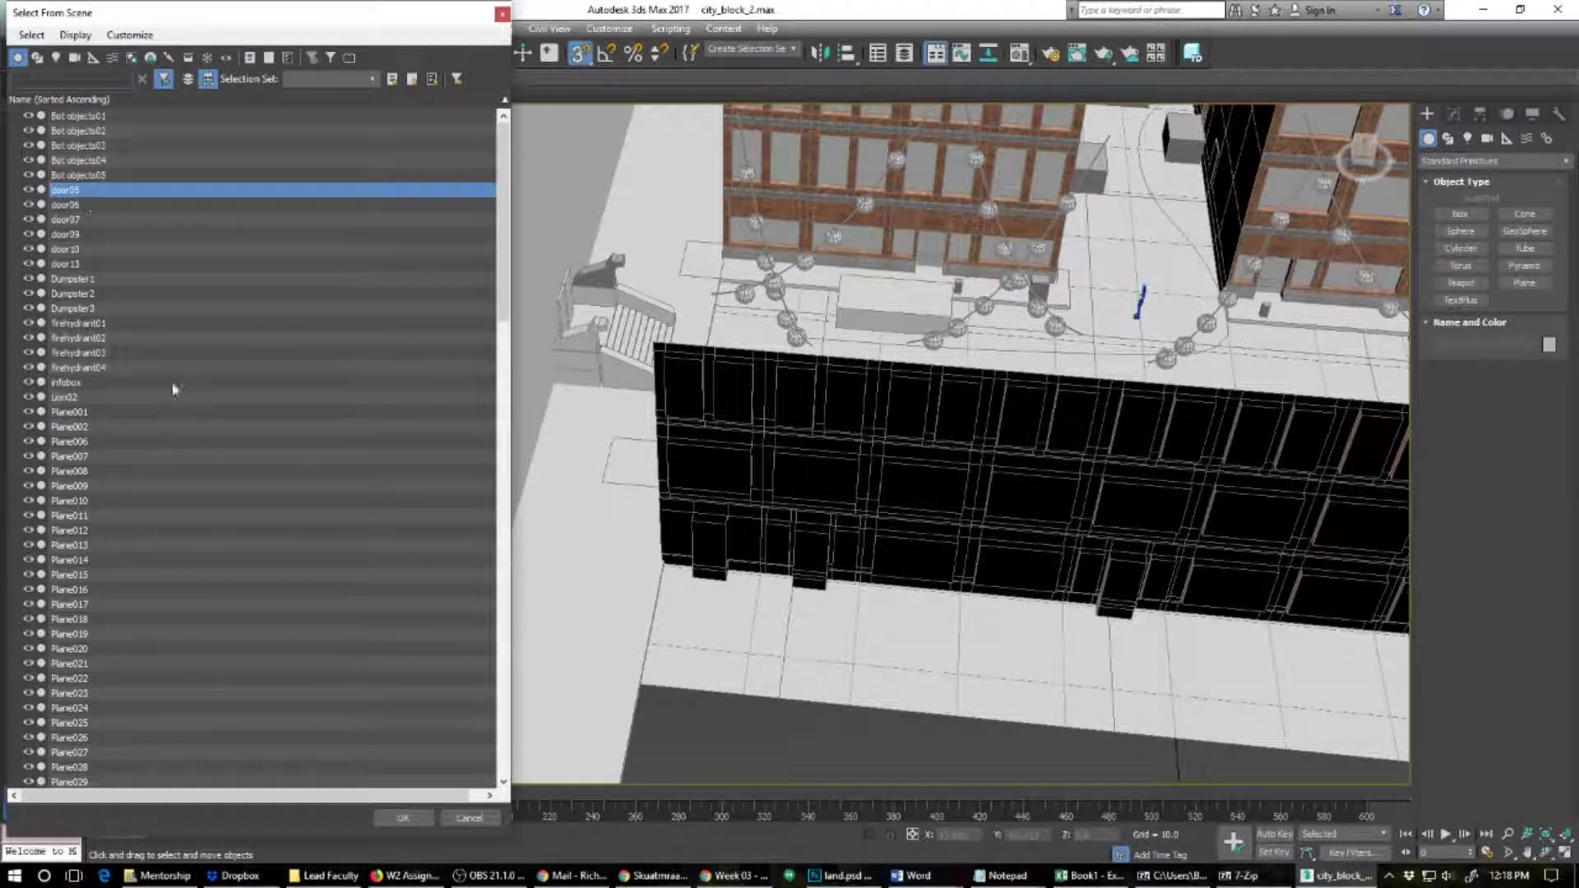
{"action": "scroll", "coordinate": [171, 393], "scroll_direction": "down", "scroll_amount": 20}
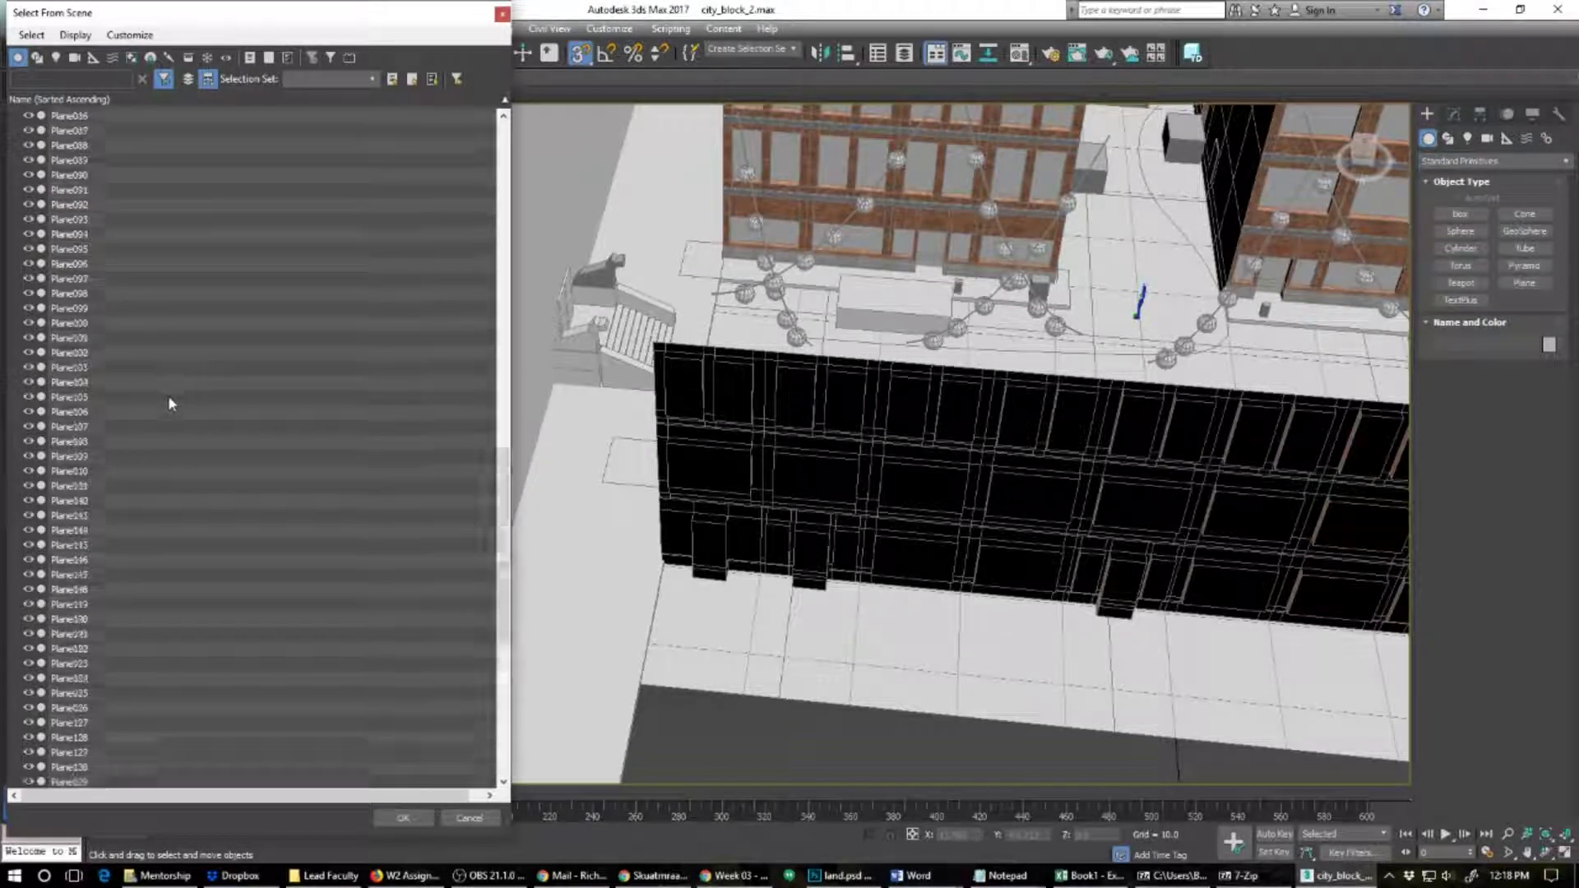
{"action": "scroll", "coordinate": [164, 391], "scroll_direction": "up", "scroll_amount": 20}
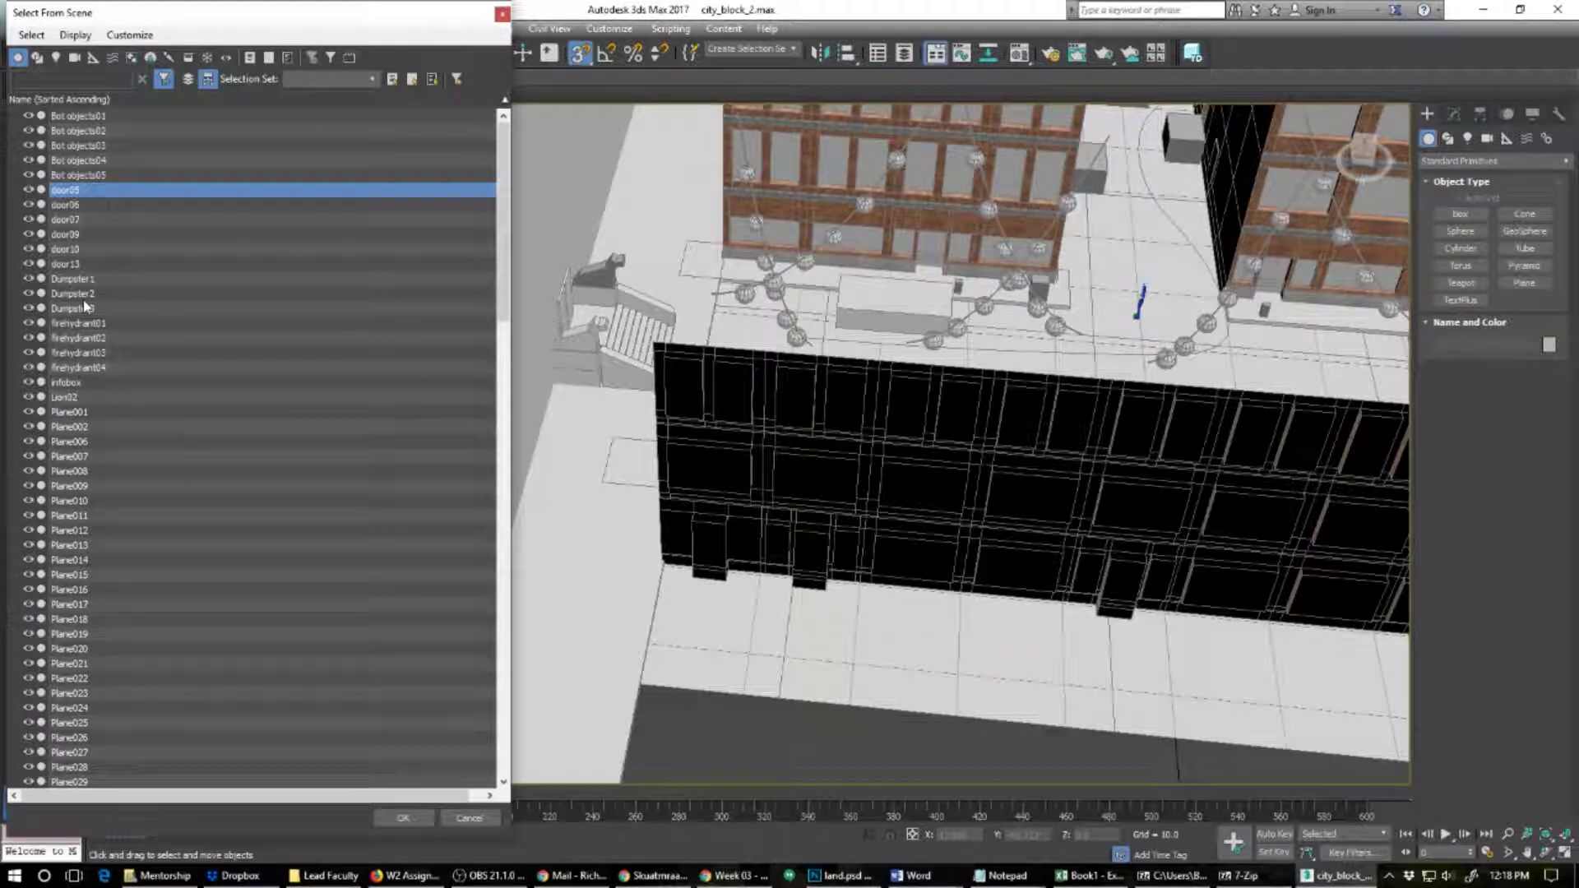
{"action": "left_click", "coordinate": [79, 383]}
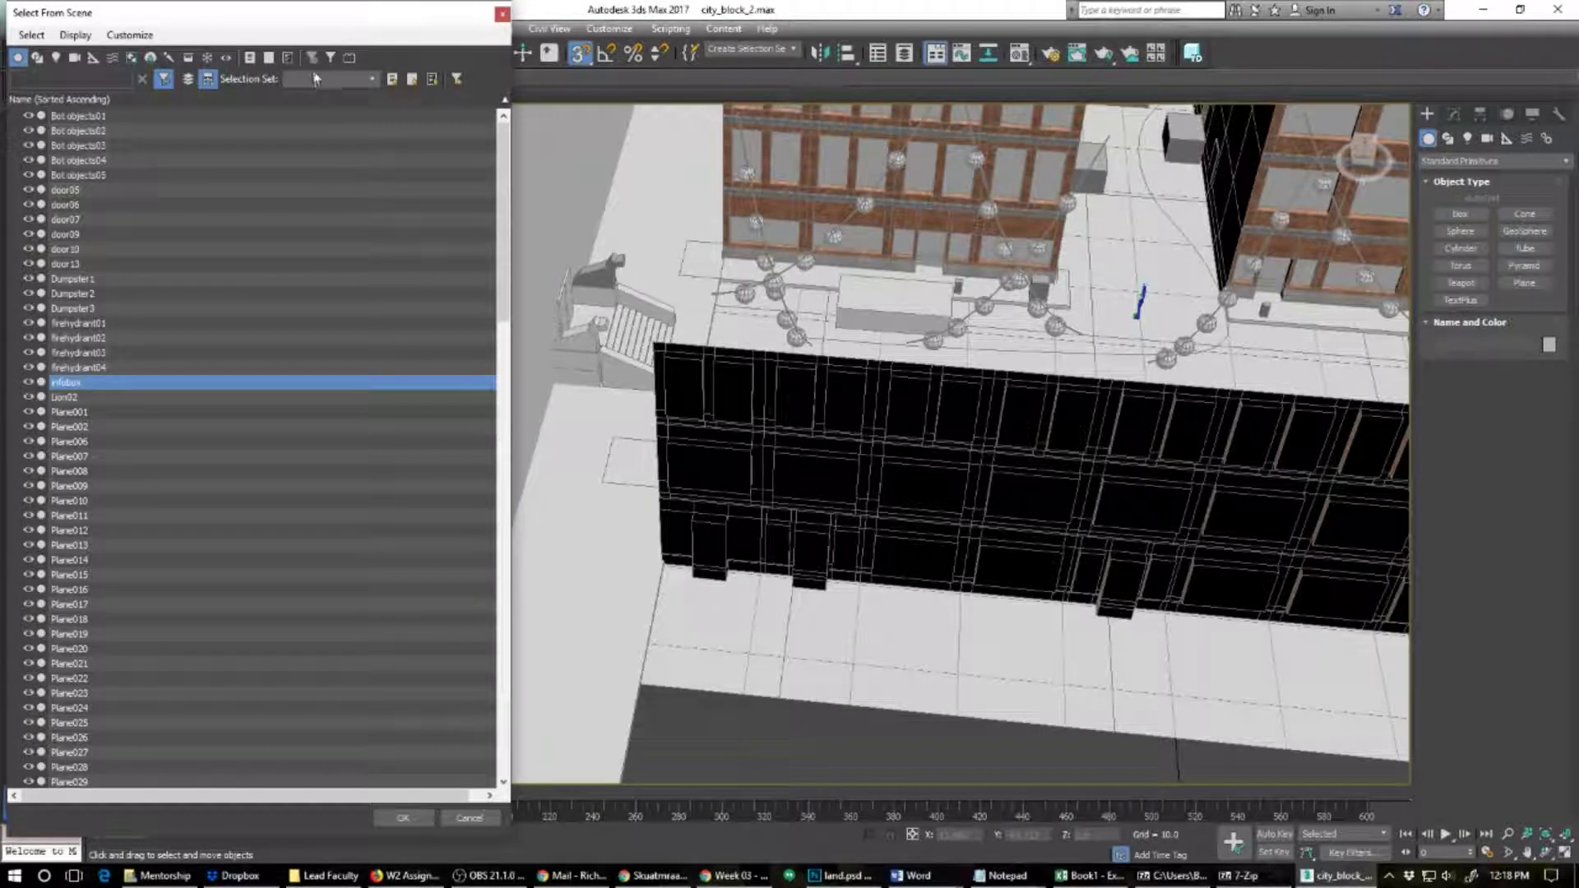
Step: Include frozen objects in the geometry list and look through it for the gray building's entry, Building Section03
{"action": "left_click", "coordinate": [209, 62]}
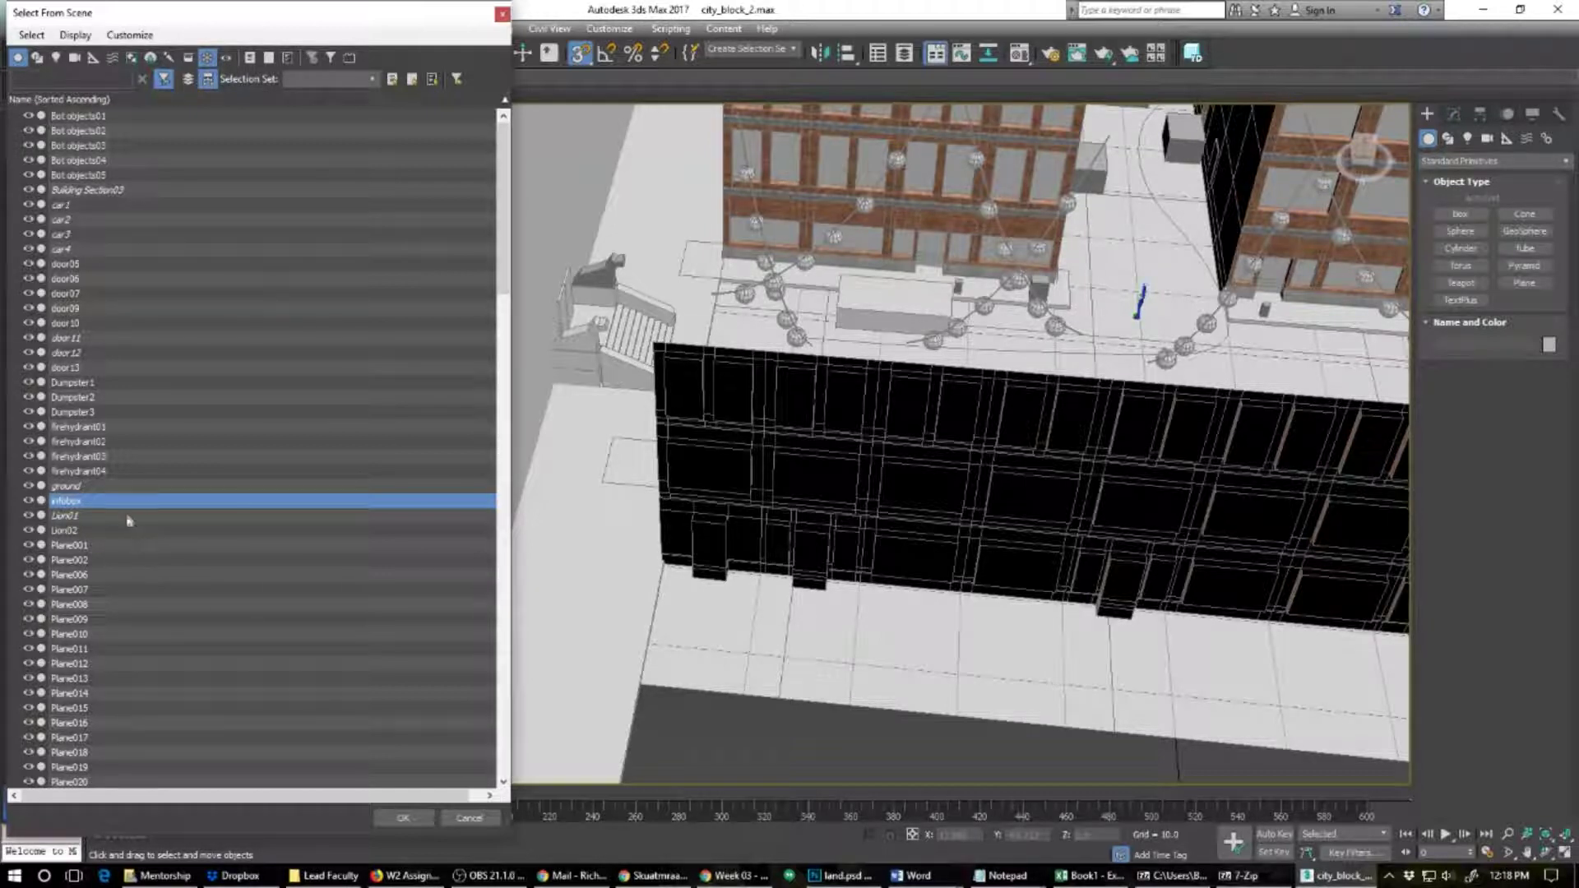
{"action": "left_click", "coordinate": [18, 61]}
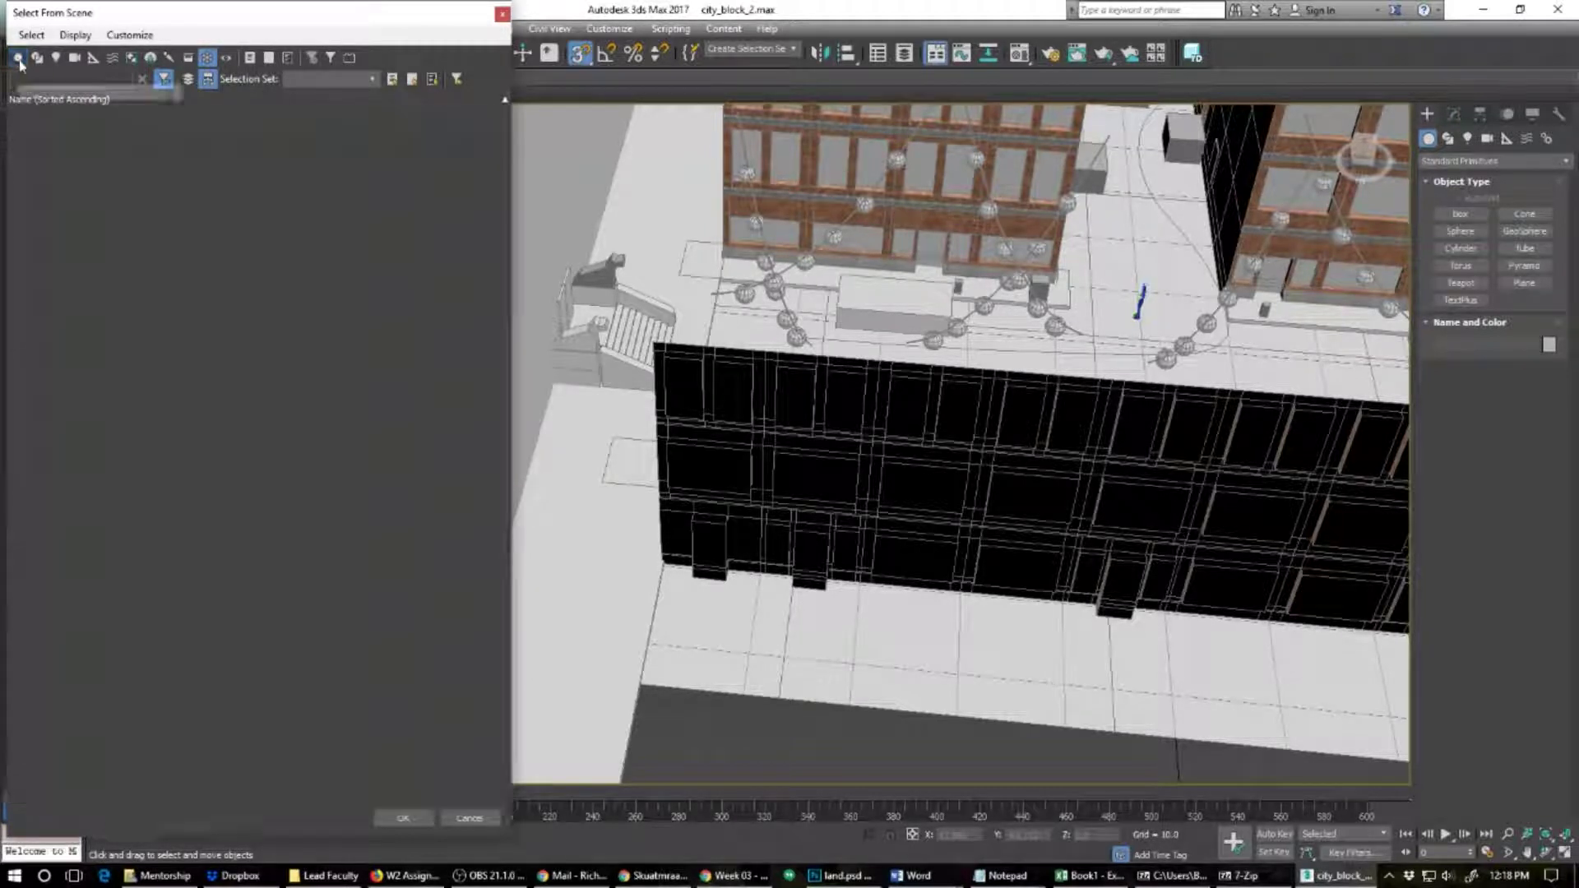
{"action": "left_click", "coordinate": [209, 63]}
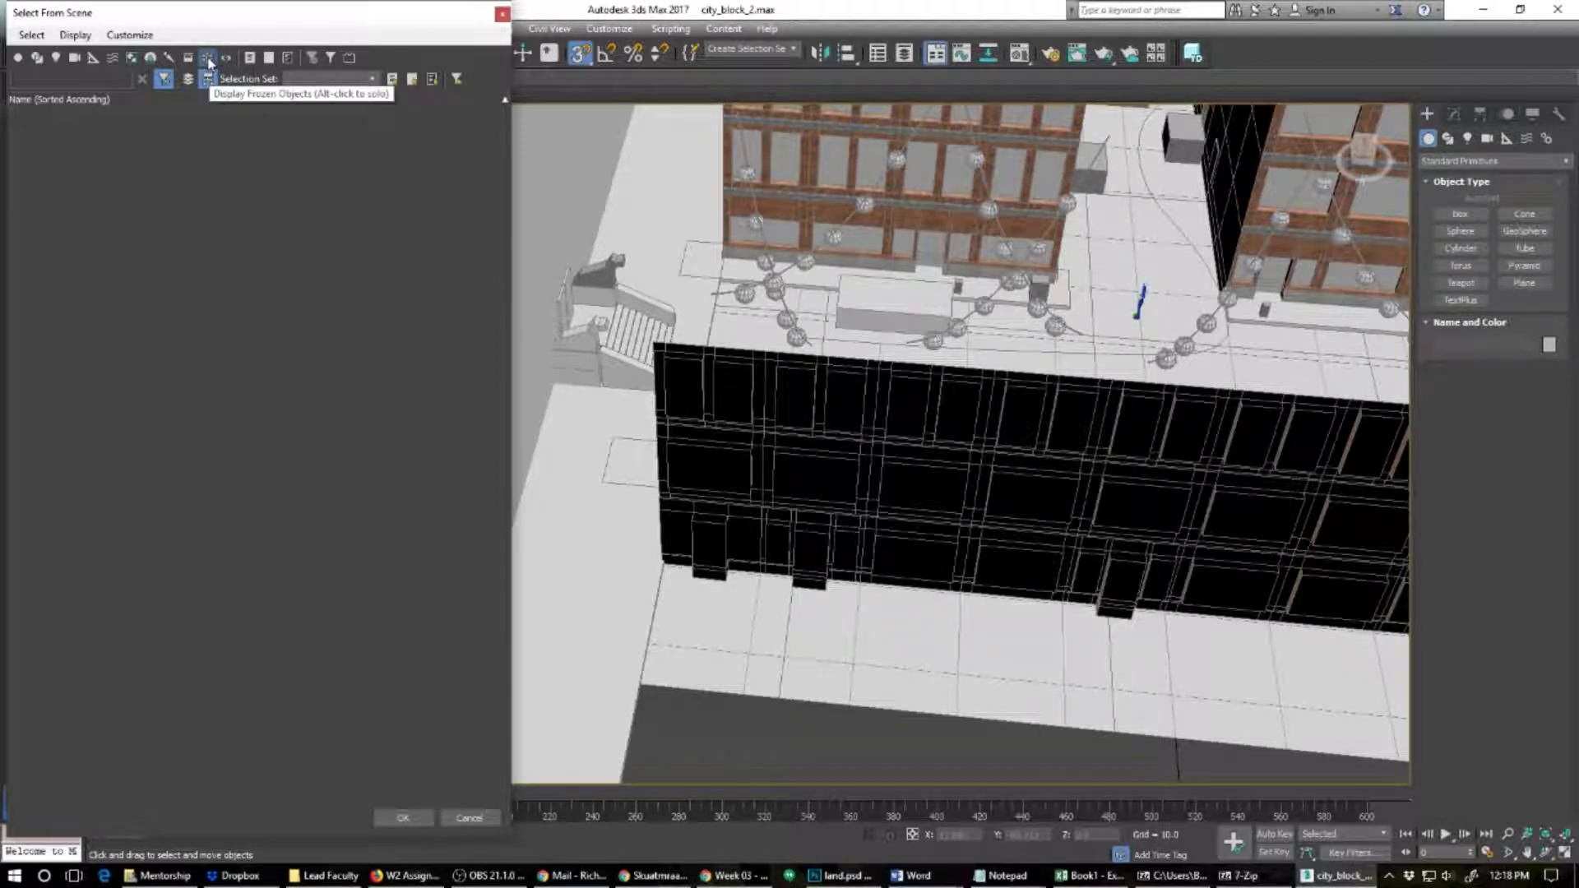
{"action": "left_click", "coordinate": [209, 63]}
{"action": "left_click", "coordinate": [18, 58]}
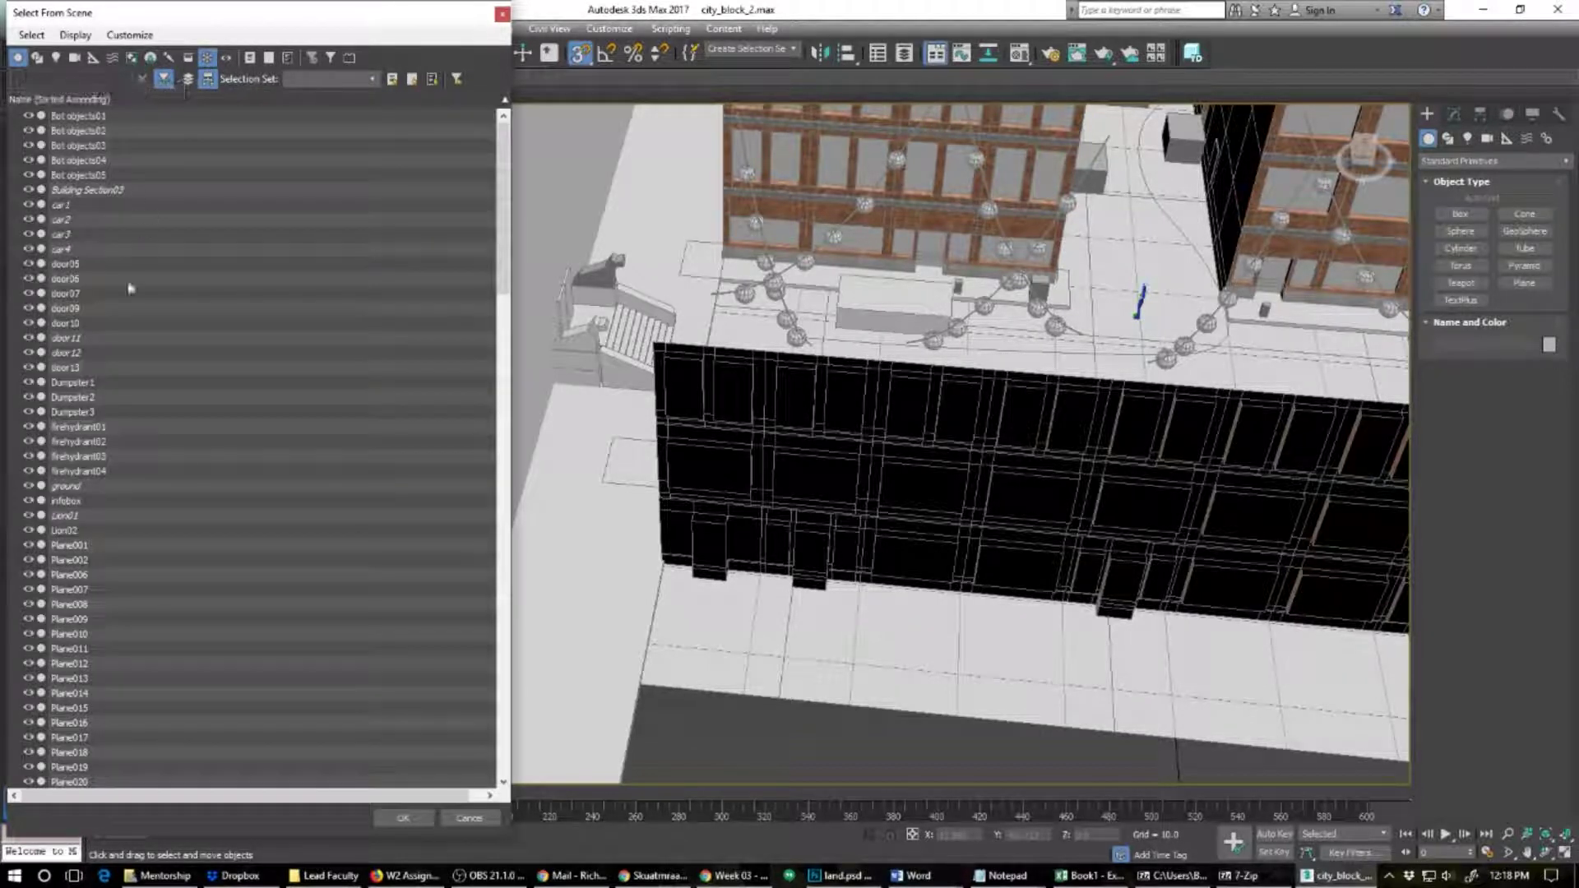
{"action": "scroll", "coordinate": [123, 300], "scroll_direction": "down", "scroll_amount": 1}
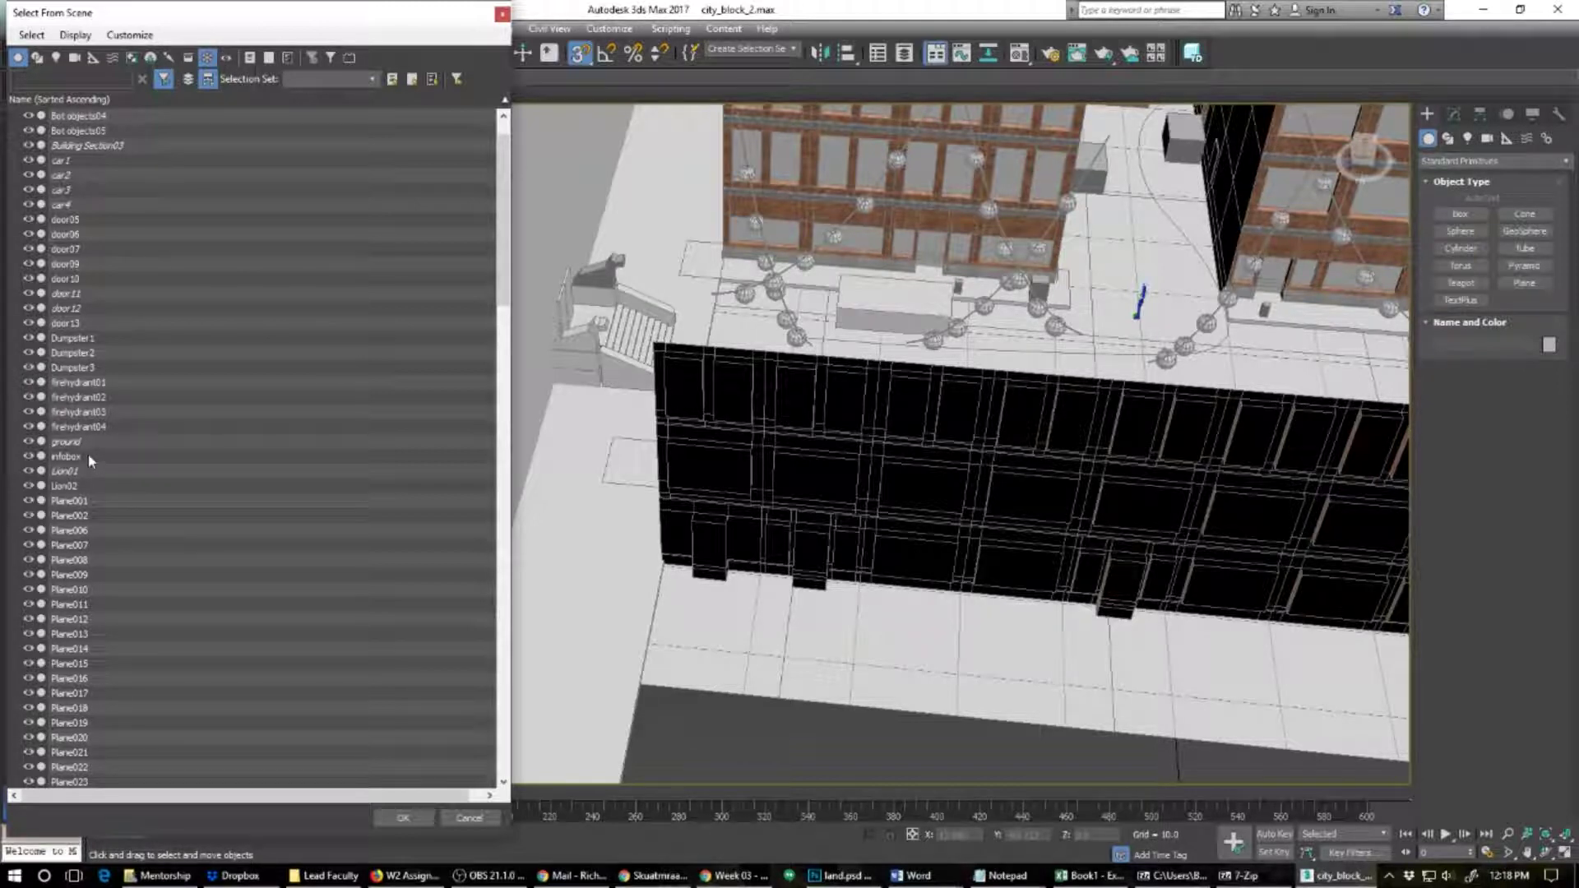
{"action": "left_click", "coordinate": [72, 442]}
{"action": "scroll", "coordinate": [114, 494], "scroll_direction": "down", "scroll_amount": 3}
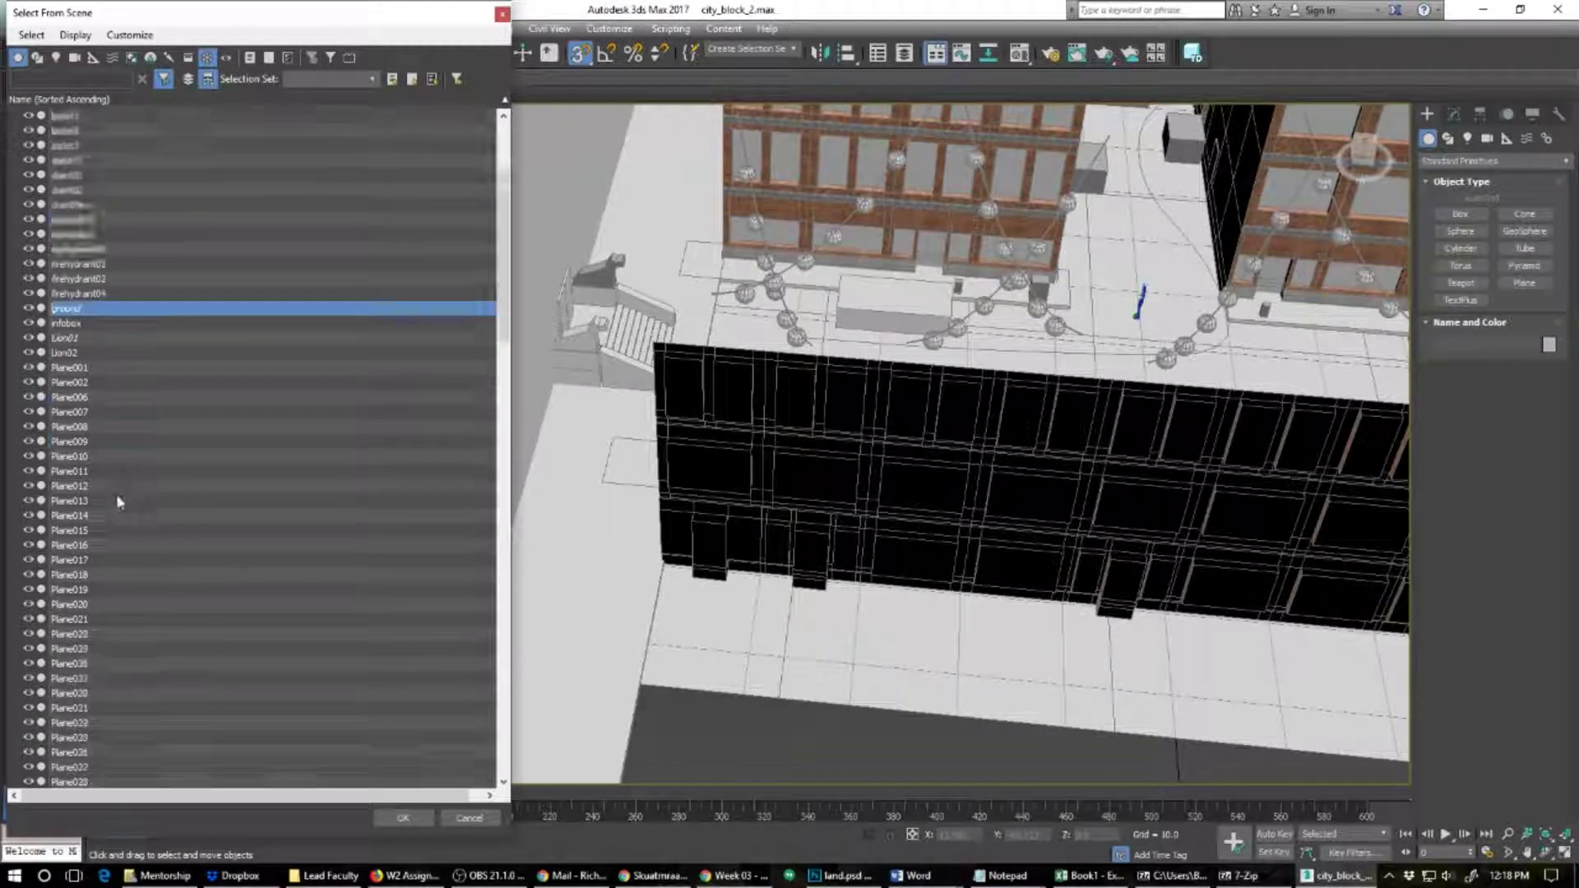
{"action": "scroll", "coordinate": [117, 502], "scroll_direction": "down", "scroll_amount": 20}
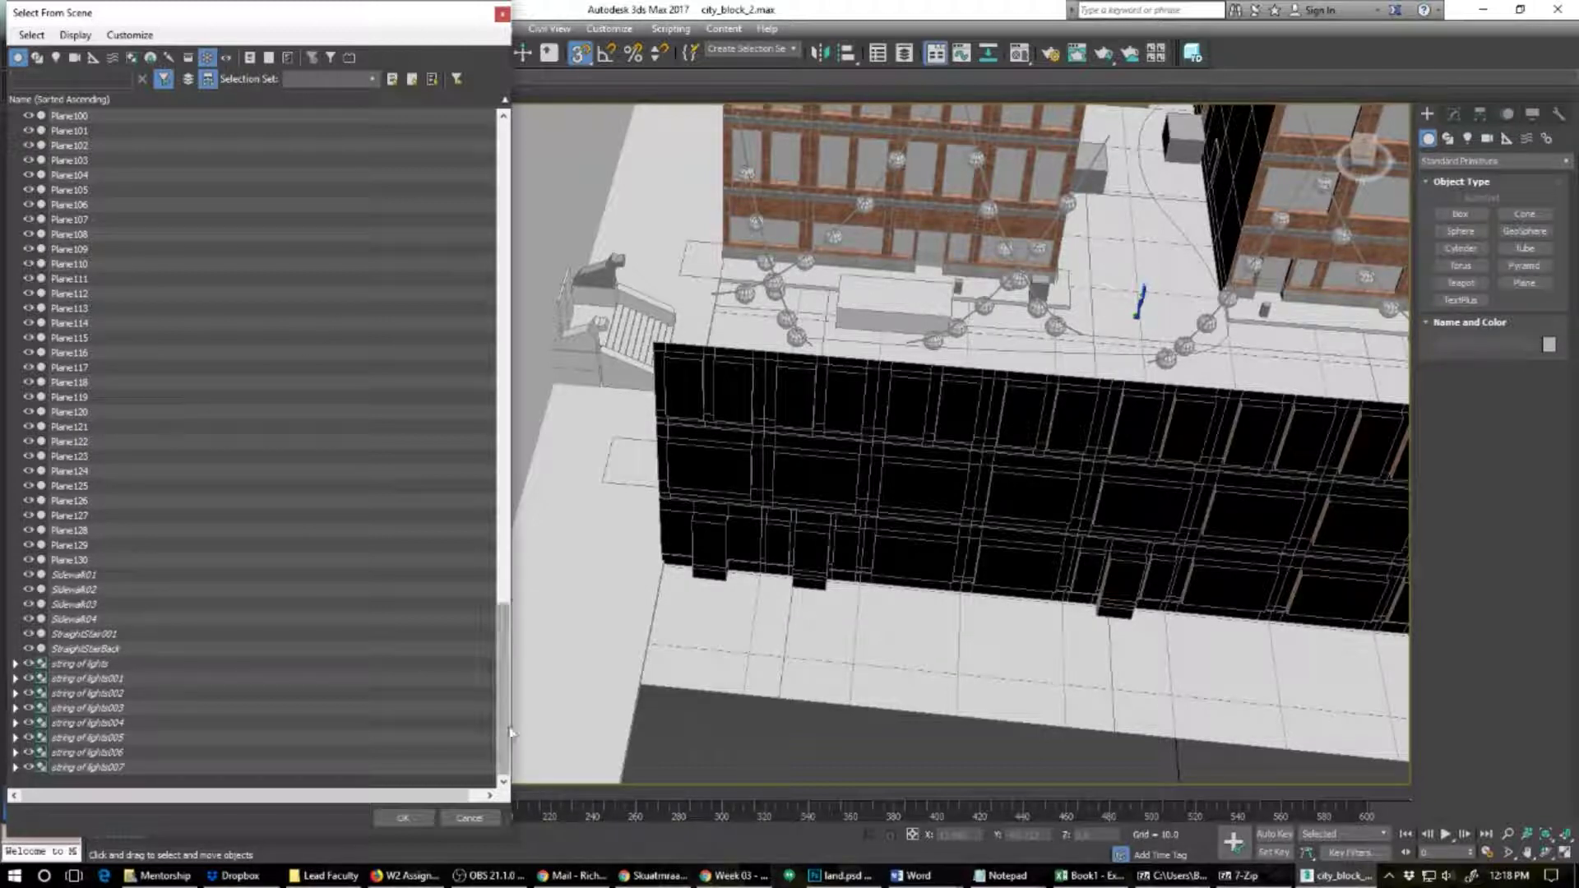
{"action": "left_click_drag", "start_coordinate": [506, 728], "coordinate": [486, 229]}
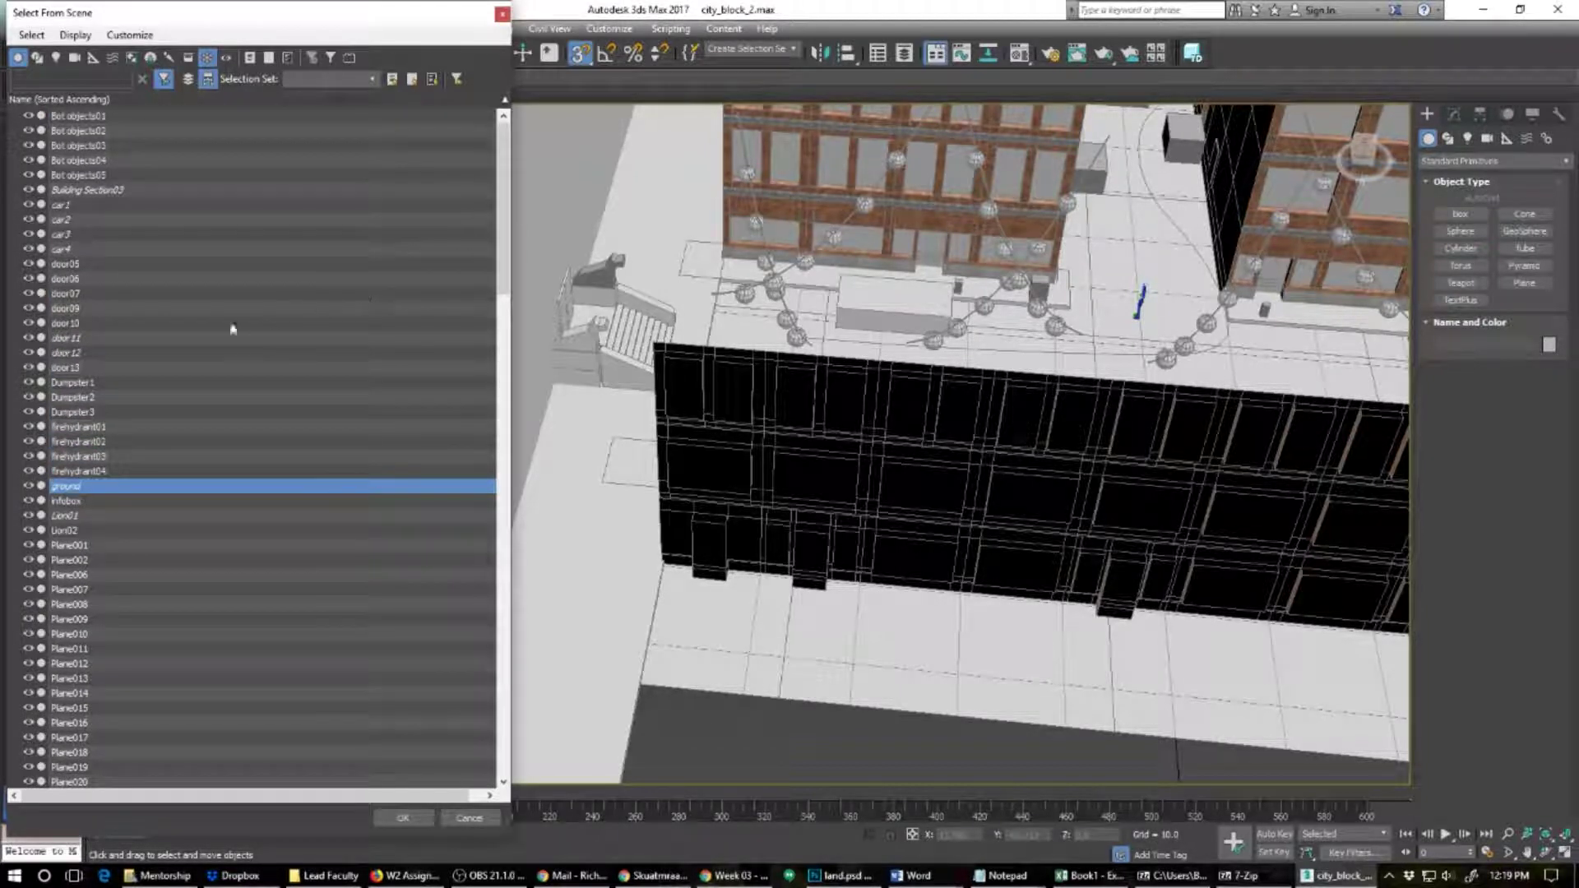
{"action": "left_click", "coordinate": [109, 192]}
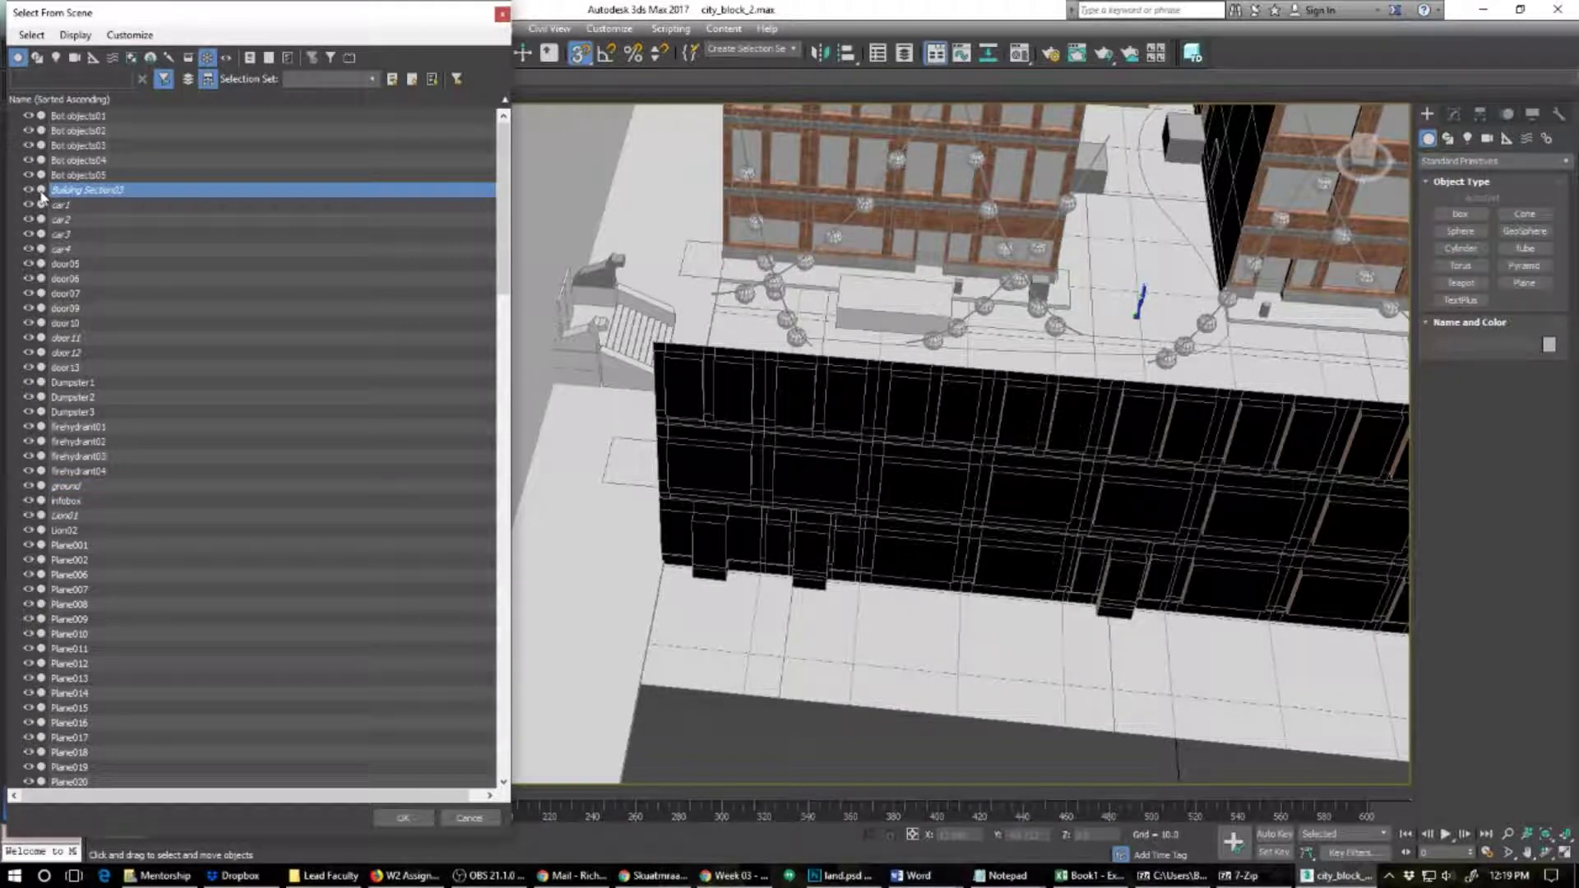
{"action": "left_click", "coordinate": [502, 16]}
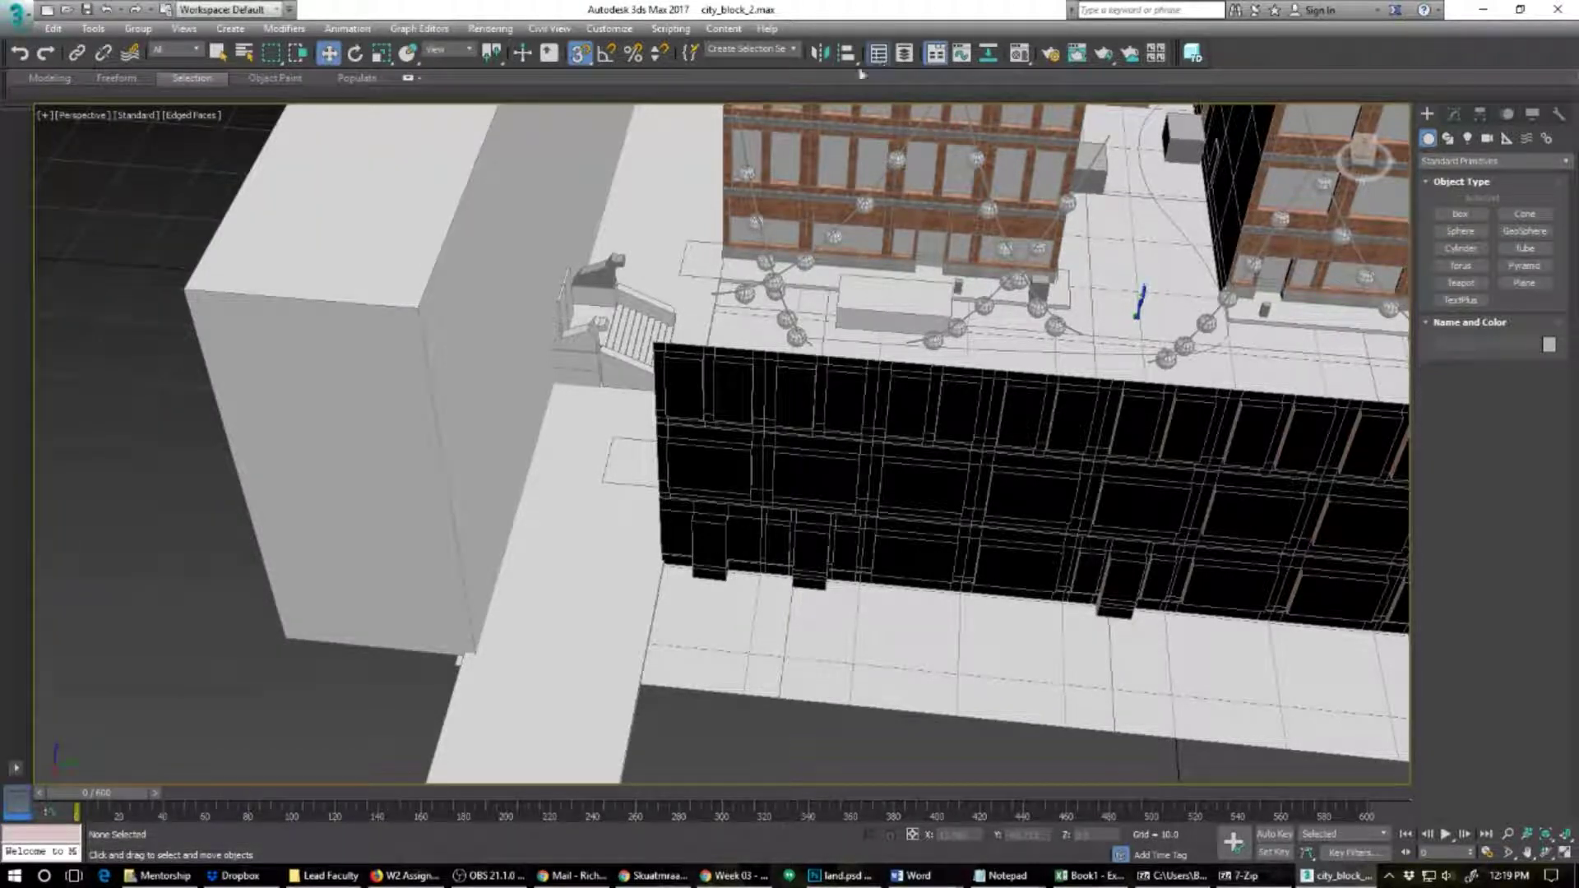
Step: Unfreeze Building Section03 in the Scene Explorer and delete the gray building
{"action": "left_click", "coordinate": [878, 54]}
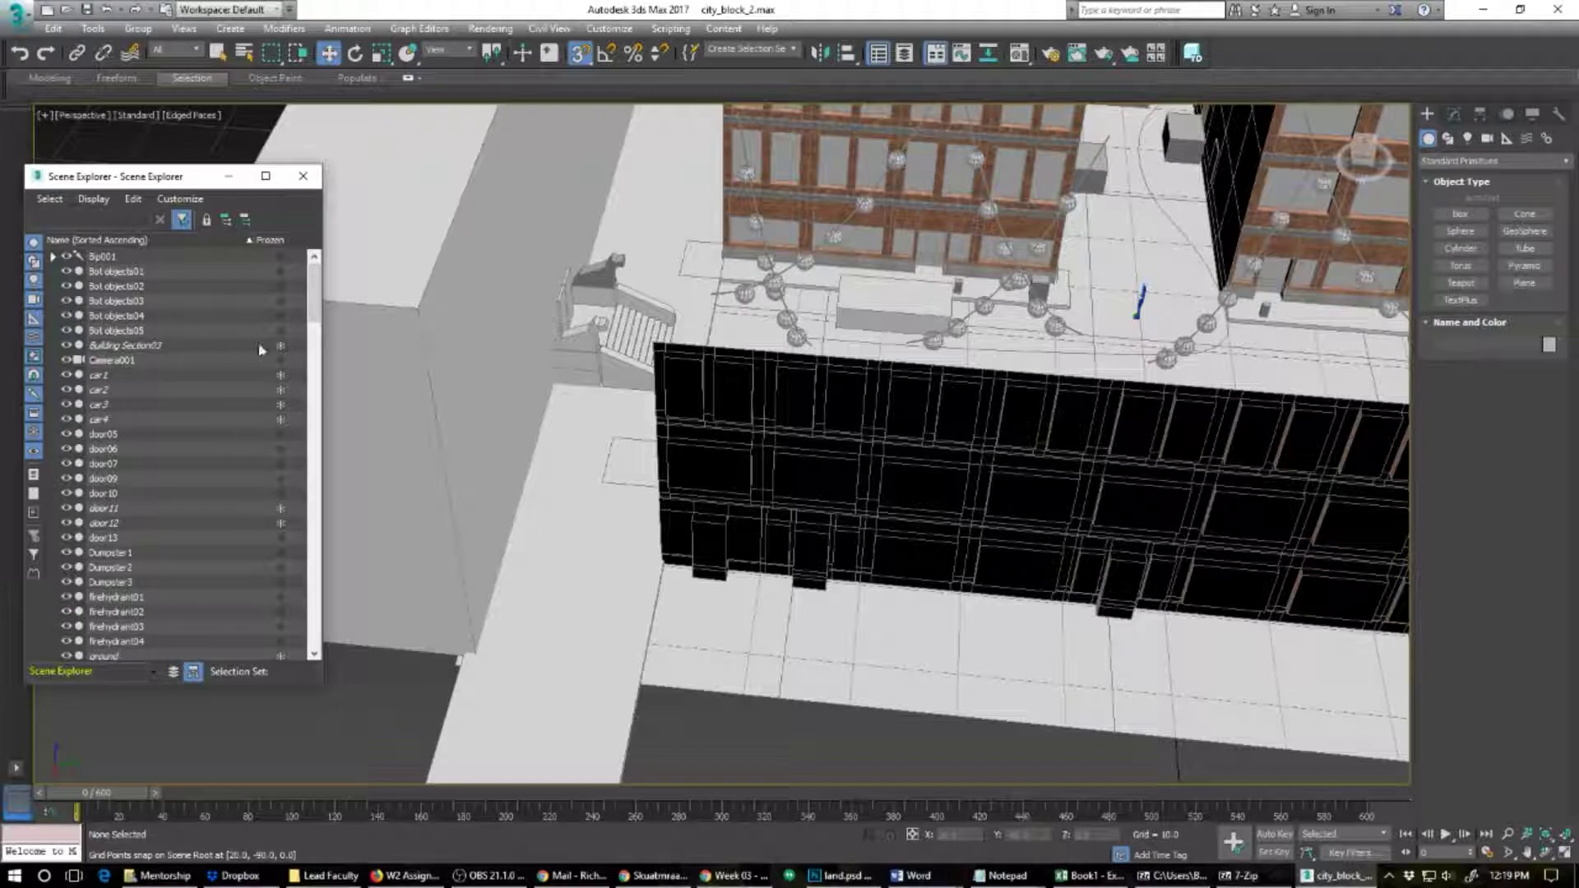
{"action": "left_click", "coordinate": [283, 346]}
{"action": "left_click", "coordinate": [408, 405]}
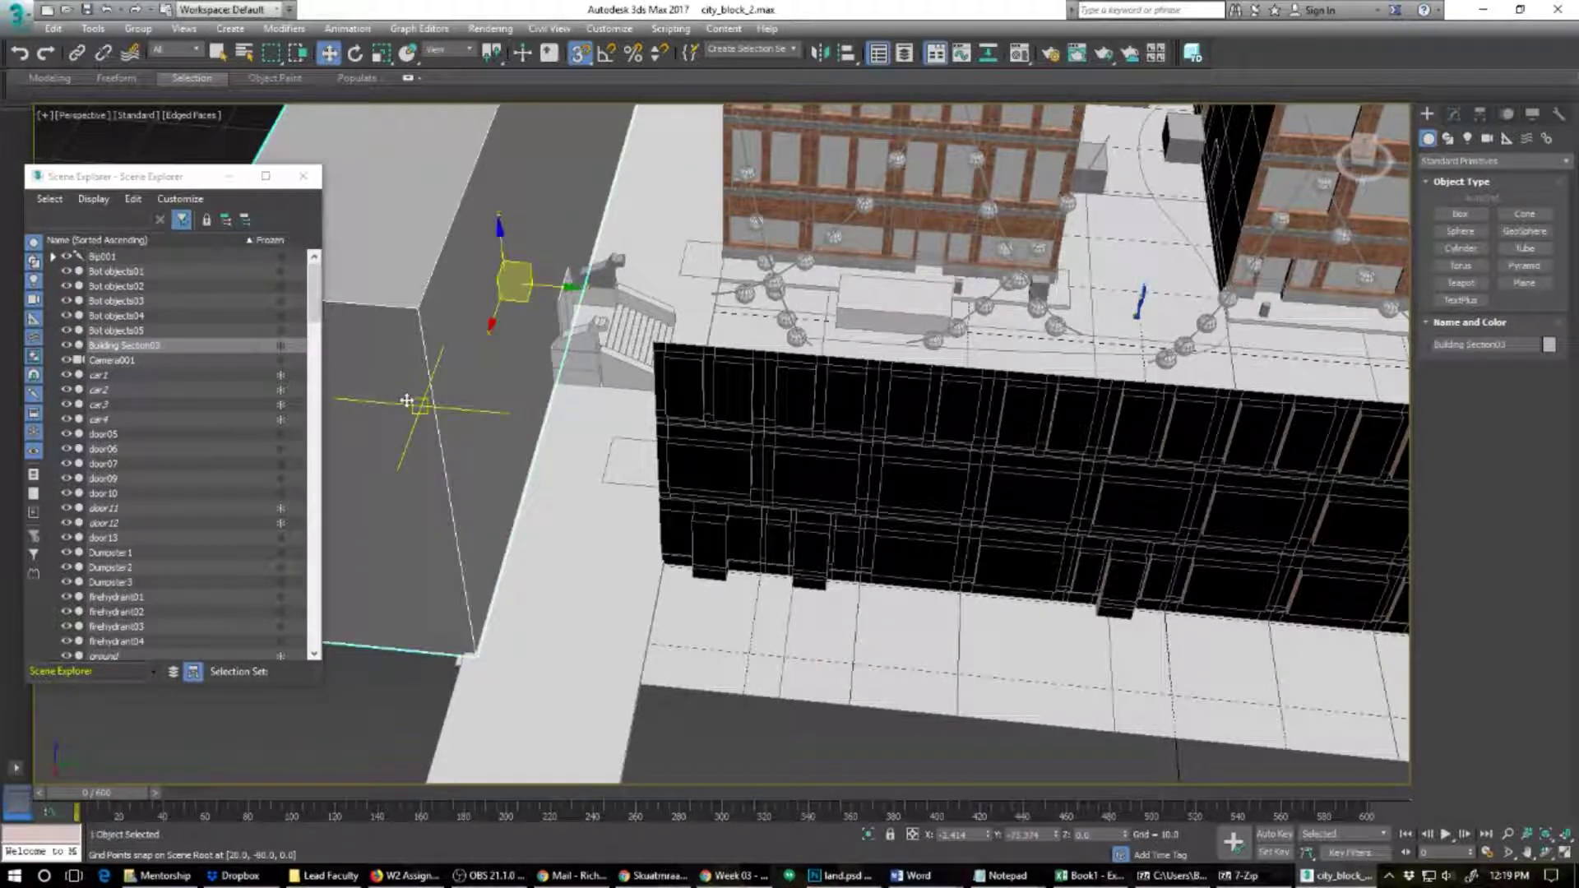
{"action": "key", "text": "Delete"}
Step: Move the lone brick panel outward along the sidewalk's edge to X 60, Y -70, and minimize the Scene Explorer
{"action": "left_click", "coordinate": [433, 599]}
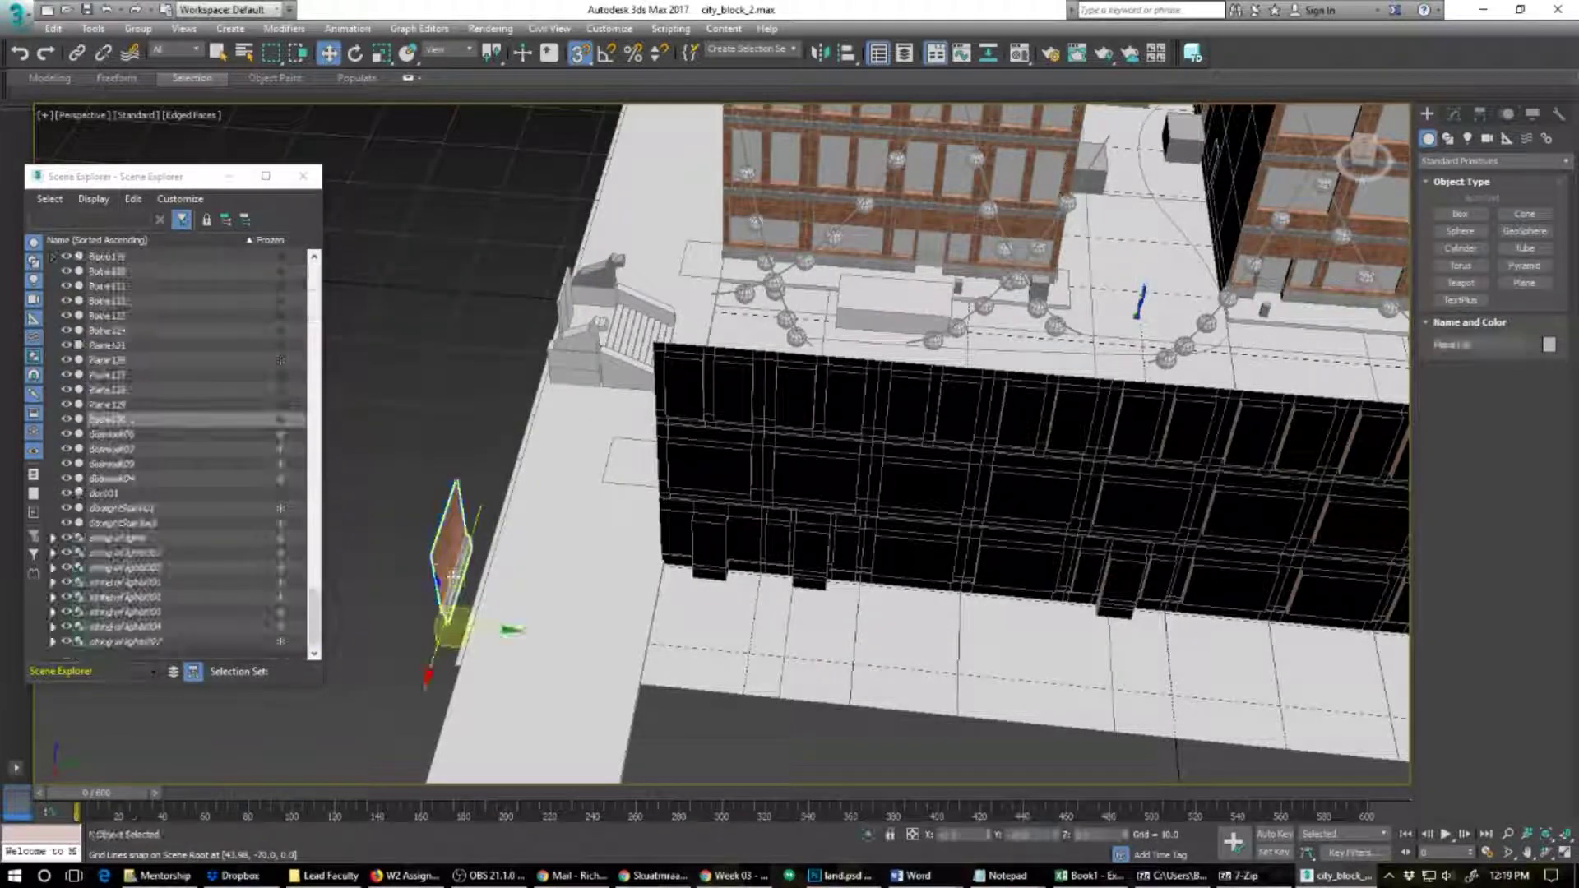
{"action": "mouse_move", "coordinate": [422, 614]}
{"action": "middle_mouse_down", "text": "alt"}
{"action": "mouse_move", "coordinate": [452, 583]}
{"action": "mouse_move", "coordinate": [367, 582]}
{"action": "mouse_move", "coordinate": [358, 624]}
{"action": "mouse_move", "coordinate": [421, 591]}
{"action": "middle_mouse_up", "text": "alt"}
{"action": "scroll", "coordinate": [421, 601], "scroll_direction": "down", "scroll_amount": 3}
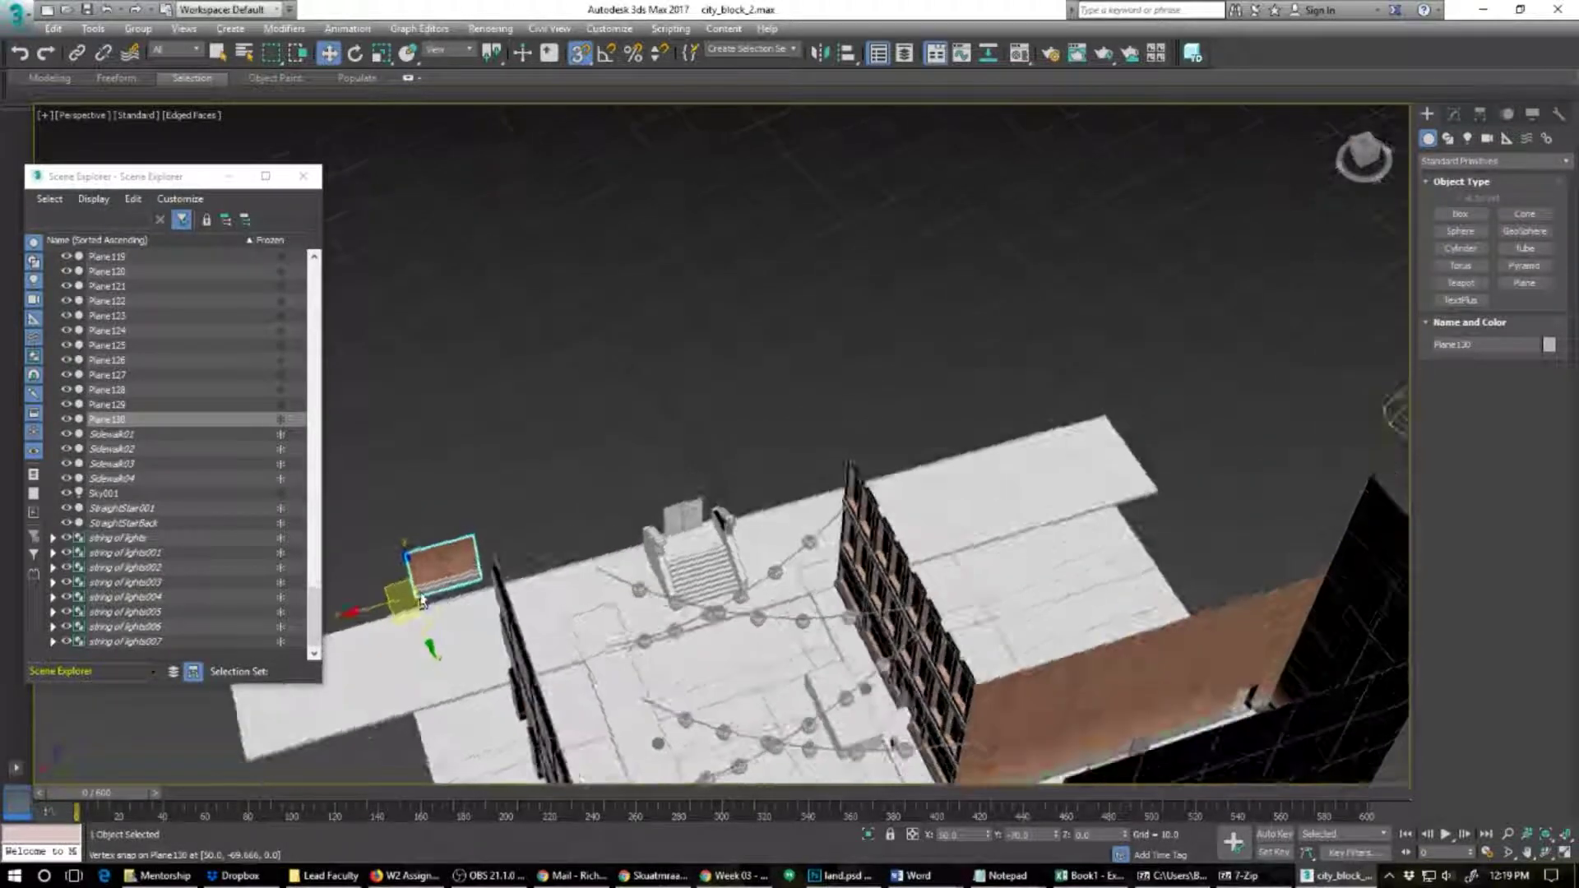
{"action": "left_click_drag", "start_coordinate": [421, 591], "coordinate": [349, 614]}
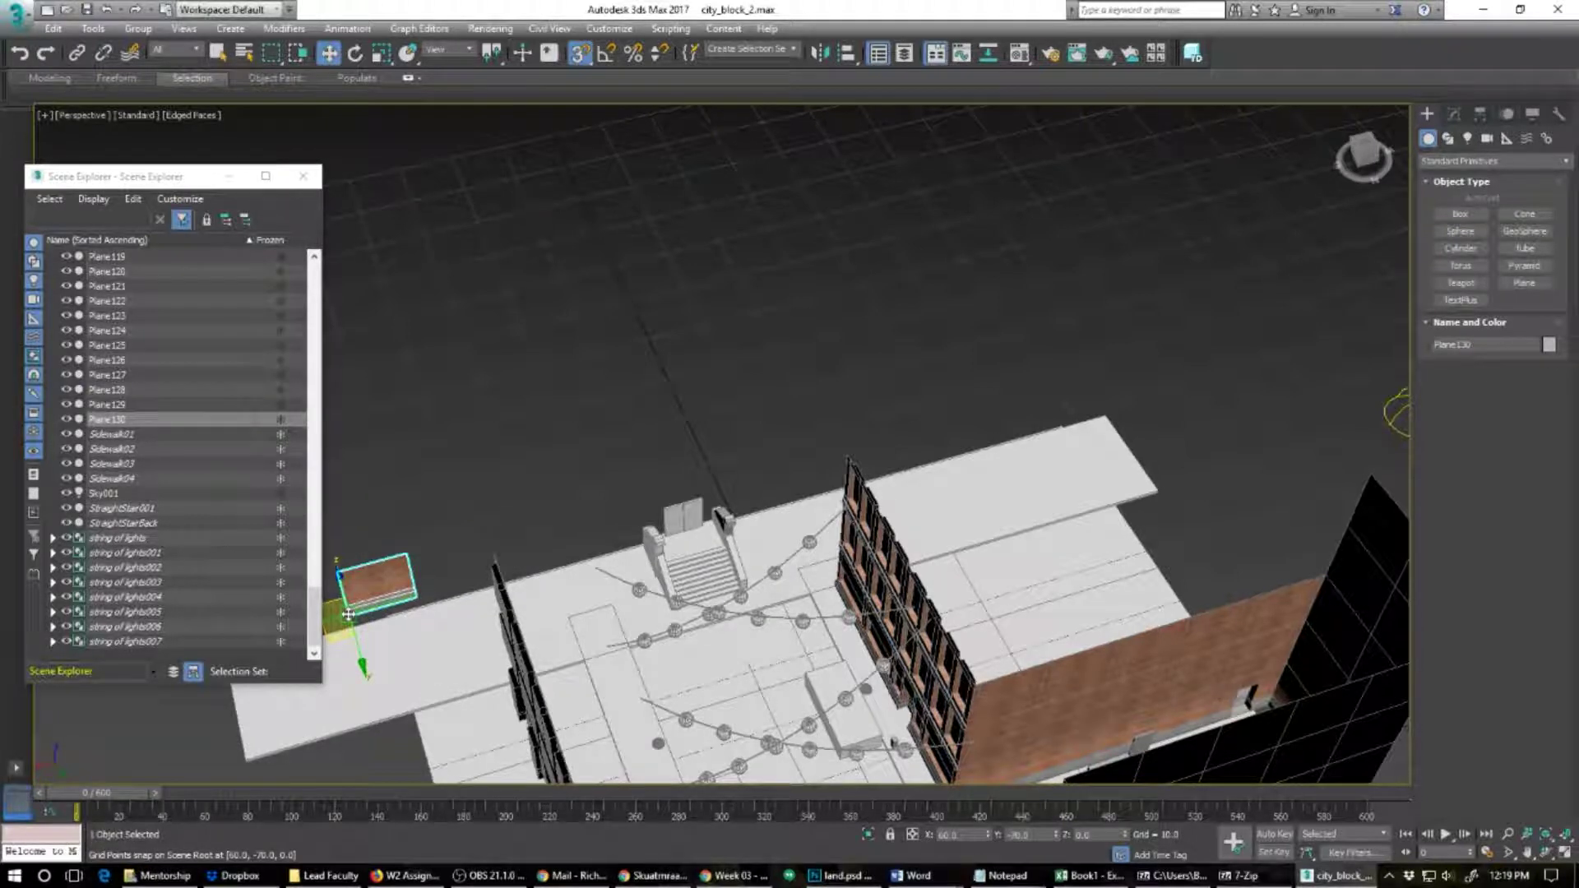
{"action": "left_click", "coordinate": [229, 176]}
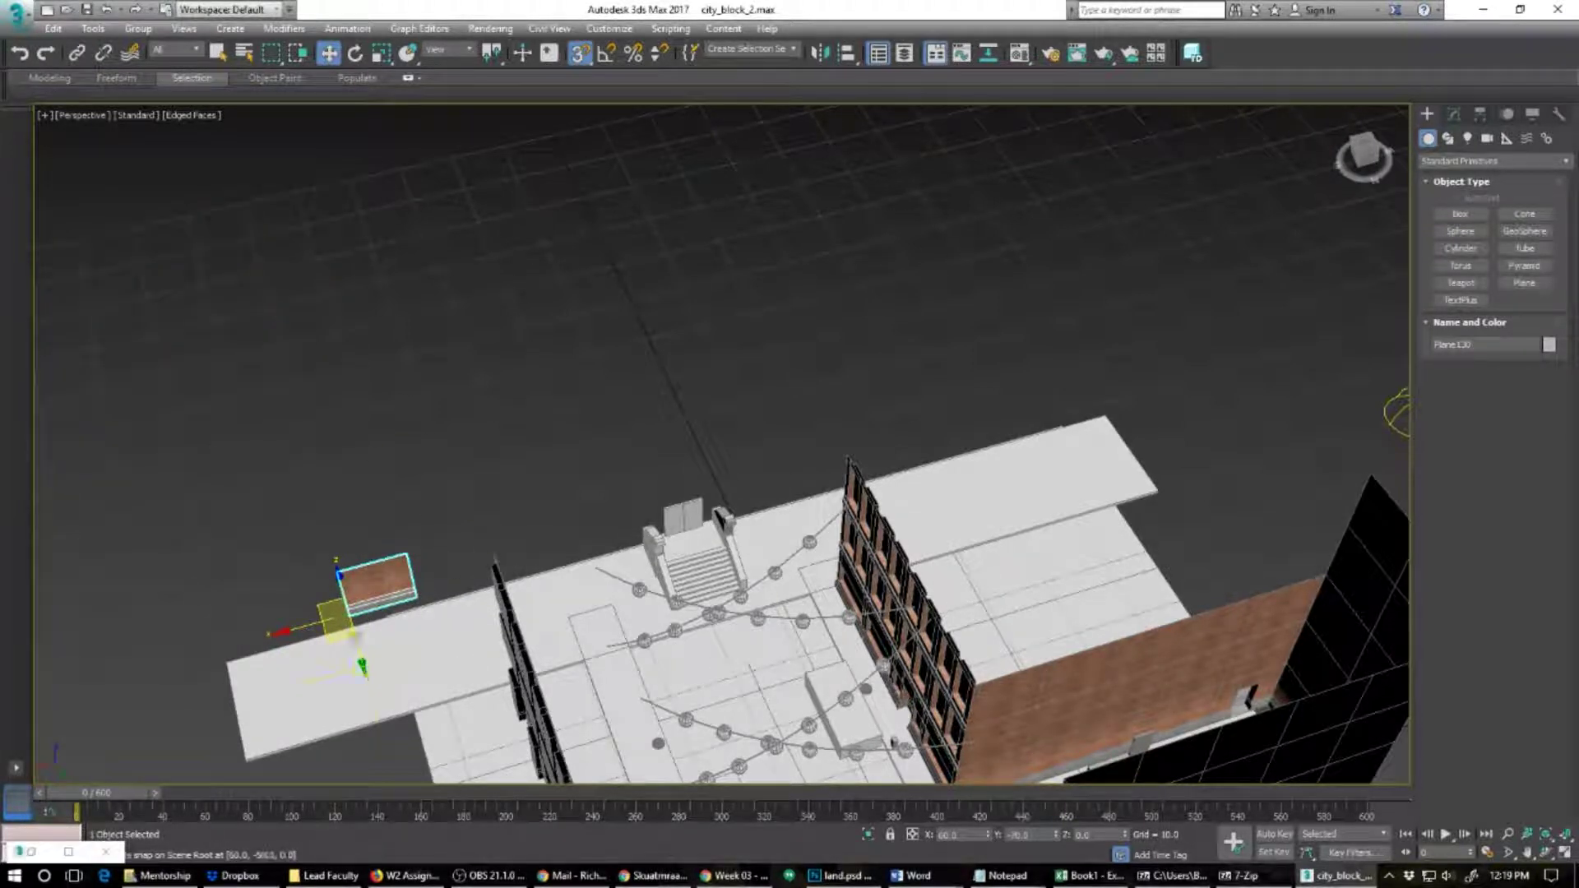
Step: Clone the brick panel as instances side by side toward the staircase until the row has four panels
{"action": "mouse_move", "coordinate": [352, 614]}
{"action": "left_mouse_down", "text": "shift"}
{"action": "mouse_move", "coordinate": [430, 604]}
{"action": "mouse_move", "coordinate": [480, 570]}
{"action": "left_mouse_up", "text": "shift"}
{"action": "key", "text": "Return"}
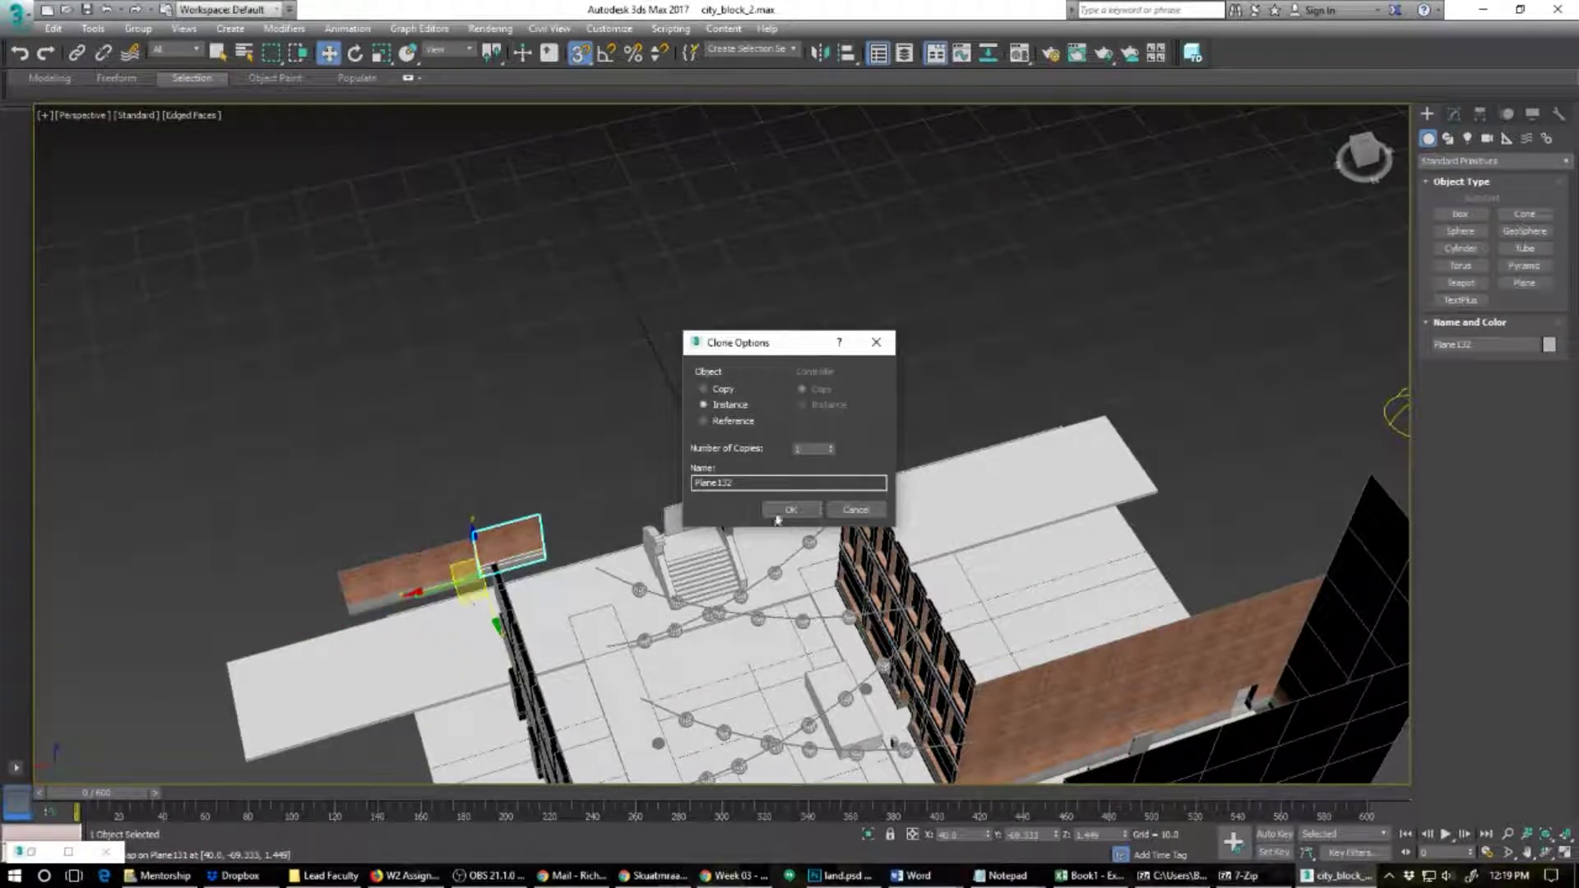
{"action": "key", "text": "Return"}
{"action": "left_click", "coordinate": [417, 603]}
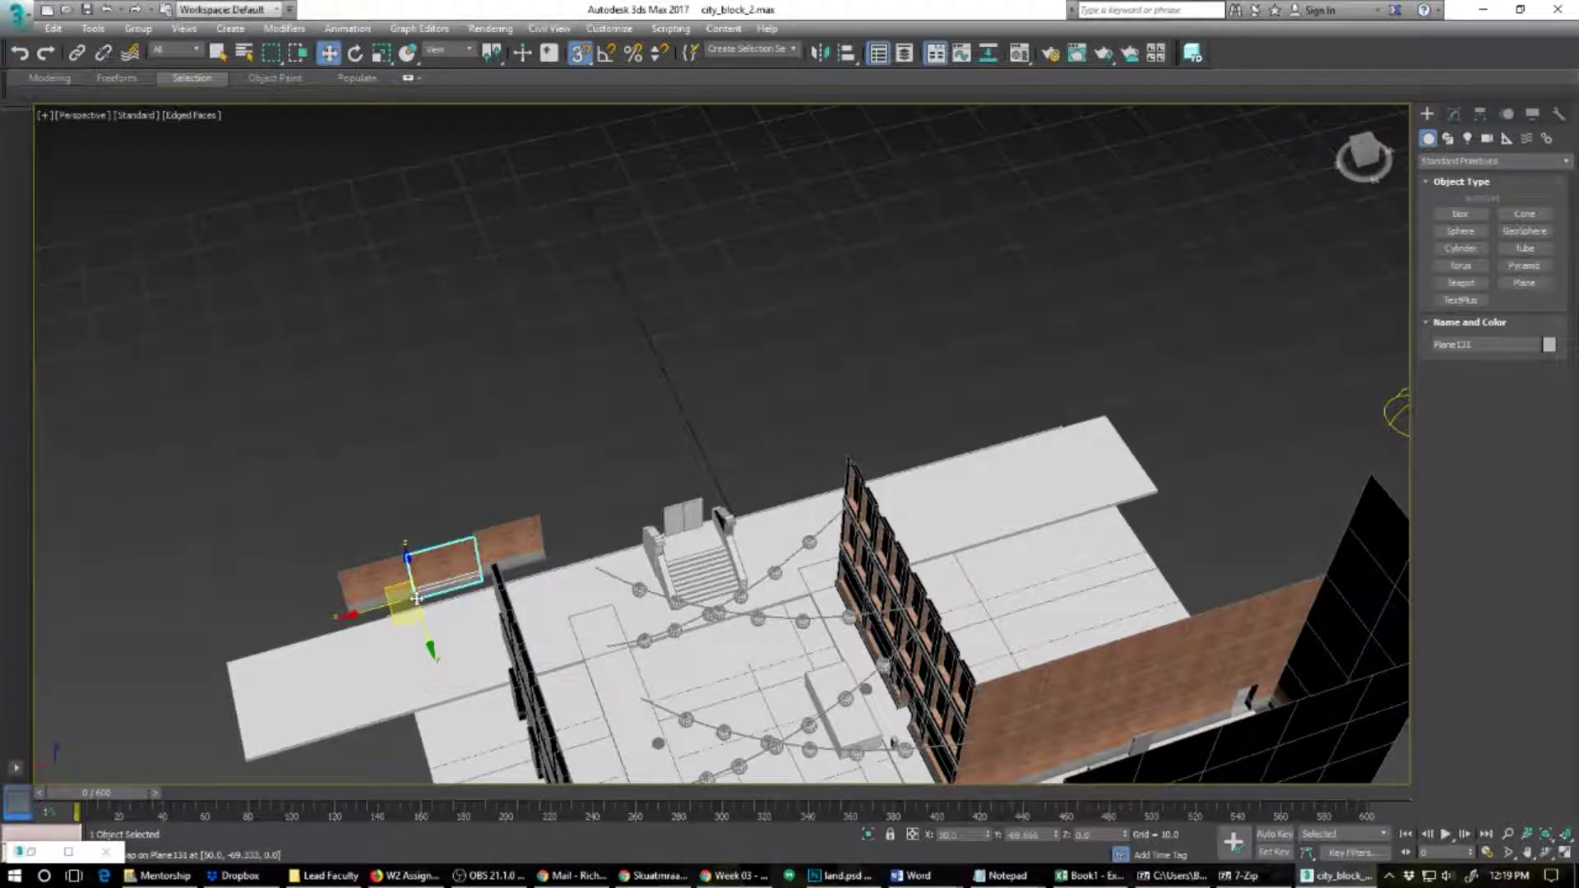
{"action": "left_click_drag", "start_coordinate": [414, 590], "coordinate": [567, 543]}
{"action": "left_click", "coordinate": [521, 558]}
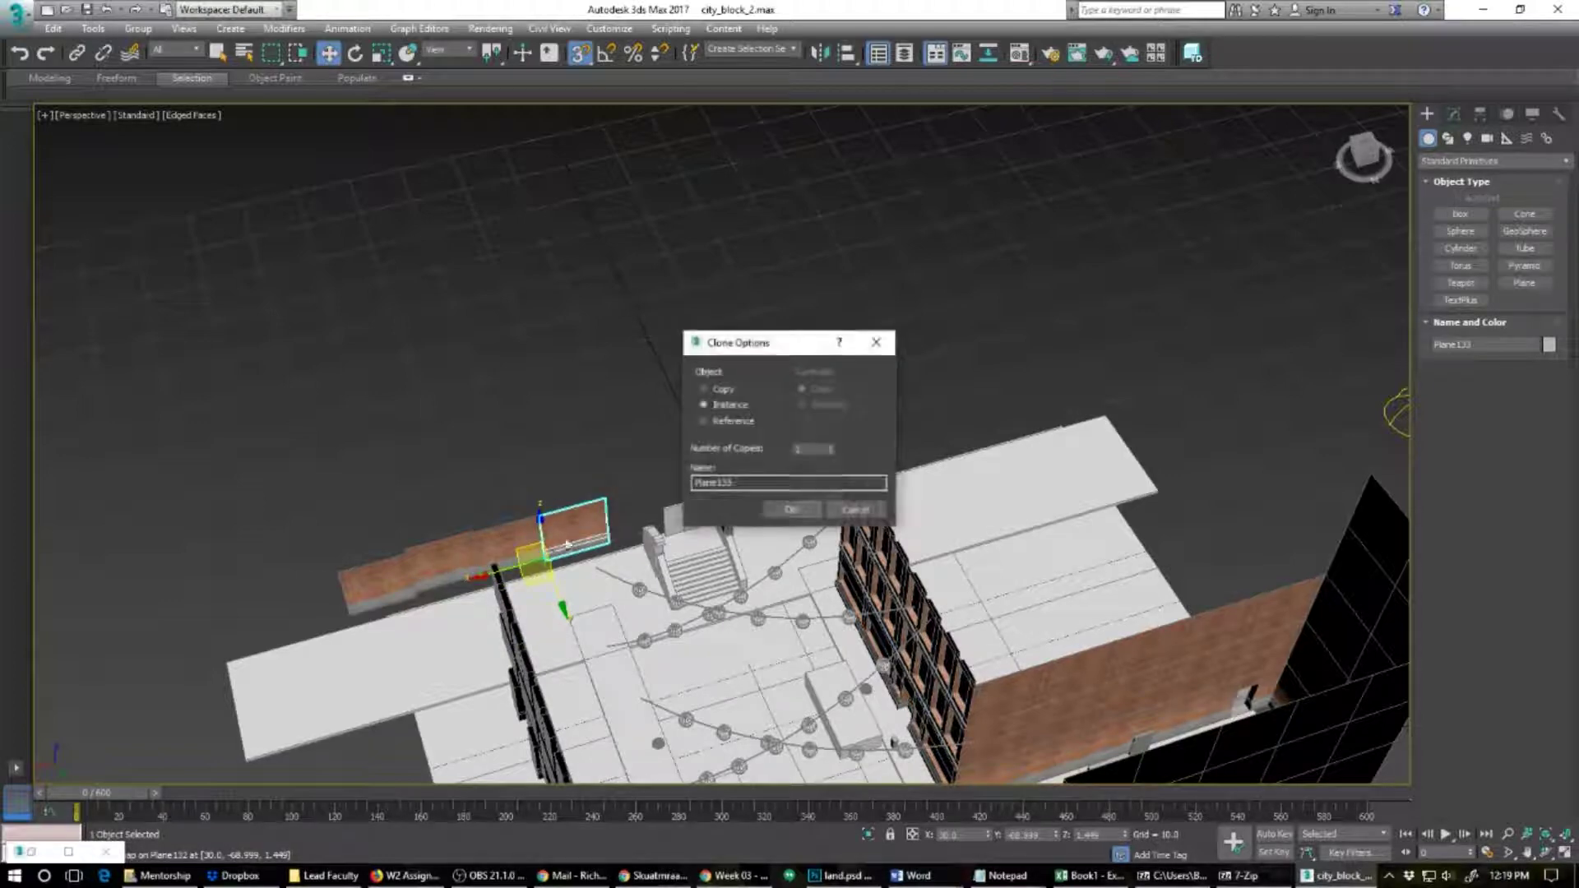
{"action": "left_click", "coordinate": [793, 510]}
Step: Try to shift the second brick panel into line with the first panel at the sidewalk's edge
{"action": "middle_click_drag", "start_coordinate": [792, 527], "coordinate": [971, 469], "text": "alt"}
{"action": "scroll", "coordinate": [971, 469], "scroll_direction": "up", "scroll_amount": 5}
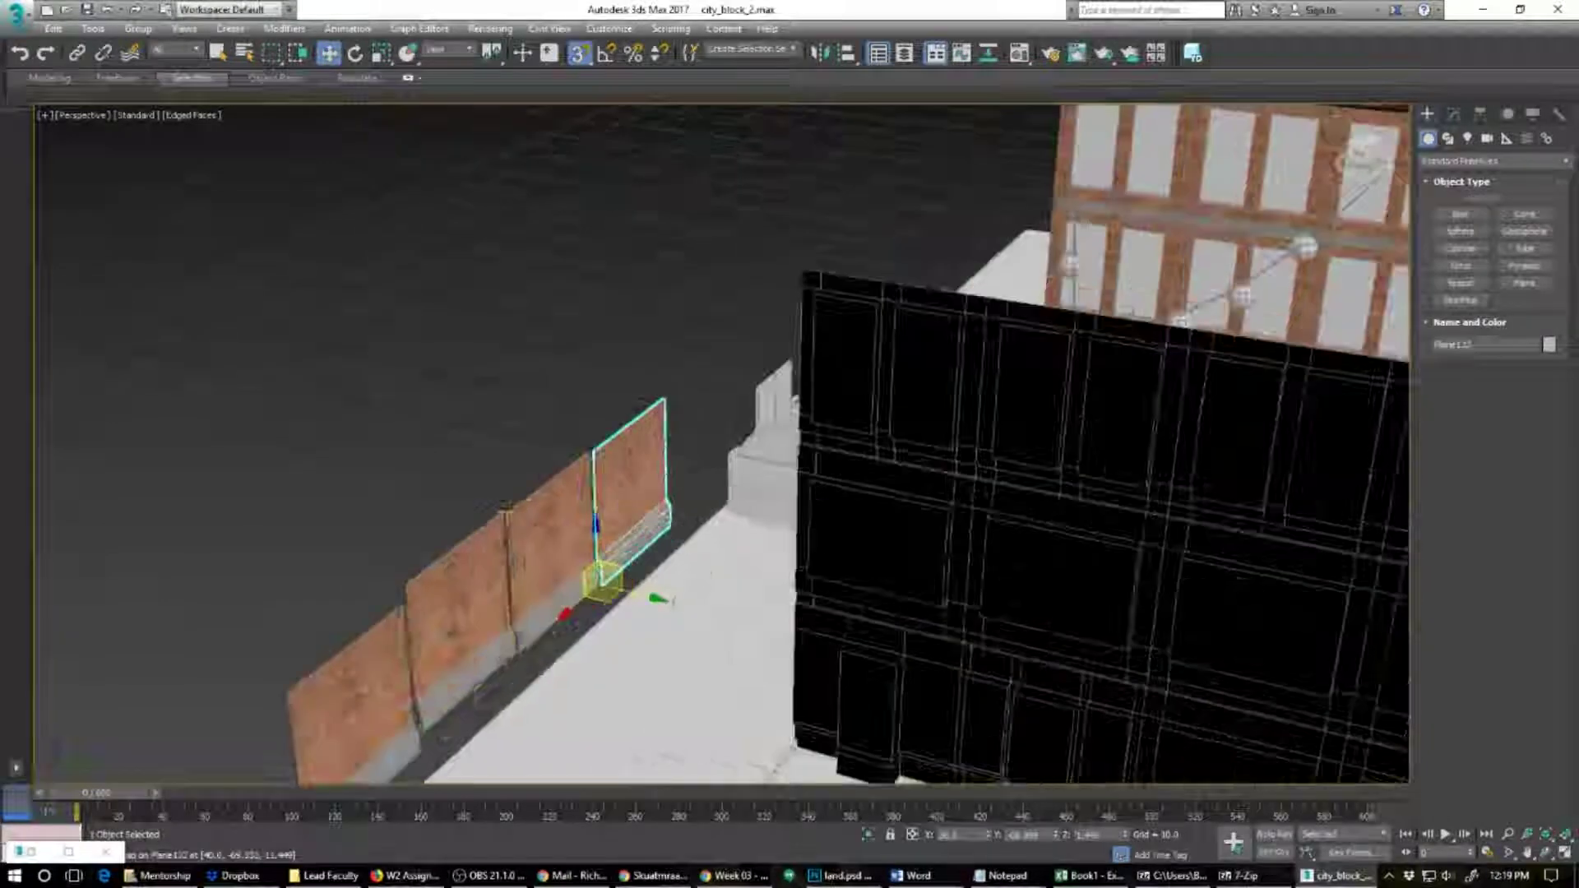
{"action": "middle_click_drag", "start_coordinate": [436, 651], "coordinate": [502, 627], "text": "alt"}
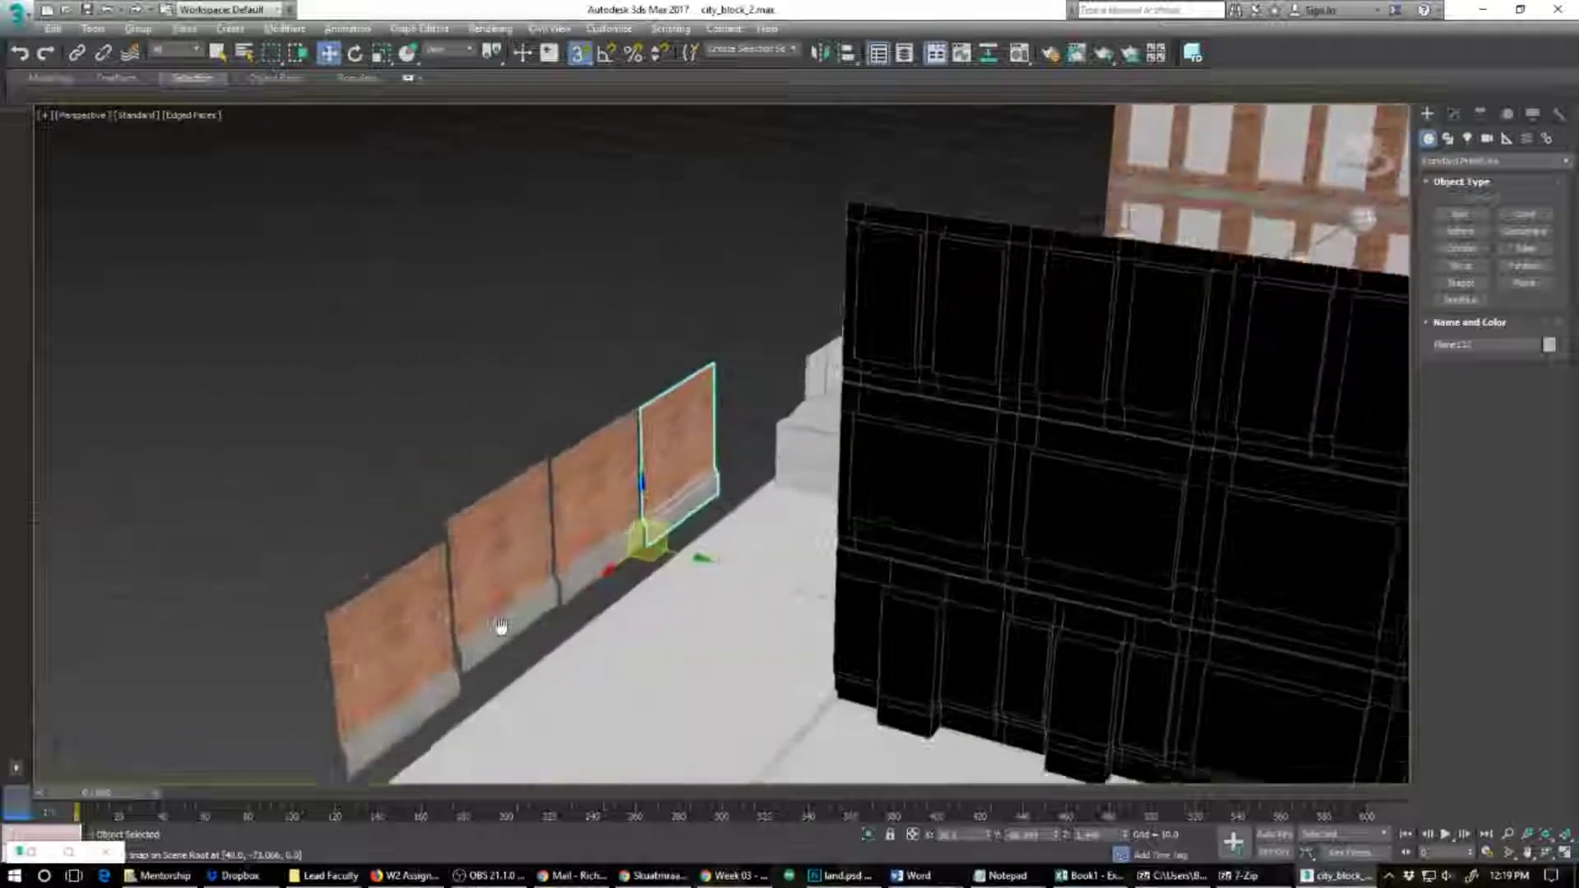
{"action": "scroll", "coordinate": [502, 624], "scroll_direction": "up", "scroll_amount": 3}
{"action": "left_click", "coordinate": [493, 618]}
{"action": "left_click_drag", "start_coordinate": [441, 697], "coordinate": [425, 724]}
{"action": "scroll", "coordinate": [393, 744], "scroll_direction": "down", "scroll_amount": 3}
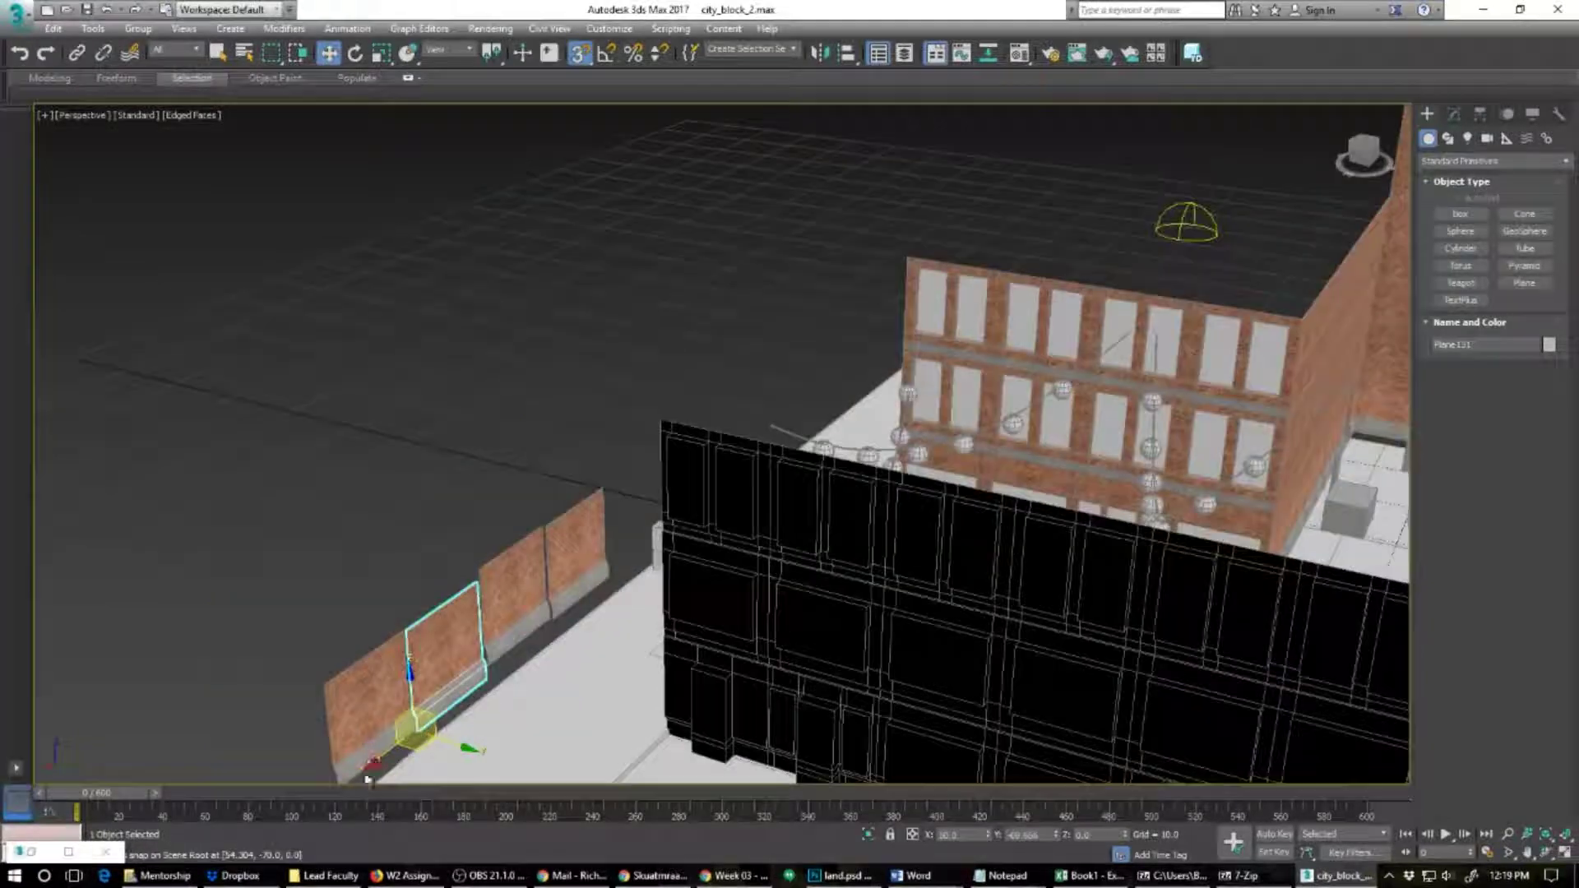
Step: Turn off Vertex snapping, leaving Grid Points and Grid Lines on, and select the outermost brick panel of the row
{"action": "middle_click_drag", "start_coordinate": [354, 763], "coordinate": [364, 748], "text": "alt"}
{"action": "scroll", "coordinate": [428, 660], "scroll_direction": "up", "scroll_amount": 2}
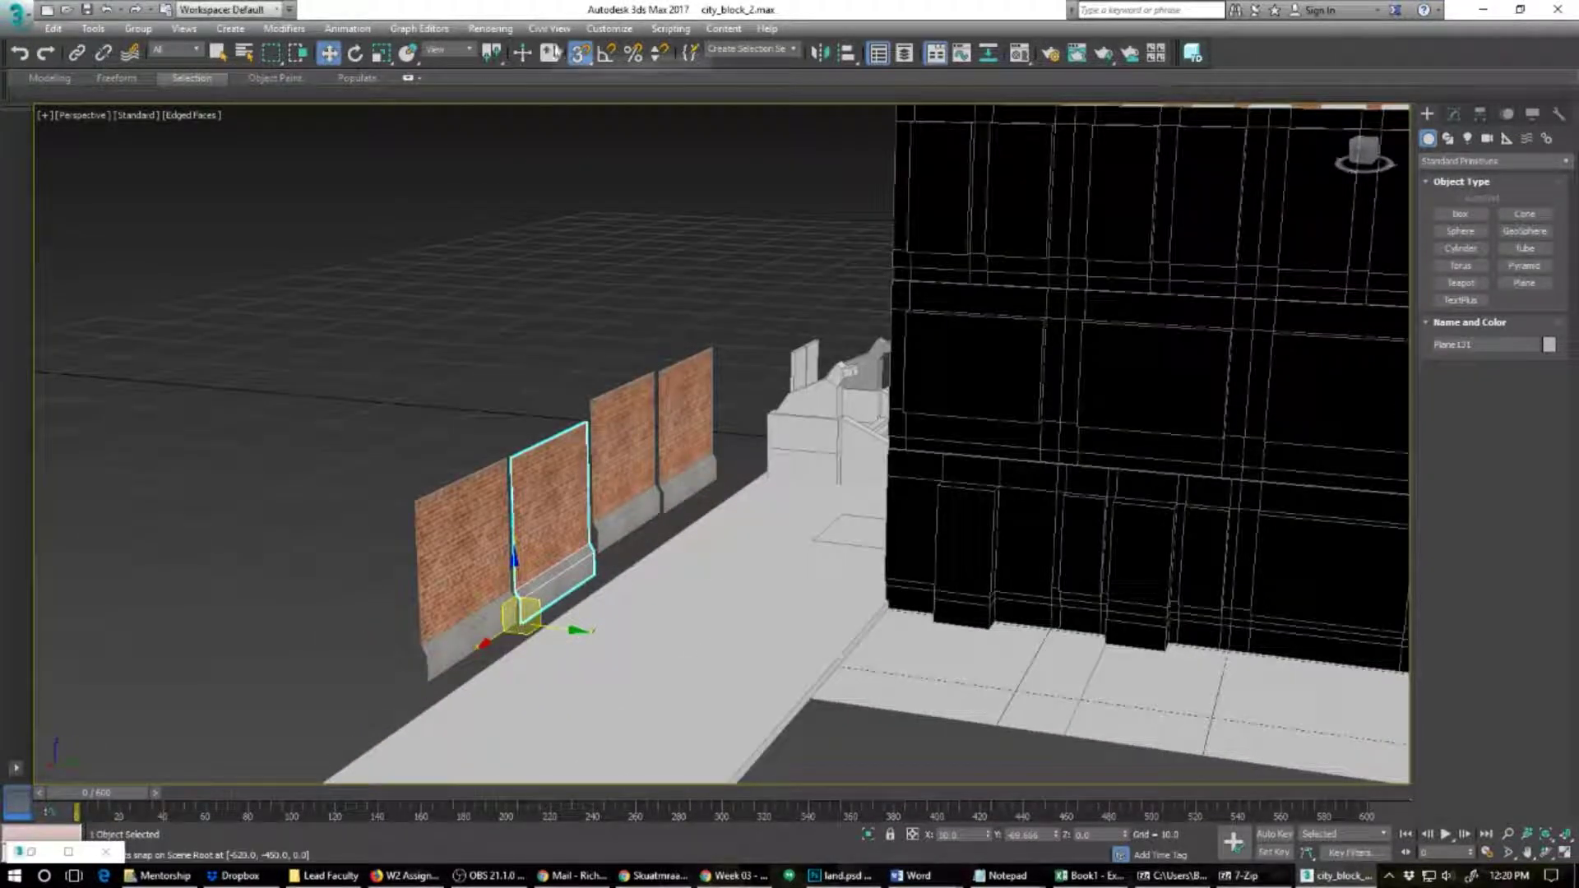
{"action": "right_click", "coordinate": [580, 56]}
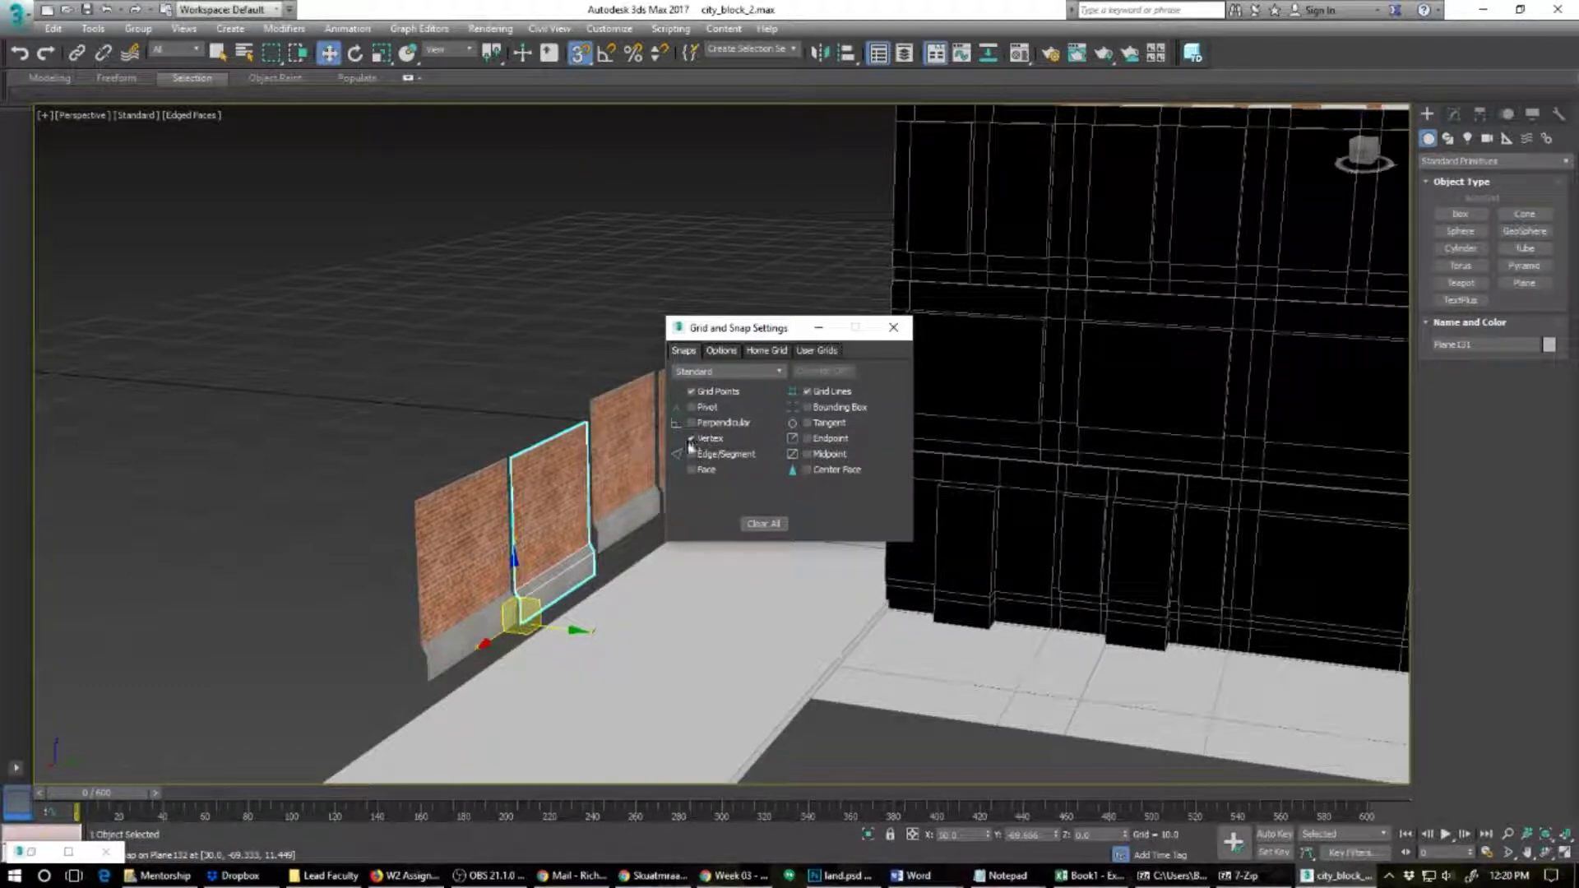
{"action": "left_click", "coordinate": [688, 438]}
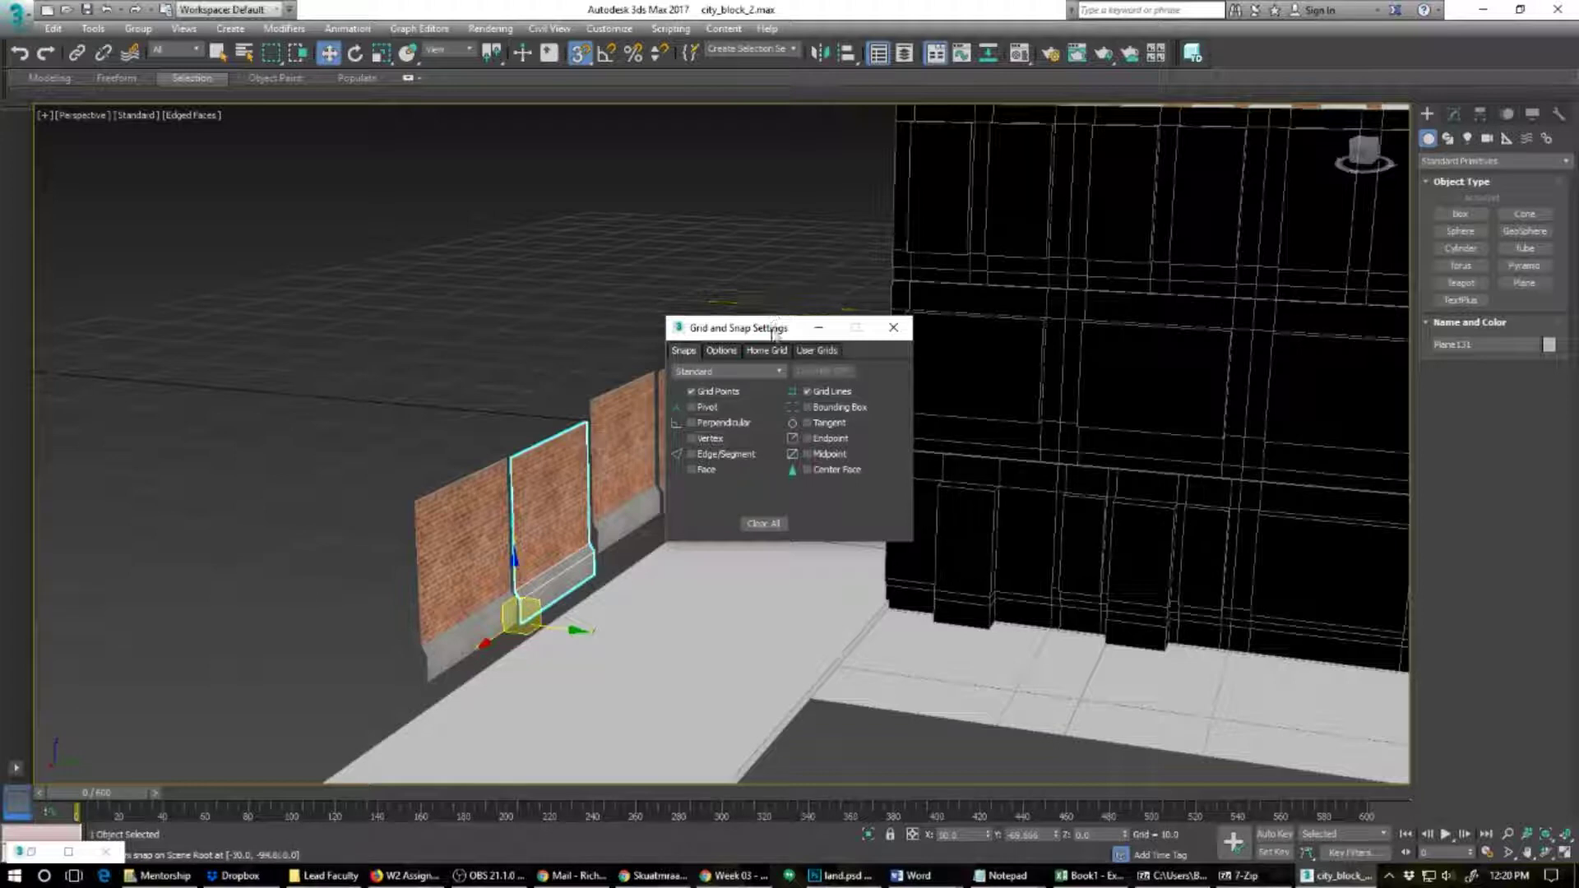
{"action": "left_click_drag", "start_coordinate": [775, 333], "coordinate": [230, 166]}
{"action": "left_click", "coordinate": [457, 648]}
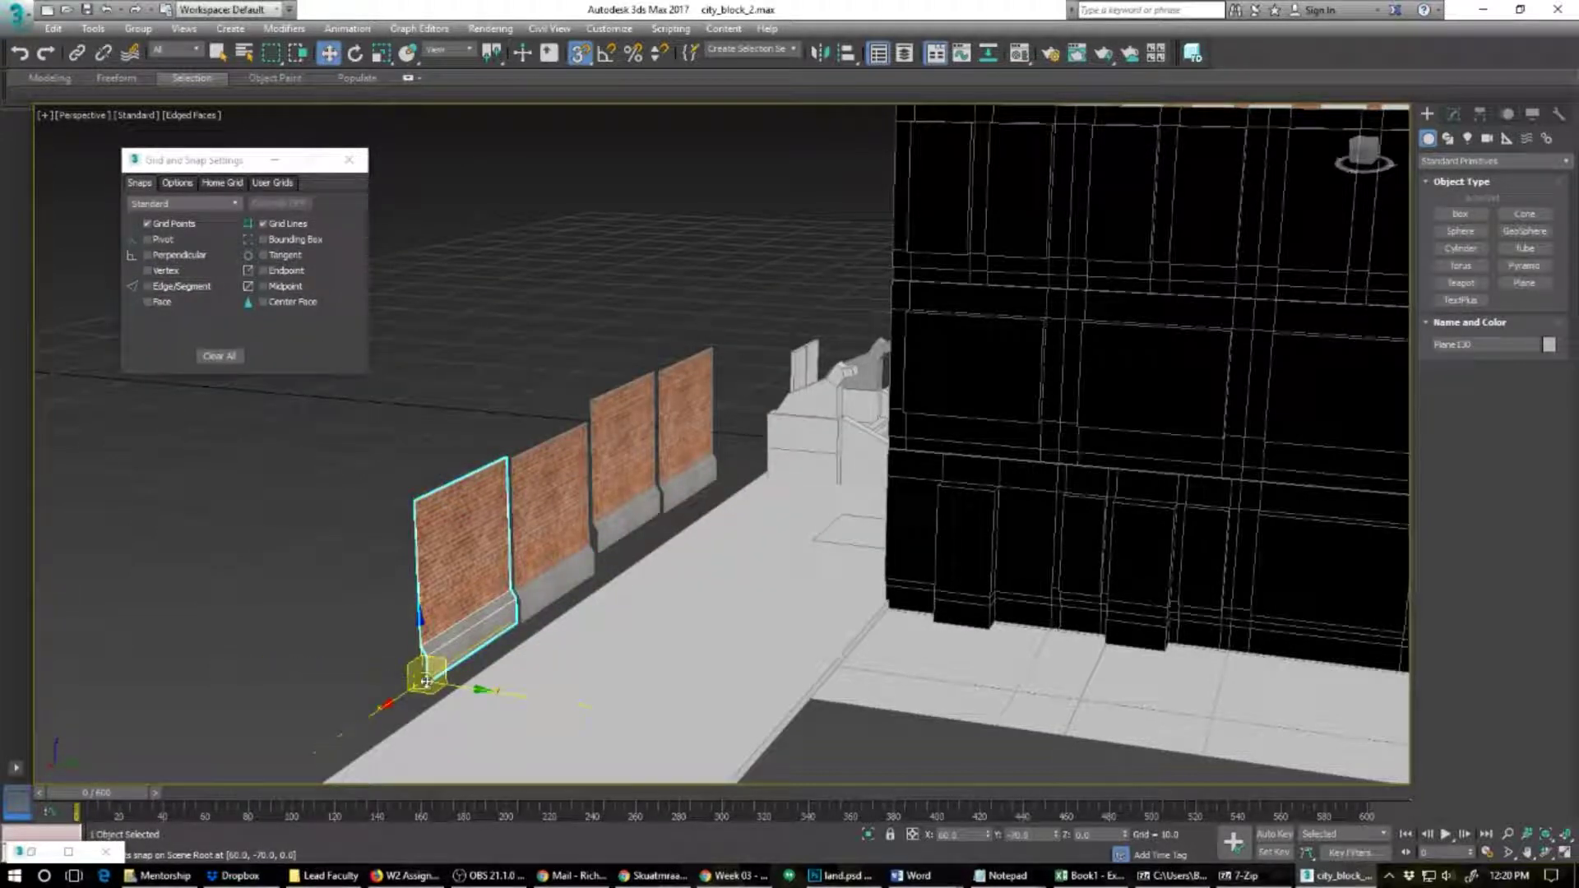
Step: Snap the second, third and fourth brick panels into line with the outermost panel at Y -70, closing the gaps between them
{"action": "left_click", "coordinate": [525, 610]}
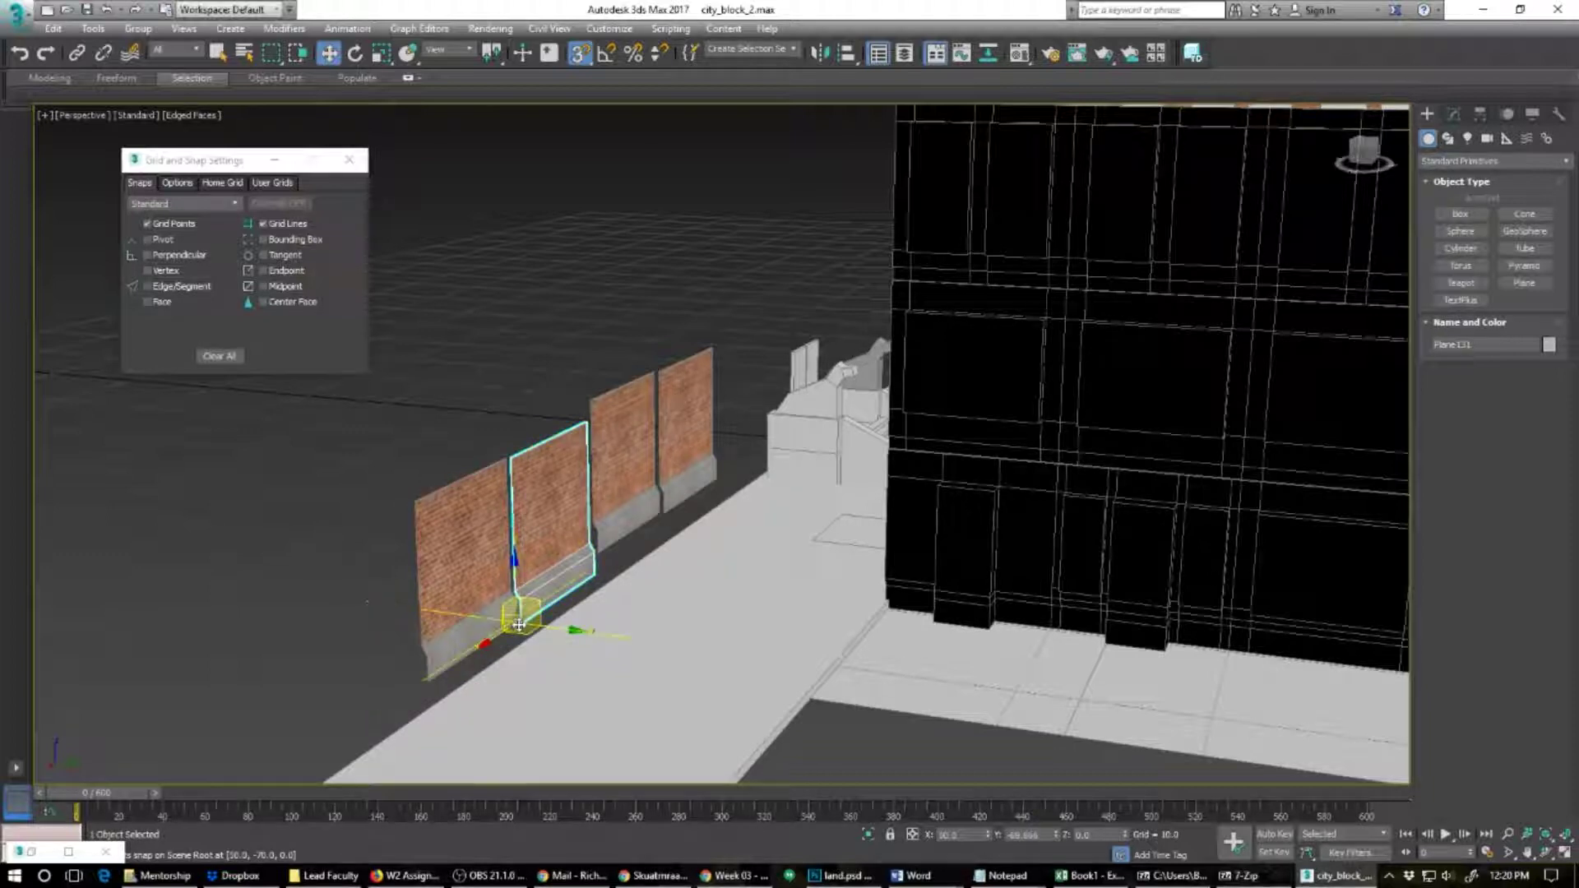
{"action": "left_click_drag", "start_coordinate": [520, 626], "coordinate": [648, 524]}
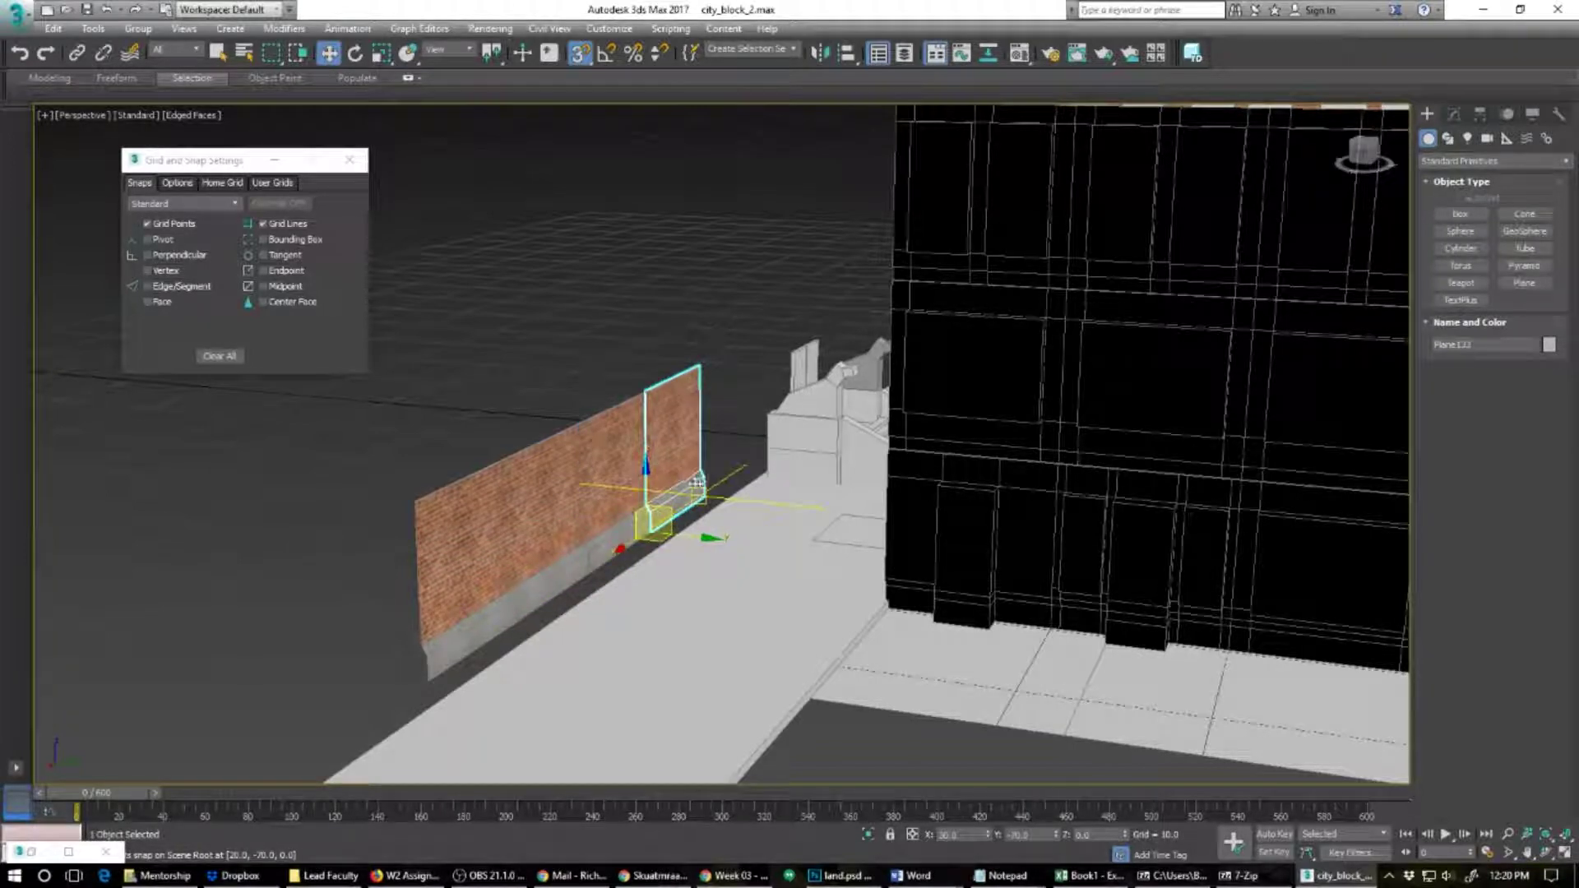
{"action": "middle_click_drag", "start_coordinate": [698, 484], "coordinate": [565, 551], "text": "alt"}
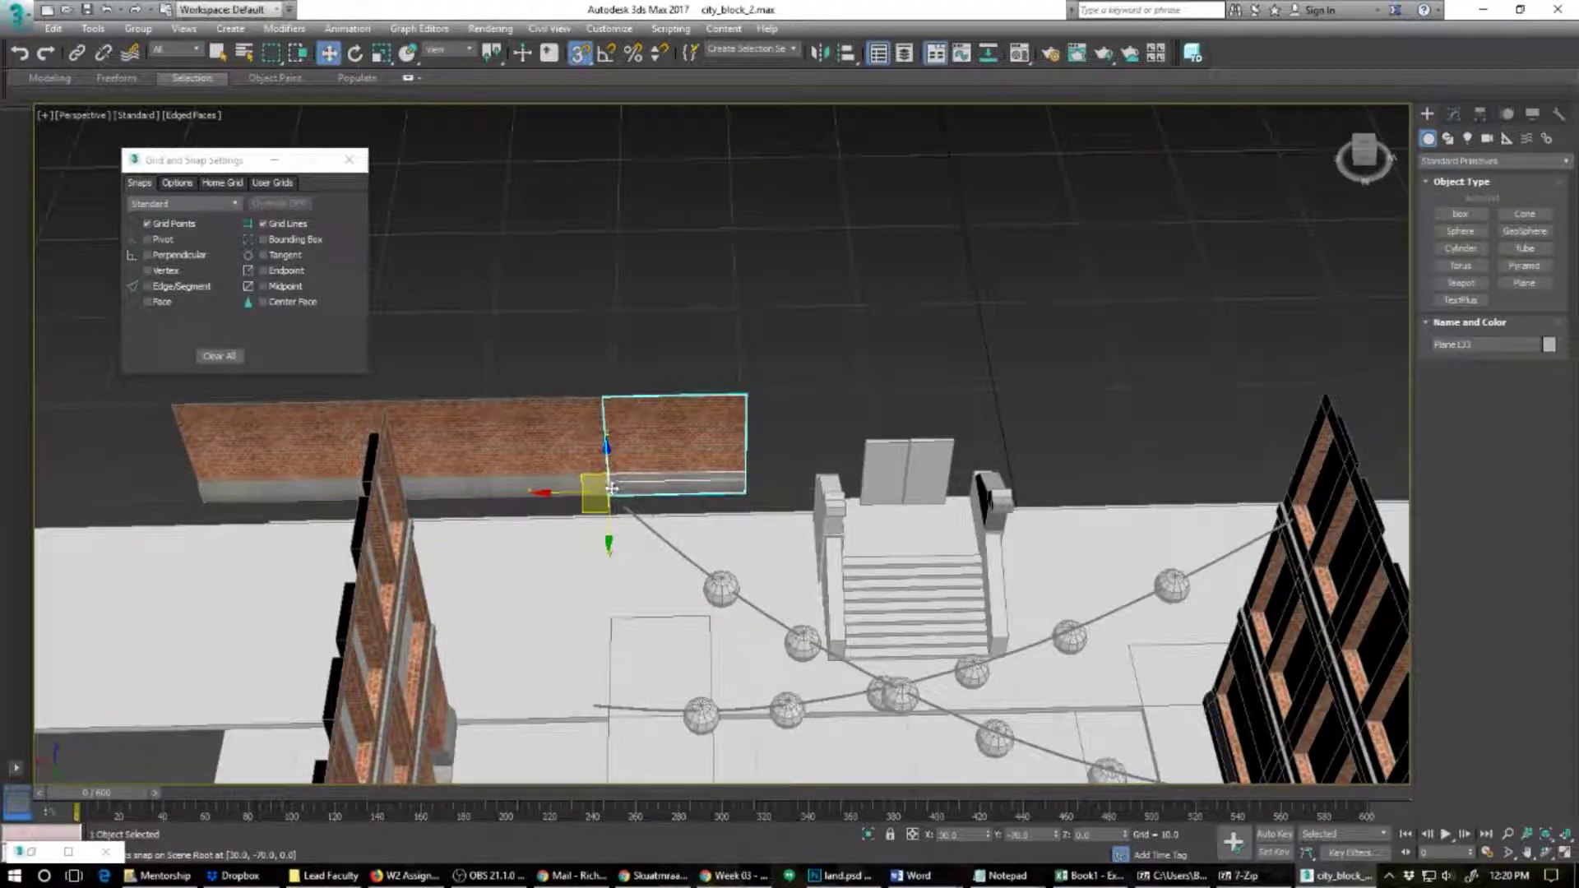
Step: Clone the four-panel brick row twice as instances, end to end along the sidewalk's outer edge past the staircase
{"action": "middle_click_drag", "start_coordinate": [564, 551], "coordinate": [577, 570], "text": "alt"}
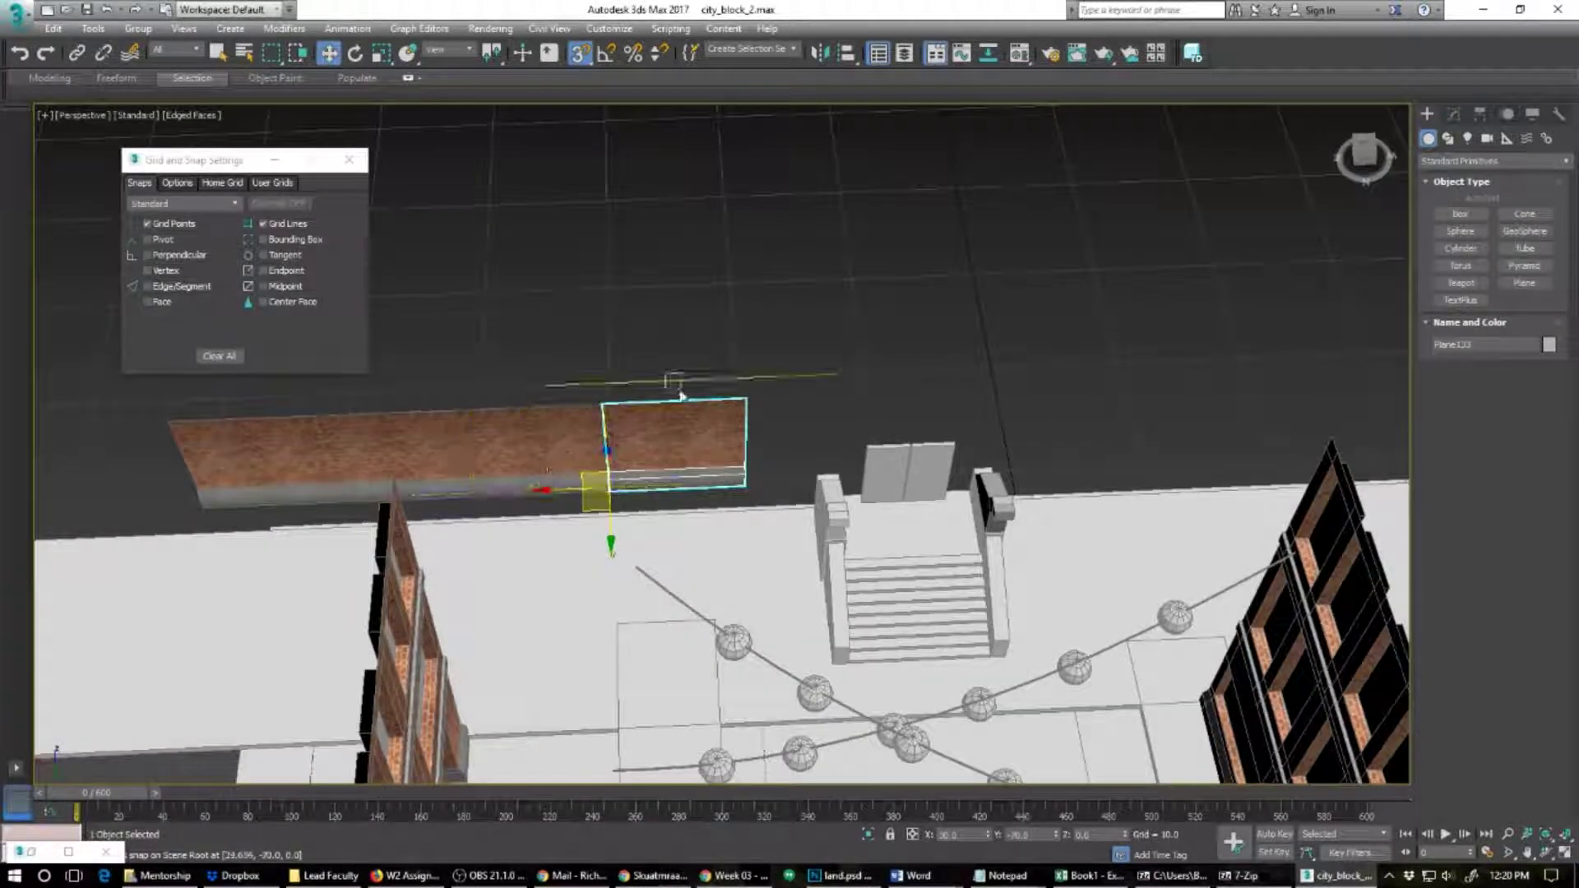
{"action": "left_click_drag", "start_coordinate": [709, 367], "coordinate": [237, 442]}
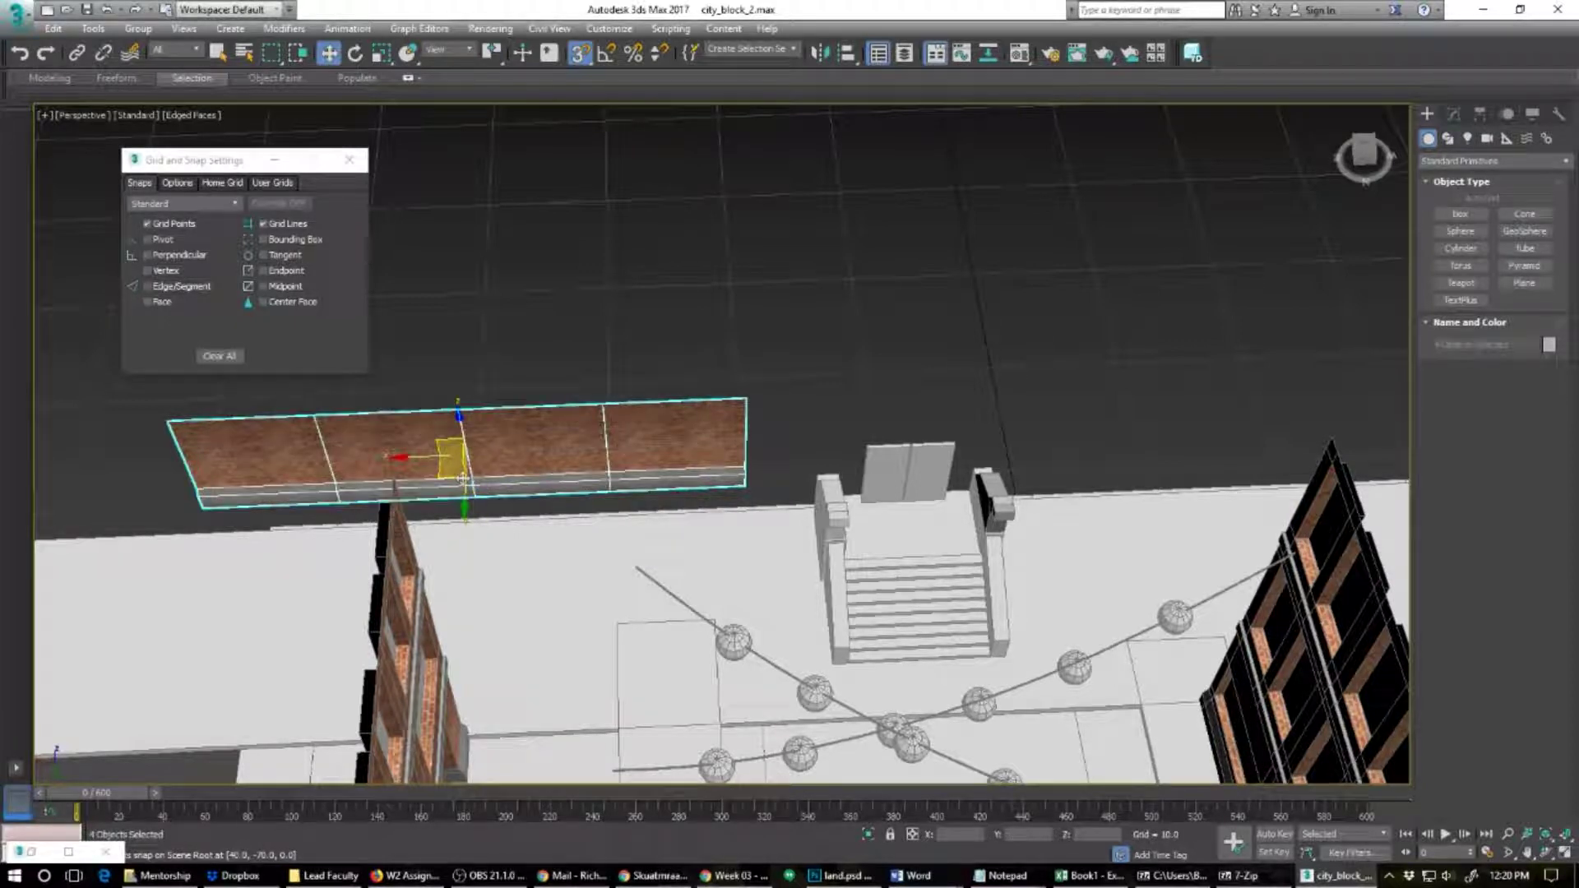
{"action": "mouse_move", "coordinate": [463, 478]}
{"action": "left_mouse_down", "text": "shift"}
{"action": "mouse_move", "coordinate": [864, 450]}
{"action": "mouse_move", "coordinate": [1003, 423]}
{"action": "mouse_move", "coordinate": [1522, 411]}
{"action": "left_mouse_up", "text": "shift"}
{"action": "left_click", "coordinate": [795, 508]}
{"action": "left_click", "coordinate": [782, 513]}
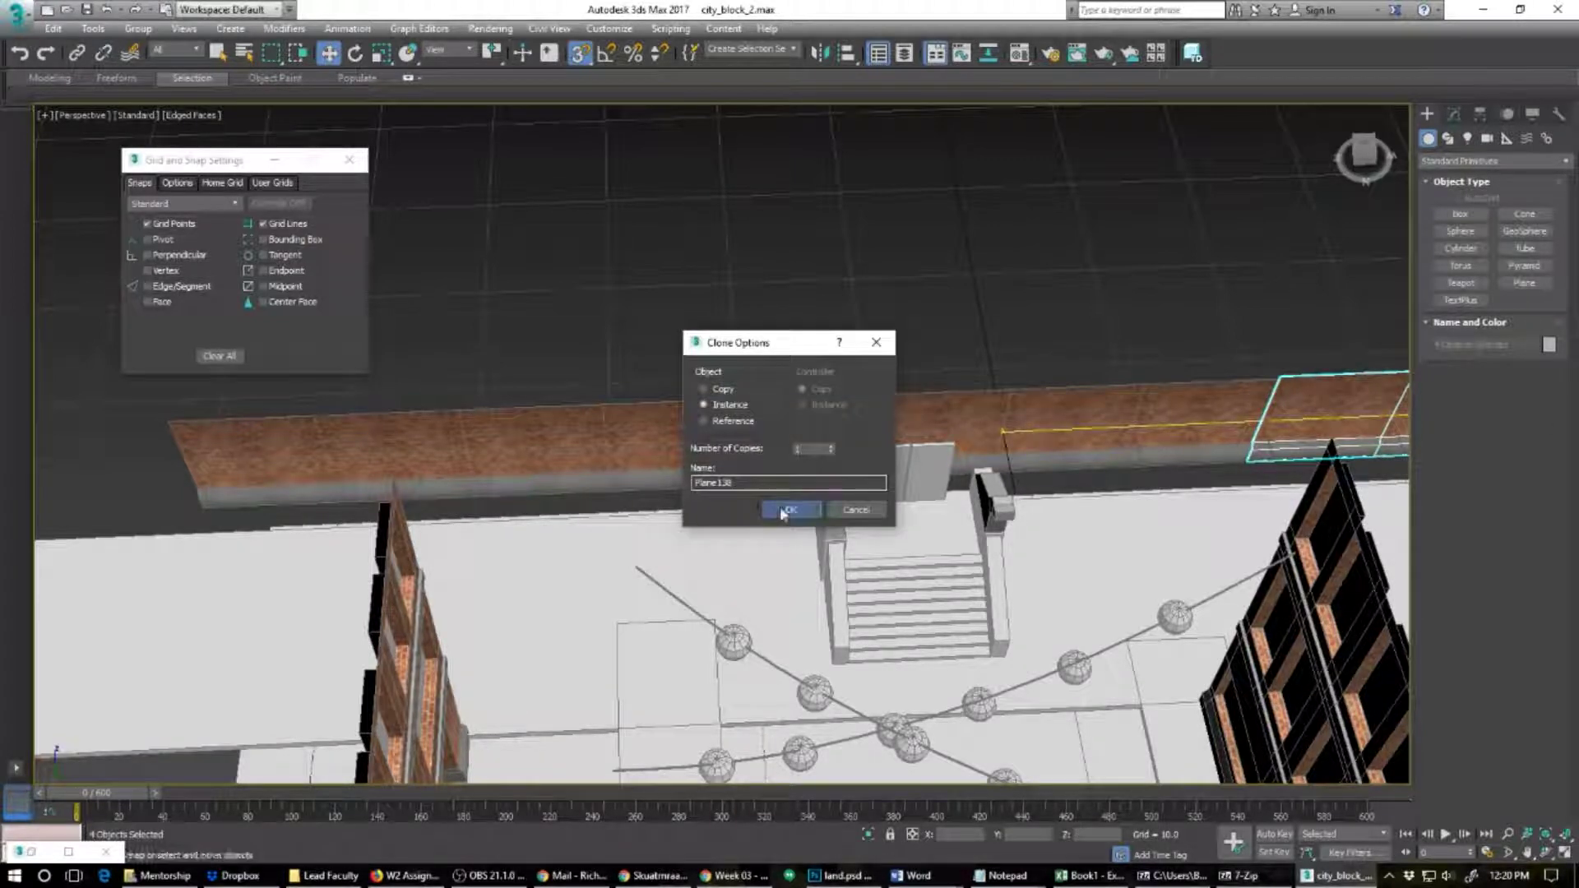
Step: Snap the cloned brick panels behind and beyond the staircase onto the wall line at Y -70, closing the gaps
{"action": "mouse_move", "coordinate": [701, 565]}
{"action": "middle_mouse_down", "text": "alt"}
{"action": "mouse_move", "coordinate": [744, 518]}
{"action": "mouse_move", "coordinate": [724, 533]}
{"action": "middle_mouse_up", "text": "alt"}
{"action": "scroll", "coordinate": [743, 519], "scroll_direction": "down", "scroll_amount": 4}
{"action": "left_click", "coordinate": [754, 462]}
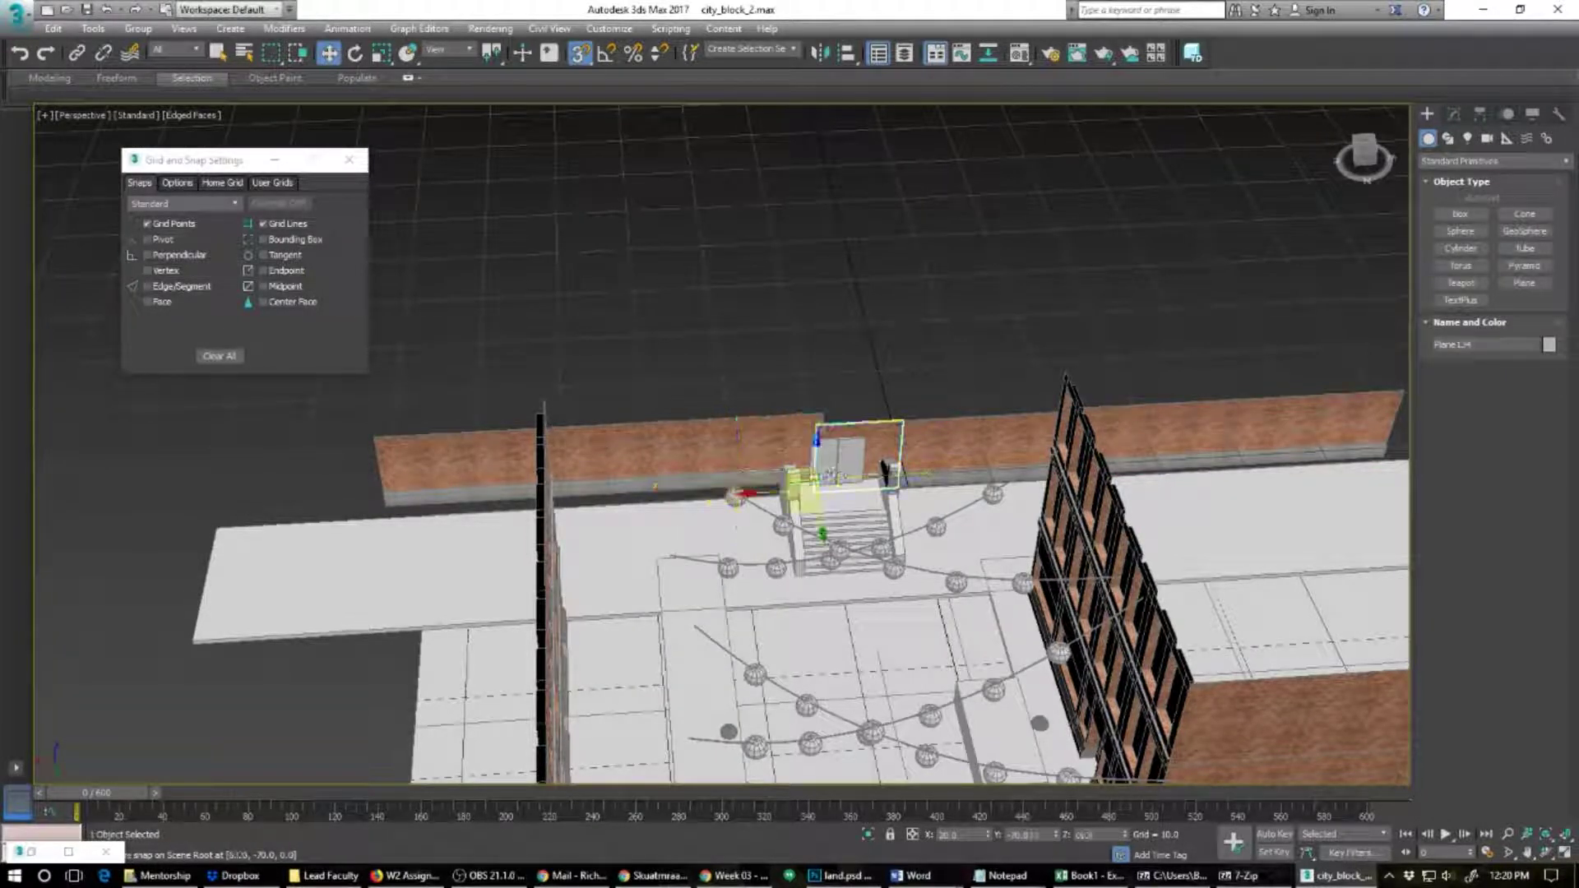
{"action": "left_click_drag", "start_coordinate": [817, 477], "coordinate": [1069, 464]}
{"action": "middle_click_drag", "start_coordinate": [868, 464], "coordinate": [476, 472], "text": "alt"}
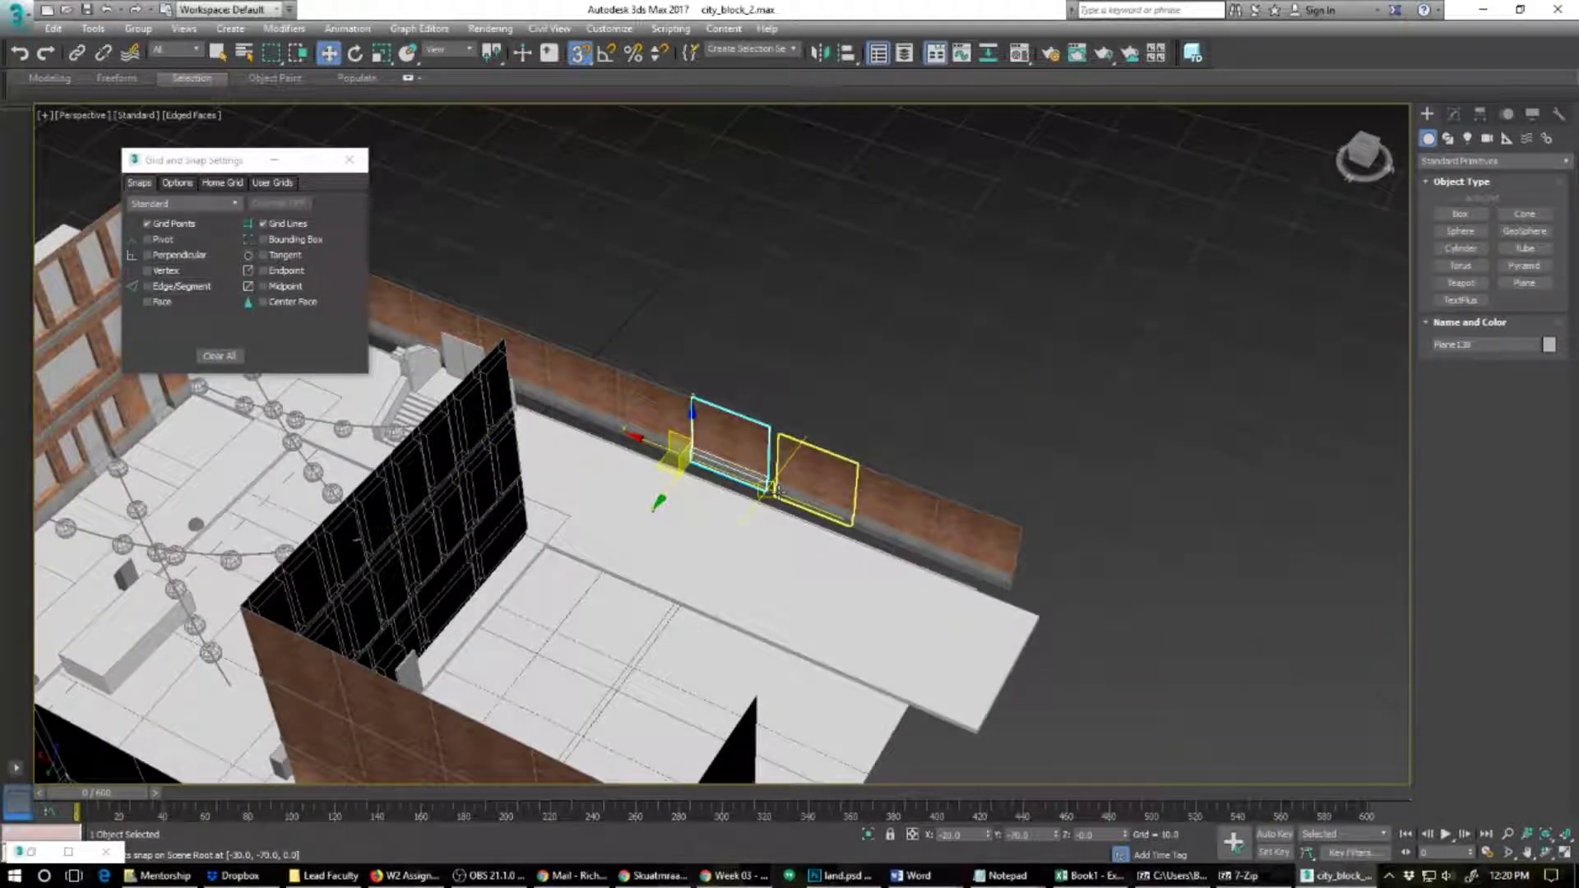
Step: Snap the last three brick panels of the end wall to X -30, -40 and -50 at Y -70
{"action": "left_click", "coordinate": [778, 492]}
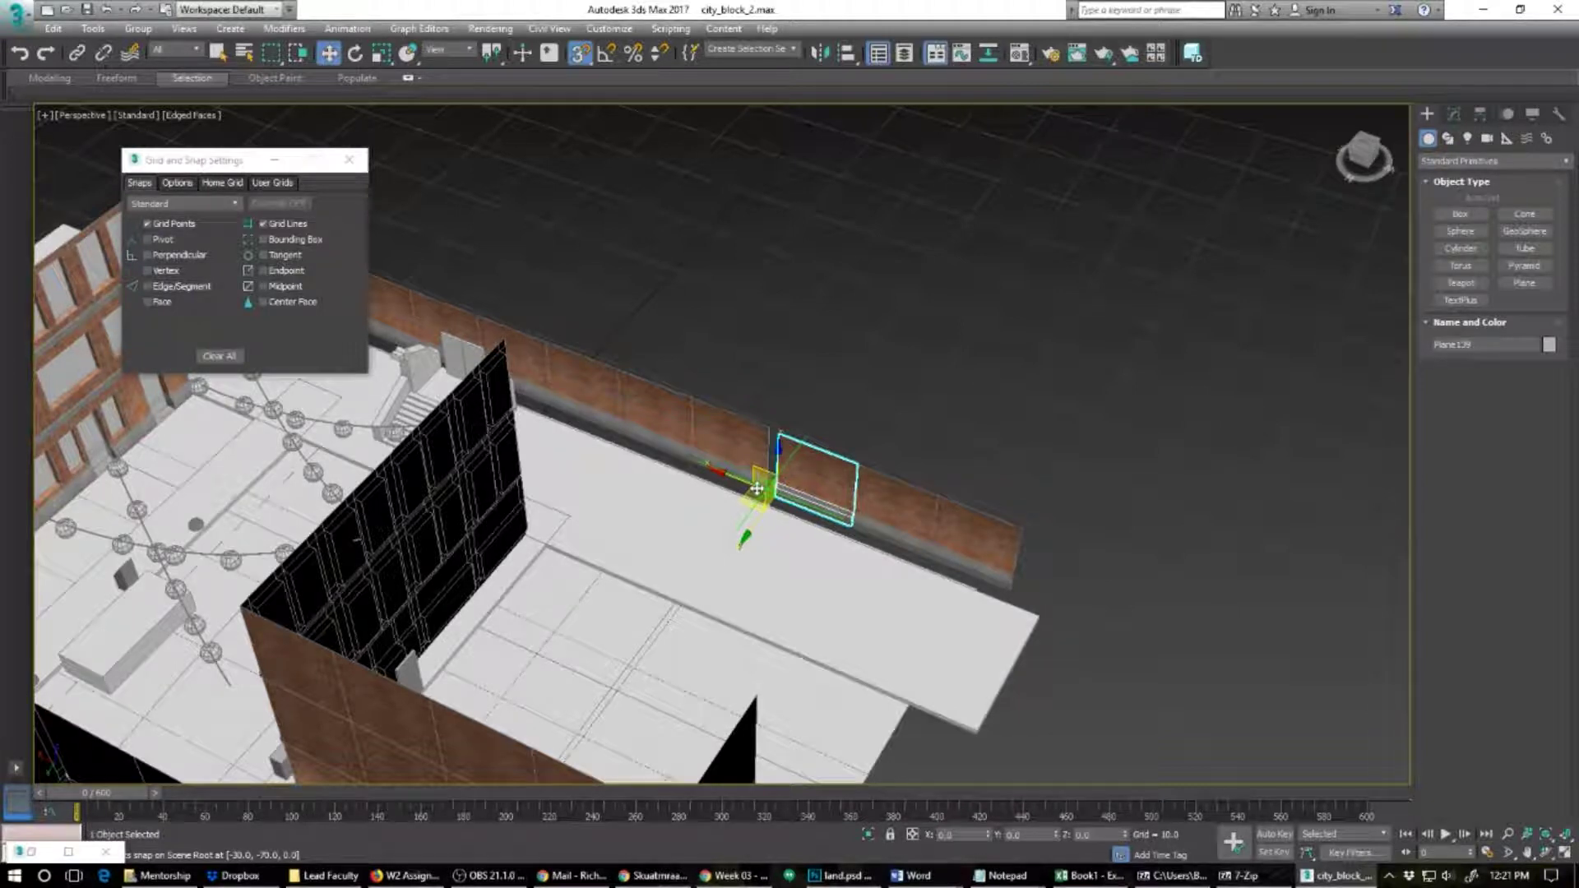
{"action": "left_click_drag", "start_coordinate": [776, 489], "coordinate": [758, 492]}
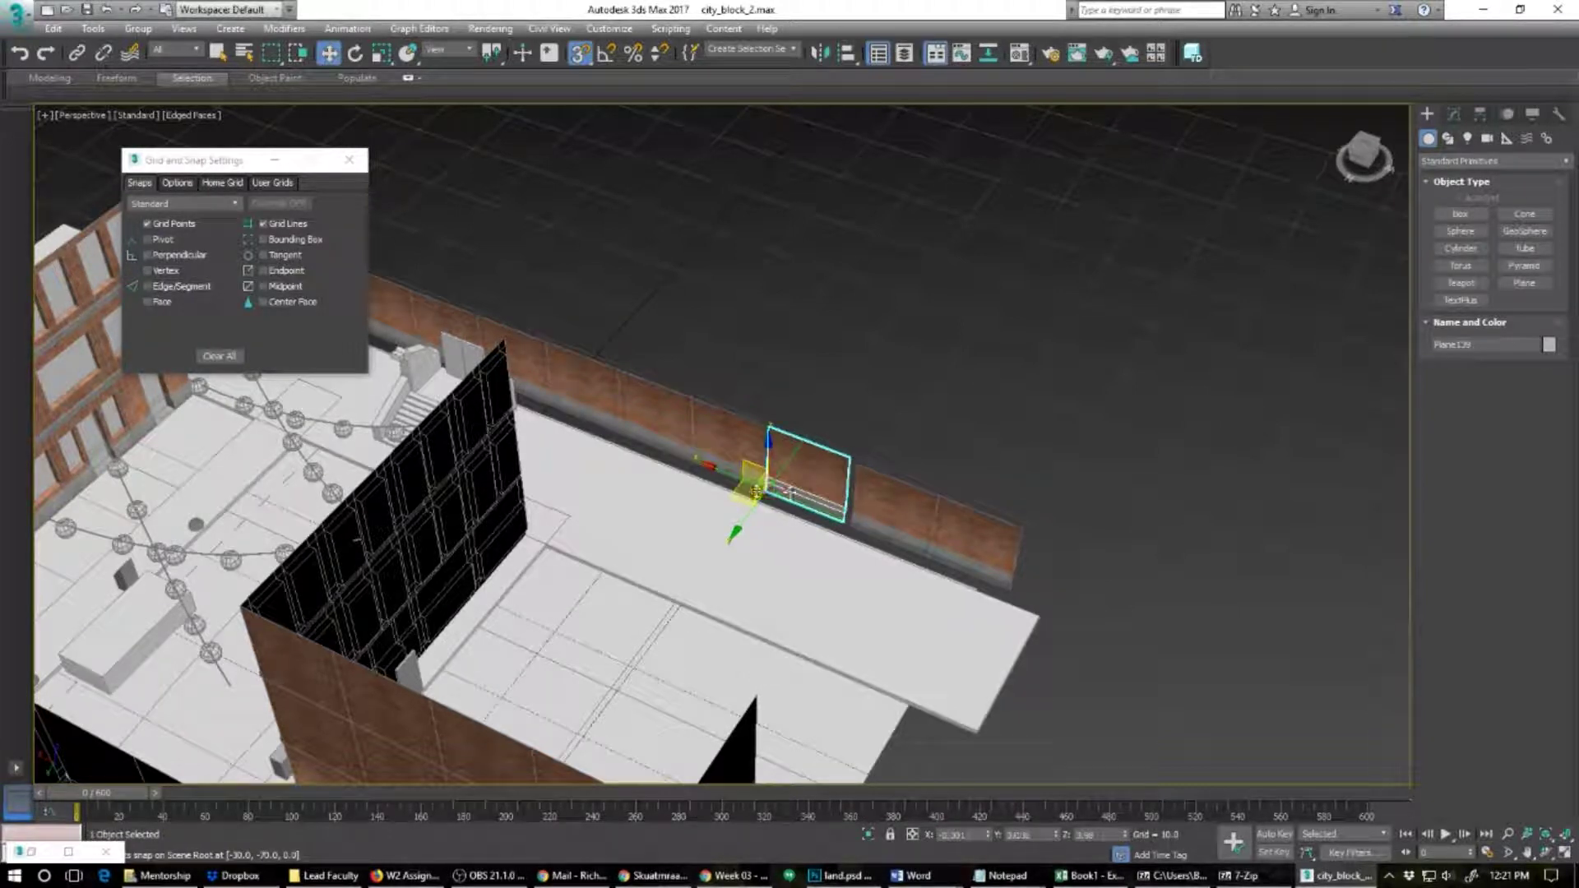
{"action": "left_click_drag", "start_coordinate": [865, 511], "coordinate": [858, 520]}
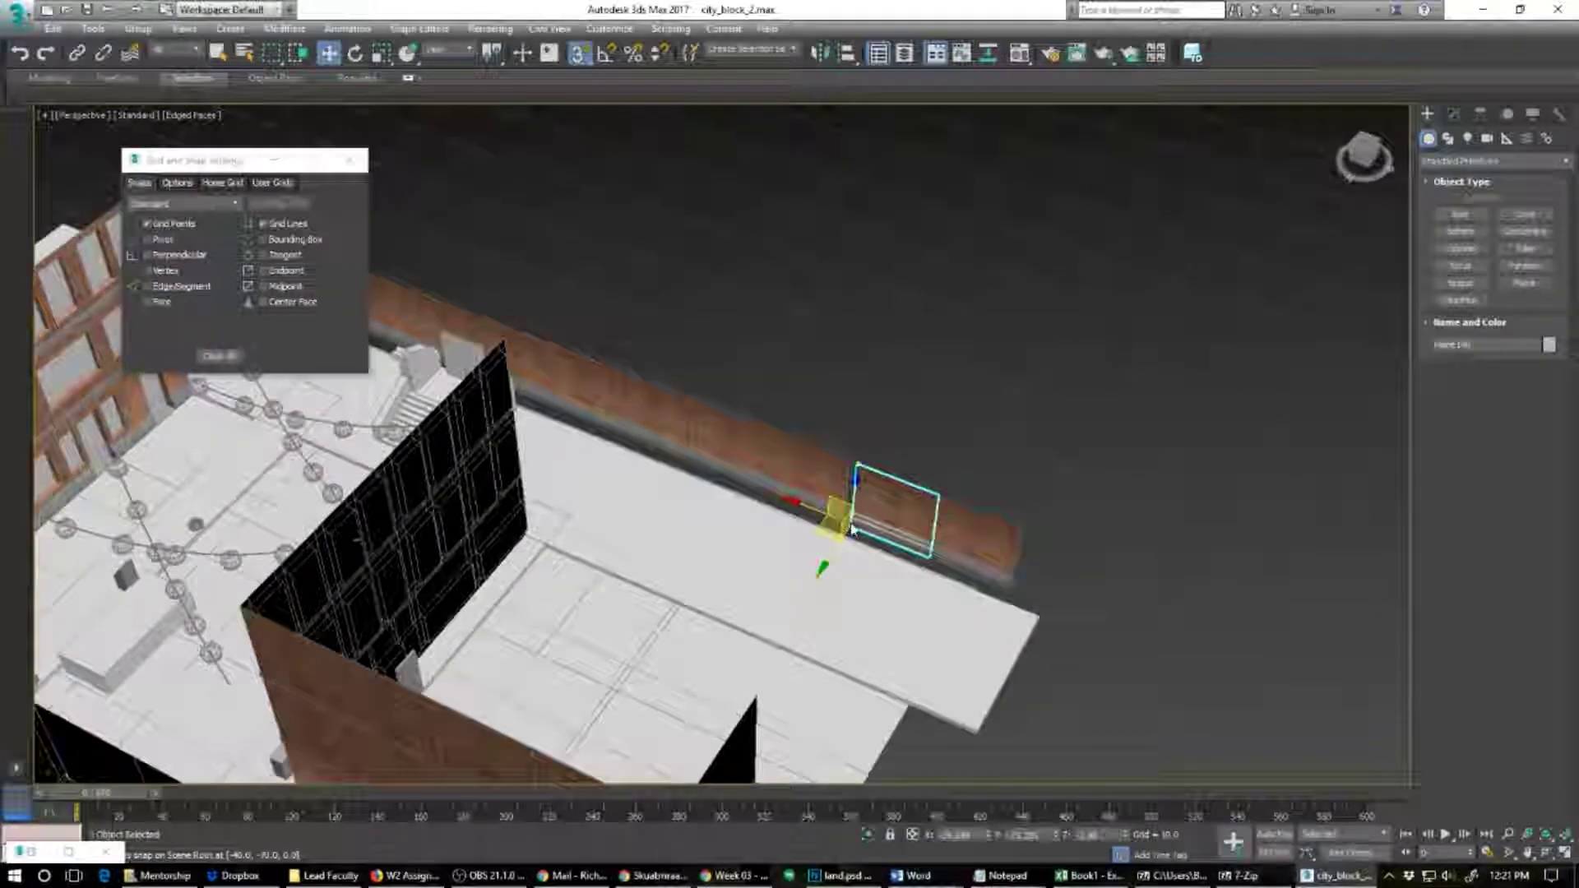
{"action": "left_click_drag", "start_coordinate": [853, 519], "coordinate": [938, 527], "text": "shift"}
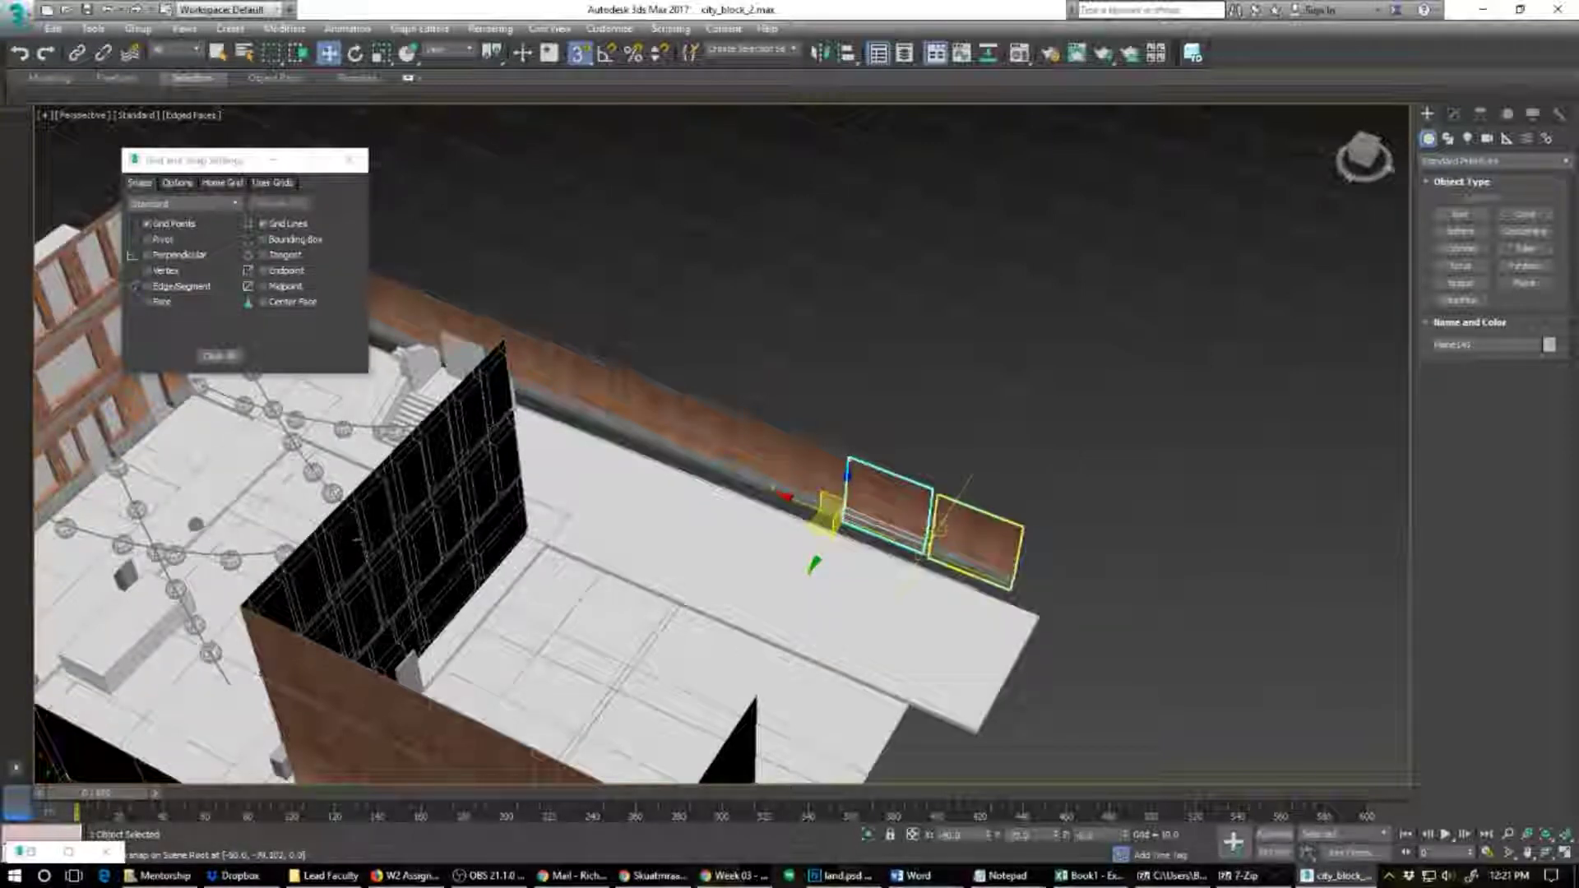
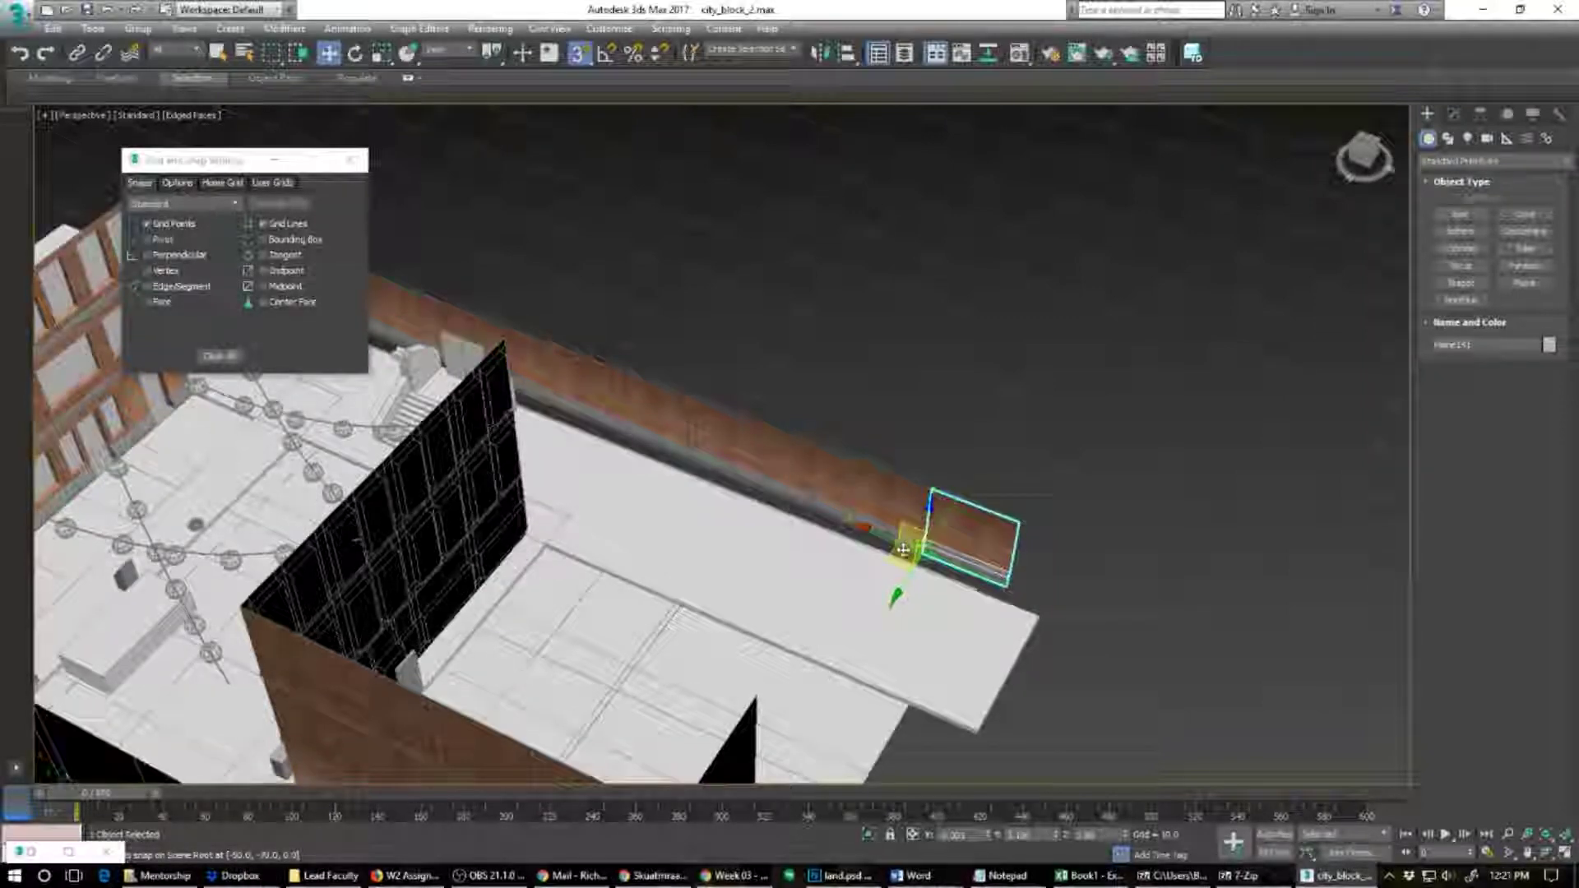
Step: Check the completed end wall from outside the block and turn off 3D snapping
{"action": "middle_click_drag", "start_coordinate": [814, 554], "coordinate": [1120, 610], "text": "alt"}
{"action": "middle_click_drag", "start_coordinate": [1024, 533], "coordinate": [831, 533], "text": "alt"}
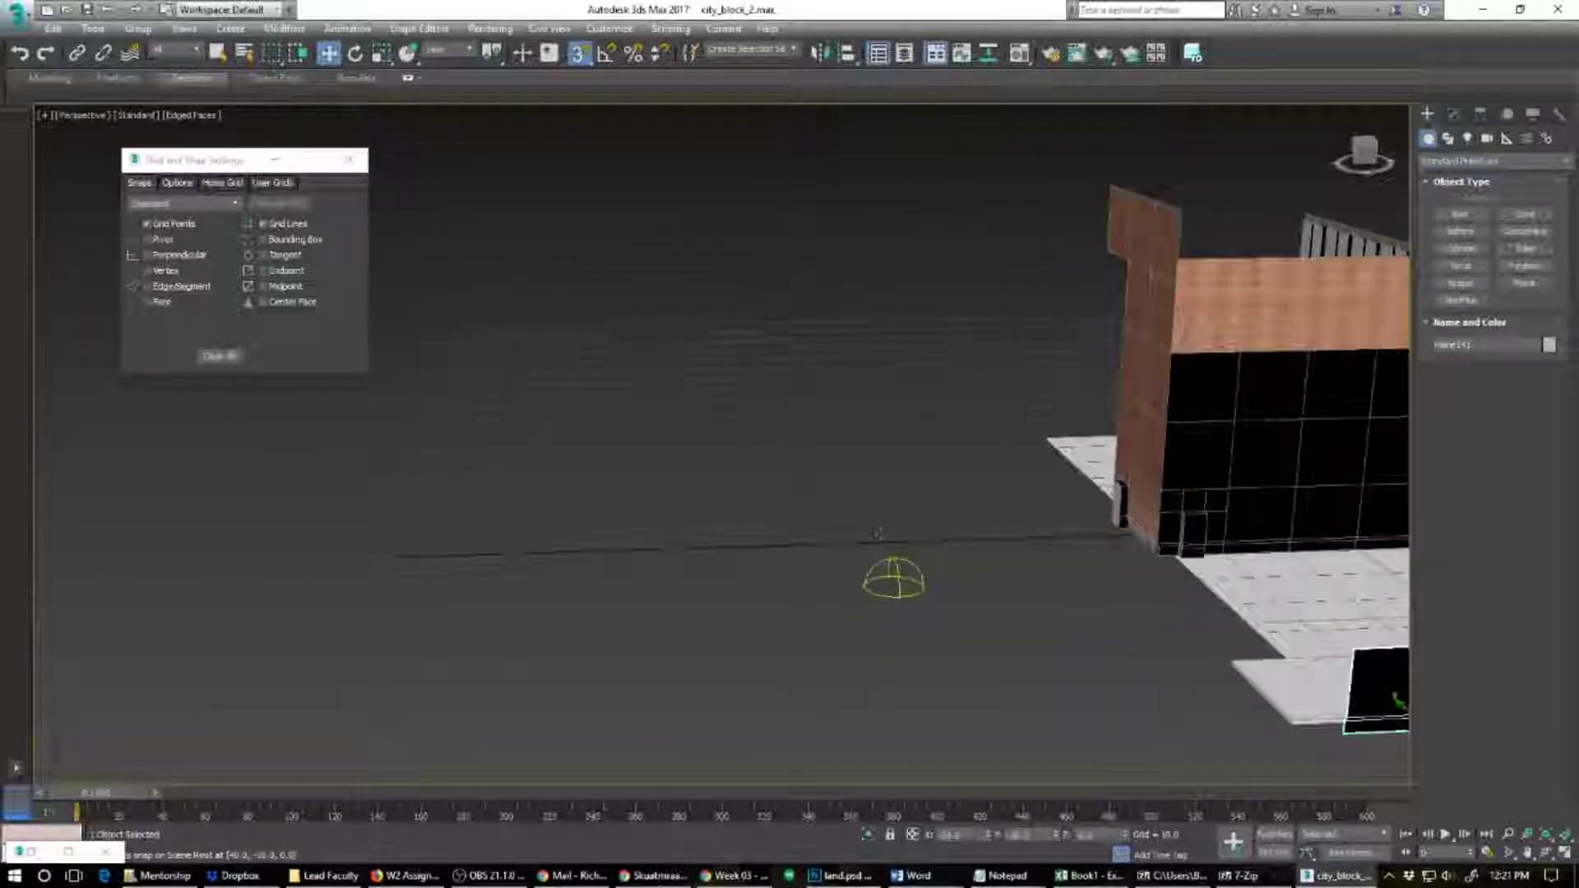
{"action": "middle_click_drag", "start_coordinate": [1231, 485], "coordinate": [363, 483]}
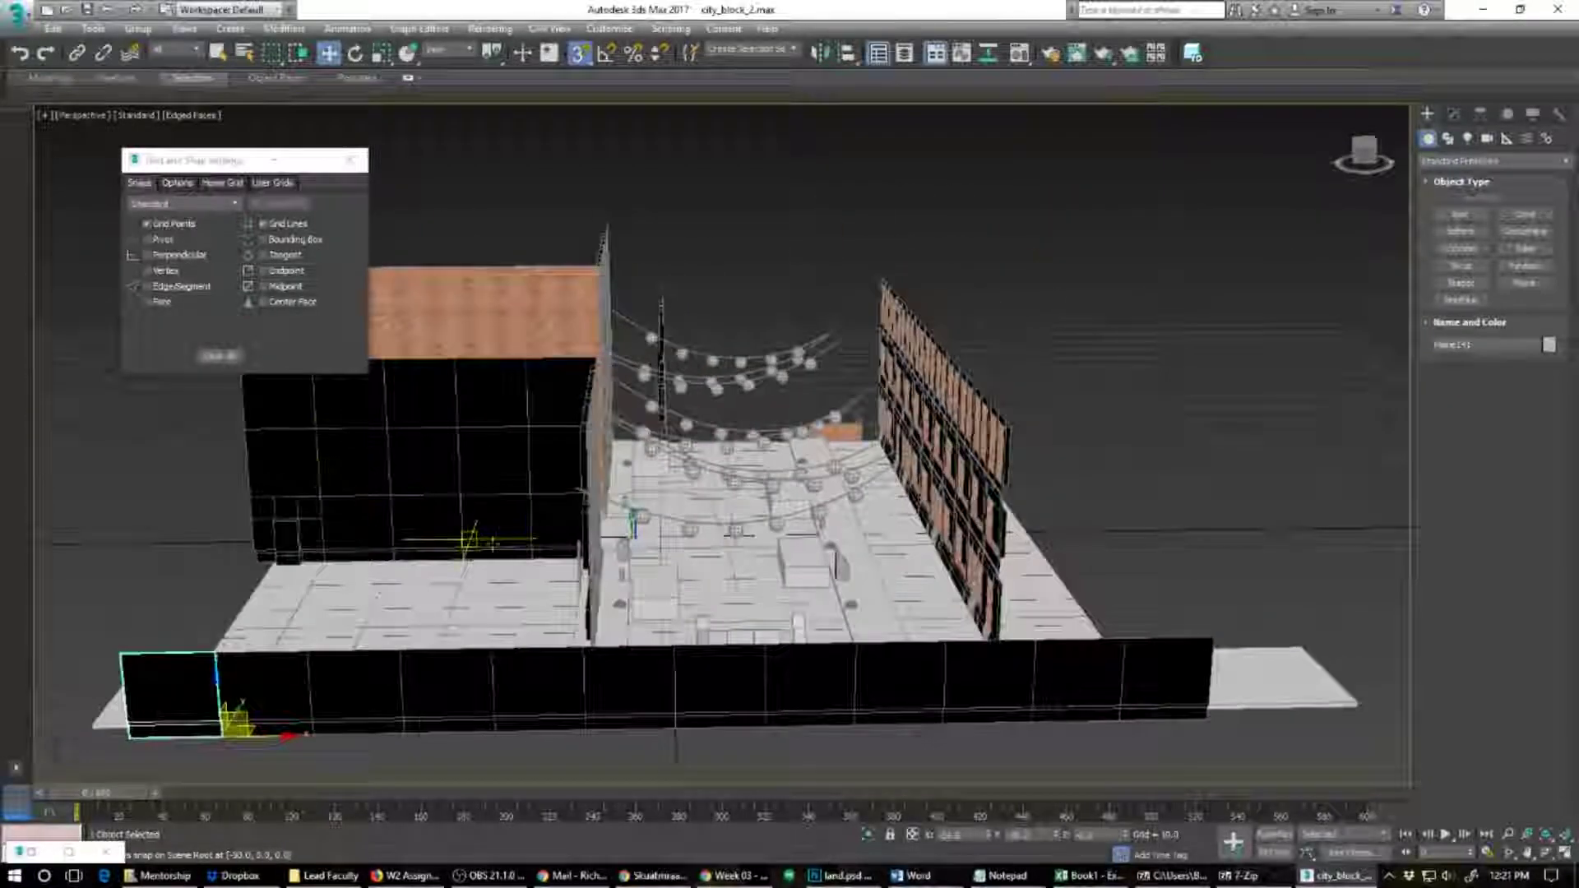
{"action": "middle_click_drag", "start_coordinate": [472, 540], "coordinate": [455, 564], "text": "alt"}
{"action": "scroll", "coordinate": [455, 564], "scroll_direction": "up", "scroll_amount": 3}
{"action": "left_click", "coordinate": [579, 55]}
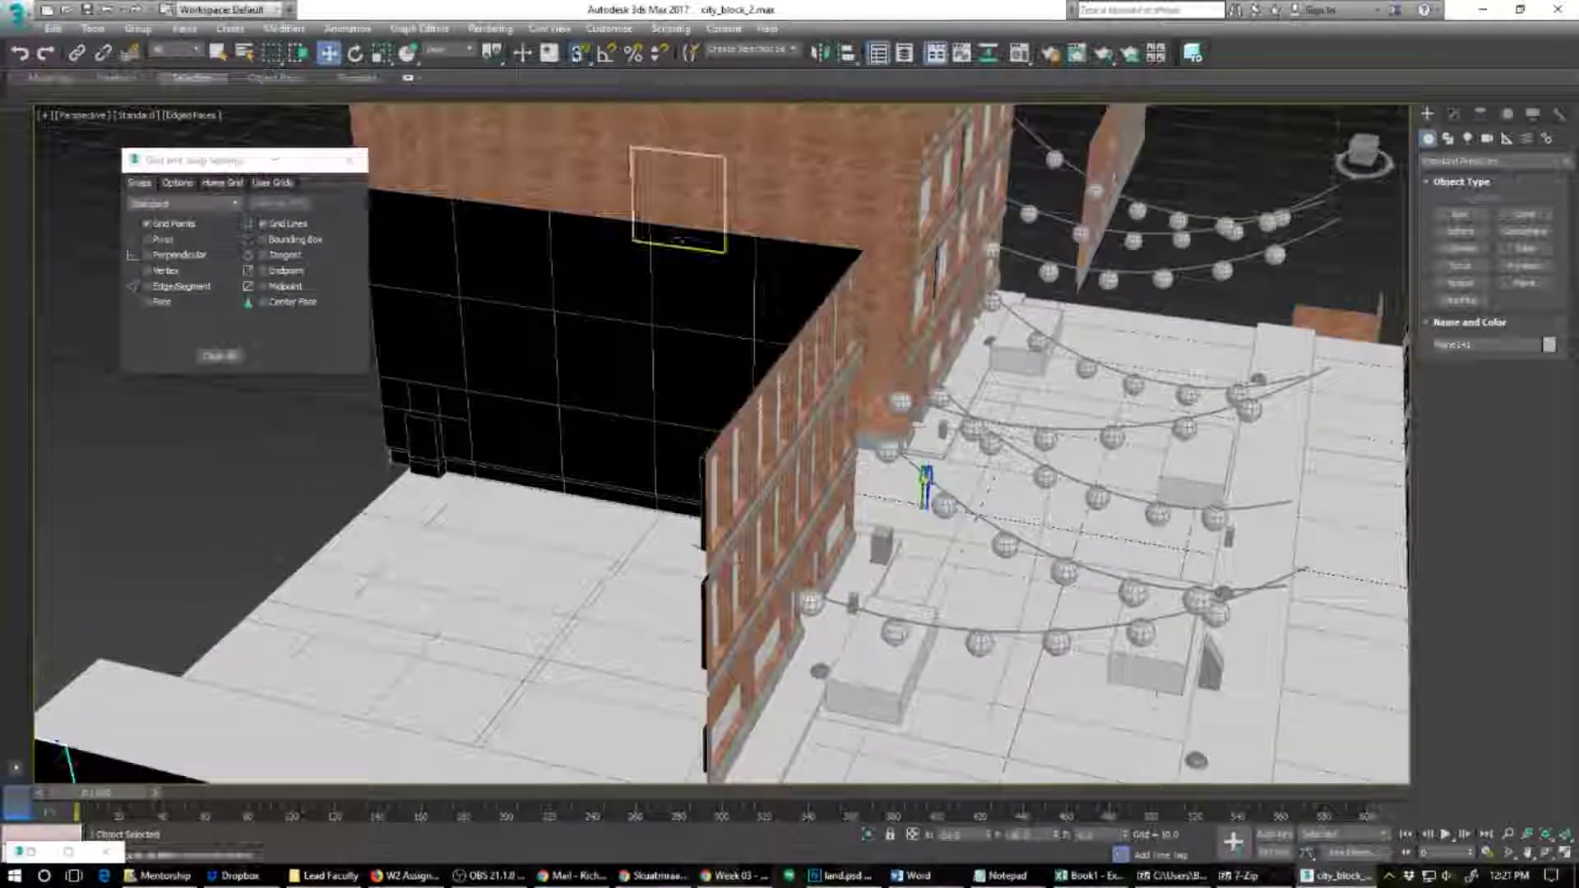
Step: Select the three-storey windowed facade nearest the end sidewalk, leaving the stray pieces in the alley behind it out of the selection
{"action": "middle_click_drag", "start_coordinate": [704, 493], "coordinate": [567, 428], "text": "alt"}
{"action": "middle_click_drag", "start_coordinate": [567, 428], "coordinate": [587, 353]}
{"action": "scroll", "coordinate": [658, 395], "scroll_direction": "down", "scroll_amount": 3}
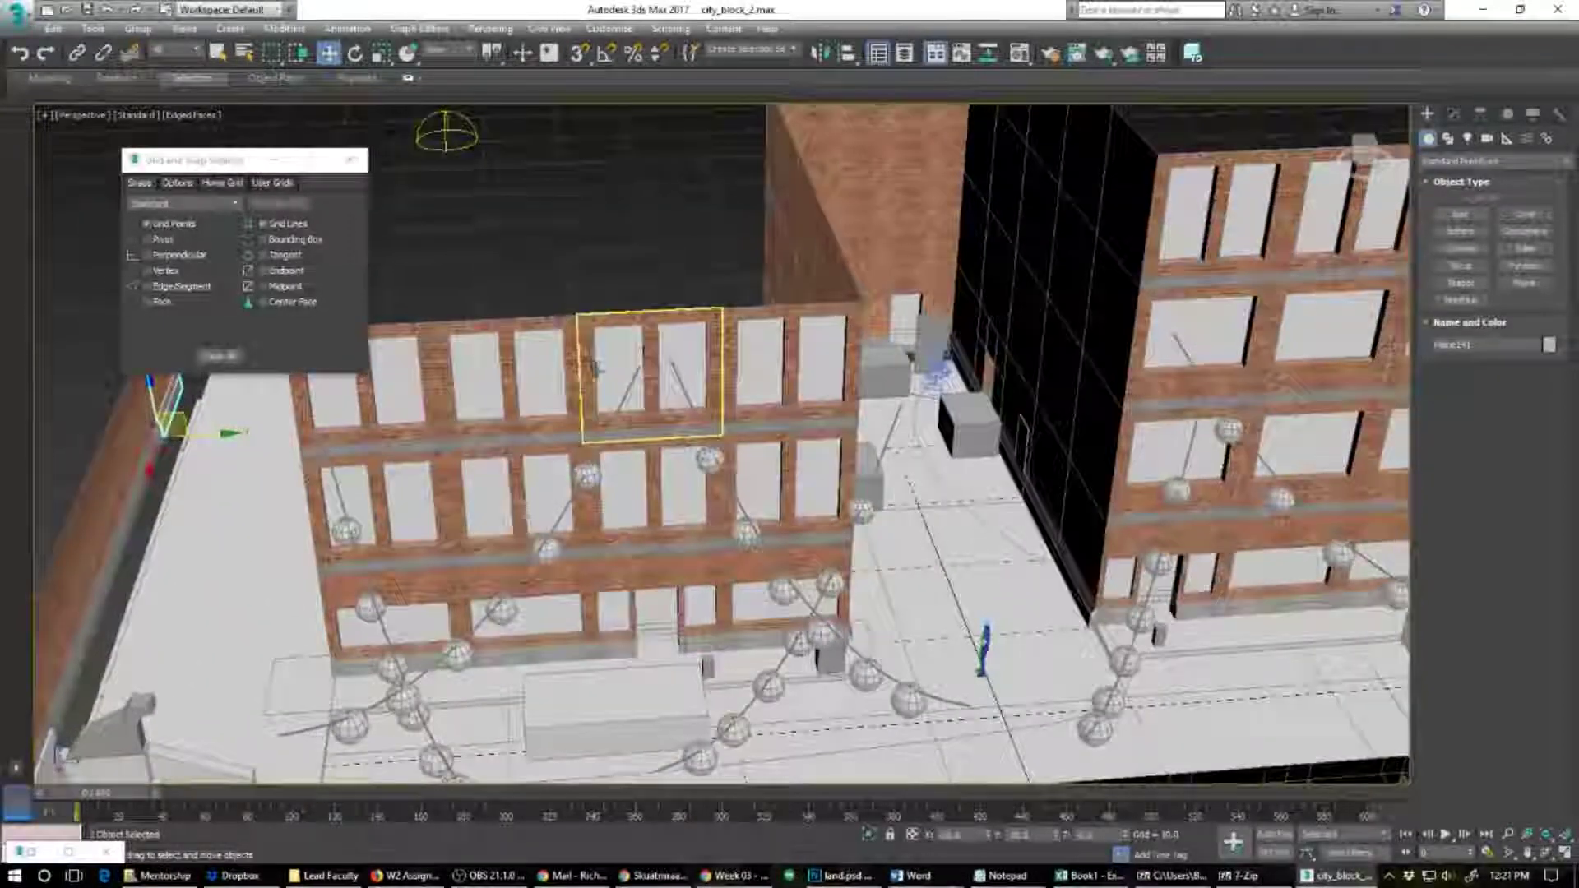
{"action": "scroll", "coordinate": [586, 352], "scroll_direction": "down", "scroll_amount": 2}
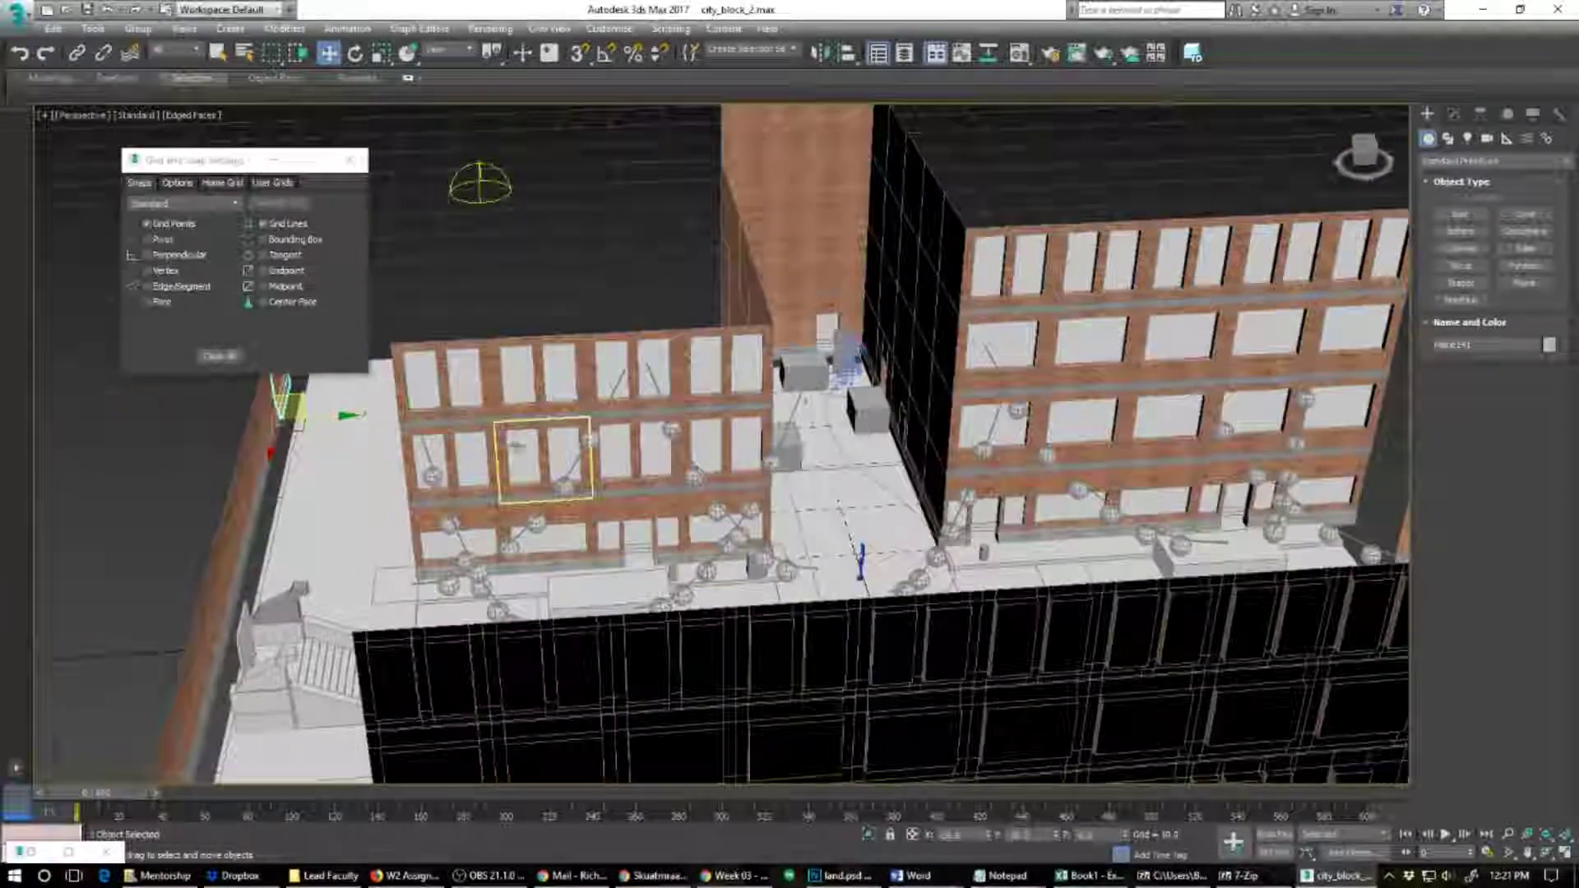
{"action": "left_click", "coordinate": [728, 554]}
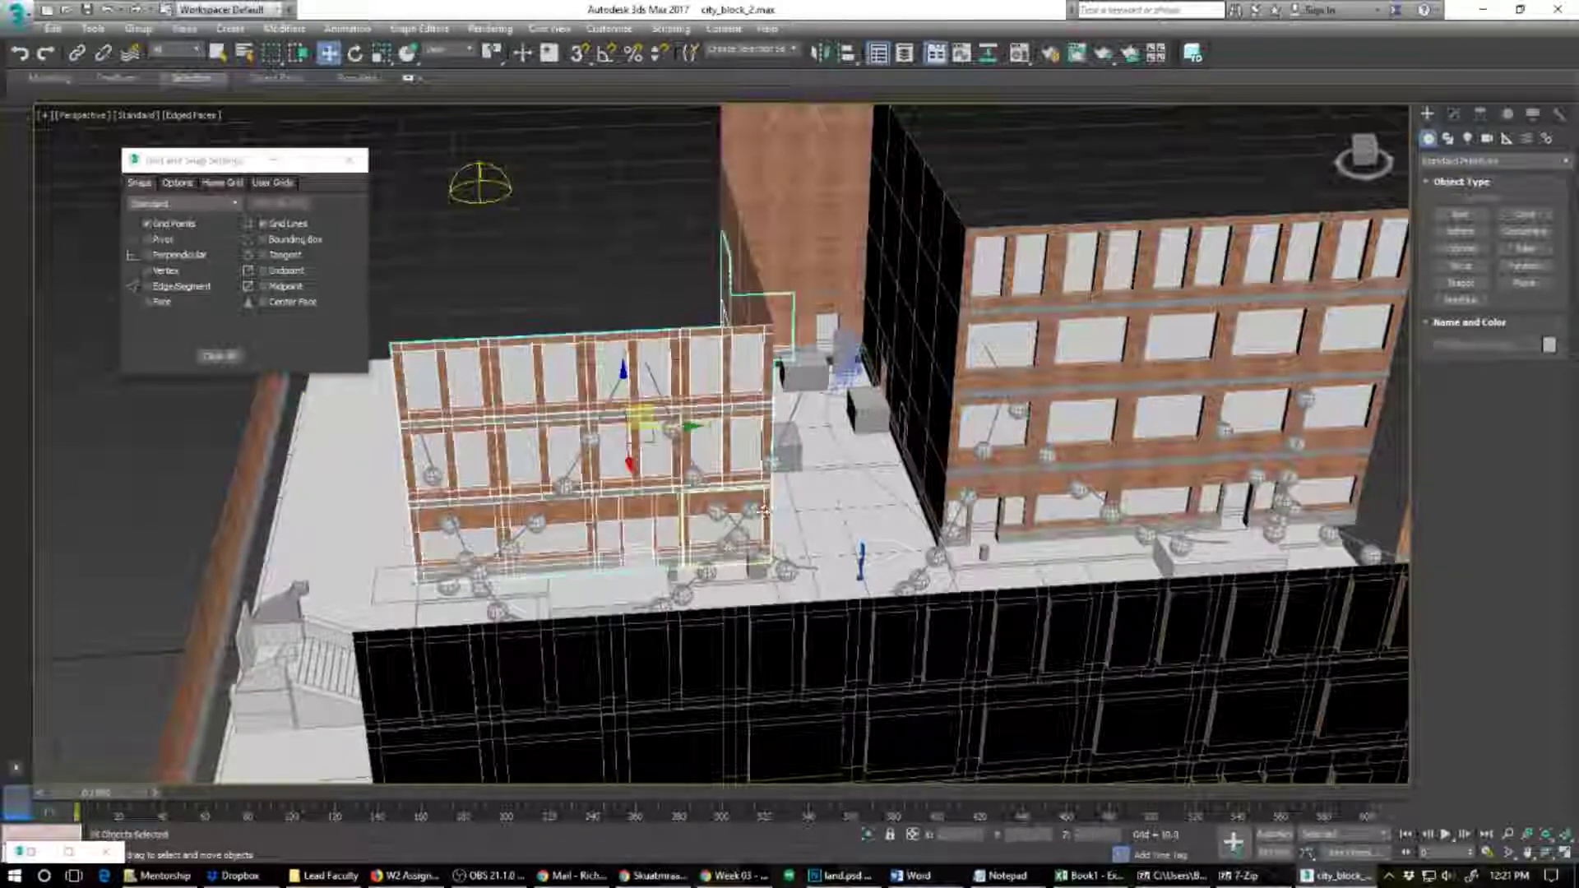
{"action": "middle_click_drag", "start_coordinate": [728, 554], "coordinate": [658, 550], "text": "alt"}
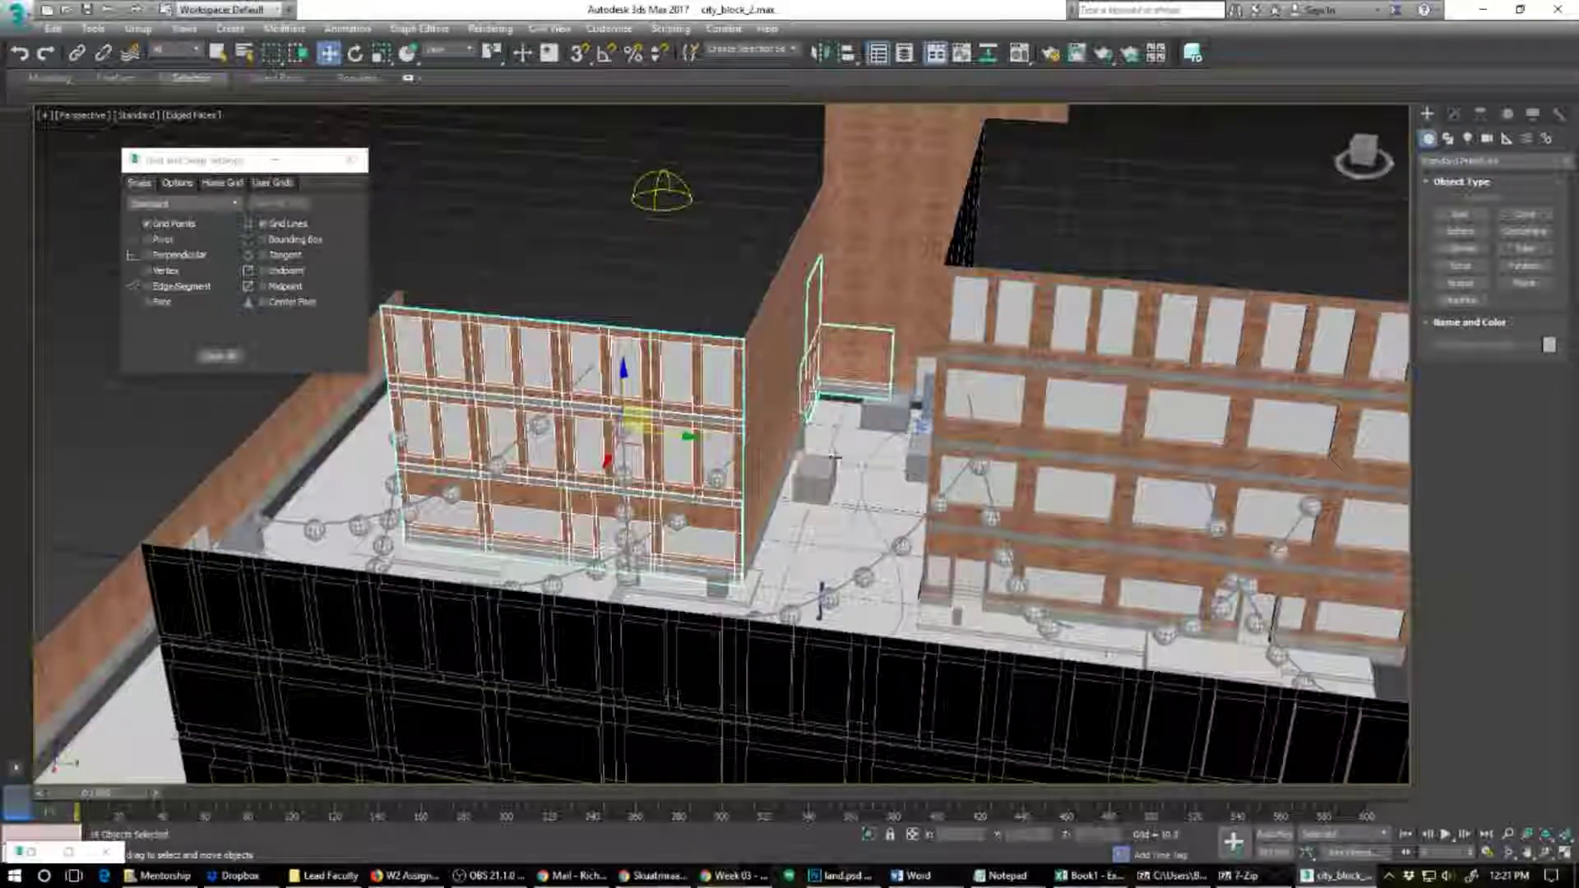
{"action": "left_click_drag", "start_coordinate": [788, 382], "coordinate": [787, 261], "text": "alt"}
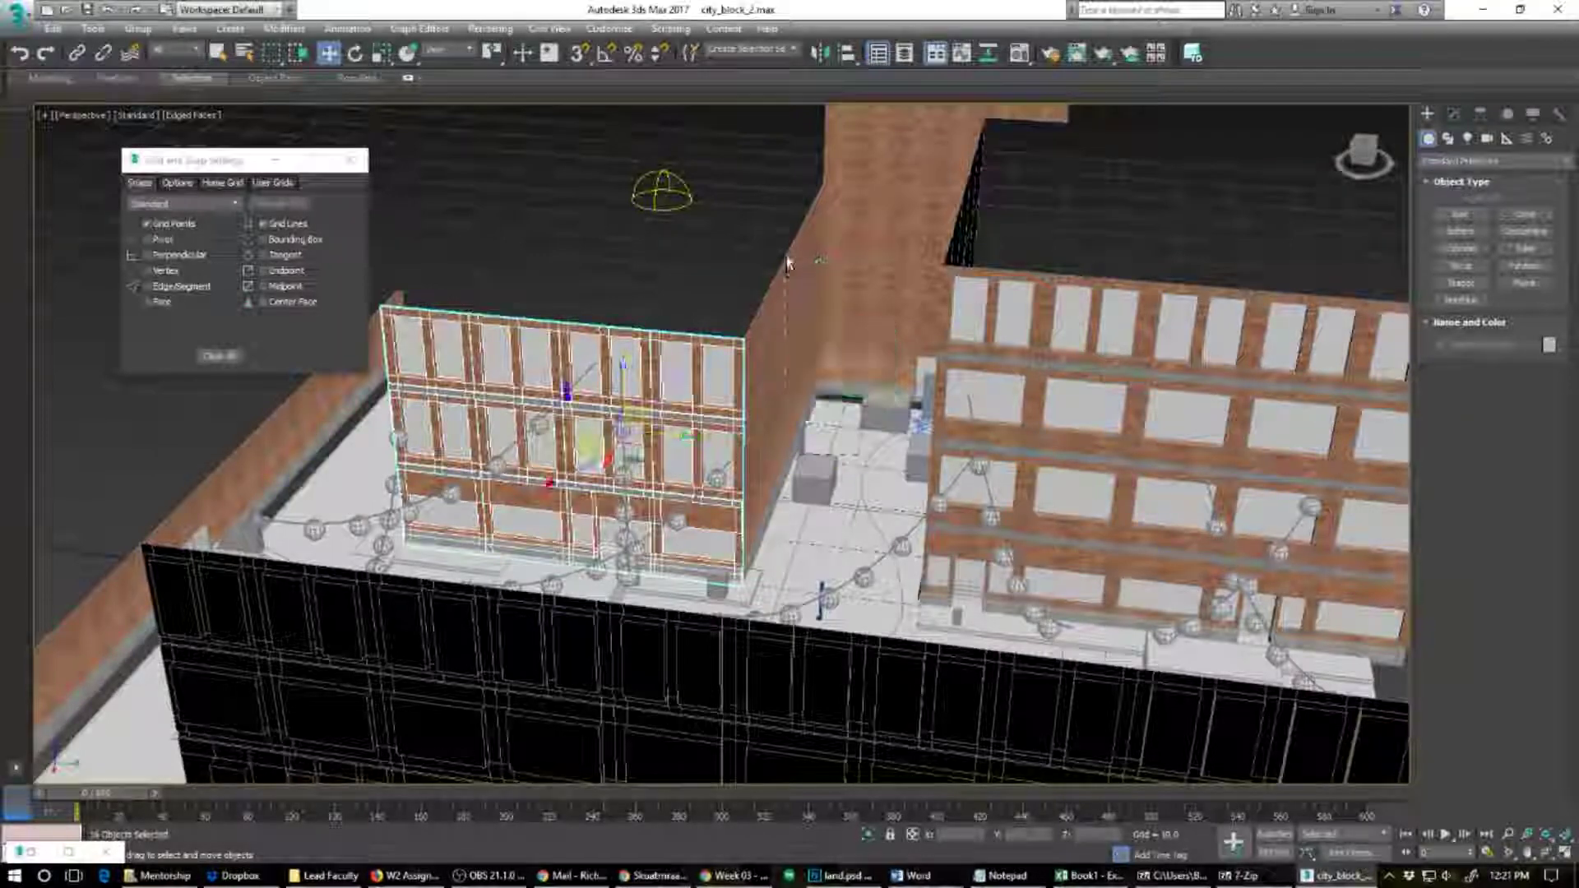
Step: Clone the selected three-storey facade, placing the duplicate behind the original
{"action": "middle_click_drag", "start_coordinate": [518, 526], "coordinate": [614, 613], "text": "alt"}
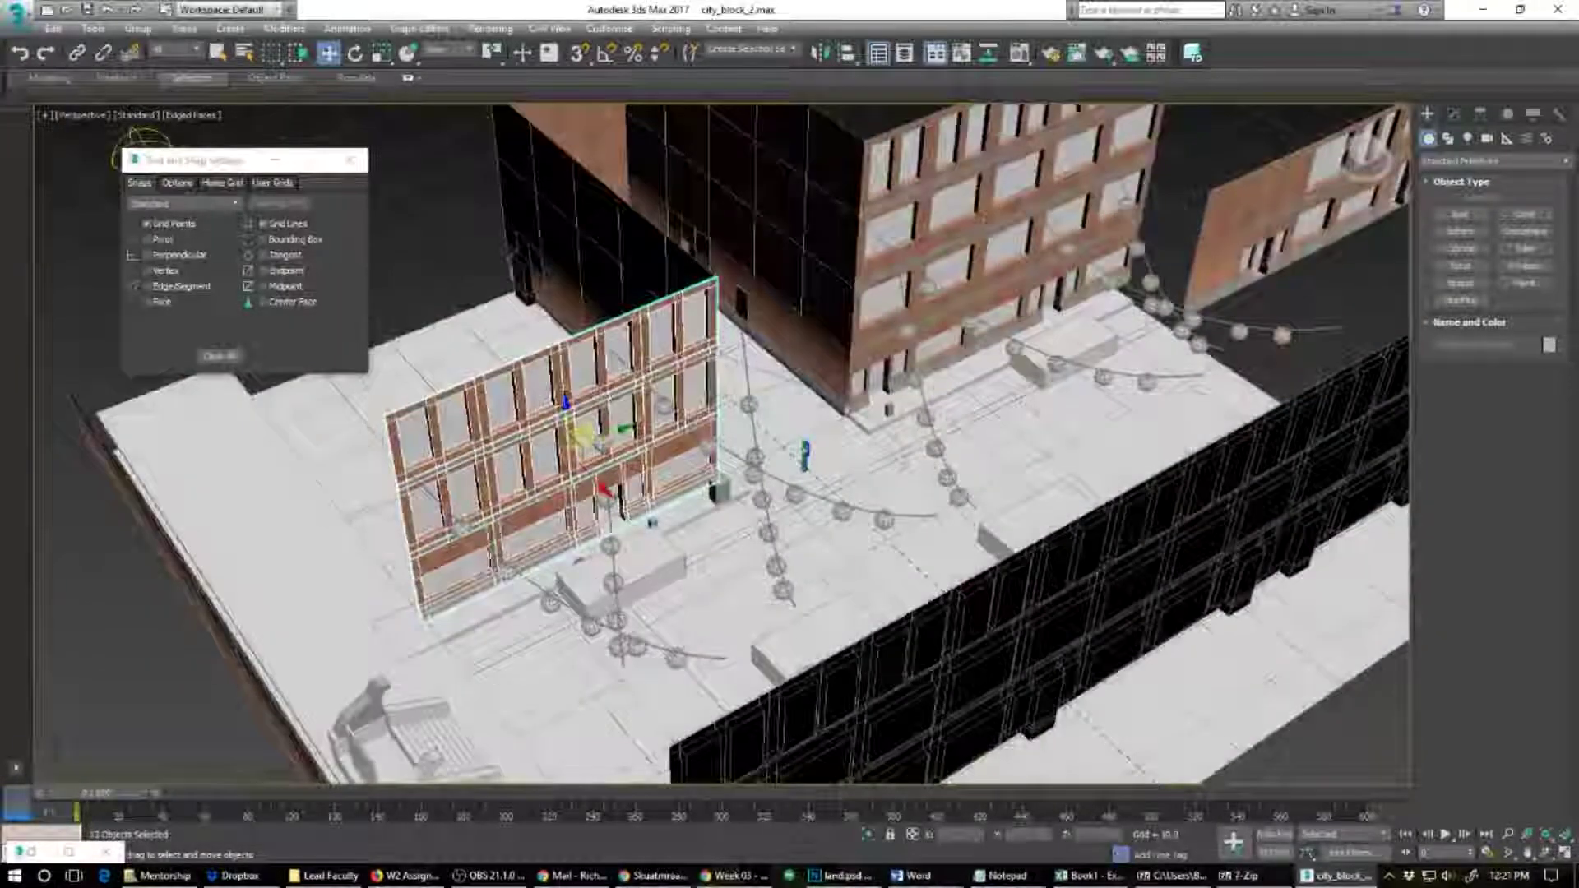
{"action": "left_click_drag", "start_coordinate": [571, 453], "coordinate": [501, 379], "text": "shift"}
{"action": "left_click", "coordinate": [810, 519]}
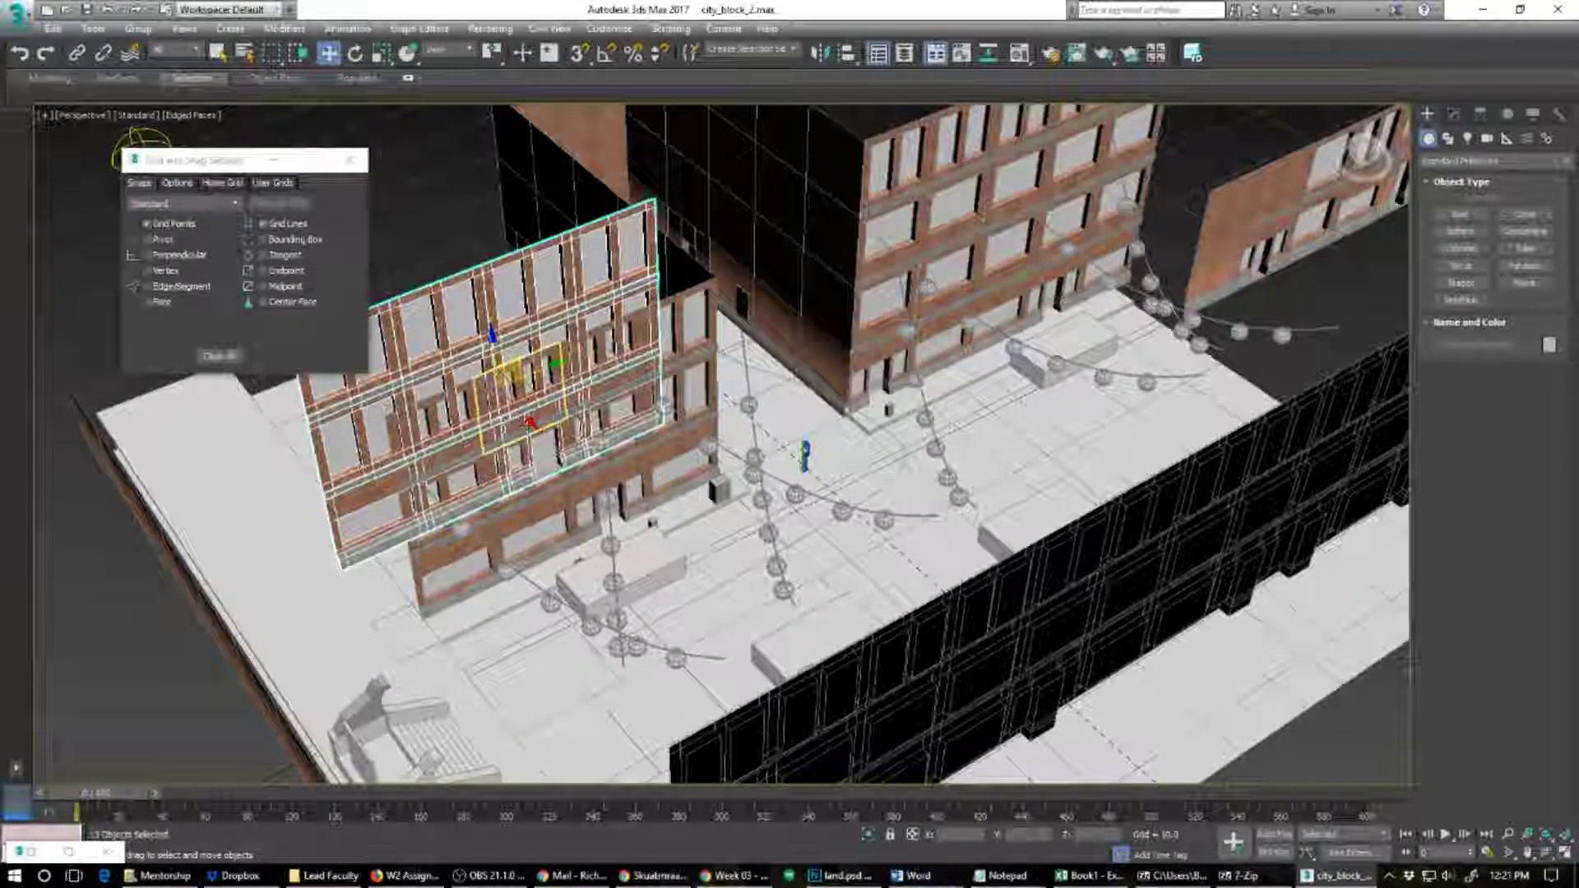
{"action": "key", "text": "r"}
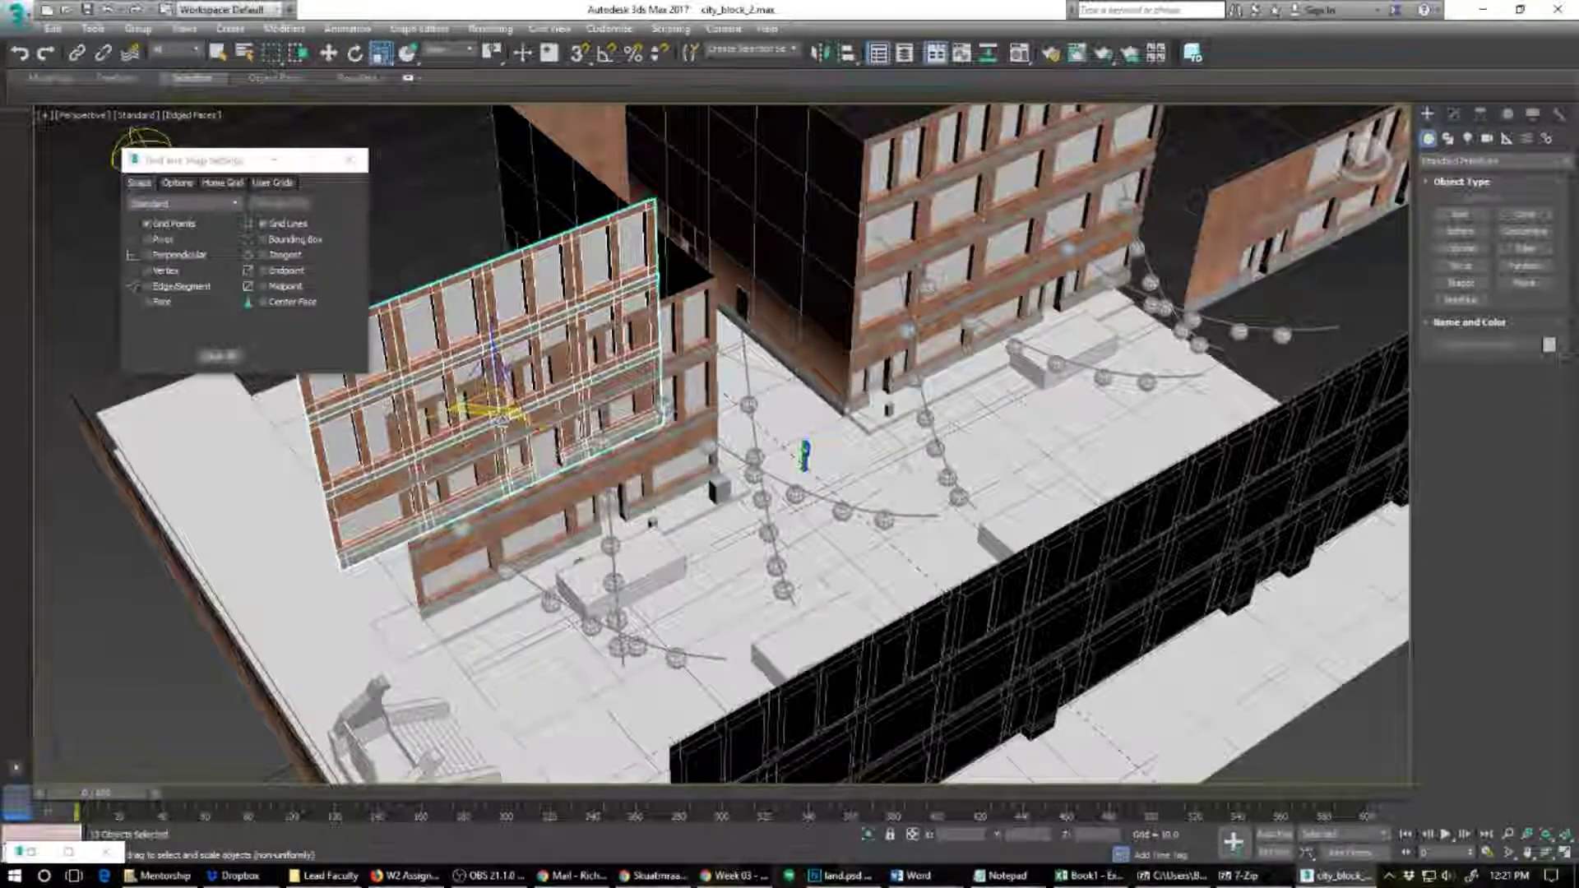
{"action": "key", "text": "t"}
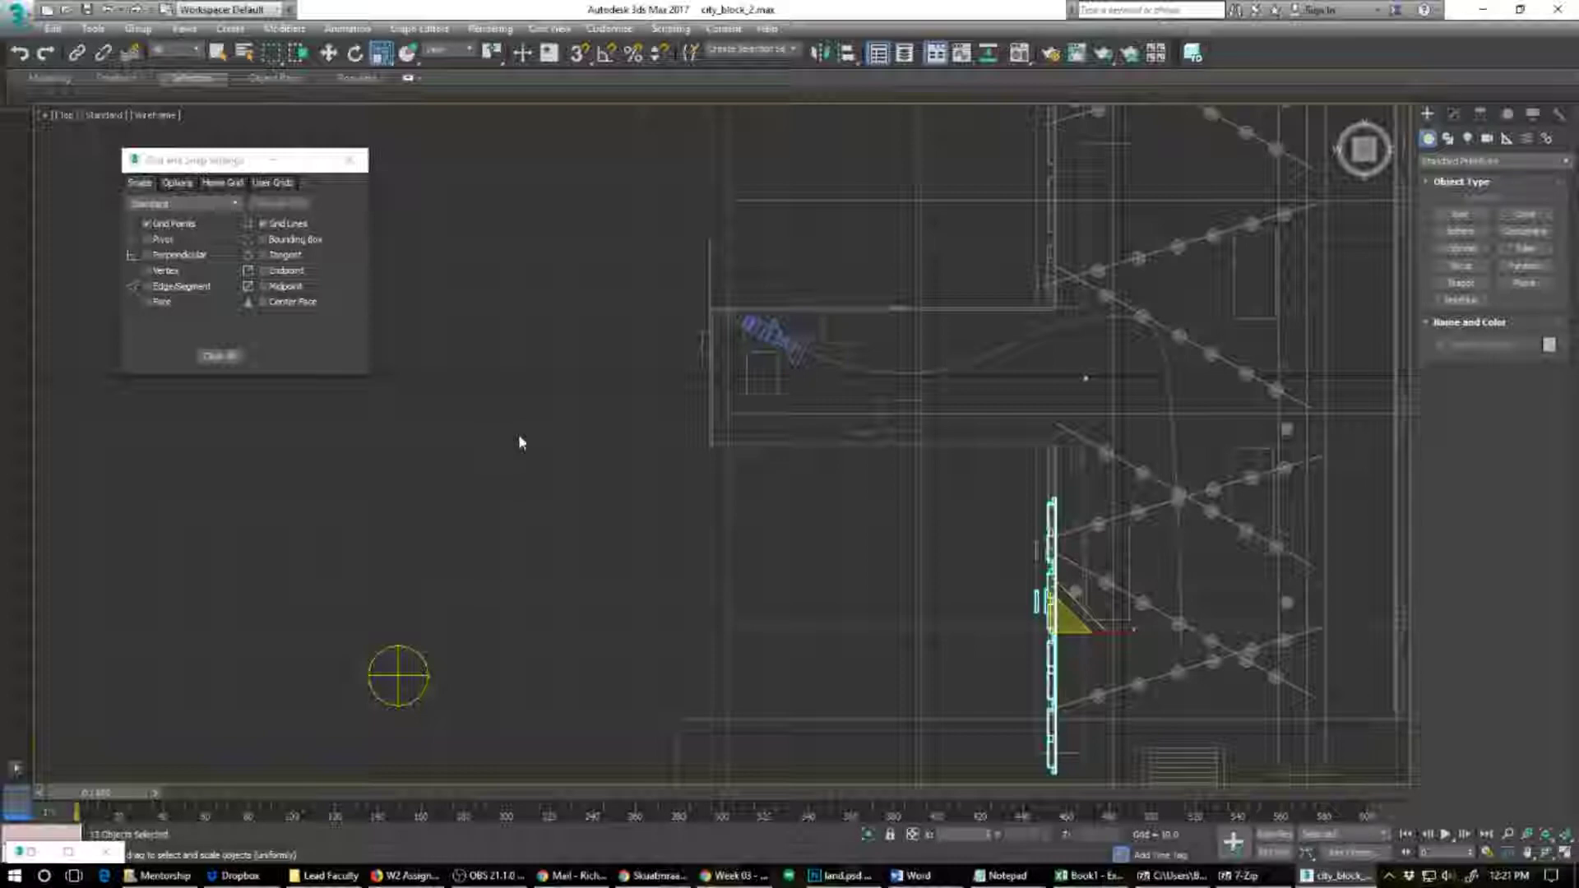
{"action": "left_click", "coordinate": [776, 505]}
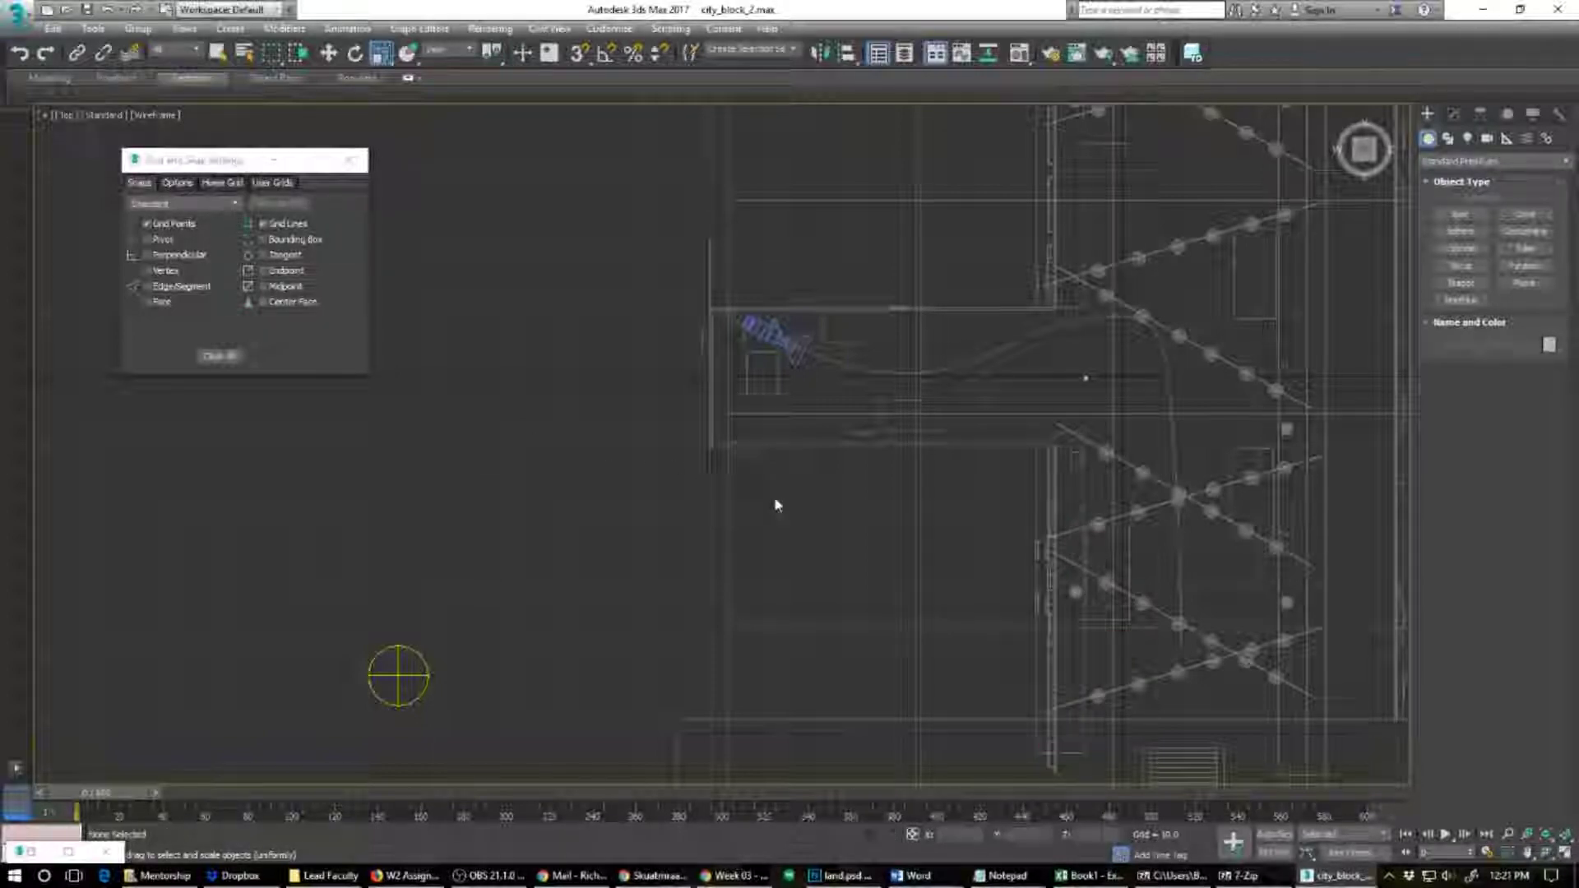
{"action": "key", "text": "ctrl+z"}
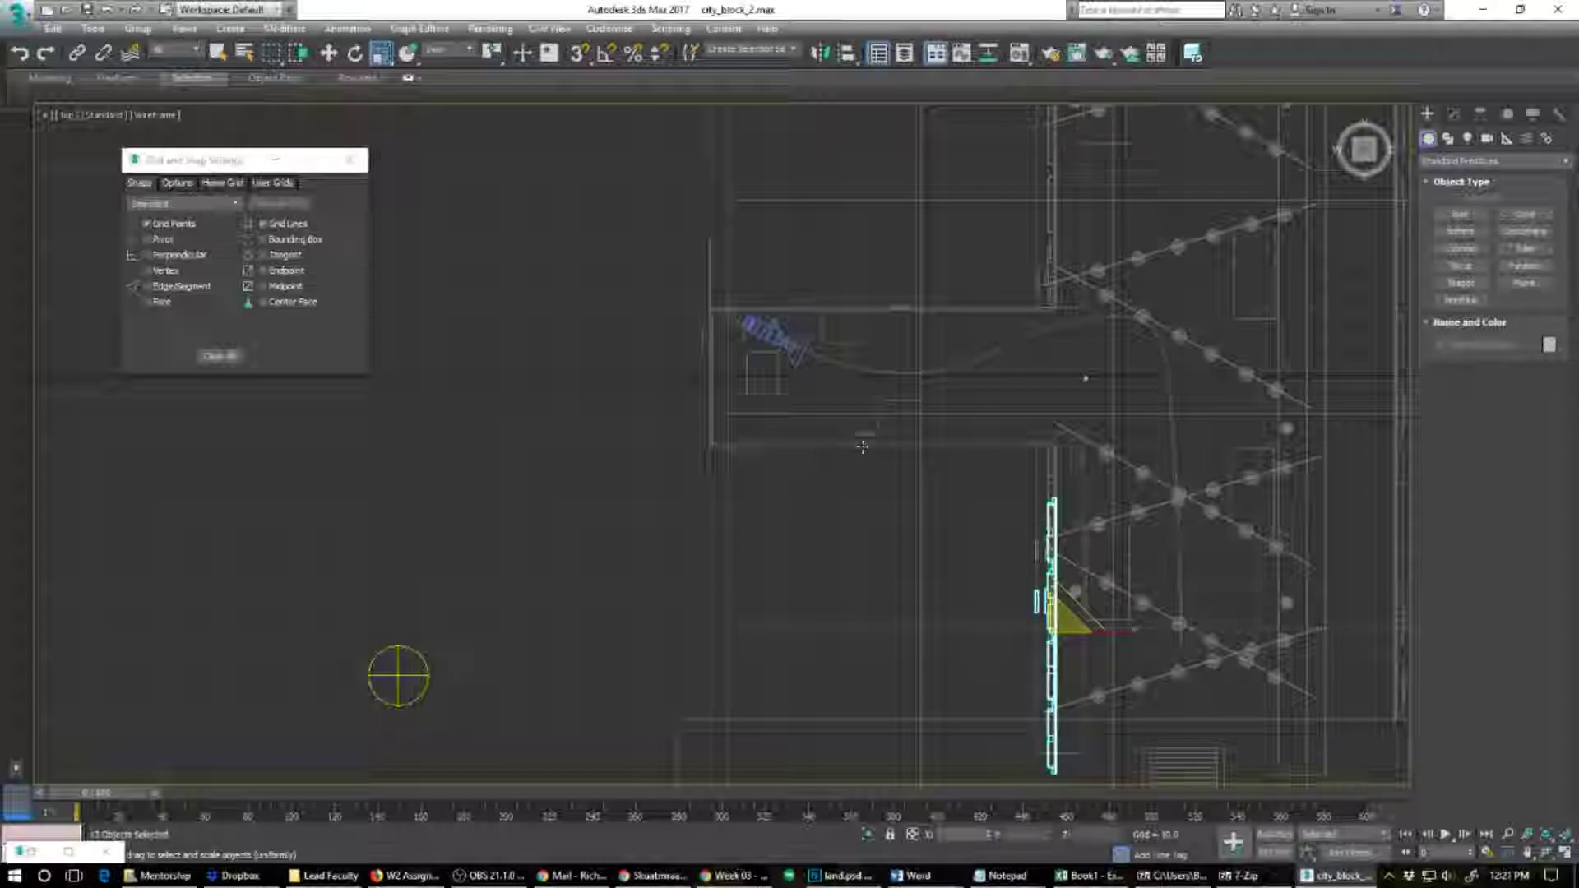
{"action": "key", "text": "p"}
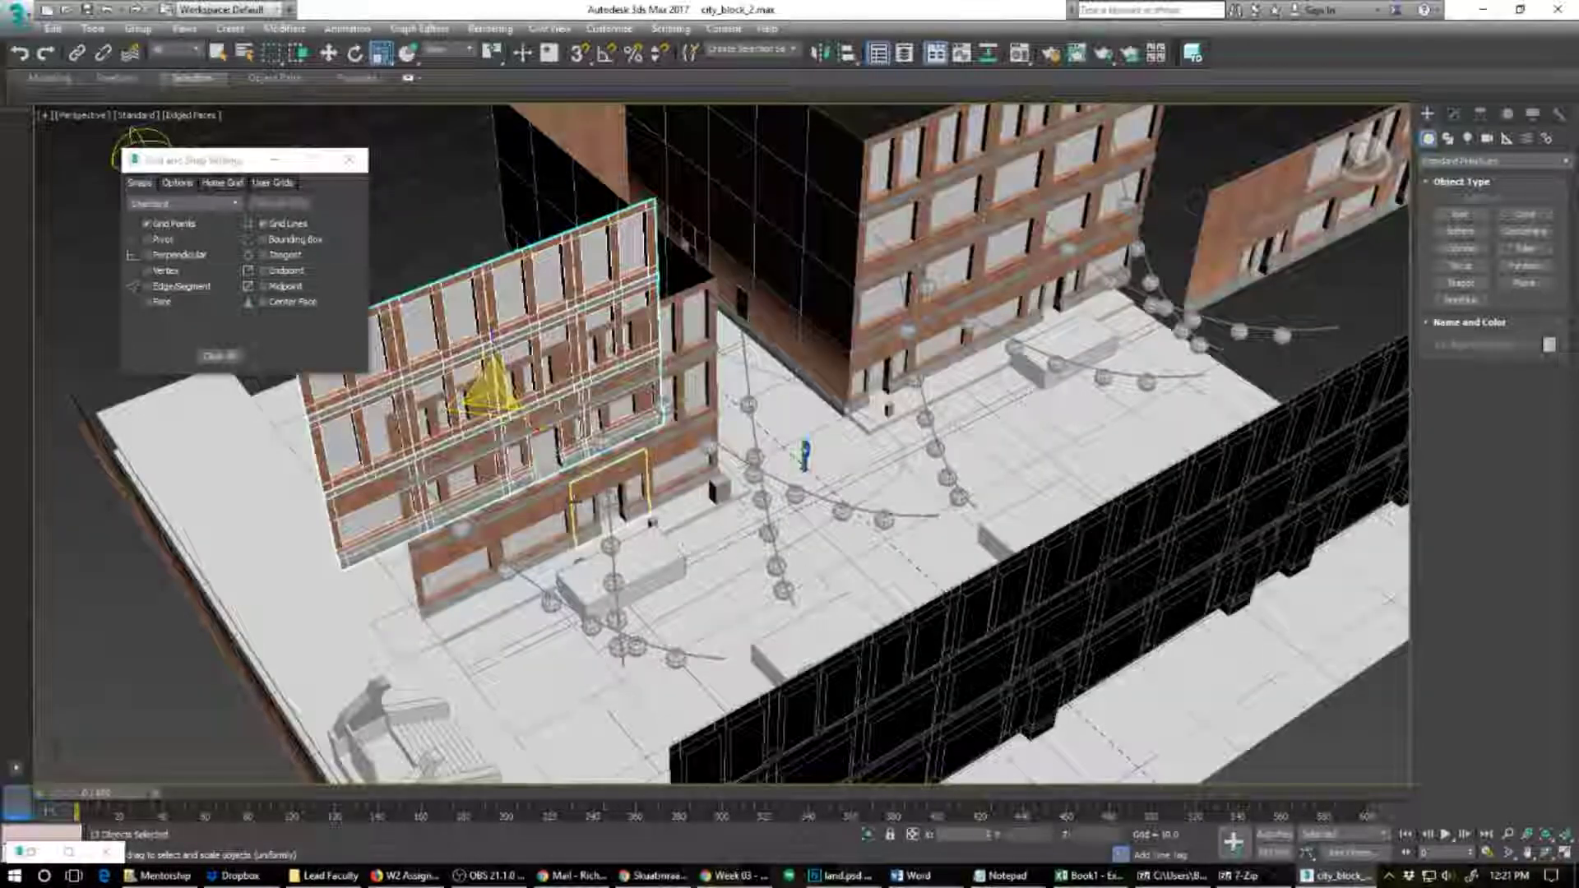
Step: Move the cloned facade farther back from the courtyard, clear of the original facade
{"action": "middle_click_drag", "start_coordinate": [571, 522], "coordinate": [634, 497], "text": "alt"}
{"action": "middle_click_drag", "start_coordinate": [633, 498], "coordinate": [853, 563]}
{"action": "key", "text": "w"}
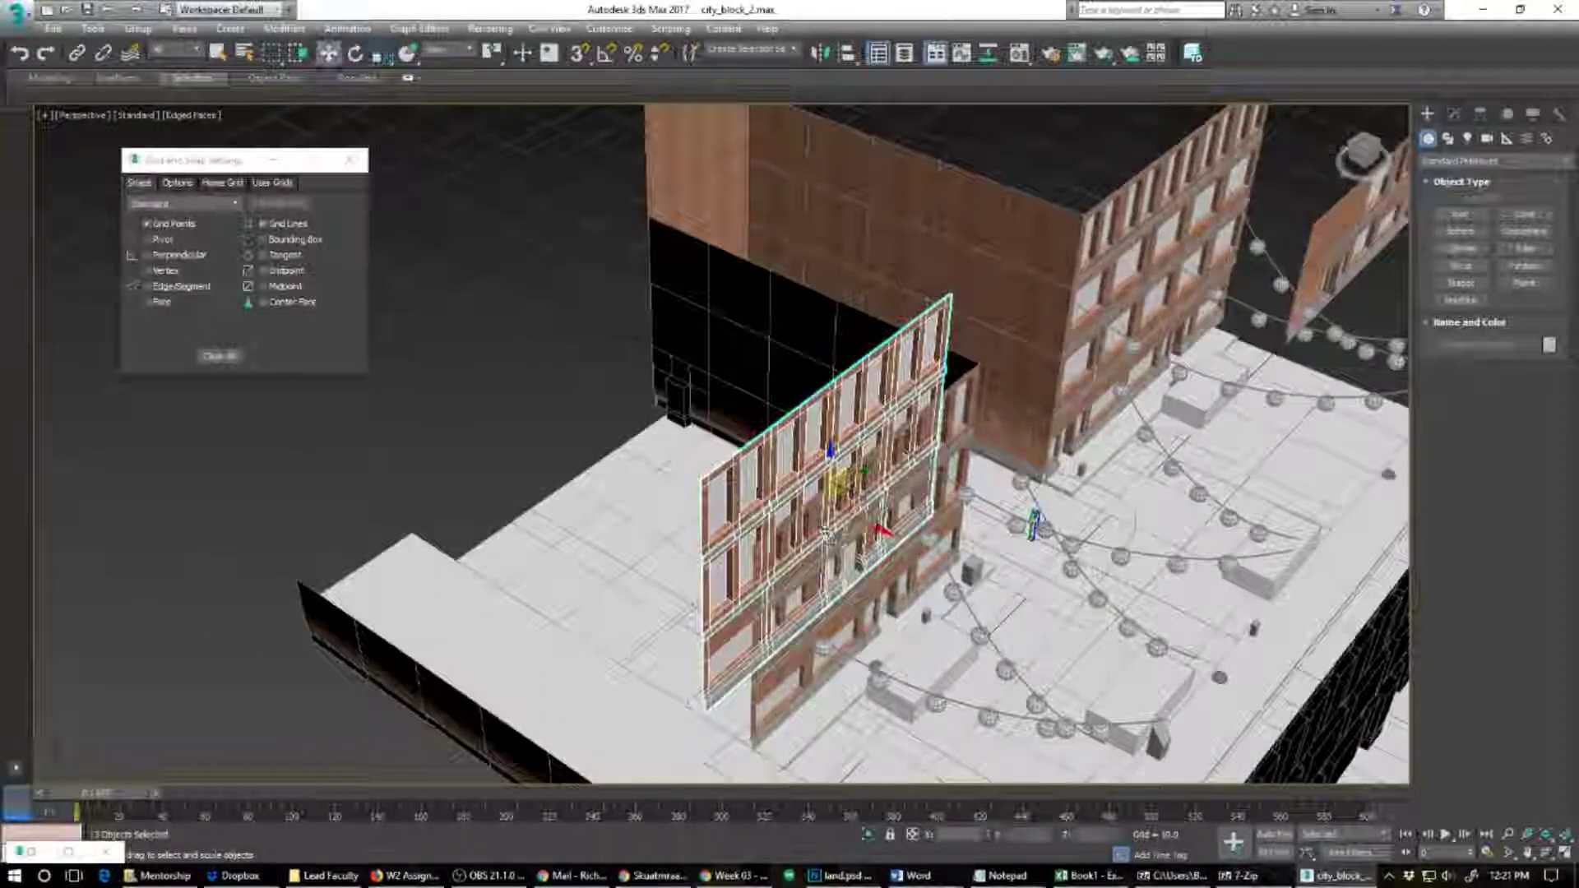
{"action": "left_click_drag", "start_coordinate": [837, 503], "coordinate": [574, 517]}
Step: Try to rotate the cloned facade about Z with a value of 90
{"action": "key", "text": "e"}
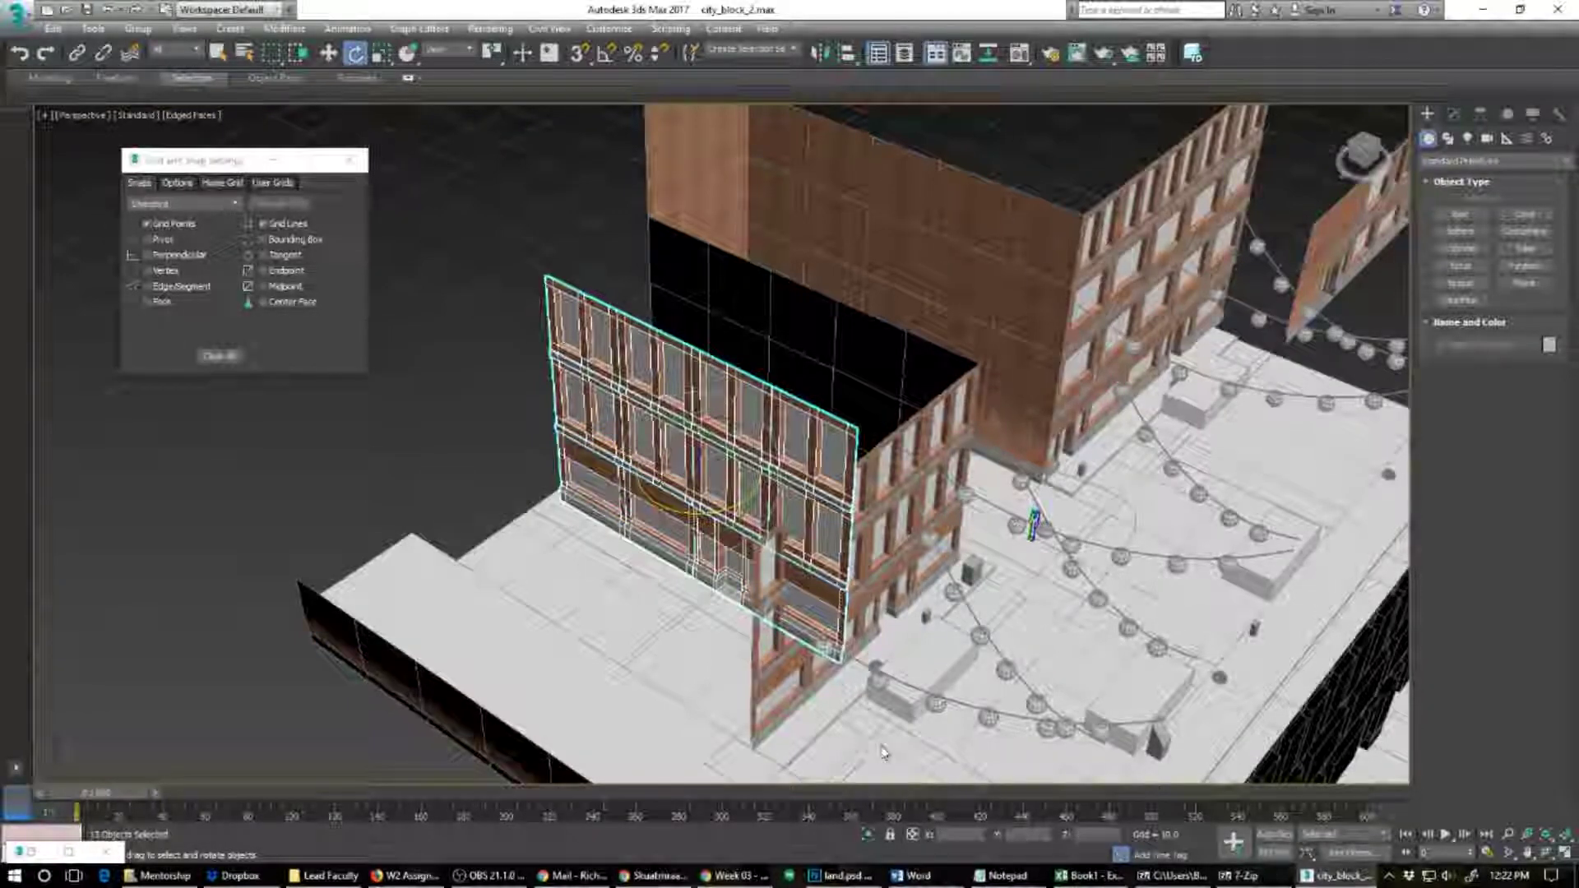
{"action": "key", "text": "ctrl+z"}
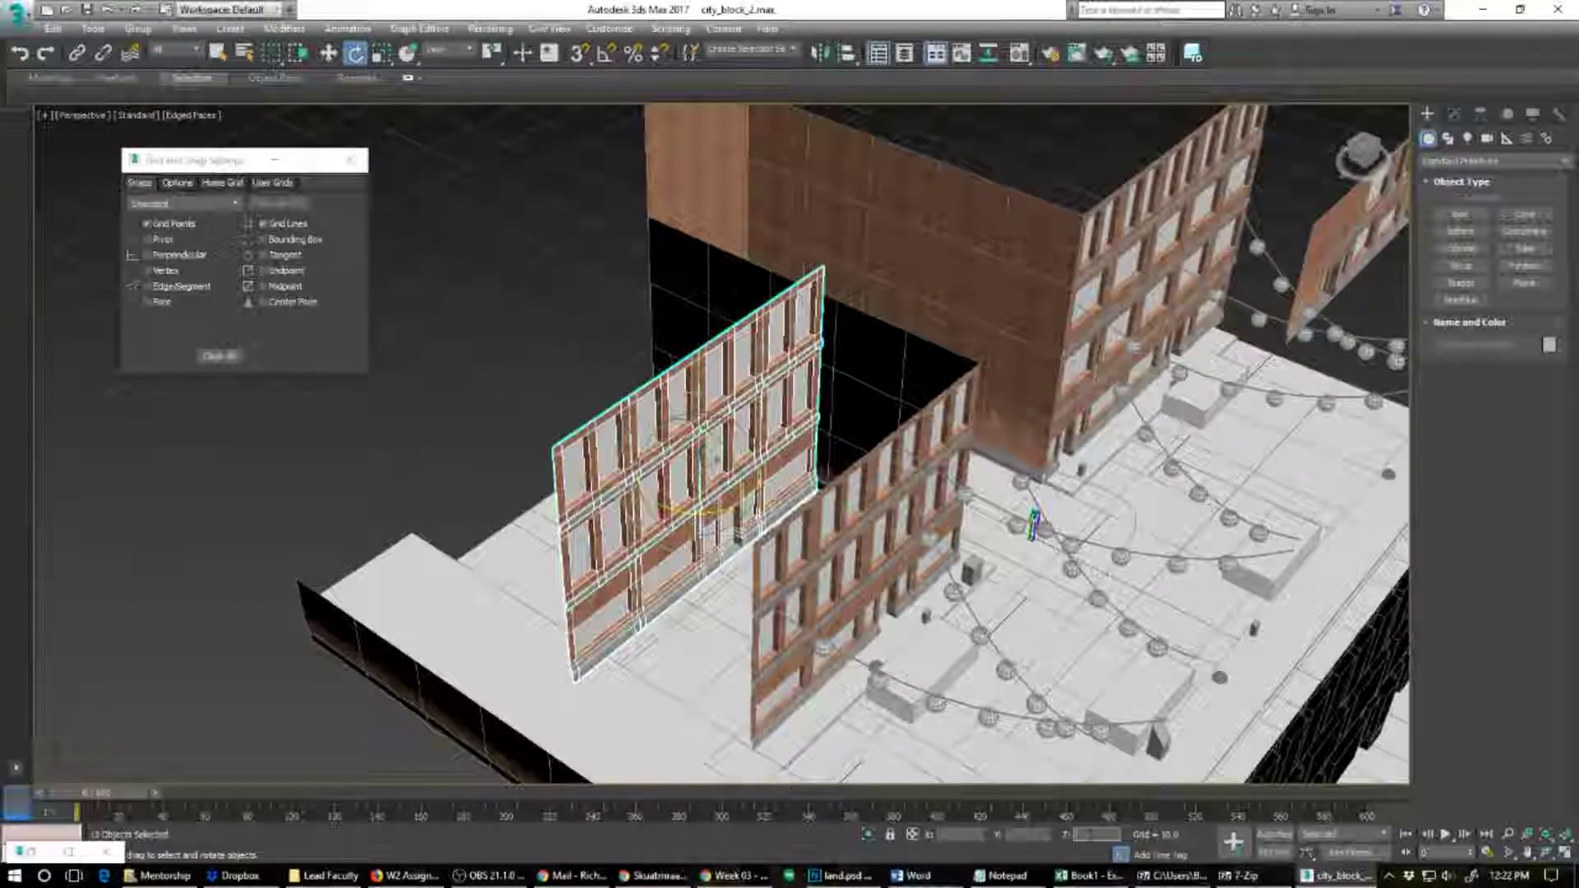
{"action": "type", "text": "90"}
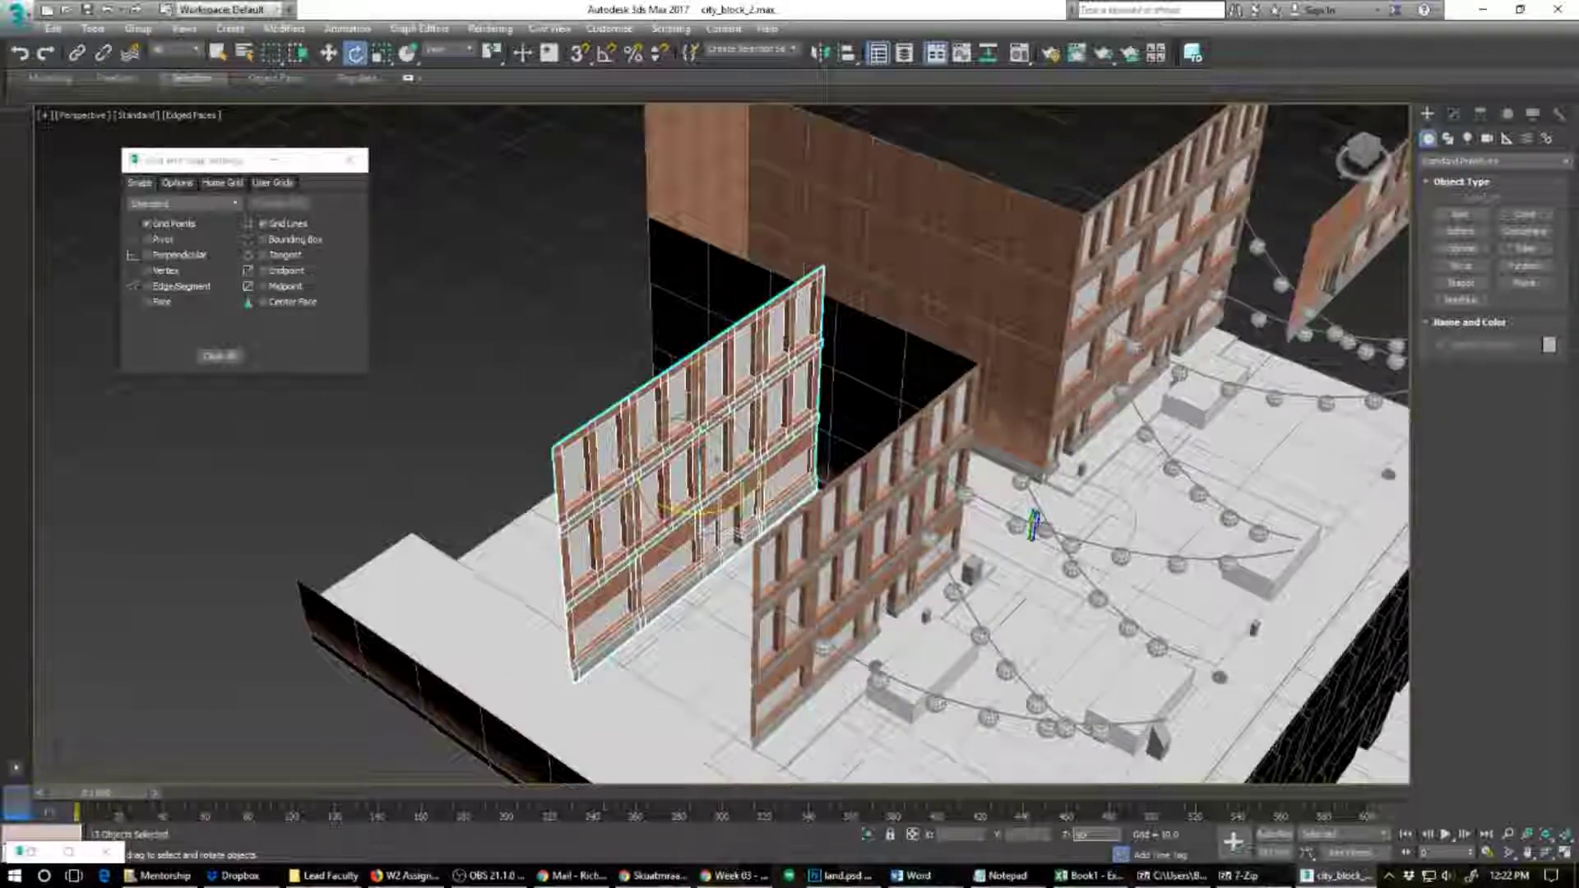
{"action": "key", "text": "Return"}
{"action": "key", "text": "ctrl+z"}
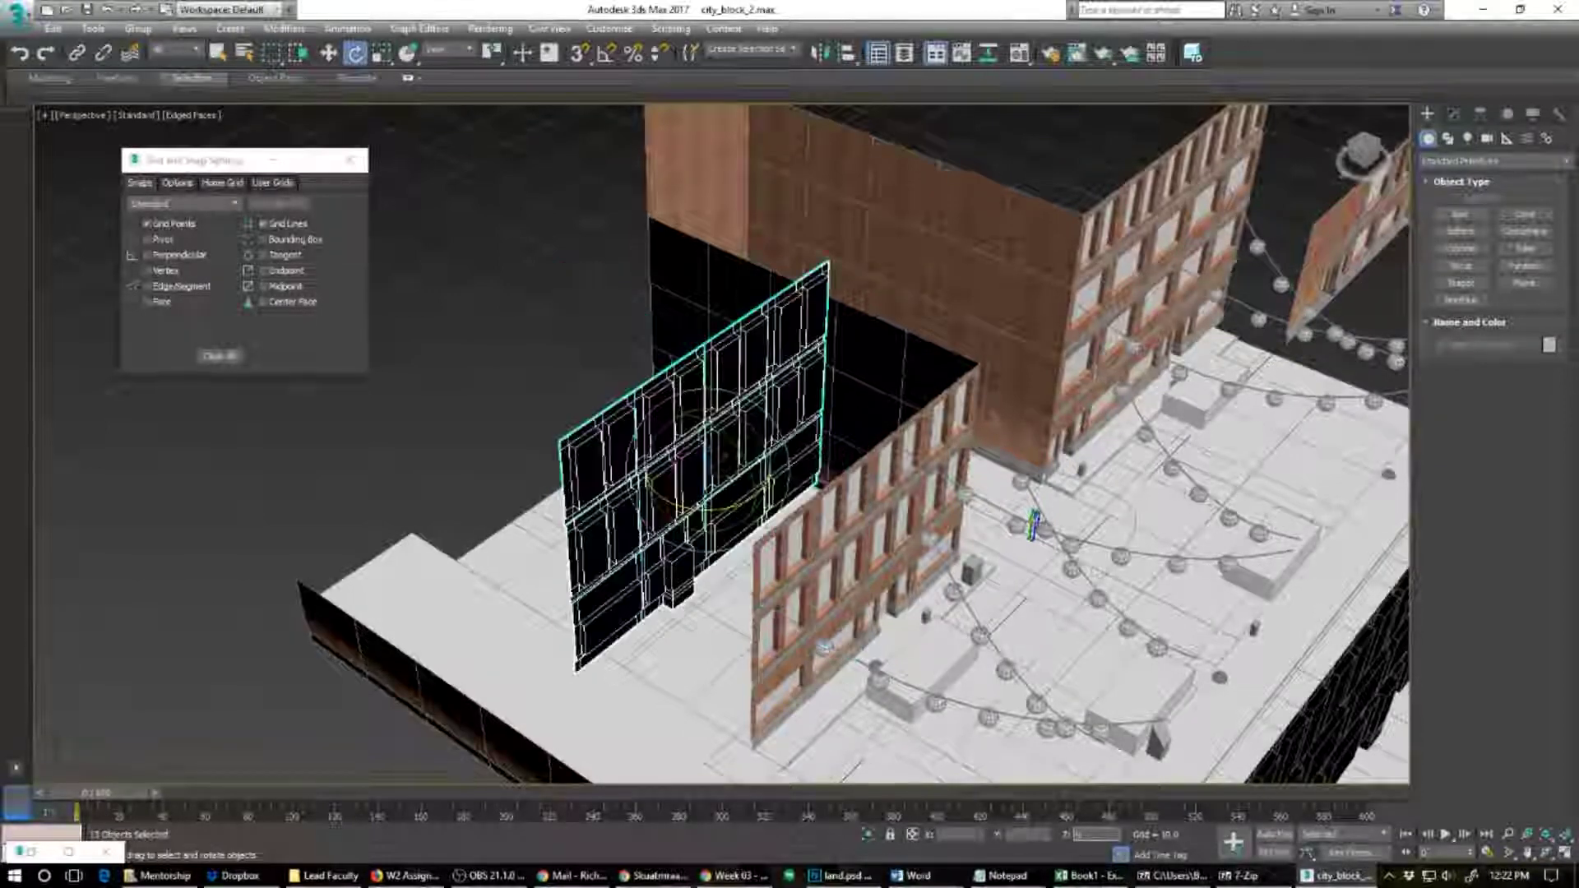
Step: Rotate the cloned facade about Z so it stands perpendicular to the original and faces the end sidewalk
{"action": "type", "text": "-90"}
{"action": "key", "text": "Return"}
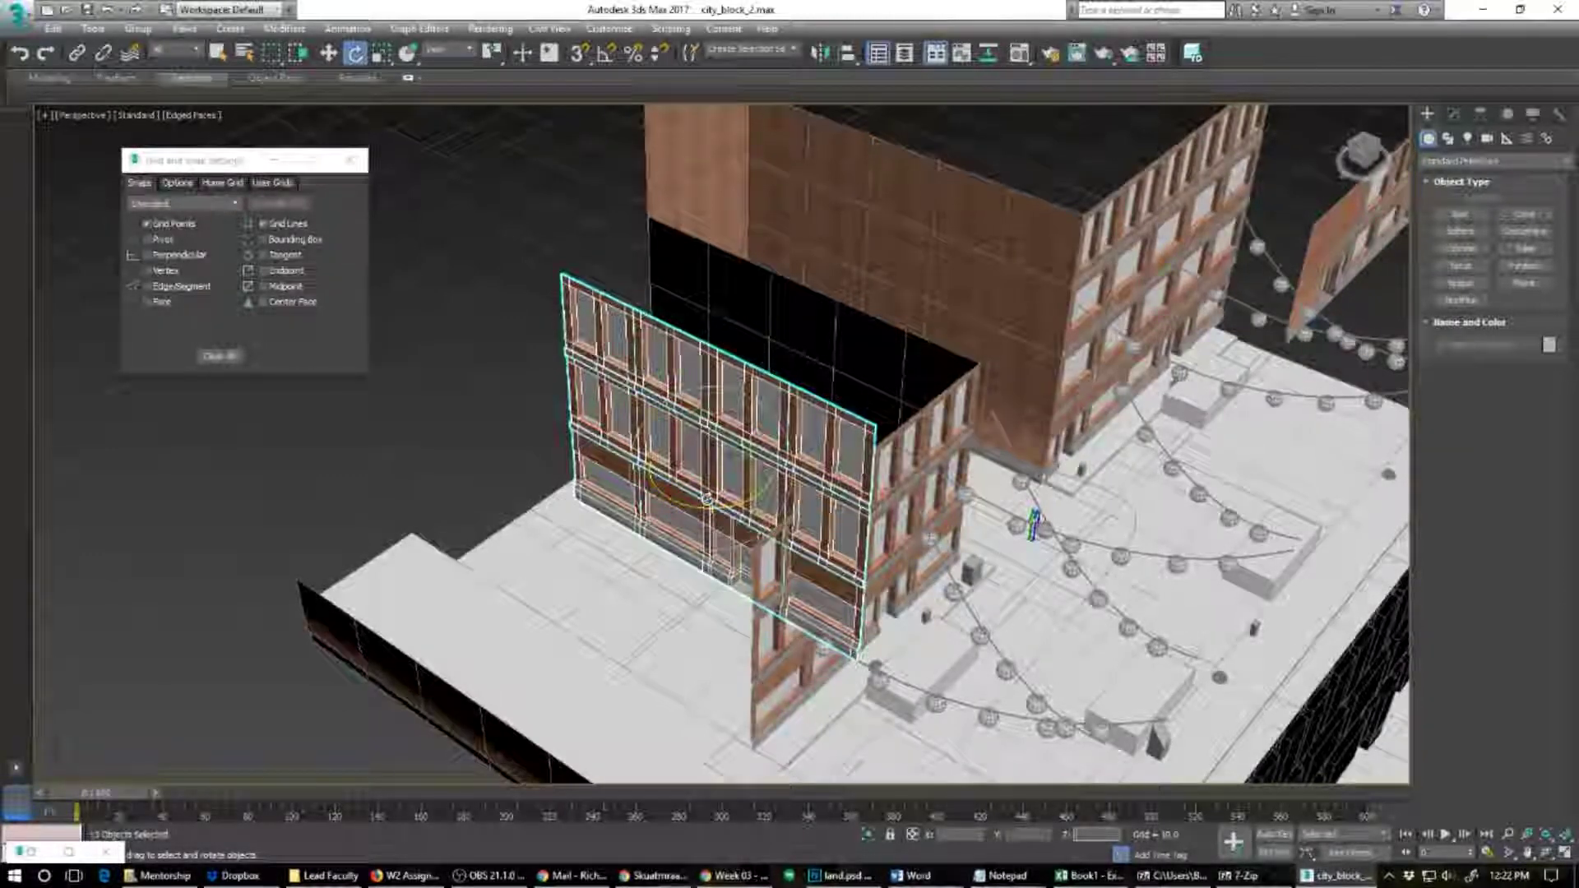
{"action": "left_click_drag", "start_coordinate": [722, 488], "coordinate": [708, 508]}
{"action": "key", "text": "ctrl+z"}
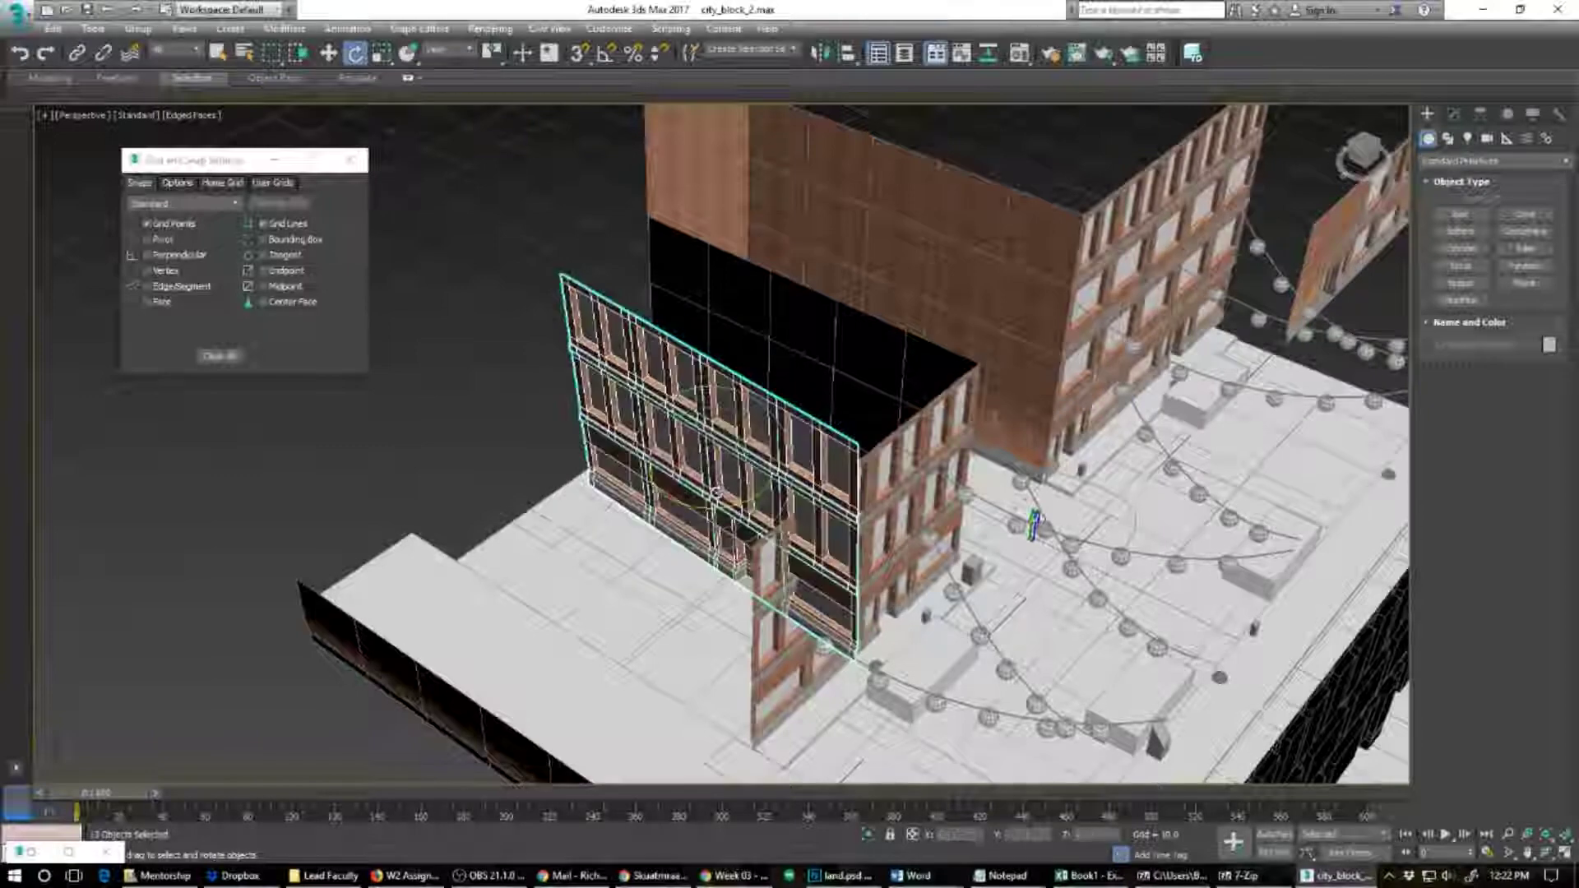
Step: Move the rotated facade toward the end sidewalk so its side edge meets the original facade at the building's corner
{"action": "key", "text": "w"}
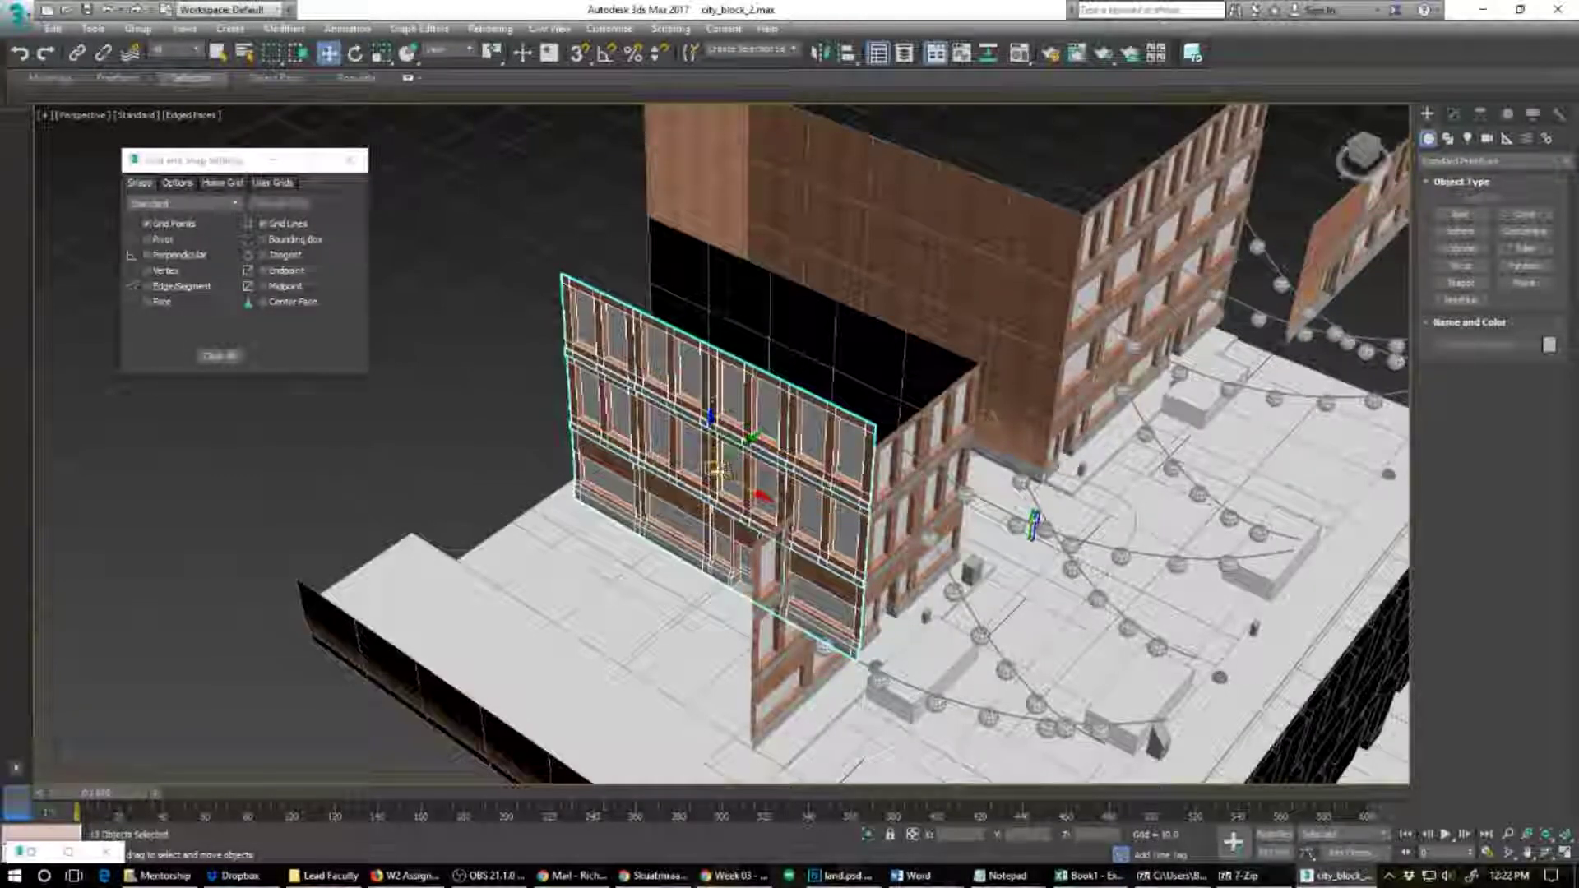
{"action": "left_click_drag", "start_coordinate": [716, 491], "coordinate": [605, 569]}
{"action": "scroll", "coordinate": [709, 730], "scroll_direction": "up", "scroll_amount": 5}
{"action": "scroll", "coordinate": [698, 743], "scroll_direction": "up", "scroll_amount": 2}
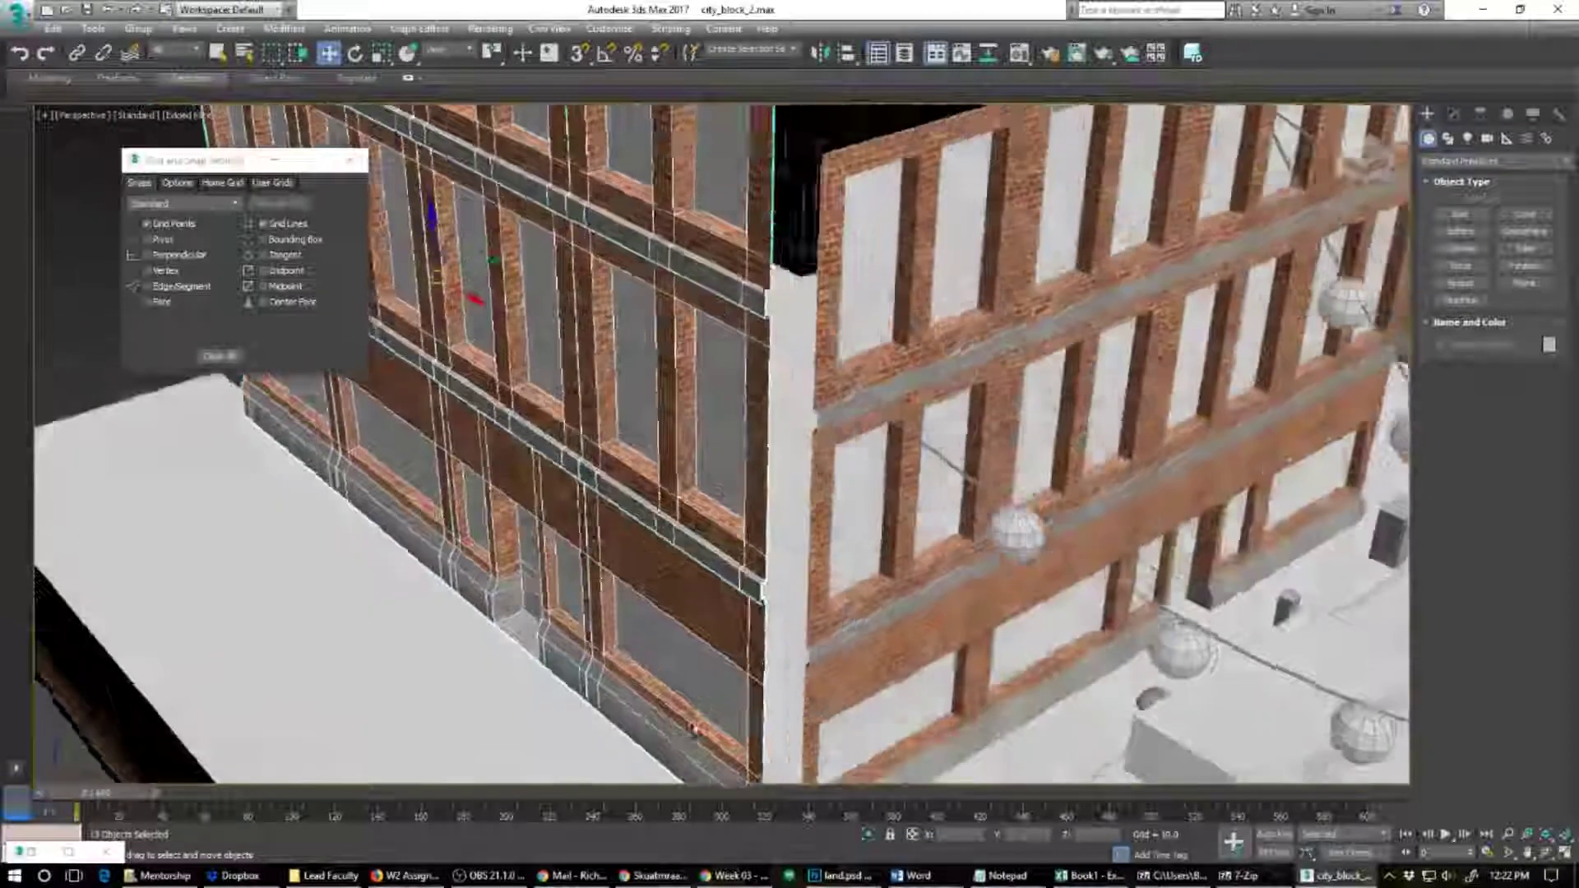
{"action": "scroll", "coordinate": [701, 744], "scroll_direction": "down", "scroll_amount": 2}
{"action": "middle_click_drag", "start_coordinate": [716, 752], "coordinate": [599, 636]}
{"action": "scroll", "coordinate": [599, 637], "scroll_direction": "down", "scroll_amount": 3}
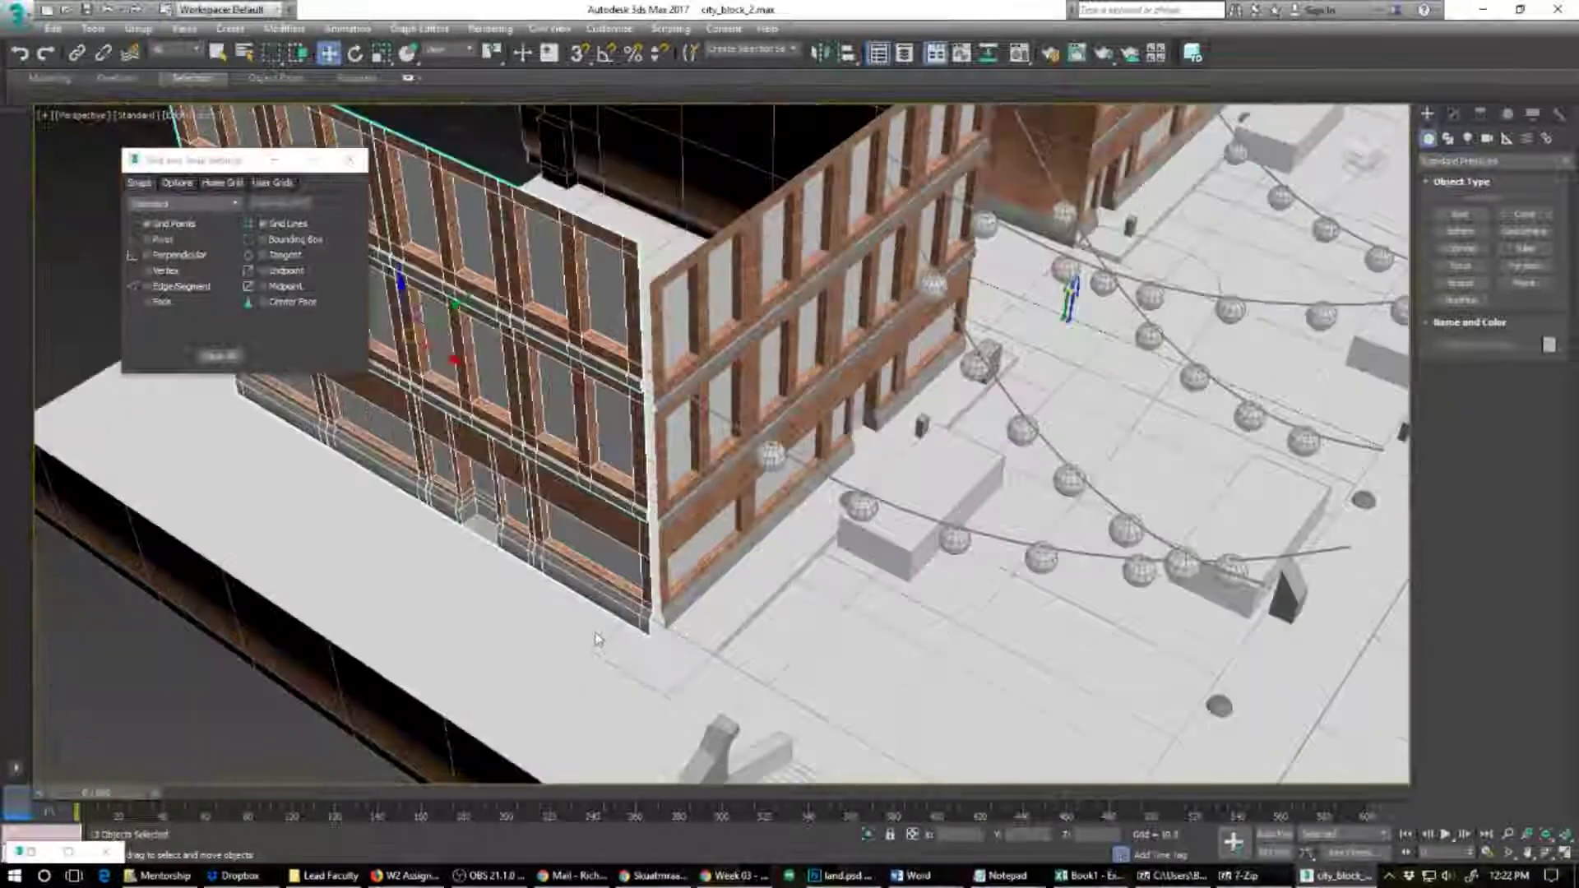
Step: Fine-tune the rotated facade's position at the corner, shifting it along Y back toward the original facade
{"action": "left_click_drag", "start_coordinate": [401, 304], "coordinate": [391, 345]}
{"action": "middle_click_drag", "start_coordinate": [390, 345], "coordinate": [460, 404], "text": "alt"}
{"action": "middle_click_drag", "start_coordinate": [590, 523], "coordinate": [595, 562], "text": "alt"}
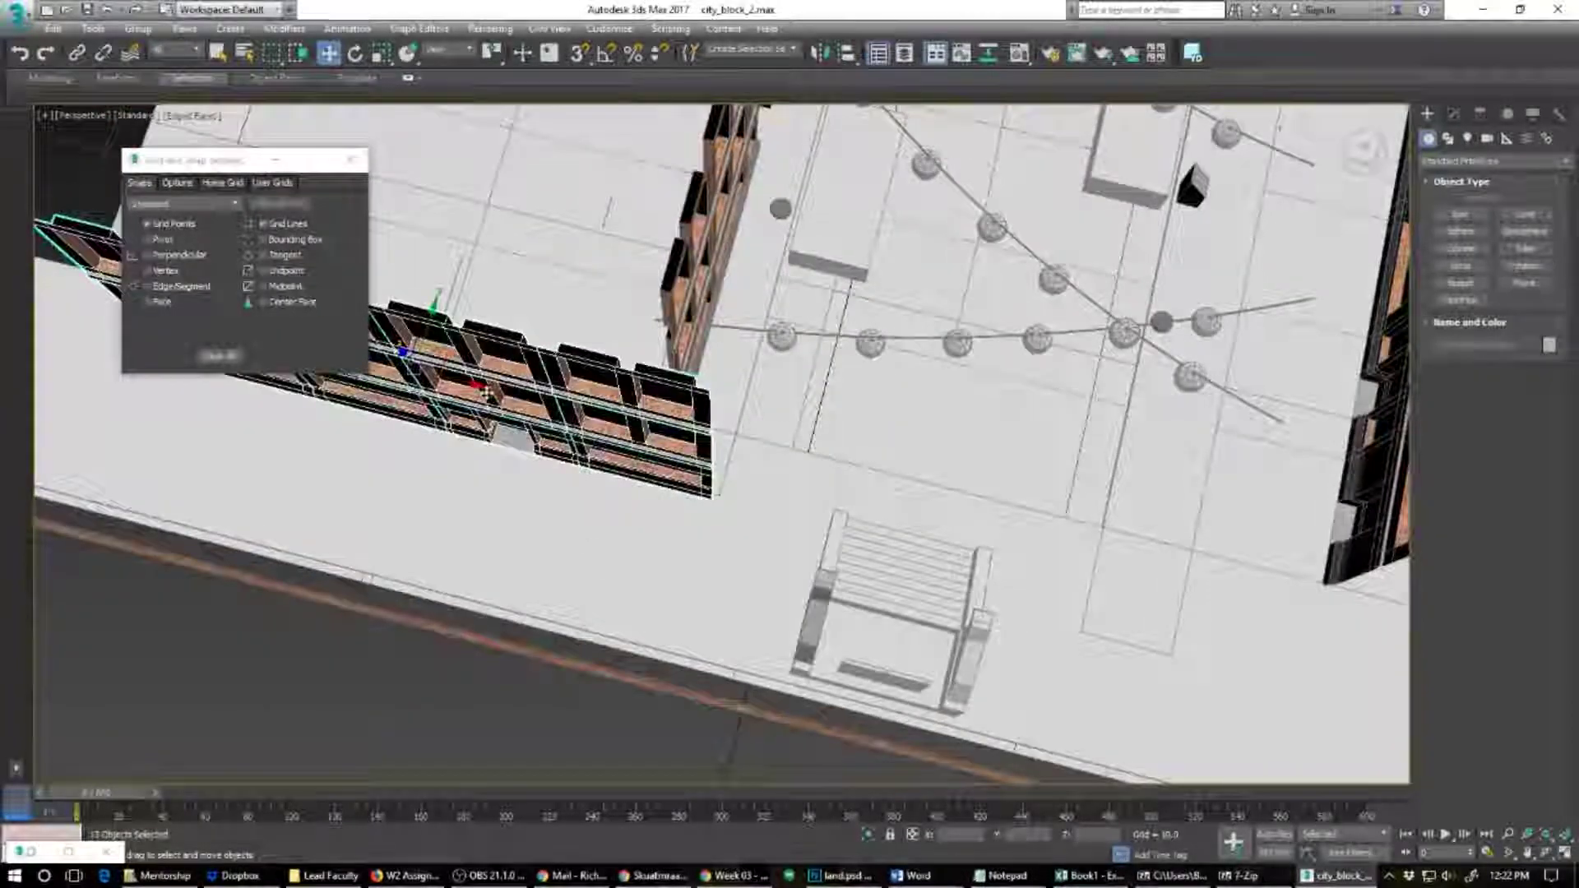
{"action": "left_click_drag", "start_coordinate": [436, 355], "coordinate": [416, 288]}
{"action": "middle_click_drag", "start_coordinate": [684, 483], "coordinate": [641, 371], "text": "alt"}
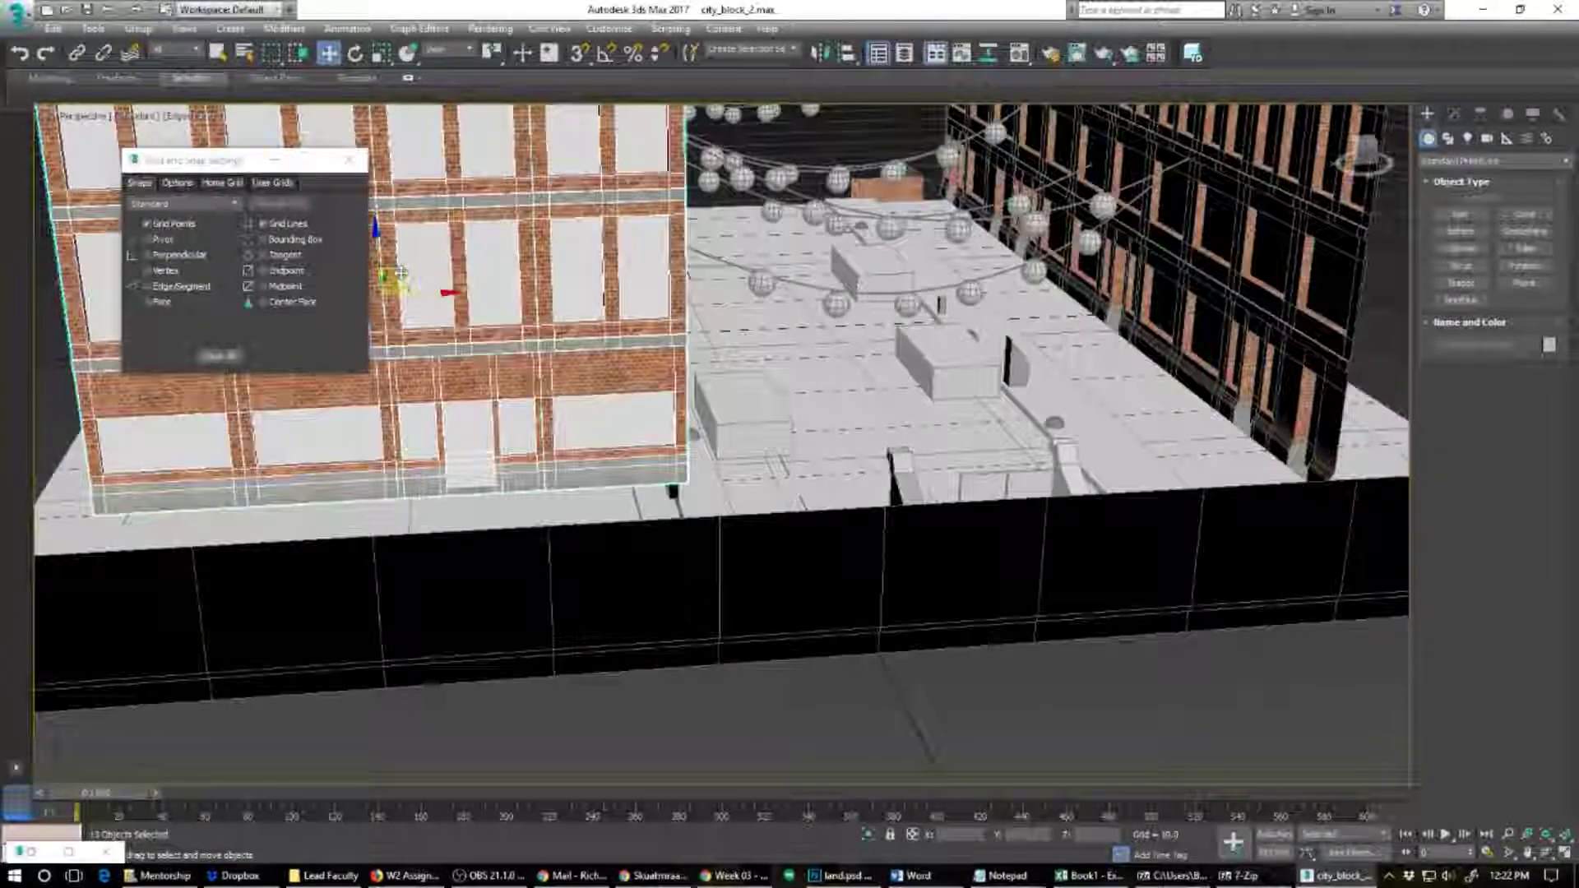
Step: Pull the brick façade towards the street, then grid-snap its ground-floor corner window panel forward to the Y -50 grid line
{"action": "mouse_move", "coordinate": [400, 274]}
{"action": "left_mouse_down"}
{"action": "mouse_move", "coordinate": [390, 313]}
{"action": "mouse_move", "coordinate": [387, 298]}
{"action": "left_mouse_up"}
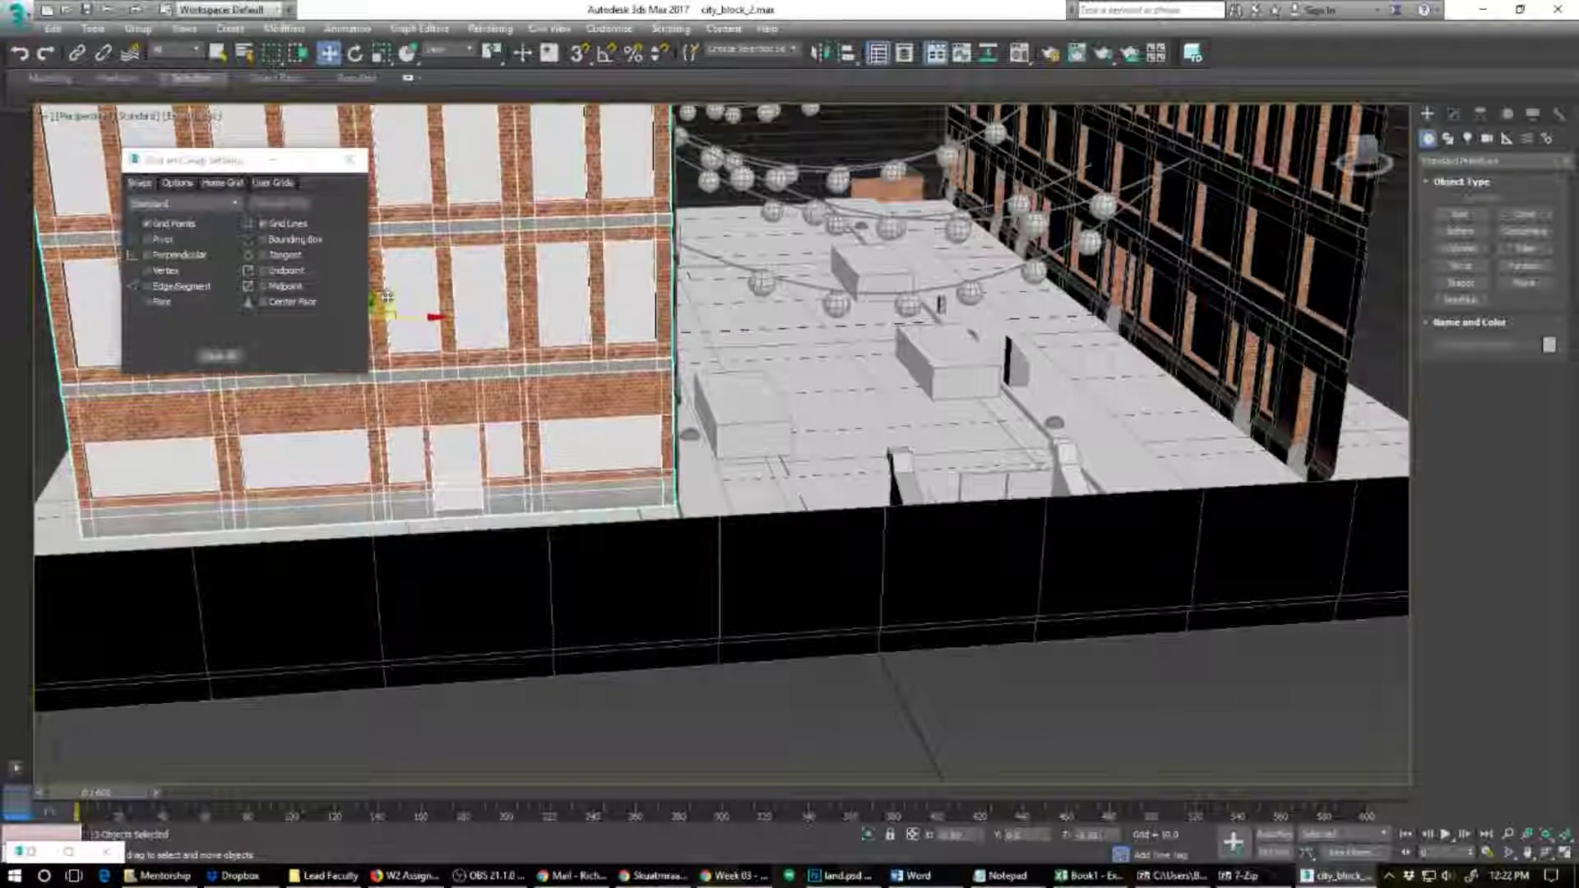
{"action": "left_click", "coordinate": [582, 485]}
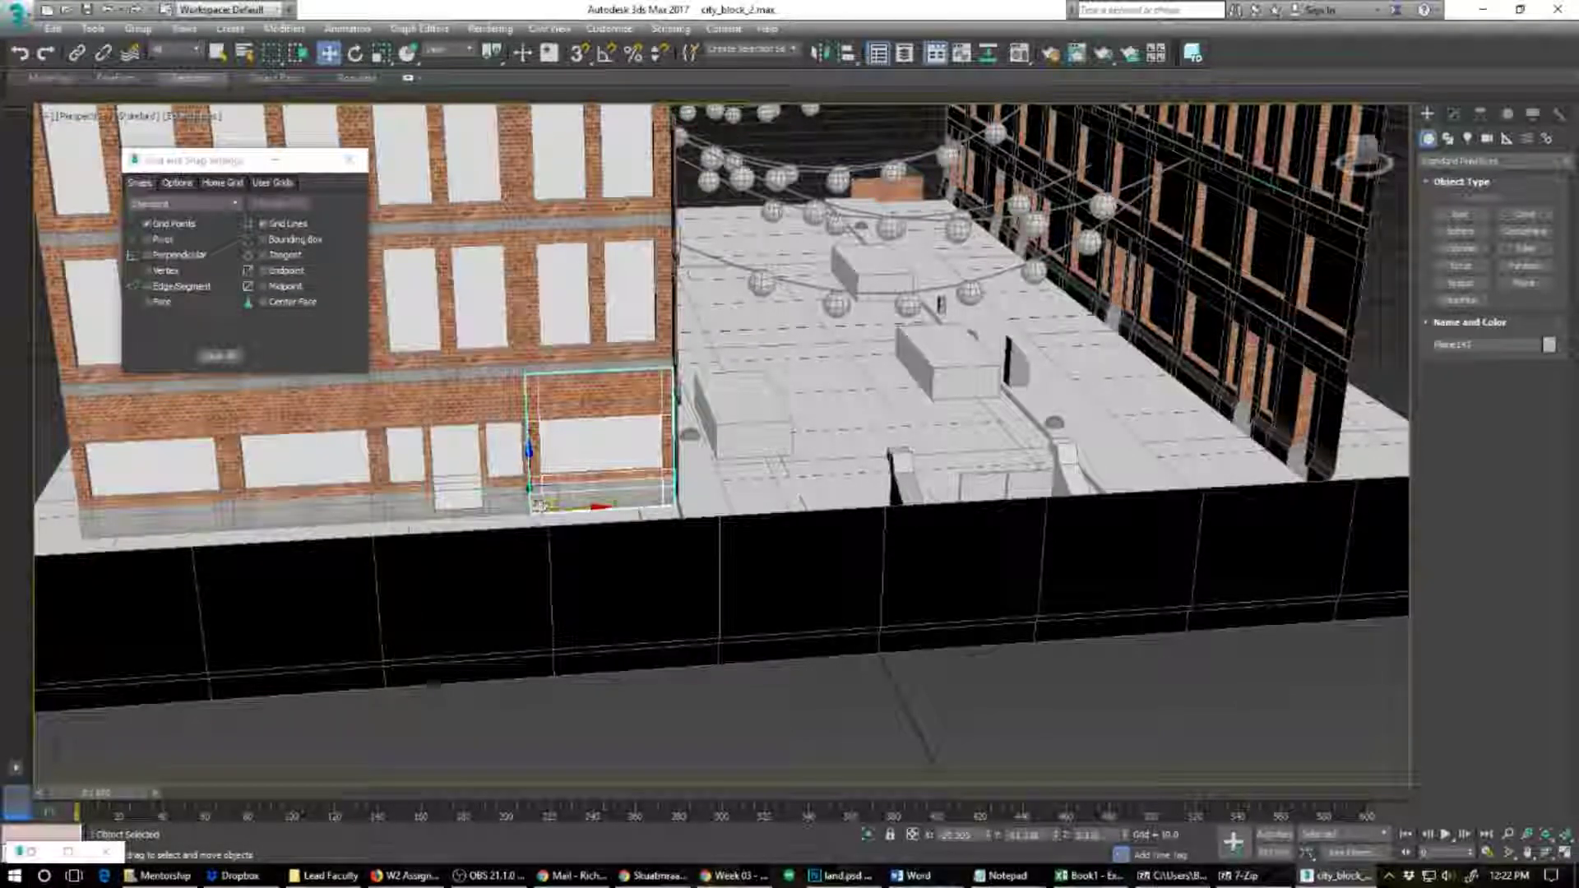
{"action": "left_click_drag", "start_coordinate": [538, 508], "coordinate": [540, 510]}
{"action": "key", "text": "a"}
{"action": "key", "text": "a"}
{"action": "key", "text": "s"}
{"action": "scroll", "coordinate": [540, 510], "scroll_direction": "up", "scroll_amount": 6}
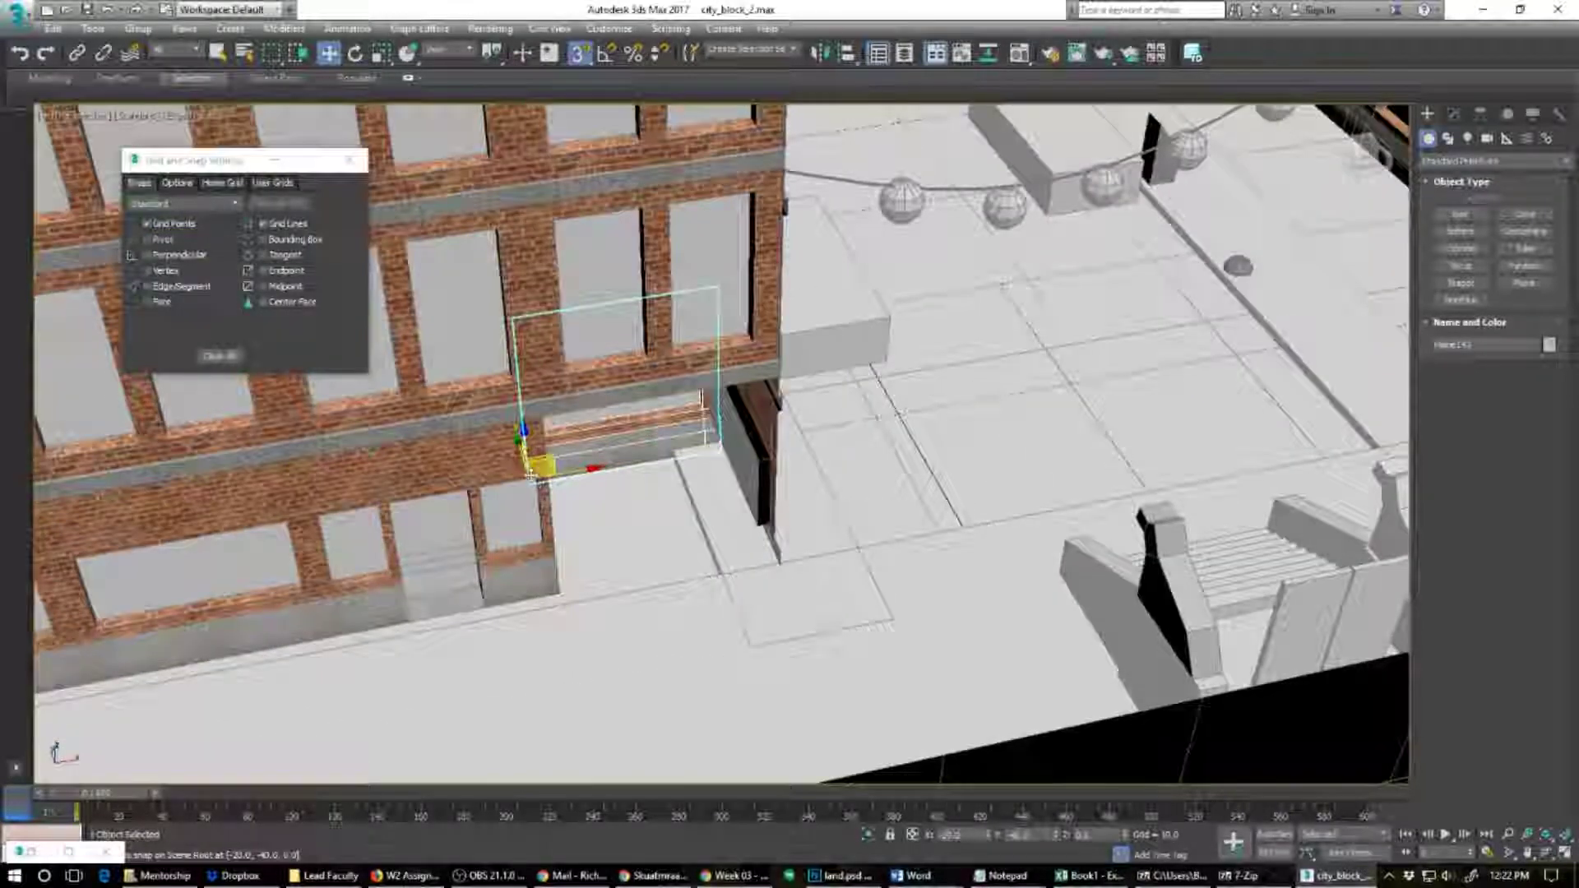
{"action": "left_click_drag", "start_coordinate": [539, 470], "coordinate": [563, 603]}
Step: Snap the ground-floor door panel to the grid flush against the corner window panel
{"action": "left_click", "coordinate": [535, 479]}
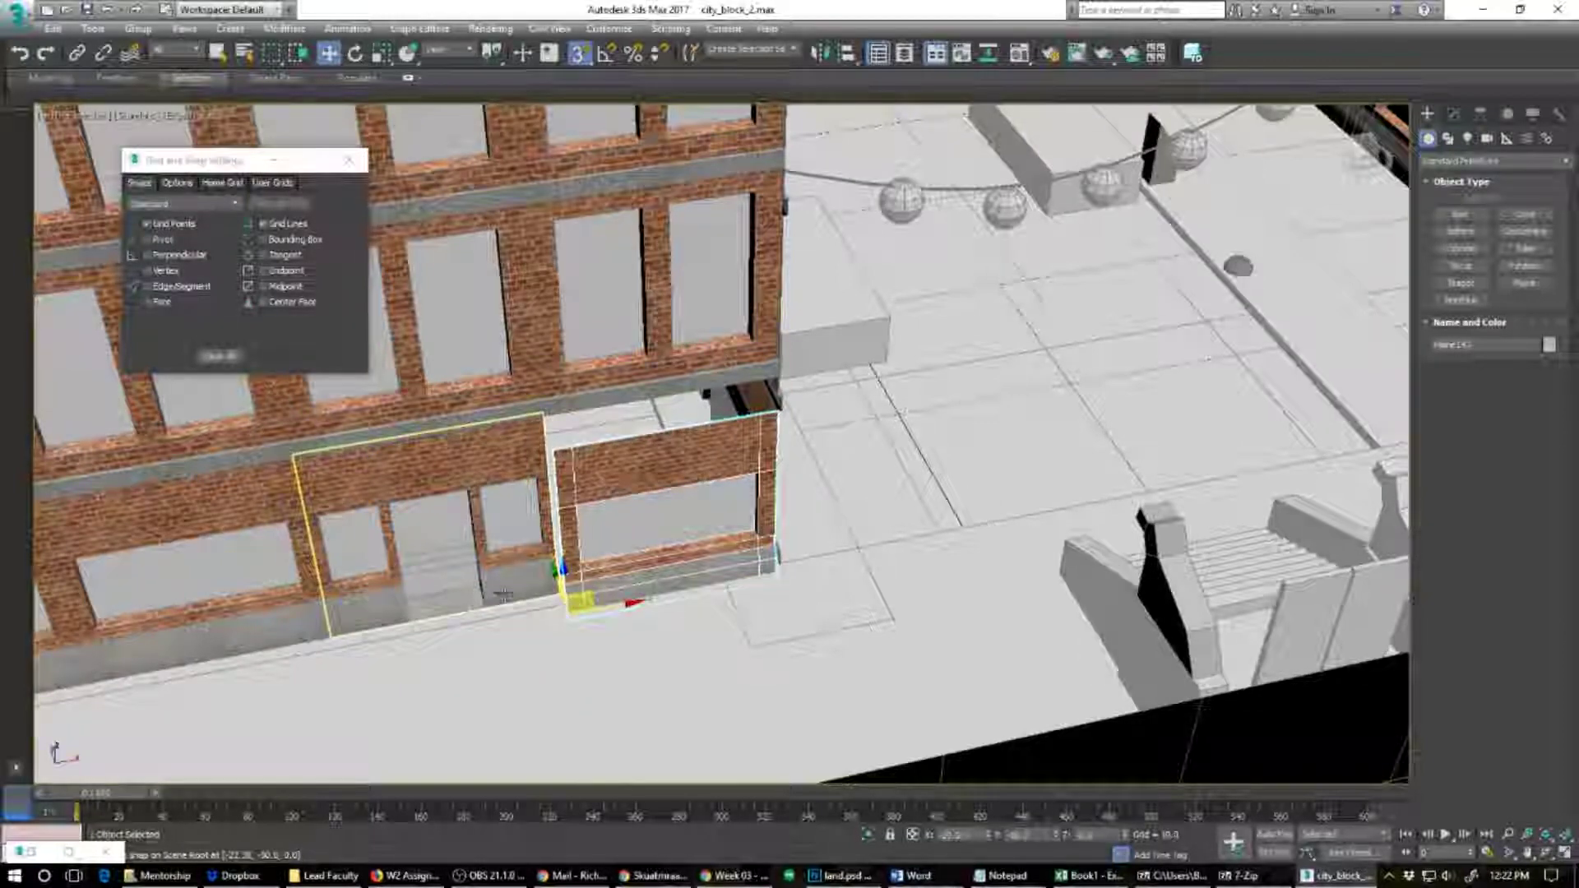
{"action": "left_click", "coordinate": [543, 575]}
{"action": "middle_click_drag", "start_coordinate": [589, 617], "coordinate": [416, 619], "text": "alt"}
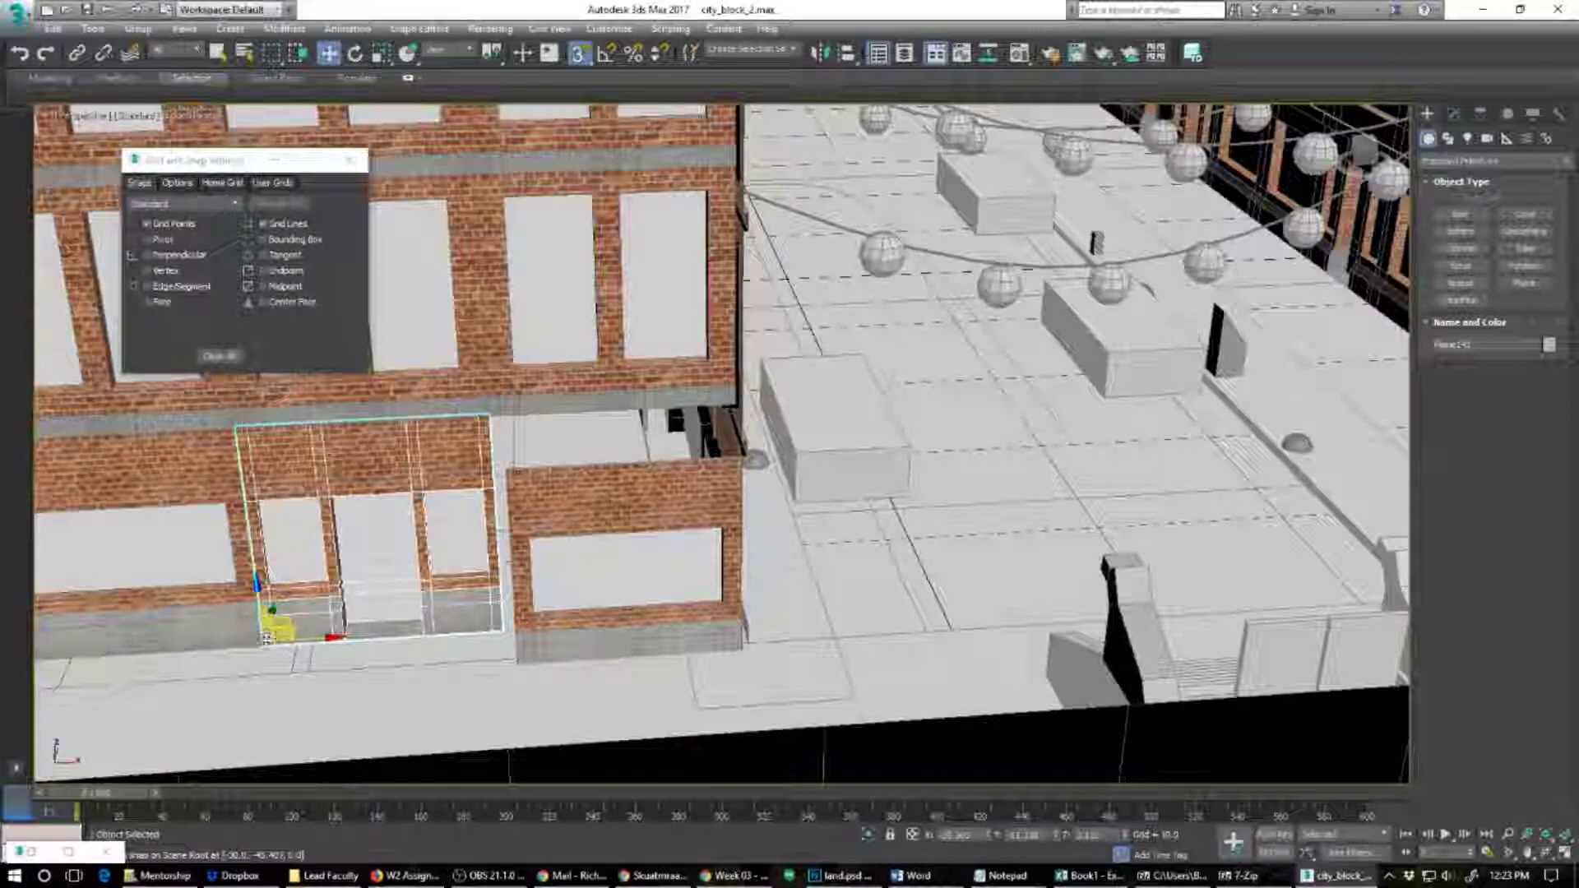
{"action": "left_click_drag", "start_coordinate": [271, 635], "coordinate": [297, 670]}
Step: Snap the two remaining ground-floor window panels to the grid in line with the door panel
{"action": "left_click", "coordinate": [217, 632]}
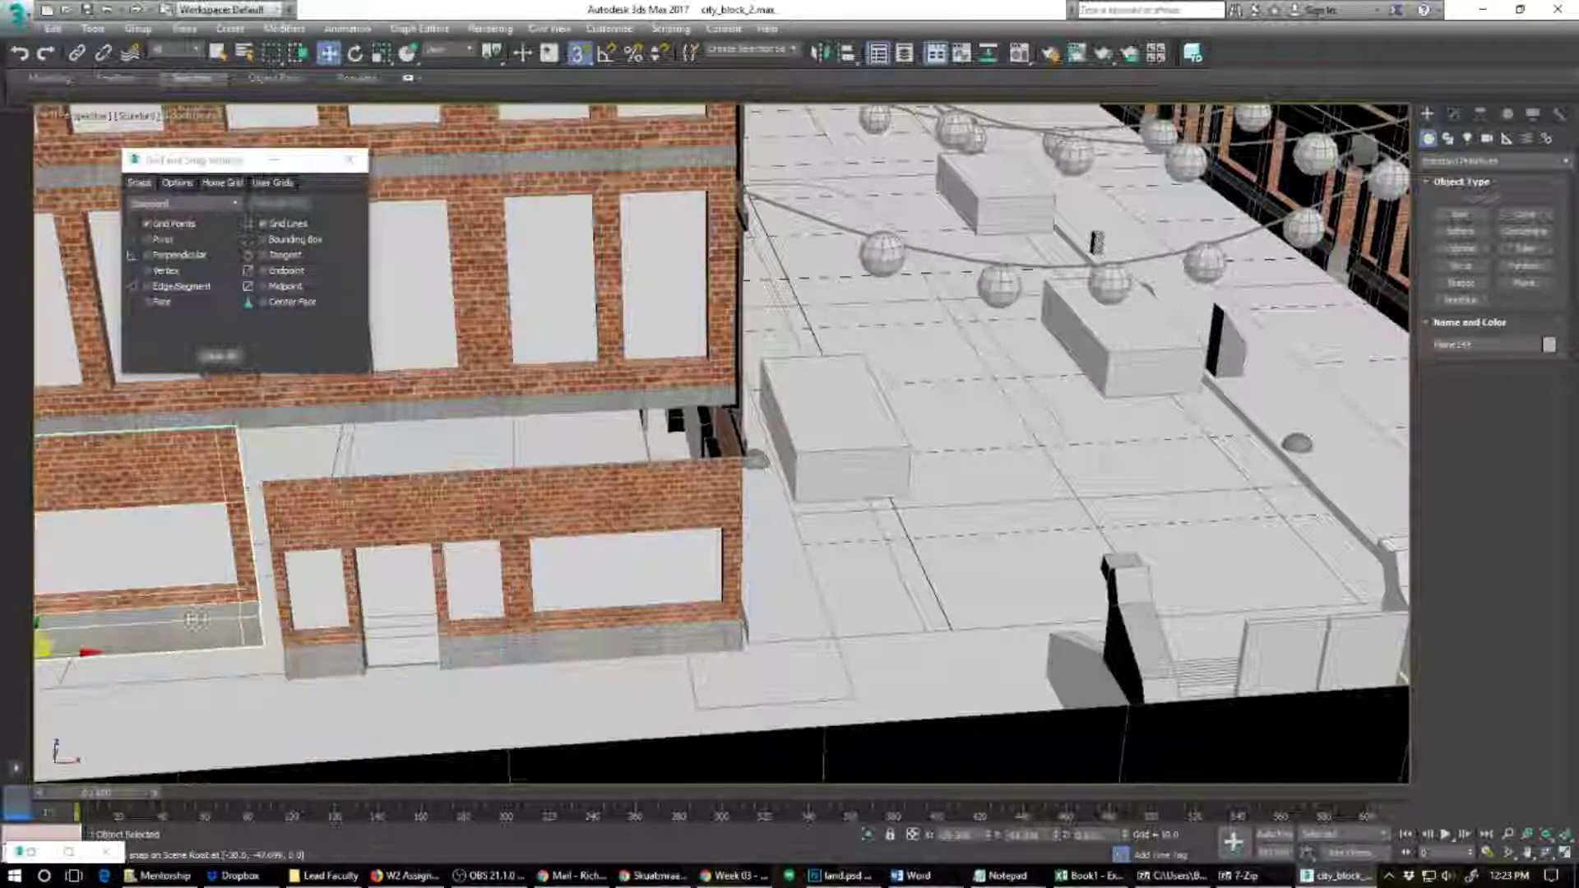
{"action": "middle_click_drag", "start_coordinate": [215, 657], "coordinate": [807, 611]}
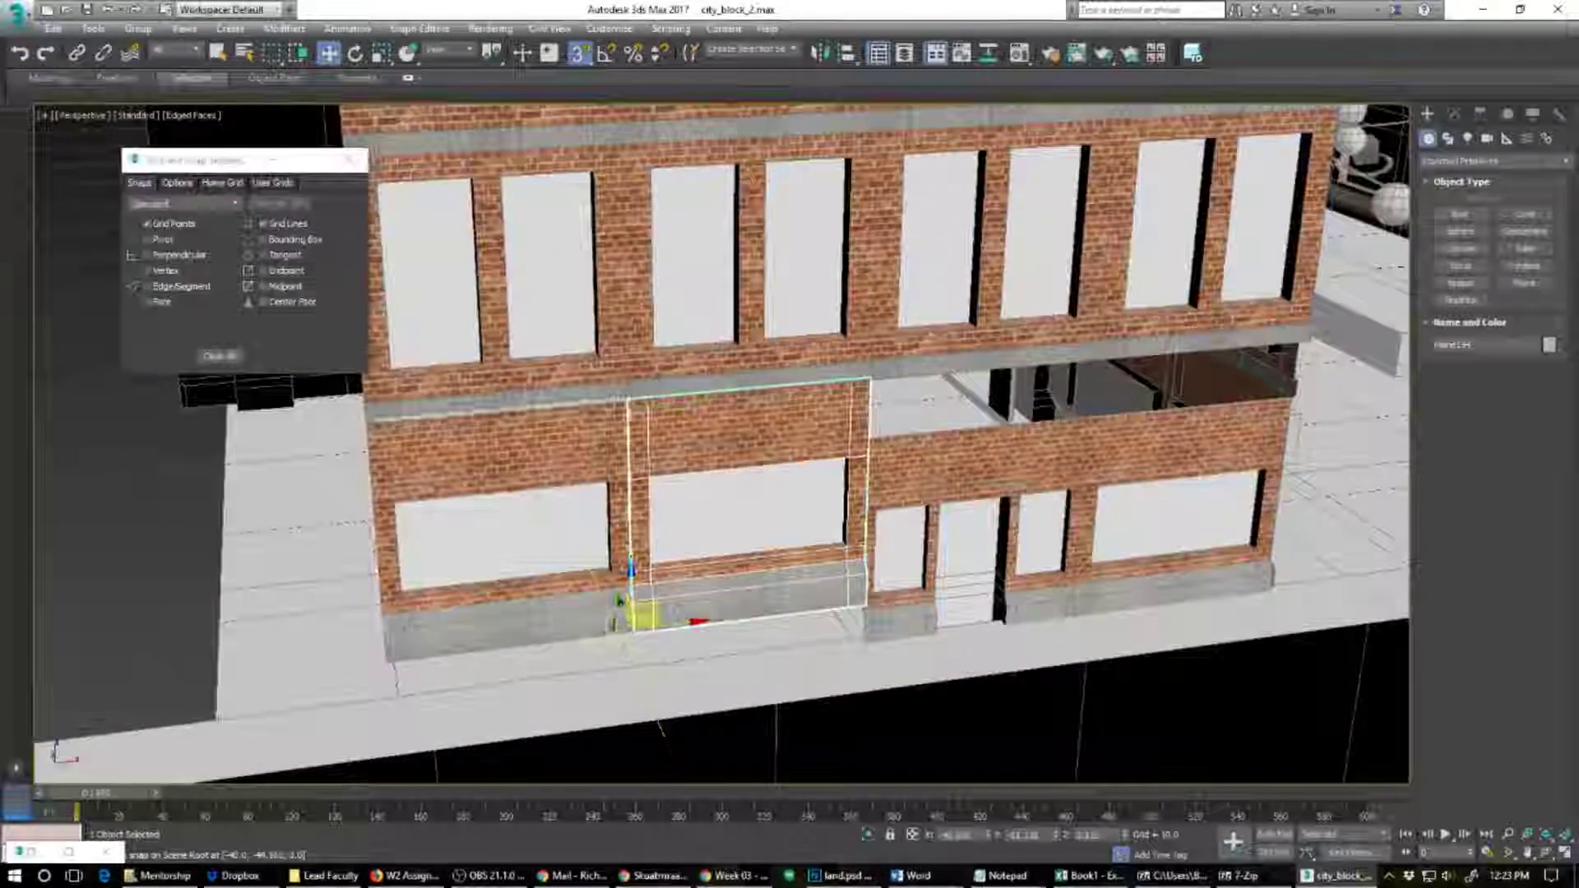
{"action": "left_click_drag", "start_coordinate": [628, 628], "coordinate": [640, 684]}
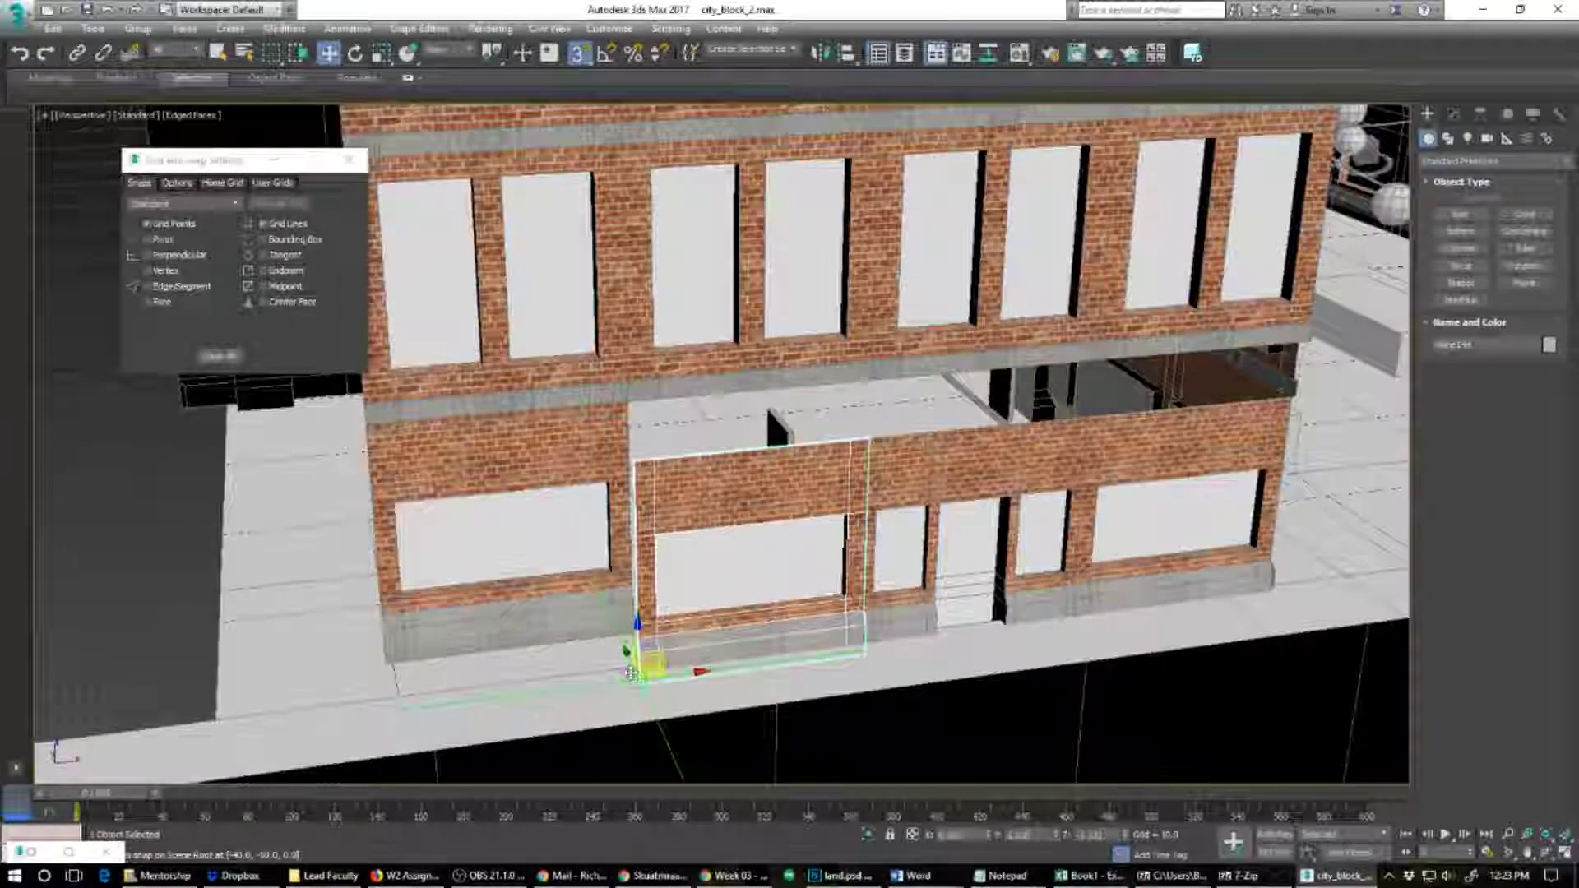
{"action": "left_click", "coordinate": [508, 642]}
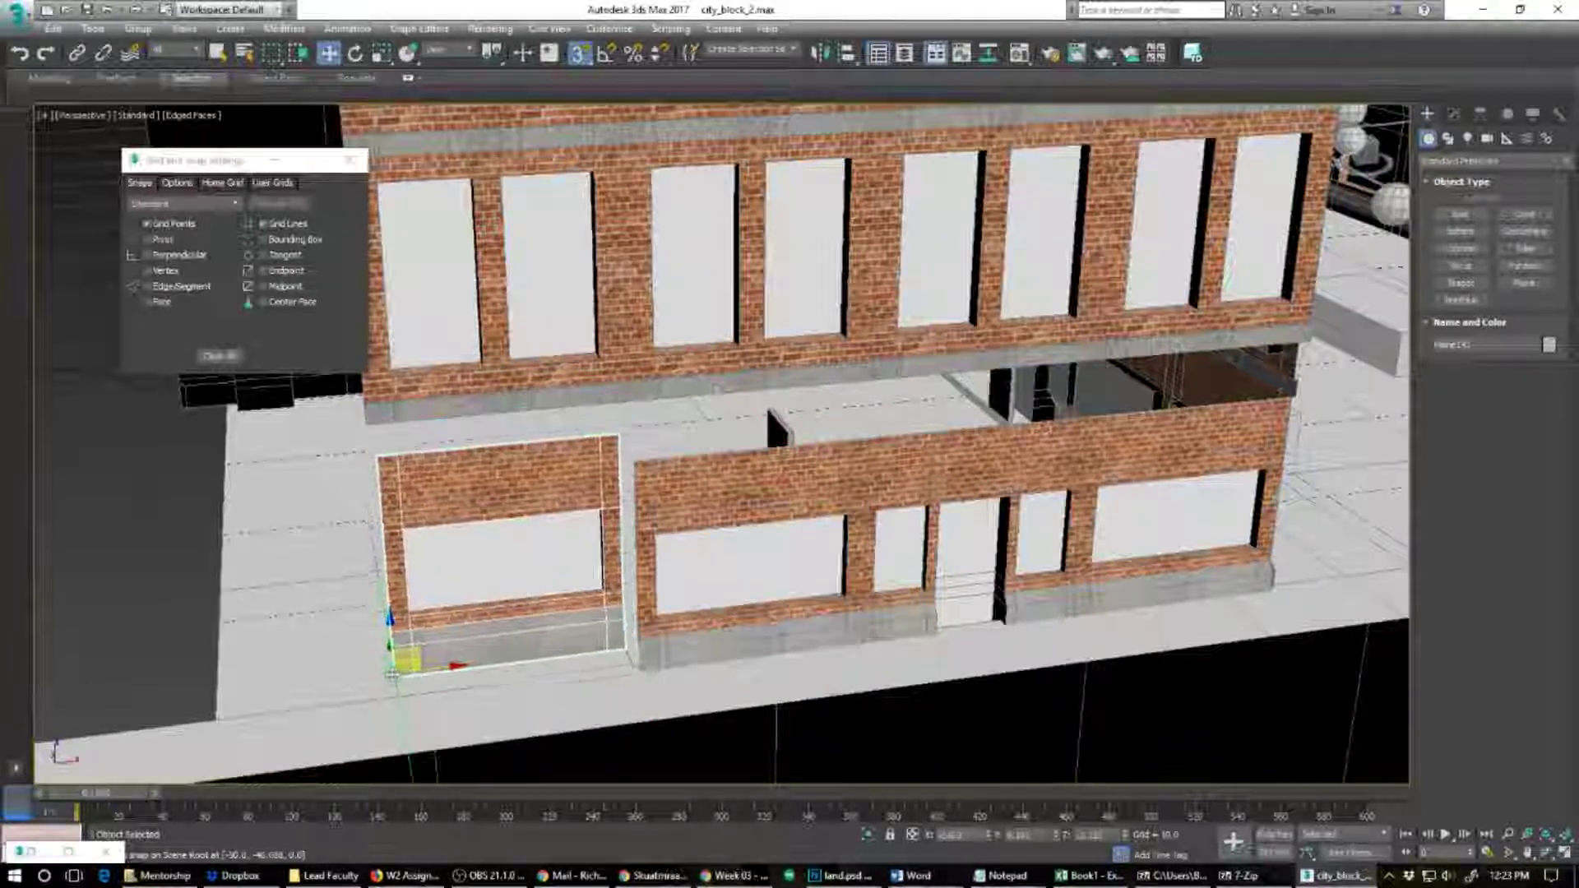
{"action": "left_click_drag", "start_coordinate": [392, 675], "coordinate": [400, 703]}
Step: Enable vertex snapping and align the outer end panel and its neighbour on the second floor with the ground-floor wall
{"action": "left_click", "coordinate": [398, 366]}
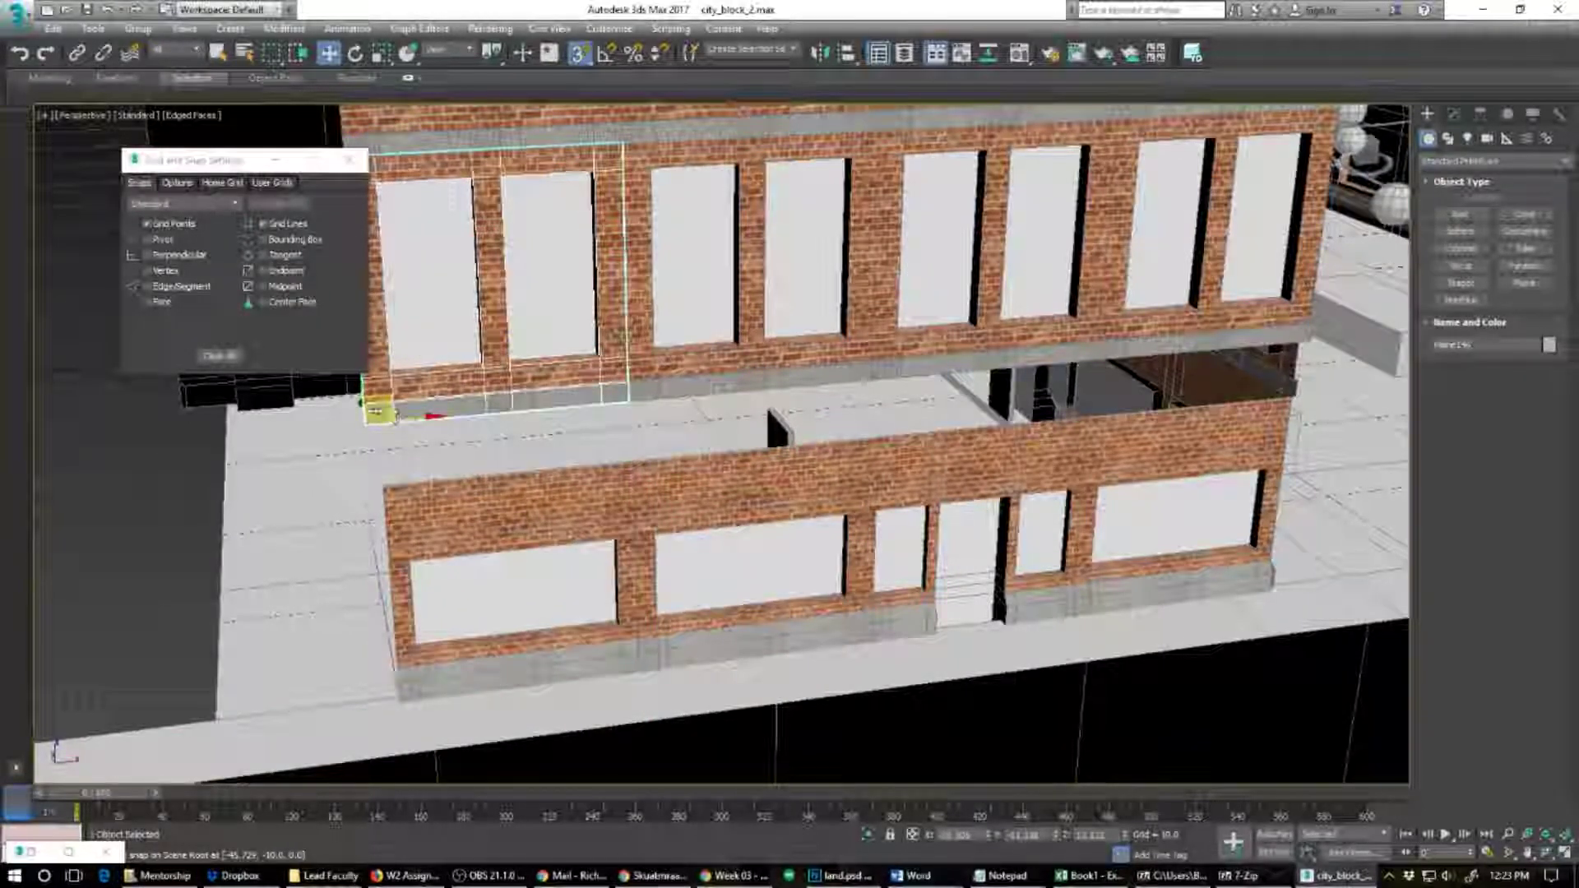
{"action": "left_click_drag", "start_coordinate": [376, 410], "coordinate": [379, 431]}
{"action": "left_click_drag", "start_coordinate": [383, 494], "coordinate": [357, 452]}
{"action": "key", "text": "ctrl+z"}
{"action": "middle_click_drag", "start_coordinate": [550, 454], "coordinate": [650, 473], "text": "alt"}
{"action": "scroll", "coordinate": [650, 474], "scroll_direction": "down", "scroll_amount": 5}
{"action": "middle_click_drag", "start_coordinate": [848, 463], "coordinate": [738, 538], "text": "alt"}
{"action": "scroll", "coordinate": [444, 549], "scroll_direction": "down", "scroll_amount": 5}
{"action": "scroll", "coordinate": [738, 537], "scroll_direction": "up", "scroll_amount": 3}
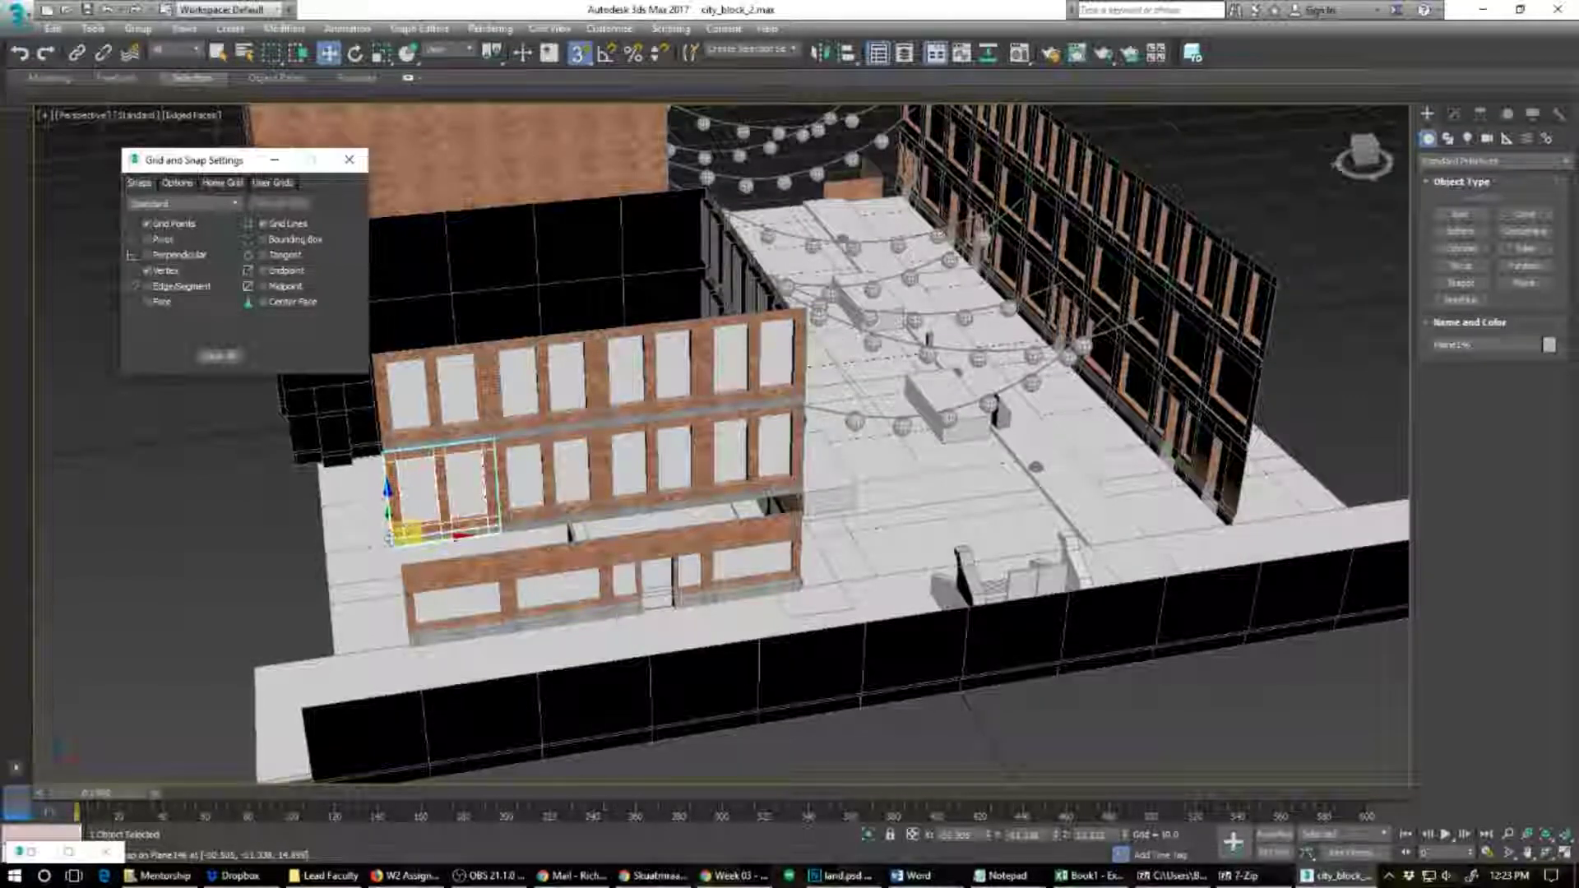
{"action": "left_click_drag", "start_coordinate": [396, 546], "coordinate": [504, 551]}
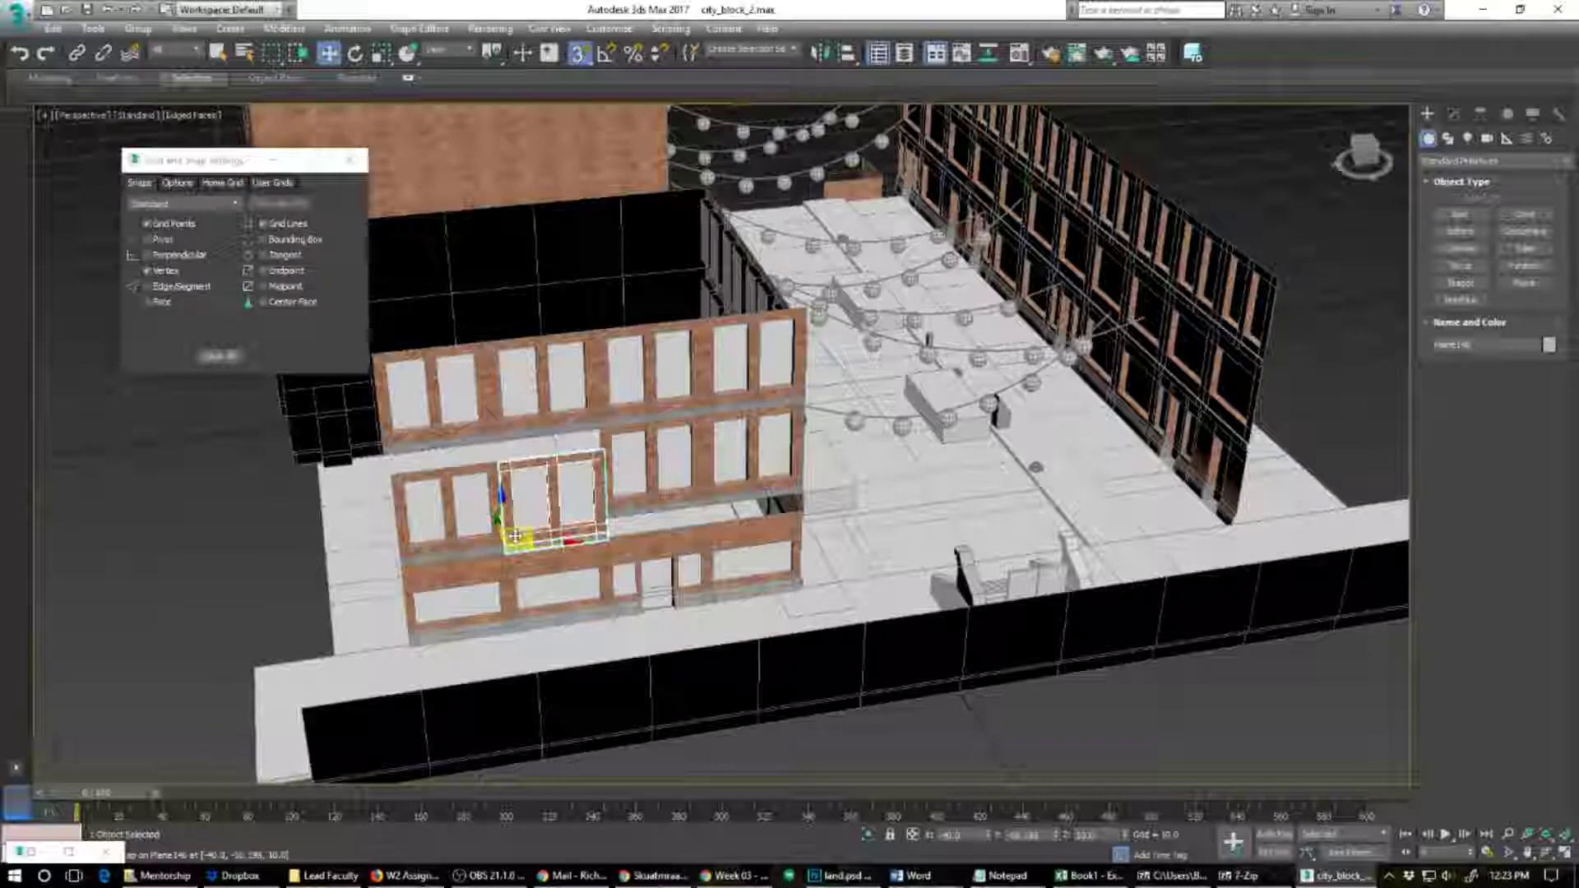
Step: Snap the two second-floor panels nearest the plaza onto the ground-floor wall beside the aligned ones
{"action": "left_click", "coordinate": [660, 482]}
{"action": "left_click_drag", "start_coordinate": [606, 516], "coordinate": [613, 536]}
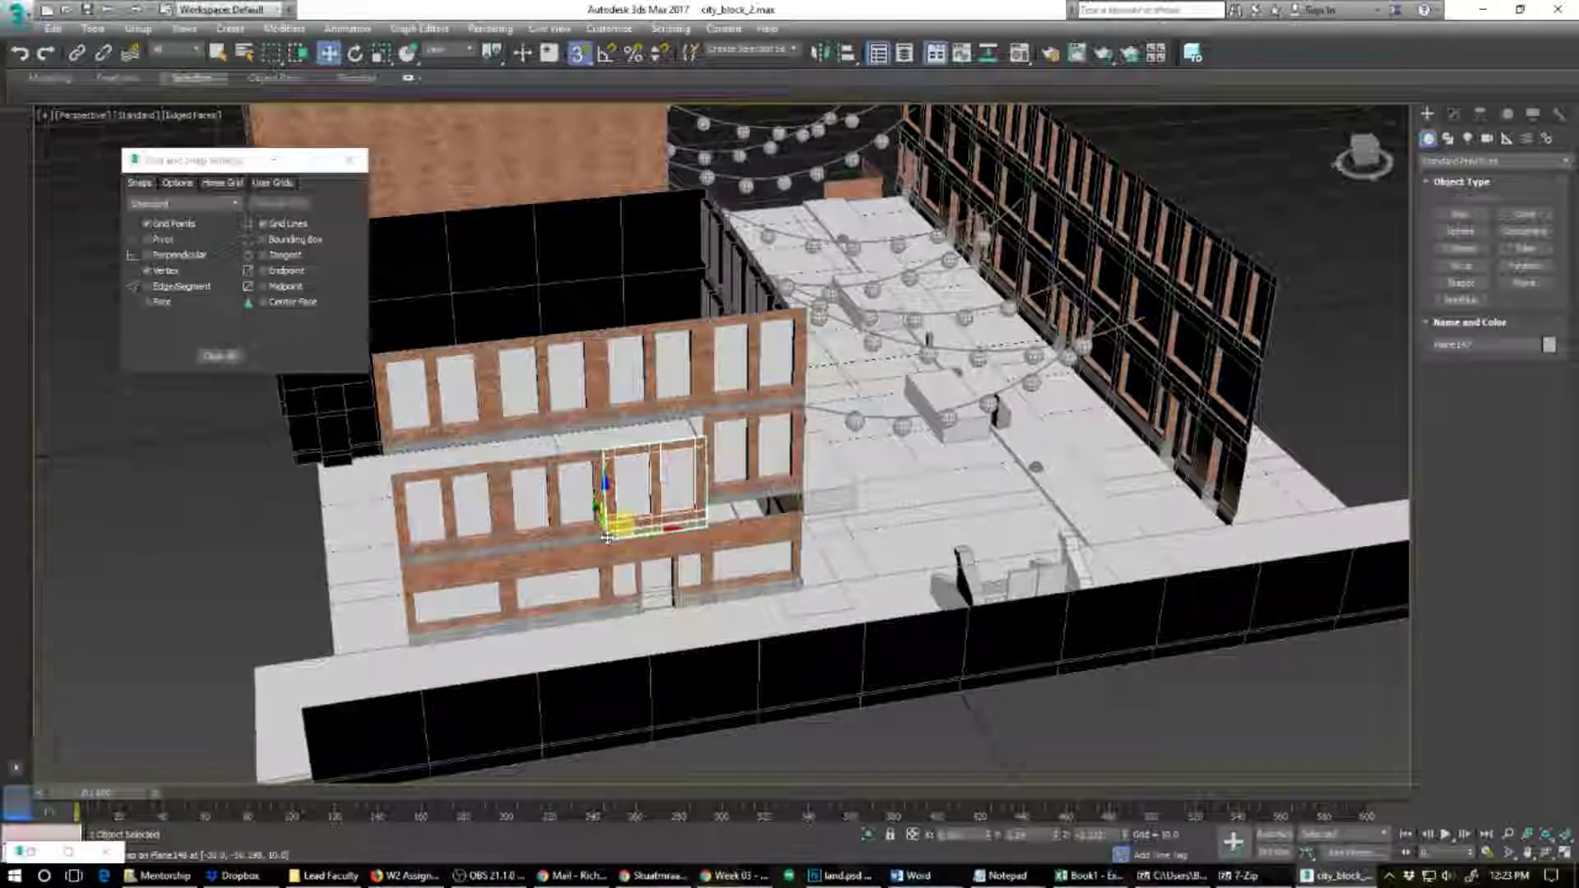
{"action": "left_click", "coordinate": [752, 460]}
{"action": "left_click_drag", "start_coordinate": [703, 506], "coordinate": [702, 524]}
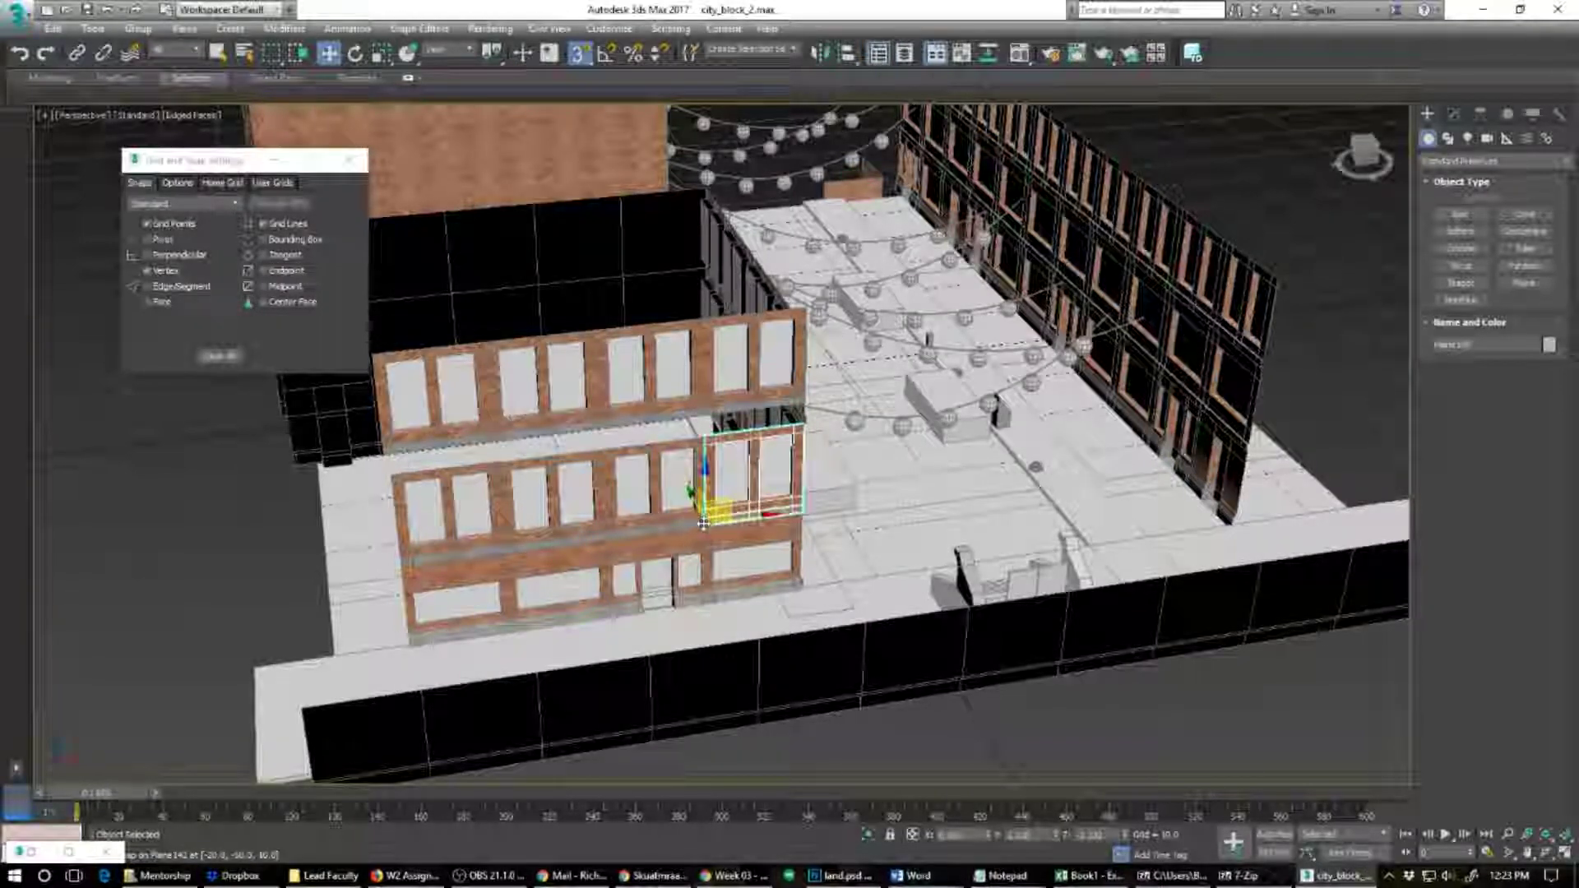
Step: Snap the four third-floor window panels onto the top of the second-floor panels
{"action": "left_click", "coordinate": [461, 404]}
{"action": "left_click_drag", "start_coordinate": [397, 443], "coordinate": [398, 475]}
{"action": "left_click", "coordinate": [526, 400]}
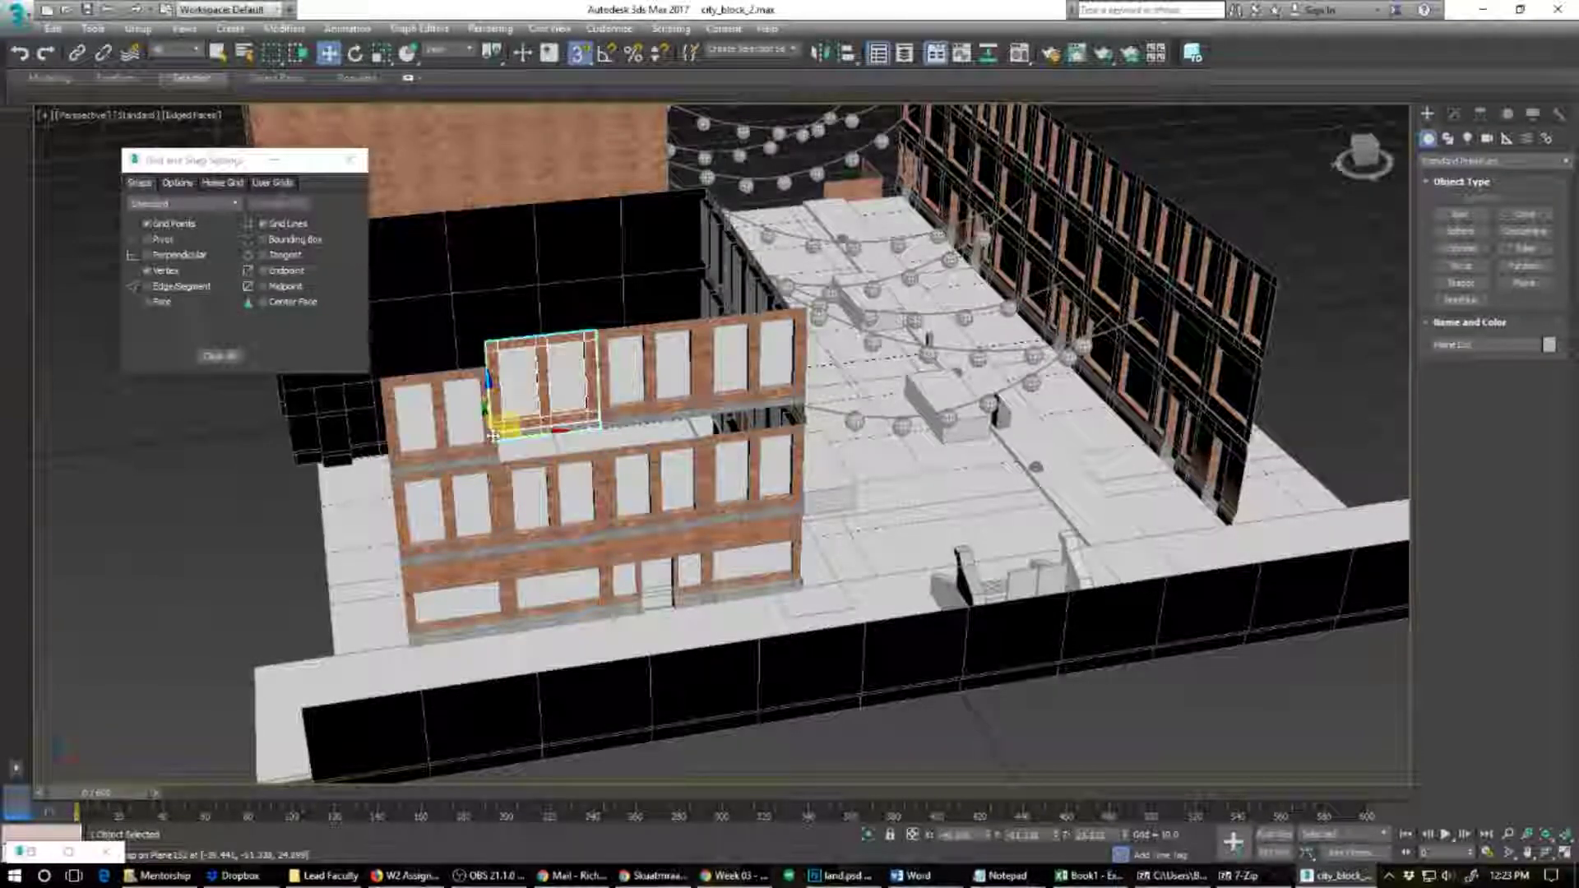
{"action": "left_click_drag", "start_coordinate": [496, 431], "coordinate": [493, 462]}
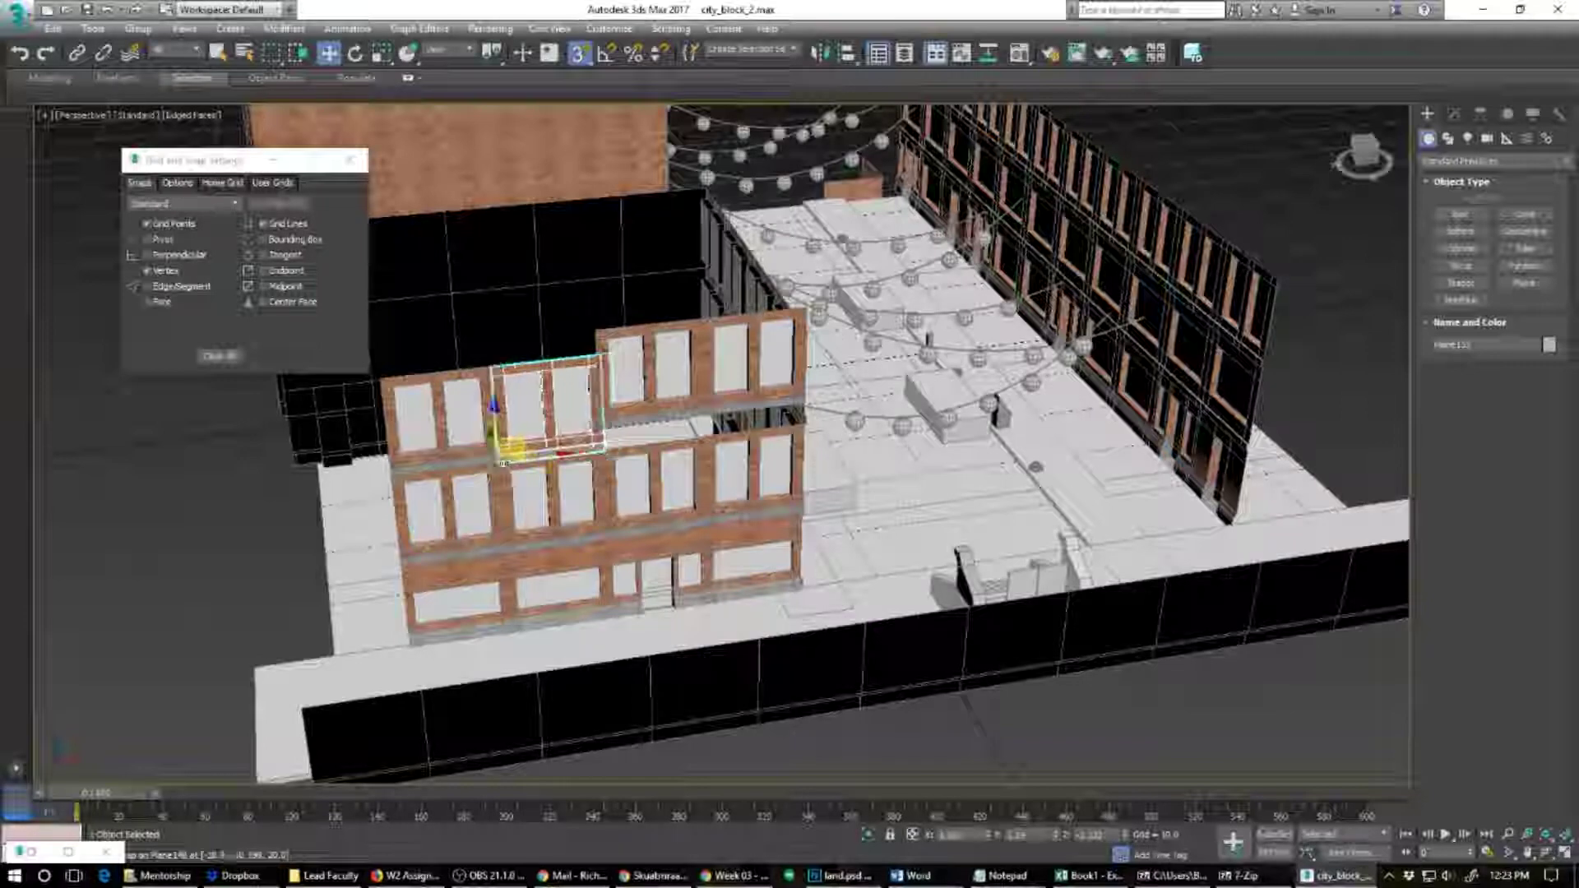
{"action": "left_click", "coordinate": [632, 399]}
{"action": "left_click_drag", "start_coordinate": [601, 424], "coordinate": [705, 436]}
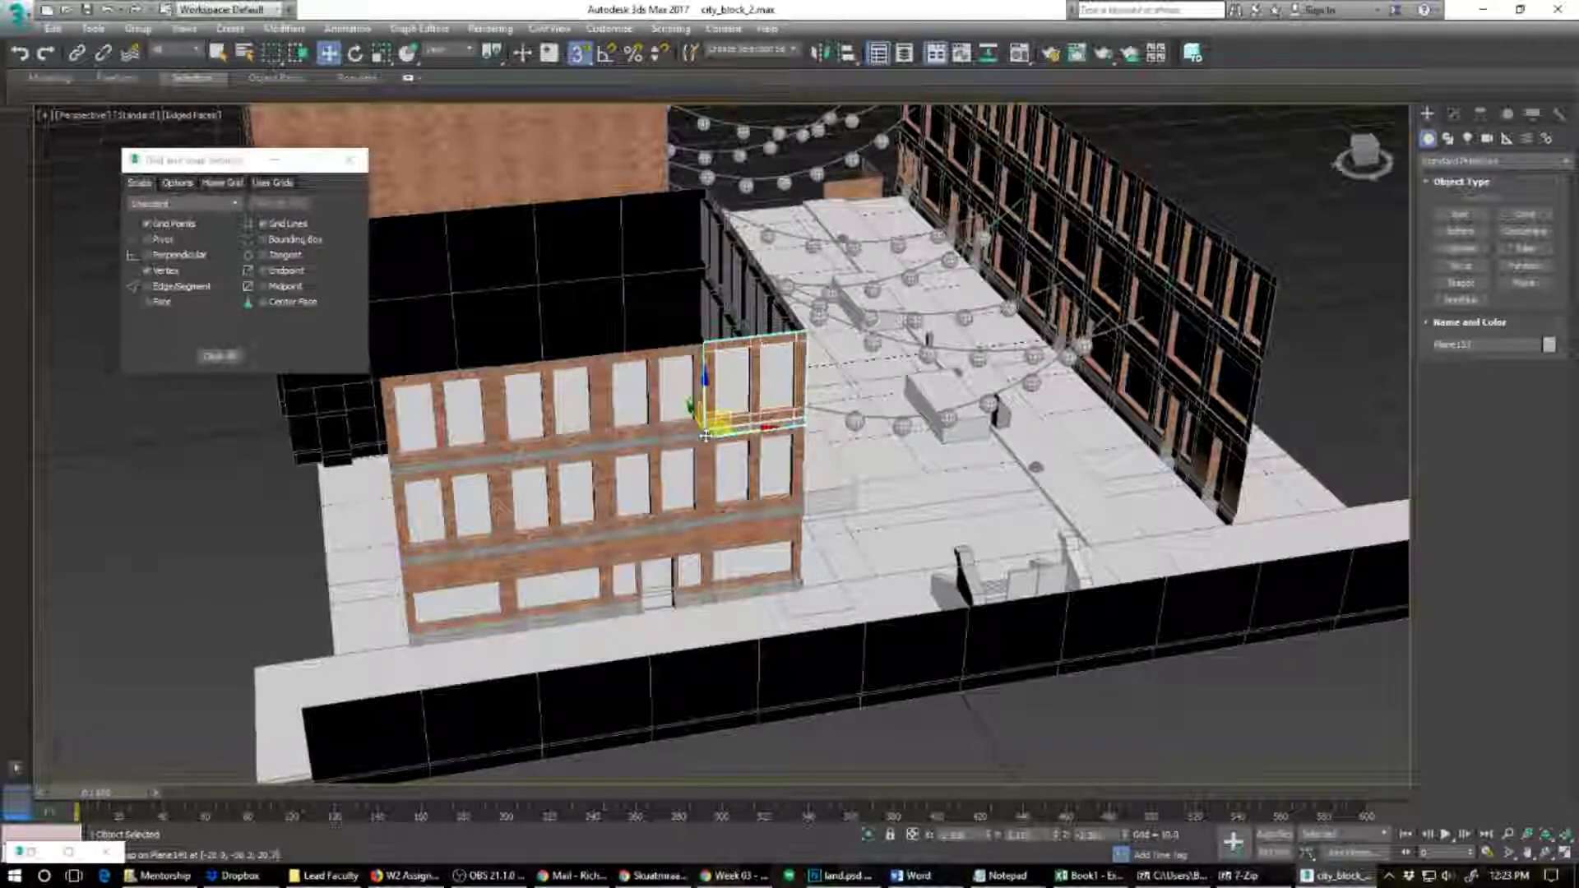
Step: Realign the second-floor corner panel and its neighbour by vertex snapping to close the gaps between them
{"action": "middle_click_drag", "start_coordinate": [755, 434], "coordinate": [743, 488], "text": "alt"}
{"action": "scroll", "coordinate": [722, 453], "scroll_direction": "up", "scroll_amount": 5}
{"action": "scroll", "coordinate": [744, 487], "scroll_direction": "up", "scroll_amount": 4}
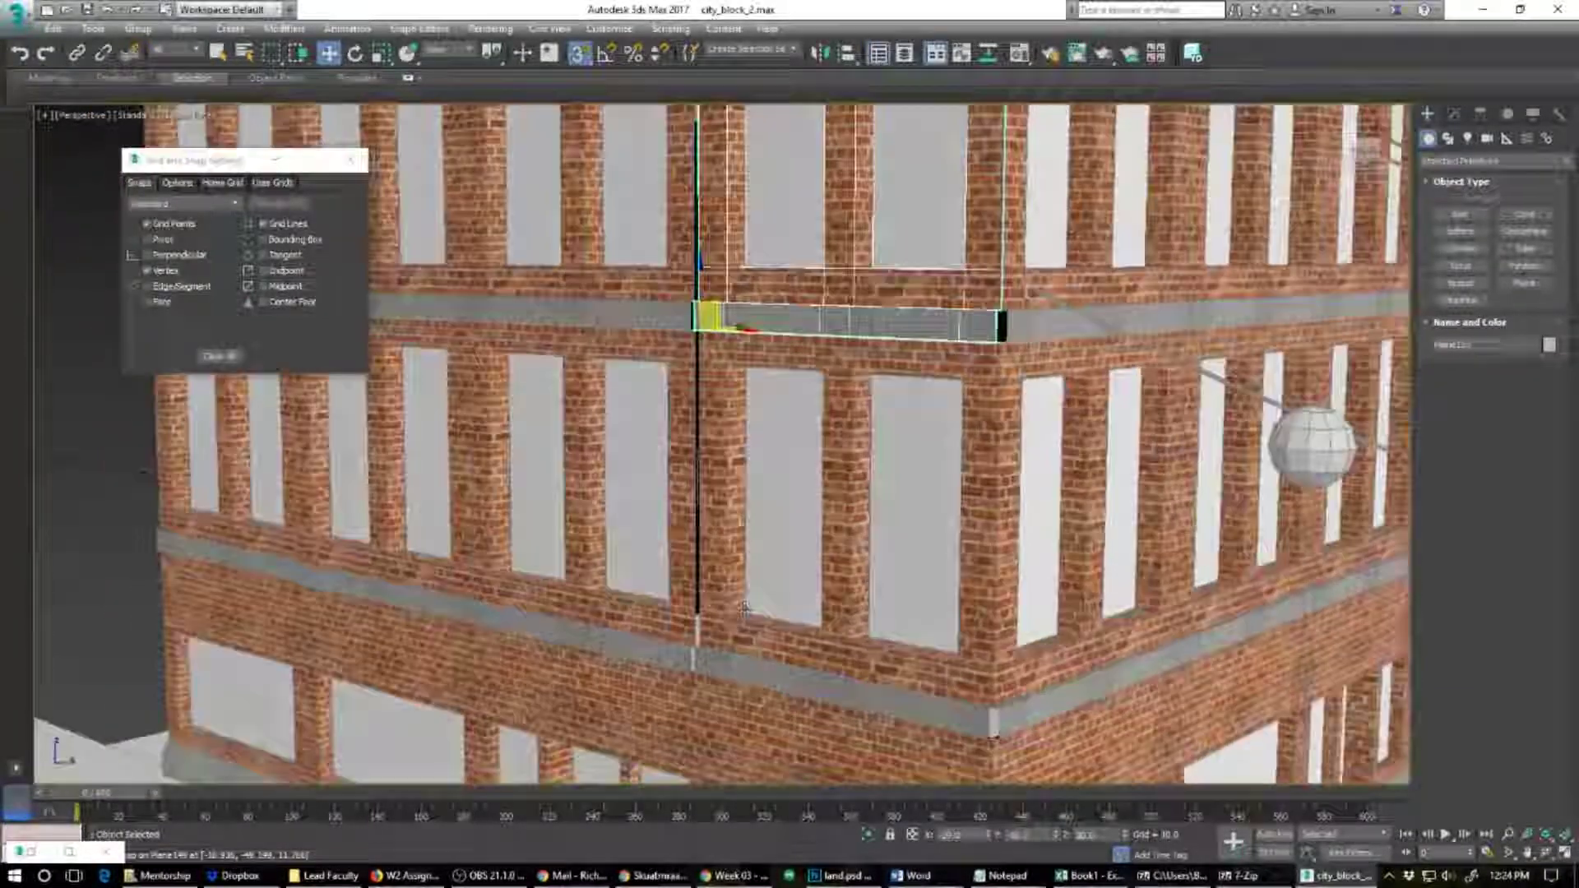
{"action": "middle_click_drag", "start_coordinate": [745, 608], "coordinate": [740, 628], "text": "alt"}
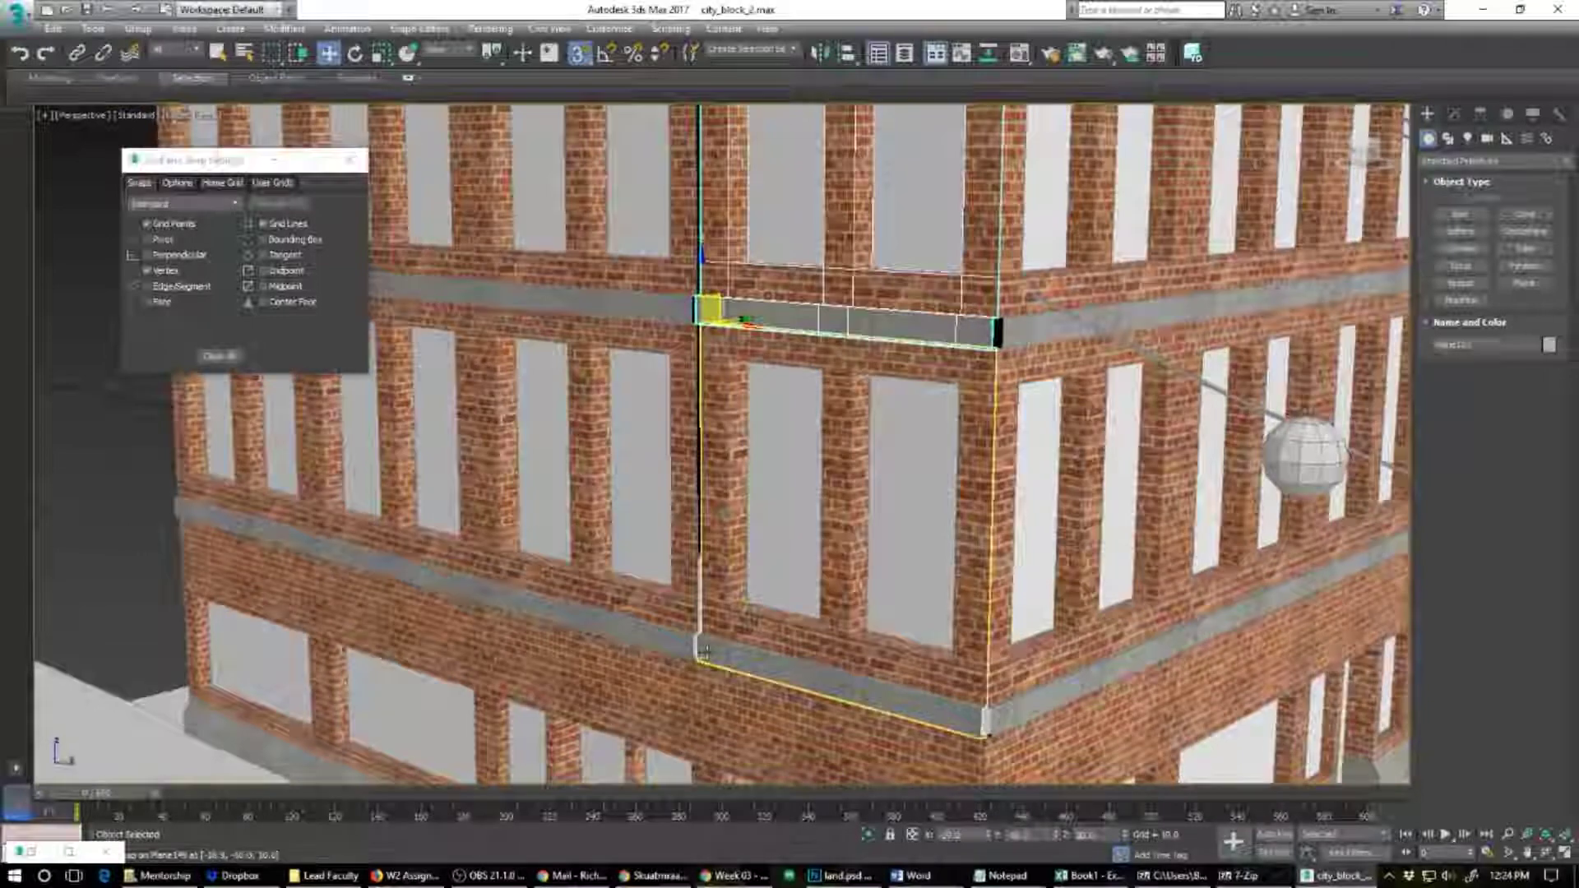
{"action": "left_click", "coordinate": [734, 630]}
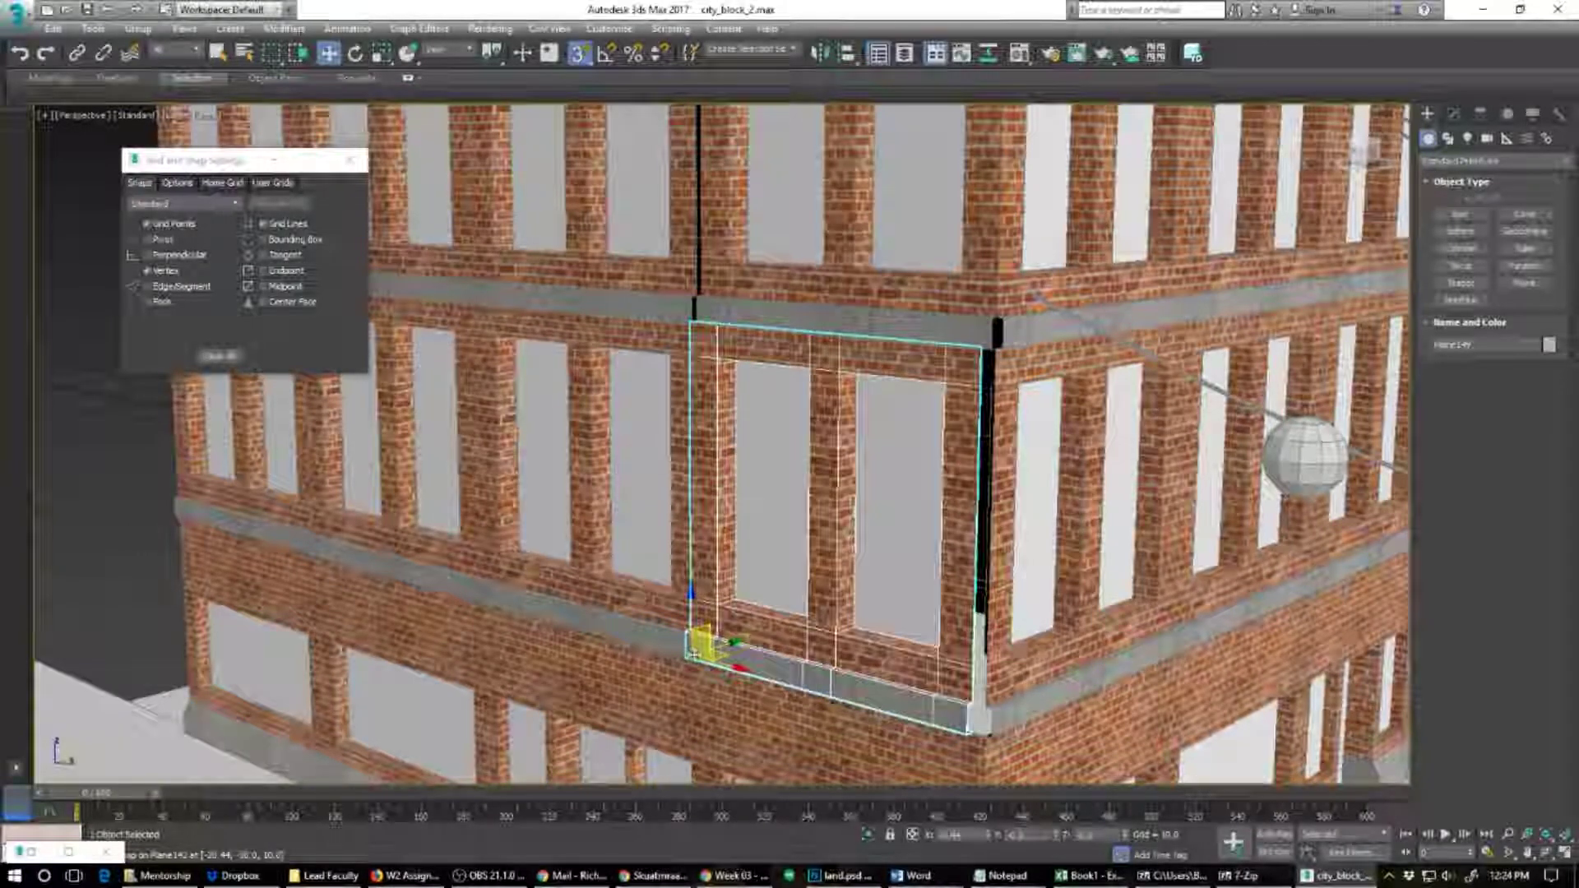
{"action": "left_click", "coordinate": [612, 646]}
{"action": "left_click", "coordinate": [602, 621]}
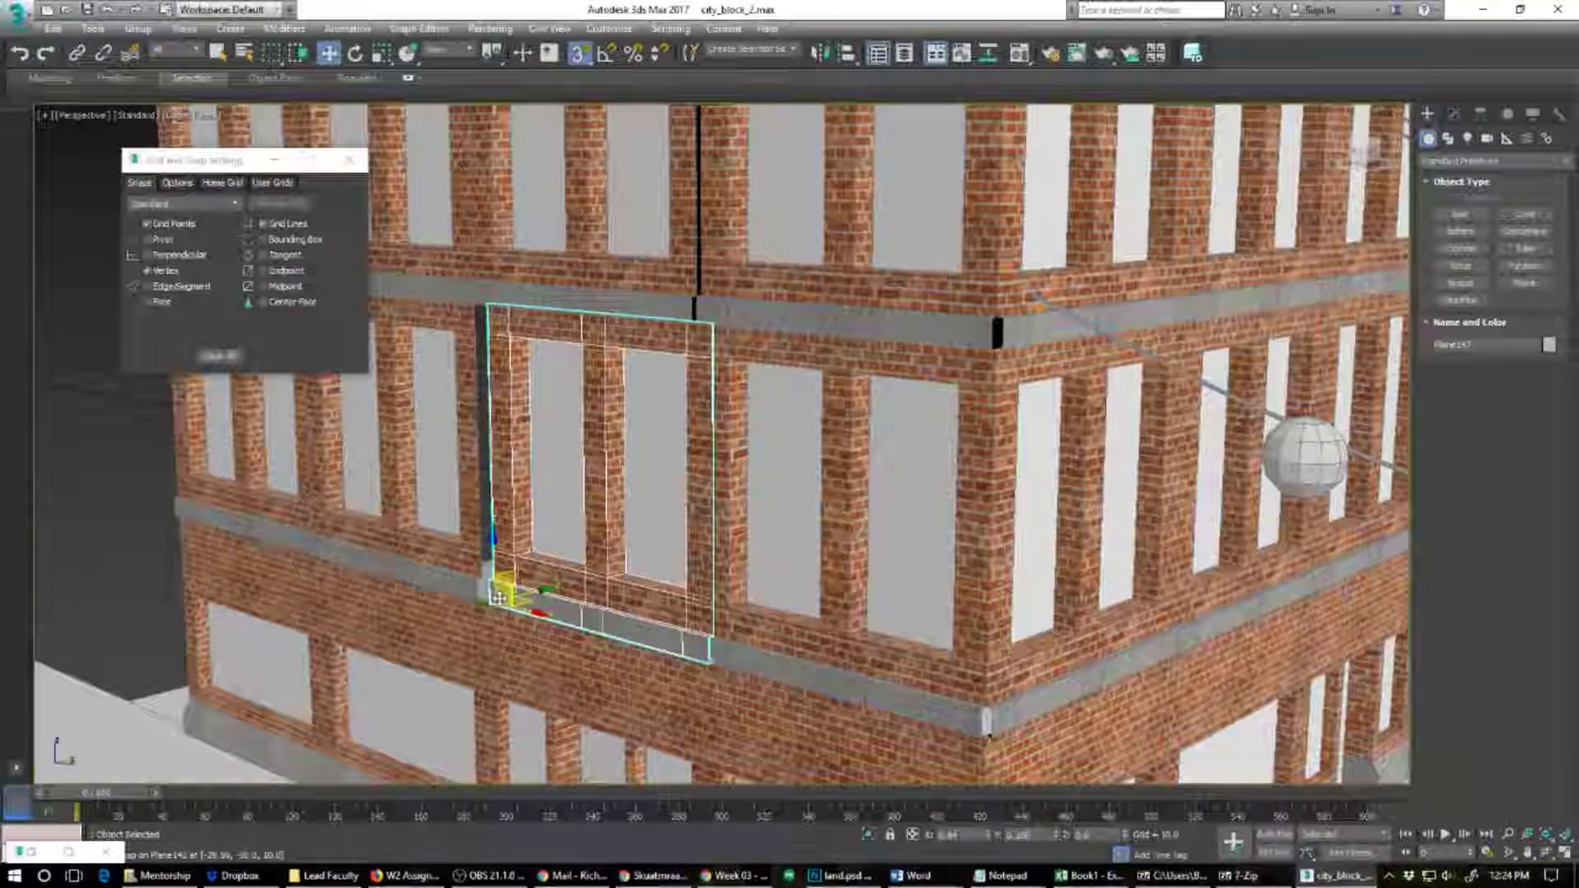
{"action": "middle_click_drag", "start_coordinate": [501, 594], "coordinate": [671, 589], "text": "alt"}
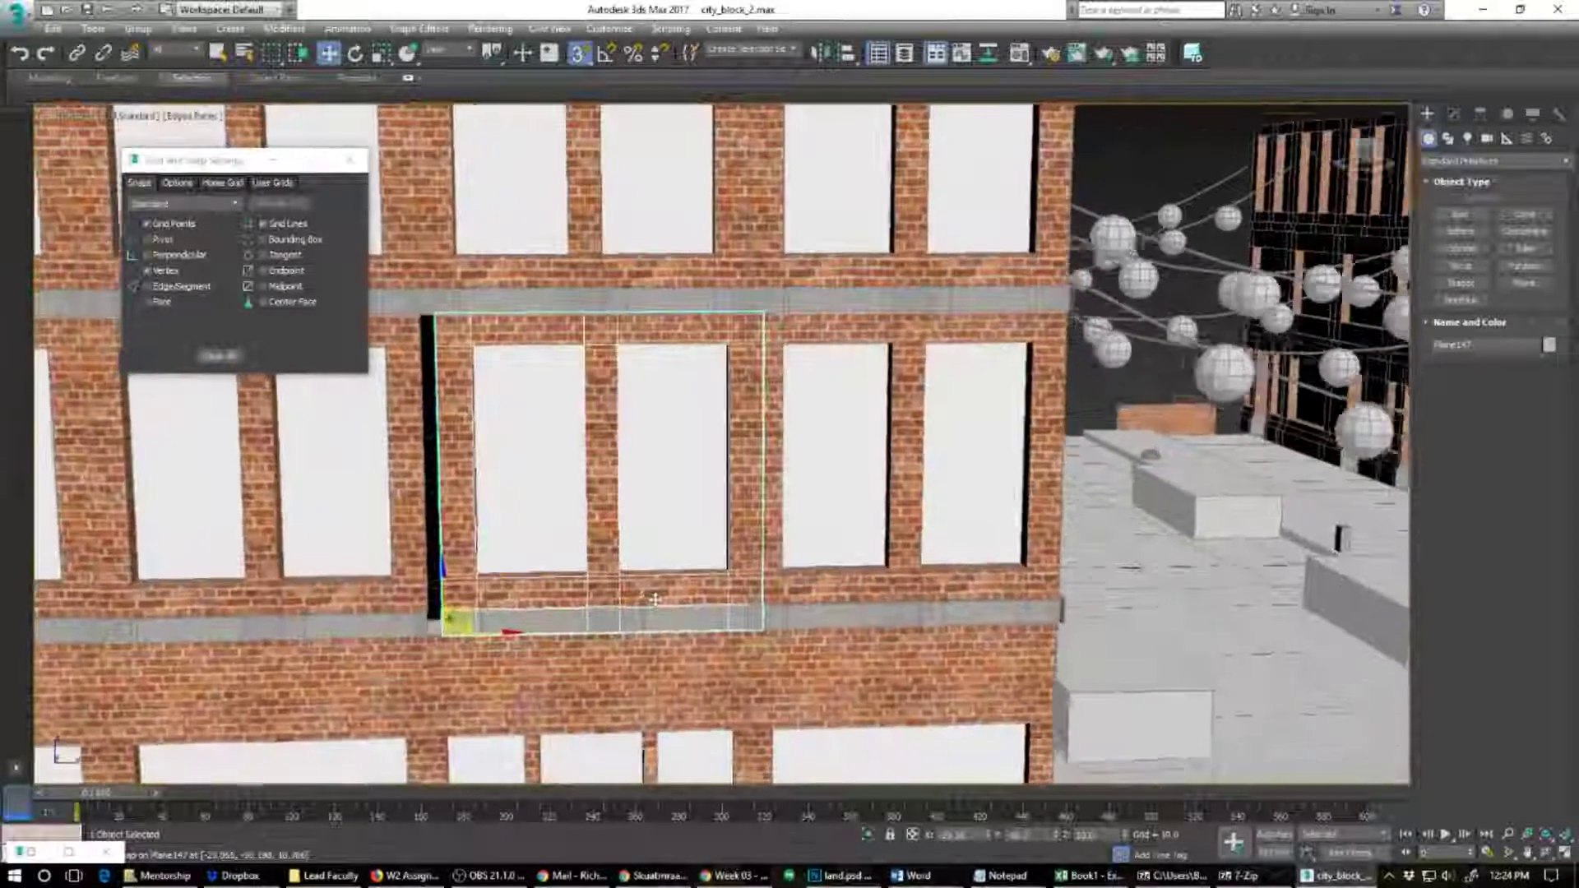
{"action": "left_click_drag", "start_coordinate": [454, 623], "coordinate": [430, 631]}
Step: Realign the two outer second-floor panels so they meet edge to edge along the façade
{"action": "left_click", "coordinate": [375, 625]}
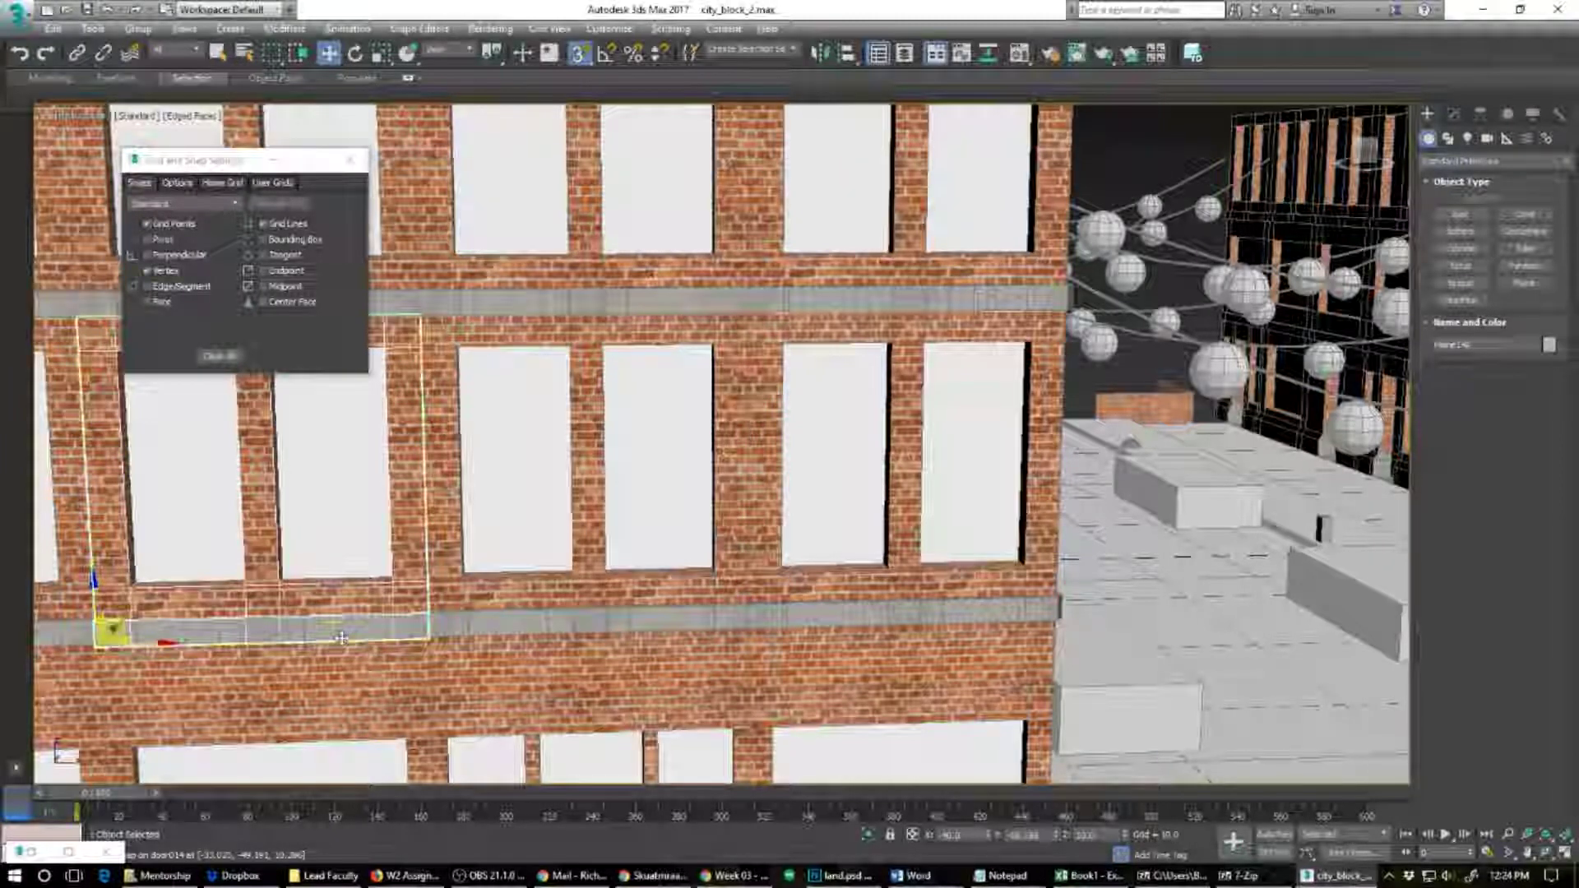
{"action": "middle_click_drag", "start_coordinate": [343, 639], "coordinate": [526, 650], "text": "alt"}
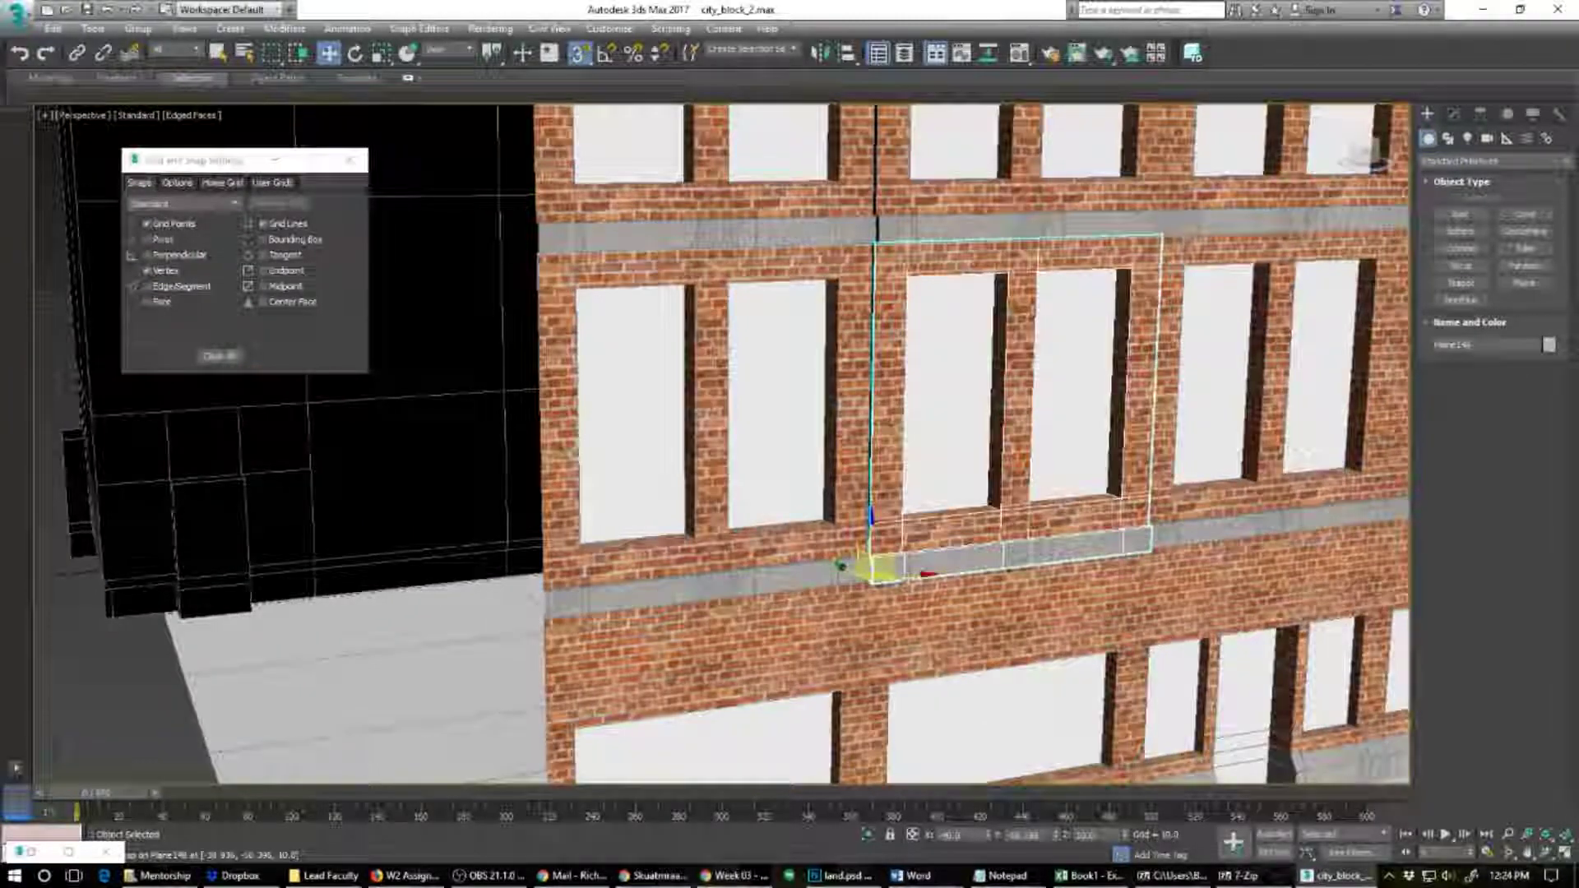
{"action": "left_click_drag", "start_coordinate": [885, 571], "coordinate": [545, 602]}
{"action": "middle_click_drag", "start_coordinate": [546, 602], "coordinate": [762, 778], "text": "alt"}
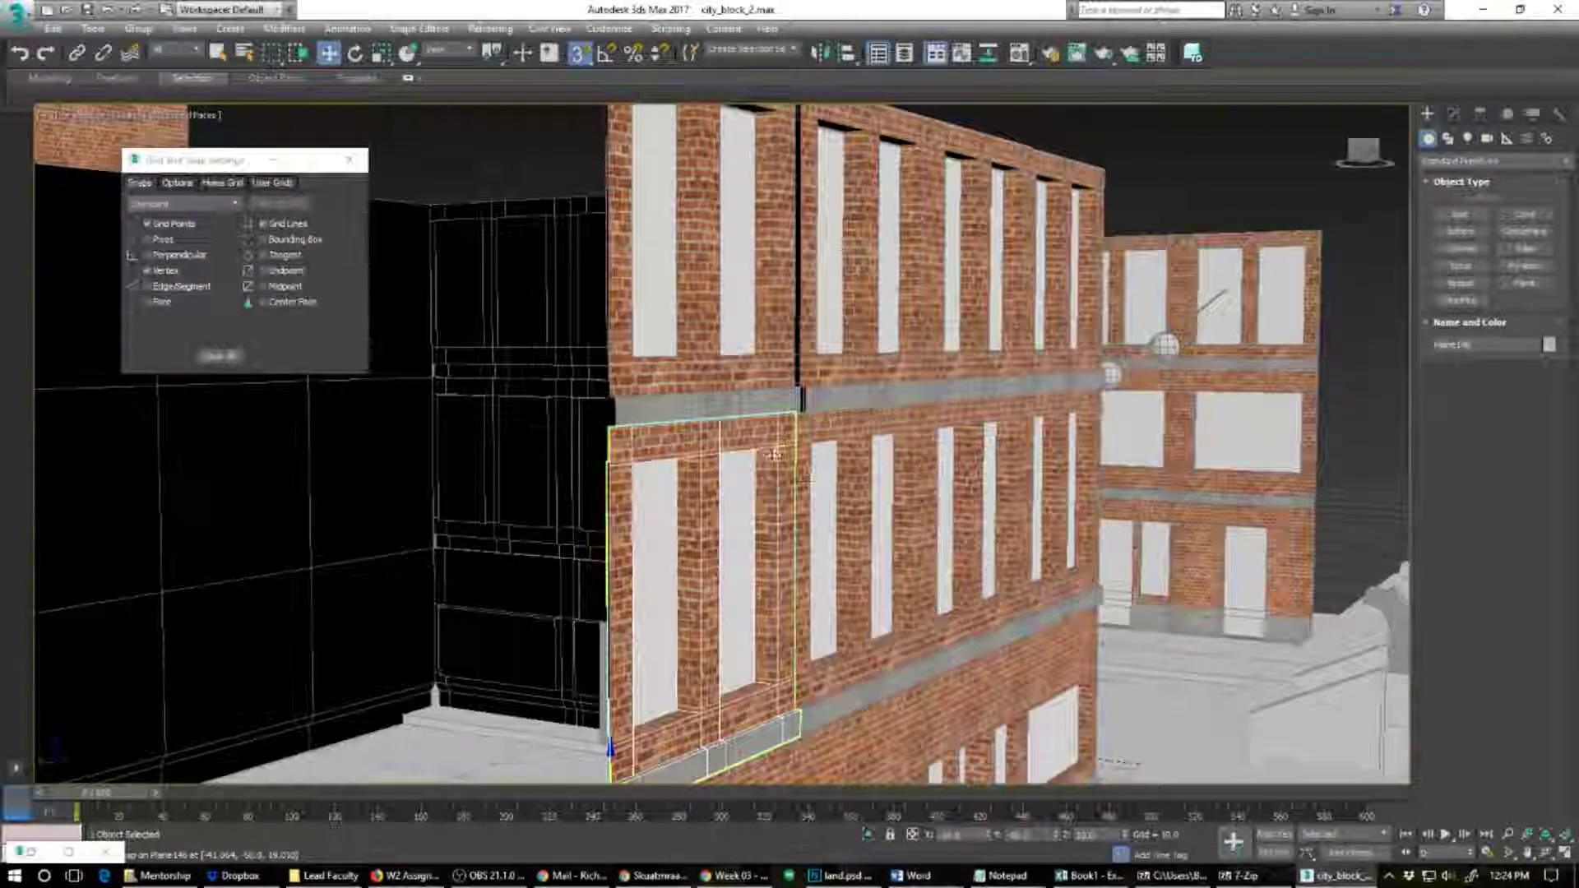
{"action": "middle_click_drag", "start_coordinate": [773, 454], "coordinate": [725, 492], "text": "alt"}
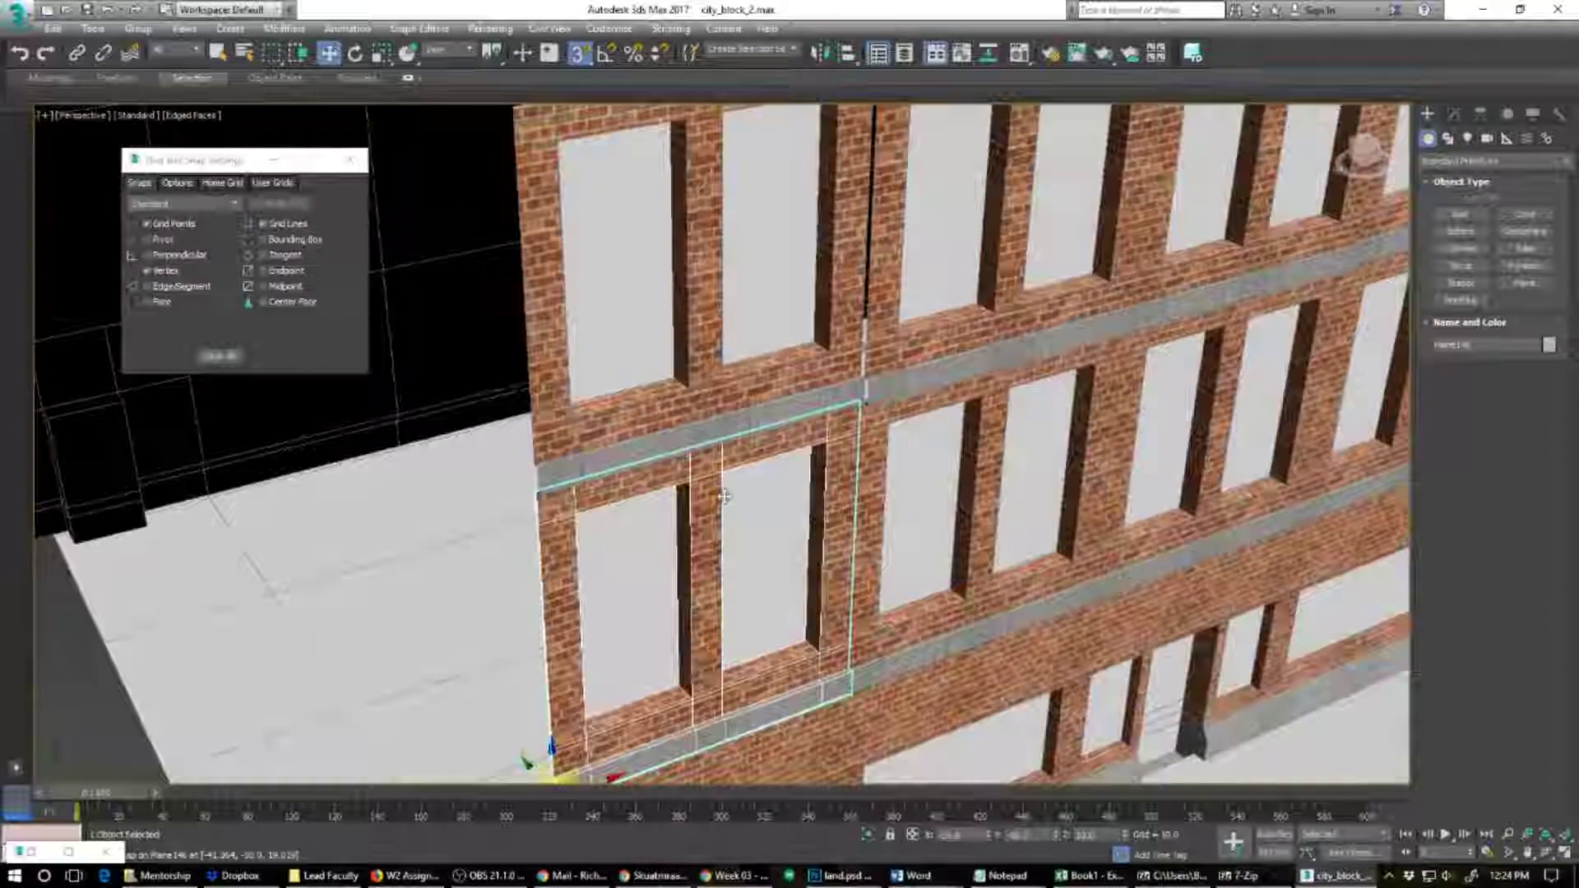
Step: Close the gaps in the third-floor row by snapping its two middle panels to the adjoining panel corners
{"action": "left_click", "coordinate": [867, 401]}
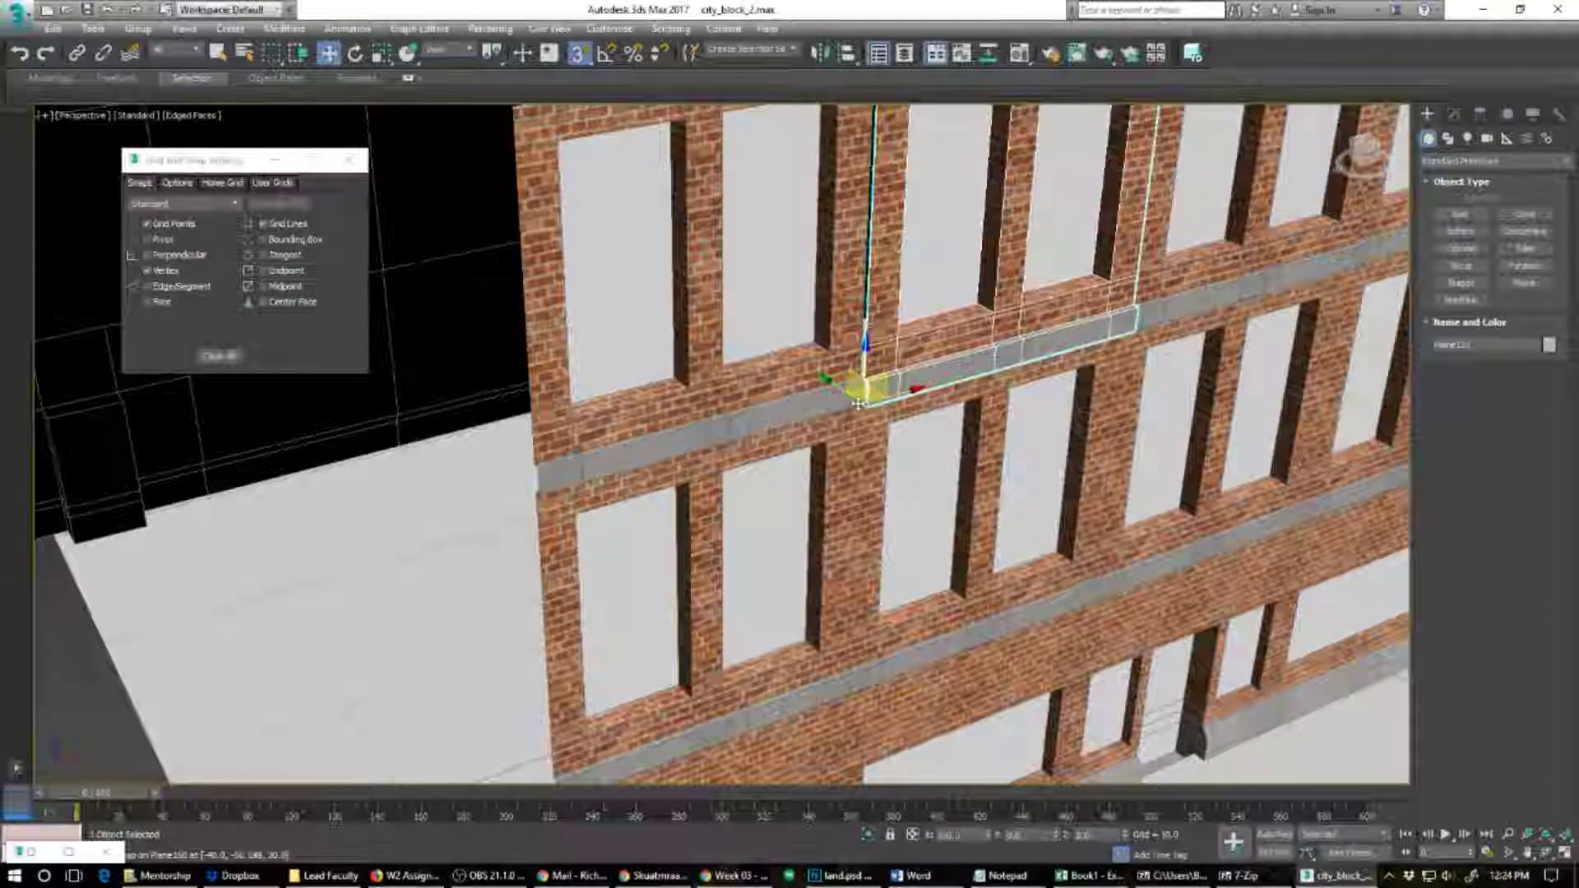
{"action": "middle_click_drag", "start_coordinate": [1138, 331], "coordinate": [895, 418], "text": "alt"}
{"action": "scroll", "coordinate": [895, 417], "scroll_direction": "up", "scroll_amount": 3}
{"action": "left_click", "coordinate": [934, 414]}
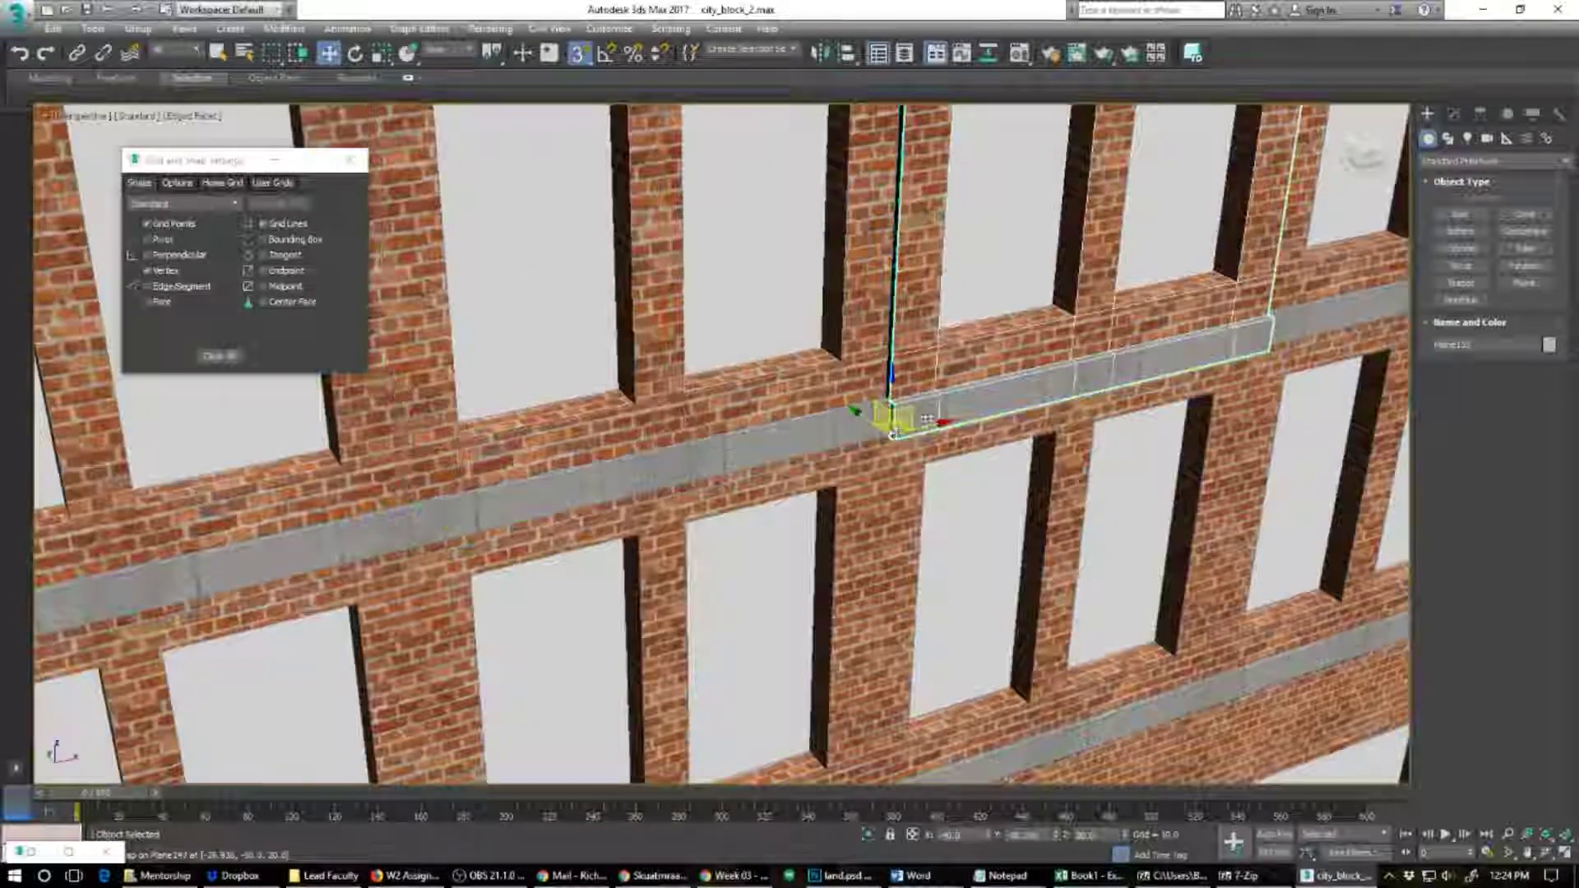
{"action": "left_click_drag", "start_coordinate": [891, 431], "coordinate": [883, 431]}
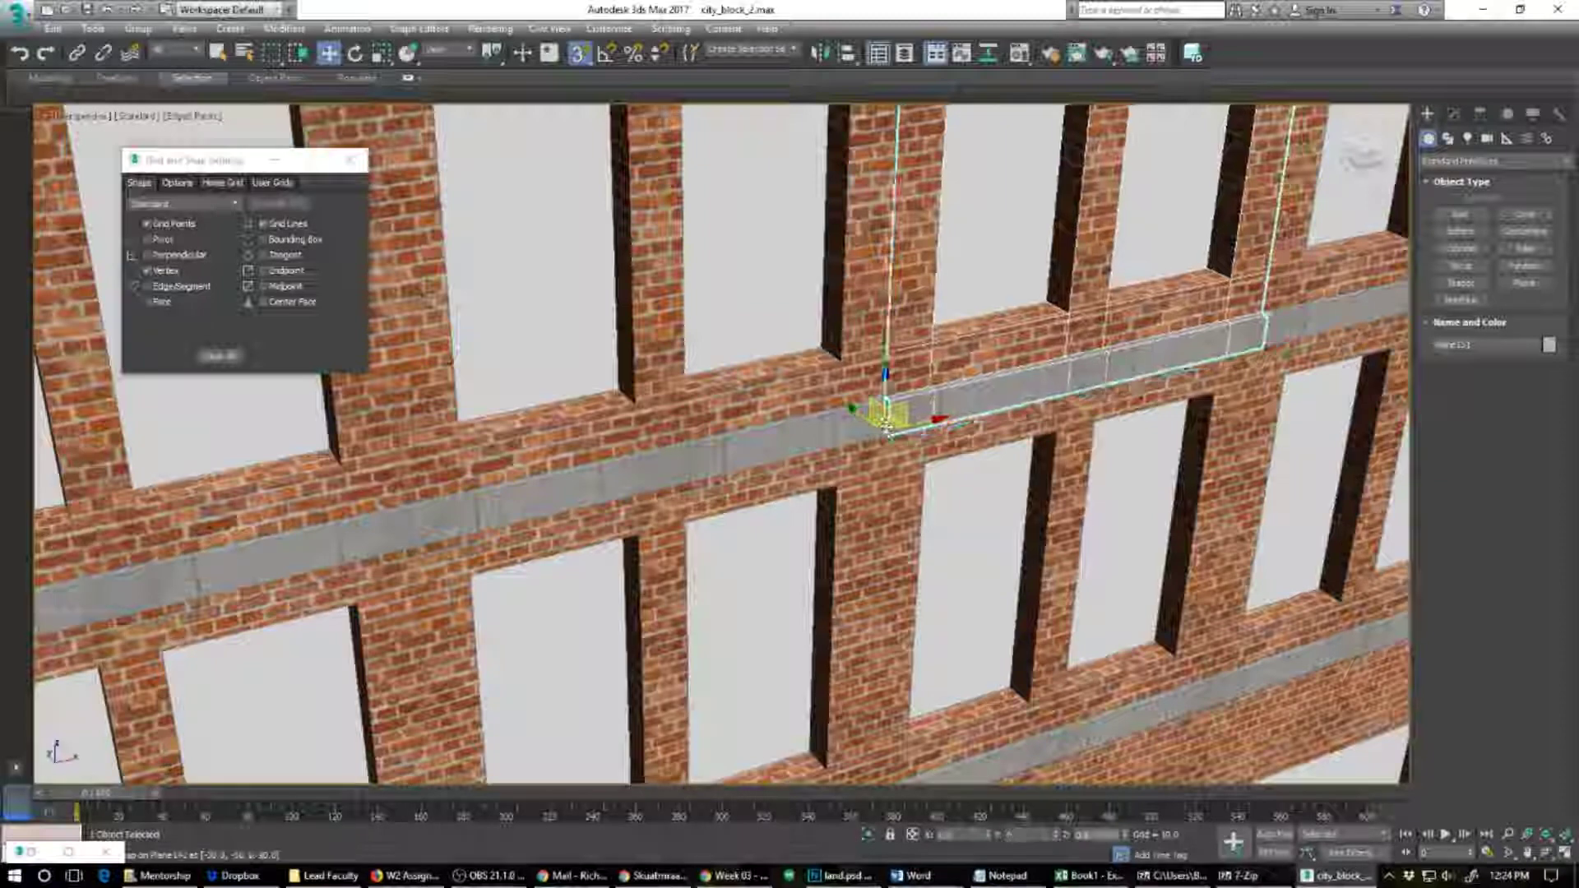
{"action": "middle_click_drag", "start_coordinate": [885, 431], "coordinate": [874, 411], "text": "alt"}
Step: Clone a two-bay, three-storey section of the long brick façade and place the copy beyond the end of the street
{"action": "scroll", "coordinate": [1110, 434], "scroll_direction": "down", "scroll_amount": 5}
{"action": "scroll", "coordinate": [1111, 435], "scroll_direction": "down", "scroll_amount": 2}
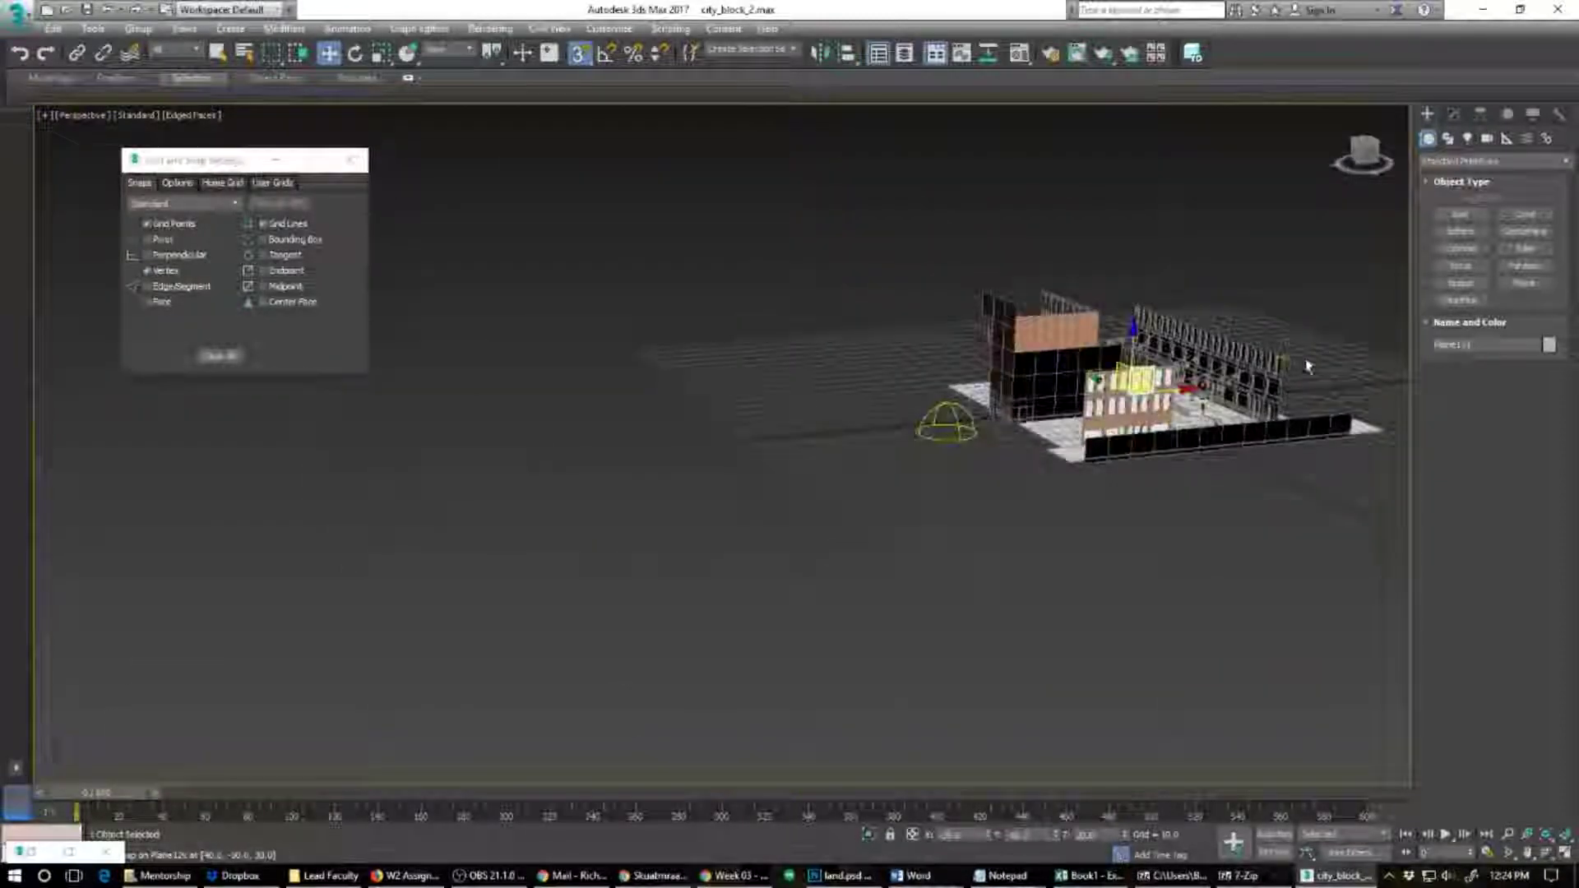
{"action": "middle_click_drag", "start_coordinate": [1308, 367], "coordinate": [1153, 436], "text": "alt"}
{"action": "scroll", "coordinate": [888, 333], "scroll_direction": "up", "scroll_amount": 6}
{"action": "middle_click_drag", "start_coordinate": [849, 303], "coordinate": [936, 508], "text": "alt"}
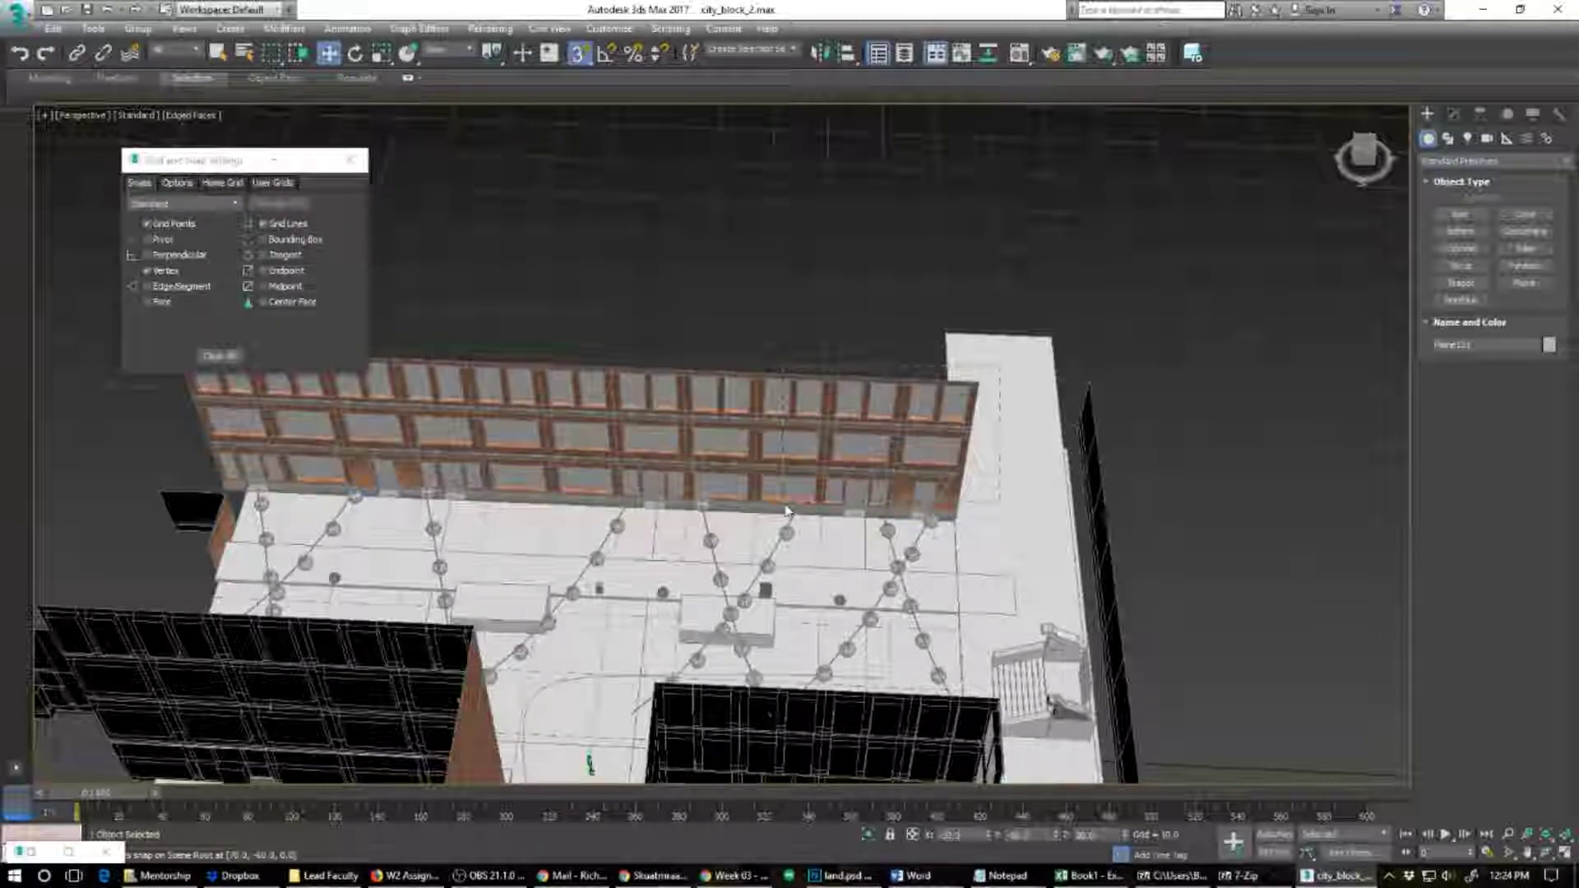
{"action": "left_click", "coordinate": [829, 335]}
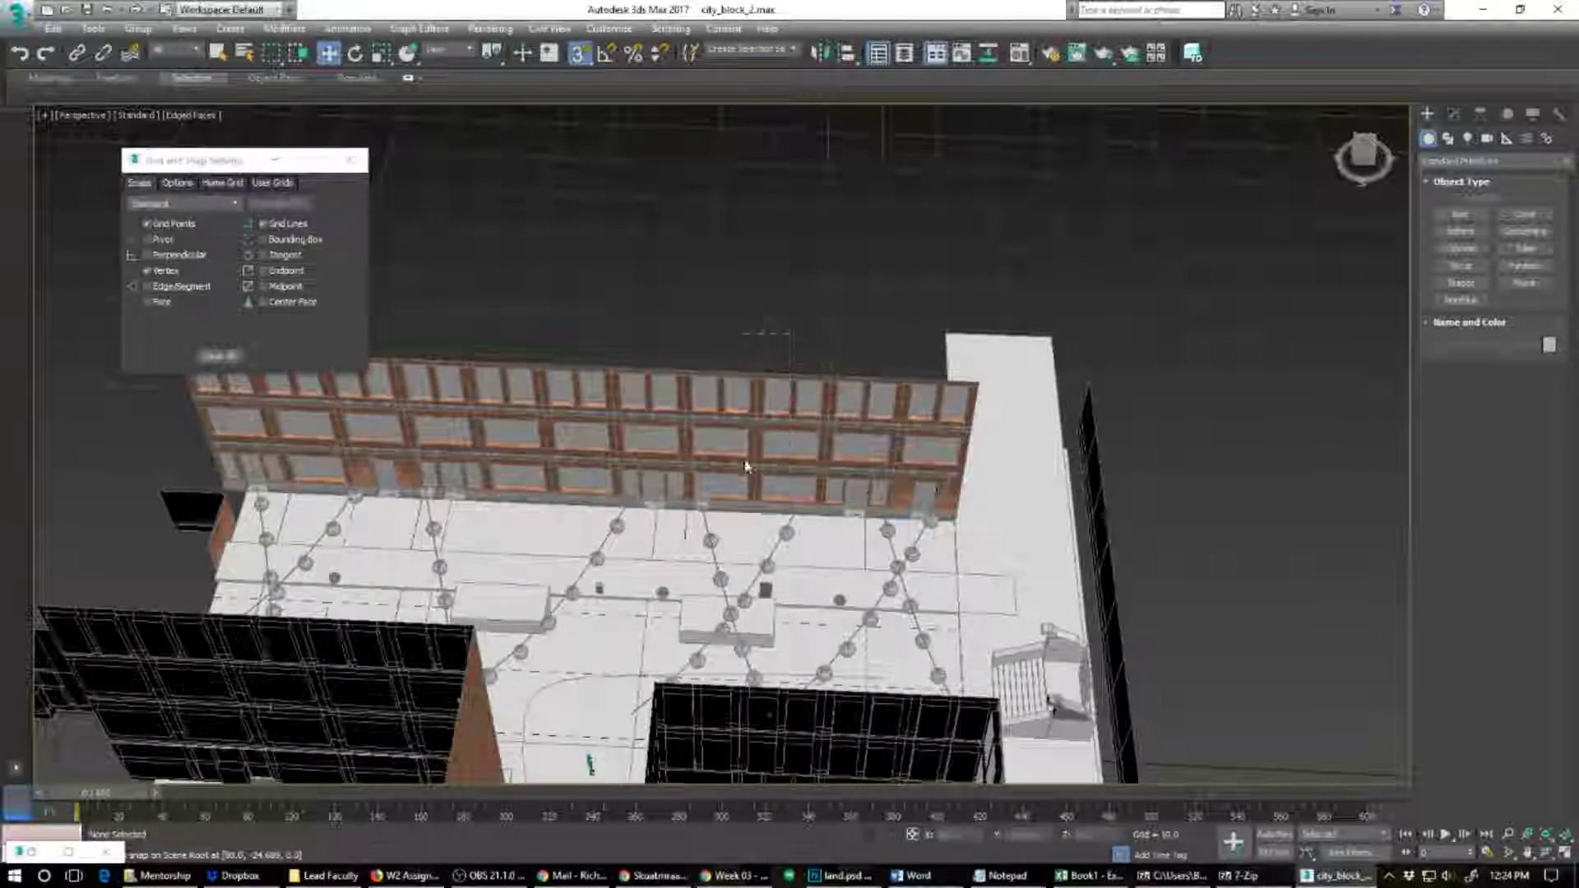
{"action": "left_click", "coordinate": [732, 500]}
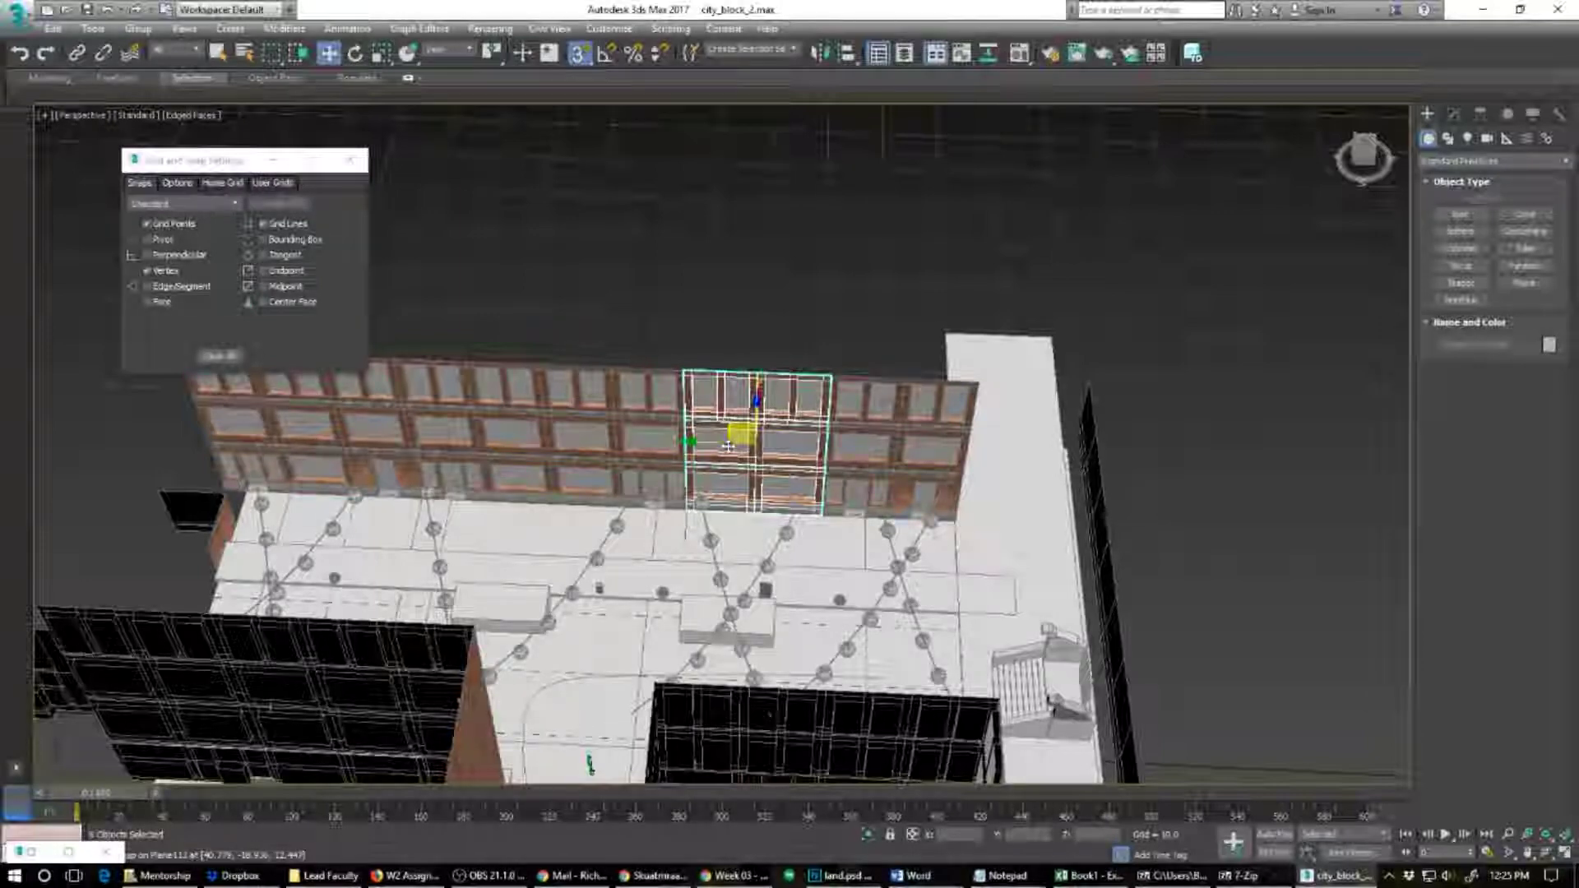
{"action": "mouse_move", "coordinate": [740, 445]}
{"action": "left_mouse_down", "text": "shift"}
{"action": "mouse_move", "coordinate": [740, 414]}
{"action": "mouse_move", "coordinate": [935, 306]}
{"action": "left_mouse_up", "text": "shift"}
{"action": "left_click", "coordinate": [790, 510]}
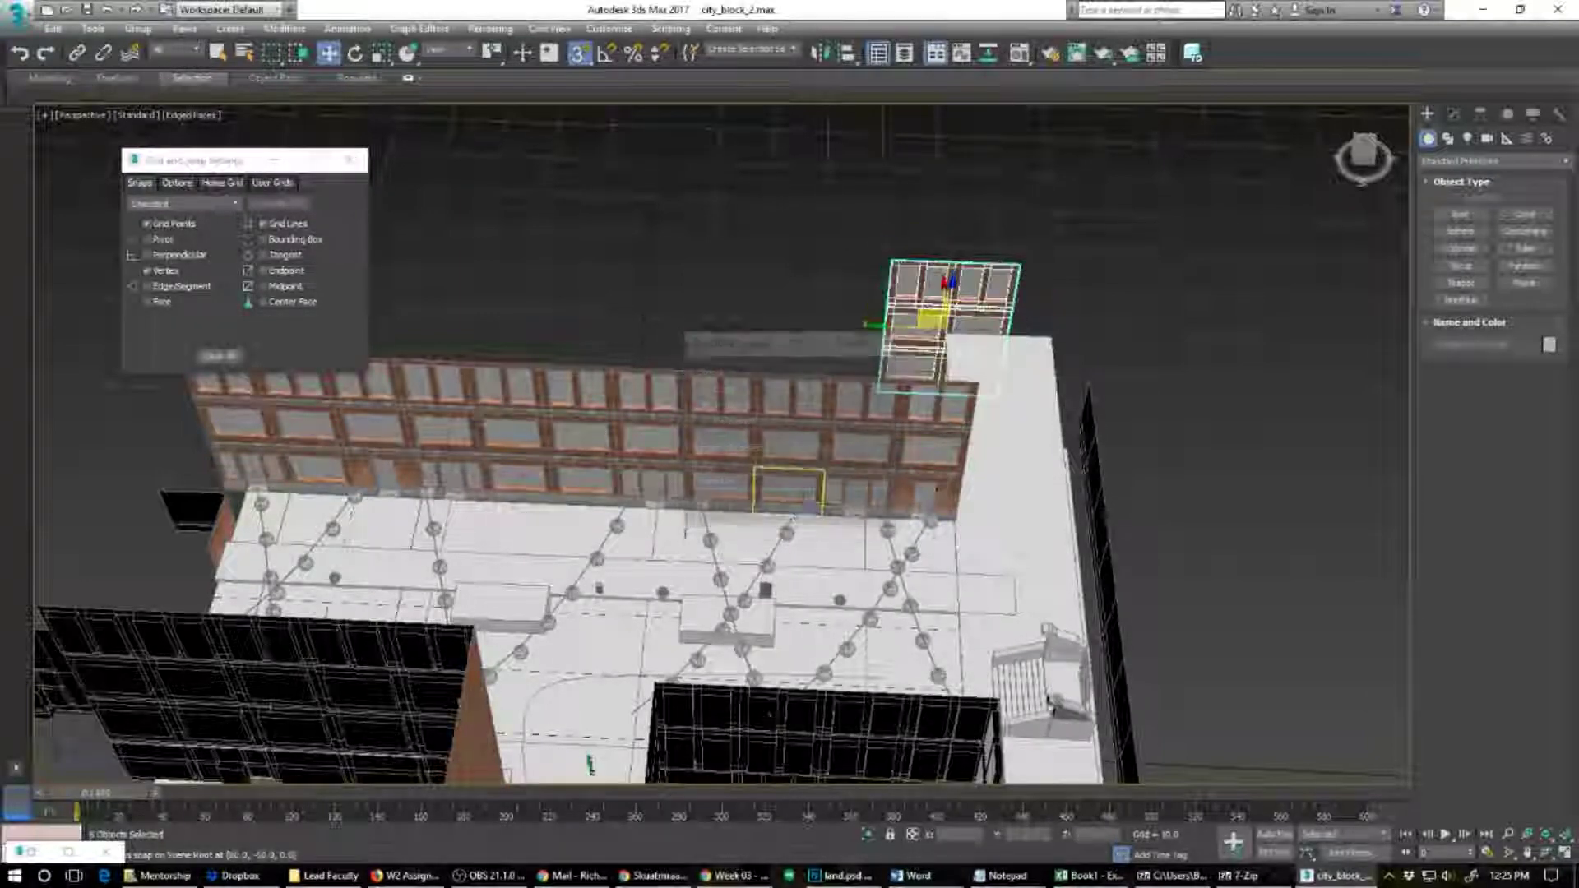
{"action": "middle_click_drag", "start_coordinate": [929, 486], "coordinate": [833, 409], "text": "alt"}
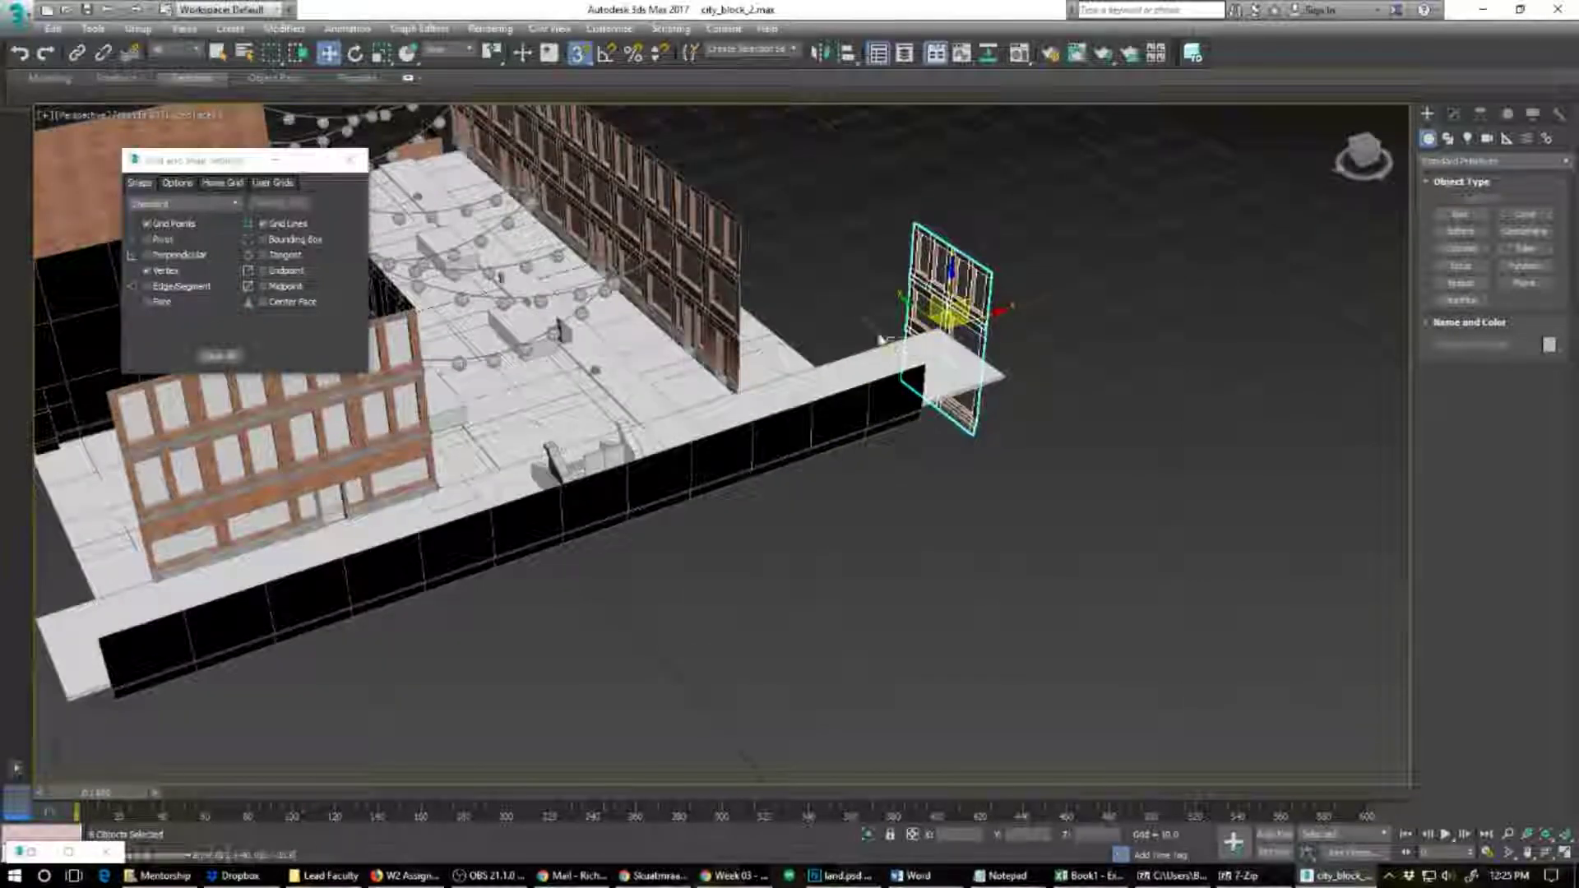
Step: Rotate the cloned two-bay section a quarter turn about the vertical axis so its brick front faces outward across the street end
{"action": "key", "text": "e"}
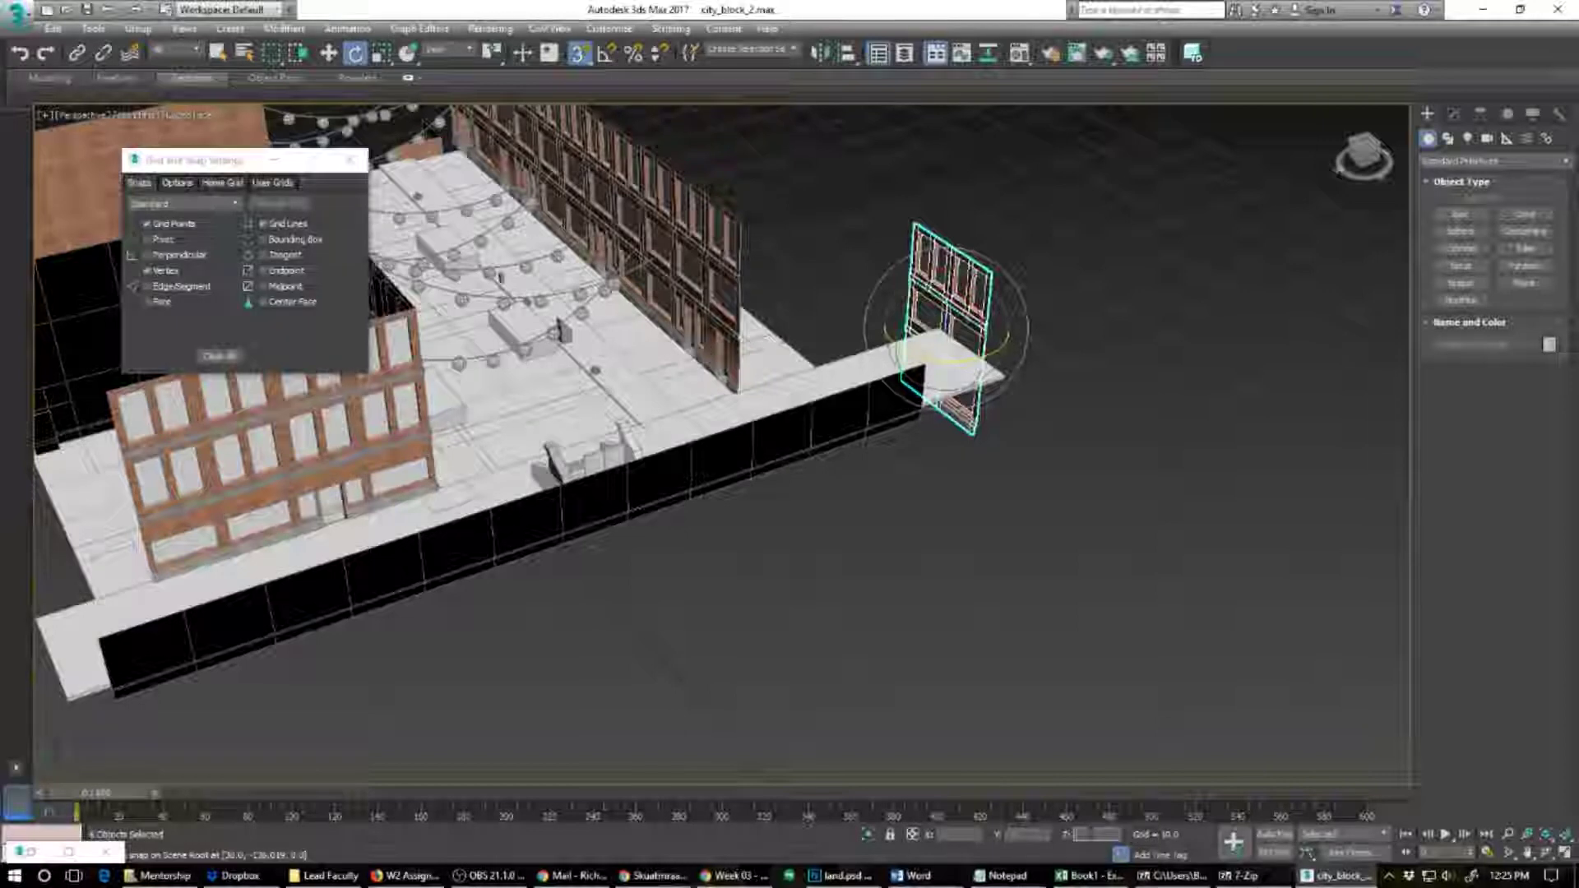
{"action": "type", "text": "90"}
{"action": "key", "text": "Return"}
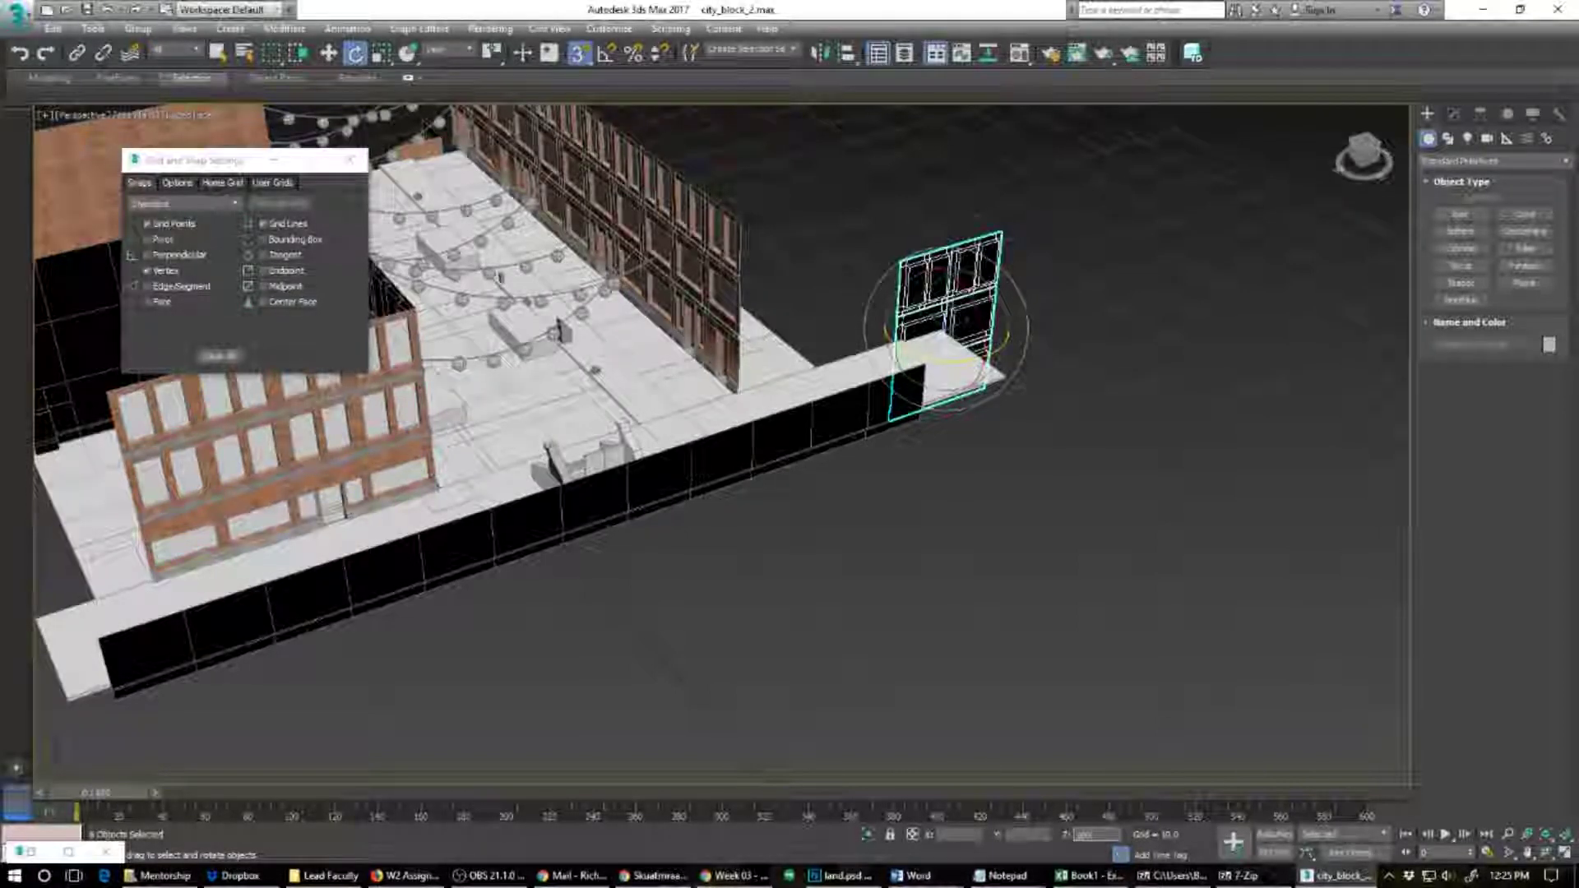
{"action": "key", "text": "Return"}
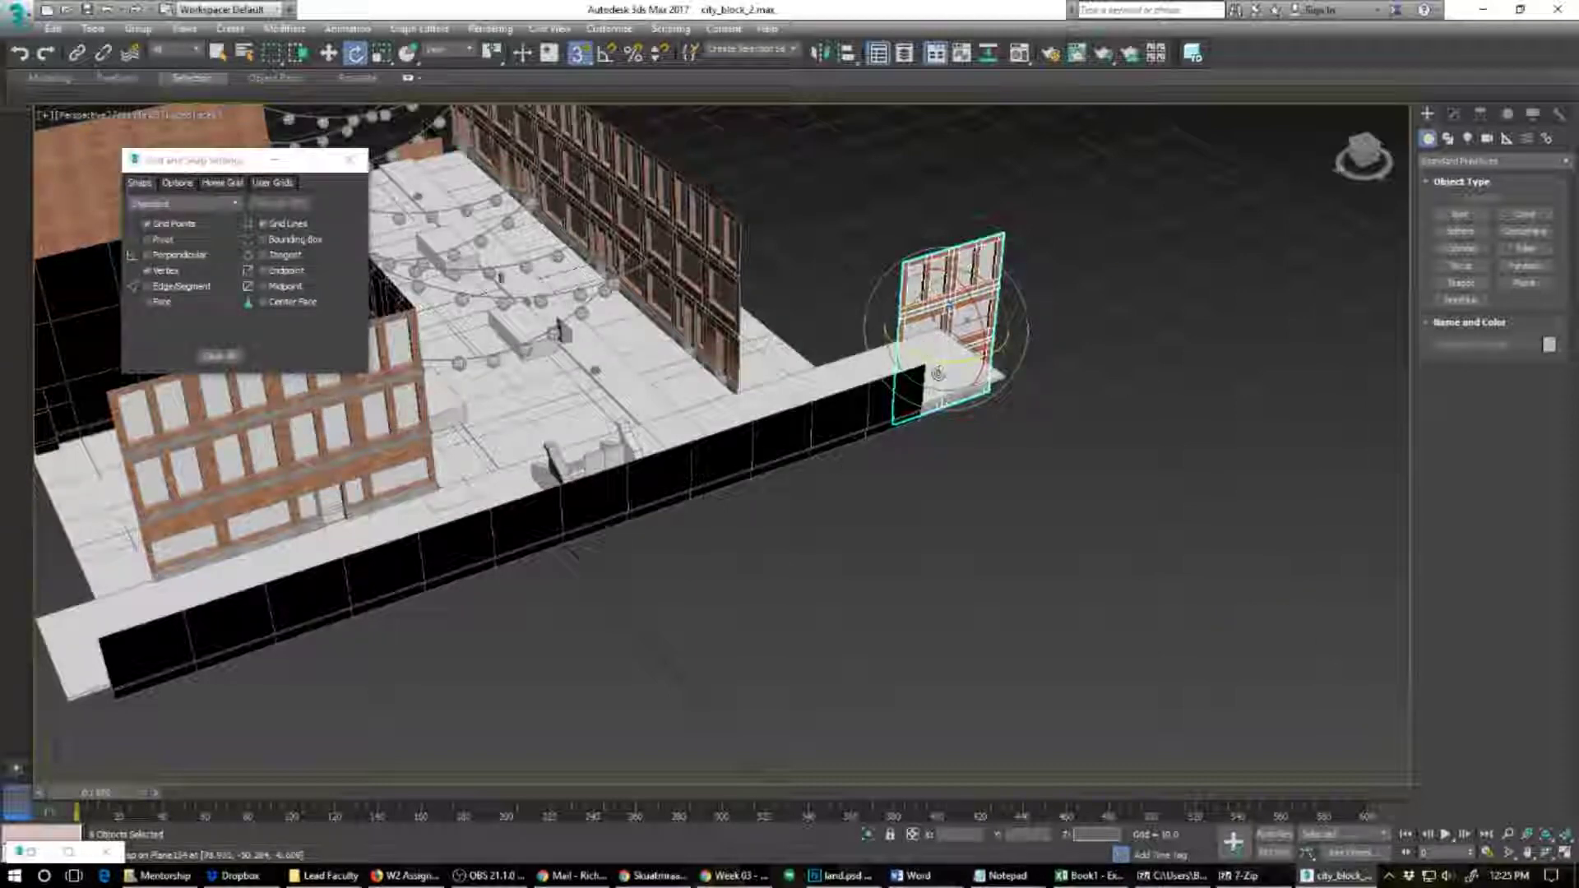
Step: Move the rotated two-bay section from beyond the street to the near end of the long façade
{"action": "middle_click_drag", "start_coordinate": [948, 391], "coordinate": [864, 650], "text": "alt"}
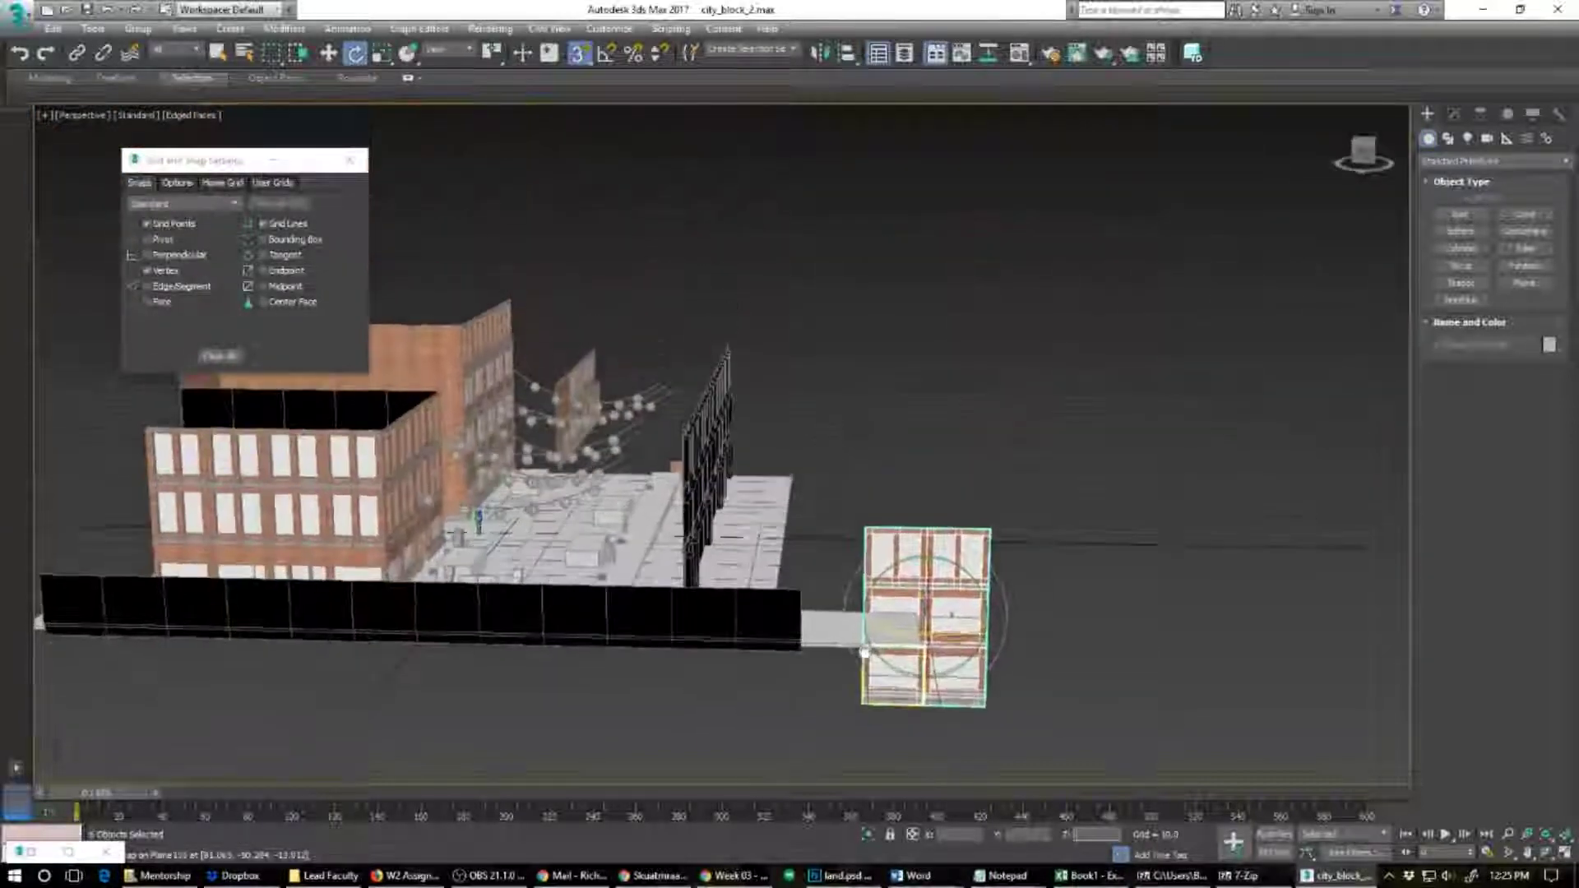
{"action": "scroll", "coordinate": [863, 650], "scroll_direction": "up", "scroll_amount": 3}
{"action": "key", "text": "w"}
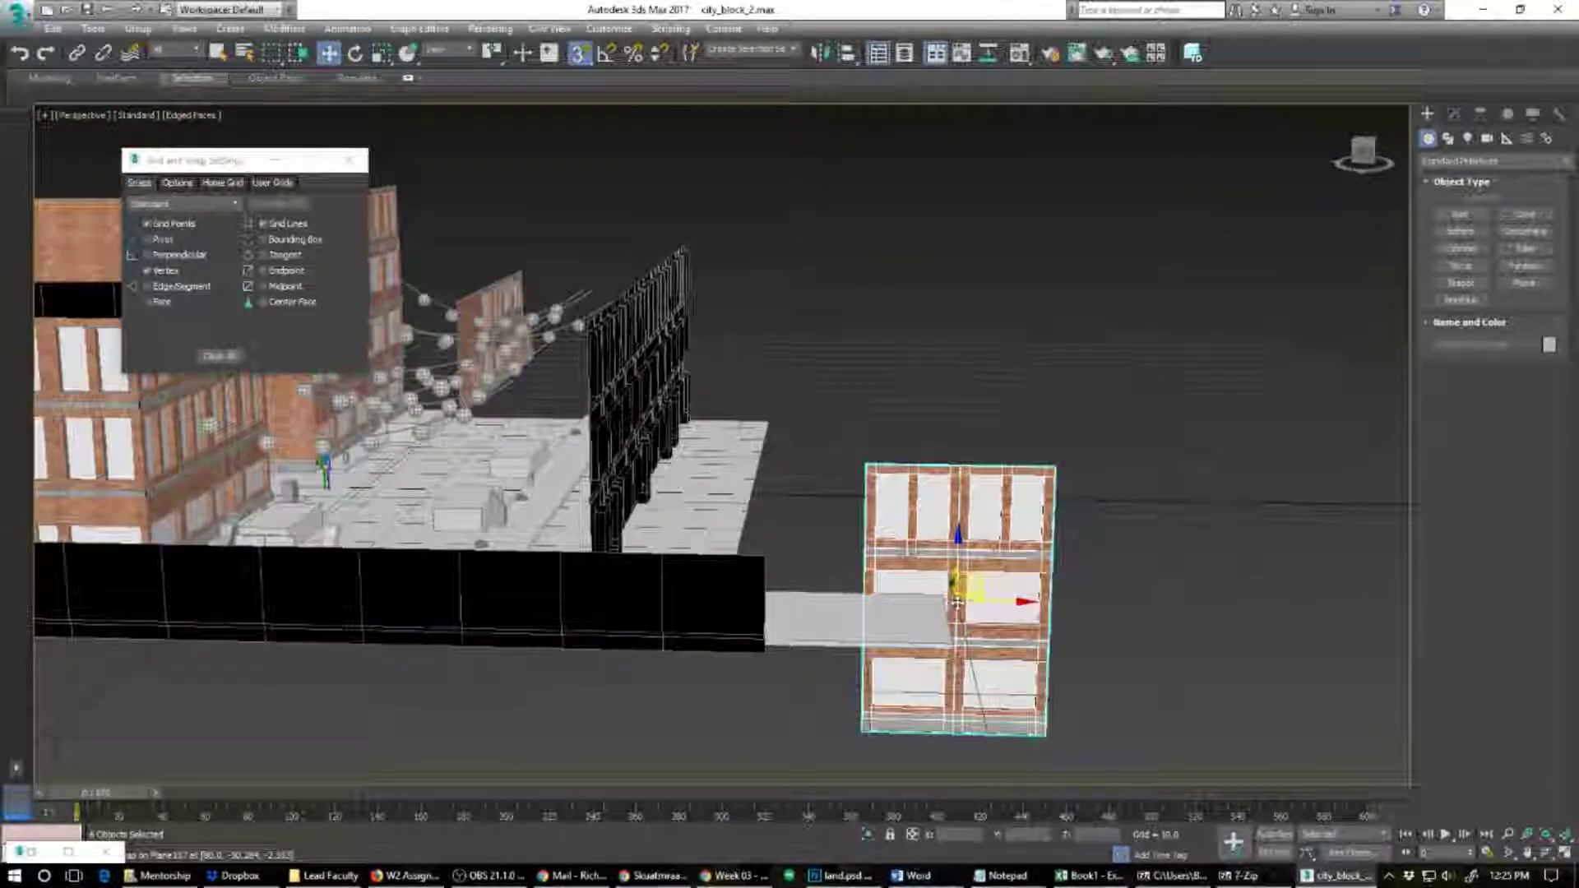
{"action": "left_click_drag", "start_coordinate": [957, 602], "coordinate": [672, 480]}
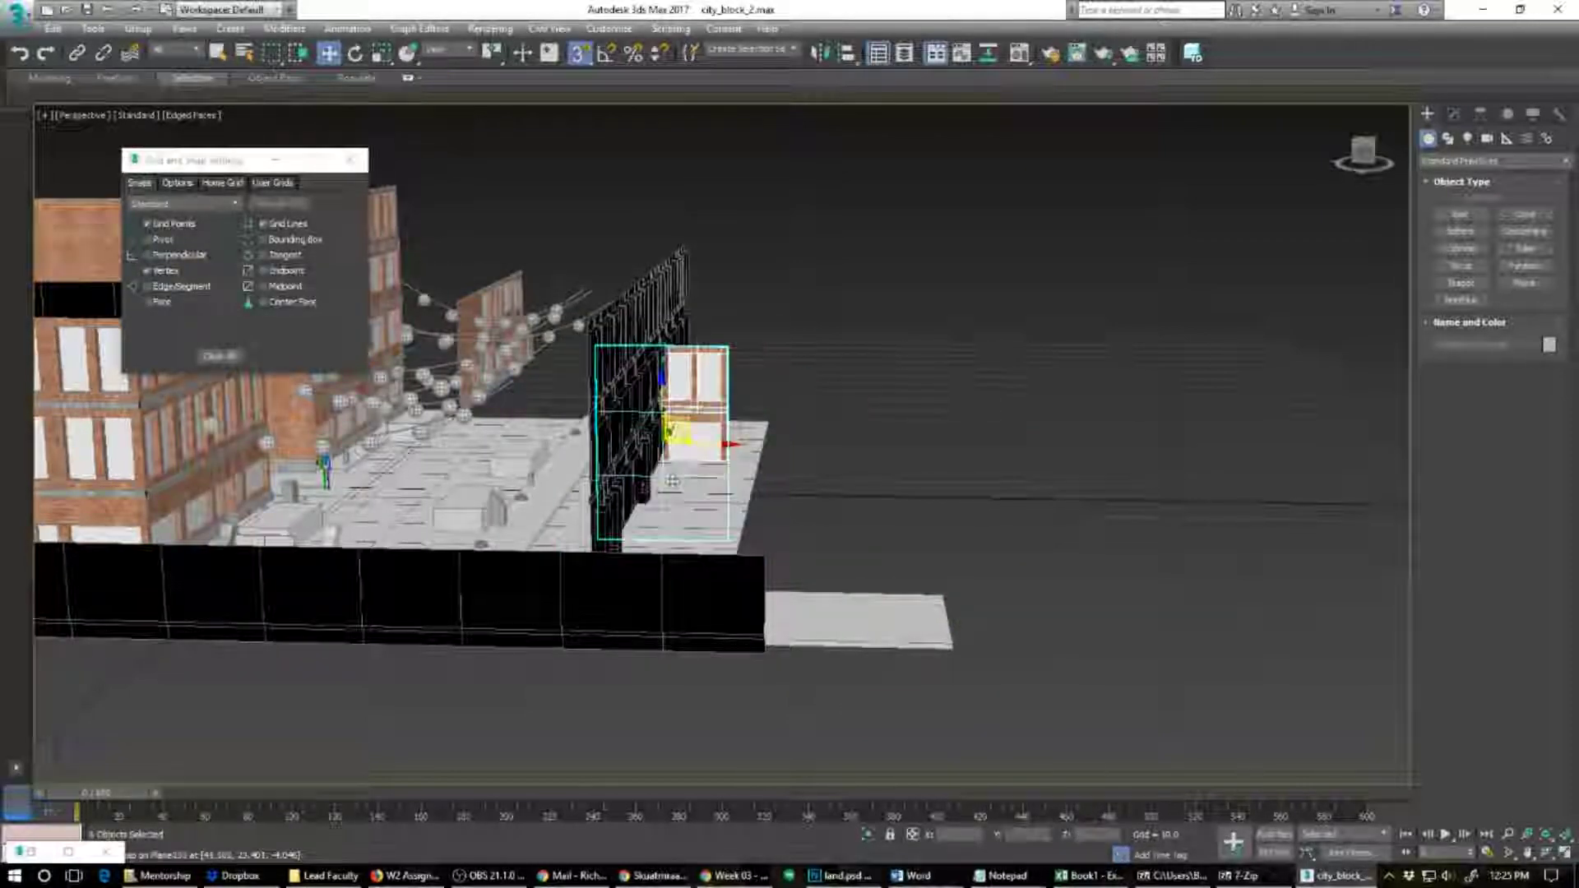
{"action": "mouse_move", "coordinate": [670, 494]}
{"action": "middle_mouse_down", "text": "alt"}
{"action": "mouse_move", "coordinate": [634, 522]}
{"action": "mouse_move", "coordinate": [653, 486]}
{"action": "middle_mouse_up", "text": "alt"}
{"action": "scroll", "coordinate": [653, 486], "scroll_direction": "up", "scroll_amount": 3}
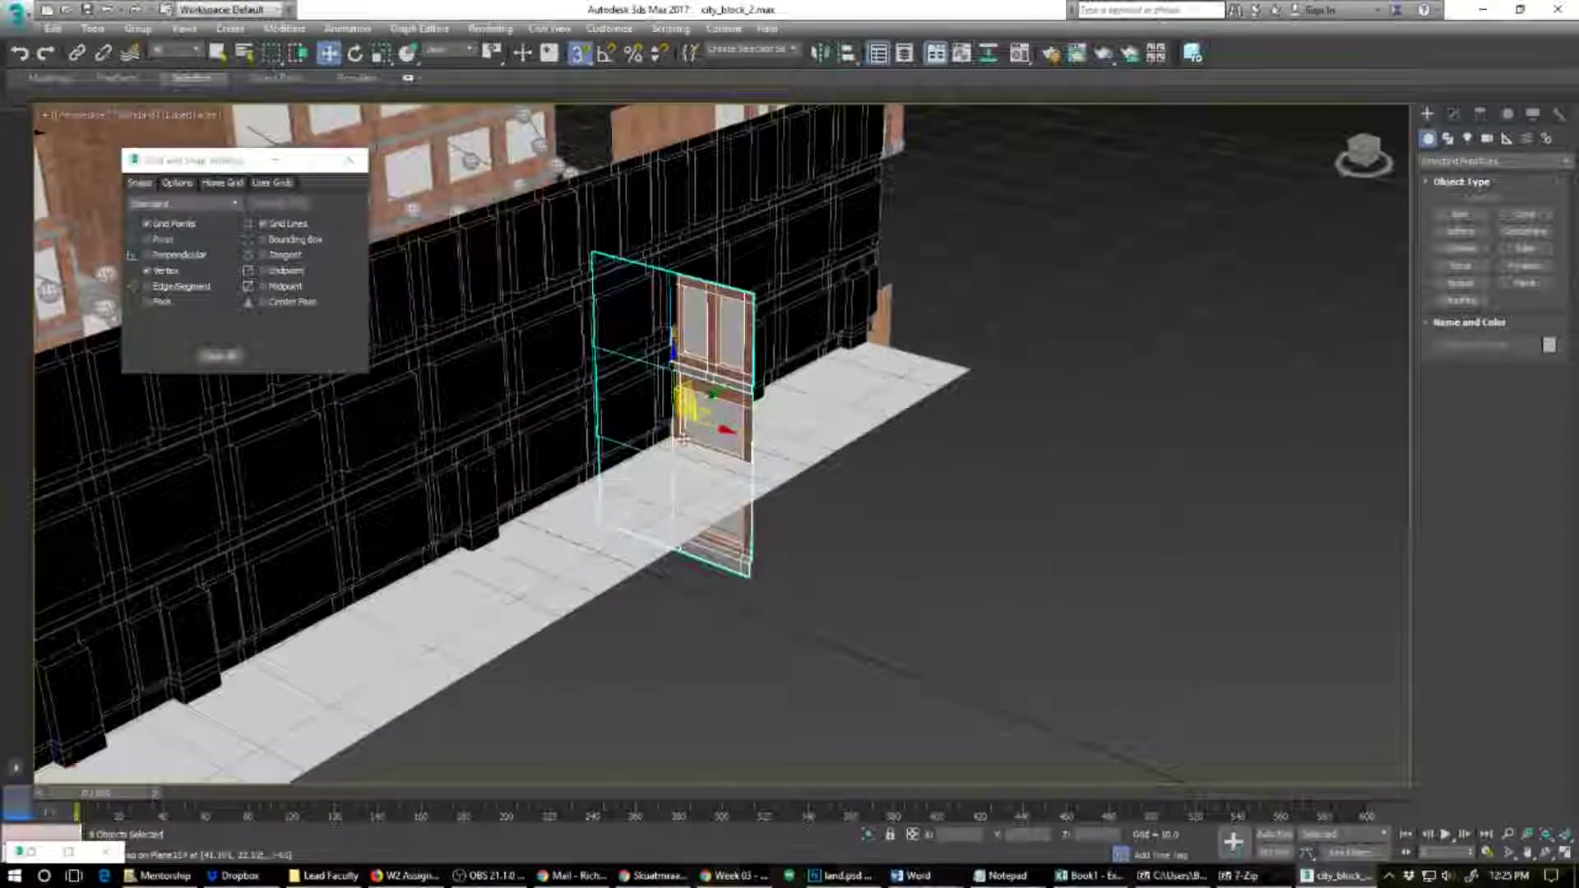
{"action": "scroll", "coordinate": [679, 455], "scroll_direction": "down", "scroll_amount": 7}
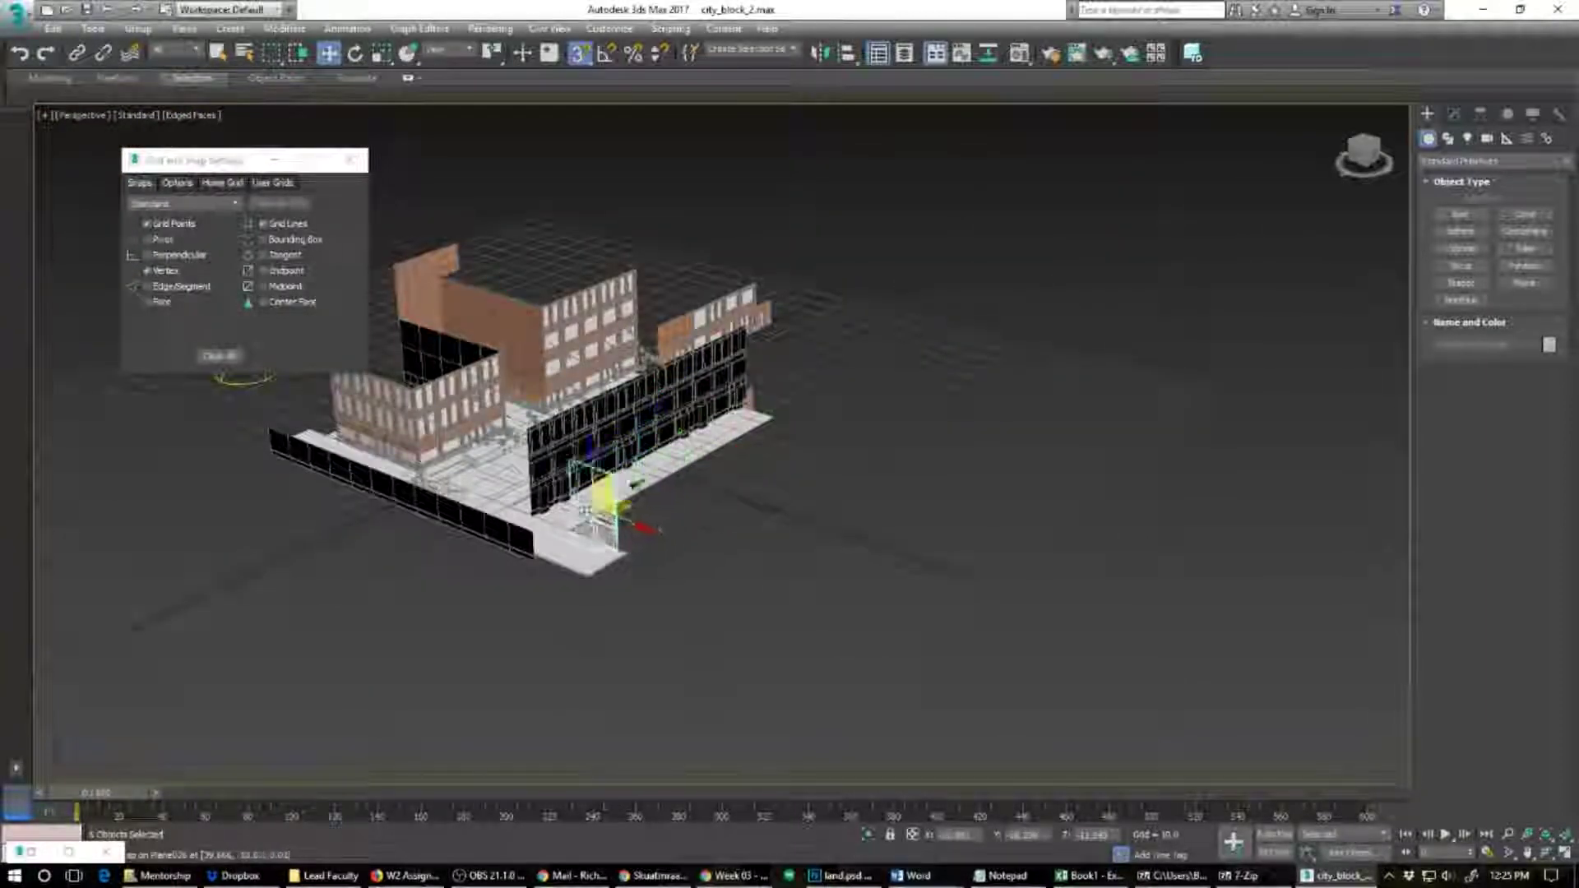
{"action": "scroll", "coordinate": [559, 523], "scroll_direction": "up", "scroll_amount": 5}
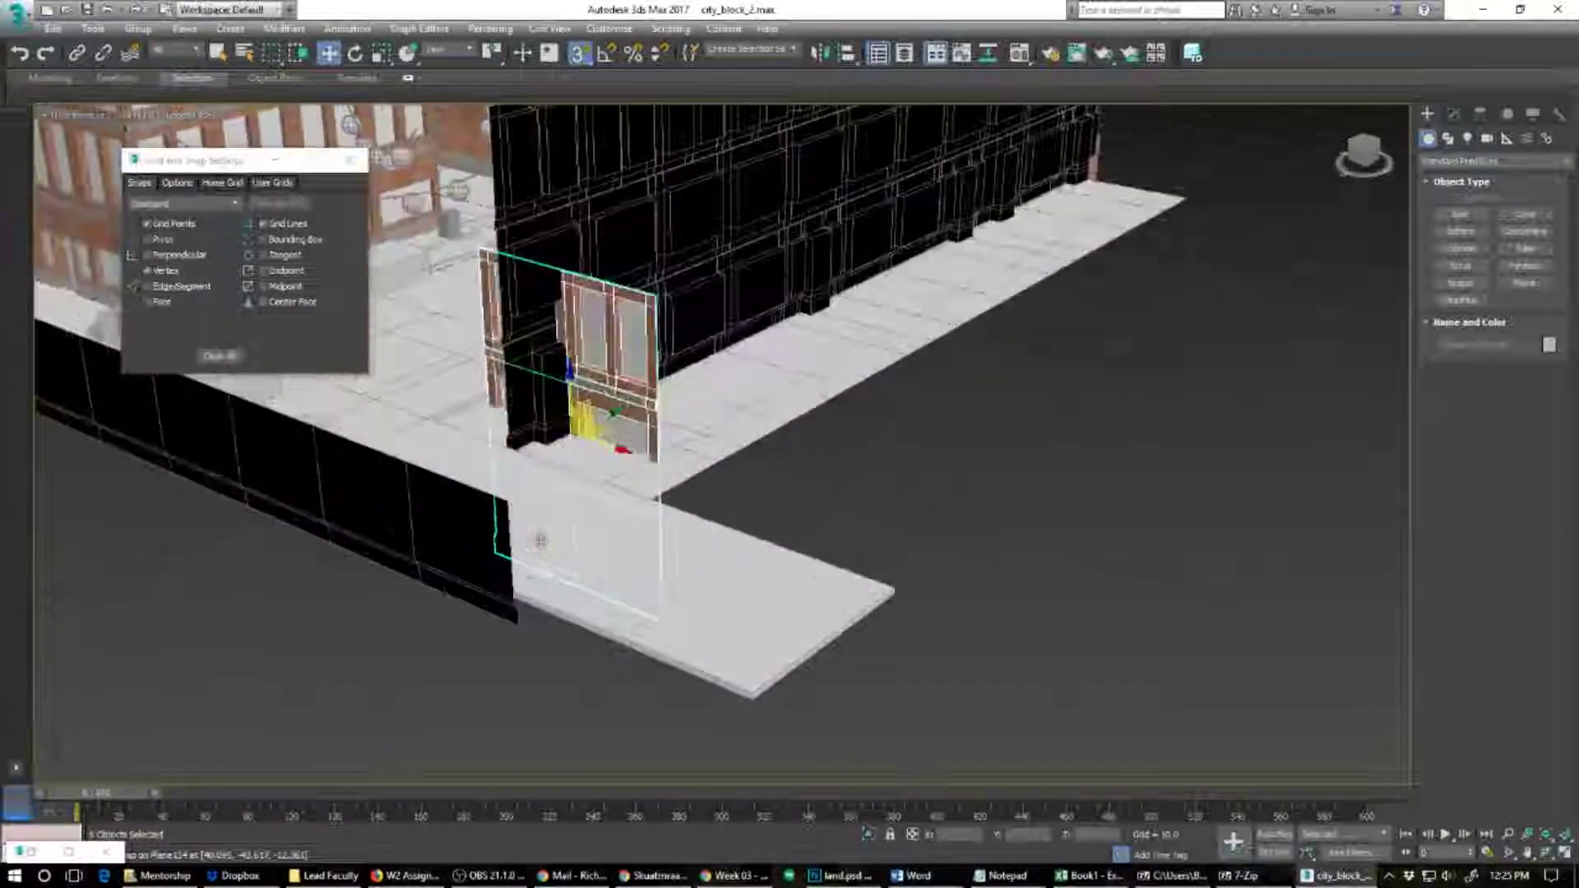
Step: With snapping off, raise the two-bay section and slide it so its inner edge meets the long façade's corner
{"action": "key", "text": "s"}
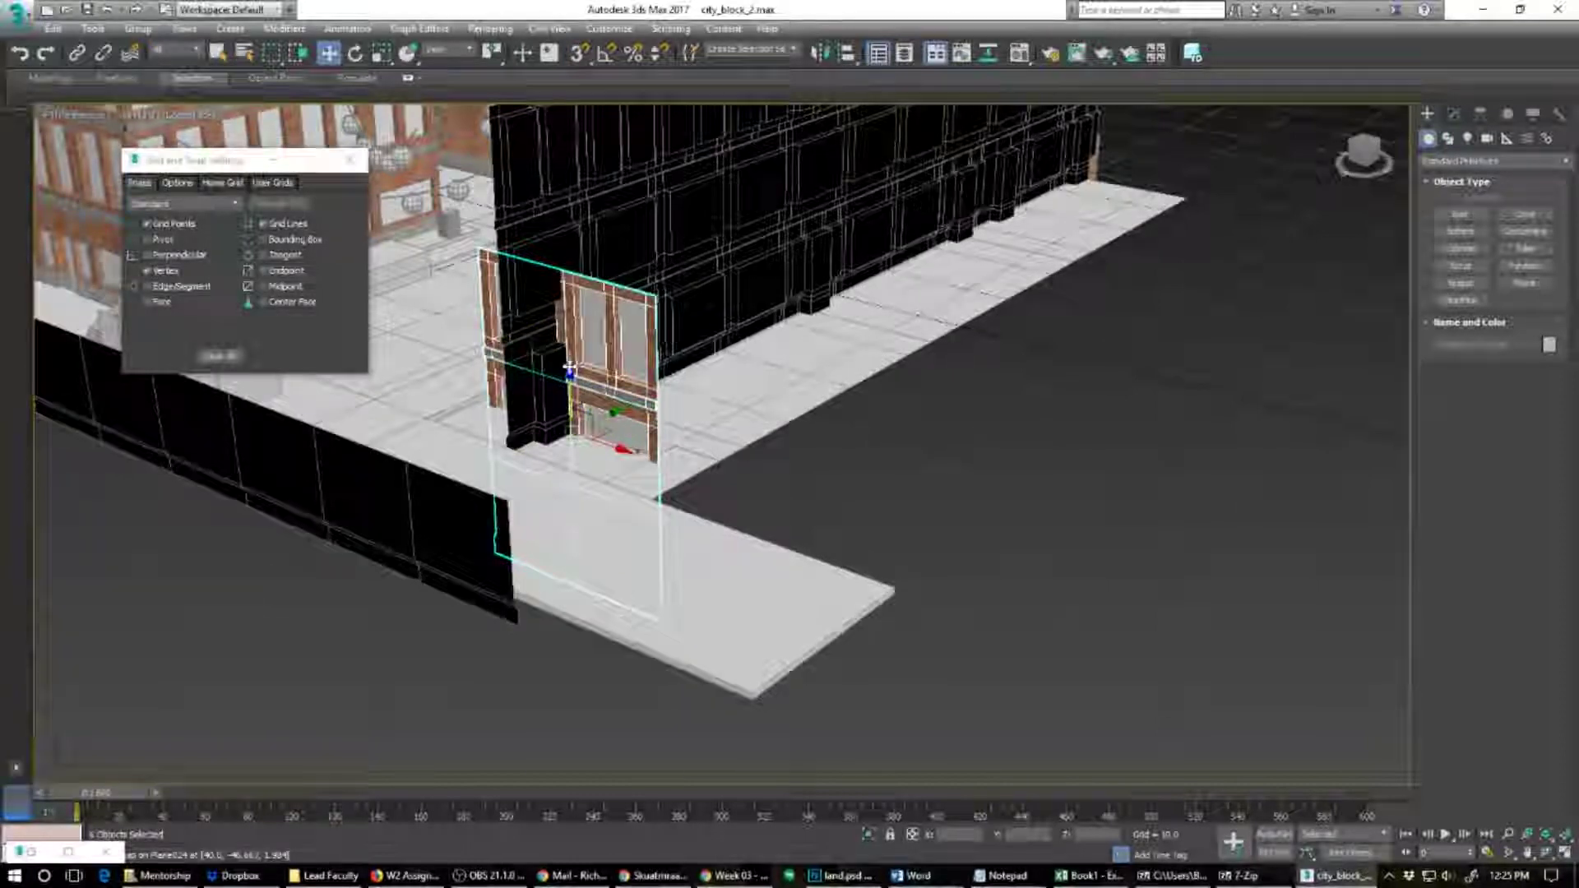
{"action": "left_click_drag", "start_coordinate": [573, 395], "coordinate": [573, 274]}
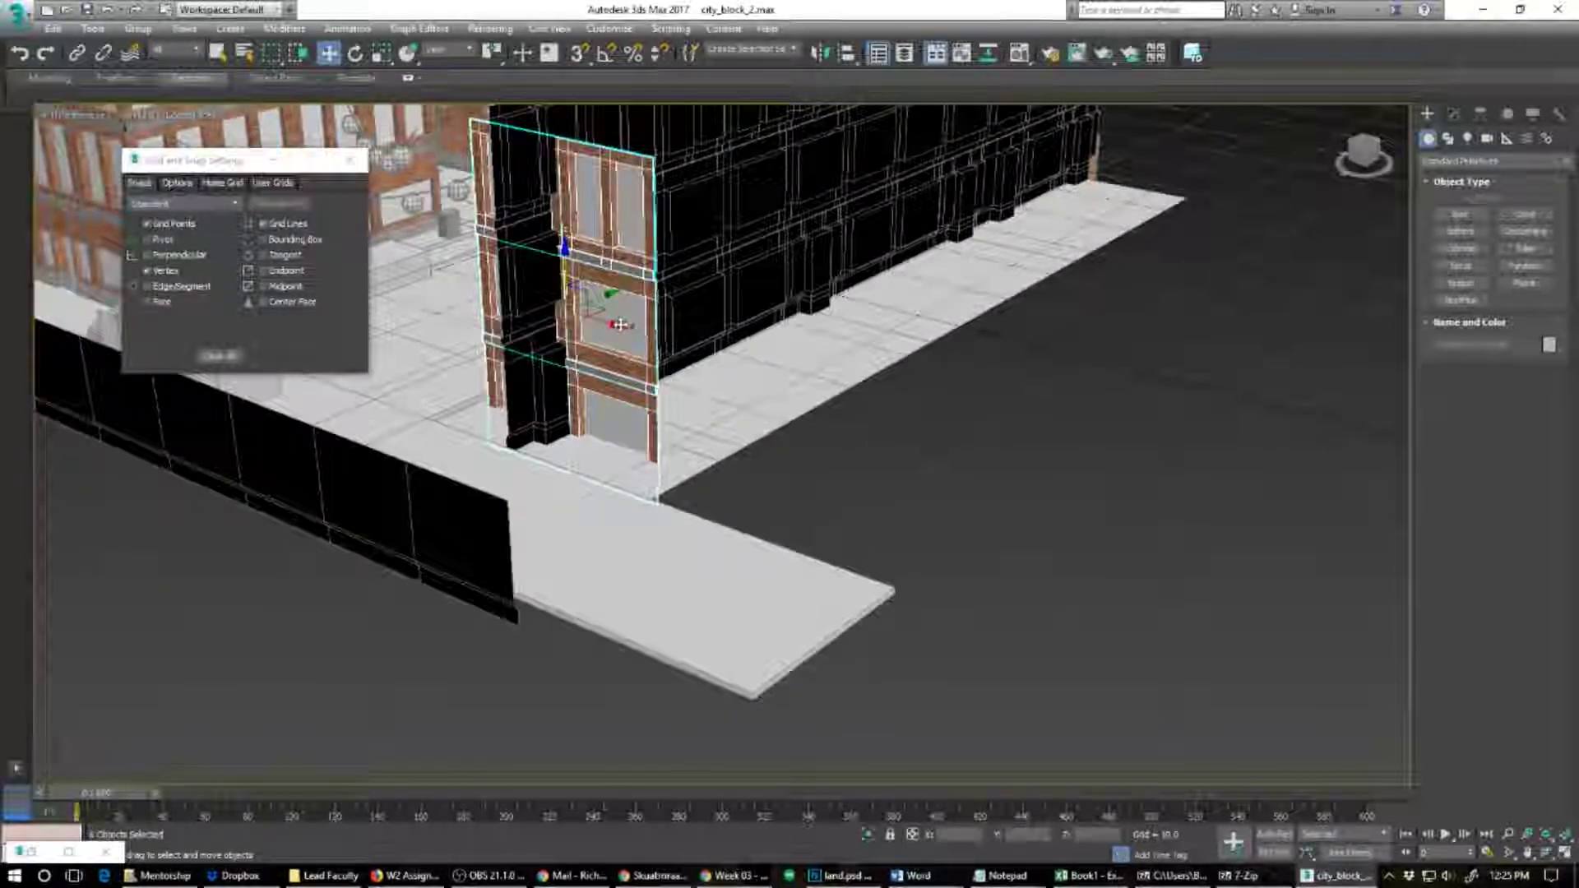
{"action": "left_click_drag", "start_coordinate": [618, 324], "coordinate": [650, 346]}
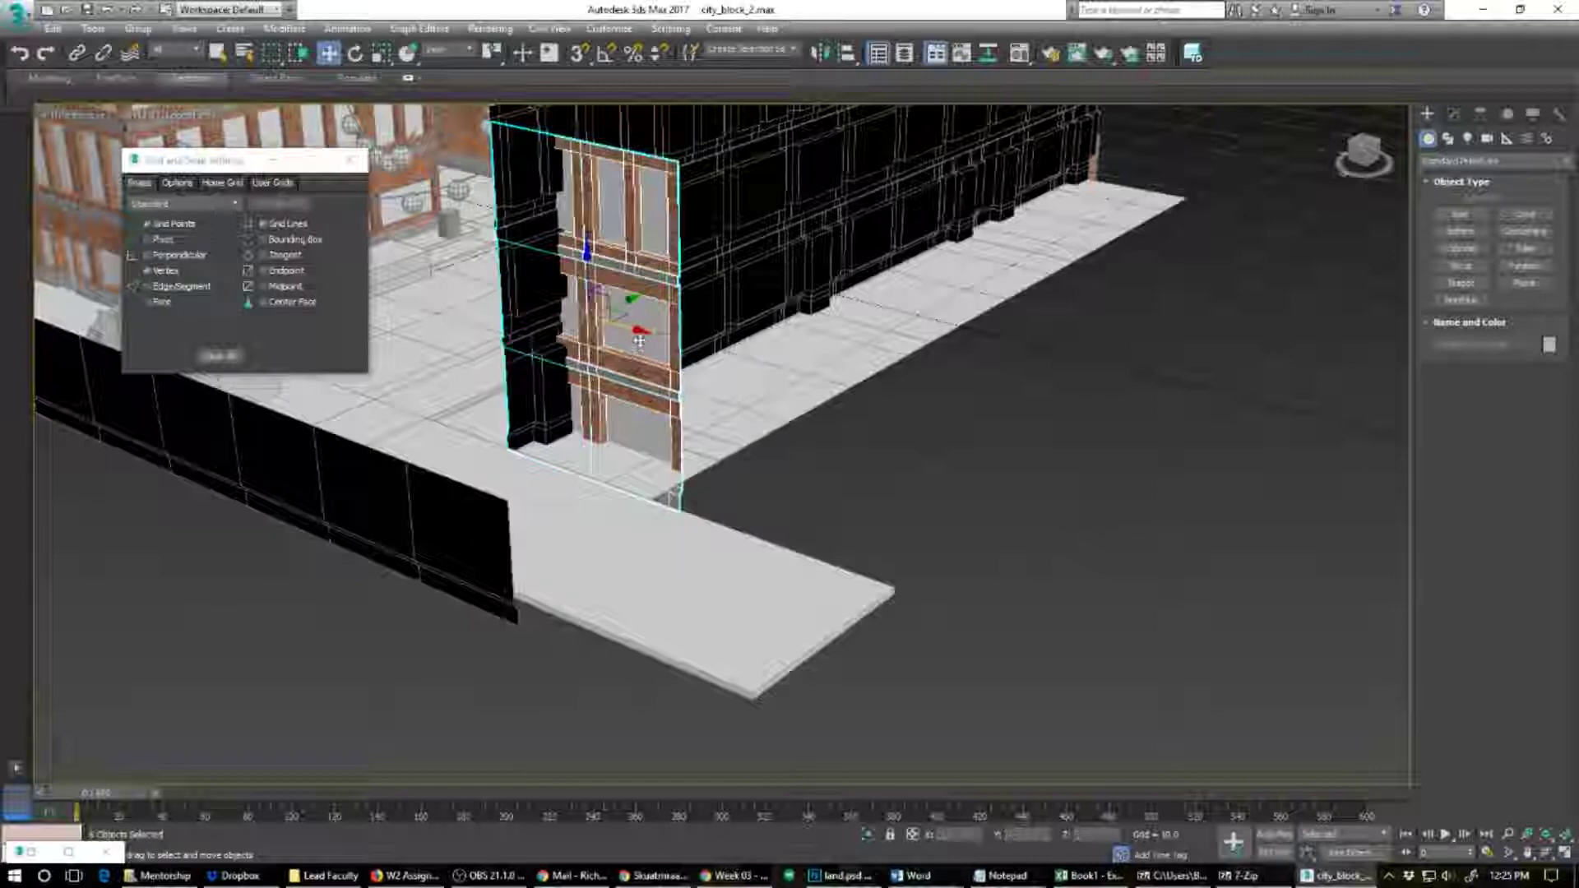
{"action": "middle_click_drag", "start_coordinate": [568, 395], "coordinate": [615, 495], "text": "alt"}
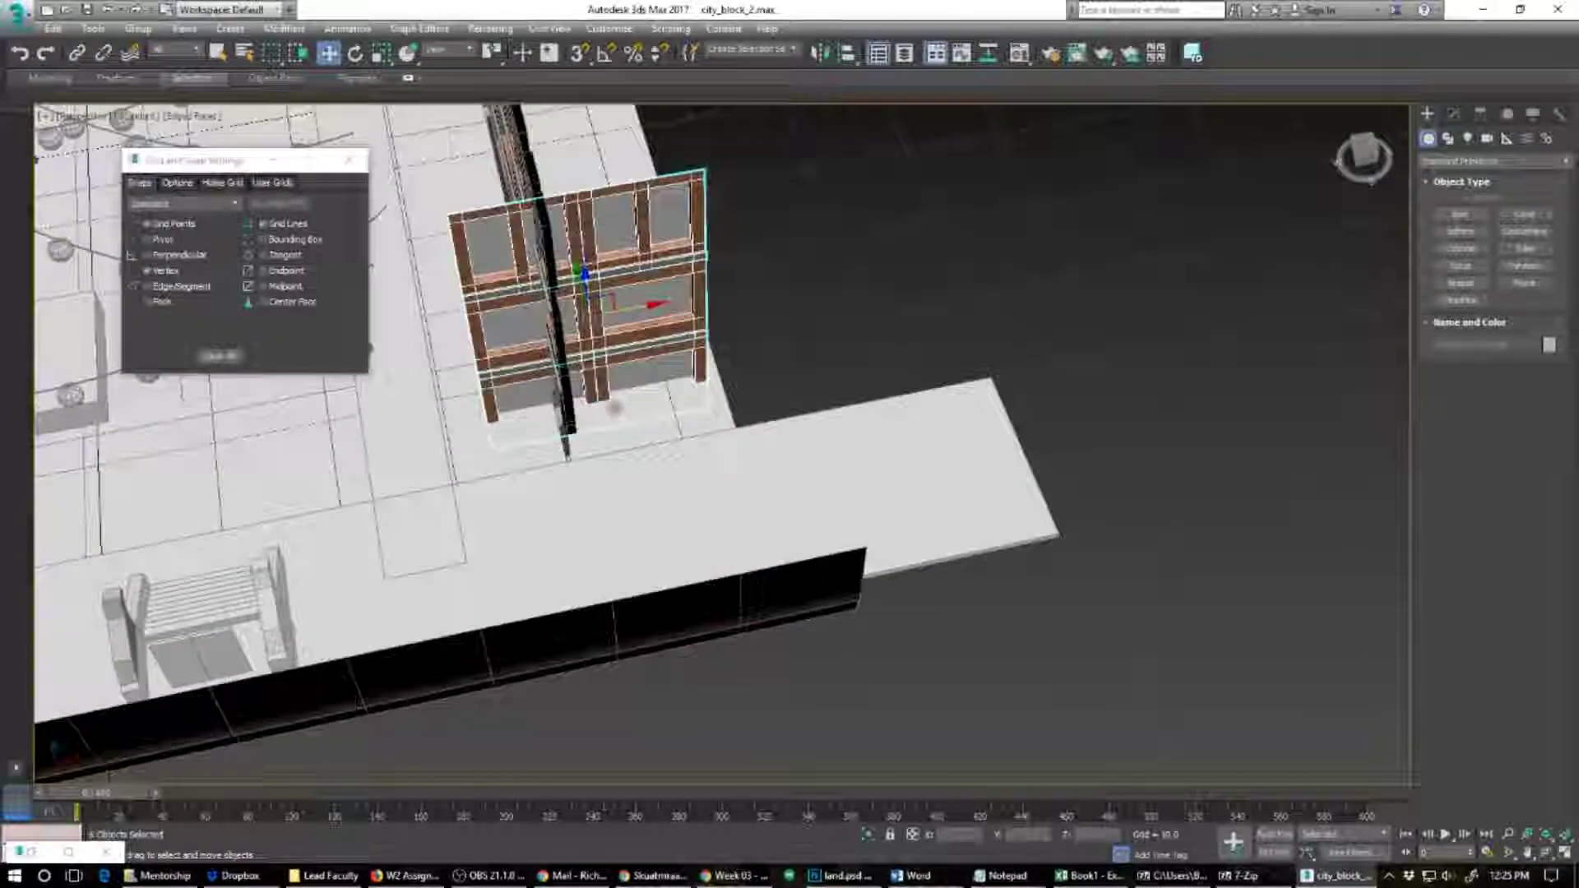
{"action": "left_click_drag", "start_coordinate": [590, 327], "coordinate": [677, 372]}
Step: Raise the two-bay section further until its stone base rests at pavement level
{"action": "scroll", "coordinate": [650, 440], "scroll_direction": "up", "scroll_amount": 5}
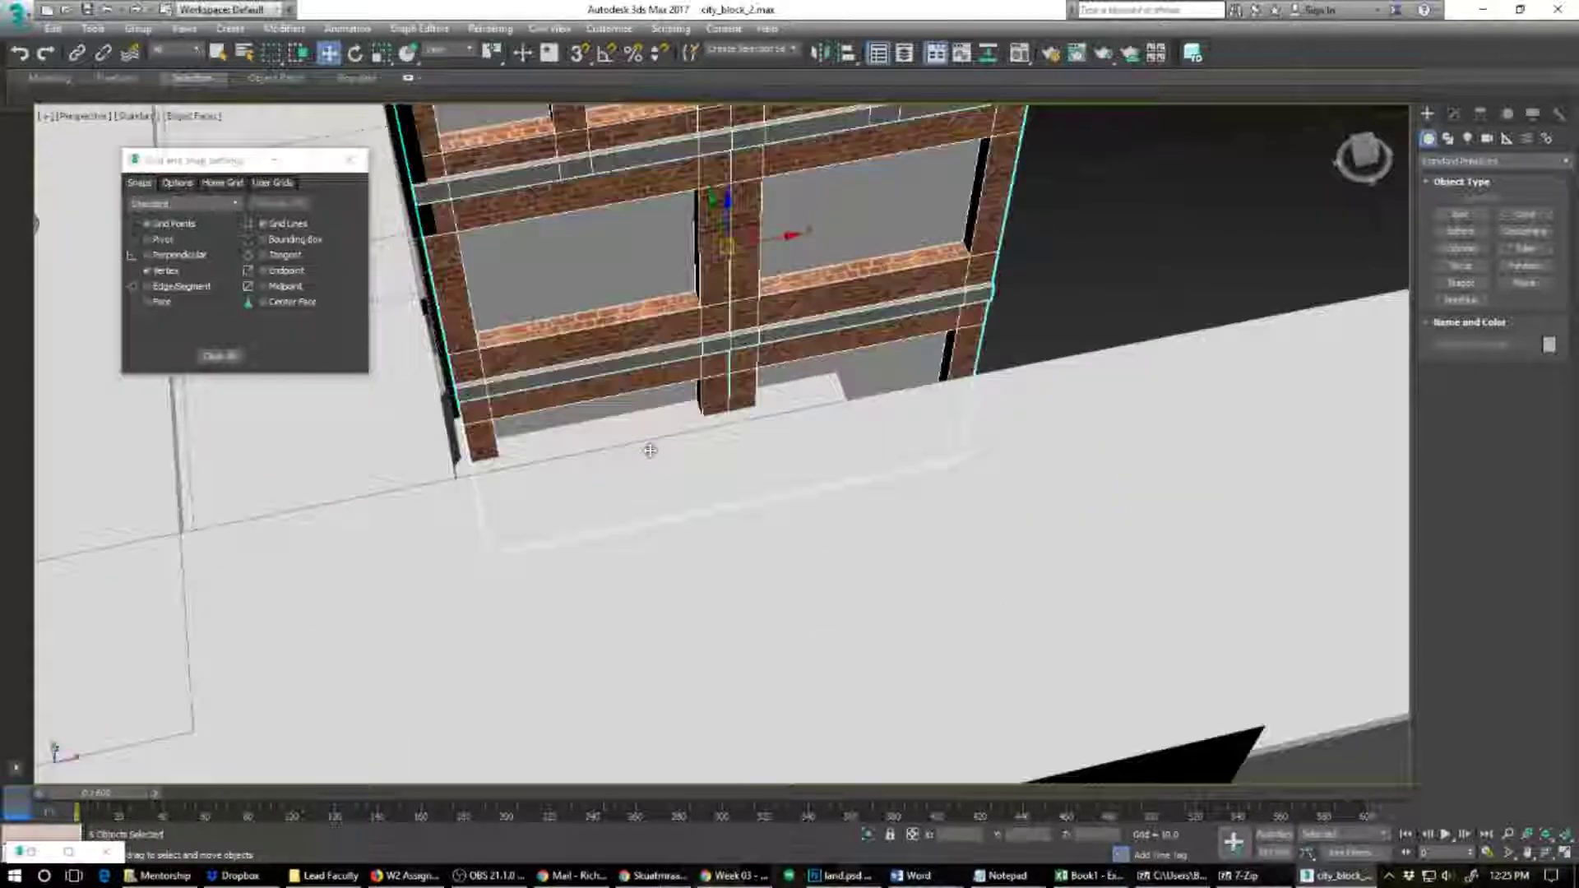
{"action": "middle_click_drag", "start_coordinate": [630, 458], "coordinate": [599, 405], "text": "alt"}
{"action": "scroll", "coordinate": [599, 405], "scroll_direction": "up", "scroll_amount": 3}
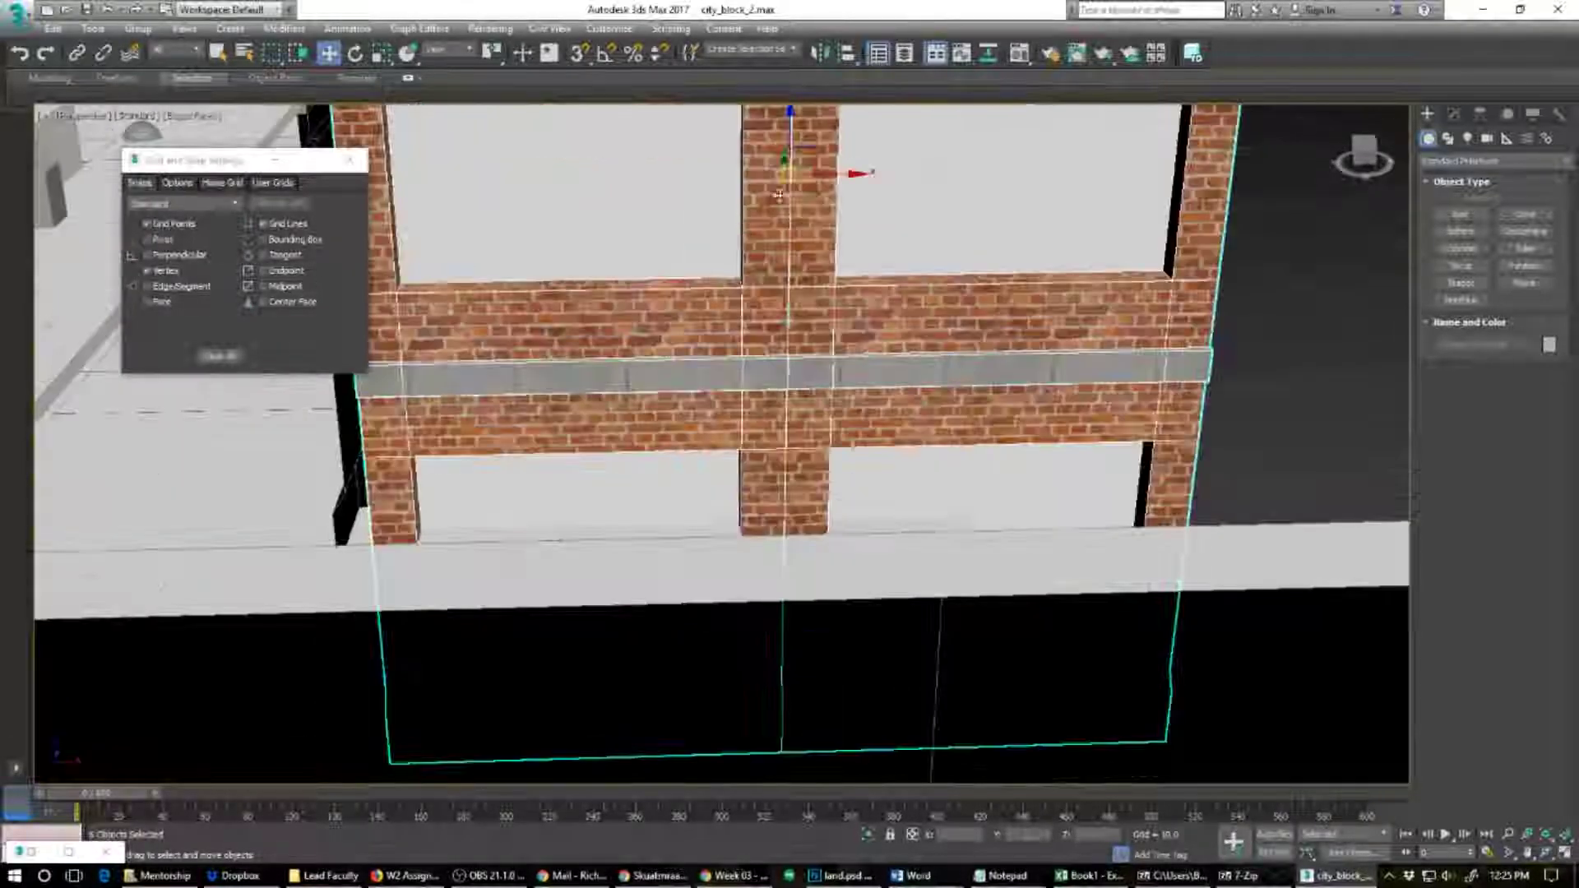
{"action": "left_click_drag", "start_coordinate": [790, 138], "coordinate": [747, 6]}
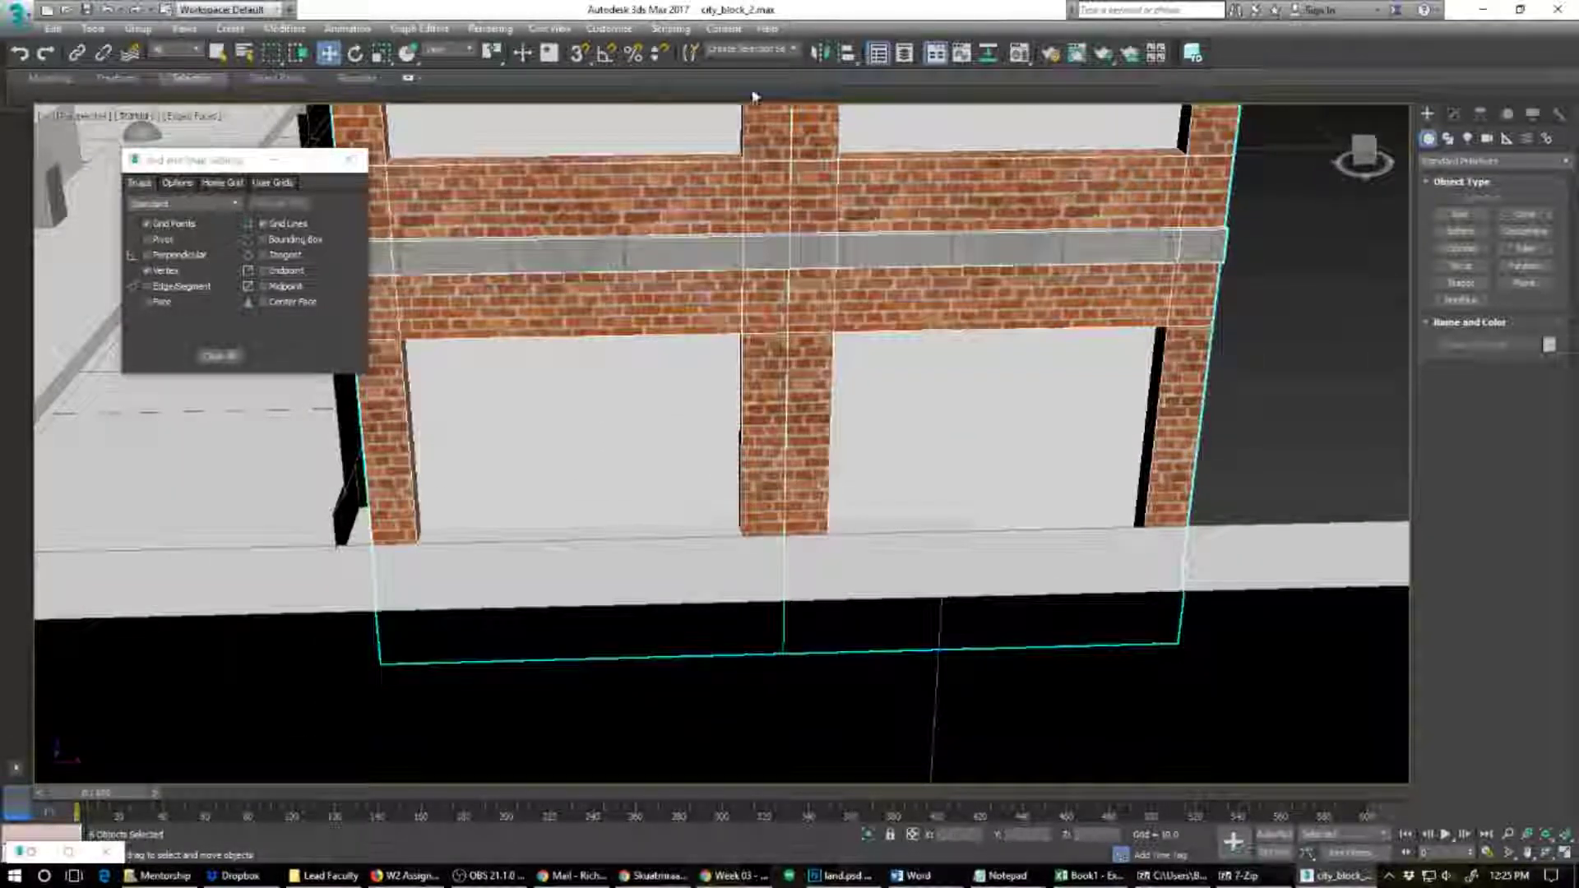
{"action": "scroll", "coordinate": [743, 380], "scroll_direction": "down", "scroll_amount": 4}
{"action": "left_click_drag", "start_coordinate": [762, 205], "coordinate": [762, 160]}
{"action": "middle_click_drag", "start_coordinate": [623, 403], "coordinate": [695, 647], "text": "alt"}
{"action": "scroll", "coordinate": [695, 646], "scroll_direction": "up", "scroll_amount": 3}
{"action": "scroll", "coordinate": [676, 673], "scroll_direction": "up", "scroll_amount": 5}
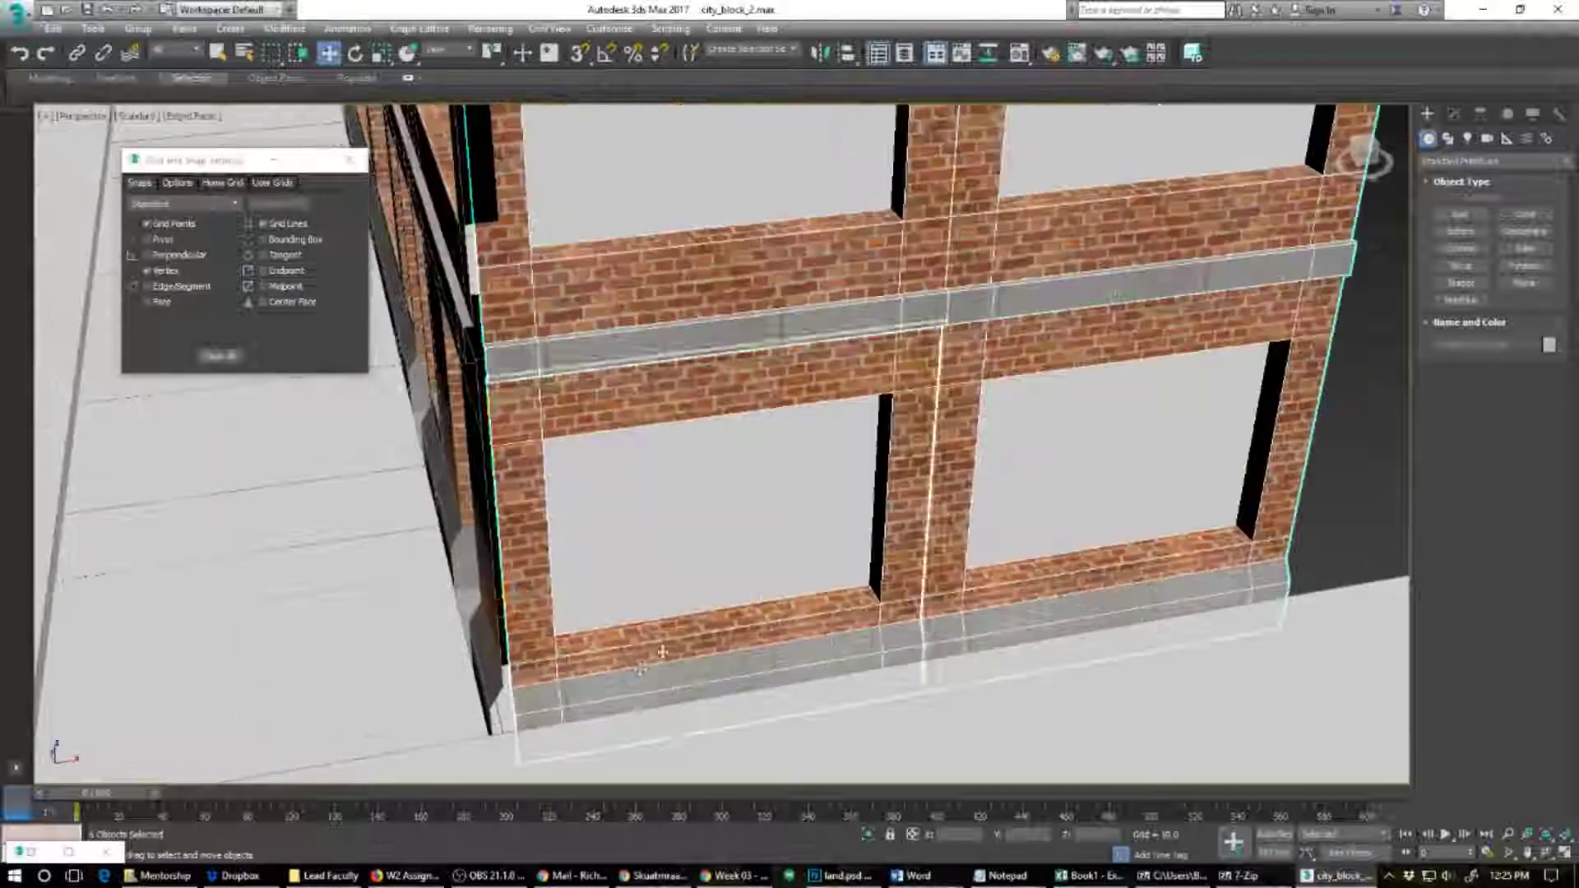
Step: Re-enable snapping without vertex snap and align the two ground-floor panels of the end wall to the grid points
{"action": "left_click", "coordinate": [601, 695]}
{"action": "key", "text": "s"}
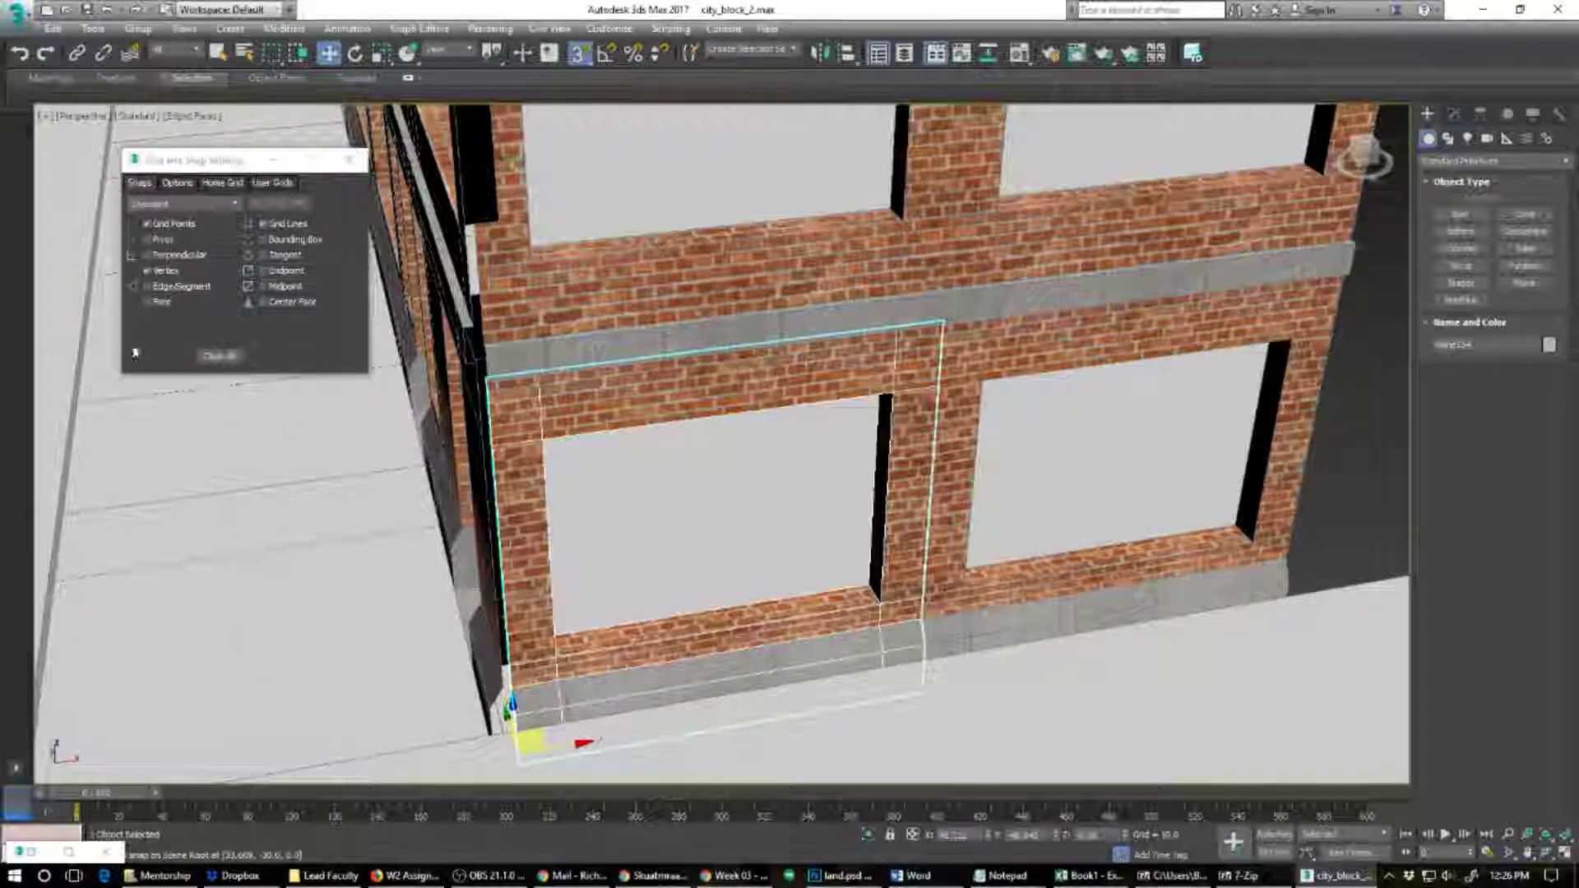
{"action": "left_click", "coordinate": [149, 273]}
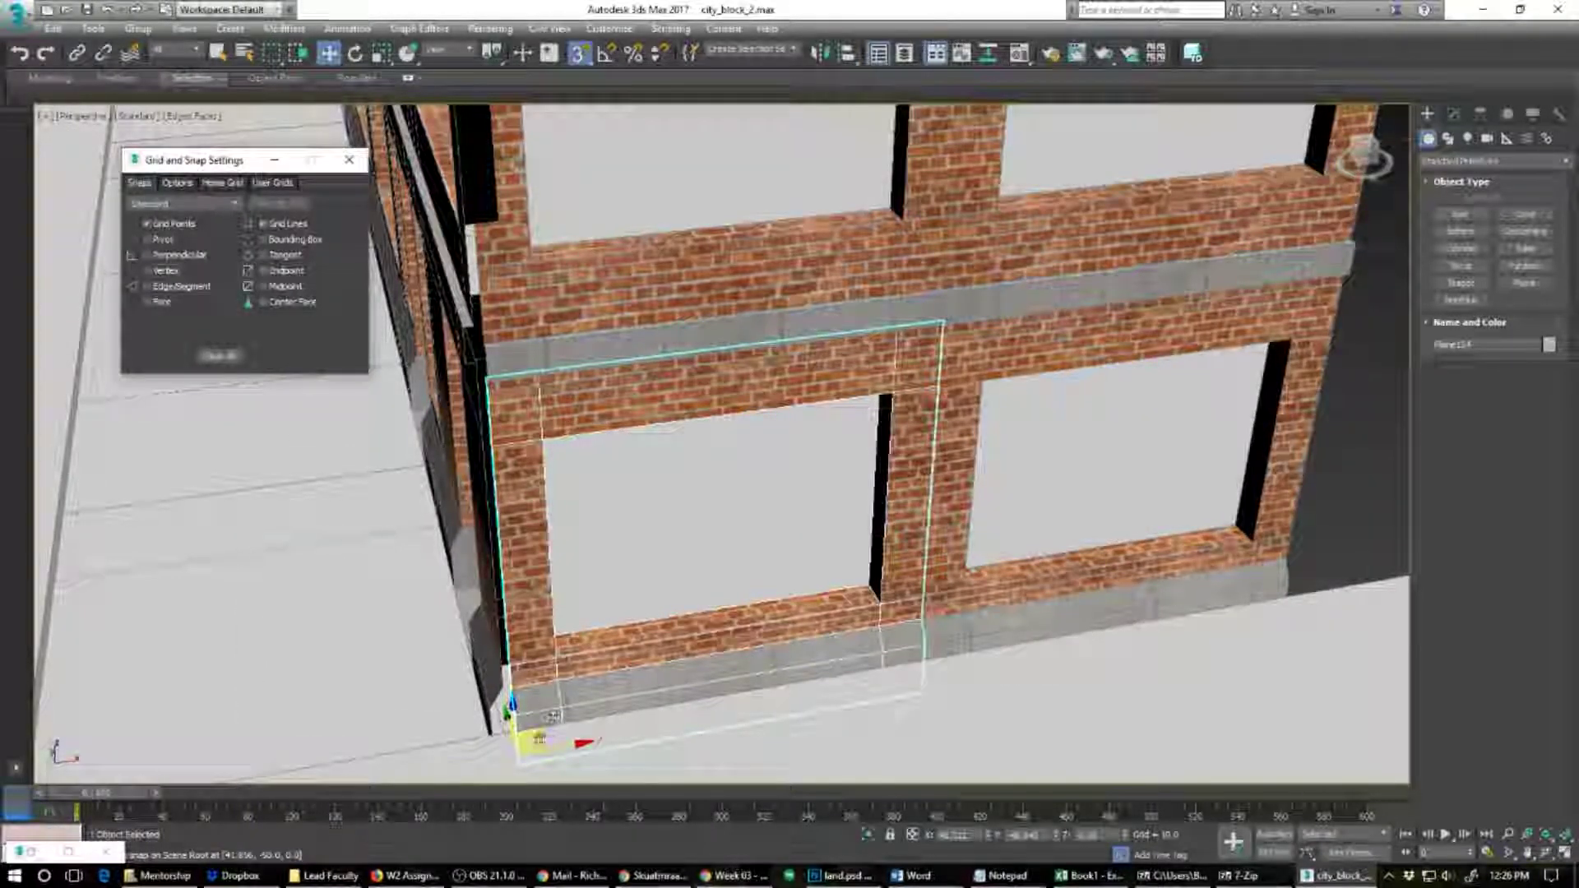
{"action": "left_click_drag", "start_coordinate": [520, 749], "coordinate": [512, 744]}
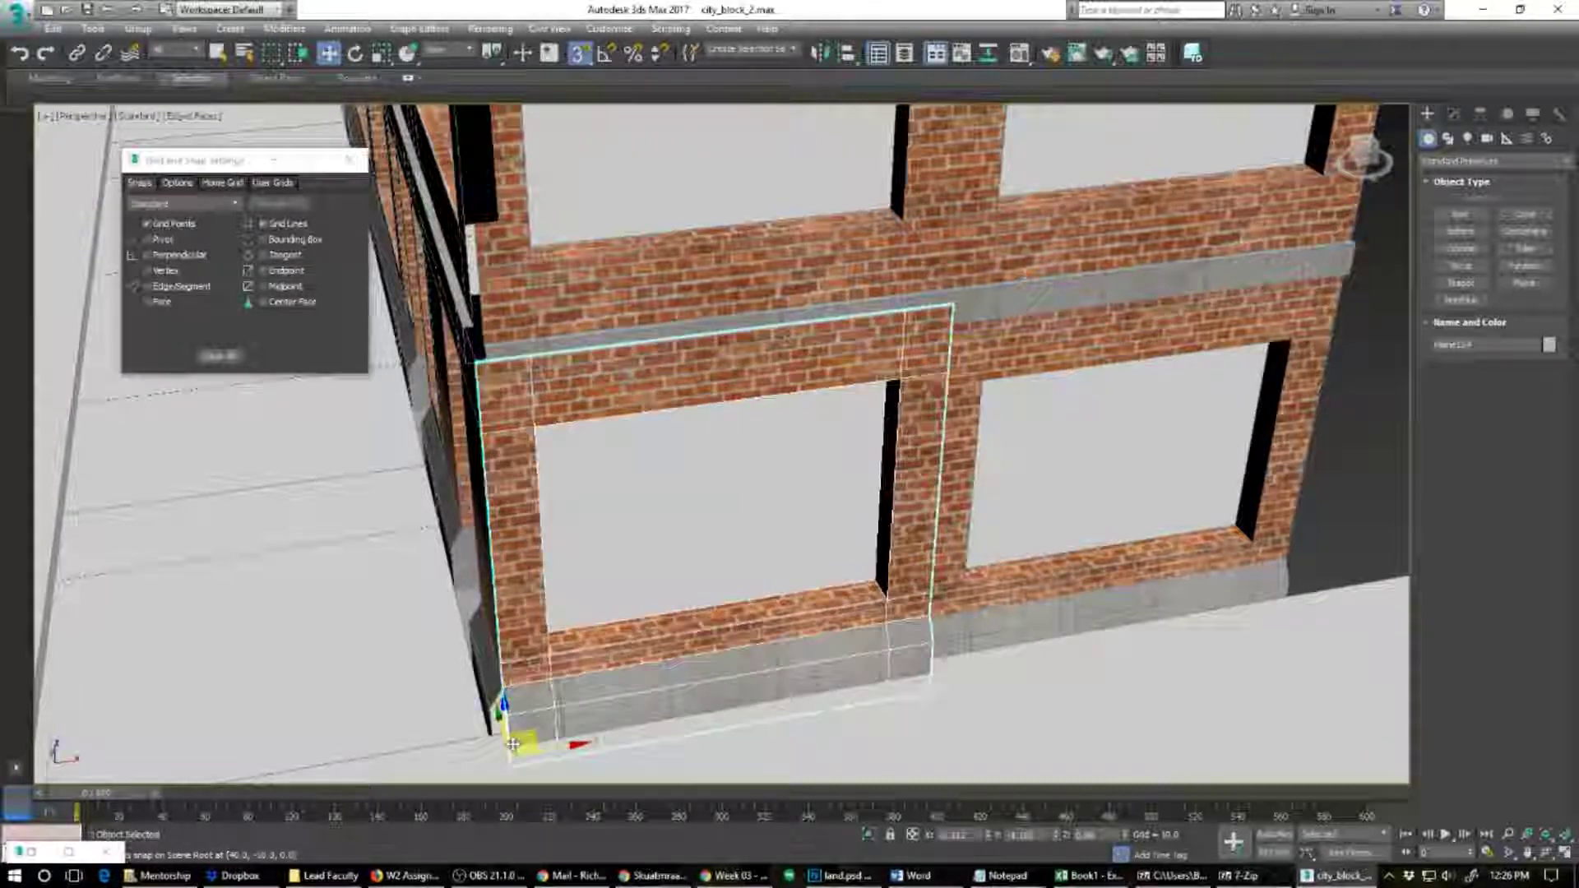
{"action": "left_click", "coordinate": [1025, 617]}
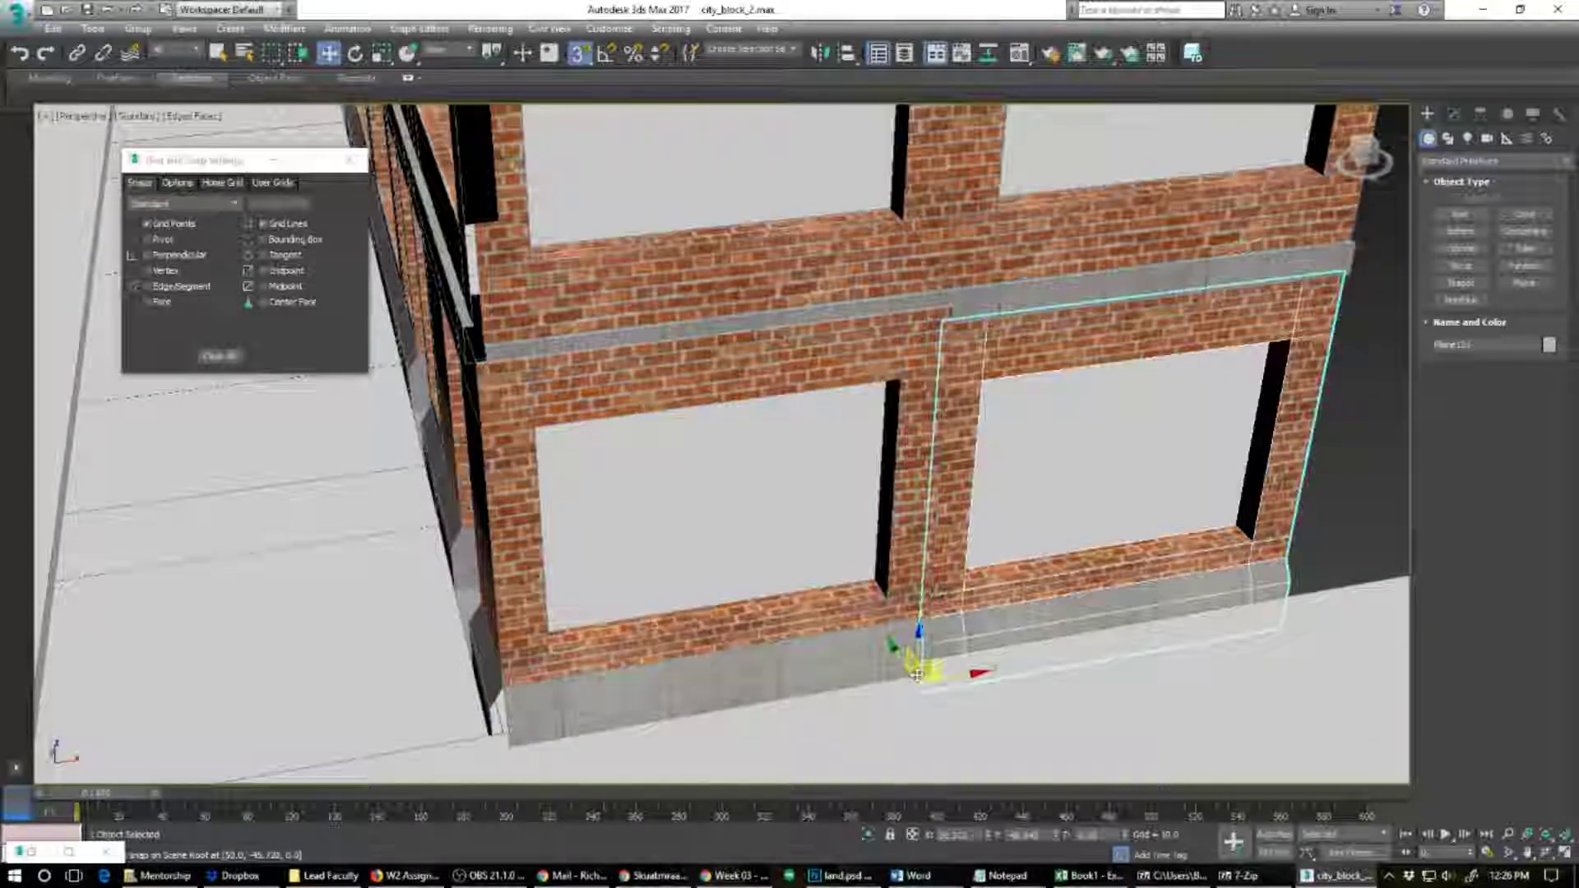
{"action": "left_click_drag", "start_coordinate": [919, 675], "coordinate": [923, 681]}
{"action": "scroll", "coordinate": [736, 400], "scroll_direction": "down", "scroll_amount": 3}
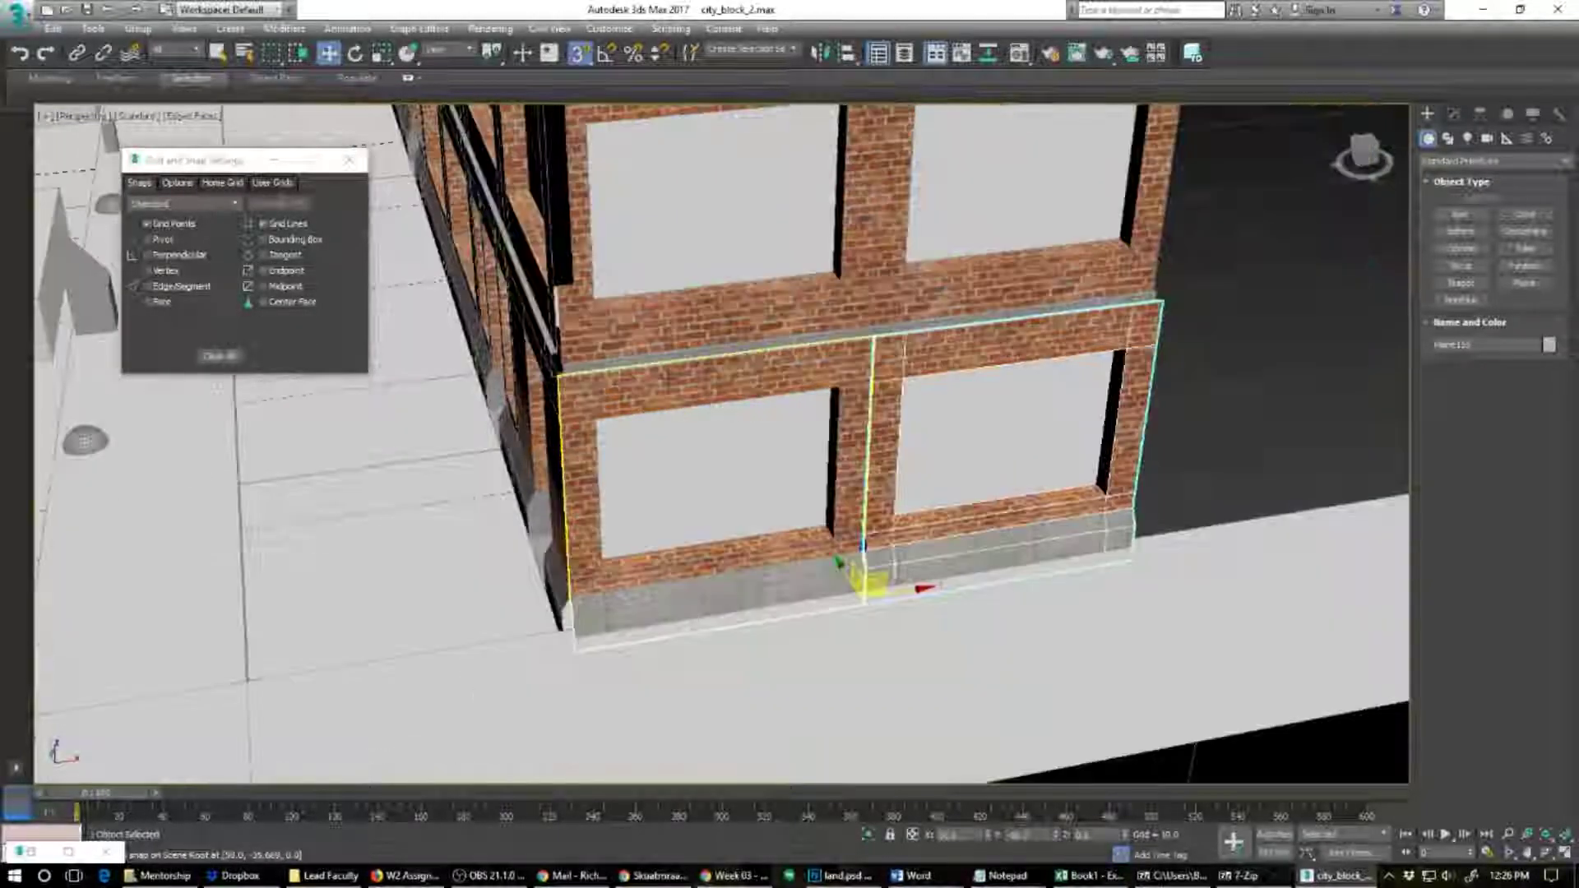
Step: Turn vertex snap back on and snap both second-floor end-wall panels onto the corners of the ground-floor panels
{"action": "scroll", "coordinate": [700, 382], "scroll_direction": "up", "scroll_amount": 3}
{"action": "scroll", "coordinate": [498, 294], "scroll_direction": "down", "scroll_amount": 3}
{"action": "left_click", "coordinate": [162, 272]}
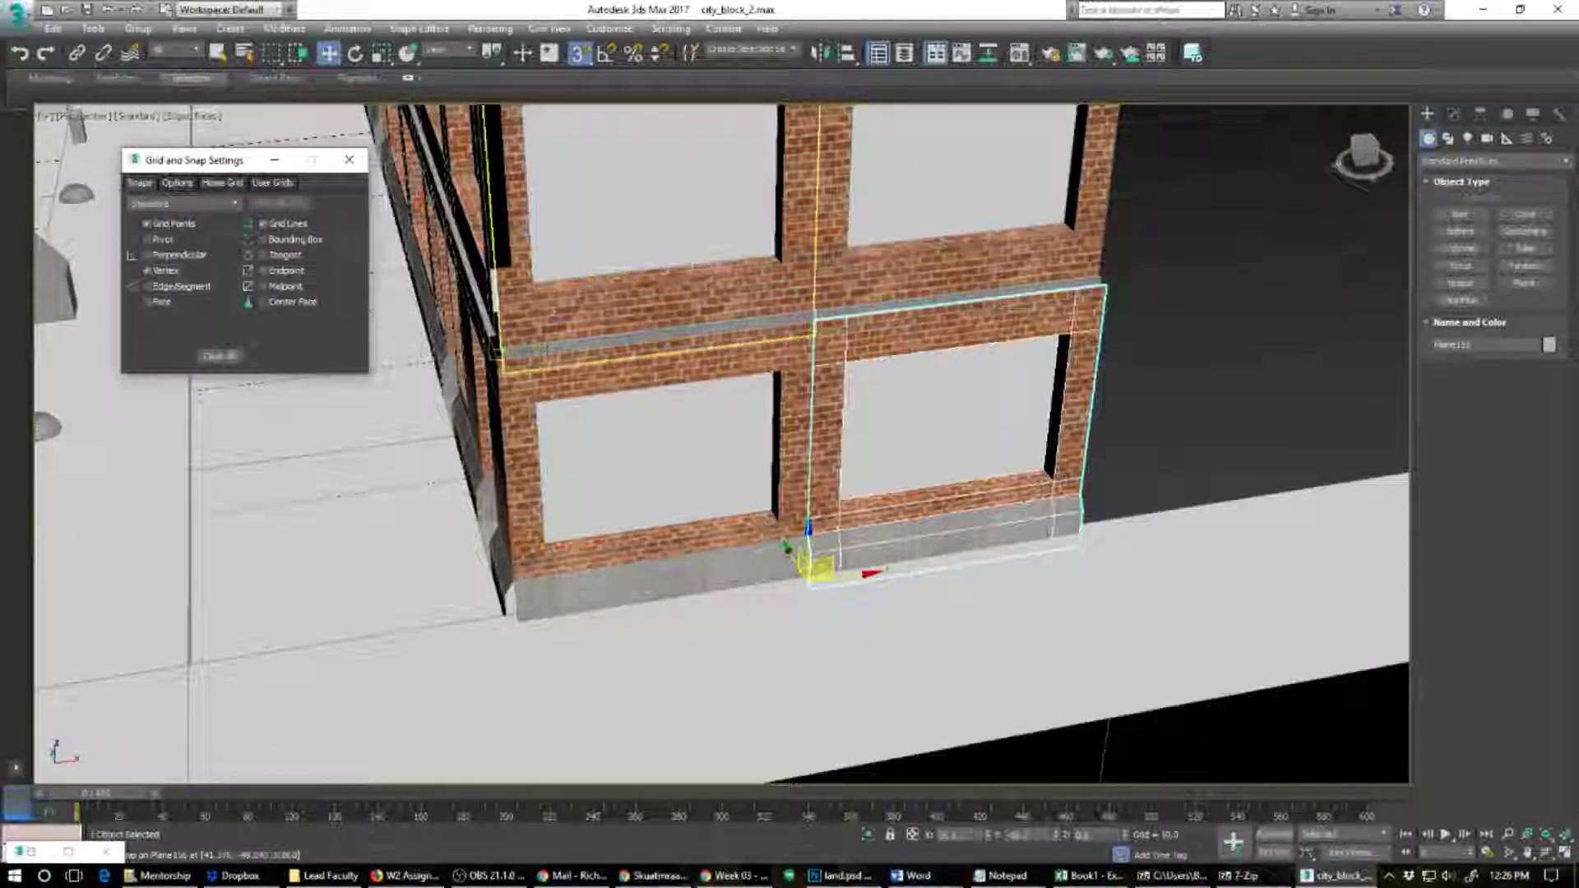
{"action": "left_click", "coordinate": [547, 342]}
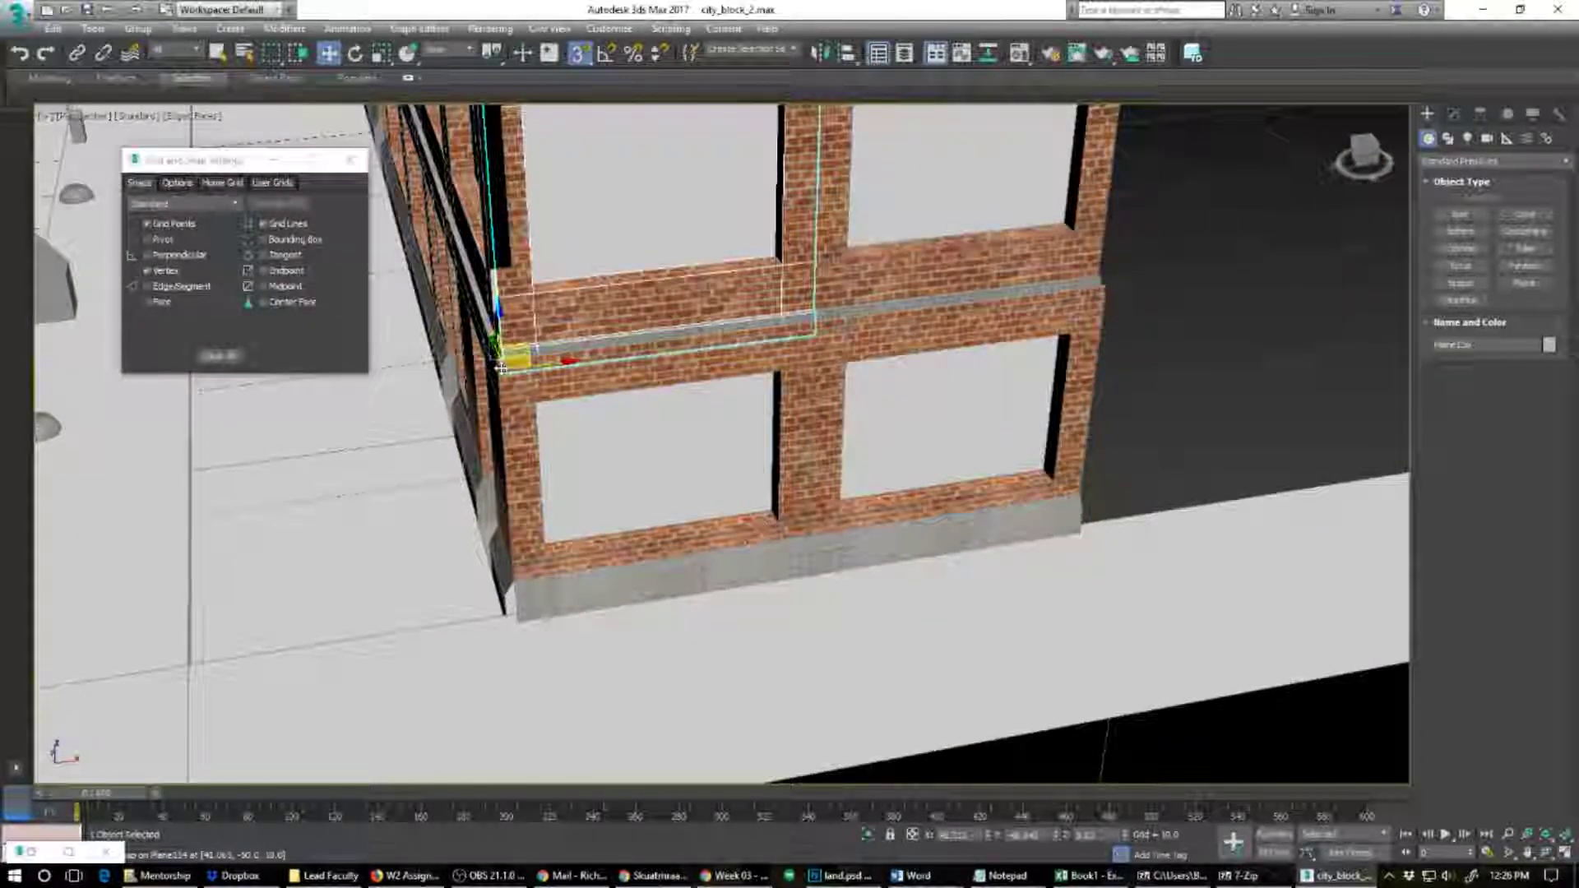
{"action": "left_click_drag", "start_coordinate": [510, 360], "coordinate": [503, 355]}
{"action": "left_click", "coordinate": [860, 290]}
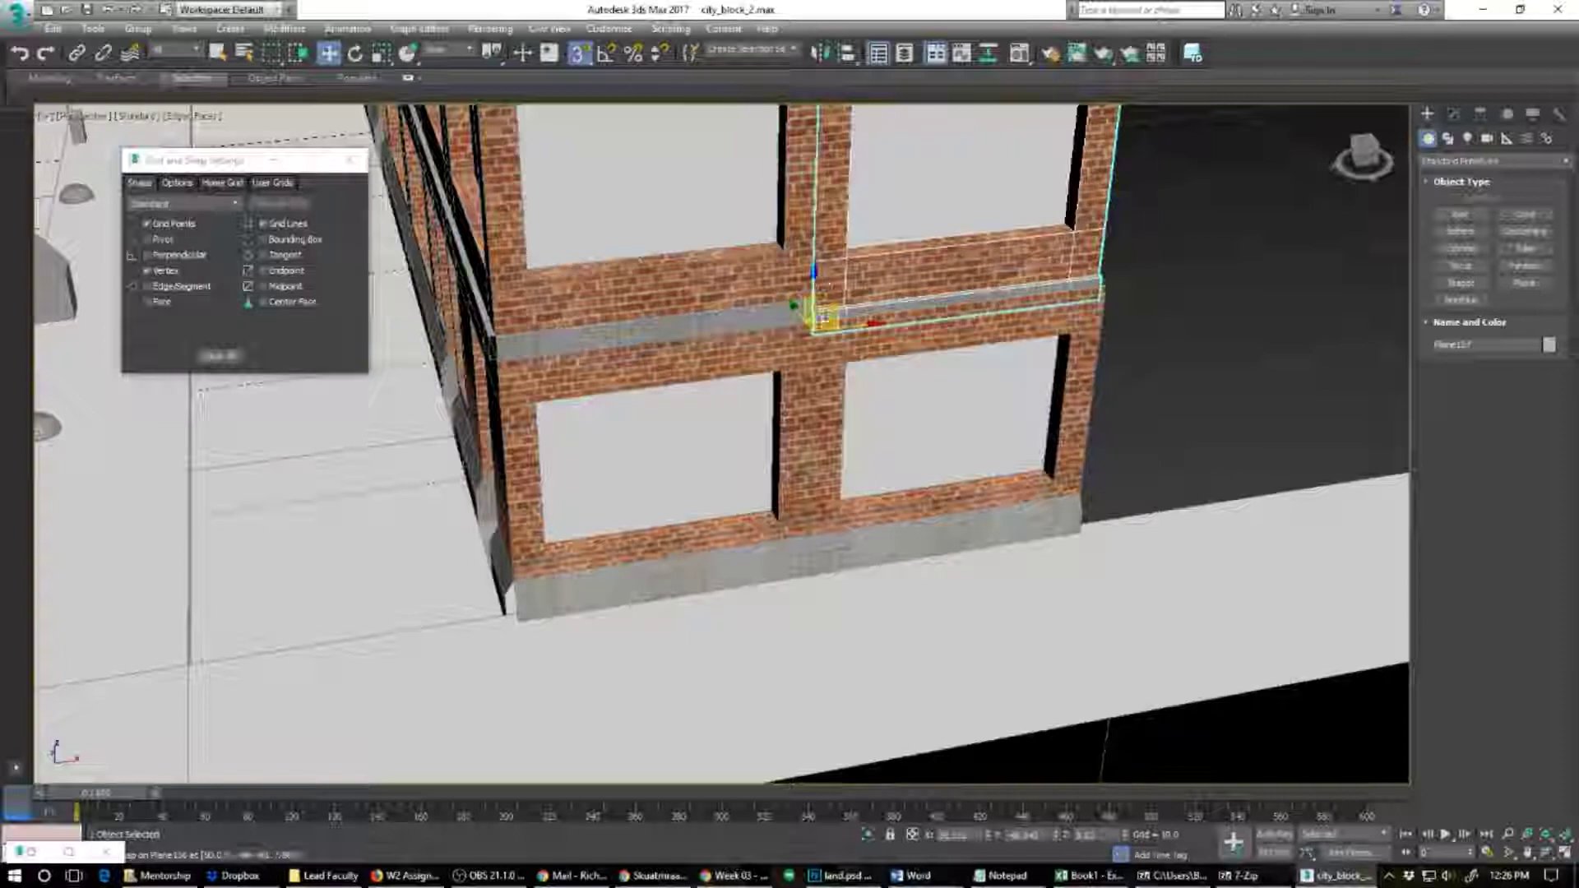
{"action": "left_click_drag", "start_coordinate": [825, 321], "coordinate": [821, 325]}
{"action": "middle_click_drag", "start_coordinate": [654, 338], "coordinate": [791, 371], "text": "alt"}
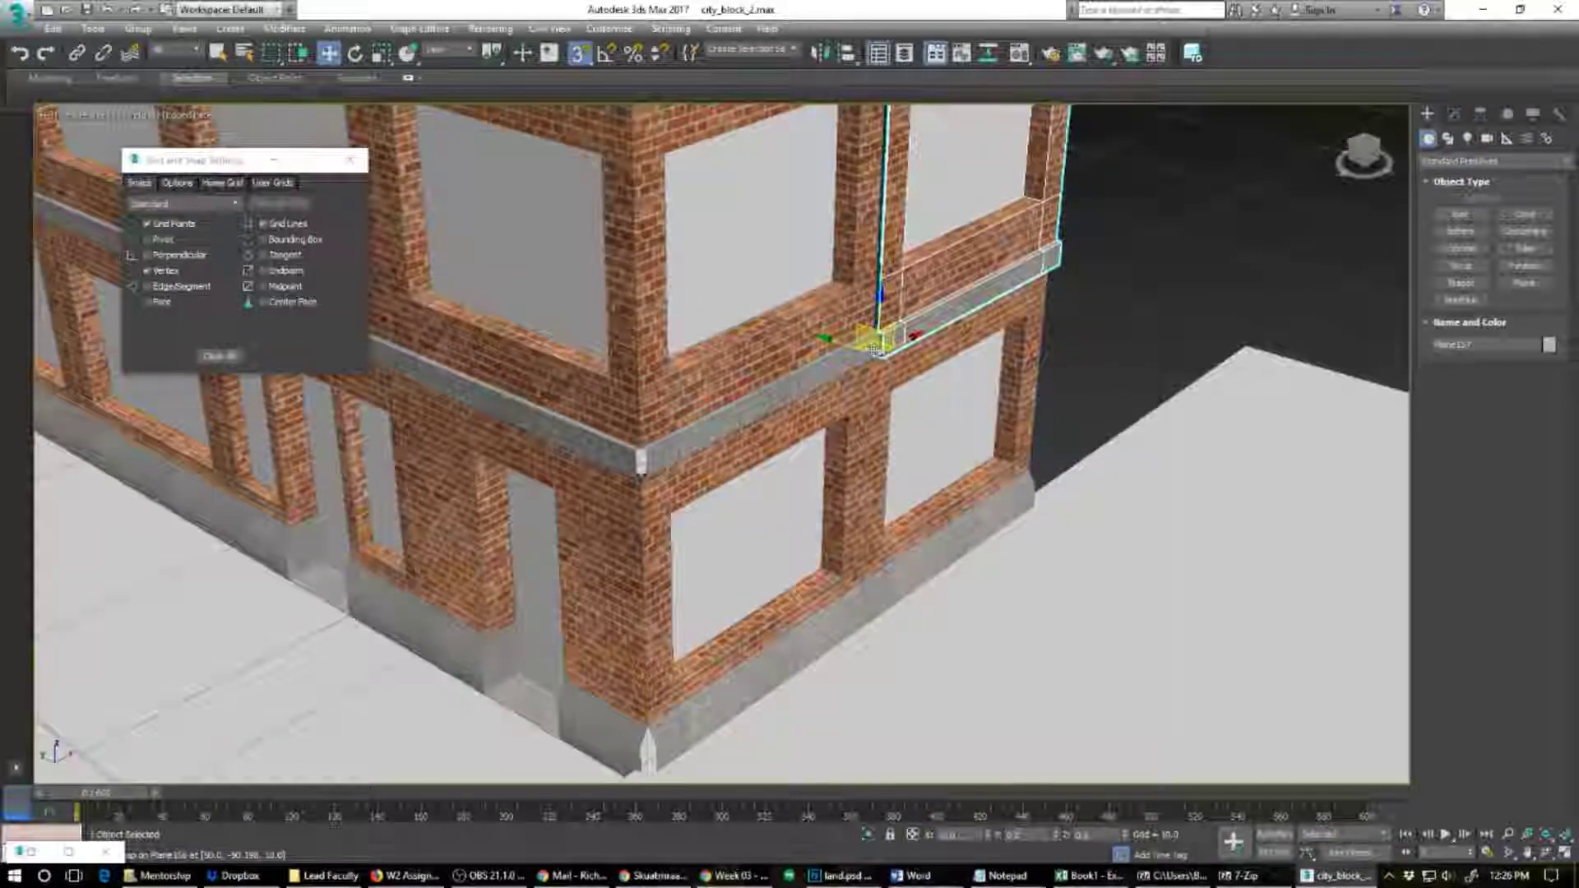
{"action": "left_click_drag", "start_coordinate": [874, 347], "coordinate": [868, 344]}
Step: Snap the two third-floor end-wall panels onto the corners of the second-floor panels
{"action": "middle_click_drag", "start_coordinate": [810, 502], "coordinate": [840, 852], "text": "alt"}
{"action": "left_click_drag", "start_coordinate": [917, 747], "coordinate": [672, 484]}
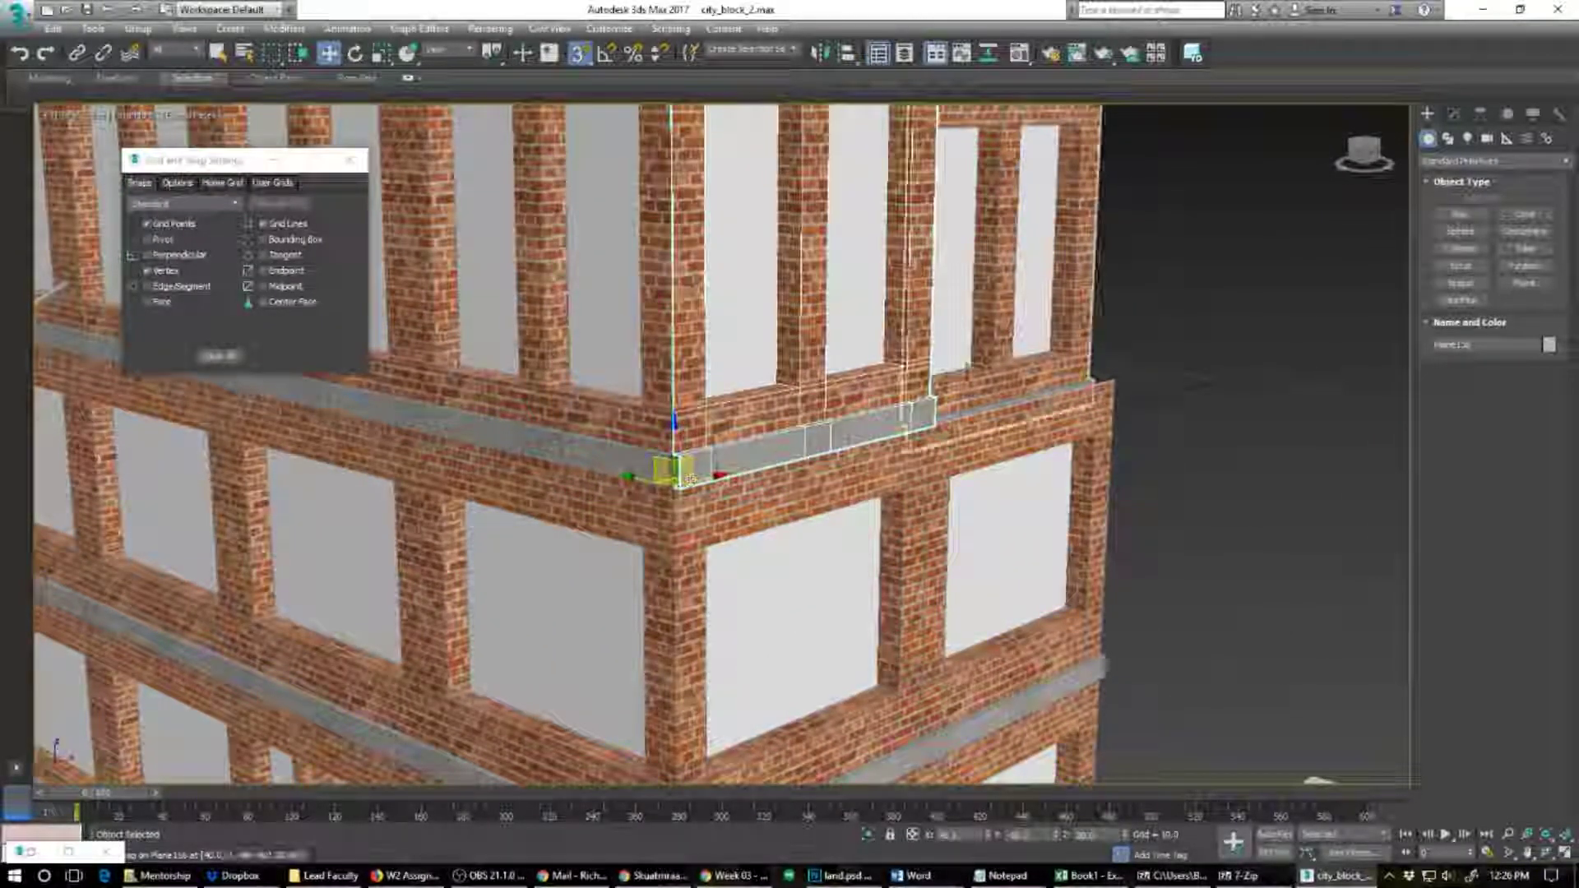
{"action": "left_click", "coordinate": [969, 371]}
{"action": "left_click_drag", "start_coordinate": [902, 452], "coordinate": [923, 430]}
Step: Try to clone the solid brick panel as an instance toward the stepped entrance side of the block, and undo it
{"action": "scroll", "coordinate": [811, 502], "scroll_direction": "down", "scroll_amount": 4}
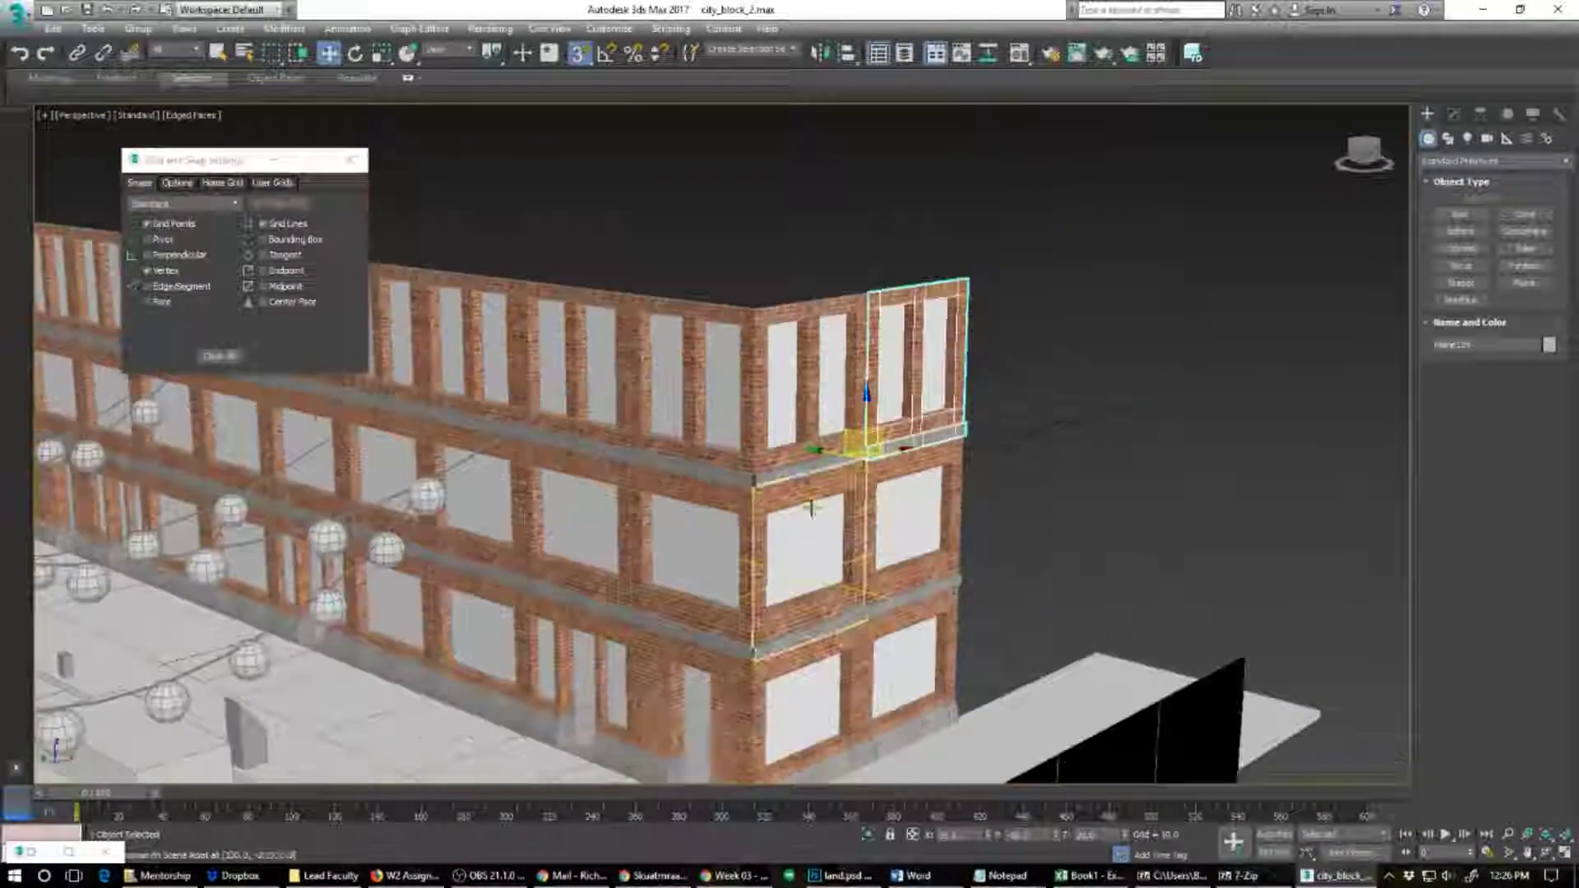
{"action": "scroll", "coordinate": [789, 579], "scroll_direction": "down", "scroll_amount": 5}
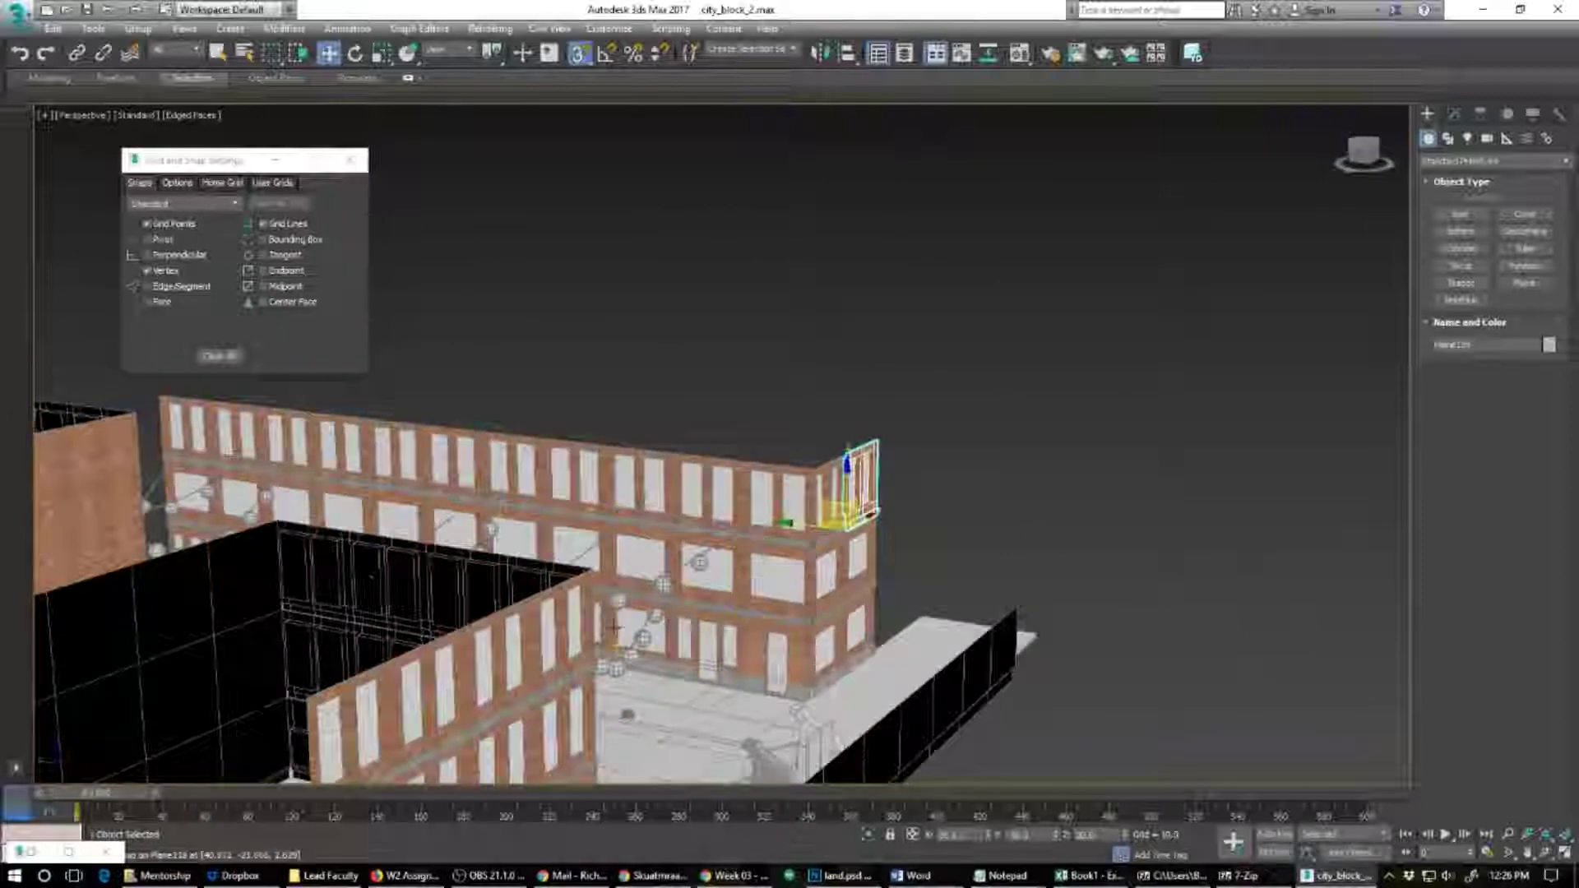
{"action": "middle_click_drag", "start_coordinate": [615, 629], "coordinate": [930, 718], "text": "alt"}
{"action": "scroll", "coordinate": [802, 699], "scroll_direction": "down", "scroll_amount": 3}
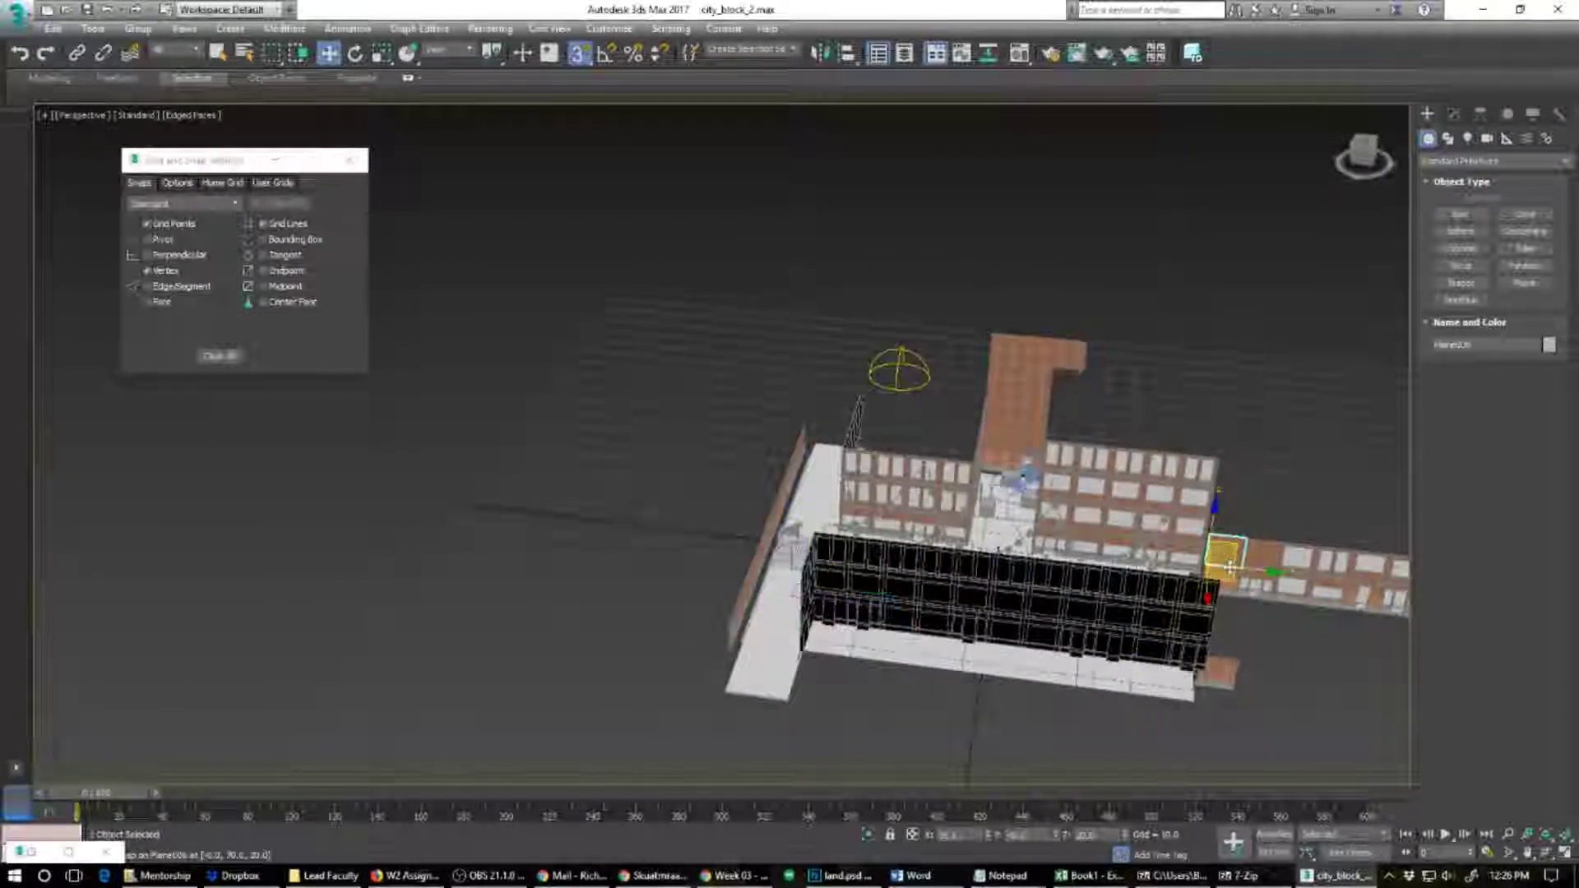
{"action": "left_click_drag", "start_coordinate": [722, 509], "coordinate": [721, 508], "text": "shift"}
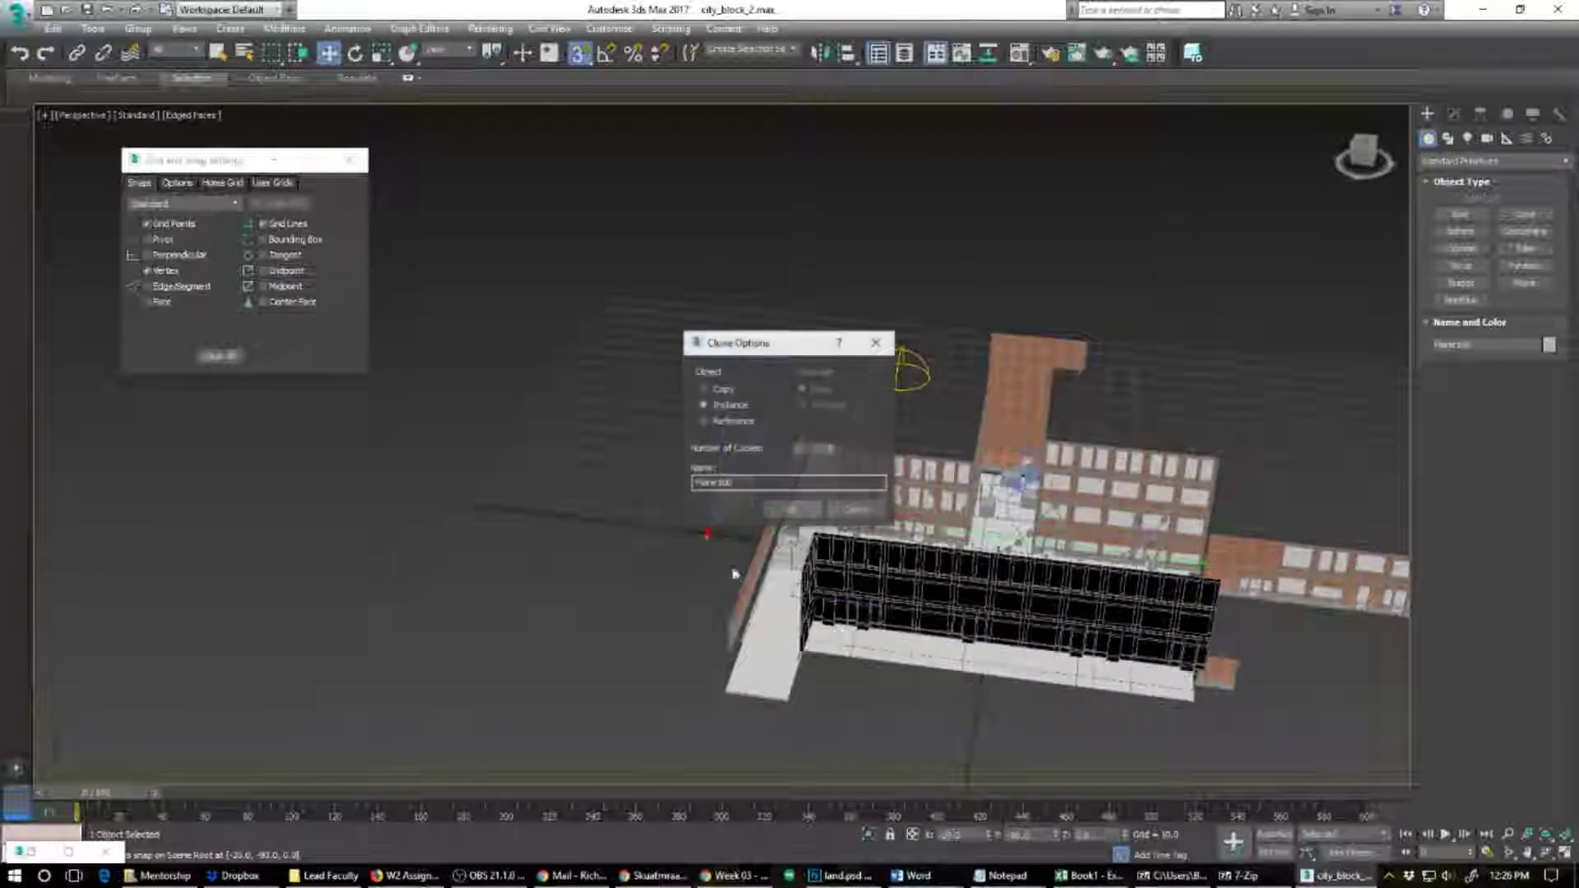
{"action": "left_click", "coordinate": [797, 507]}
{"action": "middle_click_drag", "start_coordinate": [808, 606], "coordinate": [678, 633], "text": "alt"}
{"action": "scroll", "coordinate": [700, 564], "scroll_direction": "up", "scroll_amount": 5}
{"action": "middle_click_drag", "start_coordinate": [676, 537], "coordinate": [652, 483], "text": "alt"}
{"action": "scroll", "coordinate": [652, 482], "scroll_direction": "up", "scroll_amount": 3}
{"action": "key", "text": "ctrl+z"}
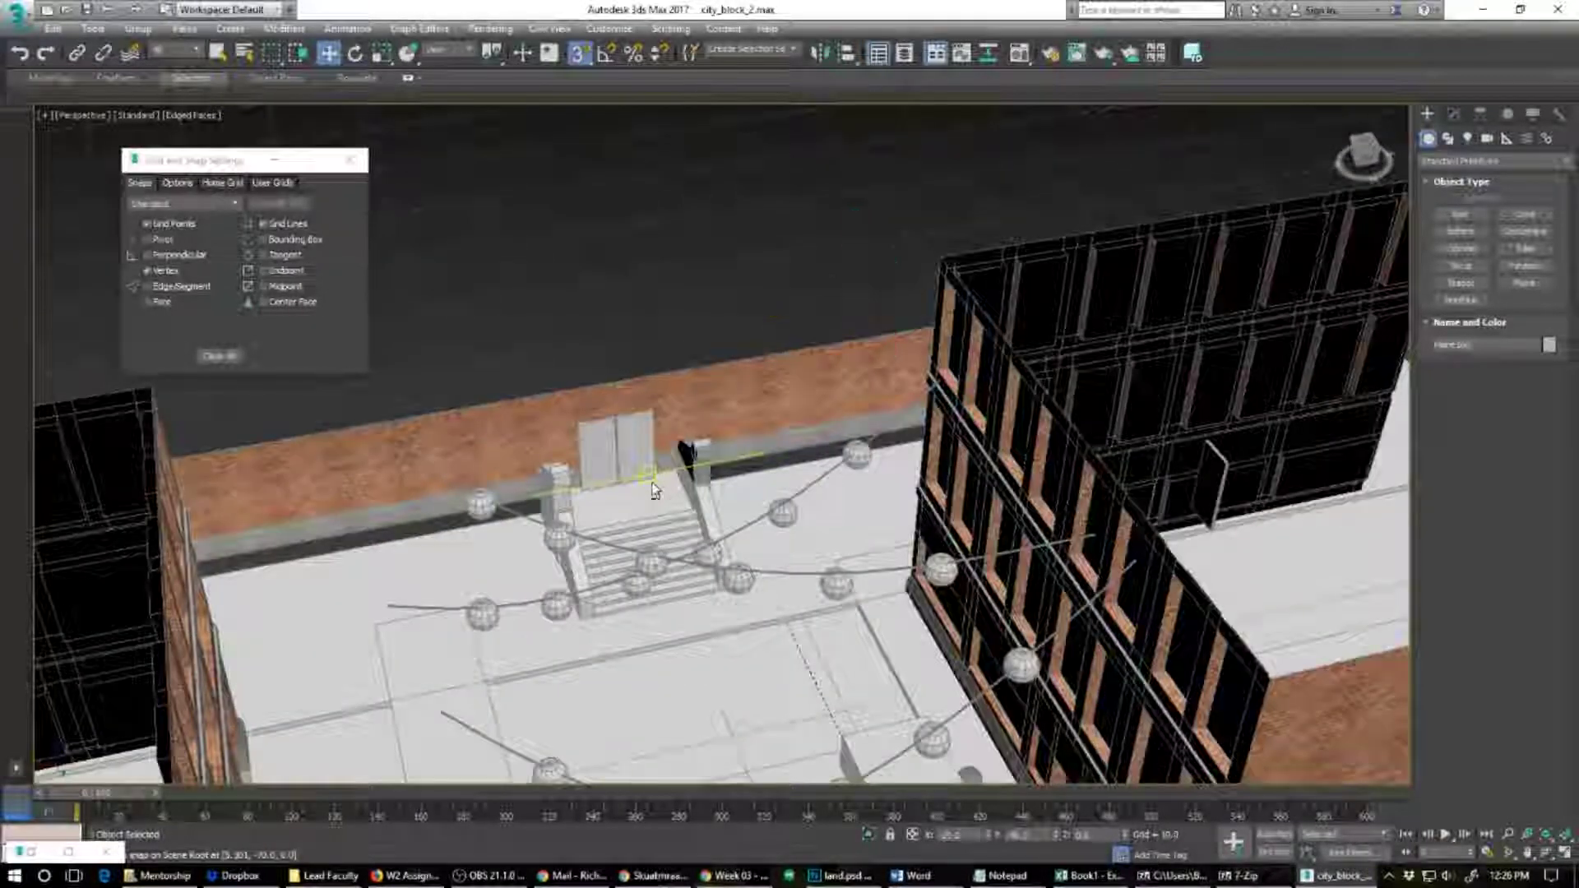
Step: Clone the single large-window panel from the spare façade row as an instance above the brick wall behind the entrance stairs
{"action": "scroll", "coordinate": [683, 519], "scroll_direction": "down", "scroll_amount": 5}
{"action": "middle_click_drag", "start_coordinate": [733, 654], "coordinate": [772, 444], "text": "alt"}
{"action": "scroll", "coordinate": [772, 444], "scroll_direction": "up", "scroll_amount": 2}
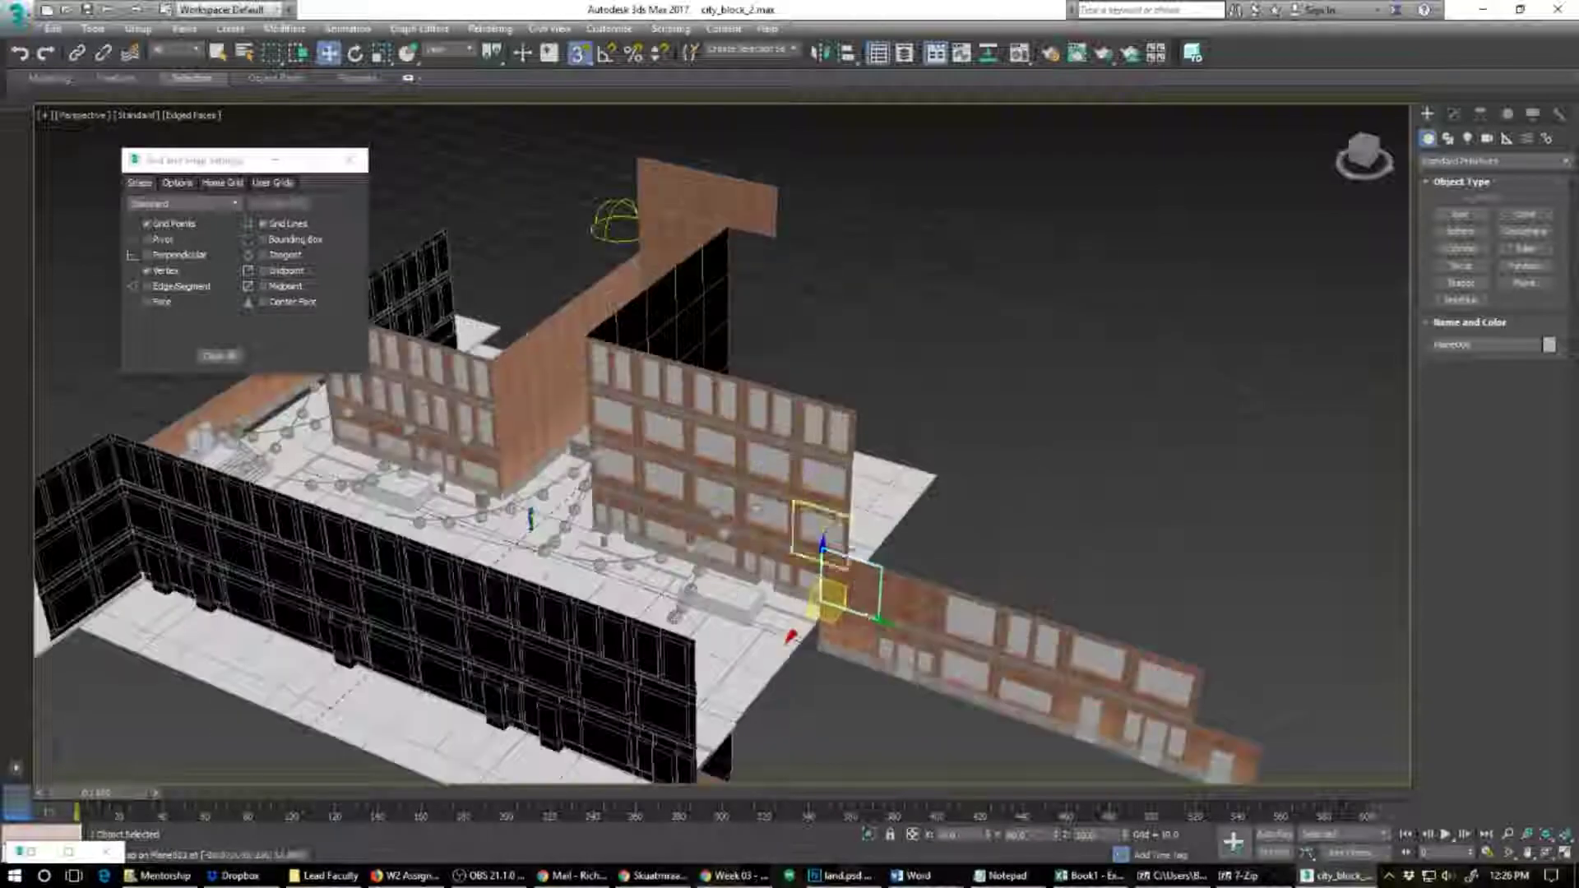
{"action": "left_click", "coordinate": [964, 630]}
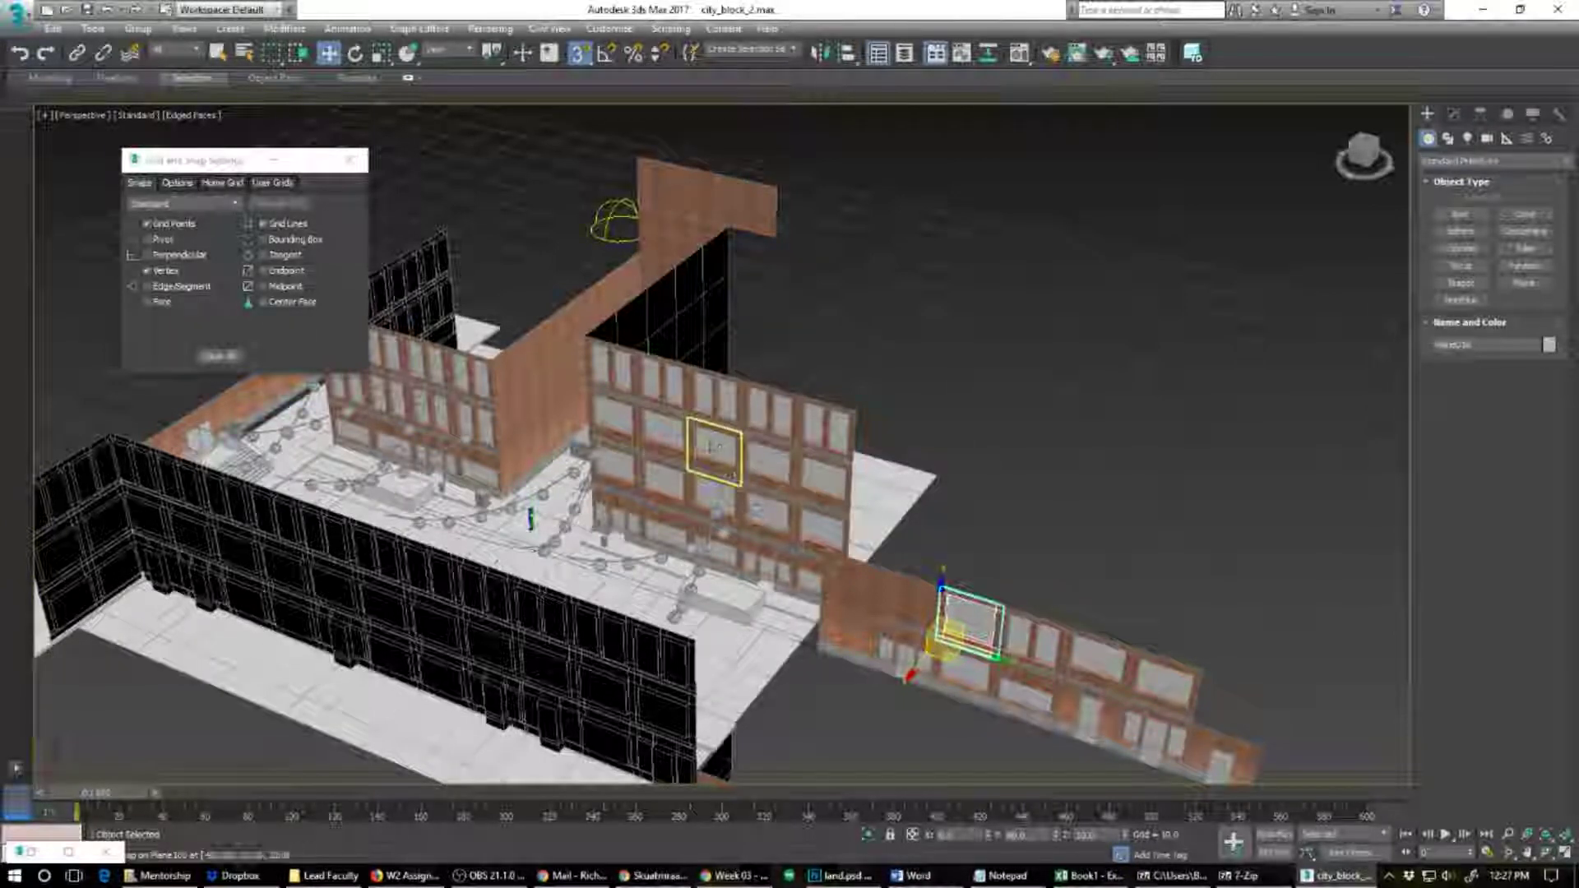
{"action": "mouse_move", "coordinate": [940, 642]}
{"action": "left_mouse_down"}
{"action": "mouse_move", "coordinate": [815, 589]}
{"action": "mouse_move", "coordinate": [161, 405]}
{"action": "left_mouse_up"}
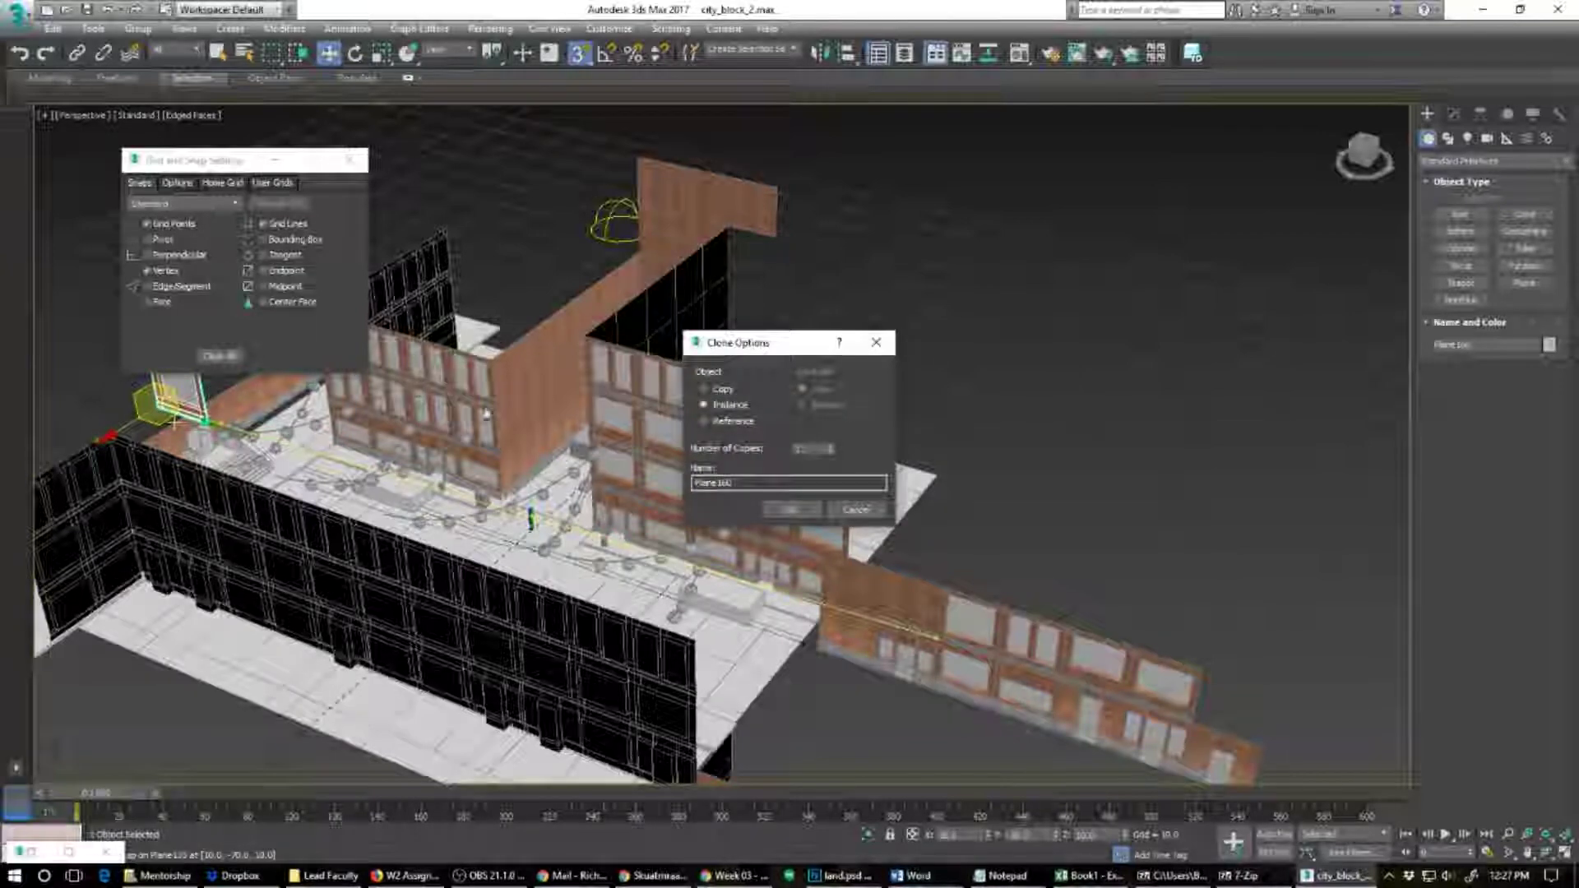
{"action": "left_click", "coordinate": [789, 507]}
Step: Move the snap settings window clear of the new panel and rotate the panel 90 degrees about Z to run parallel with the entrance wall
{"action": "left_click_drag", "start_coordinate": [220, 160], "coordinate": [1070, 169]}
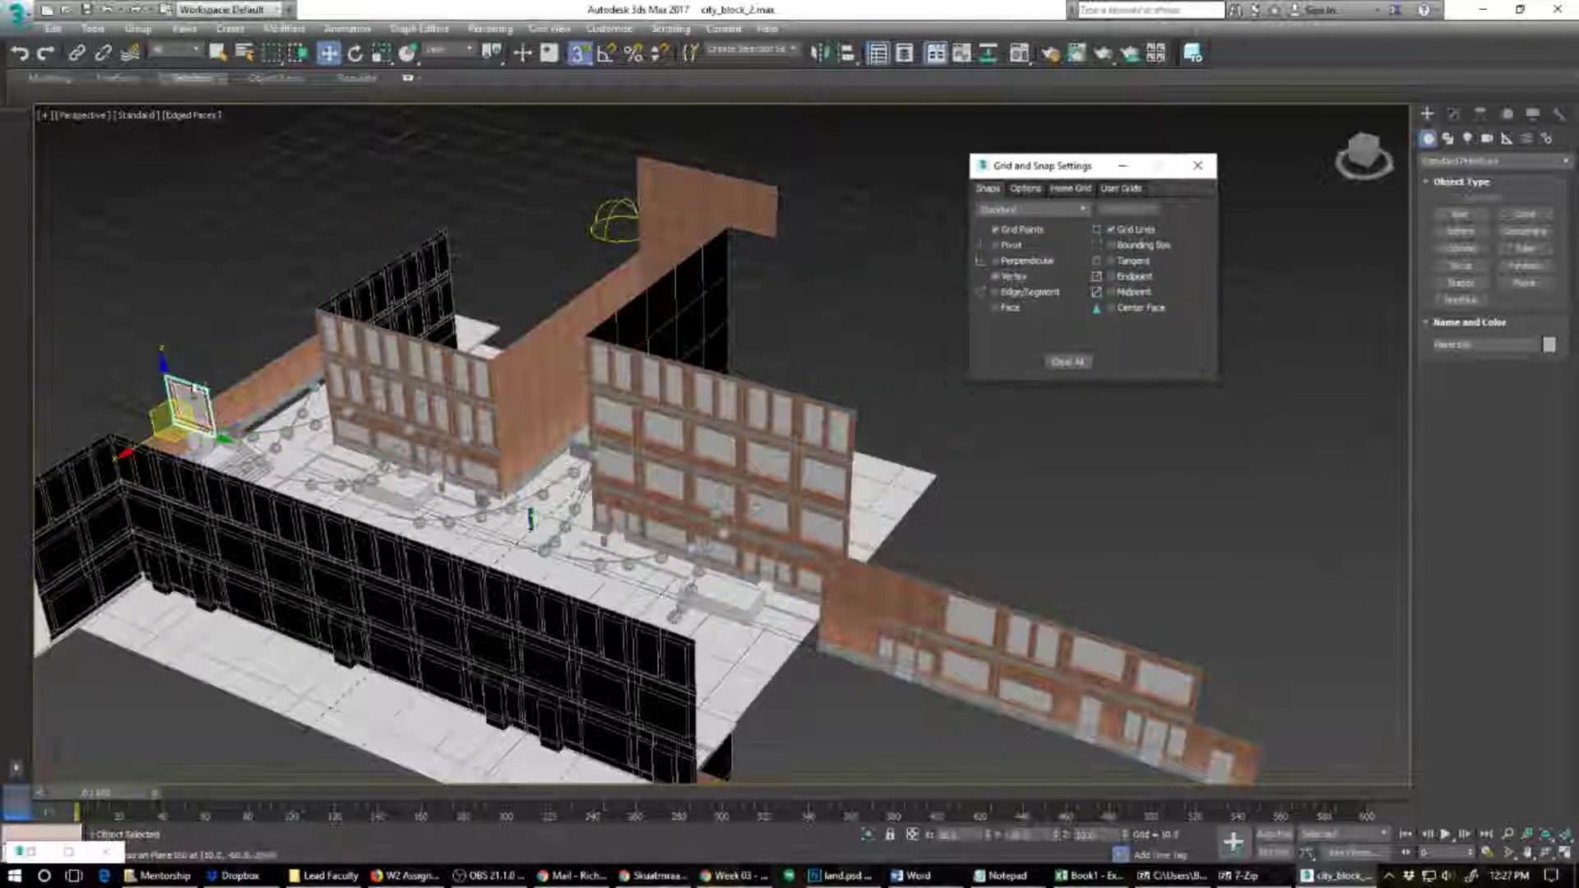
{"action": "middle_click_drag", "start_coordinate": [195, 390], "coordinate": [589, 484], "text": "alt"}
{"action": "scroll", "coordinate": [582, 484], "scroll_direction": "up", "scroll_amount": 5}
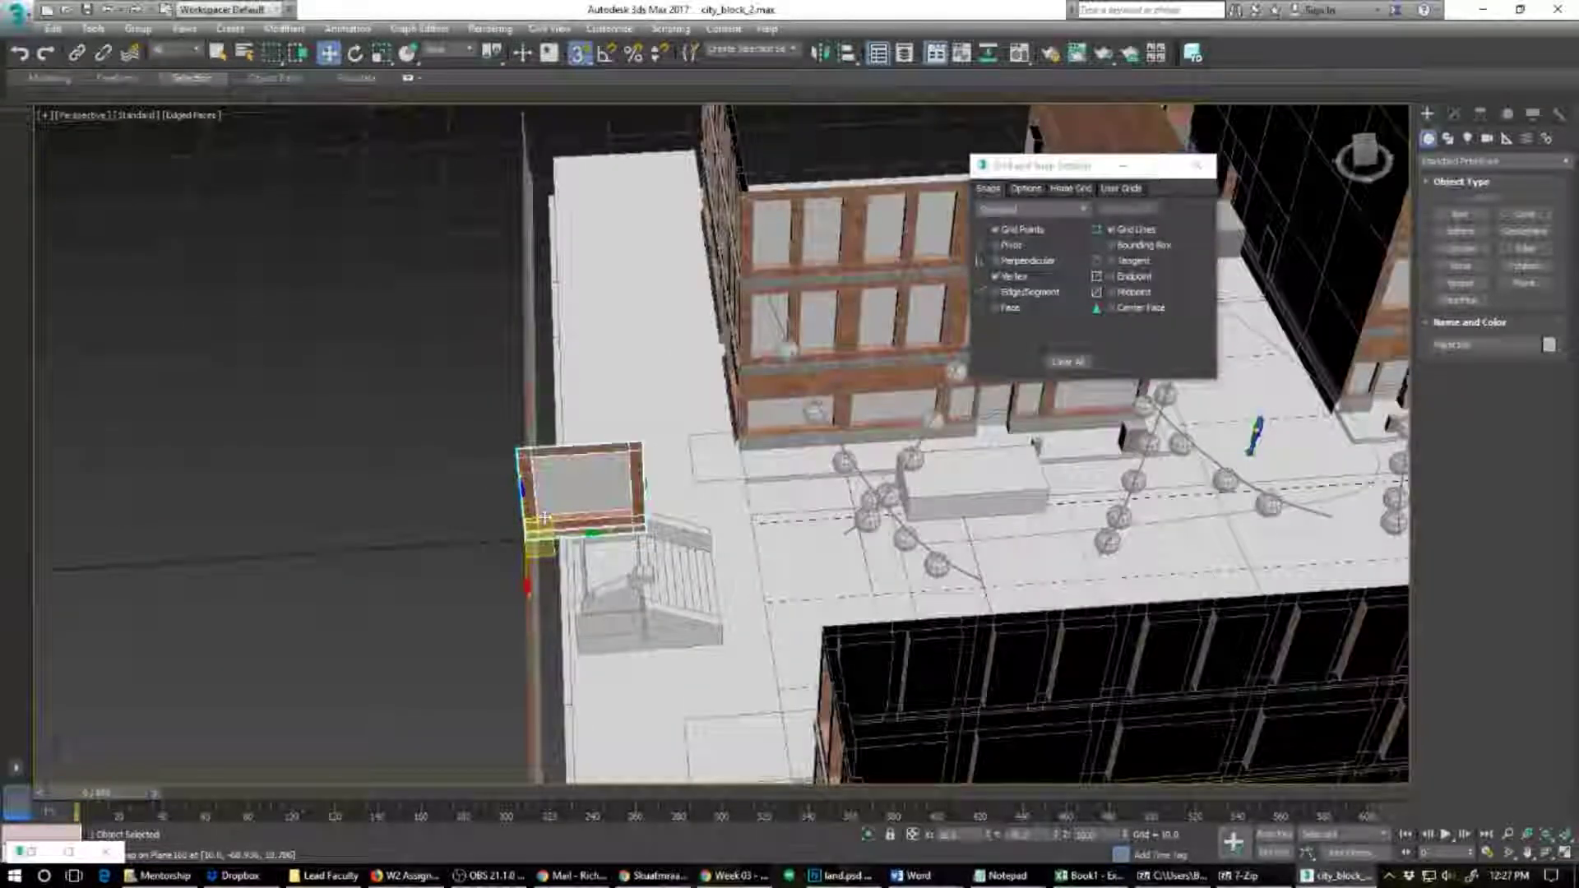
{"action": "key", "text": "e"}
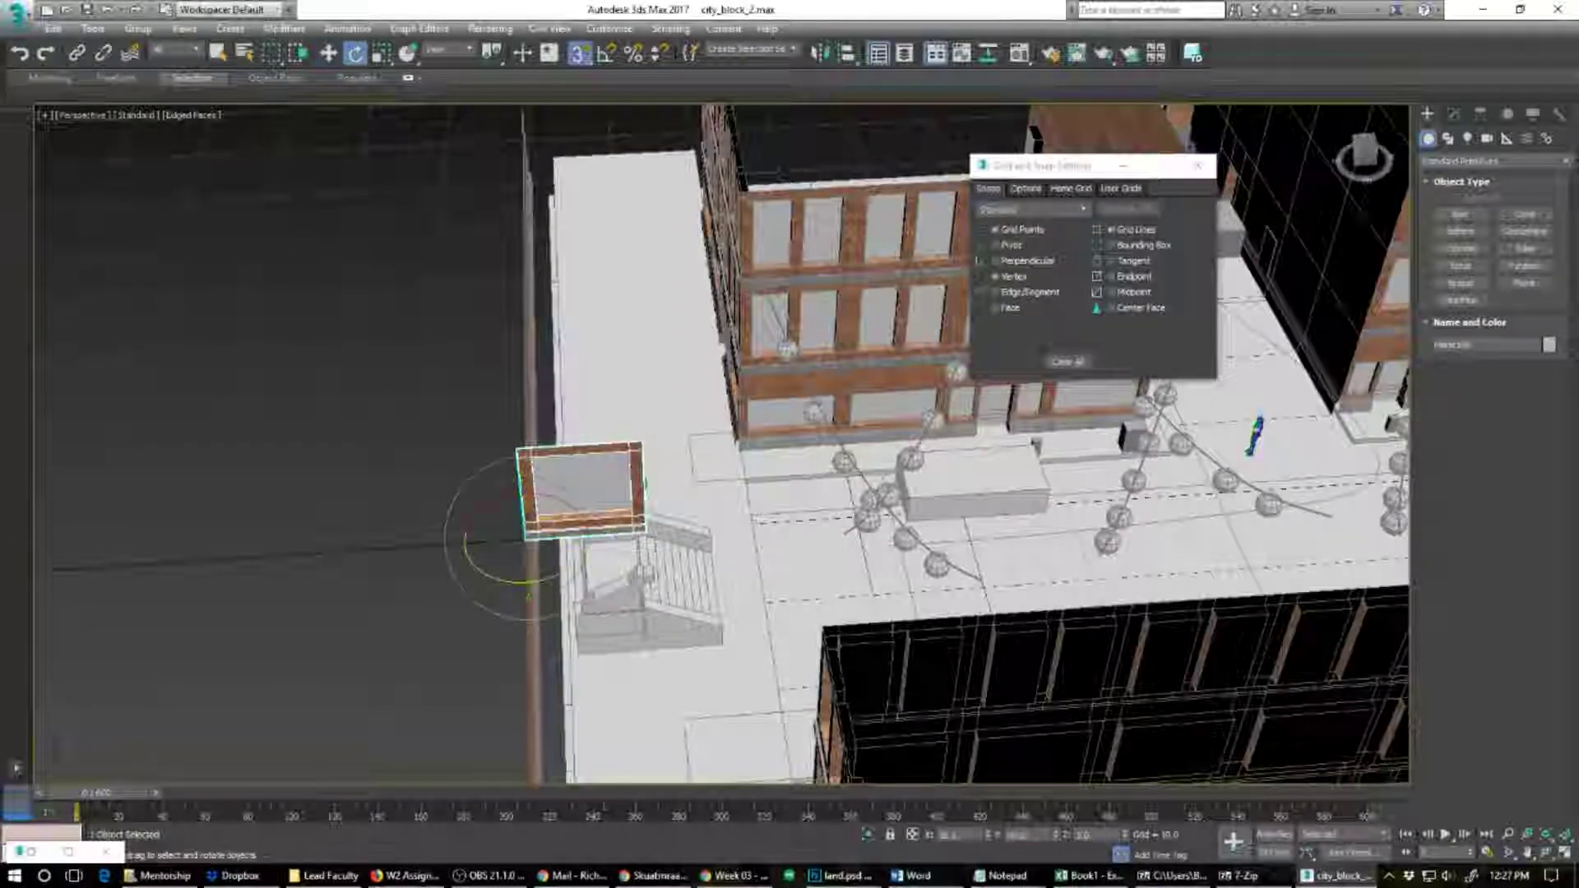
{"action": "double_click", "coordinate": [1085, 836]}
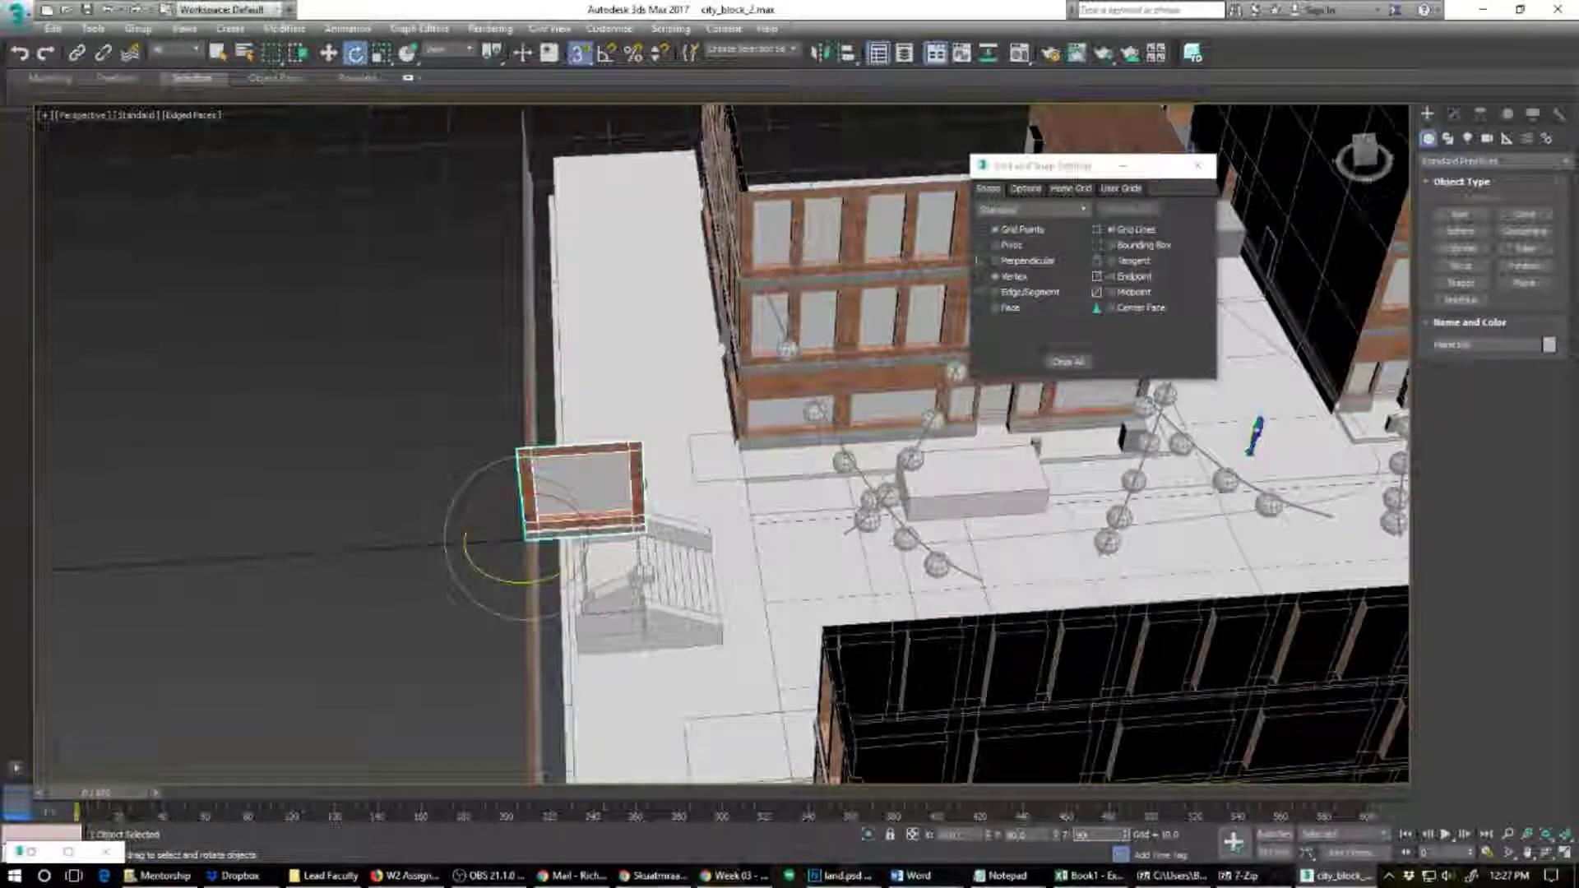
{"action": "key", "text": "Return"}
{"action": "middle_click_drag", "start_coordinate": [499, 509], "coordinate": [384, 455], "text": "alt"}
{"action": "scroll", "coordinate": [493, 480], "scroll_direction": "up", "scroll_amount": 6}
{"action": "scroll", "coordinate": [480, 591], "scroll_direction": "down", "scroll_amount": 3}
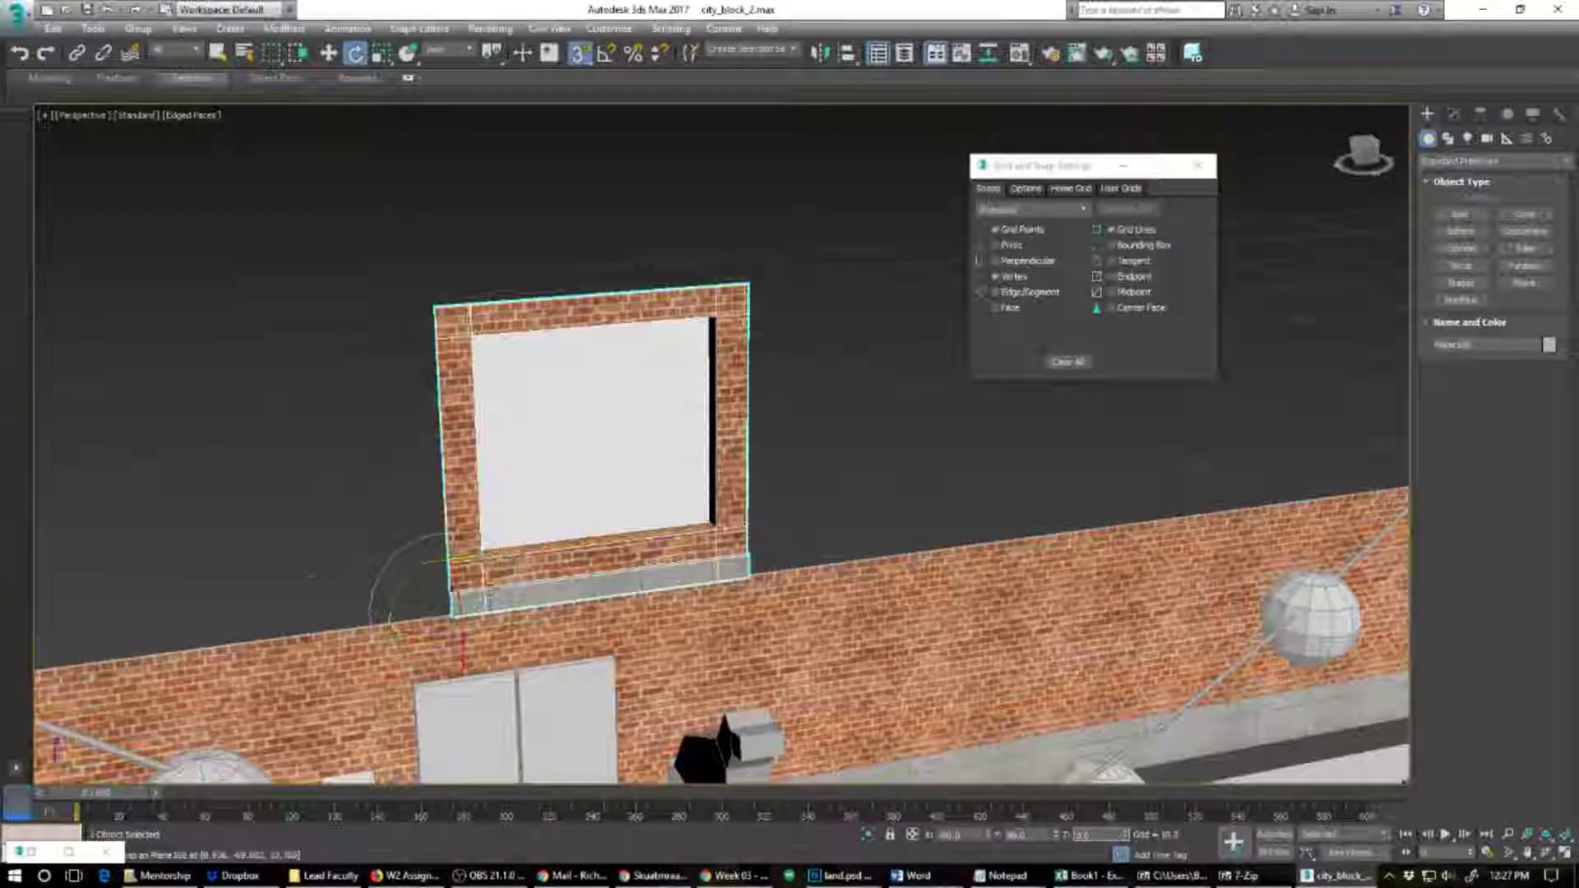
Step: Clone the large-window panel twice as instances, snapping them side by side along the top of the entrance wall
{"action": "key", "text": "w"}
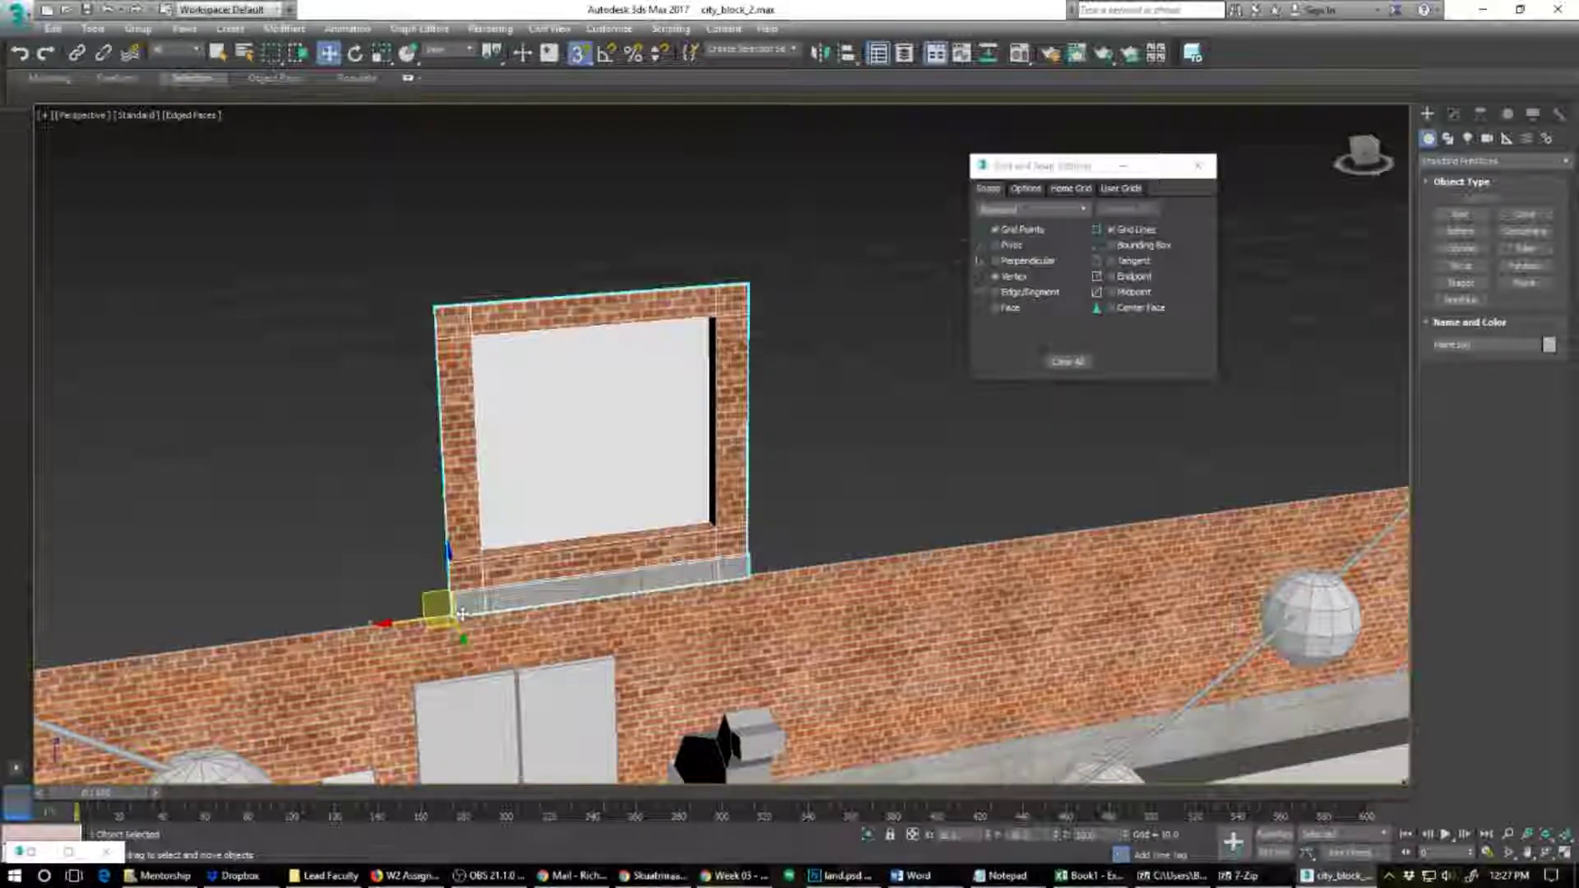
{"action": "mouse_move", "coordinate": [462, 613]}
{"action": "left_mouse_down"}
{"action": "mouse_move", "coordinate": [378, 606]}
{"action": "mouse_move", "coordinate": [708, 591]}
{"action": "mouse_move", "coordinate": [576, 585]}
{"action": "mouse_move", "coordinate": [452, 622]}
{"action": "mouse_move", "coordinate": [1287, 516]}
{"action": "mouse_move", "coordinate": [1251, 509]}
{"action": "left_mouse_up"}
{"action": "left_click", "coordinate": [797, 510]}
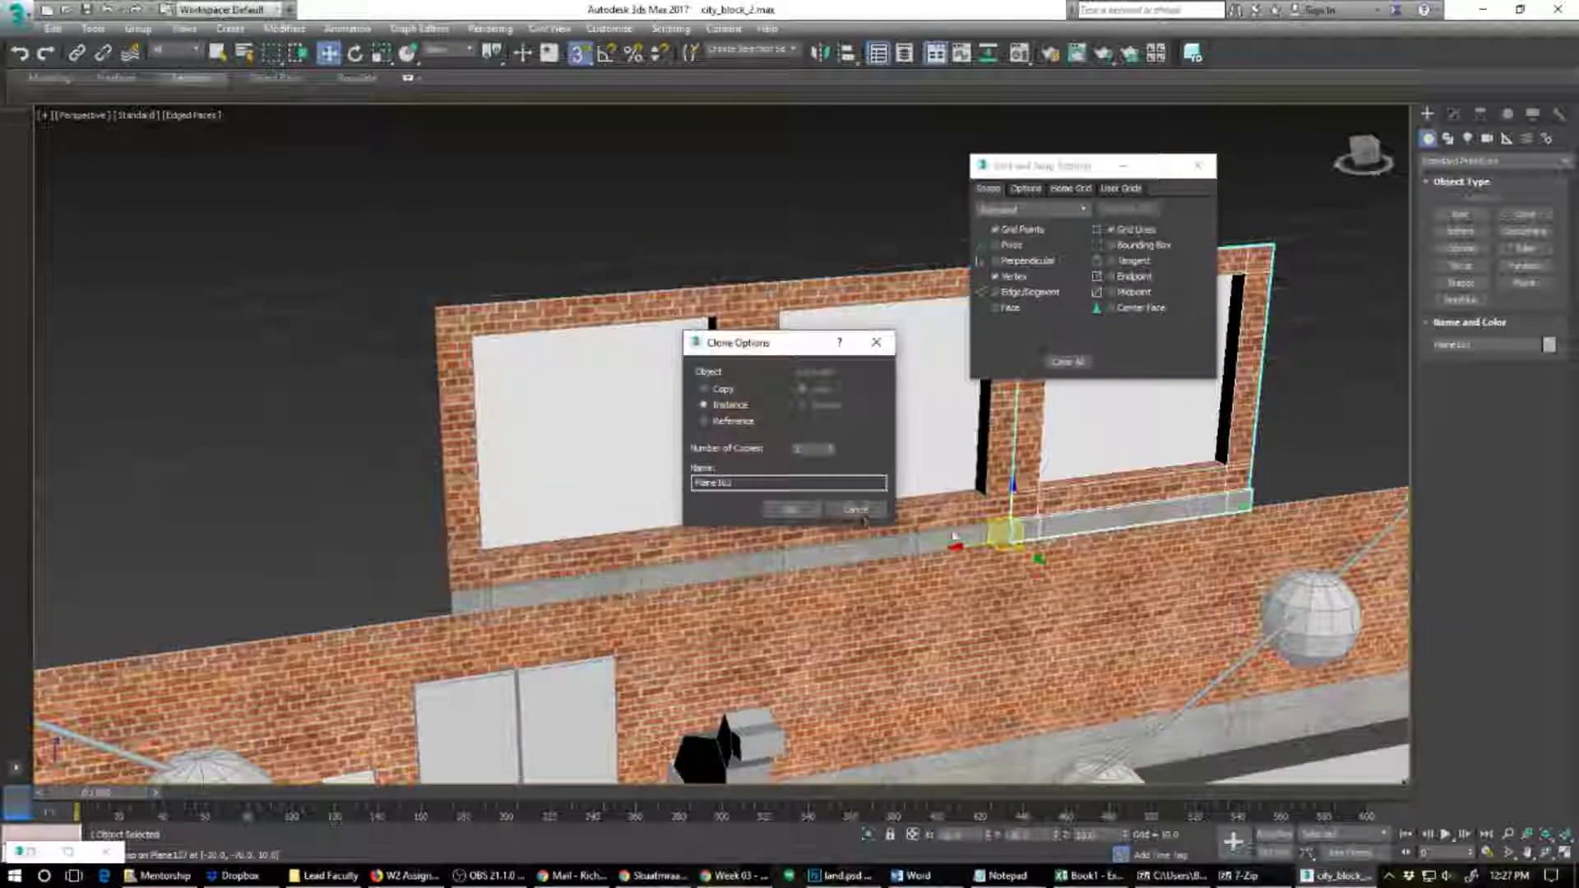
{"action": "left_click", "coordinate": [804, 515]}
{"action": "mouse_move", "coordinate": [839, 510]}
{"action": "middle_mouse_down", "text": "alt"}
{"action": "mouse_move", "coordinate": [909, 514]}
{"action": "mouse_move", "coordinate": [821, 609]}
{"action": "mouse_move", "coordinate": [890, 603]}
{"action": "mouse_move", "coordinate": [870, 586]}
{"action": "middle_mouse_up", "text": "alt"}
{"action": "scroll", "coordinate": [821, 609], "scroll_direction": "down", "scroll_amount": 3}
{"action": "scroll", "coordinate": [821, 608], "scroll_direction": "down", "scroll_amount": 2}
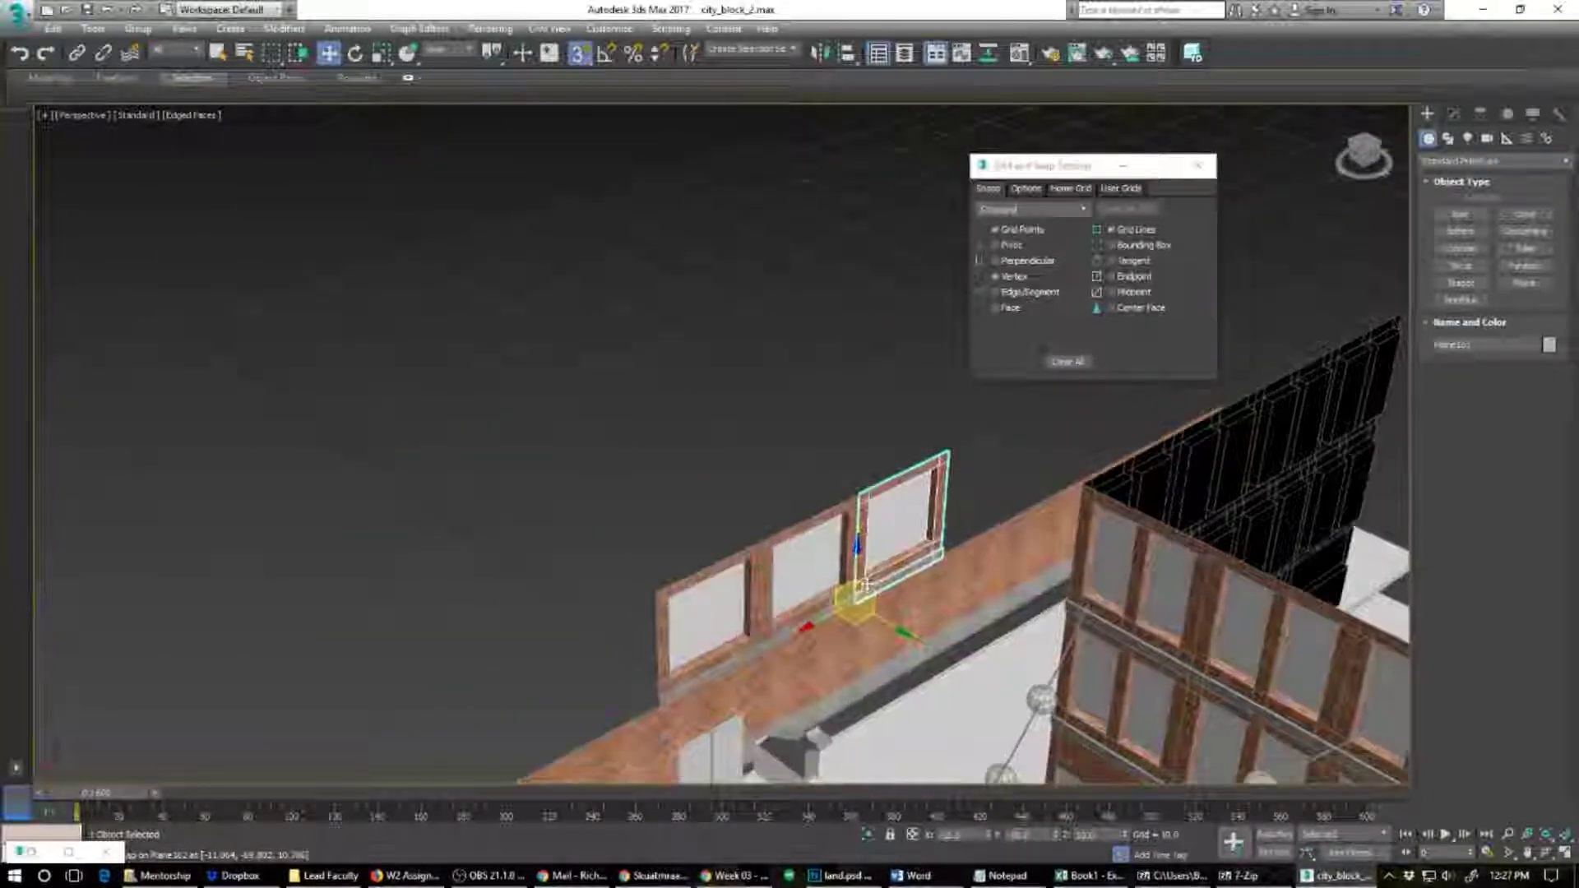
Step: Add two more instances of the large-window panel, continuing the row past the neighbouring windowed building
{"action": "scroll", "coordinate": [870, 586], "scroll_direction": "up", "scroll_amount": 2}
{"action": "left_click_drag", "start_coordinate": [856, 599], "coordinate": [977, 540]}
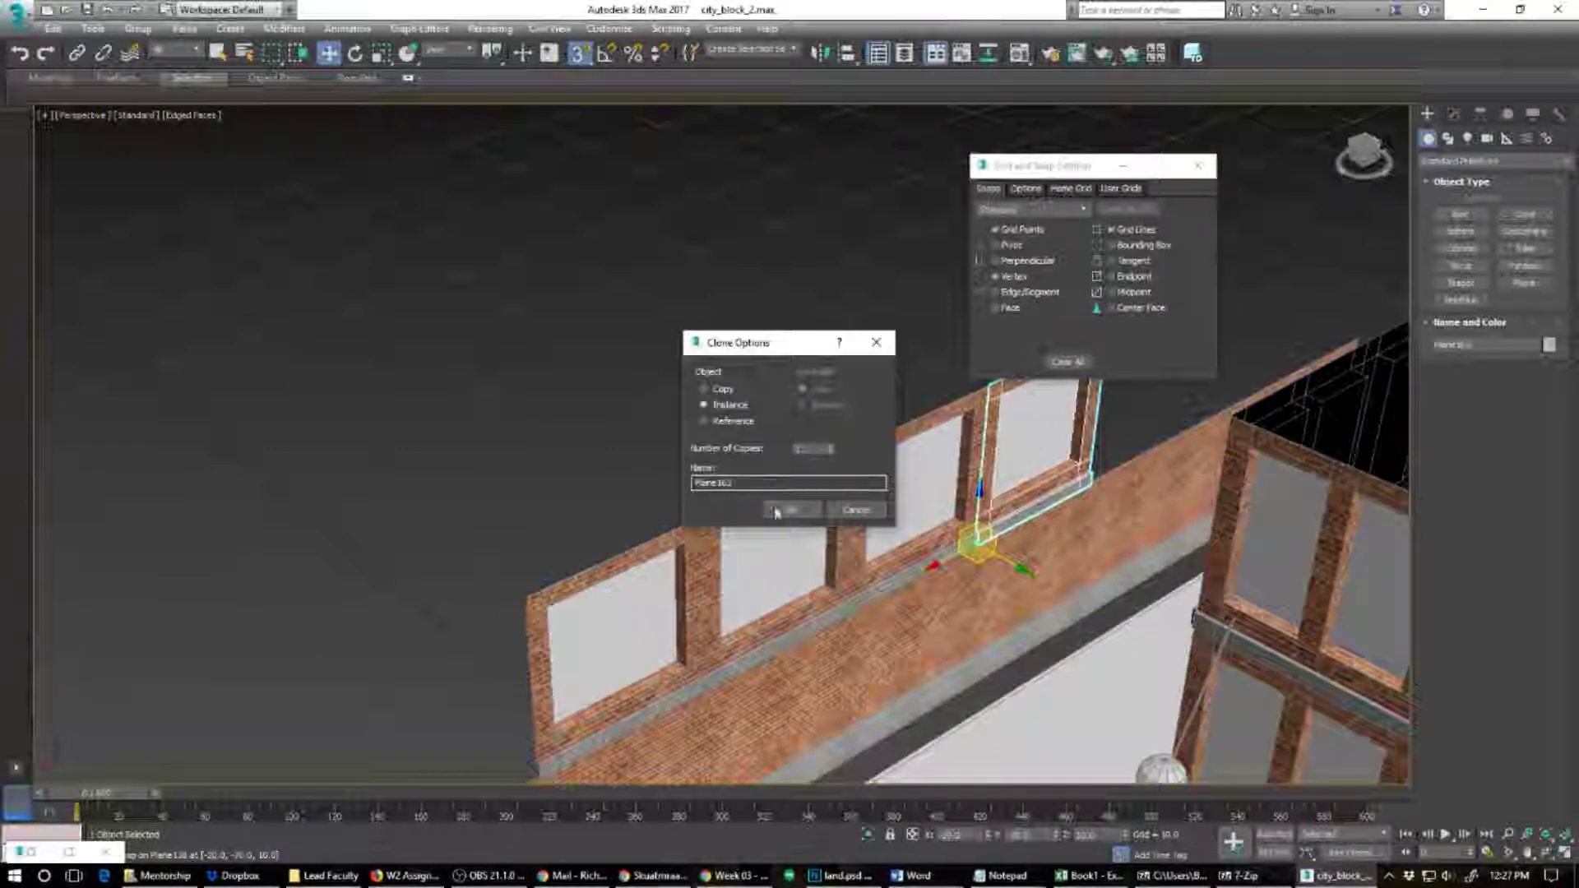
{"action": "left_click", "coordinate": [781, 512]}
{"action": "mouse_move", "coordinate": [980, 539]}
{"action": "left_mouse_down", "text": "shift"}
{"action": "mouse_move", "coordinate": [1089, 461]}
{"action": "mouse_move", "coordinate": [1075, 470]}
{"action": "mouse_move", "coordinate": [1090, 477]}
{"action": "left_mouse_up", "text": "shift"}
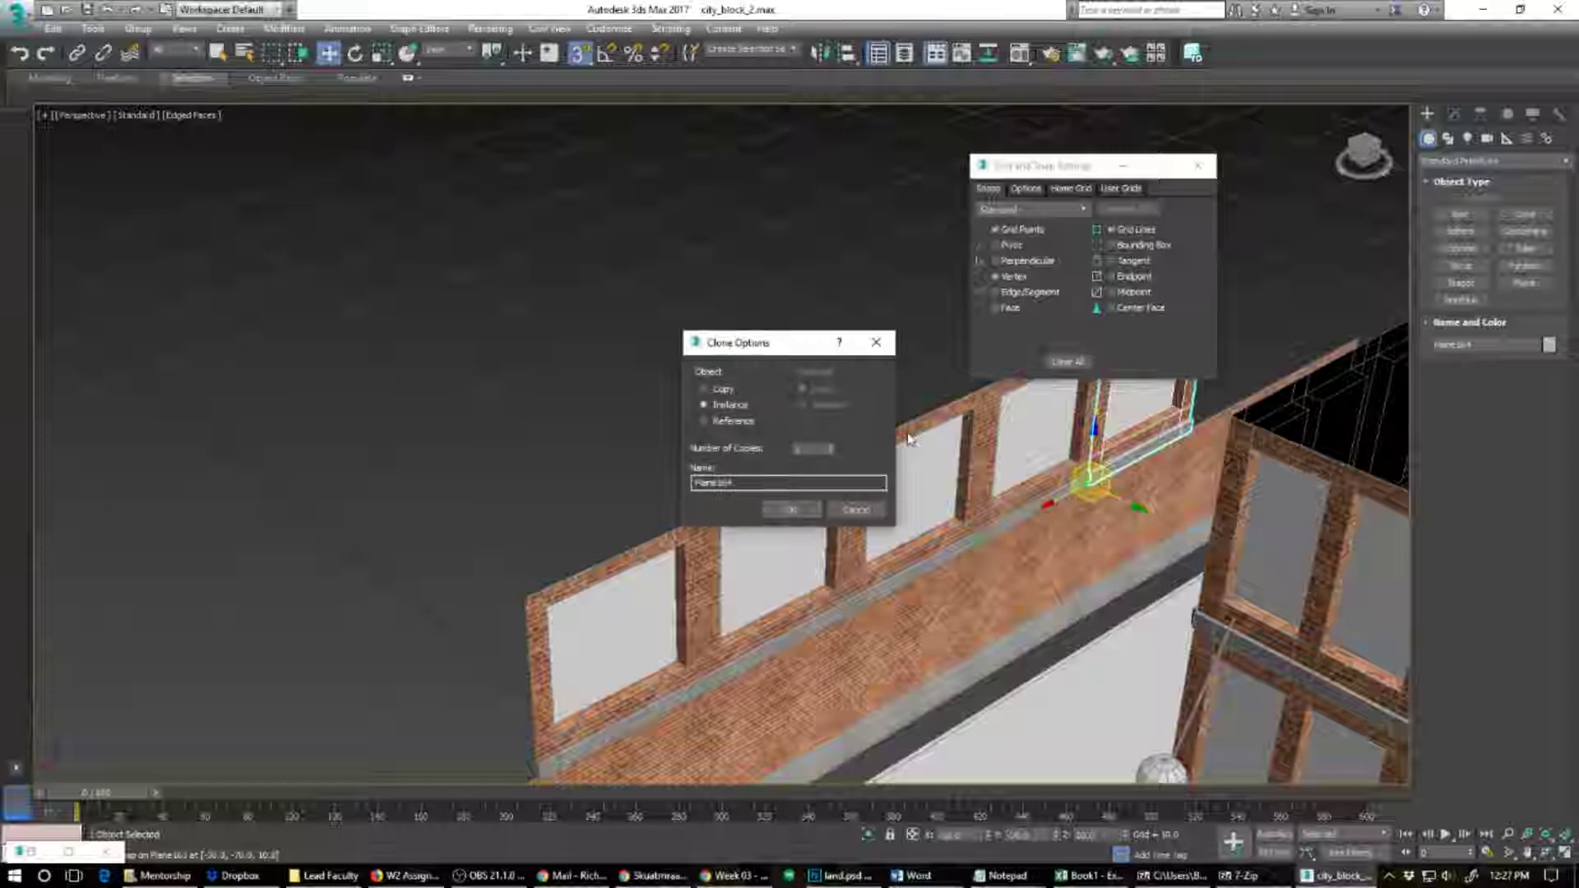
{"action": "left_click", "coordinate": [794, 515]}
{"action": "scroll", "coordinate": [711, 637], "scroll_direction": "down", "scroll_amount": 4}
Step: Clone the first large-window panel three times as instances in the opposite direction, snapped edge to edge above the entrance doors
{"action": "left_click", "coordinate": [655, 682]}
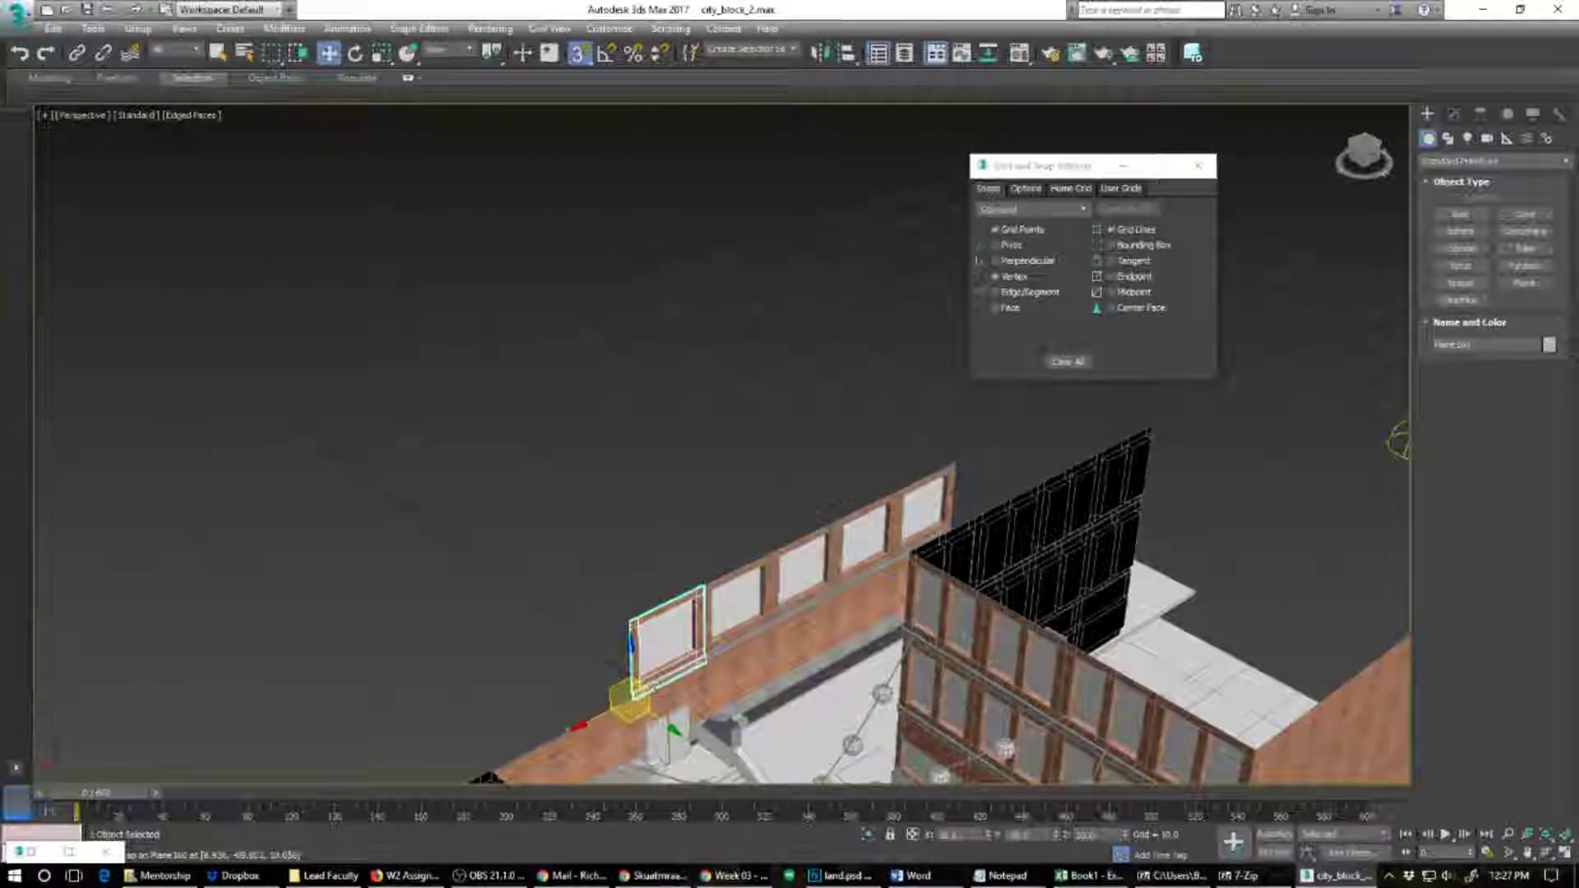
{"action": "middle_click_drag", "start_coordinate": [655, 686], "coordinate": [599, 696], "text": "alt"}
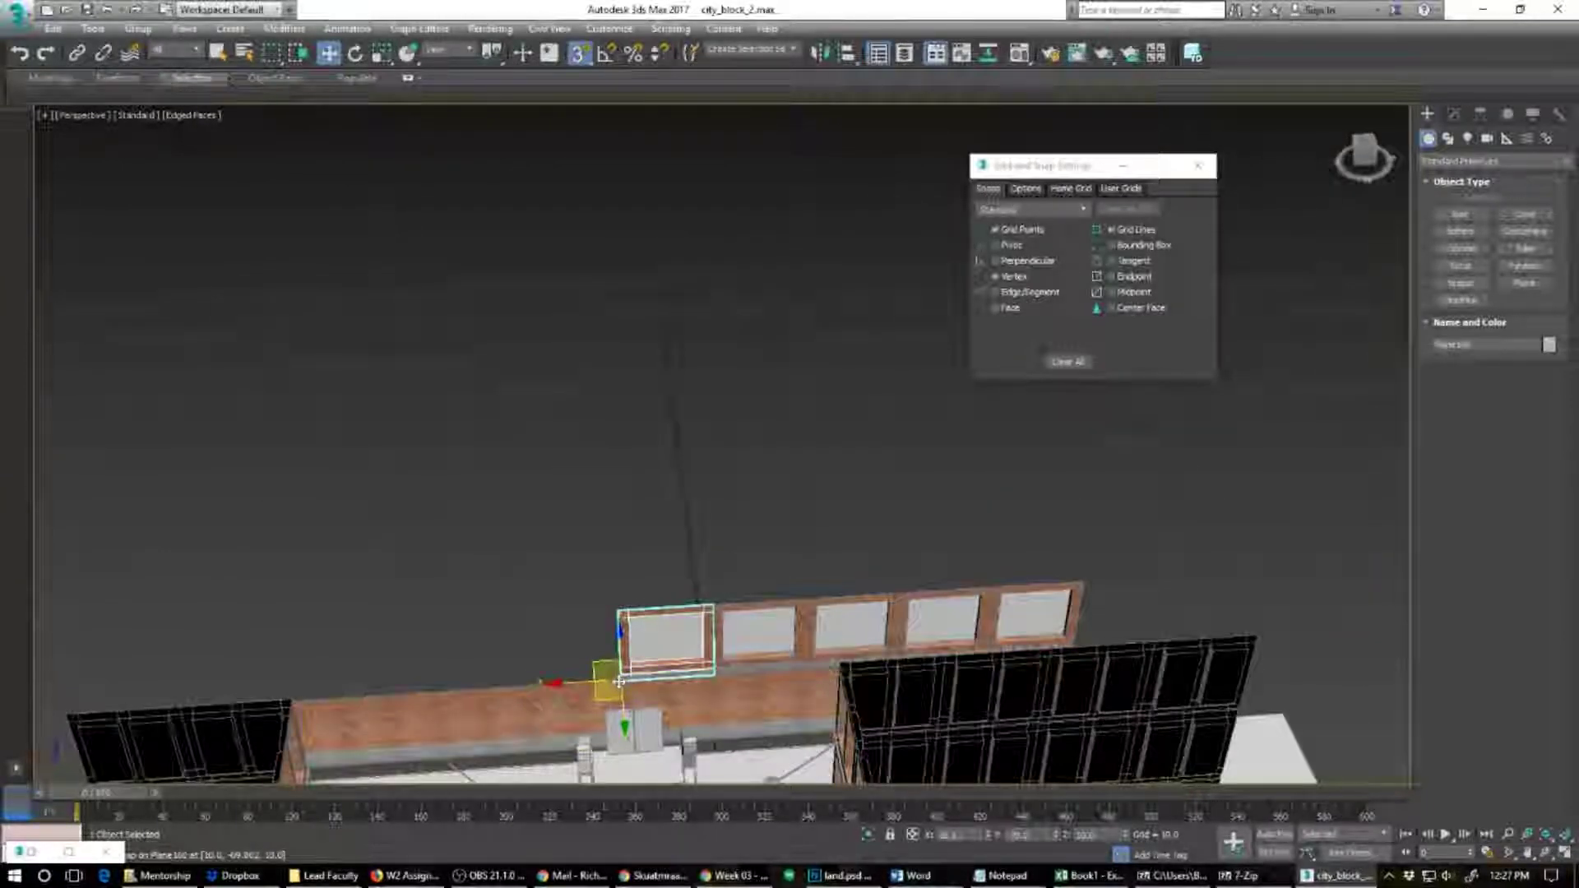
{"action": "left_click_drag", "start_coordinate": [618, 681], "coordinate": [525, 683], "text": "shift"}
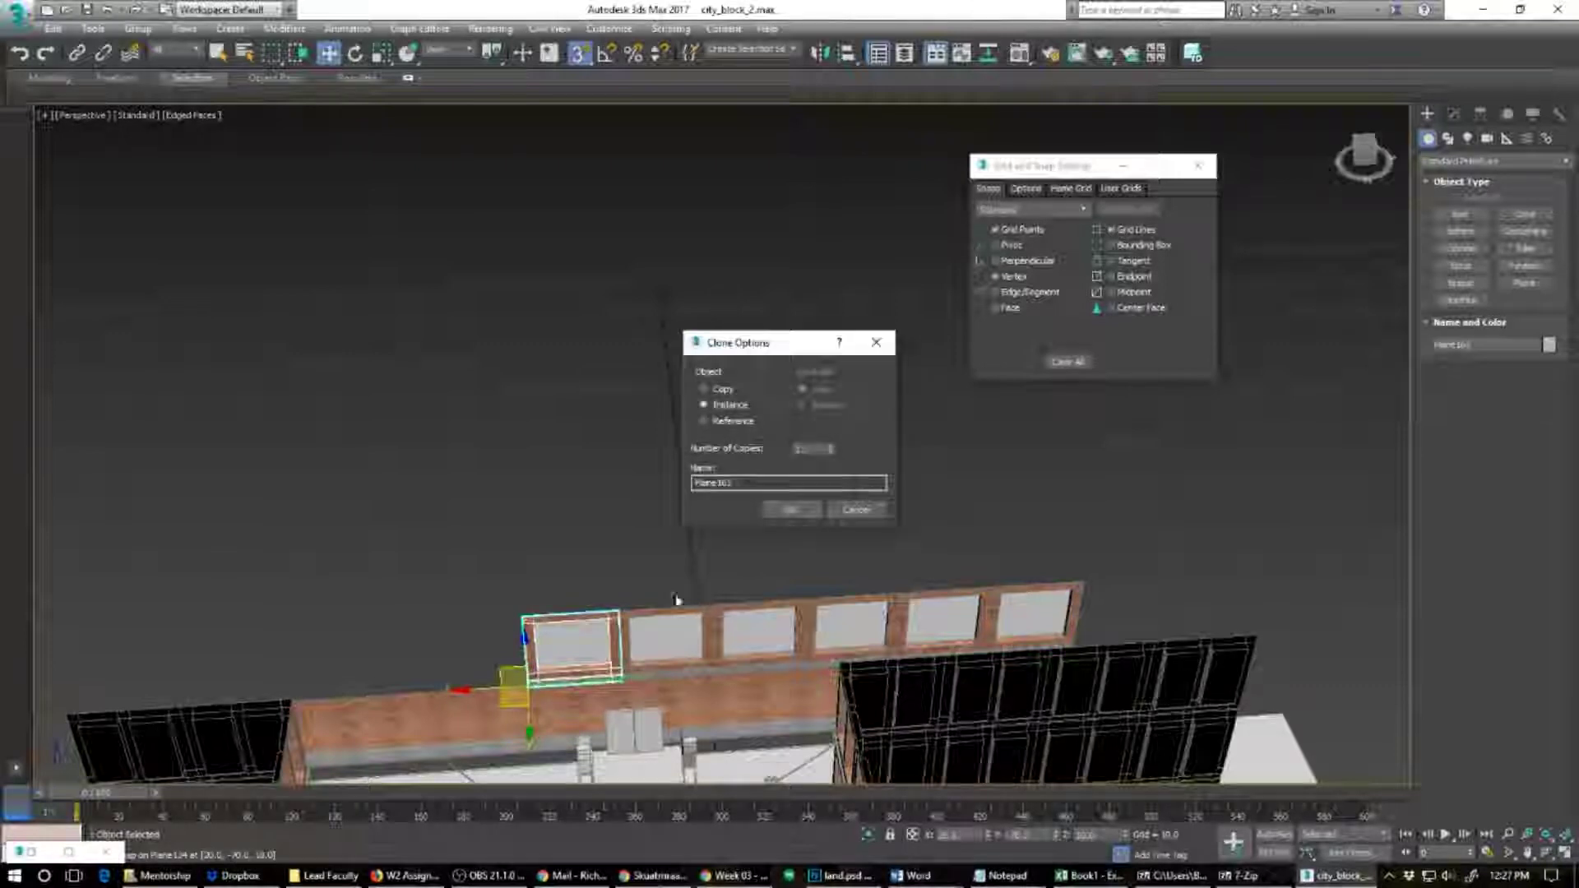
{"action": "left_click", "coordinate": [792, 510]}
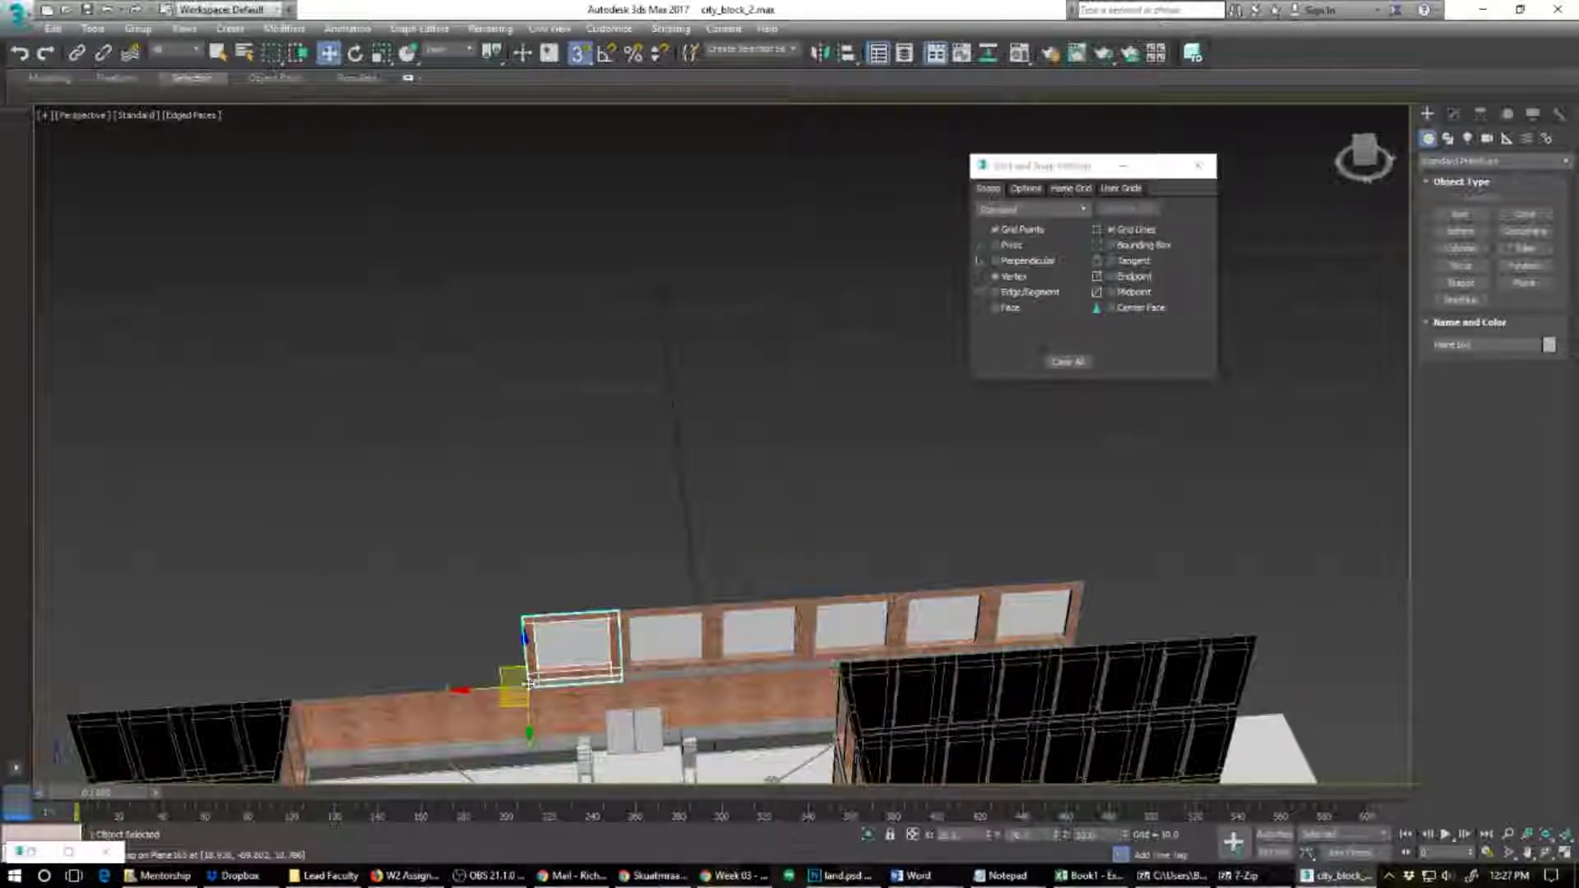
{"action": "left_click_drag", "start_coordinate": [527, 680], "coordinate": [345, 695], "text": "shift"}
{"action": "left_click", "coordinate": [791, 510]}
{"action": "left_click", "coordinate": [791, 511]}
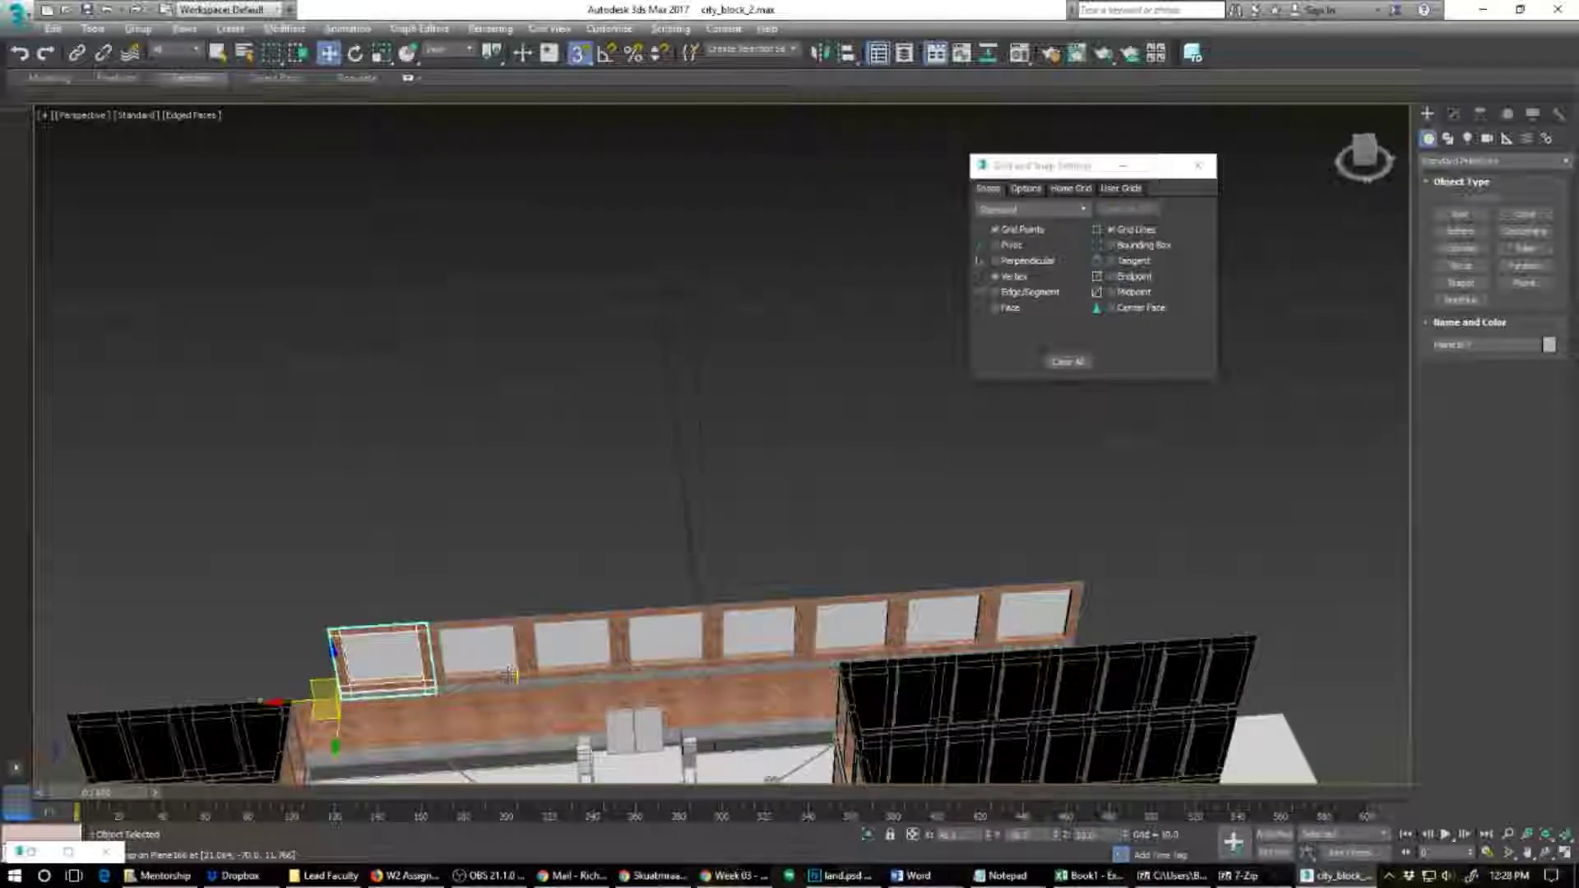
Step: Continue the large-window row with further snapped instances until it reaches the far end of the entrance wall
{"action": "mouse_move", "coordinate": [494, 625]}
{"action": "middle_mouse_down", "text": "alt"}
{"action": "mouse_move", "coordinate": [576, 683]}
{"action": "mouse_move", "coordinate": [991, 546]}
{"action": "mouse_move", "coordinate": [1057, 555]}
{"action": "middle_mouse_up", "text": "alt"}
{"action": "left_click_drag", "start_coordinate": [800, 579], "coordinate": [689, 682], "text": "shift"}
{"action": "key", "text": "Return"}
{"action": "left_click", "coordinate": [810, 511]}
Step: Examine the second-floor window row along the entrance wall from several sides, checking its end behind the adjoining building
{"action": "mouse_move", "coordinate": [1129, 462]}
{"action": "middle_mouse_down", "text": "alt"}
{"action": "mouse_move", "coordinate": [1079, 451]}
{"action": "mouse_move", "coordinate": [581, 568]}
{"action": "middle_mouse_up", "text": "alt"}
{"action": "scroll", "coordinate": [586, 569], "scroll_direction": "up", "scroll_amount": 2}
{"action": "middle_click_drag", "start_coordinate": [698, 645], "coordinate": [769, 482], "text": "alt"}
{"action": "scroll", "coordinate": [858, 539], "scroll_direction": "down", "scroll_amount": 5}
{"action": "middle_click_drag", "start_coordinate": [892, 496], "coordinate": [808, 492], "text": "alt"}
{"action": "scroll", "coordinate": [796, 493], "scroll_direction": "down", "scroll_amount": 4}
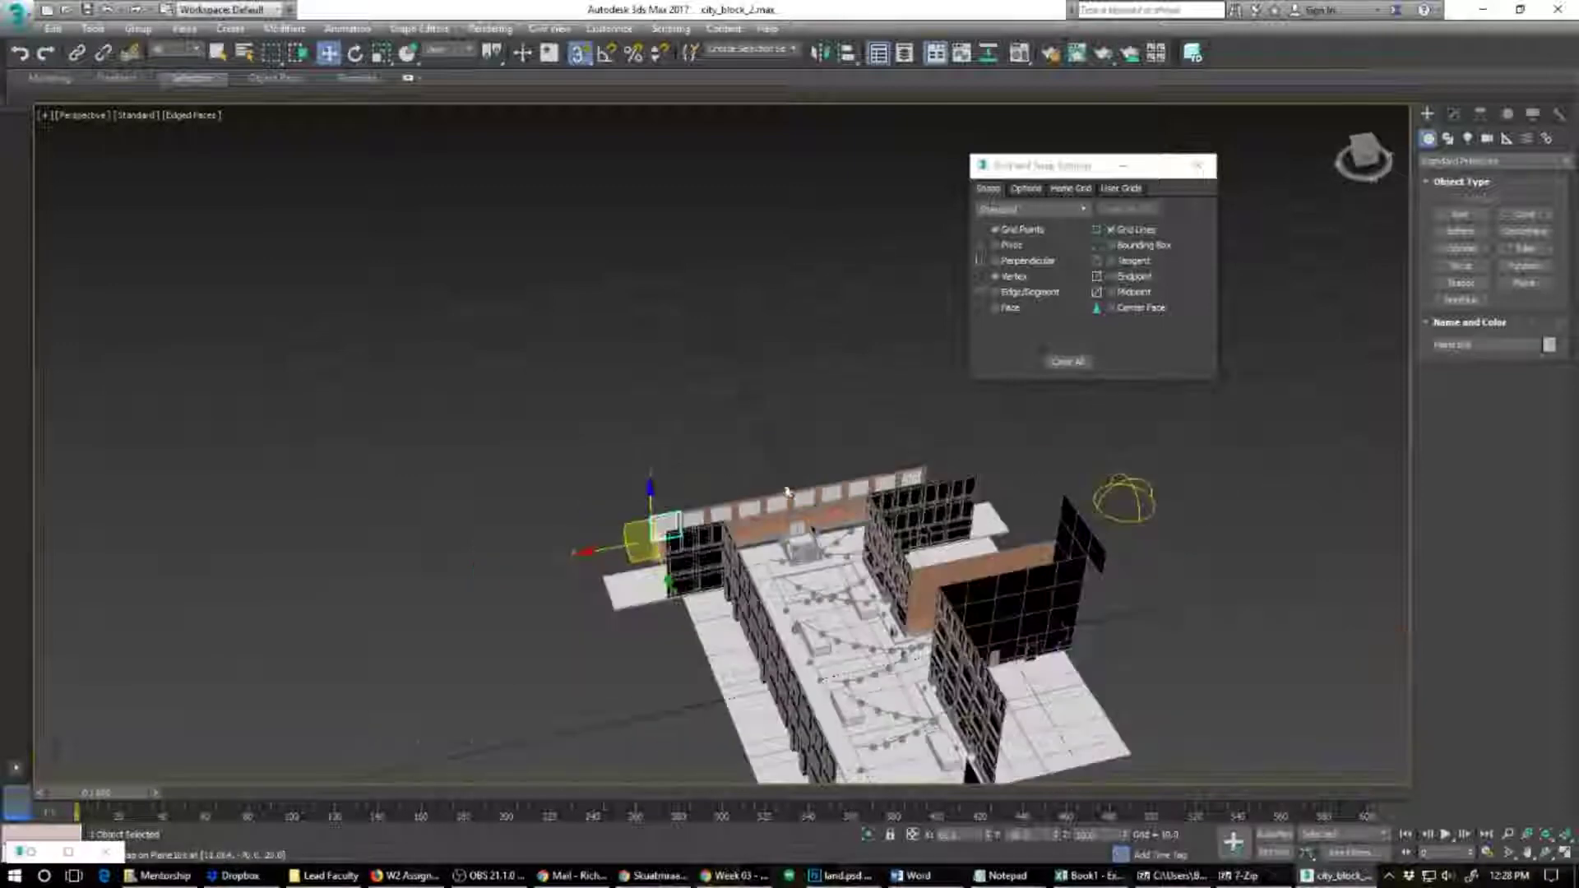
{"action": "middle_click_drag", "start_coordinate": [658, 566], "coordinate": [740, 540], "text": "alt"}
{"action": "scroll", "coordinate": [740, 540], "scroll_direction": "up", "scroll_amount": 5}
{"action": "scroll", "coordinate": [740, 540], "scroll_direction": "up", "scroll_amount": 3}
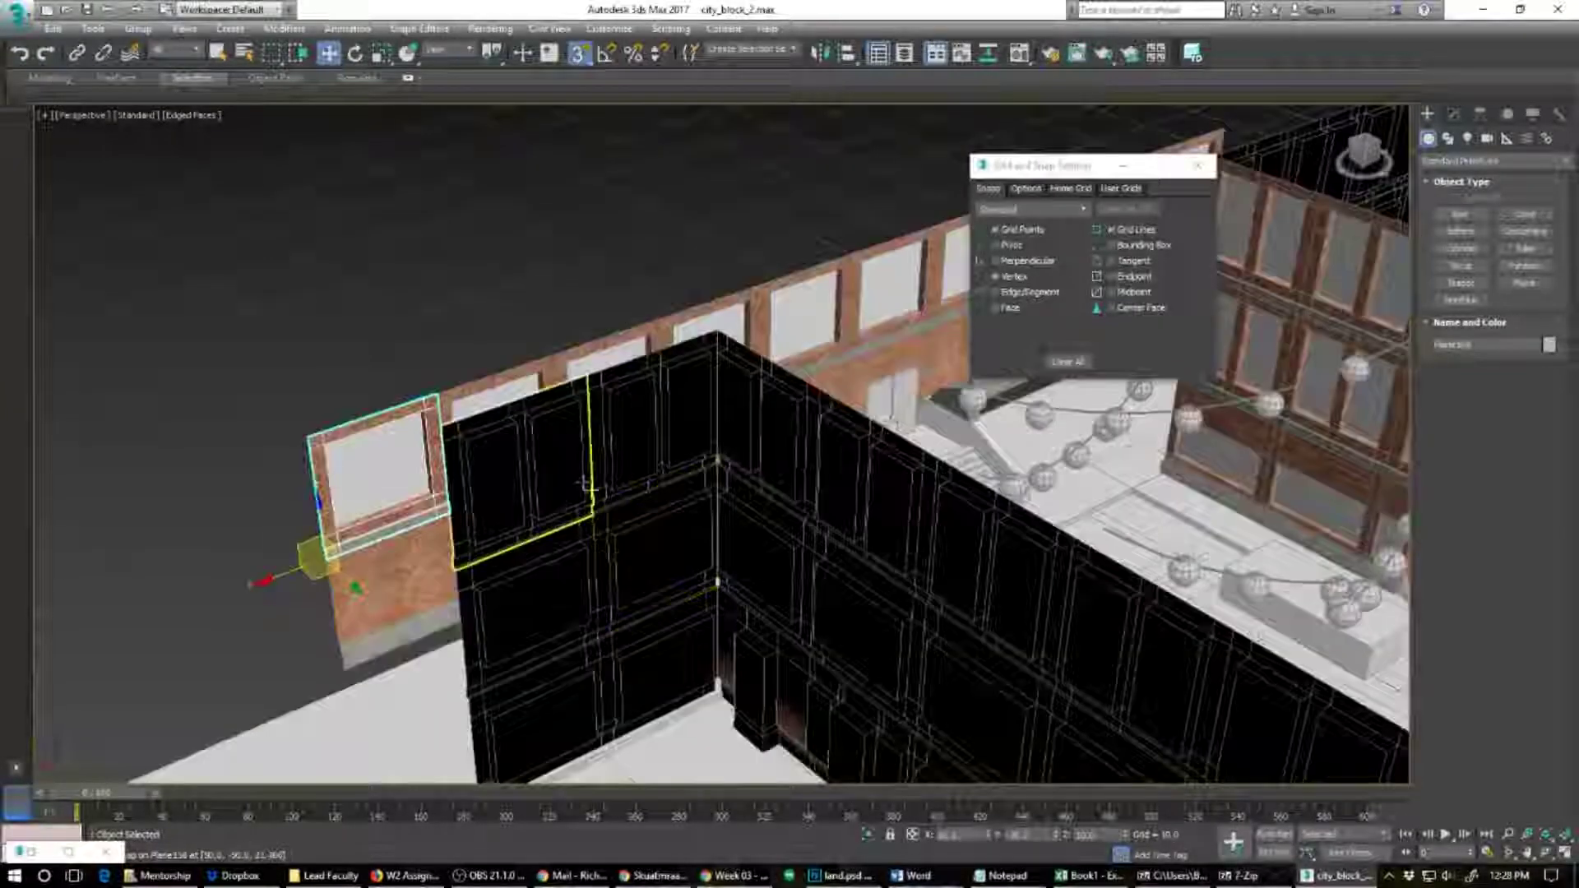
{"action": "scroll", "coordinate": [586, 489], "scroll_direction": "up", "scroll_amount": 10}
{"action": "middle_click_drag", "start_coordinate": [375, 520], "coordinate": [553, 535], "text": "alt"}
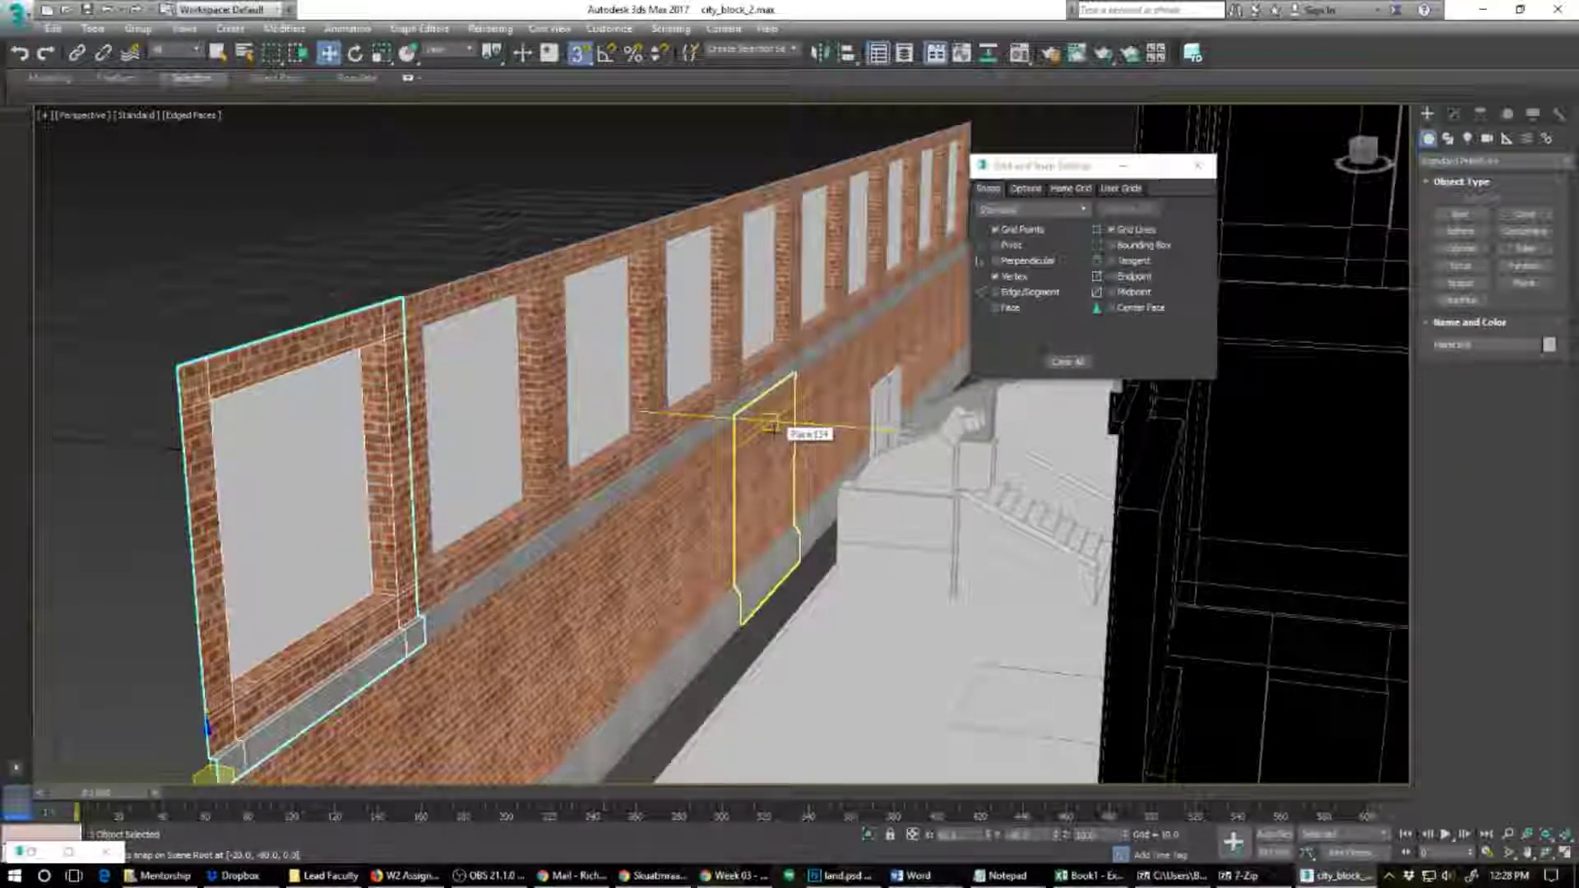
{"action": "middle_click_drag", "start_coordinate": [823, 434], "coordinate": [765, 568], "text": "alt"}
{"action": "scroll", "coordinate": [765, 452], "scroll_direction": "down", "scroll_amount": 4}
{"action": "middle_click_drag", "start_coordinate": [730, 436], "coordinate": [642, 355]}
{"action": "scroll", "coordinate": [642, 355], "scroll_direction": "down", "scroll_amount": 4}
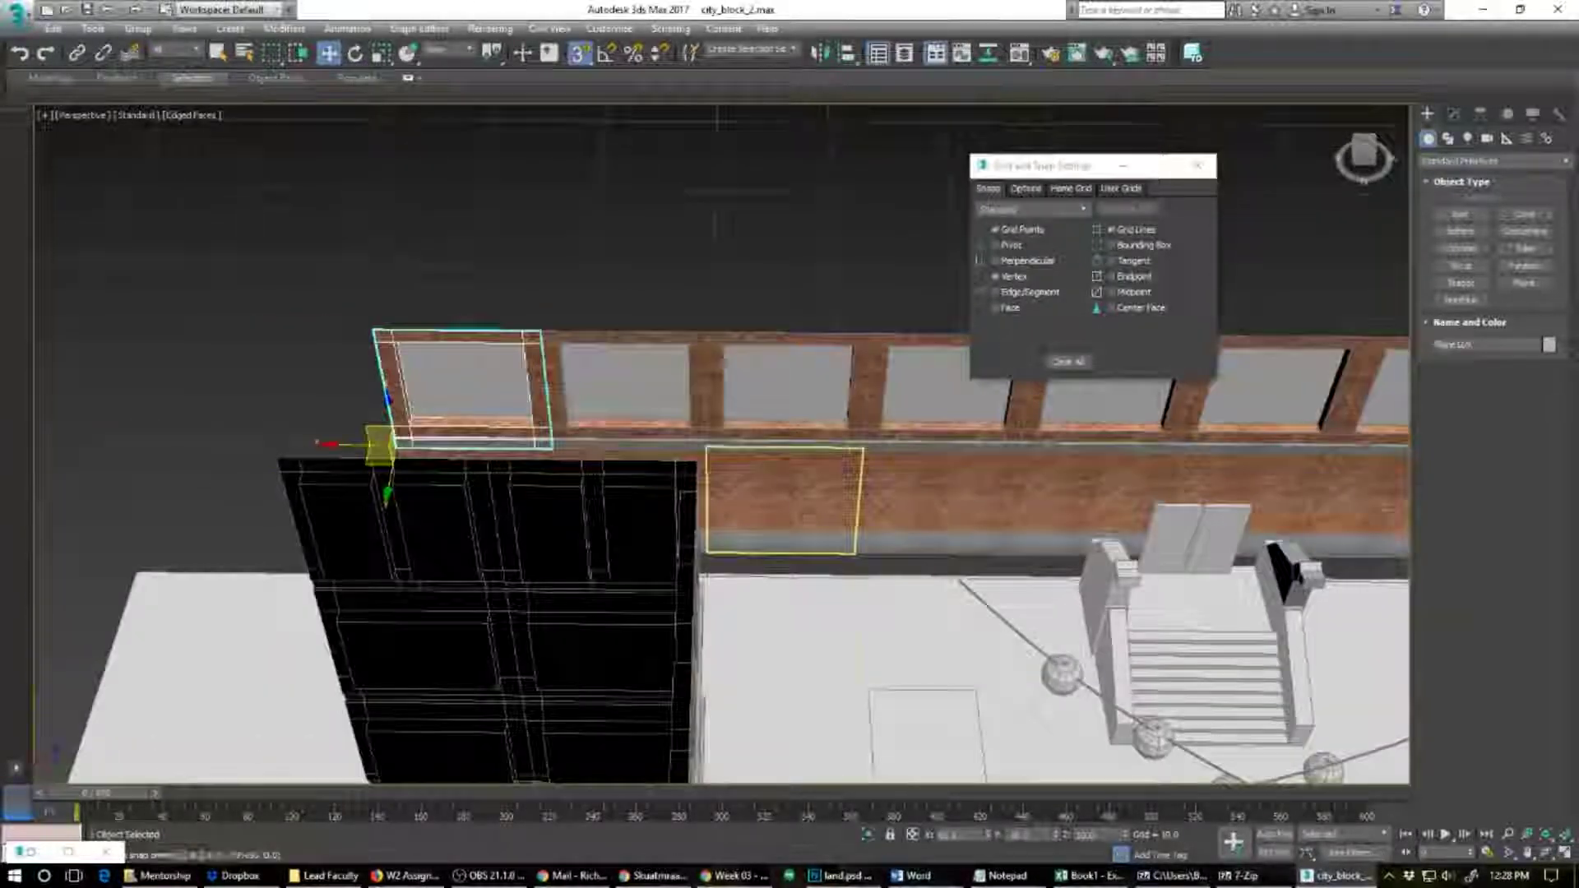
Step: Clone the double-window panel from the spare façade row as an instance above the entrance wall's second floor
{"action": "middle_click_drag", "start_coordinate": [785, 497], "coordinate": [564, 353], "text": "alt"}
{"action": "scroll", "coordinate": [564, 352], "scroll_direction": "down", "scroll_amount": 4}
{"action": "middle_click_drag", "start_coordinate": [751, 518], "coordinate": [345, 535], "text": "alt"}
{"action": "scroll", "coordinate": [346, 535], "scroll_direction": "down", "scroll_amount": 4}
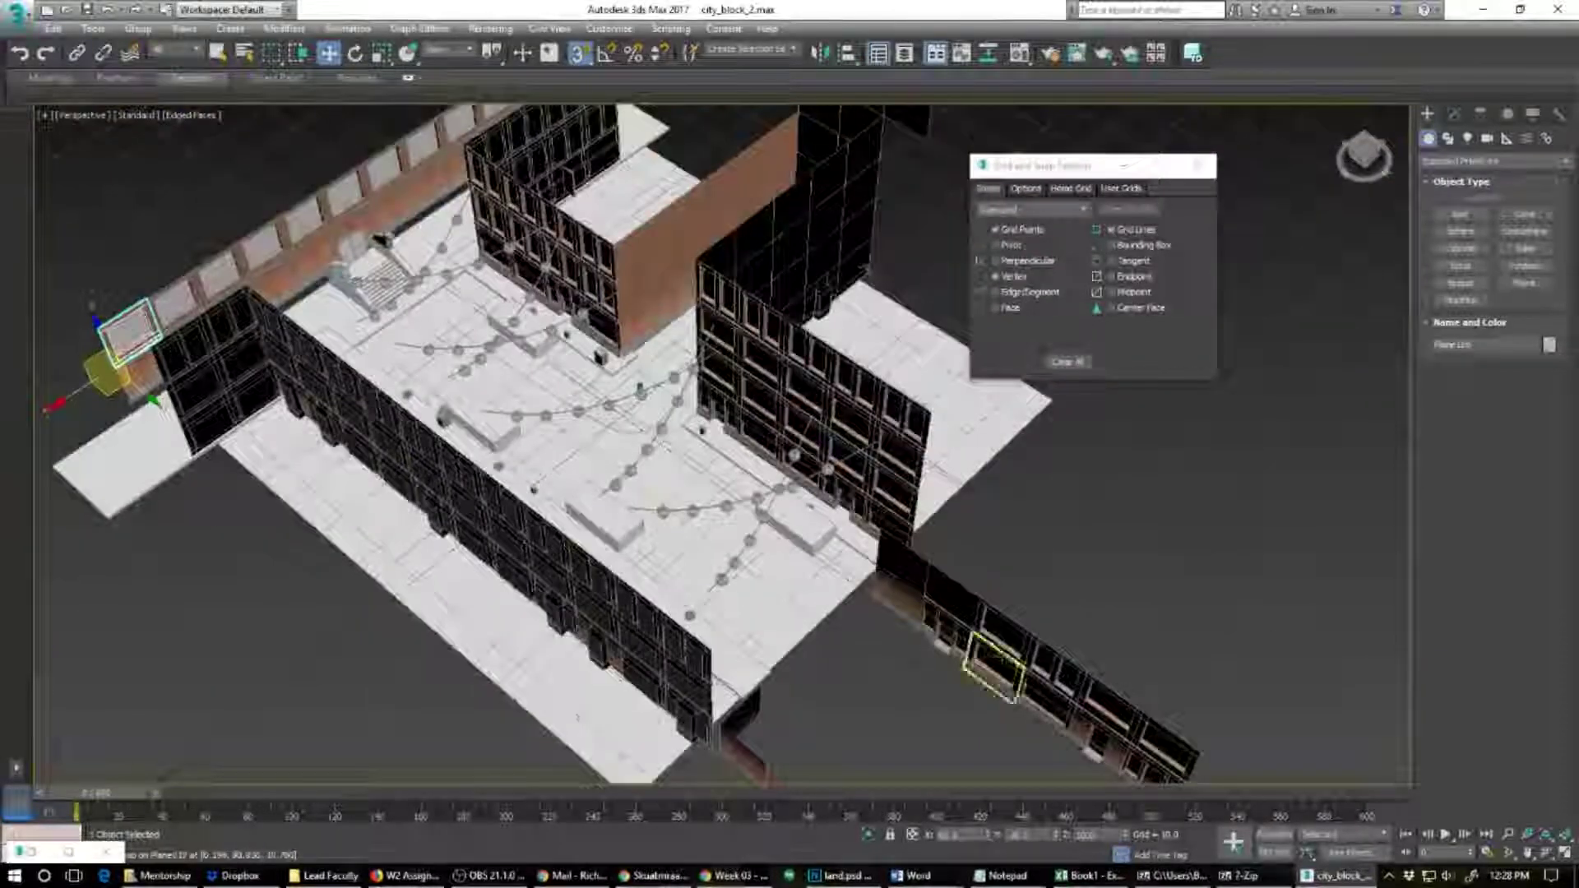
{"action": "left_click", "coordinate": [1032, 671]}
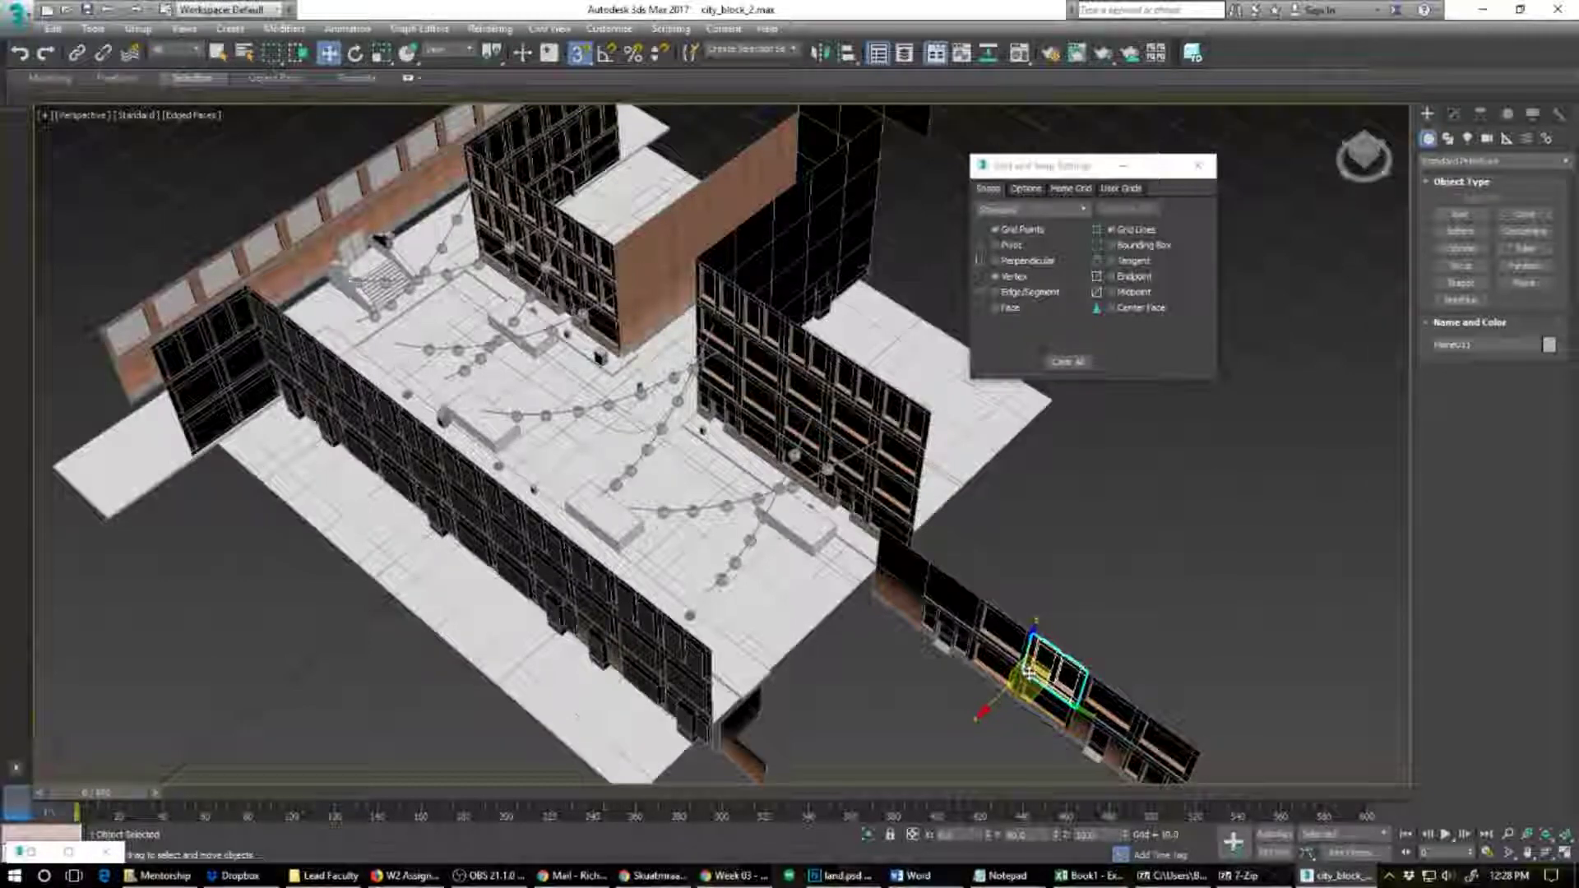
{"action": "left_click_drag", "start_coordinate": [695, 476], "coordinate": [319, 241], "text": "shift"}
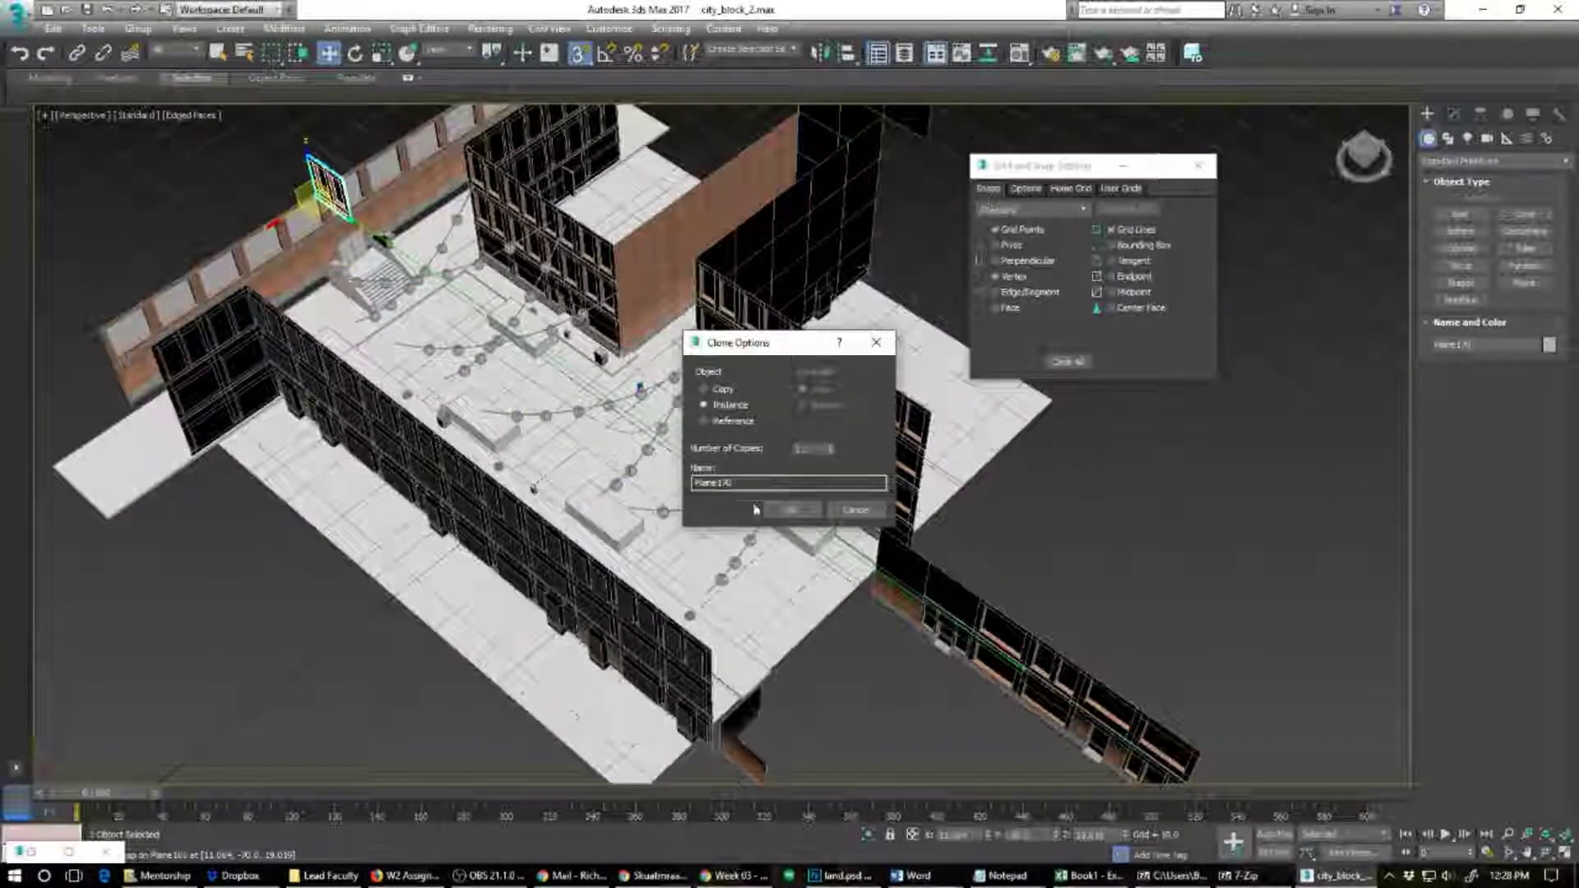
{"action": "left_click", "coordinate": [791, 510]}
Step: Rotate the cloned double-window panel 90 degrees about Z
{"action": "key", "text": "e"}
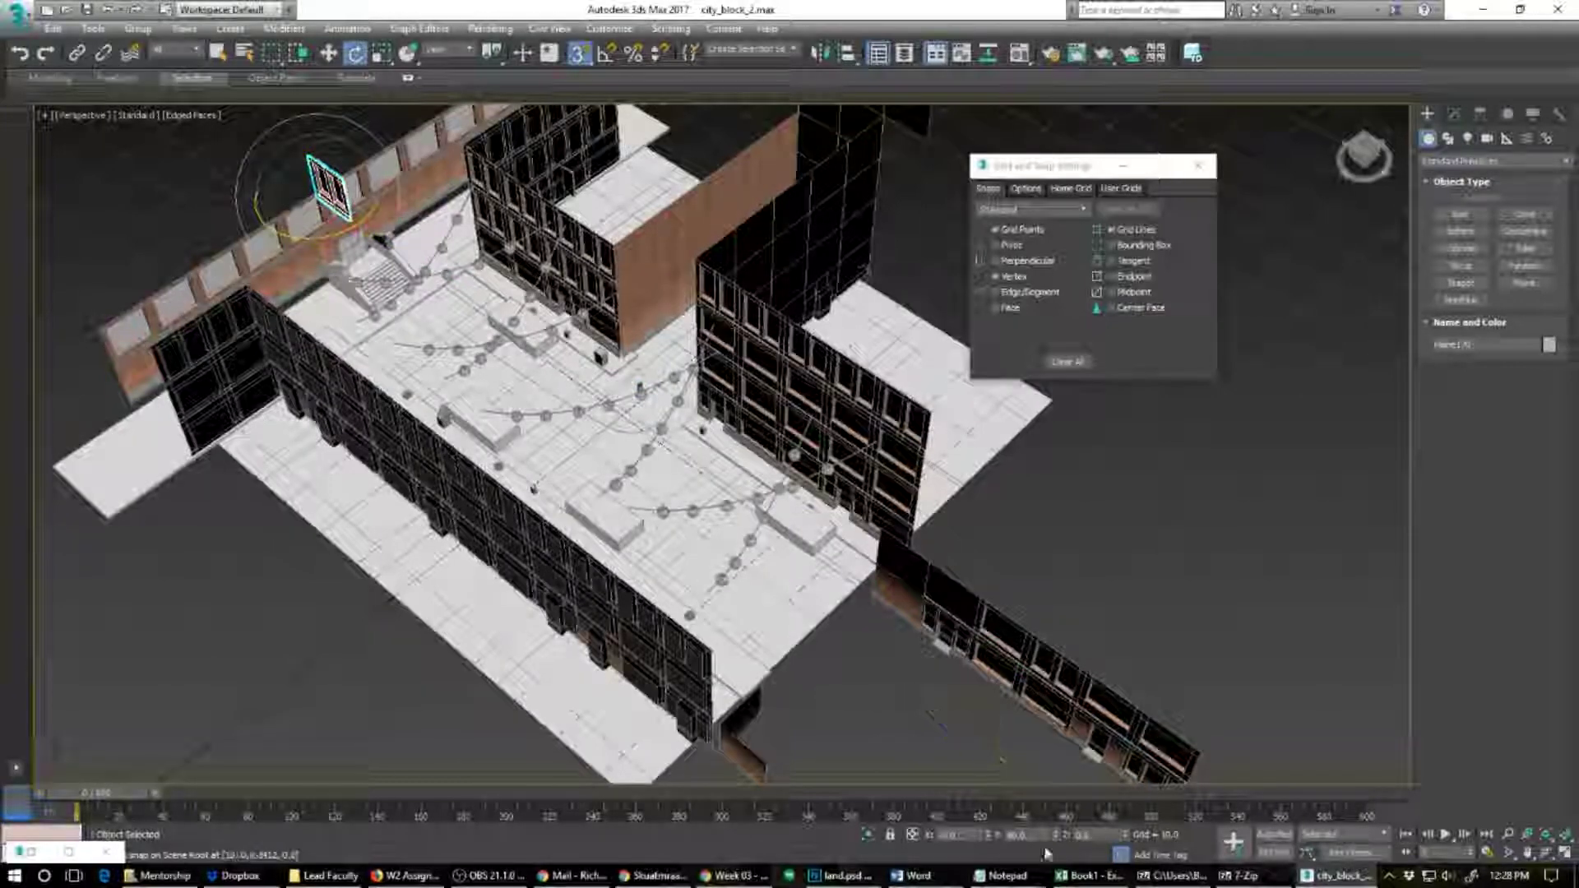
{"action": "left_click_drag", "start_coordinate": [1099, 835], "coordinate": [1064, 836]}
{"action": "type", "text": "9"}
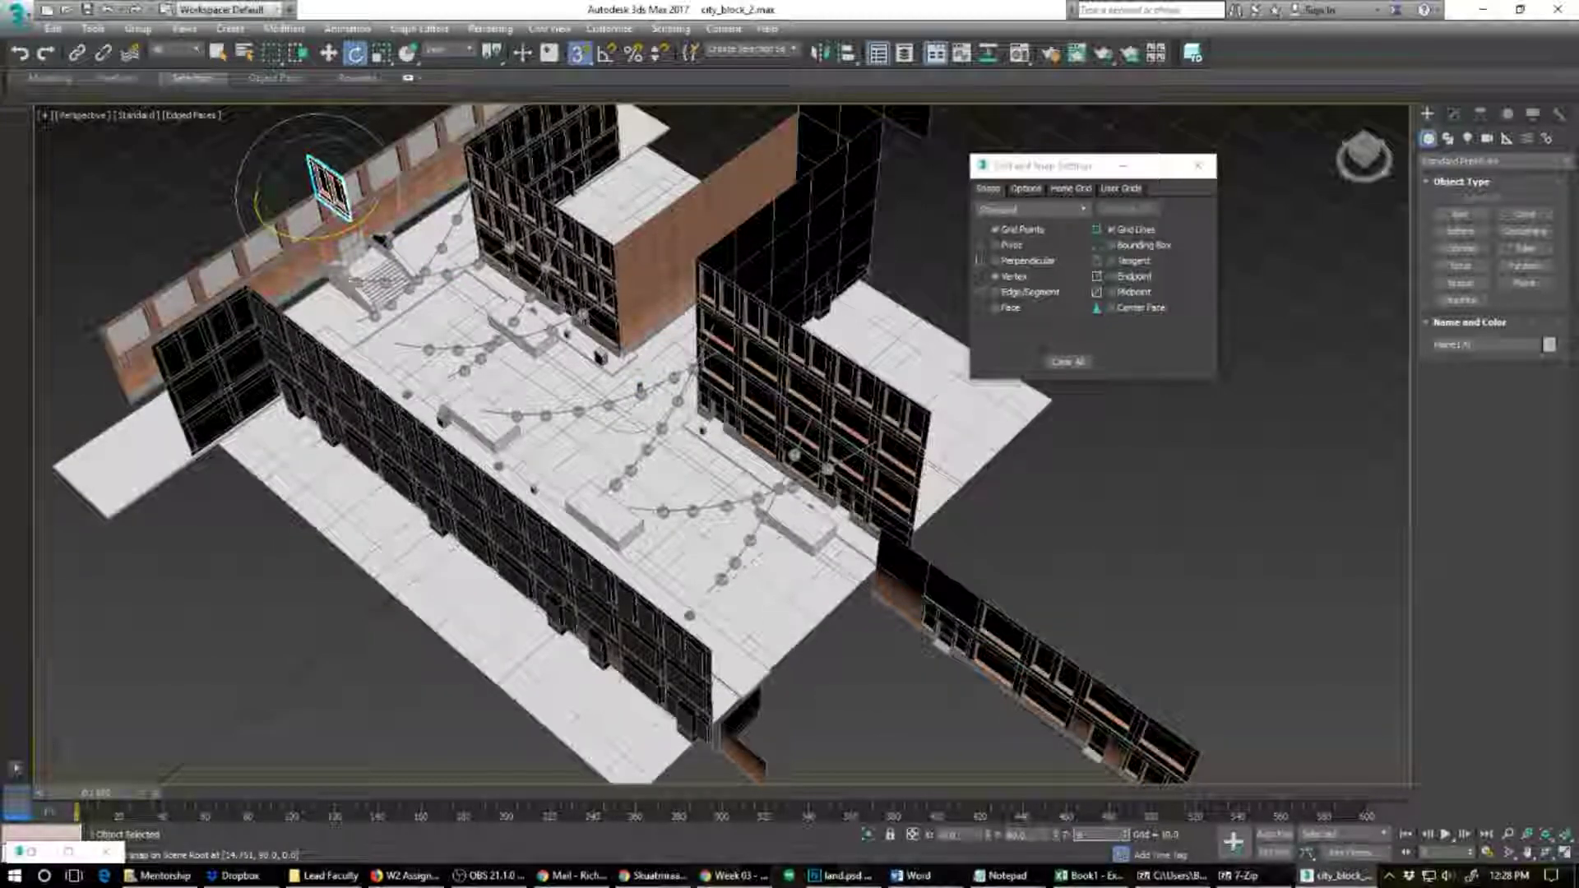
{"action": "type", "text": "0"}
{"action": "key", "text": "Return"}
{"action": "mouse_move", "coordinate": [222, 176]}
{"action": "middle_mouse_down", "text": "alt"}
{"action": "mouse_move", "coordinate": [211, 162]}
{"action": "mouse_move", "coordinate": [515, 664]}
{"action": "middle_mouse_up", "text": "alt"}
{"action": "scroll", "coordinate": [515, 664], "scroll_direction": "up", "scroll_amount": 2}
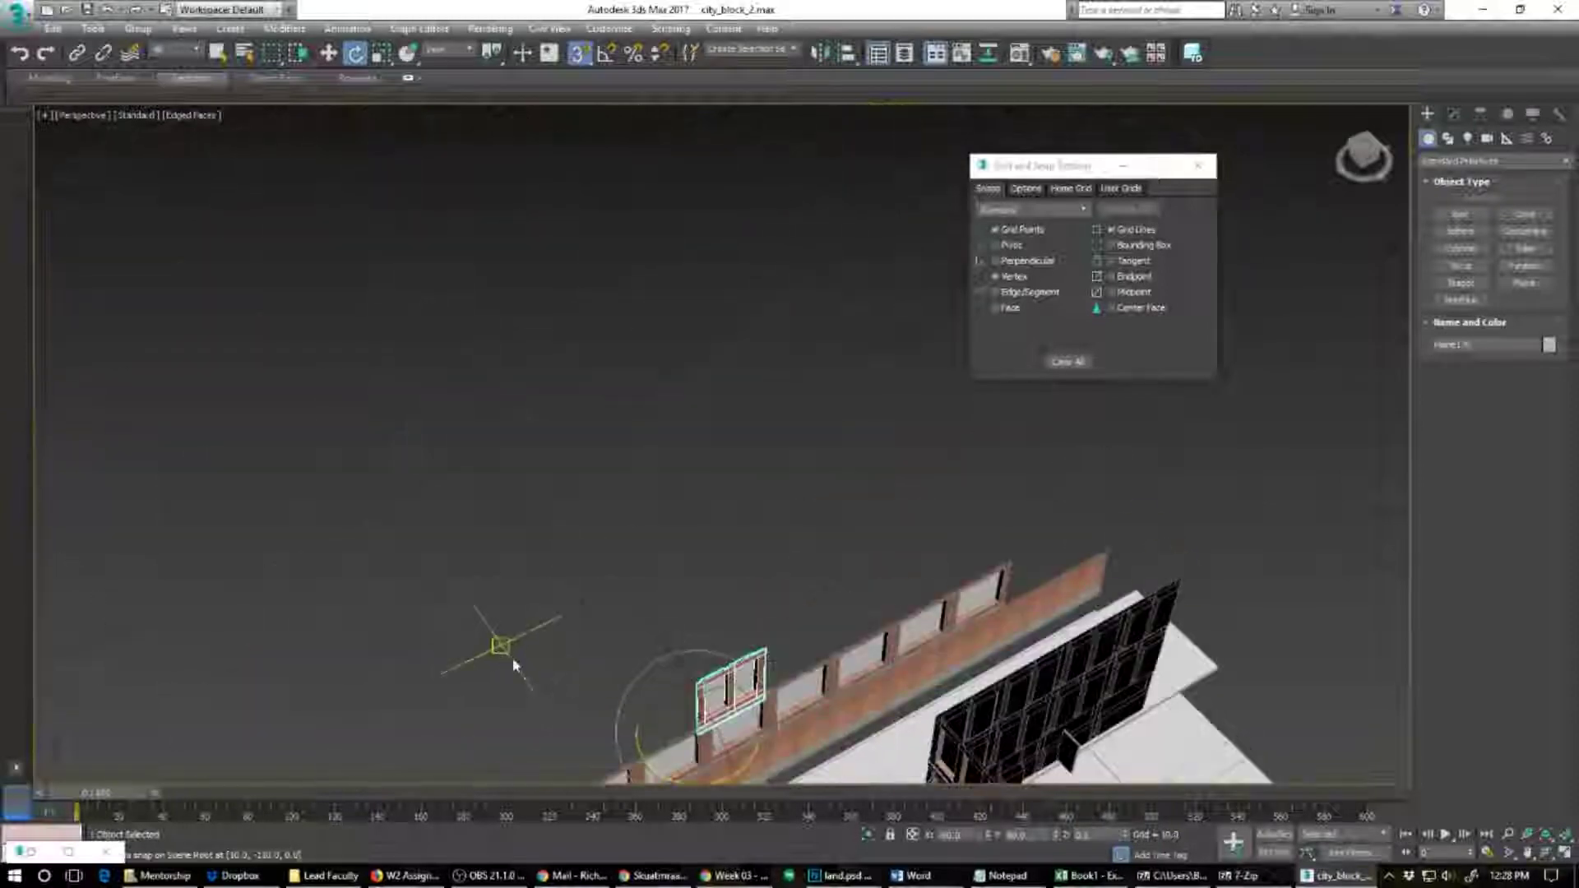
Step: Snap the double-window panel's lower corner onto the top corner of the large-window panel above the entrance doors
{"action": "mouse_move", "coordinate": [676, 691]}
{"action": "middle_mouse_down", "text": "alt"}
{"action": "mouse_move", "coordinate": [627, 691]}
{"action": "mouse_move", "coordinate": [515, 309]}
{"action": "middle_mouse_up", "text": "alt"}
{"action": "scroll", "coordinate": [515, 310], "scroll_direction": "up", "scroll_amount": 4}
{"action": "key", "text": "w"}
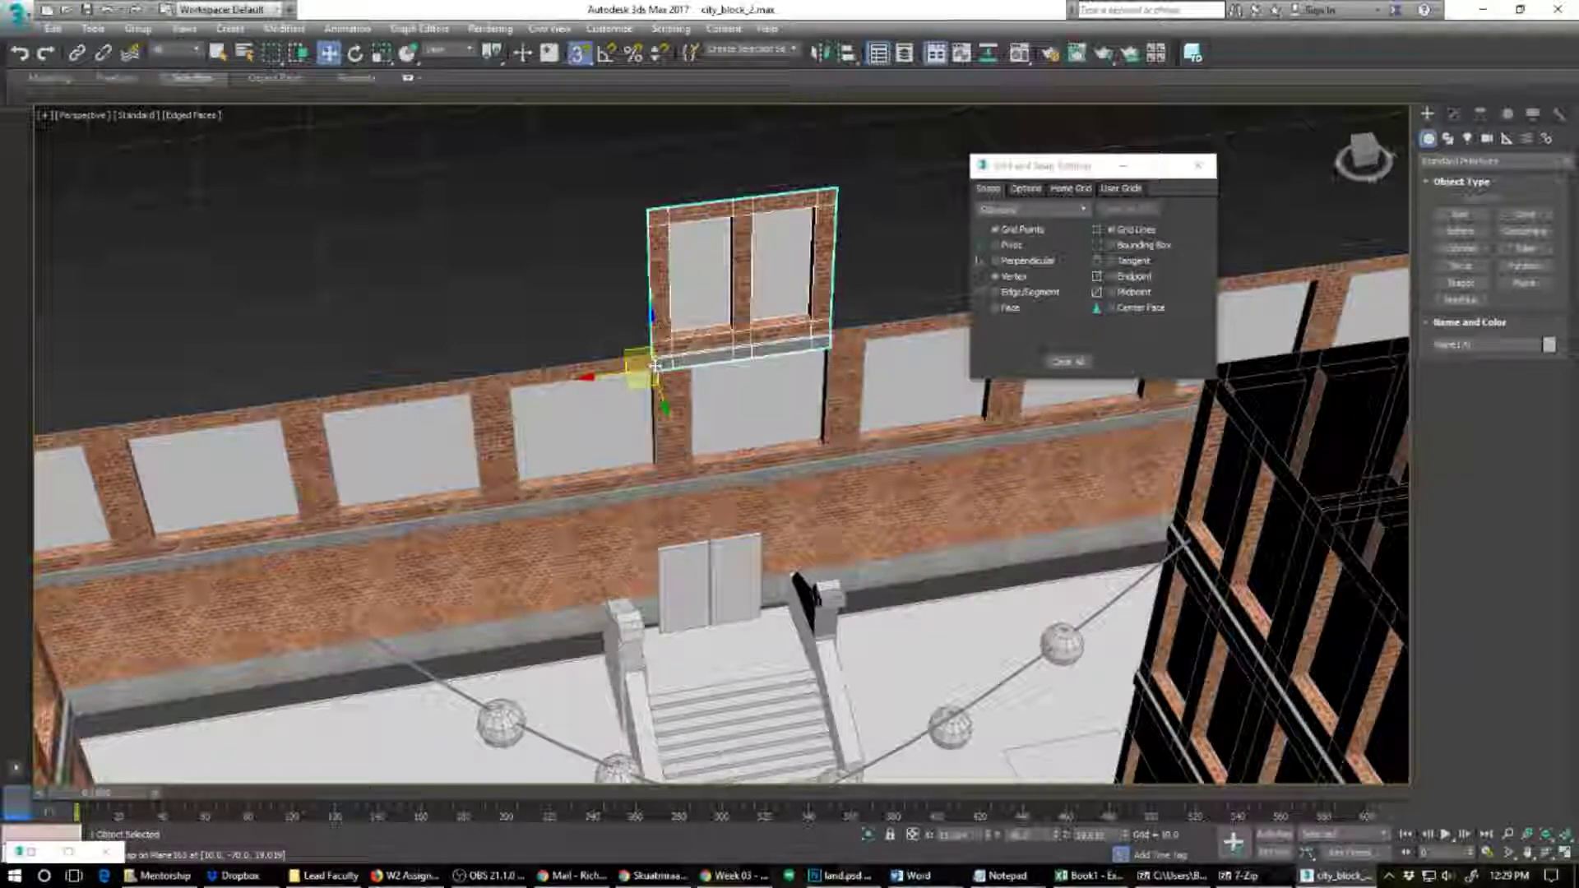
{"action": "left_click_drag", "start_coordinate": [655, 365], "coordinate": [673, 365]}
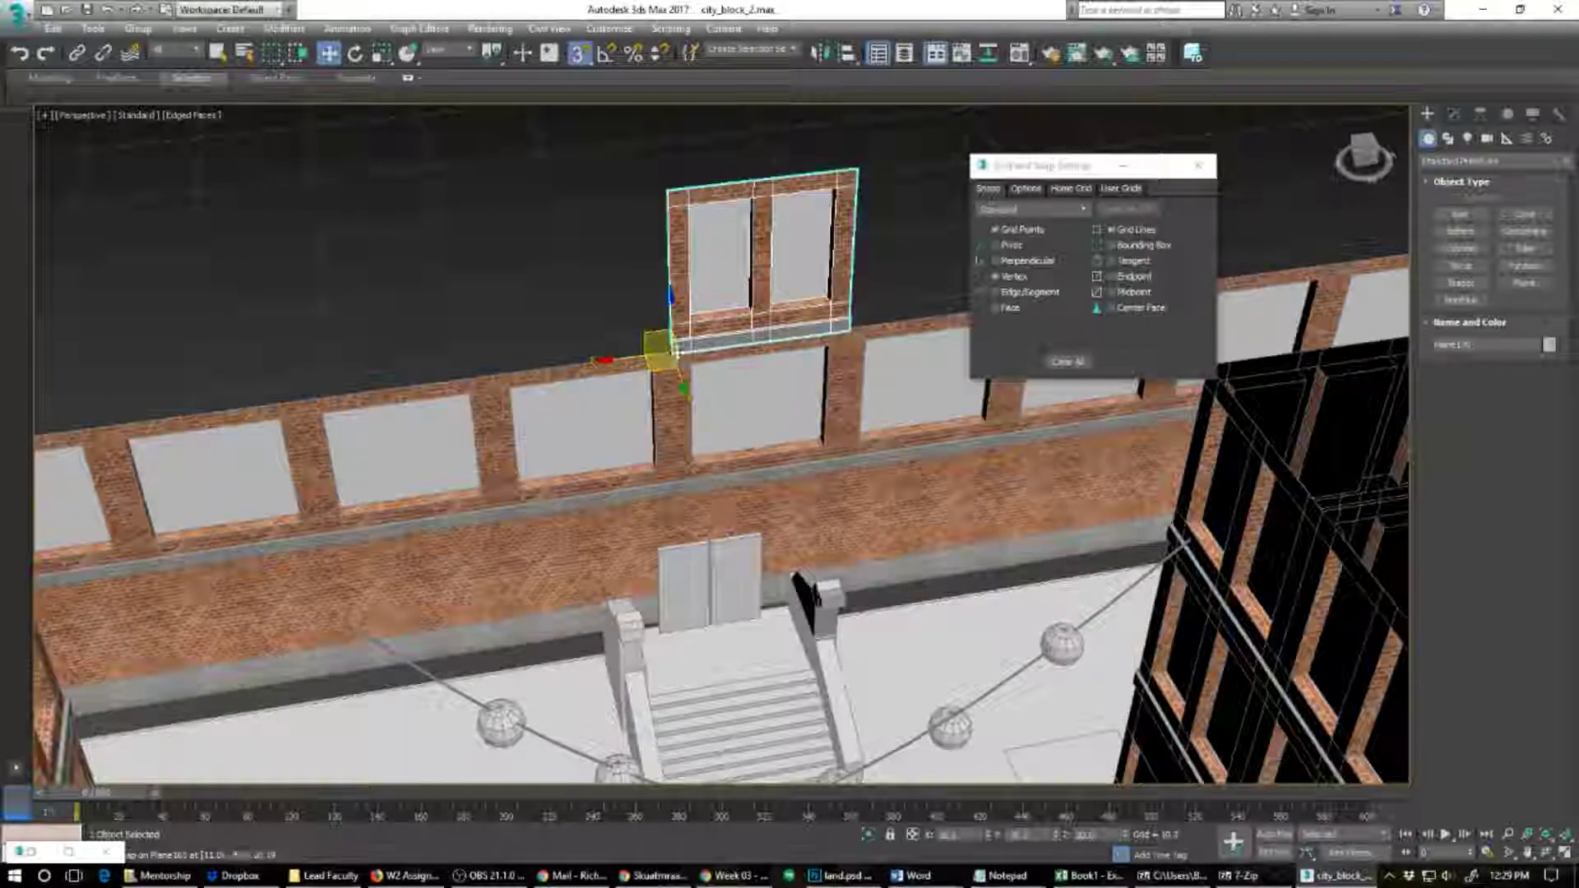
Step: Clone the double-window panel twice as instances, snapped side by side along the third floor
{"action": "mouse_move", "coordinate": [673, 352]}
{"action": "left_mouse_down", "text": "shift"}
{"action": "mouse_move", "coordinate": [355, 367]}
{"action": "mouse_move", "coordinate": [297, 394]}
{"action": "left_mouse_up", "text": "shift"}
{"action": "left_click", "coordinate": [789, 511]}
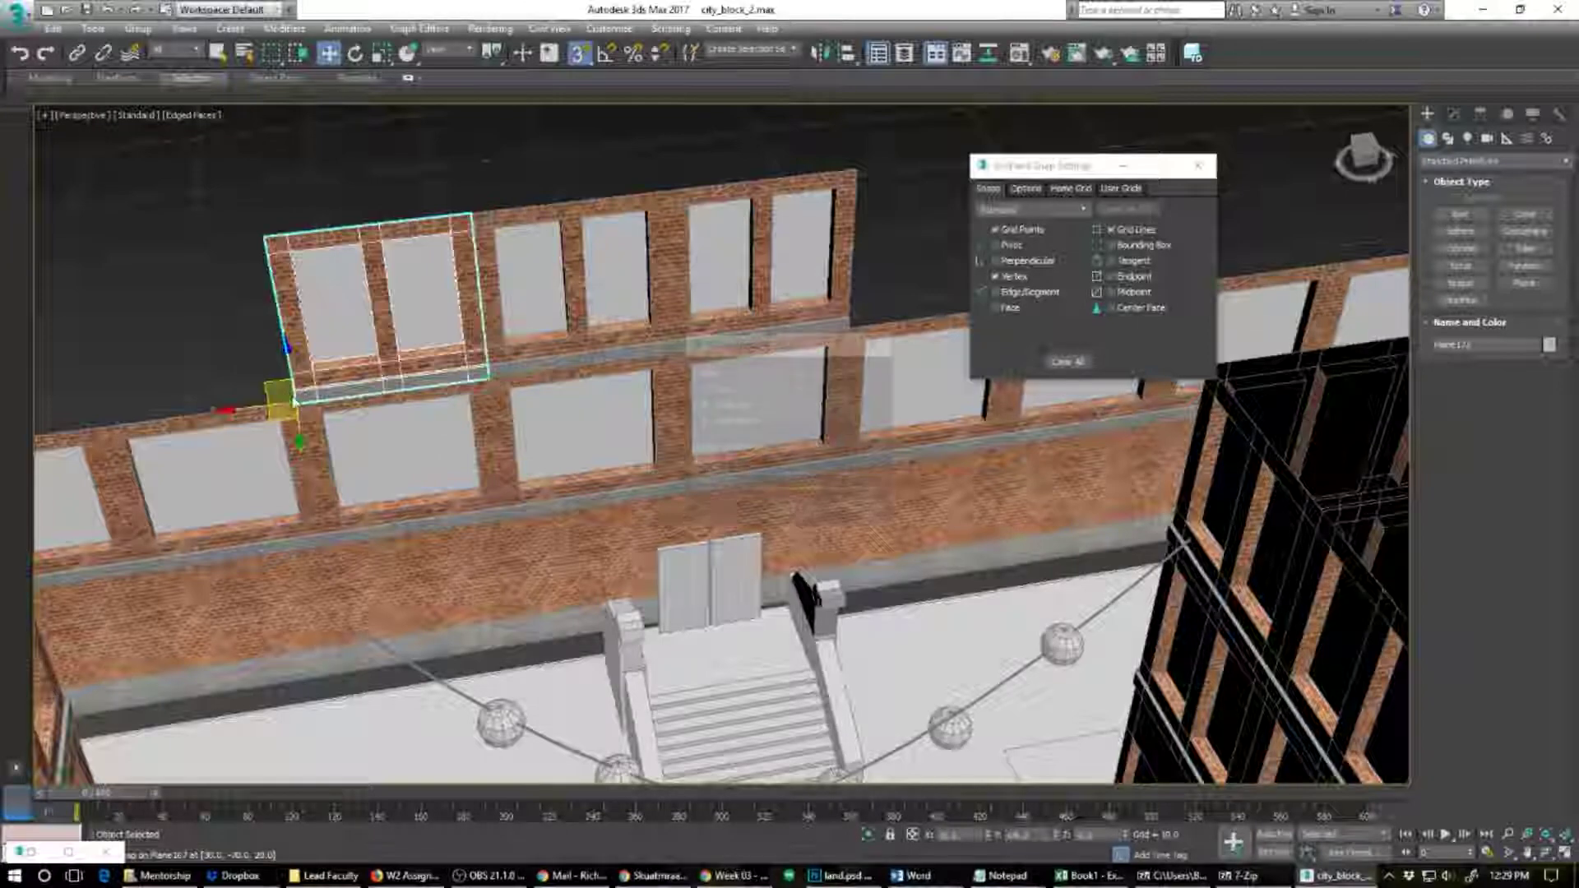
{"action": "left_click", "coordinate": [775, 510]}
Step: Add three more double-window instances to carry the third-floor row to the far end of the entrance wall
{"action": "middle_click_drag", "start_coordinate": [333, 489], "coordinate": [568, 484], "text": "alt"}
{"action": "middle_click_drag", "start_coordinate": [567, 484], "coordinate": [809, 457]}
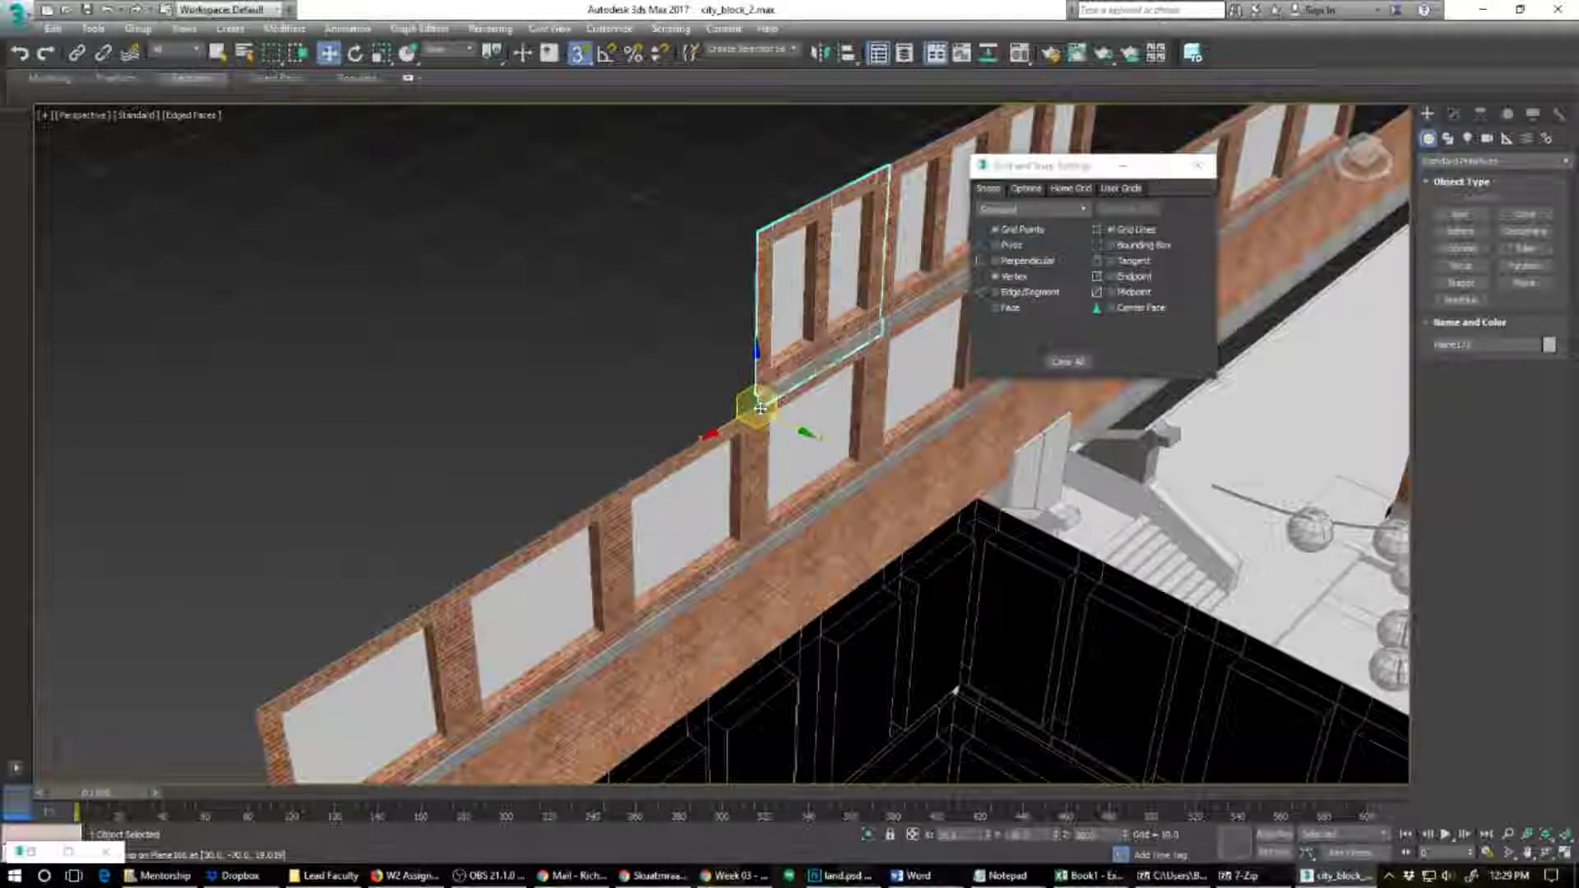
{"action": "mouse_move", "coordinate": [746, 392]}
{"action": "left_mouse_down"}
{"action": "mouse_move", "coordinate": [612, 487]}
{"action": "mouse_move", "coordinate": [465, 556]}
{"action": "mouse_move", "coordinate": [446, 587]}
{"action": "mouse_move", "coordinate": [233, 685]}
{"action": "mouse_move", "coordinate": [227, 721]}
{"action": "left_mouse_up"}
{"action": "left_click", "coordinate": [782, 507]}
{"action": "left_click", "coordinate": [790, 513]}
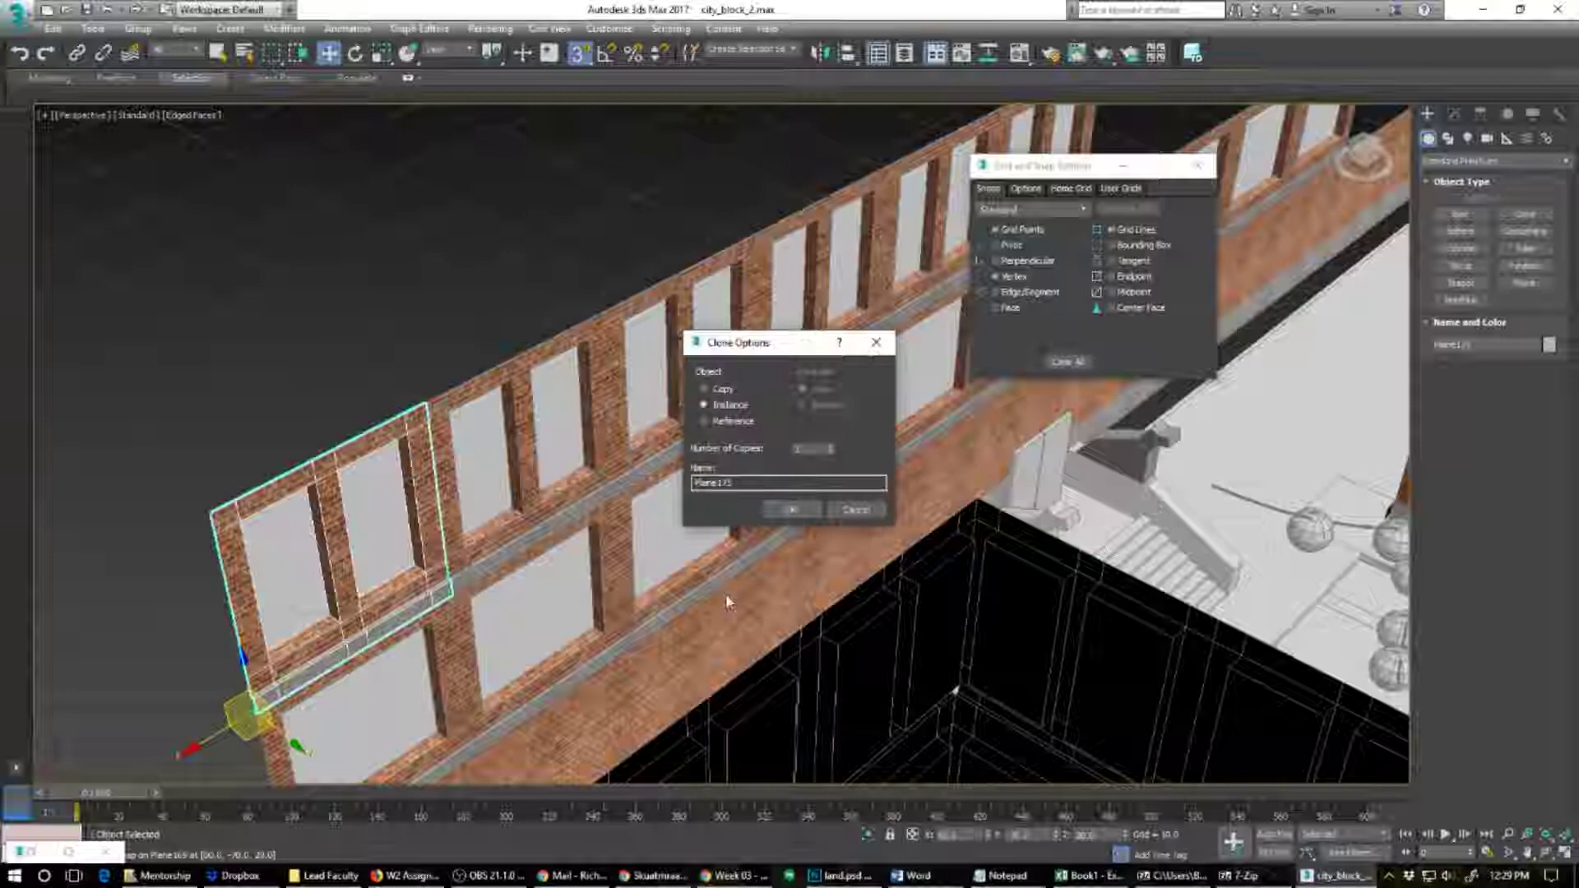
{"action": "left_click", "coordinate": [790, 510]}
Step: Save the scene as a new file named city_block_03.max
{"action": "left_click", "coordinate": [17, 13]}
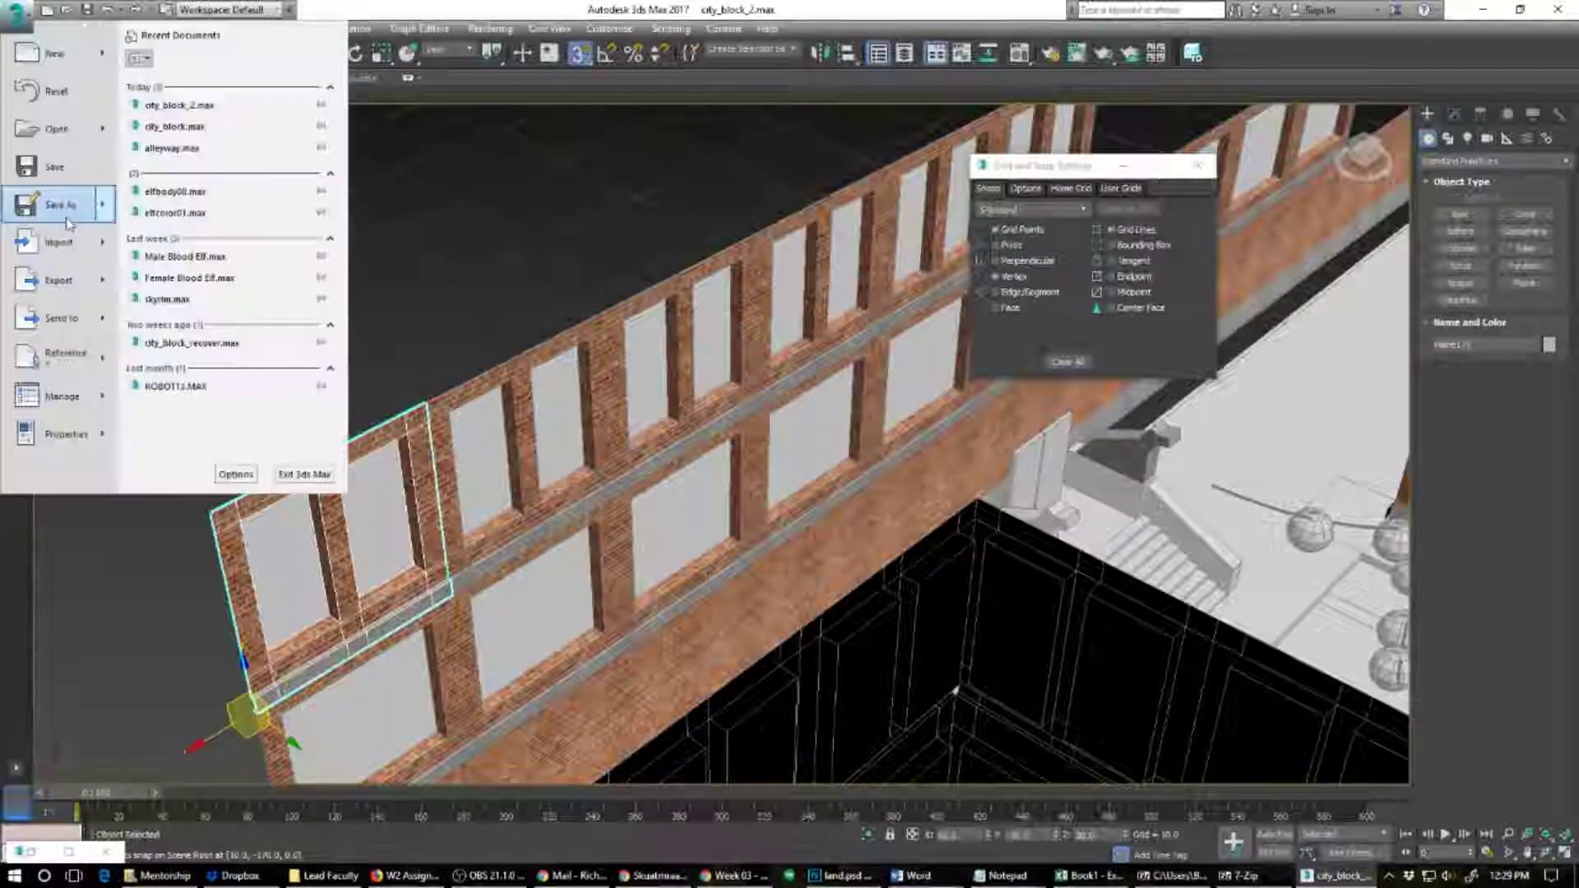
{"action": "left_click", "coordinate": [53, 206]}
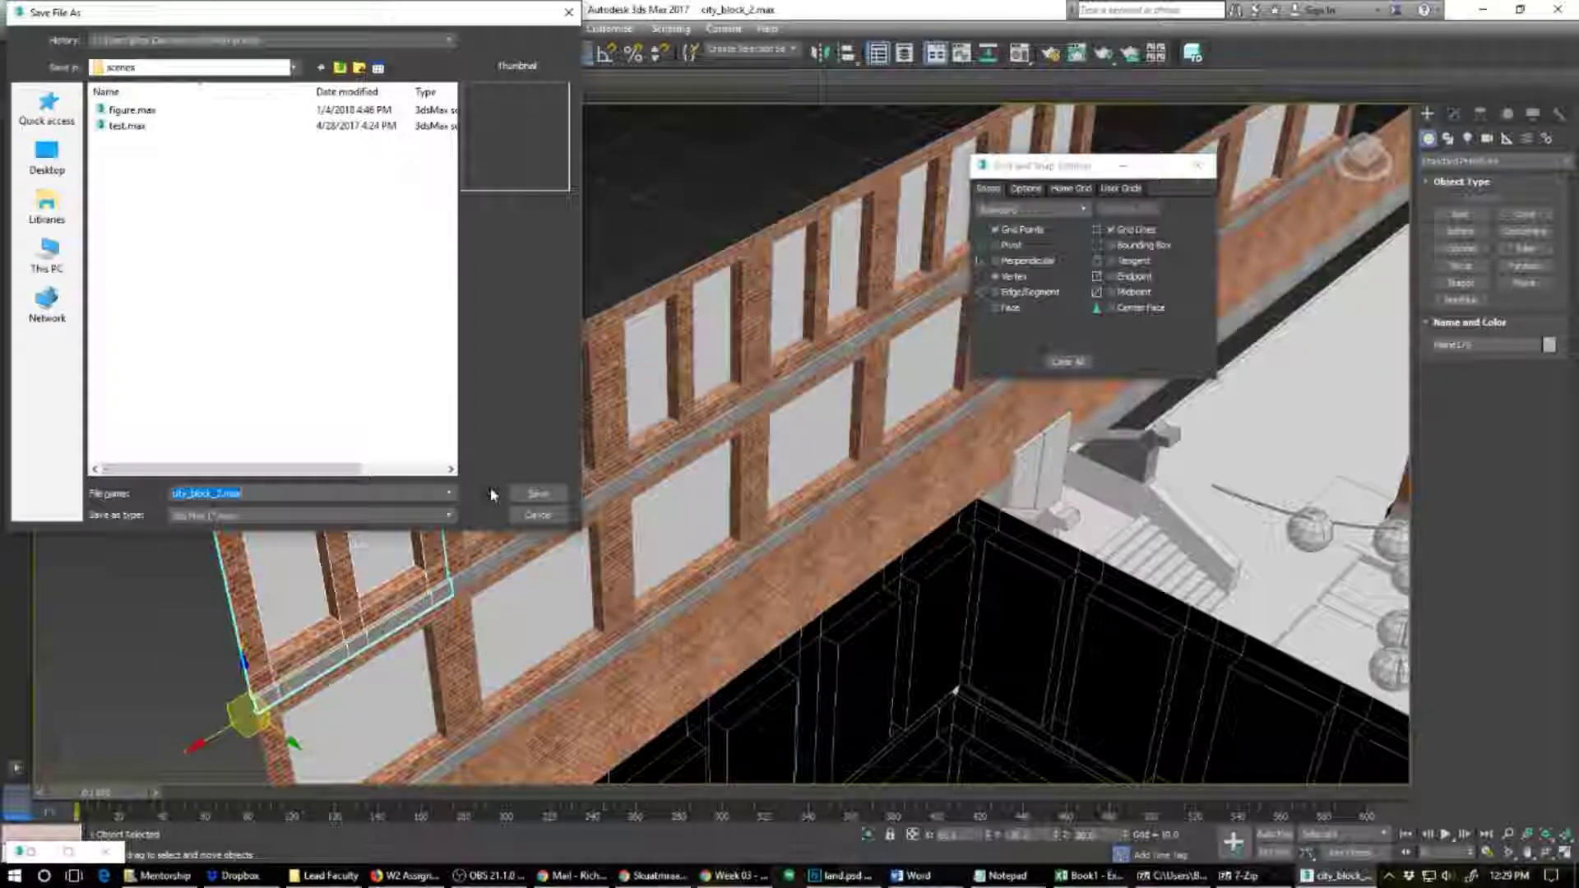
{"action": "left_click", "coordinate": [47, 156]}
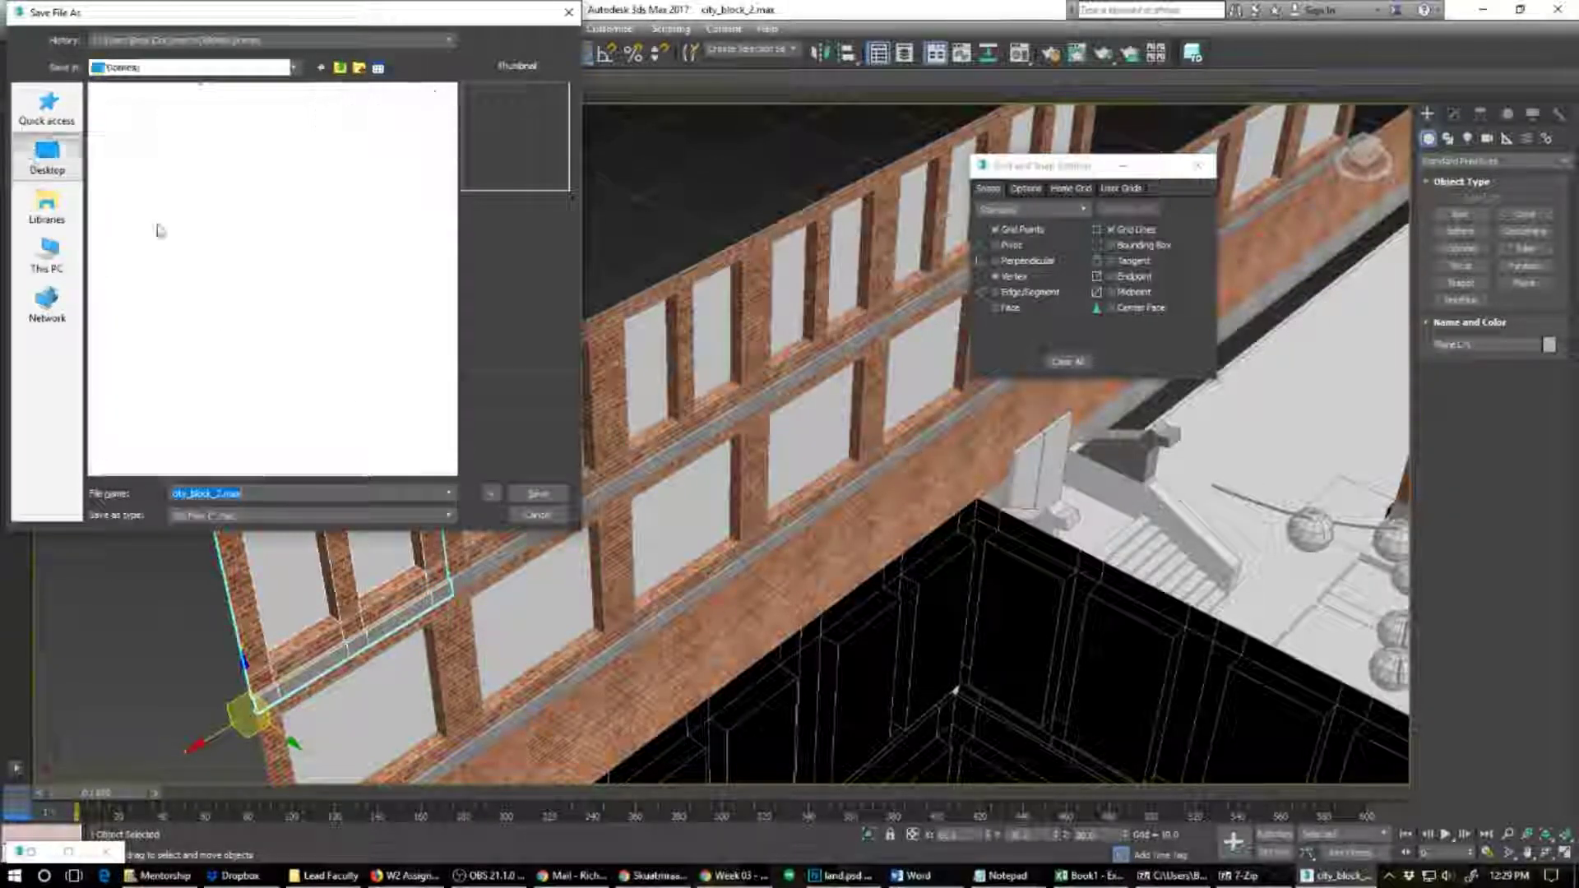
{"action": "left_click", "coordinate": [491, 494]}
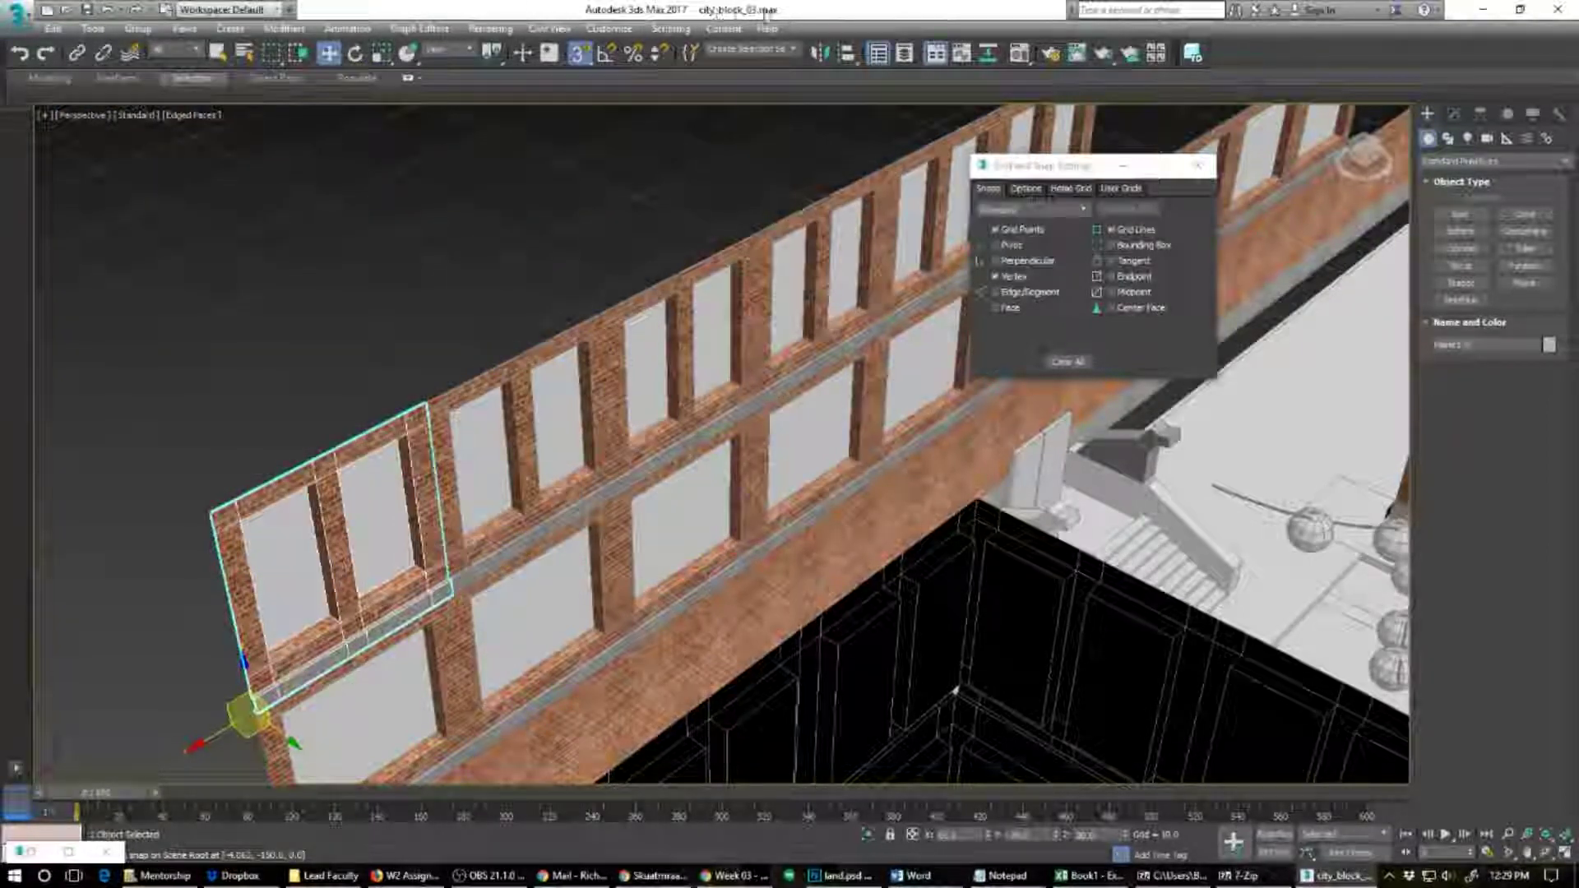
Step: Clone the double-window panel at the unfinished end of the third-floor row twice as instances, snapped side by side
{"action": "middle_click_drag", "start_coordinate": [620, 419], "coordinate": [258, 546], "text": "alt"}
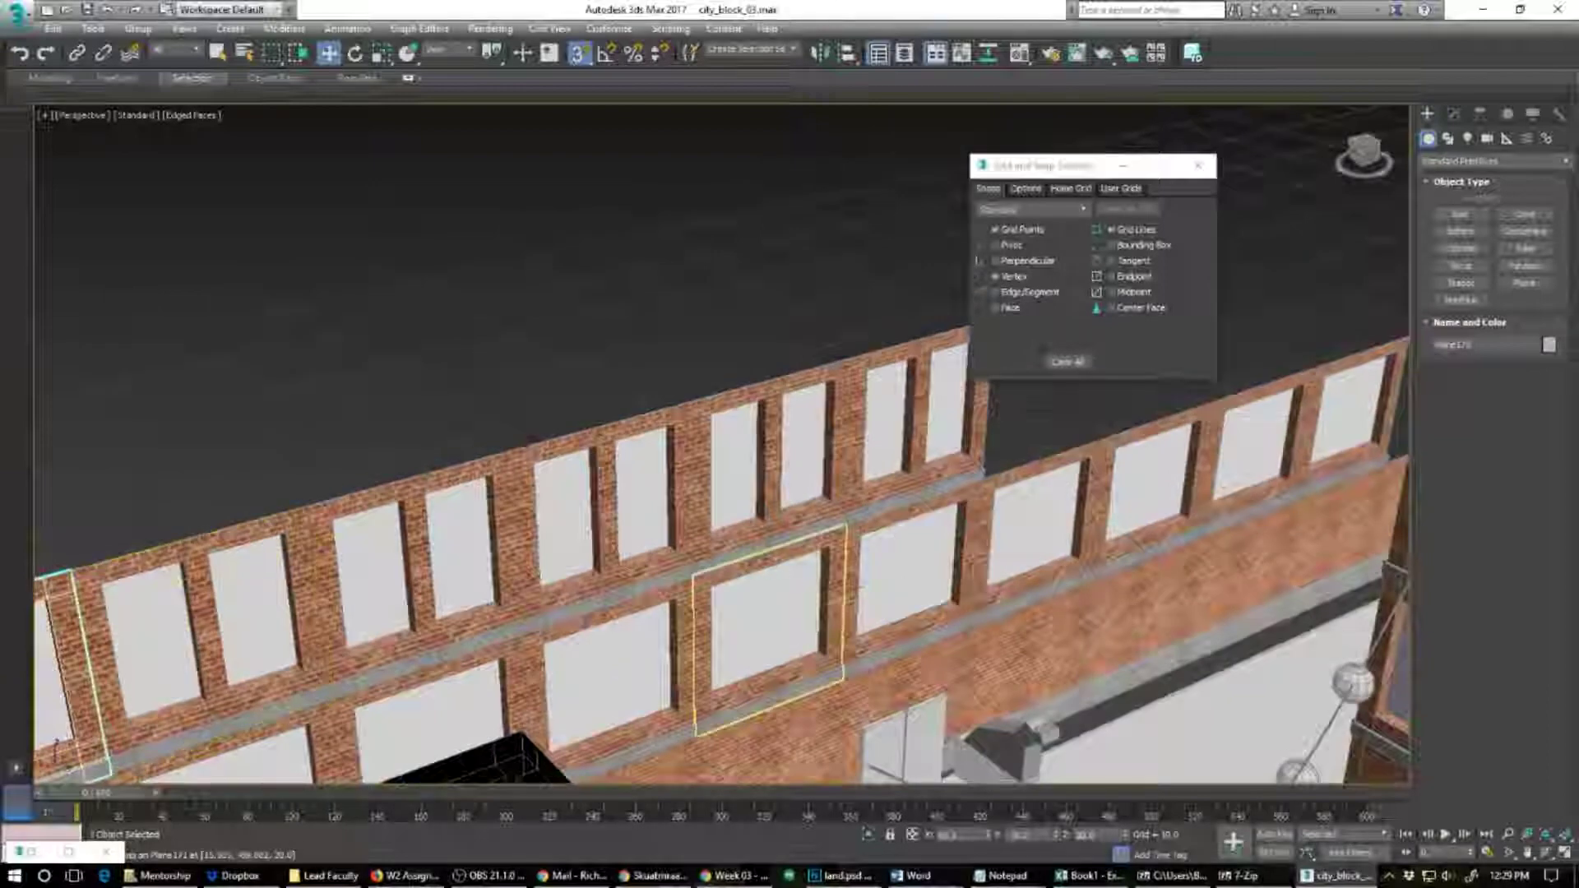
{"action": "left_click", "coordinate": [902, 494]}
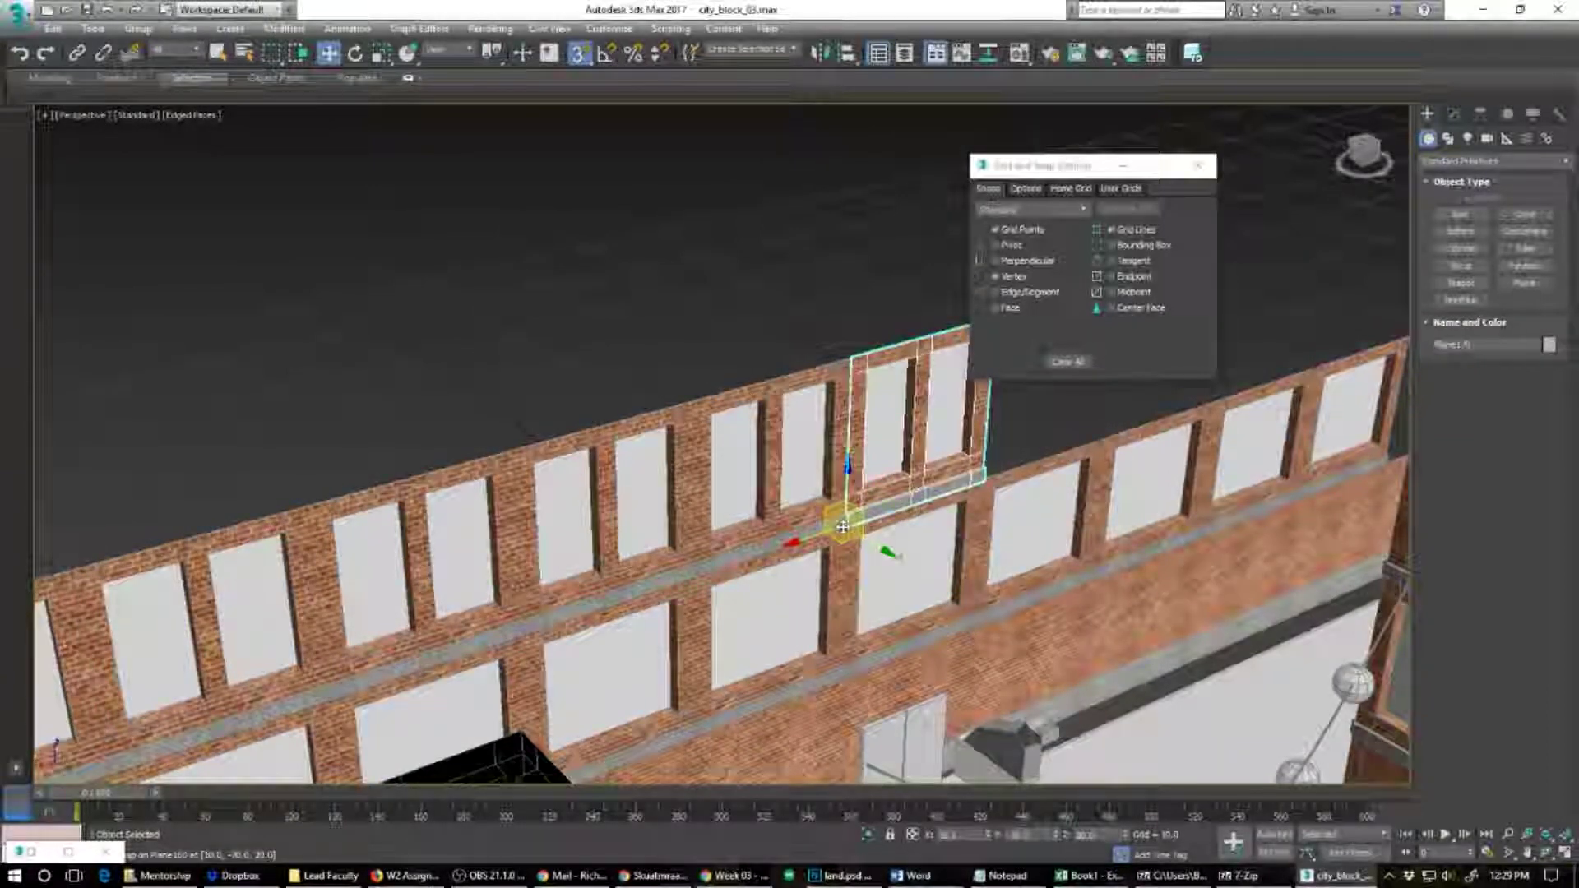
{"action": "mouse_move", "coordinate": [844, 526]}
{"action": "left_mouse_down", "text": "shift"}
{"action": "mouse_move", "coordinate": [1104, 432]}
{"action": "mouse_move", "coordinate": [1082, 447]}
{"action": "left_mouse_up", "text": "shift"}
{"action": "left_click", "coordinate": [803, 513]}
{"action": "left_click", "coordinate": [786, 512]}
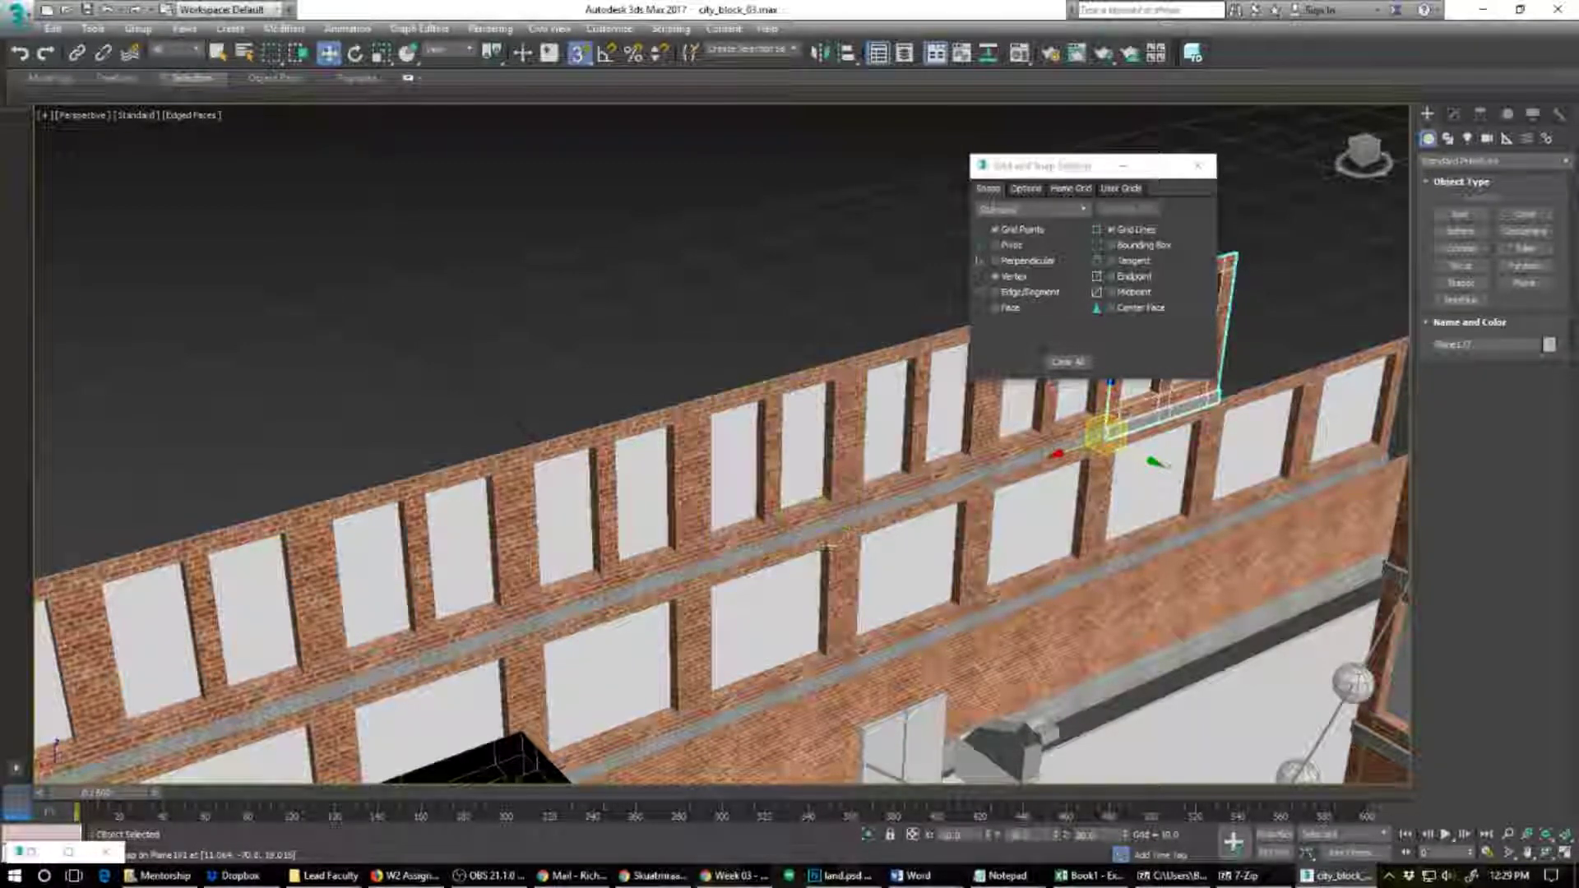
Step: Add two more snapped double-window instances to extend the third-floor row to the wall's remaining end
{"action": "middle_click_drag", "start_coordinate": [830, 546], "coordinate": [705, 610], "text": "alt"}
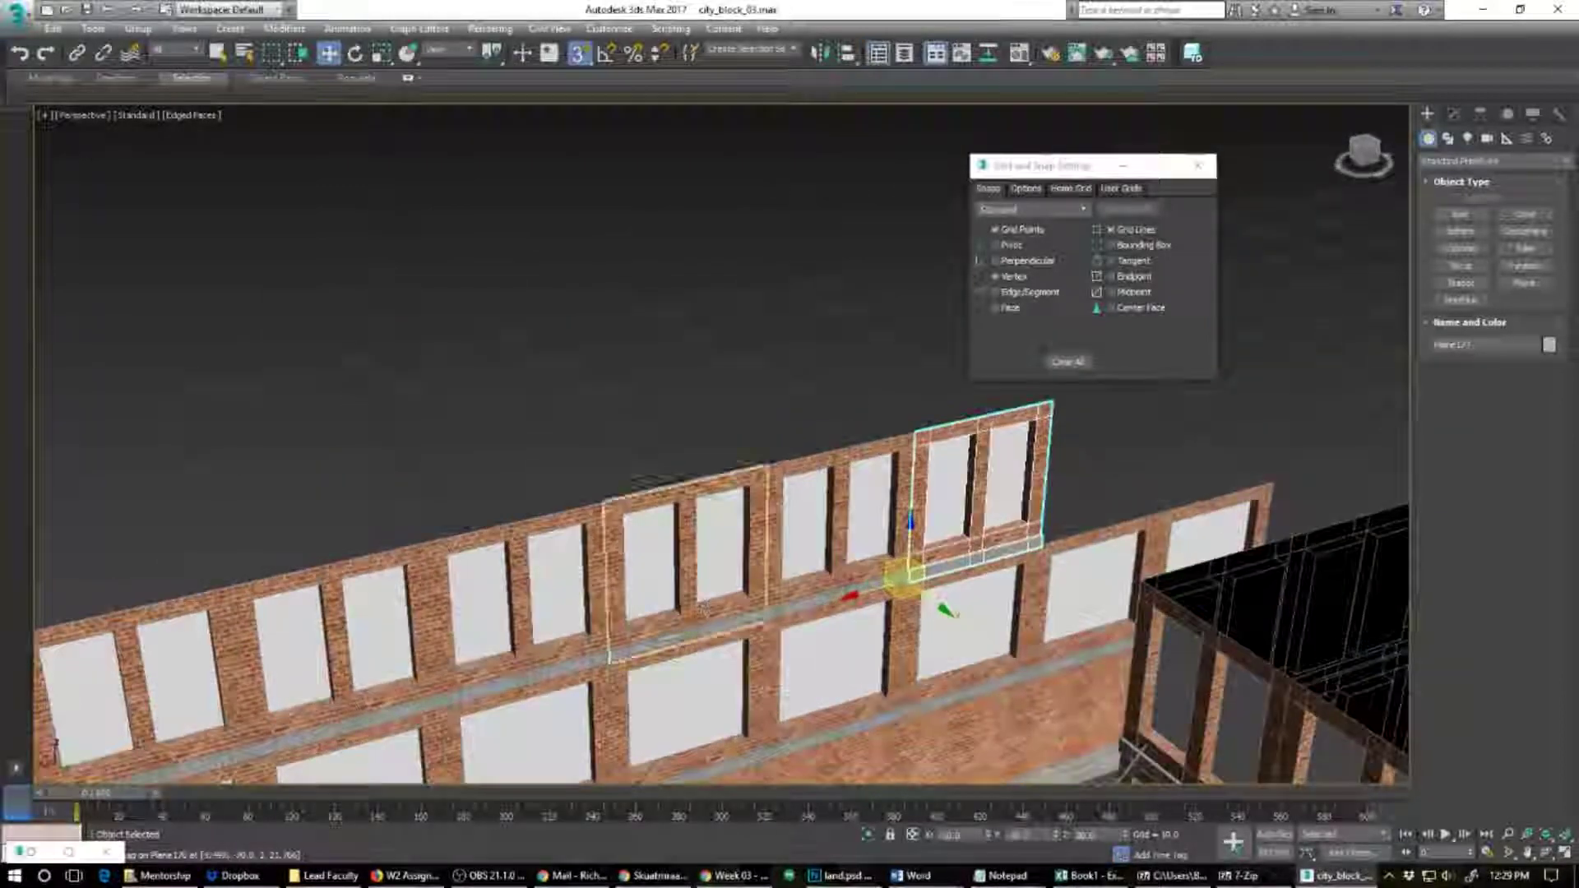
{"action": "left_click_drag", "start_coordinate": [894, 582], "coordinate": [1051, 547], "text": "shift"}
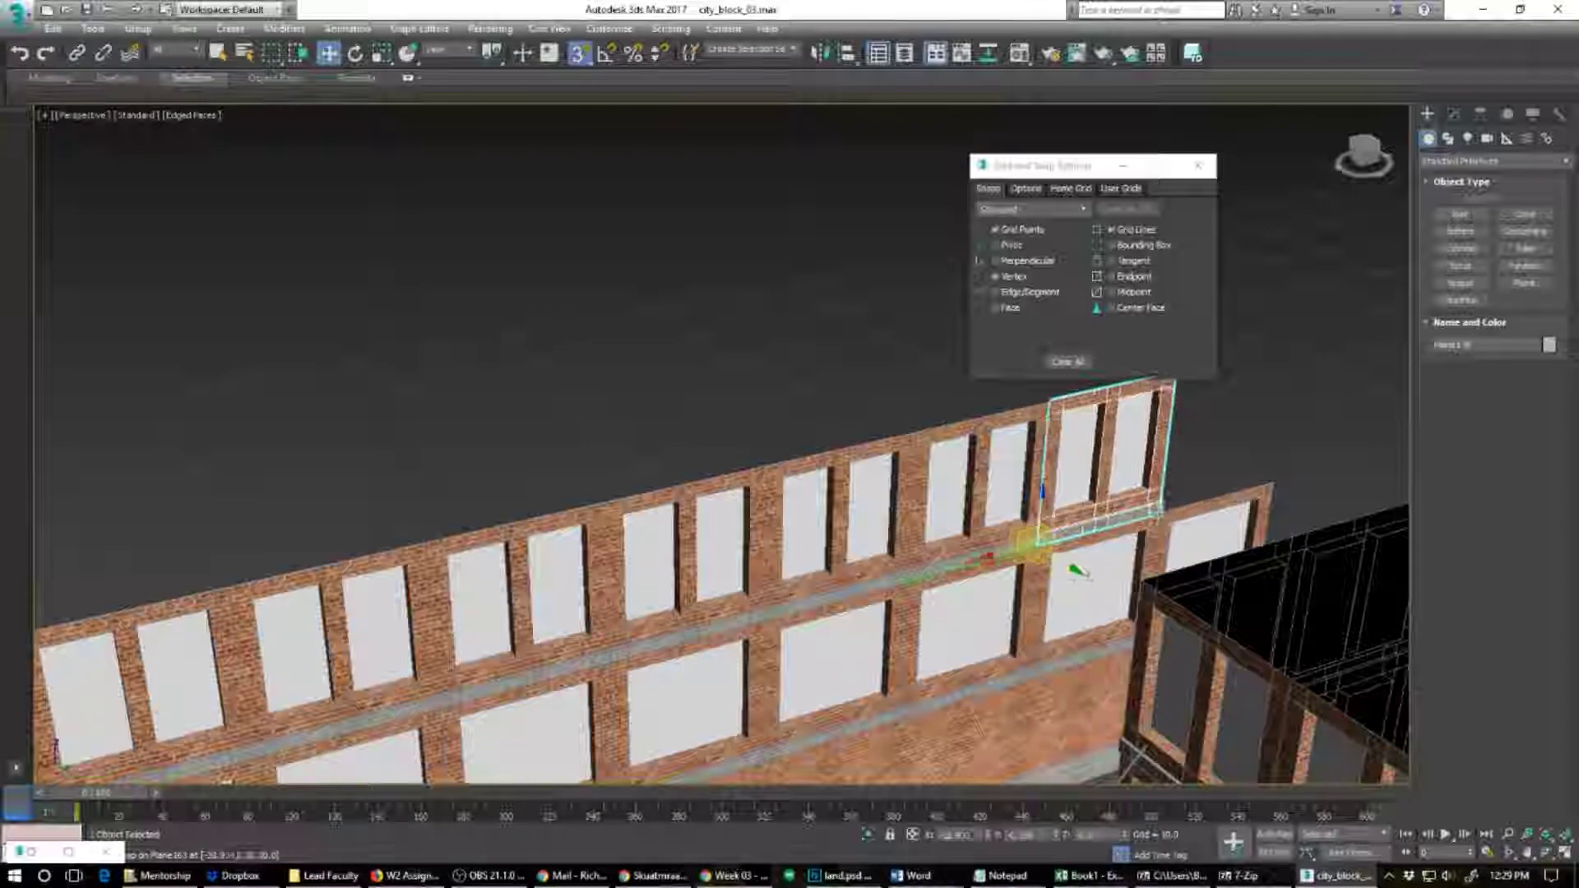
{"action": "left_click_drag", "start_coordinate": [1038, 543], "coordinate": [1045, 548], "text": "shift"}
{"action": "left_click", "coordinate": [793, 511]}
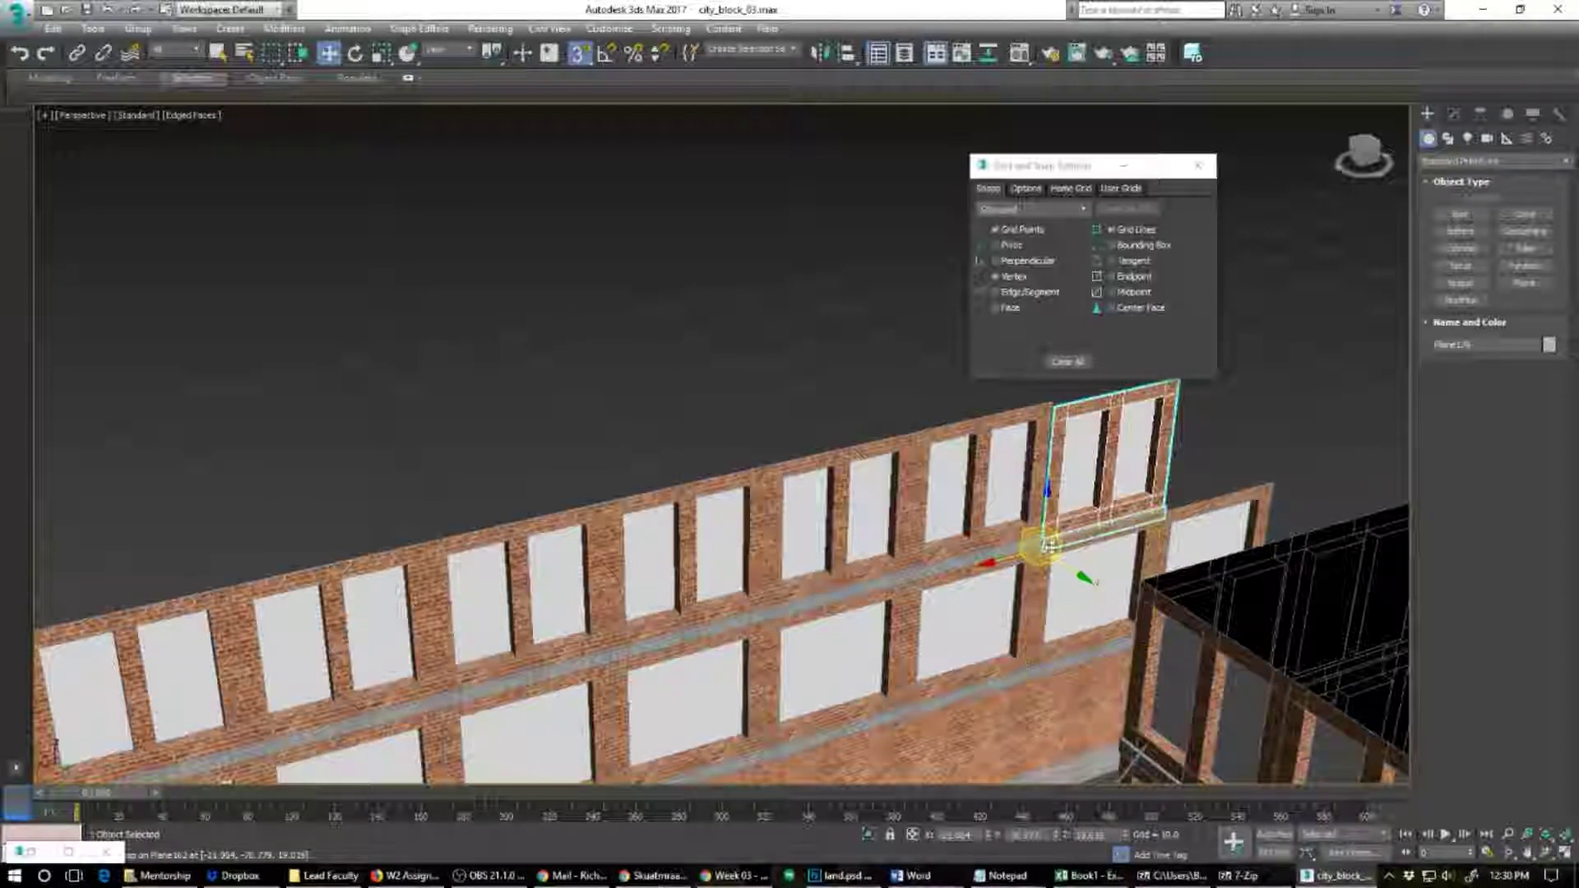
{"action": "mouse_move", "coordinate": [1041, 540]}
{"action": "left_mouse_down"}
{"action": "mouse_move", "coordinate": [1026, 549]}
{"action": "mouse_move", "coordinate": [1075, 543]}
{"action": "left_mouse_up"}
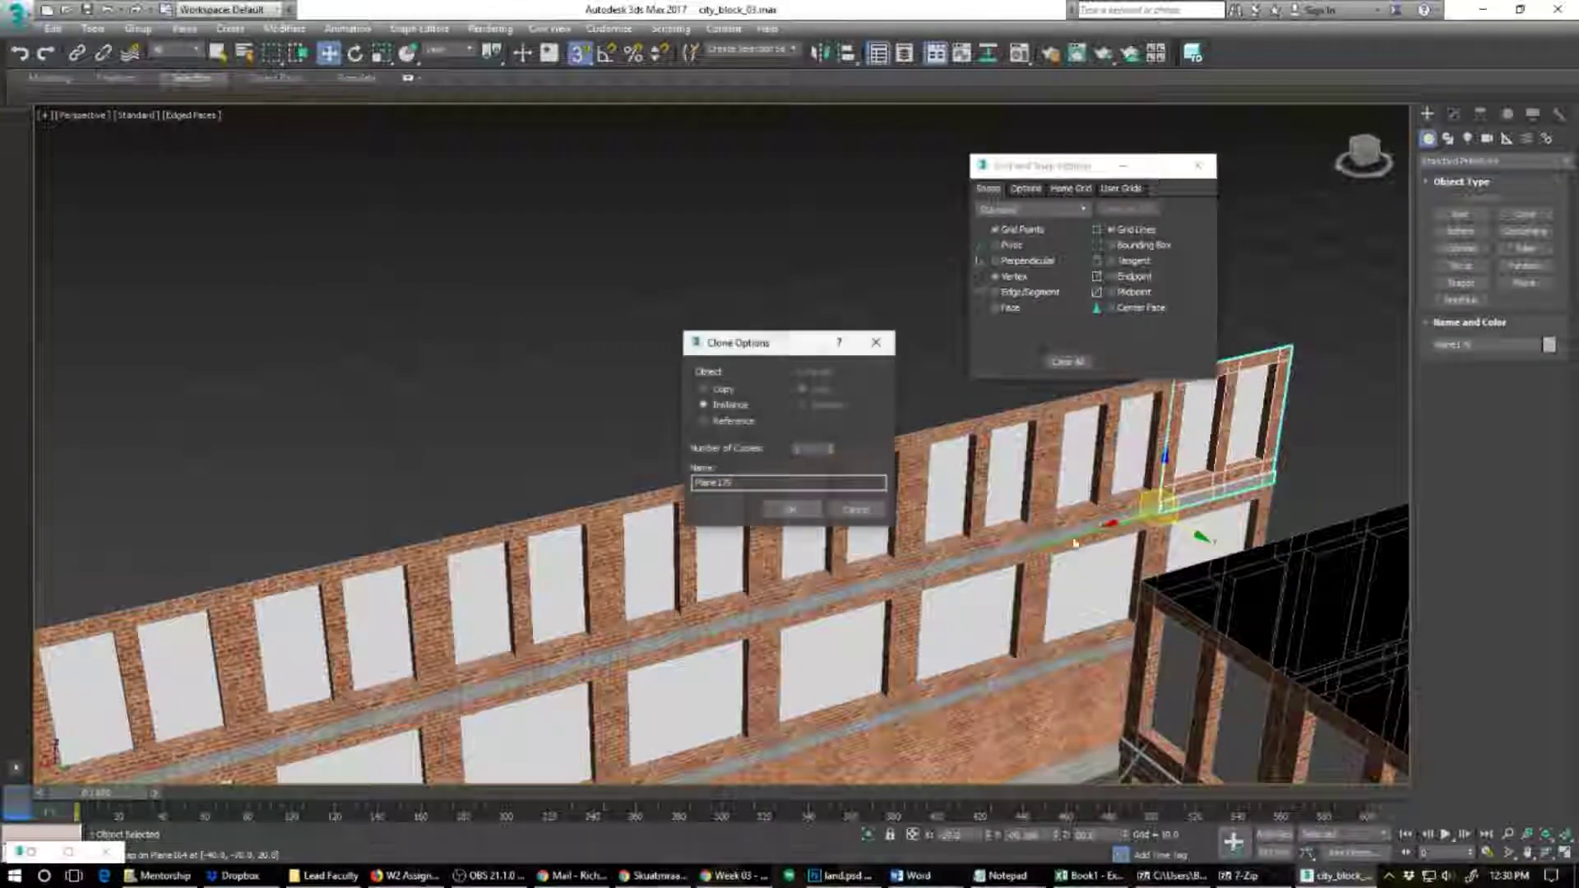
{"action": "left_click", "coordinate": [786, 512]}
Step: Select the whole row of large-window panels on the second floor of the entrance wall
{"action": "scroll", "coordinate": [775, 607], "scroll_direction": "down", "scroll_amount": 5}
{"action": "middle_click_drag", "start_coordinate": [776, 607], "coordinate": [706, 569], "text": "alt"}
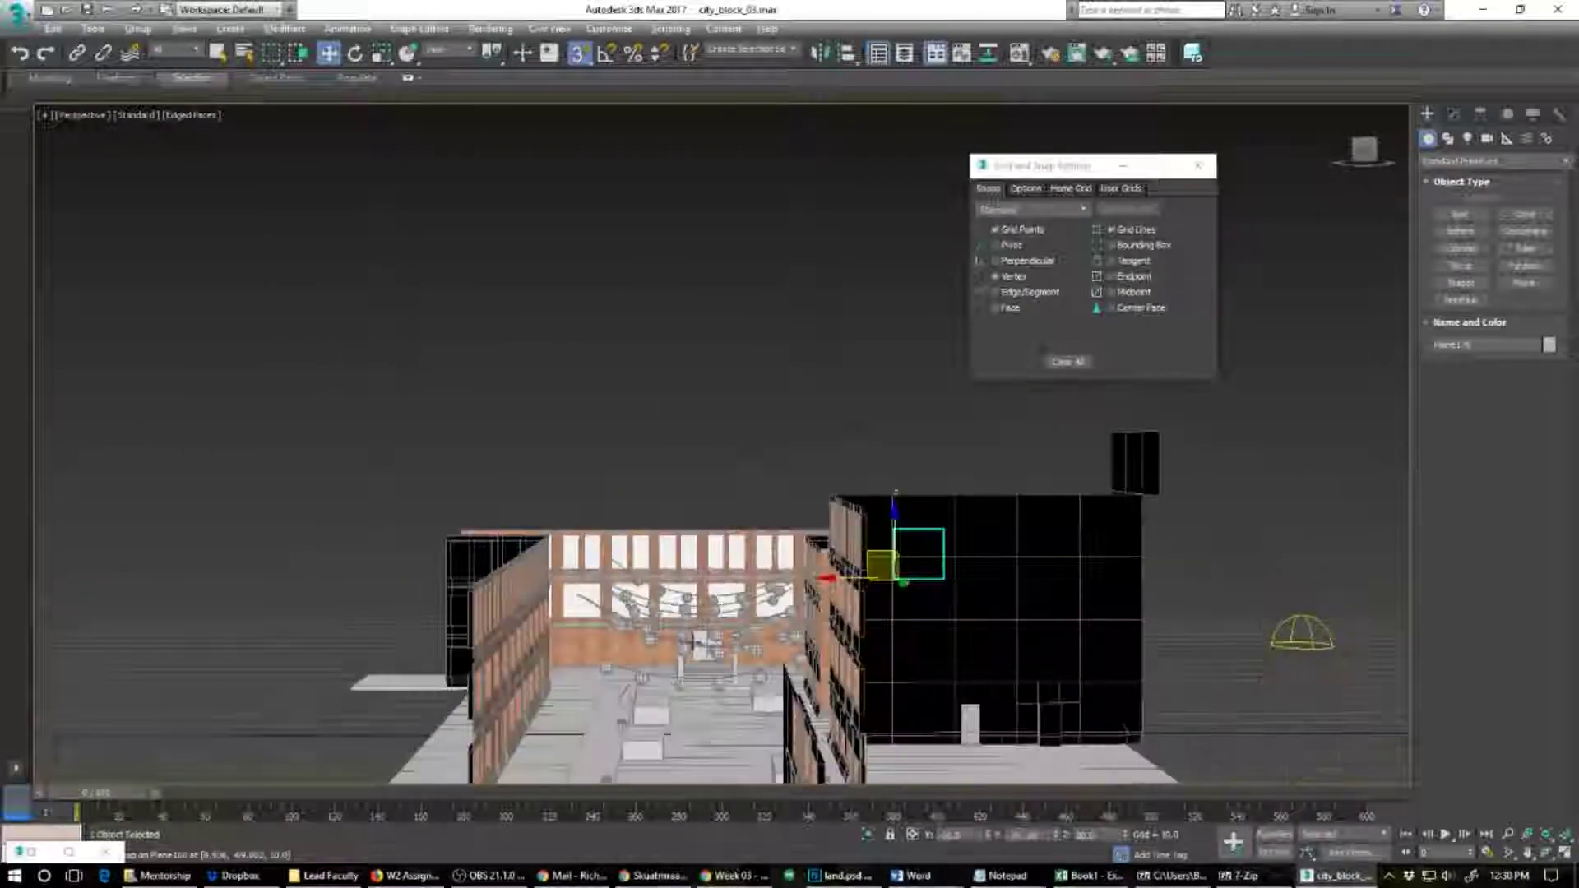
{"action": "middle_click_drag", "start_coordinate": [700, 644], "coordinate": [659, 556]}
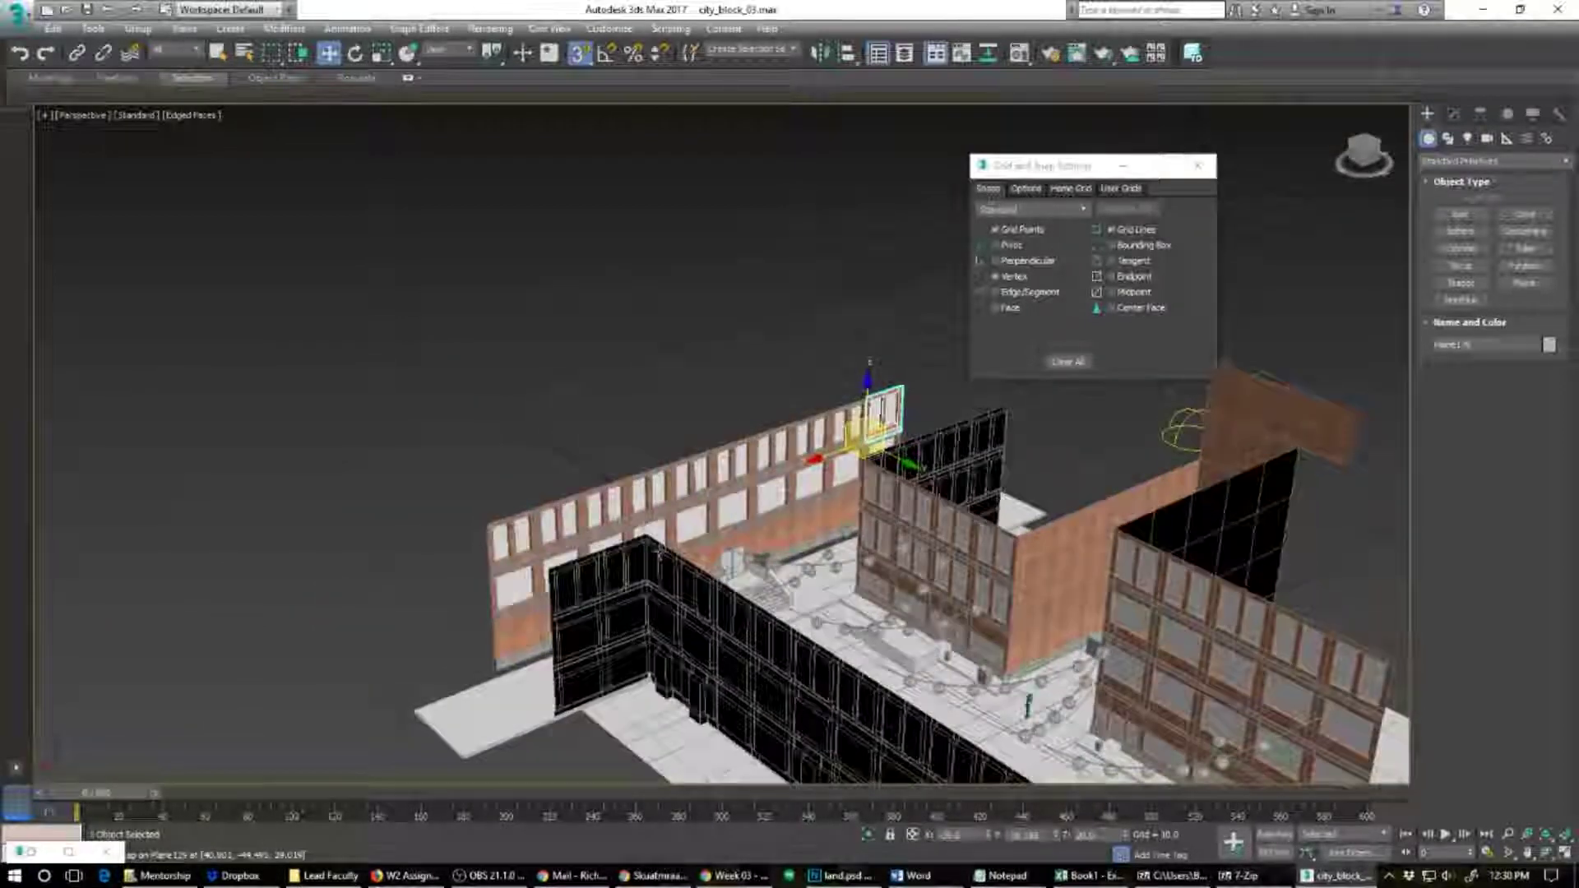
{"action": "scroll", "coordinate": [658, 556], "scroll_direction": "up", "scroll_amount": 5}
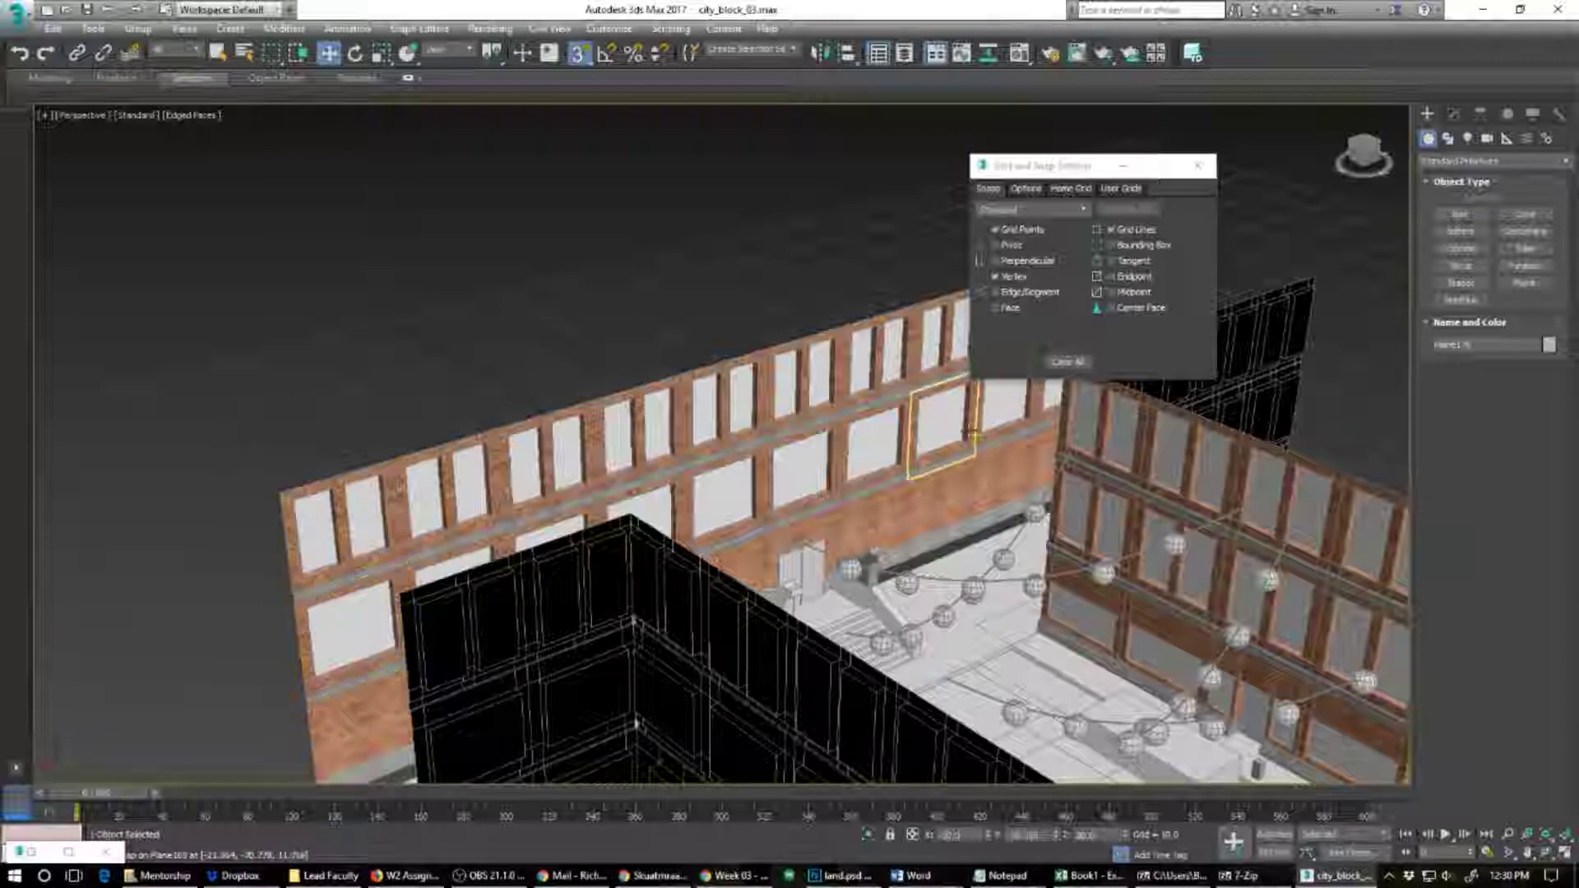
{"action": "middle_click_drag", "start_coordinate": [457, 594], "coordinate": [282, 605], "text": "alt"}
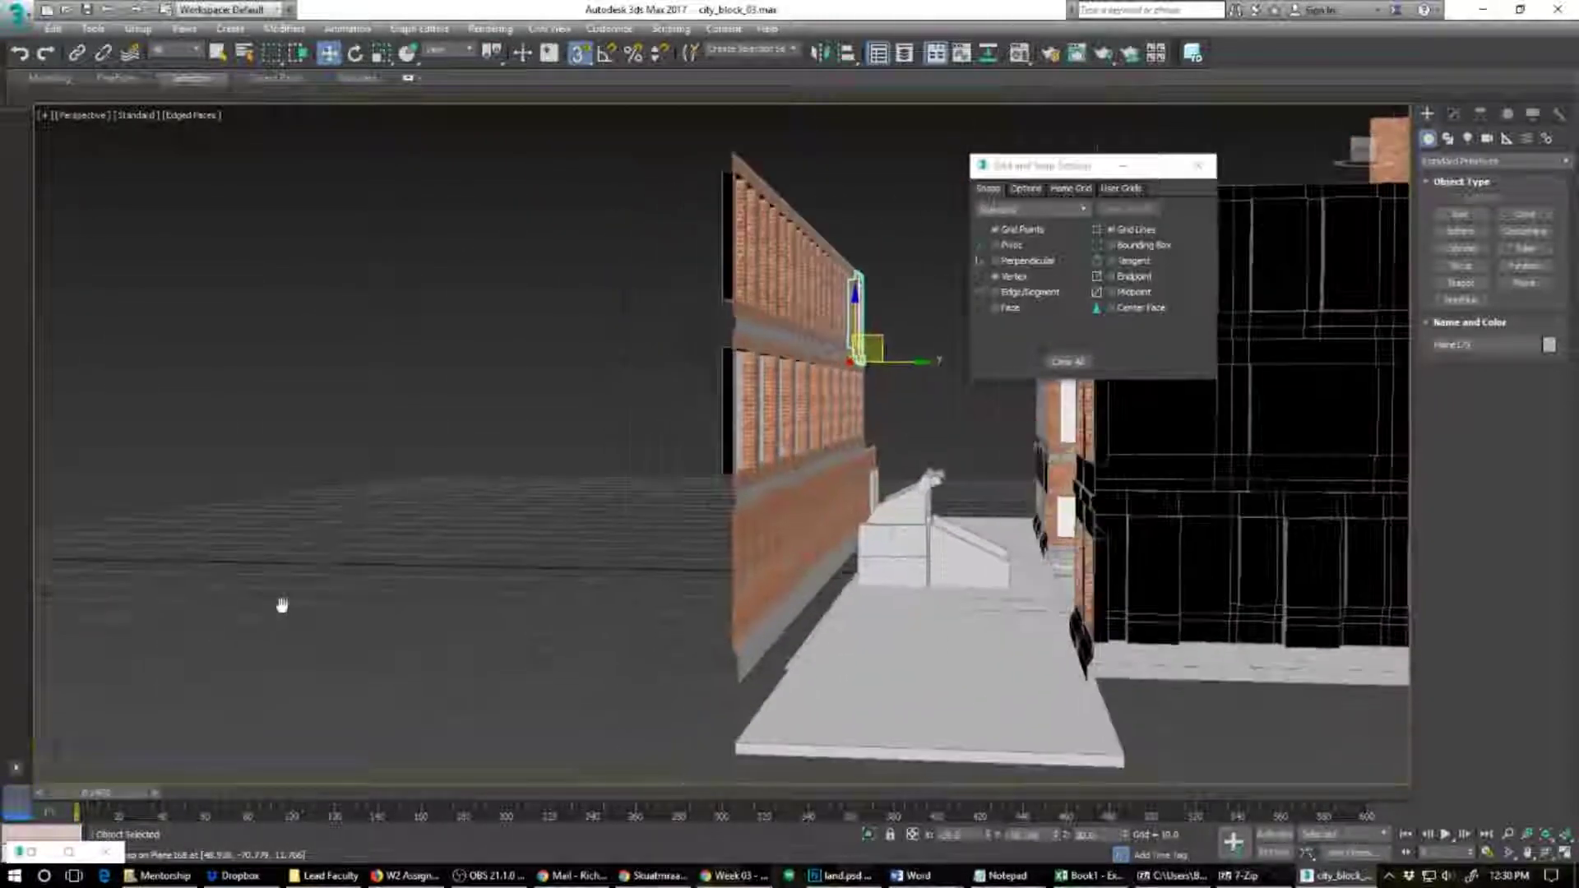
{"action": "scroll", "coordinate": [449, 584], "scroll_direction": "up", "scroll_amount": 1}
{"action": "scroll", "coordinate": [452, 582], "scroll_direction": "down", "scroll_amount": 1}
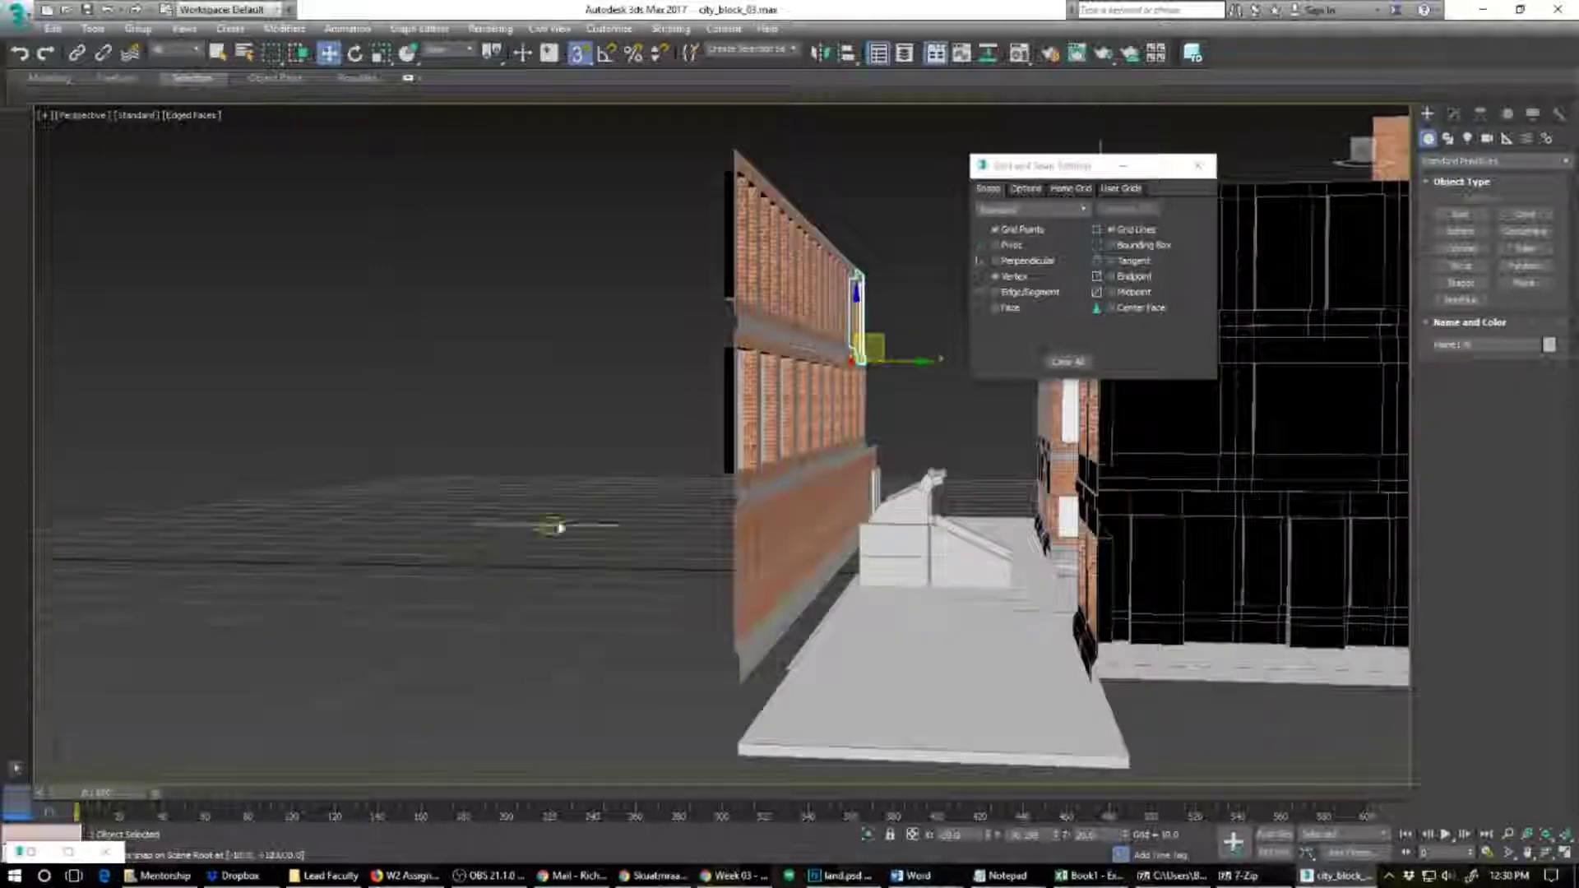
{"action": "left_click", "coordinate": [728, 467]}
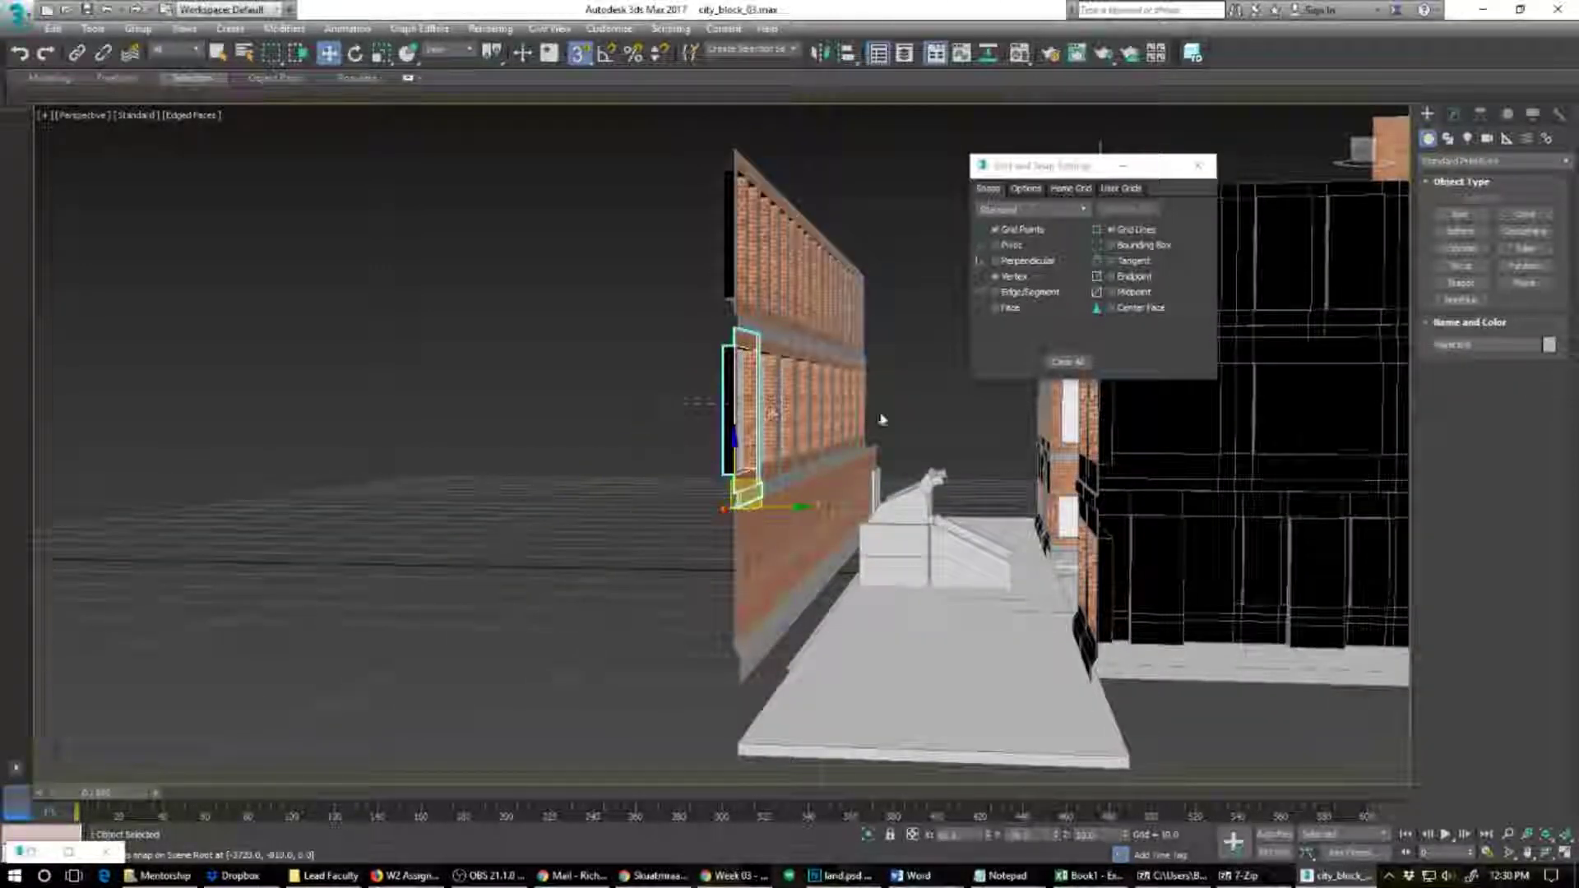
{"action": "mouse_move", "coordinate": [685, 403]}
{"action": "left_mouse_down"}
{"action": "mouse_move", "coordinate": [881, 420]}
{"action": "mouse_move", "coordinate": [817, 288]}
{"action": "mouse_move", "coordinate": [823, 169]}
{"action": "mouse_move", "coordinate": [794, 207]}
{"action": "left_mouse_up"}
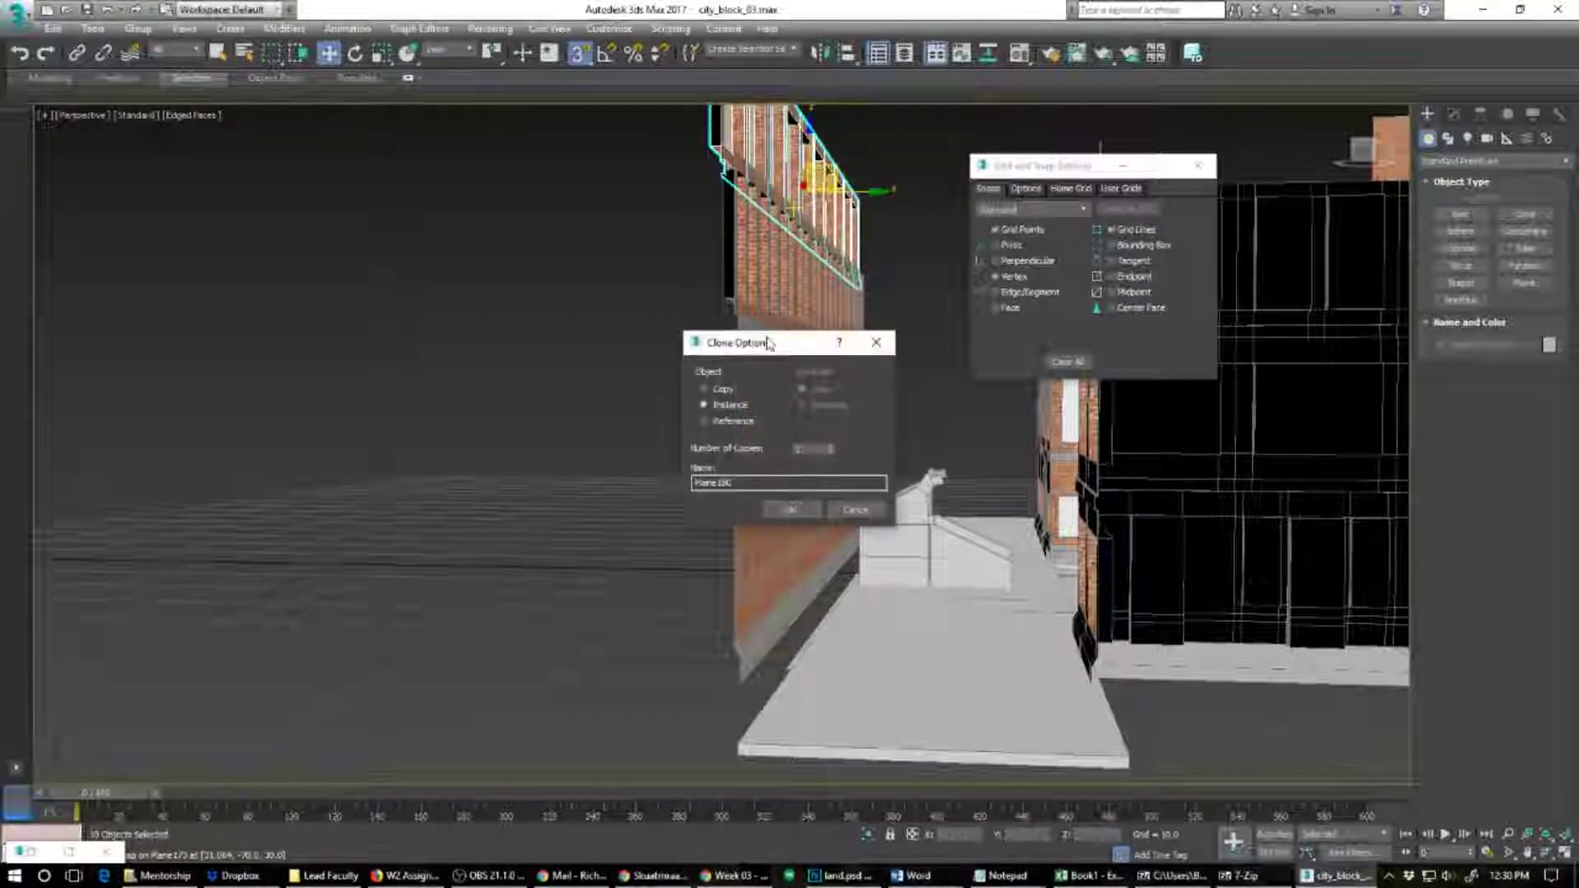
{"action": "left_click", "coordinate": [853, 511]}
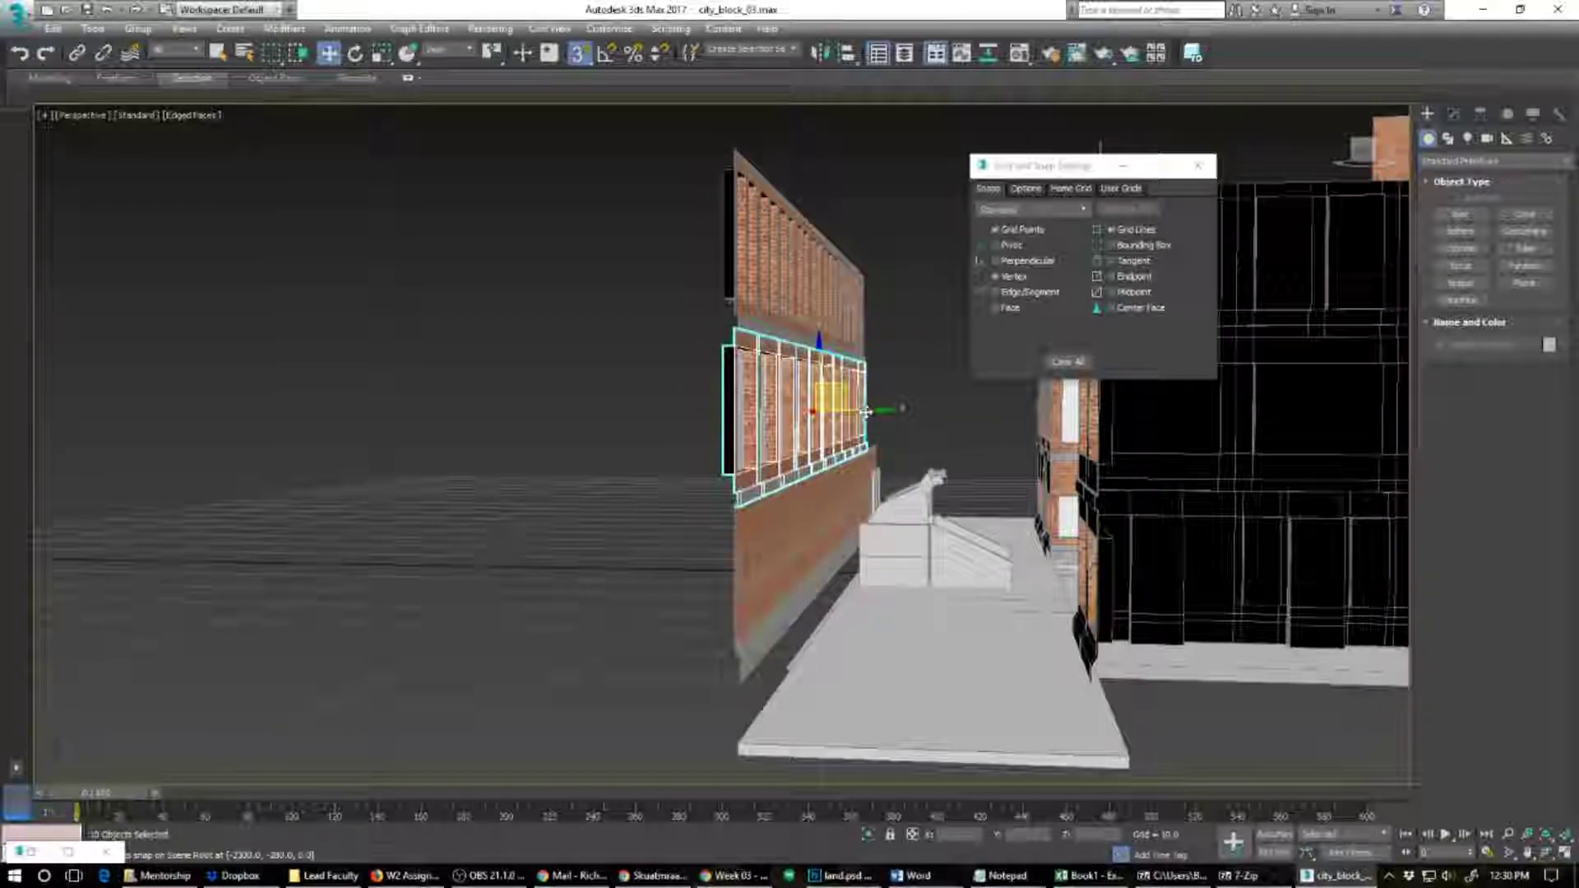
{"action": "key", "text": "ctrl+z"}
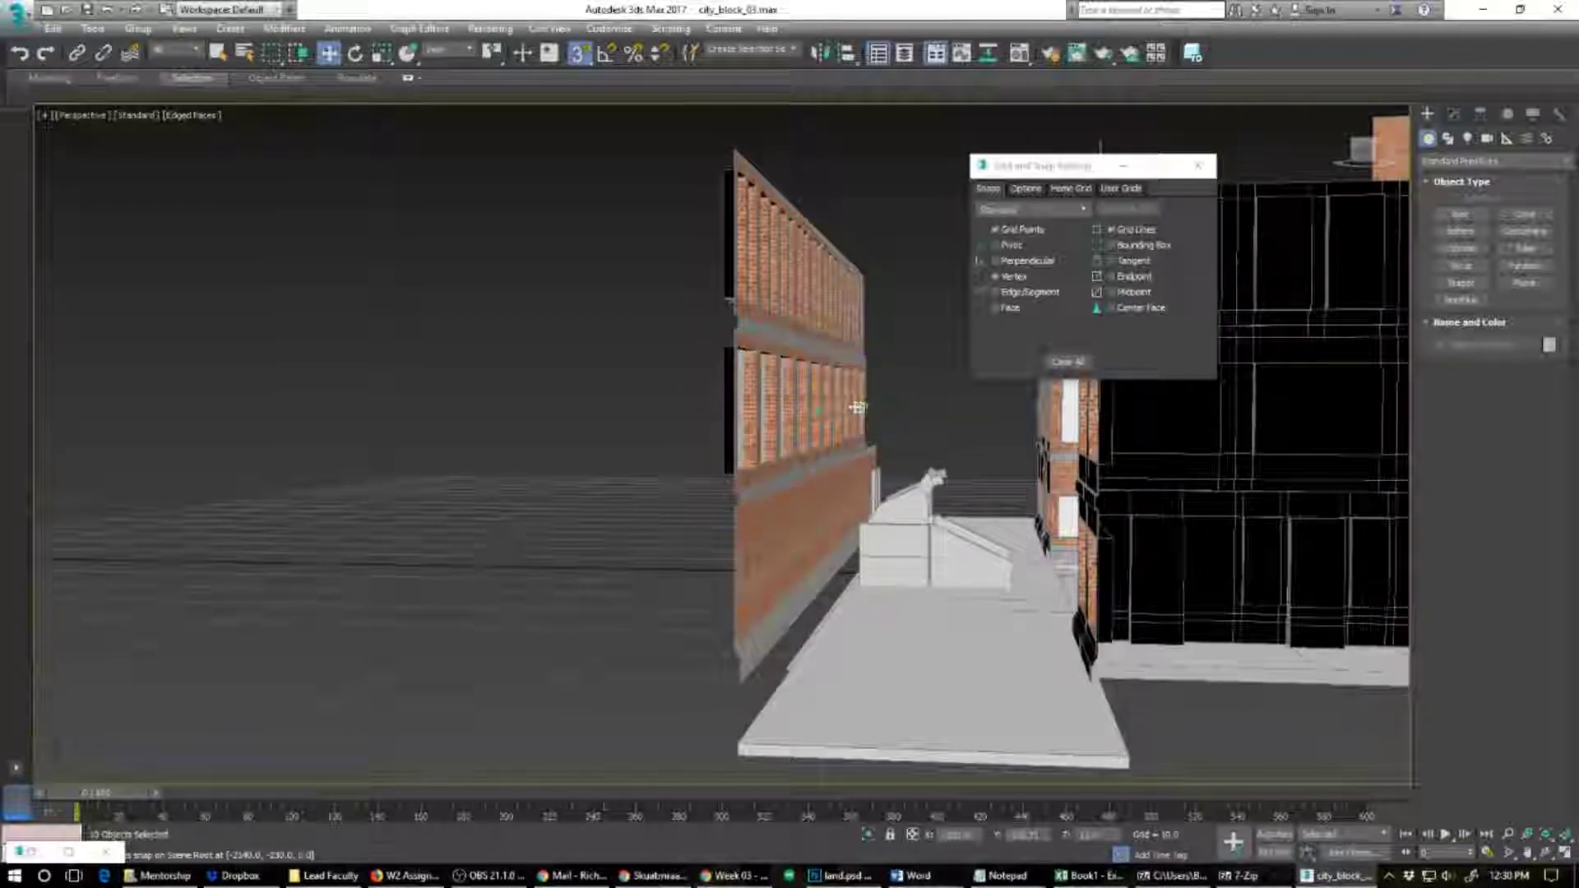
{"action": "left_click_drag", "start_coordinate": [809, 407], "coordinate": [809, 406], "text": "shift"}
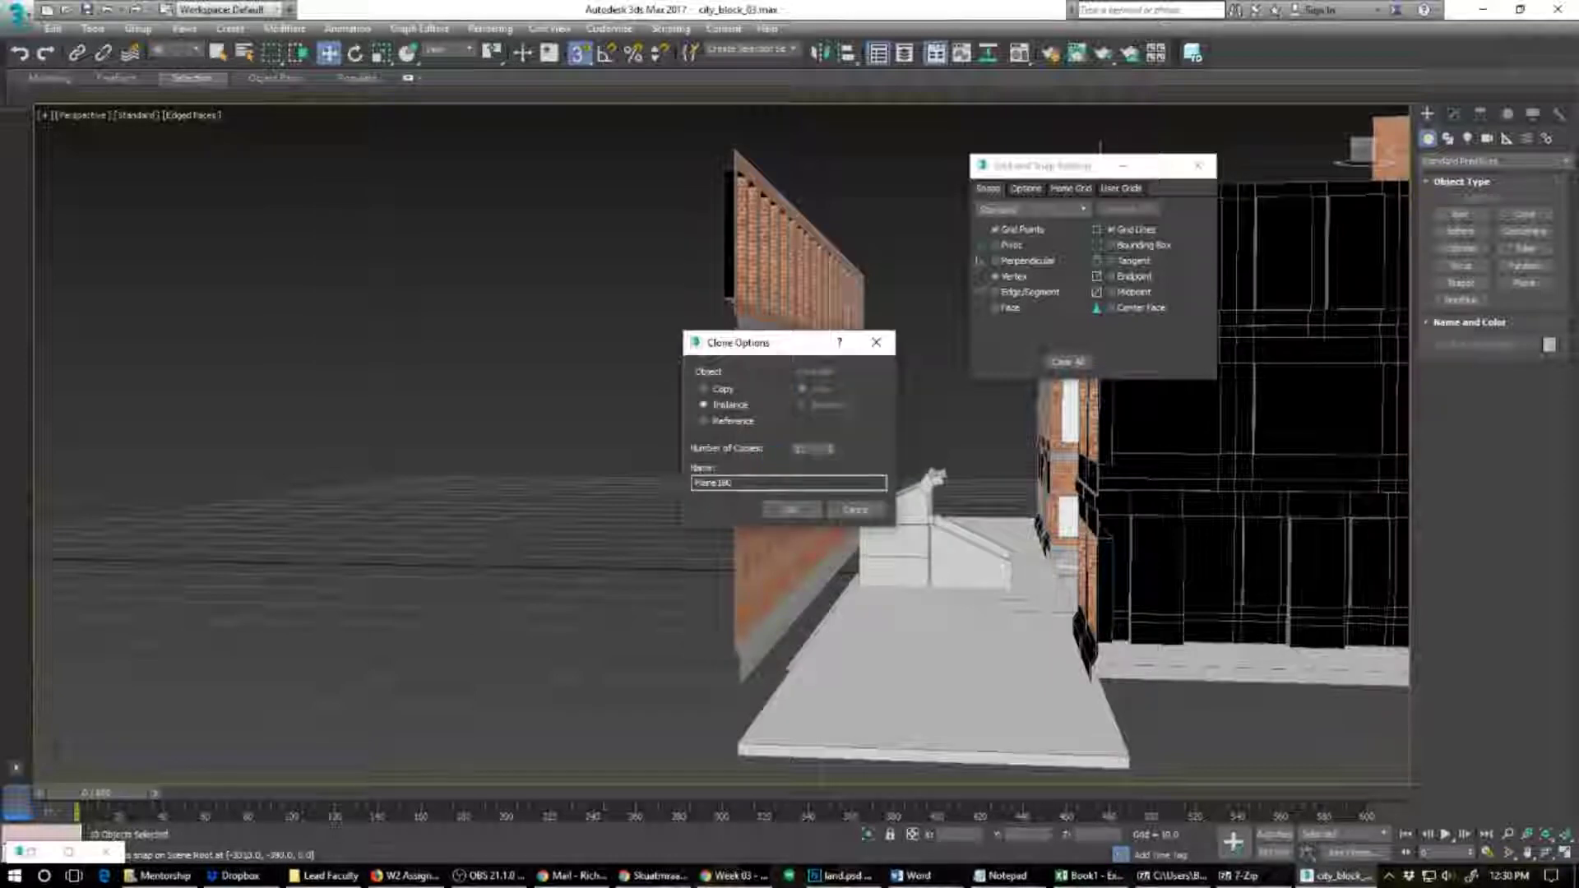
{"action": "left_click", "coordinate": [853, 512]}
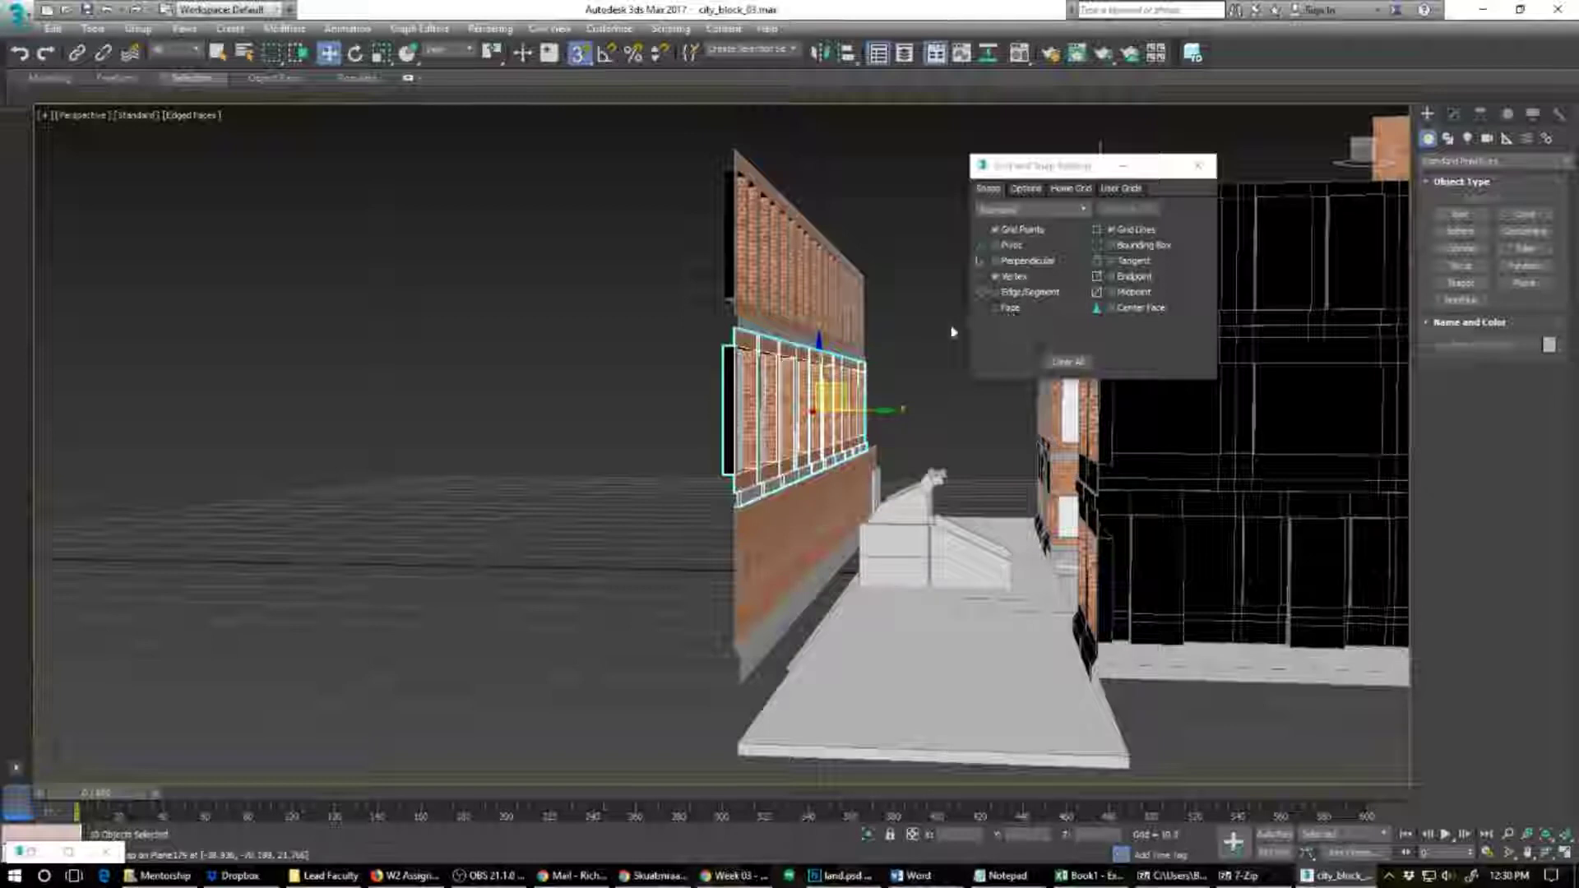
Step: Turn off snapping and clone the selected second-floor row of large-window panels in place as instances
{"action": "key", "text": "s"}
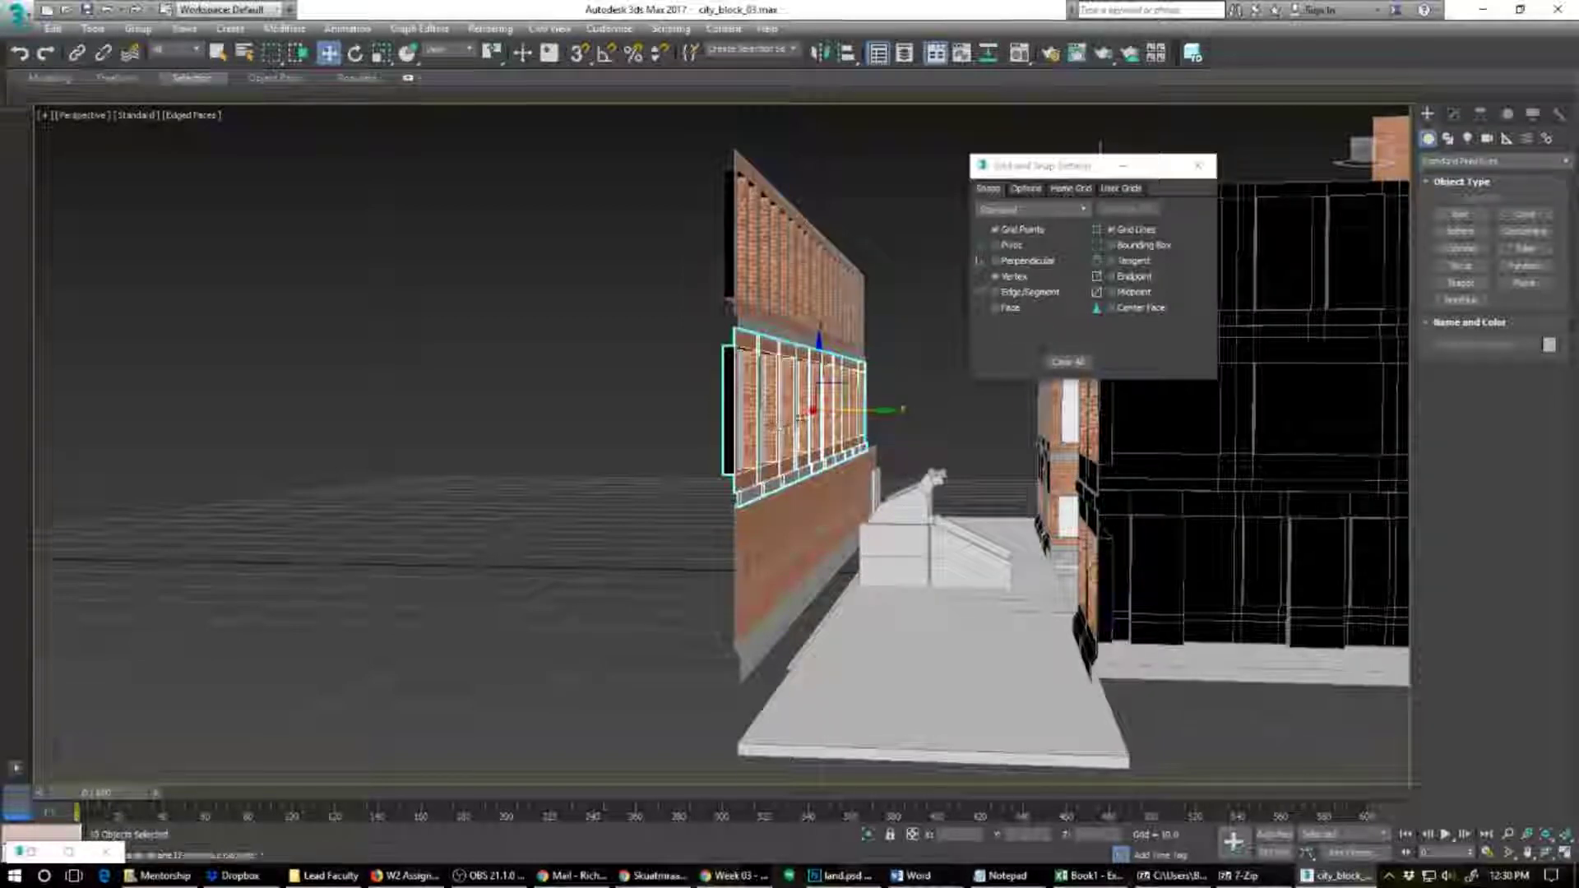
{"action": "left_click_drag", "start_coordinate": [820, 366], "coordinate": [819, 357]}
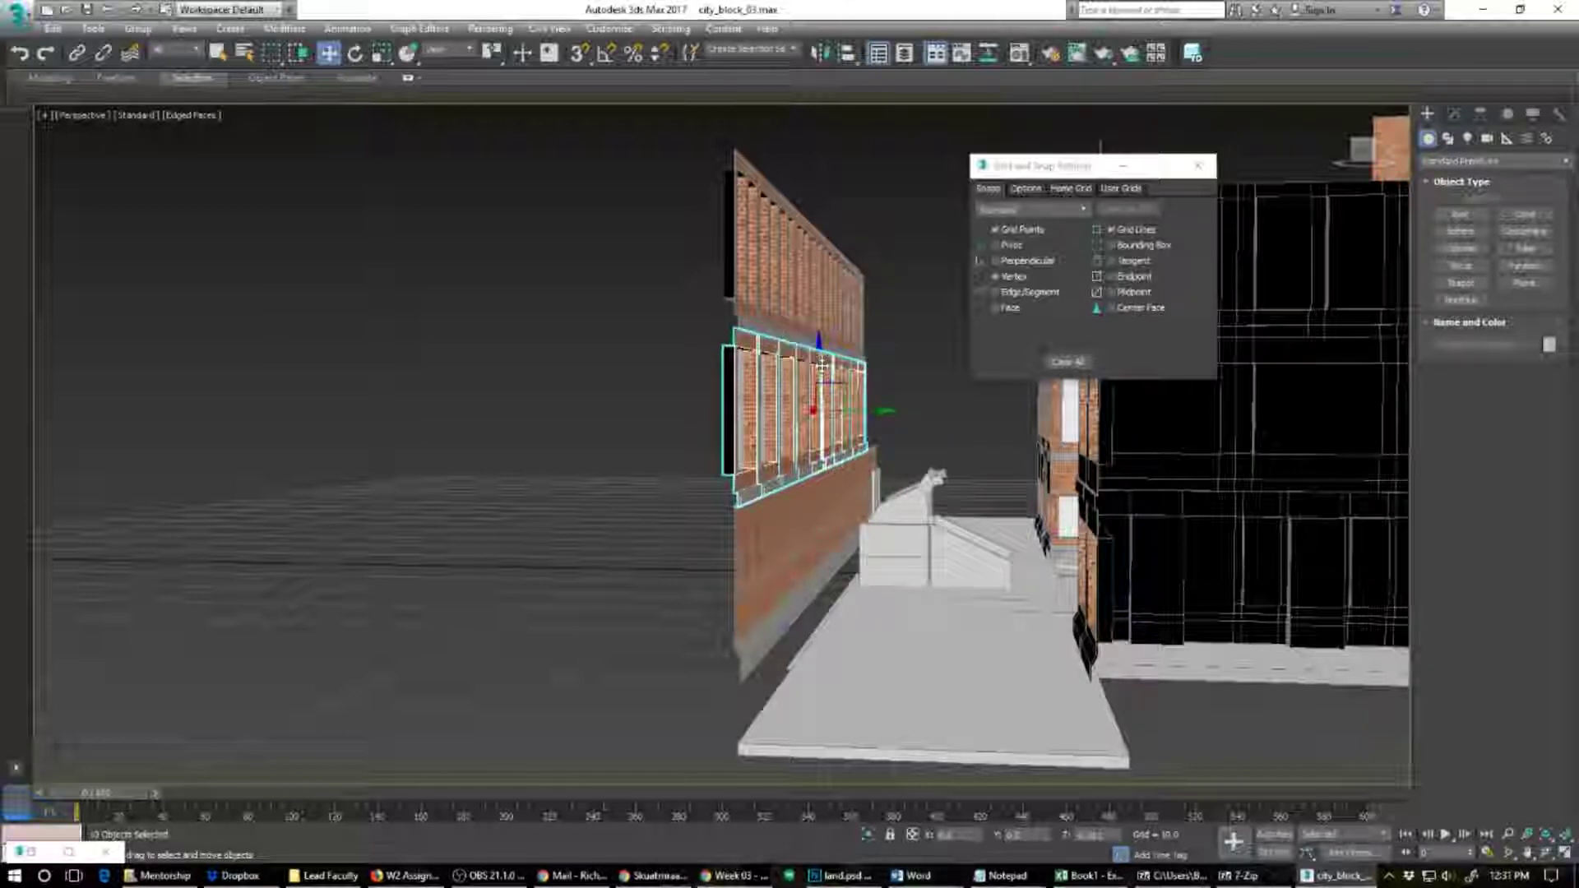
{"action": "left_click", "coordinate": [821, 366], "text": "shift"}
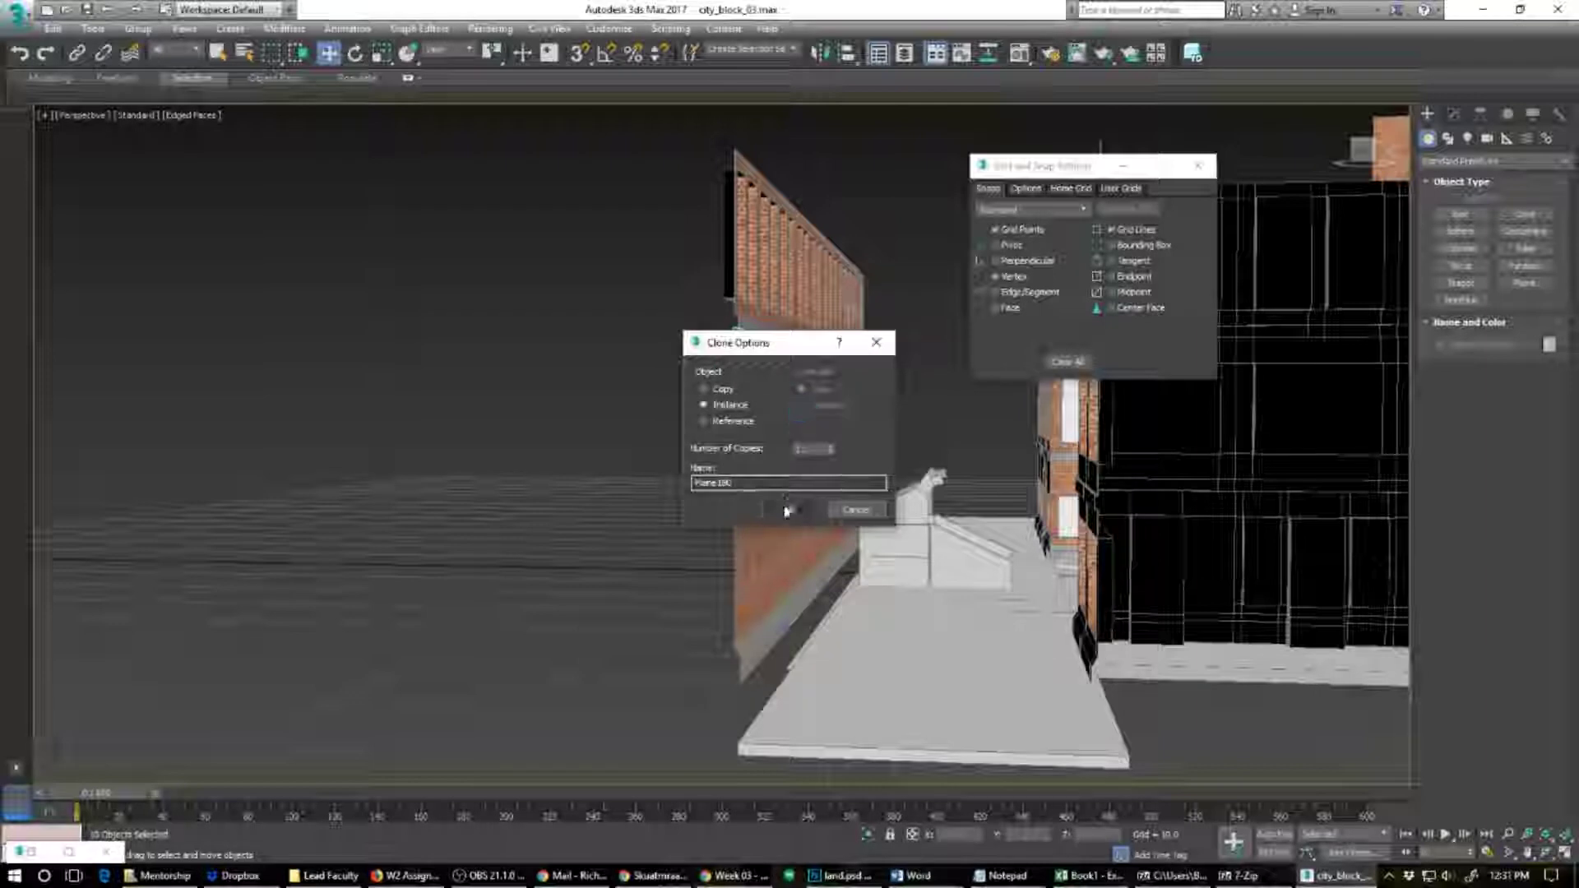
{"action": "left_click", "coordinate": [789, 510]}
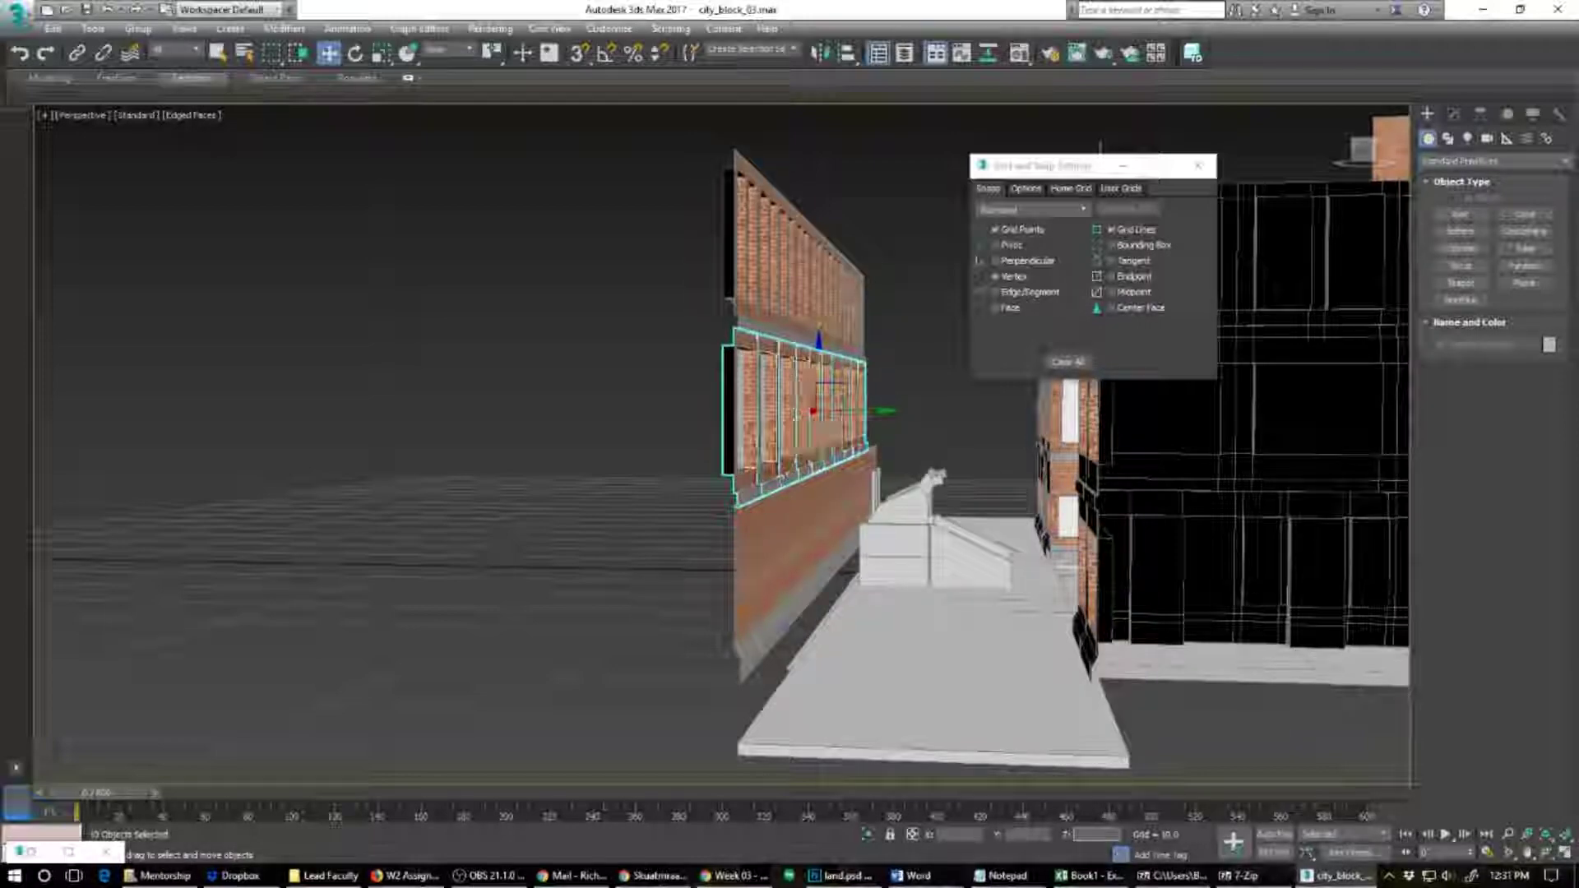
Step: Move the cloned large-window row straight up above the third-floor double-window row
{"action": "mouse_move", "coordinate": [854, 615]}
{"action": "middle_mouse_down", "text": "alt"}
{"action": "mouse_move", "coordinate": [791, 617]}
{"action": "mouse_move", "coordinate": [821, 639]}
{"action": "mouse_move", "coordinate": [847, 627]}
{"action": "middle_mouse_up", "text": "alt"}
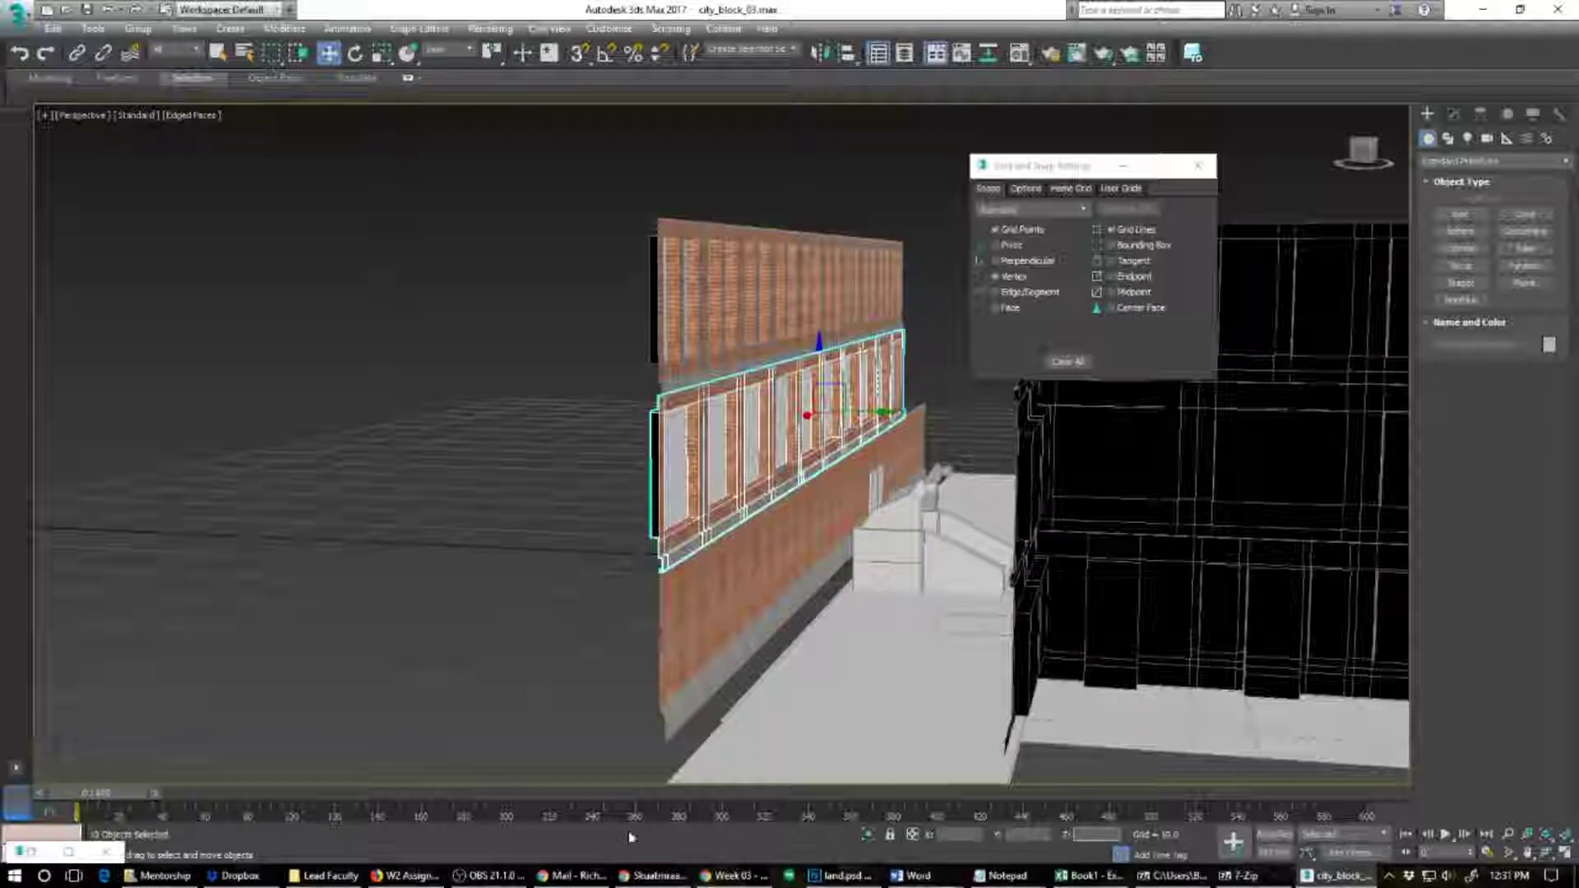
{"action": "left_click", "coordinate": [818, 364]}
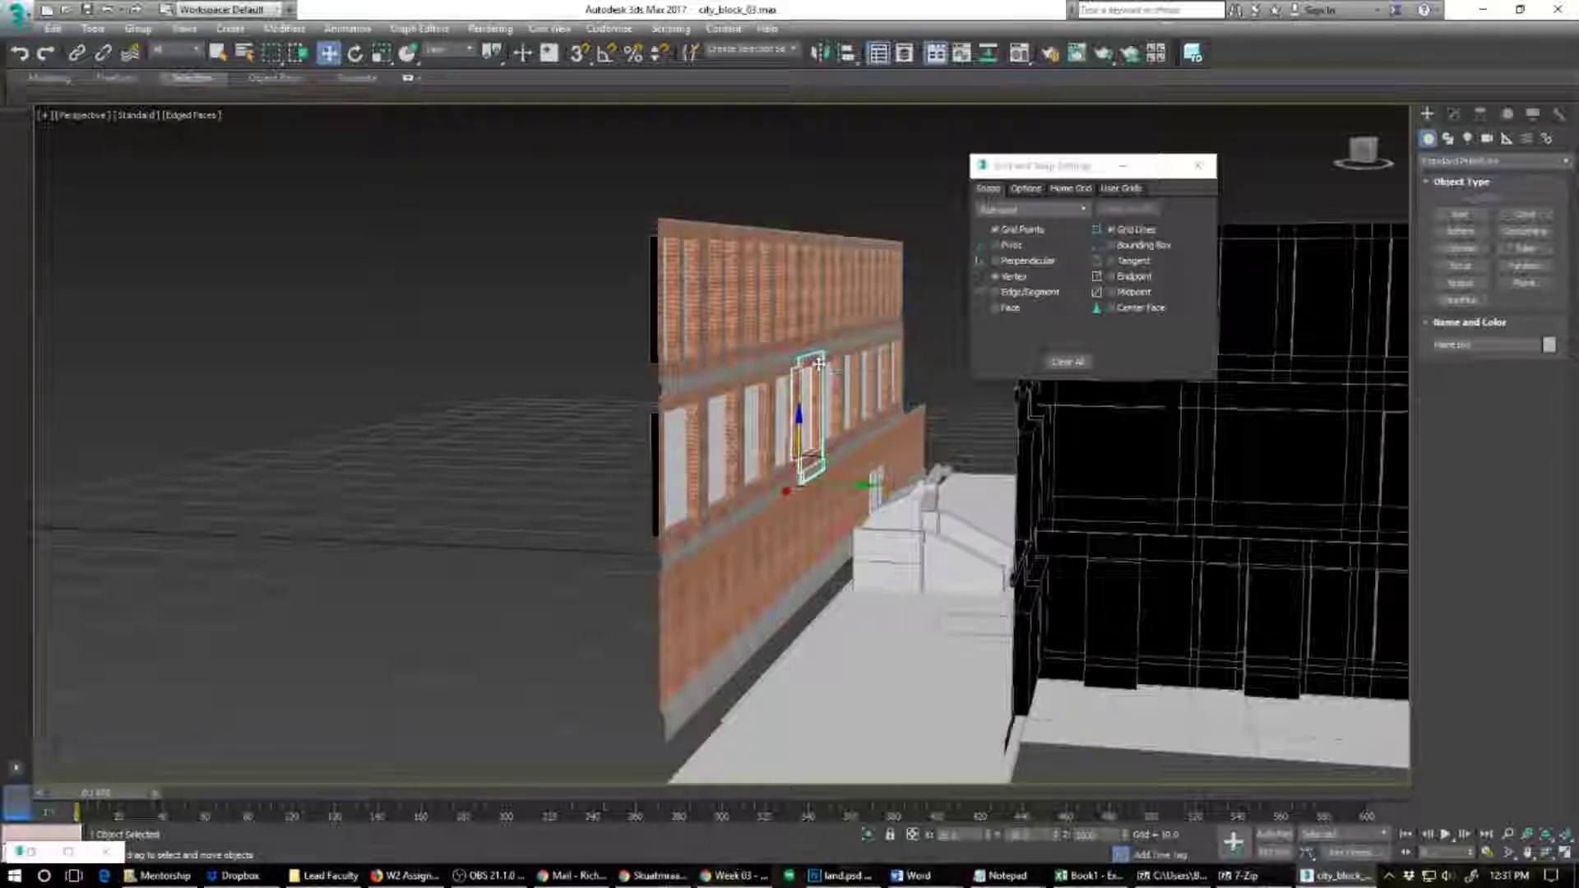
{"action": "key", "text": "ctrl+z"}
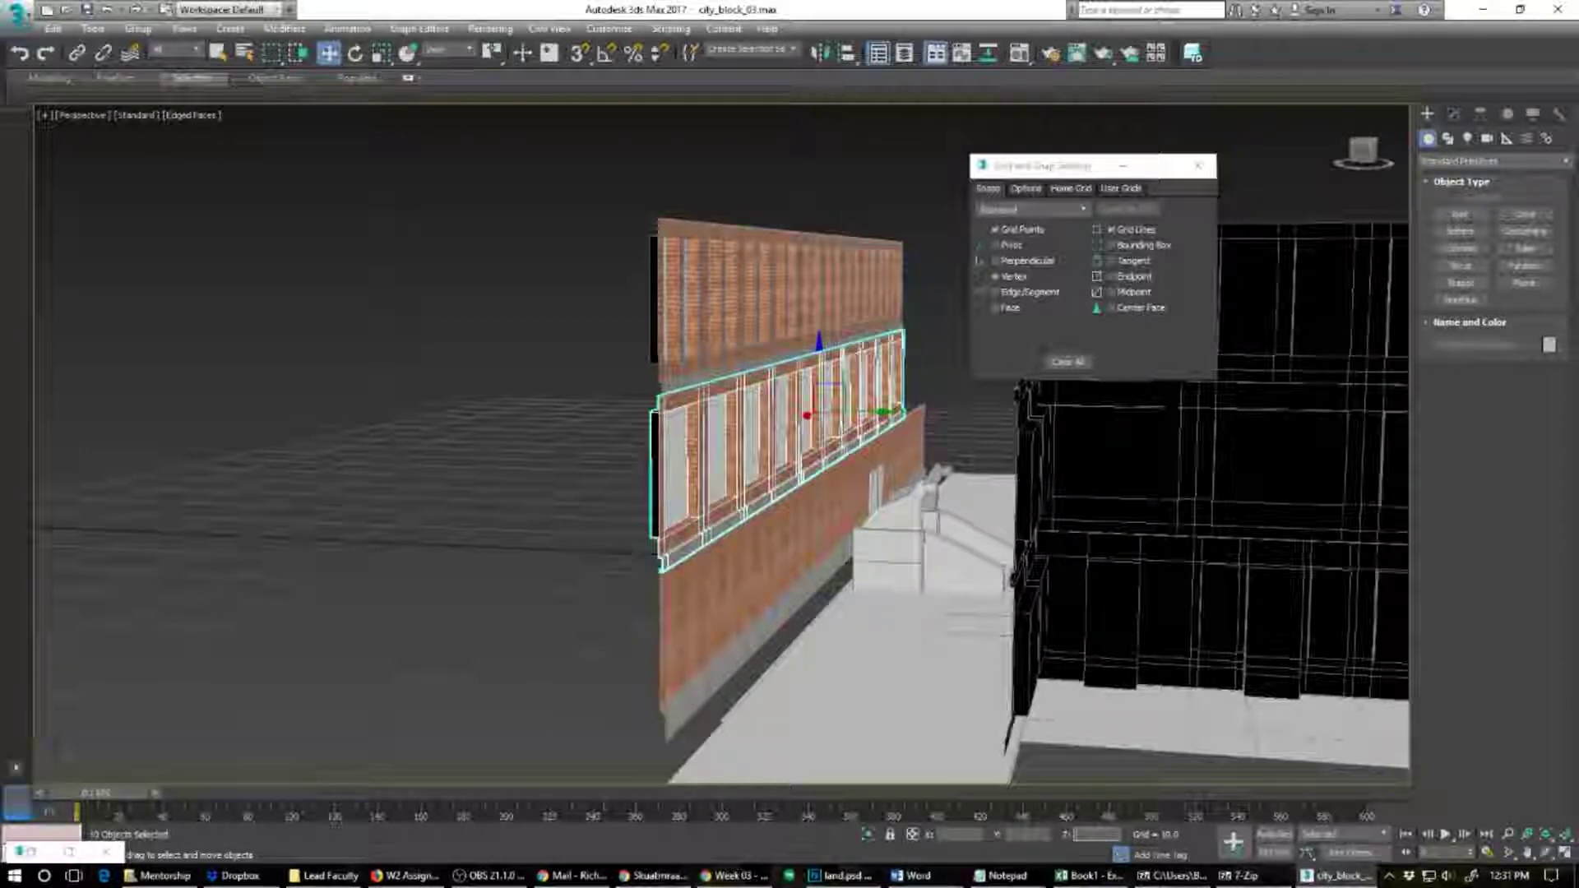
{"action": "left_click_drag", "start_coordinate": [821, 378], "coordinate": [787, 137], "text": "shift"}
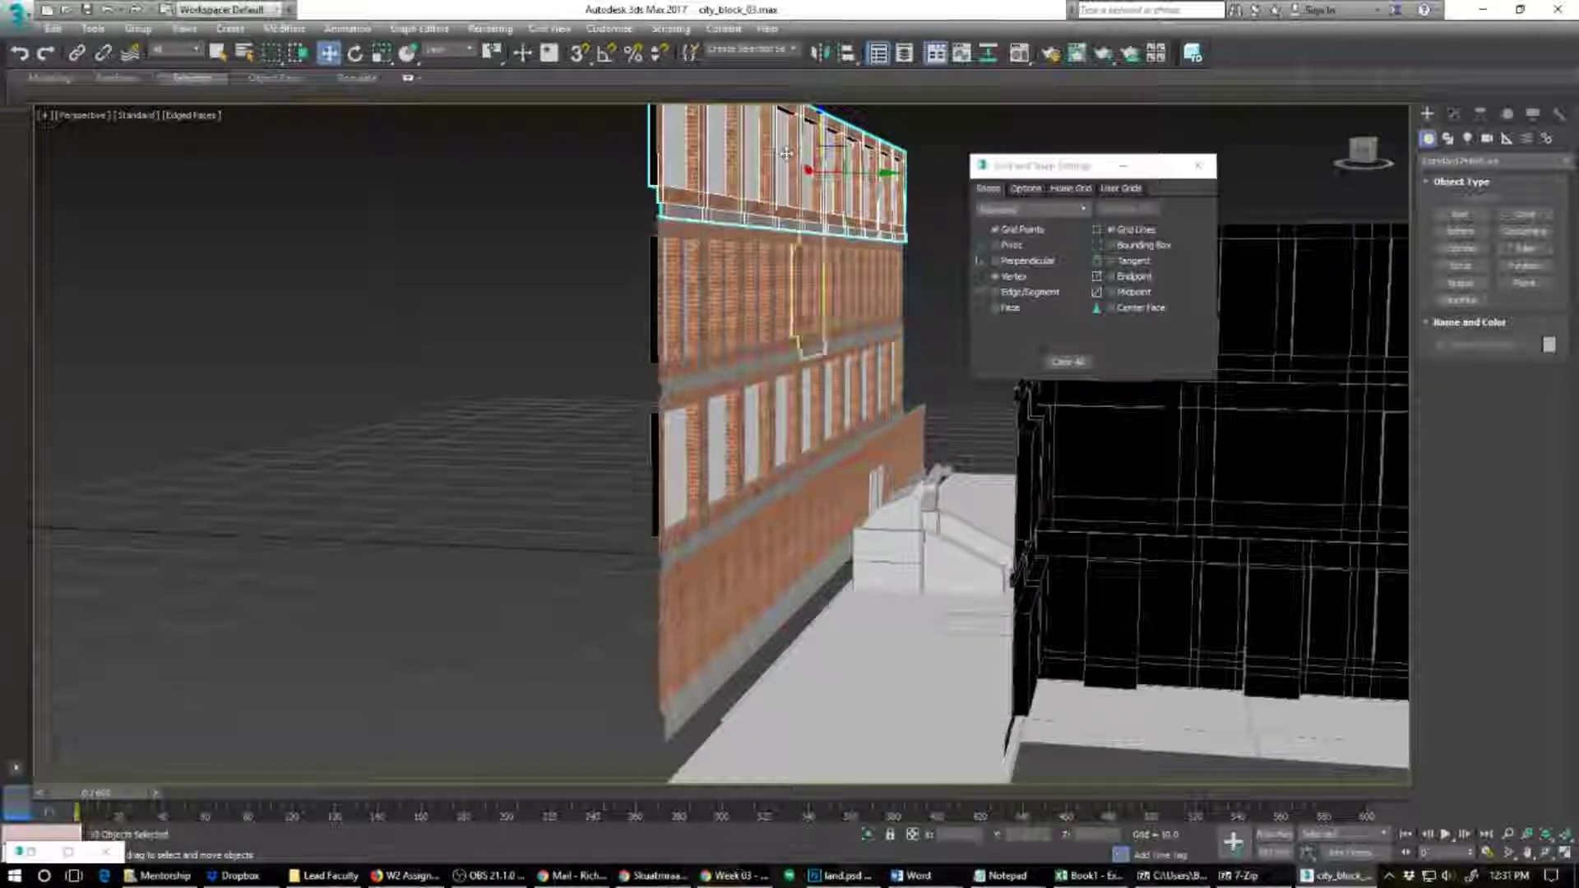
Step: Turn snapping back on and snap individual fourth-floor large-window panels by their lower corners into line above the third-floor row
{"action": "middle_click_drag", "start_coordinate": [785, 283], "coordinate": [780, 319], "text": "alt"}
{"action": "middle_click_drag", "start_coordinate": [780, 319], "coordinate": [786, 492]}
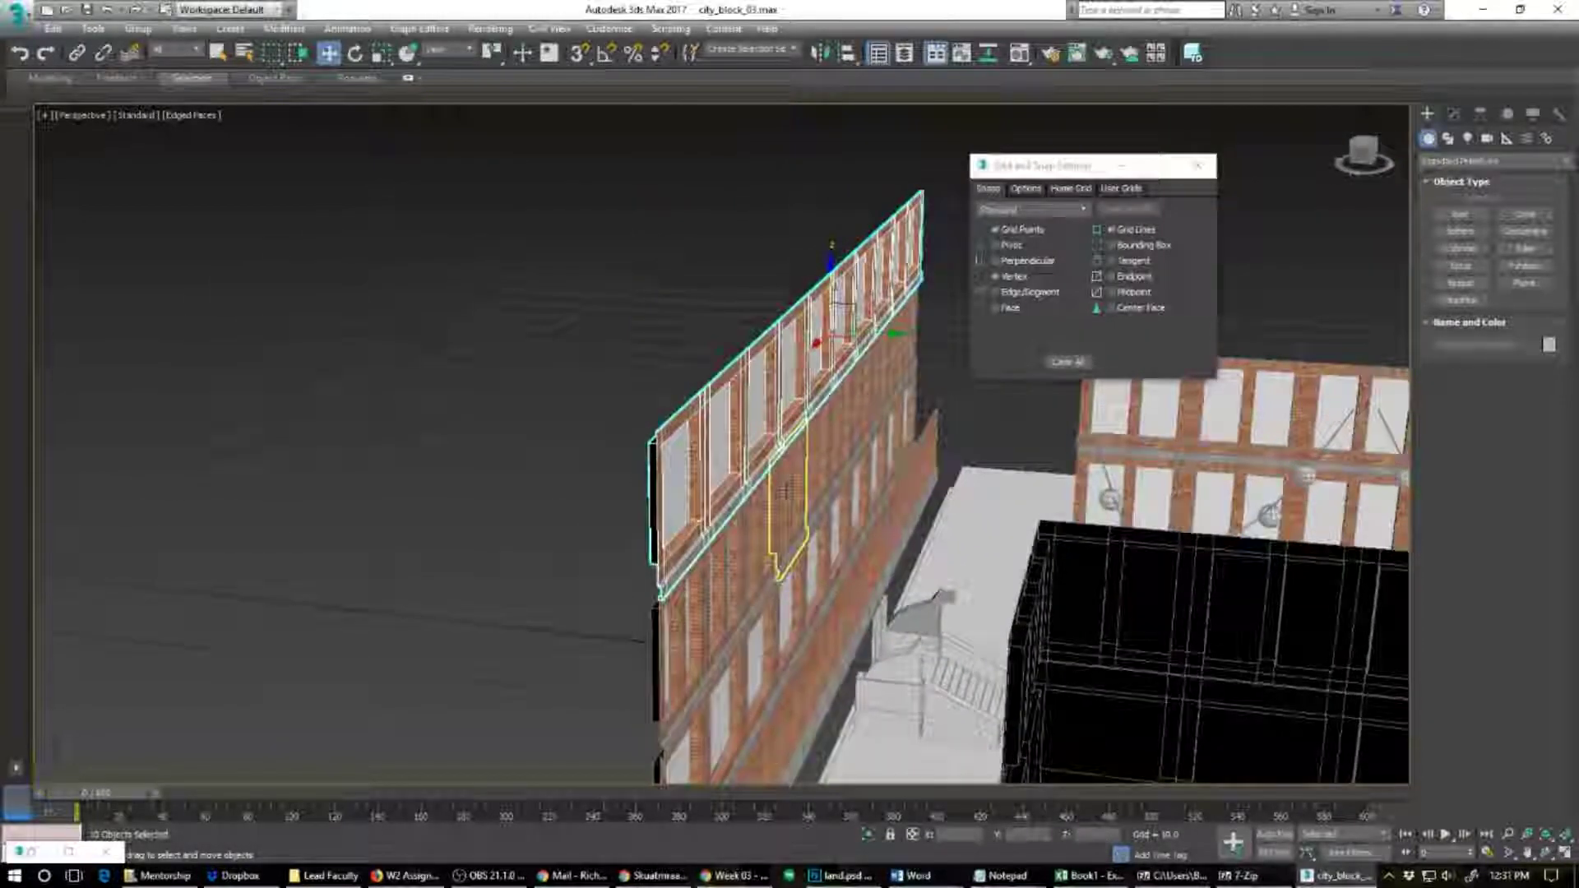
{"action": "scroll", "coordinate": [787, 492], "scroll_direction": "up", "scroll_amount": 3}
{"action": "key", "text": "s"}
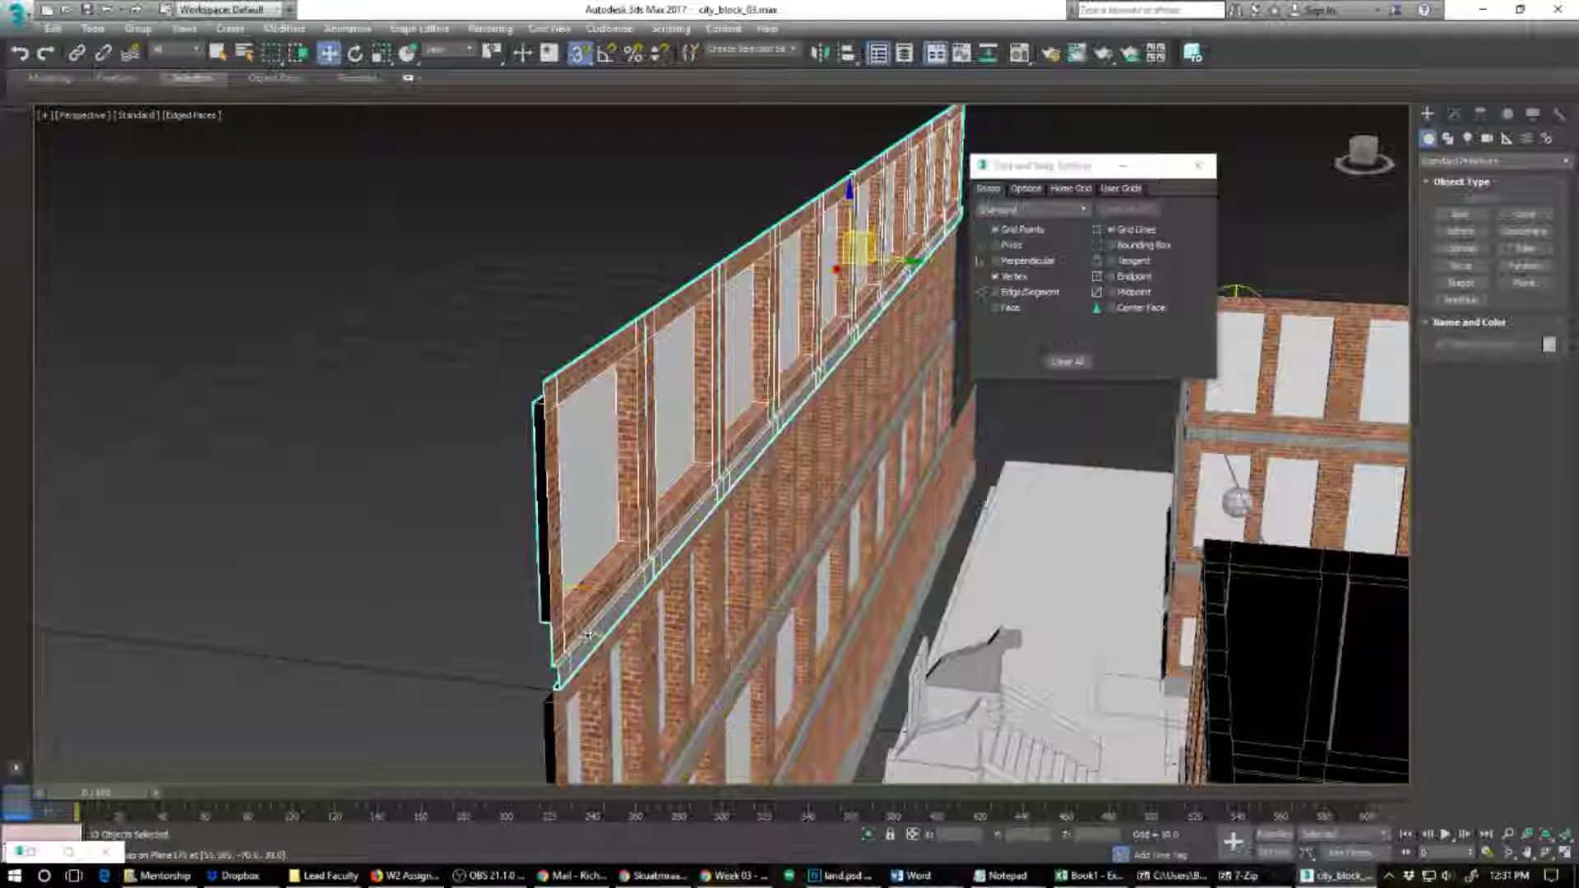
{"action": "left_click", "coordinate": [563, 662]}
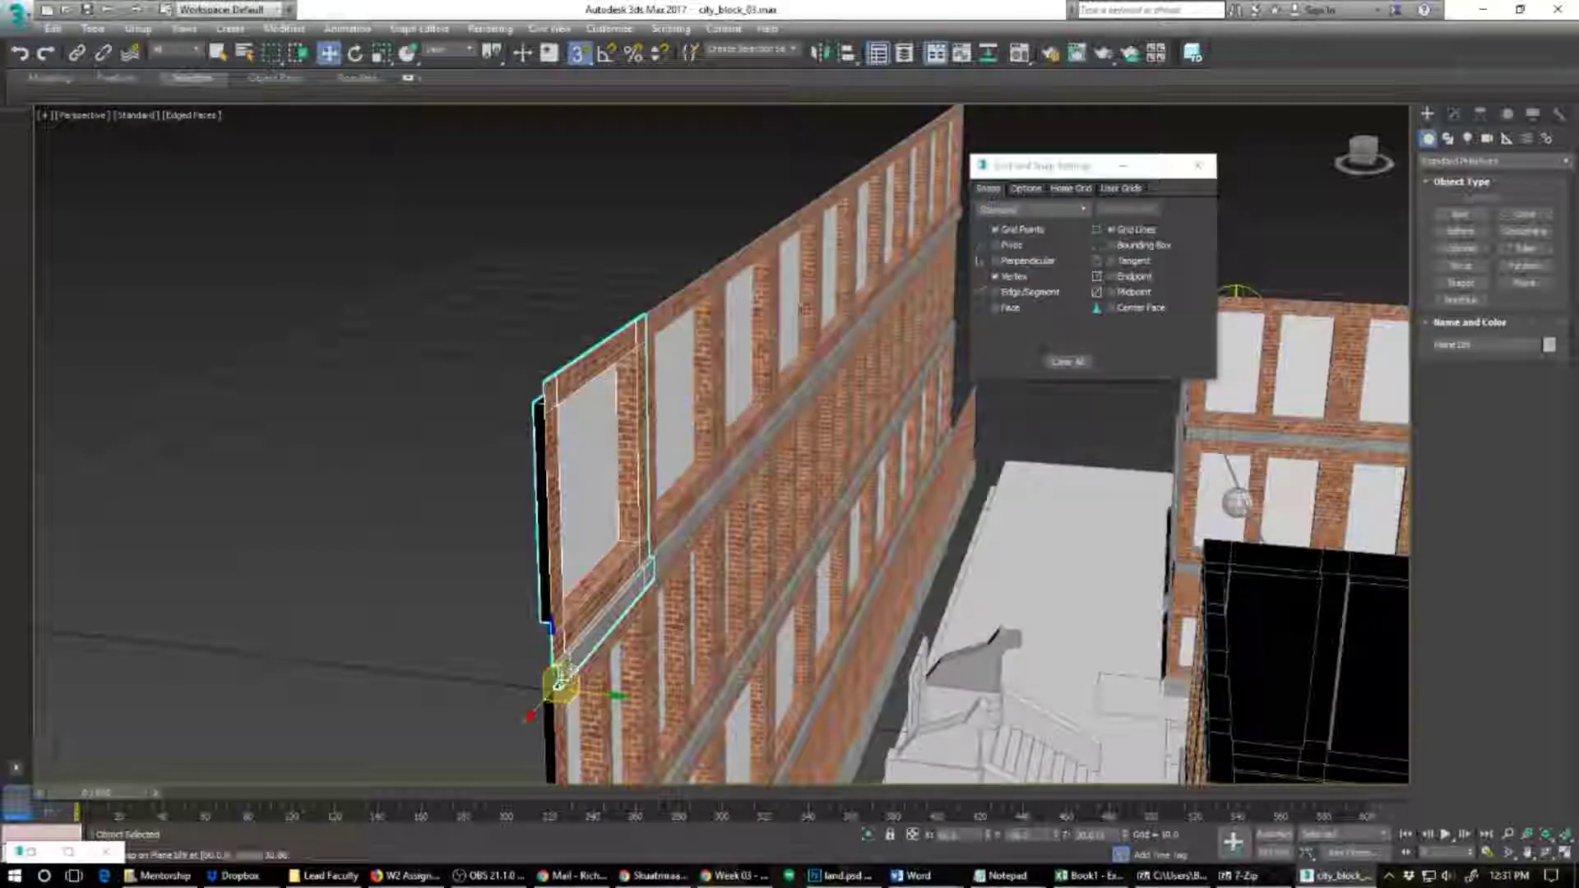
{"action": "left_click_drag", "start_coordinate": [559, 681], "coordinate": [716, 492]}
{"action": "middle_click_drag", "start_coordinate": [715, 491], "coordinate": [654, 467], "text": "alt"}
{"action": "scroll", "coordinate": [653, 467], "scroll_direction": "up", "scroll_amount": 3}
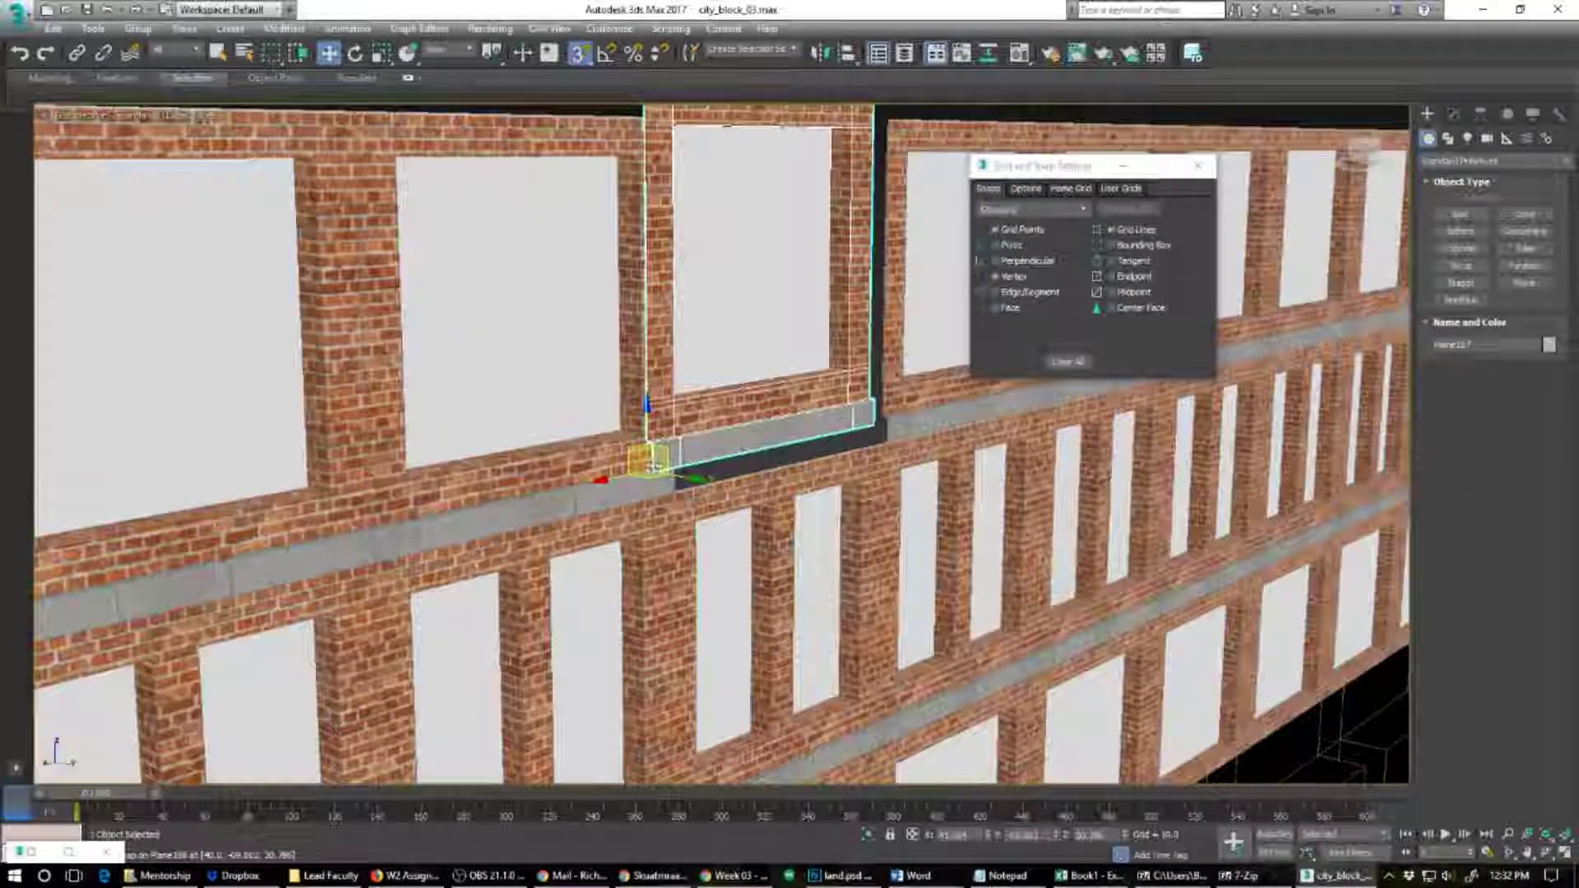
{"action": "left_click_drag", "start_coordinate": [653, 467], "coordinate": [672, 486]}
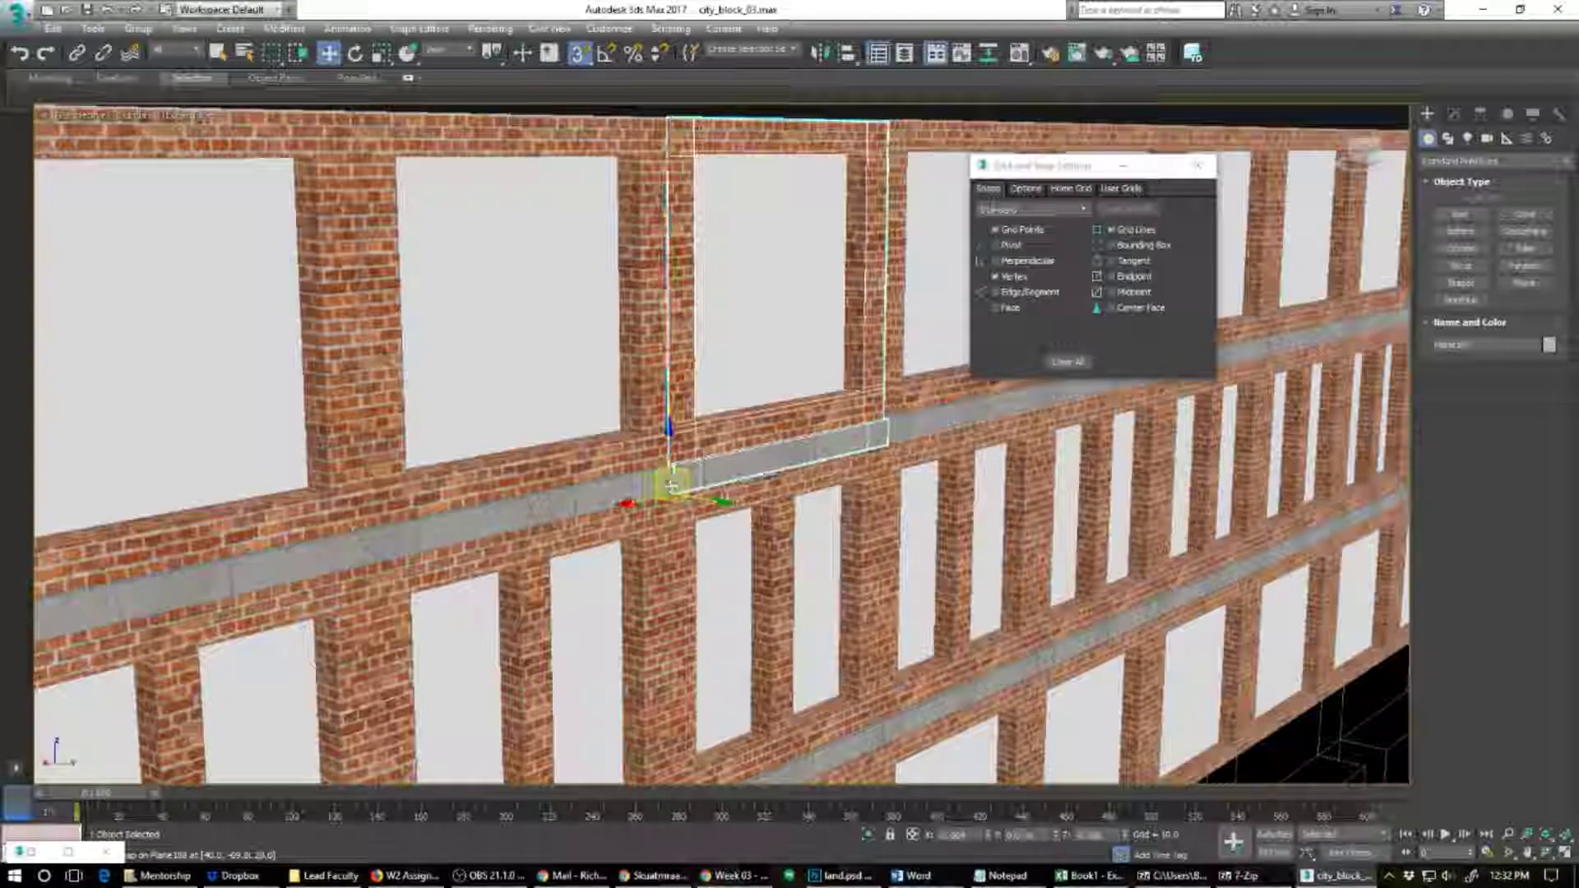
Step: Snap the next fourth-floor large-window panels by their lower corners to the neighbouring panels along the concrete band
{"action": "left_click", "coordinate": [889, 433]}
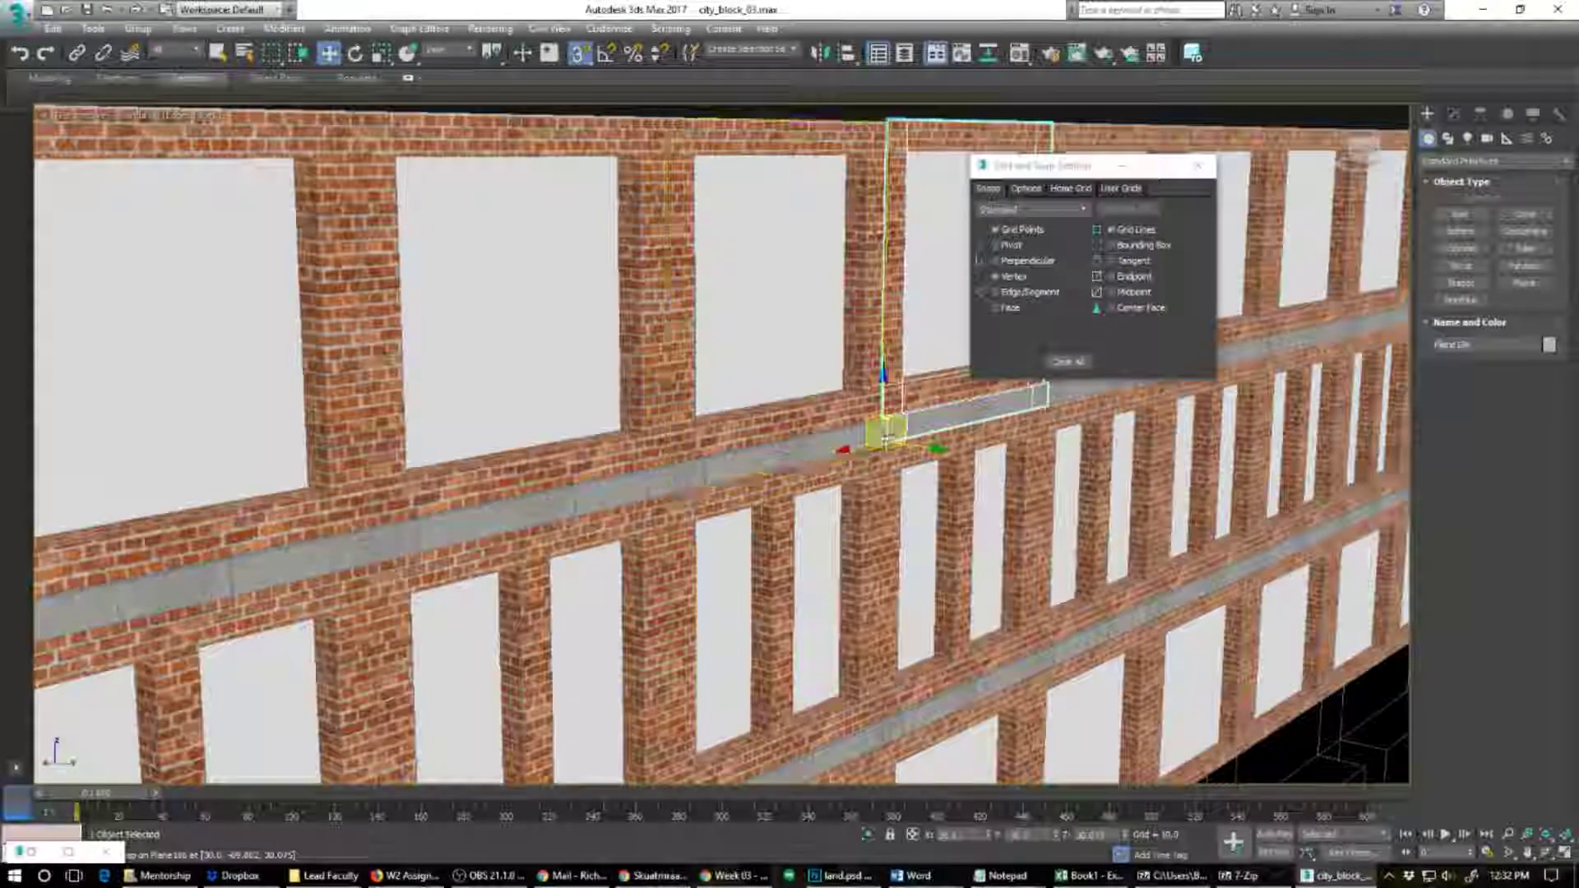
{"action": "left_click_drag", "start_coordinate": [886, 438], "coordinate": [885, 442]}
{"action": "middle_click_drag", "start_coordinate": [966, 463], "coordinate": [636, 656], "text": "alt"}
{"action": "scroll", "coordinate": [638, 655], "scroll_direction": "up", "scroll_amount": 3}
{"action": "left_click", "coordinate": [727, 559]}
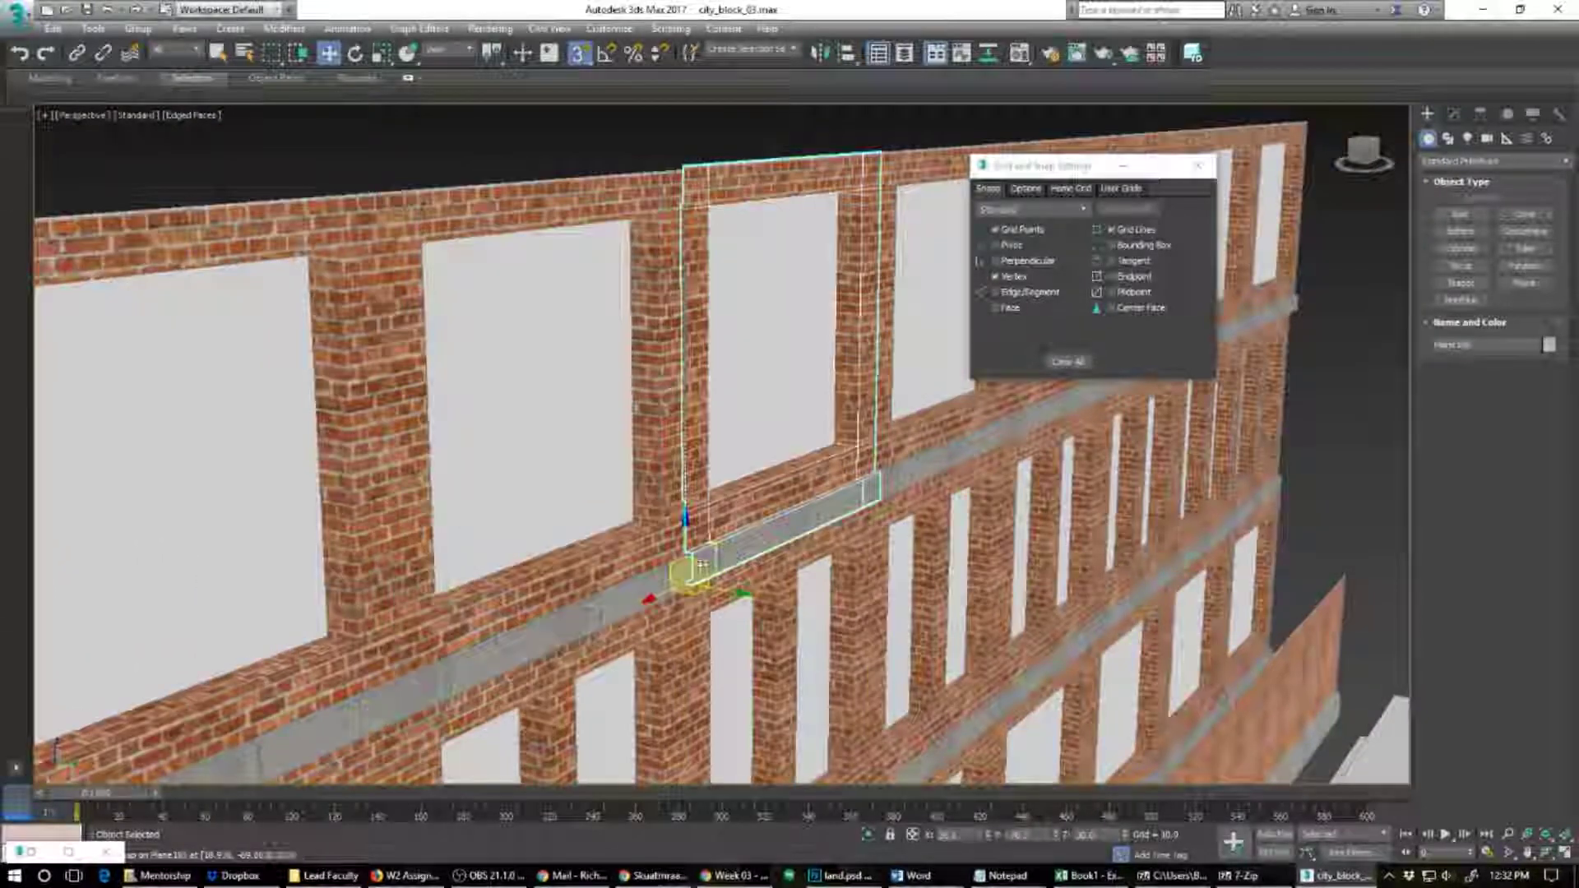
{"action": "left_click_drag", "start_coordinate": [691, 580], "coordinate": [685, 579]}
{"action": "left_click", "coordinate": [887, 487]}
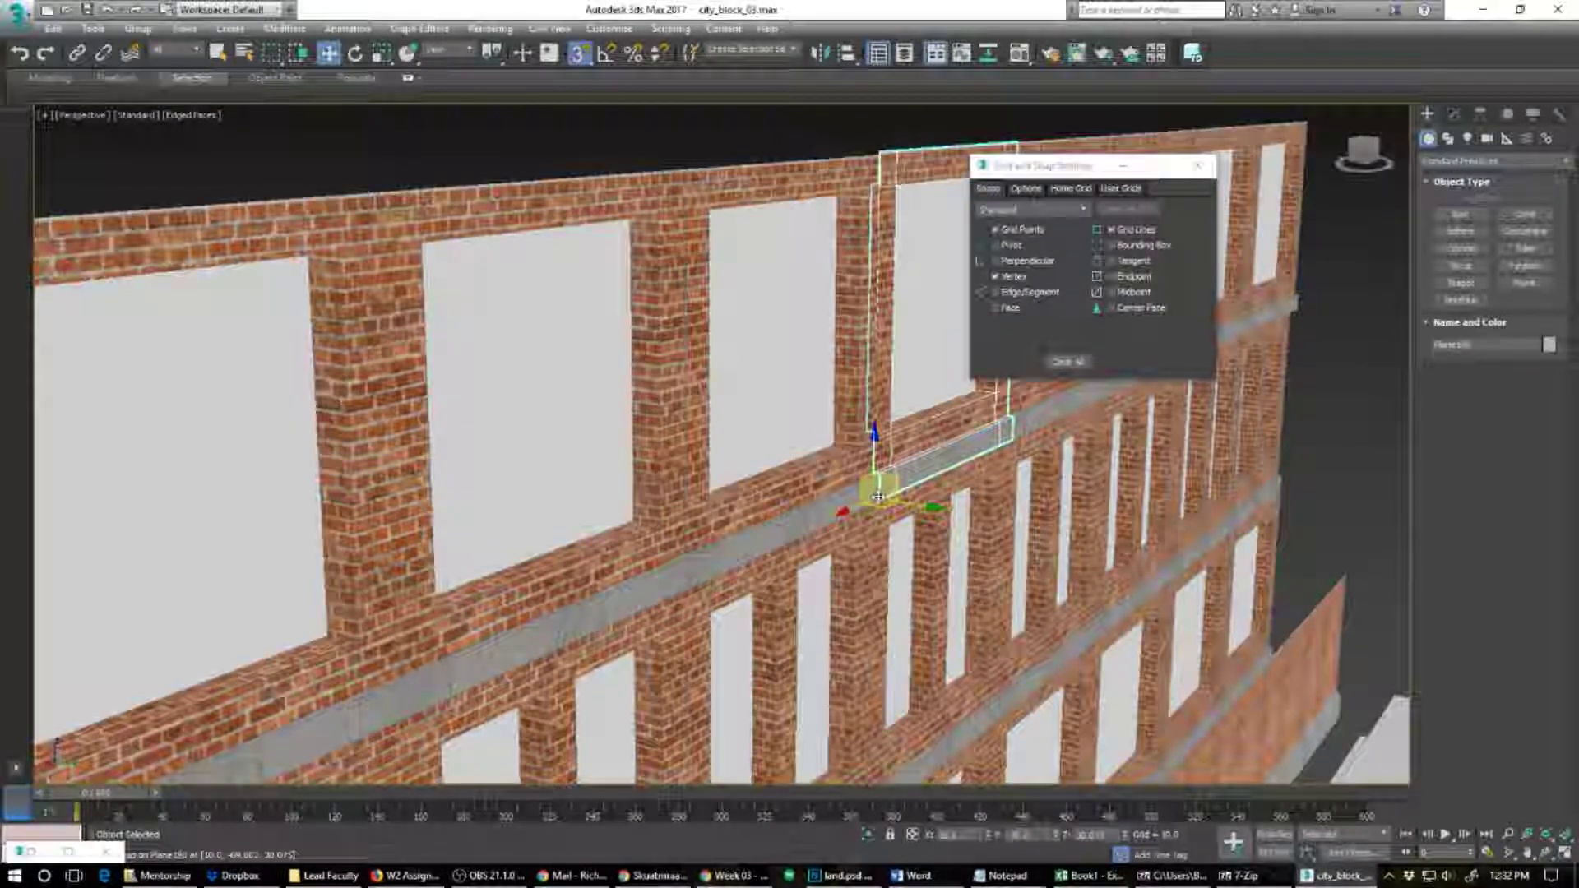
{"action": "left_click_drag", "start_coordinate": [879, 497], "coordinate": [878, 496]}
Step: Snap the remaining fourth-floor large-window panels into line, corner to corner, up to the far end of the entrance wall
{"action": "middle_click_drag", "start_coordinate": [964, 529], "coordinate": [944, 520], "text": "alt"}
{"action": "middle_click_drag", "start_coordinate": [943, 520], "coordinate": [441, 735]}
{"action": "left_click", "coordinate": [650, 640]}
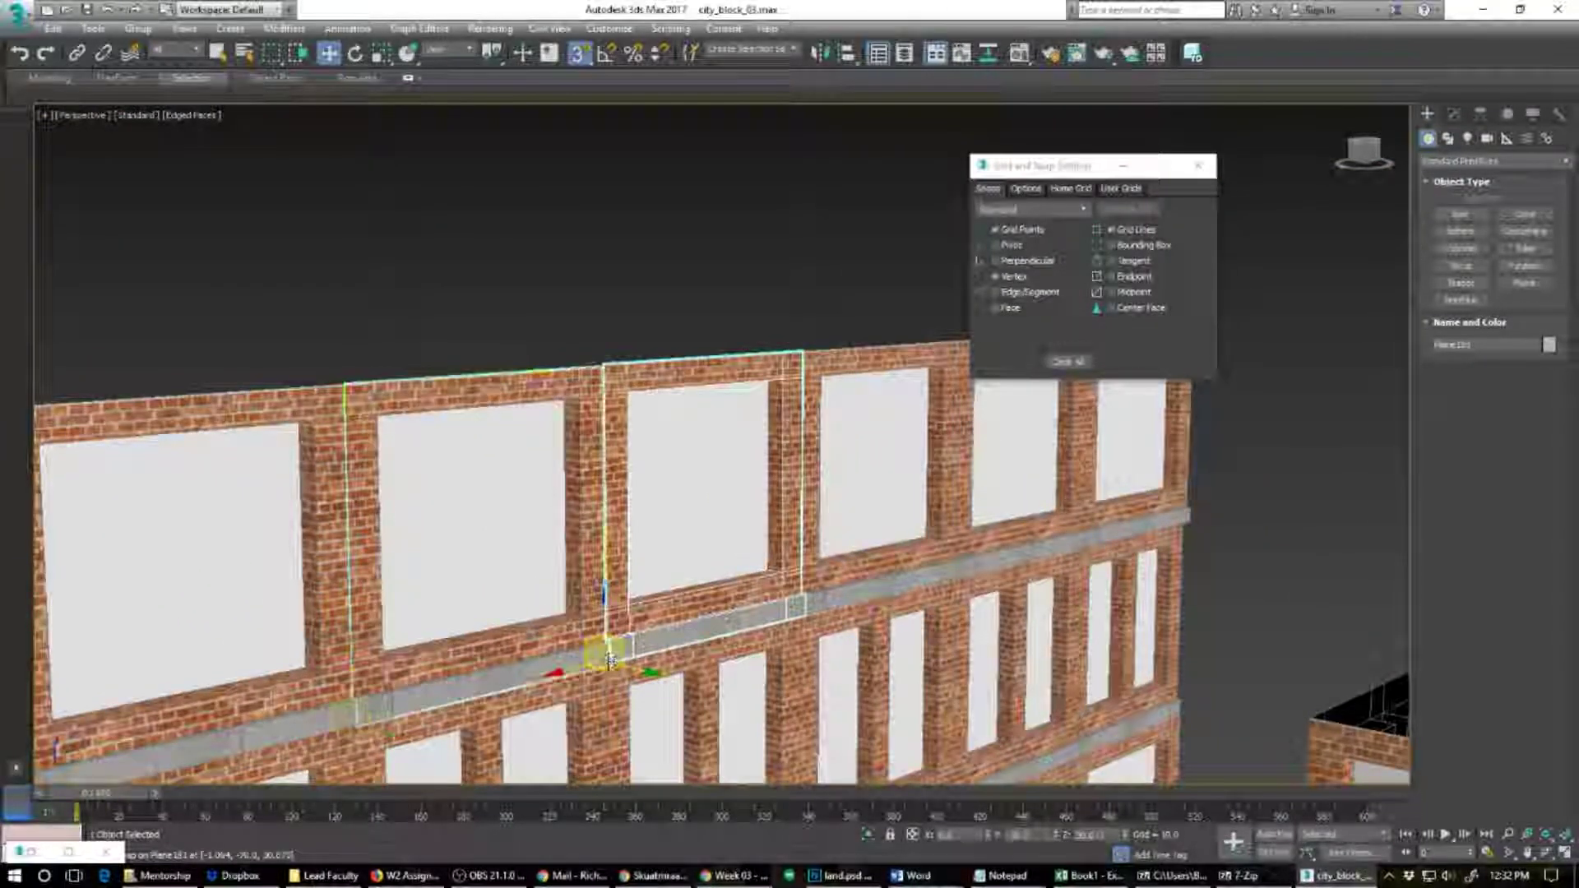
{"action": "mouse_move", "coordinate": [610, 661]}
{"action": "left_mouse_down"}
{"action": "mouse_move", "coordinate": [607, 641]}
{"action": "mouse_move", "coordinate": [608, 662]}
{"action": "left_mouse_up"}
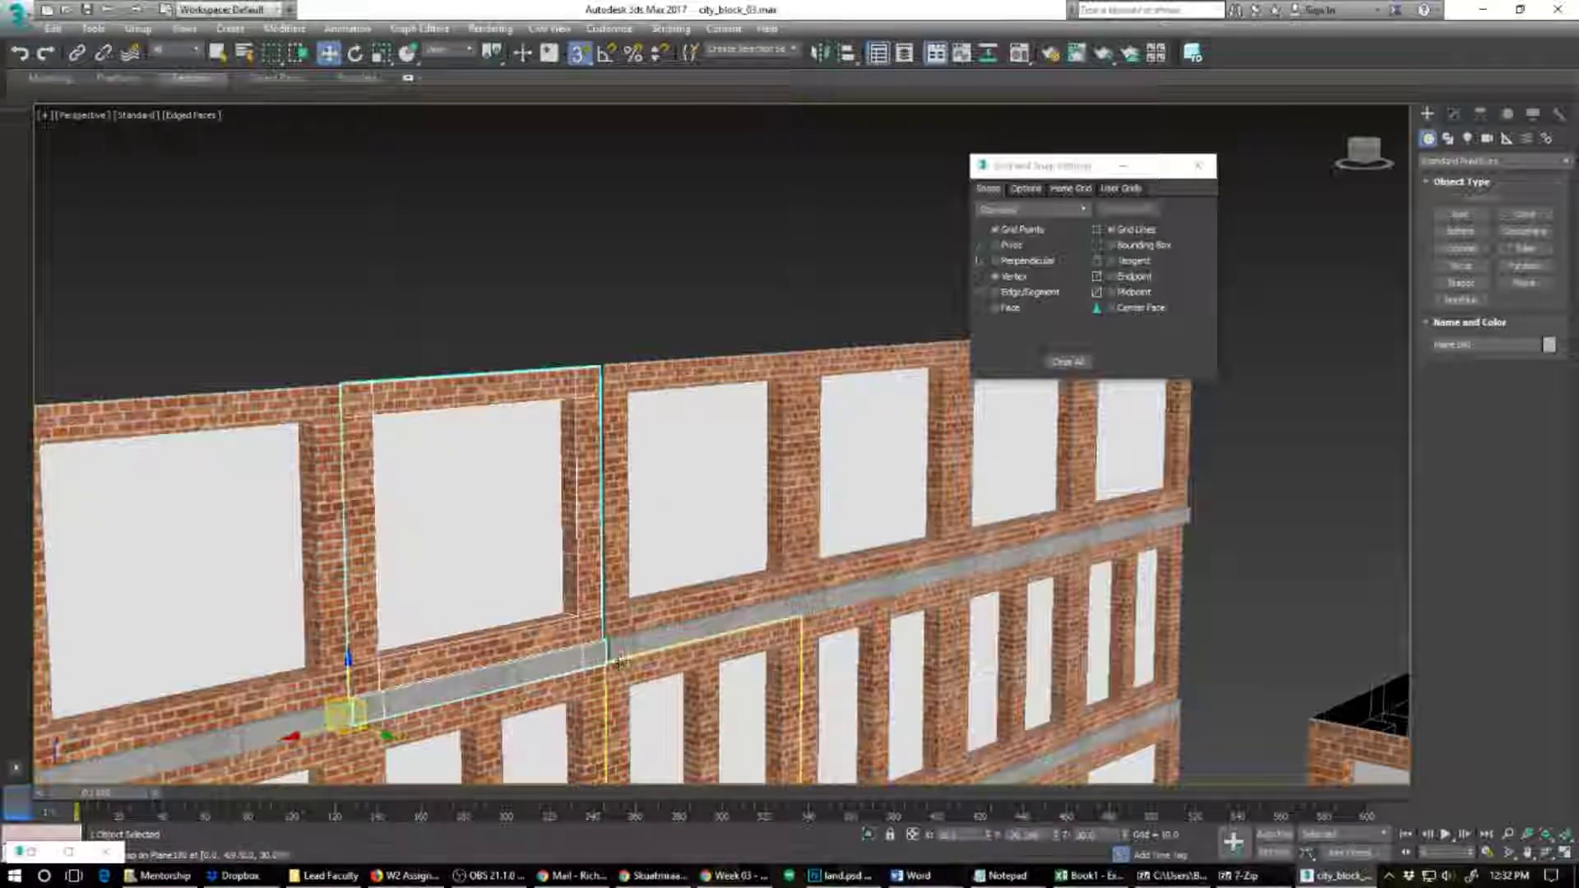
{"action": "left_click", "coordinate": [613, 661]}
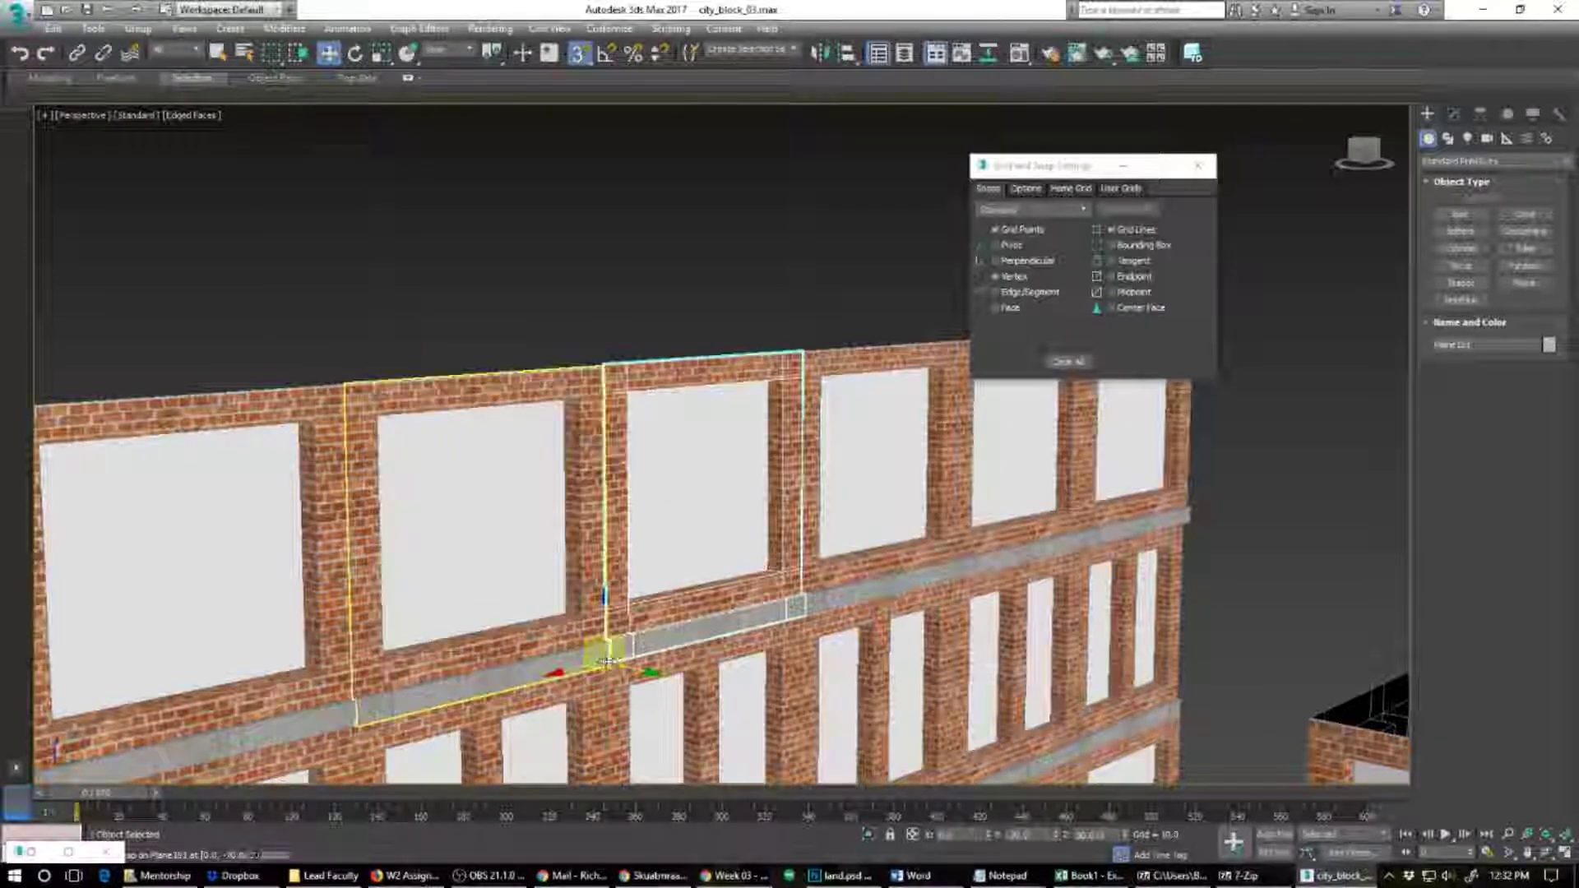
{"action": "left_click_drag", "start_coordinate": [609, 661], "coordinate": [803, 614]}
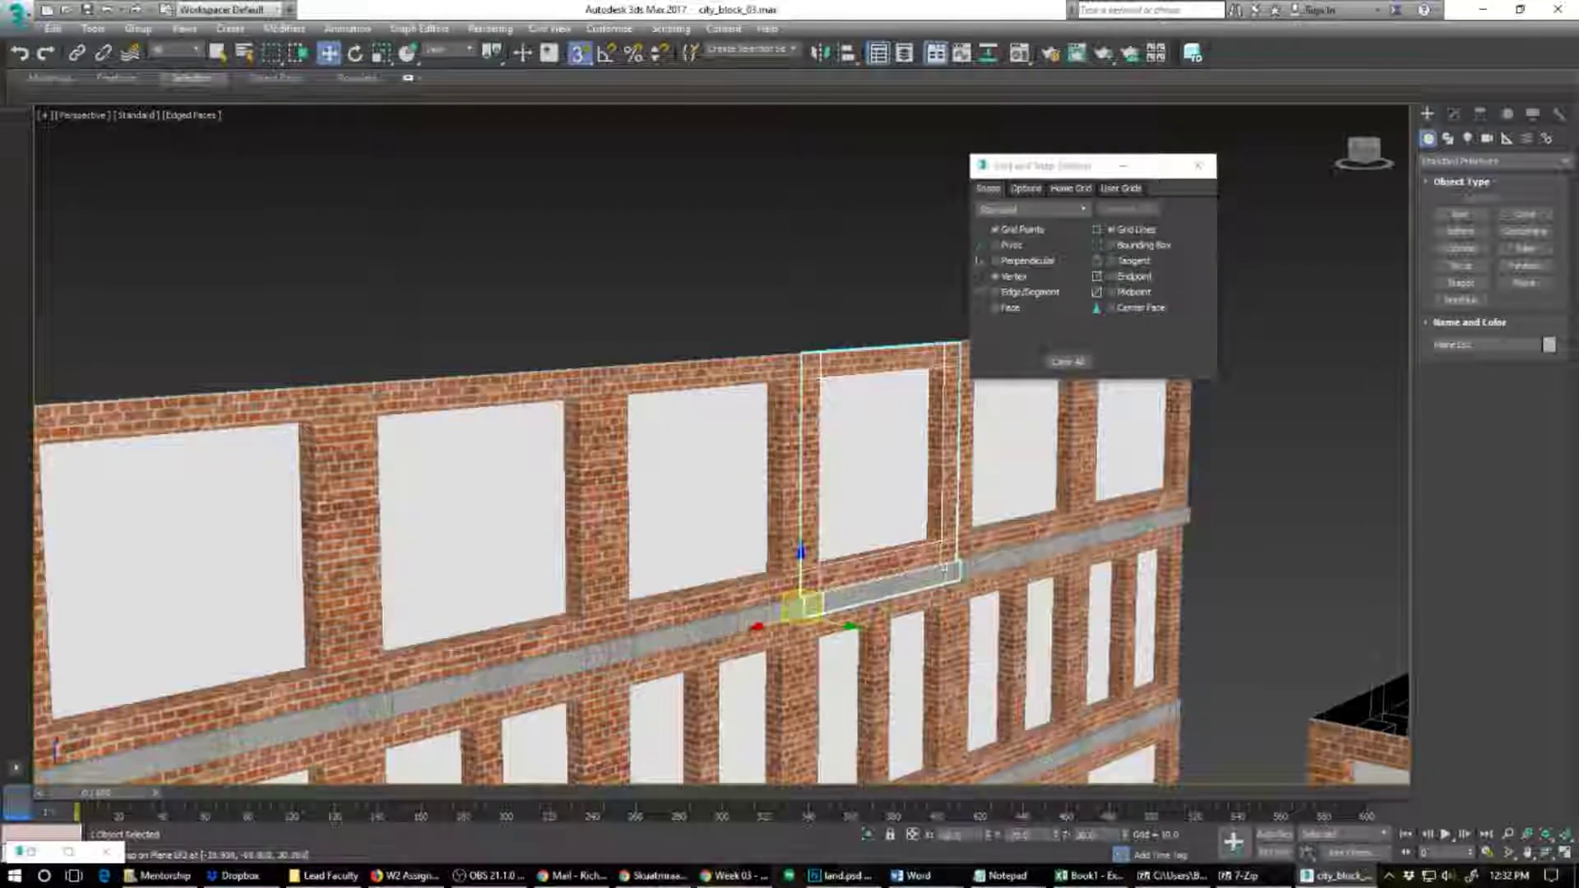
{"action": "left_click", "coordinate": [982, 564]}
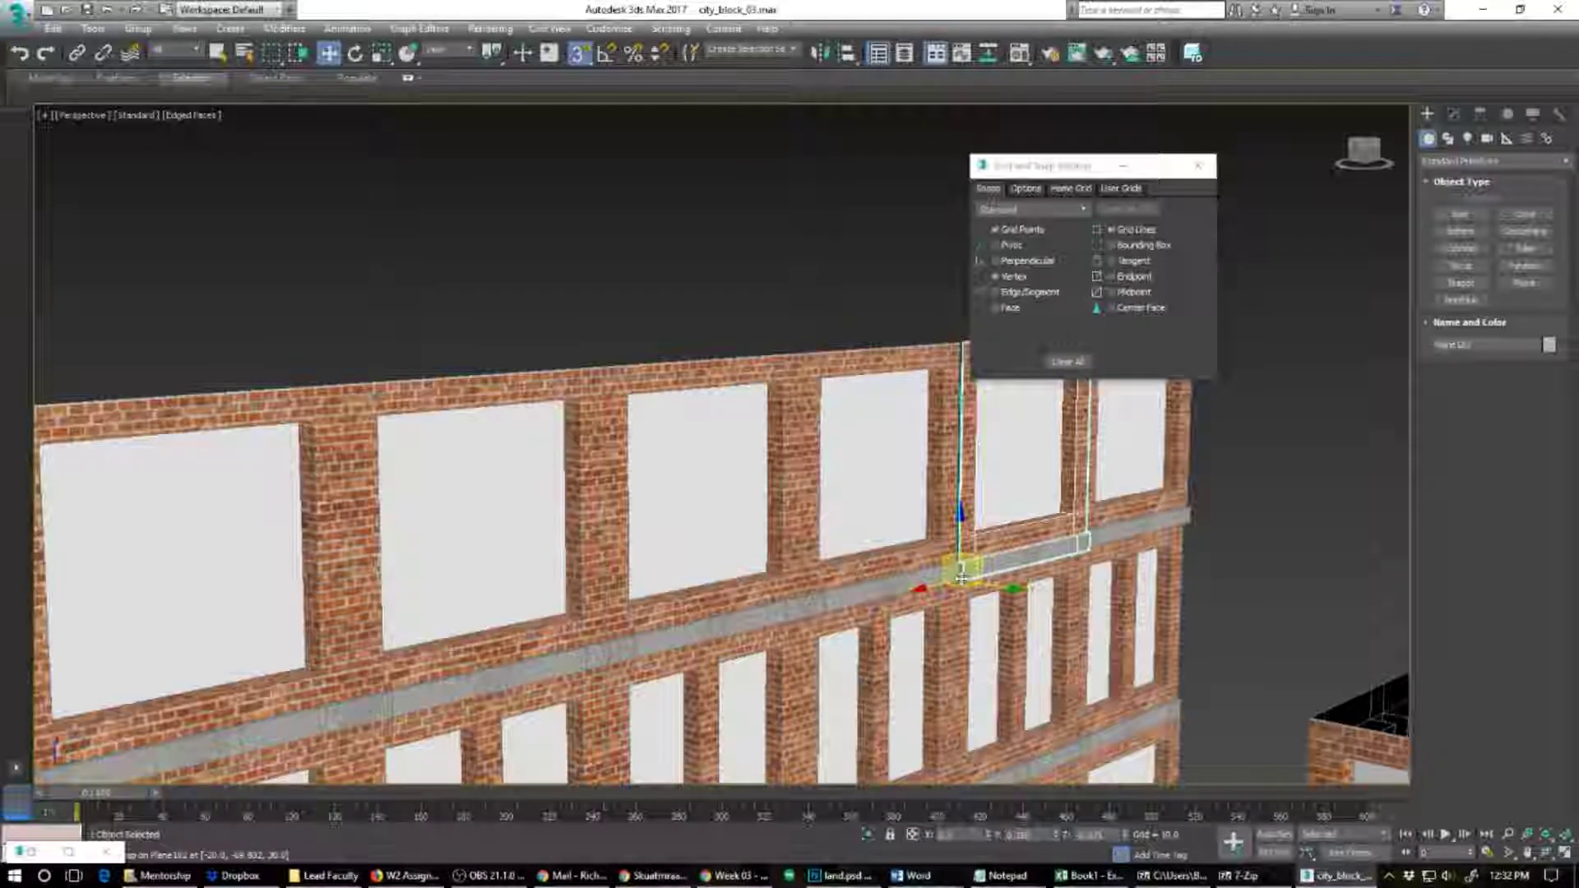
{"action": "left_click_drag", "start_coordinate": [959, 577], "coordinate": [955, 572]}
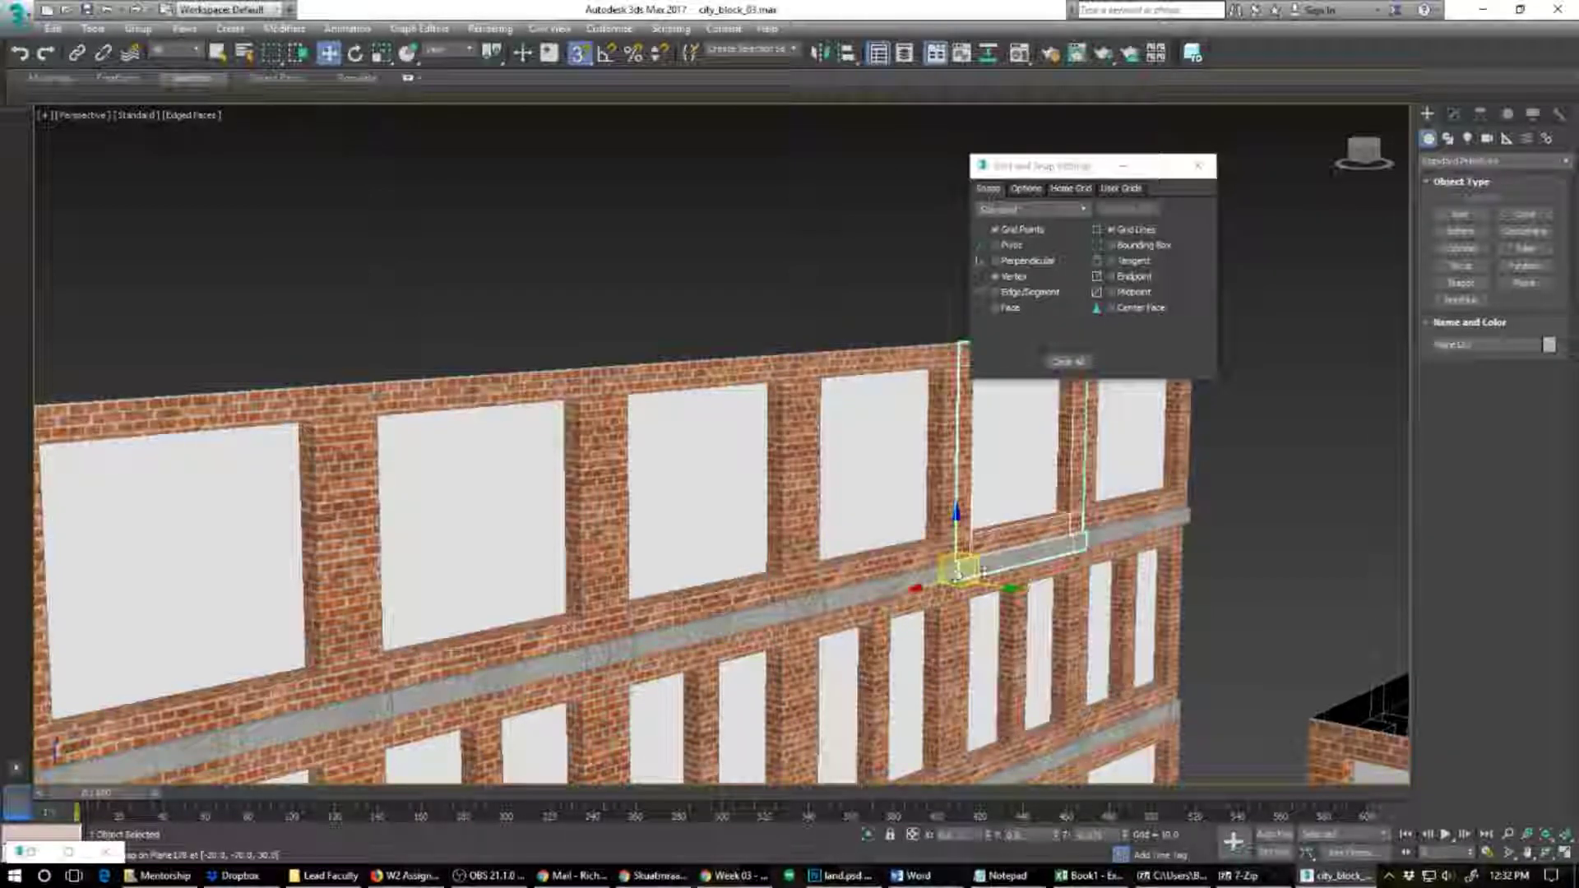
{"action": "left_click", "coordinate": [1092, 541]}
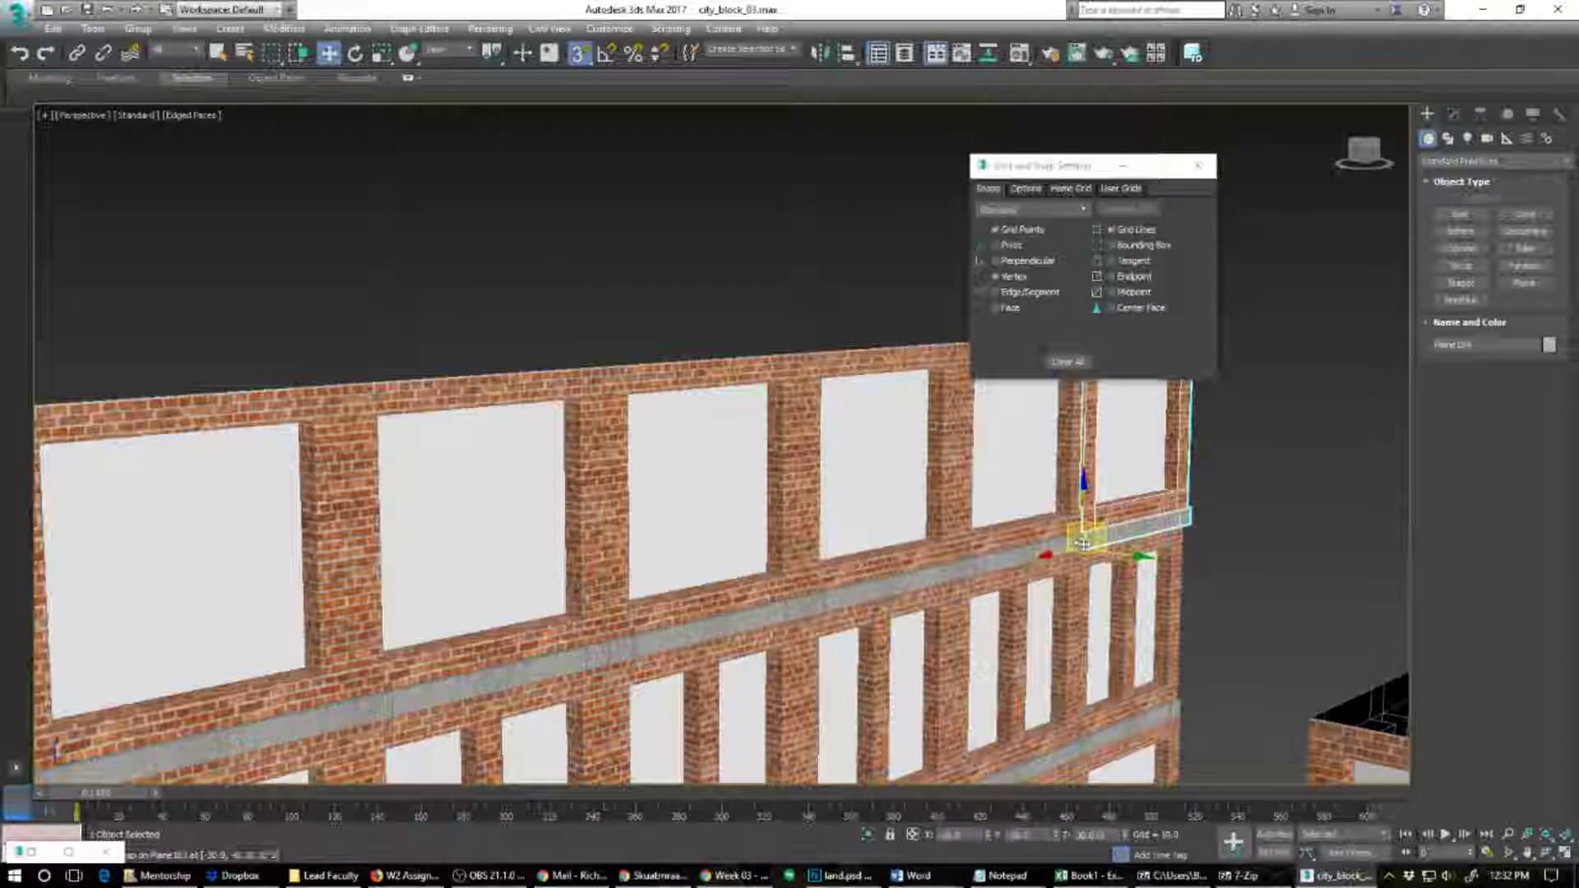
Step: Check the assembled façades through the Camera001 view by scrubbing the timeline
{"action": "scroll", "coordinate": [914, 643], "scroll_direction": "down", "scroll_amount": 7}
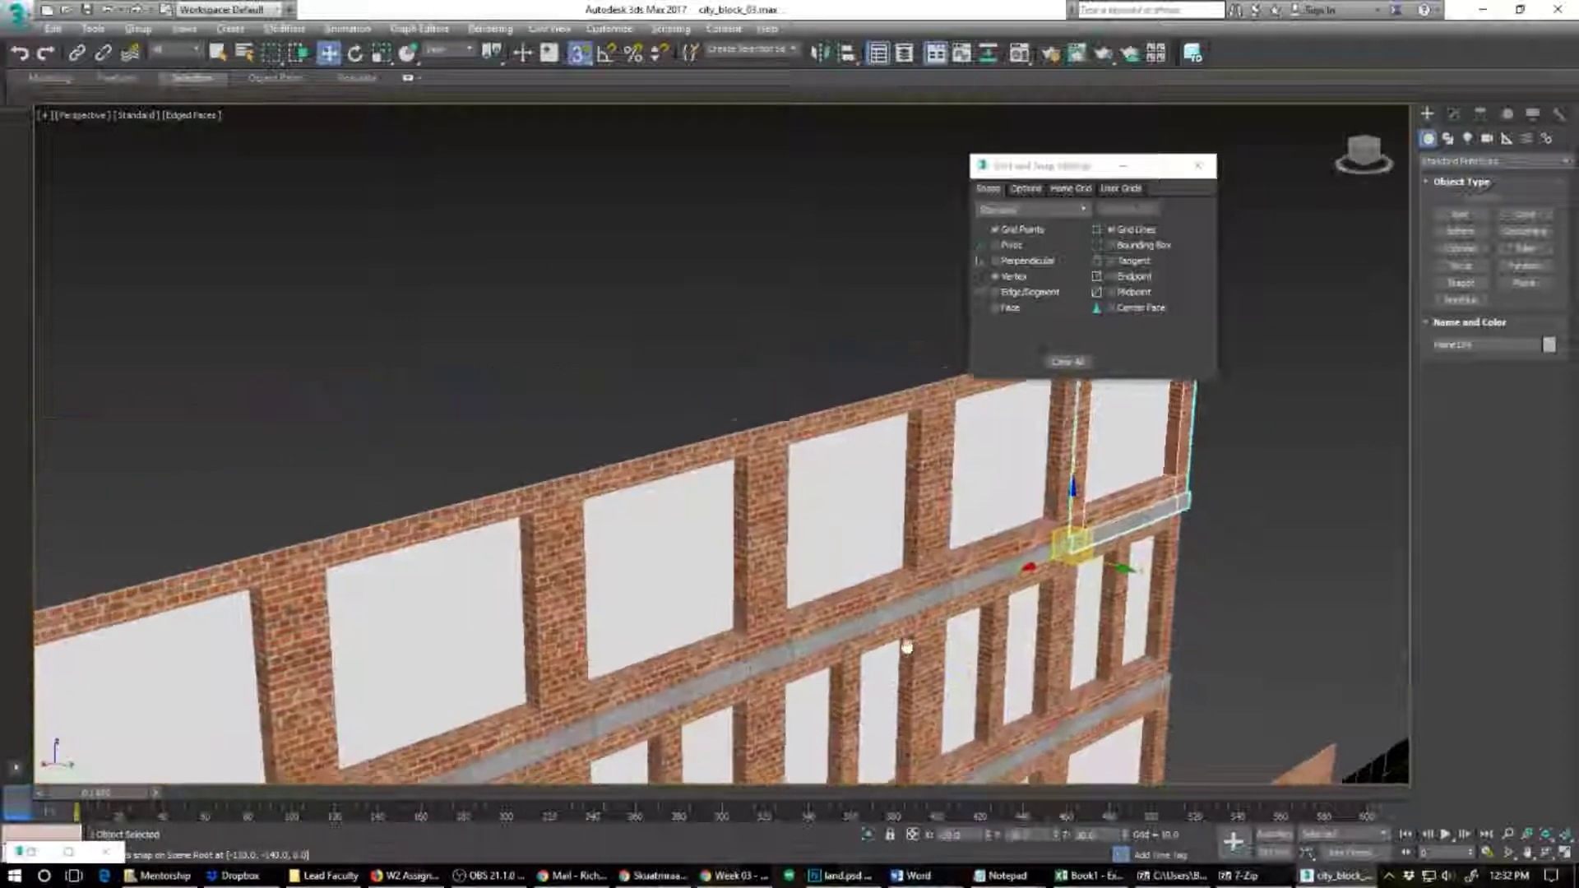
{"action": "middle_click_drag", "start_coordinate": [906, 645], "coordinate": [702, 573], "text": "alt"}
{"action": "scroll", "coordinate": [712, 574], "scroll_direction": "up", "scroll_amount": 4}
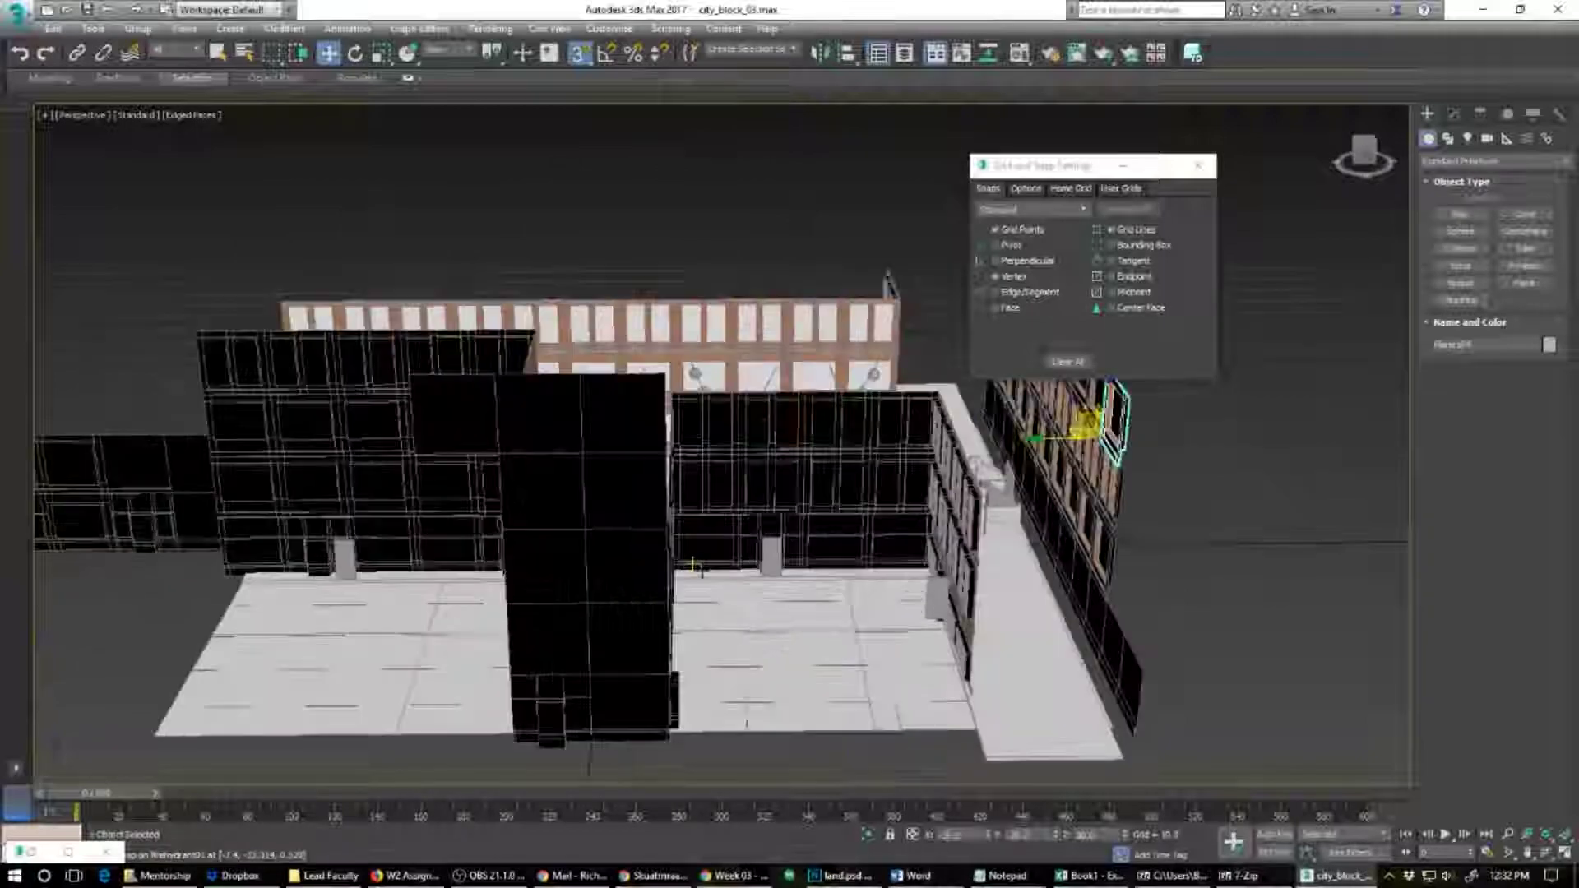
{"action": "key", "text": "c"}
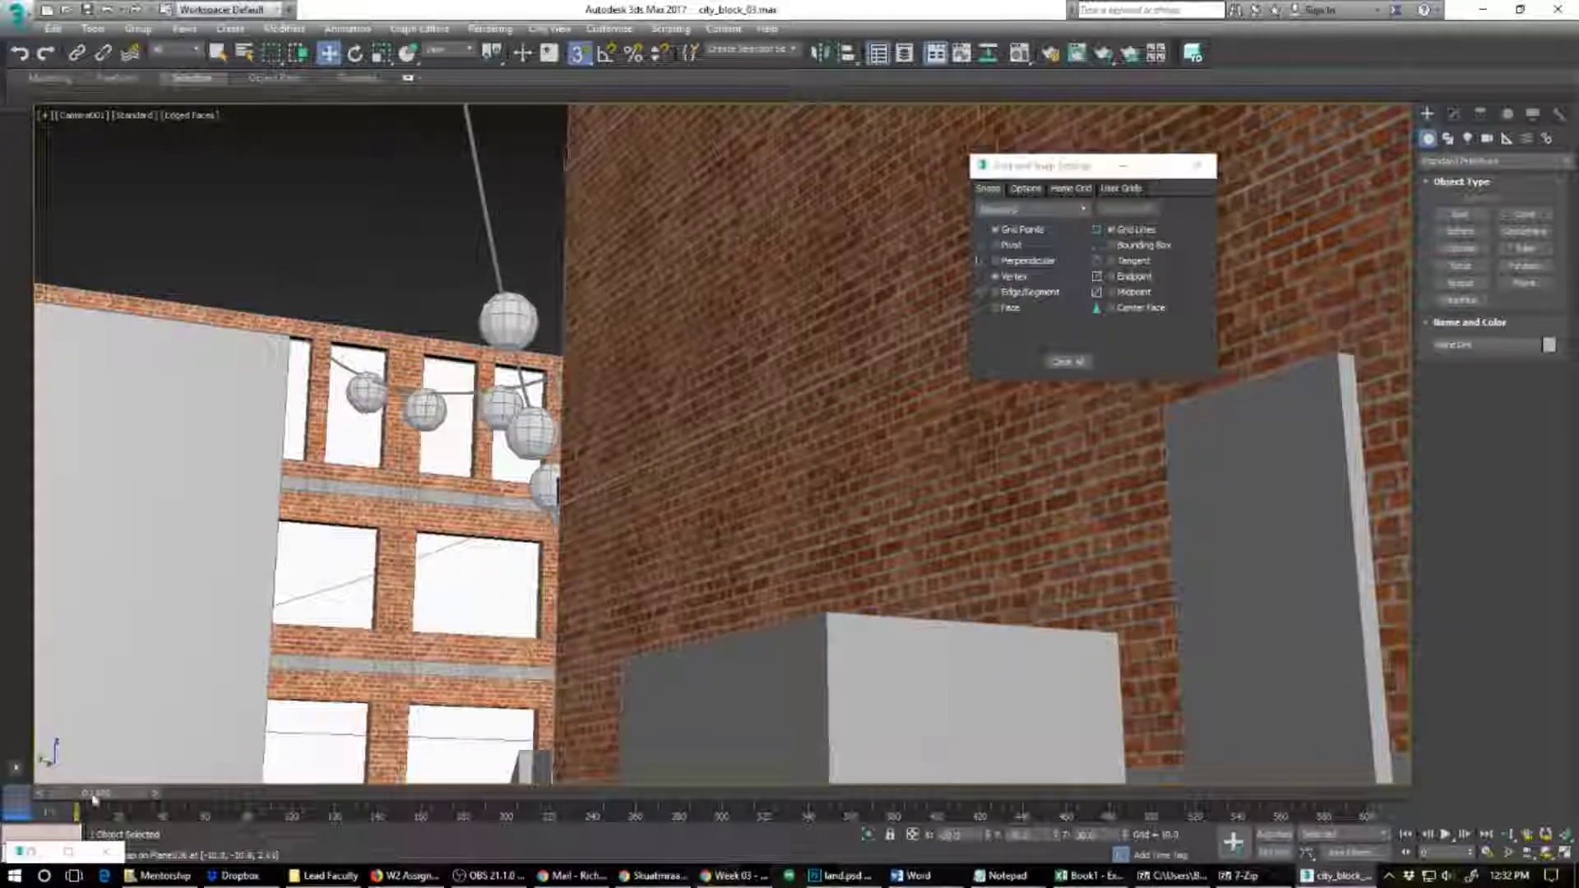
{"action": "left_click_drag", "start_coordinate": [93, 796], "coordinate": [69, 854]}
{"action": "key", "text": "w"}
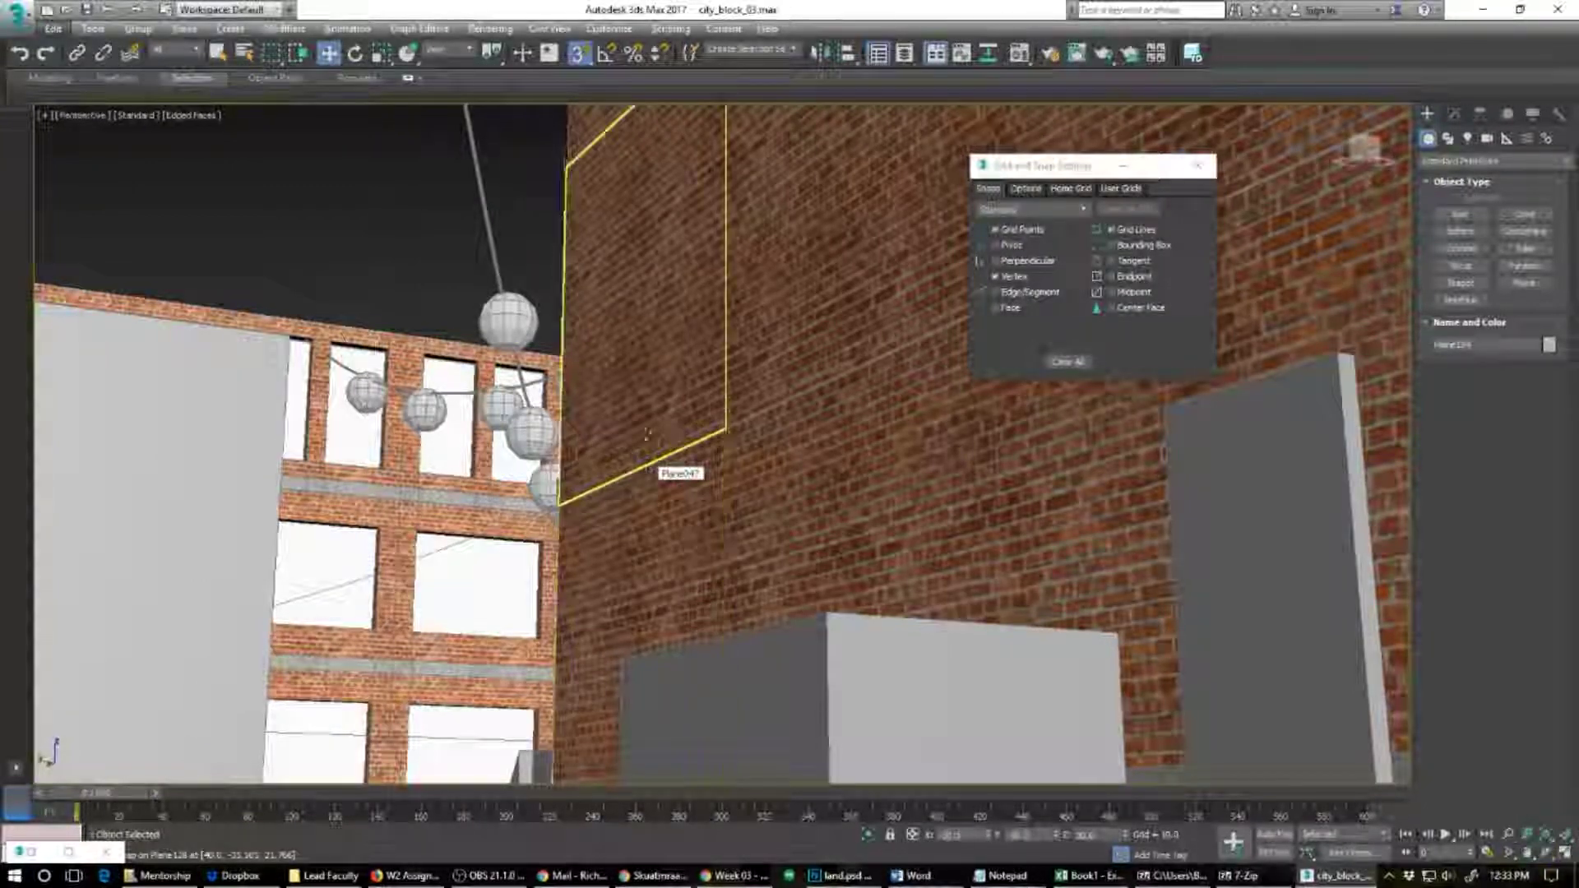
Step: Examine the courtyard façades from several sides, including the second-floor corner panel above the doorway beside the alley
{"action": "middle_click_drag", "start_coordinate": [681, 444], "coordinate": [737, 546], "text": "alt"}
{"action": "scroll", "coordinate": [733, 551], "scroll_direction": "down", "scroll_amount": 5}
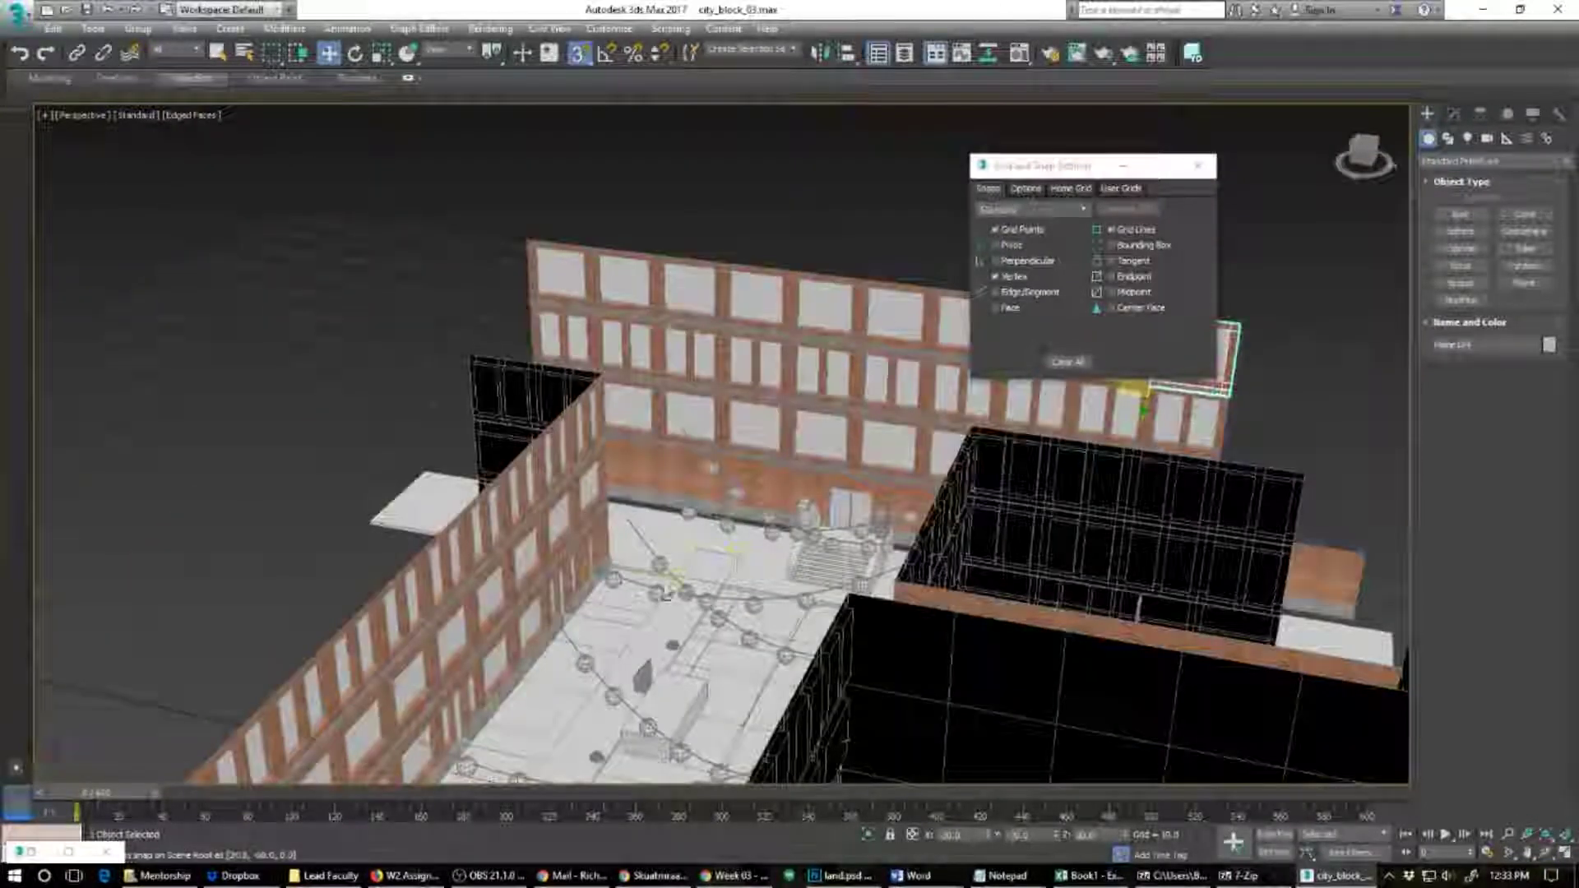
{"action": "middle_click_drag", "start_coordinate": [668, 595], "coordinate": [559, 458], "text": "alt"}
{"action": "scroll", "coordinate": [704, 565], "scroll_direction": "down", "scroll_amount": 4}
{"action": "middle_click_drag", "start_coordinate": [591, 514], "coordinate": [656, 518], "text": "alt"}
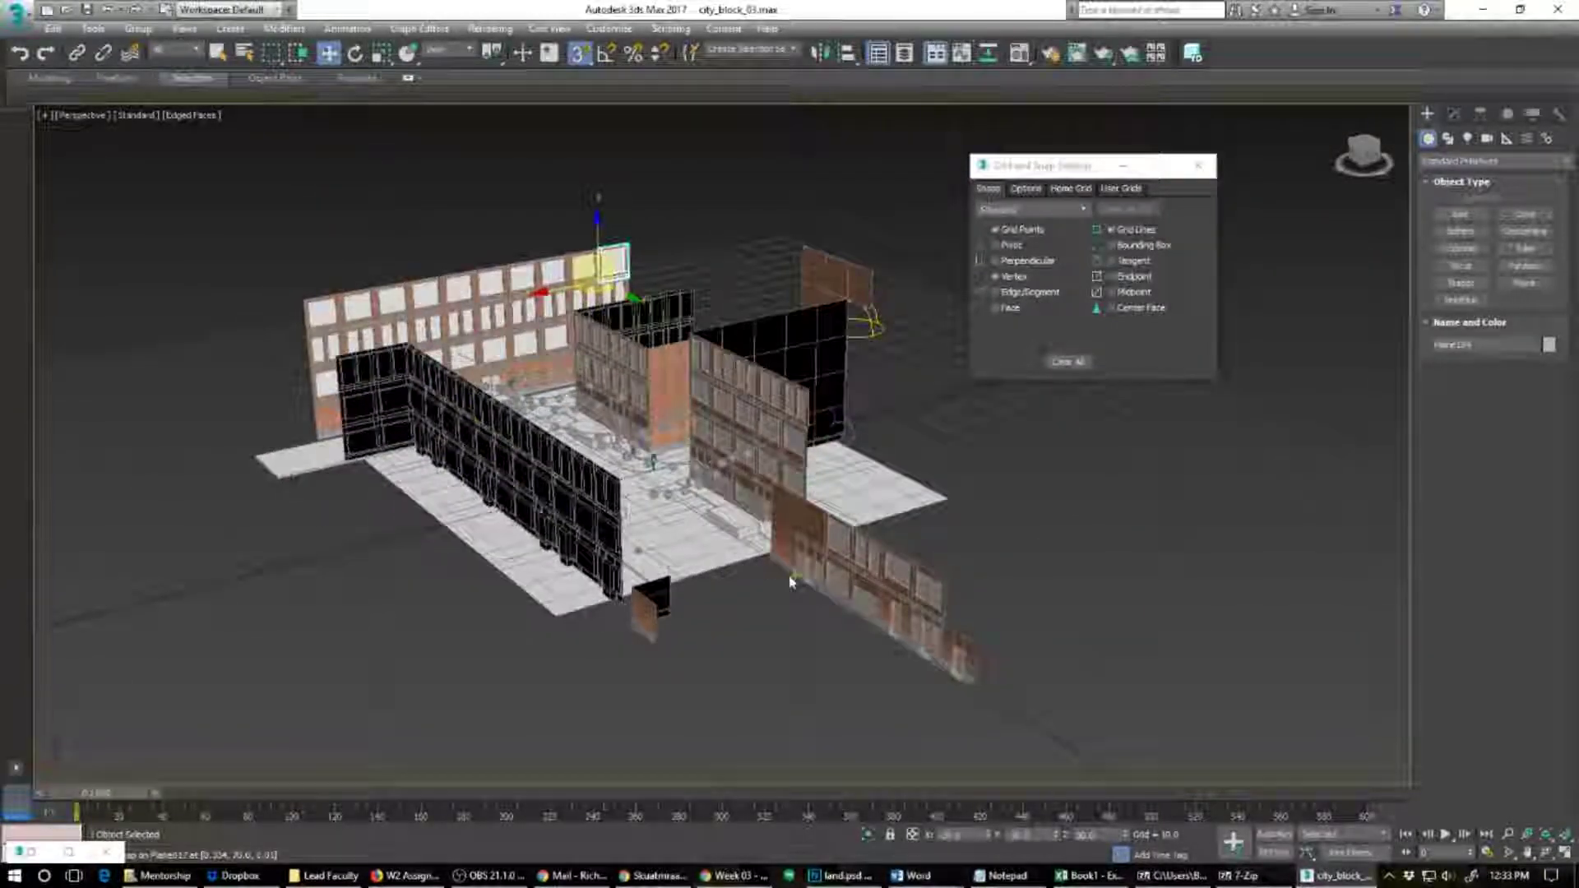
{"action": "scroll", "coordinate": [763, 556], "scroll_direction": "up", "scroll_amount": 7}
{"action": "middle_click_drag", "start_coordinate": [557, 437], "coordinate": [423, 658], "text": "alt"}
{"action": "middle_click_drag", "start_coordinate": [652, 490], "coordinate": [668, 470], "text": "alt"}
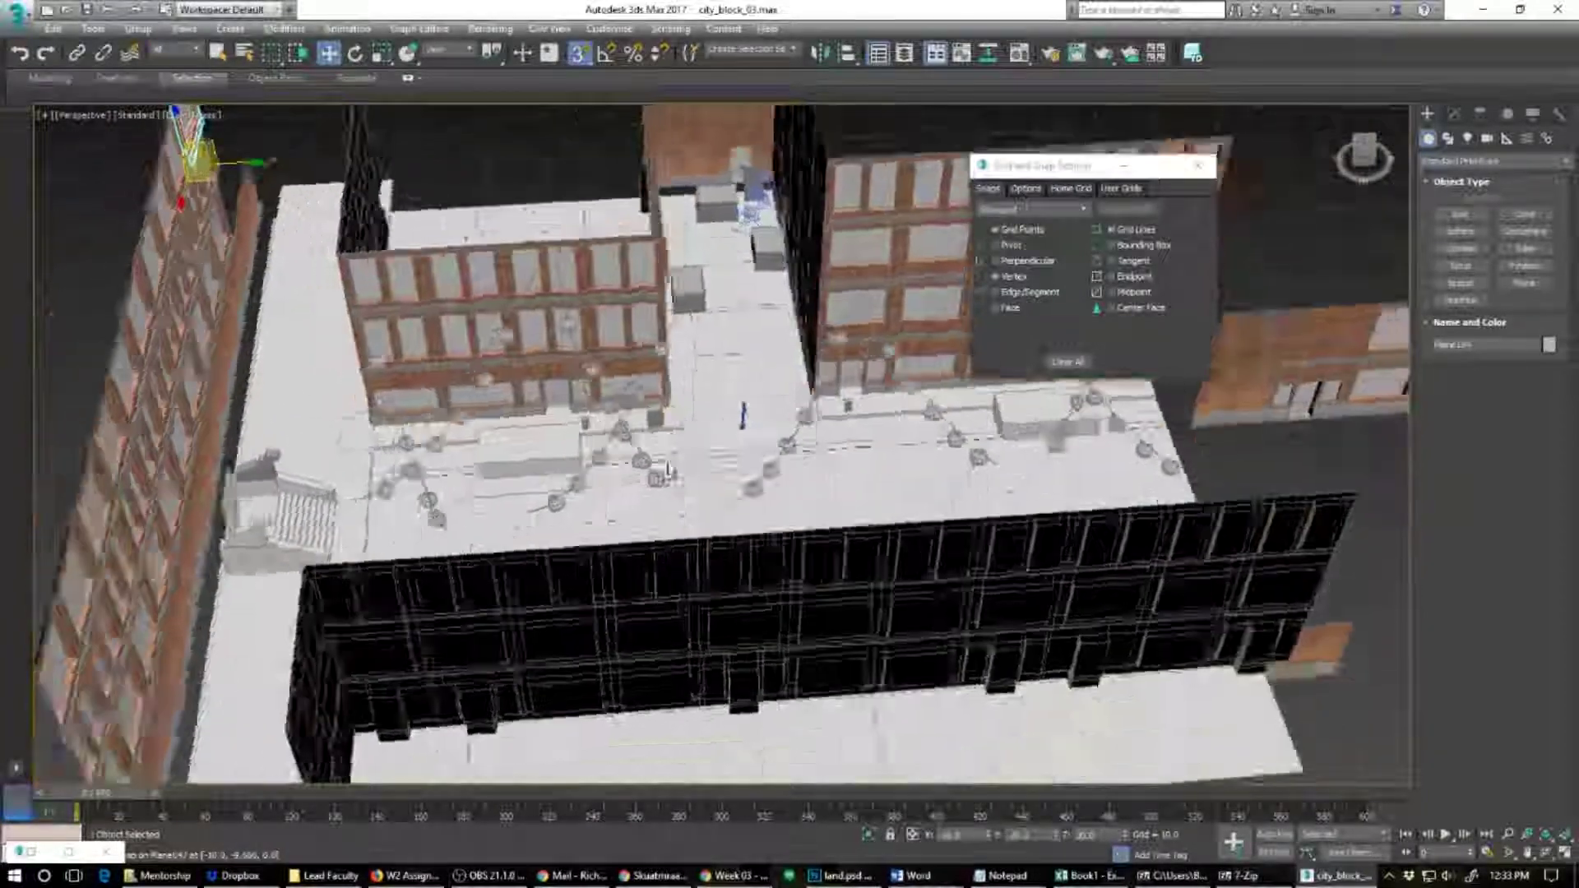
{"action": "scroll", "coordinate": [668, 471], "scroll_direction": "up", "scroll_amount": 6}
{"action": "scroll", "coordinate": [804, 448], "scroll_direction": "up", "scroll_amount": 3}
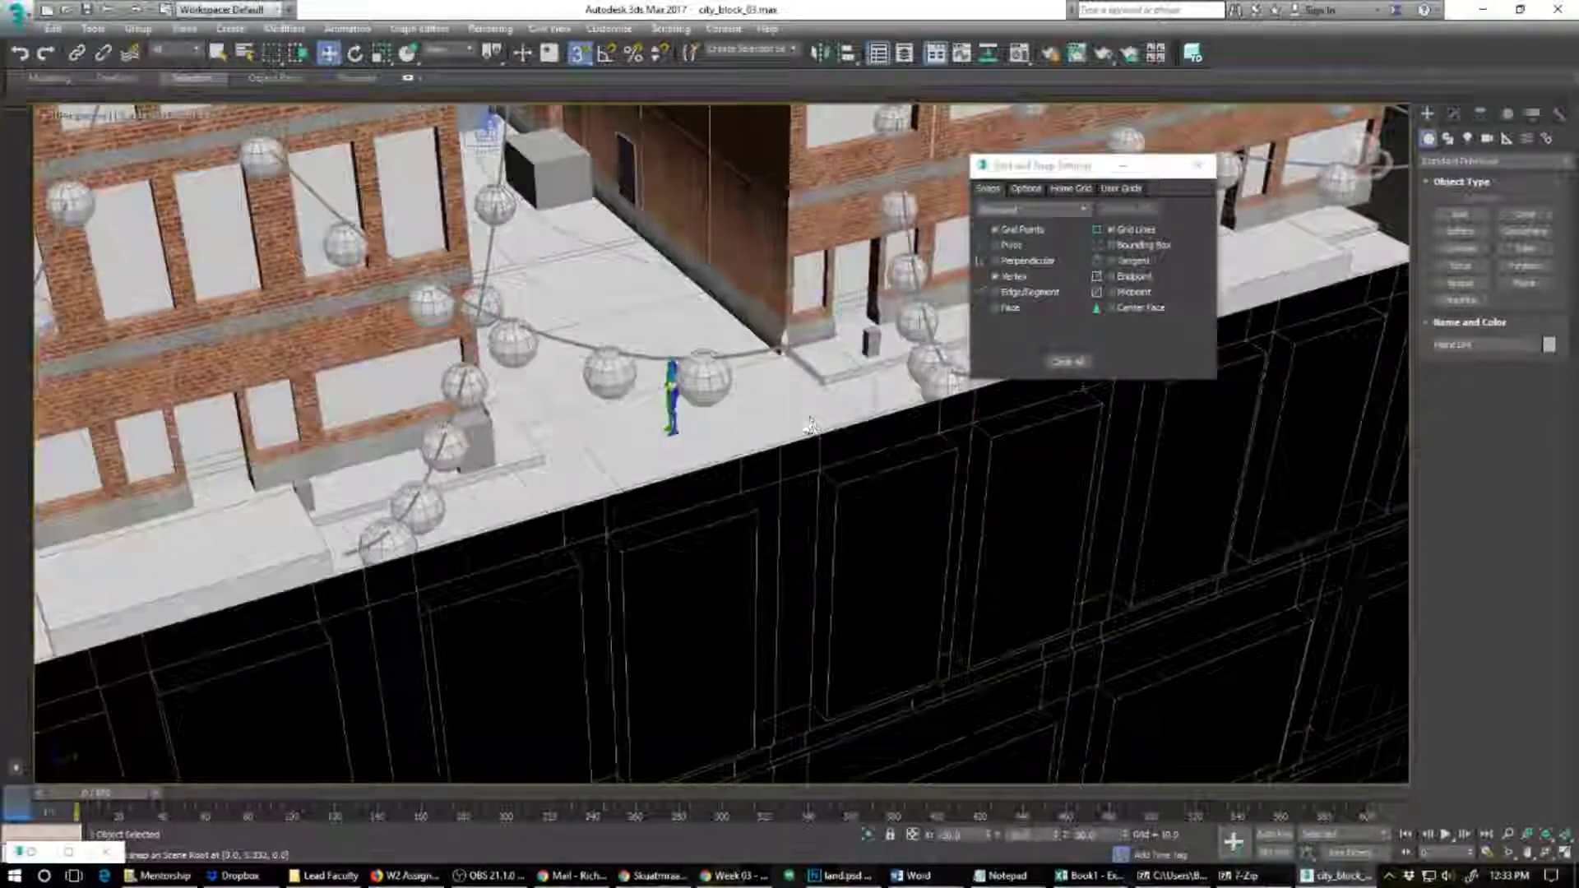
{"action": "middle_click_drag", "start_coordinate": [811, 426], "coordinate": [681, 637]}
{"action": "scroll", "coordinate": [642, 670], "scroll_direction": "up", "scroll_amount": 5}
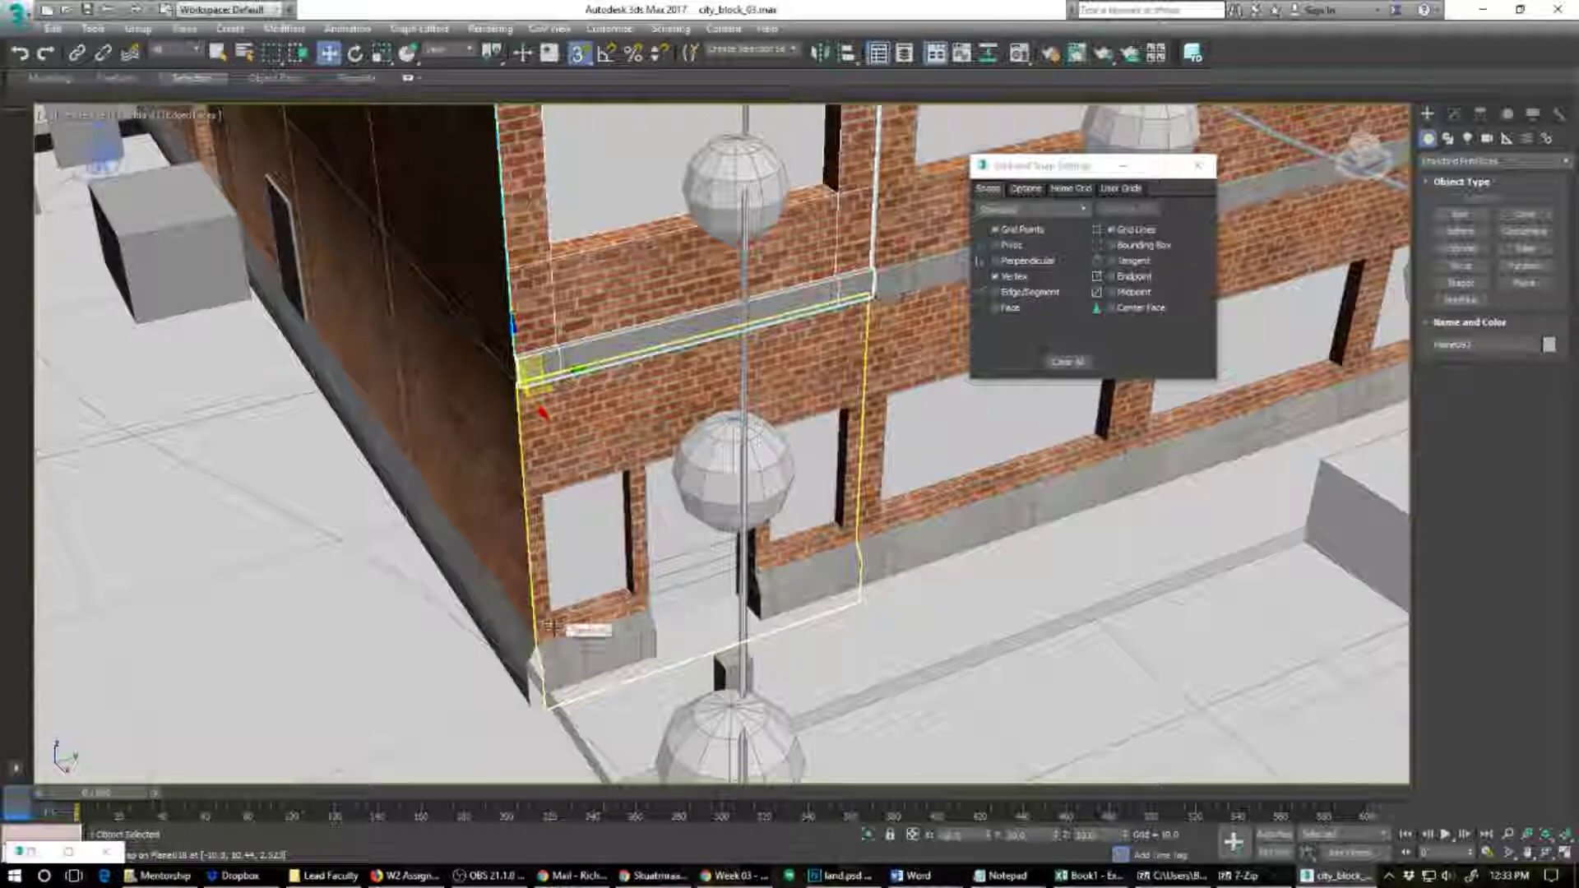
{"action": "scroll", "coordinate": [552, 627], "scroll_direction": "down", "scroll_amount": 5}
{"action": "middle_click_drag", "start_coordinate": [832, 583], "coordinate": [652, 517], "text": "alt"}
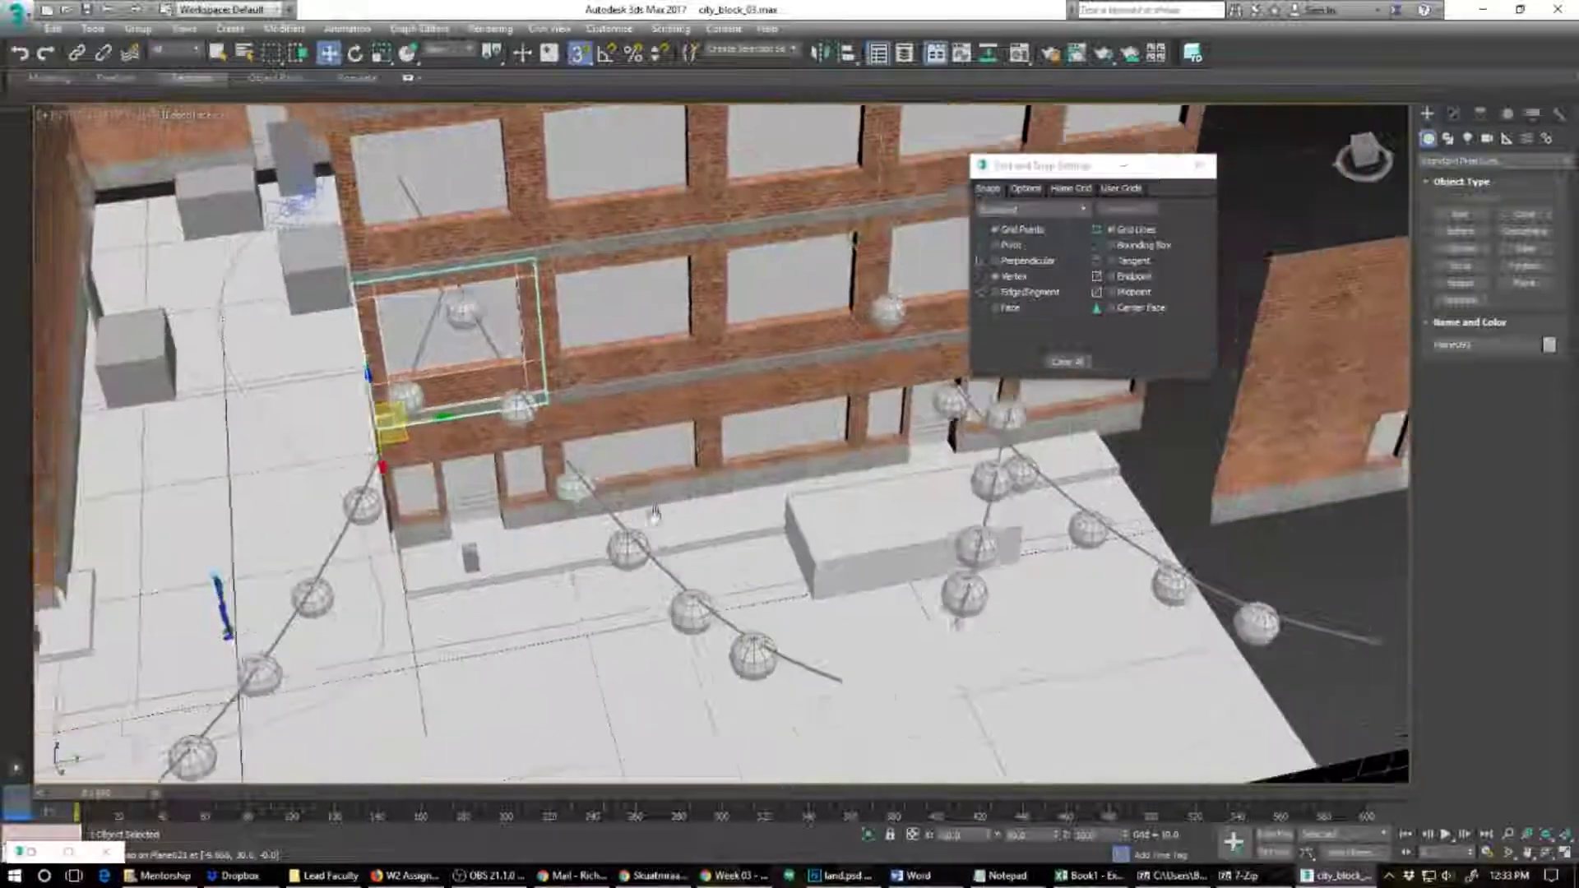
{"action": "scroll", "coordinate": [645, 523], "scroll_direction": "down", "scroll_amount": 3}
{"action": "middle_click_drag", "start_coordinate": [491, 556], "coordinate": [864, 679], "text": "alt"}
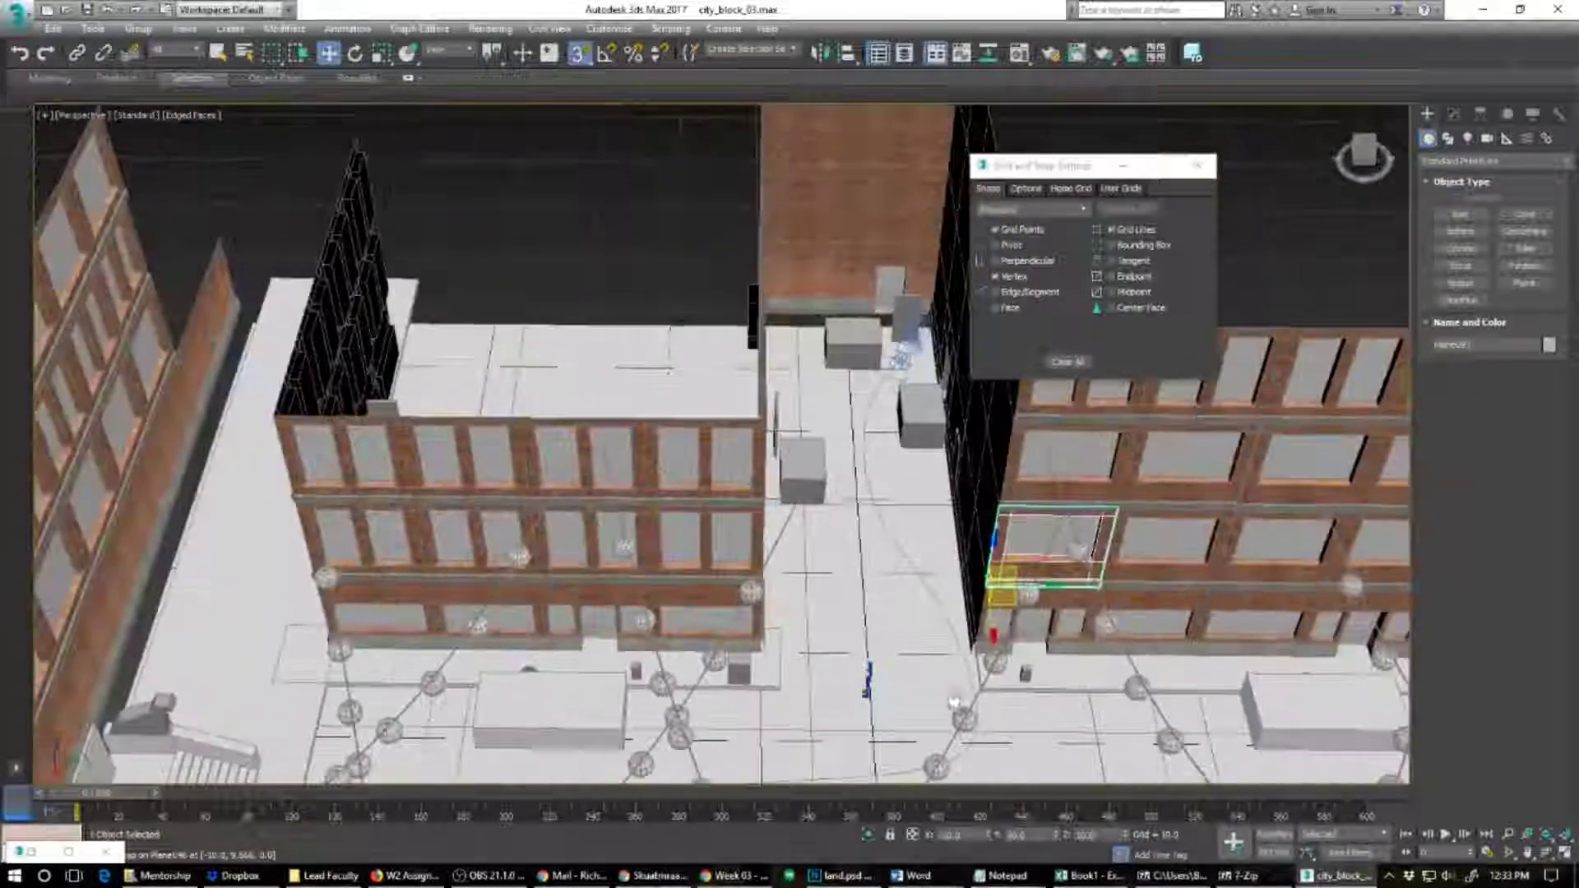
Step: Examine the alley between the two brick buildings, its side walls, corner joints and the rear faces of the panels
{"action": "scroll", "coordinate": [864, 676], "scroll_direction": "up", "scroll_amount": 3}
{"action": "middle_click_drag", "start_coordinate": [769, 658], "coordinate": [725, 617], "text": "alt"}
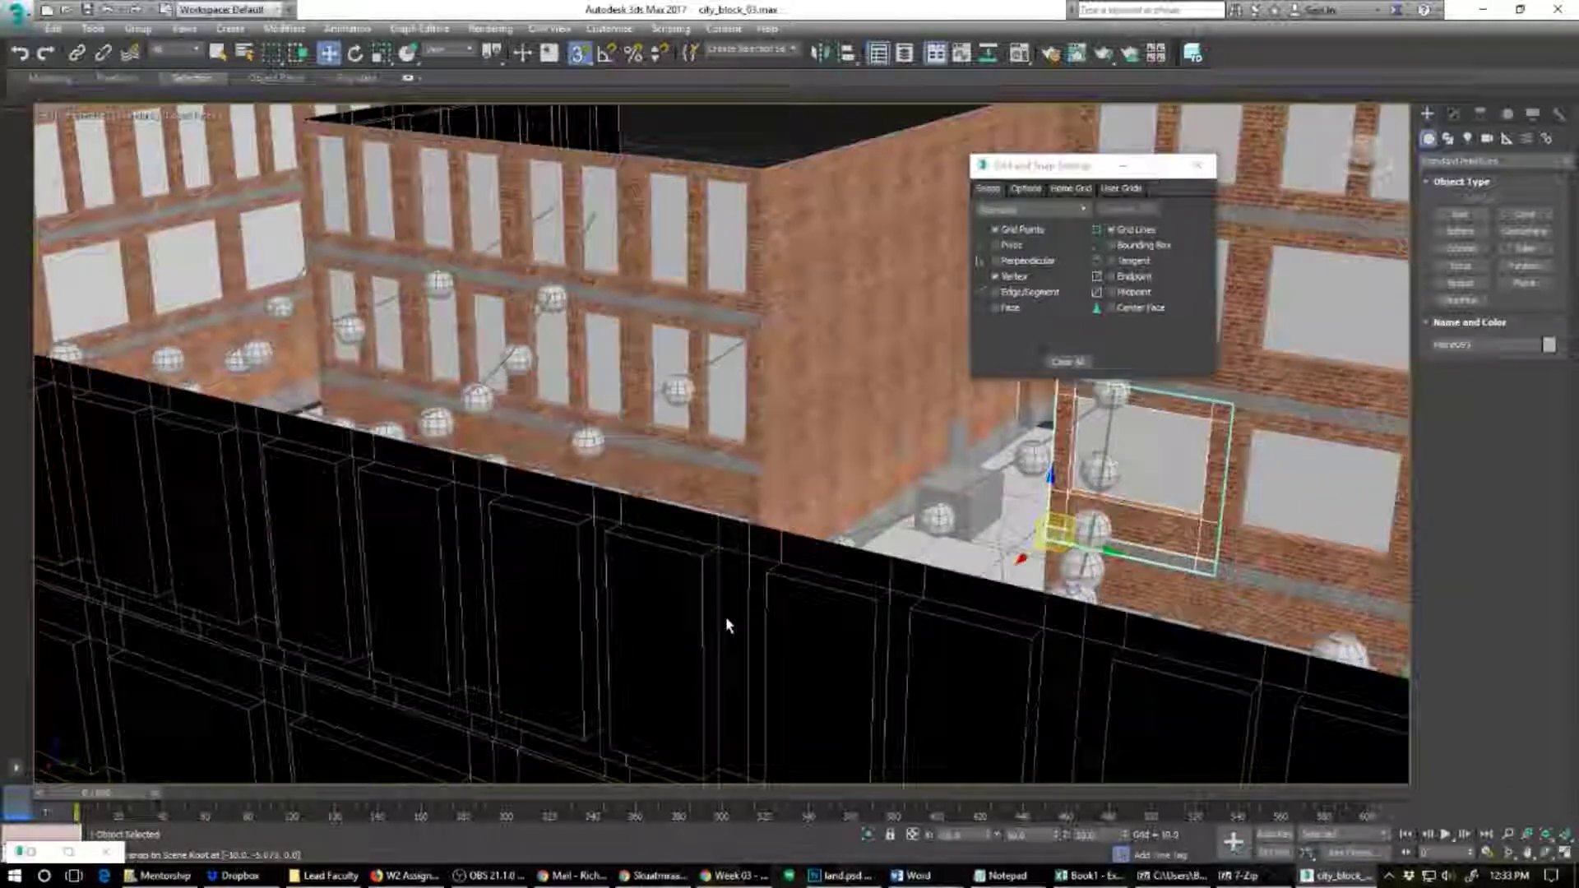
{"action": "middle_click_drag", "start_coordinate": [786, 557], "coordinate": [864, 581], "text": "alt"}
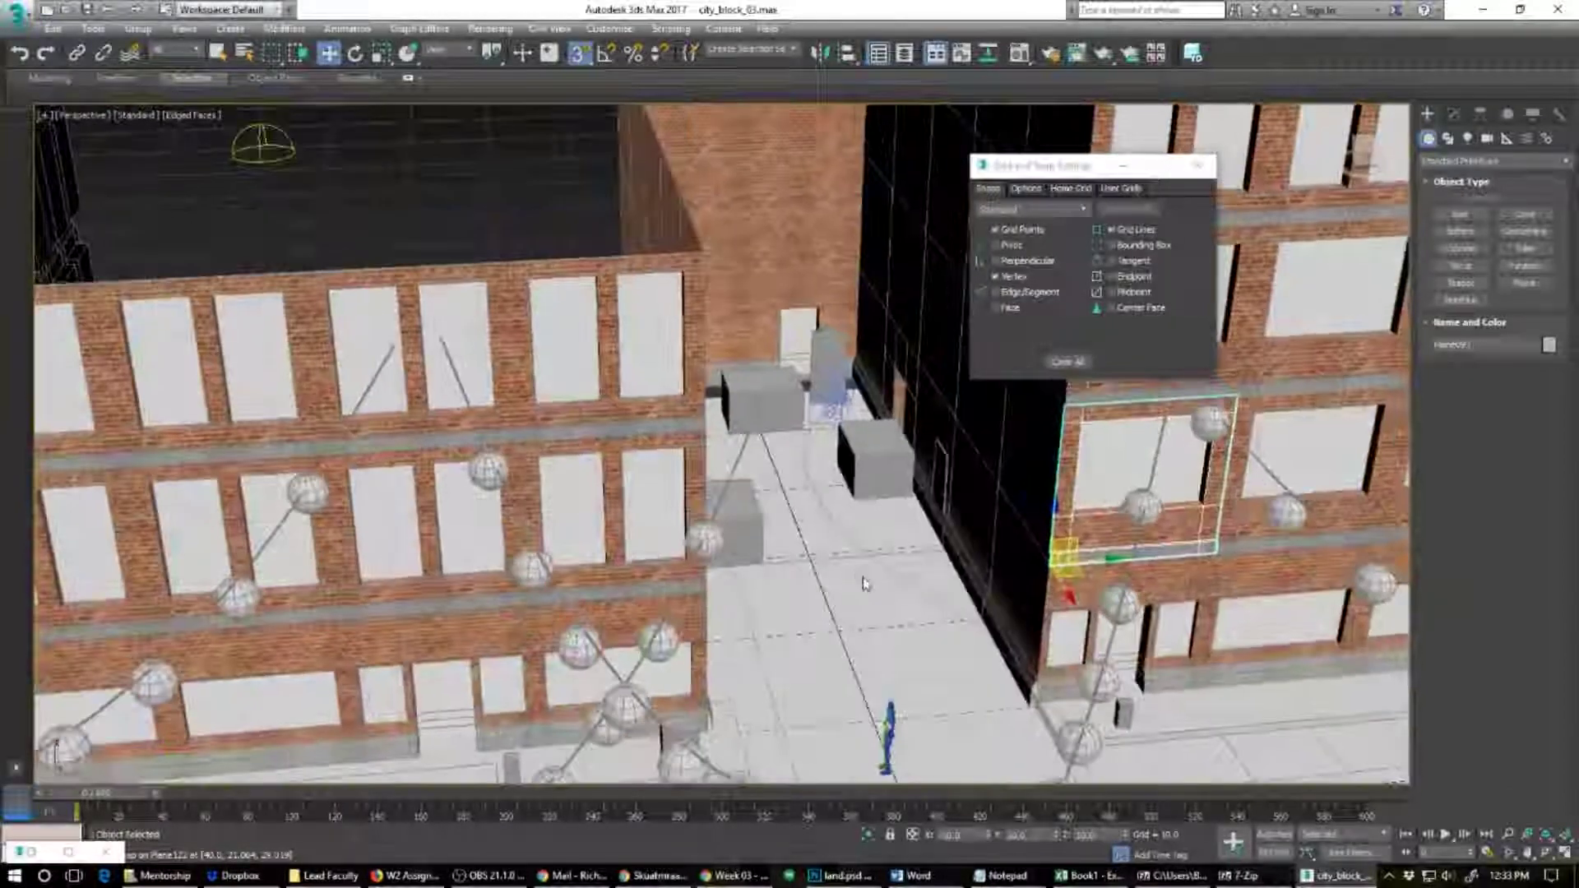
{"action": "scroll", "coordinate": [863, 580], "scroll_direction": "down", "scroll_amount": 2}
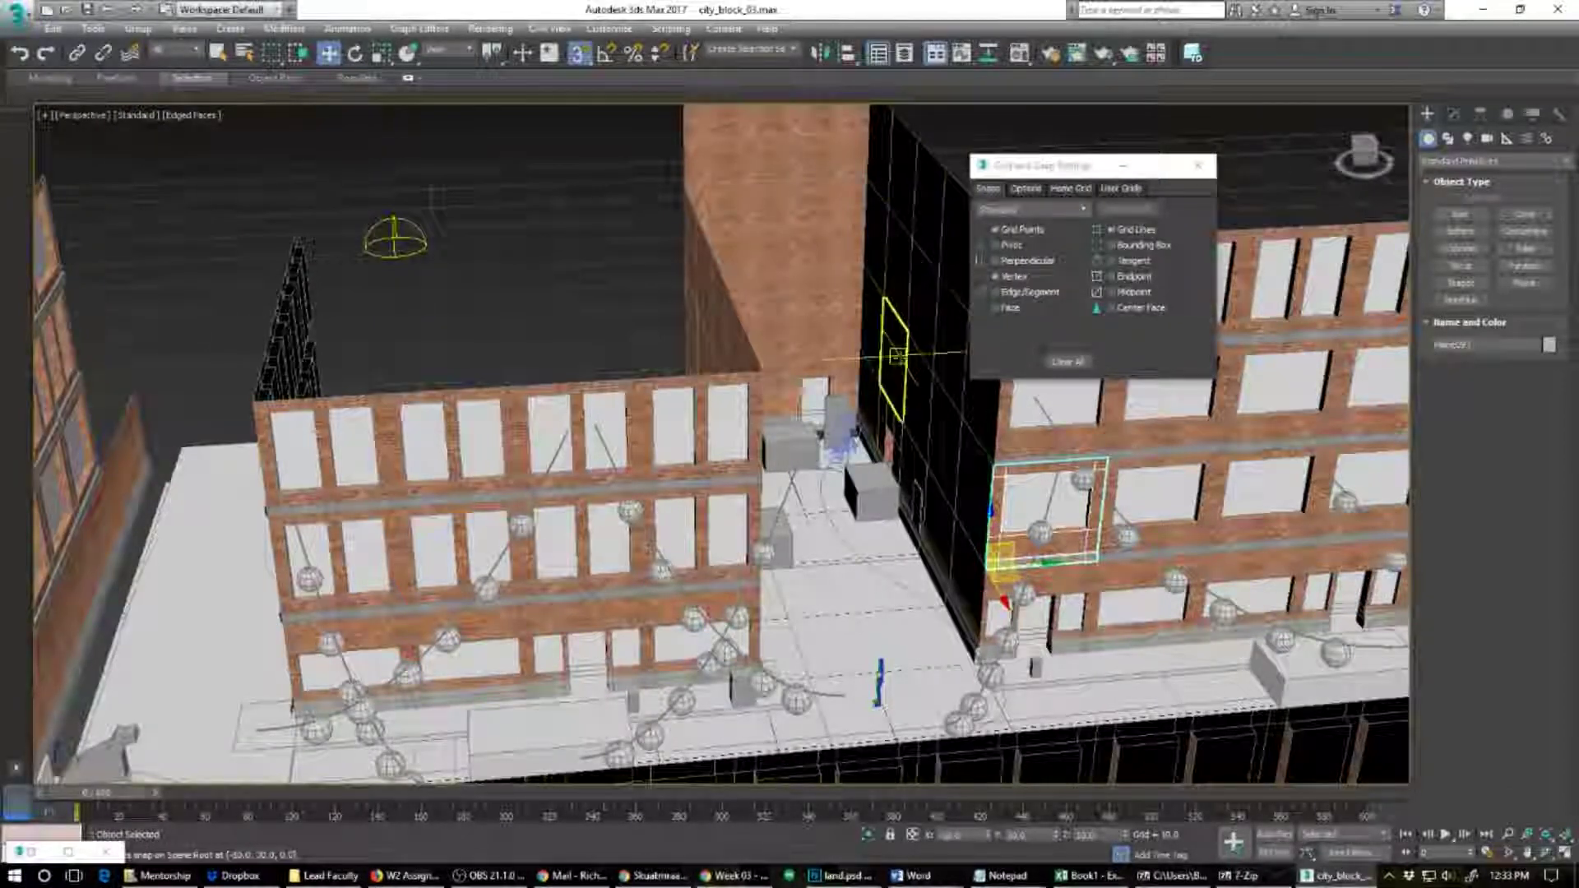
{"action": "middle_click_drag", "start_coordinate": [868, 481], "coordinate": [778, 486], "text": "alt"}
{"action": "scroll", "coordinate": [839, 485], "scroll_direction": "down", "scroll_amount": 4}
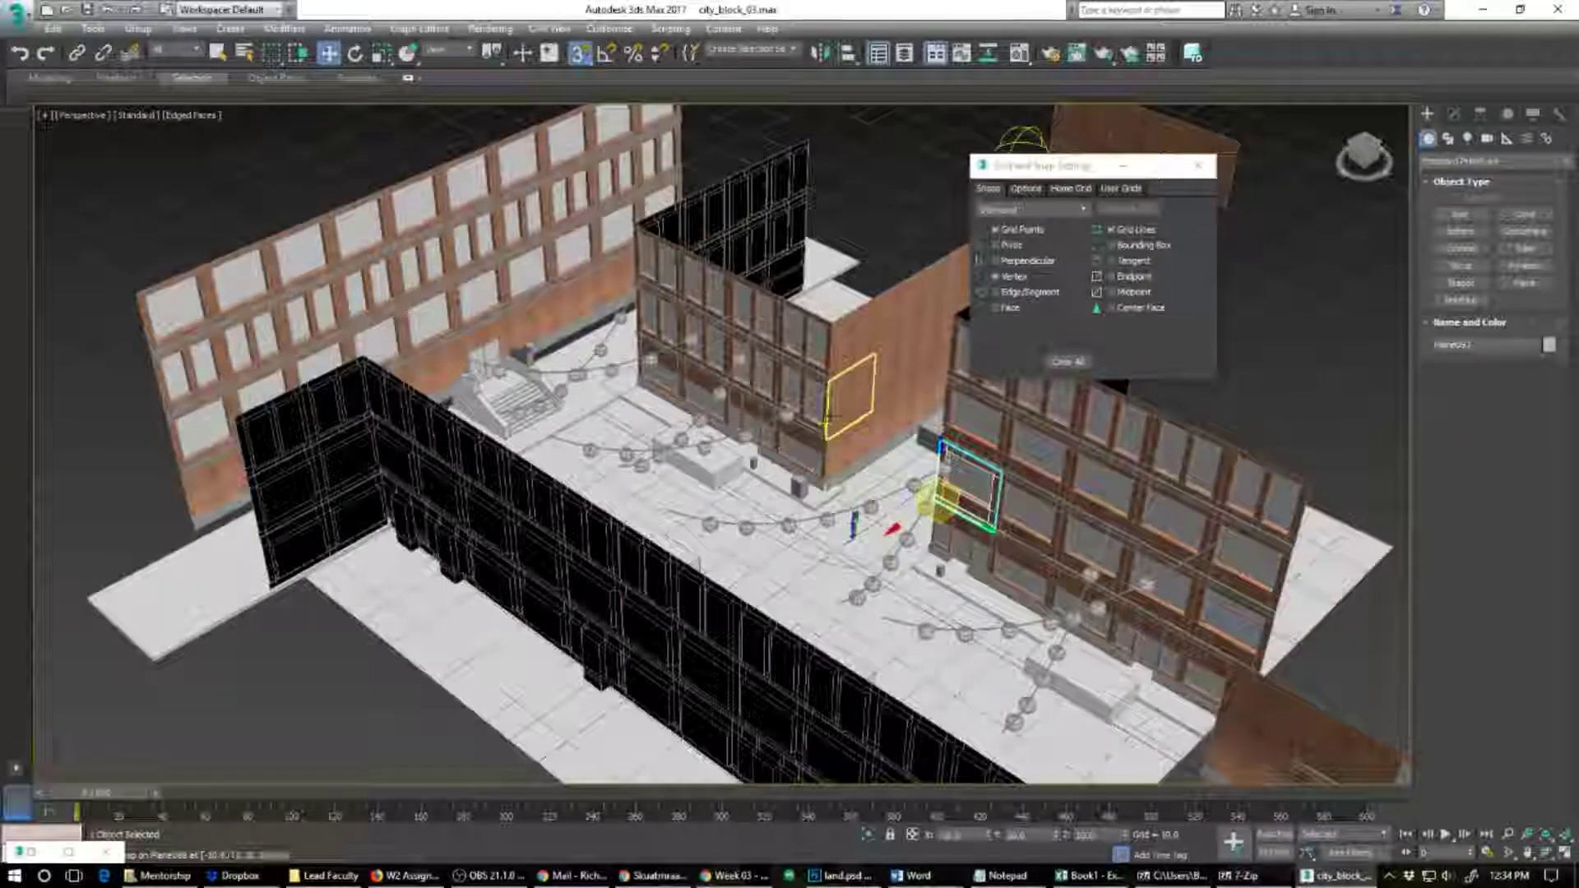
{"action": "scroll", "coordinate": [828, 417], "scroll_direction": "up", "scroll_amount": 8}
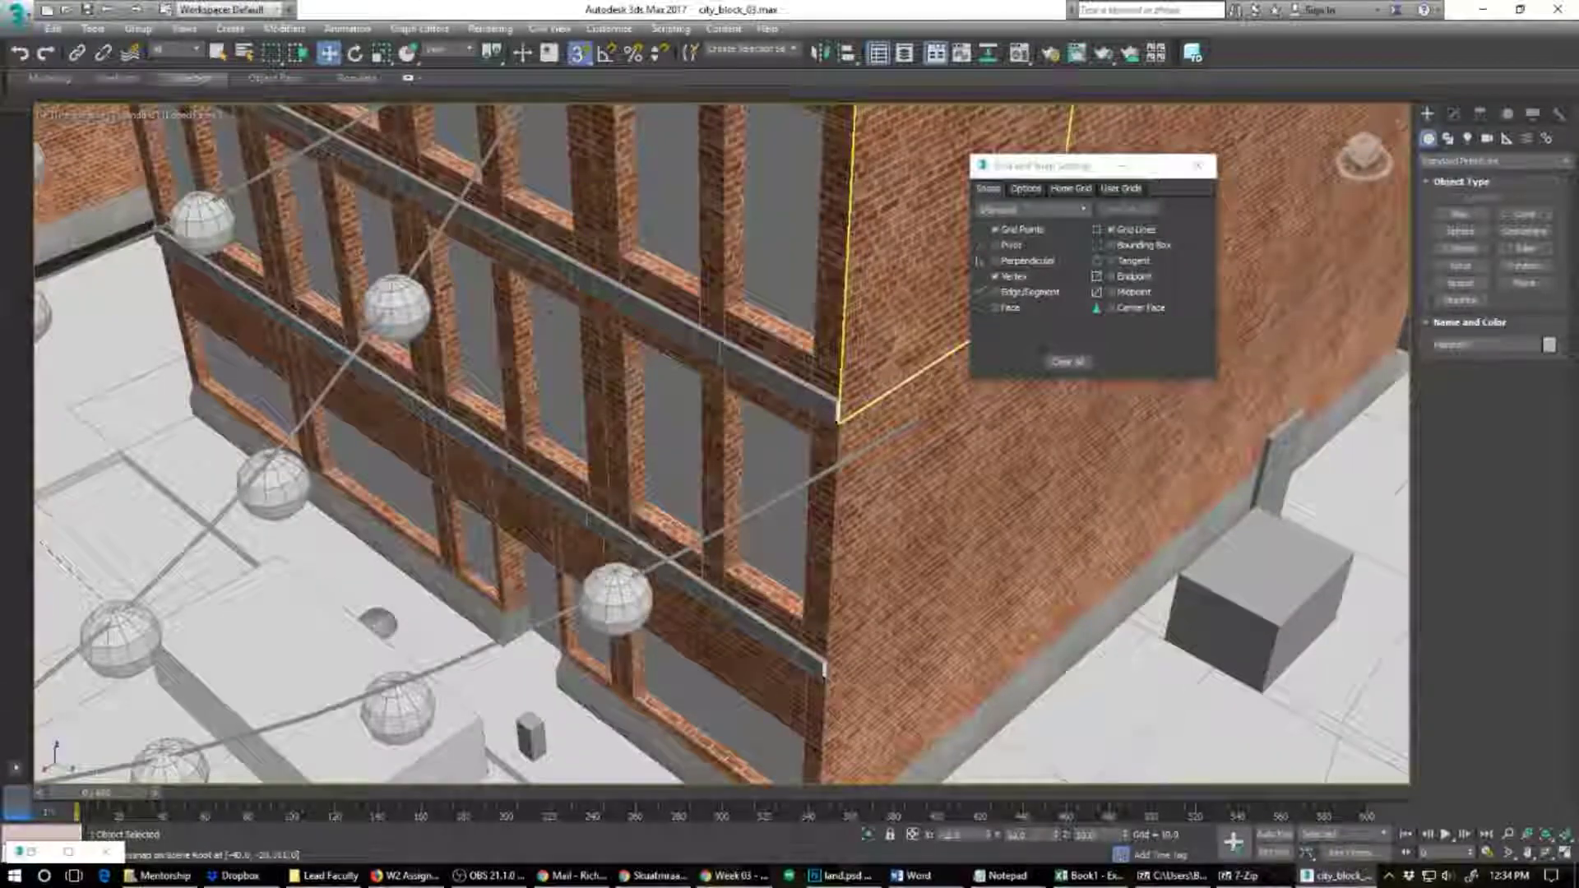
{"action": "scroll", "coordinate": [612, 525], "scroll_direction": "down", "scroll_amount": 8}
{"action": "middle_click_drag", "start_coordinate": [954, 194], "coordinate": [346, 265], "text": "alt"}
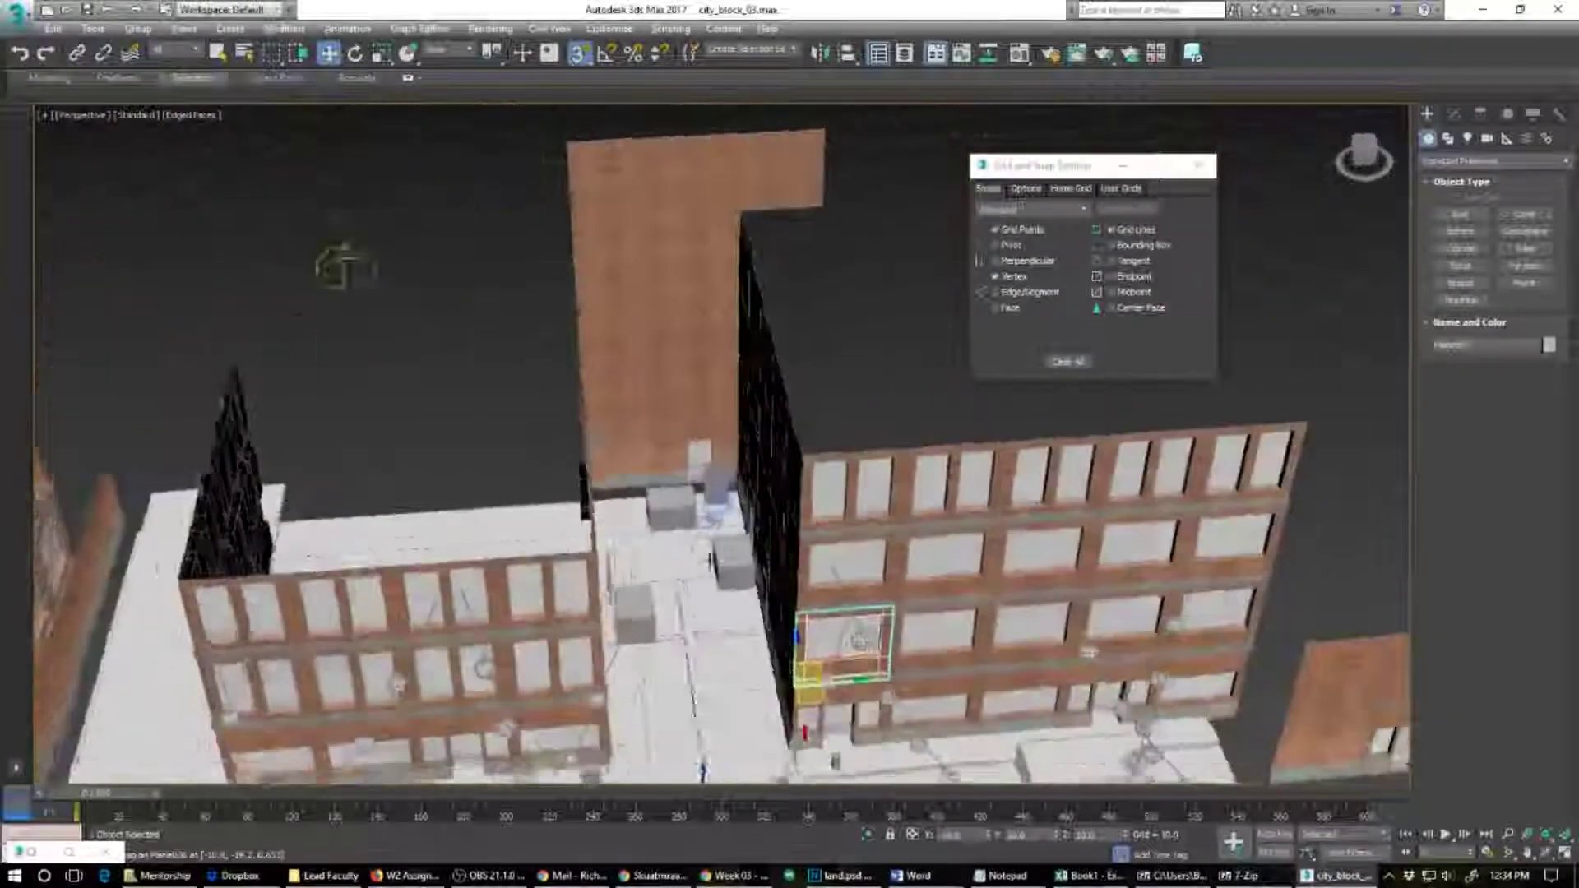
{"action": "middle_click_drag", "start_coordinate": [710, 562], "coordinate": [401, 541], "text": "alt"}
{"action": "scroll", "coordinate": [402, 543], "scroll_direction": "up", "scroll_amount": 3}
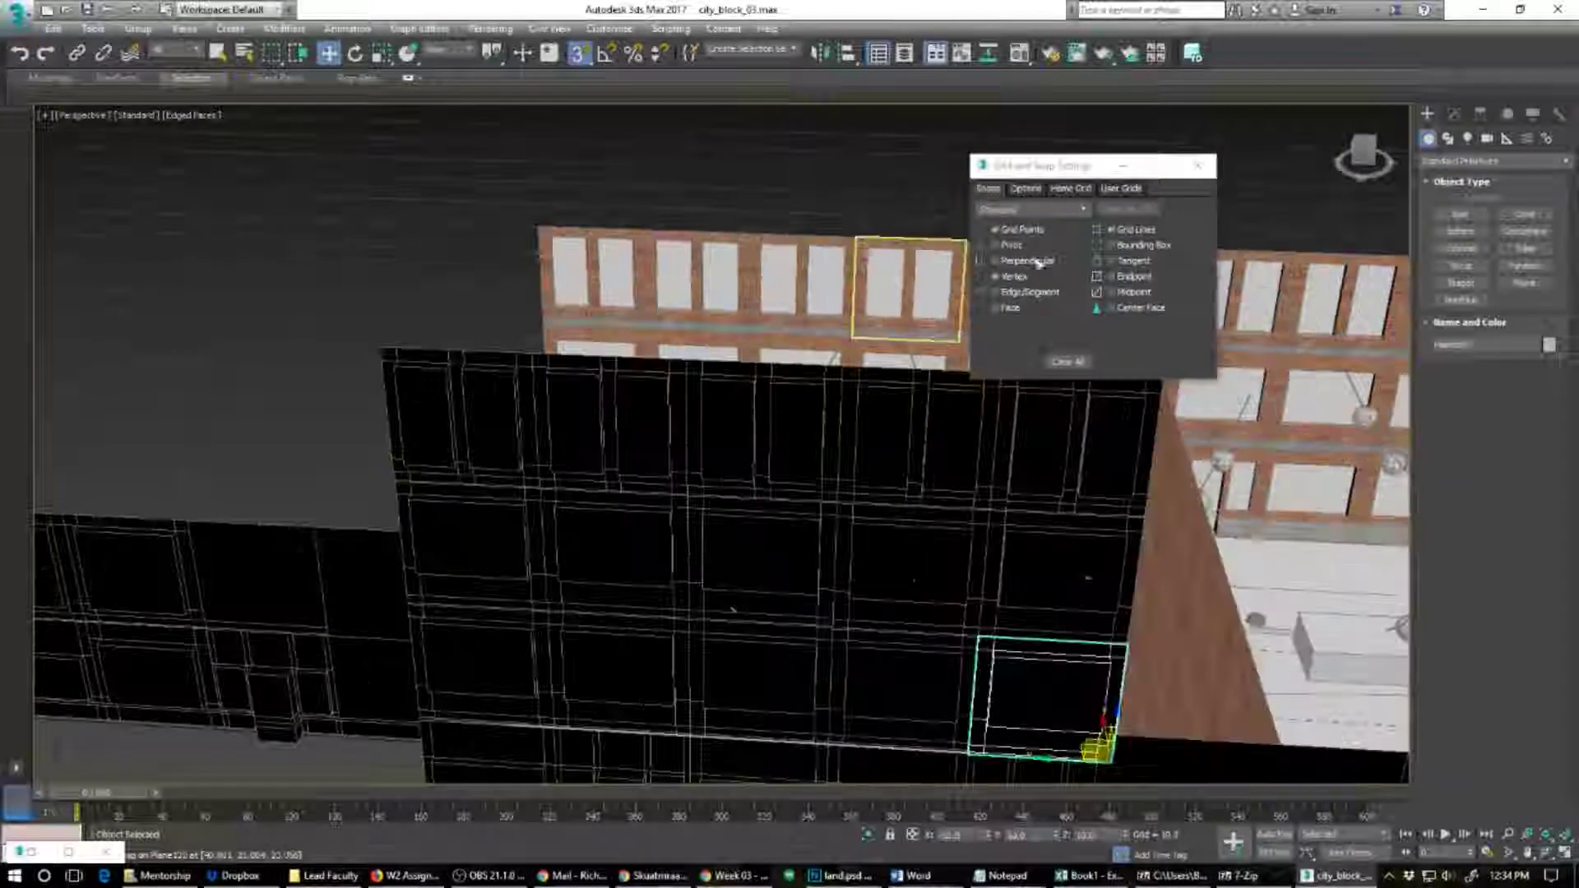
Step: Close the Grid and Snap Settings and turn off snapping
{"action": "left_click", "coordinate": [1198, 166]}
{"action": "left_click", "coordinate": [579, 53]}
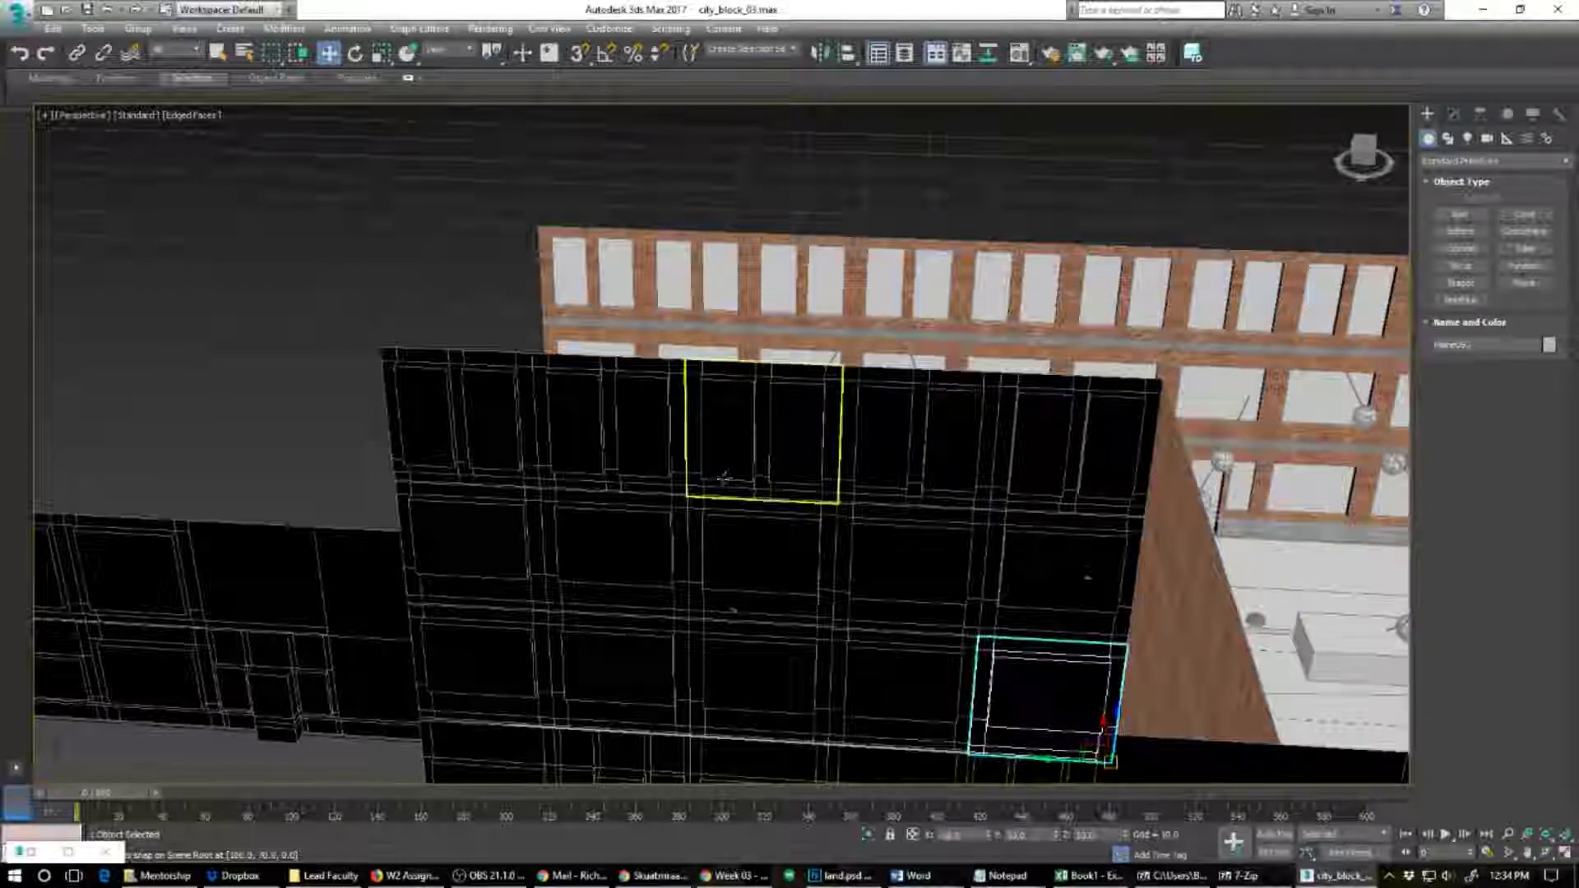
Step: Delete the tall box standing near the far end of the alley
{"action": "middle_click_drag", "start_coordinate": [724, 478], "coordinate": [1077, 498], "text": "alt"}
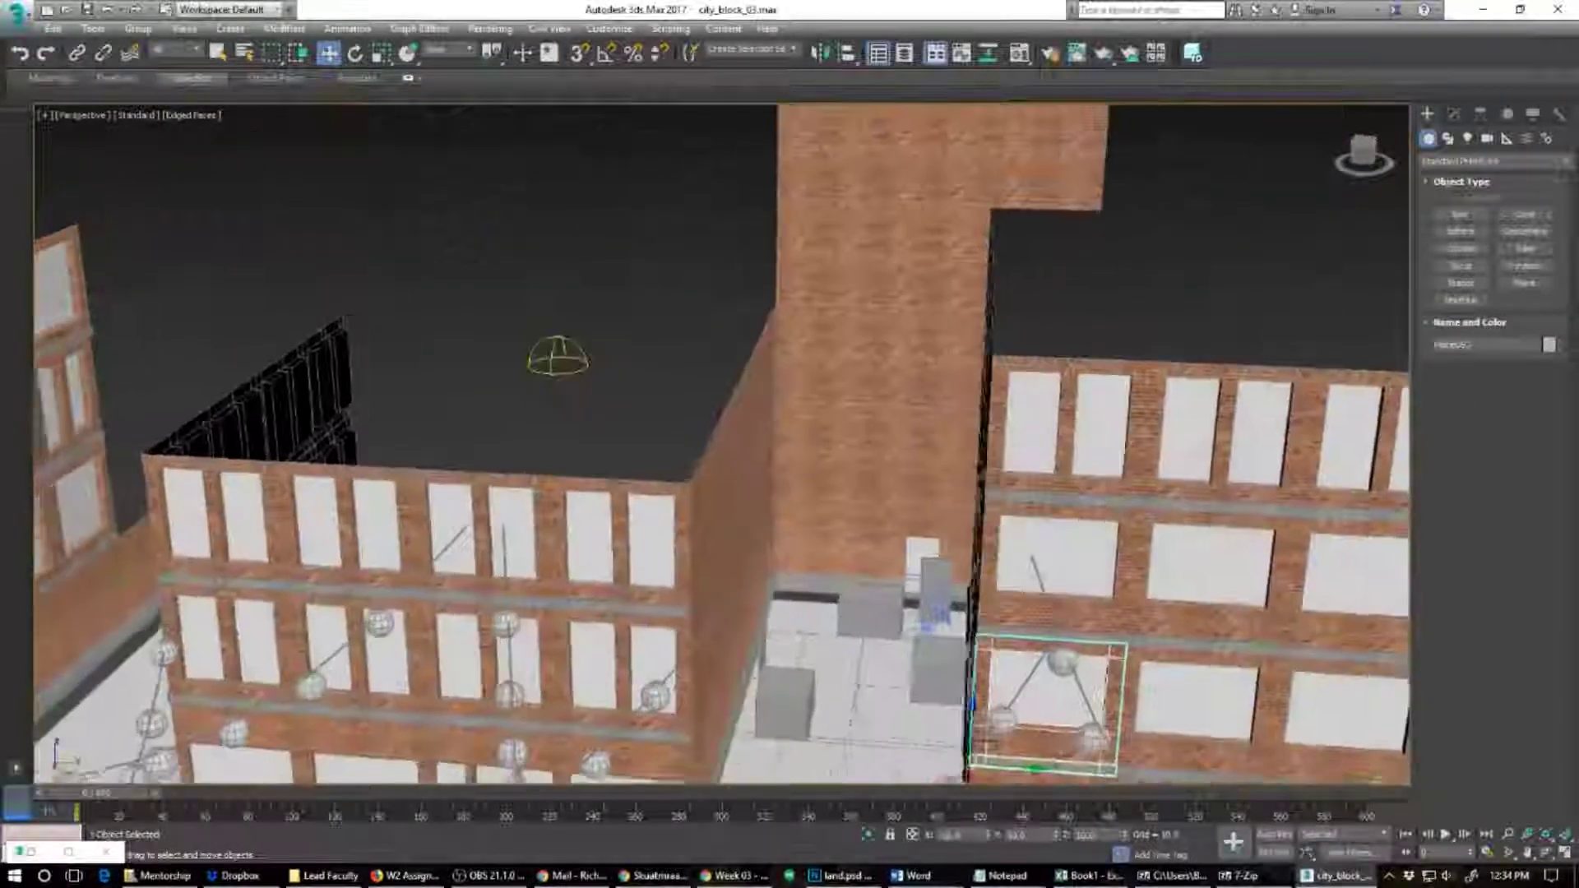
{"action": "middle_click_drag", "start_coordinate": [987, 514], "coordinate": [952, 363], "text": "alt"}
{"action": "scroll", "coordinate": [833, 502], "scroll_direction": "up", "scroll_amount": 3}
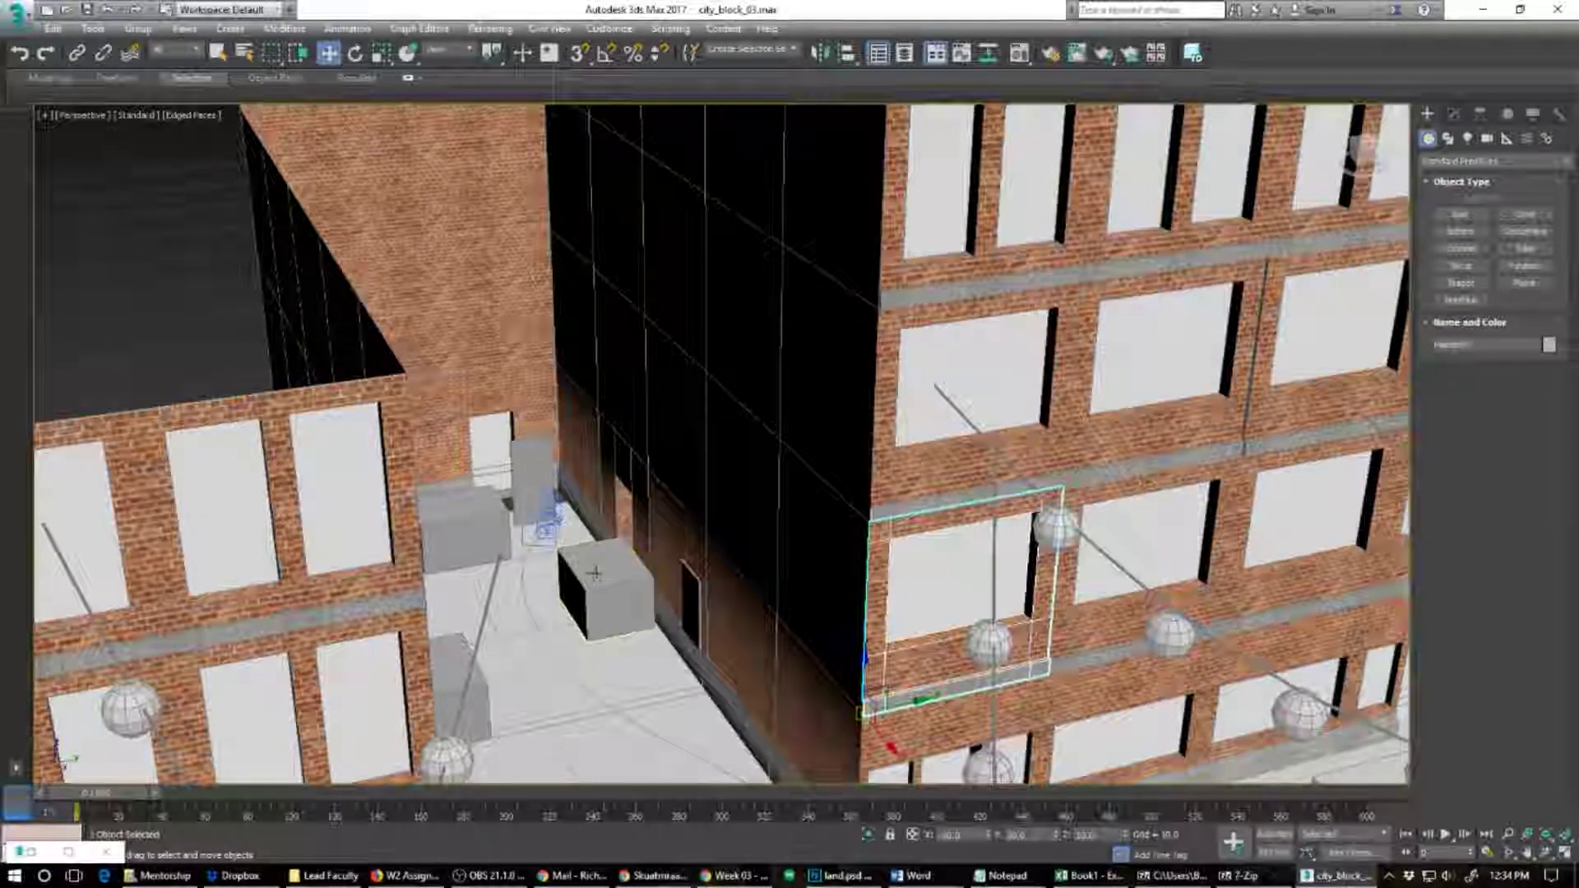
{"action": "middle_click_drag", "start_coordinate": [596, 573], "coordinate": [557, 567], "text": "alt"}
{"action": "scroll", "coordinate": [617, 556], "scroll_direction": "down", "scroll_amount": 5}
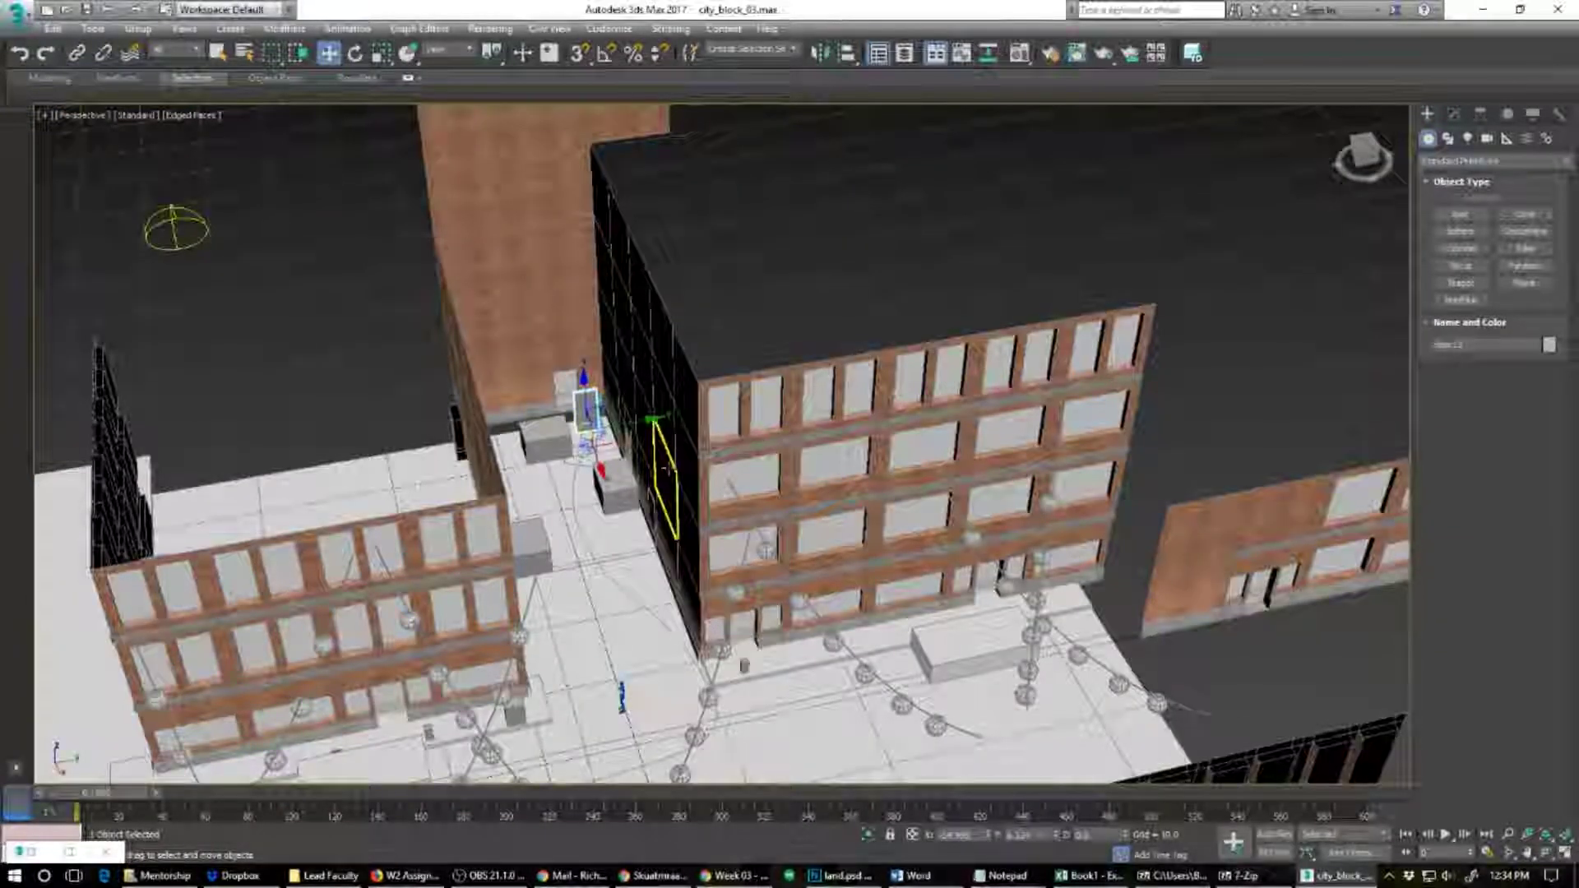
{"action": "key", "text": "Delete"}
Step: Examine the alley between the two brick buildings, including its boxes, the panel with the door at its end and the side-wall panels
{"action": "middle_click_drag", "start_coordinate": [673, 468], "coordinate": [642, 529], "text": "alt"}
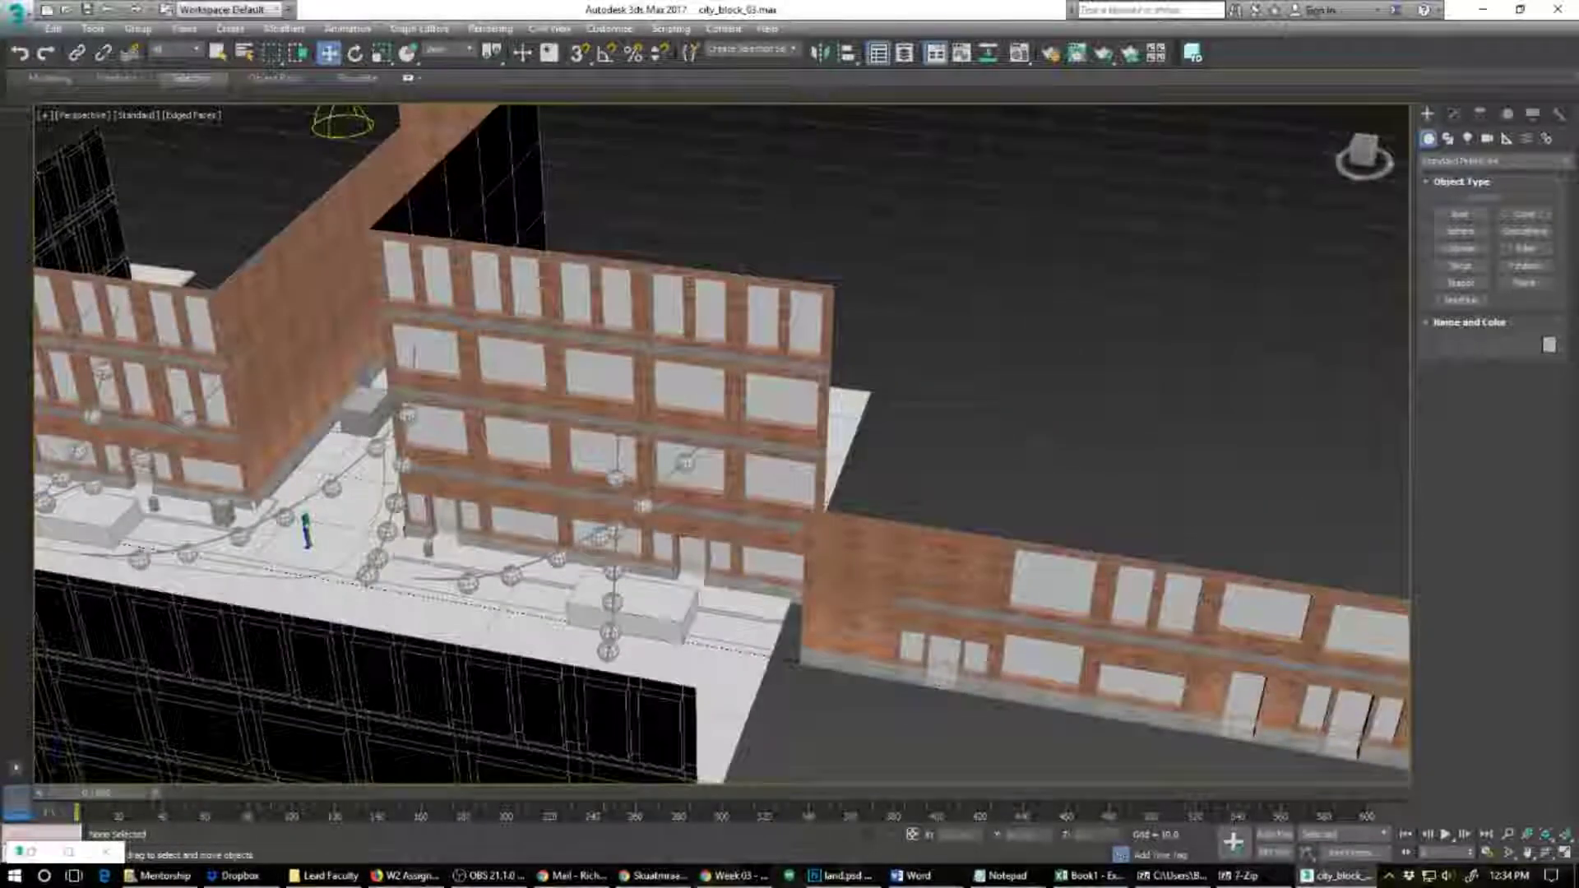
{"action": "left_click", "coordinate": [367, 372]}
{"action": "middle_click_drag", "start_coordinate": [350, 492], "coordinate": [409, 527], "text": "alt"}
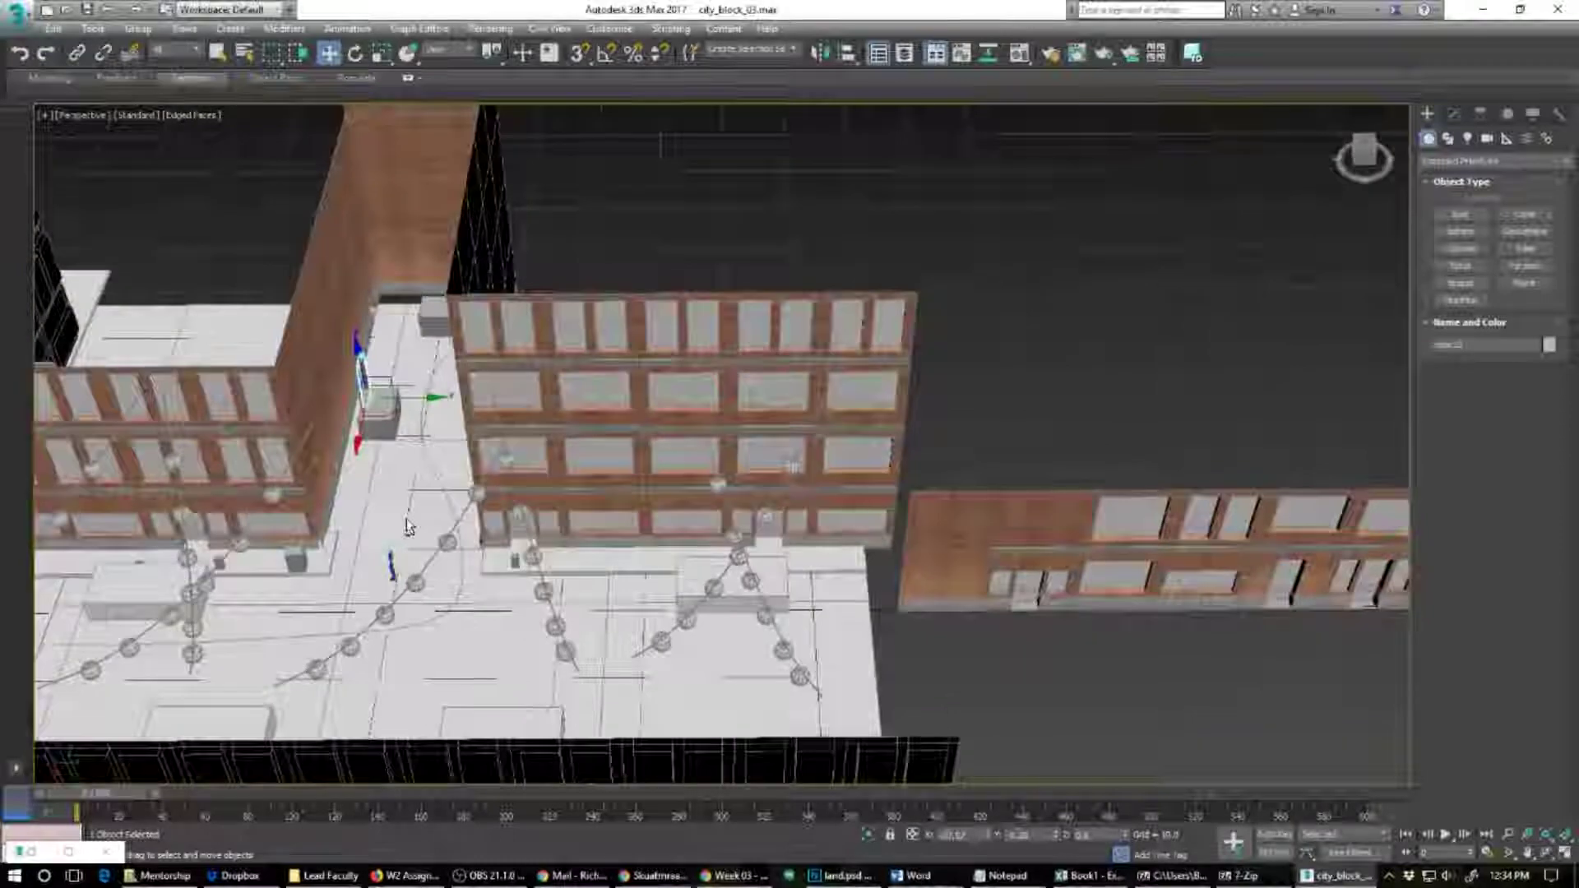
{"action": "middle_click_drag", "start_coordinate": [925, 533], "coordinate": [994, 586], "text": "alt"}
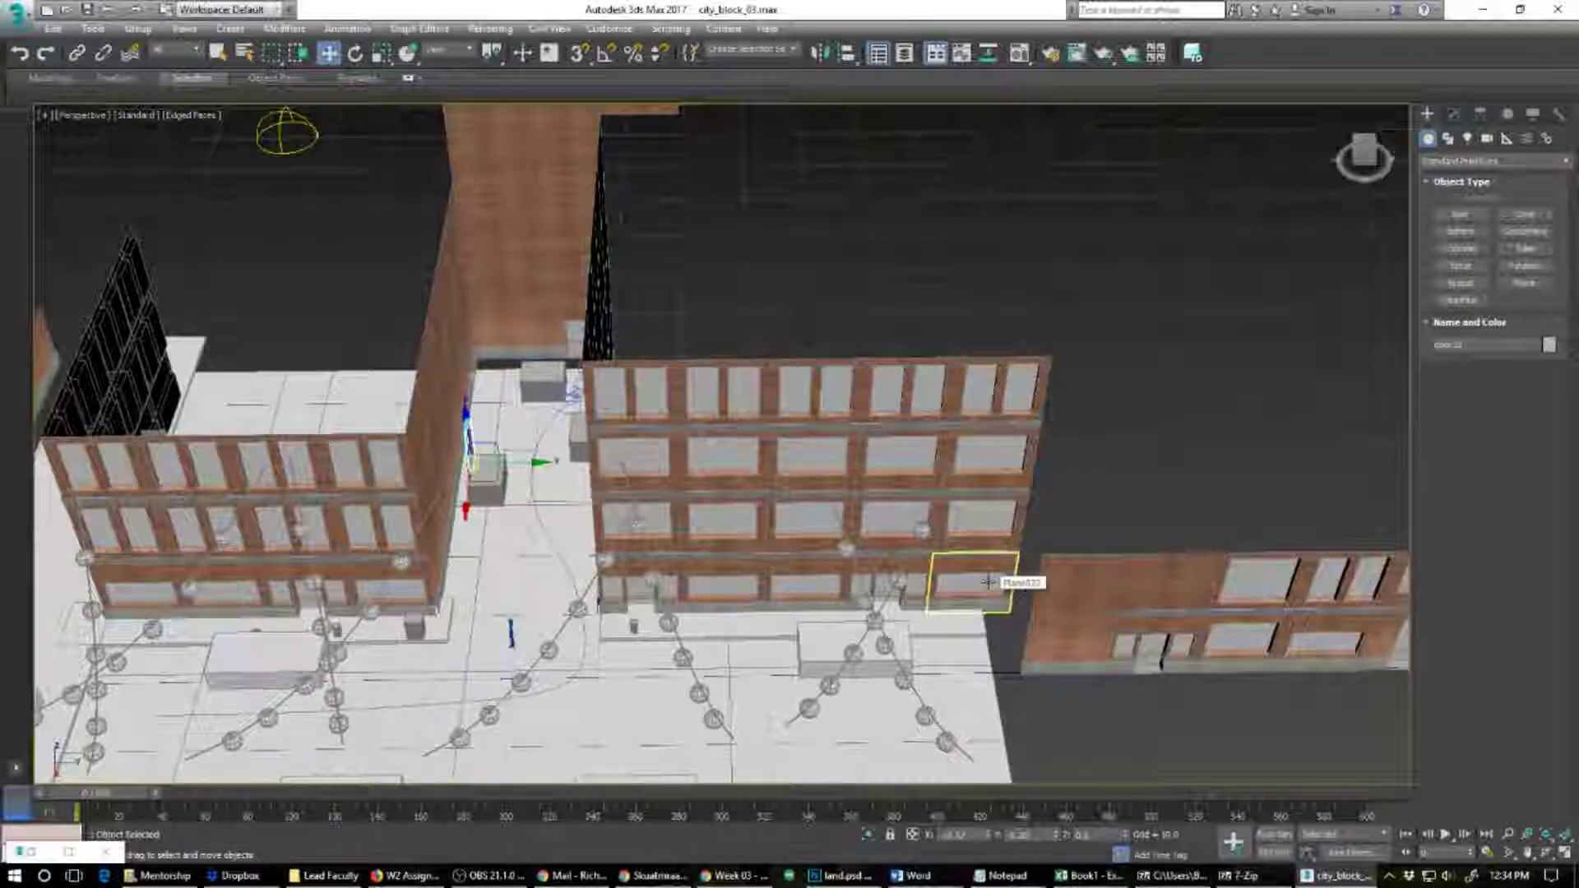
{"action": "key", "text": "ctrl+d"}
{"action": "middle_click_drag", "start_coordinate": [504, 357], "coordinate": [625, 385], "text": "alt"}
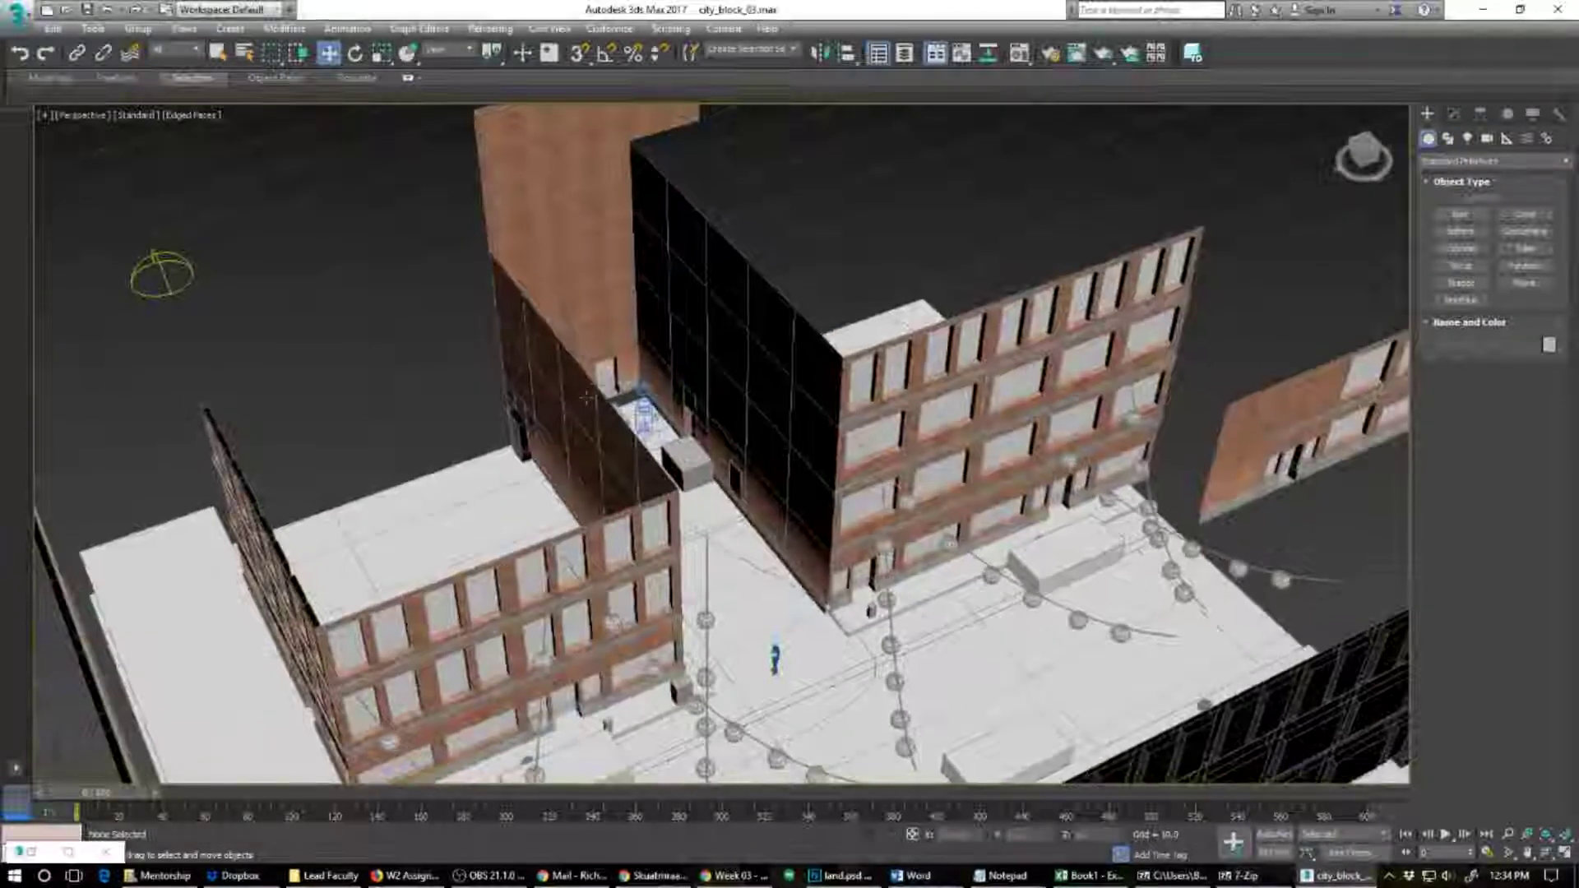
{"action": "scroll", "coordinate": [628, 383], "scroll_direction": "up", "scroll_amount": 5}
{"action": "left_click", "coordinate": [628, 383]}
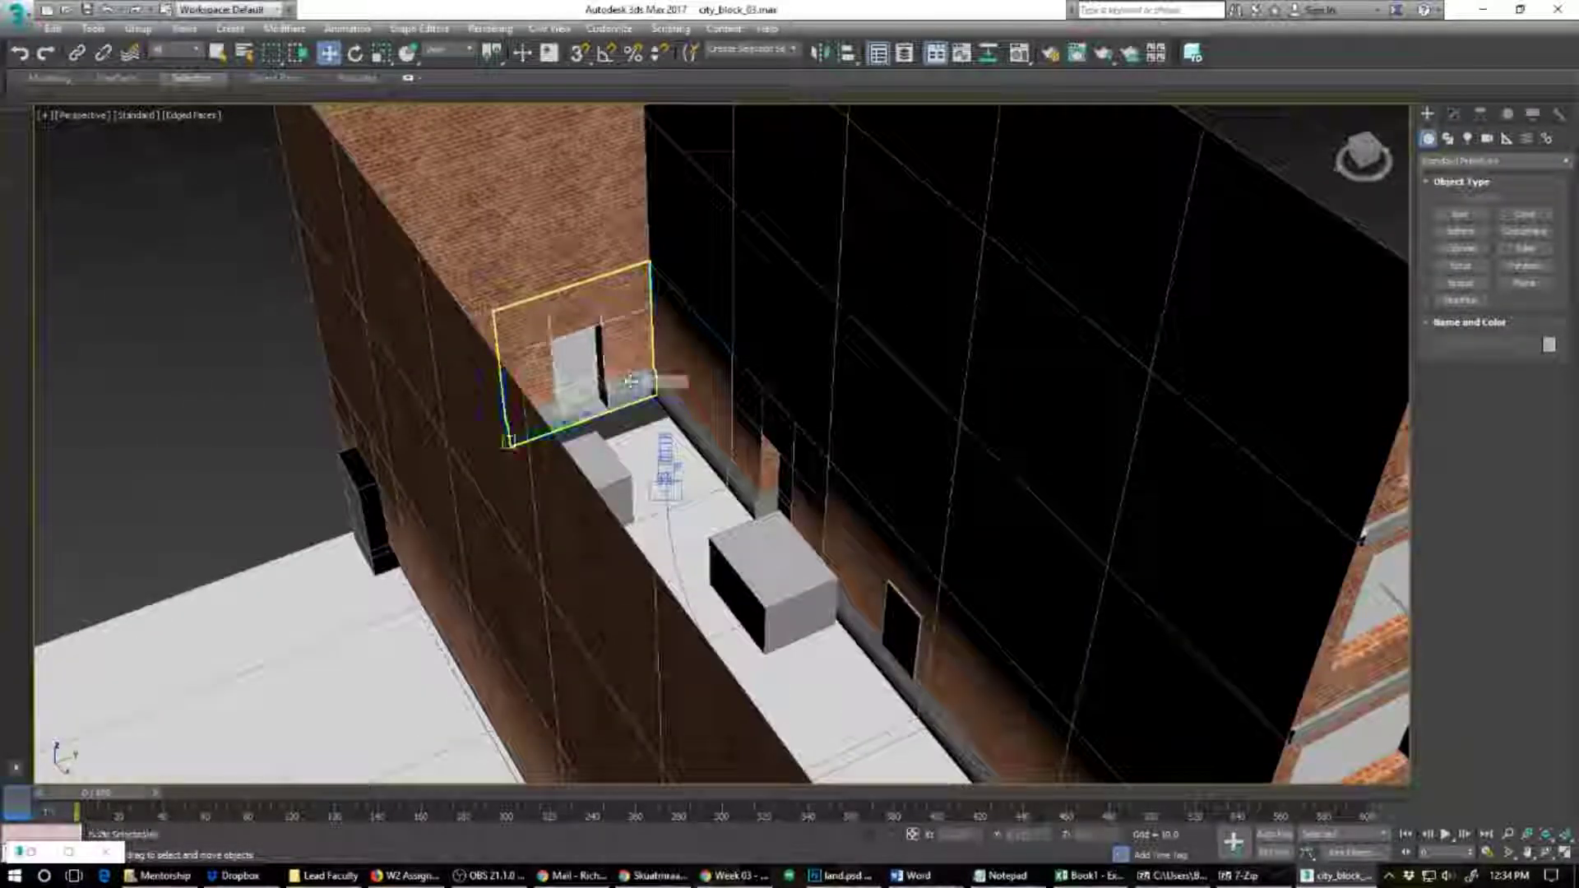
{"action": "middle_click_drag", "start_coordinate": [719, 515], "coordinate": [1054, 385], "text": "alt"}
{"action": "scroll", "coordinate": [1028, 383], "scroll_direction": "down", "scroll_amount": 3}
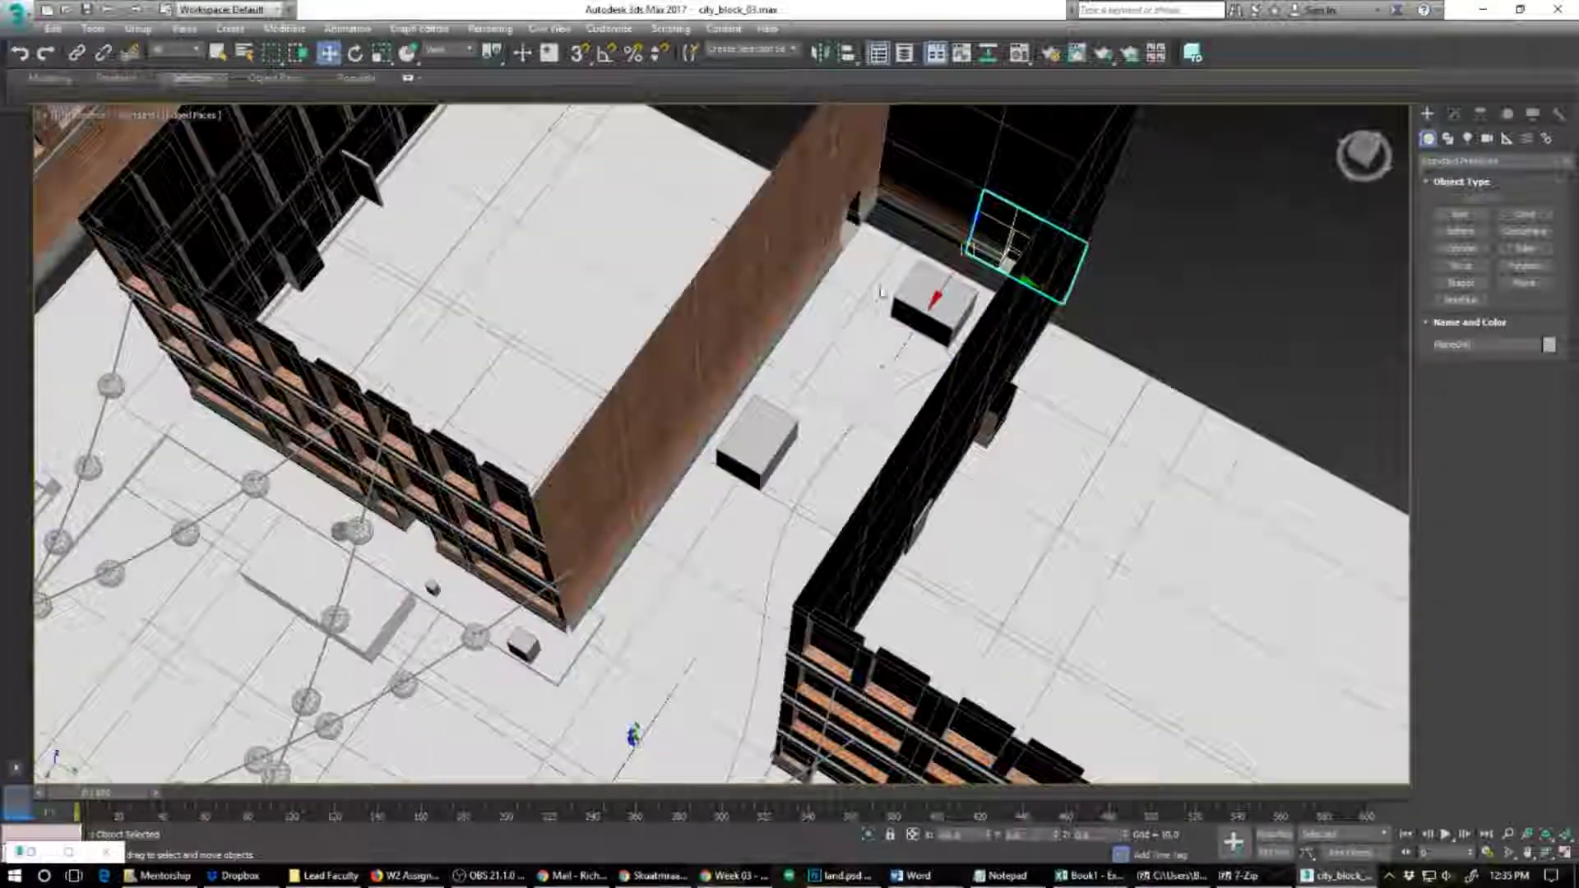
{"action": "left_click_drag", "start_coordinate": [1028, 247], "coordinate": [733, 385]}
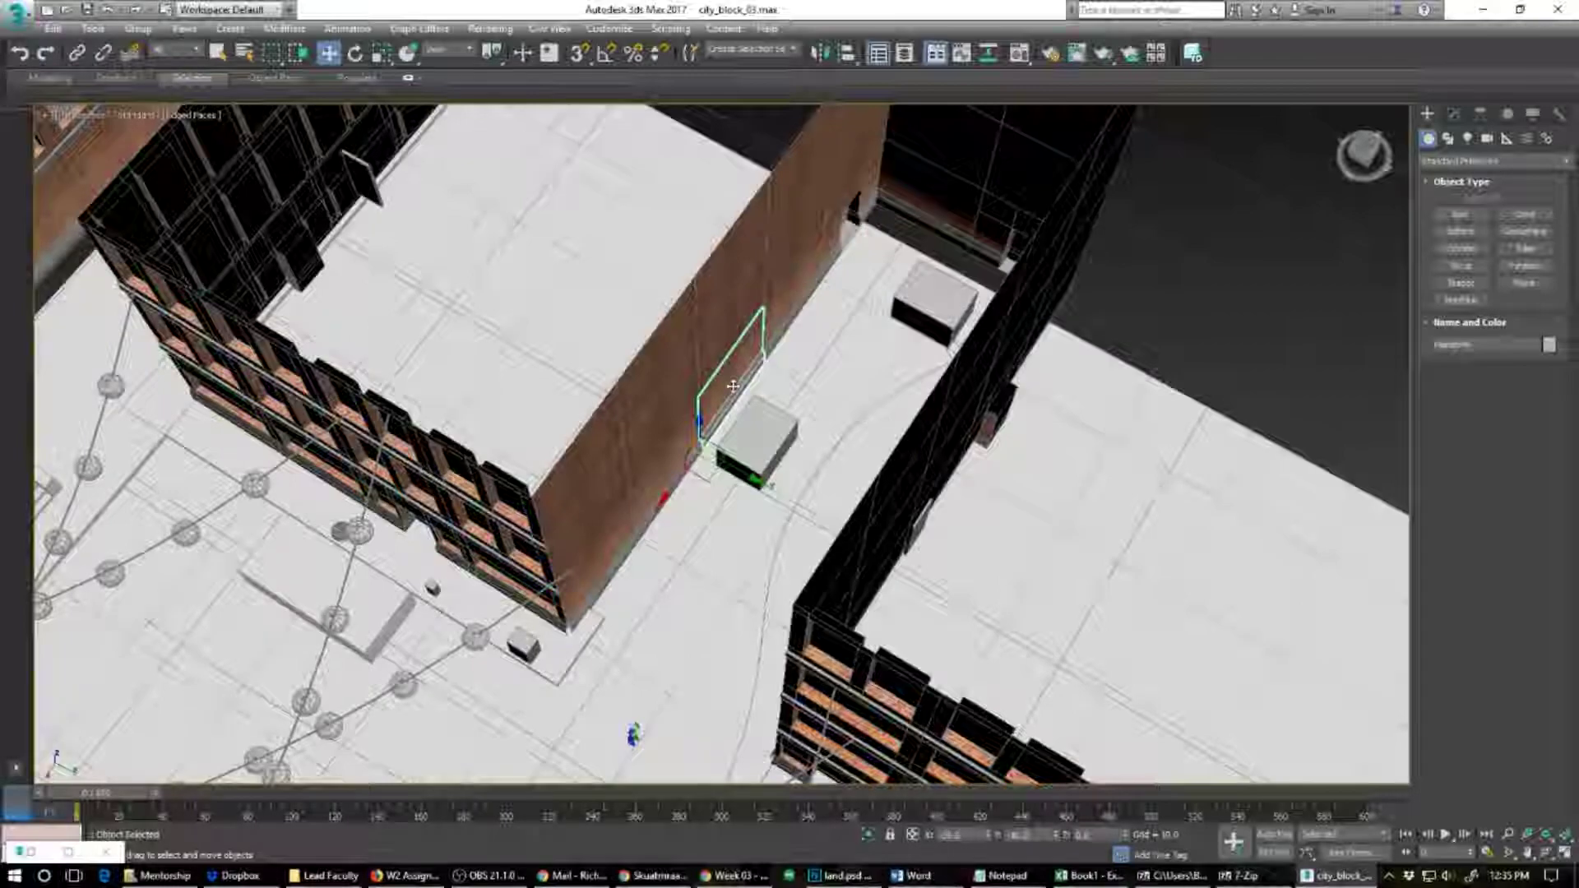
{"action": "key", "text": "ctrl+z"}
Step: Examine the layout of the whole block from above, including the wall rows, the courtyard and the loose corner panels at its open end
{"action": "middle_click_drag", "start_coordinate": [810, 396], "coordinate": [852, 429], "text": "alt"}
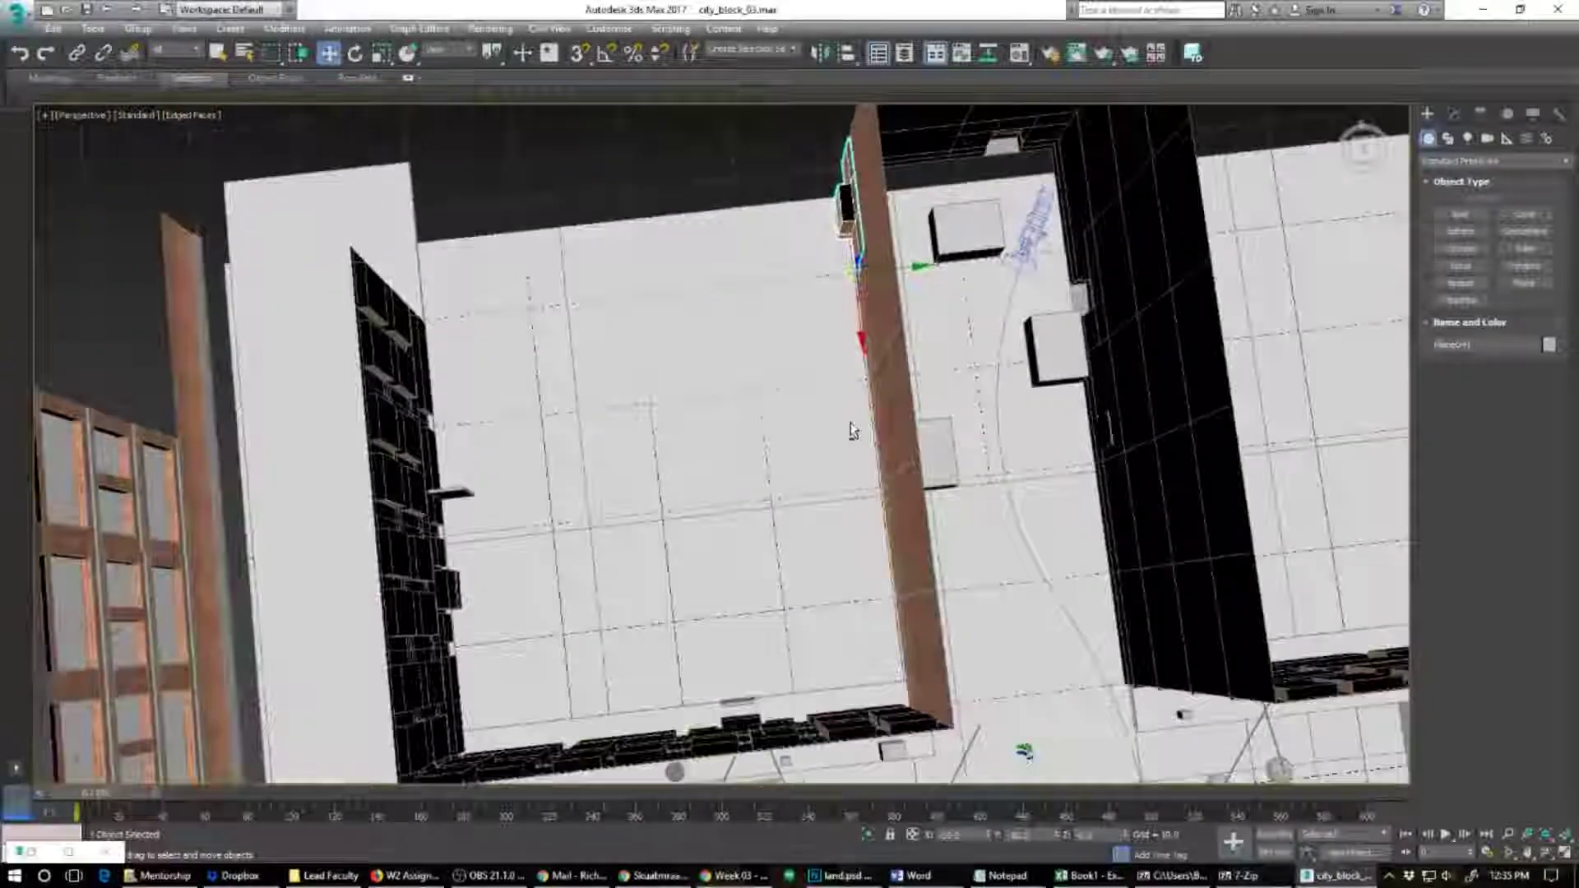
{"action": "scroll", "coordinate": [852, 429], "scroll_direction": "up", "scroll_amount": 3}
{"action": "scroll", "coordinate": [244, 531], "scroll_direction": "down", "scroll_amount": 6}
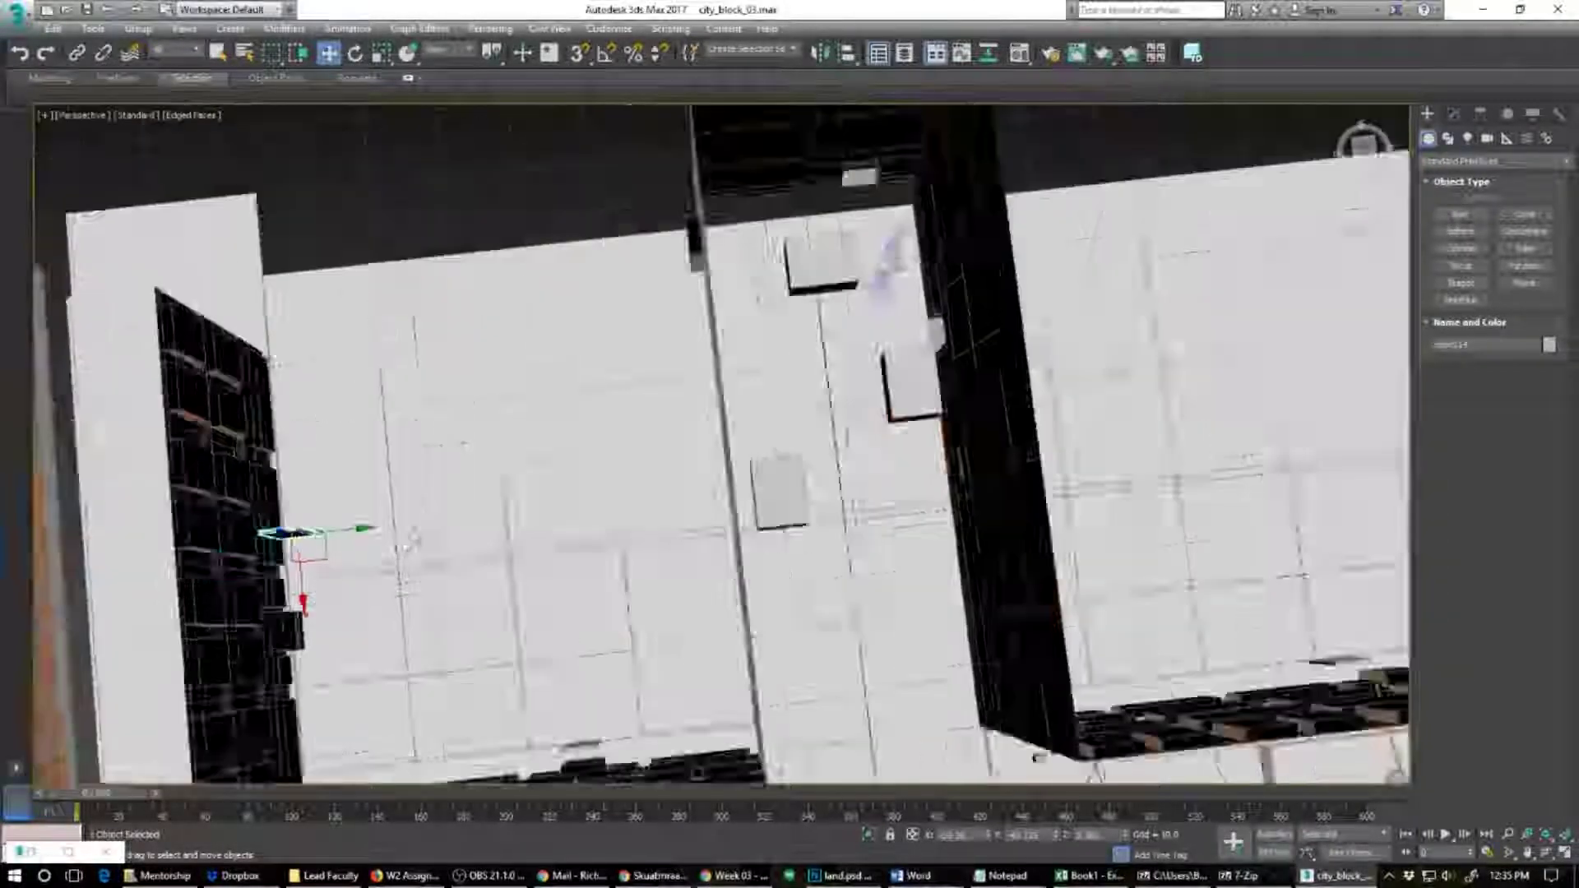
{"action": "left_click", "coordinate": [421, 525]}
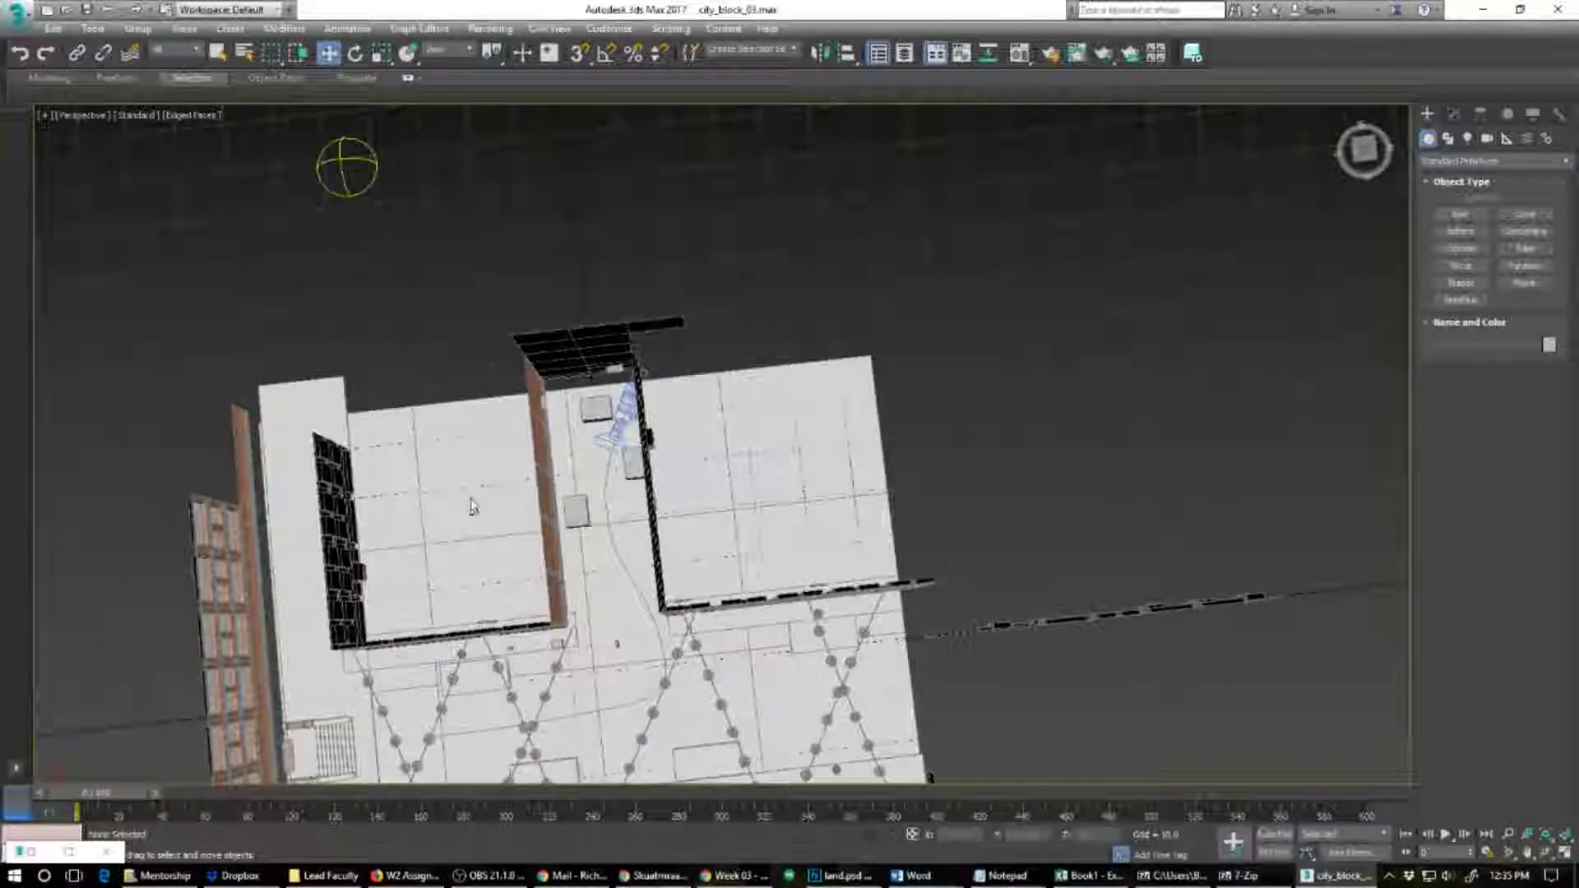
{"action": "middle_click_drag", "start_coordinate": [465, 564], "coordinate": [322, 458], "text": "alt"}
{"action": "scroll", "coordinate": [349, 444], "scroll_direction": "up", "scroll_amount": 6}
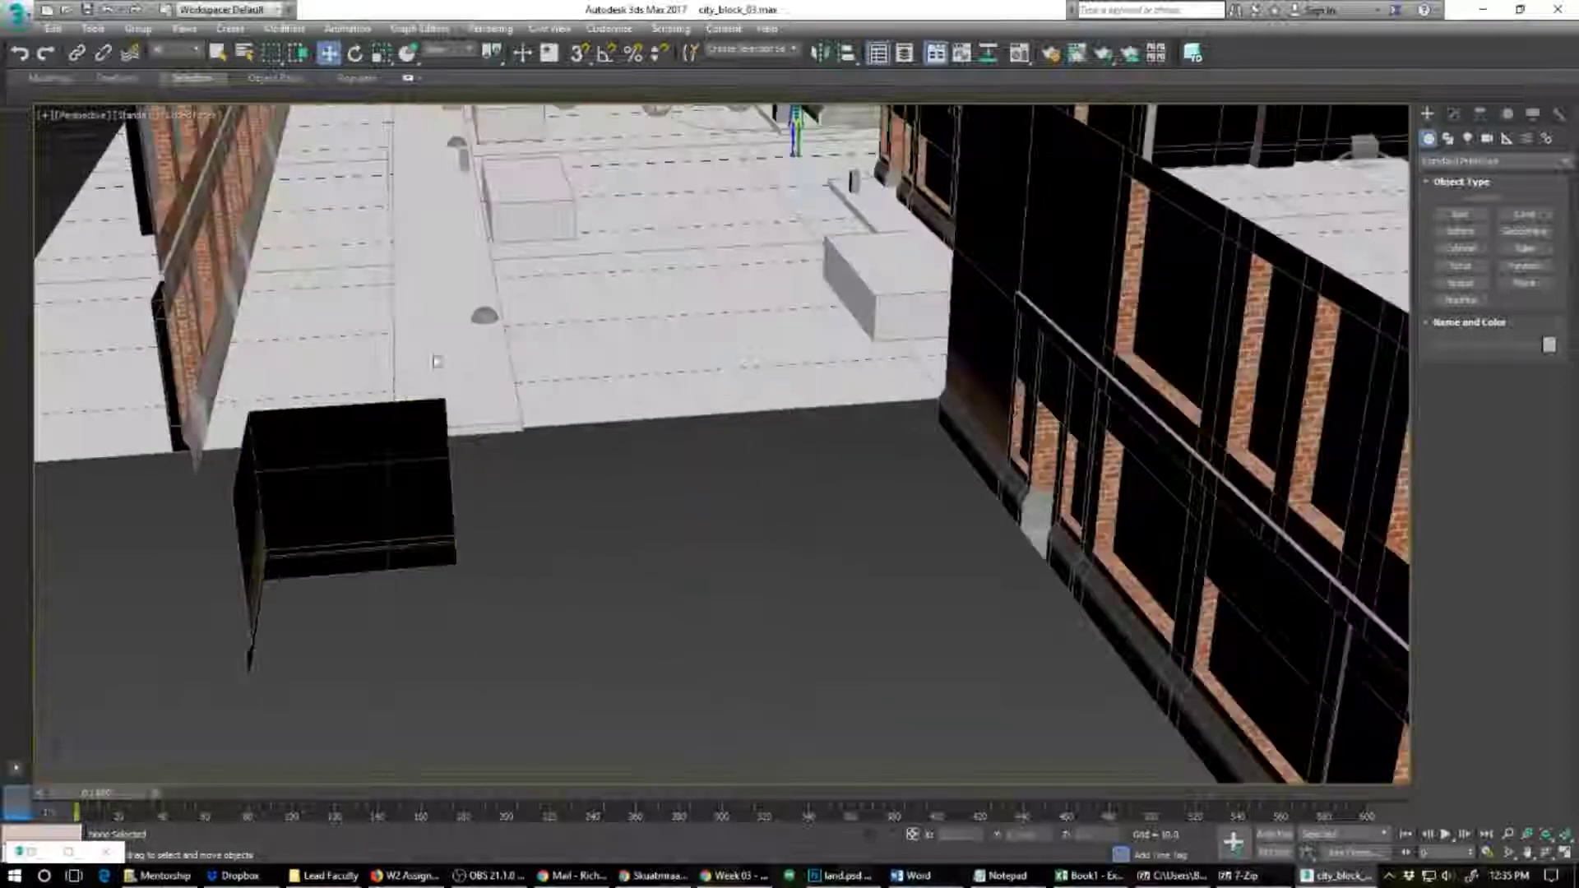
{"action": "scroll", "coordinate": [587, 339], "scroll_direction": "down", "scroll_amount": 6}
{"action": "mouse_move", "coordinate": [559, 324]}
{"action": "middle_mouse_down", "text": "alt"}
{"action": "mouse_move", "coordinate": [603, 380]}
{"action": "mouse_move", "coordinate": [601, 412]}
{"action": "mouse_move", "coordinate": [661, 353]}
{"action": "mouse_move", "coordinate": [747, 351]}
{"action": "mouse_move", "coordinate": [526, 359]}
{"action": "mouse_move", "coordinate": [518, 339]}
{"action": "mouse_move", "coordinate": [546, 335]}
{"action": "middle_mouse_up", "text": "alt"}
{"action": "middle_click_drag", "start_coordinate": [500, 288], "coordinate": [603, 420], "text": "alt"}
{"action": "scroll", "coordinate": [603, 420], "scroll_direction": "down", "scroll_amount": 4}
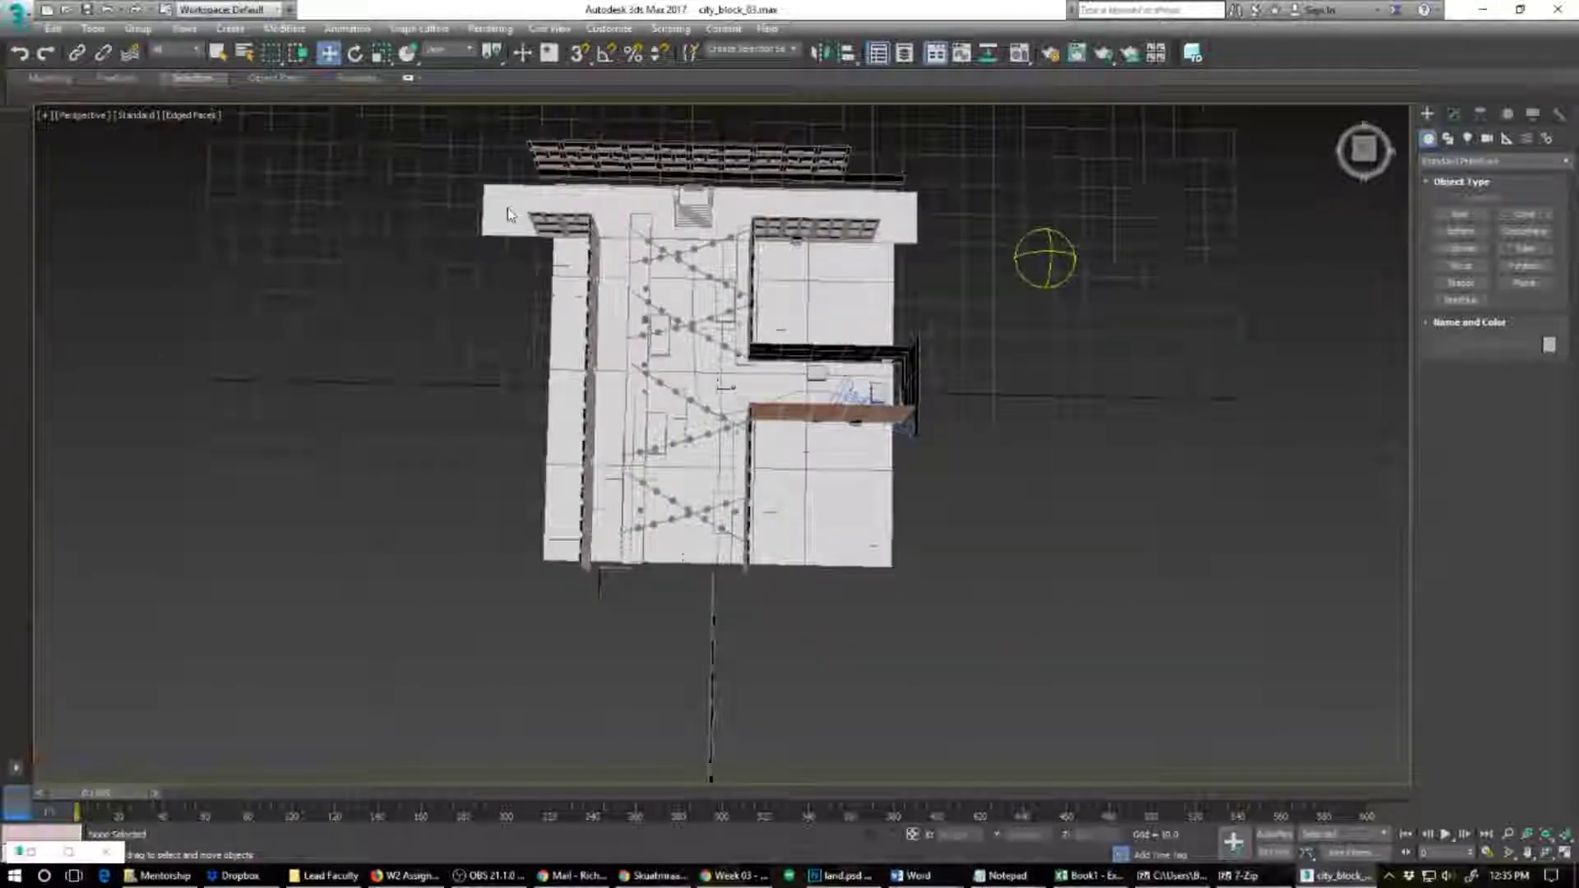
Step: Select the whole long façade opposite the alley with its corner return and open the snap types in Grid and Snap Settings
{"action": "left_click_drag", "start_coordinate": [597, 599], "coordinate": [592, 592]}
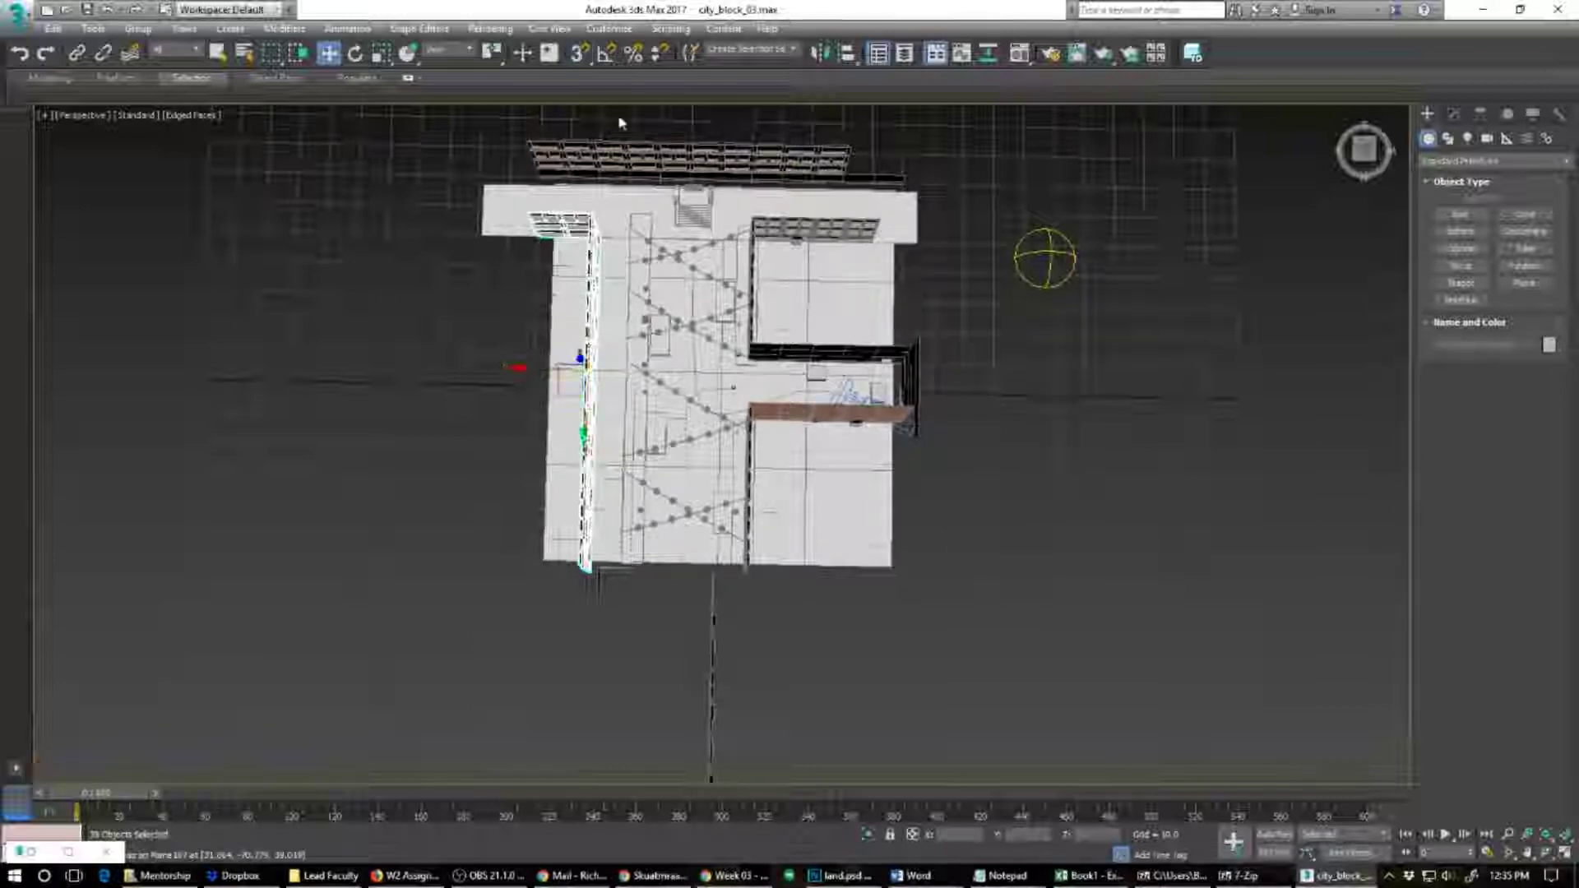
{"action": "right_click", "coordinate": [603, 58]}
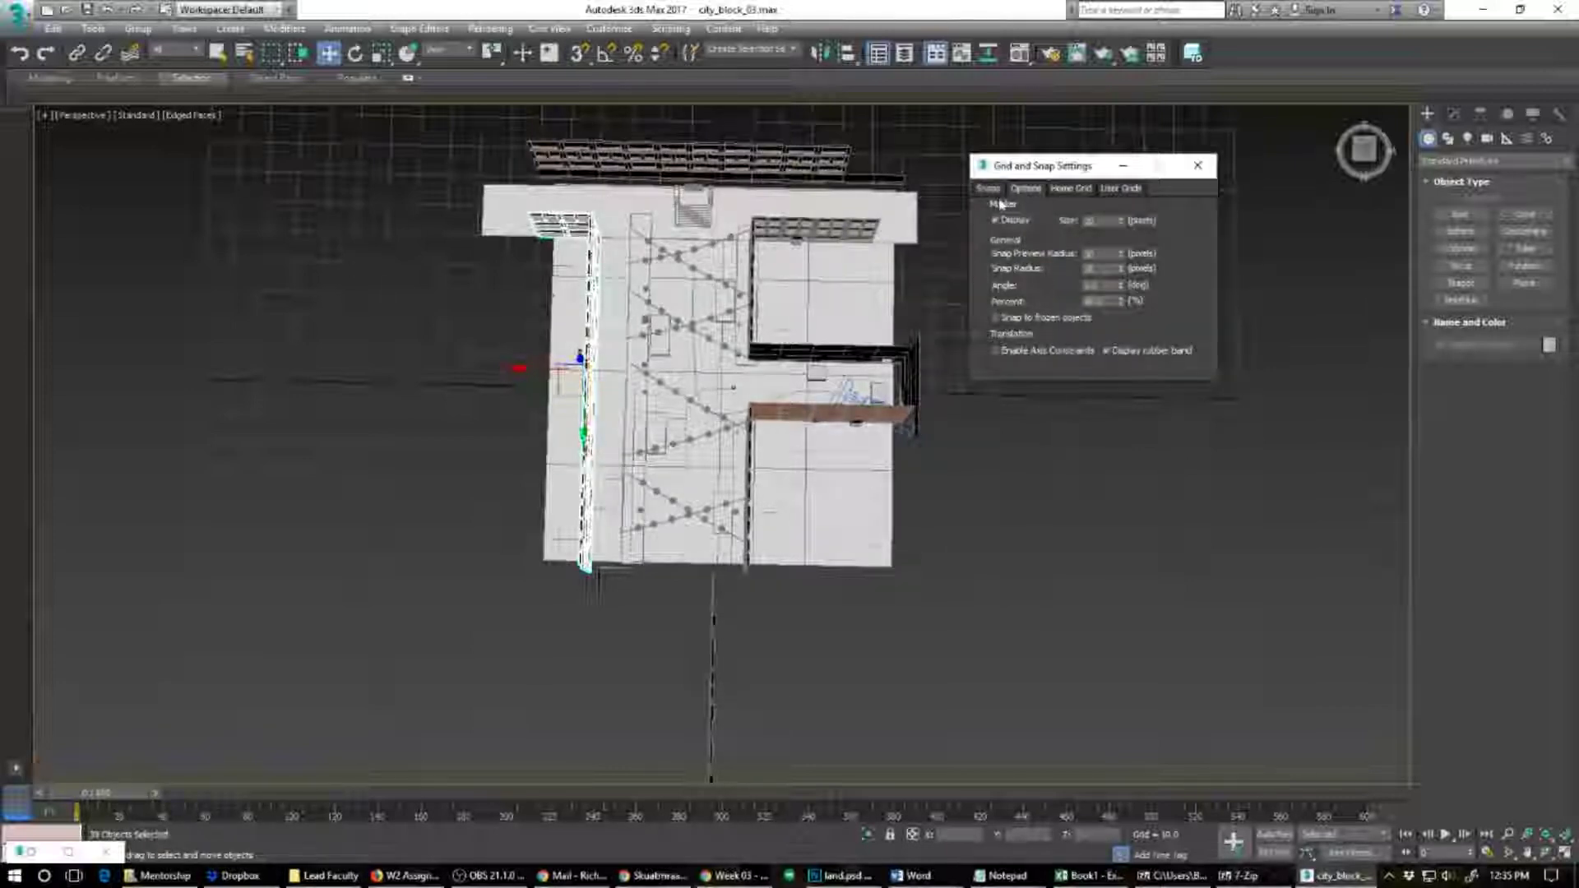
{"action": "left_click", "coordinate": [989, 189]}
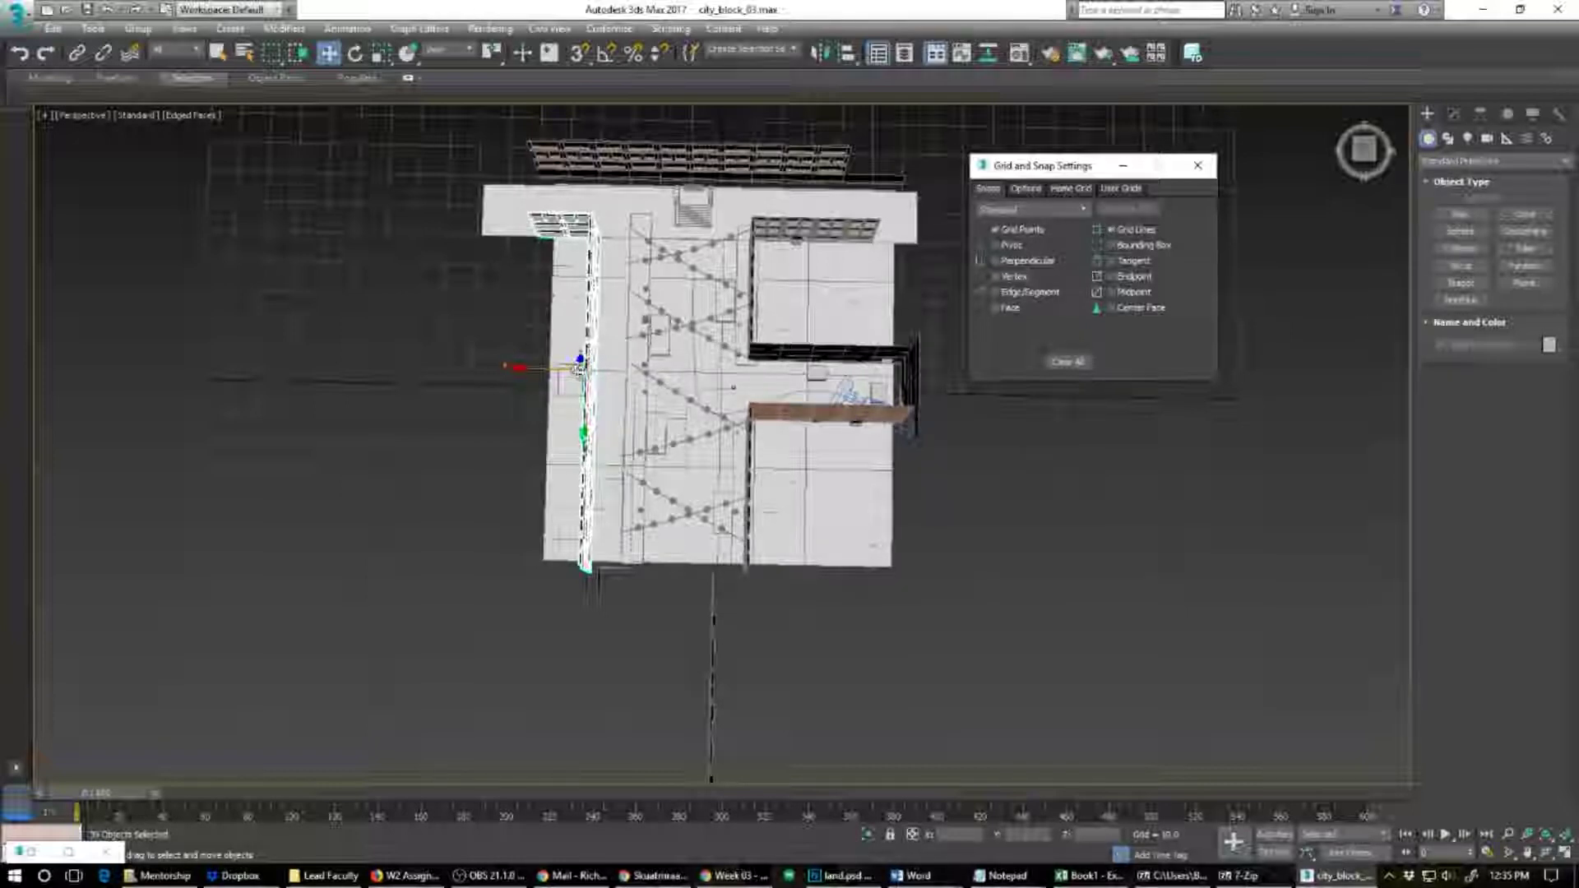
{"action": "left_click_drag", "start_coordinate": [582, 372], "coordinate": [580, 368]}
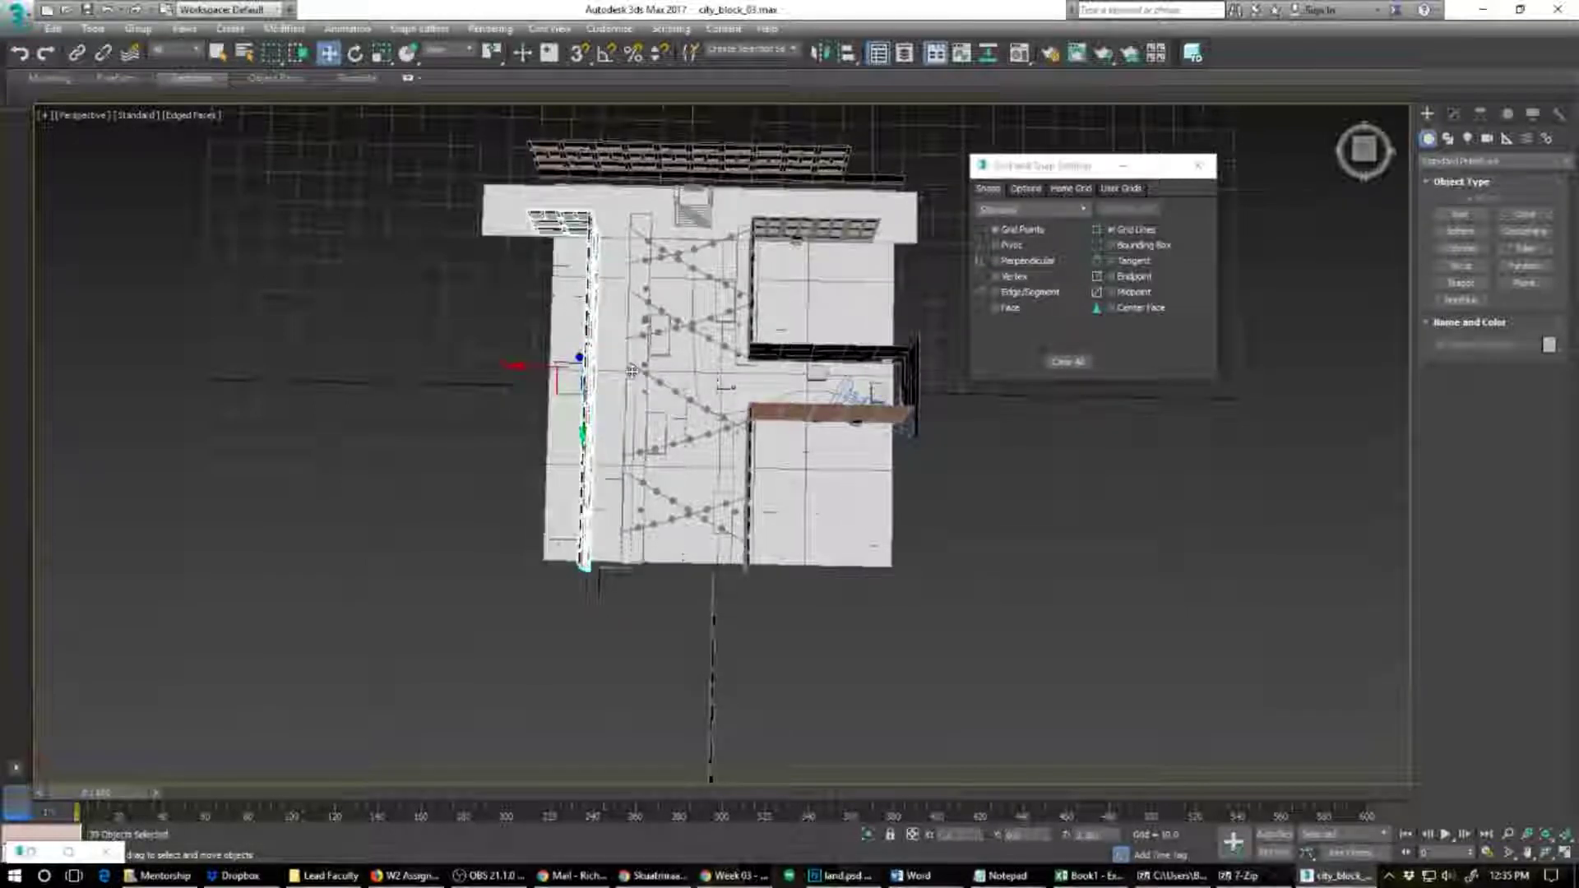
{"action": "key", "text": "ctrl+z"}
Step: Try to shift the selected façade across the courtyard toward the opposite buildings, and undo the moves
{"action": "middle_click_drag", "start_coordinate": [588, 464], "coordinate": [571, 409], "text": "alt"}
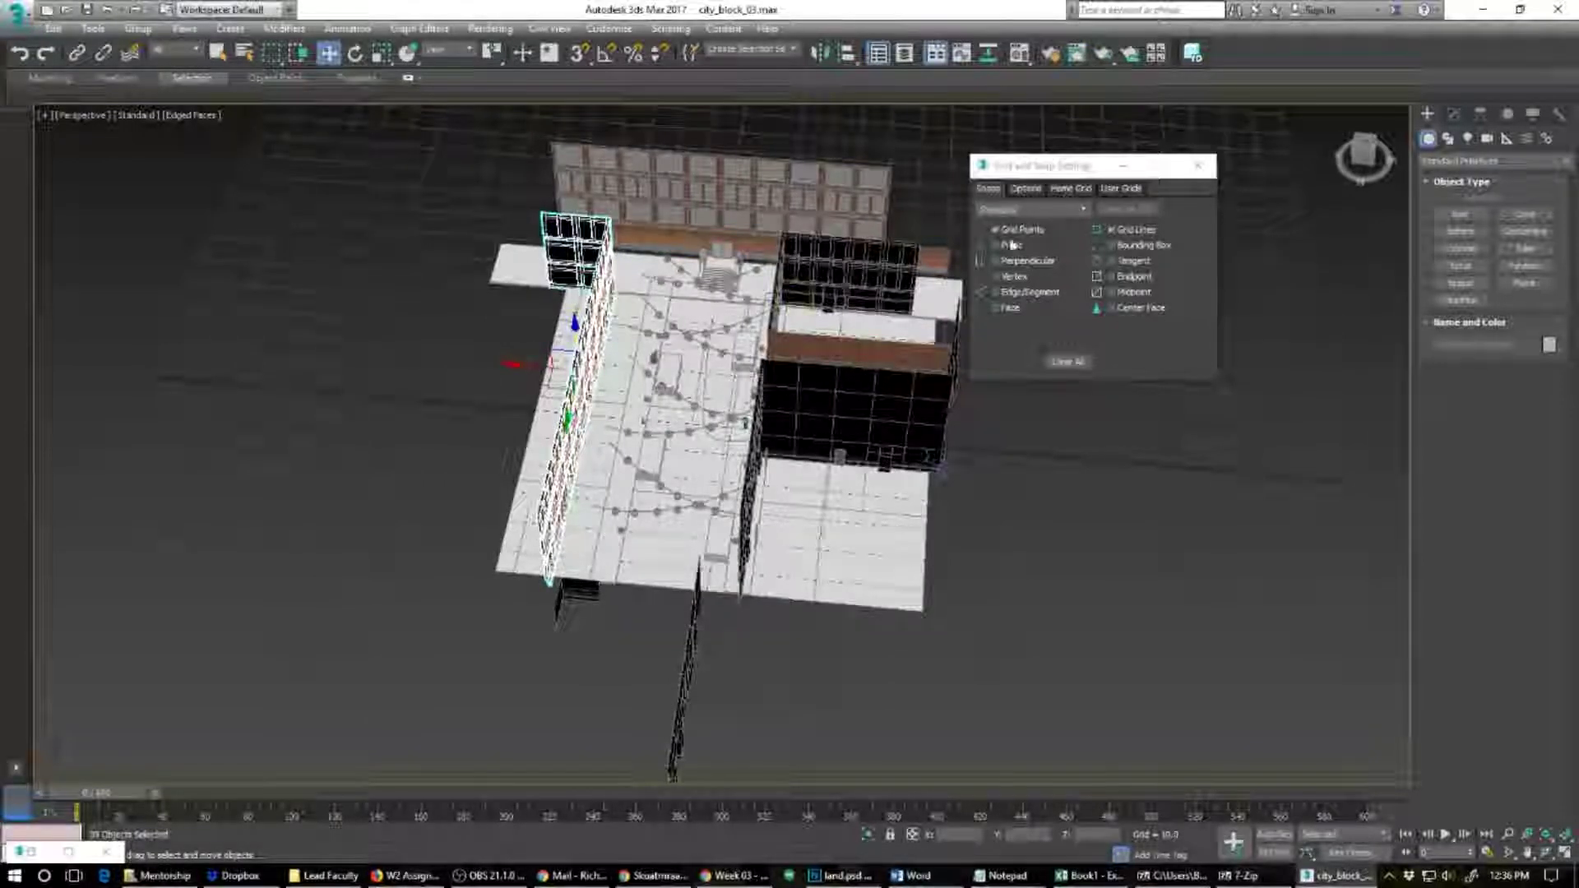
{"action": "left_click", "coordinate": [1069, 209]}
{"action": "left_click", "coordinate": [1072, 215]}
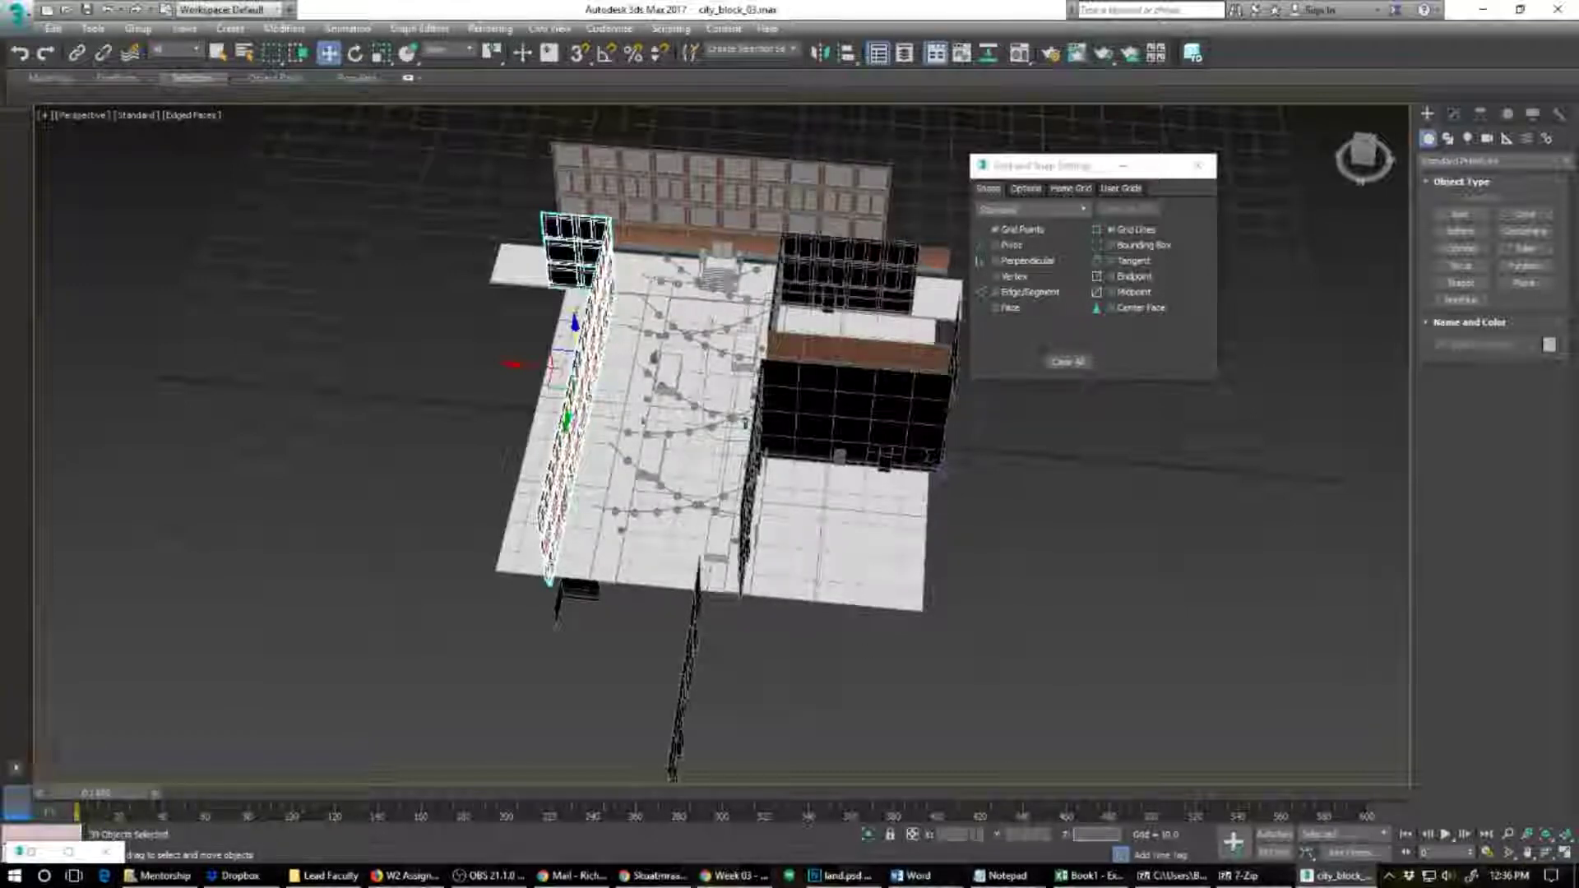
{"action": "left_click_drag", "start_coordinate": [526, 365], "coordinate": [640, 376]}
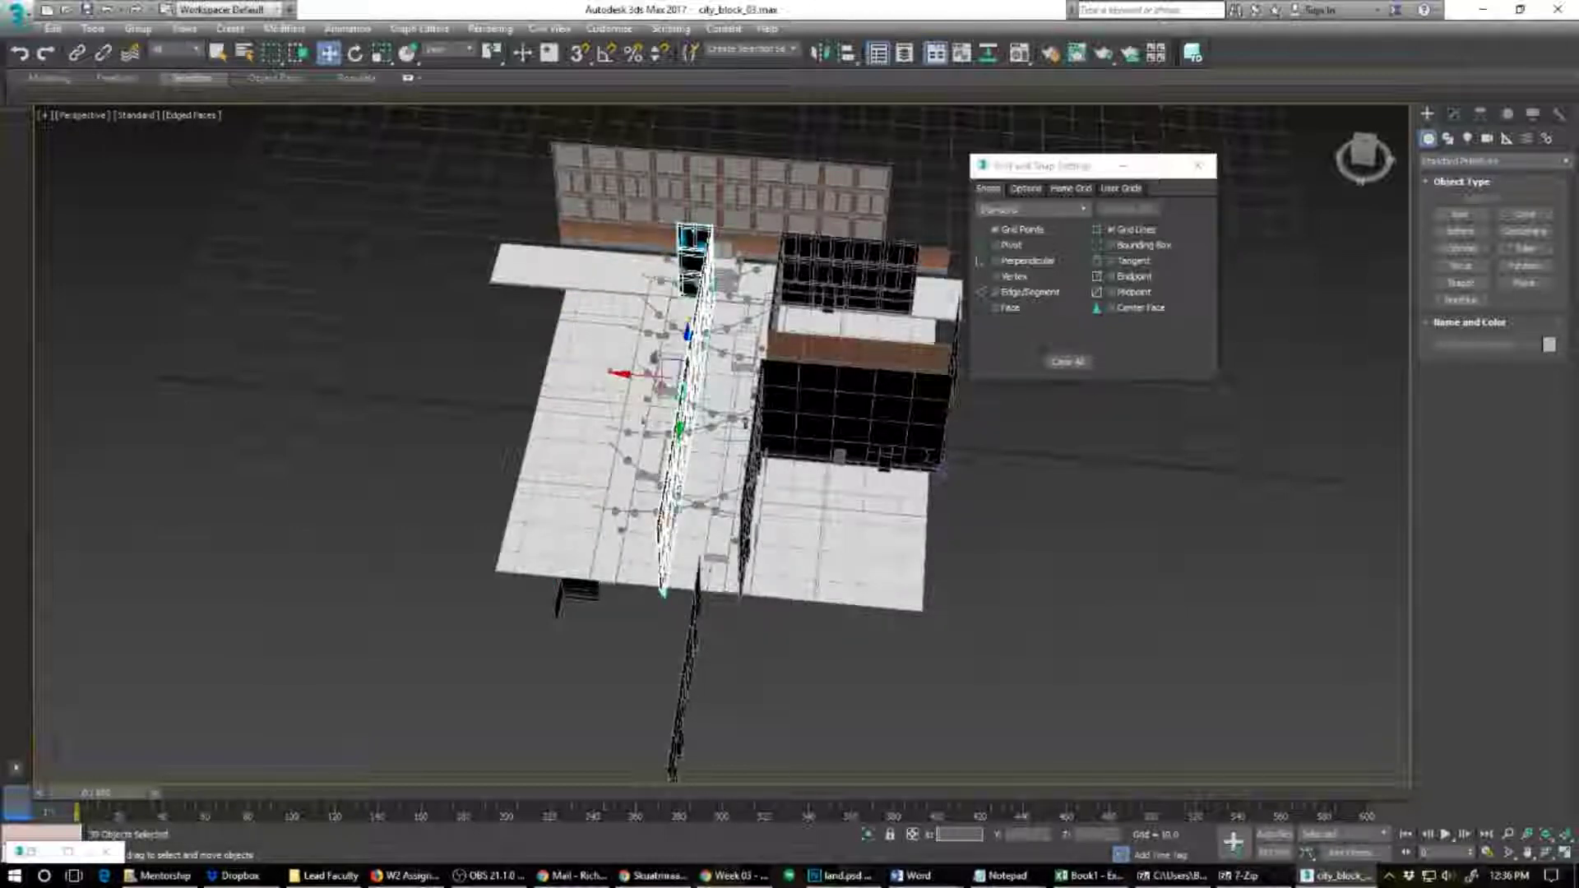
{"action": "left_click_drag", "start_coordinate": [640, 375], "coordinate": [695, 381]}
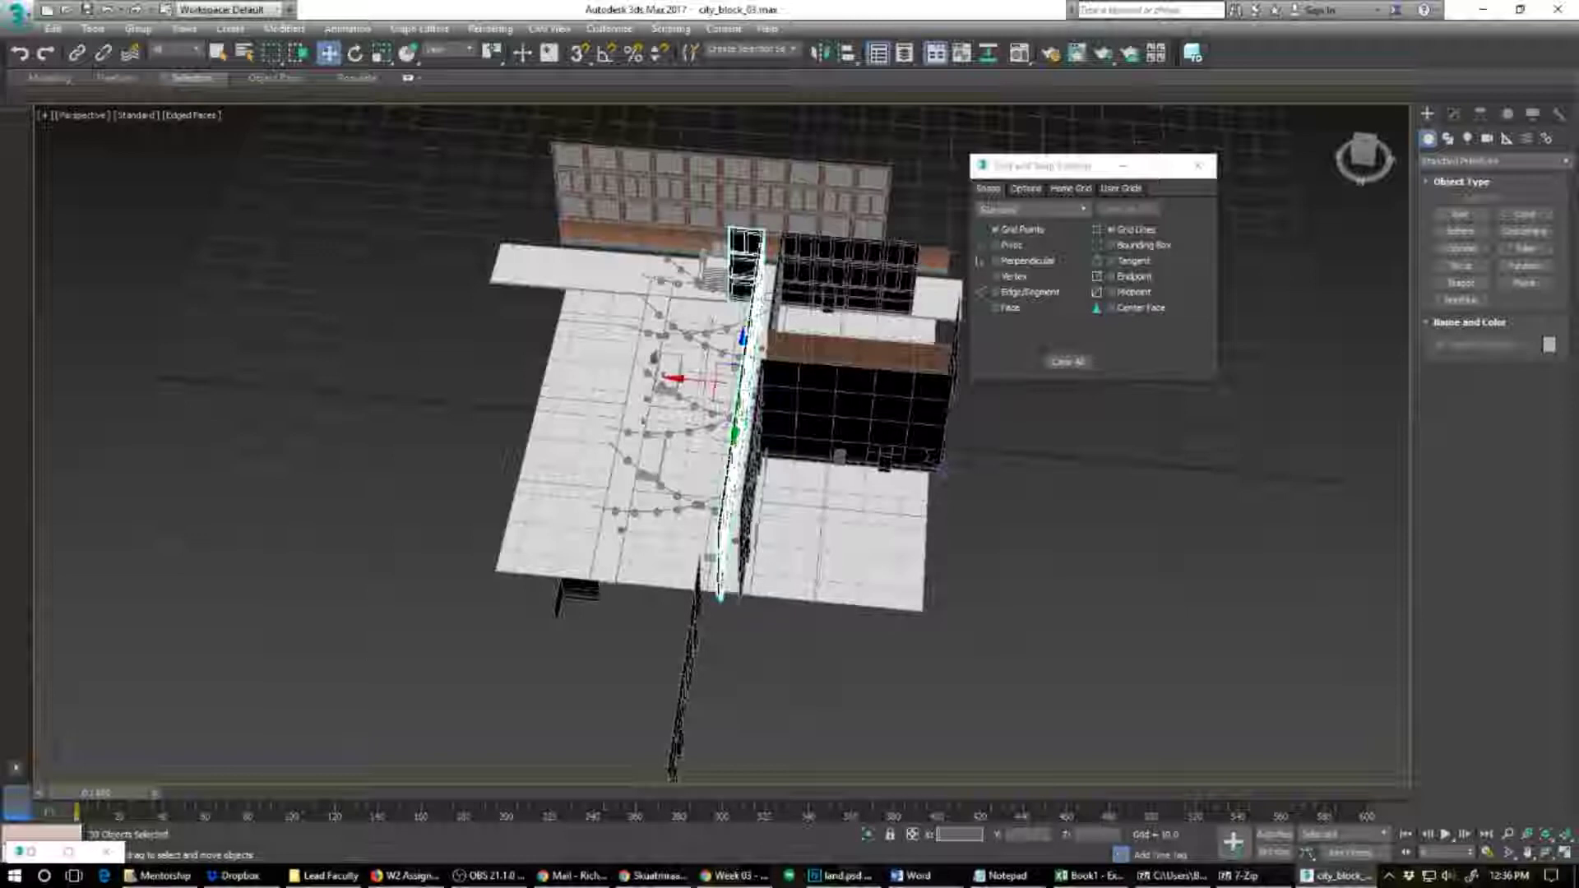
{"action": "key", "text": "ctrl+z"}
{"action": "key", "text": "ctrl+z"}
{"action": "key", "text": "ctrl+z"}
{"action": "key", "text": "ctrl+z"}
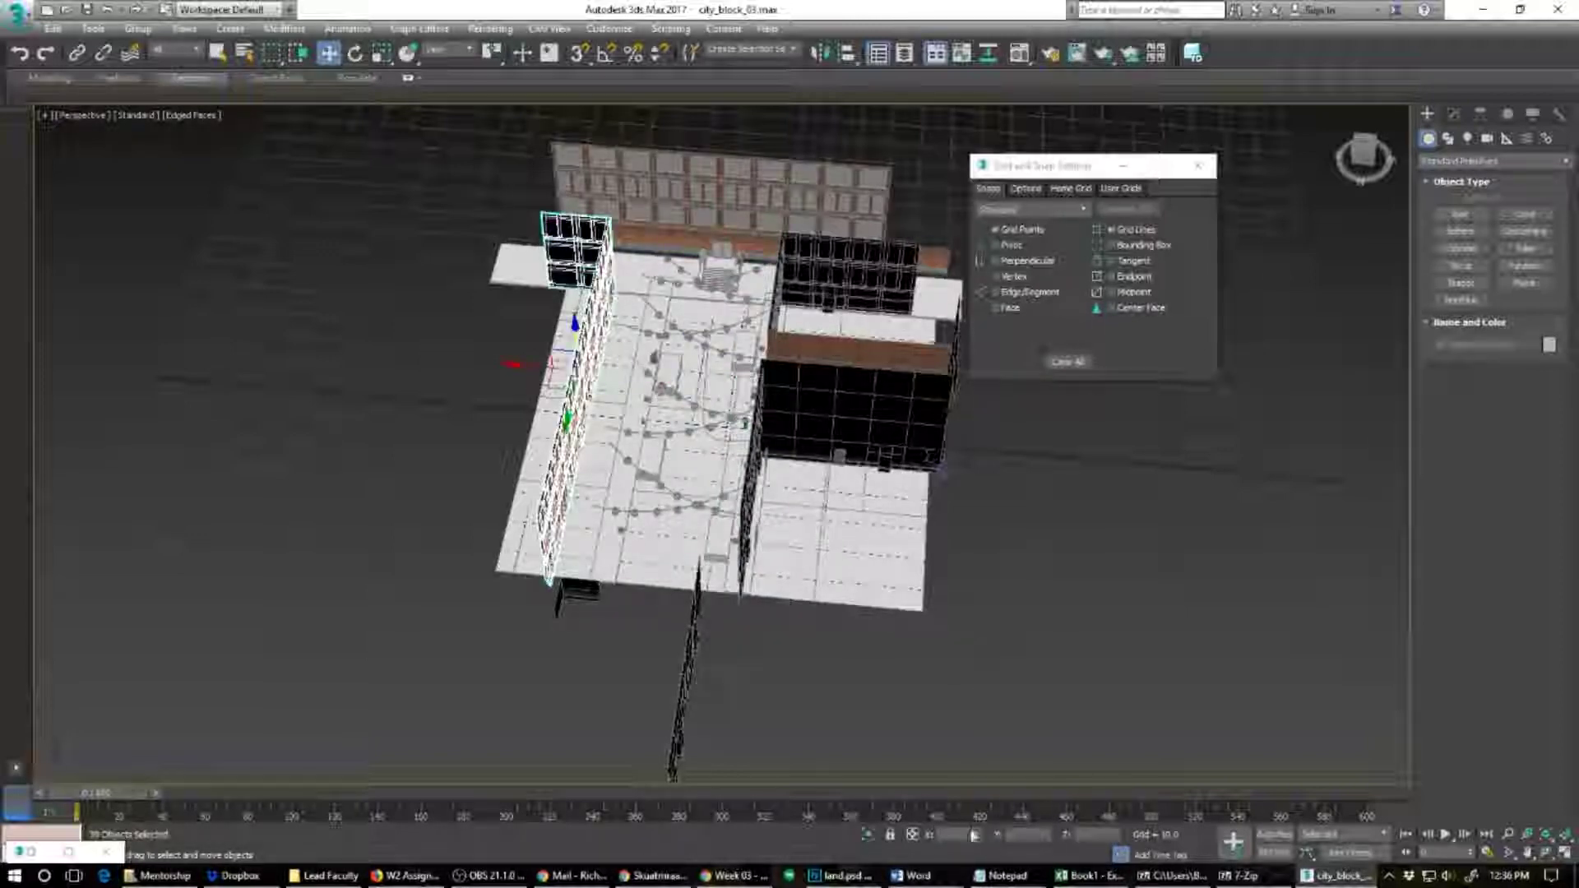
Step: Move the selected façade from the middle of the courtyard back to its outer side, opposite the alley
{"action": "key", "text": "ctrl+z"}
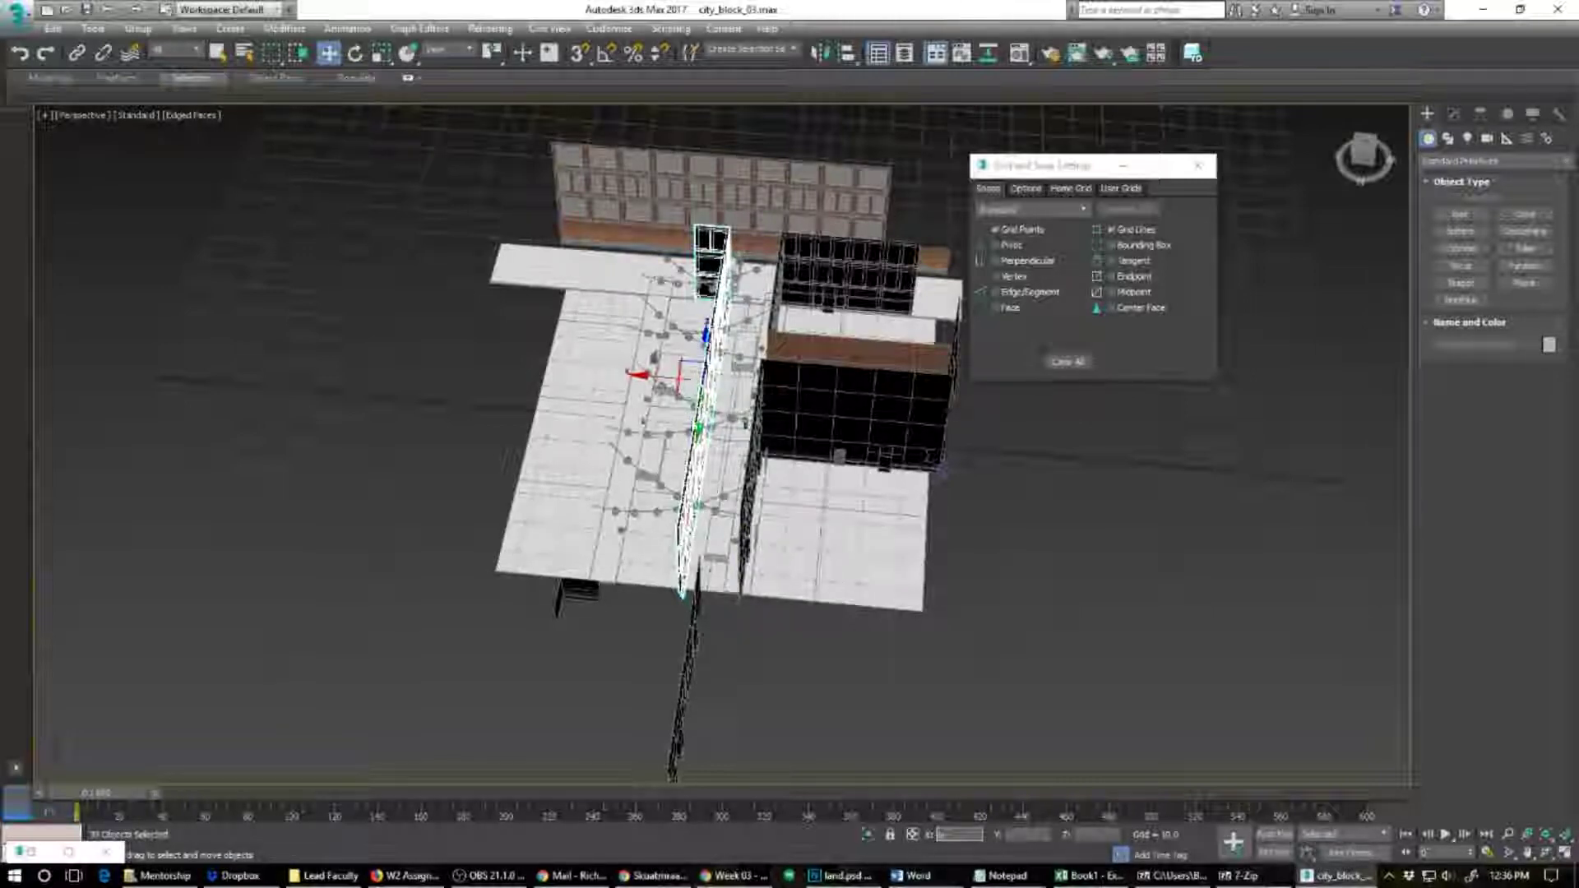
{"action": "right_click", "coordinate": [707, 439]}
{"action": "left_click", "coordinate": [751, 345]}
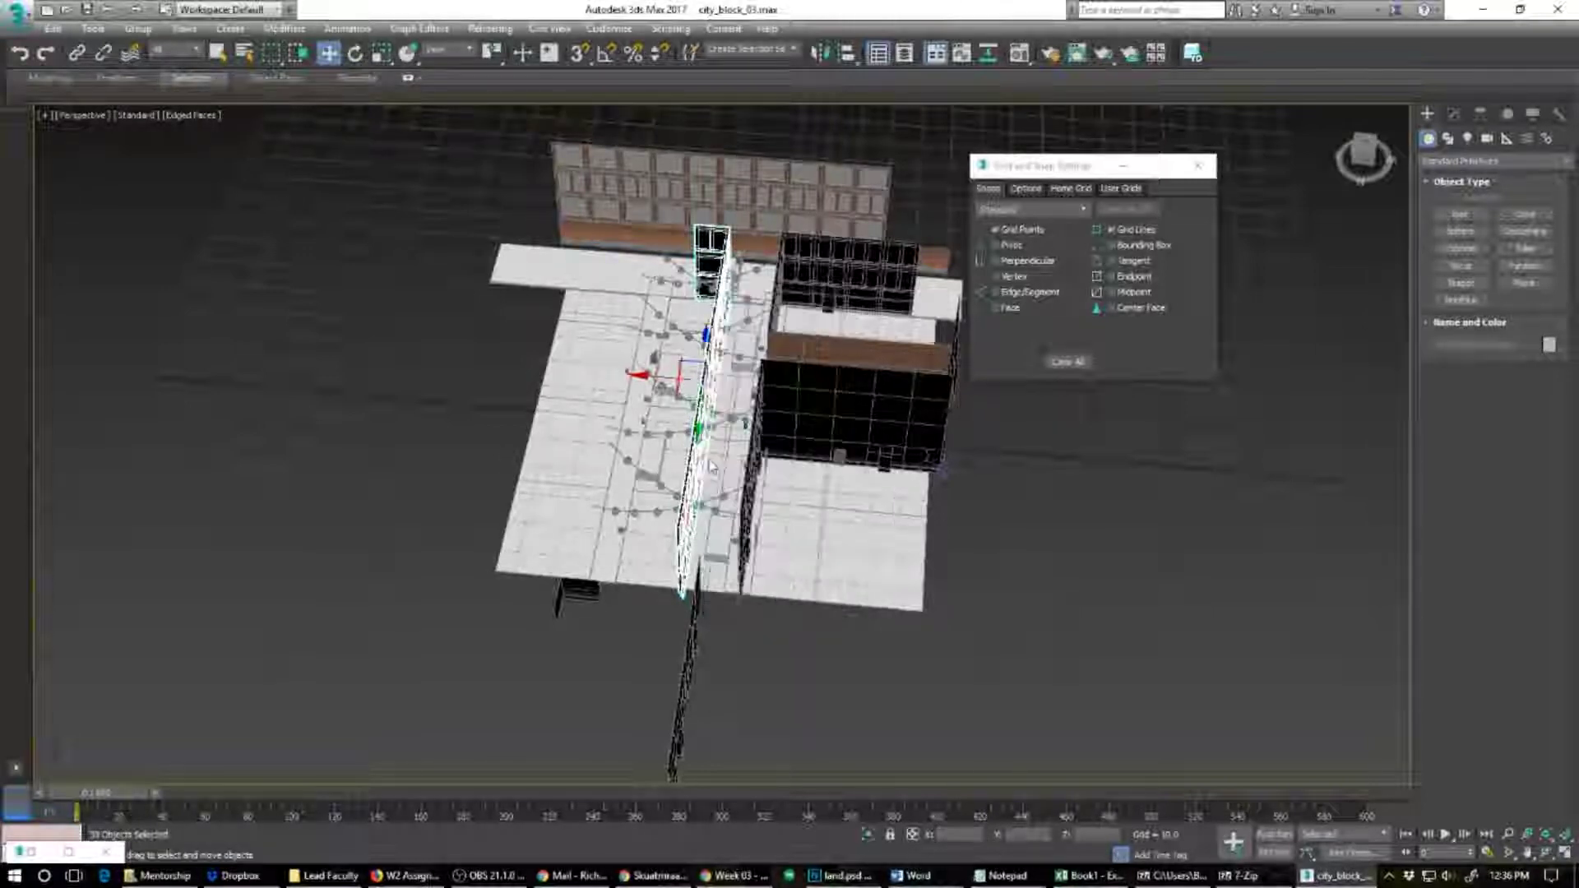
{"action": "middle_click_drag", "start_coordinate": [625, 460], "coordinate": [693, 457], "text": "alt"}
{"action": "scroll", "coordinate": [693, 347], "scroll_direction": "up", "scroll_amount": 5}
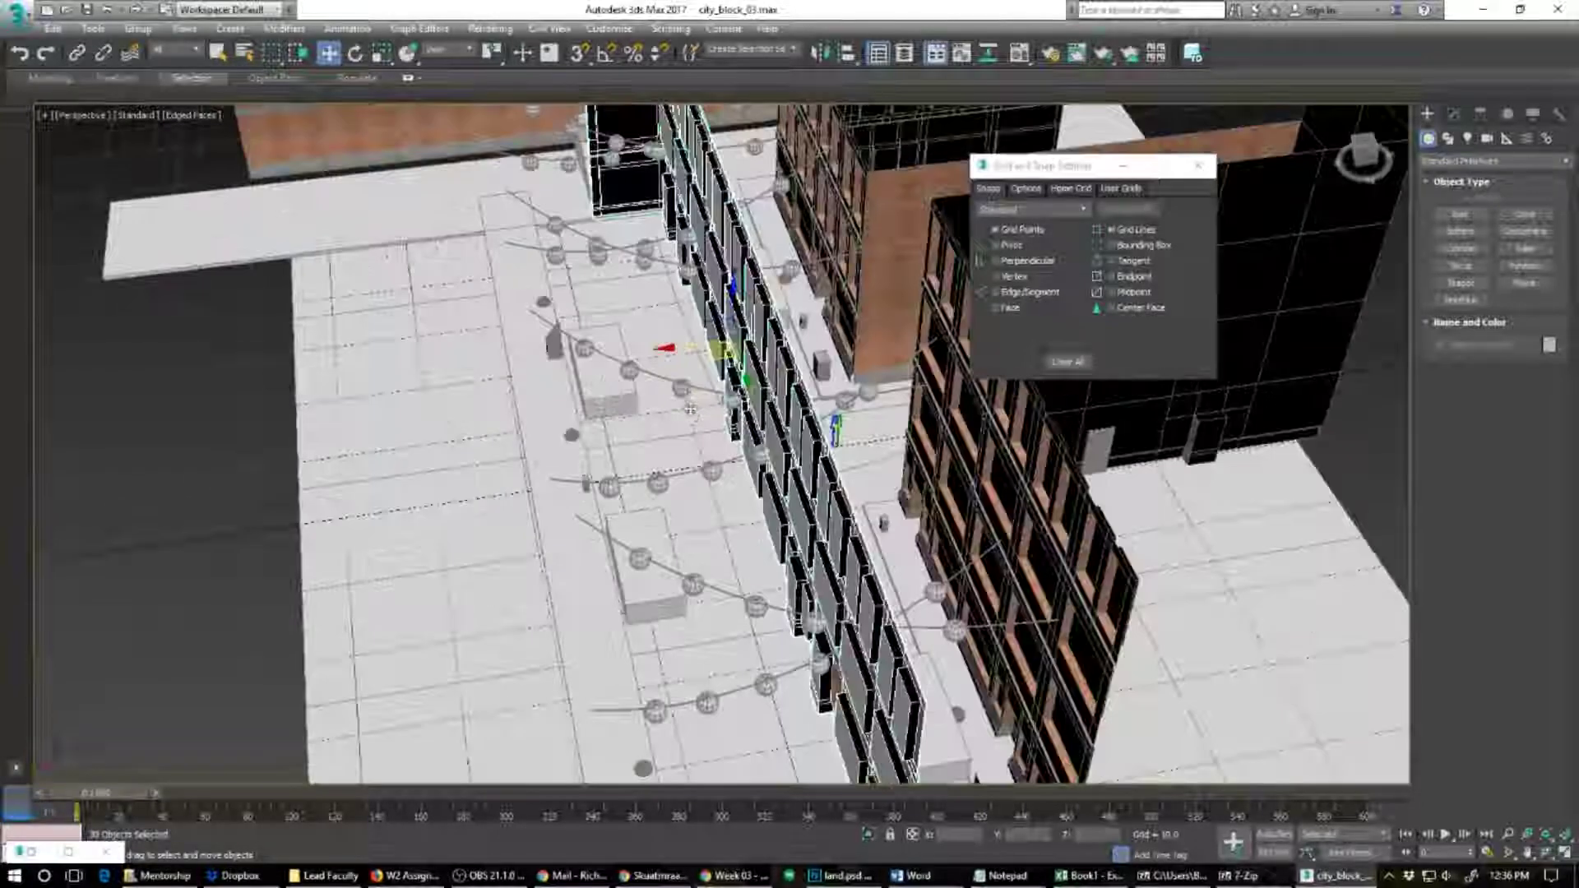
{"action": "left_click_drag", "start_coordinate": [693, 348], "coordinate": [463, 375]}
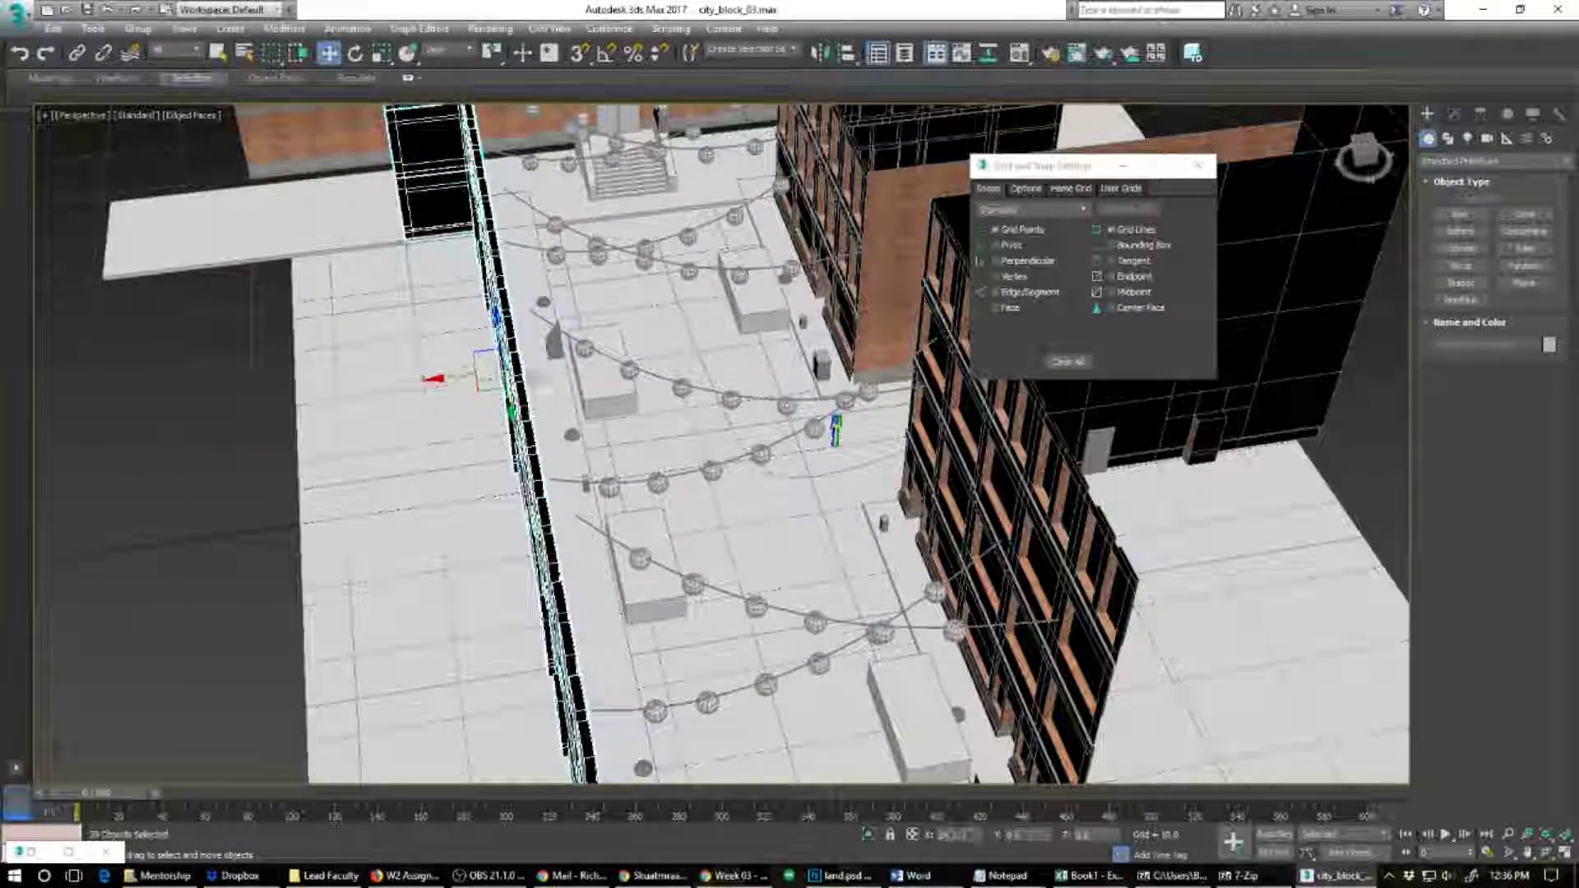
Step: Examine the selected façade's position along the courtyard relative to the opposite buildings and the low façade beyond
{"action": "middle_click_drag", "start_coordinate": [768, 486], "coordinate": [728, 526], "text": "alt"}
{"action": "scroll", "coordinate": [712, 510], "scroll_direction": "down", "scroll_amount": 4}
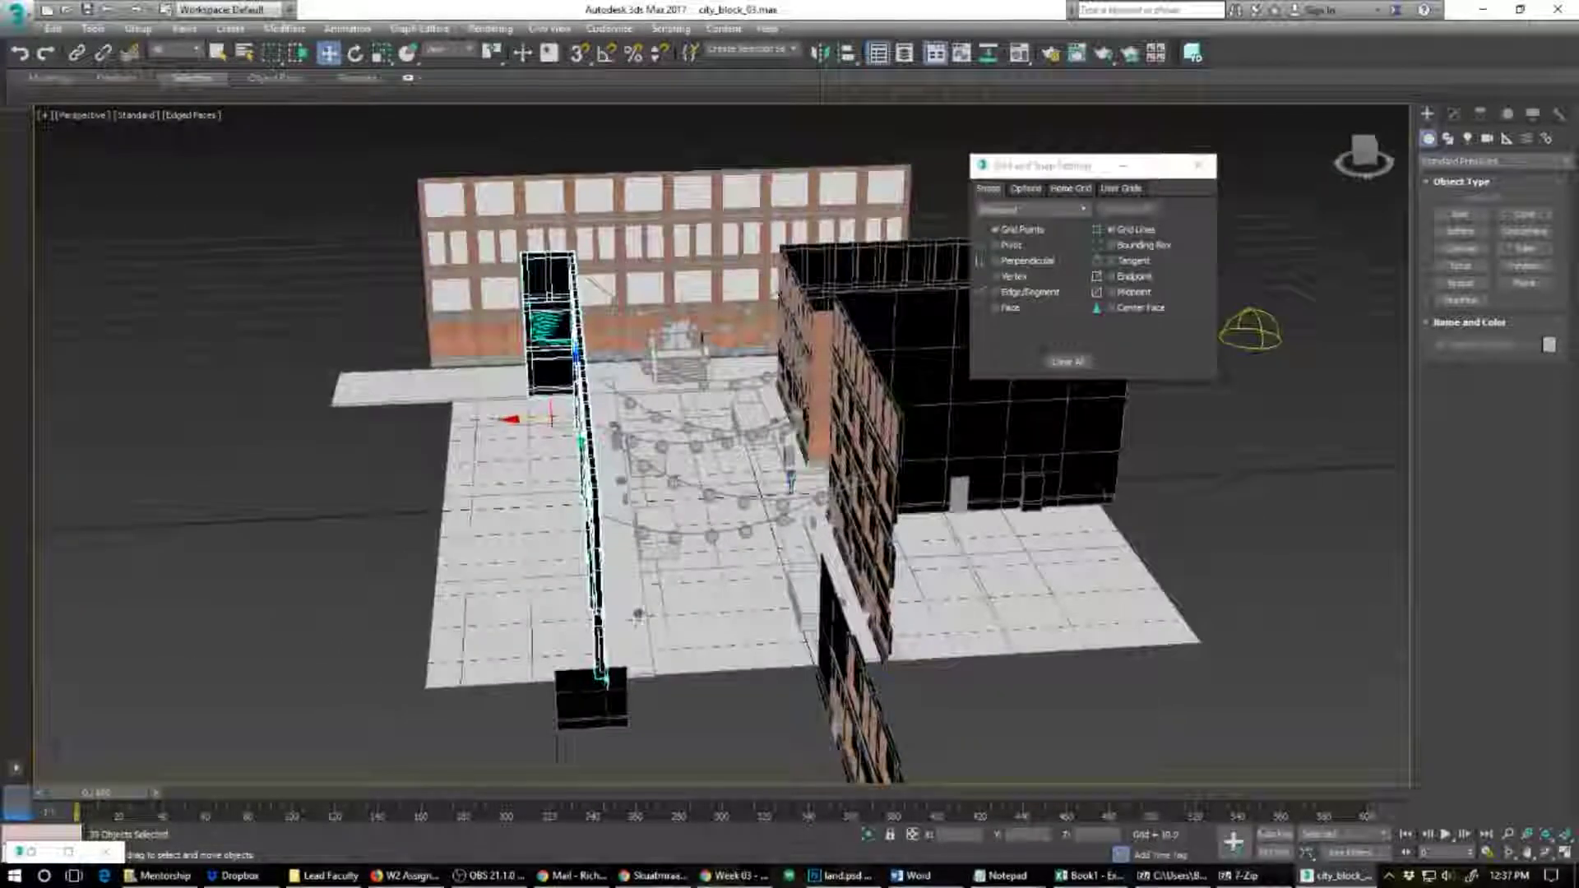
{"action": "scroll", "coordinate": [635, 616], "scroll_direction": "up", "scroll_amount": 3}
{"action": "mouse_move", "coordinate": [625, 670]}
{"action": "middle_mouse_down", "text": "alt"}
{"action": "mouse_move", "coordinate": [624, 644]}
{"action": "mouse_move", "coordinate": [633, 668]}
{"action": "mouse_move", "coordinate": [612, 679]}
{"action": "middle_mouse_up", "text": "alt"}
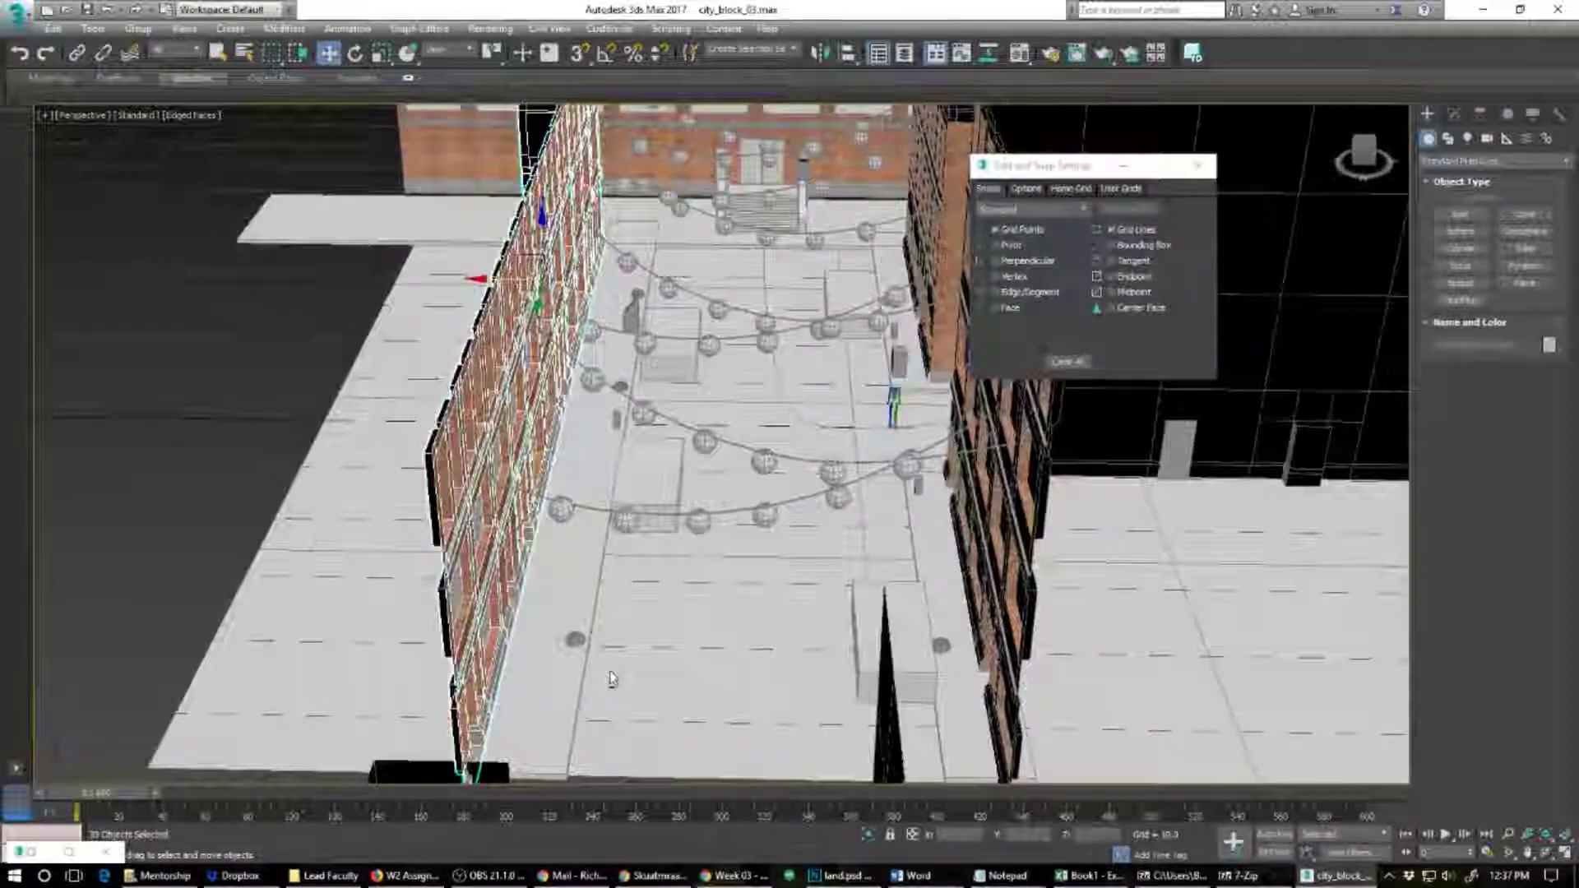
{"action": "scroll", "coordinate": [570, 612], "scroll_direction": "down", "scroll_amount": 4}
{"action": "middle_click_drag", "start_coordinate": [568, 612], "coordinate": [536, 625], "text": "alt"}
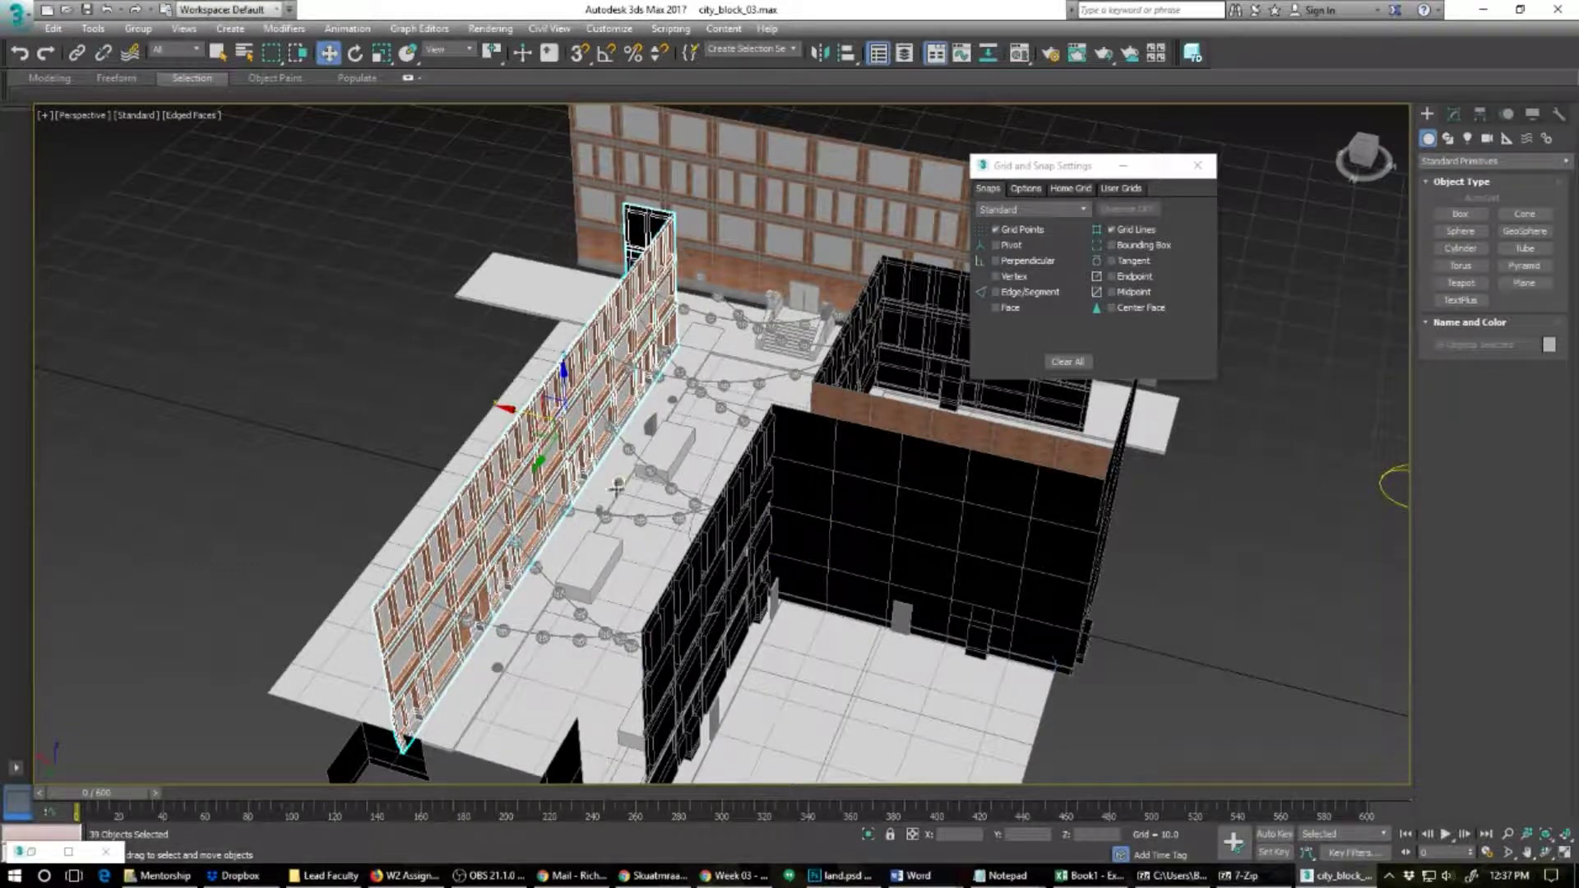
{"action": "middle_click_drag", "start_coordinate": [553, 548], "coordinate": [523, 516], "text": "alt"}
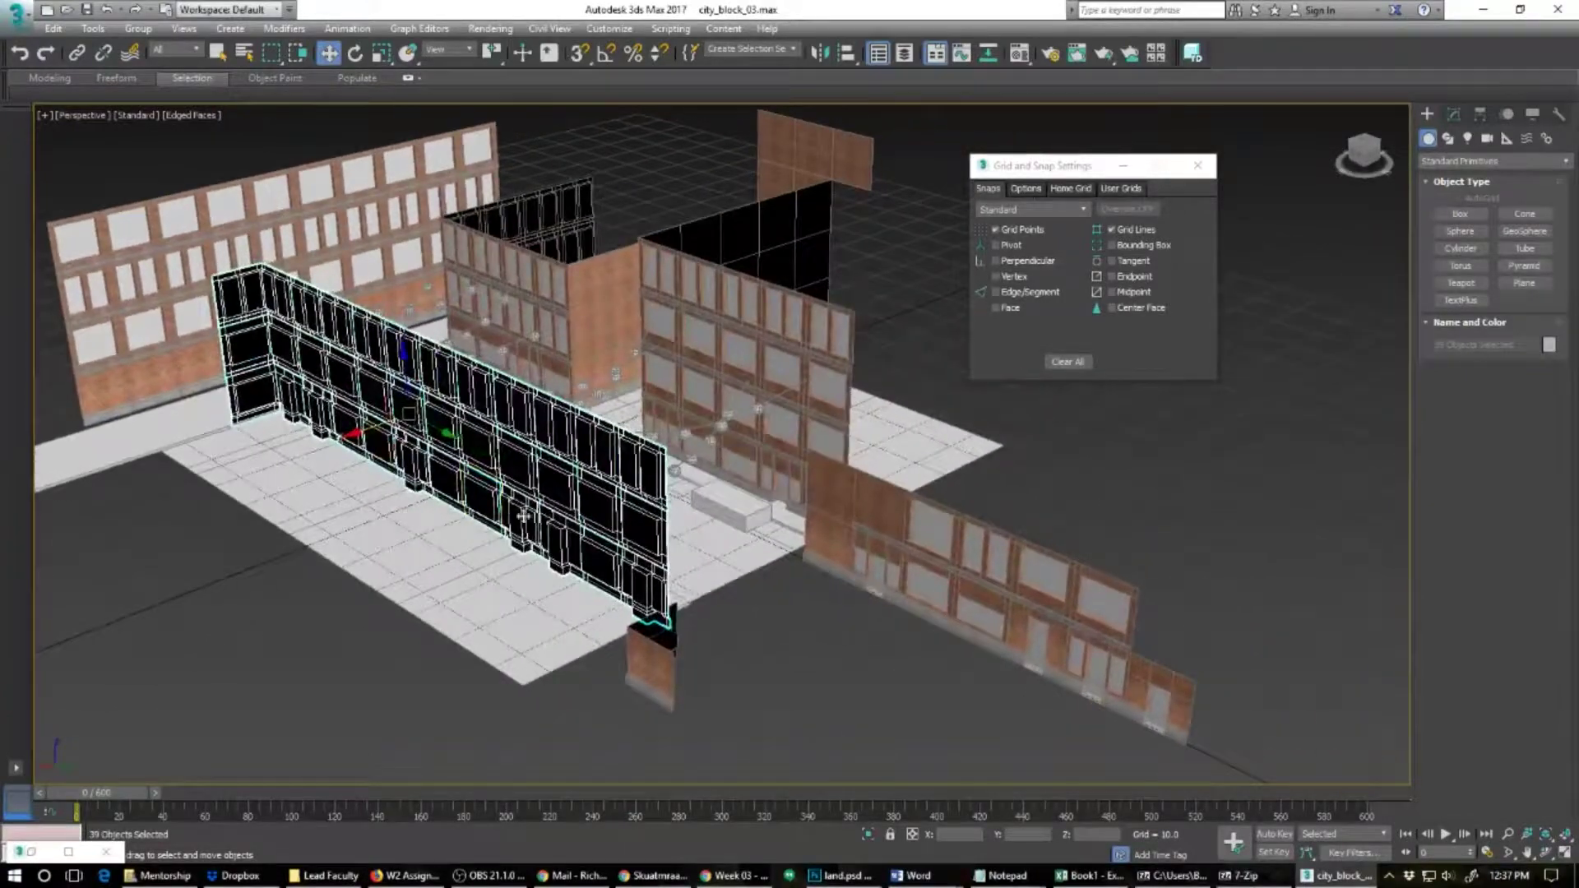
Step: Clone the plain upper brick panel above the low façade's doorway one storey upward as a single instance
{"action": "scroll", "coordinate": [960, 526], "scroll_direction": "up", "scroll_amount": 2}
{"action": "scroll", "coordinate": [832, 580], "scroll_direction": "up", "scroll_amount": 2}
{"action": "left_click", "coordinate": [826, 517]}
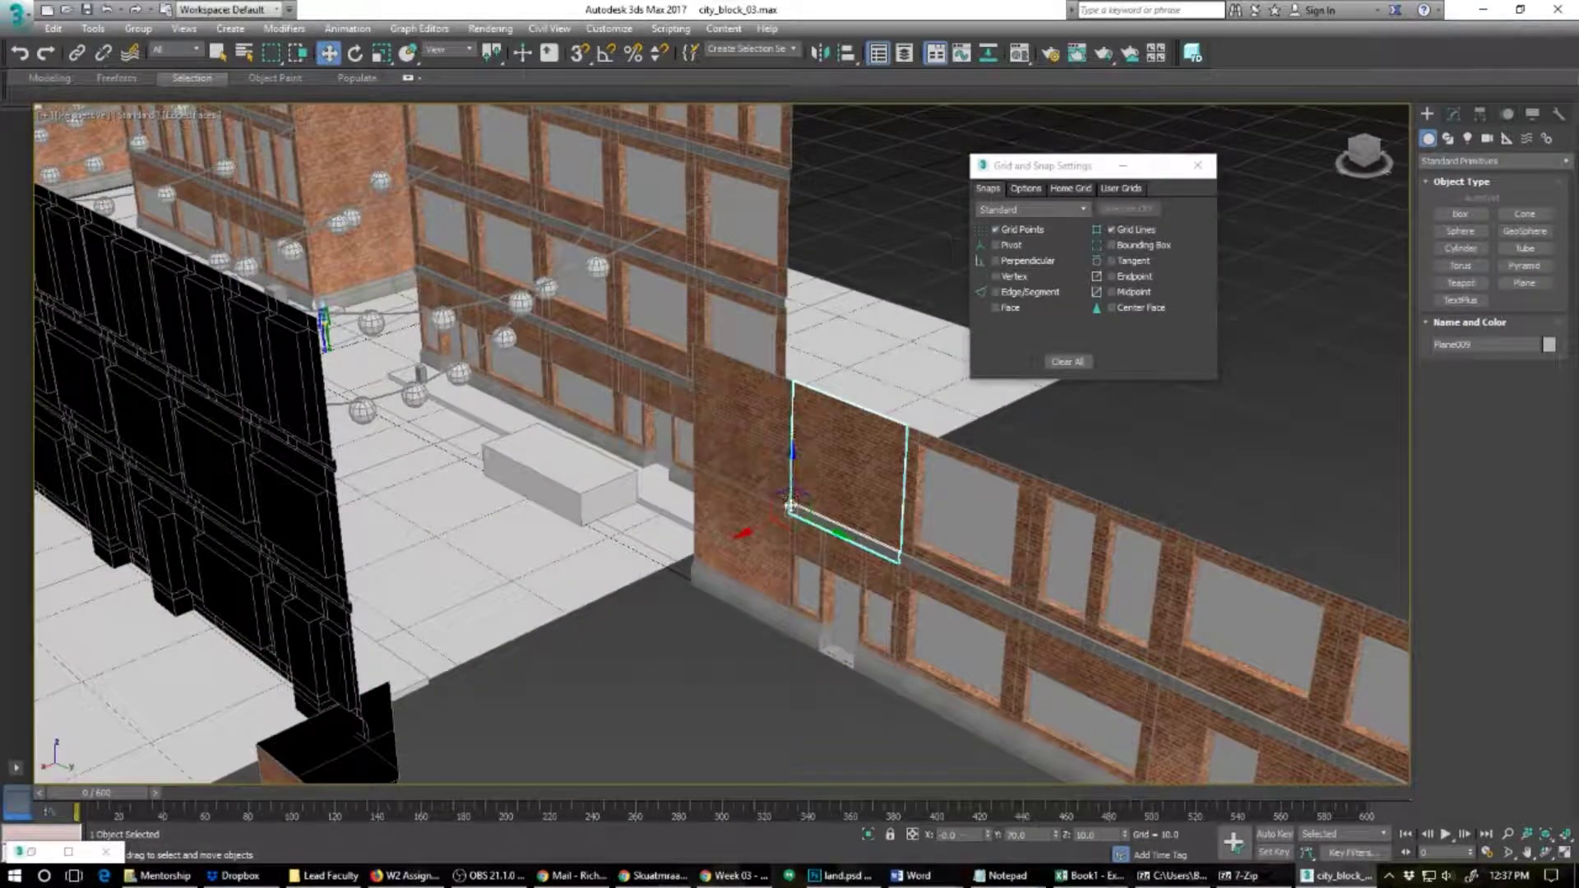
{"action": "left_click_drag", "start_coordinate": [792, 510], "coordinate": [796, 383], "text": "shift"}
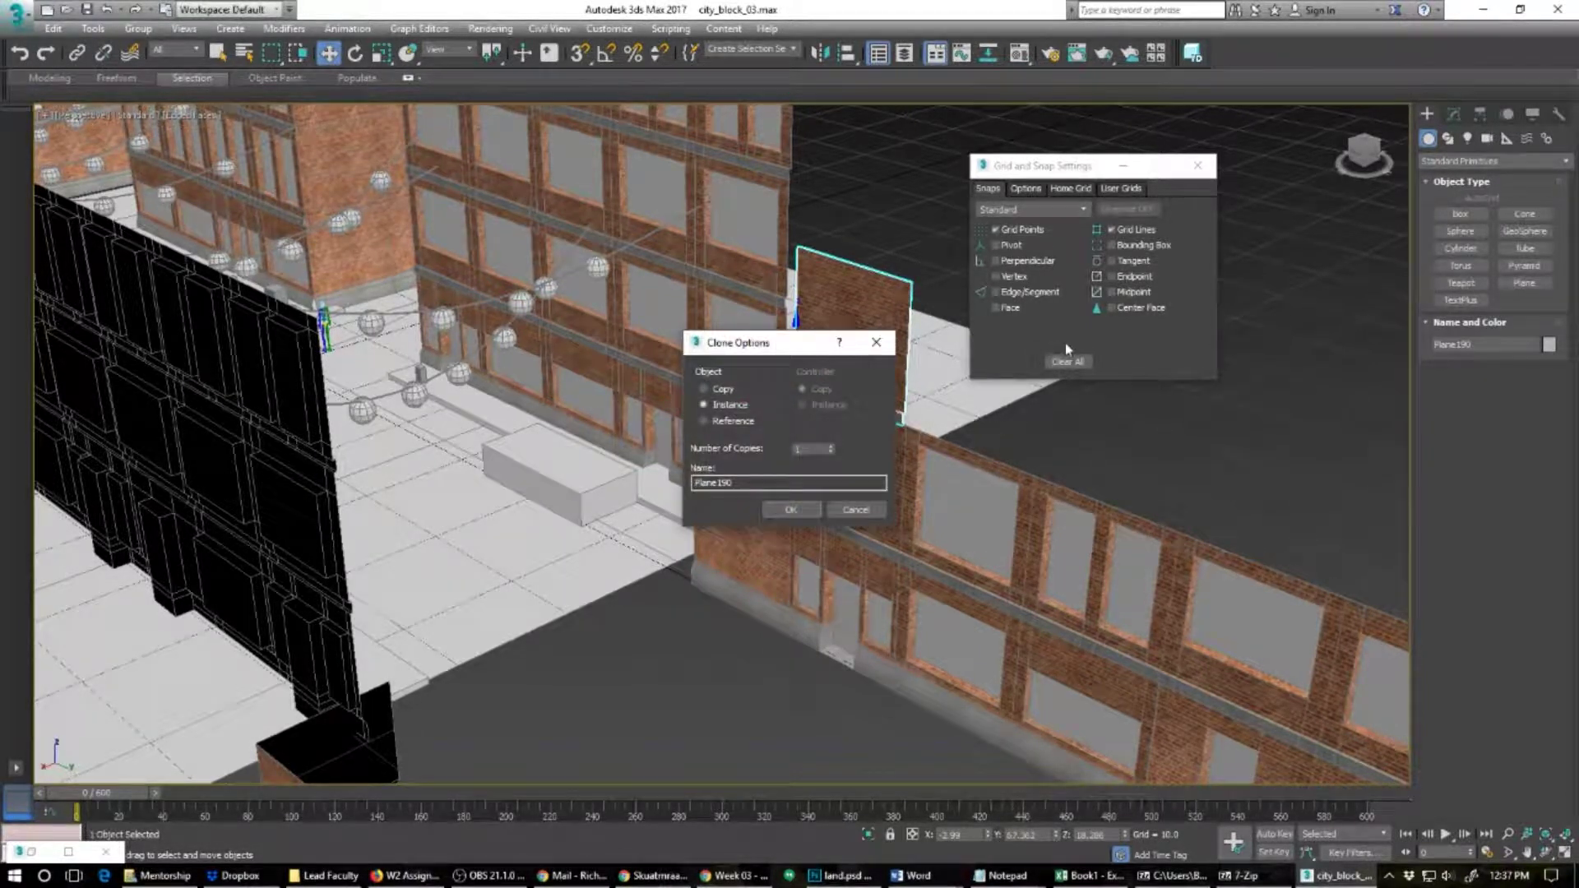
{"action": "left_click", "coordinate": [790, 512]}
Step: Turn on snapping with Pivot and Vertex enabled, and snap the cloned panel onto the top of the low façade's end corner
{"action": "left_click", "coordinate": [997, 246]}
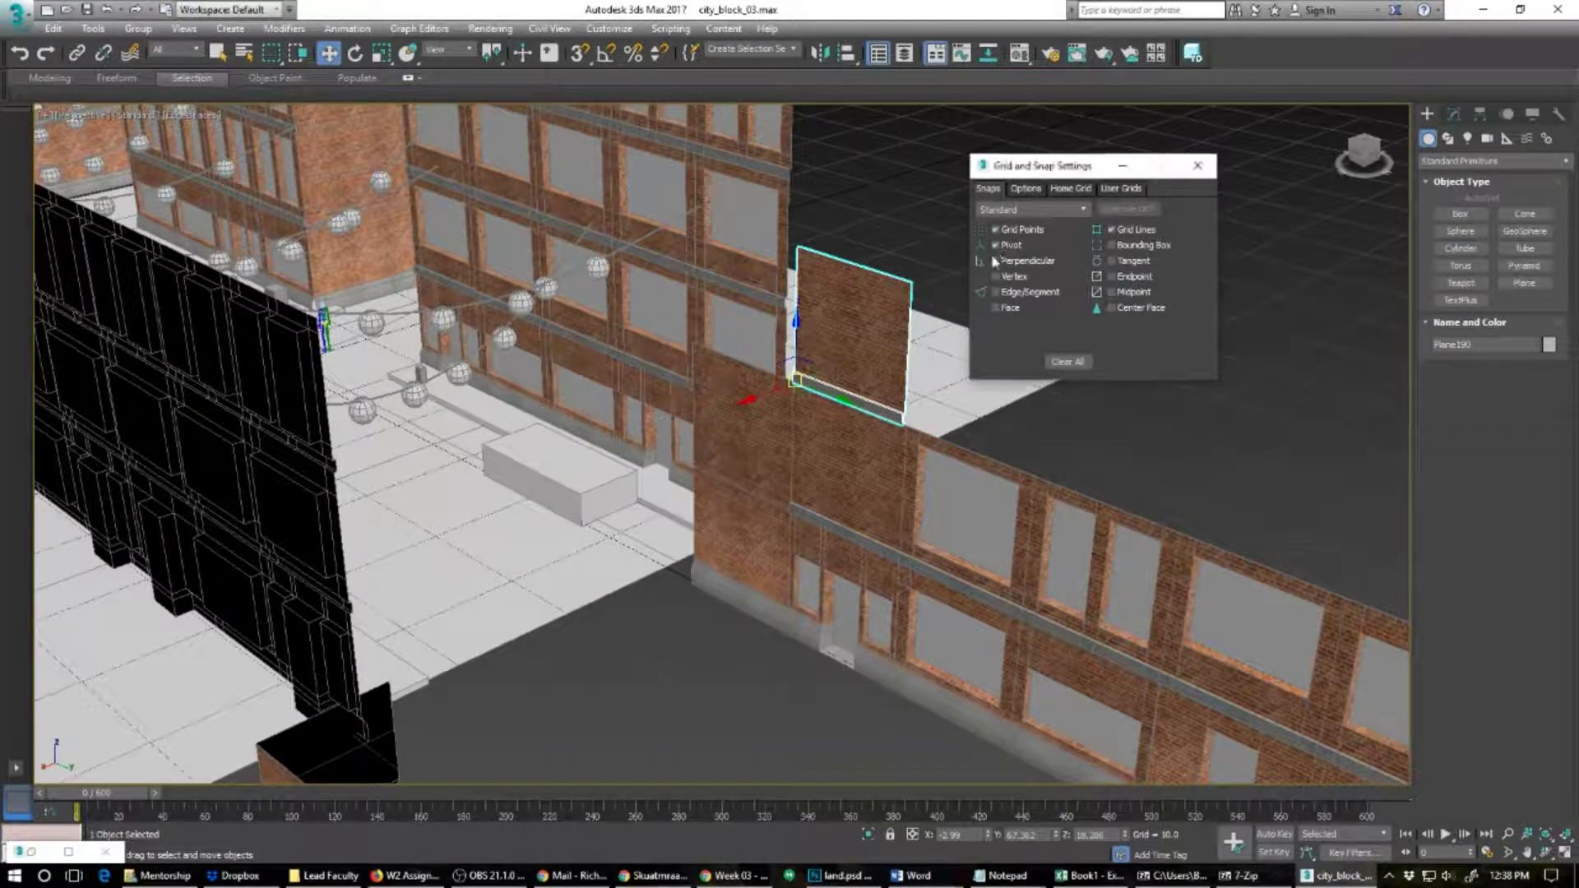
{"action": "left_click_drag", "start_coordinate": [795, 383], "coordinate": [803, 380]}
{"action": "key", "text": "d"}
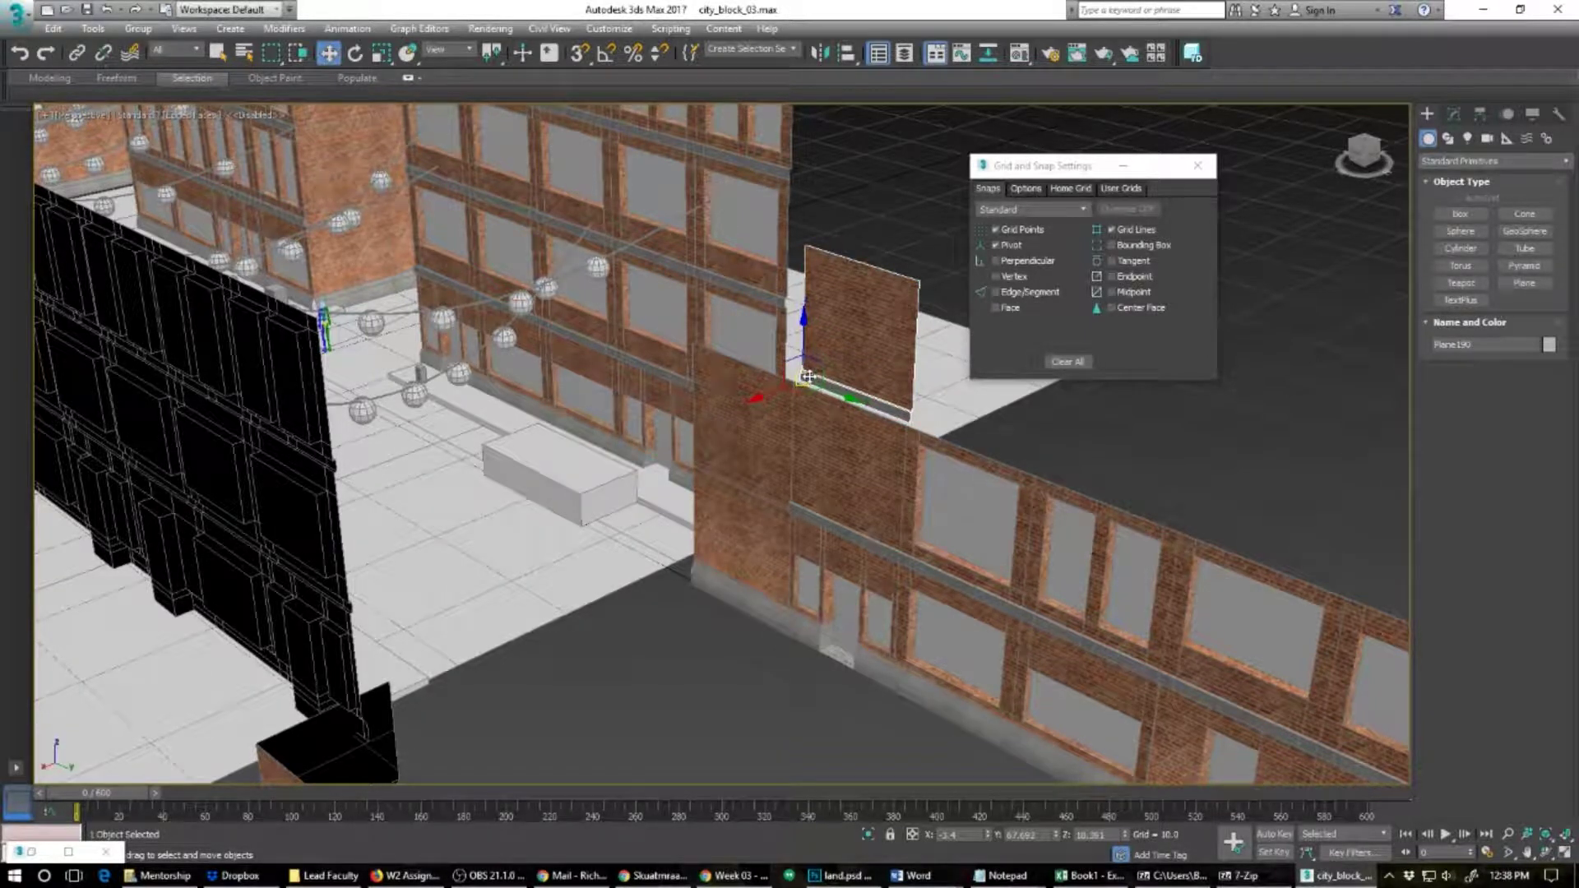
{"action": "key", "text": "s"}
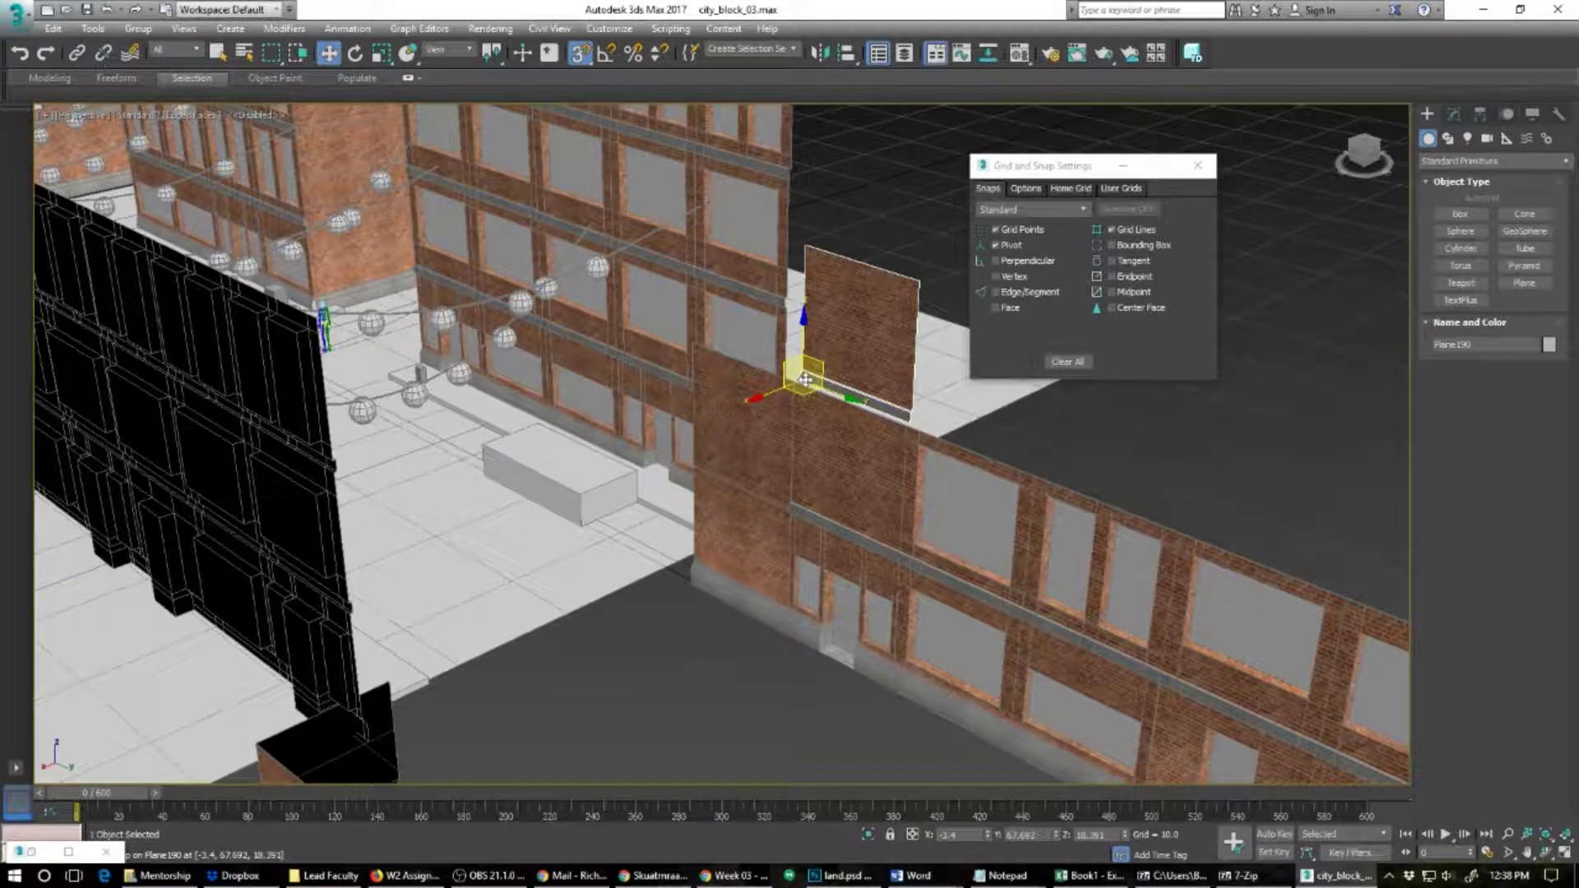
{"action": "left_click_drag", "start_coordinate": [806, 380], "coordinate": [695, 342]}
{"action": "left_click", "coordinate": [996, 277]}
{"action": "scroll", "coordinate": [757, 370], "scroll_direction": "up", "scroll_amount": 7}
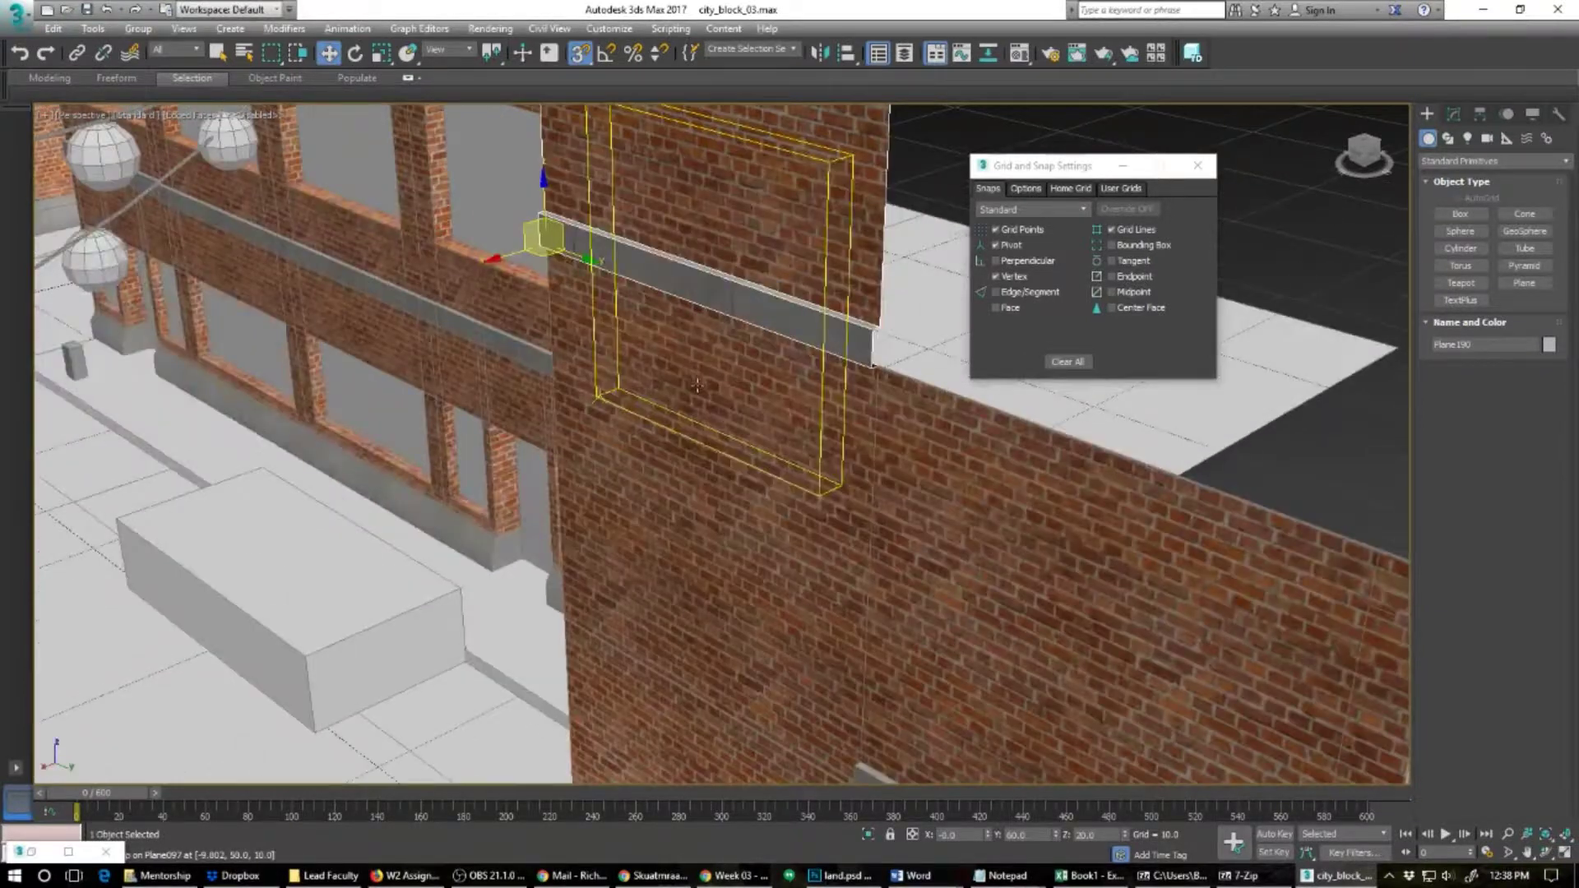
Step: Check the cloned panel's fit on the low façade, close the snap settings and turn snapping off
{"action": "middle_click_drag", "start_coordinate": [701, 403], "coordinate": [697, 496], "text": "alt"}
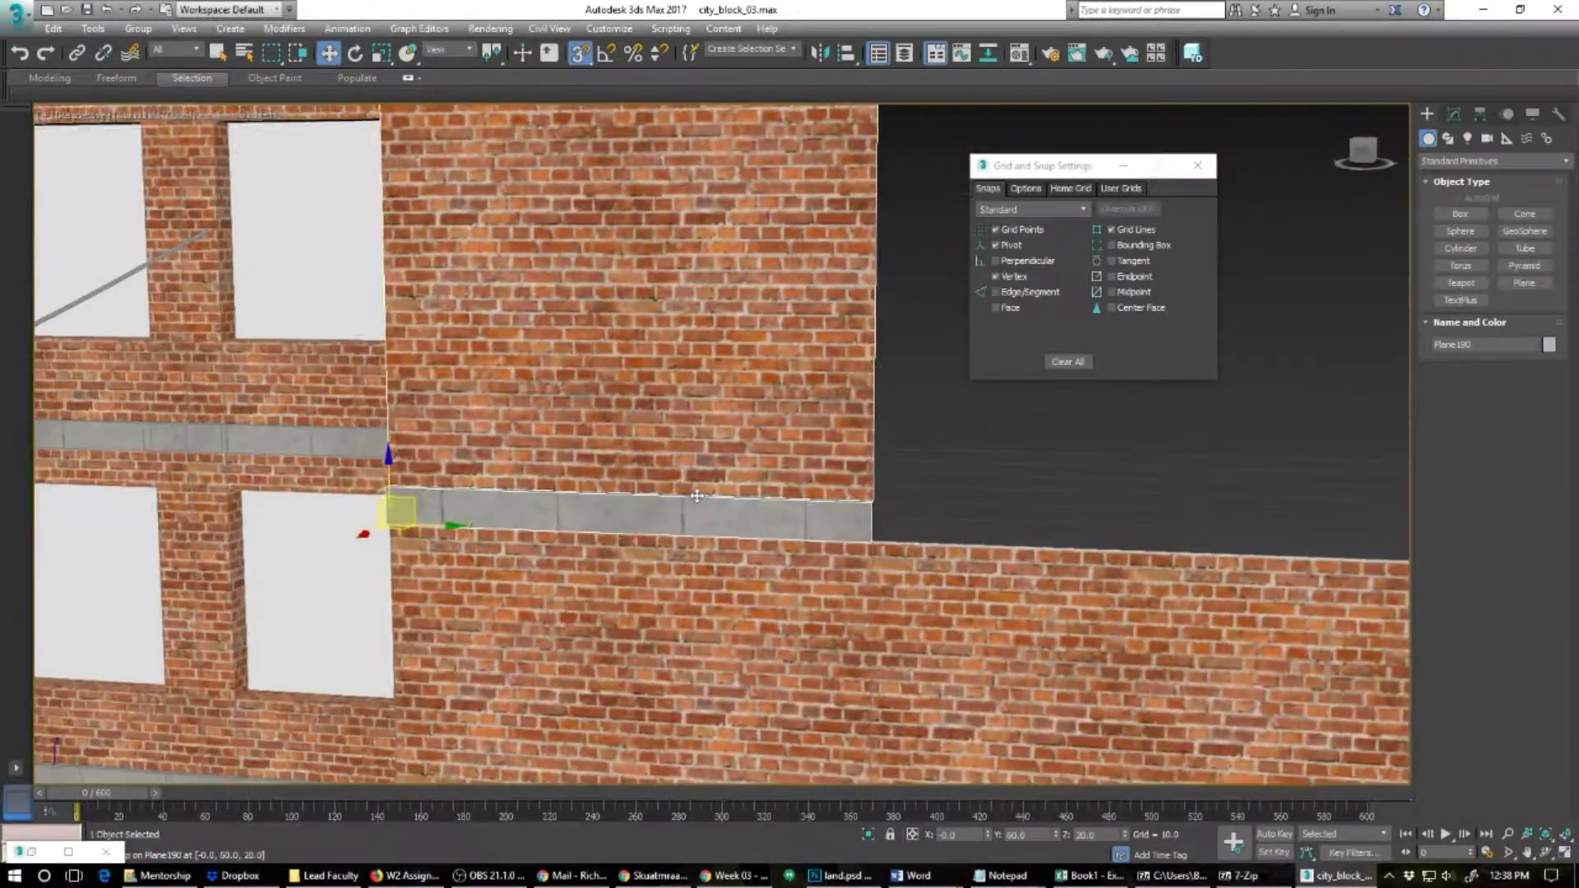
{"action": "scroll", "coordinate": [697, 496], "scroll_direction": "down", "scroll_amount": 3}
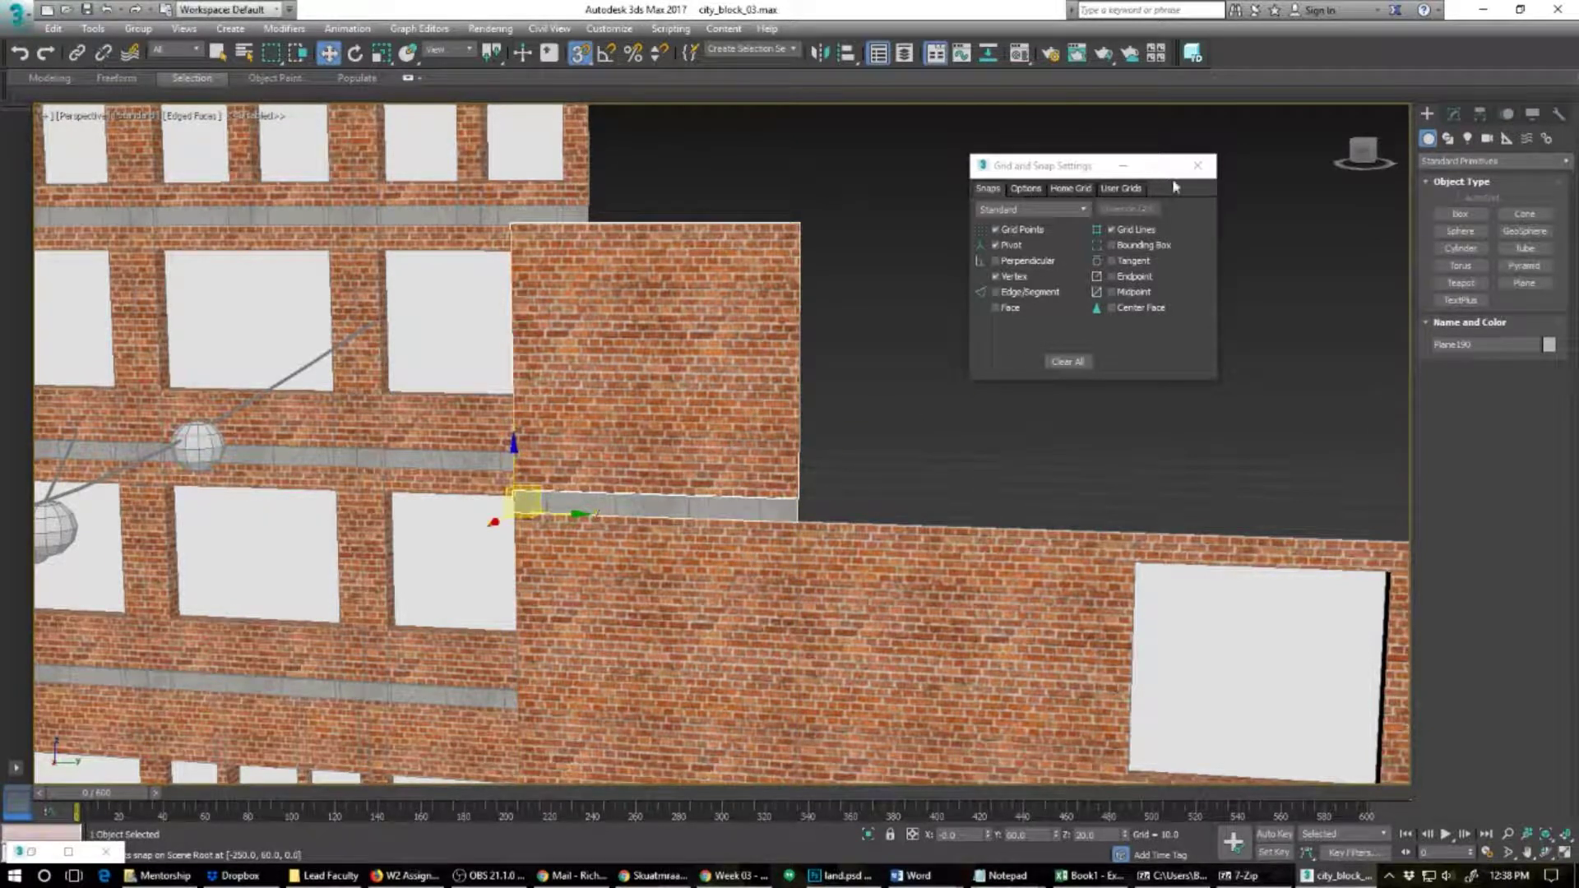
{"action": "left_click", "coordinate": [1199, 165]}
{"action": "left_click", "coordinate": [580, 55]}
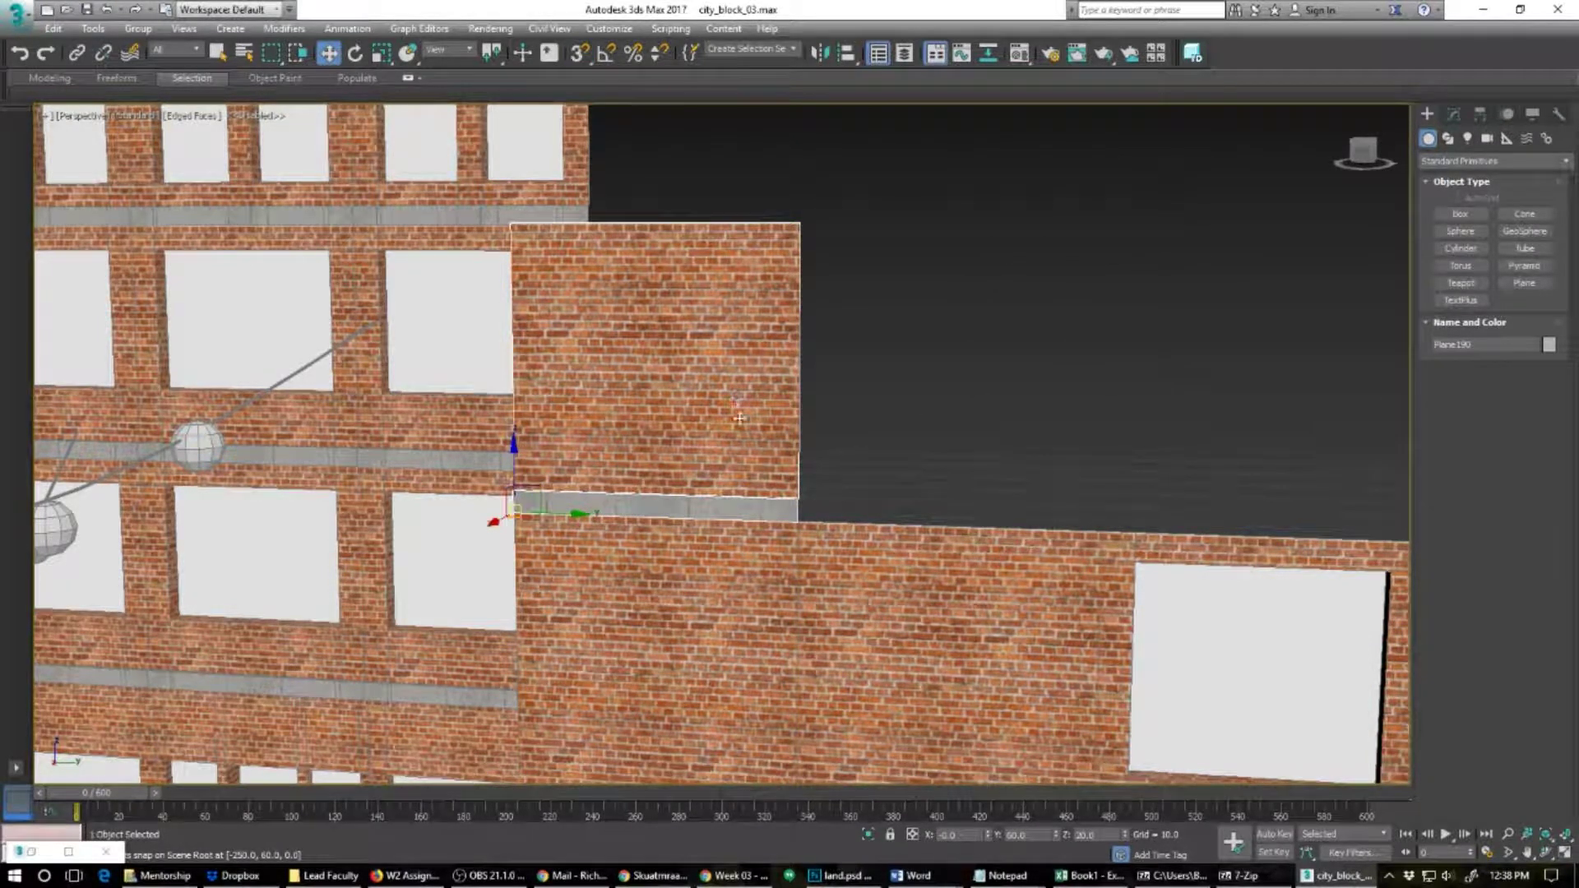
Step: Collapse the cloned panel's entire modifier stack into a plain Editable Poly
{"action": "left_click", "coordinate": [1453, 114]}
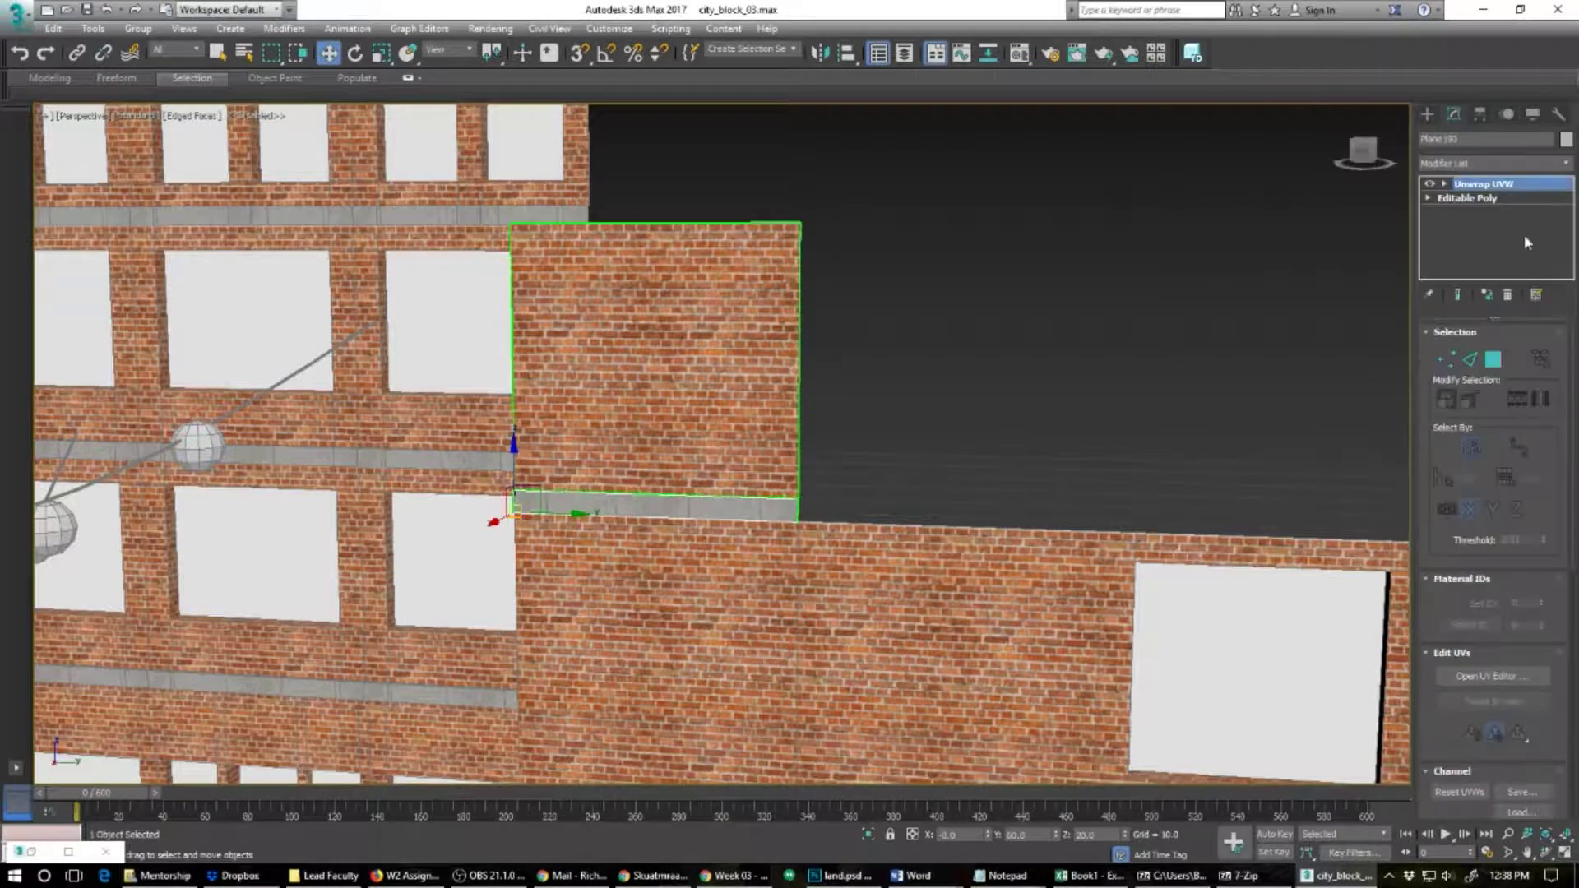
{"action": "right_click", "coordinate": [1493, 187]}
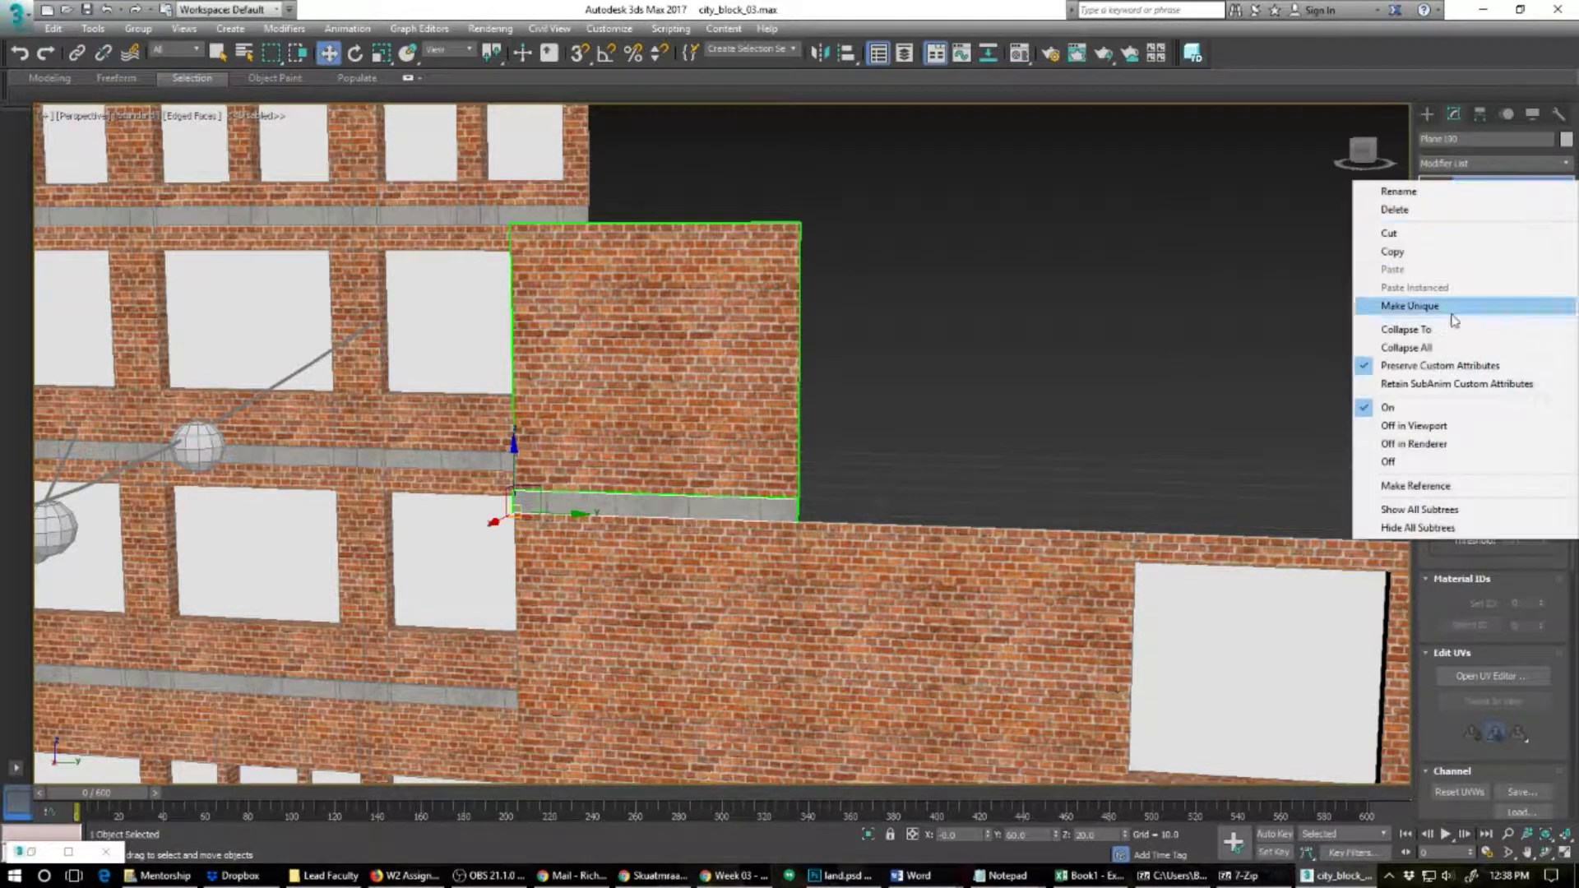
{"action": "left_click", "coordinate": [1446, 354]}
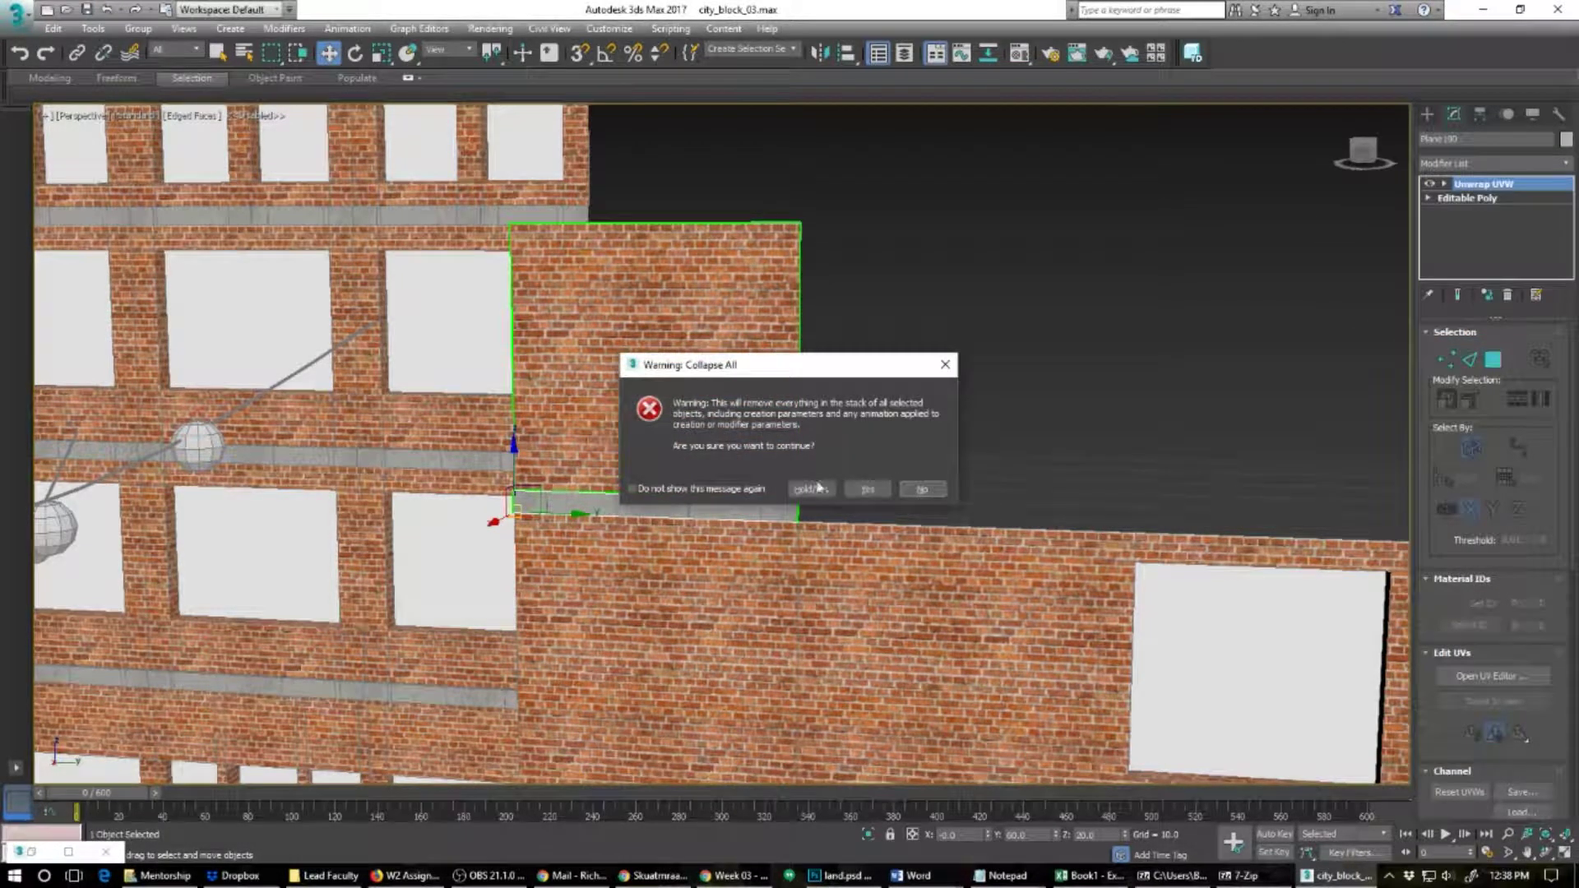
{"action": "left_click", "coordinate": [863, 489]}
Step: Delete the cloned panel's brick polygon, keeping only the grey stone band on top of the low façade
{"action": "left_click", "coordinate": [1511, 354]}
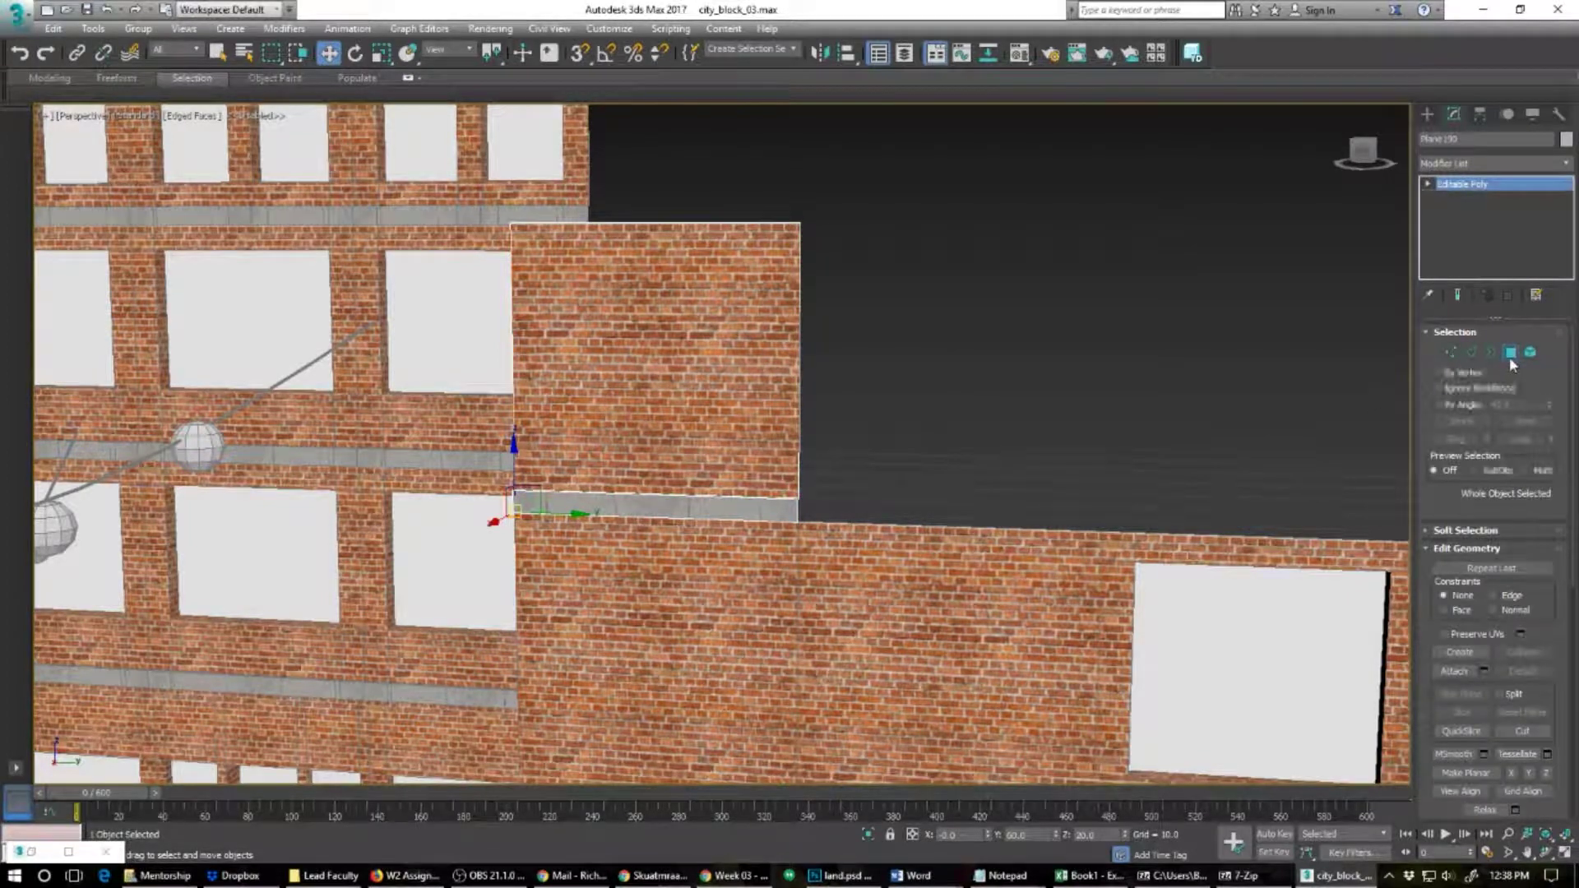
{"action": "left_click", "coordinate": [743, 386]}
{"action": "key", "text": "Delete"}
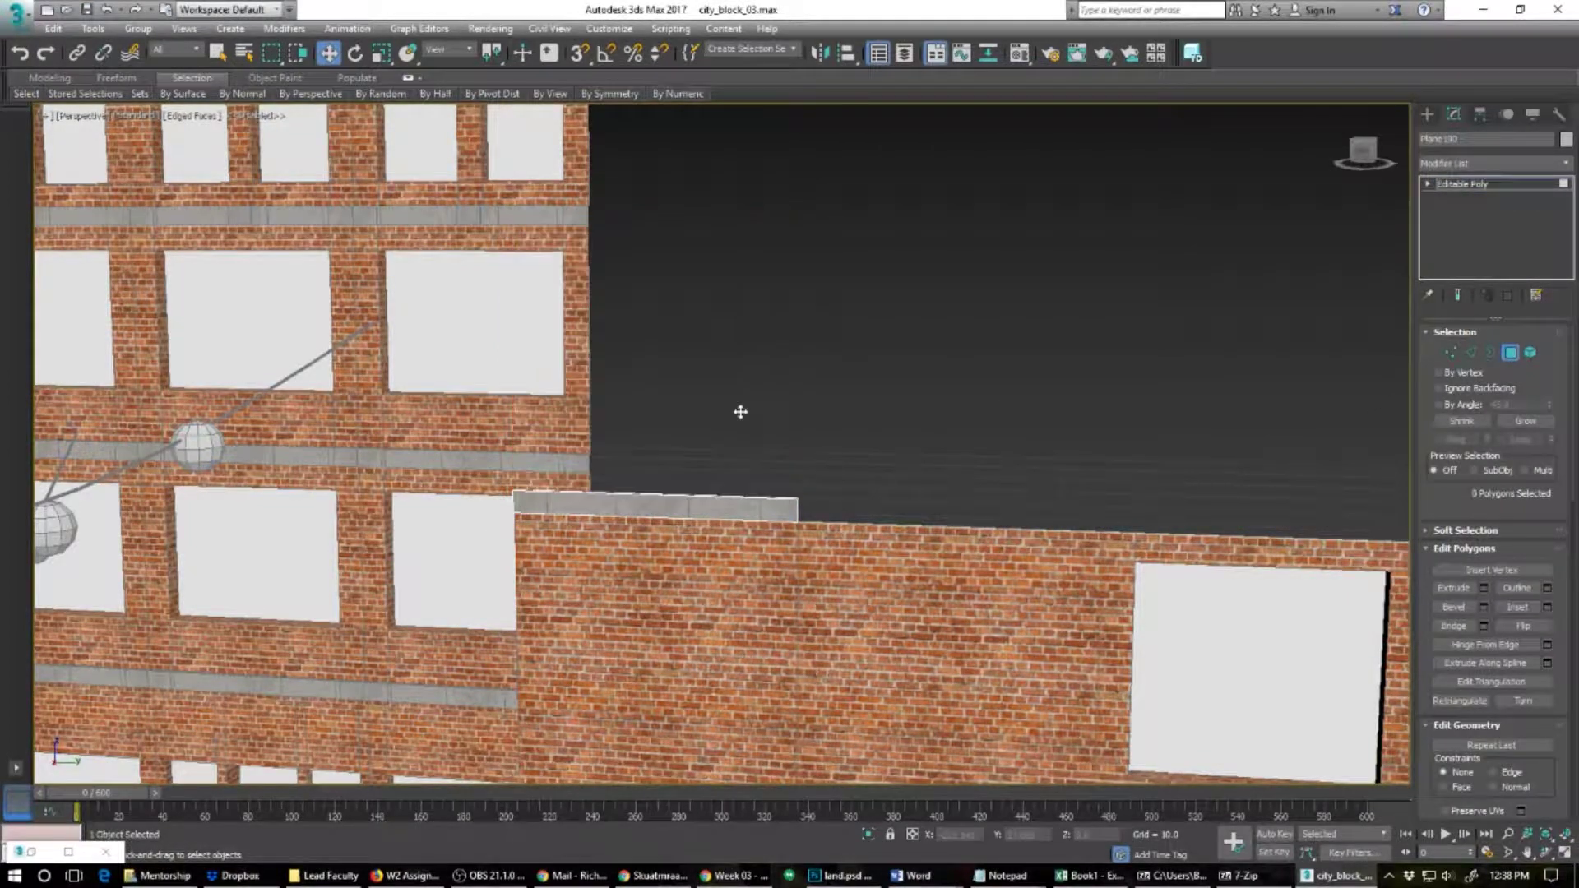
Step: Pull the stone band's front polygon outward from the wall and raise its top polygon to make a thicker, taller ledge
{"action": "middle_click_drag", "start_coordinate": [693, 501], "coordinate": [510, 539], "text": "alt"}
{"action": "scroll", "coordinate": [670, 514], "scroll_direction": "up", "scroll_amount": 3}
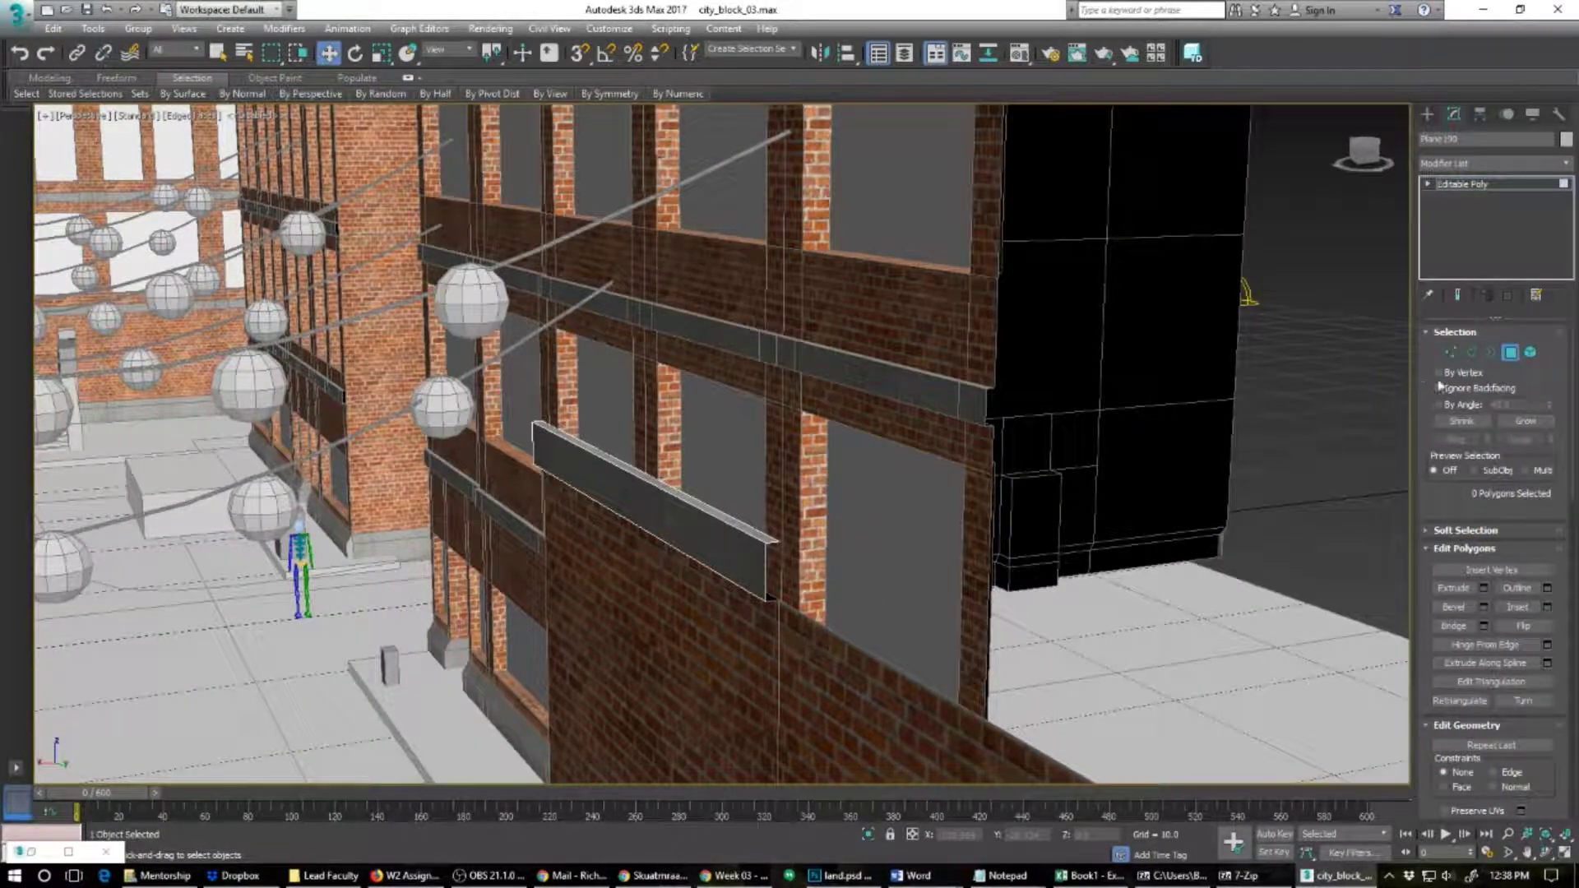
{"action": "left_click", "coordinate": [1518, 354]}
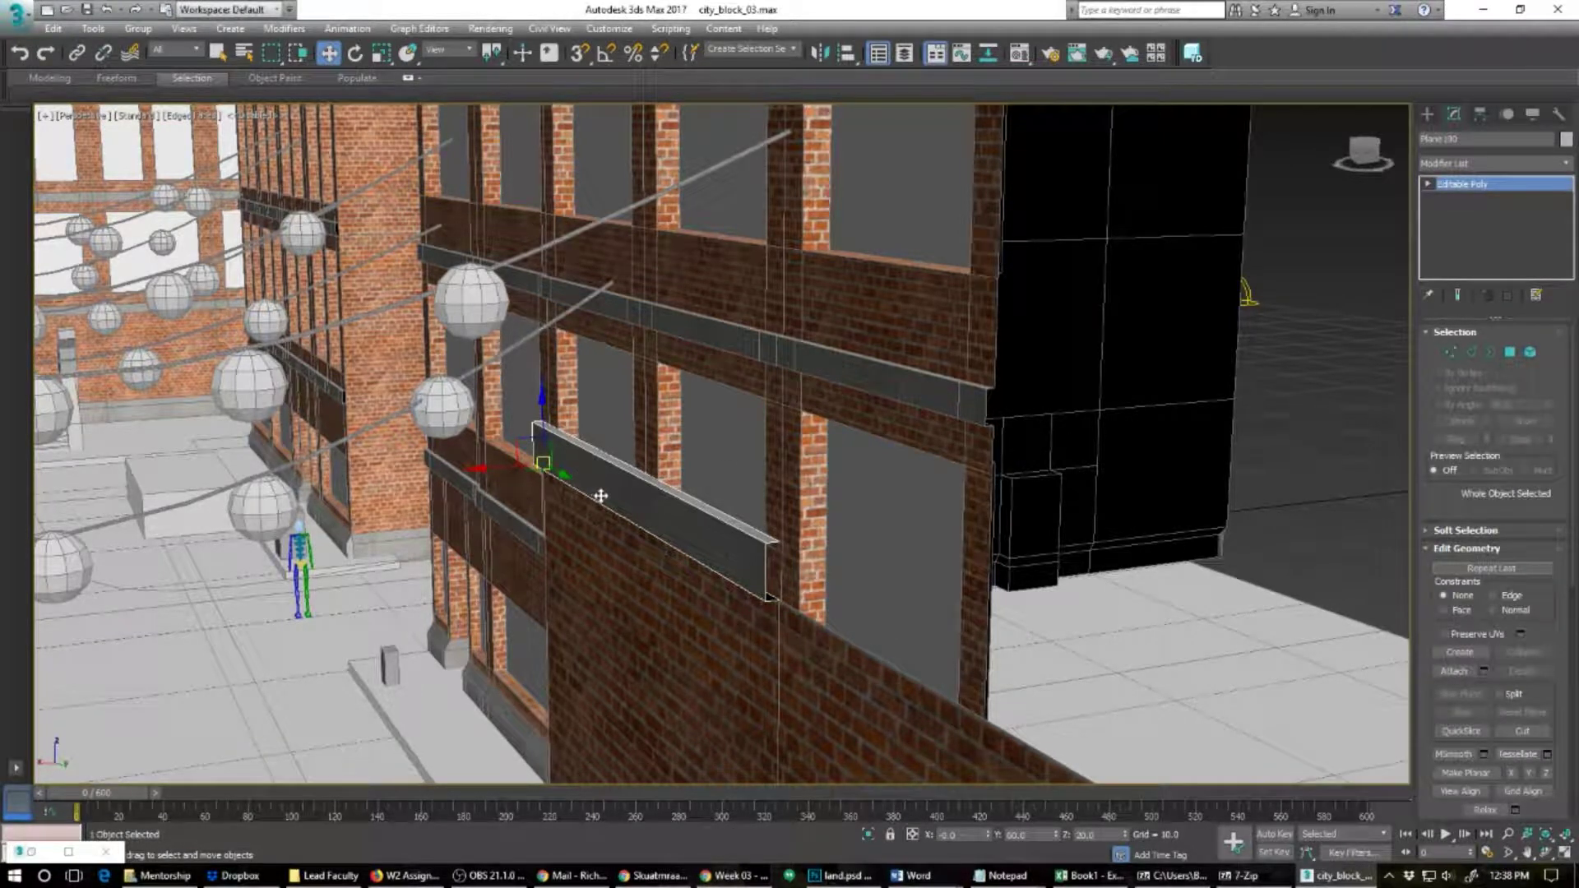
{"action": "left_click", "coordinate": [1510, 353]}
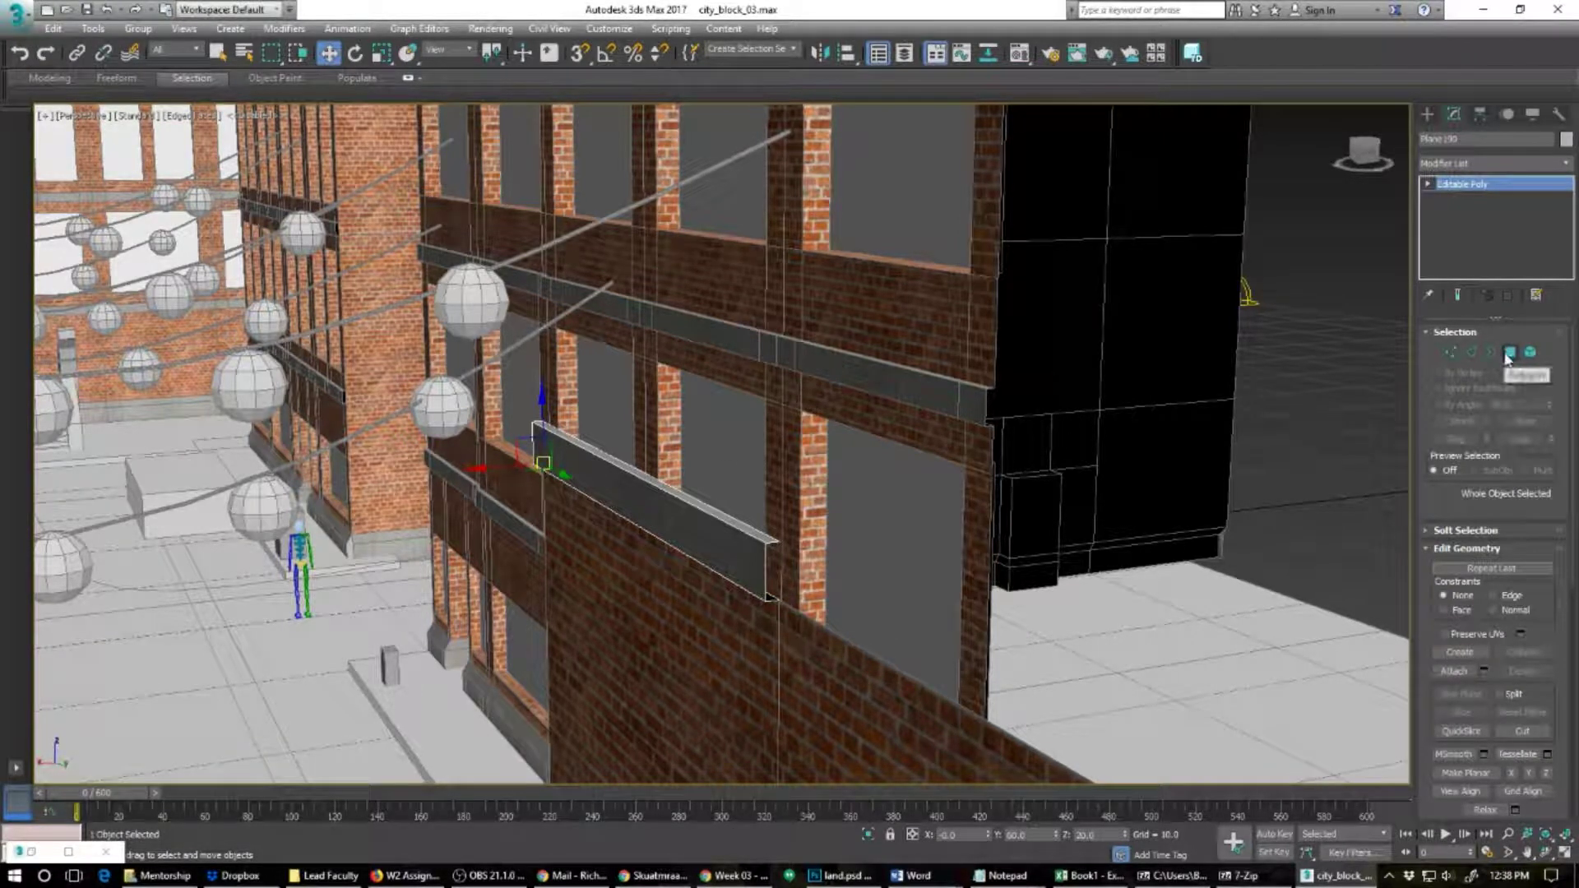
{"action": "left_click", "coordinate": [631, 491]}
{"action": "left_click_drag", "start_coordinate": [598, 501], "coordinate": [561, 508]}
{"action": "left_click", "coordinate": [688, 506]}
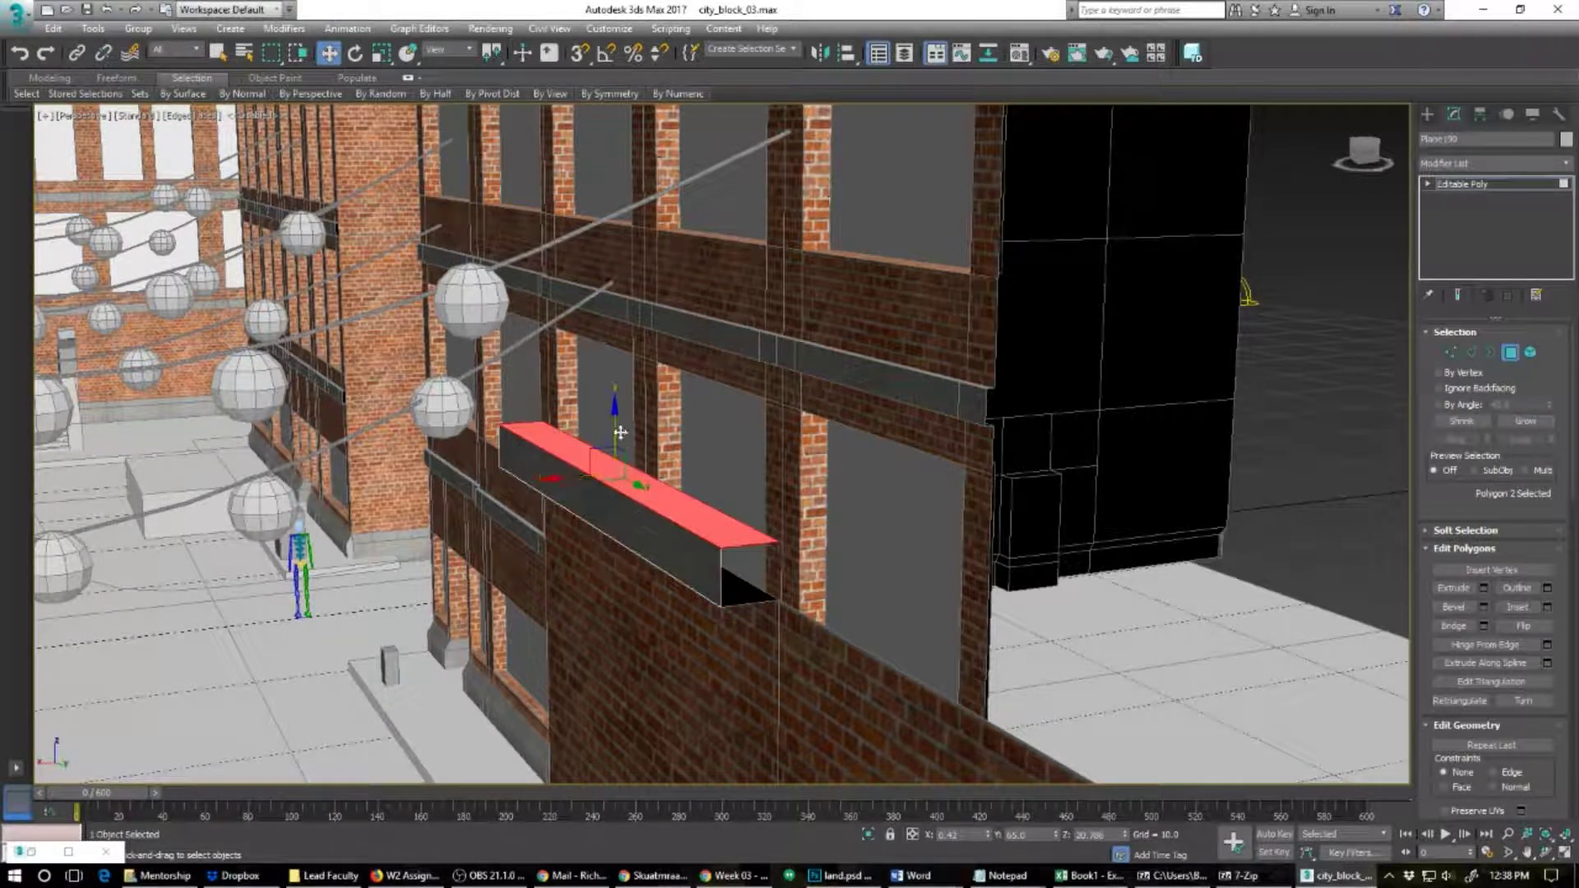
{"action": "mouse_move", "coordinate": [616, 429]}
{"action": "left_mouse_down"}
{"action": "mouse_move", "coordinate": [606, 385]}
{"action": "mouse_move", "coordinate": [607, 403]}
{"action": "left_mouse_up"}
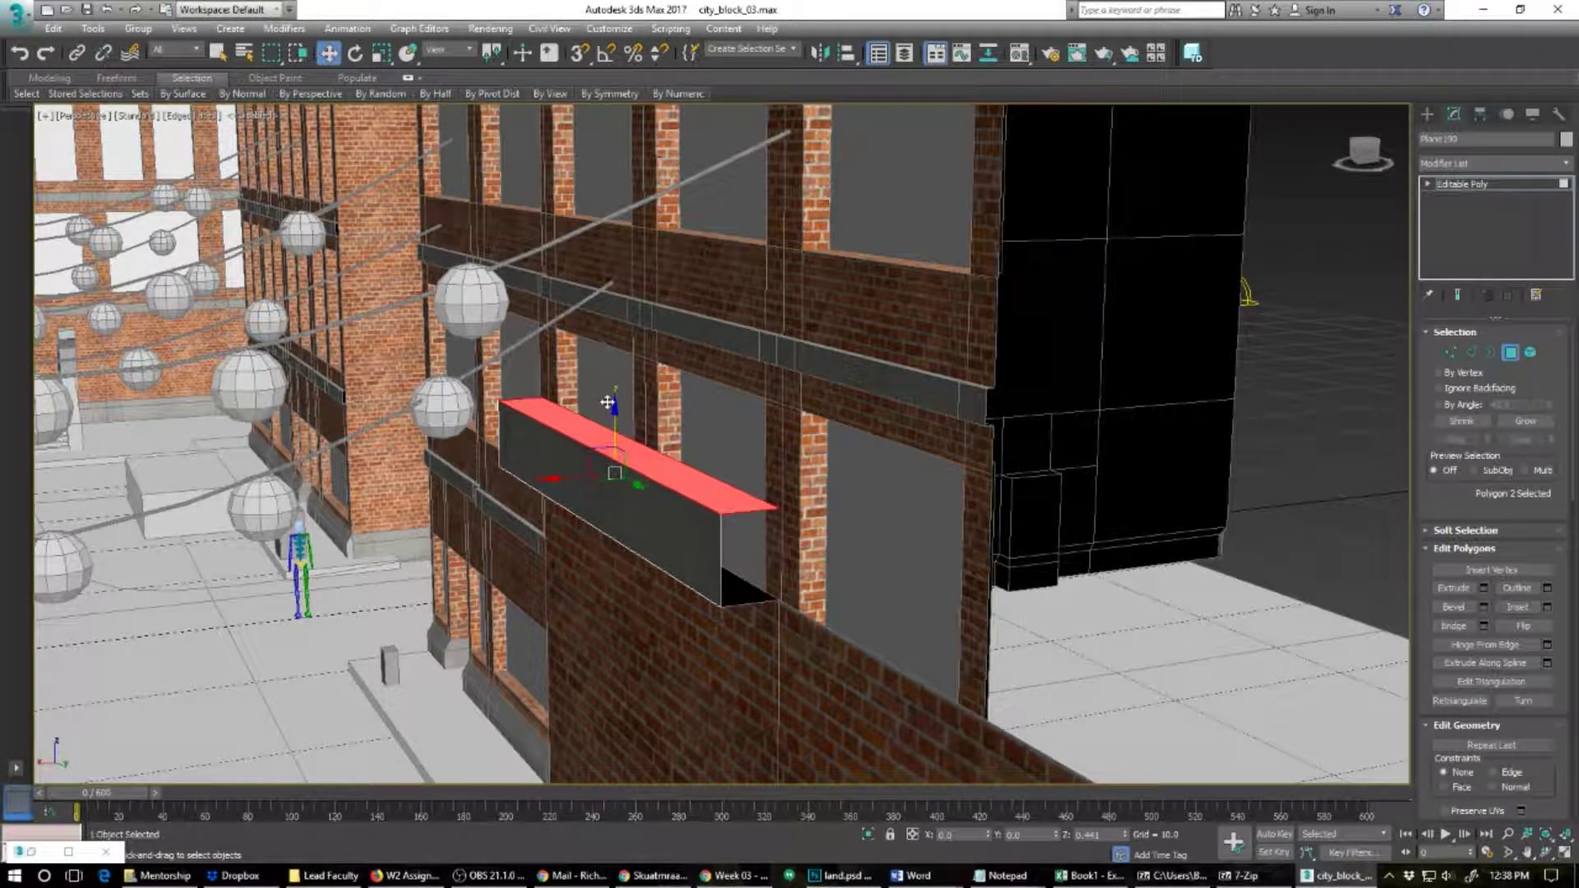
Step: Chamfer the ledge's lower front edge with an amount of 0.505 and 2 segments
{"action": "middle_click_drag", "start_coordinate": [546, 568], "coordinate": [579, 556], "text": "alt"}
{"action": "scroll", "coordinate": [631, 549], "scroll_direction": "down", "scroll_amount": 5}
{"action": "scroll", "coordinate": [629, 535], "scroll_direction": "up", "scroll_amount": 4}
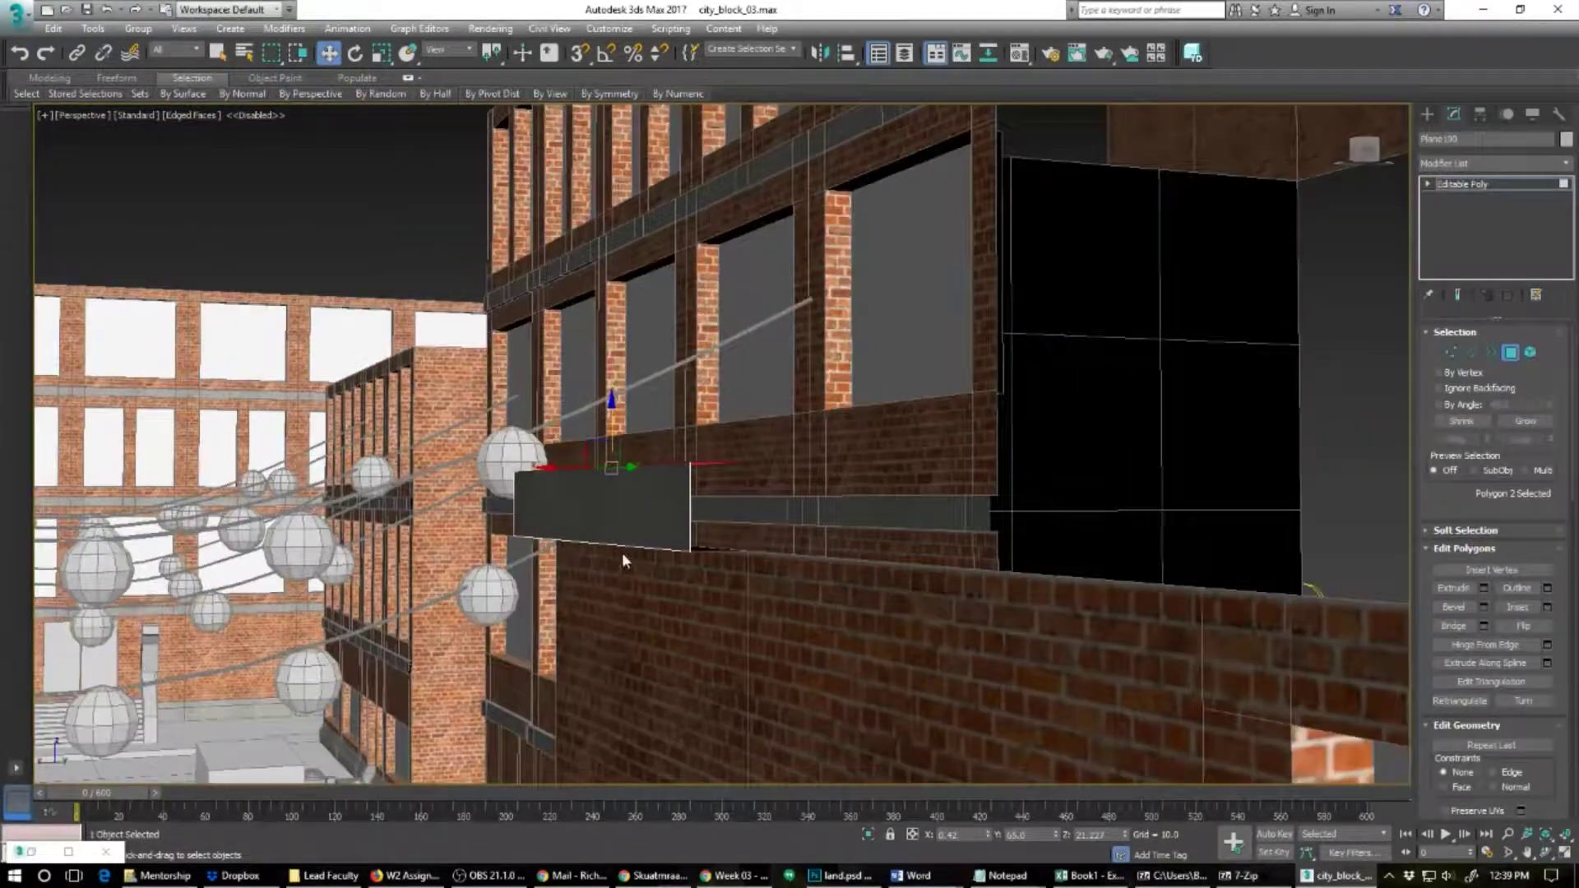
{"action": "right_click", "coordinate": [627, 543]}
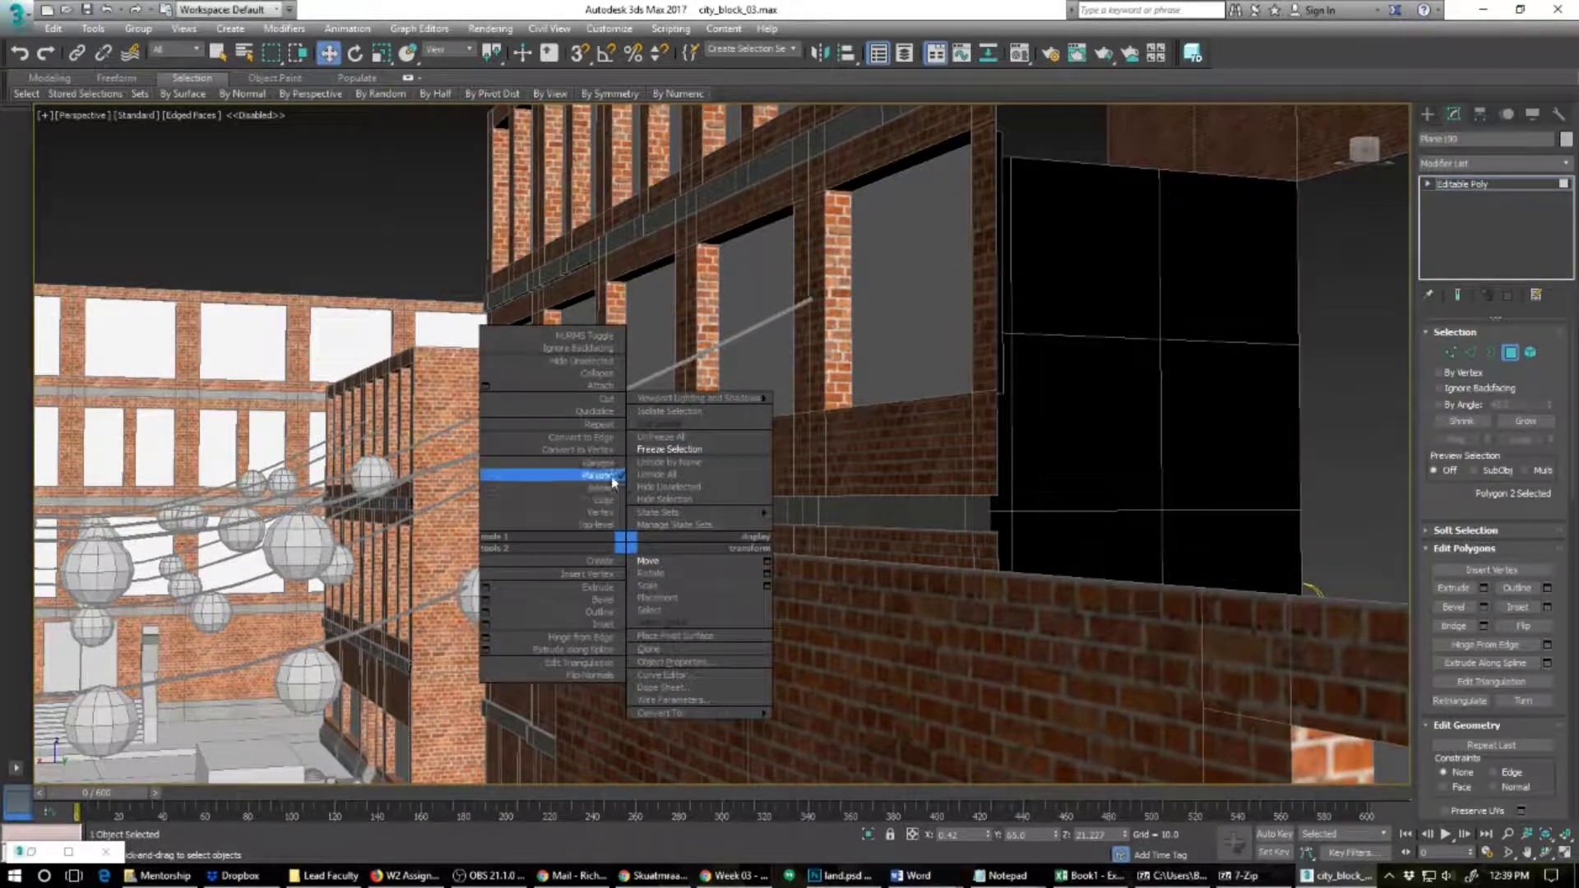
{"action": "left_click", "coordinate": [600, 501]}
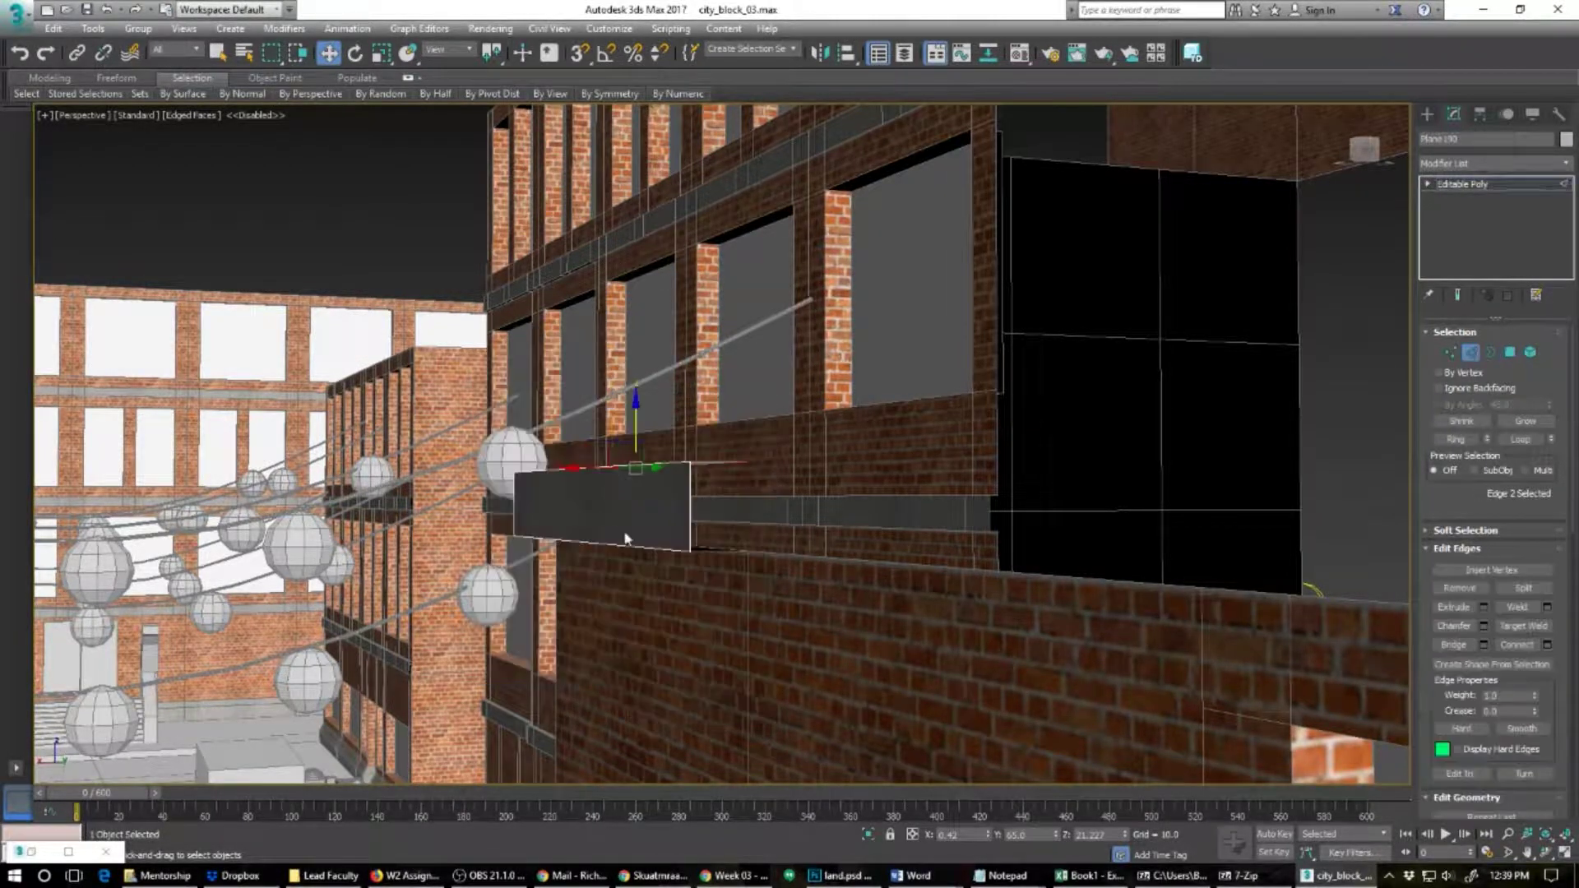
{"action": "left_click", "coordinate": [625, 545]}
{"action": "key", "text": "e"}
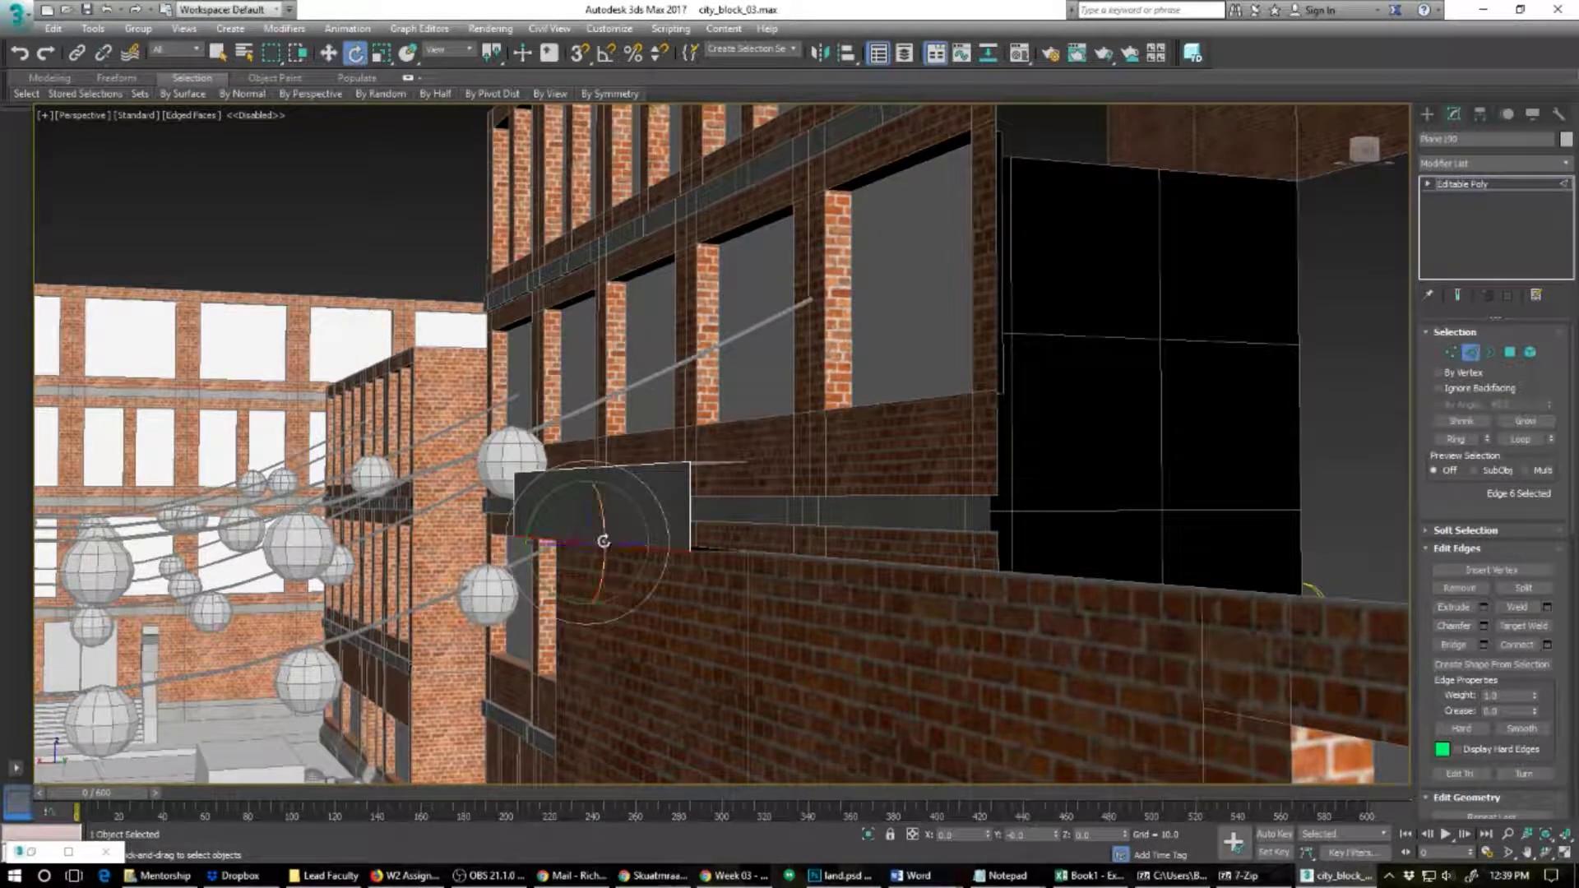
{"action": "right_click", "coordinate": [604, 544]}
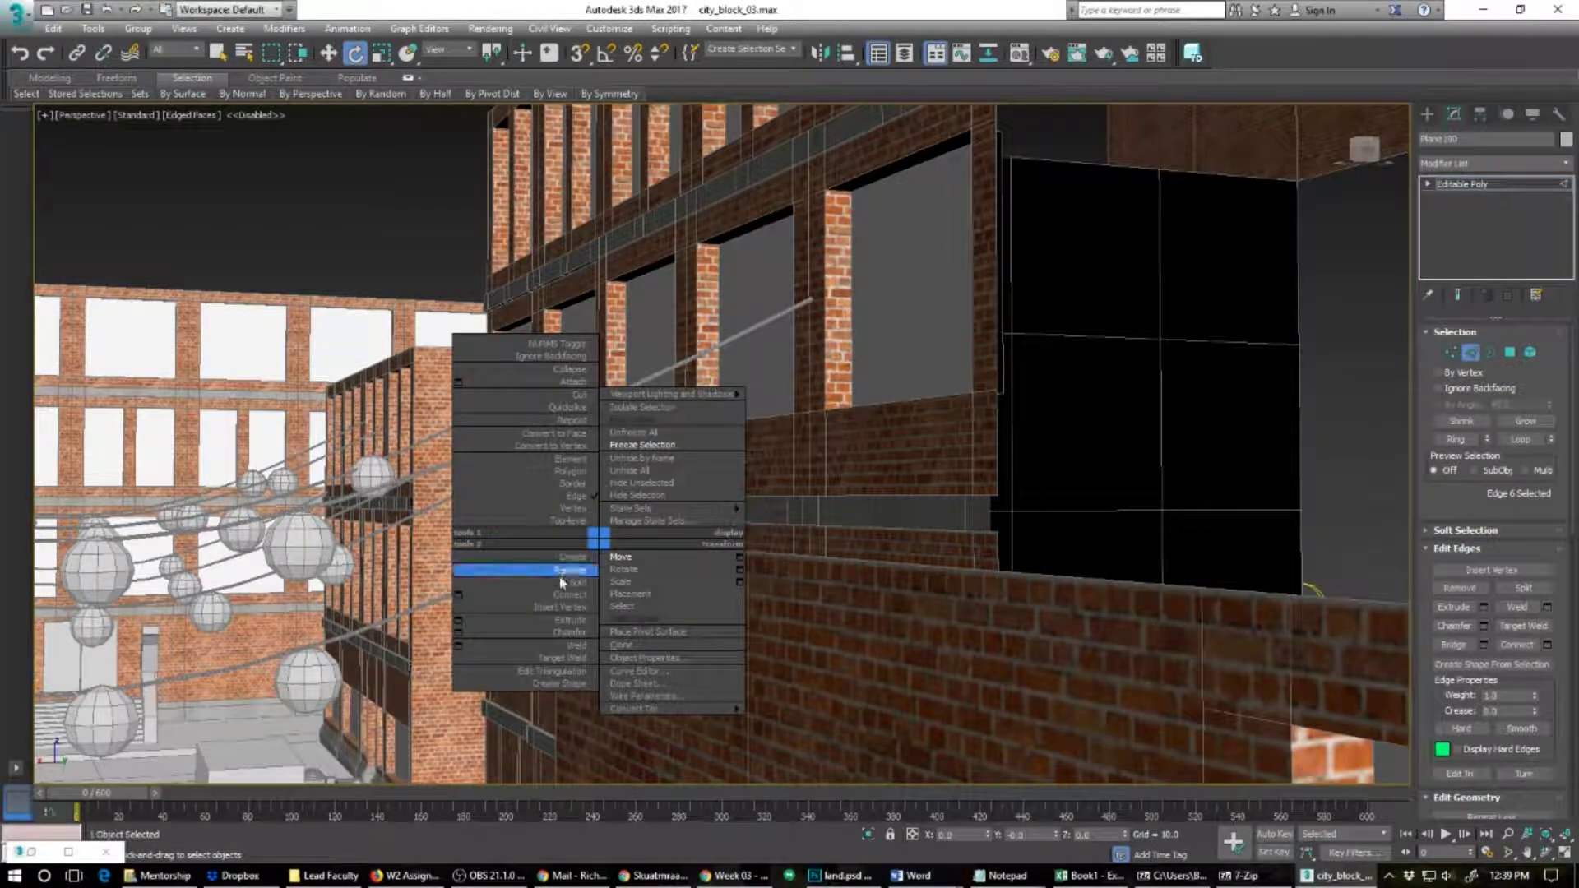
{"action": "left_click", "coordinate": [462, 634]}
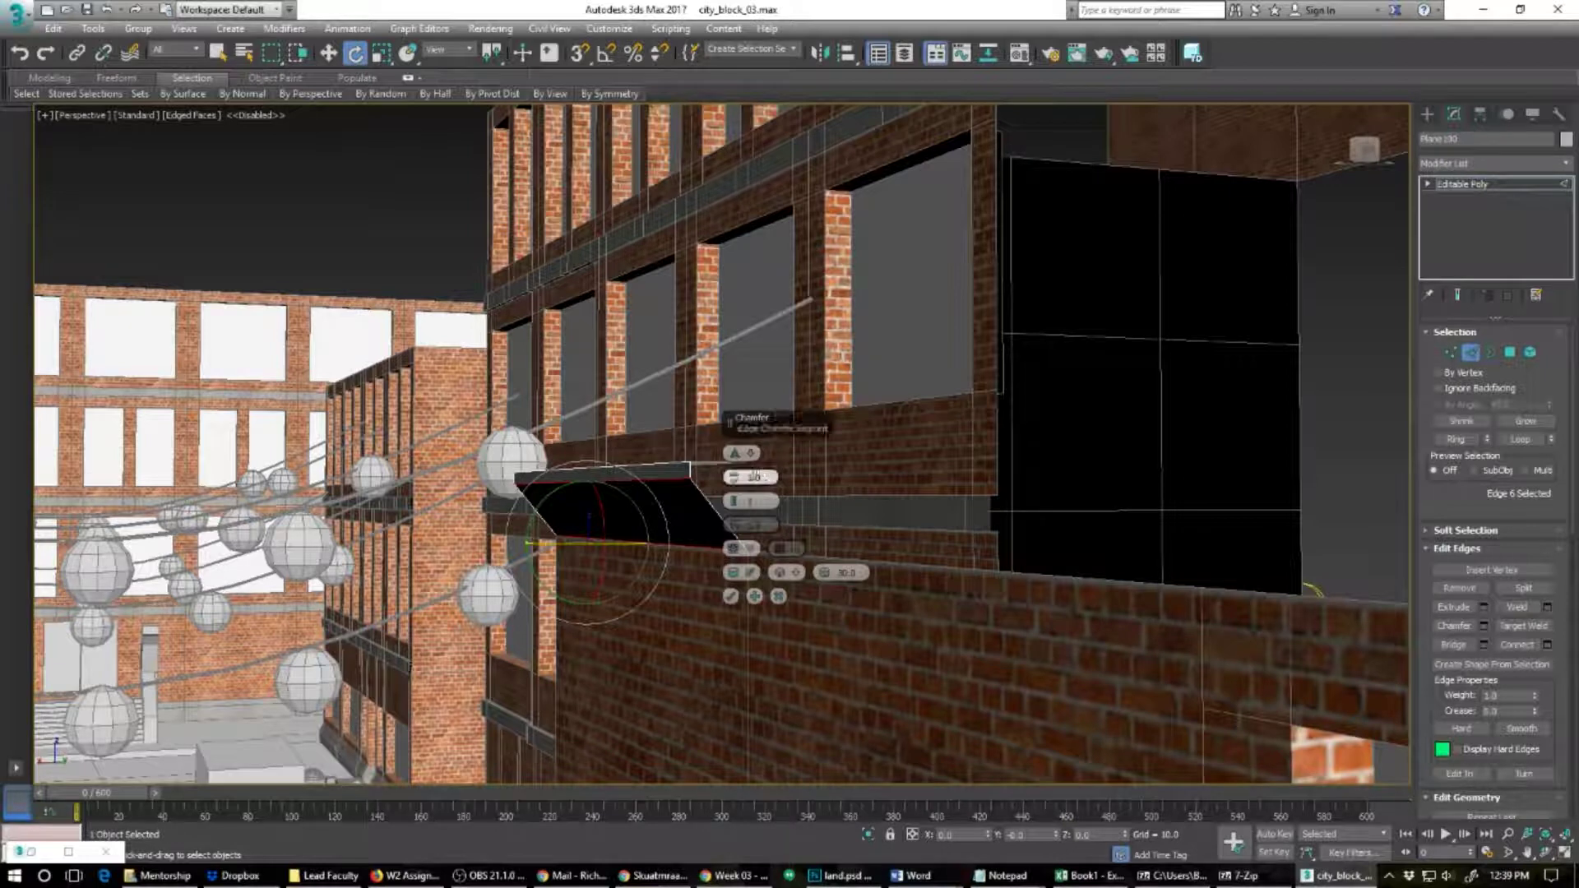
{"action": "left_click_drag", "start_coordinate": [733, 478], "coordinate": [733, 485]}
{"action": "left_click", "coordinate": [734, 499]}
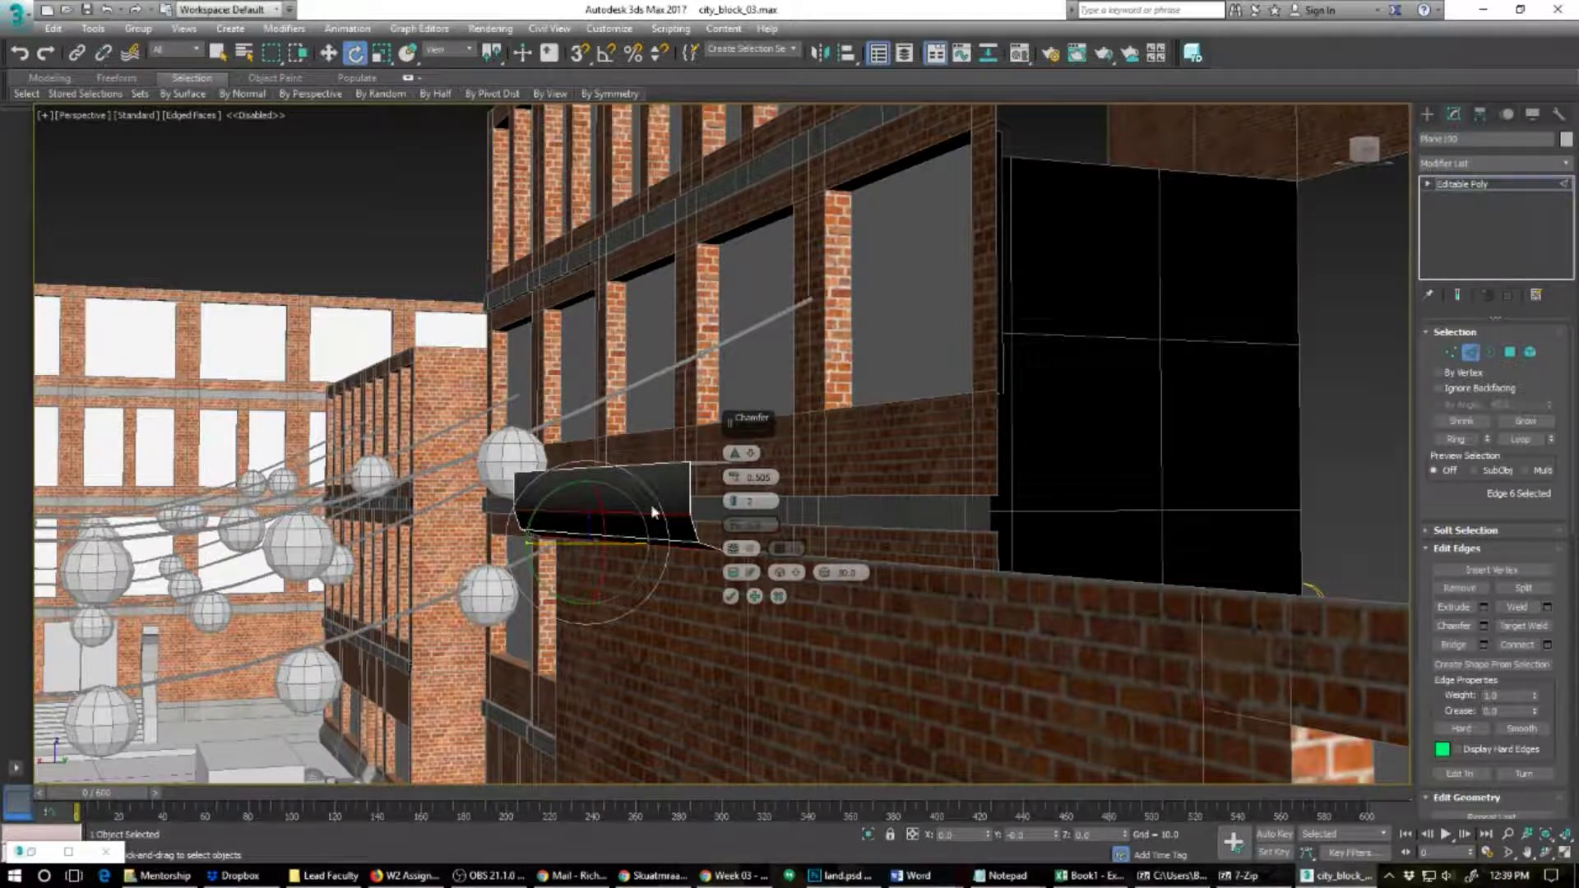
{"action": "left_click", "coordinate": [731, 598]}
Step: Move the lowest chamfer edge inward and slightly up to give the ledge a stepped cornice profile
{"action": "key", "text": "w"}
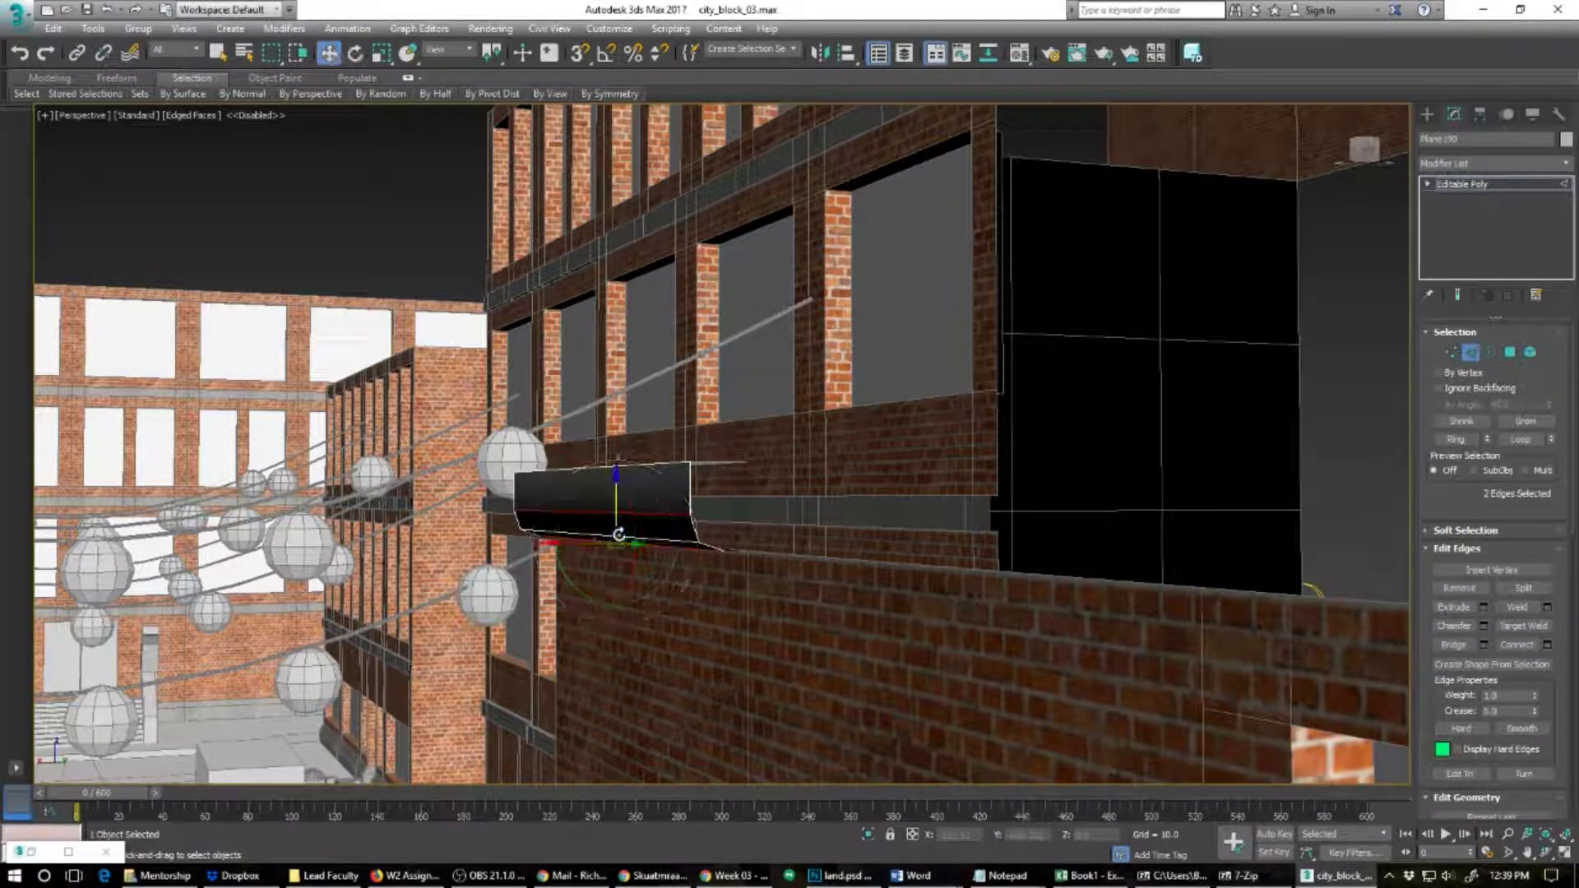
{"action": "left_click", "coordinate": [647, 539]}
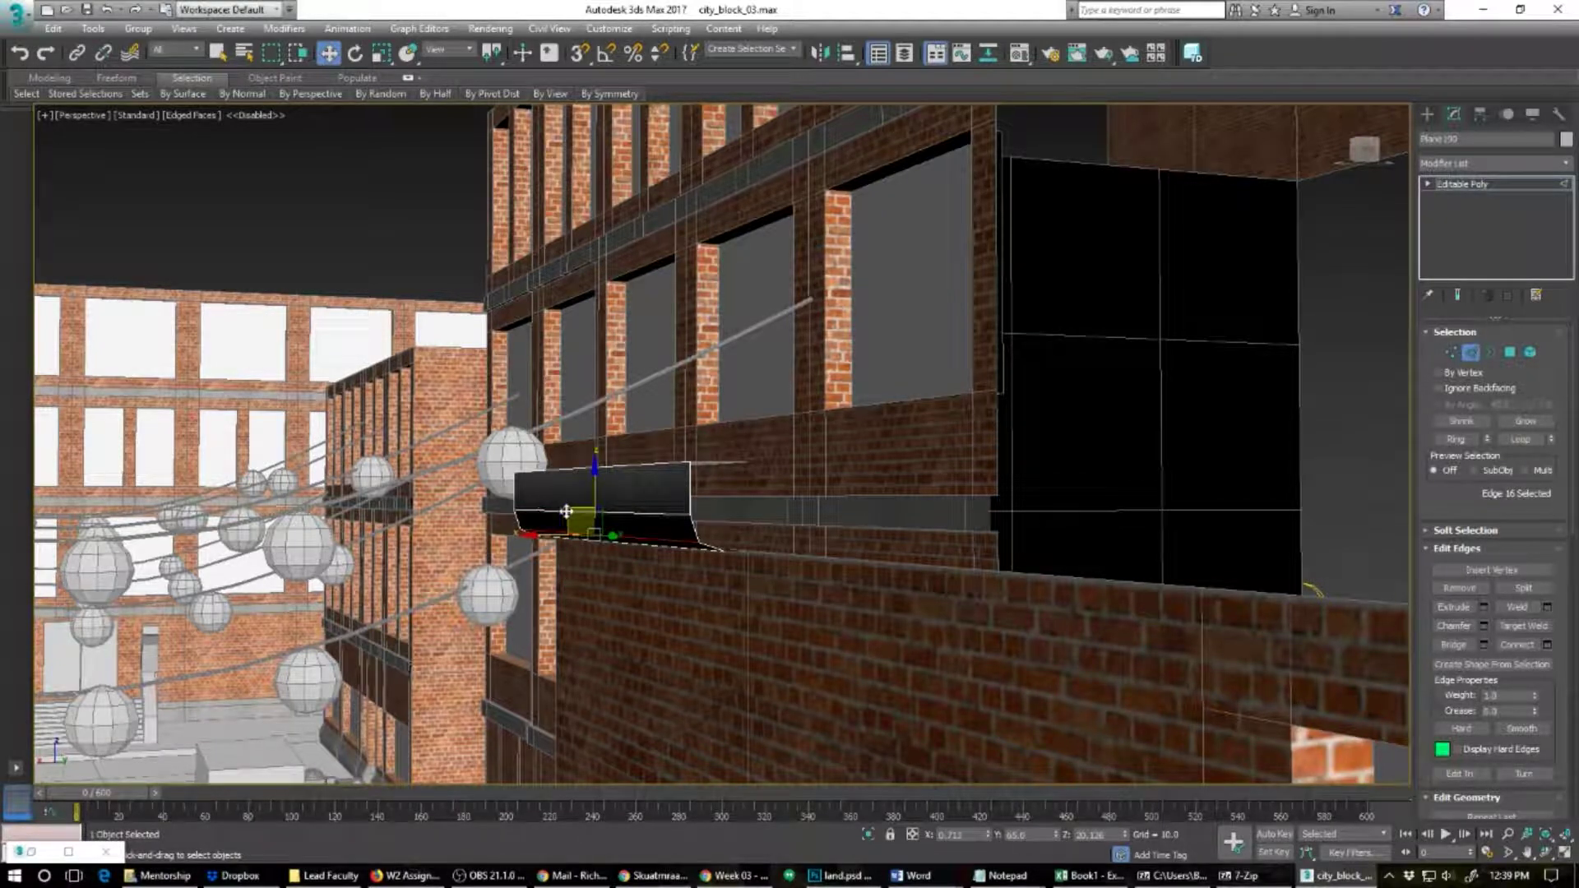
{"action": "left_click_drag", "start_coordinate": [566, 512], "coordinate": [583, 499]}
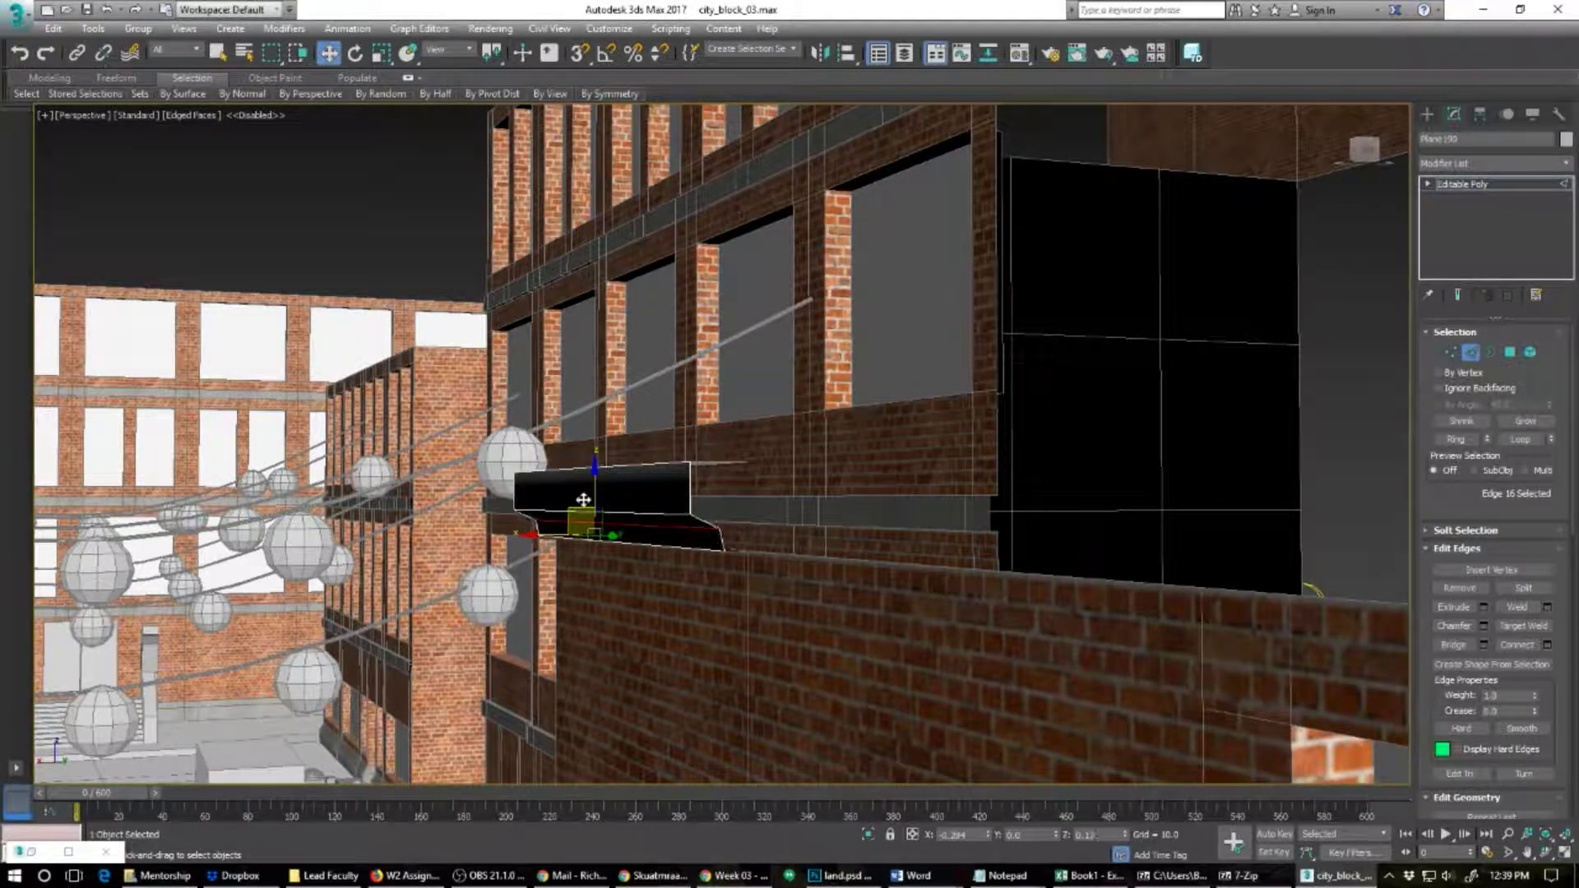
{"action": "middle_click_drag", "start_coordinate": [683, 560], "coordinate": [788, 602], "text": "alt"}
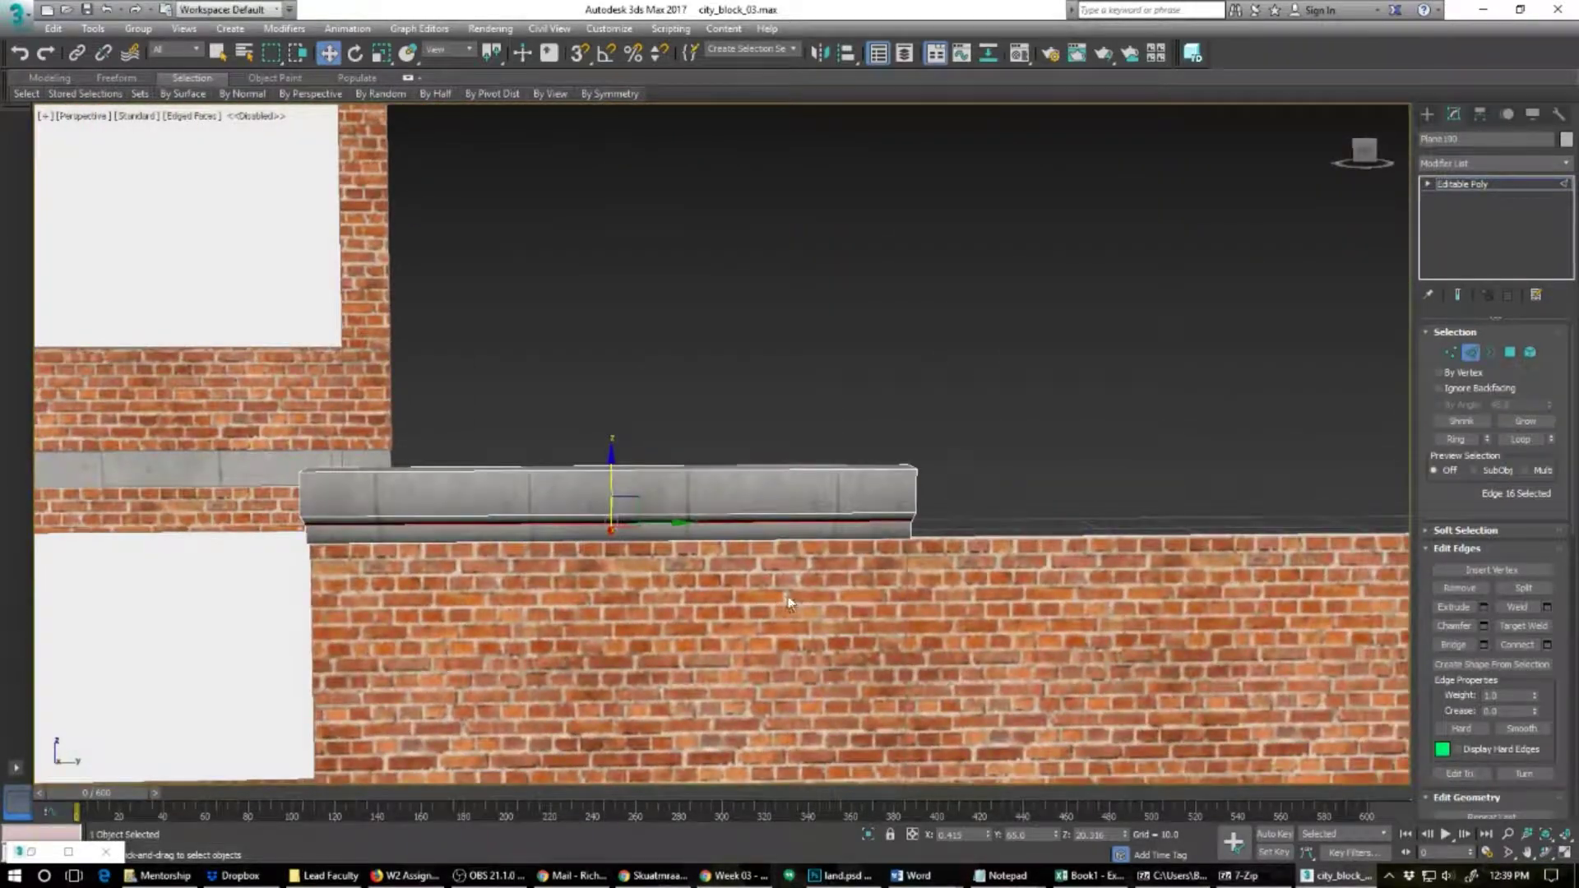
Step: Leave edge editing and add an Unwrap UVW modifier to the ledge
{"action": "left_click", "coordinate": [1472, 354]}
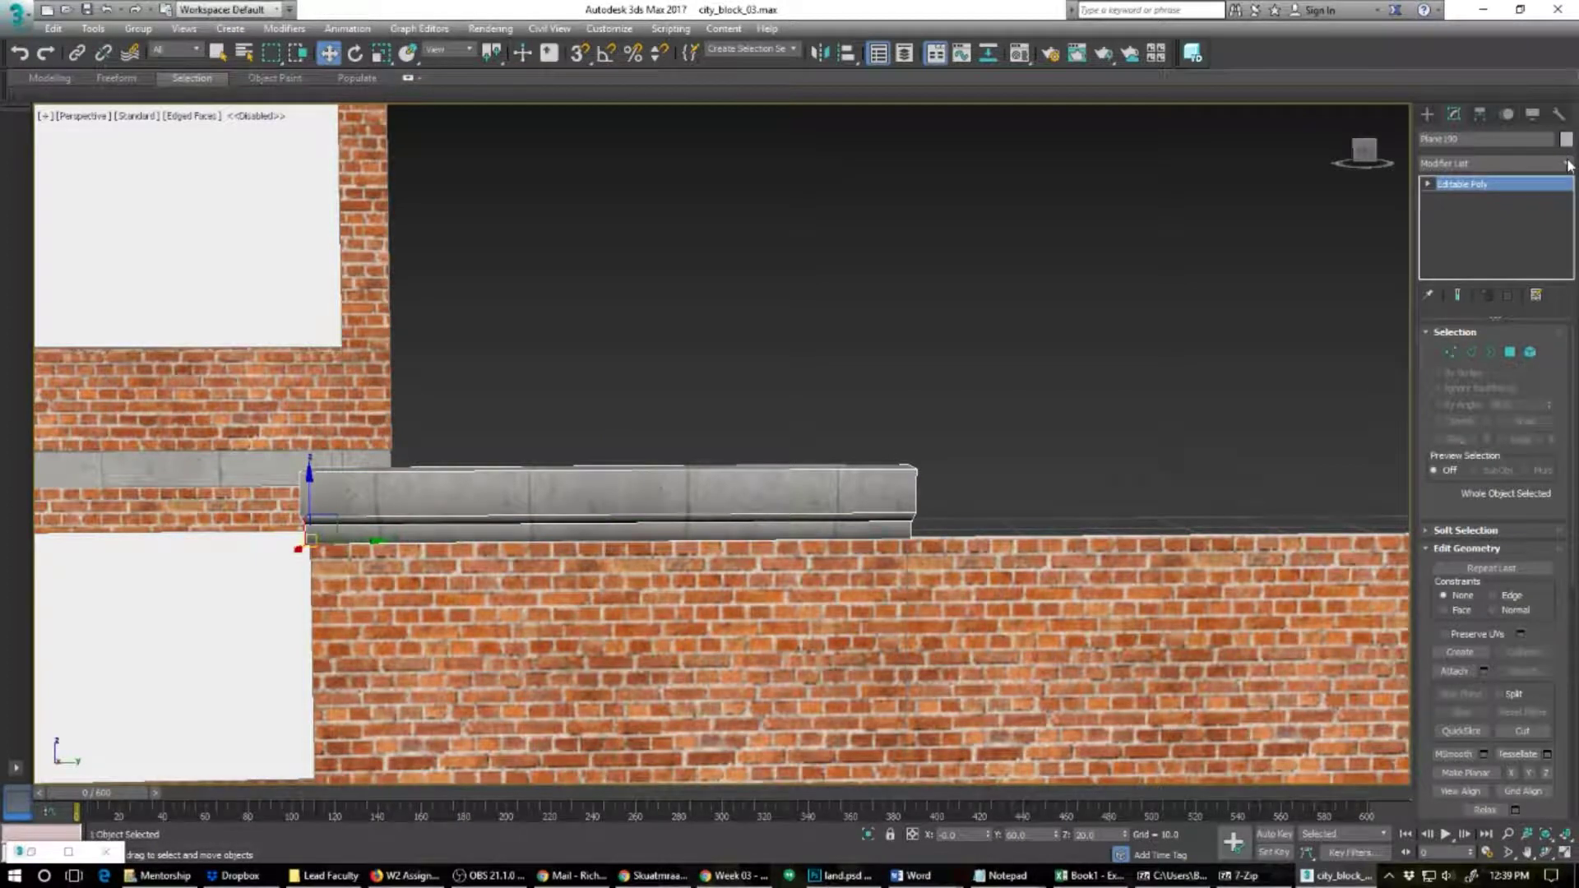
{"action": "left_click", "coordinate": [1568, 165]}
{"action": "left_click", "coordinate": [1566, 166]}
{"action": "left_click", "coordinate": [1430, 185]}
{"action": "left_click", "coordinate": [1566, 167]}
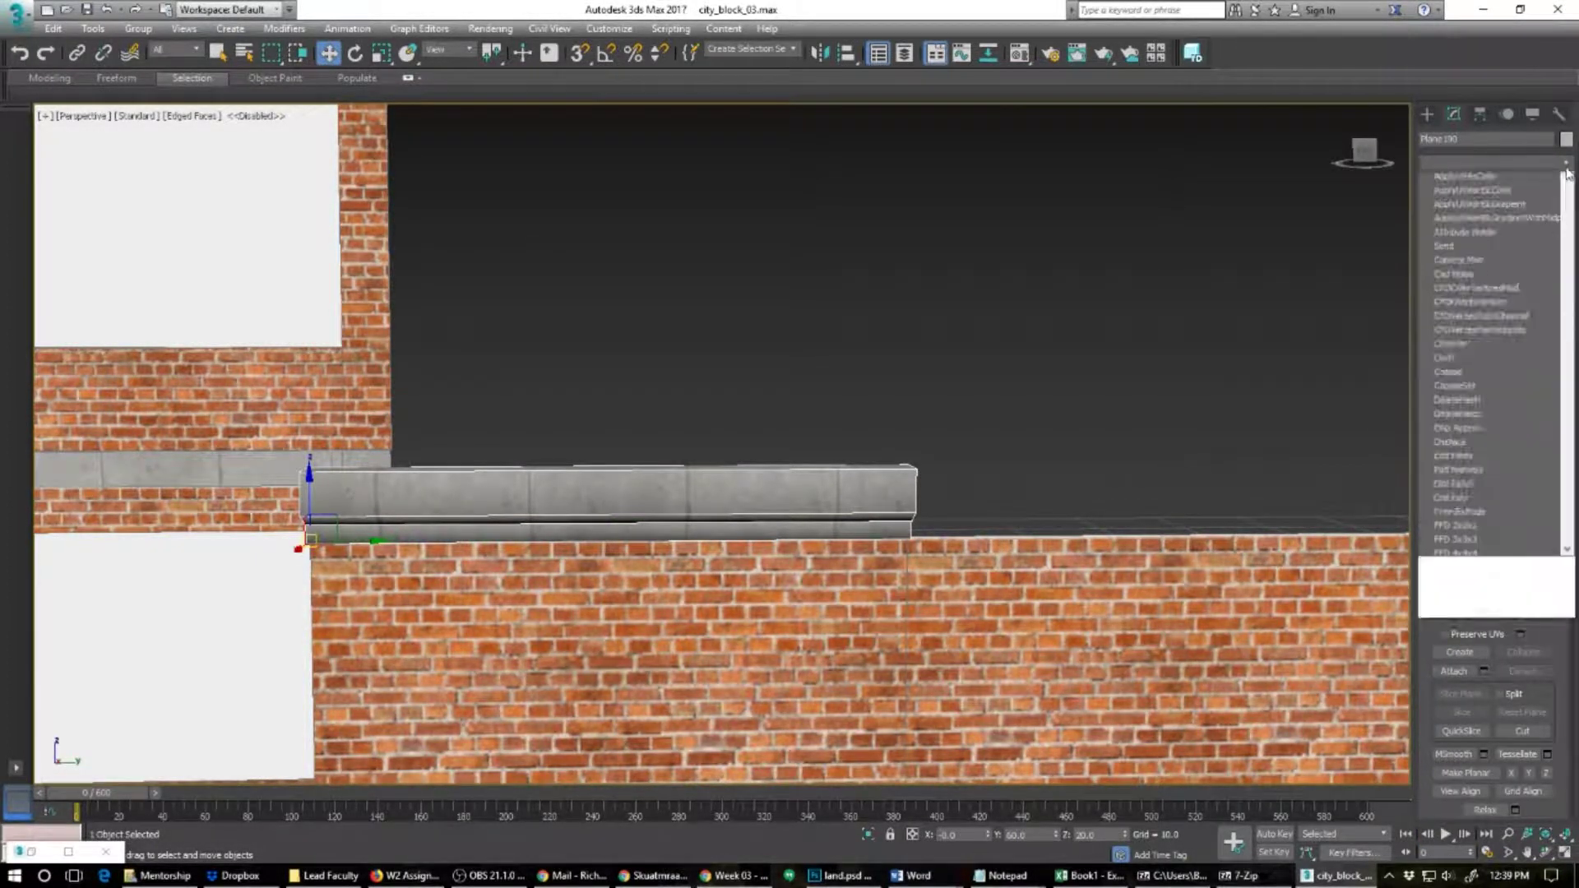
{"action": "scroll", "coordinate": [1503, 691], "scroll_direction": "down", "scroll_amount": 10}
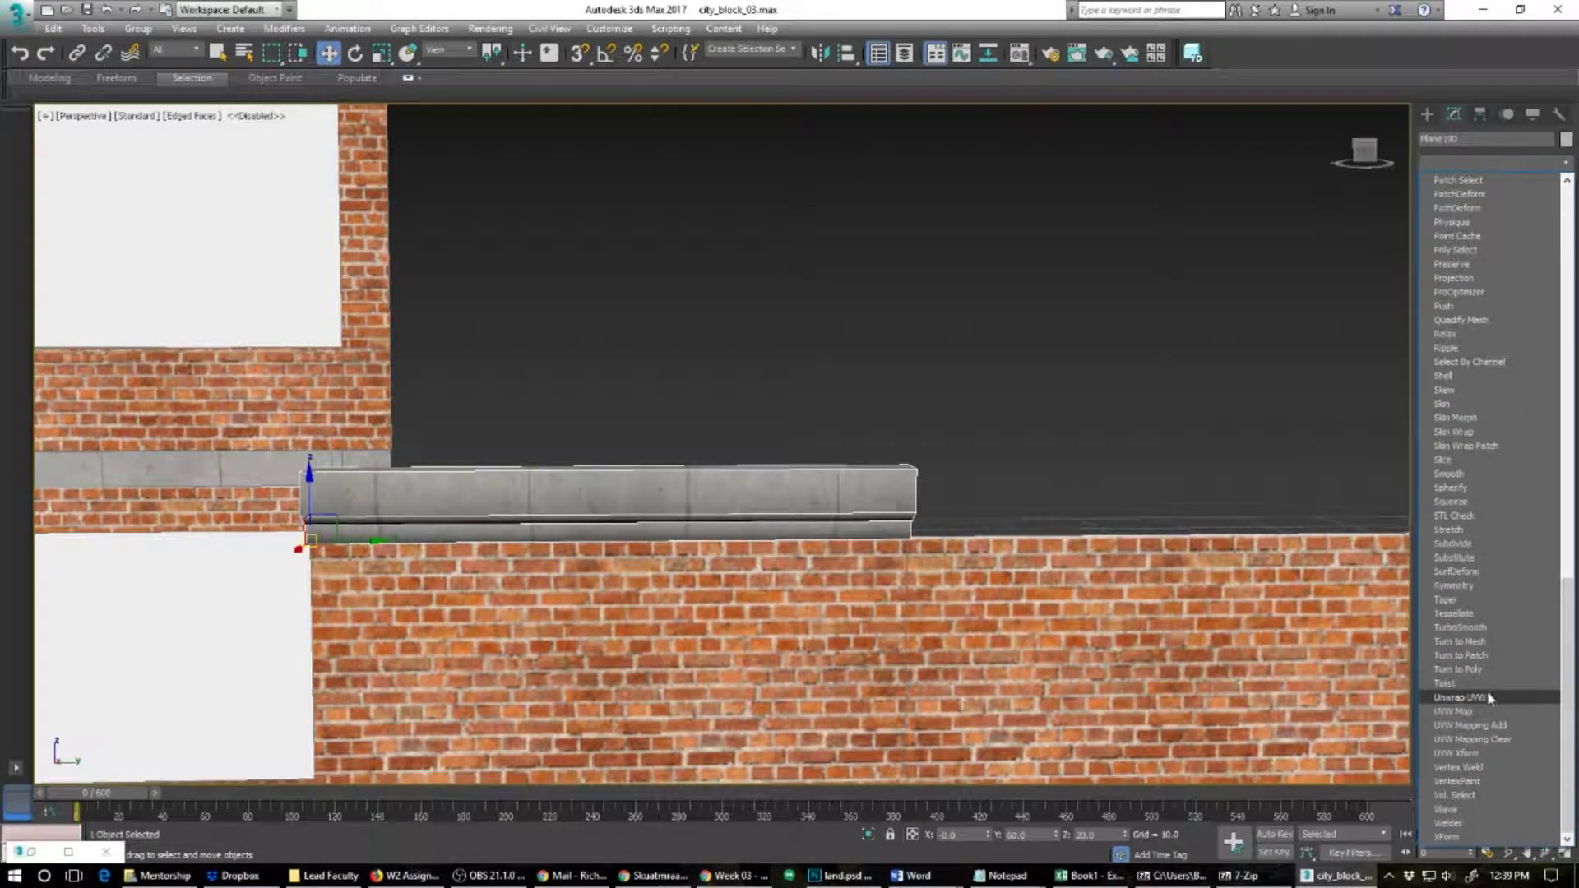
{"action": "left_click", "coordinate": [1477, 699]}
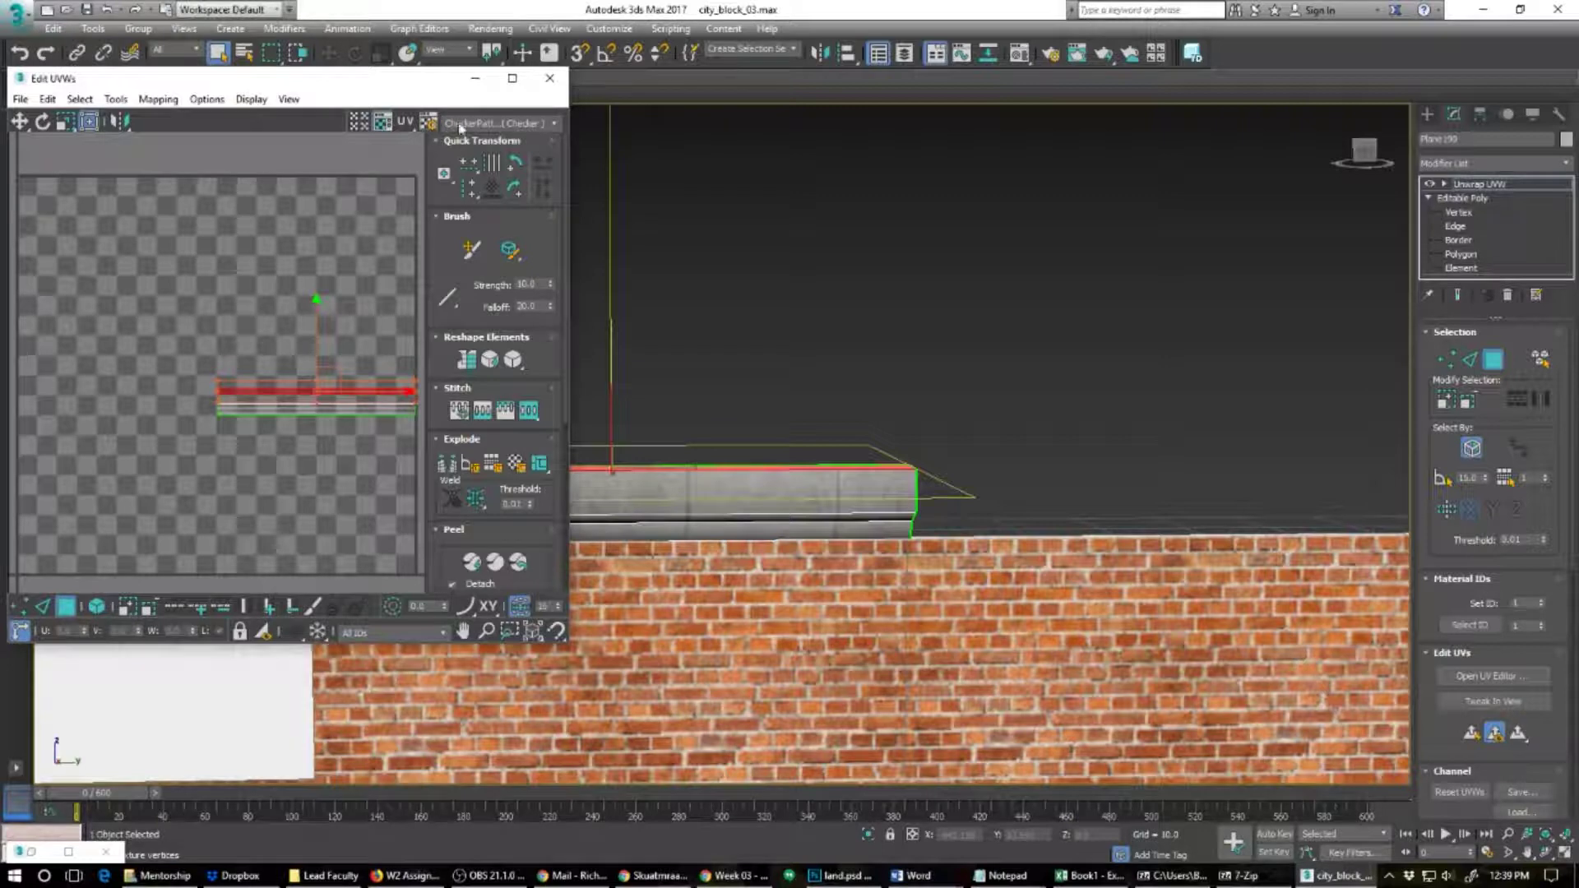
Step: Show the city texture map behind the ledge's UV layout instead of the checker pattern
{"action": "left_click", "coordinate": [469, 124]}
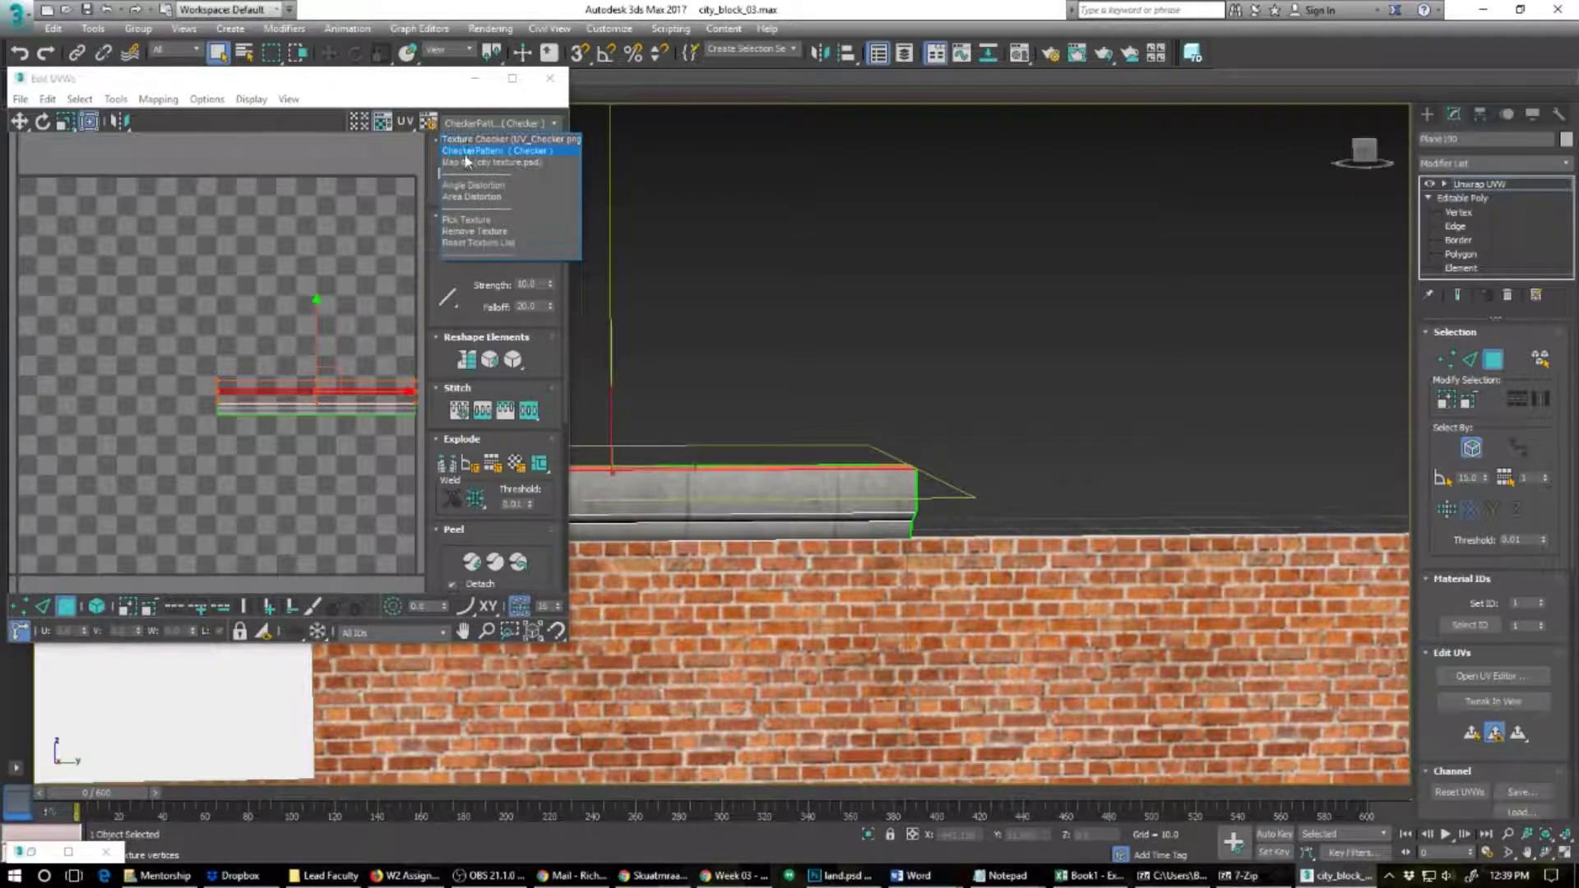
{"action": "left_click", "coordinate": [462, 162]}
{"action": "scroll", "coordinate": [328, 397], "scroll_direction": "up", "scroll_amount": 3}
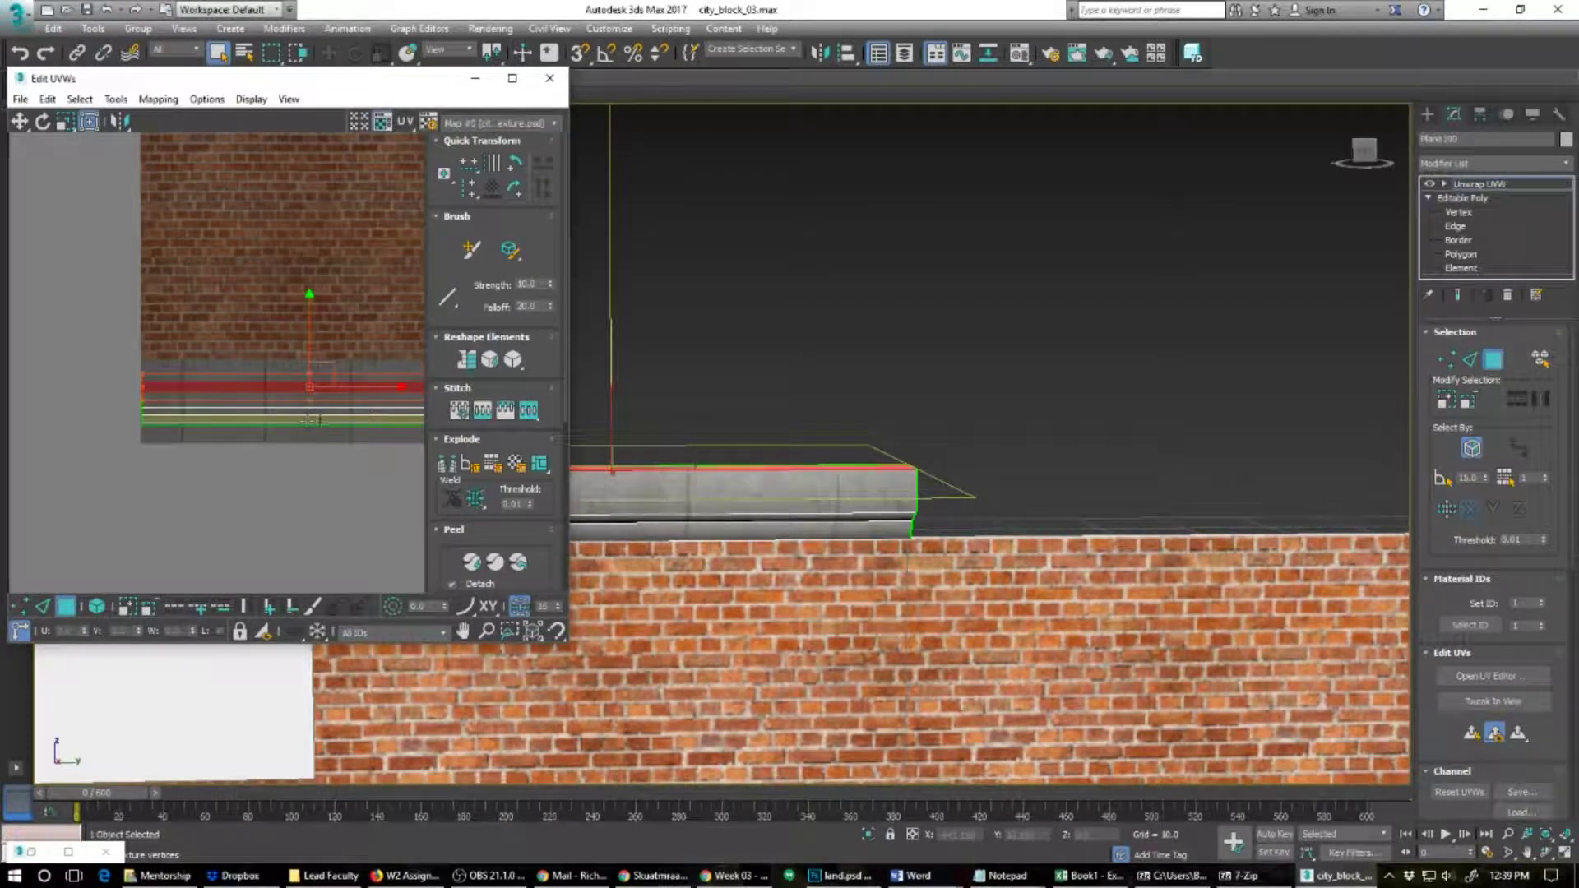
{"action": "middle_click_drag", "start_coordinate": [311, 425], "coordinate": [189, 426]}
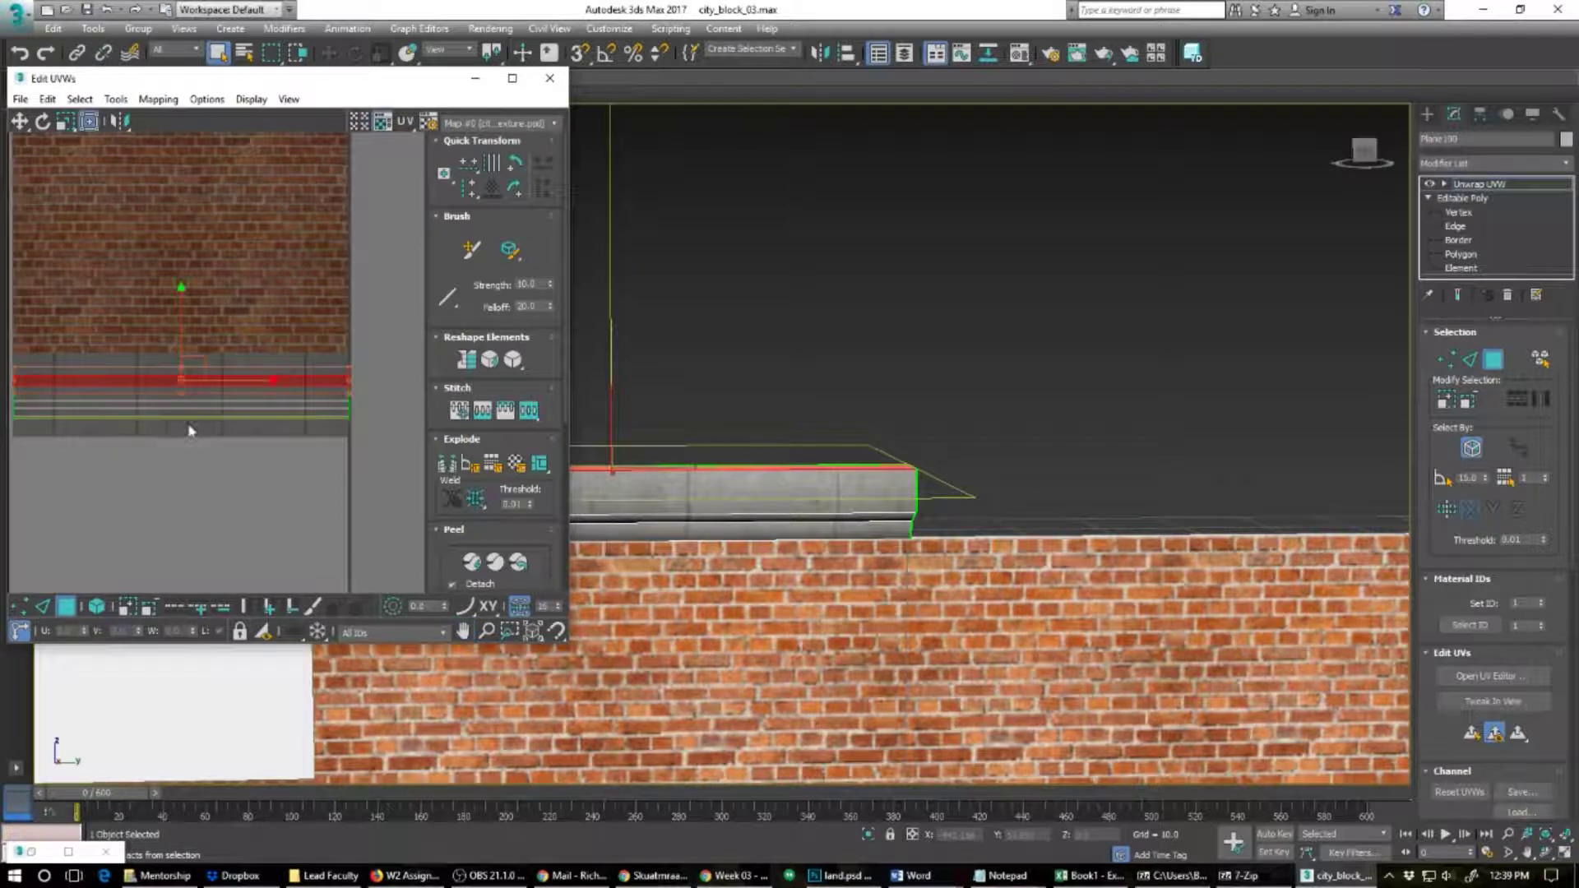
Step: Select all of the ledge's UV faces and stretch them vertically to fill the texture's grey stone strip
{"action": "left_click", "coordinate": [263, 456]}
{"action": "left_click_drag", "start_coordinate": [216, 375], "coordinate": [212, 378]}
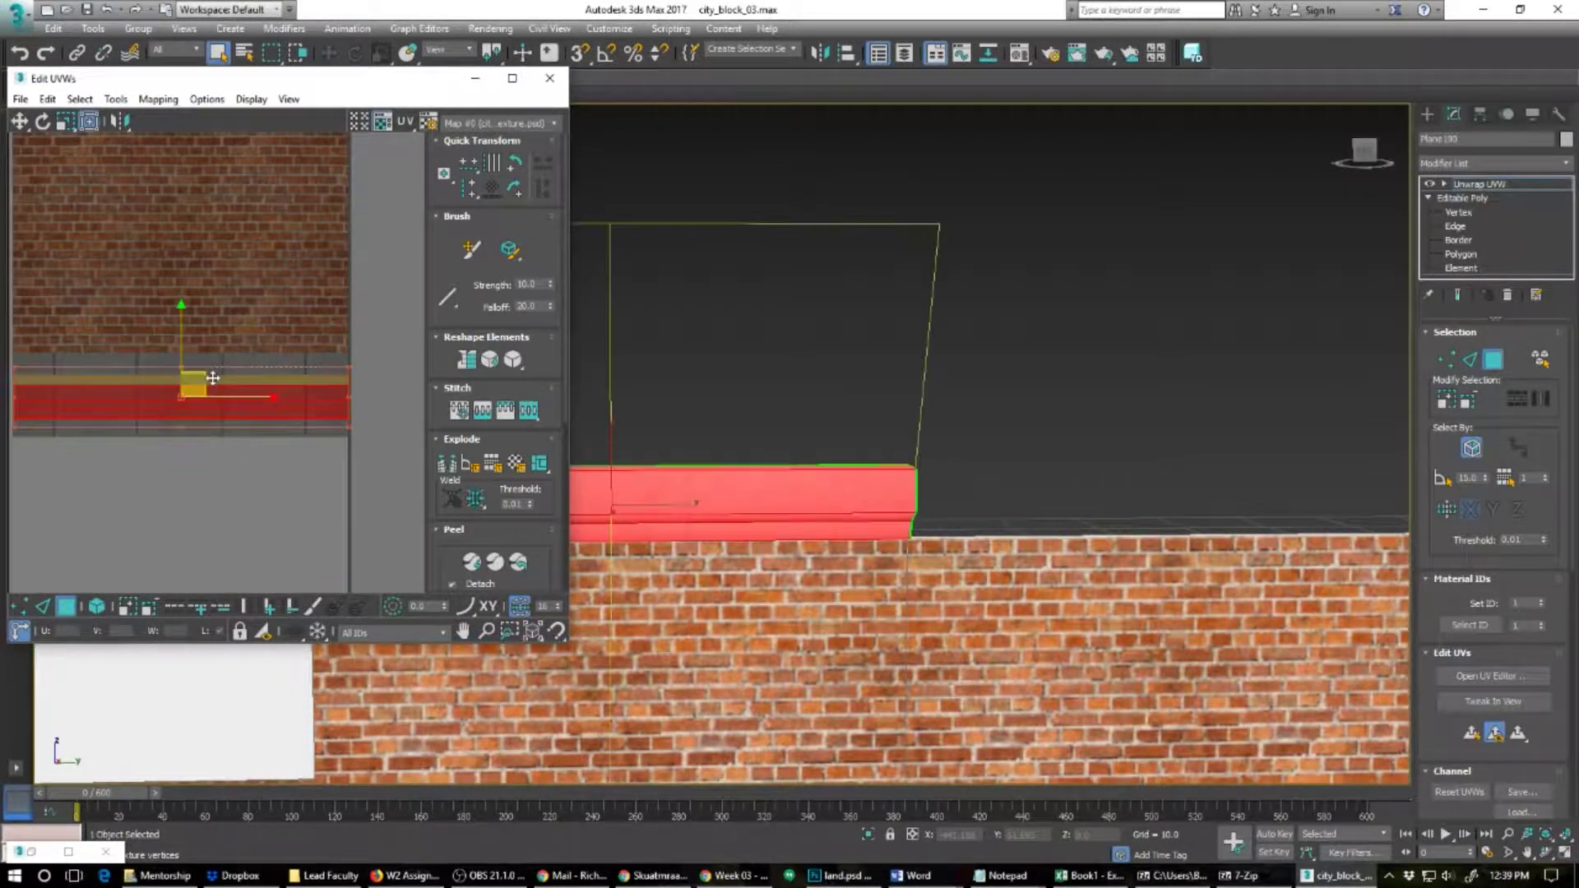
{"action": "left_click_drag", "start_coordinate": [349, 367], "coordinate": [351, 347]}
{"action": "left_click_drag", "start_coordinate": [350, 422], "coordinate": [347, 447]}
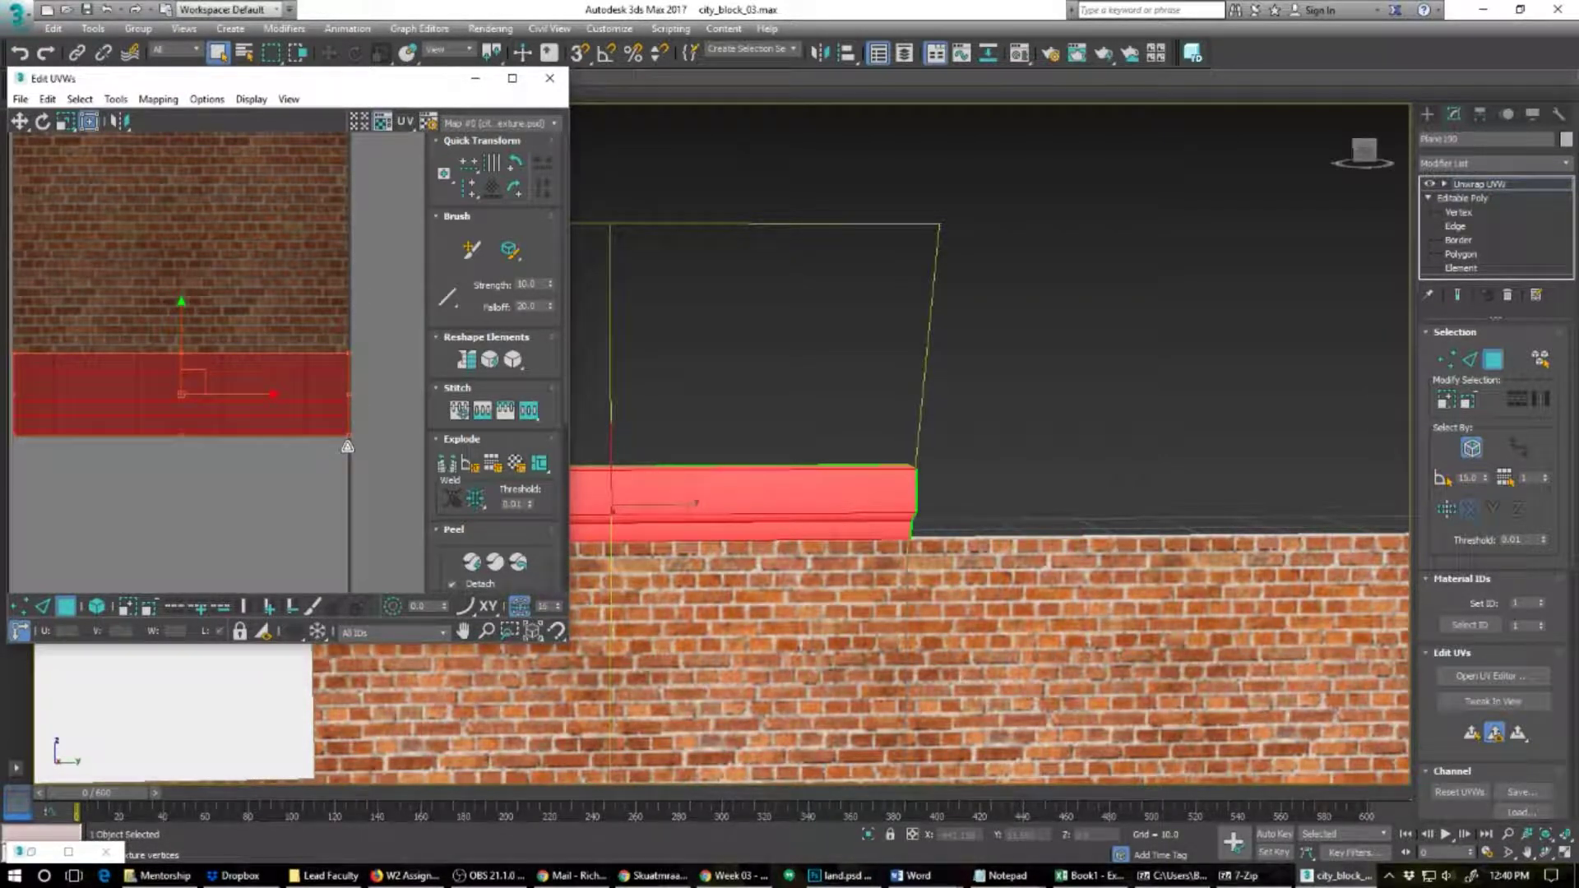
{"action": "left_click", "coordinate": [974, 412]}
Step: Select all of the ledge's UV faces and relax them to even out the stone texture across the profile
{"action": "middle_click_drag", "start_coordinate": [752, 493], "coordinate": [848, 467], "text": "alt"}
{"action": "middle_click_drag", "start_coordinate": [662, 541], "coordinate": [688, 592], "text": "alt"}
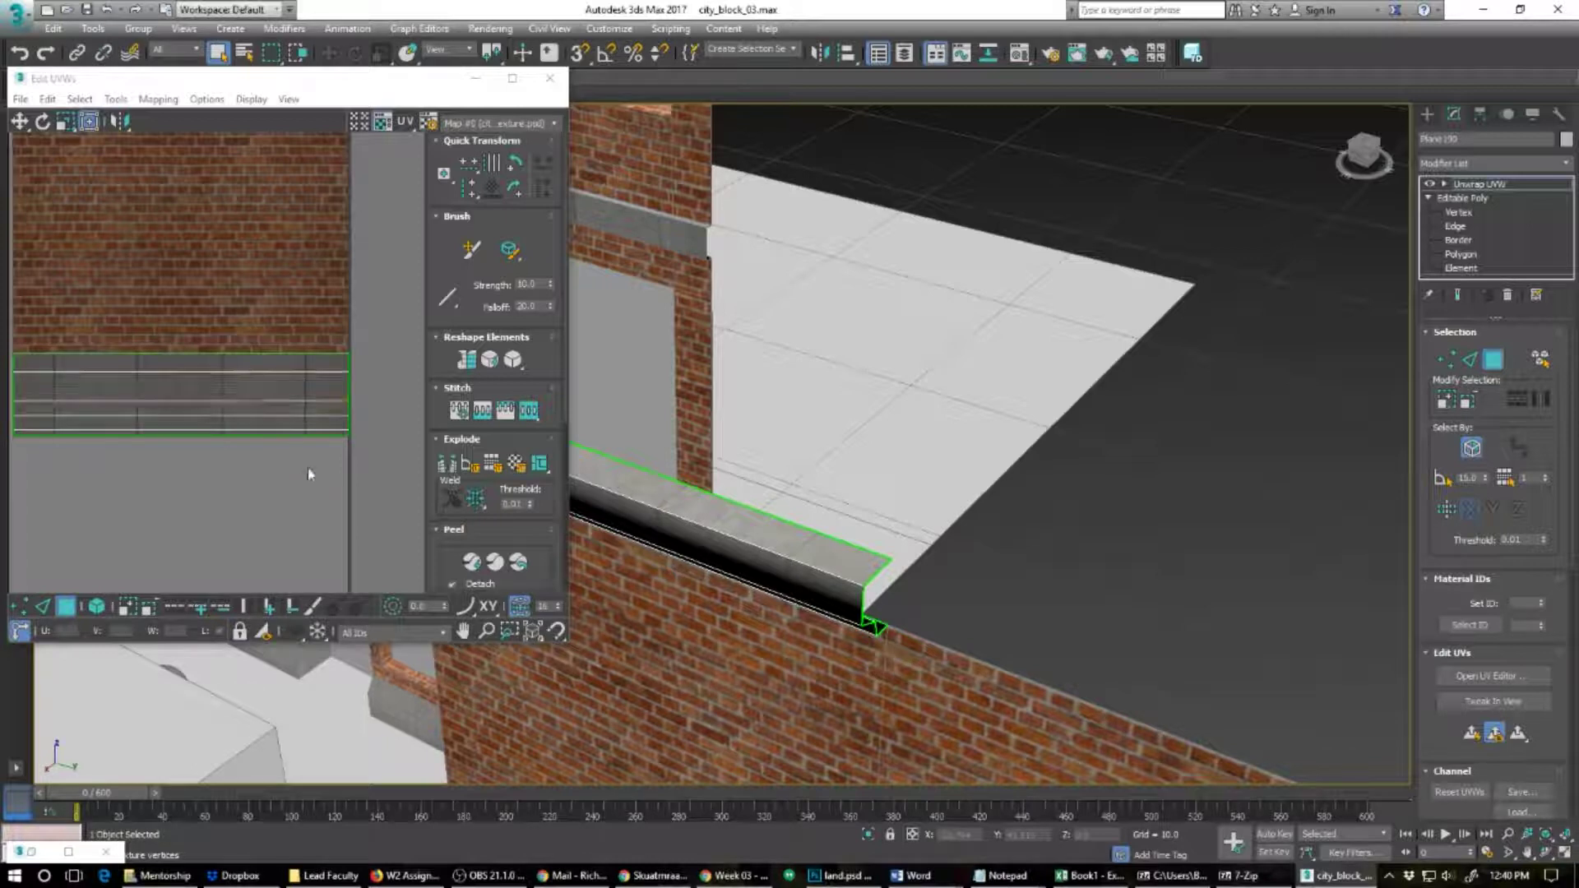
{"action": "left_click", "coordinate": [218, 374]}
{"action": "right_click", "coordinate": [217, 378]}
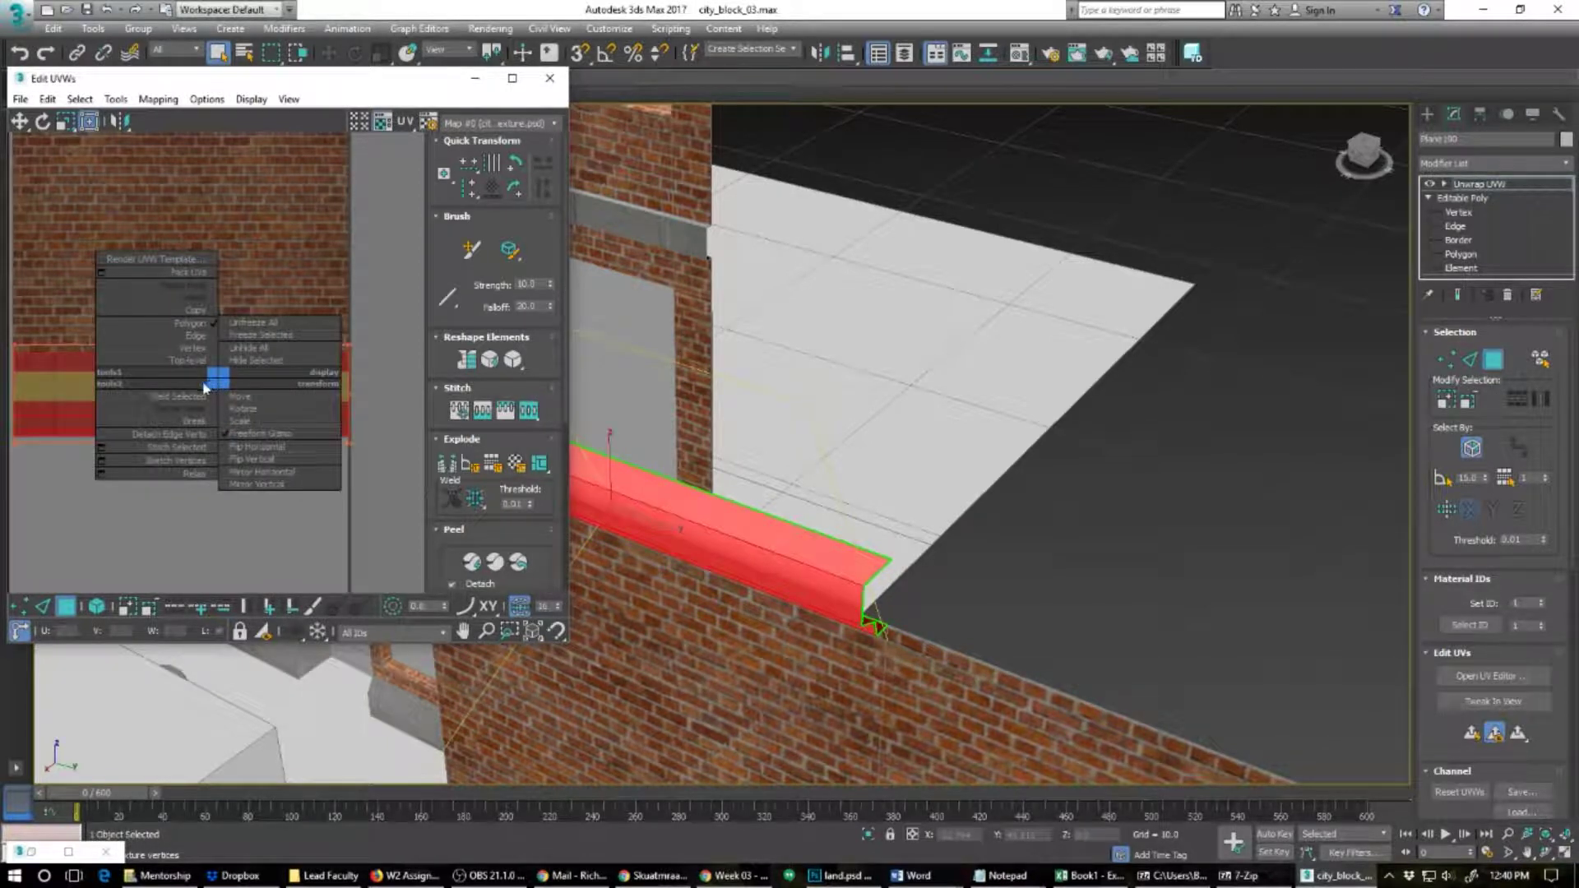
{"action": "left_click", "coordinate": [183, 473]}
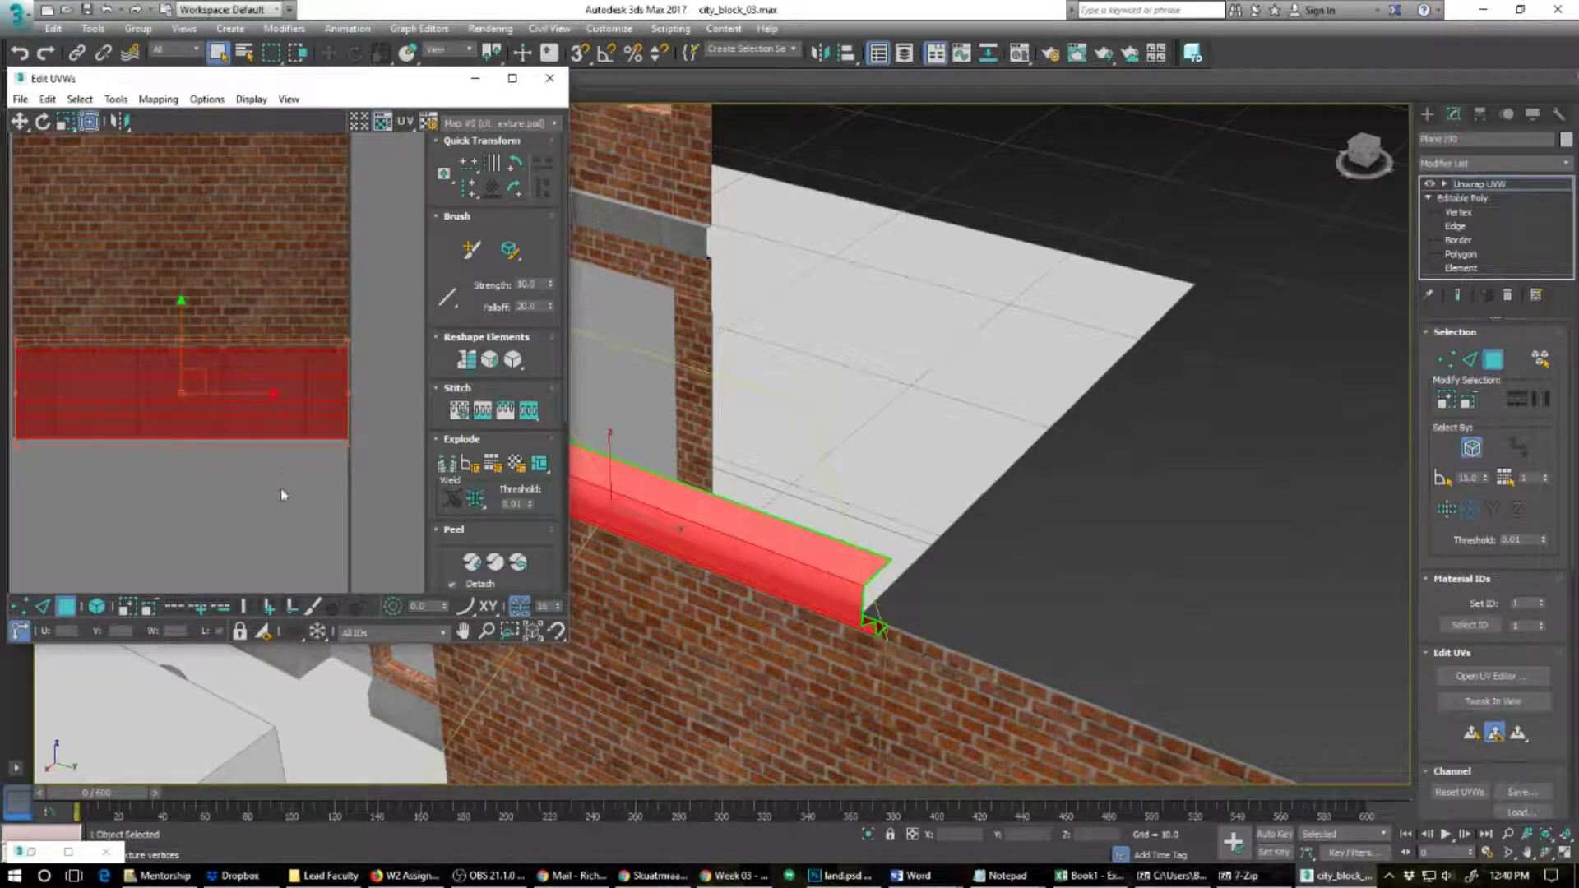
{"action": "left_click", "coordinate": [278, 511]}
Step: Scale the ledge's topmost UV strip down slightly so the layout's upper edge stays inside the texture's grey stone strip
{"action": "middle_click_drag", "start_coordinate": [778, 588], "coordinate": [811, 528], "text": "alt"}
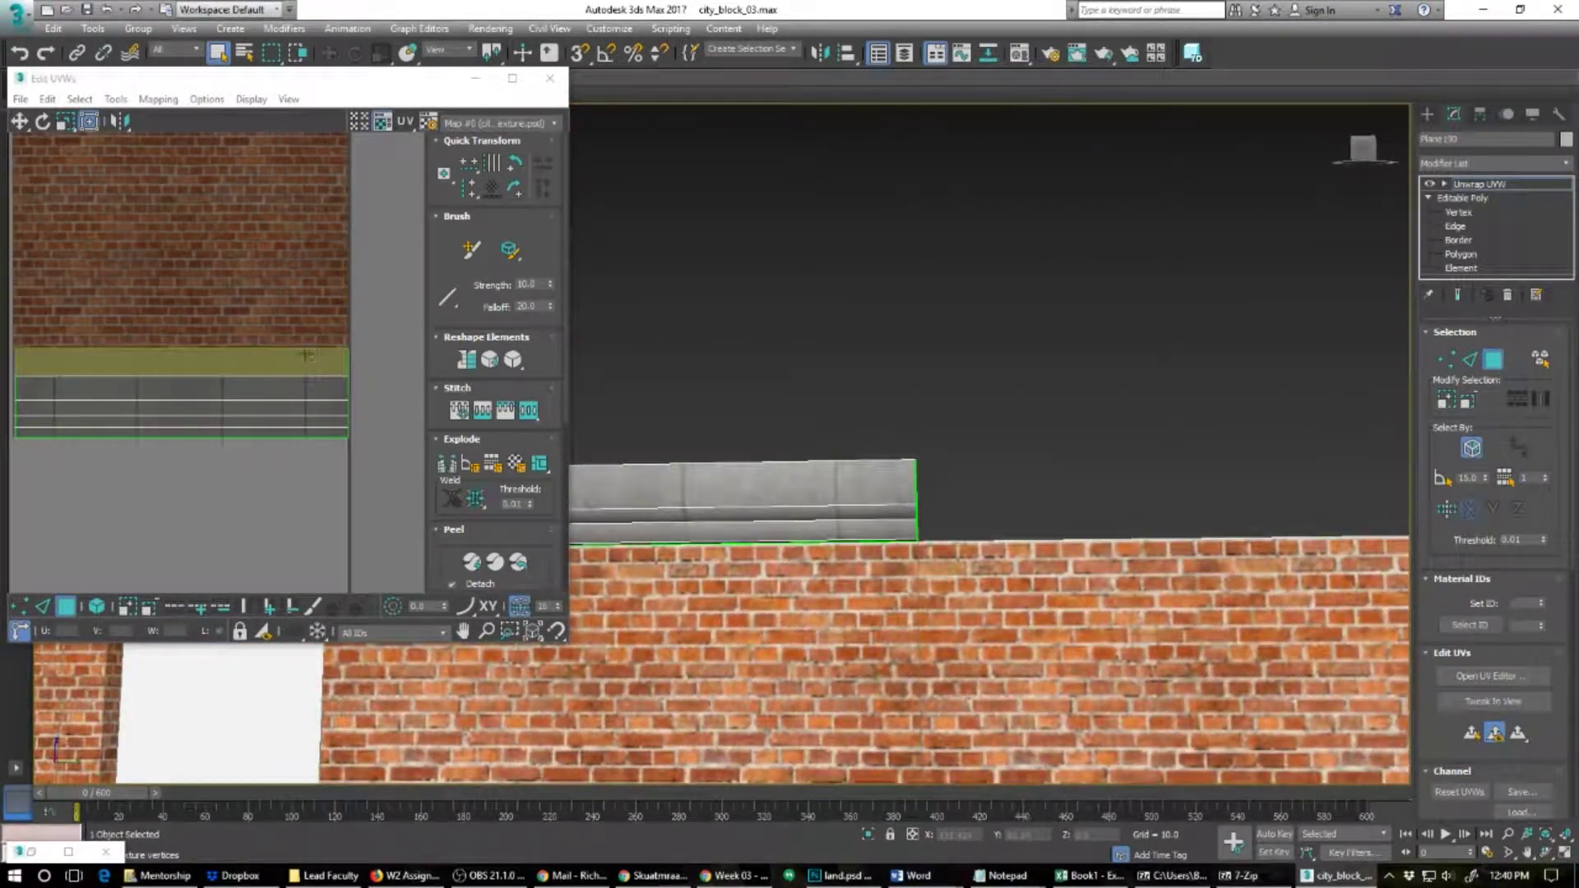
{"action": "left_click", "coordinate": [248, 349]}
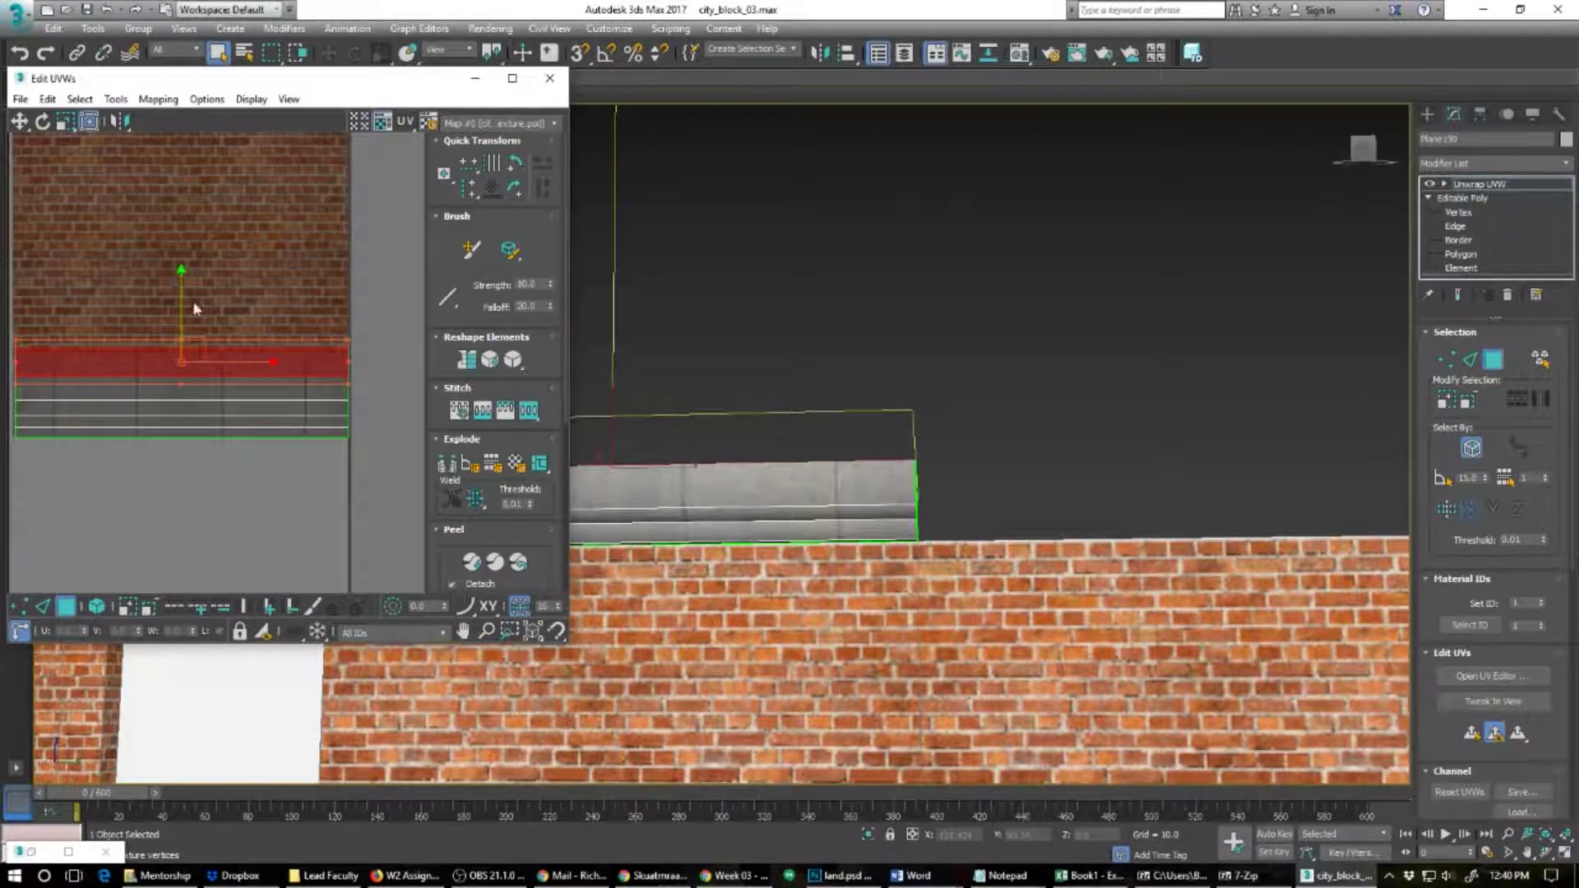
{"action": "left_click_drag", "start_coordinate": [347, 338], "coordinate": [347, 344]}
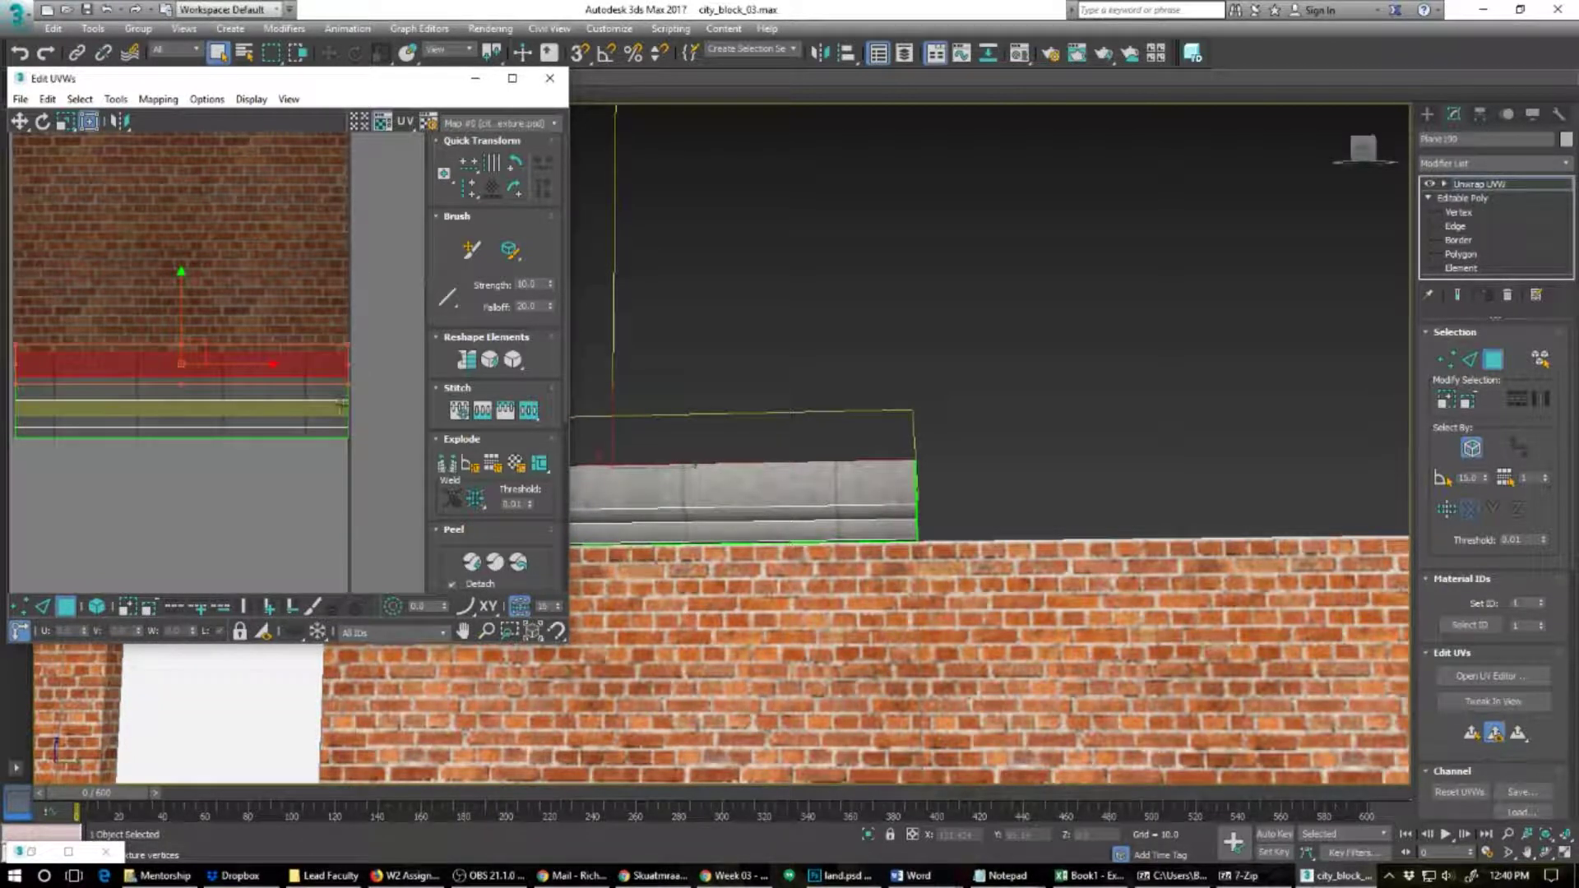
{"action": "left_click", "coordinate": [377, 406]}
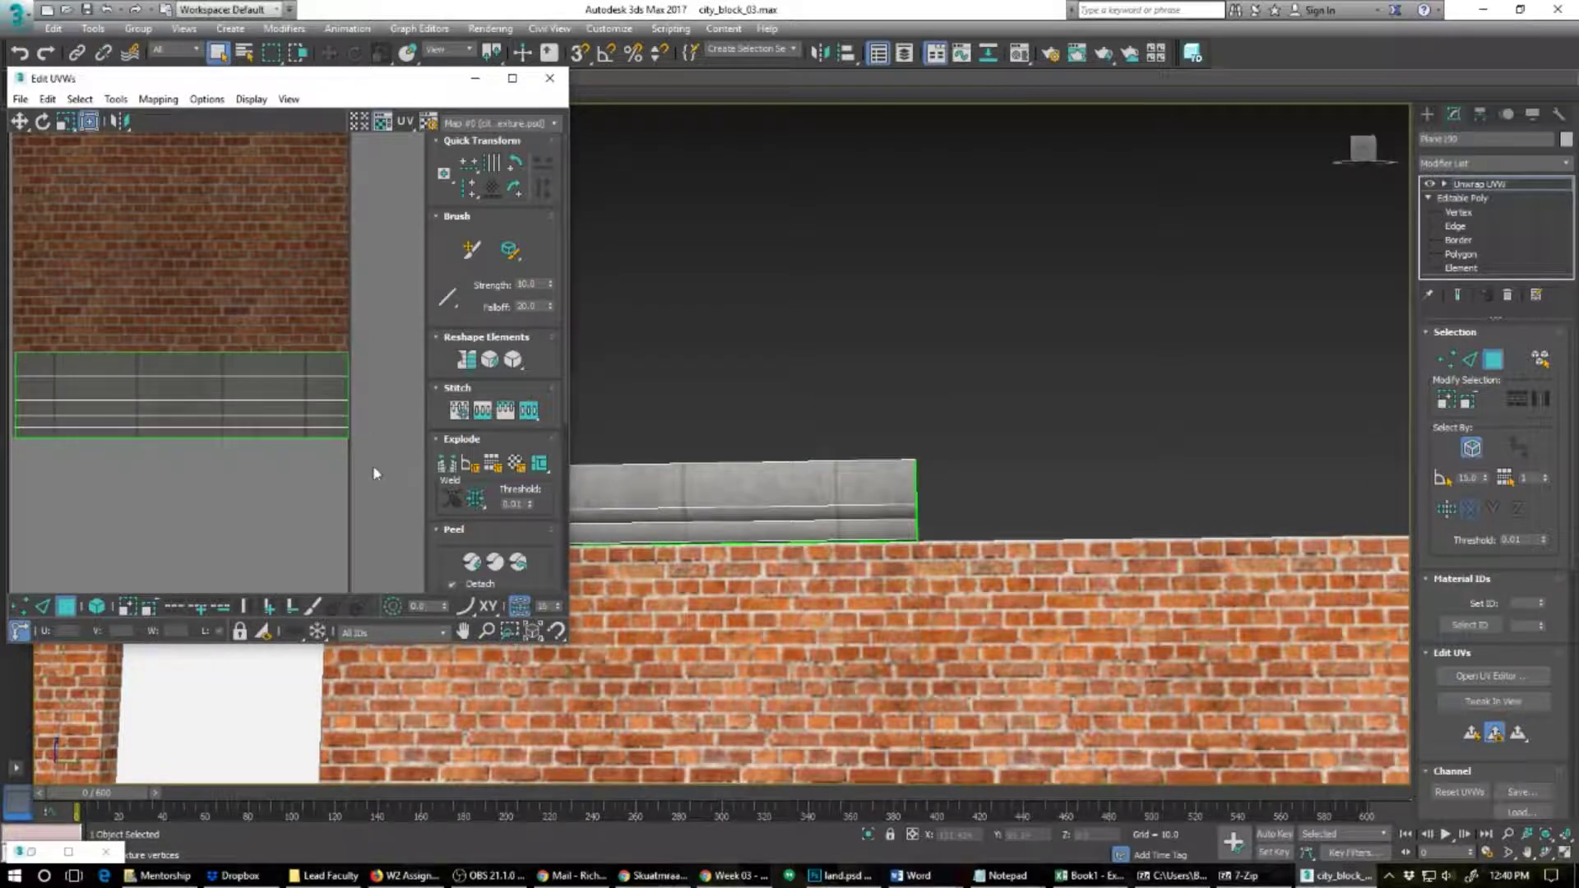
{"action": "left_click", "coordinate": [264, 354]}
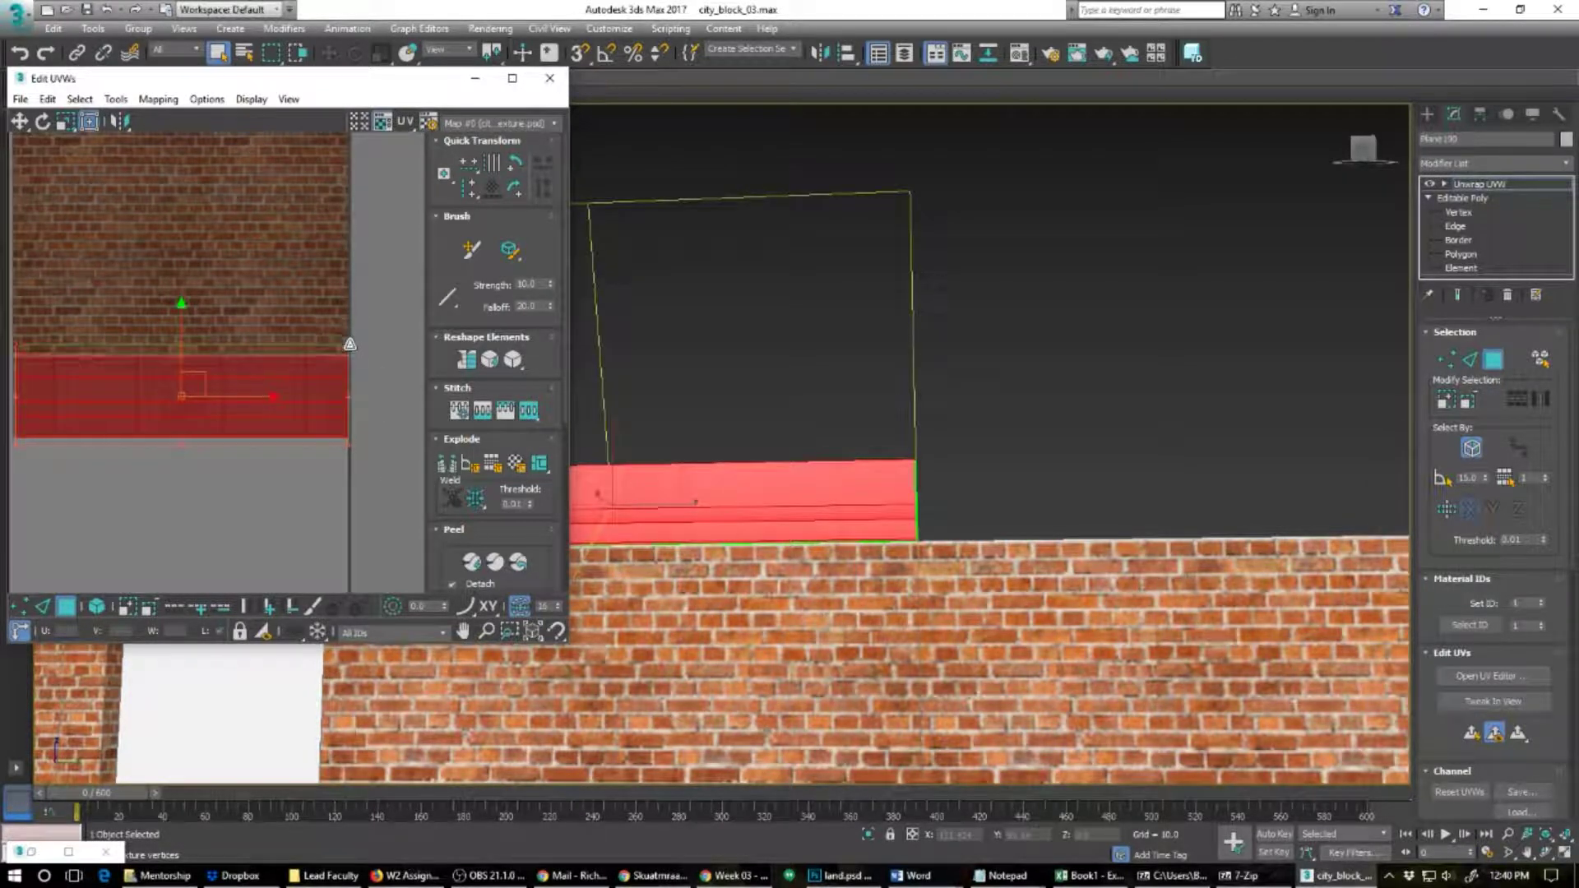
{"action": "left_click", "coordinate": [378, 491]}
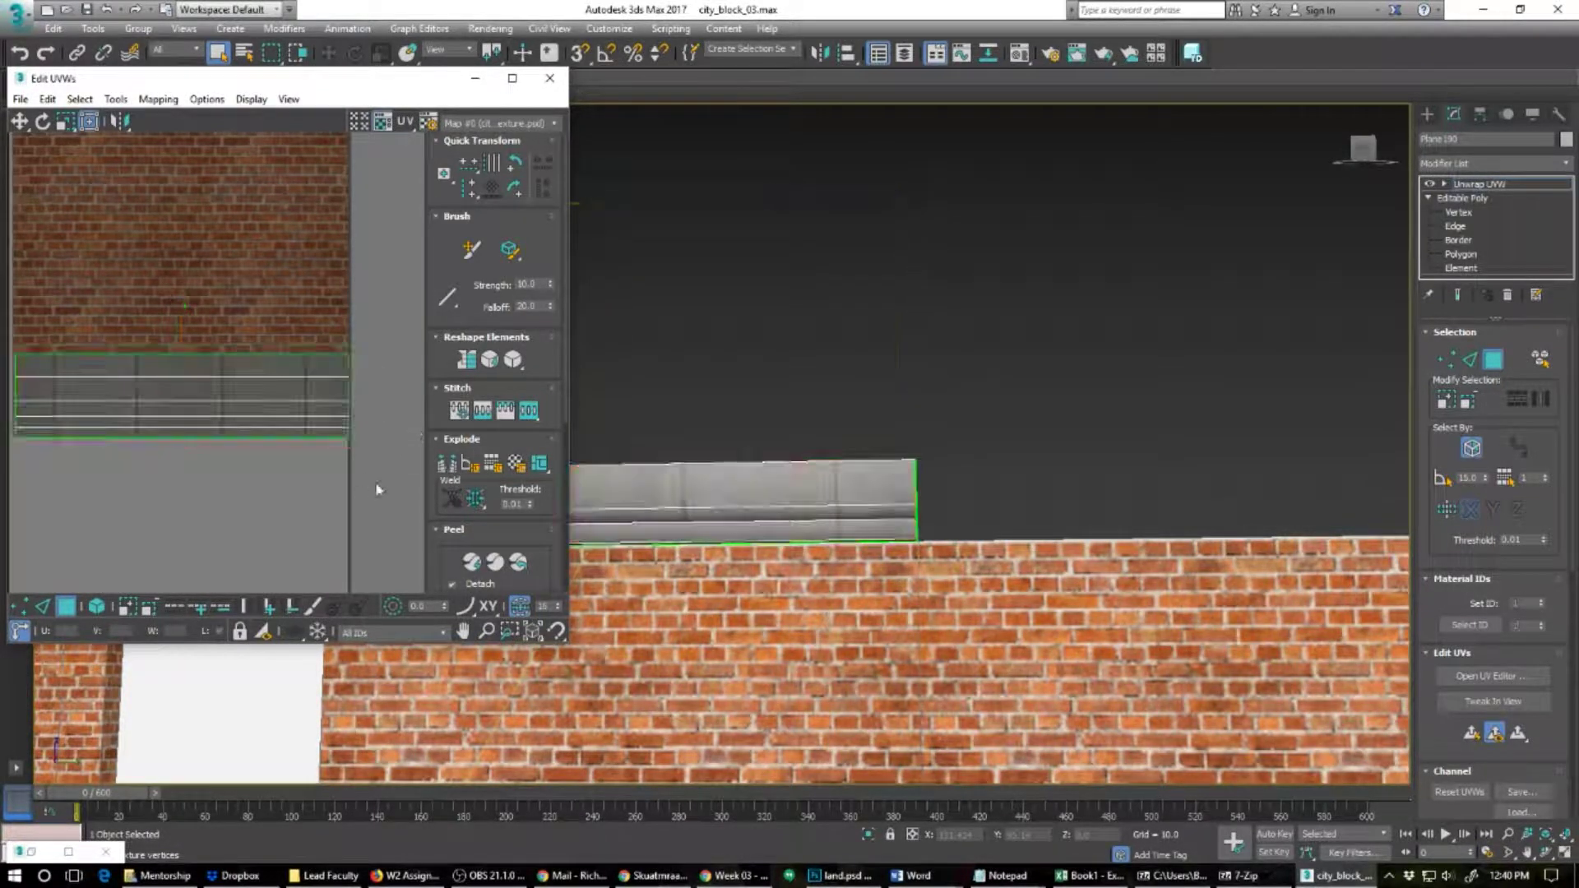
Step: Close the UV editor and leave UV face selection on the ledge
{"action": "middle_click_drag", "start_coordinate": [844, 493], "coordinate": [852, 529], "text": "alt"}
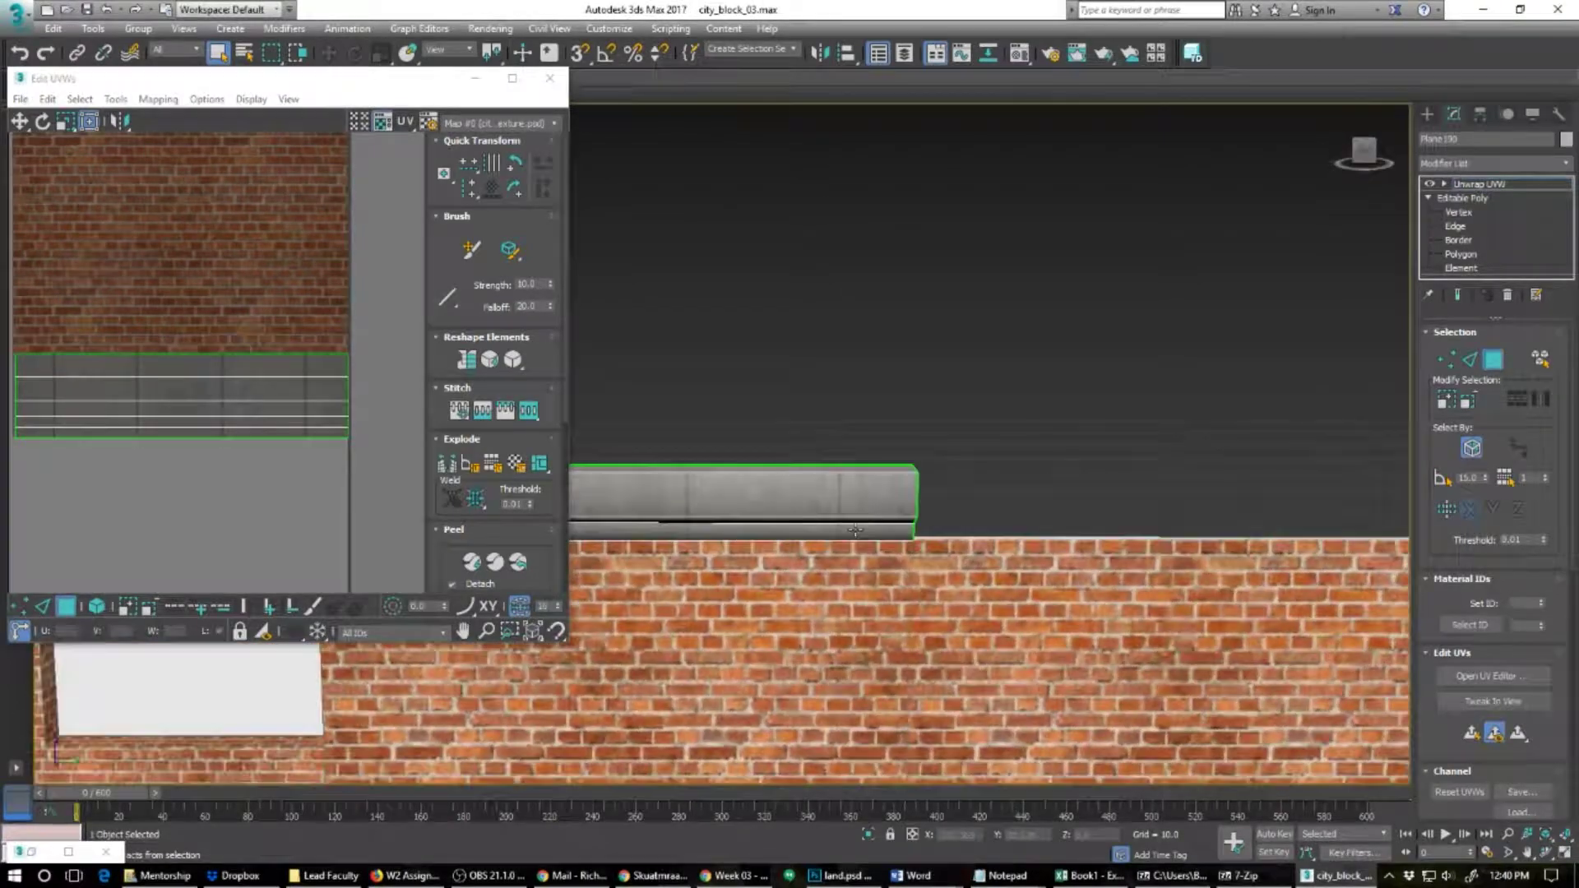
{"action": "left_click", "coordinate": [550, 78]}
{"action": "scroll", "coordinate": [705, 381], "scroll_direction": "down", "scroll_amount": 5}
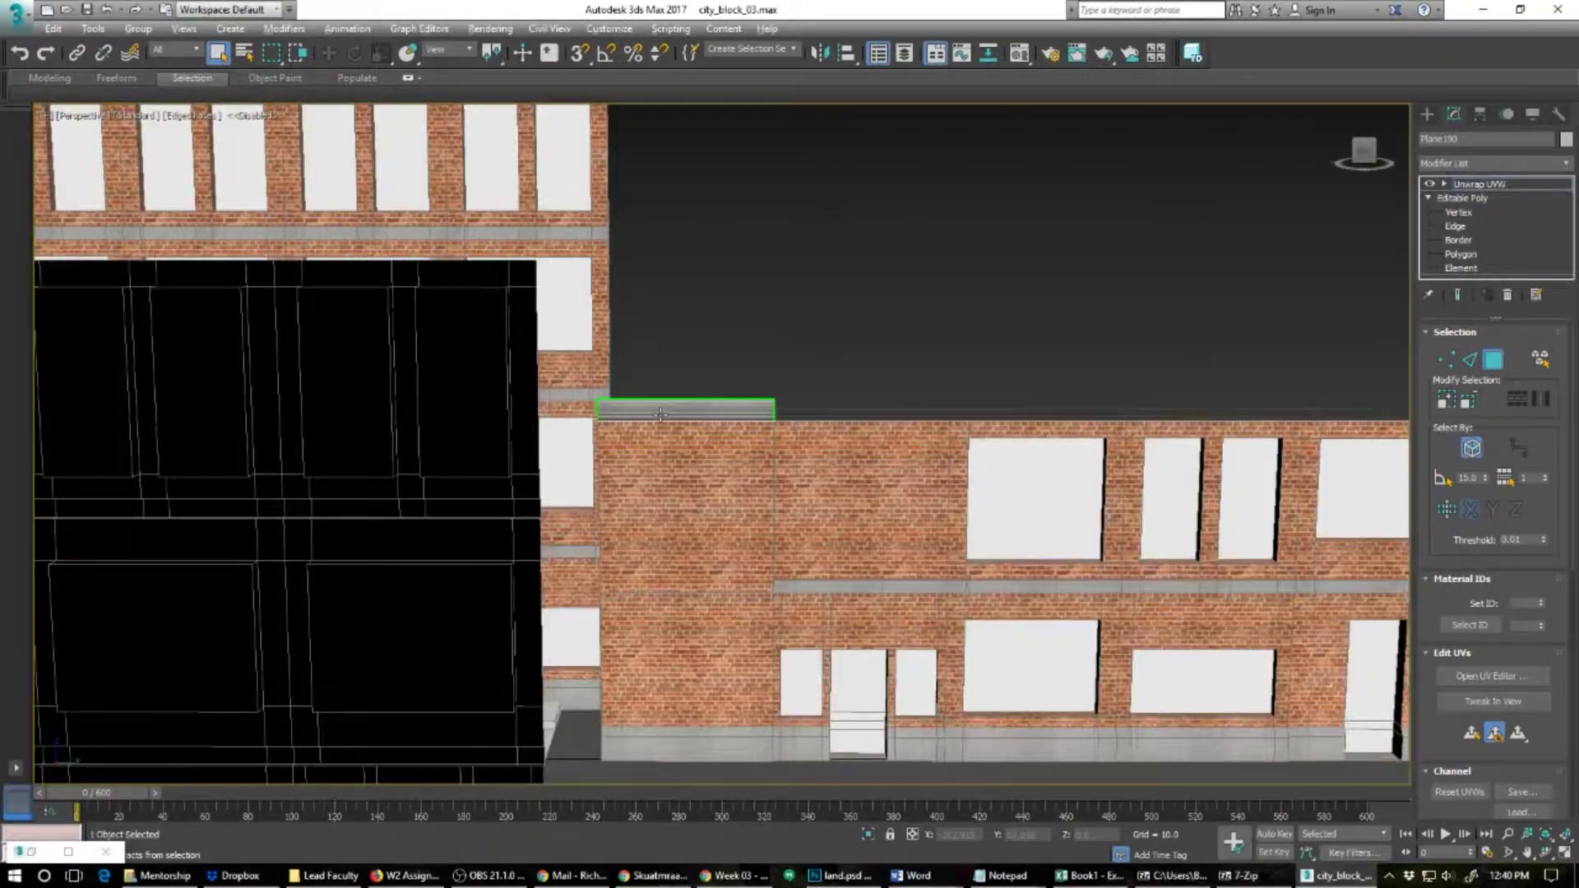
{"action": "middle_click_drag", "start_coordinate": [659, 414], "coordinate": [659, 447], "text": "alt"}
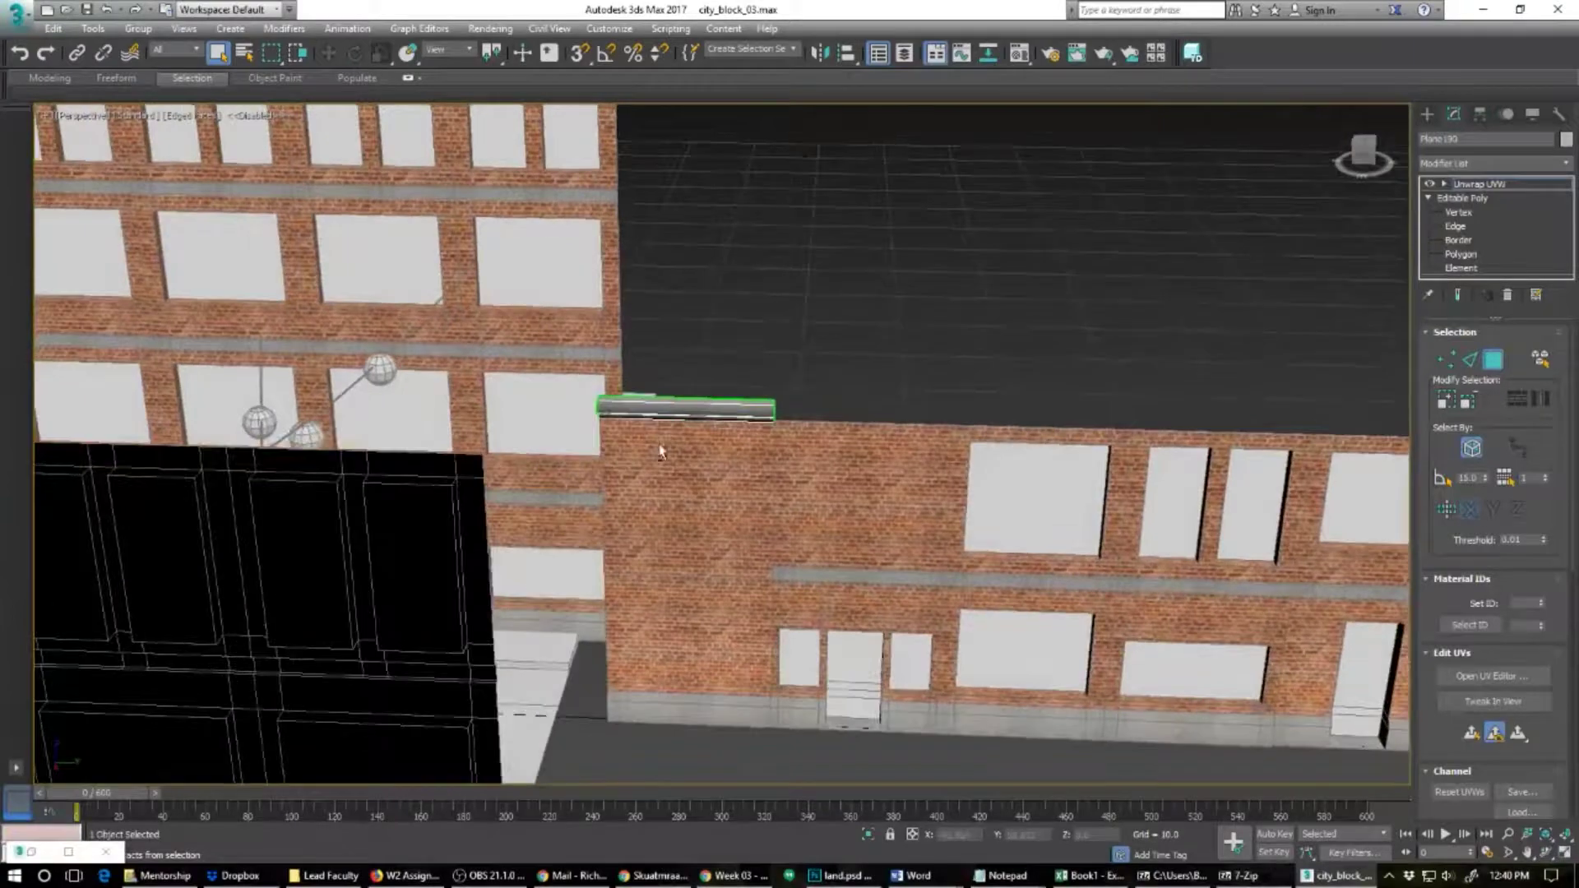
{"action": "left_click", "coordinate": [1501, 369]}
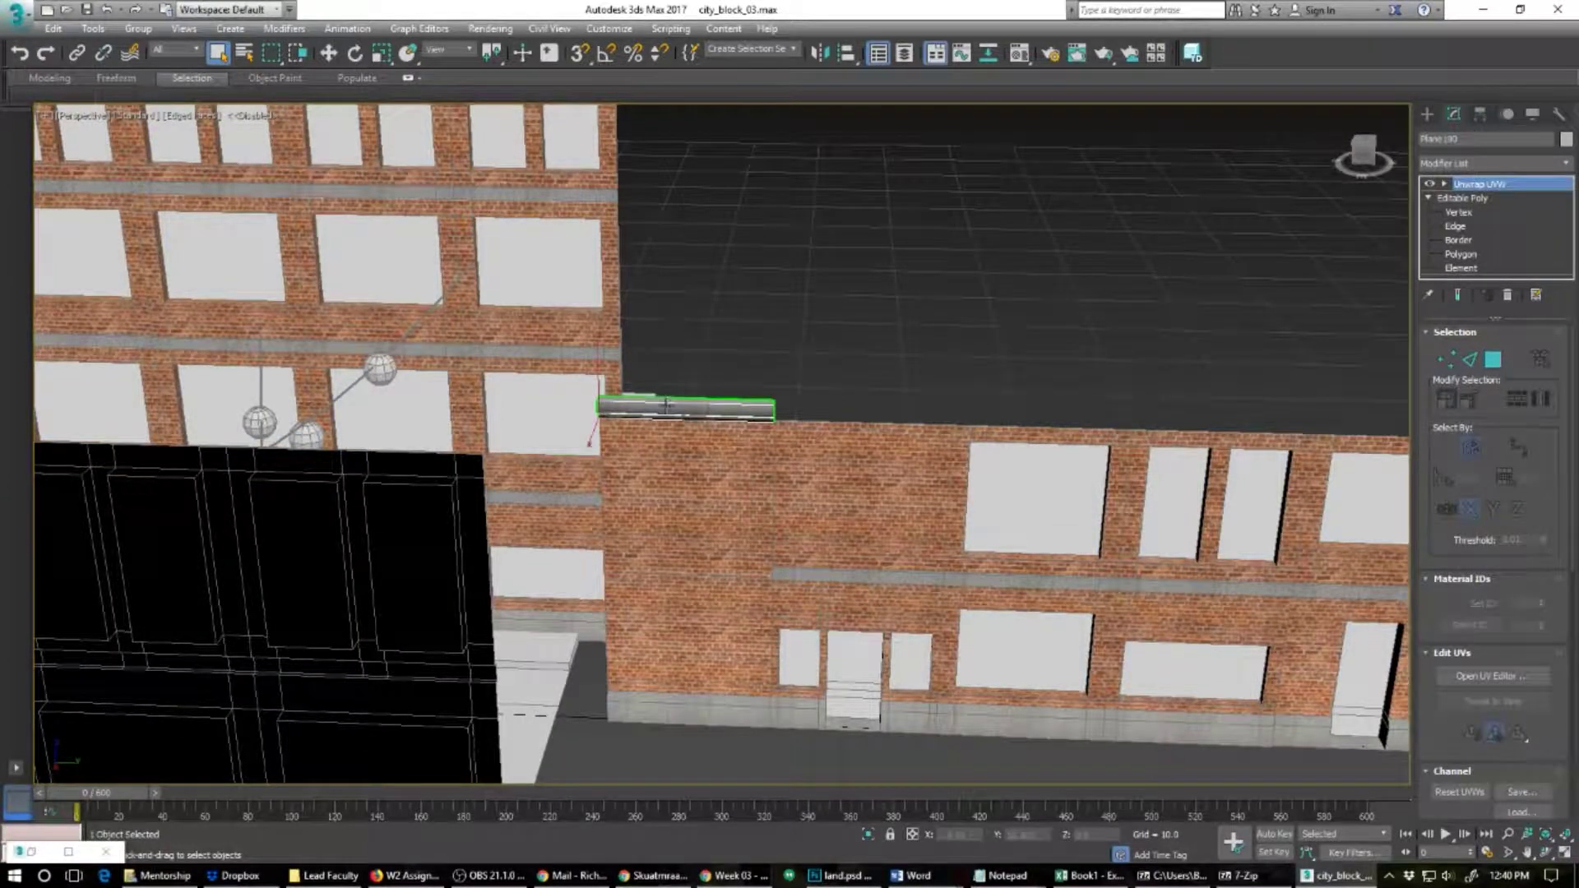
Step: Clone the finished ledge as an instance, snapping it onto the near upper corner of the tall four-storey façade
{"action": "scroll", "coordinate": [668, 406], "scroll_direction": "down", "scroll_amount": 3}
{"action": "middle_click_drag", "start_coordinate": [623, 417], "coordinate": [715, 433], "text": "alt"}
{"action": "middle_click_drag", "start_coordinate": [716, 433], "coordinate": [1020, 458]}
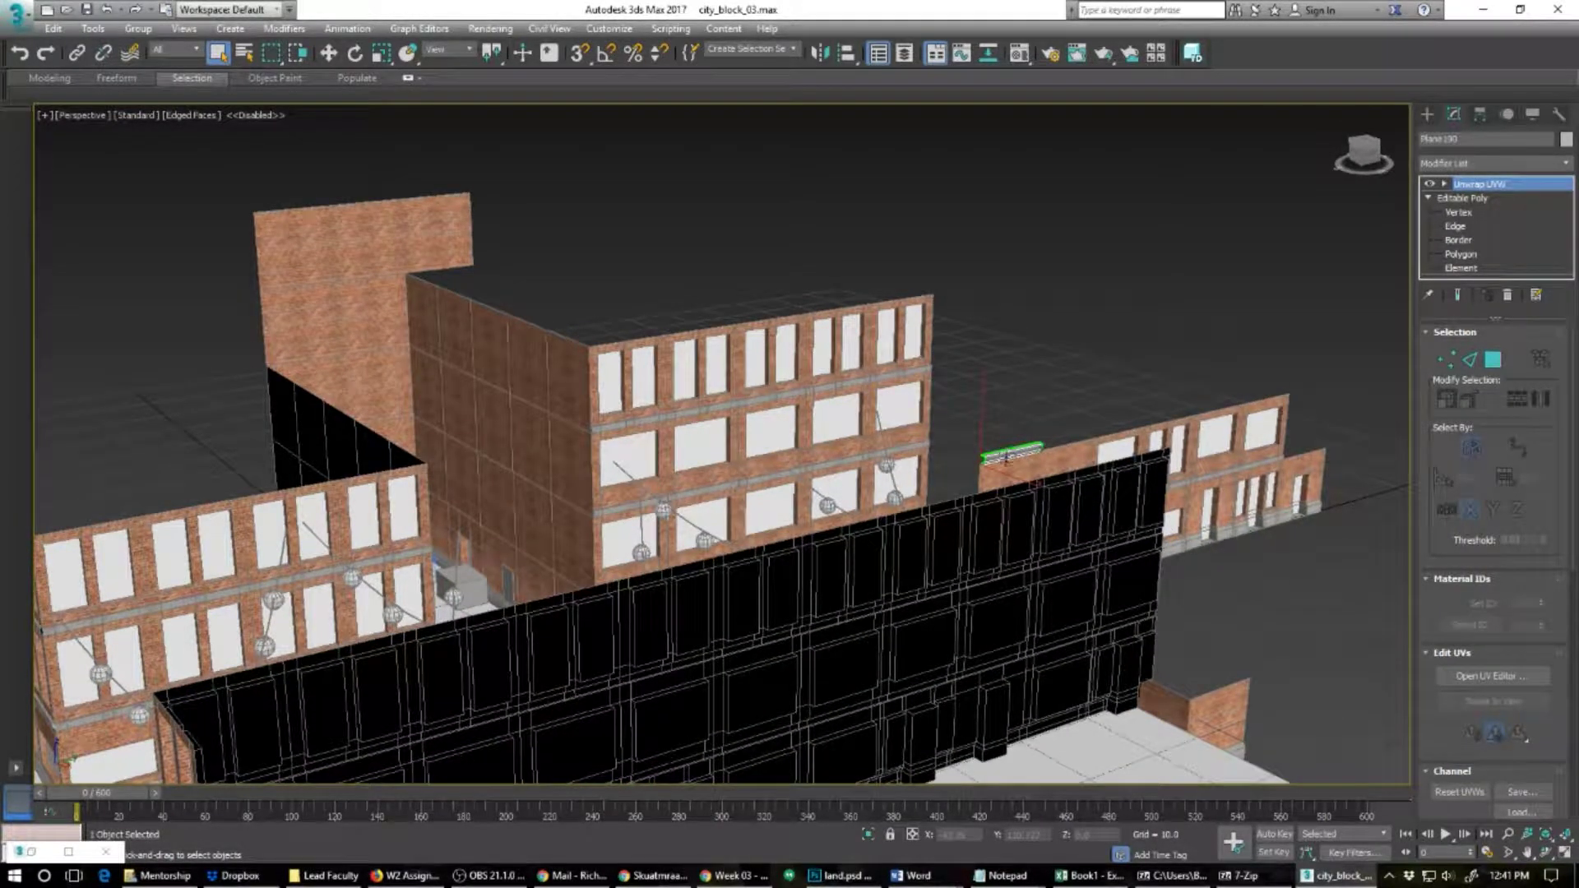
{"action": "key", "text": "w"}
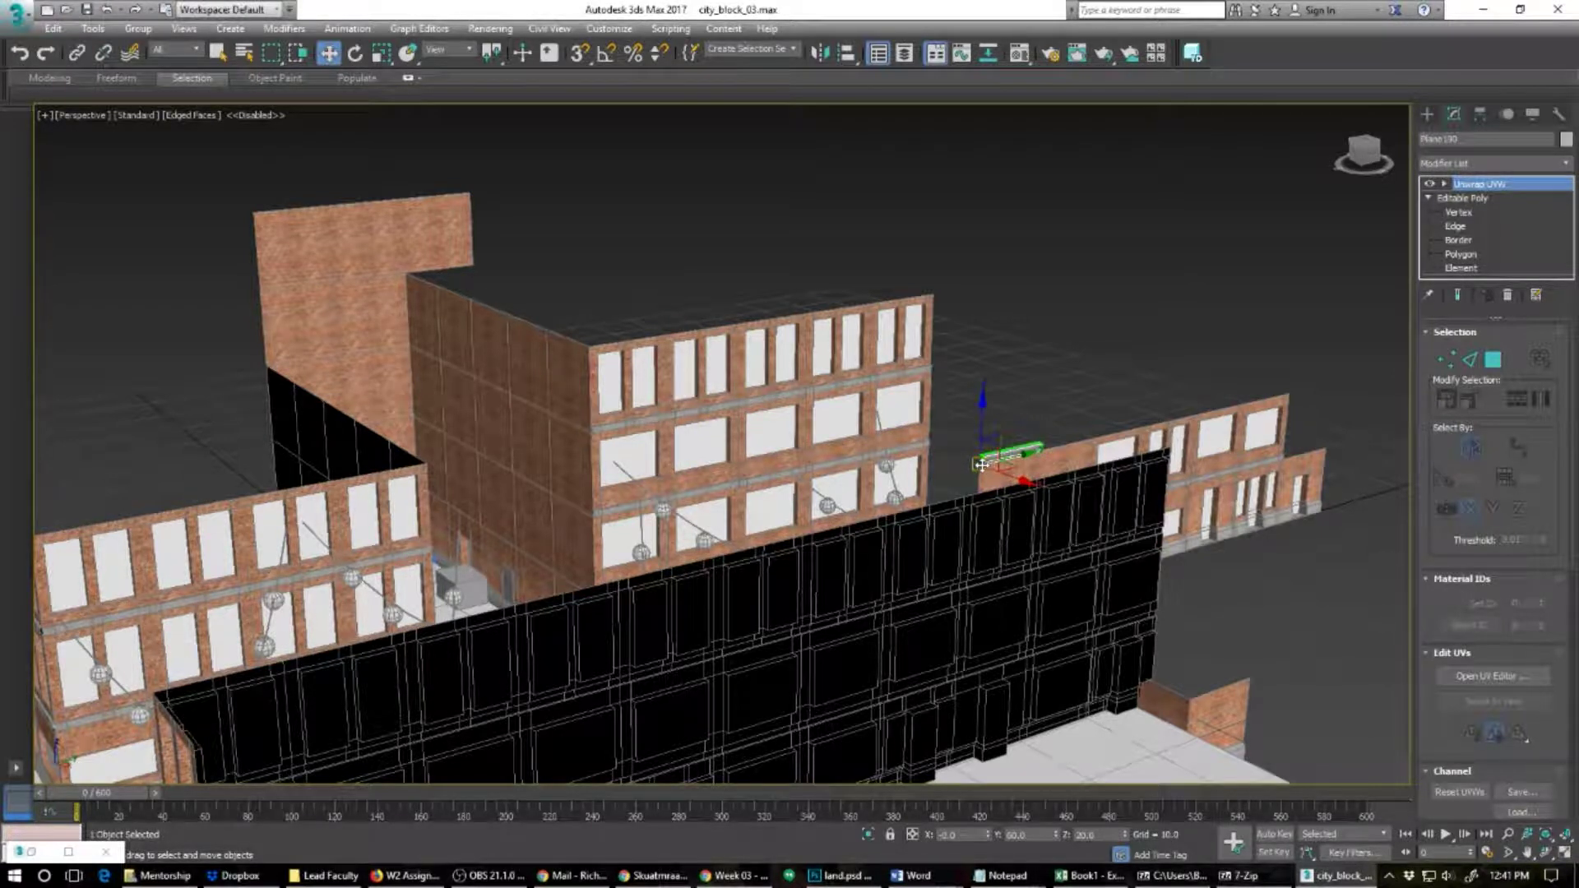
{"action": "key", "text": "s"}
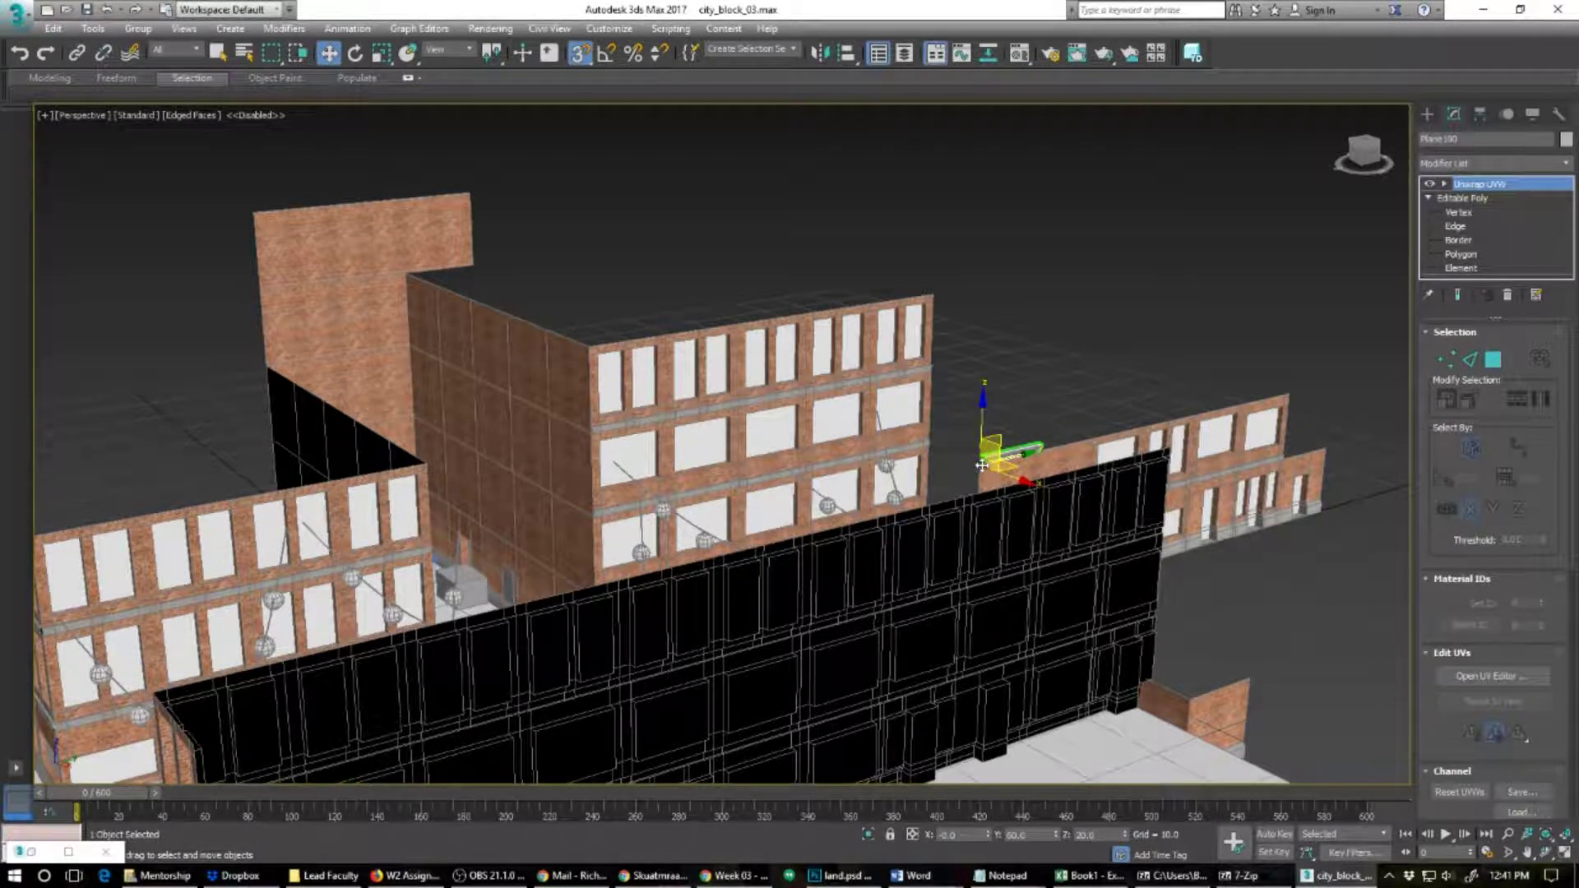
{"action": "mouse_move", "coordinate": [982, 466]}
{"action": "left_mouse_down"}
{"action": "mouse_move", "coordinate": [633, 282]}
{"action": "mouse_move", "coordinate": [613, 344]}
{"action": "mouse_move", "coordinate": [593, 349]}
{"action": "left_mouse_up"}
{"action": "left_click", "coordinate": [781, 510]}
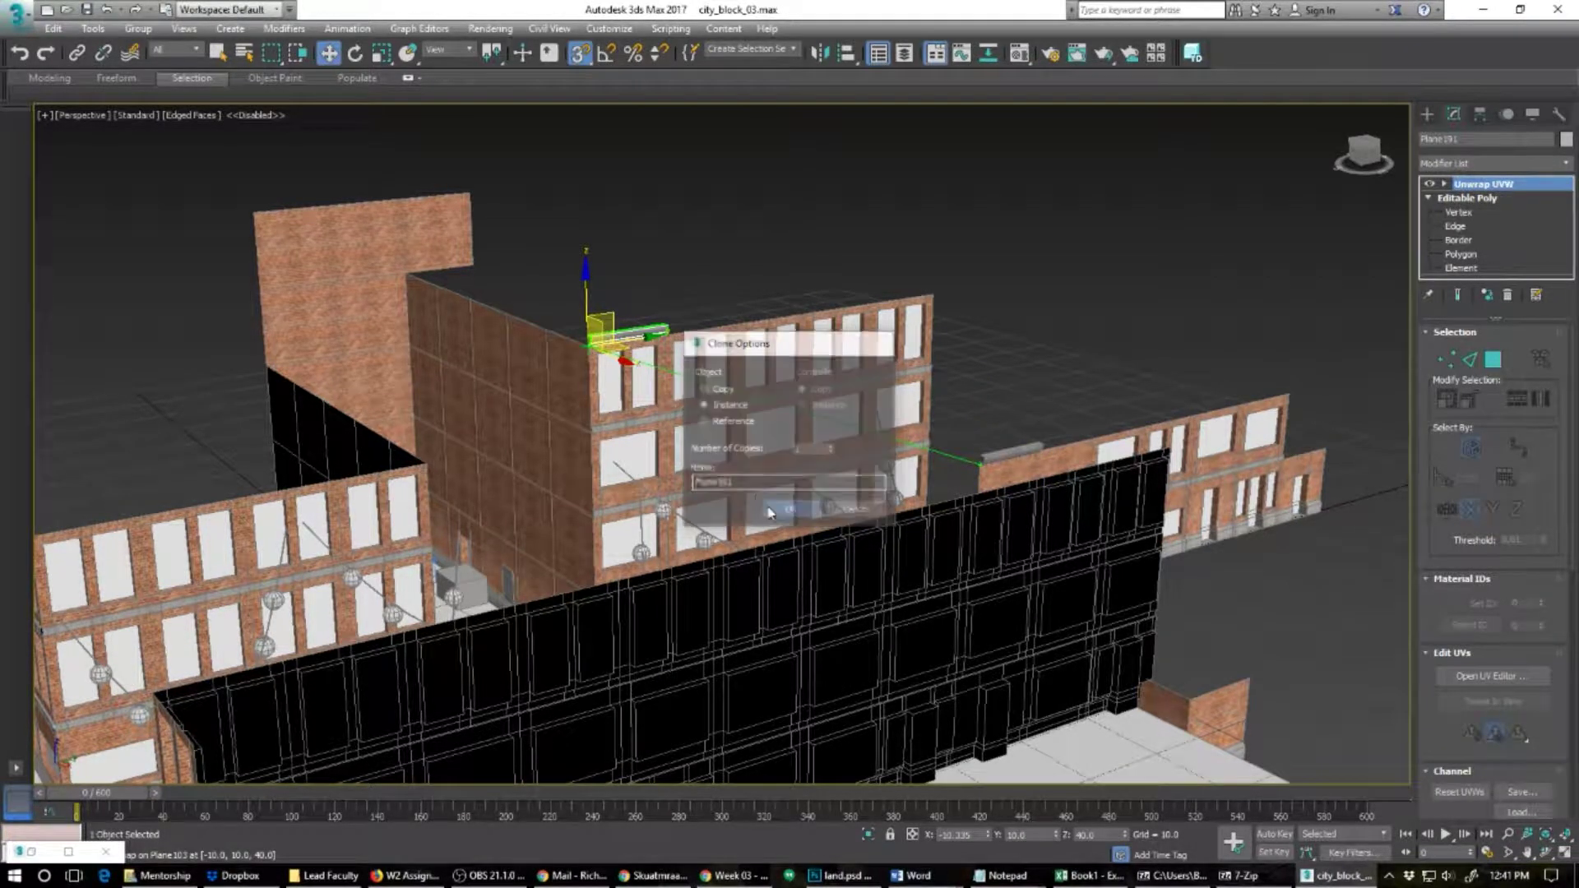
Step: Add two instanced ledge sections end to end along the tall façade's roofline, snapping each to the previous one
{"action": "scroll", "coordinate": [621, 353], "scroll_direction": "up", "scroll_amount": 5}
{"action": "middle_click_drag", "start_coordinate": [627, 341], "coordinate": [589, 388], "text": "alt"}
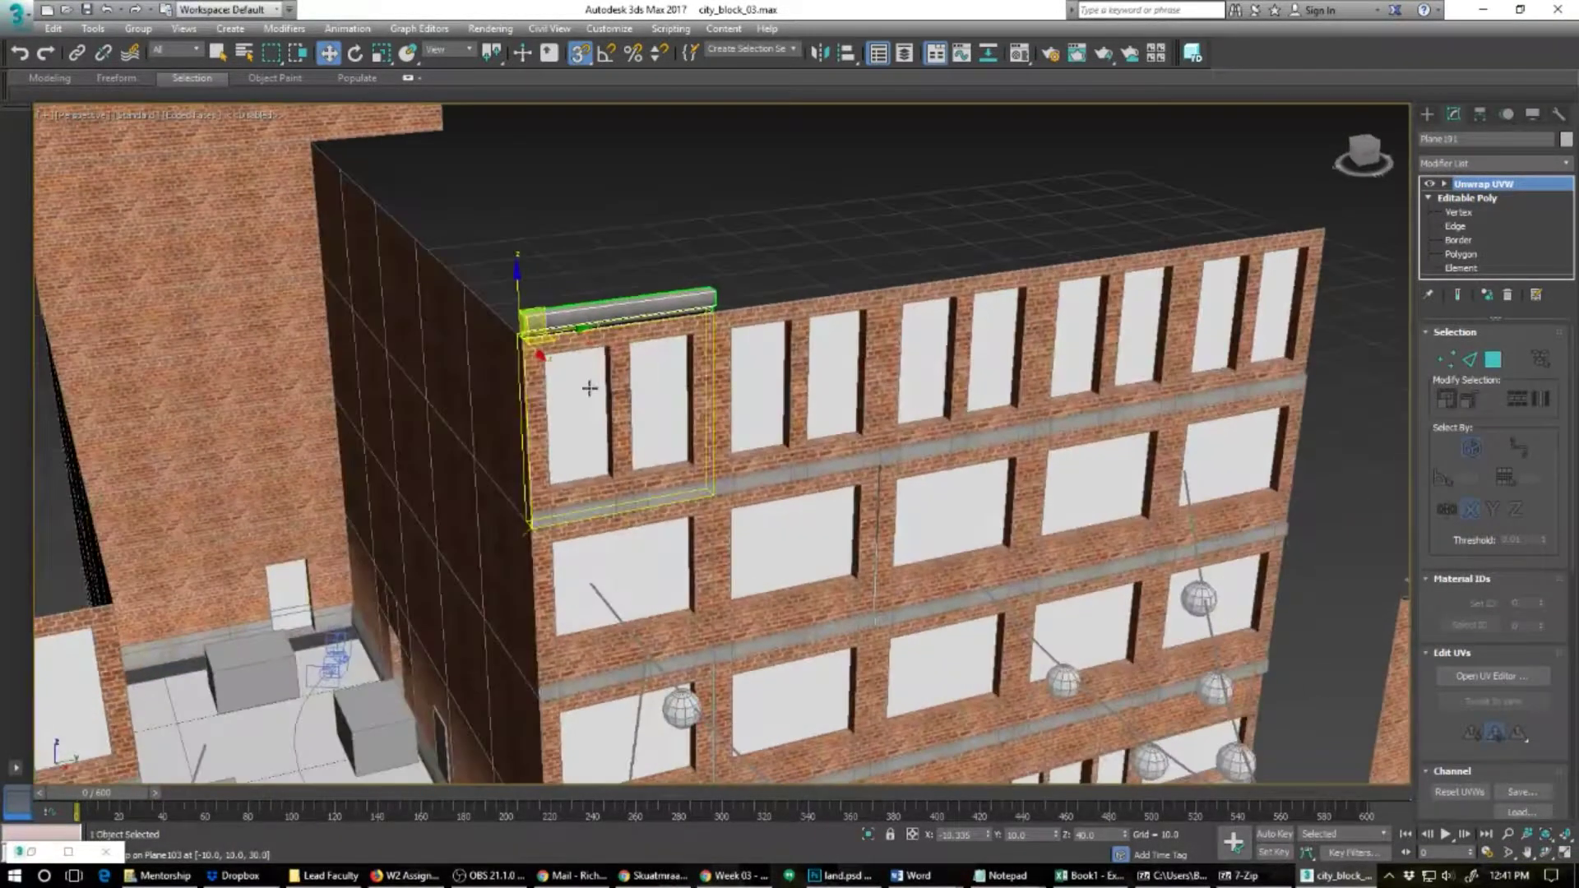
{"action": "scroll", "coordinate": [587, 385], "scroll_direction": "up", "scroll_amount": 3}
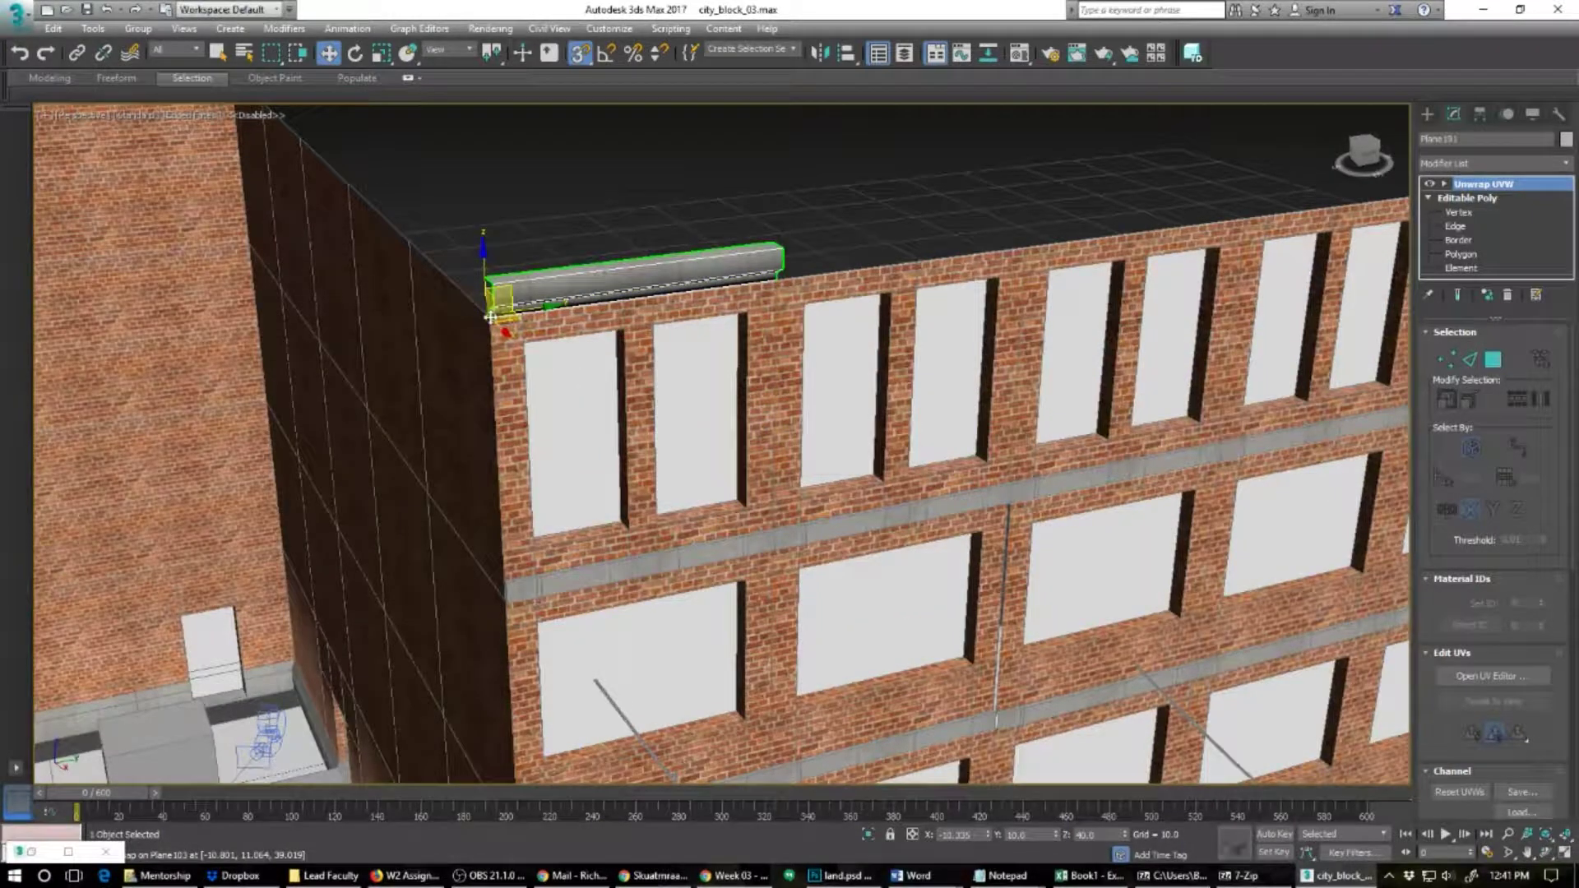
{"action": "left_click_drag", "start_coordinate": [494, 318], "coordinate": [770, 280], "text": "shift"}
{"action": "left_click", "coordinate": [773, 508]}
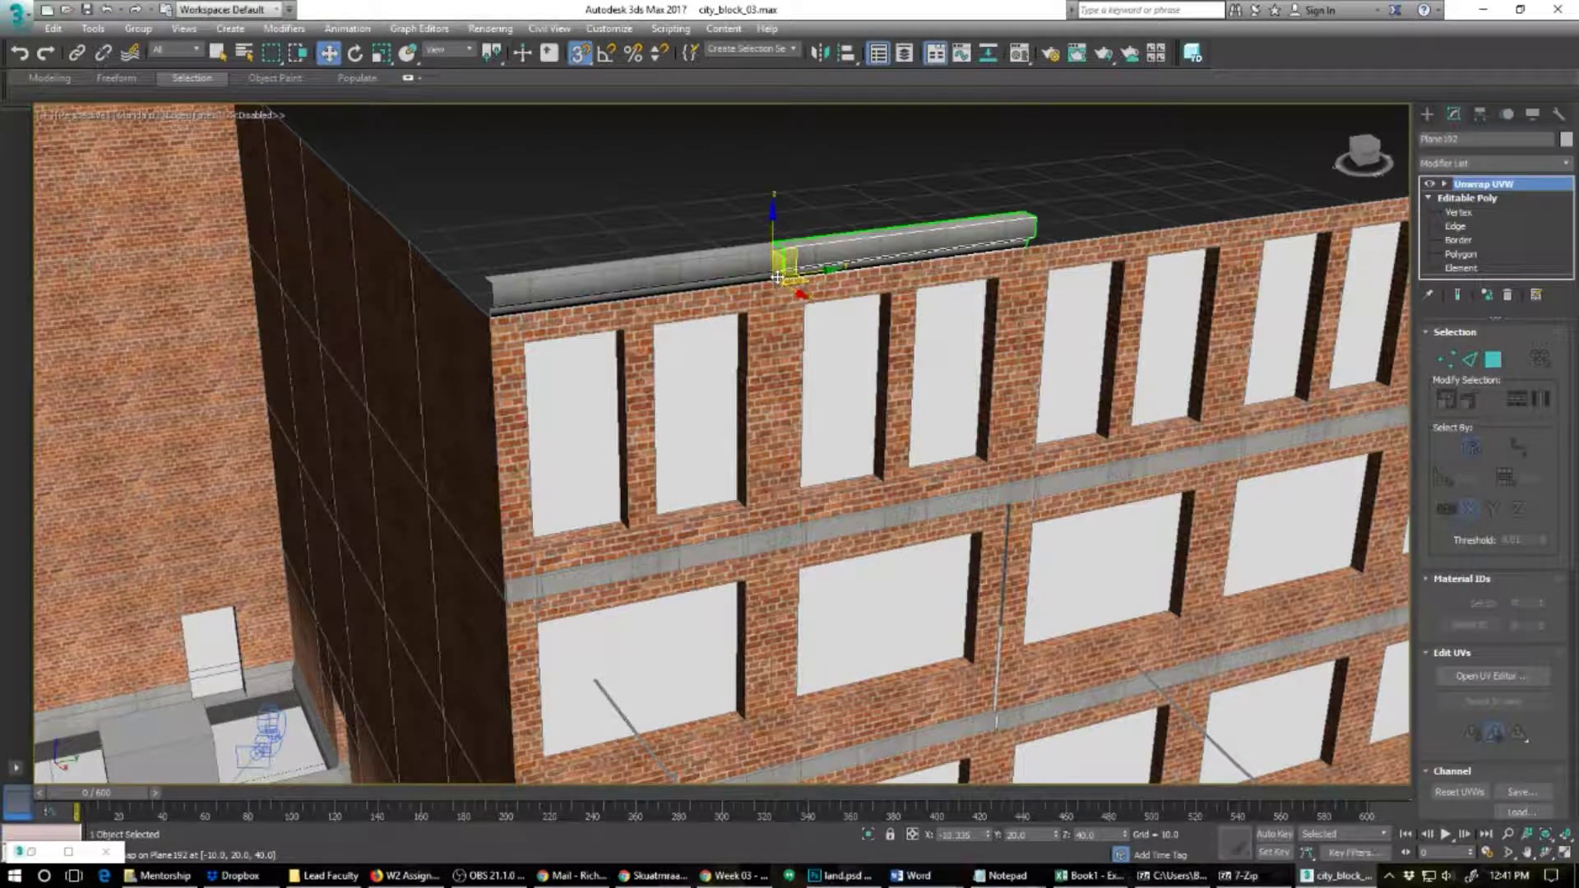
{"action": "left_click_drag", "start_coordinate": [777, 278], "coordinate": [1020, 247], "text": "shift"}
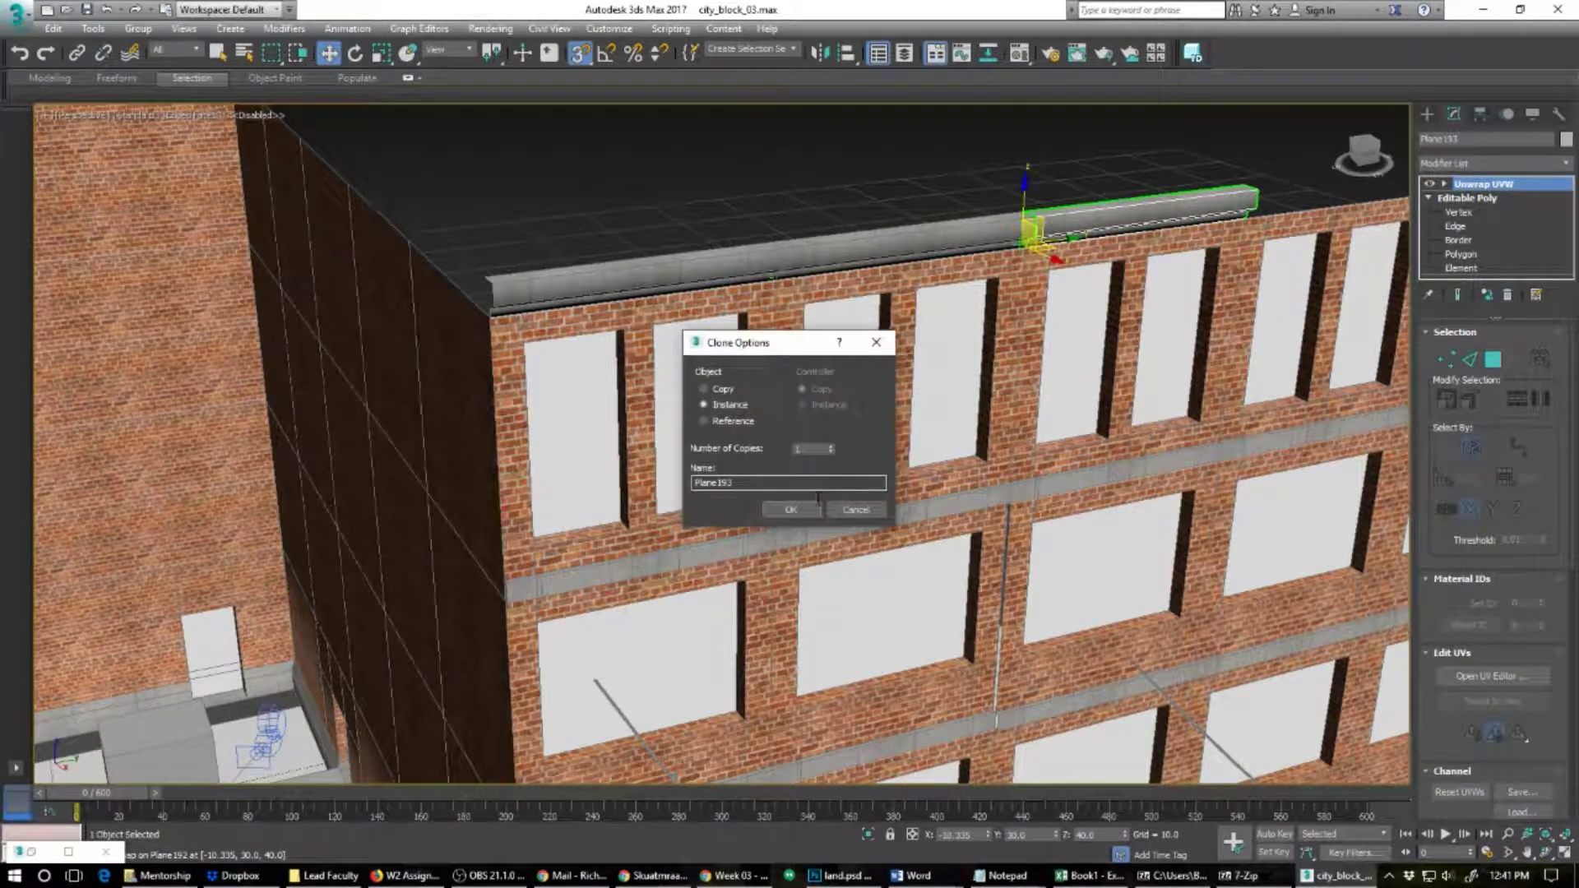
{"action": "key", "text": "Return"}
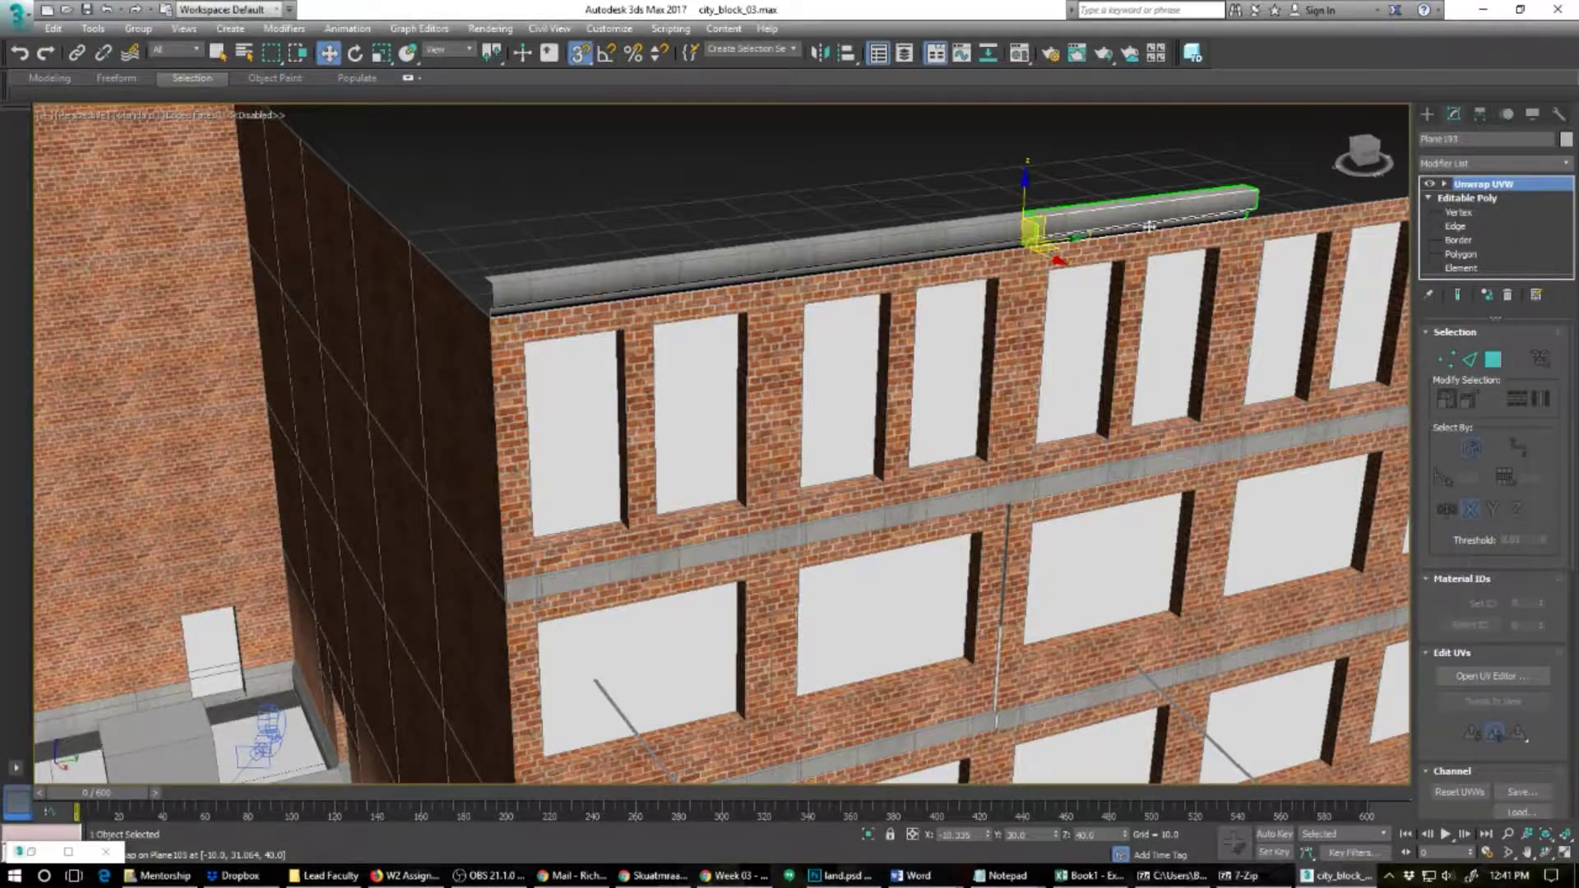
Step: Extend the cornice with two more snapped ledge instances to reach the tall façade's far corner
{"action": "left_click_drag", "start_coordinate": [1030, 242], "coordinate": [1231, 204], "text": "shift"}
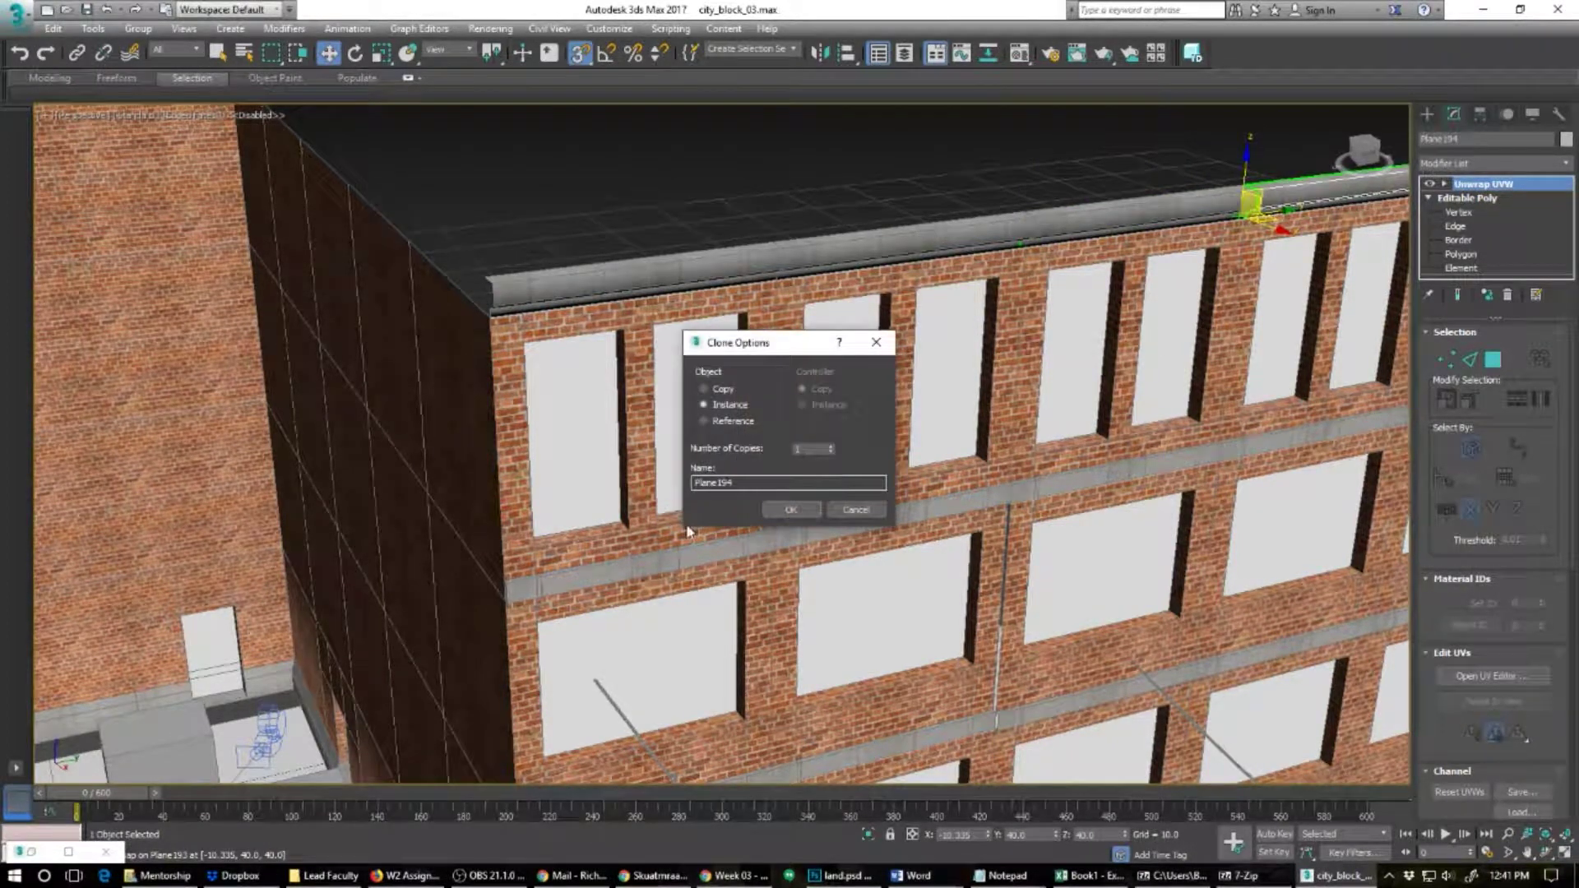
{"action": "left_click", "coordinate": [766, 511]}
{"action": "middle_click_drag", "start_coordinate": [1049, 429], "coordinate": [557, 483], "text": "alt"}
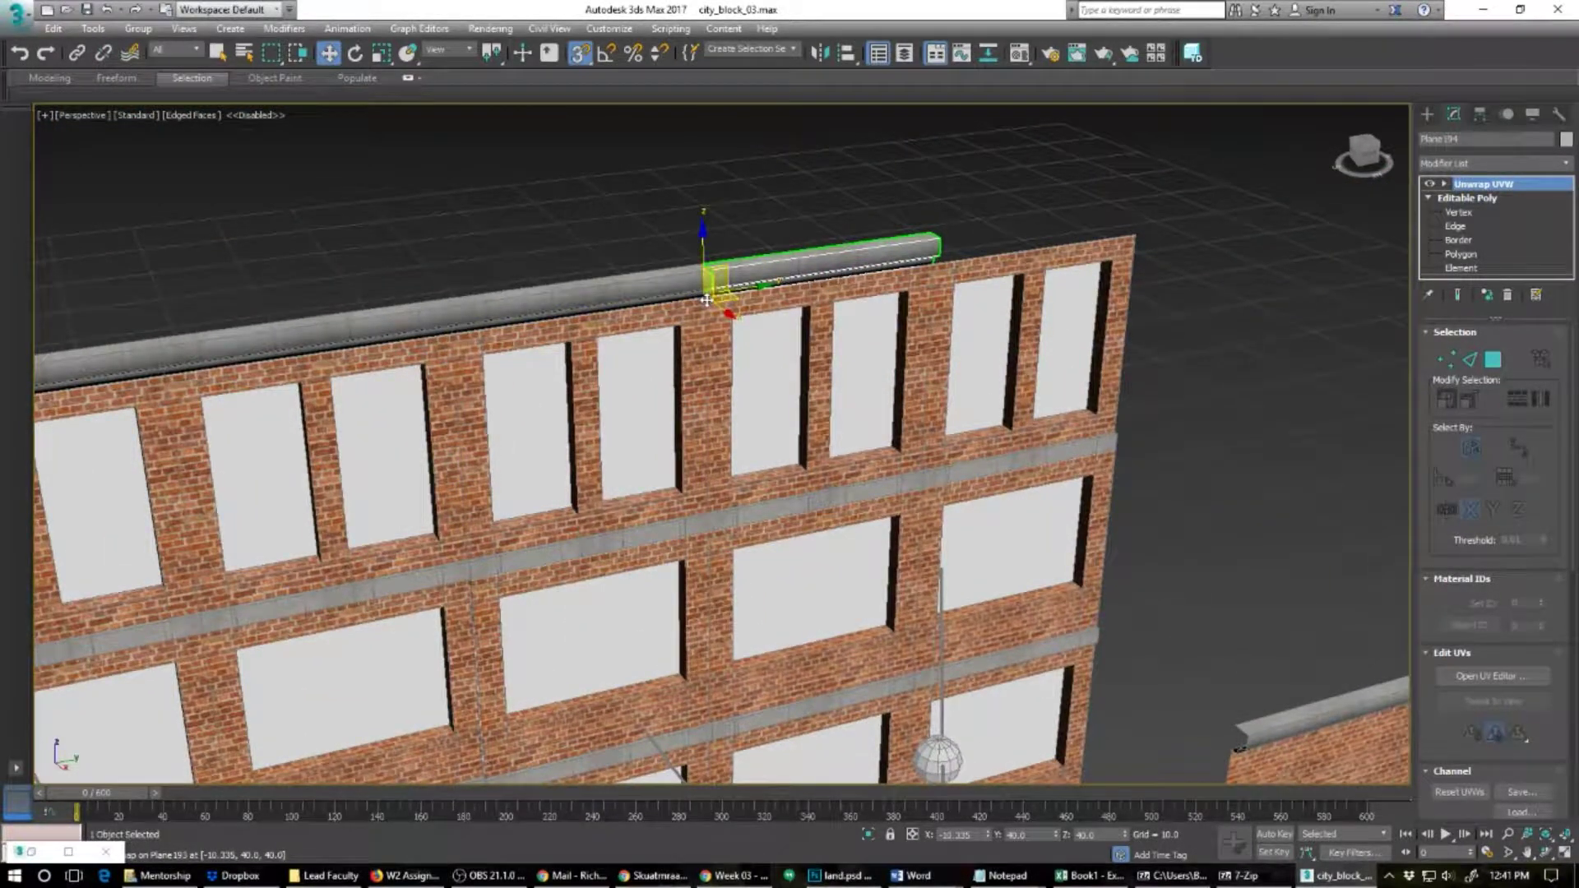
{"action": "left_click_drag", "start_coordinate": [705, 295], "coordinate": [927, 263], "text": "shift"}
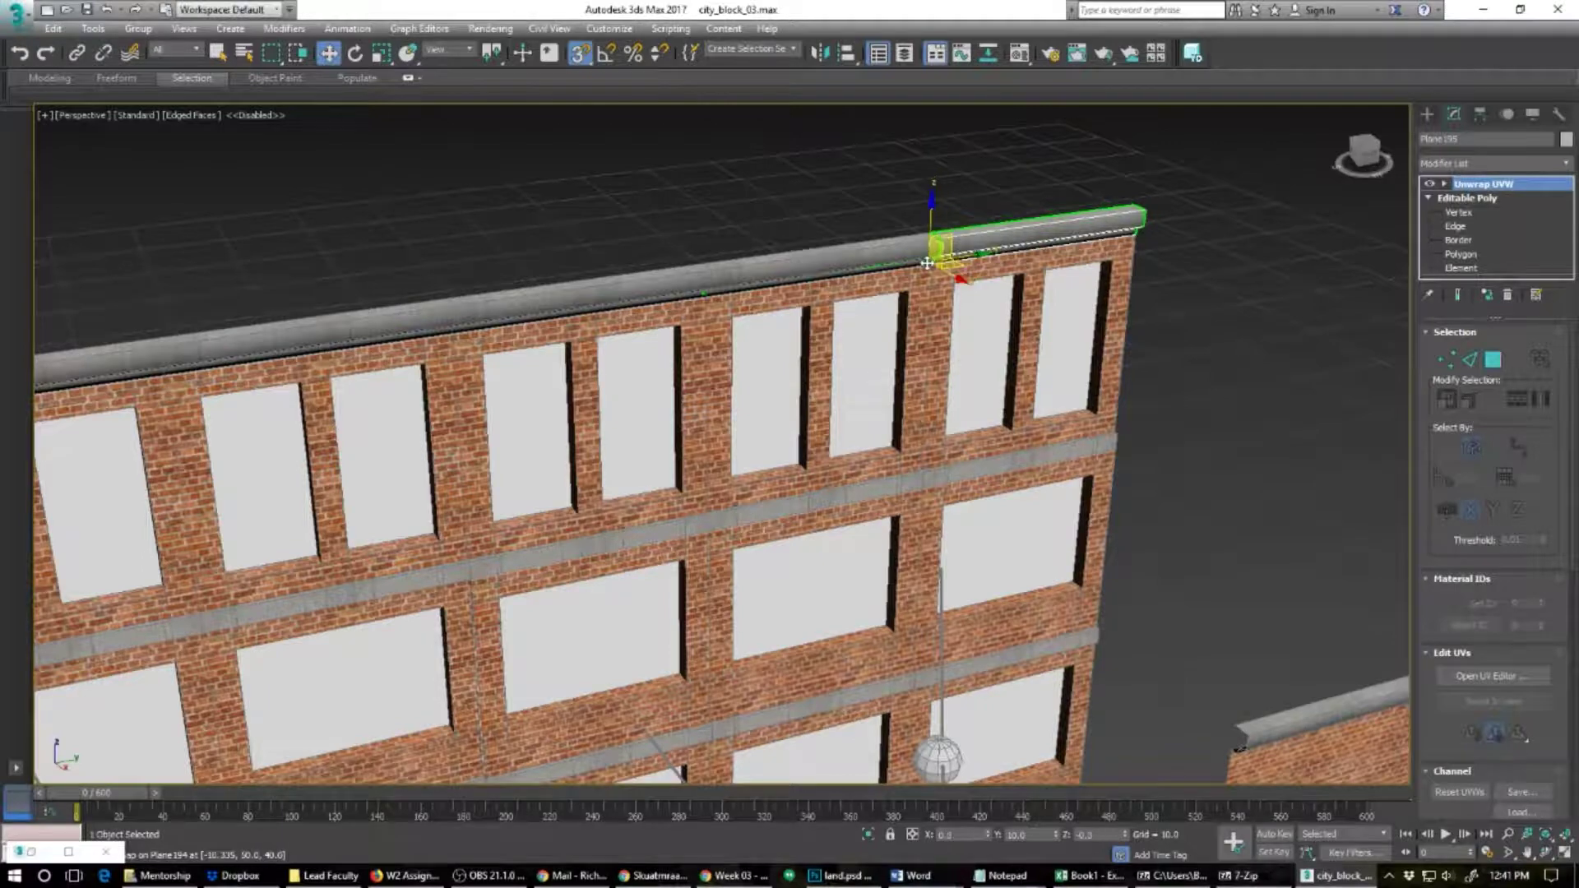
{"action": "left_click", "coordinate": [798, 512]}
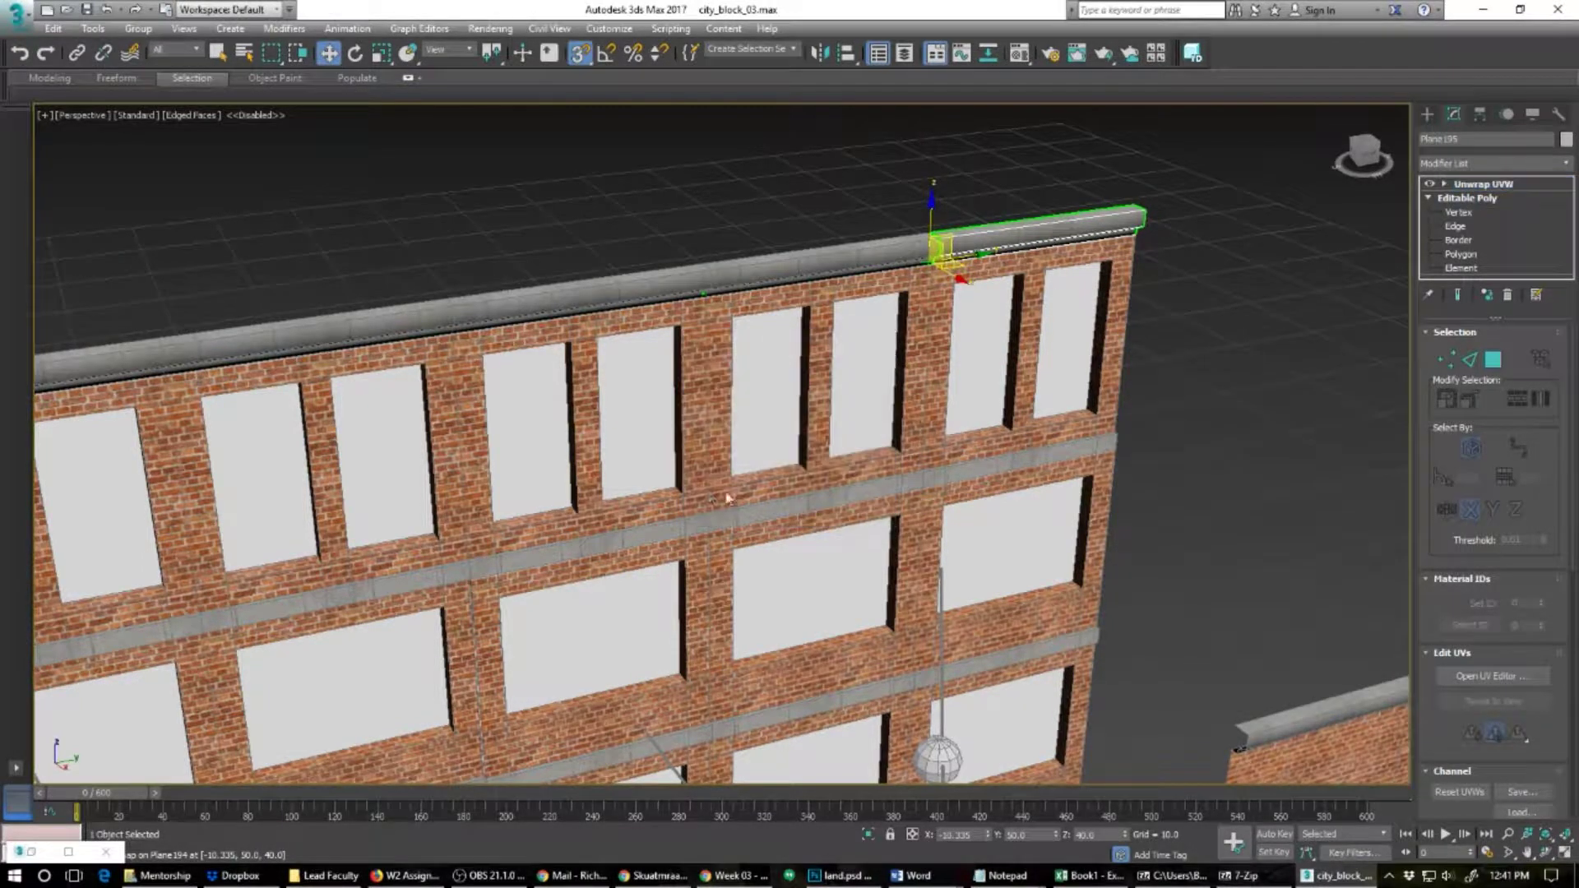
Step: Clone the low façade's ledge as an independent copy, snapped end to end beside the original on the wall top
{"action": "mouse_move", "coordinate": [730, 496]}
{"action": "middle_mouse_down", "text": "alt"}
{"action": "mouse_move", "coordinate": [745, 469]}
{"action": "mouse_move", "coordinate": [733, 519]}
{"action": "mouse_move", "coordinate": [390, 527]}
{"action": "mouse_move", "coordinate": [493, 536]}
{"action": "mouse_move", "coordinate": [540, 523]}
{"action": "middle_mouse_up", "text": "alt"}
{"action": "scroll", "coordinate": [717, 446], "scroll_direction": "down", "scroll_amount": 6}
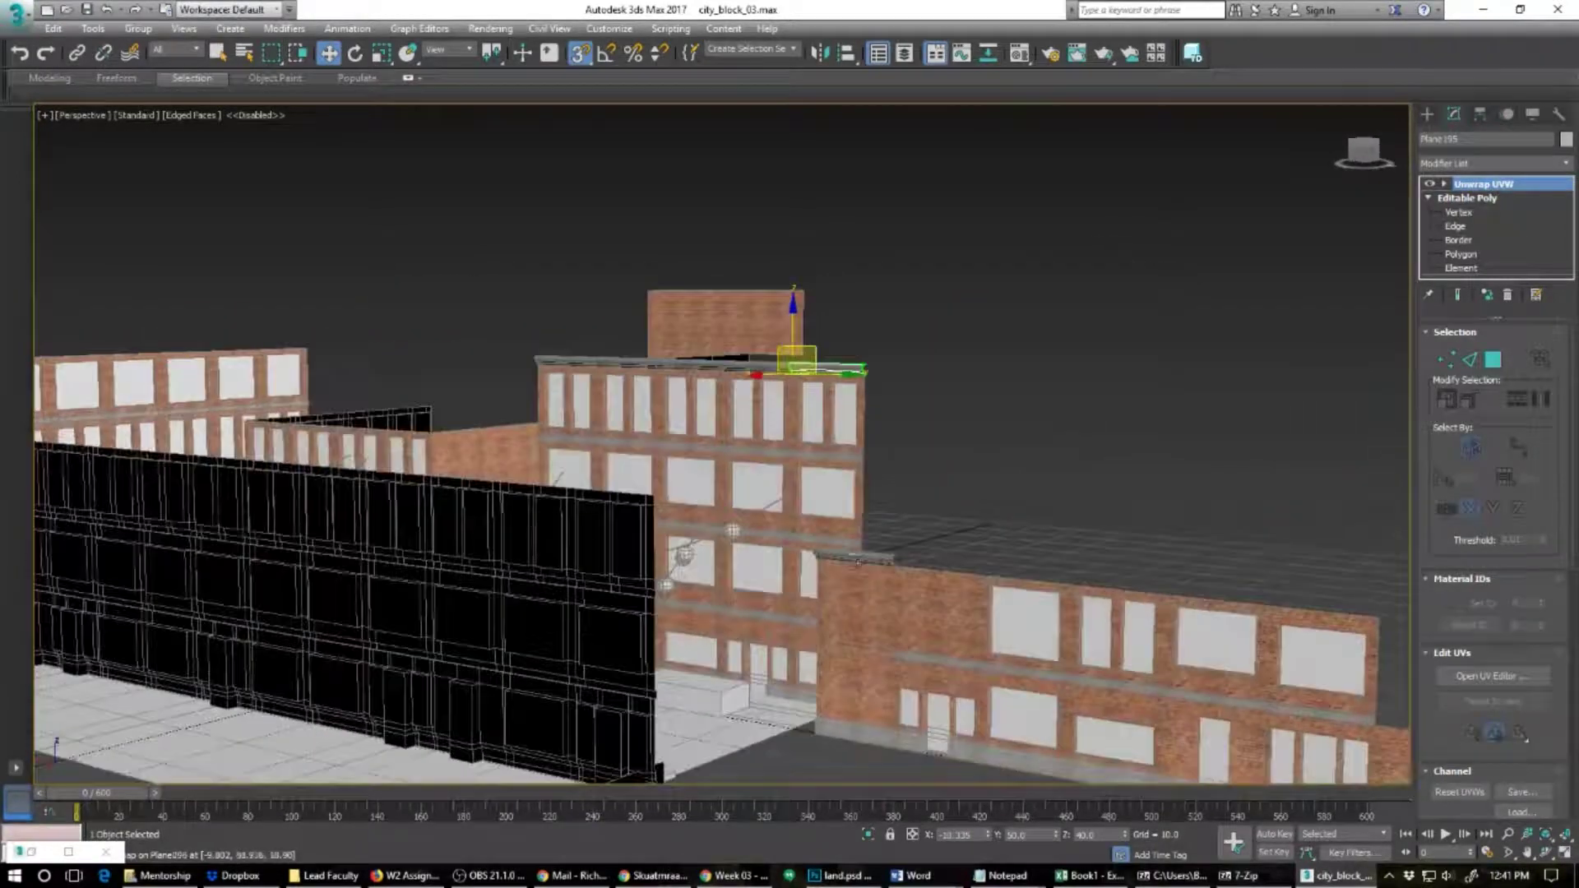
{"action": "scroll", "coordinate": [859, 567], "scroll_direction": "up", "scroll_amount": 6}
{"action": "left_click", "coordinate": [841, 544]}
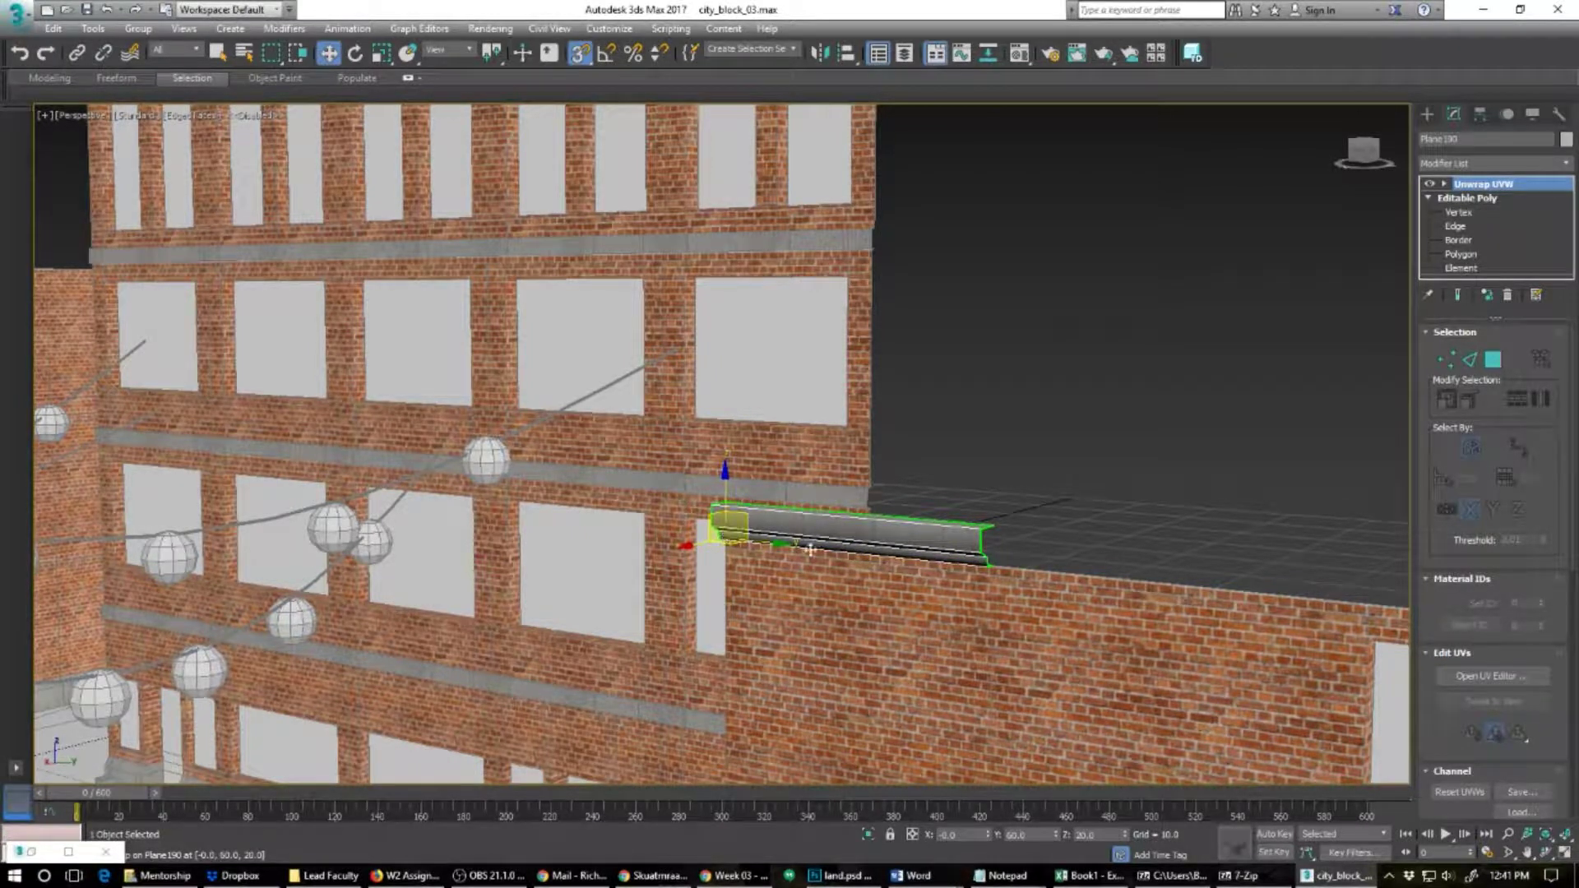
{"action": "mouse_move", "coordinate": [725, 542]}
{"action": "left_mouse_down", "text": "shift"}
{"action": "mouse_move", "coordinate": [1014, 569]}
{"action": "mouse_move", "coordinate": [996, 567]}
{"action": "left_mouse_up", "text": "shift"}
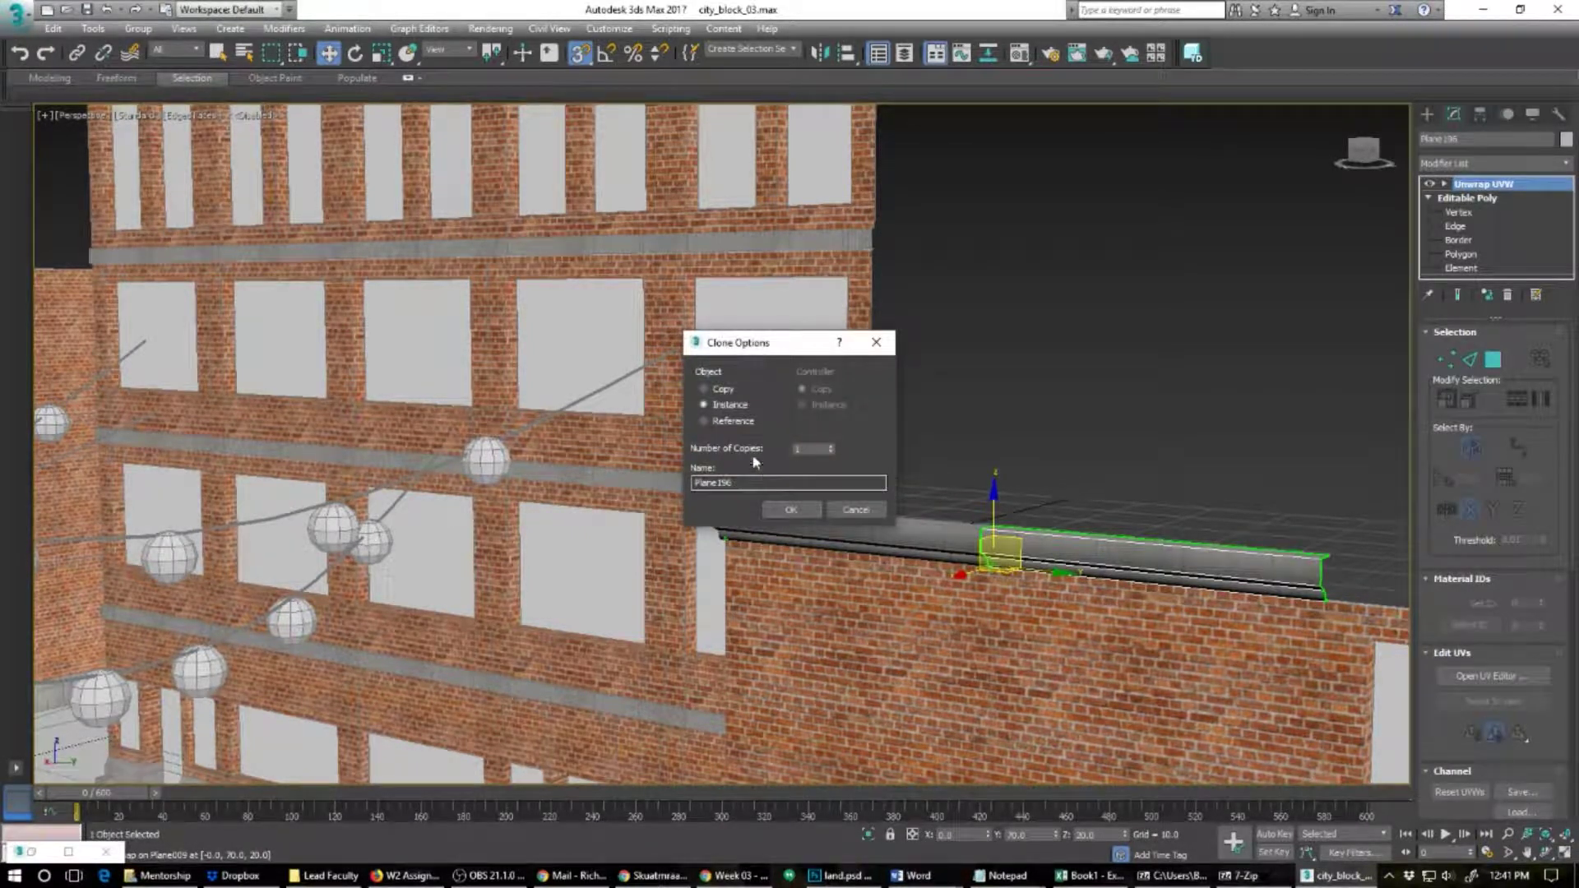
{"action": "left_click", "coordinate": [718, 396]}
{"action": "left_click", "coordinate": [791, 509]}
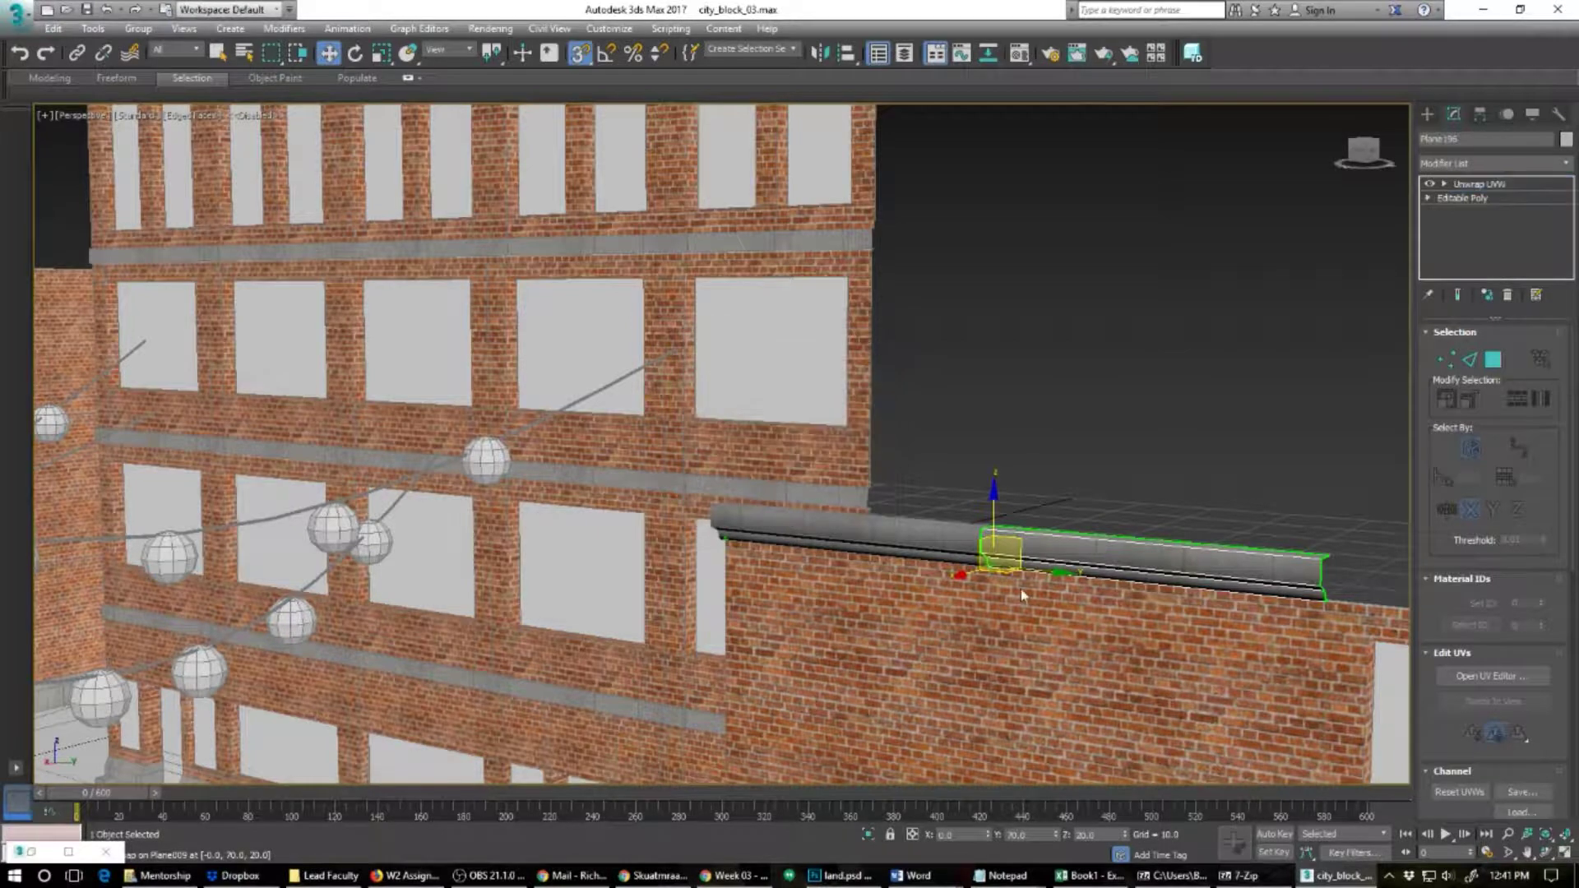
{"action": "mouse_move", "coordinate": [1020, 589]}
{"action": "middle_mouse_down", "text": "alt"}
{"action": "mouse_move", "coordinate": [1090, 561]}
{"action": "mouse_move", "coordinate": [977, 622]}
{"action": "middle_mouse_up", "text": "alt"}
{"action": "middle_click_drag", "start_coordinate": [977, 623], "coordinate": [537, 587]}
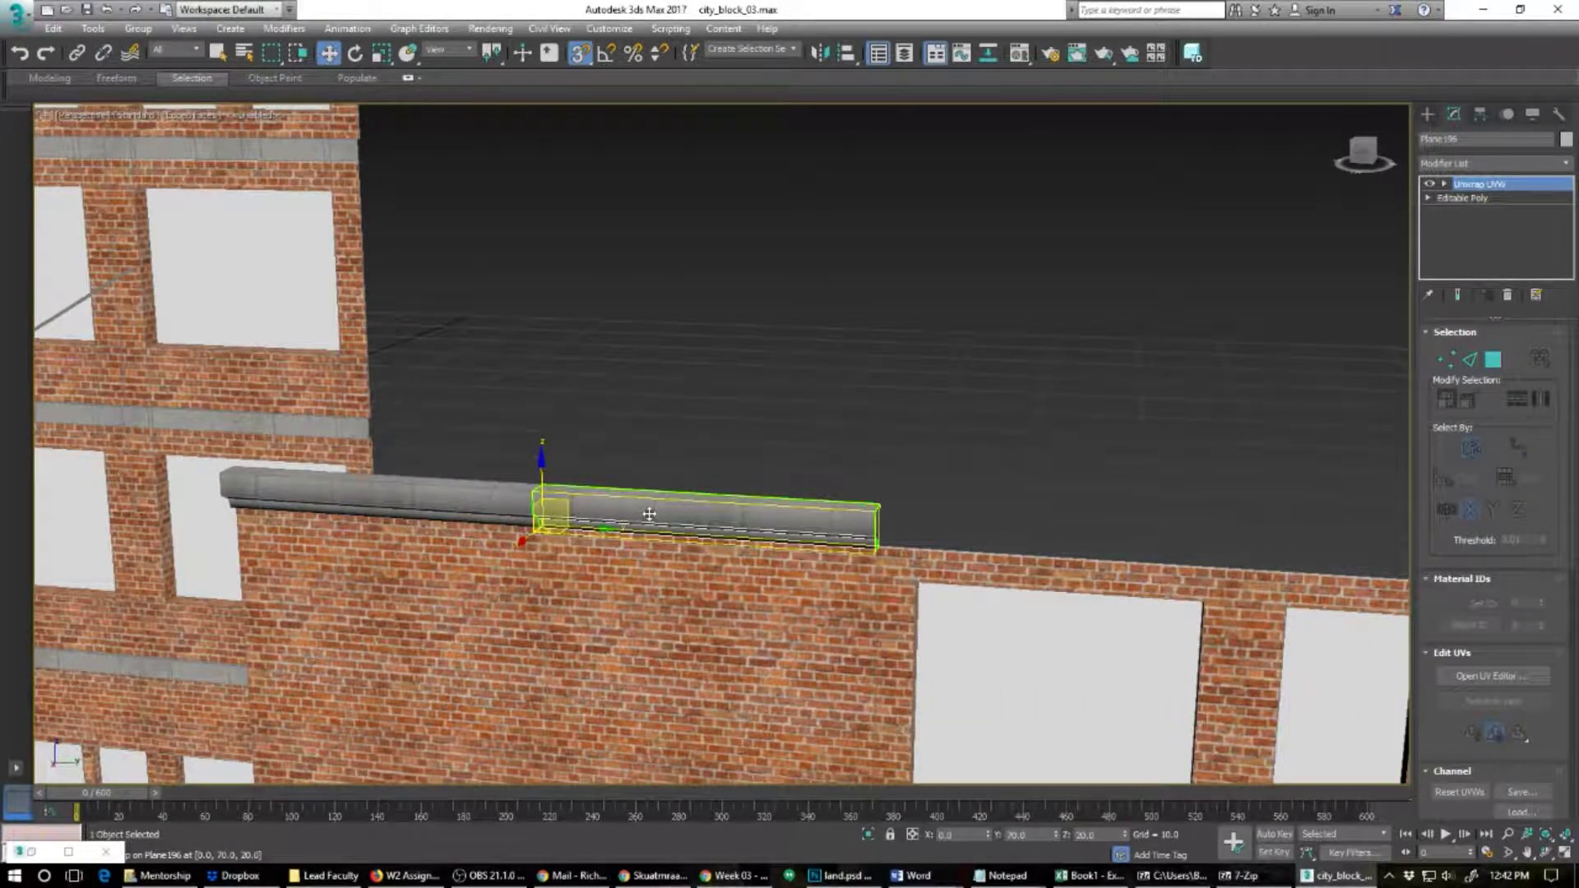
{"action": "middle_click_drag", "start_coordinate": [760, 544], "coordinate": [781, 520], "text": "alt"}
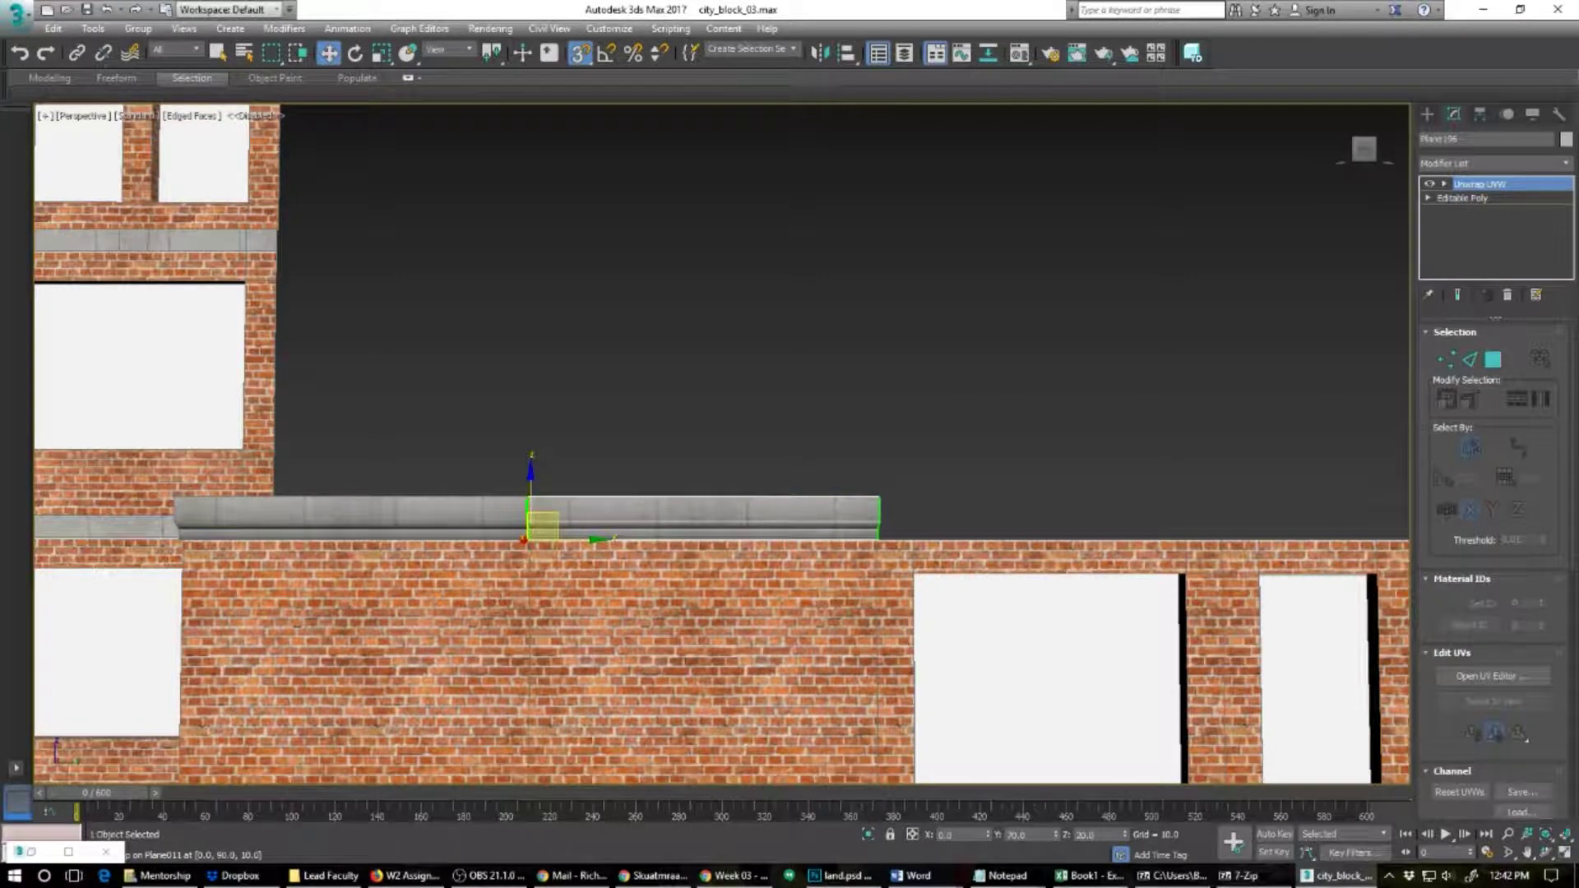
{"action": "key", "text": "alt+Tab"}
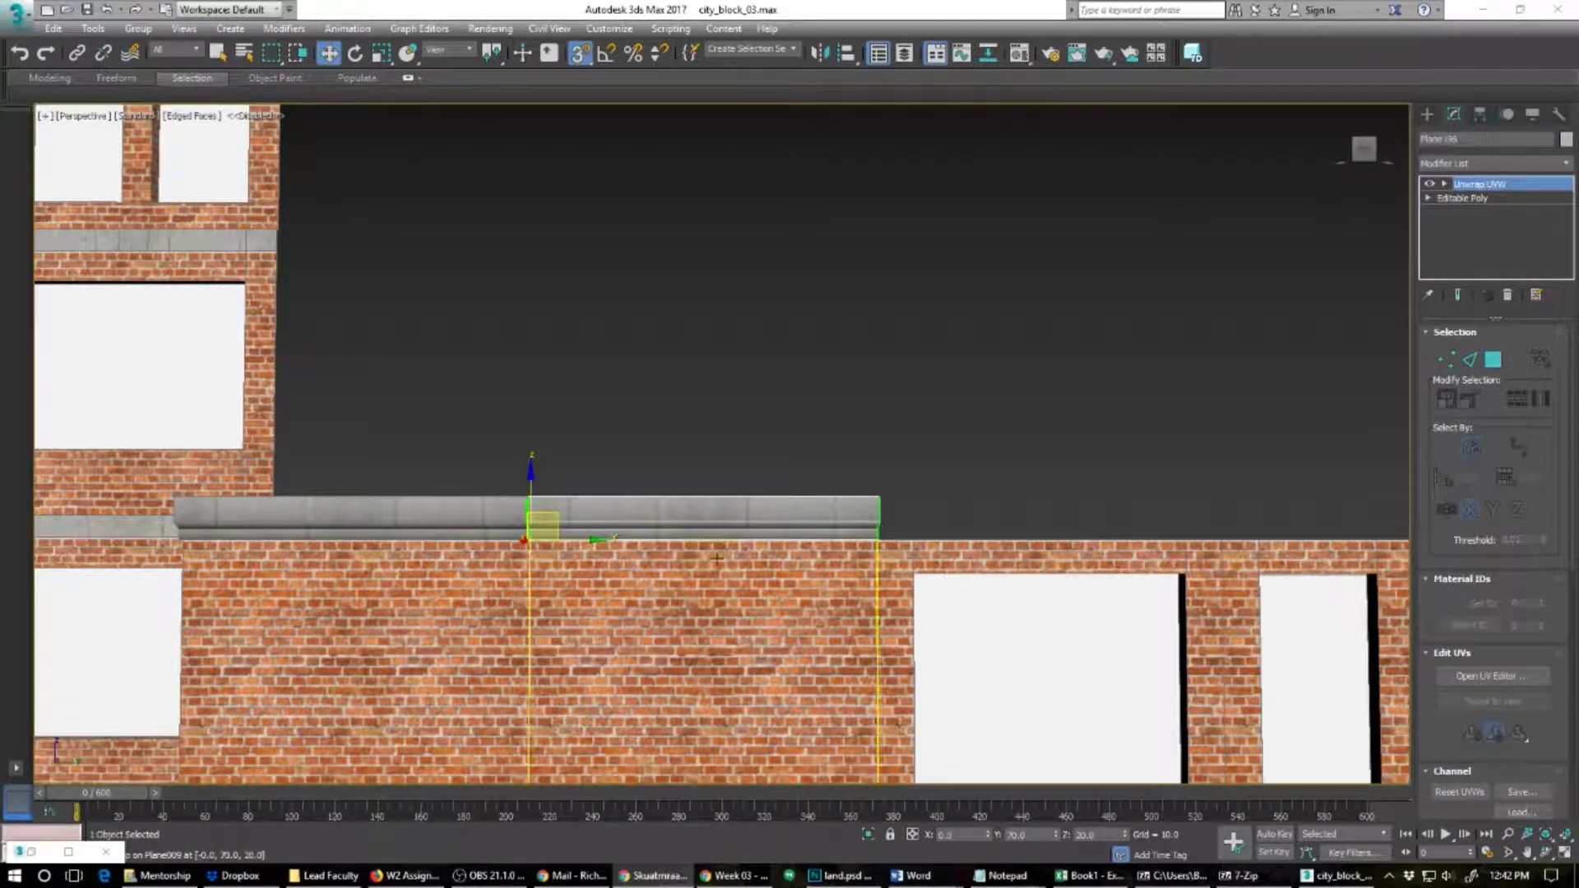
{"action": "middle_click_drag", "start_coordinate": [648, 560], "coordinate": [704, 580], "text": "alt"}
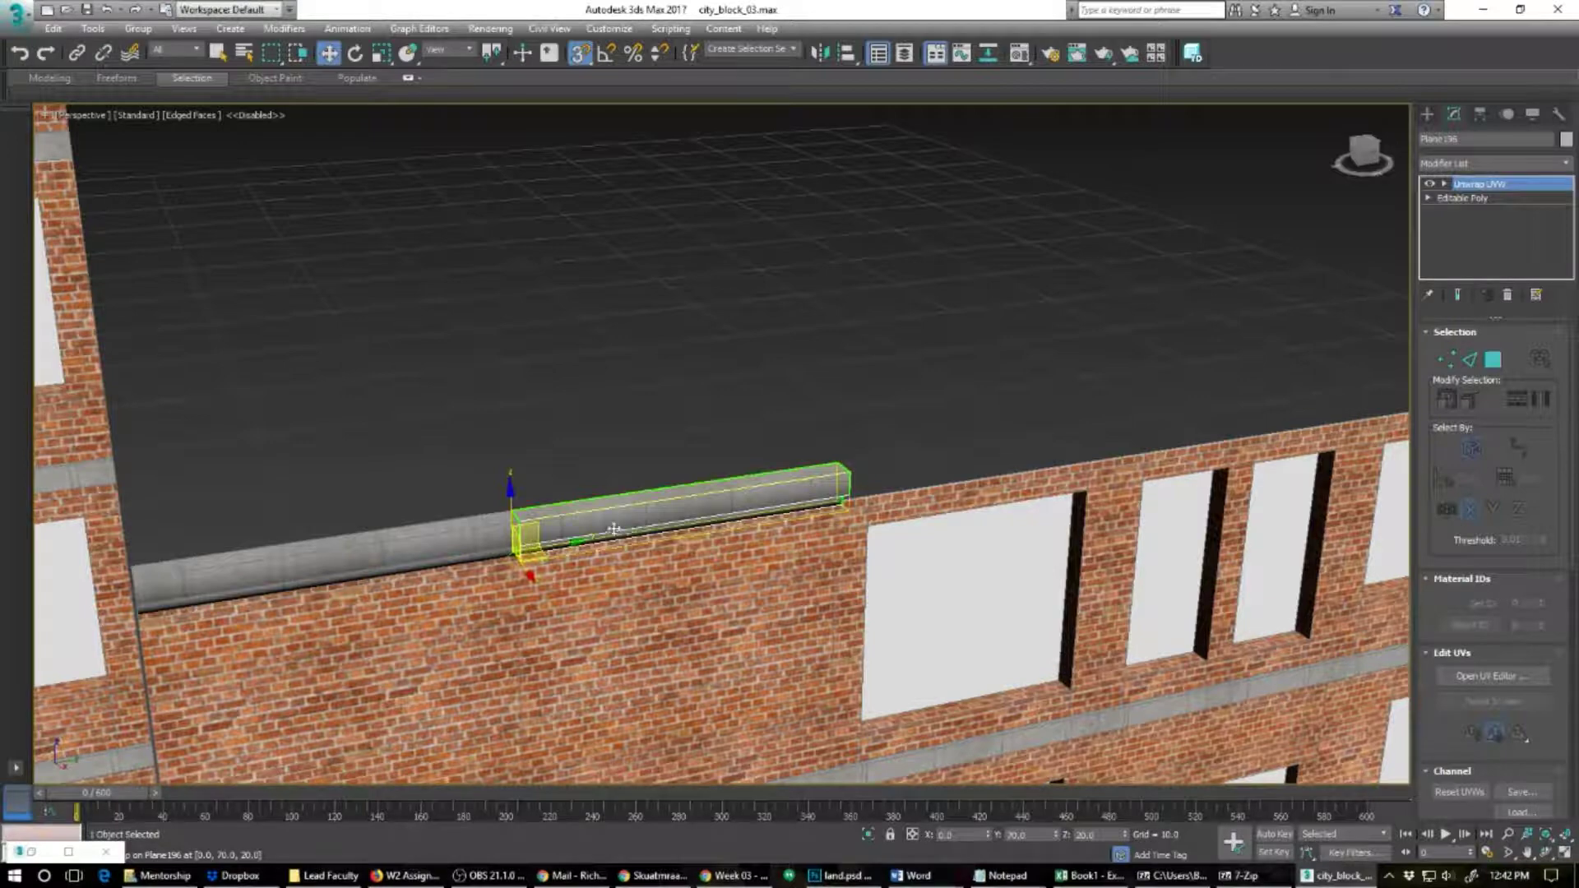
{"action": "scroll", "coordinate": [603, 546], "scroll_direction": "down", "scroll_amount": 6}
{"action": "middle_click_drag", "start_coordinate": [625, 567], "coordinate": [495, 558], "text": "alt"}
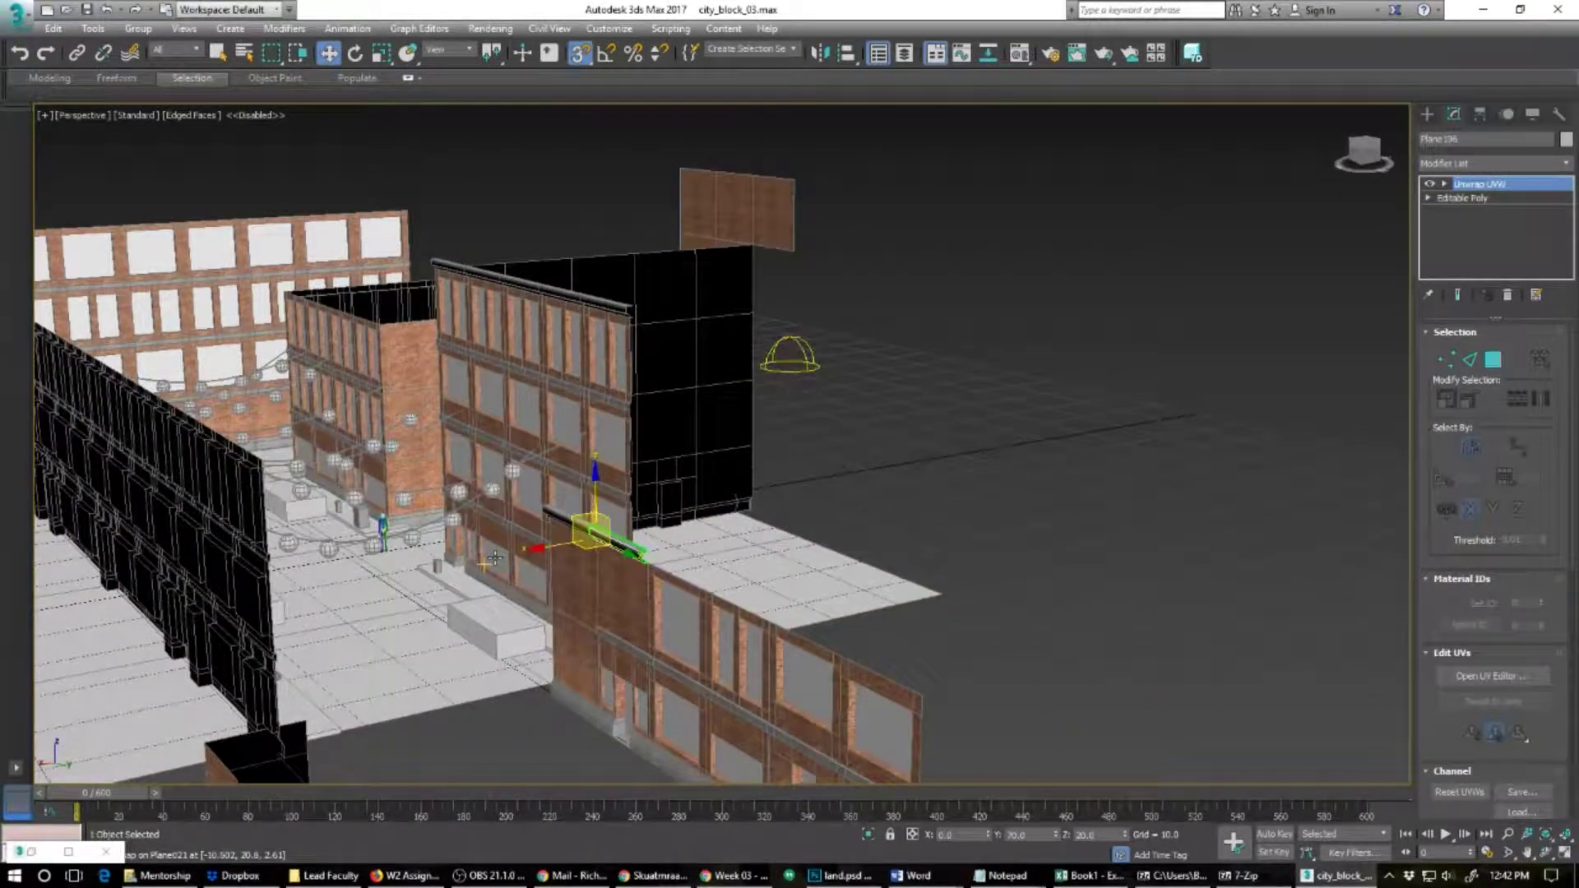
Step: Examine the open end of the cloned ledge on the low façade's wall top up close
{"action": "scroll", "coordinate": [493, 559], "scroll_direction": "up", "scroll_amount": 2}
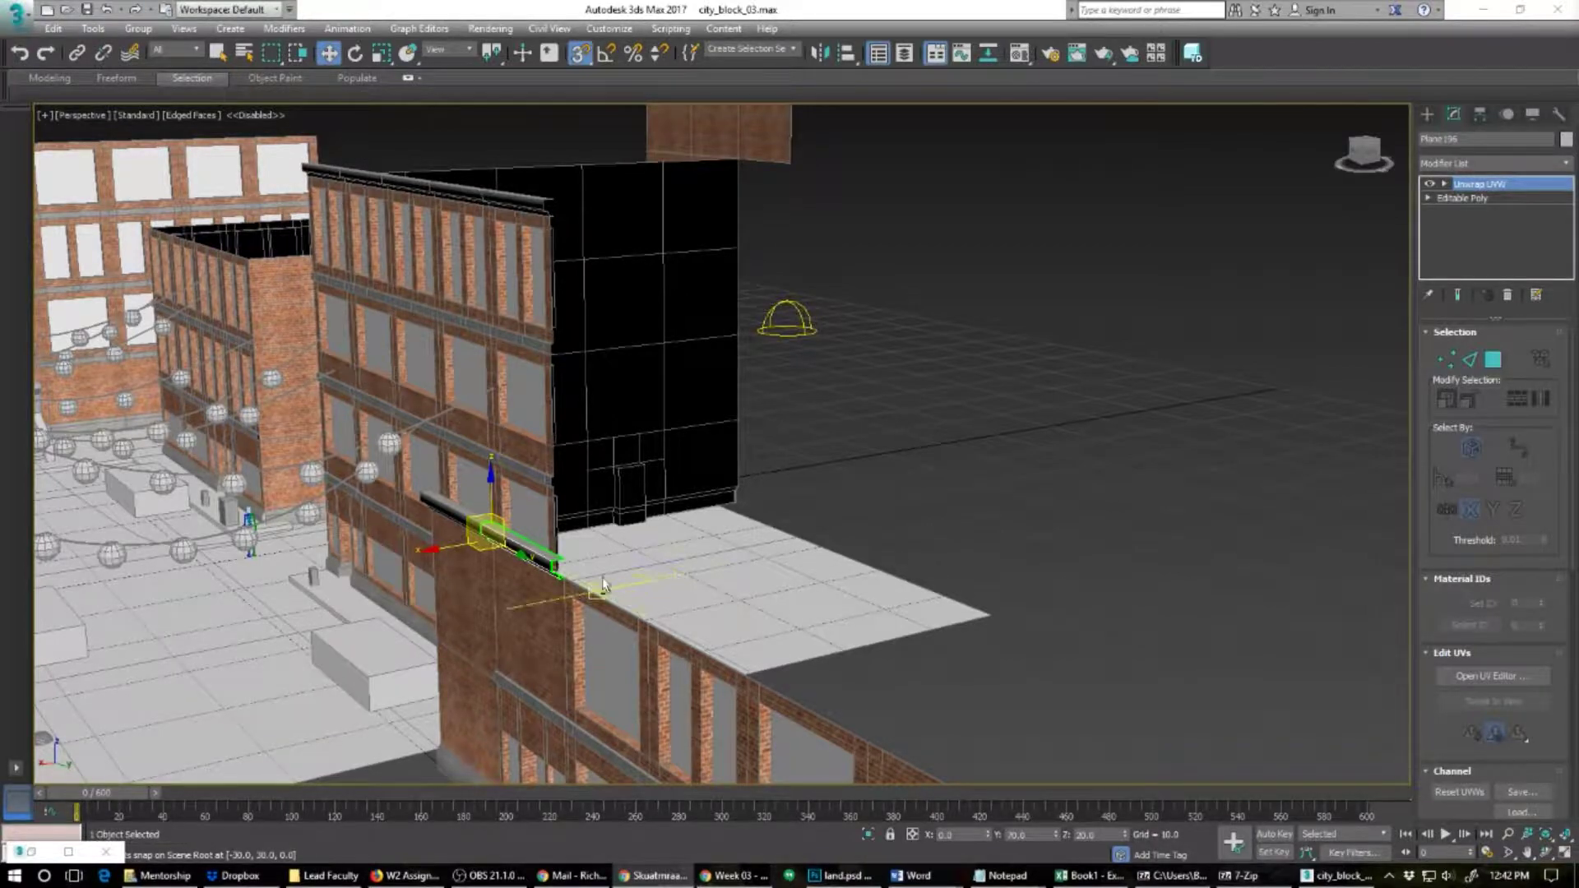
{"action": "middle_click_drag", "start_coordinate": [599, 592], "coordinate": [740, 561], "text": "alt"}
{"action": "scroll", "coordinate": [1096, 564], "scroll_direction": "down", "scroll_amount": 5}
{"action": "scroll", "coordinate": [1094, 547], "scroll_direction": "up", "scroll_amount": 1}
{"action": "scroll", "coordinate": [1094, 548], "scroll_direction": "up", "scroll_amount": 6}
{"action": "middle_click_drag", "start_coordinate": [740, 561], "coordinate": [768, 638]}
{"action": "scroll", "coordinate": [765, 632], "scroll_direction": "up", "scroll_amount": 2}
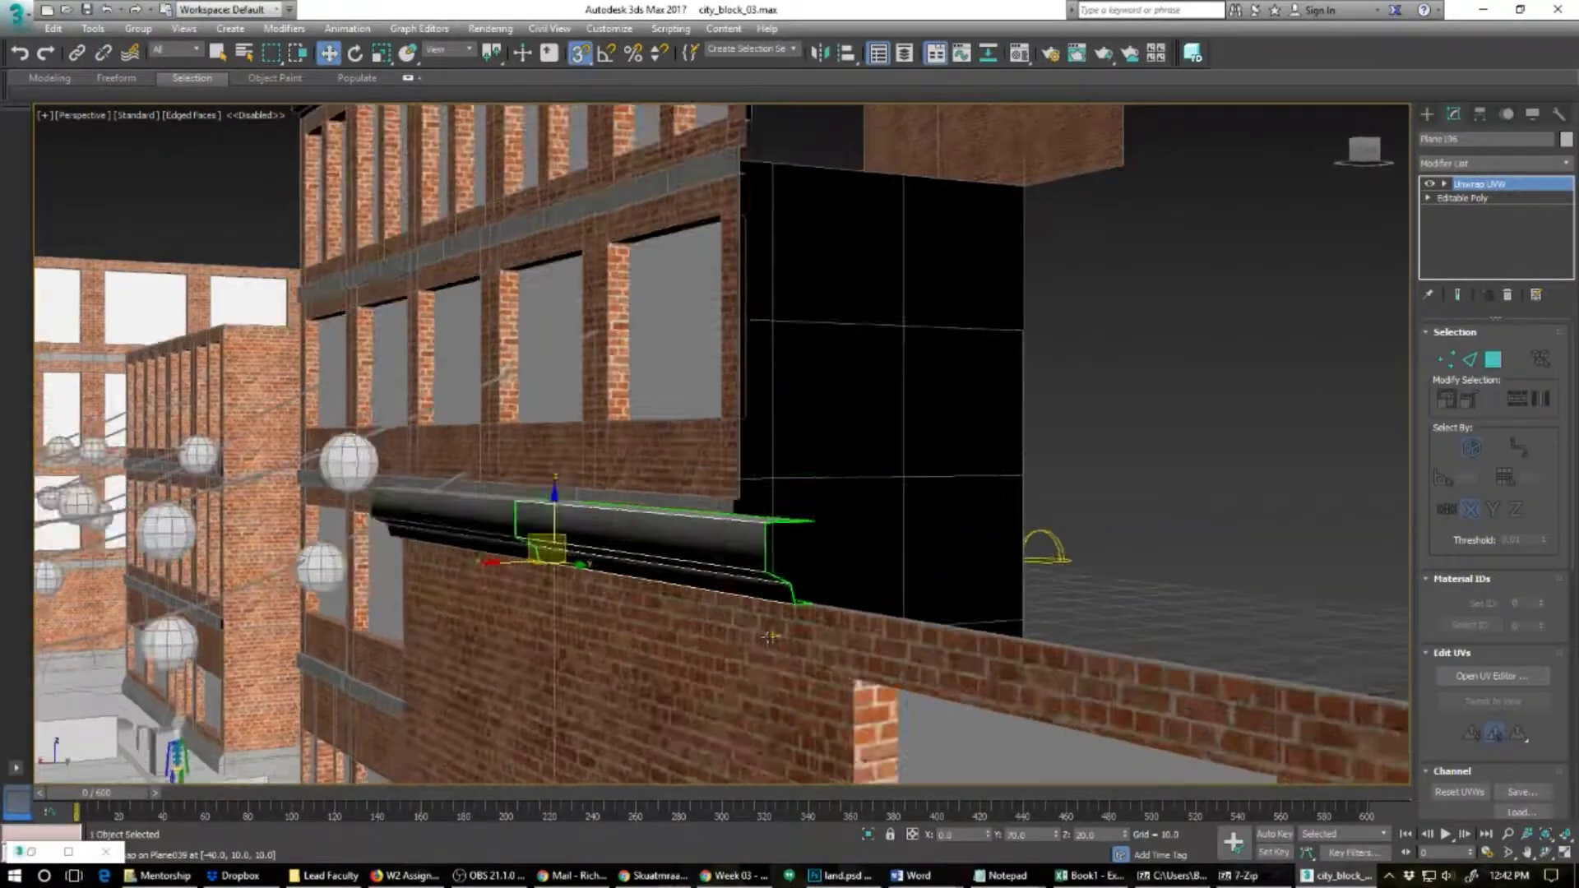
Step: Open cyberpunk reference.psd from the desktop in IrfanView, study its street and building photos, and return to the 3ds Max scene
{"action": "left_click", "coordinate": [1484, 10]}
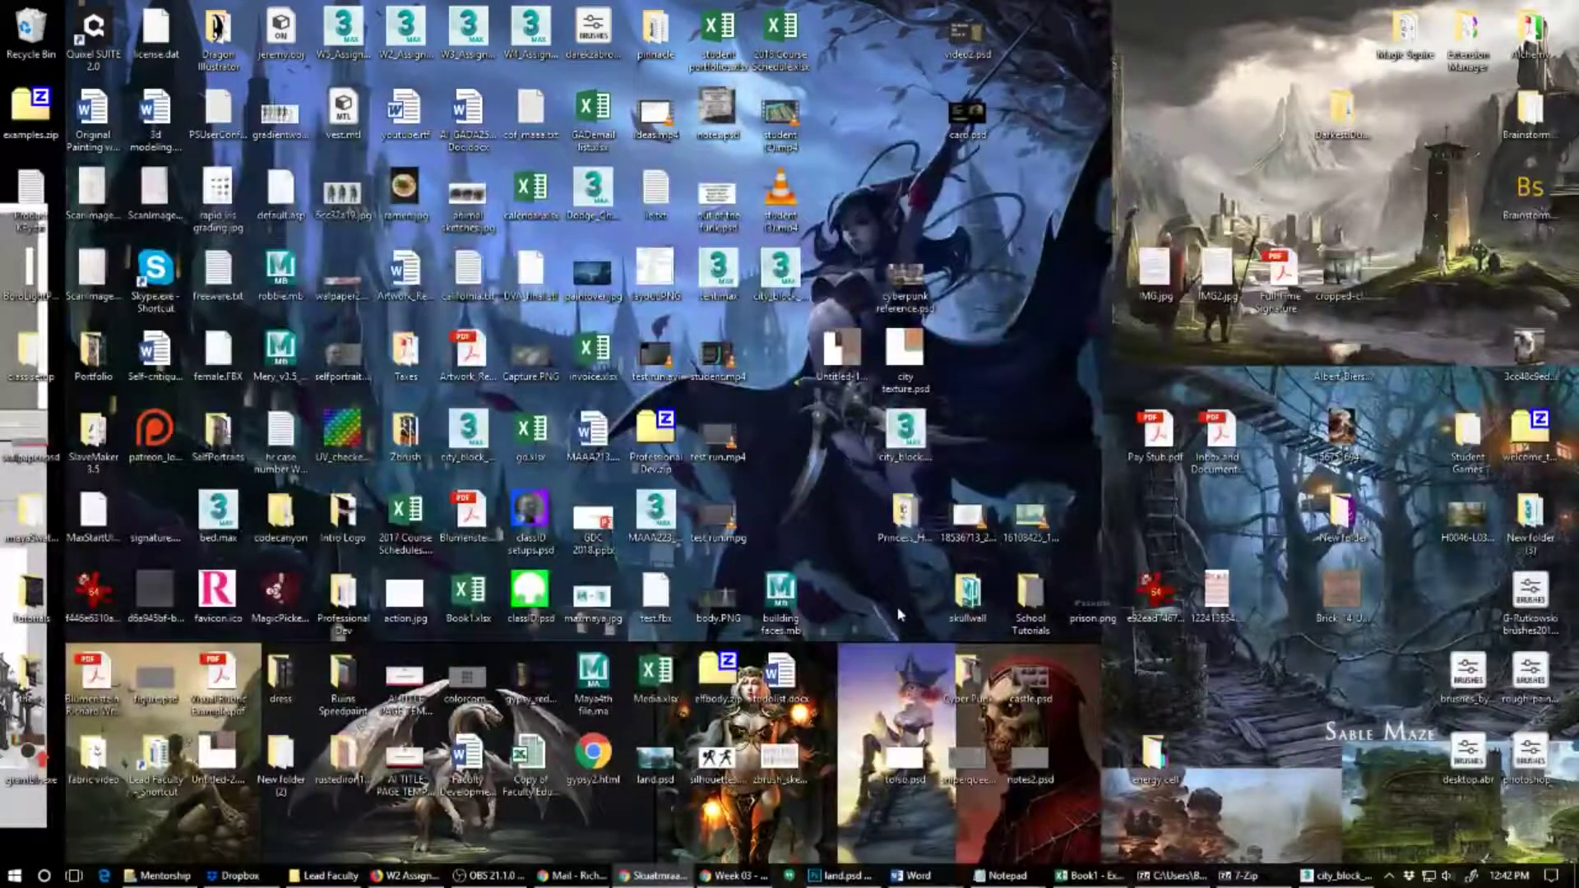
{"action": "double_click", "coordinate": [905, 280]}
{"action": "left_click", "coordinate": [1247, 877]}
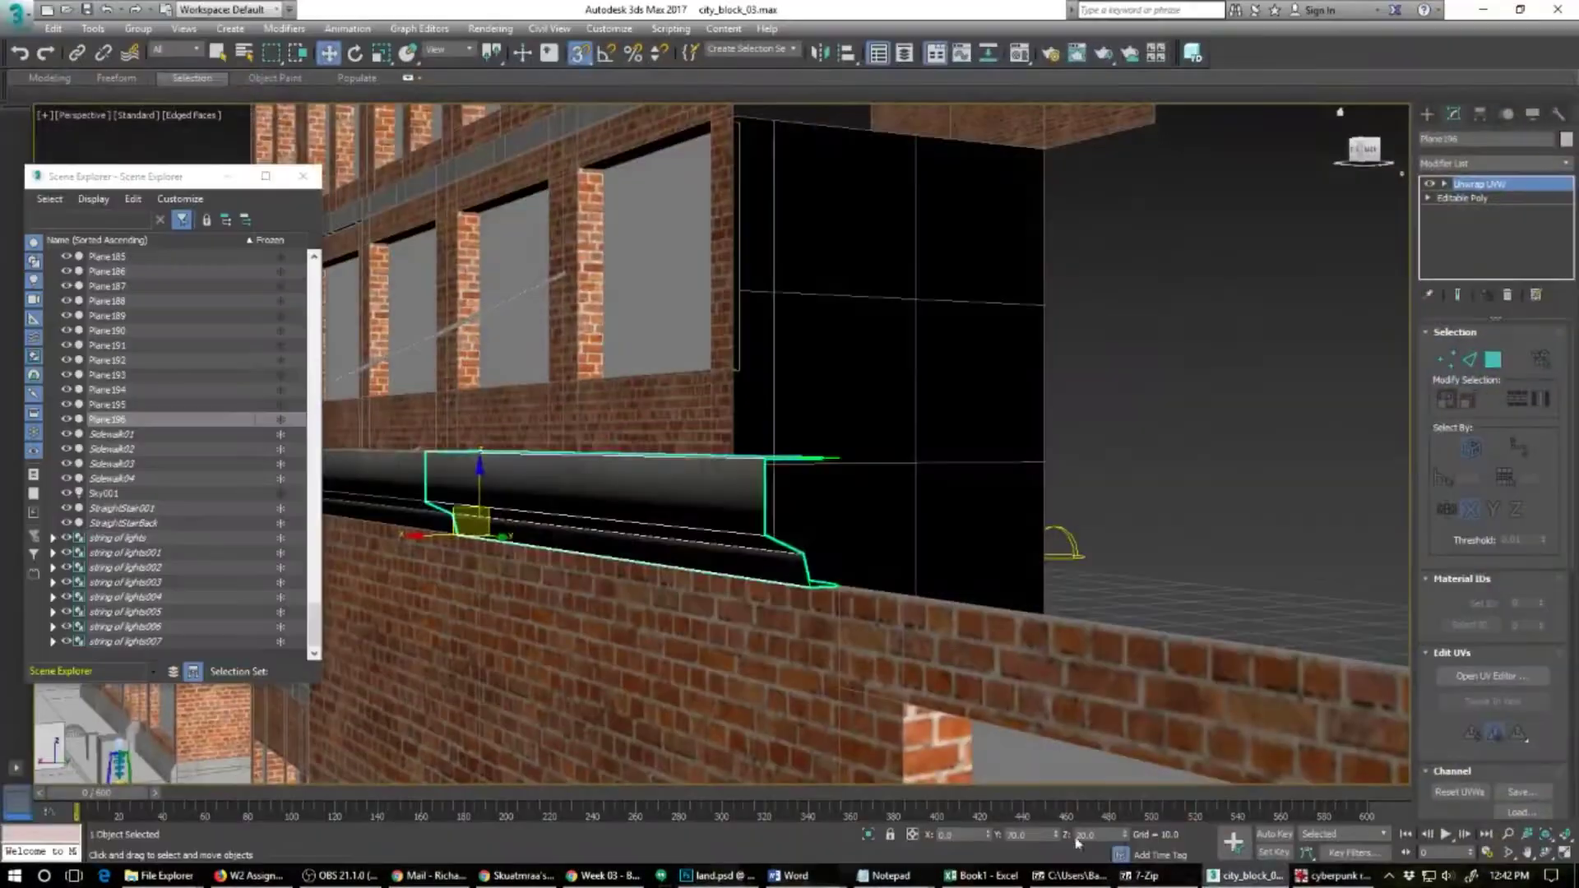
{"action": "left_click", "coordinate": [1334, 877]}
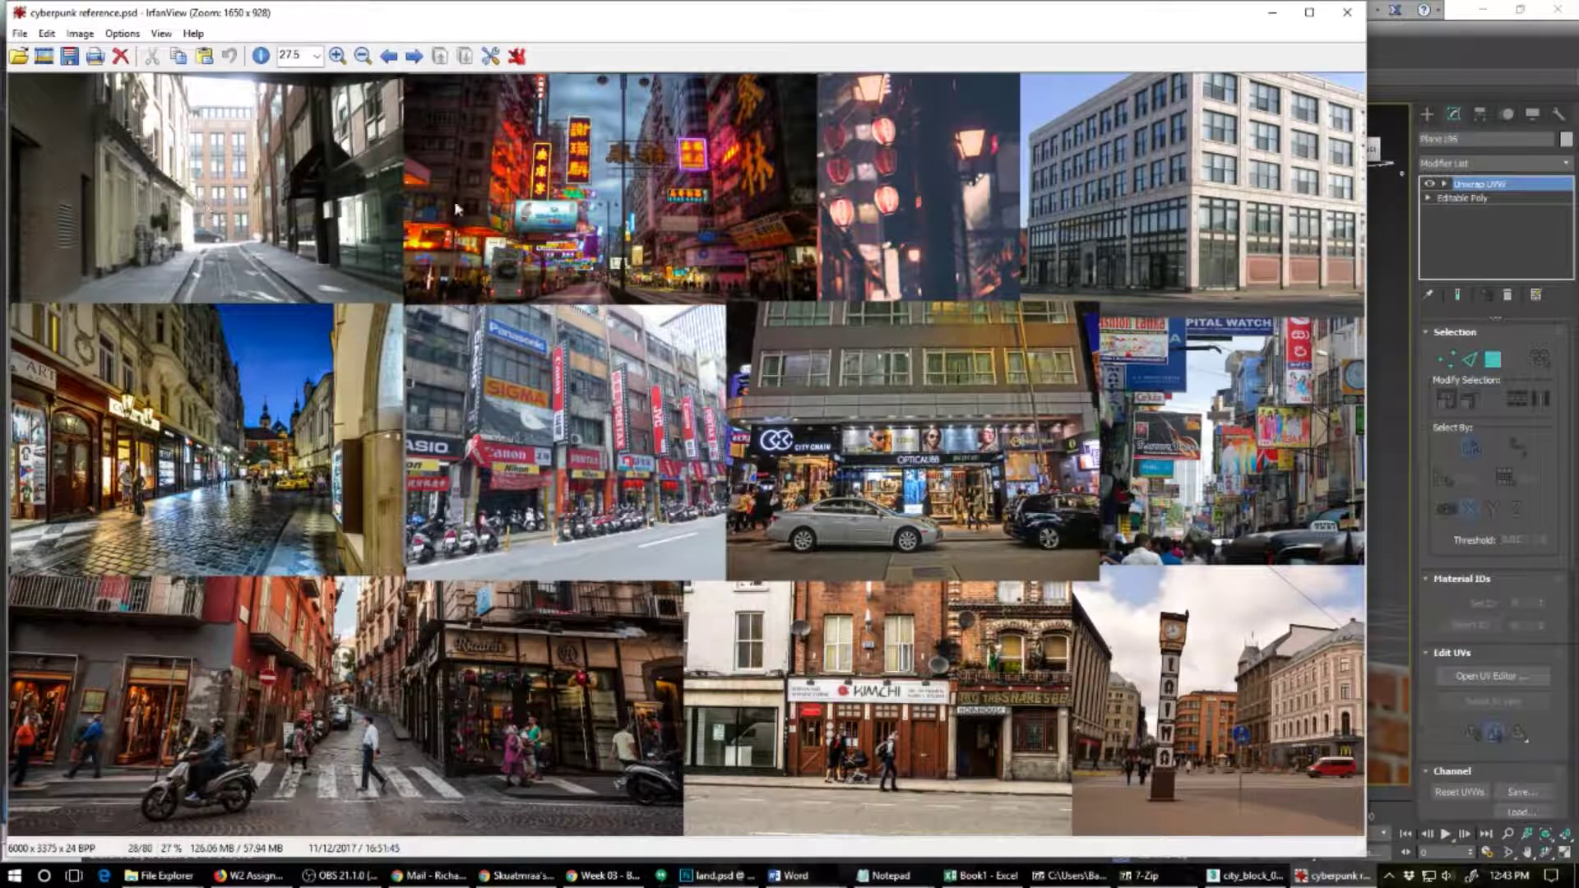
{"action": "key", "text": "alt"}
{"action": "left_click", "coordinate": [1274, 14]}
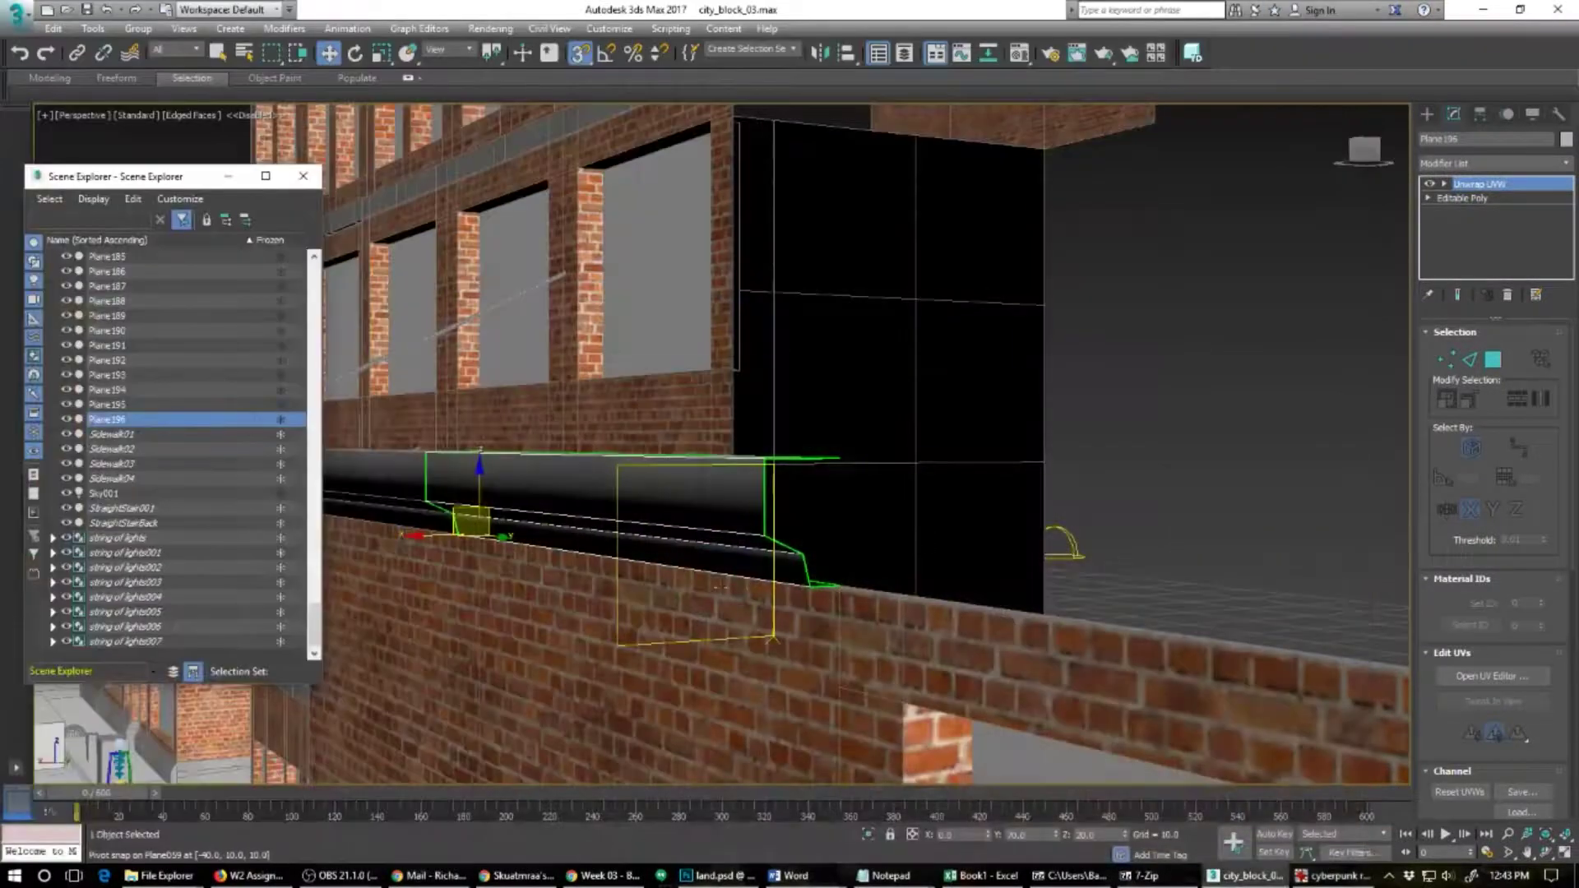
Step: Examine the city block's brick facades, untextured walls and side wall from several sides
{"action": "middle_click_drag", "start_coordinate": [670, 535], "coordinate": [722, 590], "text": "alt"}
{"action": "scroll", "coordinate": [722, 590], "scroll_direction": "down", "scroll_amount": 3}
{"action": "scroll", "coordinate": [723, 590], "scroll_direction": "down", "scroll_amount": 3}
{"action": "middle_click_drag", "start_coordinate": [658, 633], "coordinate": [718, 641], "text": "alt"}
{"action": "middle_click_drag", "start_coordinate": [718, 642], "coordinate": [1316, 709]}
{"action": "scroll", "coordinate": [1085, 517], "scroll_direction": "down", "scroll_amount": 4}
{"action": "scroll", "coordinate": [709, 538], "scroll_direction": "down", "scroll_amount": 3}
{"action": "middle_click_drag", "start_coordinate": [709, 538], "coordinate": [729, 492], "text": "alt"}
{"action": "scroll", "coordinate": [888, 603], "scroll_direction": "up", "scroll_amount": 3}
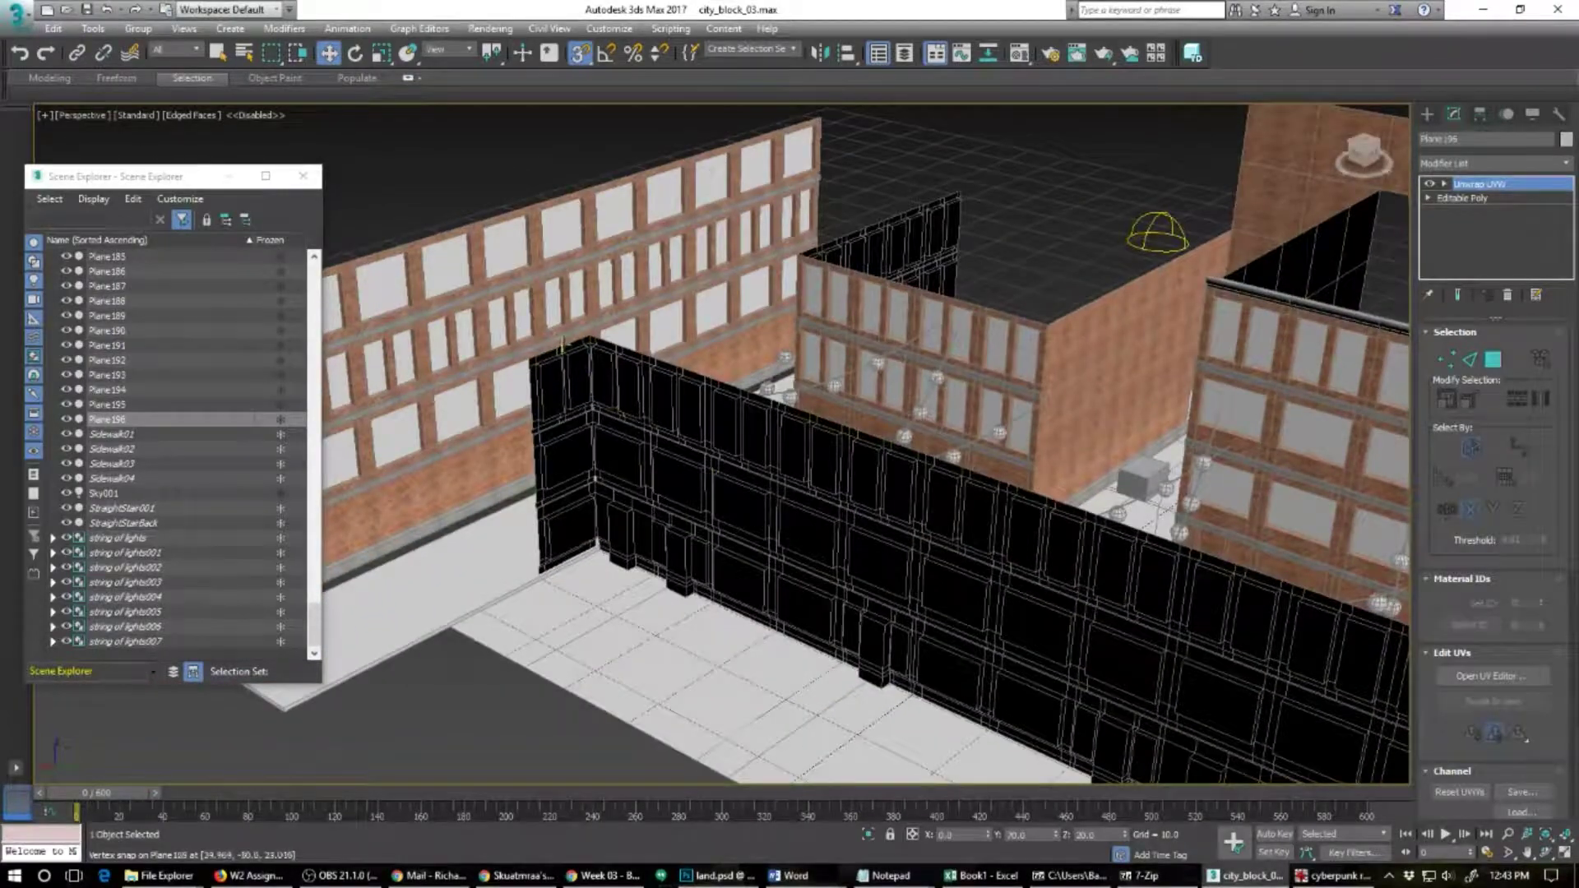
{"action": "middle_click_drag", "start_coordinate": [835, 522], "coordinate": [641, 494], "text": "alt"}
{"action": "scroll", "coordinate": [888, 485], "scroll_direction": "down", "scroll_amount": 5}
{"action": "middle_click_drag", "start_coordinate": [962, 487], "coordinate": [893, 678], "text": "alt"}
{"action": "scroll", "coordinate": [816, 491], "scroll_direction": "up", "scroll_amount": 5}
{"action": "scroll", "coordinate": [651, 614], "scroll_direction": "down", "scroll_amount": 2}
{"action": "middle_click_drag", "start_coordinate": [893, 677], "coordinate": [718, 661], "text": "alt"}
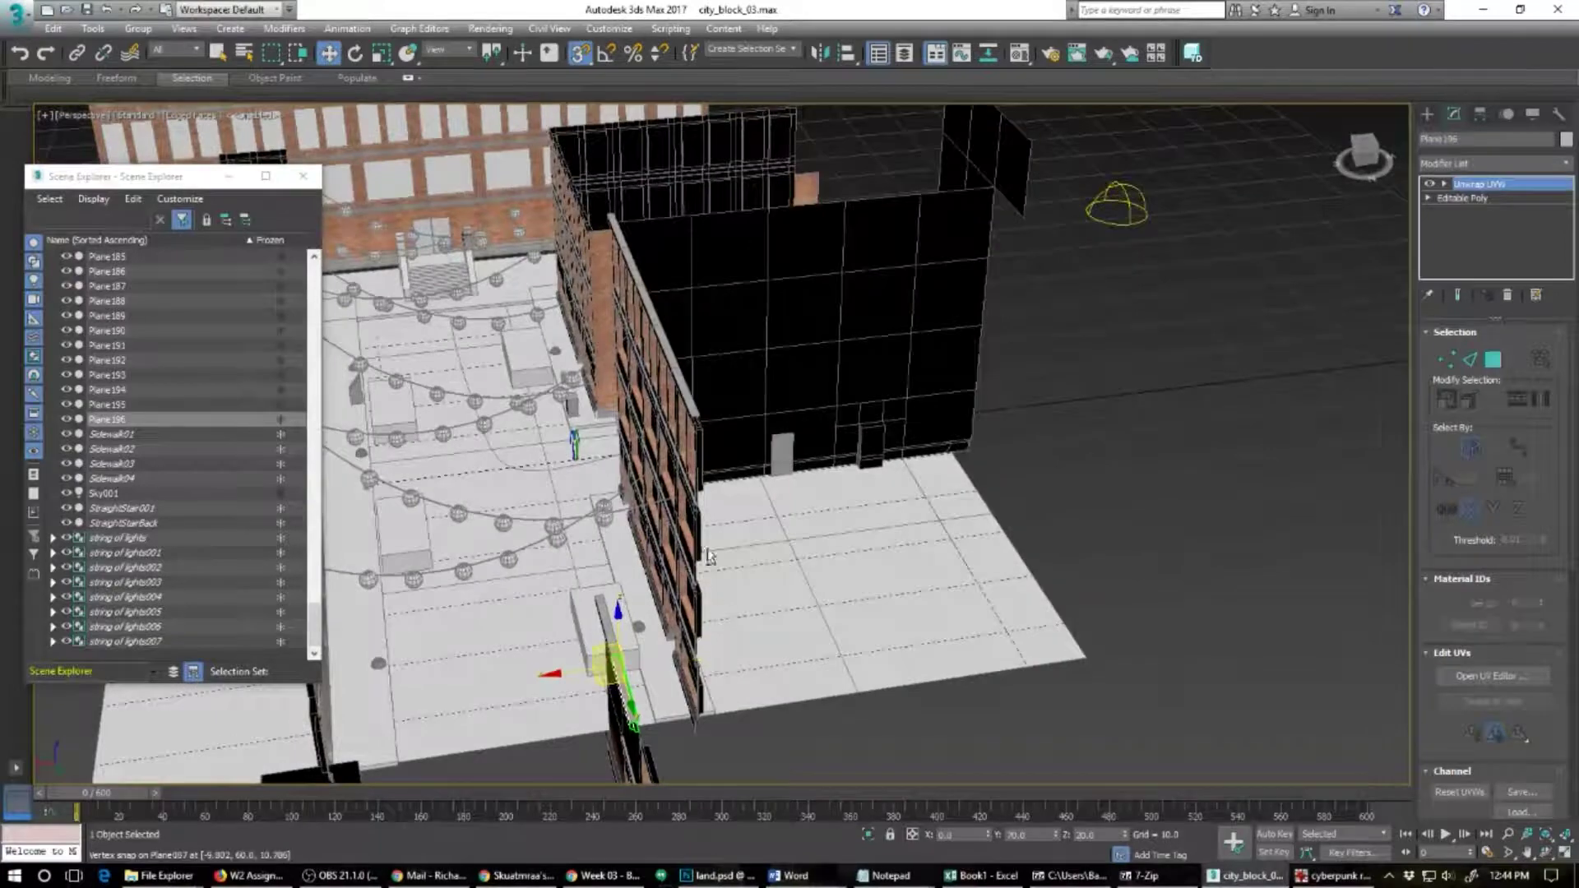
{"action": "middle_click_drag", "start_coordinate": [709, 556], "coordinate": [907, 583], "text": "alt"}
{"action": "scroll", "coordinate": [909, 579], "scroll_direction": "up", "scroll_amount": 3}
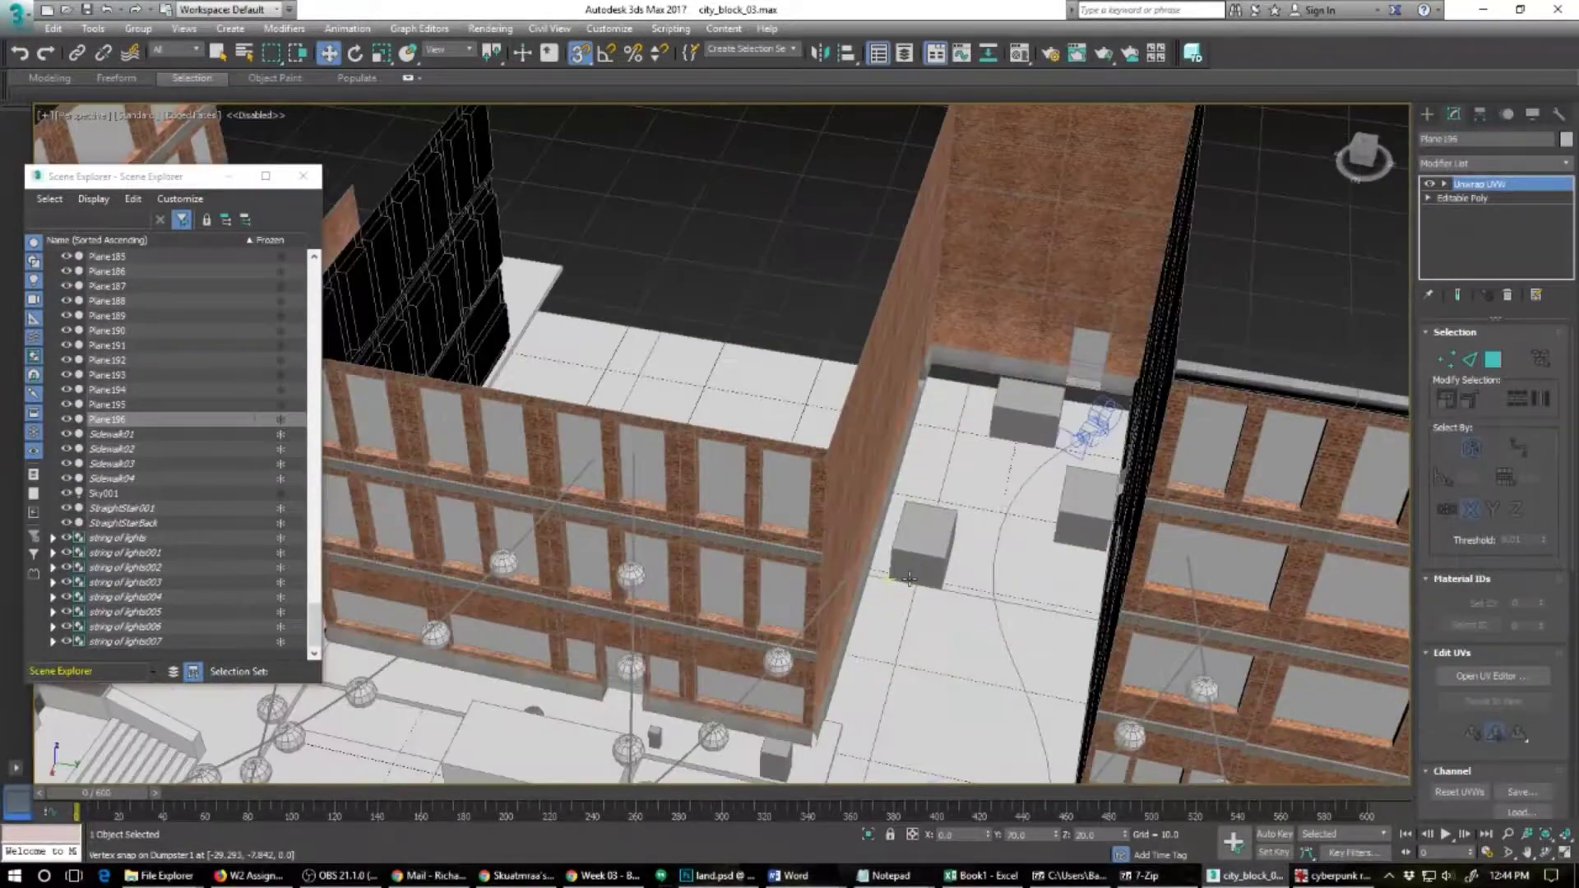
Step: Inspect the dumpster beside the alley's brick wall and the courtyard with its string lights
{"action": "left_click", "coordinate": [909, 579]}
{"action": "scroll", "coordinate": [934, 629], "scroll_direction": "up", "scroll_amount": 3}
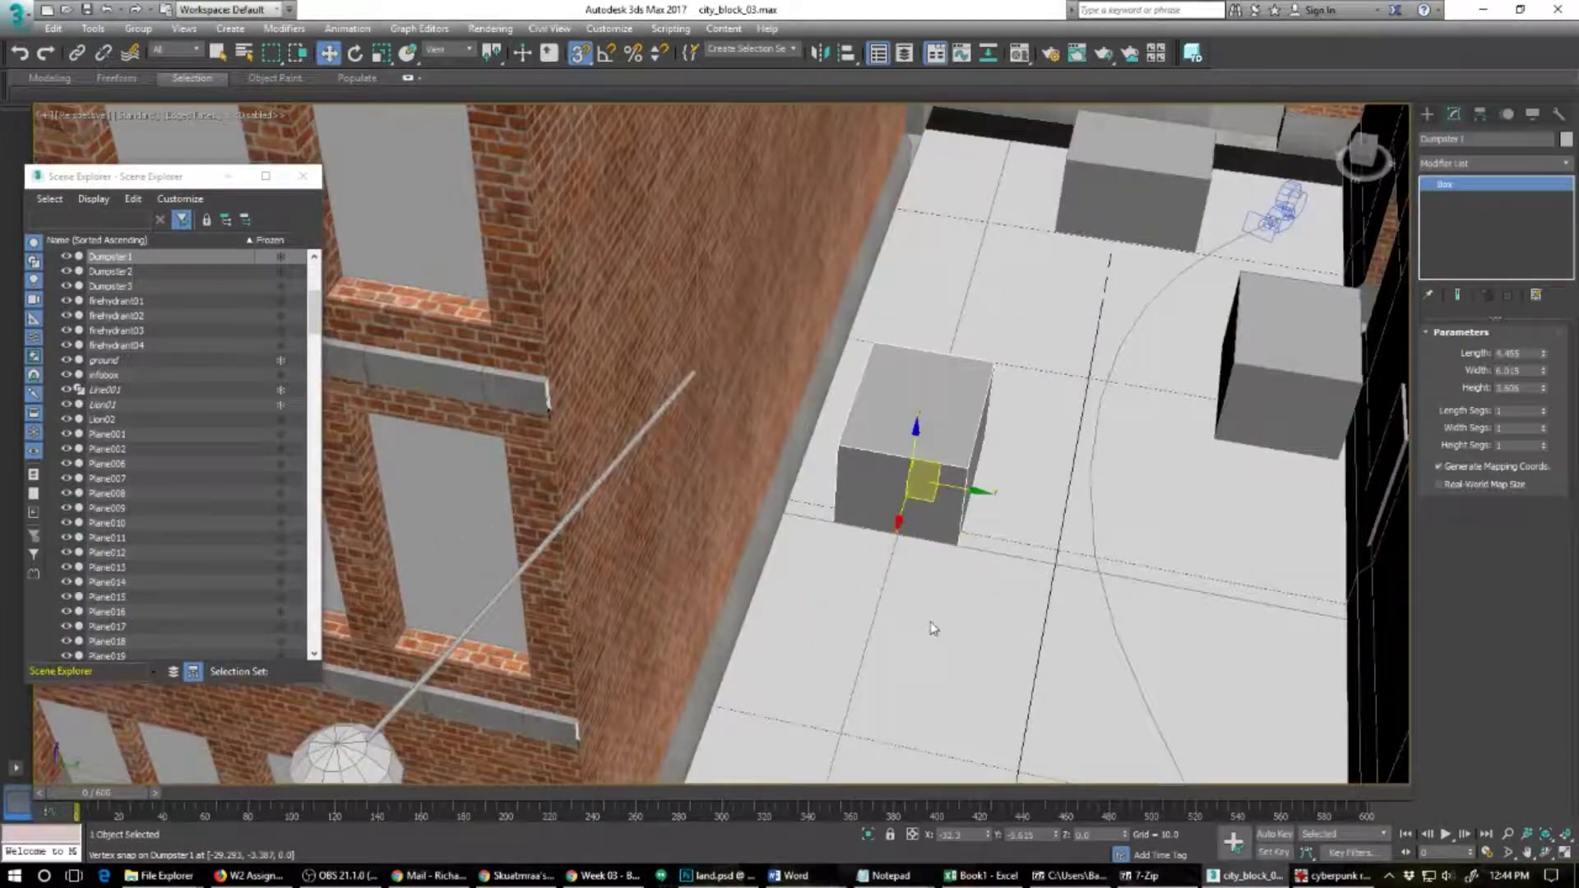
{"action": "scroll", "coordinate": [934, 628], "scroll_direction": "down", "scroll_amount": 3}
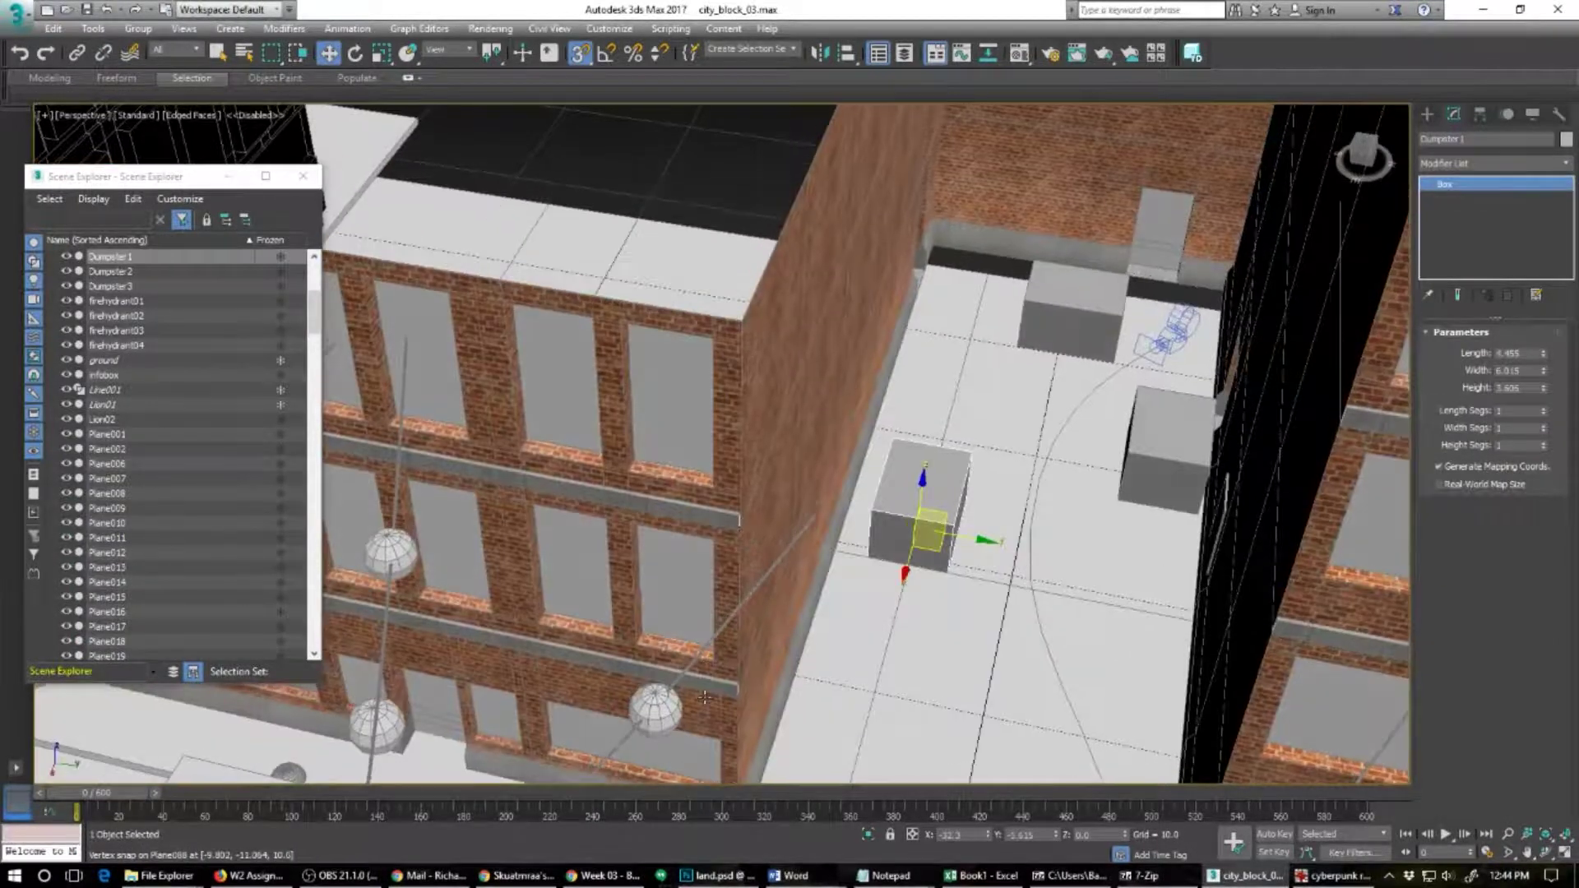
{"action": "middle_click_drag", "start_coordinate": [744, 662], "coordinate": [1152, 594]}
{"action": "scroll", "coordinate": [1144, 592], "scroll_direction": "down", "scroll_amount": 5}
{"action": "mouse_move", "coordinate": [874, 607]}
{"action": "middle_mouse_down", "text": "alt"}
{"action": "mouse_move", "coordinate": [796, 674]}
{"action": "mouse_move", "coordinate": [777, 658]}
{"action": "middle_mouse_up", "text": "alt"}
{"action": "scroll", "coordinate": [888, 576], "scroll_direction": "up", "scroll_amount": 3}
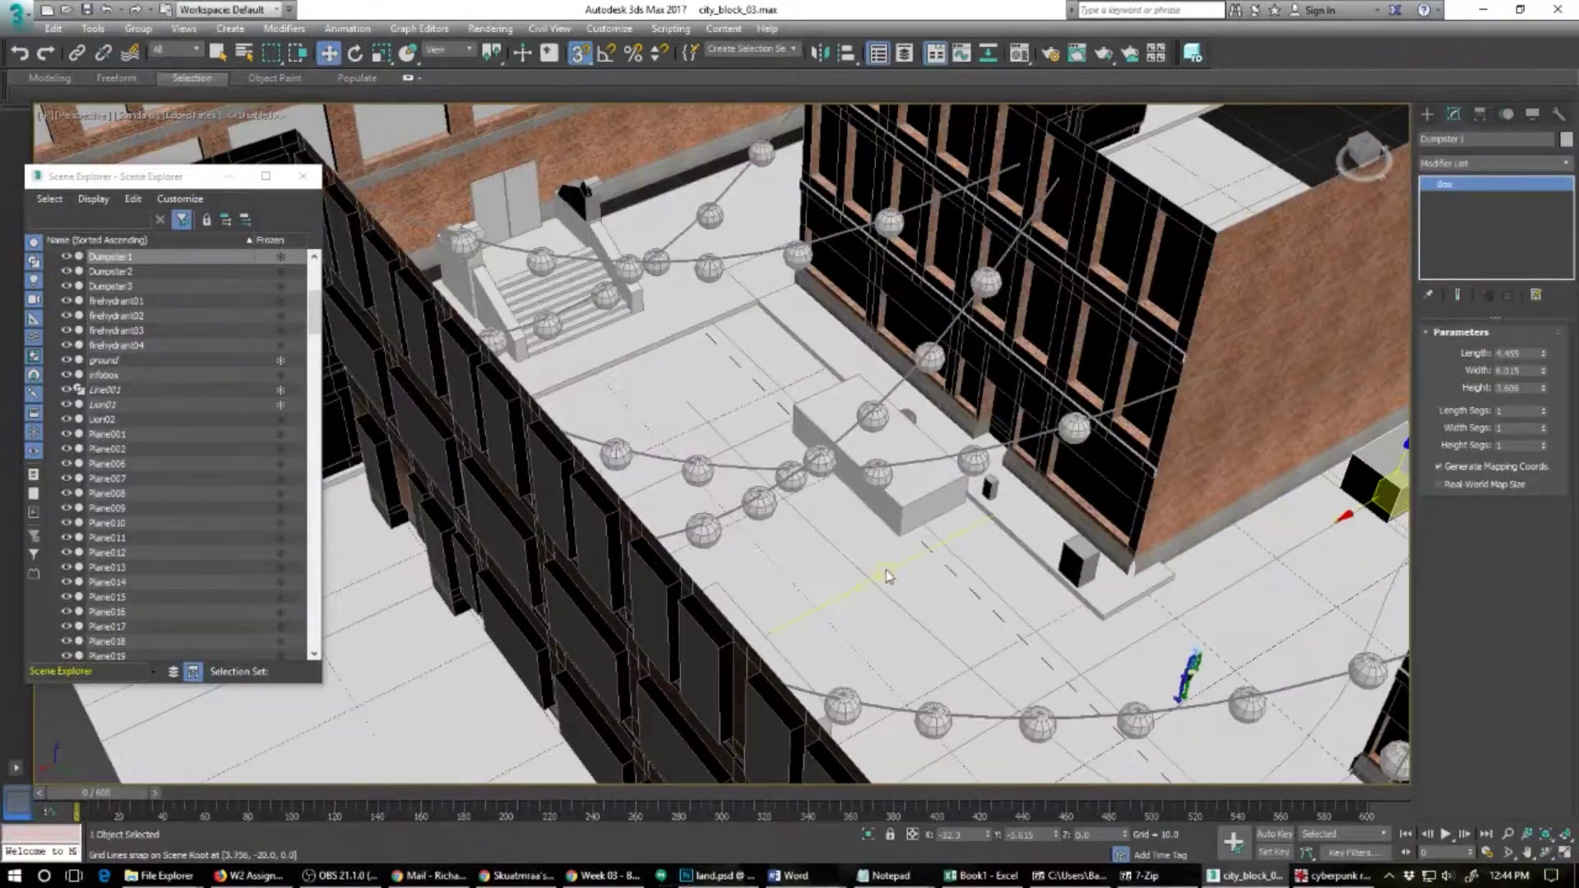
{"action": "middle_click_drag", "start_coordinate": [895, 582], "coordinate": [1020, 584], "text": "alt"}
{"action": "scroll", "coordinate": [987, 588], "scroll_direction": "down", "scroll_amount": 5}
{"action": "mouse_move", "coordinate": [899, 585]}
{"action": "middle_mouse_down", "text": "alt"}
{"action": "mouse_move", "coordinate": [922, 599]}
{"action": "mouse_move", "coordinate": [912, 587]}
{"action": "middle_mouse_up", "text": "alt"}
{"action": "middle_click_drag", "start_coordinate": [911, 587], "coordinate": [775, 591]}
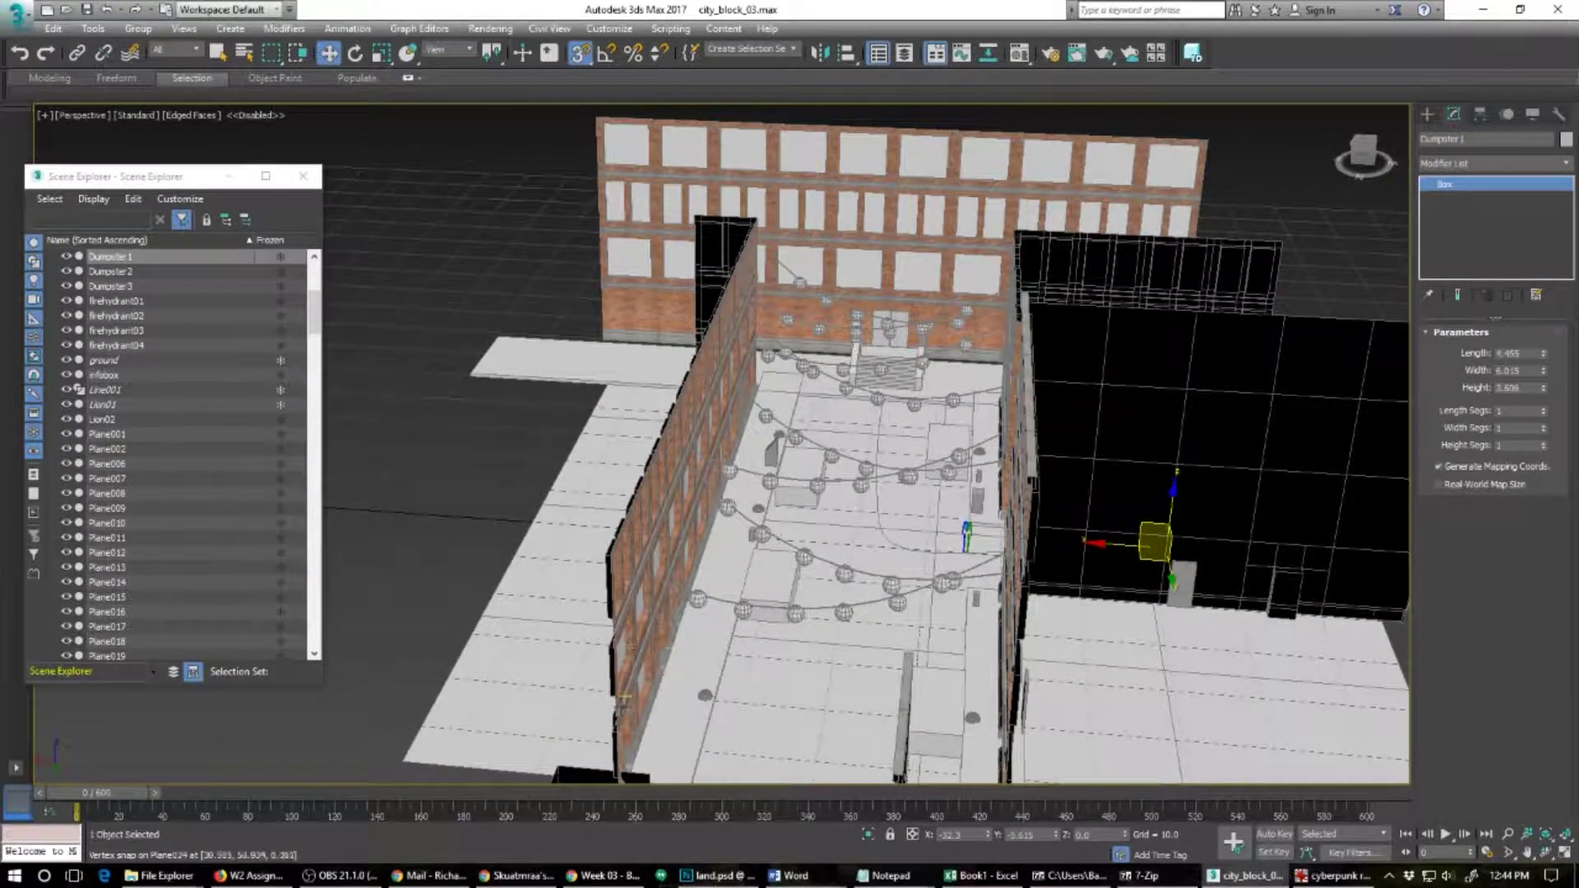
Step: Examine the window openings and ledges of the brick facades around the courtyard and behind it
{"action": "middle_click_drag", "start_coordinate": [655, 649], "coordinate": [613, 589], "text": "alt"}
{"action": "scroll", "coordinate": [605, 588], "scroll_direction": "up", "scroll_amount": 3}
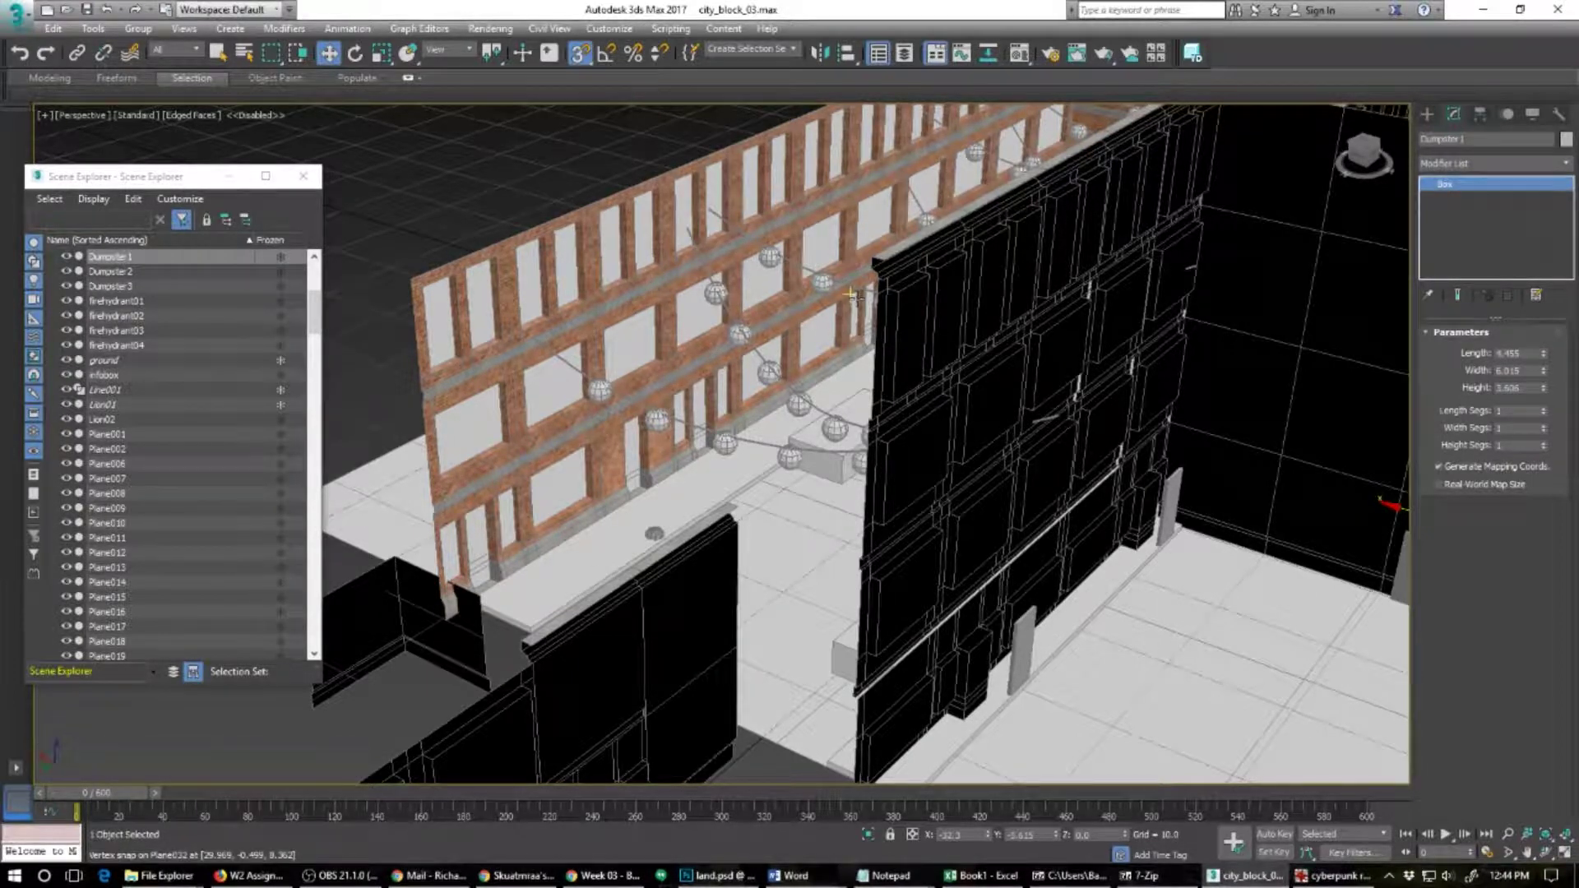
{"action": "middle_click_drag", "start_coordinate": [636, 429], "coordinate": [679, 440], "text": "alt"}
{"action": "scroll", "coordinate": [679, 440], "scroll_direction": "down", "scroll_amount": 5}
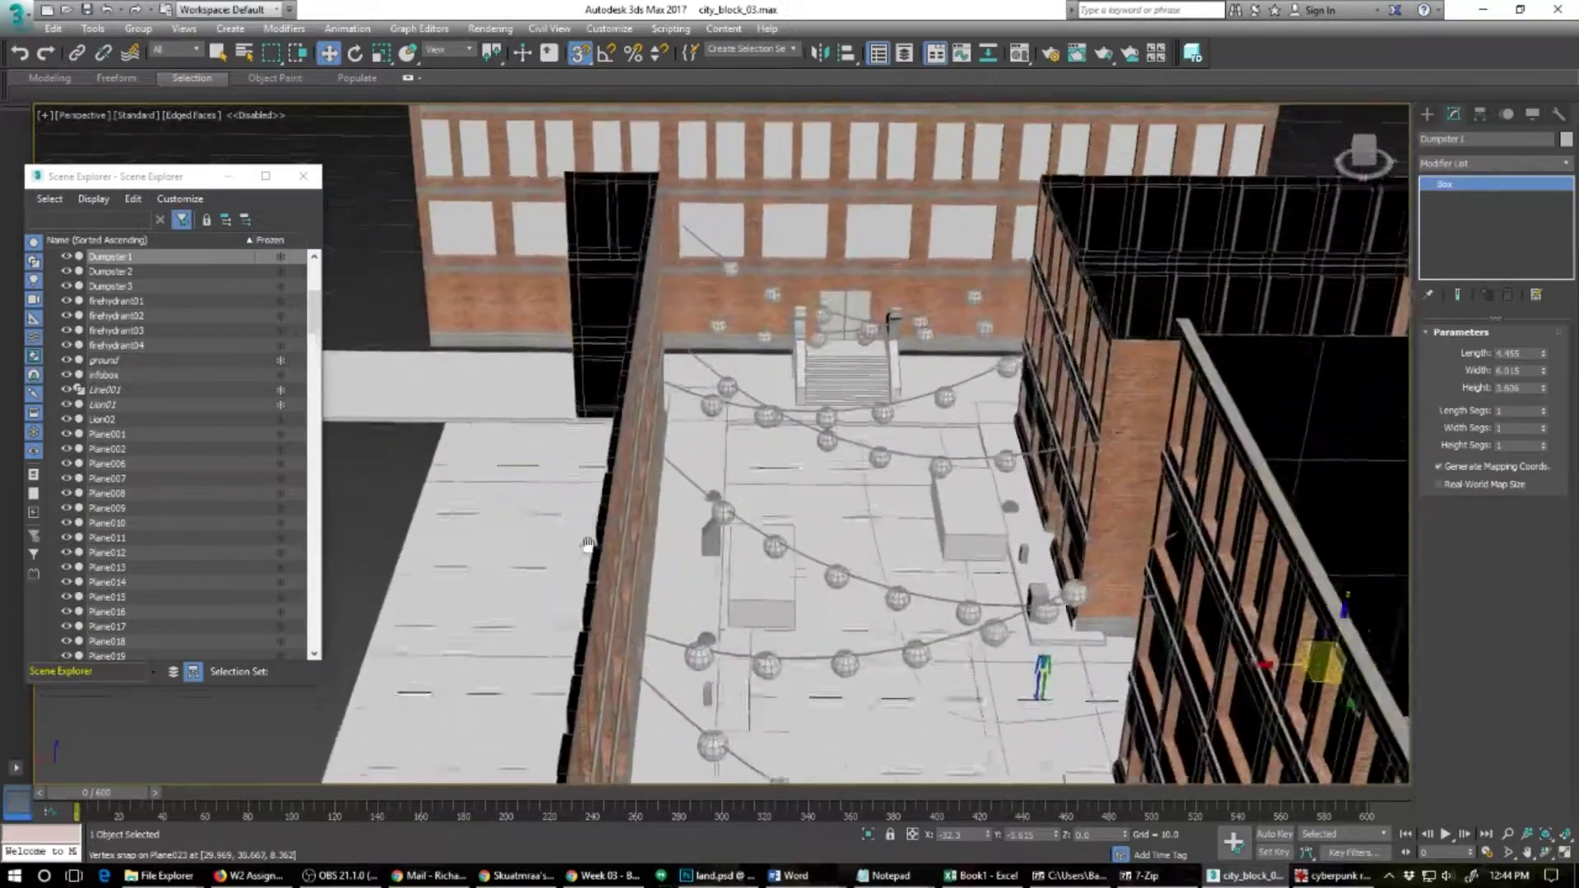
{"action": "middle_click_drag", "start_coordinate": [882, 477], "coordinate": [726, 367], "text": "alt"}
{"action": "scroll", "coordinate": [743, 416], "scroll_direction": "up", "scroll_amount": 5}
{"action": "middle_click_drag", "start_coordinate": [738, 631], "coordinate": [831, 409], "text": "alt"}
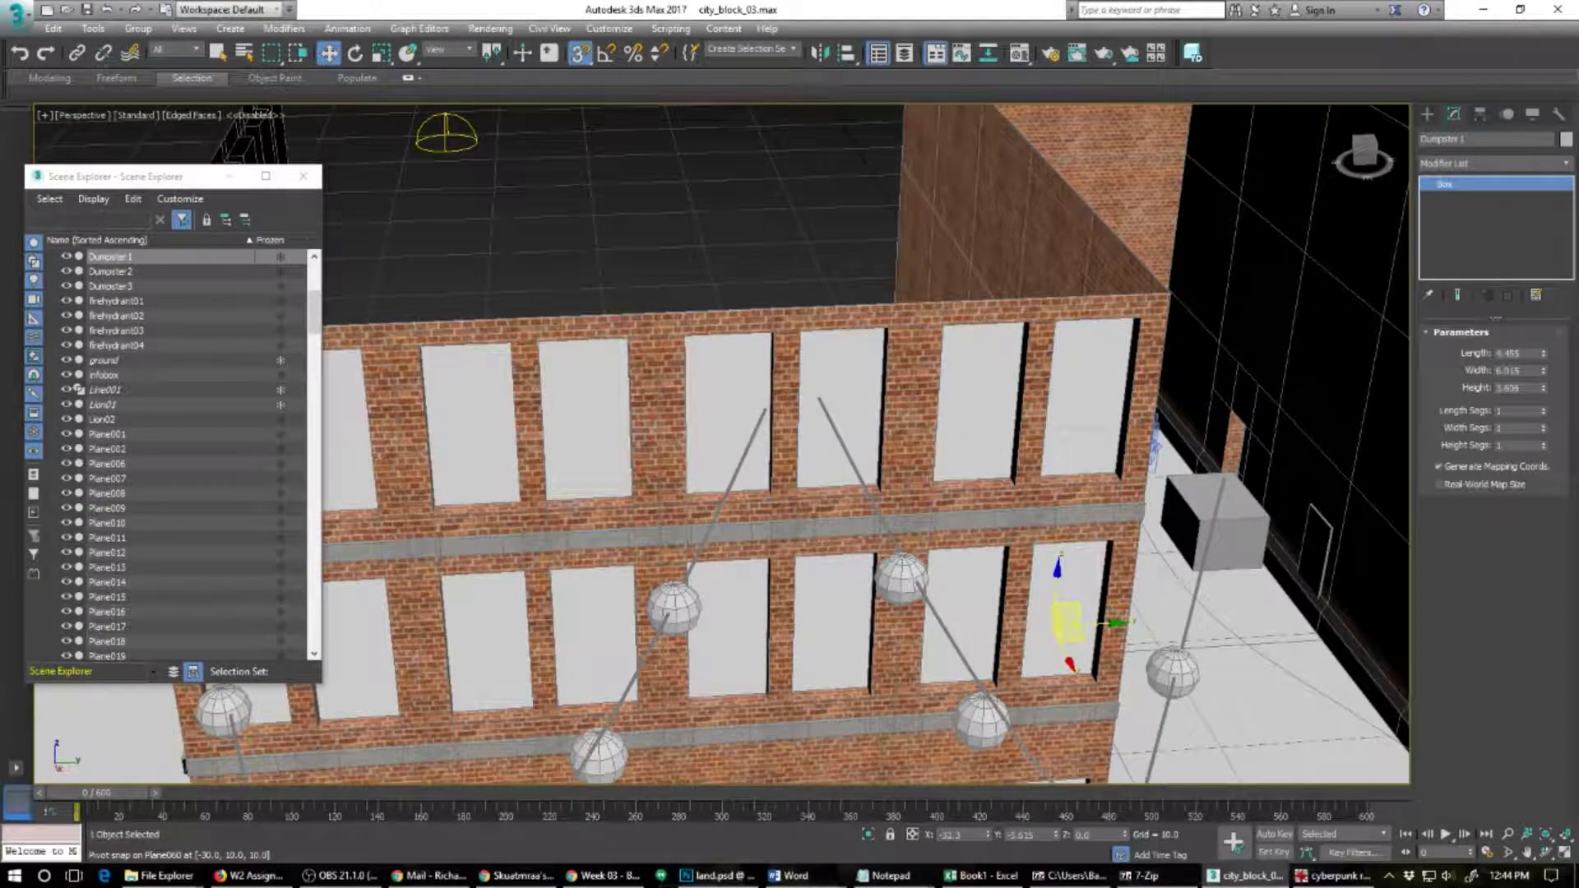
{"action": "middle_click_drag", "start_coordinate": [766, 533], "coordinate": [748, 583], "text": "alt"}
{"action": "middle_click_drag", "start_coordinate": [747, 583], "coordinate": [424, 485]}
{"action": "scroll", "coordinate": [423, 485], "scroll_direction": "down", "scroll_amount": 3}
{"action": "middle_click_drag", "start_coordinate": [1282, 518], "coordinate": [391, 507], "text": "alt"}
{"action": "middle_click_drag", "start_coordinate": [1168, 570], "coordinate": [895, 395], "text": "alt"}
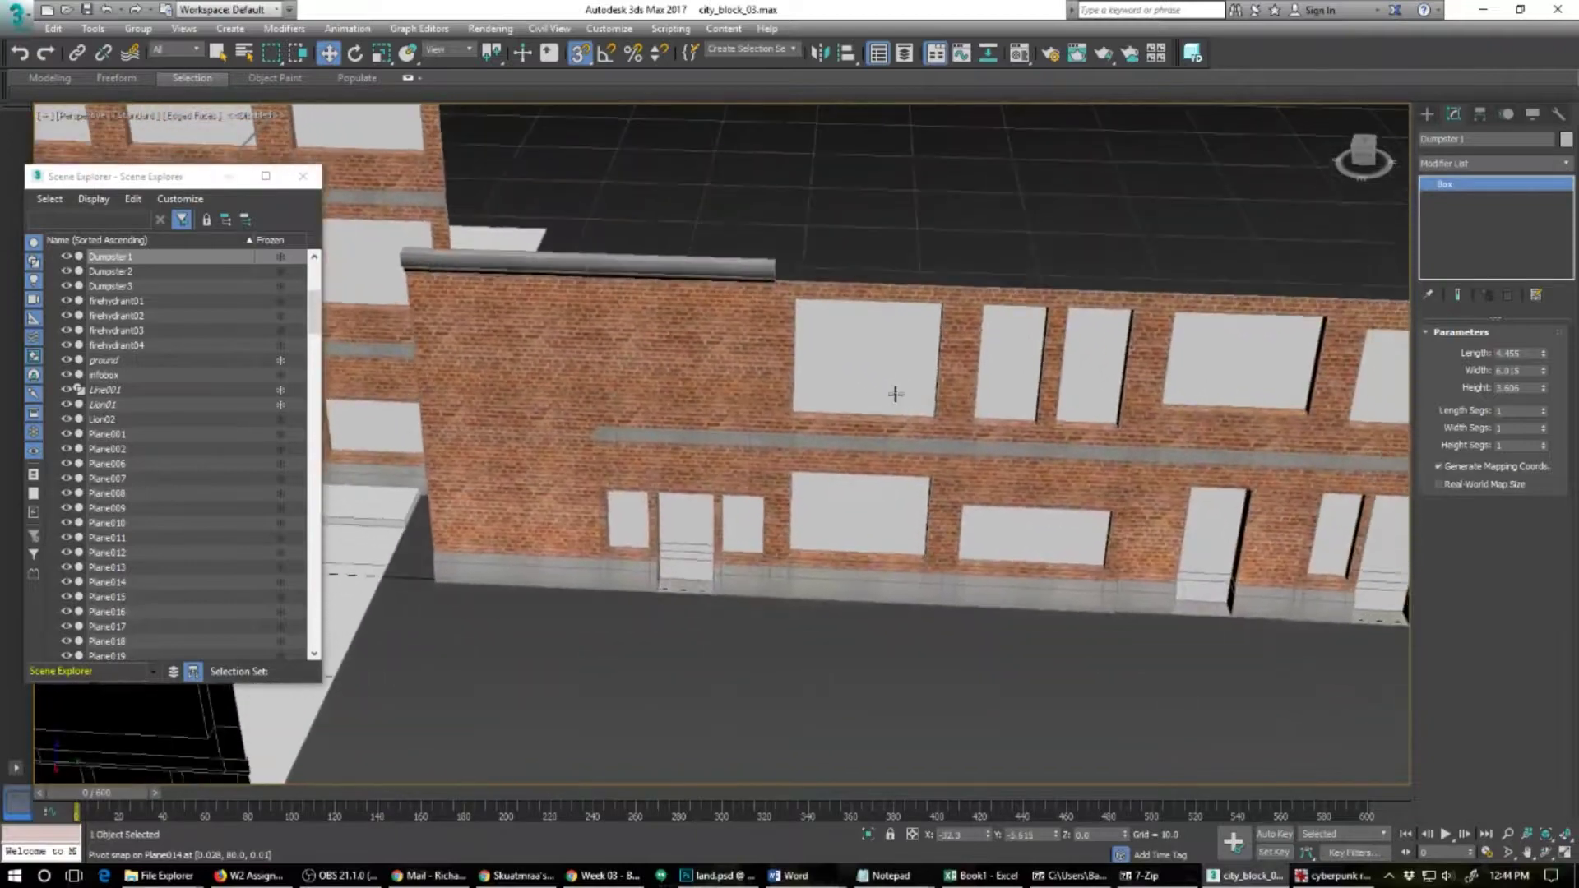
Step: Collapse the whole modifier stack of the upper-floor brick wall panel with two tall windows (Plane011)
{"action": "left_click", "coordinate": [889, 512]}
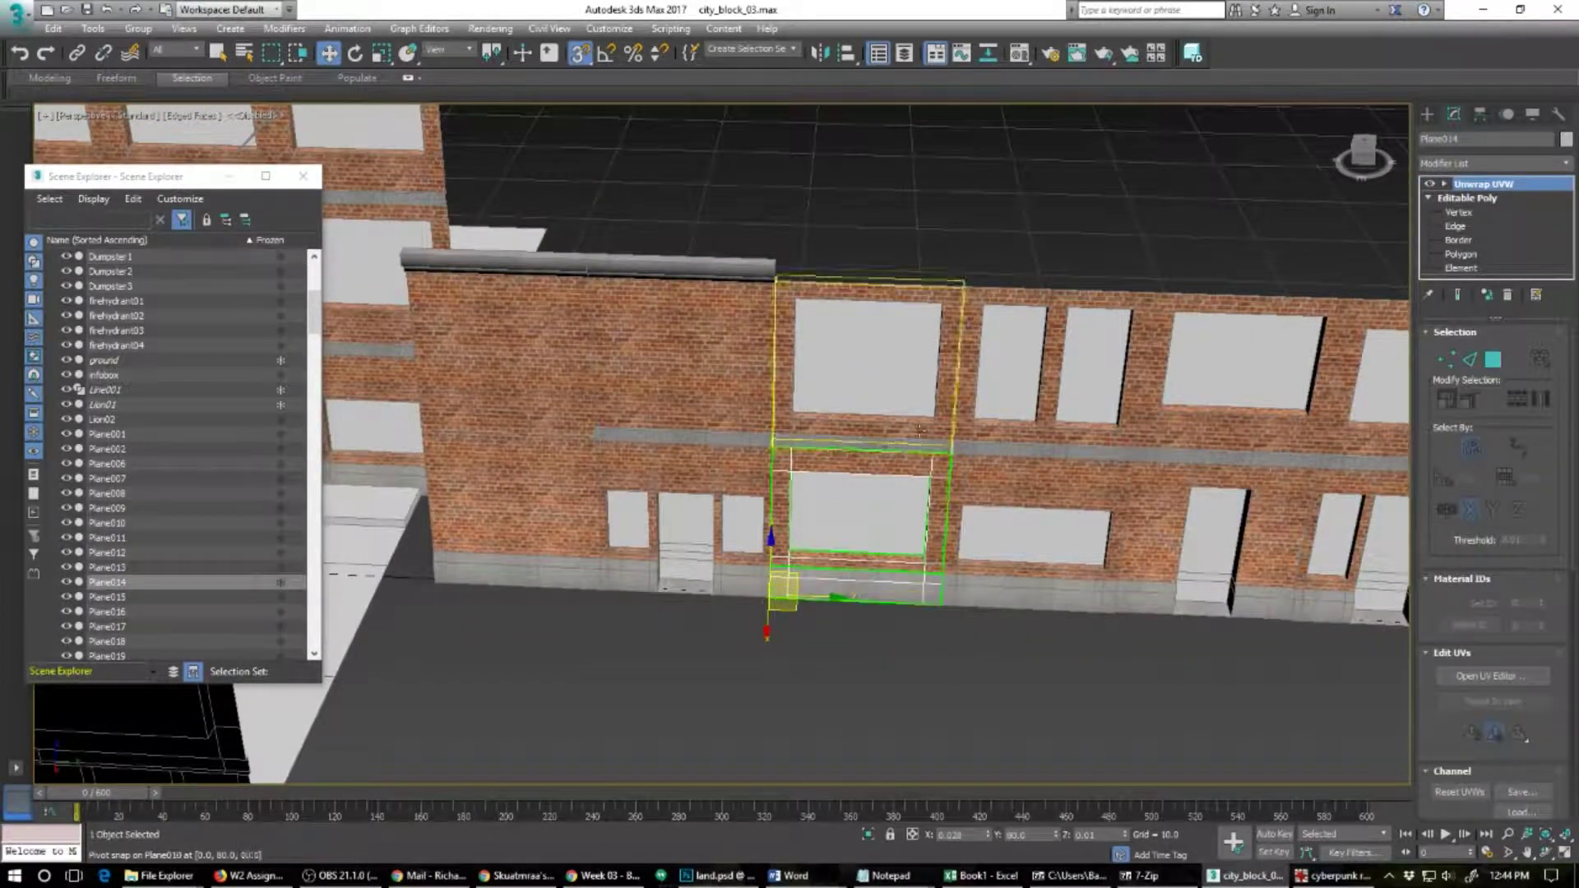
{"action": "left_click", "coordinate": [1083, 367]}
{"action": "middle_click_drag", "start_coordinate": [1086, 405], "coordinate": [962, 518], "text": "alt"}
{"action": "scroll", "coordinate": [963, 518], "scroll_direction": "up", "scroll_amount": 4}
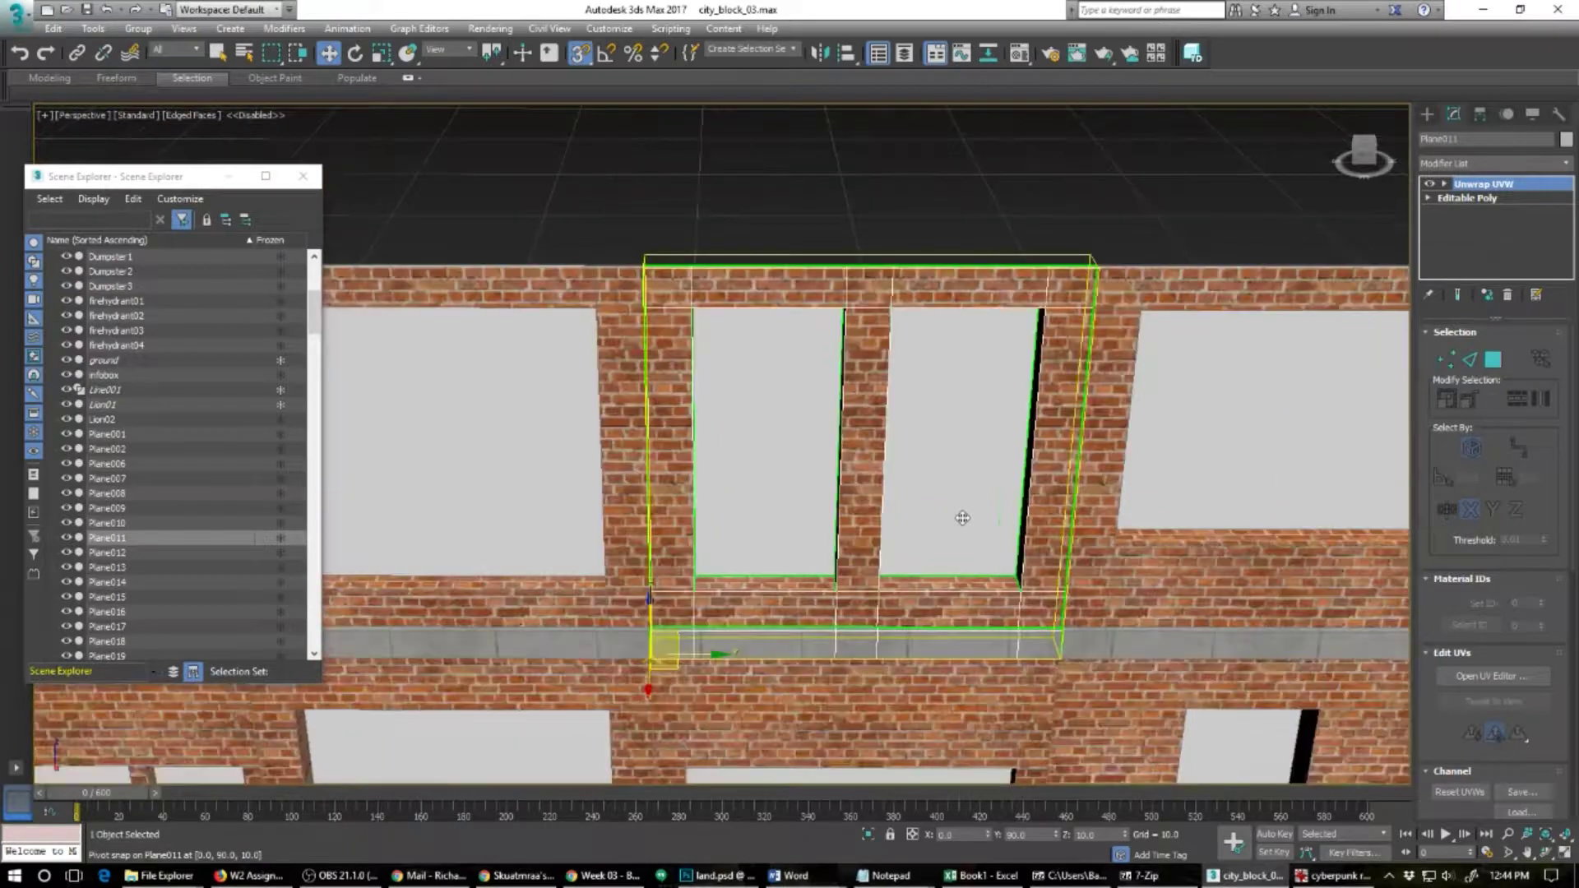
{"action": "right_click", "coordinate": [1494, 188]}
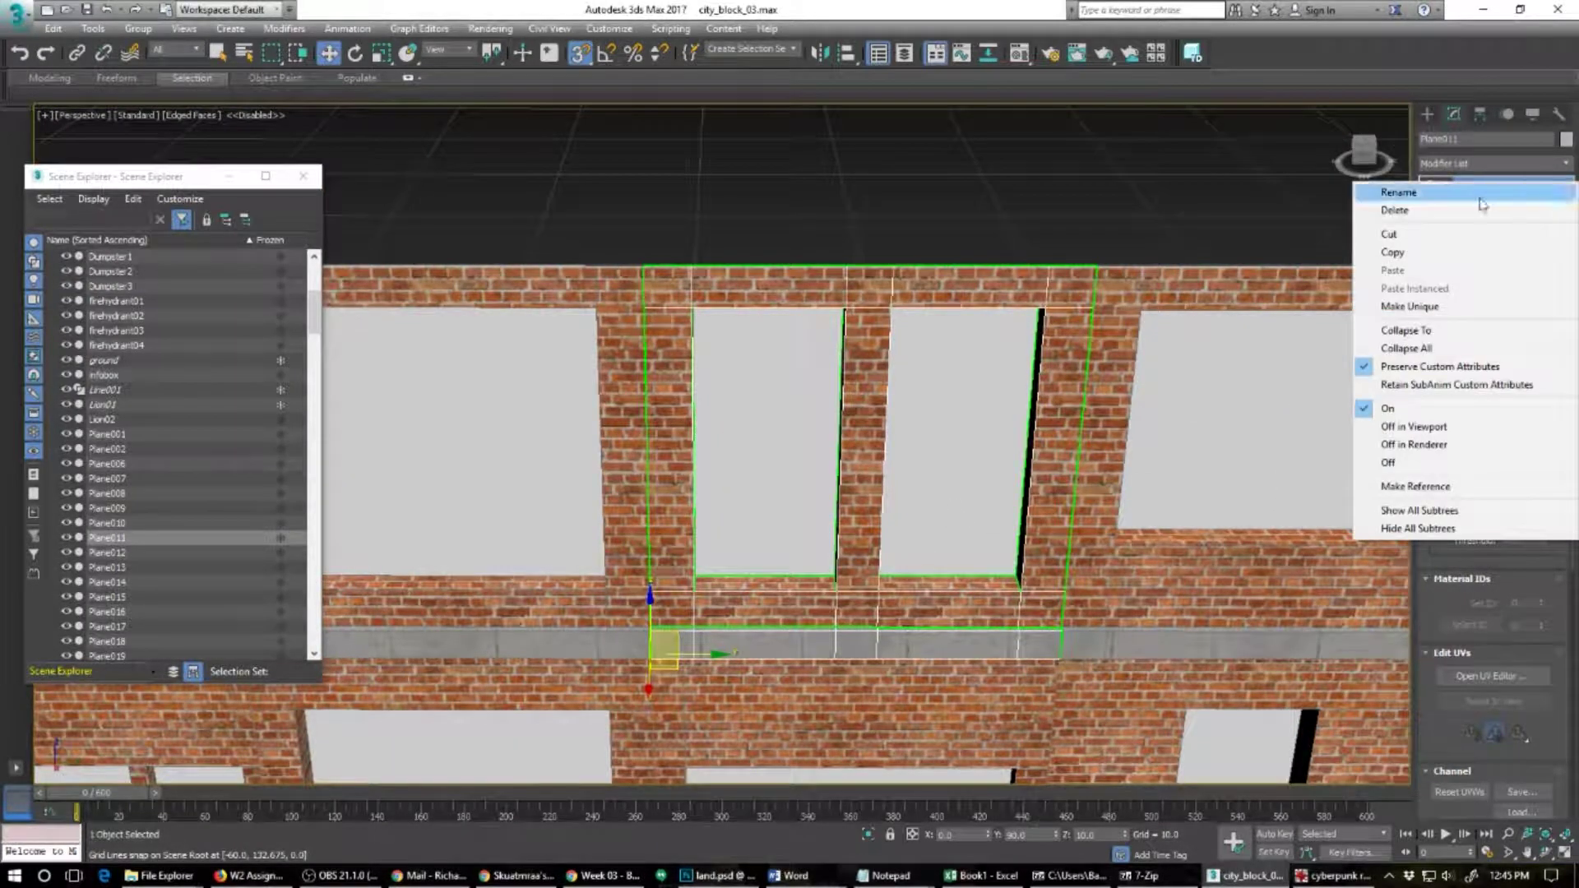
{"action": "left_click", "coordinate": [1417, 349]}
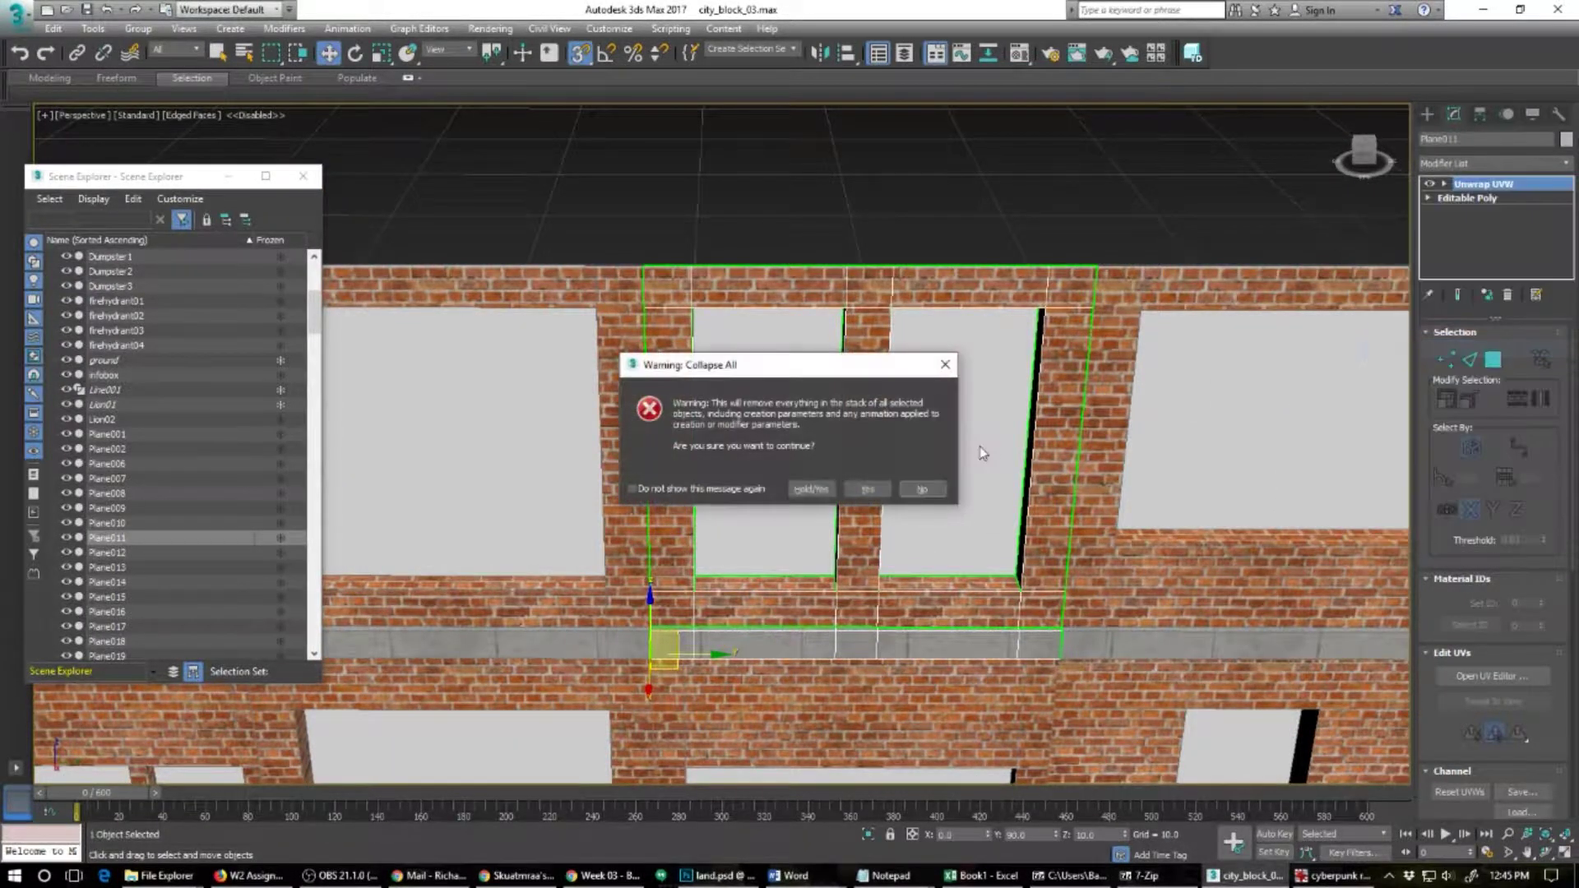
{"action": "left_click", "coordinate": [884, 491]}
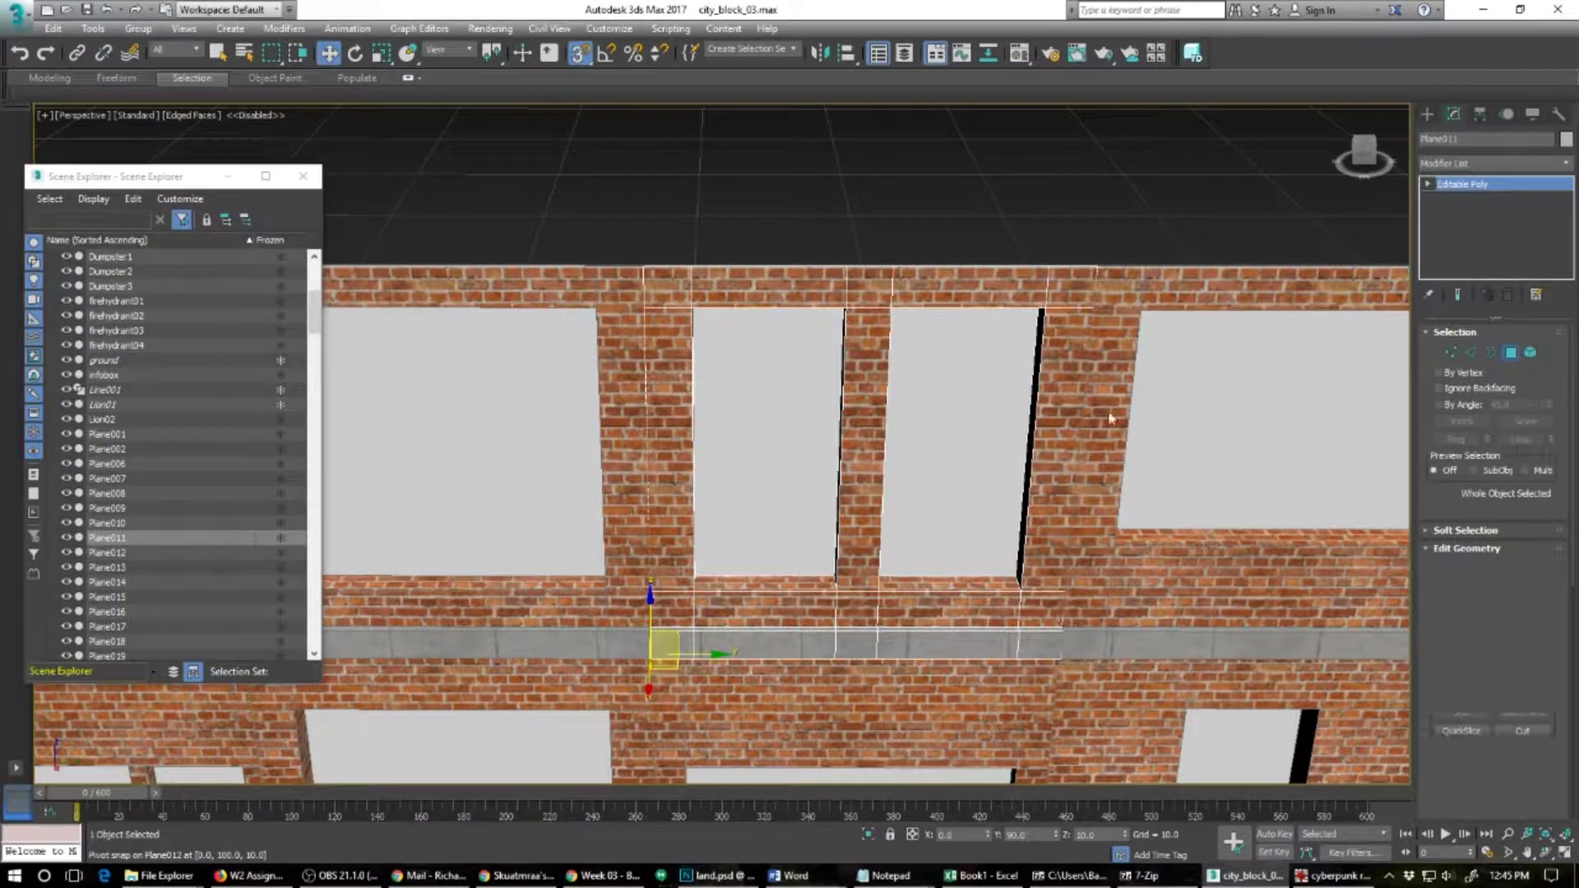
Step: Detach the right-hand window pane polygon of the two-window panel as an element of the same object
{"action": "left_click", "coordinate": [986, 421]}
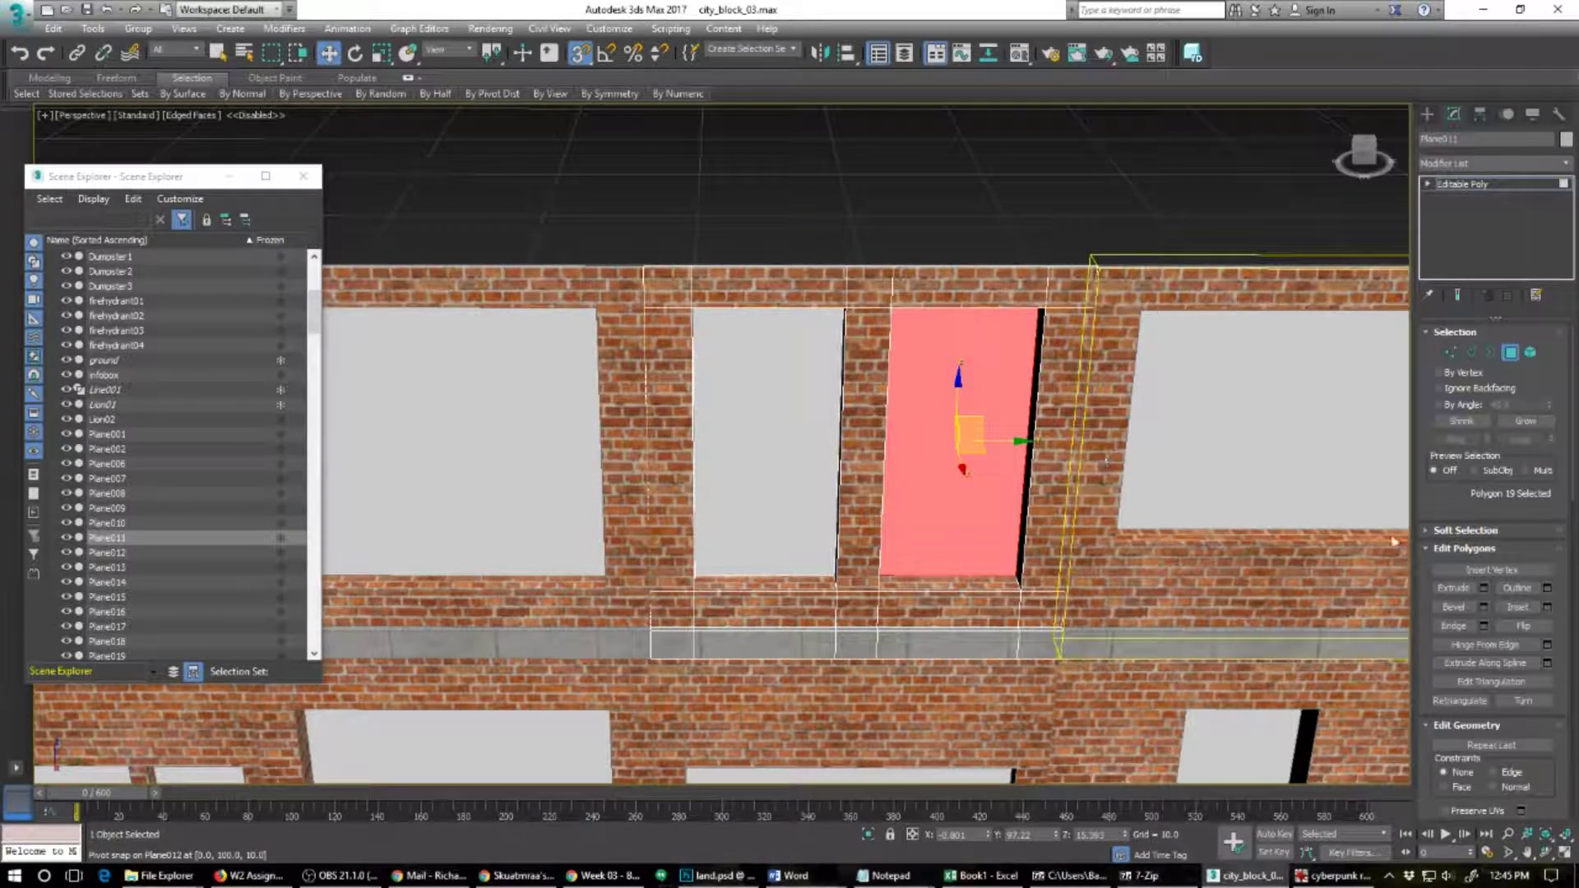
{"action": "left_click", "coordinate": [1524, 726]}
{"action": "left_click", "coordinate": [1526, 727]}
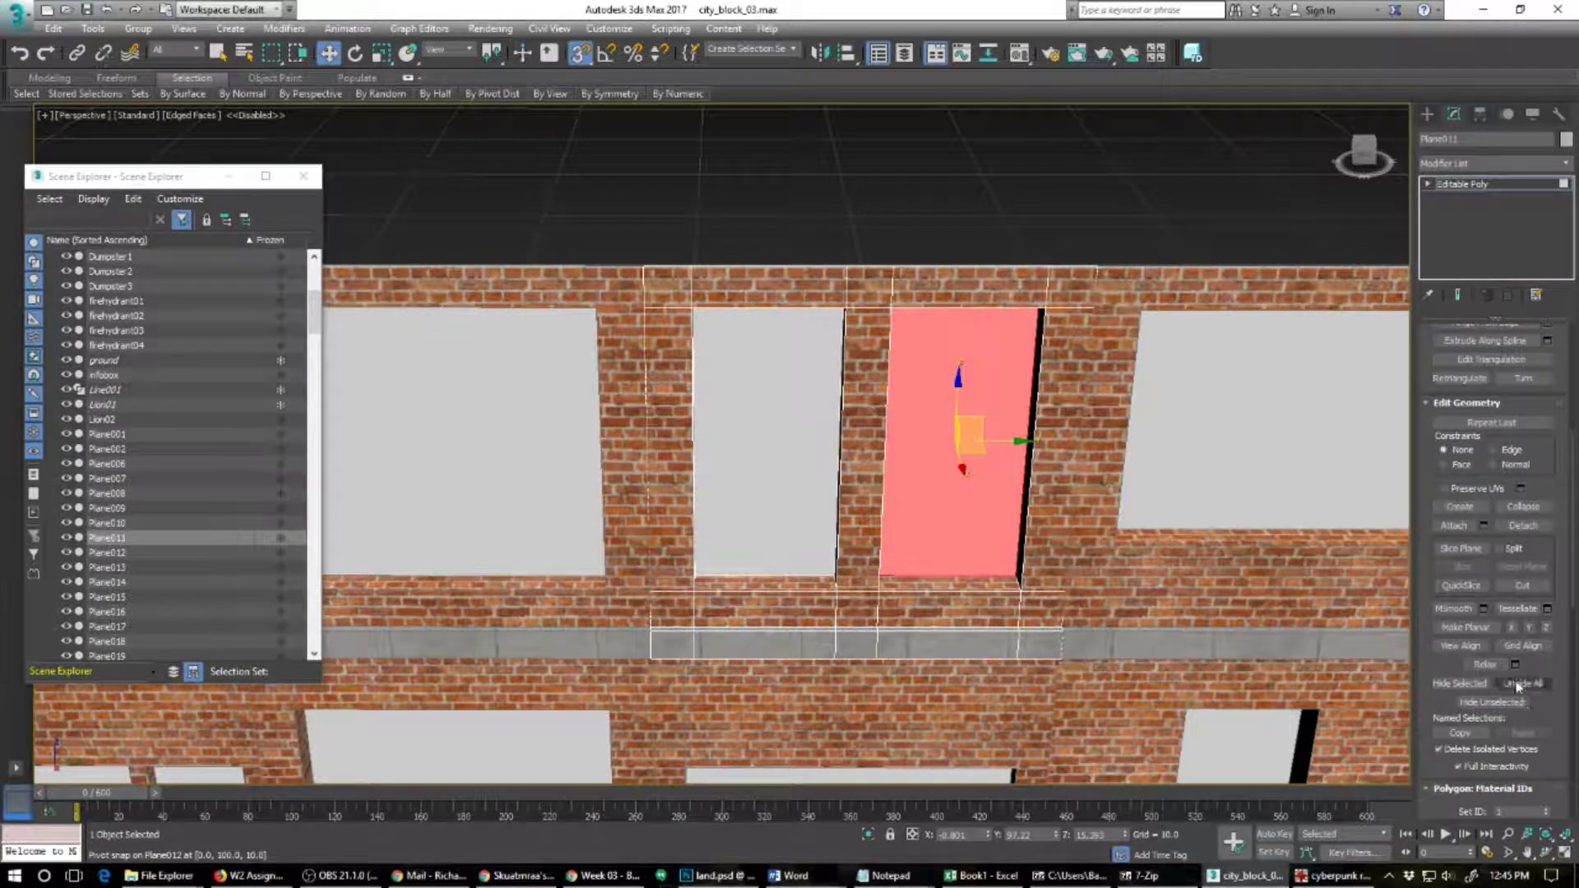
{"action": "left_click", "coordinate": [1530, 529]}
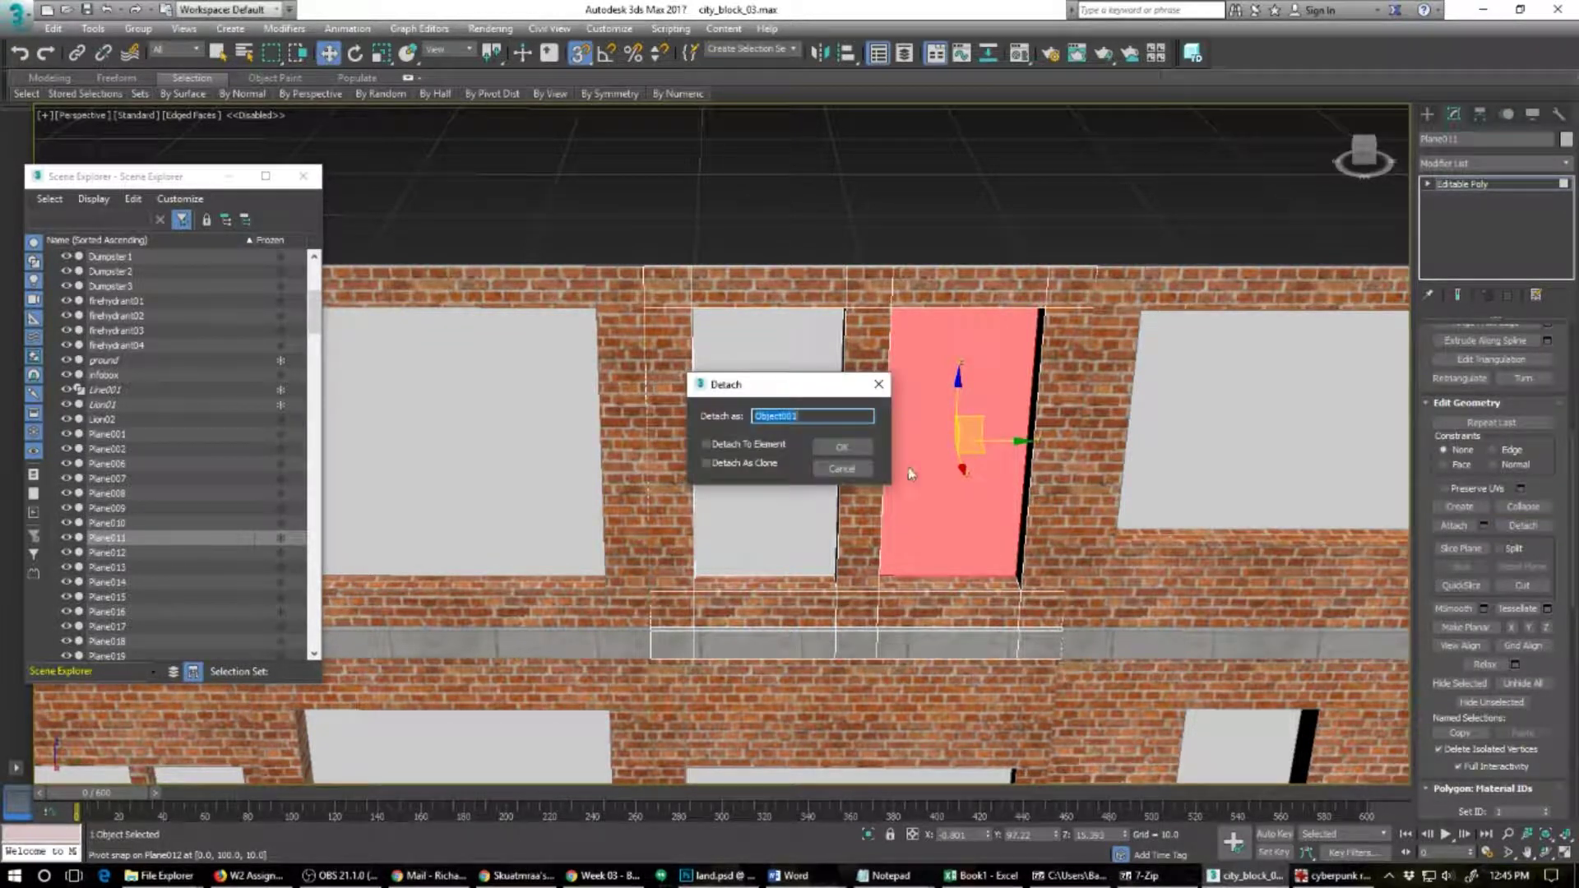
{"action": "left_click", "coordinate": [748, 445]}
{"action": "left_click", "coordinate": [839, 449]}
Step: Inspect the selected window pane and its brick reveal up close, along with the polygon editing options
{"action": "middle_click_drag", "start_coordinate": [945, 557], "coordinate": [875, 647], "text": "alt"}
{"action": "scroll", "coordinate": [876, 647], "scroll_direction": "up", "scroll_amount": 3}
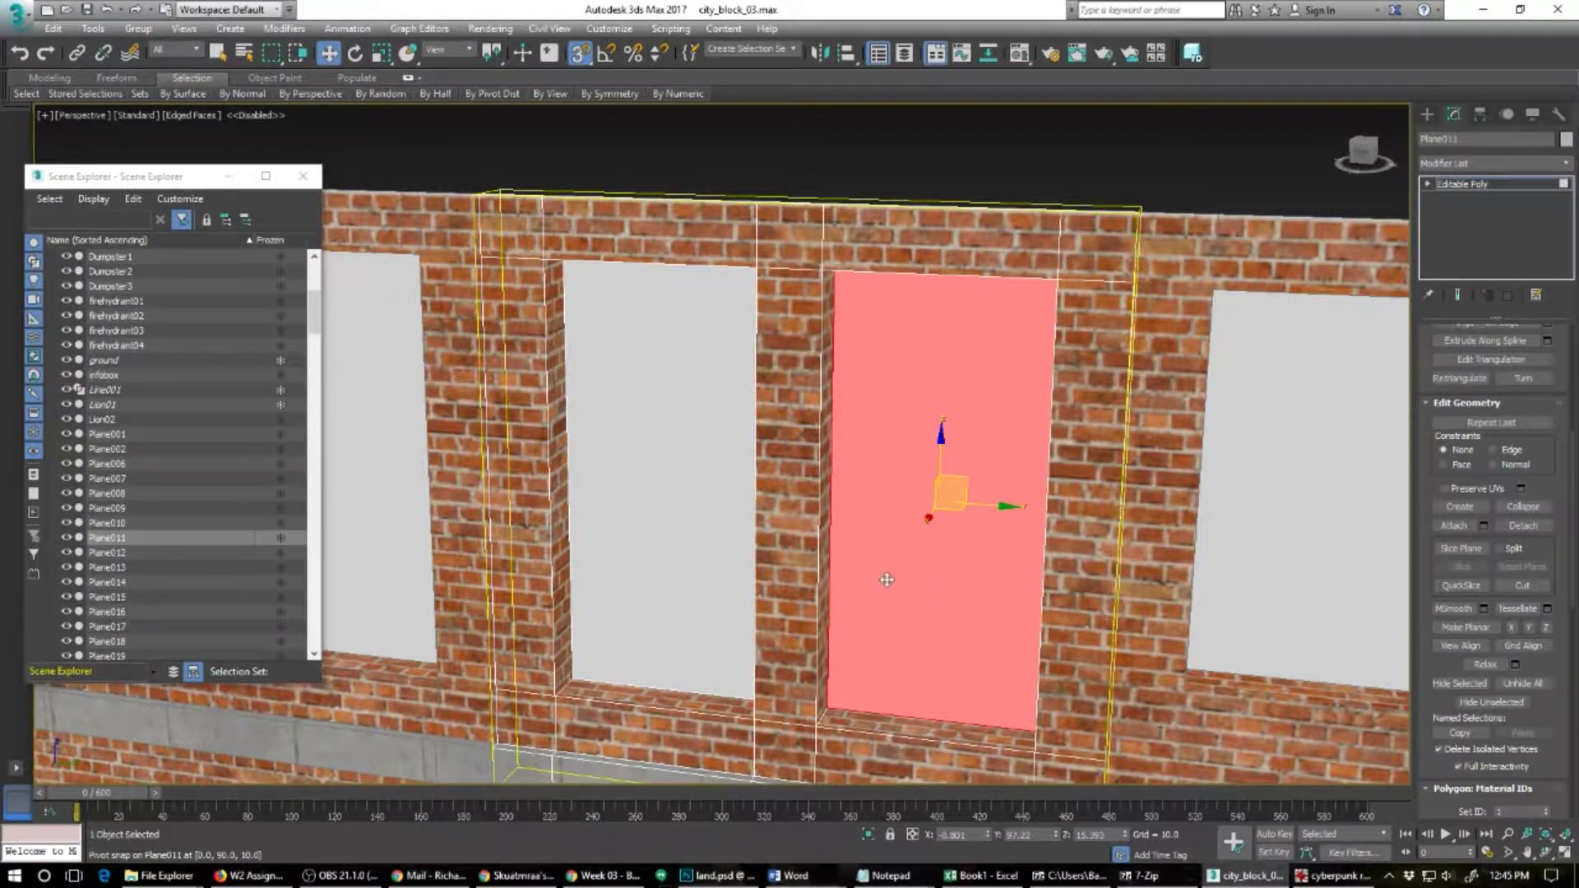
{"action": "scroll", "coordinate": [886, 580], "scroll_direction": "down", "scroll_amount": 4}
{"action": "mouse_move", "coordinate": [804, 563]}
{"action": "middle_mouse_down", "text": "alt"}
{"action": "mouse_move", "coordinate": [857, 551]}
{"action": "mouse_move", "coordinate": [824, 550]}
{"action": "middle_mouse_up", "text": "alt"}
{"action": "scroll", "coordinate": [902, 557], "scroll_direction": "up", "scroll_amount": 2}
{"action": "scroll", "coordinate": [903, 557], "scroll_direction": "down", "scroll_amount": 1}
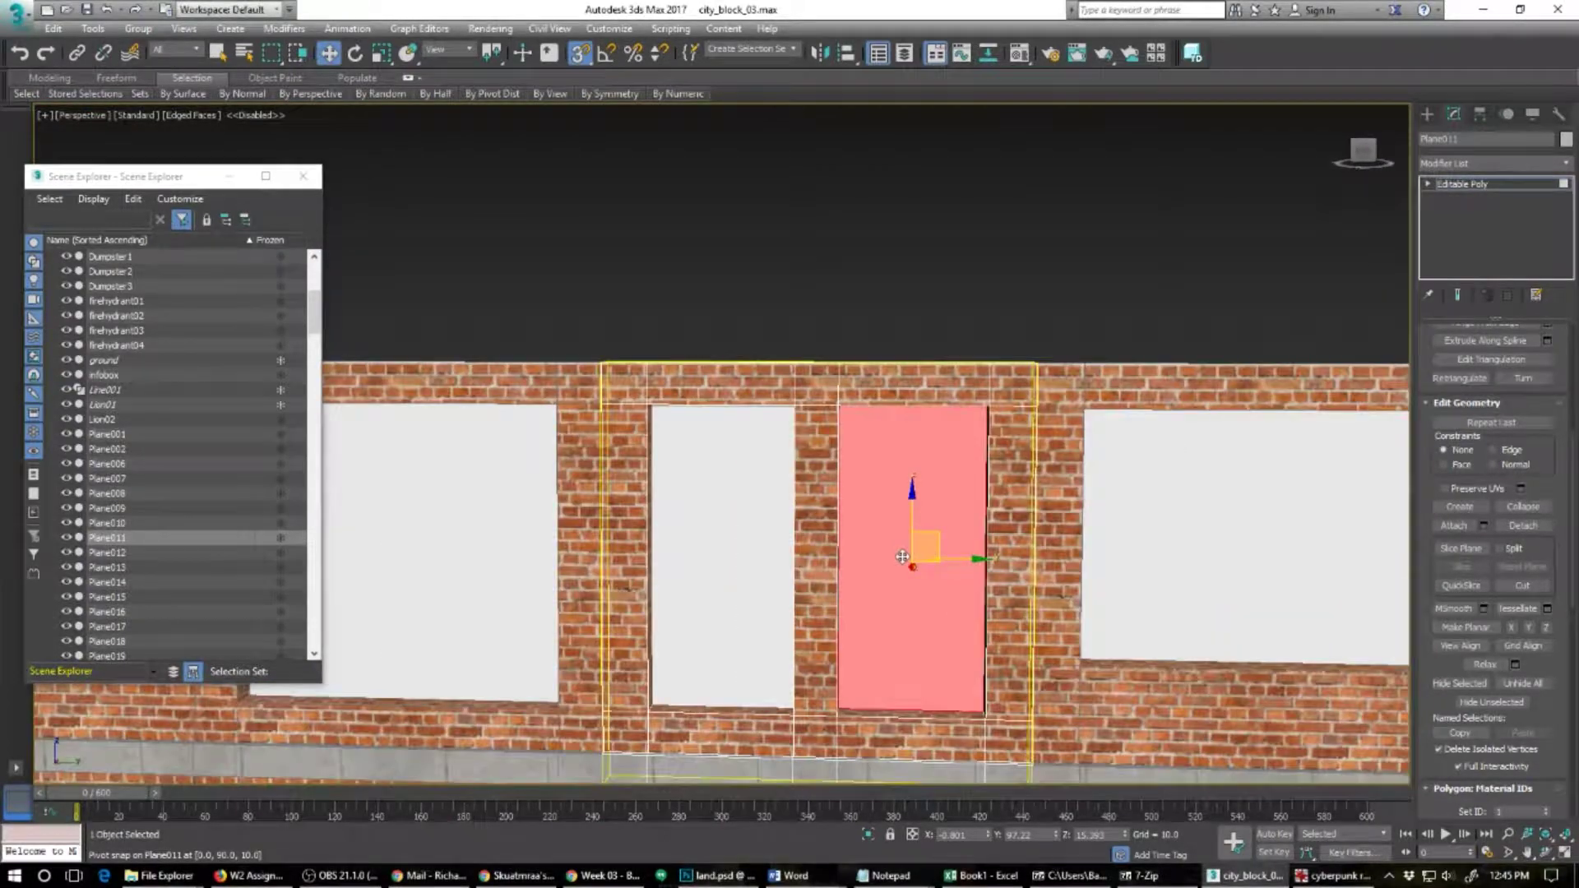
{"action": "mouse_move", "coordinate": [905, 599]}
{"action": "middle_mouse_down", "text": "alt"}
{"action": "mouse_move", "coordinate": [807, 638]}
{"action": "mouse_move", "coordinate": [895, 607]}
{"action": "middle_mouse_up", "text": "alt"}
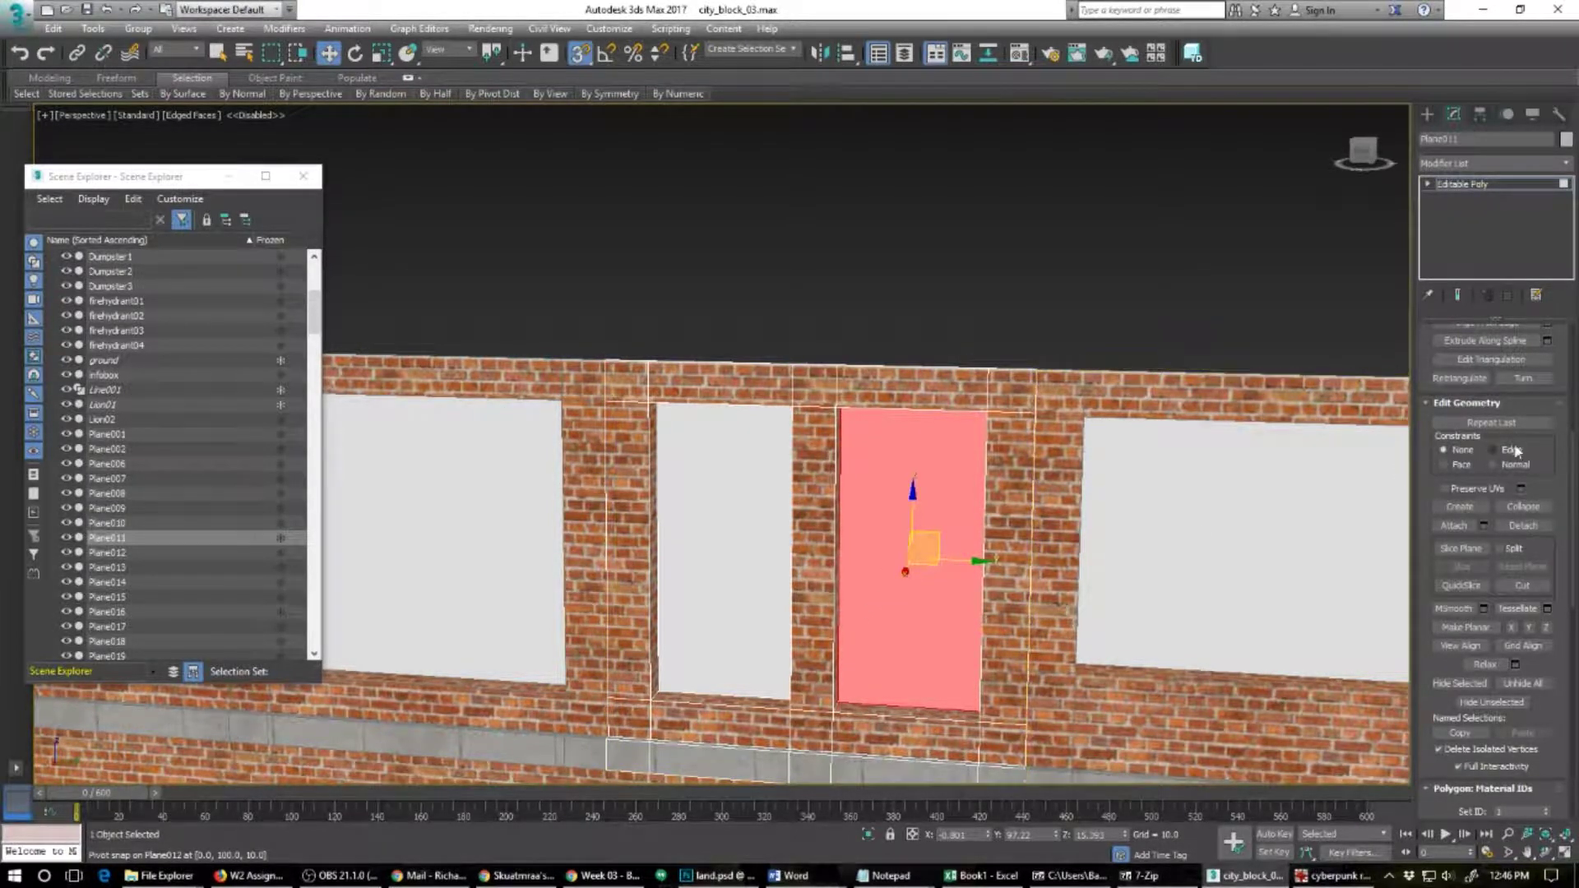
{"action": "scroll", "coordinate": [1425, 537], "scroll_direction": "up", "scroll_amount": 3}
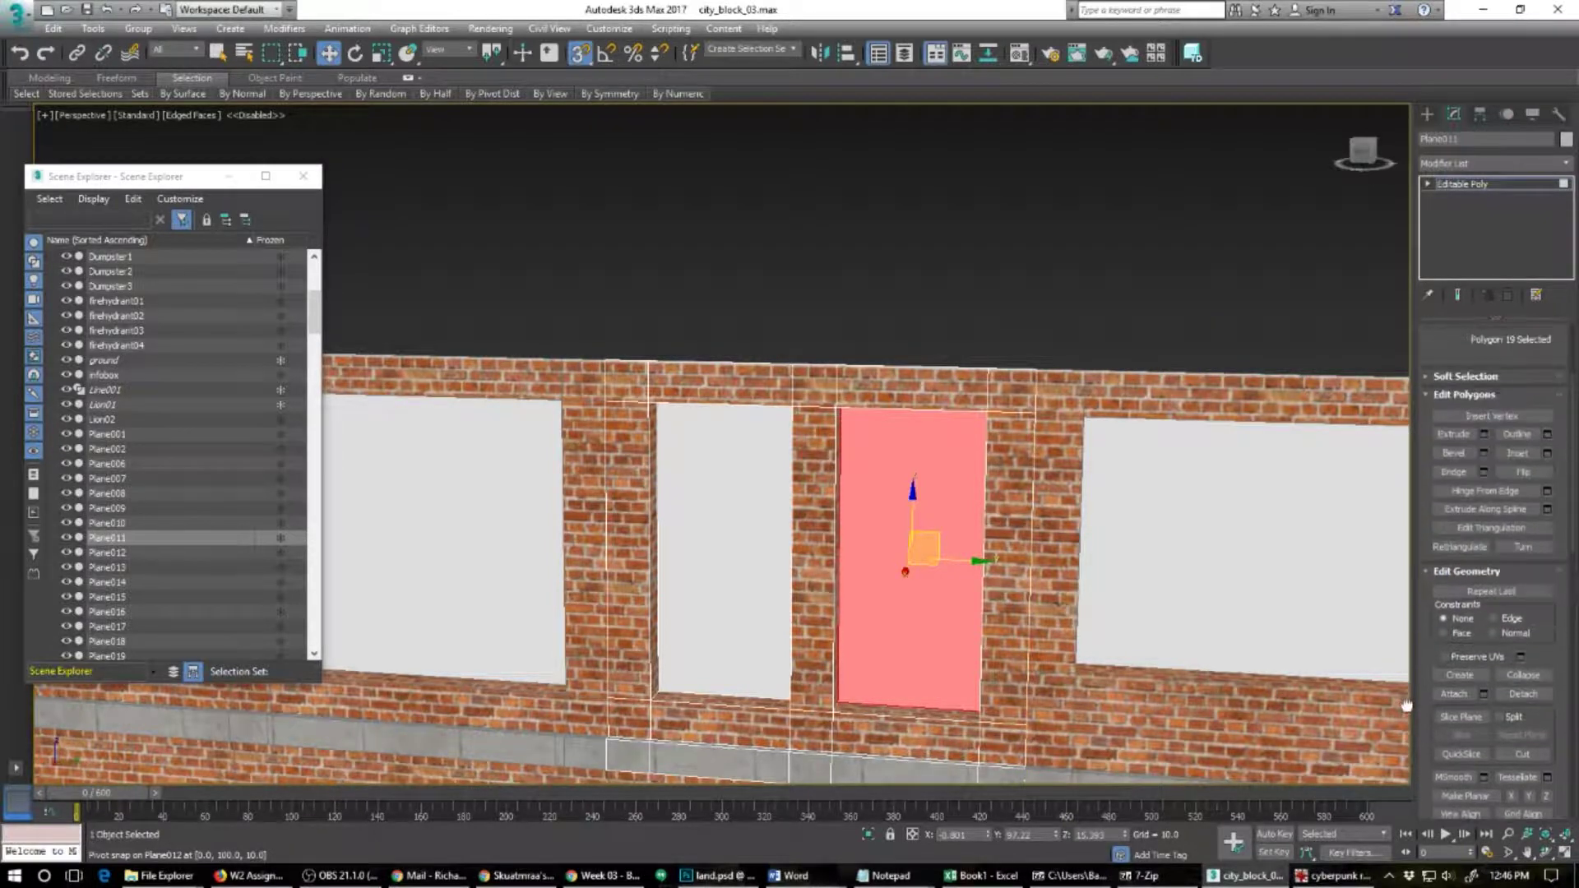
{"action": "scroll", "coordinate": [1419, 458], "scroll_direction": "up", "scroll_amount": 1}
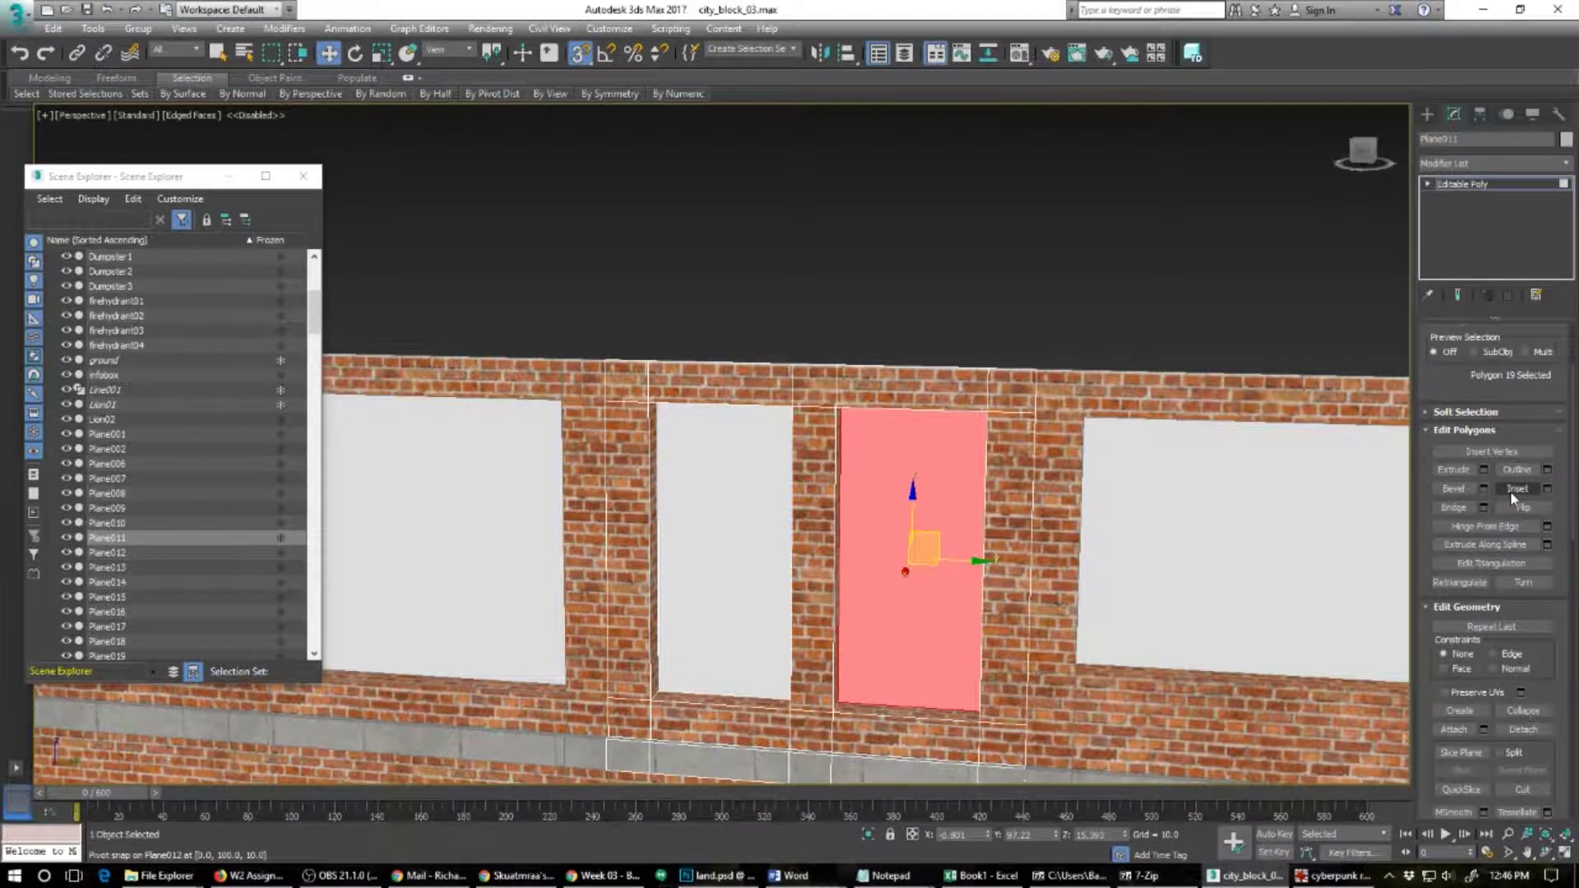
{"action": "left_click_drag", "start_coordinate": [1425, 491], "coordinate": [1421, 631]}
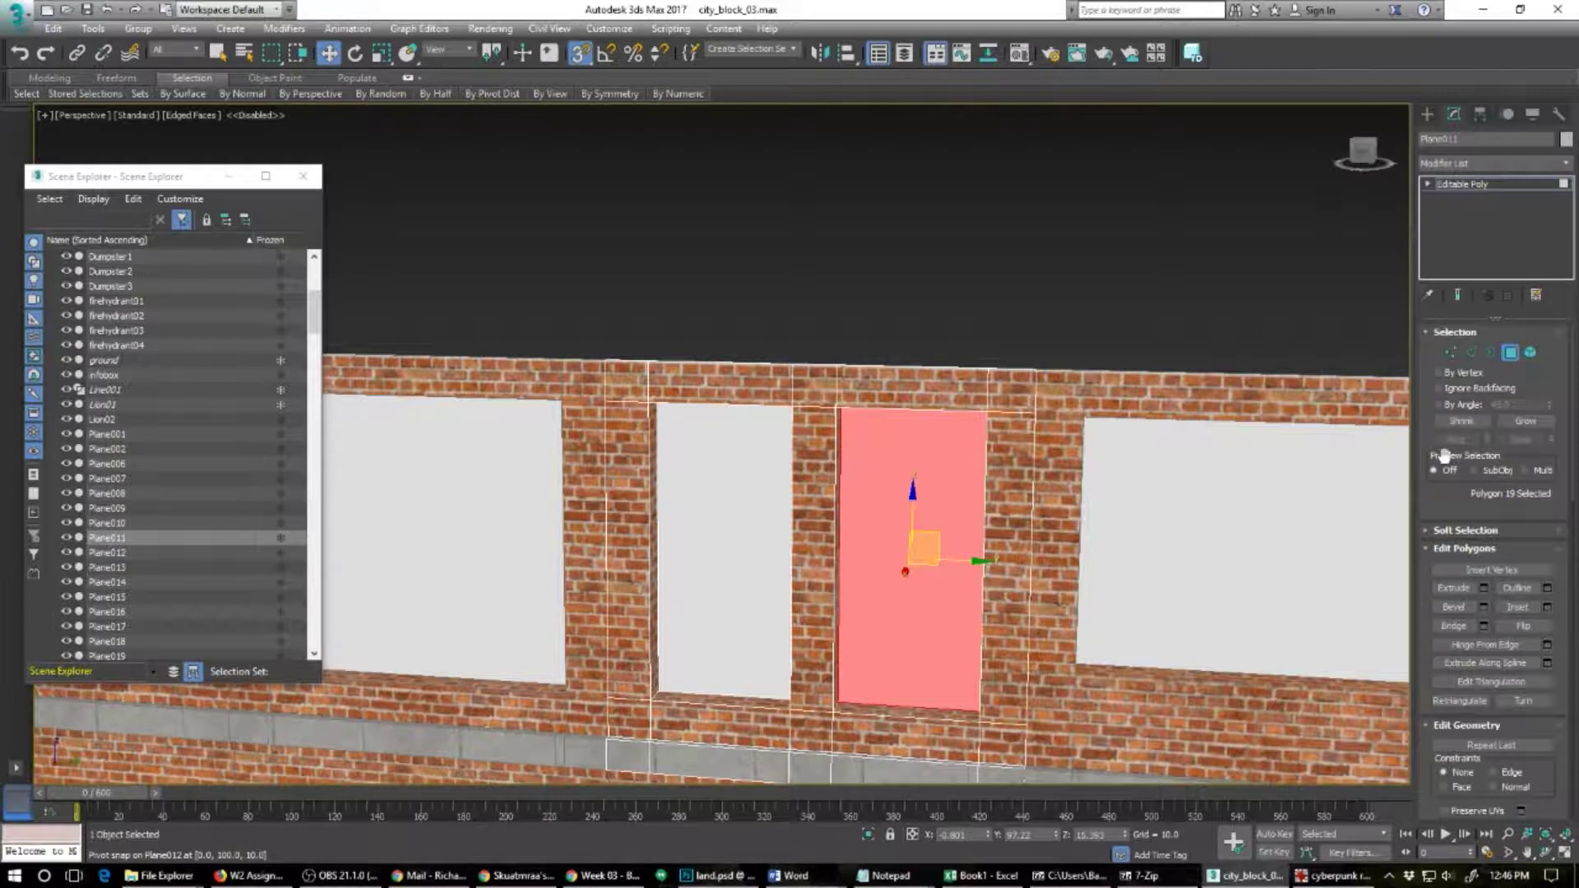
{"action": "key", "text": "2"}
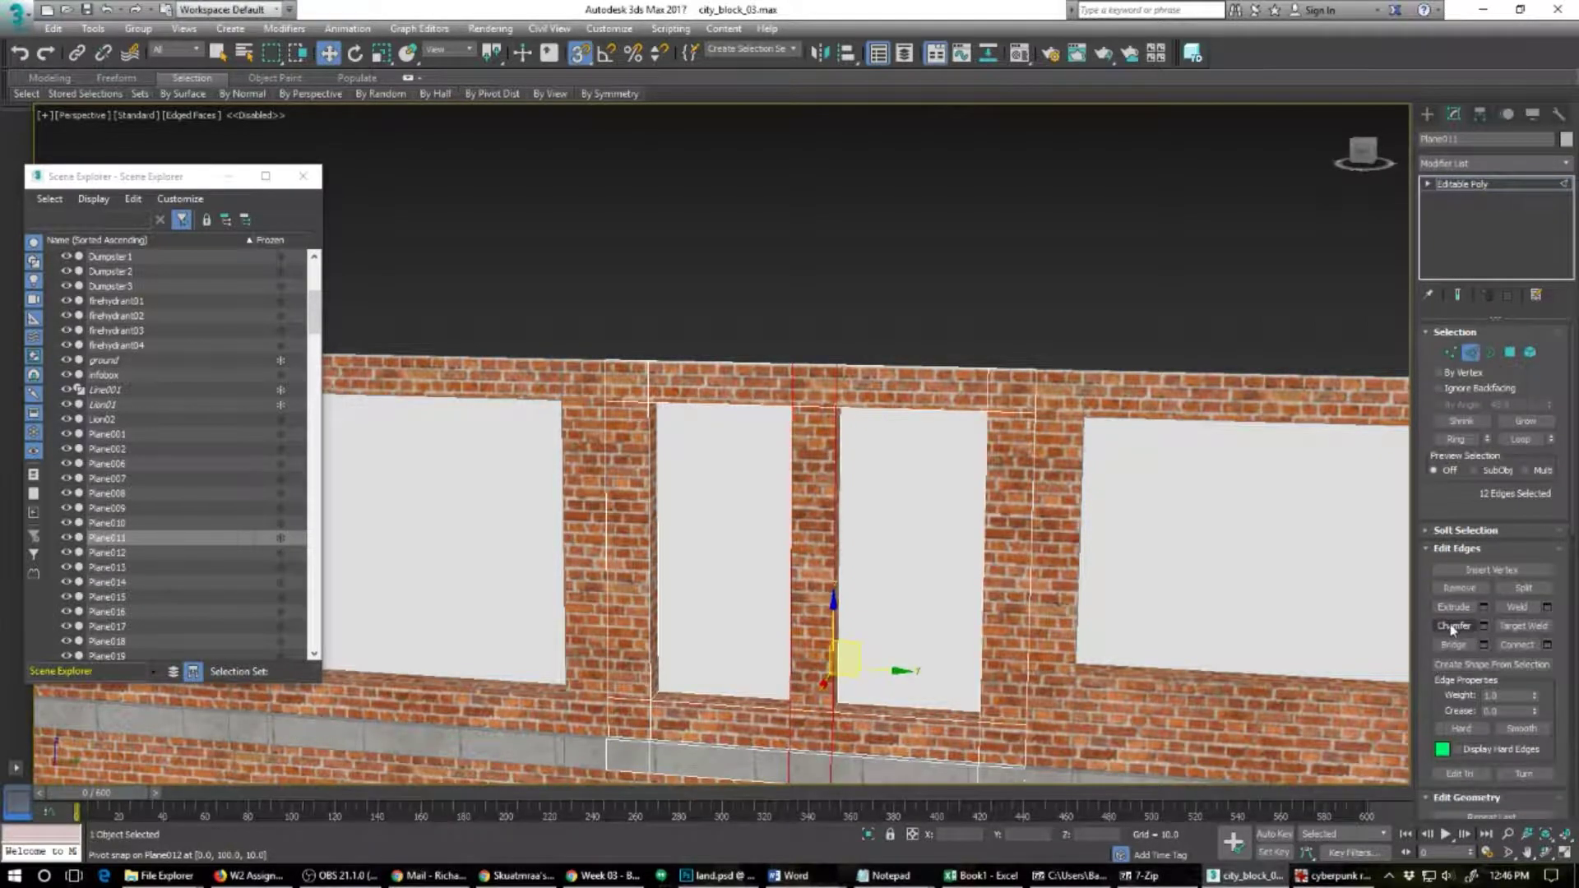
{"action": "left_click", "coordinate": [1548, 646]}
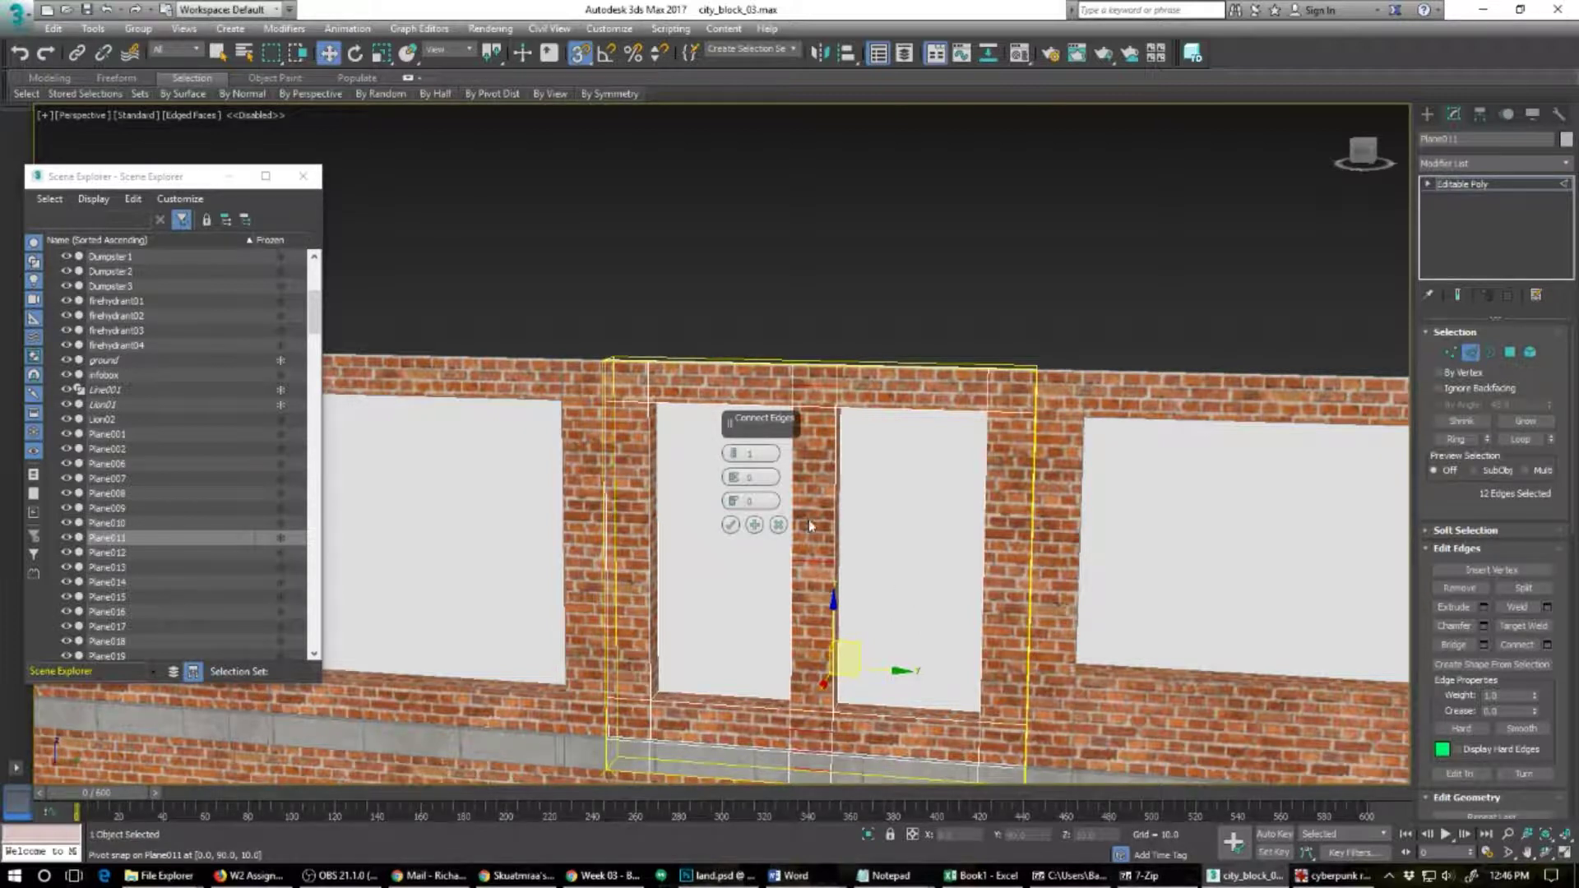
{"action": "left_click", "coordinate": [841, 522]}
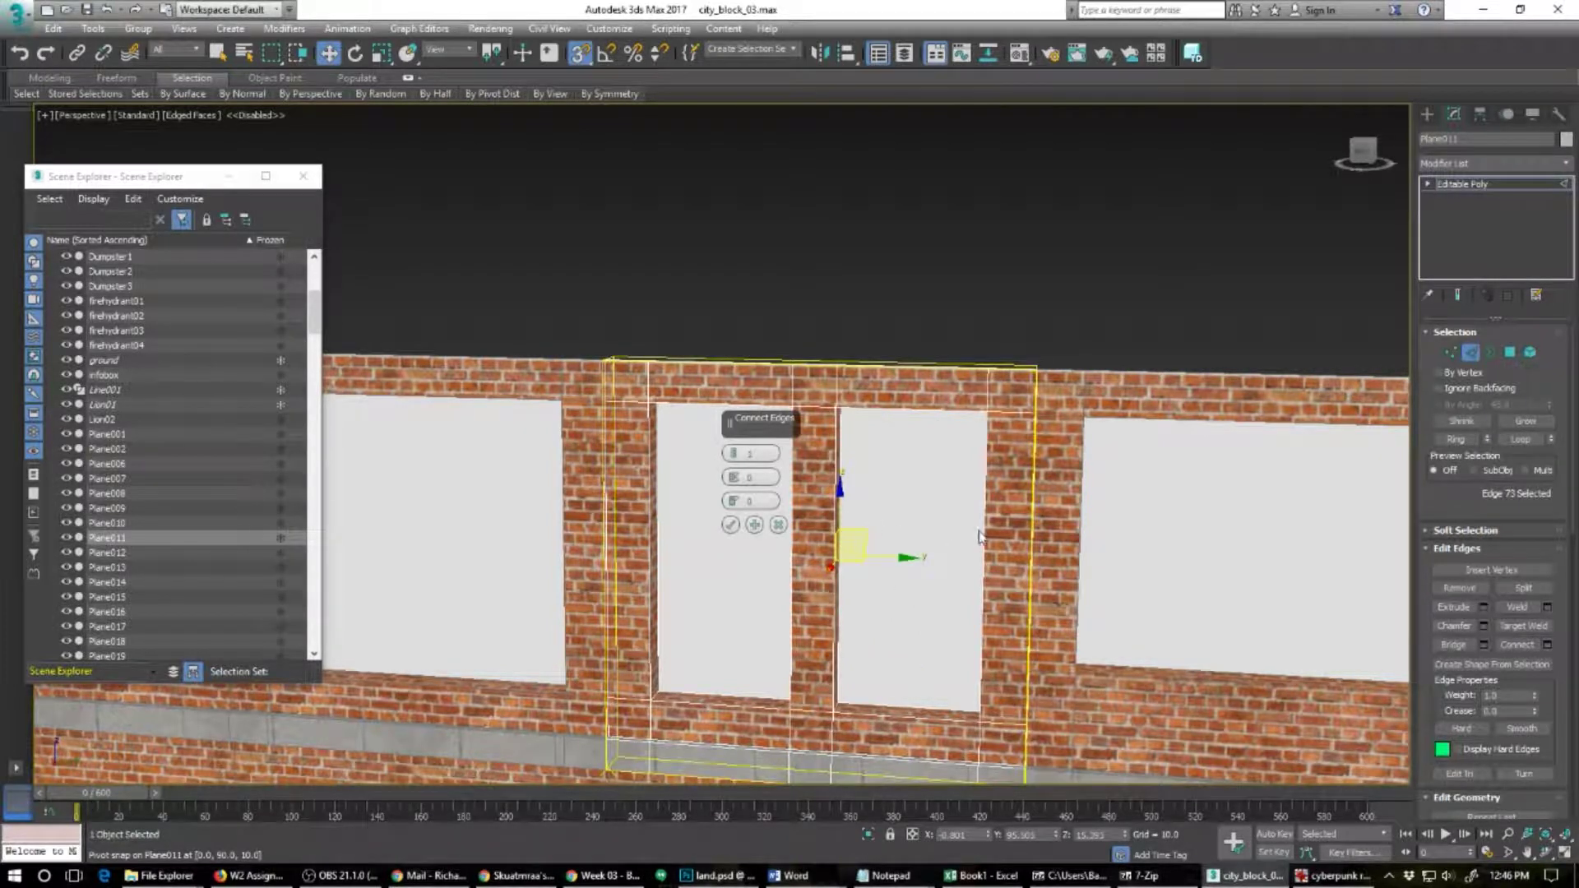
{"action": "middle_click_drag", "start_coordinate": [874, 634], "coordinate": [931, 626], "text": "alt"}
{"action": "scroll", "coordinate": [927, 607], "scroll_direction": "up", "scroll_amount": 4}
{"action": "left_click", "coordinate": [1011, 525]}
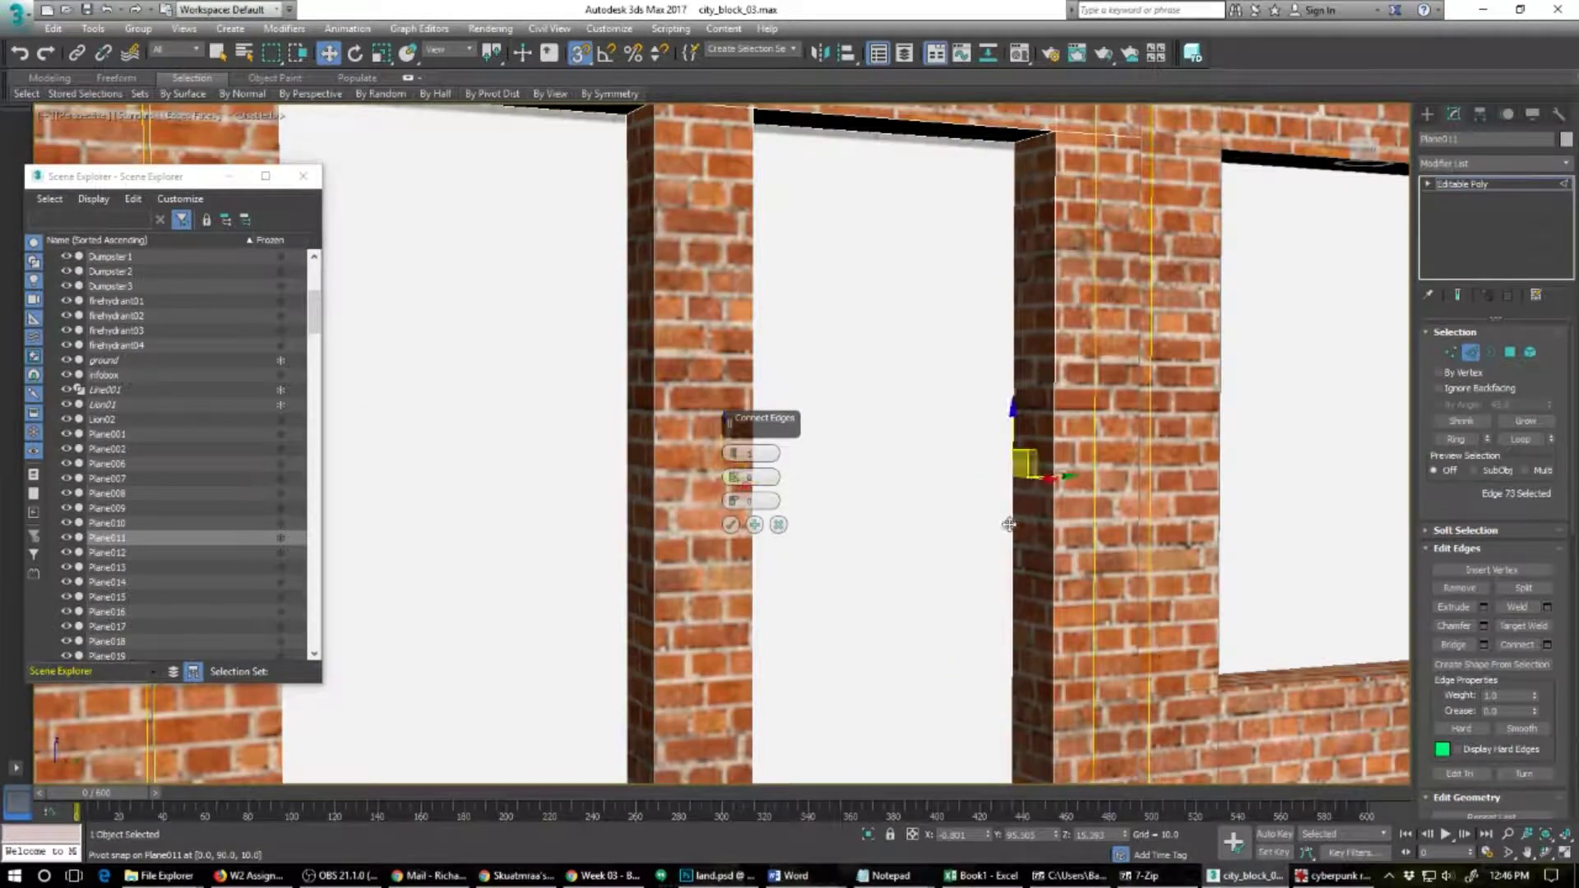
{"action": "middle_click_drag", "start_coordinate": [966, 562], "coordinate": [877, 582], "text": "alt"}
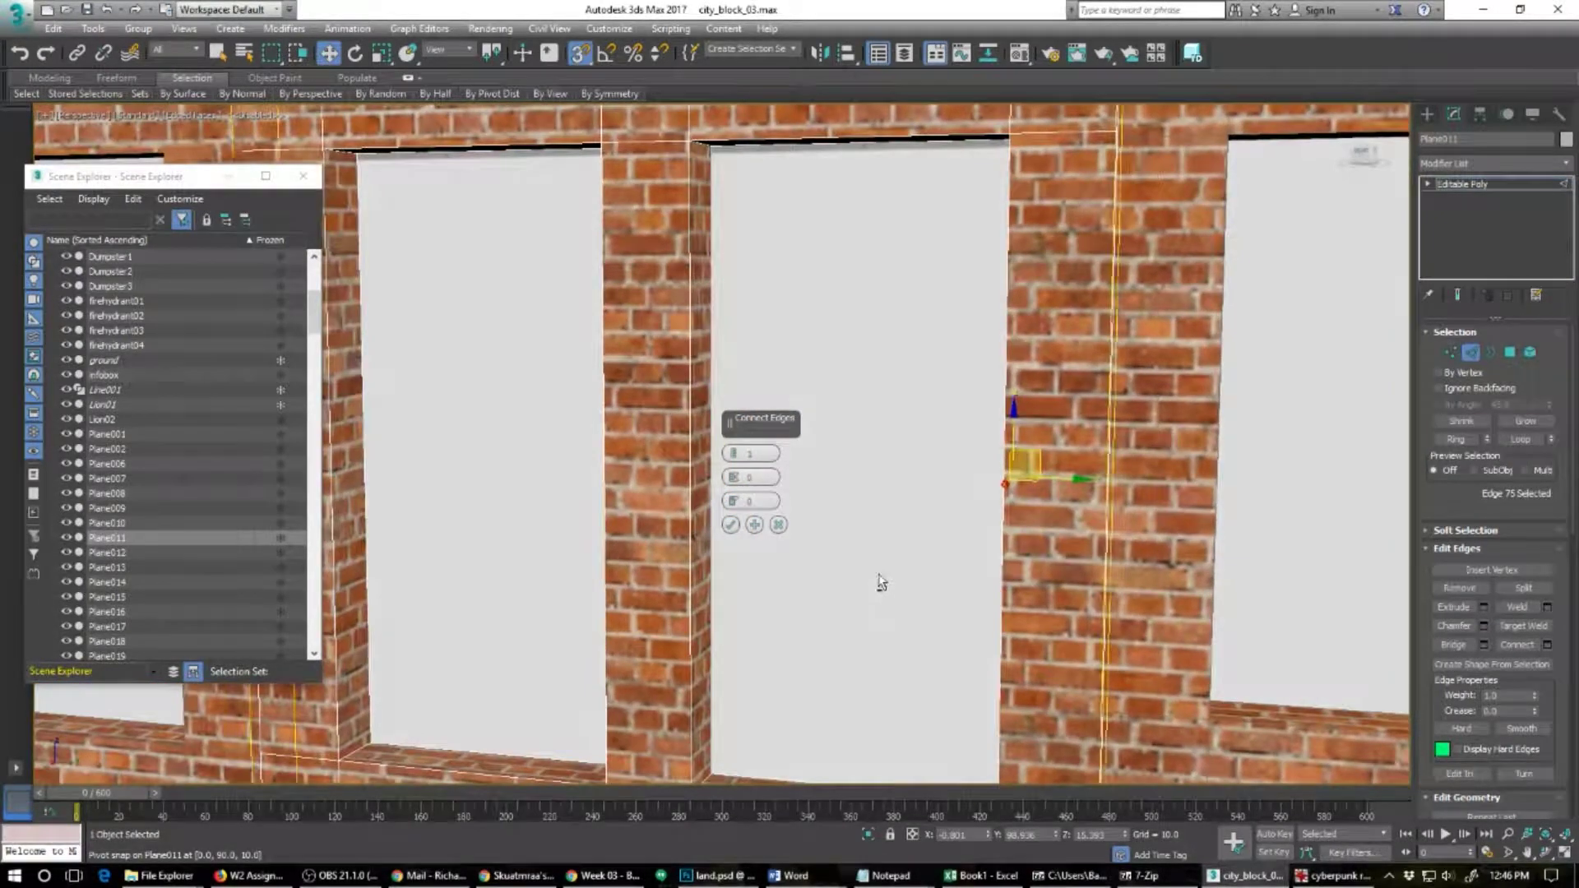
{"action": "key", "text": "alt+g"}
{"action": "right_click", "coordinate": [712, 580]}
{"action": "left_click", "coordinate": [712, 581], "text": "ctrl"}
{"action": "middle_click_drag", "start_coordinate": [890, 582], "coordinate": [909, 614], "text": "alt"}
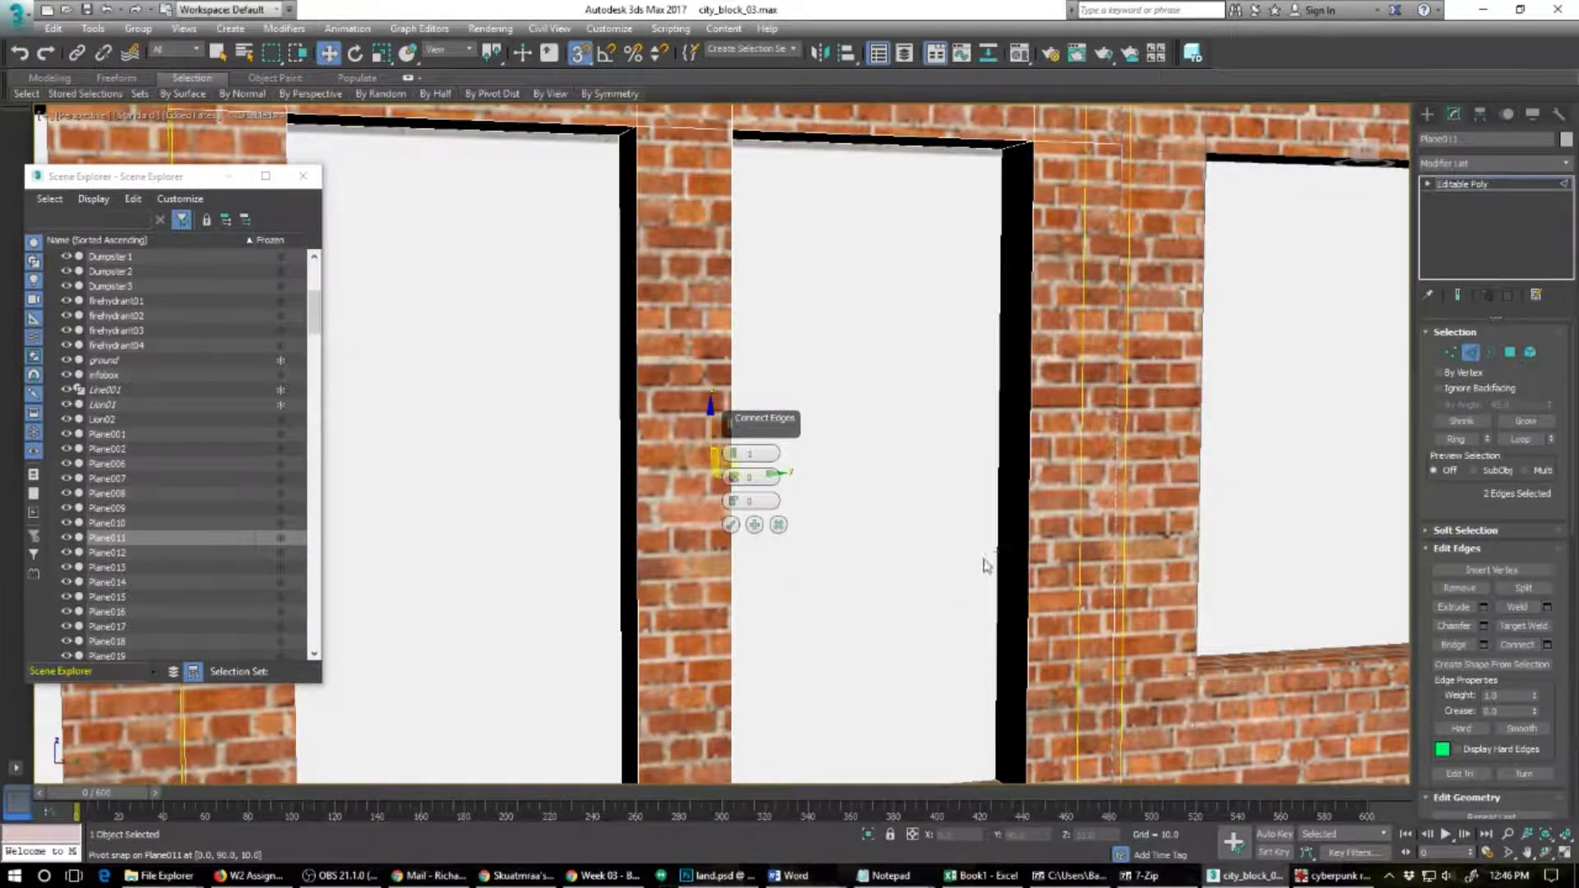
{"action": "left_click", "coordinate": [977, 566]}
{"action": "scroll", "coordinate": [908, 567], "scroll_direction": "down", "scroll_amount": 3}
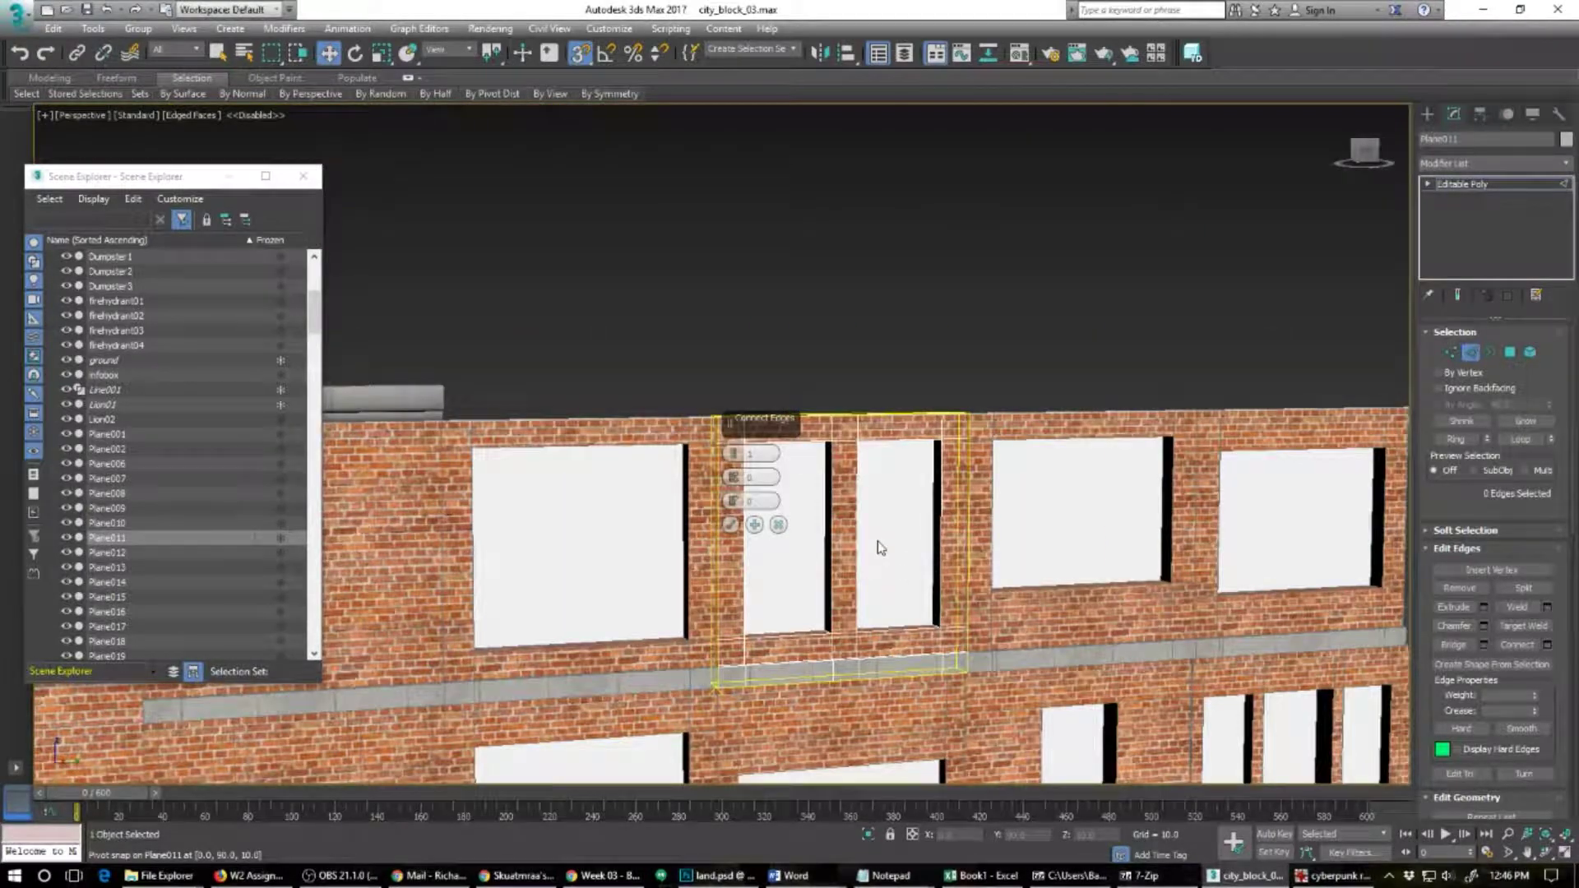
{"action": "left_click", "coordinate": [778, 525]}
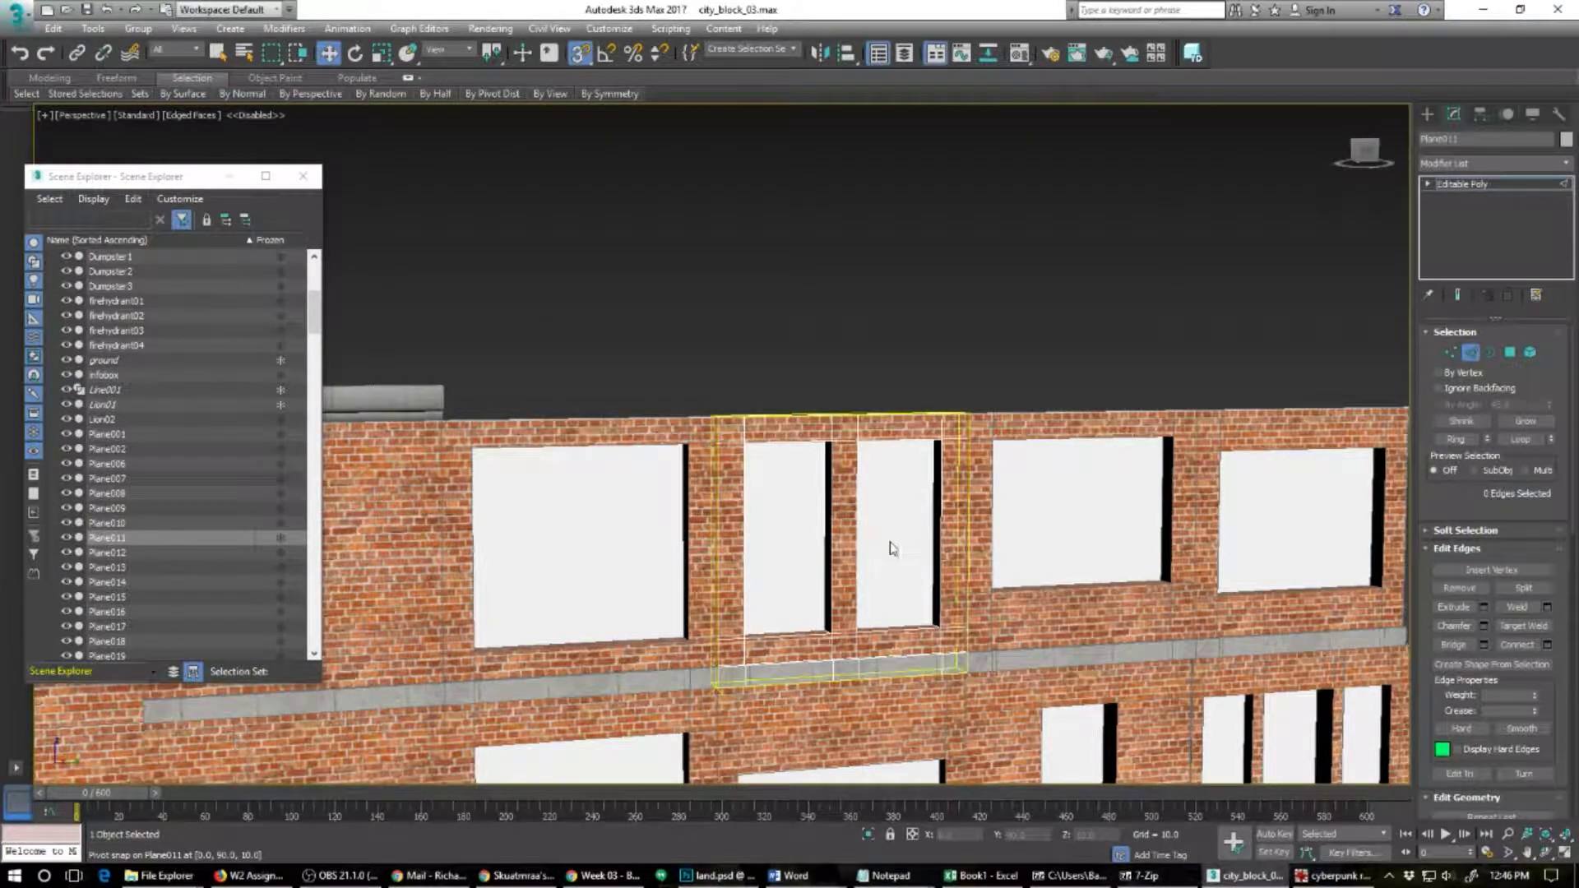
Step: Turn off snapping and move the right-hand window pane polygon of the two-window panel outward along X, out of its opening
{"action": "key", "text": "4"}
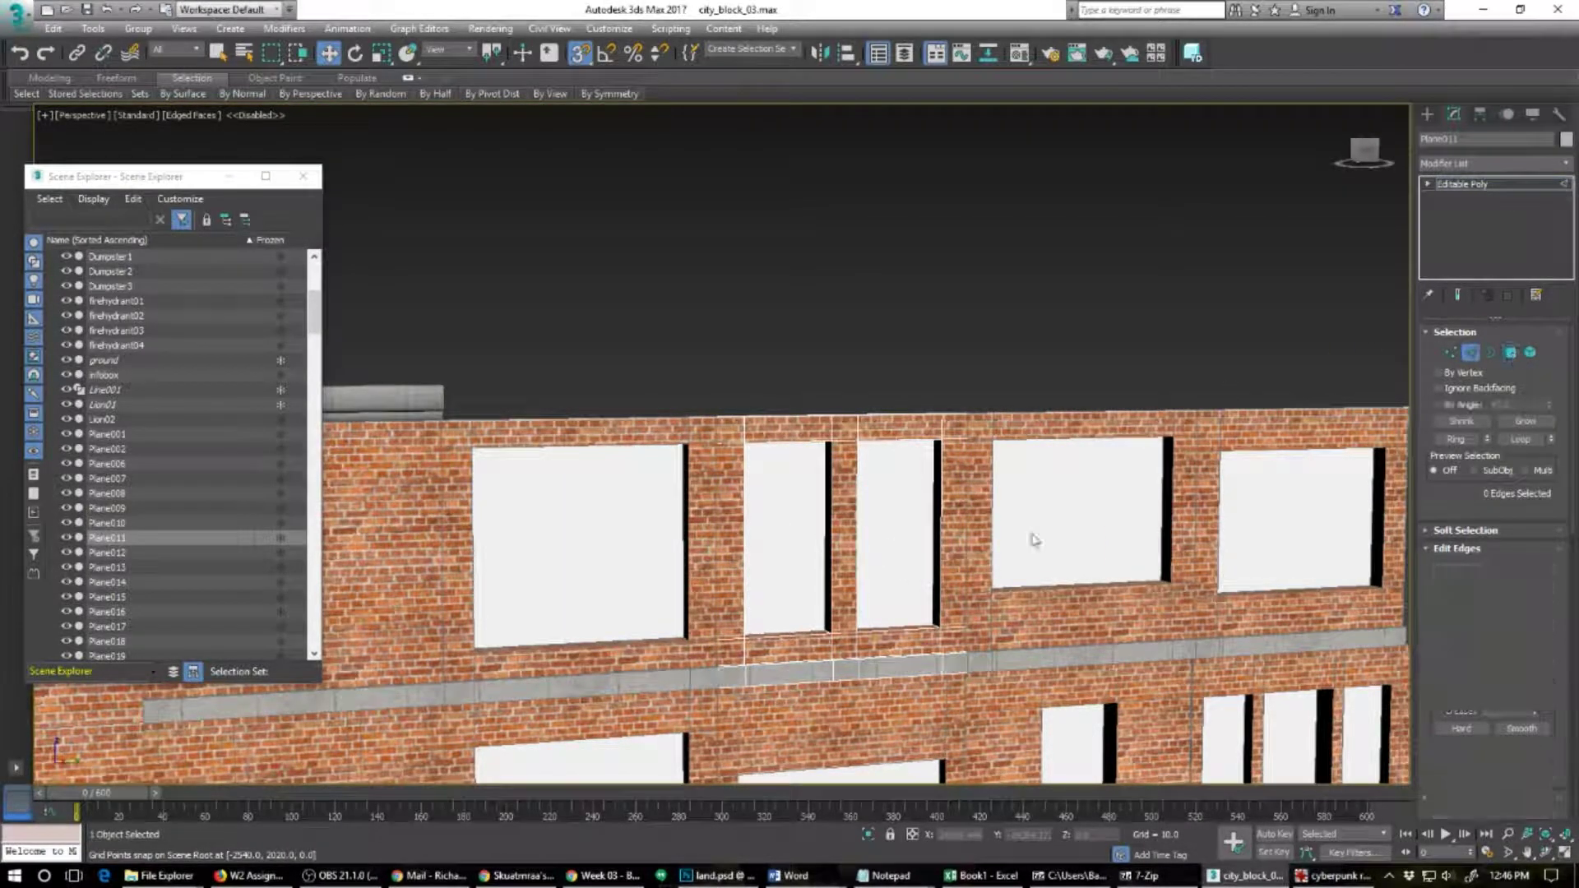
{"action": "left_click", "coordinate": [897, 559]}
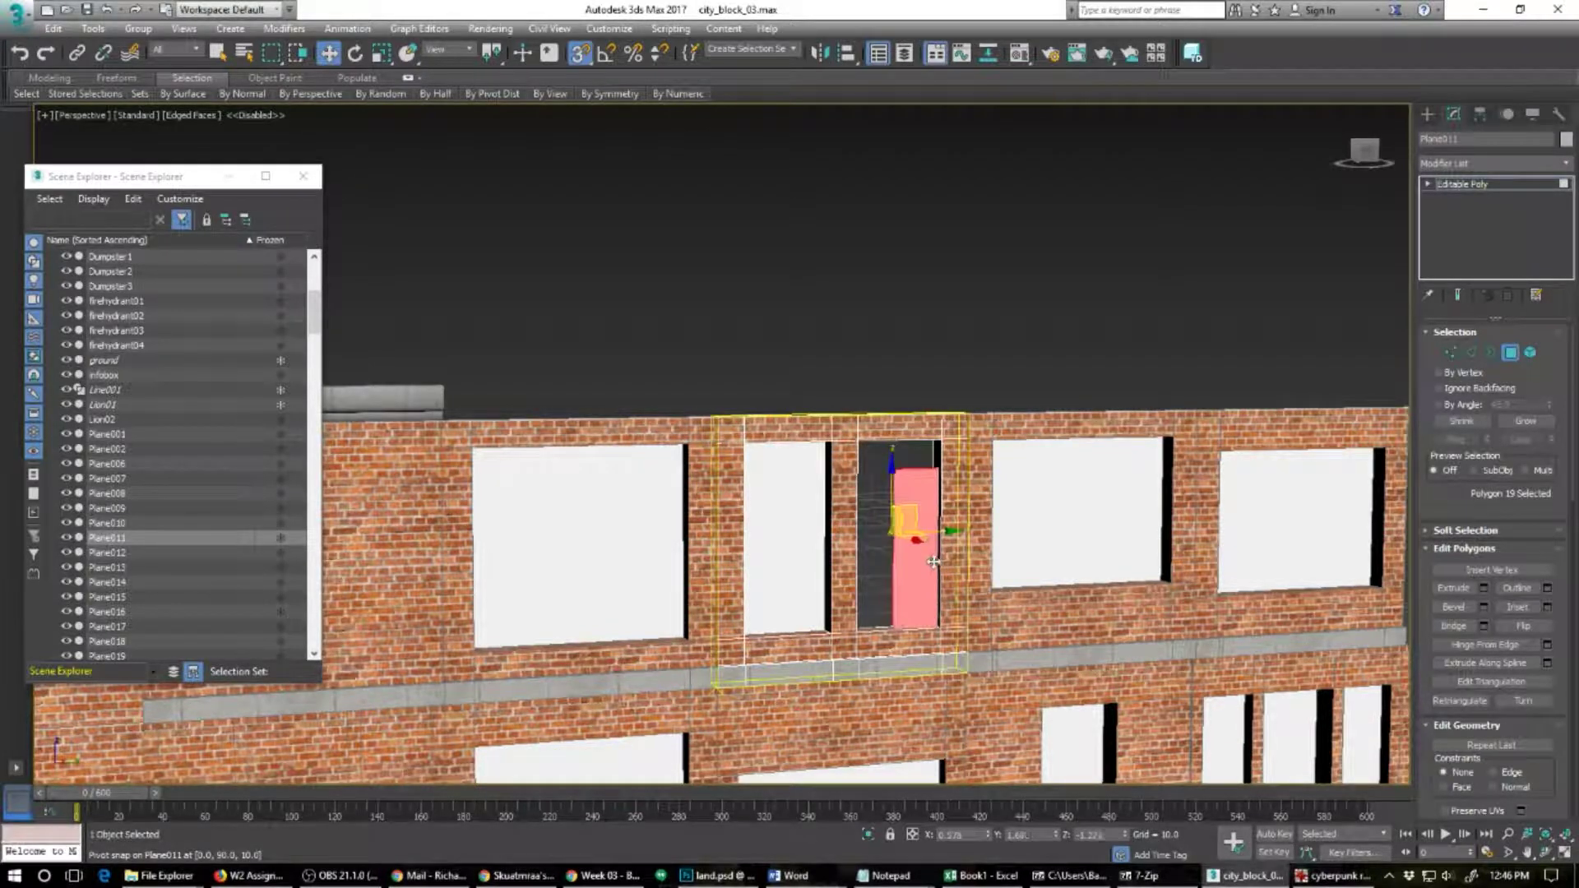
{"action": "middle_click_drag", "start_coordinate": [706, 586], "coordinate": [773, 637], "text": "alt"}
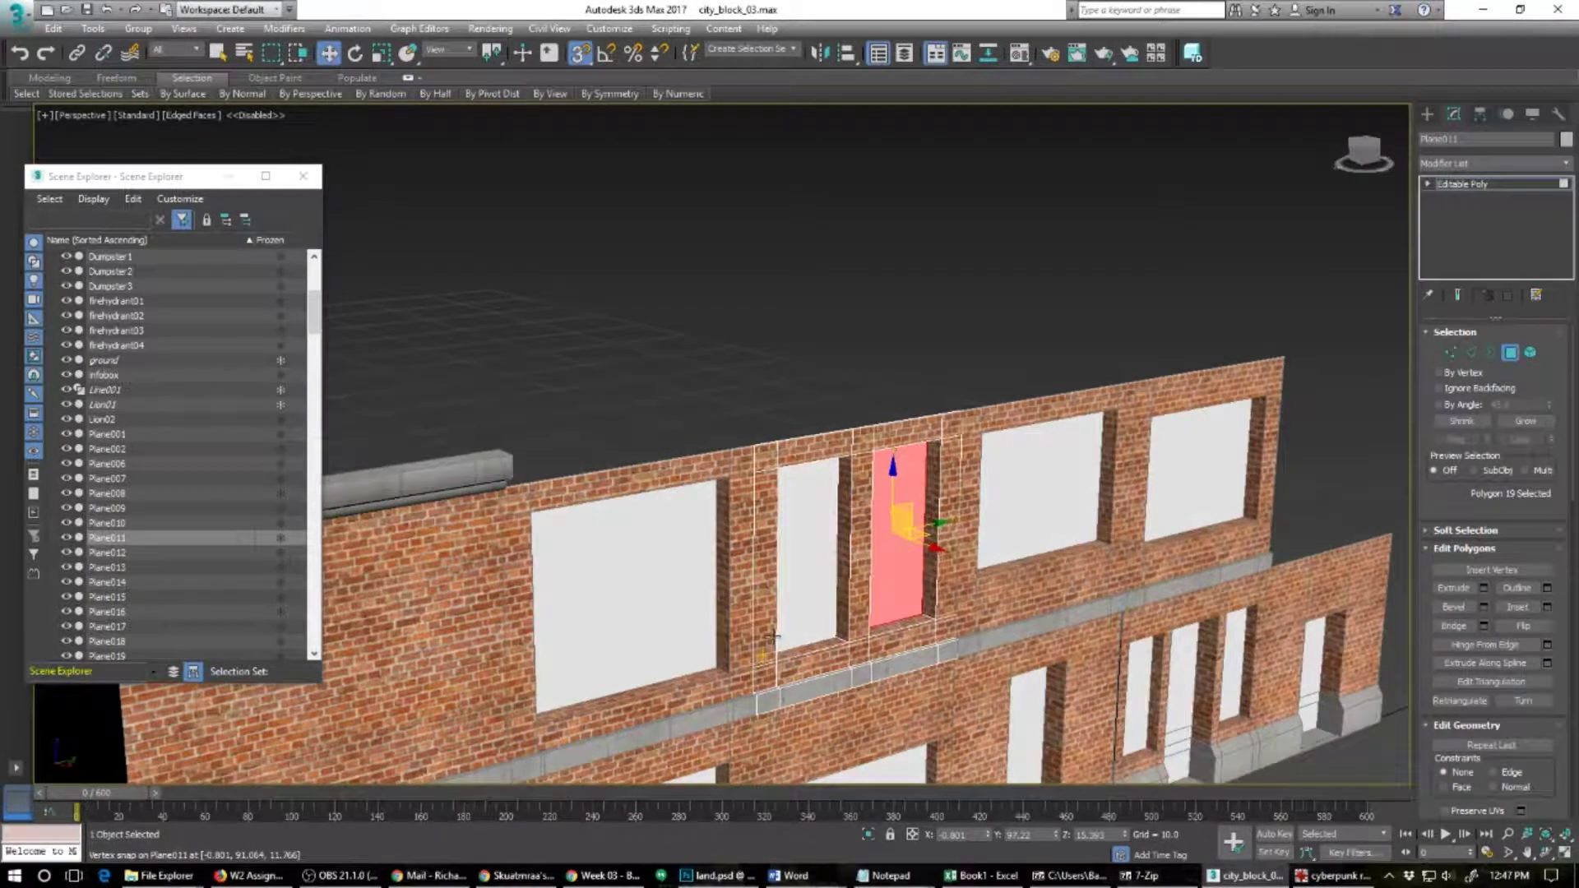
{"action": "key", "text": "s"}
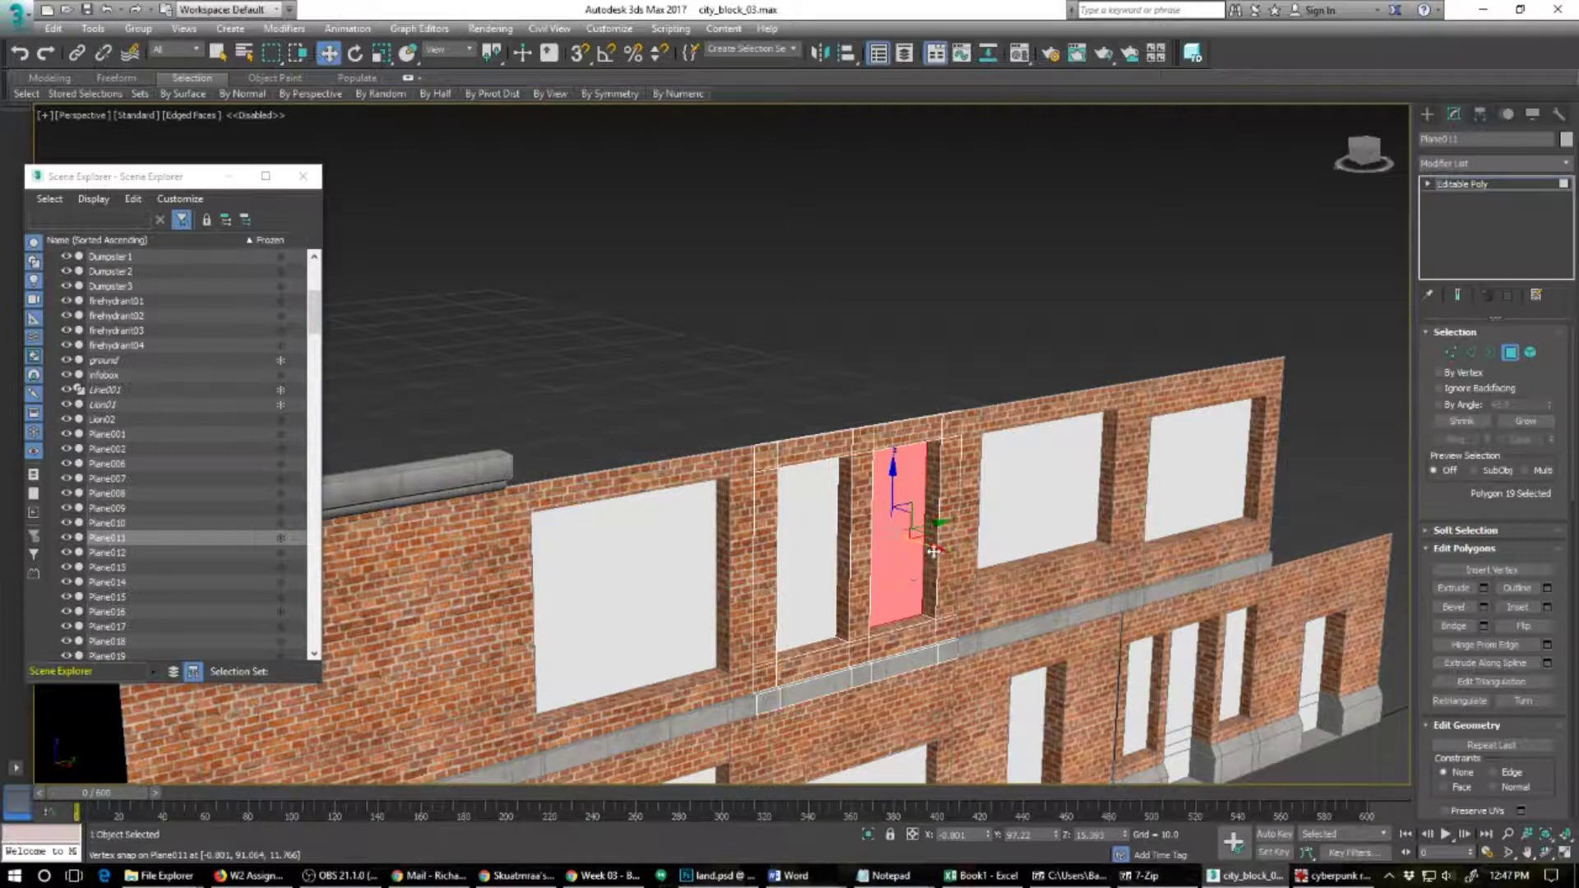
{"action": "left_click_drag", "start_coordinate": [933, 551], "coordinate": [971, 568]}
{"action": "middle_click_drag", "start_coordinate": [955, 618], "coordinate": [875, 604], "text": "alt"}
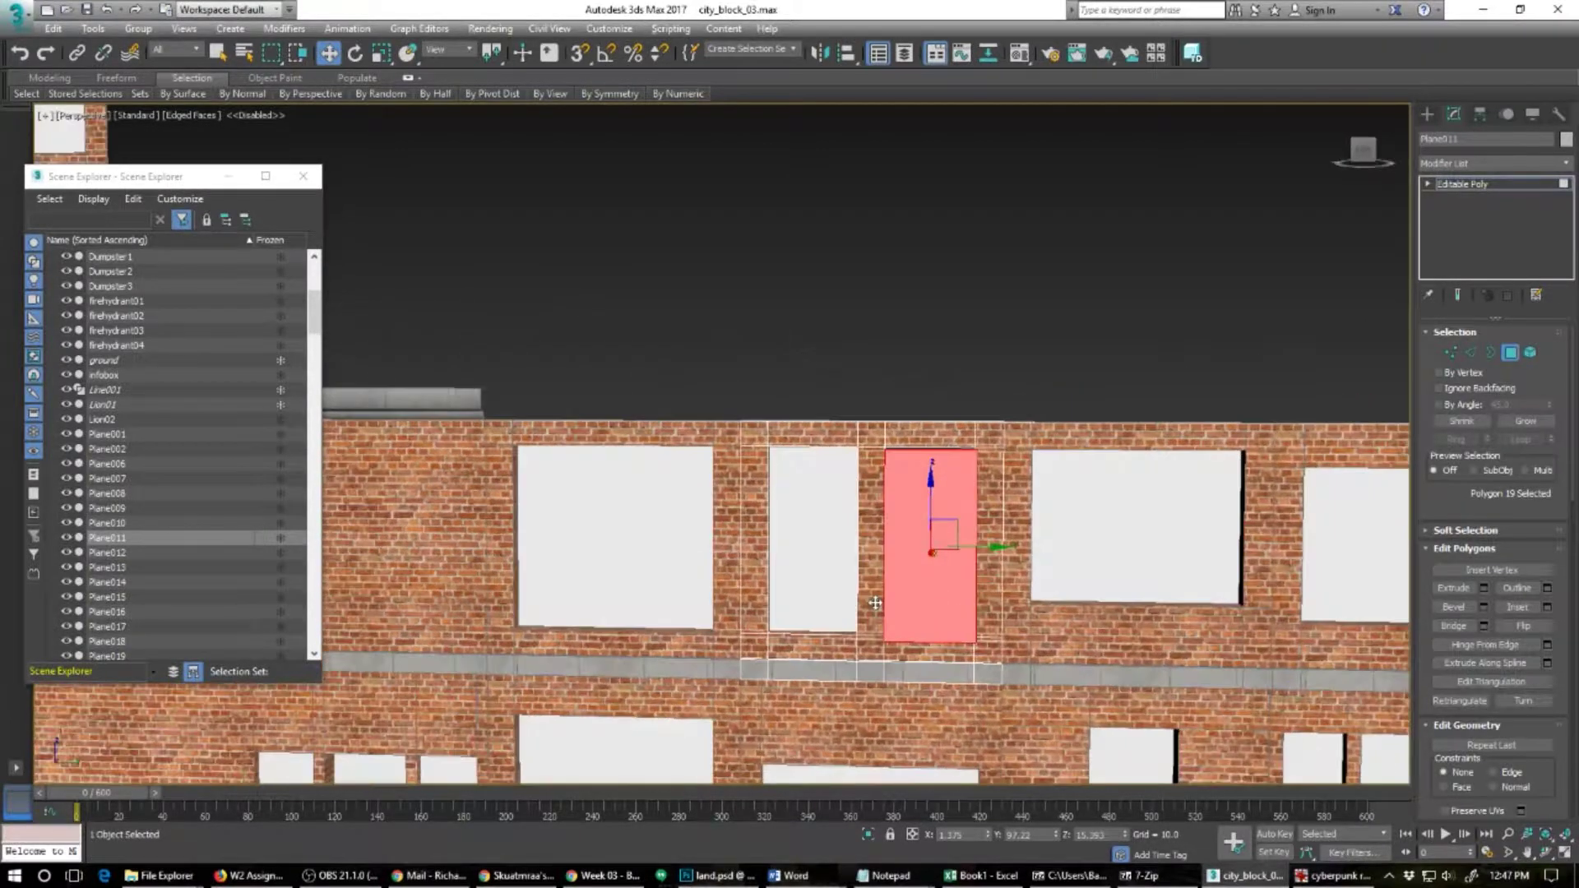
{"action": "scroll", "coordinate": [876, 603], "scroll_direction": "up", "scroll_amount": 4}
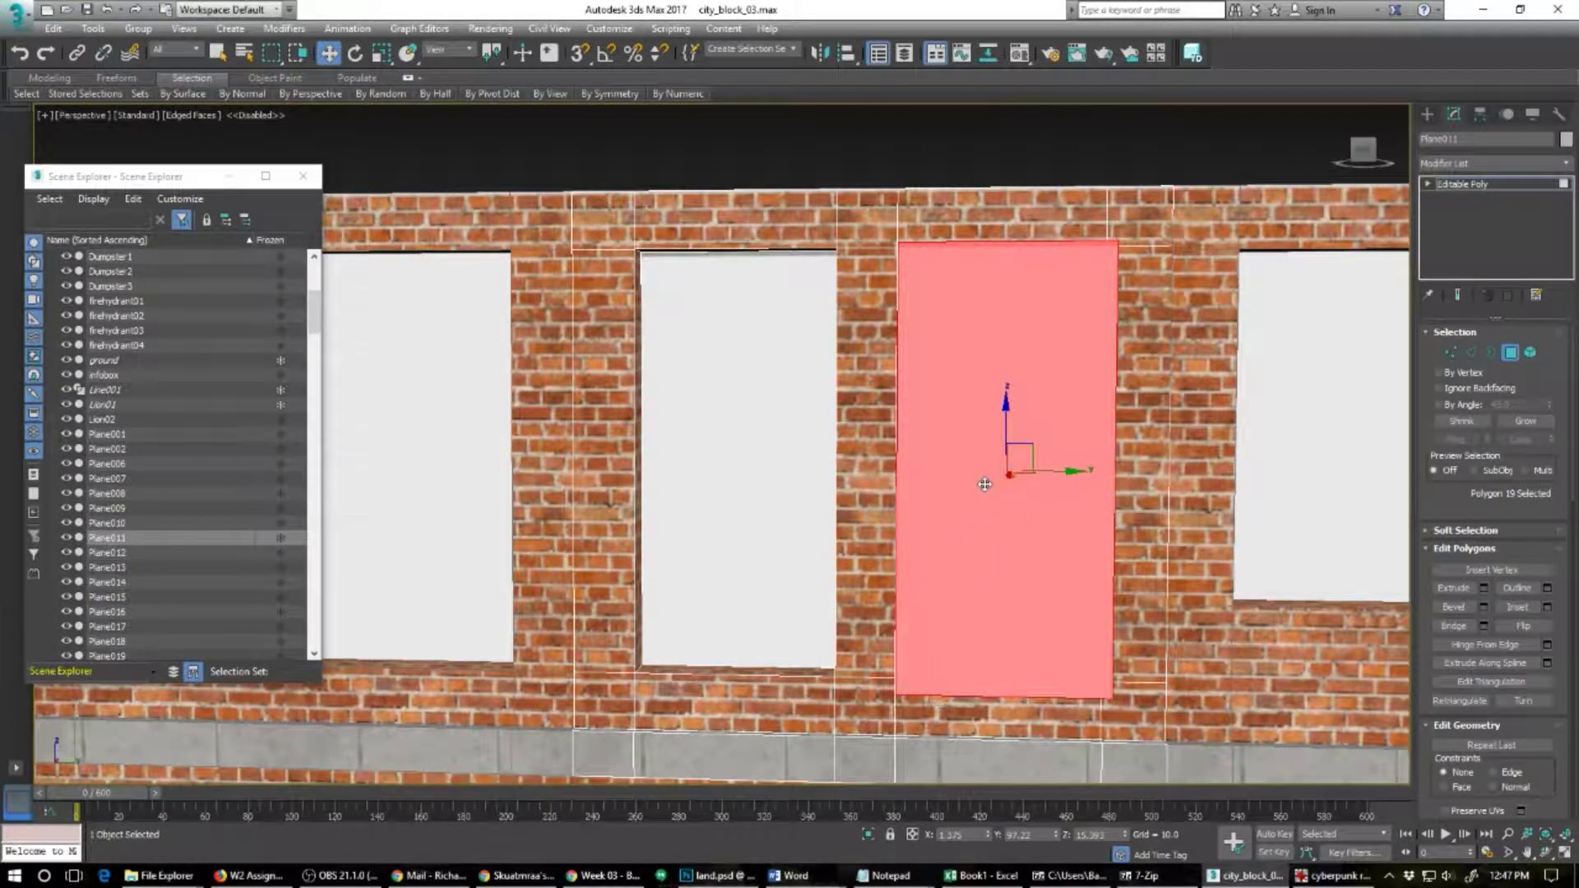
Step: Connect the two vertical side edges of the pulled-out pane with 1 segment, dividing it into an upper and a lower half
{"action": "middle_click_drag", "start_coordinate": [972, 597], "coordinate": [999, 632], "text": "alt"}
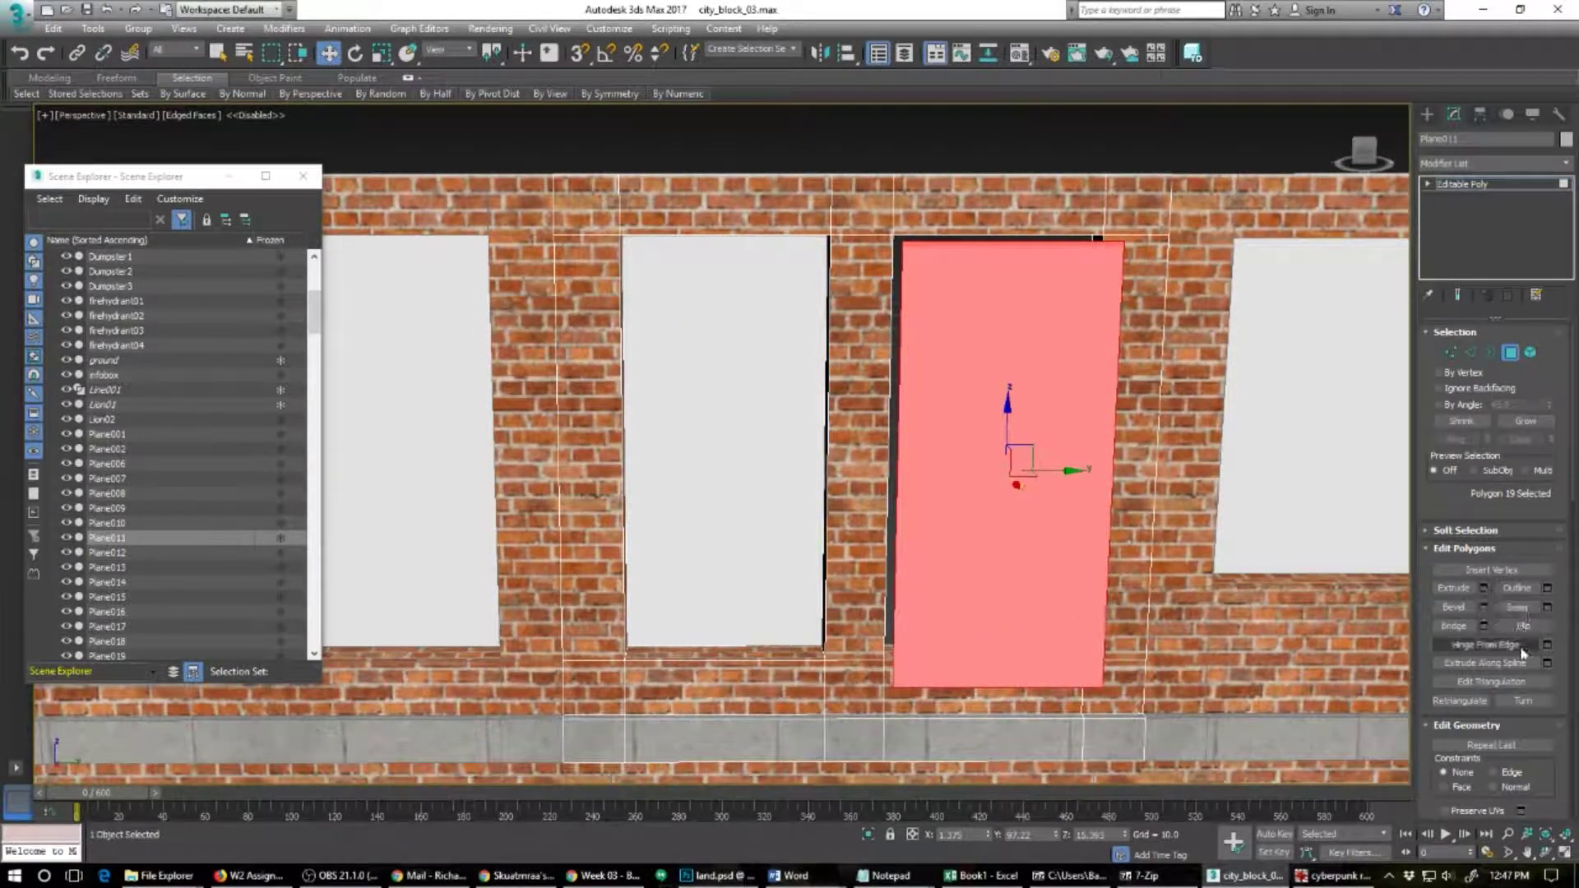
{"action": "key", "text": "2"}
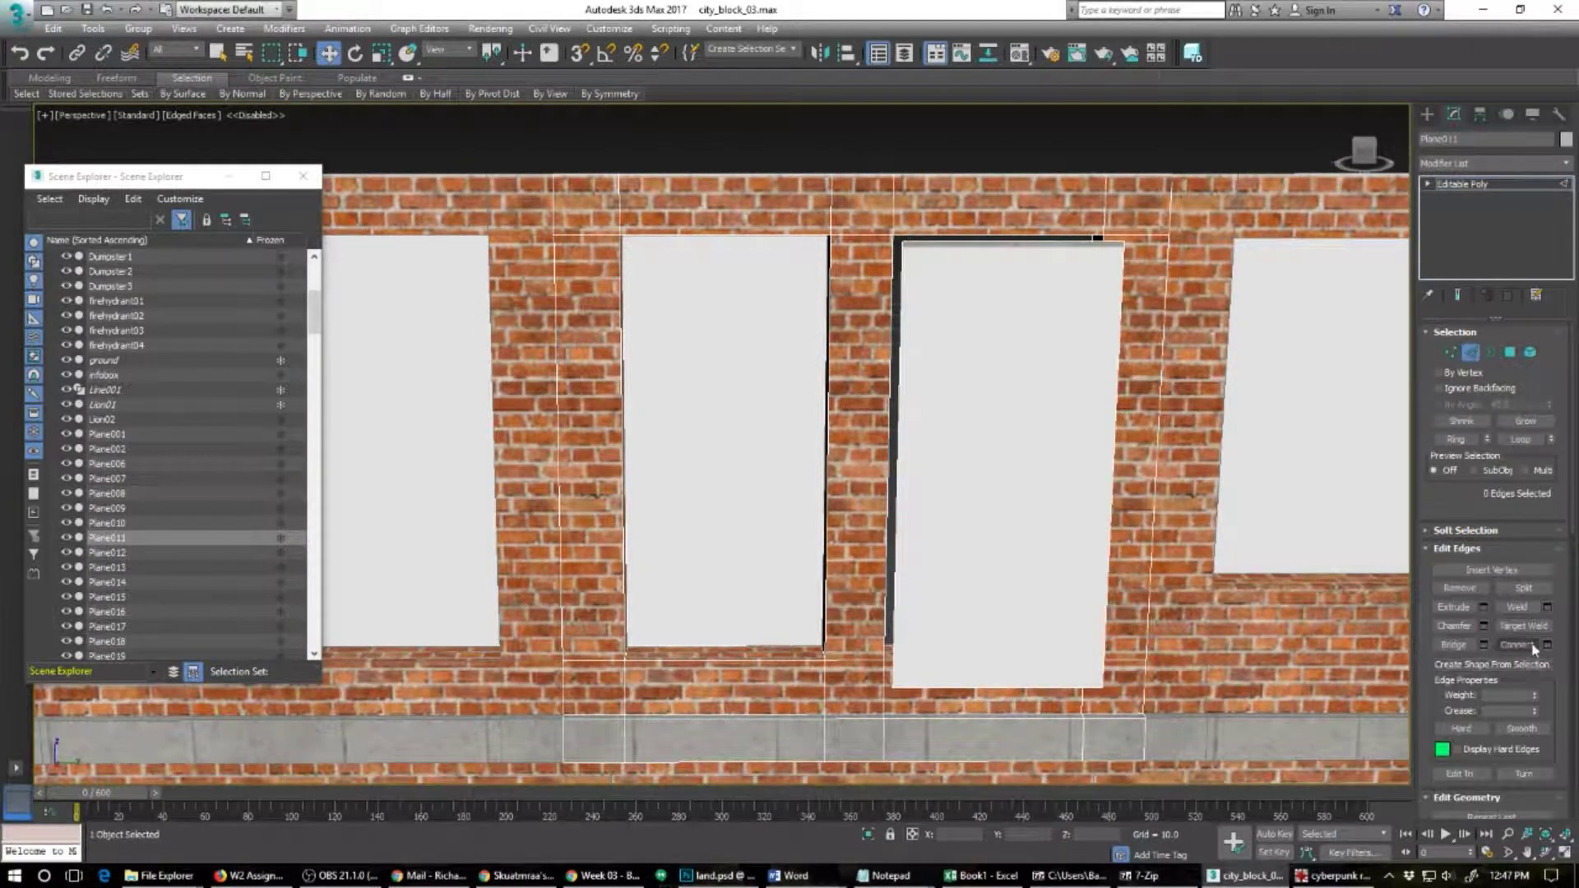
{"action": "left_click", "coordinate": [1548, 645]}
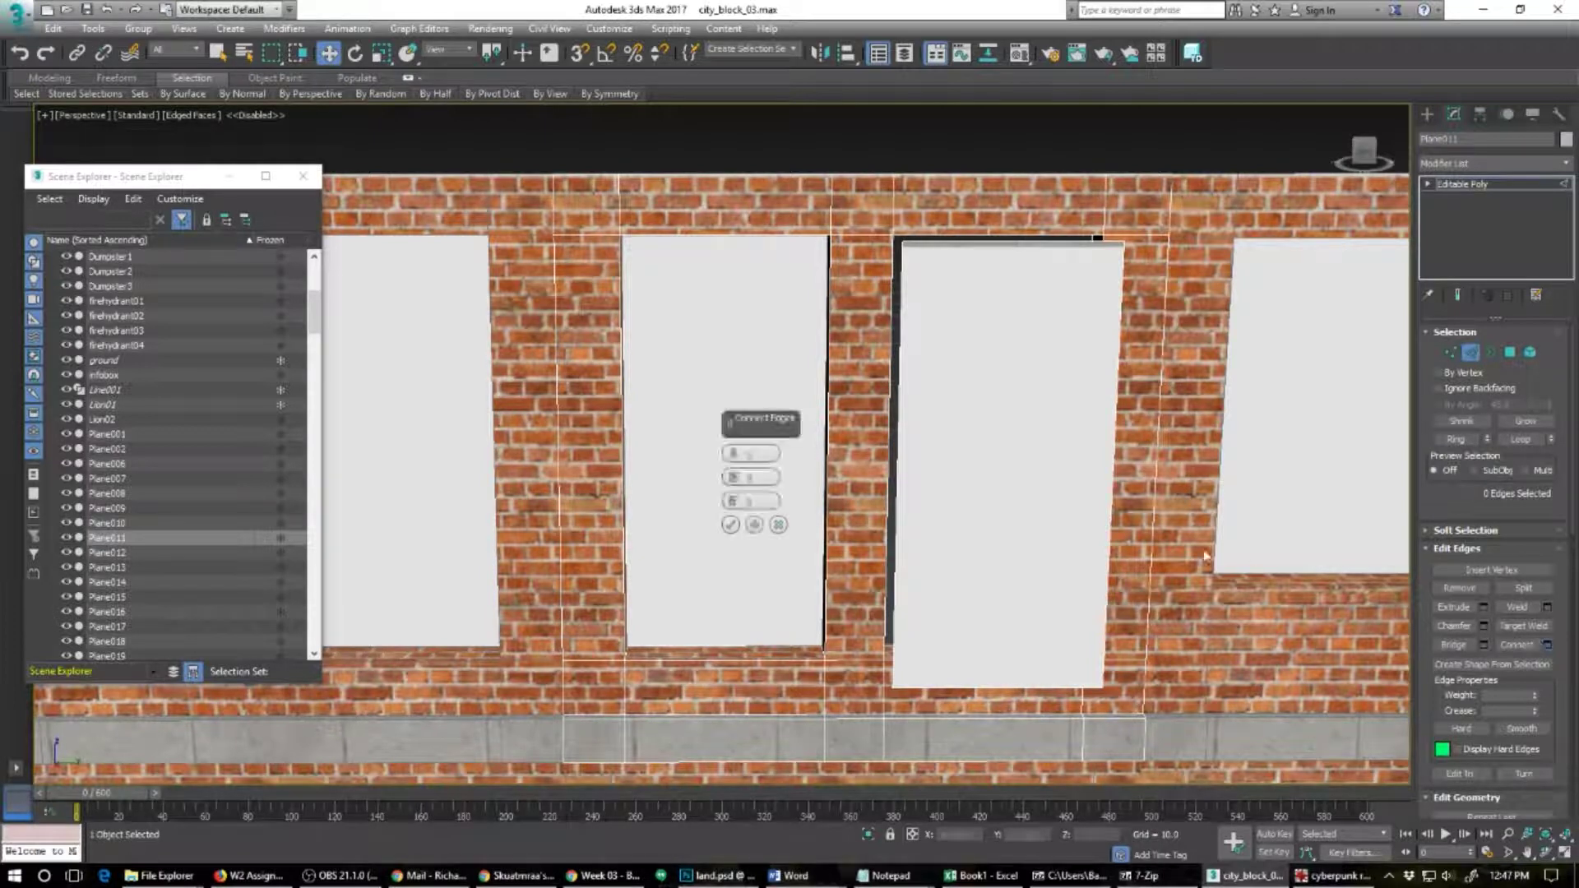
{"action": "left_click", "coordinate": [895, 475]}
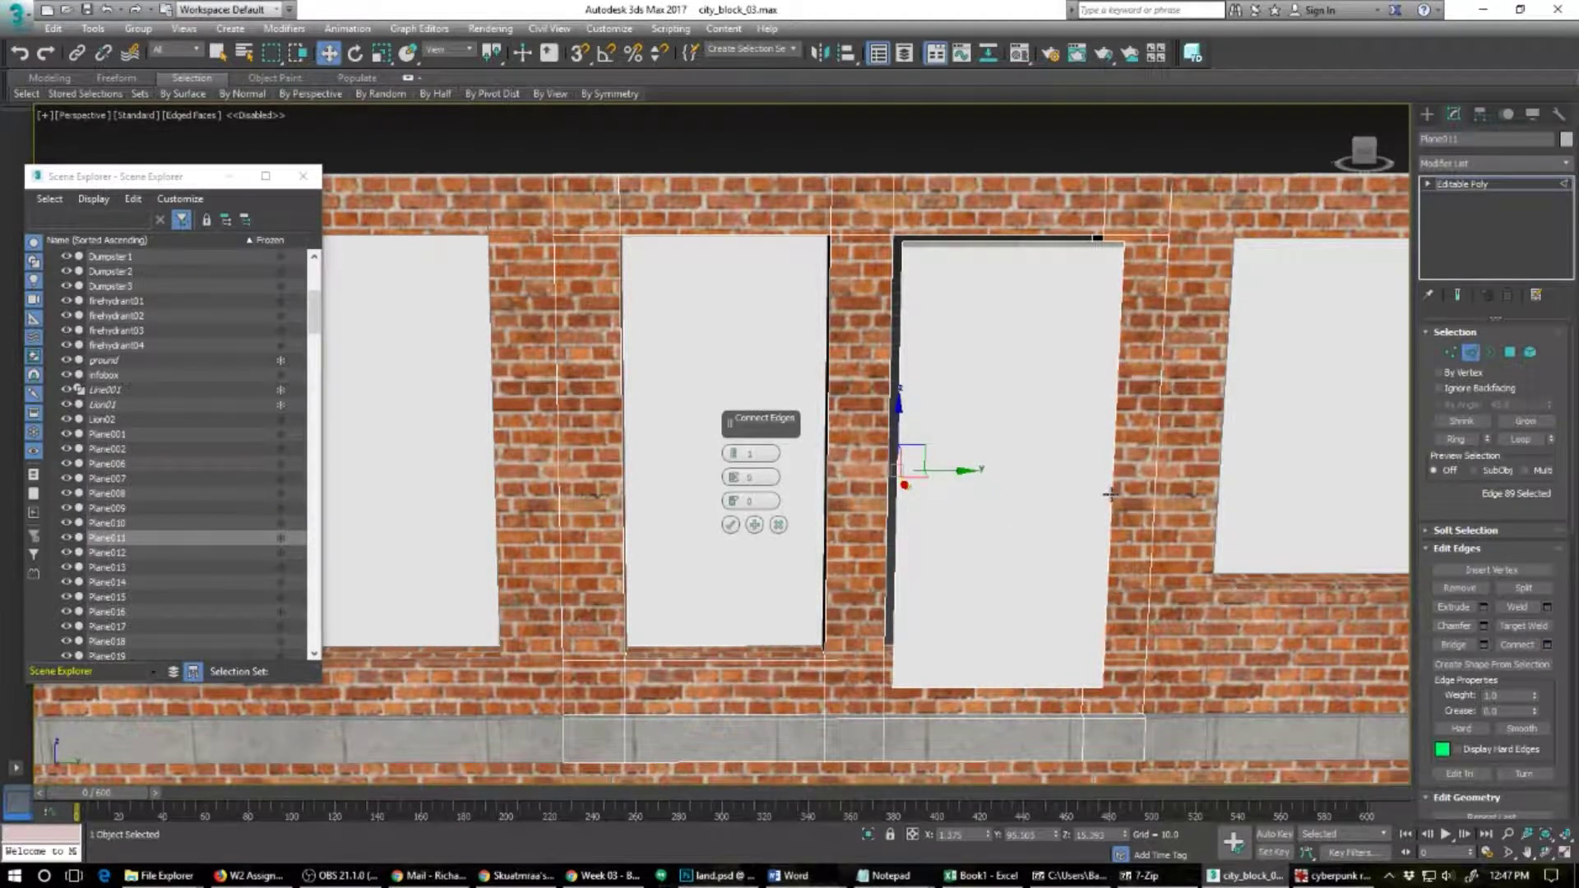
{"action": "left_click", "coordinate": [1111, 494], "text": "ctrl"}
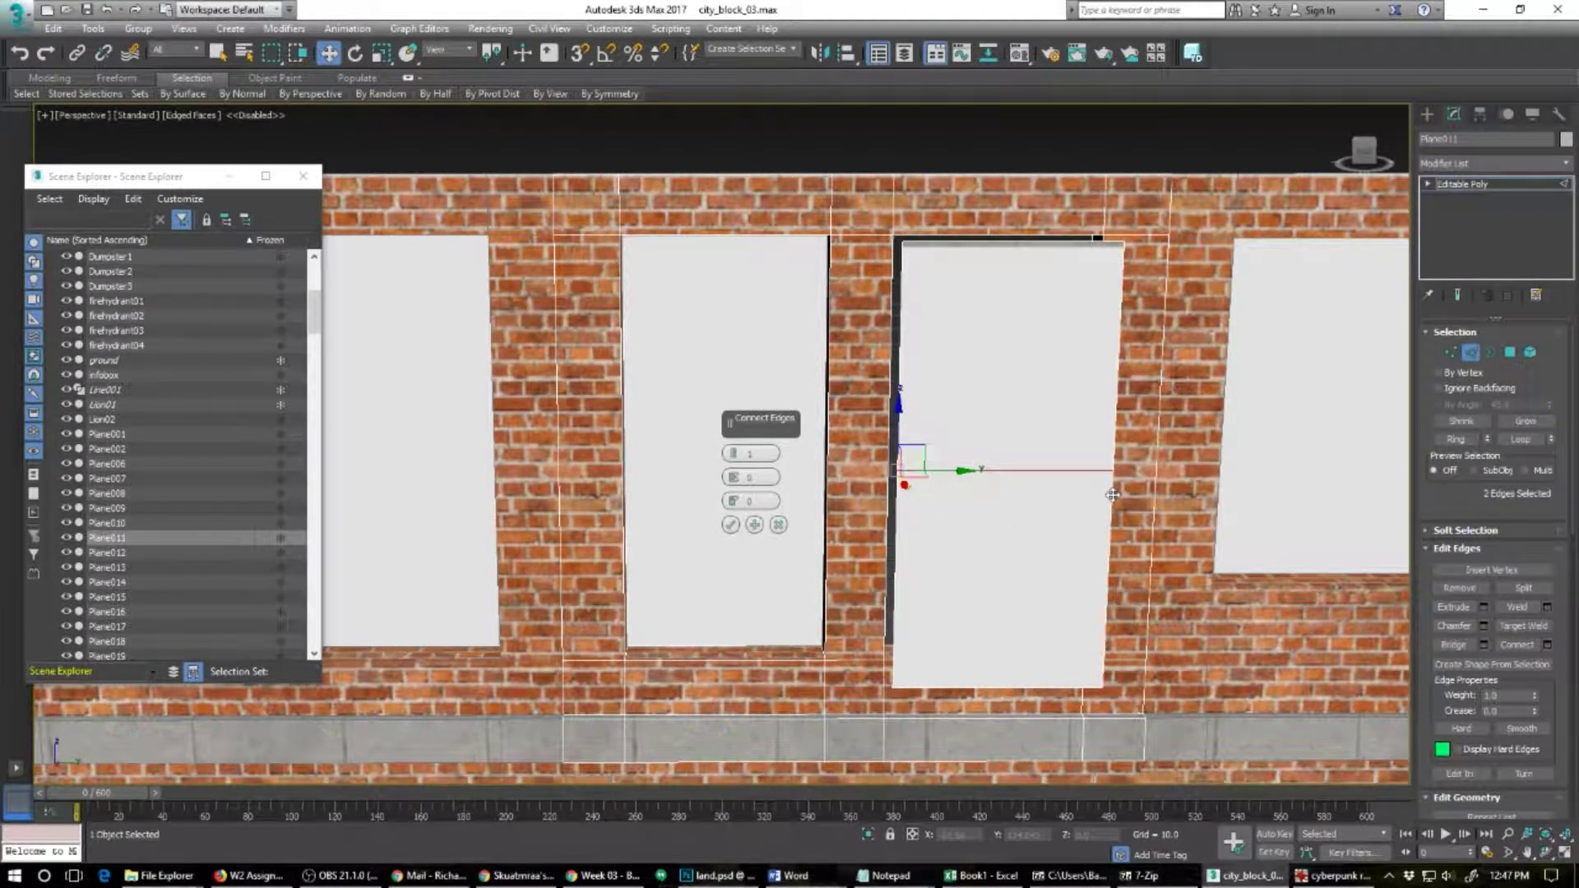
{"action": "left_click", "coordinate": [730, 526]}
Step: Switch to polygon editing and select the lower half of the divided window pane
{"action": "middle_click_drag", "start_coordinate": [928, 546], "coordinate": [1007, 565], "text": "alt"}
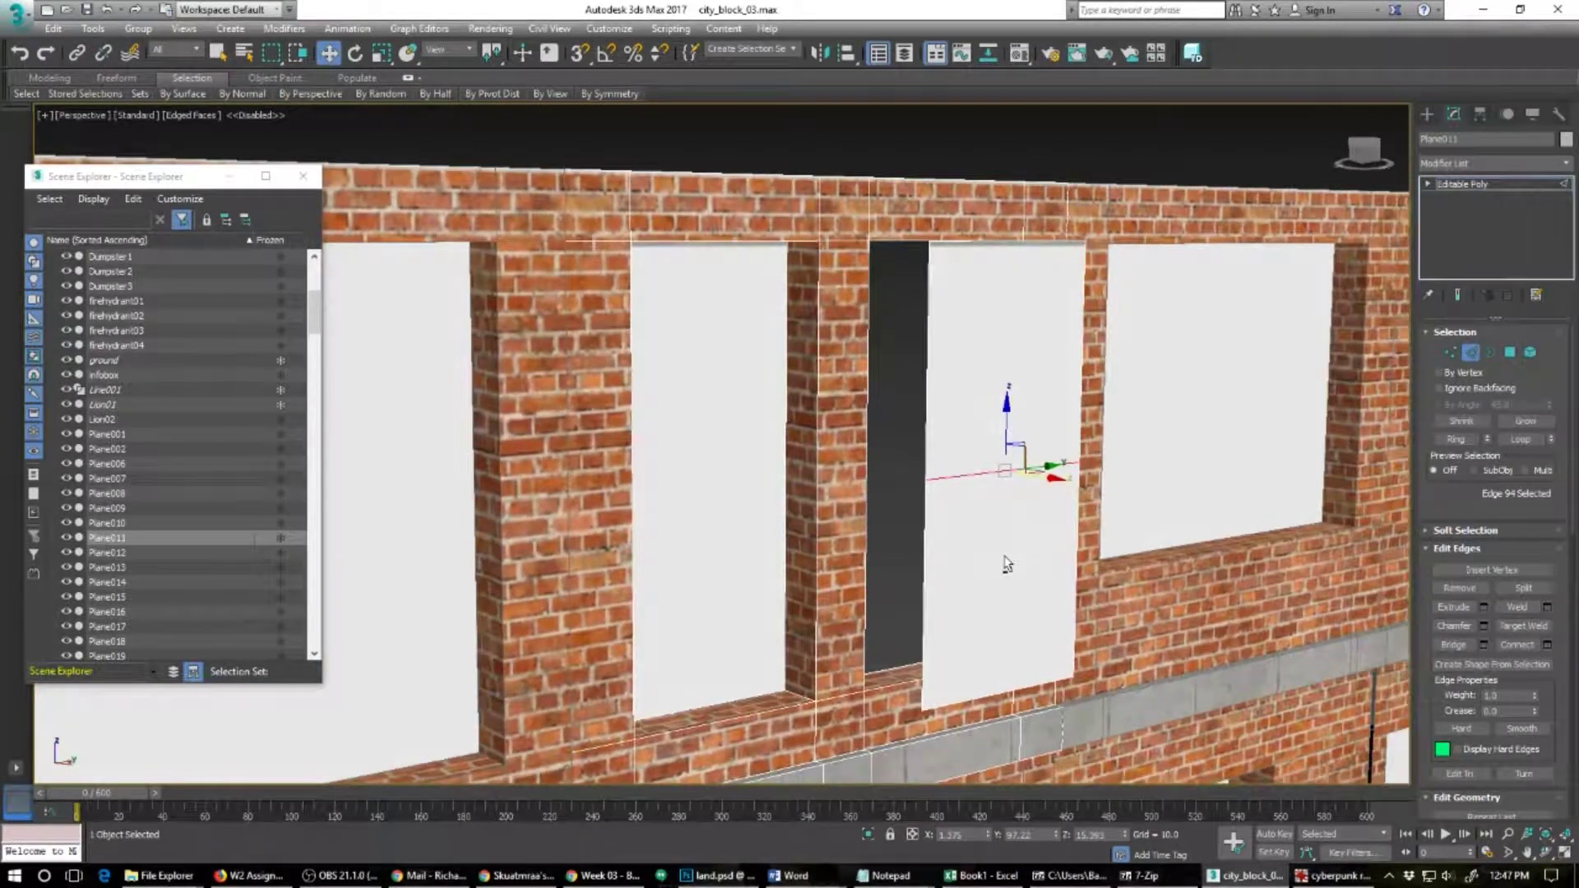
{"action": "right_click", "coordinate": [995, 551]}
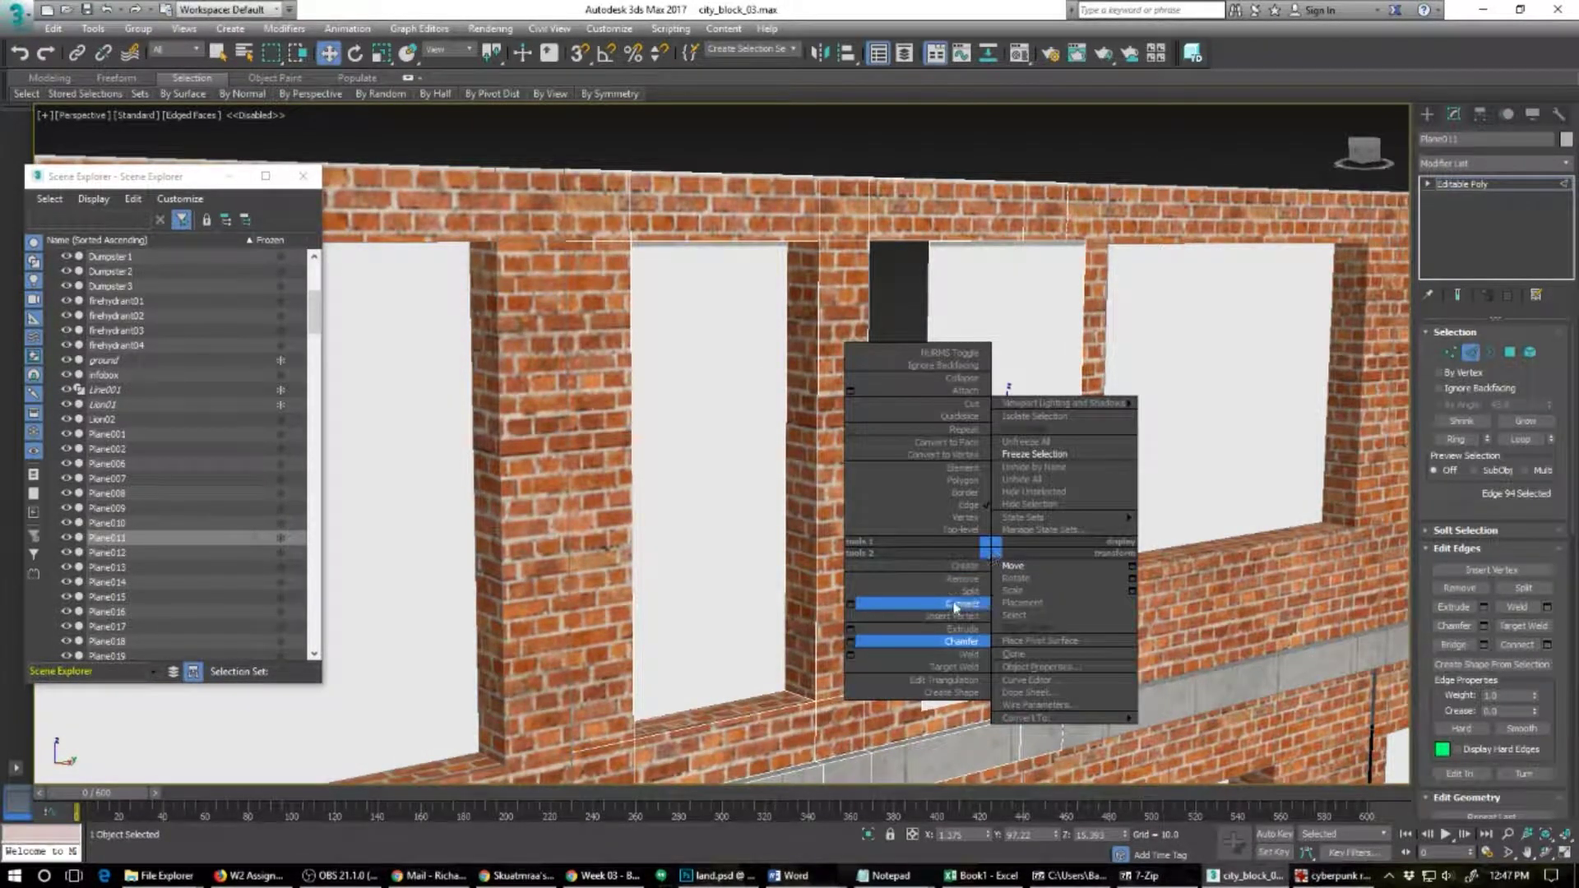
{"action": "left_click", "coordinate": [963, 480]}
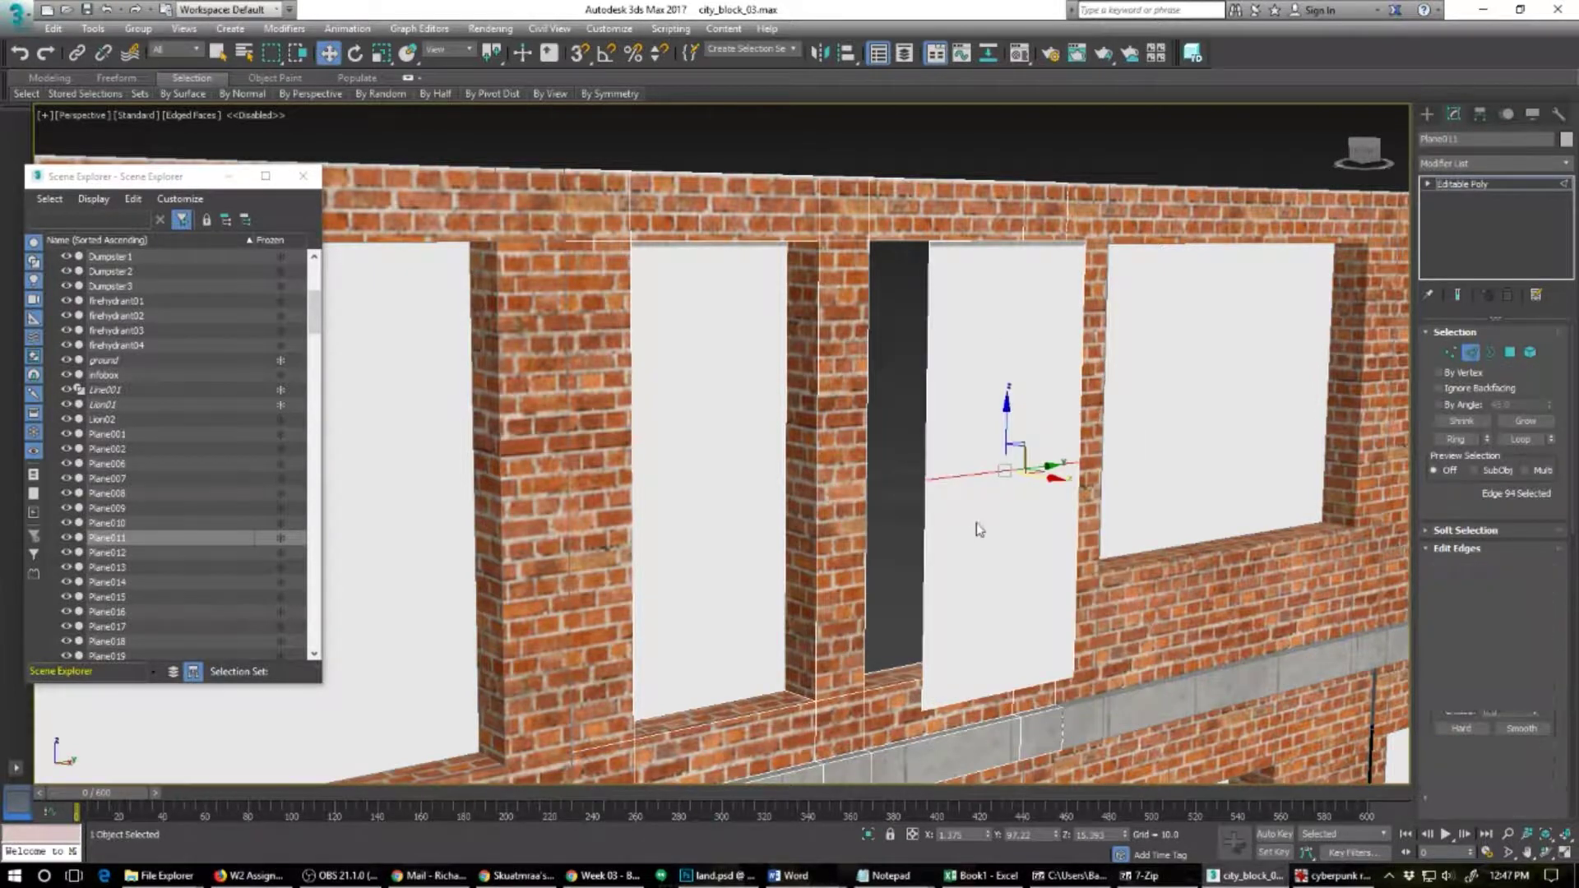
{"action": "left_click", "coordinate": [982, 531]}
{"action": "right_click", "coordinate": [994, 562]}
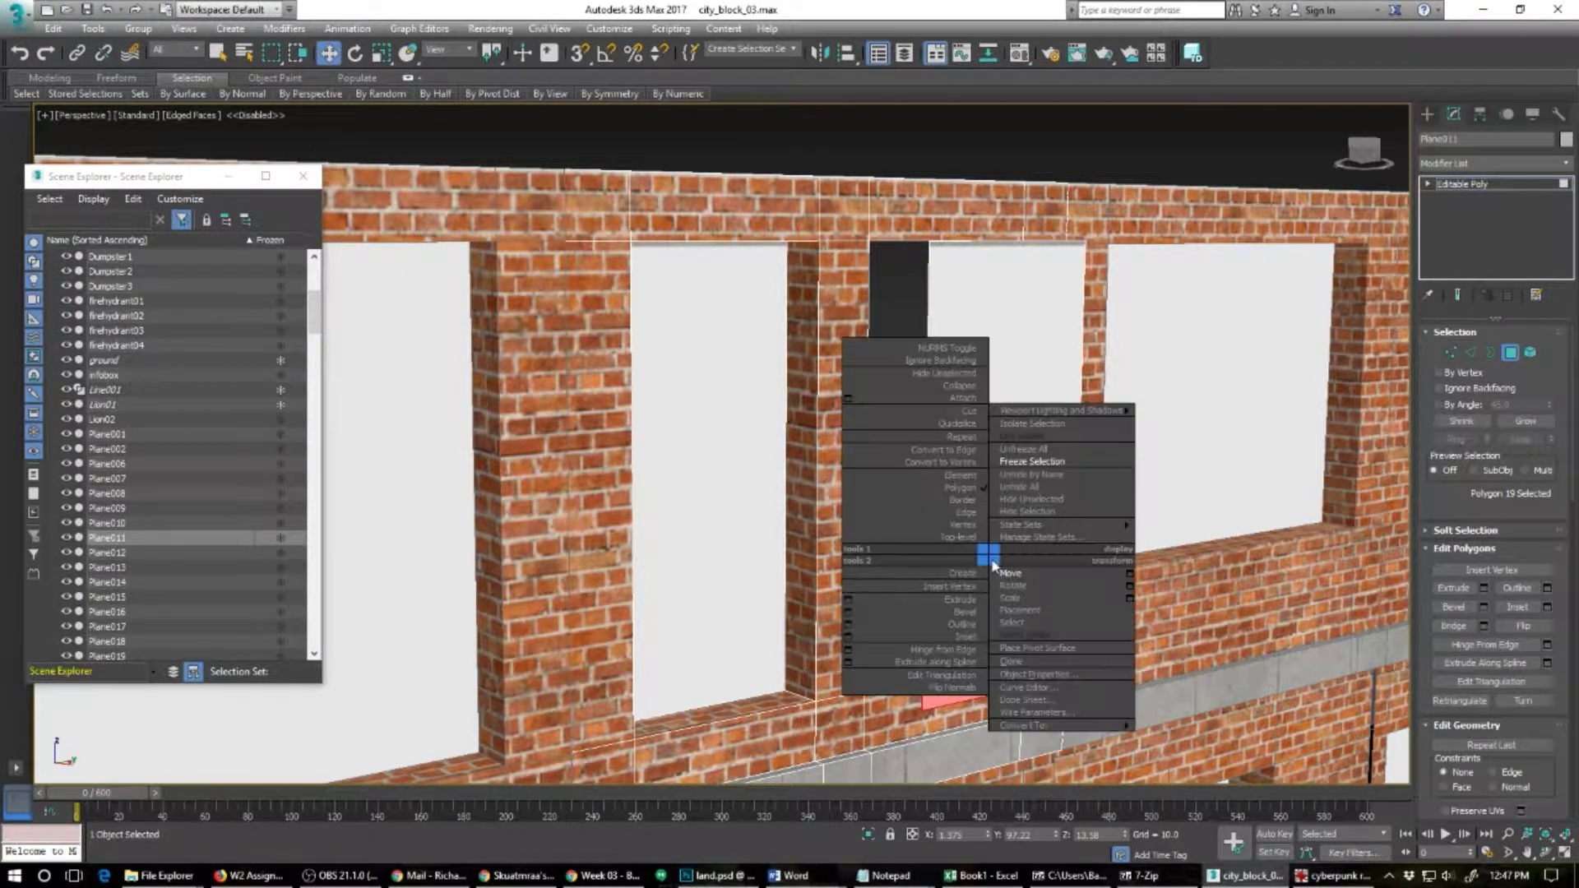
{"action": "right_click", "coordinate": [986, 560]}
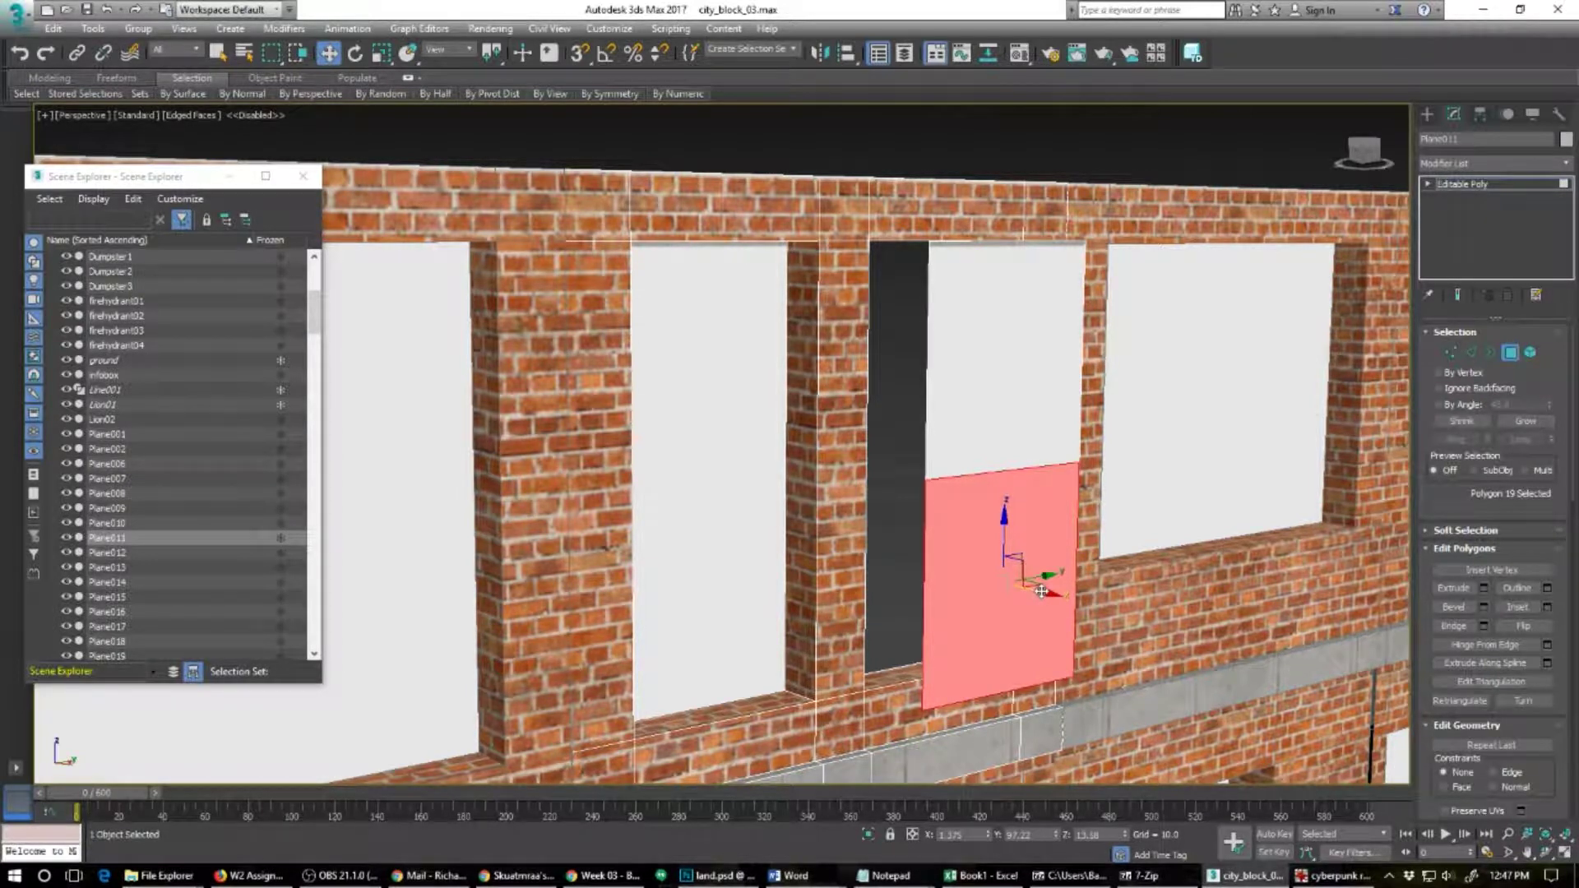
{"action": "left_click_drag", "start_coordinate": [1042, 592], "coordinate": [1035, 589], "text": "shift"}
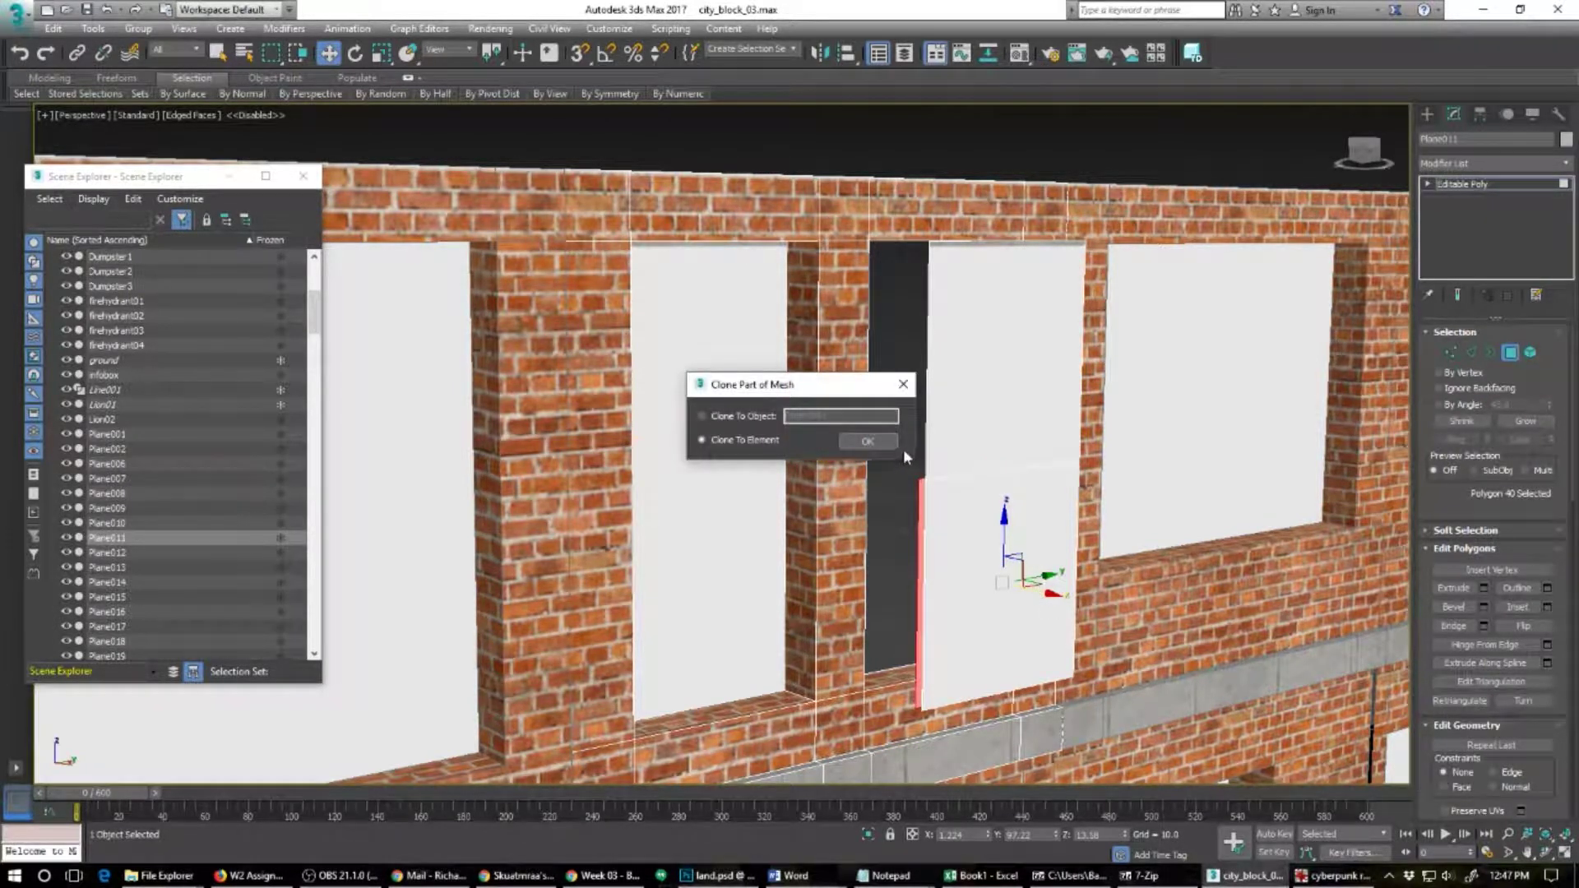
{"action": "left_click", "coordinate": [904, 385]}
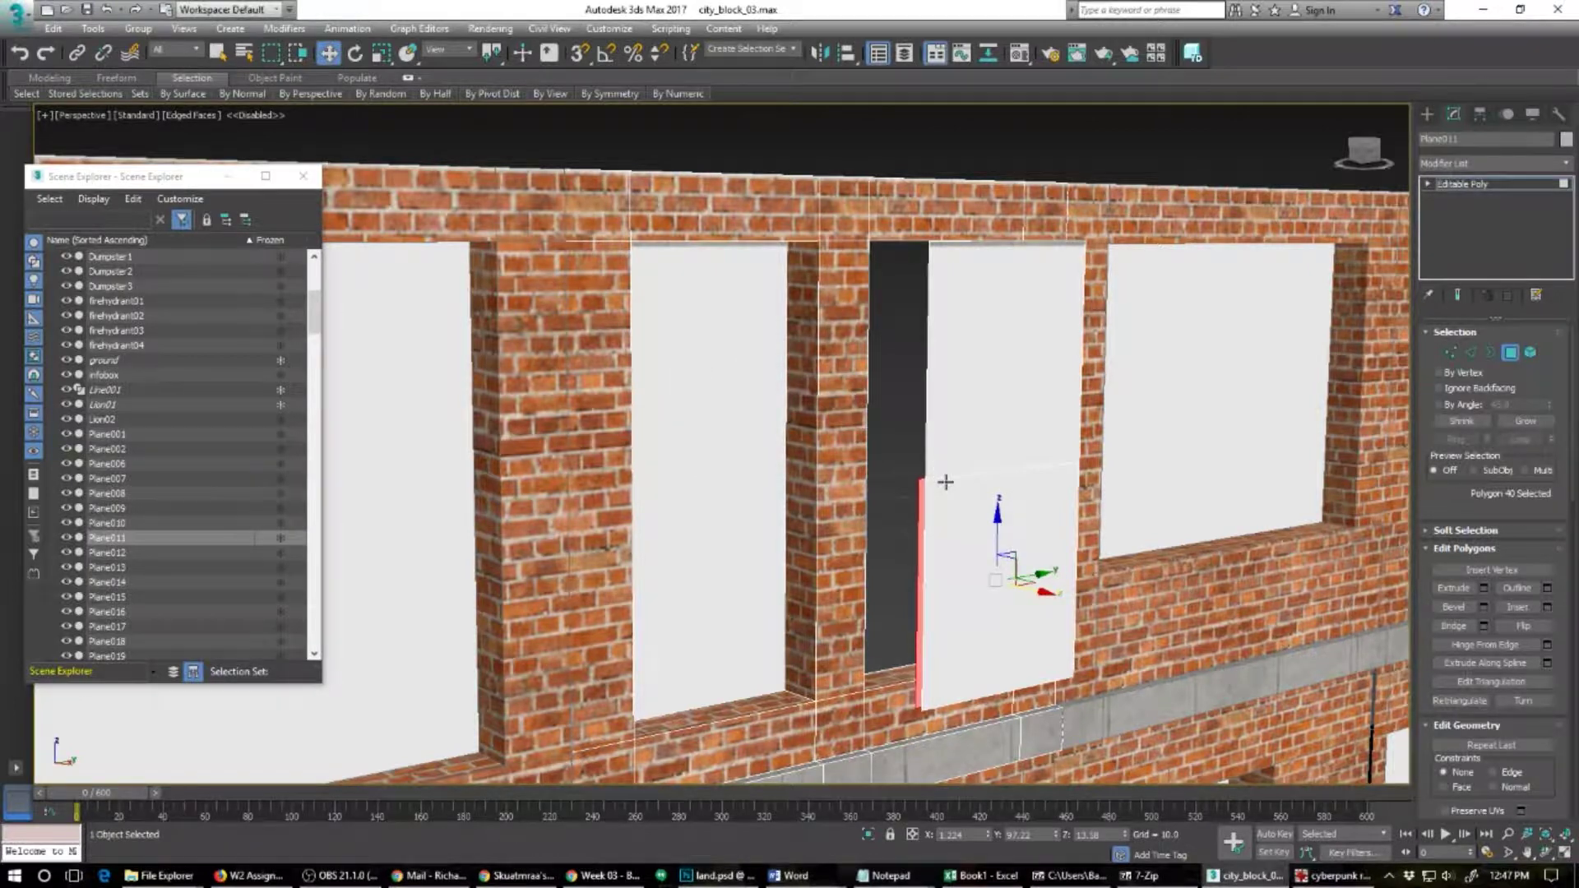
{"action": "key", "text": "ctrl+z"}
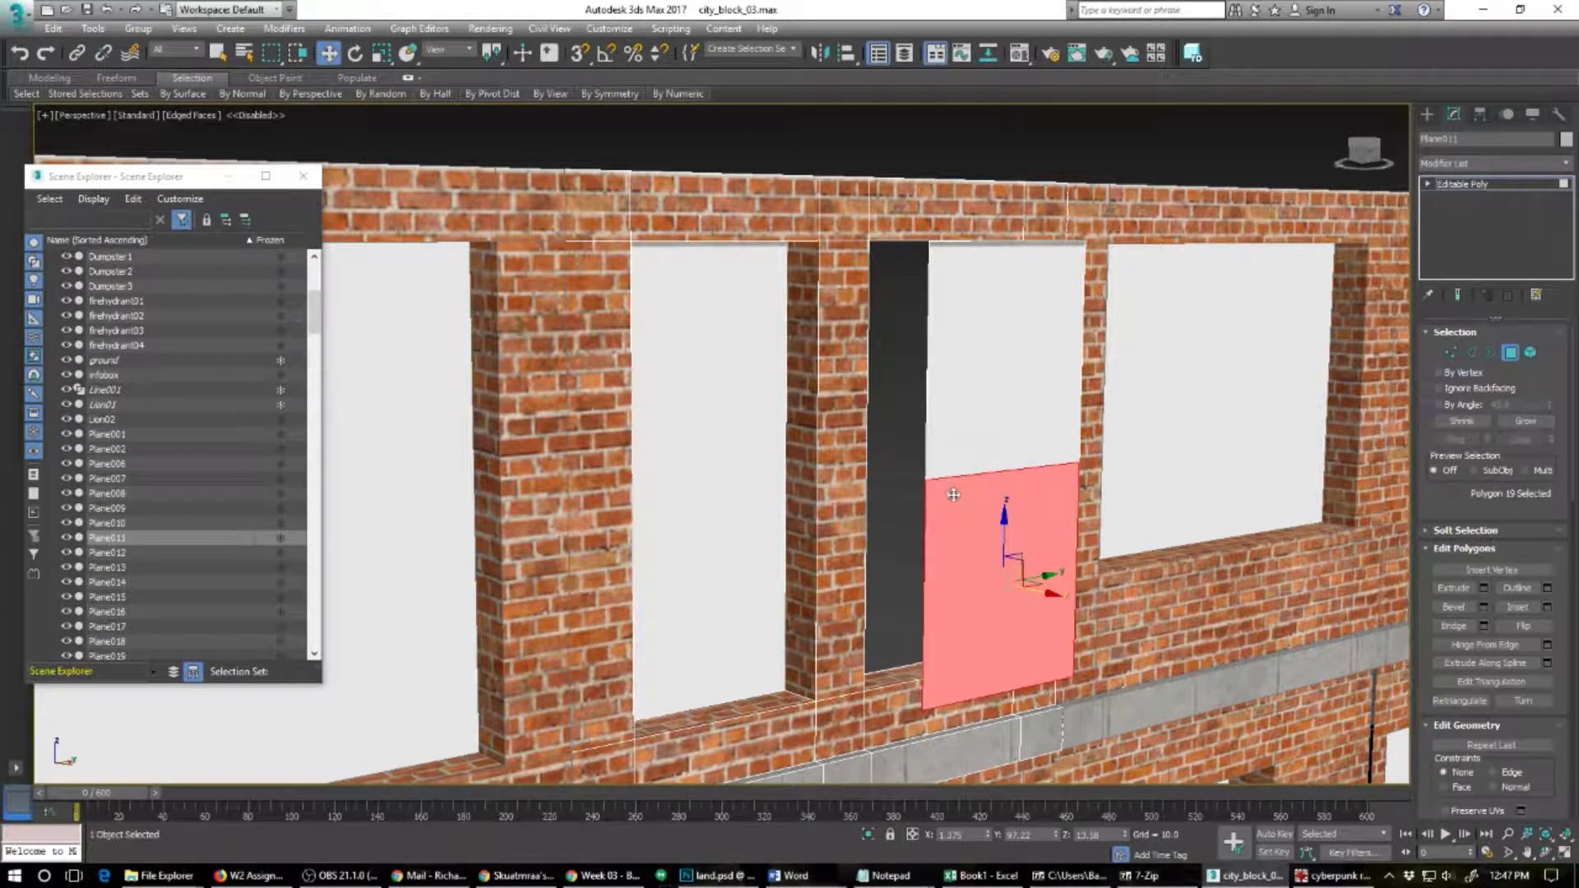
Step: Extrude the lower half of the window pane slightly outward, so it sits in front of the upper half like a sash
{"action": "right_click", "coordinate": [1045, 599]}
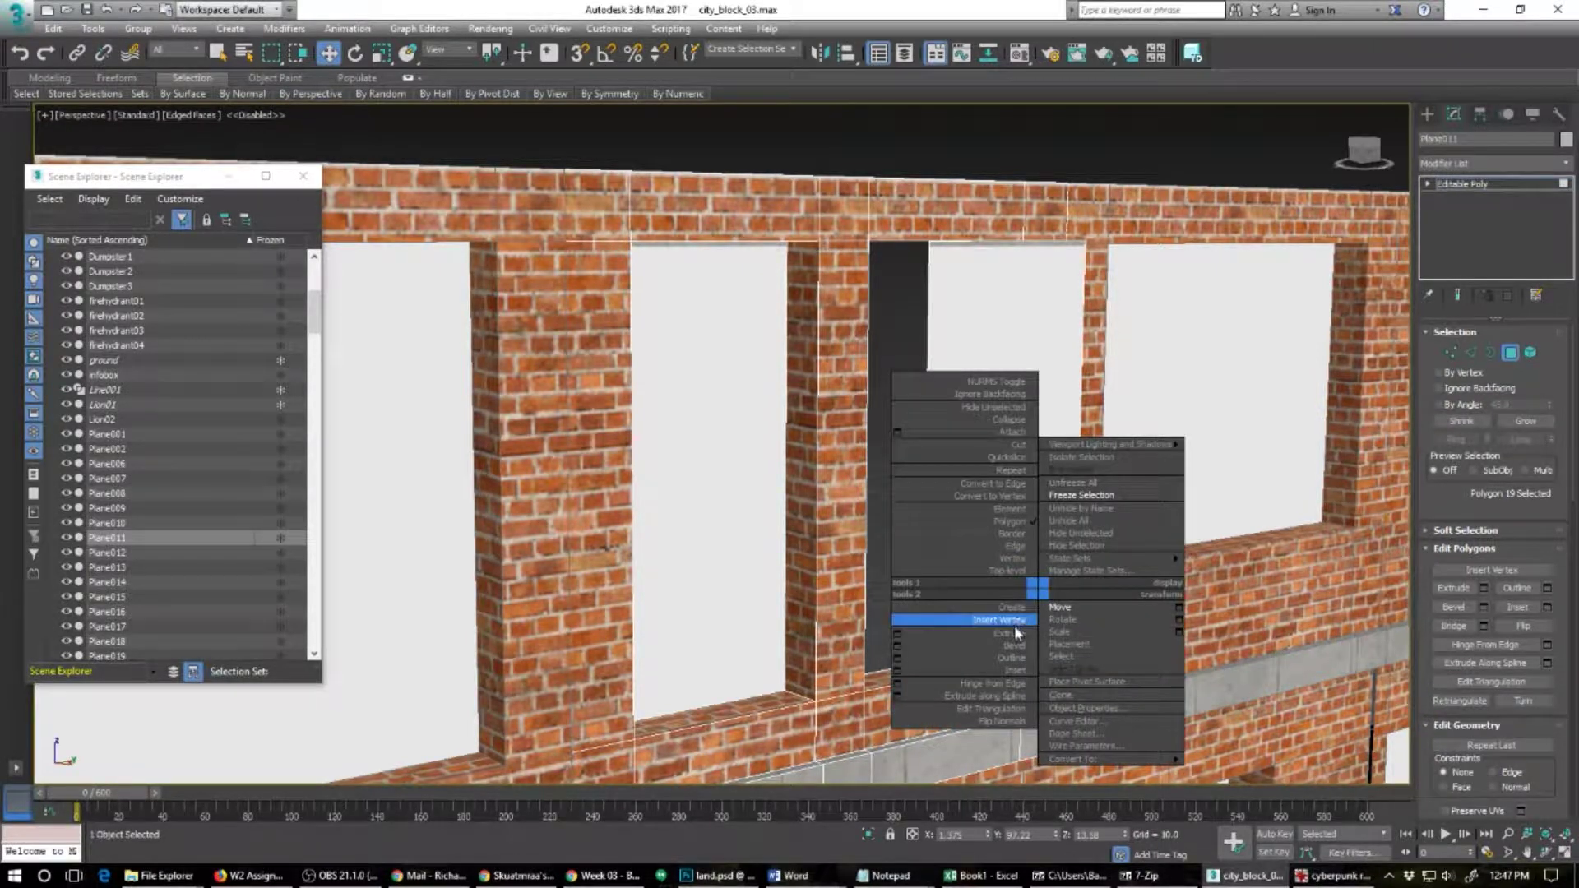
{"action": "left_click", "coordinate": [1014, 621]}
{"action": "left_click_drag", "start_coordinate": [1019, 596], "coordinate": [1016, 600]}
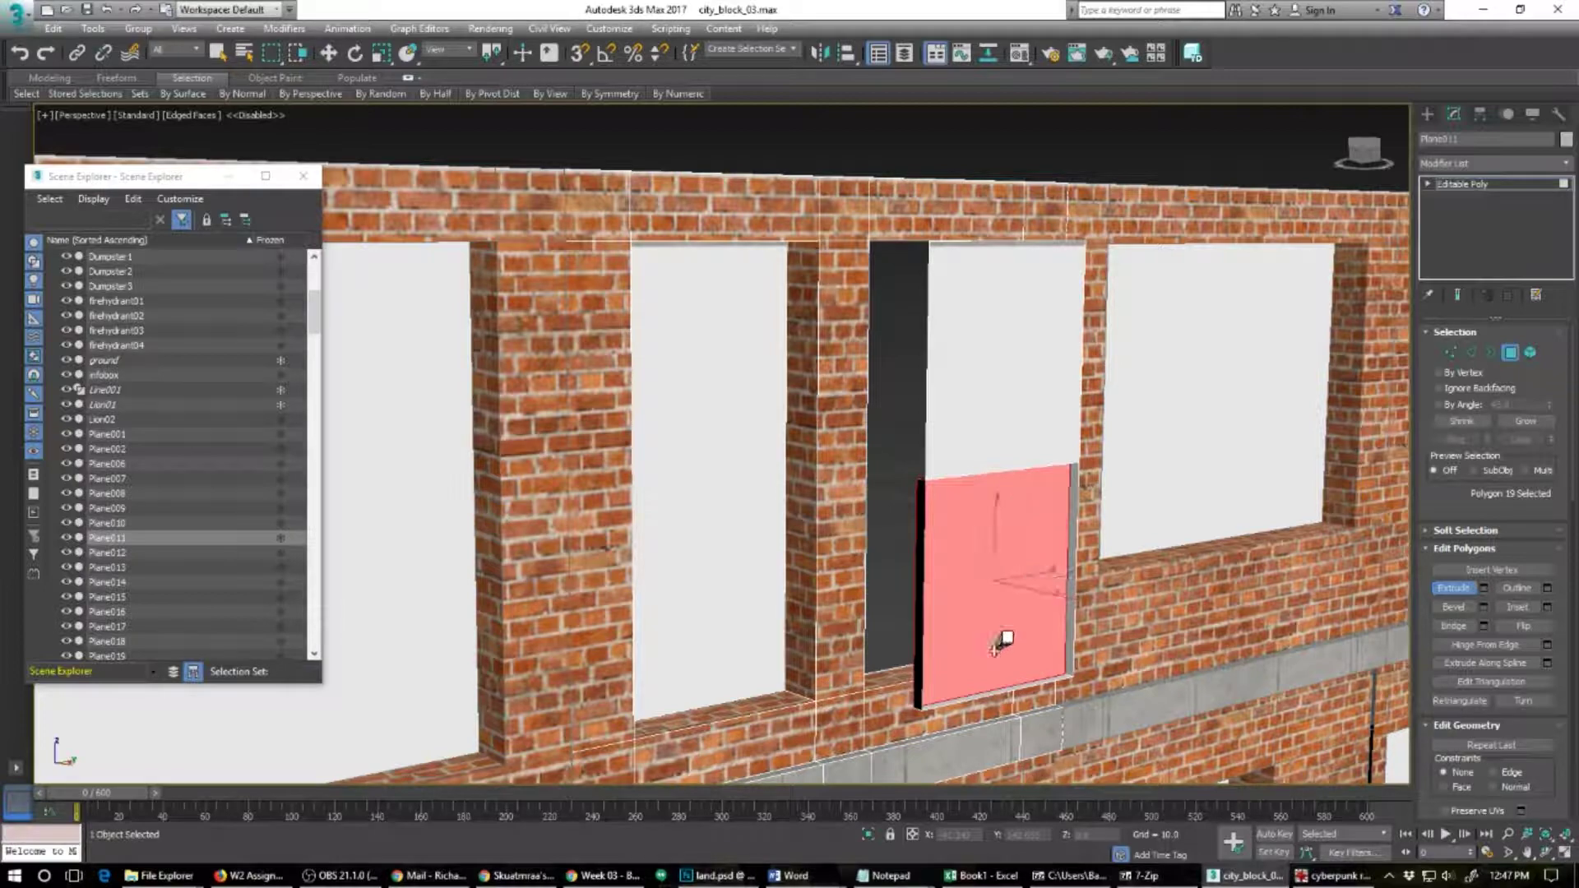
Step: Add the upper half to the polygon selection and inset both halves to form a narrow frame around each pane
{"action": "middle_click_drag", "start_coordinate": [922, 593], "coordinate": [846, 574], "text": "alt"}
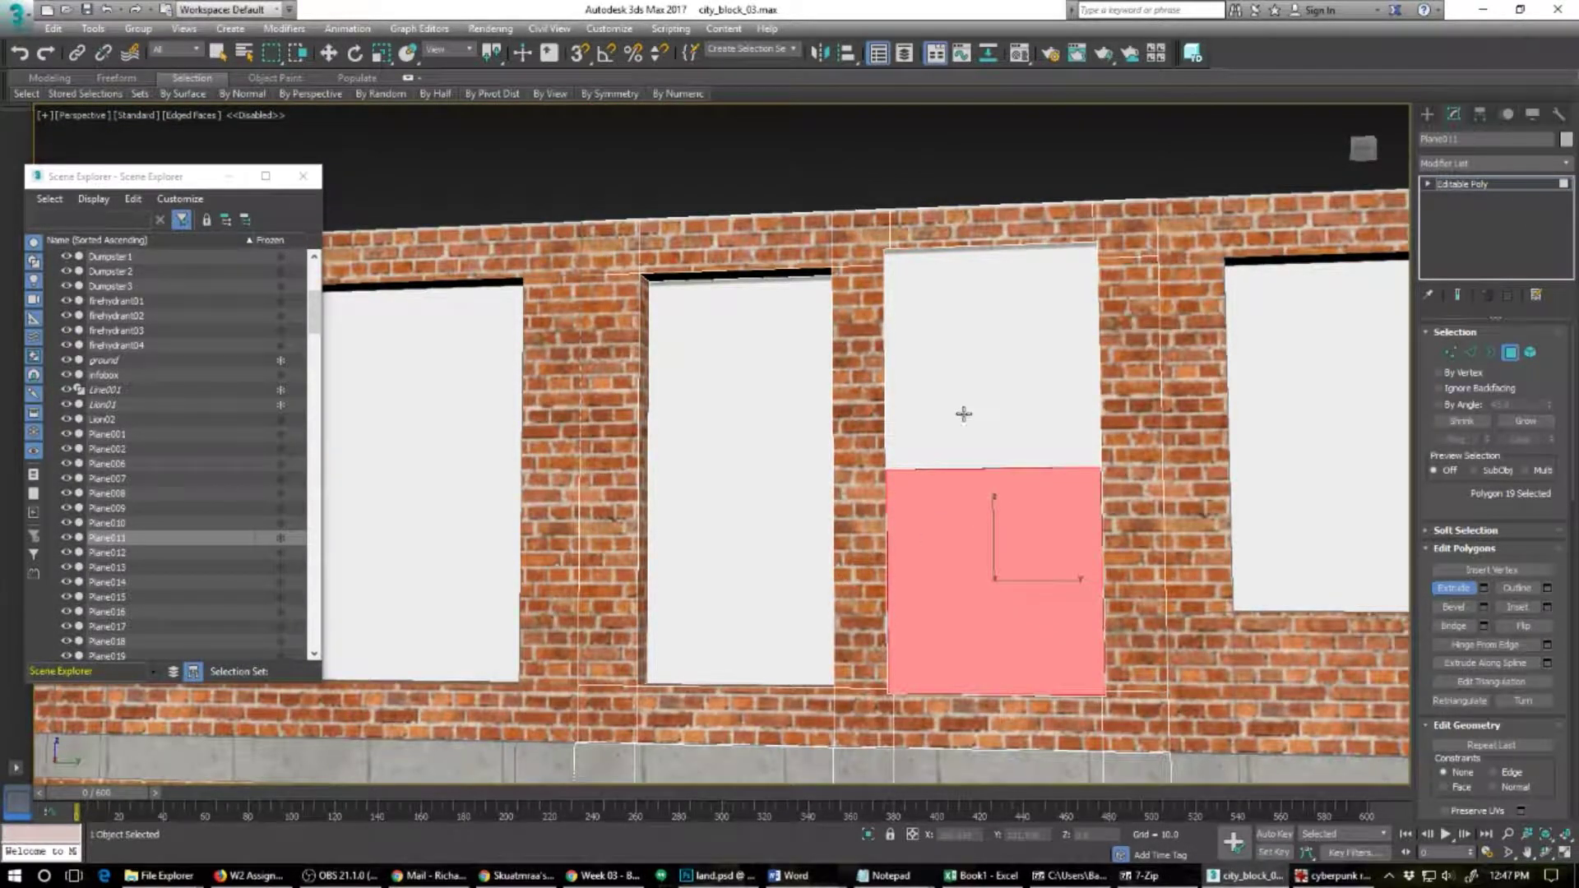
{"action": "left_click", "coordinate": [964, 411], "text": "ctrl"}
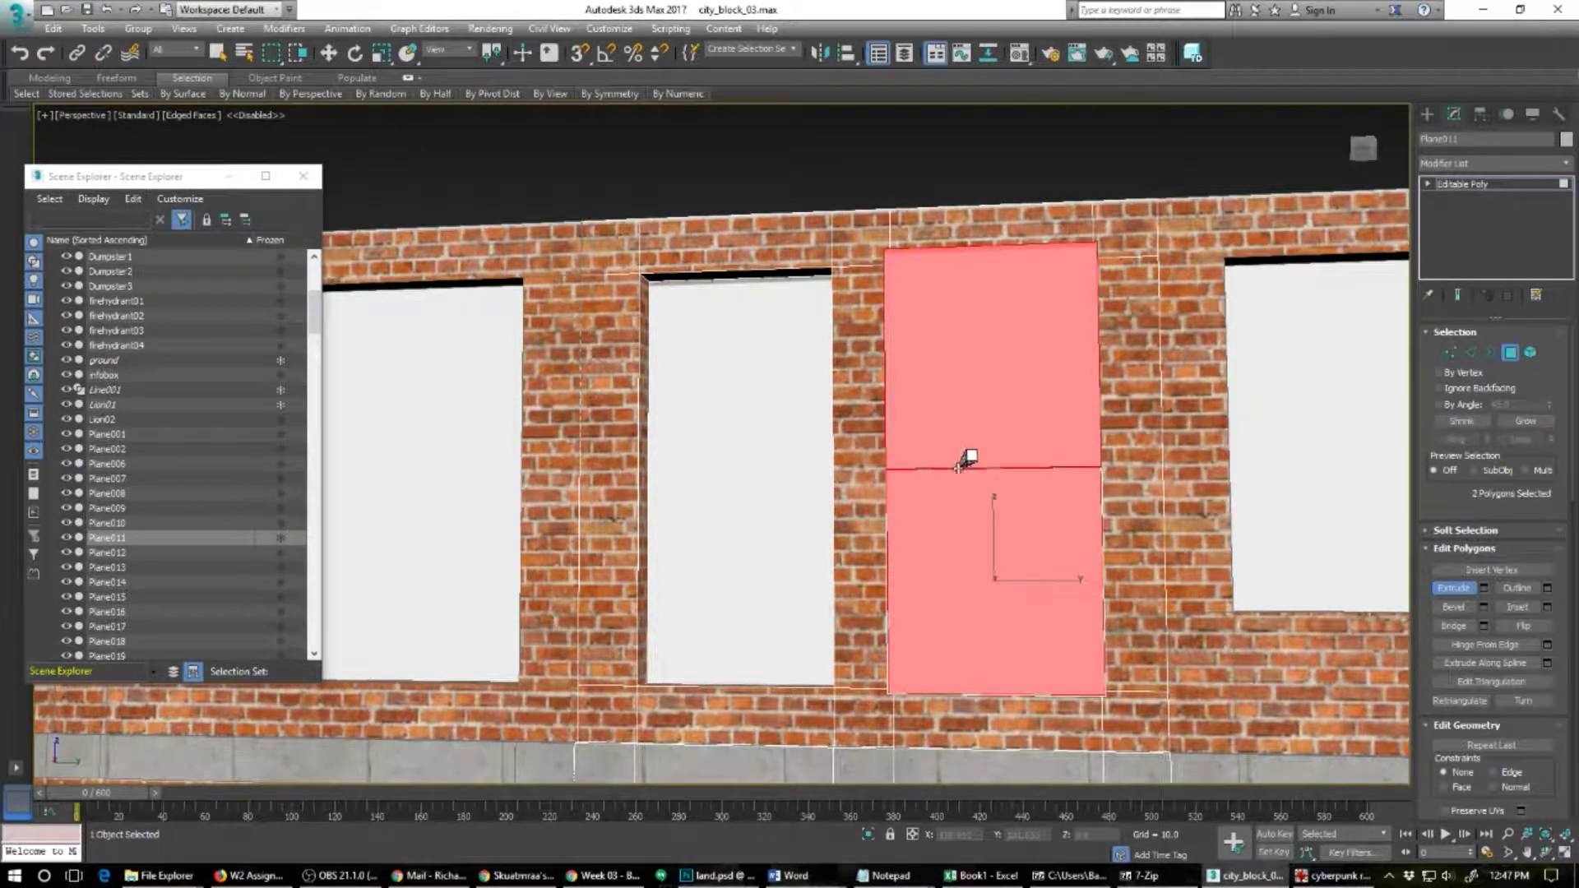
{"action": "key", "text": "w"}
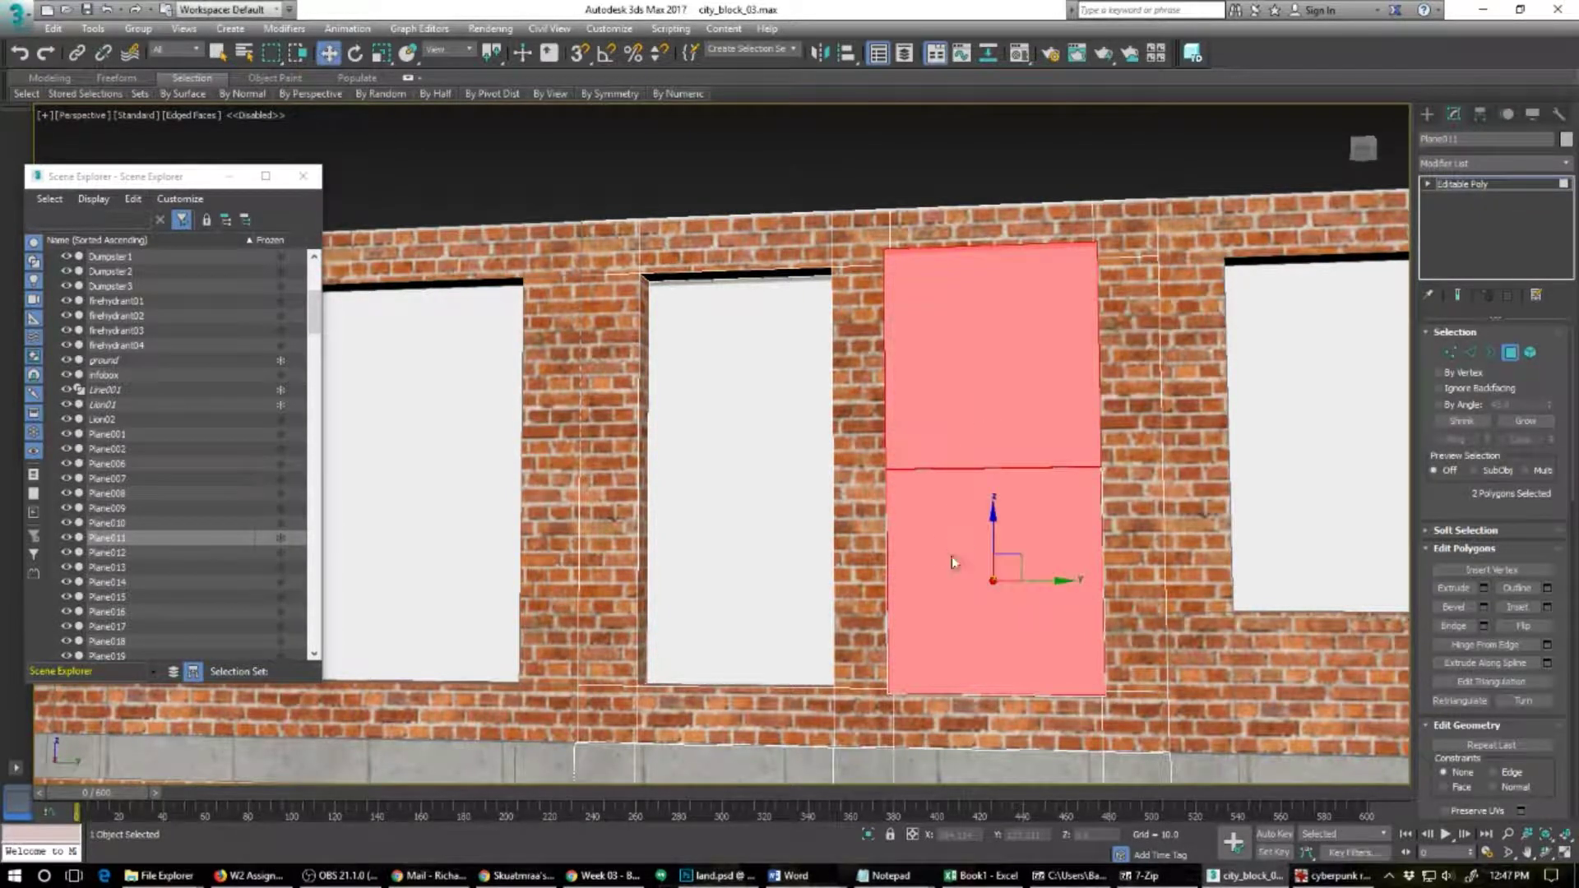
{"action": "right_click", "coordinate": [951, 556]}
{"action": "left_click", "coordinate": [923, 625]}
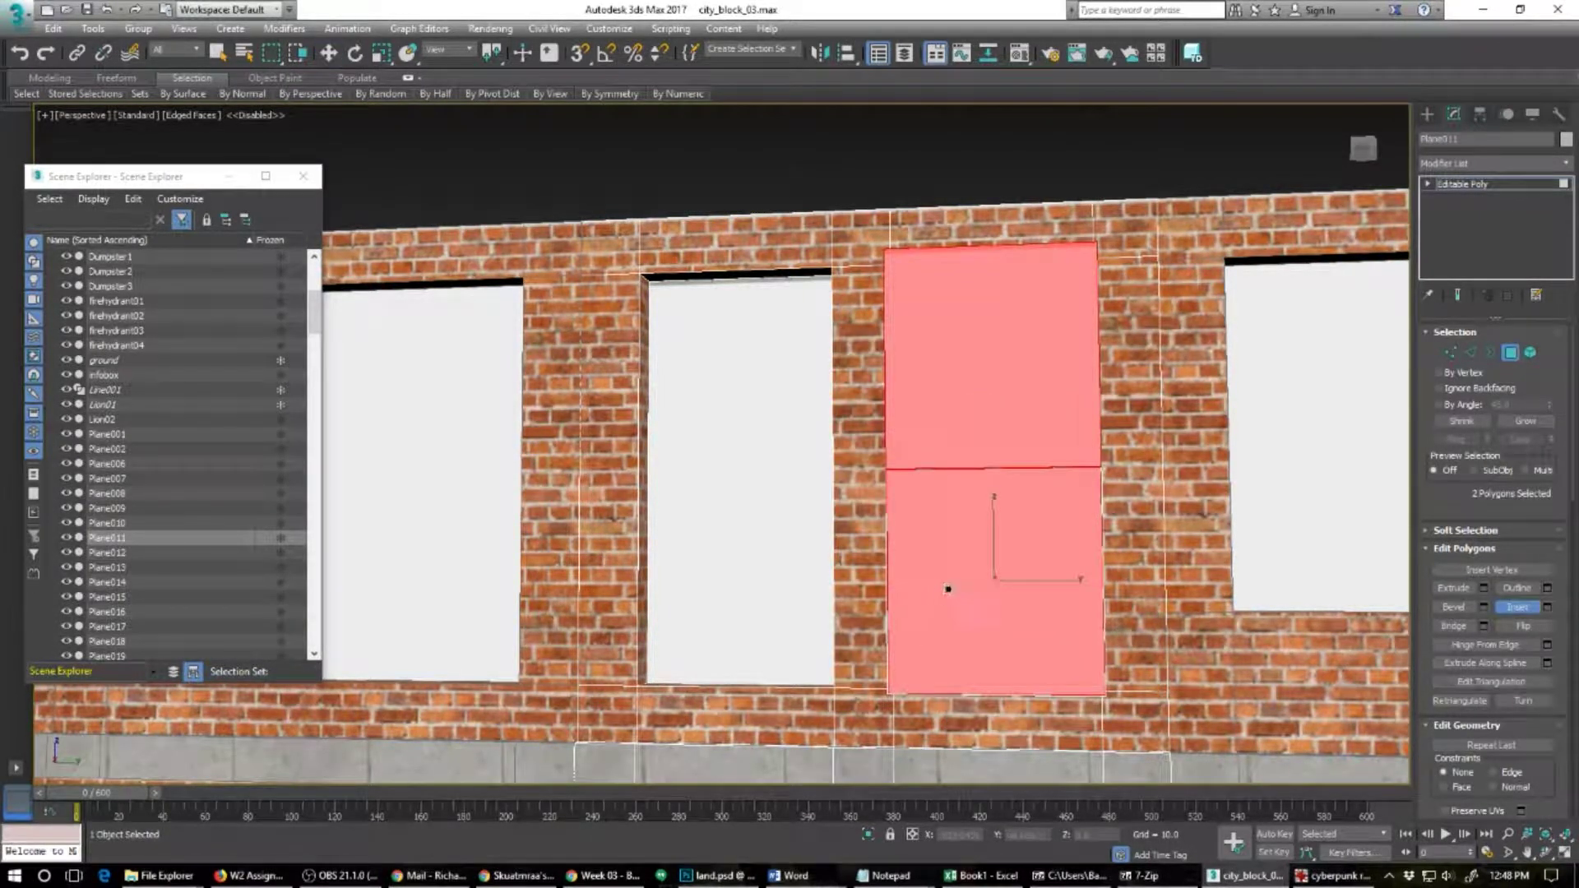
{"action": "left_click_drag", "start_coordinate": [948, 589], "coordinate": [950, 588]}
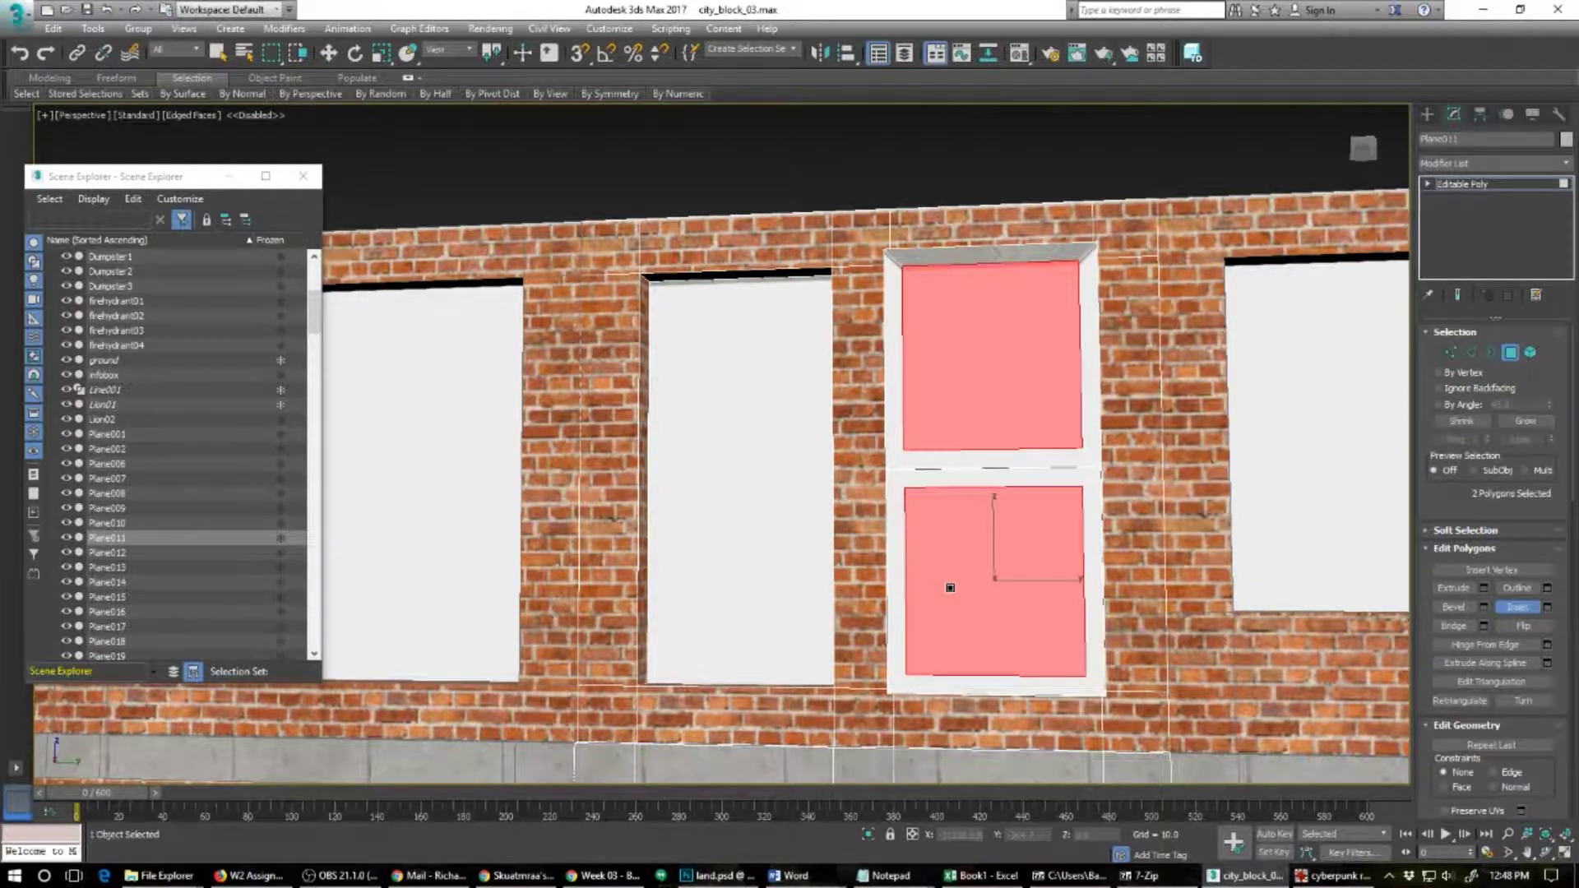
{"action": "middle_click_drag", "start_coordinate": [904, 500], "coordinate": [872, 536], "text": "alt"}
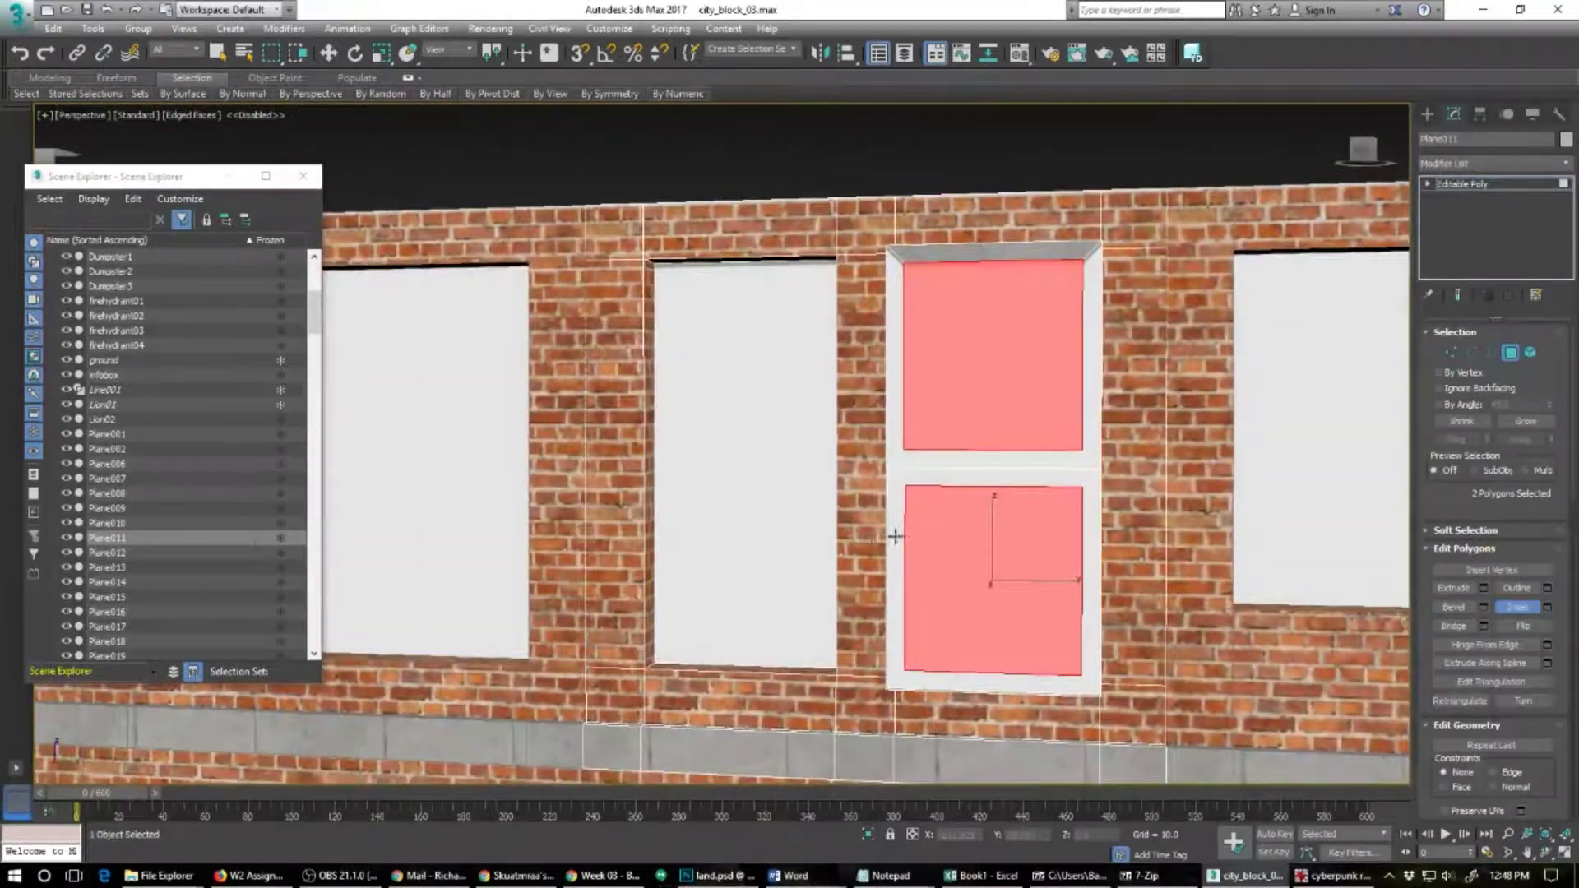
Step: Extrude the two inset panes inward to recess them in the frame, and adjust their depth along X
{"action": "key", "text": "w"}
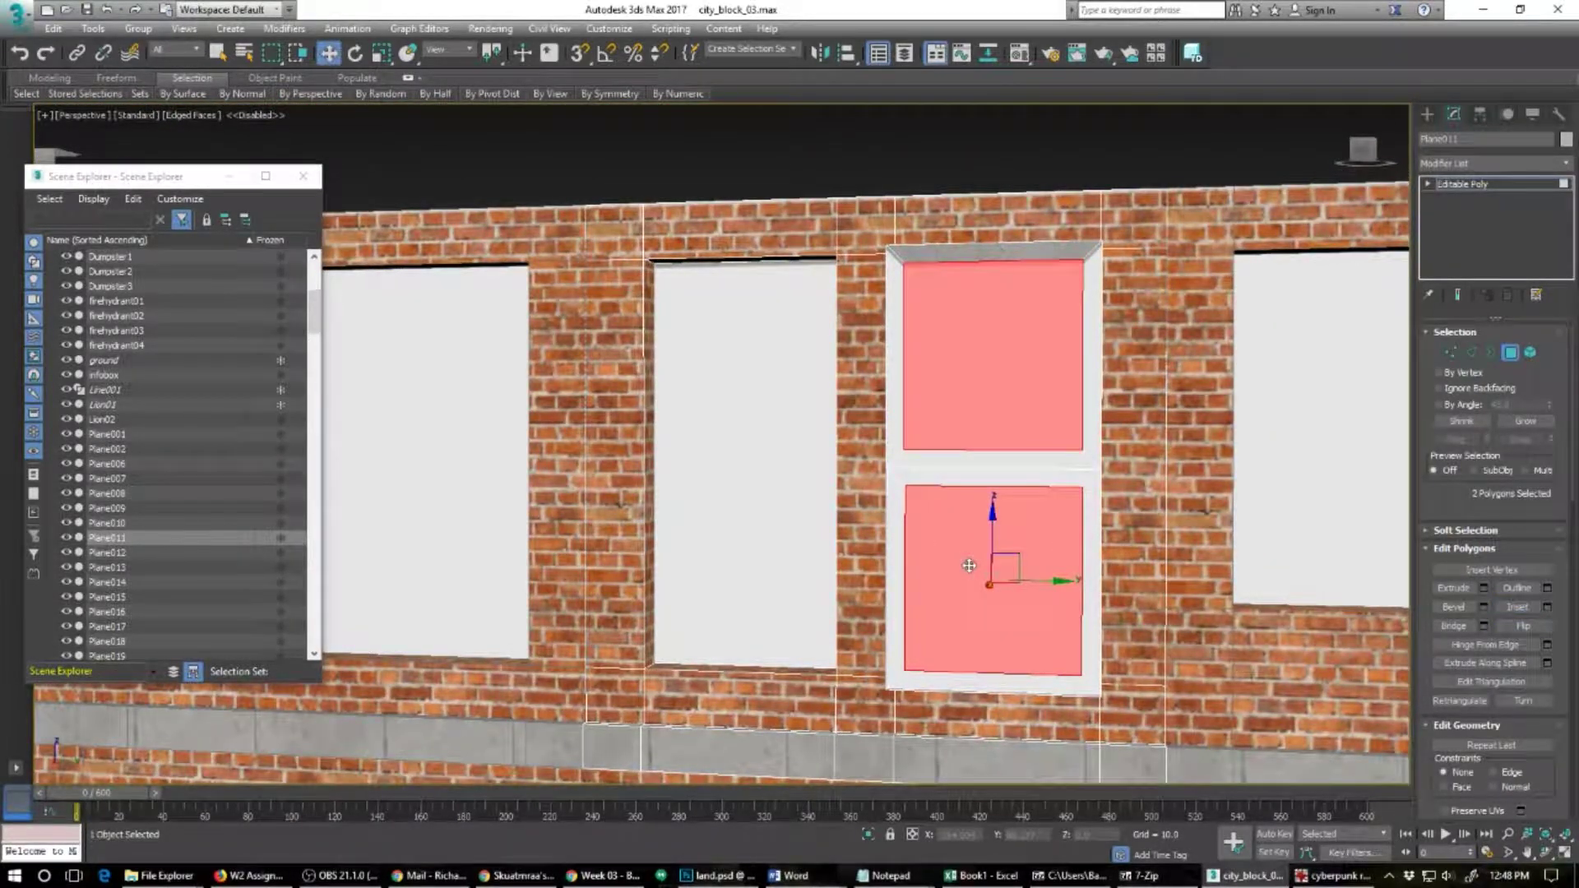
{"action": "right_click", "coordinate": [968, 565]}
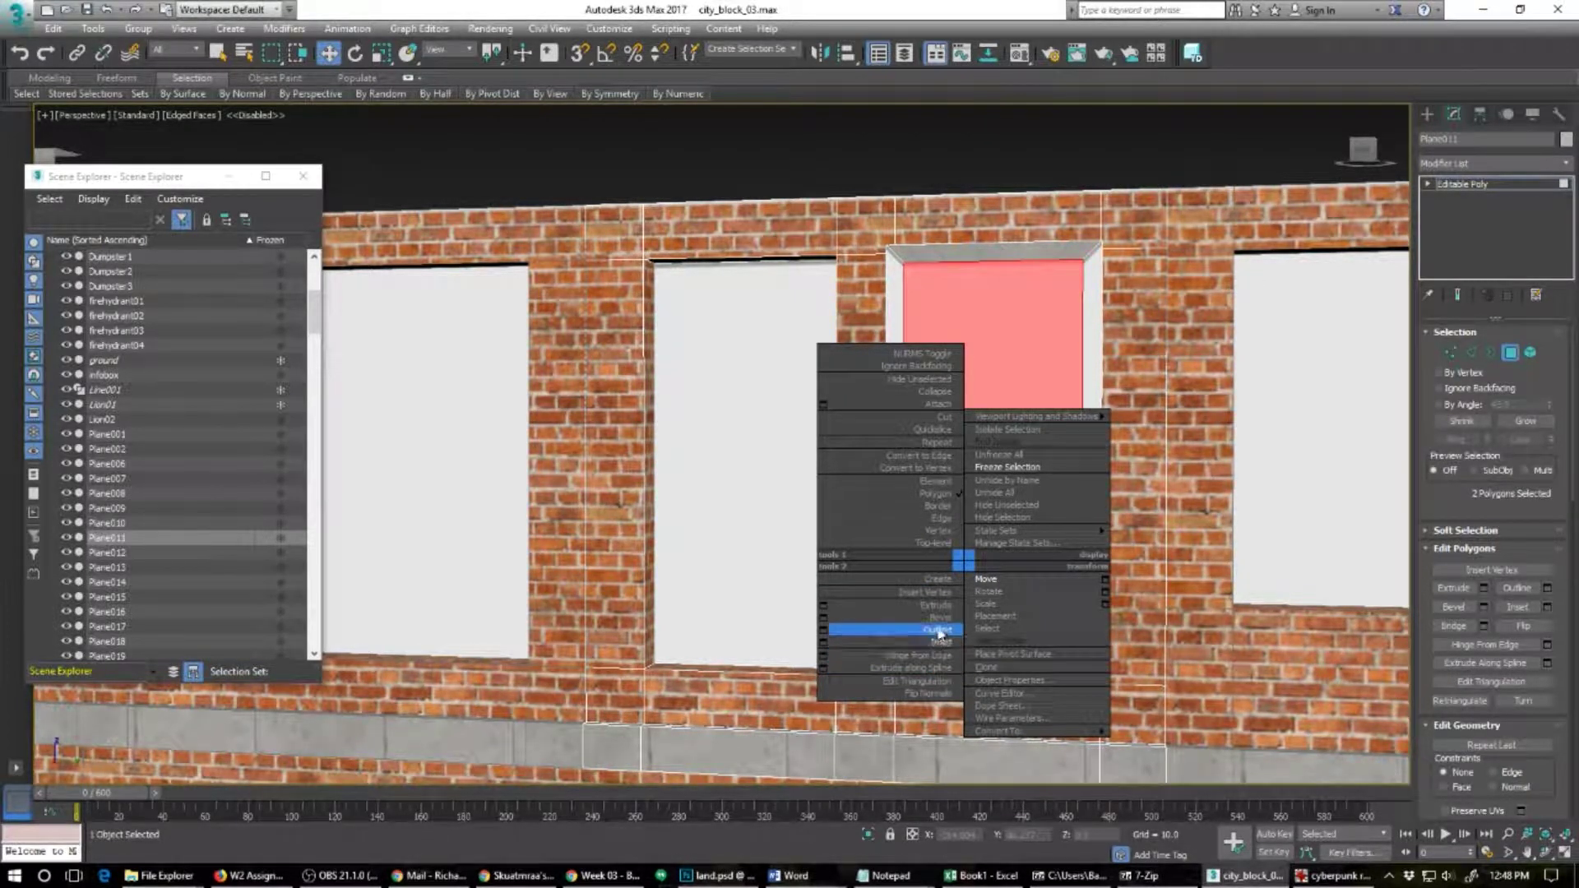
{"action": "left_click", "coordinate": [938, 606]}
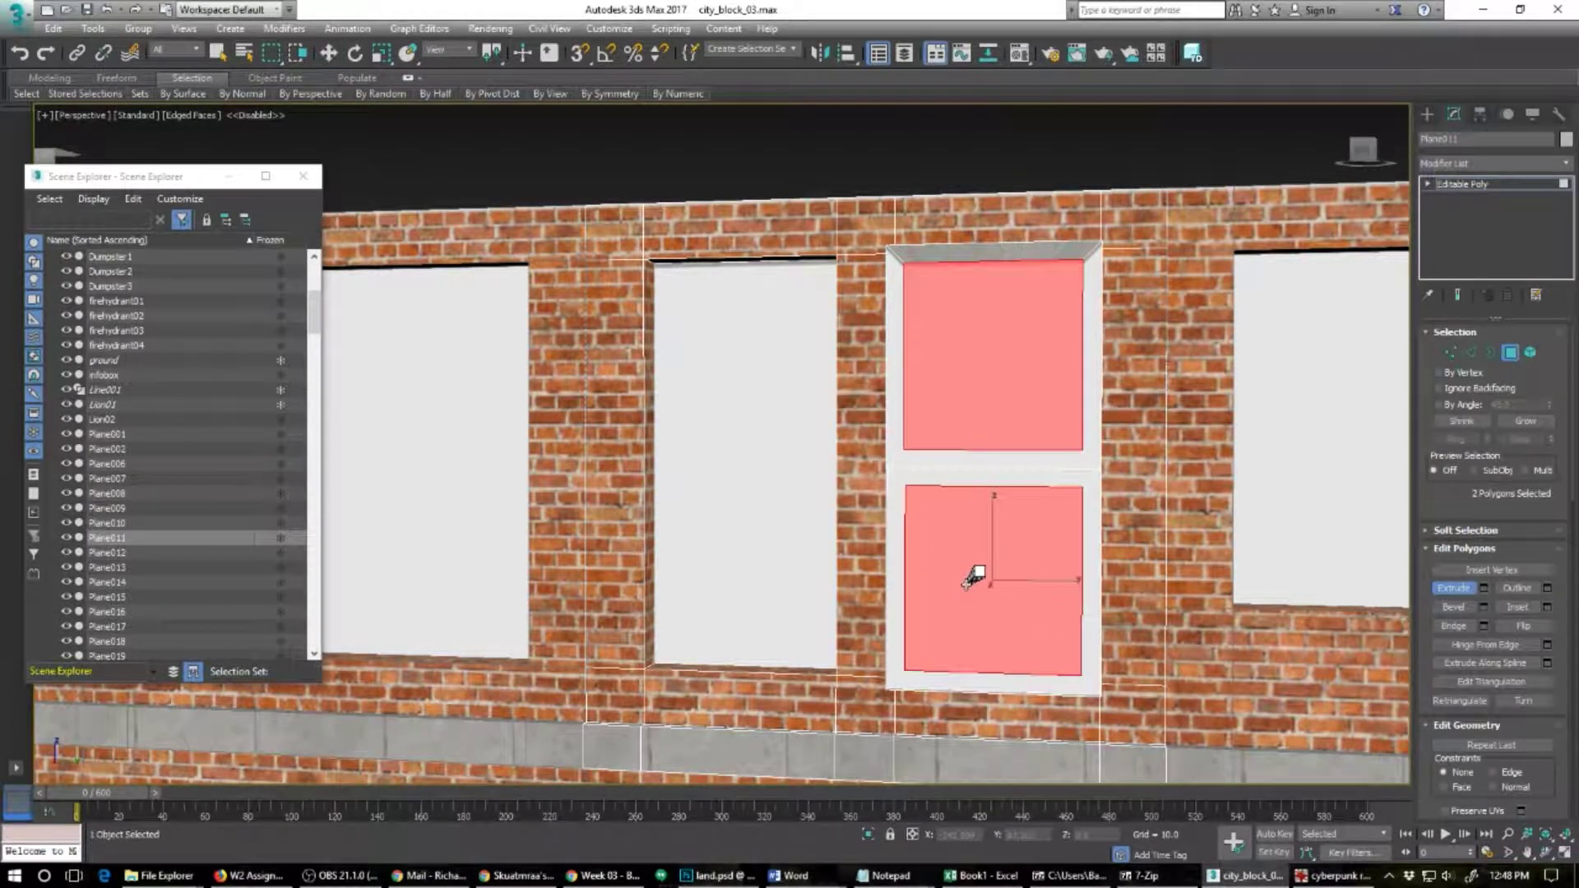
{"action": "middle_click_drag", "start_coordinate": [824, 556], "coordinate": [906, 600], "text": "alt"}
{"action": "right_click", "coordinate": [1006, 581]}
{"action": "right_click", "coordinate": [1006, 580]}
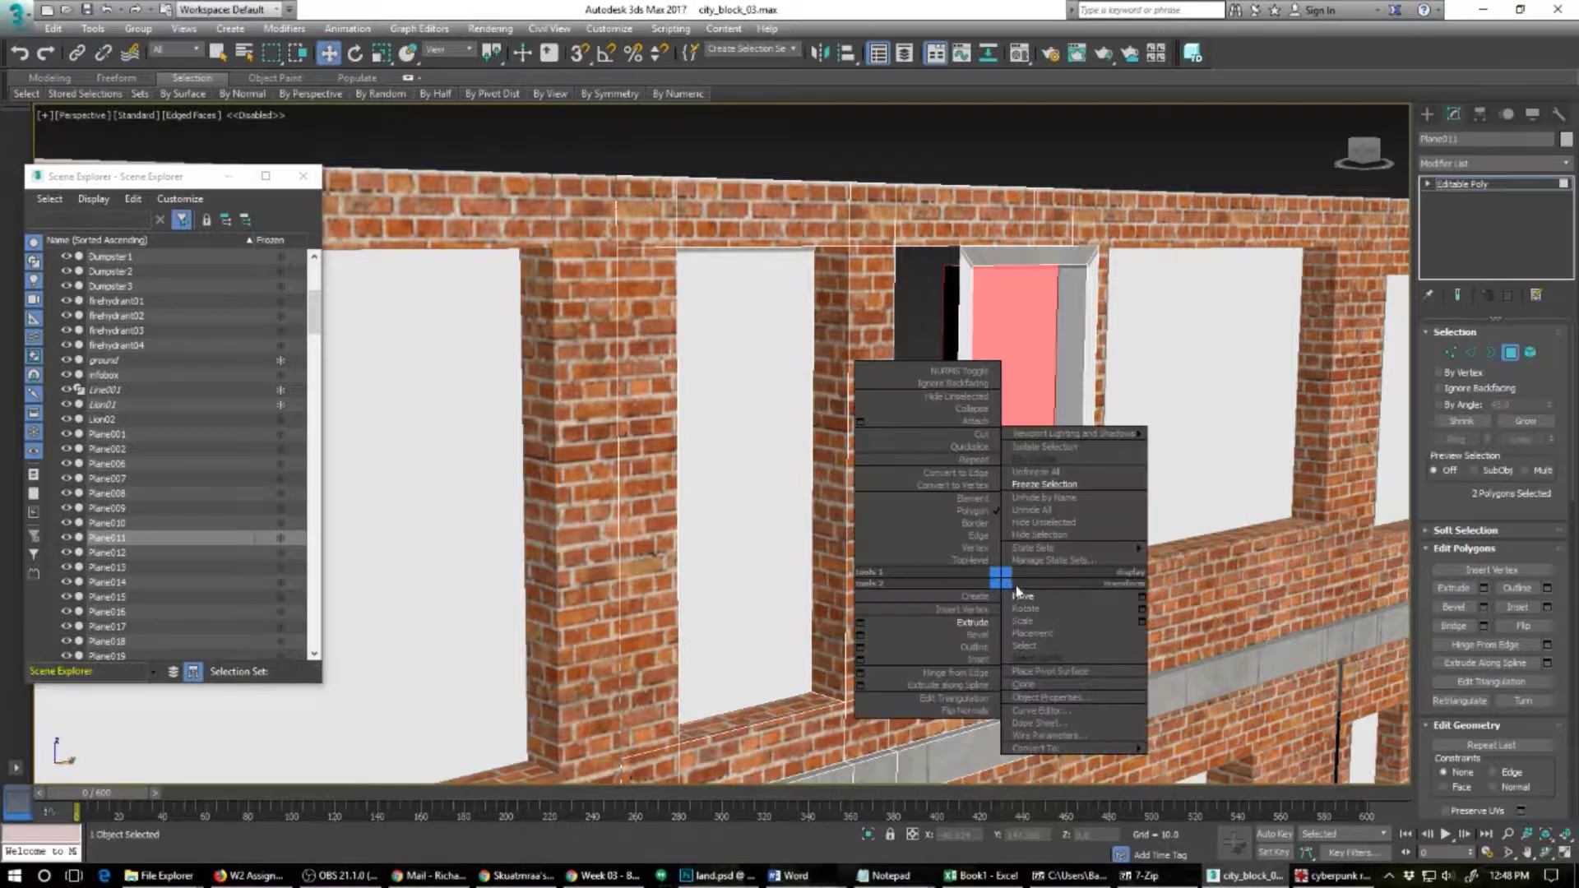
{"action": "left_click", "coordinate": [1025, 597]}
{"action": "left_click_drag", "start_coordinate": [1029, 582], "coordinate": [1050, 591]}
{"action": "middle_click_drag", "start_coordinate": [1033, 620], "coordinate": [932, 606], "text": "alt"}
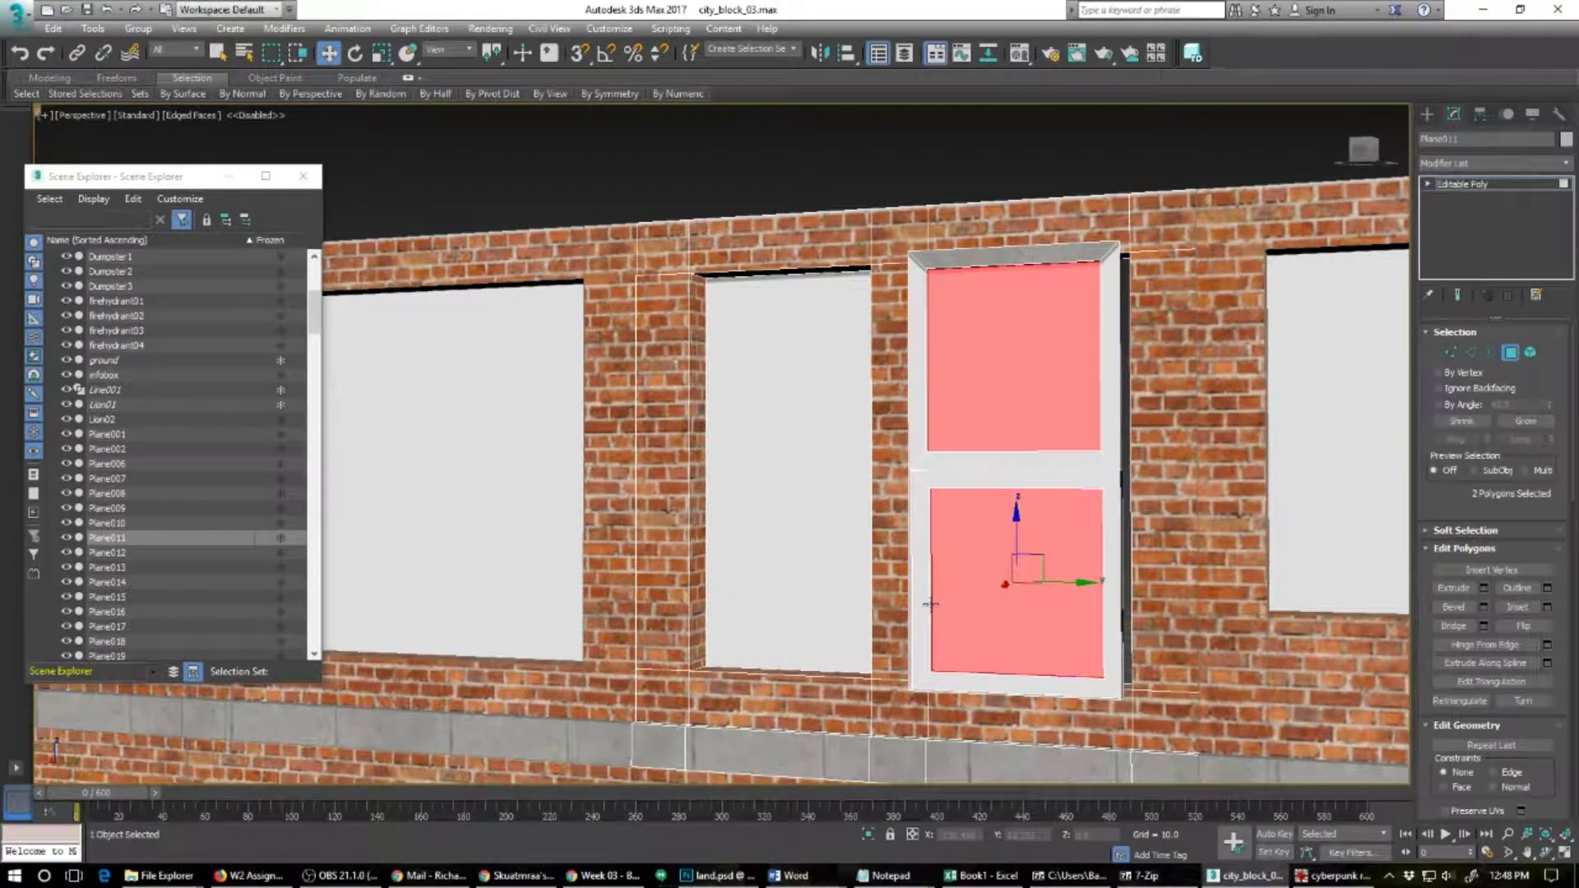
Step: Switch to the cyberpunk reference collage in IrfanView and examine the tall windows in the old-town street photo up close
{"action": "left_click", "coordinate": [1287, 878]}
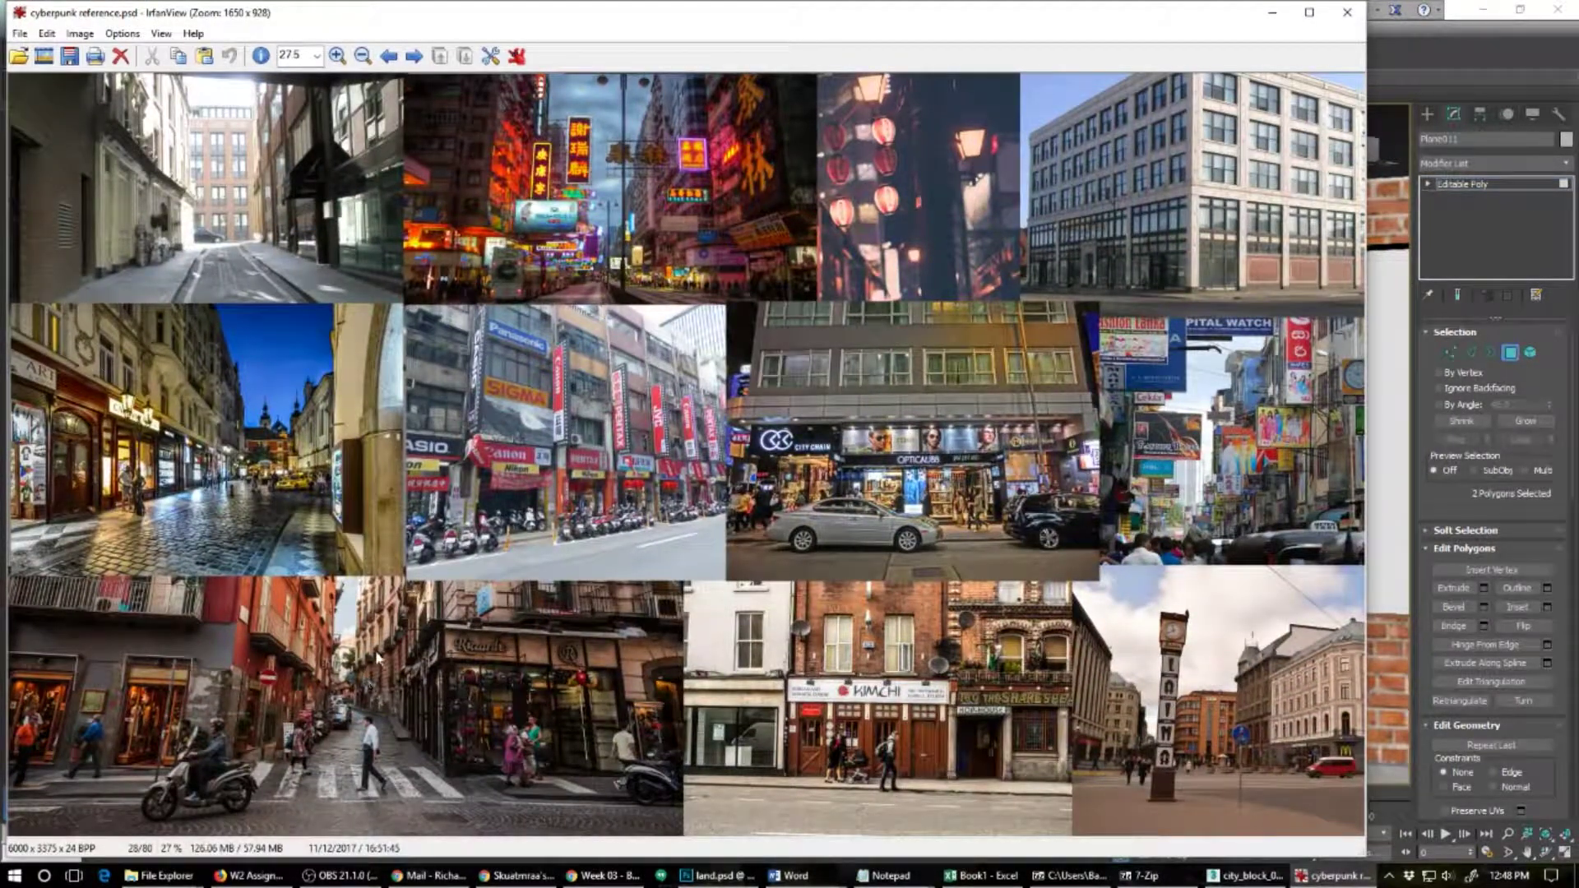
{"action": "left_click_drag", "start_coordinate": [83, 338], "coordinate": [128, 391]}
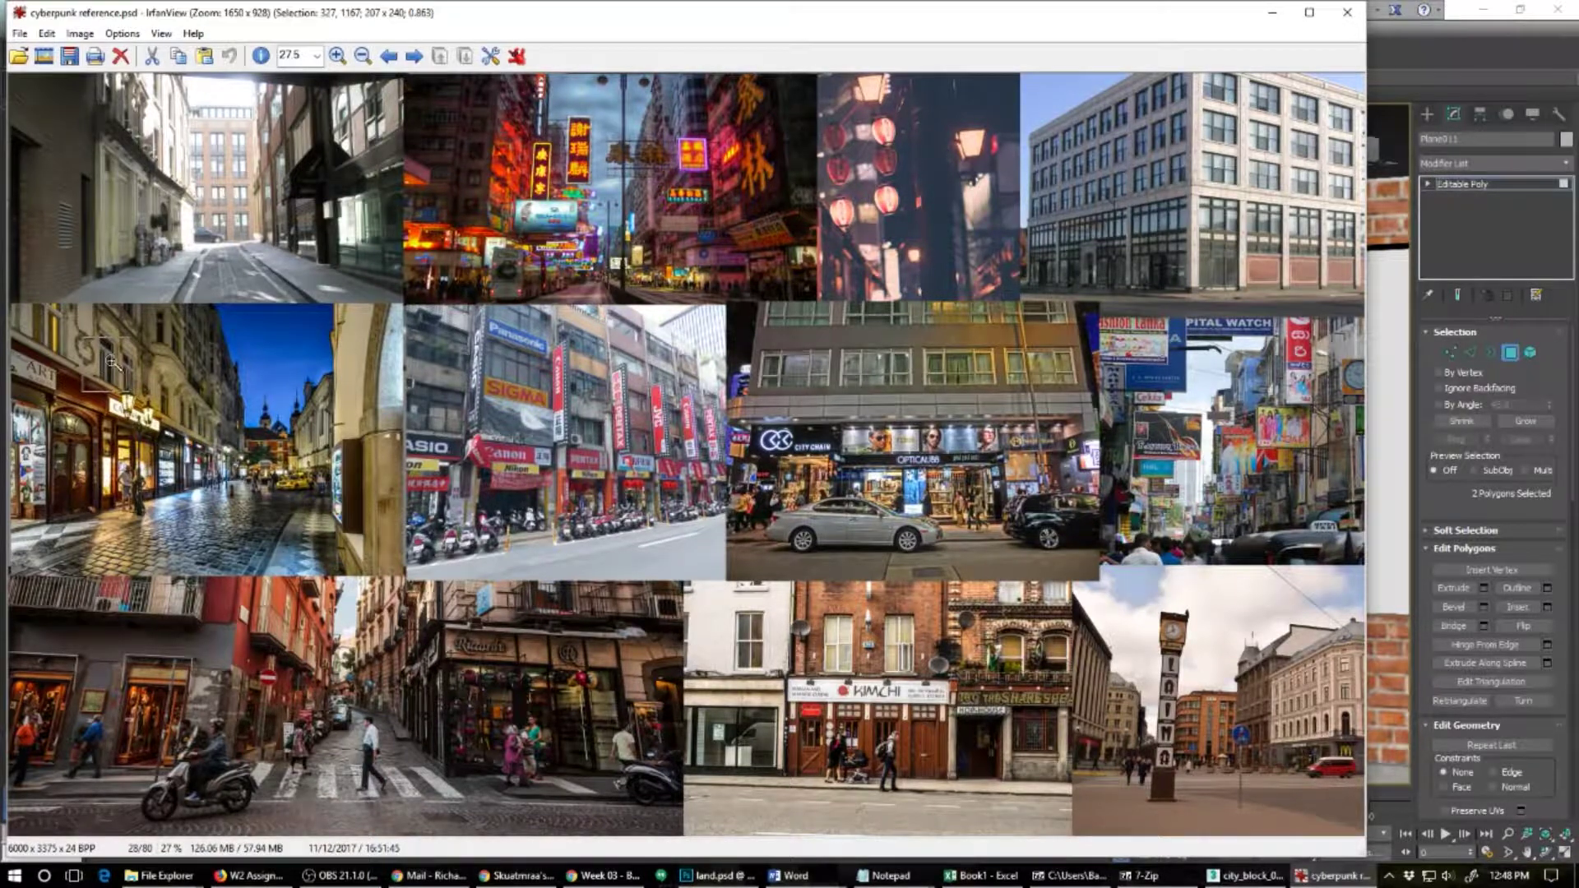
{"action": "left_click", "coordinate": [107, 362]}
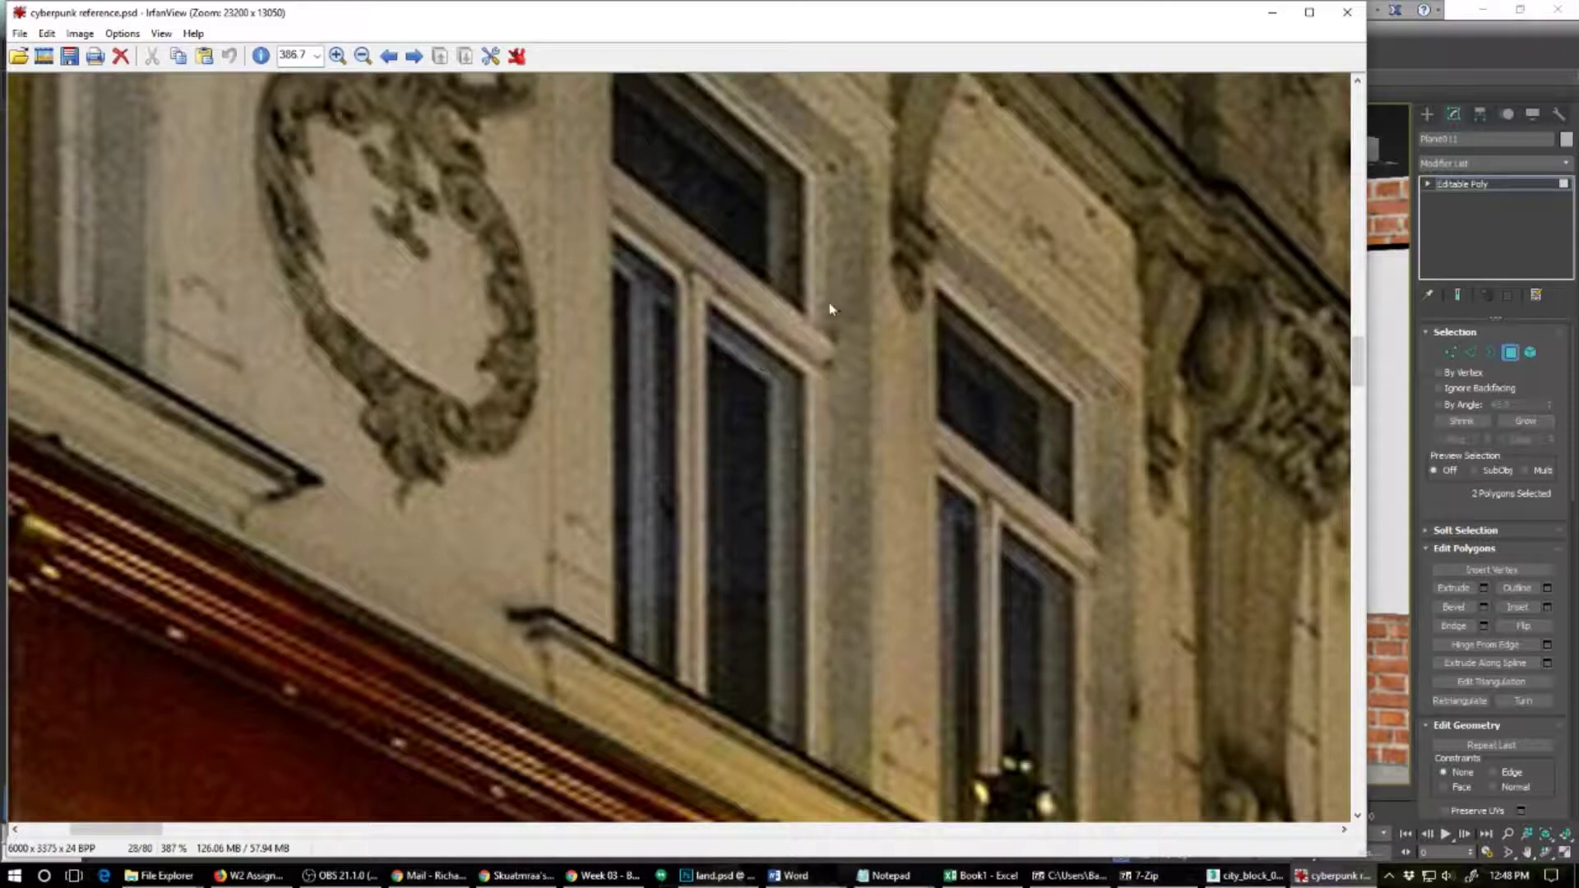
Step: Study the other window styles in the reference collage, including the curtained hotel windows above the City Chain shop, and return to 3ds Max
{"action": "scroll", "coordinate": [829, 310], "scroll_direction": "down", "scroll_amount": 9, "text": "ctrl"}
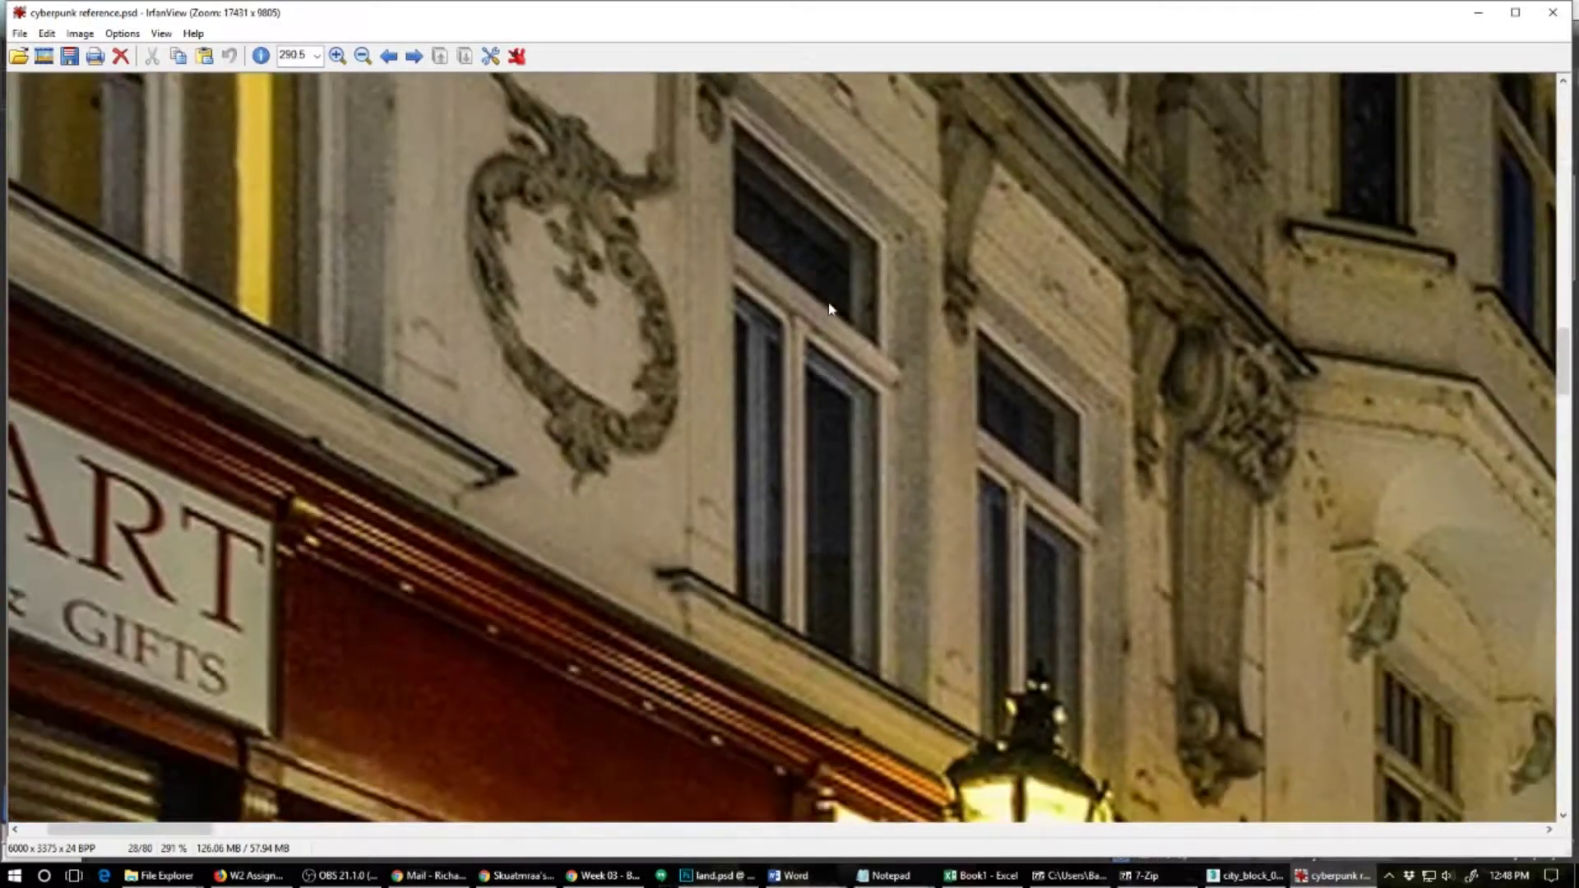
{"action": "scroll", "coordinate": [829, 309], "scroll_direction": "down", "scroll_amount": 4, "text": "ctrl"}
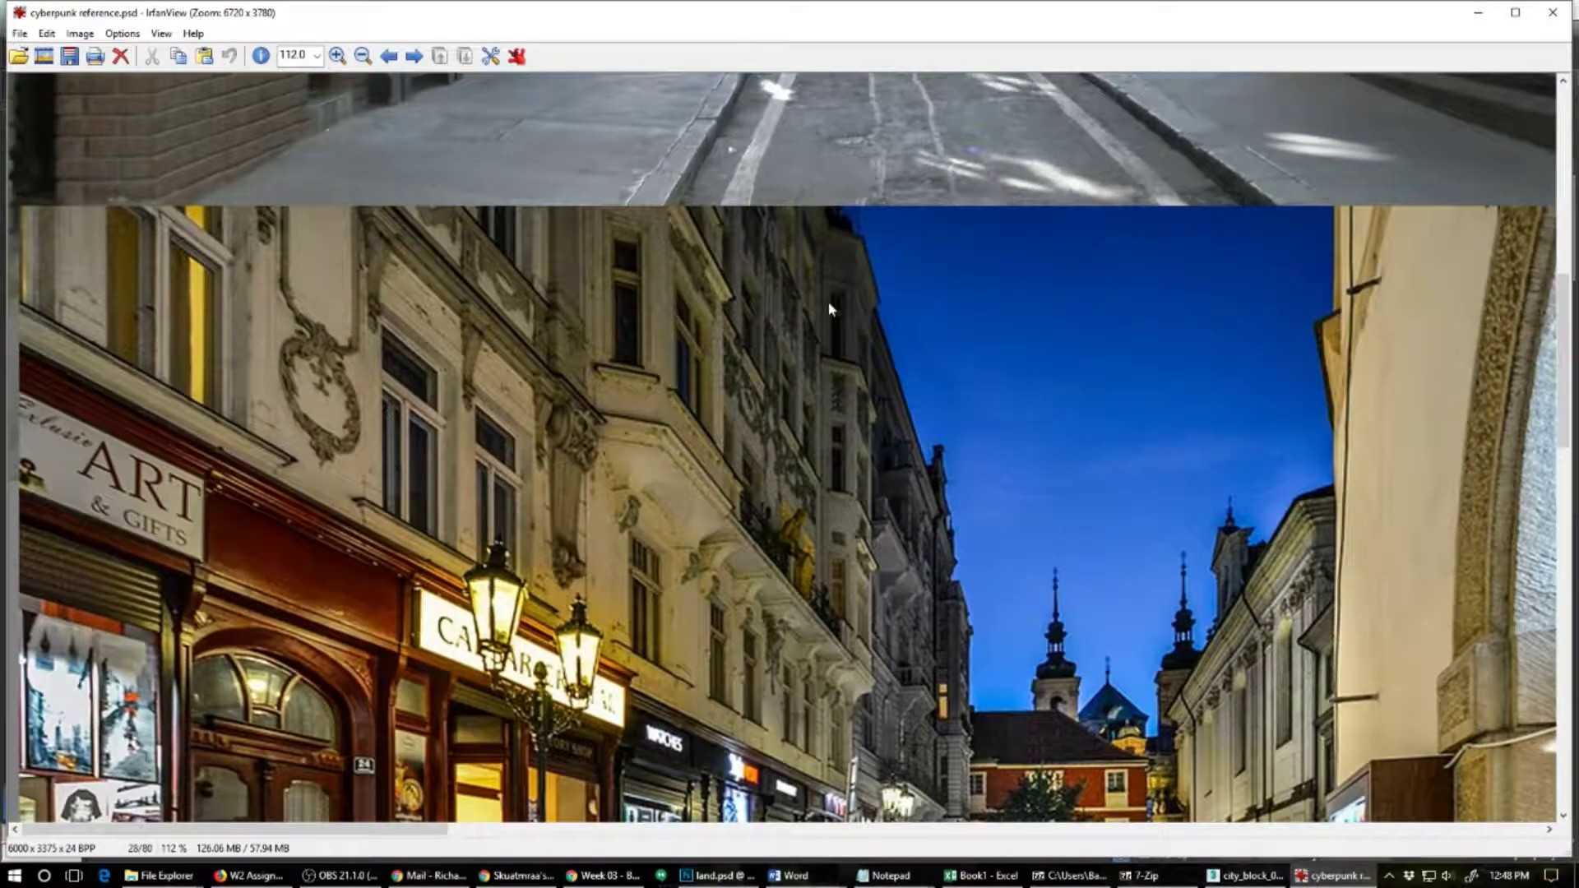
{"action": "key", "text": "alt"}
{"action": "scroll", "coordinate": [804, 486], "scroll_direction": "down", "scroll_amount": 9, "text": "ctrl"}
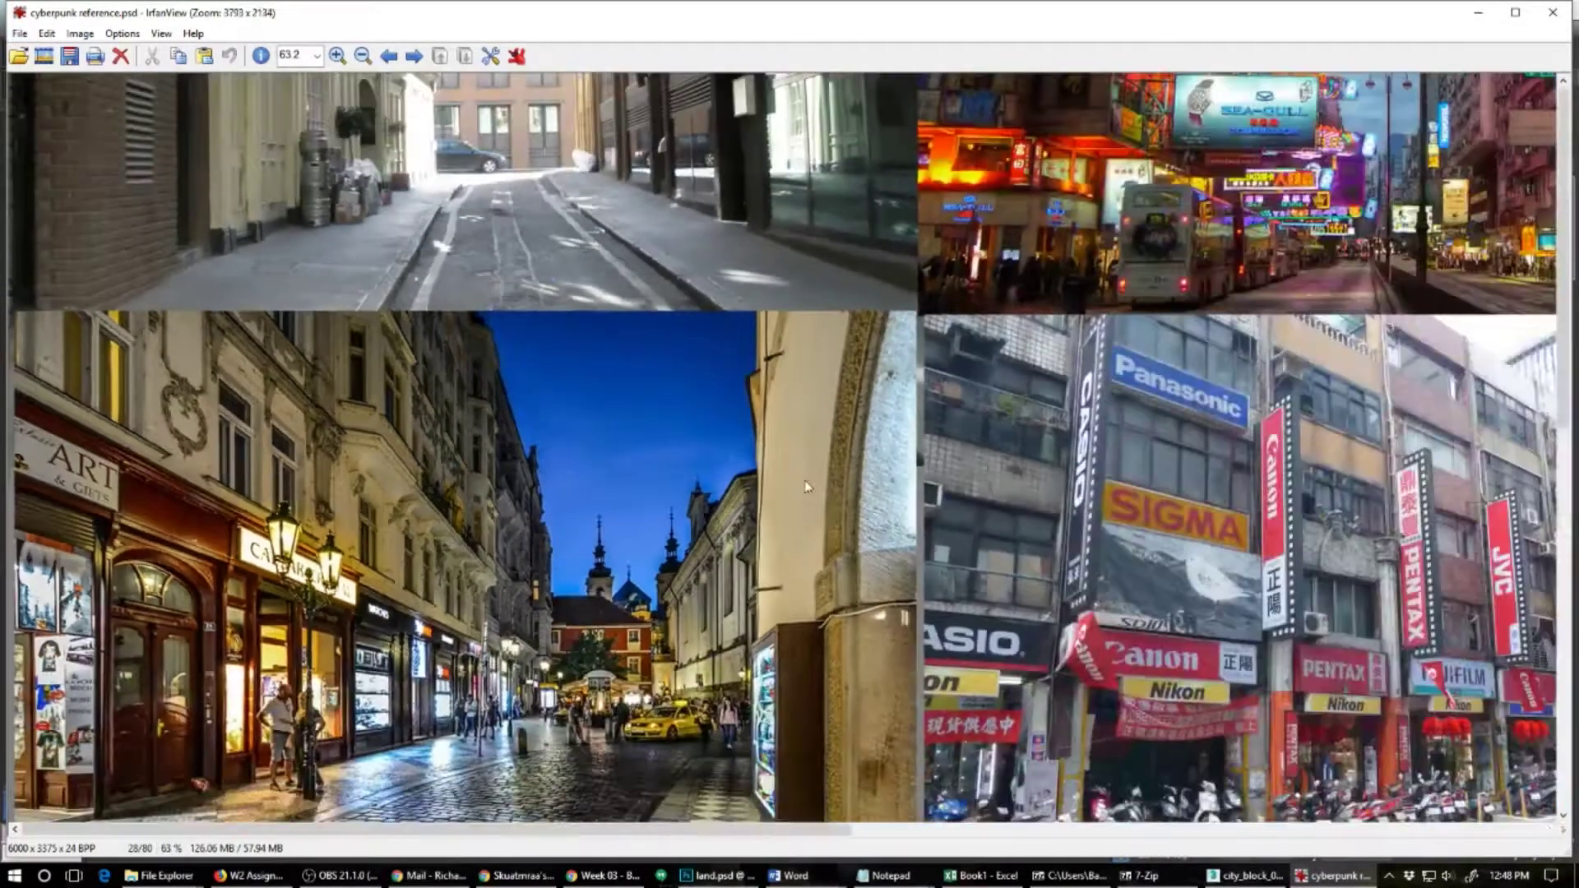
{"action": "scroll", "coordinate": [807, 486], "scroll_direction": "down", "scroll_amount": 2, "text": "ctrl"}
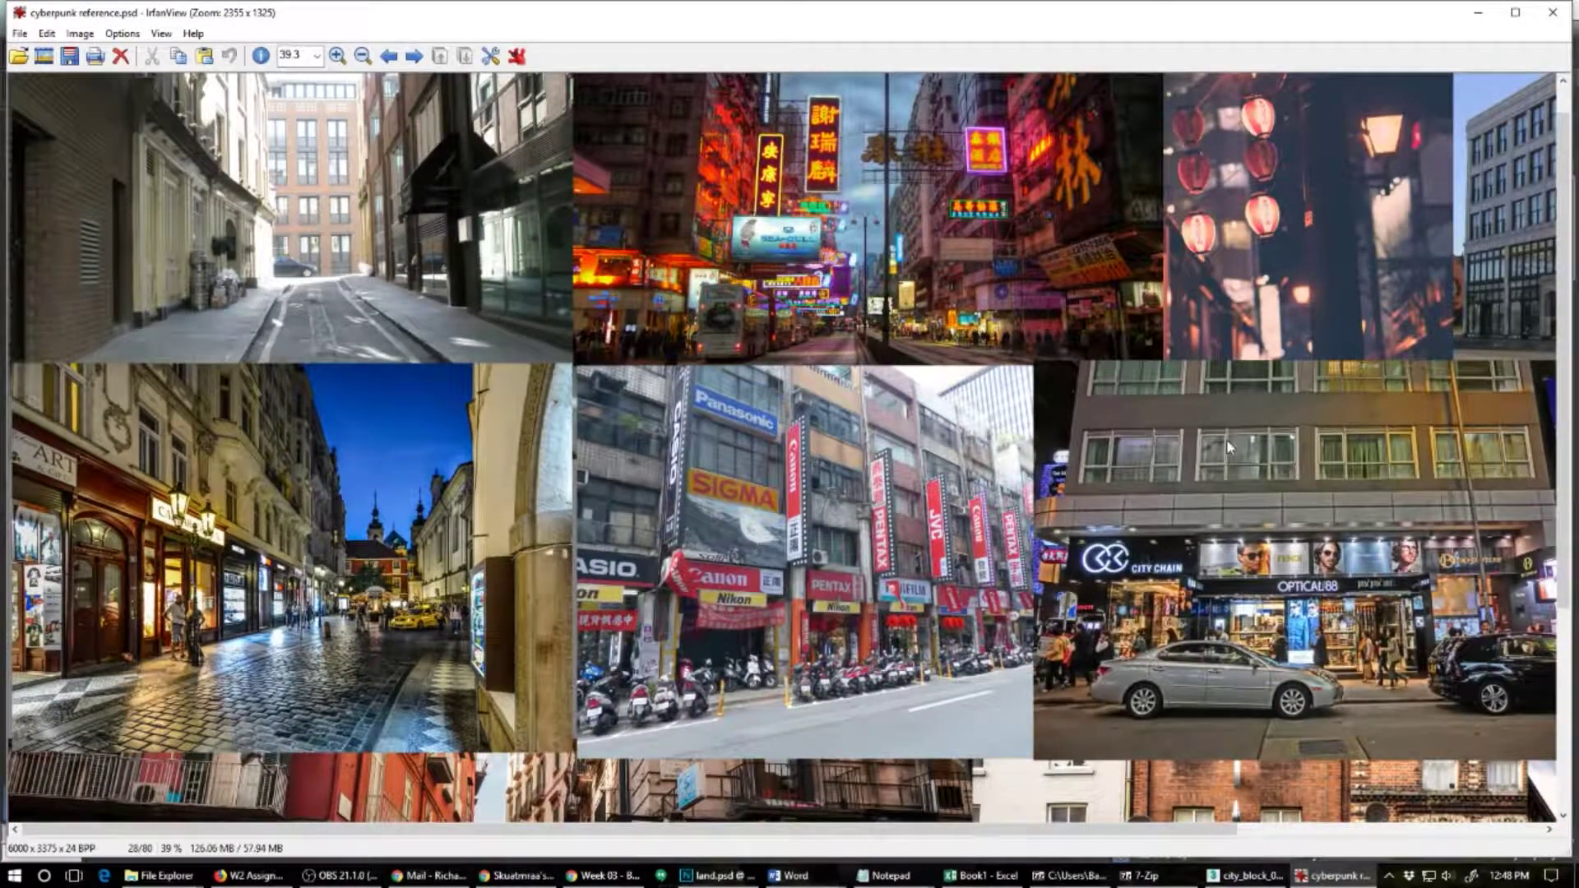
{"action": "left_click_drag", "start_coordinate": [1246, 430], "coordinate": [1366, 496]}
{"action": "left_click", "coordinate": [1296, 473]}
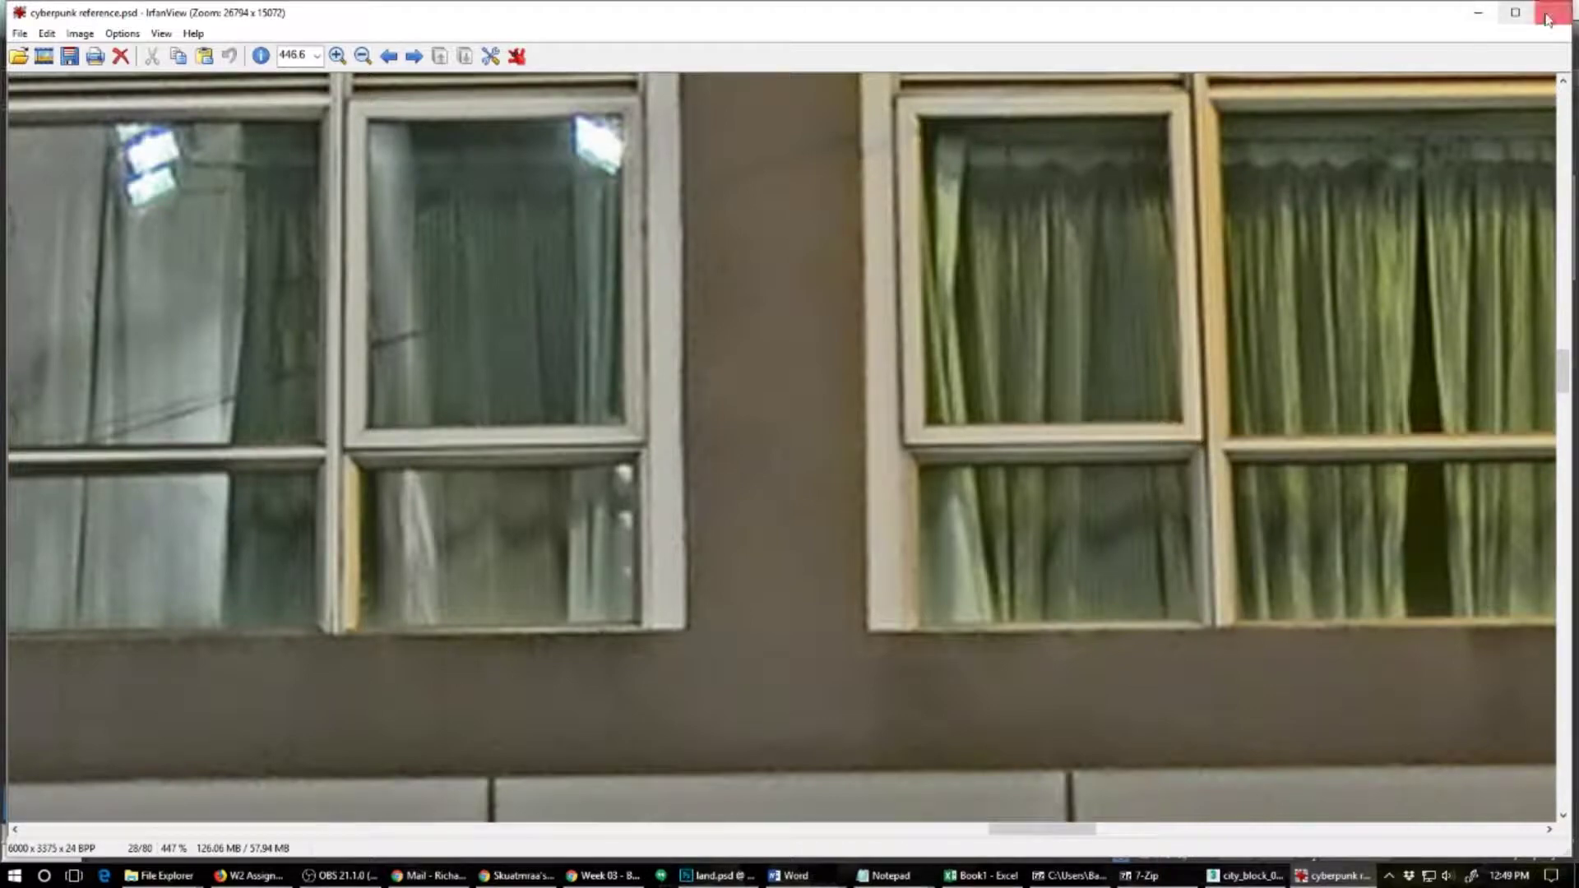
{"action": "left_click", "coordinate": [1478, 13]}
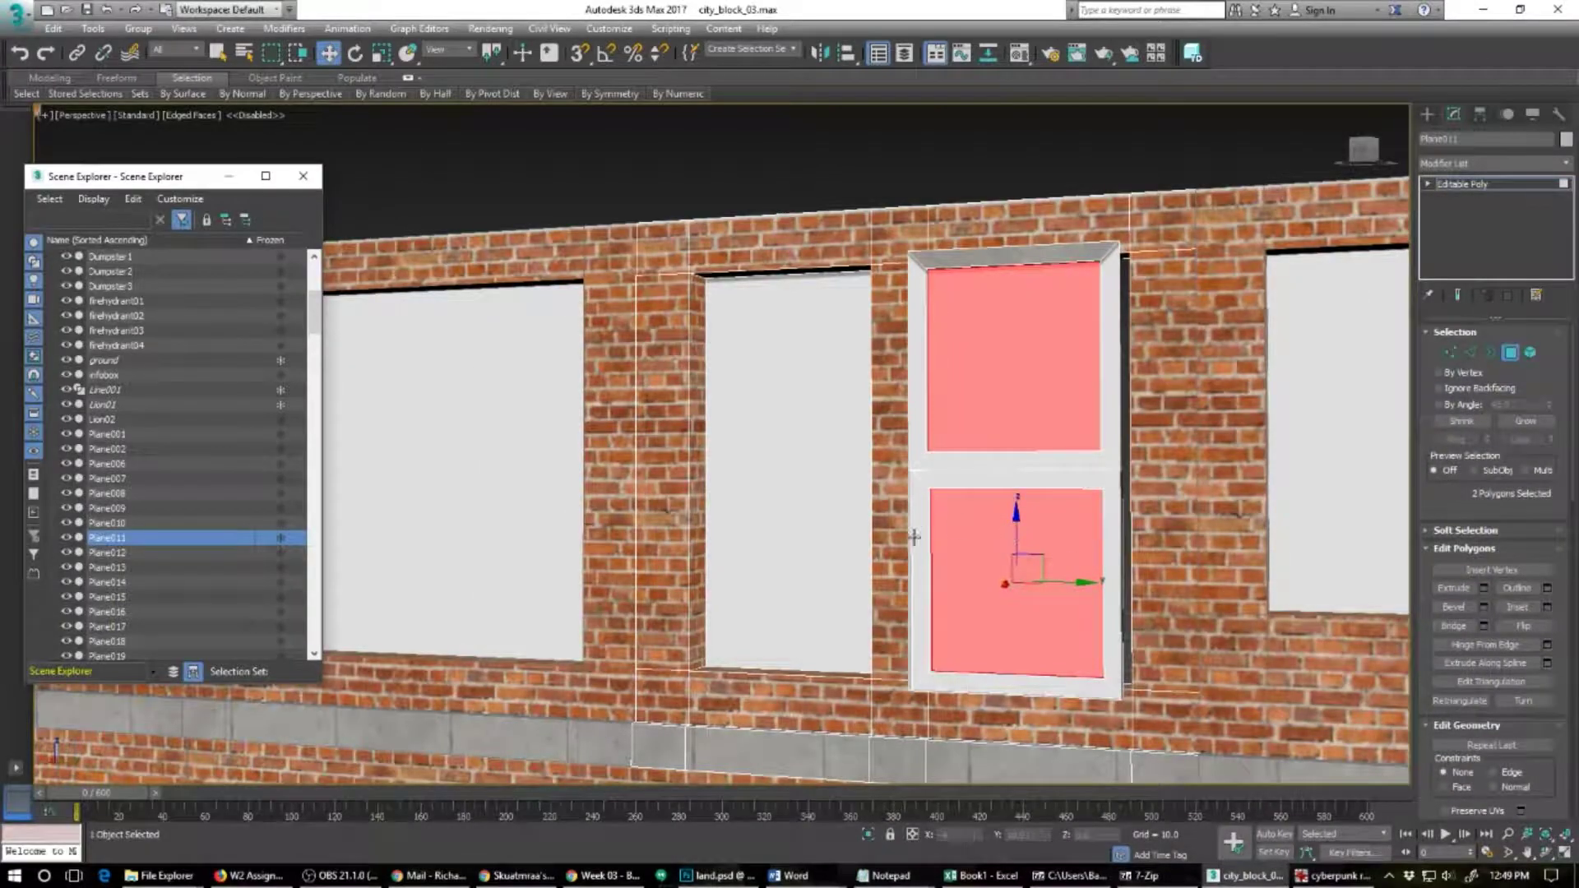
Step: Select the whole sash window as an element and push it back along X into its brick opening
{"action": "middle_click_drag", "start_coordinate": [914, 538], "coordinate": [995, 598], "text": "alt"}
{"action": "right_click", "coordinate": [985, 540]}
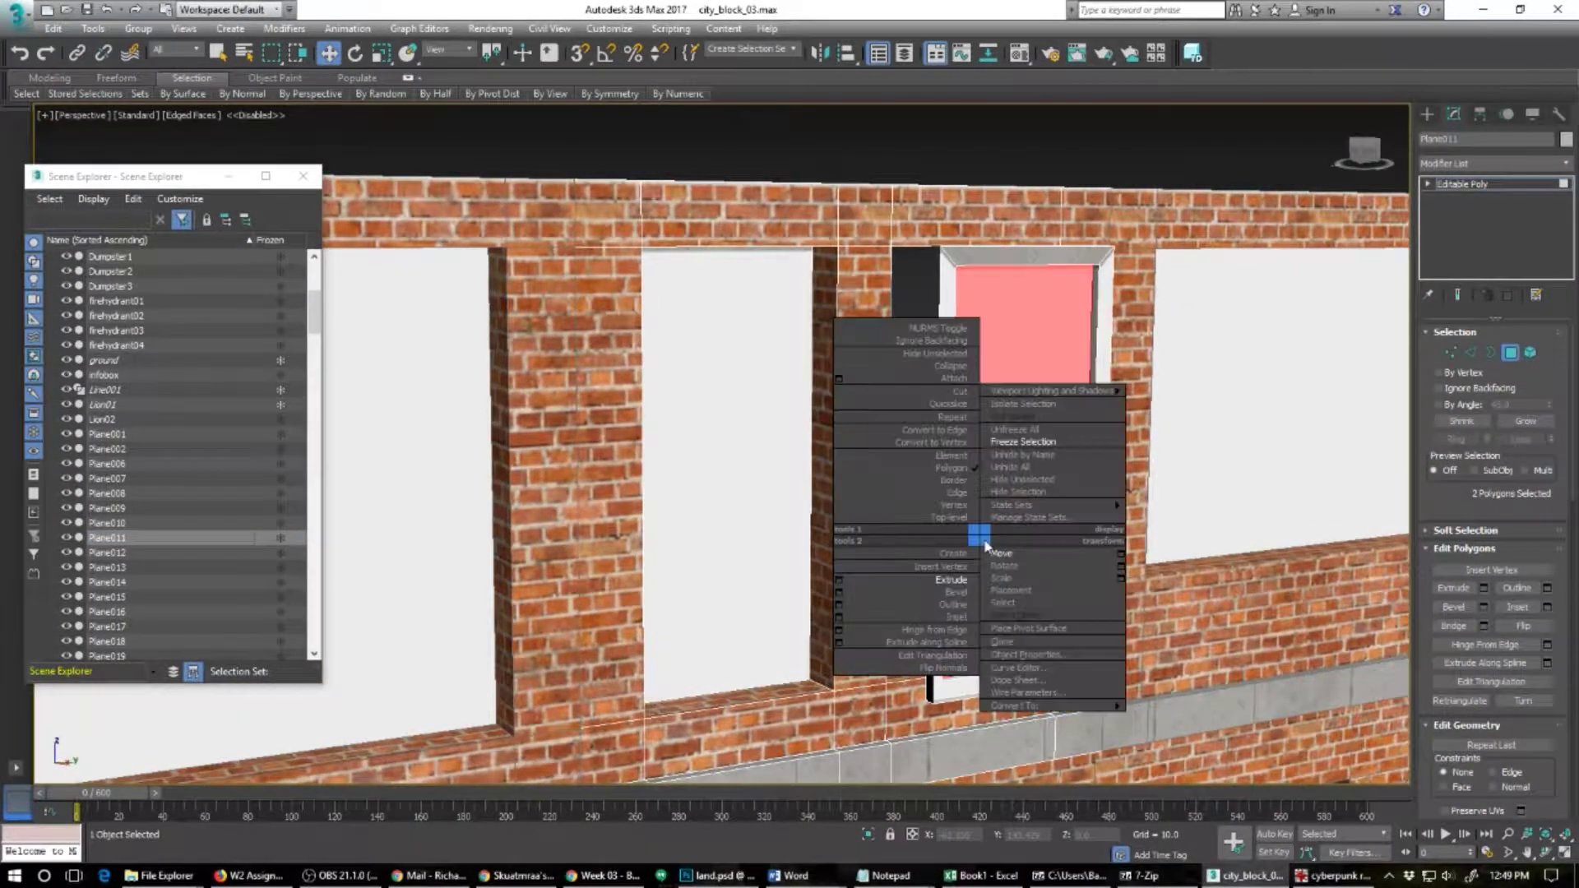
{"action": "left_click", "coordinate": [953, 455]}
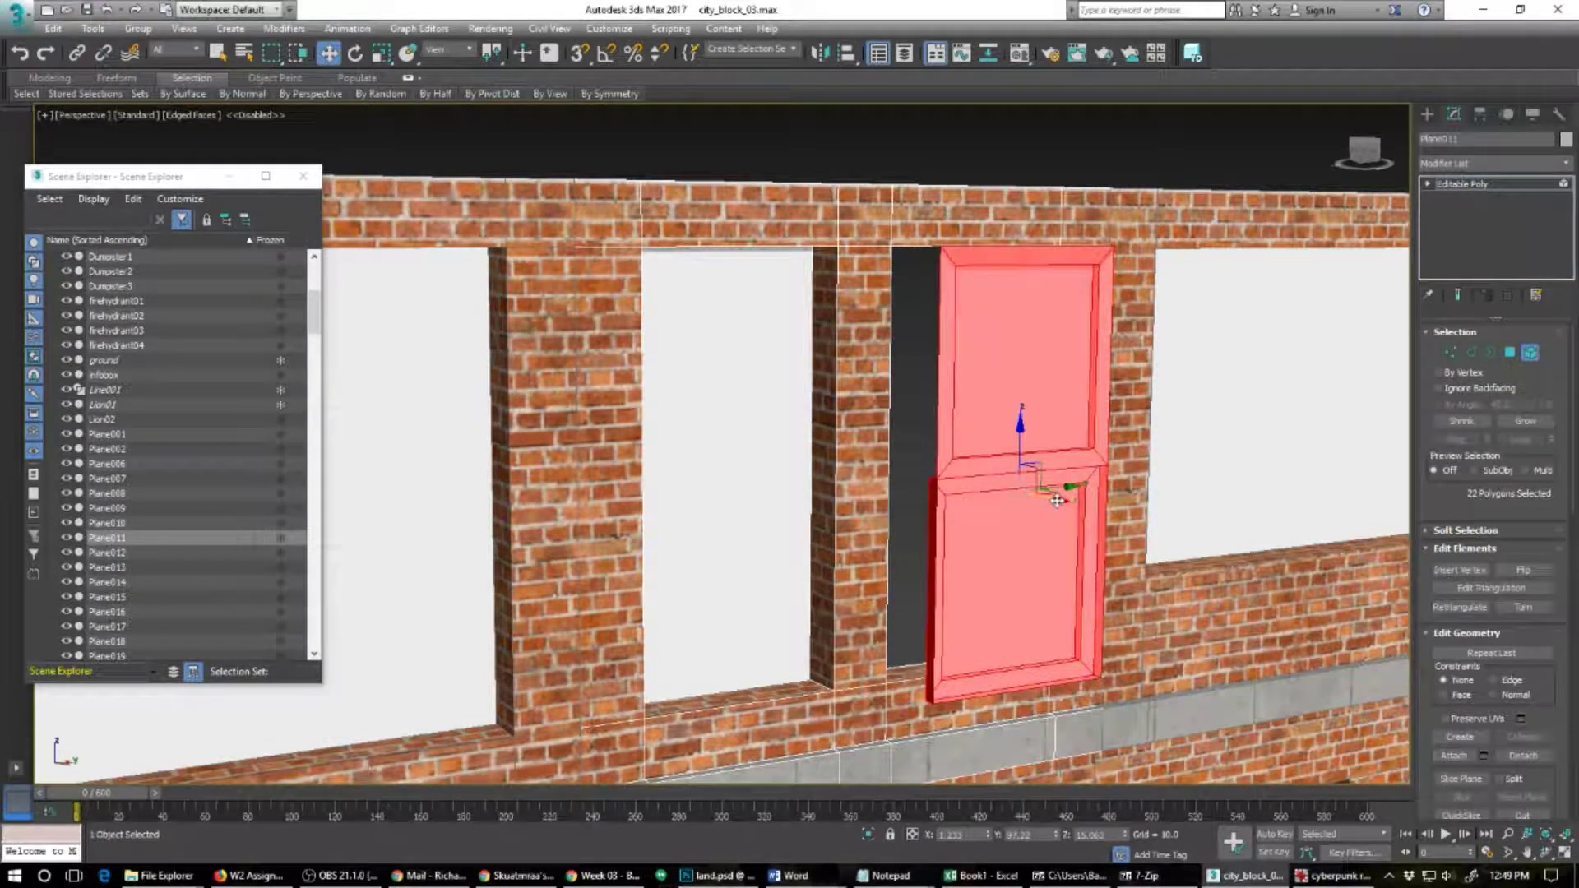
{"action": "left_click_drag", "start_coordinate": [1057, 494], "coordinate": [981, 453]}
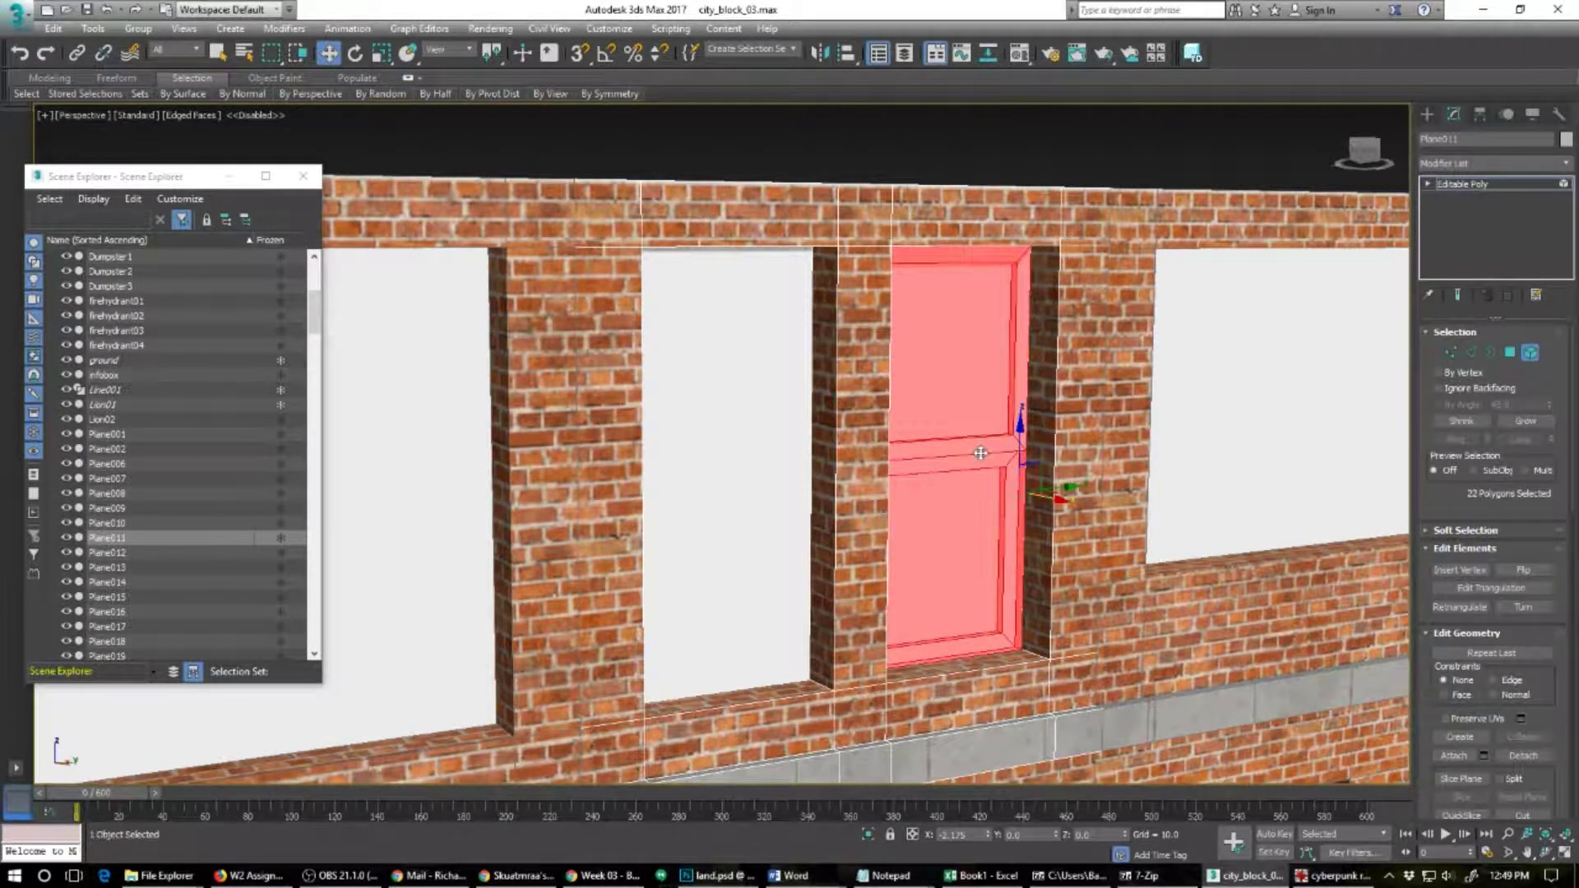
{"action": "left_click_drag", "start_coordinate": [980, 453], "coordinate": [980, 453]}
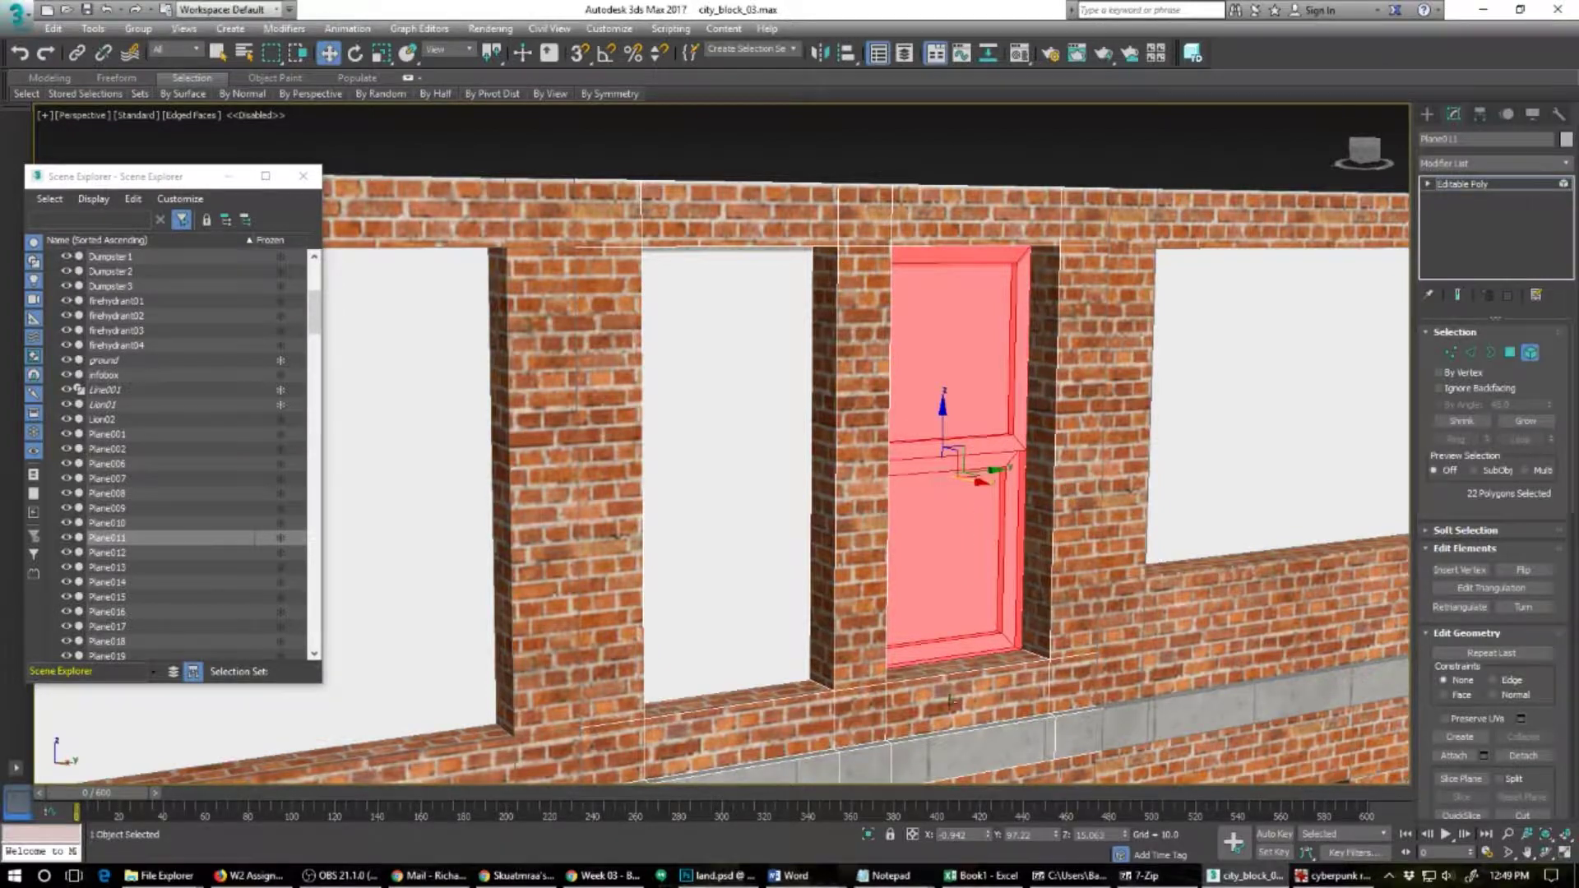
Step: Delete the blank pane polygon from the neighbouring opening of the two-window panel
{"action": "middle_click_drag", "start_coordinate": [951, 702], "coordinate": [757, 606], "text": "alt"}
{"action": "scroll", "coordinate": [756, 606], "scroll_direction": "up", "scroll_amount": 3}
{"action": "left_click", "coordinate": [697, 553]}
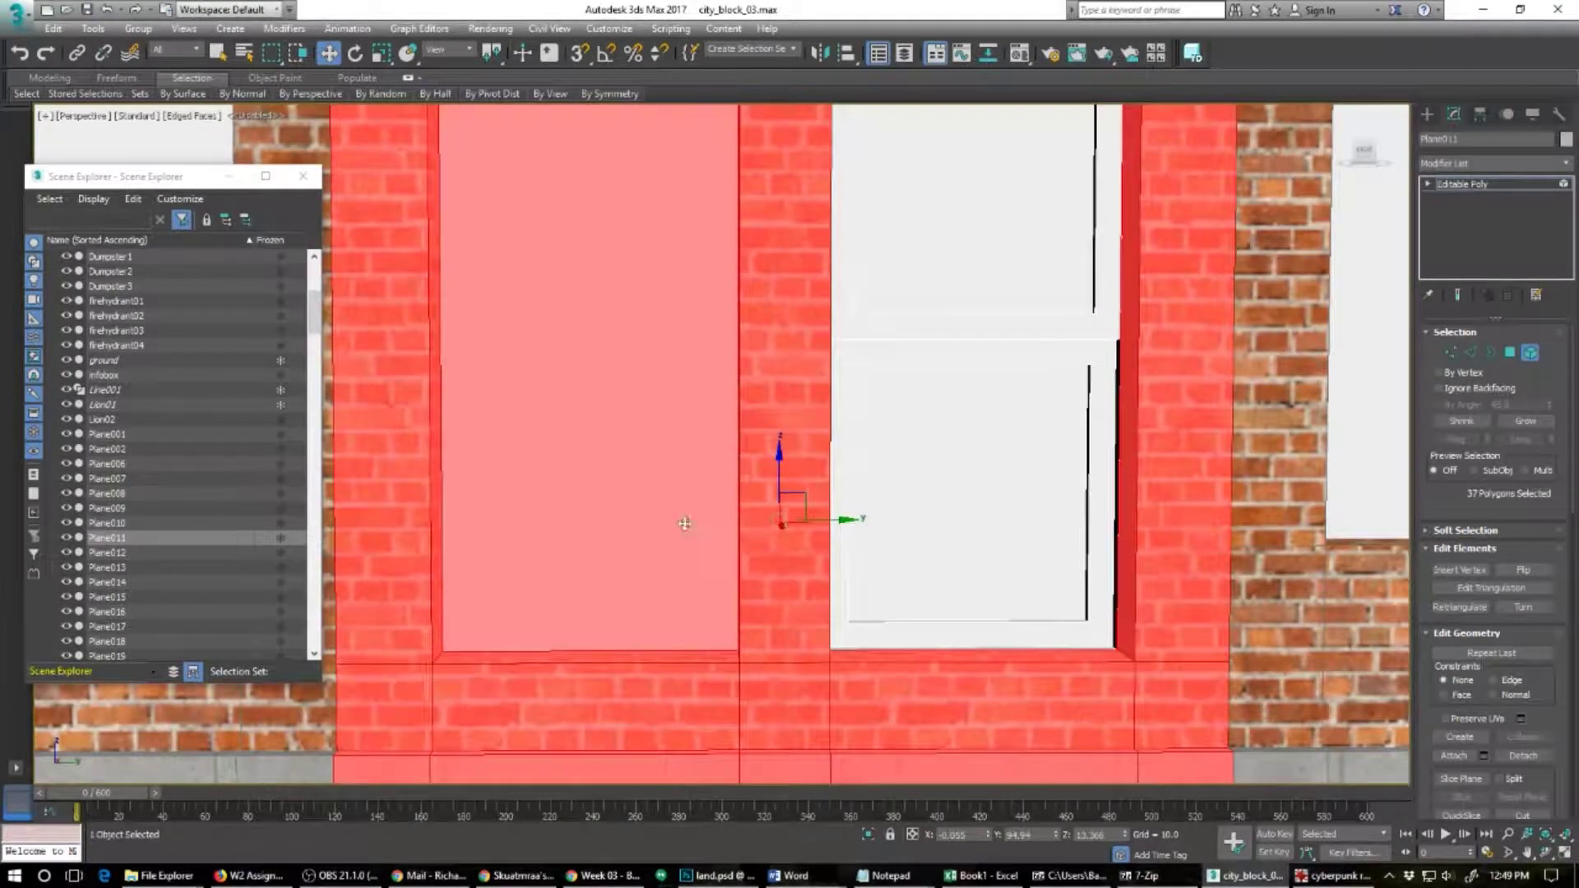
{"action": "right_click", "coordinate": [685, 523]}
{"action": "left_click", "coordinate": [651, 454]}
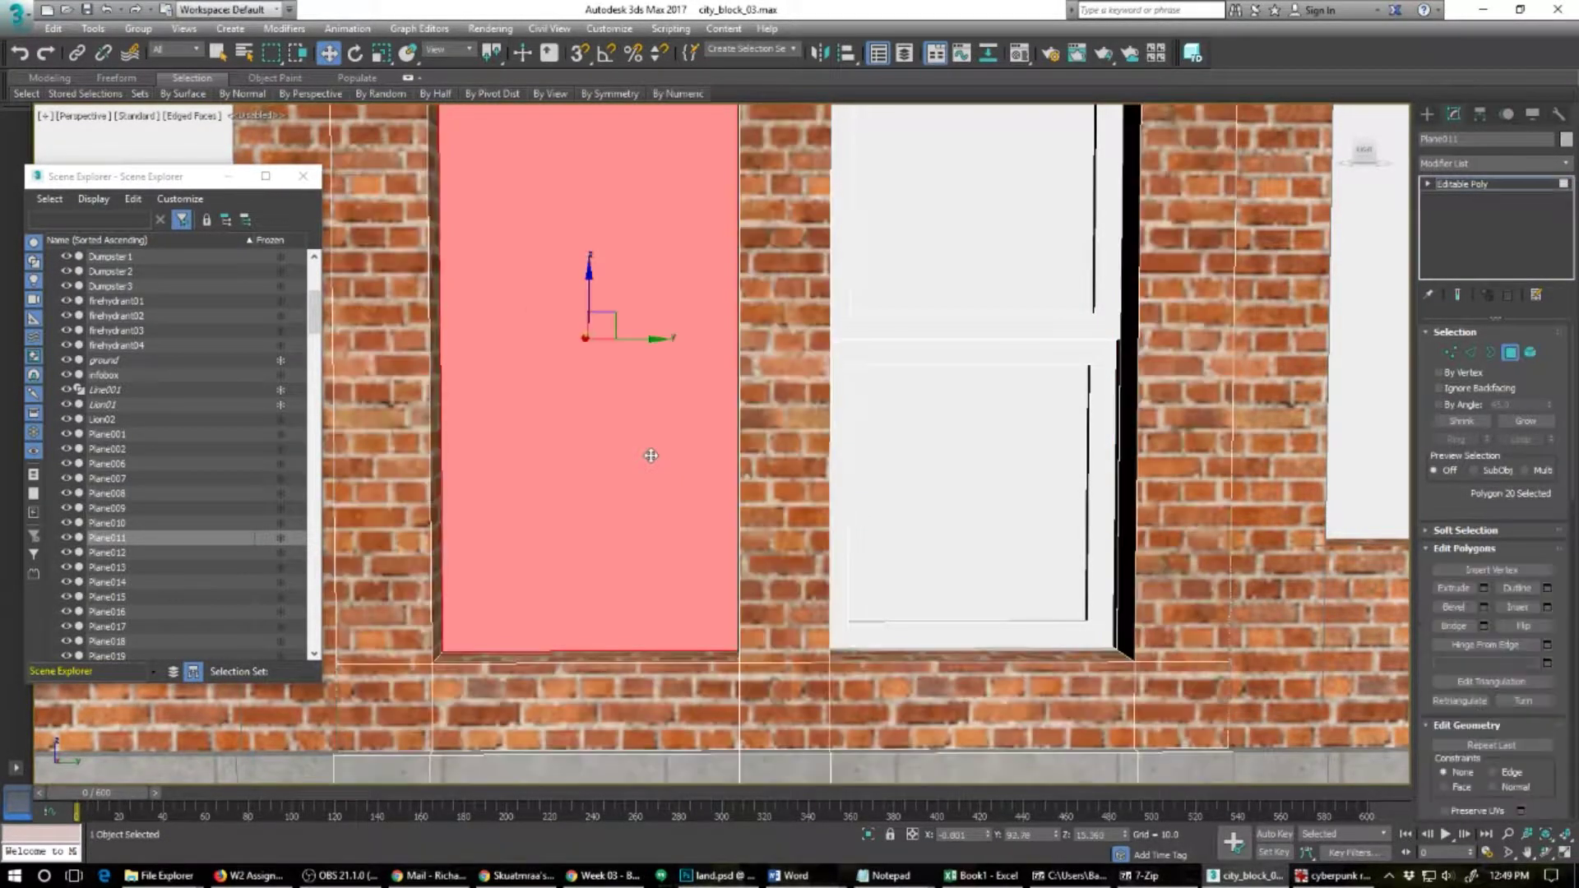
{"action": "key", "text": "Delete"}
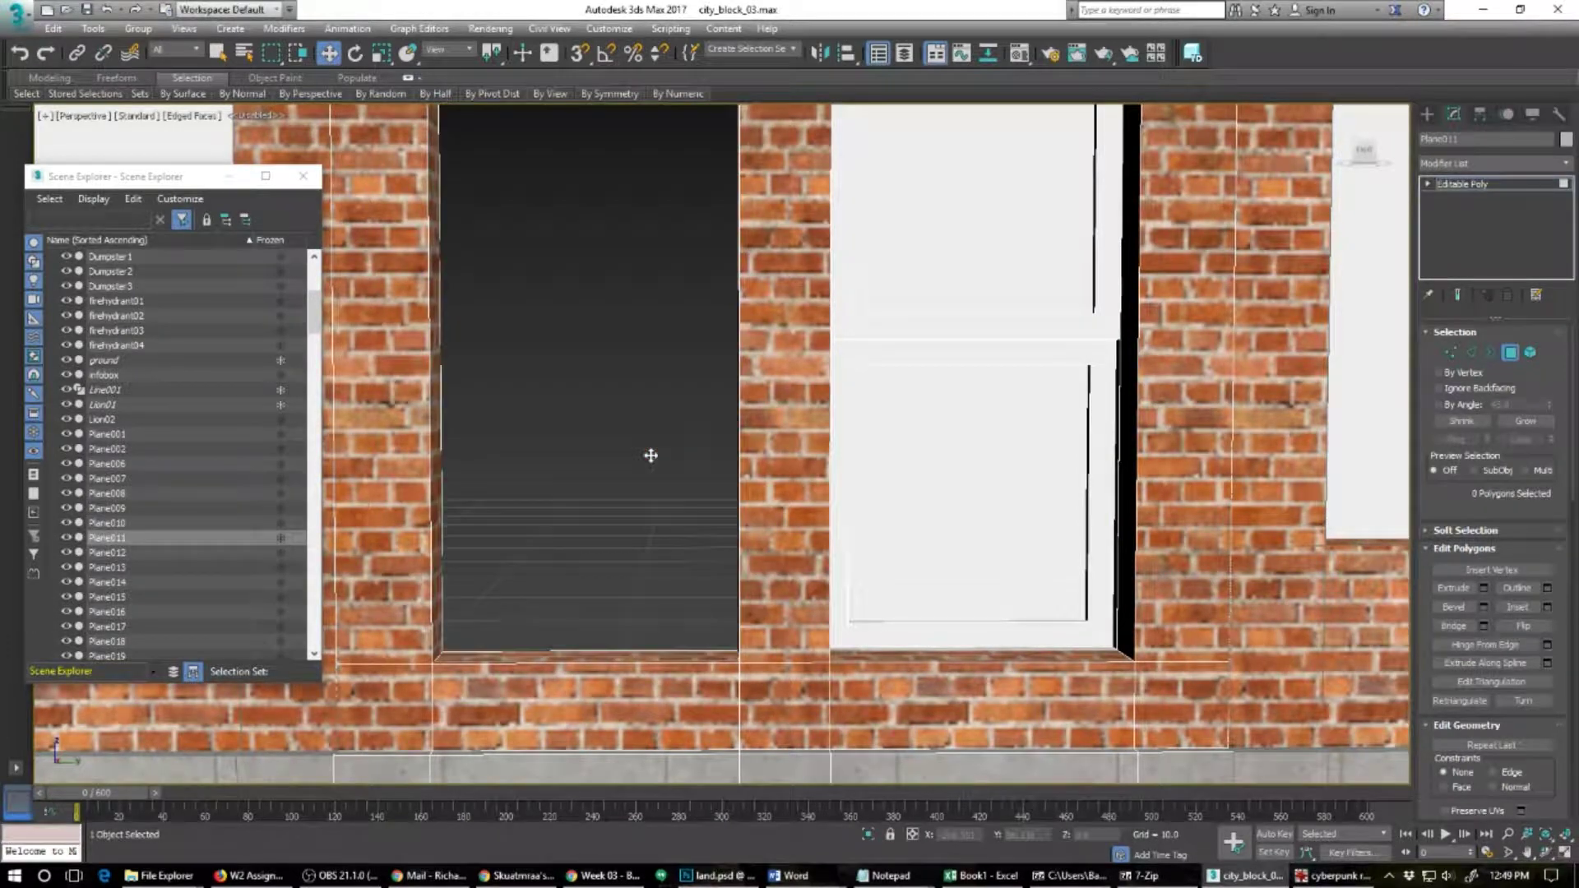
Step: Clone the sash window element along Y into the empty neighbouring opening, using Clone To Element
{"action": "left_click", "coordinate": [970, 356]}
{"action": "right_click", "coordinate": [971, 362]}
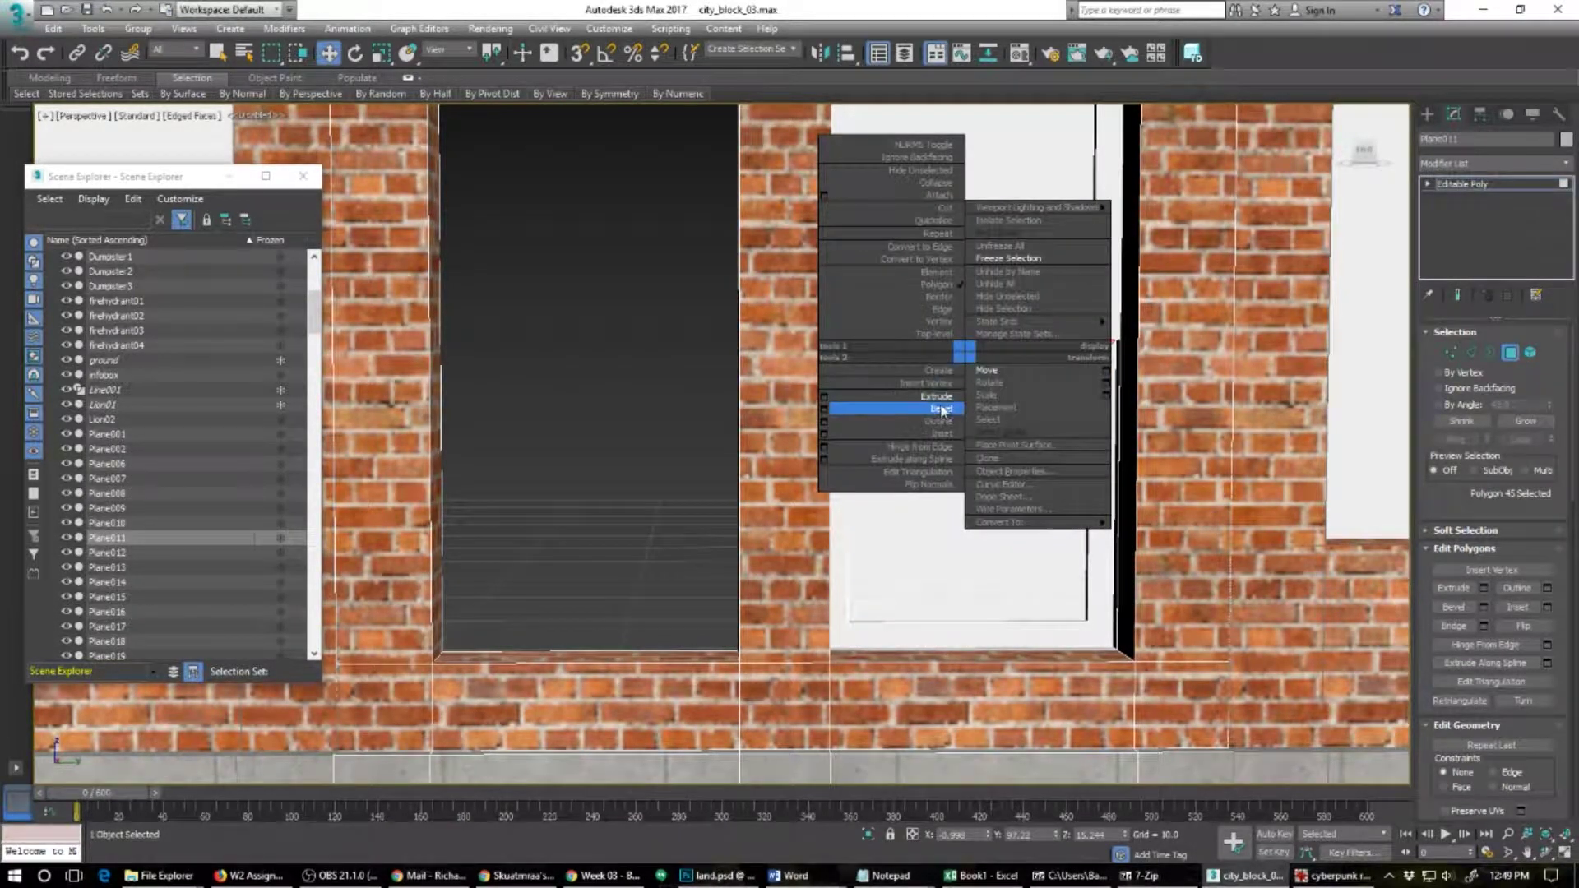
{"action": "left_click", "coordinate": [936, 274]}
{"action": "left_click", "coordinate": [947, 324]}
{"action": "mouse_move", "coordinate": [1026, 370]}
{"action": "left_mouse_down", "text": "shift"}
{"action": "mouse_move", "coordinate": [627, 374]}
{"action": "mouse_move", "coordinate": [644, 376]}
{"action": "left_mouse_up", "text": "shift"}
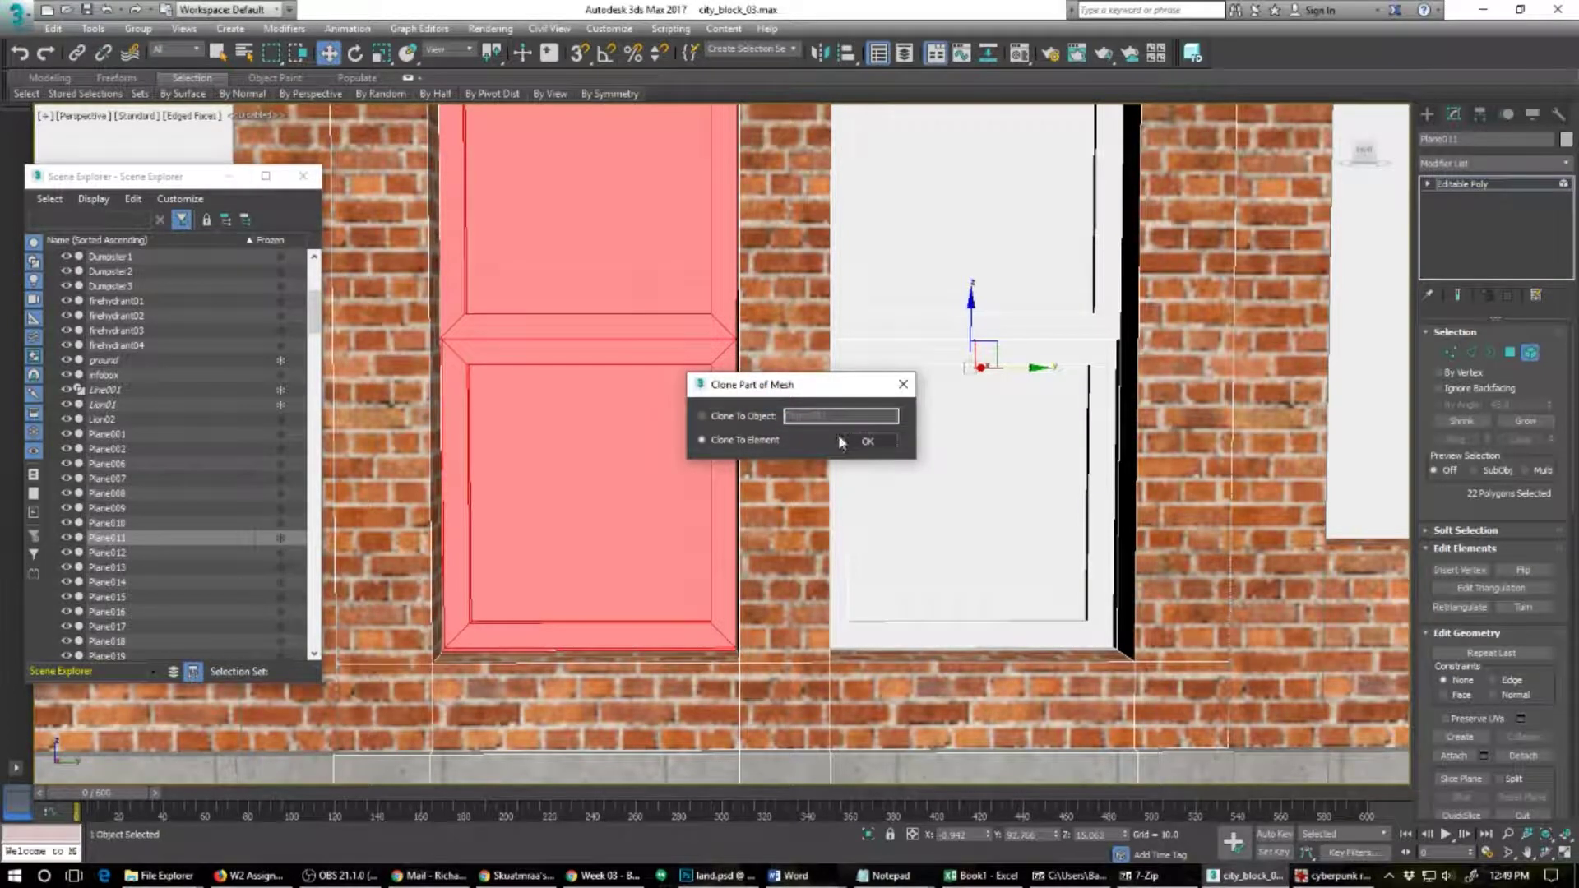
{"action": "left_click", "coordinate": [868, 442]}
Step: Examine both sash windows in the facade from a distance and from several angles
{"action": "middle_click_drag", "start_coordinate": [623, 629], "coordinate": [741, 675], "text": "alt"}
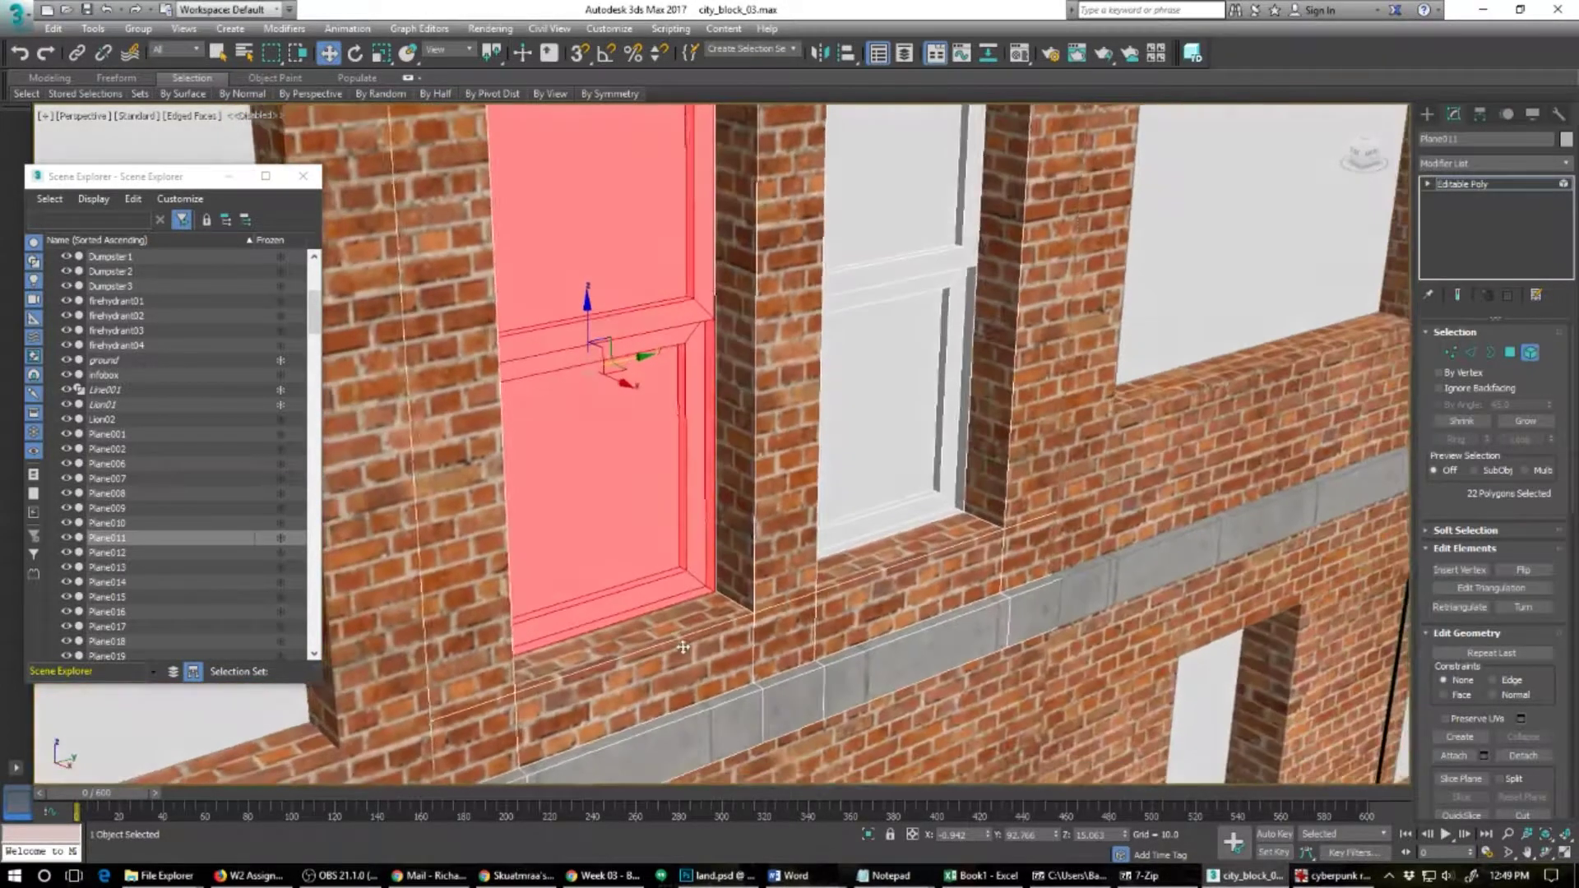
{"action": "scroll", "coordinate": [740, 675], "scroll_direction": "down", "scroll_amount": 5}
{"action": "scroll", "coordinate": [794, 646], "scroll_direction": "down", "scroll_amount": 3}
{"action": "middle_click_drag", "start_coordinate": [914, 688], "coordinate": [1030, 632], "text": "alt"}
{"action": "scroll", "coordinate": [895, 613], "scroll_direction": "down", "scroll_amount": 5}
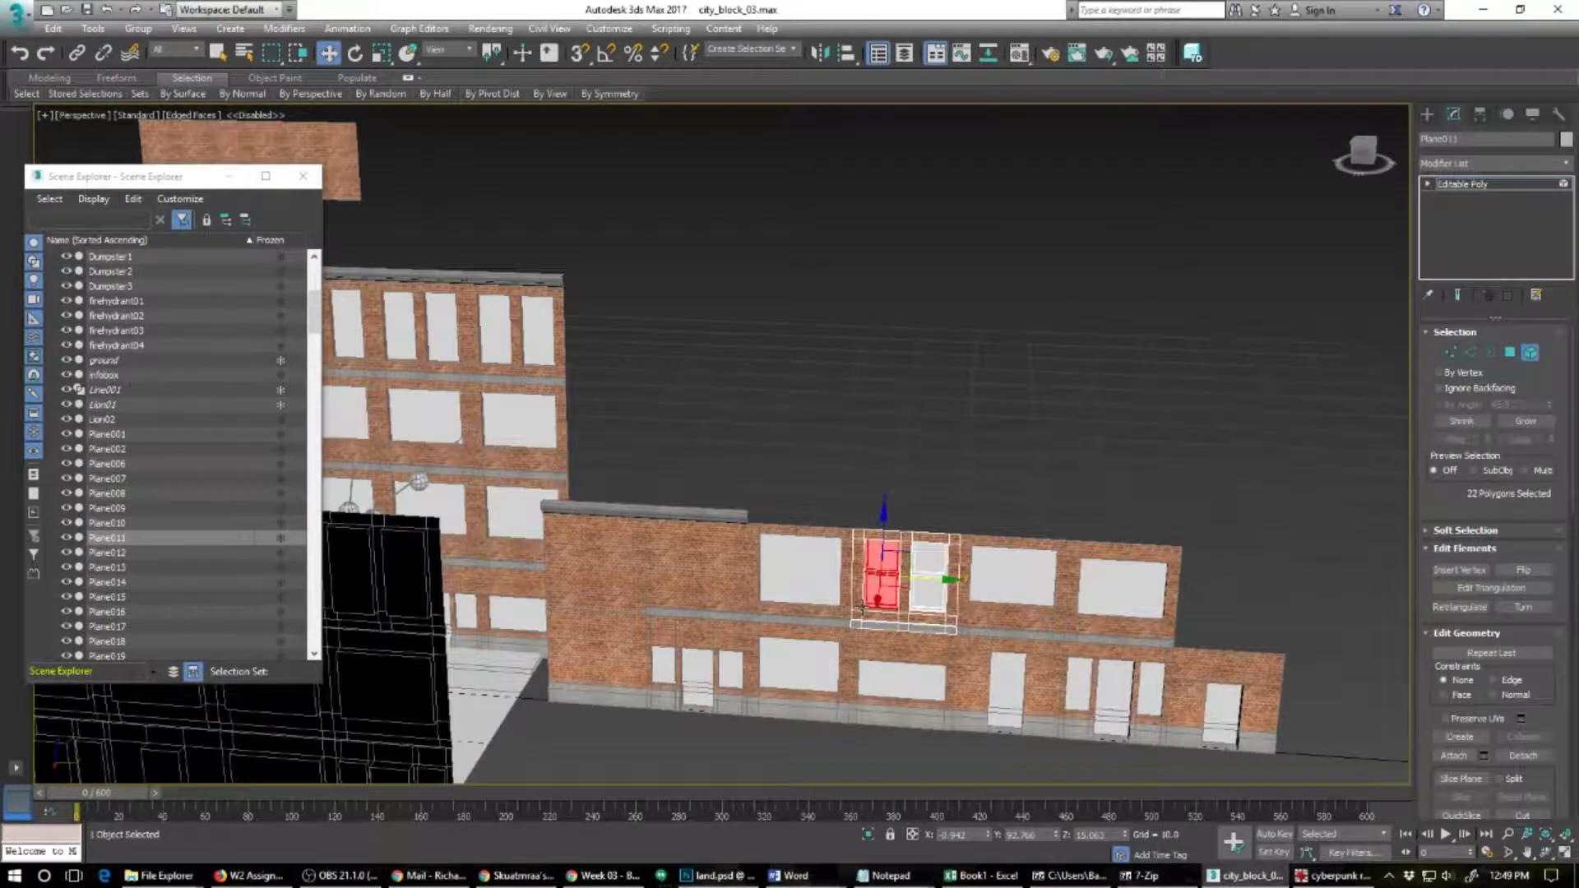
{"action": "mouse_move", "coordinate": [887, 653]}
{"action": "middle_mouse_down", "text": "alt"}
{"action": "mouse_move", "coordinate": [934, 646]}
{"action": "mouse_move", "coordinate": [893, 655]}
{"action": "middle_mouse_up", "text": "alt"}
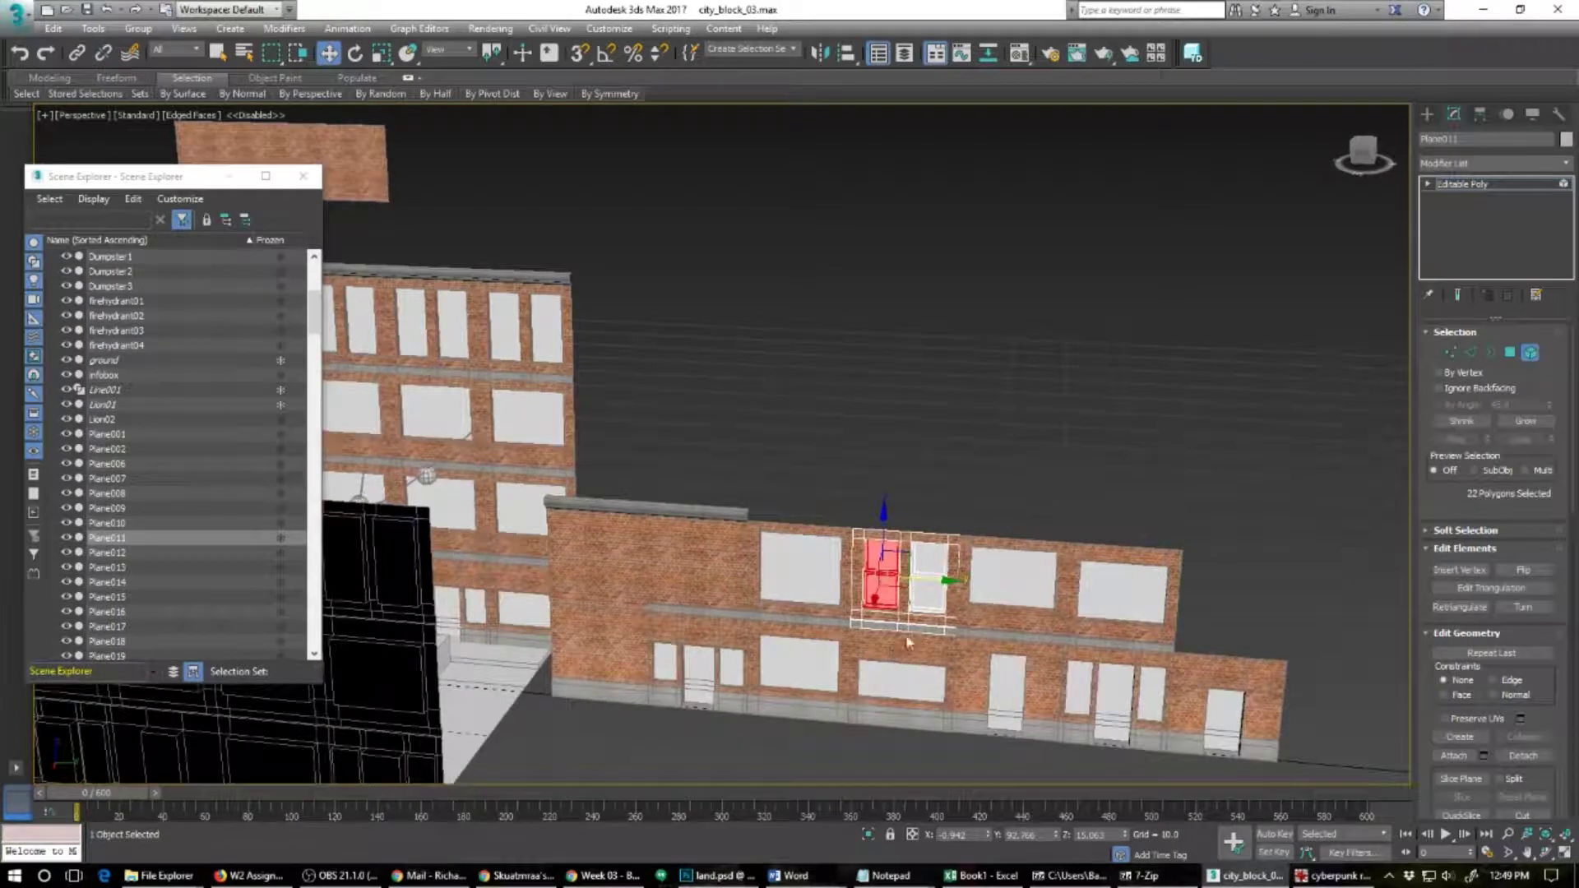
{"action": "scroll", "coordinate": [911, 627], "scroll_direction": "up", "scroll_amount": 6}
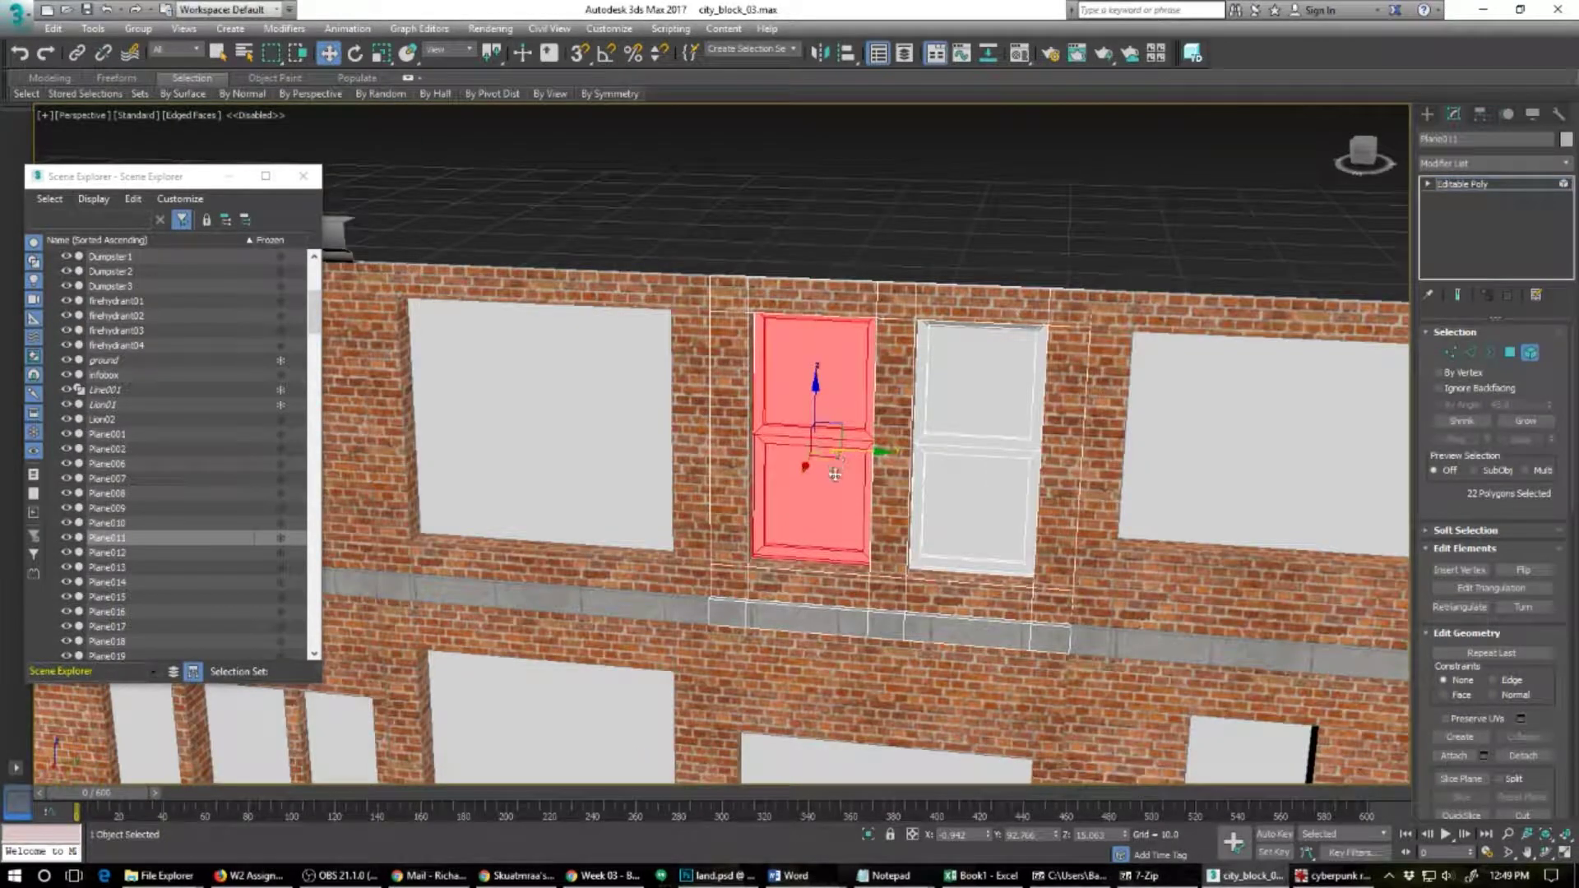
{"action": "left_click", "coordinate": [985, 481], "text": "ctrl"}
{"action": "middle_click_drag", "start_coordinate": [887, 539], "coordinate": [912, 637], "text": "alt"}
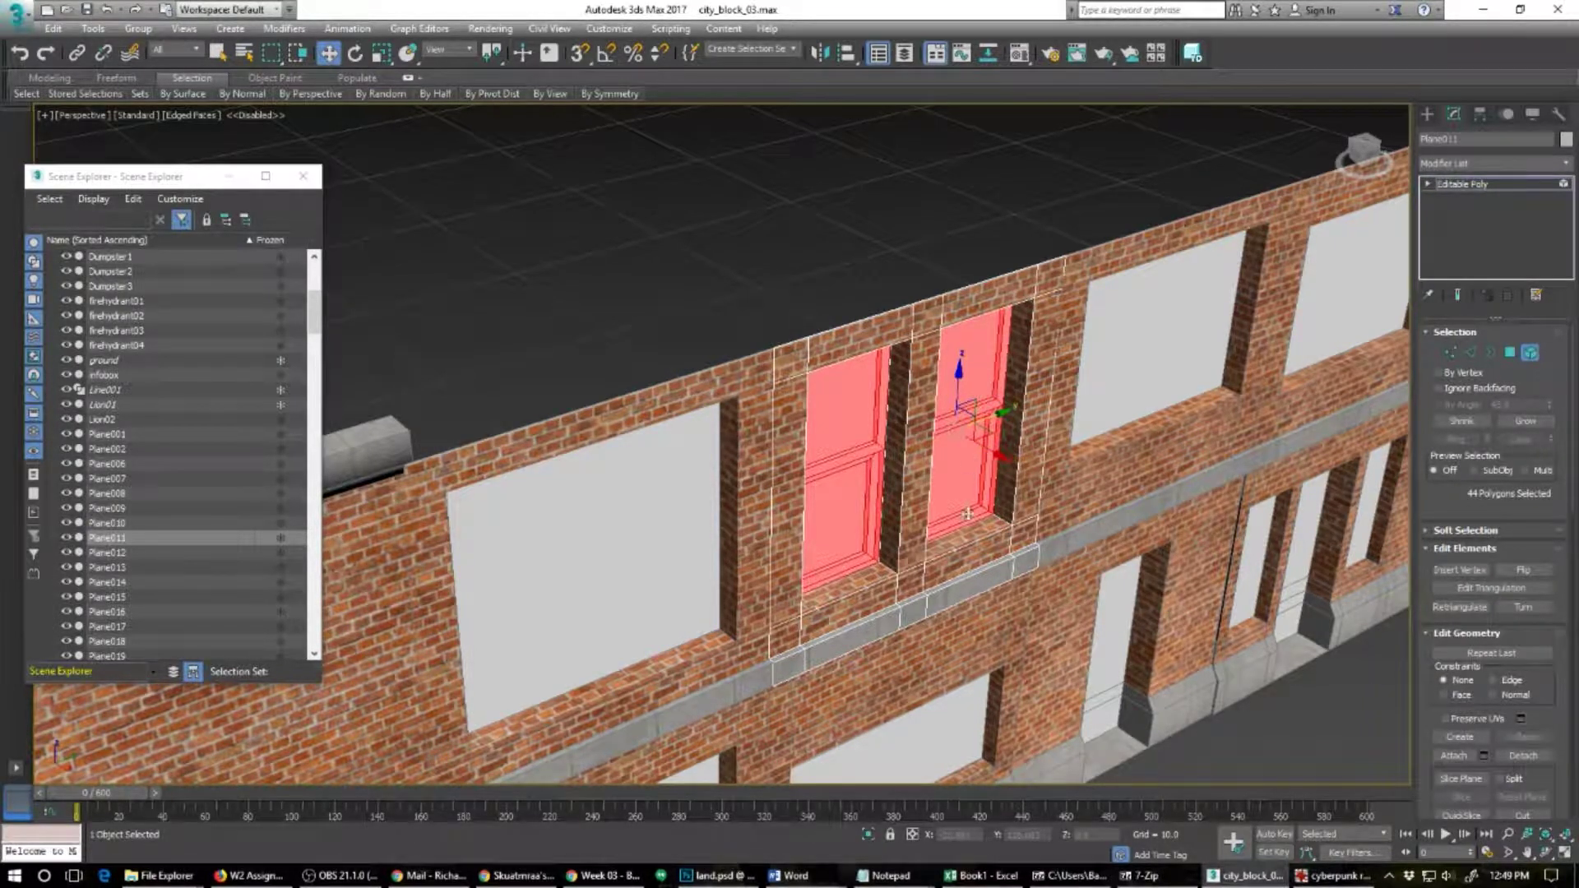
{"action": "middle_click_drag", "start_coordinate": [980, 642], "coordinate": [896, 582], "text": "alt"}
{"action": "scroll", "coordinate": [905, 593], "scroll_direction": "up", "scroll_amount": 3}
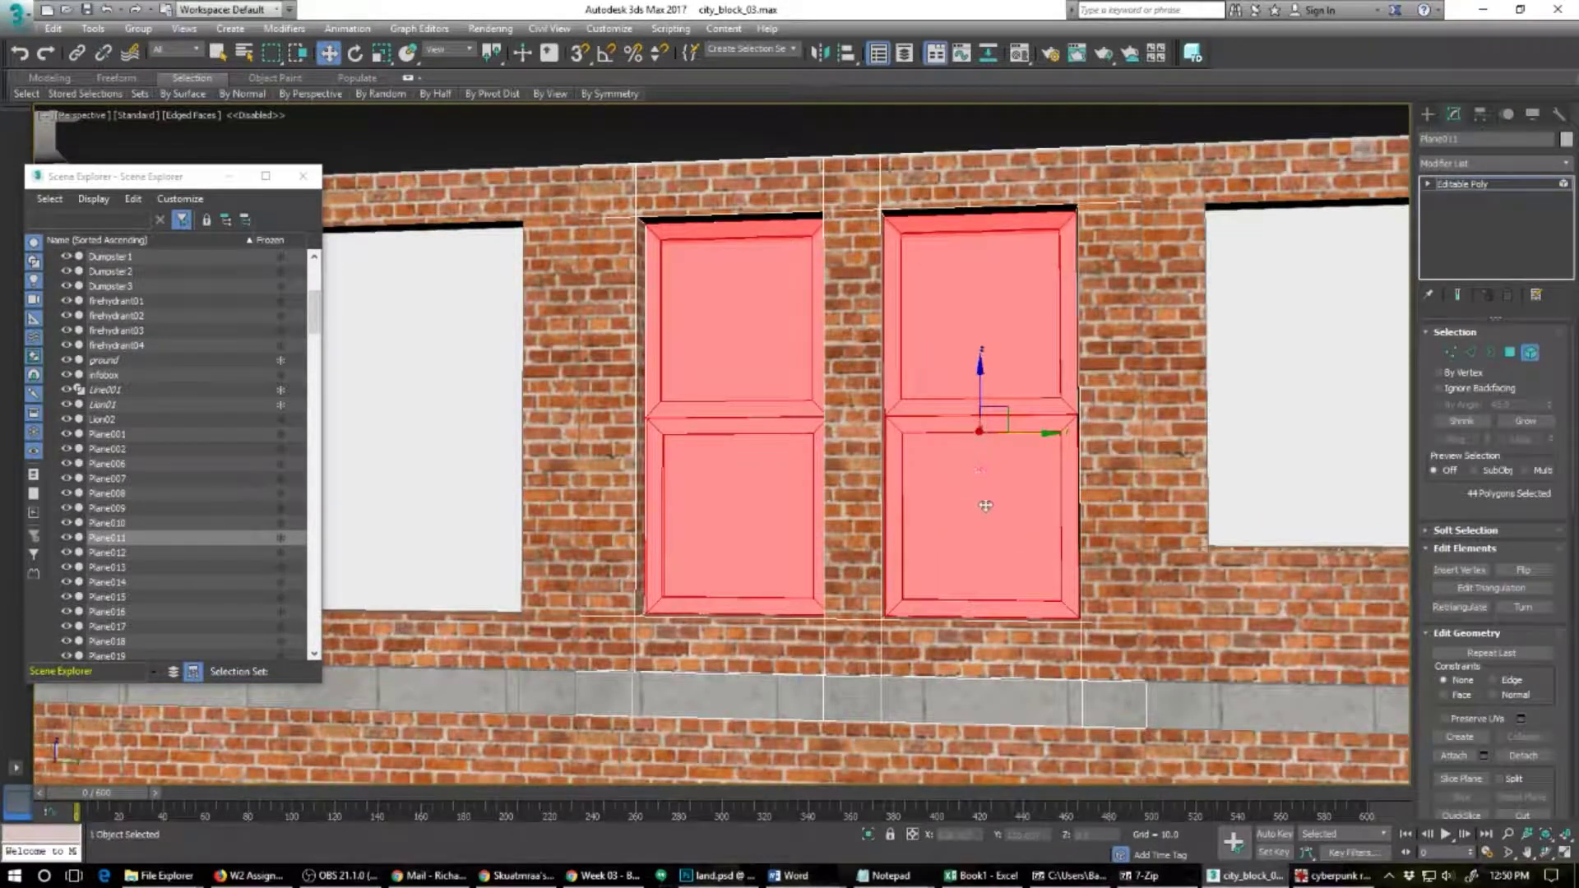
{"action": "mouse_move", "coordinate": [985, 511]}
{"action": "middle_mouse_down", "text": "alt"}
{"action": "mouse_move", "coordinate": [910, 521]}
{"action": "mouse_move", "coordinate": [963, 524]}
{"action": "middle_mouse_up", "text": "alt"}
{"action": "scroll", "coordinate": [963, 524], "scroll_direction": "up", "scroll_amount": 3}
Step: Delete the cloned sash window from the neighbouring opening
{"action": "left_click", "coordinate": [982, 443]}
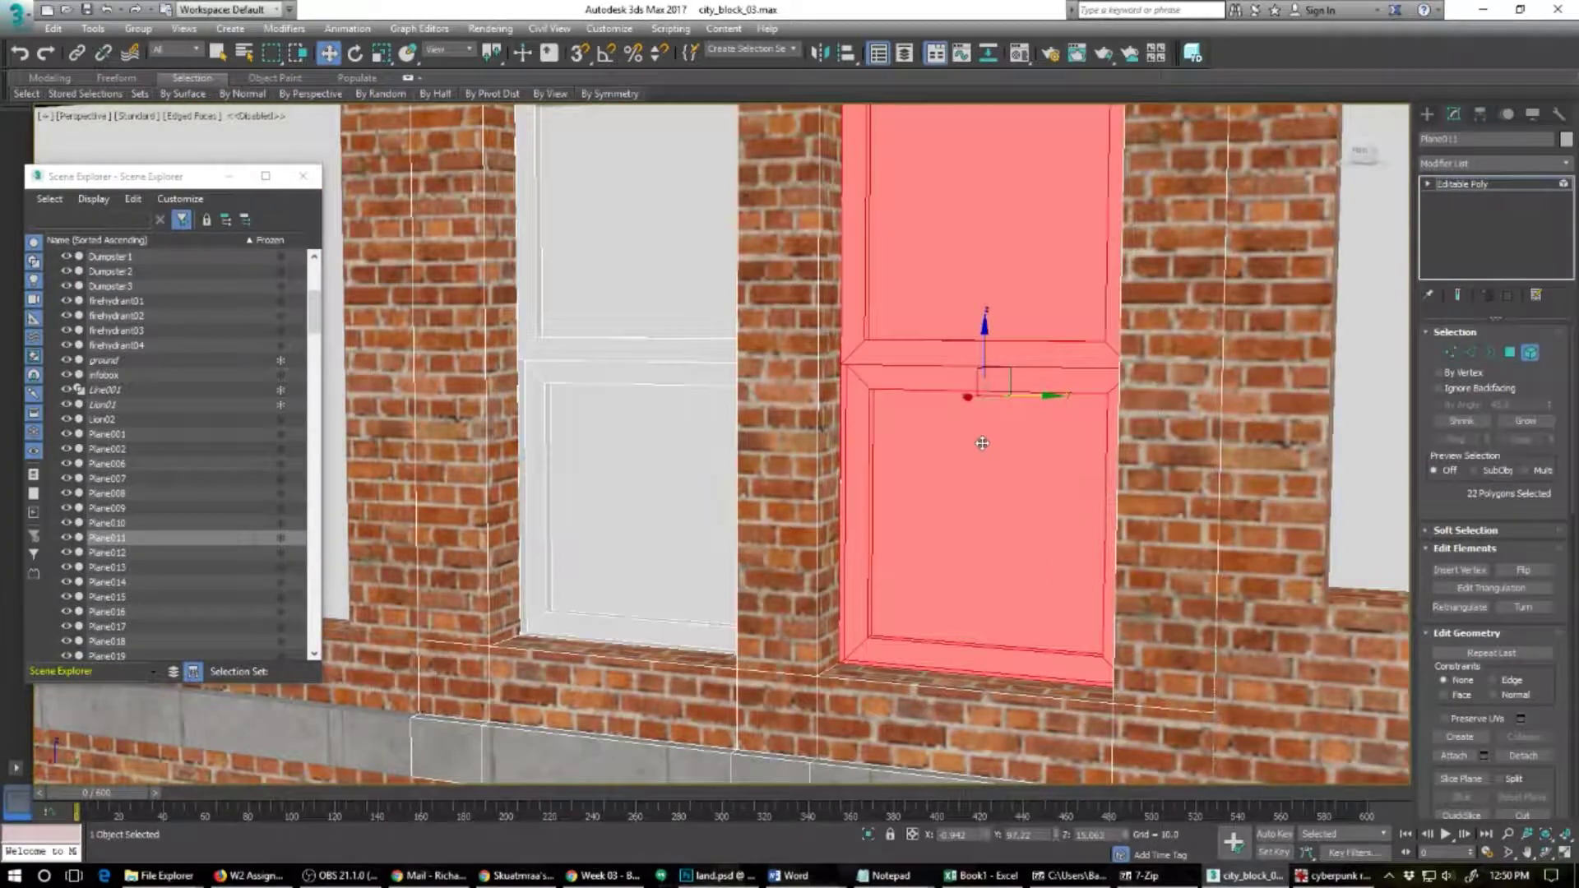
{"action": "left_click", "coordinate": [695, 426]}
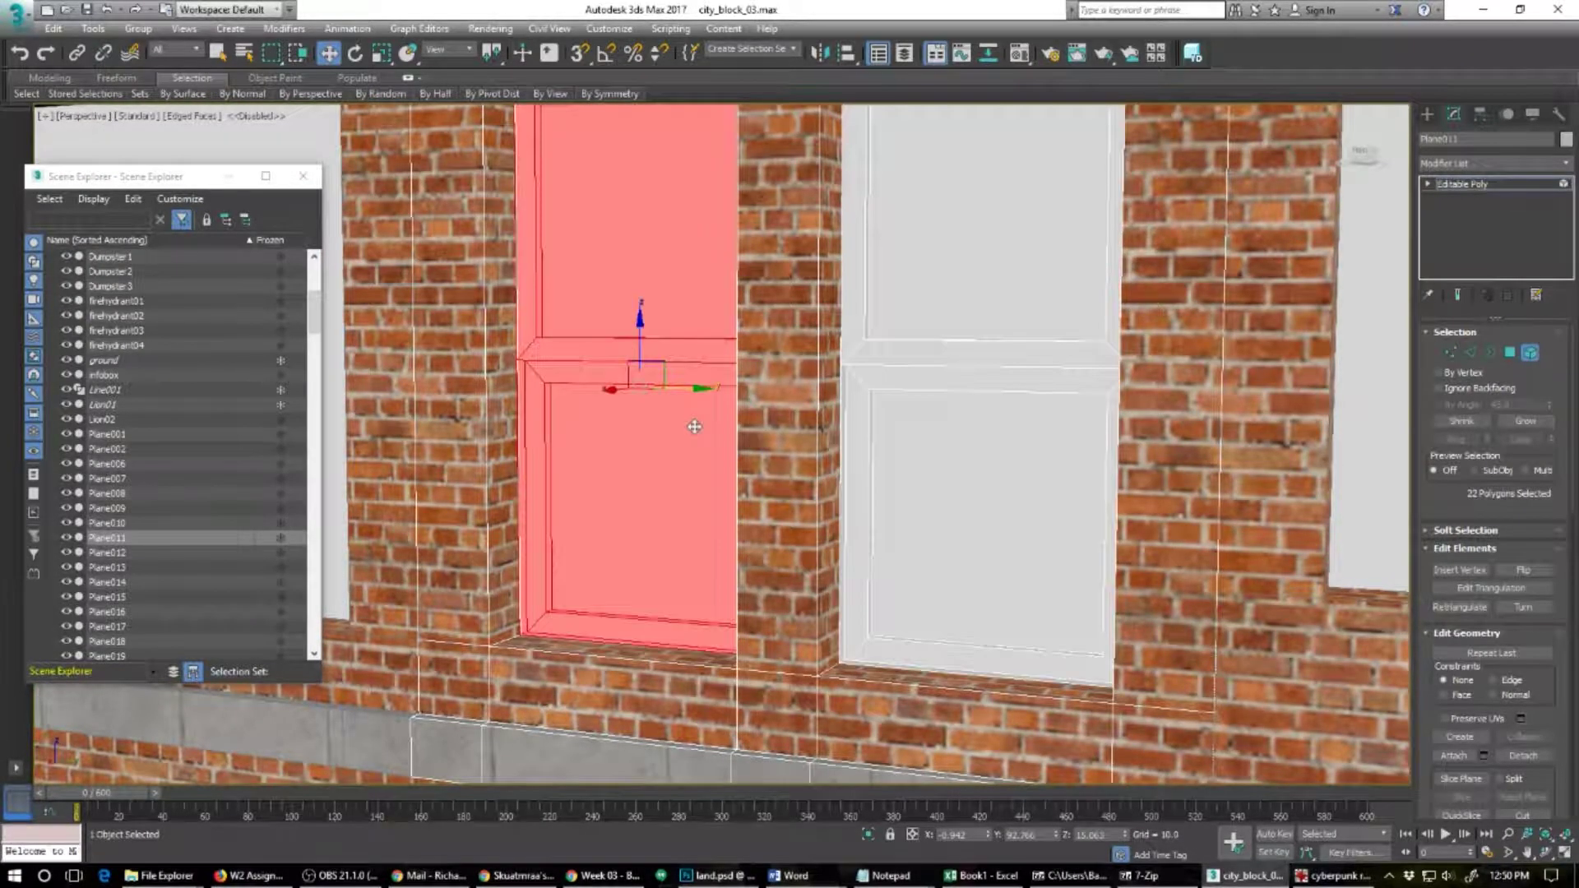
{"action": "key", "text": "Delete"}
Step: Scale the remaining sash window element down uniformly to leave a narrow gap around it in the opening
{"action": "left_click", "coordinate": [921, 409]}
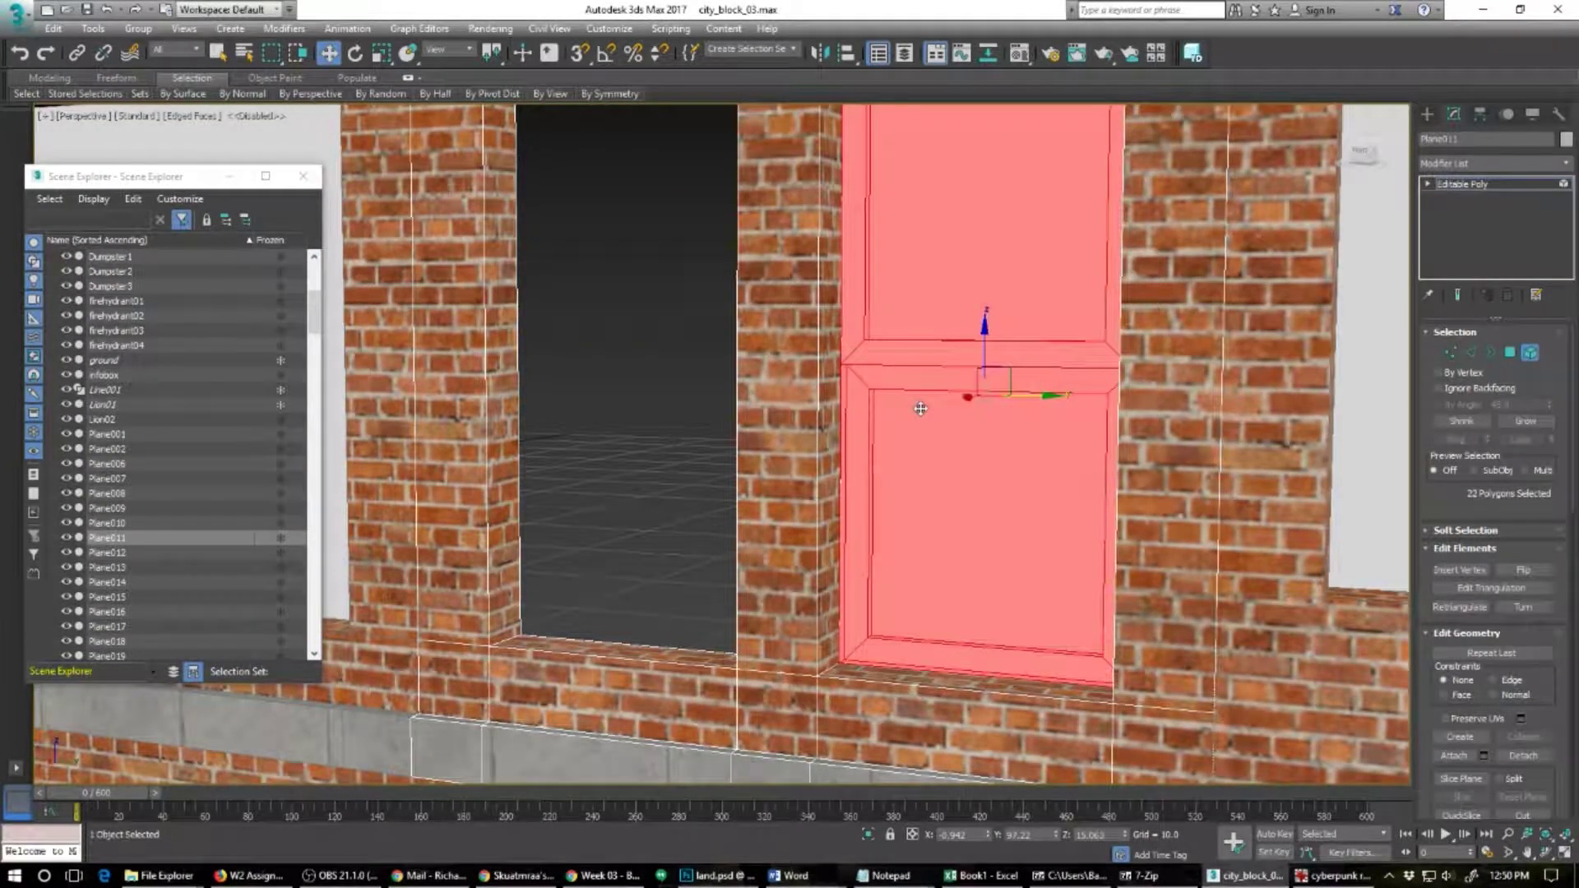
{"action": "right_click", "coordinate": [933, 401]}
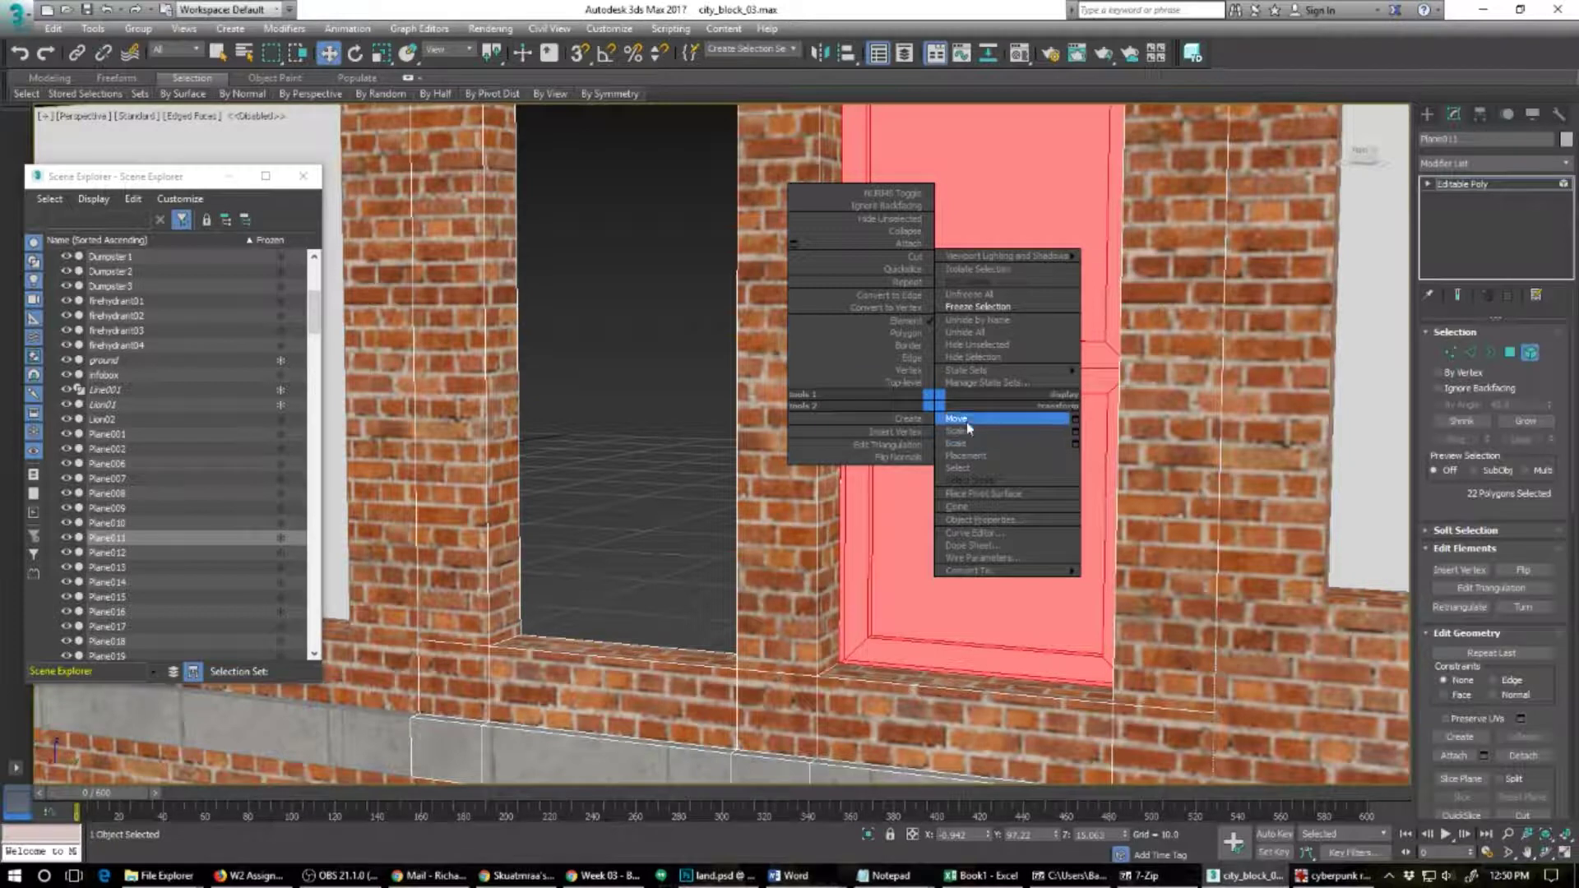
{"action": "left_click", "coordinate": [959, 443]}
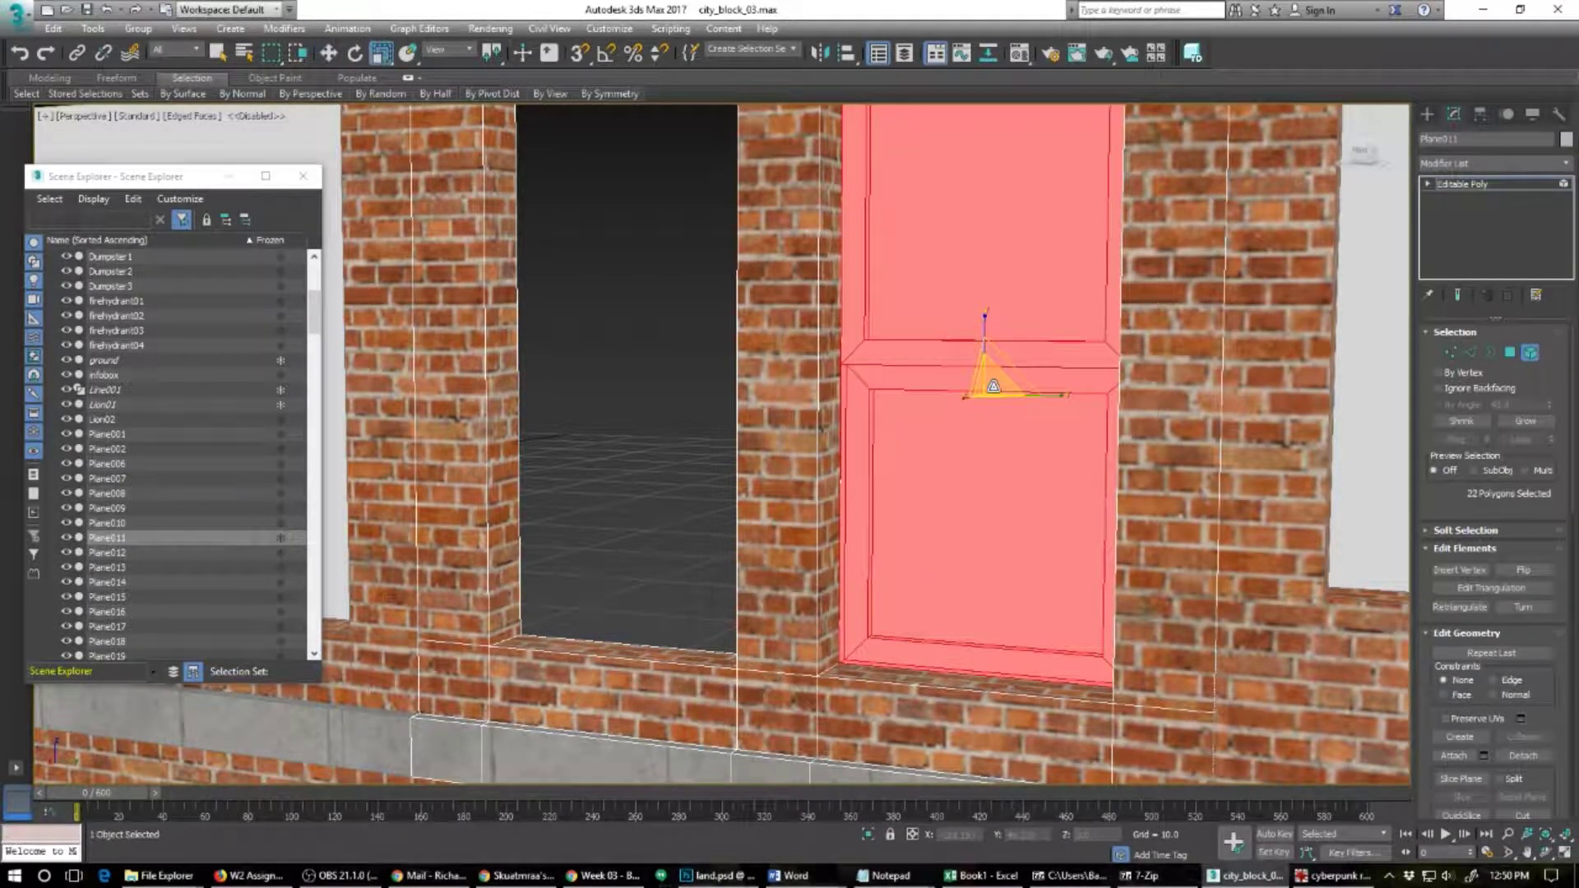
{"action": "left_click_drag", "start_coordinate": [988, 385], "coordinate": [987, 391]}
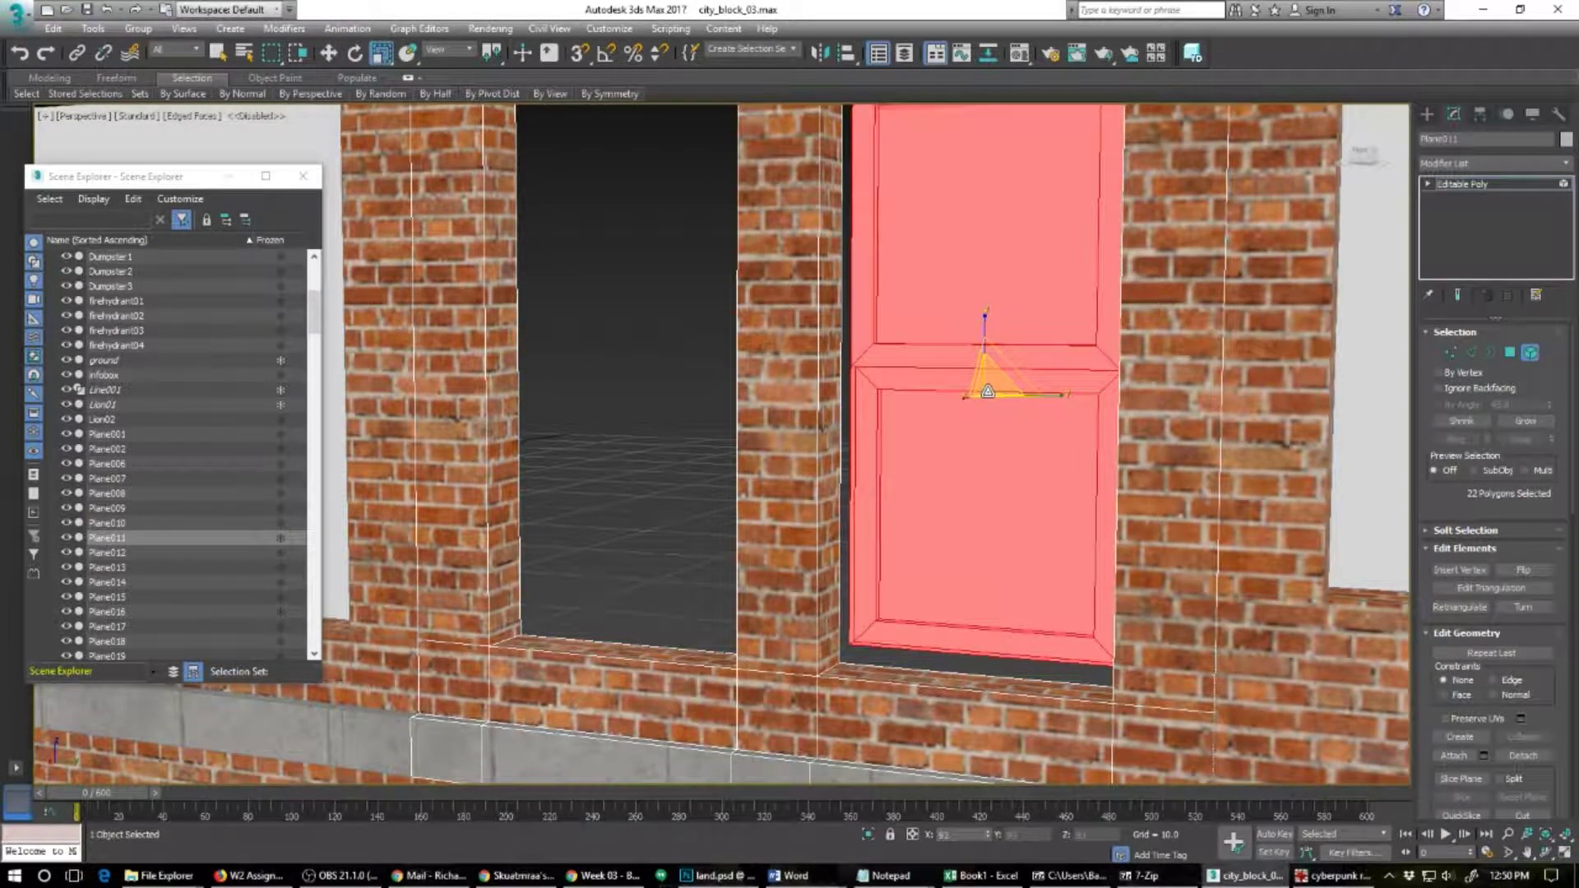
Step: Select the outer border edges around both the upper and lower sash in edge mode
{"action": "right_click", "coordinate": [874, 448]}
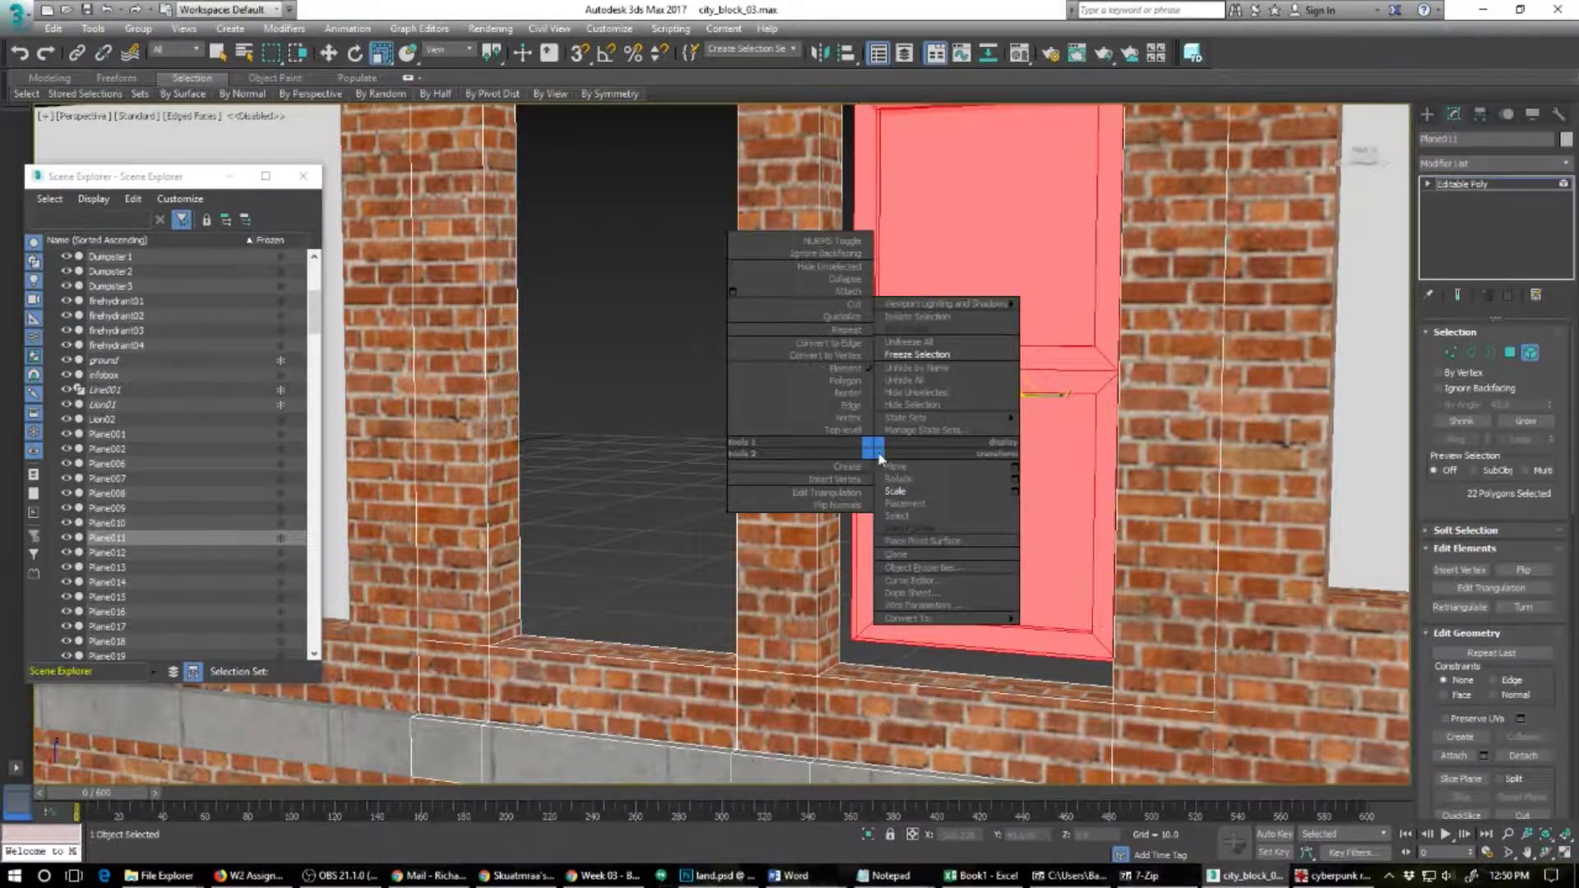
{"action": "left_click", "coordinate": [850, 405]}
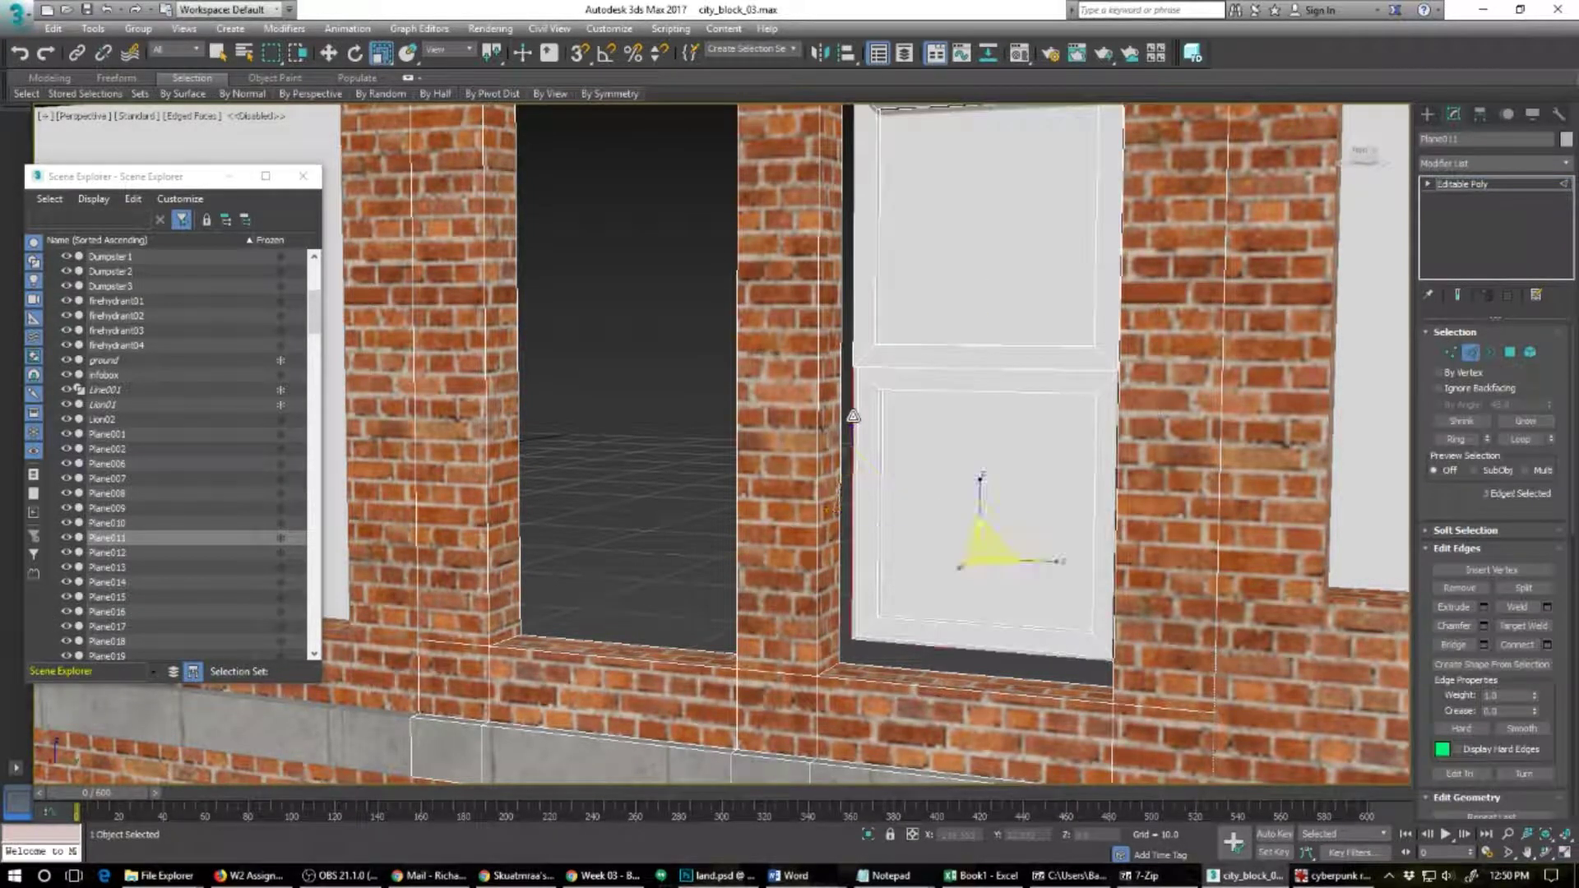
{"action": "middle_click_drag", "start_coordinate": [926, 527], "coordinate": [979, 537], "text": "alt"}
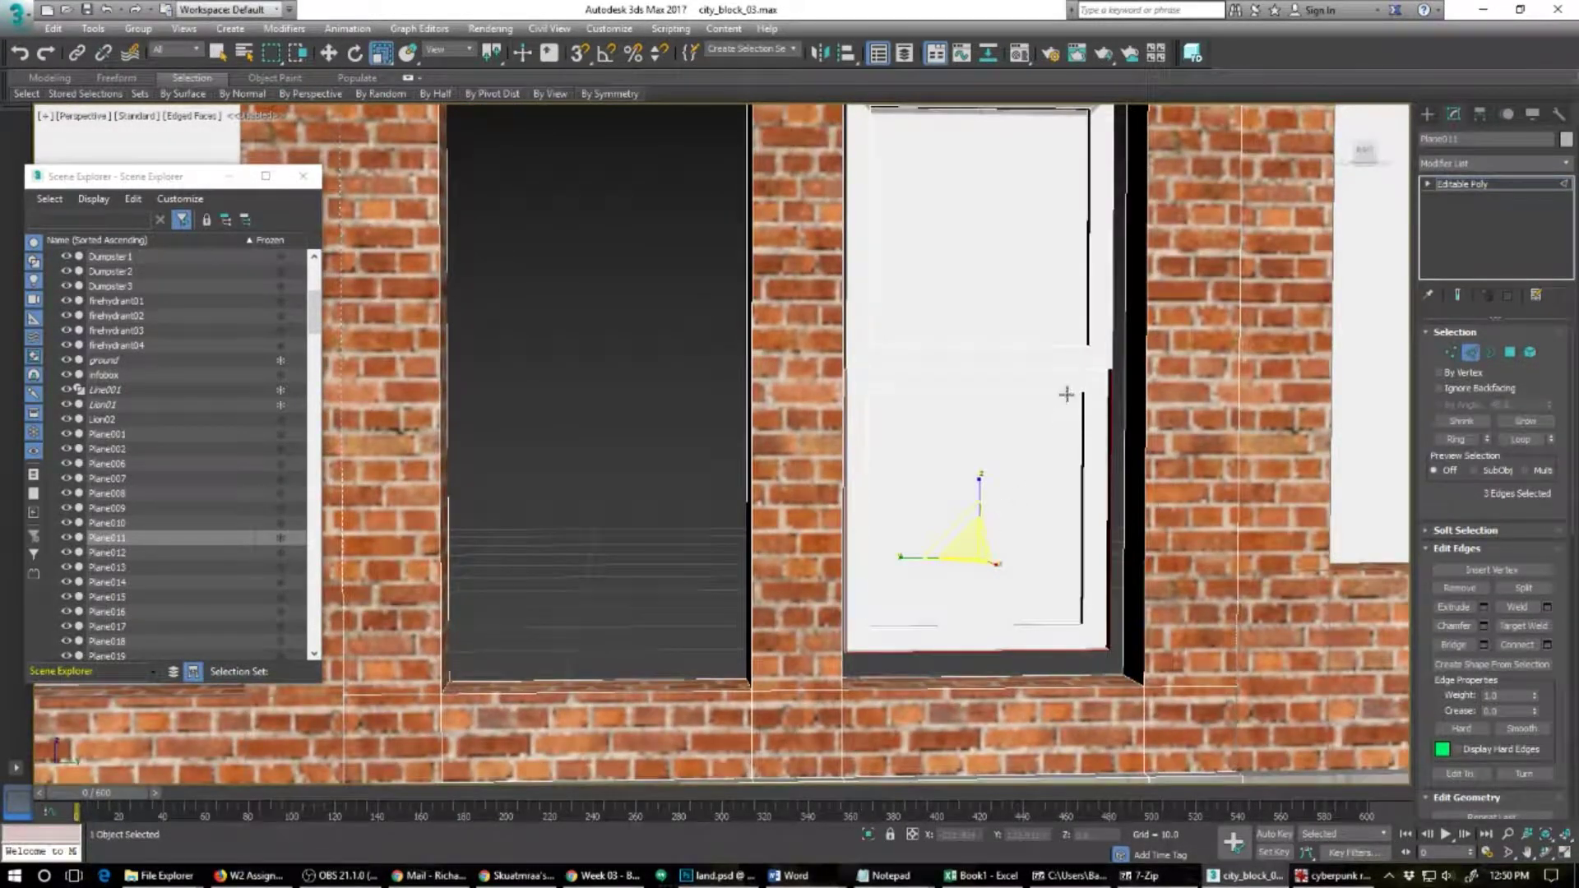
{"action": "key", "text": "q"}
{"action": "left_click", "coordinate": [1112, 348], "text": "ctrl"}
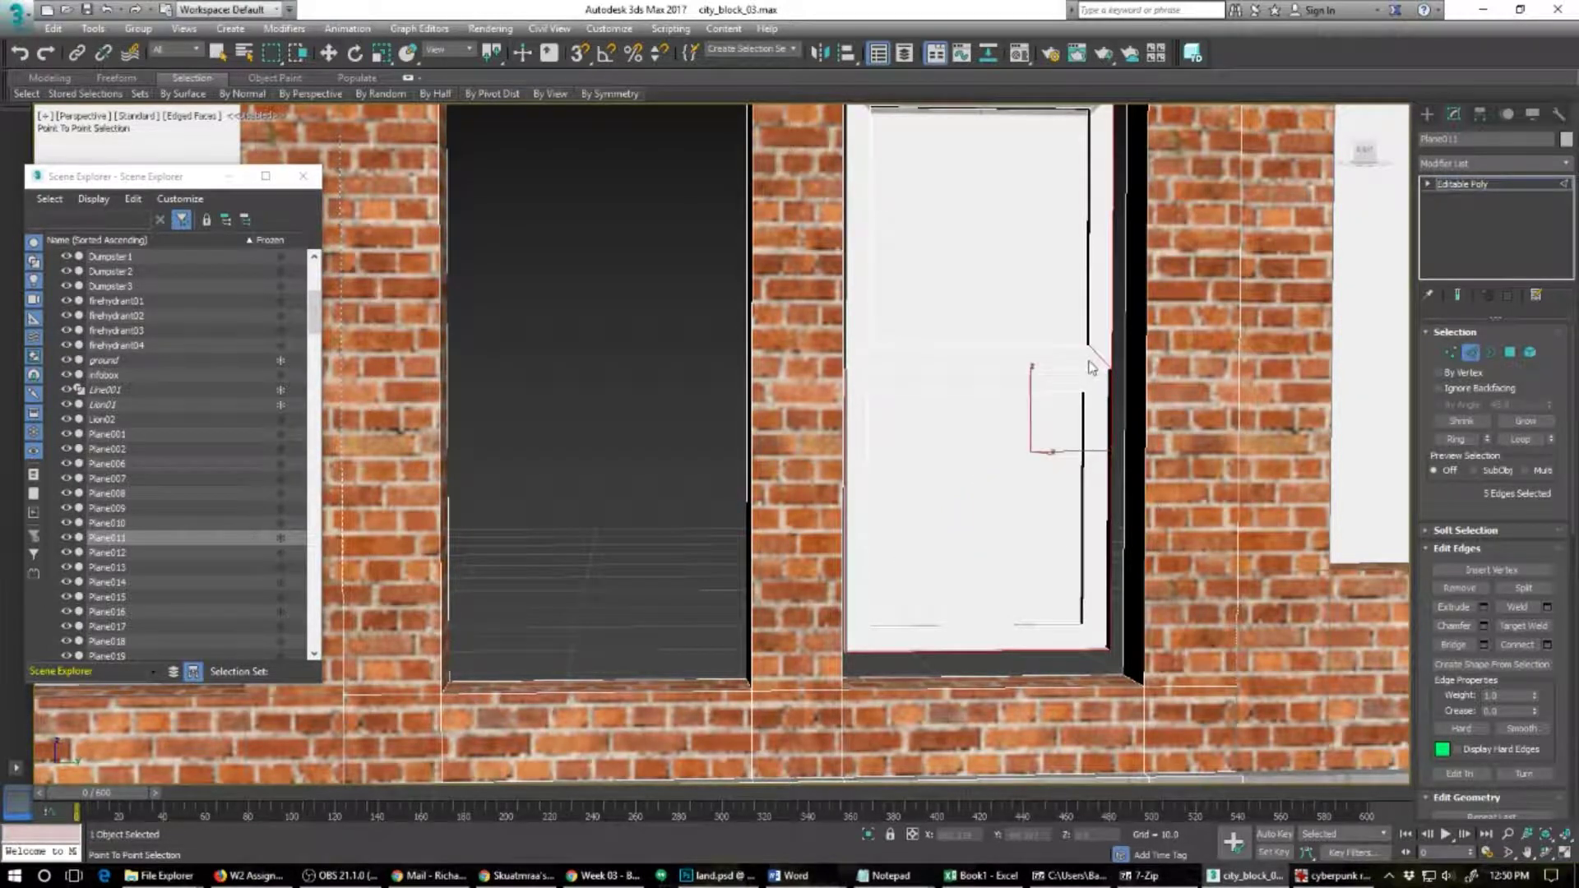
{"action": "key", "text": "ctrl+z"}
{"action": "key", "text": "r"}
{"action": "left_click", "coordinate": [1112, 346], "text": "ctrl"}
{"action": "double_click", "coordinate": [1113, 347], "text": "ctrl"}
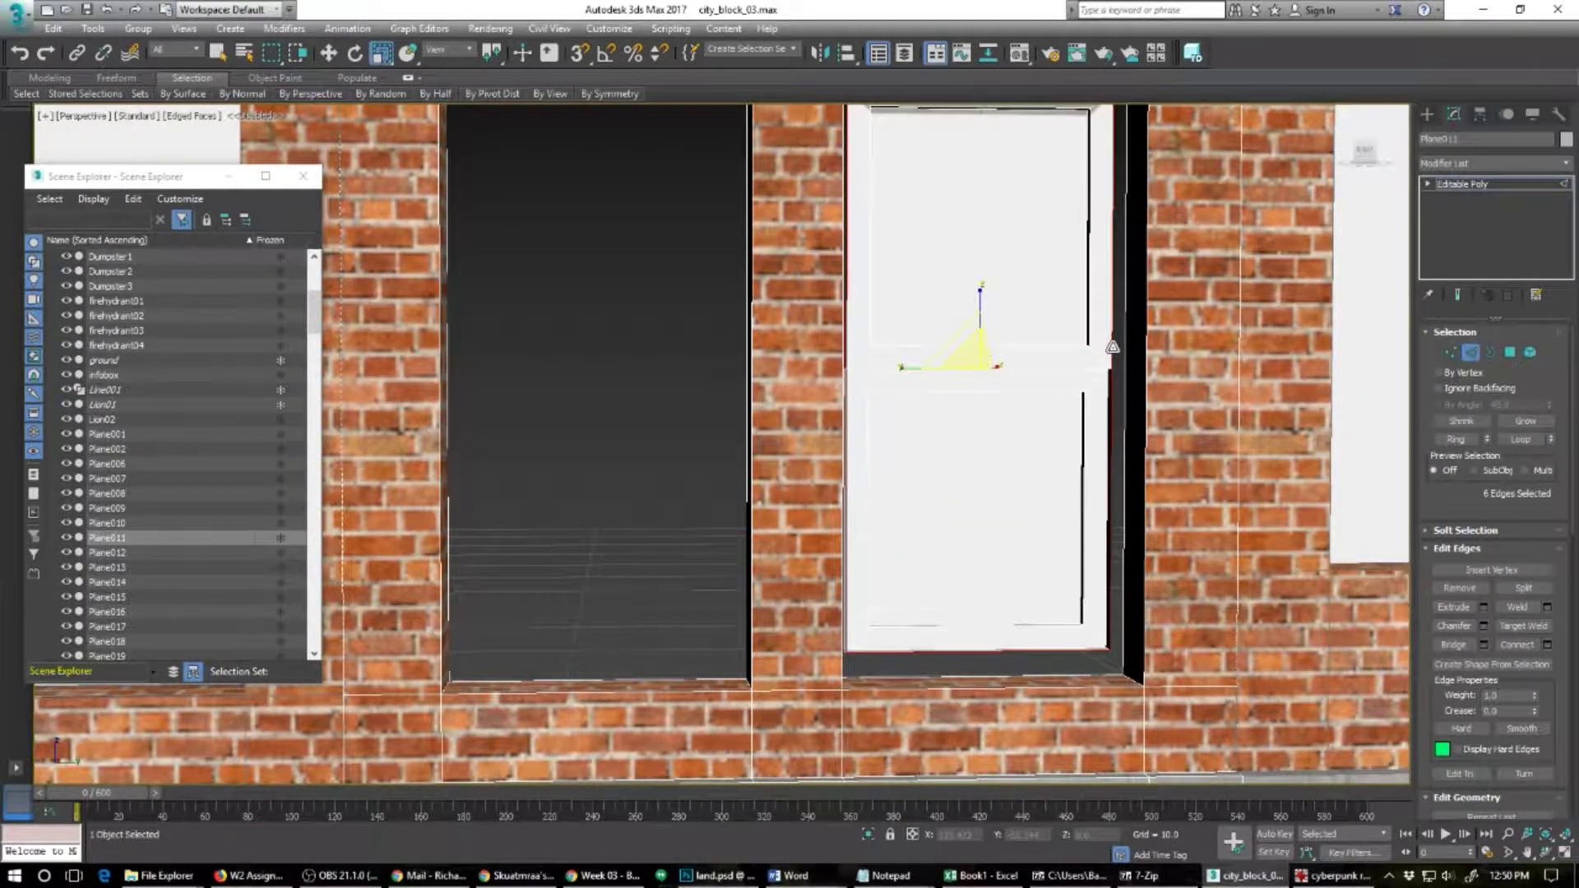
Step: Extrude the selected sash border edges slightly forward along the X axis to form a shallow rim around the window
{"action": "middle_click_drag", "start_coordinate": [1032, 368], "coordinate": [982, 550], "text": "alt"}
{"action": "scroll", "coordinate": [1018, 483], "scroll_direction": "down", "scroll_amount": 2}
{"action": "scroll", "coordinate": [983, 549], "scroll_direction": "up", "scroll_amount": 3}
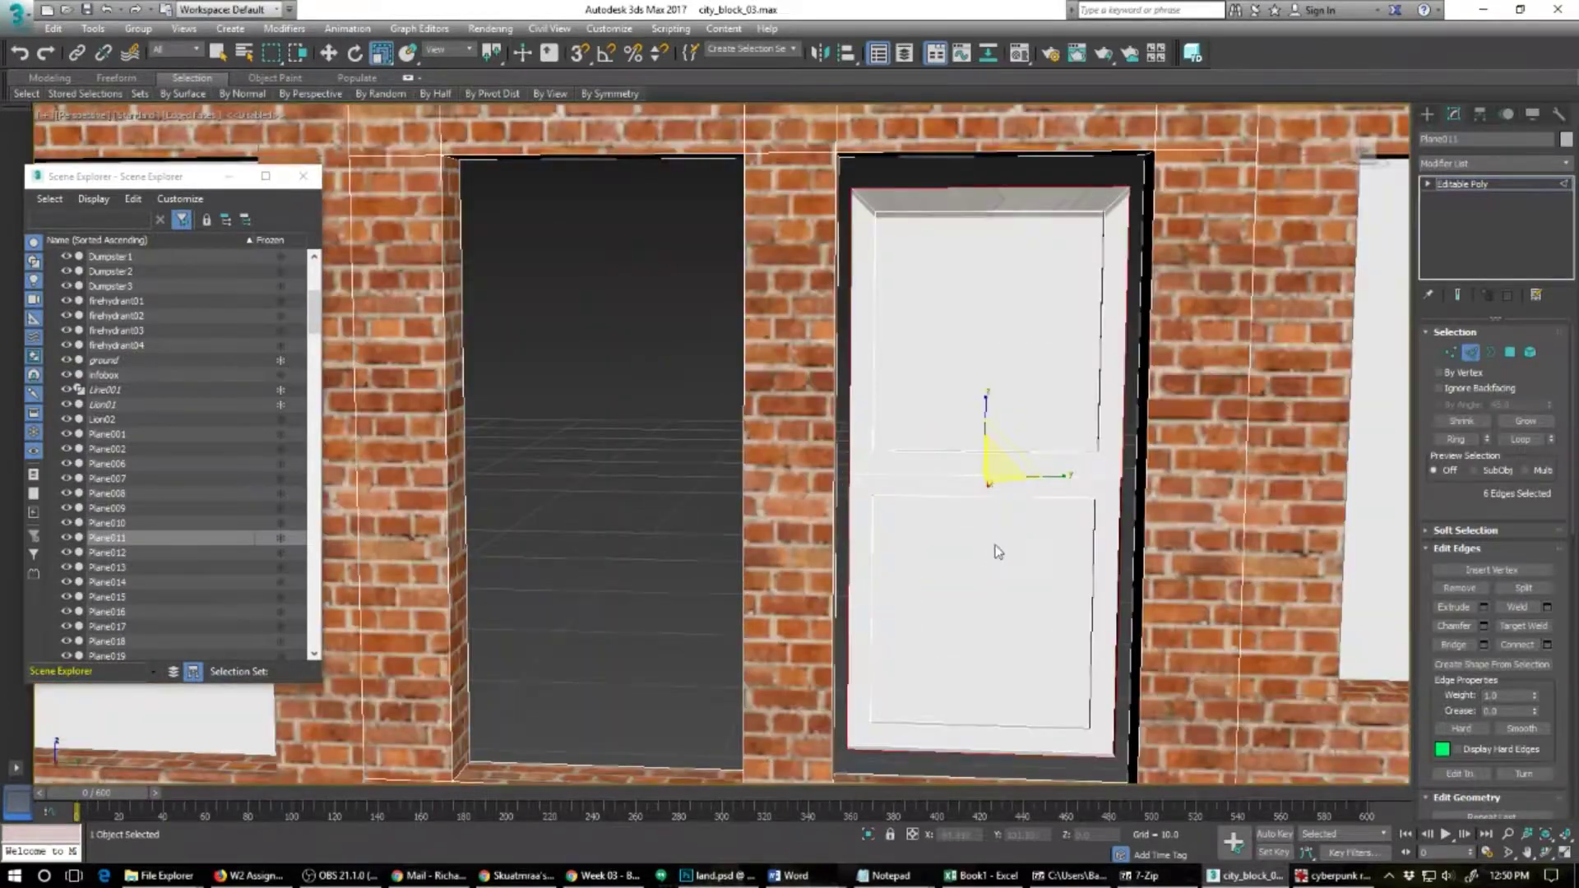
{"action": "key", "text": "w"}
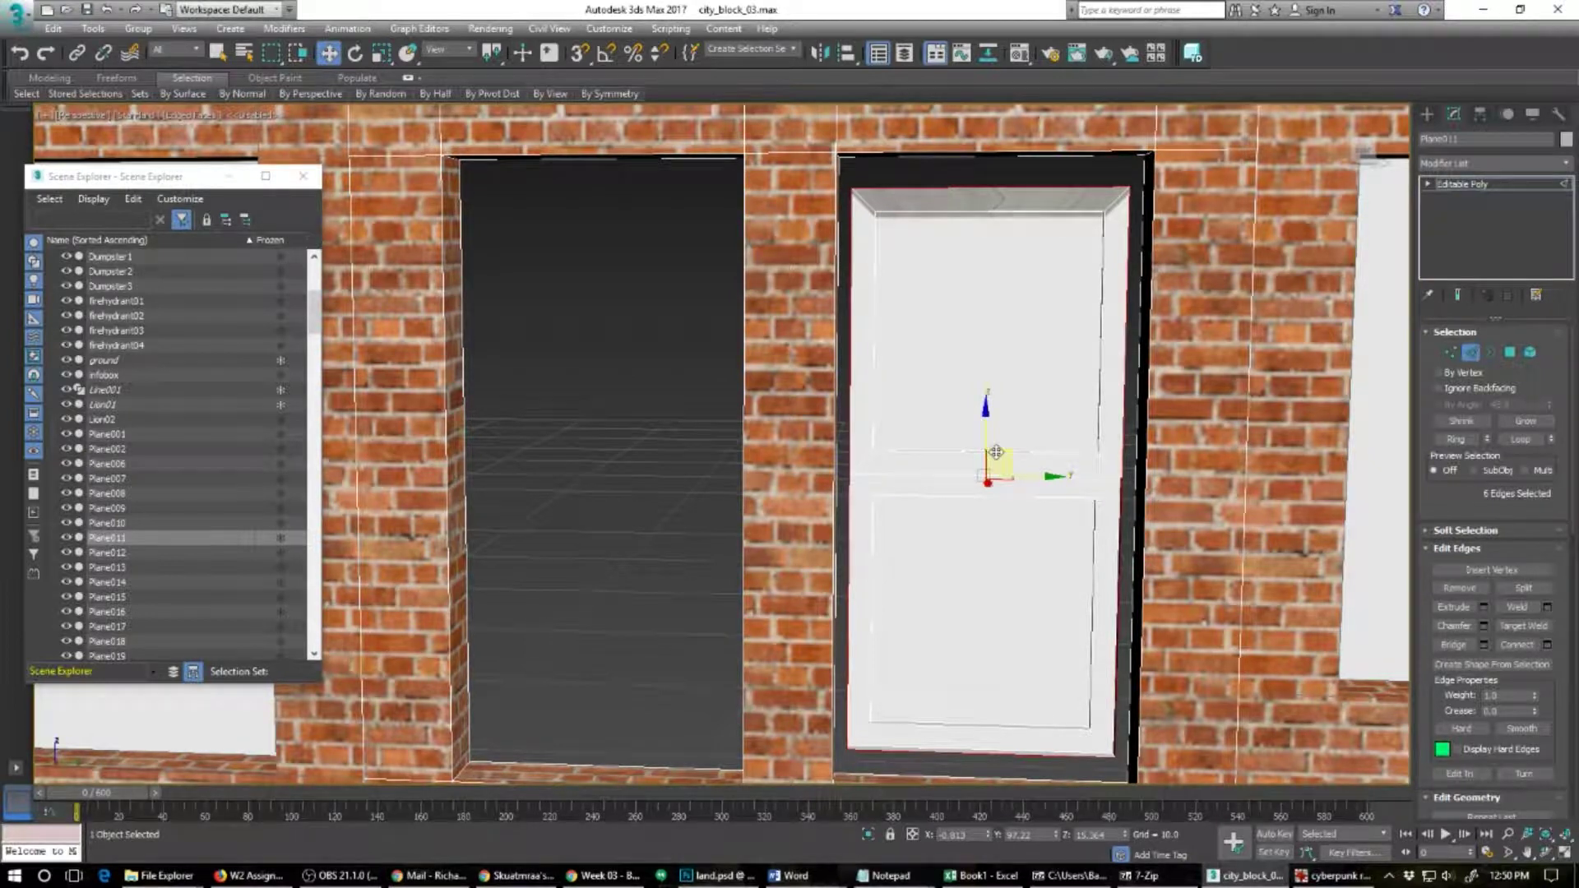
{"action": "key", "text": "e"}
{"action": "key", "text": "r"}
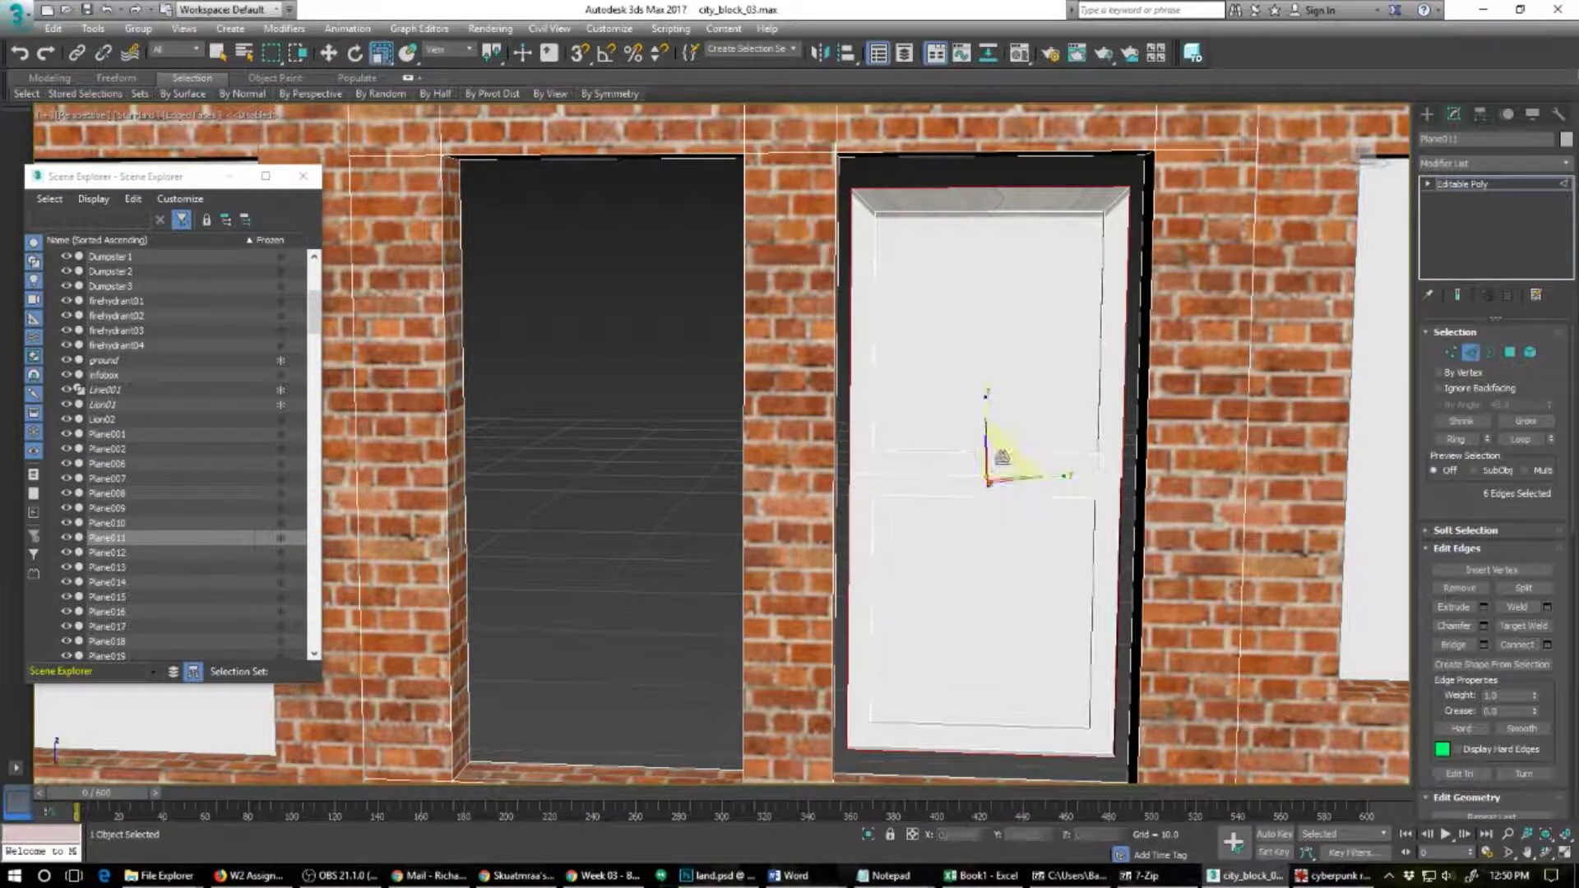
{"action": "left_click_drag", "start_coordinate": [1004, 451], "coordinate": [1011, 448]}
{"action": "middle_click_drag", "start_coordinate": [936, 564], "coordinate": [1021, 597], "text": "alt"}
{"action": "key", "text": "w"}
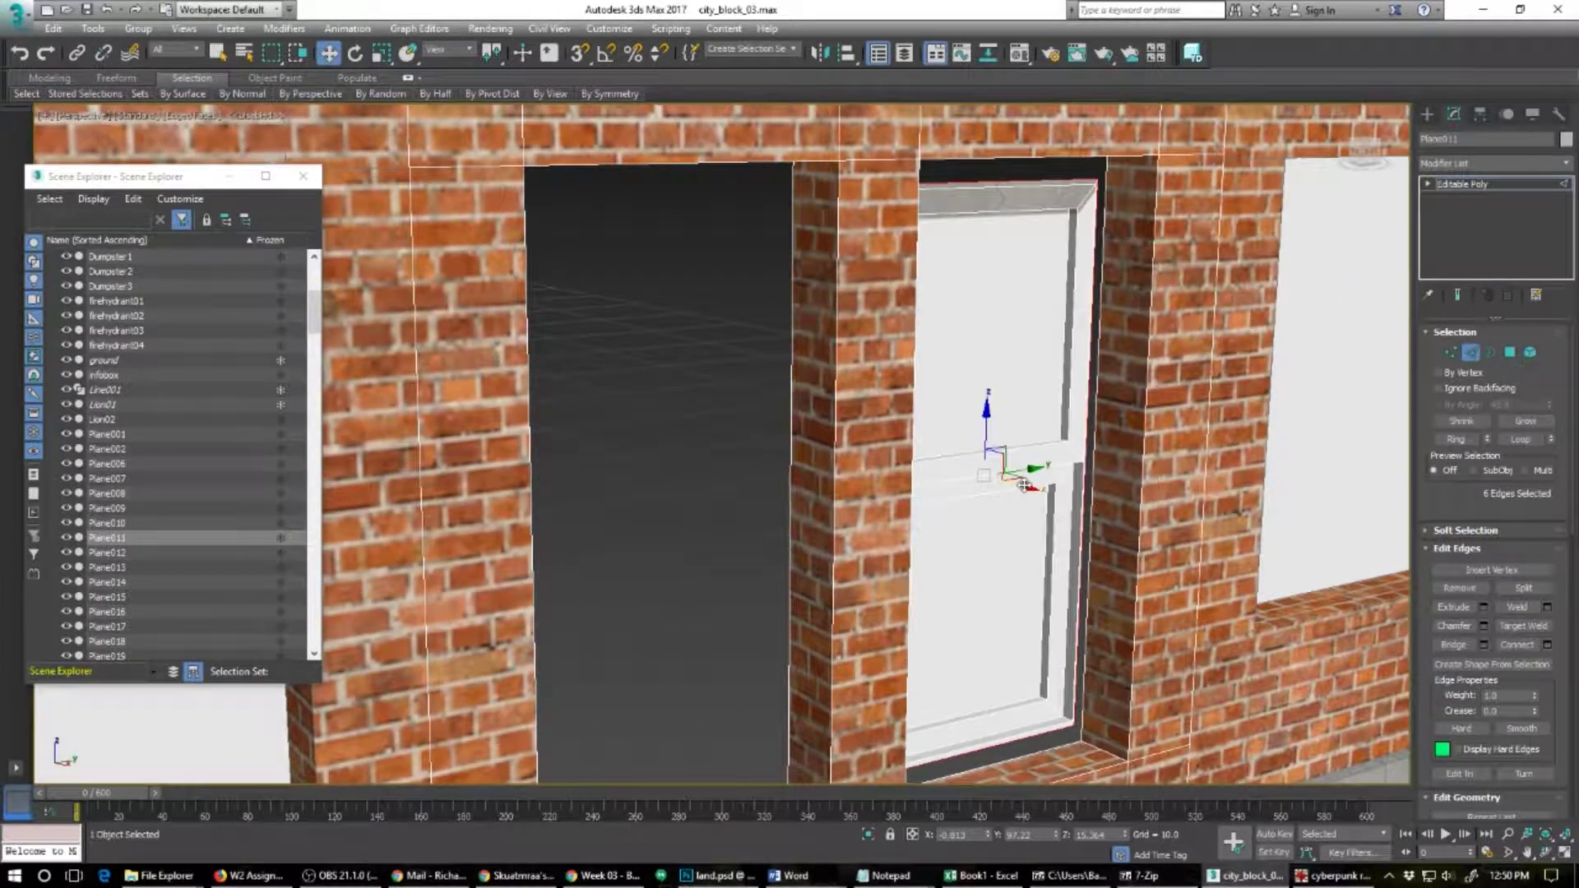
{"action": "left_click_drag", "start_coordinate": [1023, 486], "coordinate": [1032, 488]}
{"action": "middle_click_drag", "start_coordinate": [1056, 559], "coordinate": [995, 544], "text": "alt"}
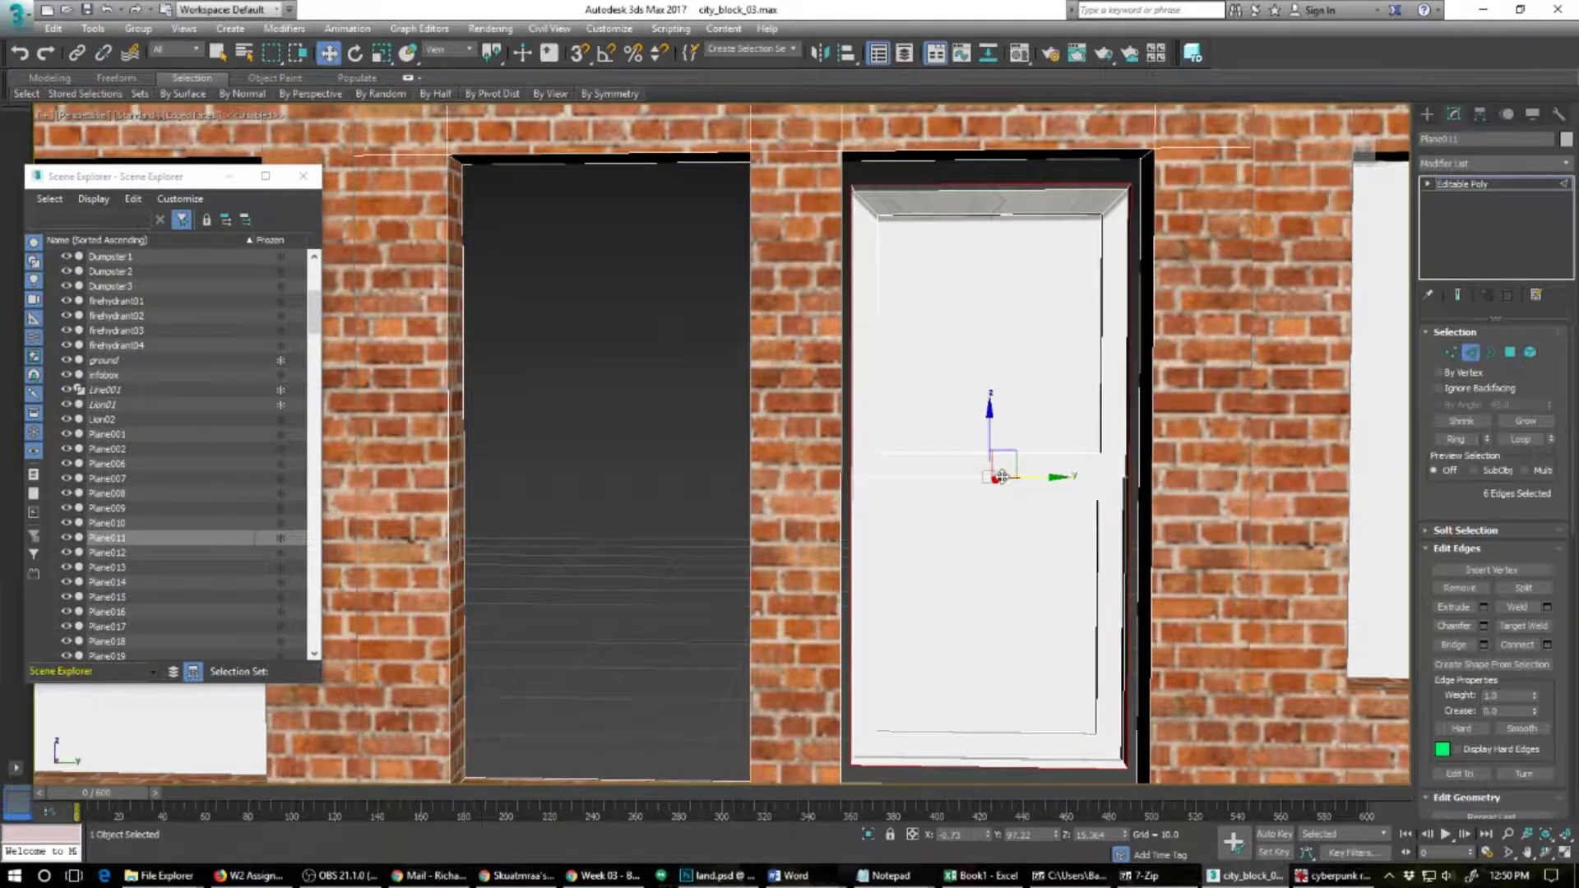
Step: Extrude the border edges outward by scaling them until they meet the brick opening, forming the outer window frame
{"action": "key", "text": "r"}
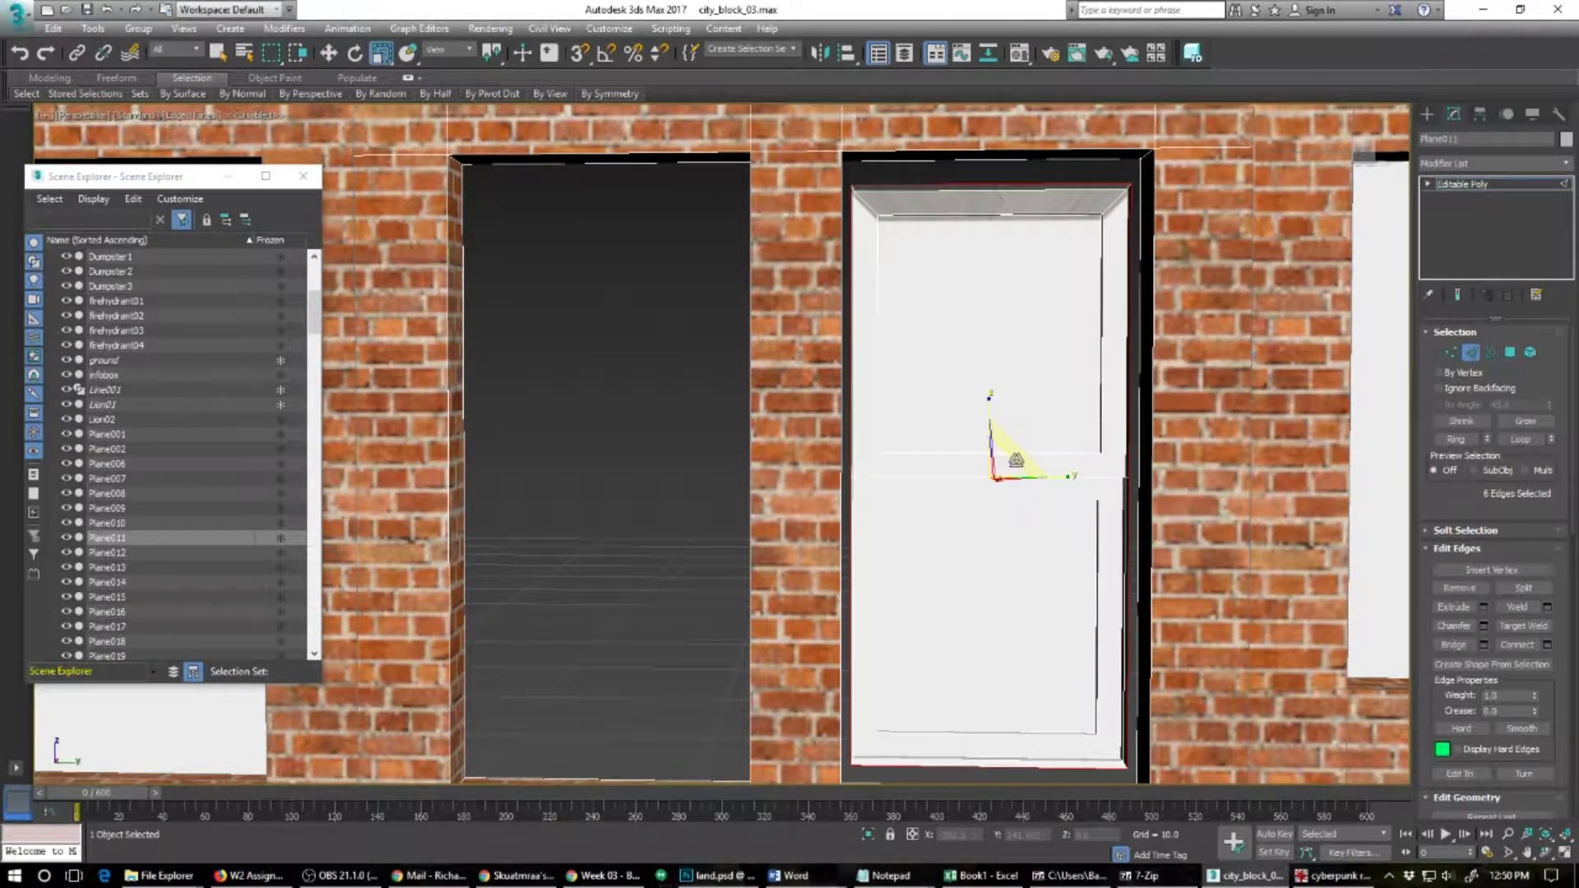
{"action": "left_click_drag", "start_coordinate": [1018, 457], "coordinate": [1022, 455], "text": "shift"}
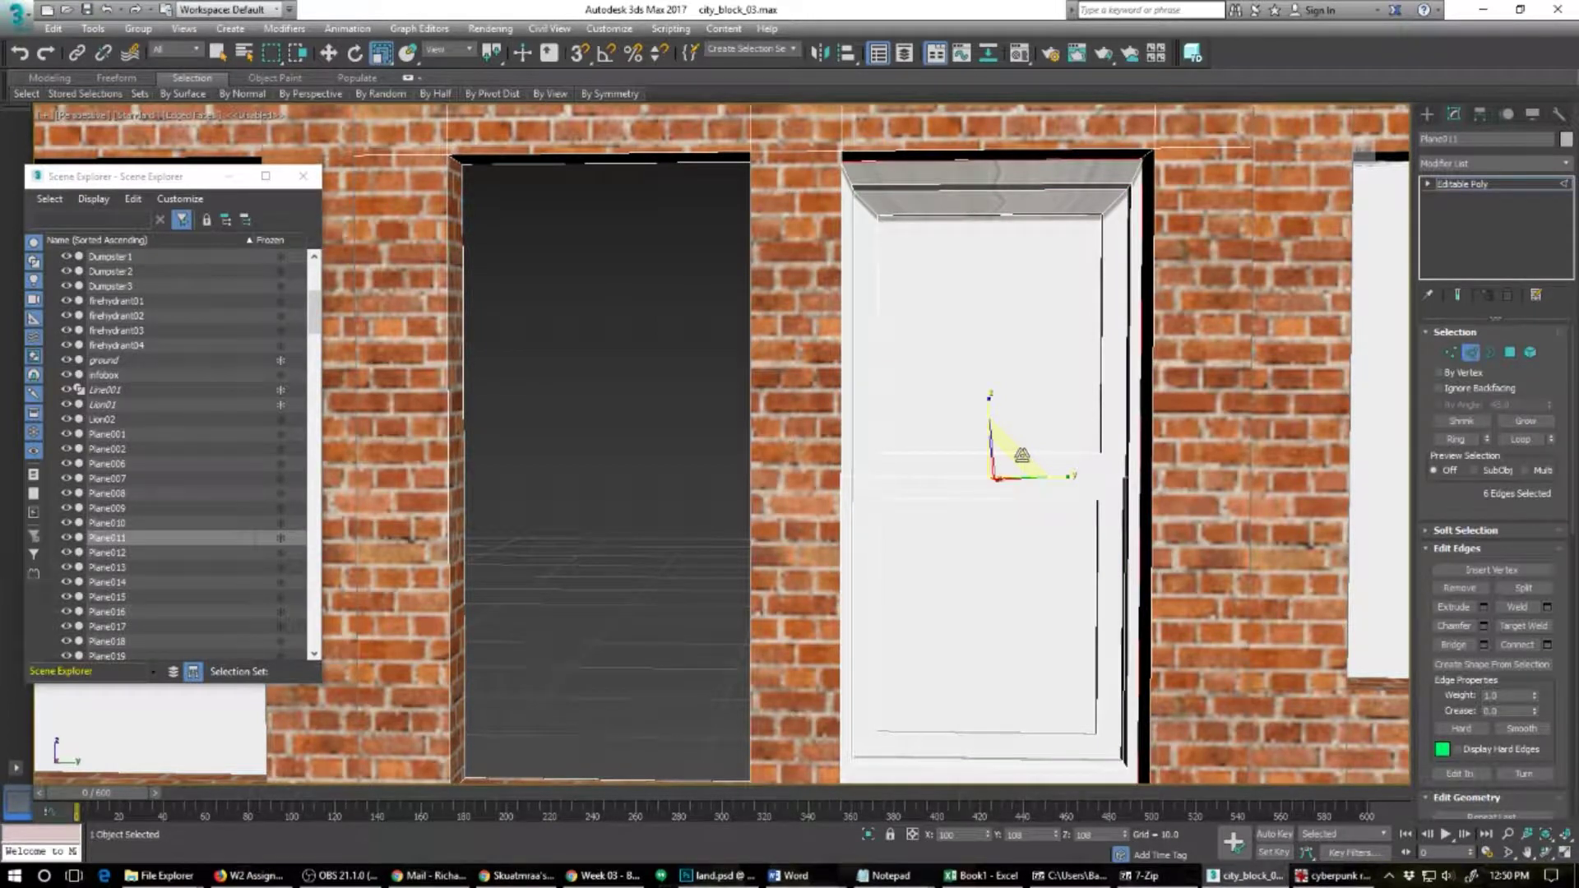
{"action": "mouse_move", "coordinate": [978, 568]}
{"action": "middle_mouse_down", "text": "alt"}
{"action": "mouse_move", "coordinate": [1017, 632]}
{"action": "mouse_move", "coordinate": [1041, 620]}
{"action": "mouse_move", "coordinate": [1007, 600]}
{"action": "mouse_move", "coordinate": [954, 662]}
{"action": "mouse_move", "coordinate": [990, 559]}
{"action": "middle_mouse_up", "text": "alt"}
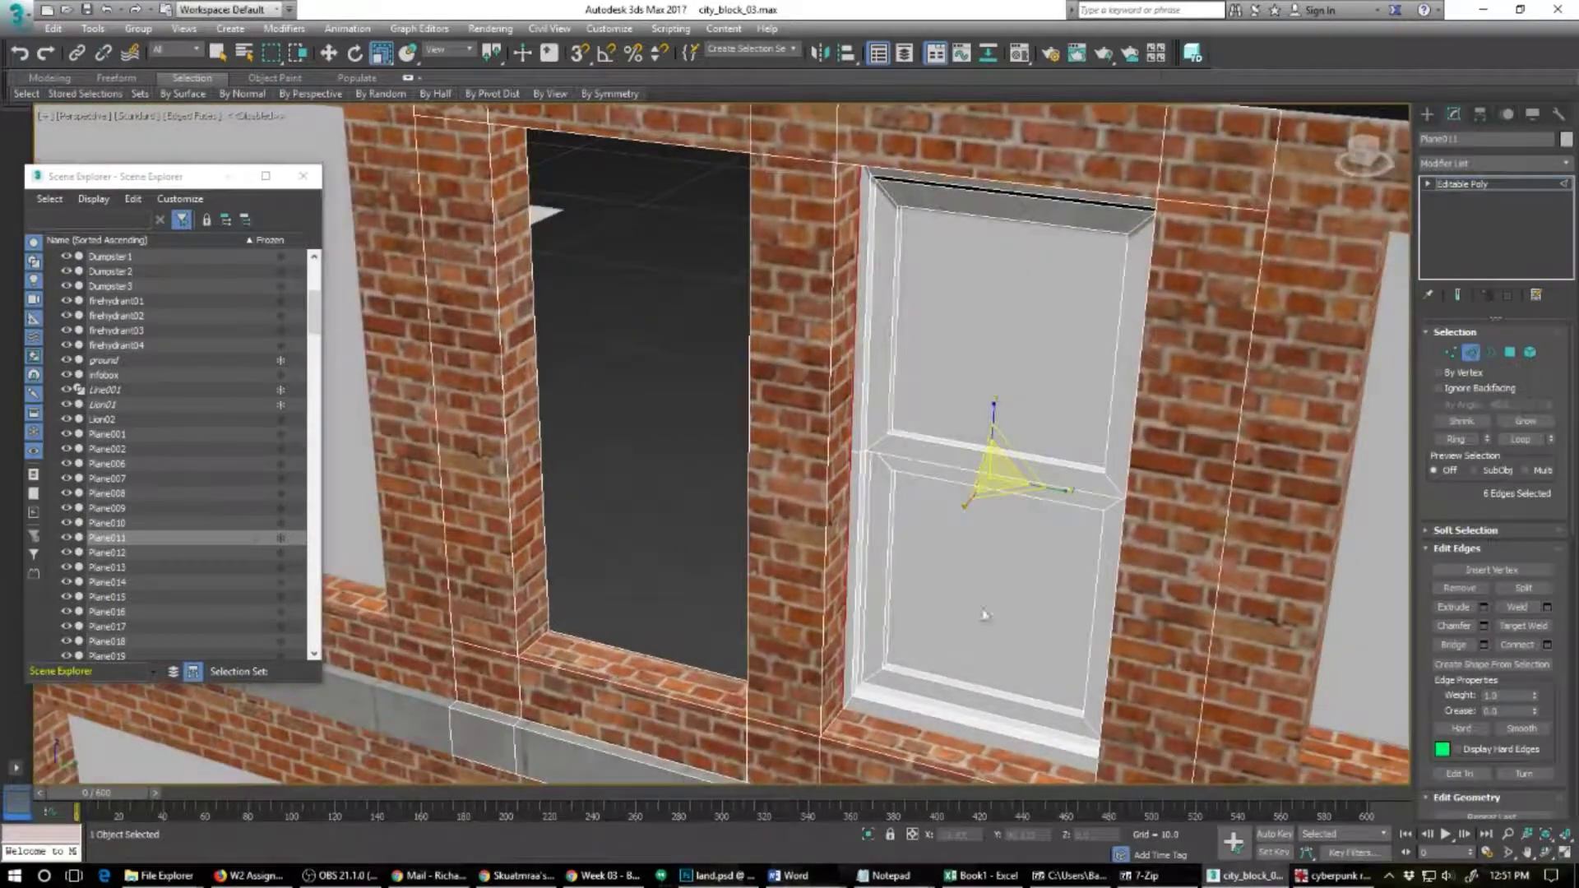
Step: Select the entire framed window as an element and detach it as a separate object named window_closed
{"action": "right_click", "coordinate": [990, 559]}
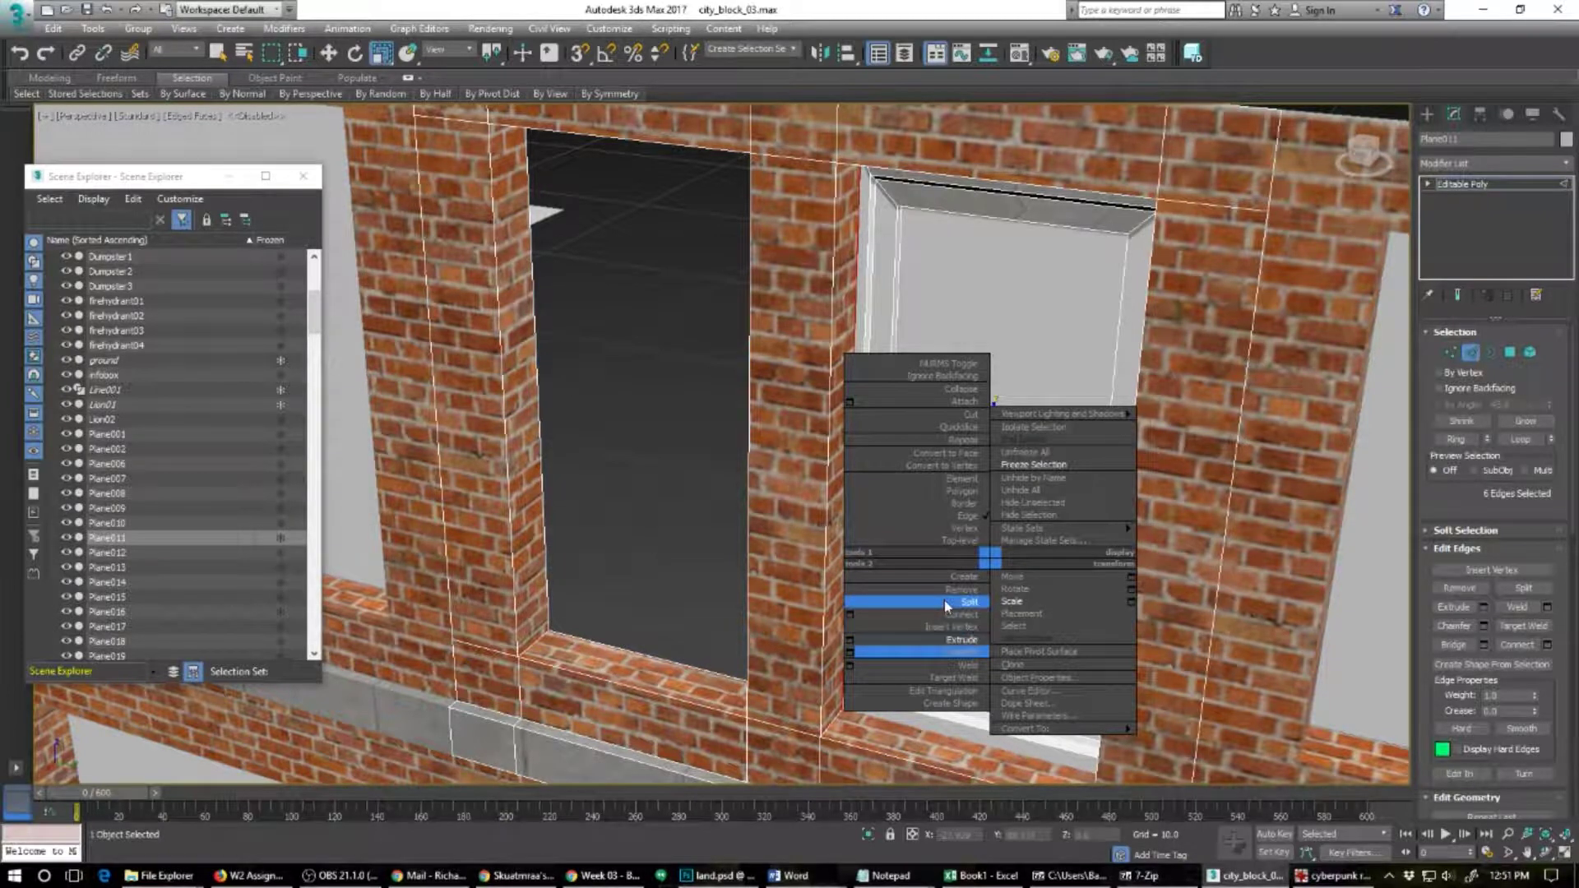
{"action": "left_click", "coordinate": [950, 491]}
{"action": "right_click", "coordinate": [964, 496]}
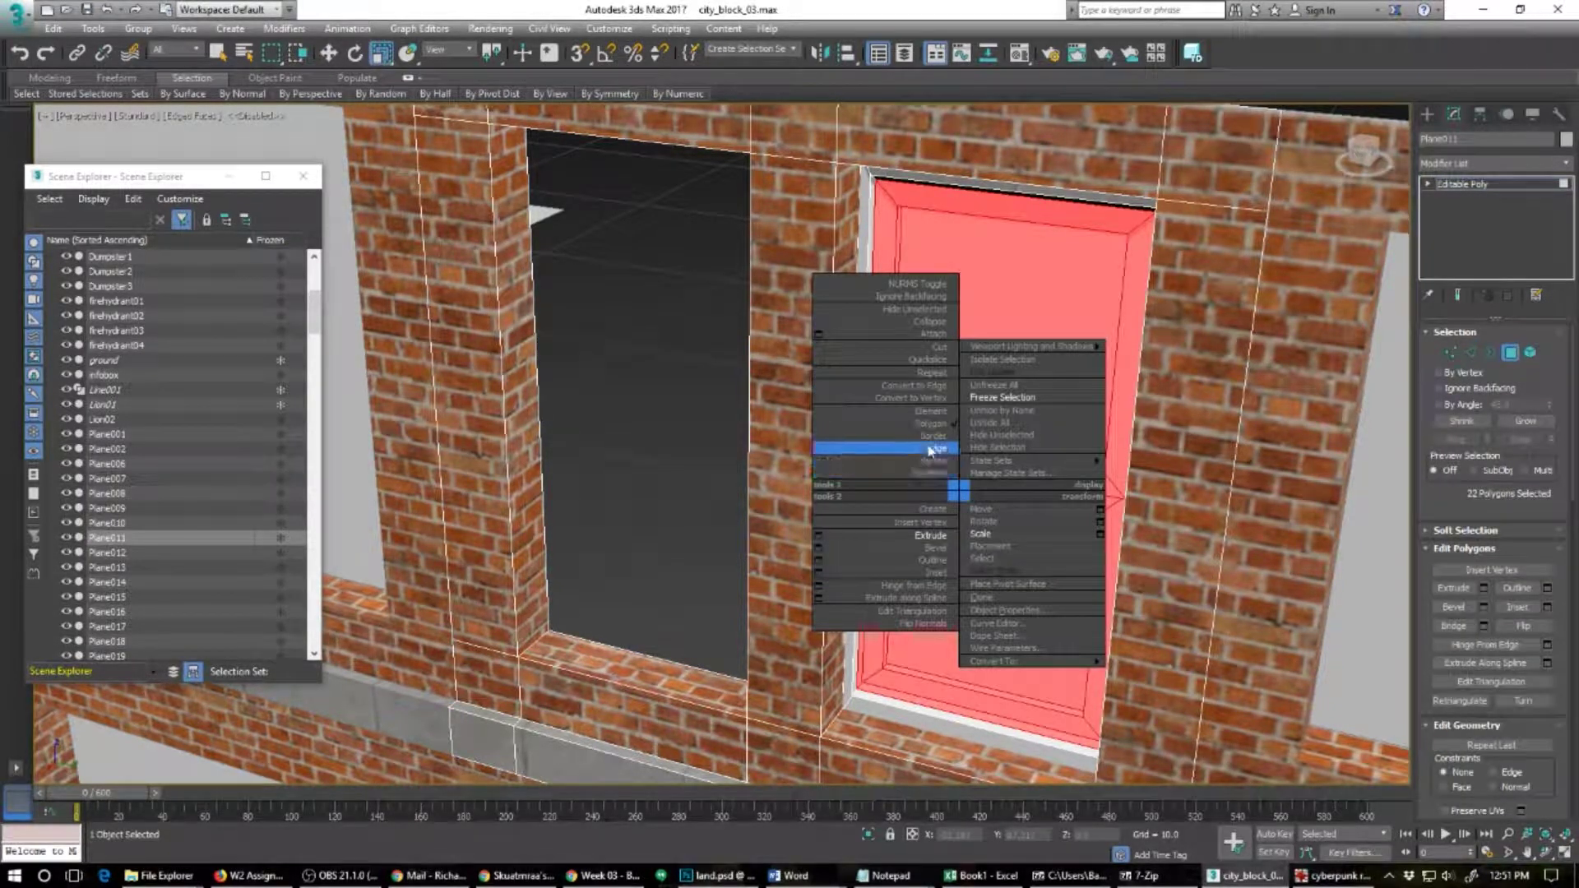
{"action": "left_click", "coordinate": [931, 411]}
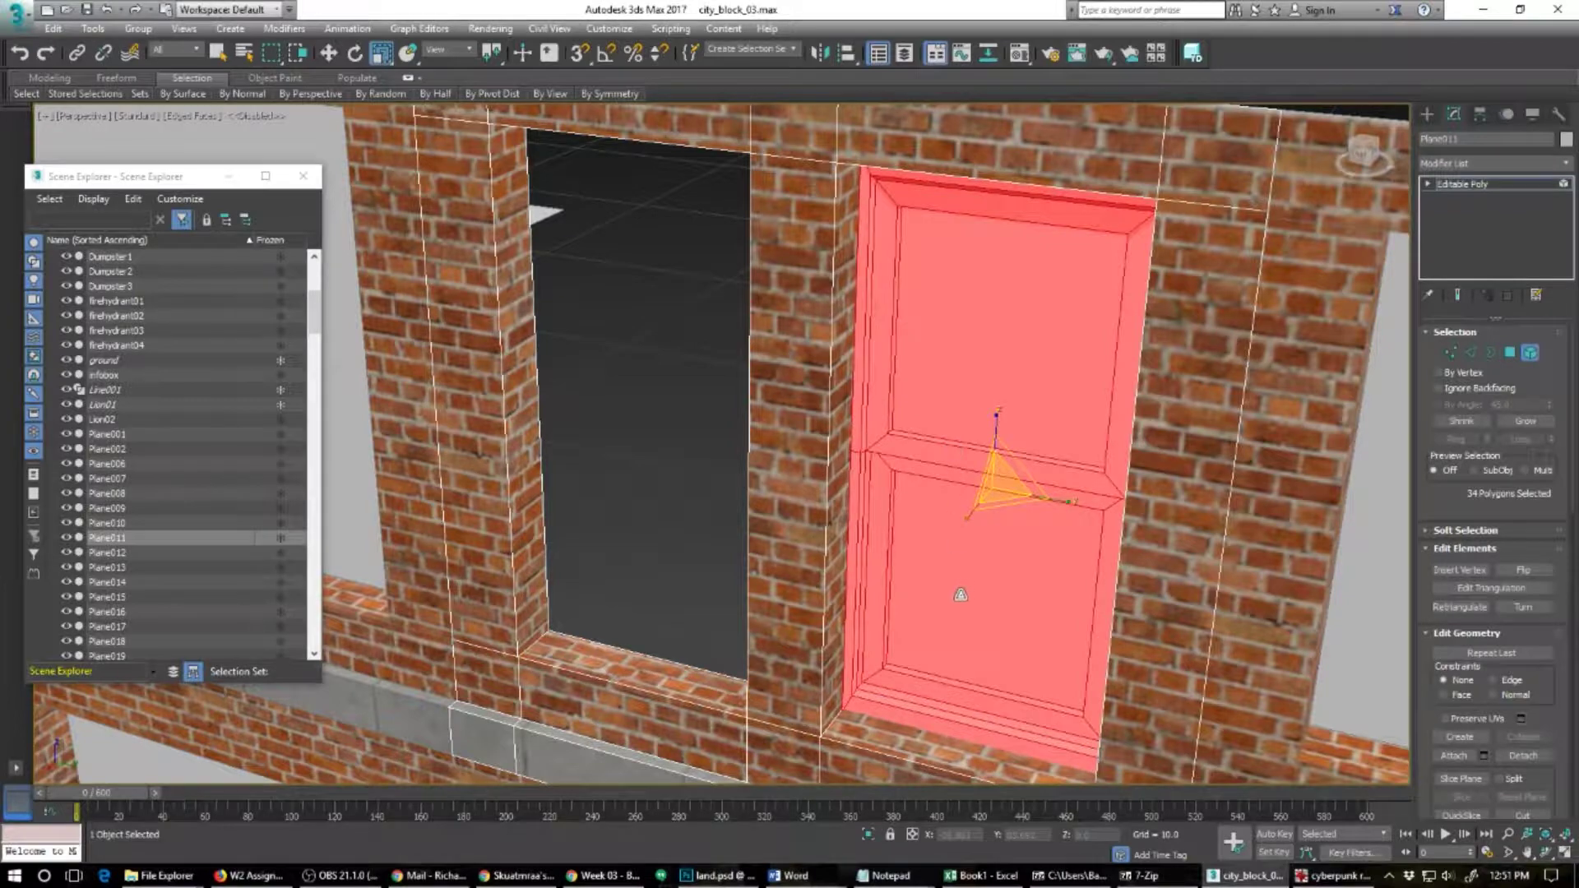
{"action": "scroll", "coordinate": [955, 598], "scroll_direction": "down", "scroll_amount": 4}
{"action": "middle_click_drag", "start_coordinate": [848, 629], "coordinate": [919, 594], "text": "alt"}
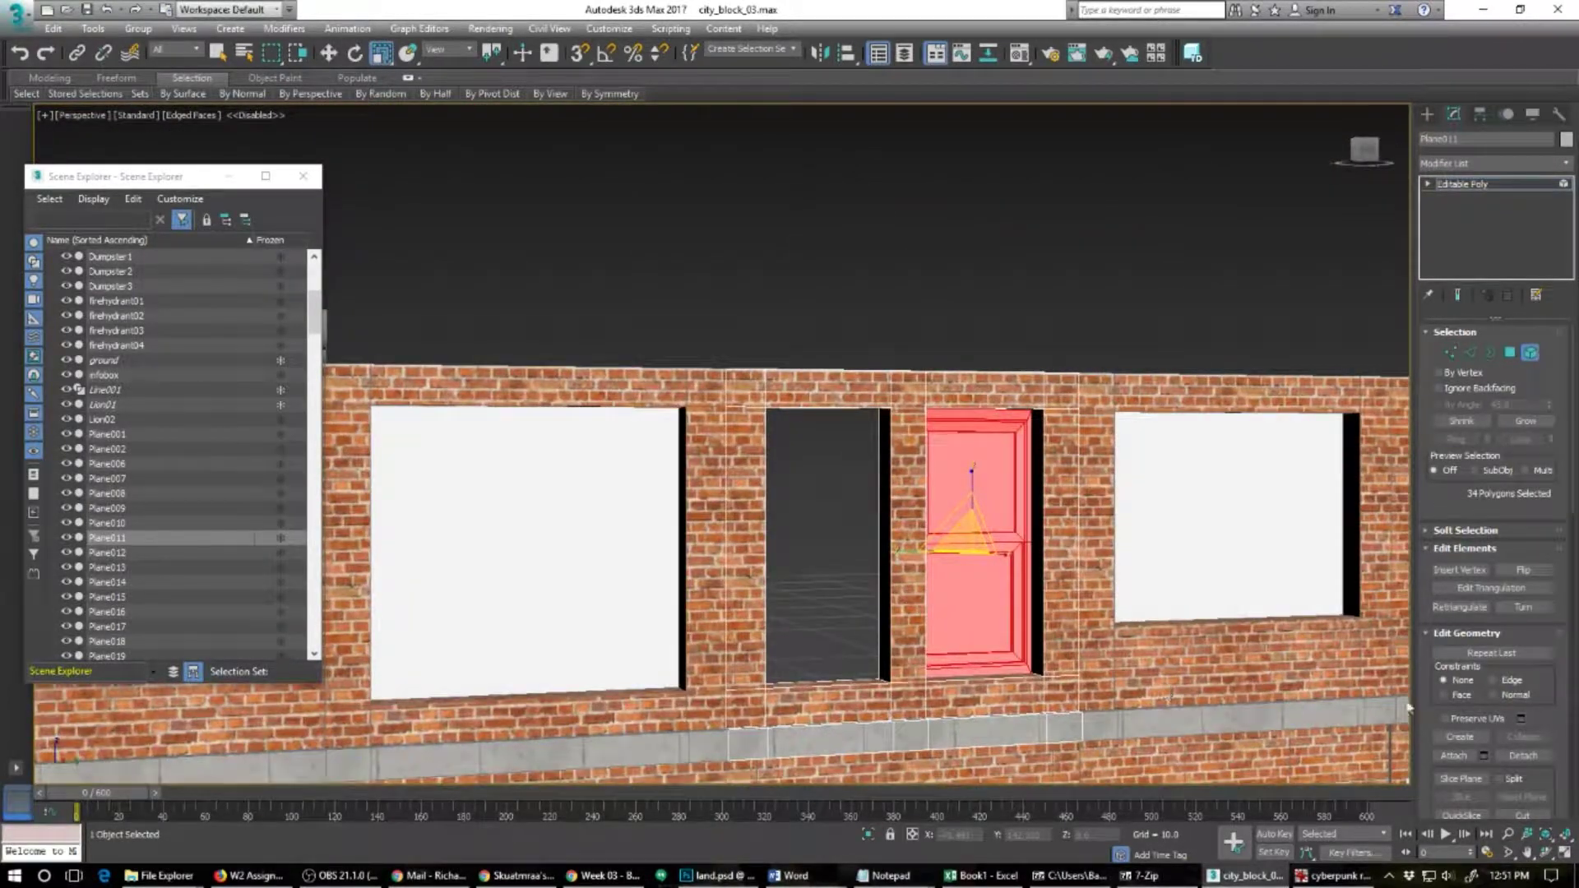
{"action": "left_click", "coordinate": [1524, 755]}
{"action": "left_click", "coordinate": [842, 451]}
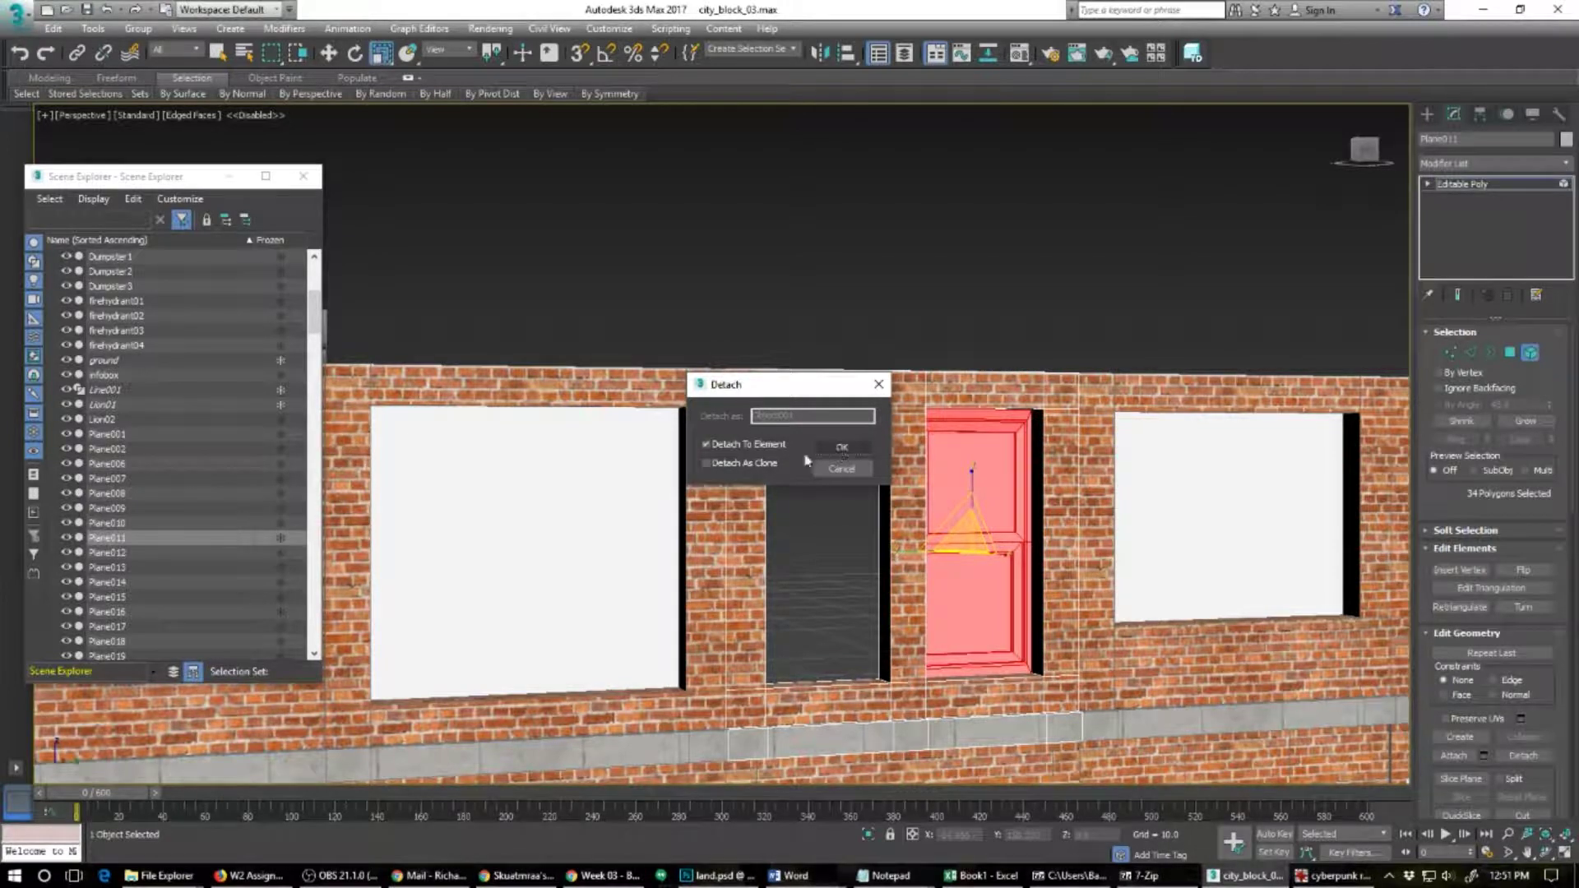
{"action": "left_click", "coordinate": [705, 444]}
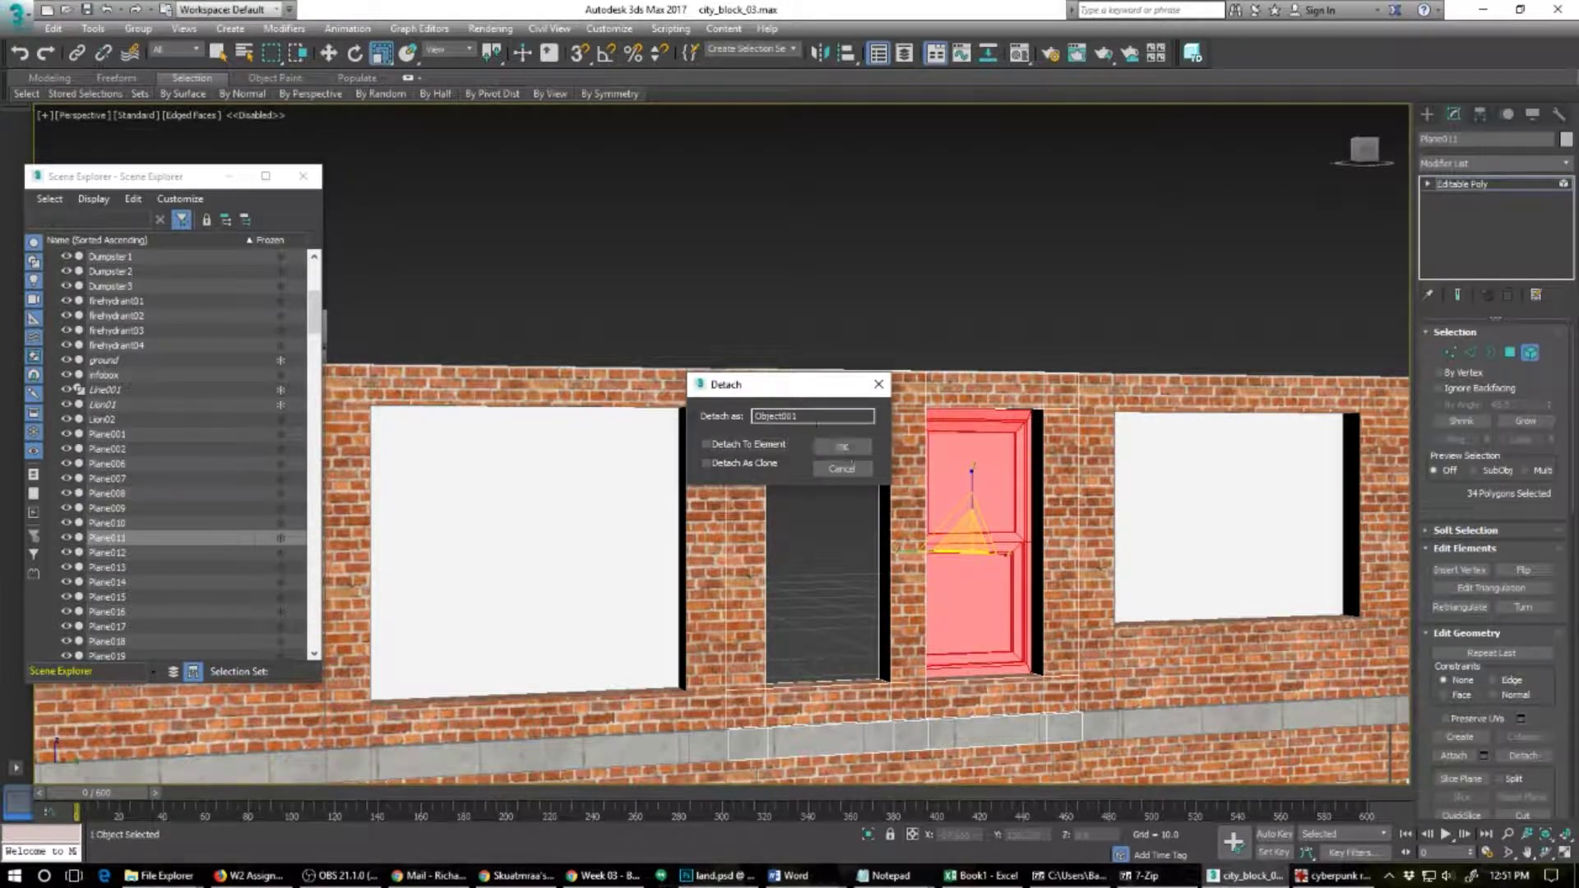
{"action": "double_click", "coordinate": [816, 418]}
{"action": "type", "text": "window_closed"}
{"action": "key", "text": "Return"}
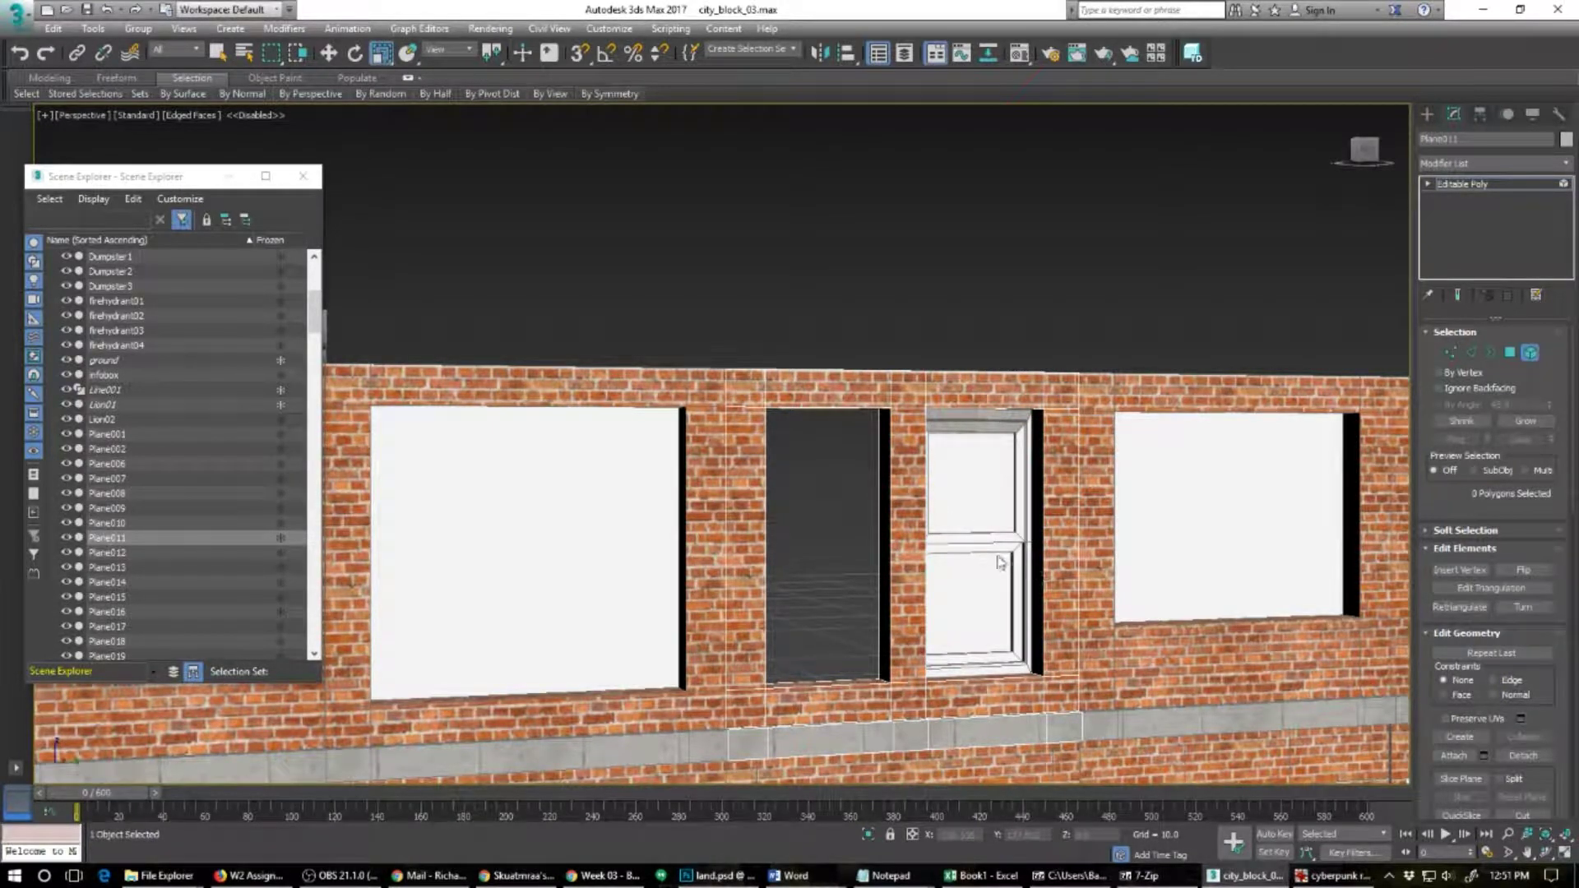
Step: Select the detached window_closed object and clone it as a single copy into the empty neighbouring opening
{"action": "left_click", "coordinate": [1530, 352]}
{"action": "left_click", "coordinate": [994, 490]}
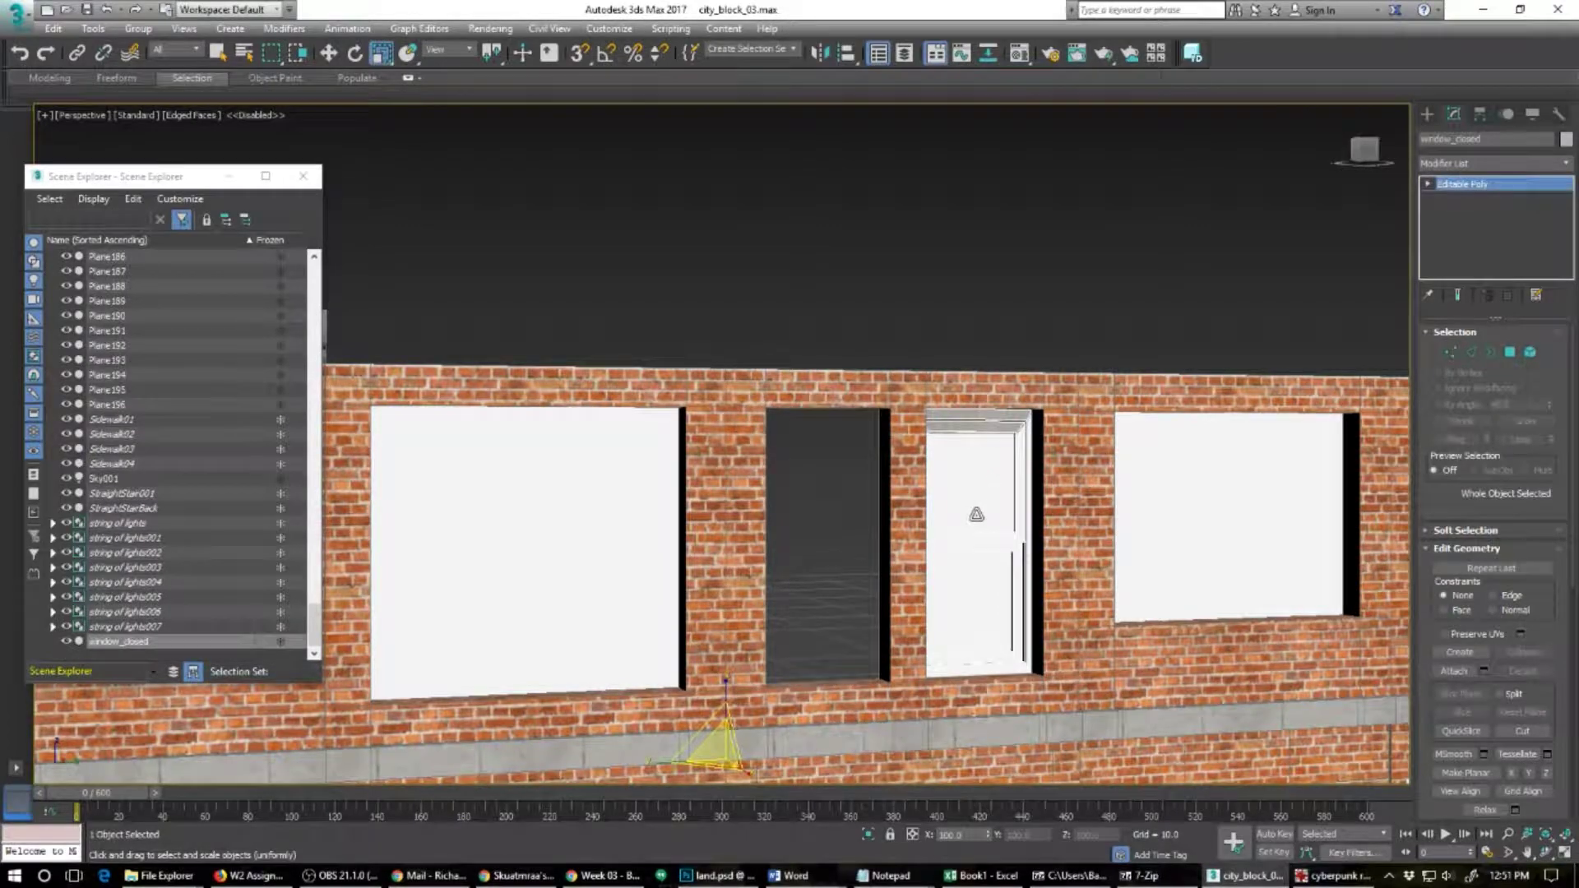
{"action": "middle_click_drag", "start_coordinate": [986, 550], "coordinate": [1026, 621], "text": "alt"}
{"action": "key", "text": "w"}
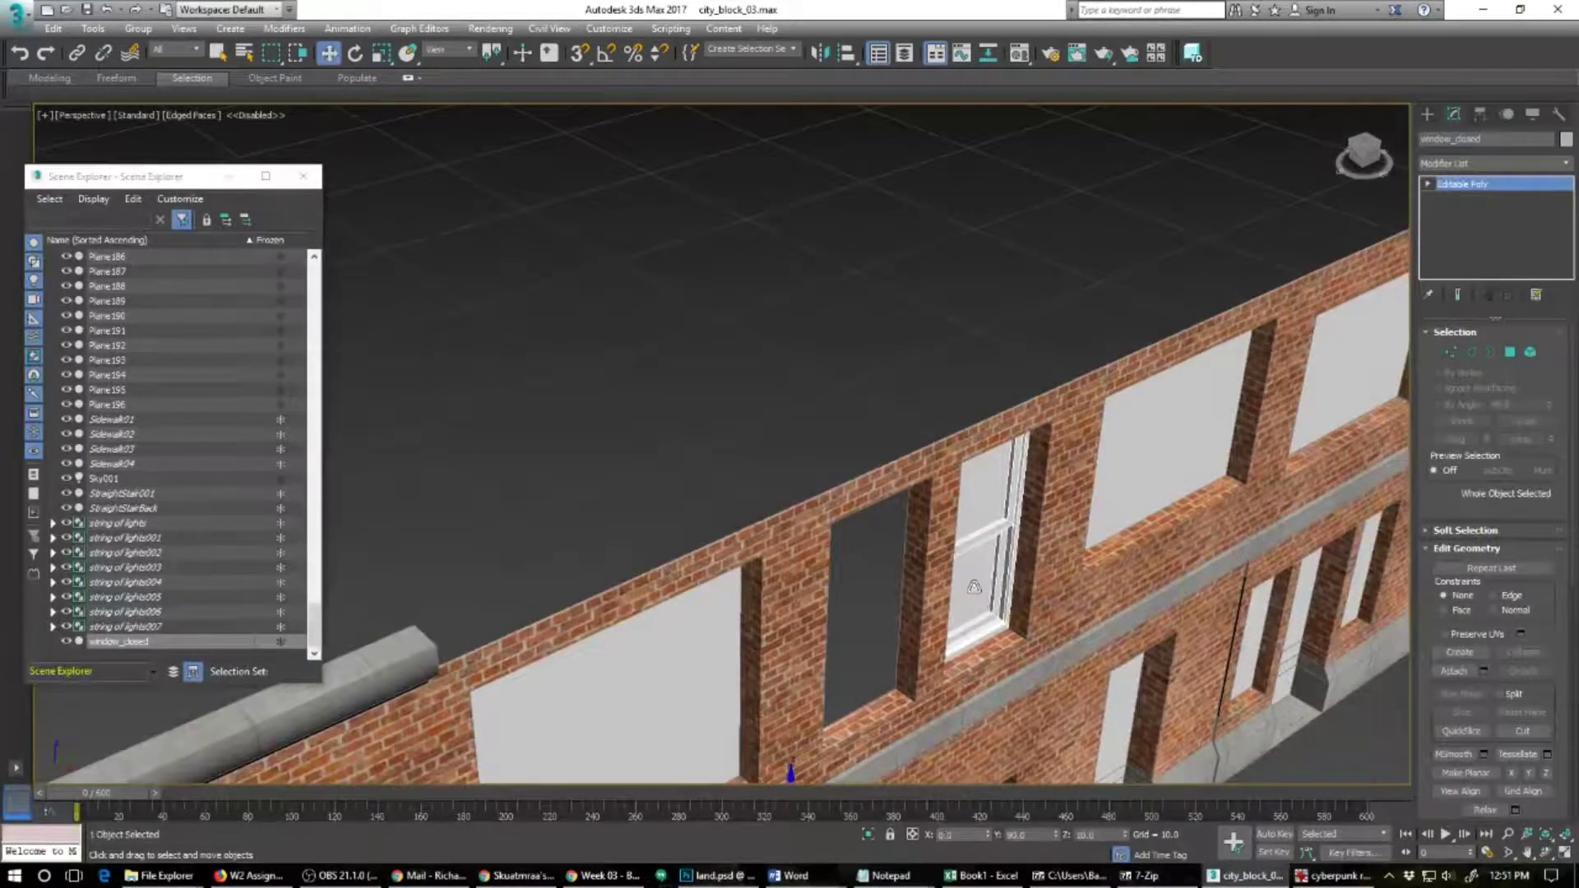
{"action": "scroll", "coordinate": [977, 613], "scroll_direction": "down", "scroll_amount": 2}
{"action": "middle_click_drag", "start_coordinate": [1001, 661], "coordinate": [935, 630], "text": "alt"}
{"action": "scroll", "coordinate": [946, 625], "scroll_direction": "up", "scroll_amount": 4}
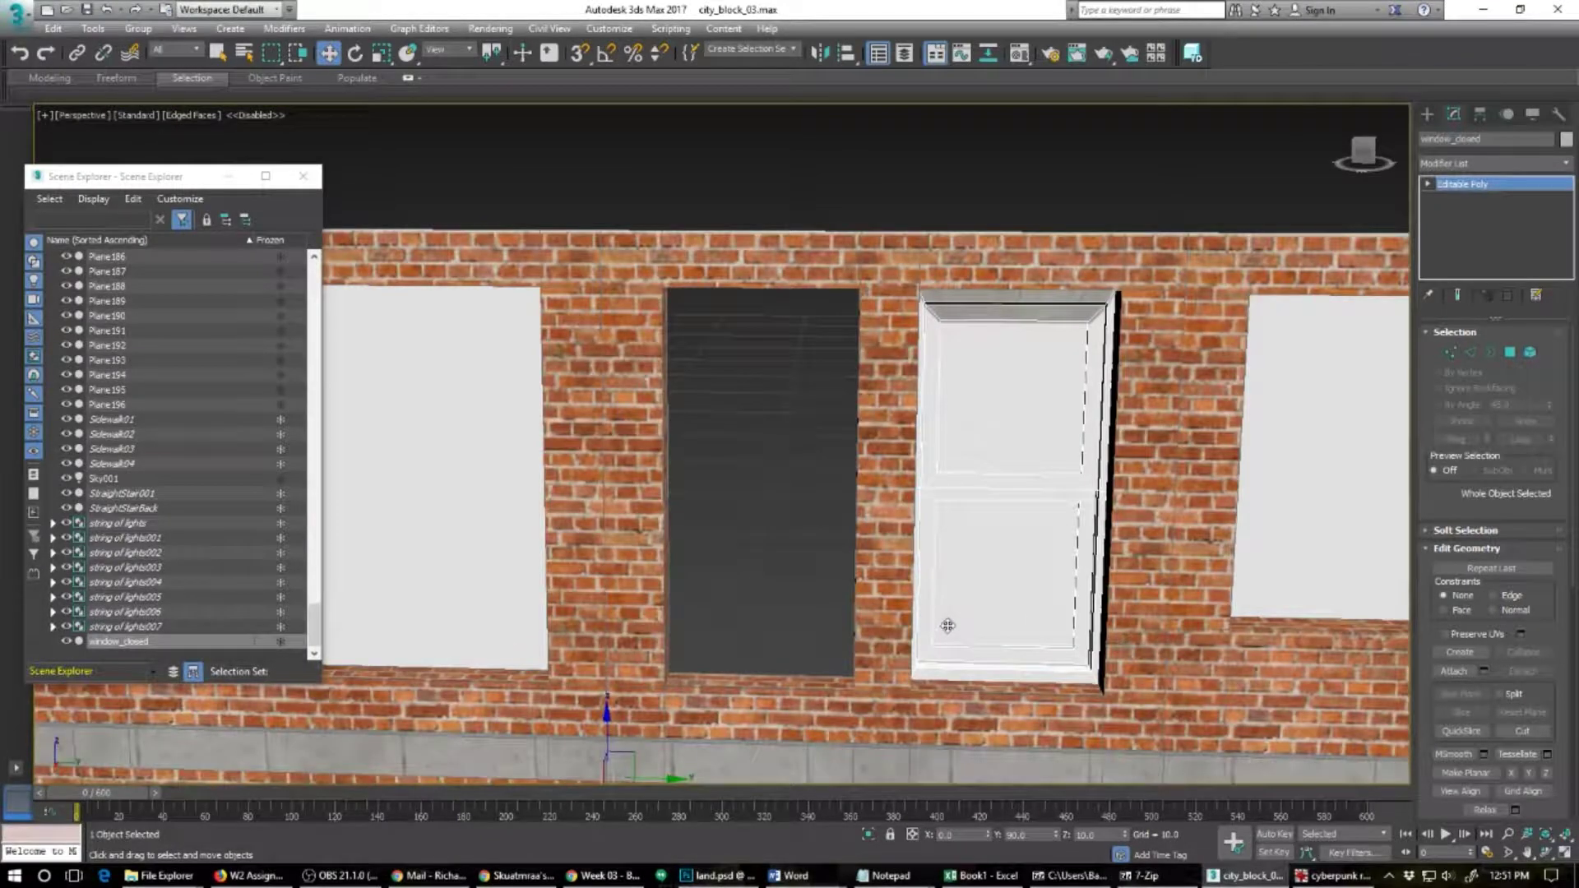
{"action": "middle_click_drag", "start_coordinate": [980, 628], "coordinate": [1010, 590], "text": "alt"}
{"action": "scroll", "coordinate": [987, 611], "scroll_direction": "up", "scroll_amount": 2}
{"action": "scroll", "coordinate": [987, 612], "scroll_direction": "down", "scroll_amount": 2}
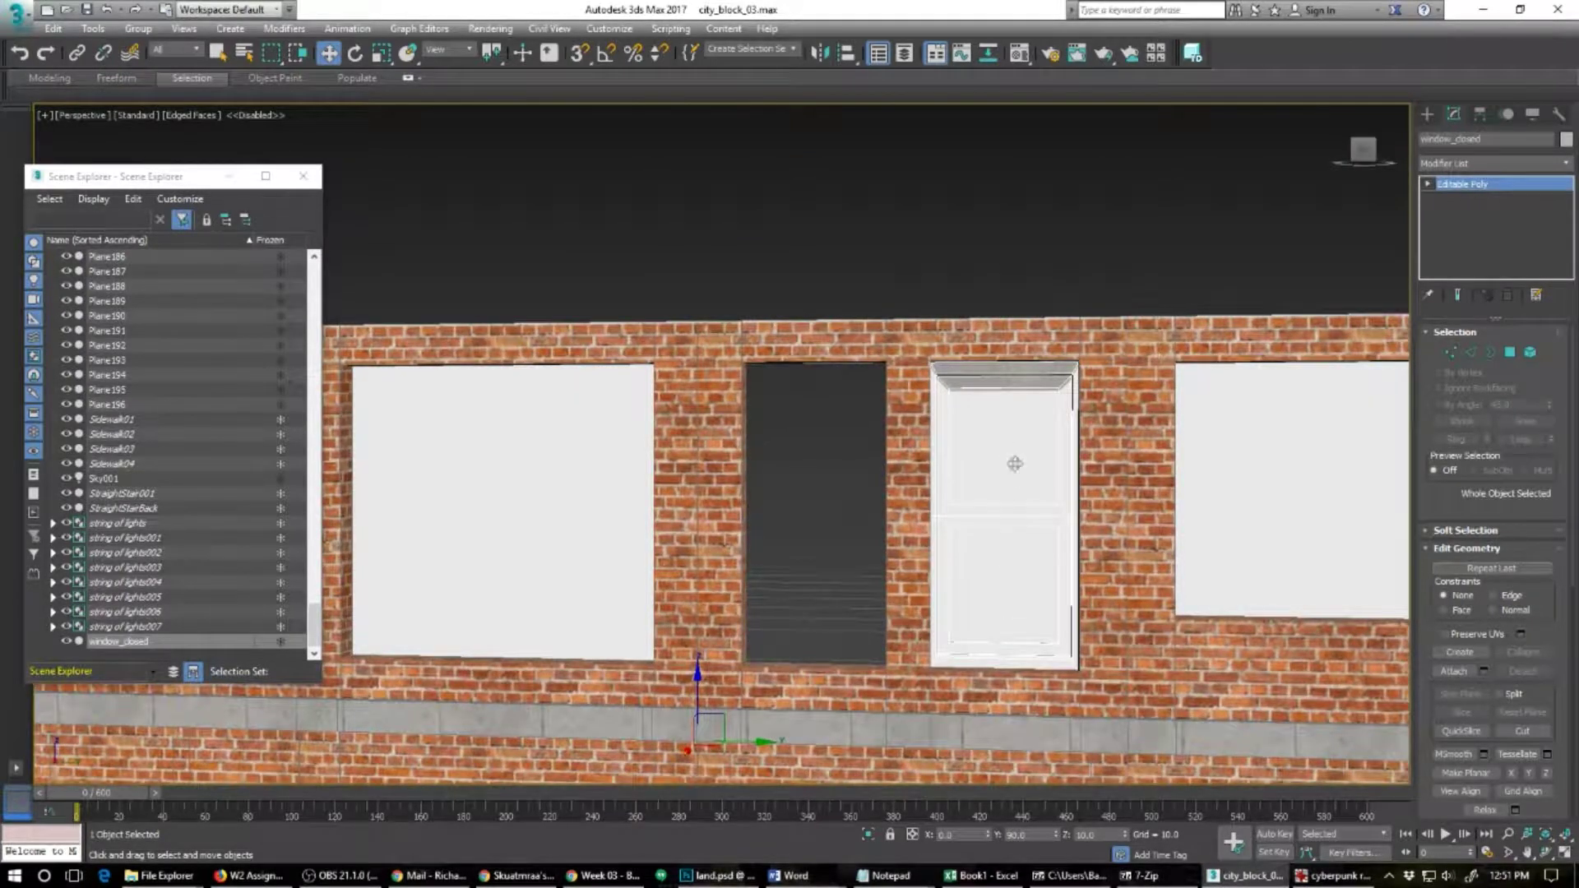
{"action": "right_click", "coordinate": [1005, 513]}
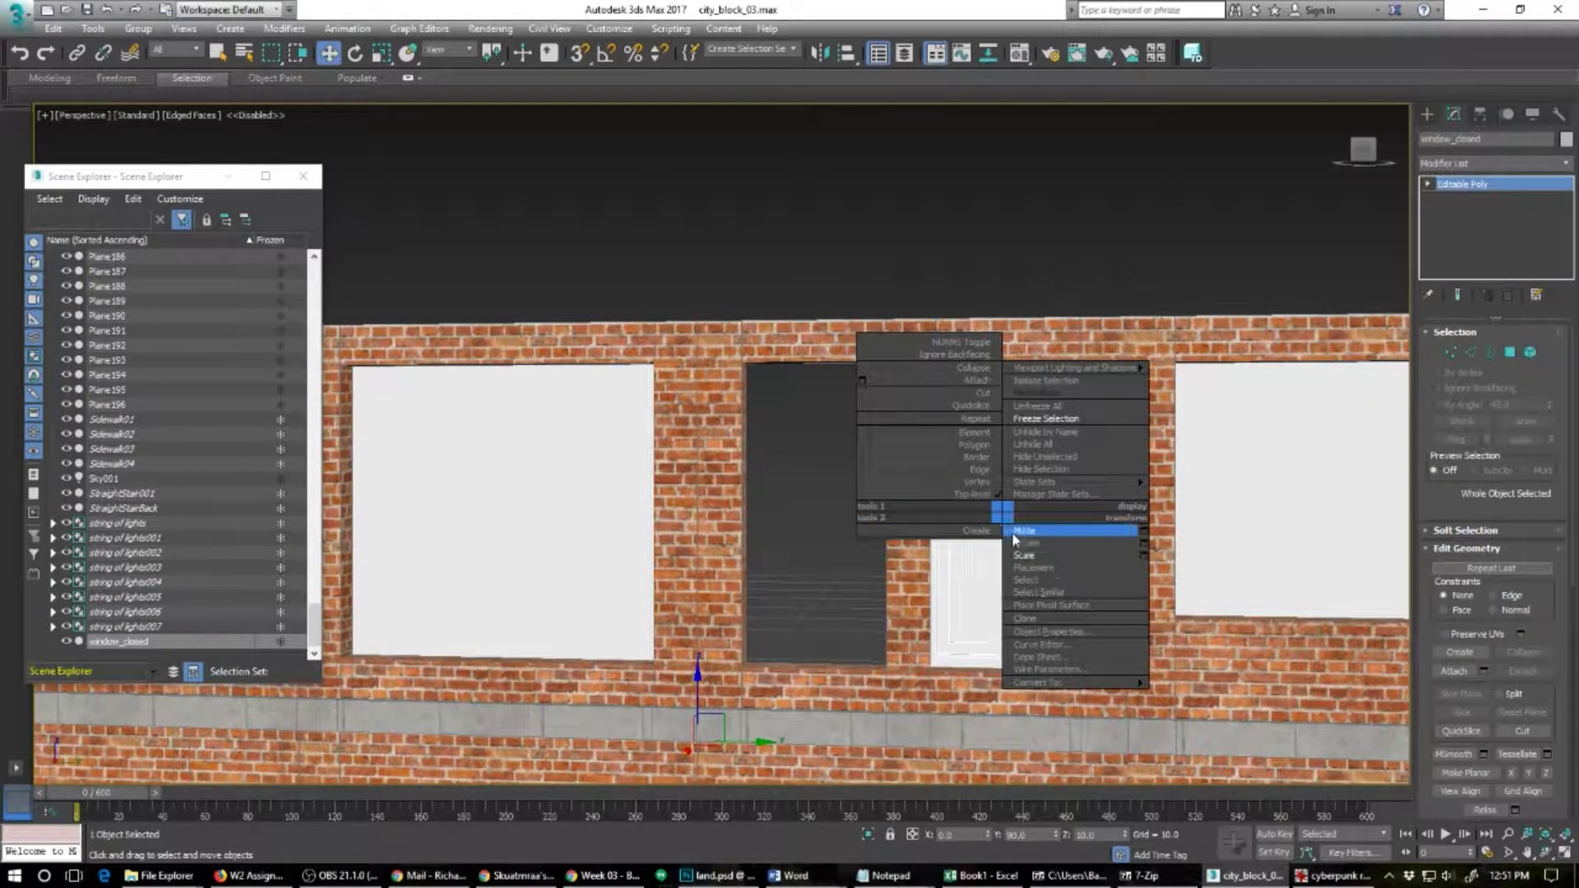
{"action": "left_click", "coordinate": [1024, 531]}
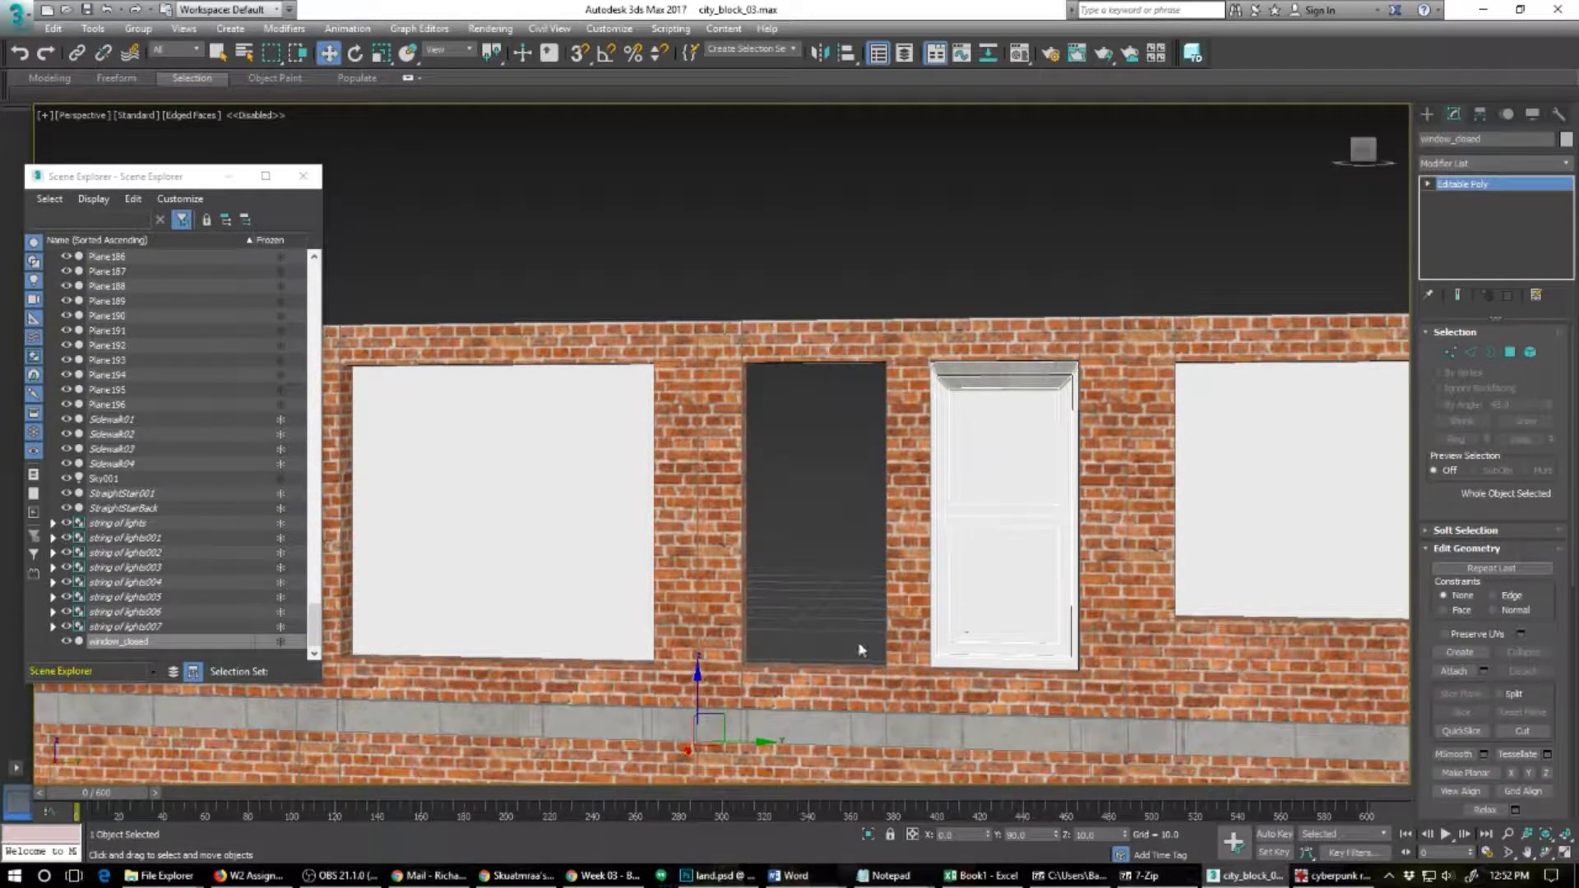
{"action": "left_click_drag", "start_coordinate": [708, 726], "coordinate": [544, 709]}
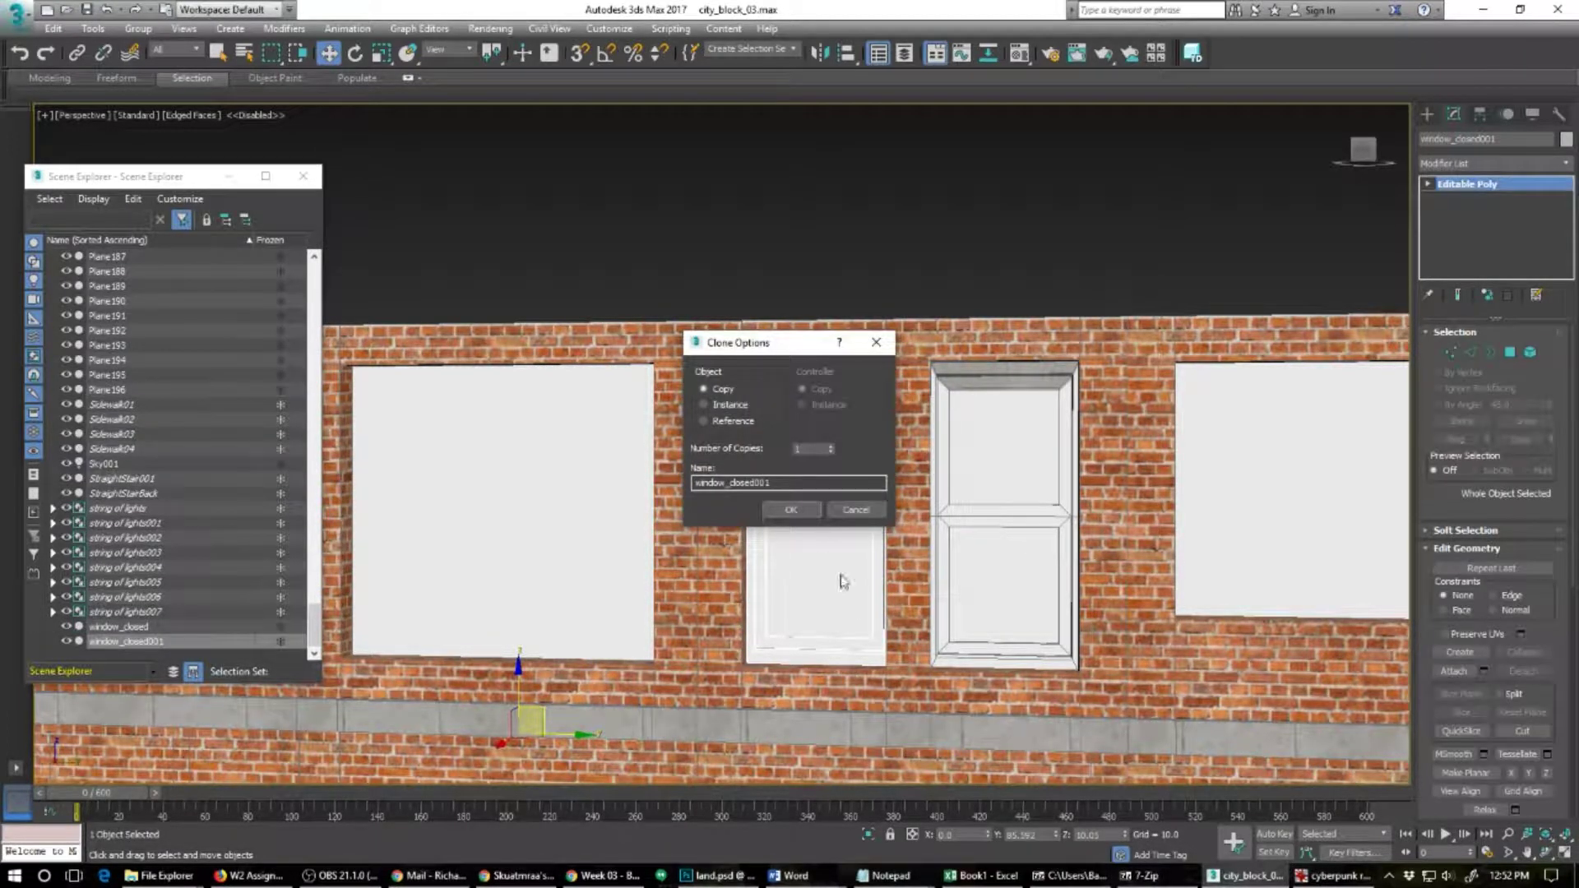
{"action": "left_click", "coordinate": [794, 511]}
Step: Select the lower sash polygons of the copied window, growing the selection from the glass pane to include its surrounding frame
{"action": "scroll", "coordinate": [822, 586], "scroll_direction": "up", "scroll_amount": 5}
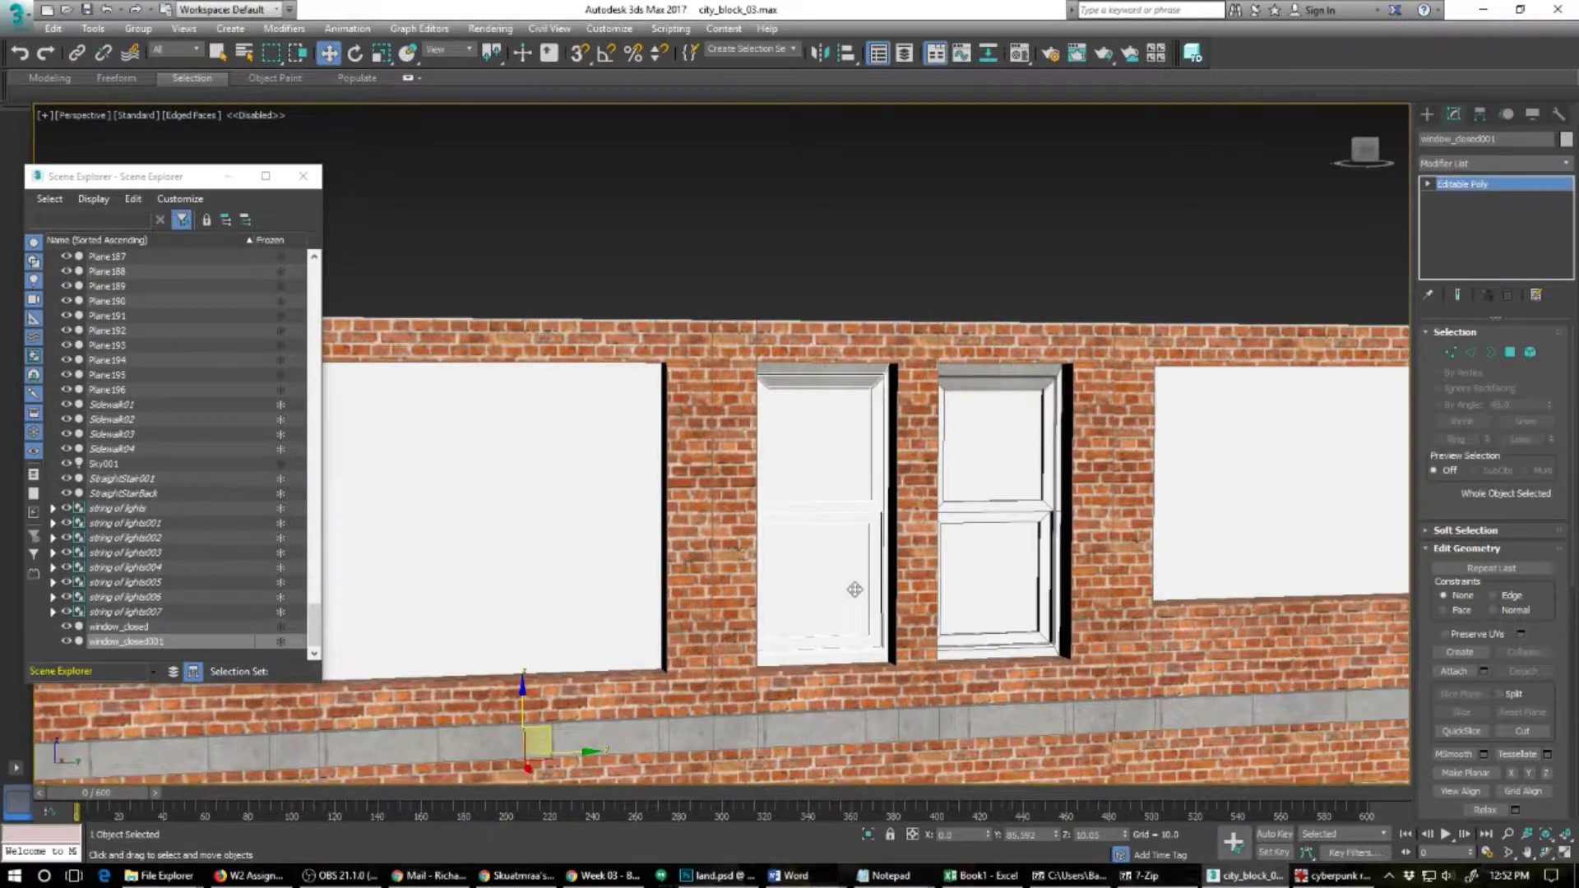
{"action": "scroll", "coordinate": [855, 589], "scroll_direction": "up", "scroll_amount": 3}
{"action": "middle_click_drag", "start_coordinate": [849, 612], "coordinate": [899, 662], "text": "alt"}
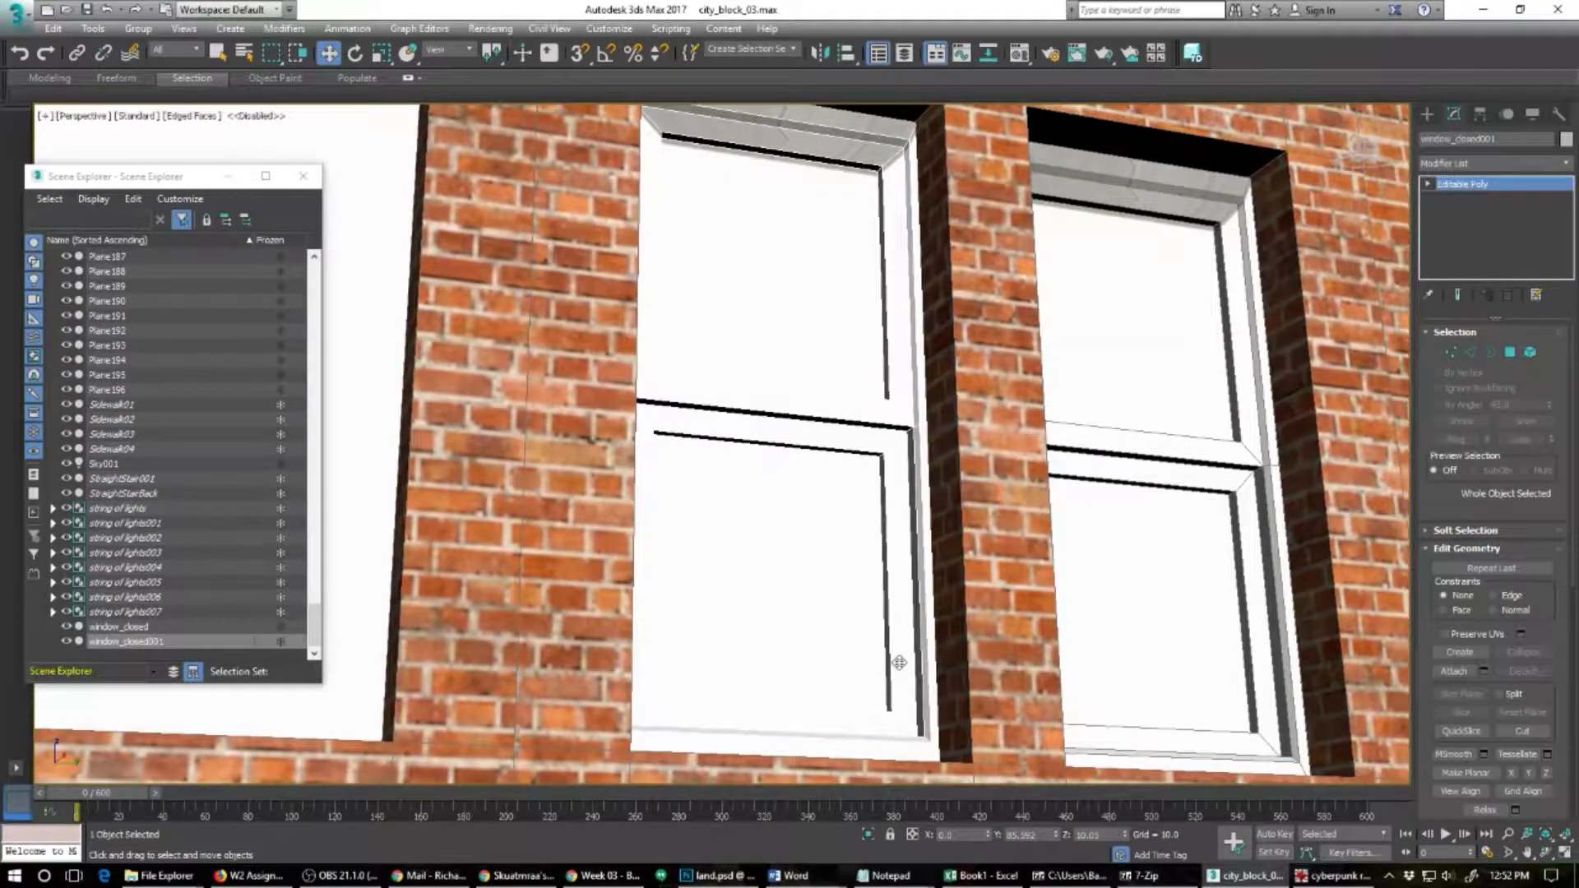
{"action": "right_click", "coordinate": [856, 601]}
{"action": "left_click", "coordinate": [807, 521]}
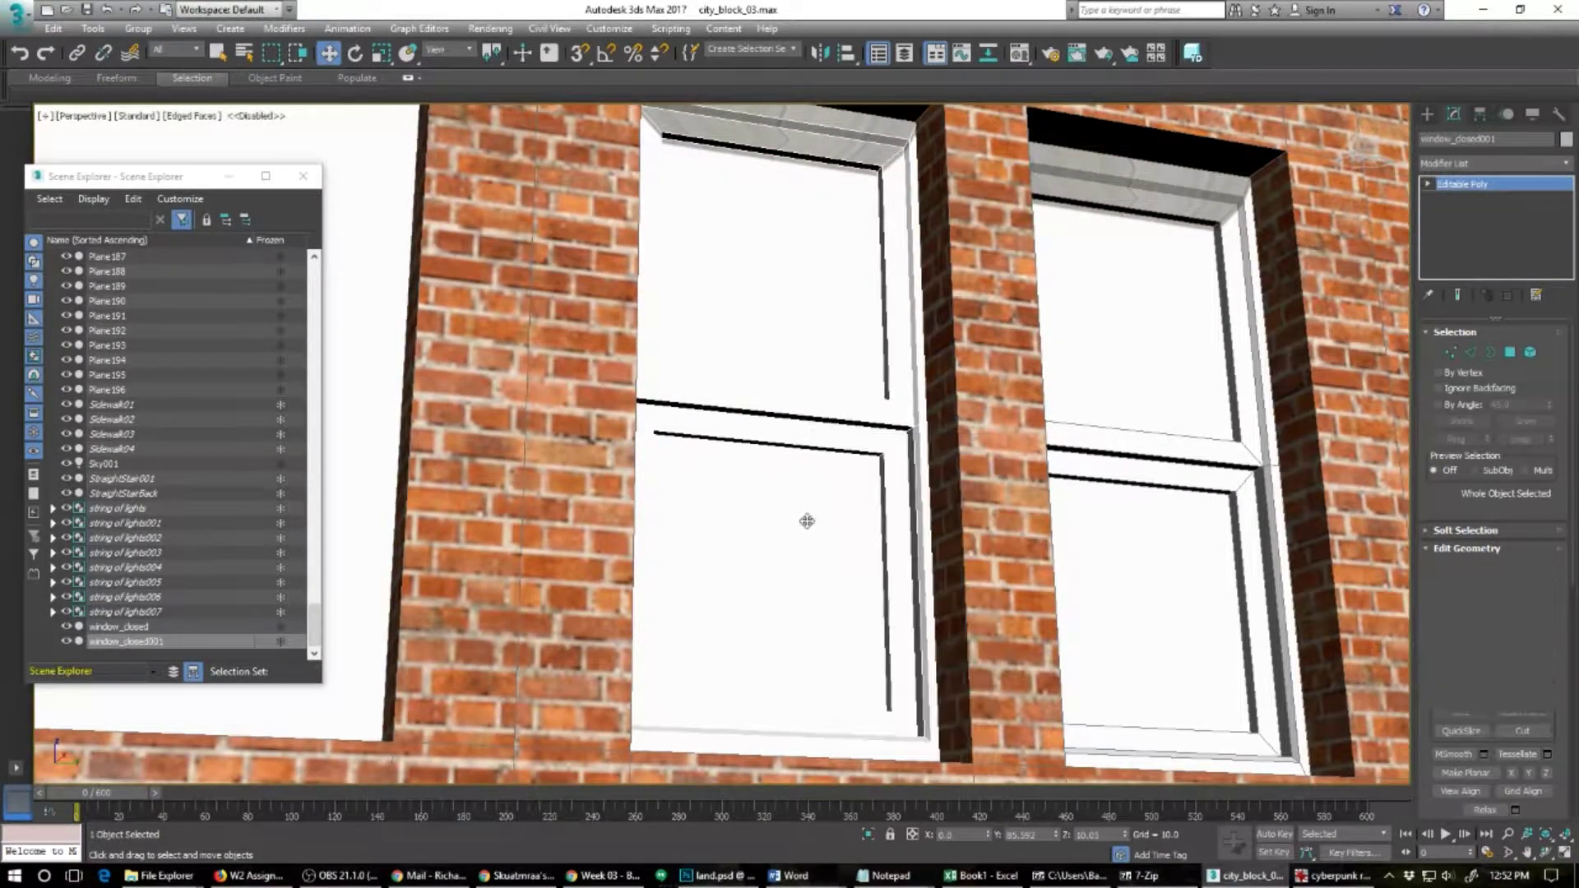
{"action": "left_click", "coordinate": [769, 576]}
{"action": "middle_click_drag", "start_coordinate": [802, 614], "coordinate": [782, 643], "text": "alt"}
{"action": "scroll", "coordinate": [782, 643], "scroll_direction": "up", "scroll_amount": 1}
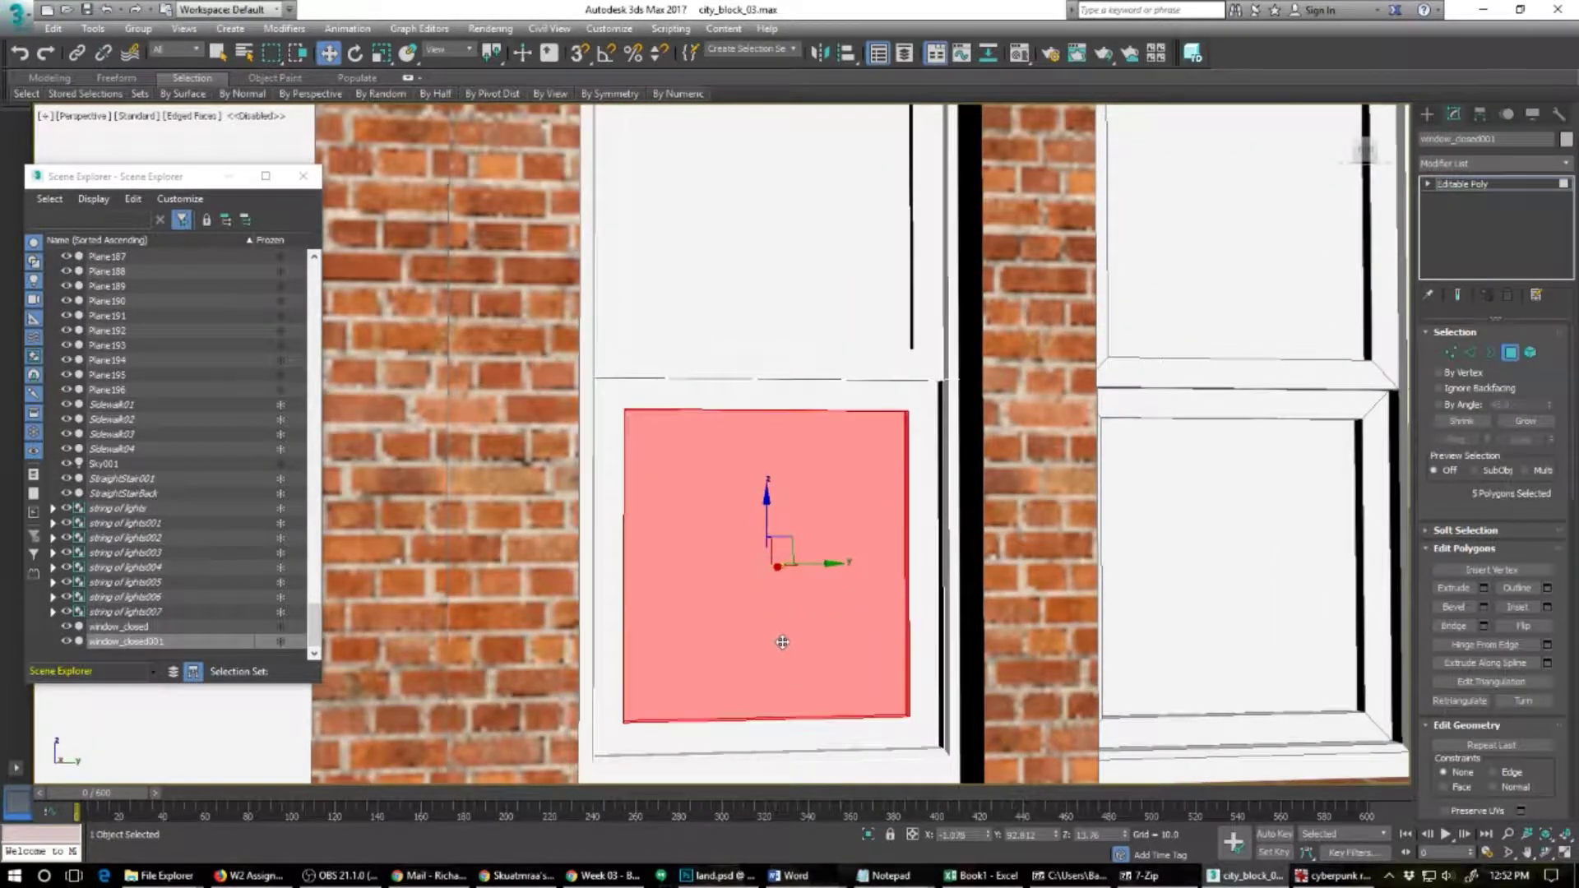
{"action": "key", "text": "ctrl+Page_Up"}
{"action": "mouse_move", "coordinate": [785, 645]}
{"action": "middle_mouse_down", "text": "alt"}
{"action": "mouse_move", "coordinate": [814, 627]}
{"action": "mouse_move", "coordinate": [782, 631]}
{"action": "middle_mouse_up", "text": "alt"}
{"action": "scroll", "coordinate": [787, 617], "scroll_direction": "up", "scroll_amount": 2}
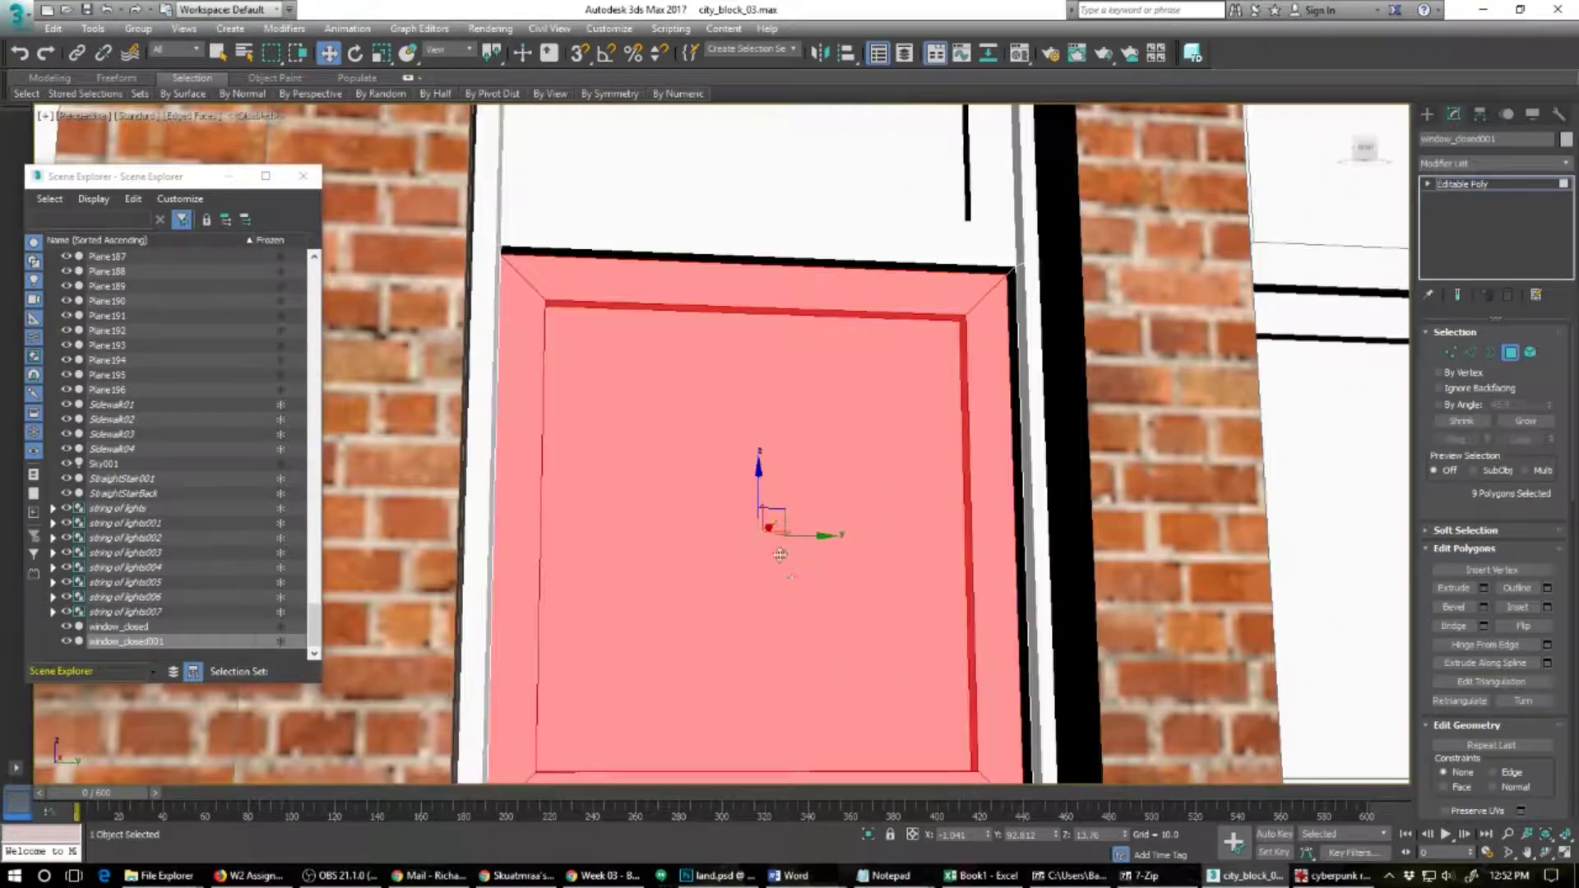
Step: Detach the selected lower sash polygons to an element within the copied window
{"action": "right_click", "coordinate": [761, 498]}
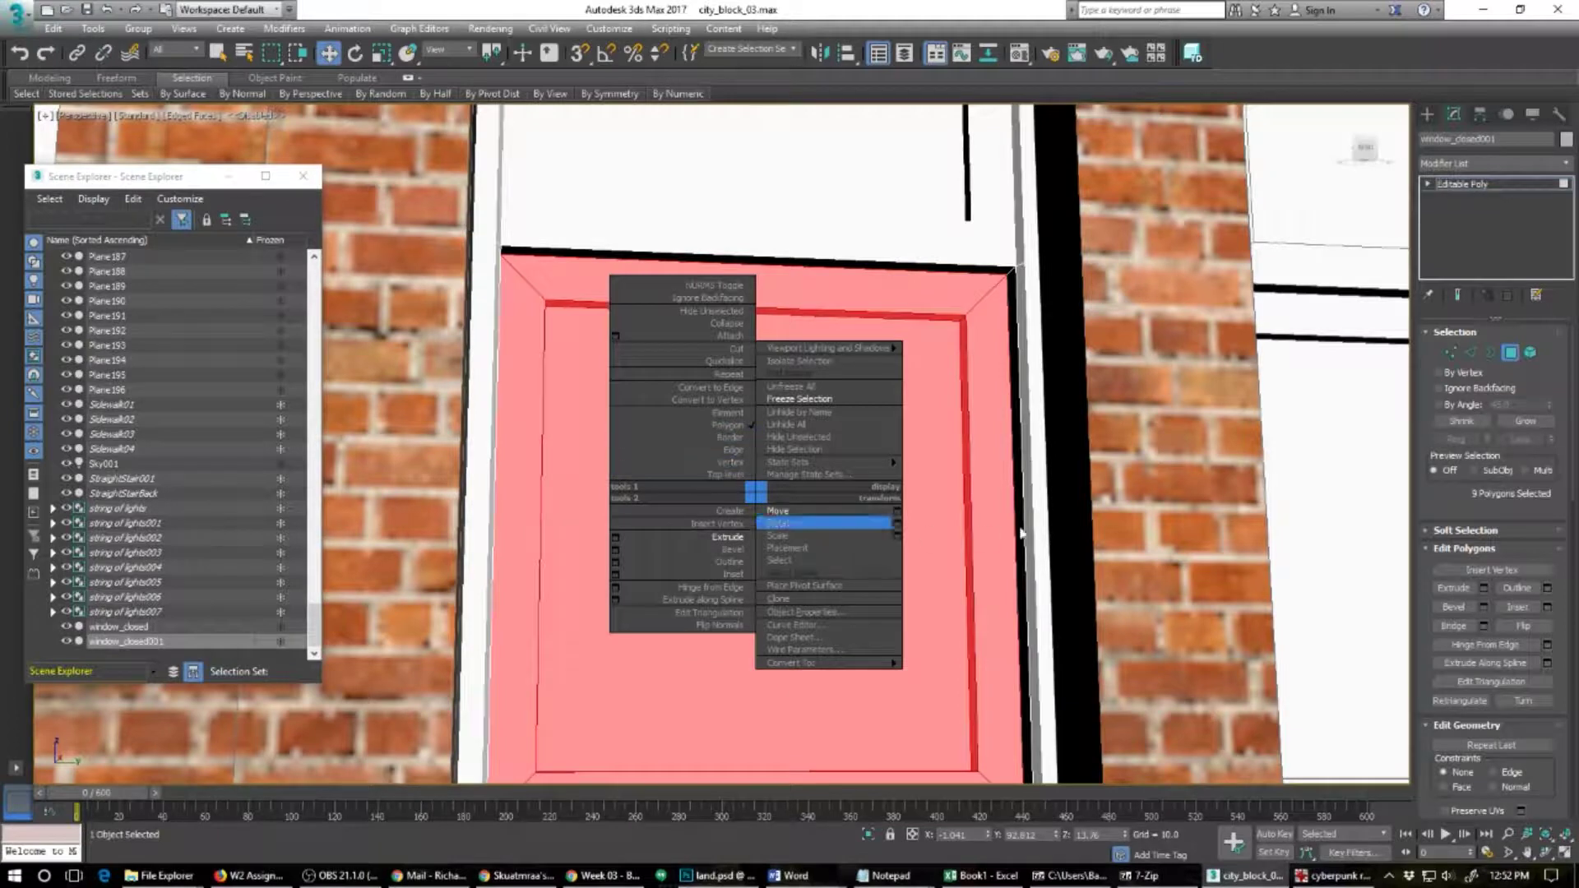
{"action": "left_click", "coordinate": [1511, 554]}
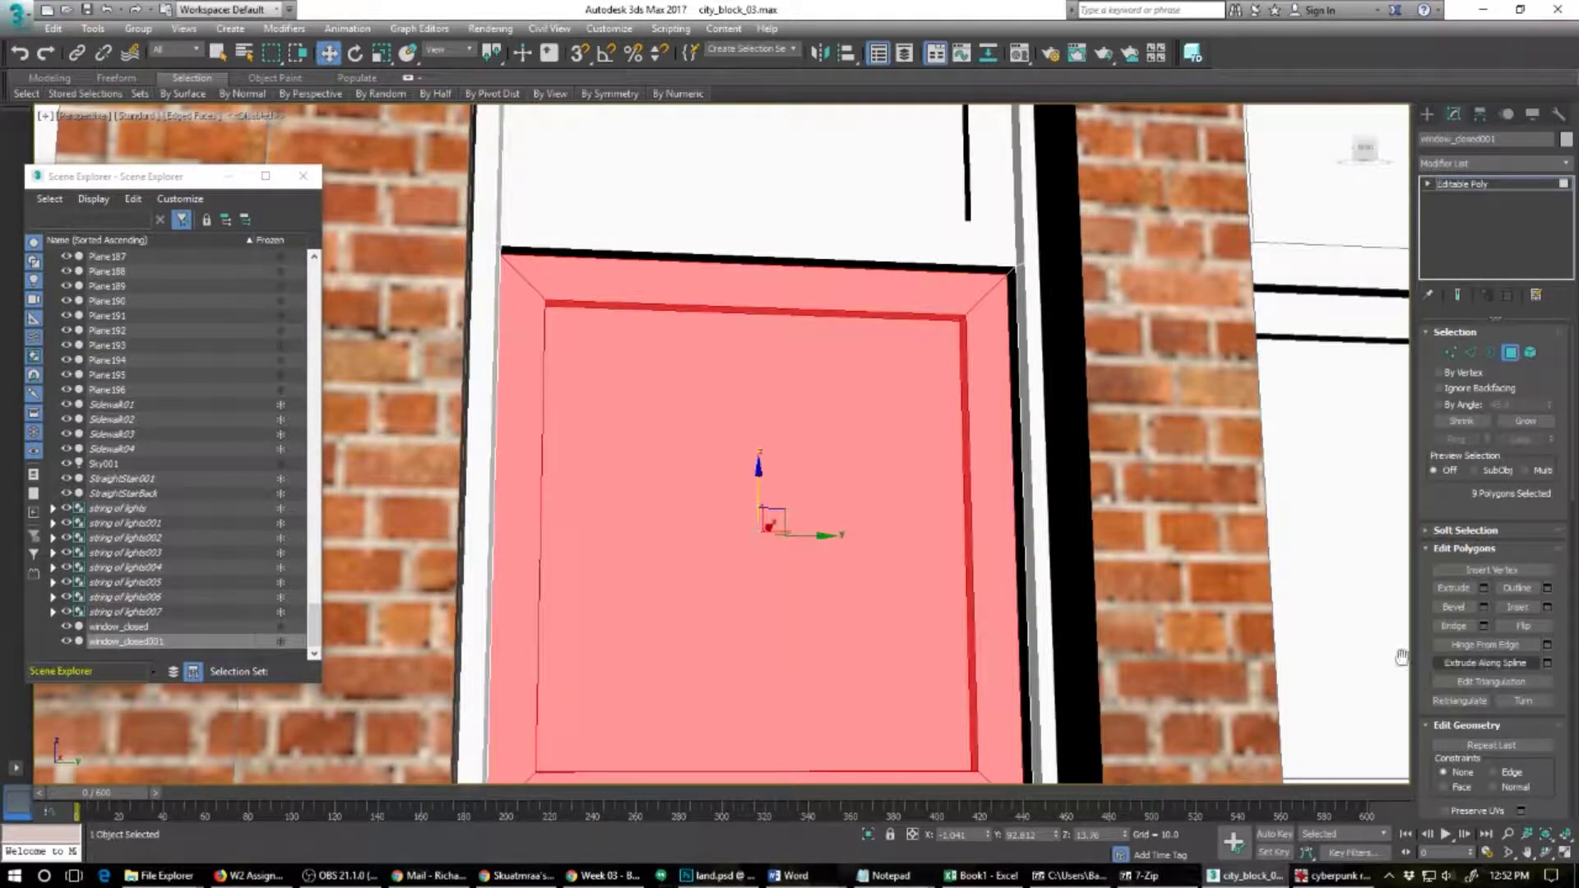
{"action": "left_click_drag", "start_coordinate": [1559, 644], "coordinate": [1544, 489]}
{"action": "left_click", "coordinate": [1522, 692]}
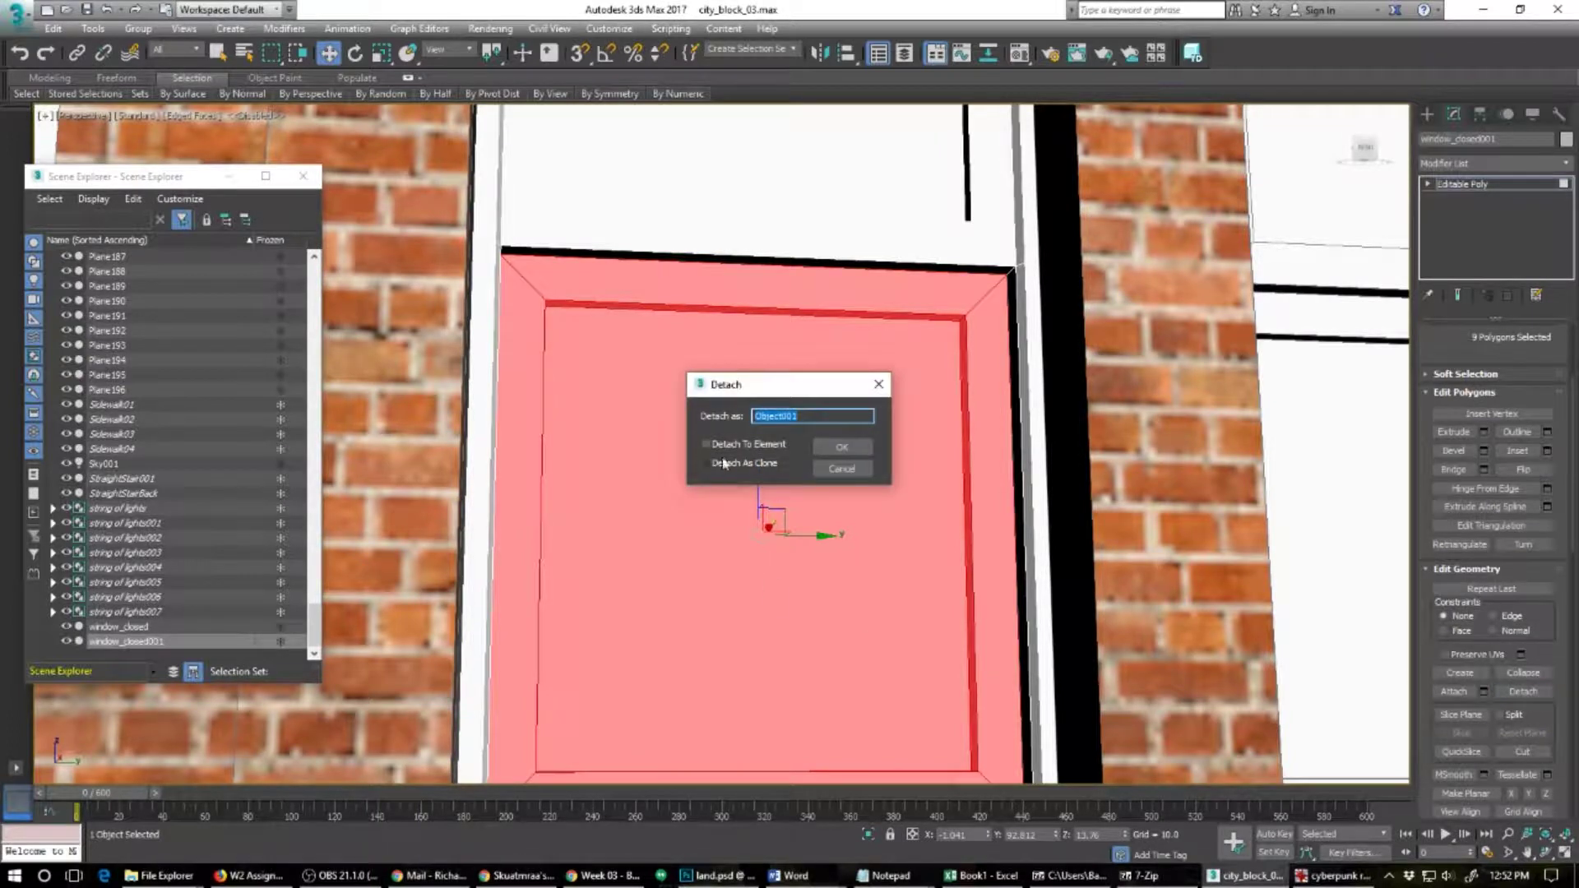
{"action": "left_click", "coordinate": [766, 447]}
{"action": "left_click", "coordinate": [824, 447]}
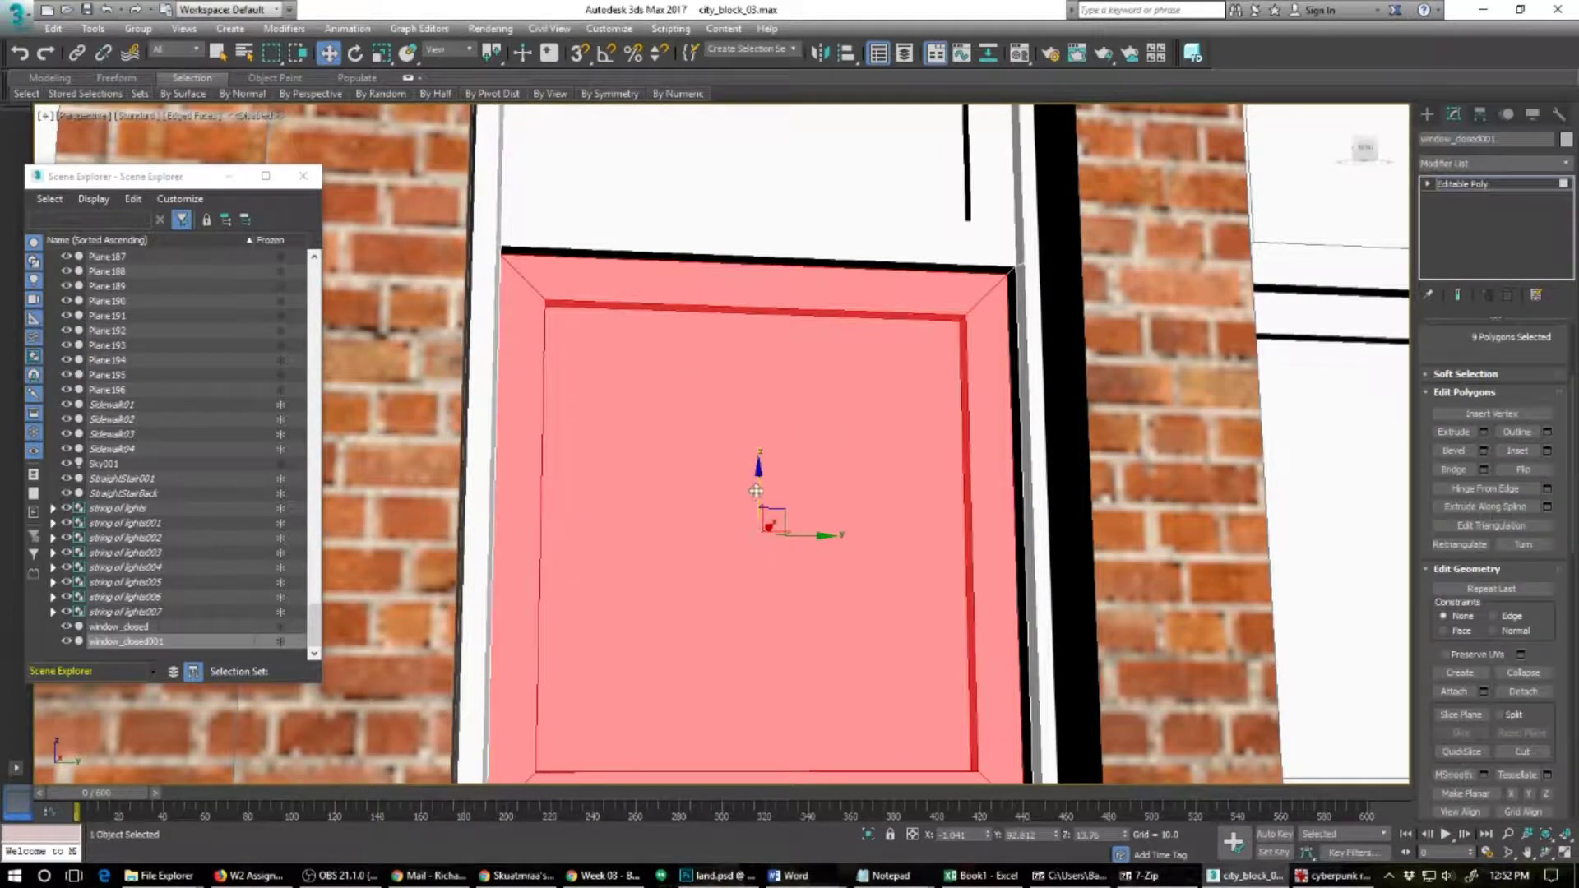
Step: Raise the detached lower sash vertically behind the upper sash, leaving about half of the lower opening uncovered
{"action": "left_click_drag", "start_coordinate": [756, 491], "coordinate": [740, 174]}
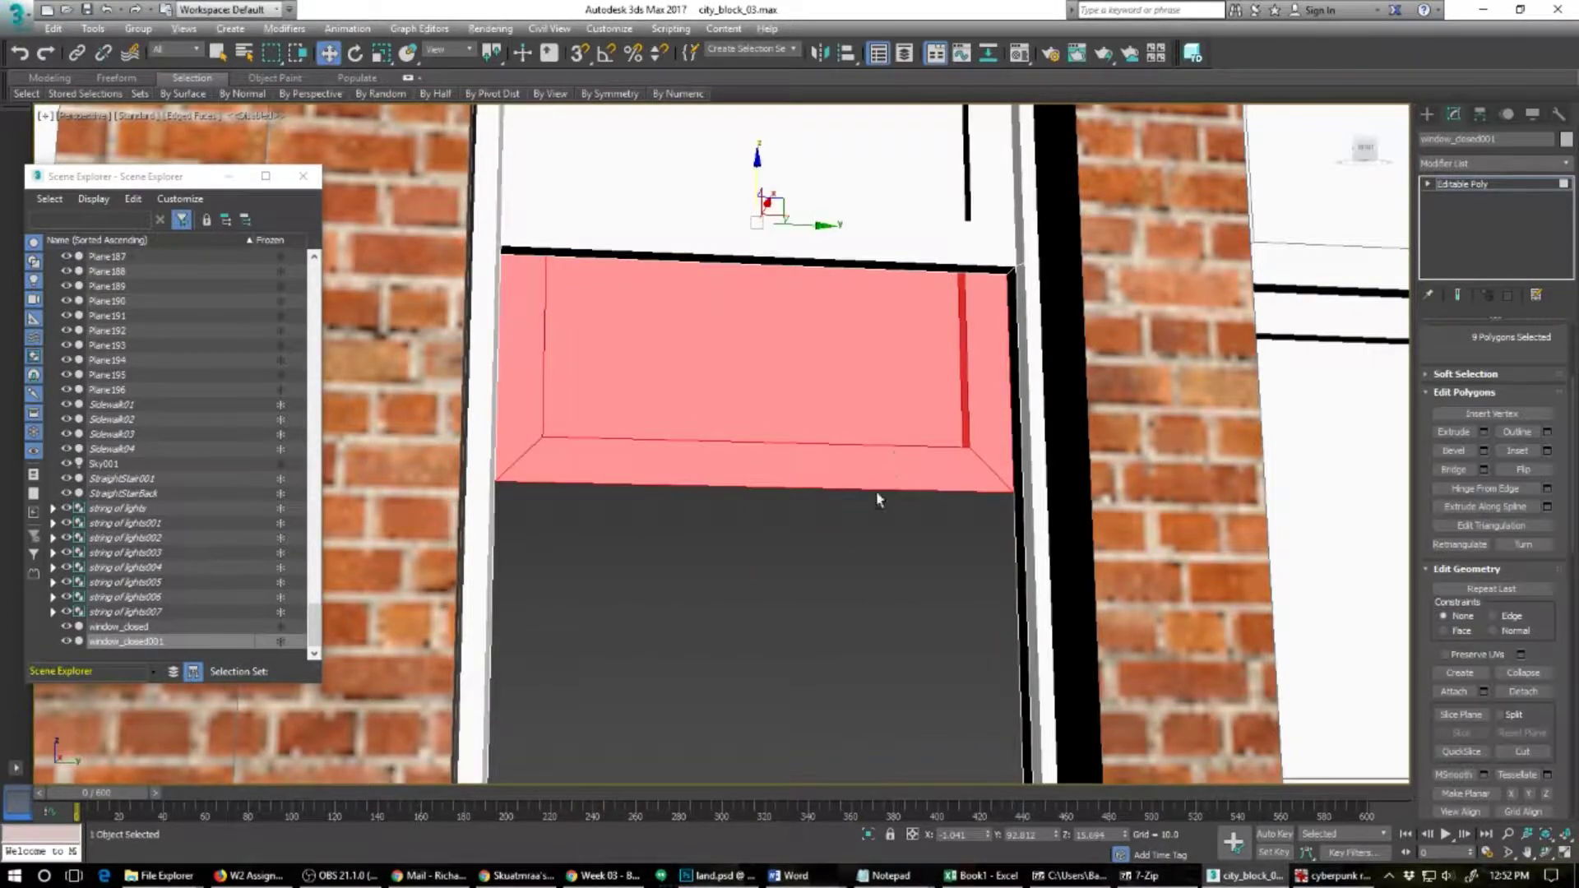
{"action": "middle_click_drag", "start_coordinate": [879, 500], "coordinate": [905, 584], "text": "alt"}
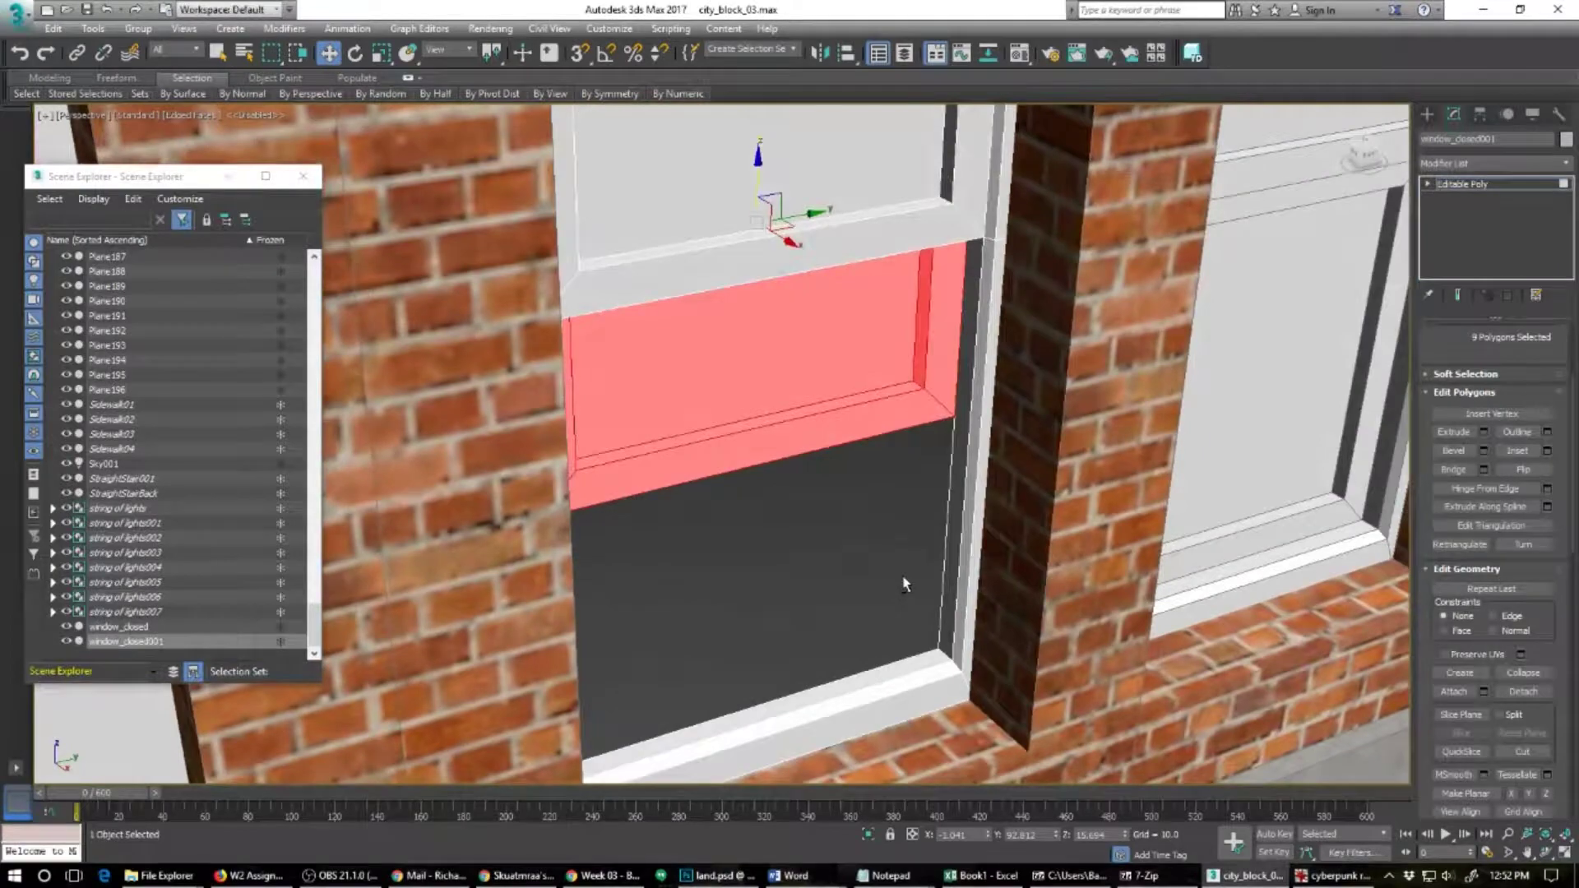
{"action": "left_click_drag", "start_coordinate": [754, 182], "coordinate": [755, 205]}
{"action": "scroll", "coordinate": [830, 424], "scroll_direction": "down", "scroll_amount": 3}
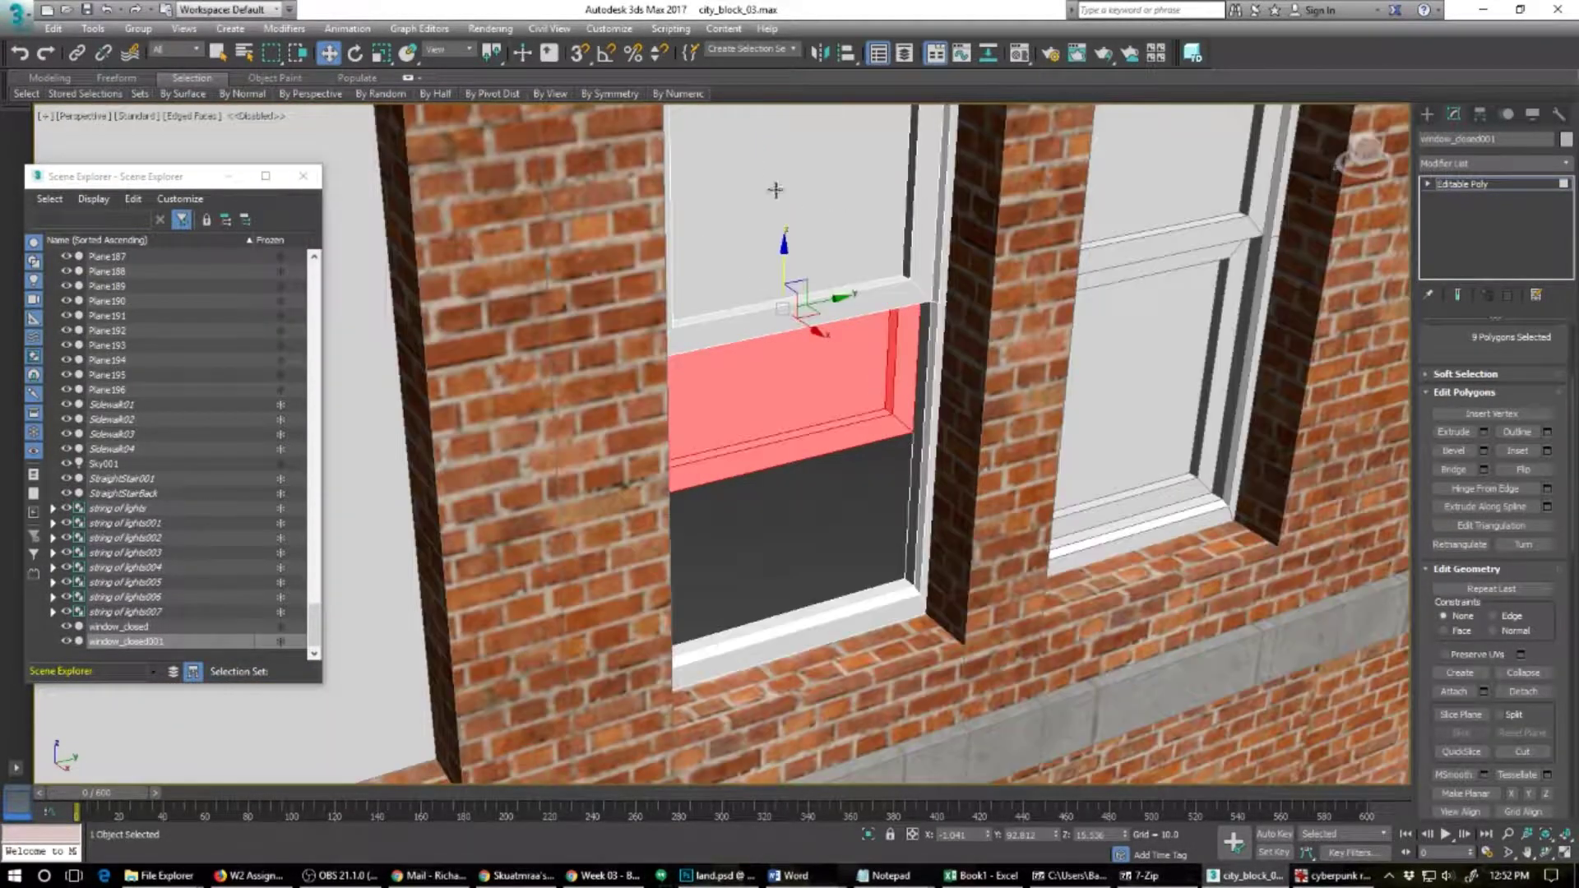
{"action": "middle_click_drag", "start_coordinate": [798, 412], "coordinate": [786, 352], "text": "alt"}
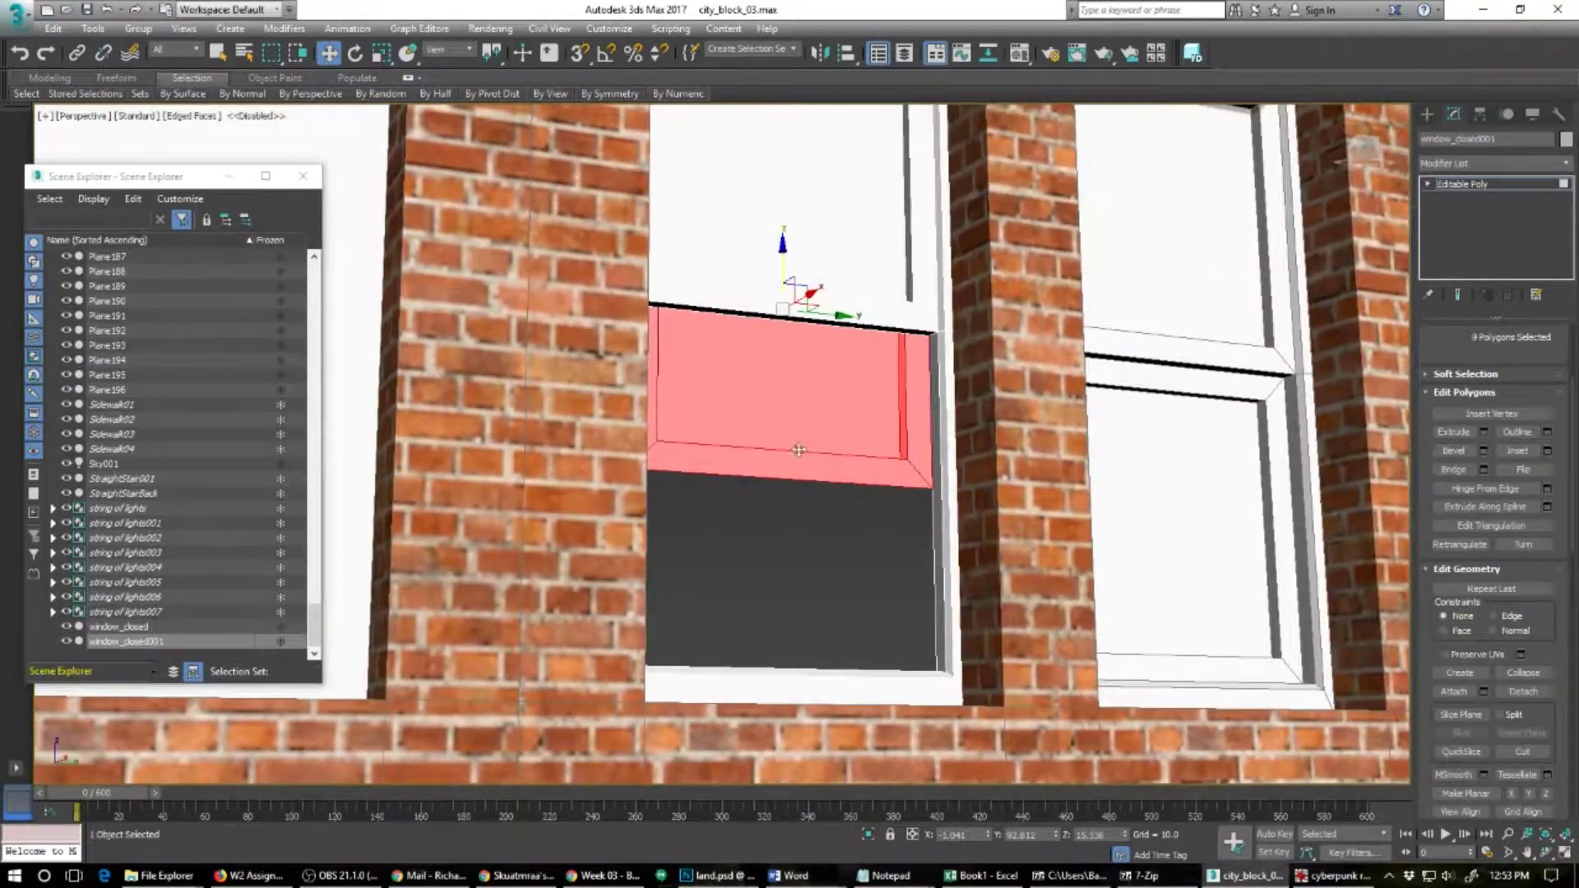
Step: Extend the bottom edge of the raised sash a short distance toward the interior to form its underside, then leave edge editing
{"action": "left_click", "coordinate": [770, 476]}
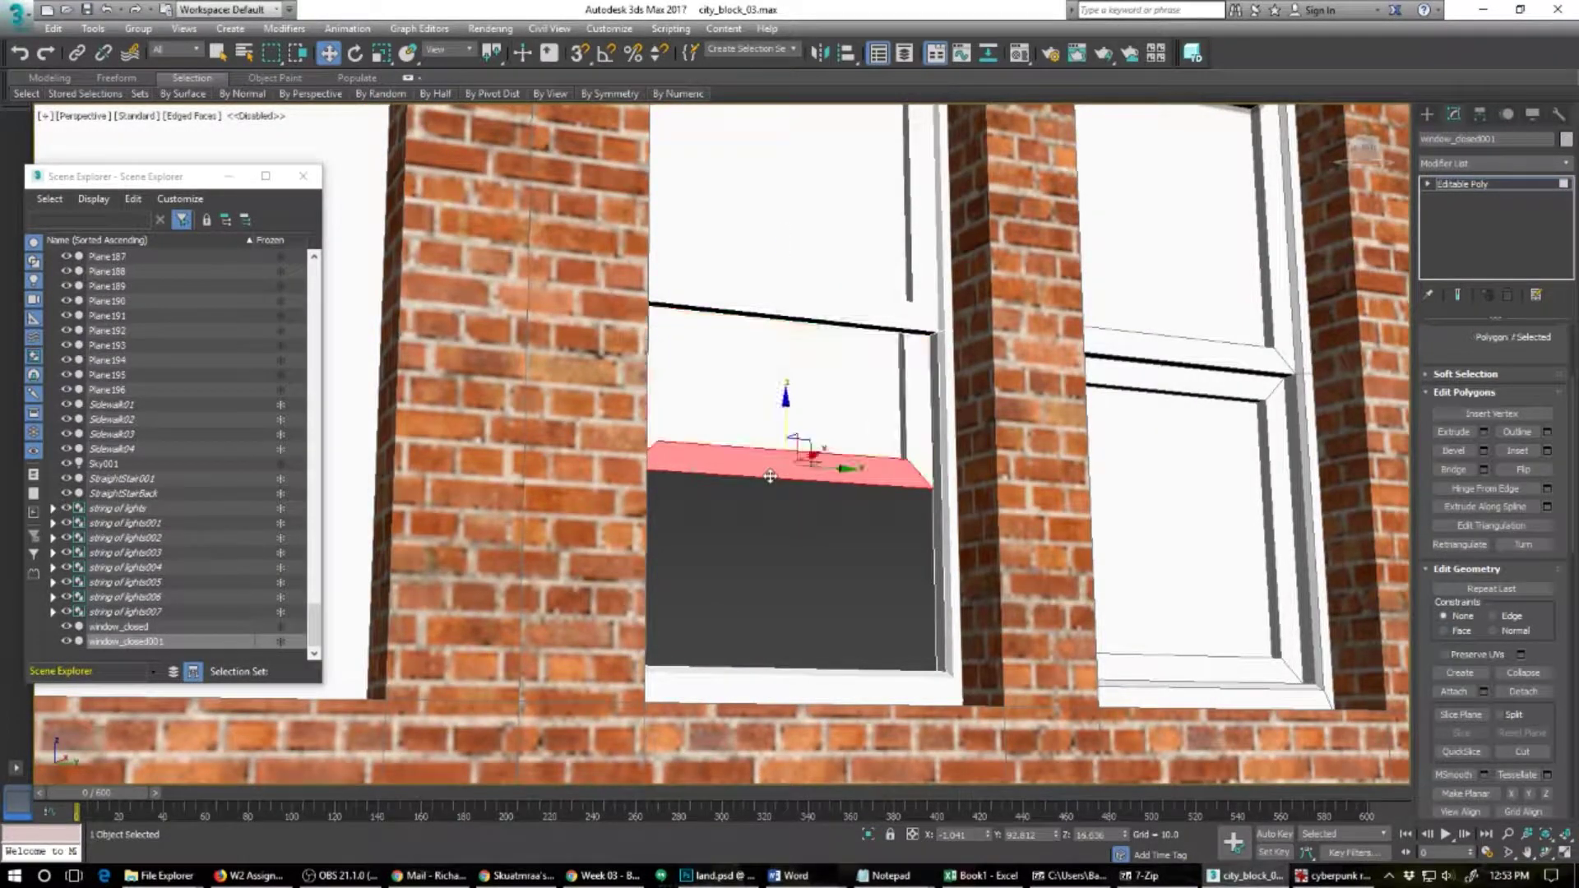
{"action": "key", "text": "2"}
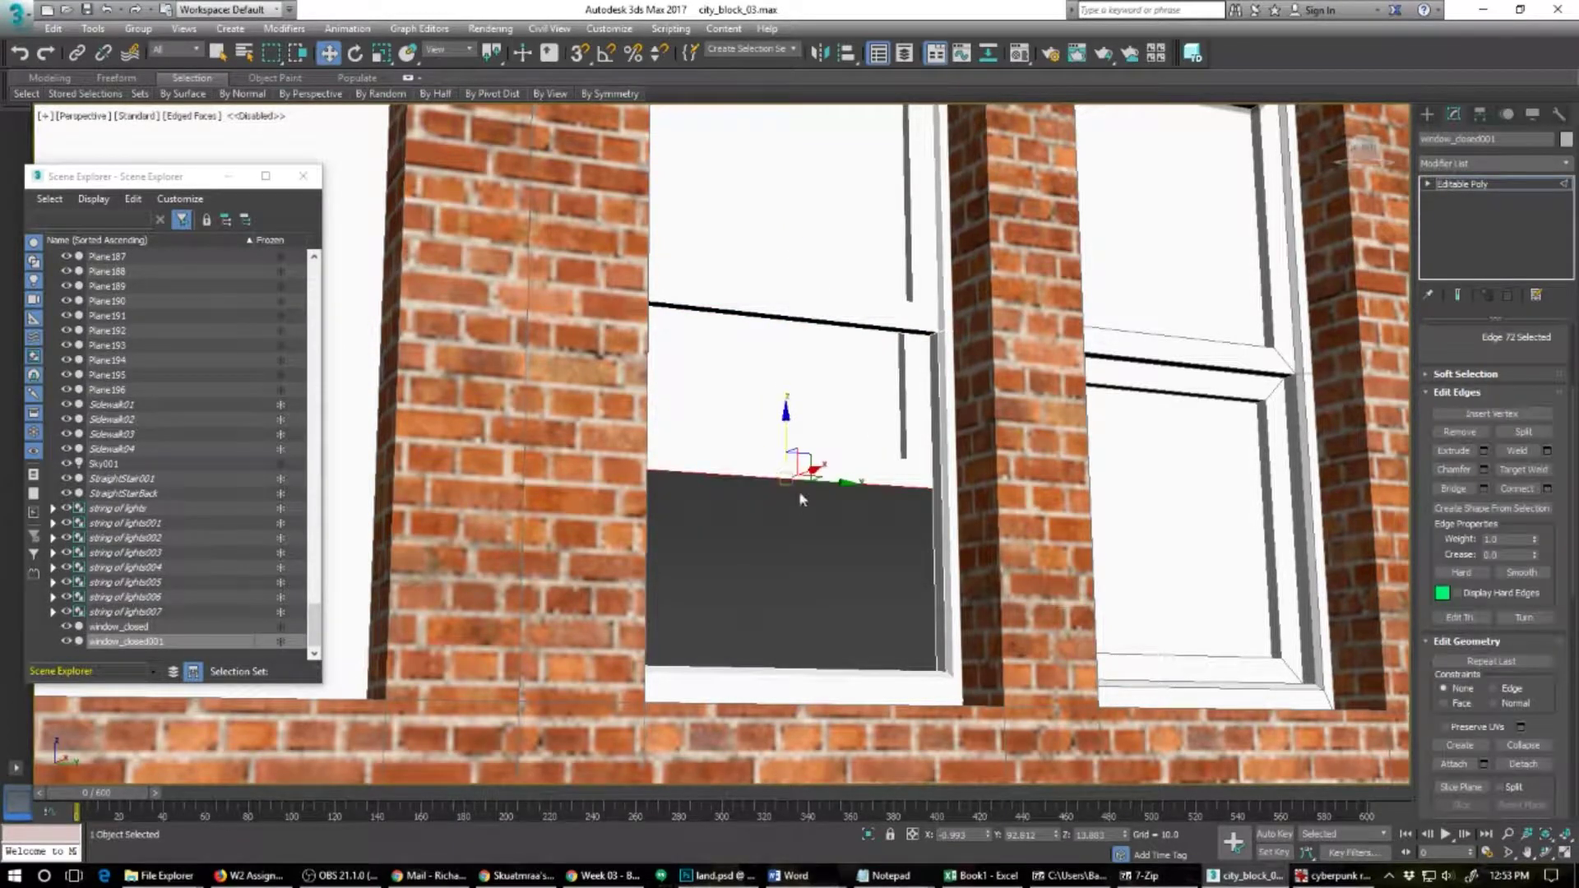
{"action": "middle_click_drag", "start_coordinate": [801, 499], "coordinate": [817, 441], "text": "alt"}
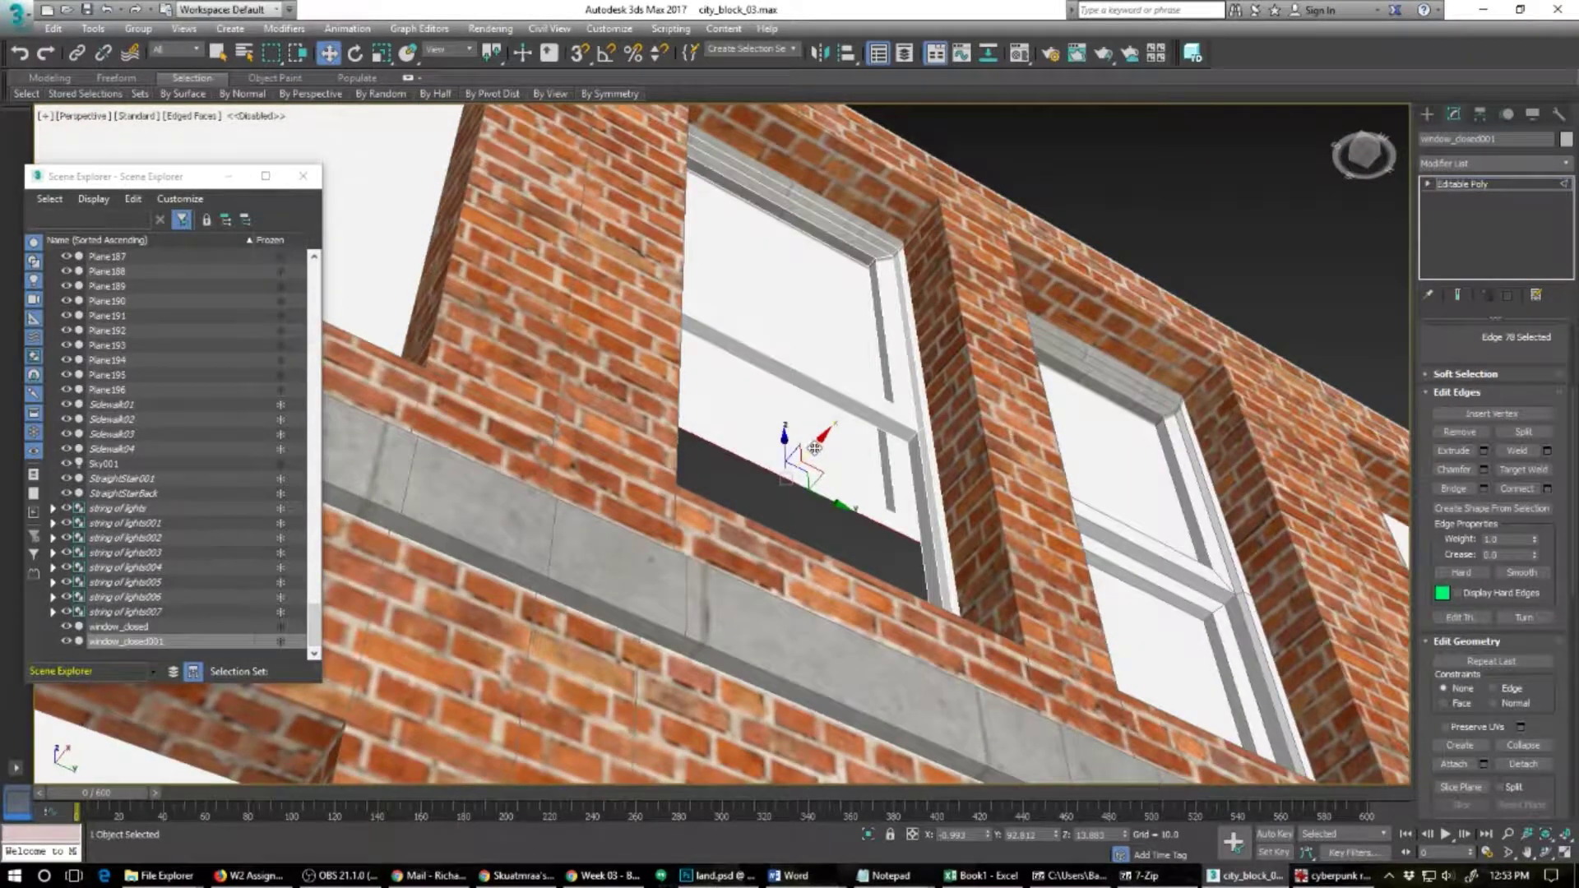
{"action": "left_click_drag", "start_coordinate": [814, 449], "coordinate": [794, 454], "text": "shift"}
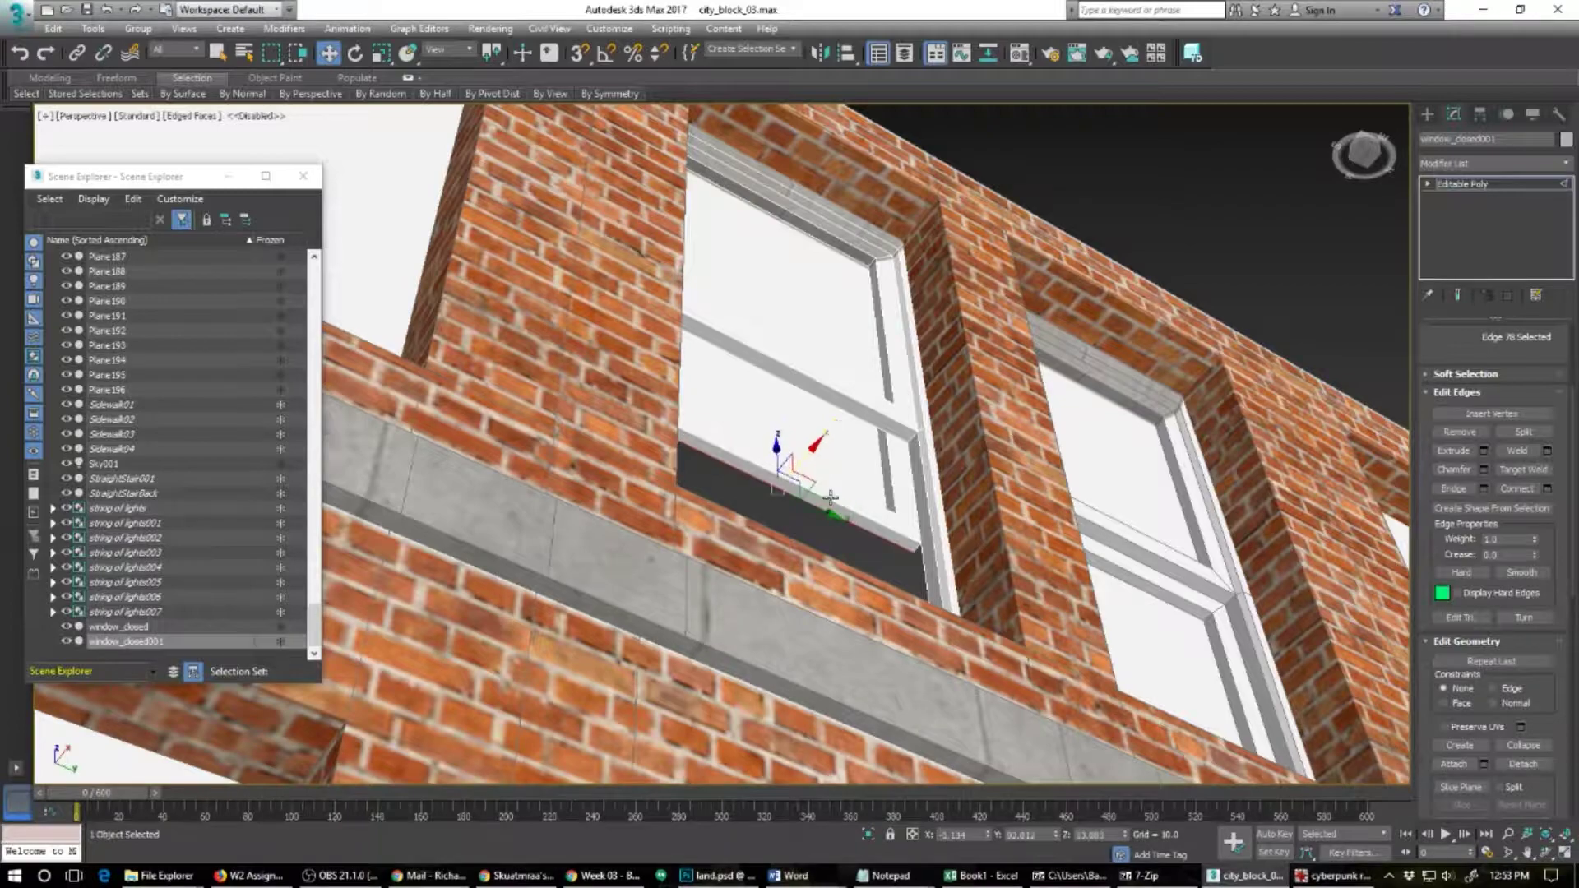
{"action": "middle_click_drag", "start_coordinate": [839, 487], "coordinate": [809, 587], "text": "alt"}
{"action": "scroll", "coordinate": [759, 537], "scroll_direction": "down", "scroll_amount": 4}
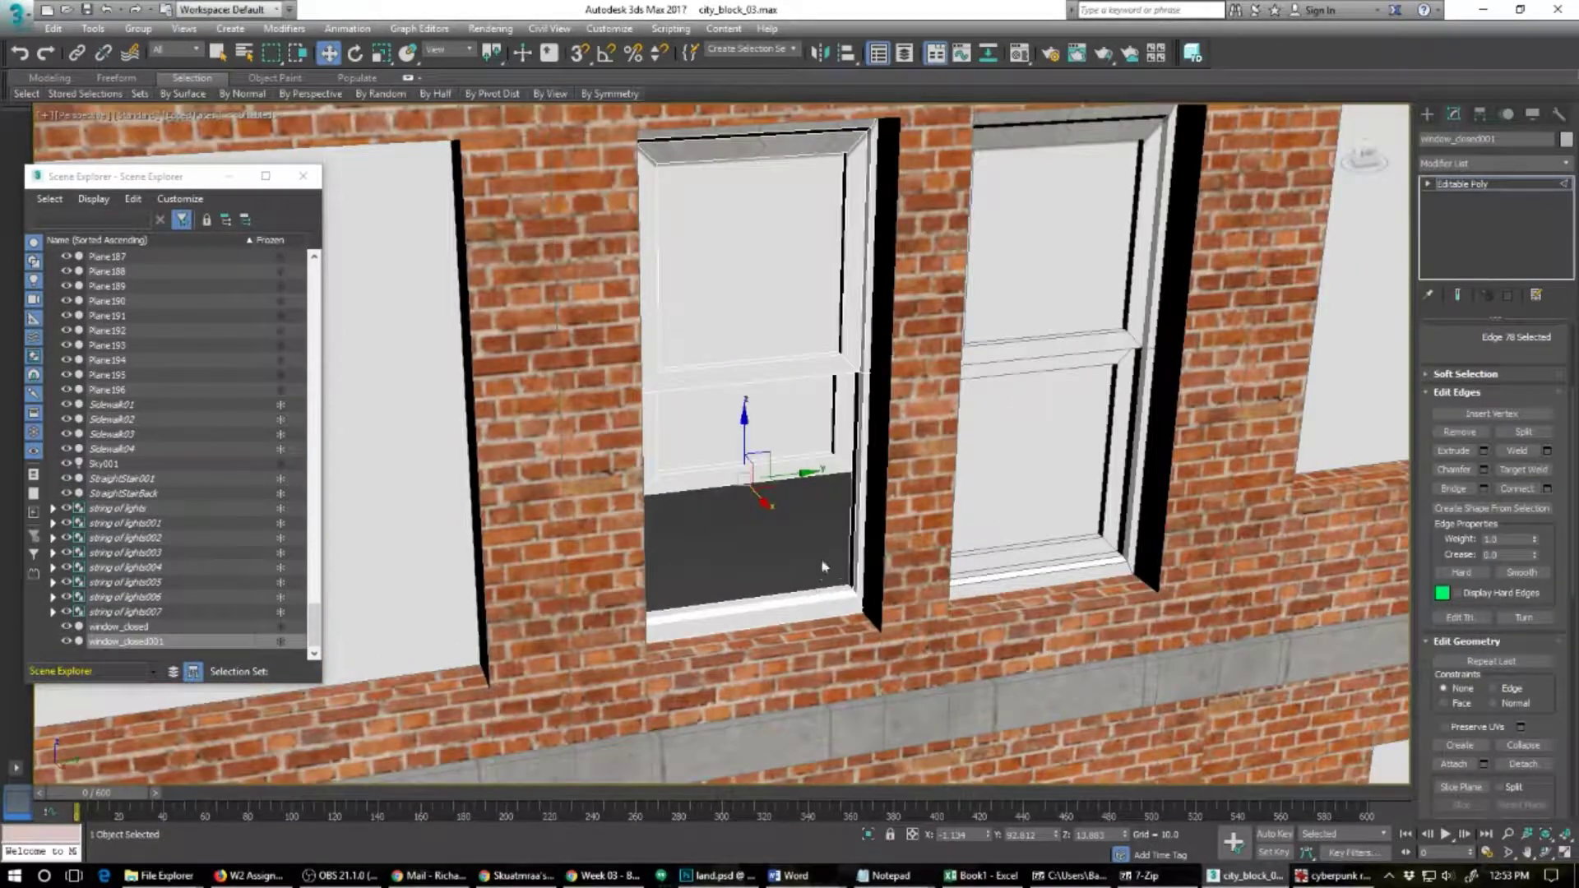
{"action": "left_click", "coordinate": [1472, 186]}
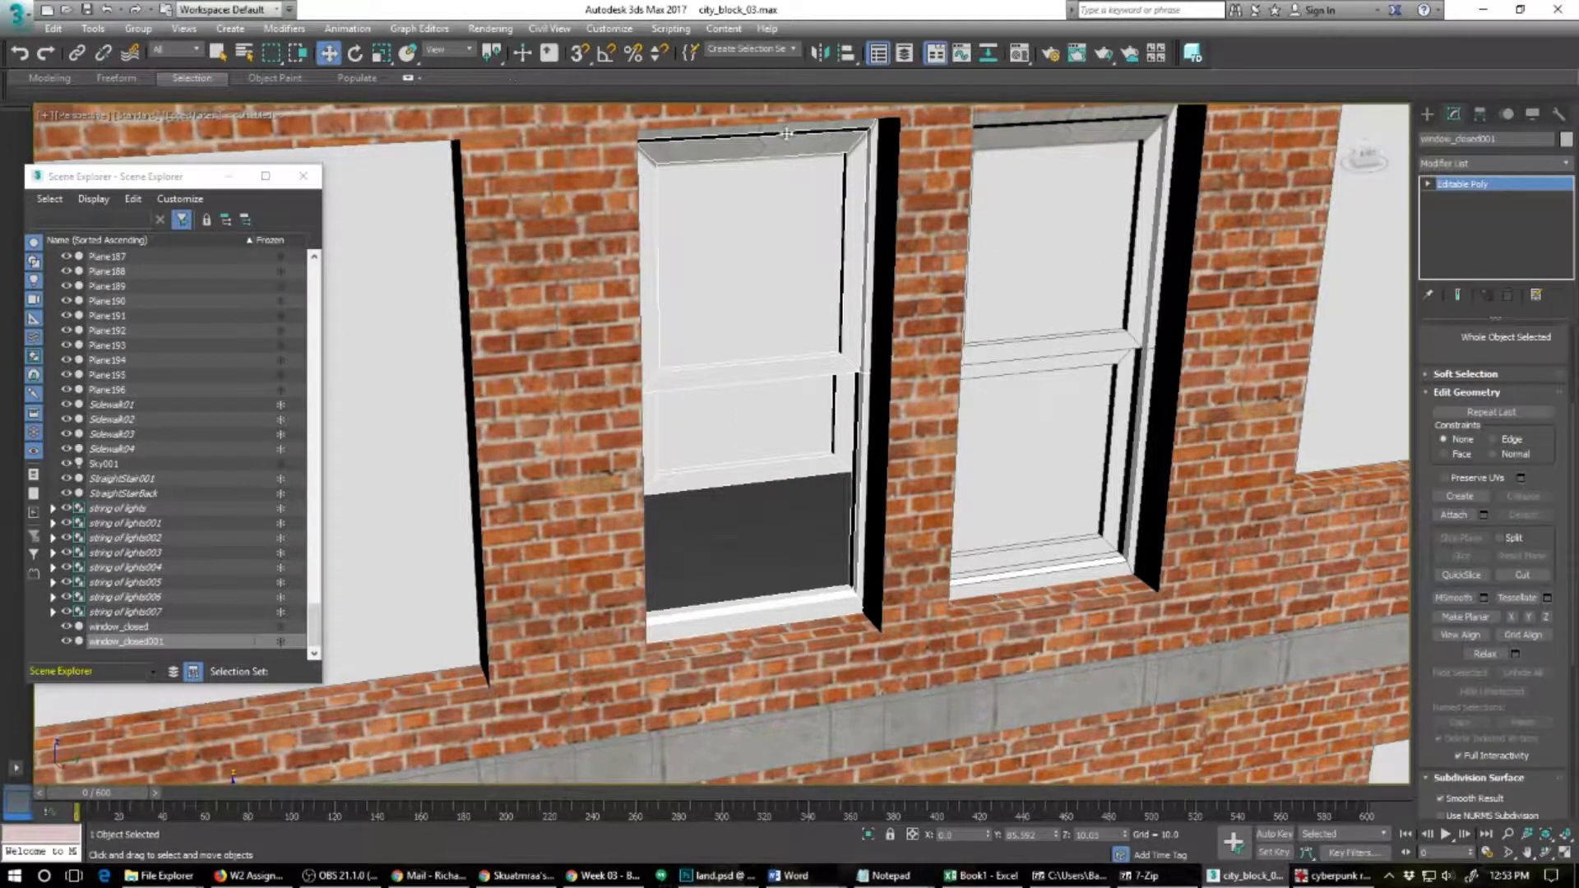
Step: Create a box on the ground in front of the facade, about 2.9 long, 2 wide and 2 high
{"action": "left_click", "coordinate": [1427, 113]}
{"action": "left_click", "coordinate": [1461, 214]}
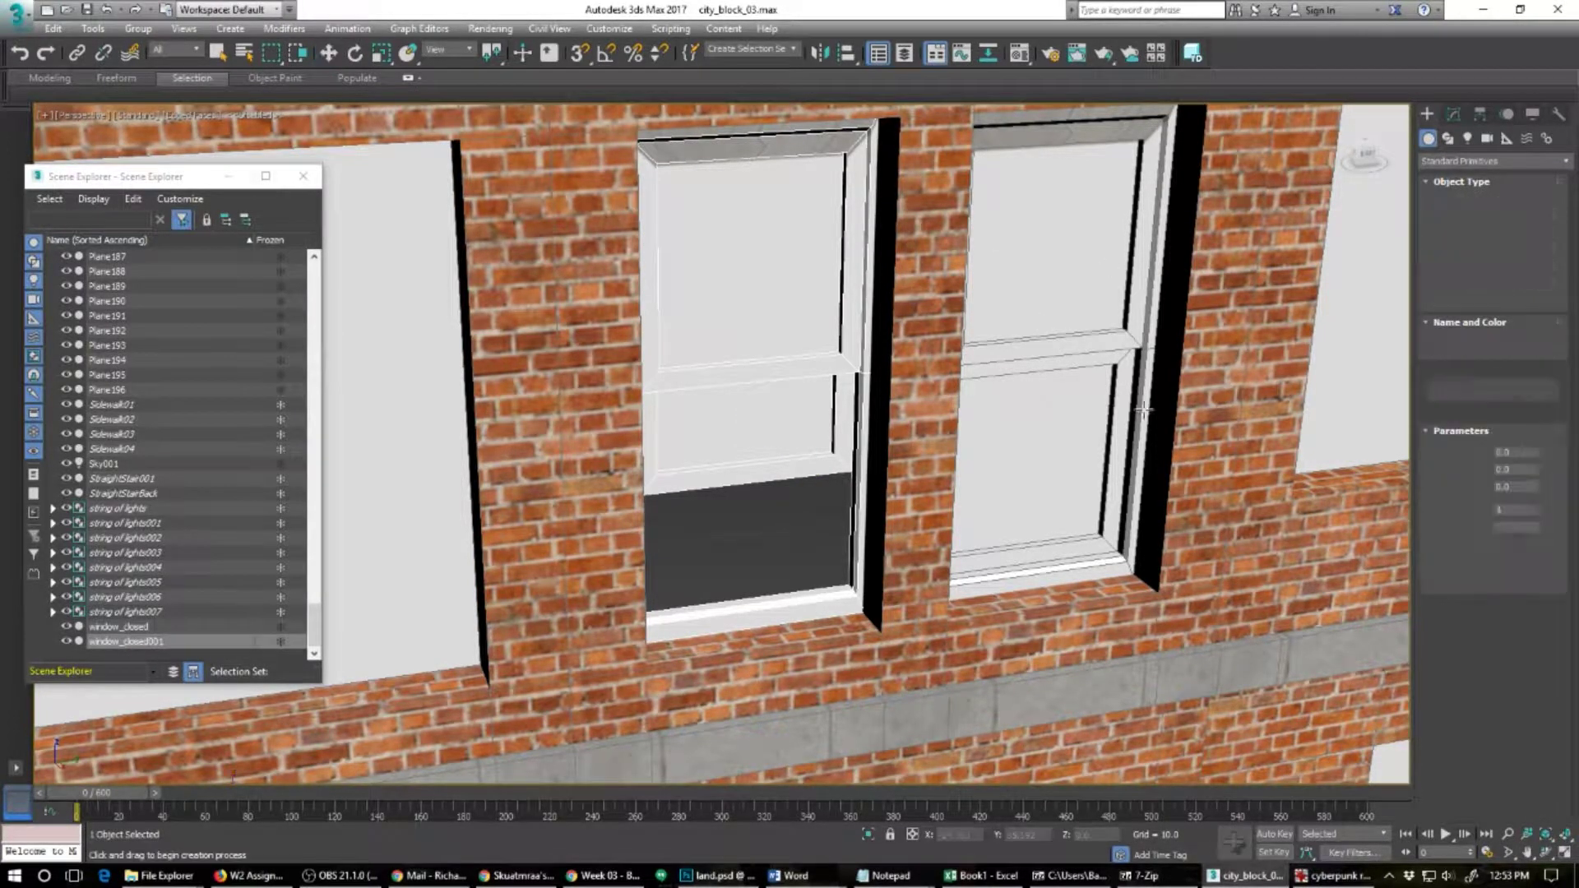
{"action": "scroll", "coordinate": [753, 603], "scroll_direction": "down", "scroll_amount": 10}
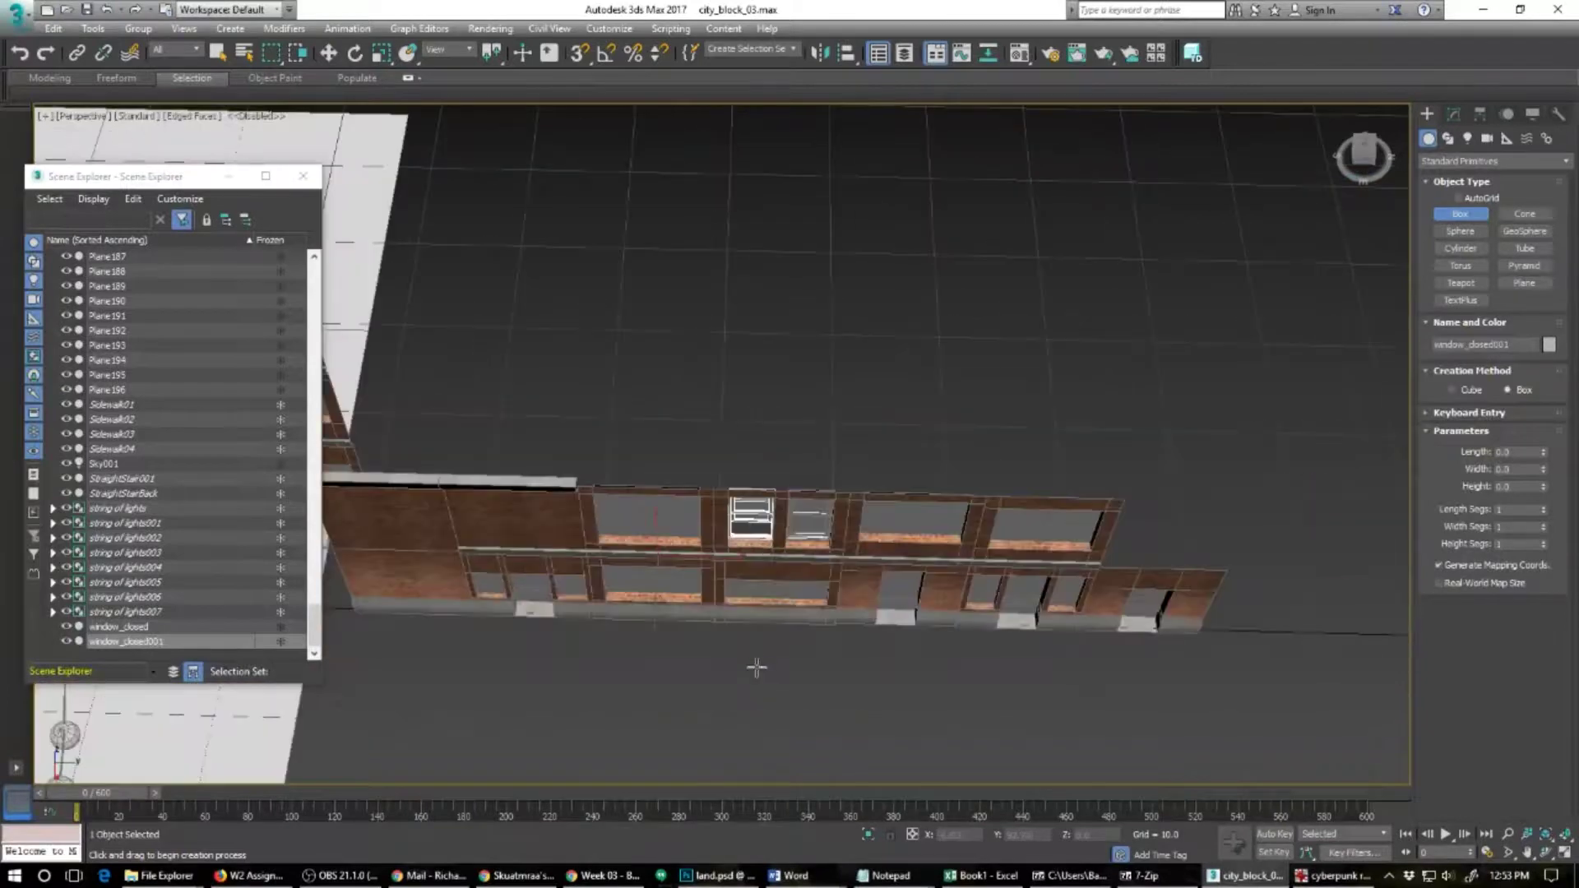
{"action": "left_click_drag", "start_coordinate": [730, 656], "coordinate": [769, 674]}
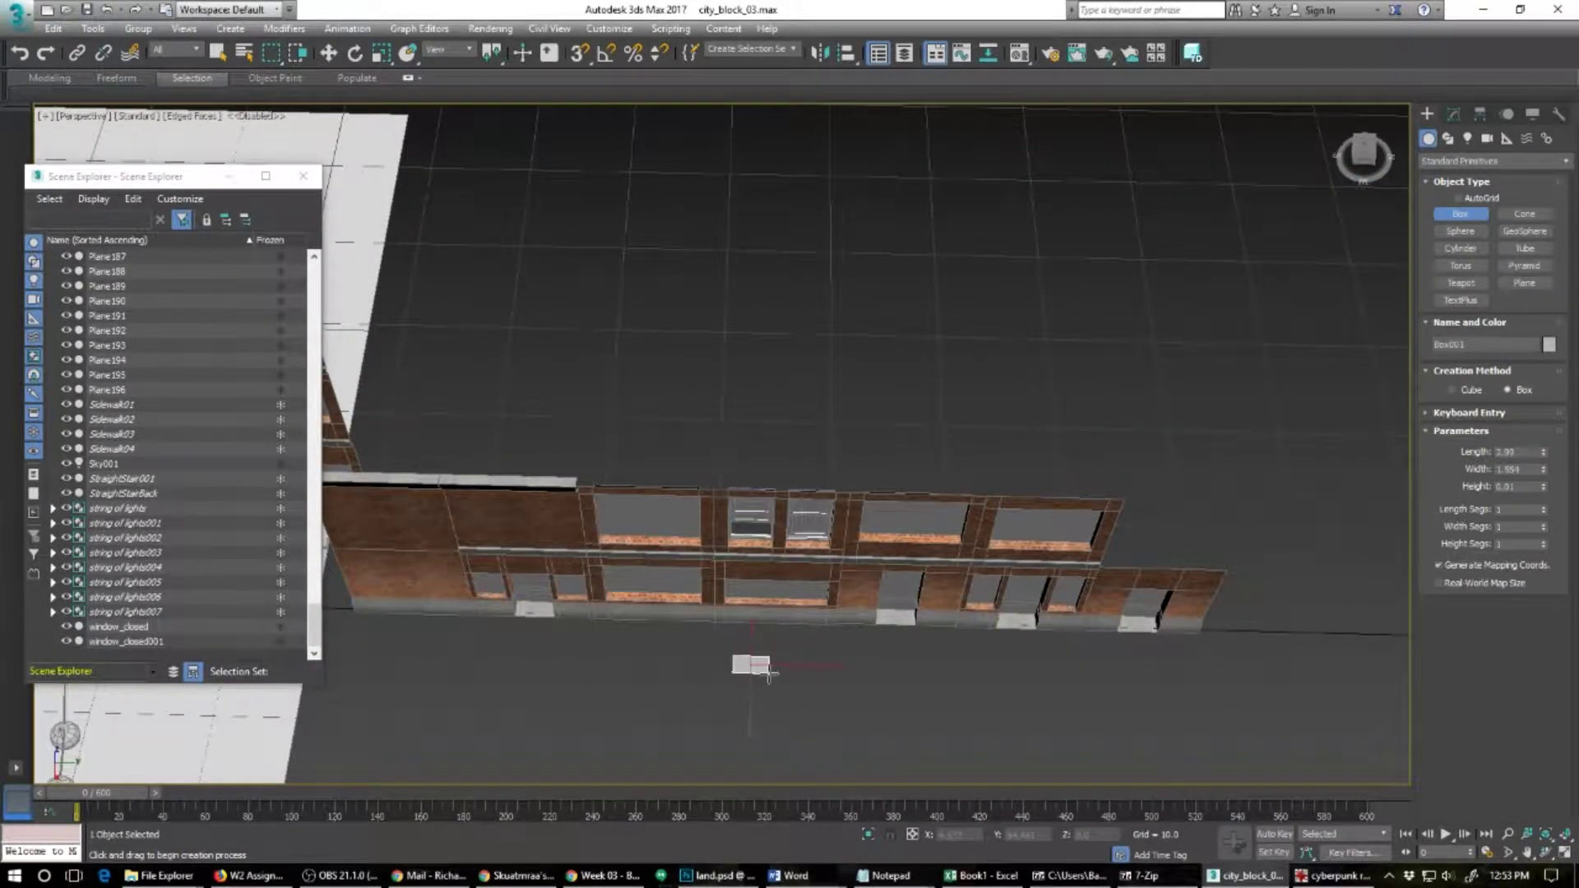
{"action": "left_click", "coordinate": [769, 660]}
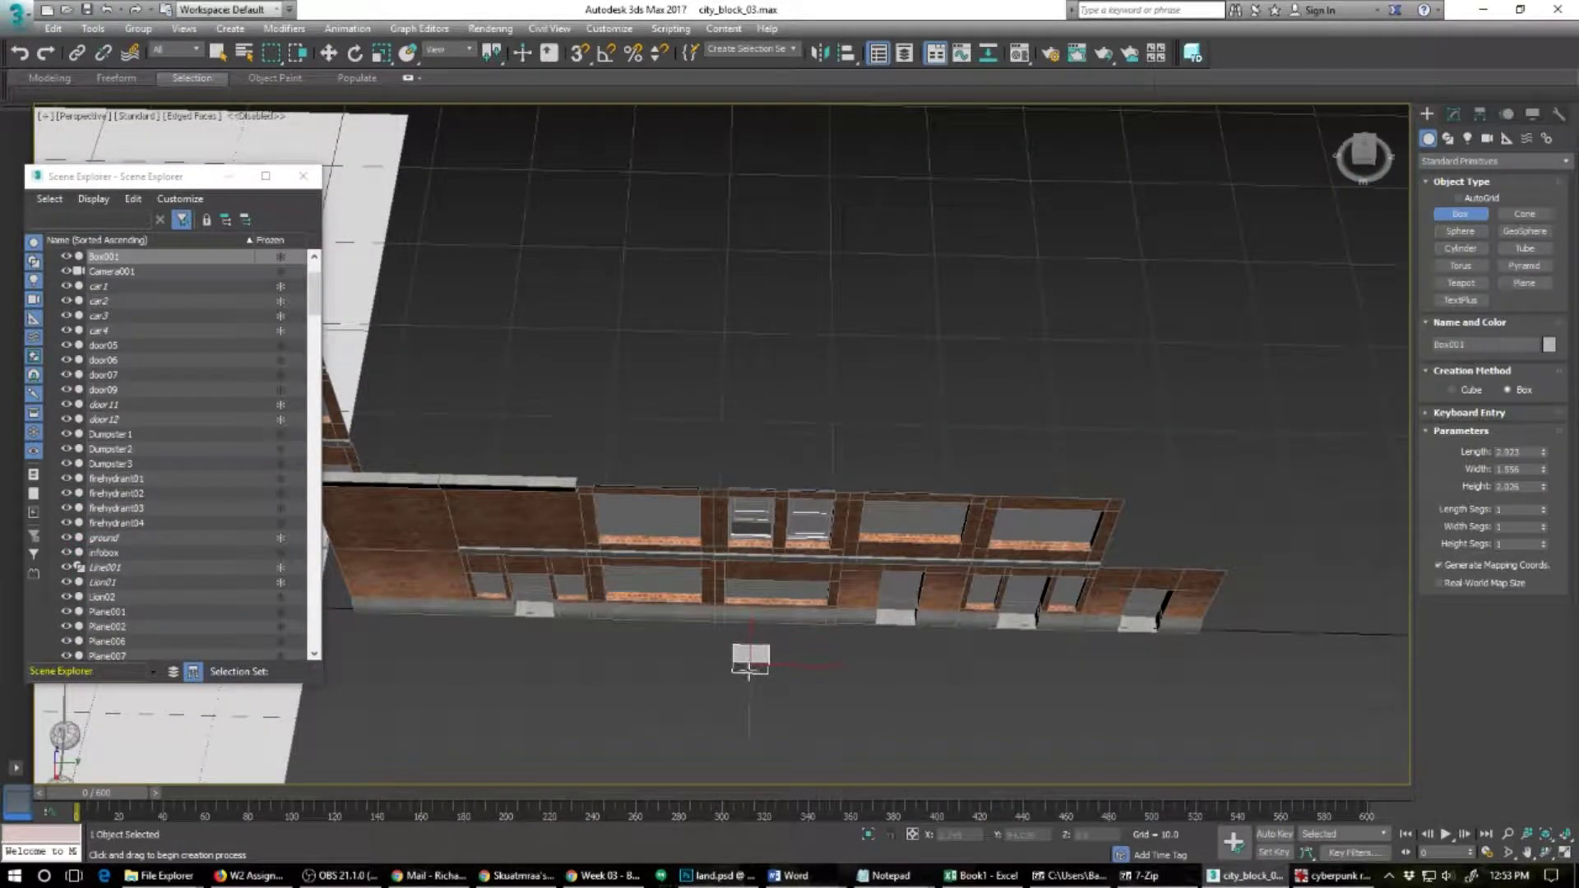
Step: Move the box with snapping from the ground up into the lower opening of the partly open window
{"action": "key", "text": "w"}
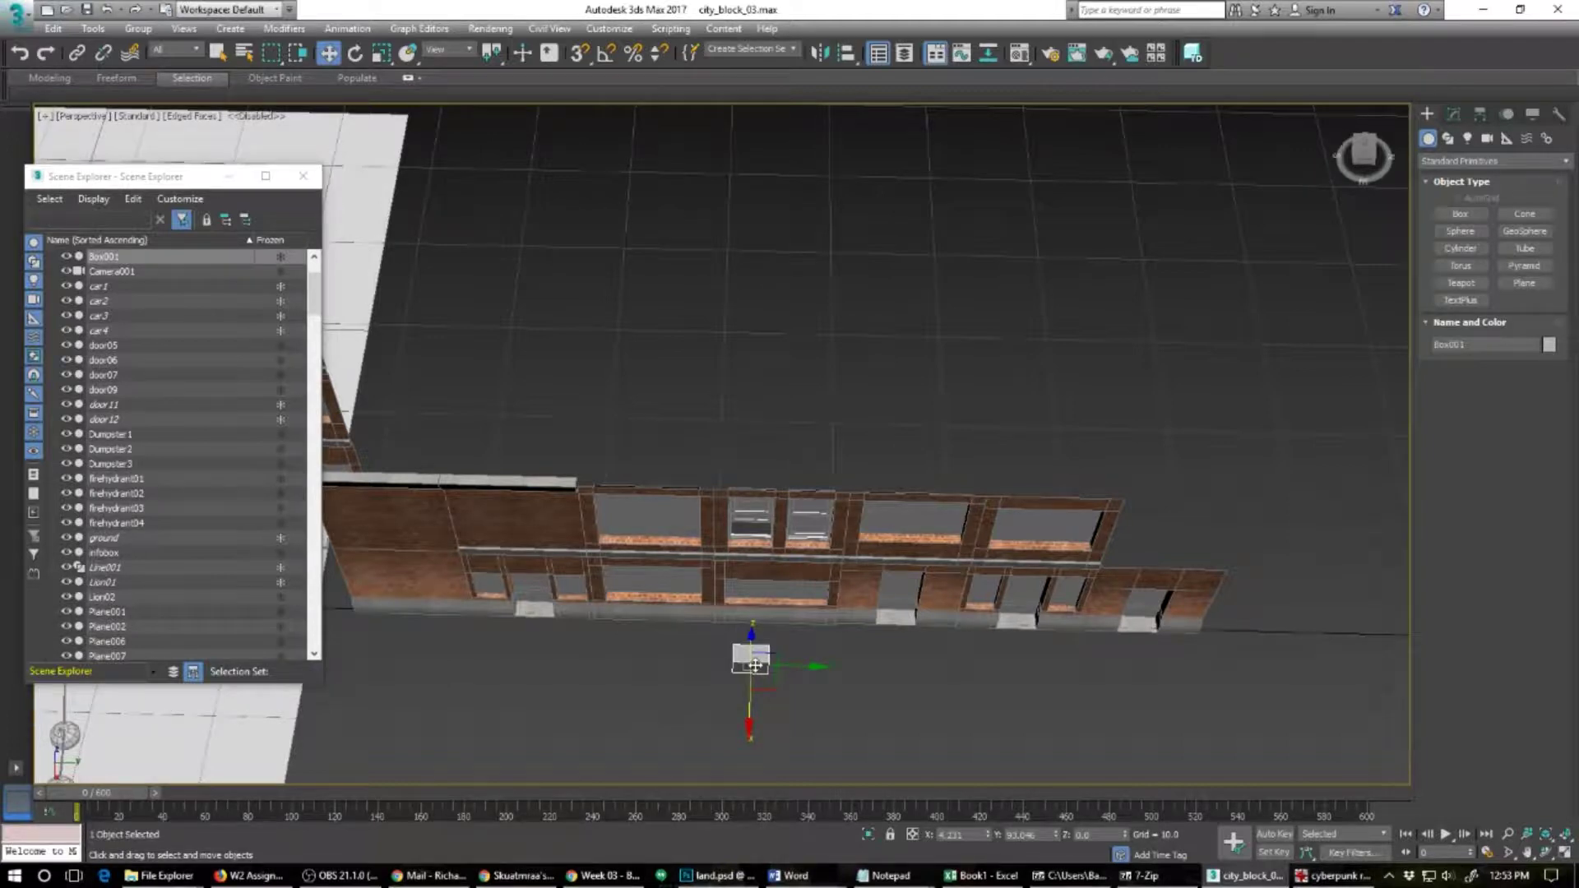
{"action": "mouse_move", "coordinate": [755, 667]}
{"action": "left_mouse_down"}
{"action": "mouse_move", "coordinate": [755, 518]}
{"action": "mouse_move", "coordinate": [740, 686]}
{"action": "left_mouse_up"}
{"action": "middle_click_drag", "start_coordinate": [746, 714], "coordinate": [793, 646], "text": "alt"}
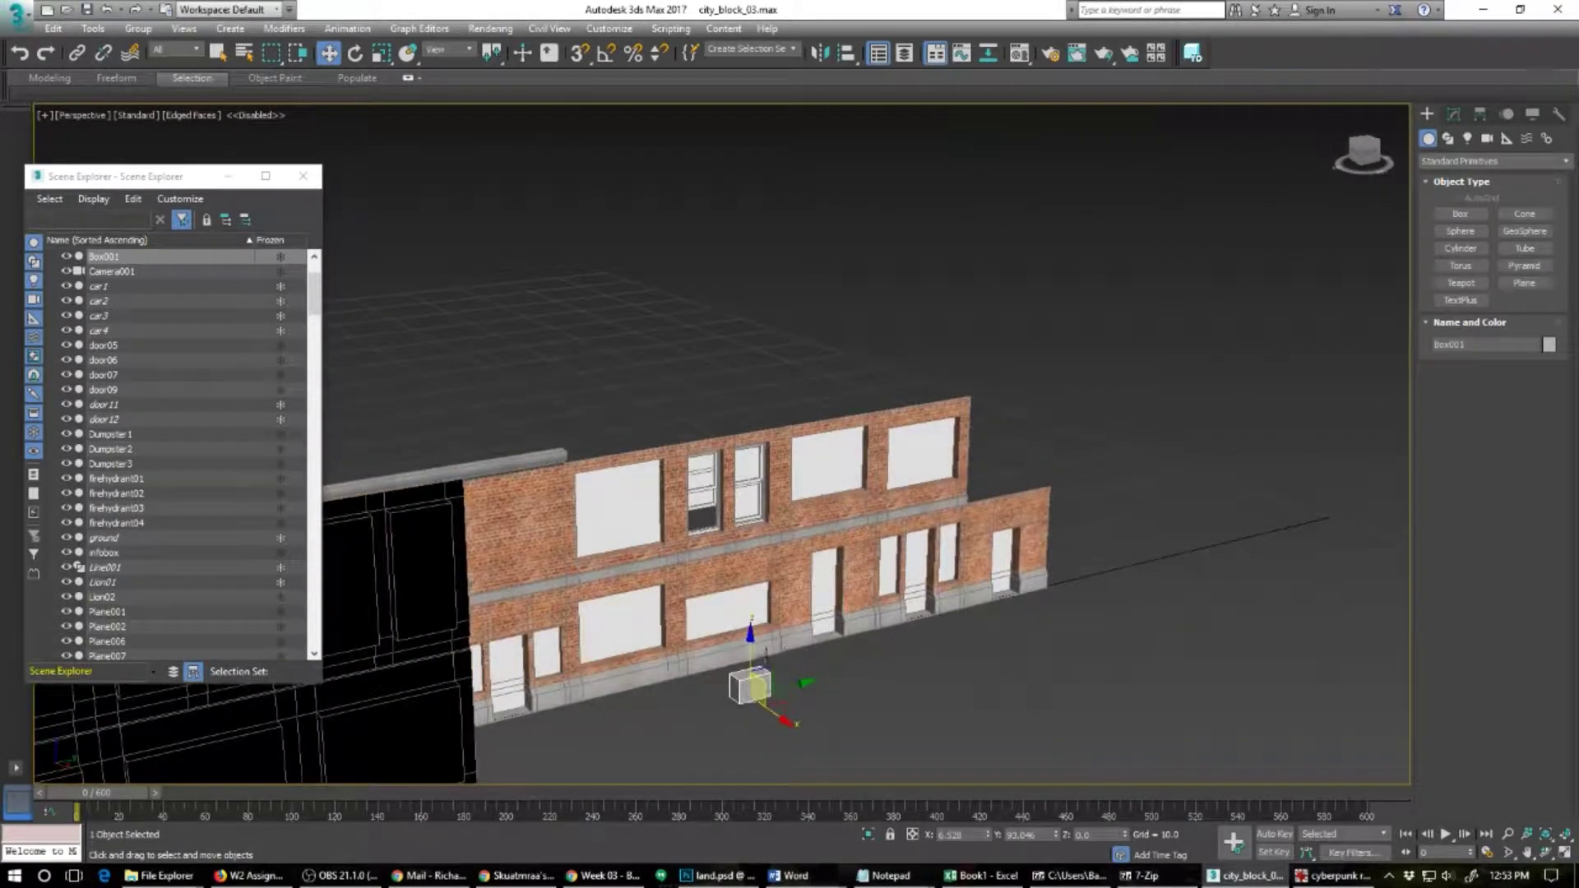
{"action": "key", "text": "s"}
{"action": "left_click_drag", "start_coordinate": [741, 704], "coordinate": [689, 533]}
{"action": "scroll", "coordinate": [704, 576], "scroll_direction": "up", "scroll_amount": 5}
{"action": "middle_click_drag", "start_coordinate": [705, 567], "coordinate": [681, 473], "text": "alt"}
{"action": "scroll", "coordinate": [680, 471], "scroll_direction": "up", "scroll_amount": 5}
{"action": "middle_click_drag", "start_coordinate": [734, 410], "coordinate": [738, 525], "text": "alt"}
{"action": "scroll", "coordinate": [739, 525], "scroll_direction": "up", "scroll_amount": 3}
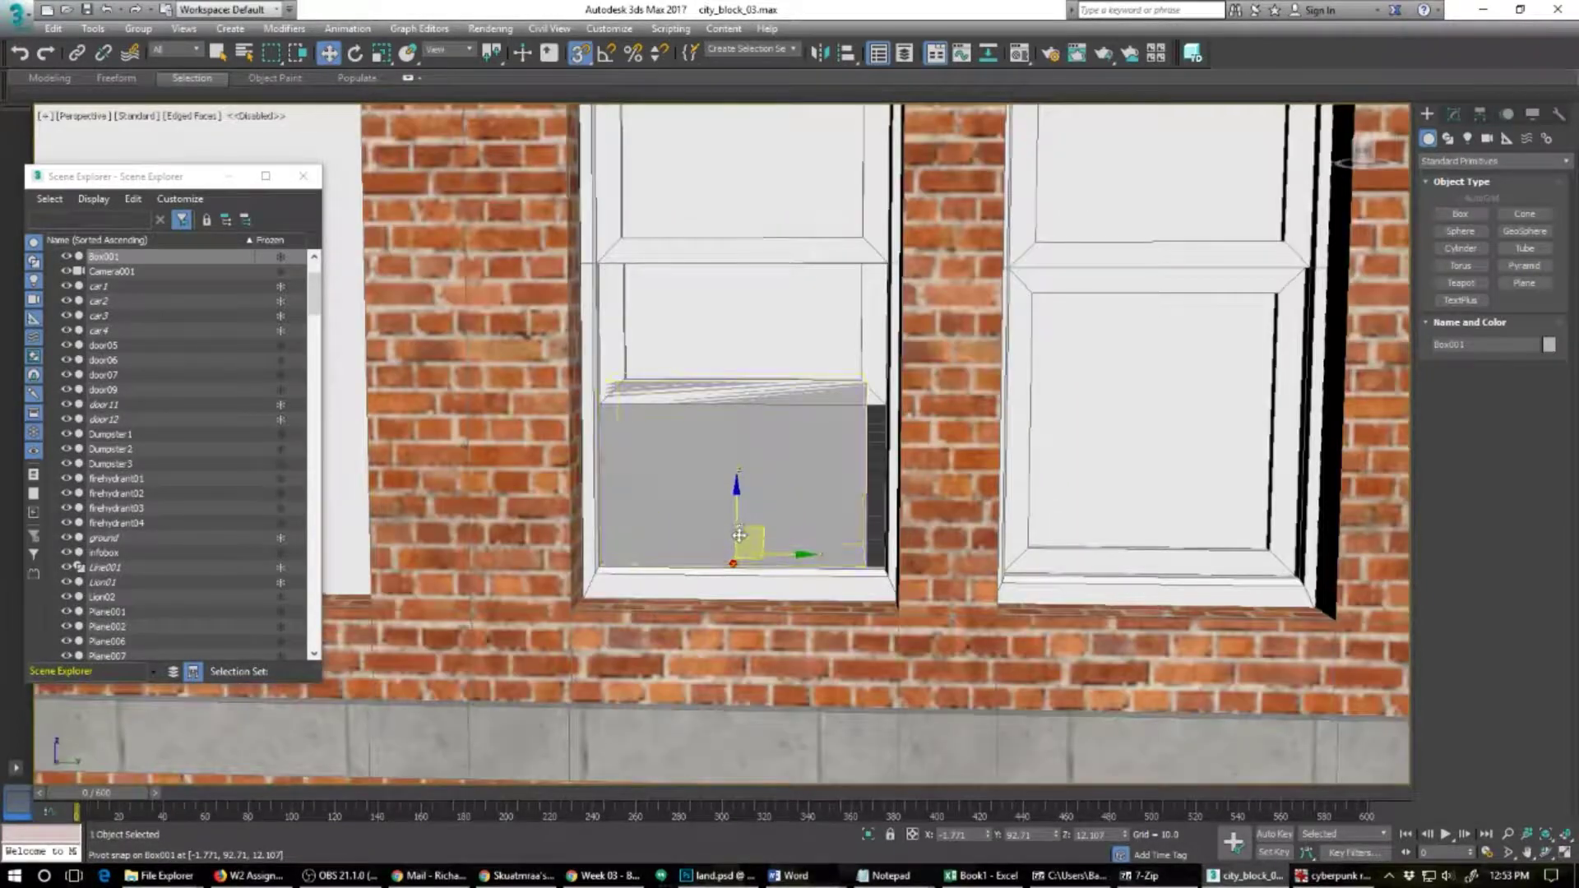
{"action": "key", "text": "s"}
Step: Slide the box outward through the window opening so that most of it protrudes from the facade
{"action": "middle_click_drag", "start_coordinate": [710, 561], "coordinate": [800, 600], "text": "alt"}
{"action": "left_click_drag", "start_coordinate": [781, 566], "coordinate": [814, 579]}
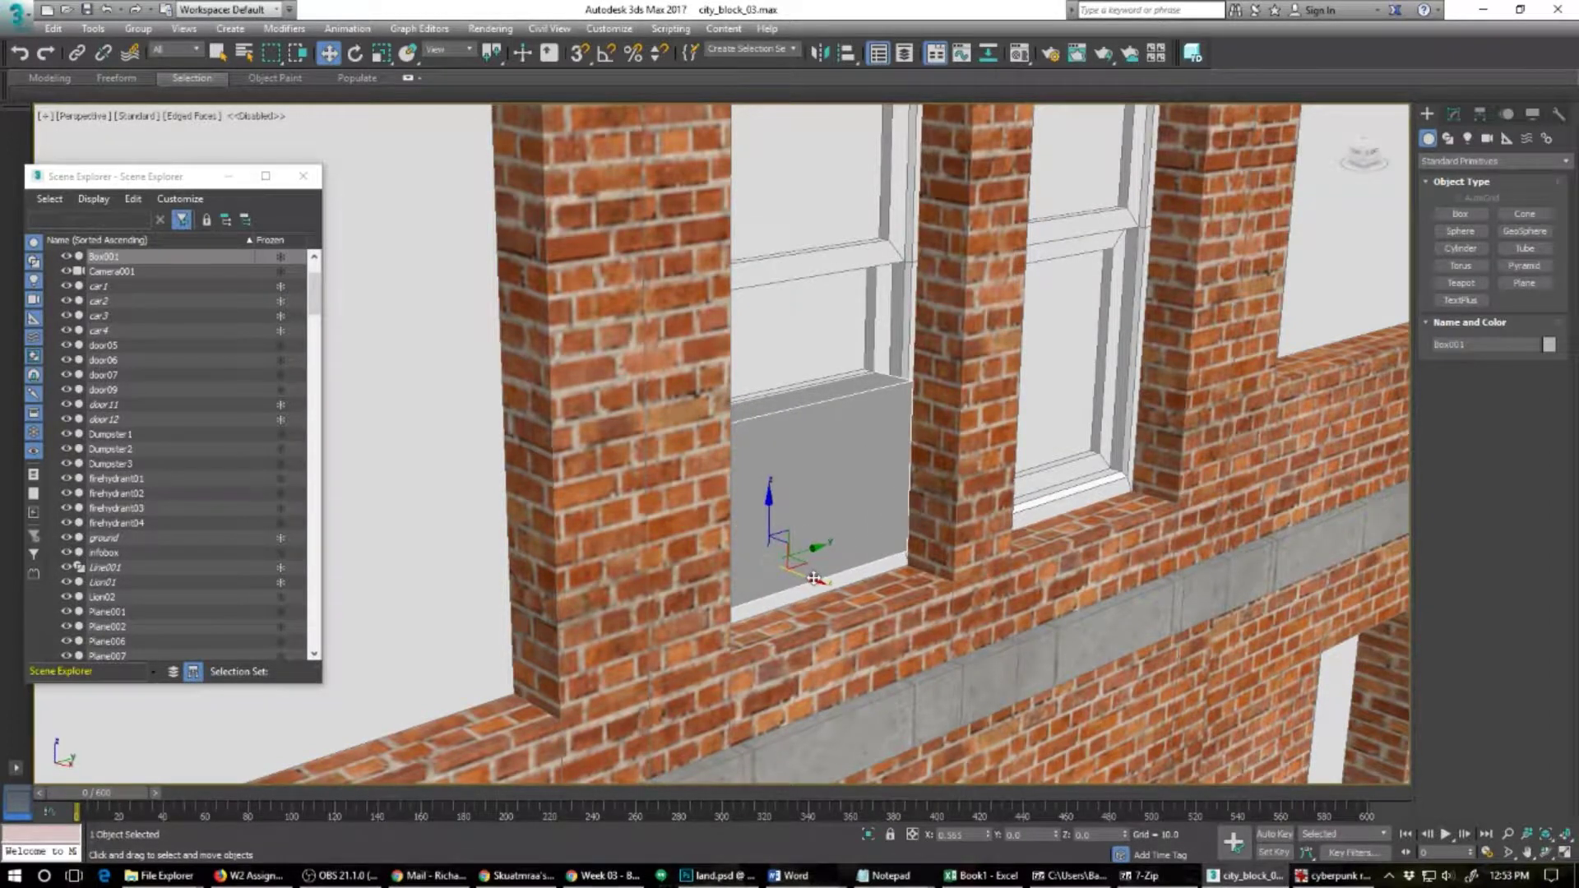
{"action": "mouse_move", "coordinate": [813, 579]}
{"action": "middle_mouse_down", "text": "alt"}
{"action": "mouse_move", "coordinate": [783, 566]}
{"action": "mouse_move", "coordinate": [790, 546]}
{"action": "mouse_move", "coordinate": [791, 589]}
{"action": "middle_mouse_up", "text": "alt"}
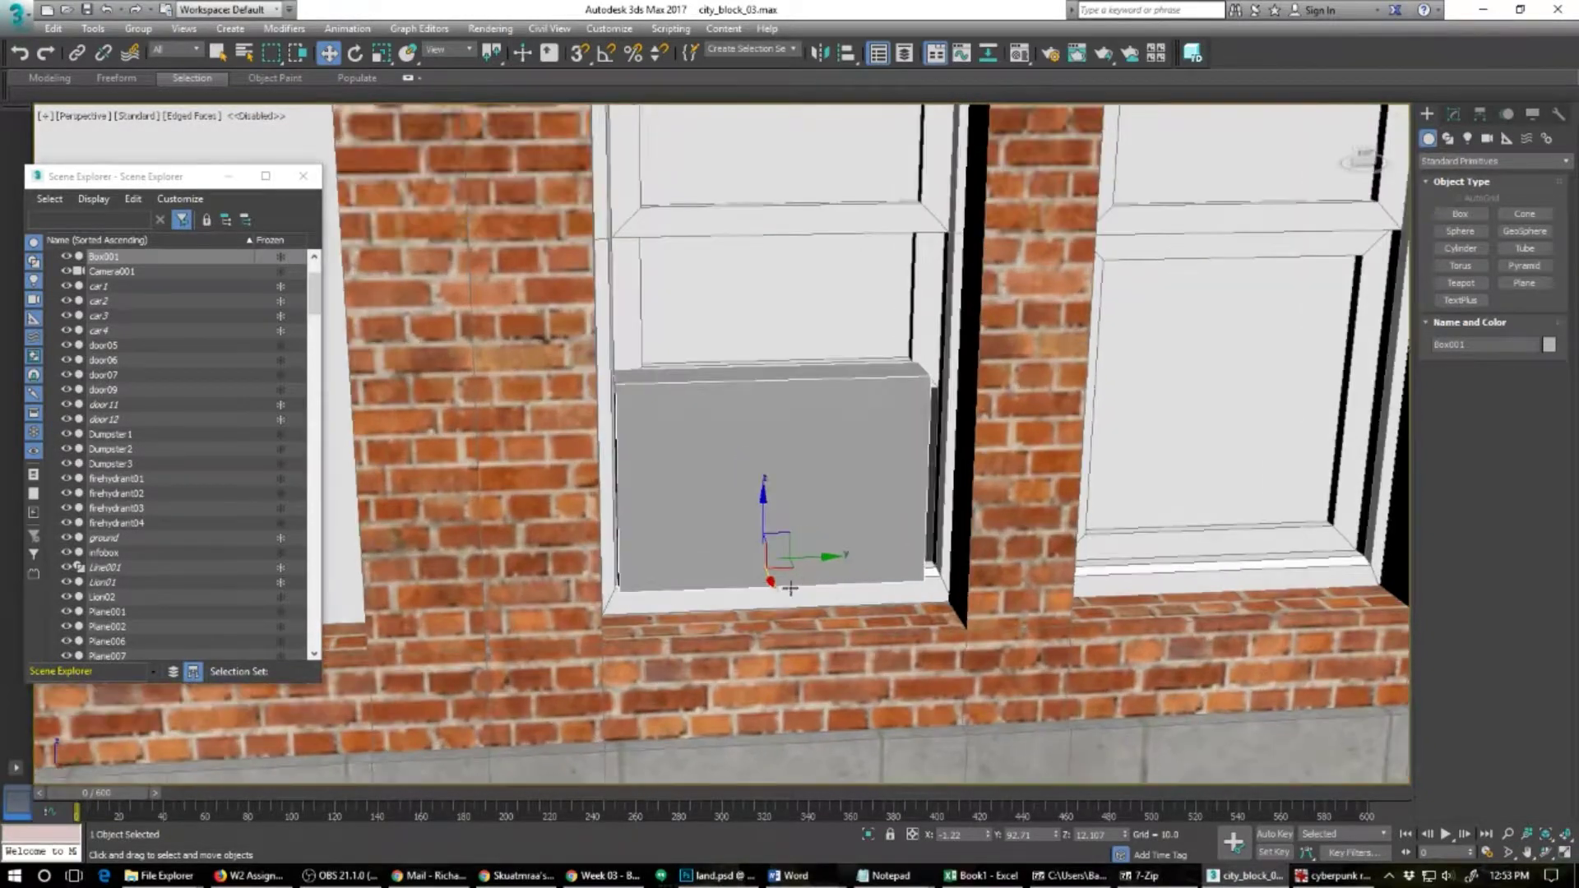
{"action": "left_click_drag", "start_coordinate": [773, 581], "coordinate": [781, 624]}
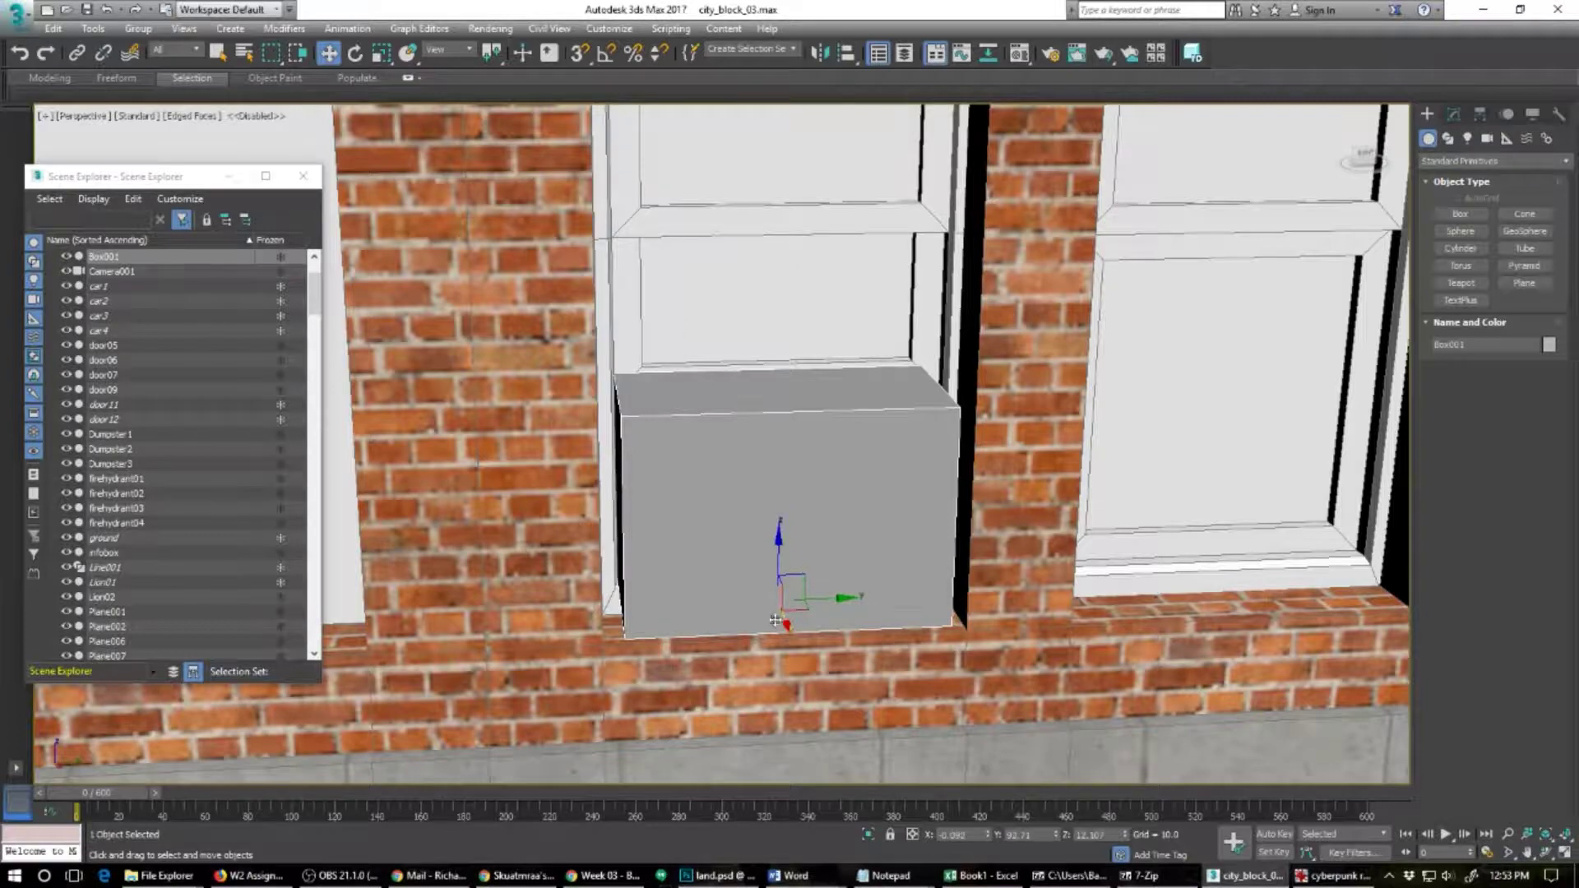
{"action": "mouse_move", "coordinate": [705, 570]}
{"action": "middle_mouse_down", "text": "alt"}
{"action": "mouse_move", "coordinate": [767, 574]}
{"action": "mouse_move", "coordinate": [667, 531]}
{"action": "mouse_move", "coordinate": [677, 560]}
{"action": "mouse_move", "coordinate": [724, 549]}
{"action": "middle_mouse_up", "text": "alt"}
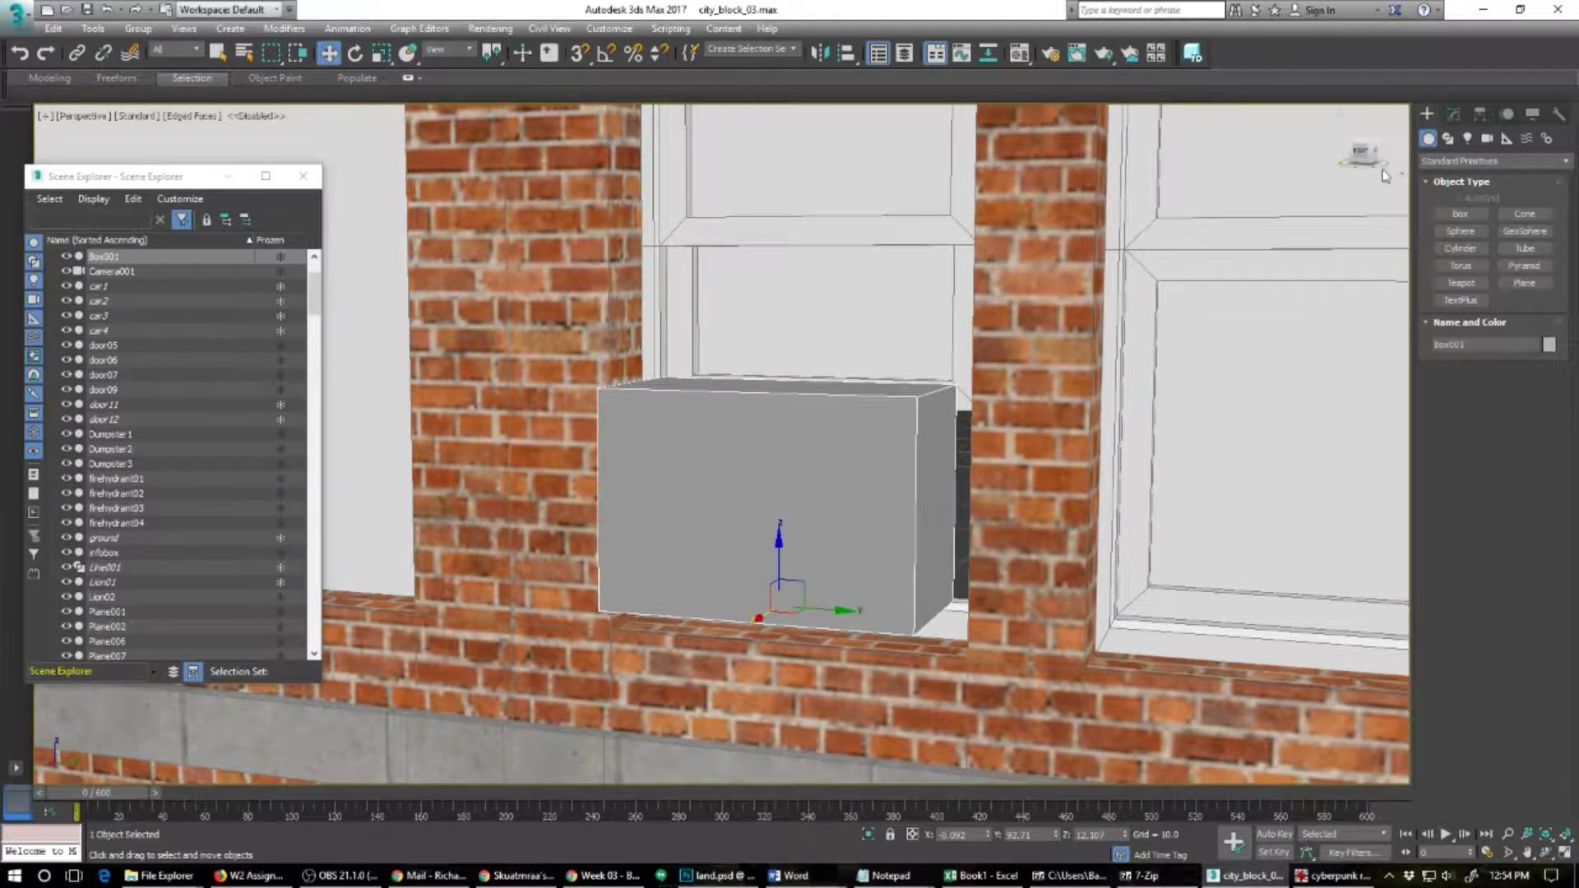
Step: Increase the box's length to 3.134 and shift it sideways to fill the width of the opening
{"action": "left_click", "coordinate": [1454, 114]}
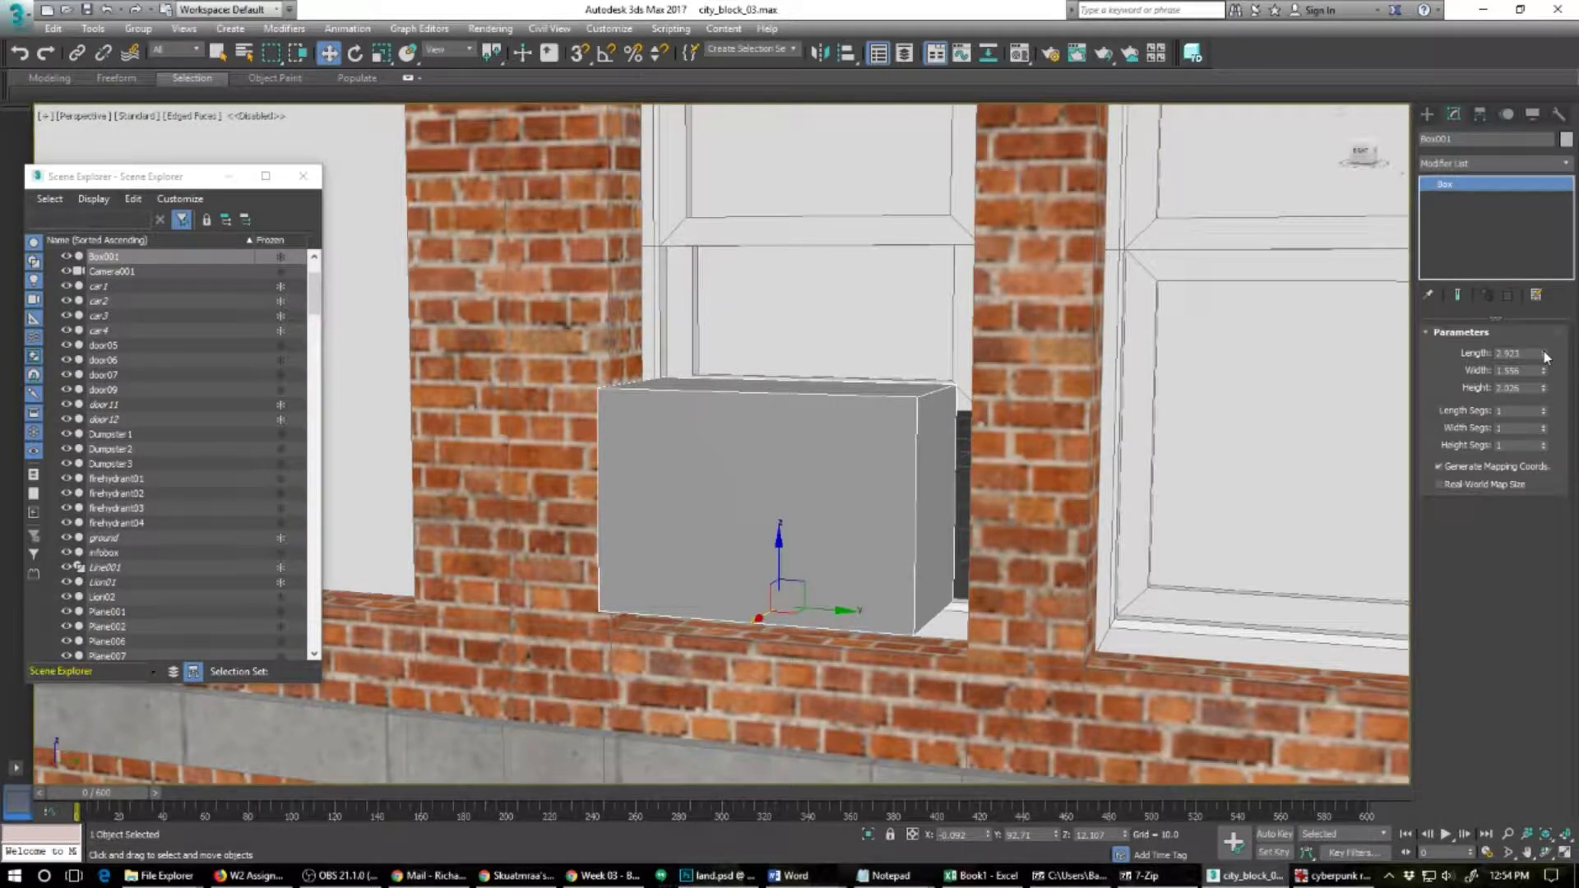
{"action": "left_click_drag", "start_coordinate": [1547, 356], "coordinate": [1545, 341]}
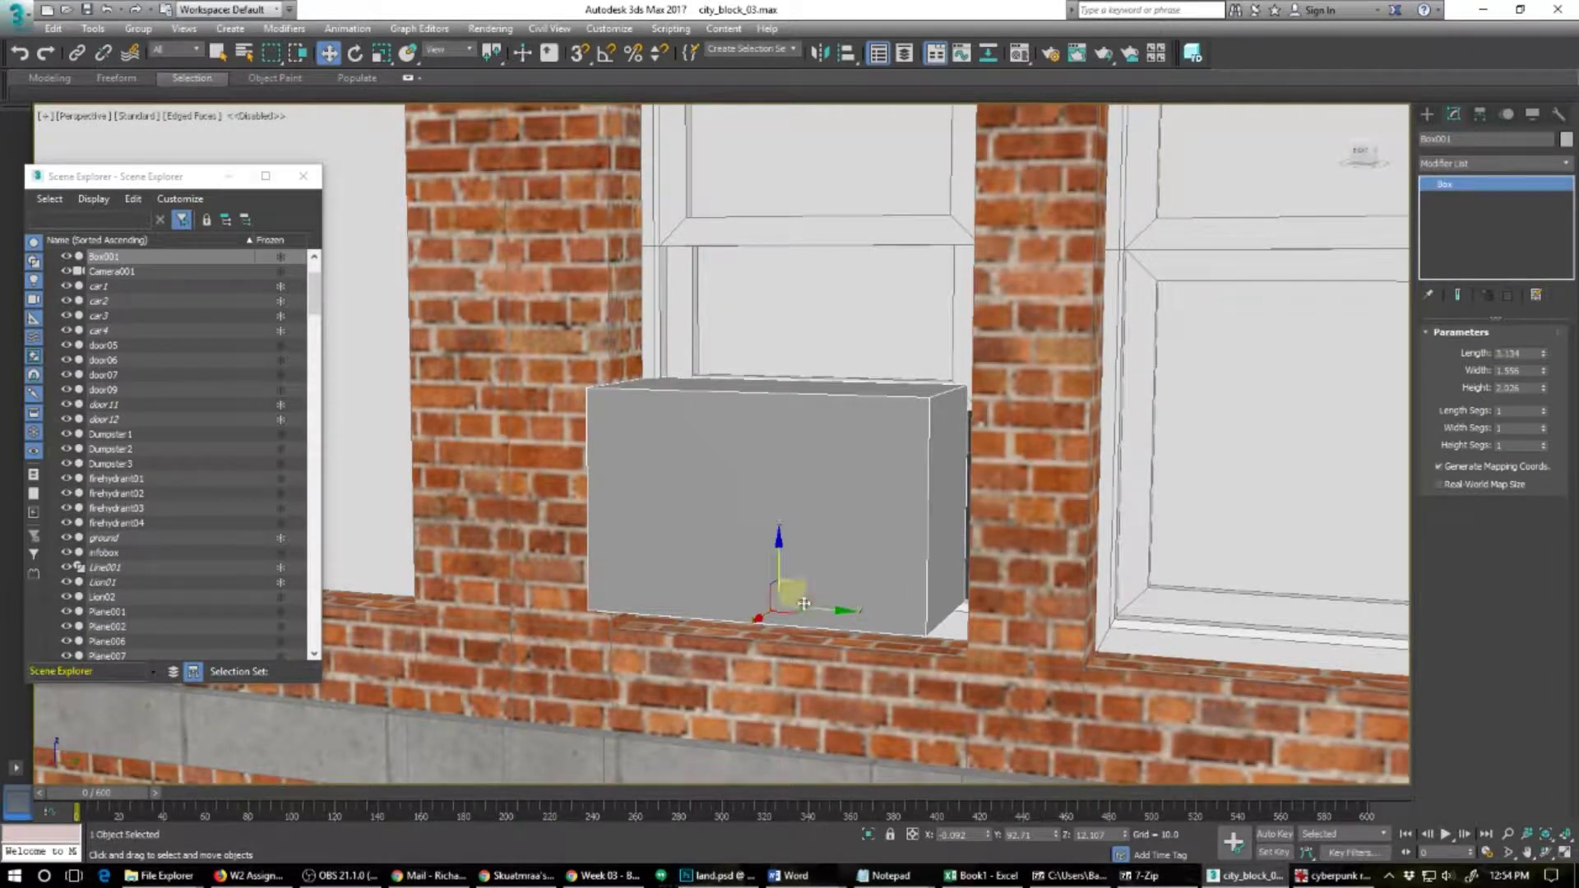
{"action": "left_click_drag", "start_coordinate": [824, 610], "coordinate": [839, 611]}
{"action": "middle_click_drag", "start_coordinate": [723, 582], "coordinate": [757, 593], "text": "alt"}
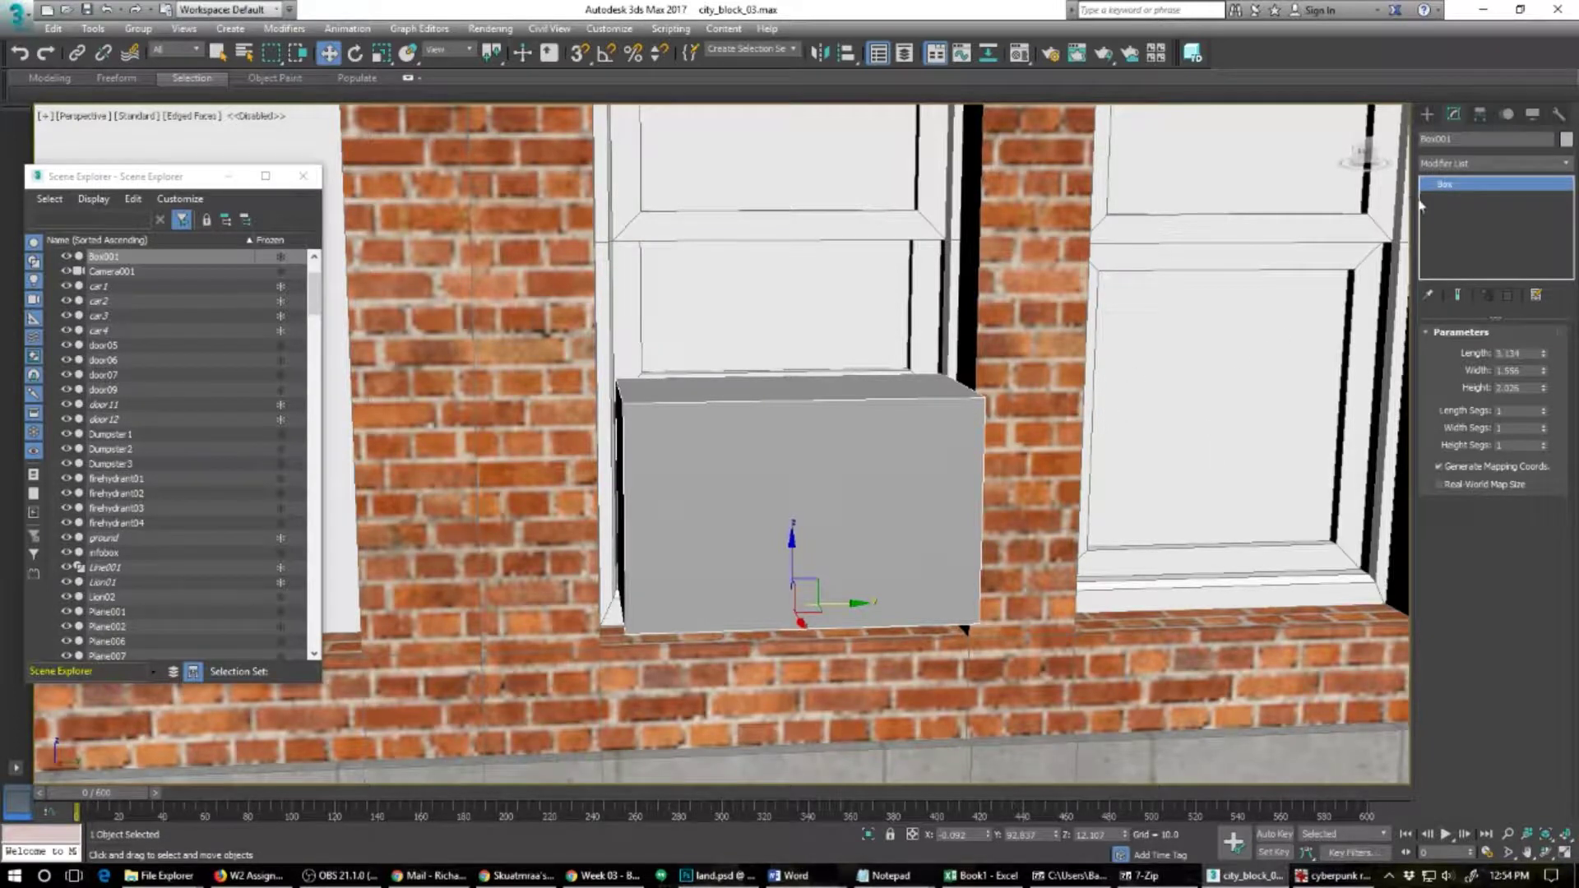
Step: Convert the box to an editable poly and lower its top polygon to just below the raised sash
{"action": "right_click", "coordinate": [1449, 192]}
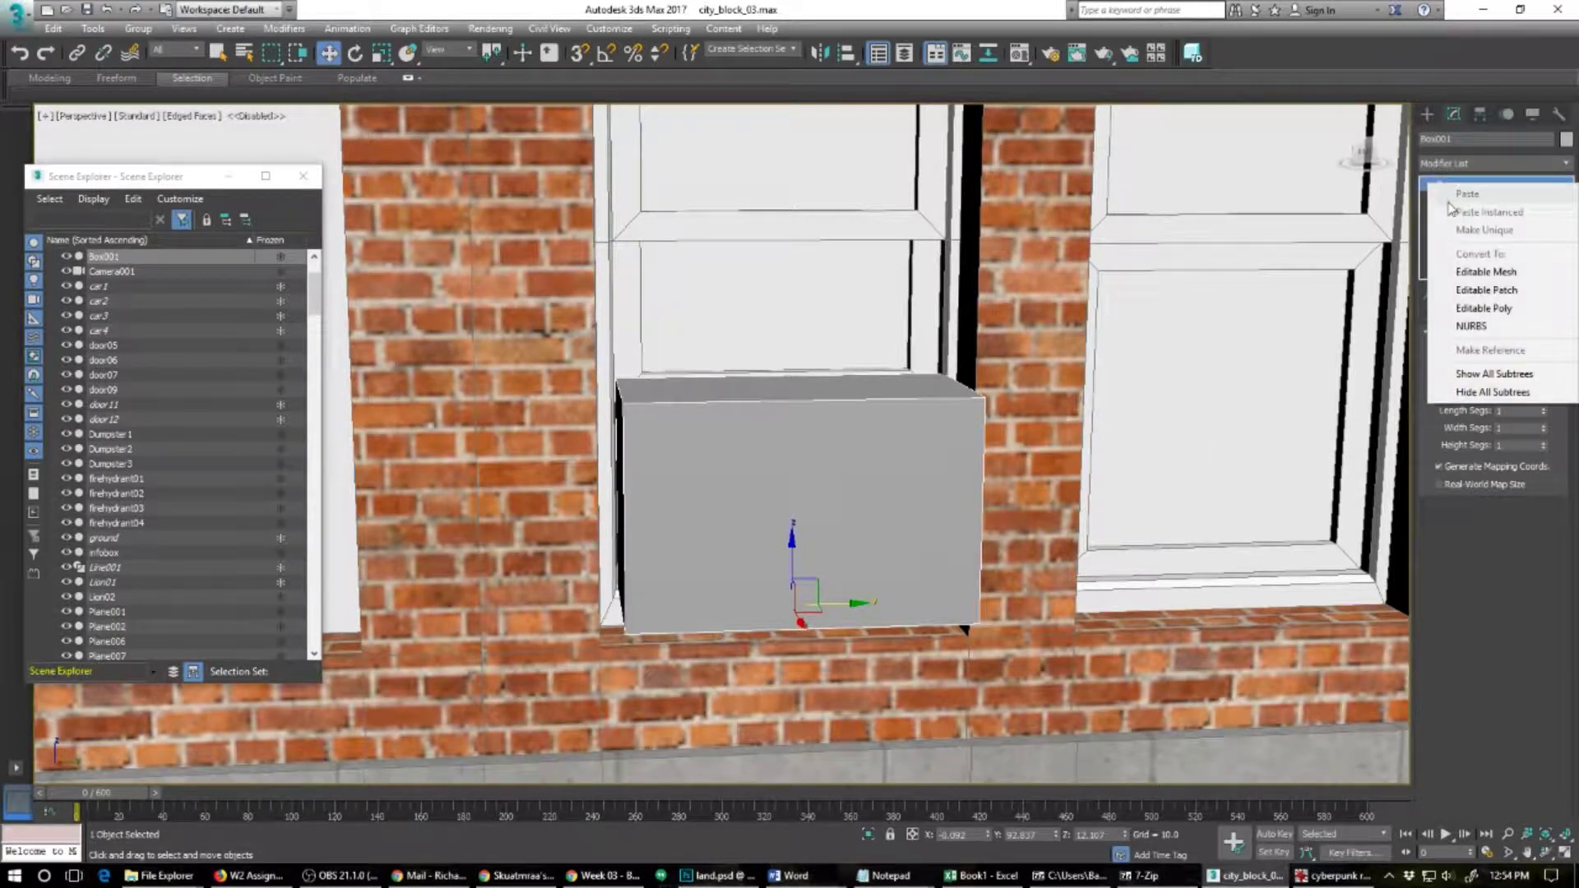
{"action": "left_click", "coordinate": [1463, 313]}
{"action": "left_click", "coordinate": [1512, 353]}
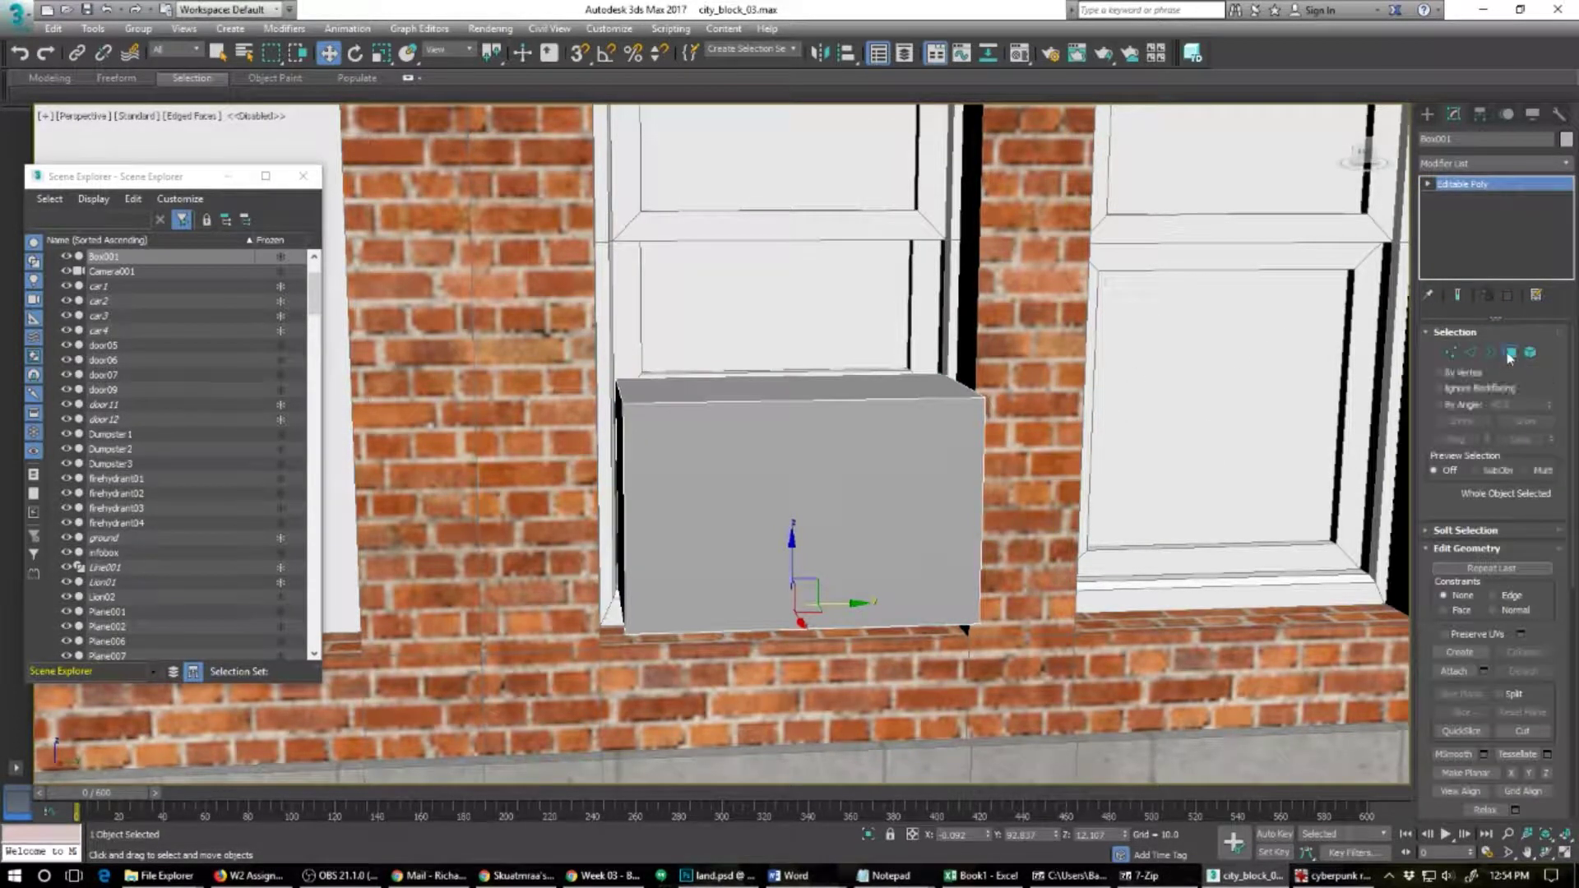
{"action": "left_click", "coordinate": [796, 390]}
{"action": "left_click_drag", "start_coordinate": [792, 343], "coordinate": [784, 366]}
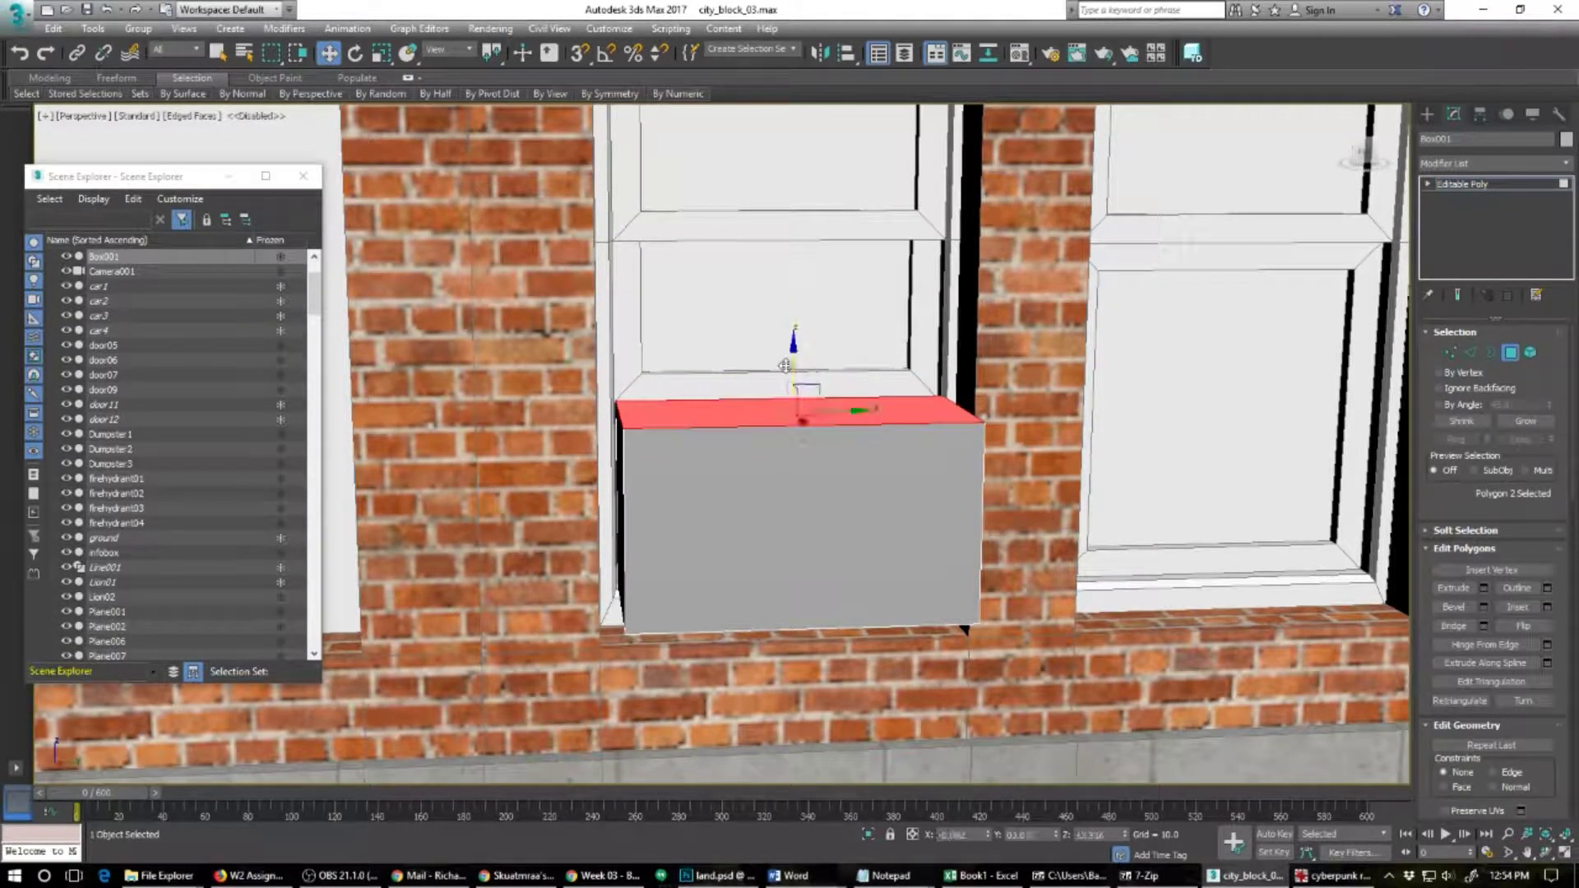
{"action": "middle_click_drag", "start_coordinate": [668, 469], "coordinate": [765, 516], "text": "alt"}
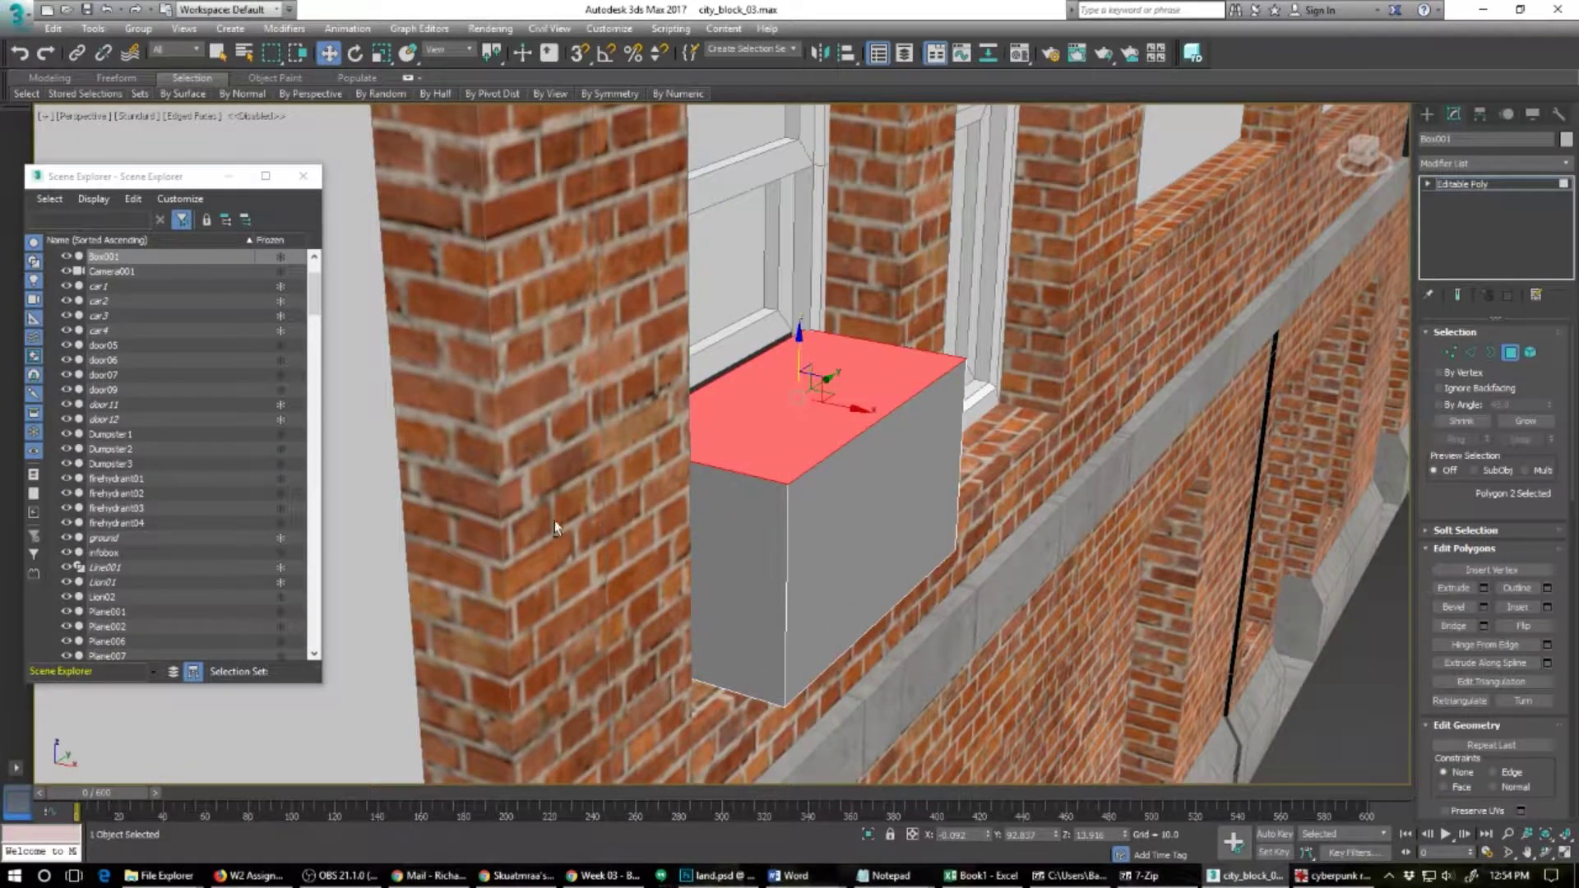
Step: Move the box's rear polygon slightly toward the building interior to extend it behind the sash
{"action": "middle_click_drag", "start_coordinate": [554, 522], "coordinate": [662, 519], "text": "alt"}
{"action": "scroll", "coordinate": [663, 520], "scroll_direction": "up", "scroll_amount": 1}
{"action": "left_click", "coordinate": [695, 518]}
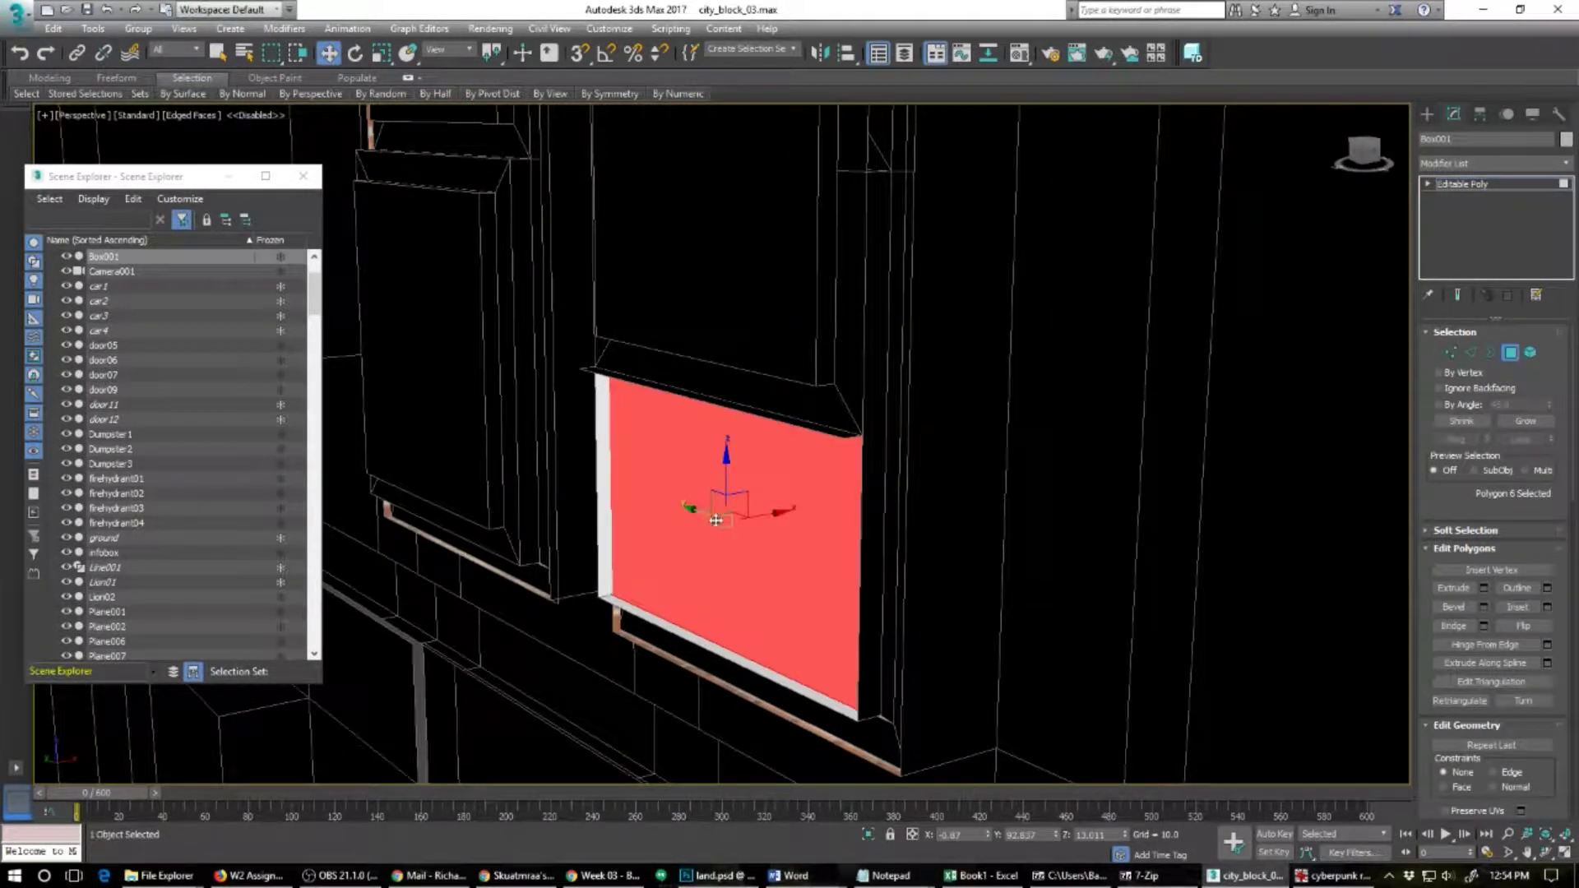
{"action": "left_click_drag", "start_coordinate": [766, 514], "coordinate": [755, 516]}
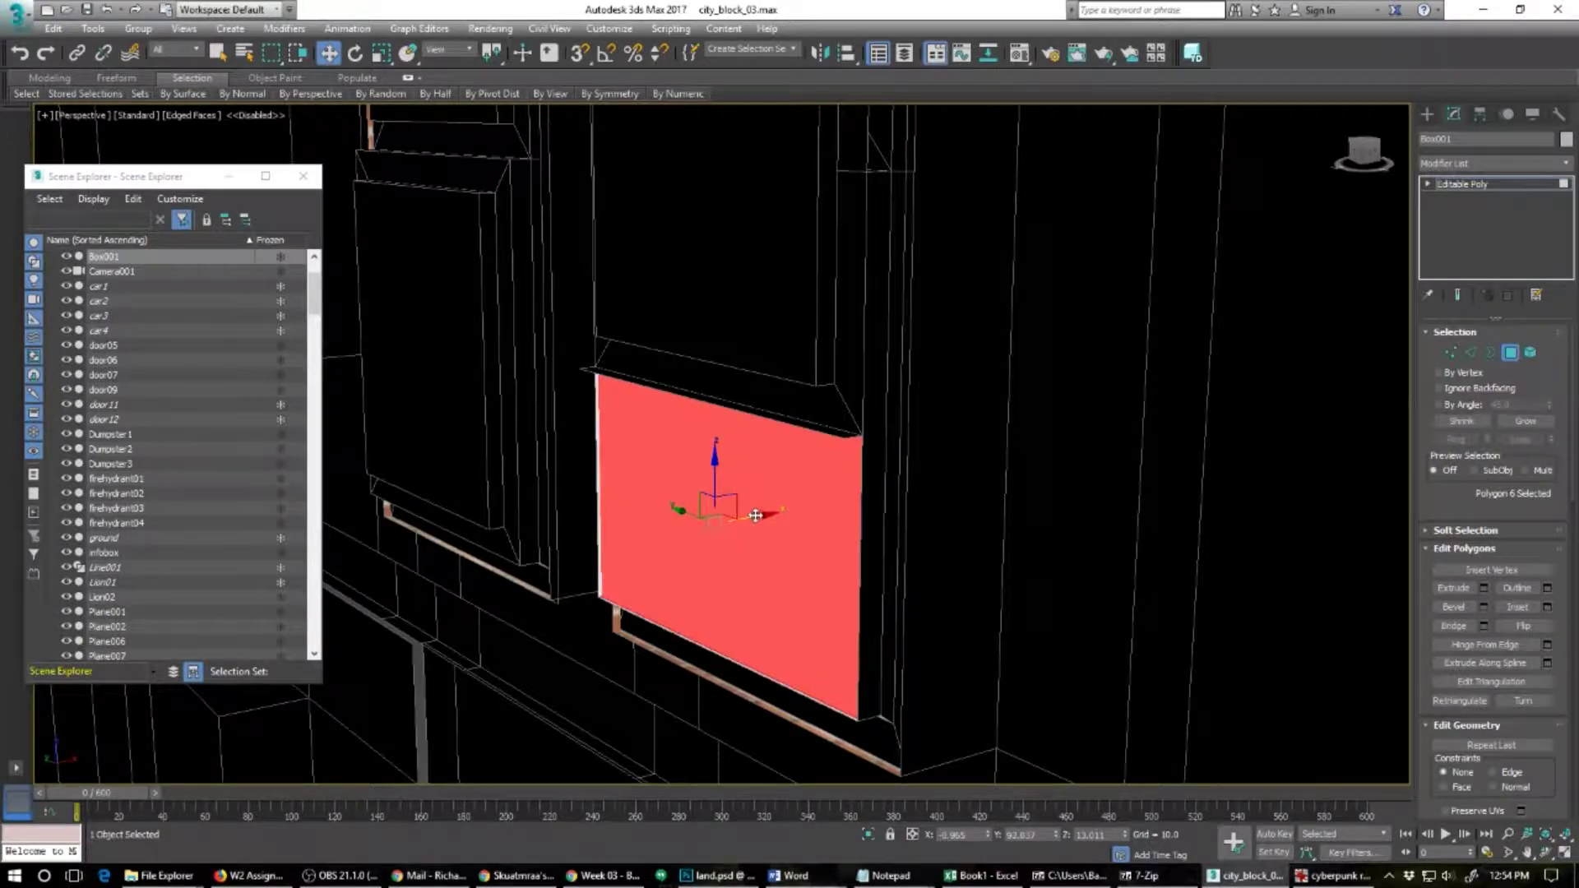
{"action": "middle_click_drag", "start_coordinate": [777, 523], "coordinate": [636, 512], "text": "alt"}
{"action": "scroll", "coordinate": [613, 520], "scroll_direction": "down", "scroll_amount": 2}
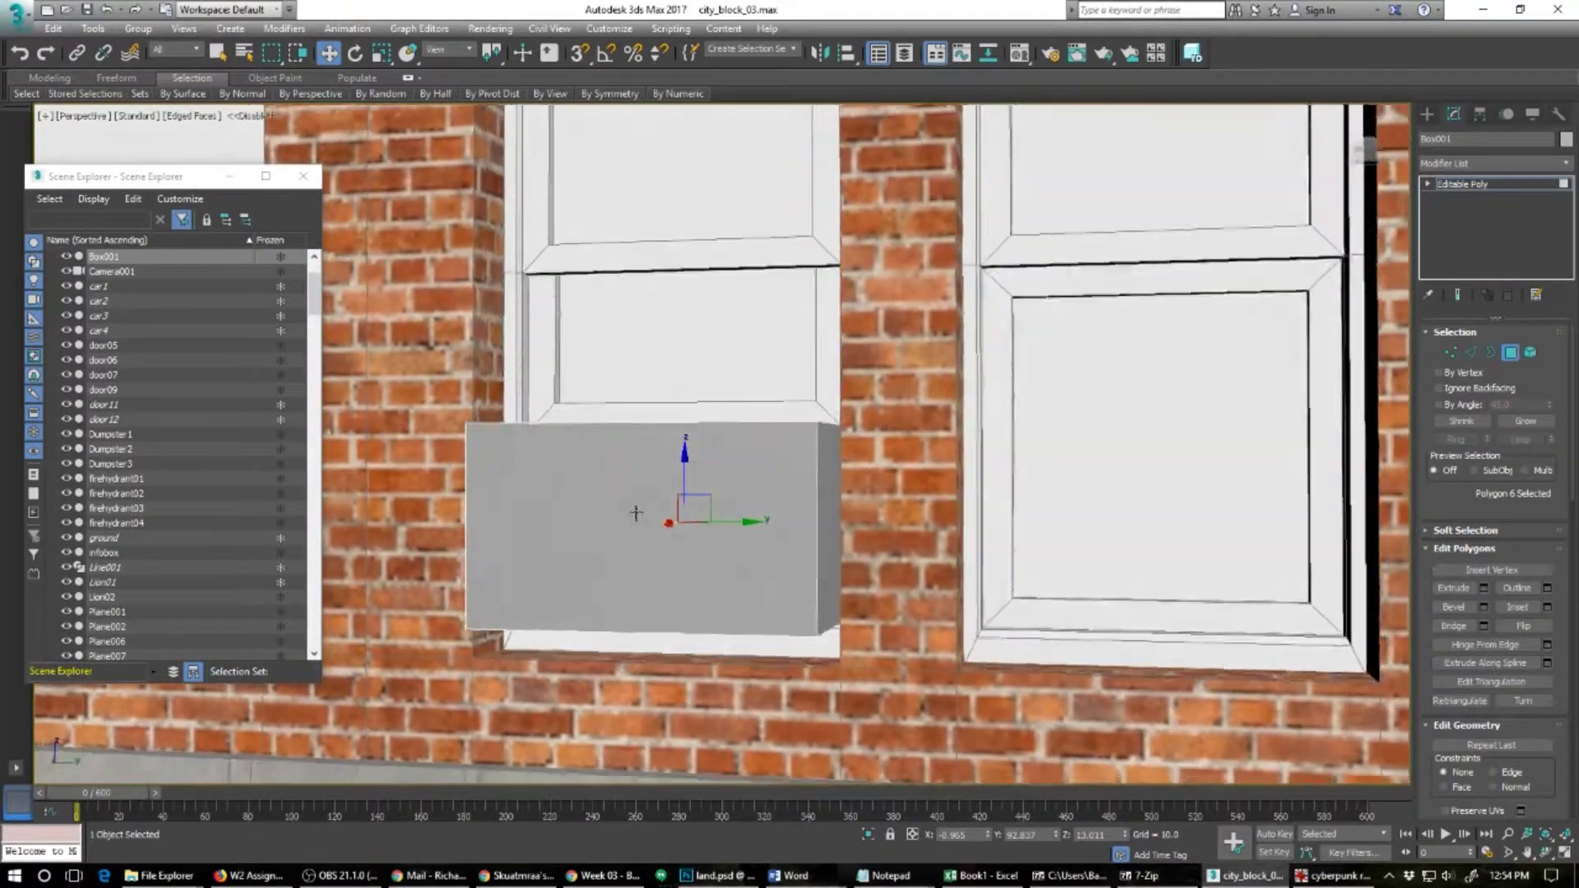
Step: Attach the box to the window_closed001 object so the partly open window and box form one object
{"action": "scroll", "coordinate": [636, 512], "scroll_direction": "down", "scroll_amount": 10}
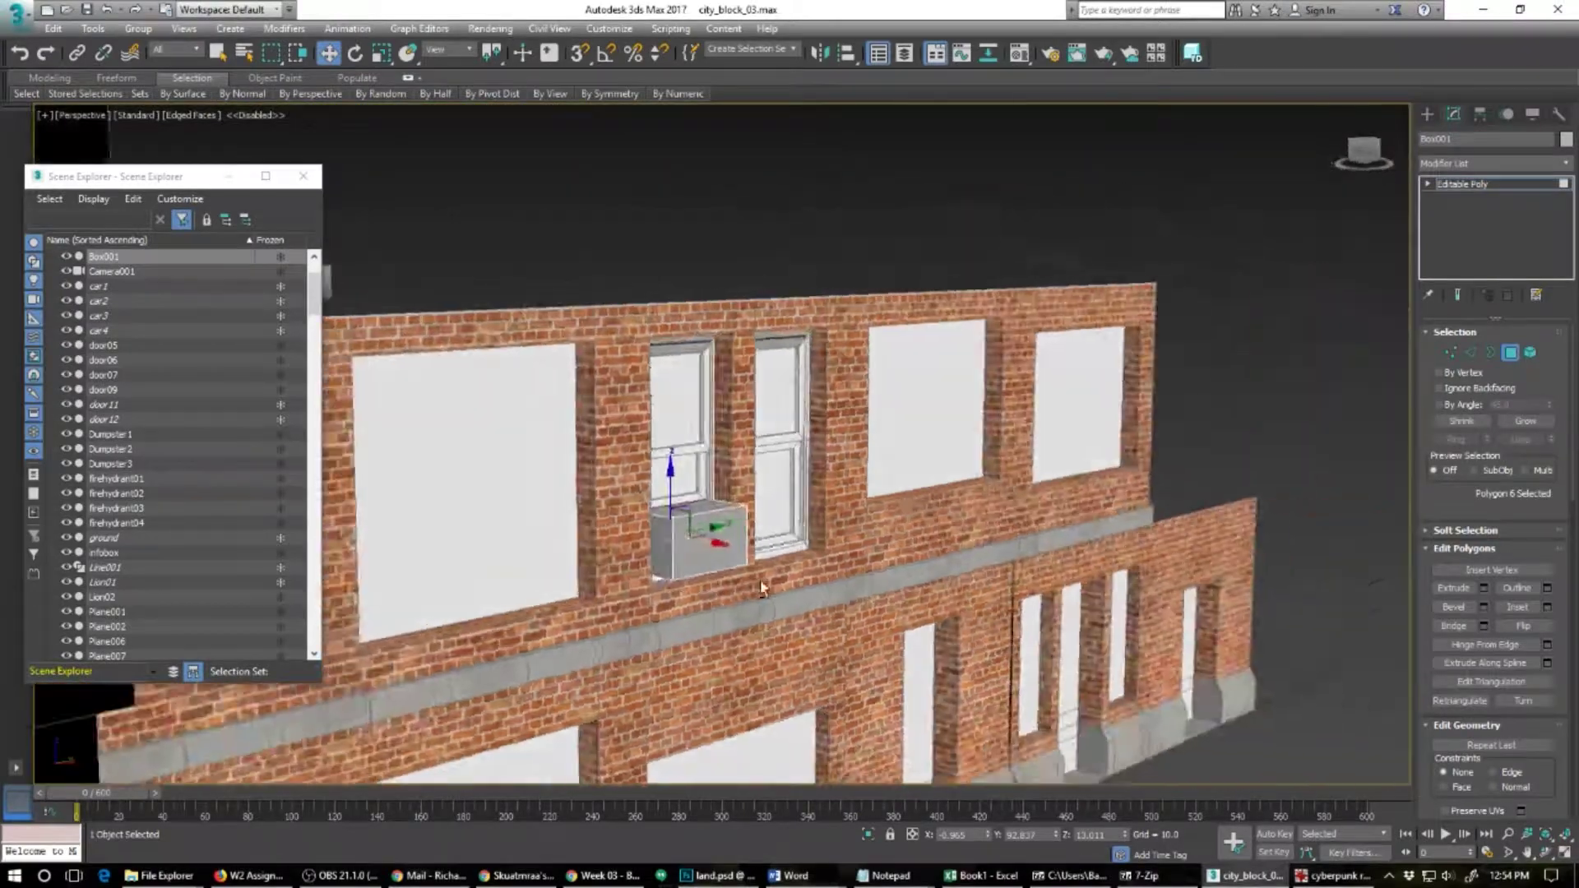
{"action": "middle_click_drag", "start_coordinate": [761, 580], "coordinate": [846, 467], "text": "alt"}
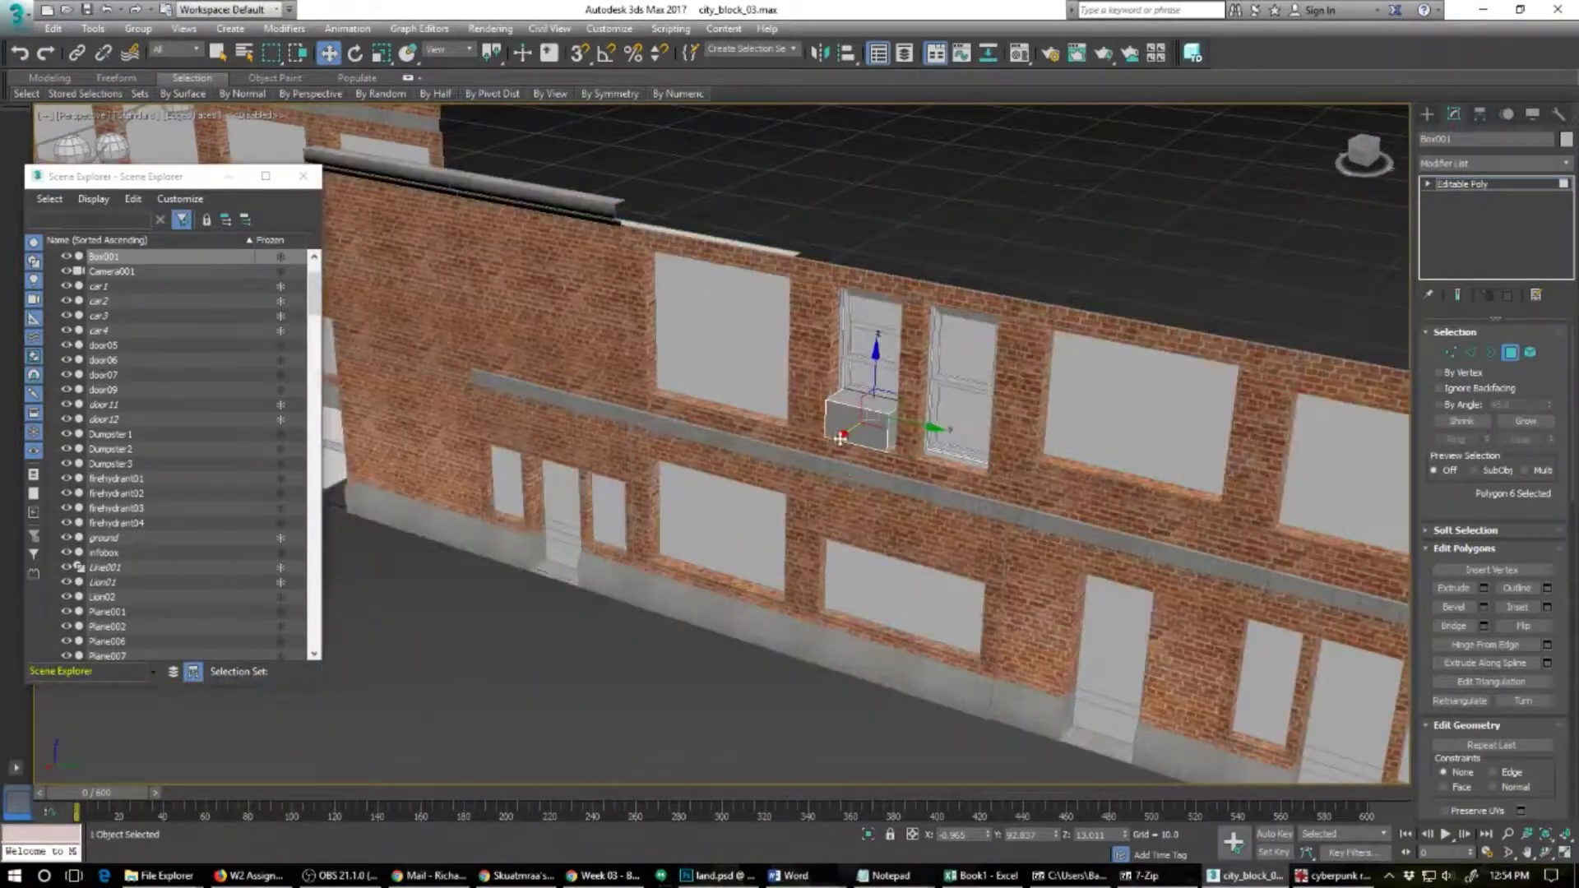
{"action": "middle_click_drag", "start_coordinate": [741, 466], "coordinate": [784, 462], "text": "alt"}
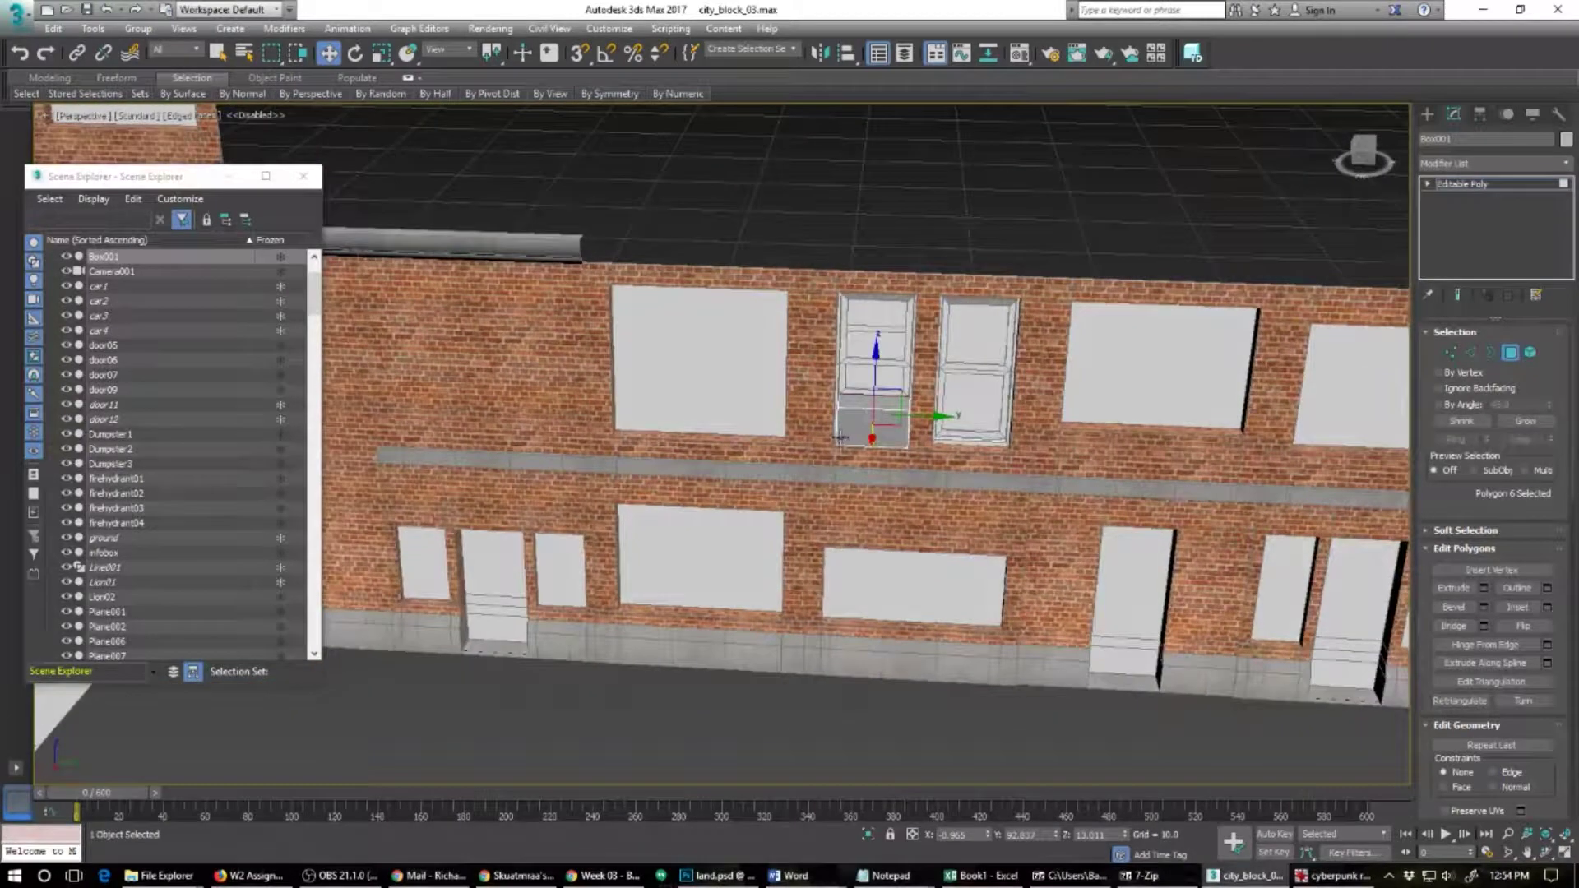
{"action": "left_click", "coordinate": [1510, 352]}
{"action": "left_click", "coordinate": [898, 353]}
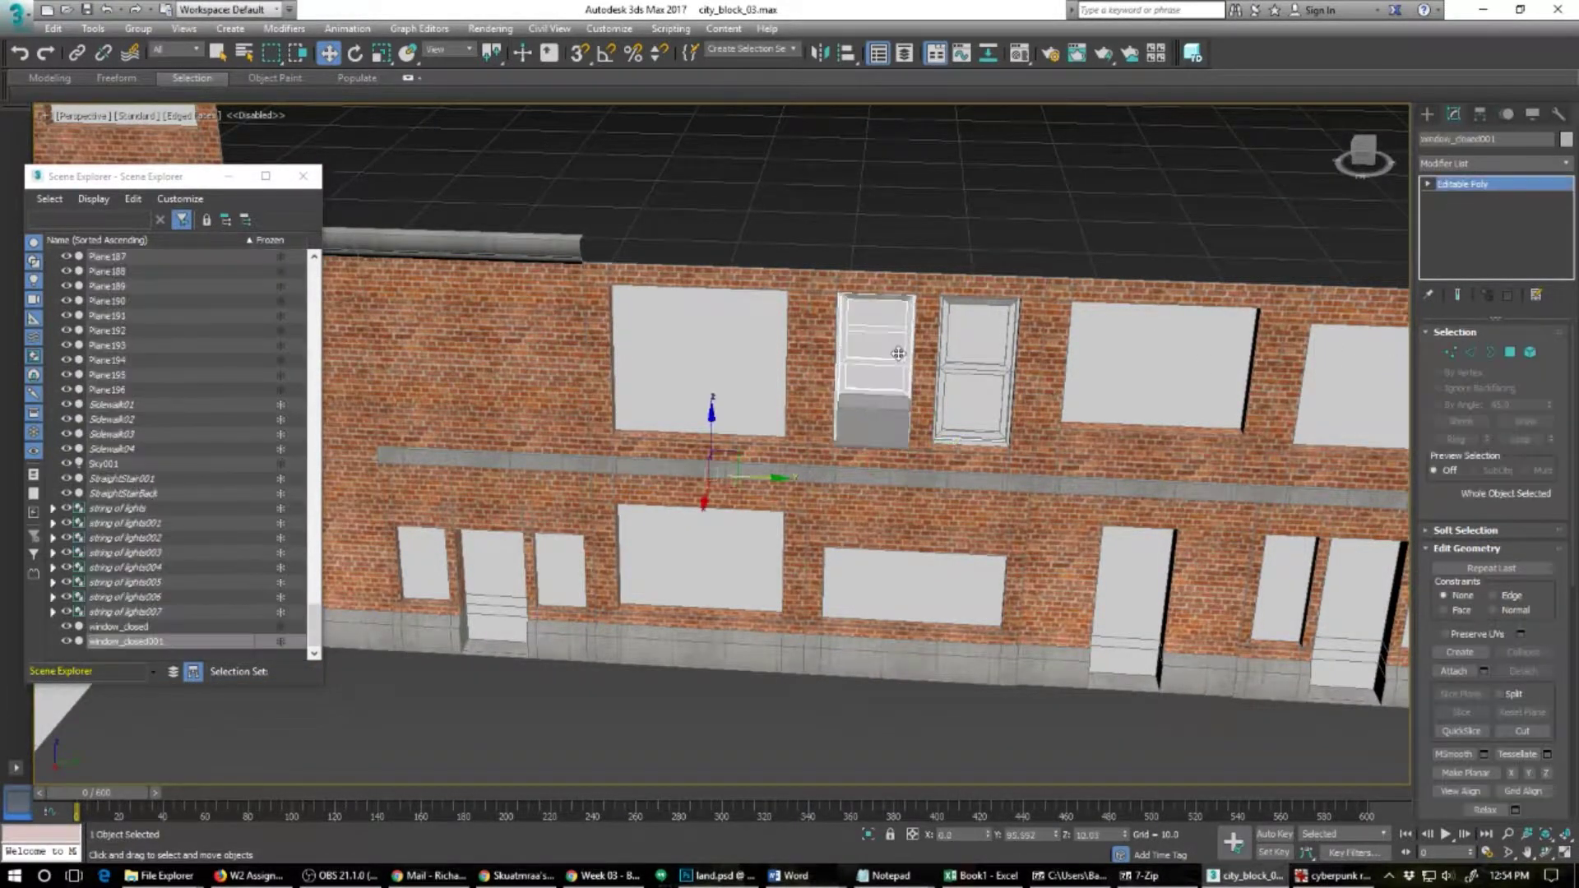
{"action": "left_click", "coordinate": [1454, 671]}
{"action": "left_click", "coordinate": [878, 421]}
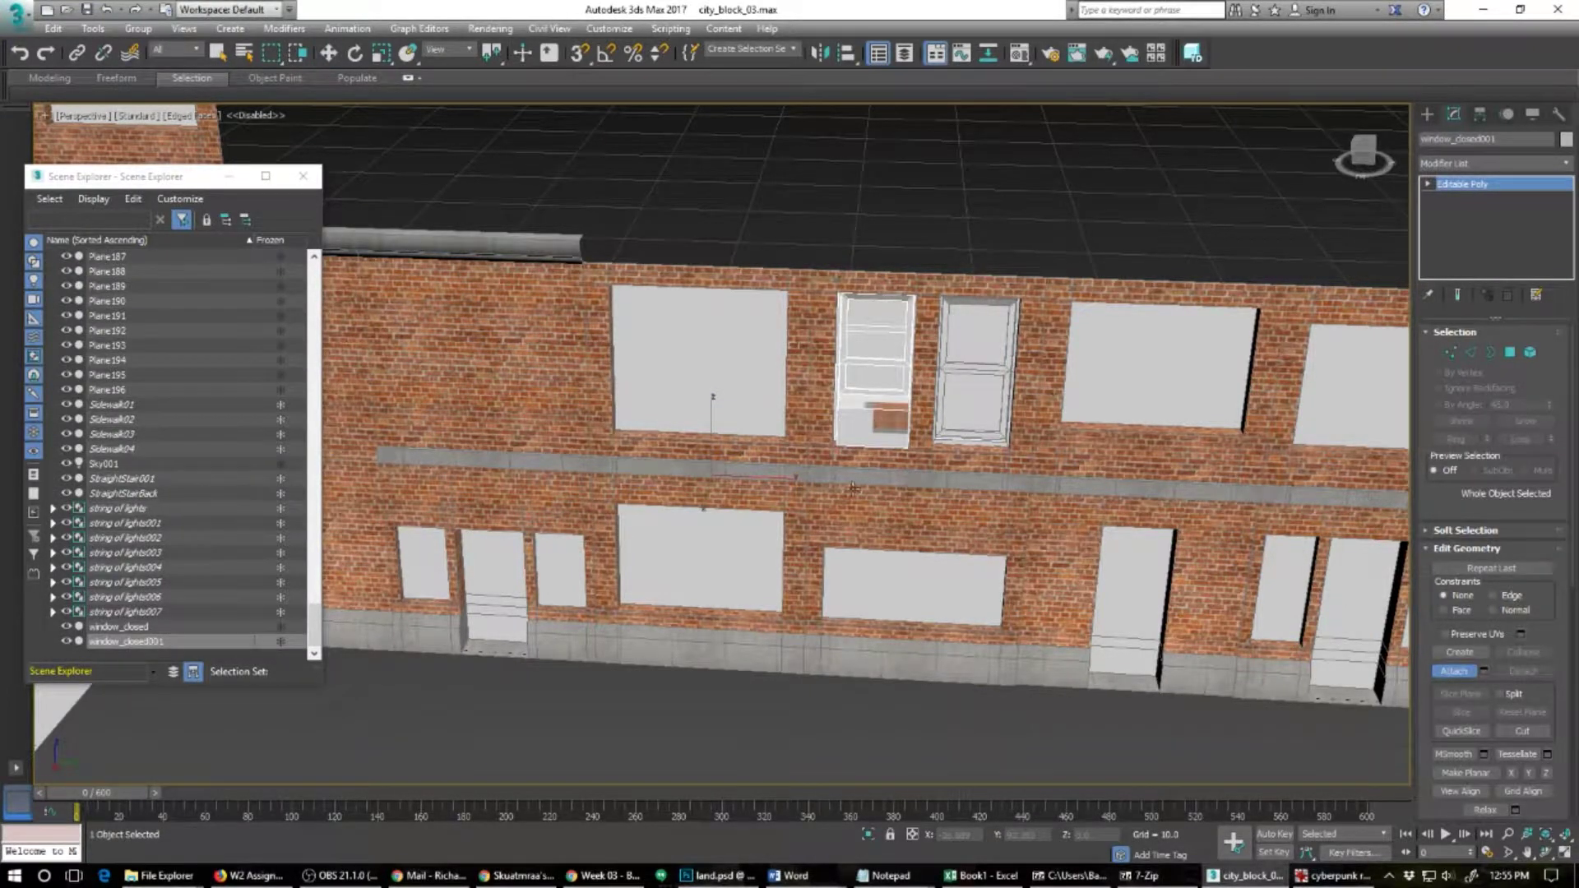
{"action": "mouse_move", "coordinate": [838, 504]}
{"action": "middle_mouse_down", "text": "alt"}
{"action": "mouse_move", "coordinate": [877, 519]}
{"action": "mouse_move", "coordinate": [844, 494]}
{"action": "mouse_move", "coordinate": [814, 516]}
{"action": "middle_mouse_up", "text": "alt"}
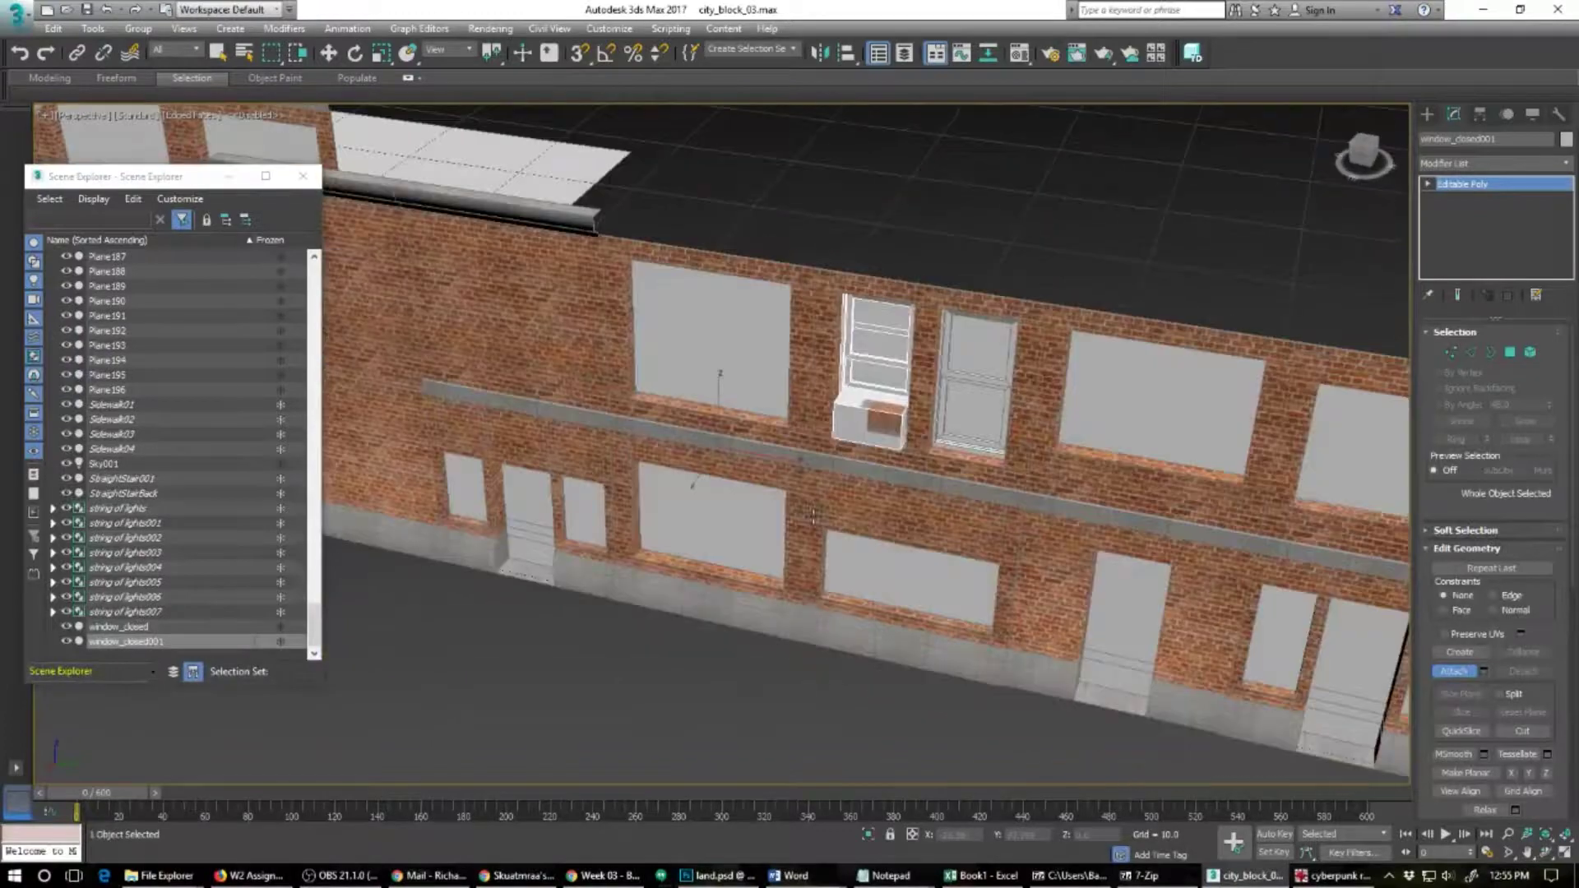
{"action": "key", "text": "w"}
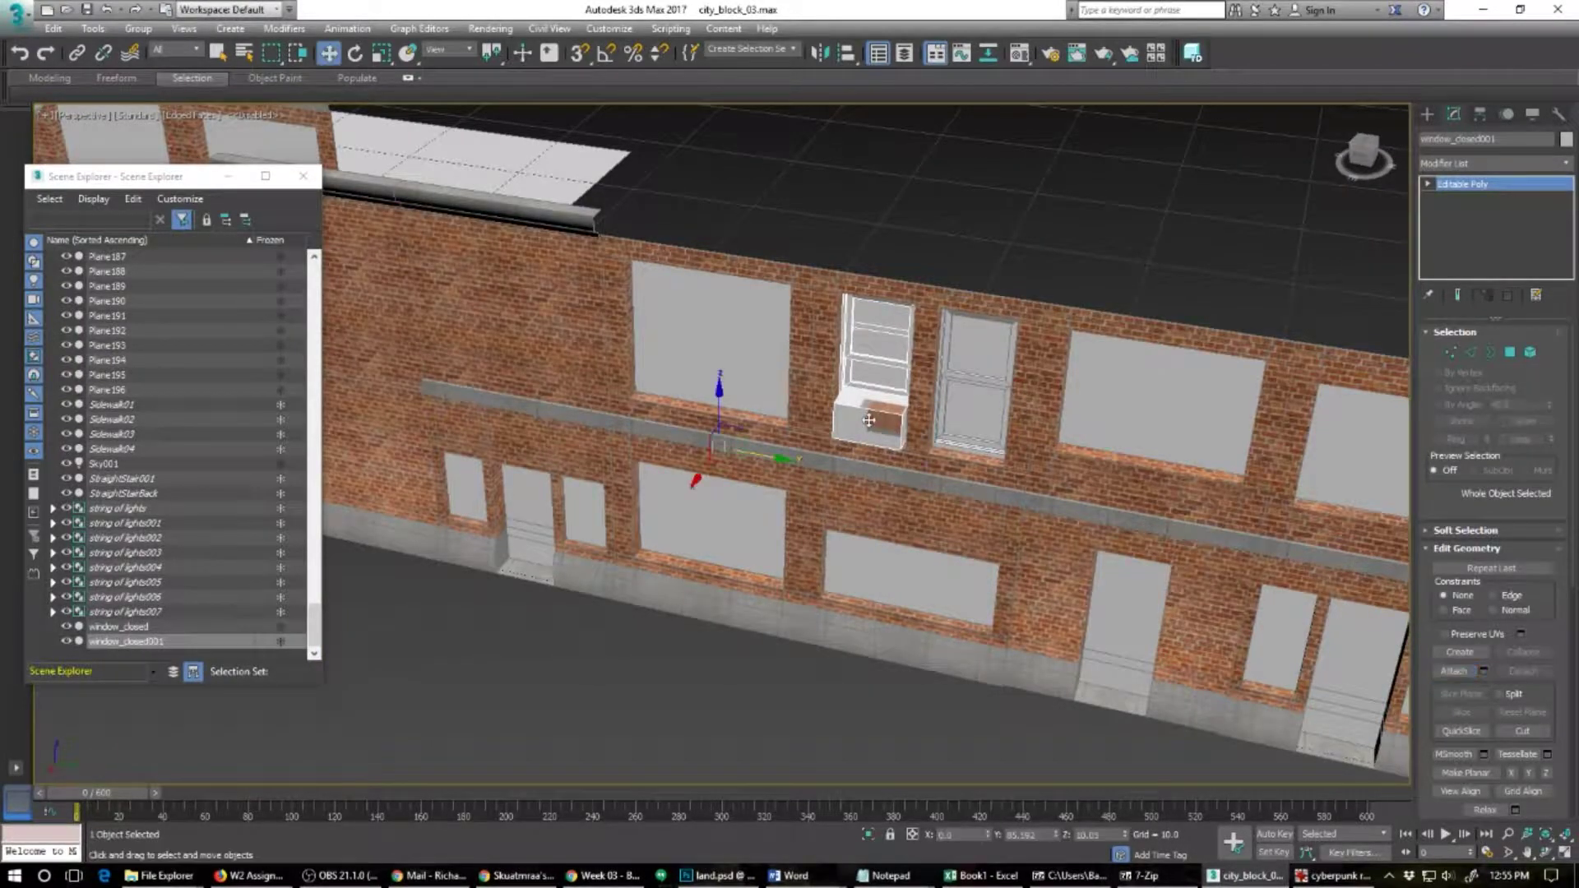
Step: Move the whole window_closed001 object with snapping along the wall onto the neighbouring closed sash window
{"action": "right_click", "coordinate": [859, 420]}
{"action": "left_click", "coordinate": [880, 440]}
{"action": "key", "text": "s"}
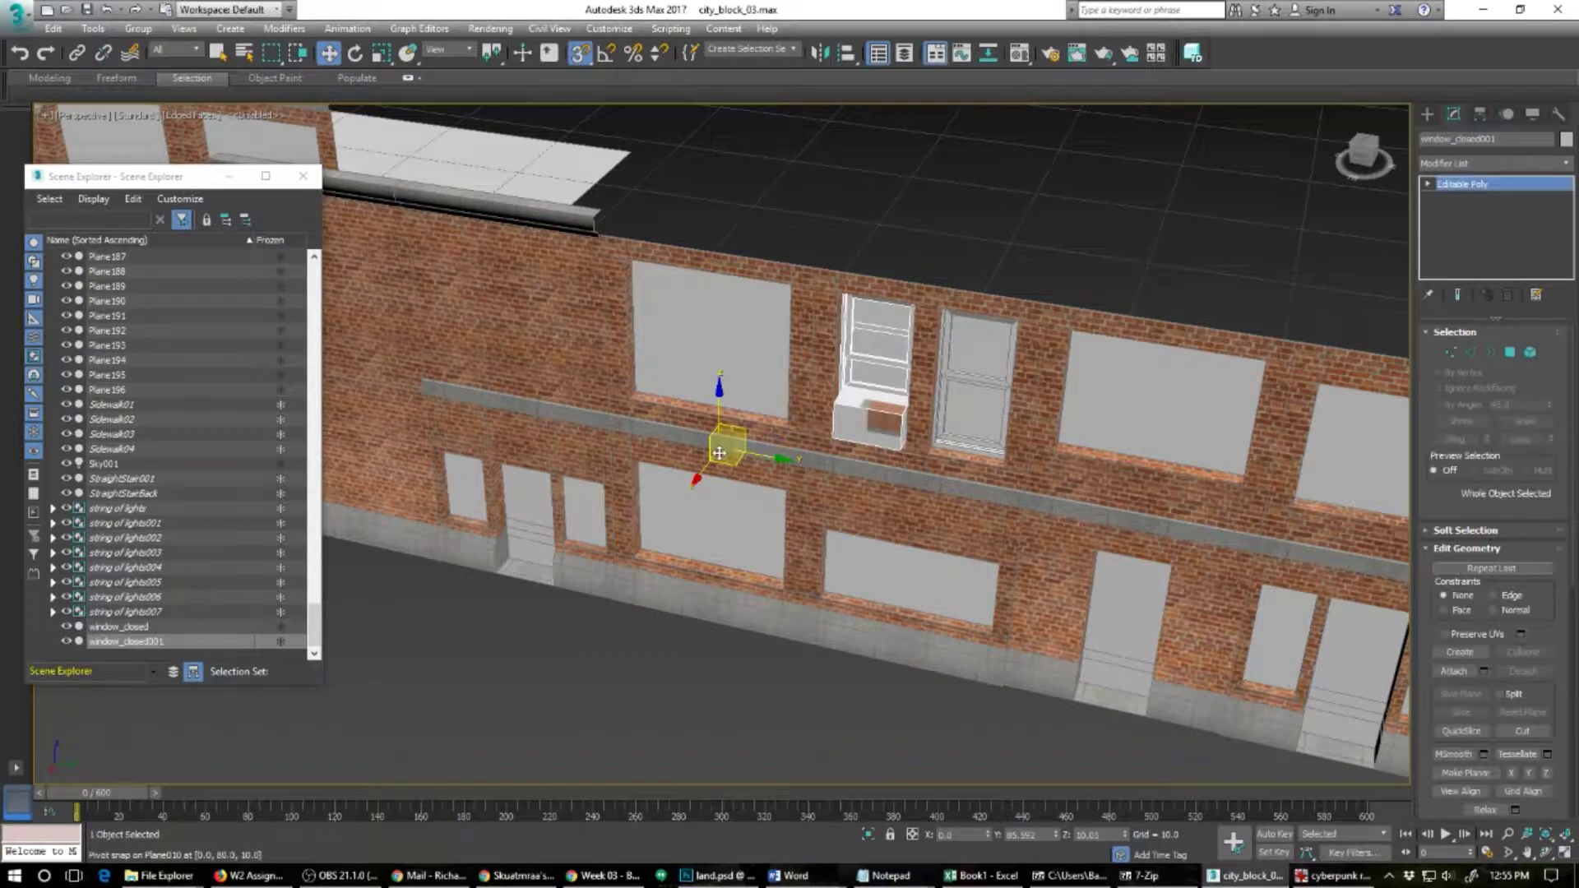
{"action": "left_click_drag", "start_coordinate": [722, 449], "coordinate": [800, 455]}
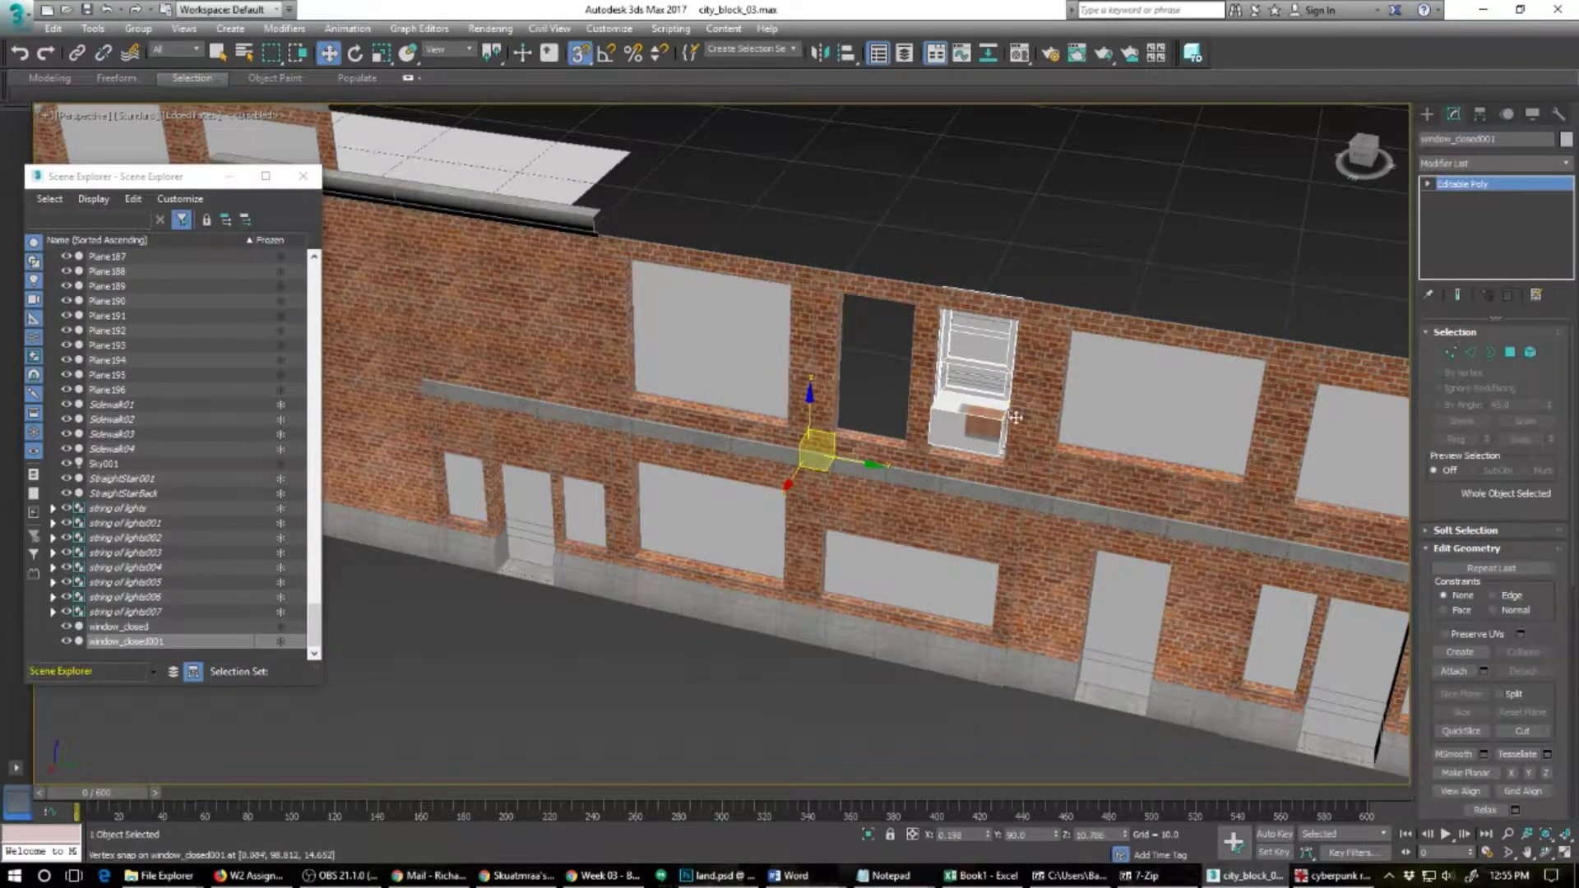
Step: Select all elements of window_closed001 and move them, with snapping off, back along the wall into the empty neighbouring opening
{"action": "left_click", "coordinate": [1528, 353]}
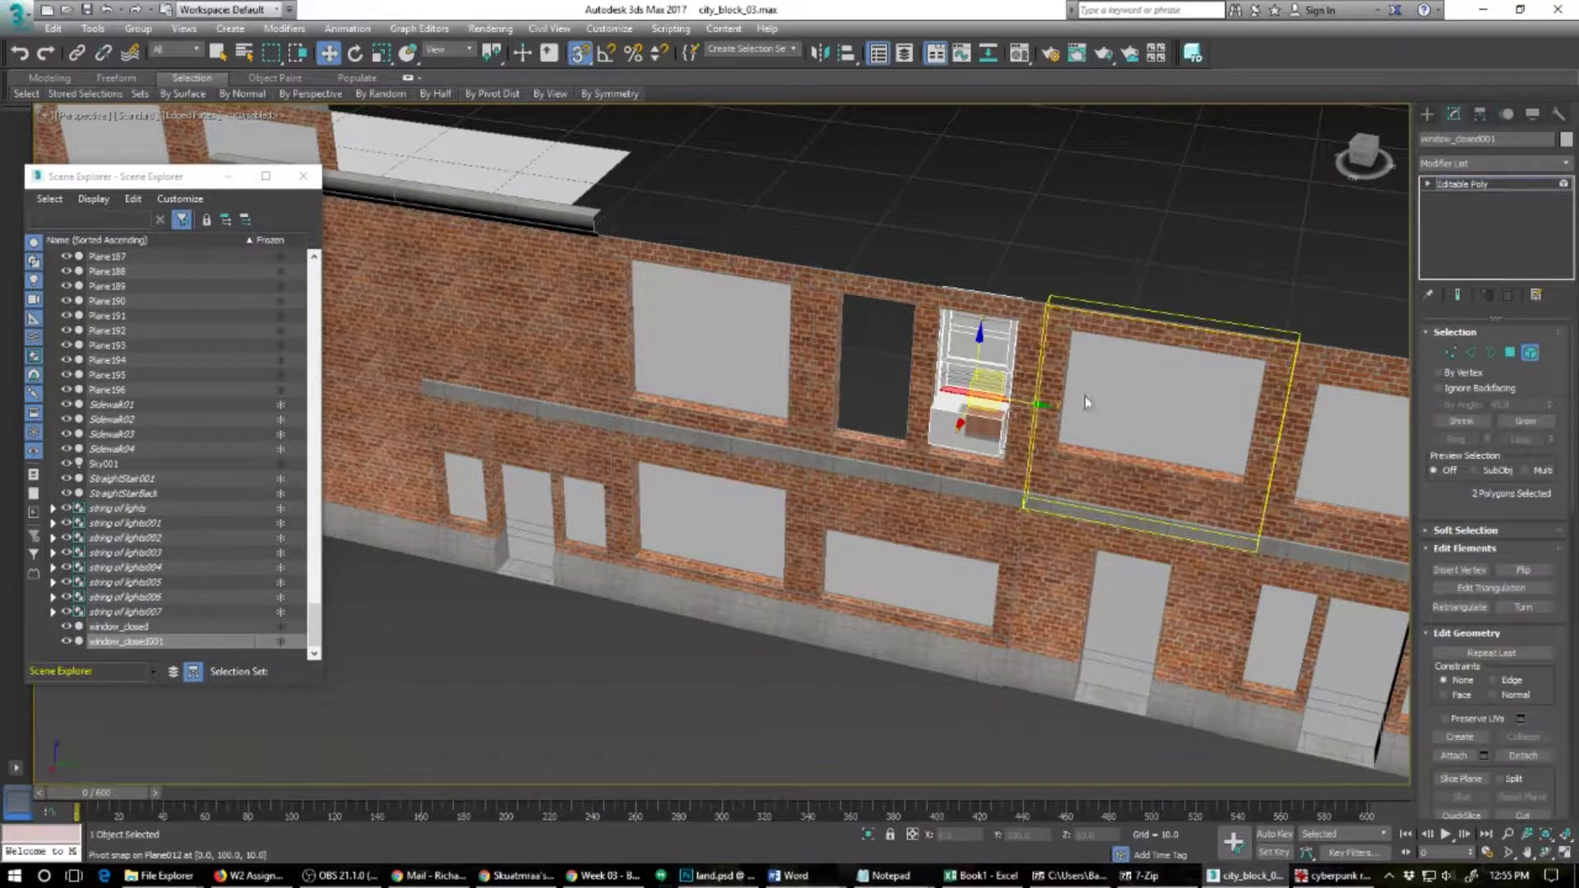
{"action": "left_click", "coordinate": [978, 418]}
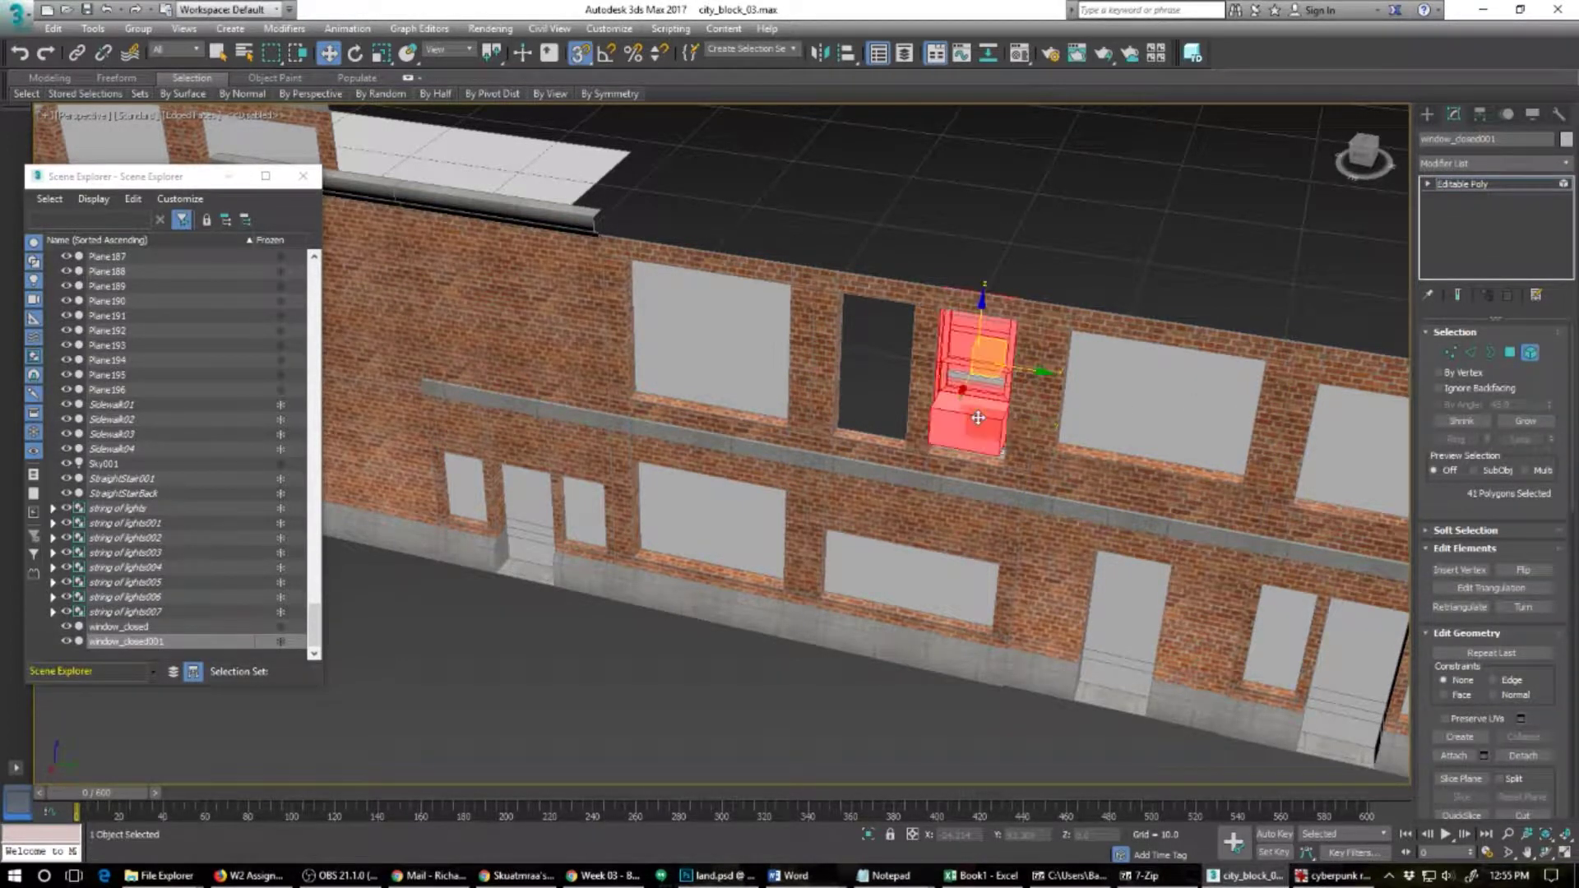
{"action": "mouse_move", "coordinate": [1042, 373]}
{"action": "left_mouse_down"}
{"action": "mouse_move", "coordinate": [1086, 381]}
{"action": "mouse_move", "coordinate": [1073, 378]}
{"action": "left_mouse_up"}
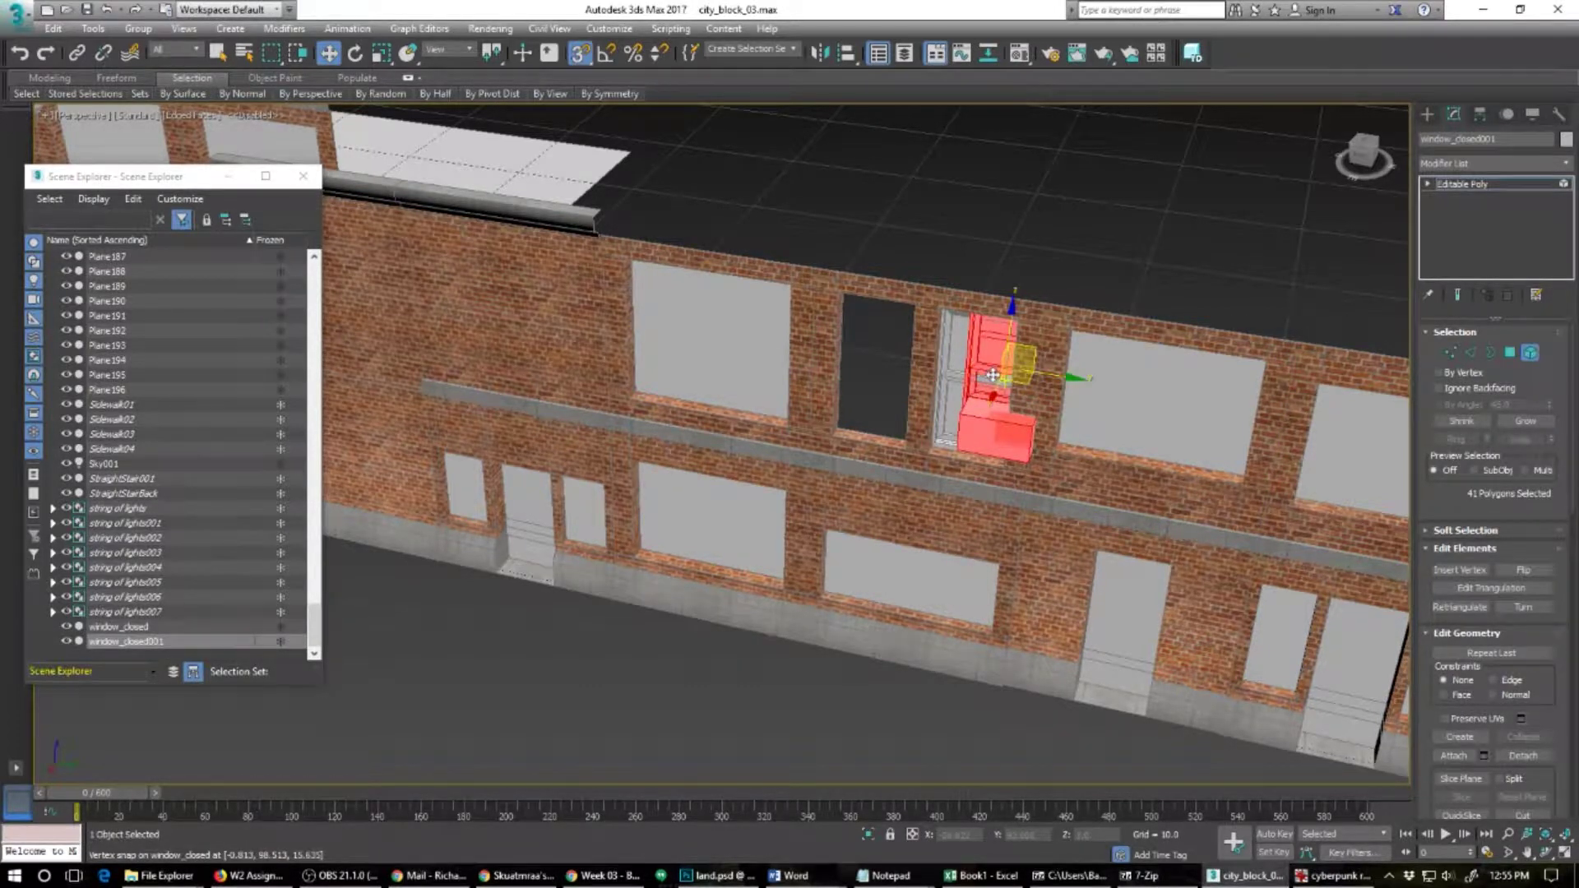
{"action": "key", "text": "s"}
{"action": "key", "text": "ctrl+z"}
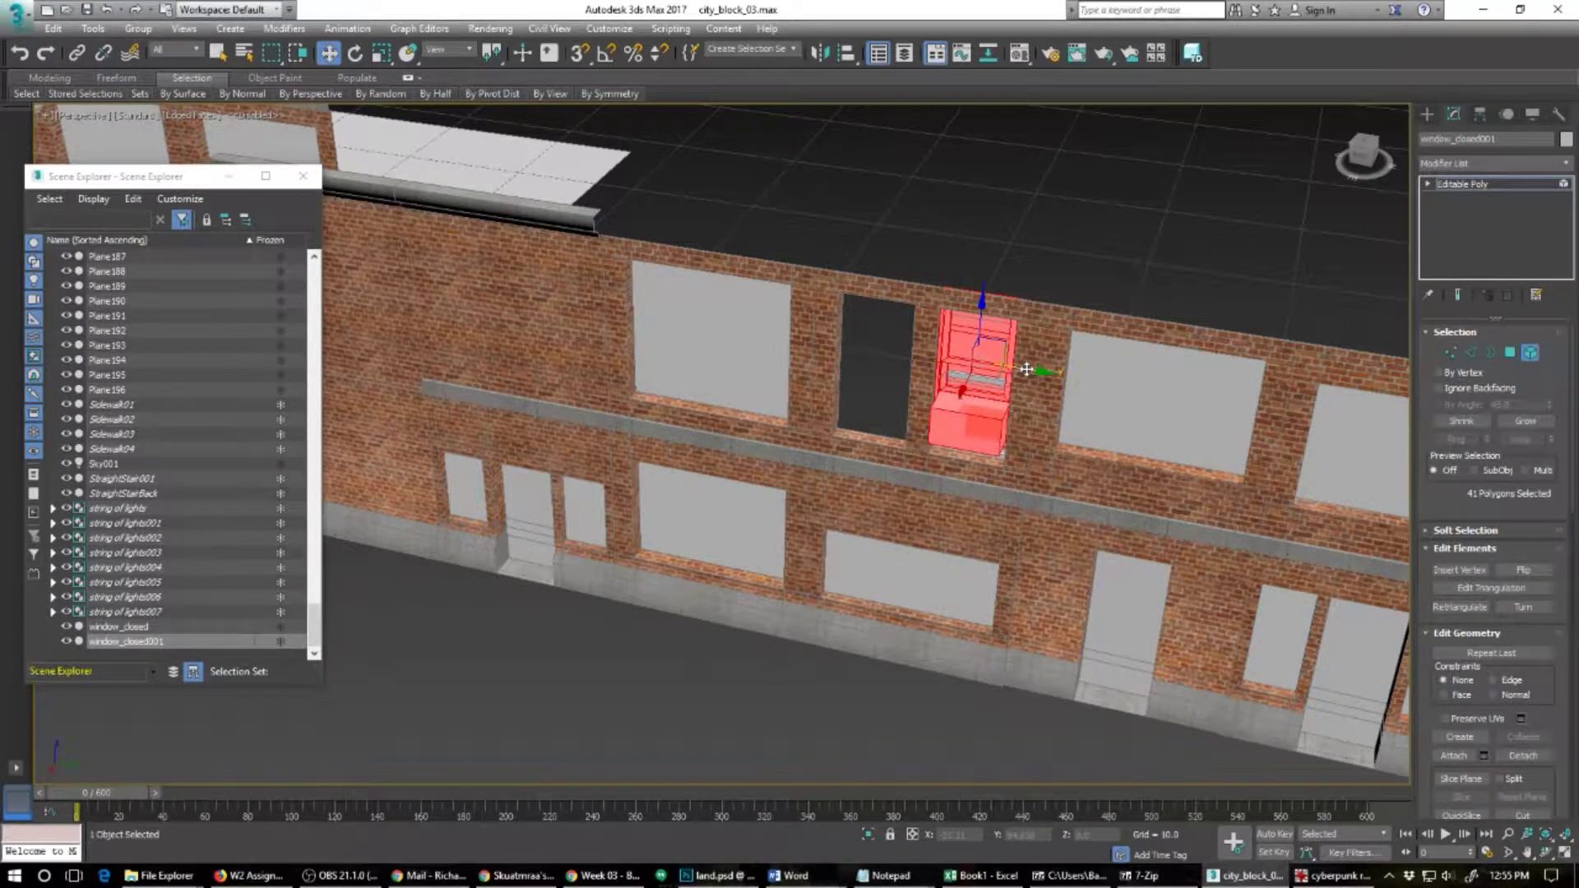
{"action": "left_click_drag", "start_coordinate": [1027, 369], "coordinate": [926, 369]}
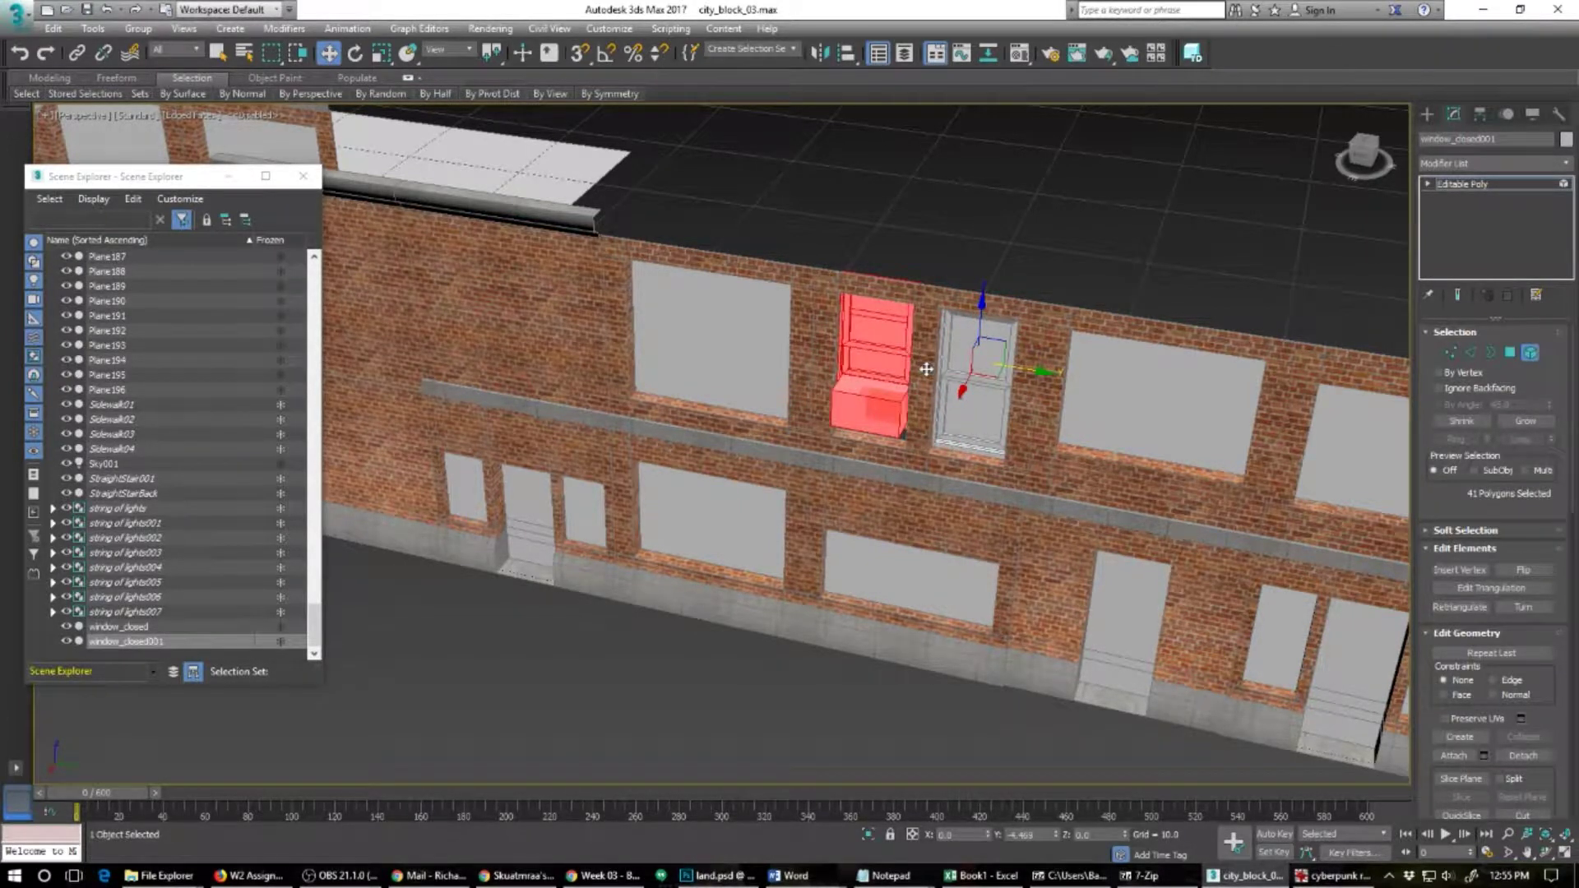
Step: Lower the selected window and box elements to fit the opening, and return window_closed001 to whole-object editing
{"action": "scroll", "coordinate": [841, 466], "scroll_direction": "up", "scroll_amount": 6}
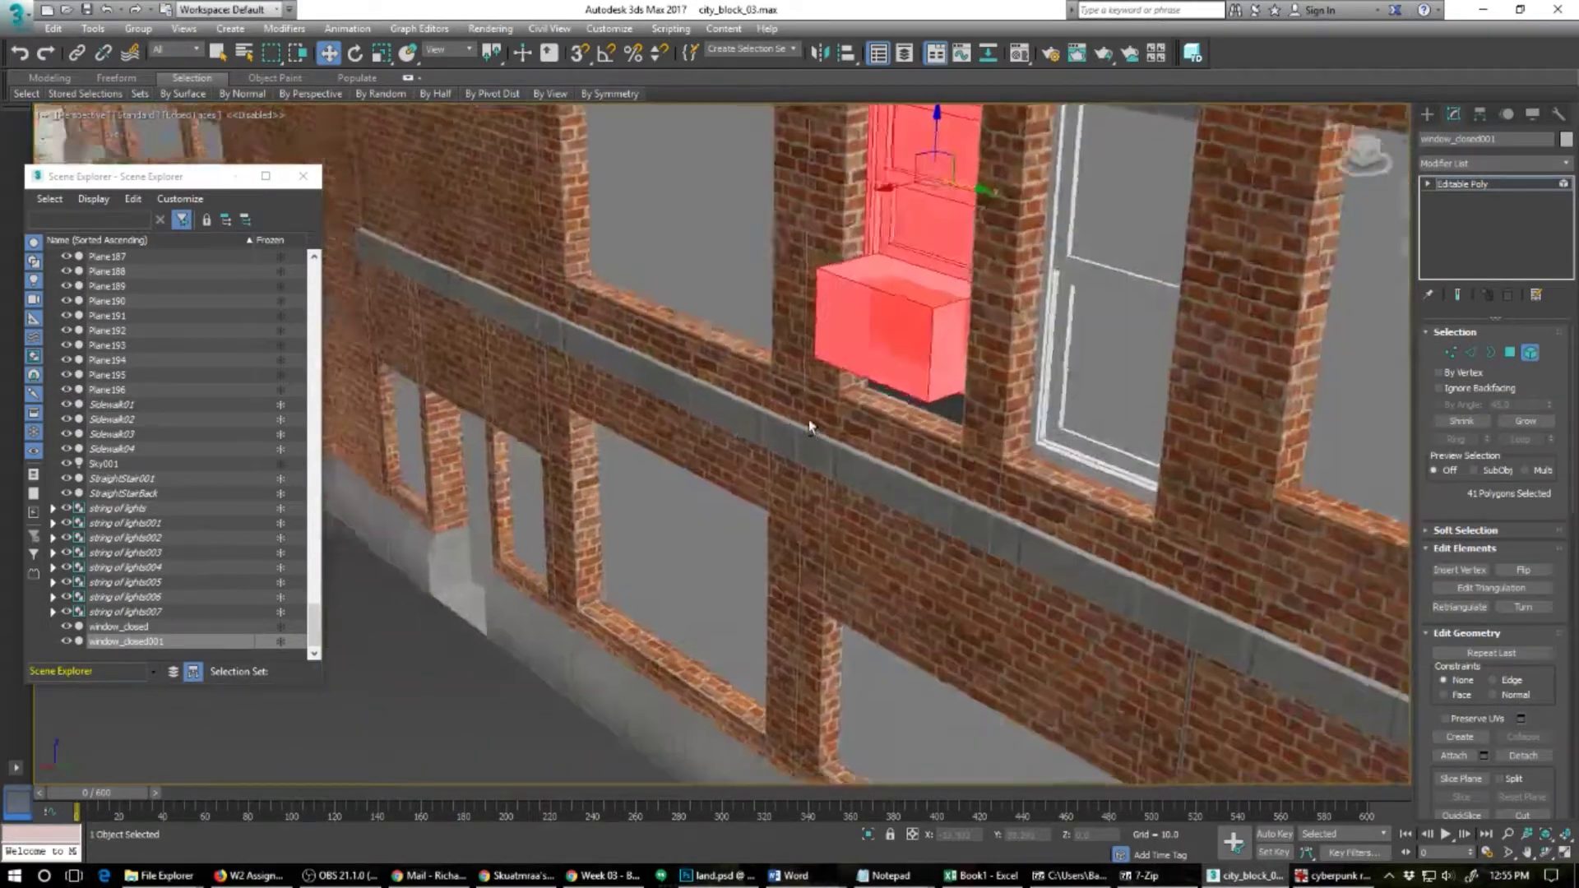
{"action": "middle_click_drag", "start_coordinate": [810, 427], "coordinate": [870, 370], "text": "alt"}
{"action": "scroll", "coordinate": [944, 204], "scroll_direction": "up", "scroll_amount": 3}
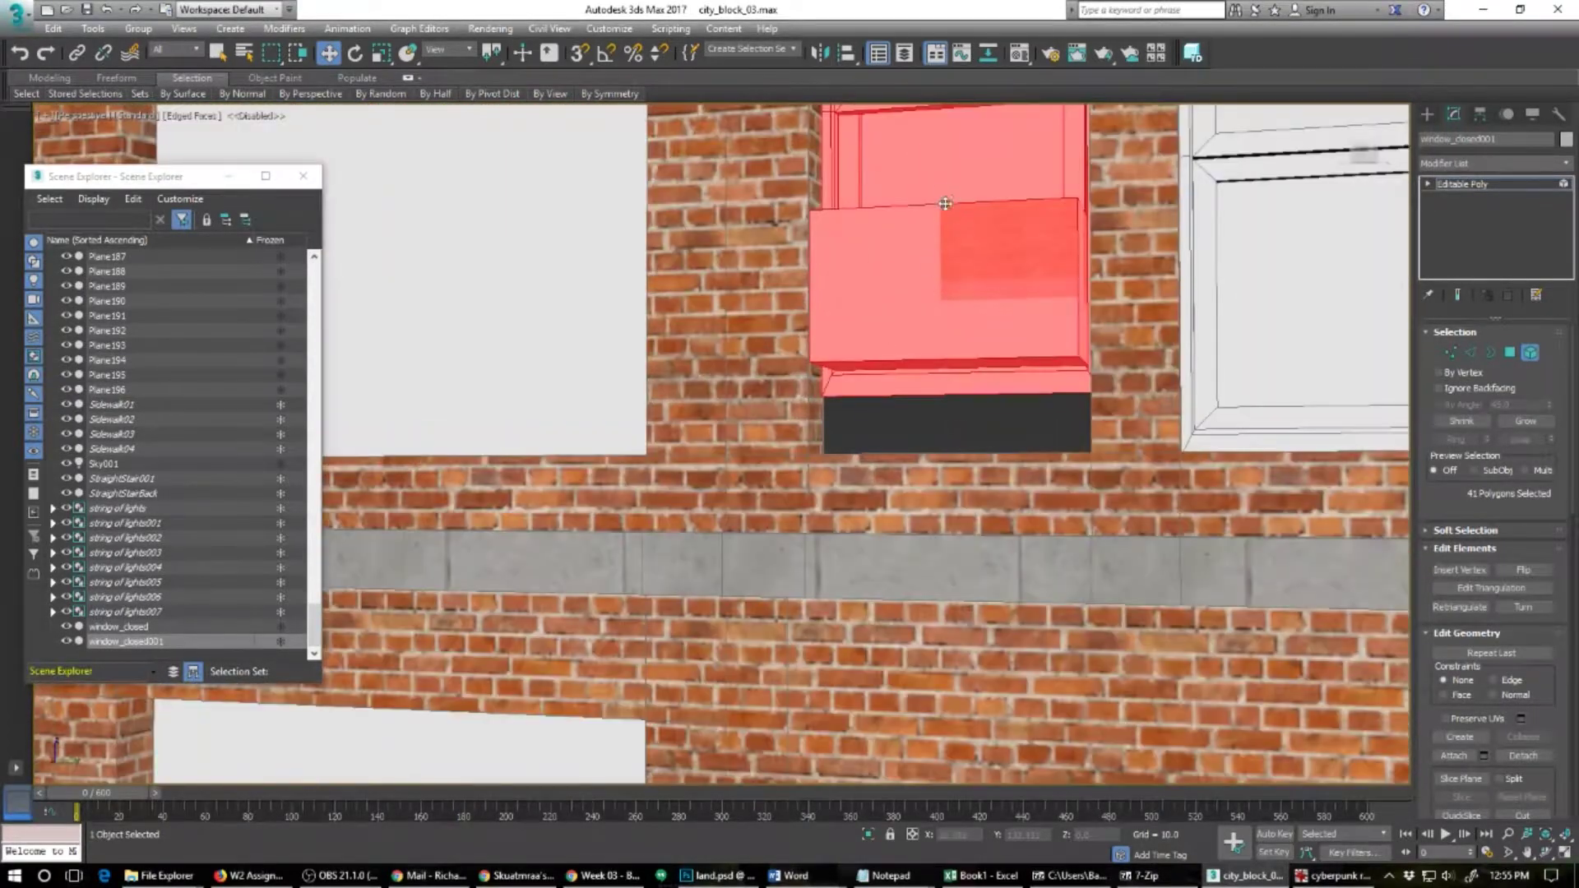
{"action": "scroll", "coordinate": [930, 204], "scroll_direction": "down", "scroll_amount": 3}
{"action": "scroll", "coordinate": [929, 202], "scroll_direction": "down", "scroll_amount": 2}
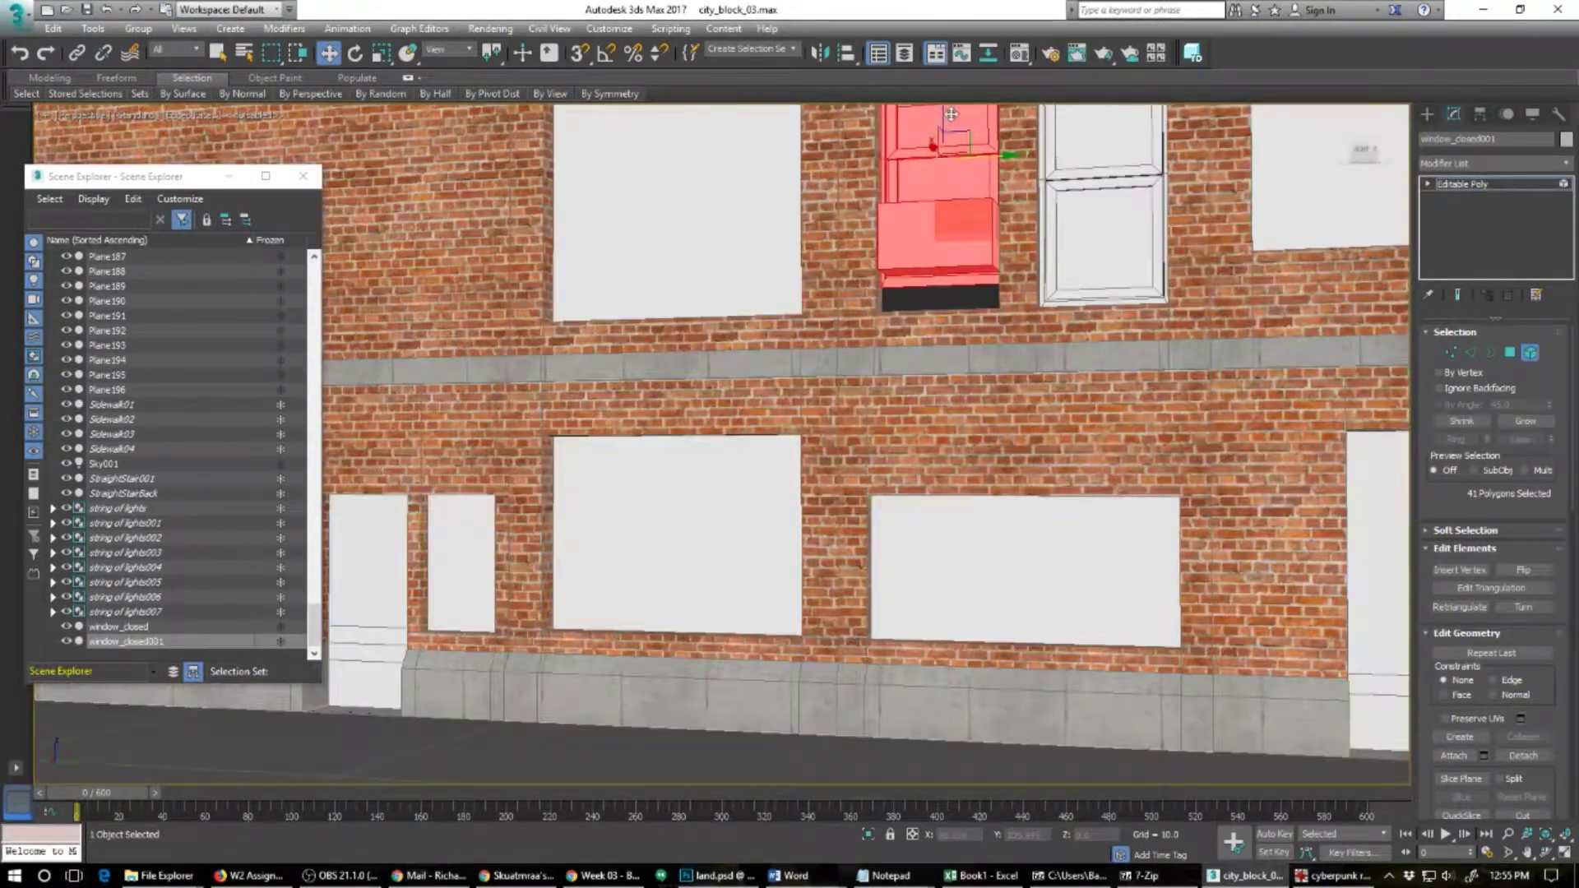
{"action": "left_click_drag", "start_coordinate": [945, 115], "coordinate": [942, 144]}
{"action": "middle_click_drag", "start_coordinate": [980, 295], "coordinate": [1008, 454], "text": "alt"}
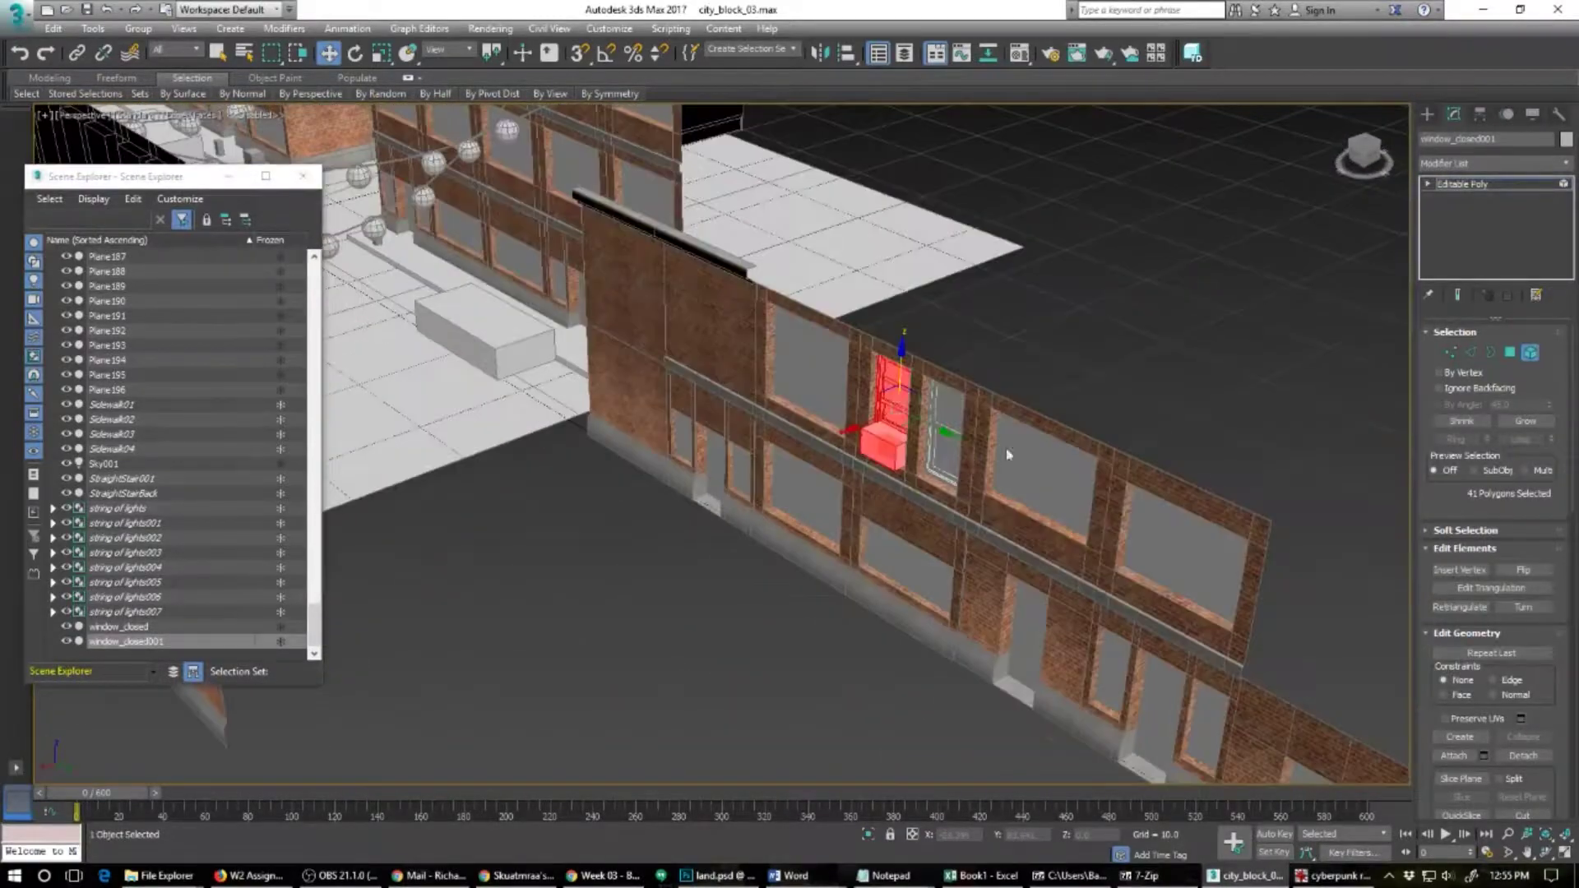
{"action": "left_click", "coordinate": [1464, 184]}
{"action": "middle_click_drag", "start_coordinate": [849, 486], "coordinate": [1077, 493], "text": "alt"}
{"action": "scroll", "coordinate": [1053, 458], "scroll_direction": "up", "scroll_amount": 2}
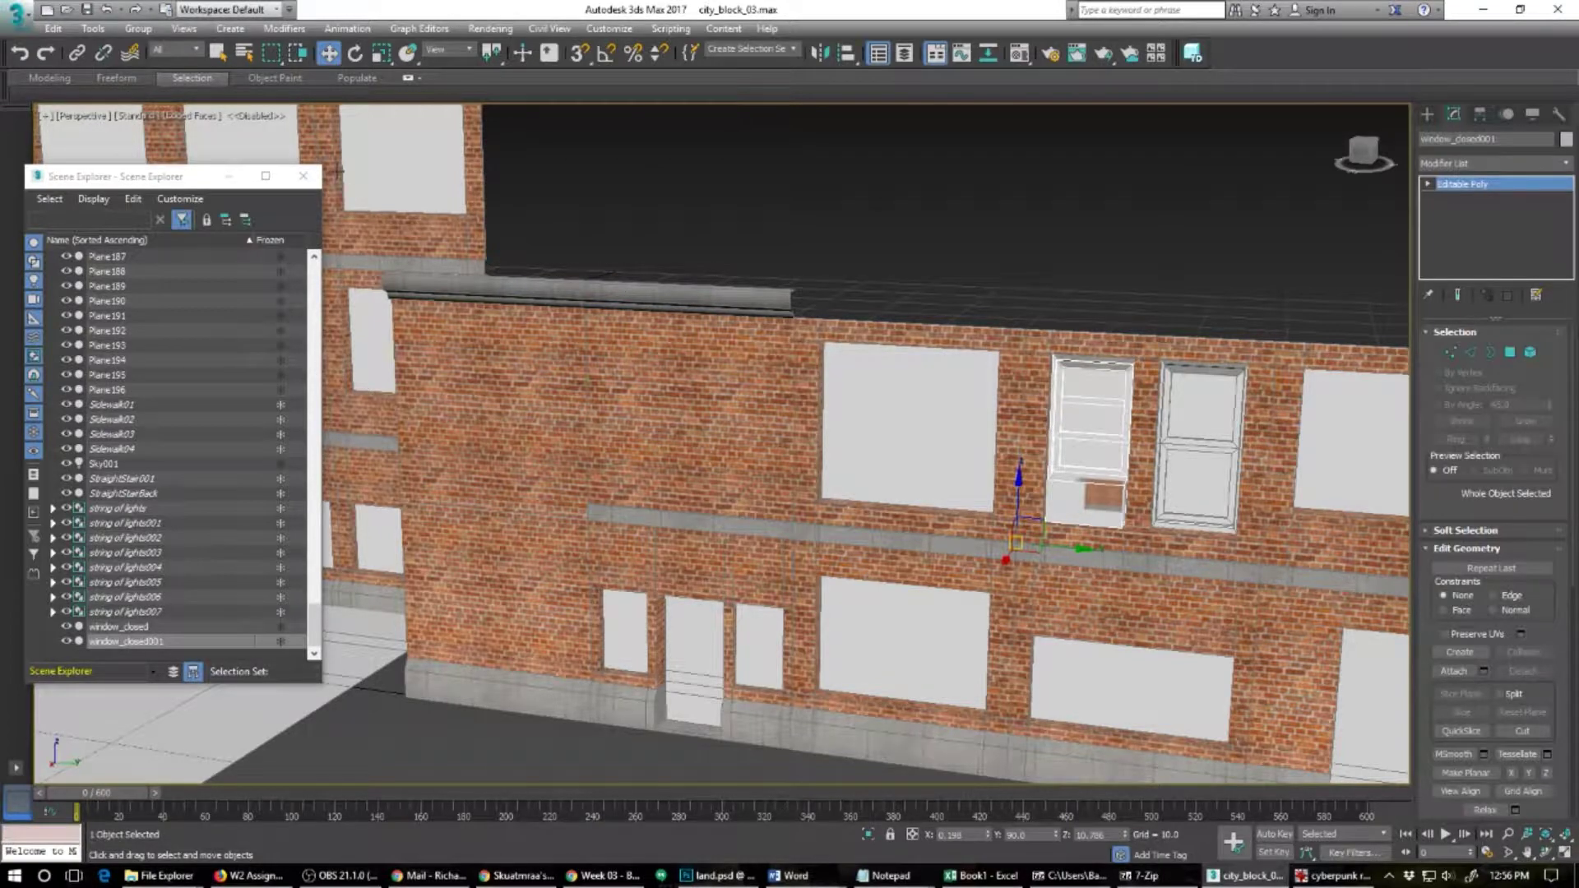
Step: Close the Scene Explorer and select the upper wall section with the large opening beside the closed sash window
{"action": "left_click", "coordinate": [304, 176]}
{"action": "middle_click_drag", "start_coordinate": [535, 510], "coordinate": [646, 556], "text": "alt"}
{"action": "middle_click_drag", "start_coordinate": [645, 556], "coordinate": [346, 524]}
{"action": "scroll", "coordinate": [787, 465], "scroll_direction": "down", "scroll_amount": 4}
{"action": "middle_click_drag", "start_coordinate": [774, 459], "coordinate": [715, 445], "text": "alt"}
{"action": "left_click", "coordinate": [714, 436]}
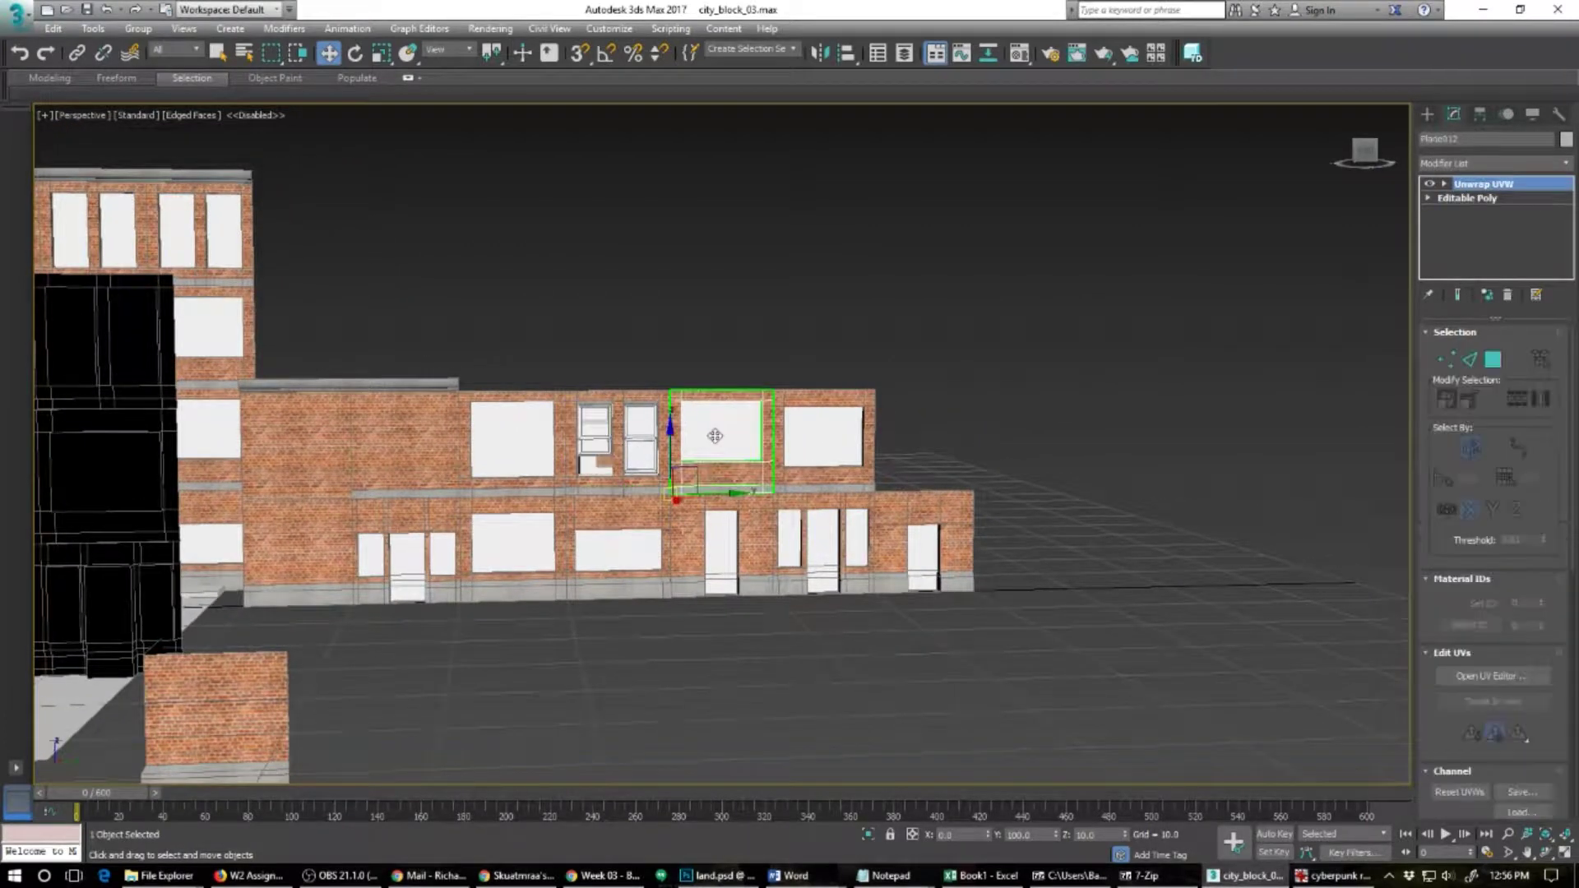
{"action": "scroll", "coordinate": [721, 438], "scroll_direction": "up", "scroll_amount": 4}
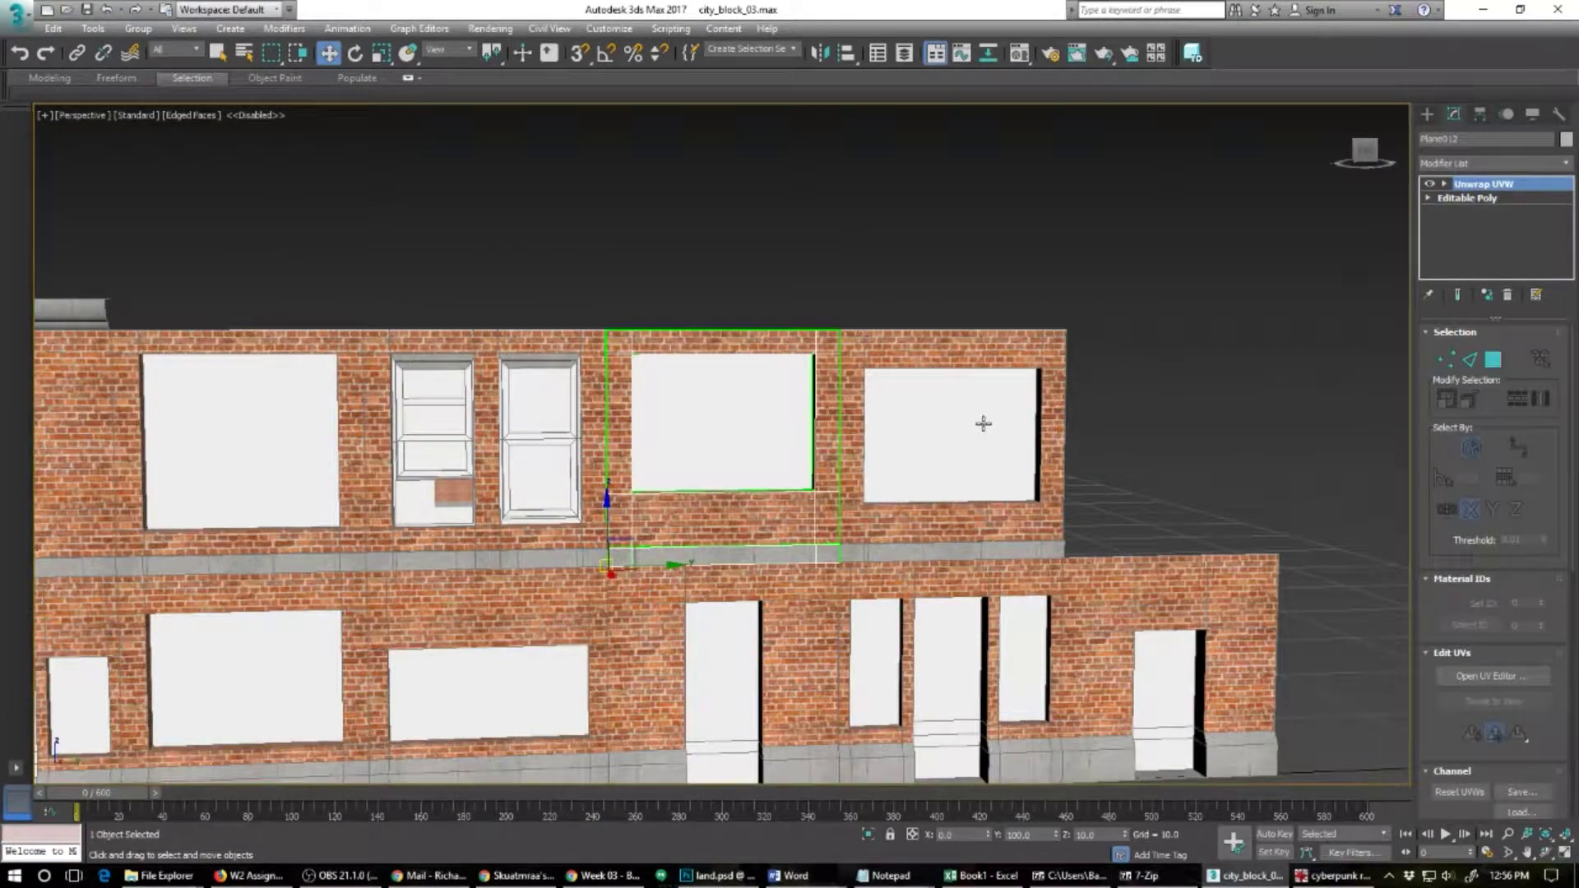
{"action": "left_click", "coordinate": [1429, 198]}
{"action": "left_click", "coordinate": [1467, 257]}
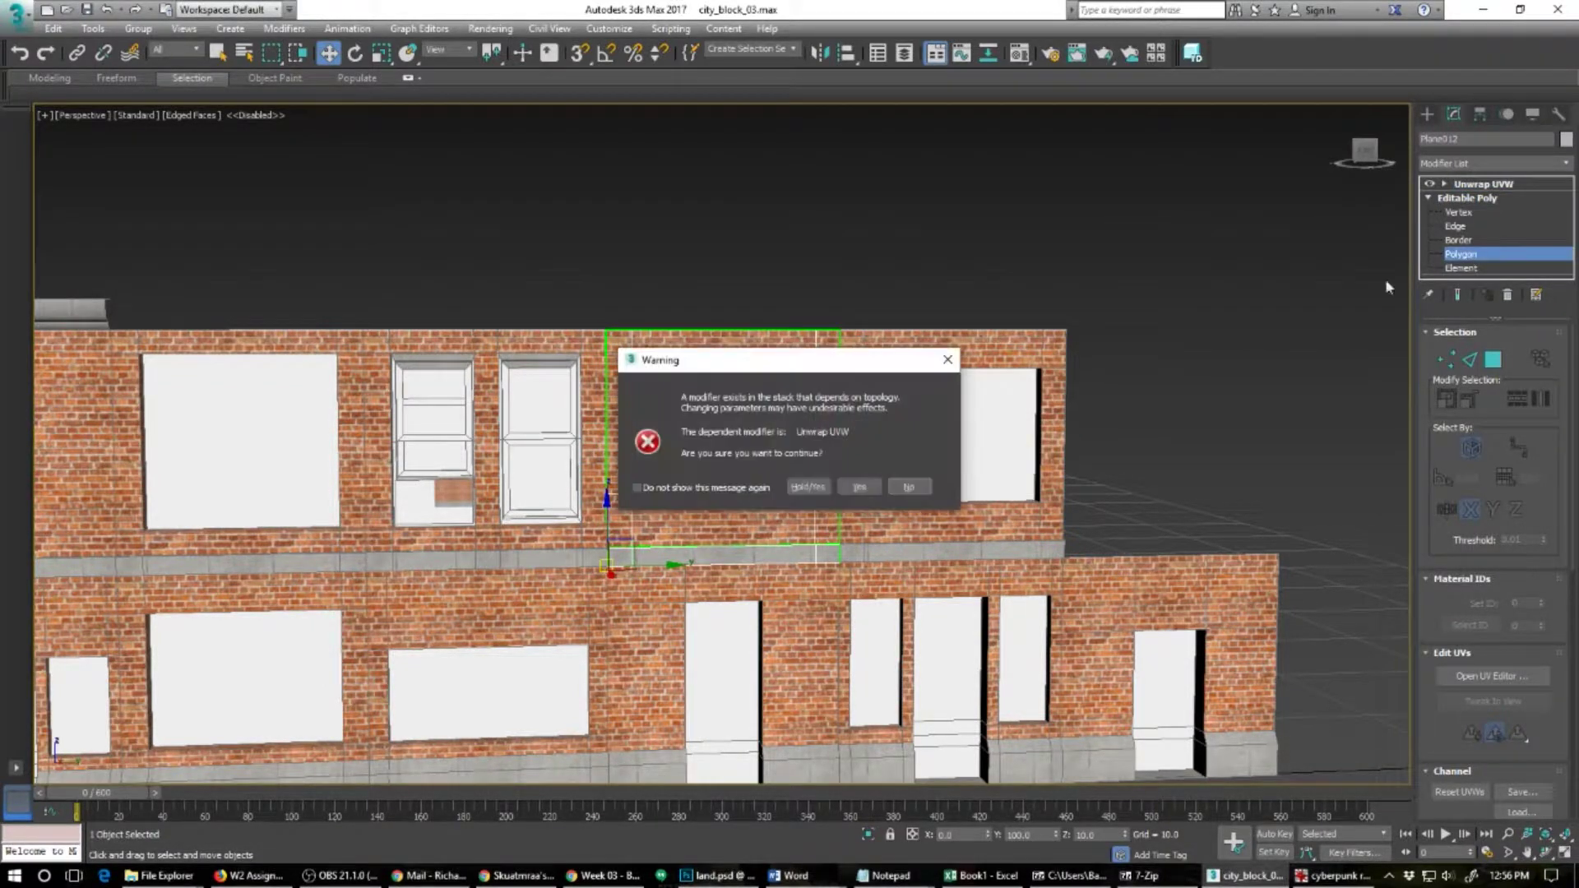
{"action": "left_click", "coordinate": [803, 491]}
{"action": "left_click", "coordinate": [766, 447]}
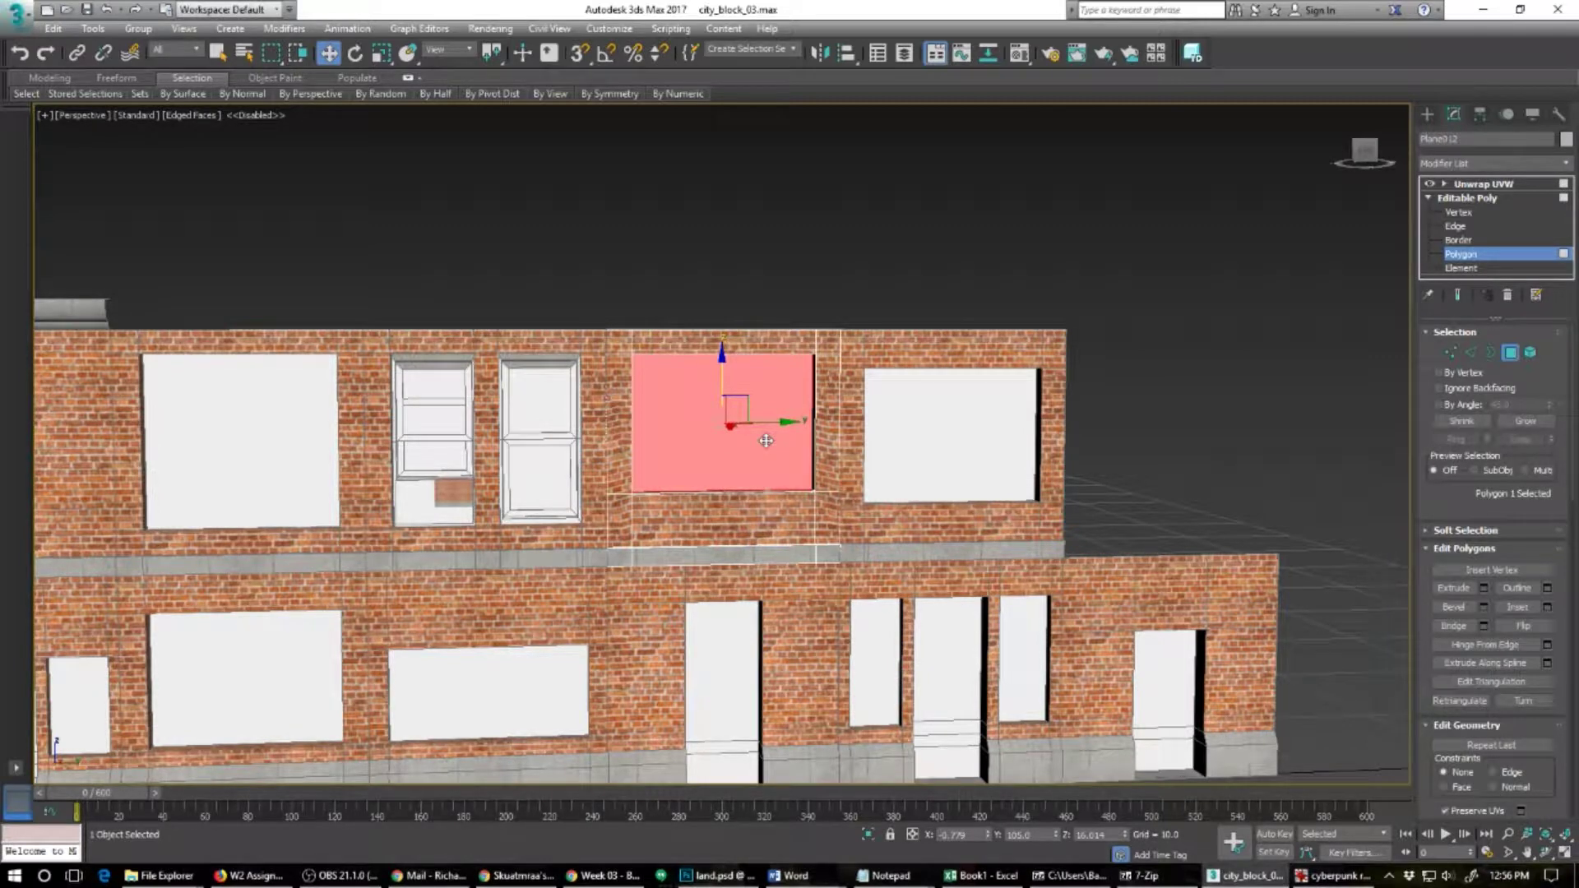
{"action": "key", "text": "ctrl+z"}
{"action": "key", "text": "ctrl+z"}
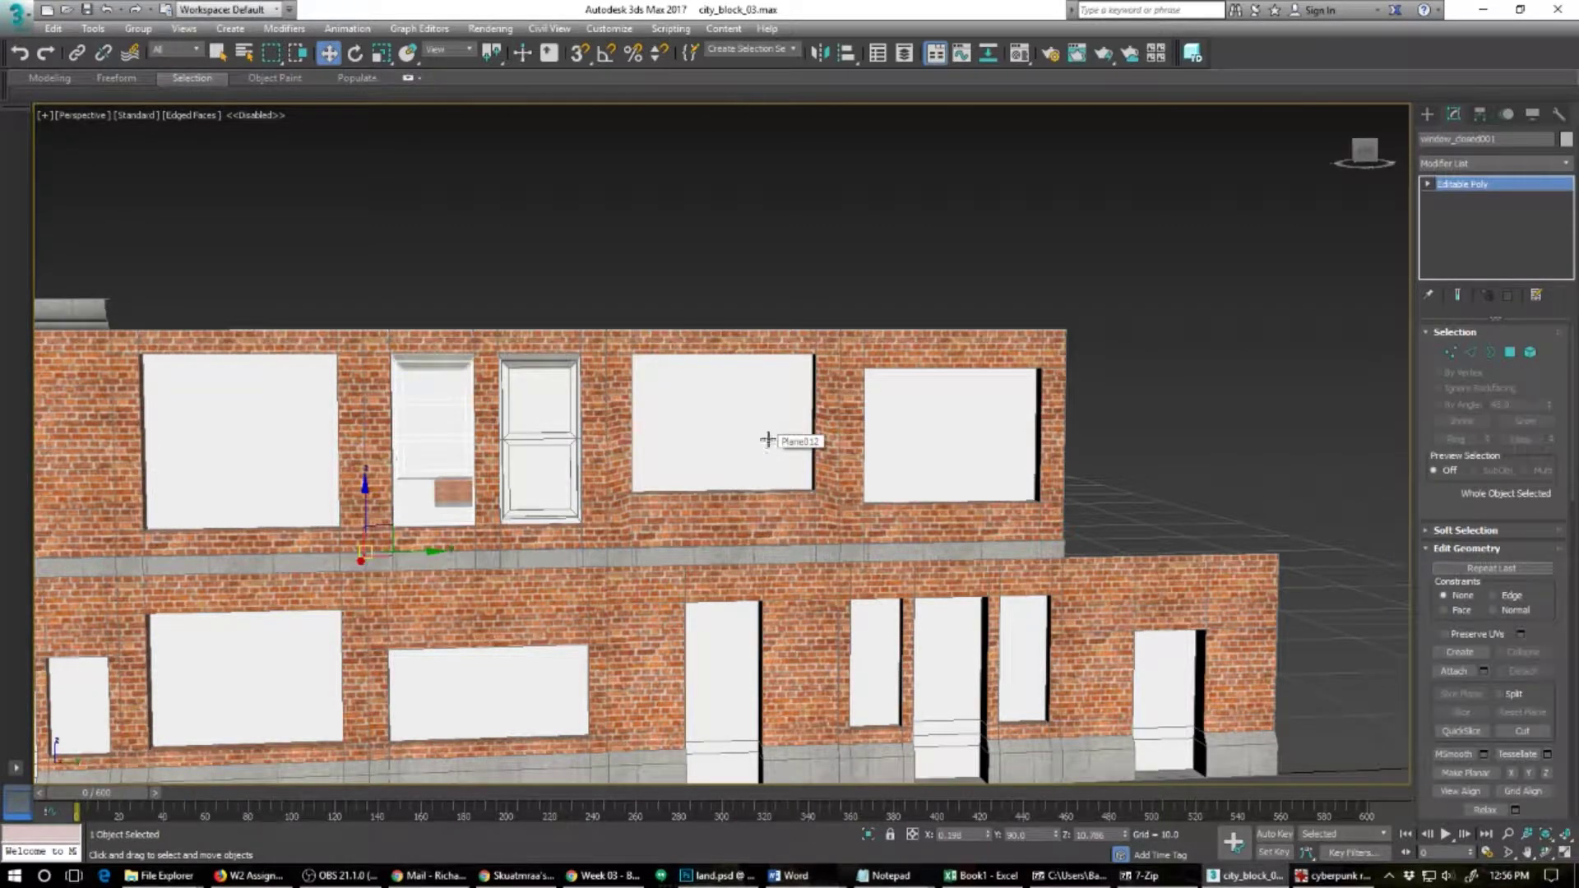
{"action": "left_click", "coordinate": [774, 438]}
{"action": "left_click", "coordinate": [774, 439]}
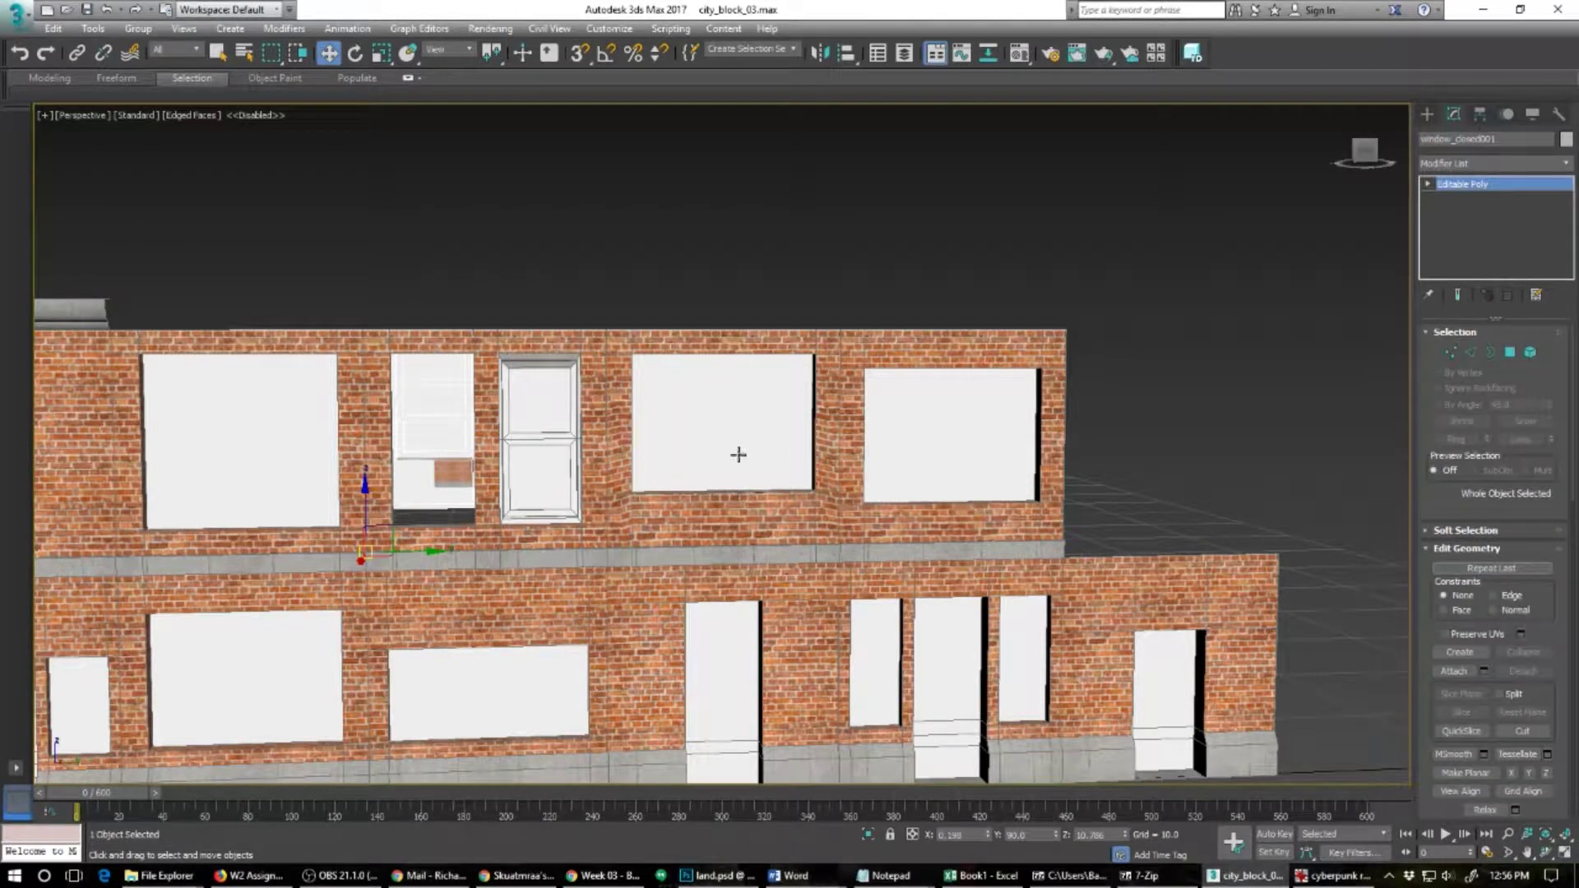
{"action": "key", "text": "ctrl+z"}
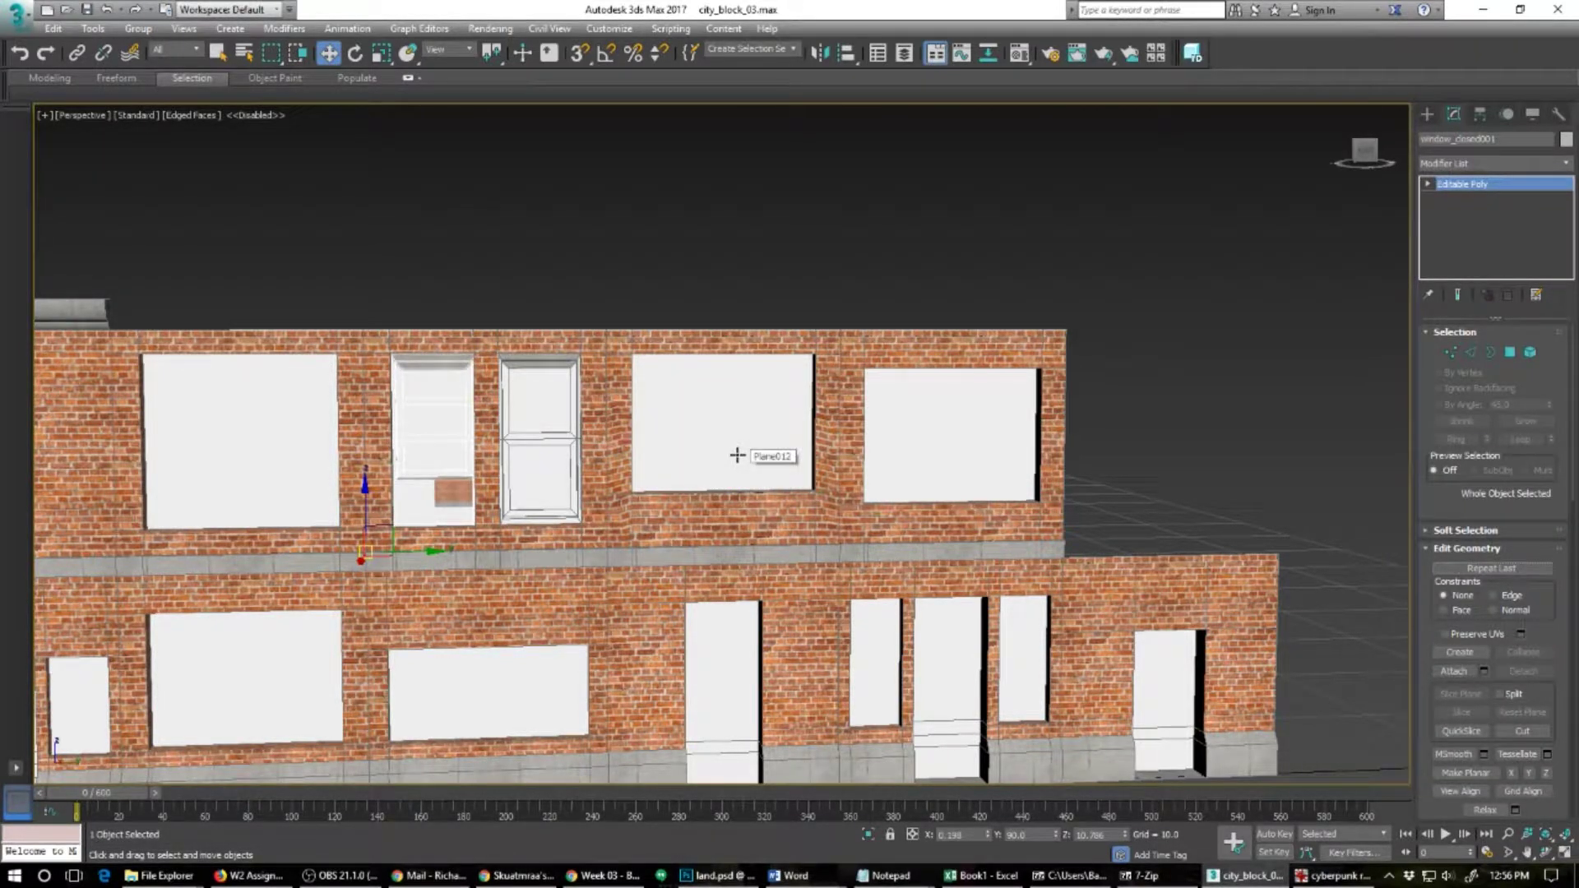
Step: Select wall section Plane012 beside the closed sash window and collapse its entire modifier stack into an editable poly
{"action": "left_click", "coordinate": [737, 455]}
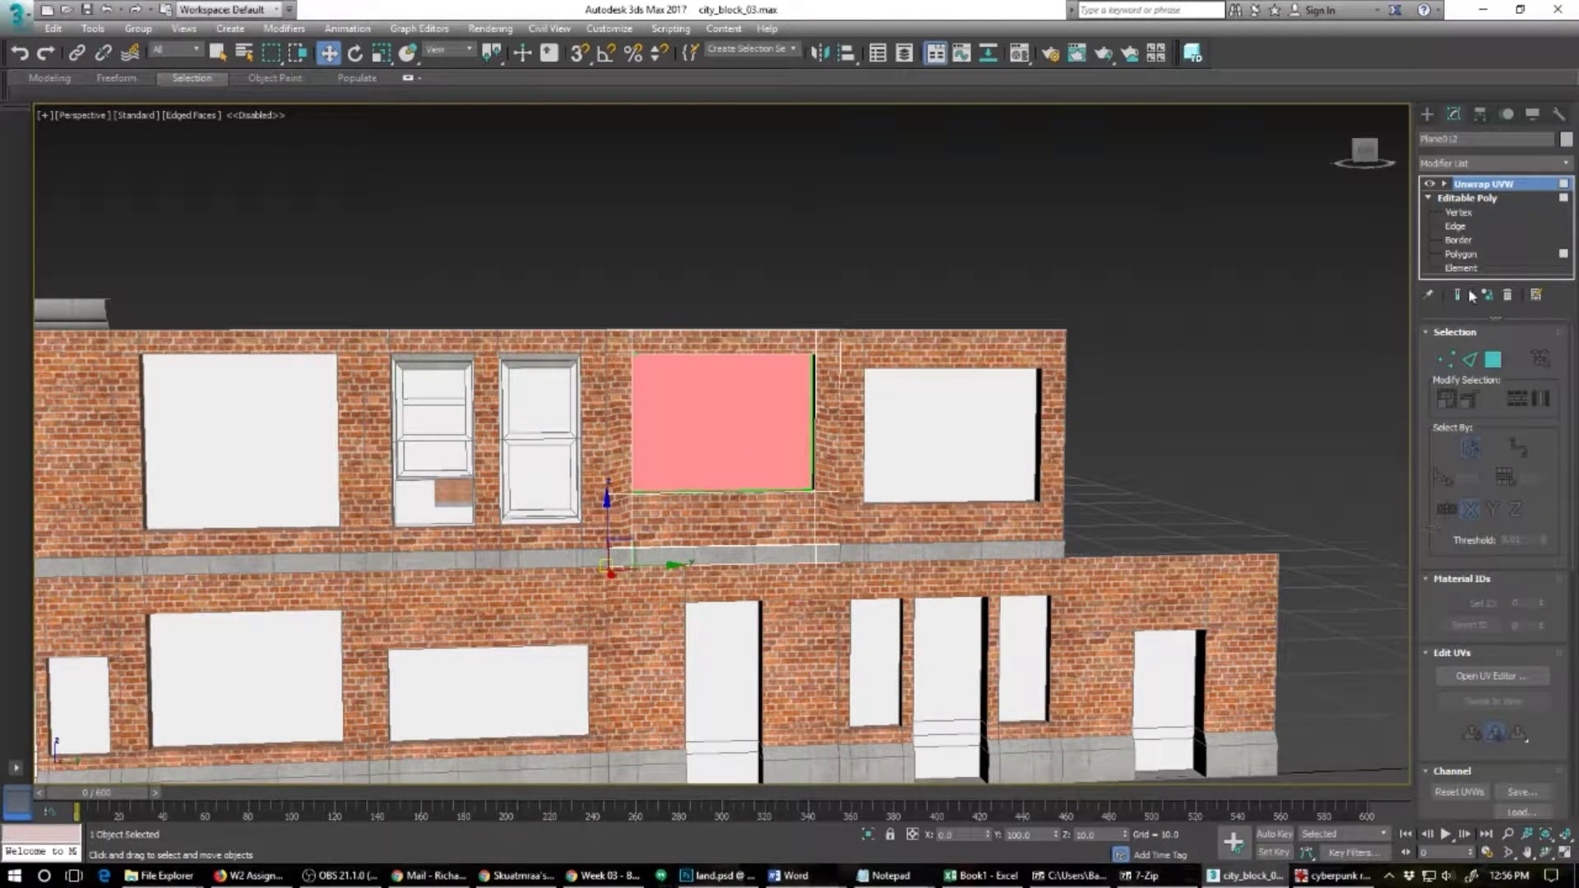
{"action": "middle_click_drag", "start_coordinate": [711, 467], "coordinate": [840, 522], "text": "alt"}
{"action": "scroll", "coordinate": [749, 483], "scroll_direction": "up", "scroll_amount": 4}
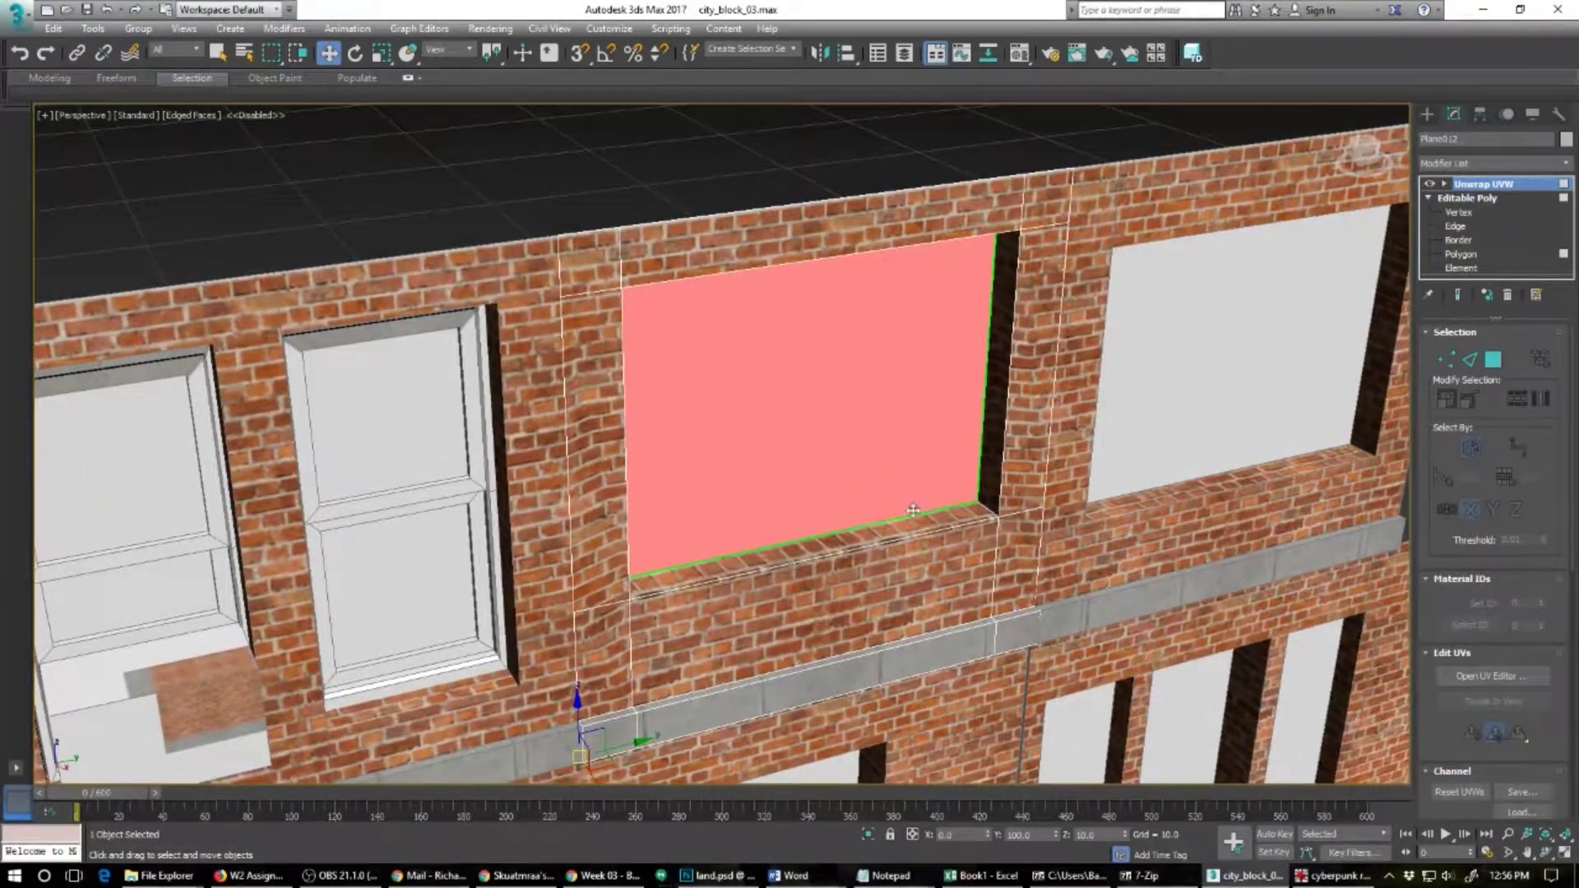
{"action": "middle_click_drag", "start_coordinate": [929, 557], "coordinate": [1213, 525], "text": "alt"}
{"action": "scroll", "coordinate": [884, 526], "scroll_direction": "down", "scroll_amount": 4}
{"action": "scroll", "coordinate": [993, 451], "scroll_direction": "up", "scroll_amount": 3}
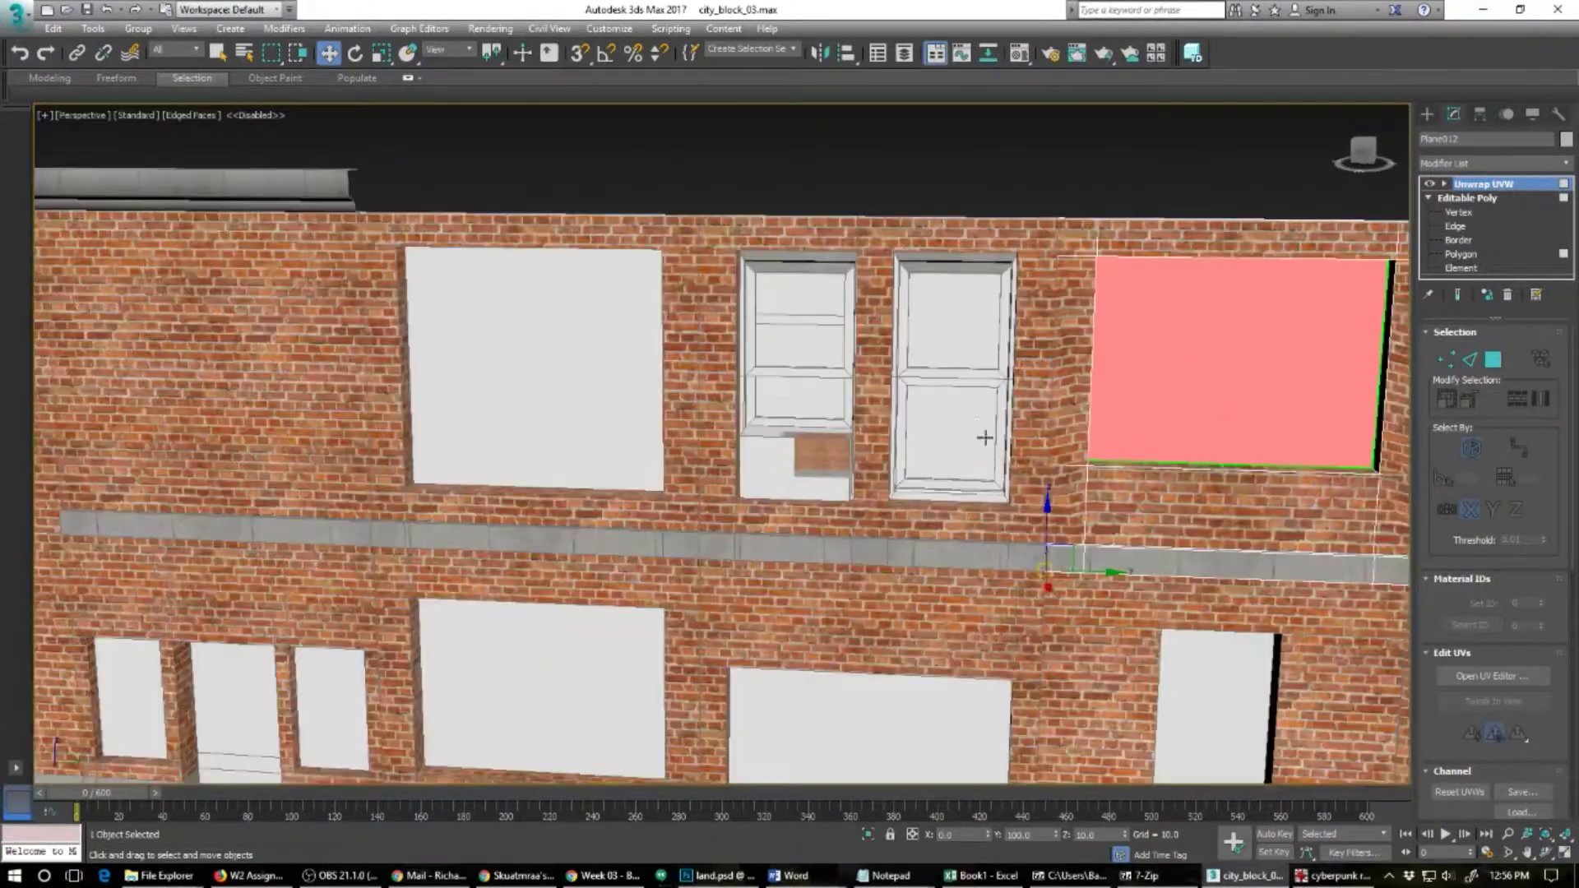
{"action": "middle_click_drag", "start_coordinate": [1152, 441], "coordinate": [893, 454], "text": "alt"}
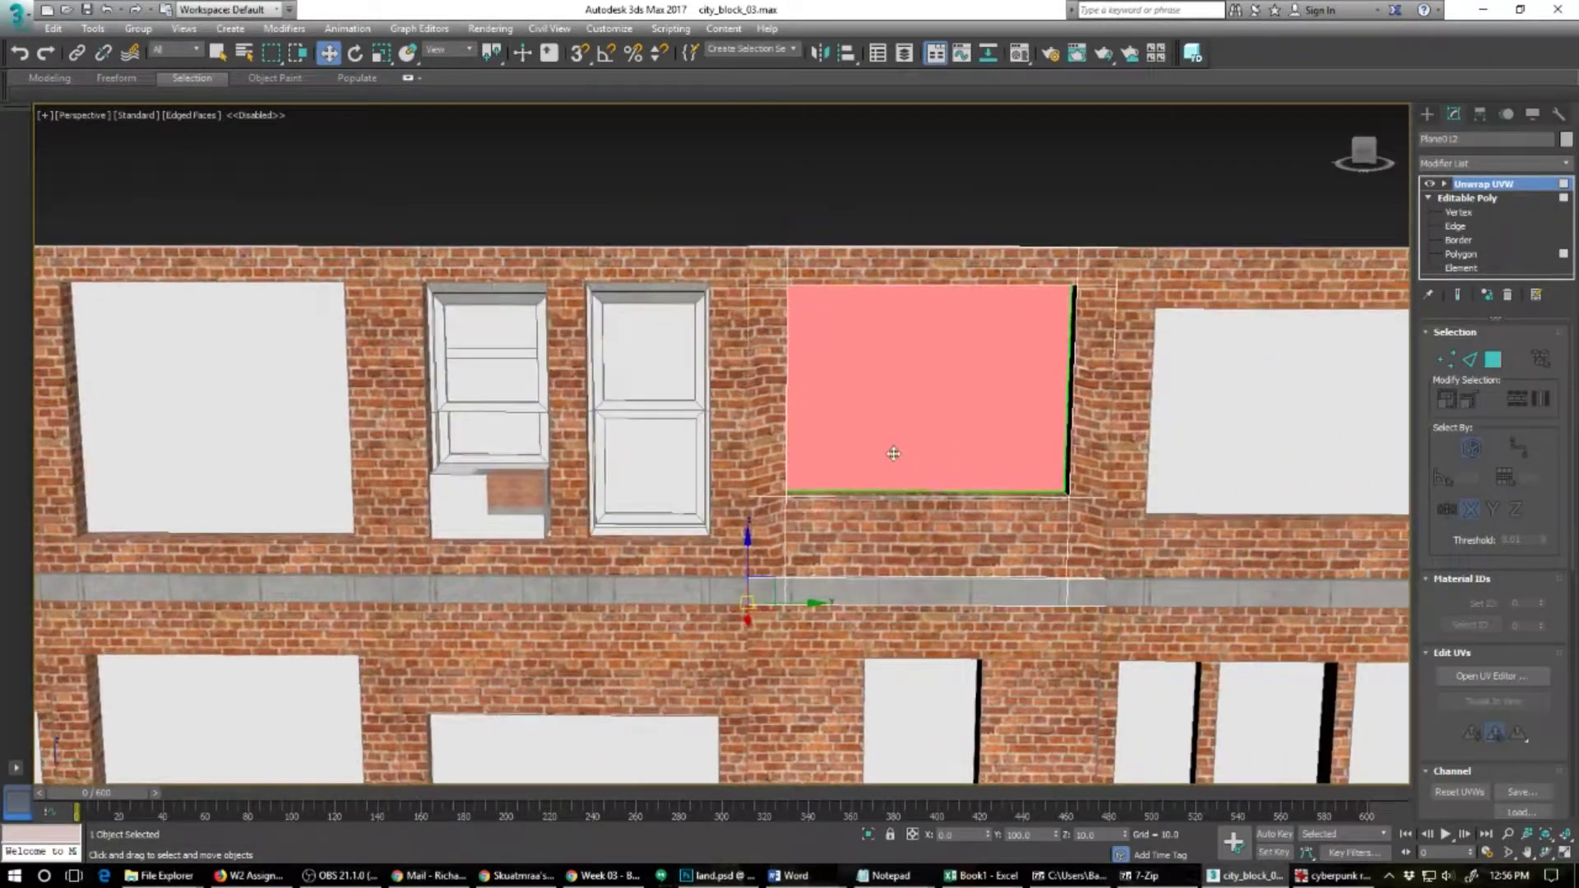
{"action": "right_click", "coordinate": [1491, 190]}
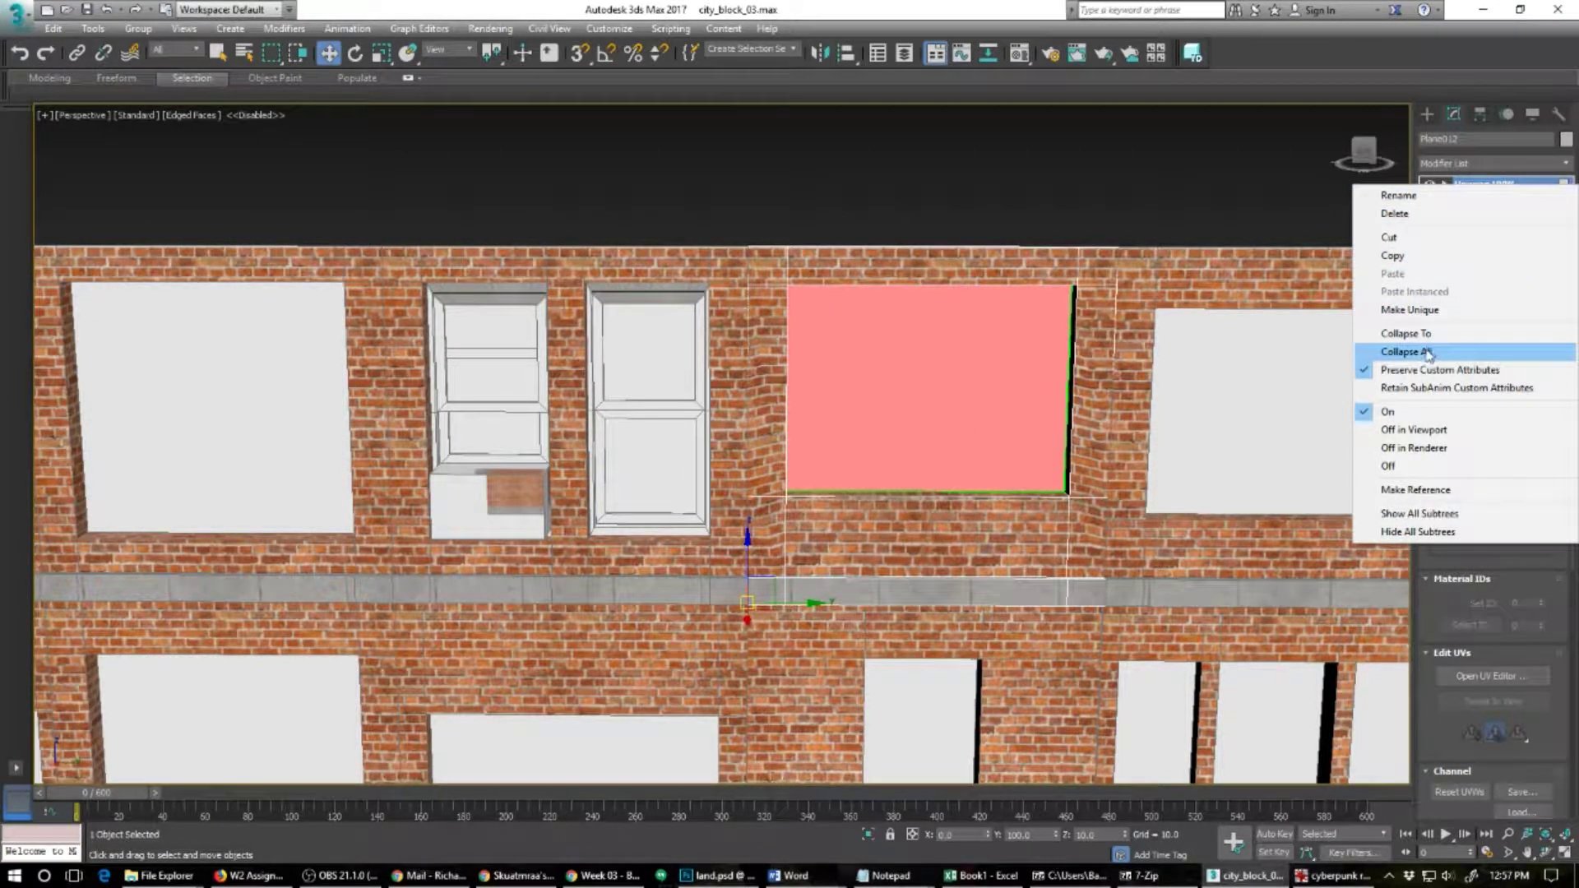
{"action": "left_click", "coordinate": [1428, 354]}
{"action": "left_click", "coordinate": [867, 491]}
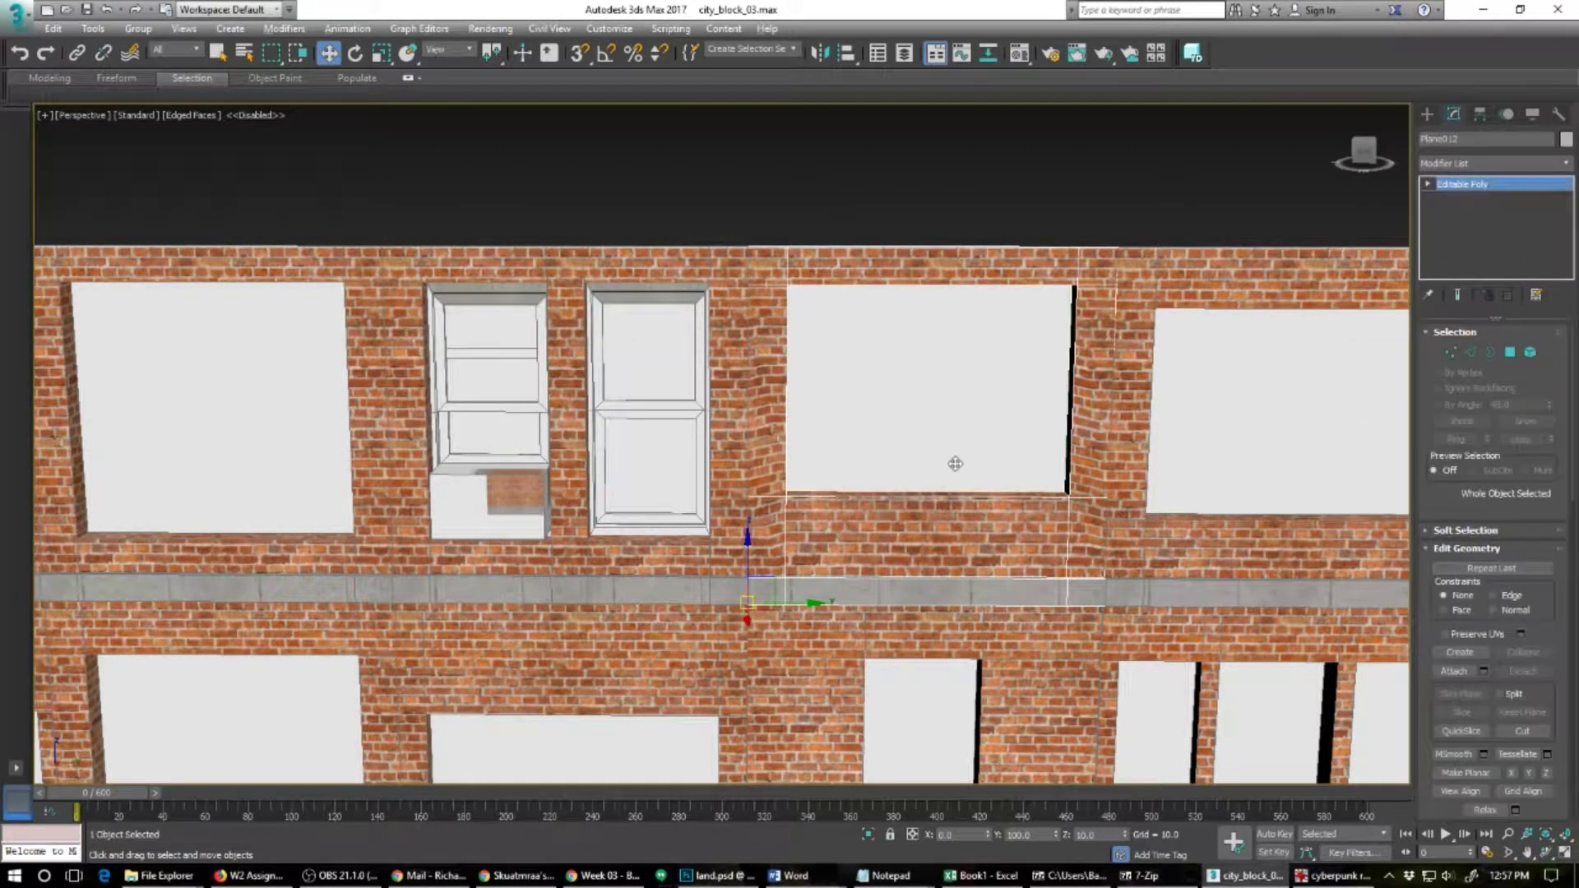
Step: Select the large window pane polygon in the collapsed wall section and detach it as a separate element
{"action": "middle_click_drag", "start_coordinate": [955, 463], "coordinate": [806, 489], "text": "alt"}
{"action": "scroll", "coordinate": [815, 402], "scroll_direction": "up", "scroll_amount": 3}
{"action": "scroll", "coordinate": [800, 427], "scroll_direction": "up", "scroll_amount": 4}
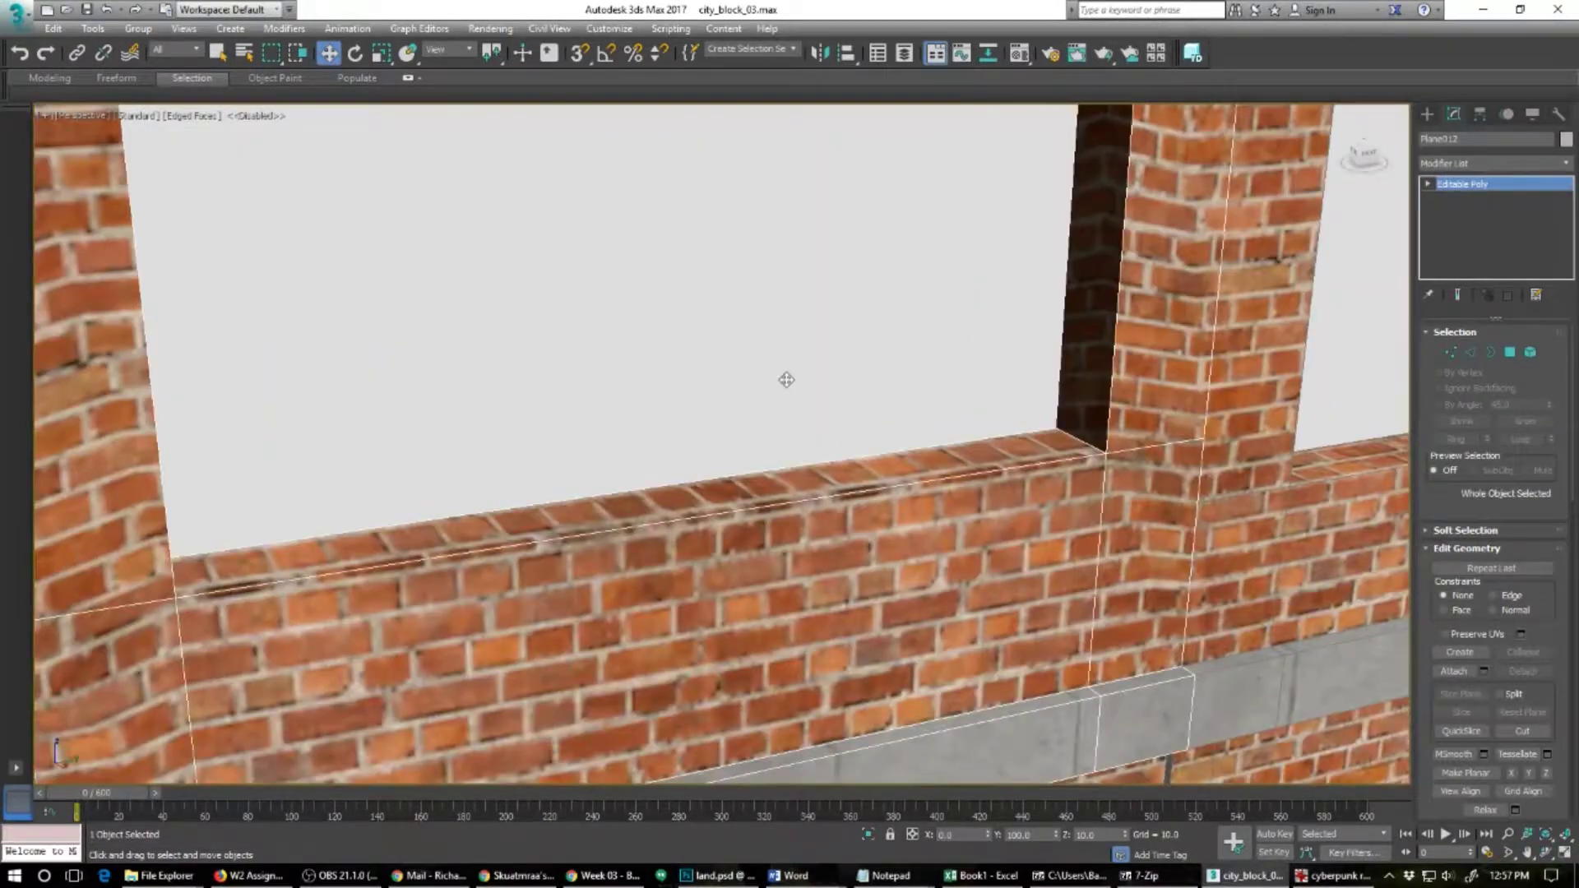
{"action": "left_click", "coordinate": [1512, 353]}
{"action": "left_click", "coordinate": [750, 307]}
{"action": "scroll", "coordinate": [770, 362], "scroll_direction": "down", "scroll_amount": 6}
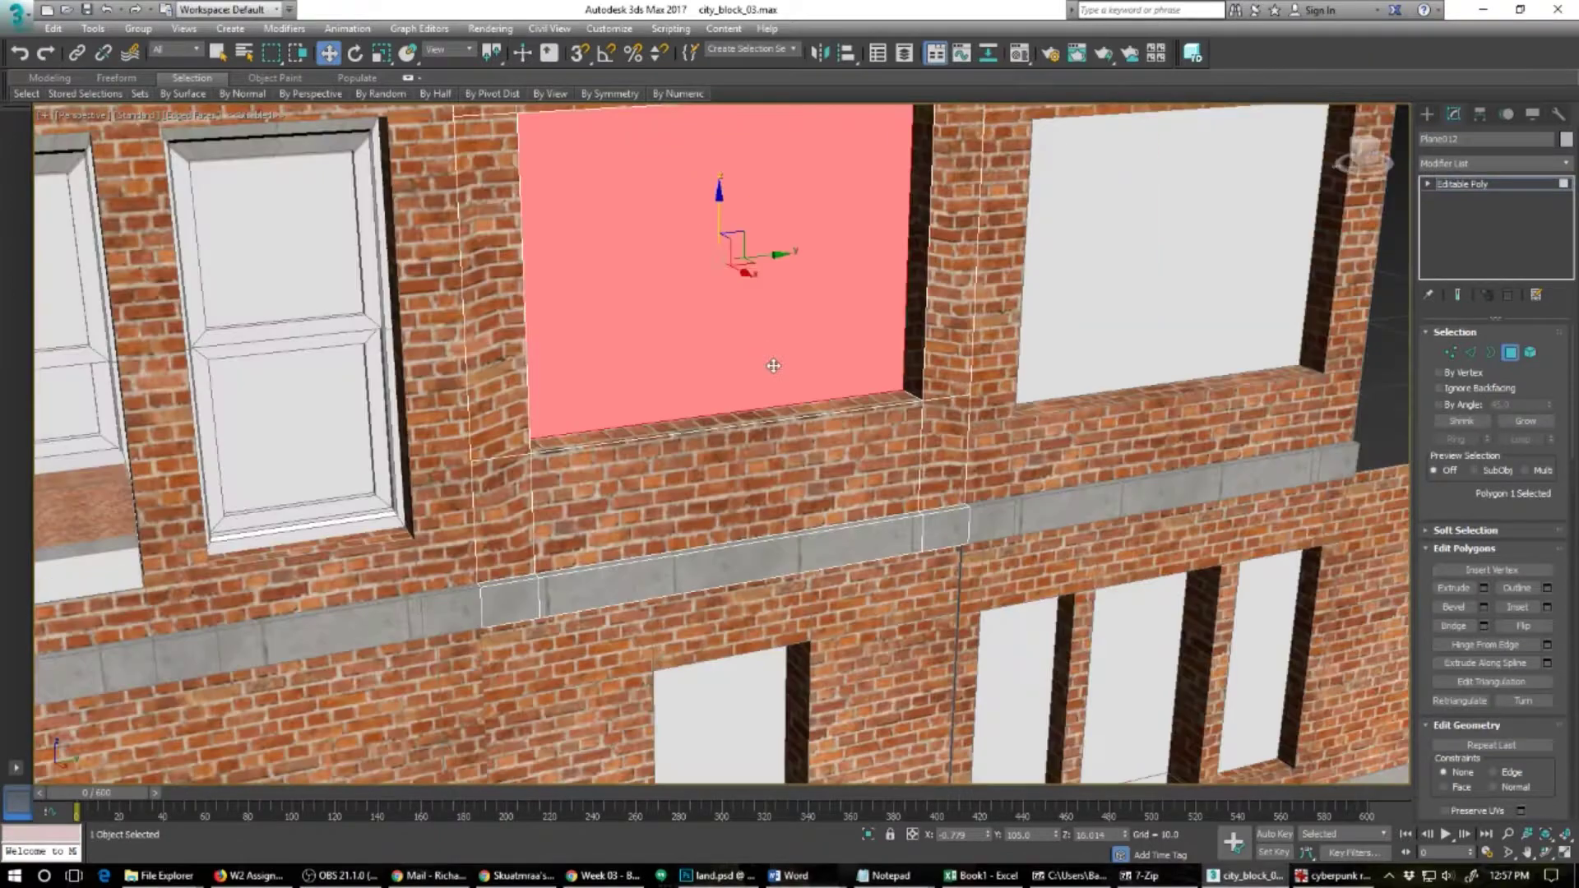
{"action": "scroll", "coordinate": [770, 363], "scroll_direction": "up", "scroll_amount": 3}
{"action": "scroll", "coordinate": [758, 374], "scroll_direction": "down", "scroll_amount": 2}
{"action": "scroll", "coordinate": [754, 387], "scroll_direction": "up", "scroll_amount": 1}
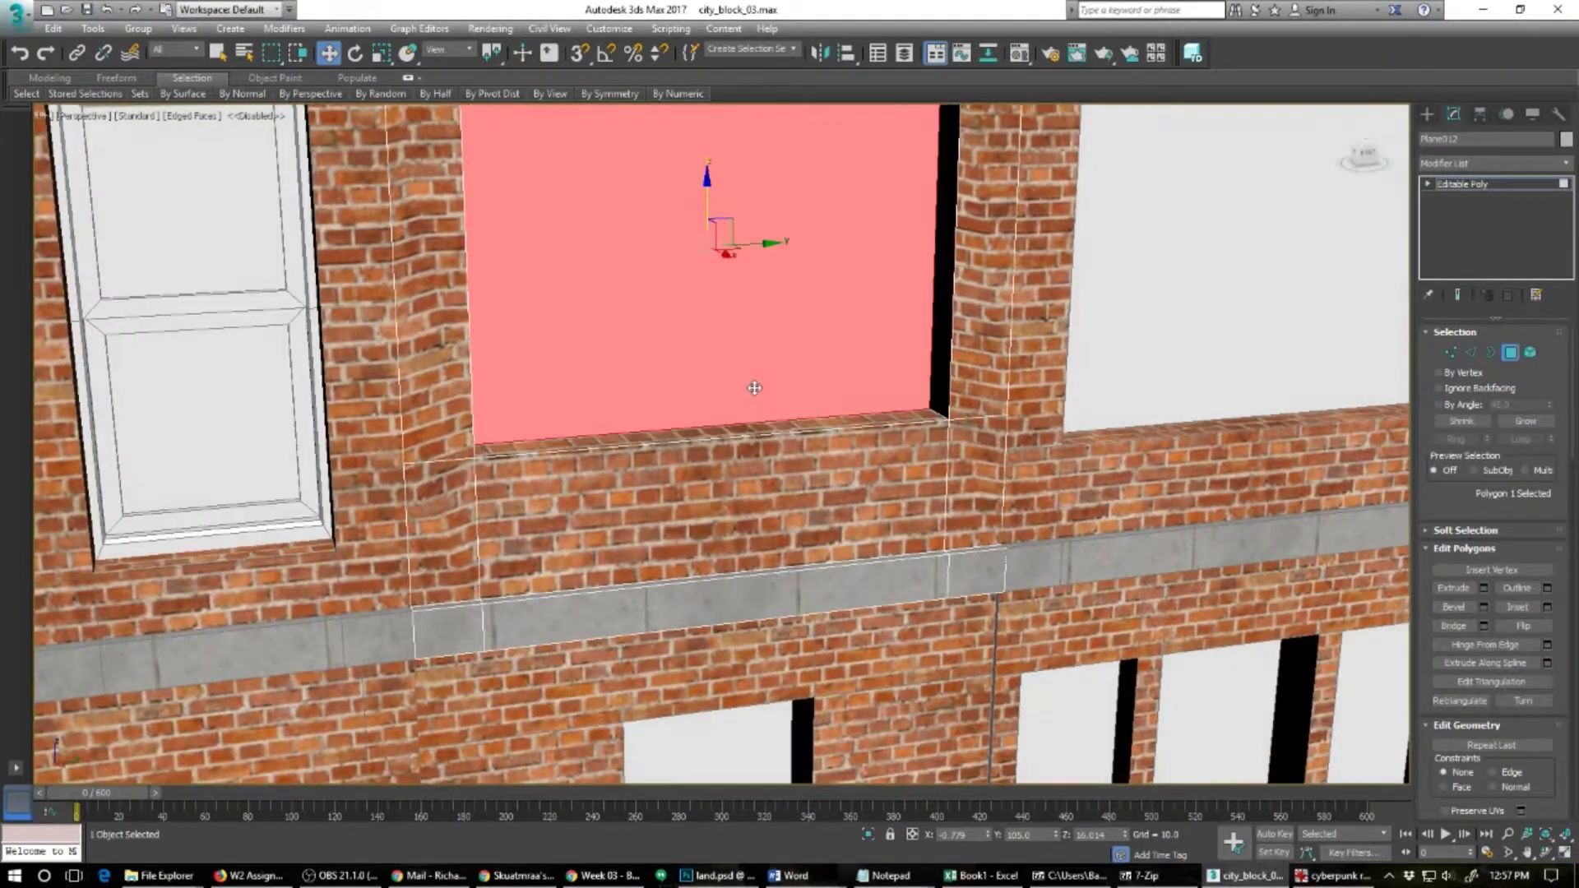
{"action": "left_click", "coordinate": [1524, 725]}
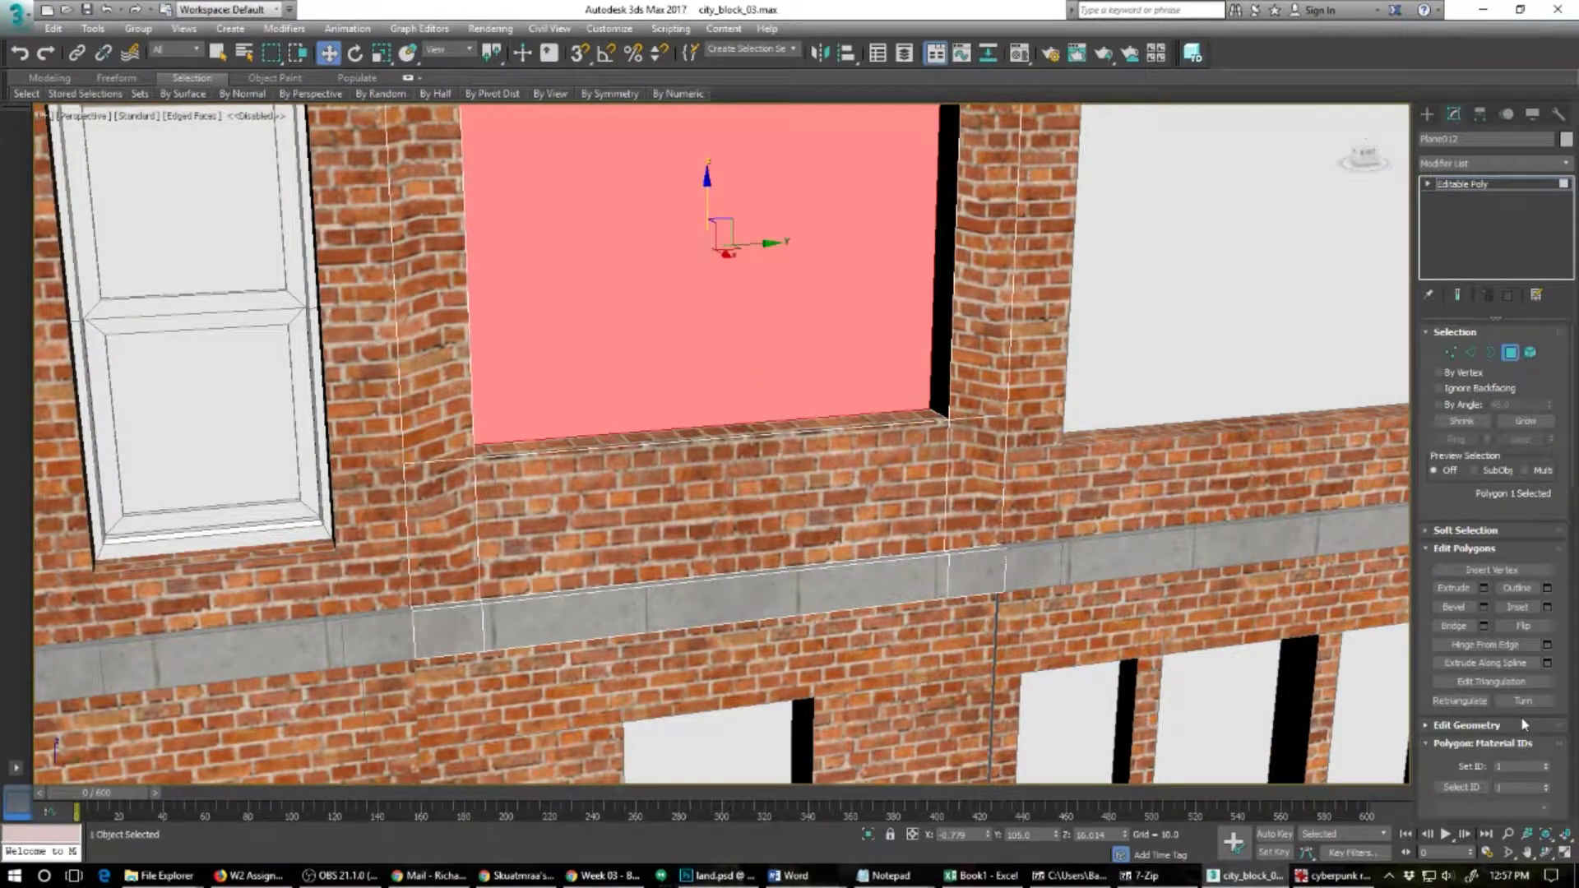
{"action": "left_click", "coordinate": [1520, 724]}
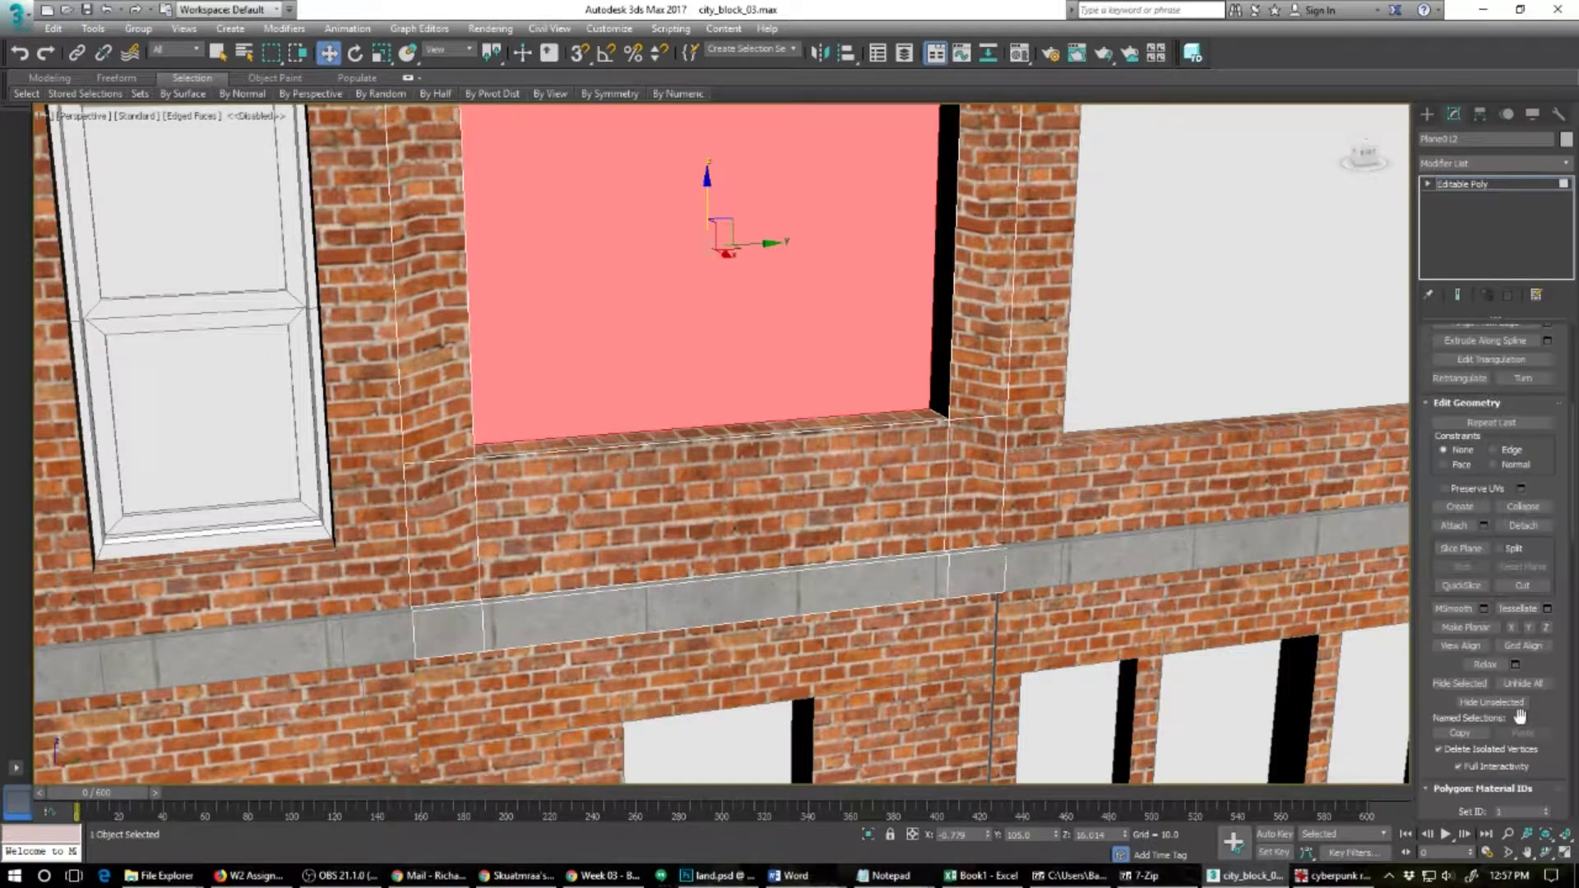
{"action": "left_click", "coordinate": [1524, 525]}
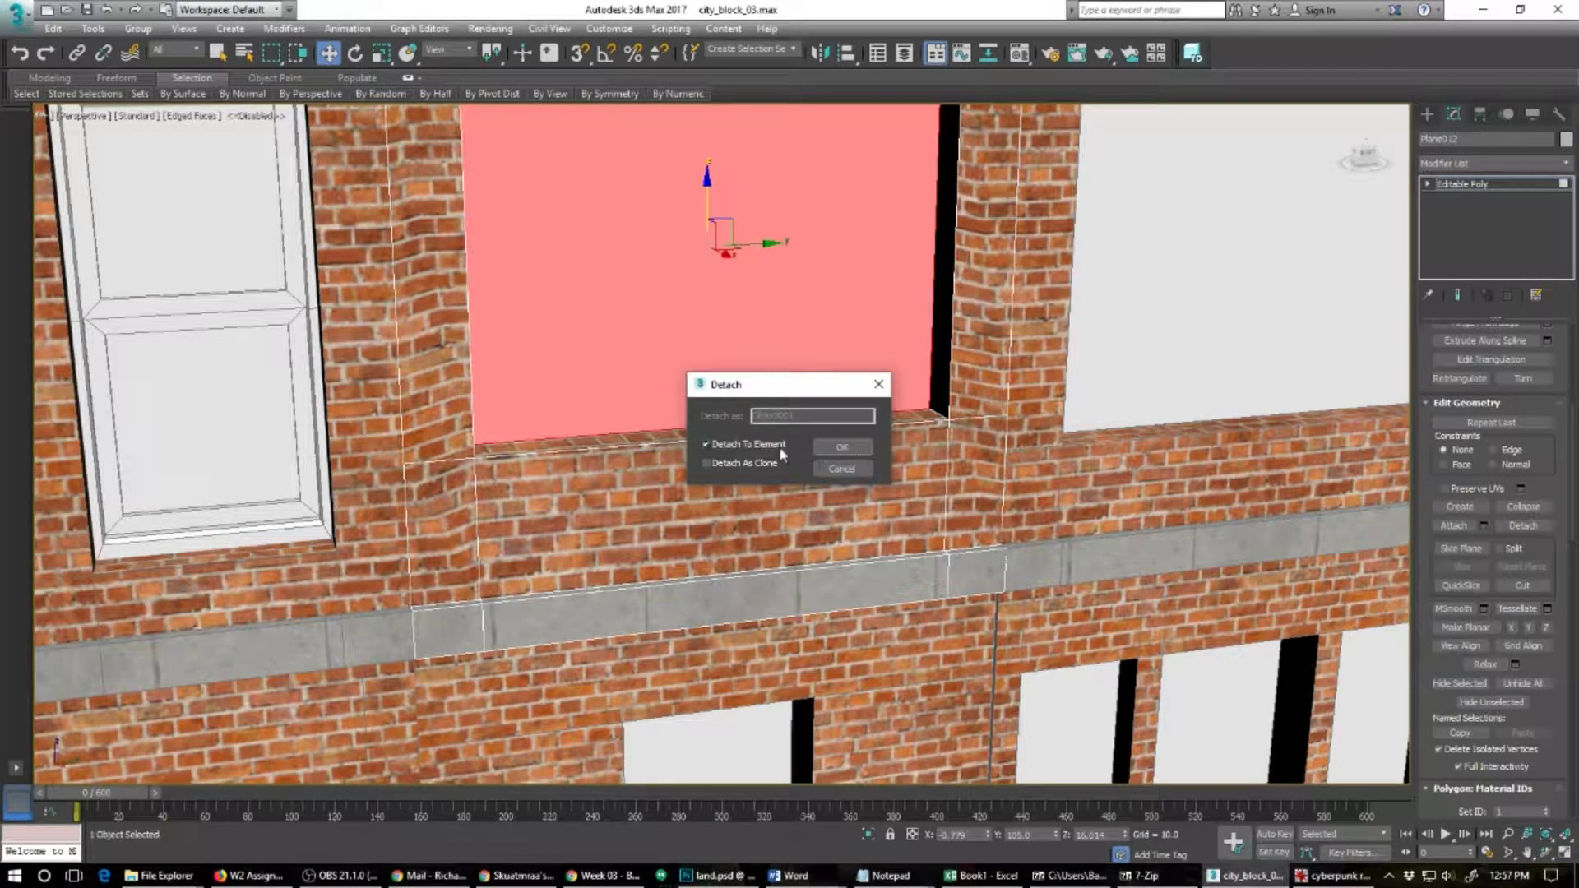
{"action": "left_click", "coordinate": [840, 448]}
Step: Select the detached large pane polygon and move it about 14 units along X, out in front of the wall opening
{"action": "middle_click_drag", "start_coordinate": [758, 378], "coordinate": [828, 579], "text": "alt"}
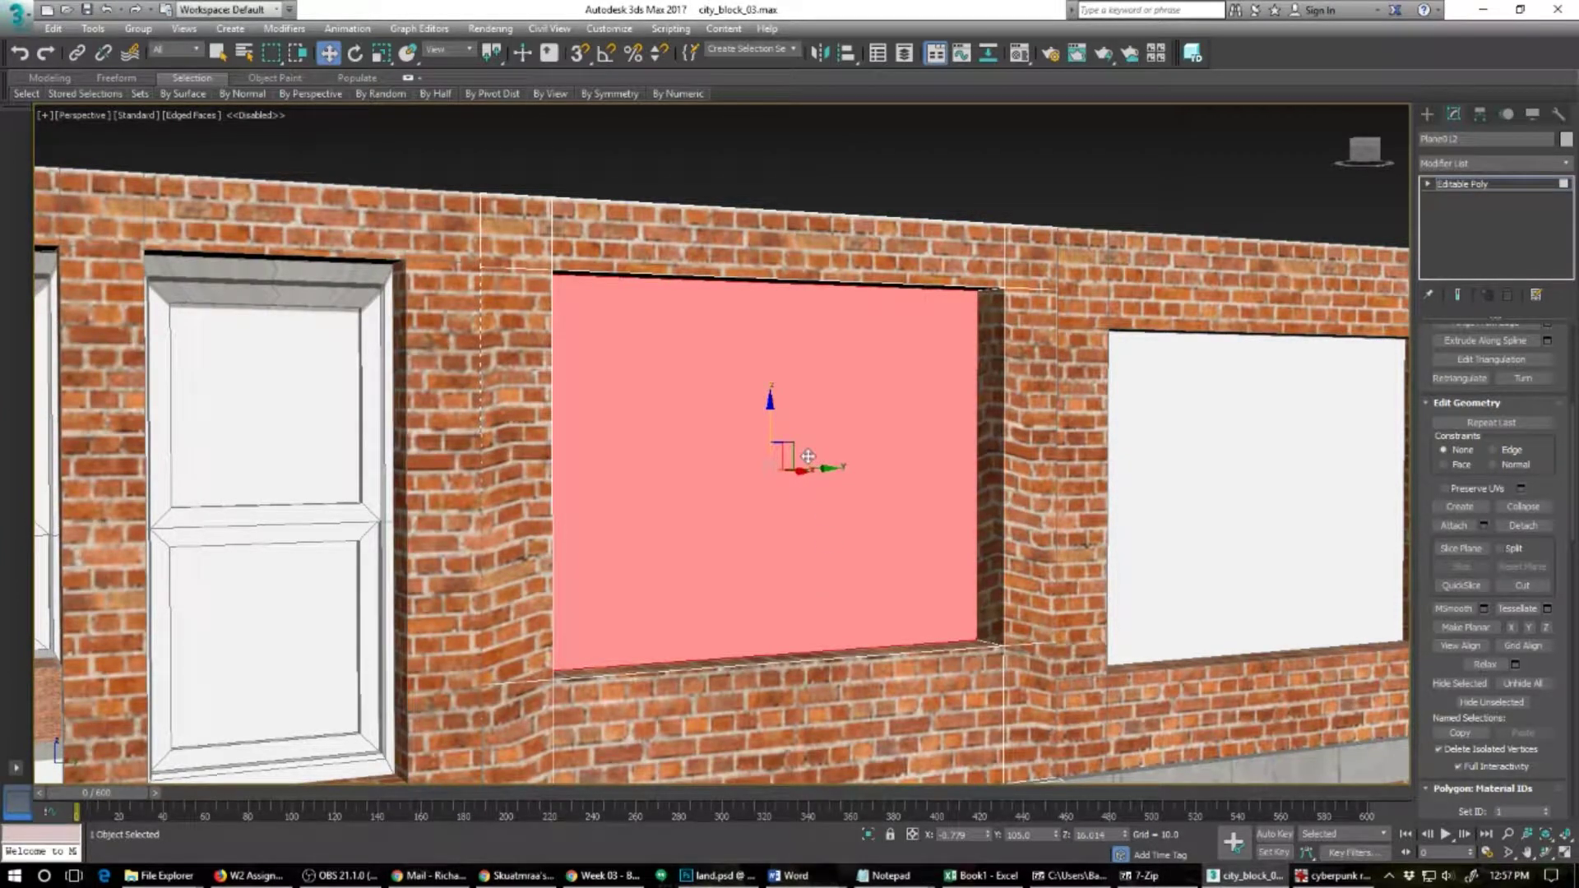
{"action": "right_click", "coordinate": [807, 455]}
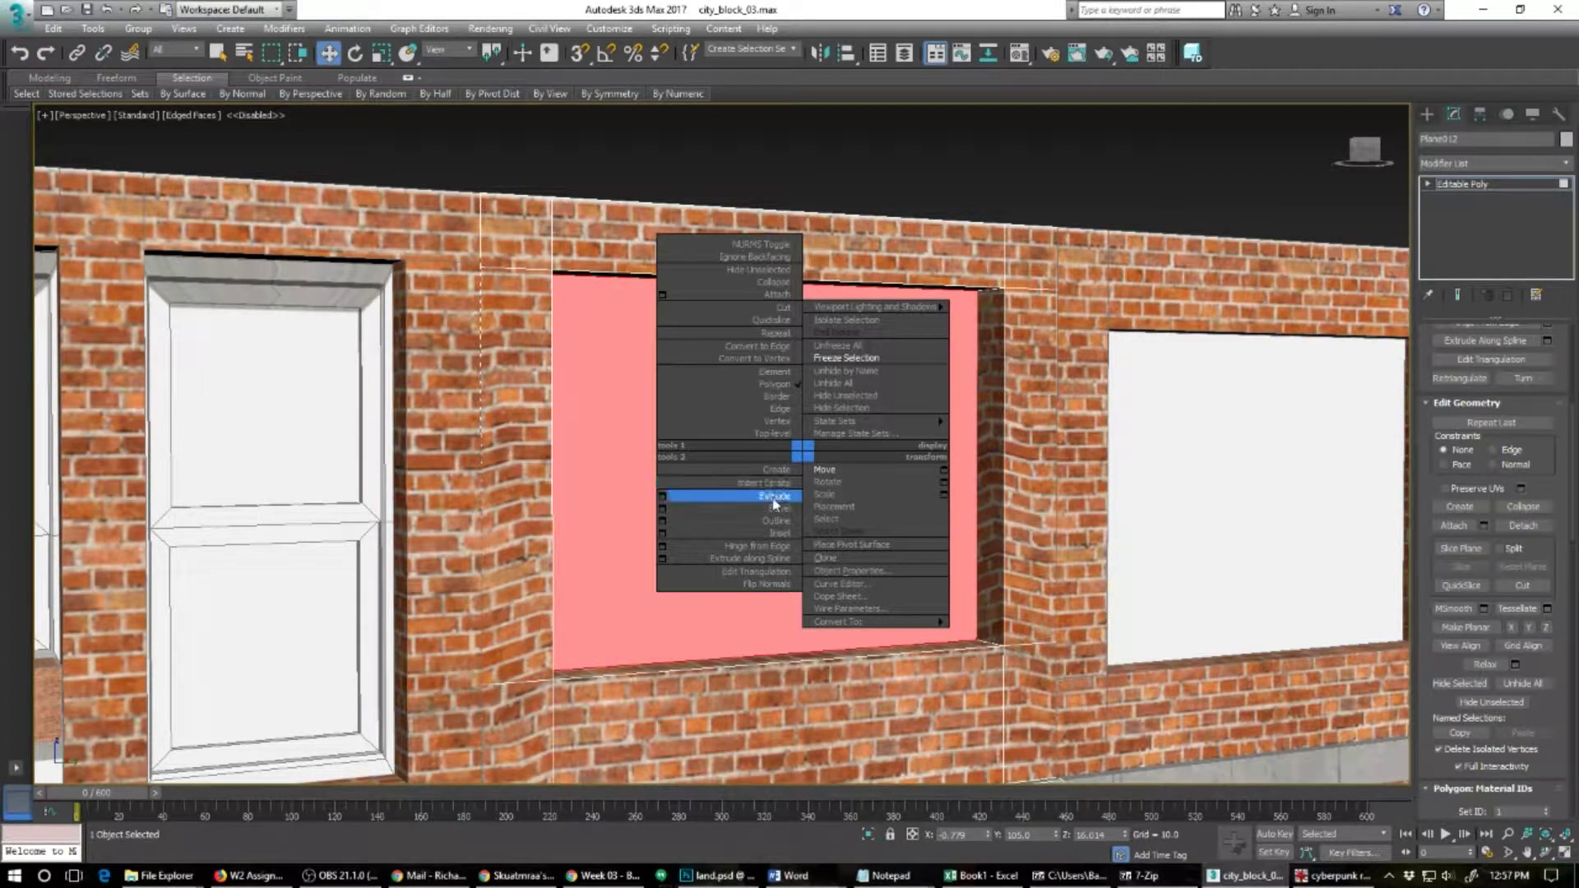
{"action": "left_click", "coordinate": [777, 409]}
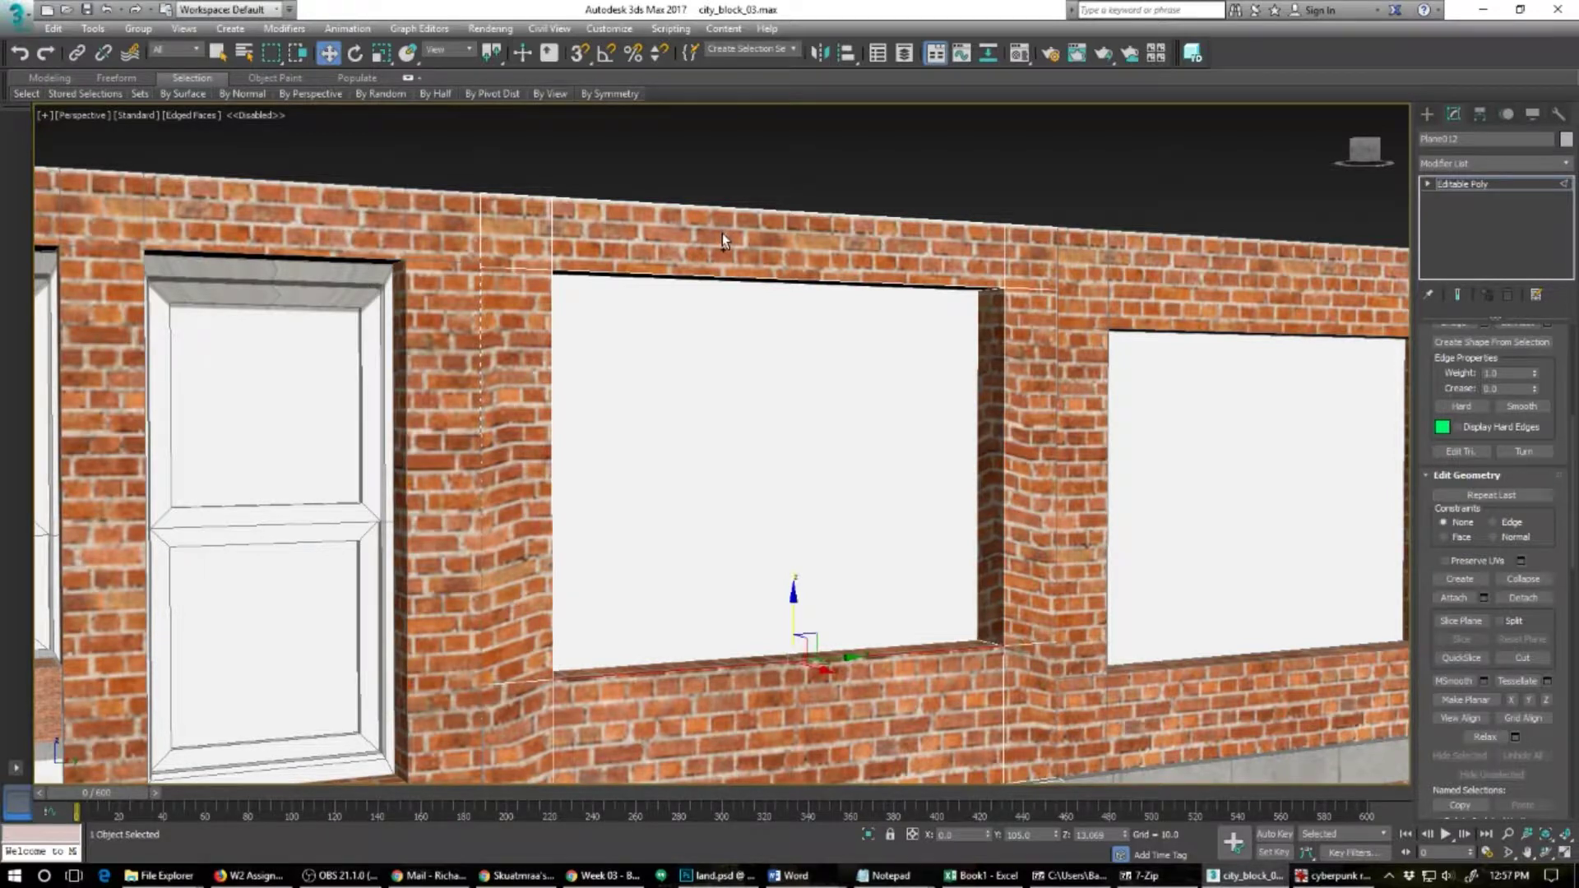
{"action": "left_click", "coordinate": [717, 398]}
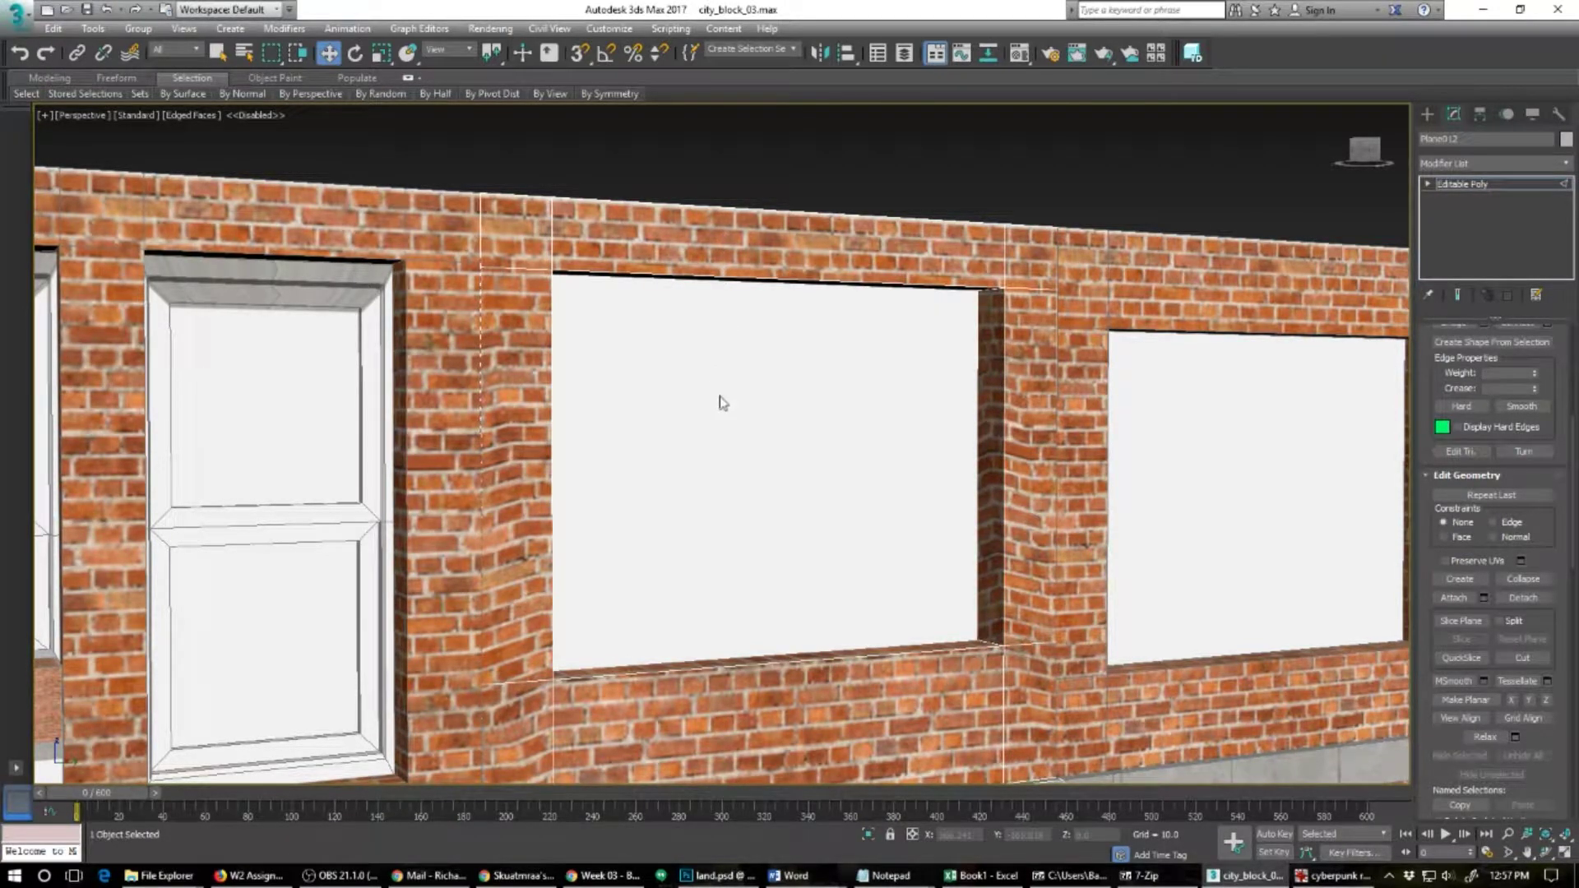
{"action": "scroll", "coordinate": [749, 443], "scroll_direction": "down", "scroll_amount": 5}
{"action": "middle_click_drag", "start_coordinate": [752, 464], "coordinate": [796, 538], "text": "alt"}
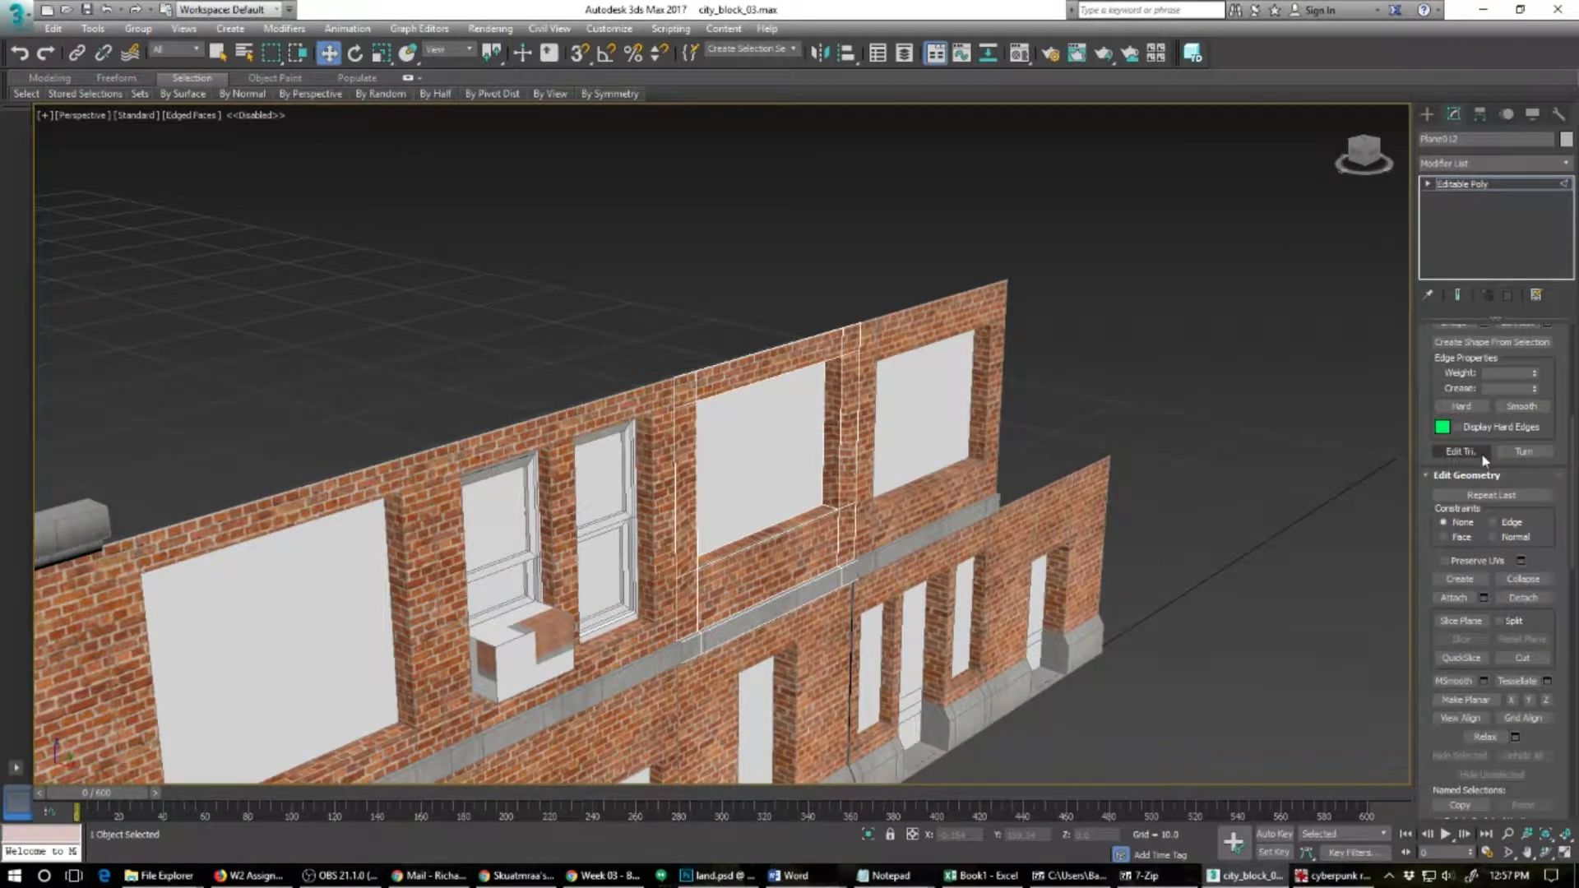
{"action": "key", "text": "4"}
{"action": "left_click", "coordinate": [754, 455]}
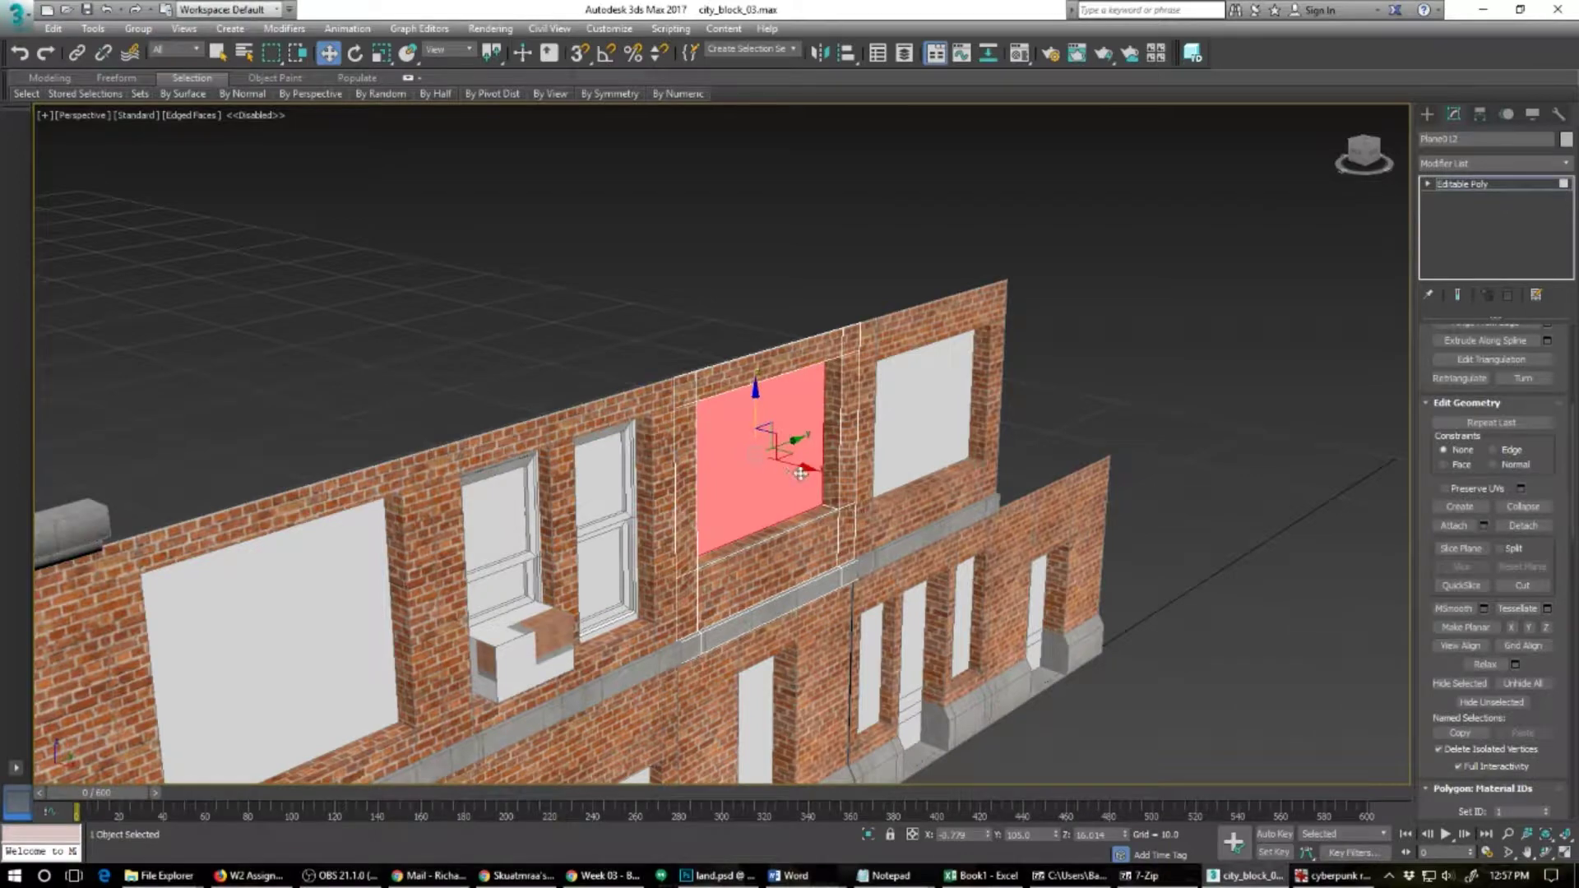
{"action": "left_click_drag", "start_coordinate": [754, 455], "coordinate": [1153, 562]}
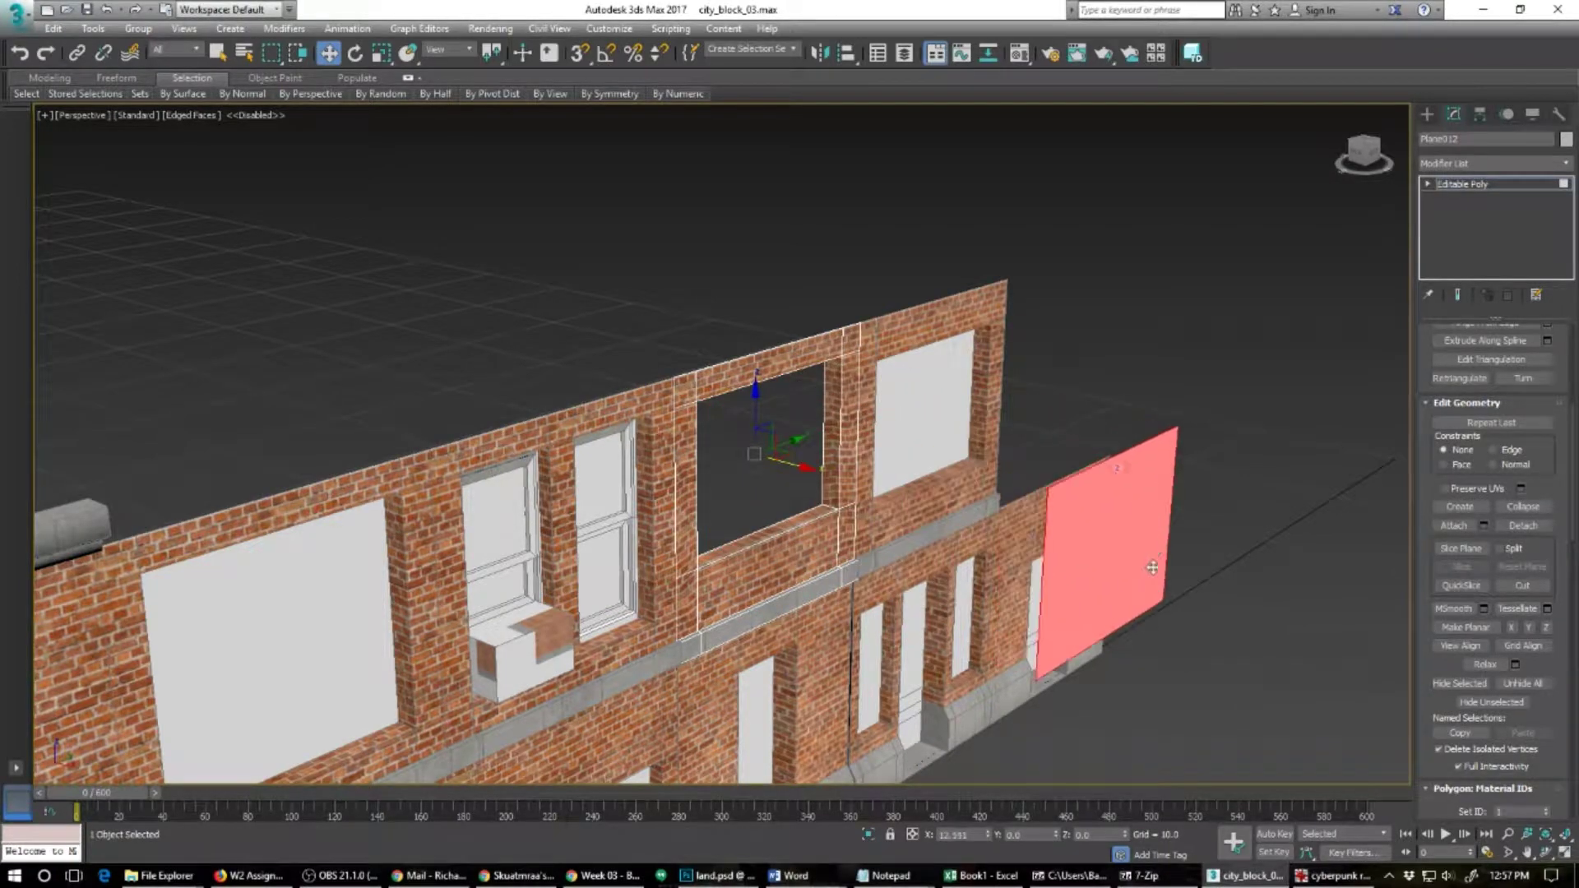
{"action": "middle_click_drag", "start_coordinate": [1173, 594], "coordinate": [1138, 569], "text": "alt"}
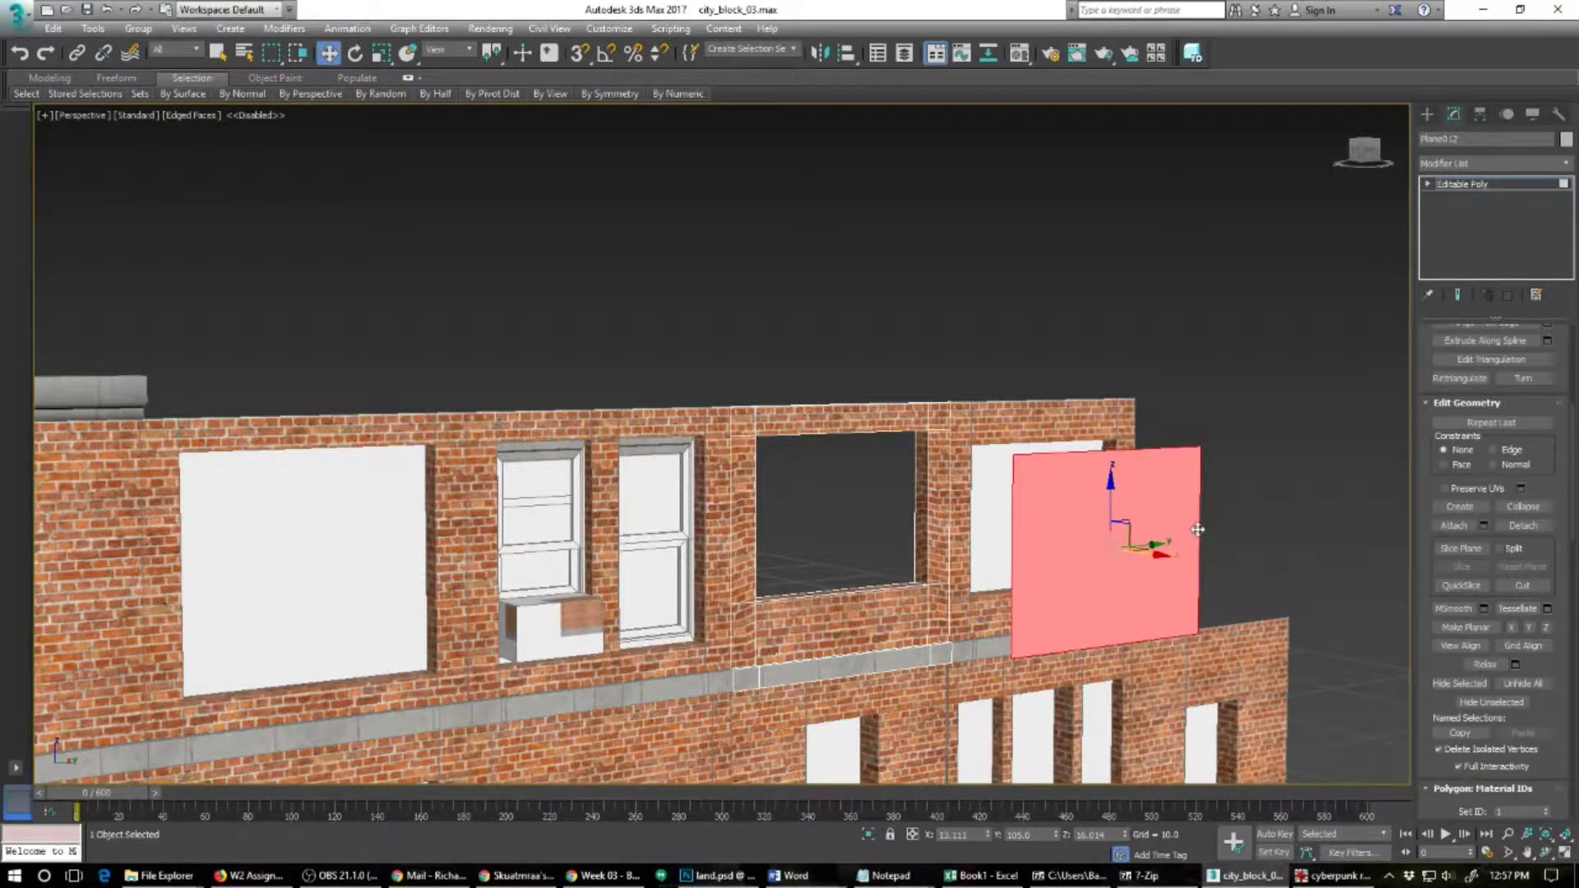
Step: Try to connect all four border edges of the pulled-out pane, and undo the connection
{"action": "right_click", "coordinate": [1015, 557]}
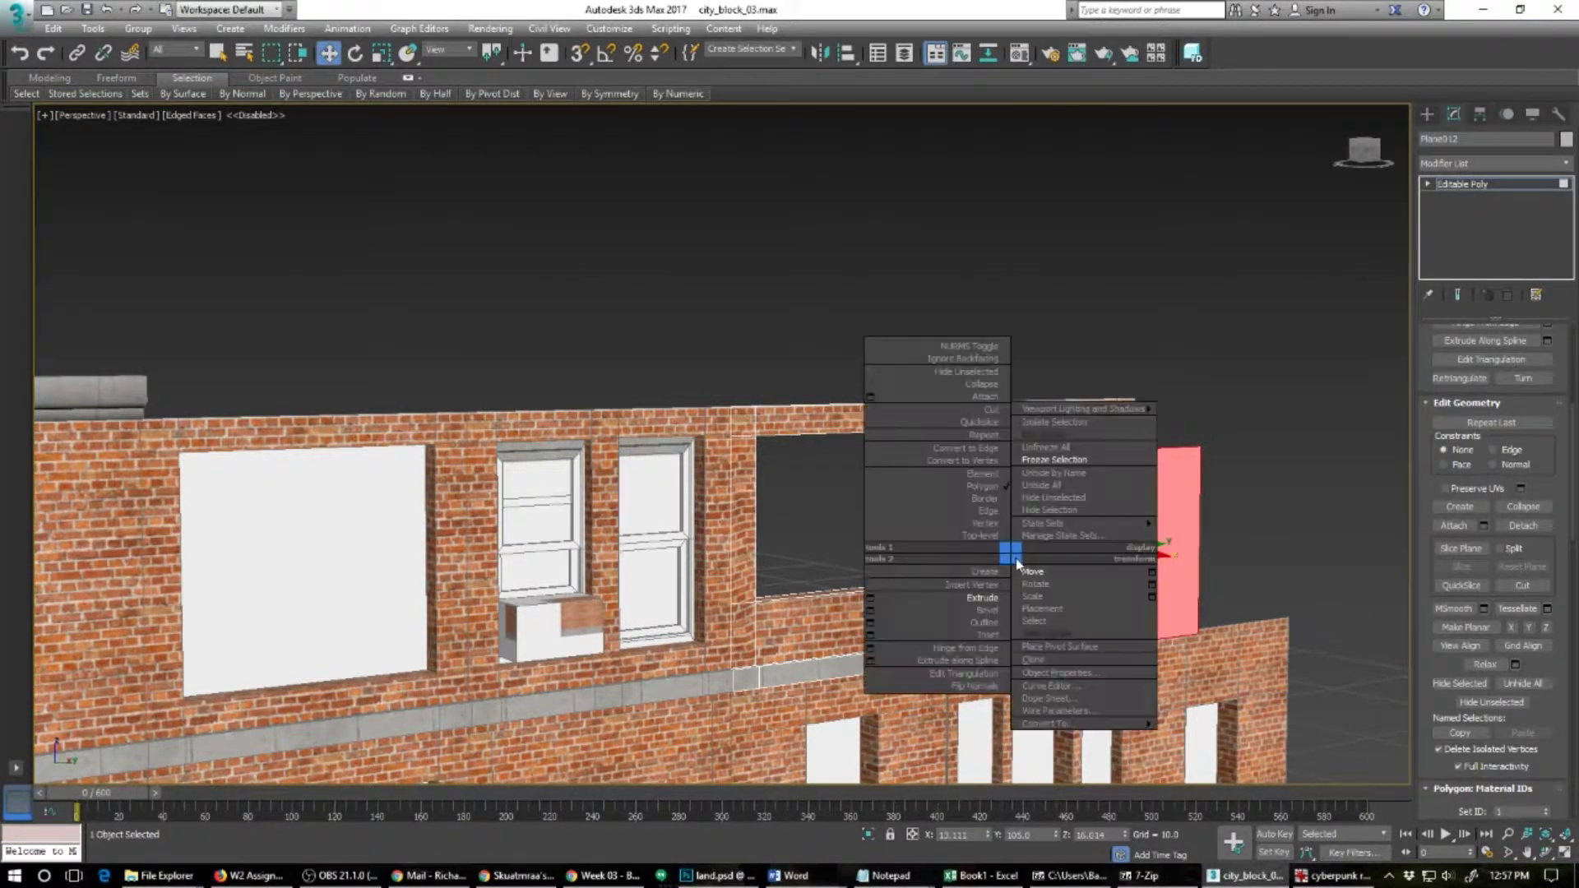
{"action": "left_click", "coordinate": [991, 520]}
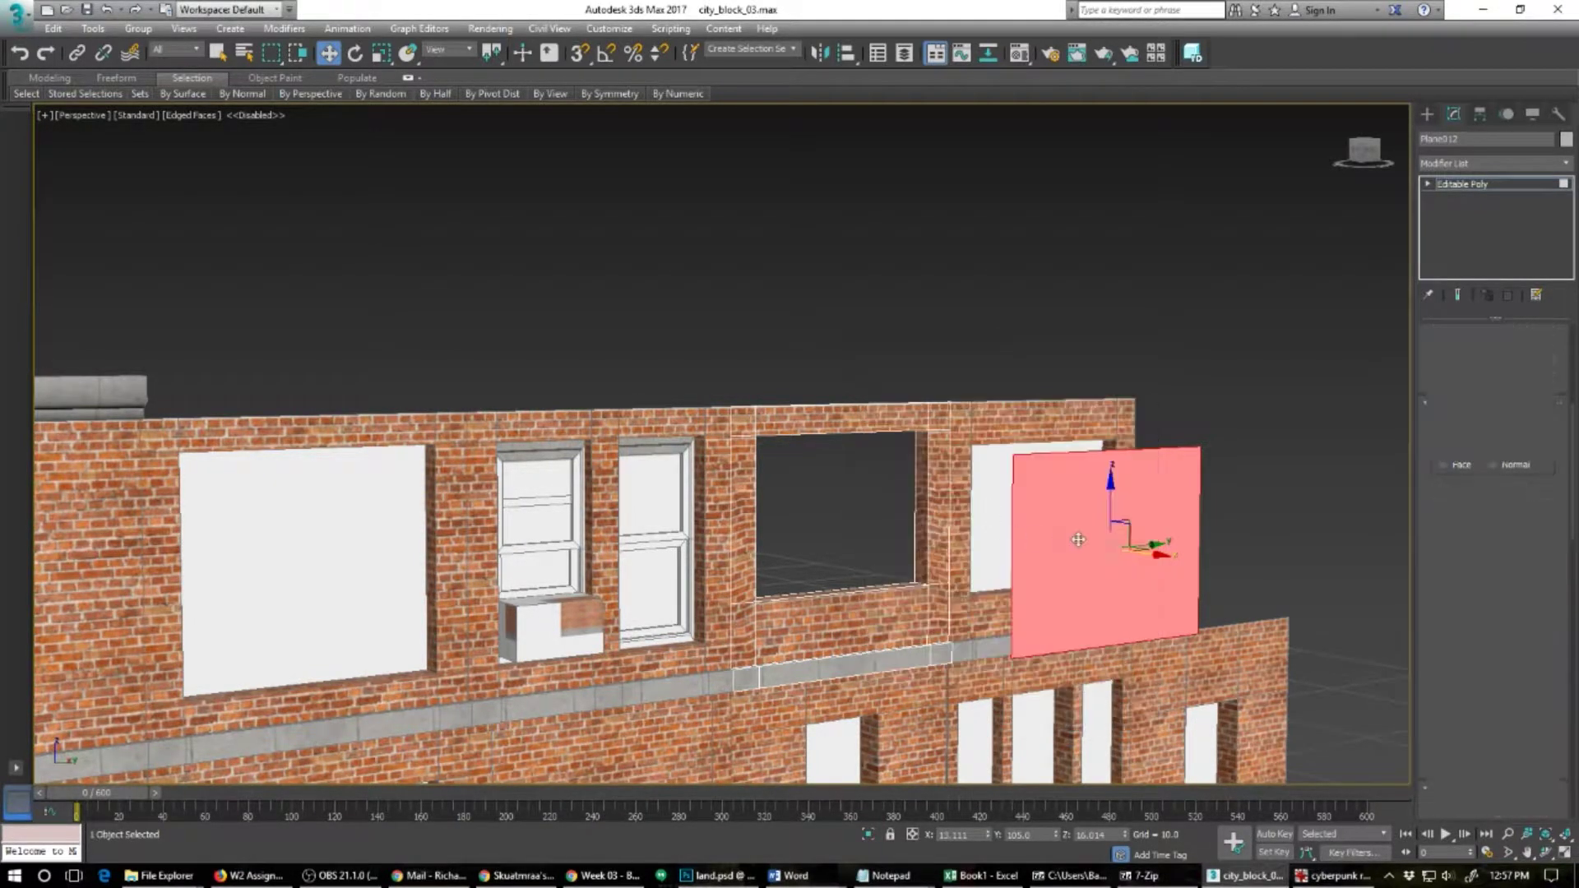
{"action": "left_click", "coordinate": [1013, 543]}
{"action": "left_click", "coordinate": [1086, 453], "text": "ctrl"}
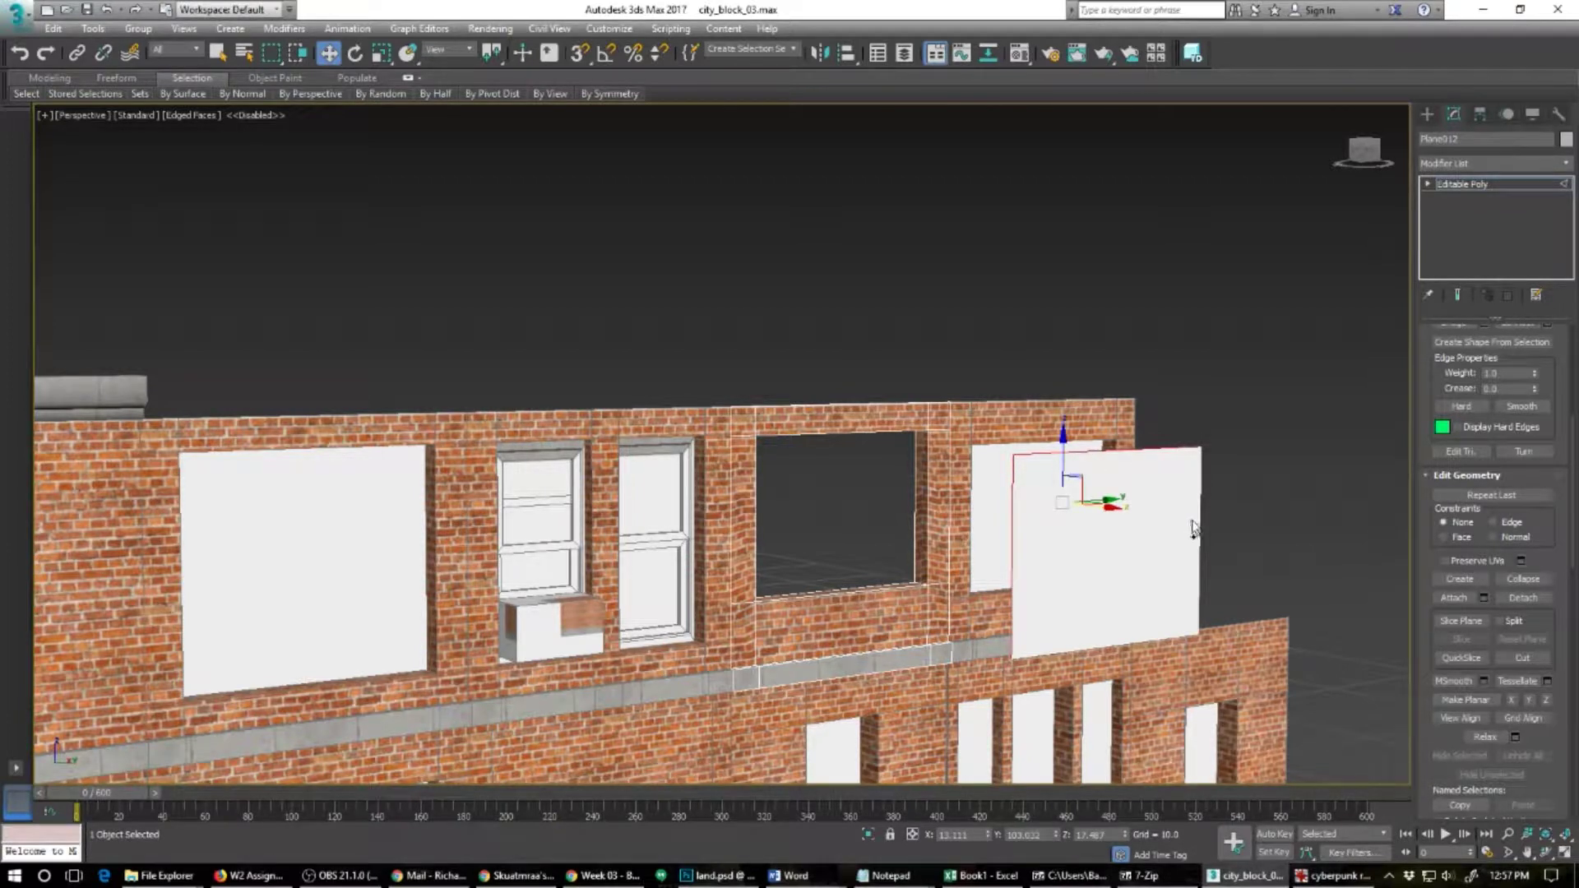
{"action": "left_click", "coordinate": [1198, 526], "text": "ctrl"}
{"action": "left_click", "coordinate": [1149, 644], "text": "ctrl"}
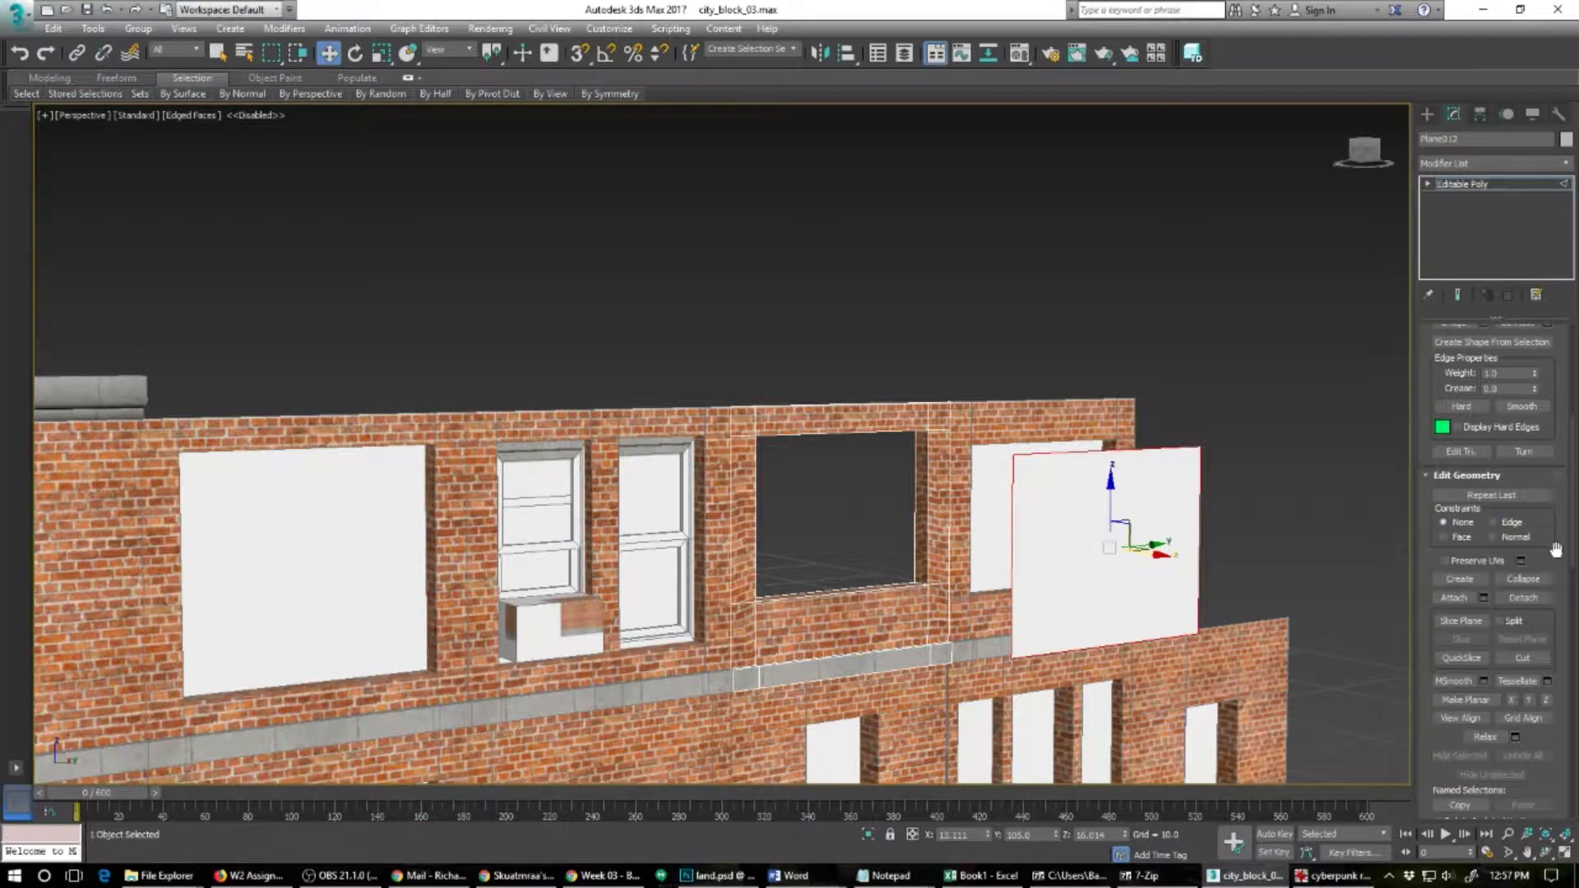
{"action": "left_click_drag", "start_coordinate": [1540, 548], "coordinate": [1515, 735]}
{"action": "left_click", "coordinate": [1516, 506]}
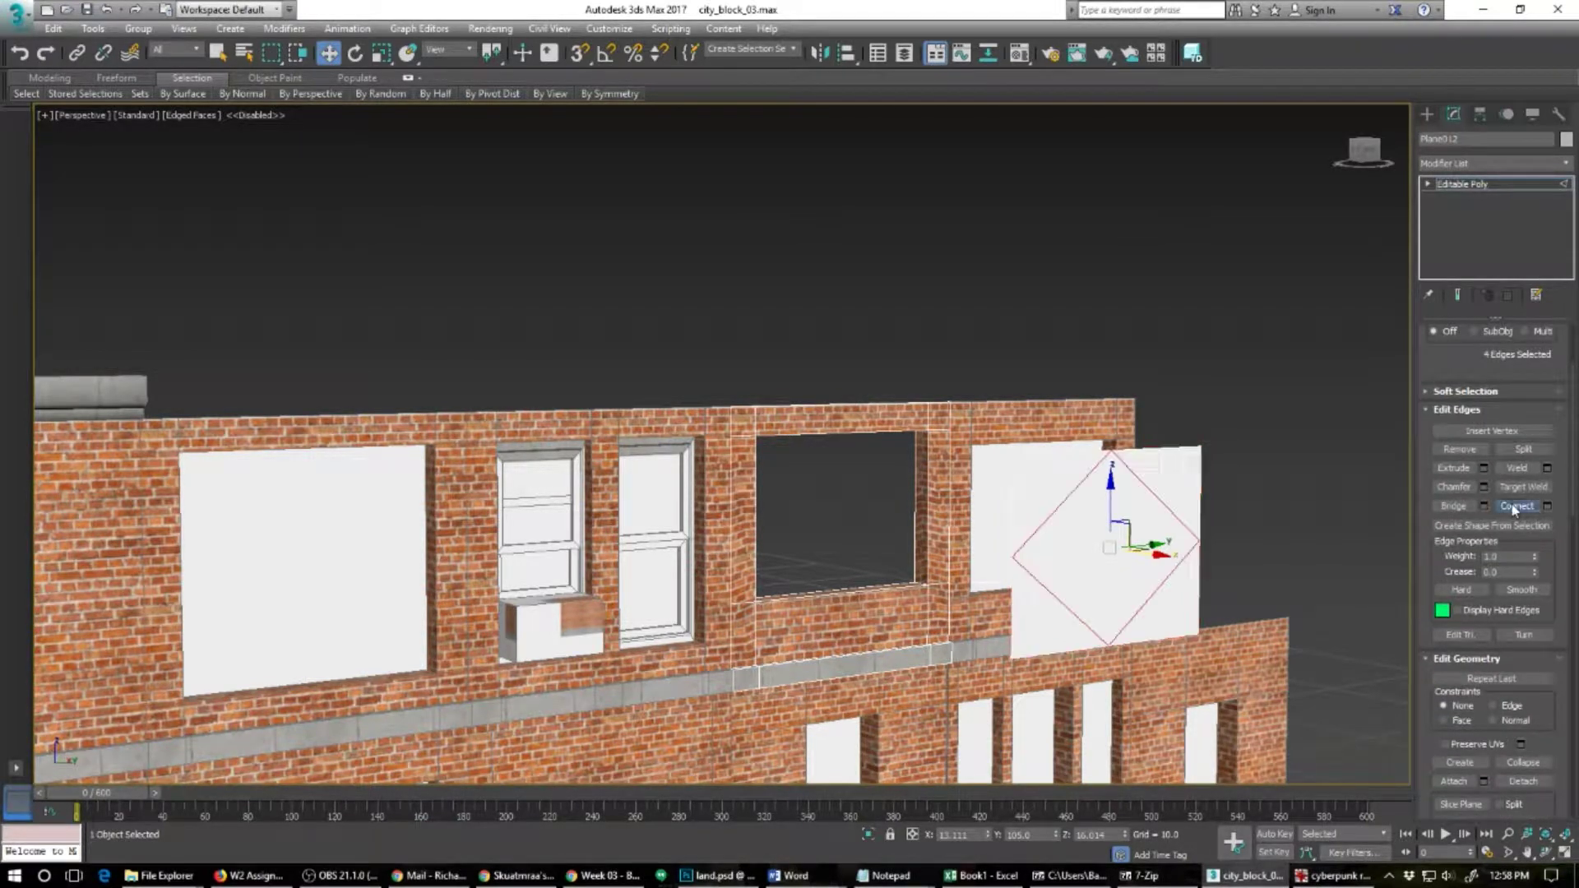
{"action": "key", "text": "ctrl+z"}
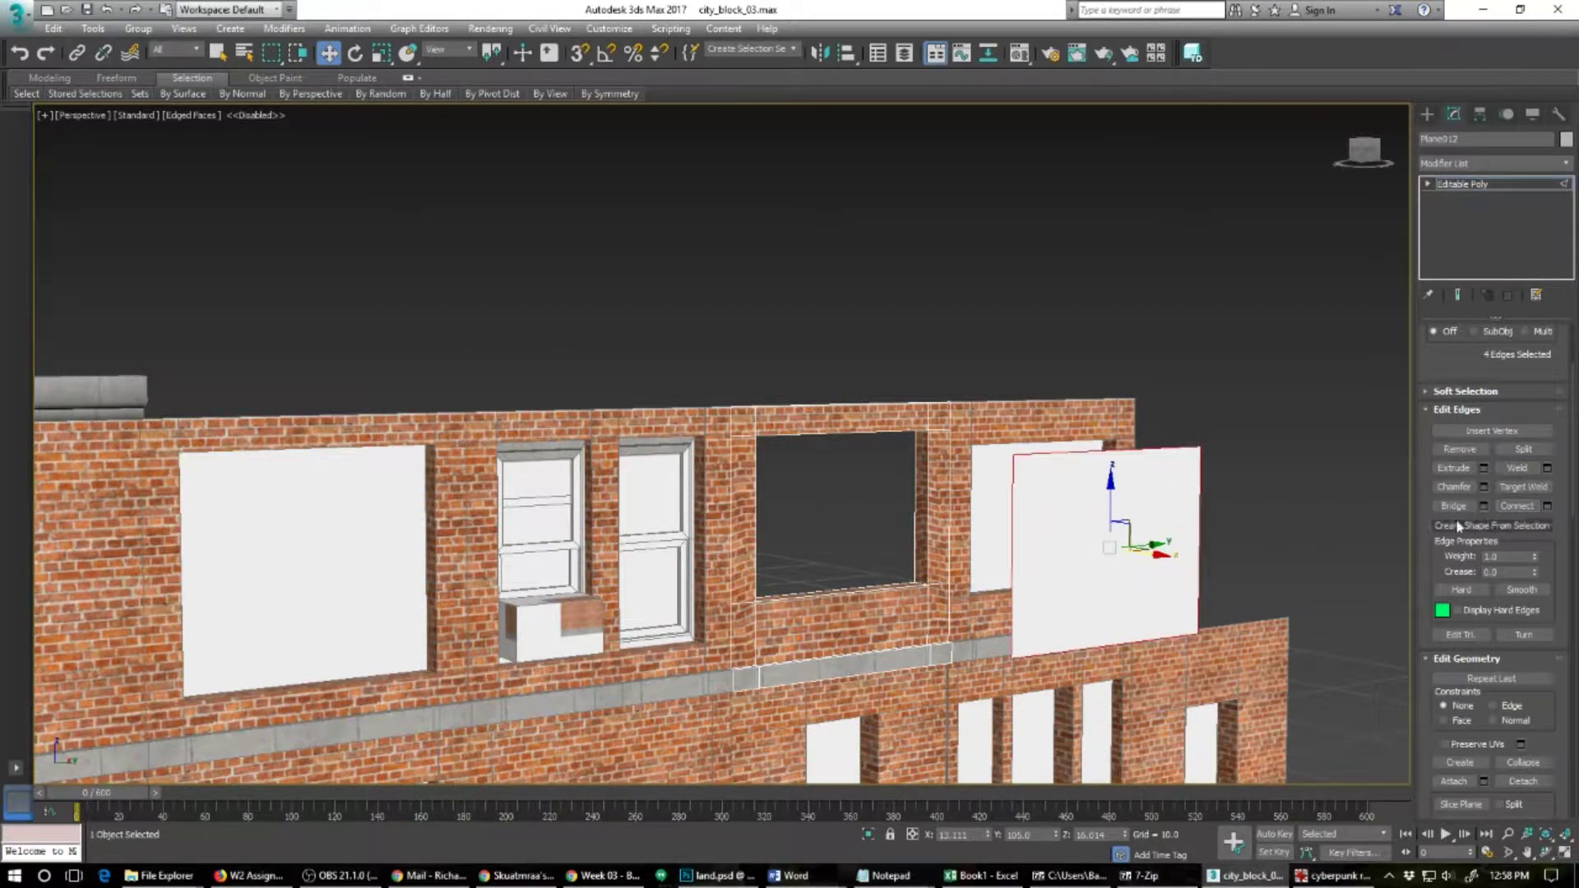
Step: Connect the pane's two vertical side edges with a horizontal edge and lower that edge by about 1.2 units
{"action": "left_click", "coordinate": [1261, 459]}
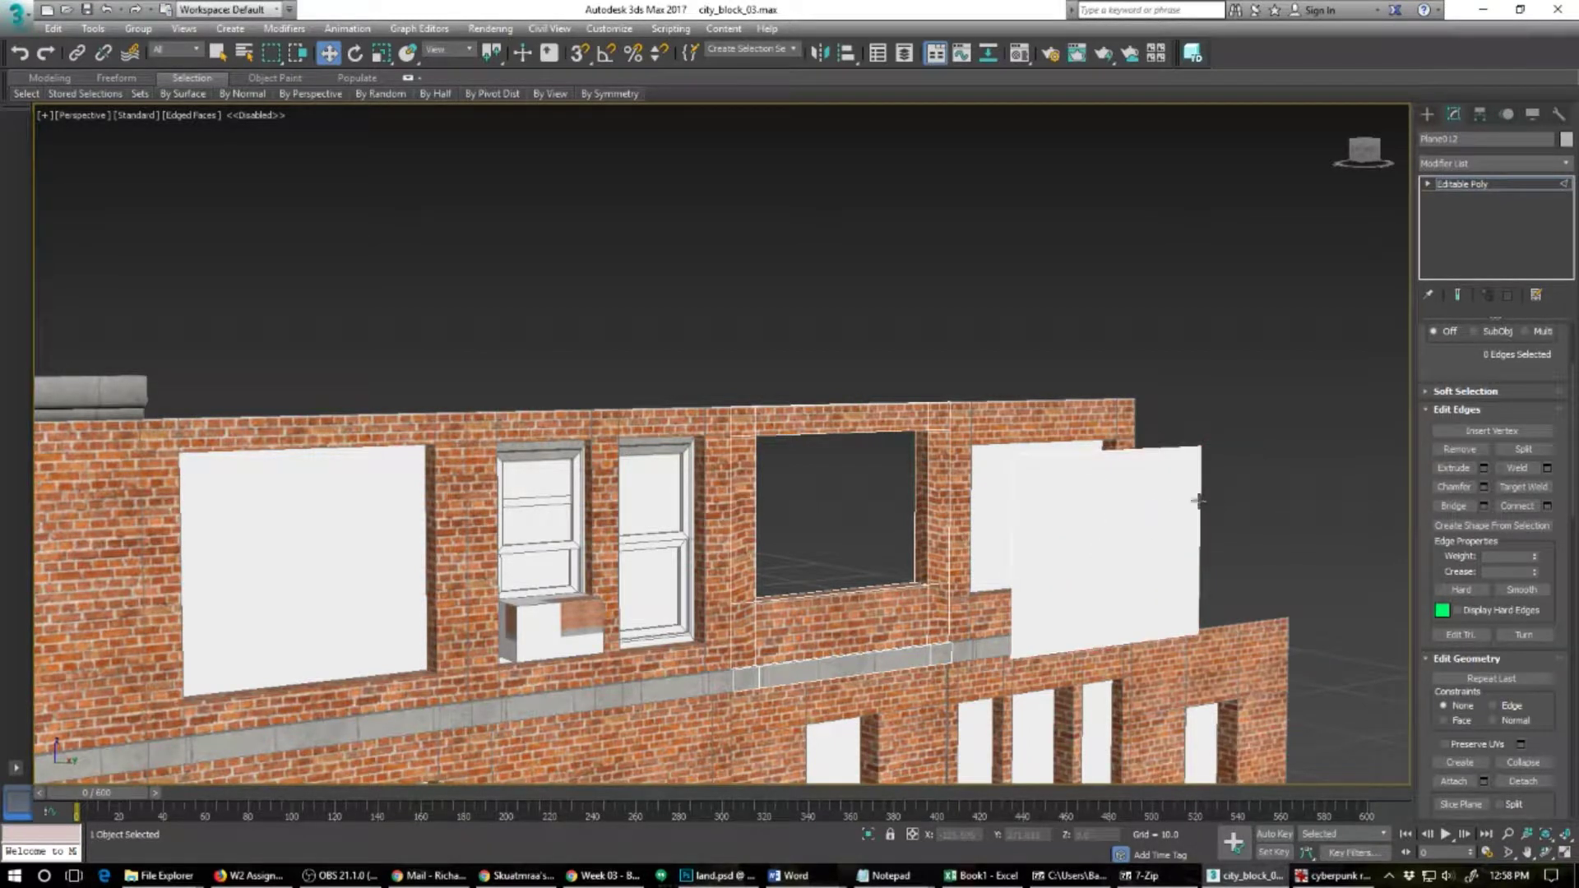
{"action": "left_click", "coordinate": [1199, 498]}
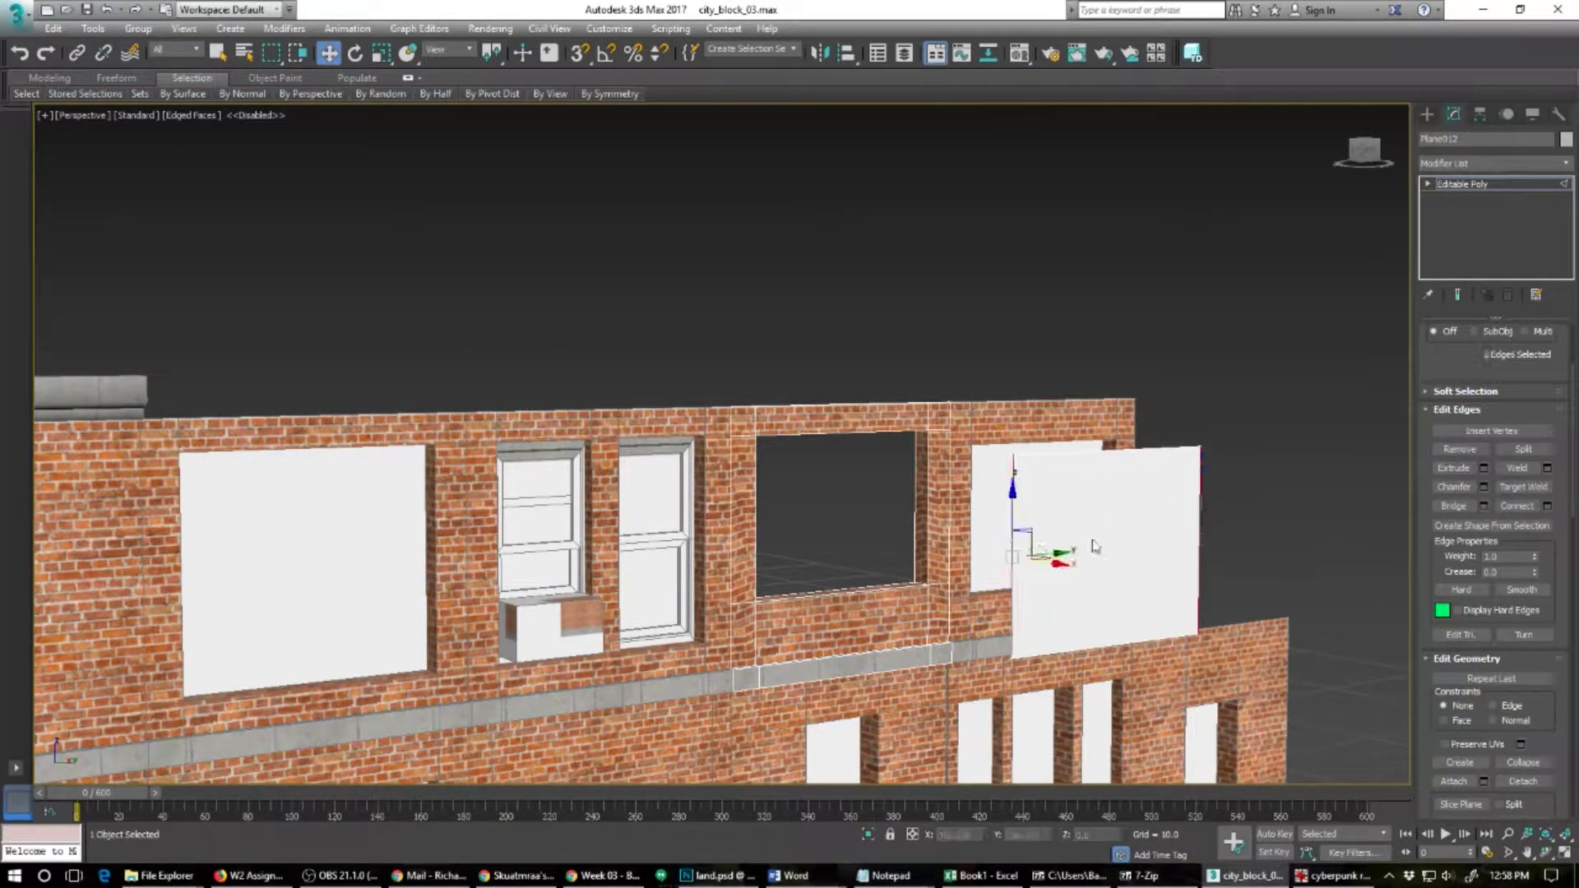
{"action": "left_click", "coordinate": [1516, 507]}
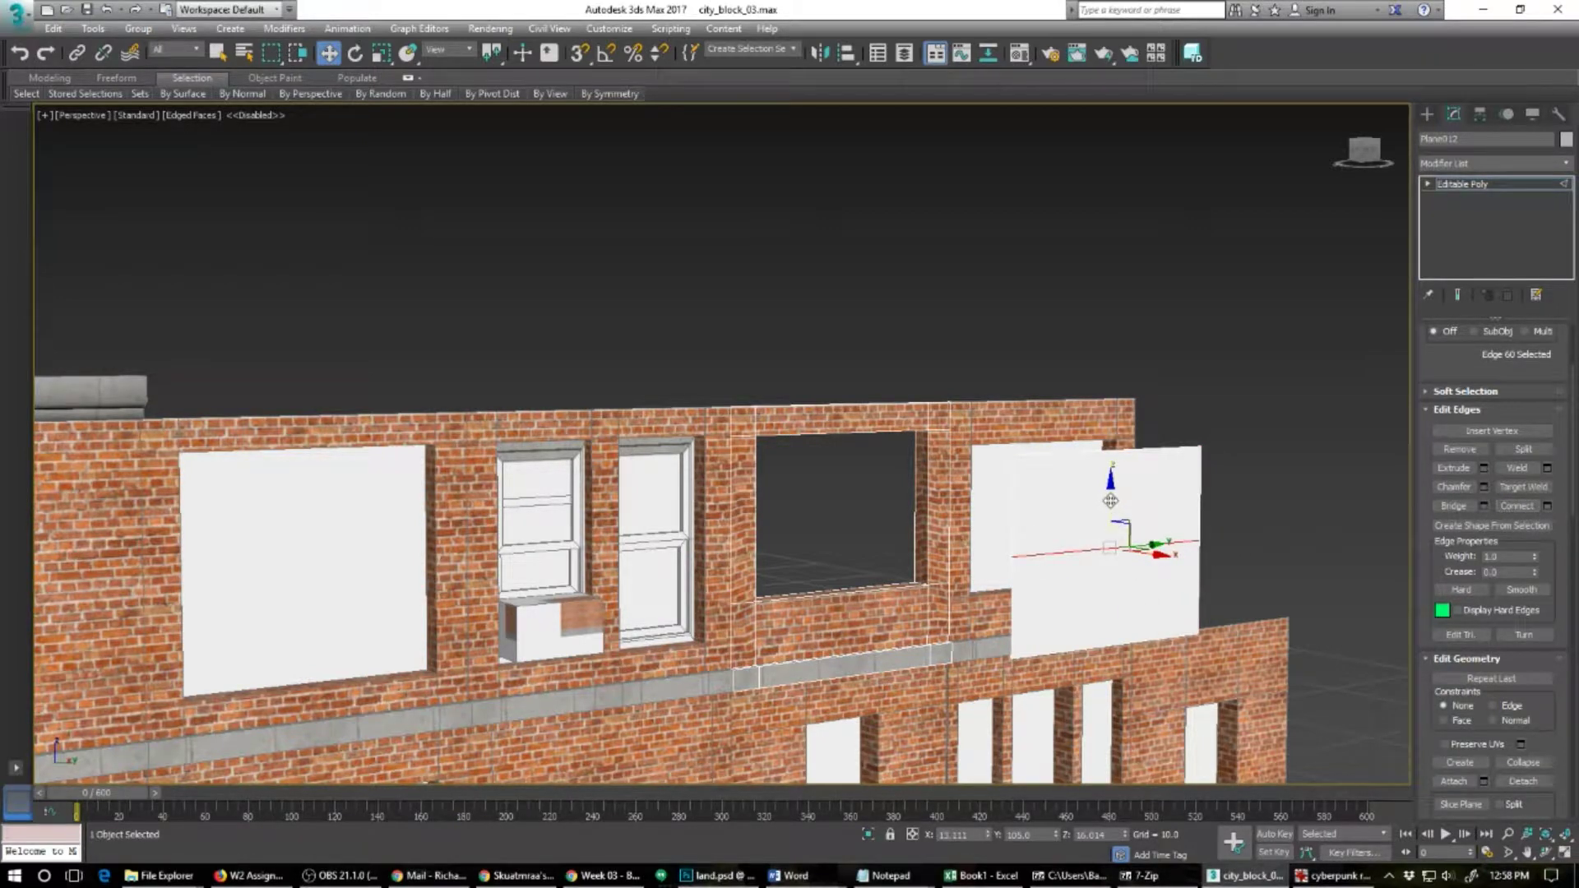
{"action": "left_click_drag", "start_coordinate": [1111, 500], "coordinate": [1109, 538]}
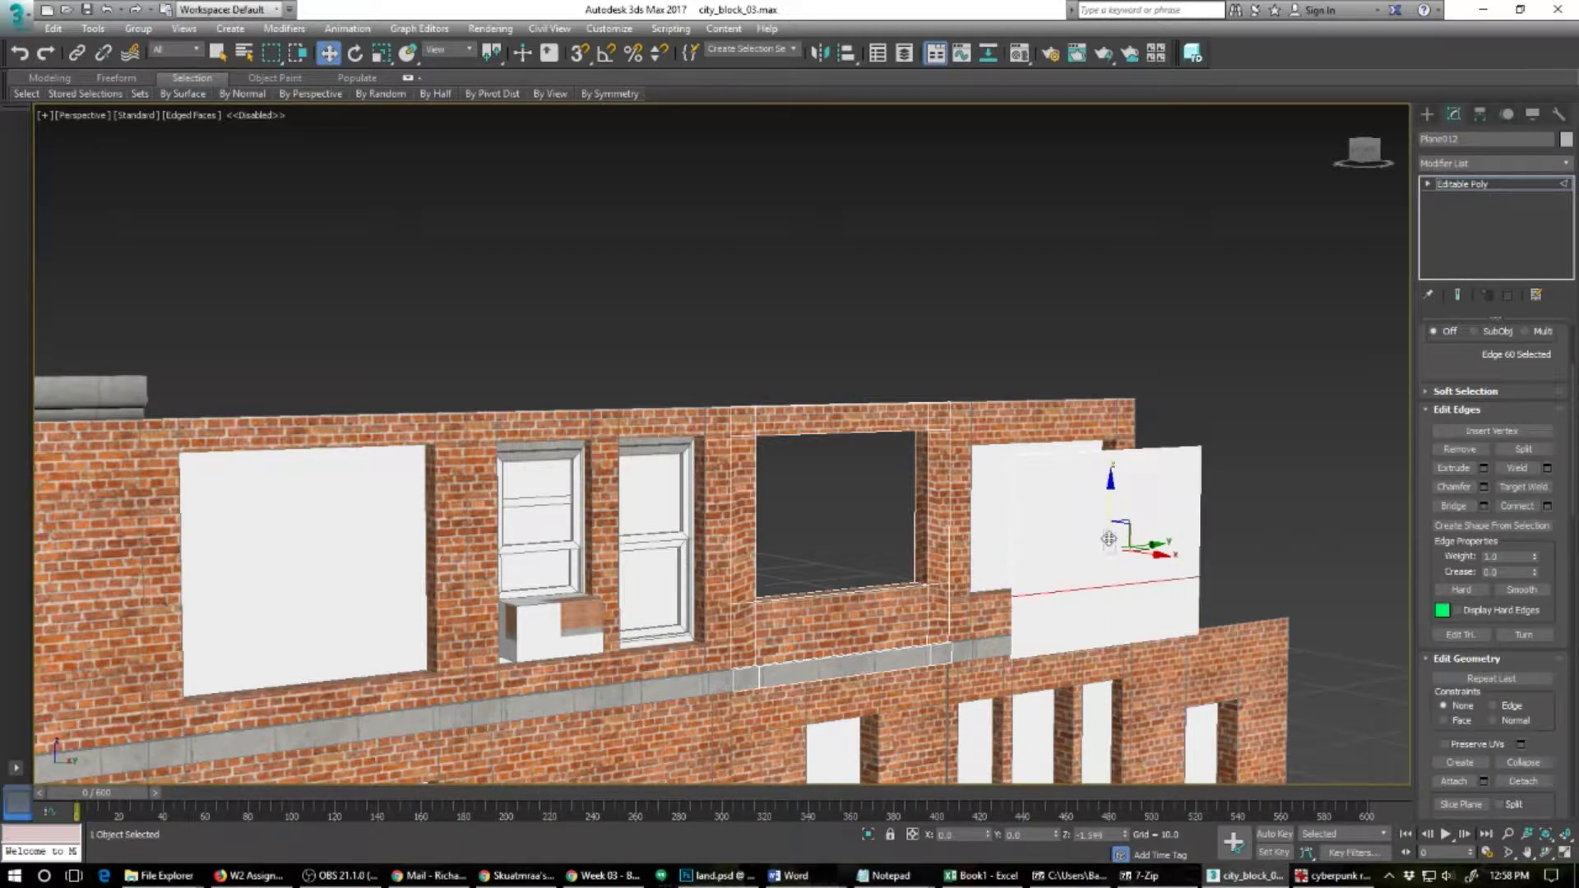
Step: Connect the pane's upper, middle and lower horizontal edges with a vertical division down its centre
{"action": "left_click", "coordinate": [1136, 447]}
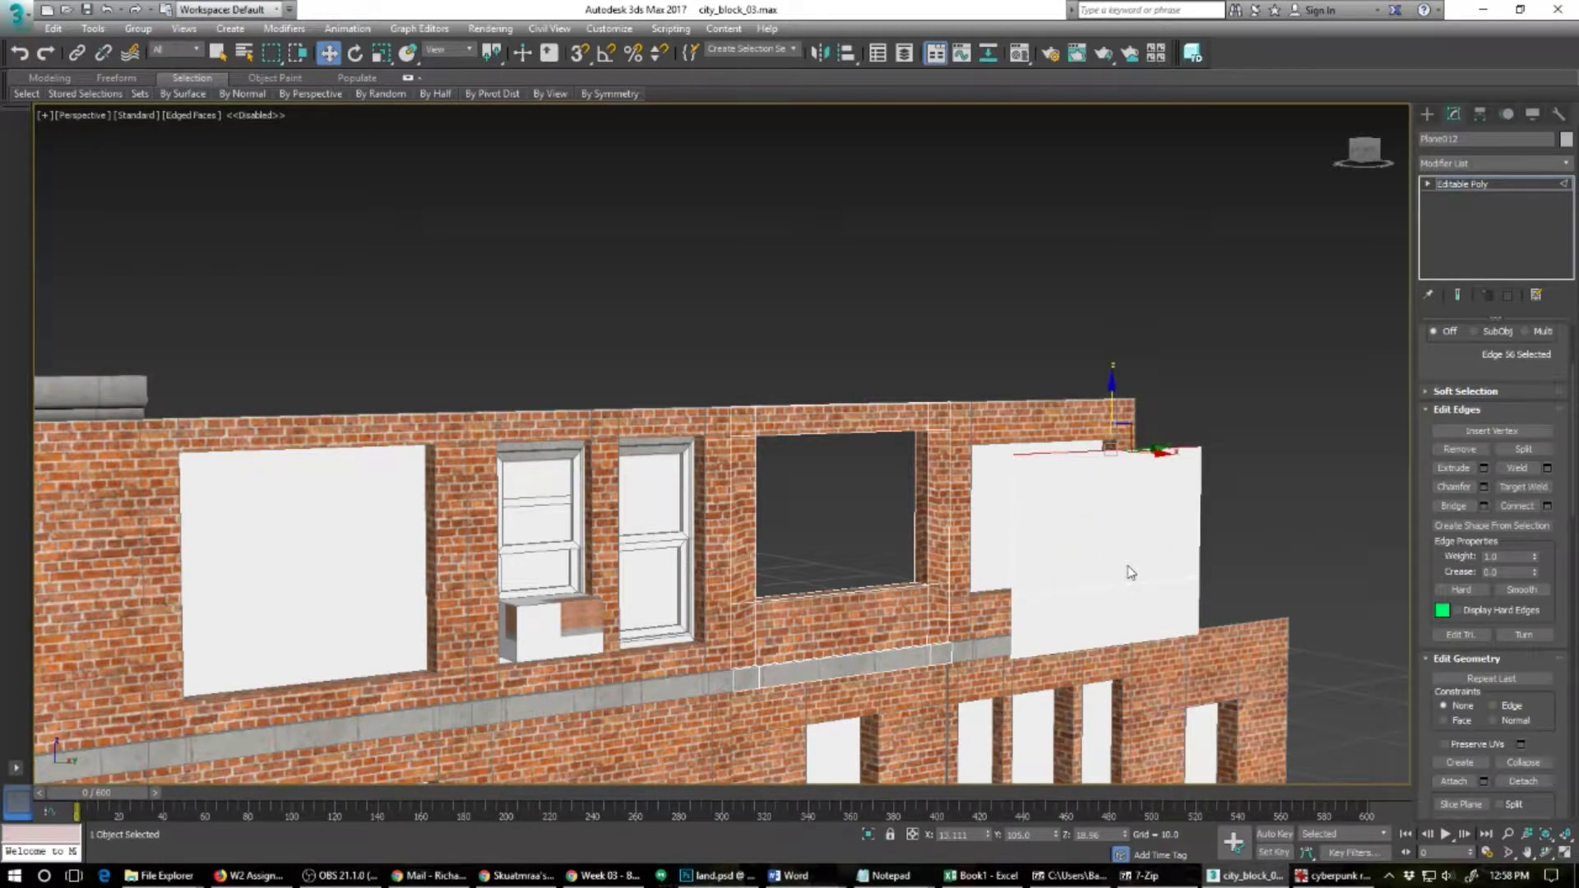
{"action": "key", "text": "alt+r"}
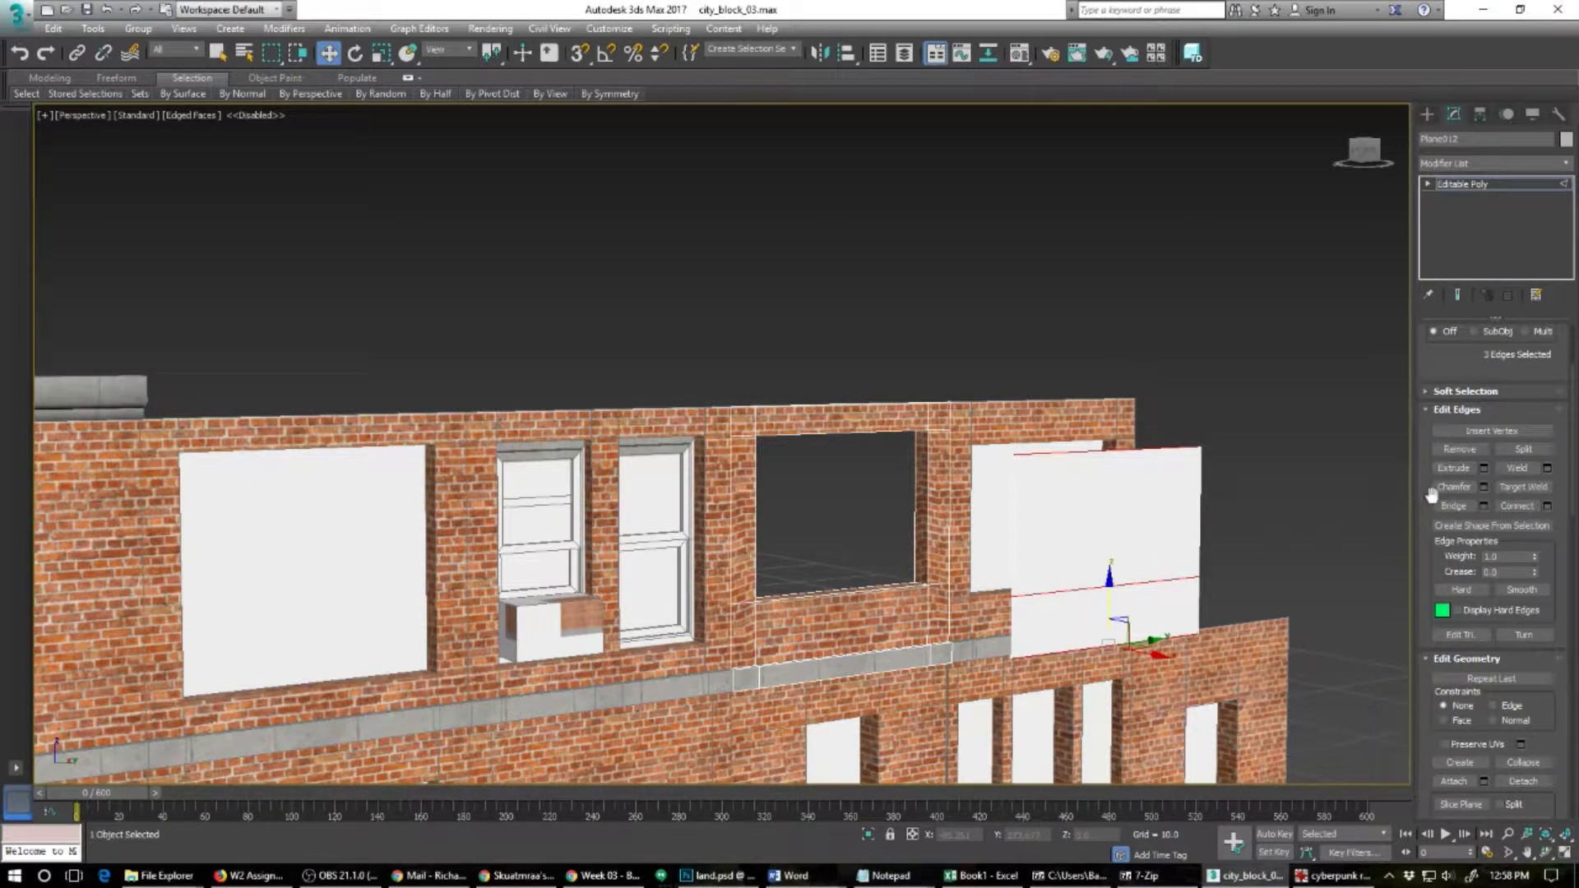
{"action": "left_click", "coordinate": [1519, 507]}
{"action": "middle_click_drag", "start_coordinate": [1121, 581], "coordinate": [1025, 626], "text": "alt"}
{"action": "scroll", "coordinate": [1025, 626], "scroll_direction": "up", "scroll_amount": 2}
{"action": "middle_click_drag", "start_coordinate": [1120, 628], "coordinate": [800, 539], "text": "alt"}
Step: Inset all four polygons of the divided pane individually, using the By Polygon option with an amount of 0.207
{"action": "left_click", "coordinate": [905, 554]}
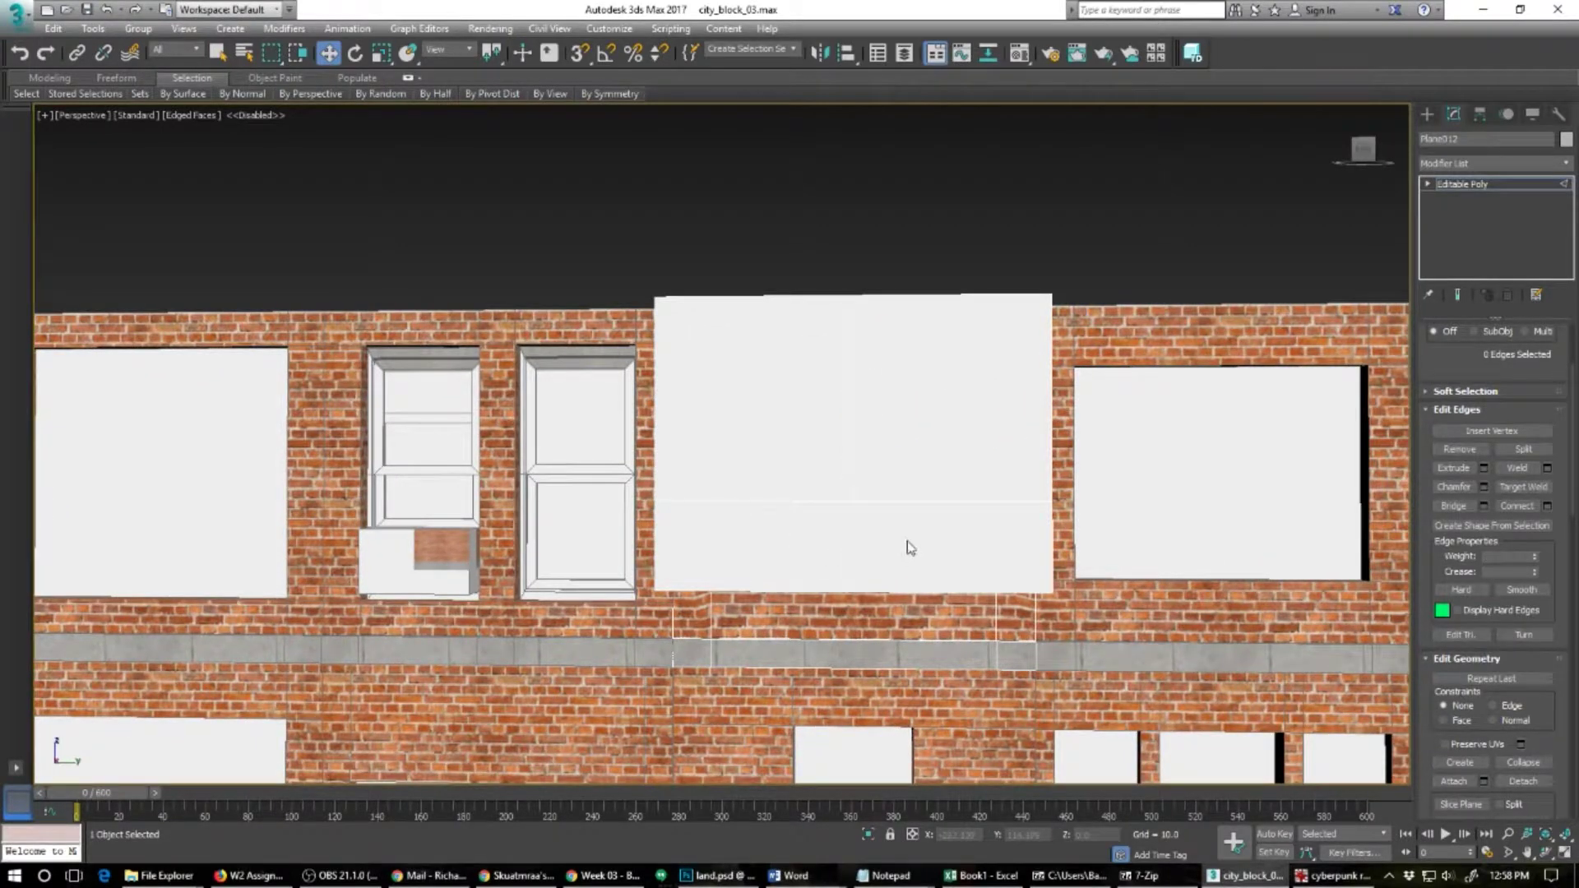
{"action": "right_click", "coordinate": [903, 536]}
{"action": "left_click", "coordinate": [873, 470]}
{"action": "left_click", "coordinate": [912, 525]}
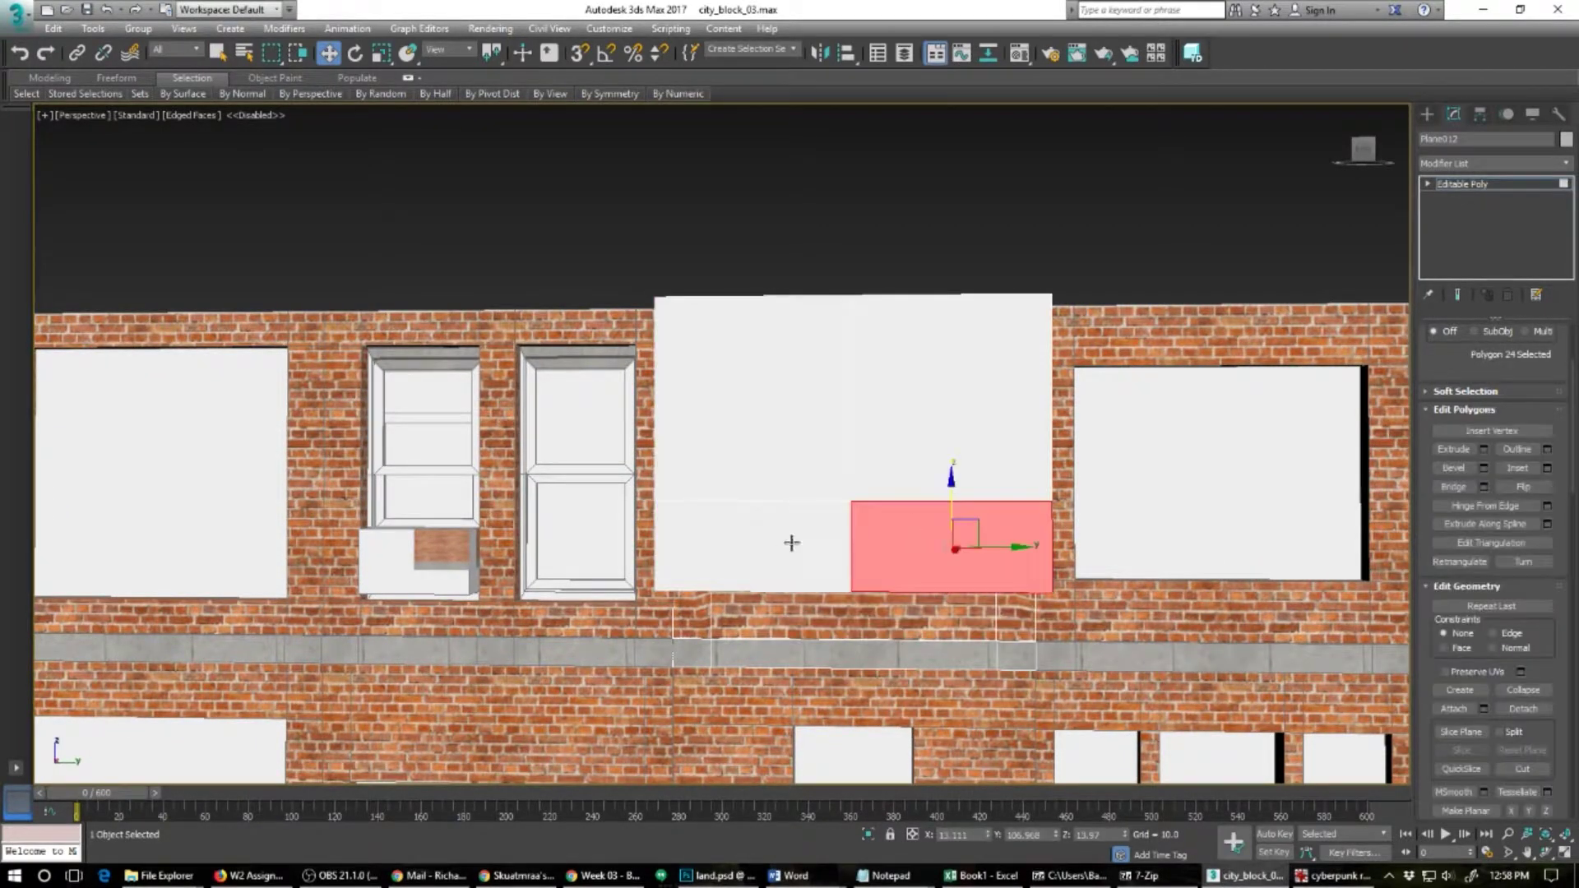
{"action": "left_click", "coordinate": [779, 543]}
{"action": "left_click", "coordinate": [798, 479], "text": "ctrl"}
{"action": "left_click", "coordinate": [913, 451], "text": "ctrl"}
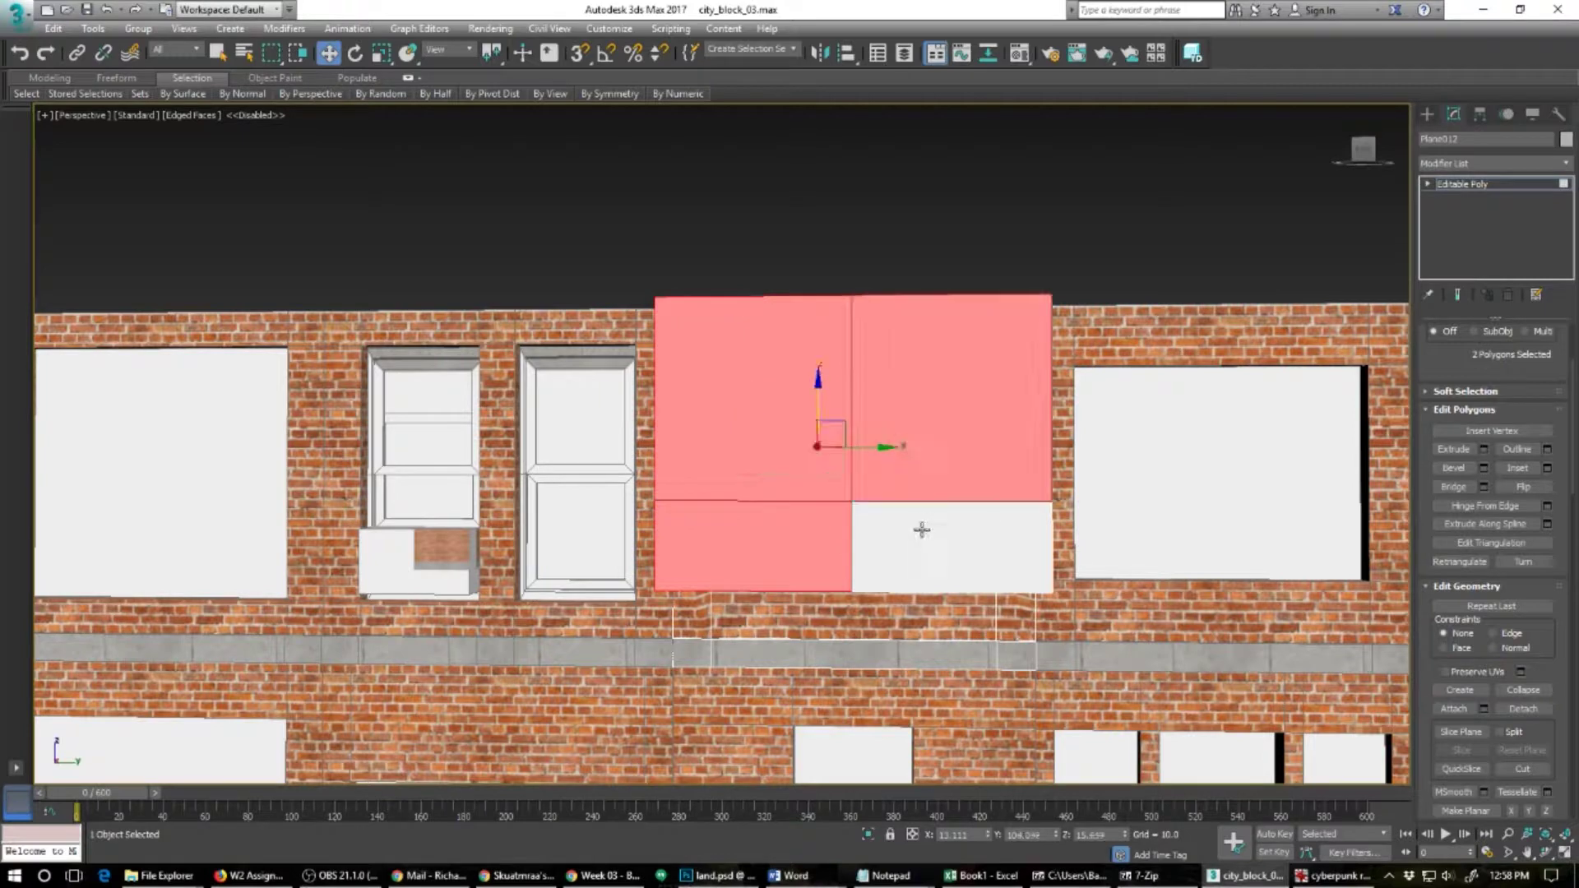
{"action": "left_click", "coordinate": [922, 530], "text": "ctrl"}
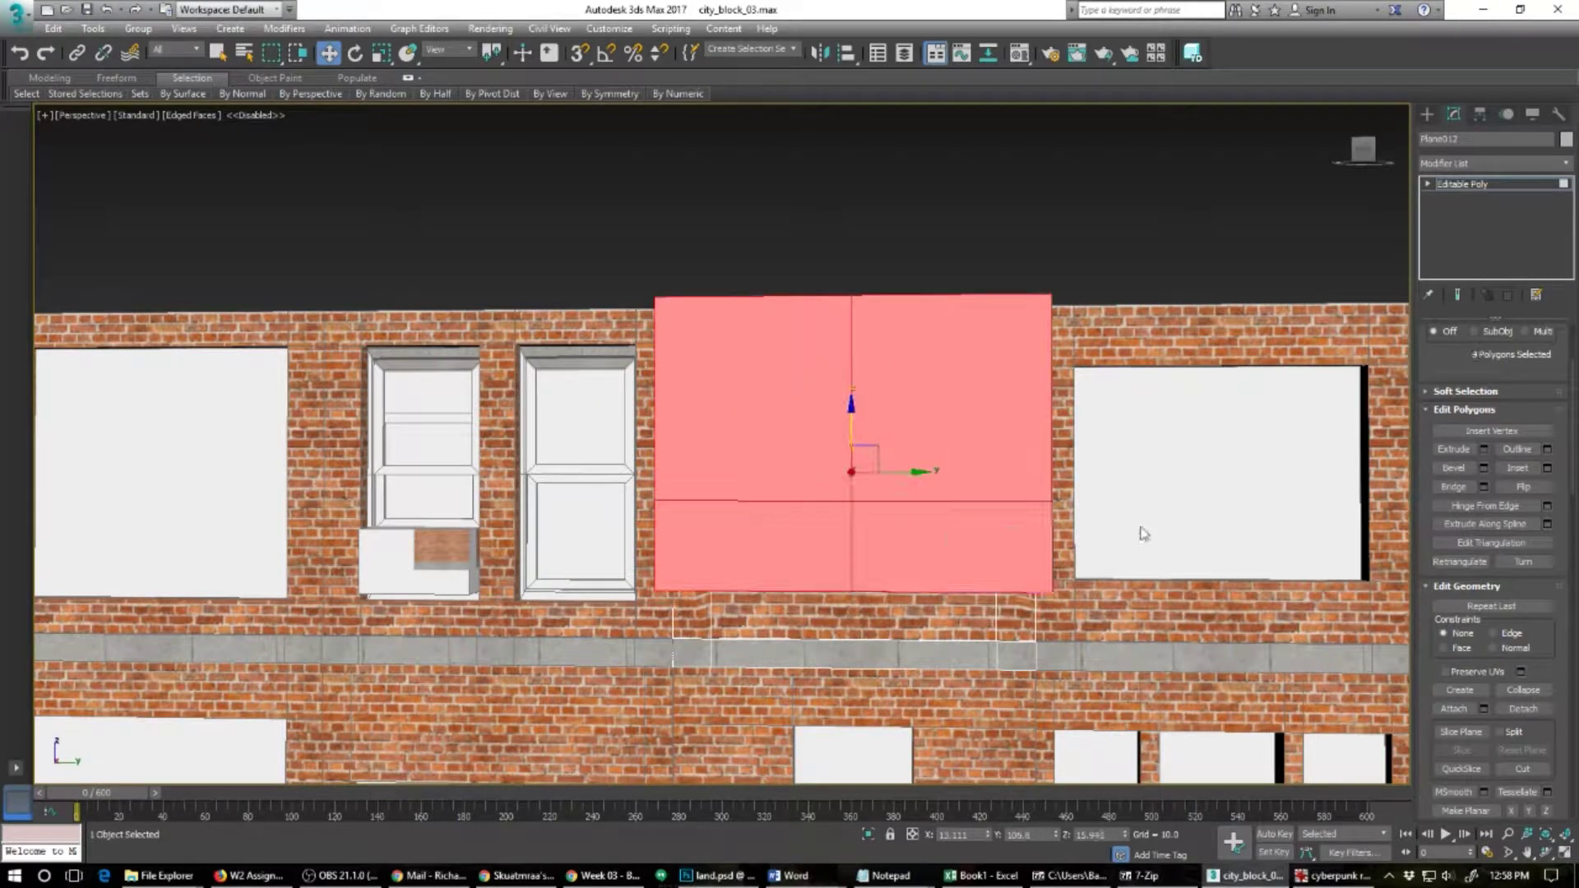
{"action": "left_click", "coordinate": [1547, 468]}
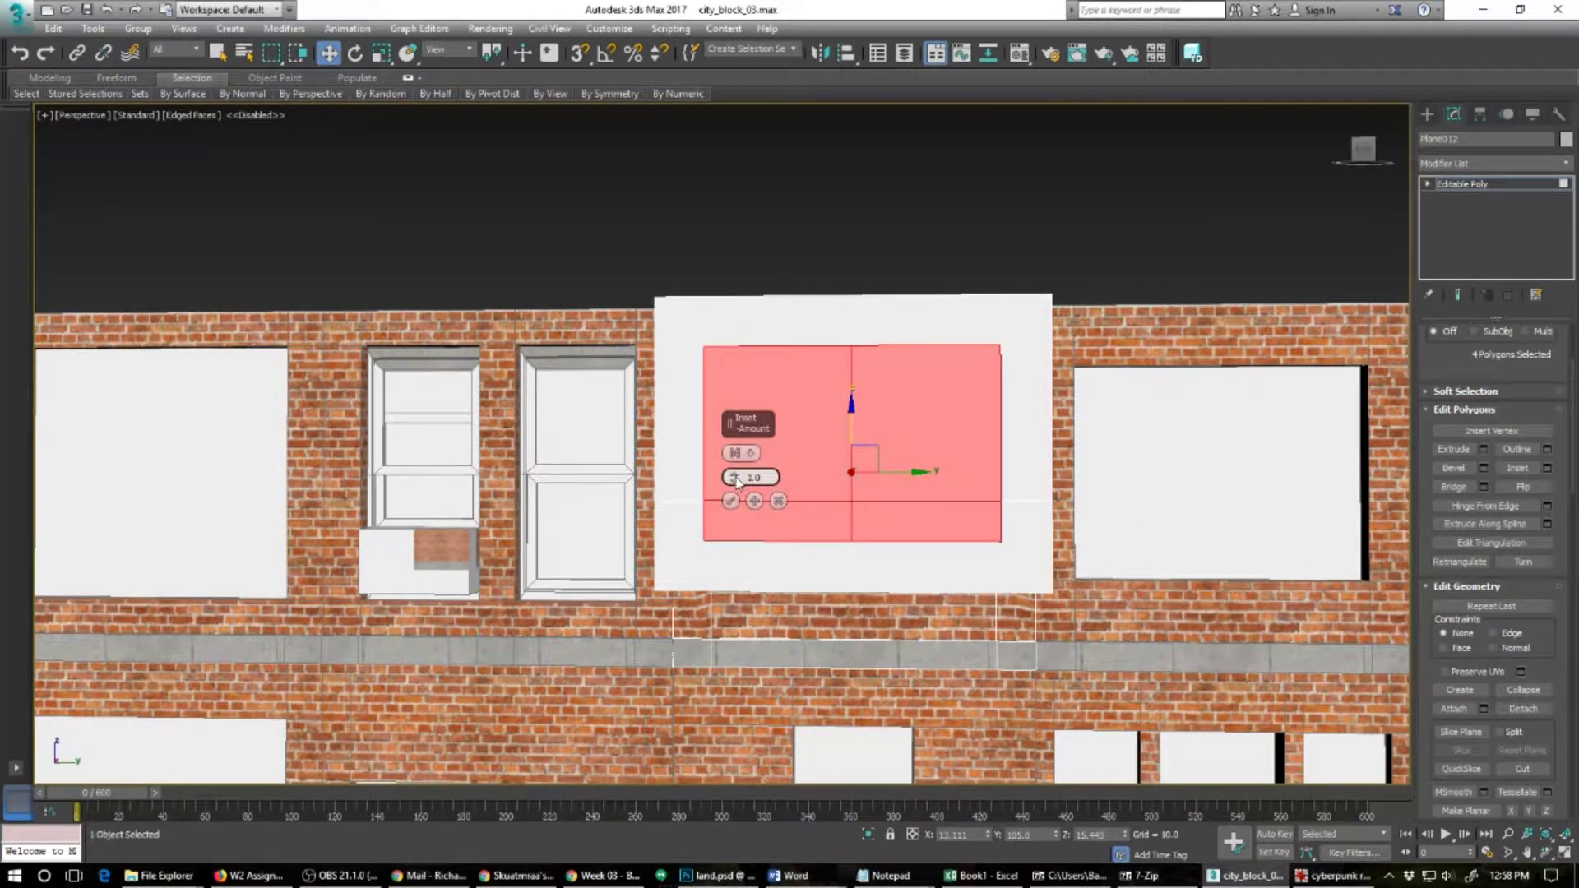
{"action": "left_click", "coordinate": [753, 453]}
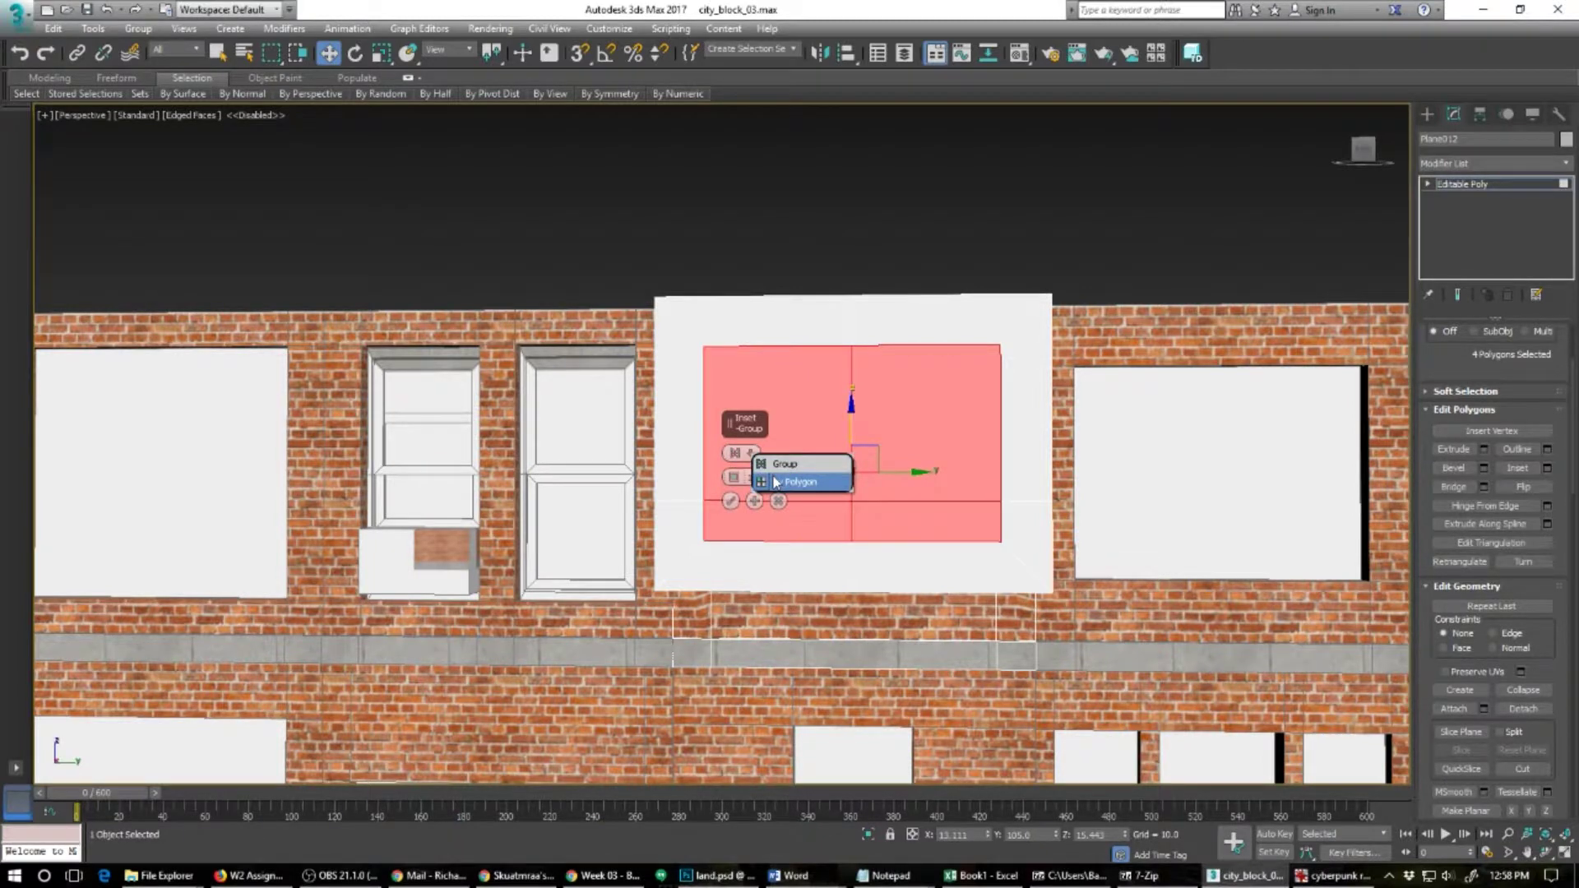
{"action": "left_click", "coordinate": [769, 481]}
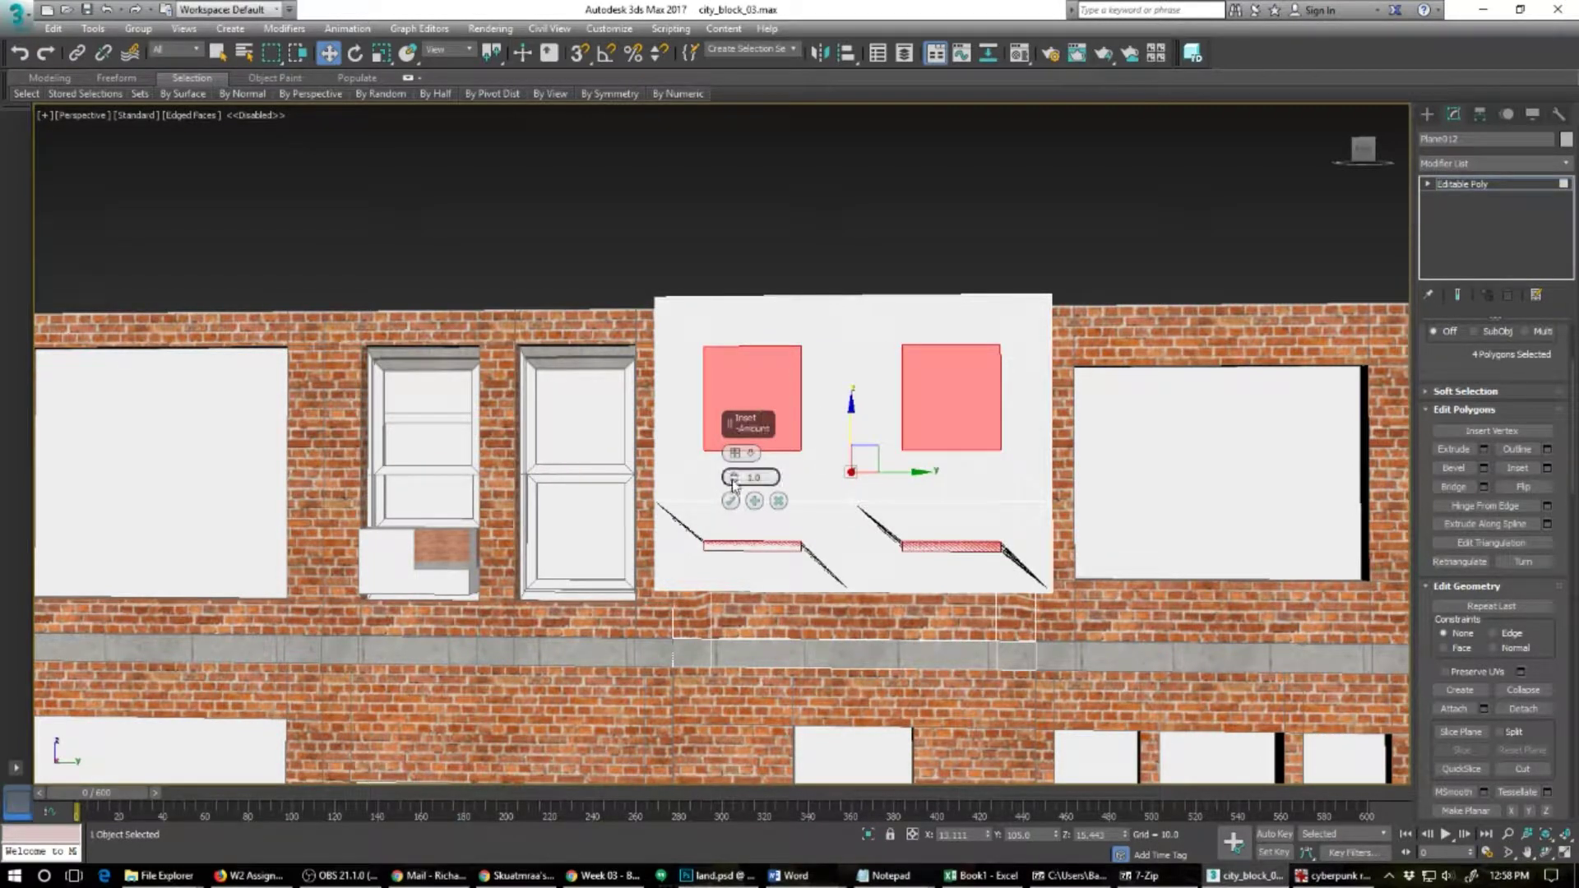
{"action": "left_click_drag", "start_coordinate": [733, 478], "coordinate": [732, 485]}
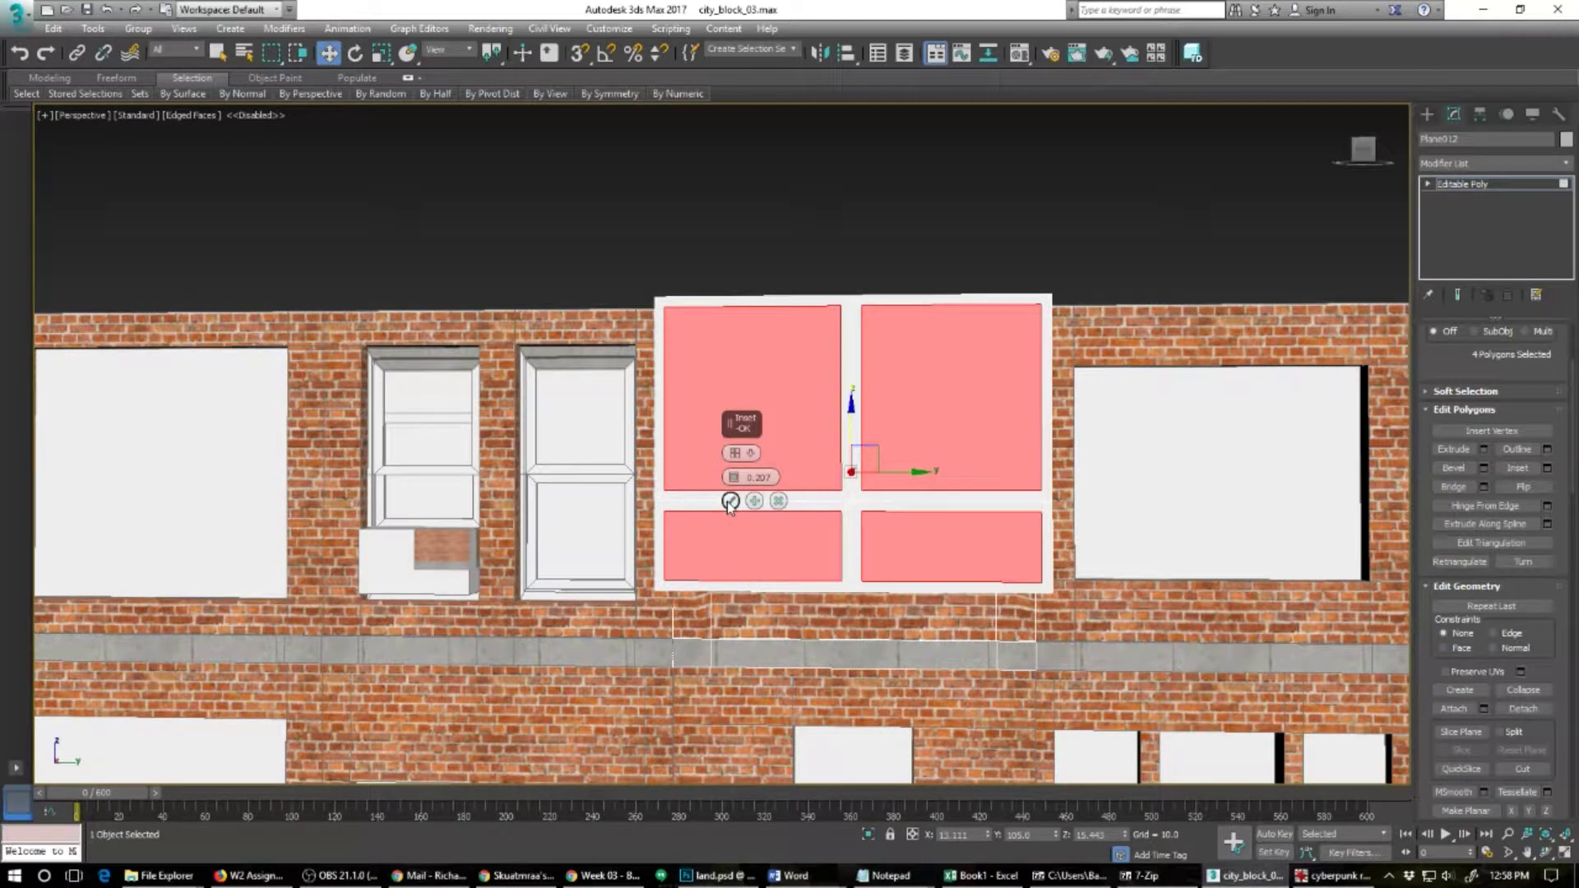
{"action": "left_click", "coordinate": [729, 501]}
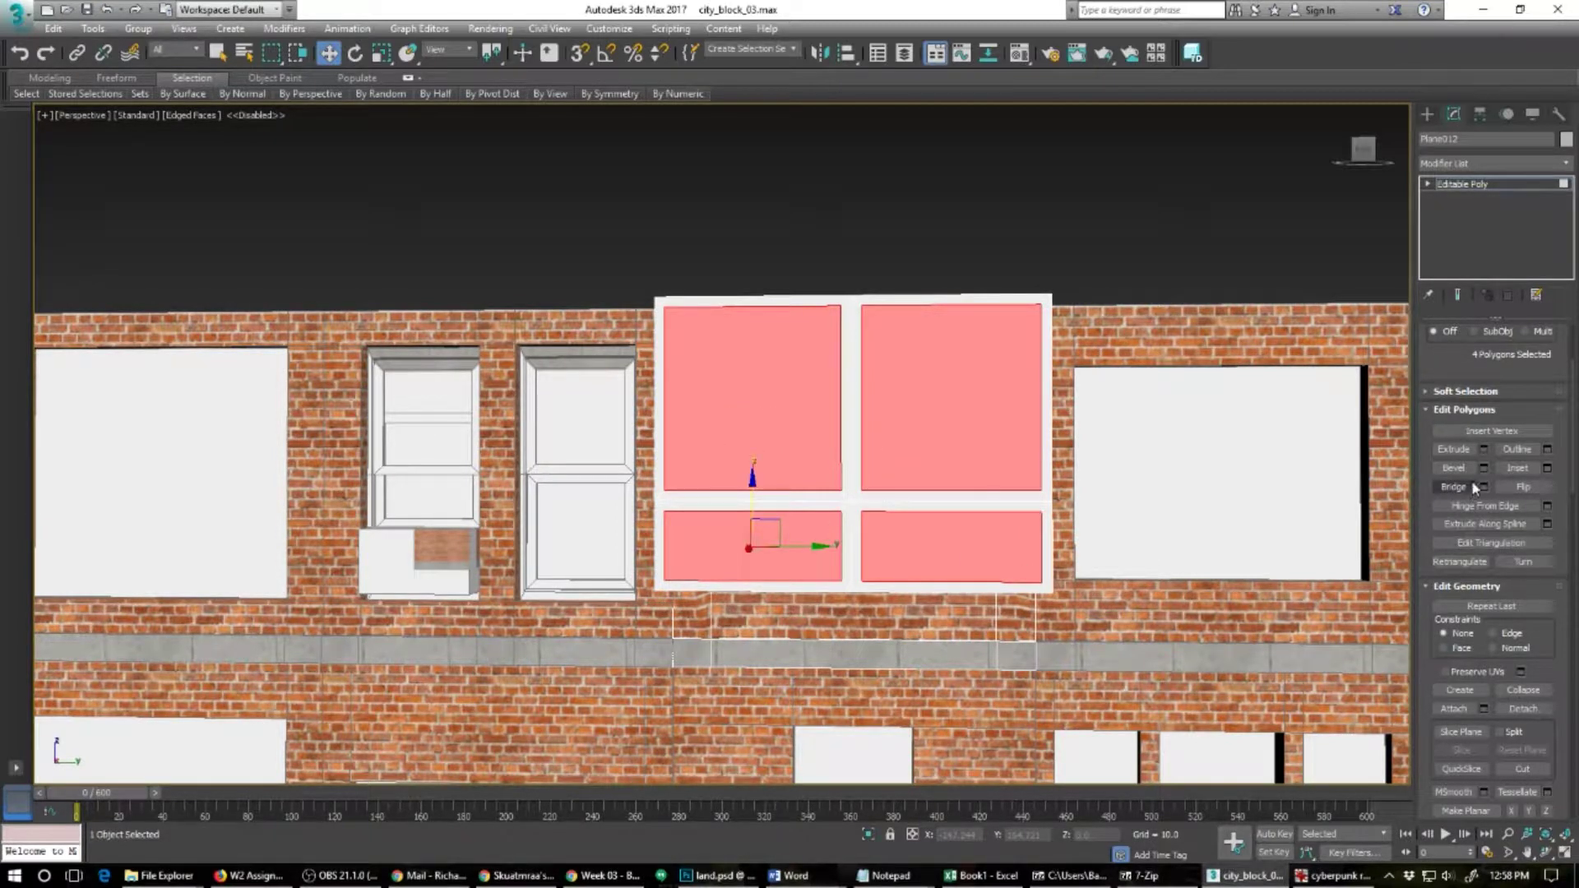
Step: Extrude the four inset polygons inward behind the frame and move them forward to make the recess shallower
{"action": "left_click", "coordinate": [1463, 453]}
{"action": "left_click_drag", "start_coordinate": [965, 463], "coordinate": [965, 469]}
{"action": "middle_click_drag", "start_coordinate": [848, 556], "coordinate": [914, 607], "text": "alt"}
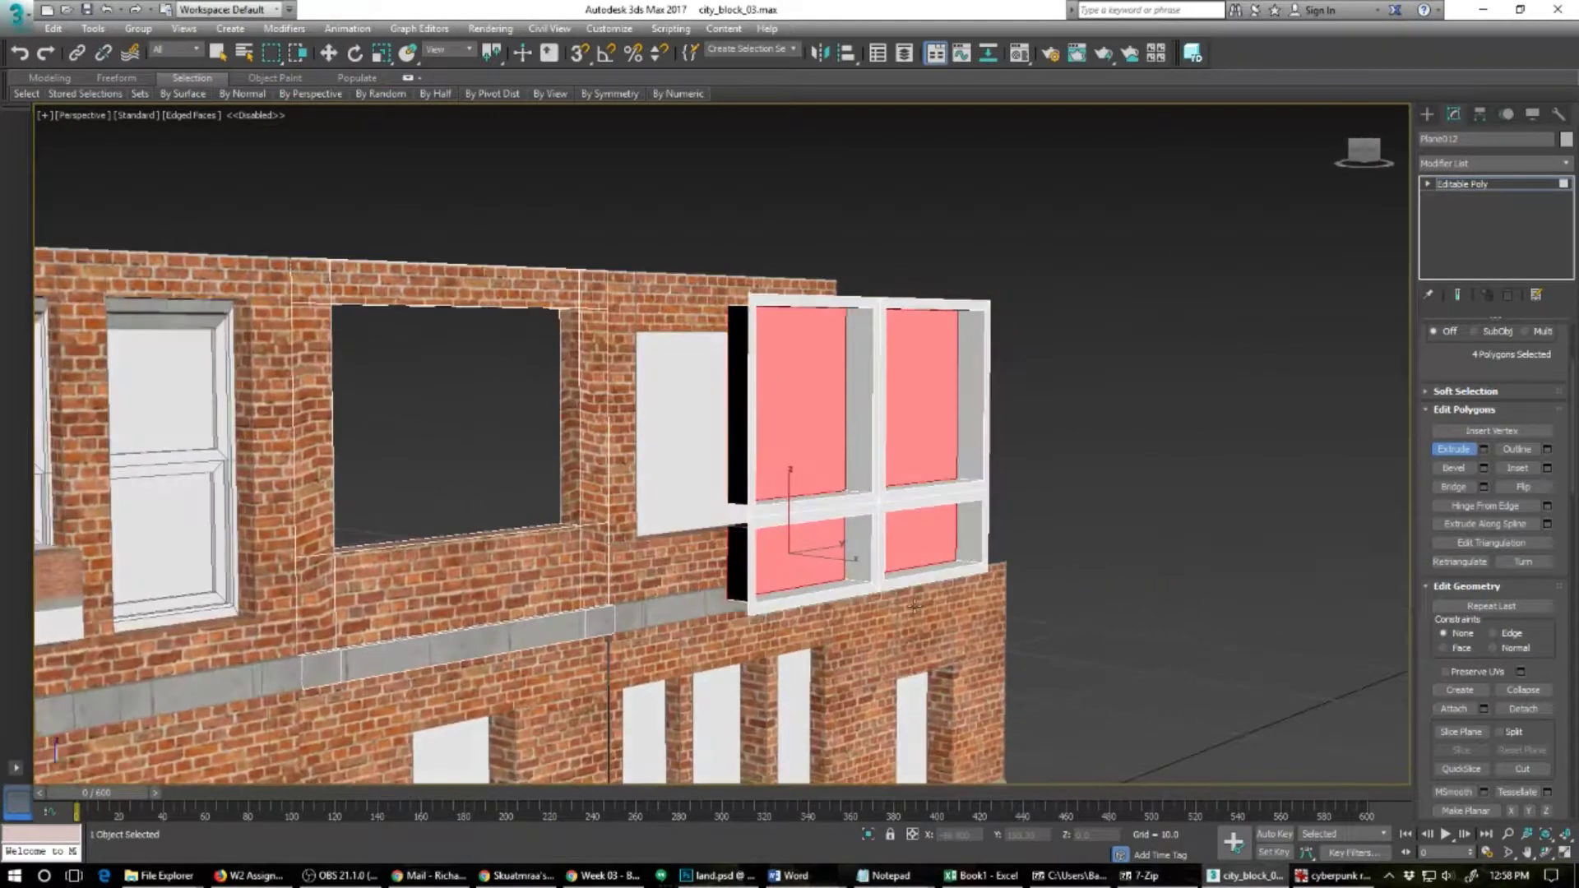
{"action": "key", "text": "w"}
{"action": "left_click_drag", "start_coordinate": [836, 560], "coordinate": [854, 562]}
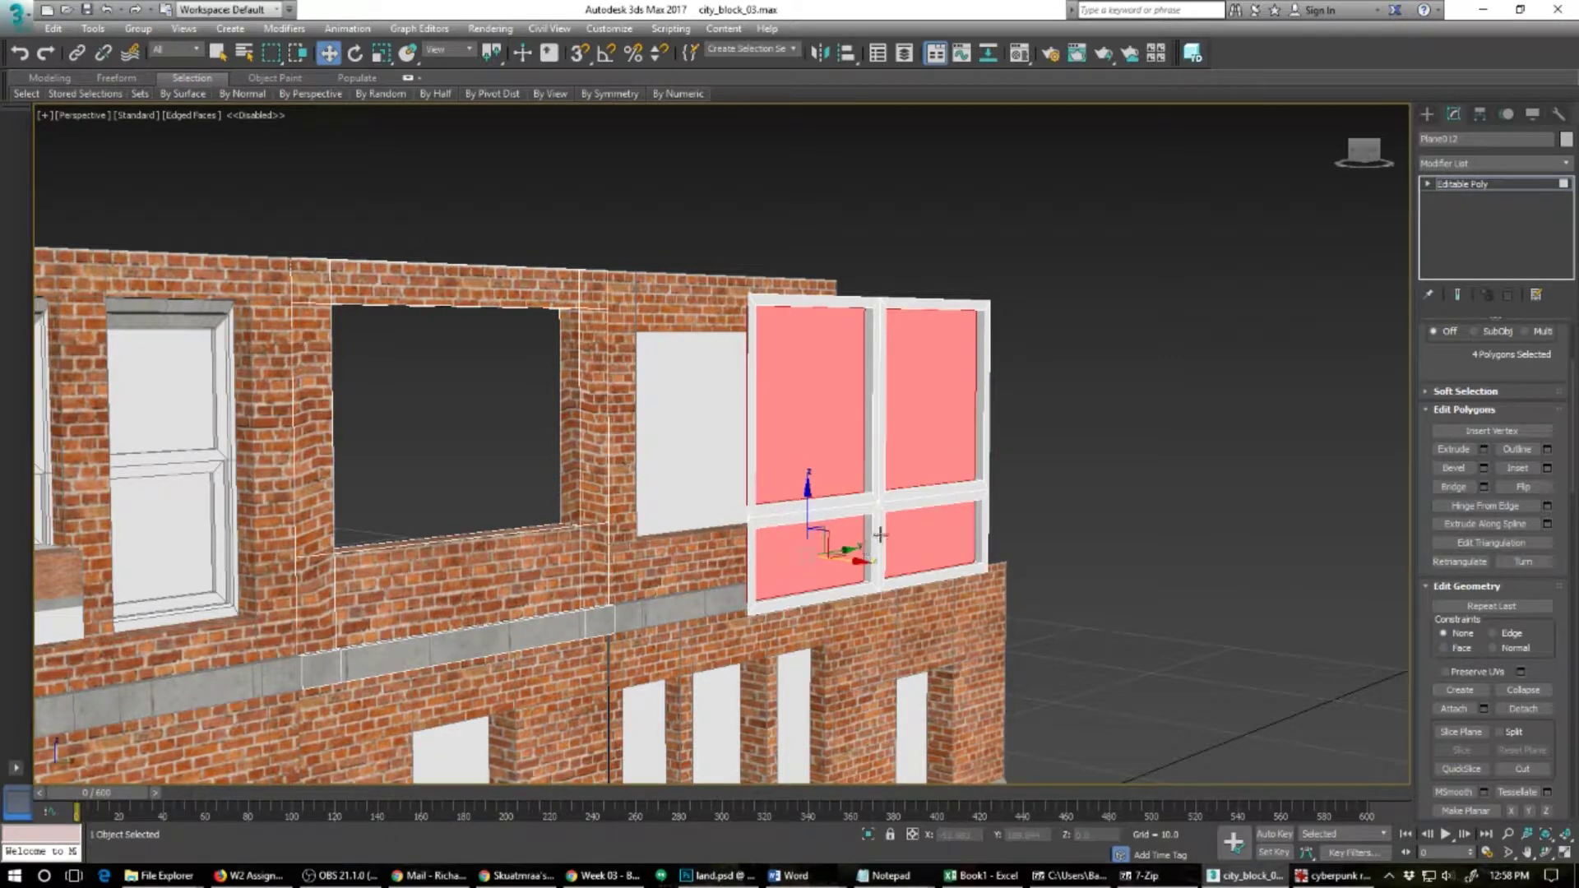
Step: Select the complete four-pane window as an element and move it back along X into the wall opening
{"action": "left_click", "coordinate": [1428, 184]}
{"action": "left_click", "coordinate": [1462, 254]}
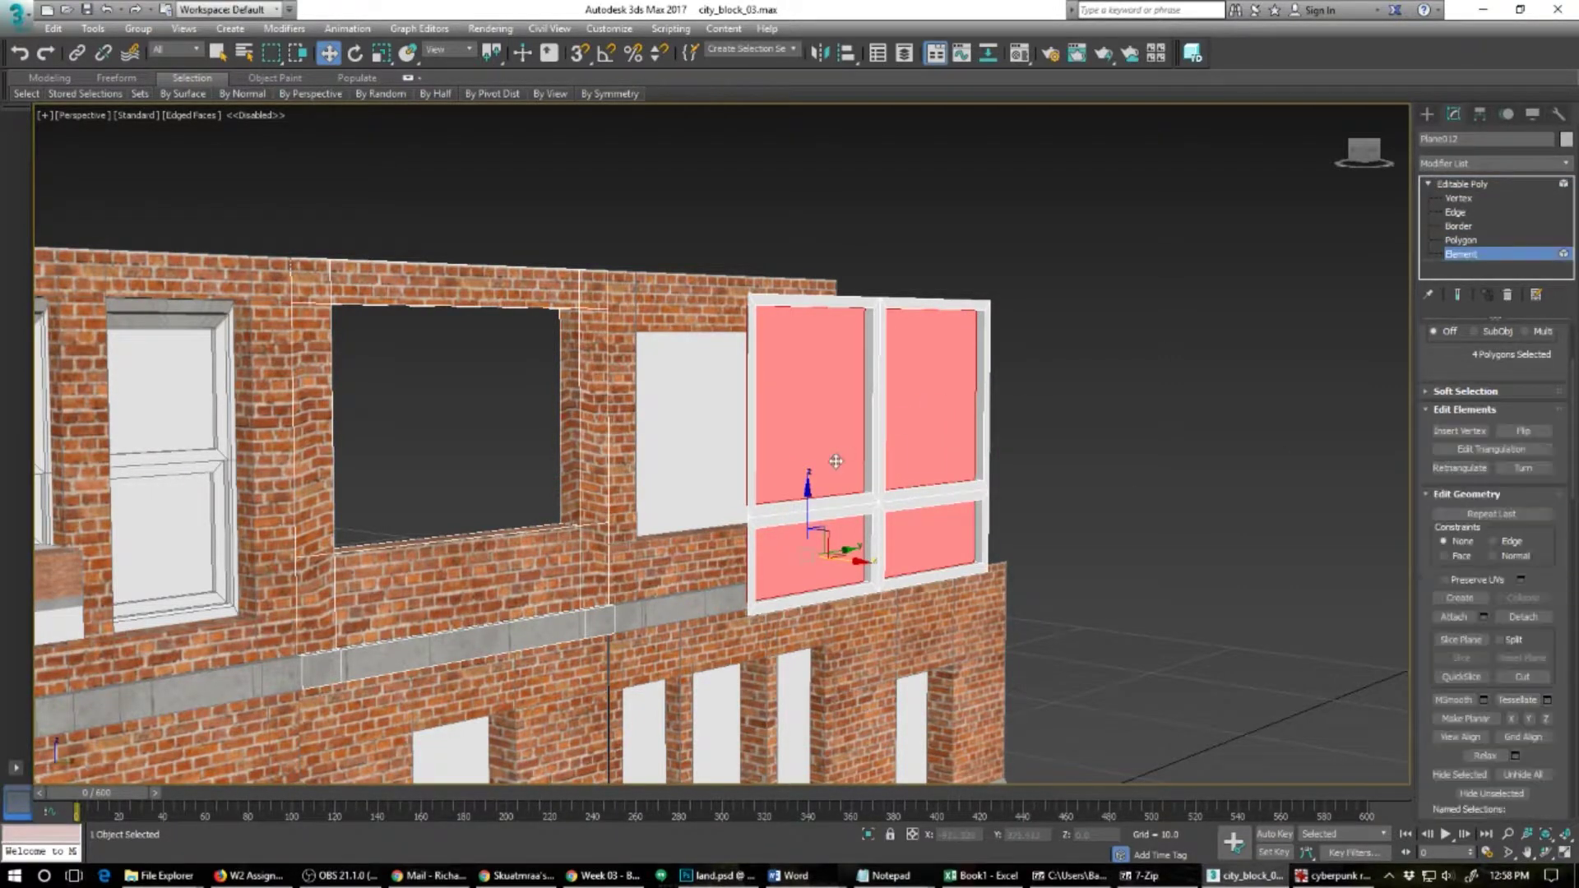
{"action": "left_click", "coordinate": [894, 479]}
{"action": "left_click_drag", "start_coordinate": [923, 478], "coordinate": [495, 447]}
{"action": "middle_click_drag", "start_coordinate": [777, 712], "coordinate": [708, 701], "text": "alt"}
{"action": "middle_click_drag", "start_coordinate": [708, 701], "coordinate": [1045, 640]}
{"action": "scroll", "coordinate": [1044, 639], "scroll_direction": "down", "scroll_amount": 3}
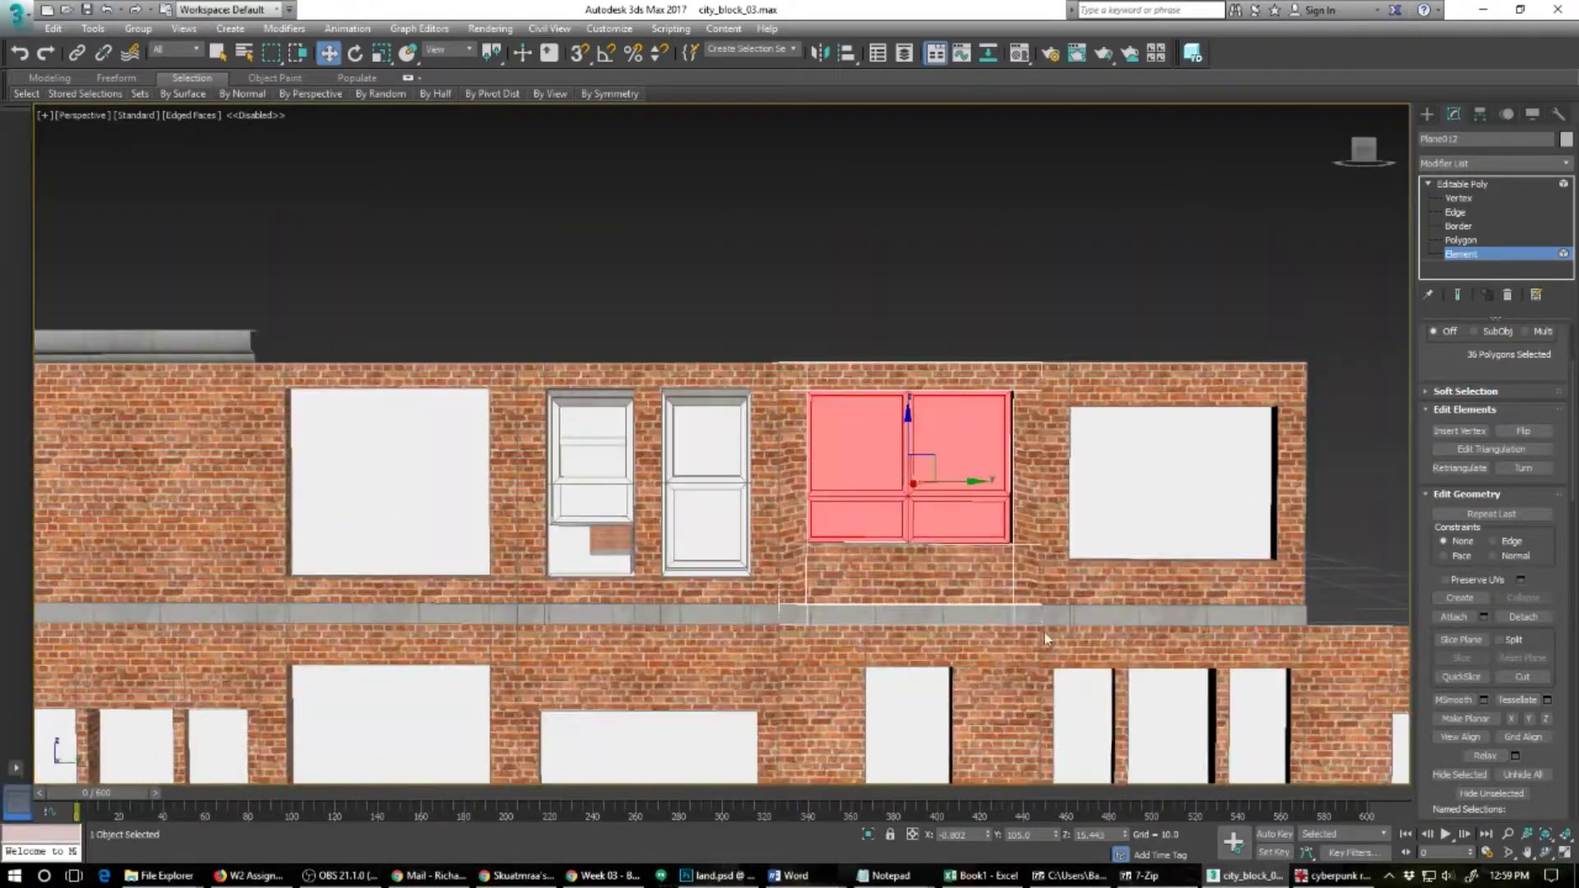
{"action": "mouse_move", "coordinate": [968, 533]}
{"action": "middle_mouse_down", "text": "alt"}
{"action": "mouse_move", "coordinate": [1029, 563]}
{"action": "mouse_move", "coordinate": [1067, 559]}
{"action": "mouse_move", "coordinate": [957, 535]}
{"action": "mouse_move", "coordinate": [975, 535]}
{"action": "middle_mouse_up", "text": "alt"}
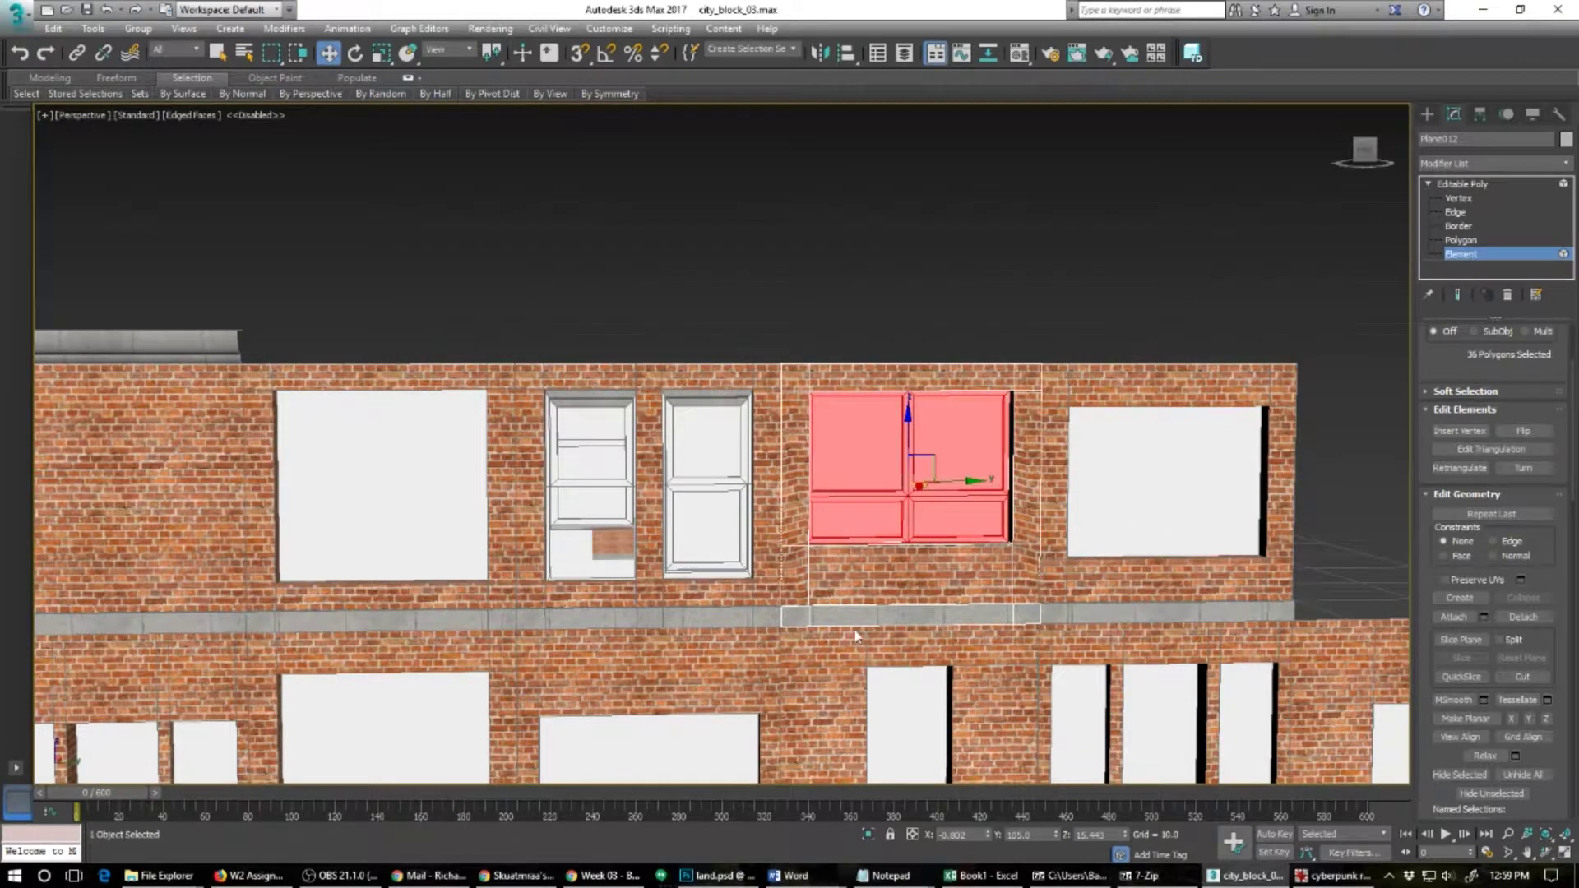
{"action": "mouse_move", "coordinate": [866, 638]}
{"action": "middle_mouse_down", "text": "alt"}
{"action": "mouse_move", "coordinate": [875, 648]}
{"action": "mouse_move", "coordinate": [836, 657]}
{"action": "mouse_move", "coordinate": [730, 650]}
{"action": "mouse_move", "coordinate": [862, 633]}
{"action": "middle_mouse_up", "text": "alt"}
{"action": "scroll", "coordinate": [884, 581], "scroll_direction": "down", "scroll_amount": 4}
{"action": "scroll", "coordinate": [862, 632], "scroll_direction": "up", "scroll_amount": 2}
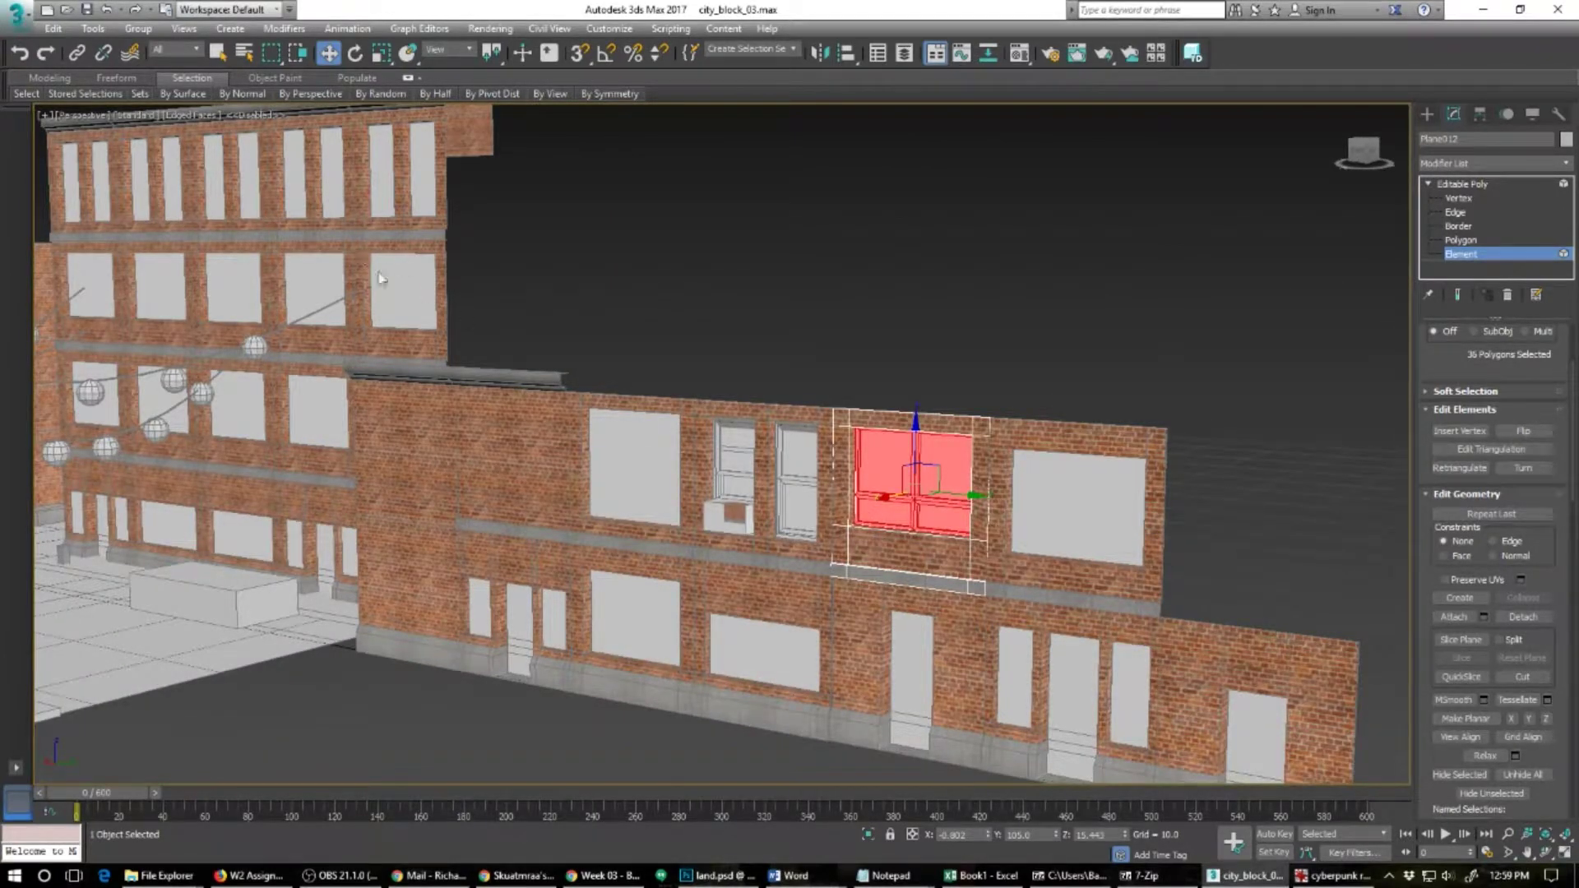
Step: Leave element editing on the four-pane window and select the end wall section on the tall building's third floor
{"action": "left_click", "coordinate": [417, 291]}
{"action": "left_click", "coordinate": [1472, 256]}
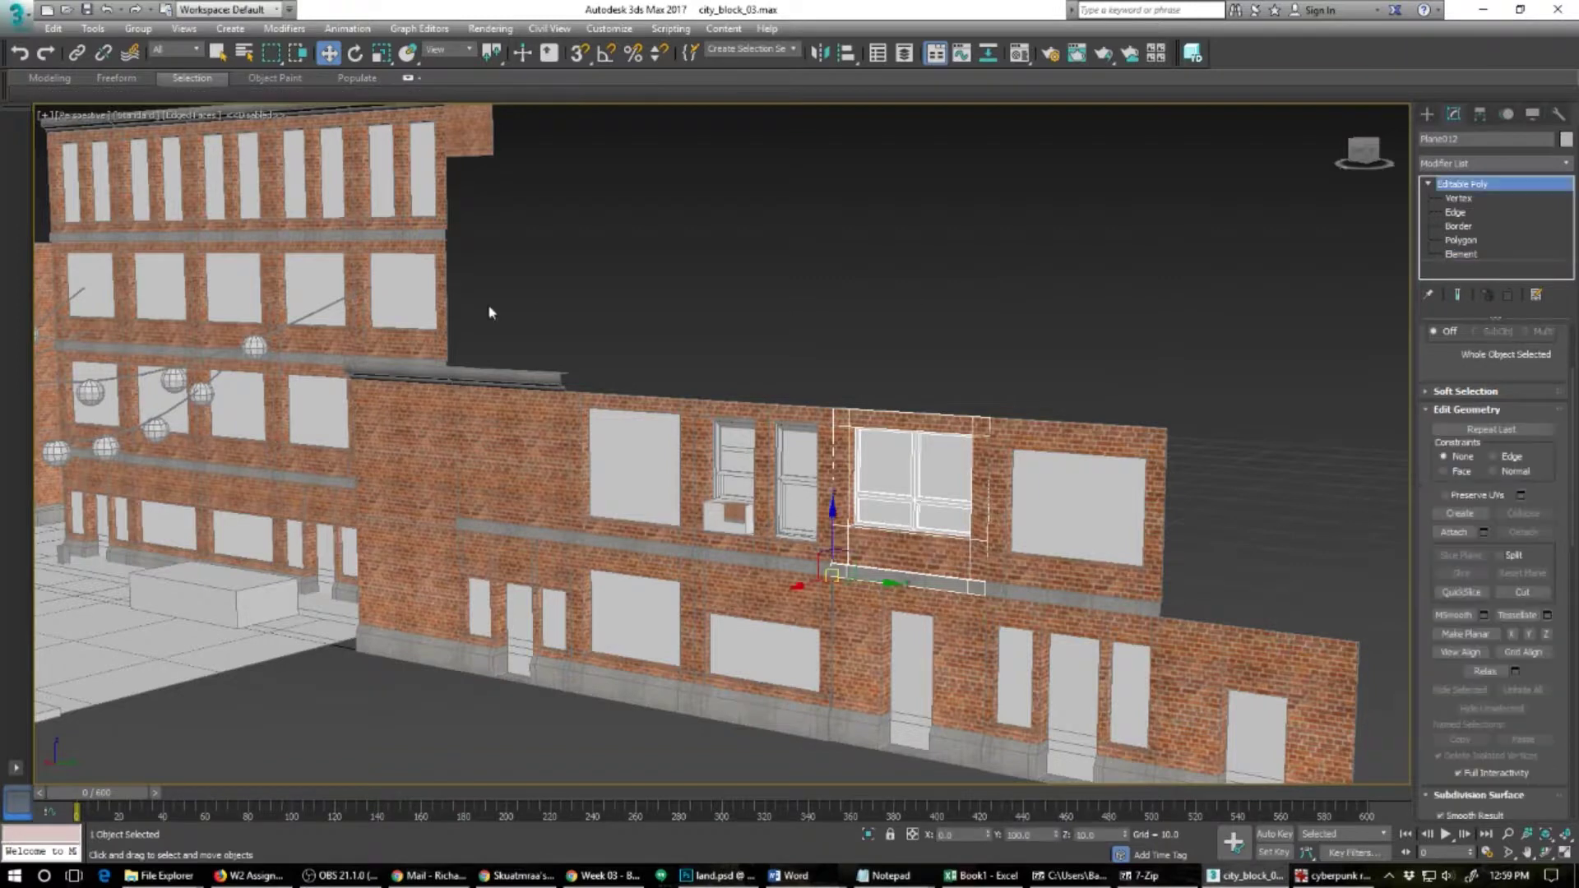
{"action": "left_click", "coordinate": [413, 280]}
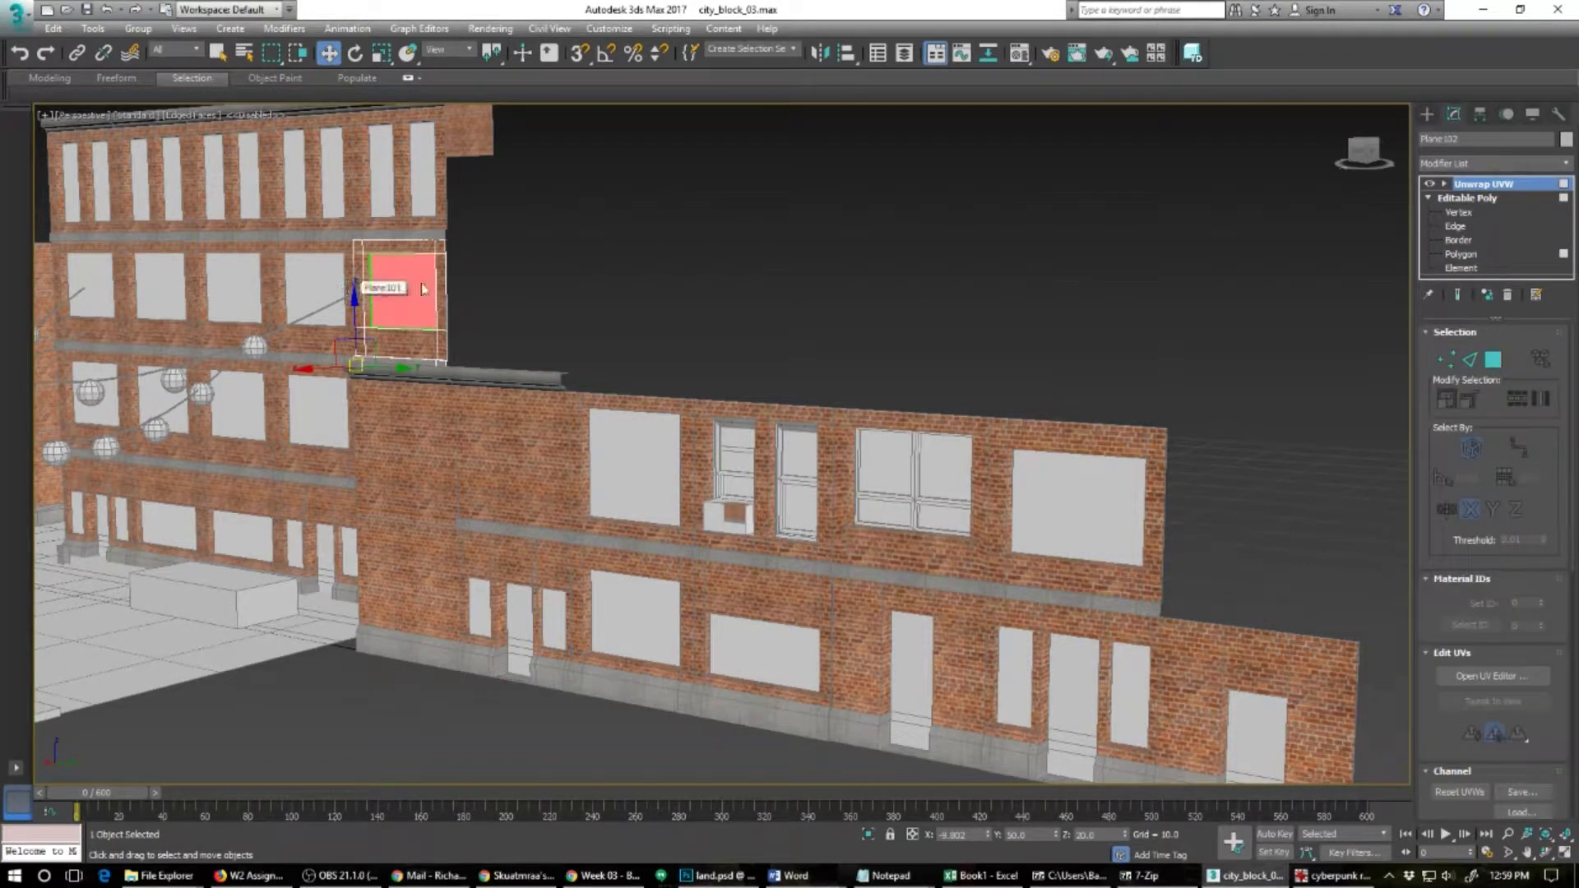
{"action": "left_click", "coordinate": [330, 264]}
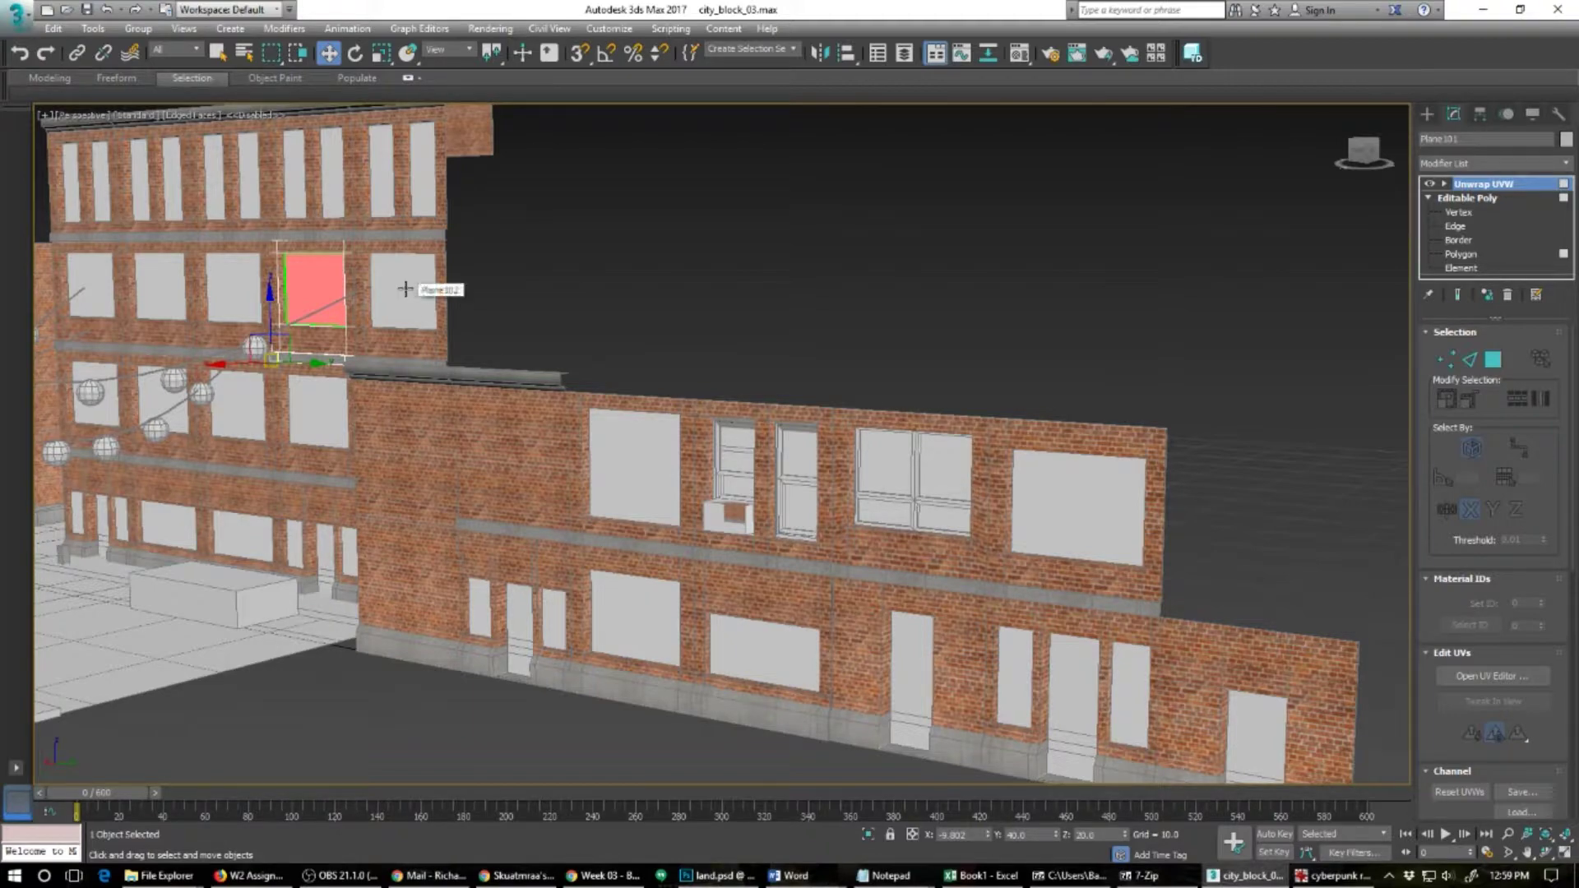
{"action": "middle_click_drag", "start_coordinate": [617, 527], "coordinate": [926, 509], "text": "alt"}
{"action": "scroll", "coordinate": [930, 502], "scroll_direction": "down", "scroll_amount": 4}
{"action": "middle_click_drag", "start_coordinate": [698, 461], "coordinate": [652, 451], "text": "alt"}
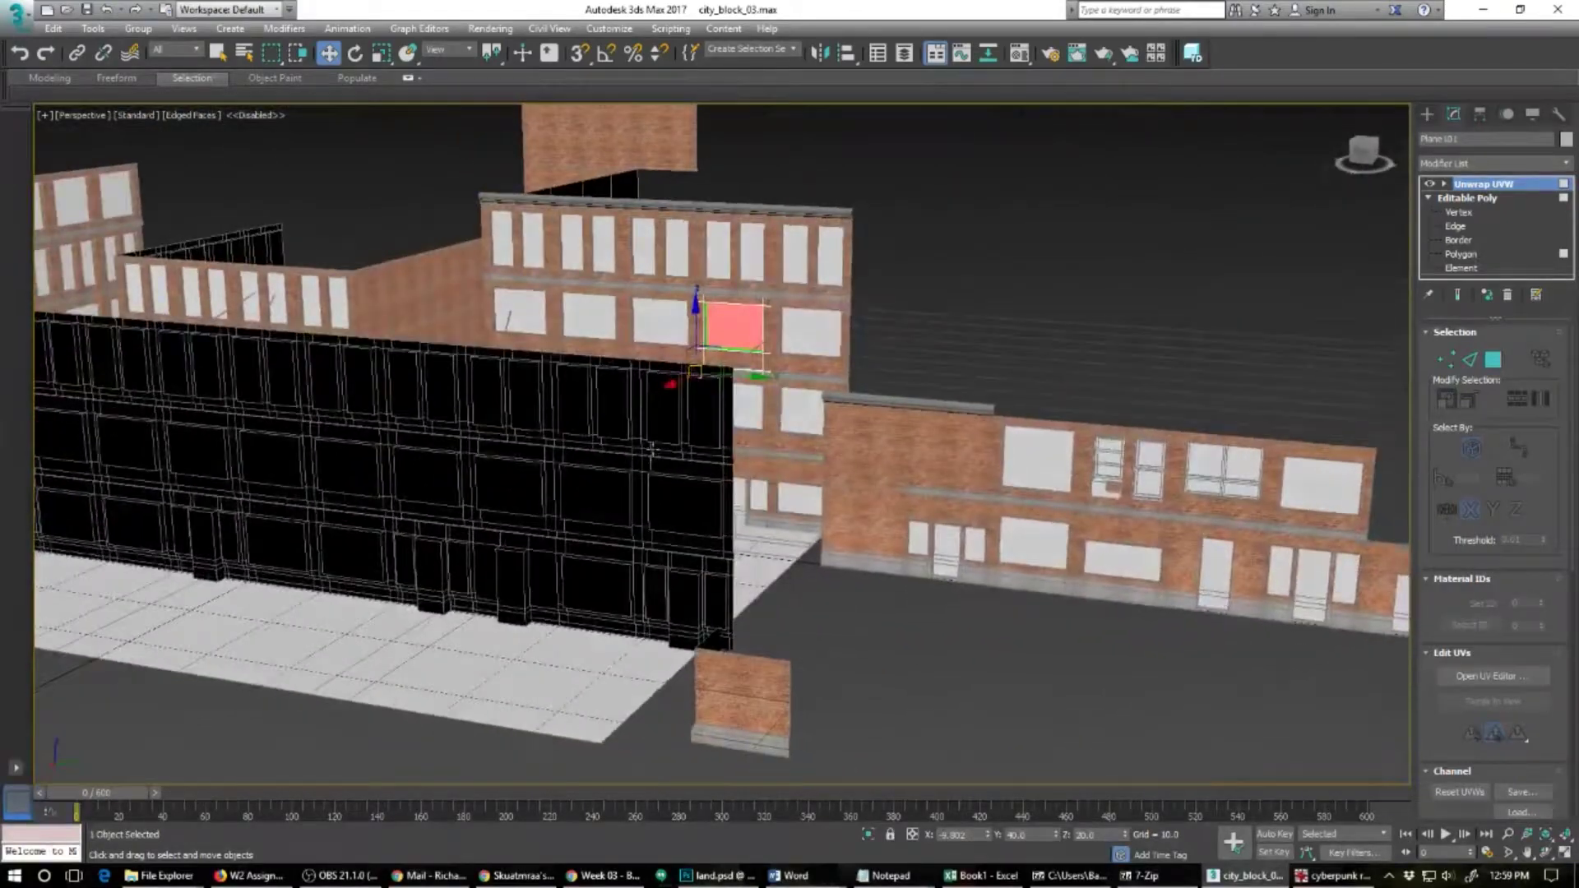
{"action": "scroll", "coordinate": [707, 382], "scroll_direction": "up", "scroll_amount": 4}
{"action": "mouse_move", "coordinate": [851, 277]}
{"action": "middle_mouse_down", "text": "alt"}
{"action": "mouse_move", "coordinate": [877, 286]}
{"action": "mouse_move", "coordinate": [862, 299]}
{"action": "middle_mouse_up", "text": "alt"}
{"action": "middle_click_drag", "start_coordinate": [862, 300], "coordinate": [816, 405]}
{"action": "scroll", "coordinate": [815, 406], "scroll_direction": "up", "scroll_amount": 4}
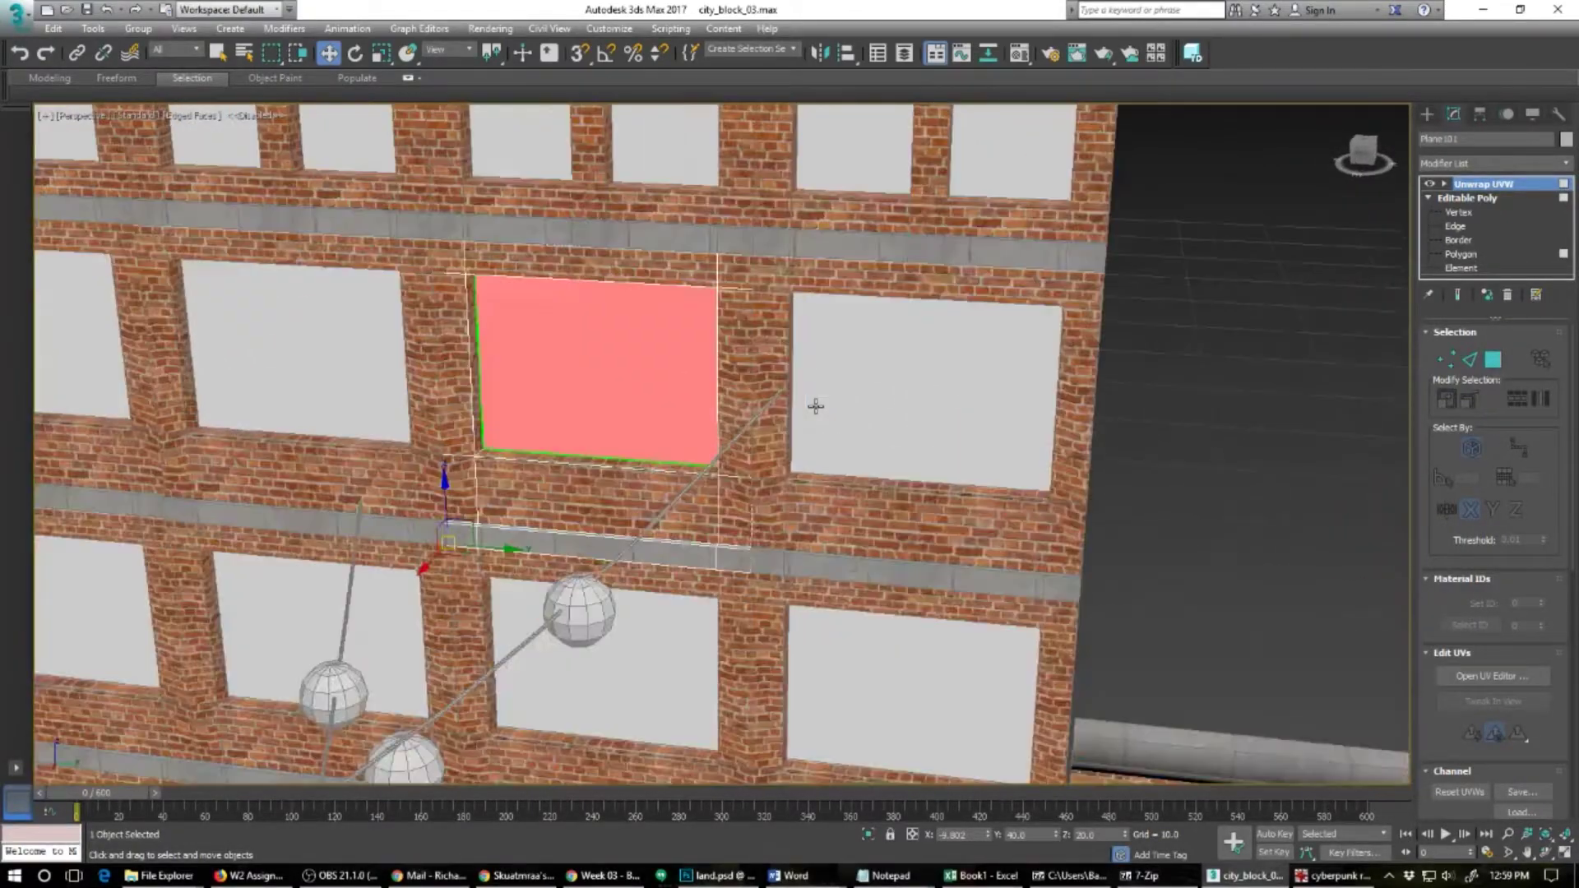
{"action": "middle_click_drag", "start_coordinate": [991, 528], "coordinate": [1017, 529], "text": "alt"}
{"action": "middle_click_drag", "start_coordinate": [1017, 530], "coordinate": [848, 509]}
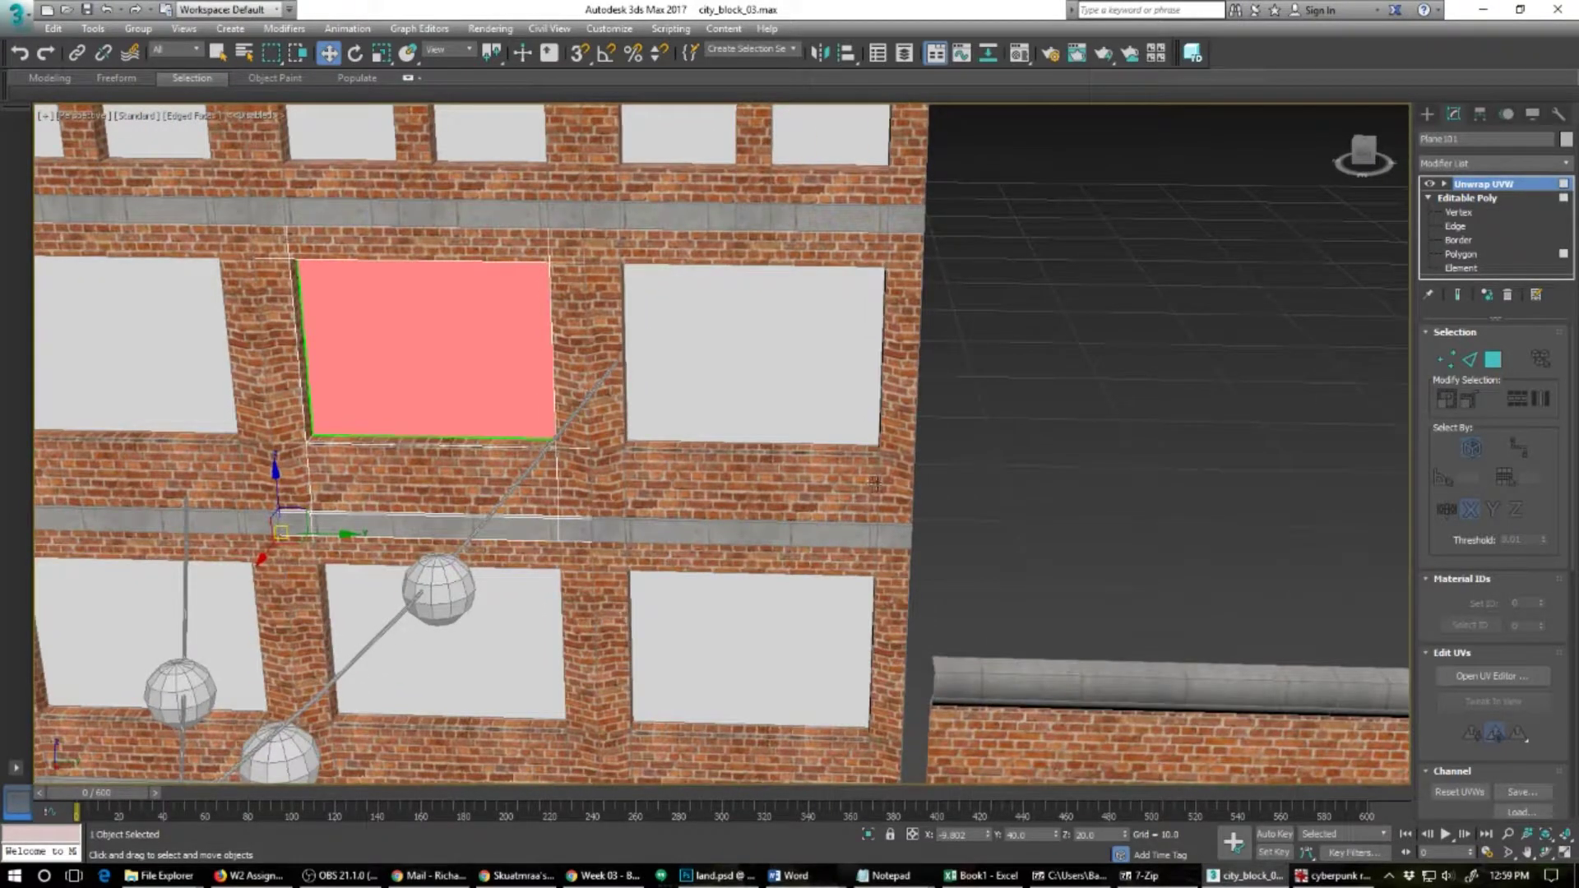
{"action": "left_click", "coordinate": [876, 484]}
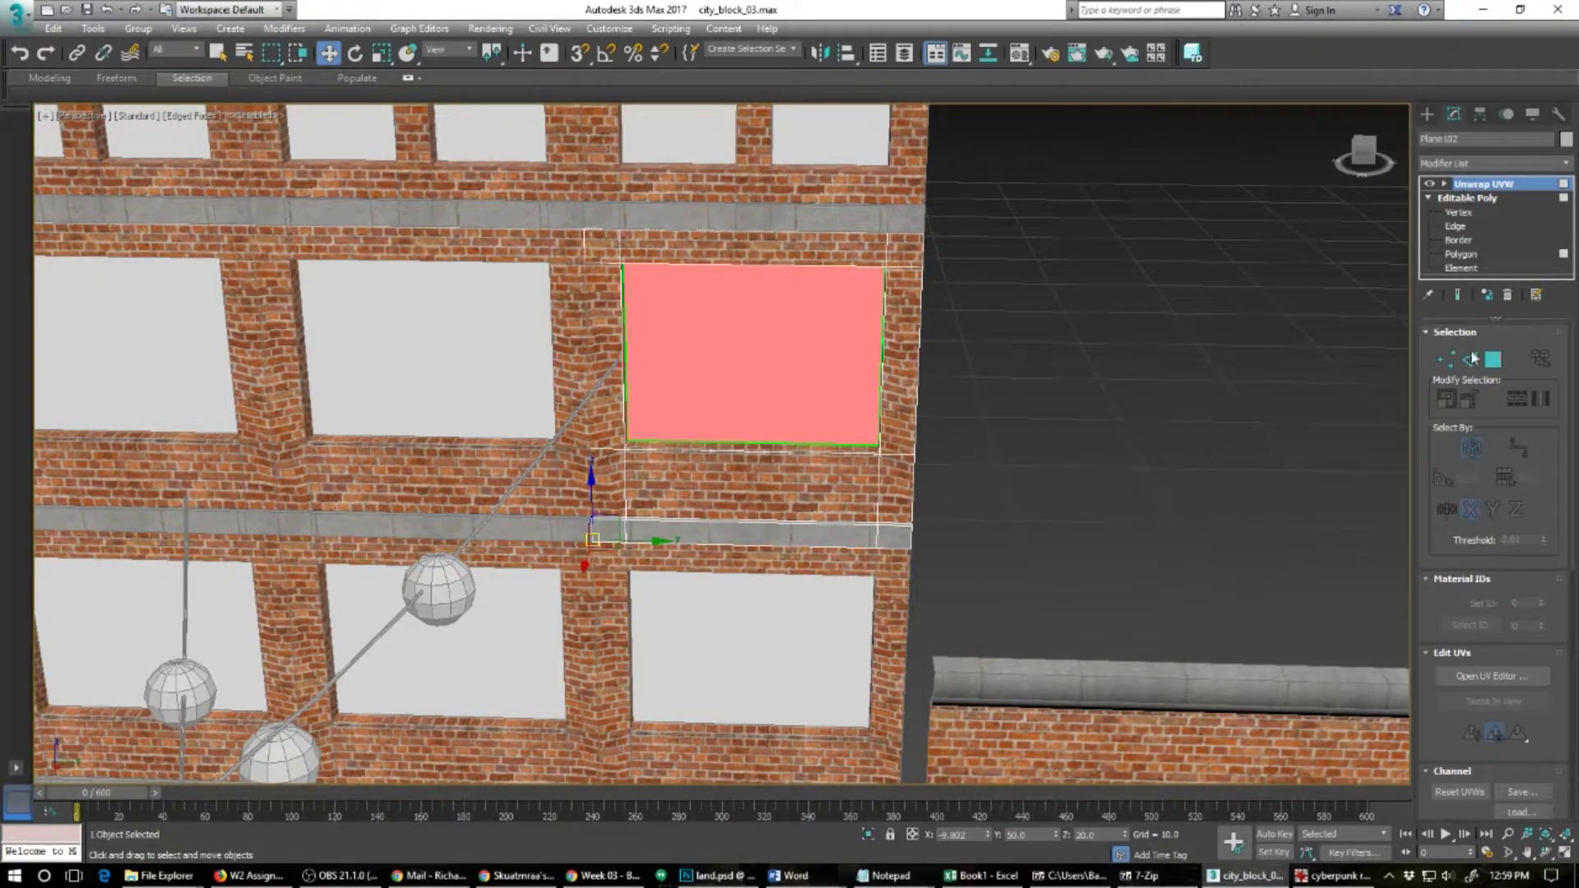
Step: Open the selected wall section's UVs with the UV_Checker.png texture as the background, and close the UV editor
{"action": "left_click", "coordinate": [1493, 675]}
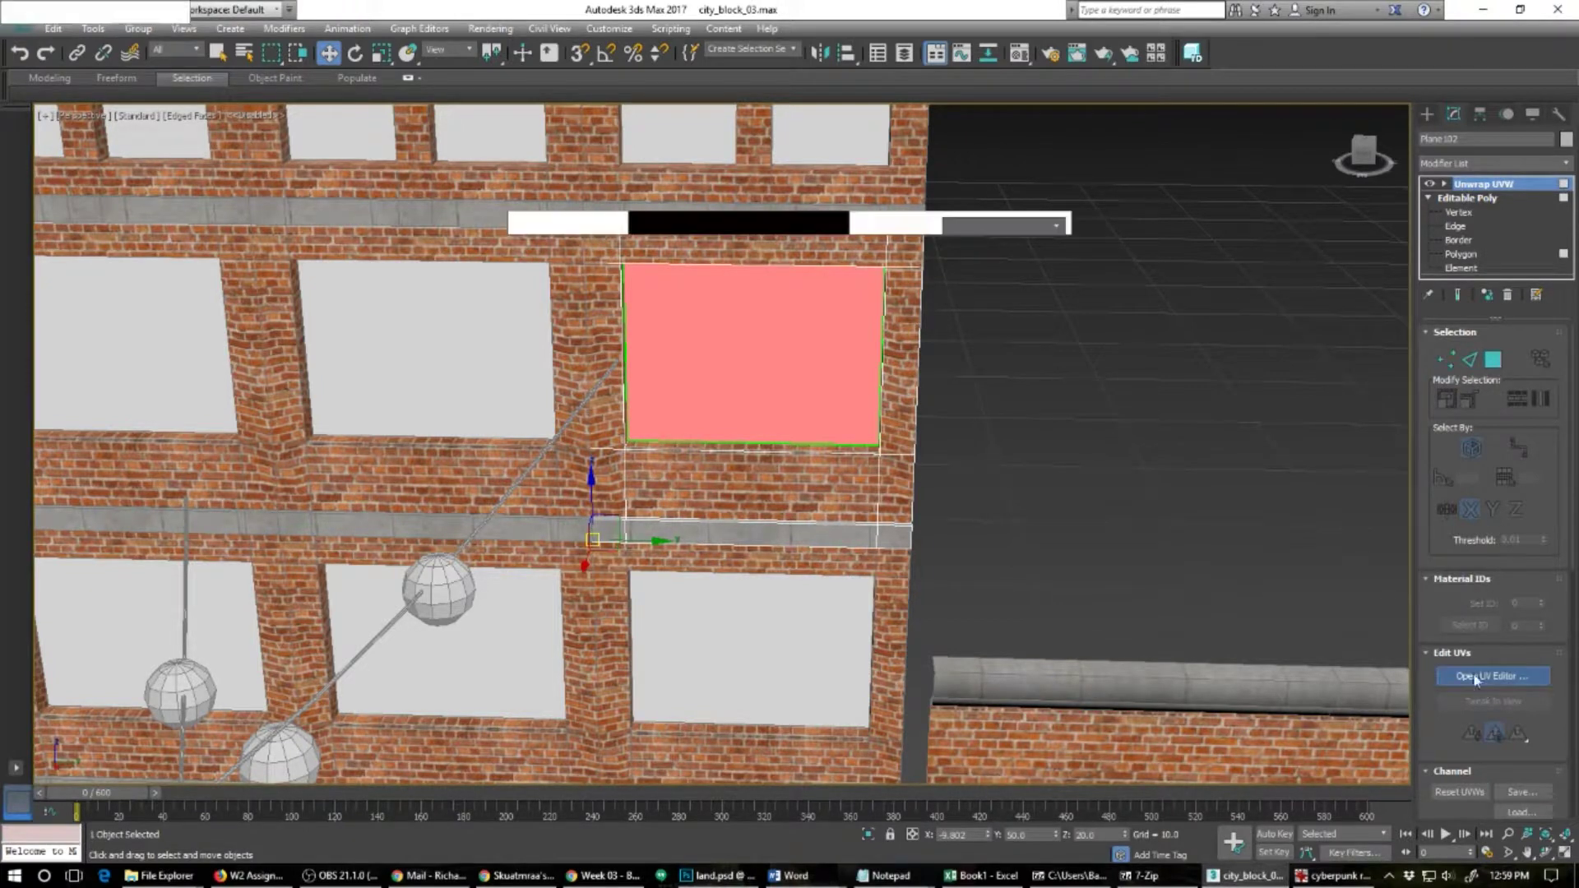
{"action": "left_click", "coordinate": [481, 122]}
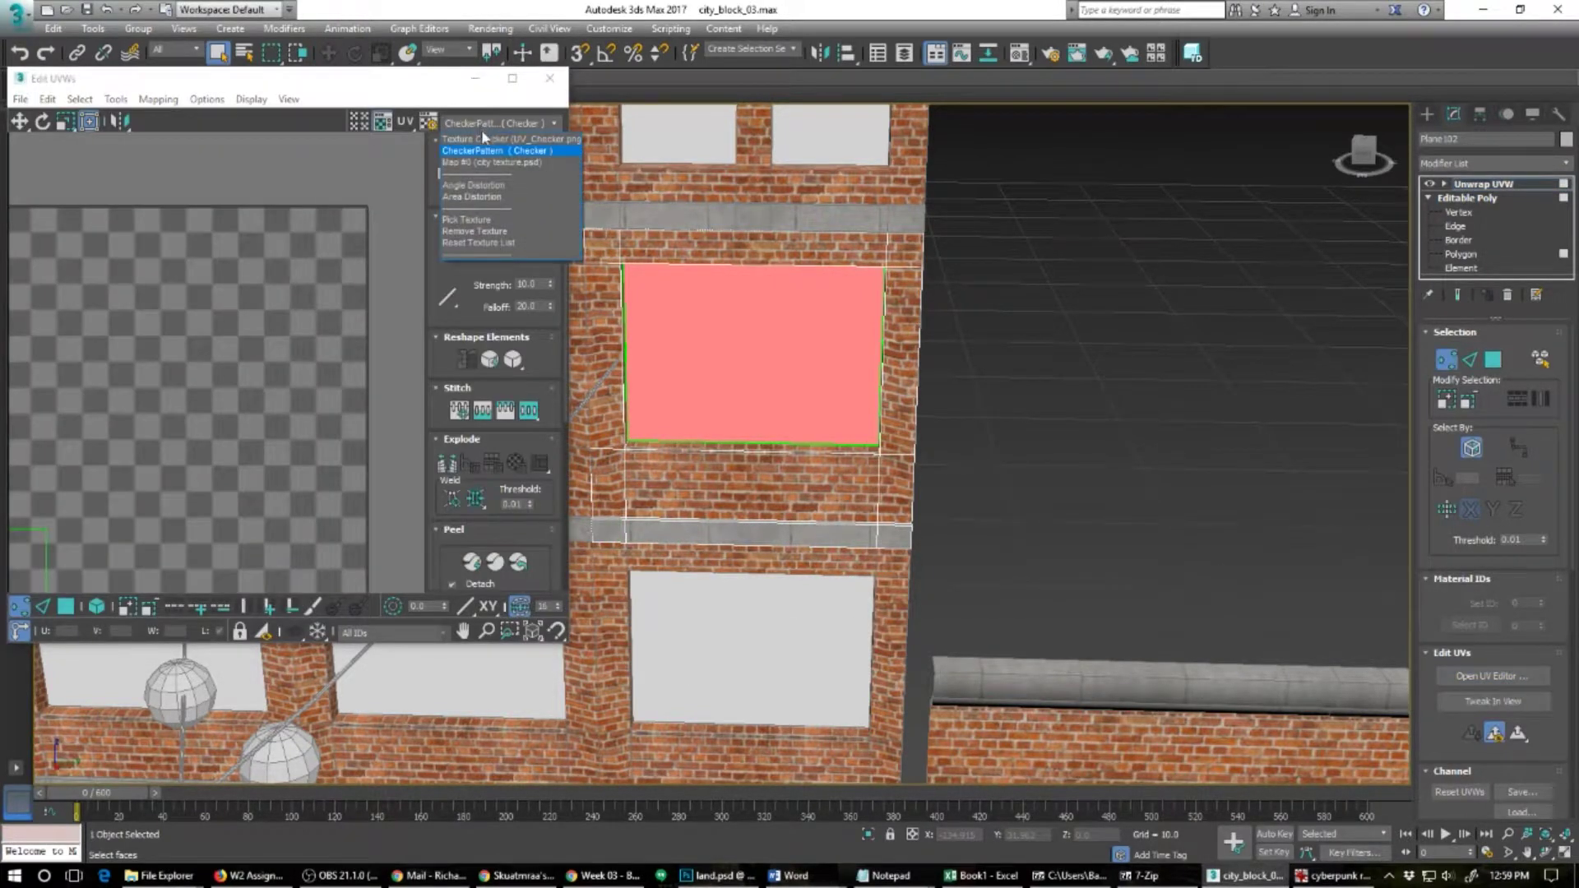
{"action": "left_click", "coordinate": [486, 140]}
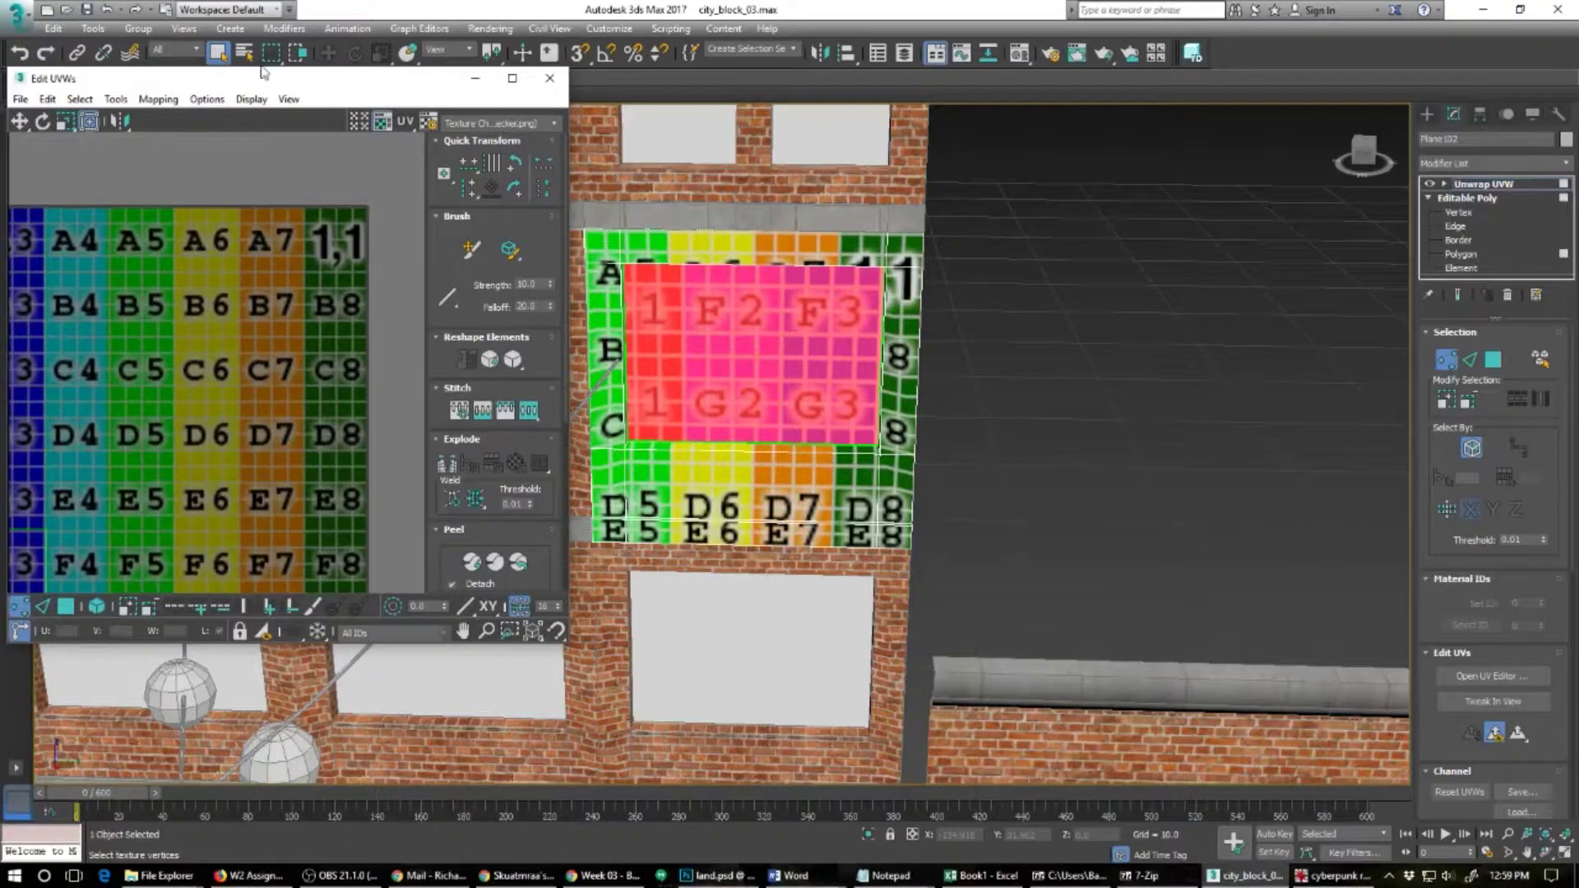
{"action": "left_click_drag", "start_coordinate": [263, 85], "coordinate": [462, 97]}
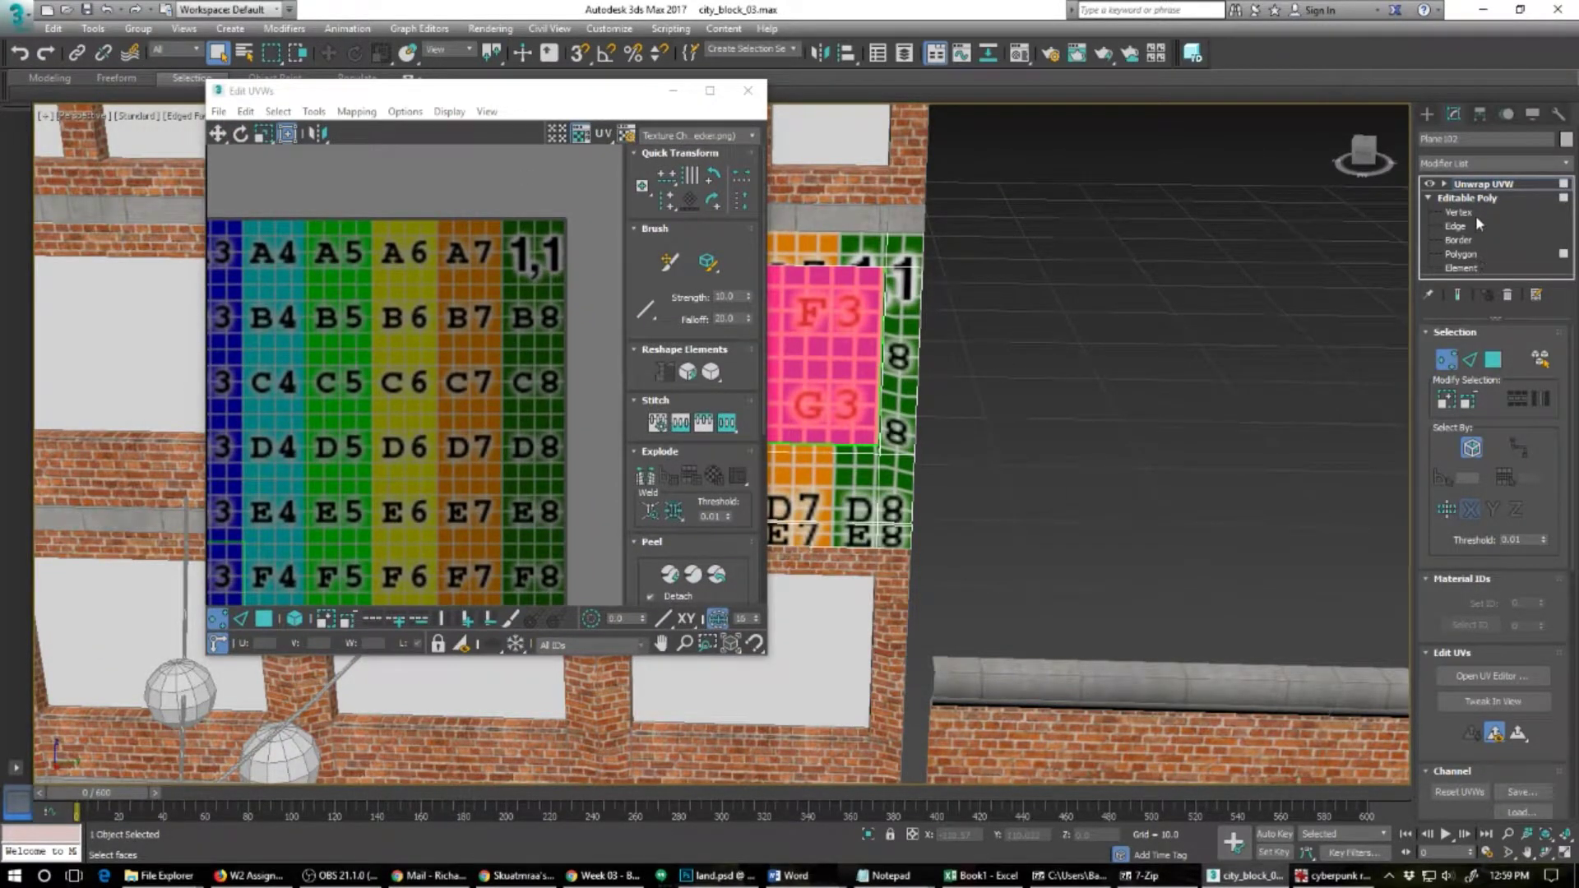
{"action": "left_click", "coordinate": [748, 90]}
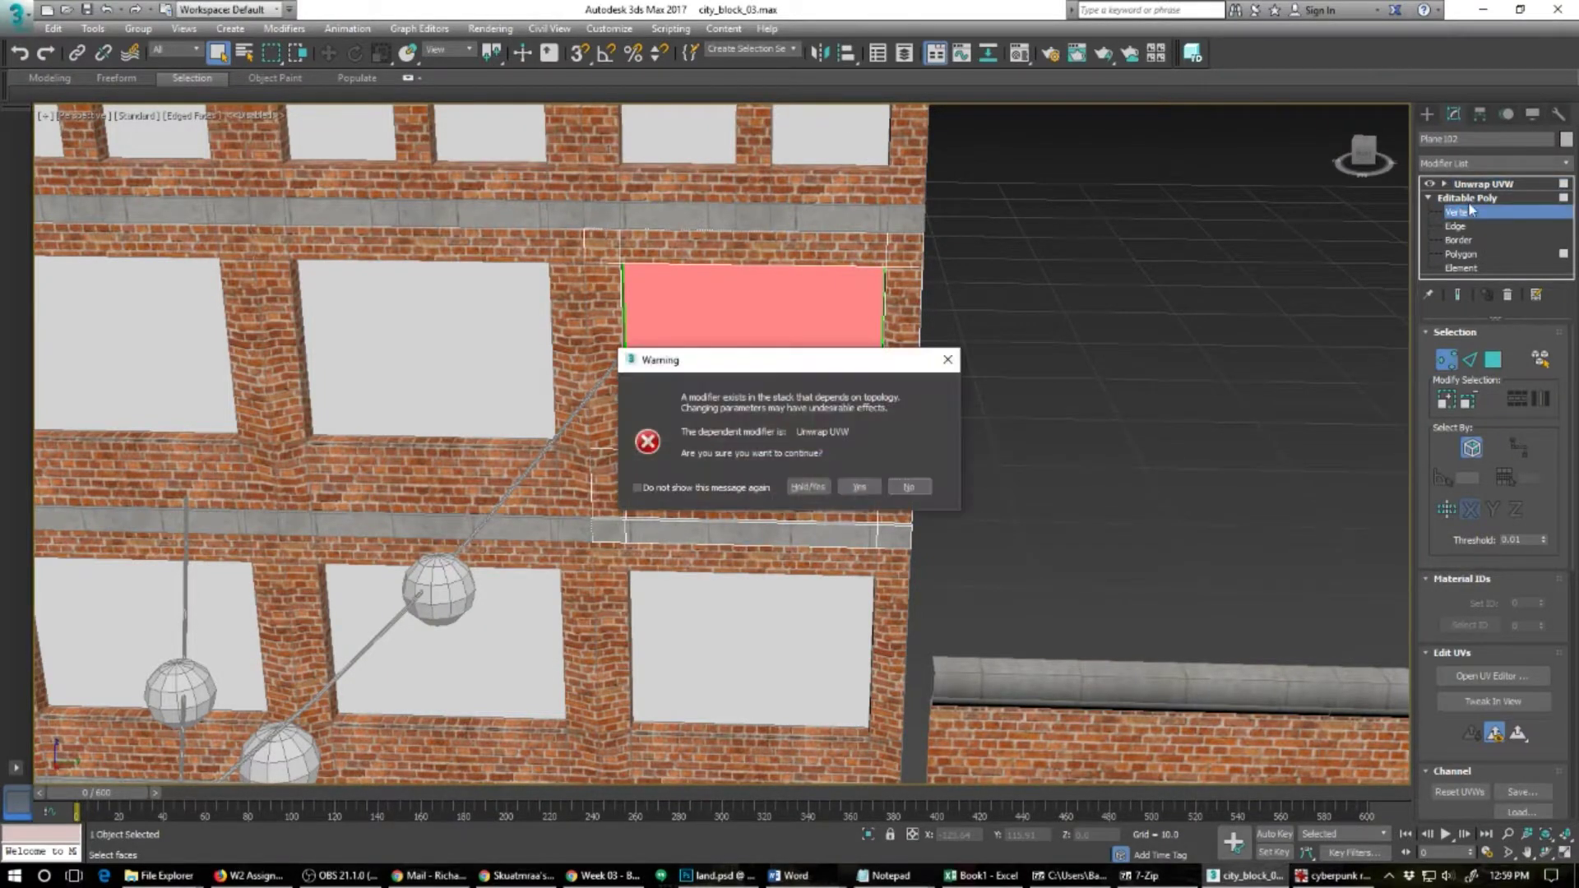
Step: Go down to the Editable Poly's base level and back to Unwrap UVW so the whole wall section is unwrapped, not just the pane
{"action": "left_click", "coordinate": [859, 487]}
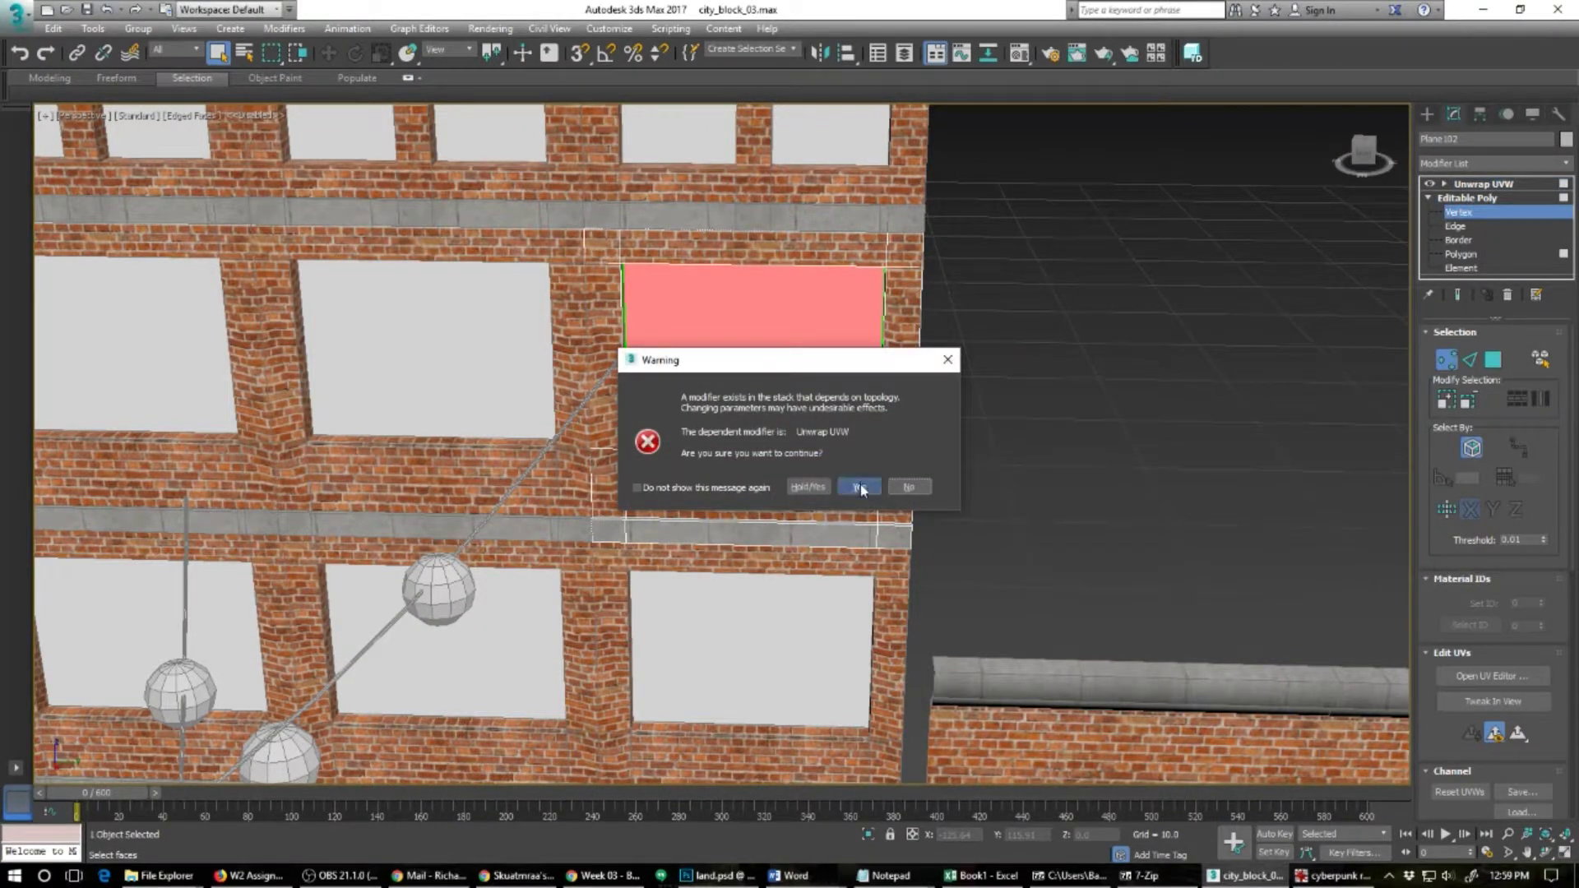
{"action": "left_click", "coordinate": [1478, 198]}
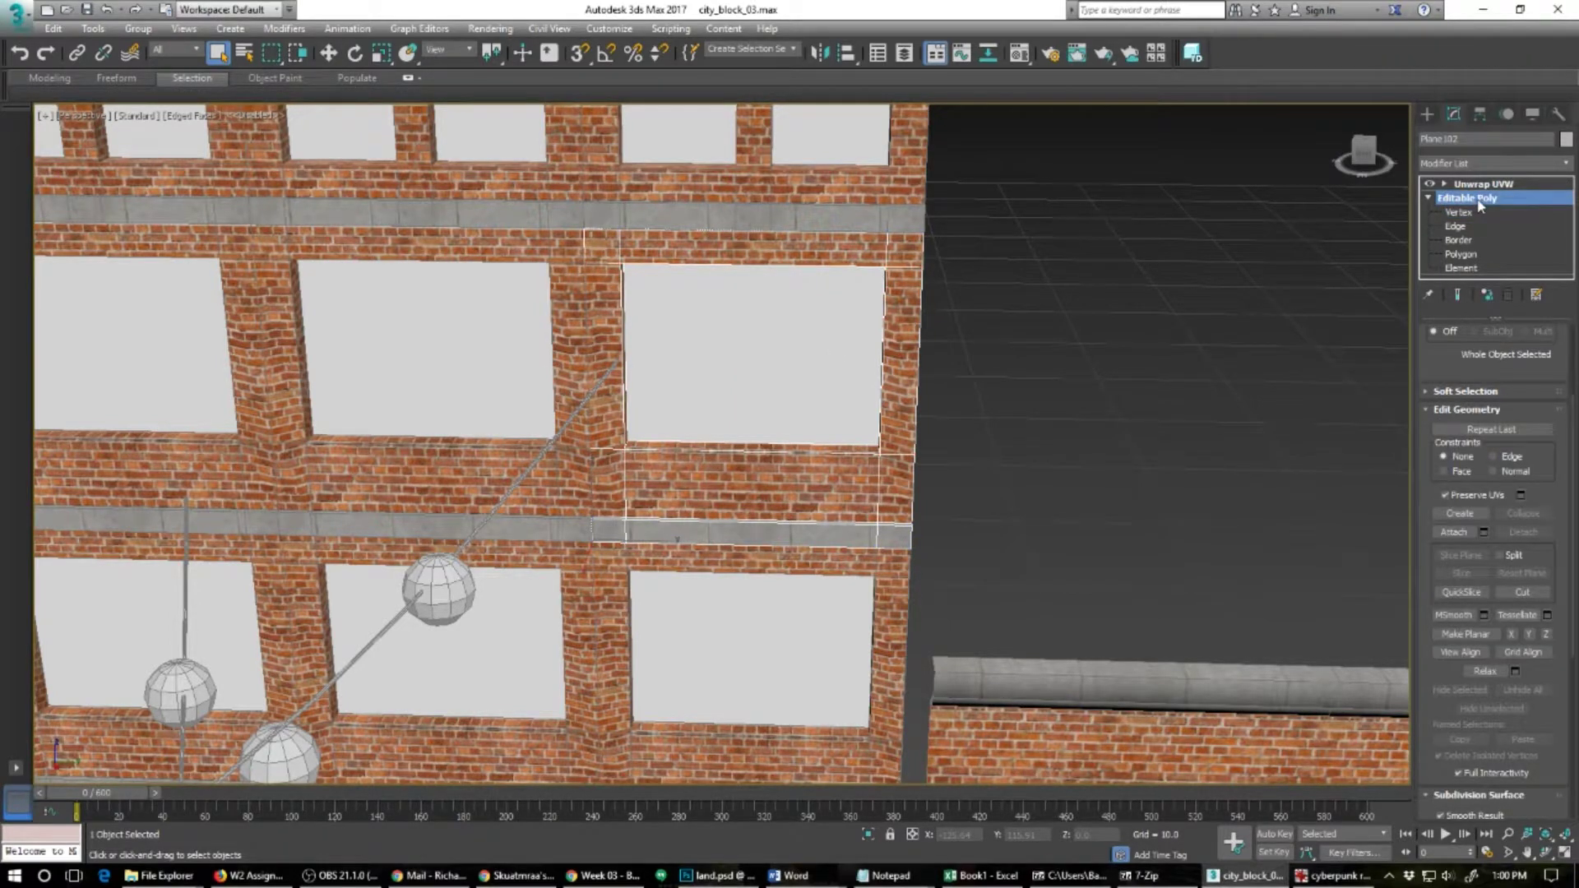
{"action": "left_click", "coordinate": [1474, 254]}
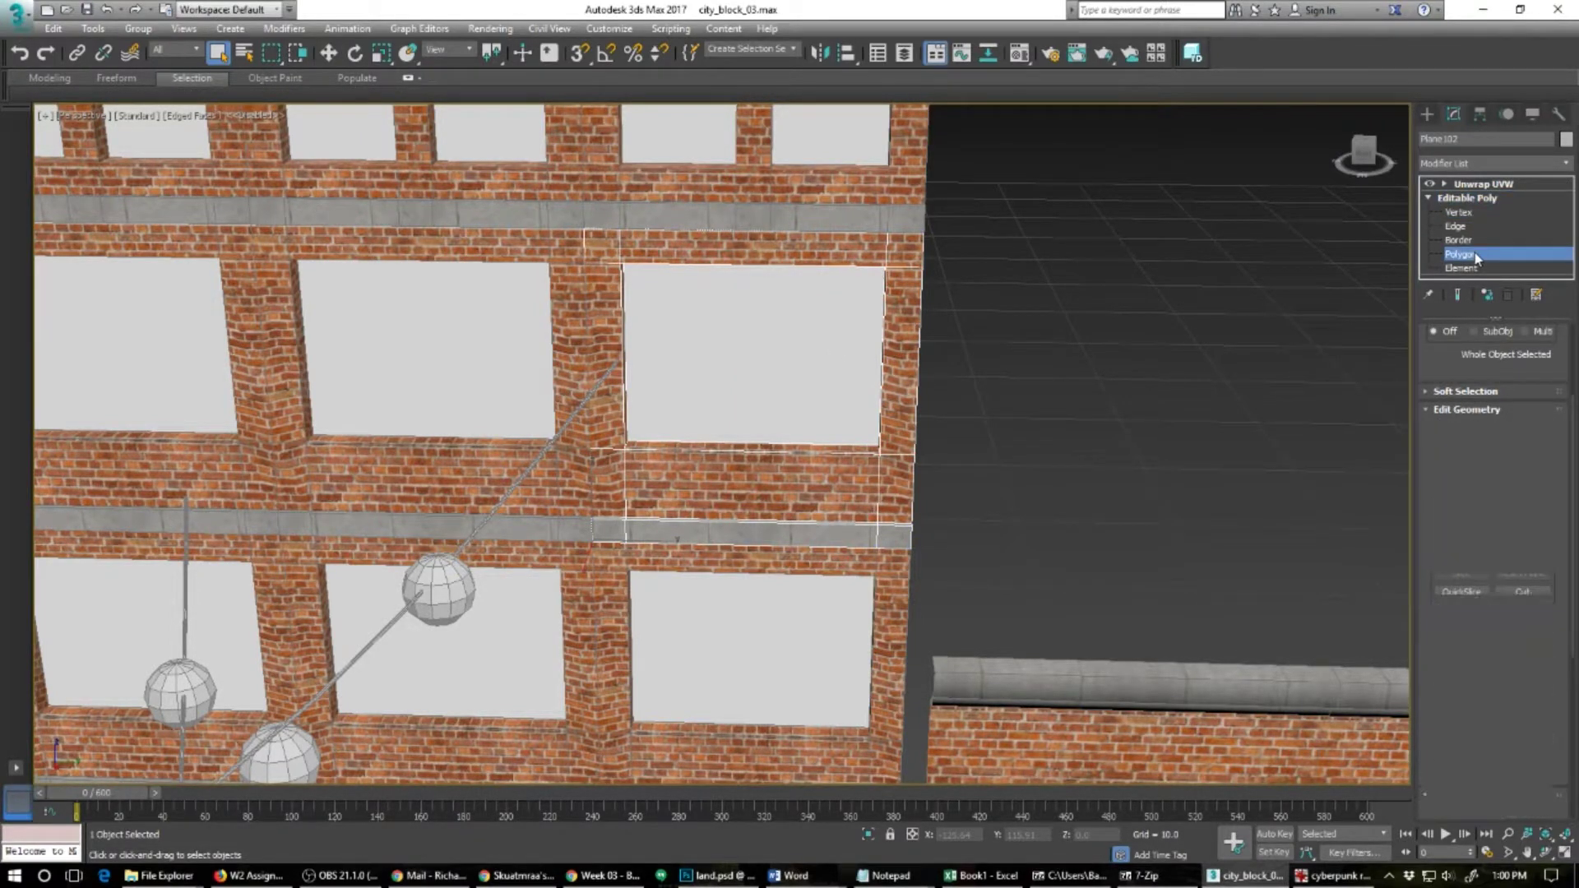
{"action": "left_click", "coordinate": [1477, 201]}
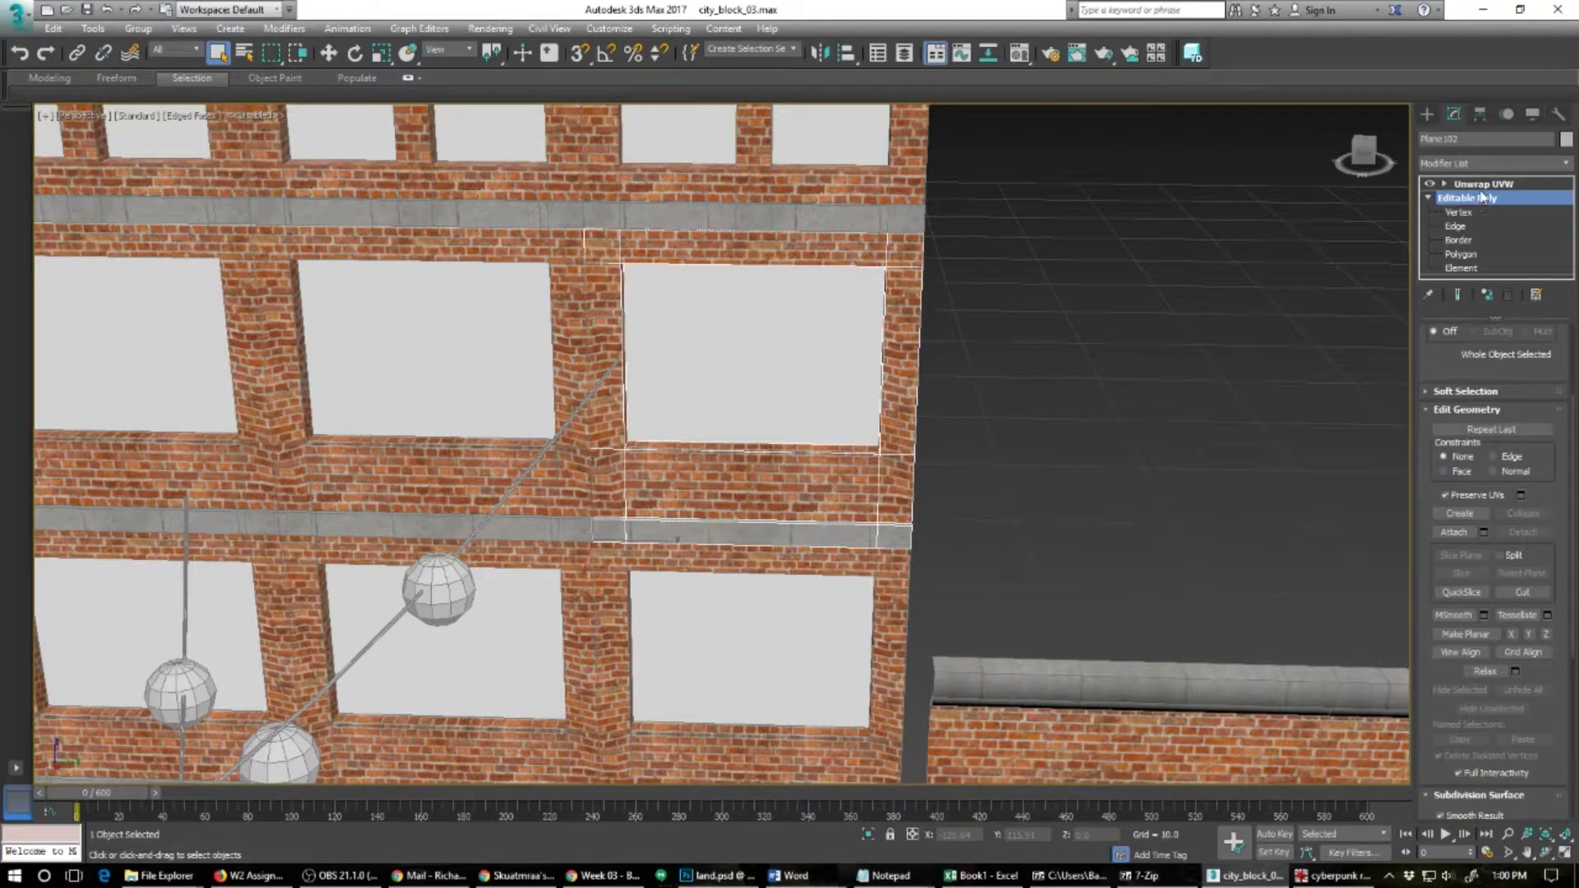
{"action": "left_click", "coordinate": [1482, 185]}
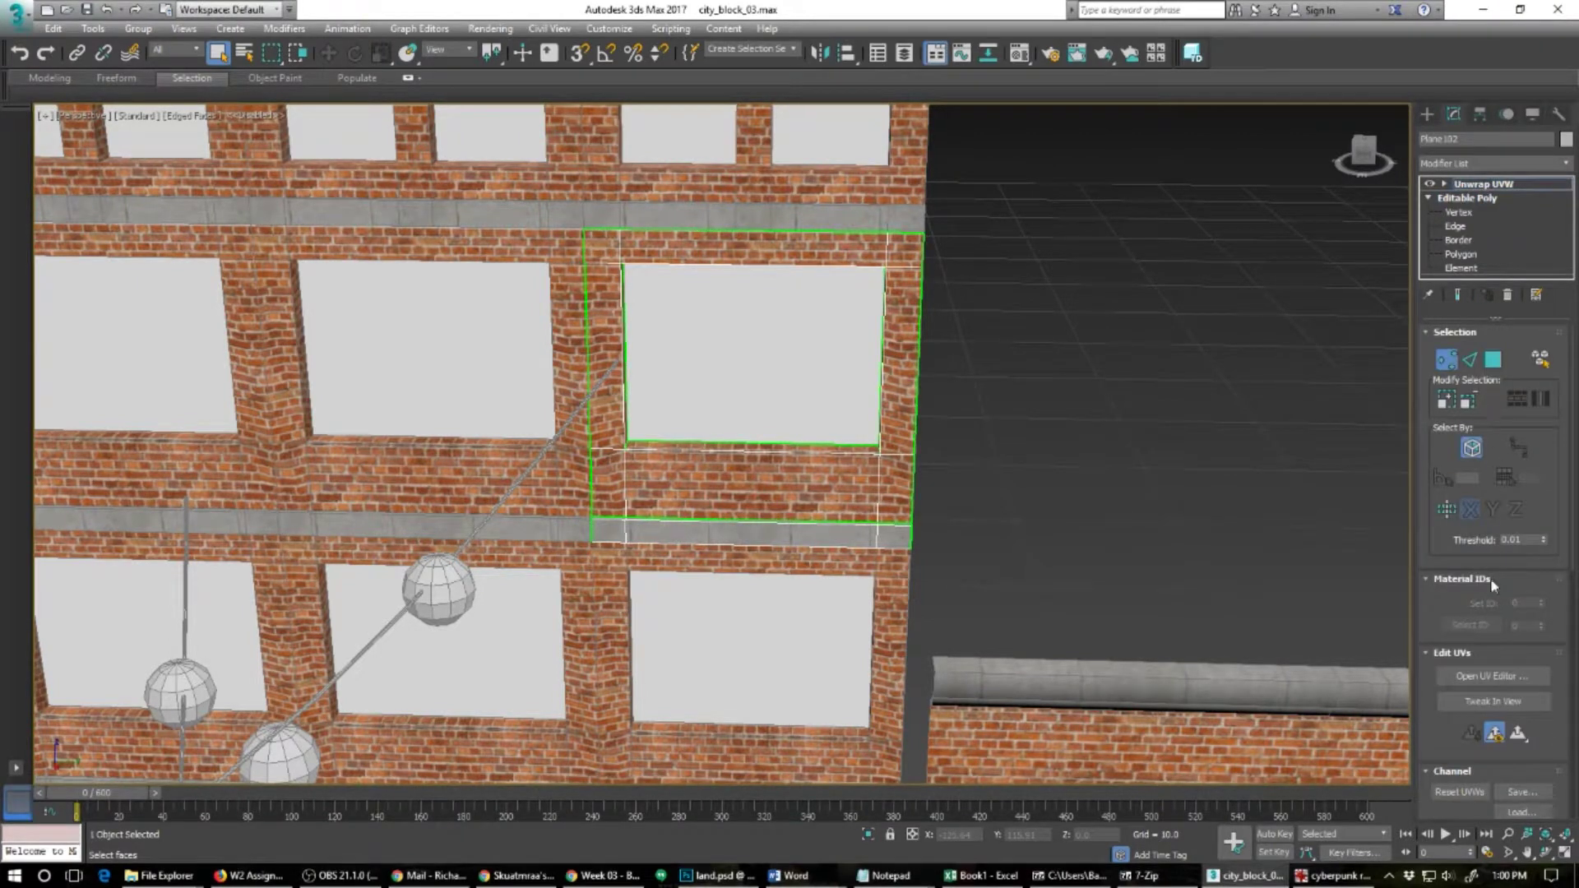
Step: Straighten the window opening's lower edge in the wall section's UVs by moving it slightly upward, and leave UV editing
{"action": "left_click", "coordinate": [1493, 676]}
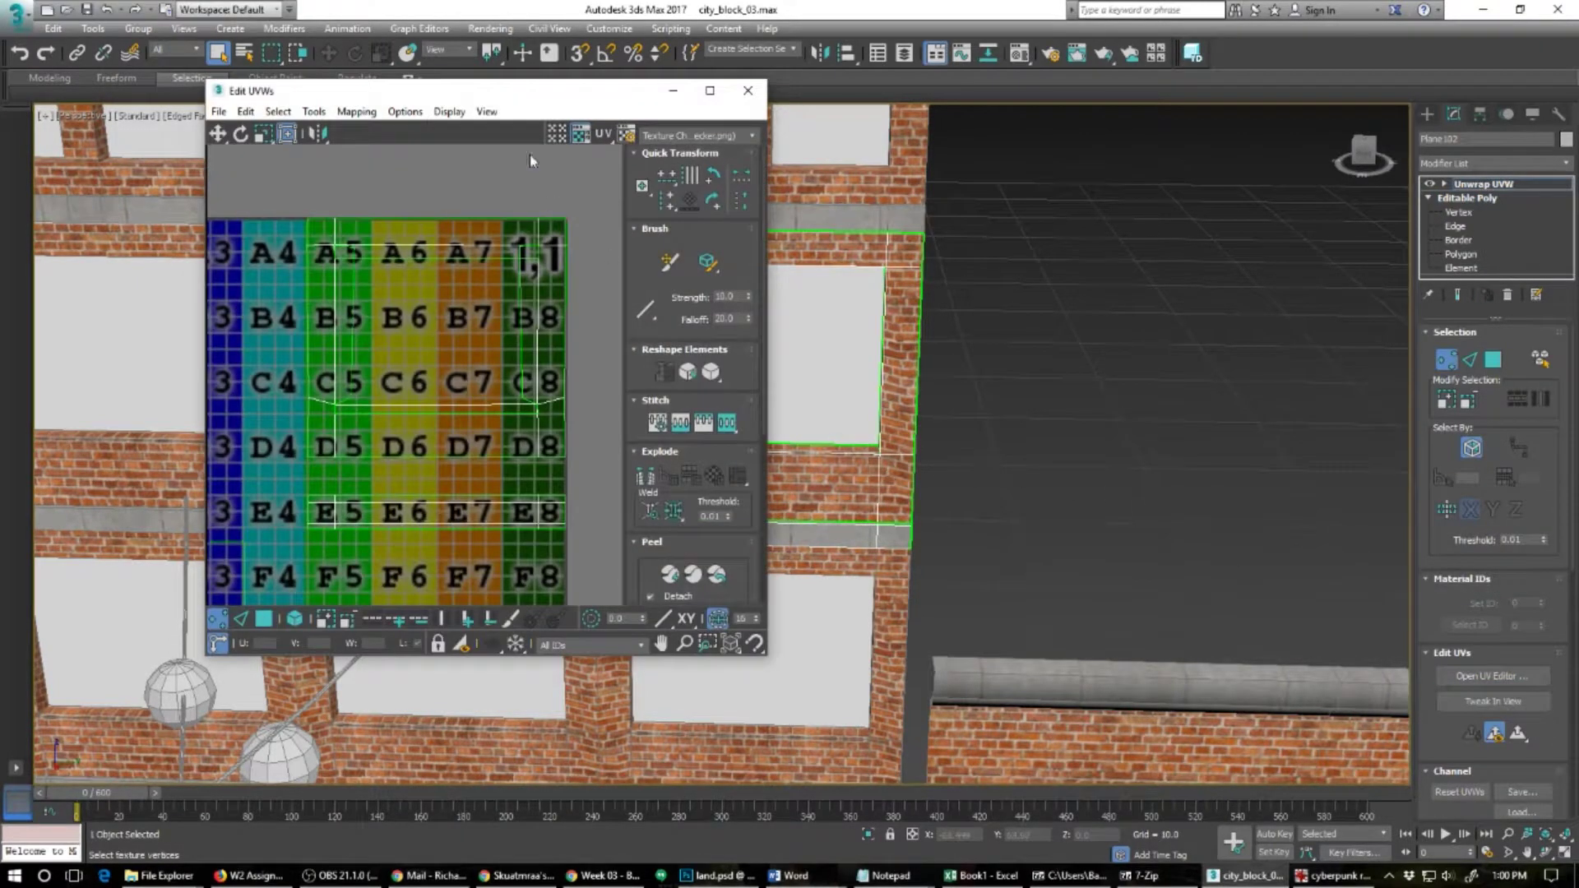
{"action": "left_click_drag", "start_coordinate": [490, 90], "coordinate": [1057, 93]}
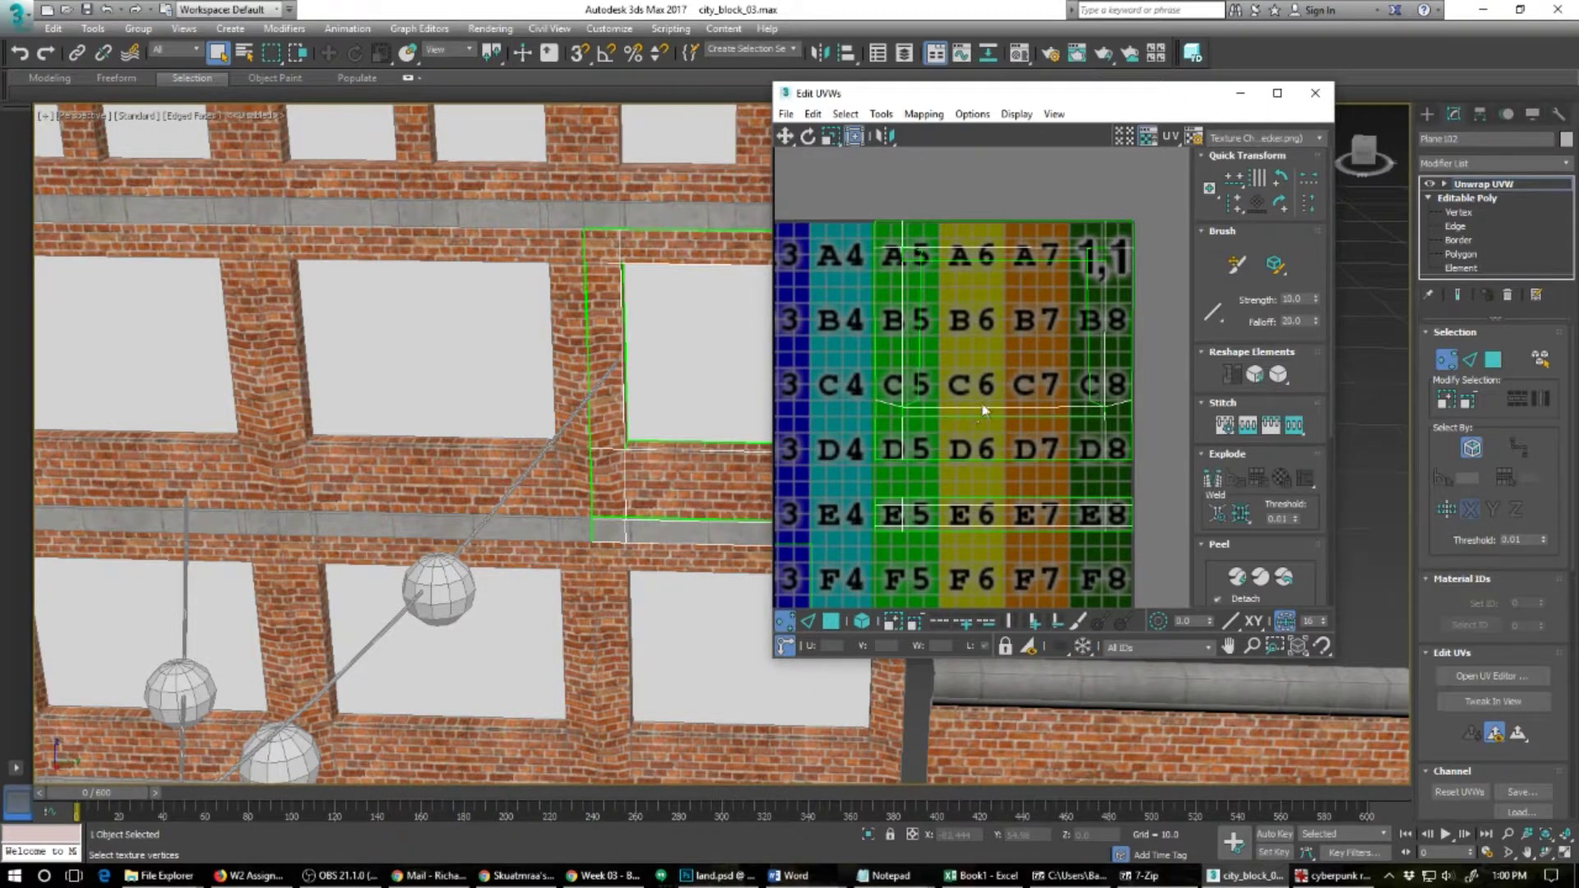
{"action": "key", "text": "2"}
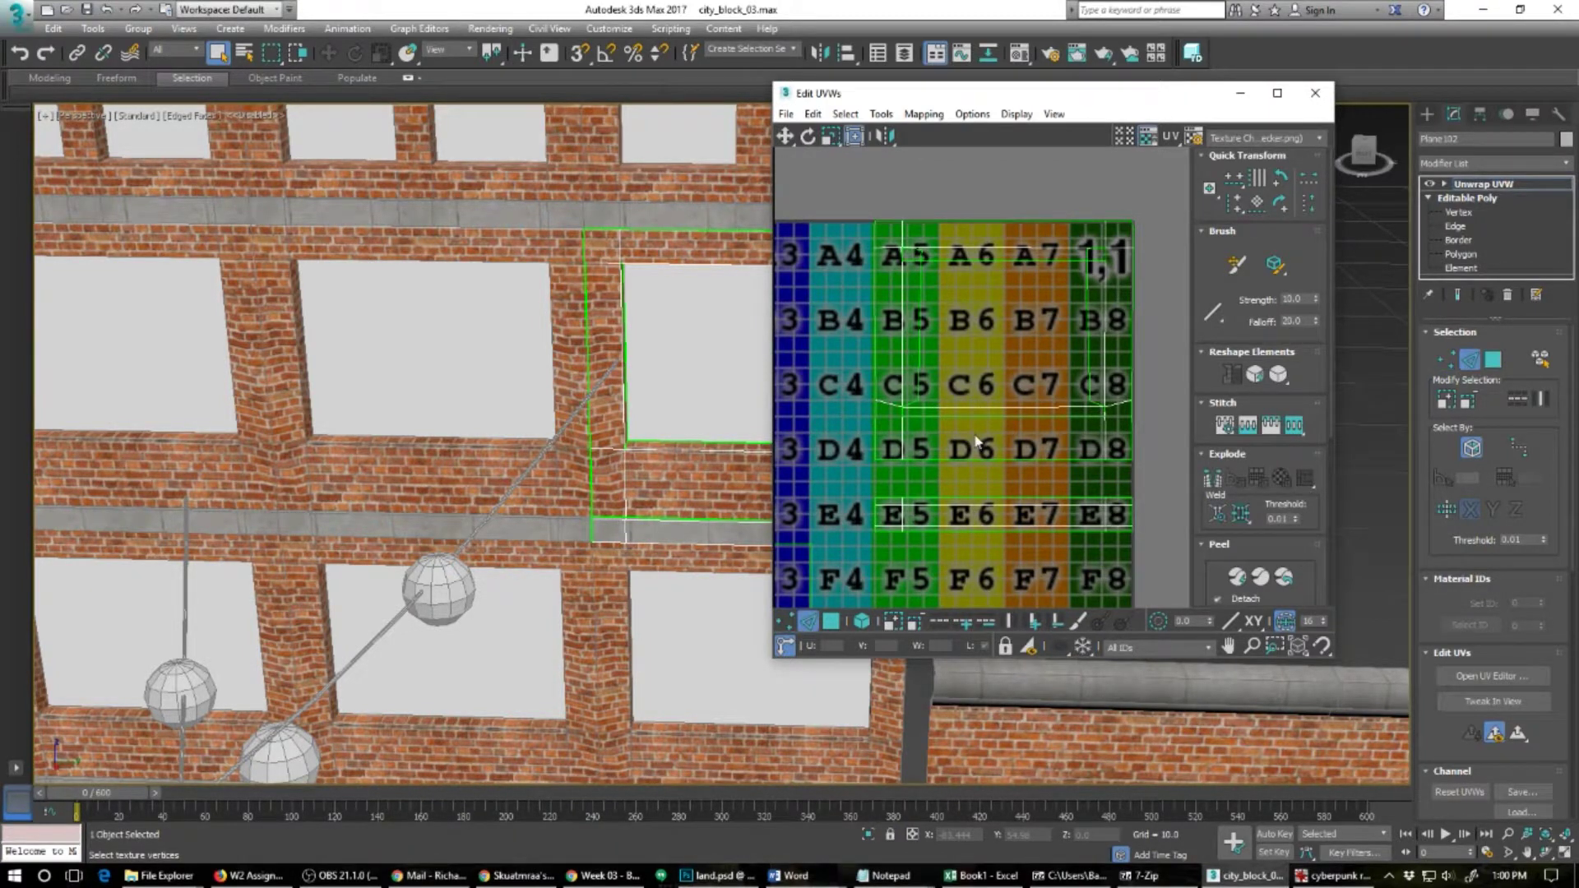
{"action": "left_click", "coordinate": [992, 402]}
{"action": "left_click_drag", "start_coordinate": [1005, 354], "coordinate": [1004, 346]}
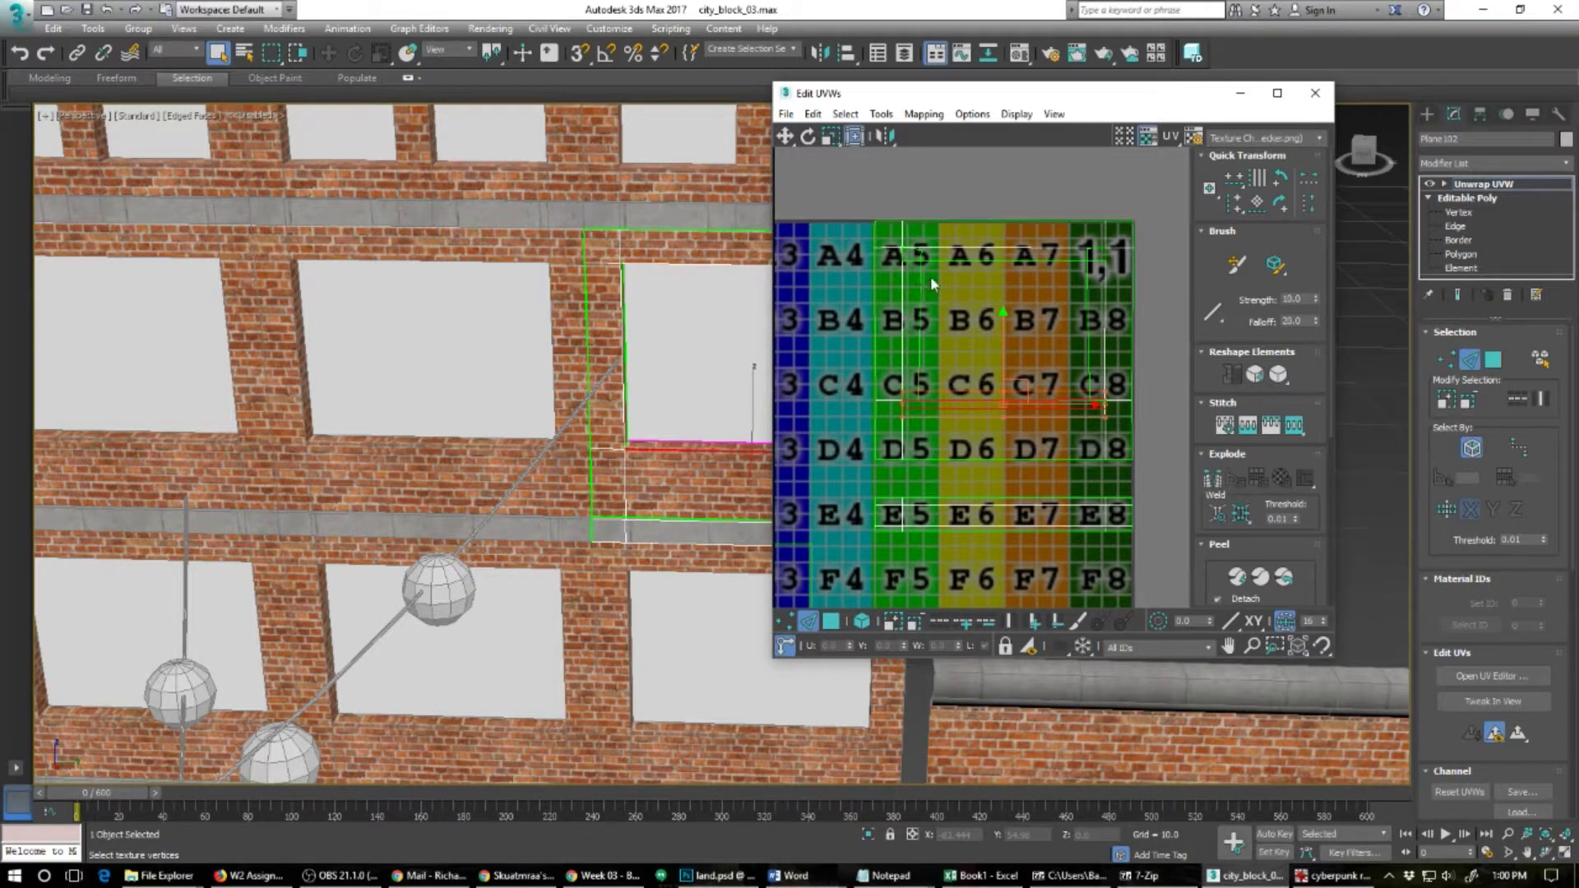
{"action": "left_click", "coordinate": [1315, 93]}
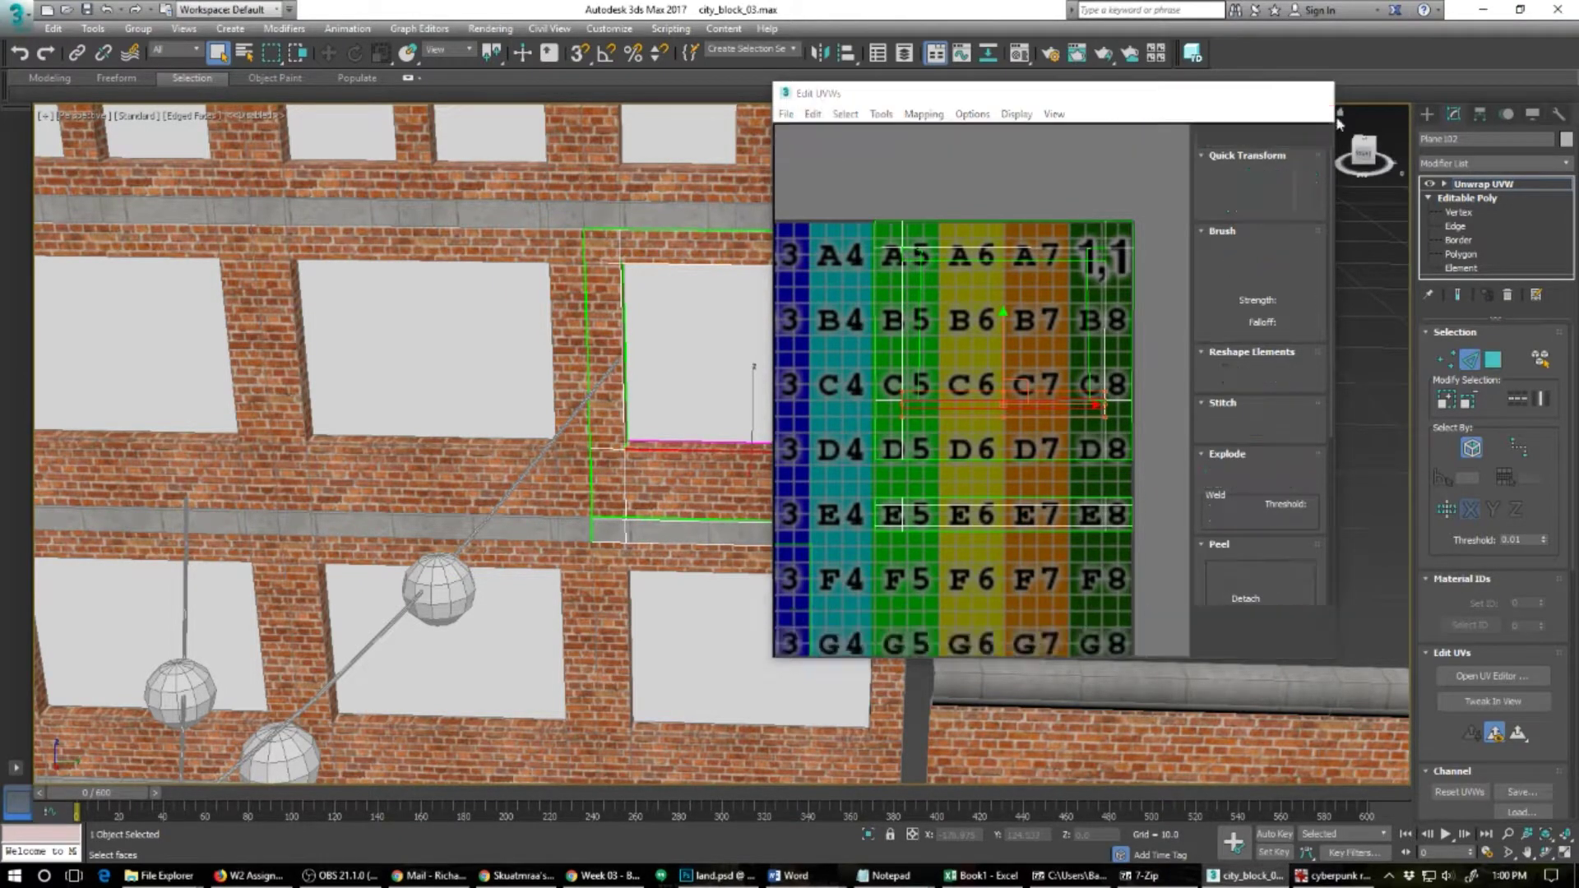
{"action": "left_click", "coordinate": [1476, 188]}
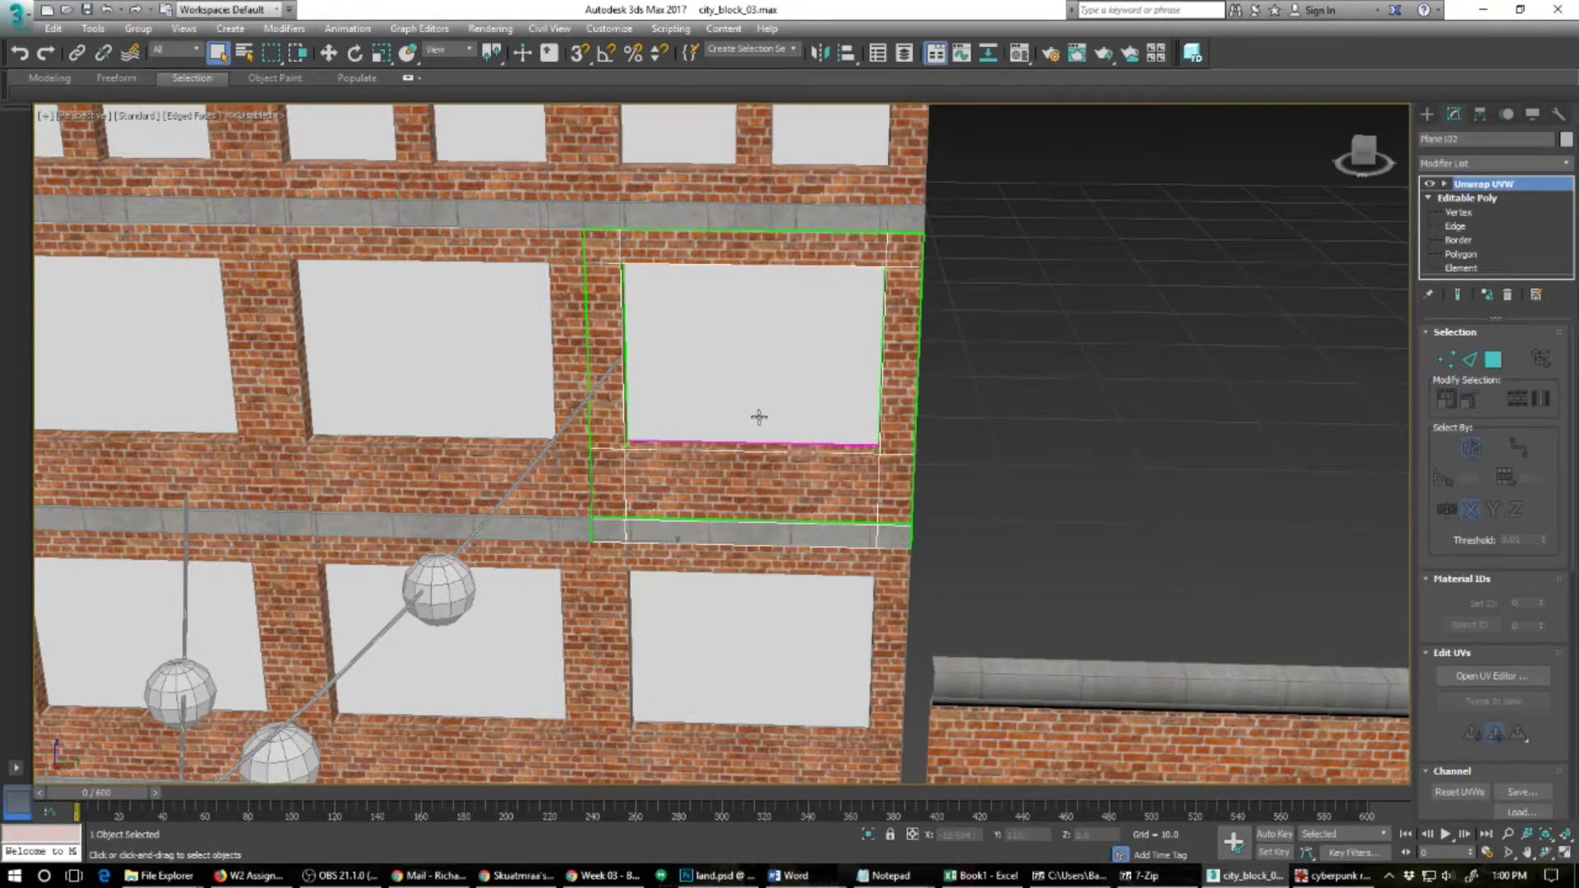
Step: Examine the low building's upper-floor wall, selecting the four-pane window section and the section with the tall blank opening
{"action": "middle_click_drag", "start_coordinate": [654, 502], "coordinate": [744, 553], "text": "alt"}
{"action": "scroll", "coordinate": [683, 484], "scroll_direction": "down", "scroll_amount": 5}
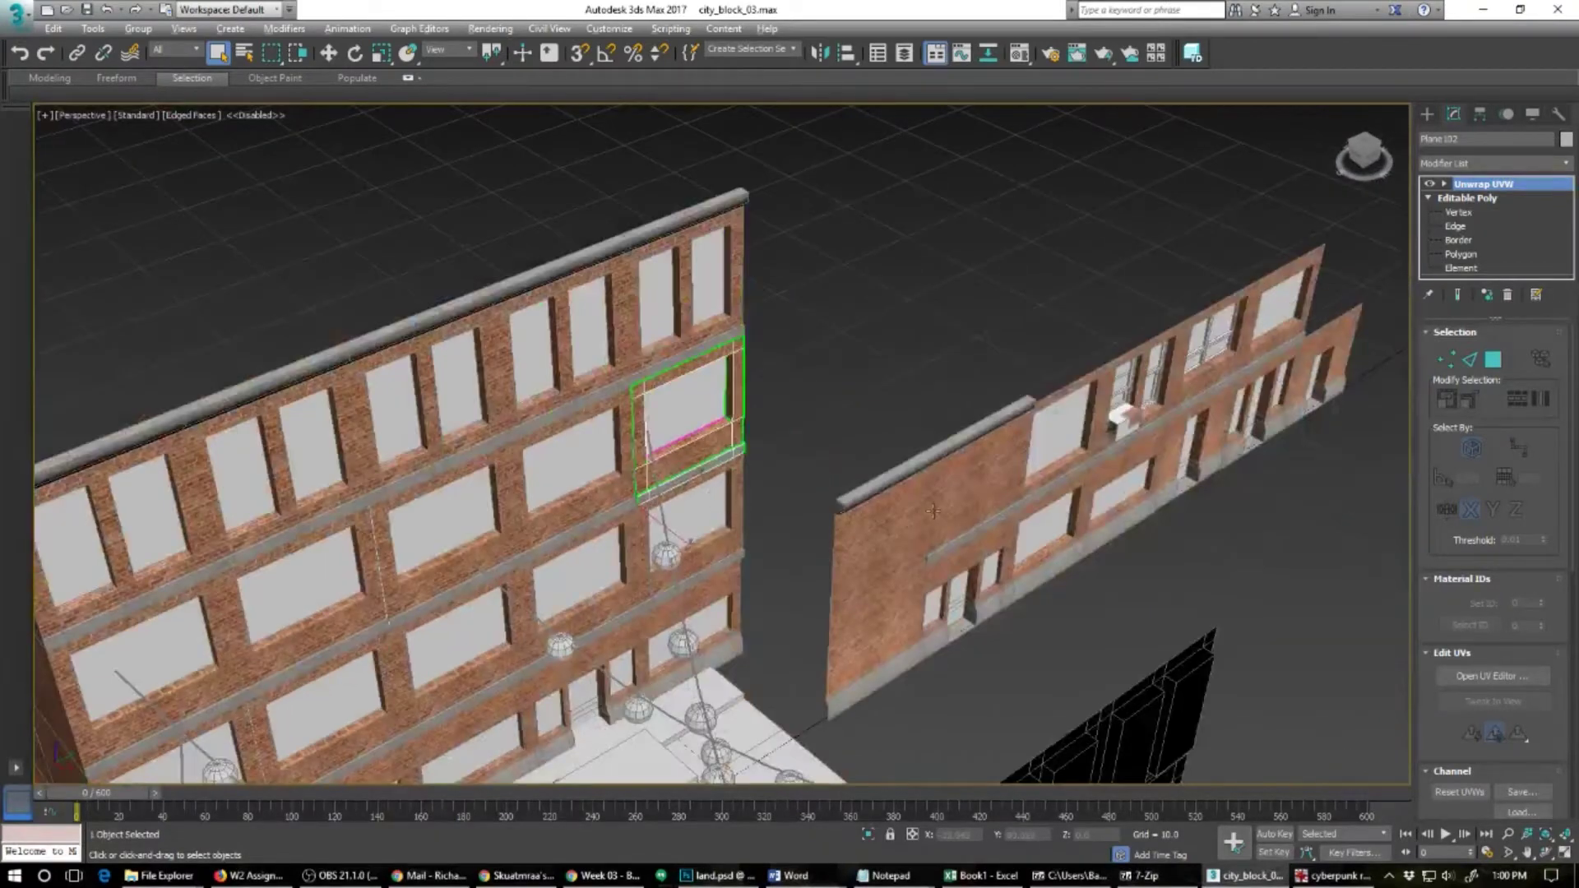
{"action": "middle_click_drag", "start_coordinate": [933, 512], "coordinate": [303, 442], "text": "alt"}
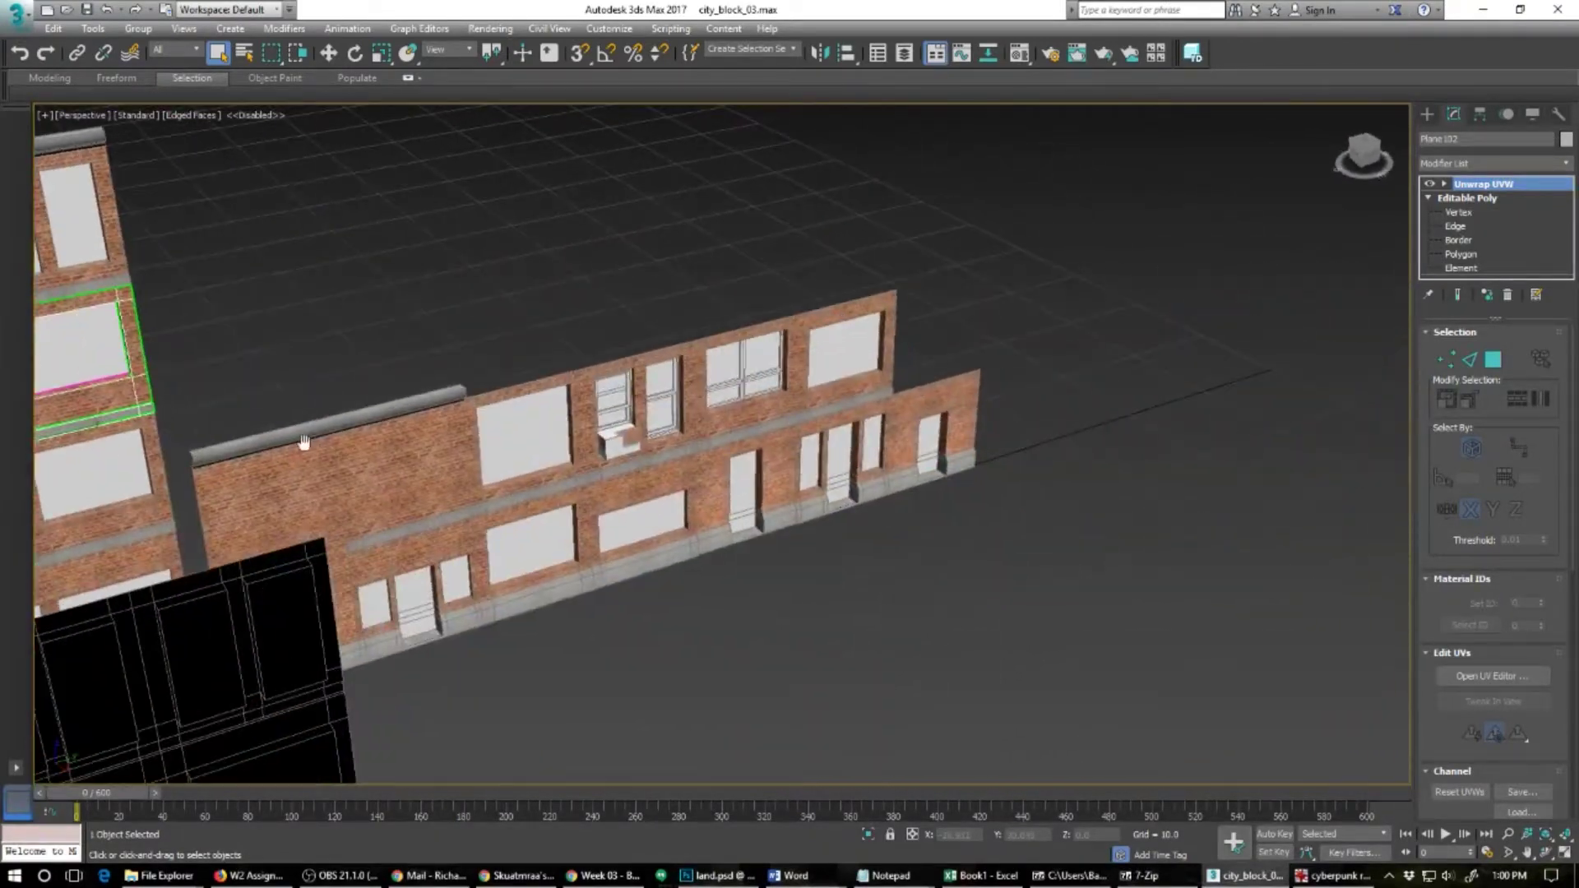
{"action": "middle_click_drag", "start_coordinate": [395, 483], "coordinate": [686, 513], "text": "alt"}
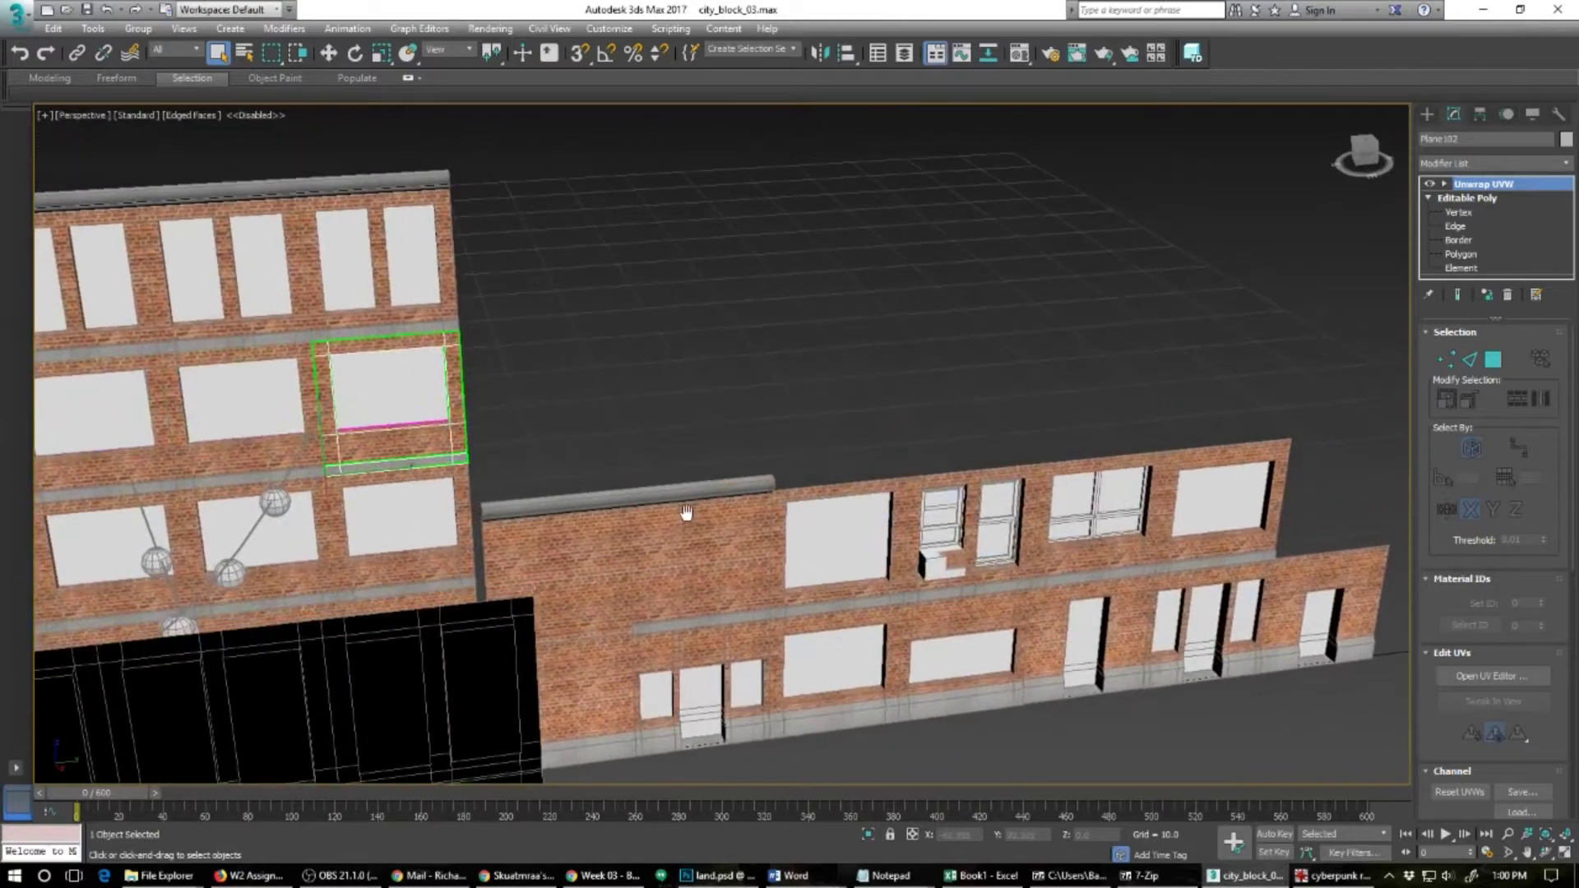
{"action": "middle_click_drag", "start_coordinate": [927, 546], "coordinate": [868, 507], "text": "alt"}
{"action": "middle_click_drag", "start_coordinate": [869, 508], "coordinate": [620, 418]}
{"action": "left_click", "coordinate": [825, 504]}
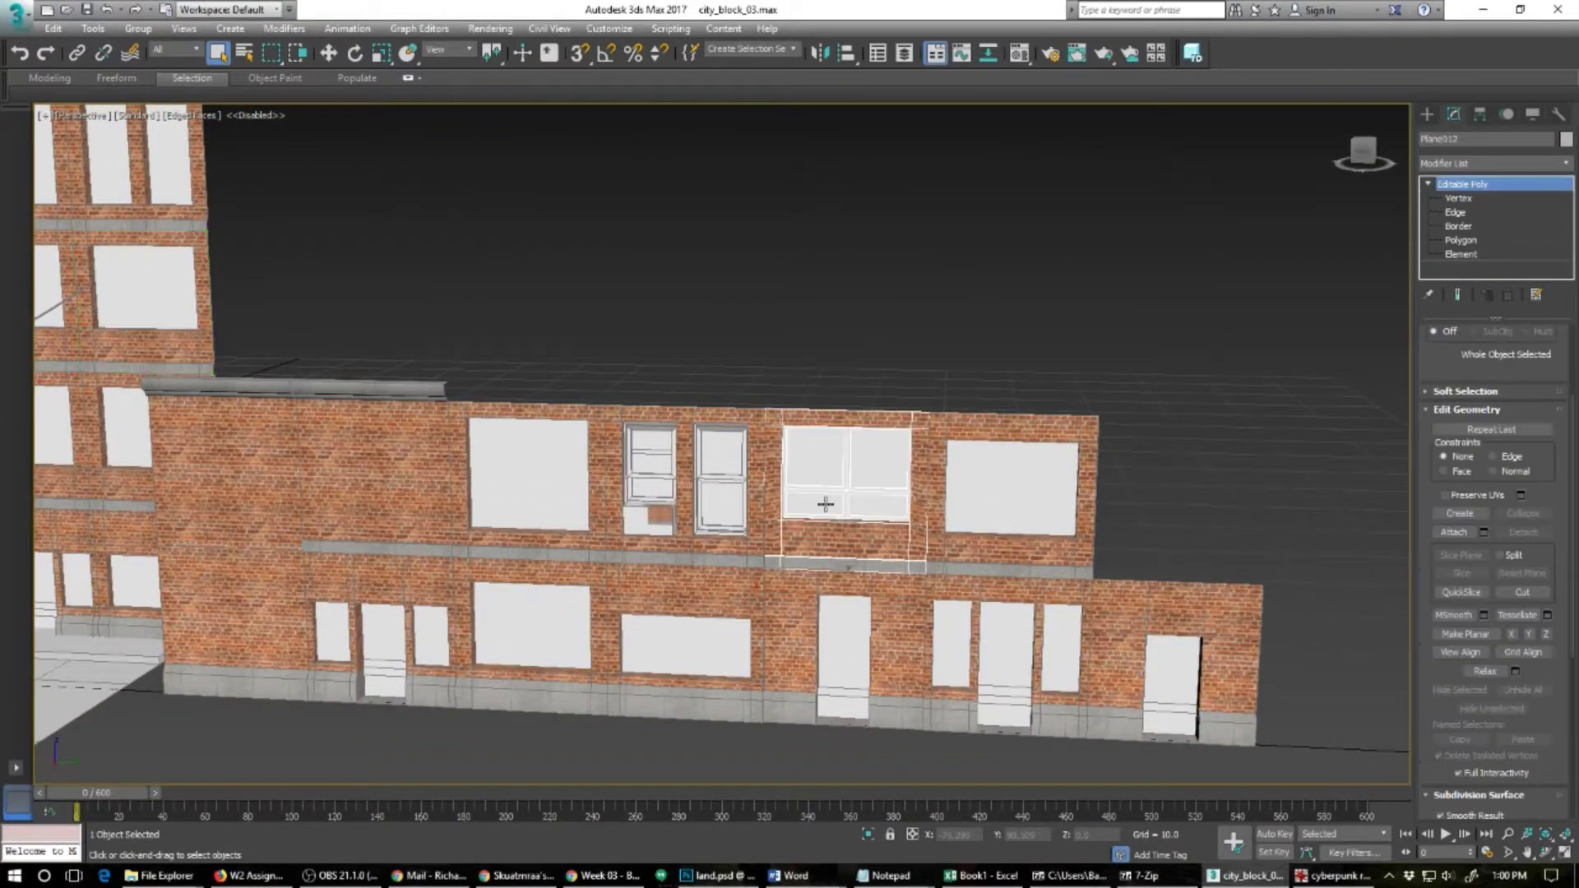
{"action": "left_click", "coordinate": [551, 499]}
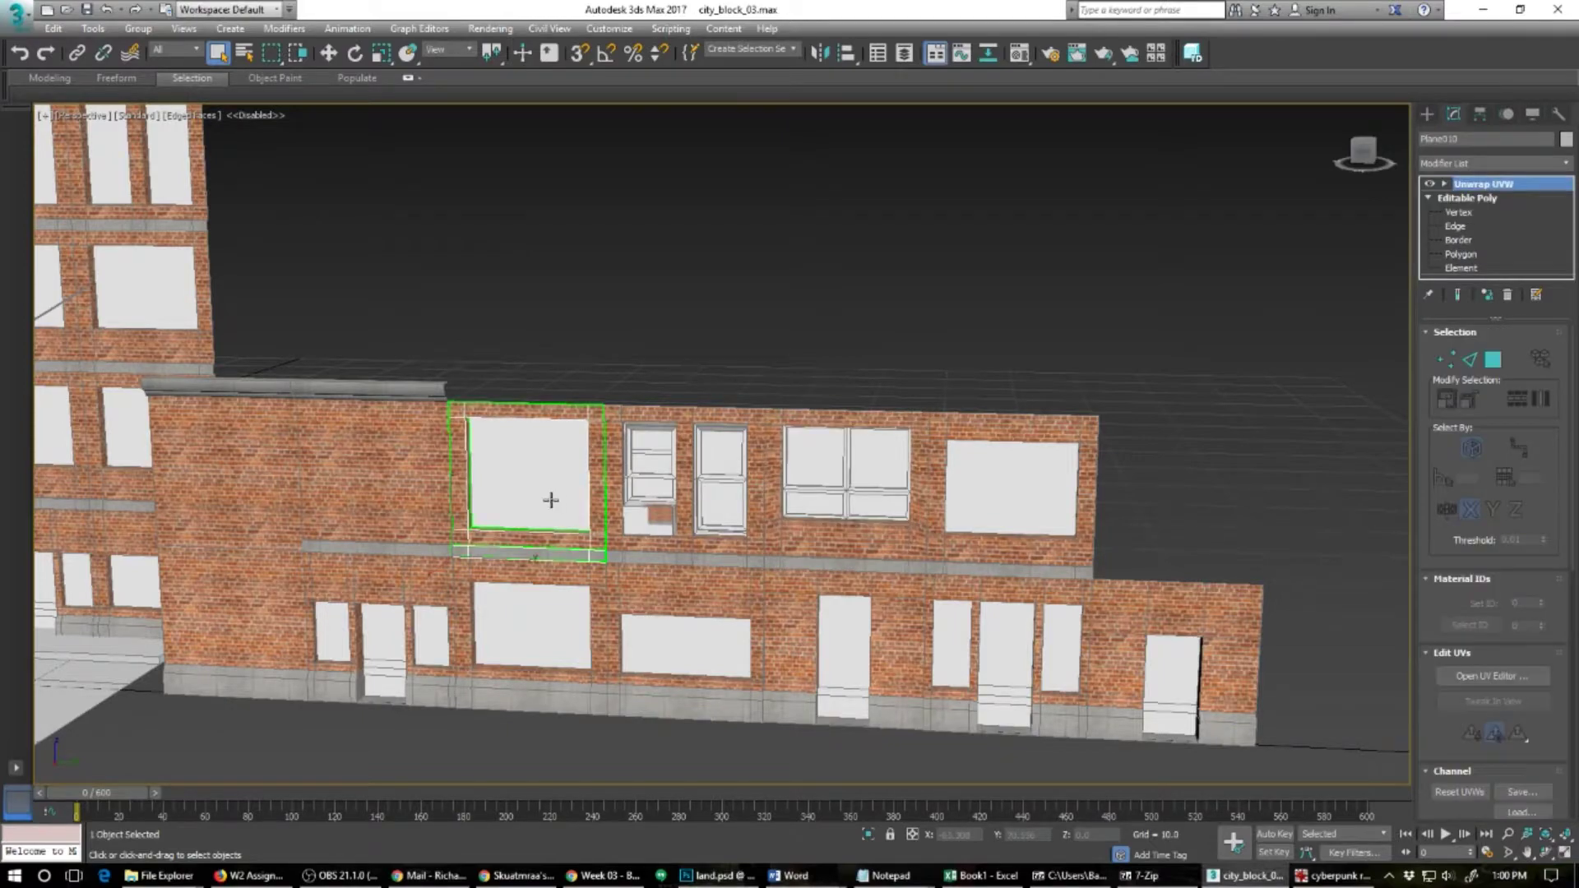
Step: Examine the other facades and the courtyard of the whole city block from several sides, ending with nothing selected
{"action": "middle_click_drag", "start_coordinate": [563, 520], "coordinate": [1005, 479], "text": "alt"}
{"action": "scroll", "coordinate": [1005, 480], "scroll_direction": "down", "scroll_amount": 3}
{"action": "middle_click_drag", "start_coordinate": [751, 427], "coordinate": [850, 460], "text": "alt"}
{"action": "middle_click_drag", "start_coordinate": [850, 461], "coordinate": [870, 233]}
{"action": "scroll", "coordinate": [870, 239], "scroll_direction": "down", "scroll_amount": 3}
{"action": "middle_click_drag", "start_coordinate": [731, 463], "coordinate": [482, 472], "text": "alt"}
{"action": "left_click", "coordinate": [1141, 458]}
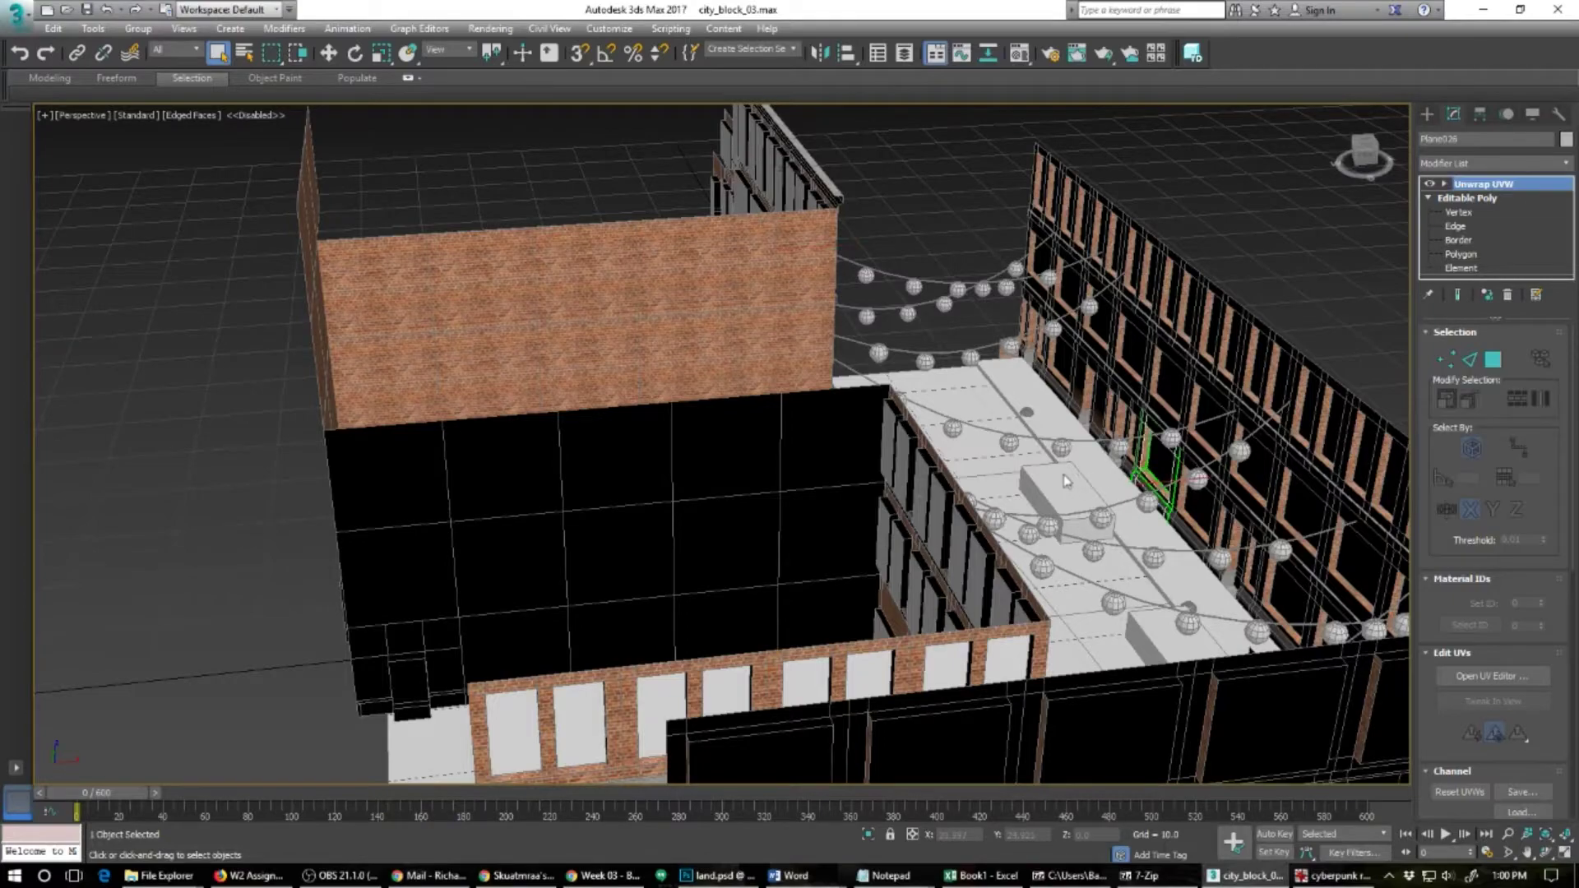
{"action": "middle_click_drag", "start_coordinate": [1040, 474], "coordinate": [229, 556], "text": "alt"}
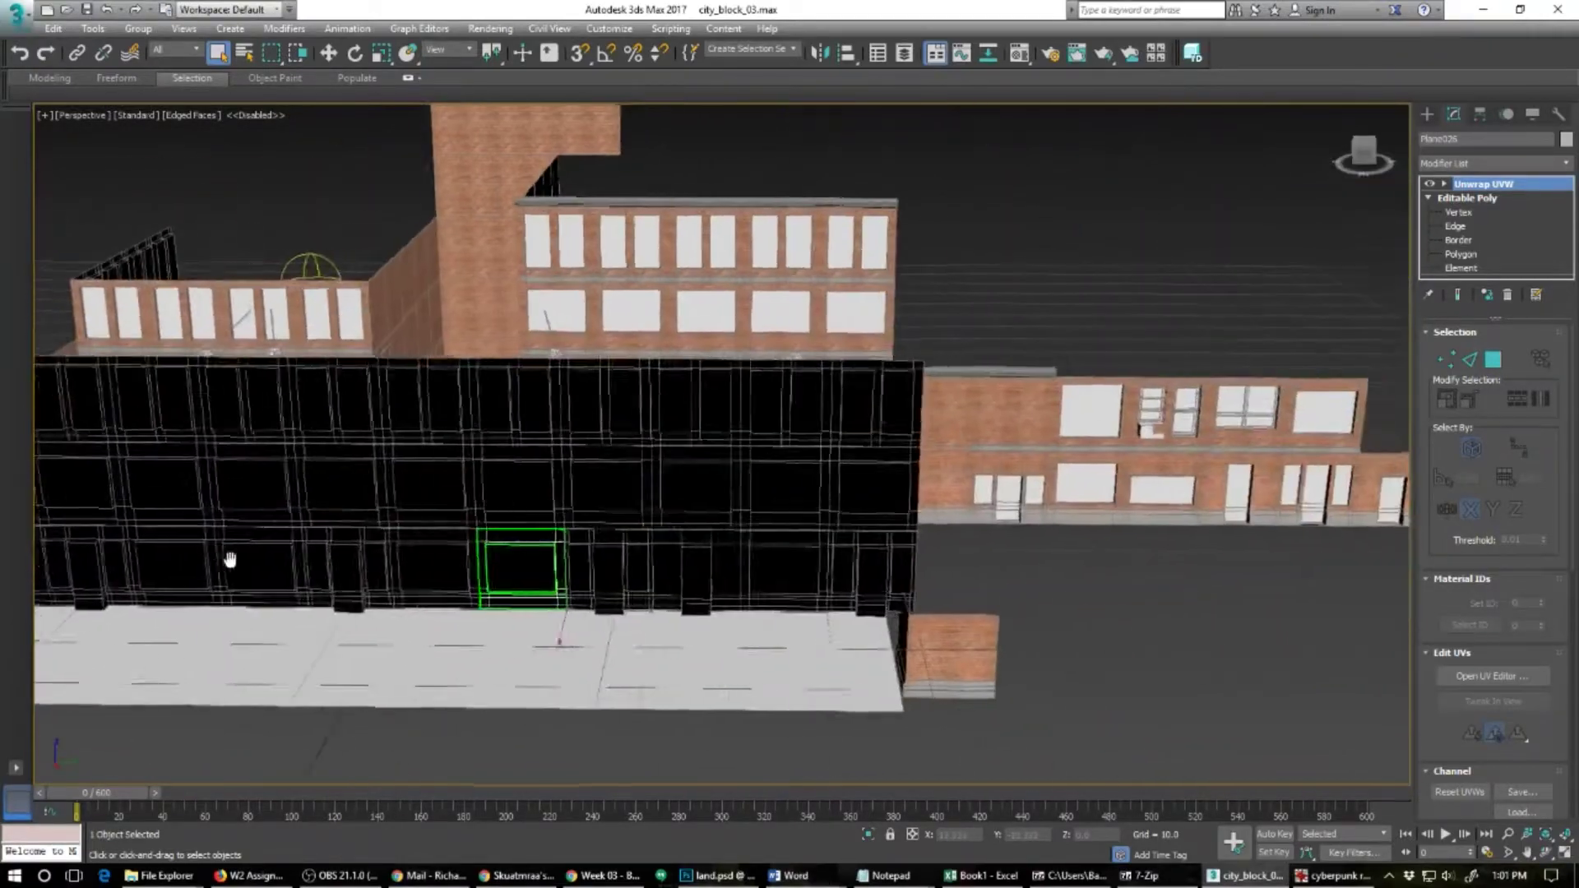
{"action": "scroll", "coordinate": [730, 524], "scroll_direction": "down", "scroll_amount": 3}
{"action": "middle_click_drag", "start_coordinate": [857, 573], "coordinate": [724, 535], "text": "alt"}
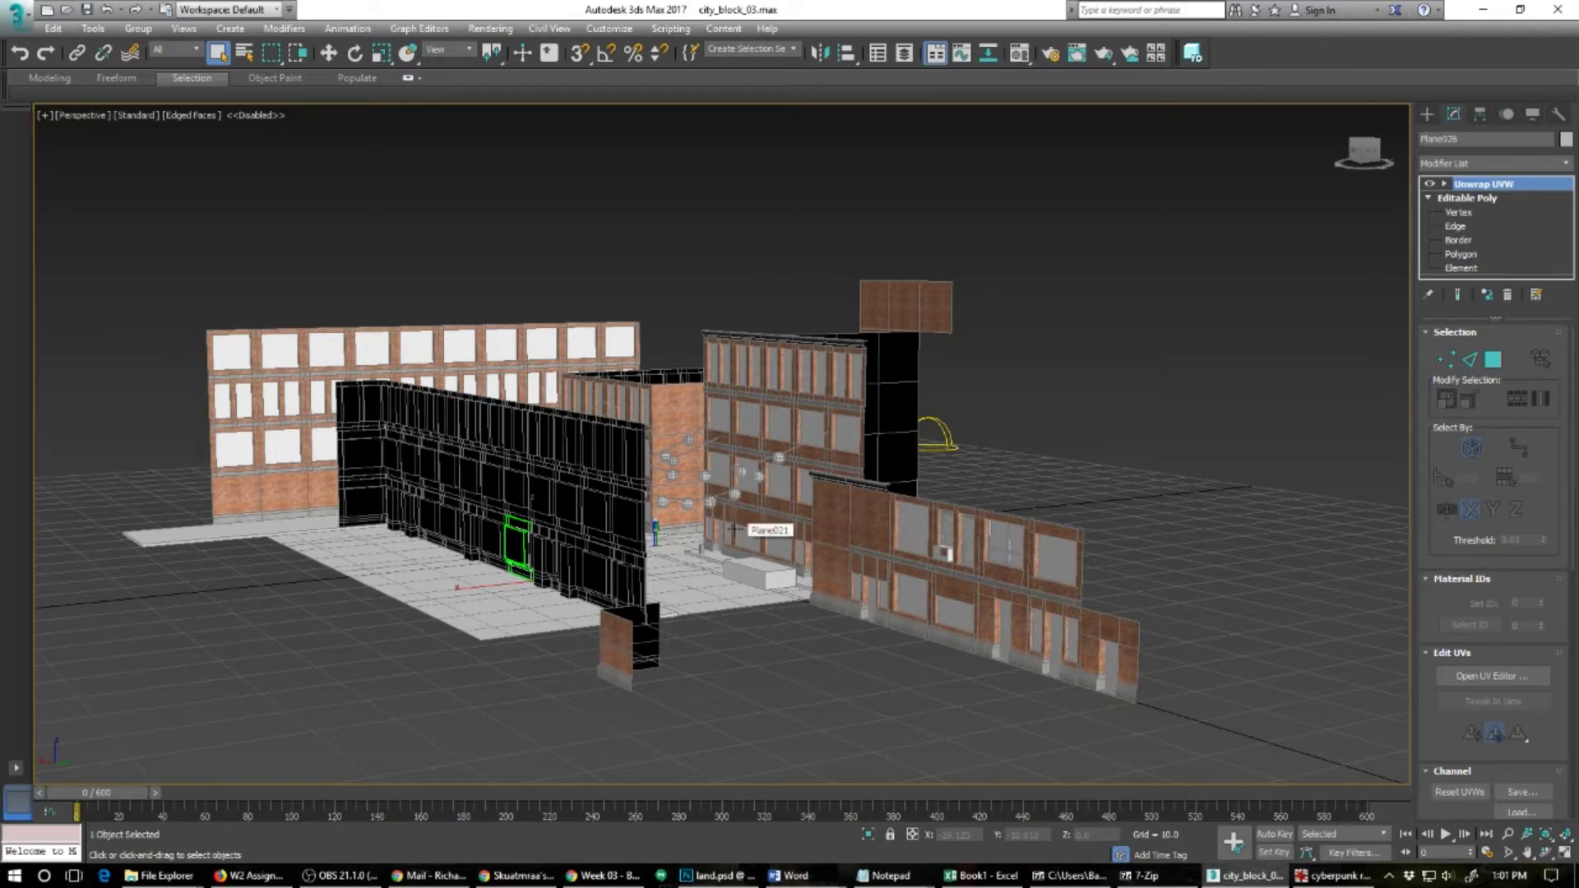
{"action": "mouse_move", "coordinate": [724, 567]}
{"action": "middle_mouse_down", "text": "alt"}
{"action": "mouse_move", "coordinate": [757, 619]}
{"action": "mouse_move", "coordinate": [734, 594]}
{"action": "middle_mouse_up", "text": "alt"}
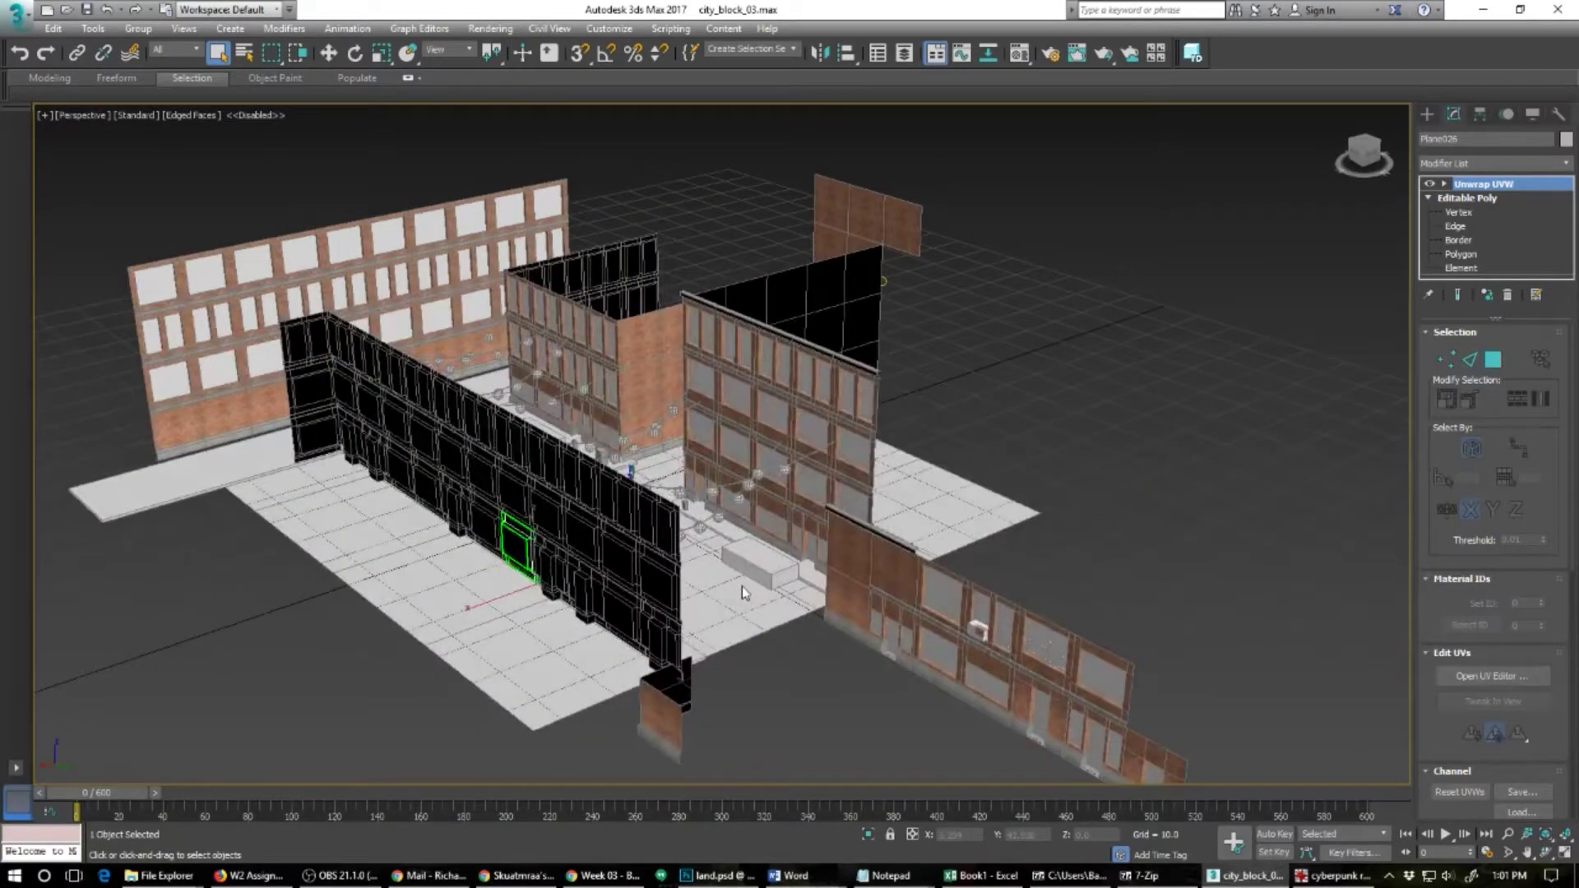
{"action": "left_click", "coordinate": [1055, 239]}
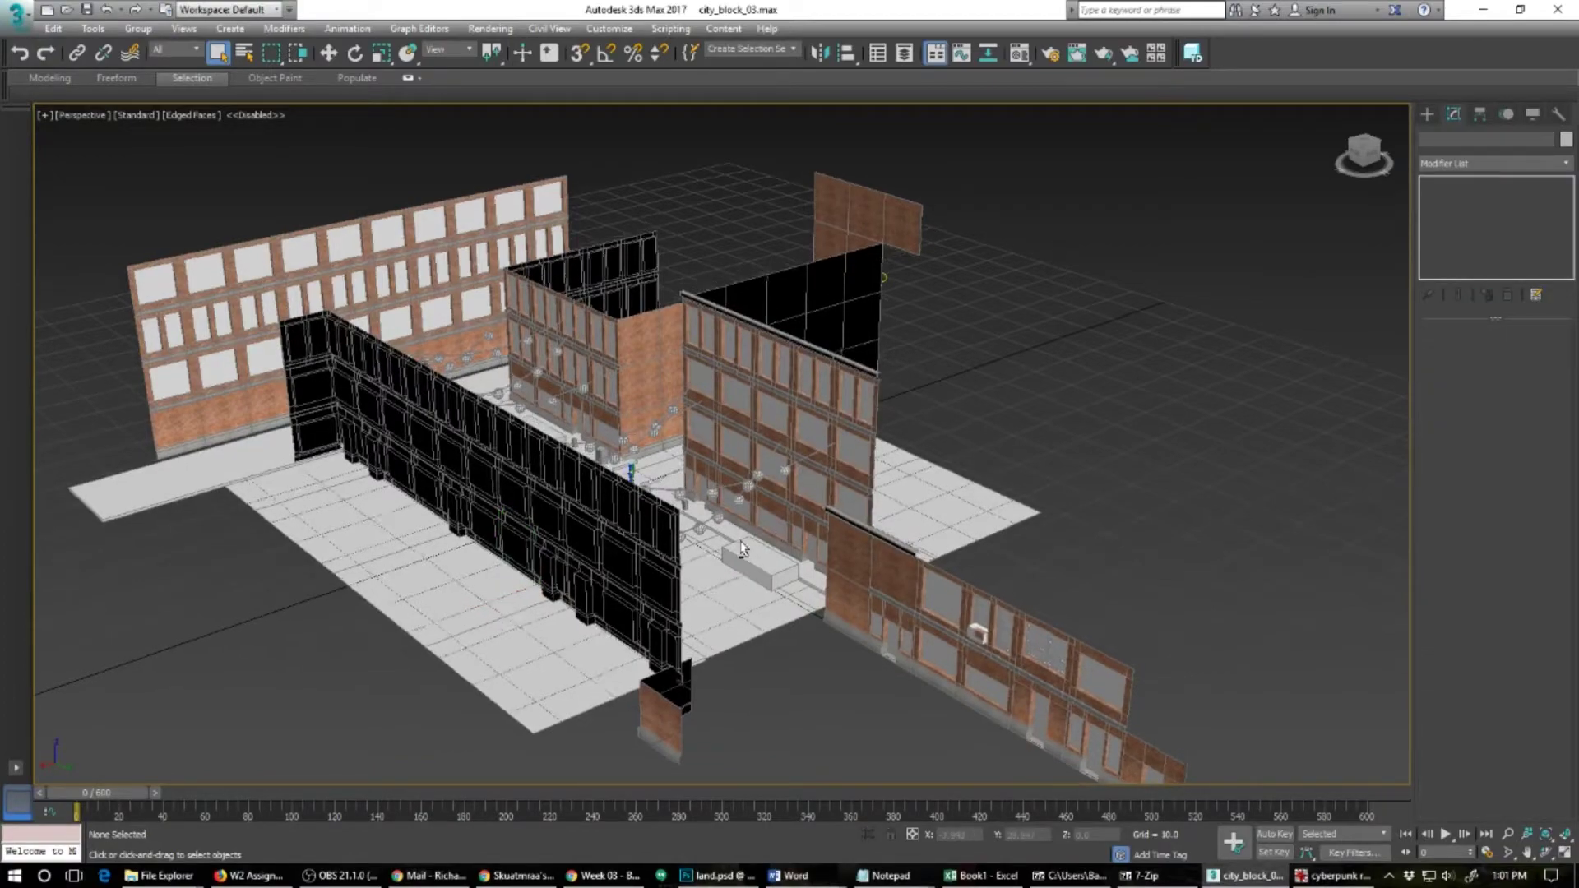
Step: Look through Camera001 and advance the animation to frame 312 to inspect the ground-floor window openings
{"action": "middle_click_drag", "start_coordinate": [732, 549], "coordinate": [1050, 549], "text": "alt"}
{"action": "scroll", "coordinate": [1050, 549], "scroll_direction": "up", "scroll_amount": 3}
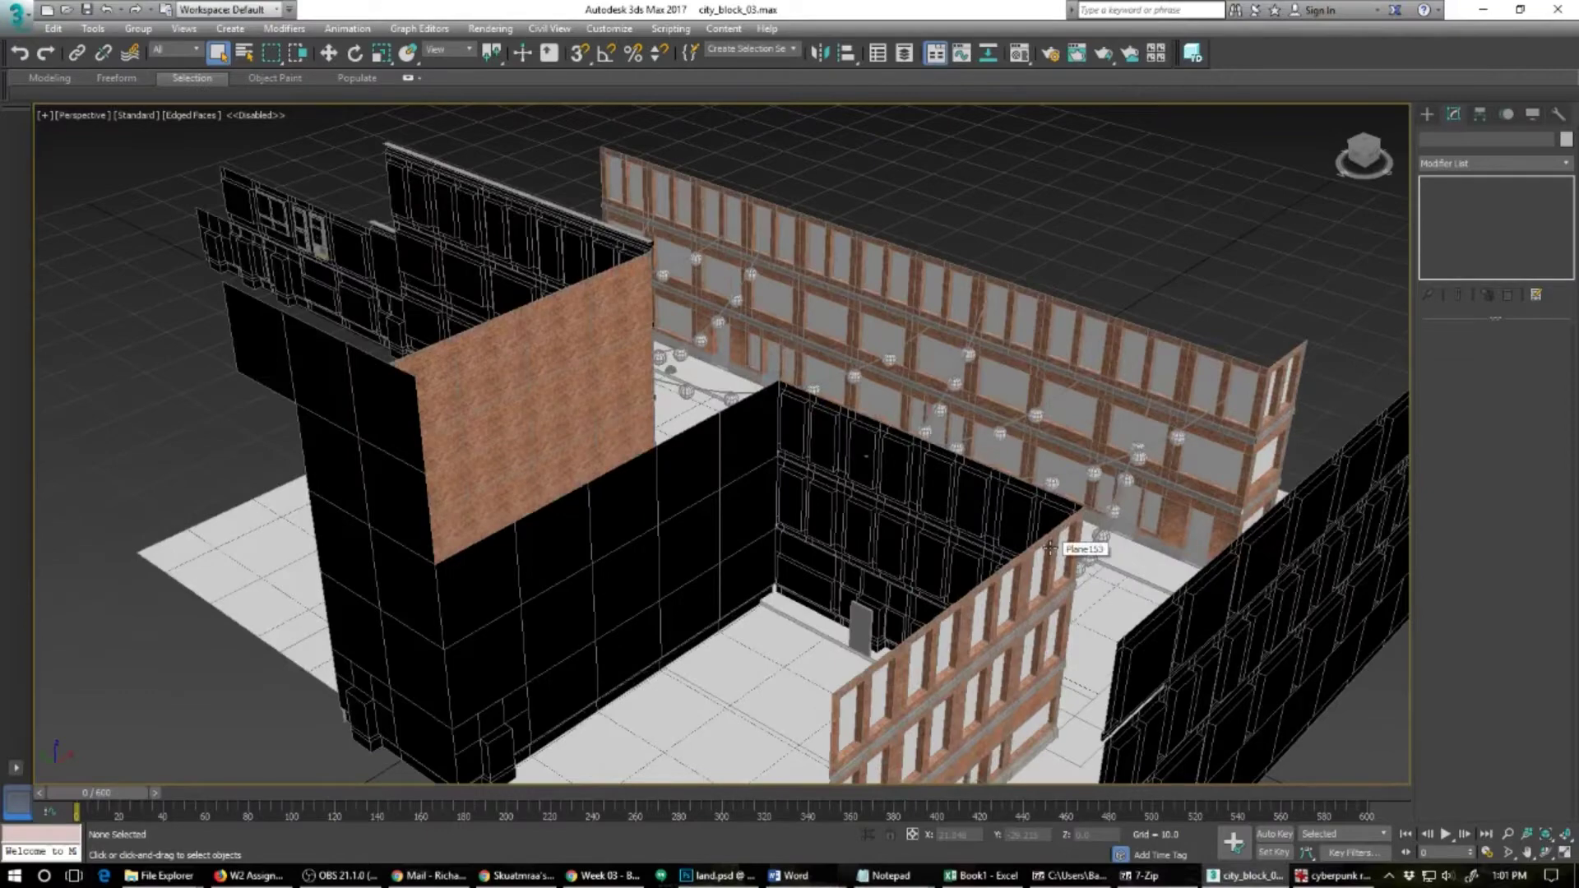
{"action": "key", "text": "c"}
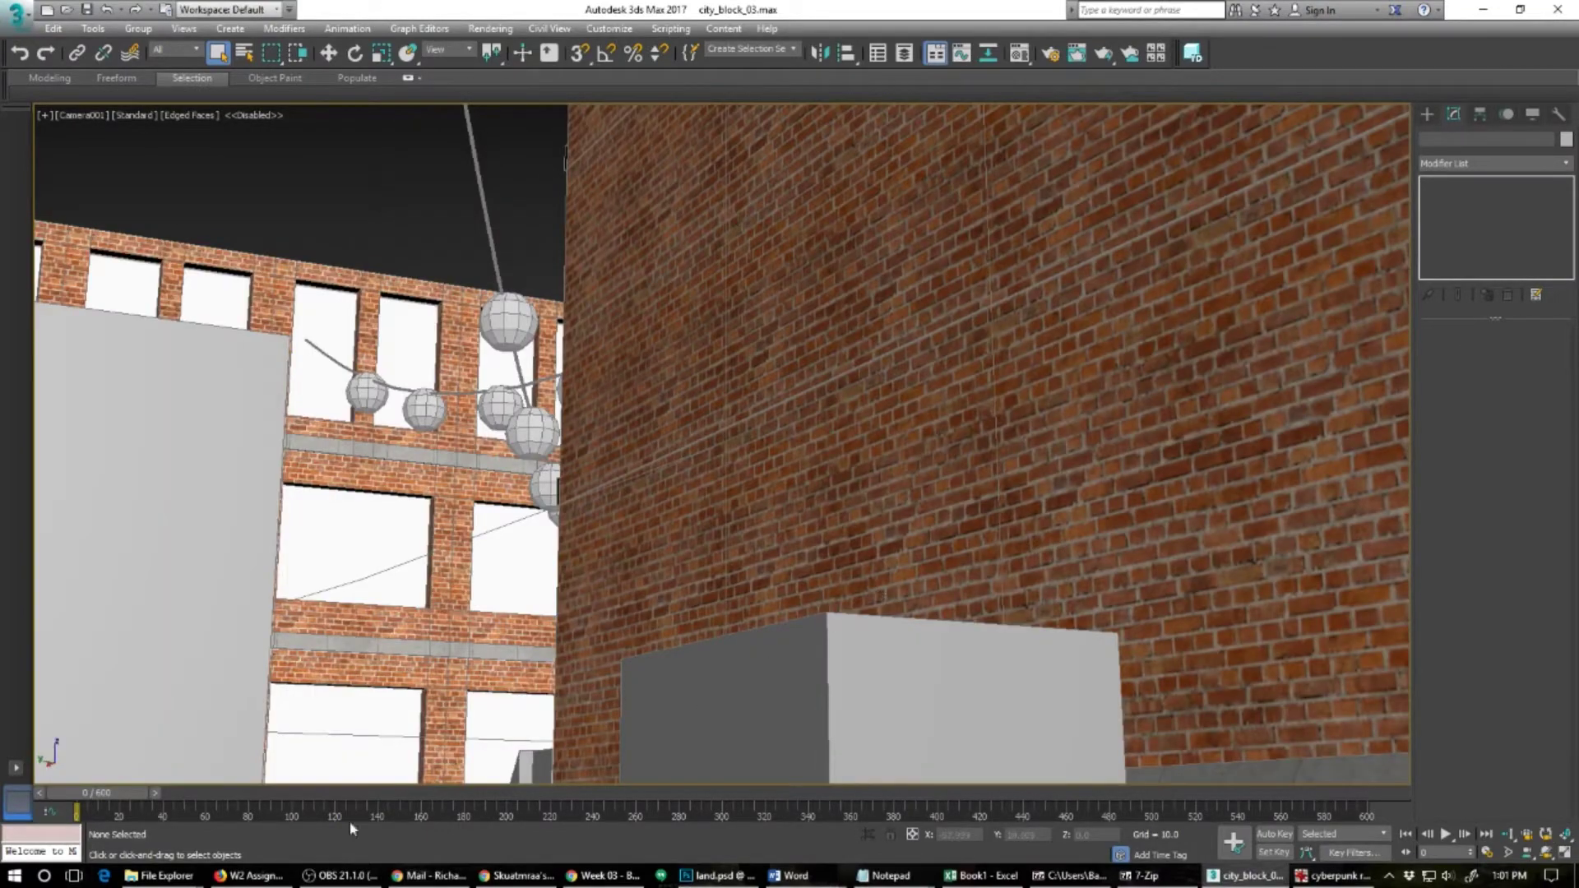
{"action": "left_click_drag", "start_coordinate": [103, 794], "coordinate": [751, 800]}
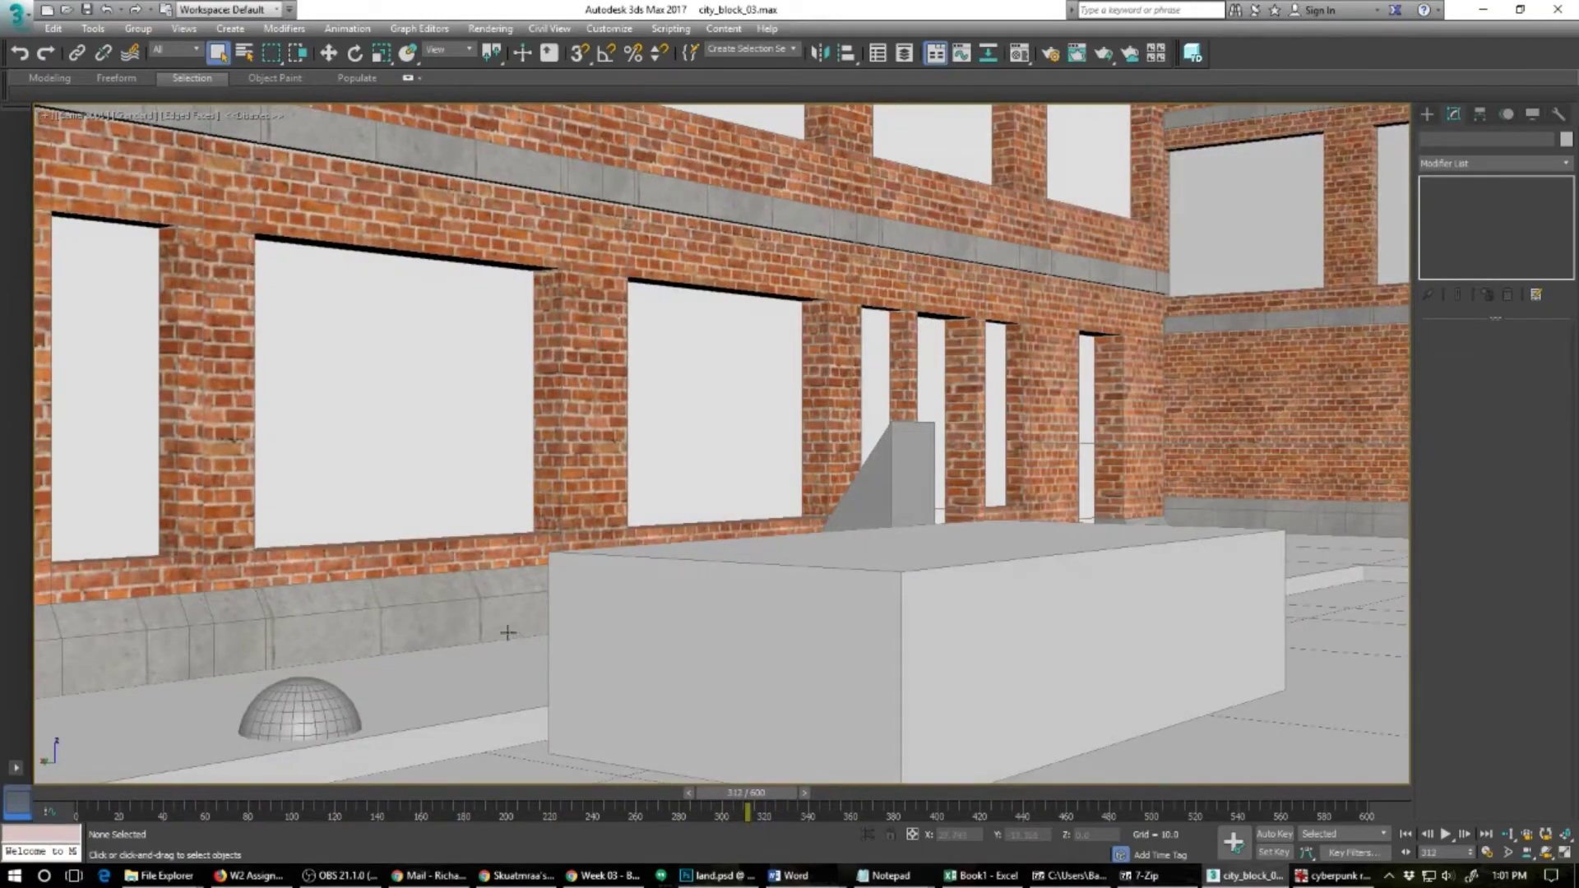
{"action": "left_click", "coordinate": [428, 588]}
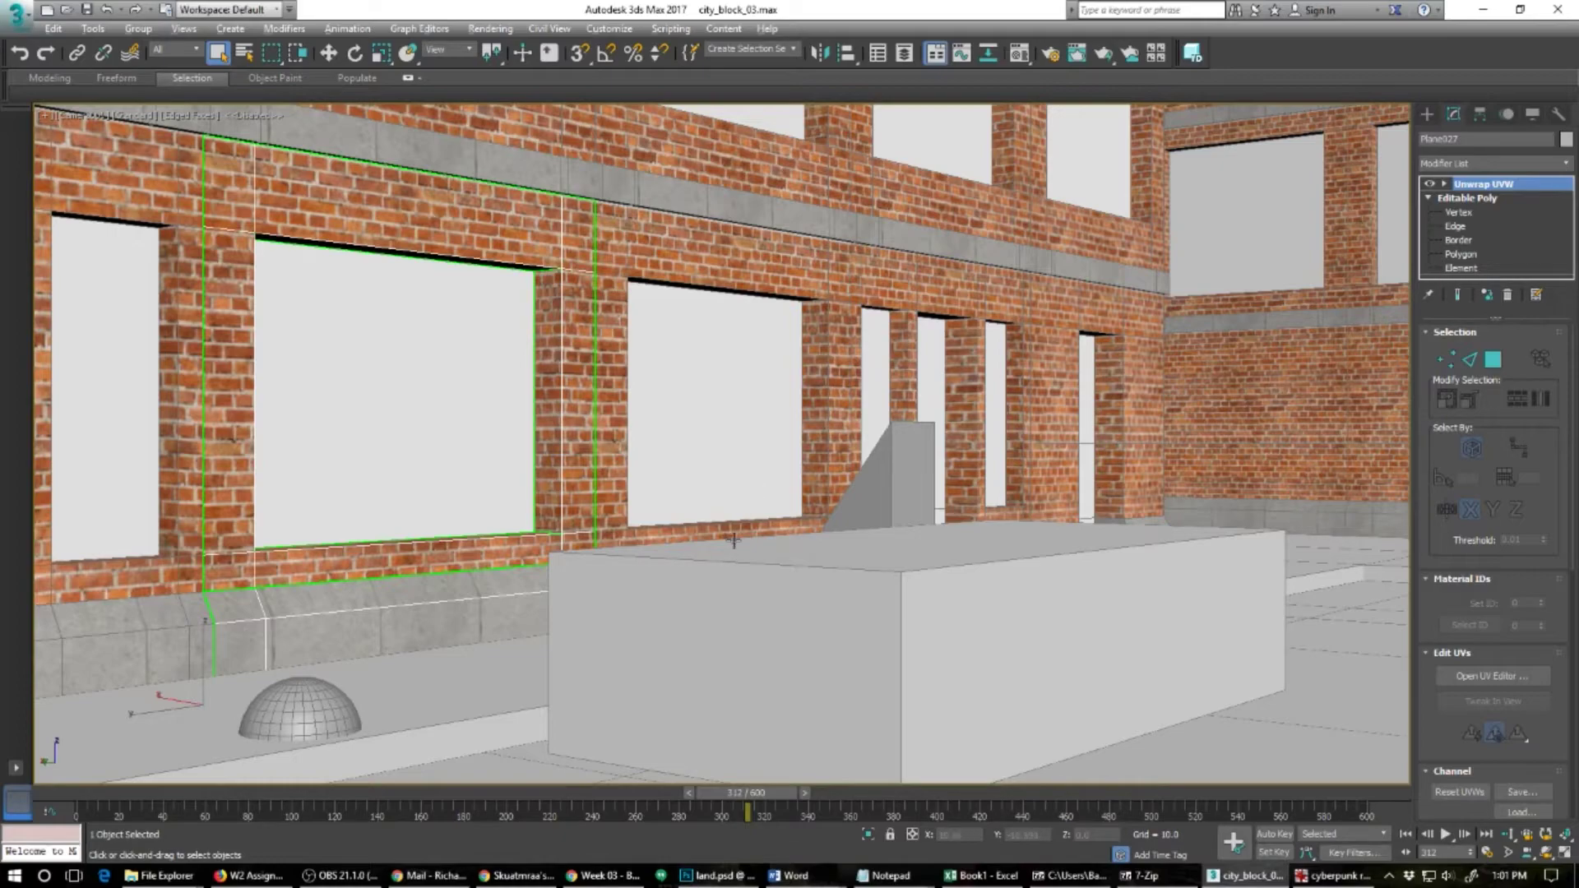
{"action": "middle_click_drag", "start_coordinate": [734, 540], "coordinate": [808, 569]}
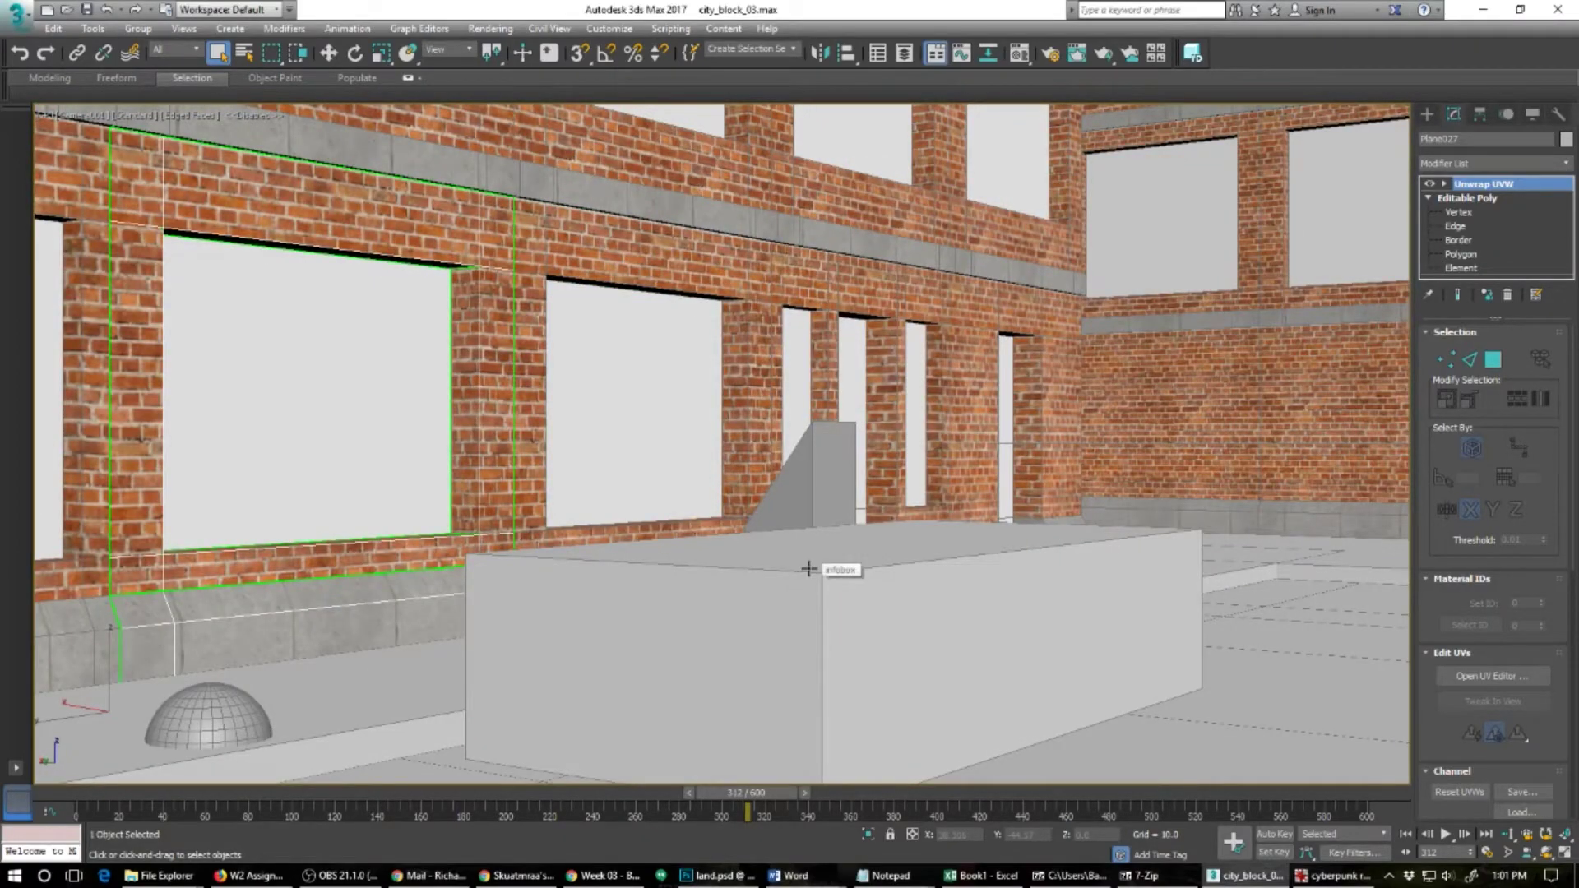
Step: Return the camera animation to frame 0 and select the dumpster placeholder box in front of the brick wall
{"action": "left_click_drag", "start_coordinate": [770, 790], "coordinate": [36, 798]}
{"action": "left_click", "coordinate": [729, 690]}
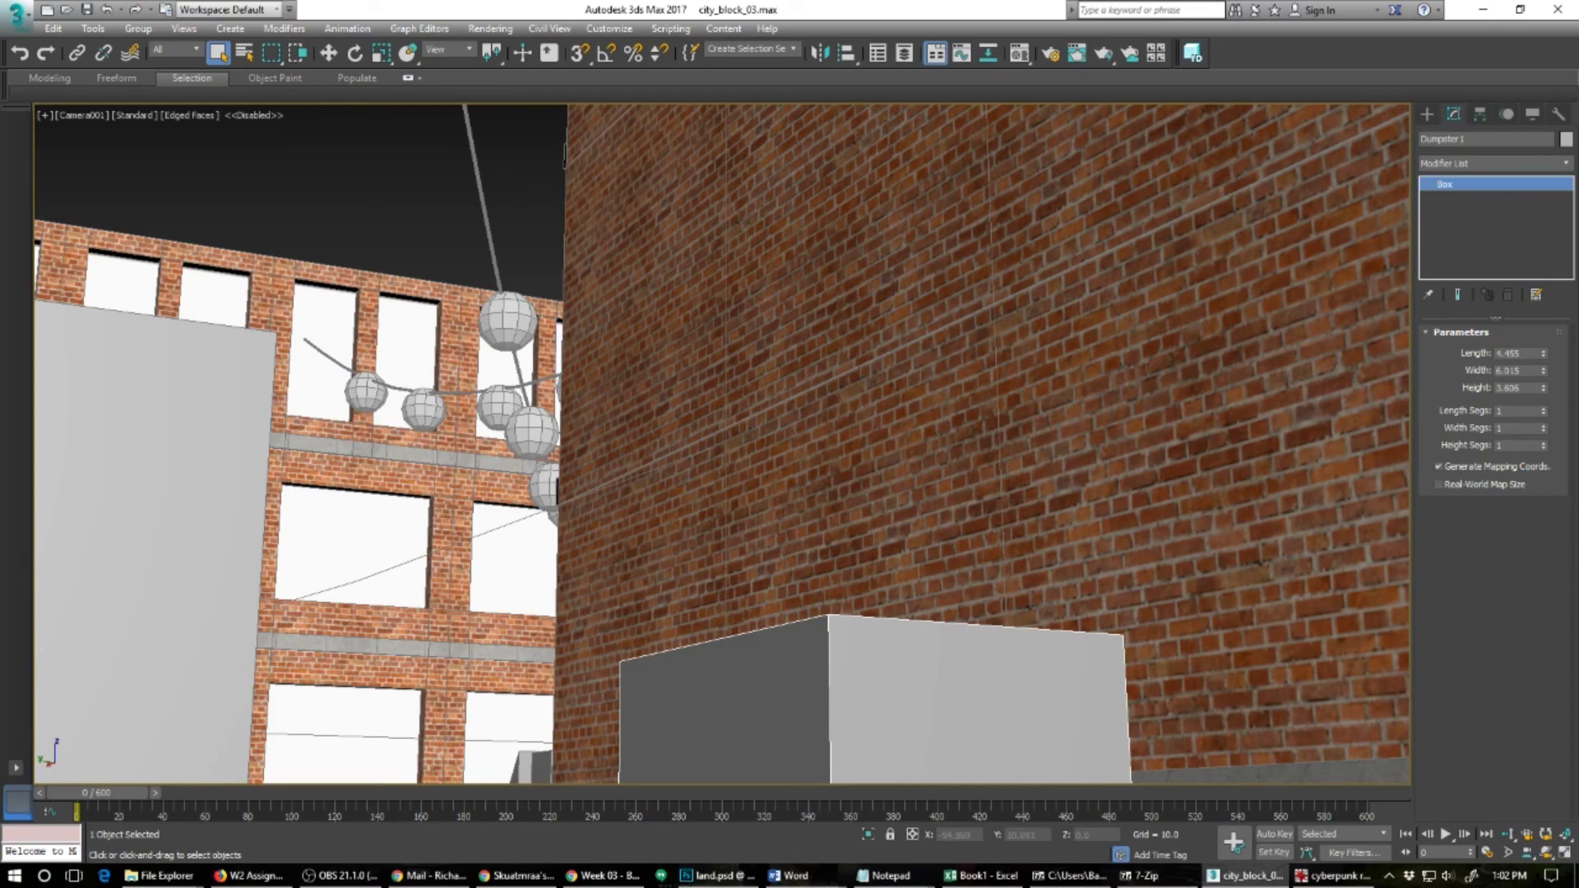
{"action": "key", "text": "alt+Tab"}
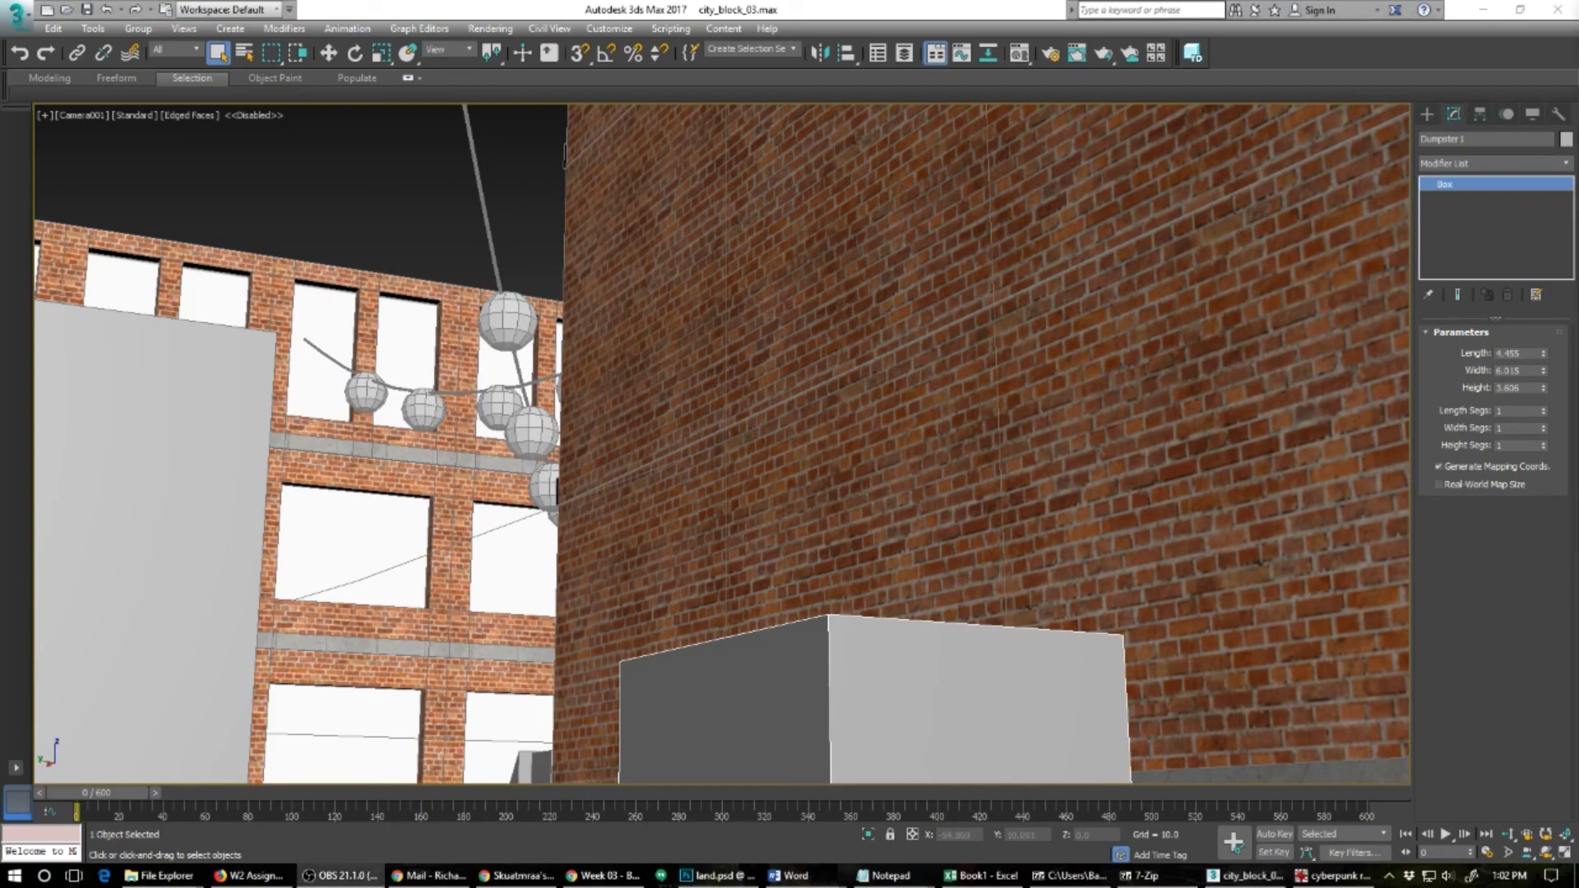